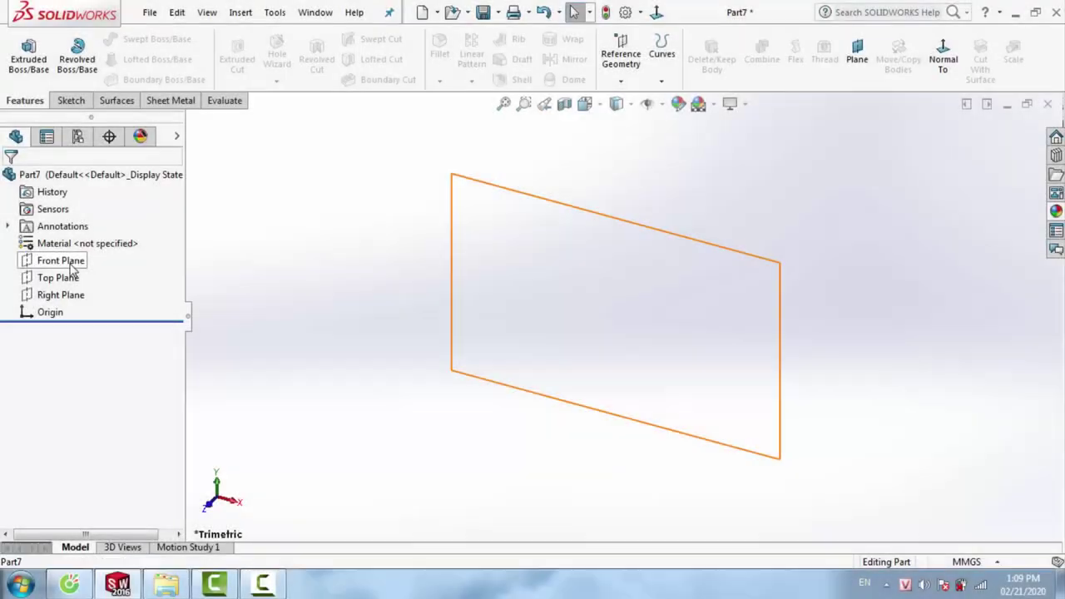
Add a reference plane 50 mm from the Front Plane, with Flip offset checked
click(70, 263)
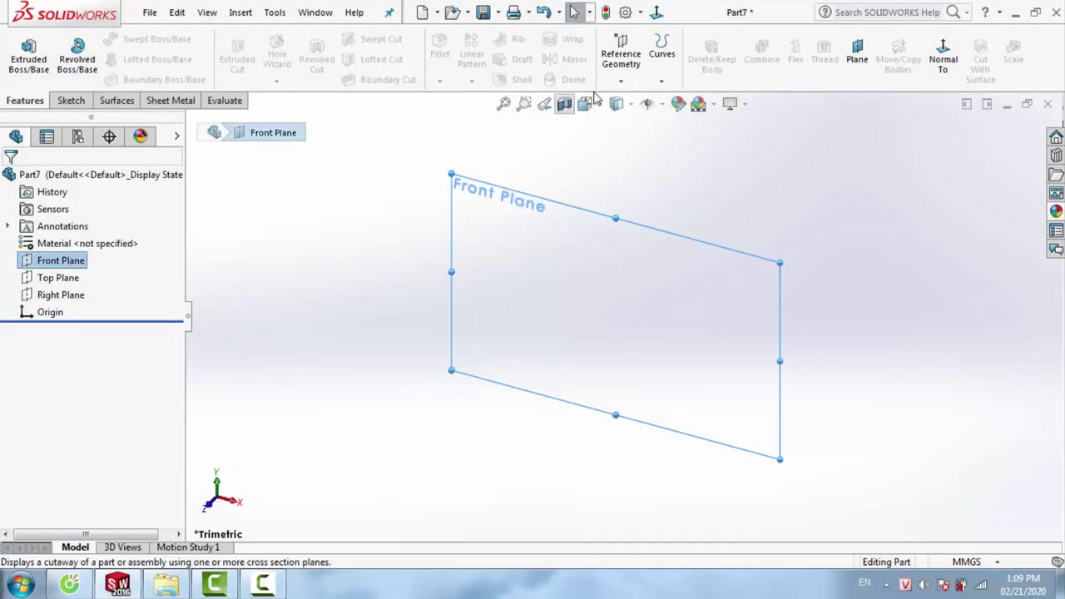
click(618, 81)
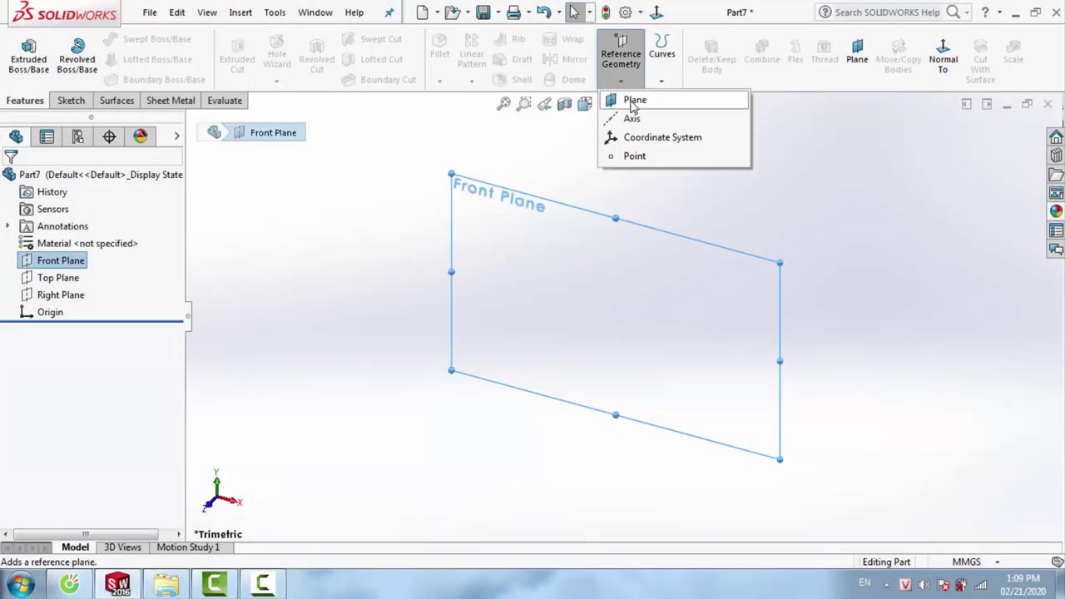
click(632, 101)
text(50)
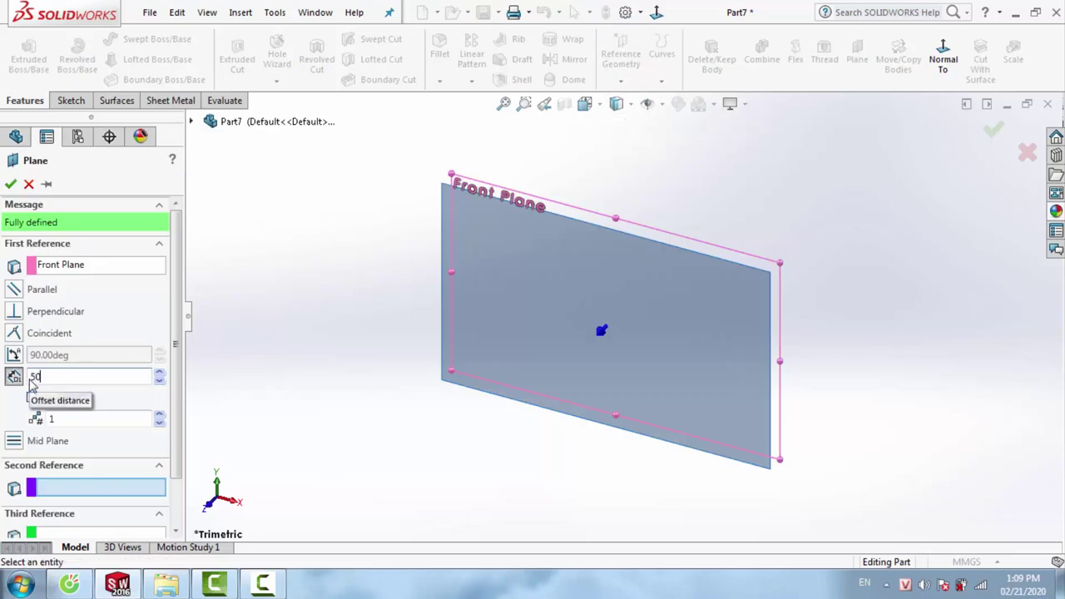
key(Return)
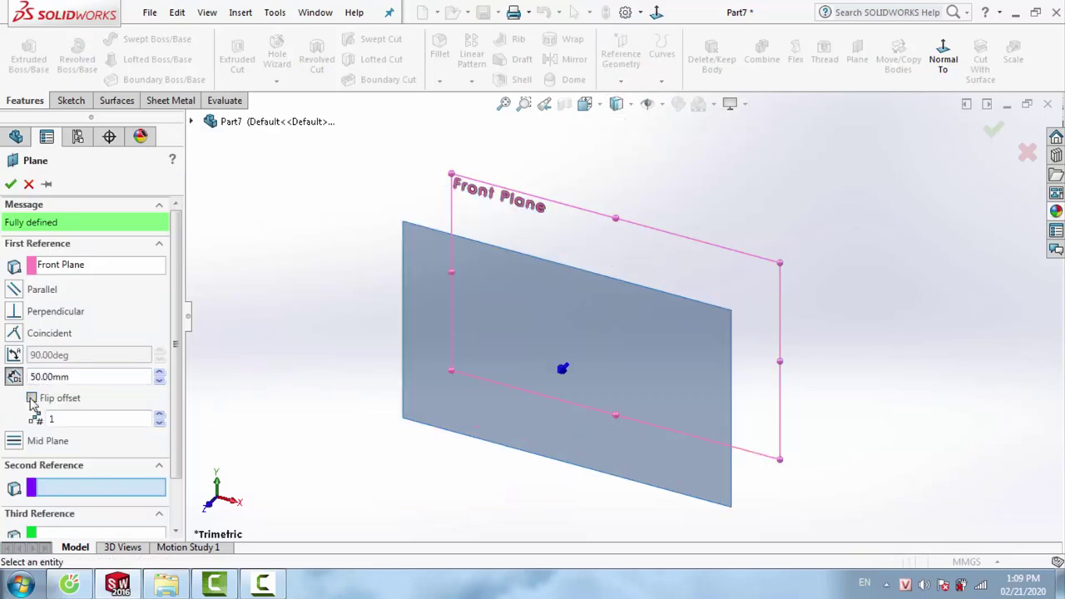
click(32, 399)
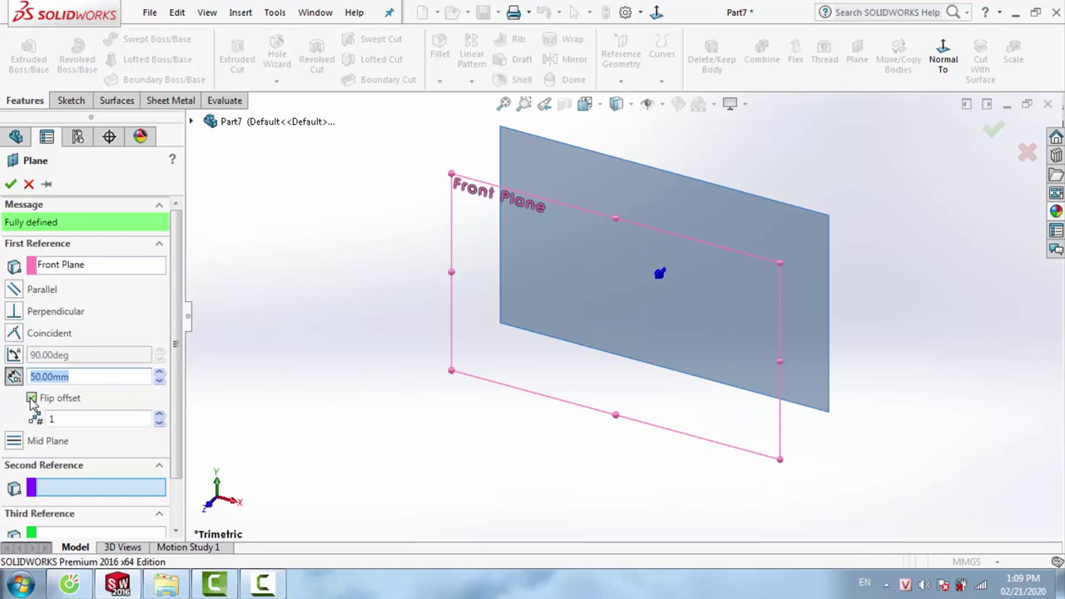
click(11, 183)
Start a sketch on Plane2 and draw a horizontal line across the origin
click(308, 251)
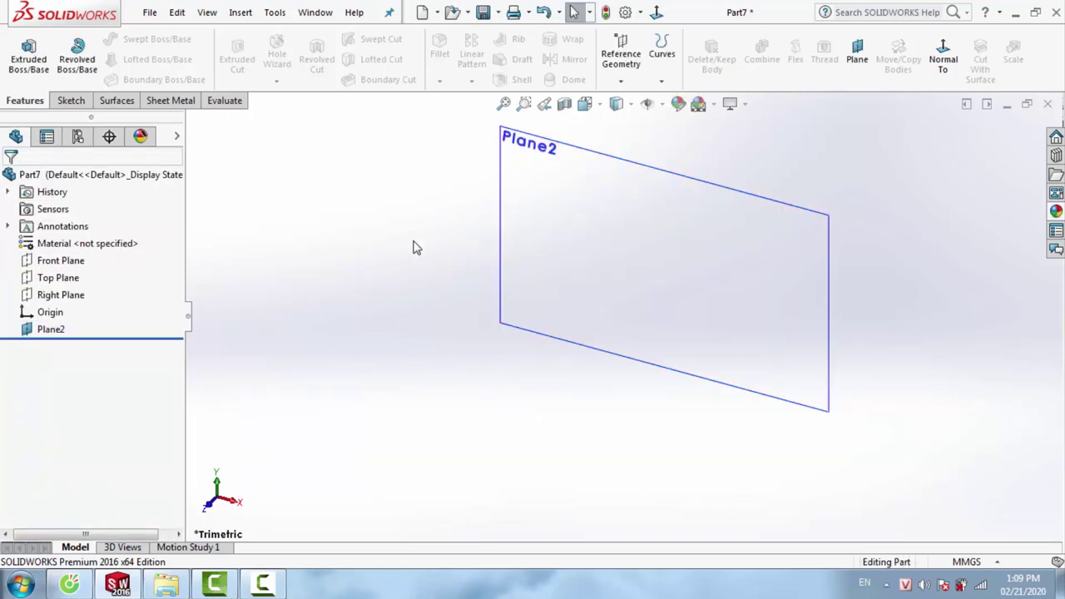
right_click(502, 229)
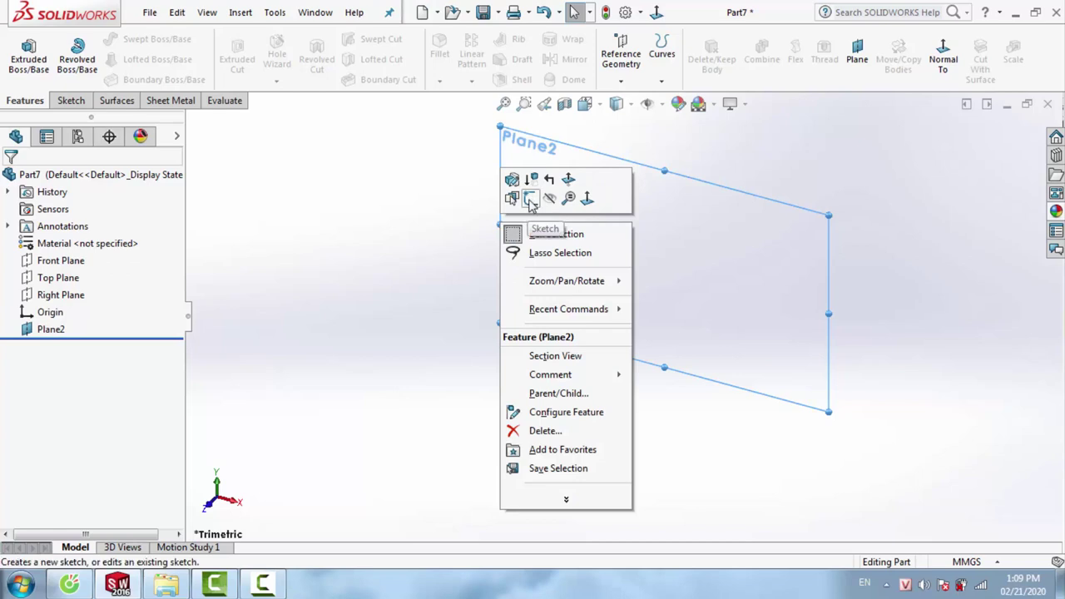
click(530, 198)
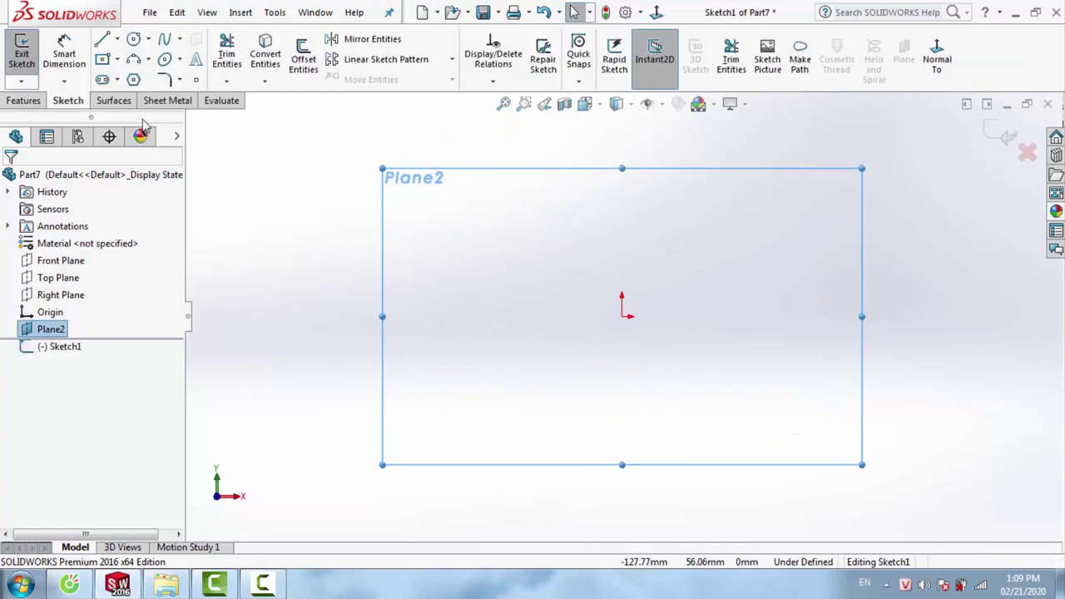
click(100, 42)
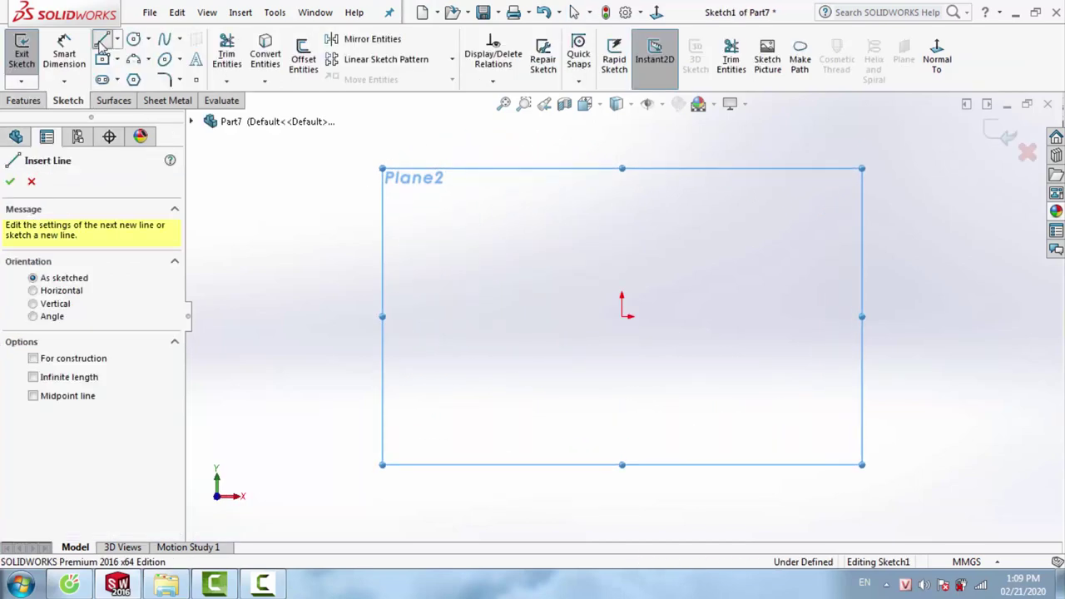
click(490, 316)
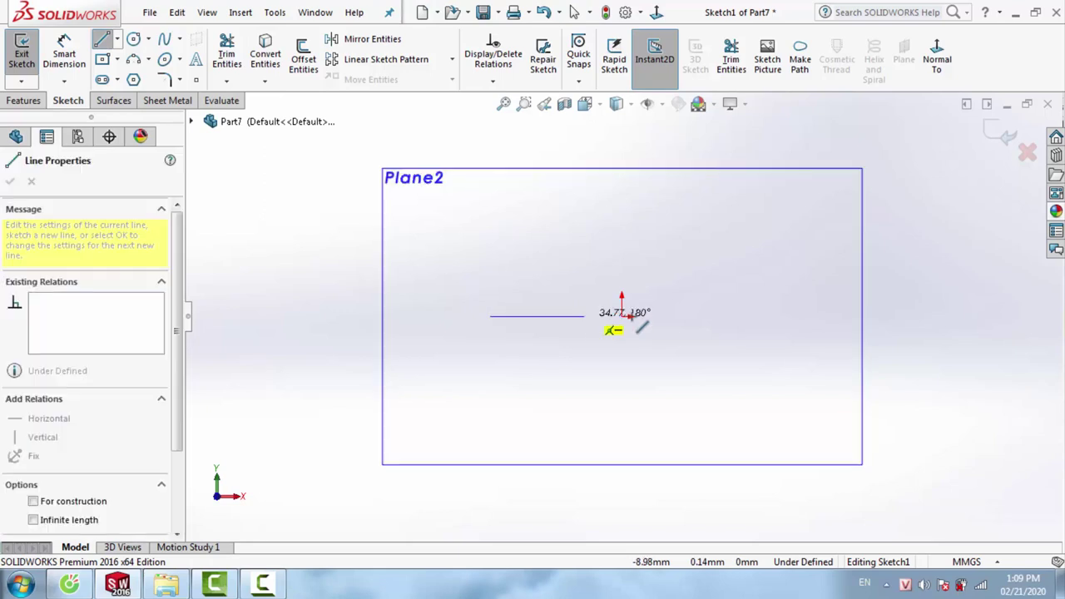
double_click(749, 317)
key(Escape)
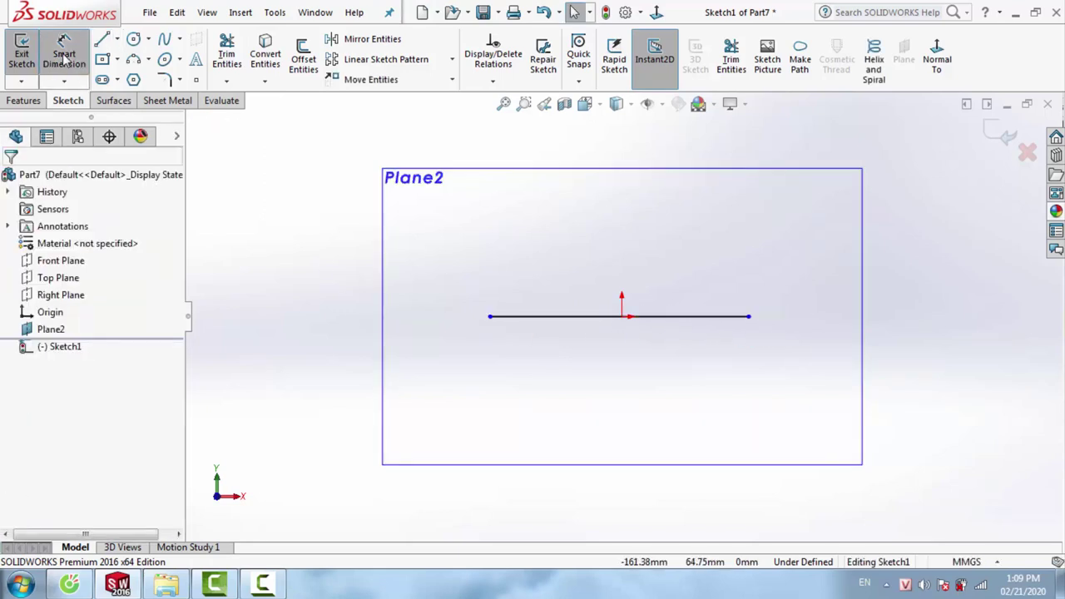
Dimension the horizontal line to 84 mm
click(535, 317)
click(606, 375)
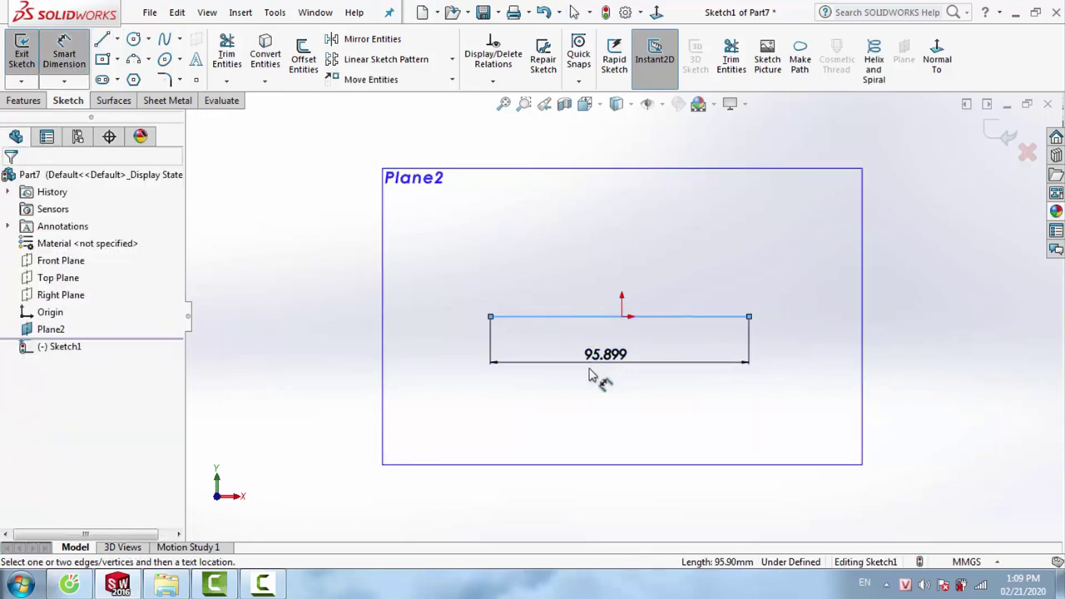
text(84)
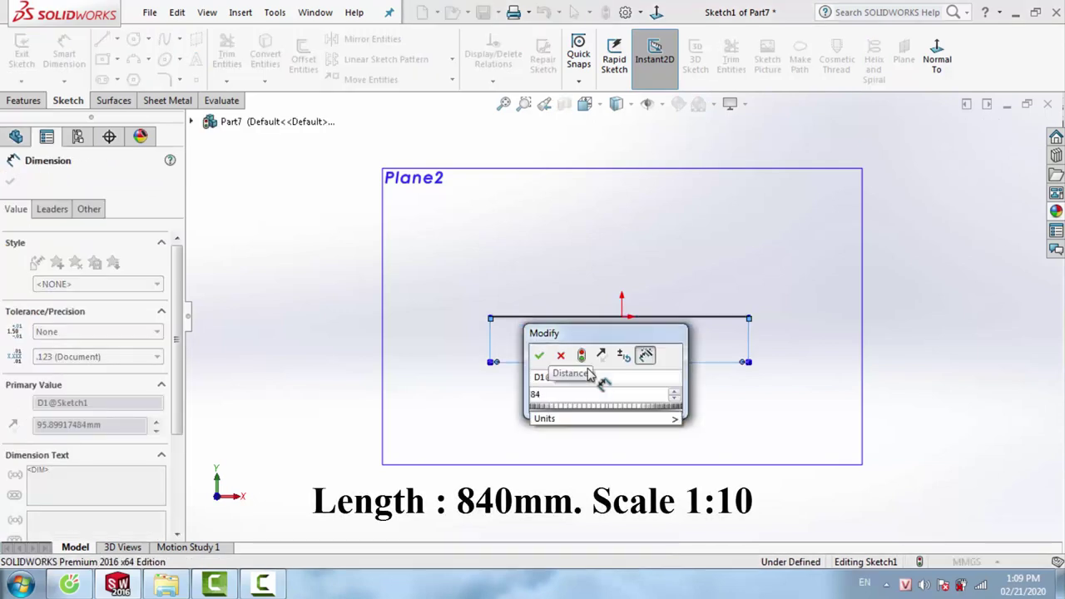
key(Return)
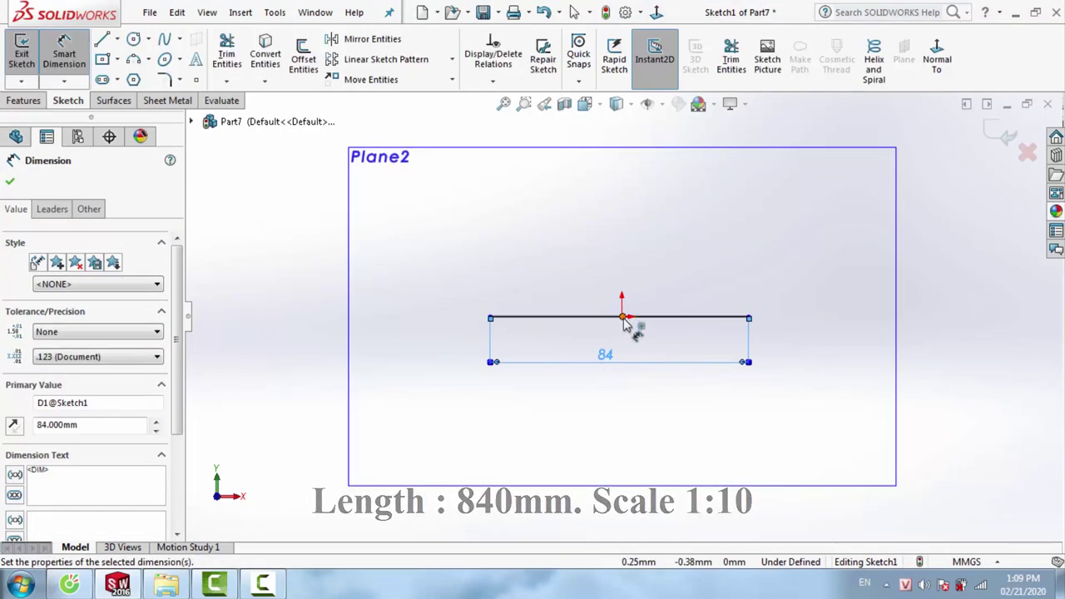
scroll(665, 325, down, 5)
scroll(691, 326, up, 4)
key(Escape)
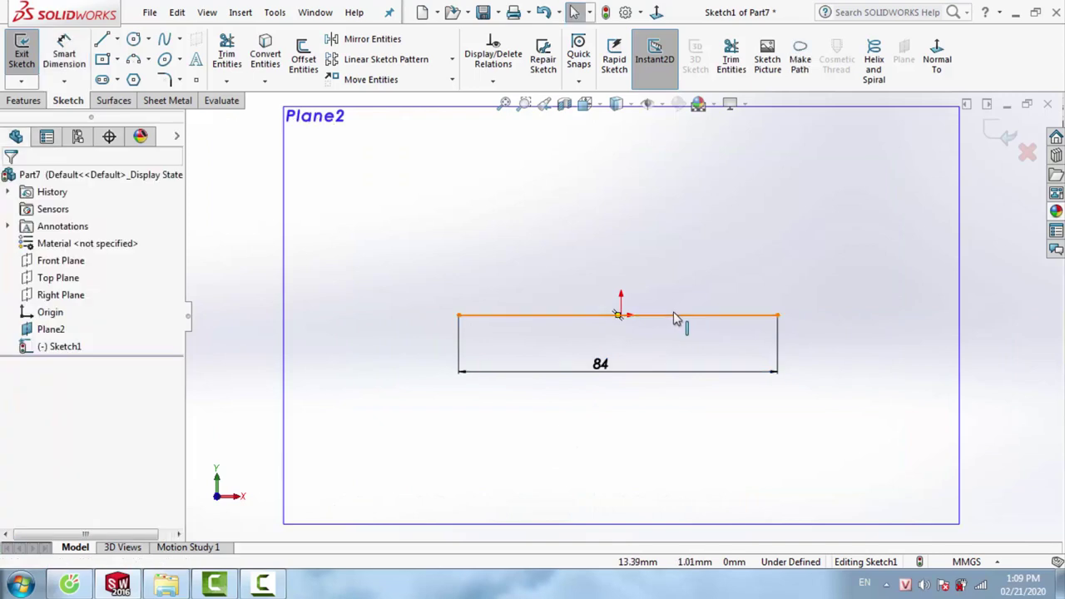
Centre the line on the origin with a Midpoint relation and exit Sketch1
click(682, 317)
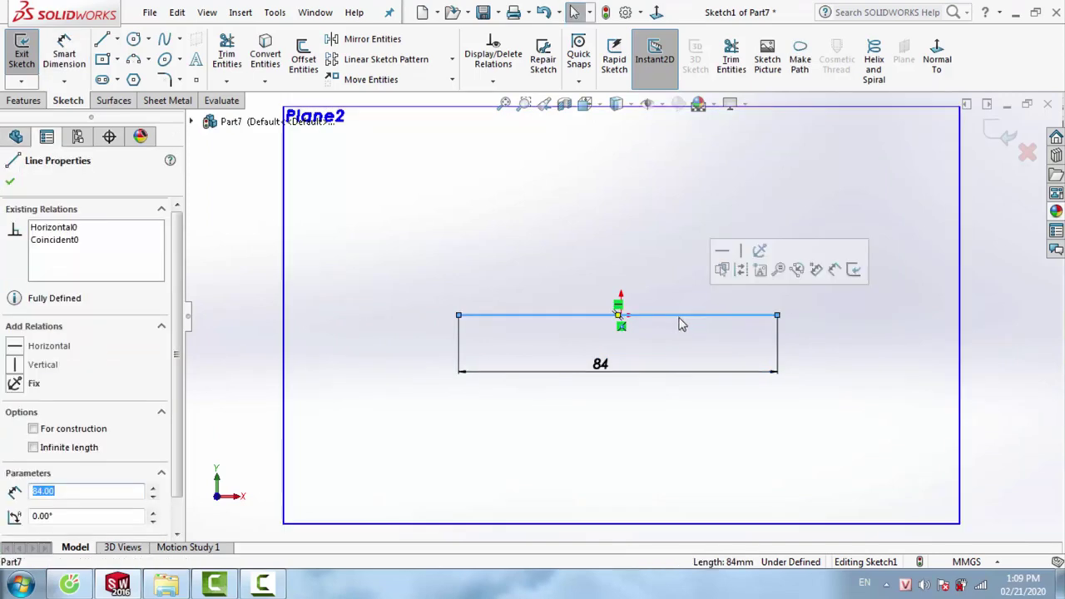
scroll(641, 320, down, 4)
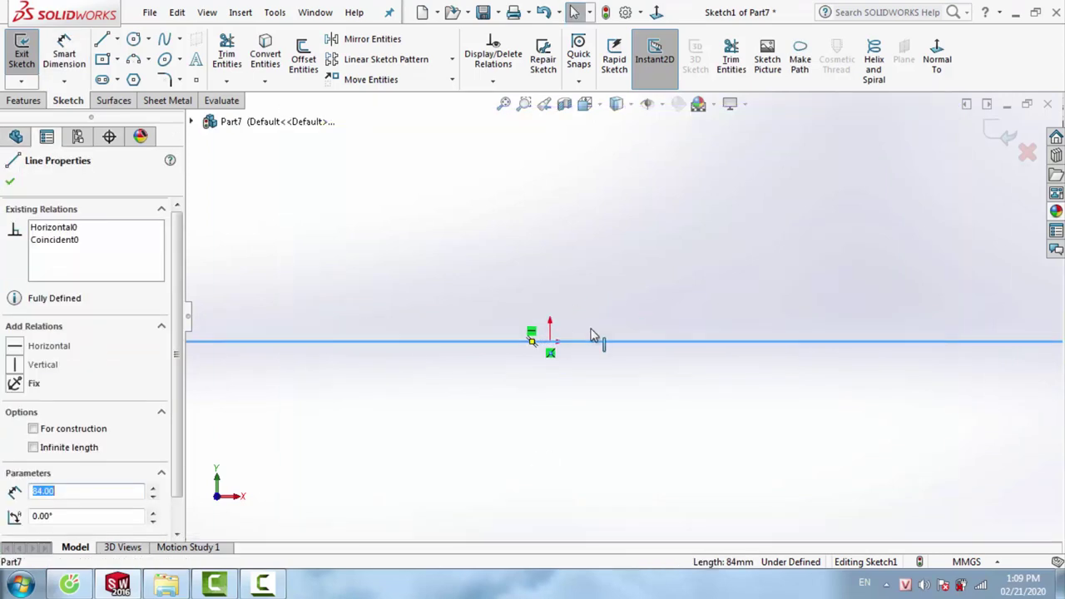
ctrl+click(551, 342)
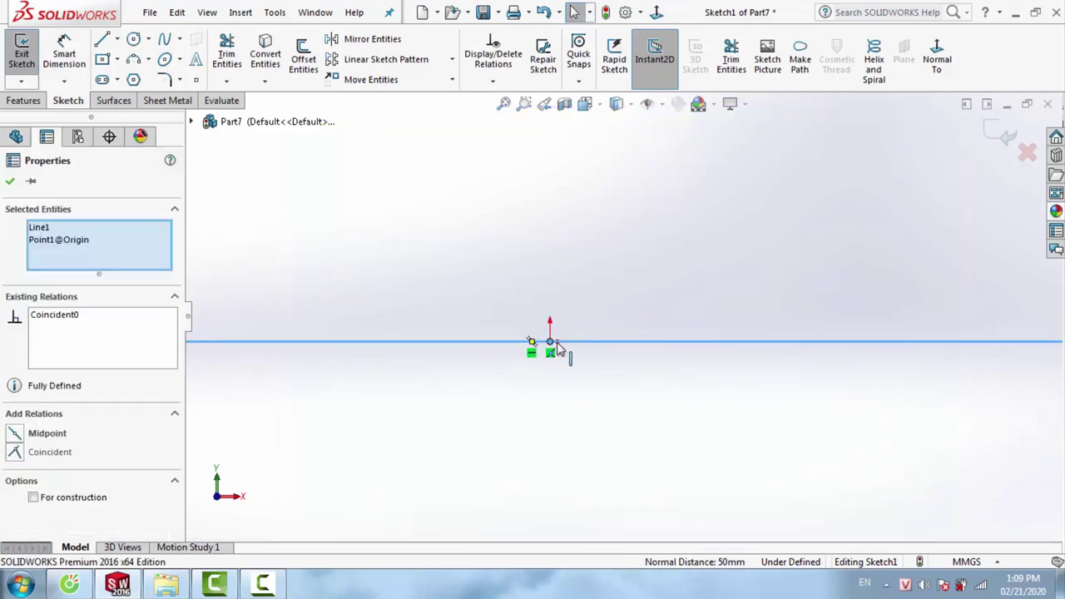
click(15, 434)
scroll(564, 359, up, 3)
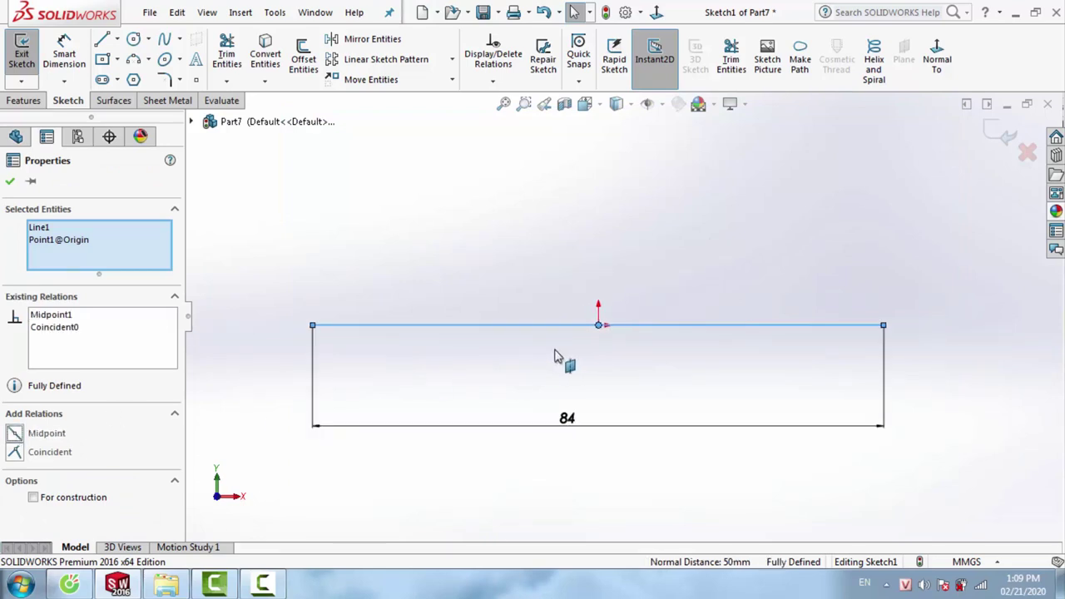
scroll(622, 326, up, 2)
key(Escape)
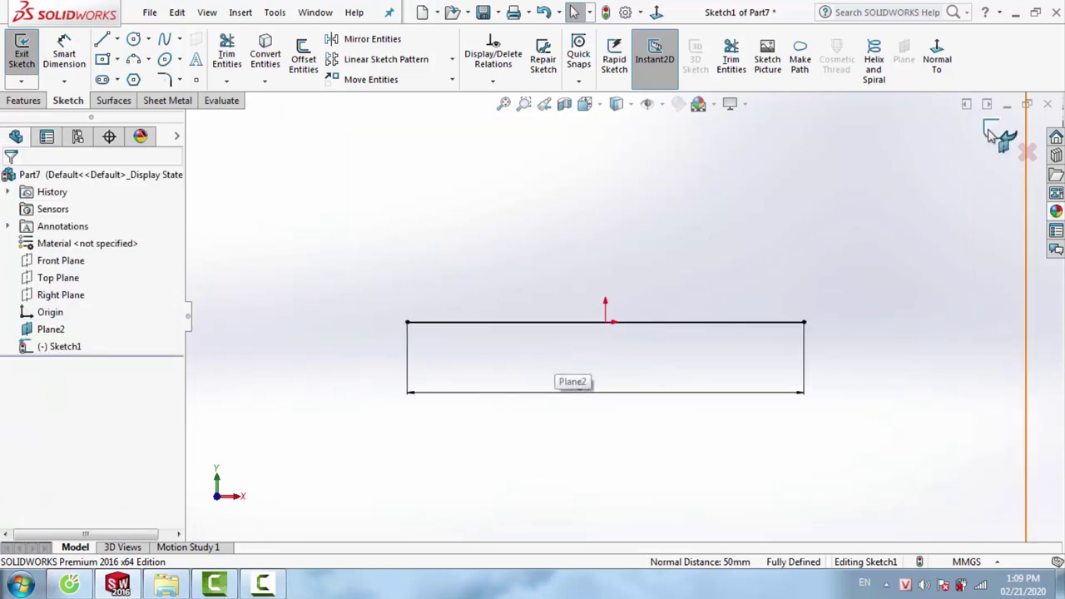
click(996, 139)
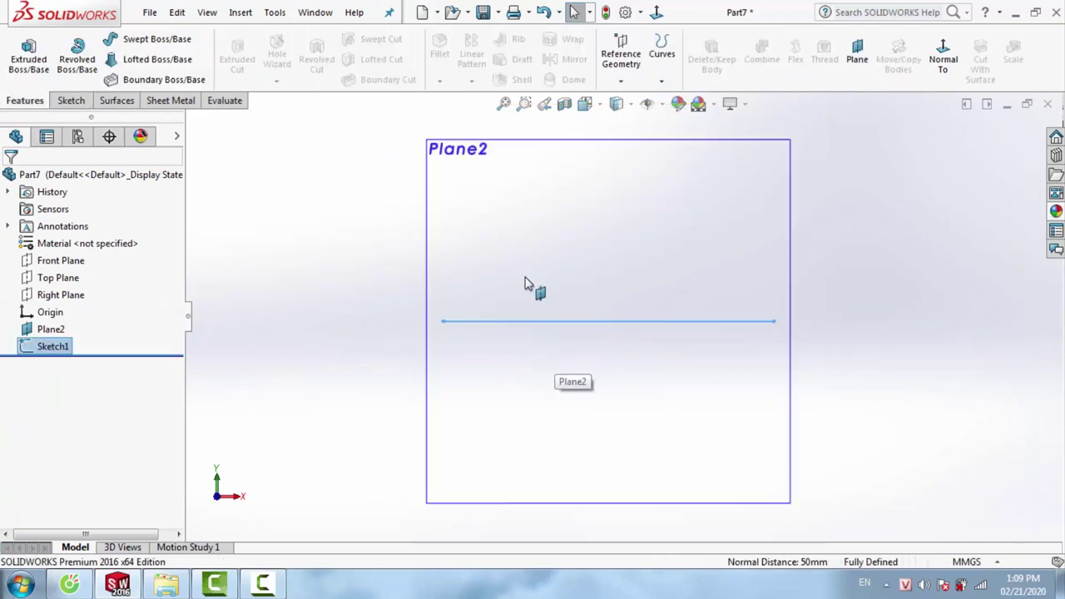
Open Sketch2 on Plane2 and insert the M4A1 rifle image as a Sketch Picture
right_click(616, 269)
click(645, 240)
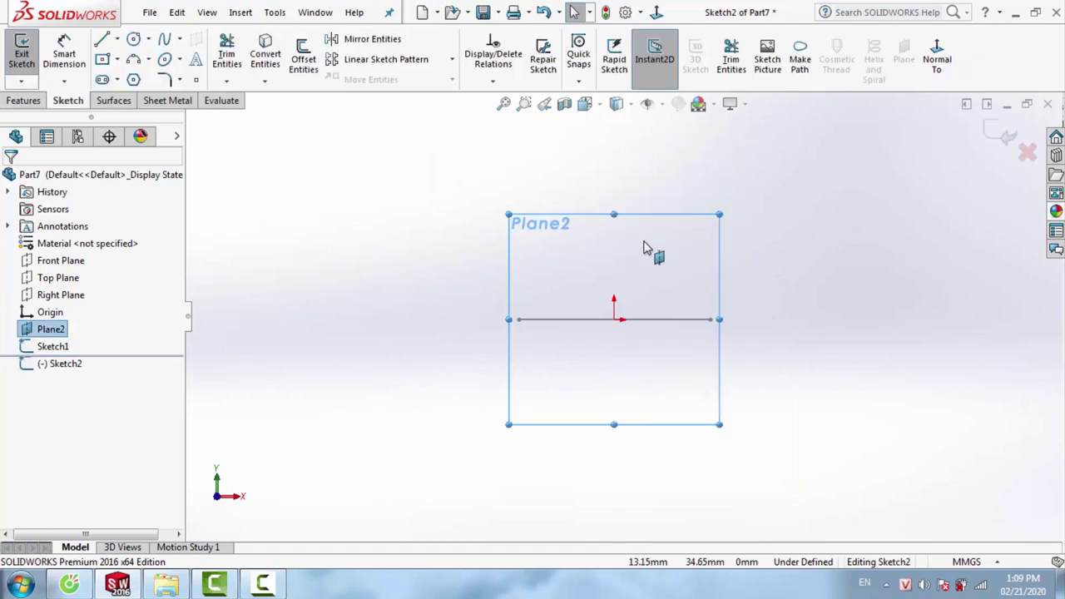
click(276, 14)
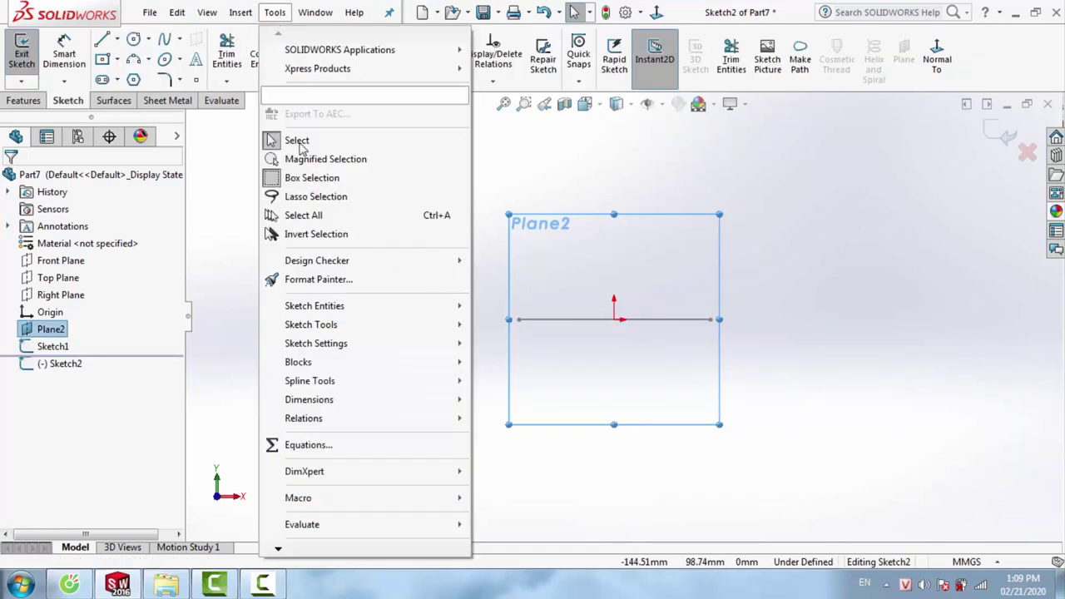
mouse_move(311, 325)
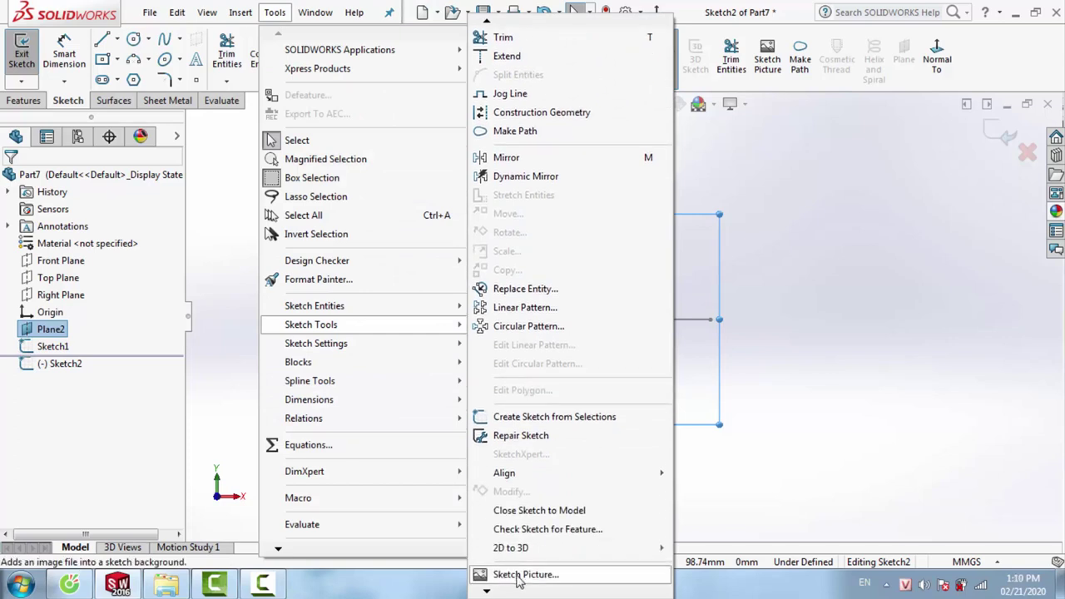
click(518, 576)
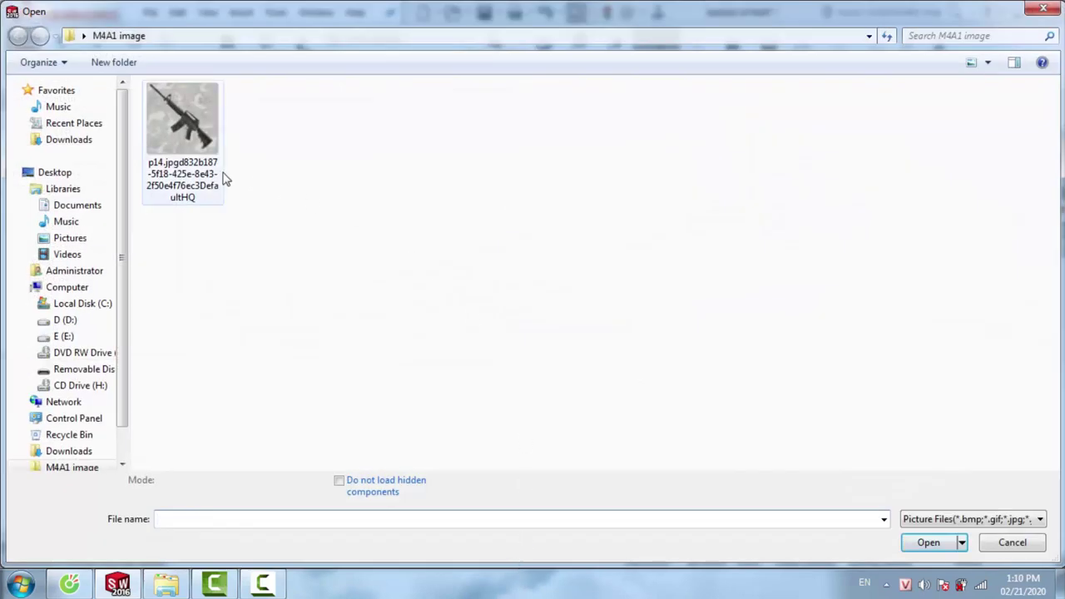
double_click(191, 150)
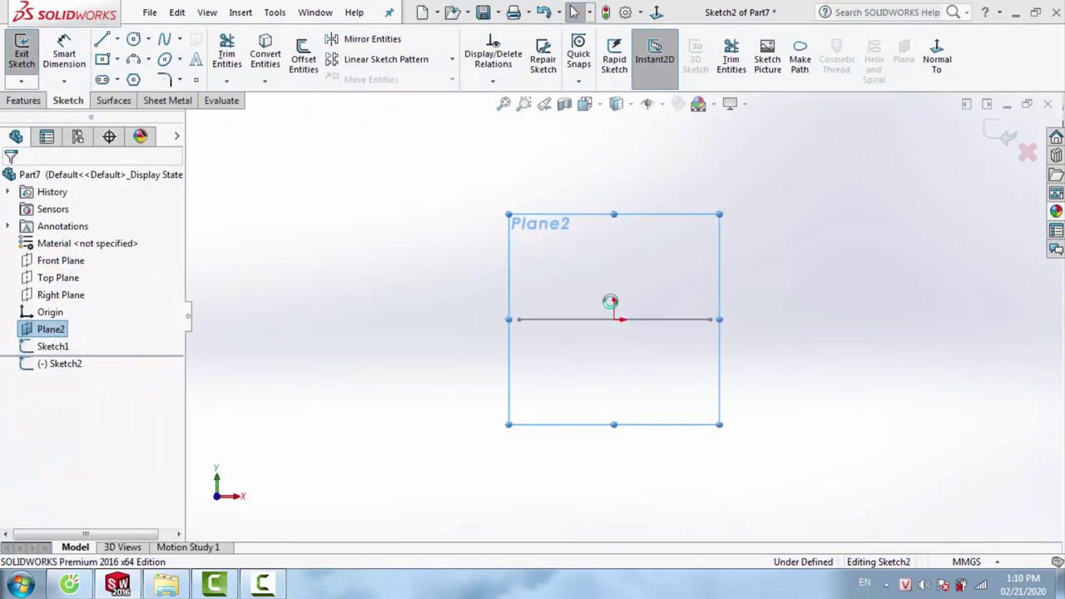
Reposition the rifle picture and shrink it to roughly 281 mm
scroll(603, 299, up, 3)
scroll(604, 303, up, 3)
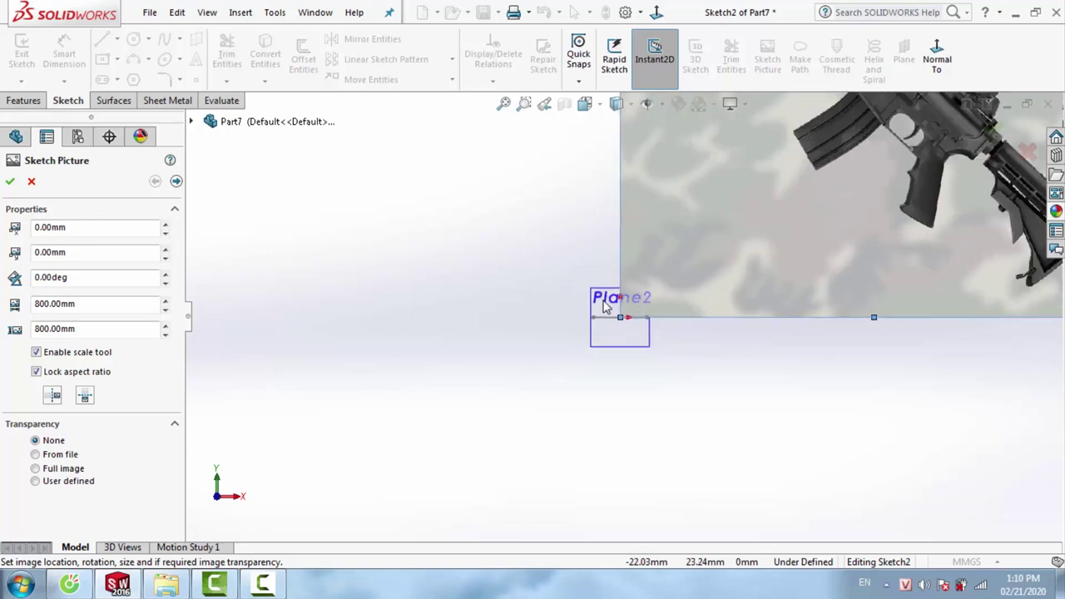
drag(745, 263, 651, 334)
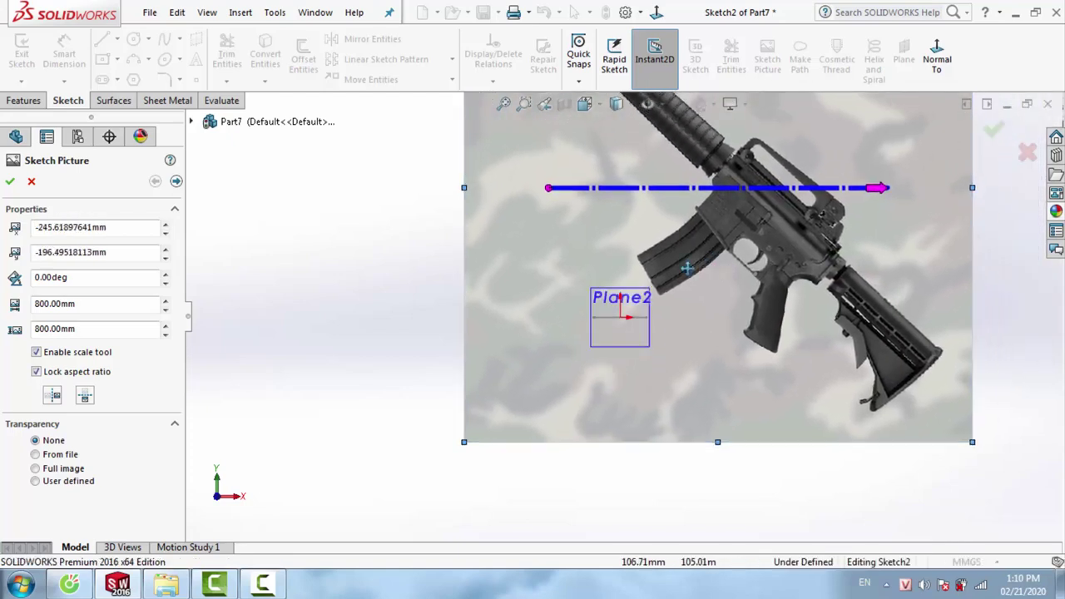
mouse_move(688, 267)
mouse_down()
mouse_move(888, 340)
mouse_move(645, 318)
mouse_up()
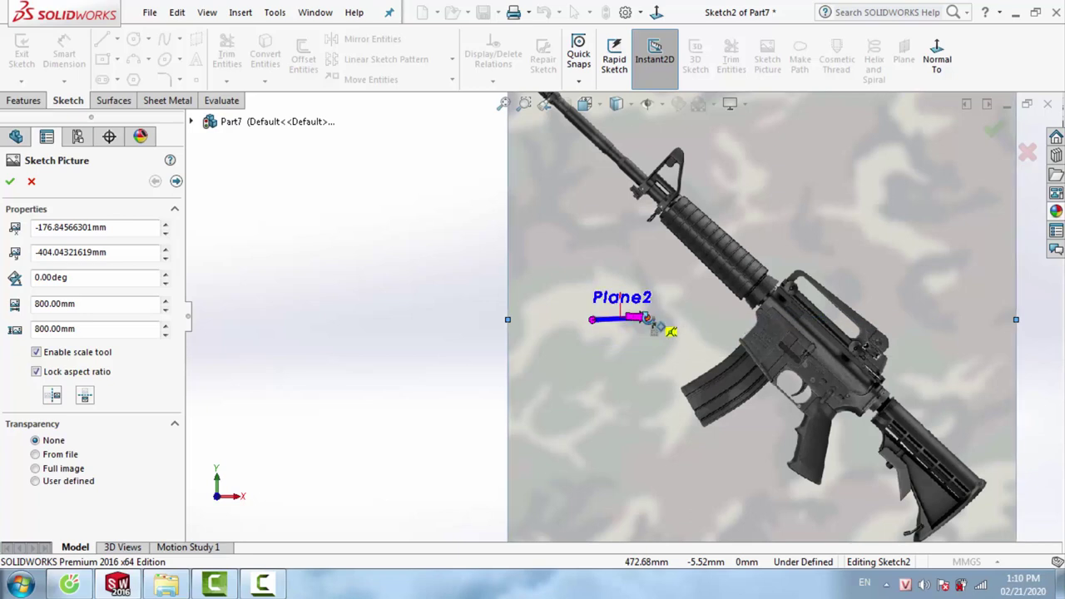
drag(894, 140, 641, 369)
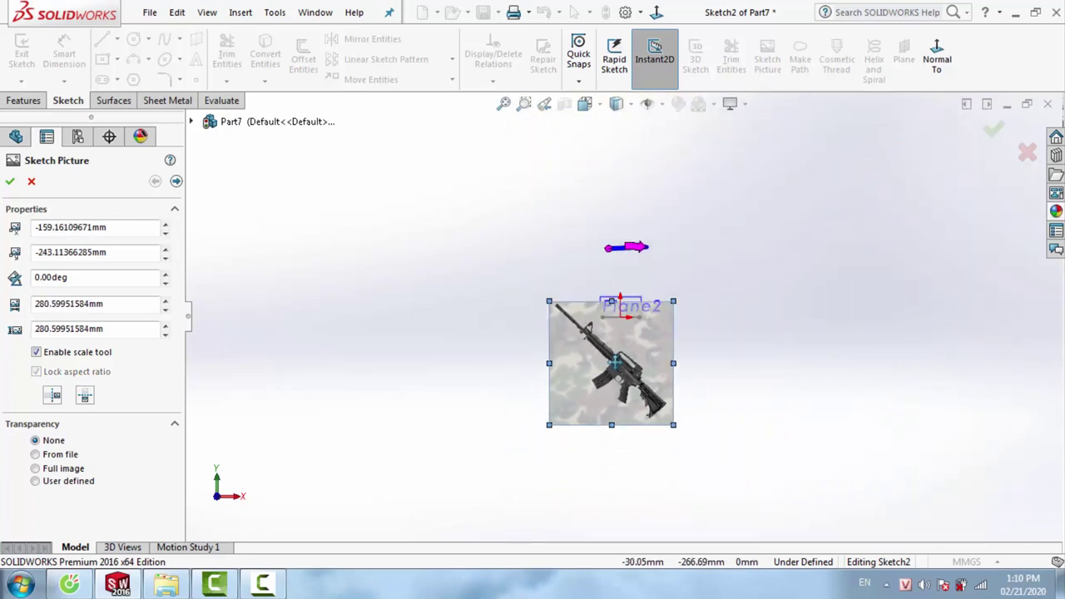
drag(592, 420, 620, 318)
Cancel the scale dimension, resize the picture to about 200 mm, and move it down-right
scroll(620, 319, up, 1)
scroll(620, 318, up, 2)
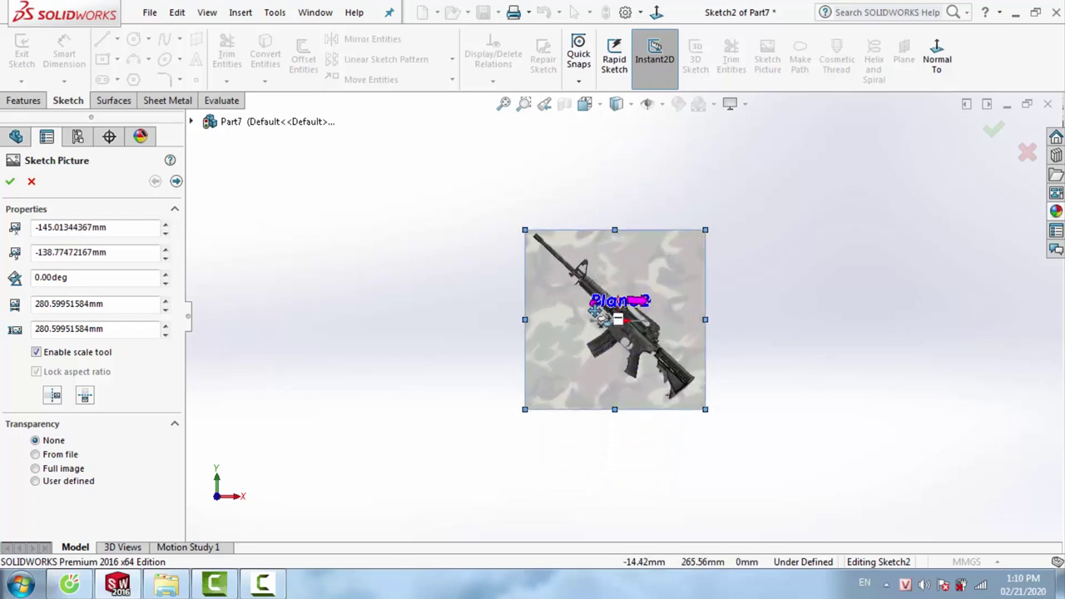
scroll(593, 320, up, 3)
scroll(592, 320, up, 2)
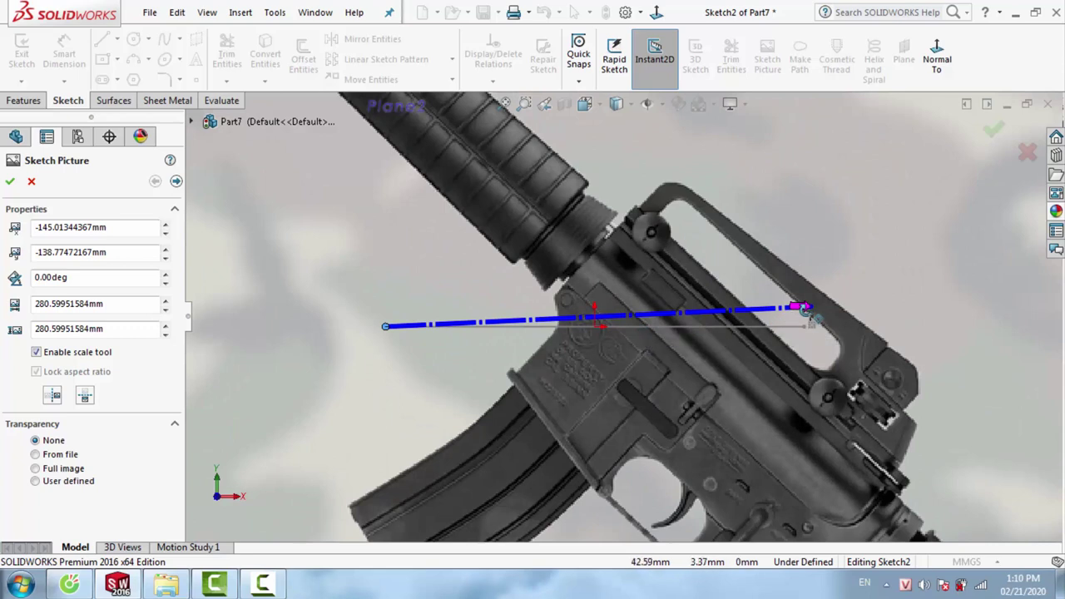
drag(805, 321, 804, 326)
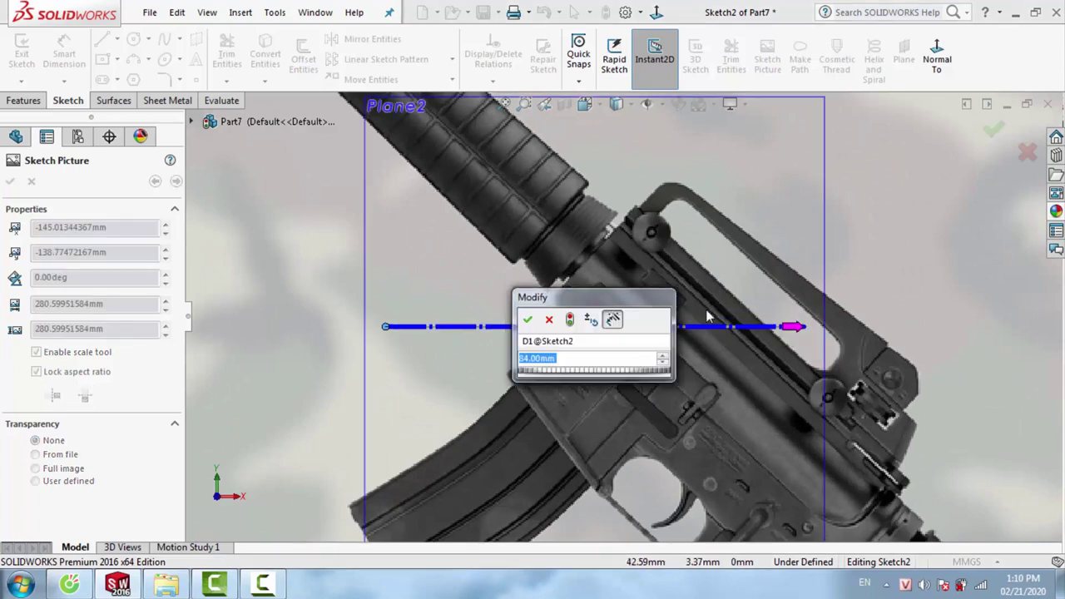
click(553, 326)
key(f)
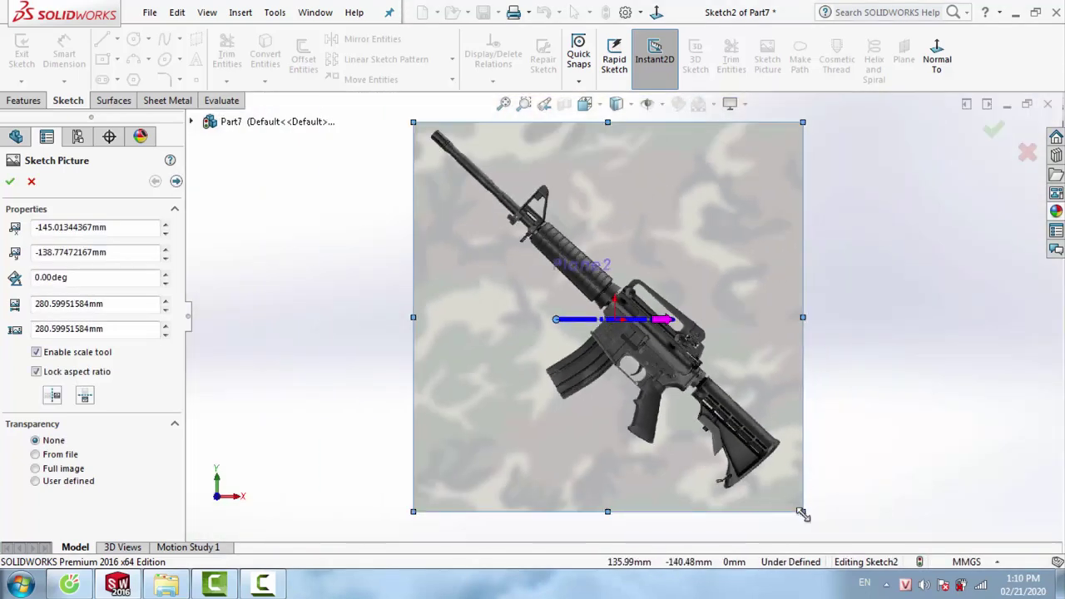
drag(802, 513, 691, 399)
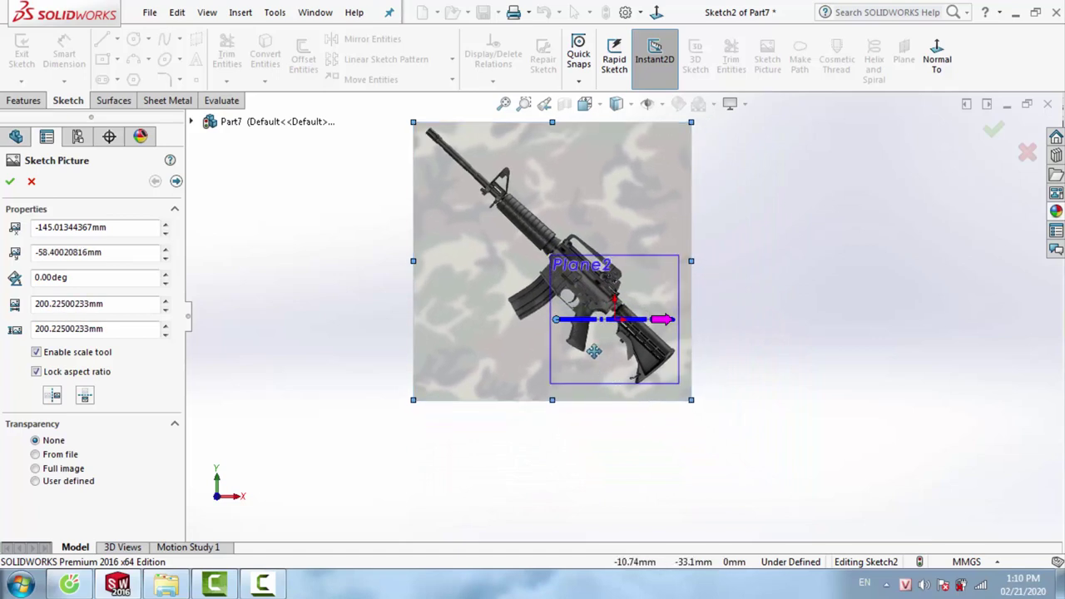
scroll(499, 250, down, 2)
drag(495, 255, 555, 337)
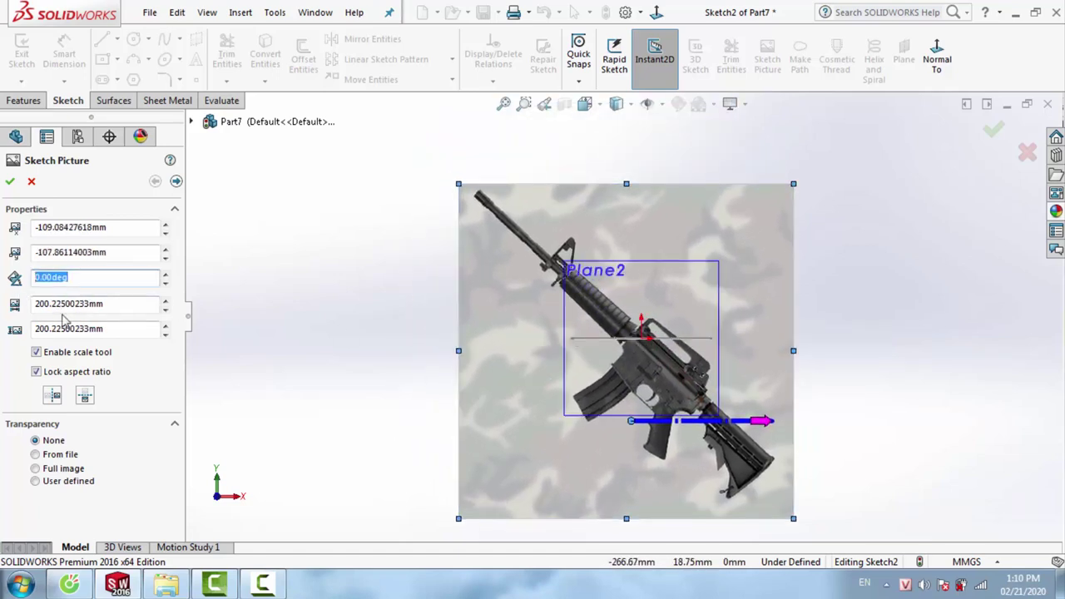
text(45)
Rotate the rifle picture to 43° and shrink it to about 86 mm
key(Return)
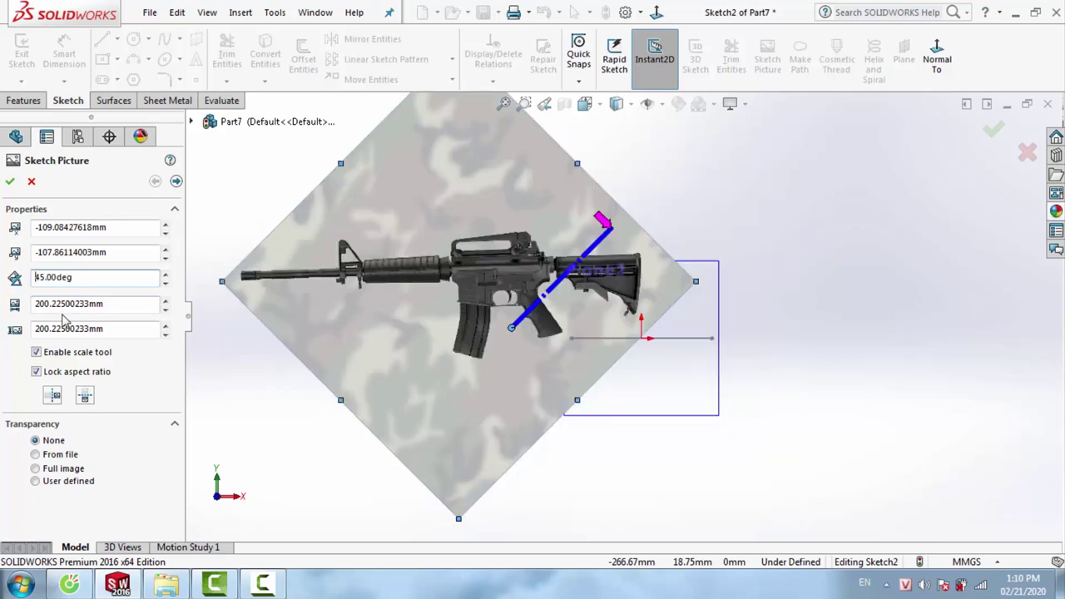
drag(450, 281, 653, 345)
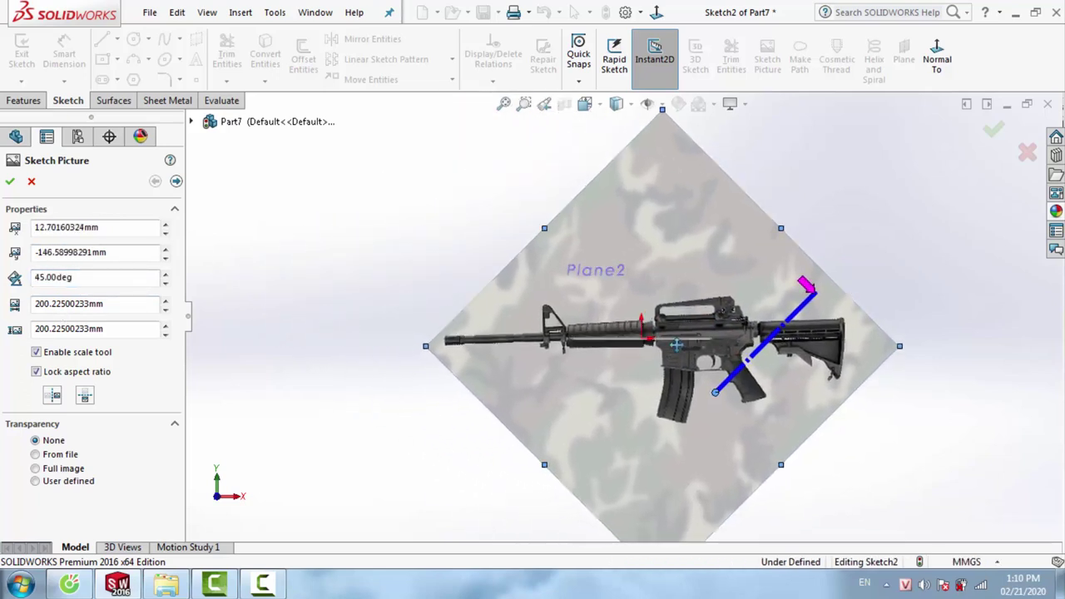
drag(899, 349, 728, 347)
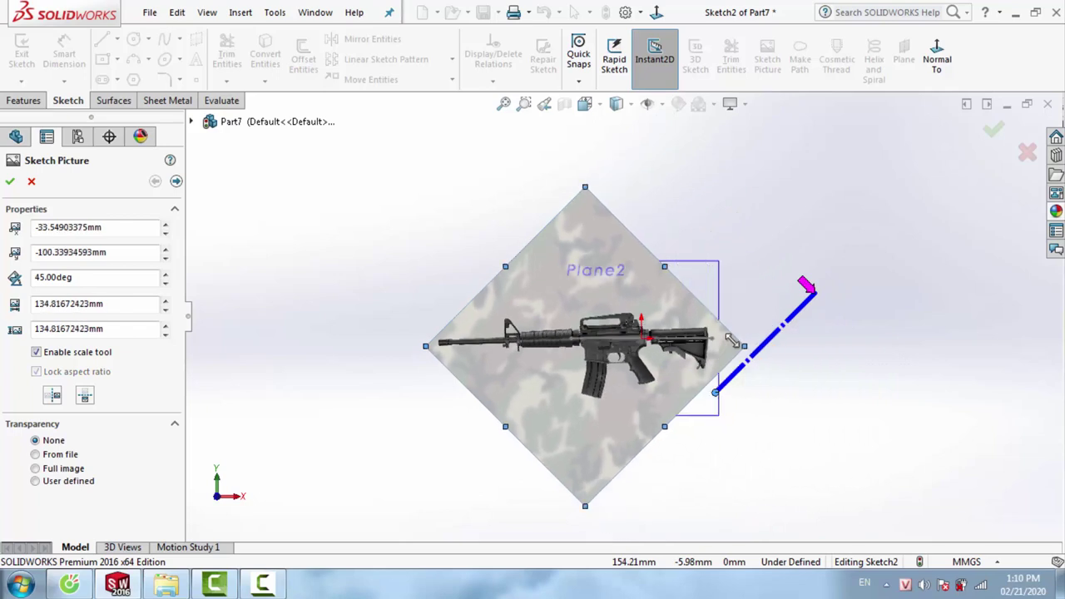
drag(555, 409, 649, 404)
scroll(708, 349, down, 3)
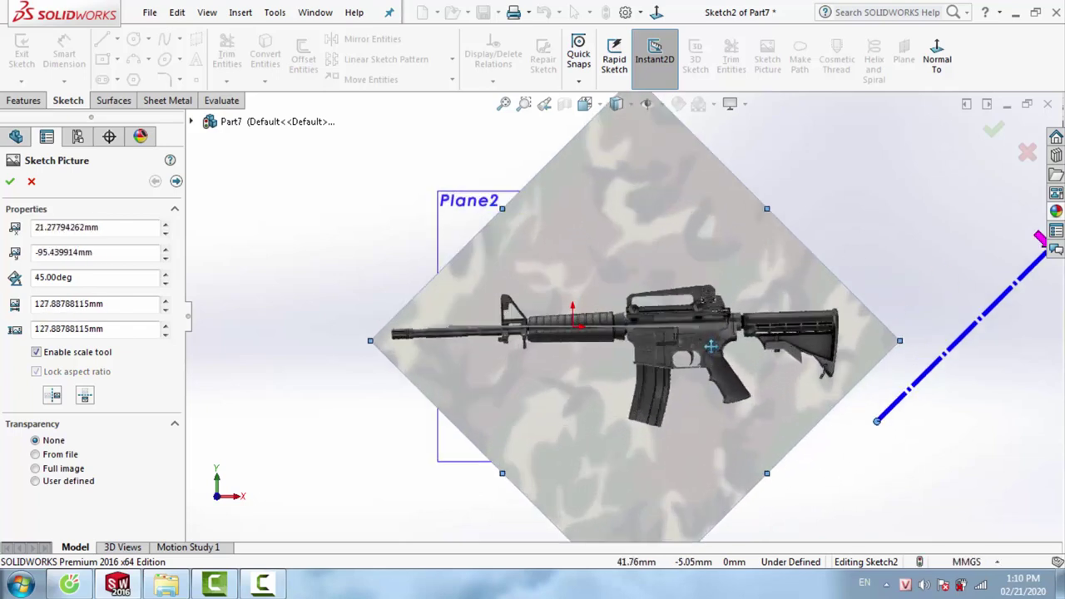
drag(973, 338, 722, 336)
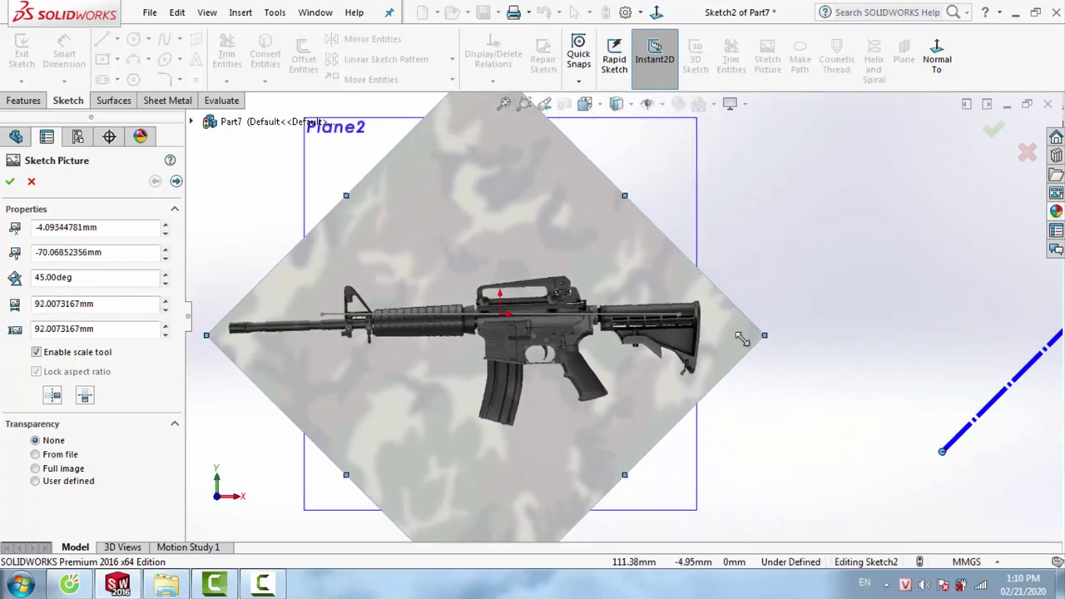
click(164, 283)
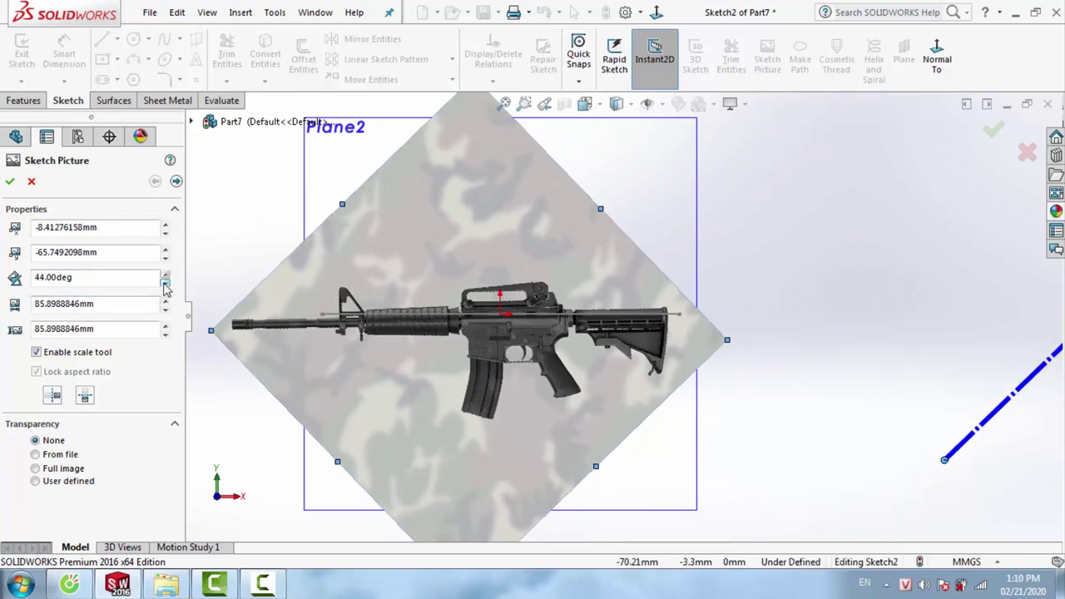
click(166, 285)
drag(358, 377, 445, 368)
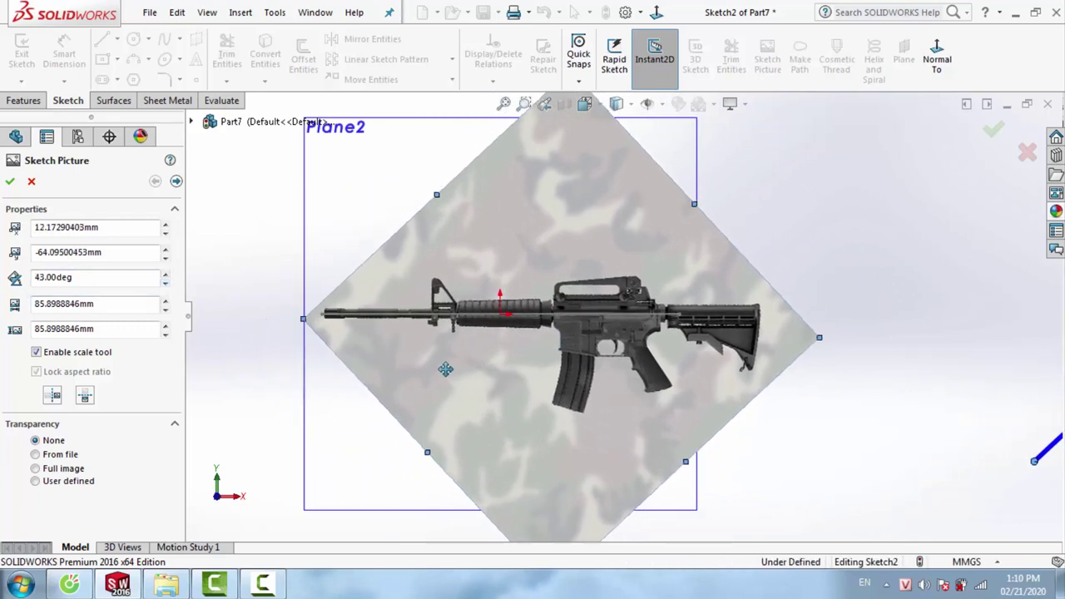
scroll(757, 367, up, 3)
Scale the rifle picture down to about 70 mm over the scale line
drag(704, 327, 654, 318)
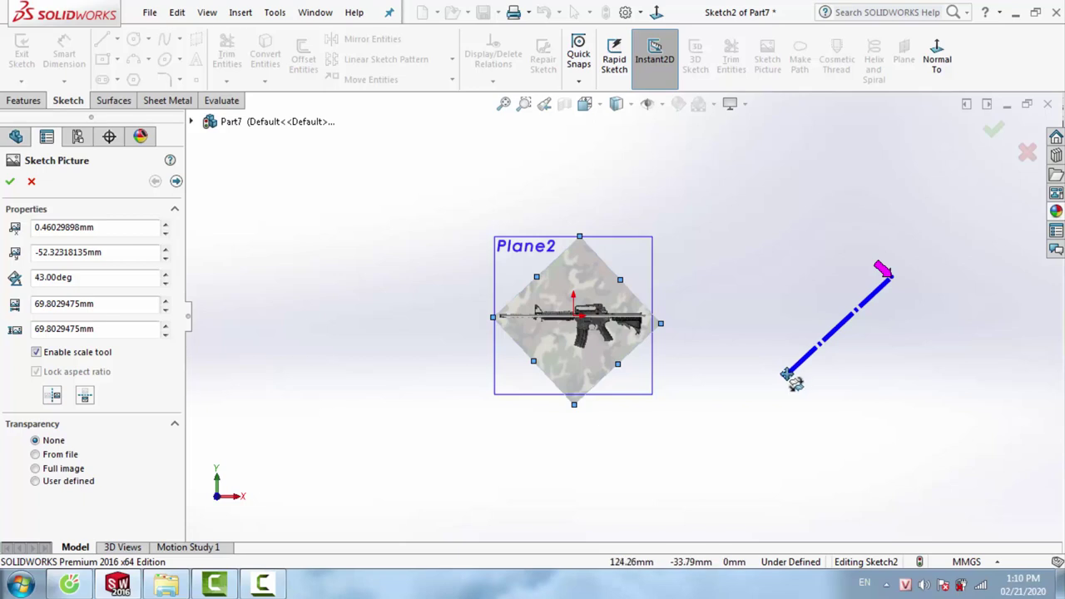
drag(788, 376, 531, 366)
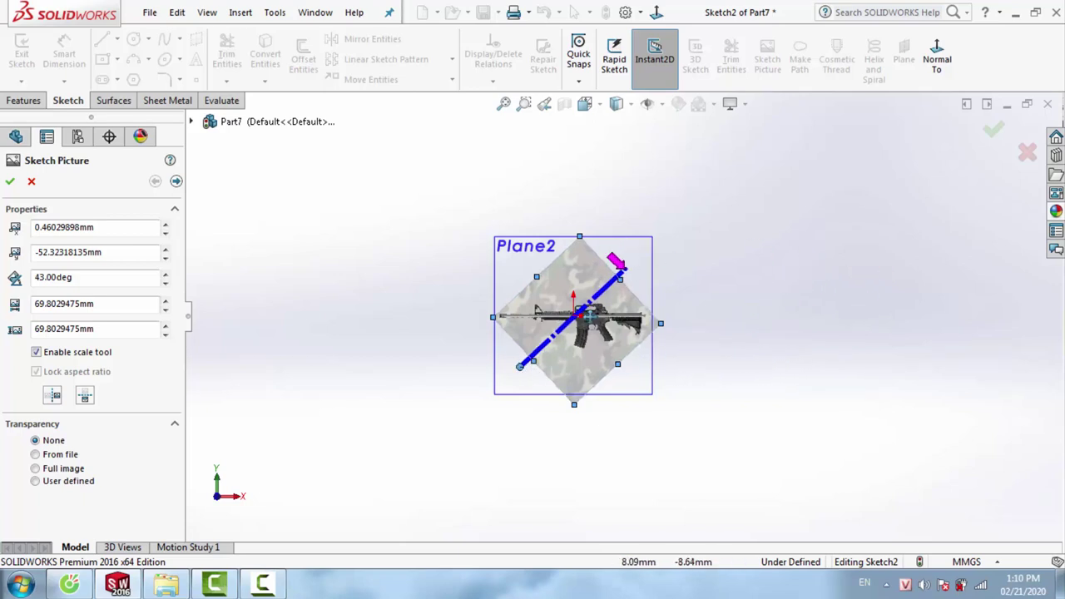
scroll(583, 321, down, 5)
scroll(358, 306, down, 3)
scroll(367, 317, down, 3)
scroll(397, 311, down, 3)
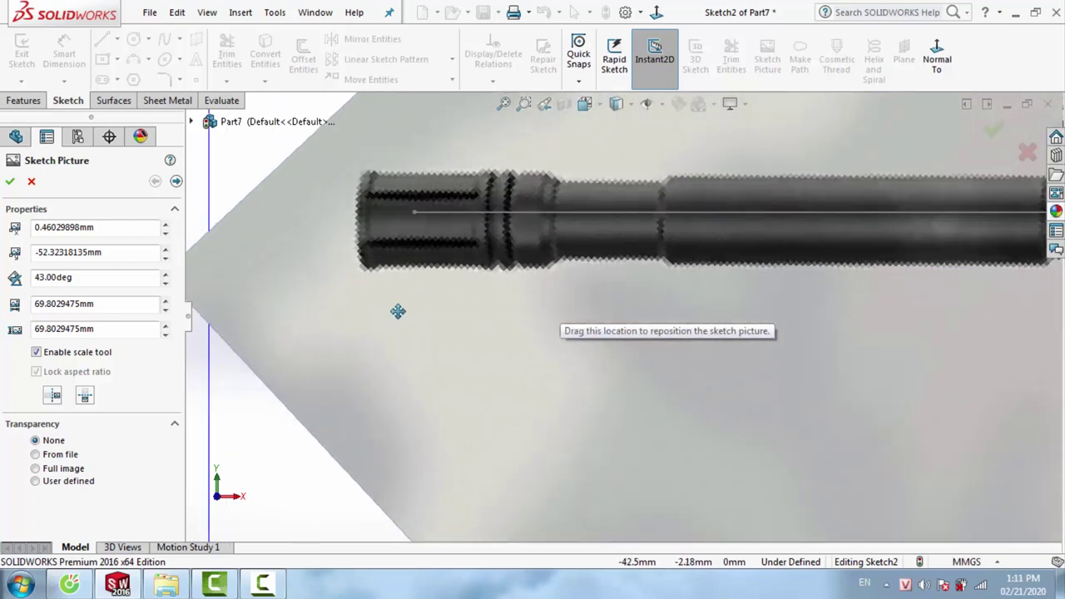
drag(398, 311, 507, 307)
scroll(507, 305, up, 5)
scroll(982, 307, up, 3)
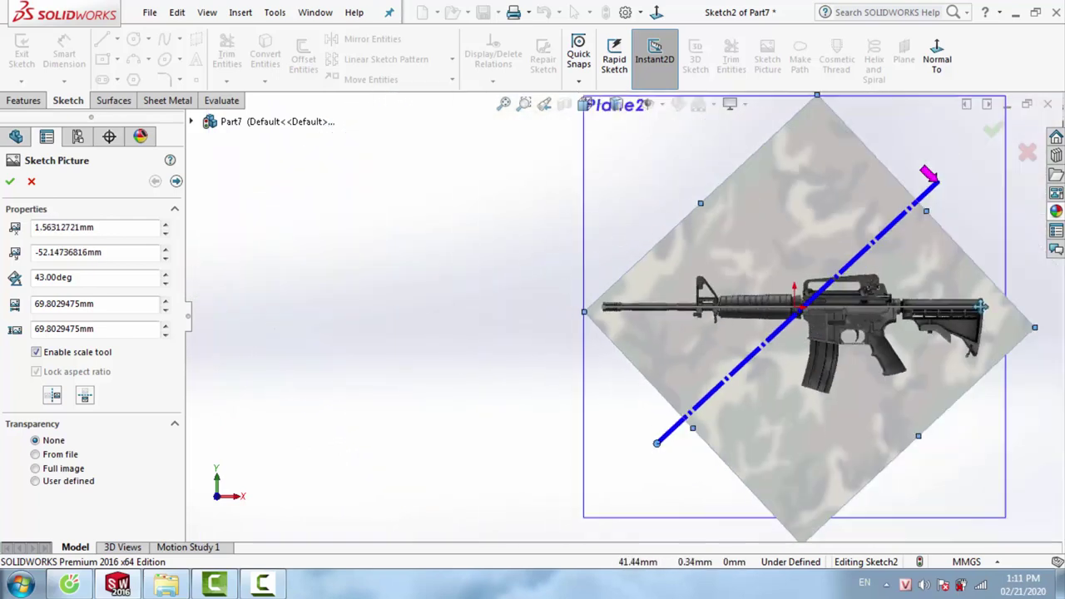
scroll(982, 306, down, 5)
drag(1052, 355, 1058, 350)
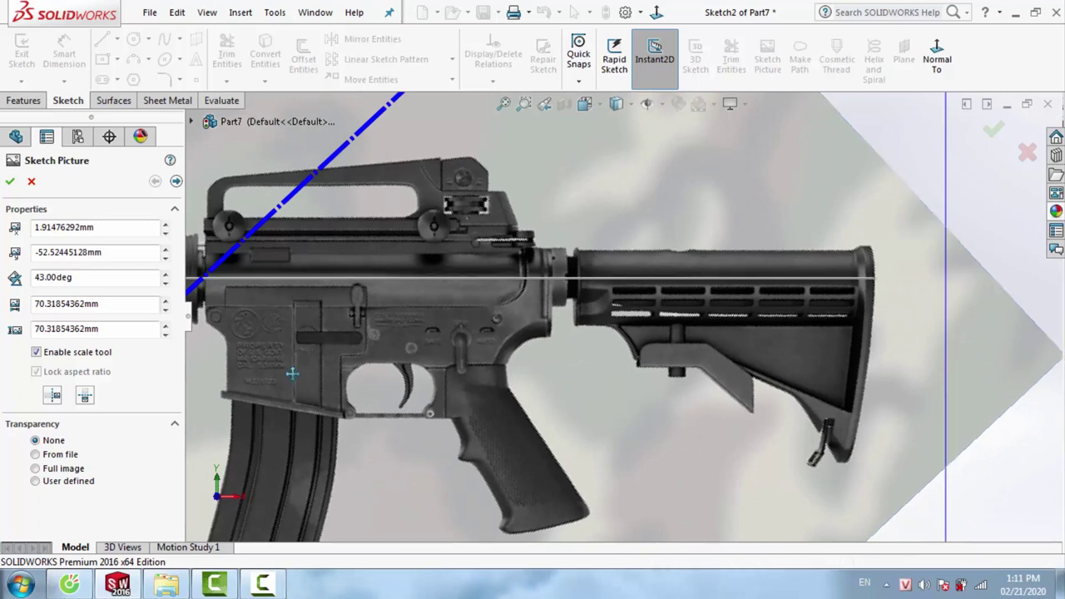
scroll(274, 301, up, 4)
scroll(265, 298, down, 2)
scroll(288, 296, down, 2)
scroll(364, 290, down, 1)
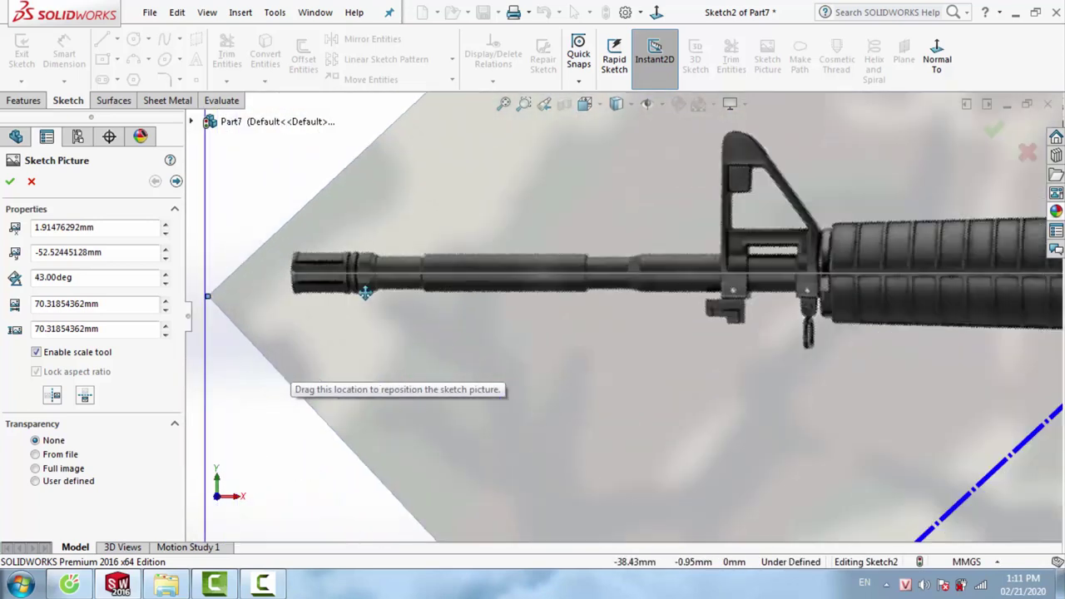
scroll(376, 292, down, 3)
scroll(452, 328, up, 3)
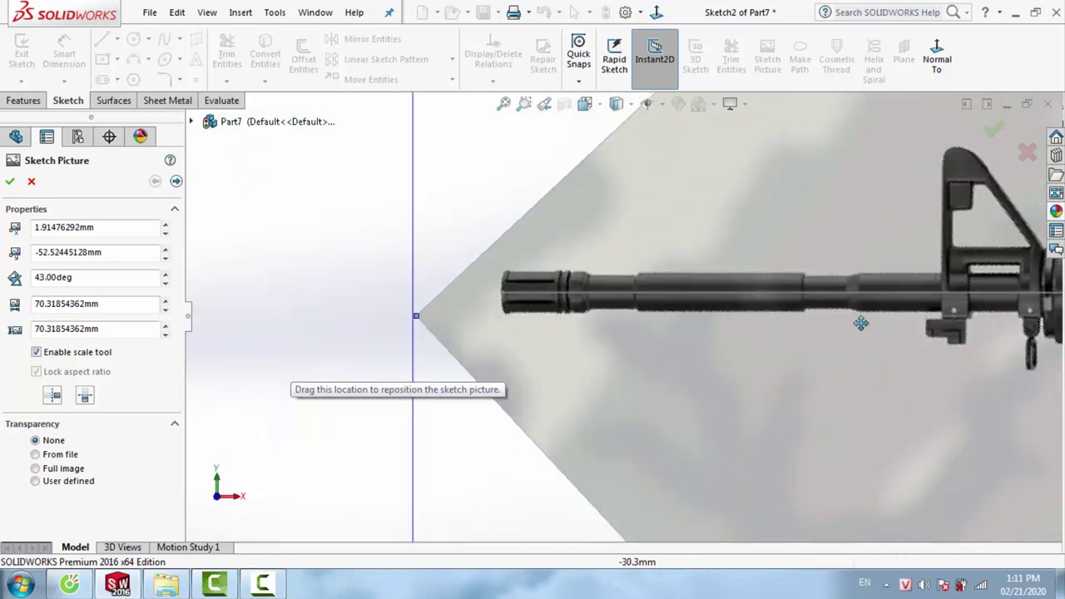
scroll(582, 325, up, 2)
scroll(816, 328, down, 1)
scroll(832, 321, up, 3)
scroll(877, 307, down, 3)
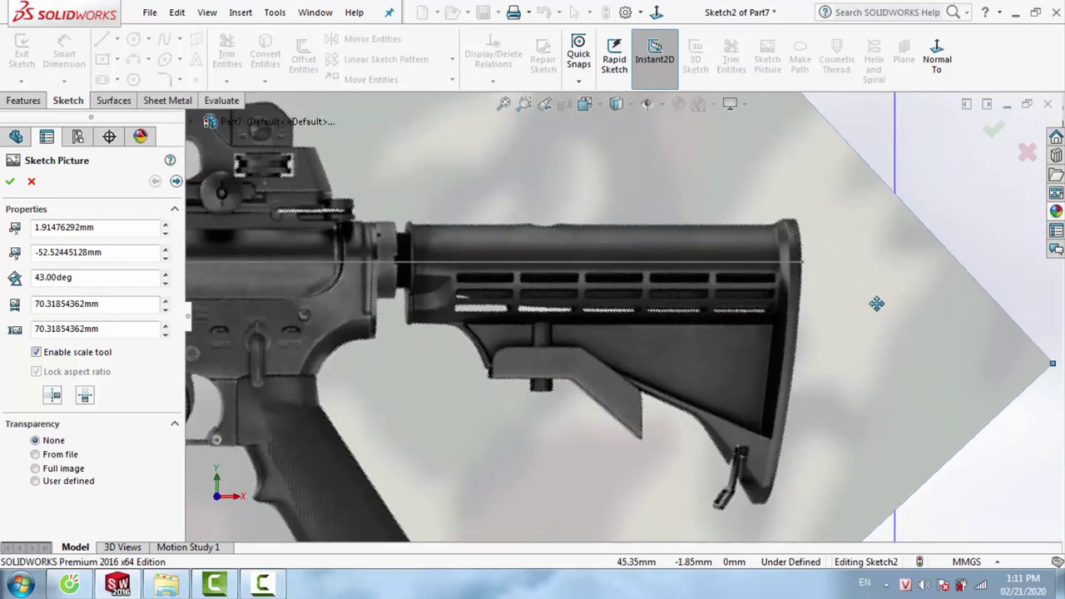
scroll(943, 341, down, 1)
scroll(957, 358, down, 1)
Set the picture size to 70.50 mm and nudge it level with the 84 mm line
drag(962, 361, 962, 360)
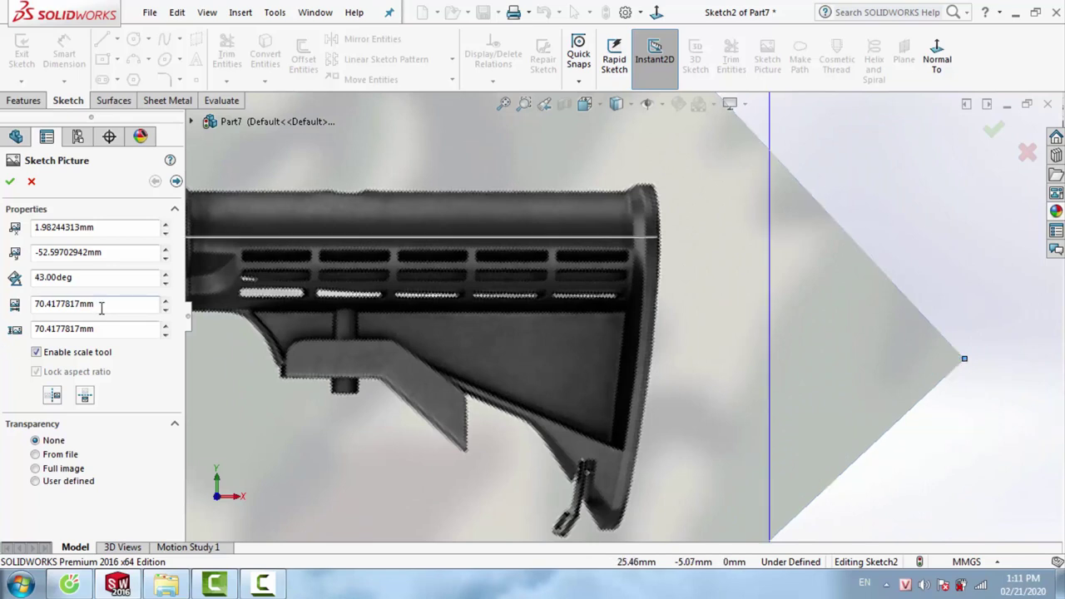
text(71)
key(Return)
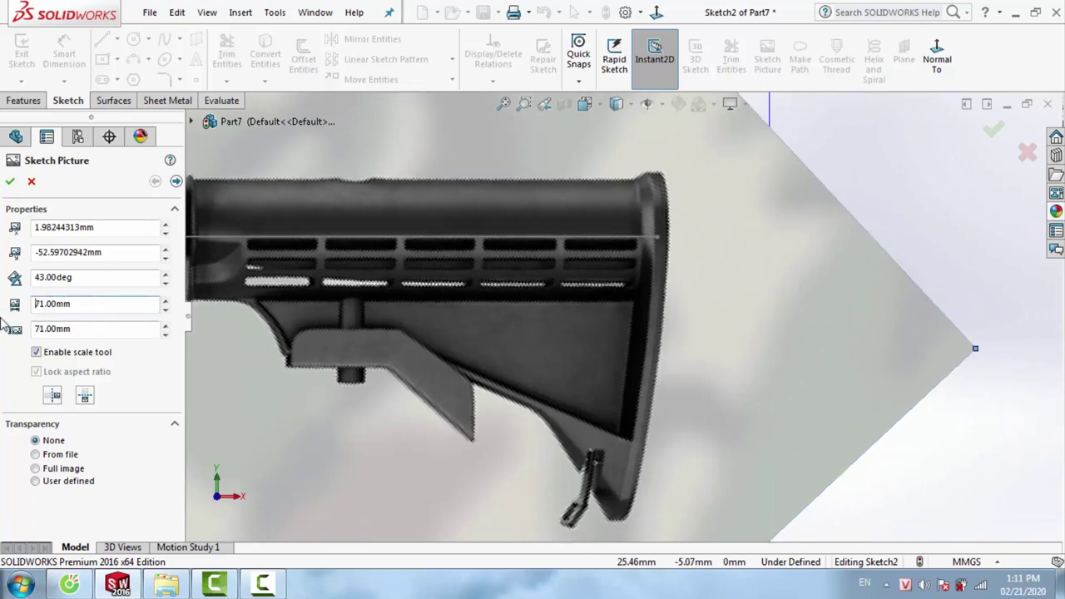
scroll(485, 347, up, 2)
scroll(605, 311, down, 3)
scroll(656, 298, down, 1)
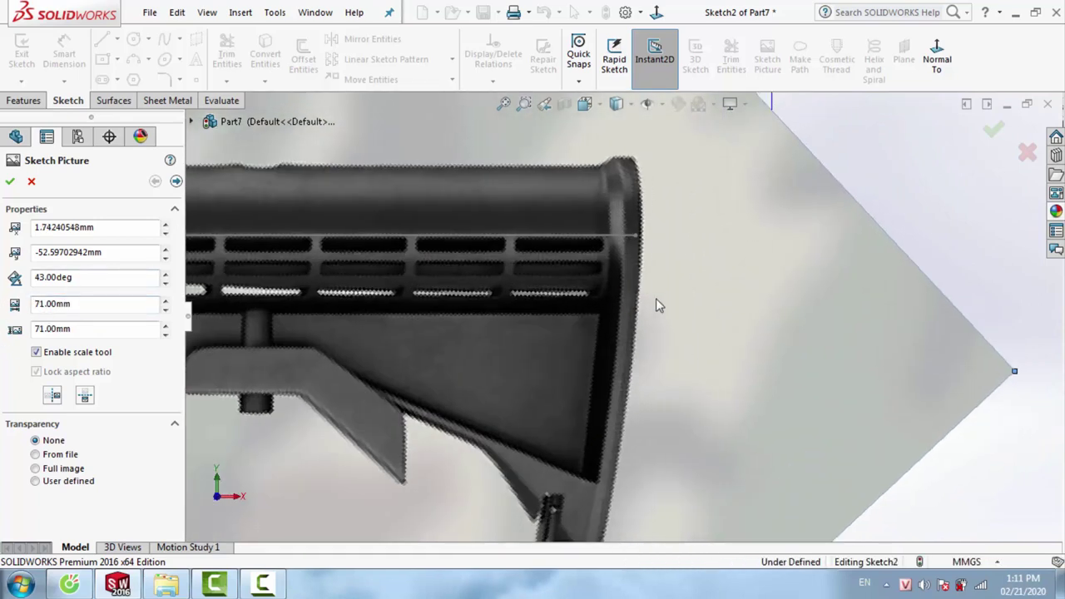
scroll(504, 300, down, 1)
scroll(504, 300, up, 2)
scroll(507, 324, down, 1)
scroll(507, 323, down, 3)
text(70.2)
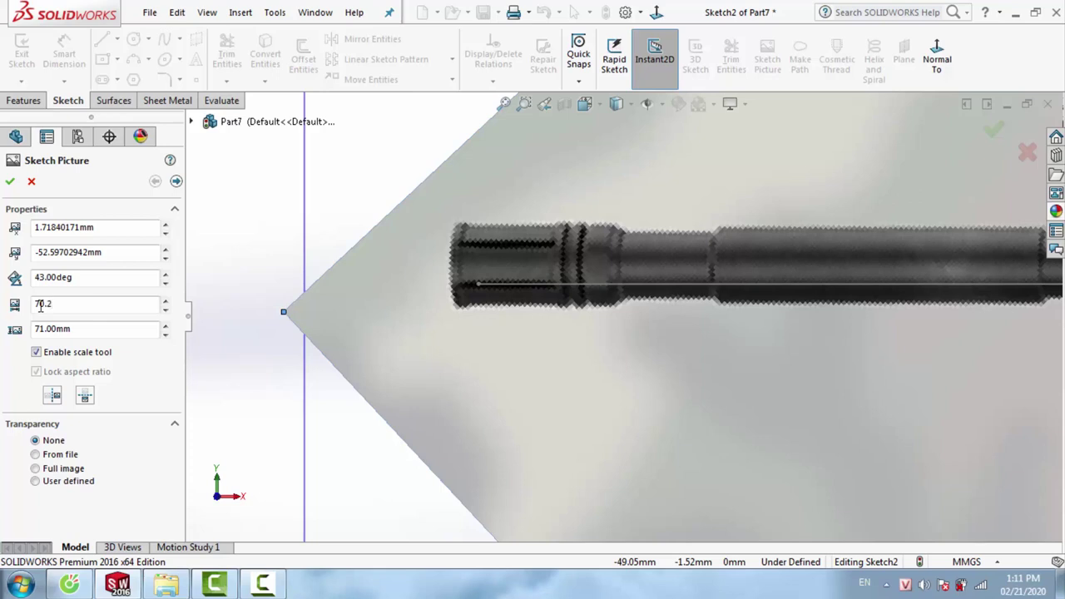
key(Return)
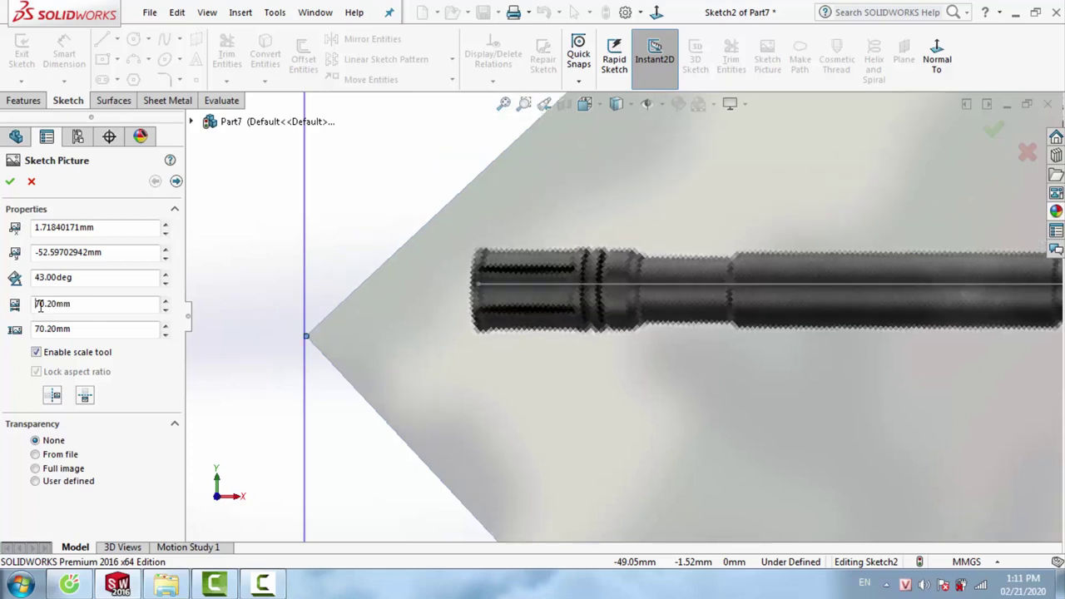
scroll(623, 255, down, 2)
scroll(623, 252, down, 1)
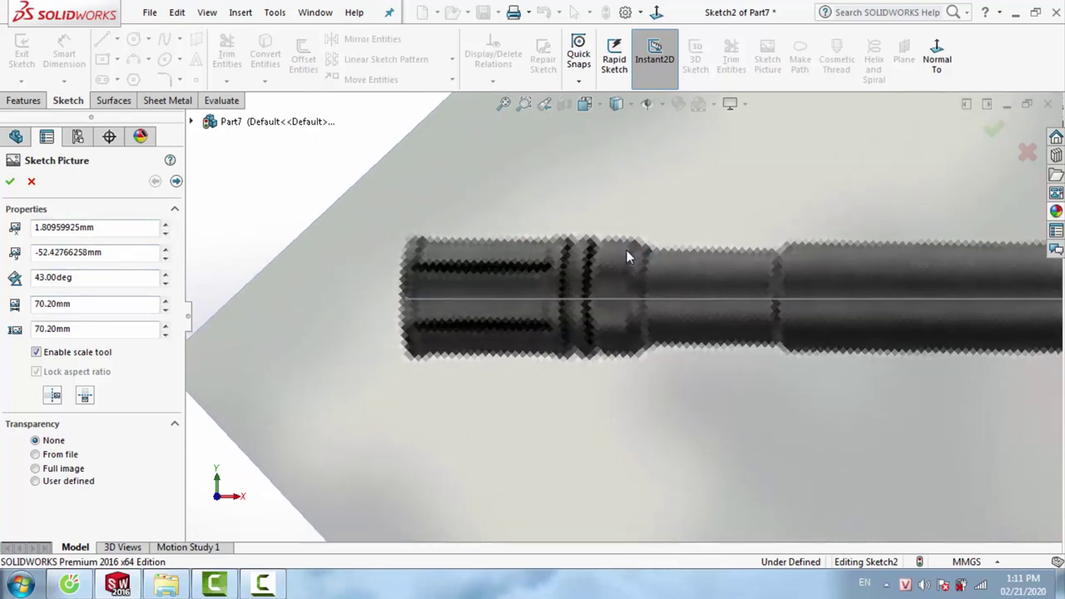
scroll(754, 290, up, 3)
scroll(782, 308, up, 2)
scroll(898, 328, down, 3)
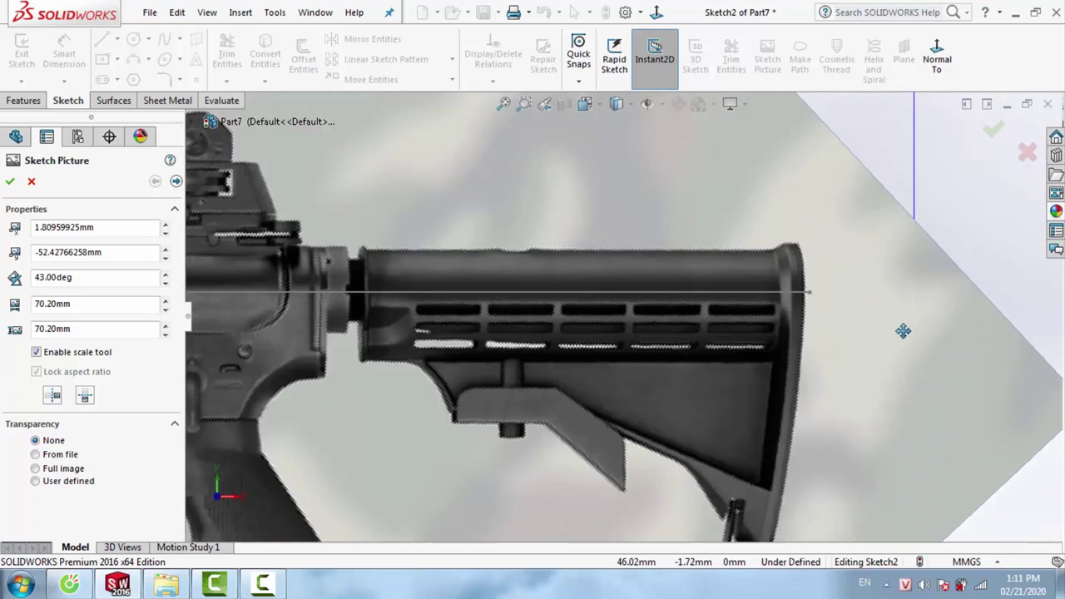
scroll(824, 331, down, 2)
scroll(842, 340, up, 1)
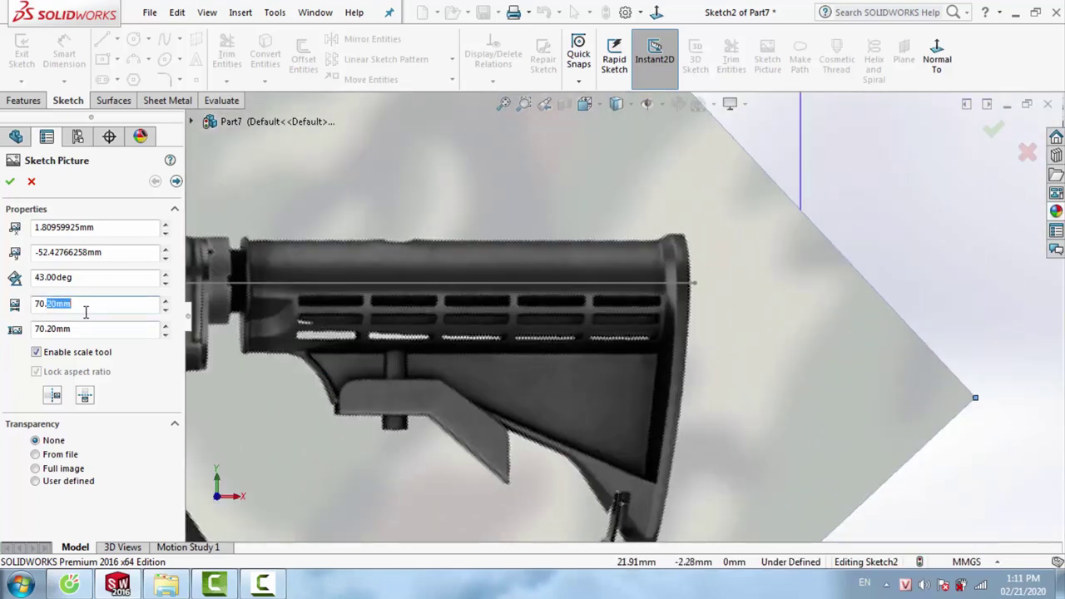
key(Return)
scroll(574, 325, up, 3)
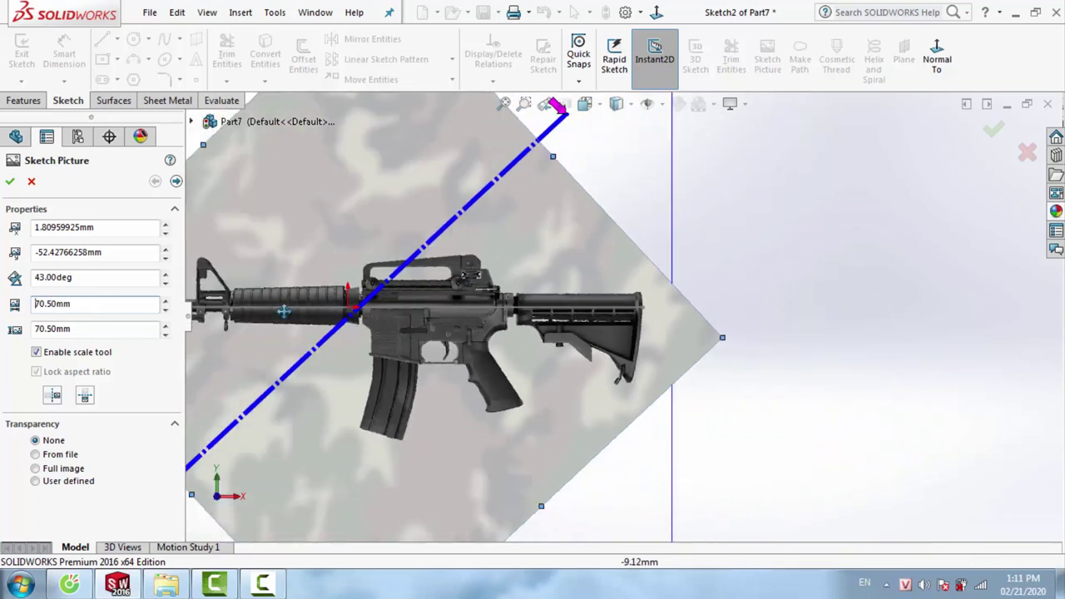
scroll(620, 275, up, 2)
scroll(722, 332, down, 4)
scroll(723, 333, down, 2)
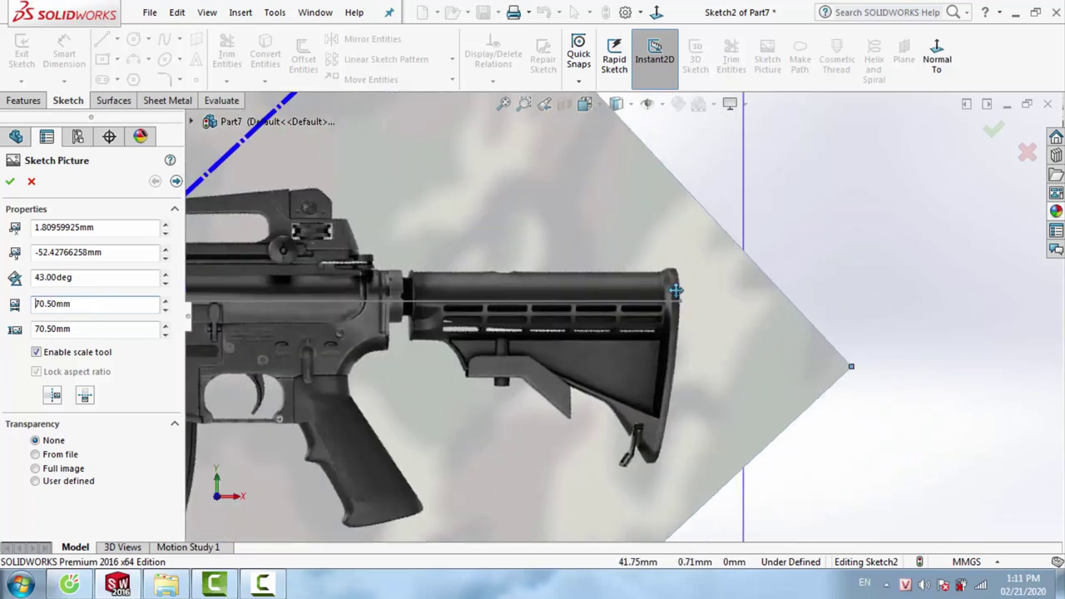
scroll(670, 316, down, 5)
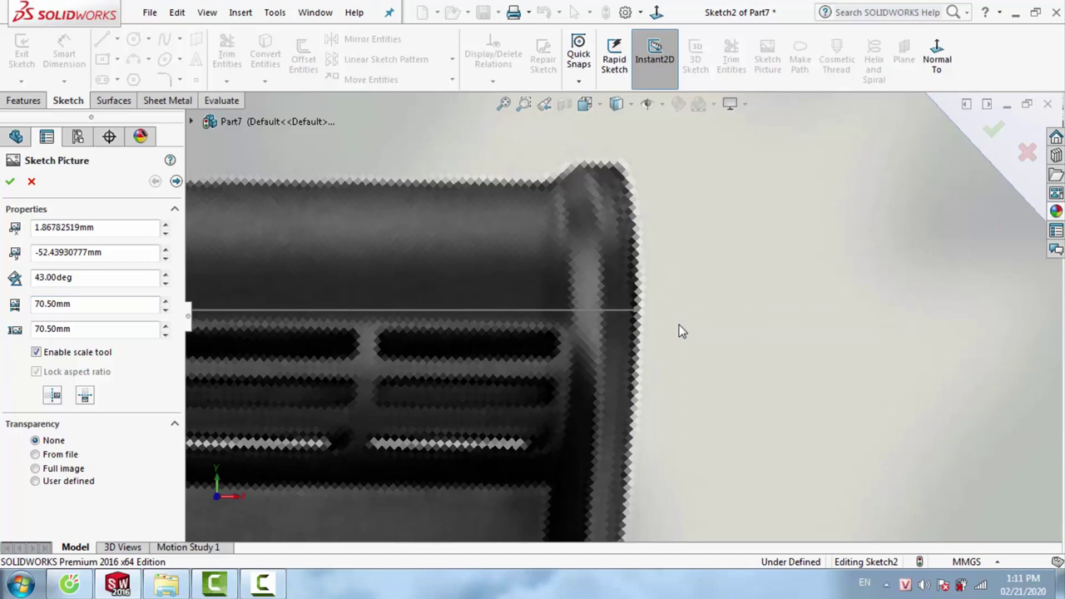
scroll(680, 330, up, 1)
scroll(530, 338, up, 5)
scroll(357, 323, down, 1)
scroll(336, 308, down, 2)
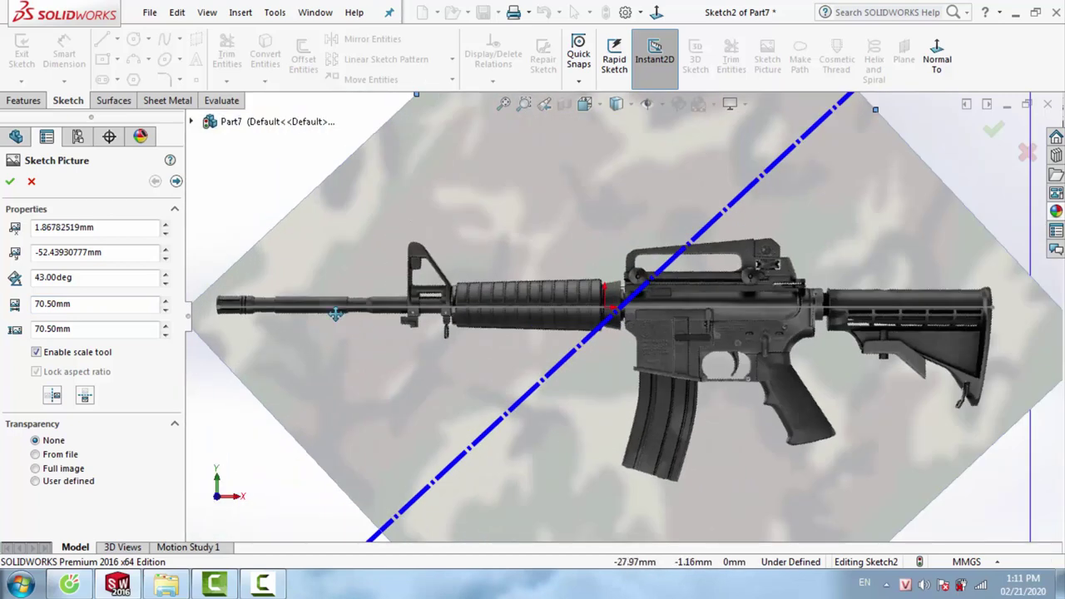
scroll(392, 308, down, 2)
scroll(871, 299, down, 1)
scroll(778, 335, down, 4)
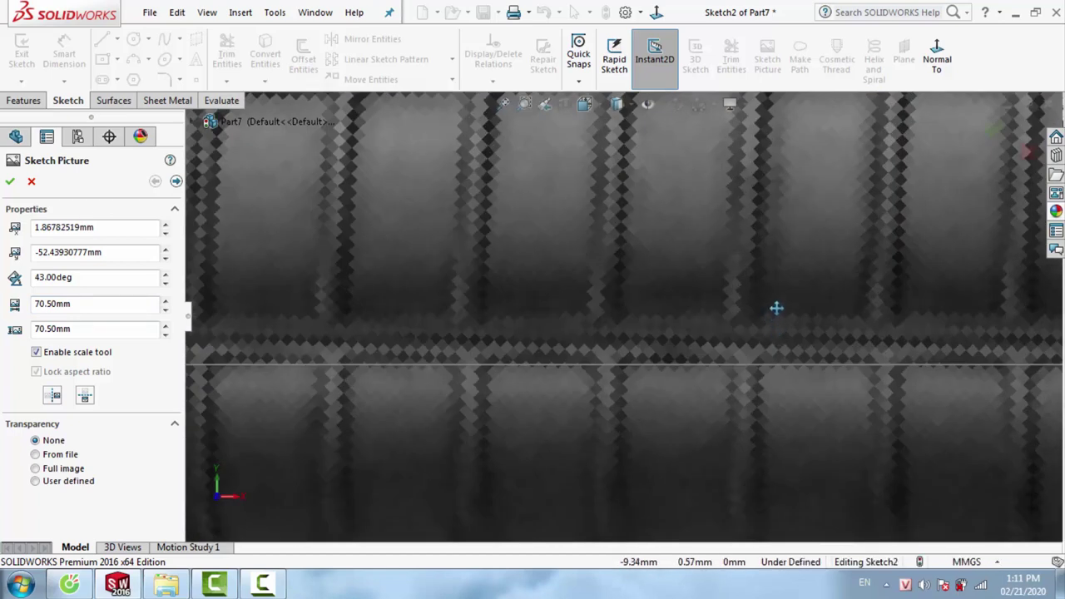
scroll(777, 325, up, 4)
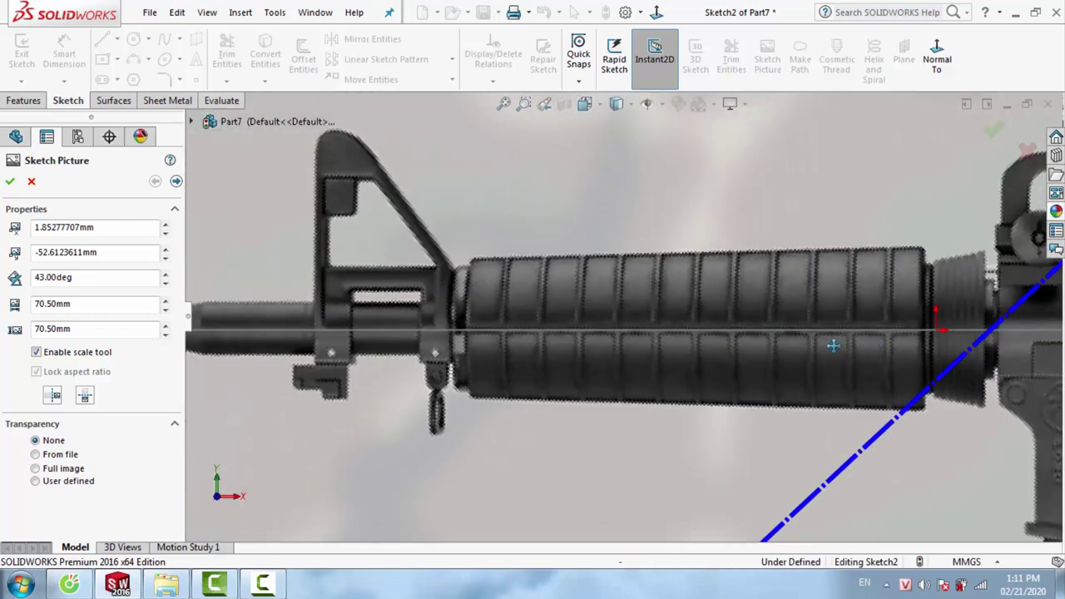
scroll(749, 343, up, 3)
scroll(749, 344, up, 1)
scroll(434, 321, down, 3)
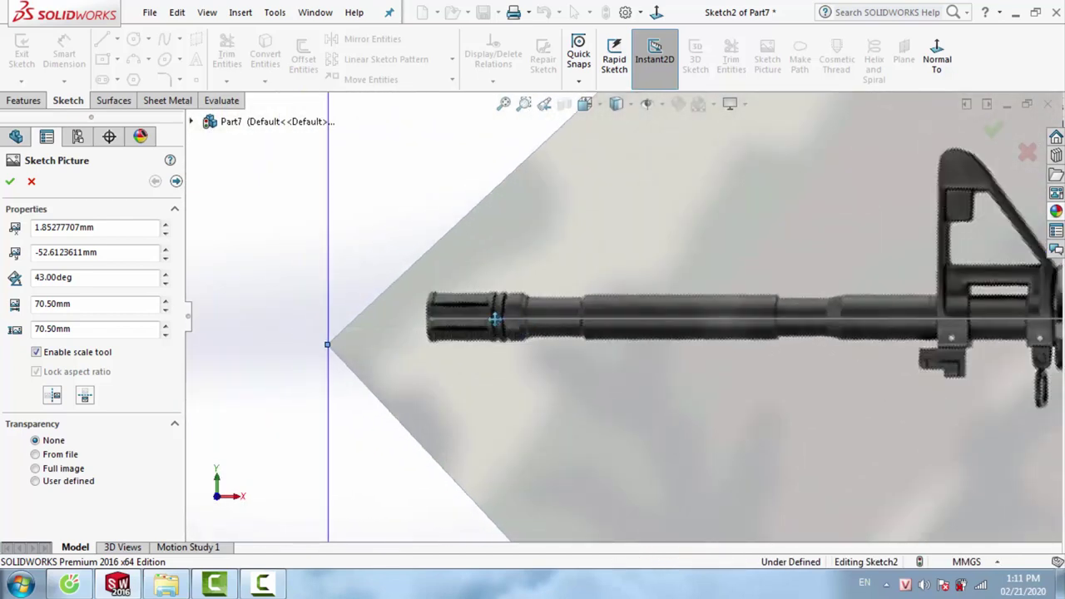
scroll(434, 320, down, 2)
scroll(425, 337, up, 1)
drag(419, 352, 427, 355)
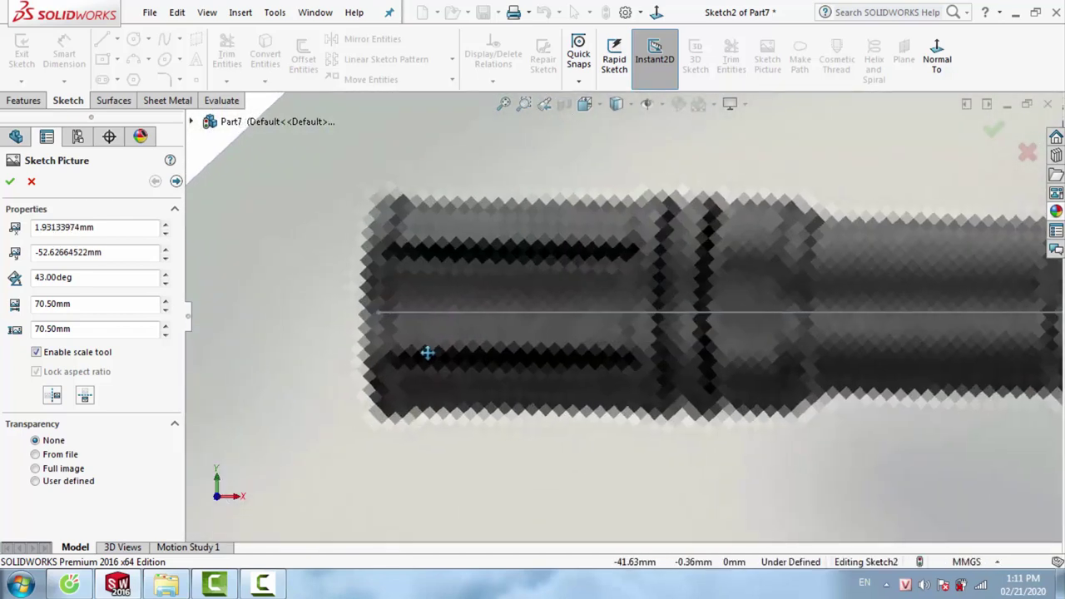
scroll(643, 344, up, 2)
scroll(642, 344, up, 3)
scroll(980, 316, up, 1)
scroll(908, 317, down, 4)
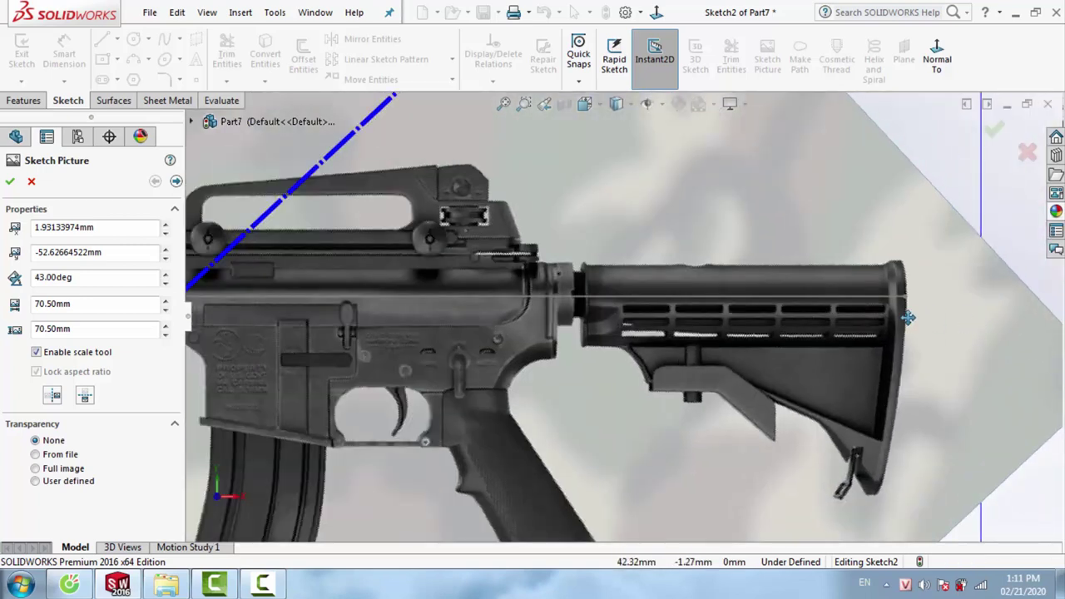
scroll(589, 330, up, 3)
scroll(402, 326, down, 1)
scroll(391, 311, down, 1)
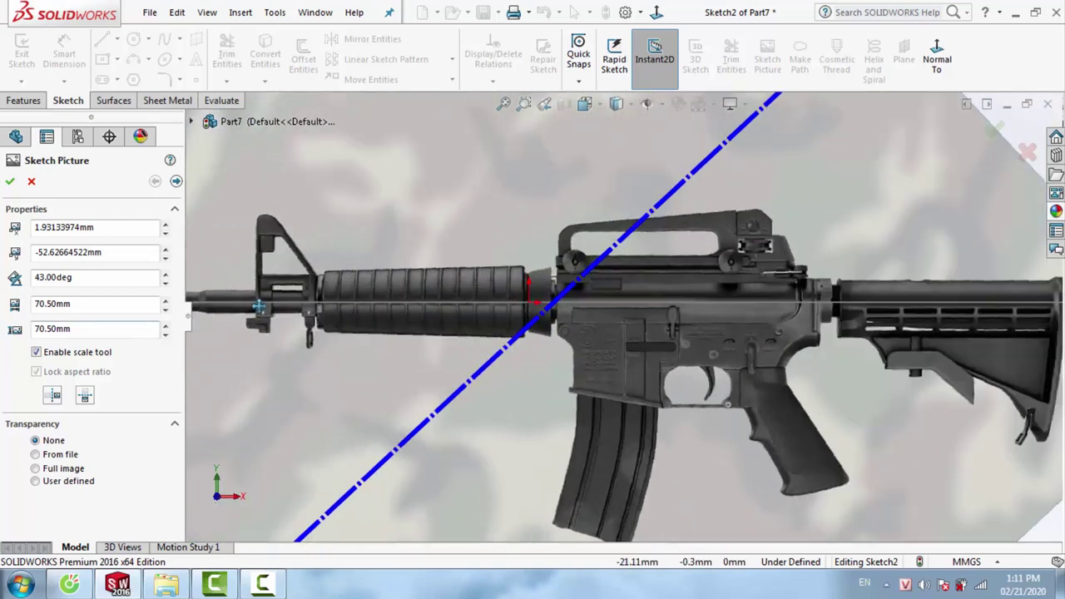
scroll(411, 323, up, 1)
Apply the rifle picture and close Sketch2
click(10, 185)
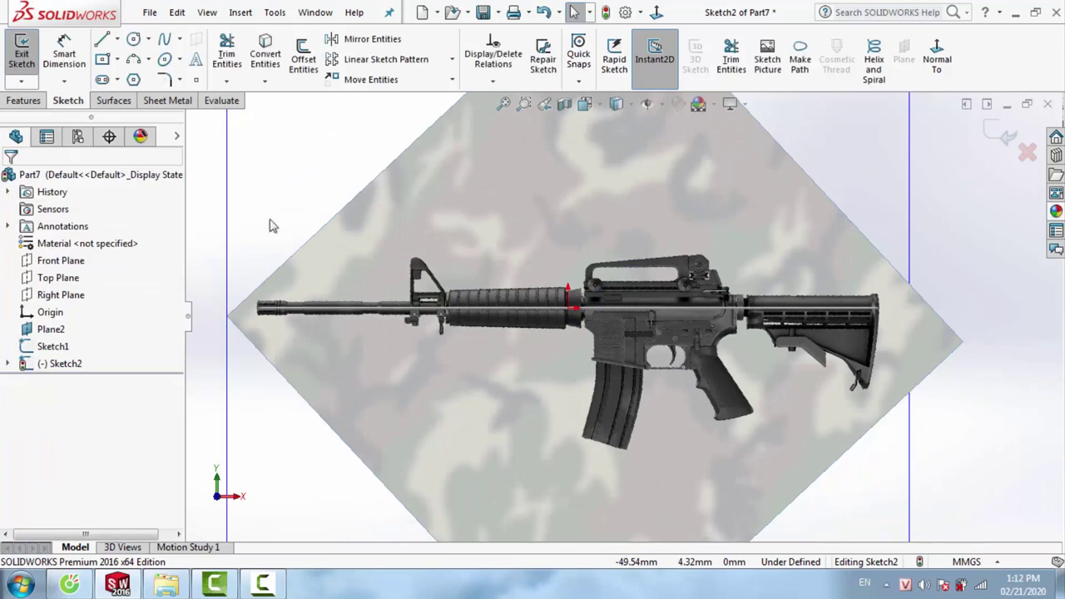
scroll(700, 284, up, 2)
click(1005, 135)
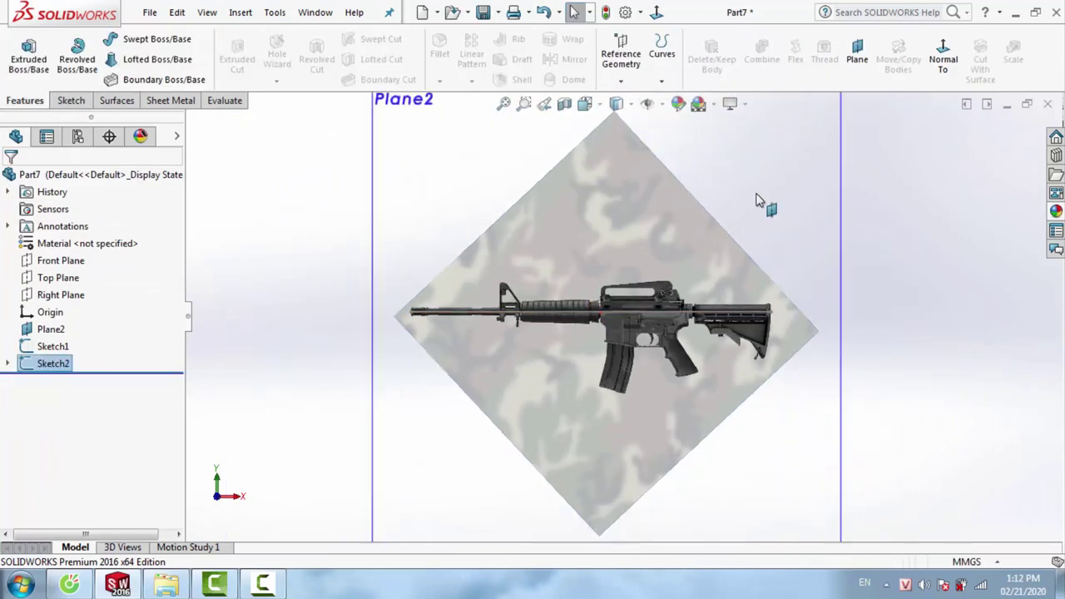
scroll(757, 225, up, 2)
middle_drag(756, 238, 674, 310)
Hide Plane2, show the Front Plane, and save the part as M4A1
right_click(711, 250)
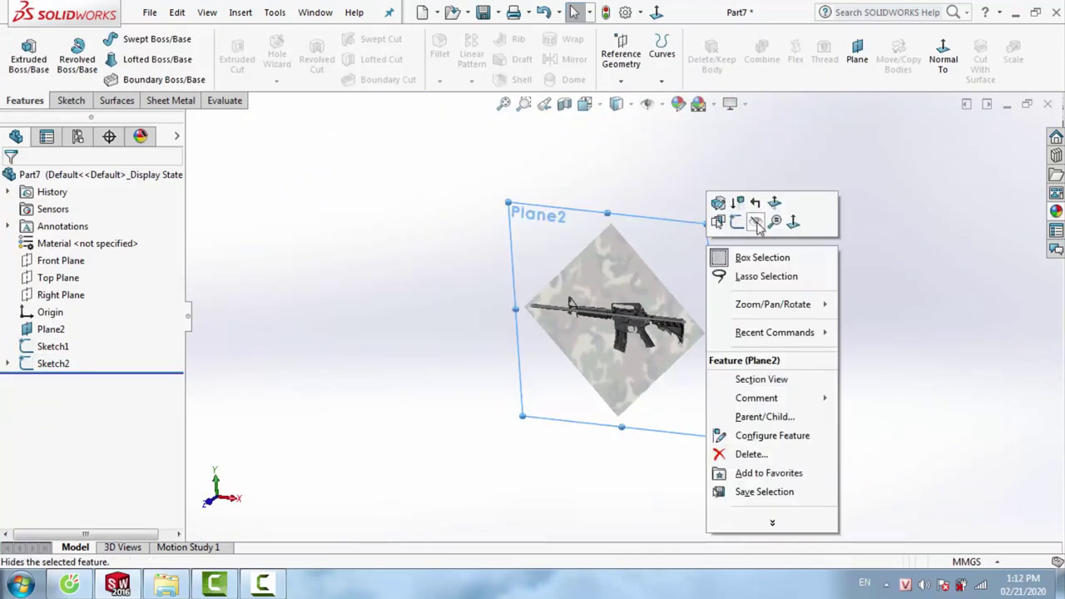
click(757, 223)
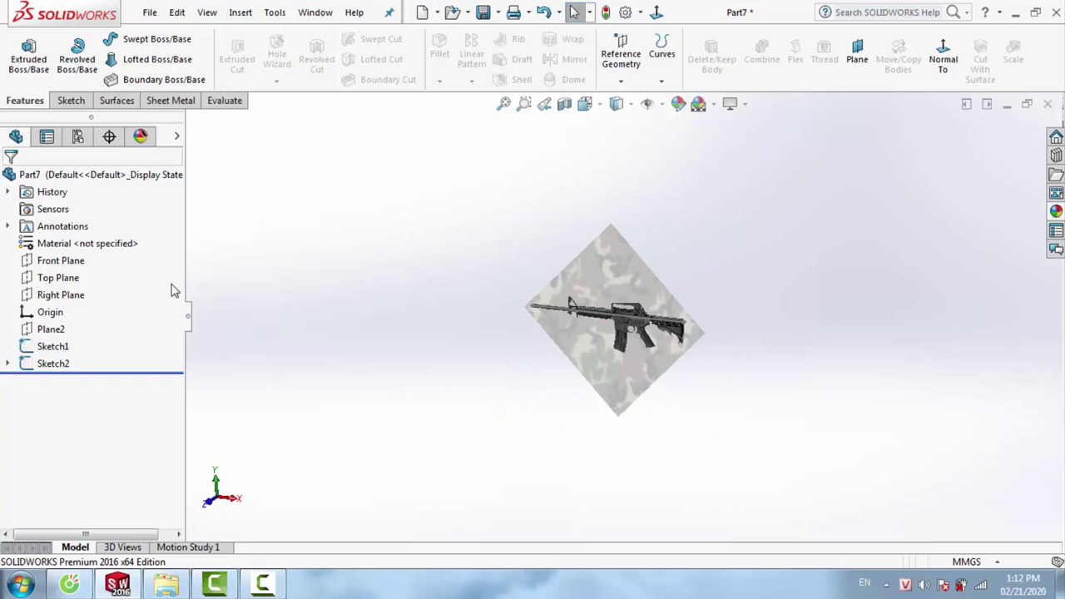
click(69, 266)
click(100, 248)
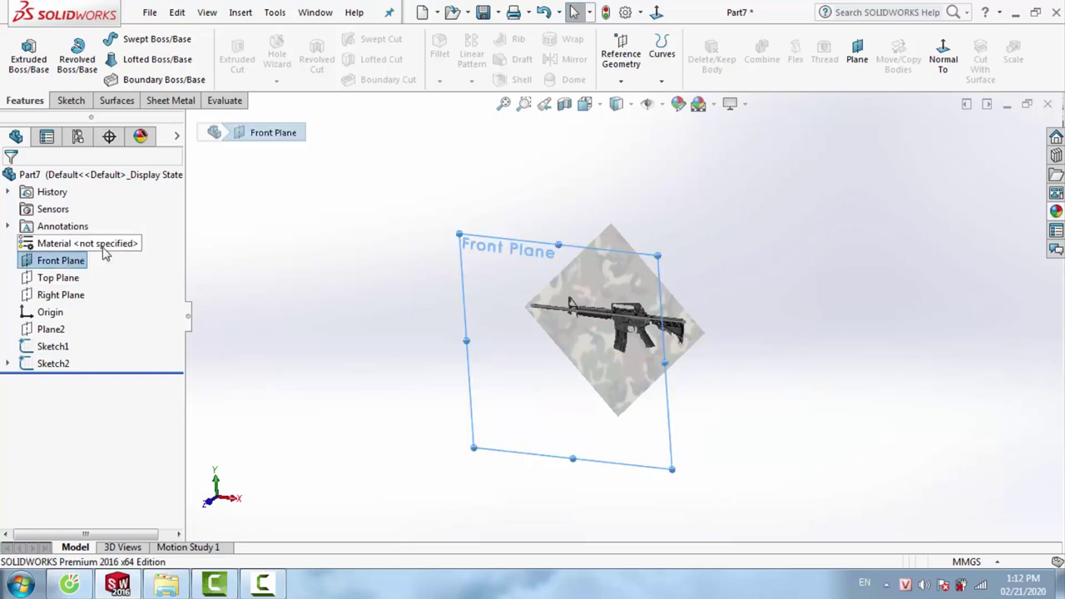
key(Escape)
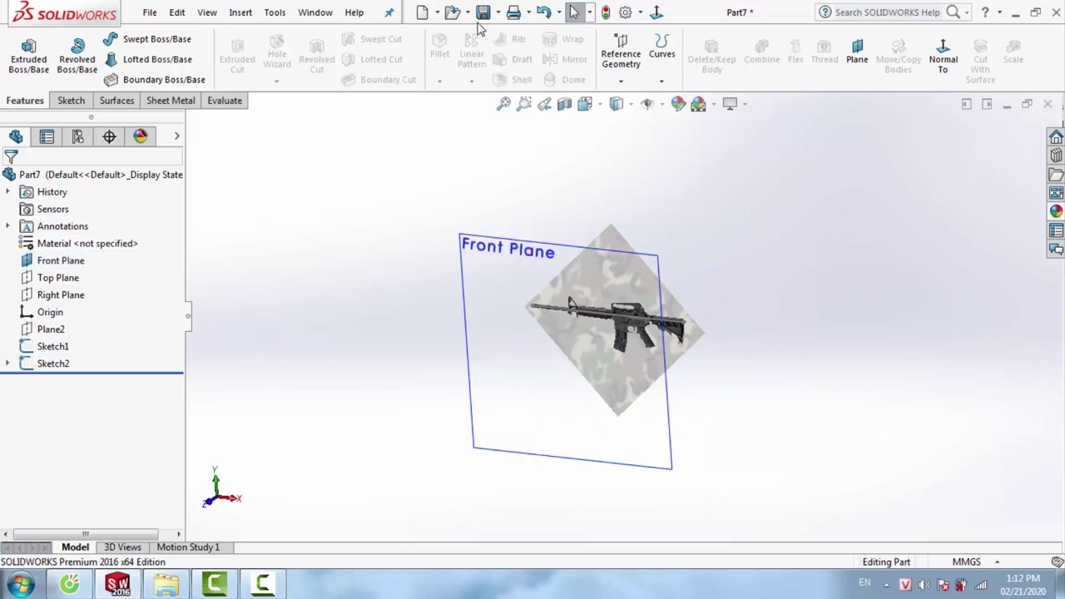
click(483, 13)
text(M4A1)
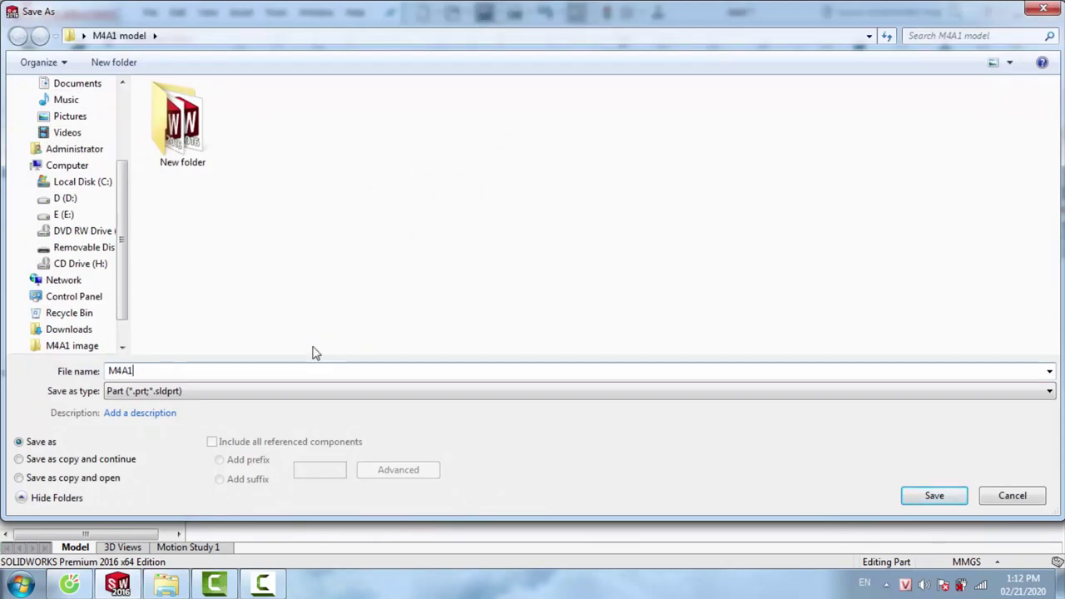
key(Return)
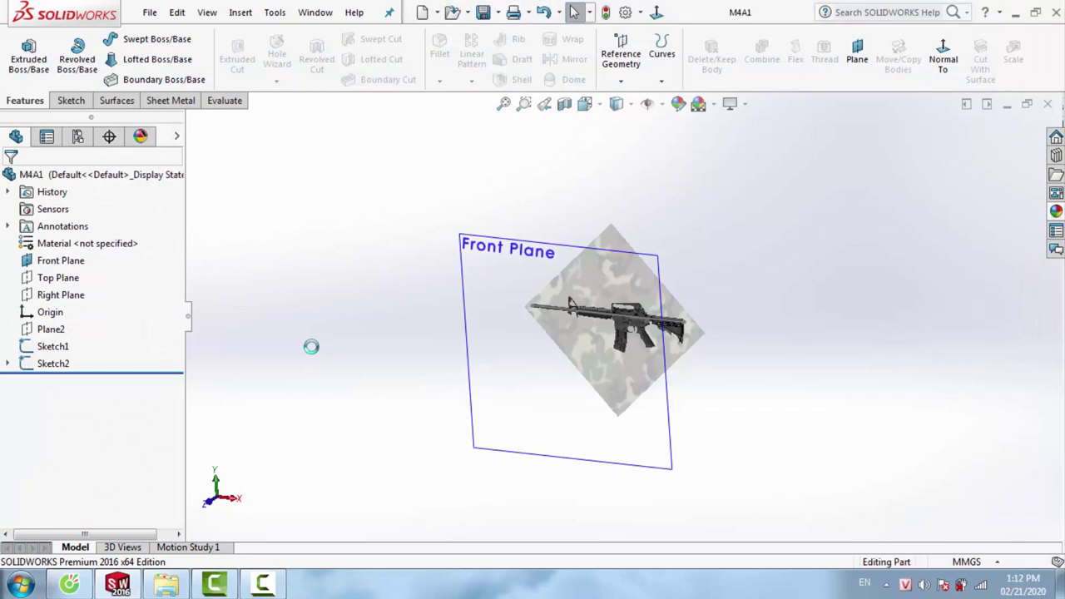
Open a new sketch on the Front Plane and turn the view normal to it
click(491, 258)
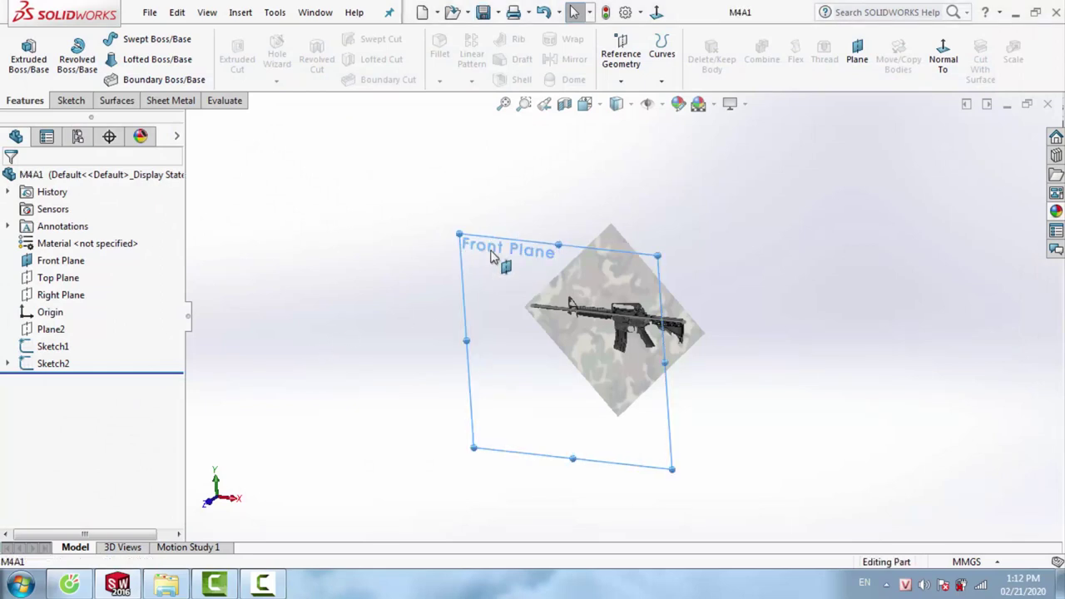
right_click(492, 252)
click(523, 238)
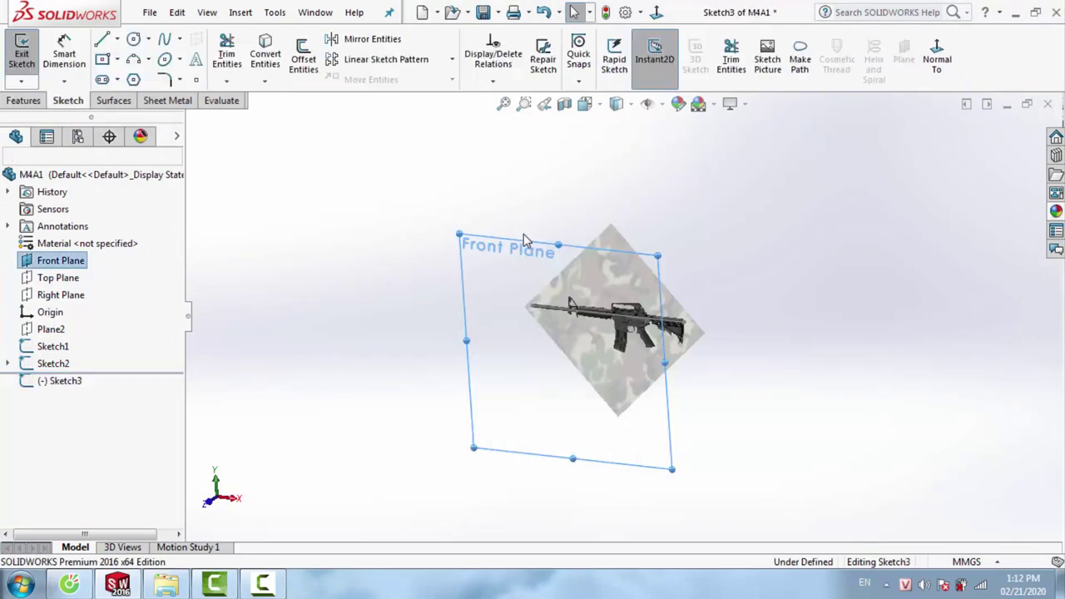
click(933, 72)
Zoom in on the barrel's muzzle and pick the Line tool
scroll(585, 322, down, 3)
scroll(633, 315, down, 3)
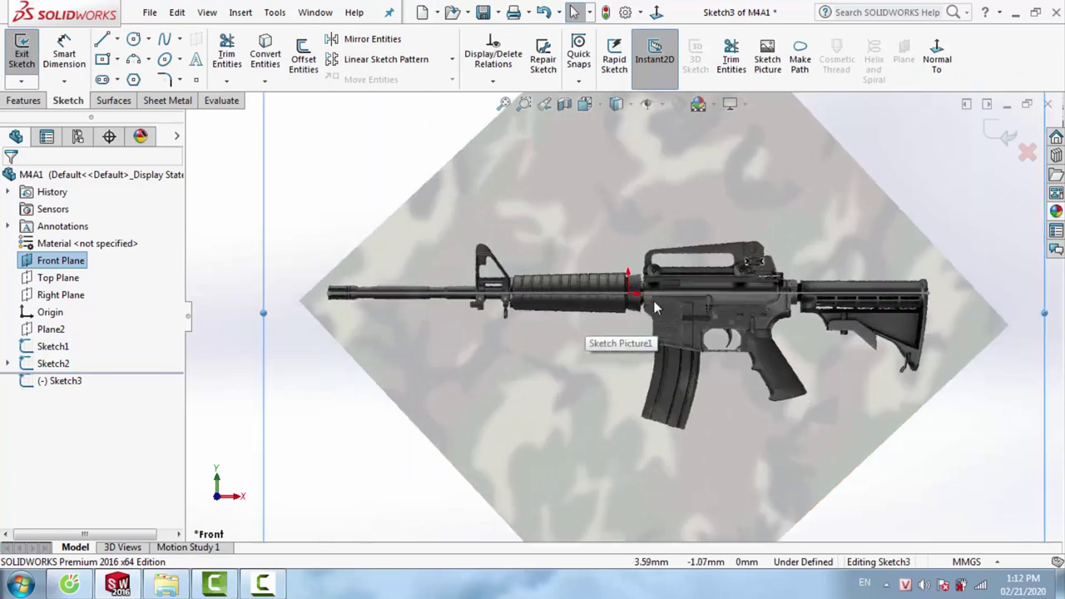
scroll(655, 308, down, 1)
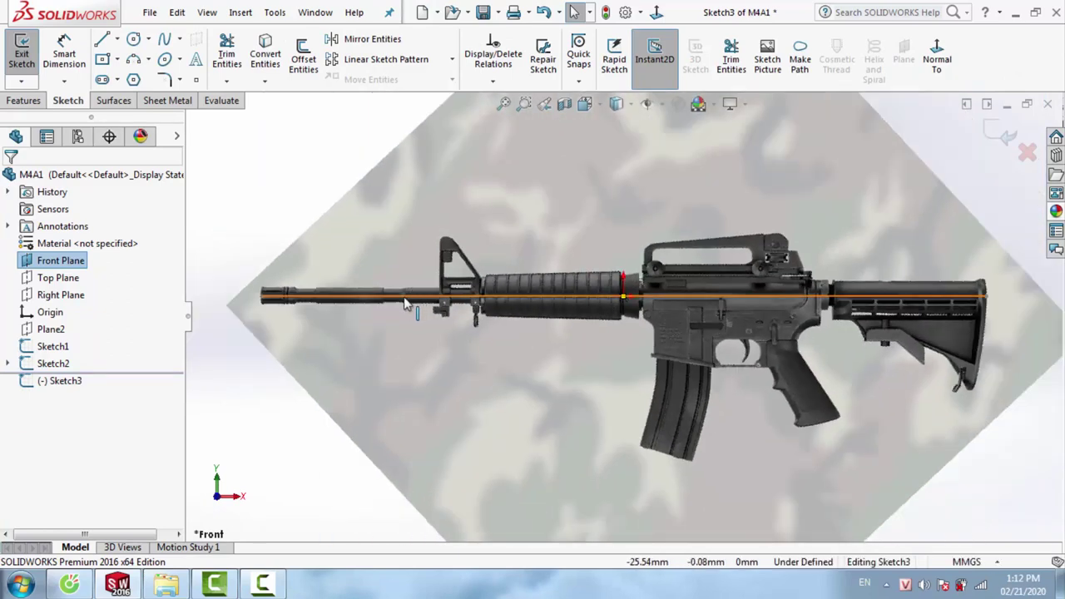
scroll(405, 303, down, 1)
scroll(270, 295, down, 1)
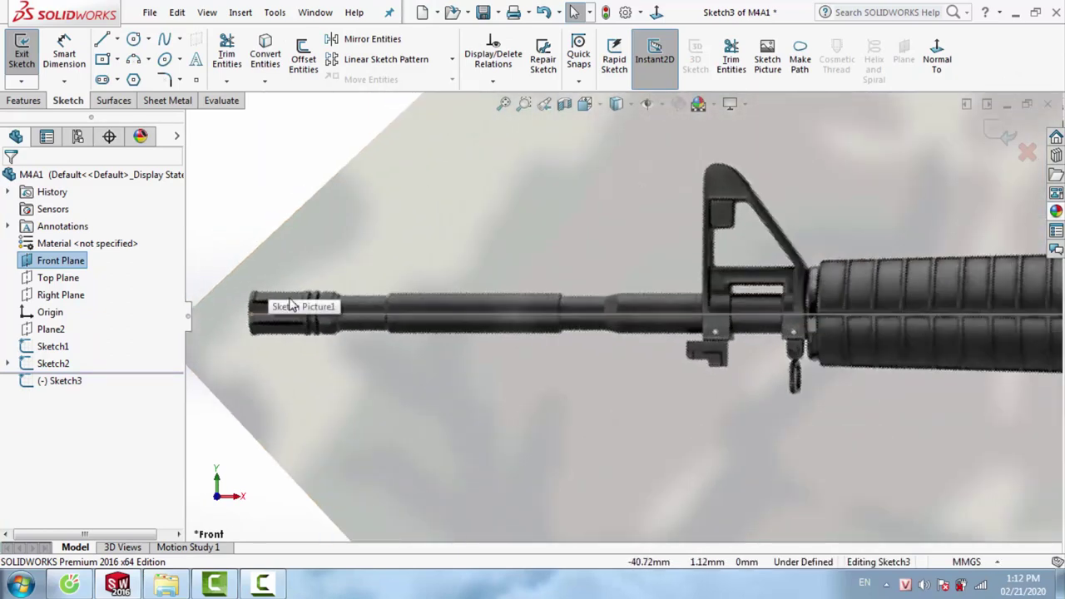
scroll(327, 296, down, 1)
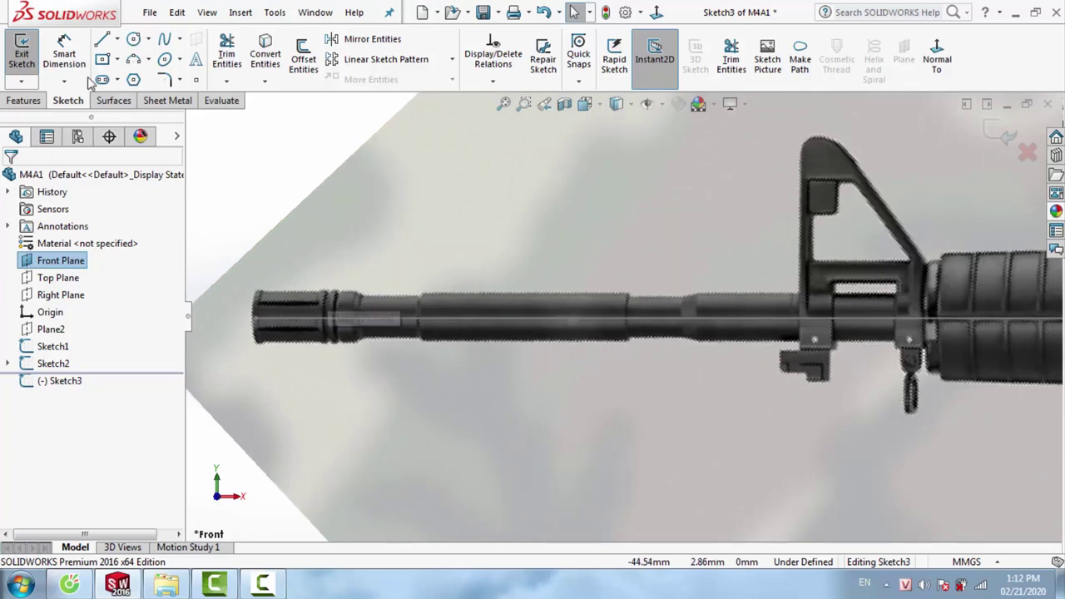
click(102, 39)
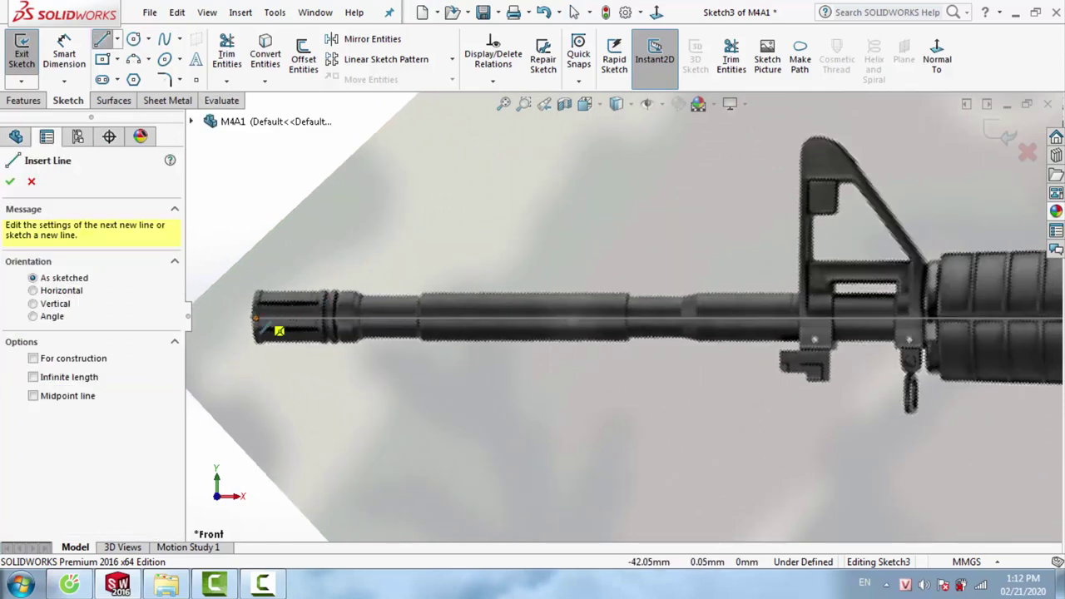
Trace the muzzle's top profile with connected lines, including the short groove steps
click(255, 319)
scroll(260, 308, down, 1)
scroll(266, 291, down, 1)
scroll(367, 292, down, 2)
scroll(391, 307, down, 1)
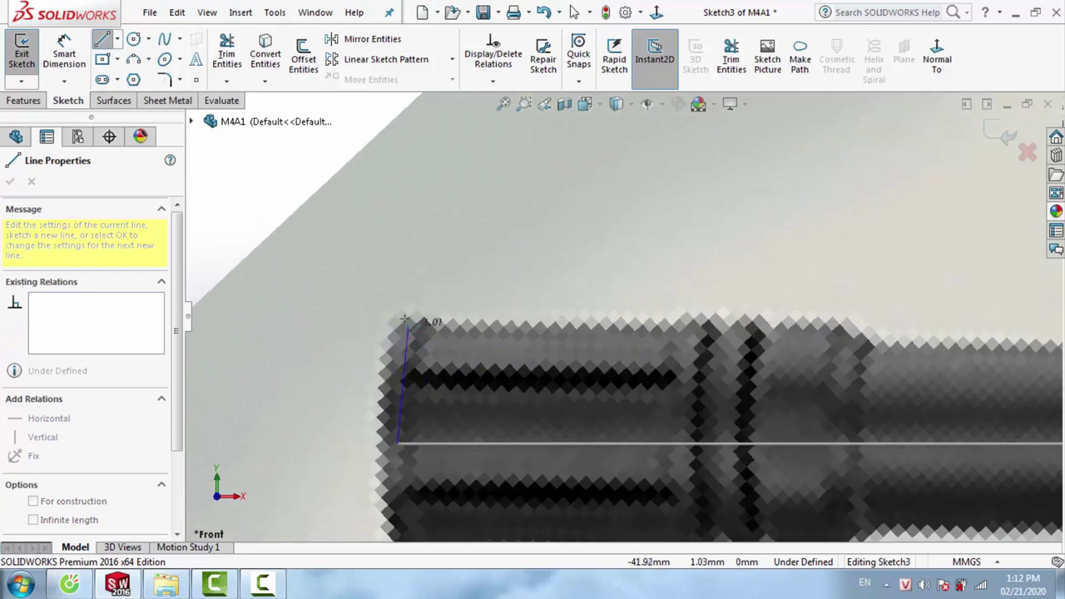
click(399, 318)
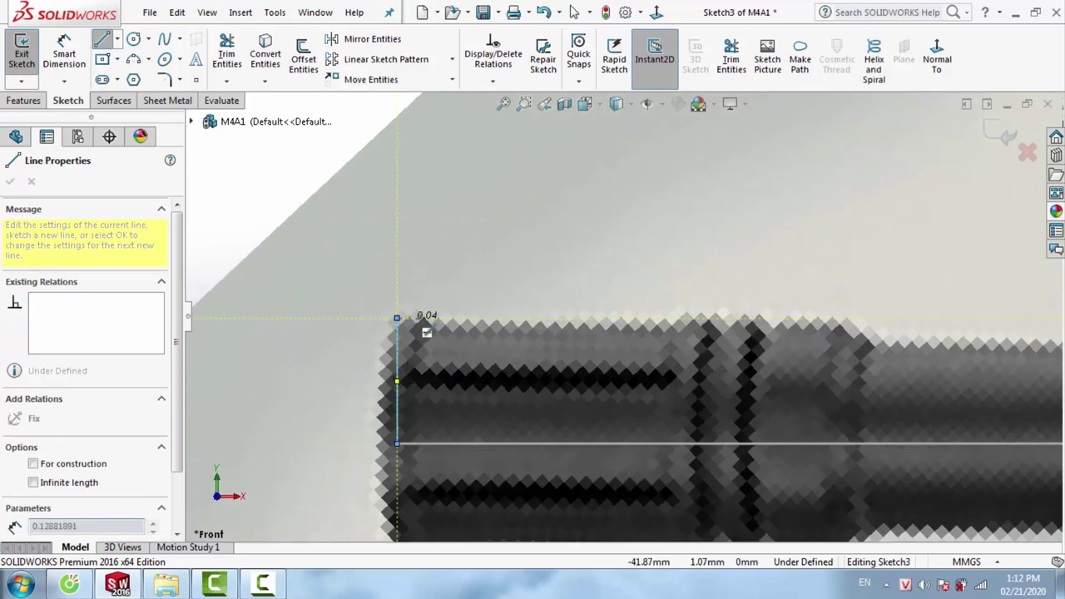
click(455, 320)
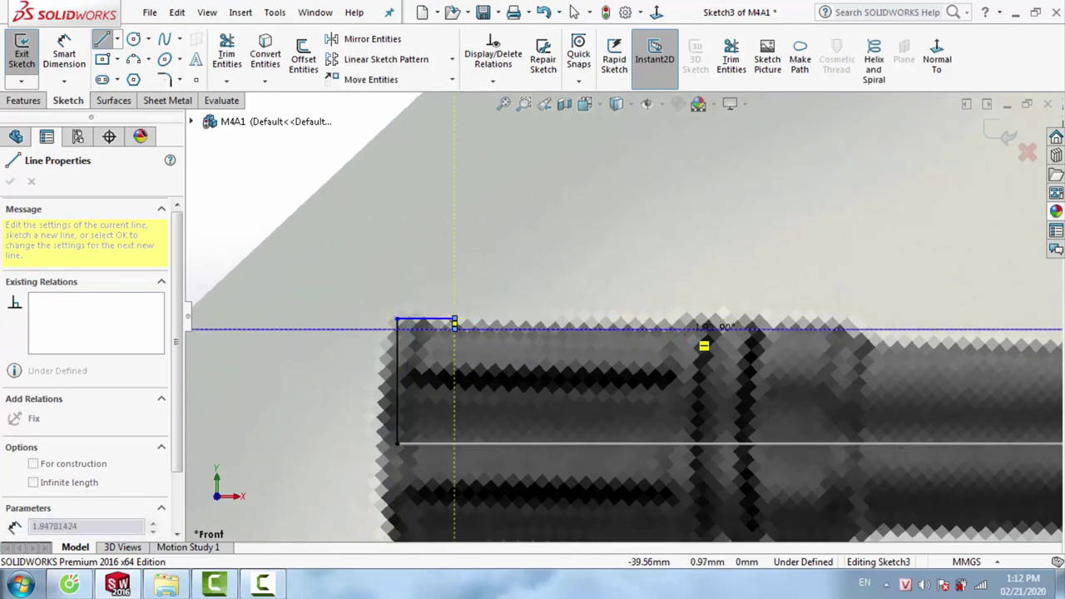
click(681, 328)
scroll(704, 325, down, 1)
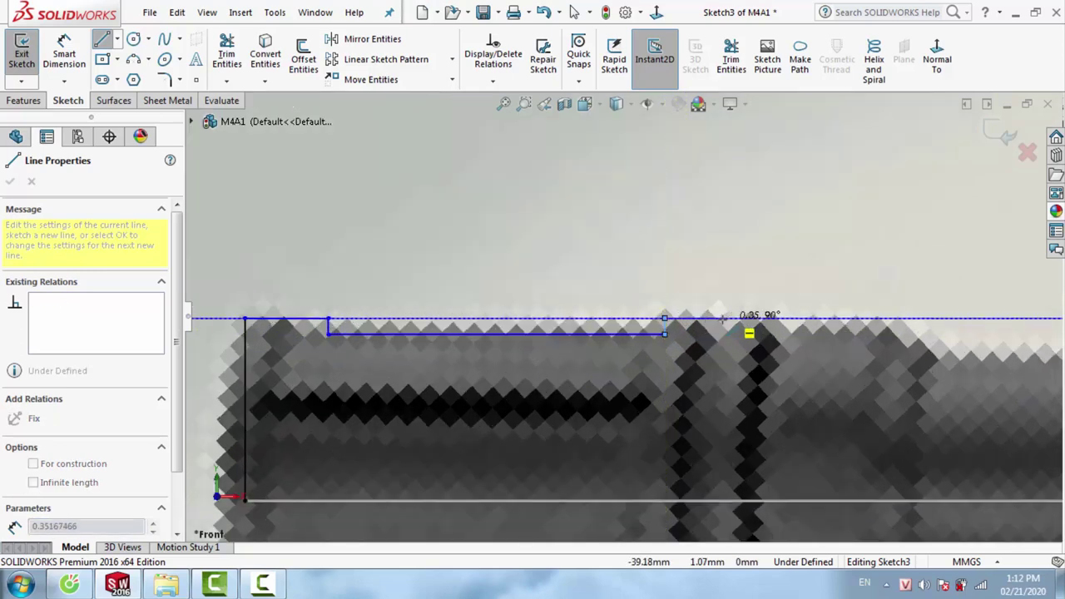
click(720, 319)
click(720, 334)
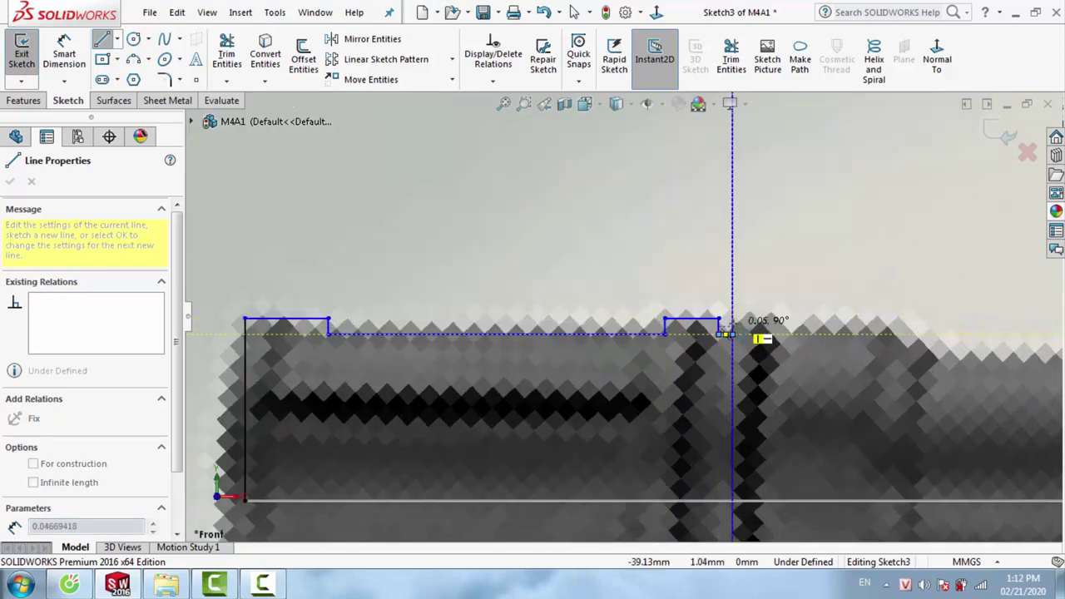
click(732, 333)
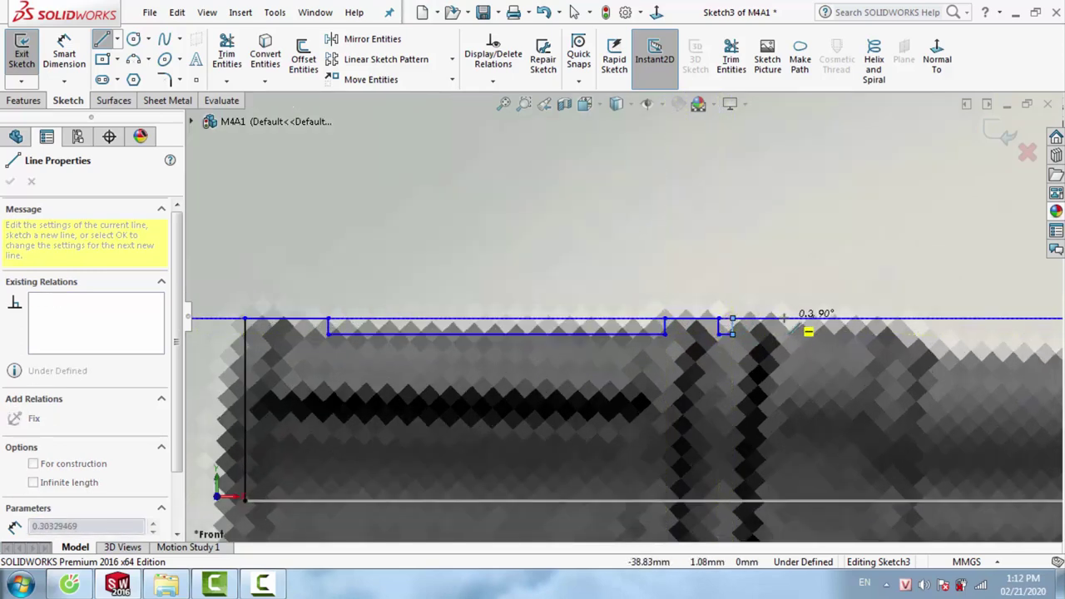
click(784, 318)
click(784, 334)
click(894, 333)
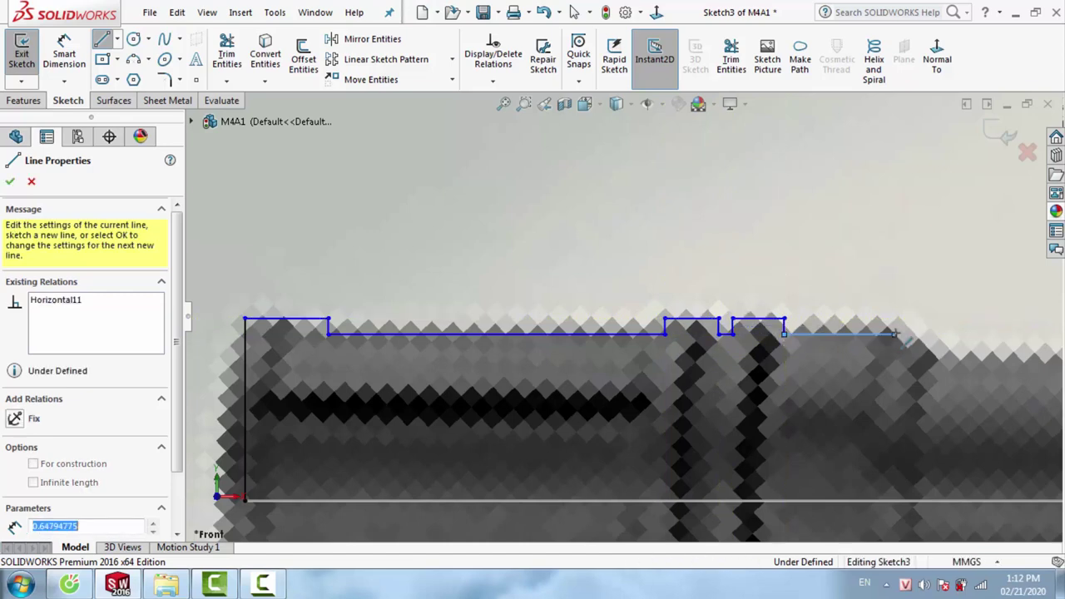
Continue the outline along the barrel top, adding an angled step at the barrel shoulder
scroll(929, 353, up, 5)
scroll(863, 349, down, 4)
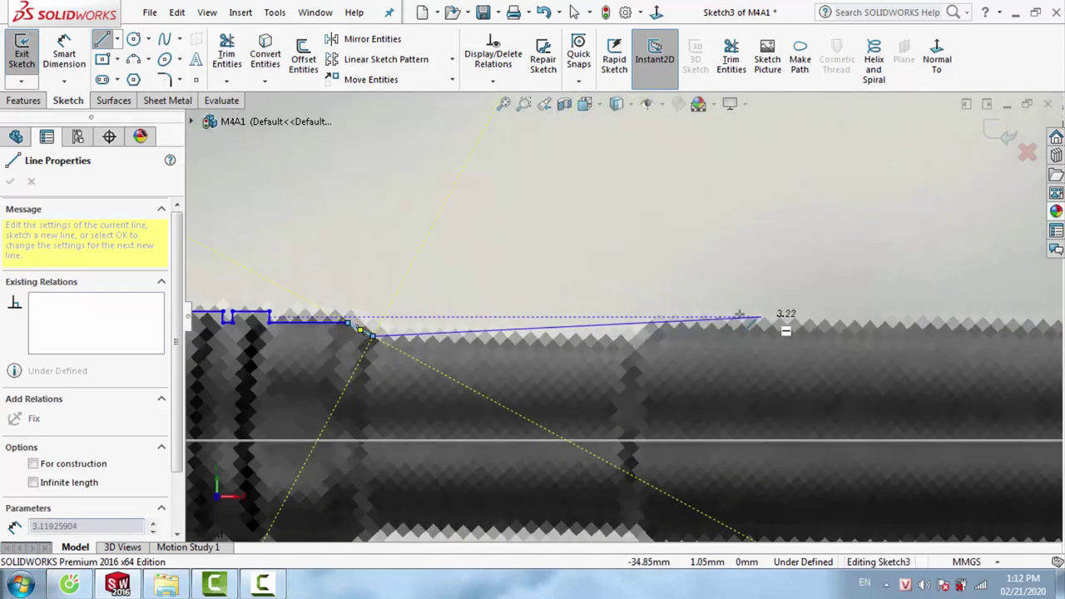
scroll(785, 309, down, 3)
click(573, 349)
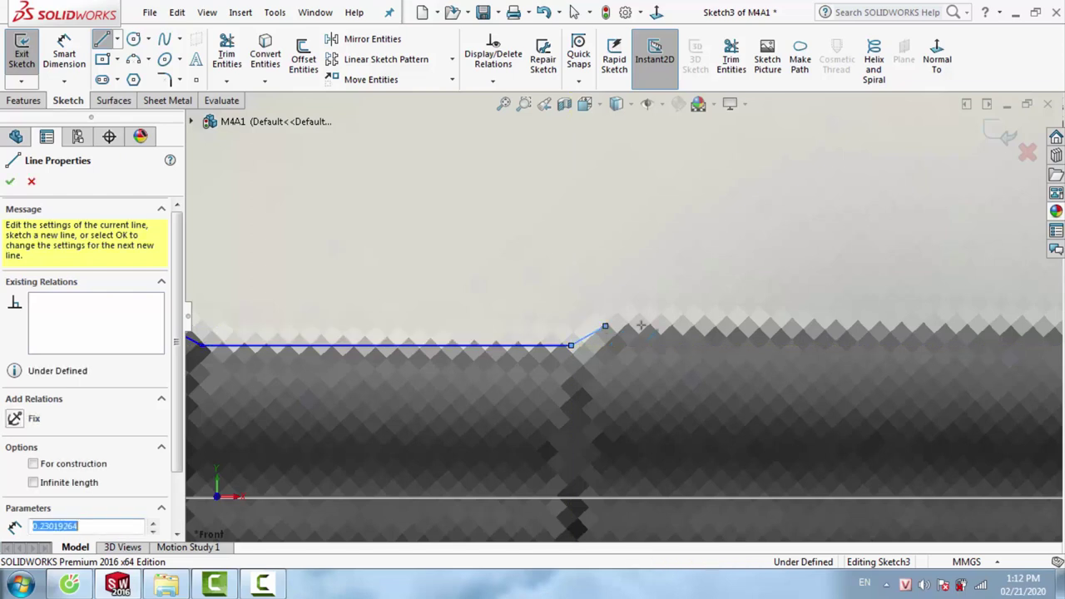
scroll(620, 321, up, 5)
scroll(762, 313, down, 5)
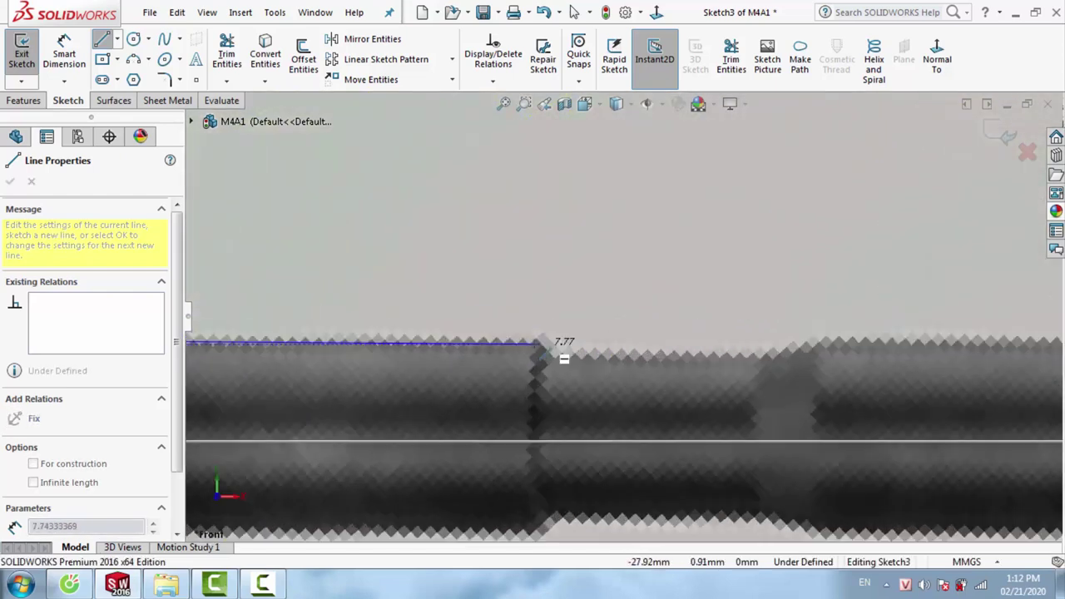
click(536, 339)
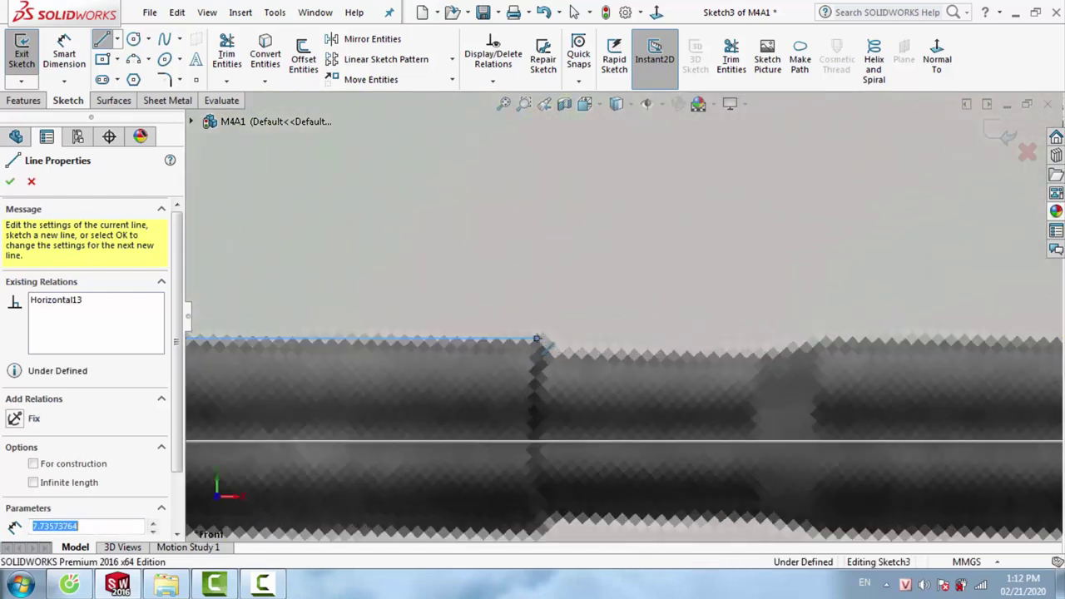
click(551, 354)
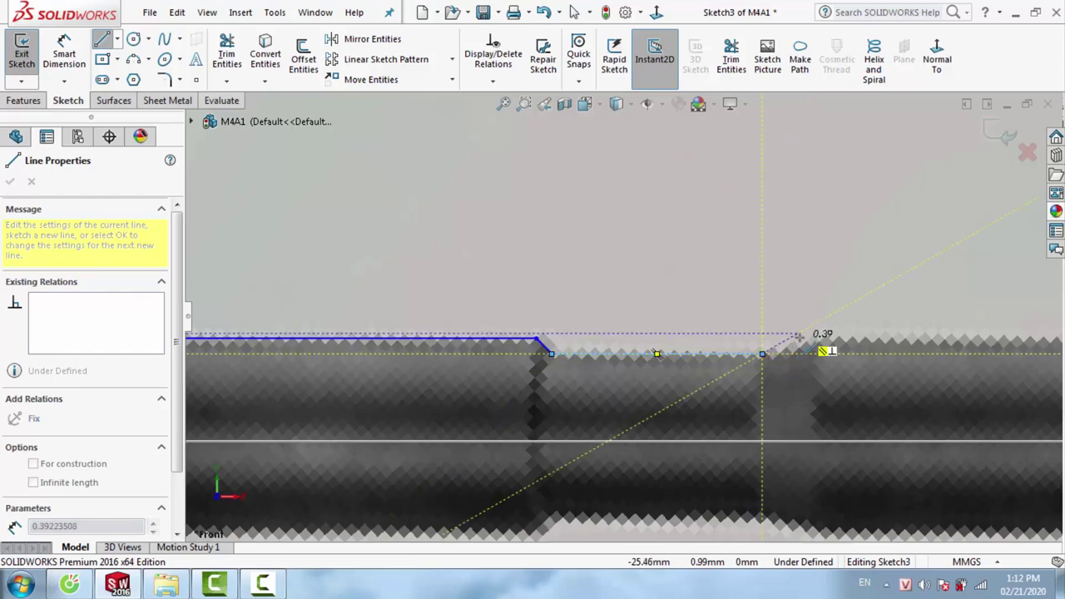
click(766, 355)
scroll(625, 315, up, 3)
scroll(787, 318, up, 2)
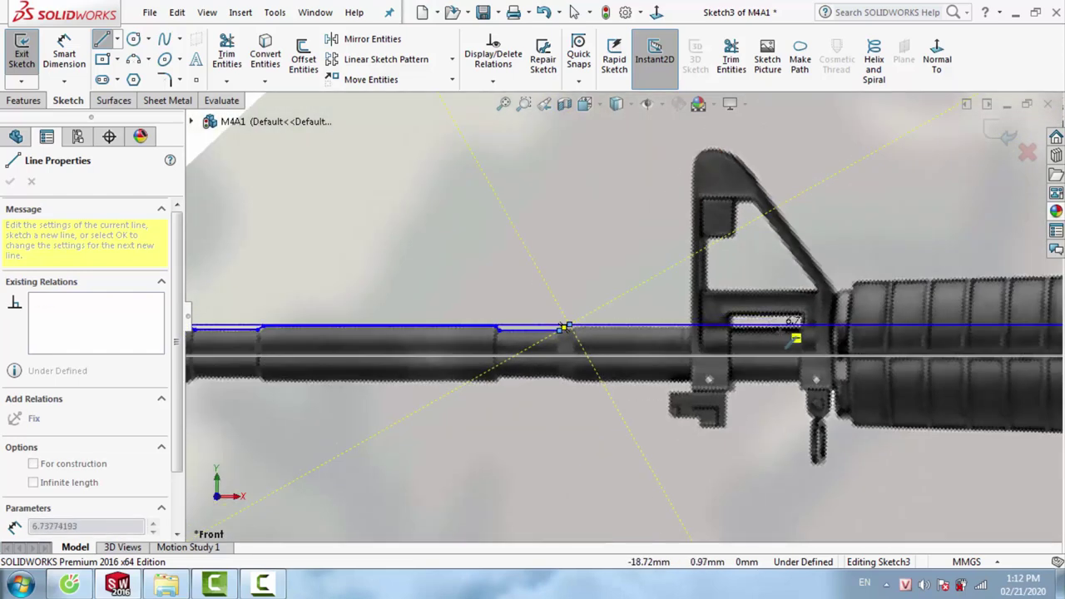
scroll(850, 344, down, 3)
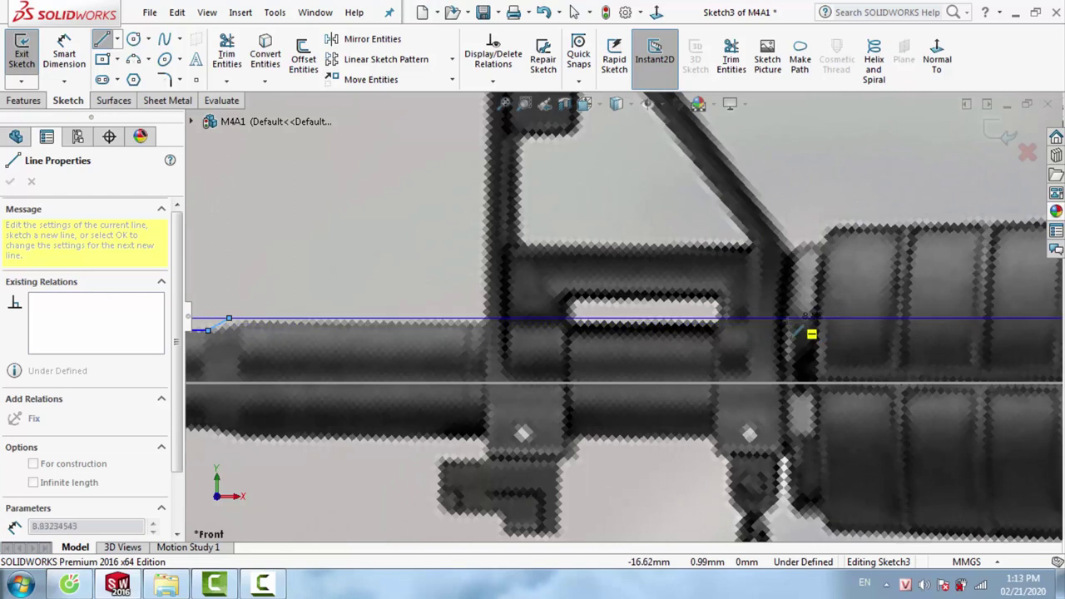
Rise the outline onto the handguard top, then drag the long barrel line onto the edge
click(789, 319)
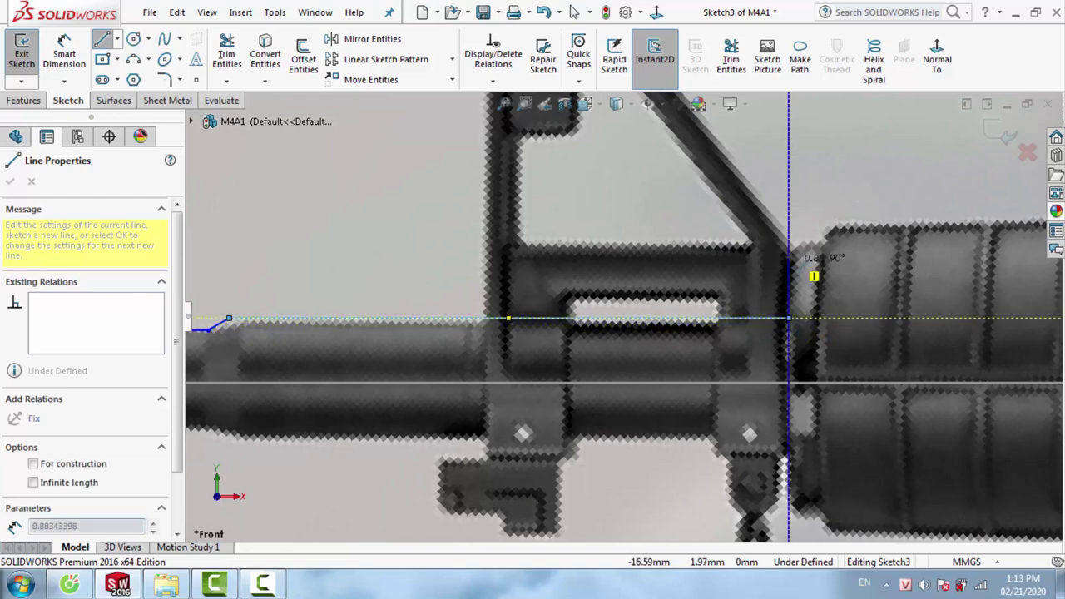
click(809, 248)
click(824, 247)
key(Escape)
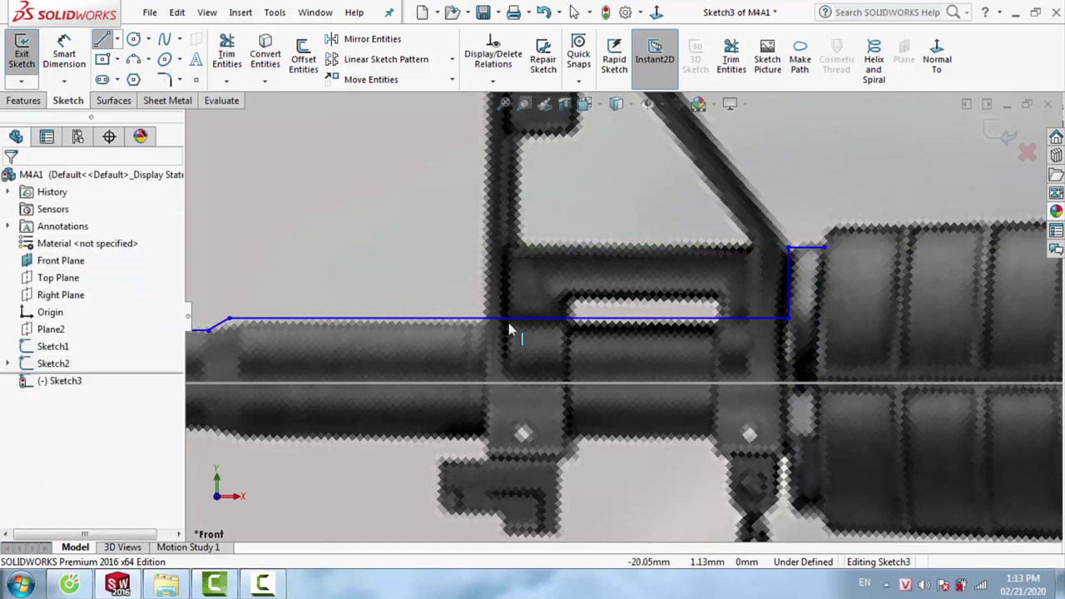
click(496, 326)
drag(489, 334, 491, 338)
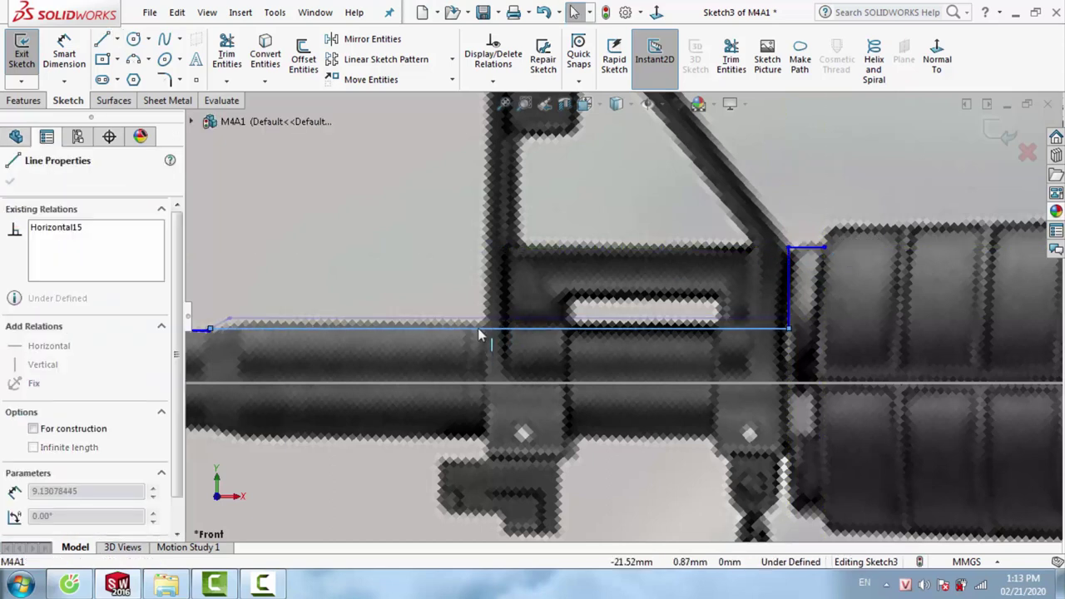
Continue the lines along the handguard top and down its rear end
key(l)
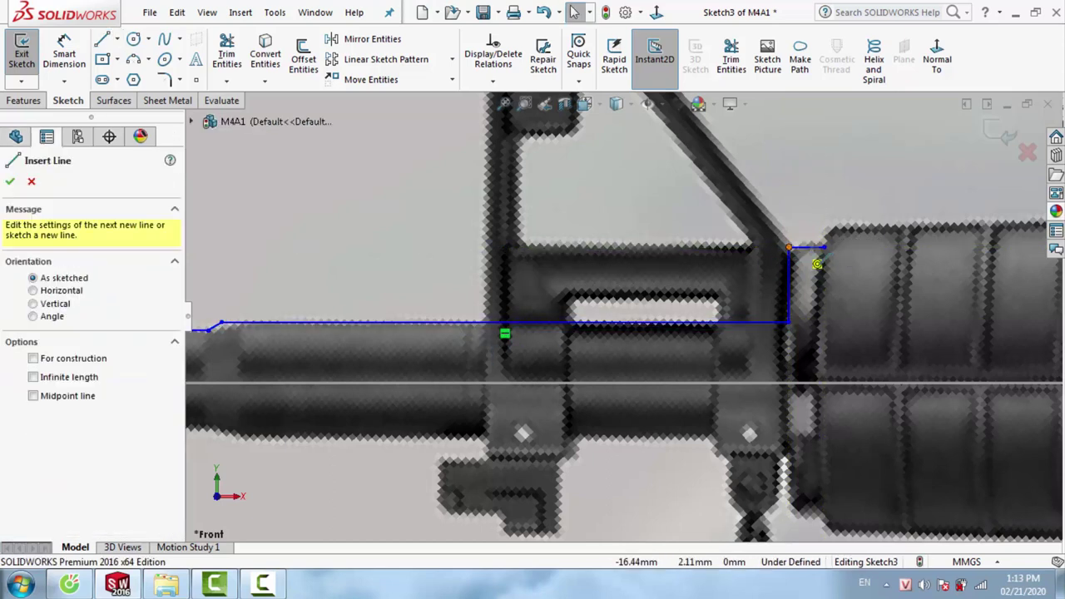
click(824, 247)
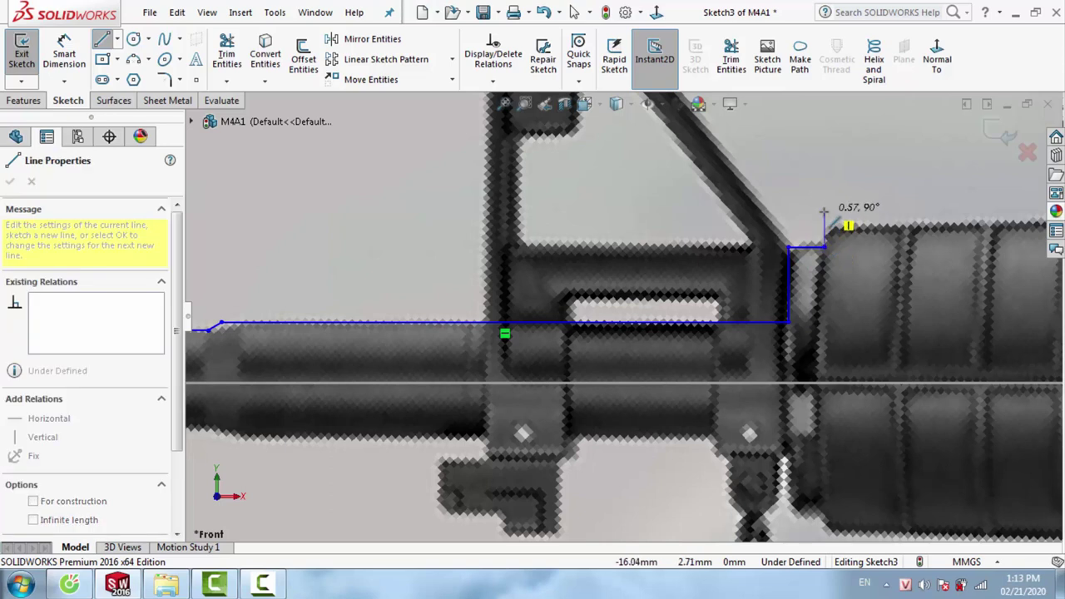
scroll(824, 213, up, 2)
scroll(844, 238, up, 3)
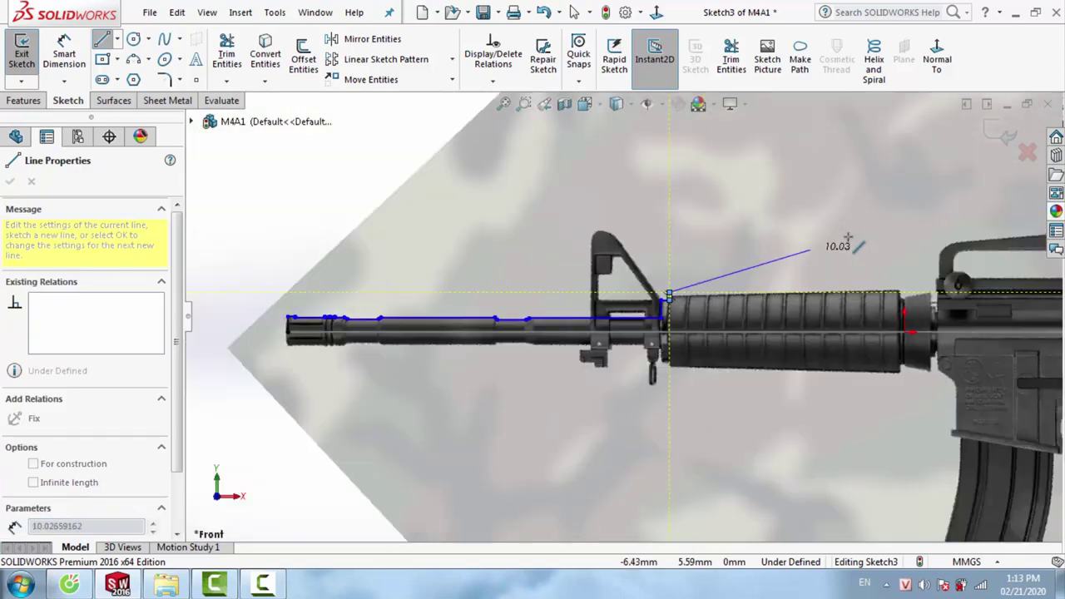
scroll(832, 286, down, 3)
scroll(774, 317, down, 3)
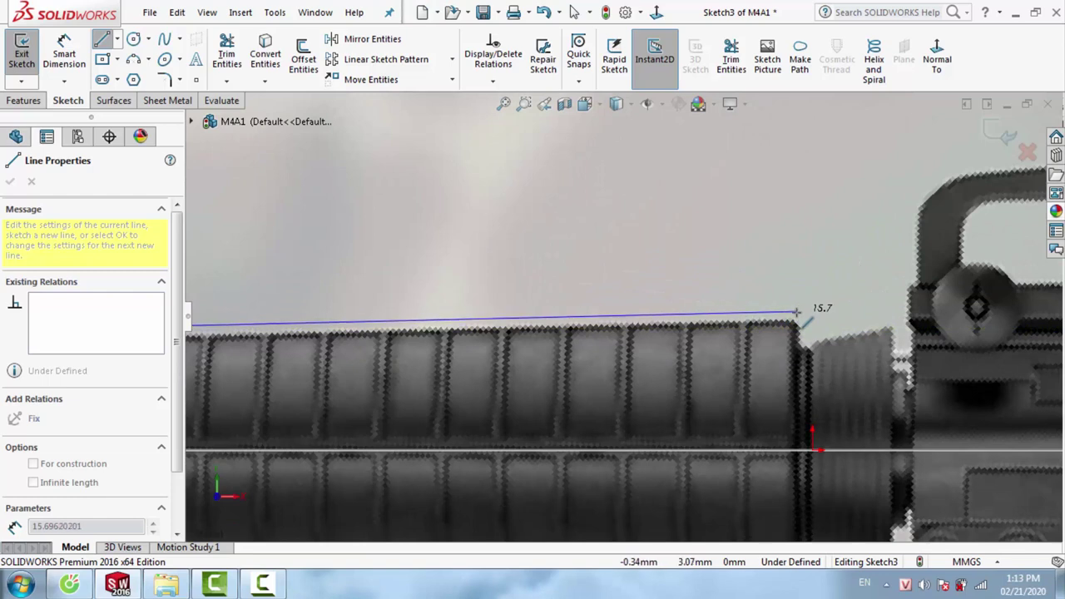
click(795, 313)
scroll(824, 315, down, 3)
scroll(824, 315, down, 2)
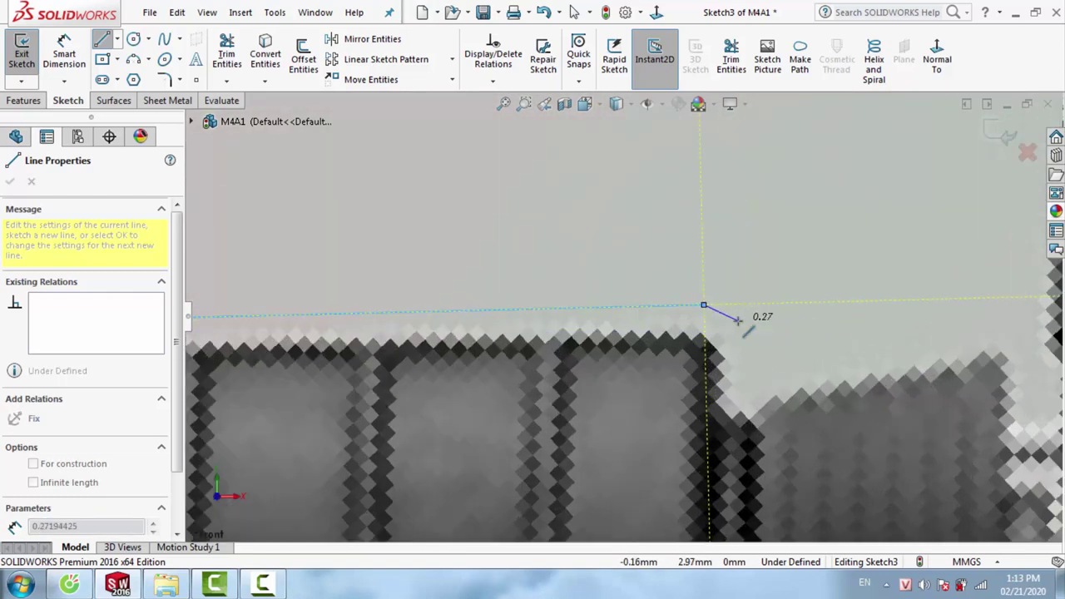
click(722, 322)
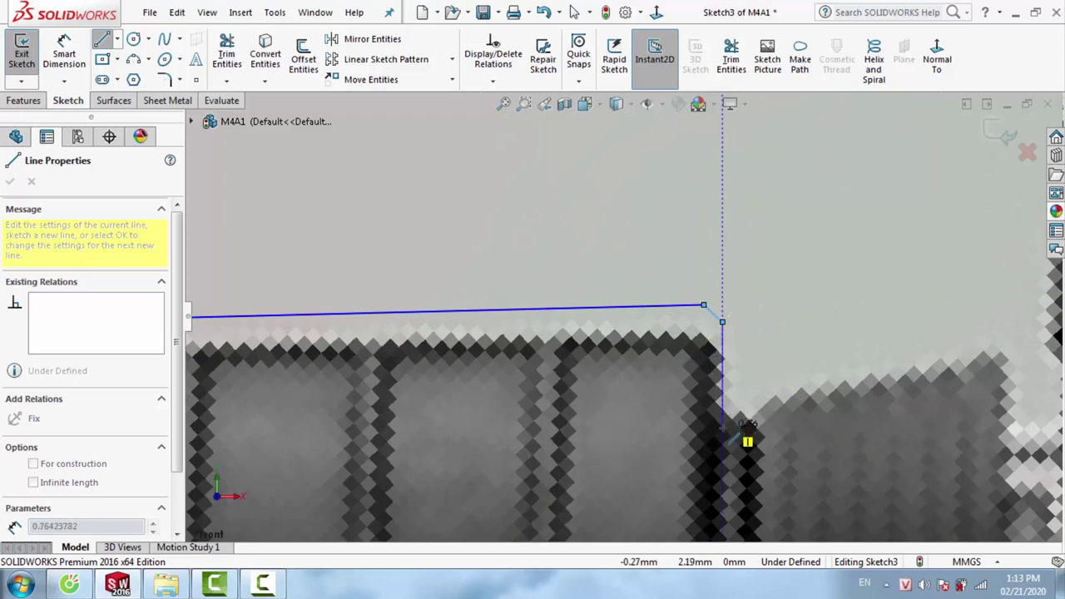
click(746, 438)
Trace the step behind the handguard, the sloped edge, and the upper receiver's top edge
scroll(747, 441, down, 2)
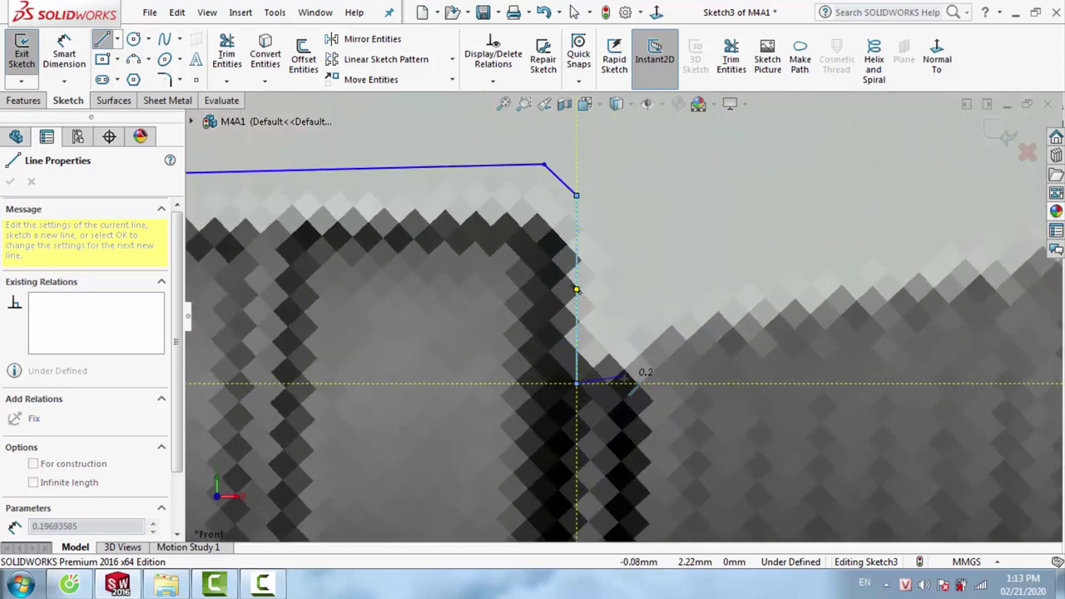
click(624, 383)
scroll(626, 350, up, 4)
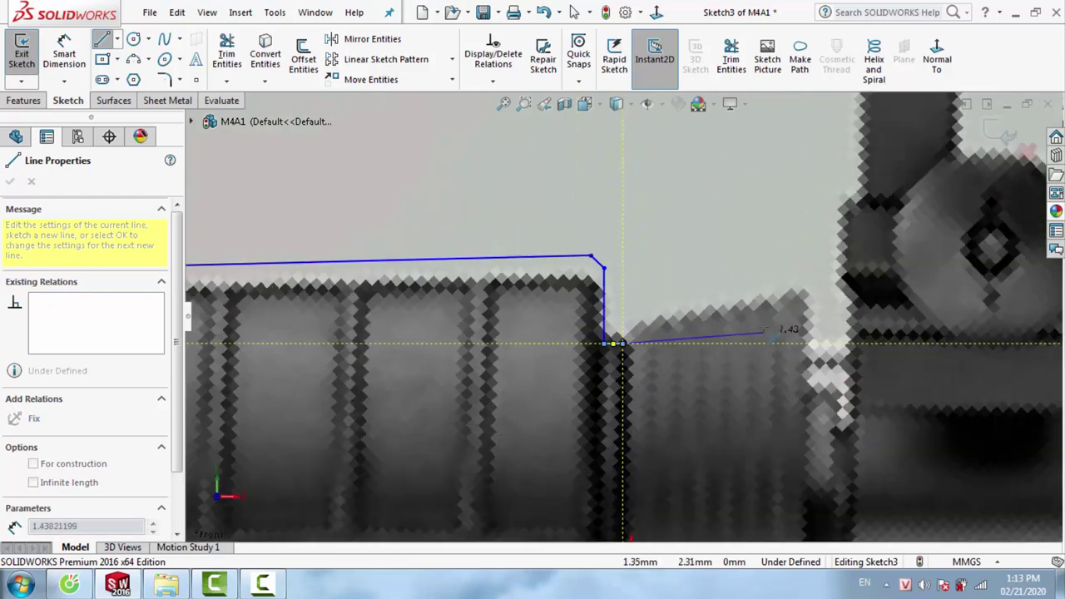
click(746, 299)
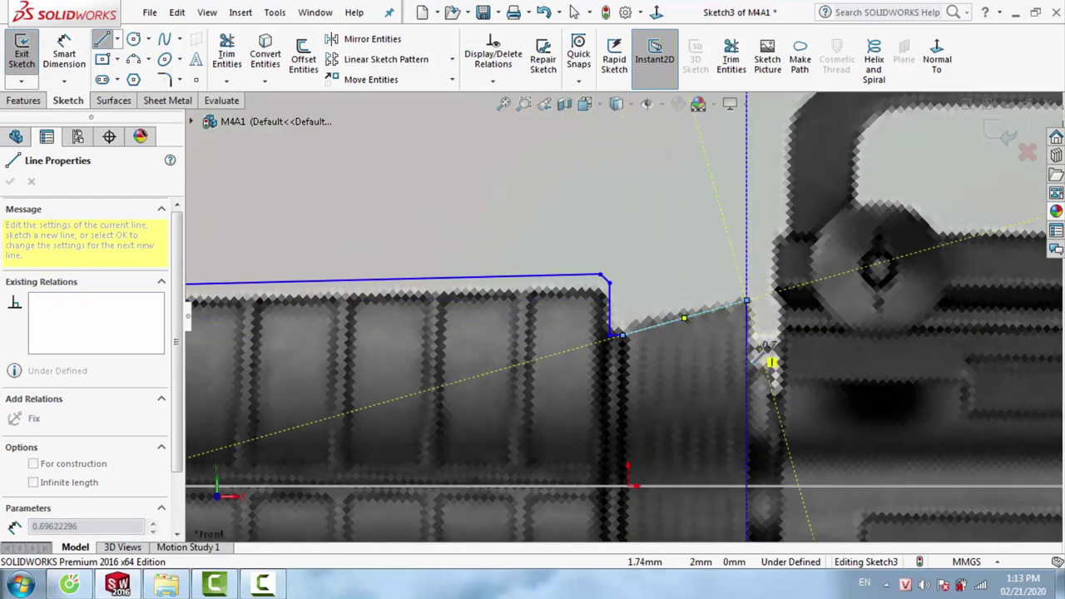
scroll(745, 354, up, 5)
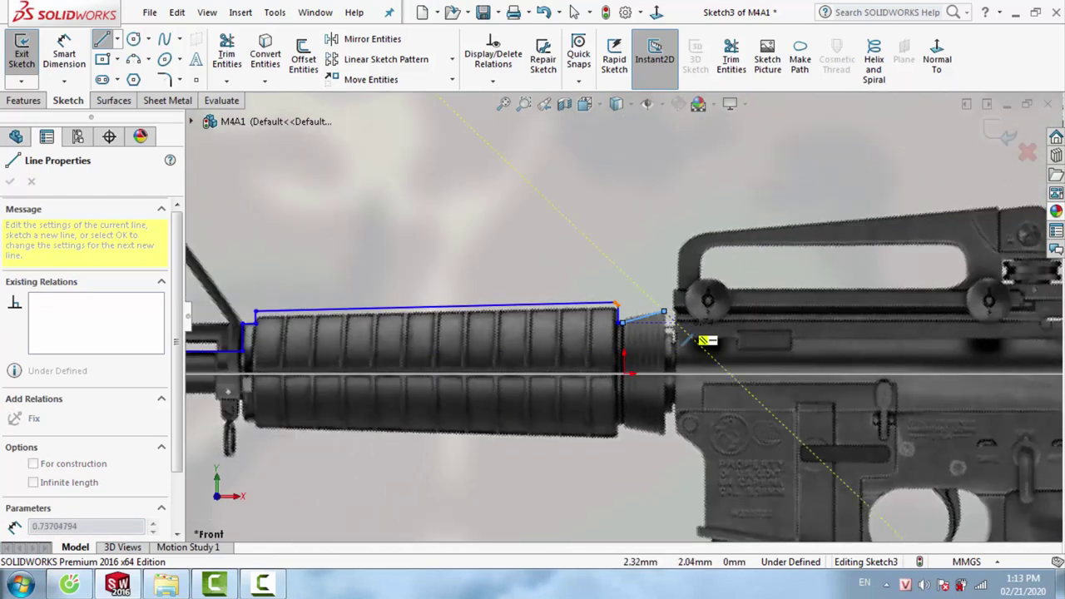
scroll(632, 341, down, 4)
scroll(580, 337, down, 3)
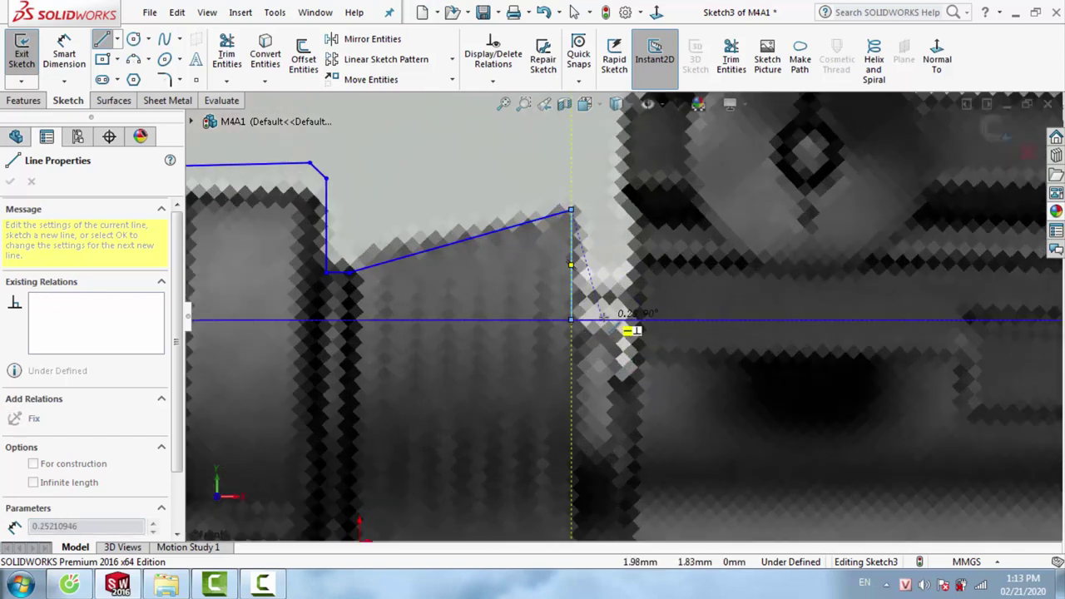
click(616, 323)
scroll(637, 359, up, 5)
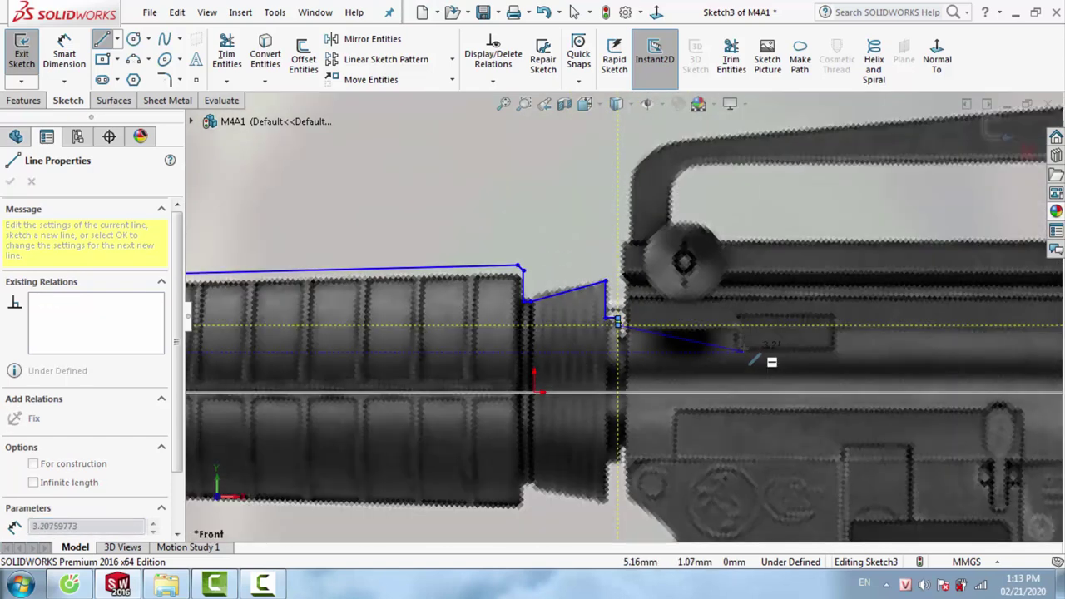
scroll(666, 350, up, 2)
scroll(909, 331, down, 6)
scroll(910, 332, down, 2)
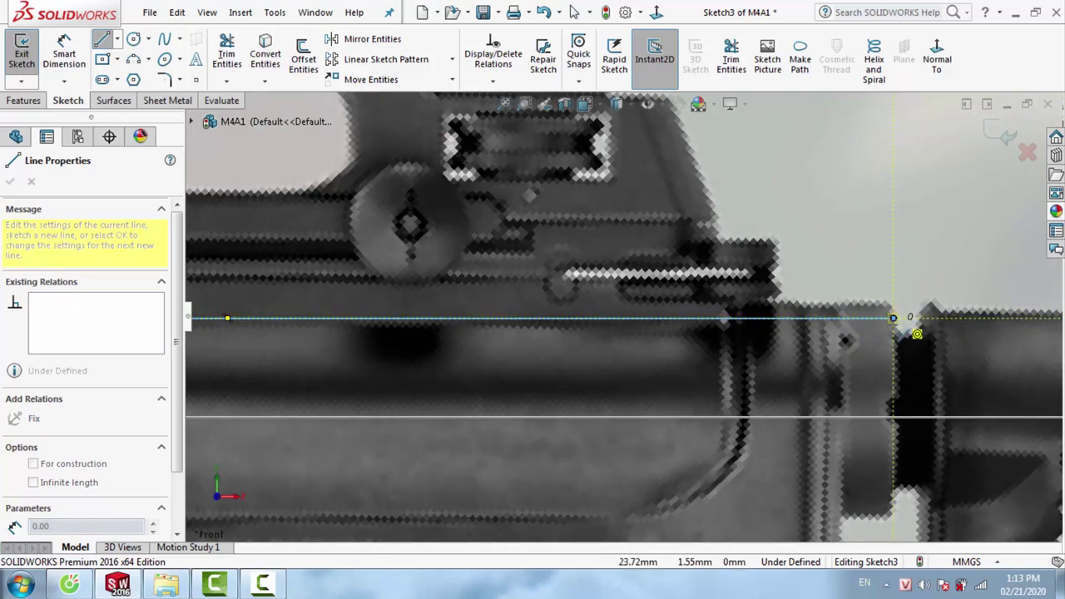
click(893, 319)
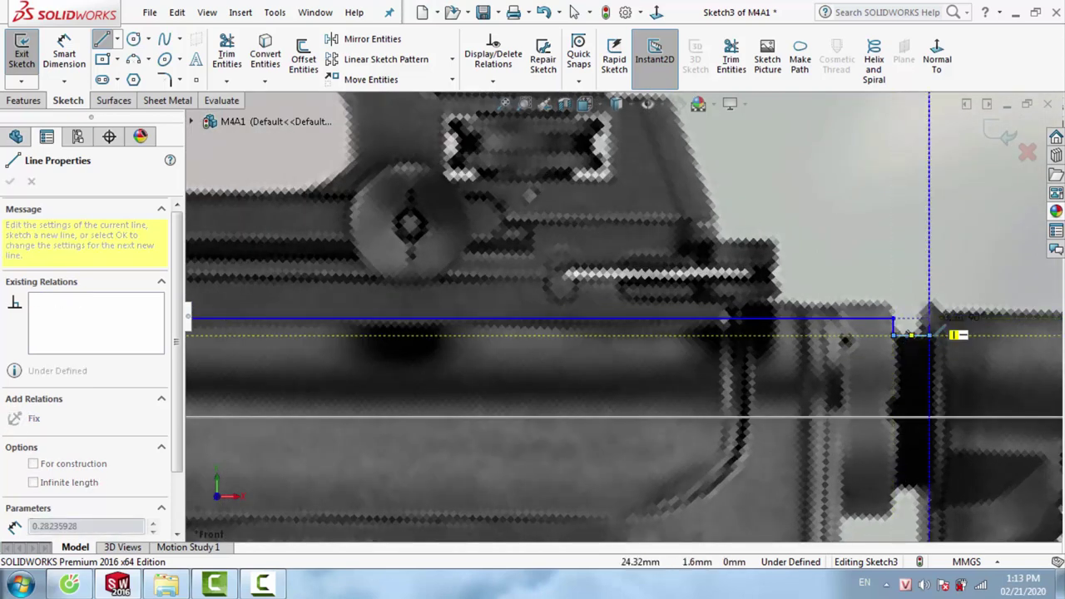
scroll(930, 321, up, 3)
Finish the outline at the stock's rear with a vertical end edge
scroll(951, 325, up, 3)
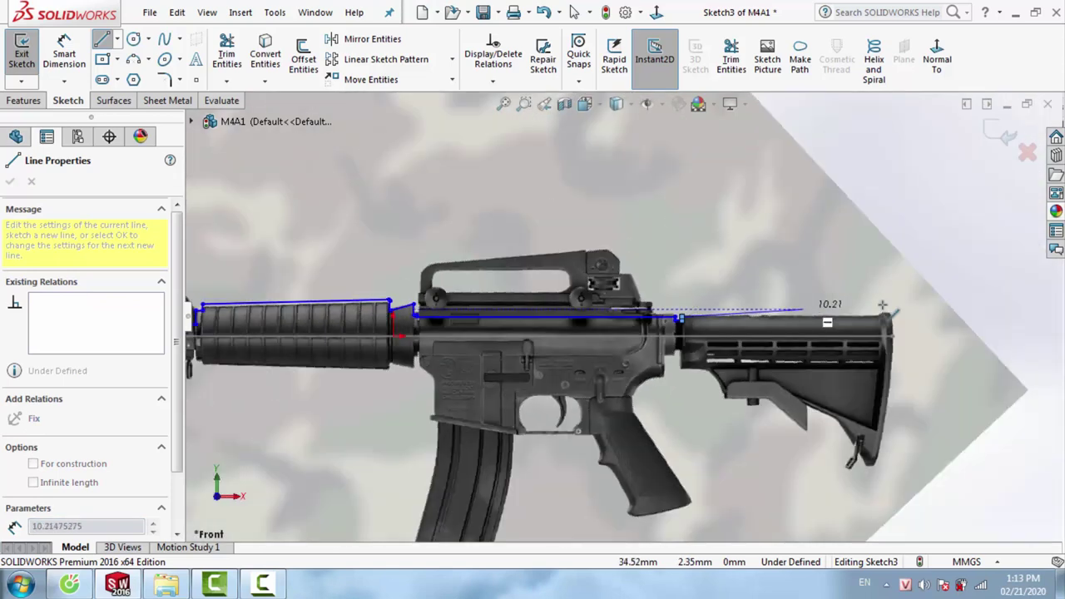
scroll(833, 325, down, 4)
scroll(824, 337, down, 2)
scroll(798, 341, down, 1)
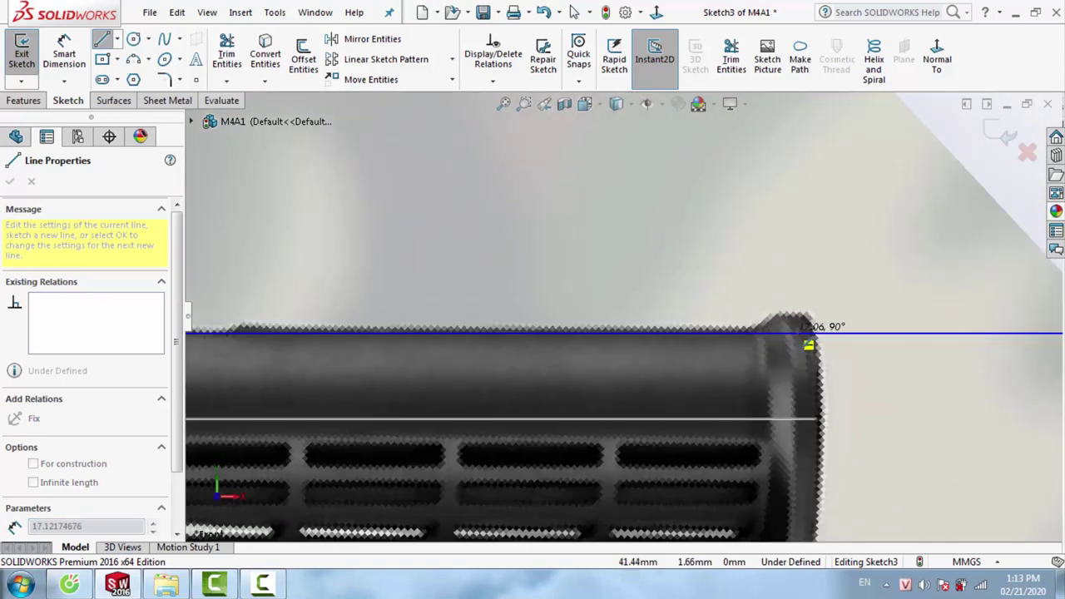
click(813, 334)
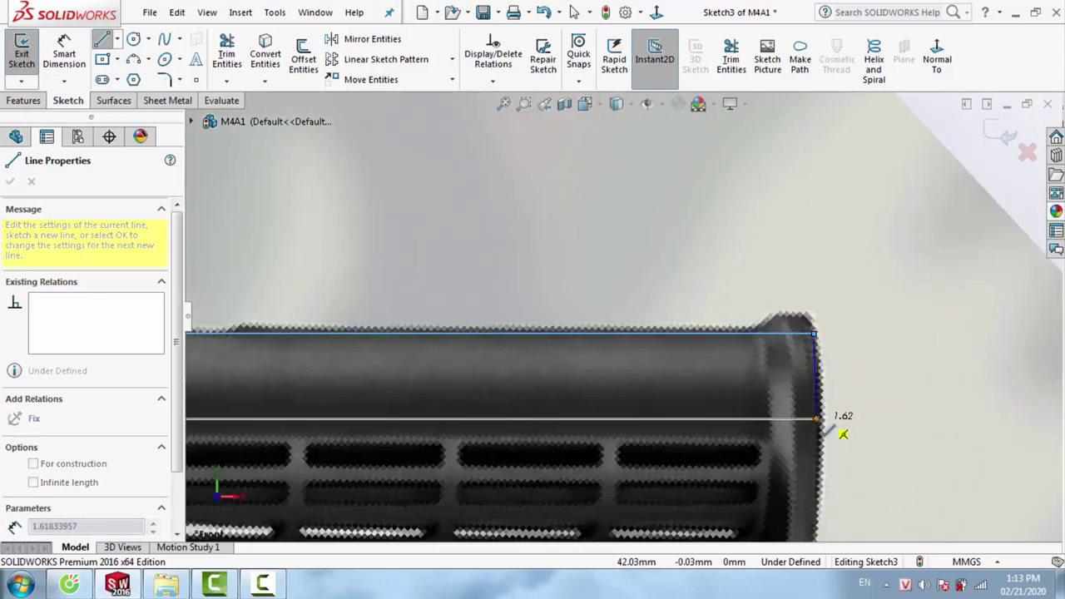
click(816, 418)
key(Escape)
click(816, 358)
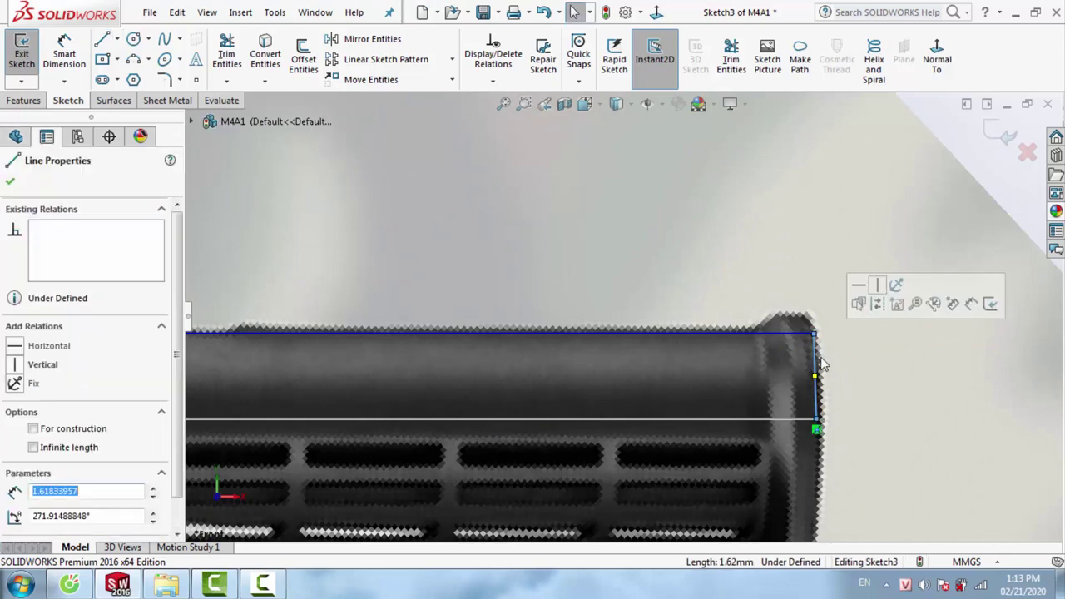
click(15, 366)
key(Escape)
key(f)
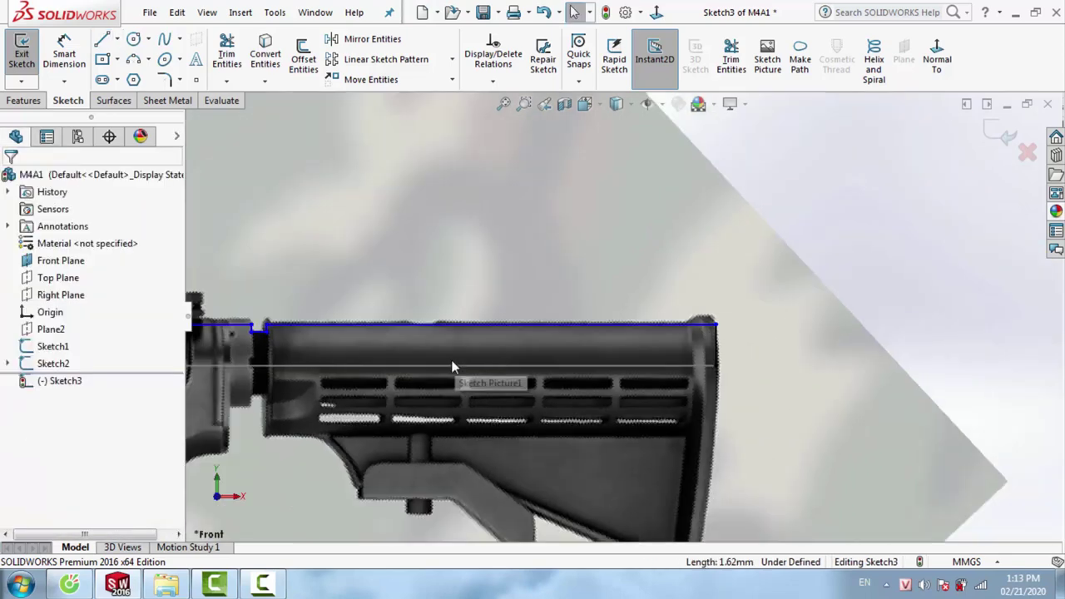
Draw a long horizontal centreline from the muzzle tip to the back of the stock
scroll(506, 323, down, 3)
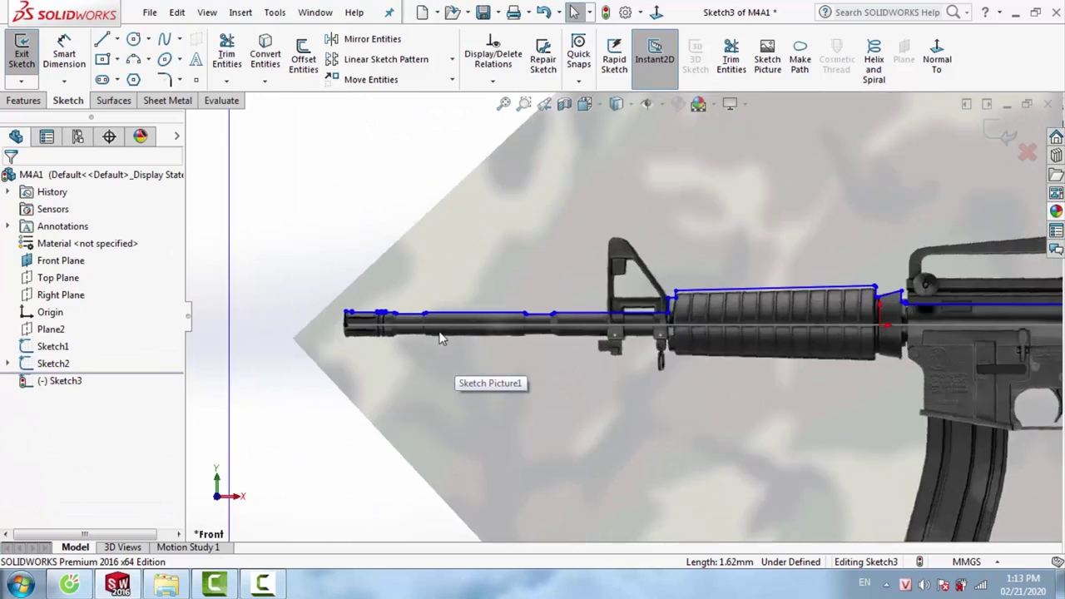
scroll(389, 337, down, 1)
click(101, 39)
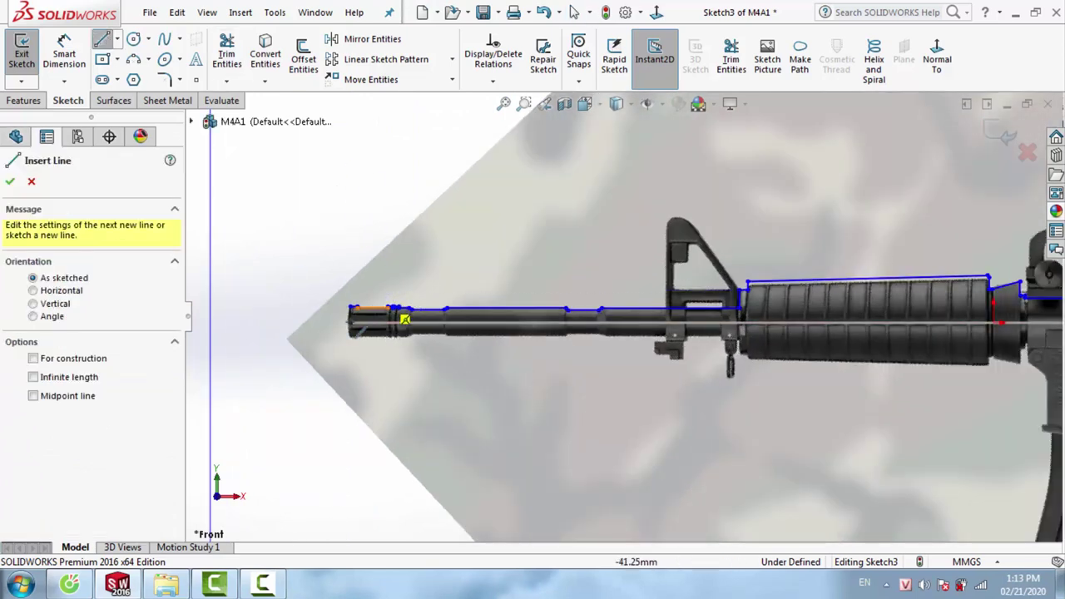
click(374, 336)
scroll(373, 335, up, 3)
scroll(782, 308, down, 1)
scroll(901, 300, down, 4)
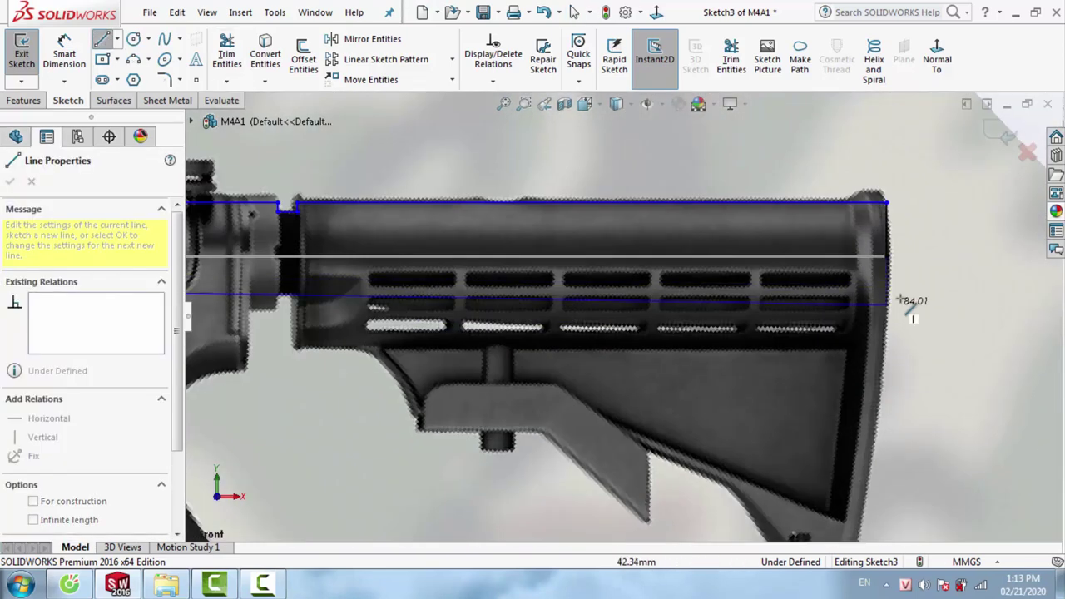
click(907, 267)
key(Escape)
scroll(350, 267, up, 3)
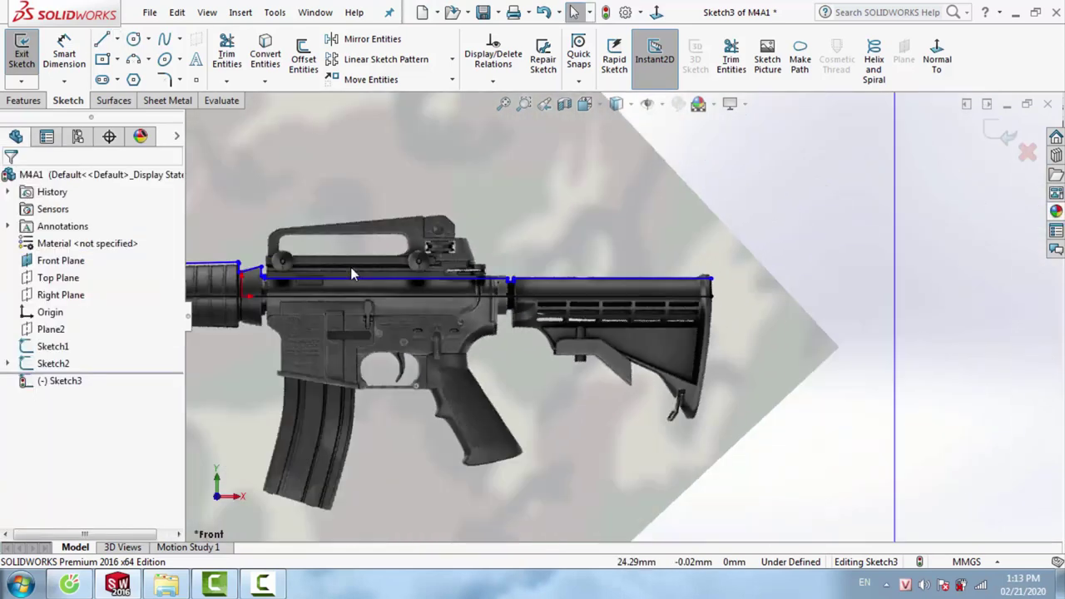
scroll(413, 322, down, 4)
scroll(376, 332, down, 2)
scroll(310, 341, down, 2)
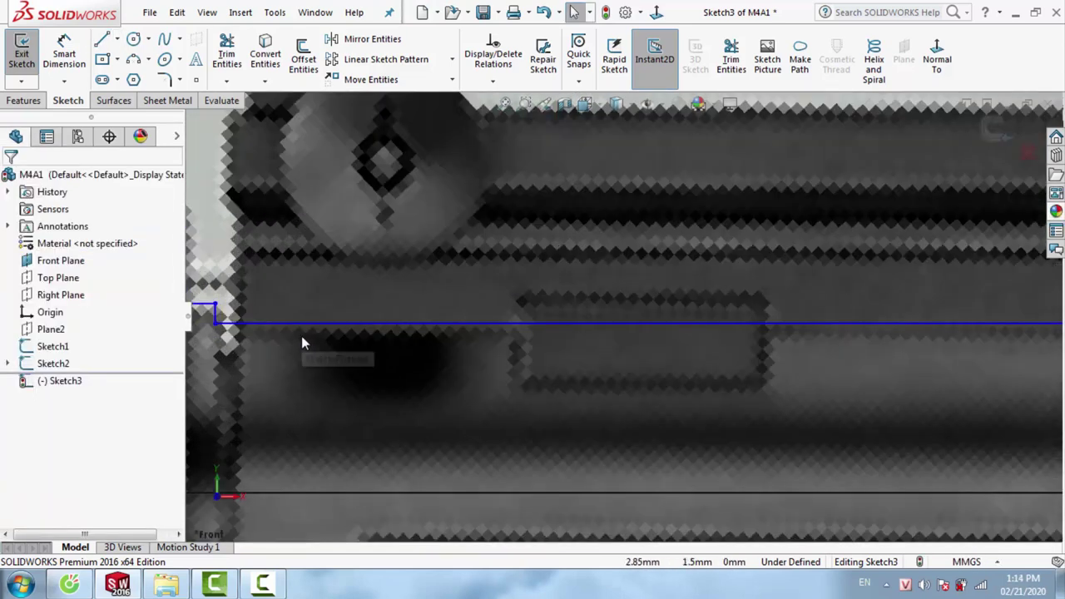
scroll(515, 372, up, 3)
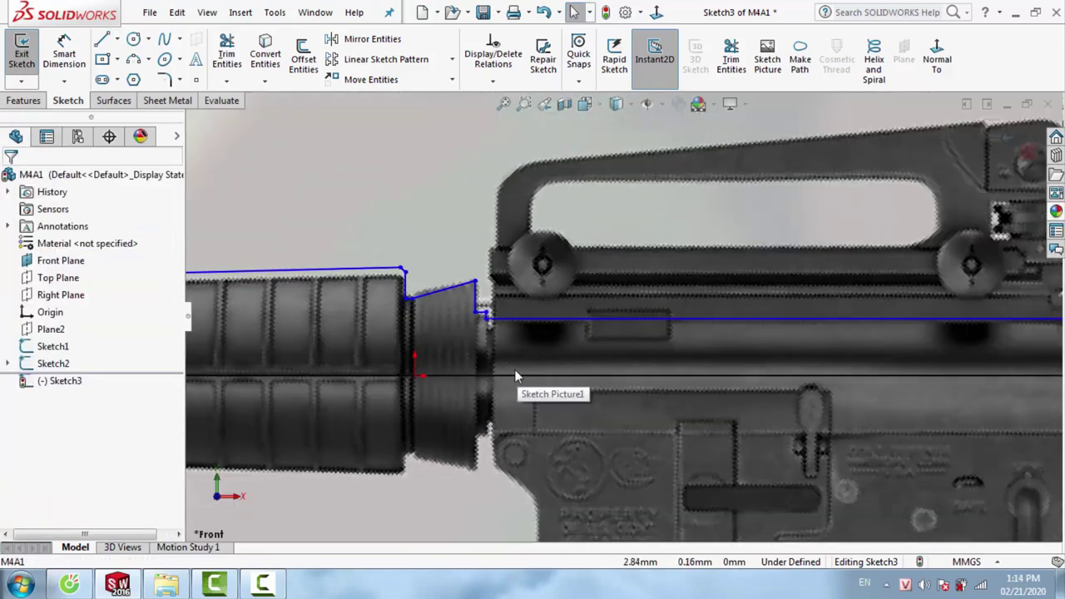
scroll(500, 347, up, 3)
scroll(443, 342, up, 2)
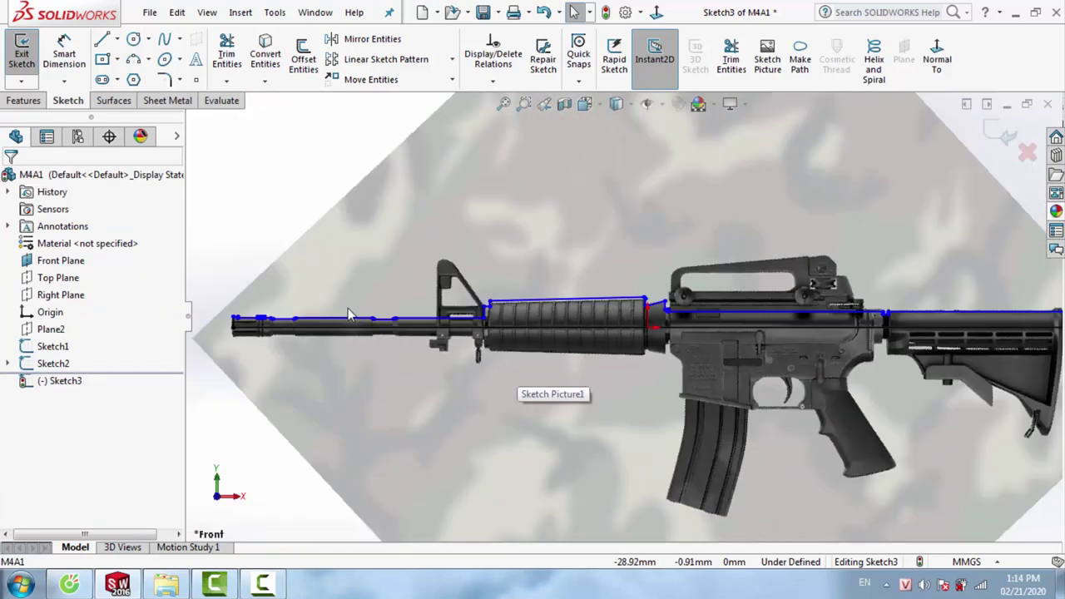
click(25, 101)
Revolve the barrel profile 360° about the long horizontal line to create Revolve1
click(75, 68)
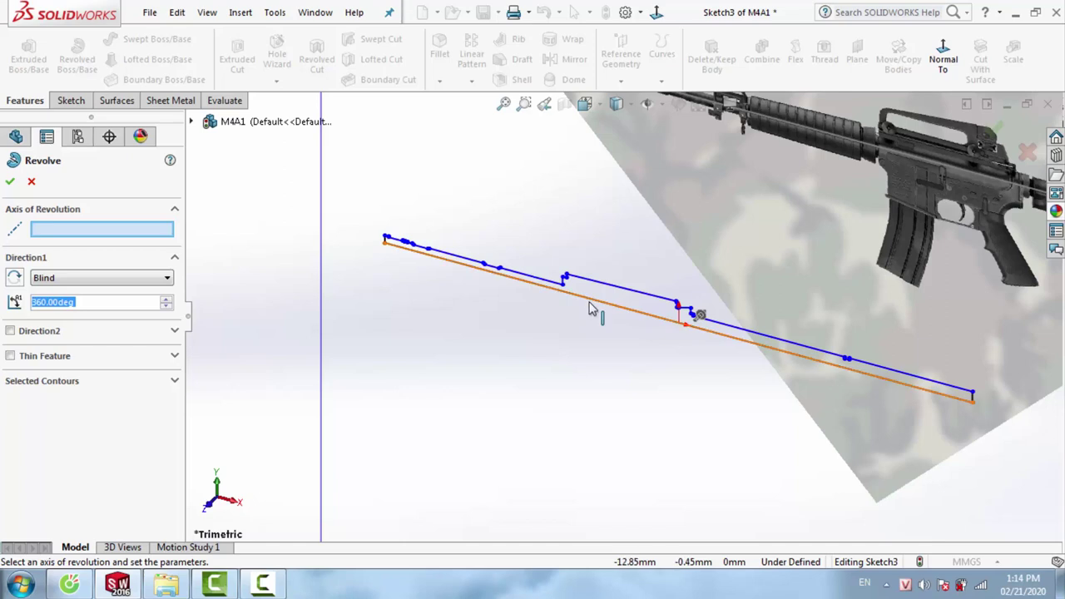
click(586, 304)
click(10, 181)
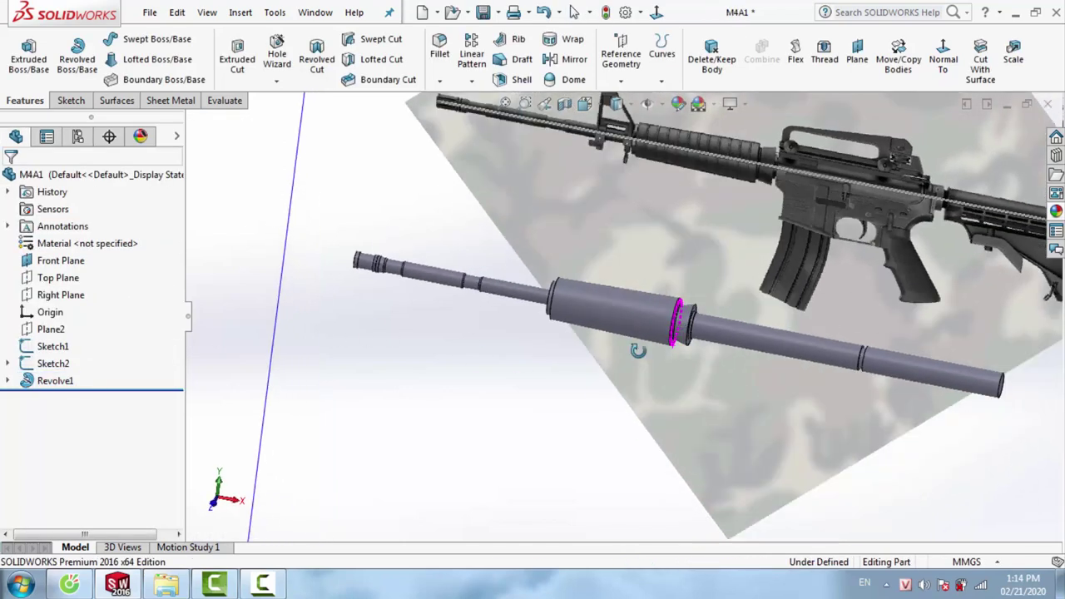
middle_drag(620, 343, 518, 375)
Turn the view normal to the Front Plane and change the model's display style
right_click(519, 375)
click(604, 330)
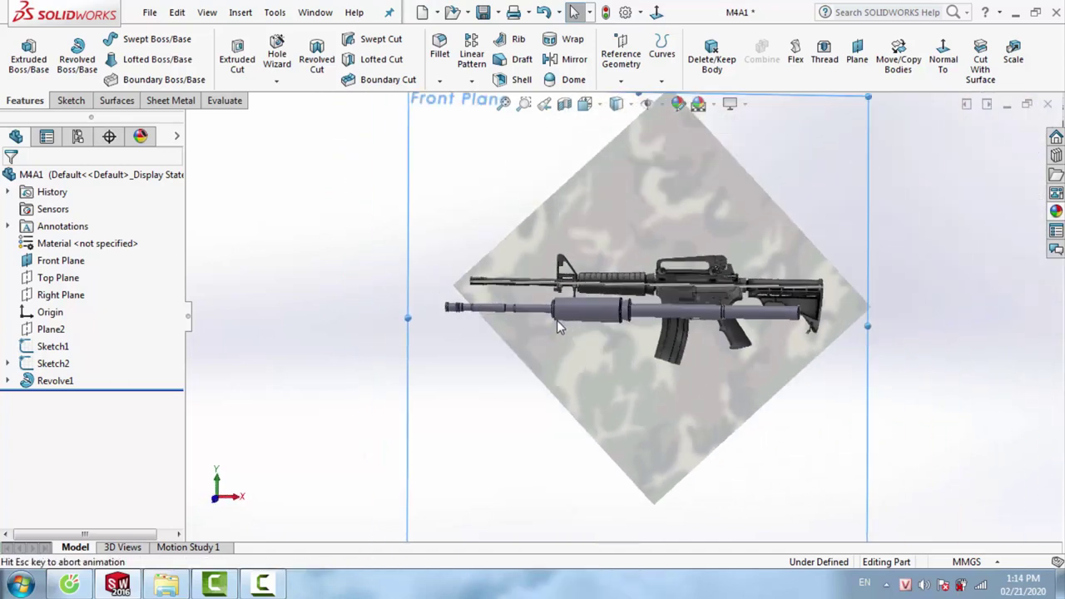
scroll(546, 312, down, 5)
scroll(772, 293, down, 2)
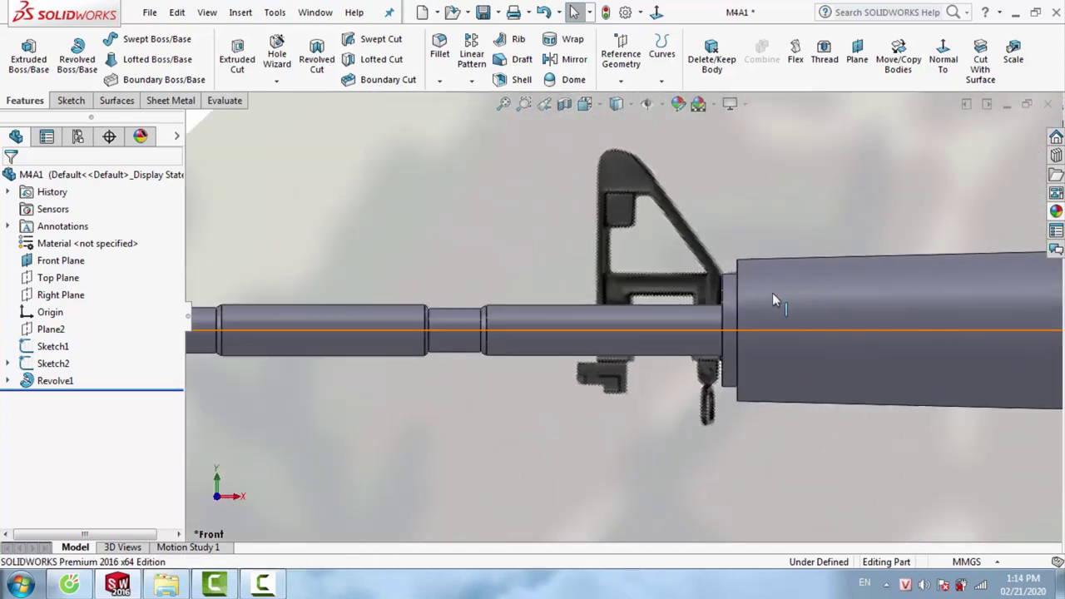
scroll(772, 290, up, 3)
scroll(771, 290, up, 2)
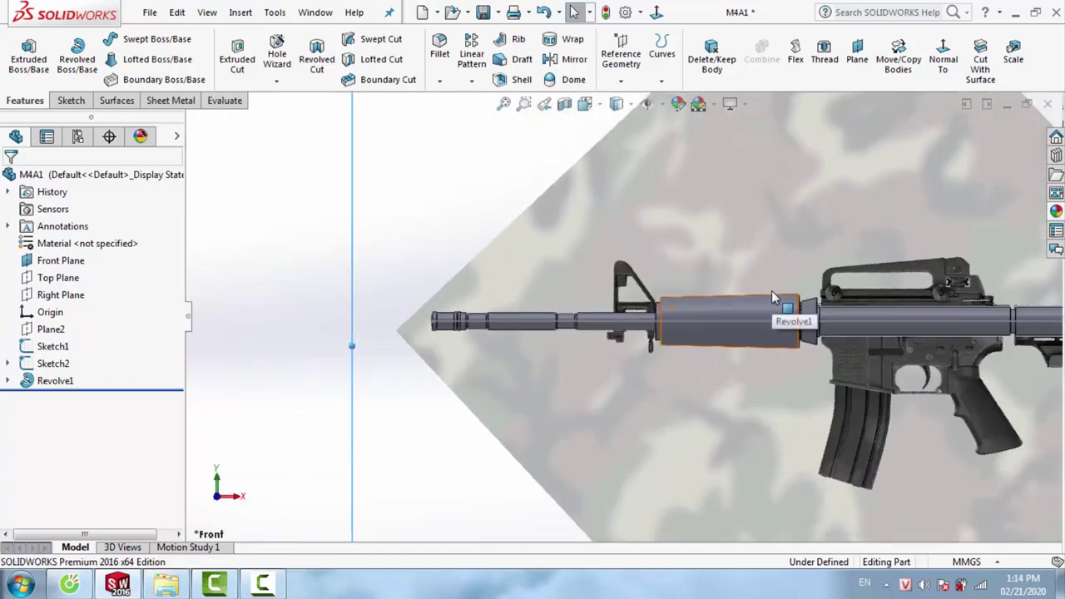
click(656, 104)
mouse_move(616, 104)
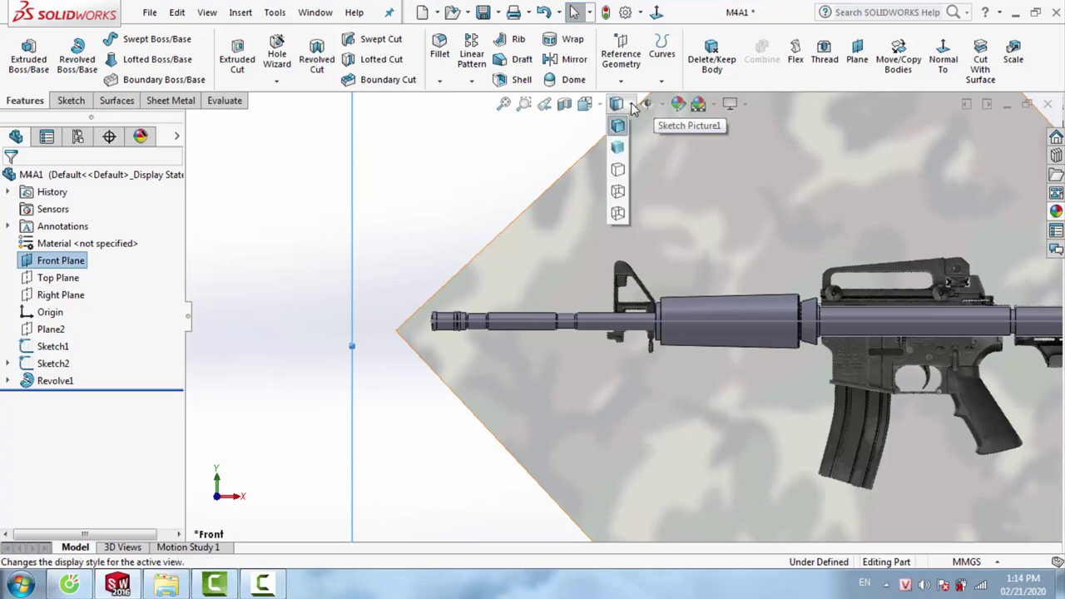
click(617, 214)
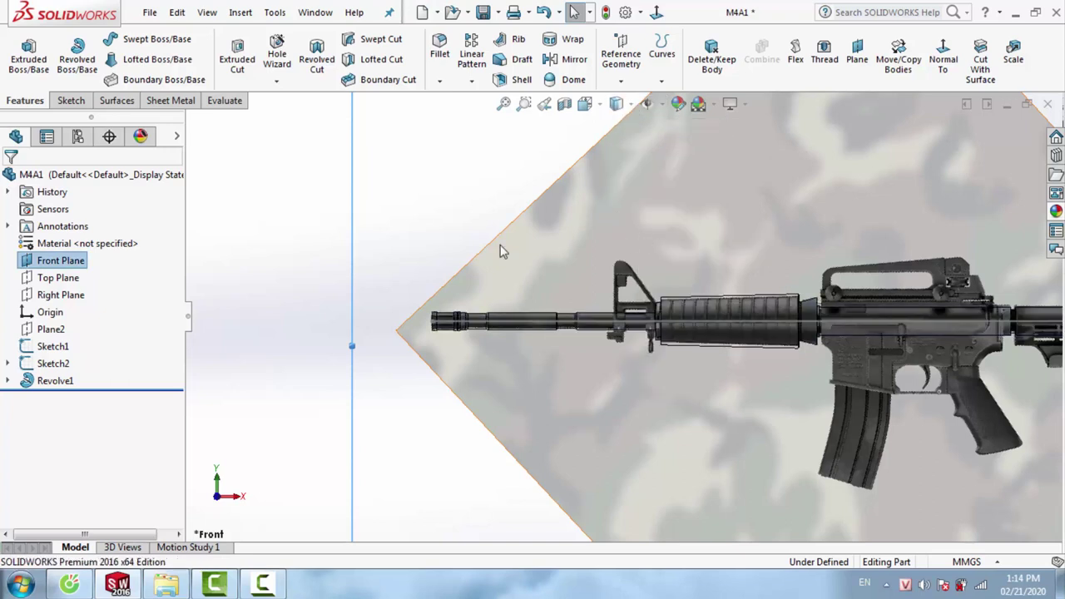
Start Sketch4 on the Front Plane and pick the Line tool
right_click(459, 220)
click(479, 199)
scroll(554, 316, down, 5)
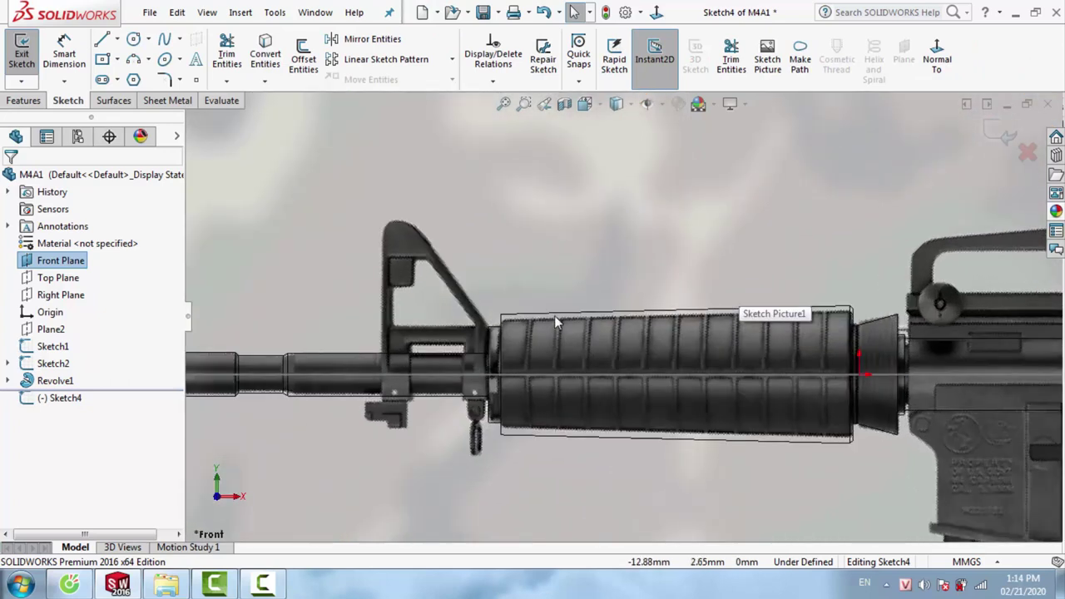
scroll(525, 319, down, 3)
scroll(525, 319, down, 1)
click(101, 39)
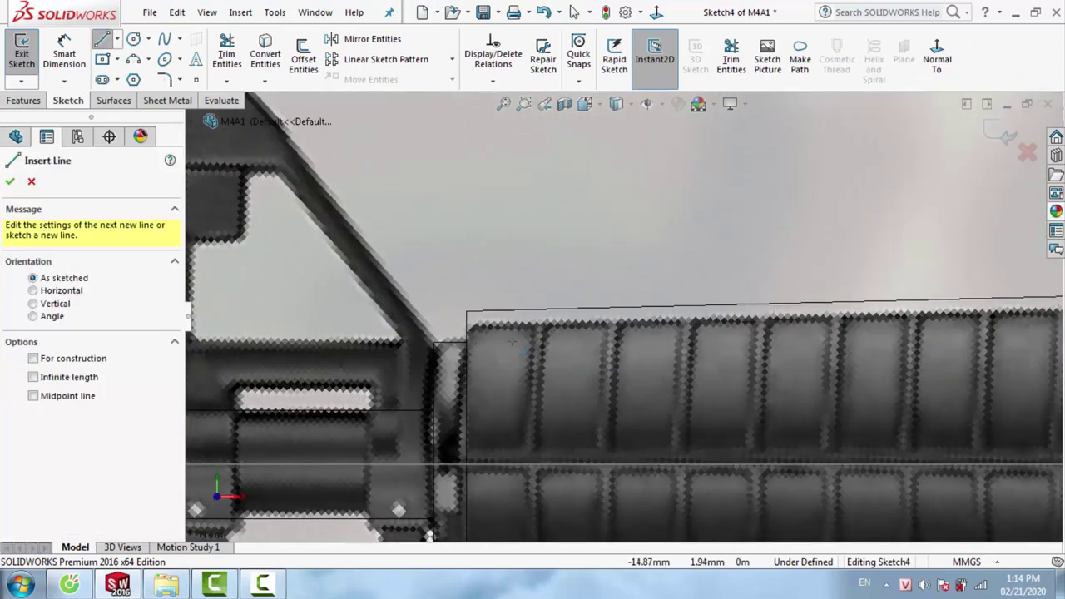
Draw a closed four-sided outline over the handguard top, from front sight to rear
click(468, 315)
scroll(499, 320, up, 3)
scroll(866, 306, down, 3)
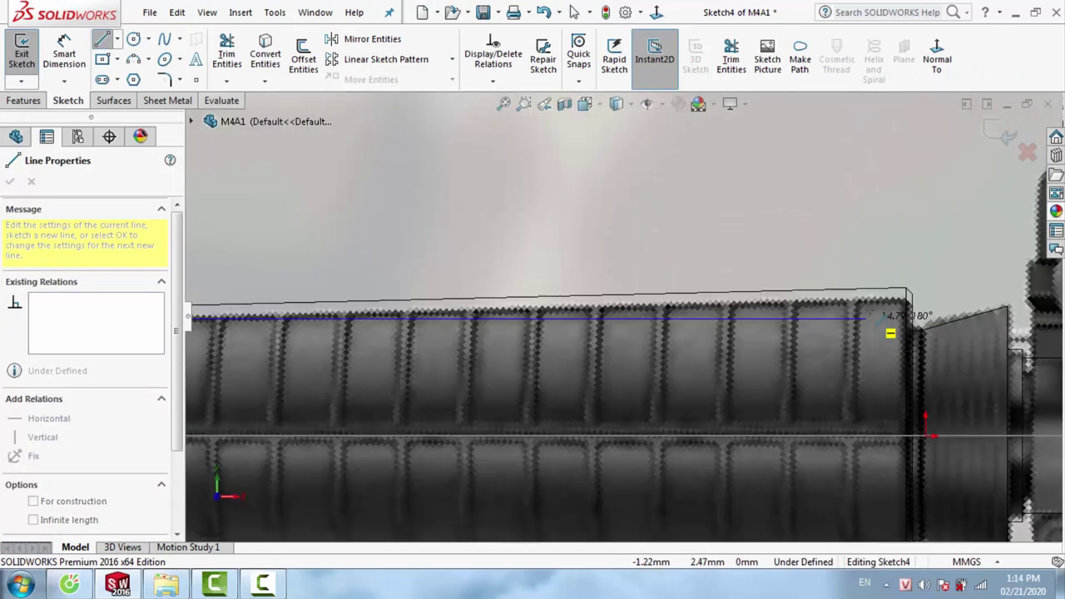
click(926, 294)
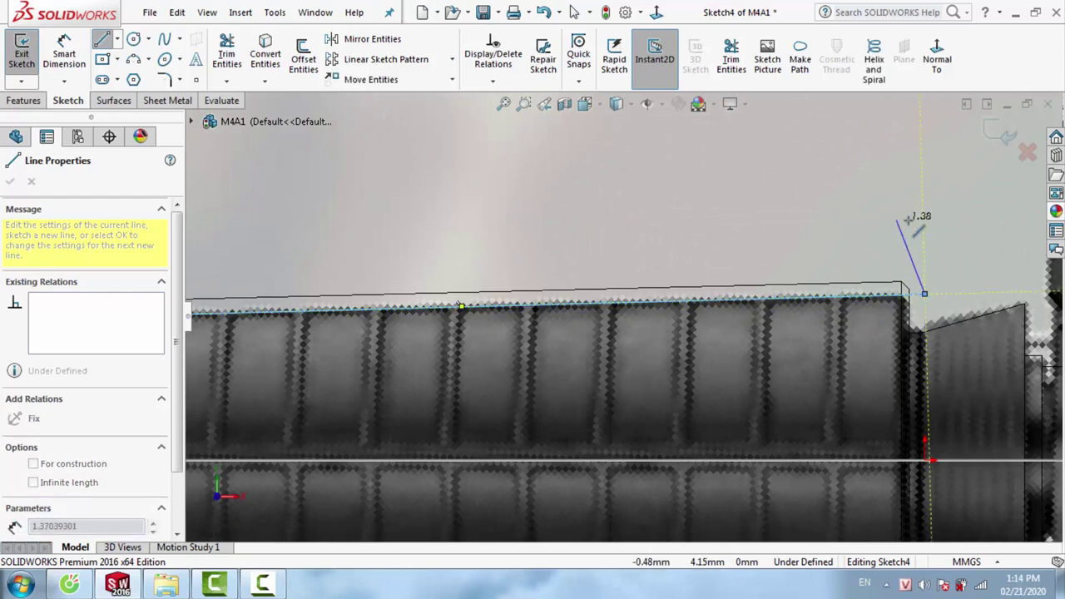
click(924, 223)
scroll(550, 258, up, 3)
scroll(258, 300, down, 3)
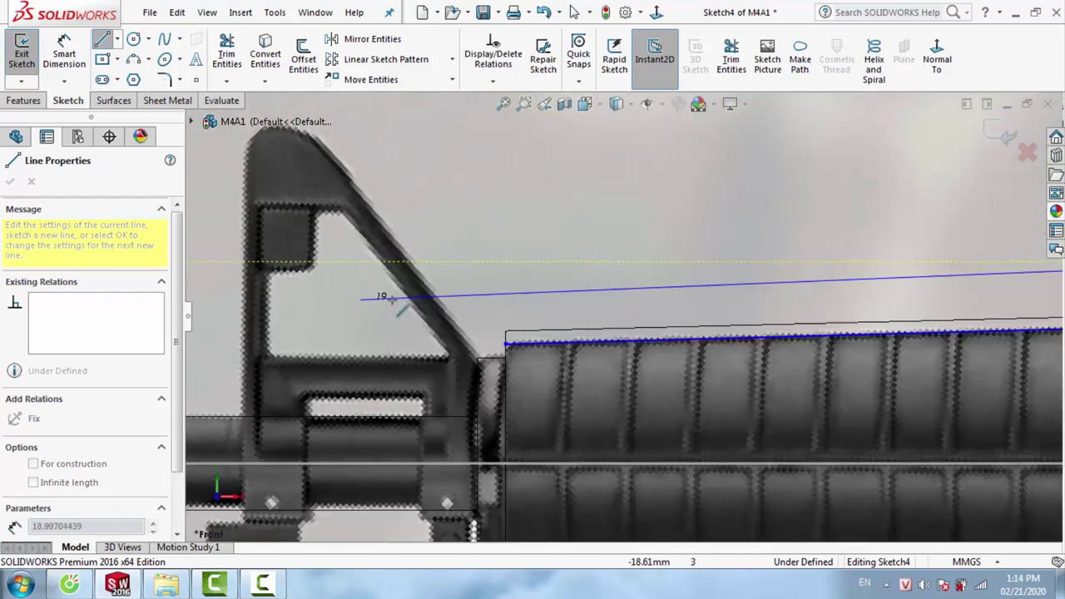
click(488, 262)
click(505, 337)
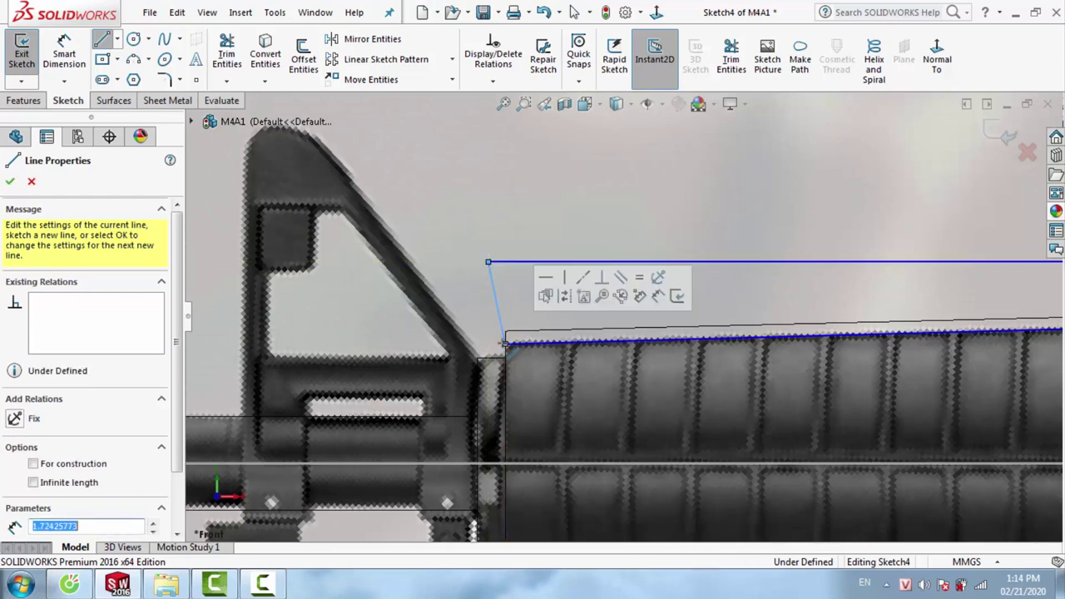
key(Escape)
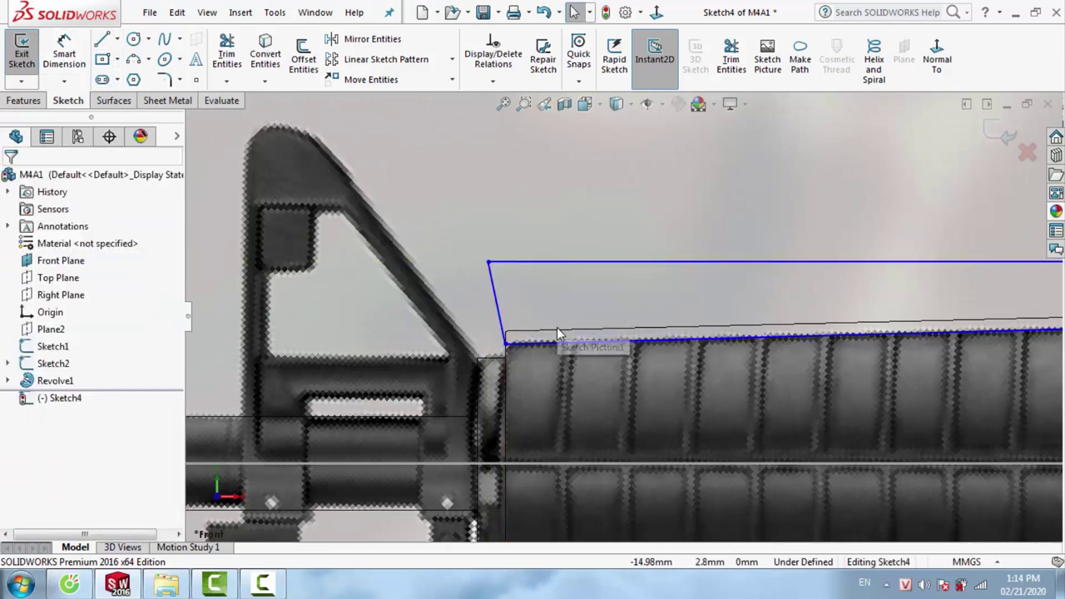
Make the outline's bottom line parallel to the barrel edge and exit the sketch
click(557, 327)
ctrl+click(556, 344)
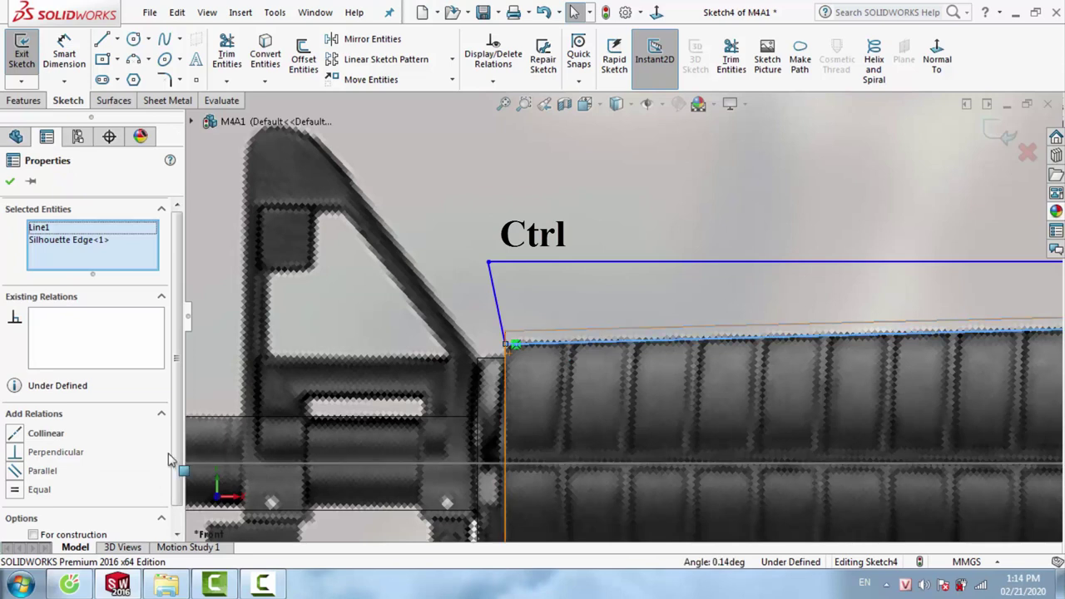
click(42, 470)
scroll(756, 369, up, 3)
key(Escape)
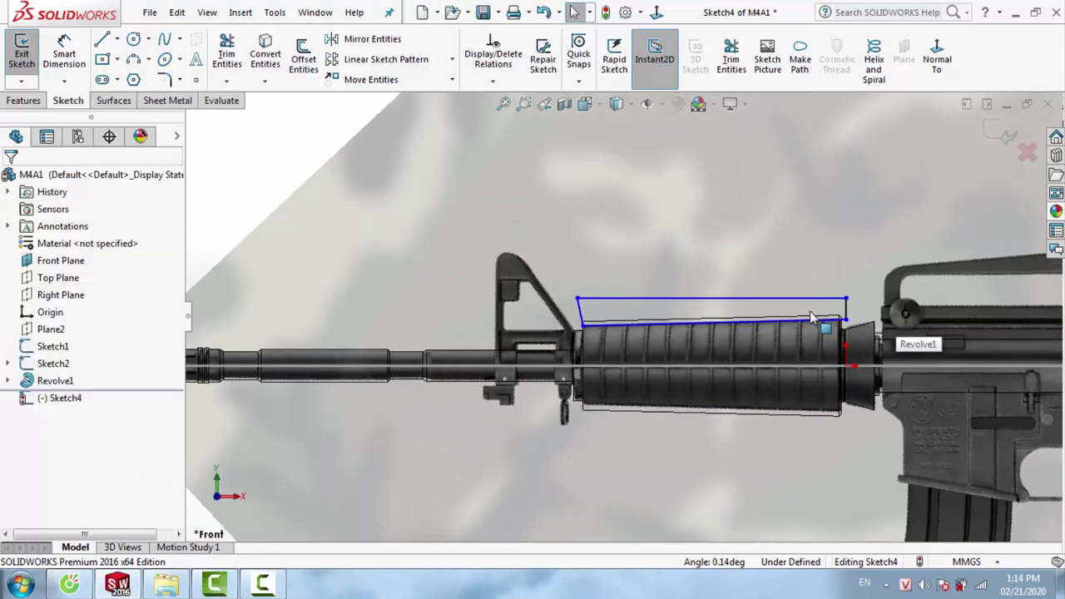
scroll(745, 331, down, 5)
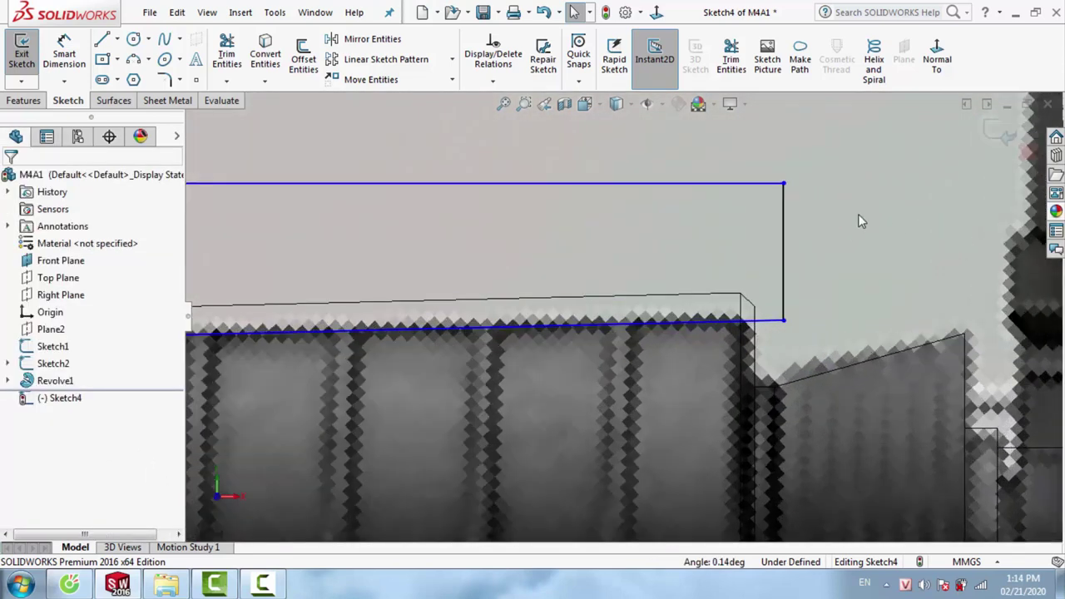
click(999, 132)
scroll(616, 325, up, 3)
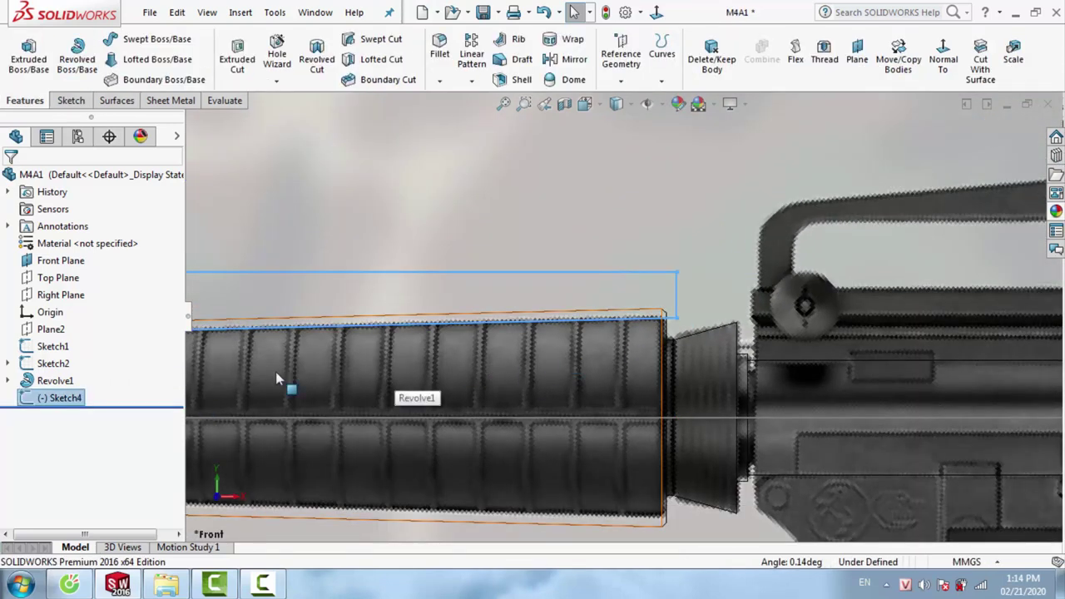
Reshape the barrel profile sketch under Revolve1, moving its rear corner points to match the picture
right_click(53, 380)
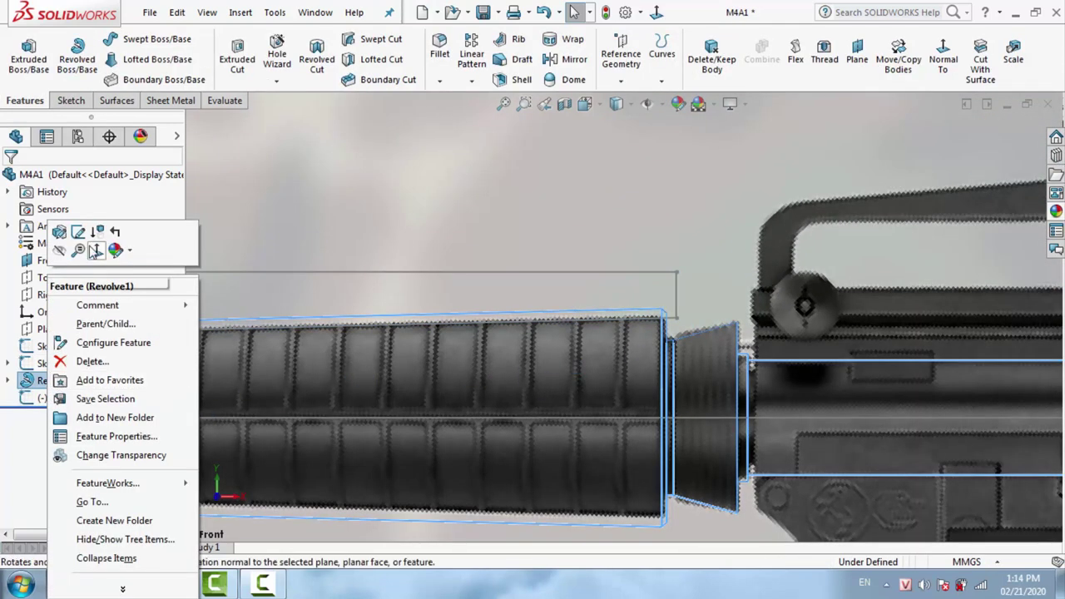
click(95, 251)
scroll(659, 260, down, 3)
scroll(659, 261, down, 2)
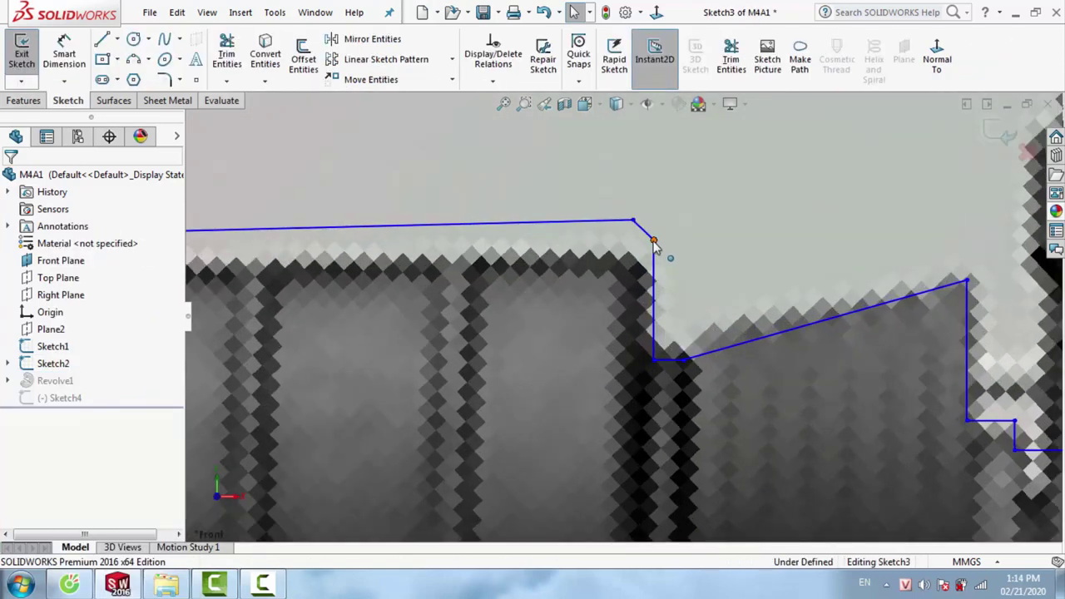
drag(654, 243, 652, 287)
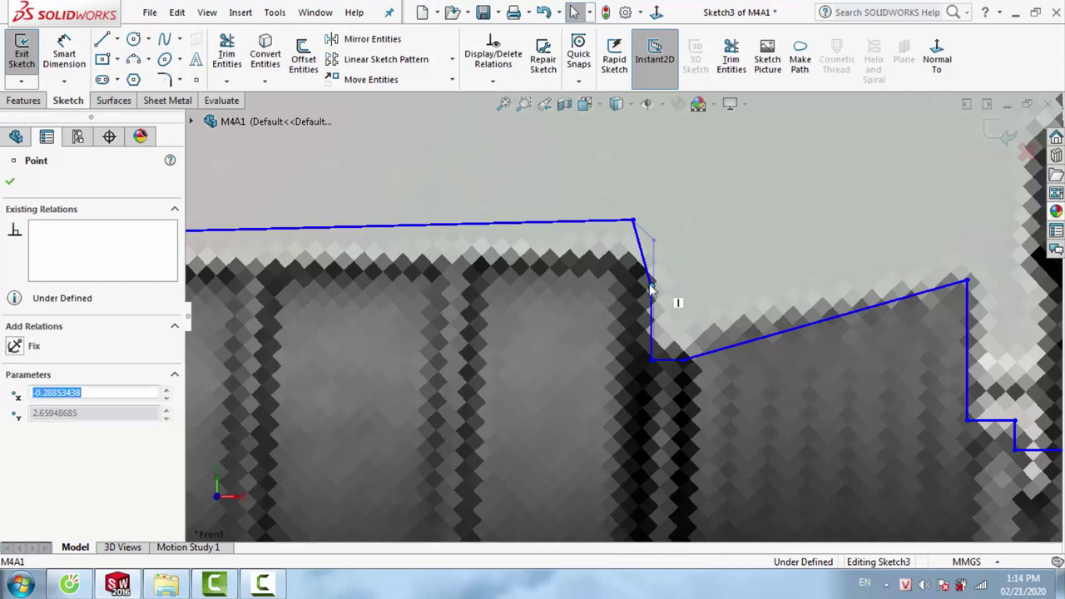
click(635, 222)
drag(634, 221, 601, 225)
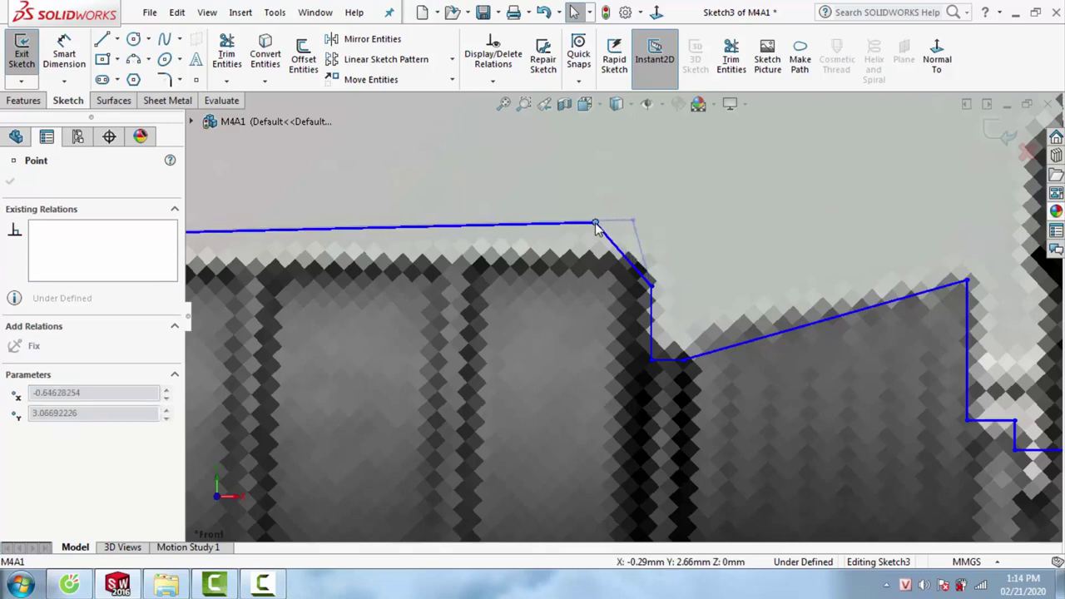
scroll(745, 259, up, 2)
scroll(837, 223, up, 1)
Exit the barrel sketch to rebuild Revolve1, then reopen Sketch4 for editing
key(Escape)
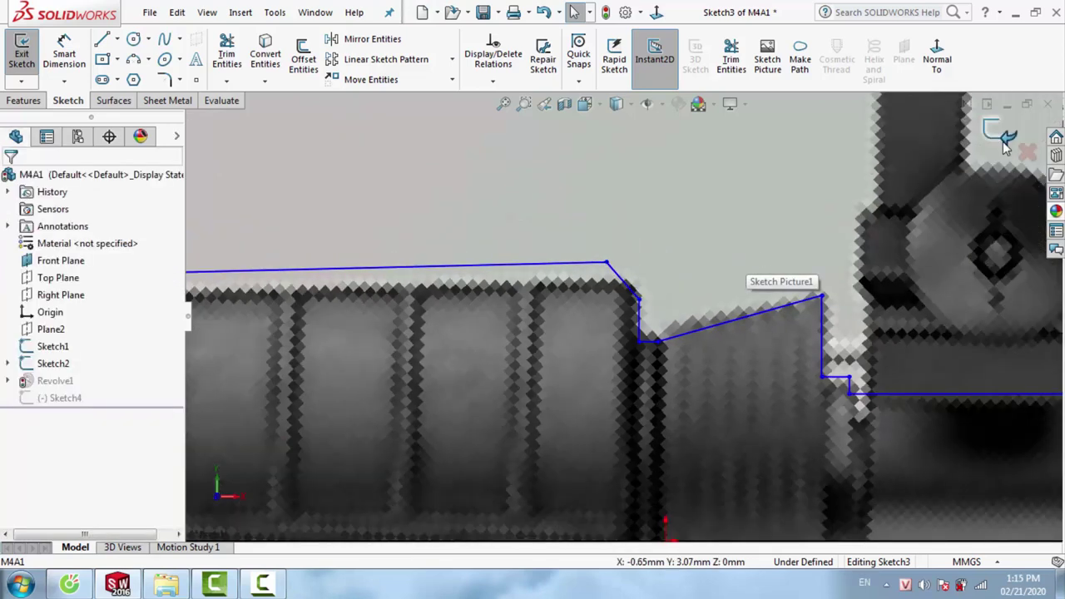
click(1004, 143)
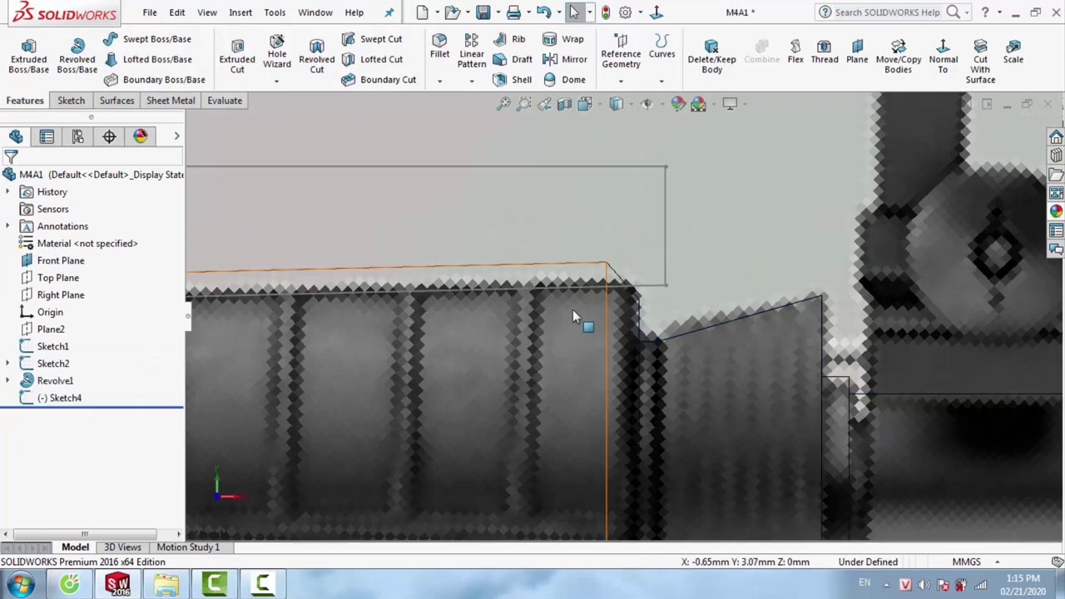
right_click(651, 271)
click(661, 230)
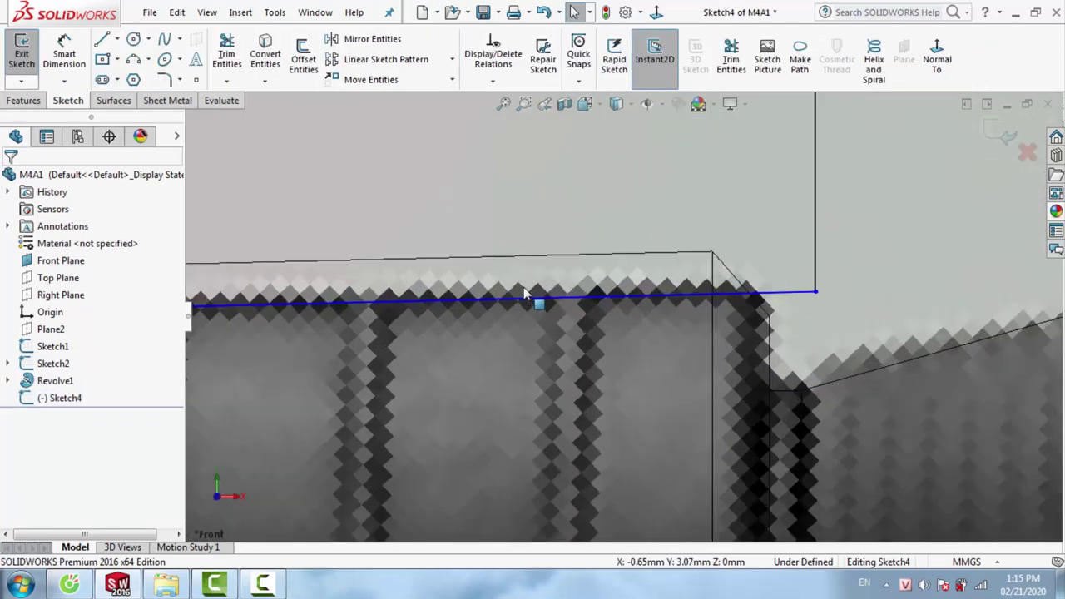
Draw a 15.38 mm horizontal line along the handguard's centre axis
click(537, 291)
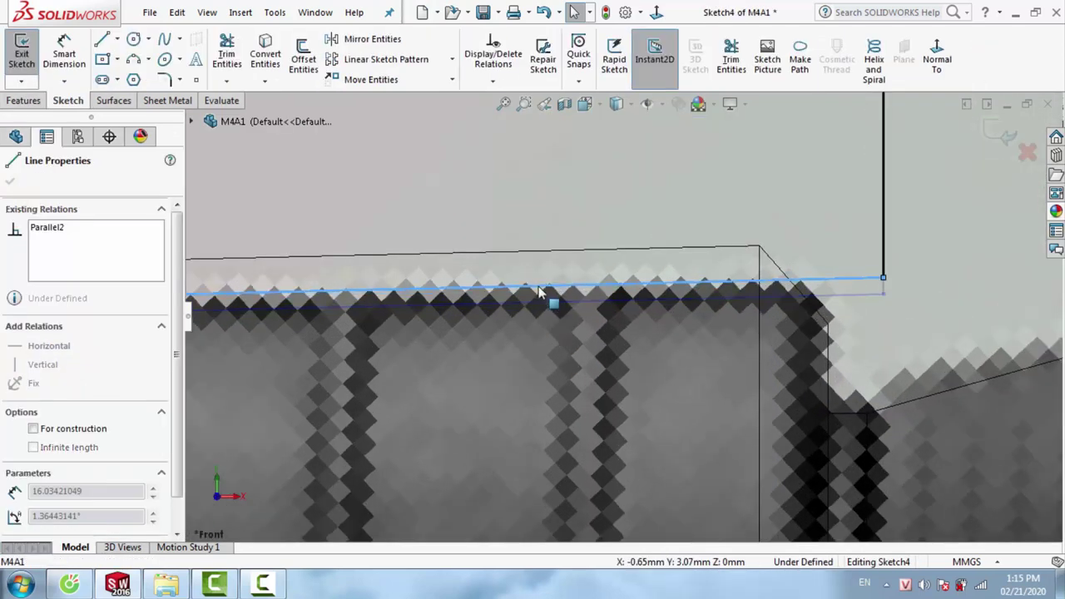
scroll(540, 293, up, 5)
scroll(513, 335, up, 2)
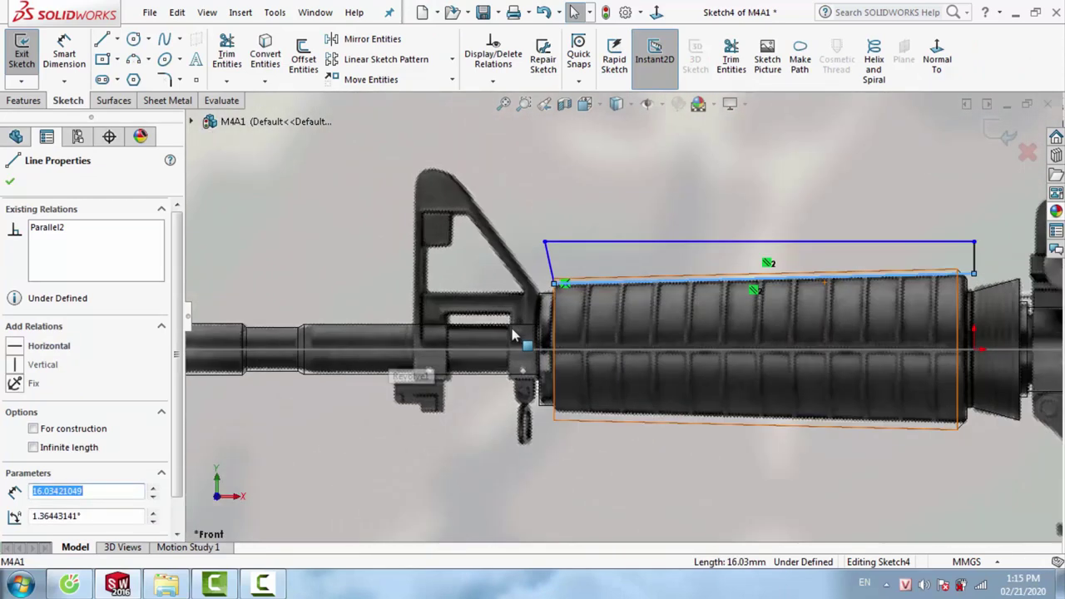
scroll(646, 310, down, 2)
scroll(646, 310, down, 1)
key(Escape)
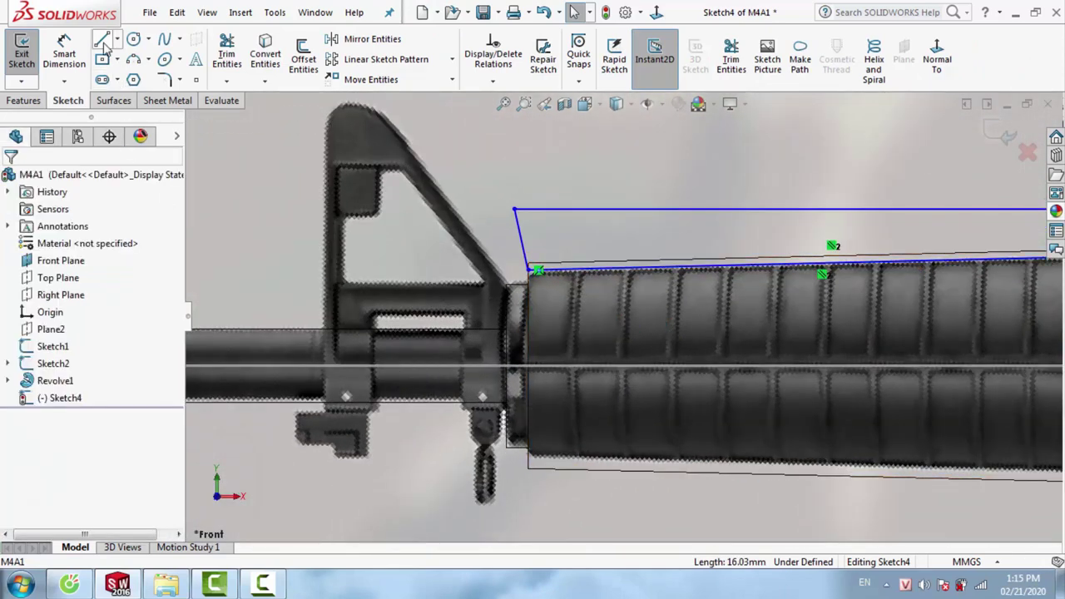
click(102, 40)
click(530, 367)
scroll(375, 291, up, 2)
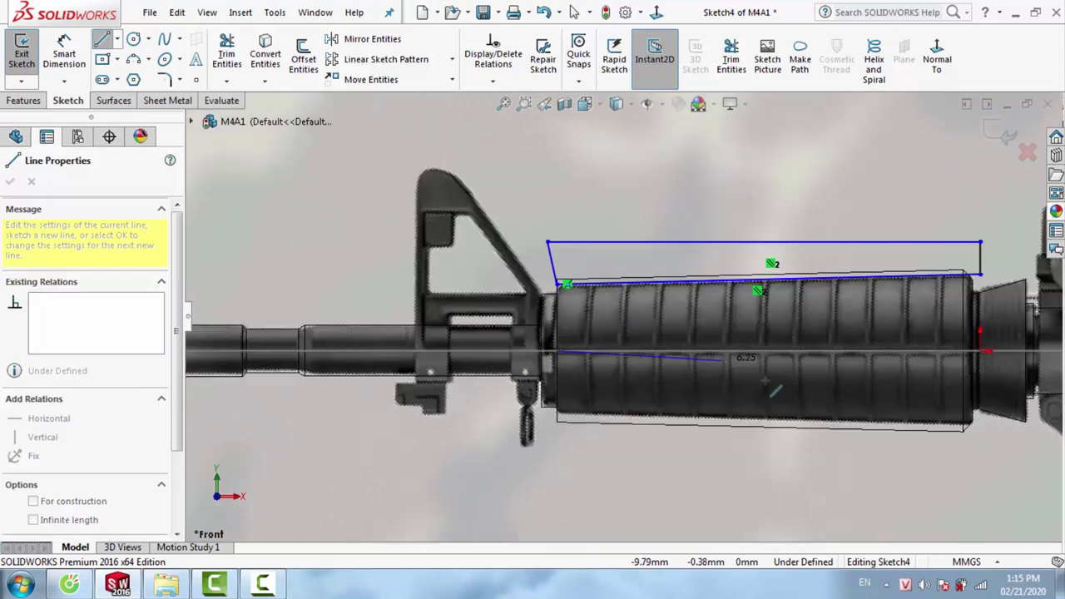
scroll(374, 291, up, 1)
click(797, 326)
key(Escape)
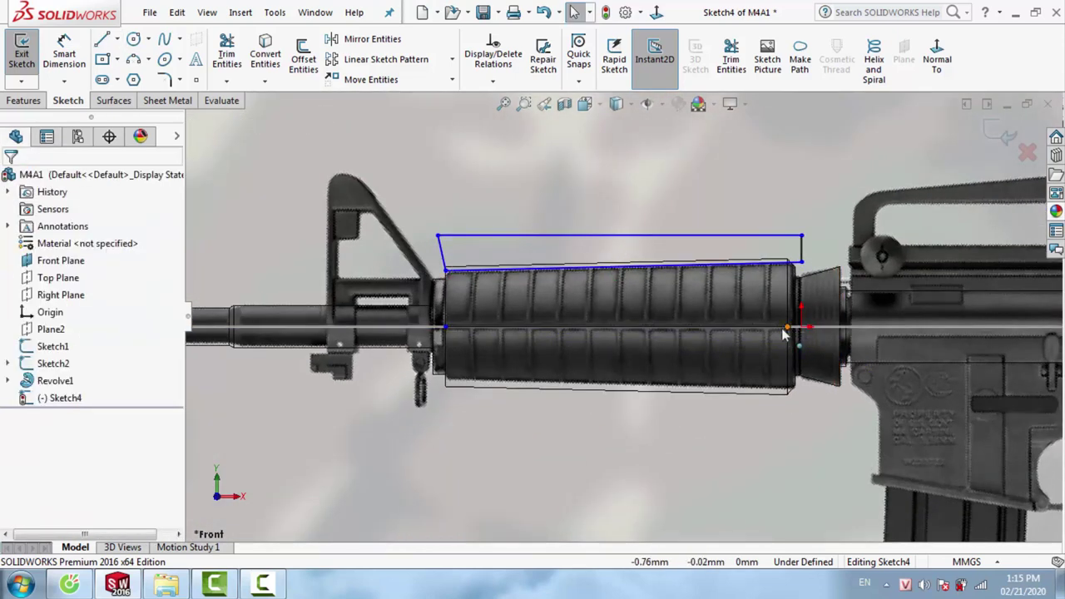
Make the centre line construction geometry and box-select it with the handguard profile lines
click(494, 328)
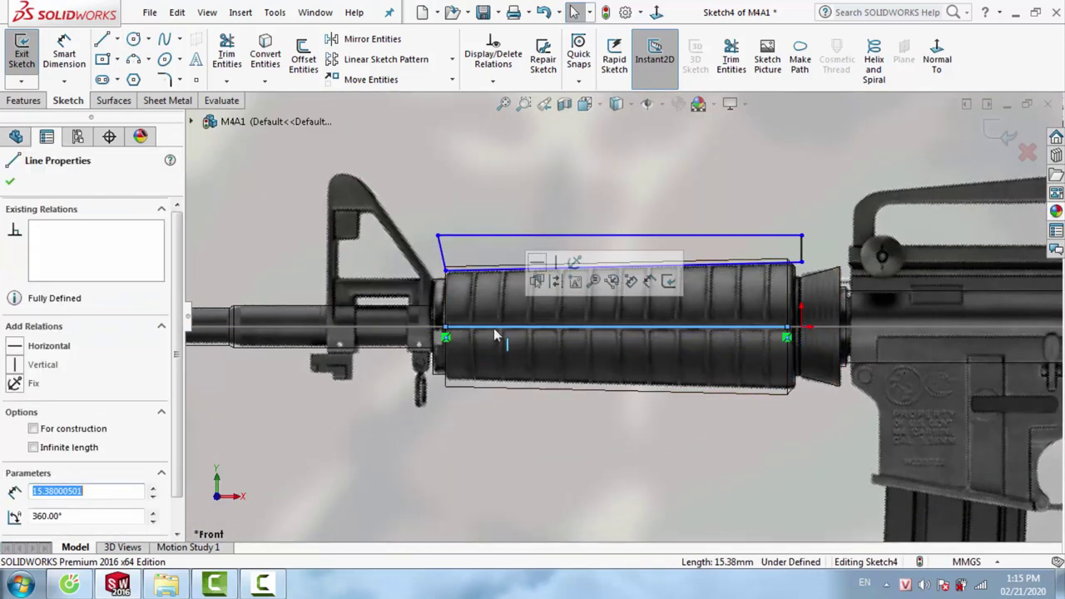
click(557, 284)
key(z)
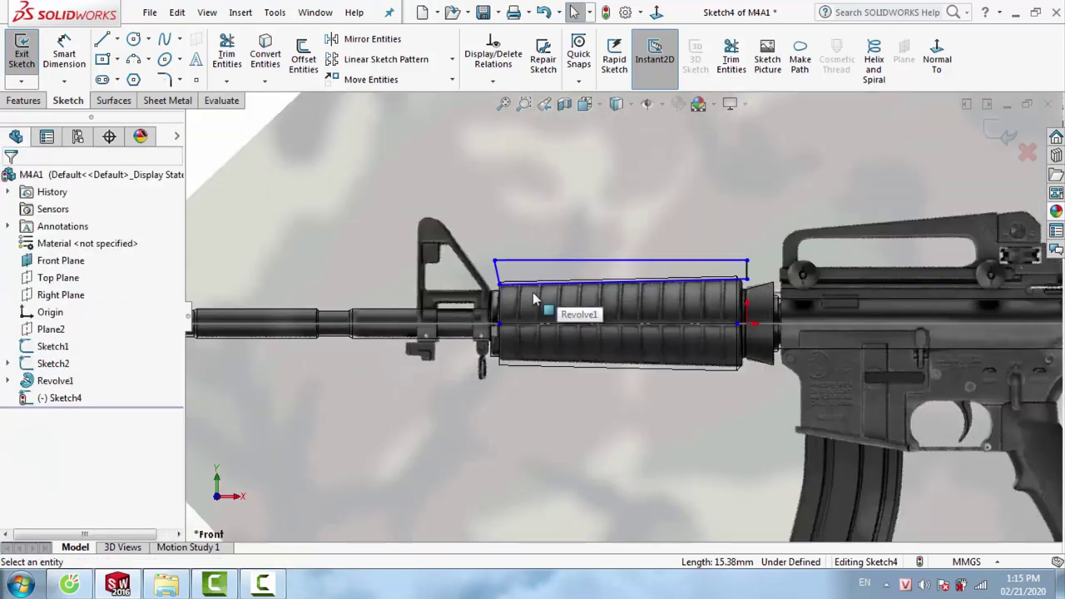
key(z)
drag(406, 153, 759, 375)
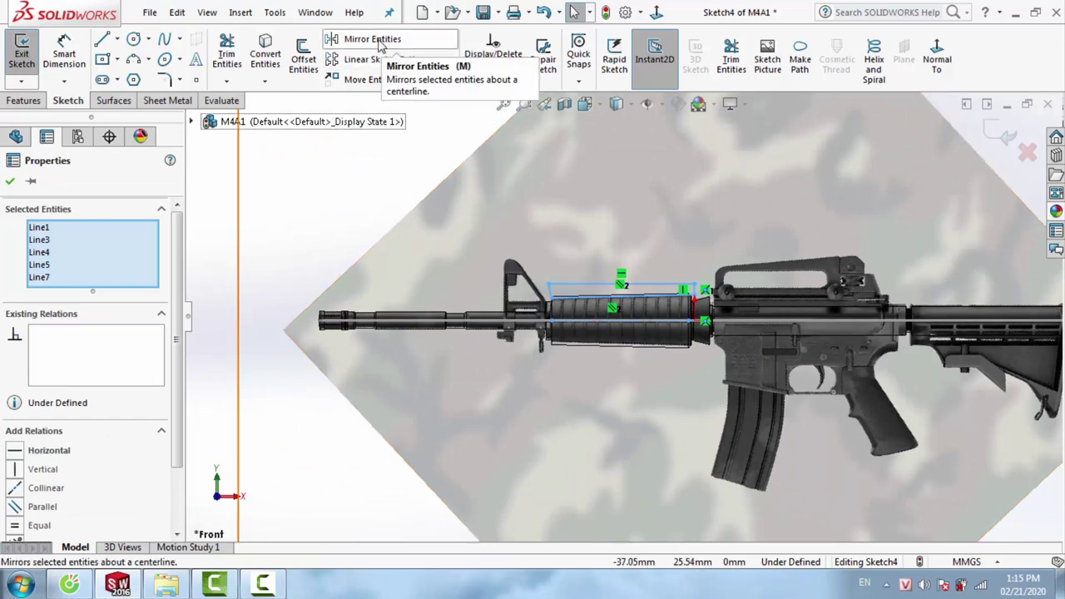
Mirror the handguard profile across the centreline, abandoning a trial revolved cut
click(379, 43)
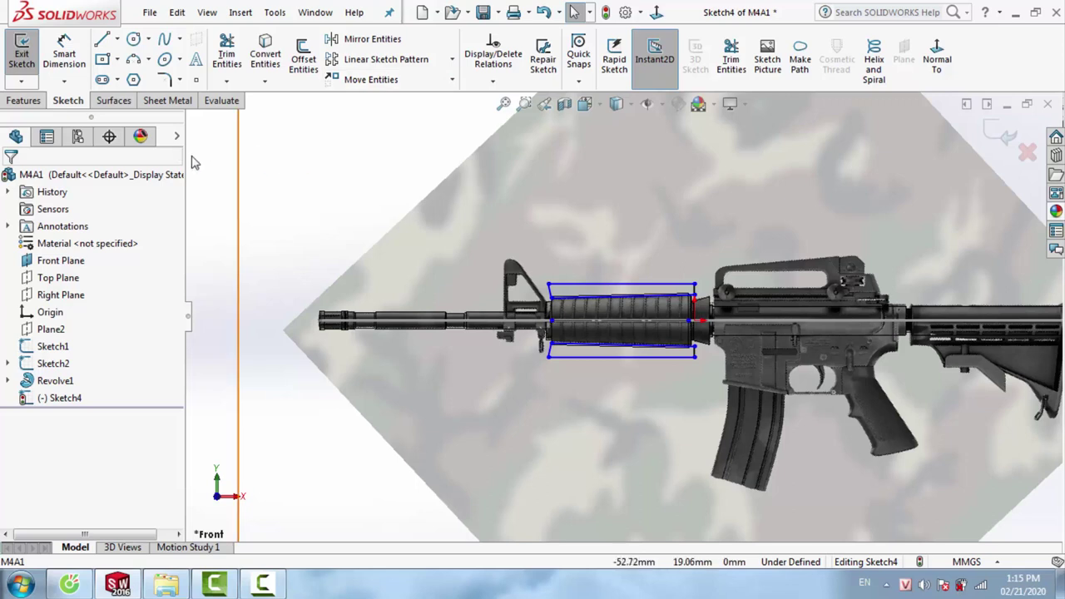
click(30, 102)
click(316, 57)
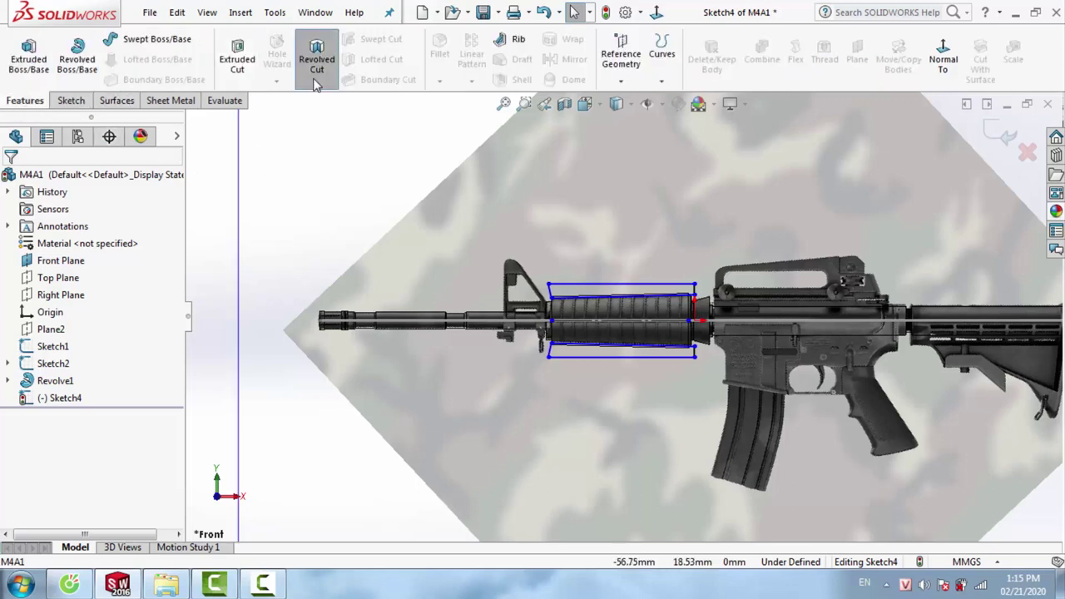
scroll(654, 319, down, 3)
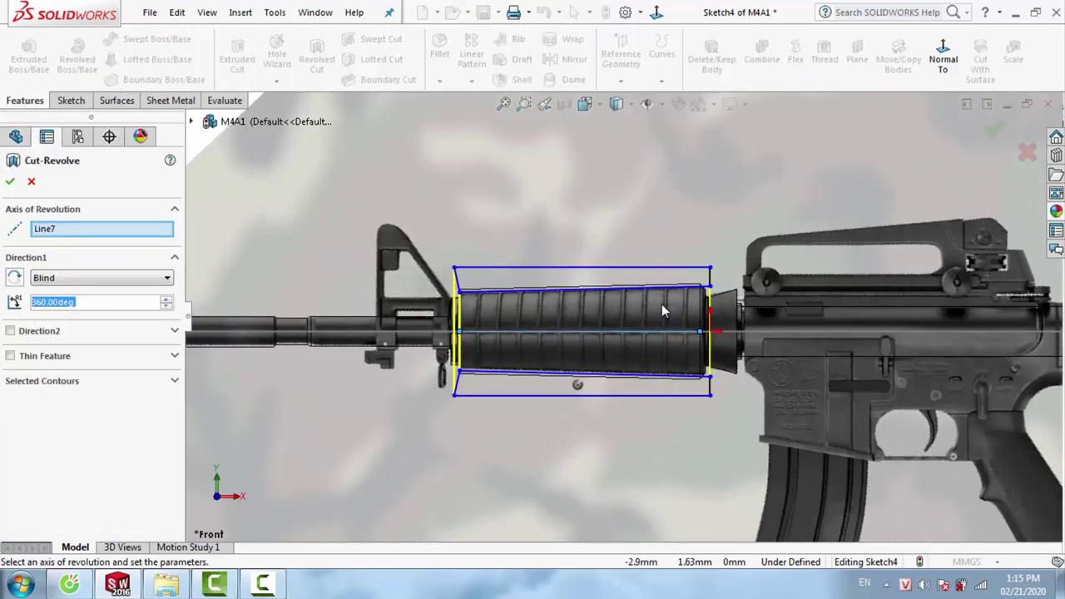
key(Escape)
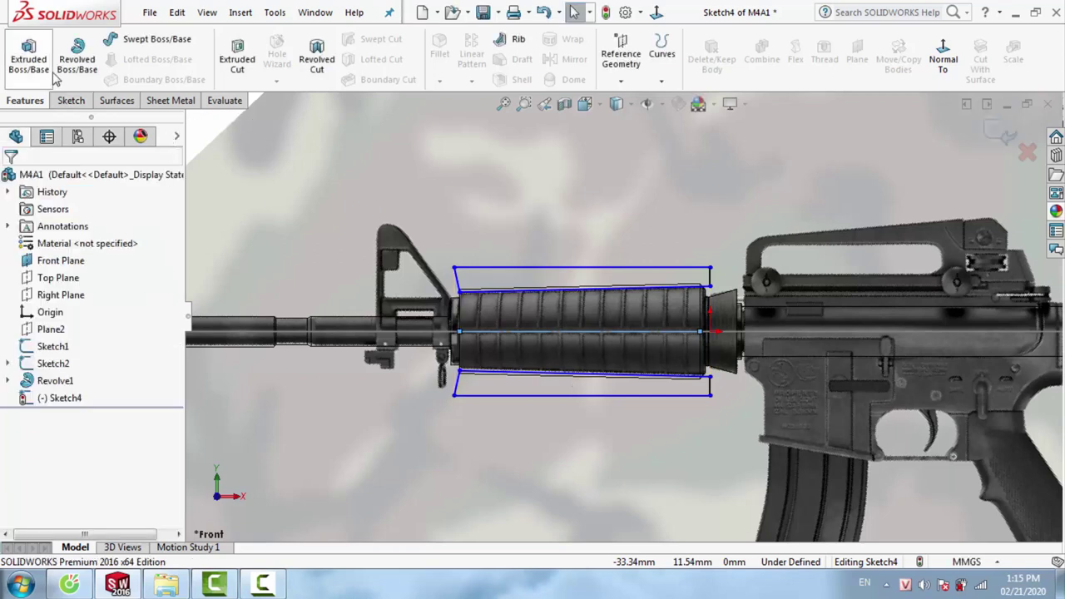
Create Cut-Extrude1 as a 10 mm Mid Plane cut flattening the handguard, viewed shaded with edges
click(233, 58)
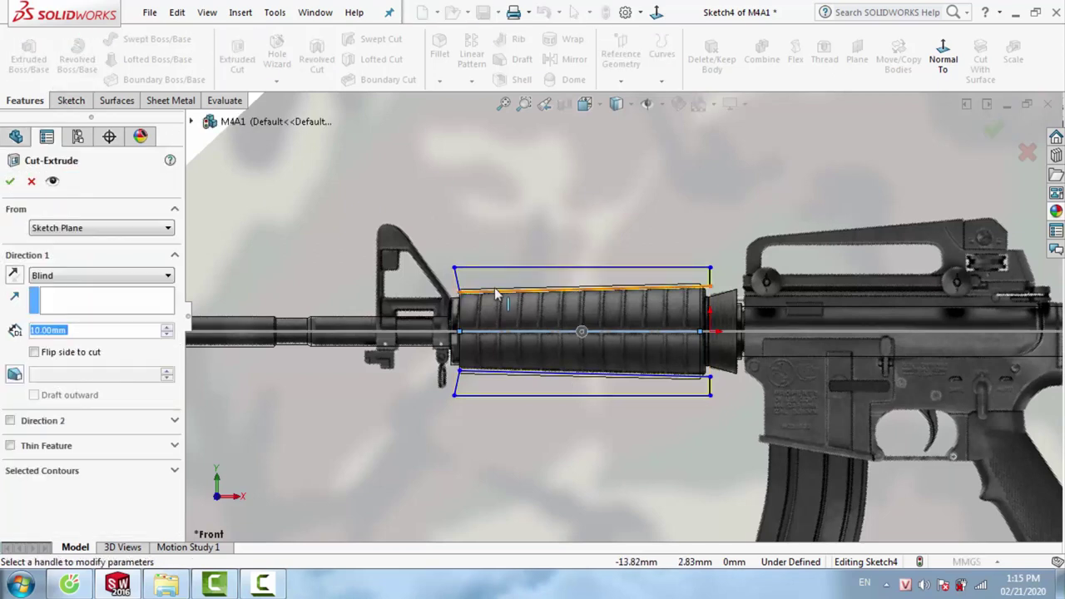
middle_drag(523, 317, 610, 171)
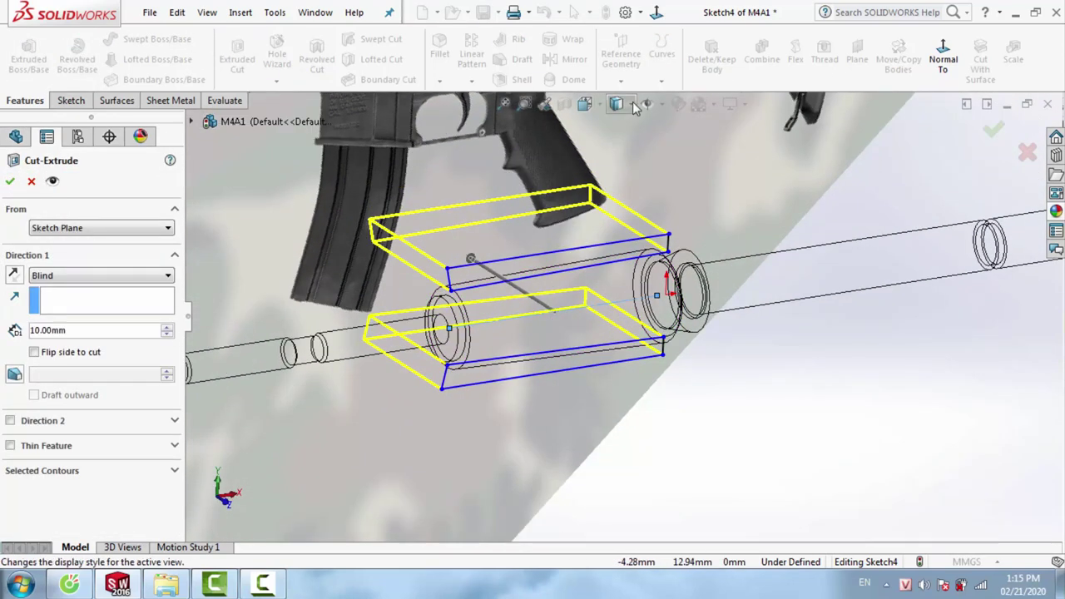
click(630, 104)
click(618, 126)
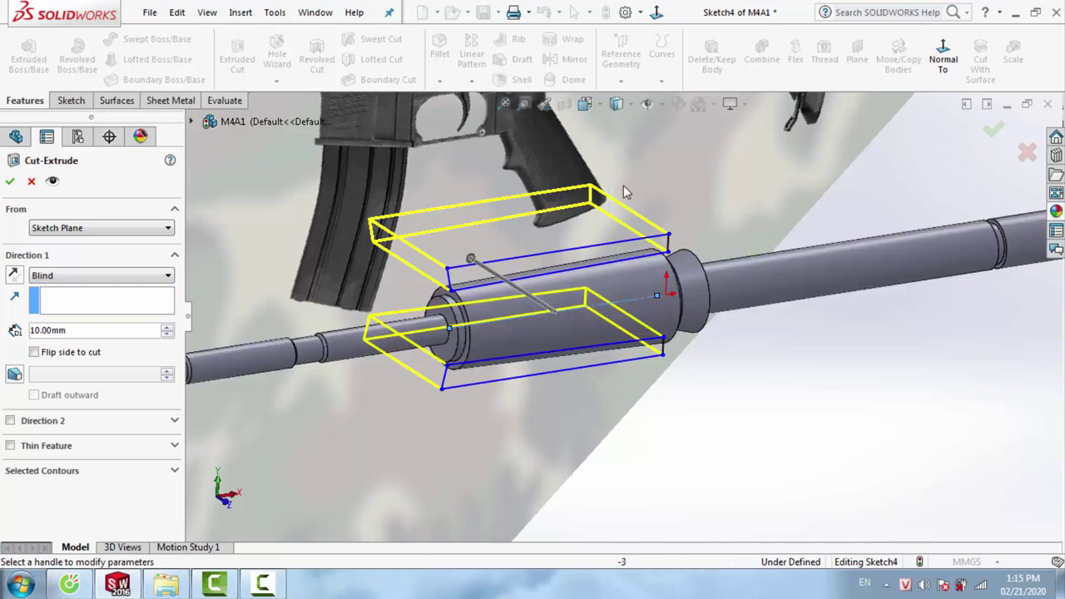
middle_drag(623, 185, 533, 216)
click(48, 277)
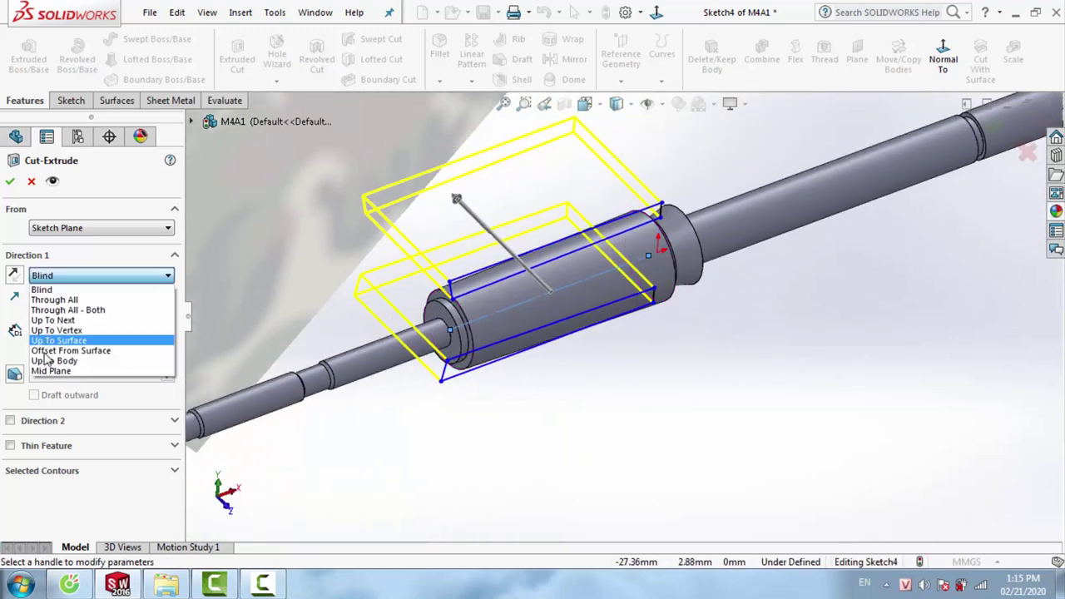
click(50, 377)
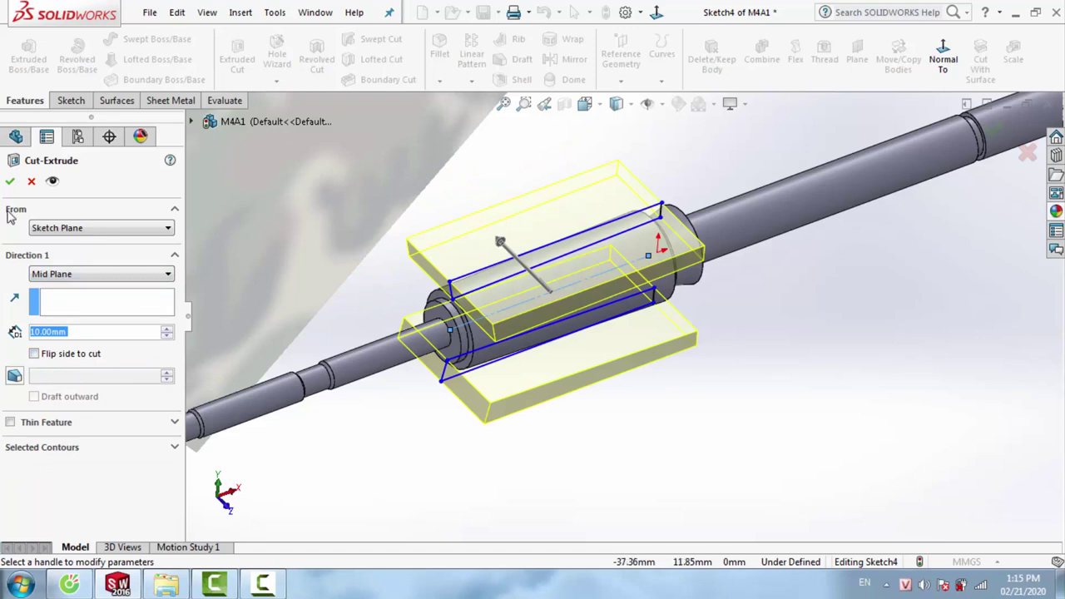
click(10, 183)
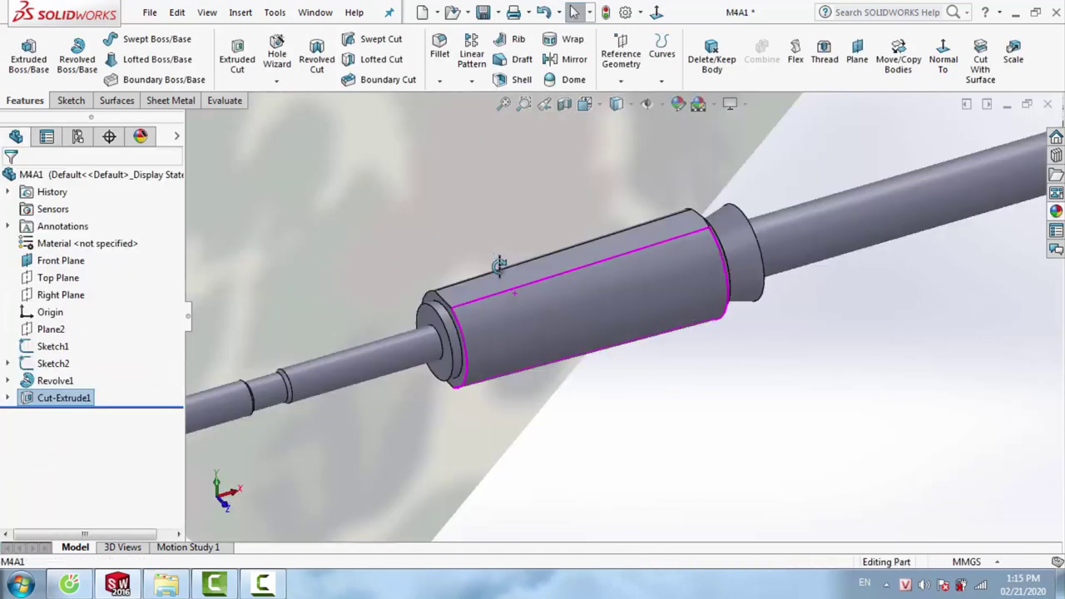
mouse_move(499, 264)
middle_down()
mouse_move(542, 247)
mouse_move(577, 261)
mouse_move(519, 223)
middle_up()
Select the Front Plane and turn the view Normal To it
scroll(520, 223, up, 3)
scroll(524, 233, up, 2)
click(770, 212)
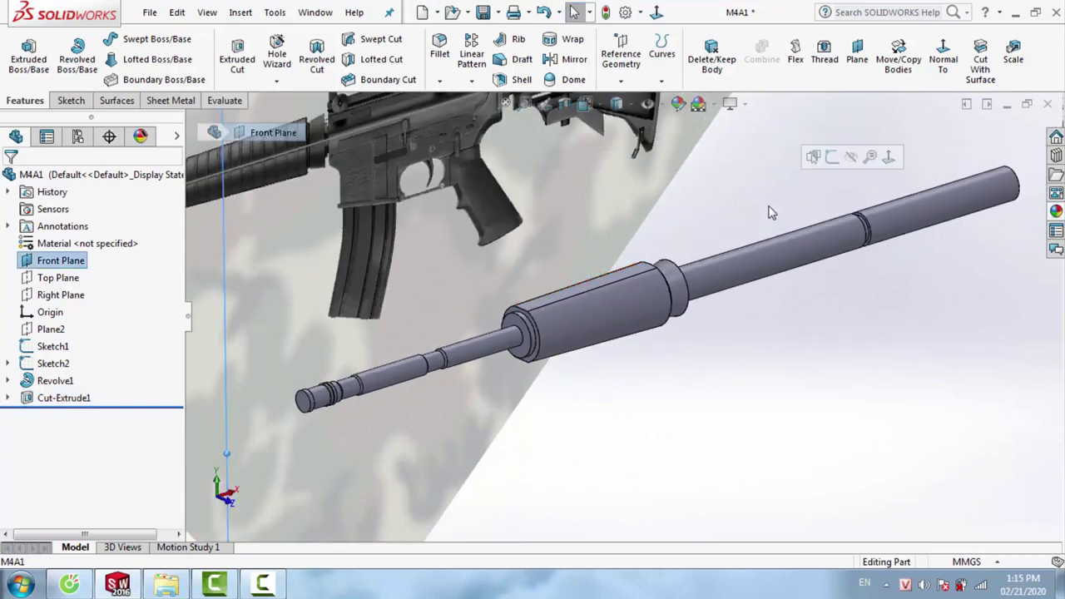
right_click(760, 215)
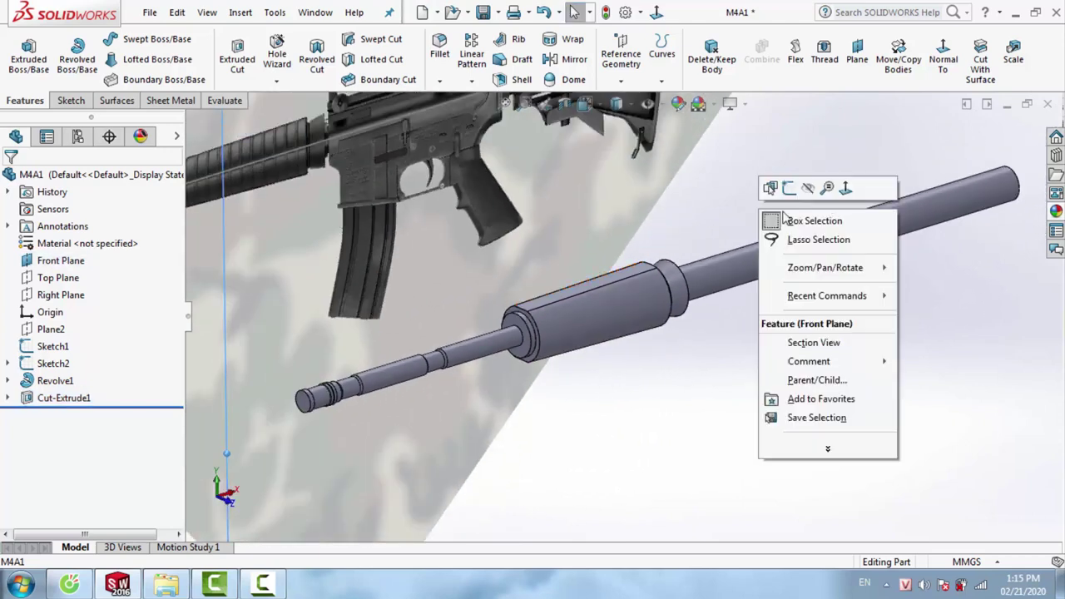
click(846, 186)
Start a new sketch, Sketch5, on the Front Plane
scroll(580, 309, down, 2)
scroll(580, 308, down, 2)
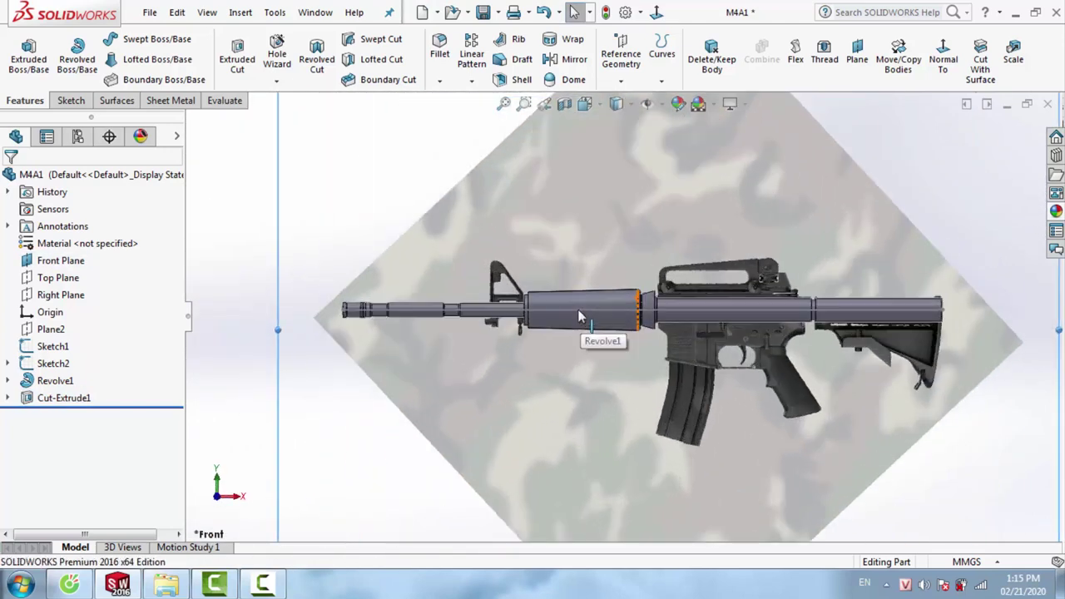
scroll(578, 310, down, 3)
scroll(575, 311, up, 3)
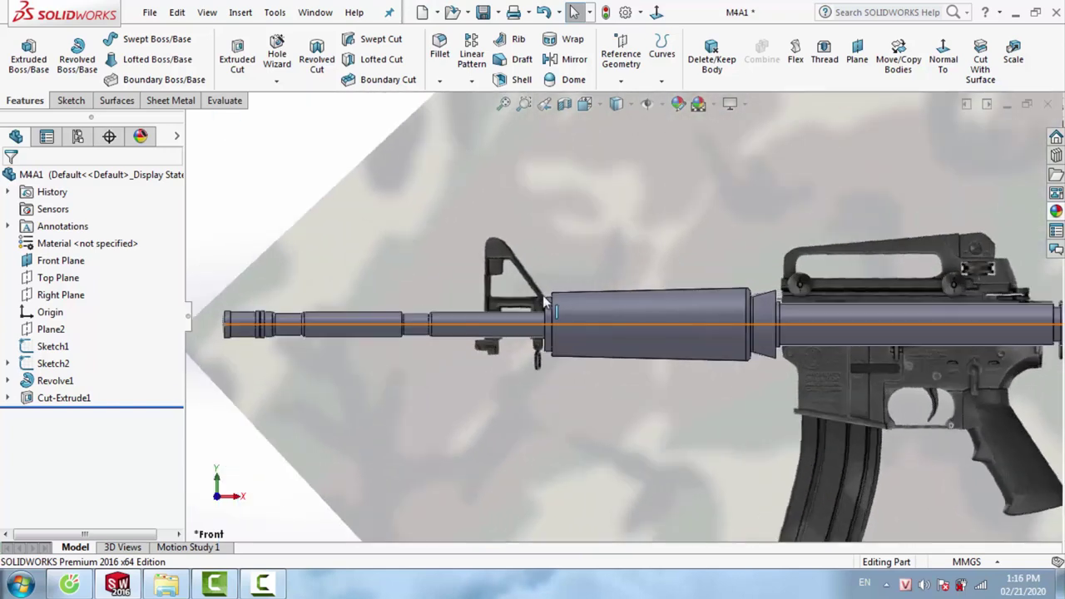
scroll(649, 311, up, 3)
scroll(733, 316, down, 2)
right_click(963, 231)
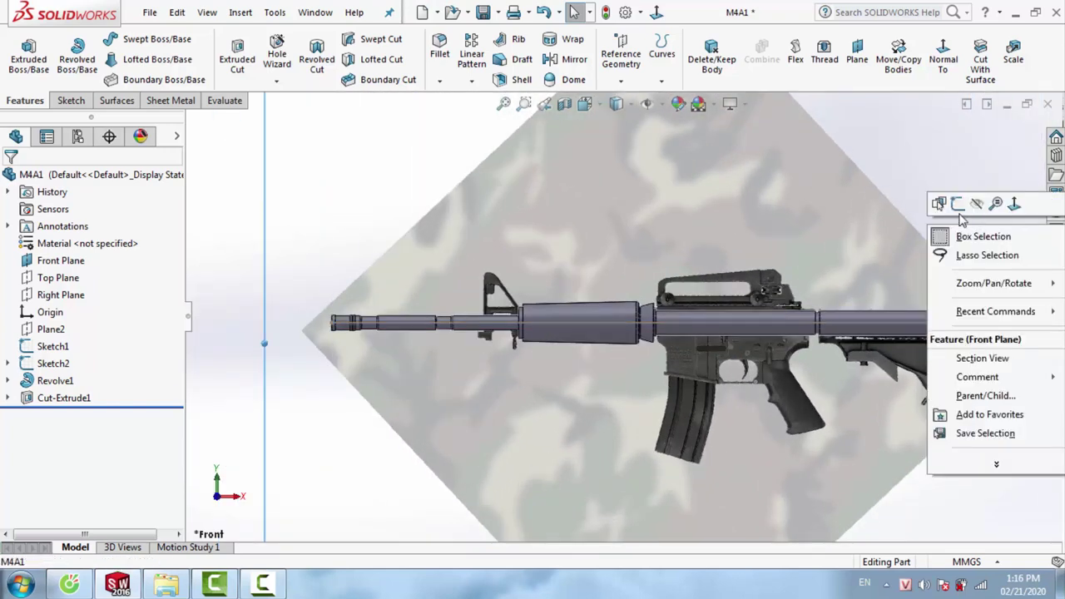
click(964, 204)
scroll(695, 316, down, 1)
scroll(645, 324, down, 2)
Switch the display to wireframe so the rifle picture shows through the model
scroll(645, 323, down, 2)
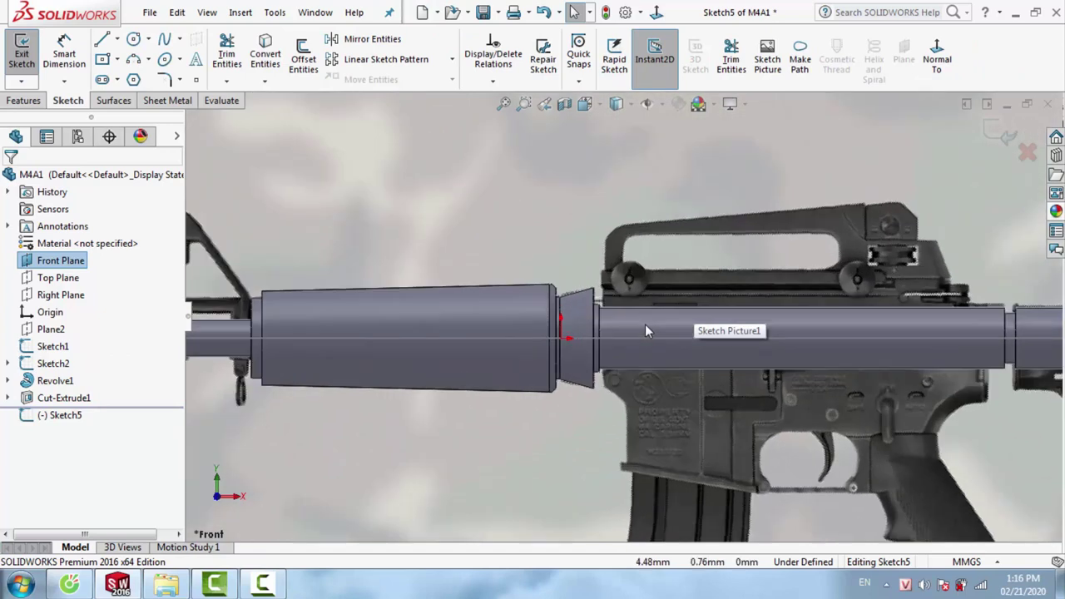
click(616, 103)
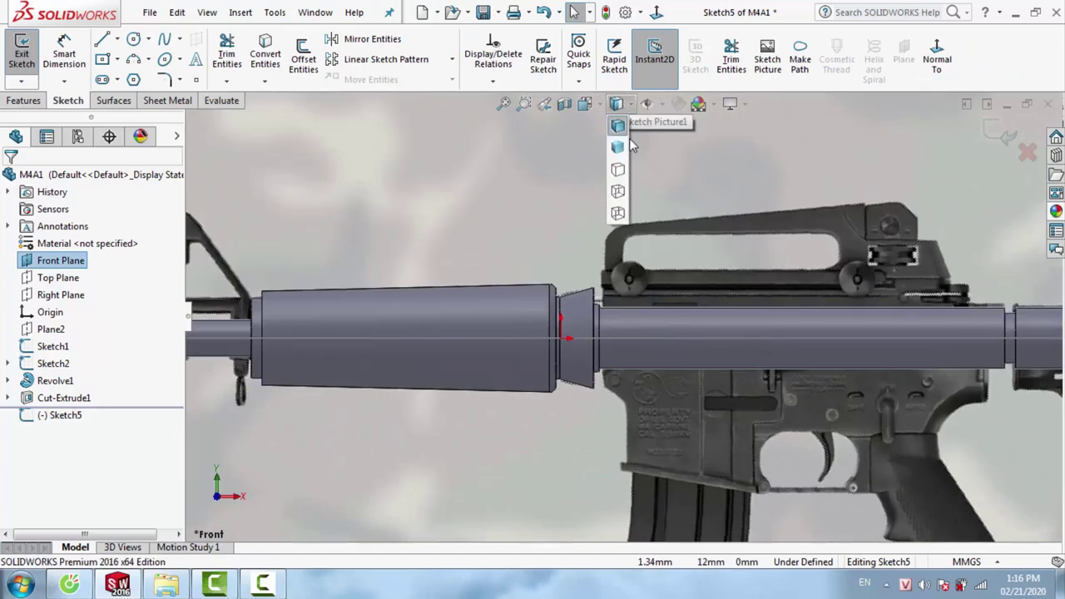
click(619, 214)
scroll(630, 313, down, 1)
scroll(620, 315, down, 2)
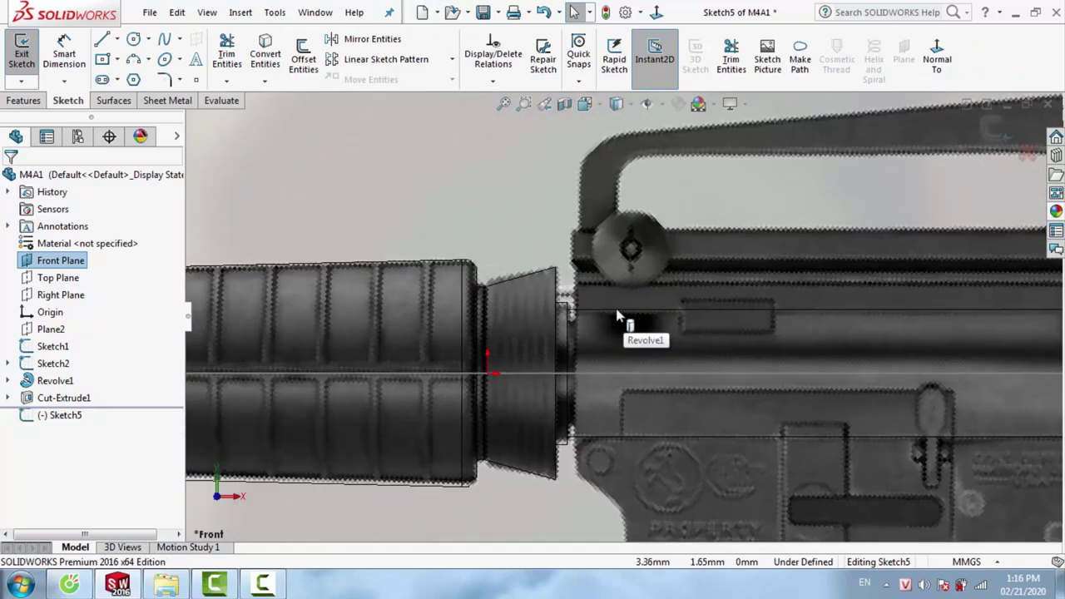
Trace the receiver front with vertical, diagonal and vertical lines, then a slant along the magazine well
click(101, 40)
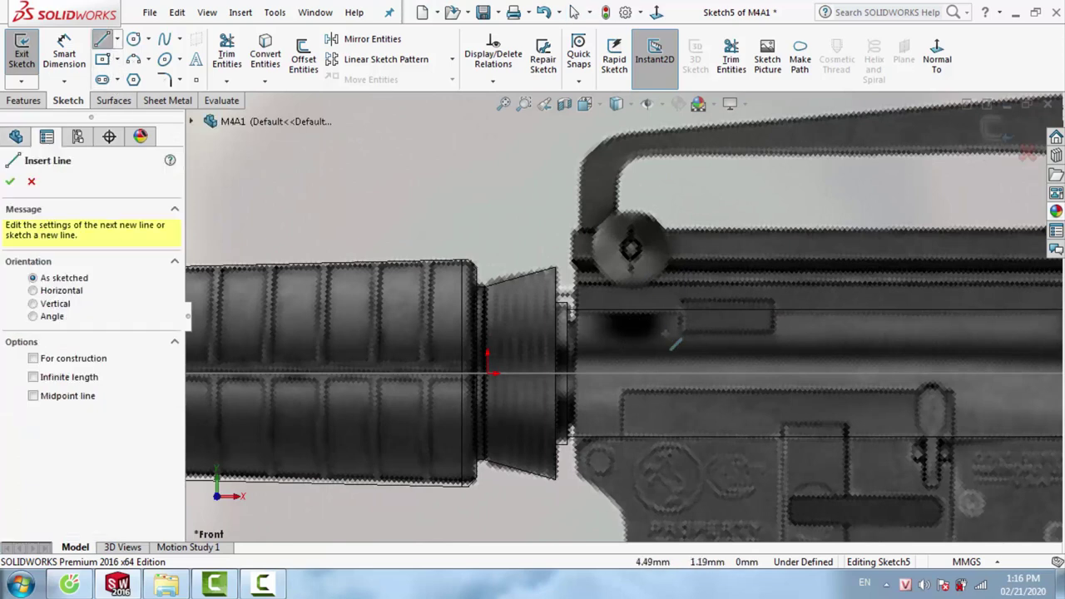
scroll(691, 333, up, 1)
scroll(700, 330, up, 1)
scroll(700, 331, up, 1)
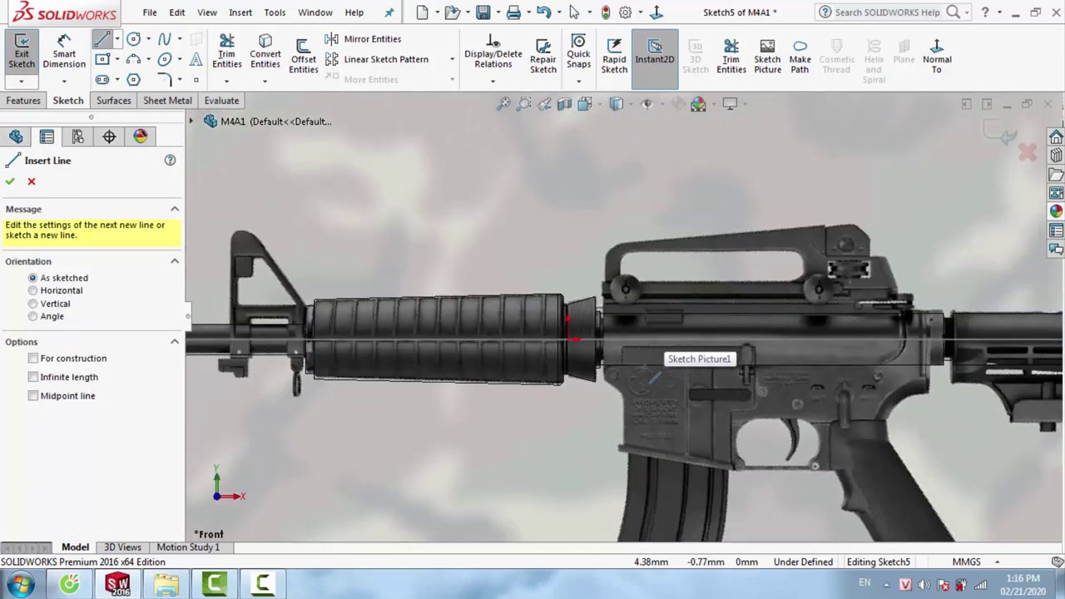
scroll(703, 333, down, 1)
scroll(703, 333, down, 2)
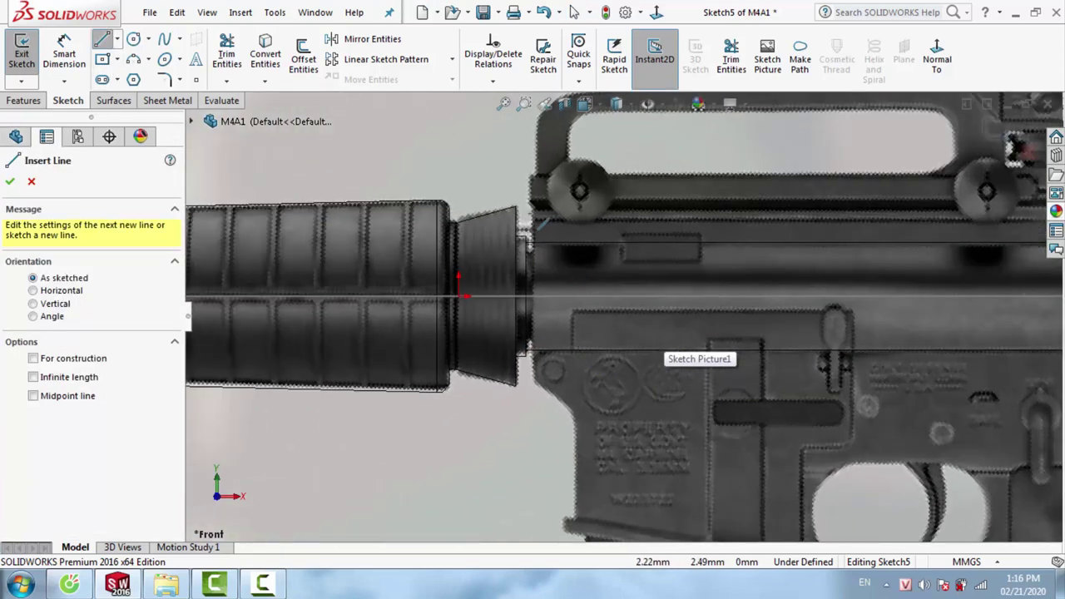
click(533, 215)
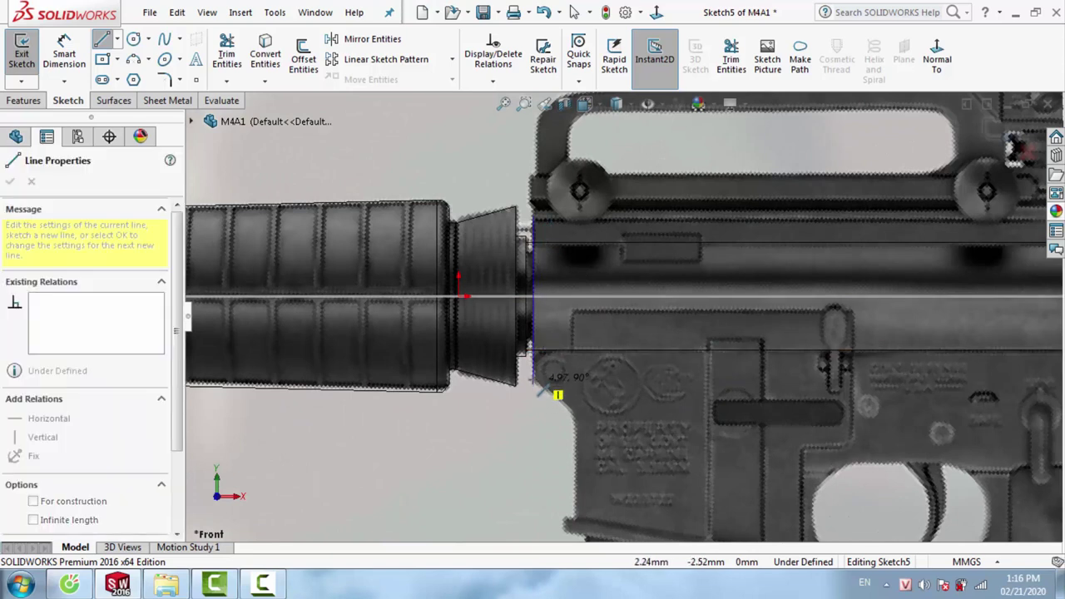
click(533, 379)
click(576, 421)
scroll(587, 426, down, 1)
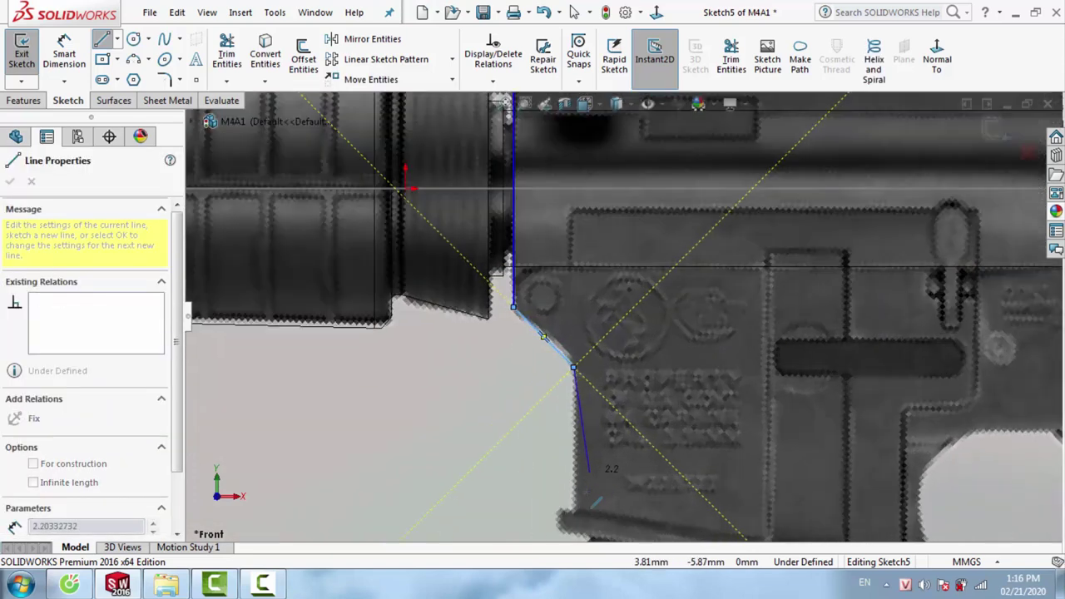
scroll(595, 437, up, 2)
click(599, 411)
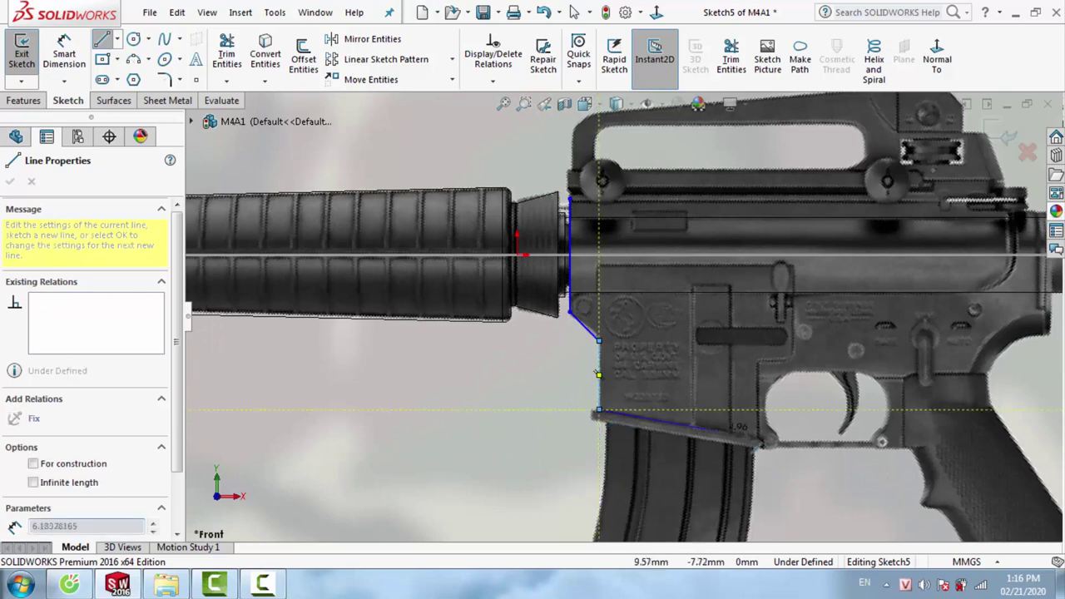
scroll(799, 475, down, 3)
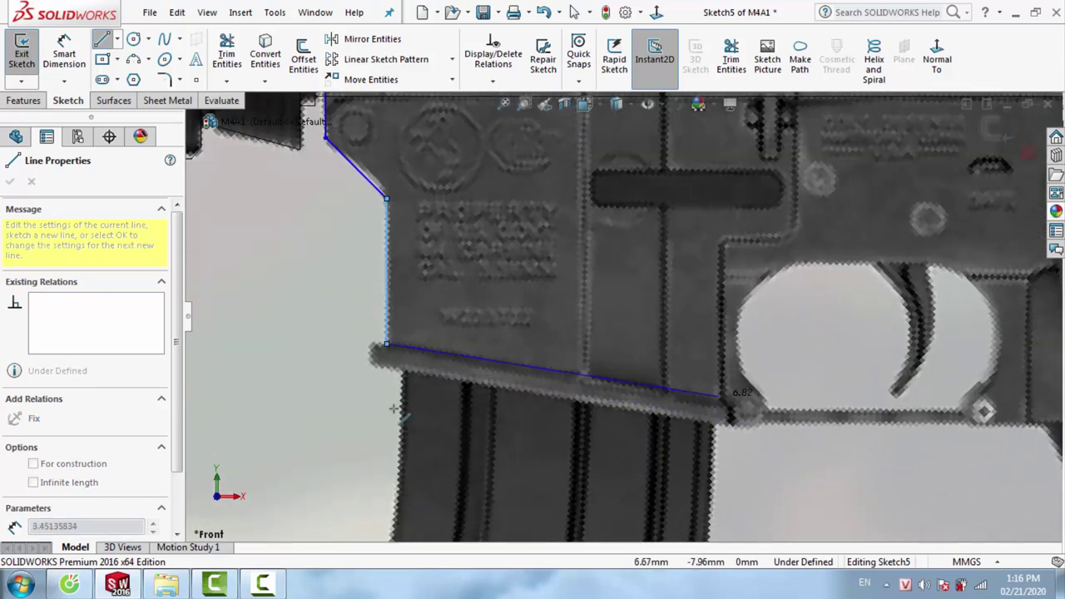
scroll(391, 350, down, 2)
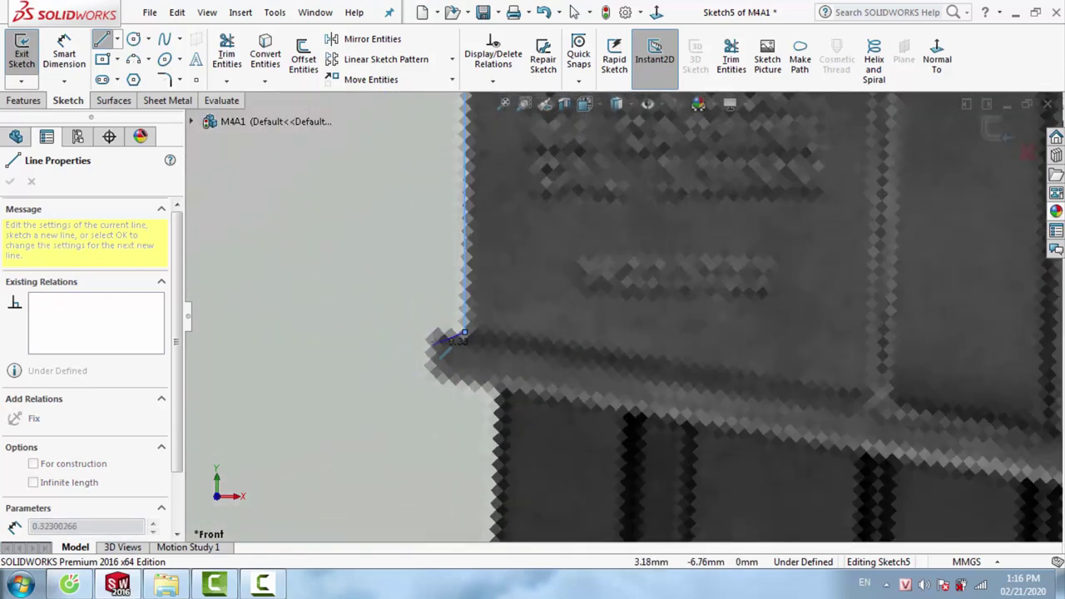
scroll(582, 349, up, 1)
scroll(800, 354, up, 1)
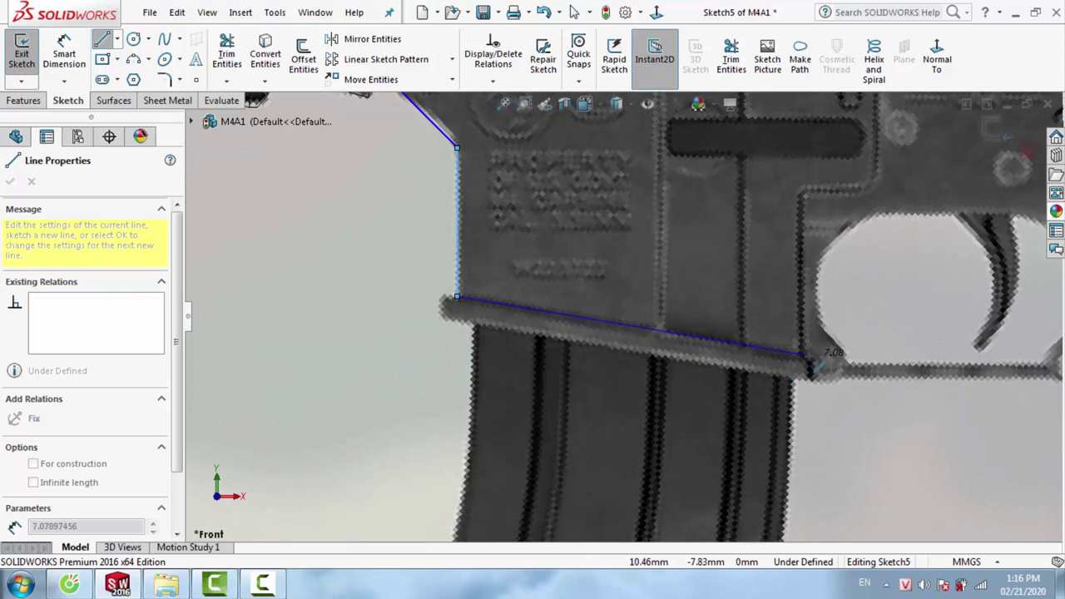
click(803, 355)
scroll(803, 355, up, 2)
key(Escape)
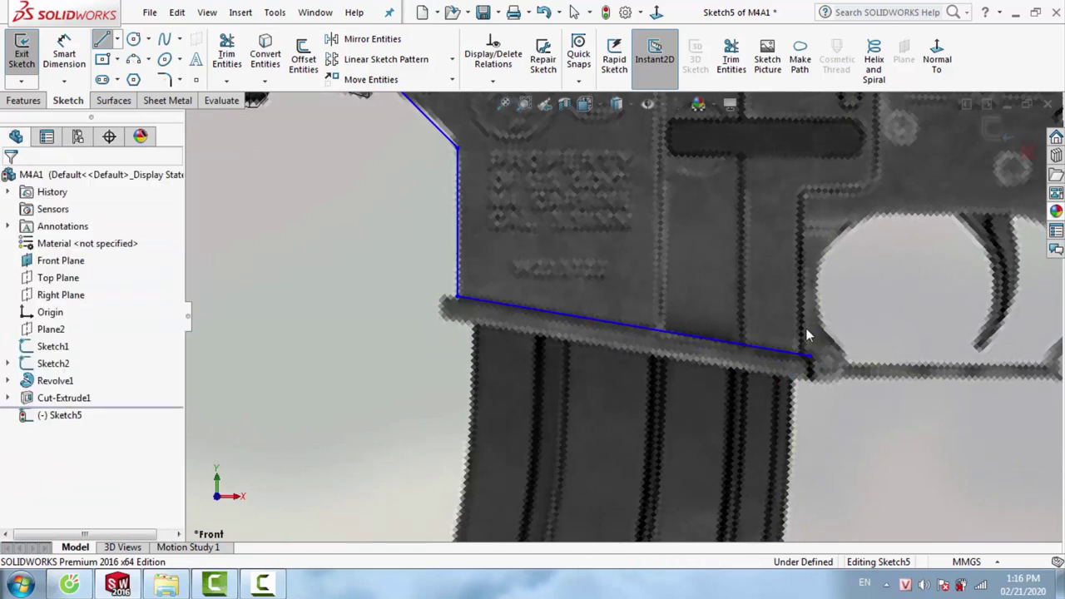
scroll(738, 253, up, 2)
scroll(668, 241, up, 2)
Draw the receiver's top edge with a short step down and horizontal run, pulling its end back to the edge
key(l)
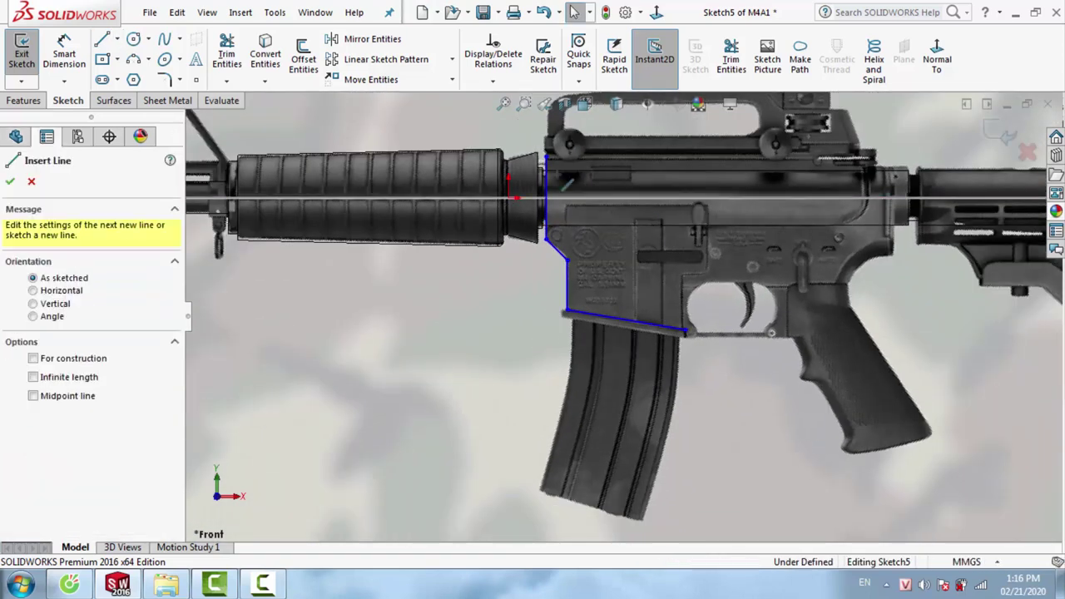
click(546, 157)
scroll(857, 171, down, 2)
scroll(799, 187, down, 3)
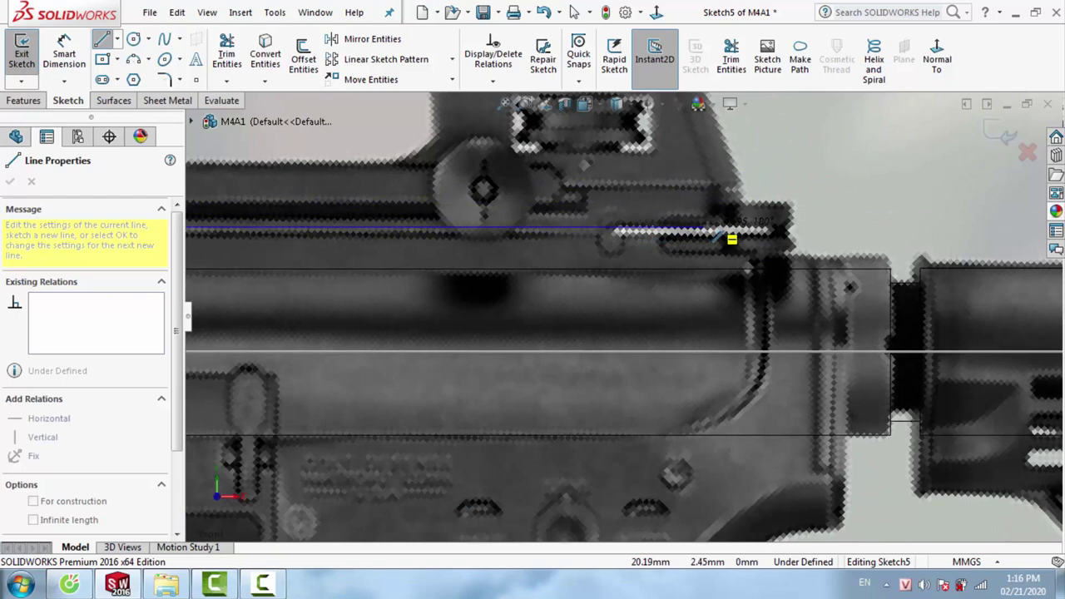
click(709, 228)
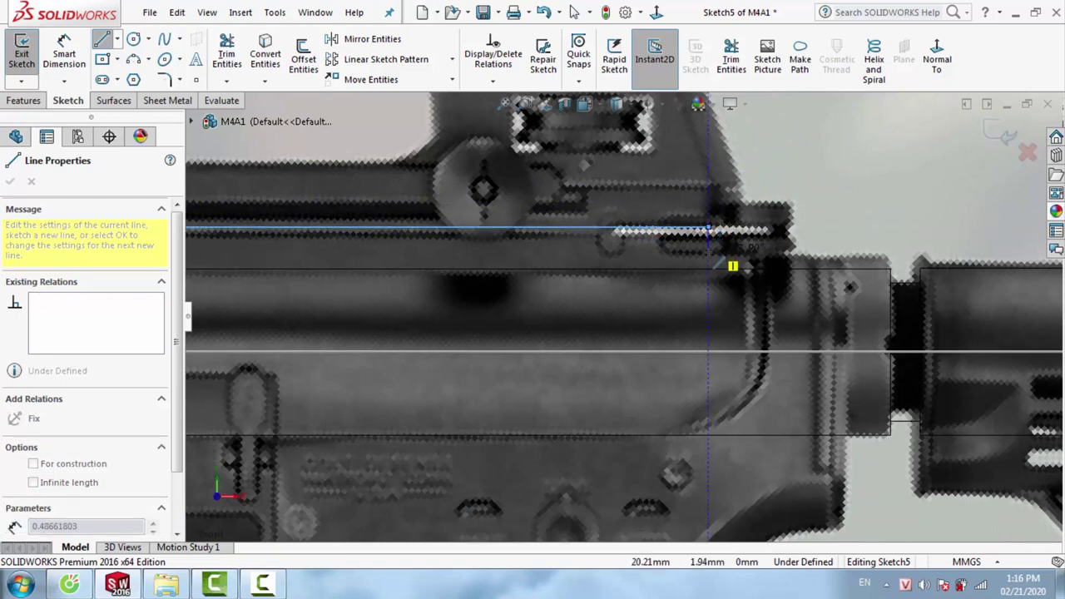
click(708, 251)
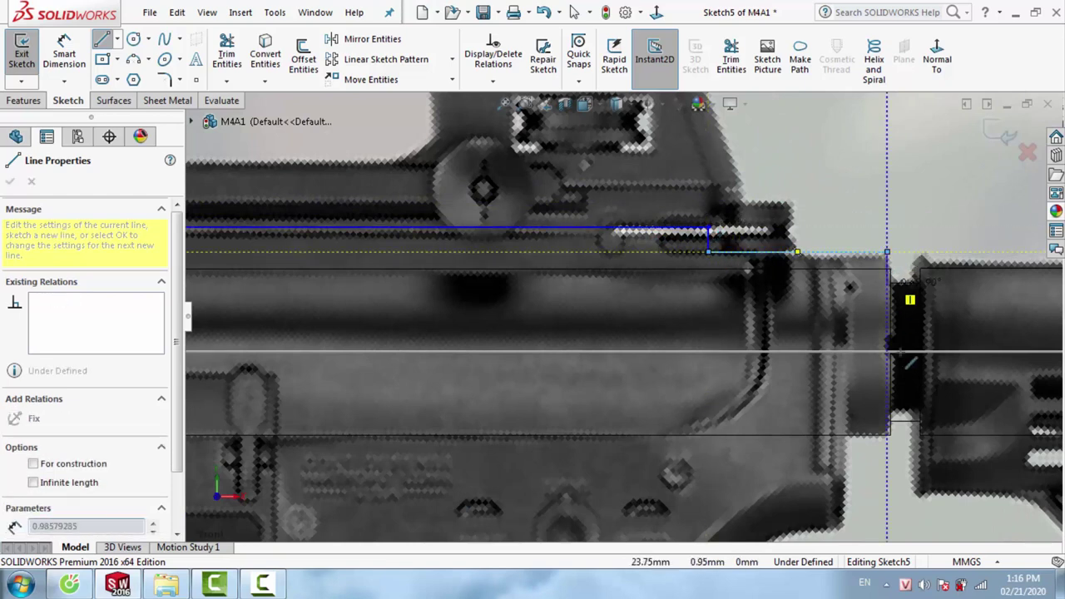
click(887, 252)
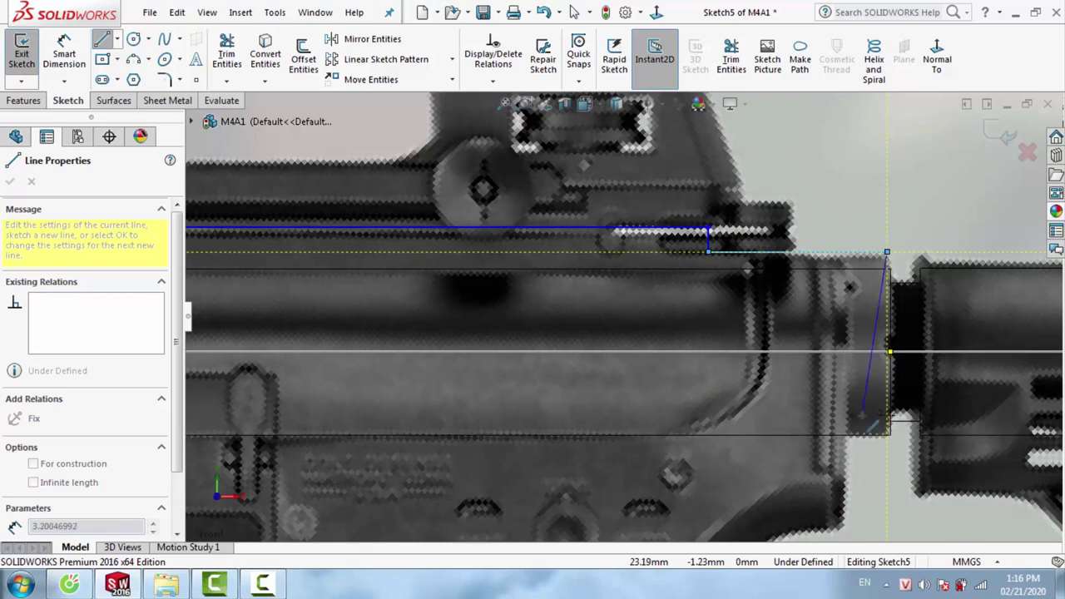
key(Escape)
drag(887, 250, 879, 258)
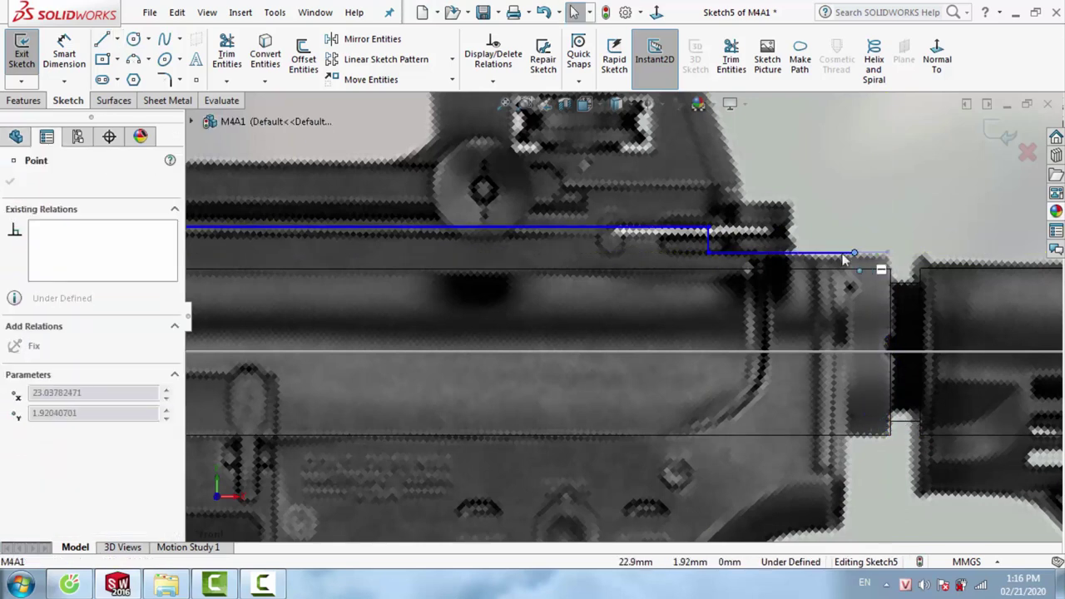
Draw a vertical line from that endpoint down the receiver's rear edge
key(l)
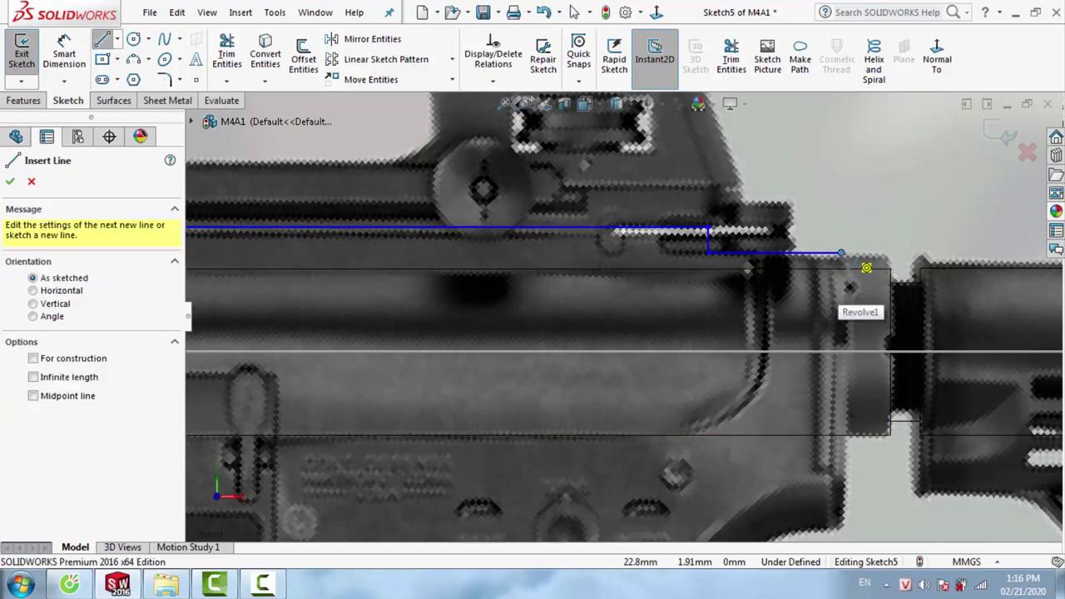
scroll(843, 435, up, 1)
scroll(749, 449, down, 1)
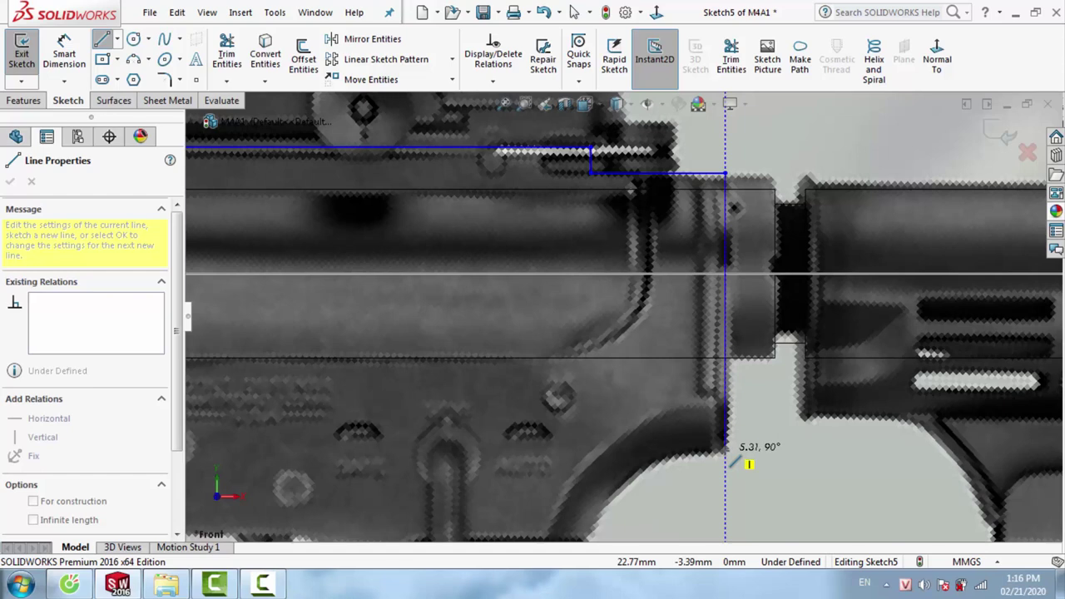
click(726, 454)
key(Escape)
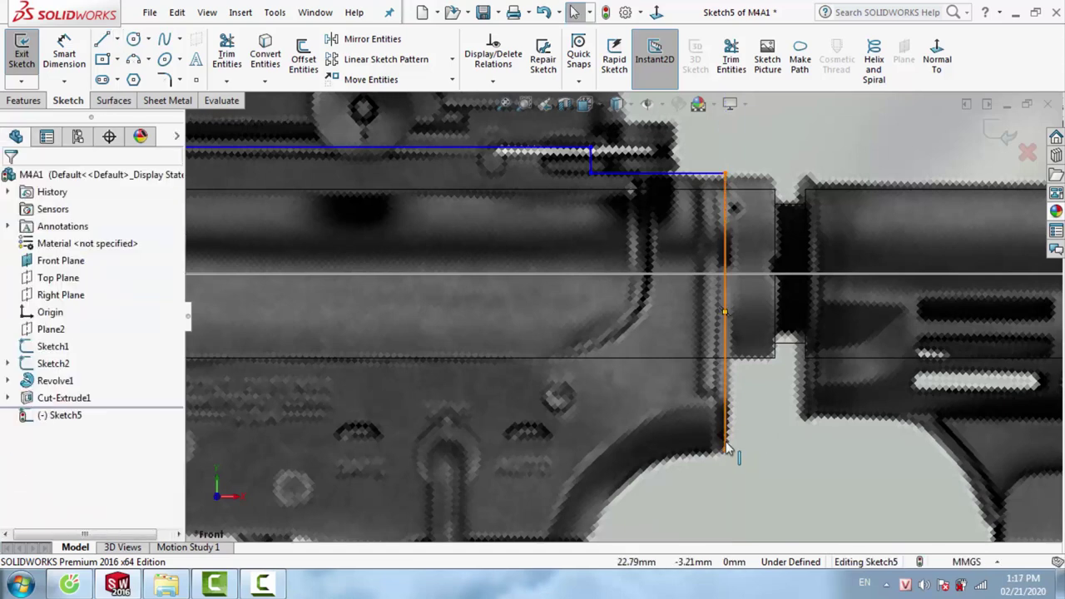
scroll(724, 445, up, 3)
scroll(632, 383, down, 2)
scroll(624, 378, down, 1)
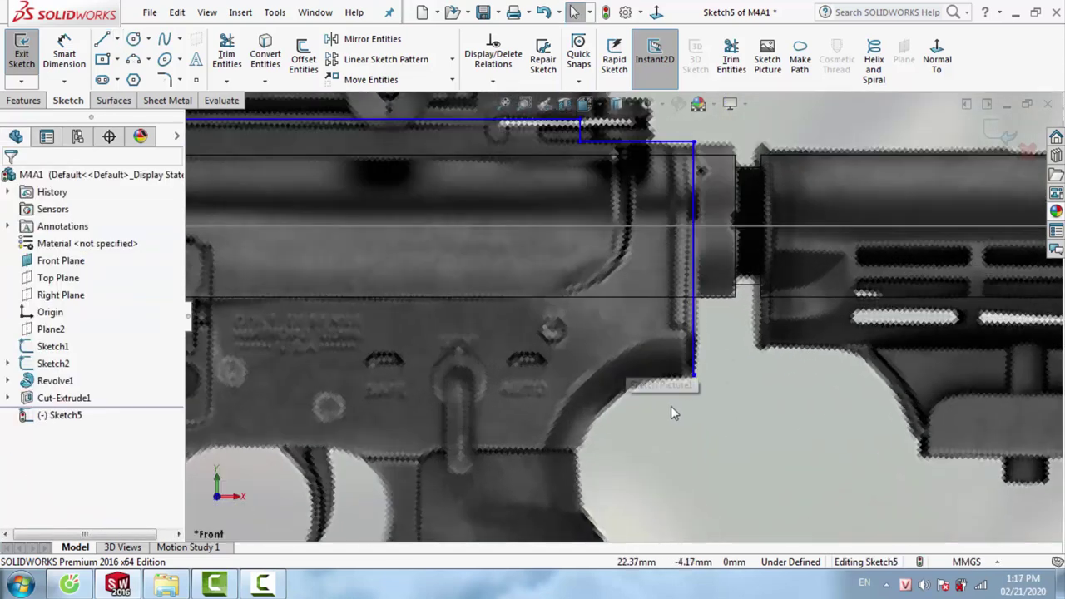
scroll(583, 379, down, 1)
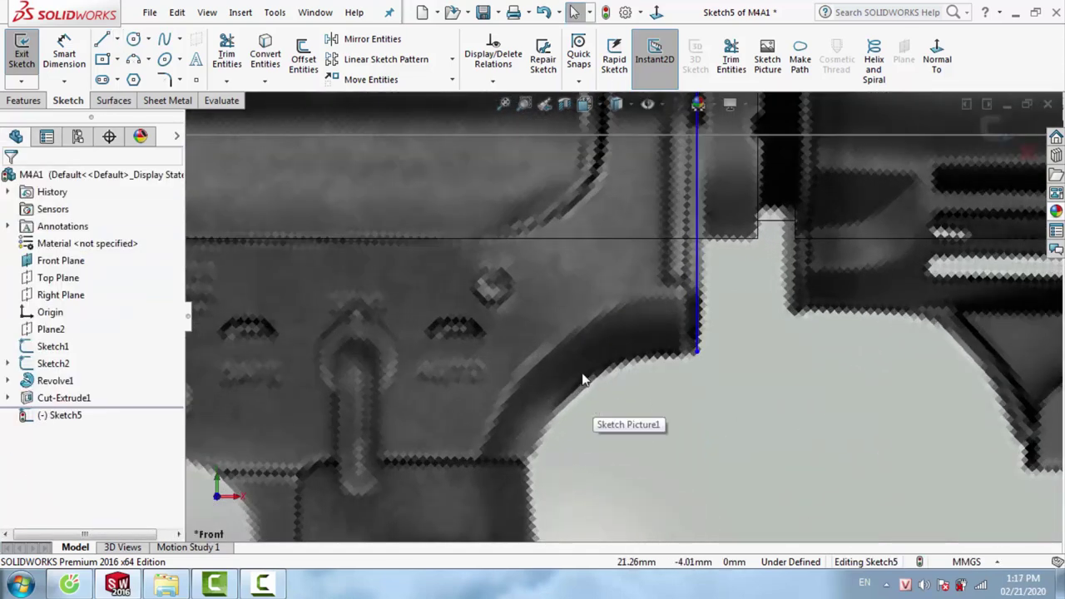
Draw a spline from the grip top to the rear line's end and bend it along the grip curve
click(166, 41)
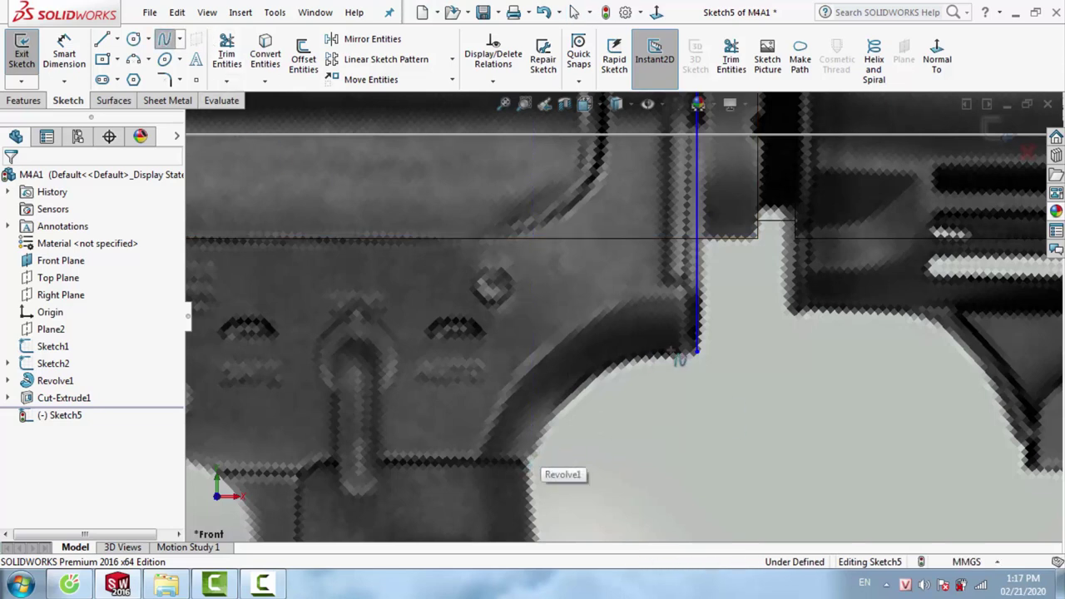
click(526, 457)
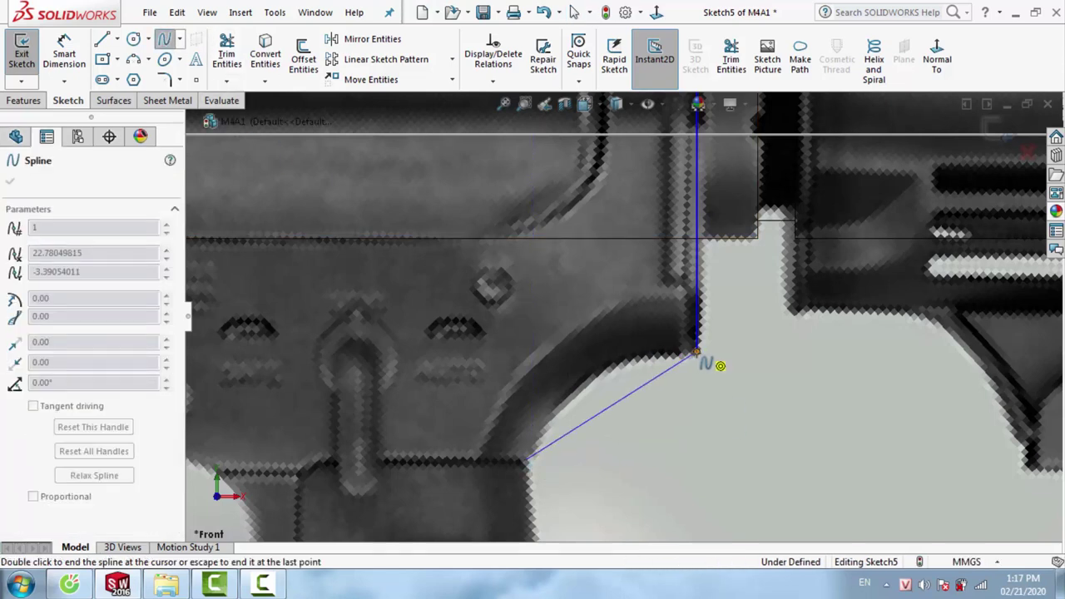
double_click(697, 352)
key(Escape)
click(630, 392)
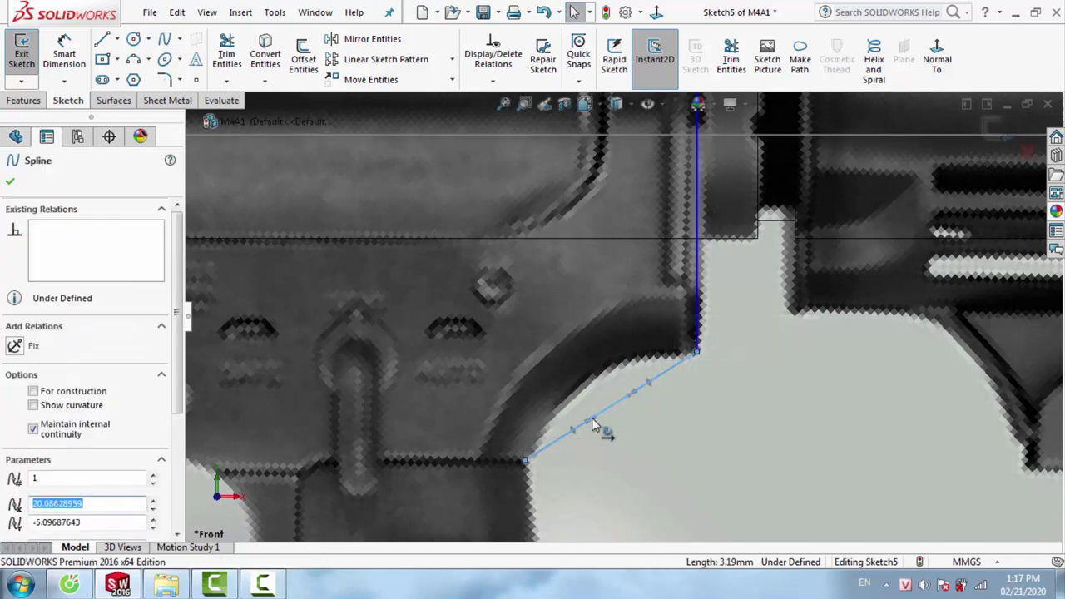
drag(592, 420, 558, 377)
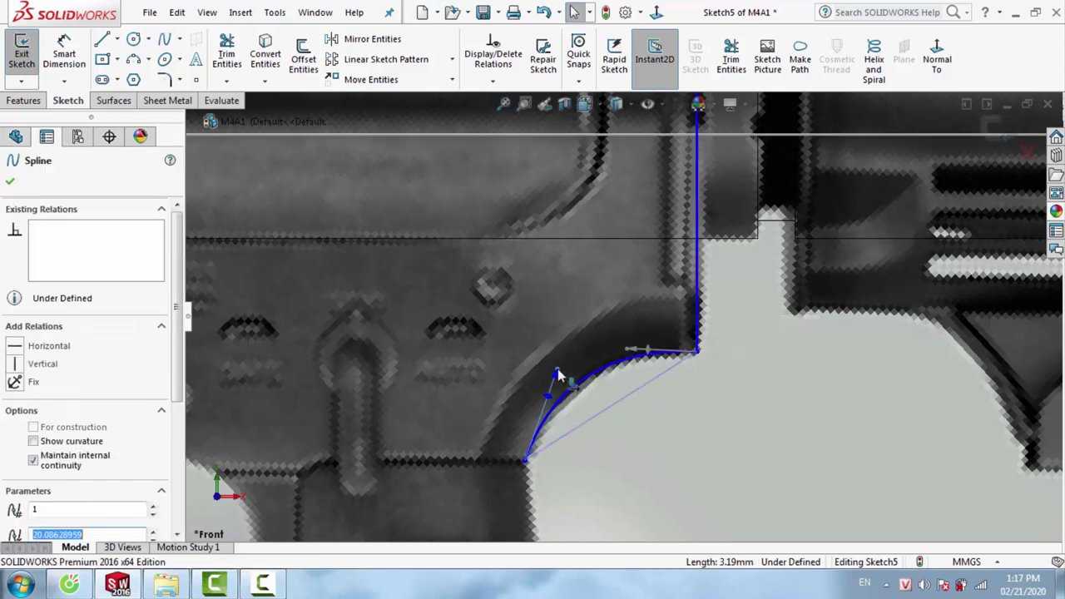
drag(559, 376, 557, 380)
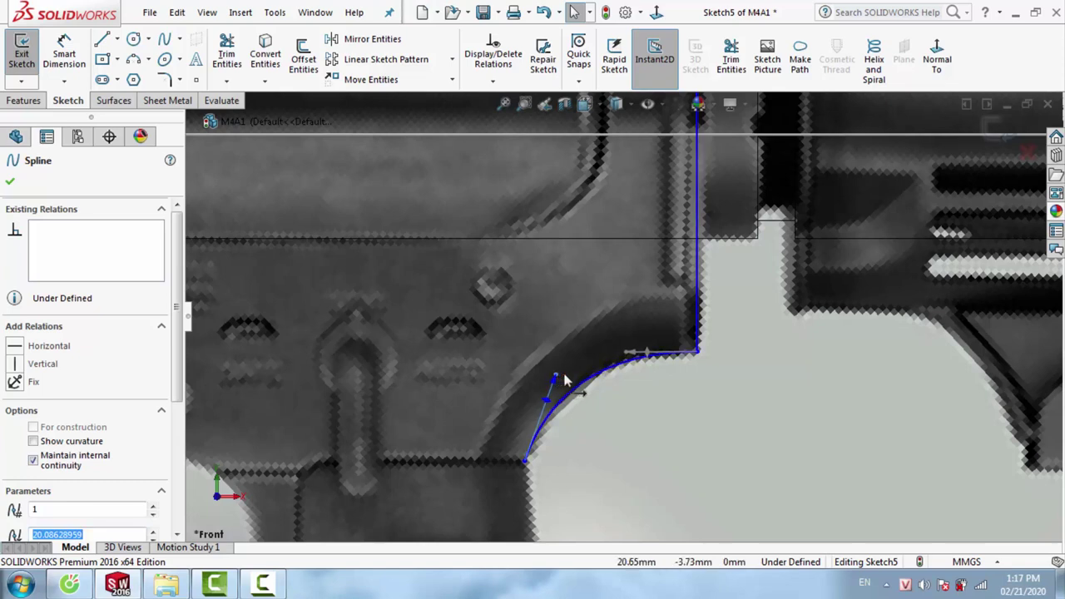
key(Escape)
Lower both ends of the sloping magazine-well line onto the picture's edge
scroll(565, 380, up, 5)
scroll(505, 375, down, 3)
scroll(533, 383, up, 3)
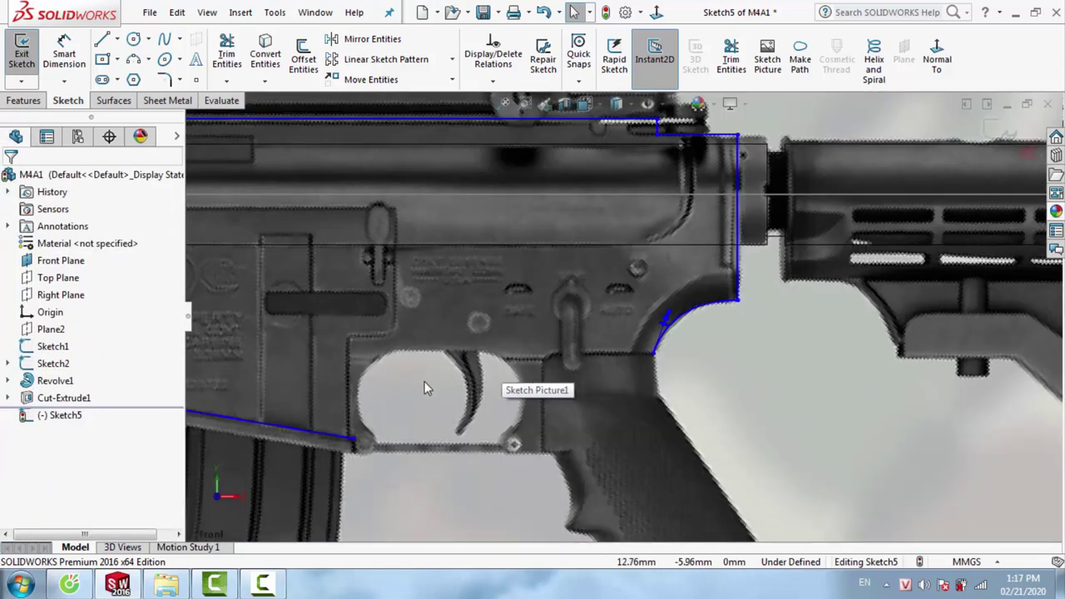
scroll(373, 449, down, 2)
scroll(404, 377, down, 3)
scroll(382, 410, up, 2)
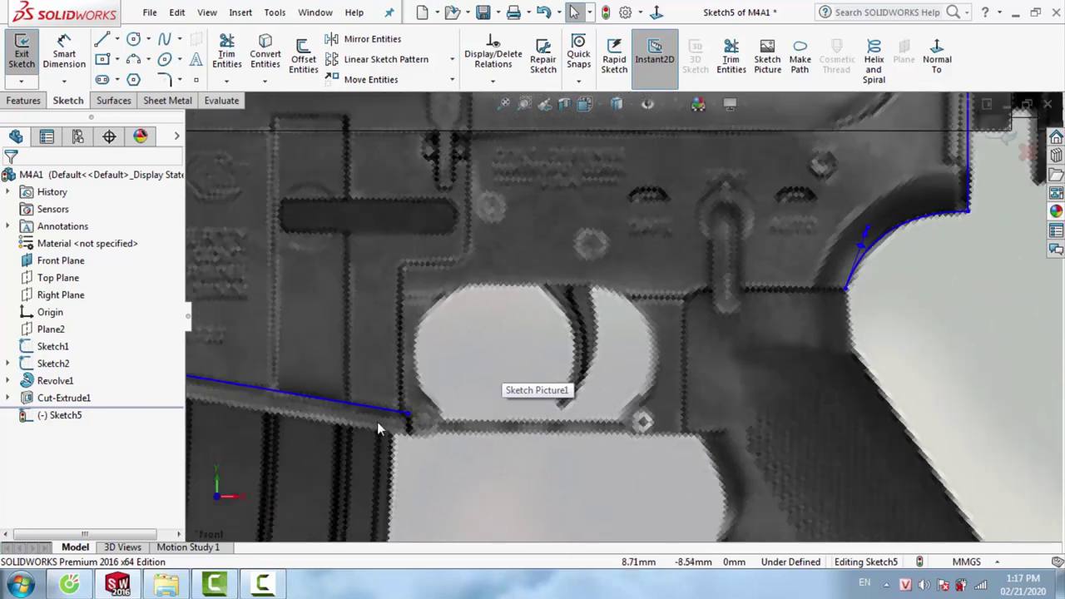
scroll(377, 421, up, 2)
scroll(303, 347, down, 2)
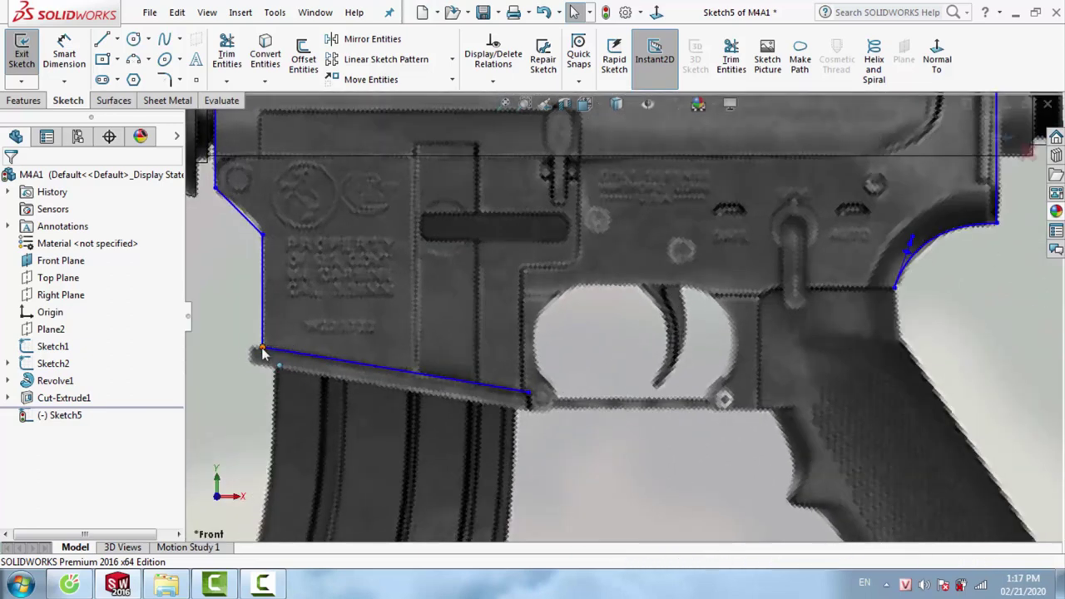
drag(264, 348, 264, 365)
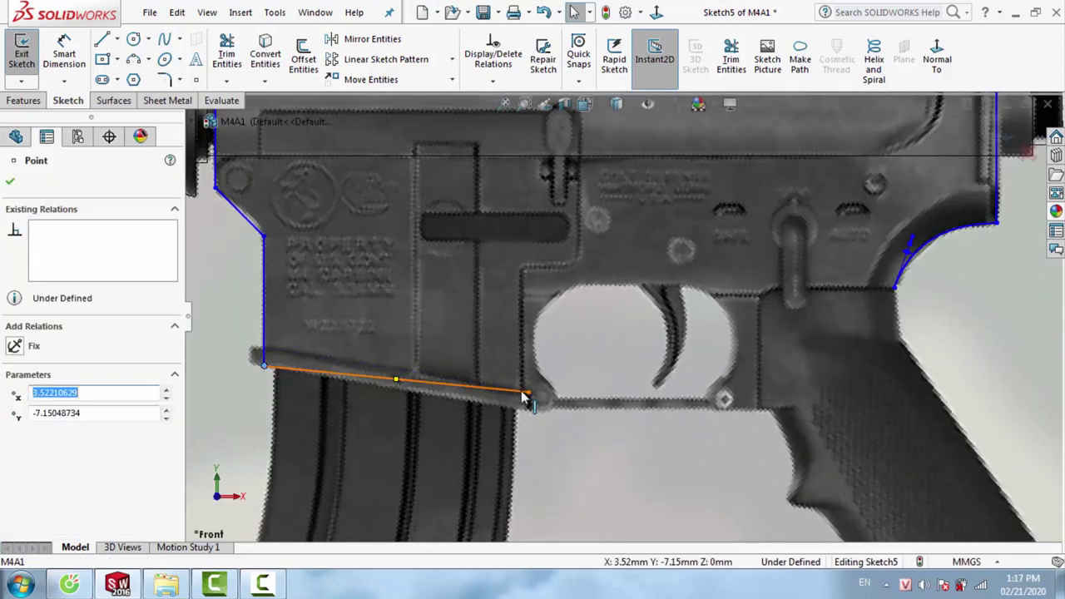
drag(526, 404, 523, 416)
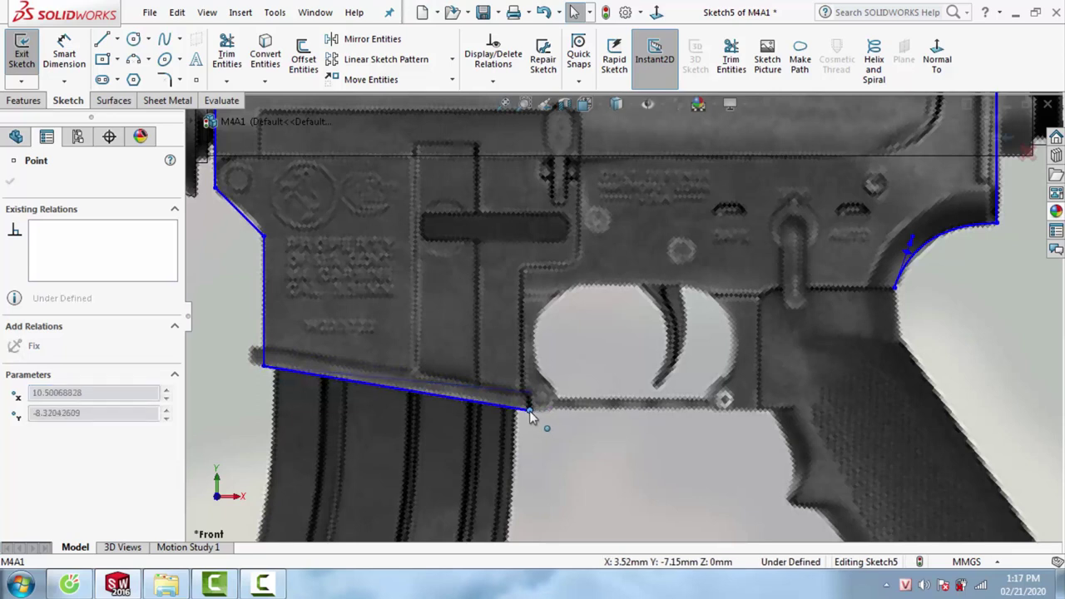
key(Escape)
scroll(527, 412, up, 2)
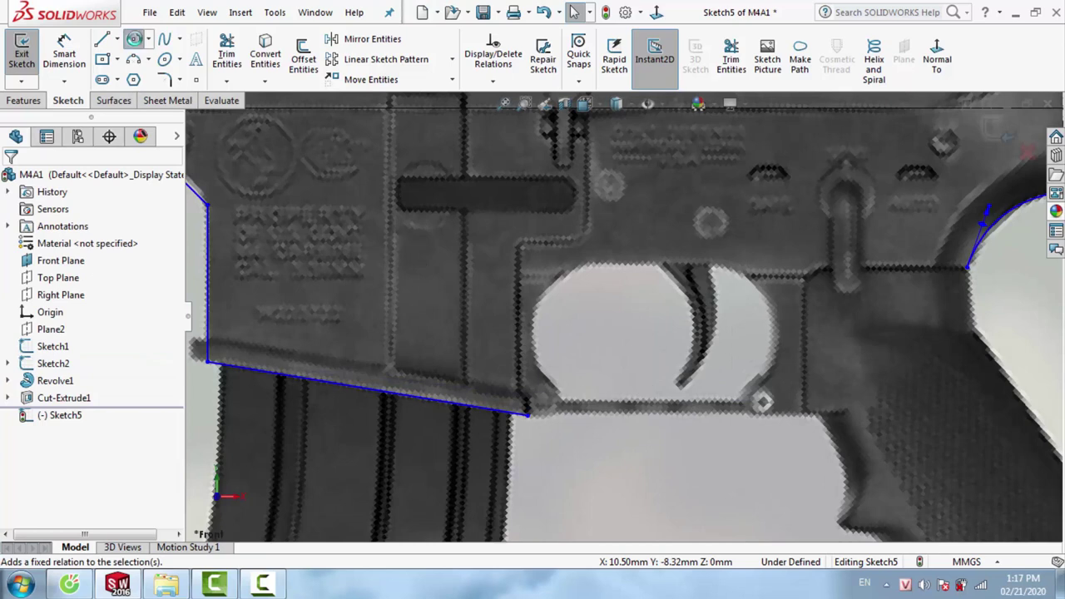
Draw a small corner circle at the line end and shrink it, keeping it tangent to the lower outline line
click(133, 39)
scroll(524, 408, up, 2)
scroll(520, 412, up, 2)
click(527, 371)
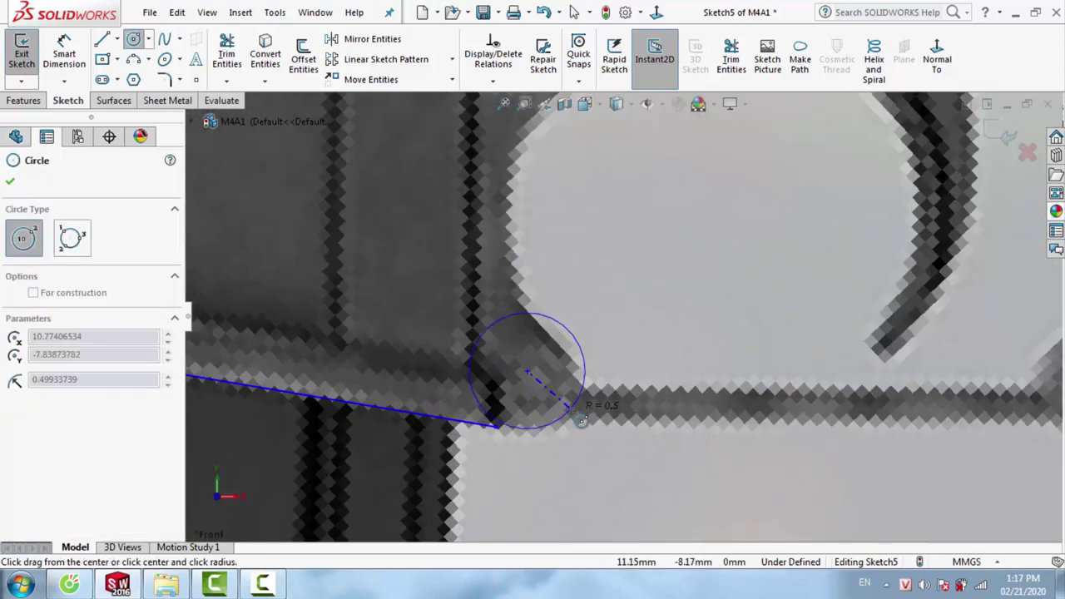
click(582, 420)
key(Escape)
drag(496, 427, 548, 438)
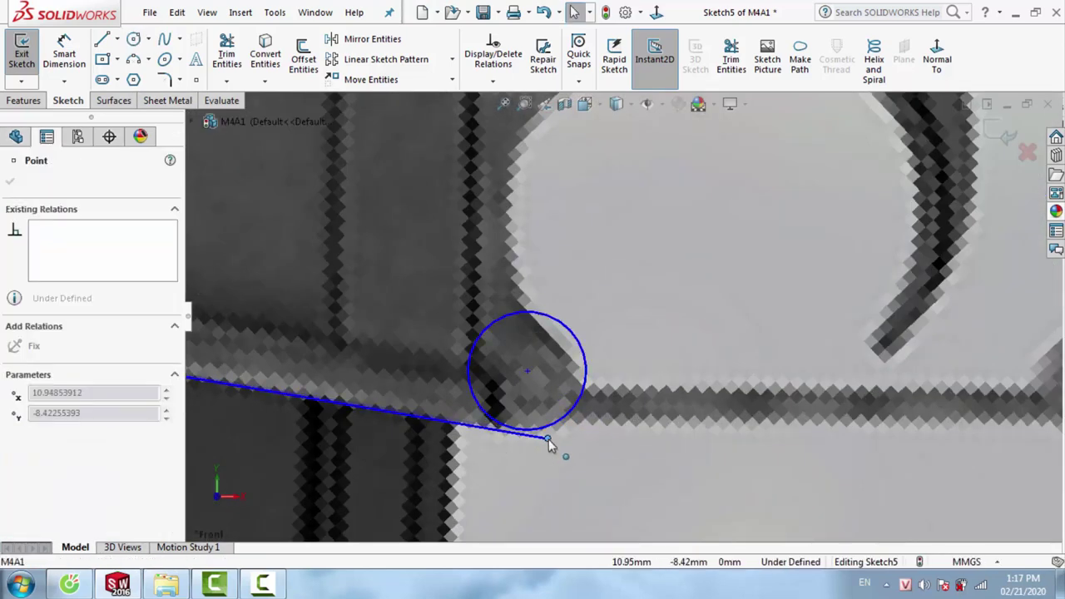
ctrl+click(492, 424)
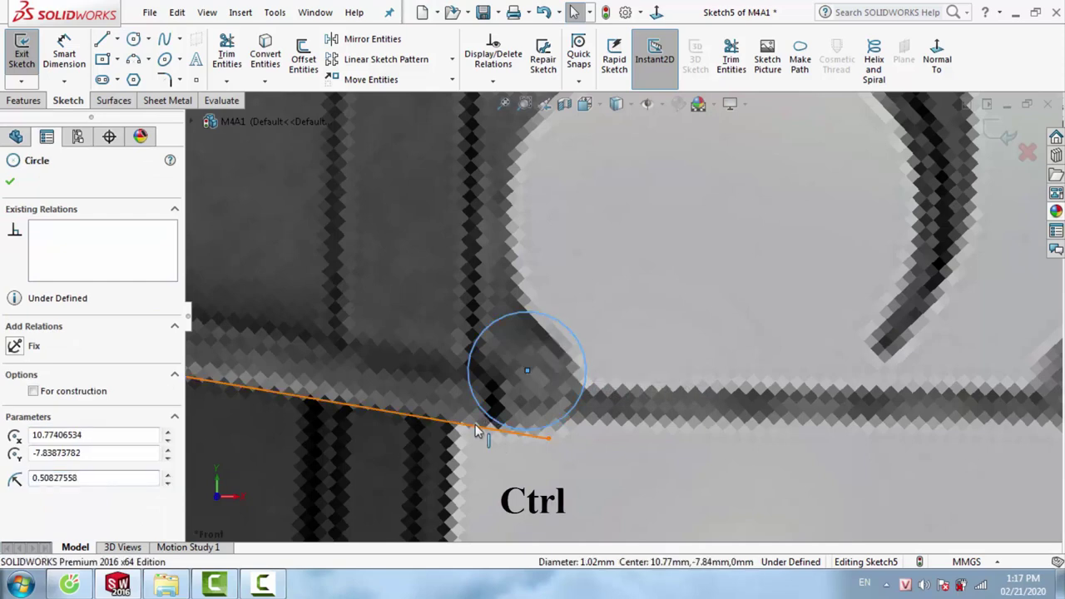
ctrl+click(478, 431)
click(15, 436)
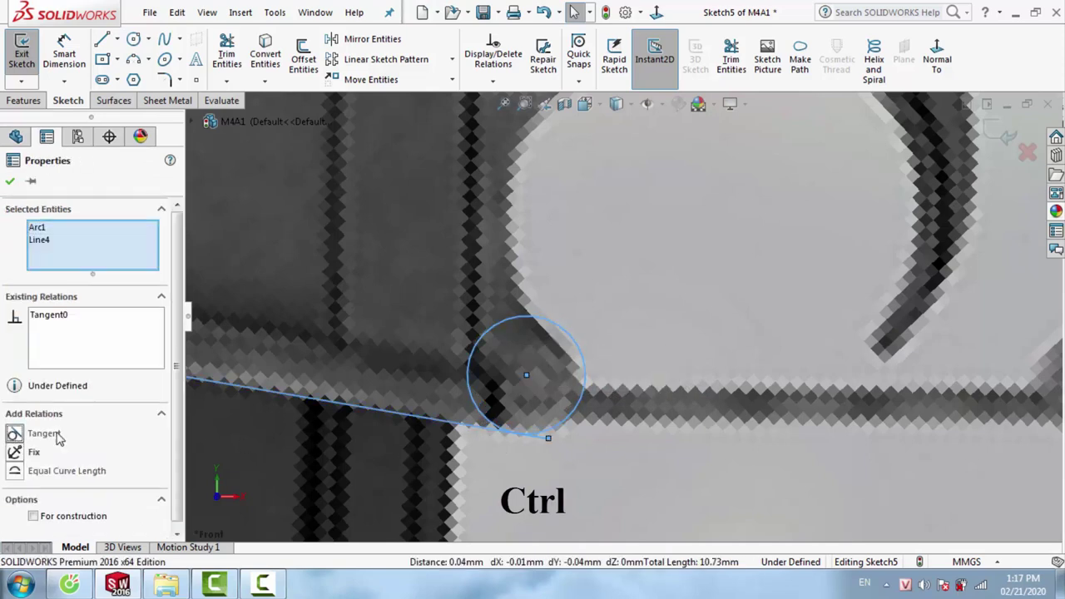
click(570, 422)
drag(557, 344, 558, 337)
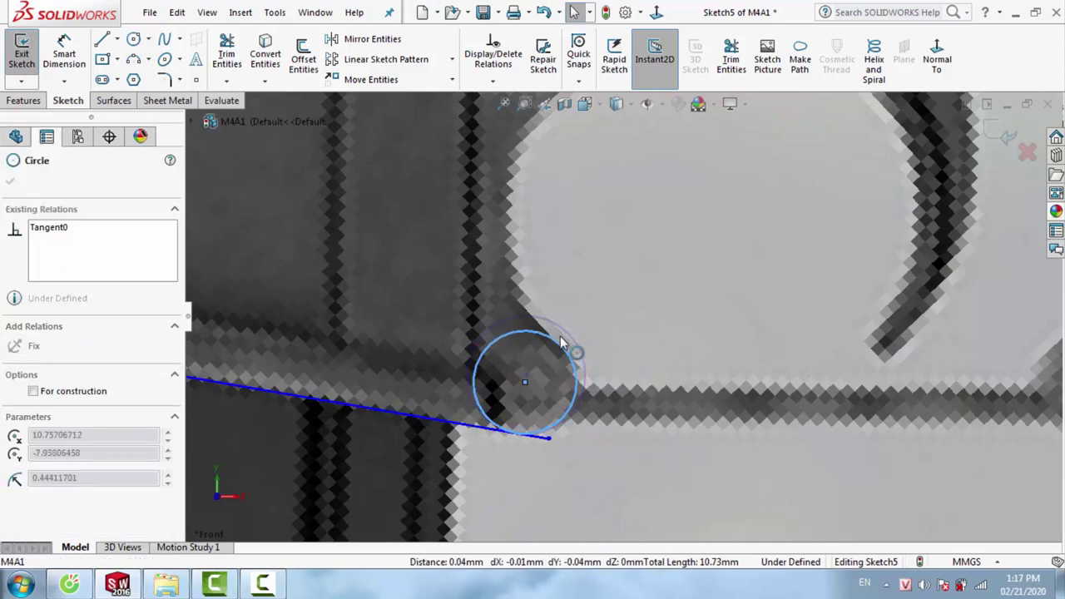
Trace the trigger-guard edge upward from the small circle with a line
click(226, 54)
scroll(538, 454, down, 3)
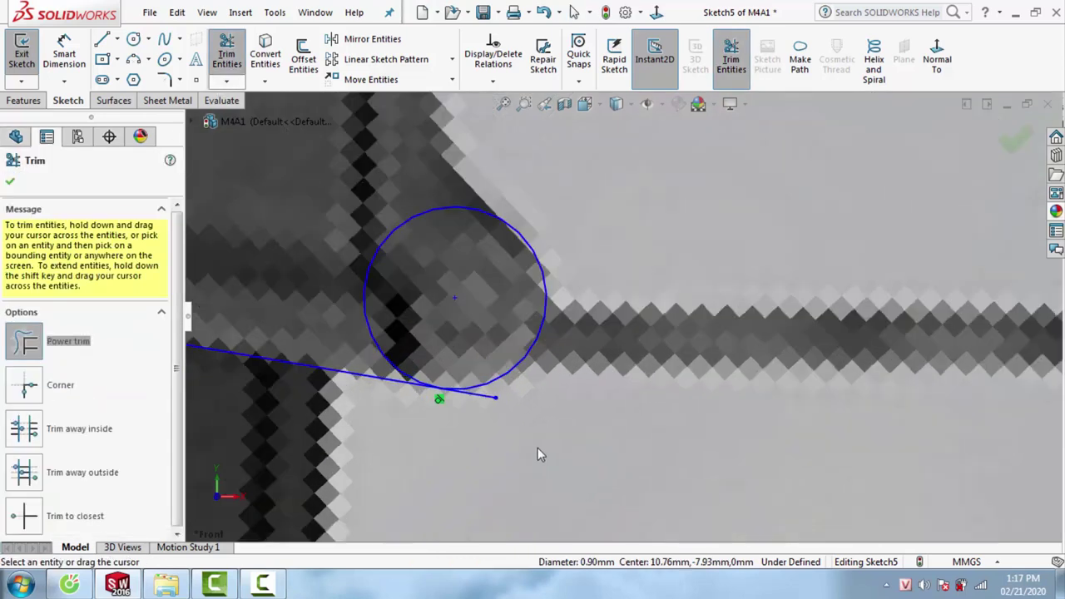
scroll(537, 455, down, 1)
scroll(533, 308, up, 5)
scroll(607, 275, down, 2)
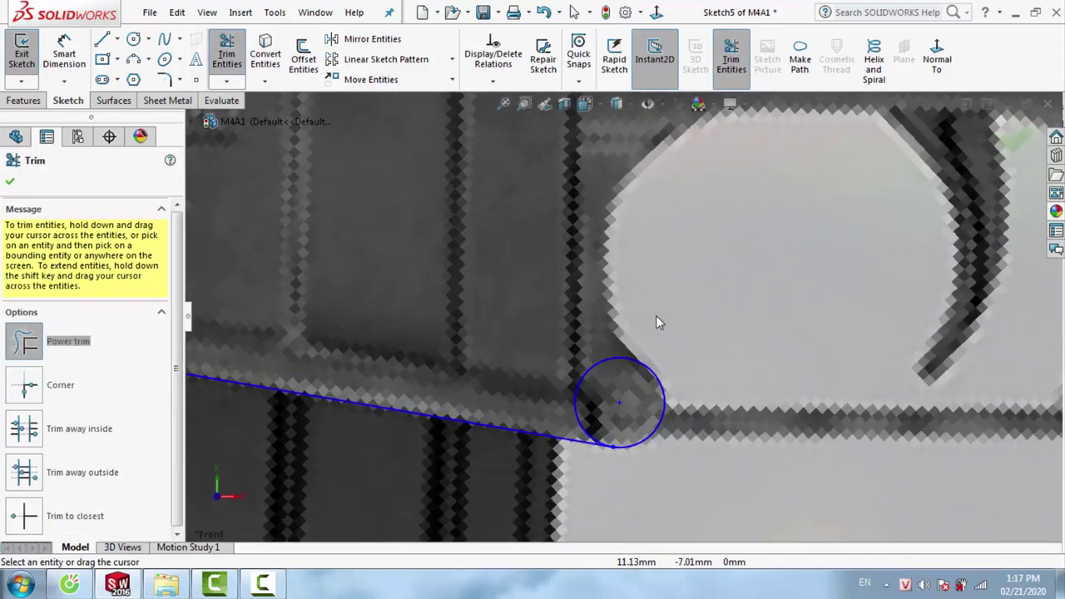
key(l)
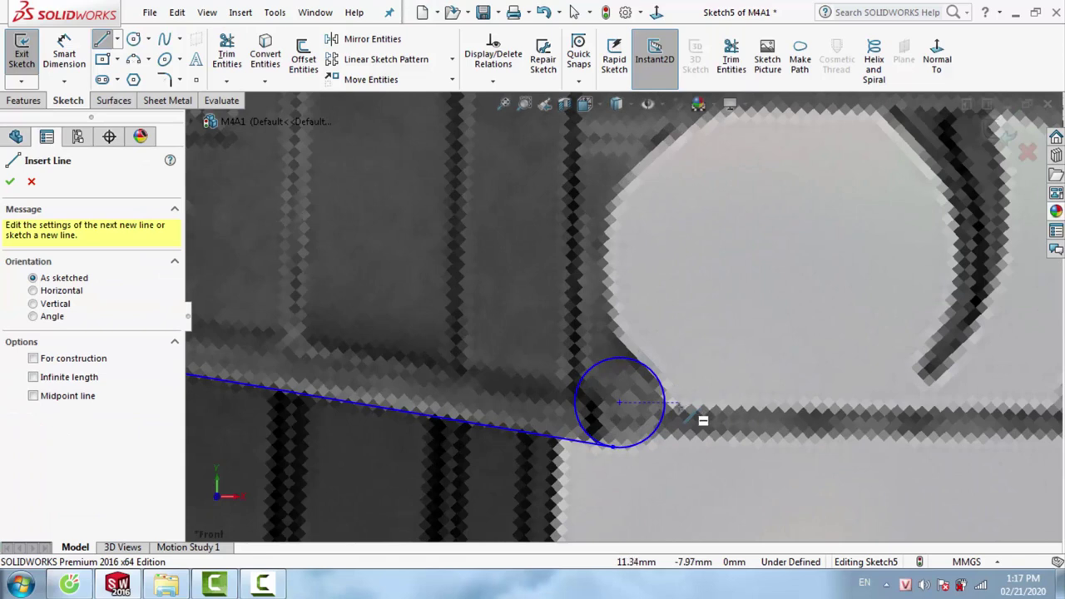
click(687, 405)
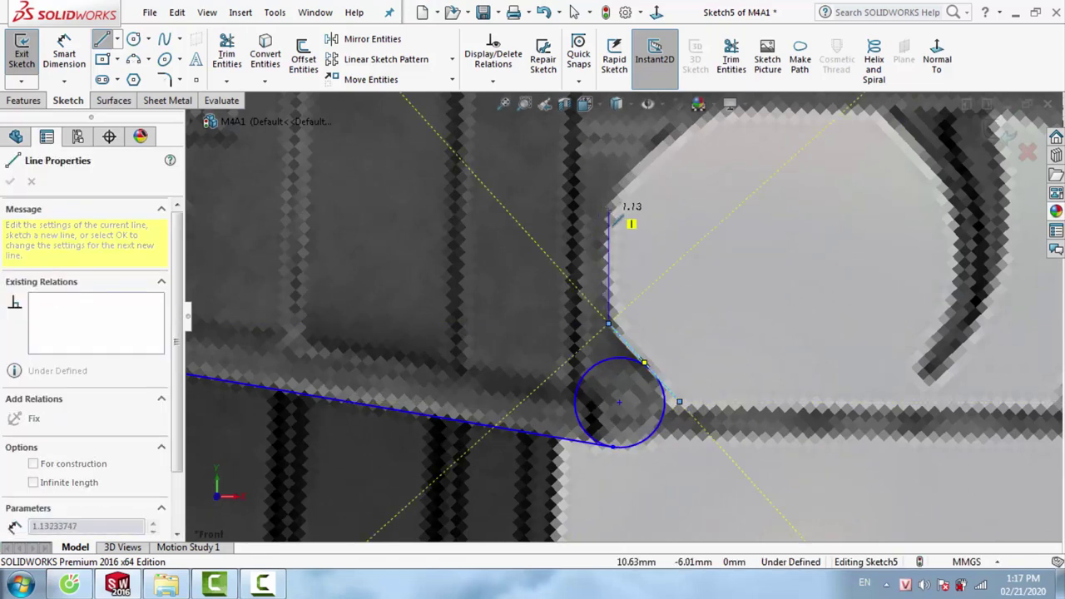
click(625, 212)
scroll(645, 243, up, 2)
scroll(645, 243, down, 2)
scroll(643, 274, down, 2)
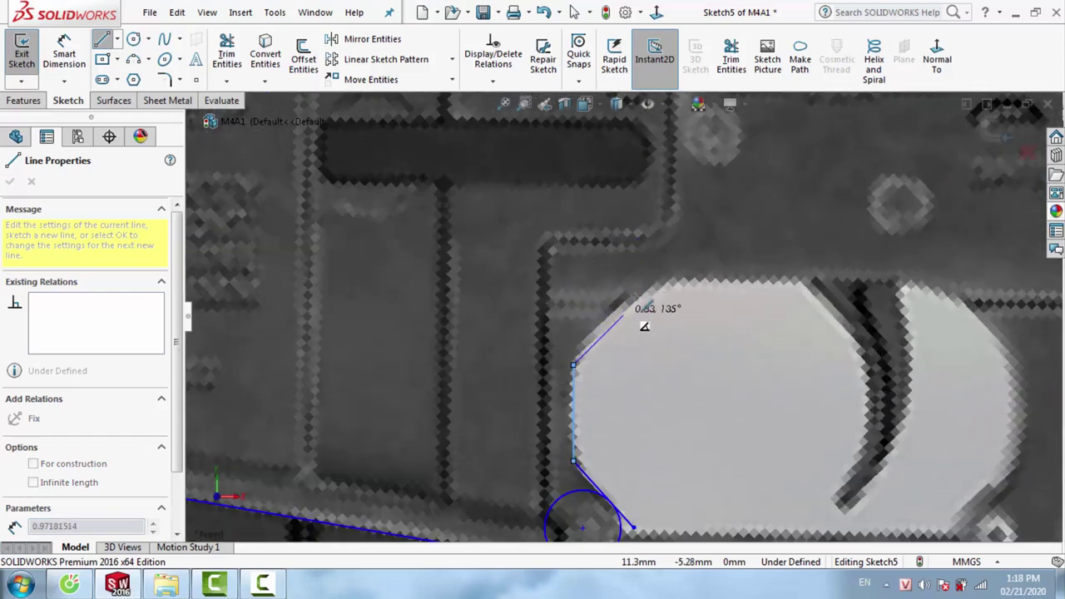
key(Escape)
click(571, 368)
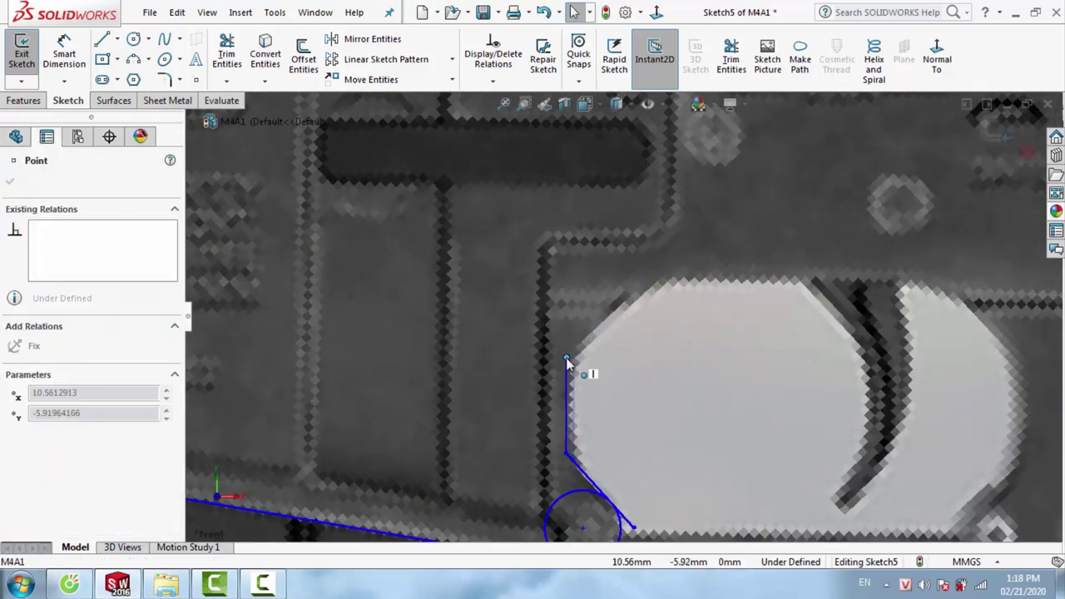
scroll(758, 367, up, 2)
scroll(757, 366, down, 1)
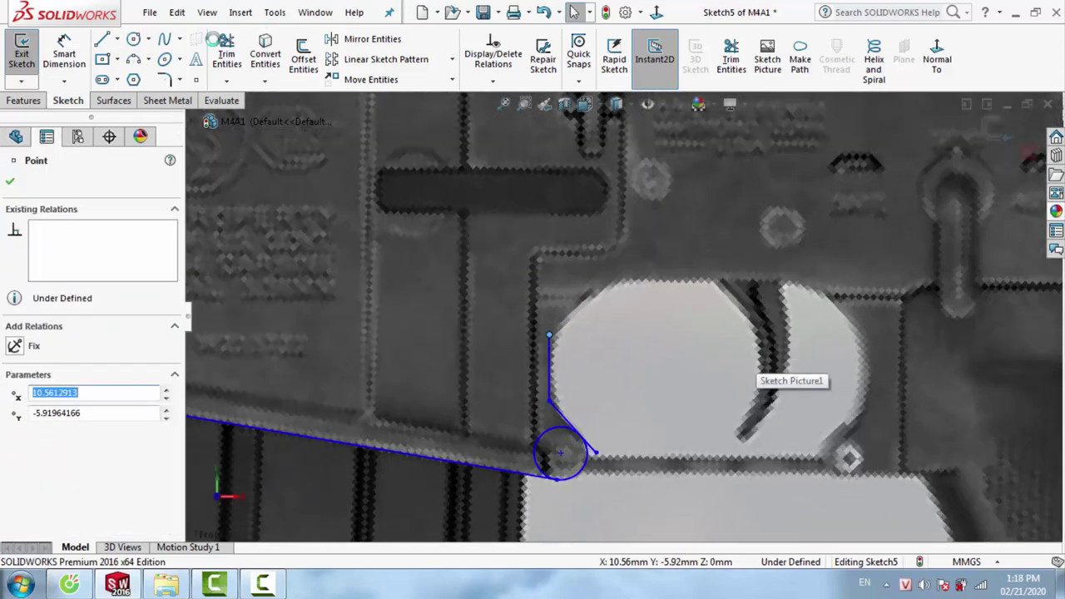
Draw a large circle around the curve of the trigger-guard opening
click(134, 40)
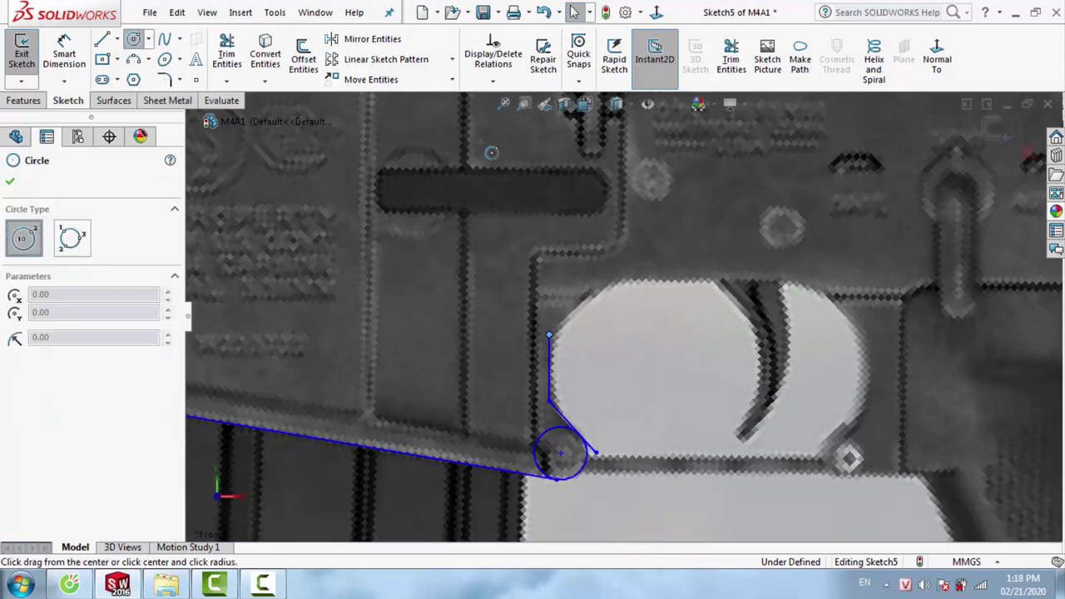
click(780, 367)
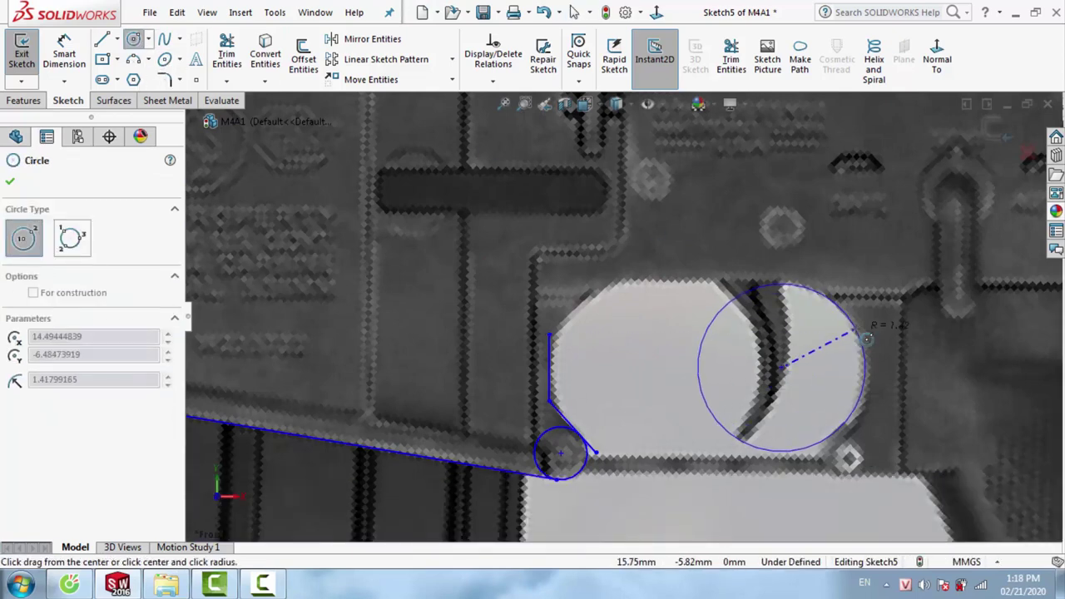
click(871, 333)
key(Escape)
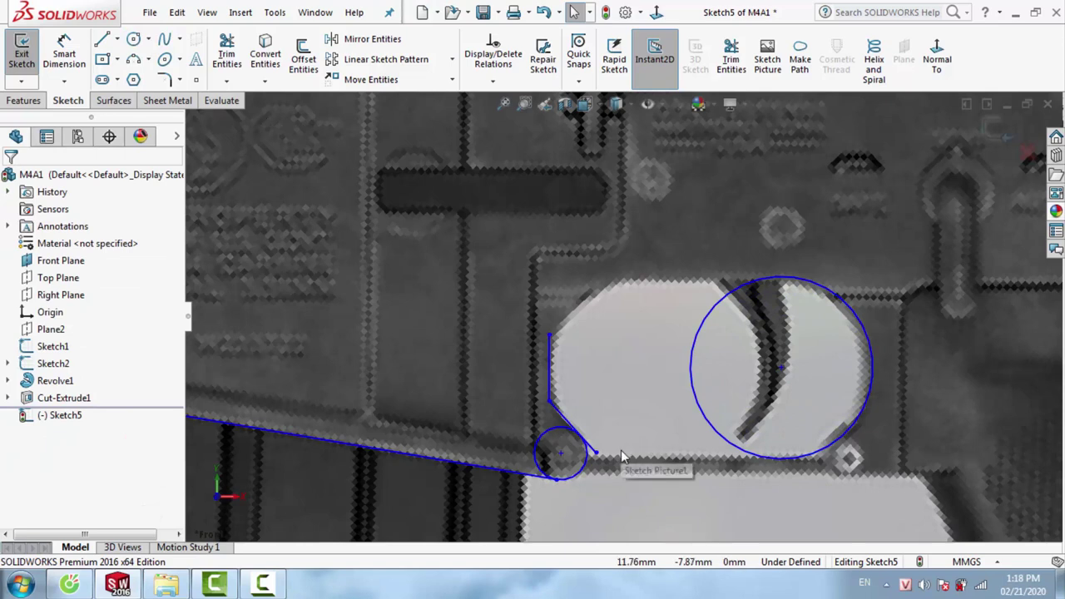
Draw a horizontal line along the guard's lower edge and pull its left end onto the edge
key(l)
click(596, 453)
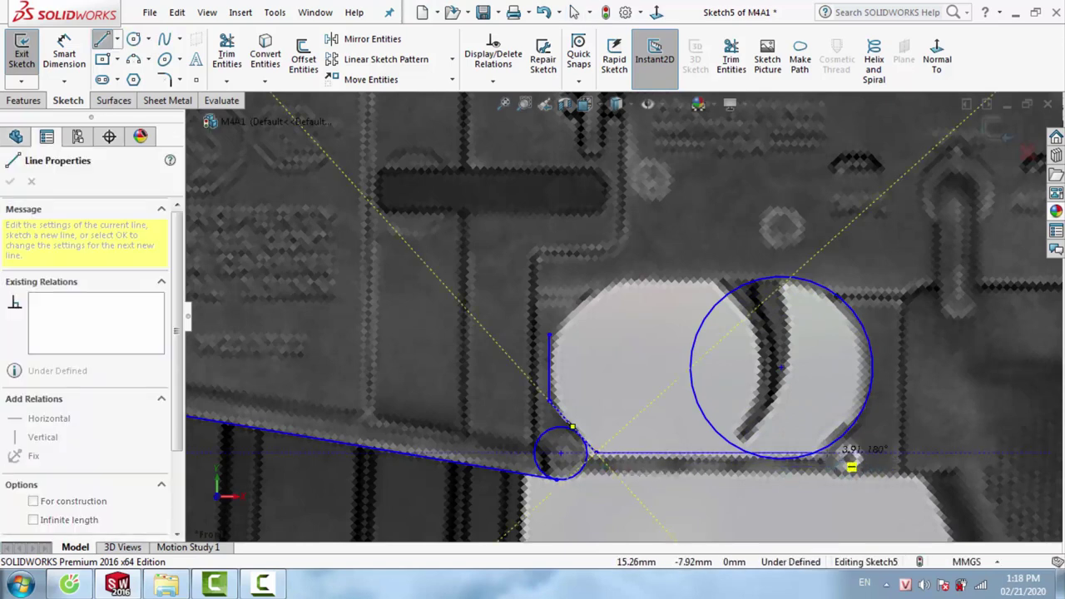
scroll(844, 447, down, 2)
scroll(714, 410, down, 3)
scroll(626, 316, up, 3)
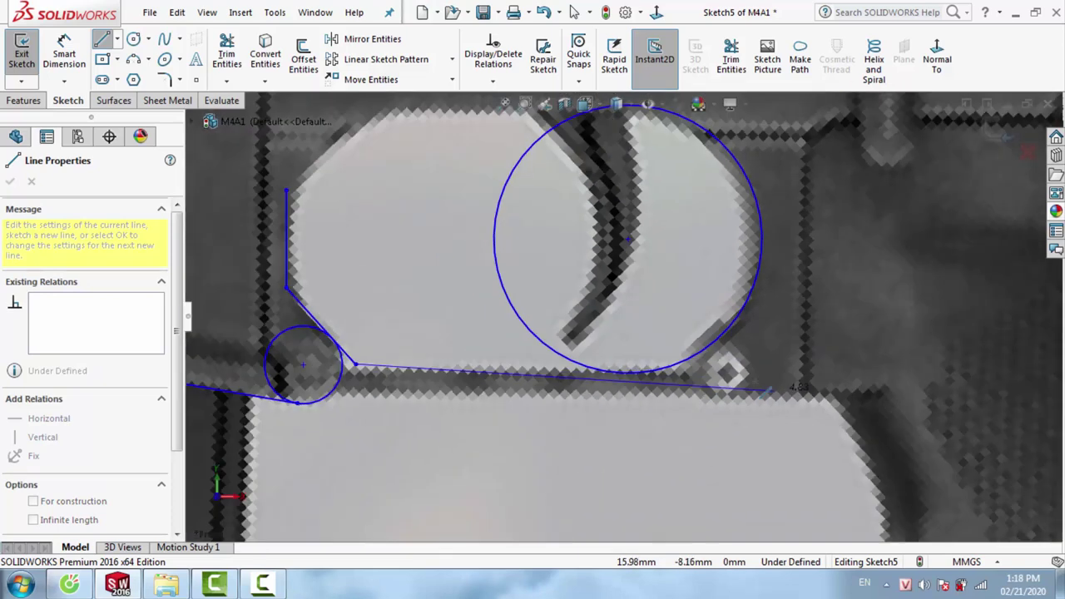
click(772, 372)
key(Escape)
scroll(454, 369, down, 2)
click(408, 359)
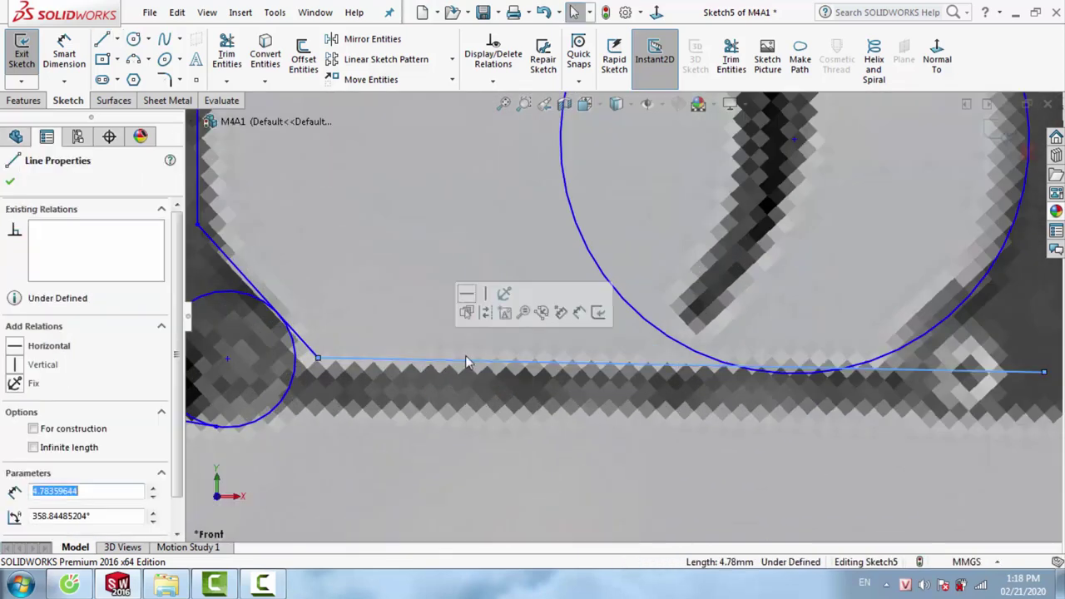
key(Escape)
mouse_move(318, 358)
mouse_down()
mouse_move(326, 377)
mouse_move(323, 369)
mouse_up()
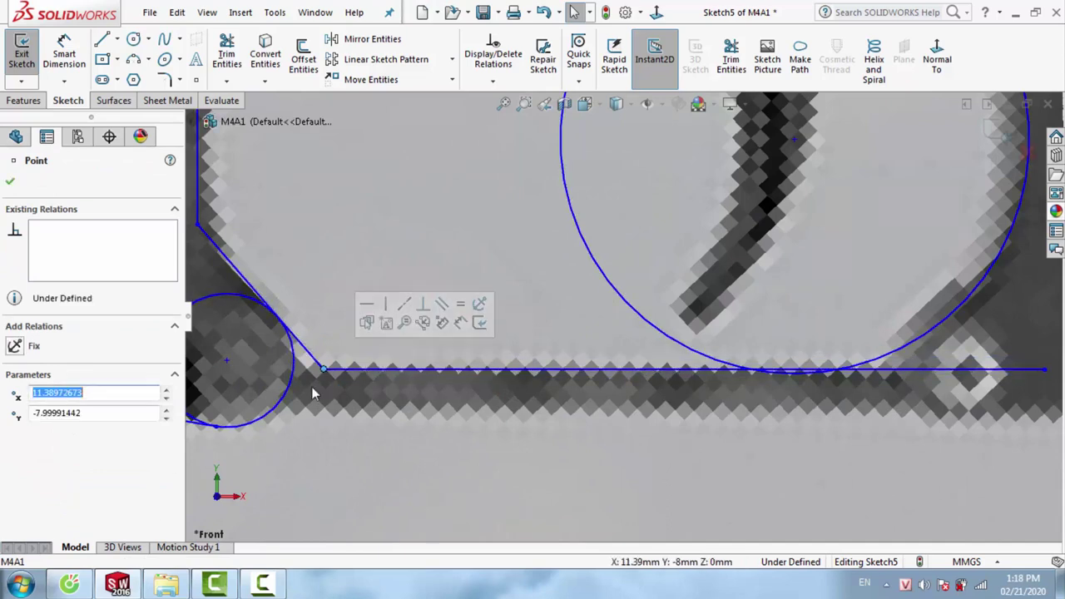
key(Escape)
Make the horizontal line construction geometry and make the large circle tangent to it
scroll(479, 365, up, 2)
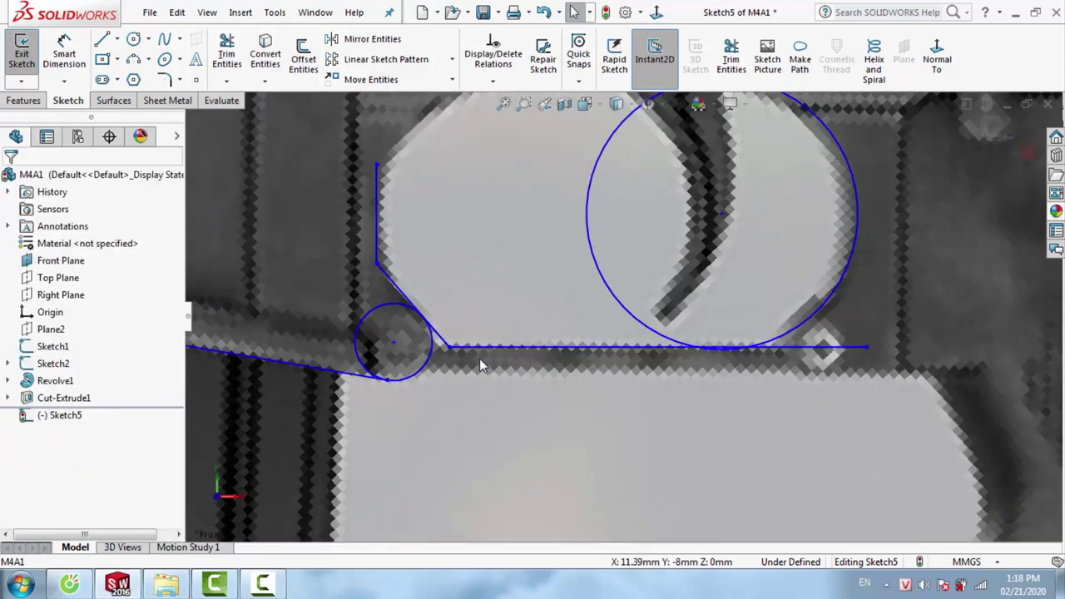
scroll(732, 320, up, 1)
scroll(724, 353, down, 2)
scroll(716, 366, down, 1)
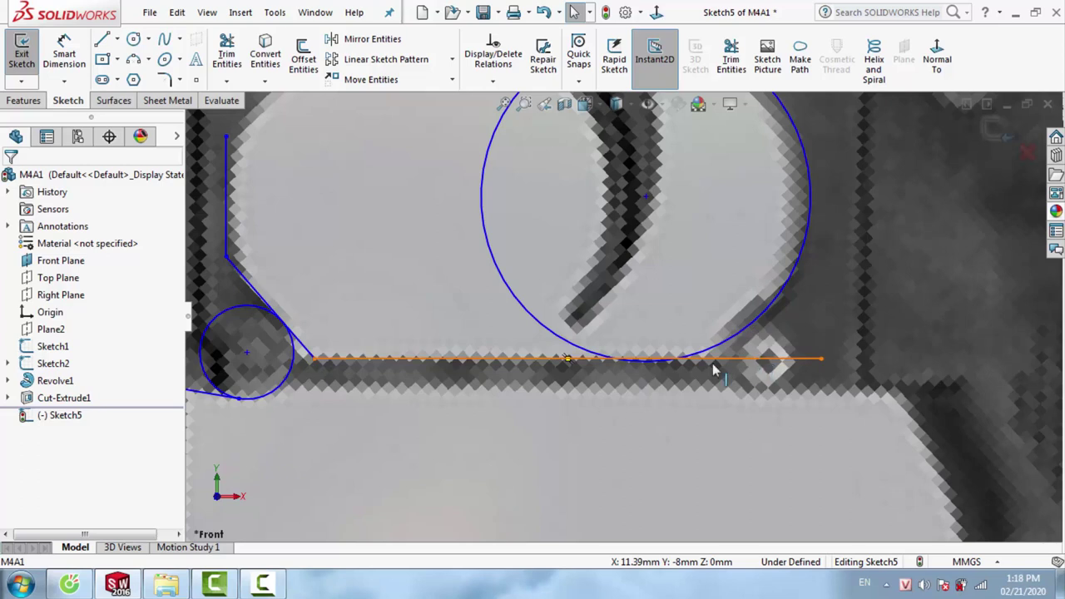
click(756, 364)
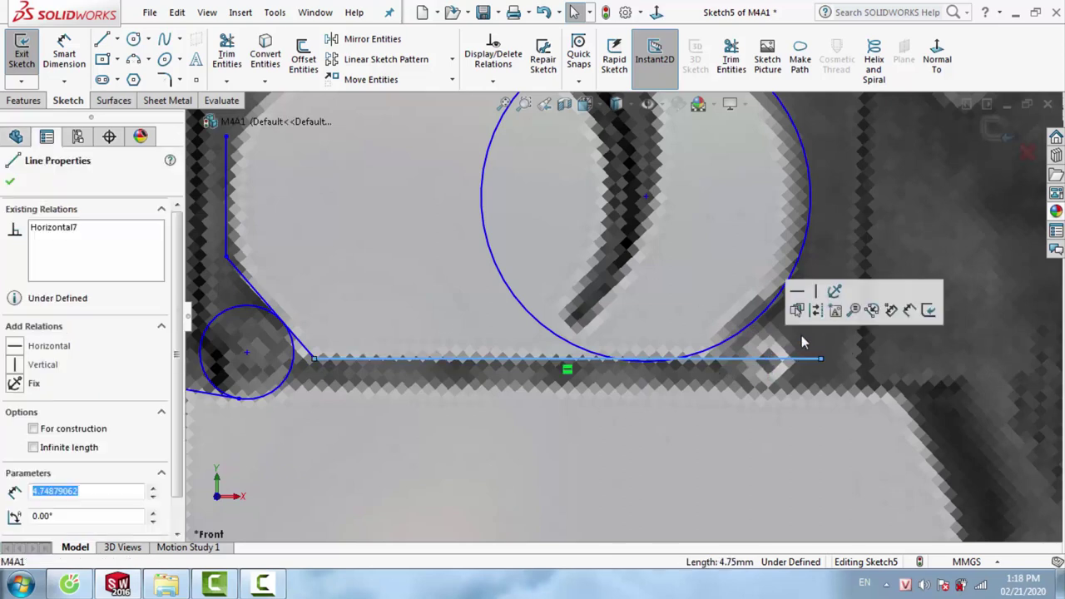
click(797, 309)
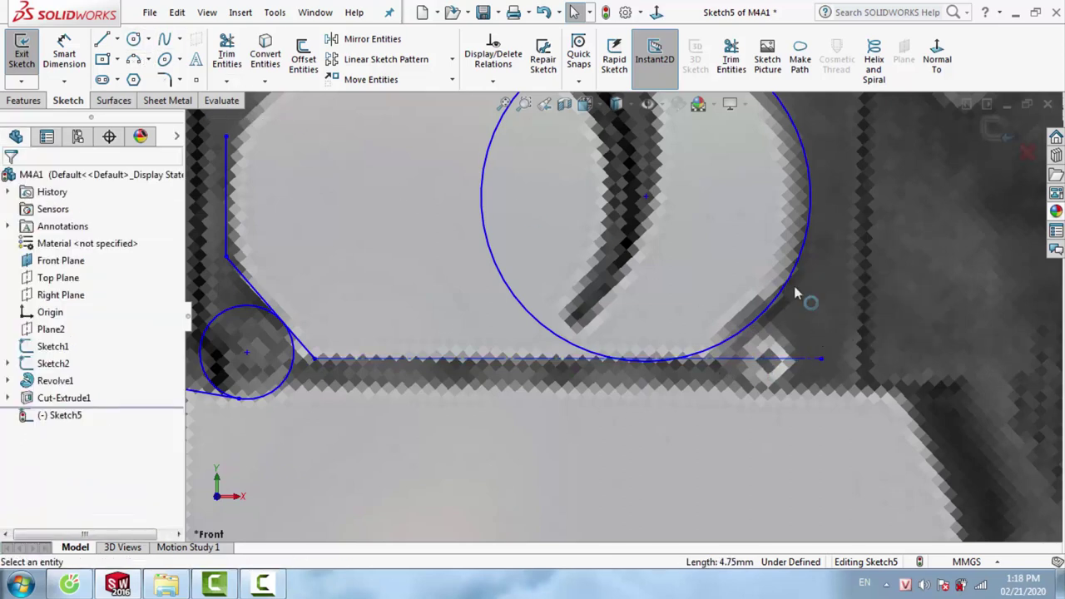
click(768, 311)
ctrl+click(732, 359)
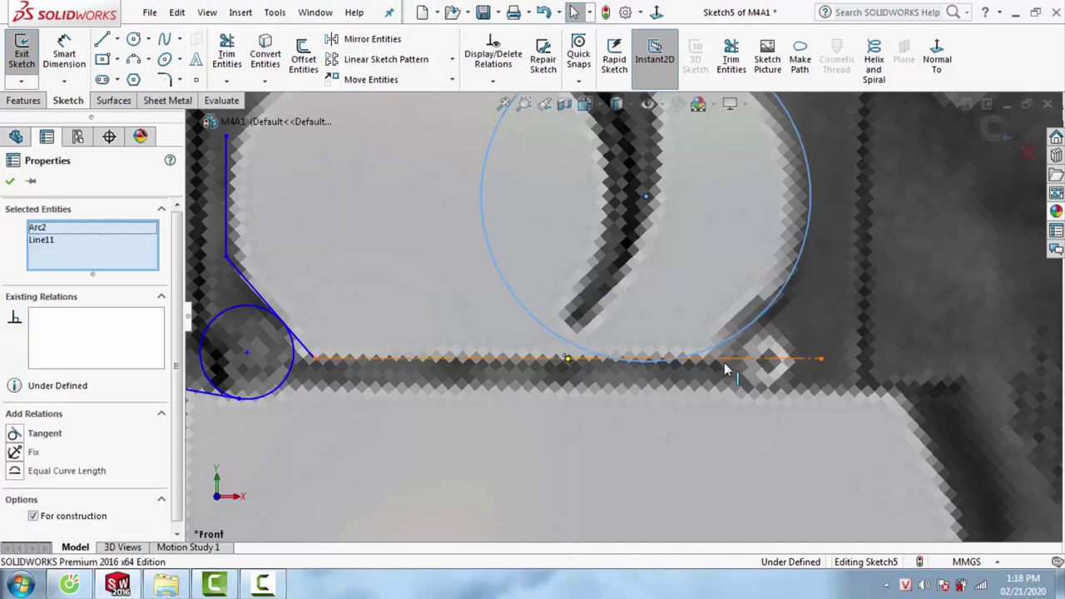
click(15, 434)
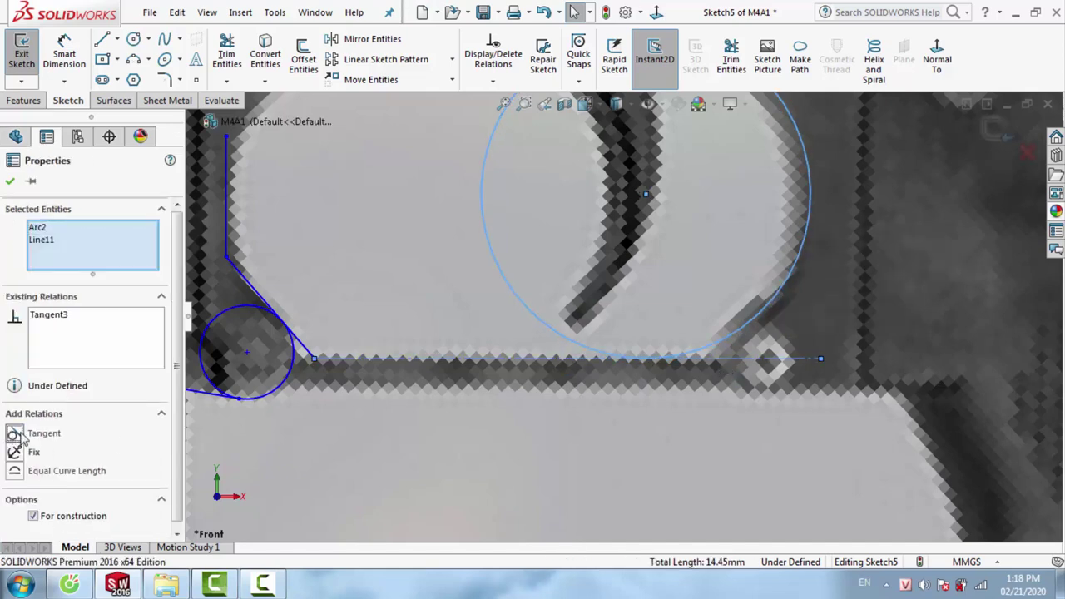
click(835, 312)
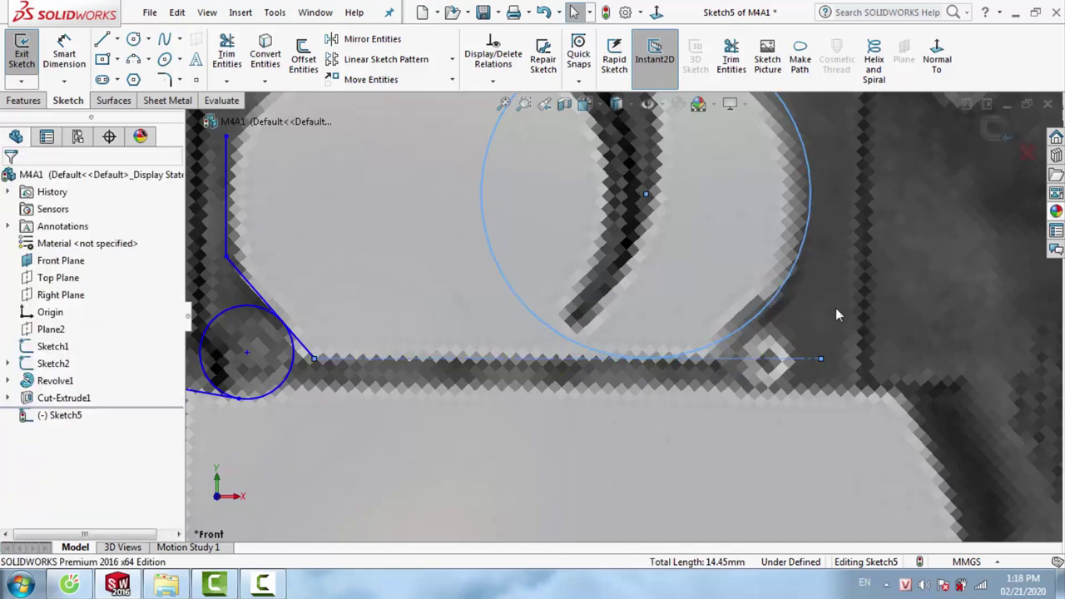
Place a small circle centred on the construction line and shrink the right small circle to fit the corner
click(133, 39)
click(773, 358)
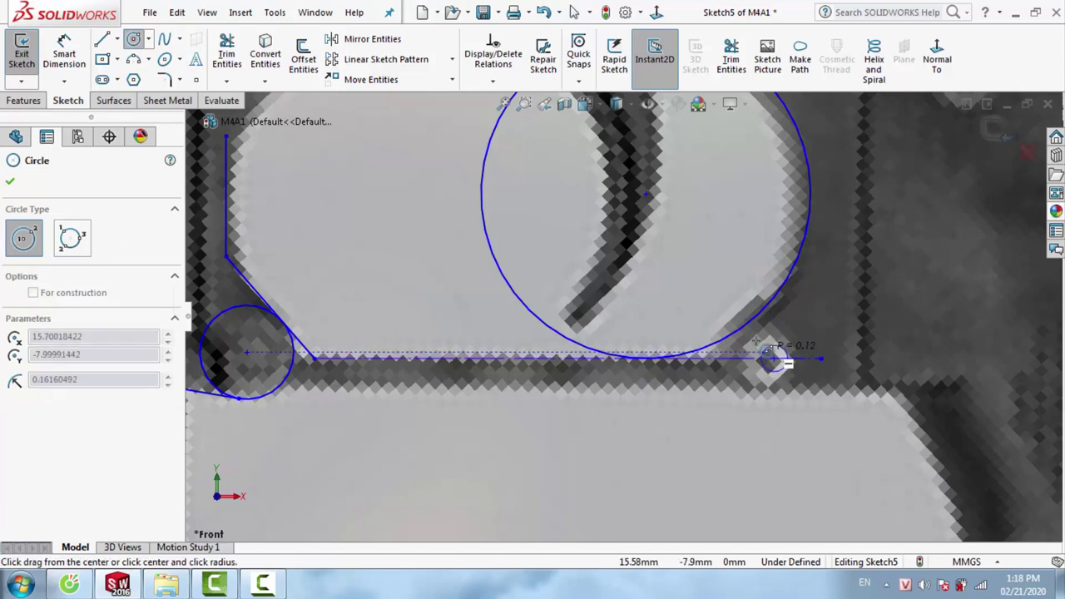
key(Escape)
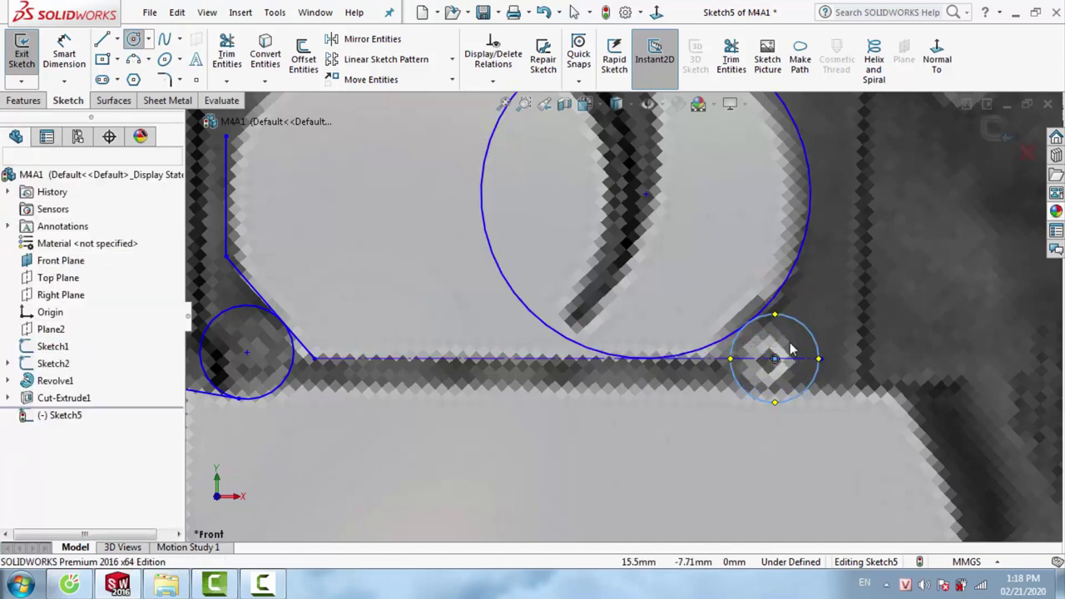
click(774, 359)
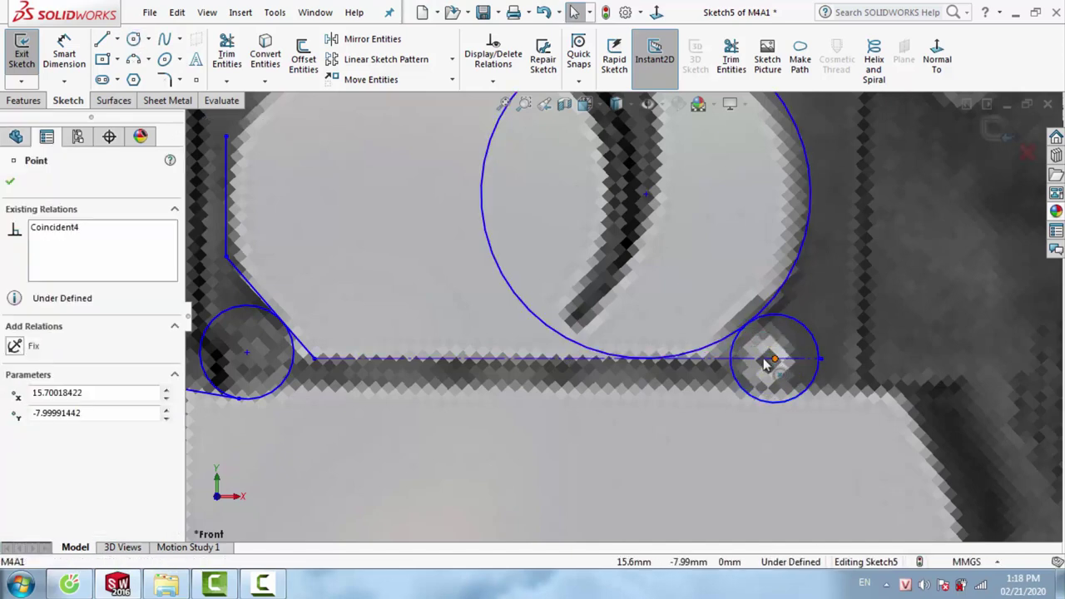
click(711, 359)
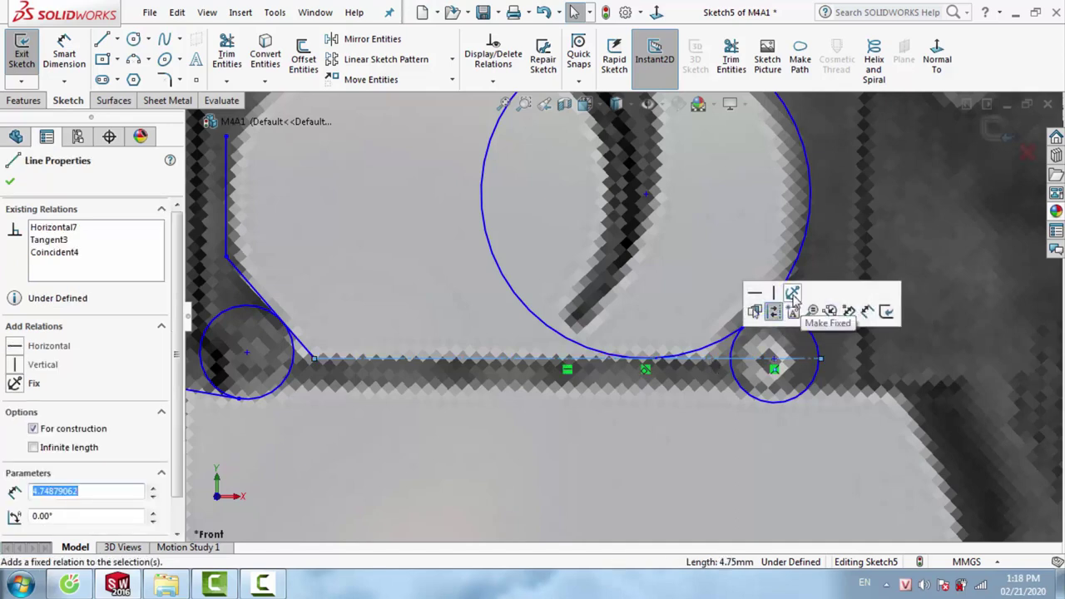
key(Escape)
scroll(848, 370, down, 2)
scroll(849, 371, down, 2)
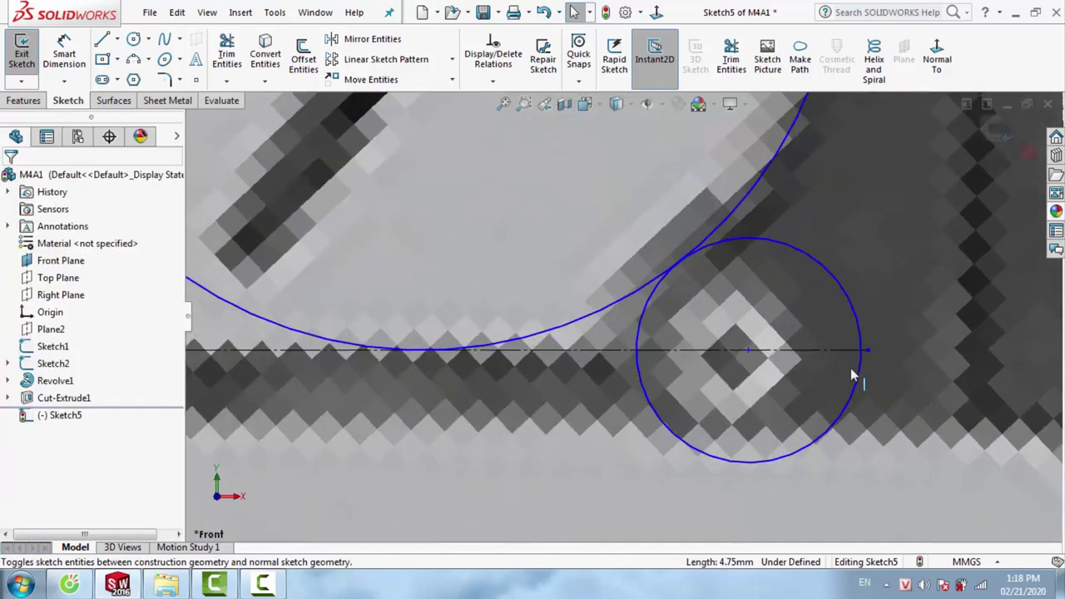
drag(846, 366, 841, 361)
scroll(842, 360, up, 3)
key(Escape)
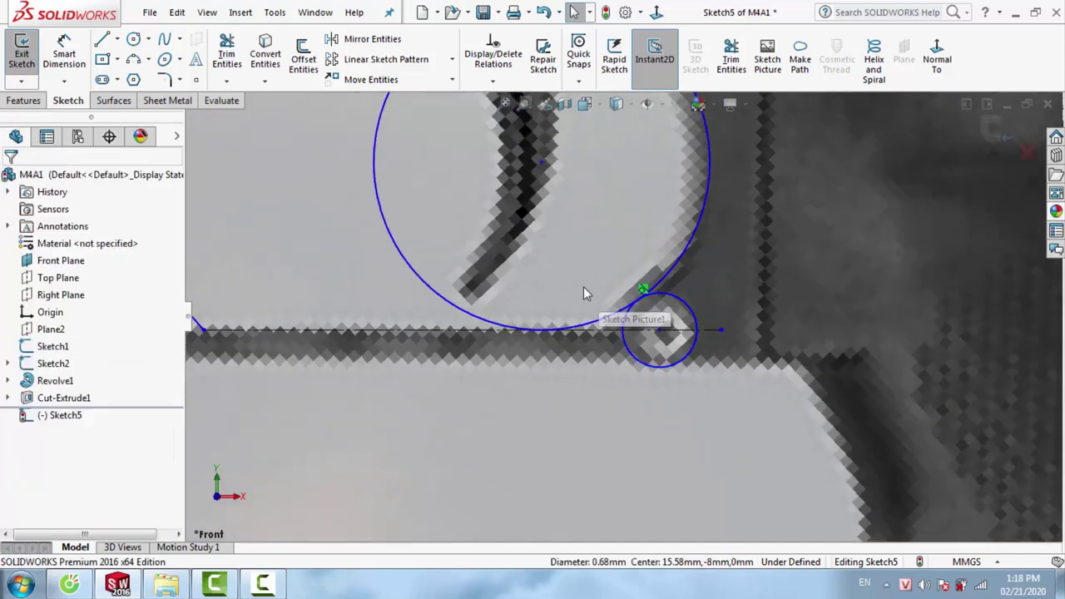
Trace the guard's slanted upper-left edge and horizontal top edge to the large circle, adjusting the corner point
scroll(583, 287, up, 3)
scroll(472, 221, down, 2)
scroll(487, 266, down, 2)
key(l)
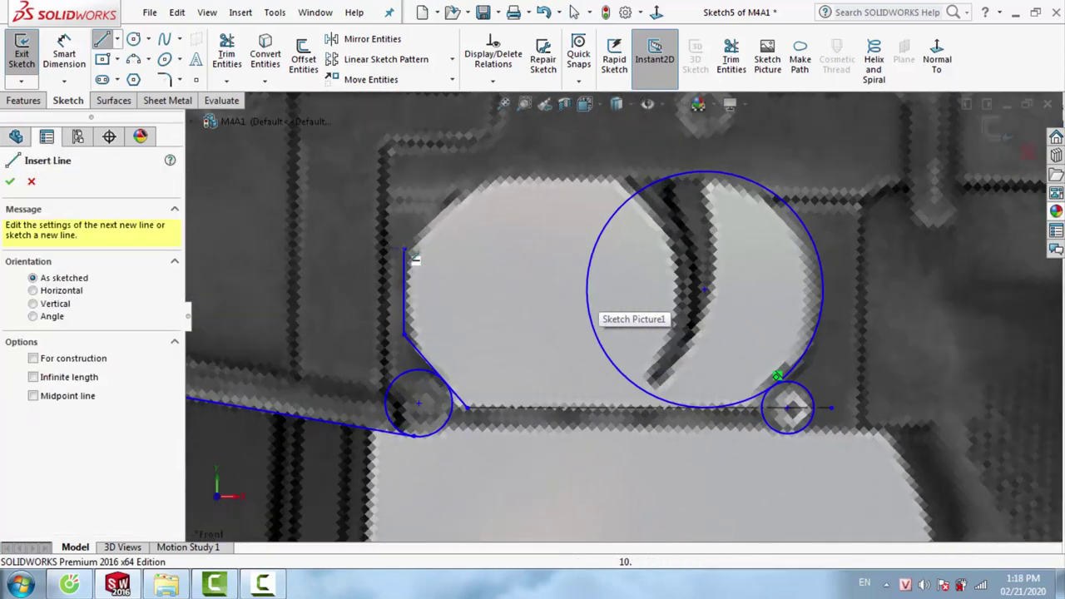
click(404, 248)
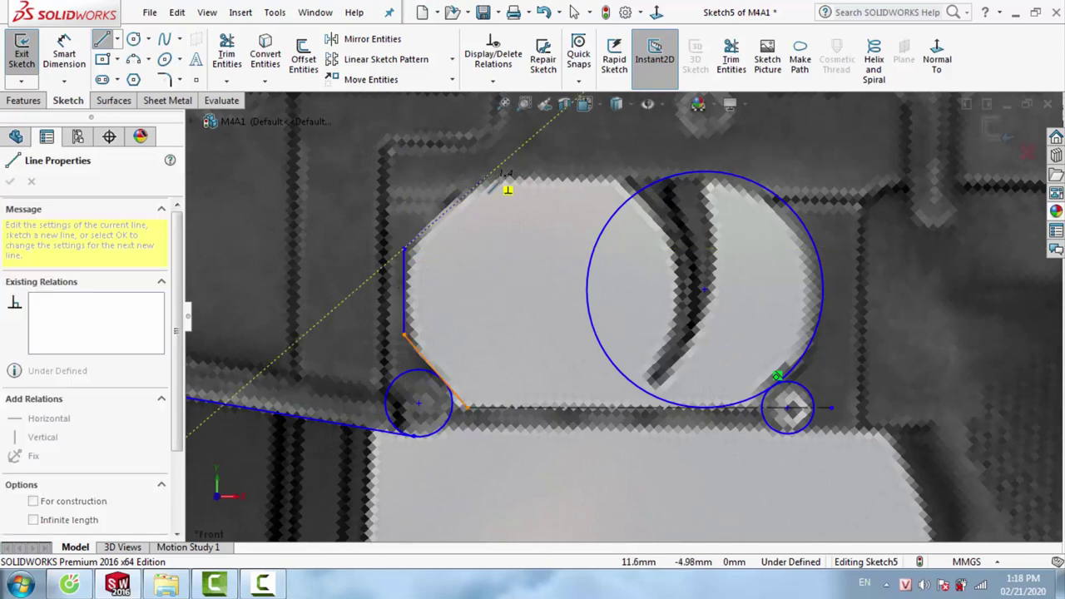
click(483, 177)
click(704, 172)
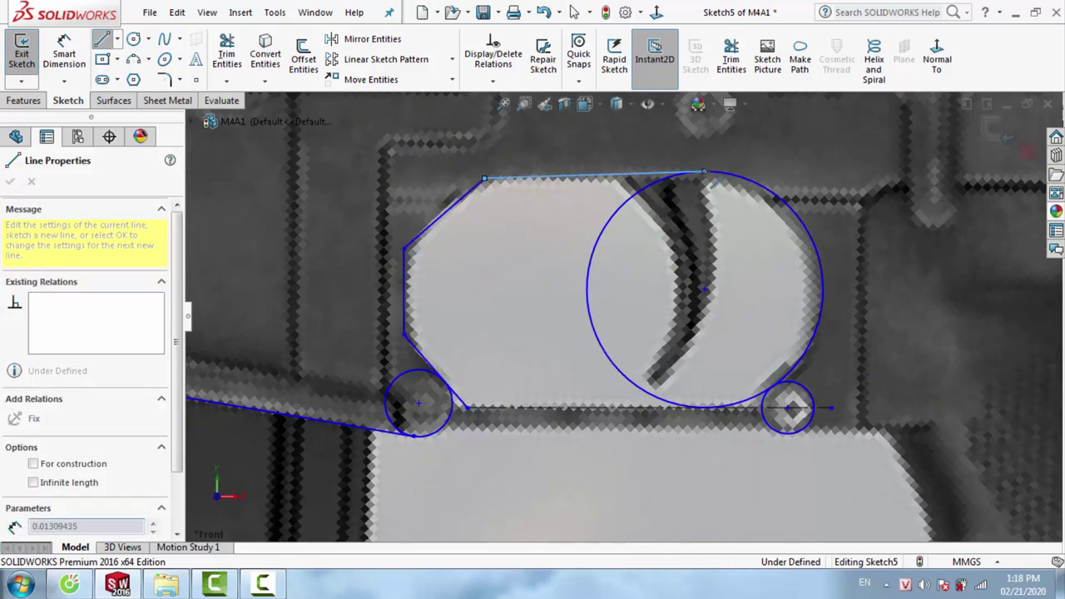
key(Escape)
click(536, 175)
click(575, 114)
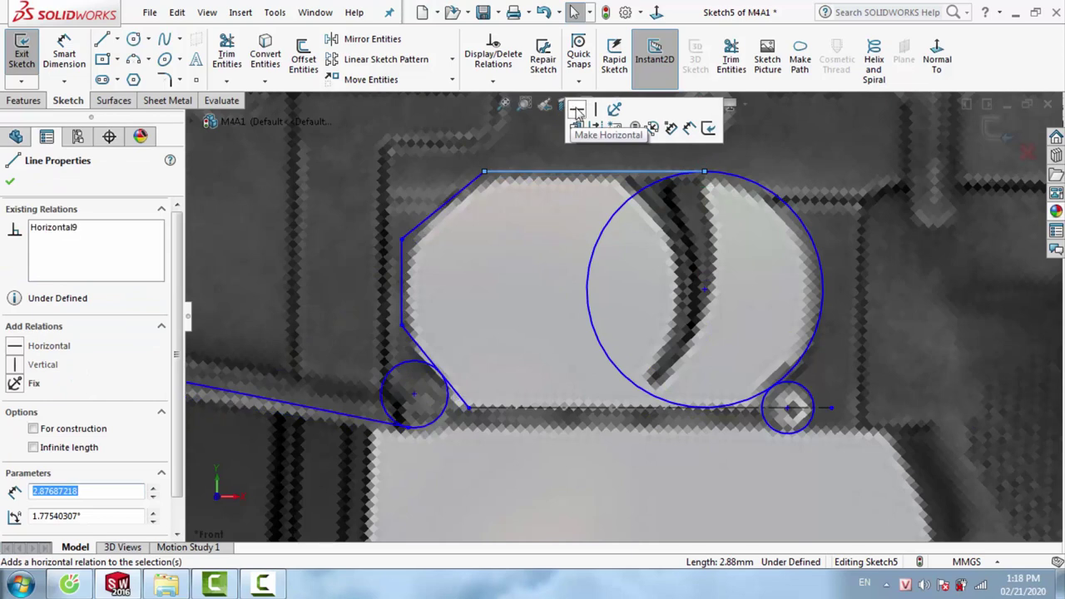
click(432, 358)
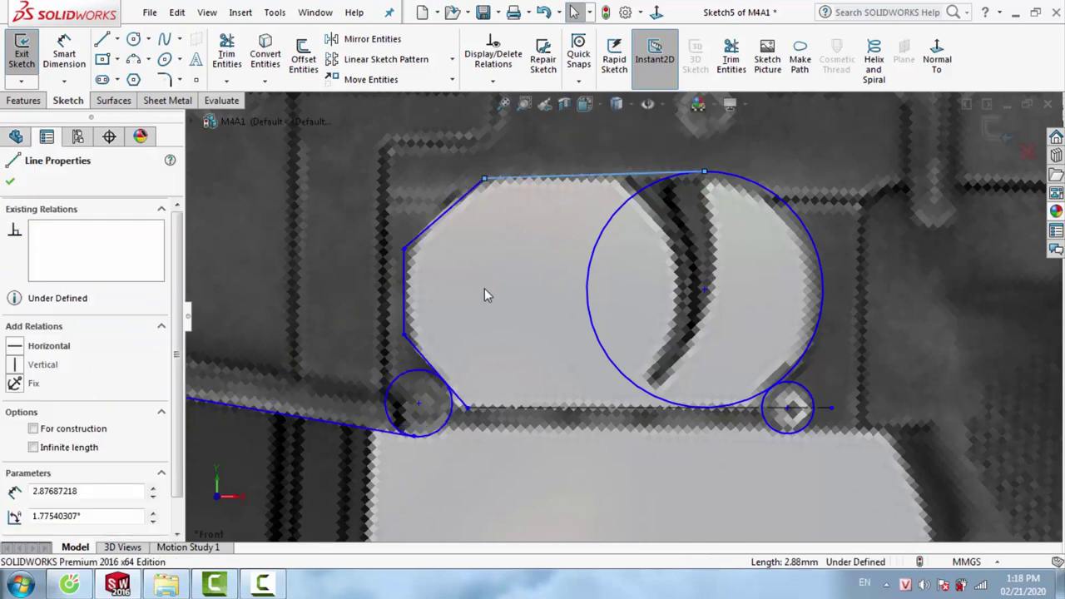
click(486, 295)
drag(487, 183, 491, 175)
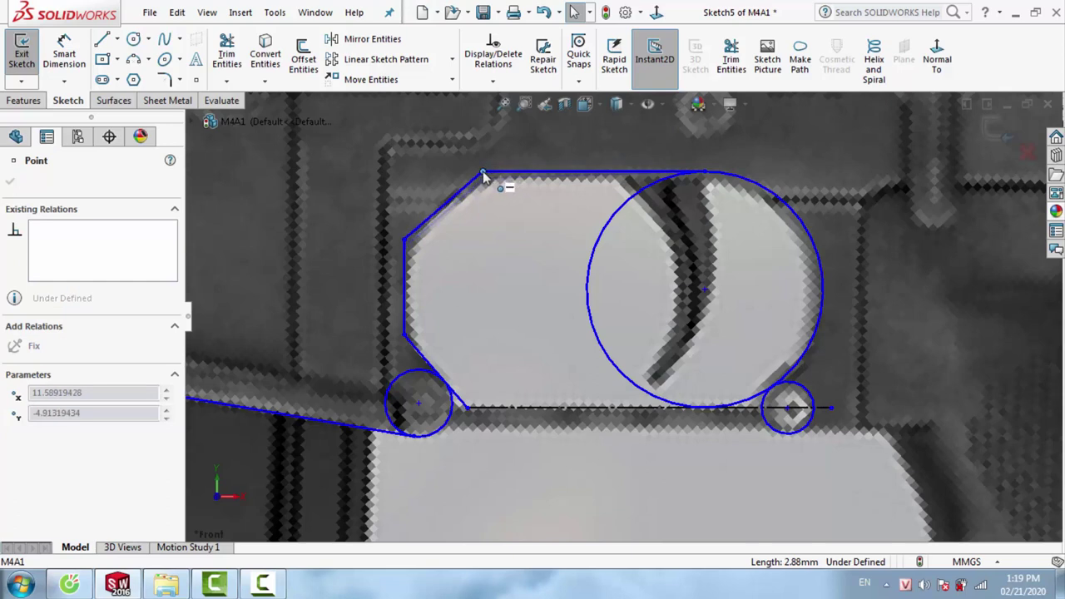
click(641, 373)
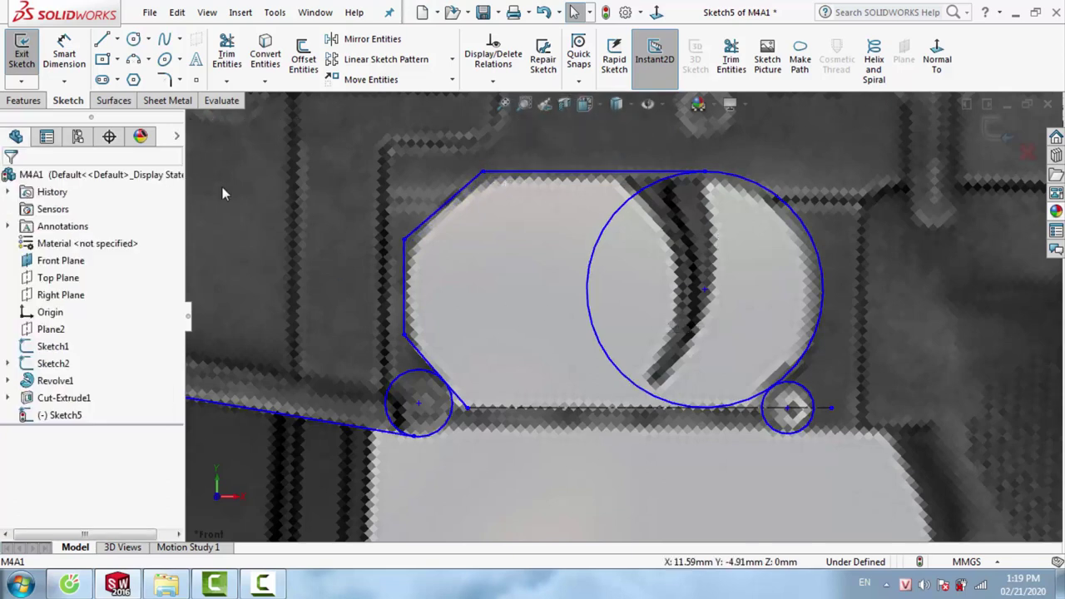
Trim away the large circle's inner left arc
click(226, 57)
drag(547, 225, 605, 265)
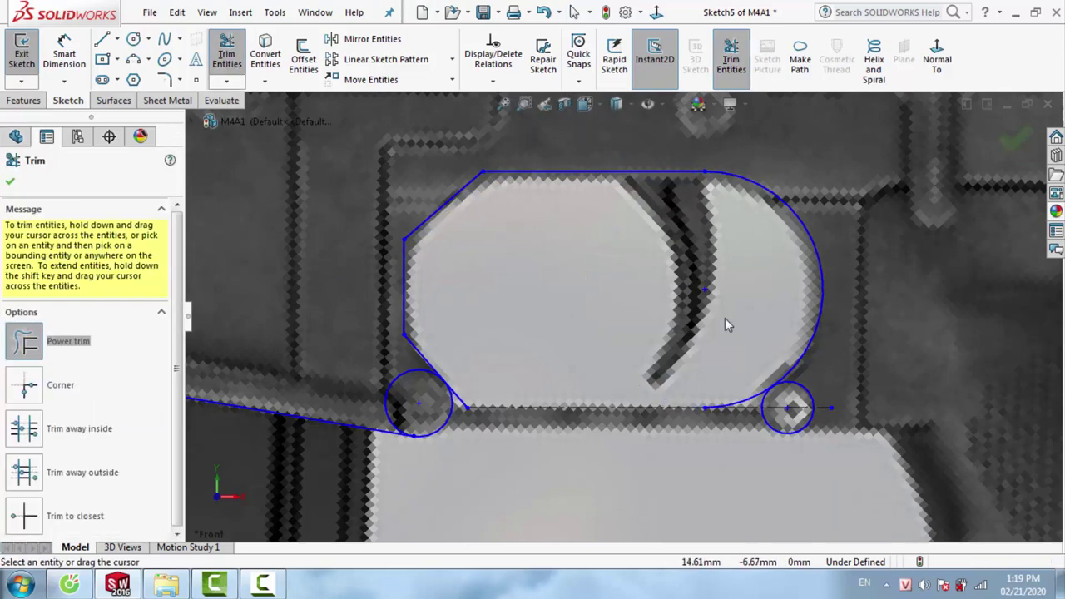
scroll(778, 386, down, 3)
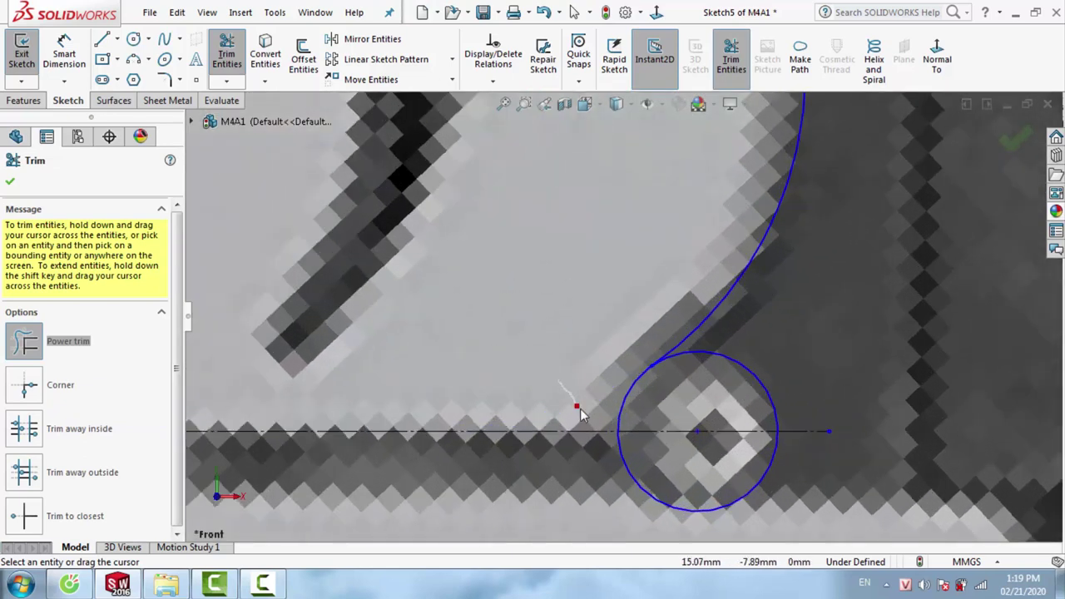
scroll(688, 423, up, 5)
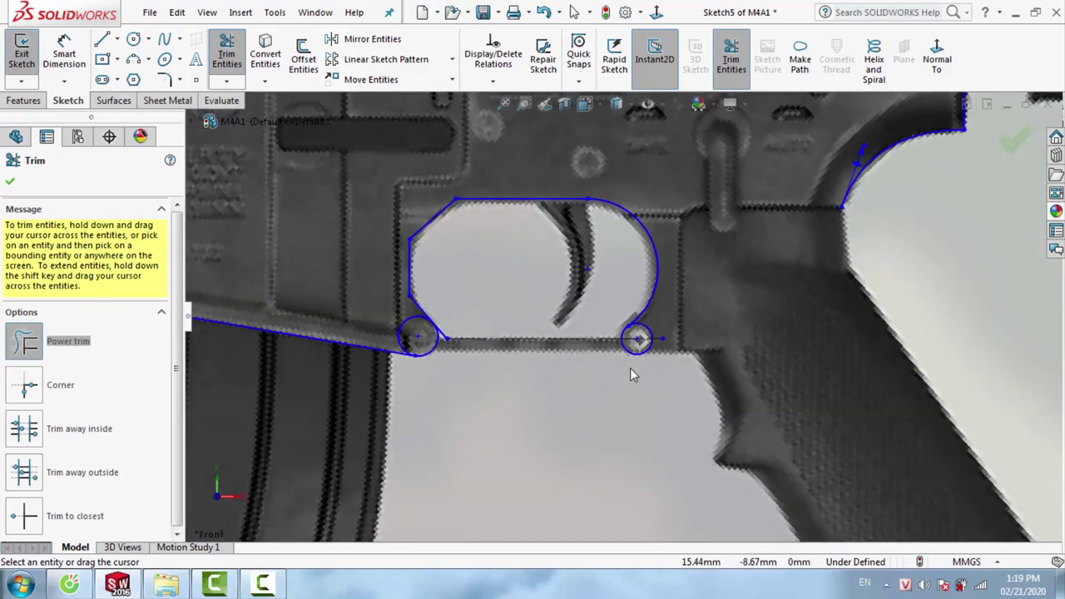
scroll(645, 331, down, 3)
scroll(641, 337, down, 3)
key(Escape)
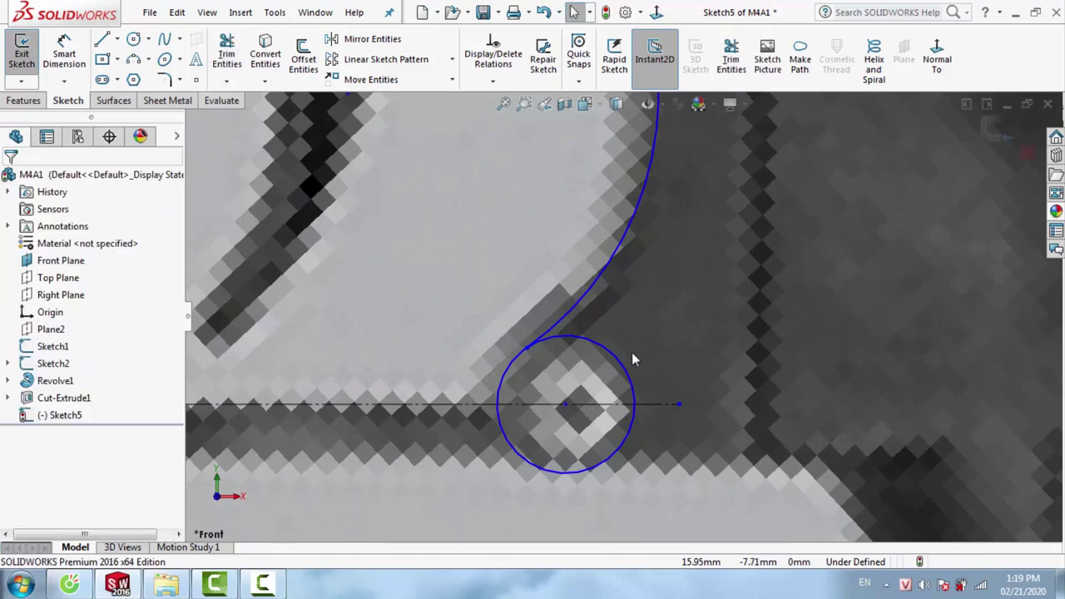
Draw bottom, vertical rear, diagonal and horizontal top lines from the small circle to the grip curve
click(100, 41)
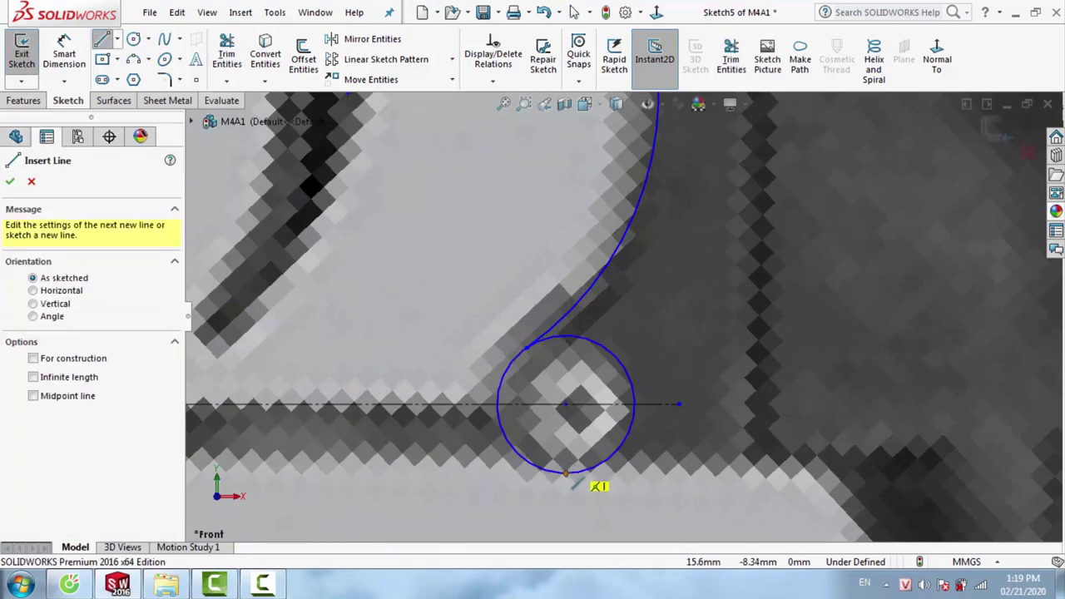
click(567, 474)
click(766, 473)
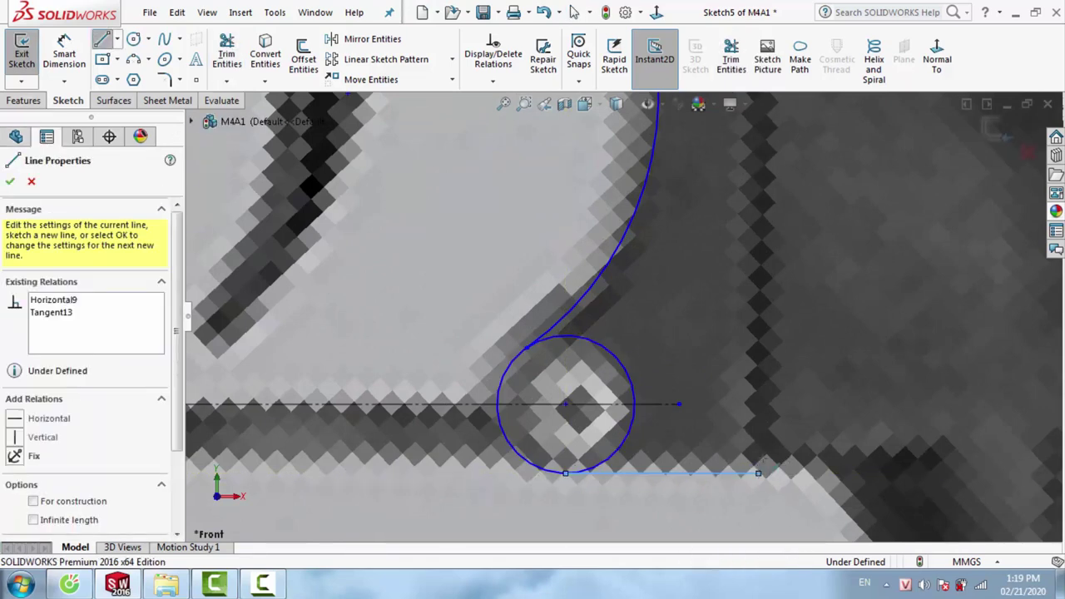
scroll(678, 308, up, 3)
scroll(674, 250, down, 1)
scroll(653, 261, down, 2)
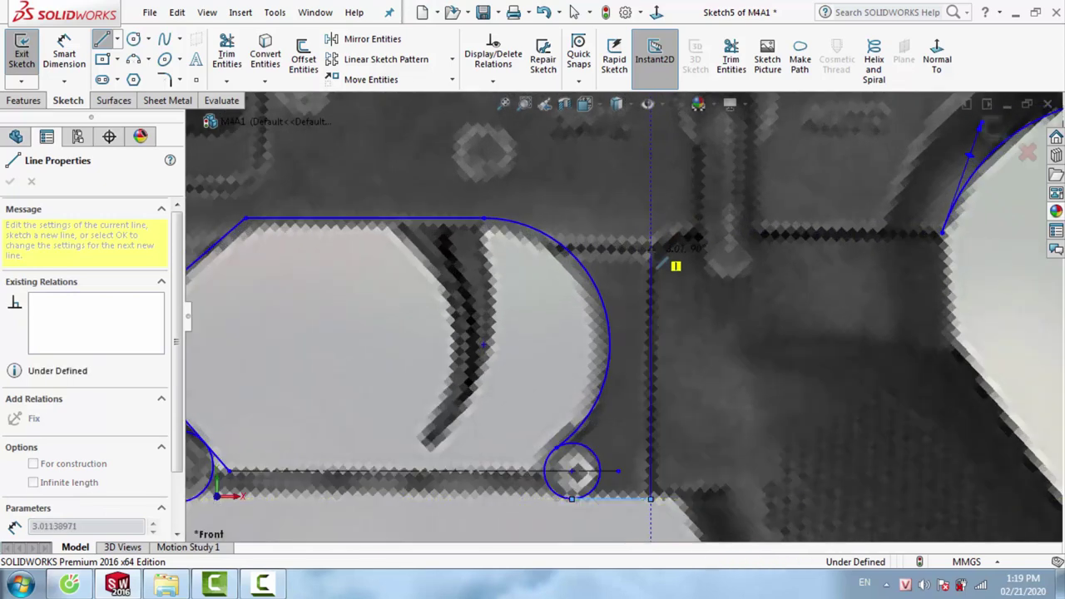
click(651, 250)
click(674, 228)
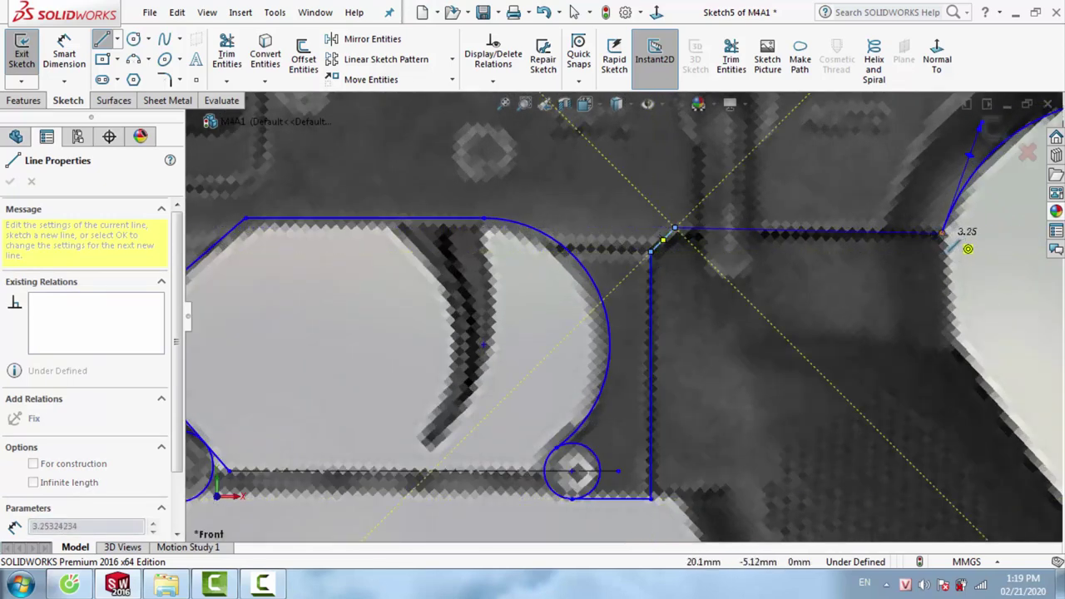
click(965, 246)
key(Escape)
click(732, 234)
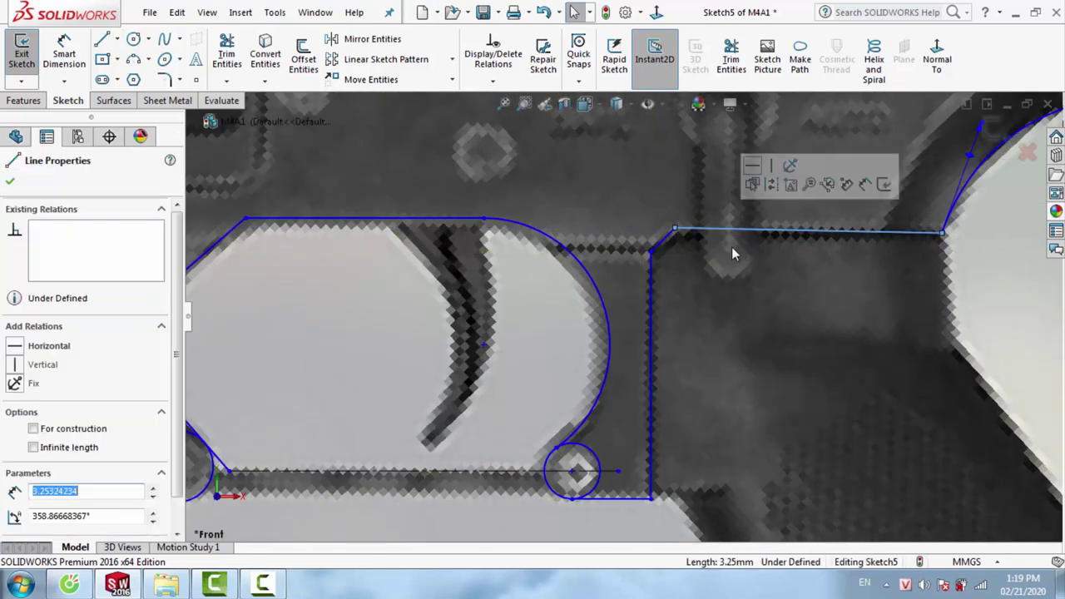
click(752, 166)
click(553, 258)
scroll(549, 263, up, 2)
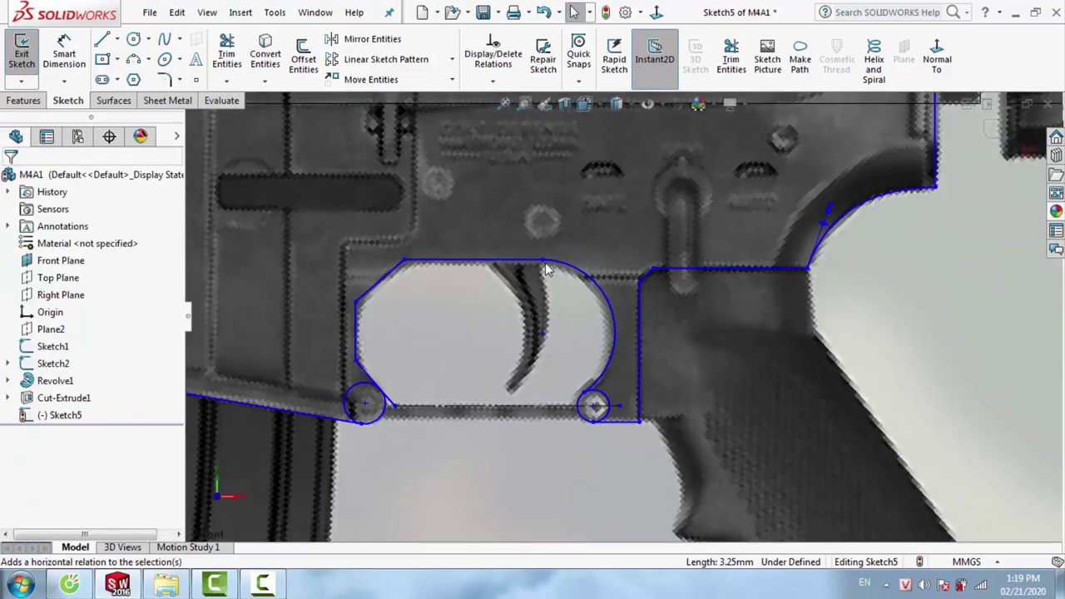
scroll(582, 368, down, 3)
Power-trim the inner arc of the left small corner circle to round the guard's bottom corner
click(66, 52)
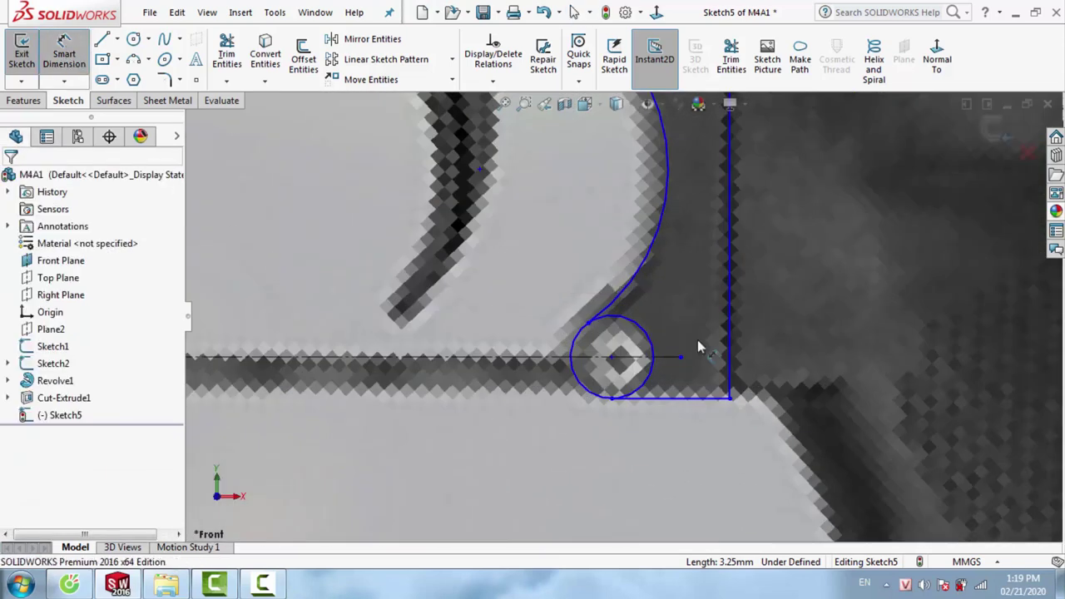
click(227, 55)
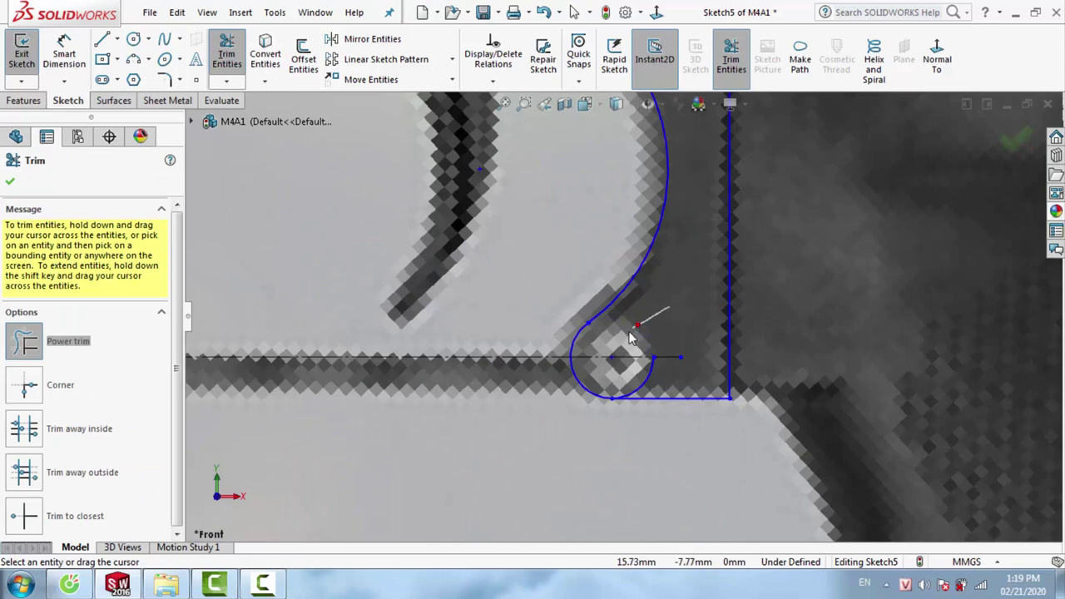
scroll(596, 285, up, 3)
scroll(582, 266, up, 2)
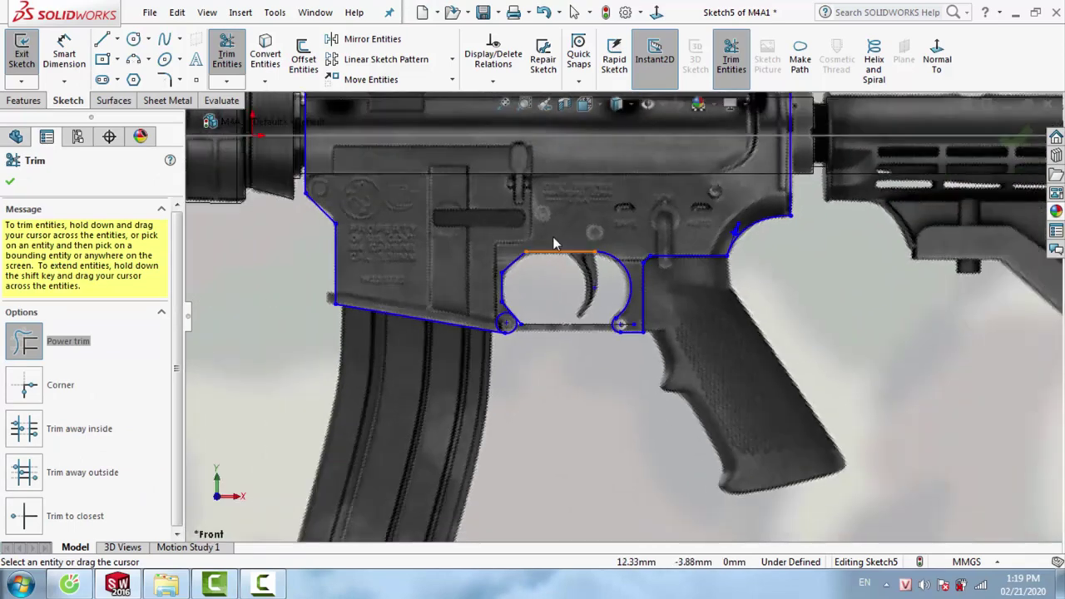
scroll(574, 250, up, 2)
scroll(570, 243, up, 1)
scroll(566, 240, down, 1)
key(Escape)
scroll(561, 231, down, 1)
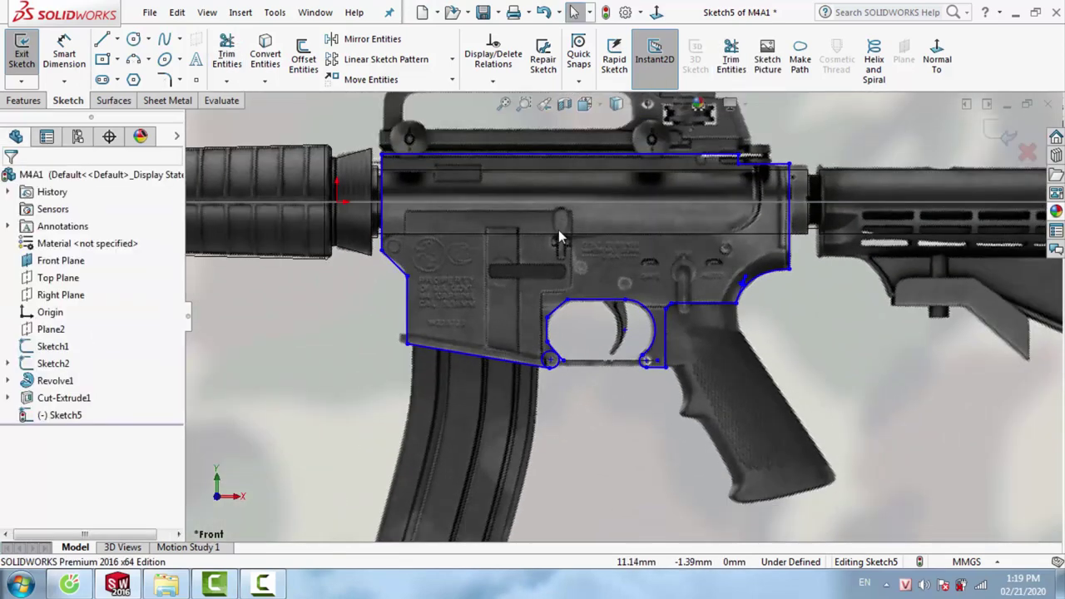
scroll(554, 258, down, 2)
scroll(587, 450, down, 2)
scroll(528, 379, down, 1)
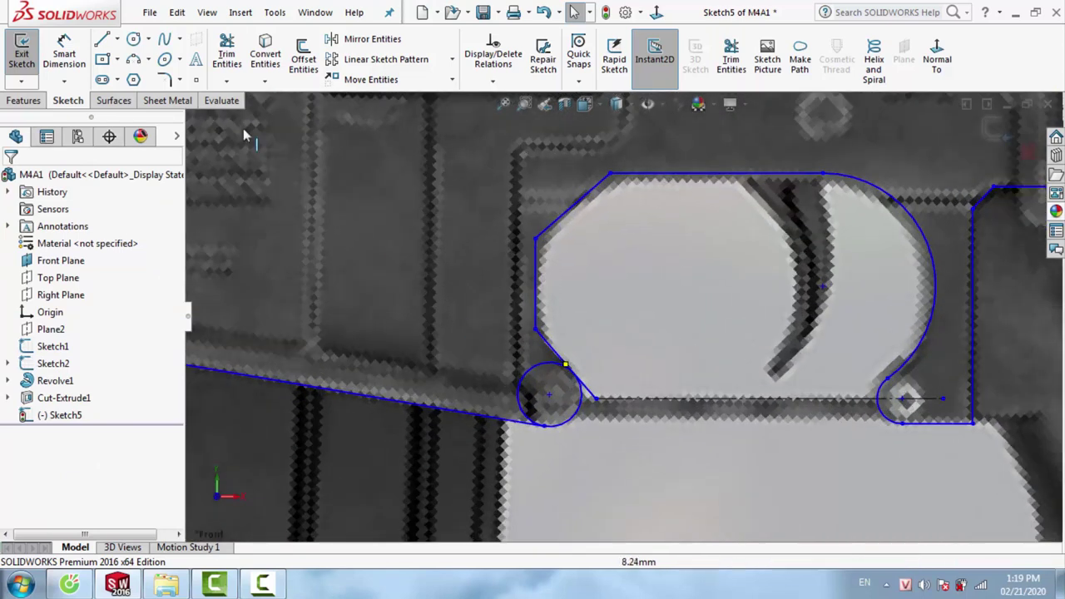
key(Return)
drag(517, 354, 528, 372)
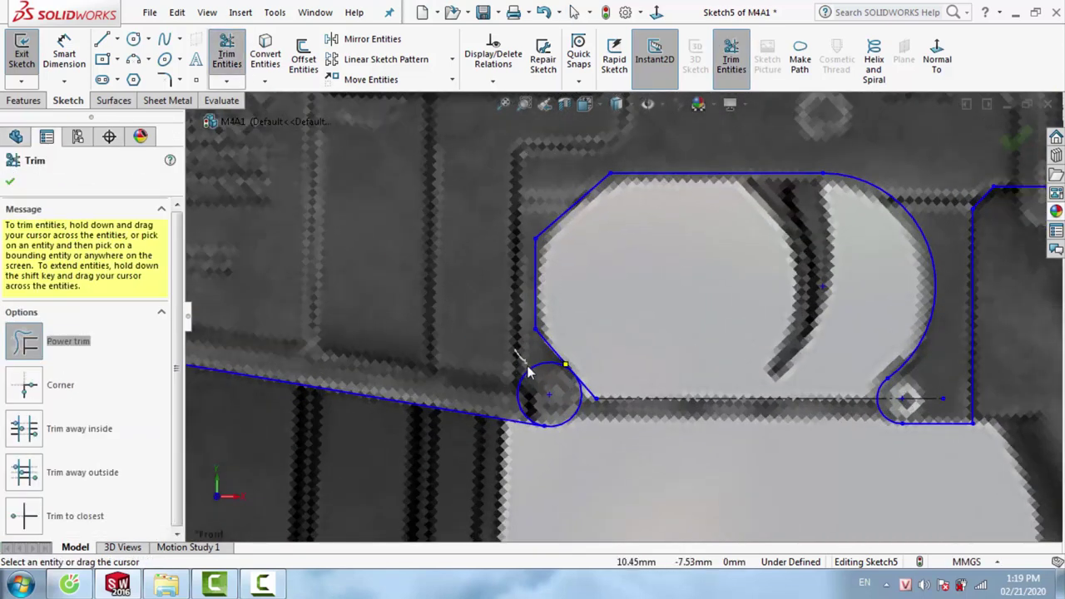
scroll(636, 359, down, 2)
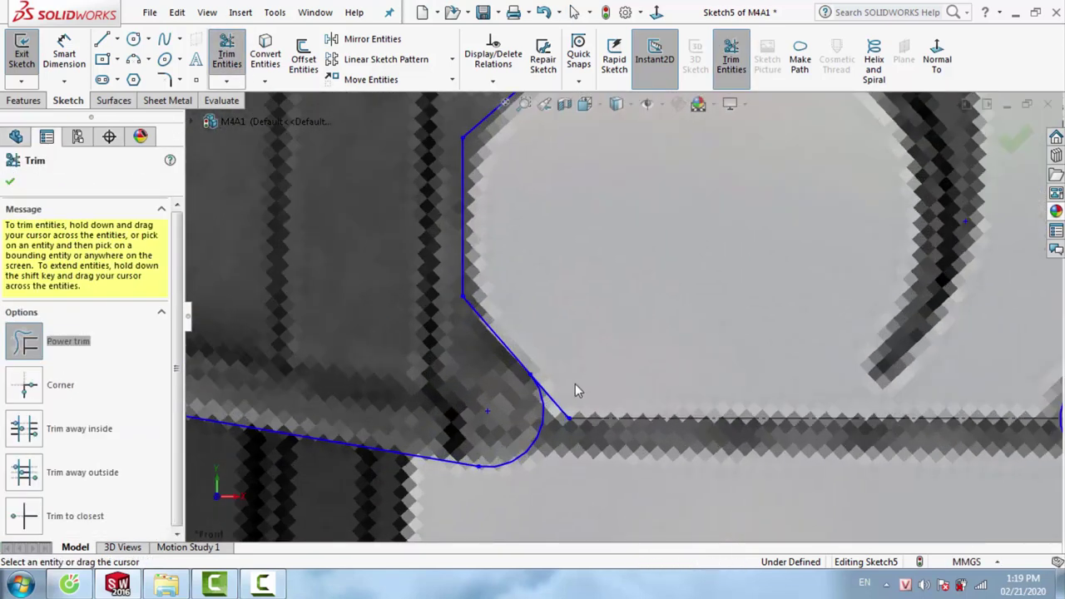
scroll(557, 424, up, 2)
scroll(582, 374, up, 2)
key(Escape)
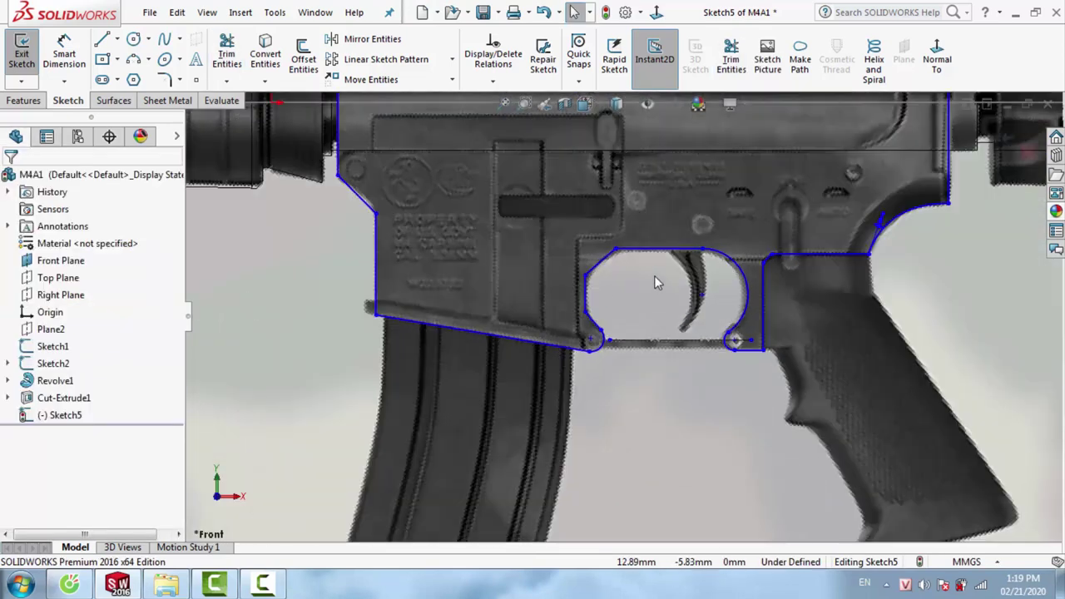
scroll(654, 276, up, 1)
scroll(630, 266, up, 2)
scroll(641, 218, down, 2)
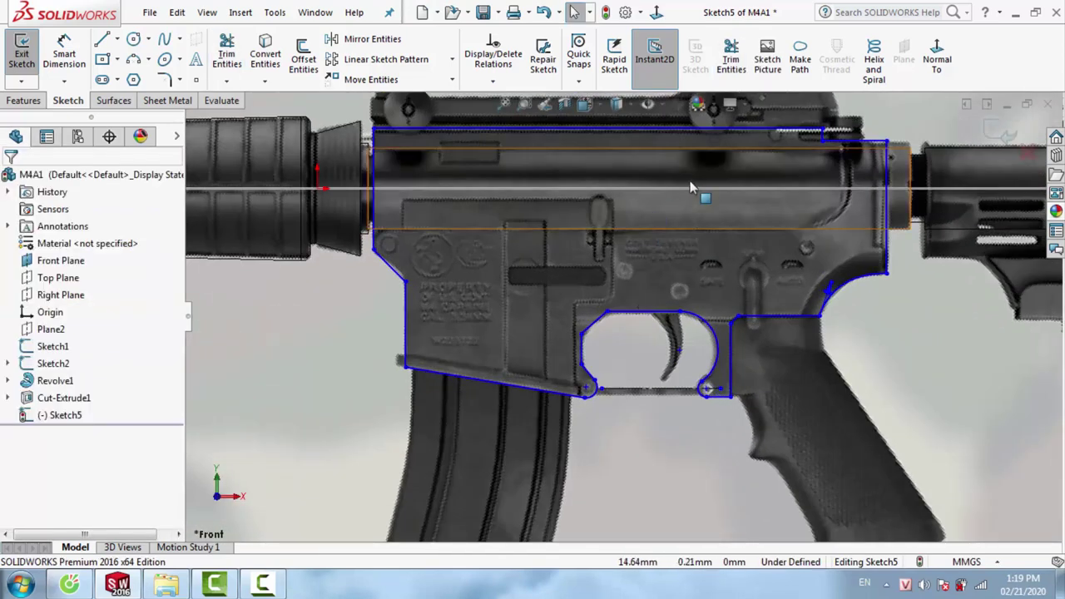
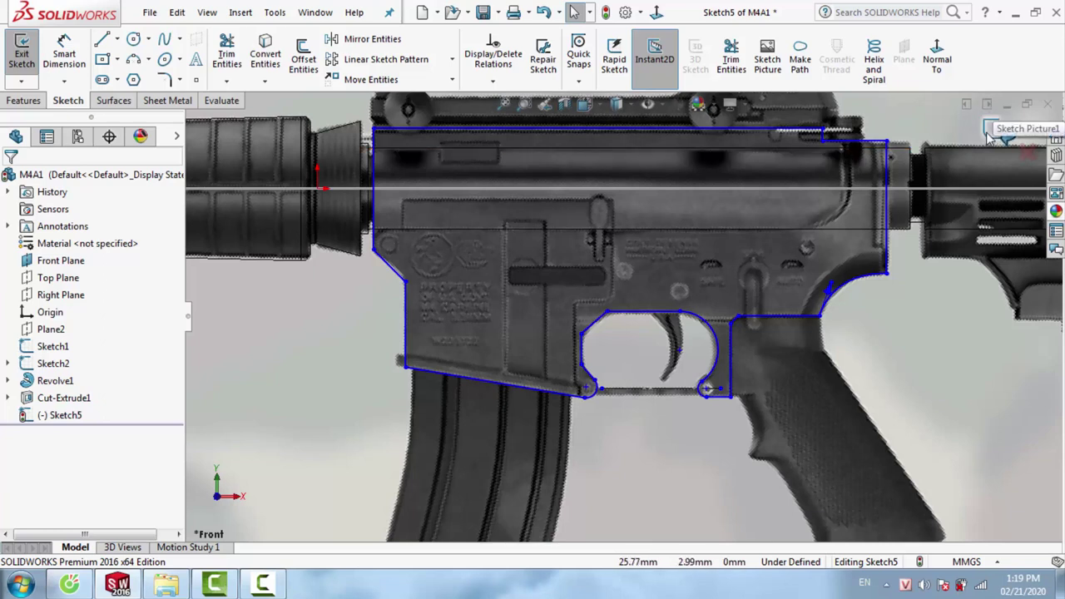
Start an Extruded Boss/Base on the receiver sketch and show the model Shaded with Edges
click(23, 99)
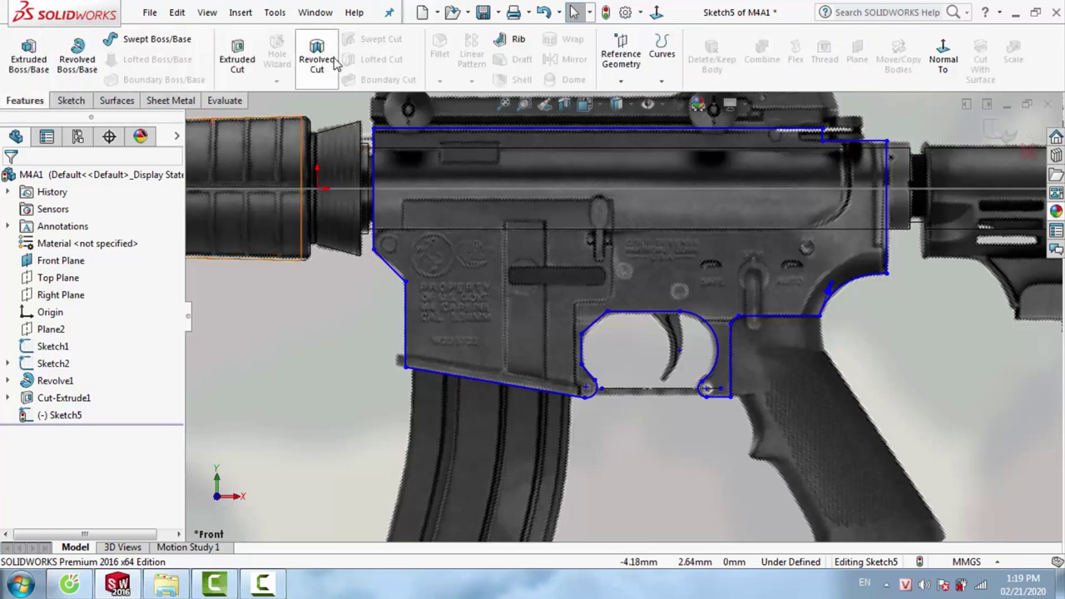
click(28, 54)
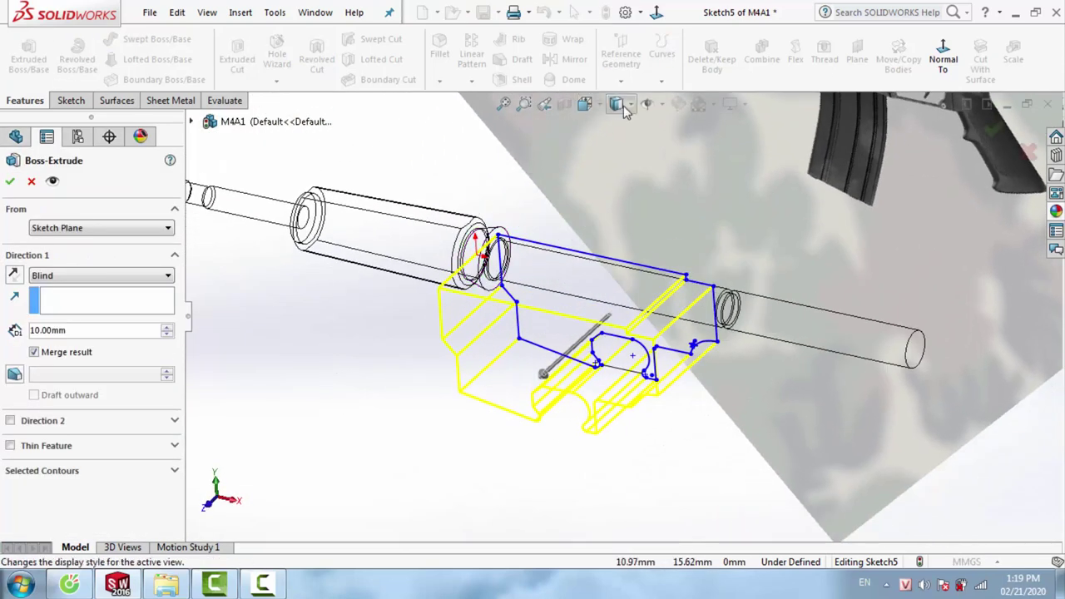
click(626, 111)
click(624, 129)
scroll(545, 301, down, 1)
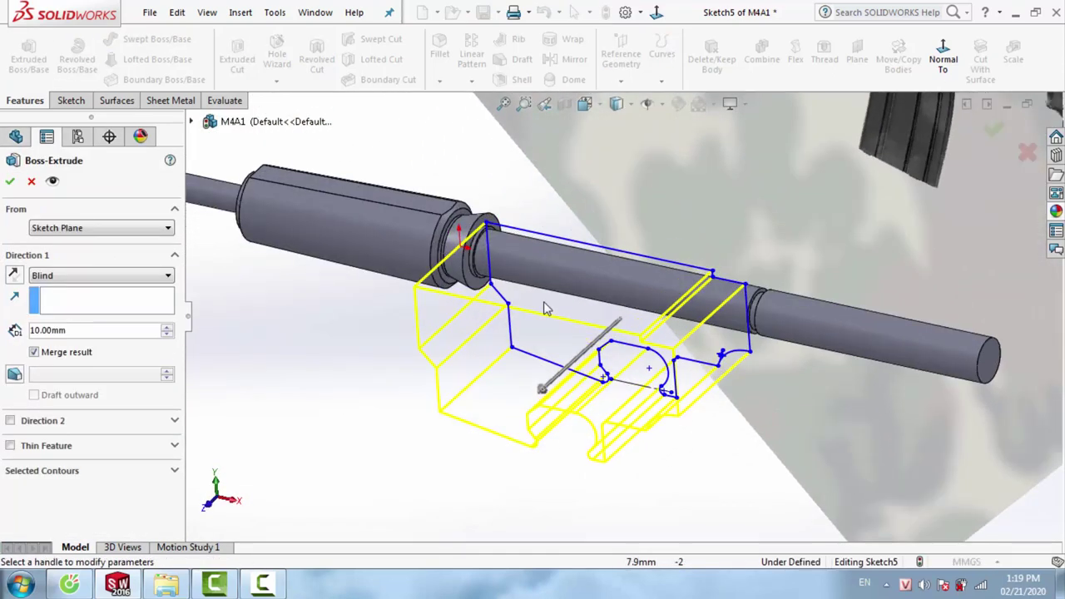
scroll(545, 302, down, 2)
middle_drag(466, 296, 451, 338)
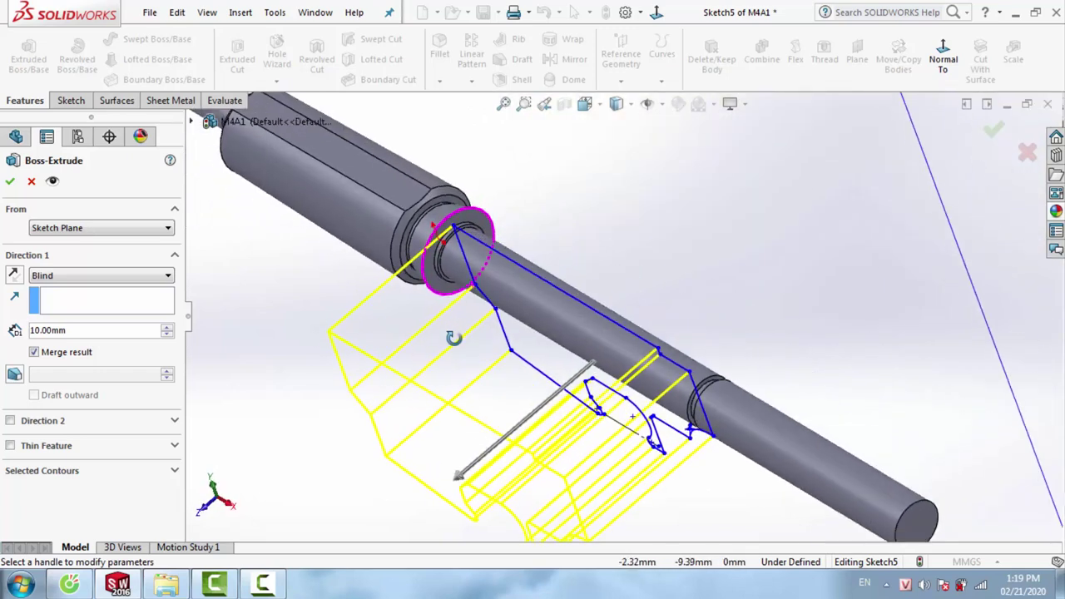
Set the extrusion to Mid Plane with a 3.00mm depth and accept it
click(100, 275)
click(52, 352)
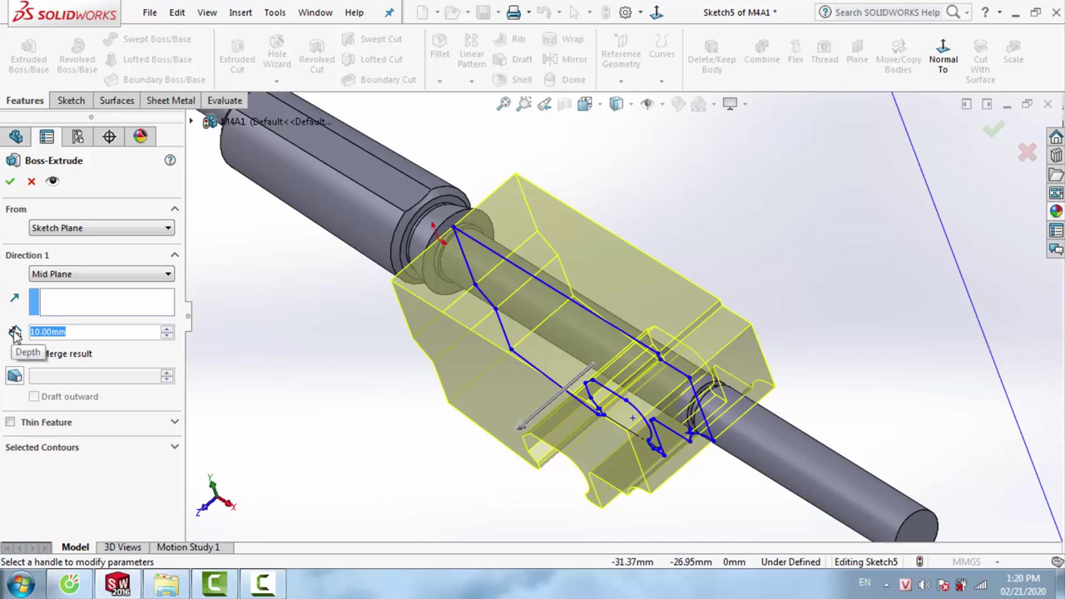
text(5)
key(Return)
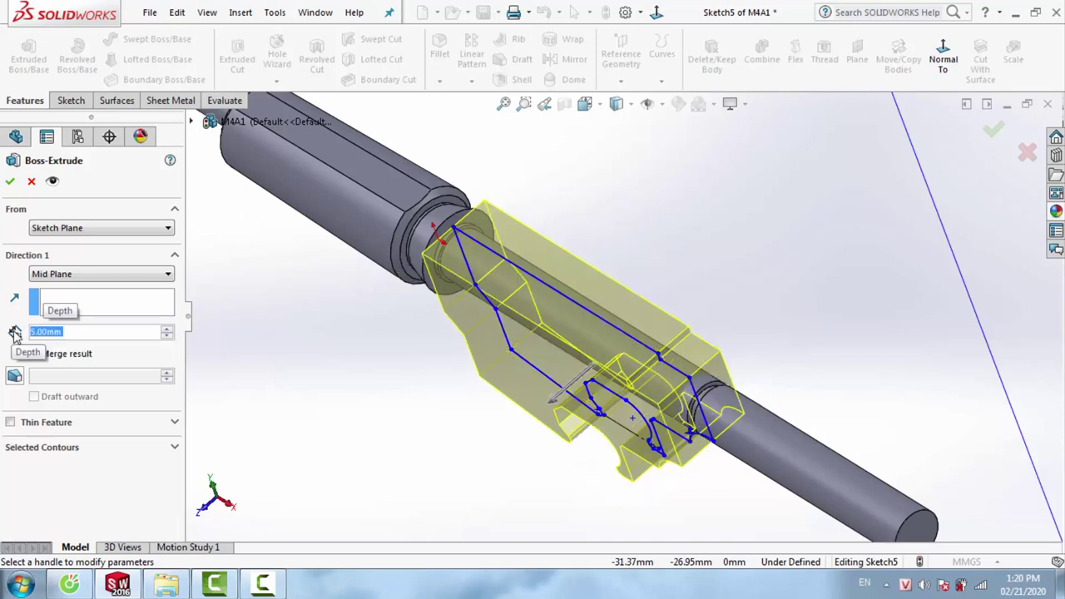
text(3)
key(Return)
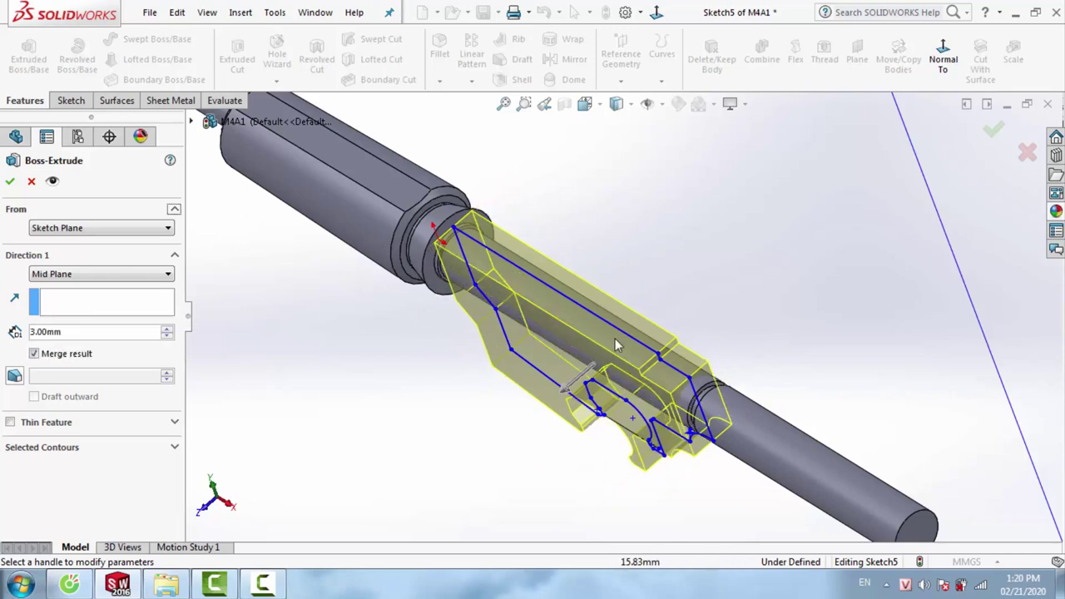
scroll(621, 344, down, 3)
mouse_move(488, 352)
middle_down()
mouse_move(458, 279)
mouse_move(516, 275)
middle_up()
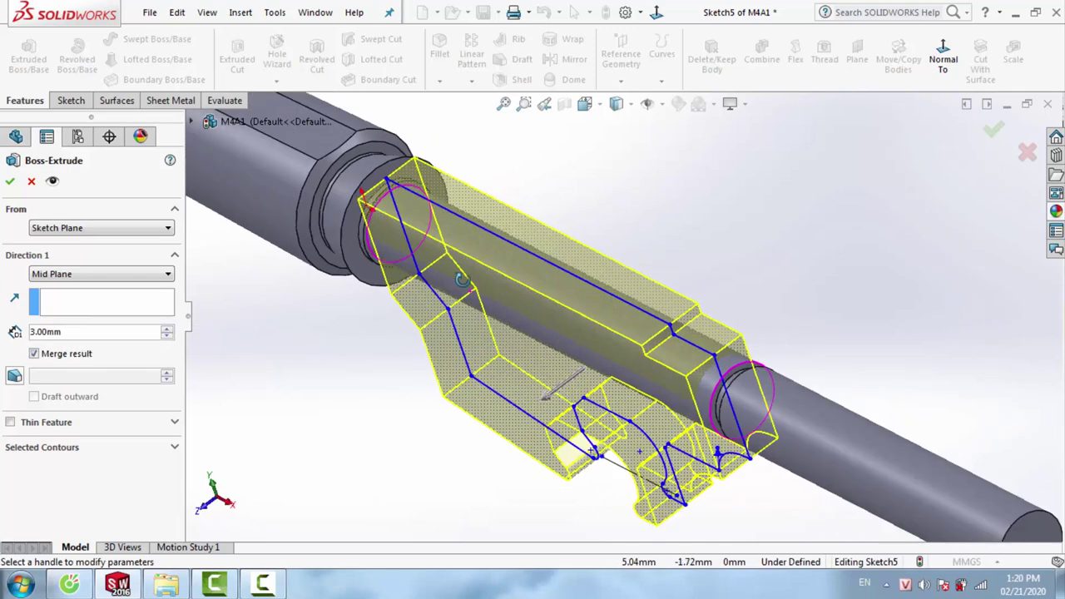
click(8, 185)
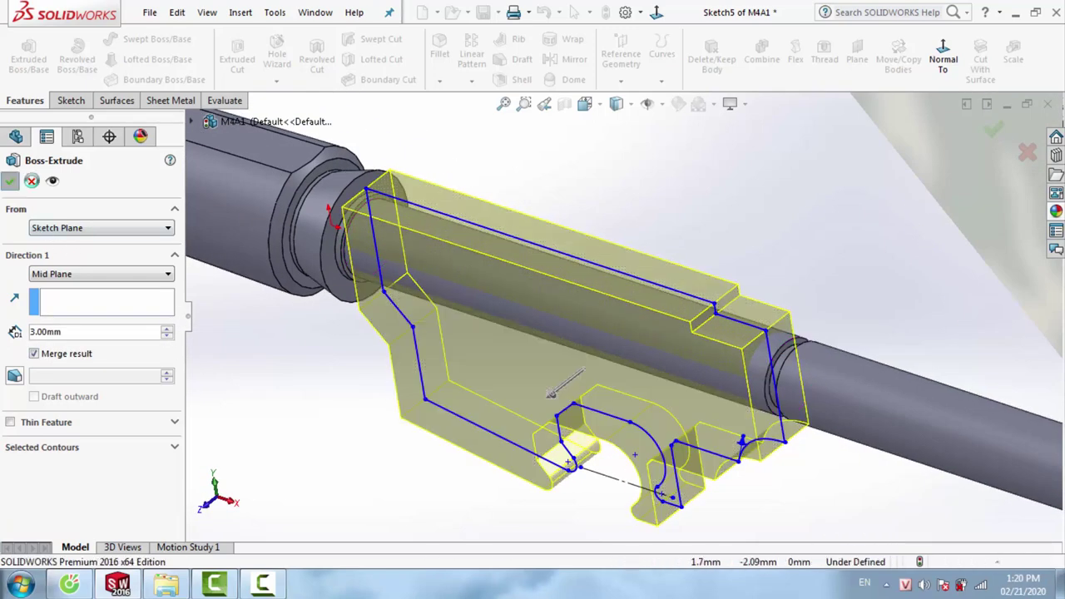
Face the front plane and raise the revolve sketch's top horizontal line to the picture edge
scroll(600, 332, up, 5)
middle_drag(599, 331, 751, 306)
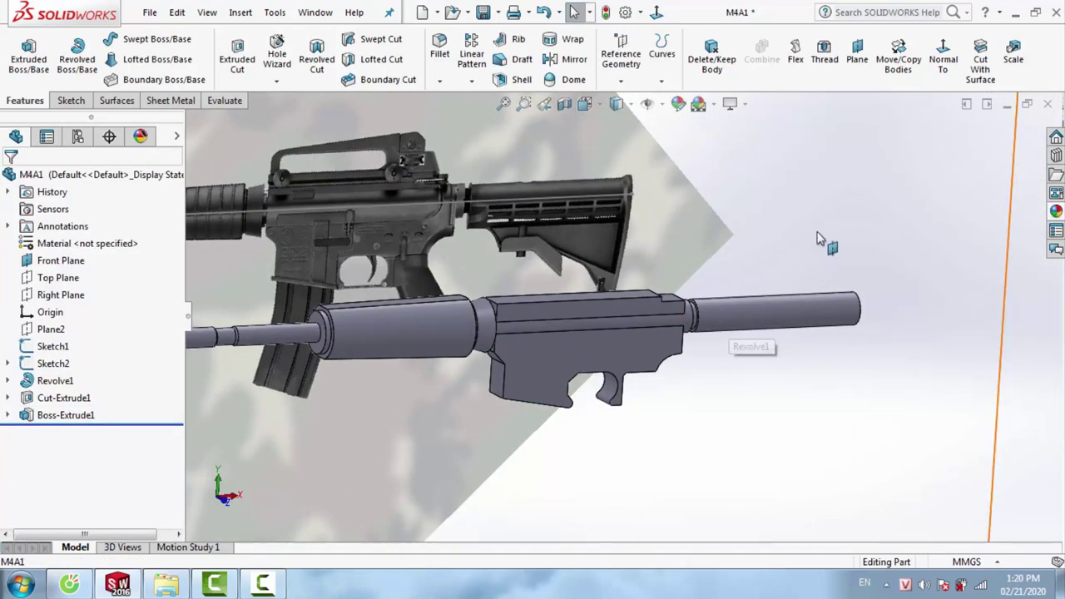
right_click(857, 207)
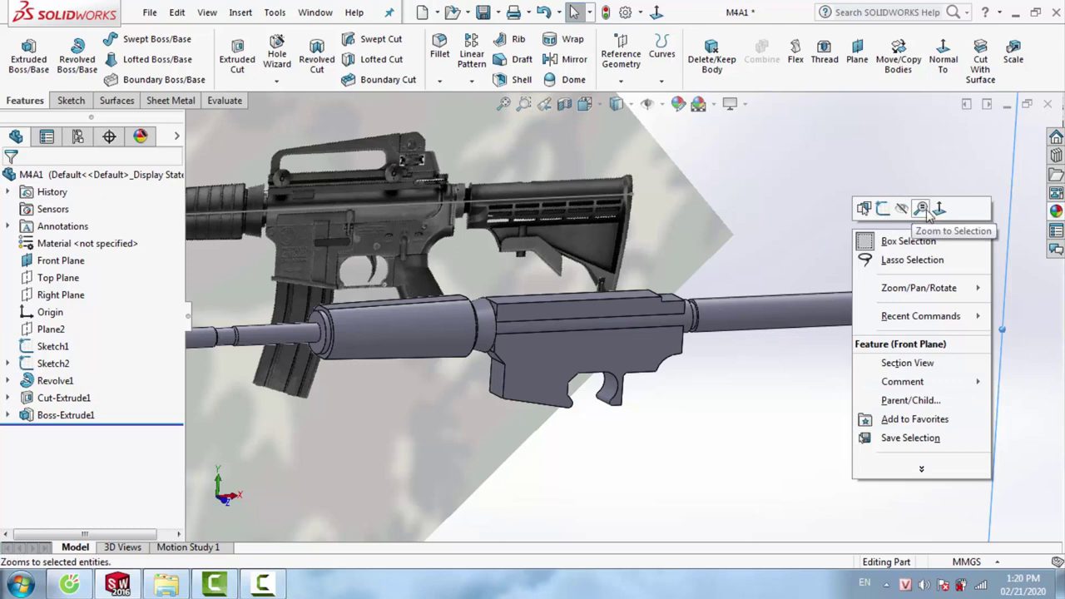
click(915, 210)
scroll(698, 318, down, 5)
scroll(633, 283, down, 5)
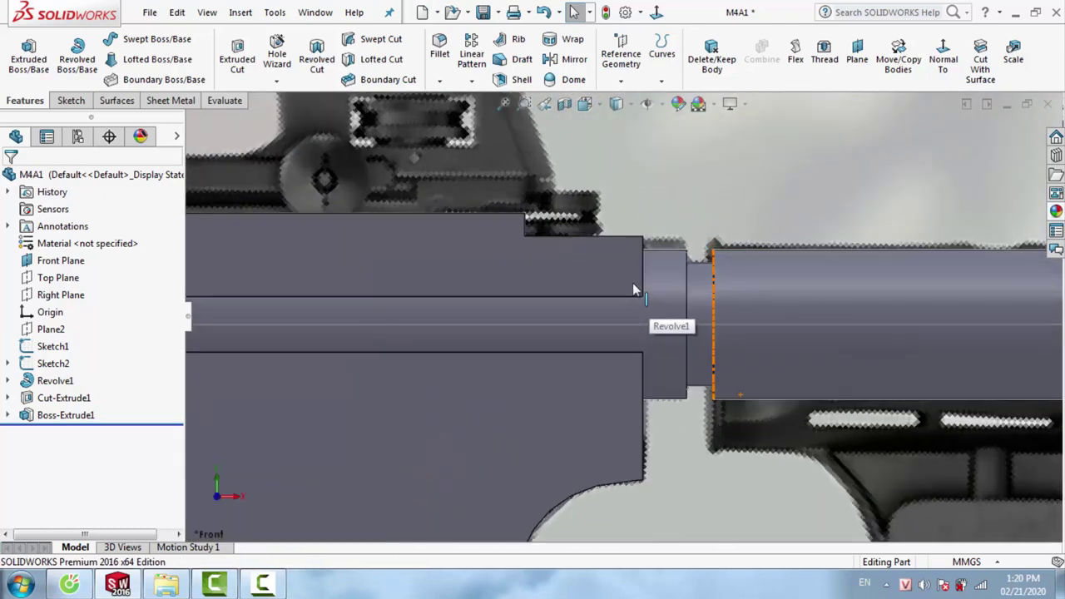
right_click(667, 274)
click(696, 167)
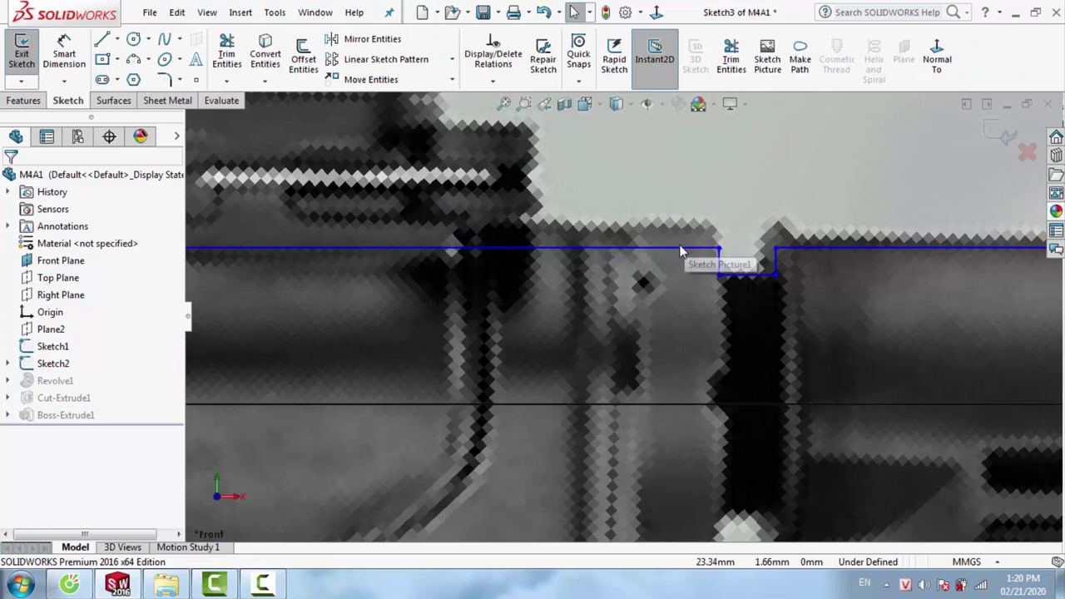
drag(680, 249, 677, 233)
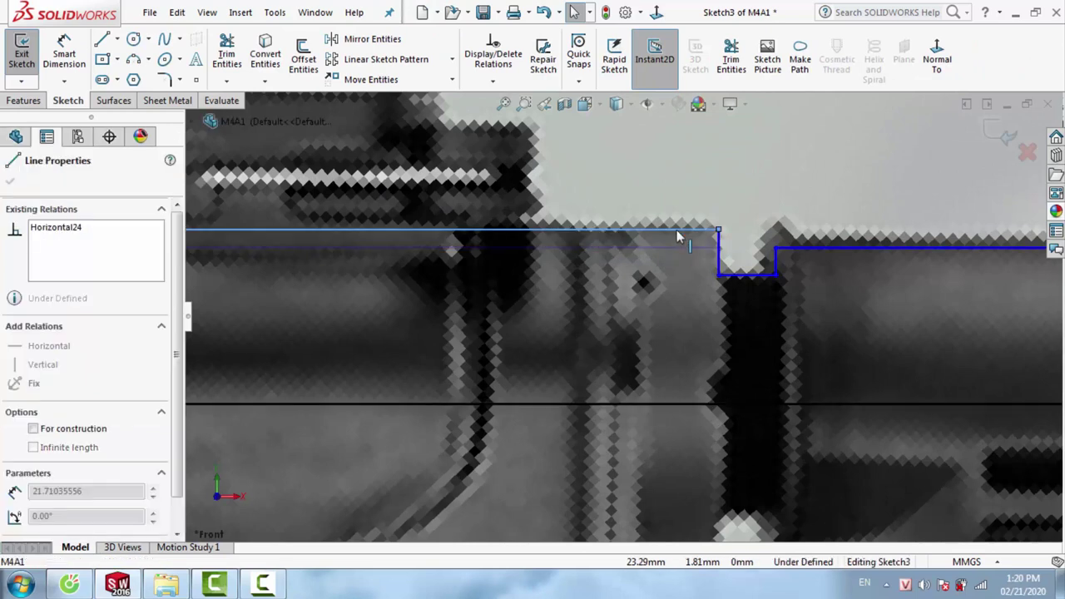
click(1009, 135)
Reopen the revolve sketch and raise the horizontal line further to match the picture
scroll(517, 348, up, 2)
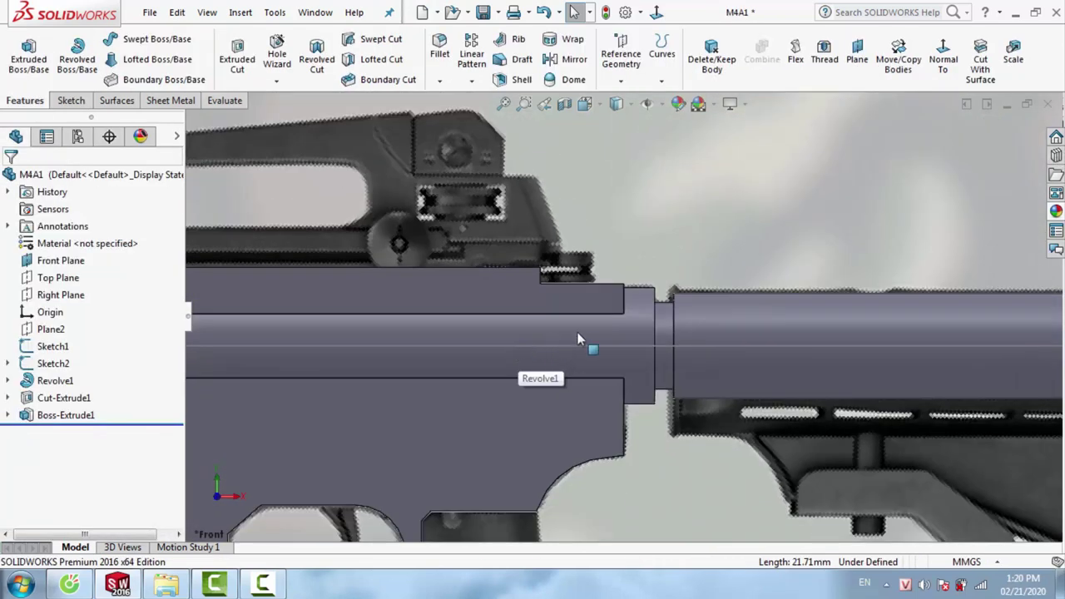
scroll(577, 333, up, 2)
scroll(581, 327, up, 2)
scroll(536, 331, up, 2)
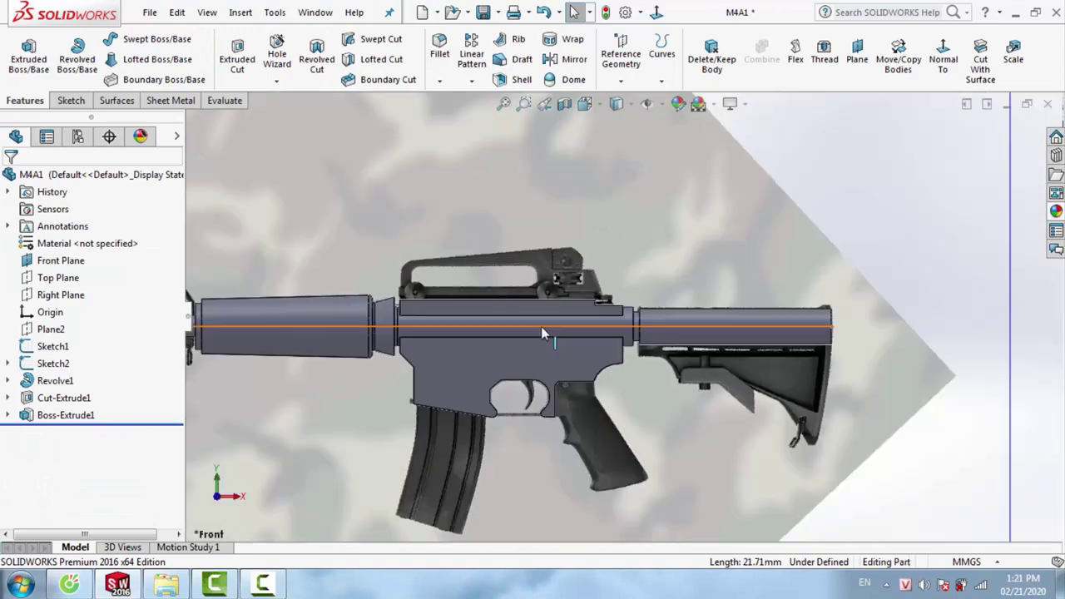
scroll(541, 327, up, 2)
scroll(563, 320, down, 4)
scroll(718, 323, down, 3)
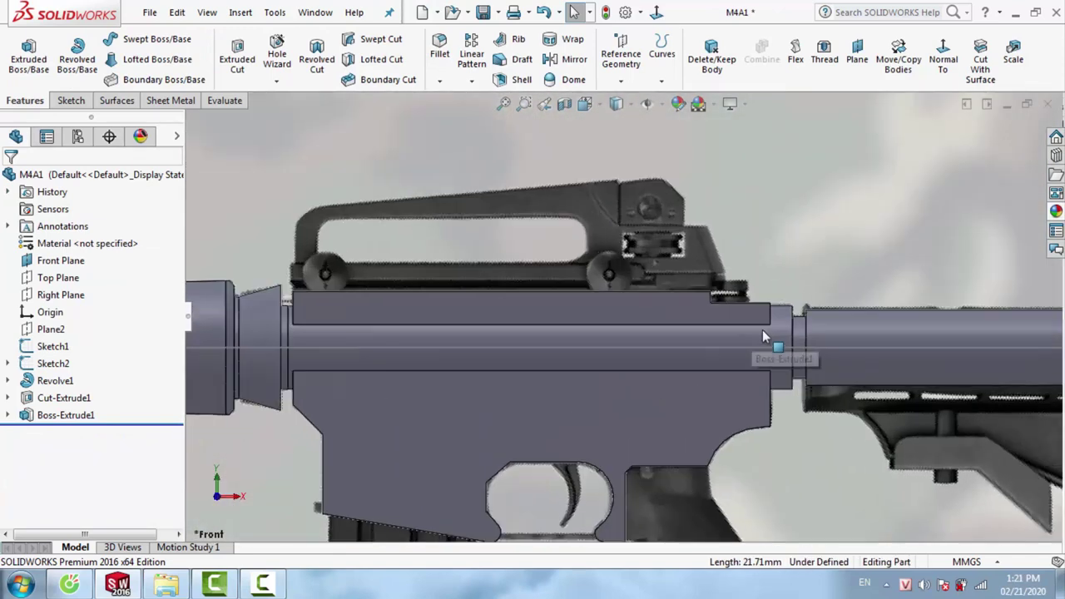
mouse_move(487, 336)
middle_down()
mouse_move(554, 367)
mouse_move(604, 361)
mouse_move(551, 362)
mouse_move(529, 392)
middle_up()
scroll(671, 324, up, 2)
scroll(772, 350, down, 2)
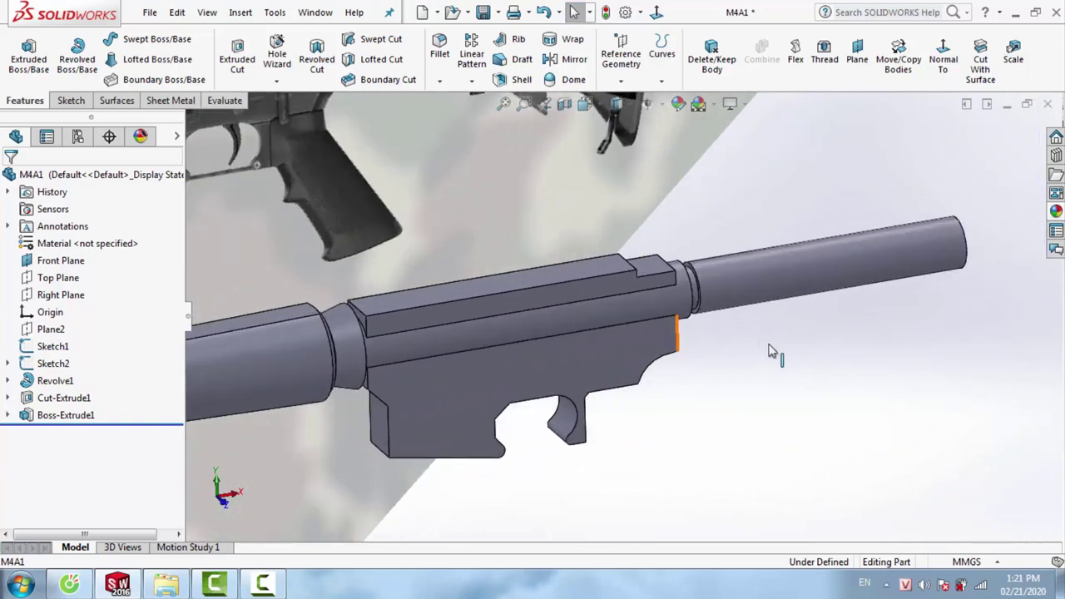
right_click(770, 351)
click(851, 319)
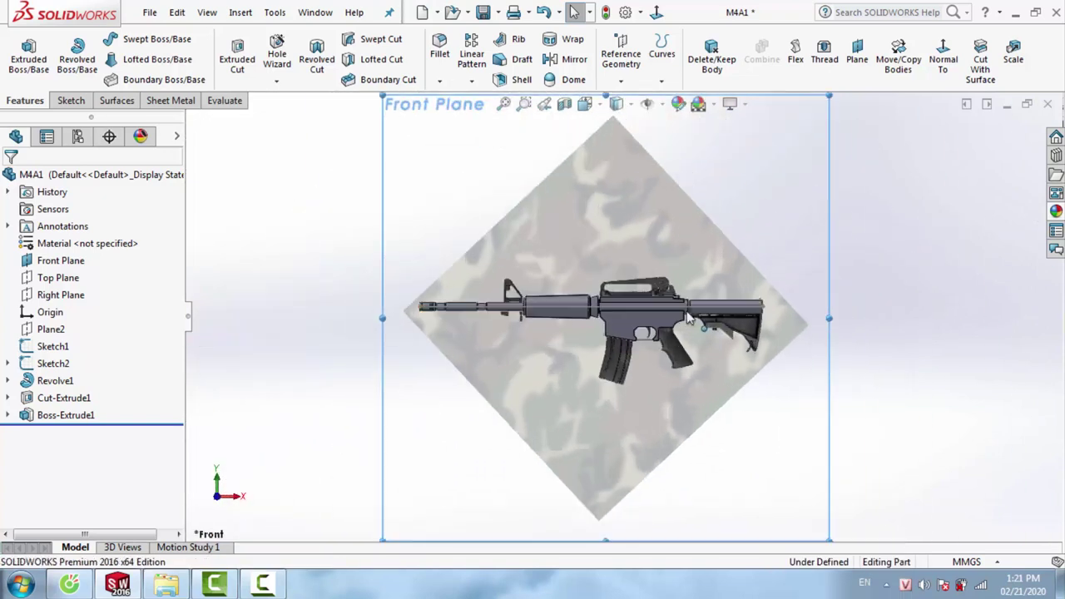
scroll(689, 318, down, 3)
scroll(606, 298, down, 3)
right_click(735, 291)
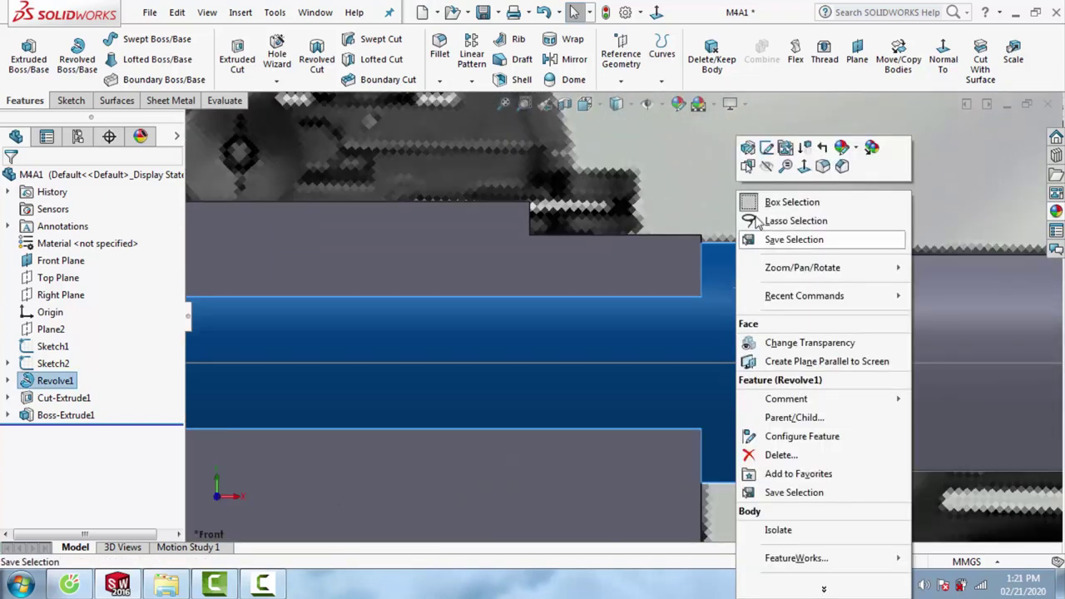
click(767, 147)
scroll(725, 240, down, 3)
scroll(750, 277, down, 3)
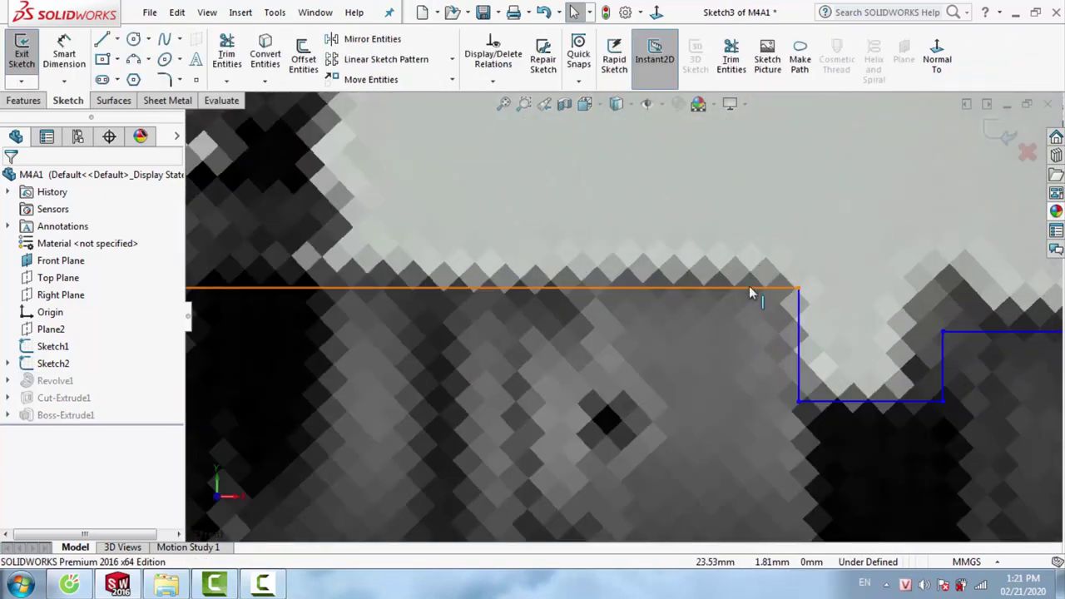
drag(750, 288, 749, 273)
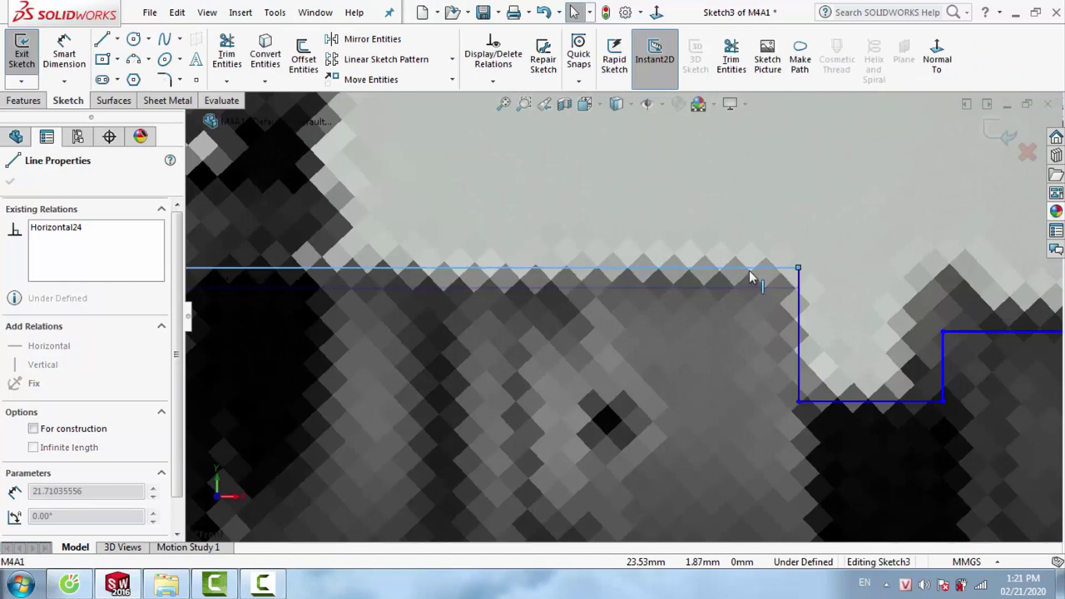
click(995, 131)
Orbit to an angled 3D view and bring up the front plane's options
scroll(630, 331, up, 3)
scroll(629, 331, up, 3)
scroll(620, 335, up, 3)
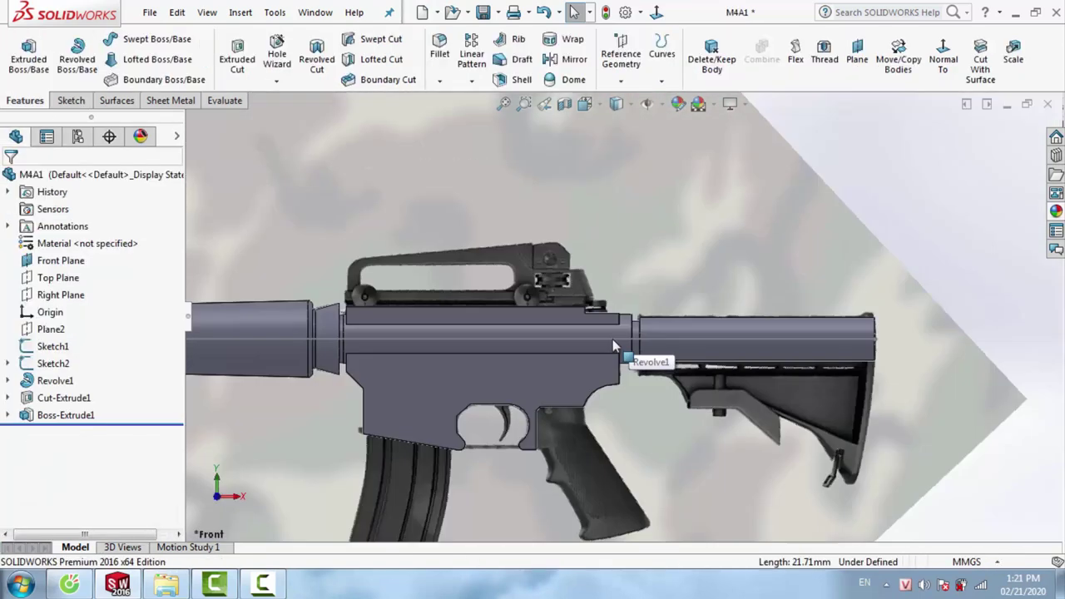
middle_drag(612, 344, 617, 333)
scroll(616, 333, up, 5)
scroll(616, 333, down, 5)
scroll(654, 324, down, 2)
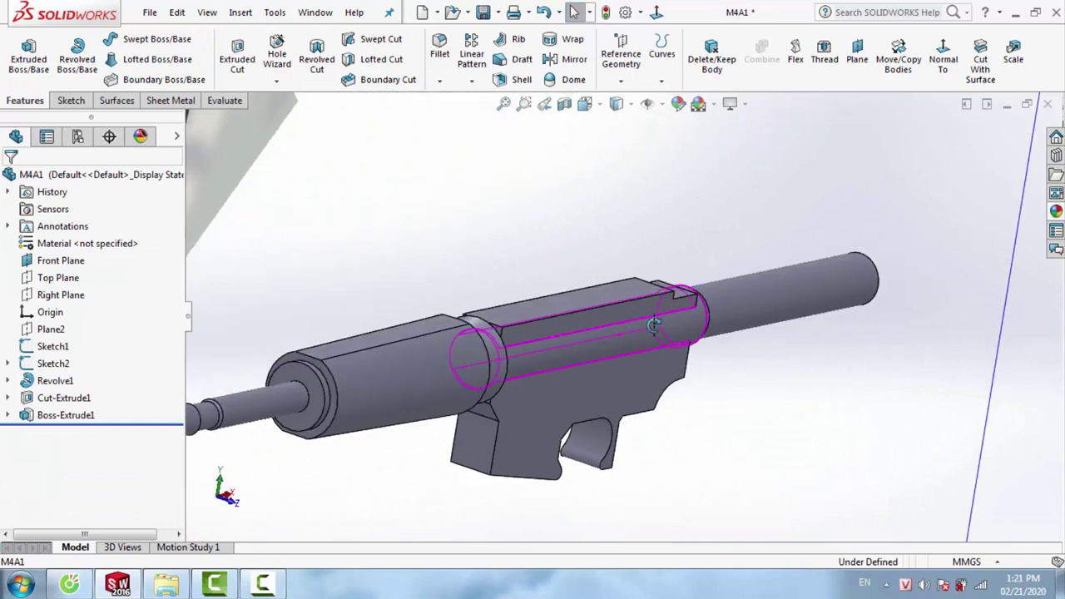
scroll(653, 325, up, 3)
scroll(666, 291, up, 3)
right_click(697, 230)
Start a new sketch on the front plane
click(814, 203)
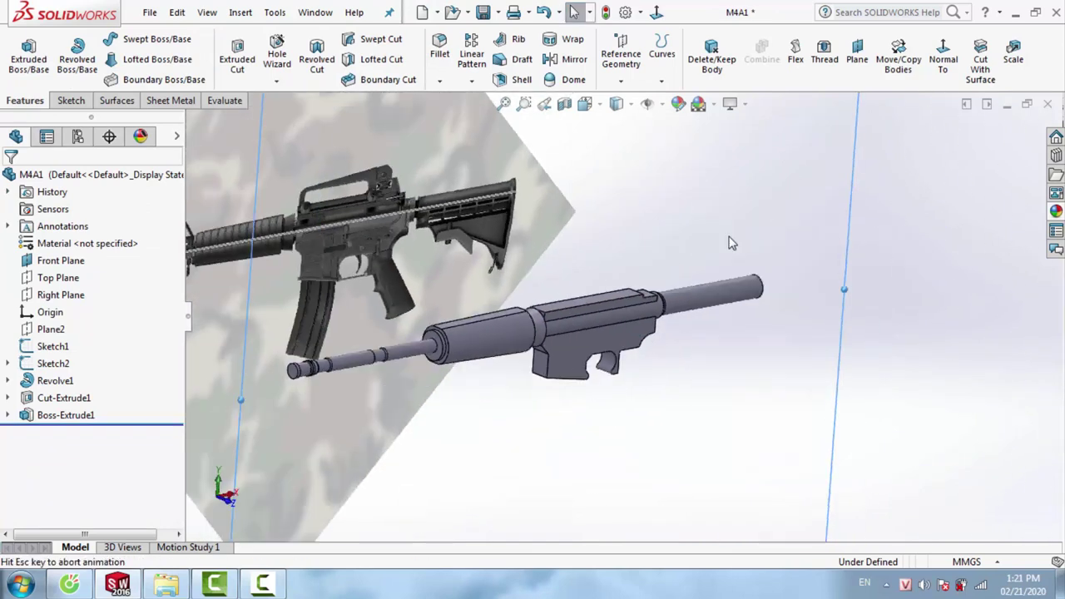
scroll(615, 312, down, 3)
scroll(592, 280, down, 2)
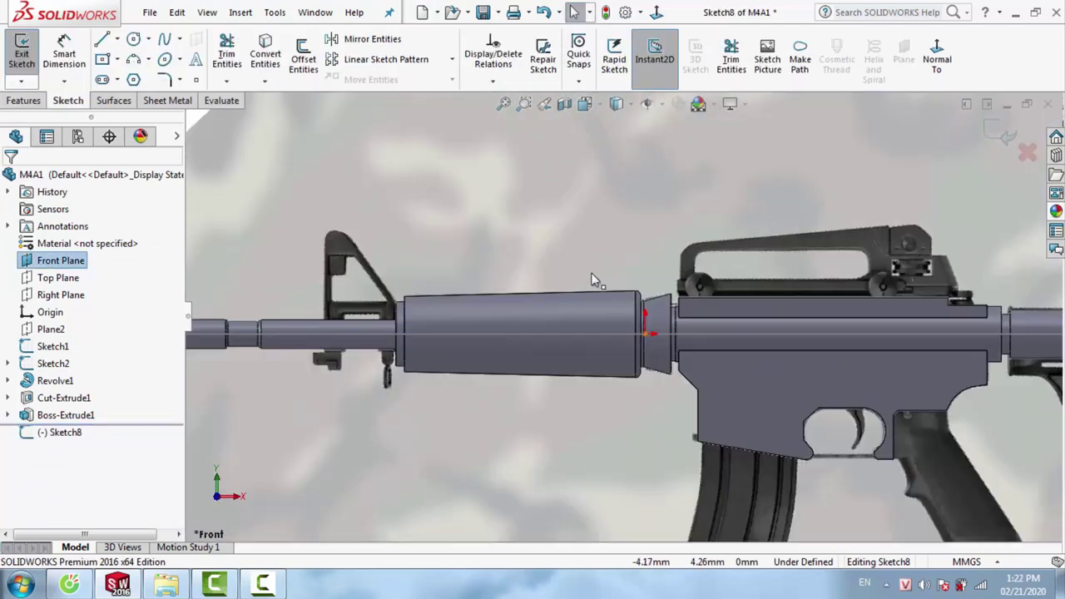
scroll(703, 298, down, 4)
scroll(641, 312, down, 3)
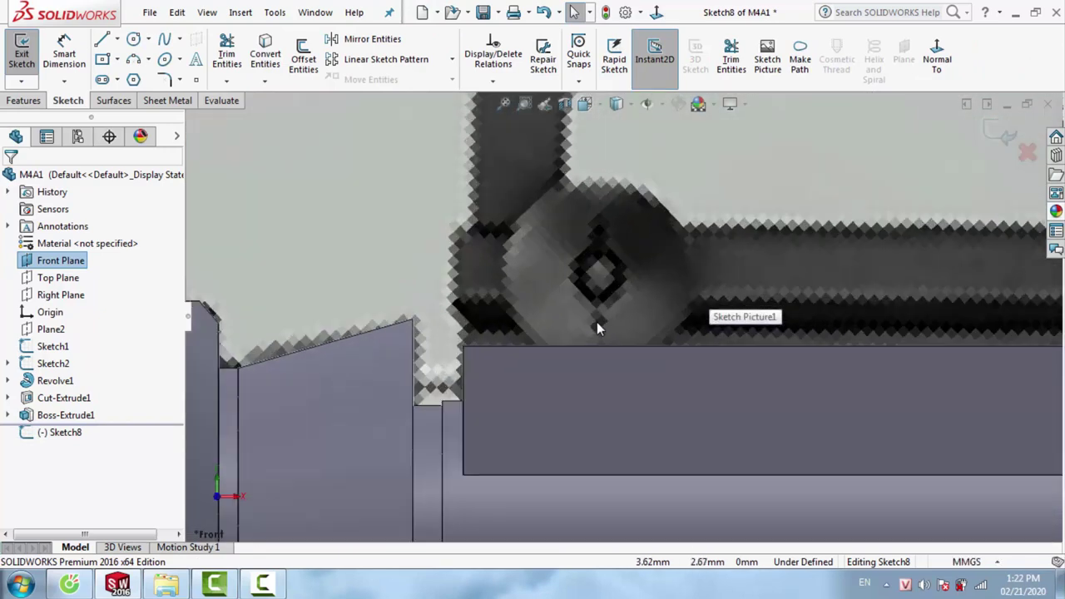
Trace the handle's front edge and slanted step up to the top-front corner with lines
click(101, 39)
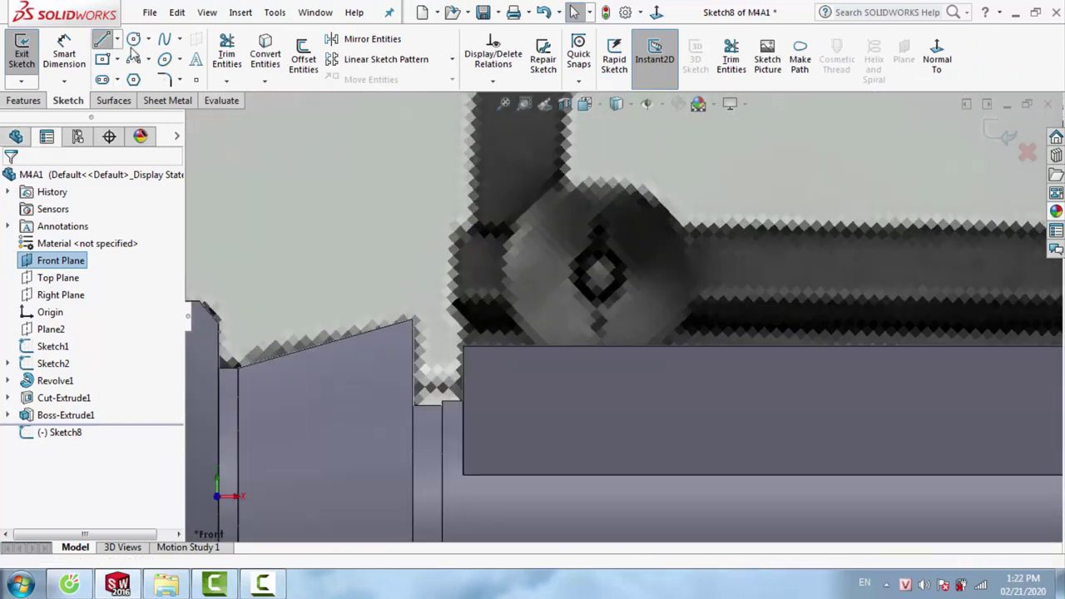
click(464, 346)
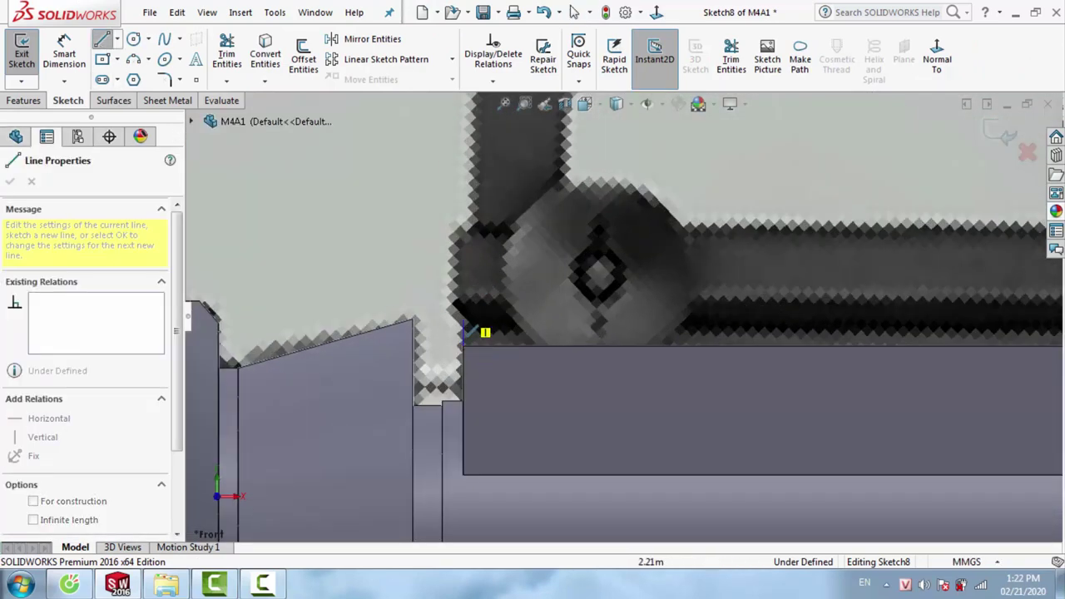
click(450, 310)
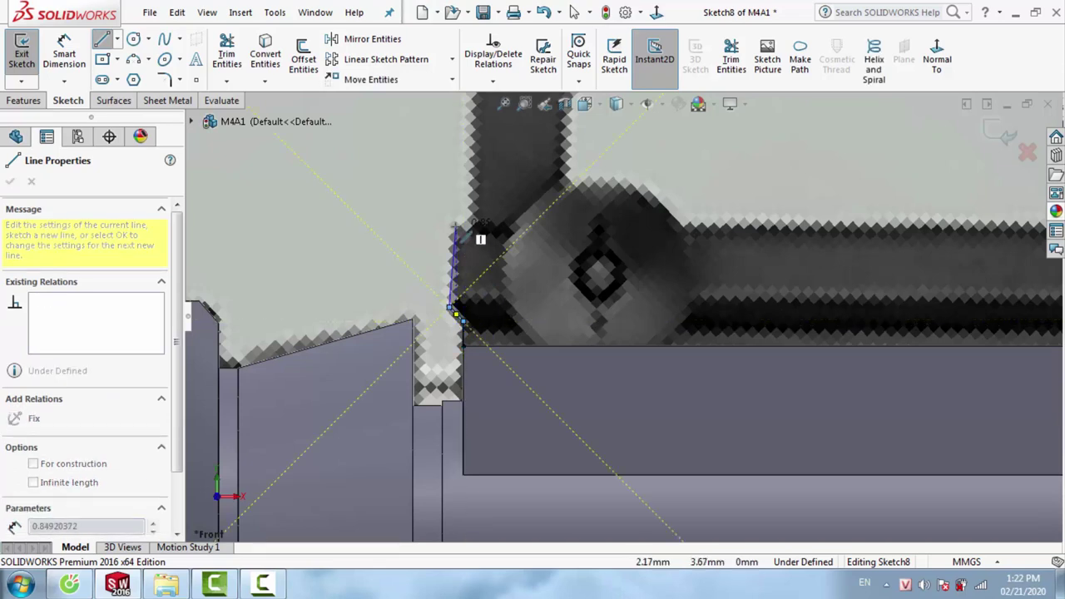
click(449, 228)
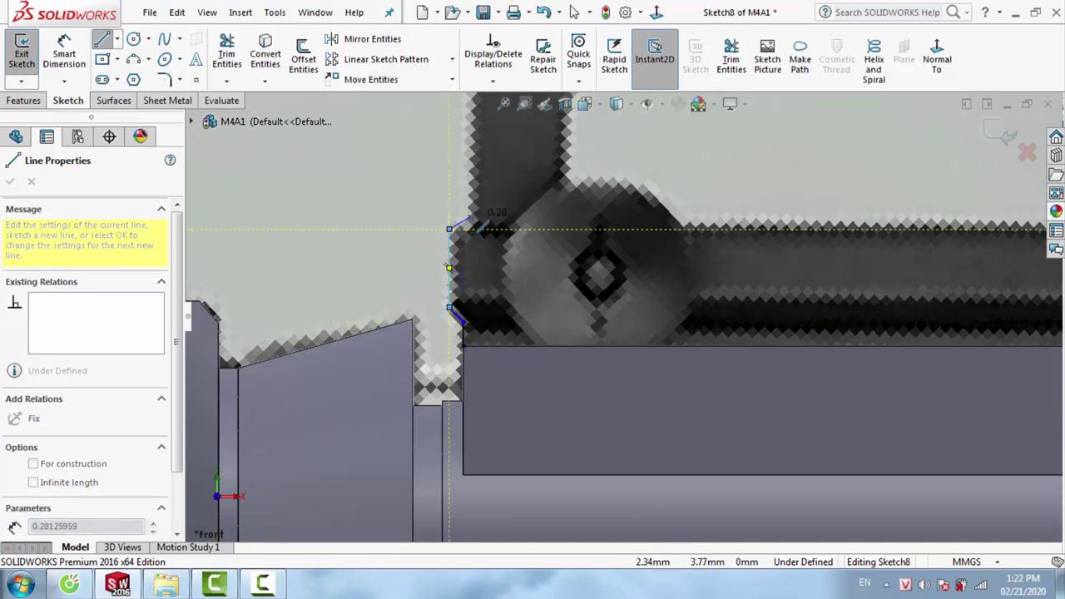
click(476, 215)
scroll(477, 215, up, 2)
scroll(520, 246, down, 2)
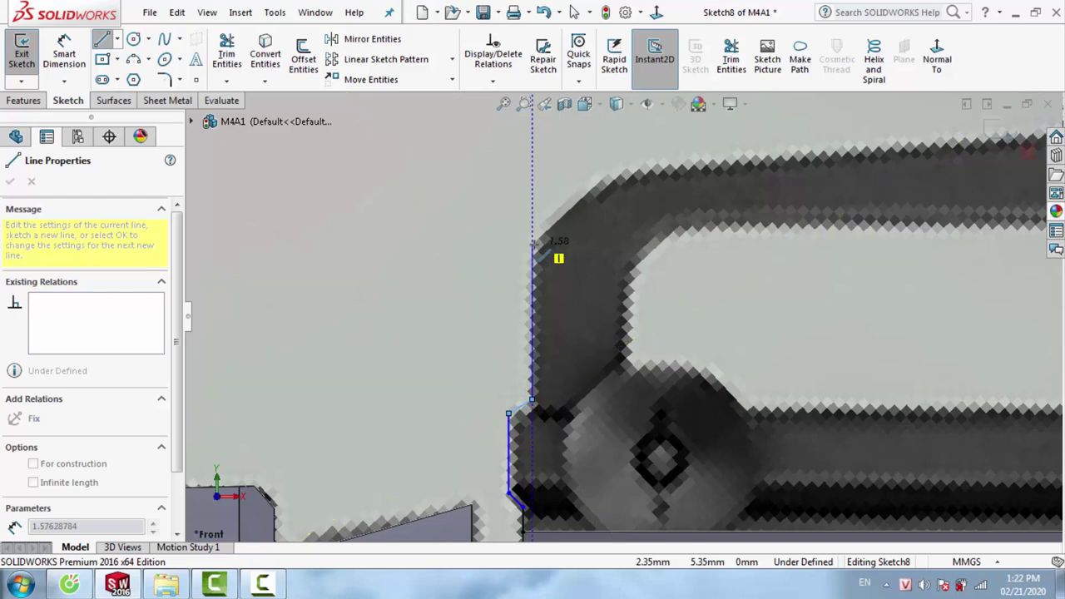
click(535, 187)
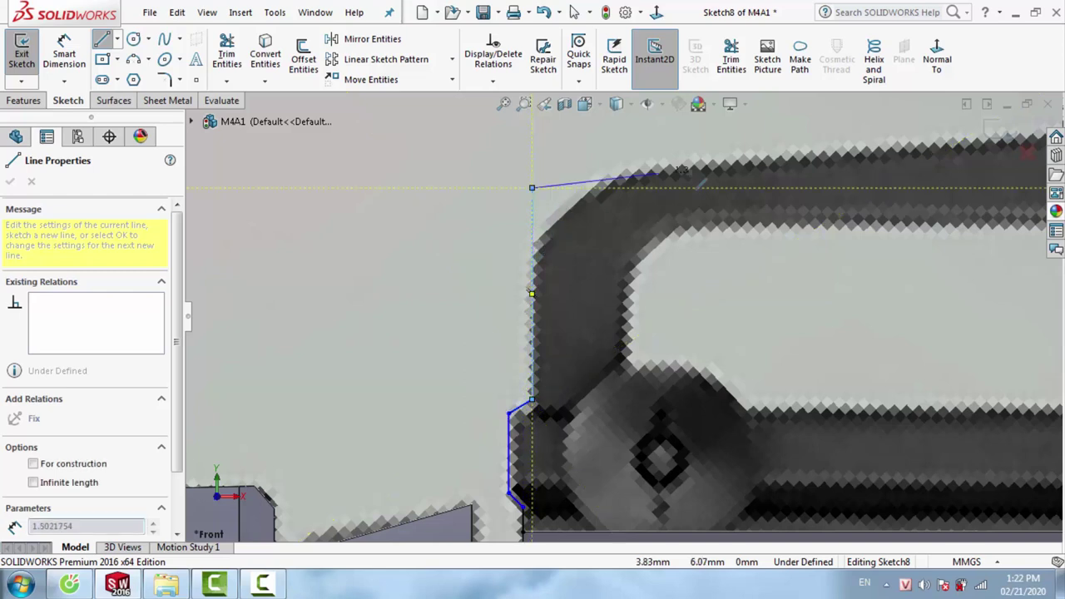
scroll(713, 172, up, 1)
scroll(832, 219, up, 1)
scroll(901, 263, up, 1)
scroll(899, 262, down, 3)
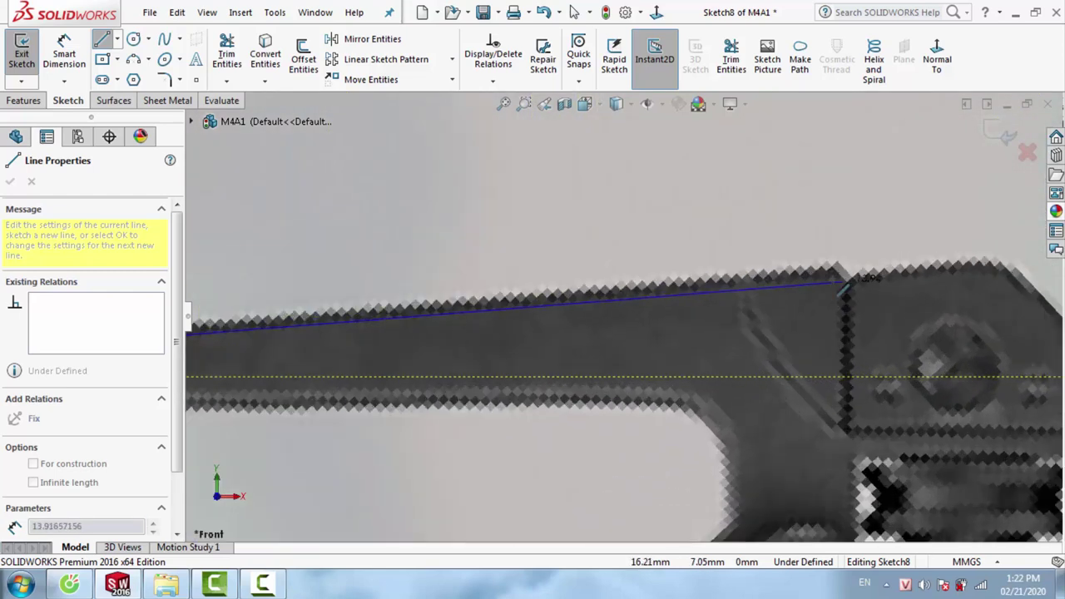
Continue along the sloped top, vertical drop, rear step and slanted rear edge, closing the outline
click(840, 268)
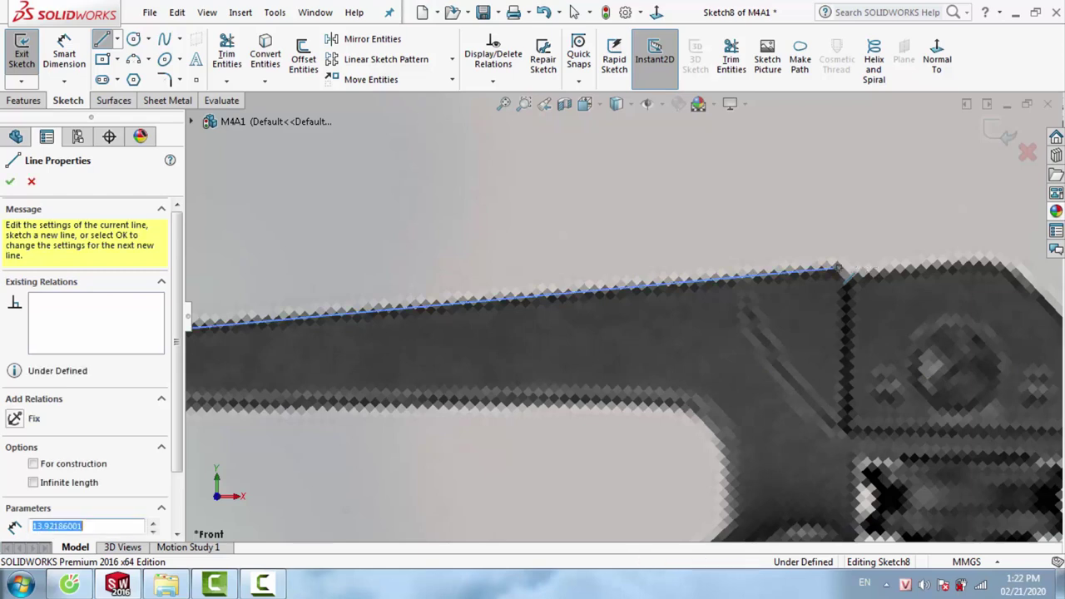
scroll(829, 307, up, 1)
scroll(790, 307, down, 1)
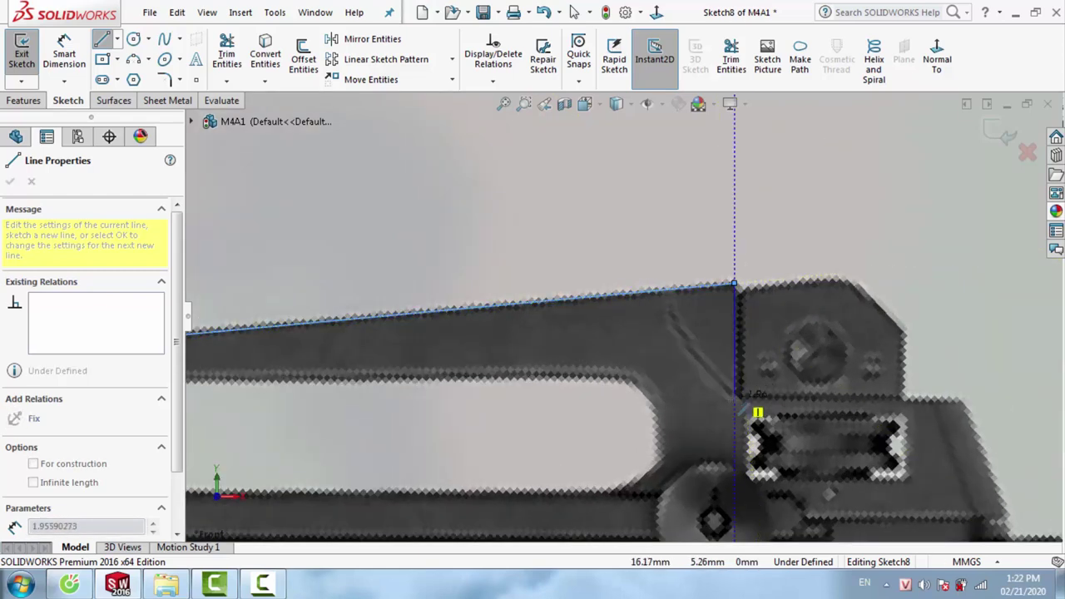
click(734, 401)
click(953, 401)
scroll(915, 416, up, 2)
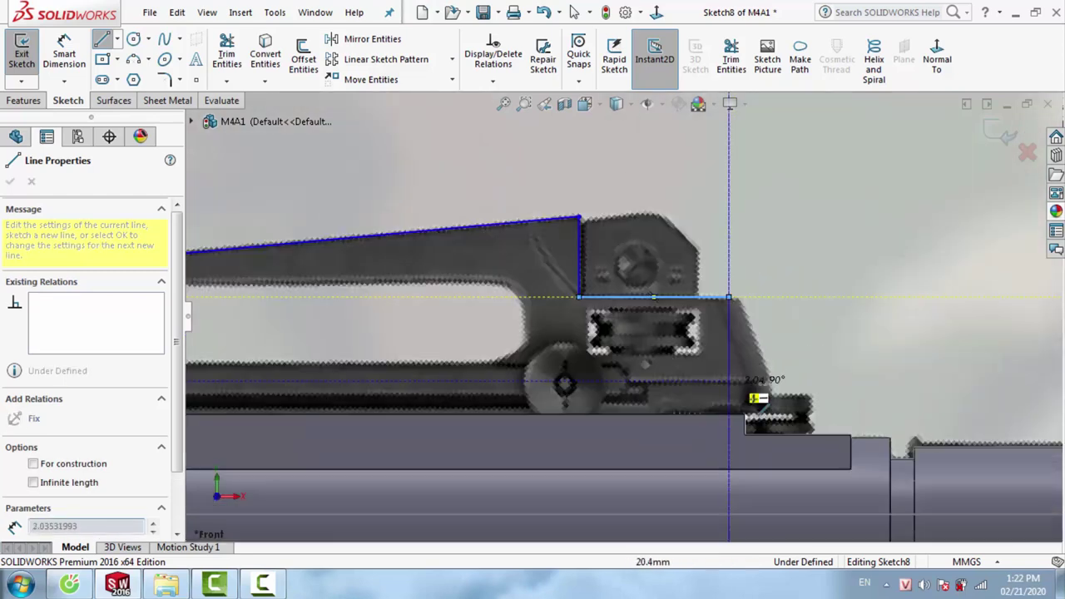
scroll(755, 398, down, 2)
click(759, 368)
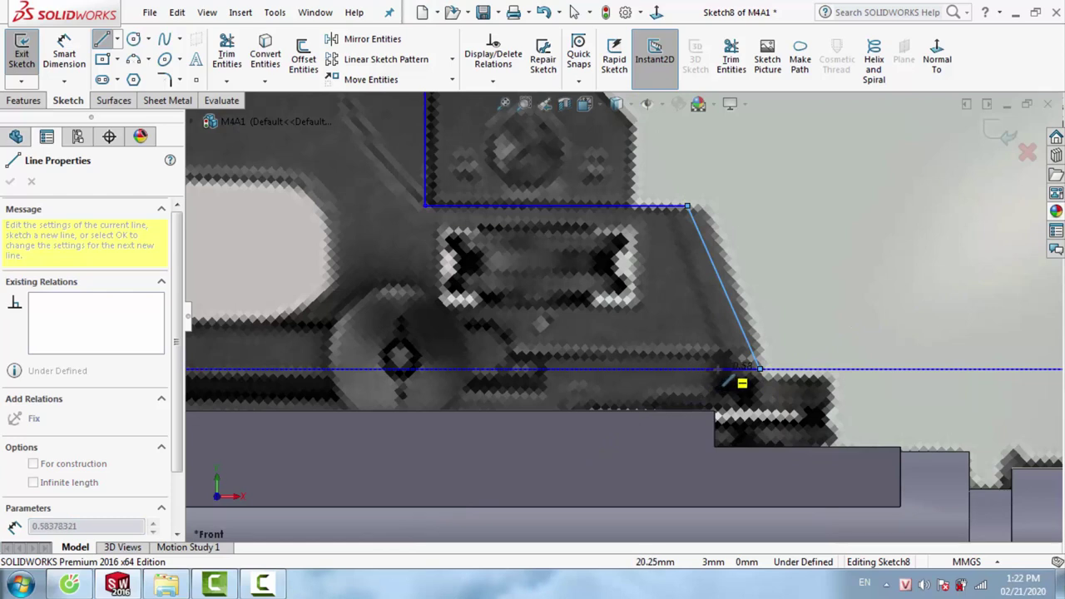
click(717, 368)
click(718, 412)
key(Escape)
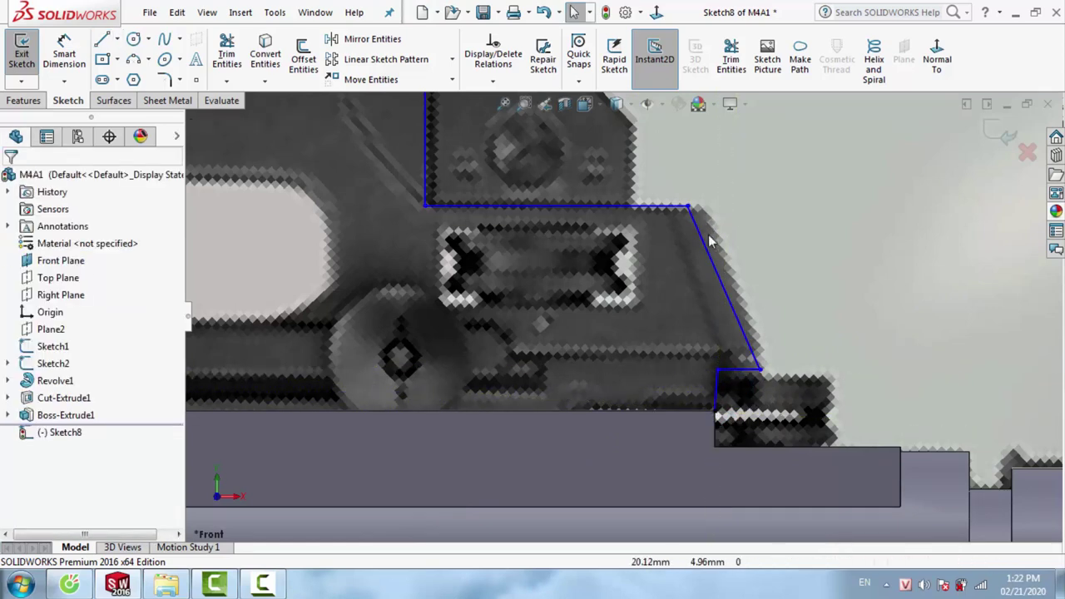
Drag the slanted rear line's lower endpoint into place on the picture
click(715, 239)
scroll(722, 350, down, 3)
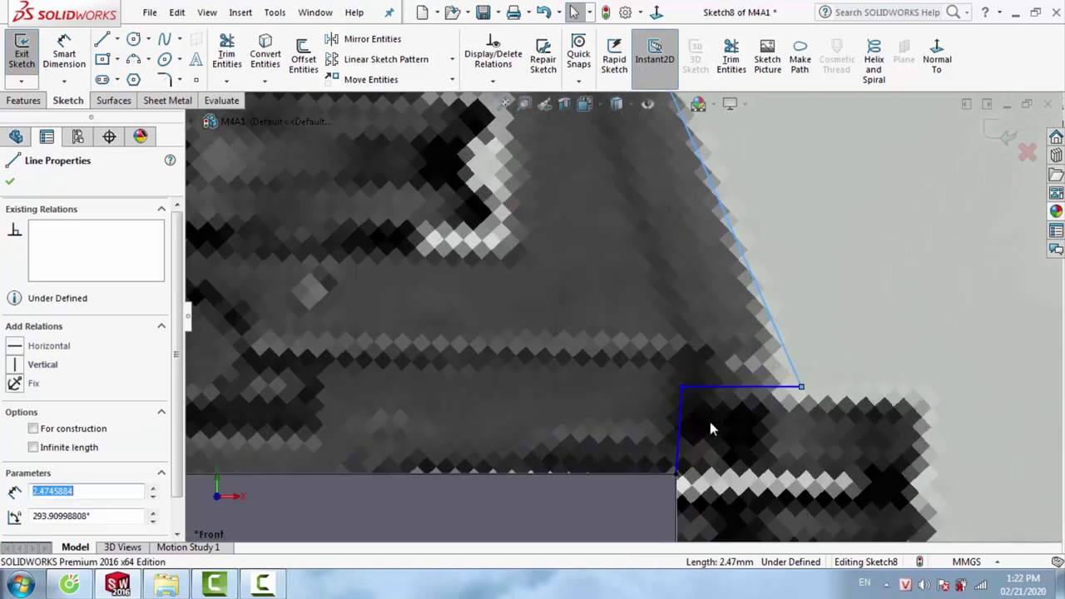
mouse_move(681, 387)
mouse_down()
mouse_move(660, 387)
mouse_move(677, 394)
mouse_up()
click(728, 398)
mouse_move(782, 350)
mouse_down()
mouse_move(770, 371)
mouse_move(785, 365)
mouse_up()
key(Escape)
scroll(578, 329, up, 3)
scroll(561, 325, down, 1)
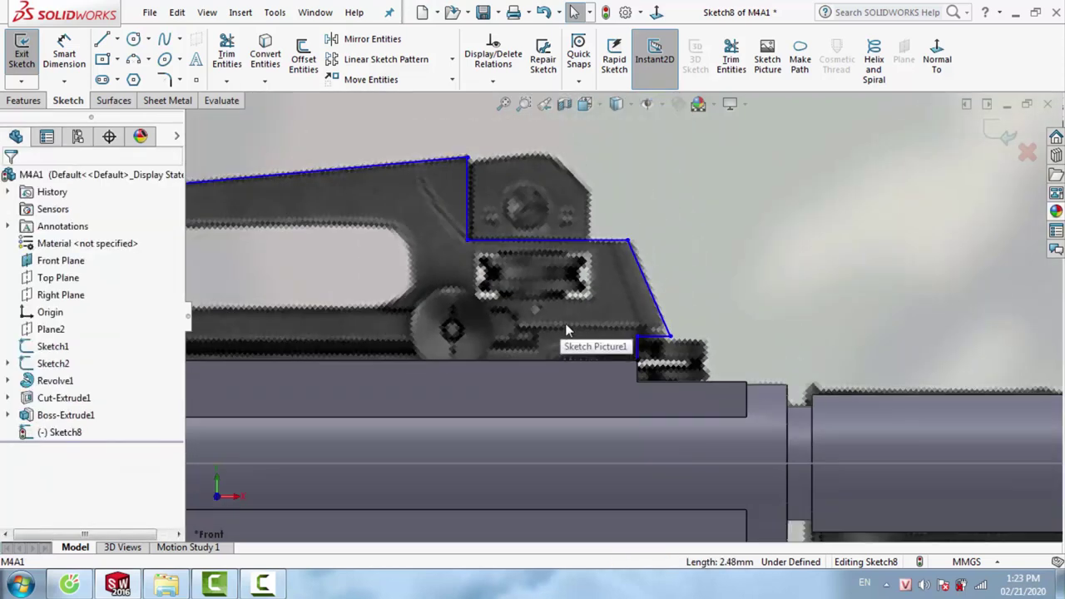
scroll(566, 327, down, 1)
scroll(599, 325, down, 1)
scroll(600, 323, down, 1)
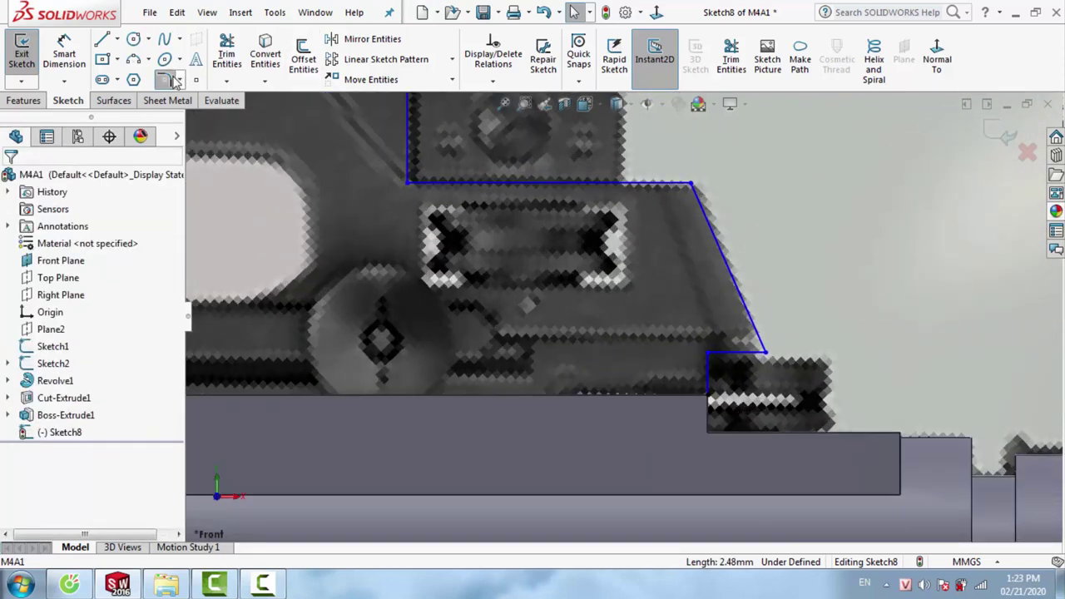
Fillet the corner where the slanted rear edge meets the step at 0.2 mm
right_drag(601, 323, 744, 320)
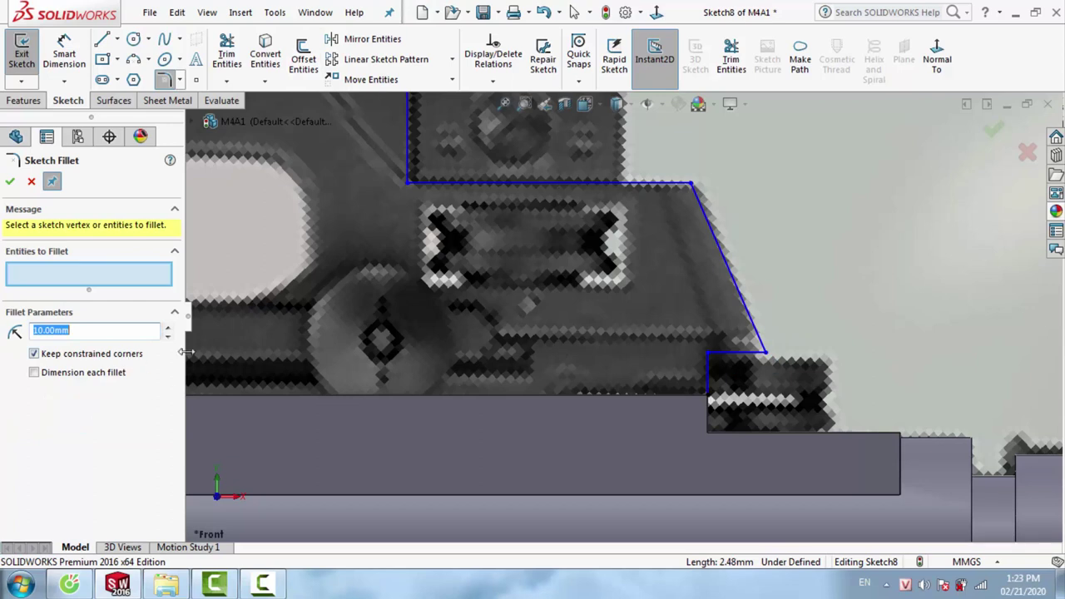
click(767, 356)
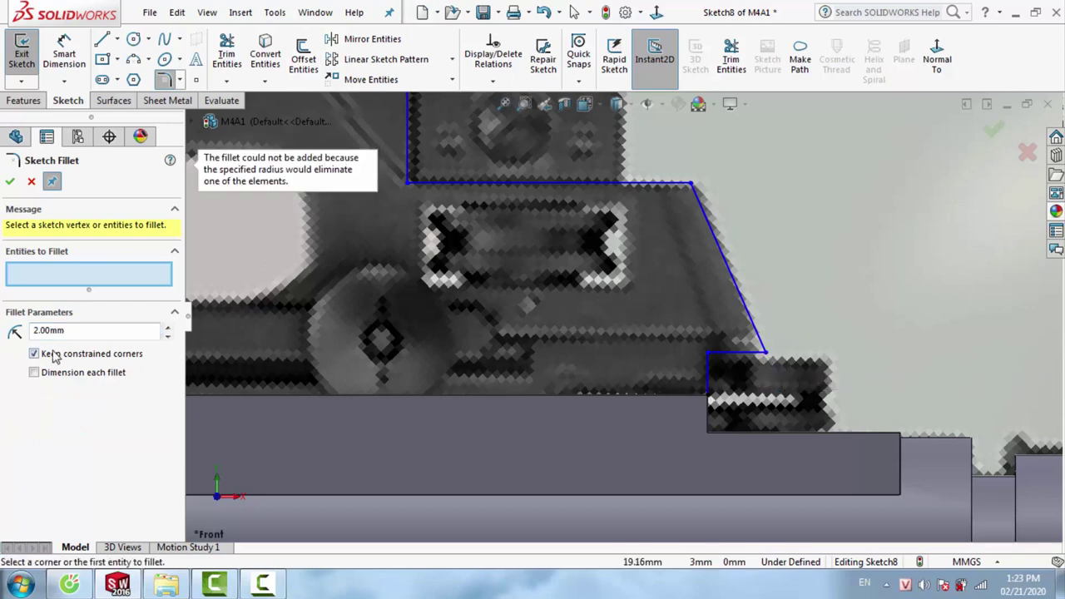
key(Return)
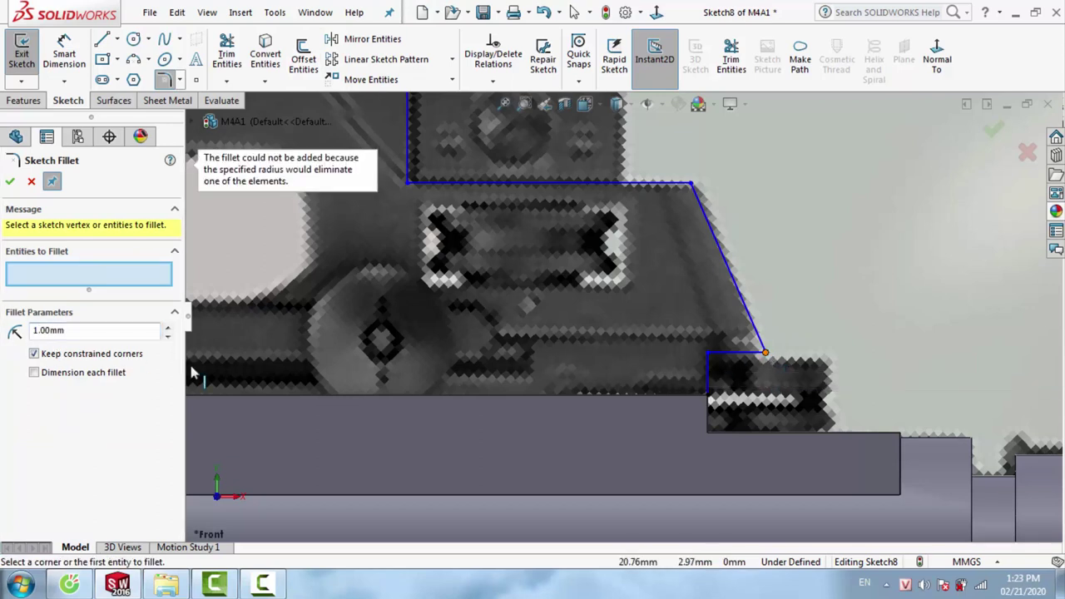
text(5)
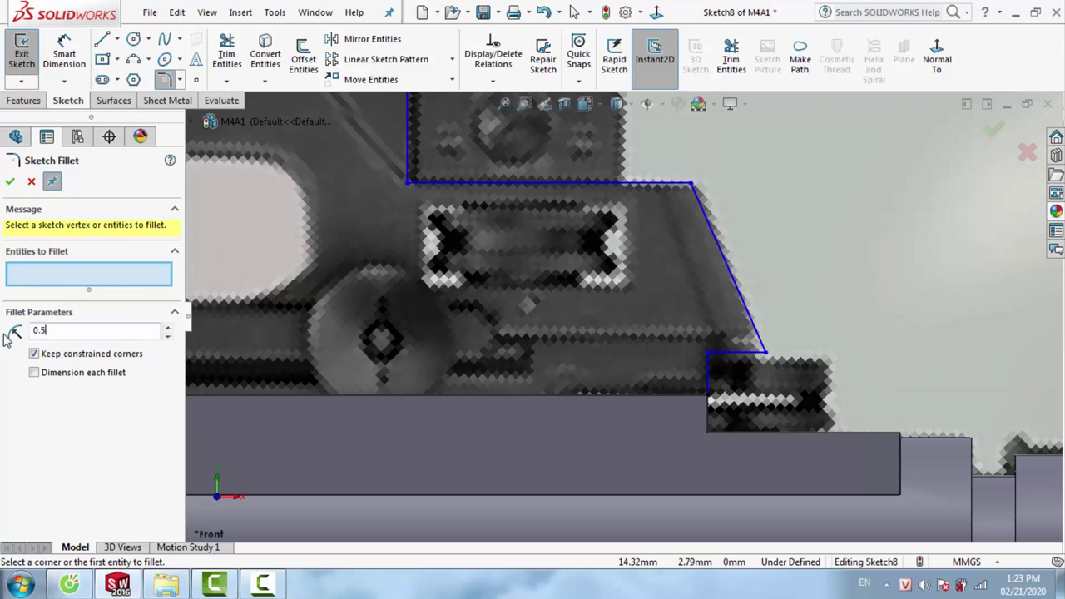
click(764, 353)
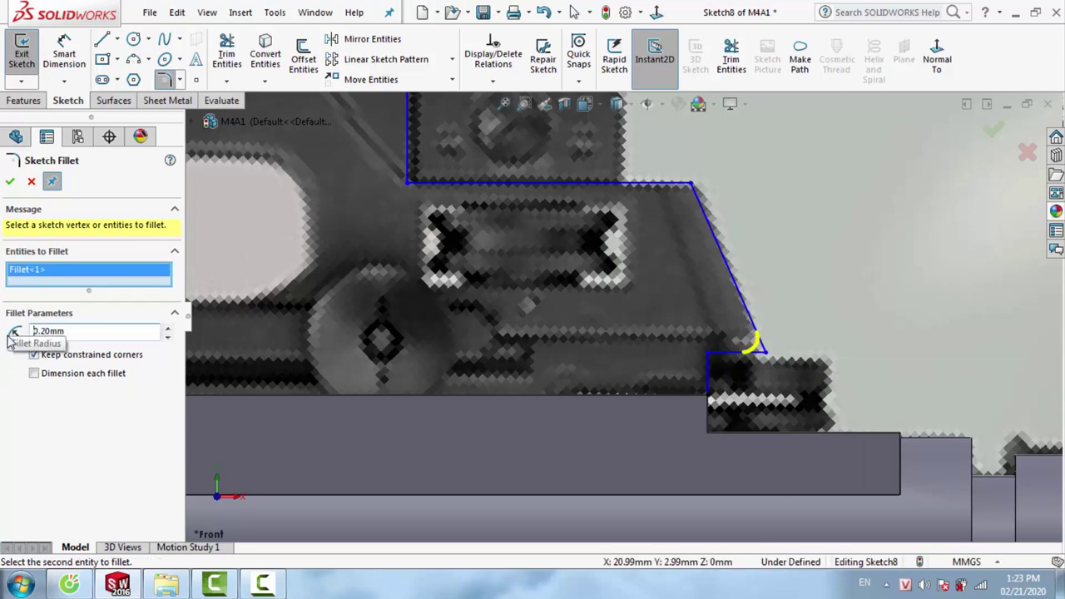
click(10, 183)
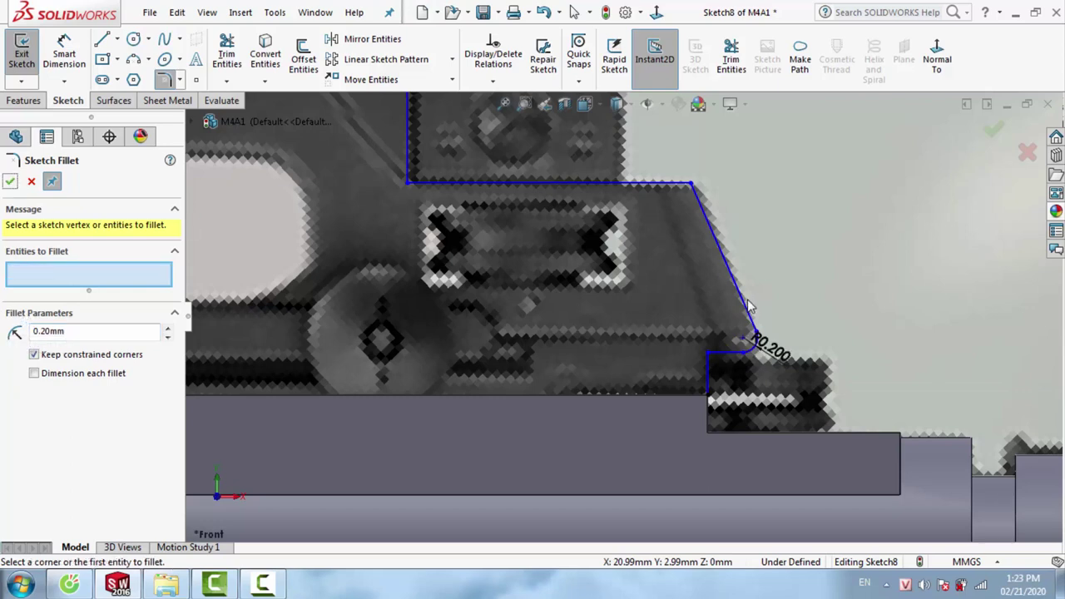
scroll(574, 288, up, 5)
scroll(298, 323, down, 5)
scroll(385, 235, down, 2)
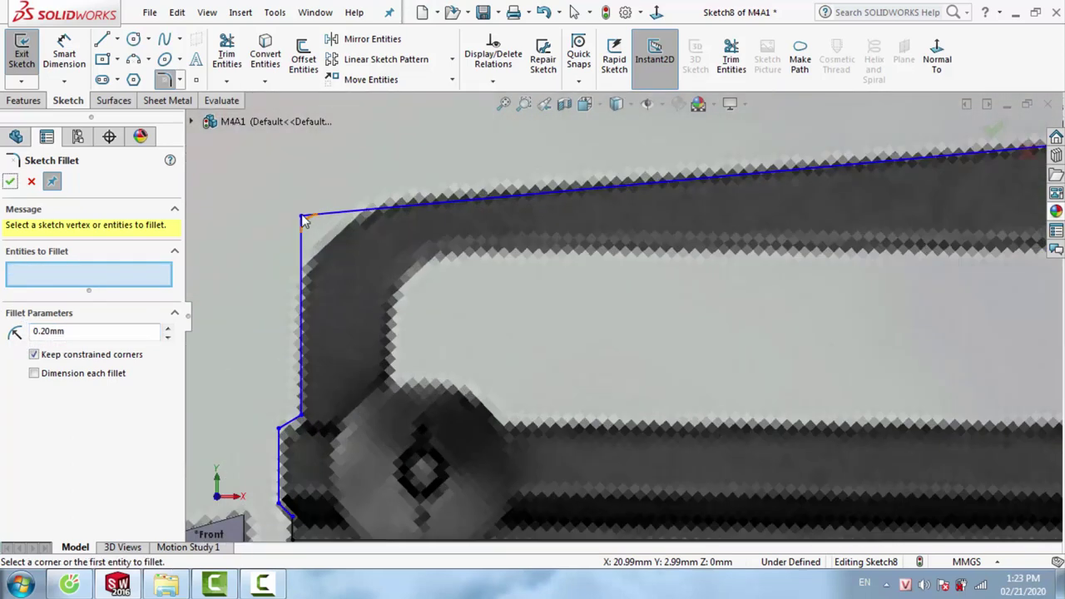
Round the handle's top-front corner with a 1 mm fillet
click(302, 220)
key(Return)
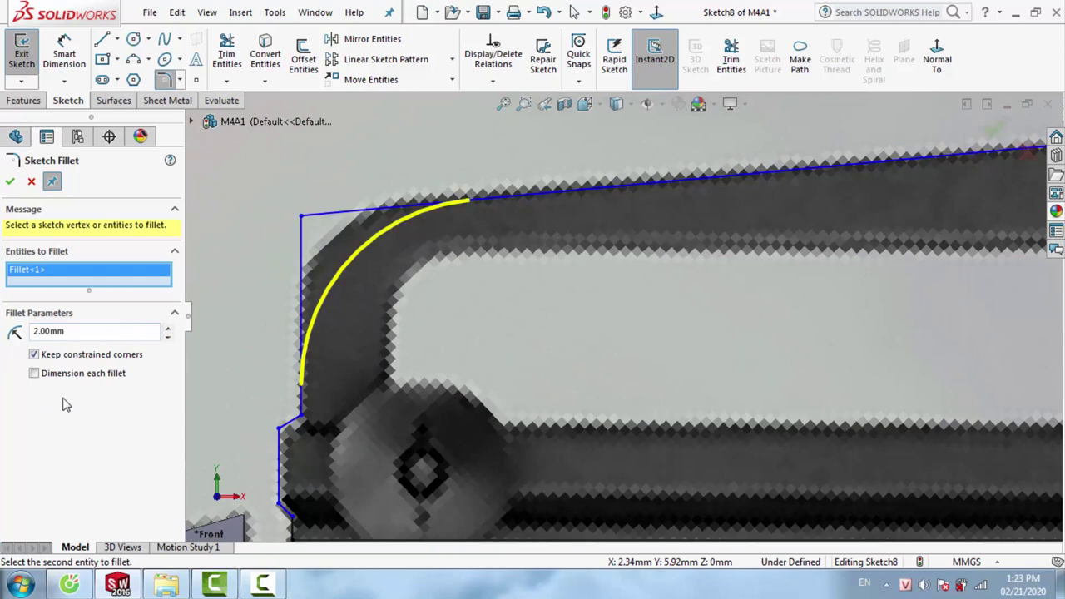
text(1)
key(Return)
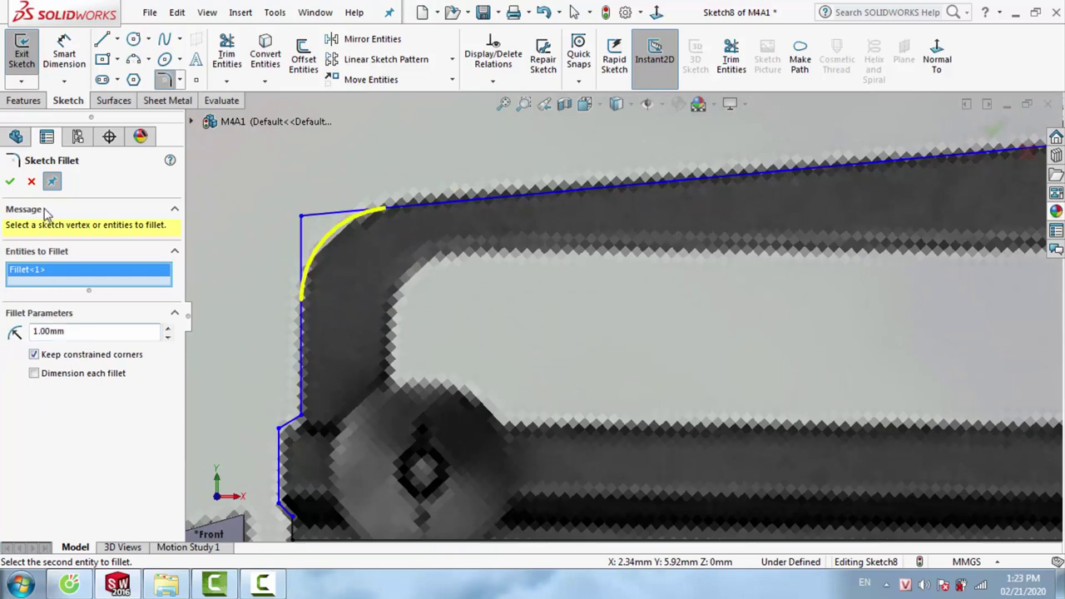
click(10, 182)
Trace the handle opening's bottom, rear diagonal, rear, top, angled left corner and left edges
key(Escape)
scroll(622, 425, up, 3)
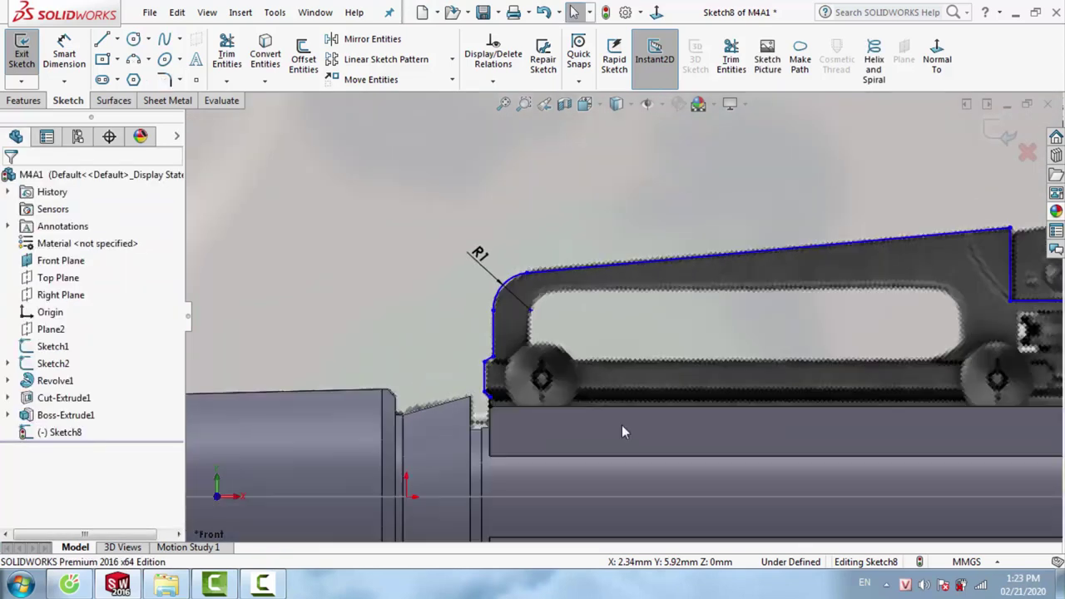
scroll(910, 322, down, 2)
scroll(910, 322, up, 1)
click(104, 42)
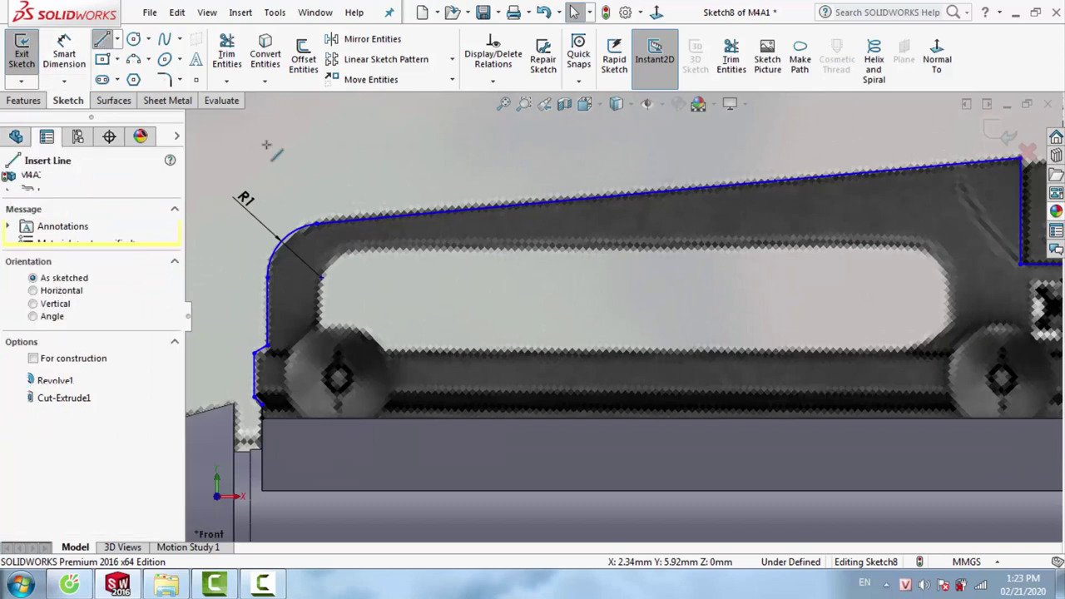
click(320, 346)
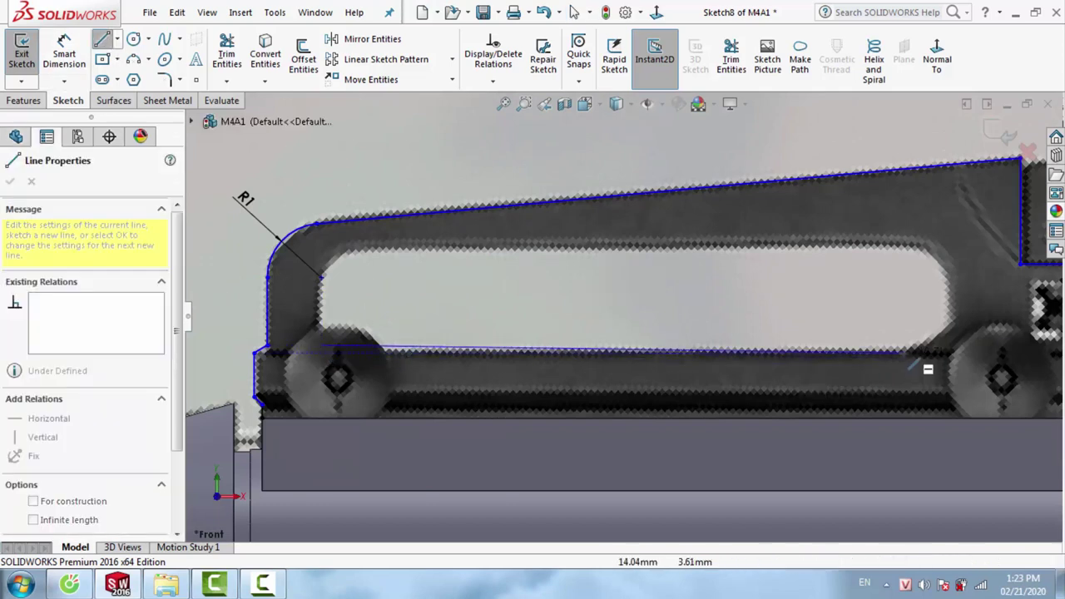
click(905, 353)
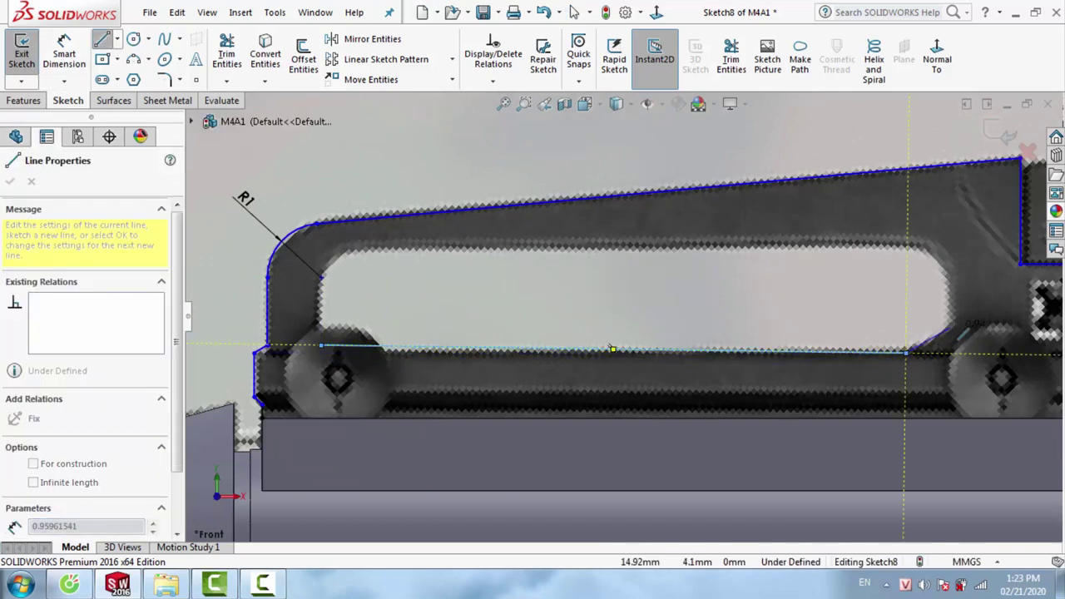
click(953, 324)
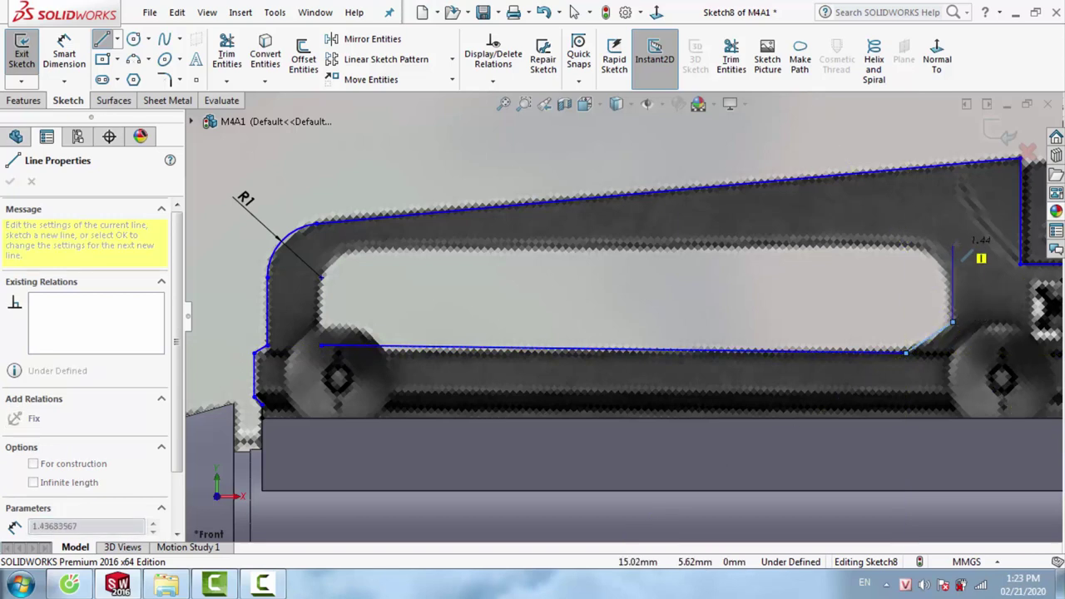
click(953, 243)
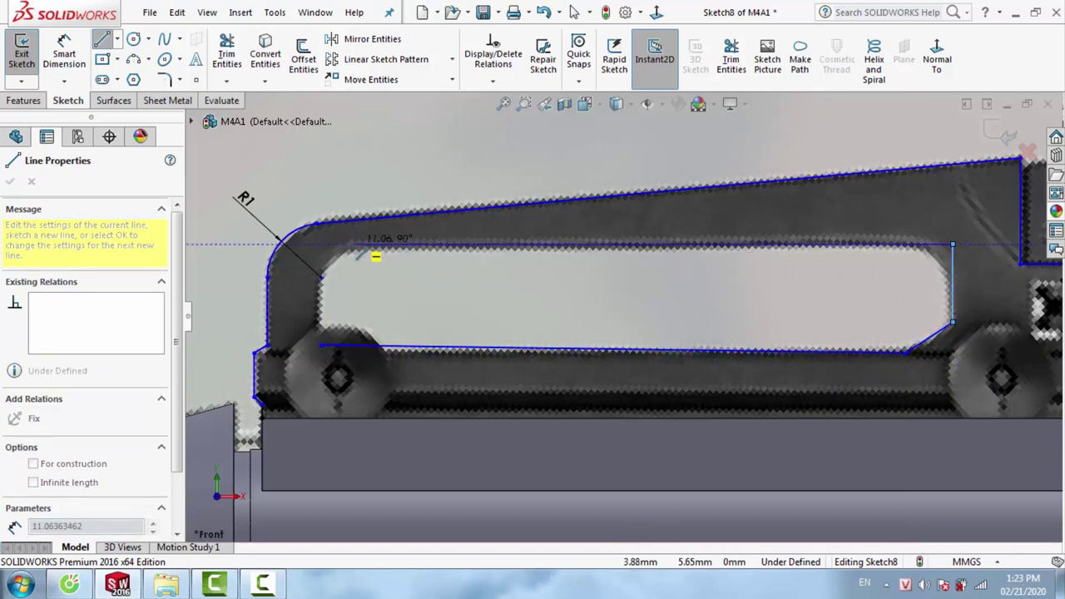
click(356, 244)
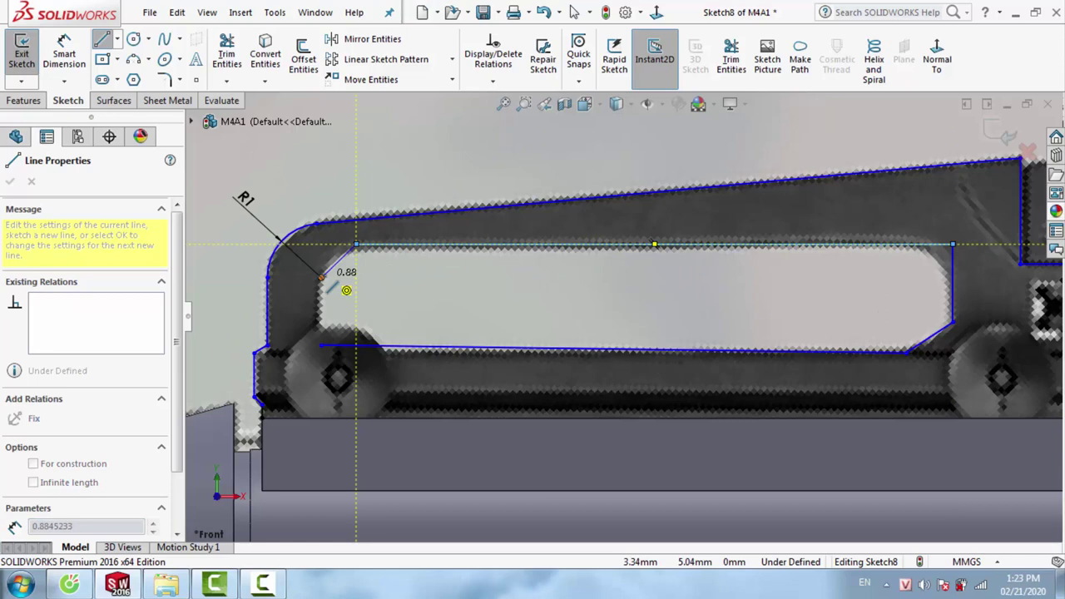
click(322, 277)
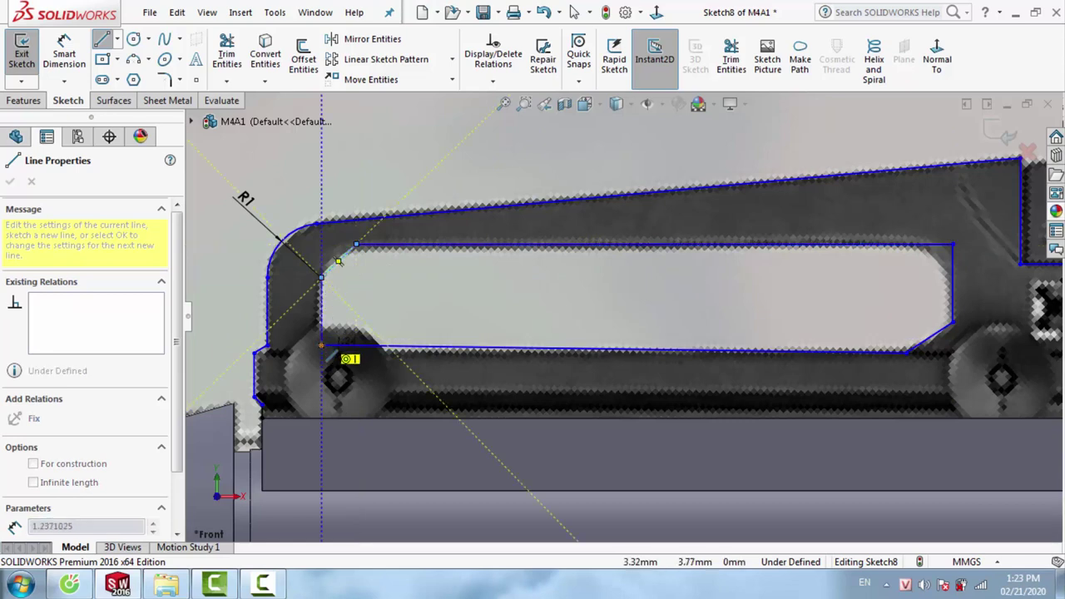
click(321, 345)
Draw the slot's bottom line and constrain it horizontal
scroll(333, 353, down, 5)
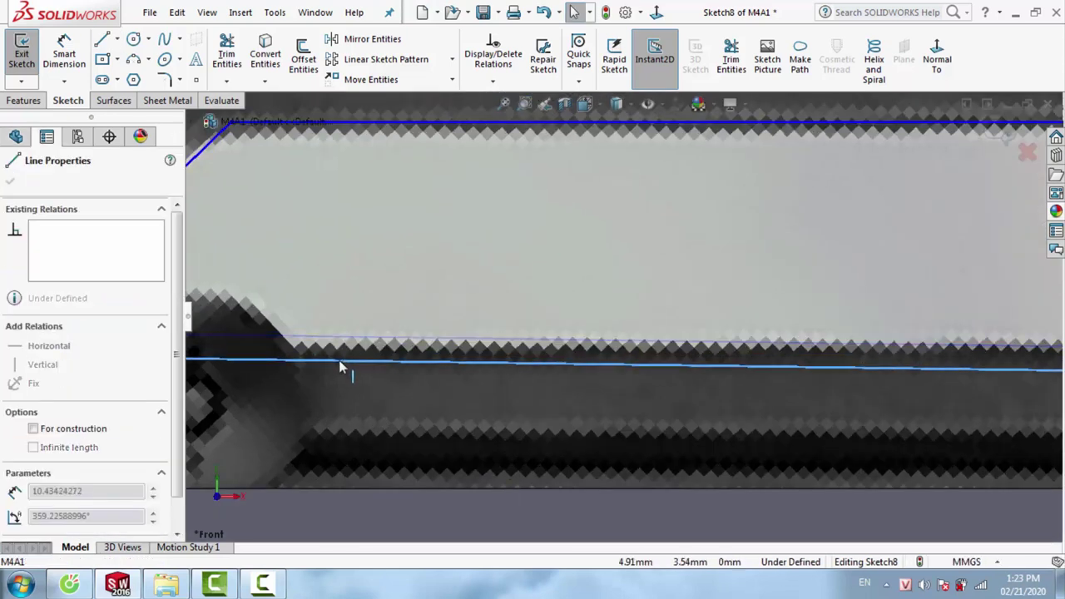
click(346, 366)
click(387, 280)
scroll(556, 362, up, 2)
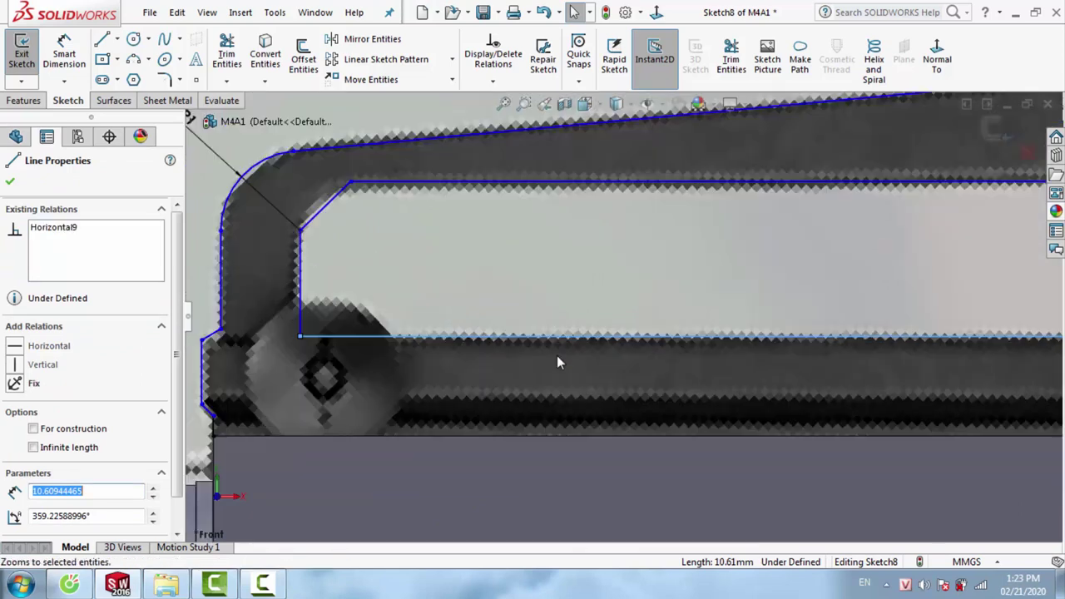
scroll(844, 308, up, 3)
scroll(935, 261, down, 3)
Add the angled line at the slot's bottom-right end
click(899, 320)
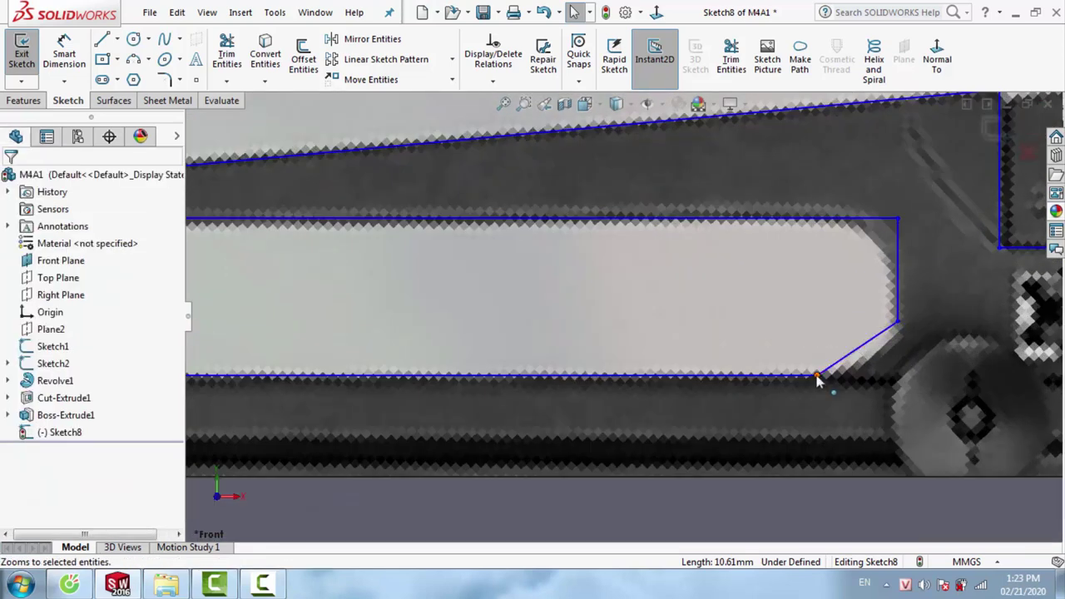
double_click(849, 377)
key(Escape)
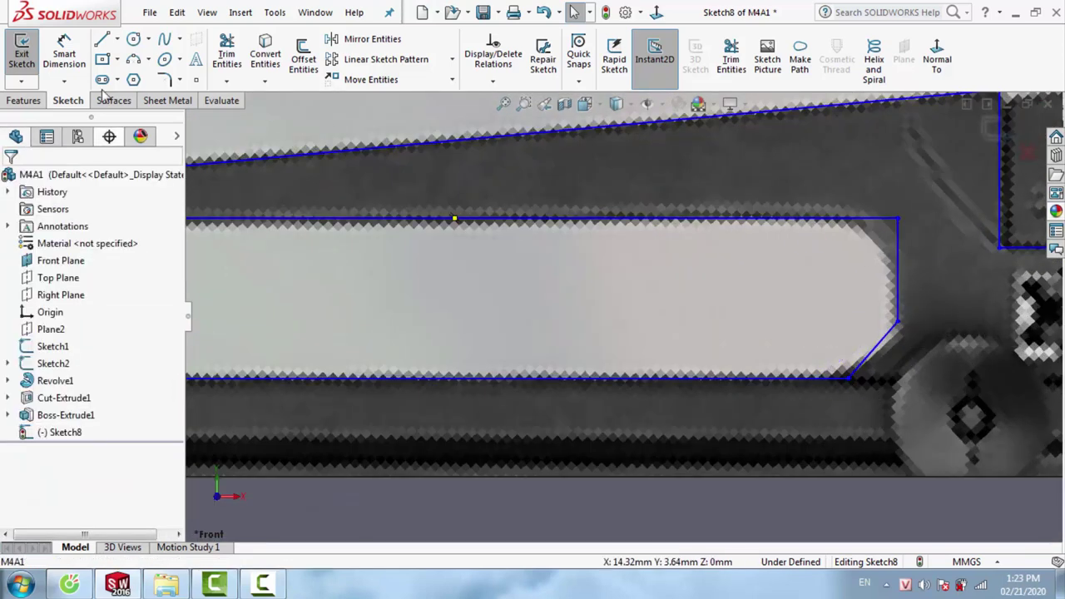
click(168, 79)
Round the slot's top-right corner with a 0.7 mm sketch fillet
click(897, 221)
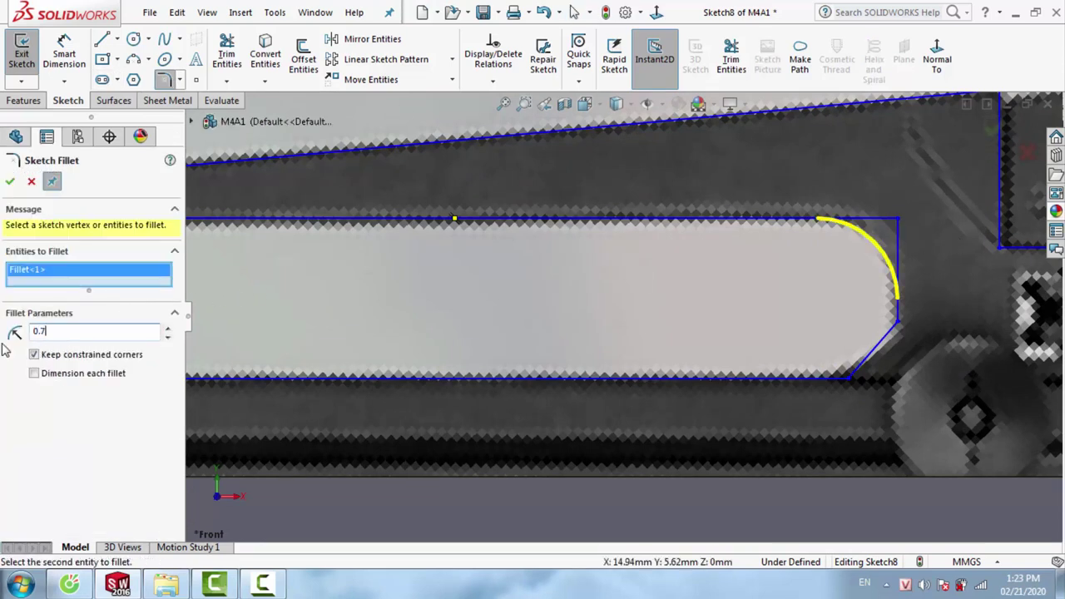
scroll(477, 302, up, 3)
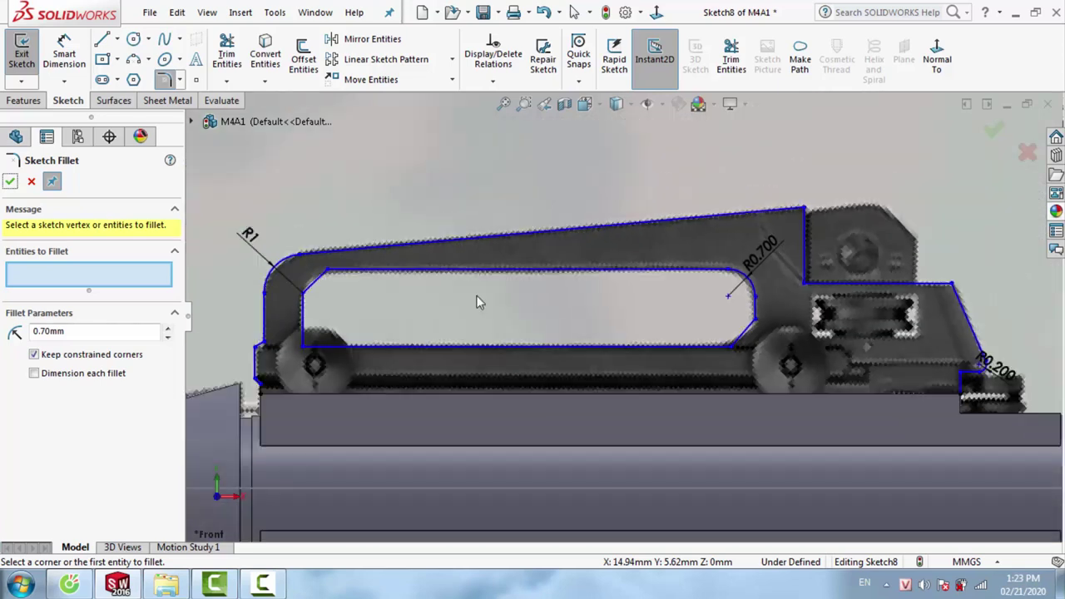
scroll(374, 302, down, 3)
scroll(366, 299, up, 2)
scroll(425, 385, down, 3)
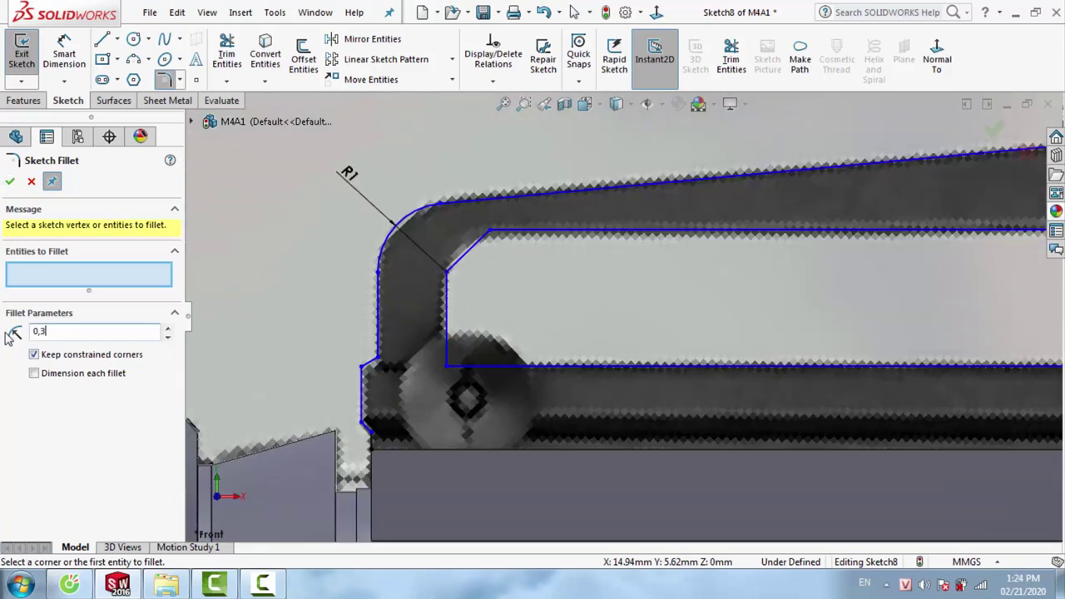
Round the slot's lower-left inner corner with a 0.3 mm sketch fillet
click(447, 371)
scroll(712, 376, up, 3)
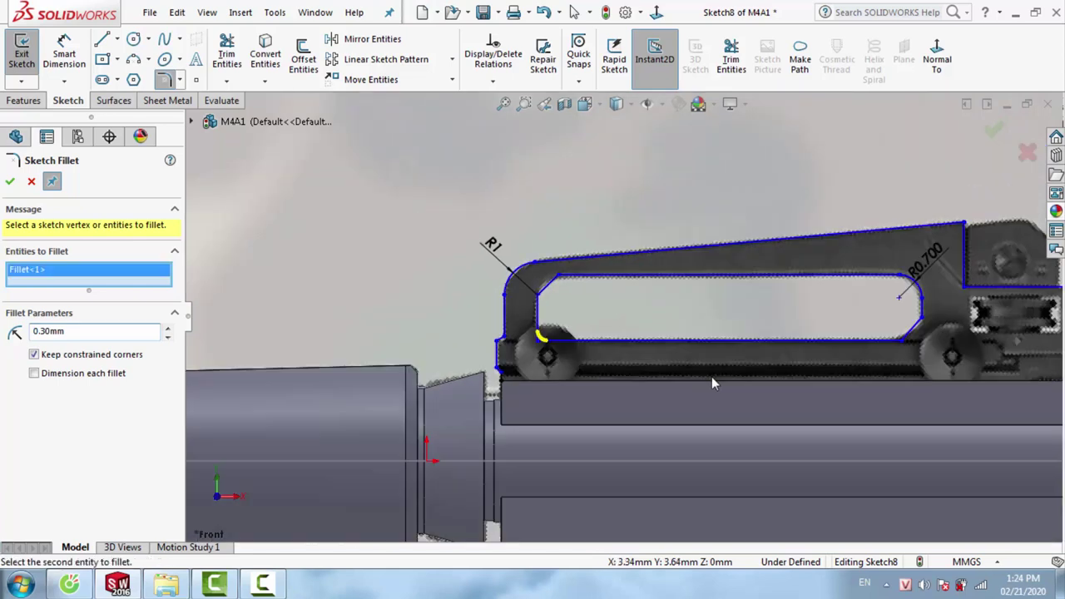
scroll(774, 343, down, 3)
click(999, 131)
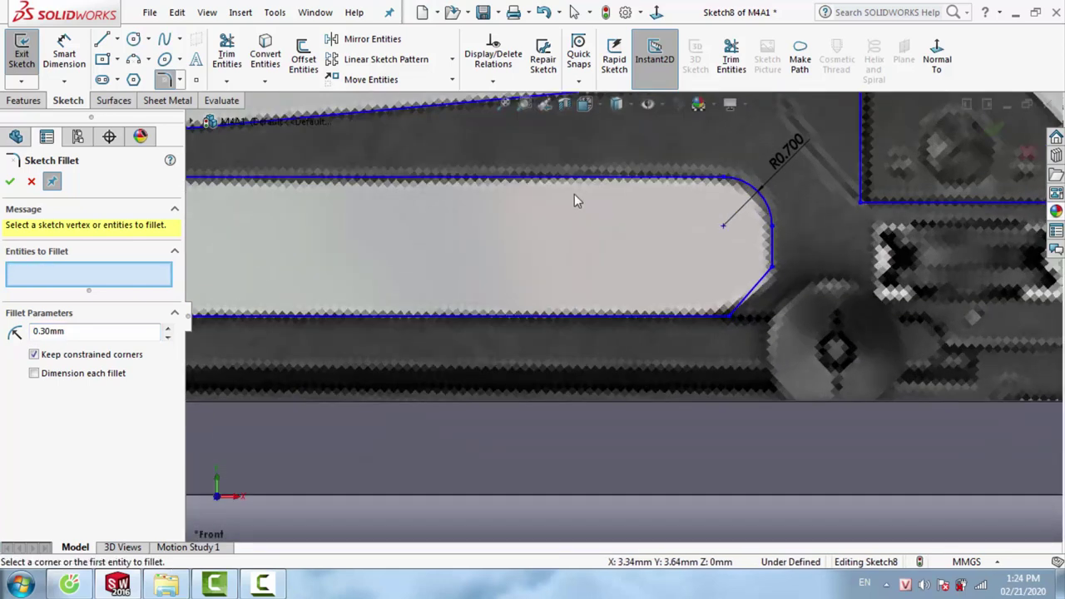
scroll(574, 194, up, 3)
scroll(473, 265, down, 2)
scroll(444, 268, down, 1)
scroll(400, 261, down, 1)
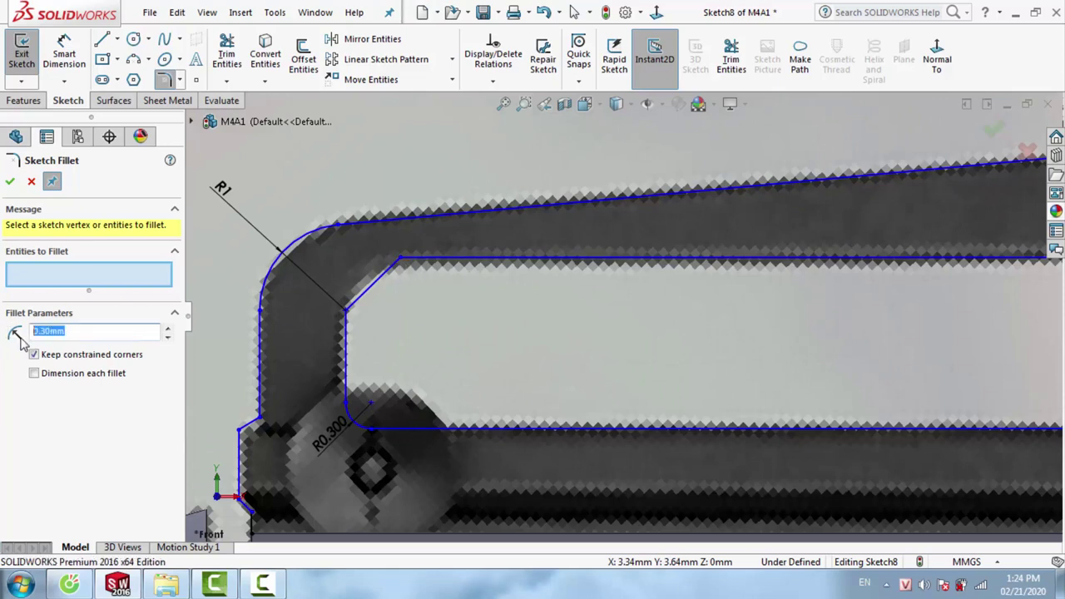
Round both upper-left inner corners with 0.5 mm fillets
click(400, 264)
click(347, 313)
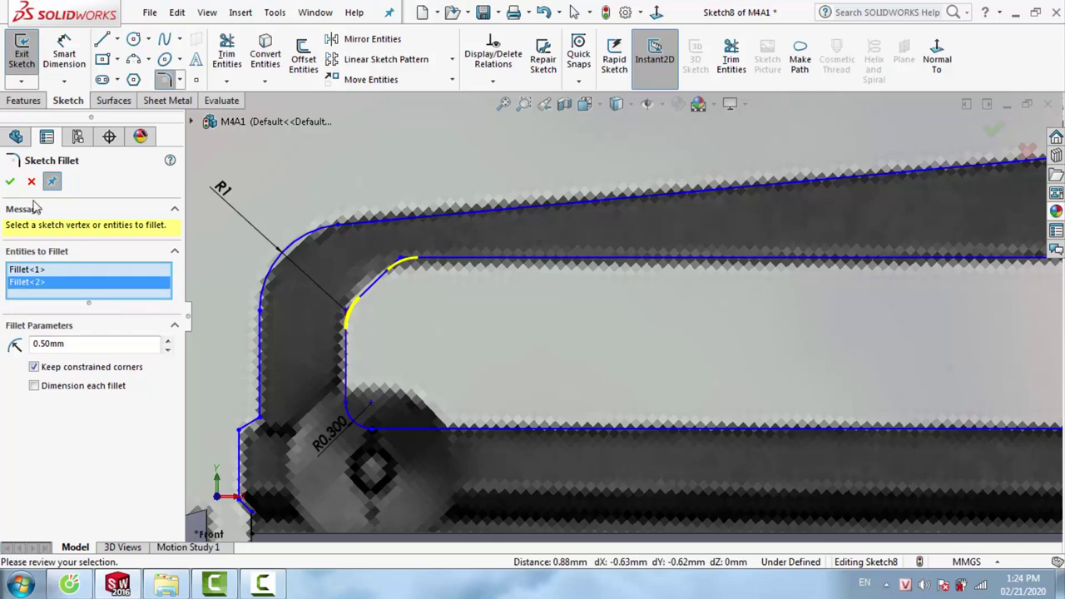
click(17, 184)
click(15, 180)
Lower the slot's top line to match the reference picture
scroll(450, 275, down, 1)
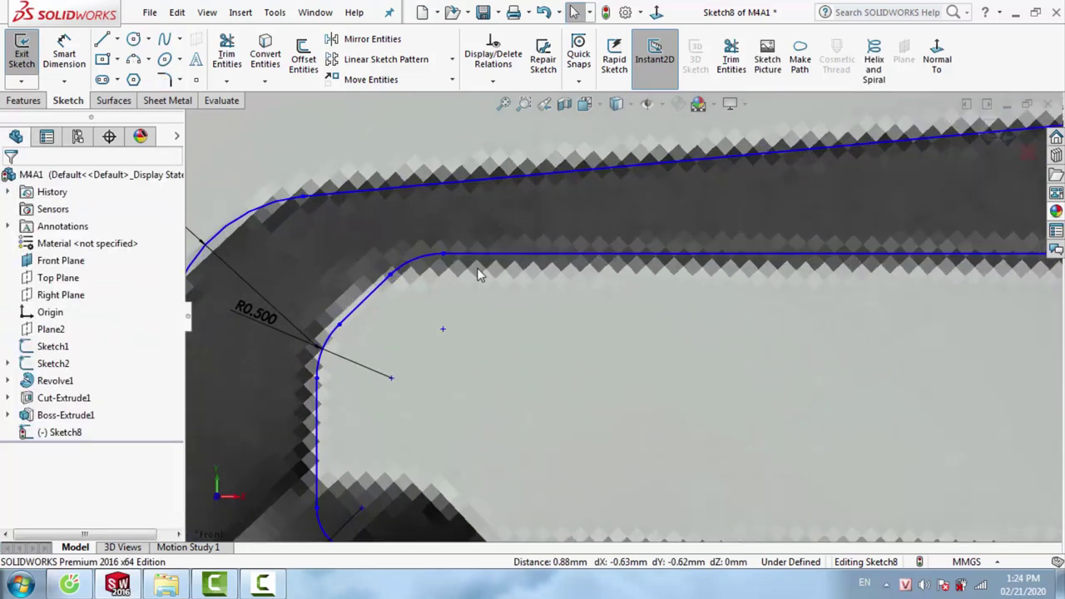
drag(472, 259, 469, 278)
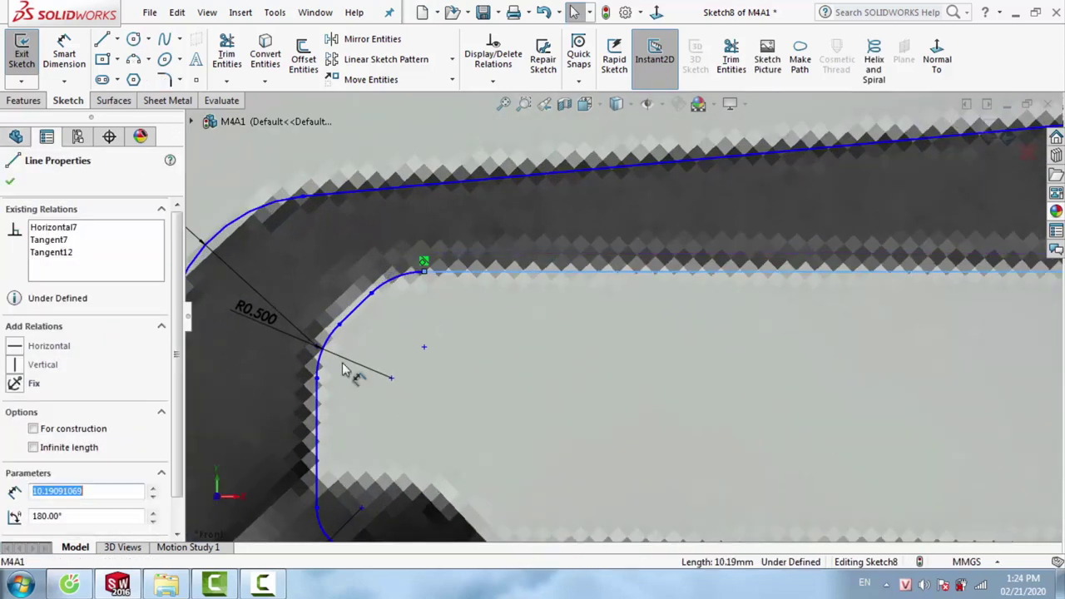
click(316, 403)
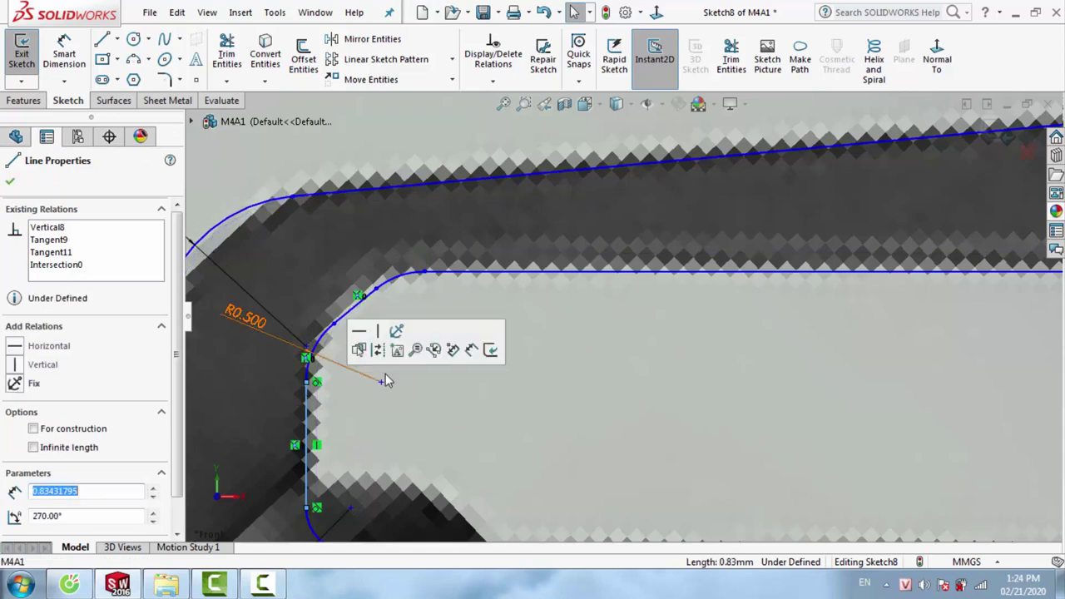
scroll(444, 370, up, 2)
click(473, 380)
scroll(469, 358, up, 1)
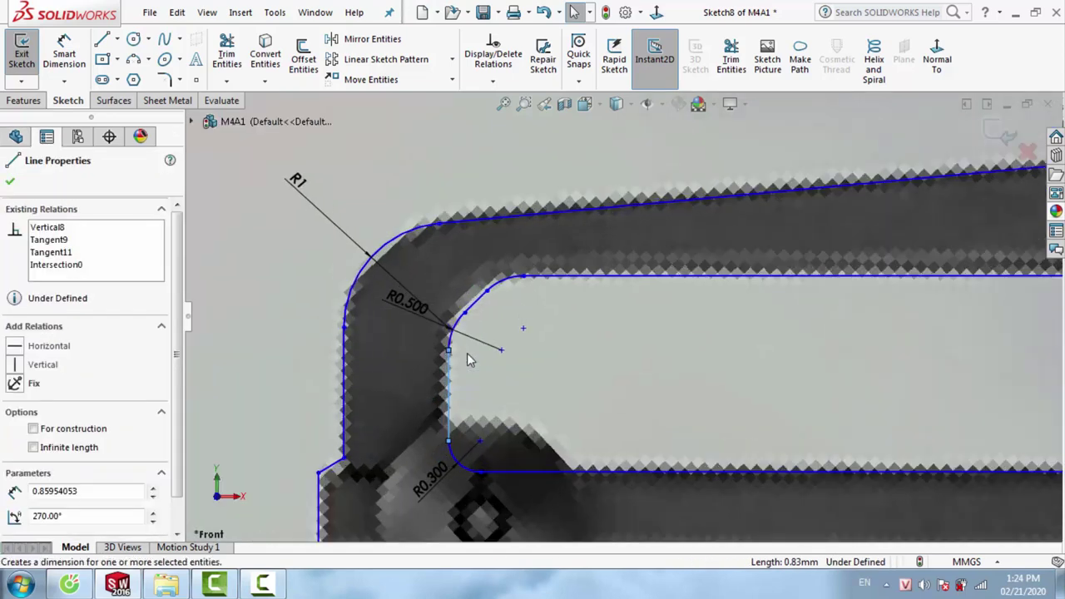
scroll(470, 349, up, 2)
scroll(621, 331, up, 2)
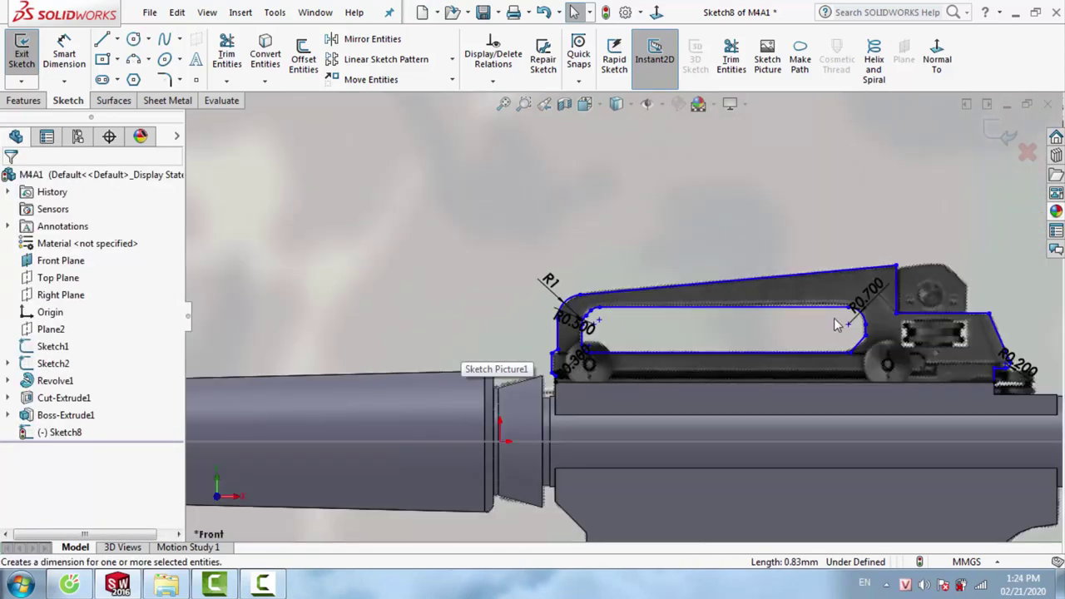
scroll(853, 330, up, 3)
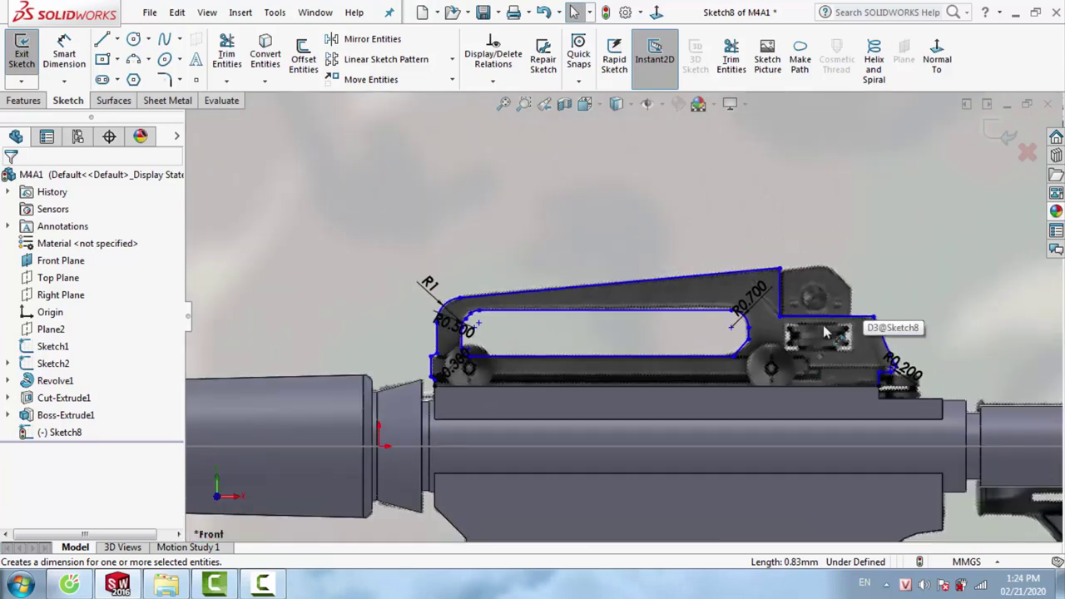
scroll(491, 396, down, 3)
Draw the bottom line from the handle's lower-left corner to its right end
key(l)
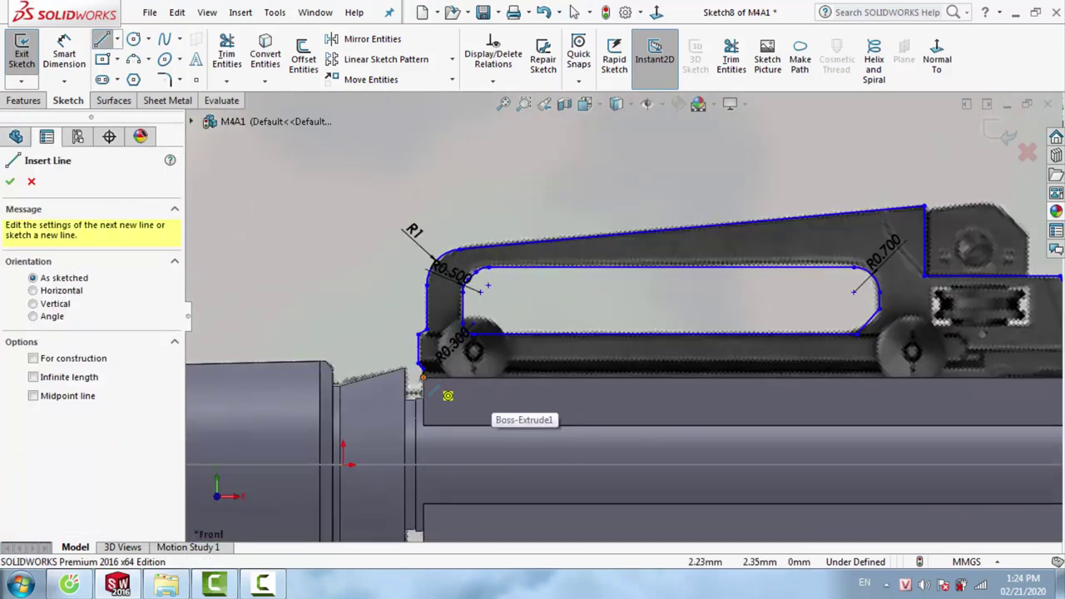
key(Escape)
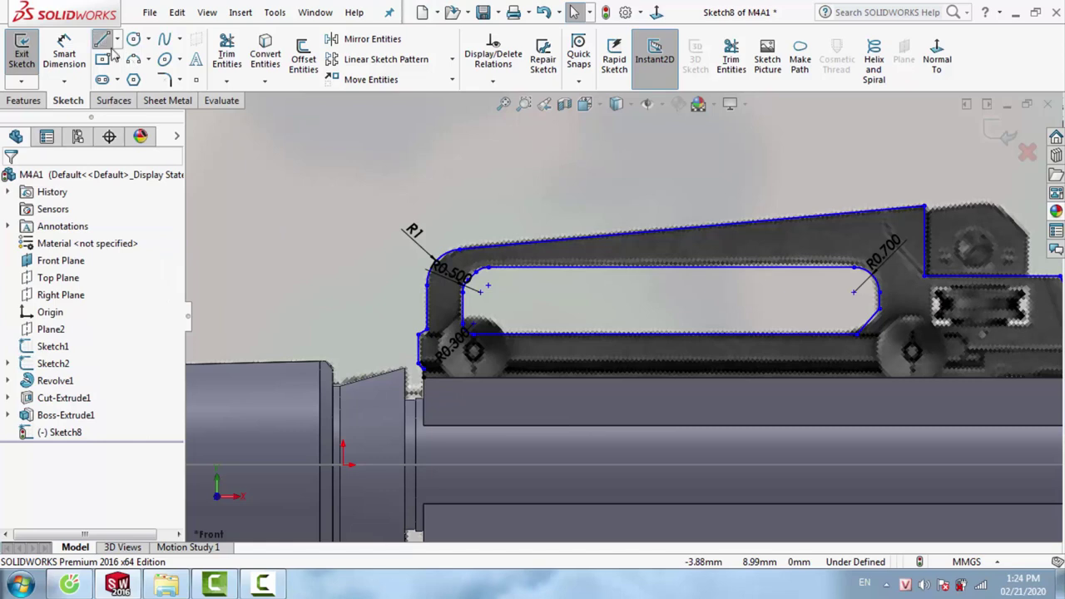
click(102, 41)
click(424, 380)
scroll(907, 368, up, 3)
scroll(911, 358, down, 3)
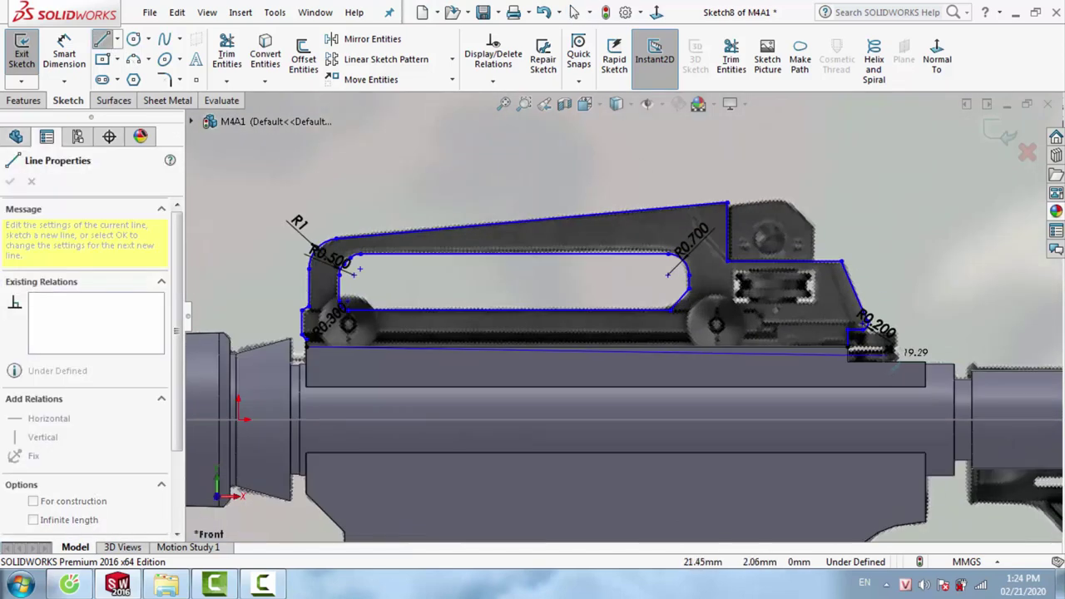
click(850, 348)
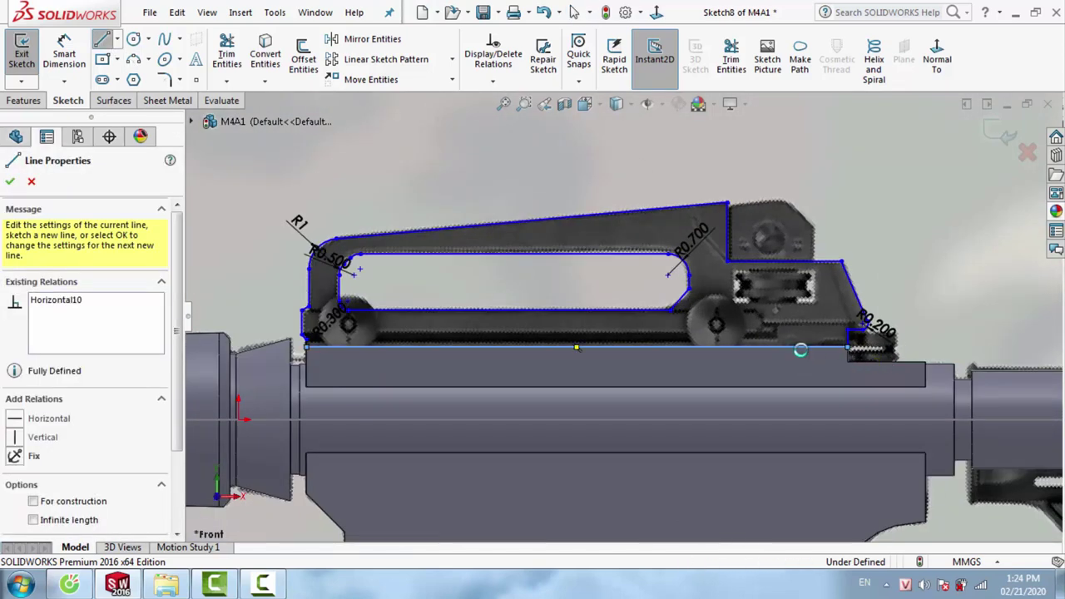
key(Escape)
Start a Boss-Extrude of the handle sketch with Mid Plane and a 2.5 mm depth
click(24, 101)
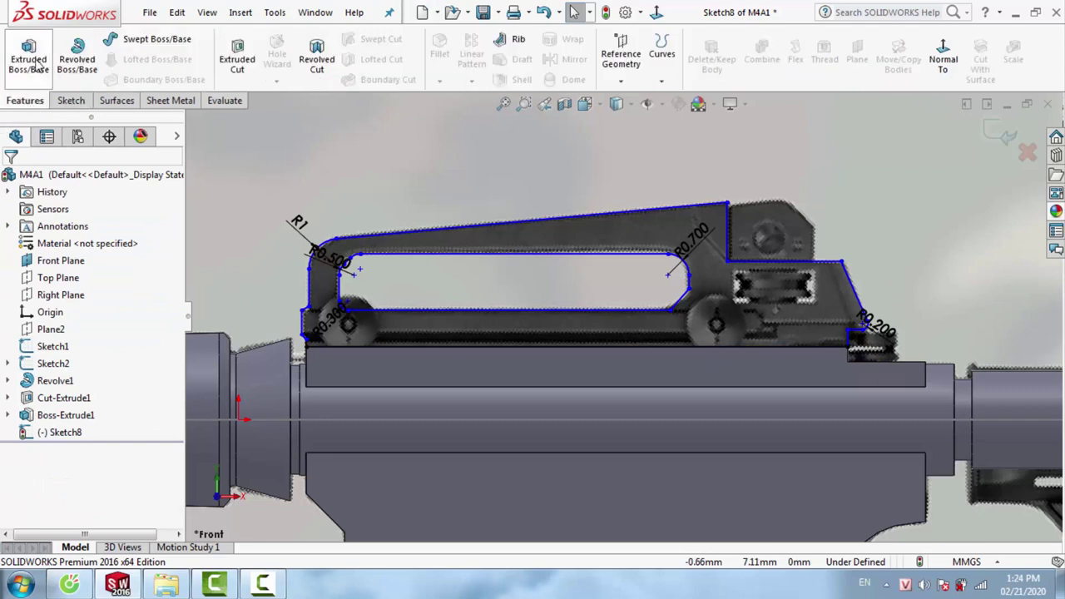
click(28, 54)
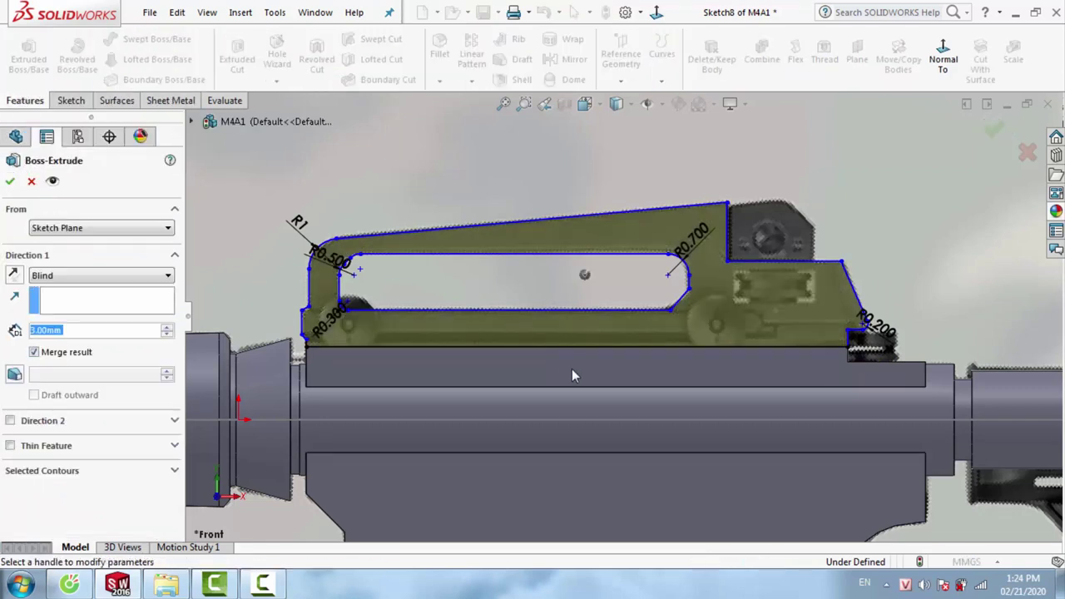
mouse_move(572, 375)
middle_down()
mouse_move(550, 413)
mouse_move(680, 369)
middle_up()
scroll(672, 381, down, 2)
scroll(782, 357, down, 3)
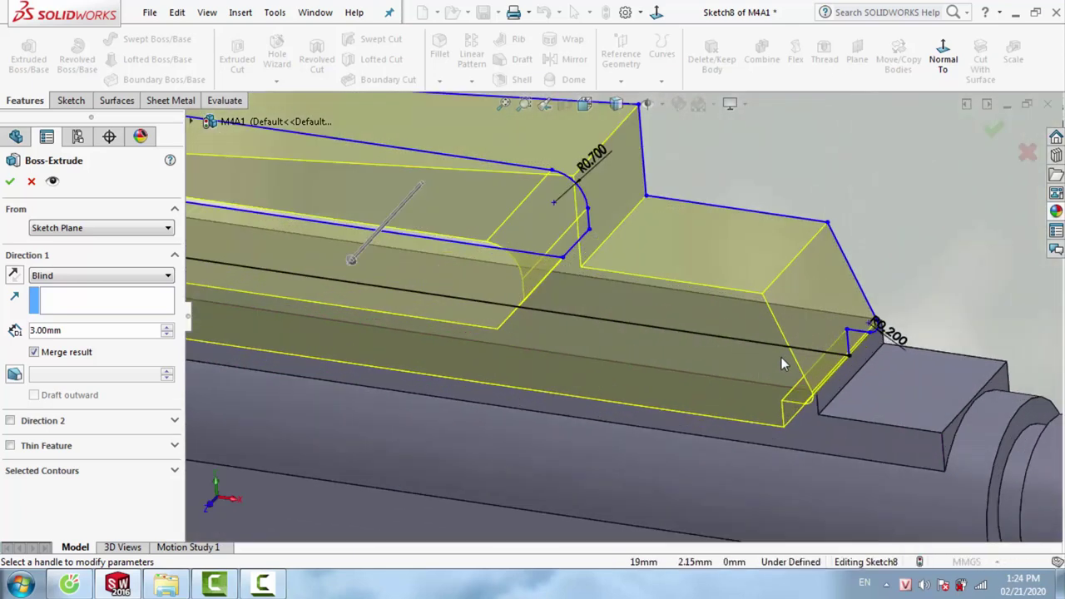
click(83, 277)
click(79, 349)
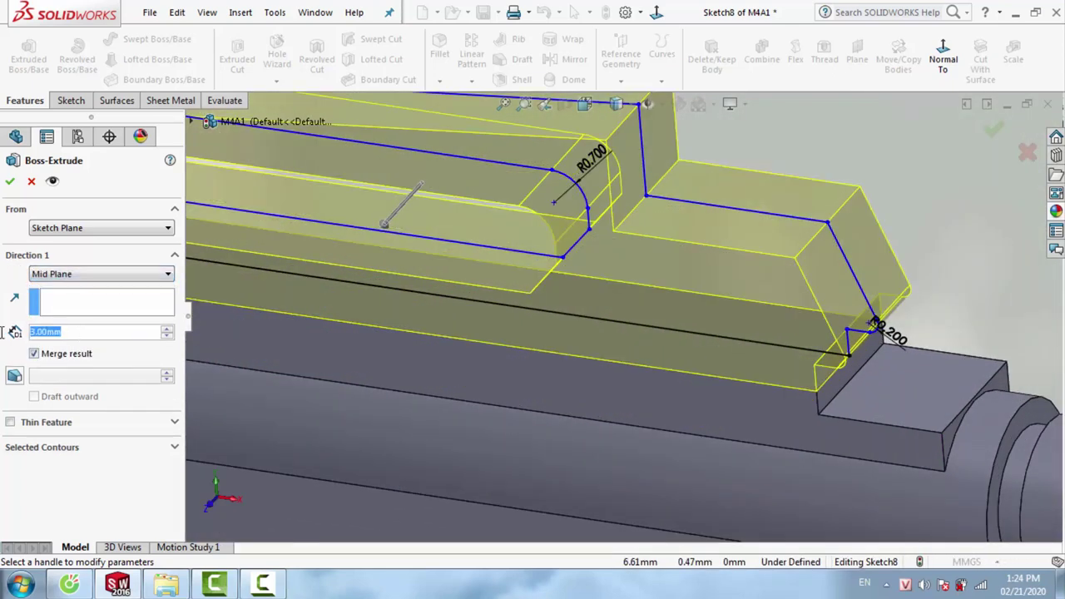
text(2.5)
key(Return)
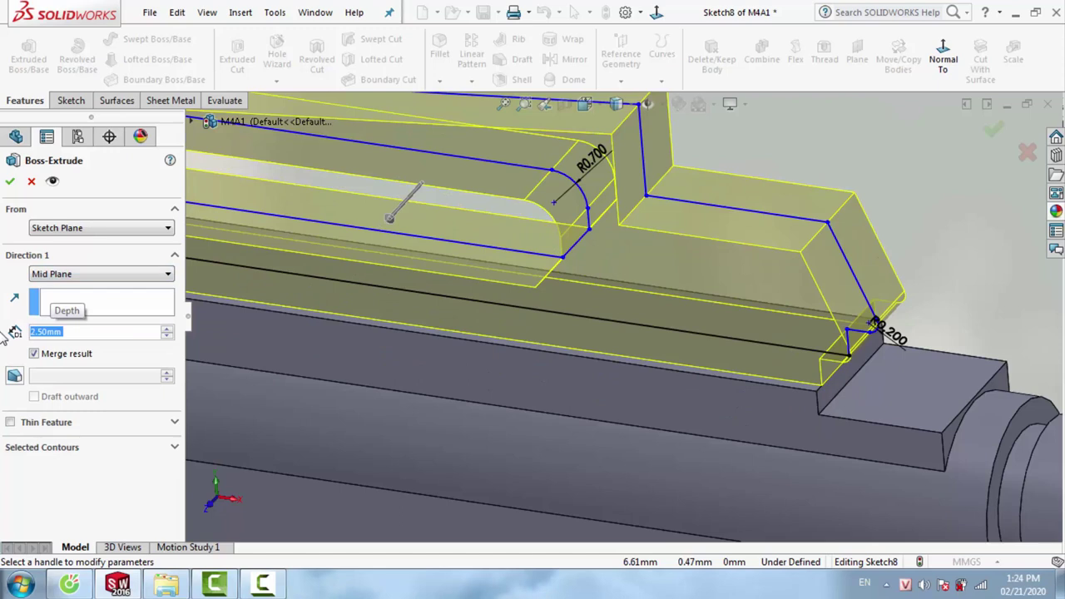
Change the extrusion depth to 2.70 mm and accept it as Boss-Extrude2
scroll(642, 309, up, 3)
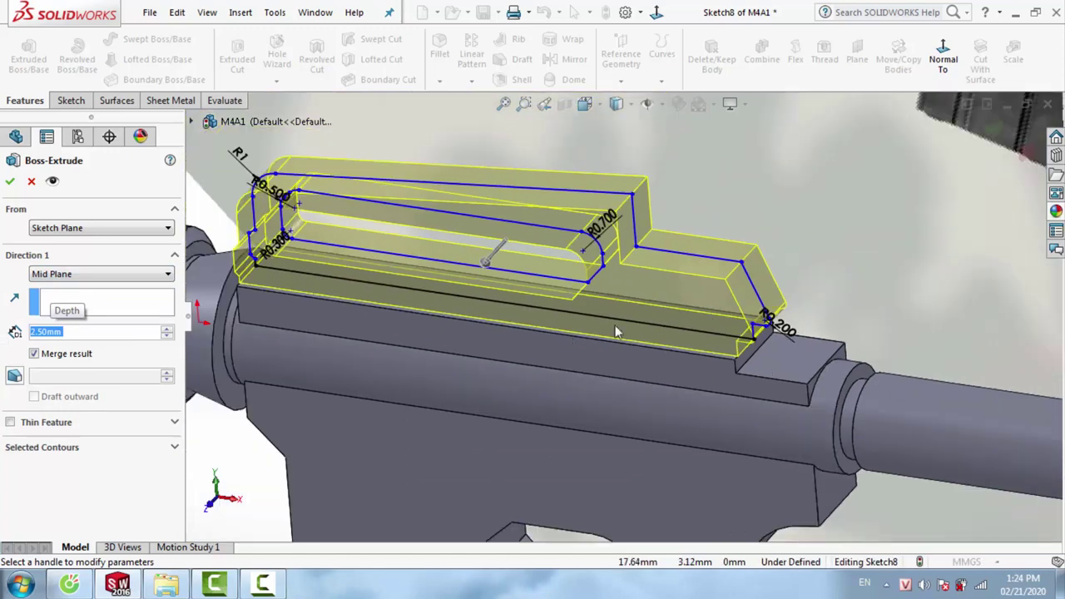
middle_drag(582, 333, 465, 348)
scroll(349, 265, down, 2)
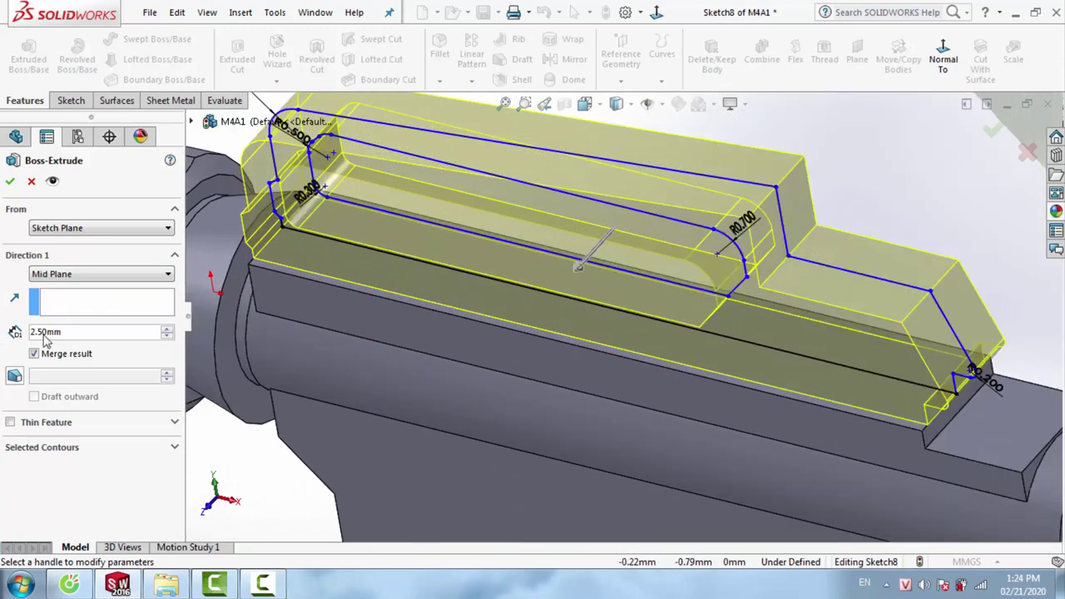
text(2)
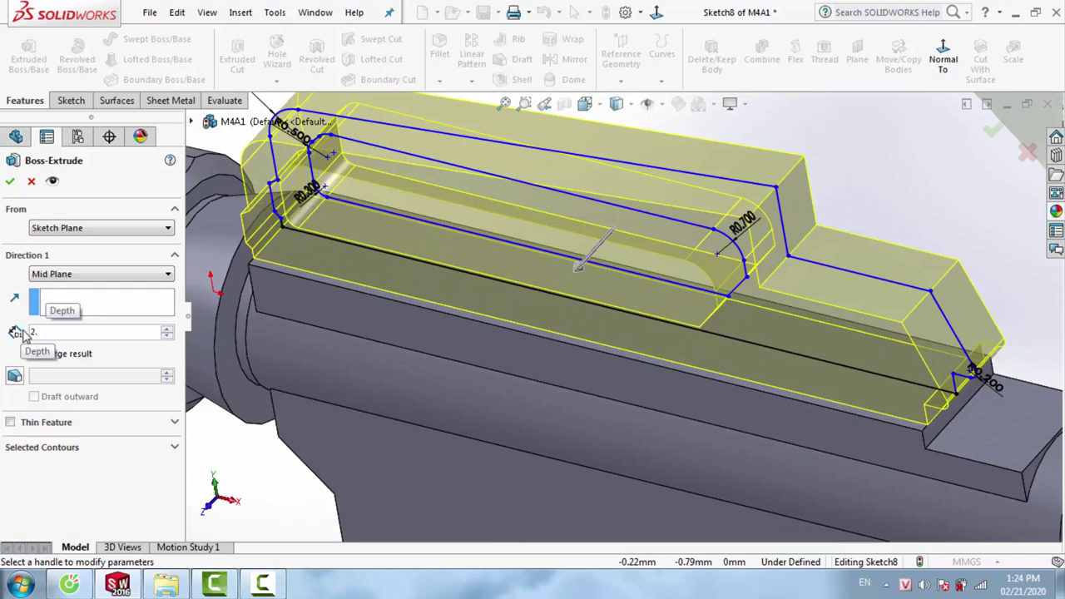
text(.70mm)
key(Return)
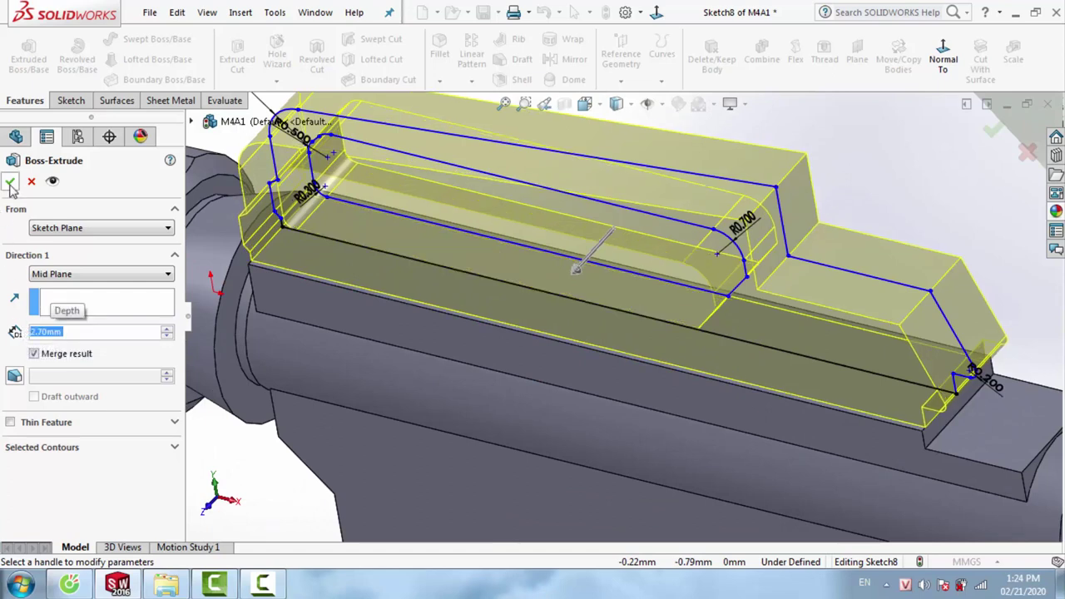
click(10, 182)
scroll(552, 315, up, 3)
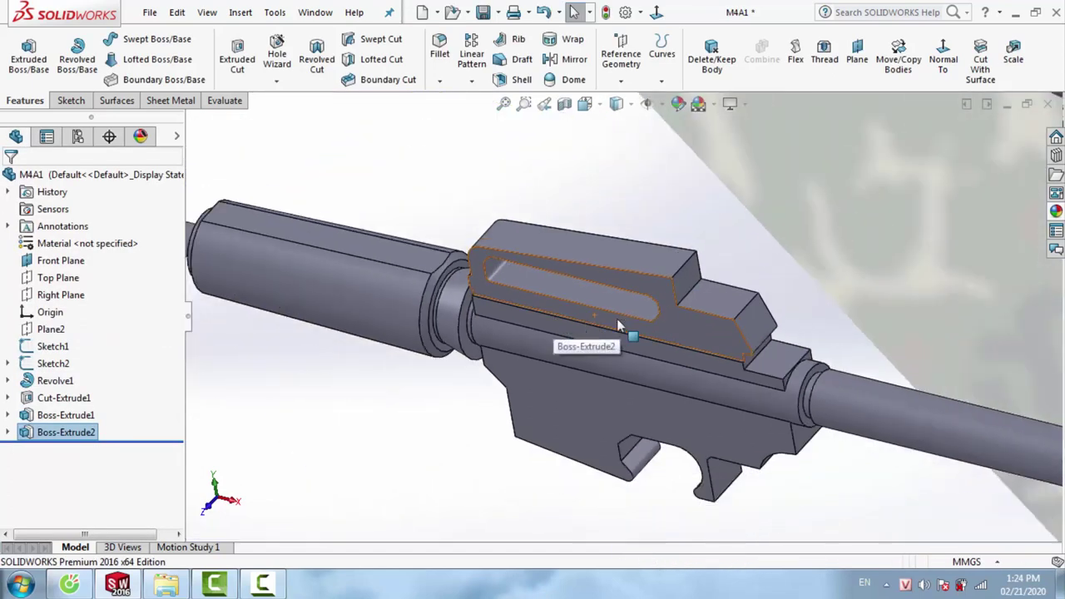
middle_drag(618, 324, 729, 277)
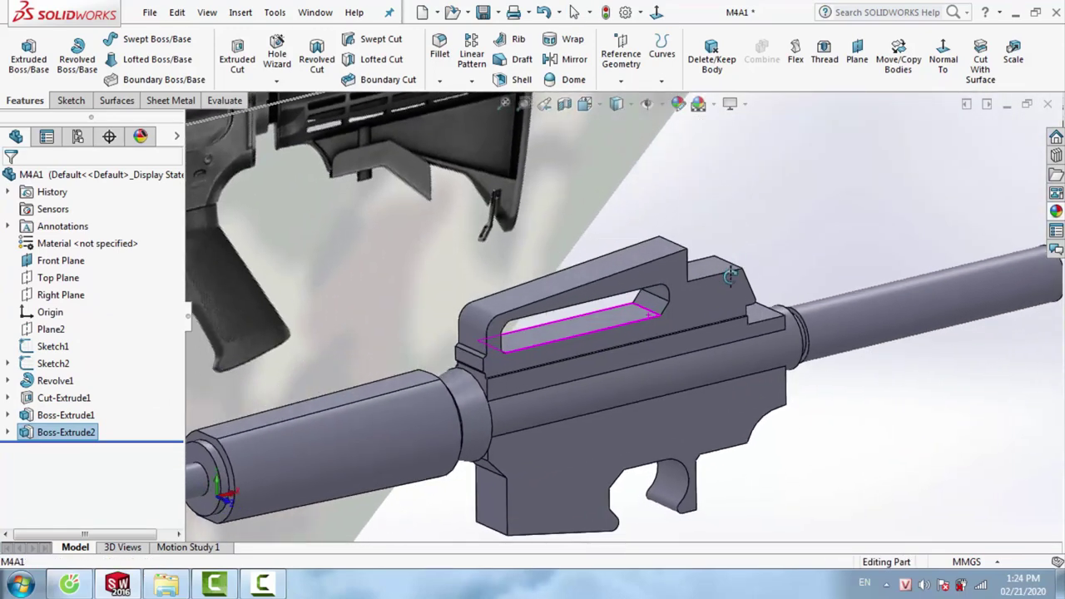
scroll(687, 306, down, 3)
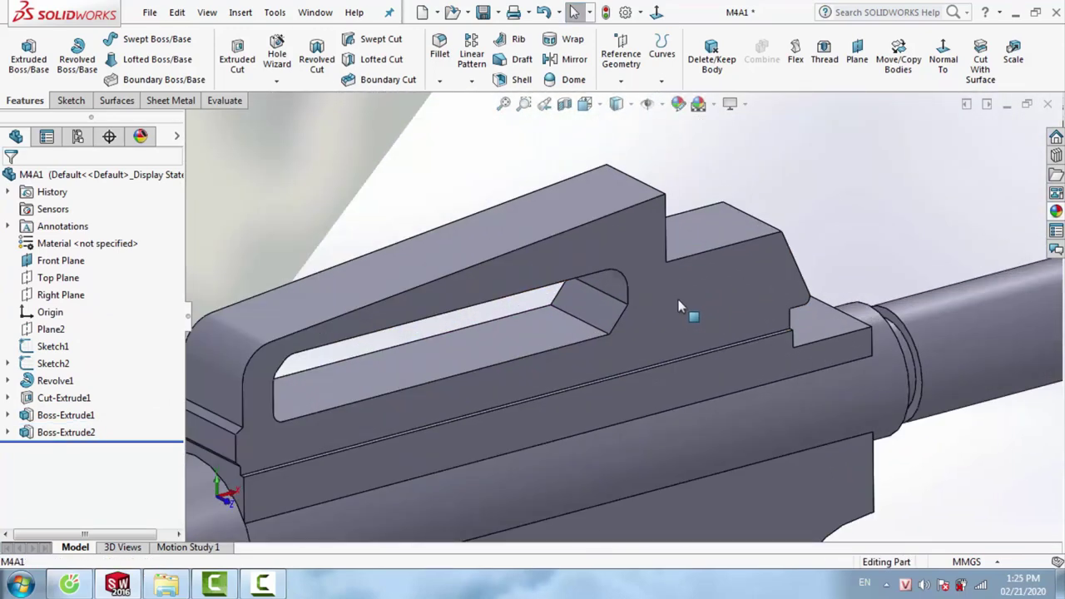
Edit Boss-Extrude2 and reduce its depth to 2.20 mm
scroll(675, 302, up, 2)
scroll(632, 304, up, 2)
scroll(610, 310, up, 1)
middle_drag(610, 310, 648, 312)
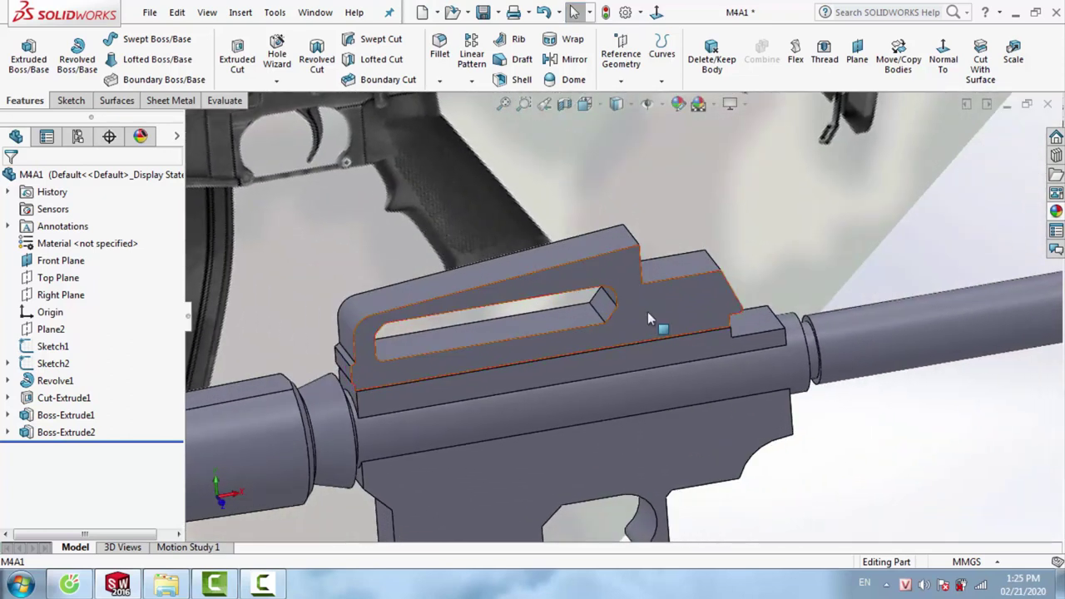
middle_drag(649, 315, 673, 317)
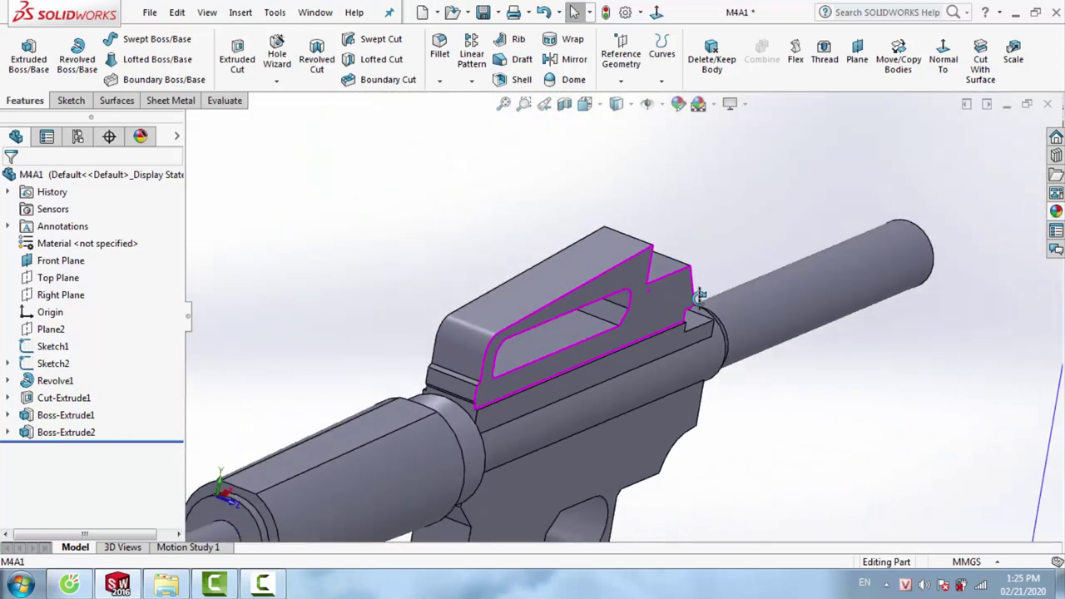
click(673, 317)
right_click(672, 317)
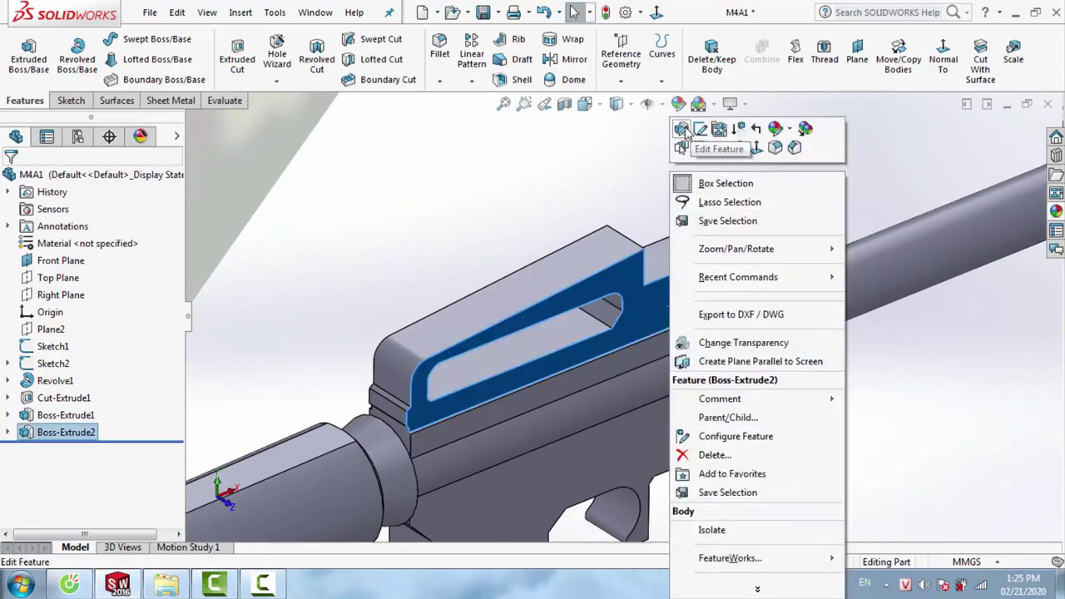
click(687, 135)
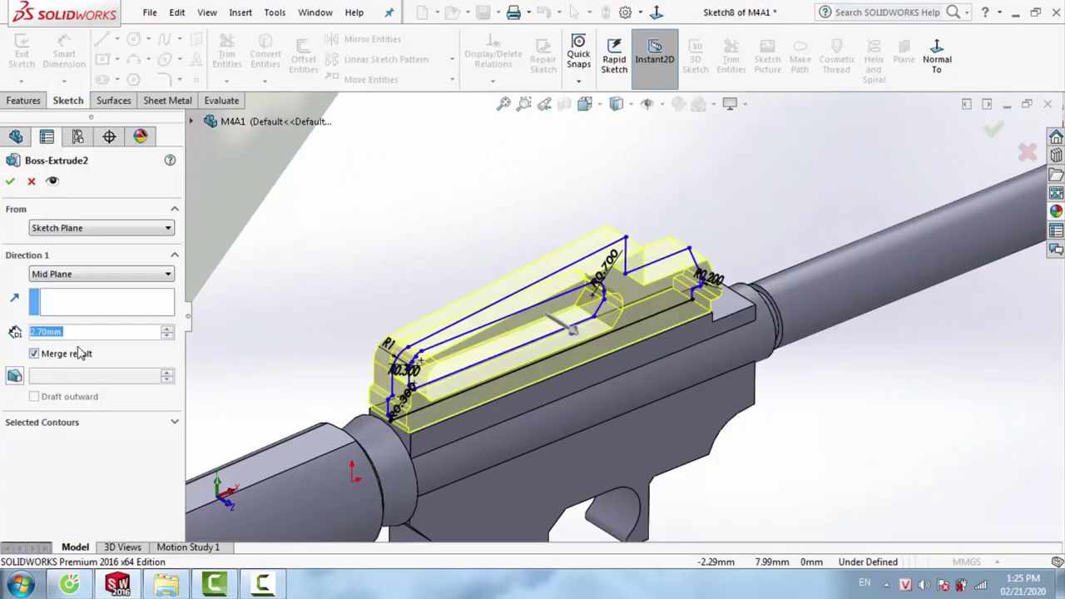
text(2.2)
key(Return)
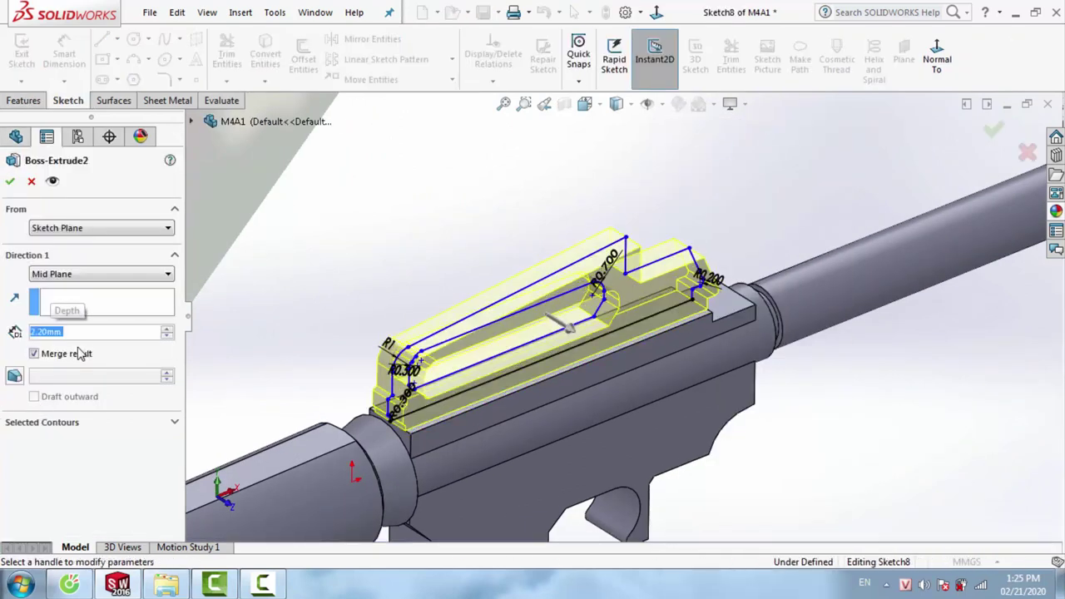
click(999, 129)
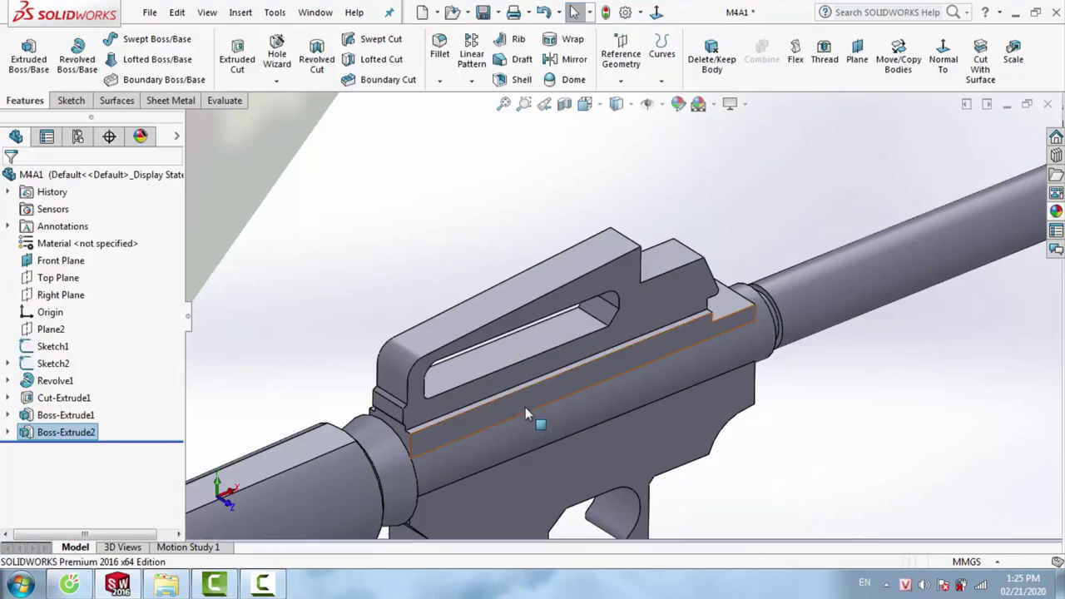
Orbit around the receiver to inspect the thinner sight
scroll(525, 407, up, 3)
mouse_move(591, 371)
middle_down()
mouse_move(635, 325)
mouse_move(614, 373)
mouse_move(594, 338)
mouse_move(648, 358)
middle_up()
scroll(594, 338, up, 3)
scroll(647, 363, down, 3)
scroll(657, 301, down, 2)
middle_drag(656, 301, 643, 299)
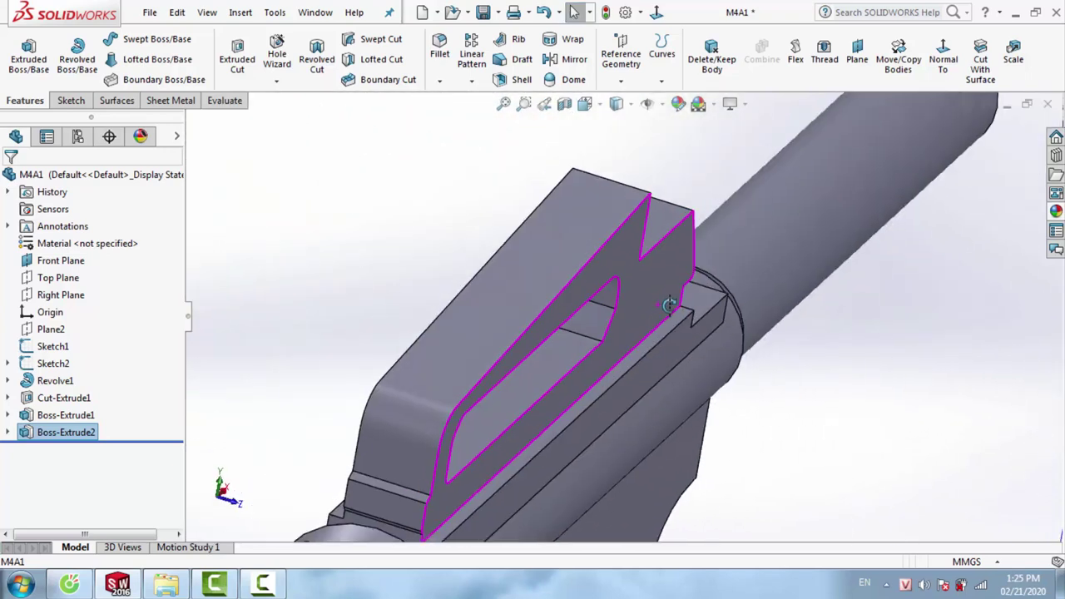
scroll(642, 299, up, 3)
scroll(649, 332, down, 2)
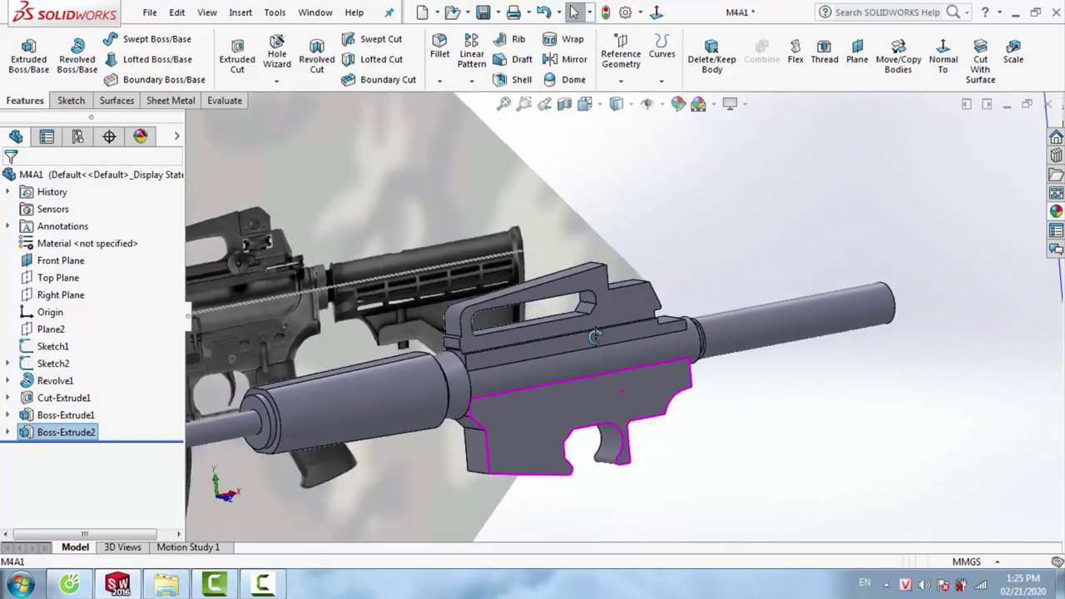
mouse_move(590, 332)
middle_down()
mouse_move(502, 408)
mouse_move(617, 329)
middle_up()
scroll(617, 333, down, 2)
Edit Boss-Extrude2 again and set its final depth to 2.40 mm
right_click(629, 302)
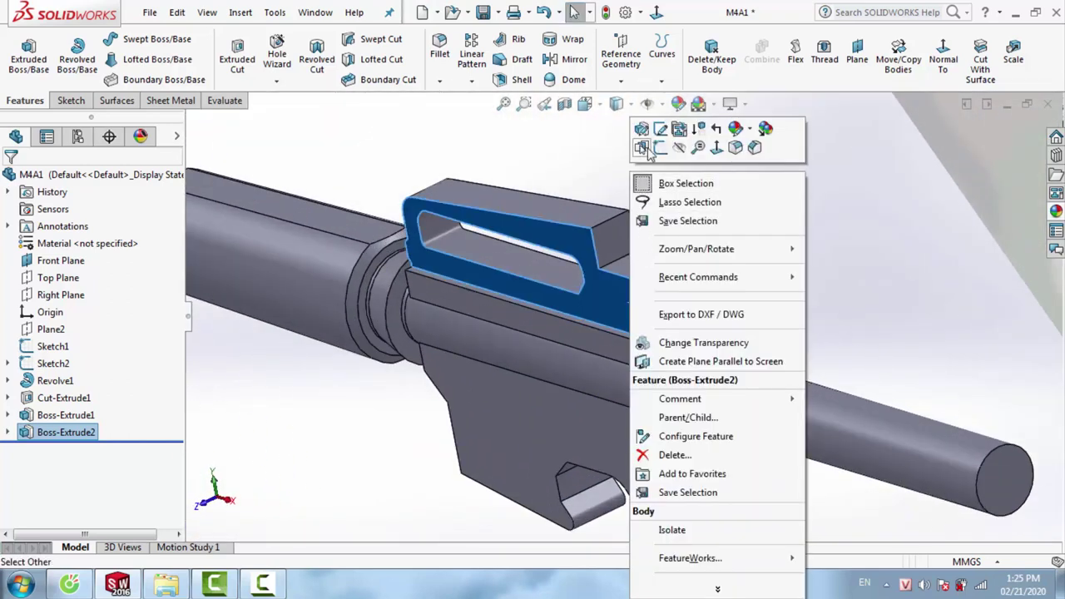
click(645, 151)
text(2.)
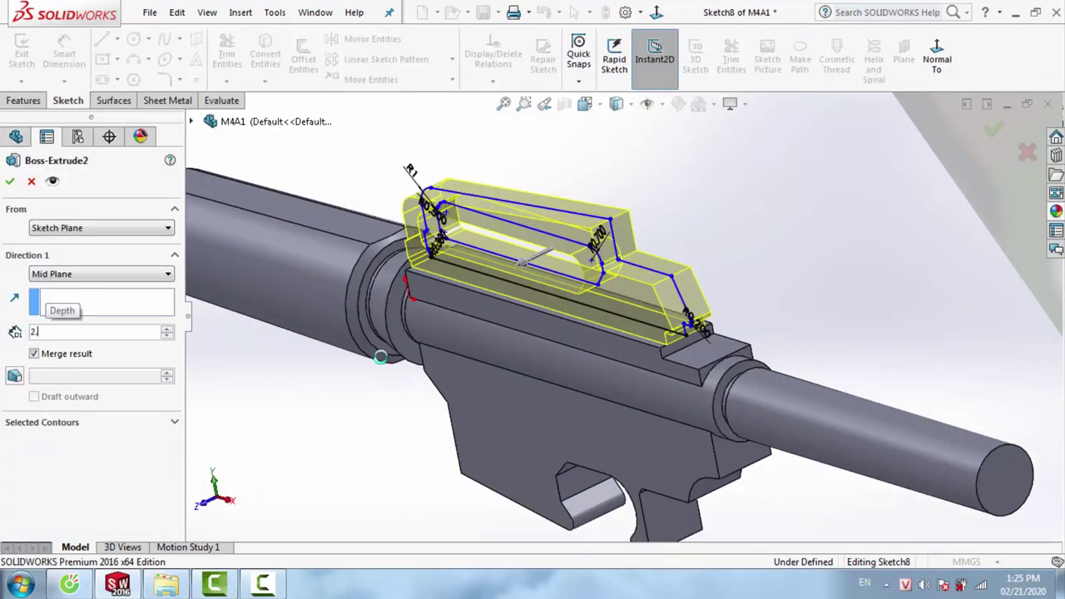
text(4)
key(Return)
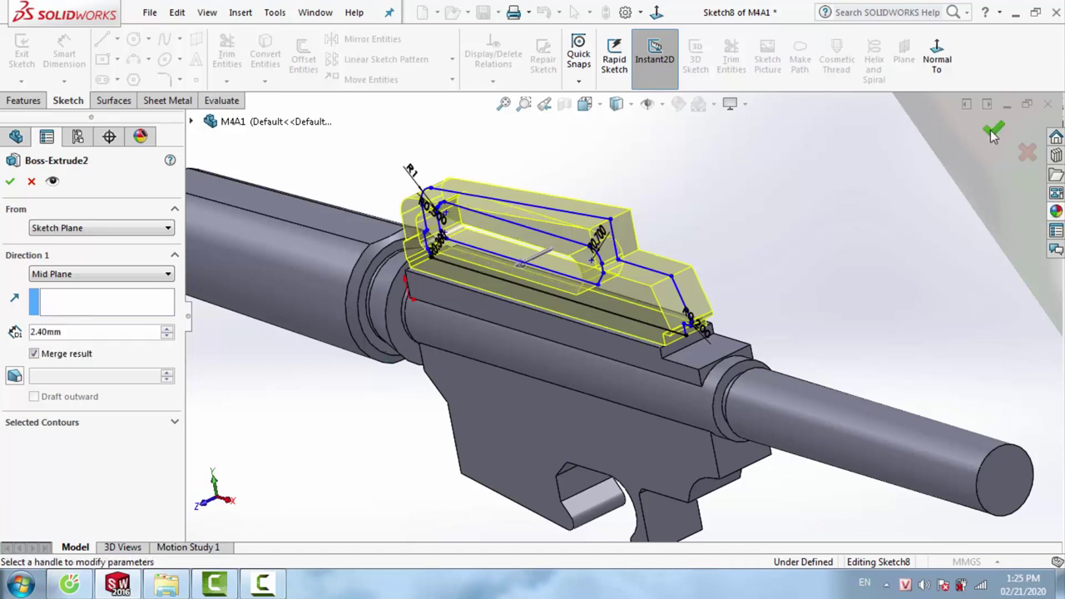
middle_drag(583, 250, 502, 328)
scroll(502, 328, down, 3)
middle_drag(555, 247, 566, 246)
scroll(565, 246, up, 3)
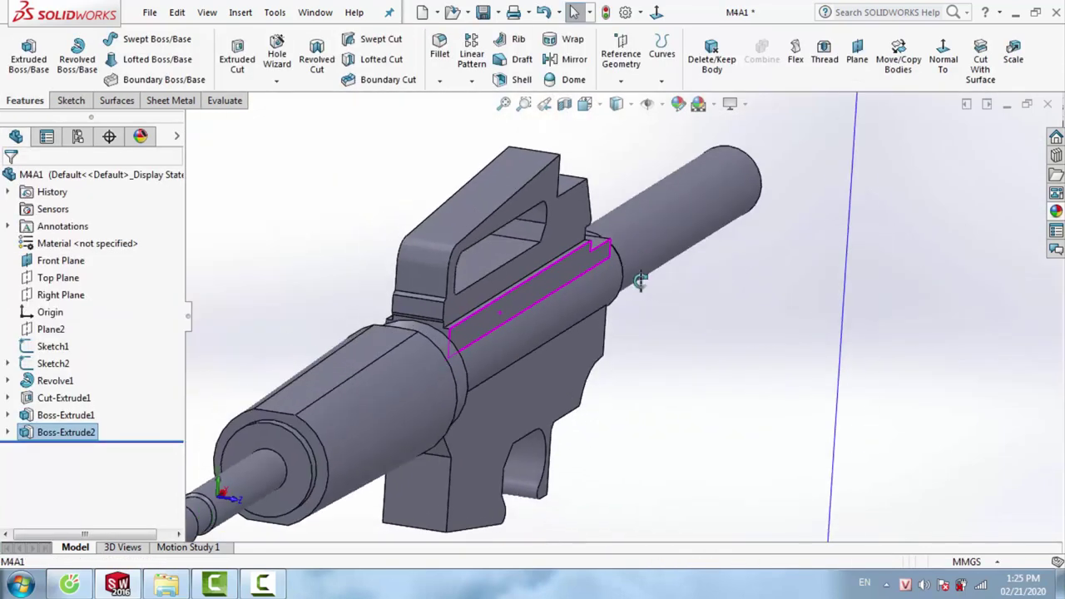
scroll(566, 246, down, 2)
scroll(566, 246, up, 2)
scroll(566, 246, down, 3)
Start a new sketch on the Front Plane, viewed normal to it
right_click(753, 193)
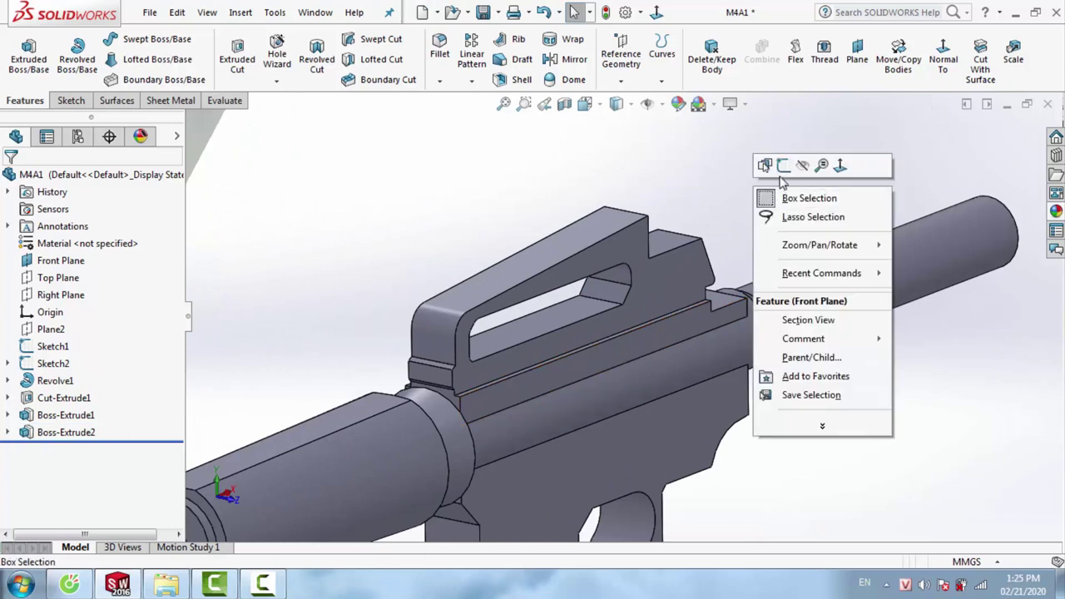
click(763, 164)
click(936, 62)
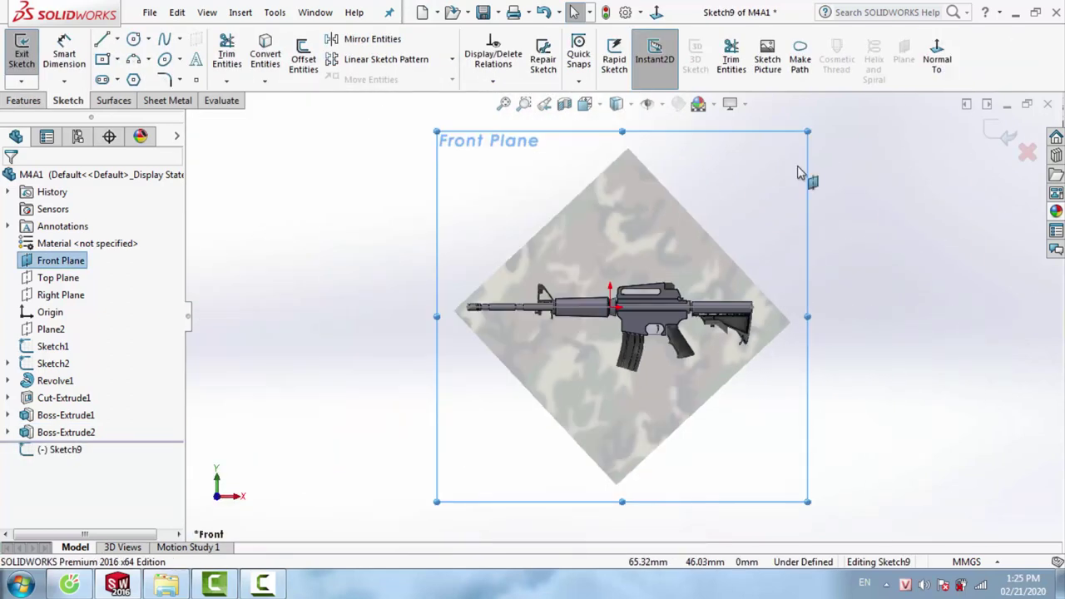
scroll(621, 269, down, 2)
scroll(583, 275, down, 3)
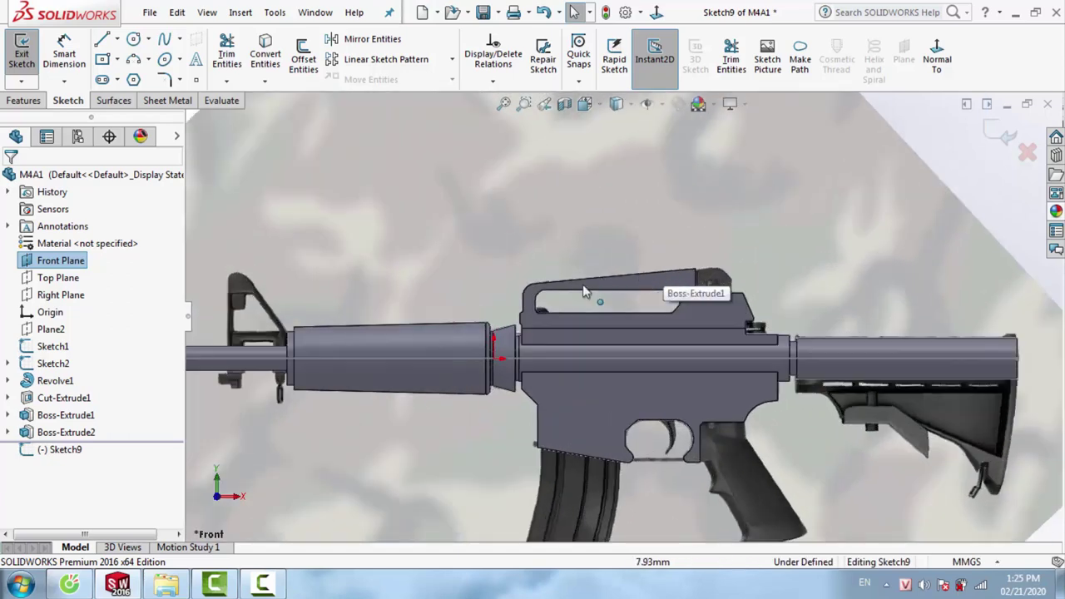
scroll(545, 279, down, 3)
Draw a corner rectangle across the top of the carry handle
click(117, 60)
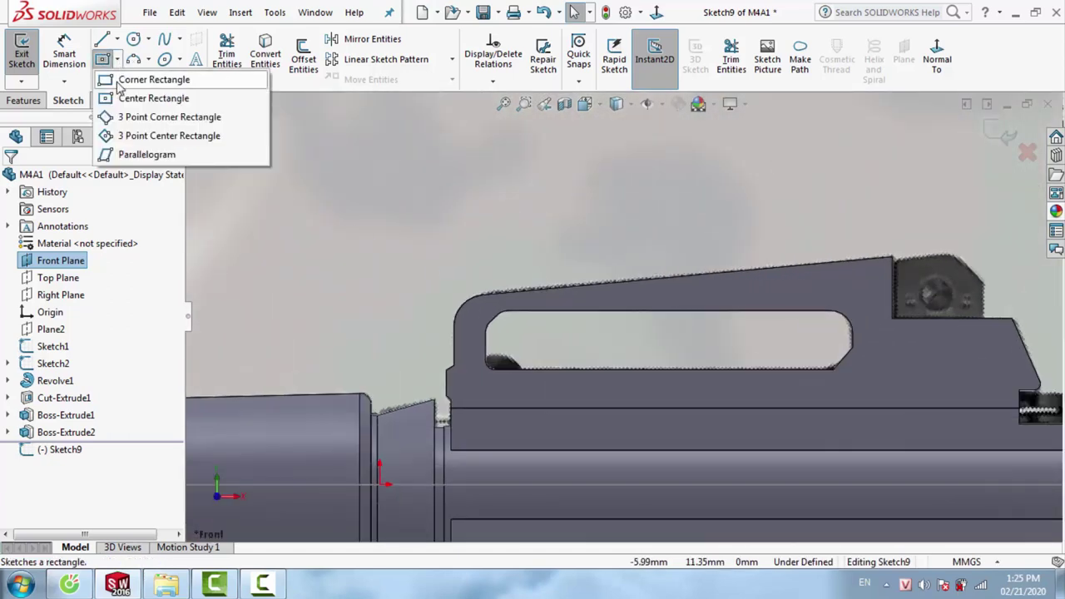
click(144, 78)
click(433, 215)
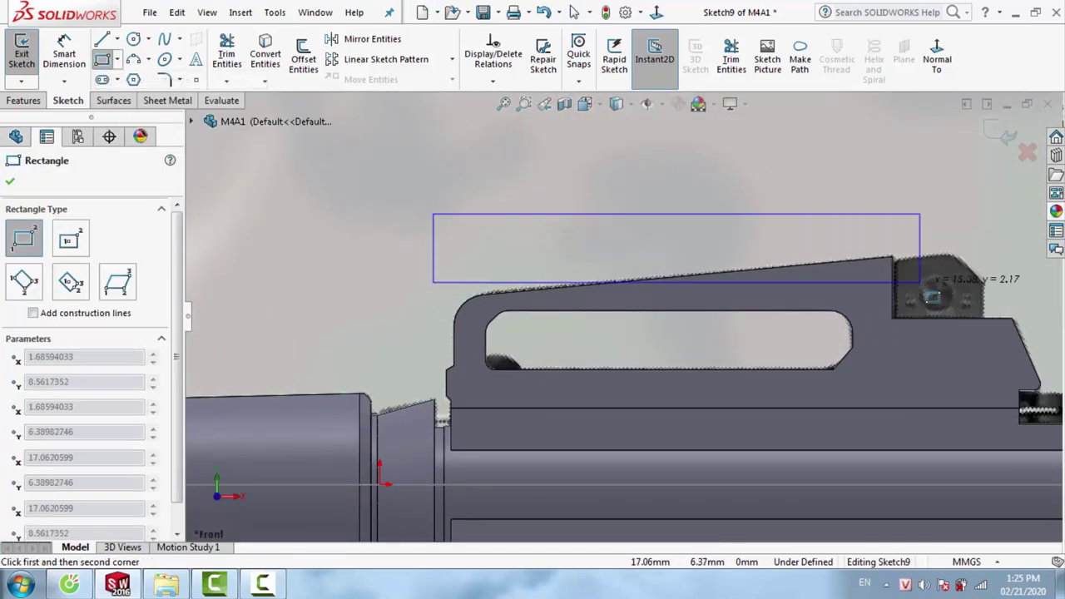
click(925, 302)
scroll(537, 304, down, 5)
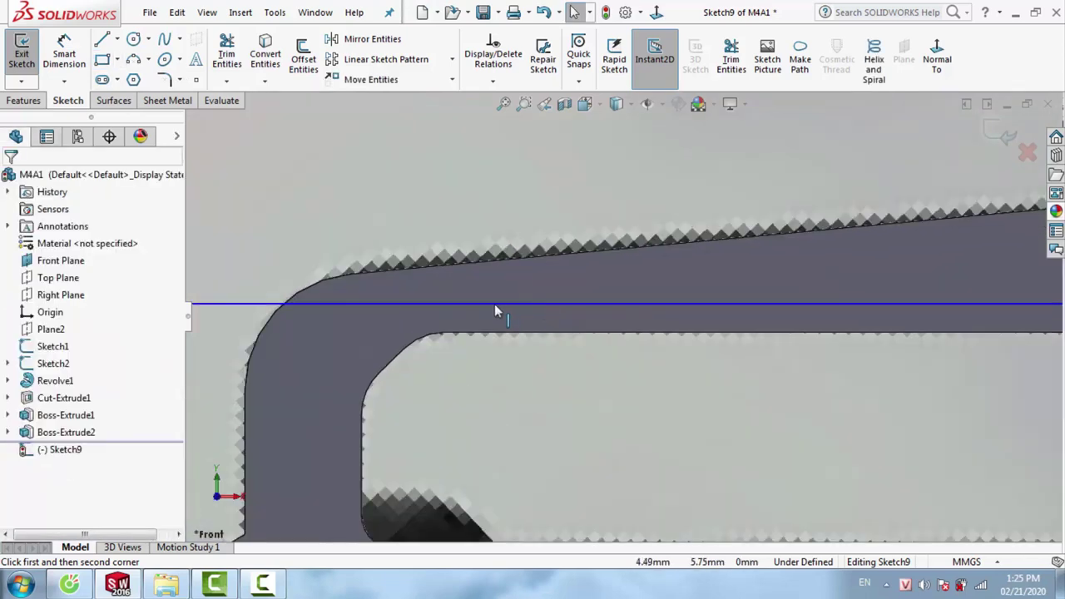
Check the rectangle's 15.50 mm bottom edge crossing below the handle's sloped top
click(489, 308)
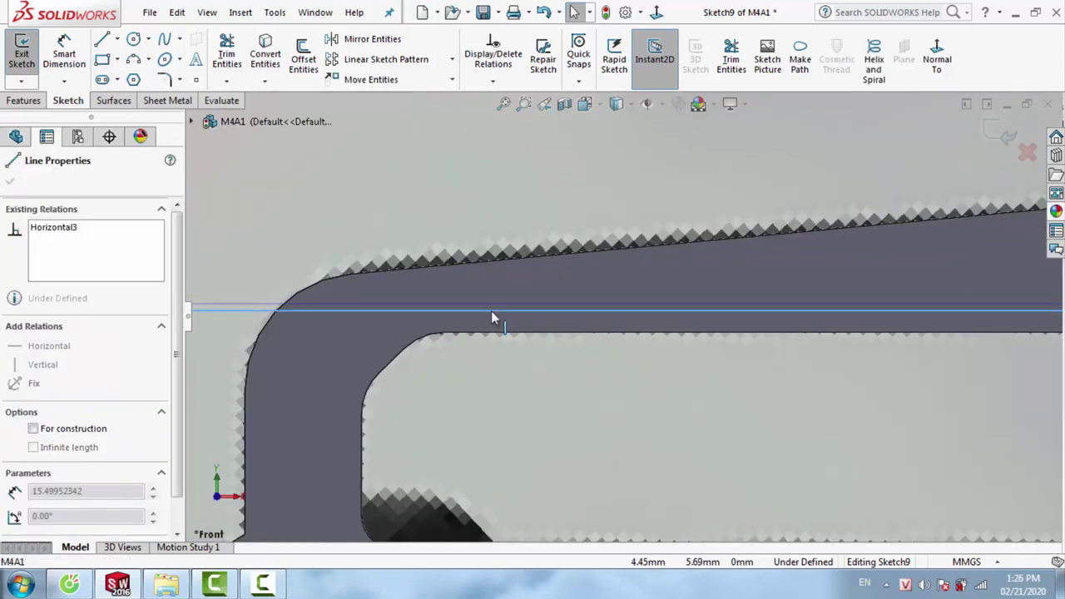
key(Escape)
scroll(594, 306, up, 2)
scroll(589, 307, up, 2)
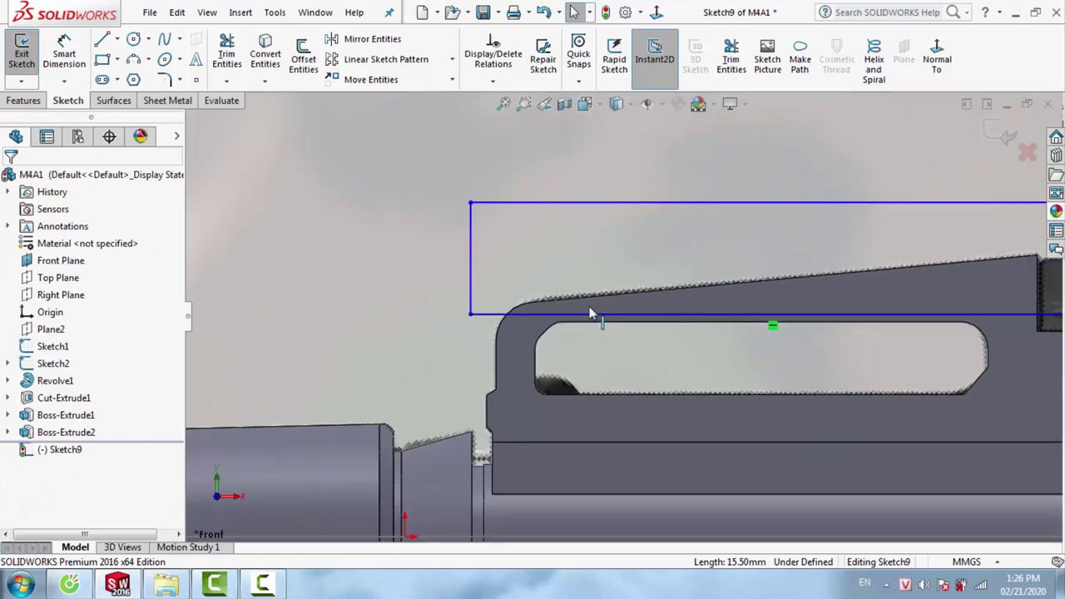
scroll(590, 307, up, 2)
scroll(820, 312, down, 5)
click(859, 329)
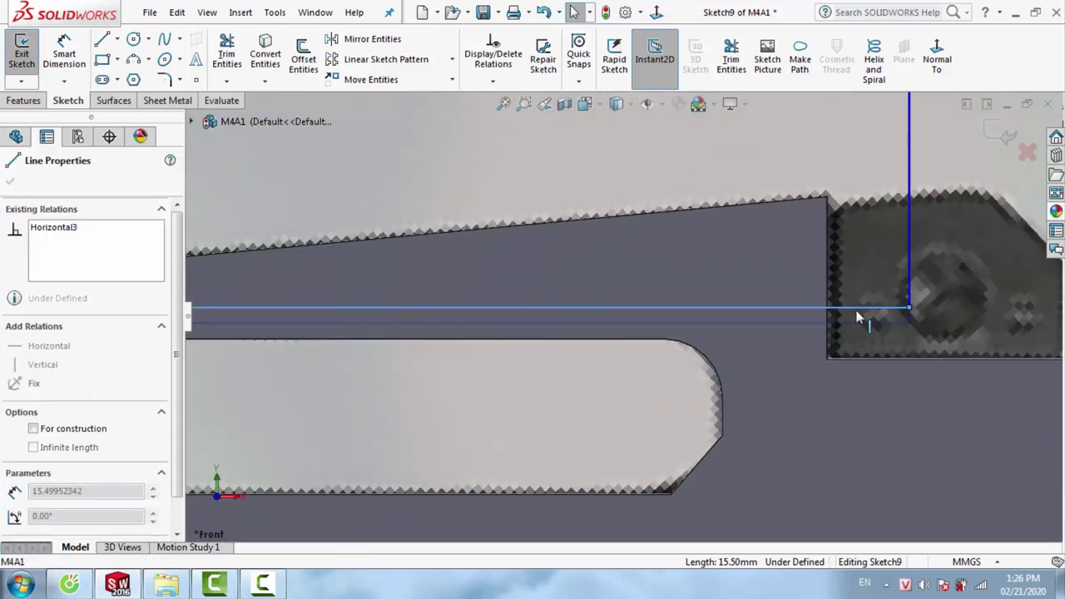
key(Escape)
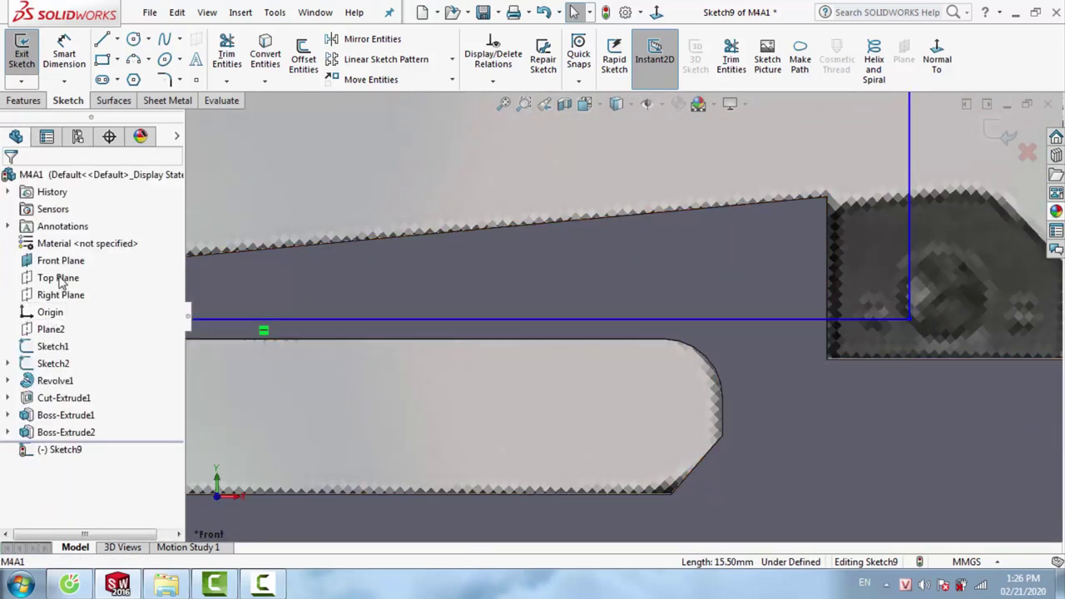
click(24, 104)
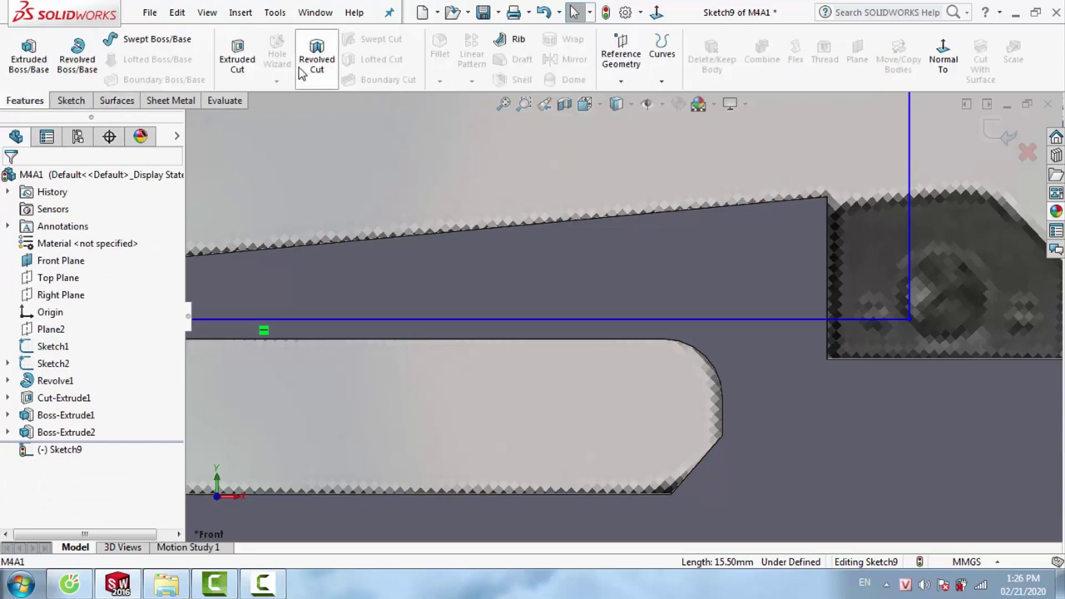
Cut the sketch into the receiver as a 1.6 mm Mid Plane Cut-Extrude2
click(247, 77)
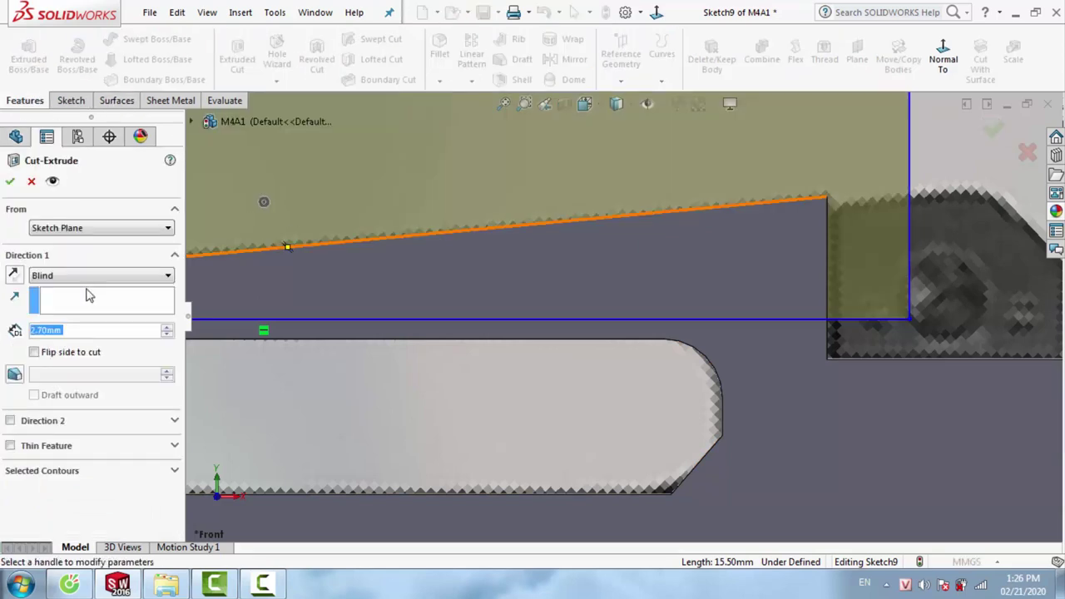
click(84, 276)
click(50, 367)
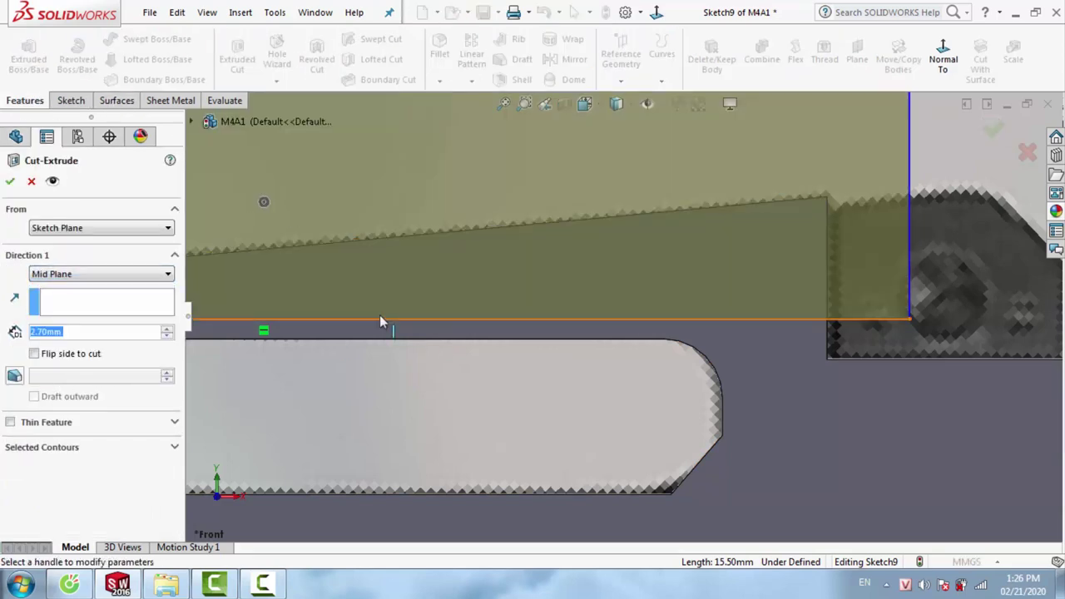
text(2)
mouse_move(416, 350)
middle_down()
mouse_move(599, 349)
mouse_move(427, 356)
mouse_move(391, 346)
middle_up()
key(Return)
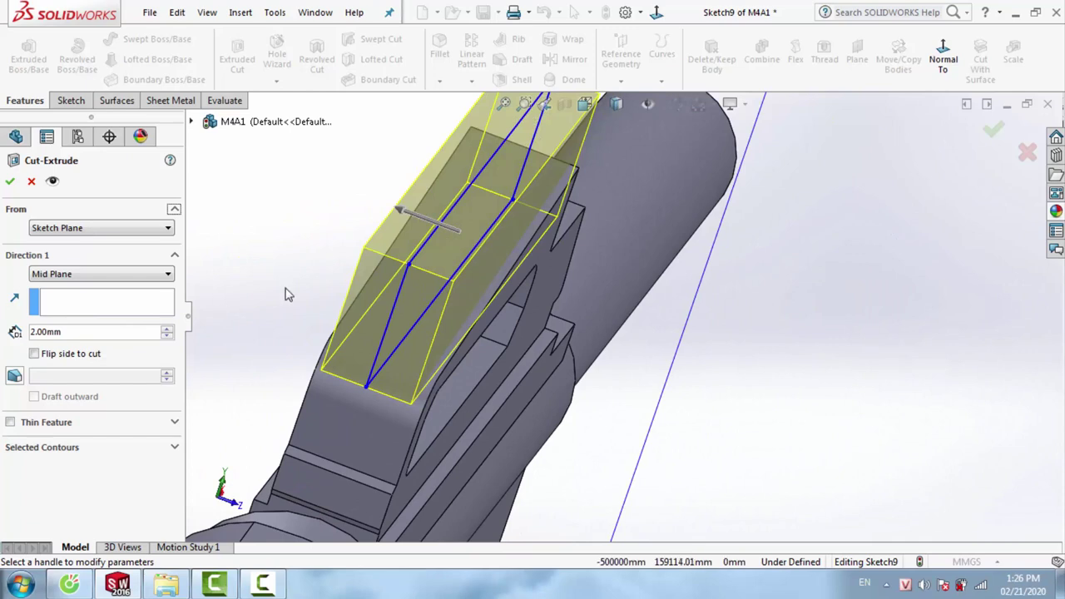
text(1.)
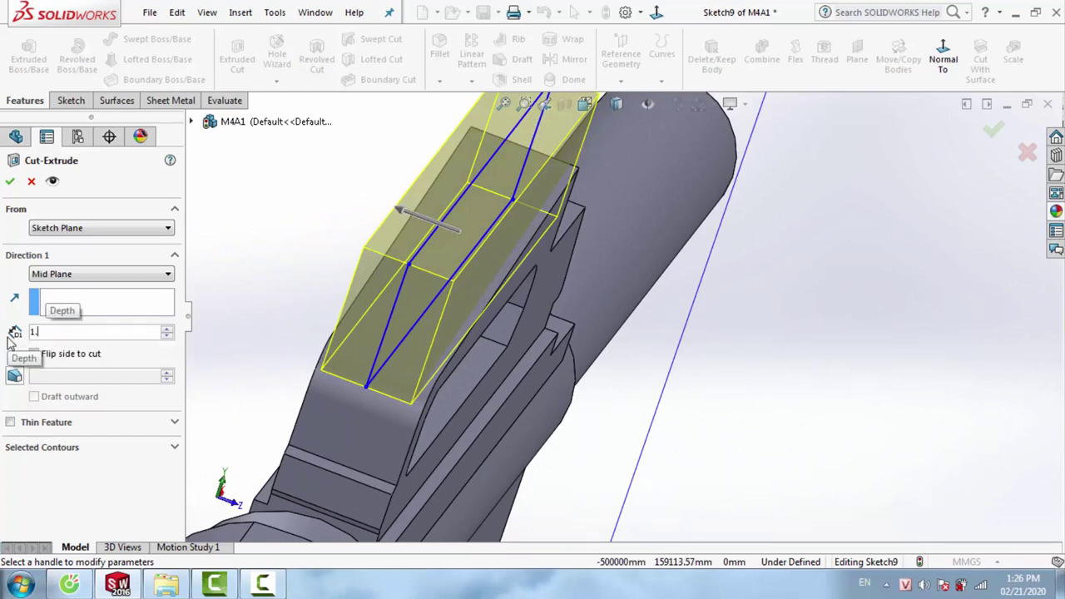
text(6)
key(Return)
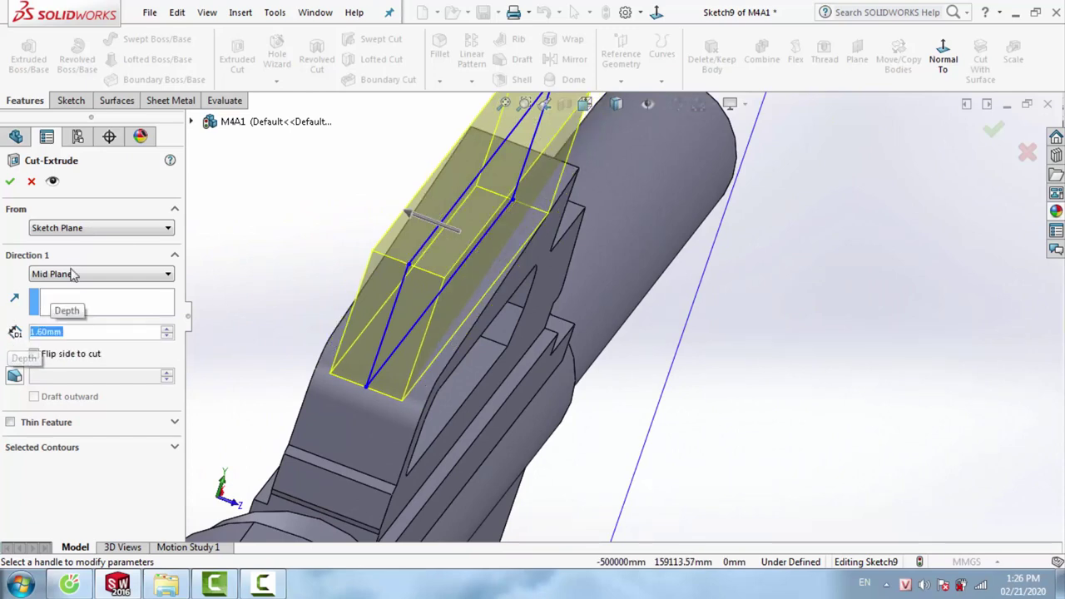
click(10, 185)
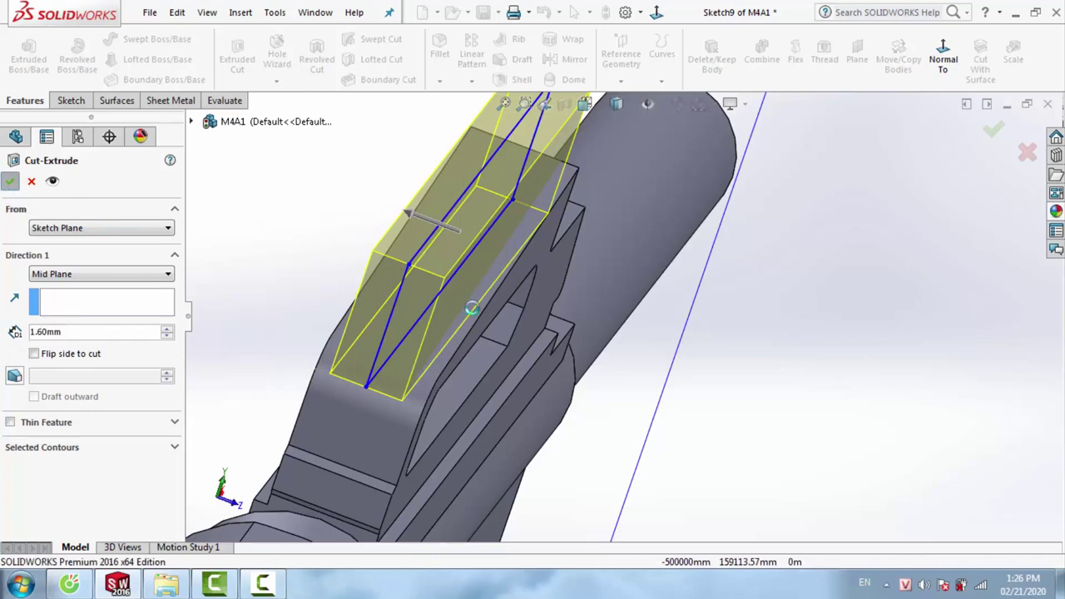
Edit Cut-Extrude2 and reduce its depth to 1.40 mm
mouse_move(508, 302)
middle_down()
mouse_move(534, 284)
mouse_move(452, 285)
mouse_move(552, 284)
mouse_move(673, 317)
mouse_move(637, 333)
mouse_move(563, 293)
middle_up()
scroll(553, 278, up, 3)
scroll(574, 291, down, 4)
scroll(563, 294, down, 5)
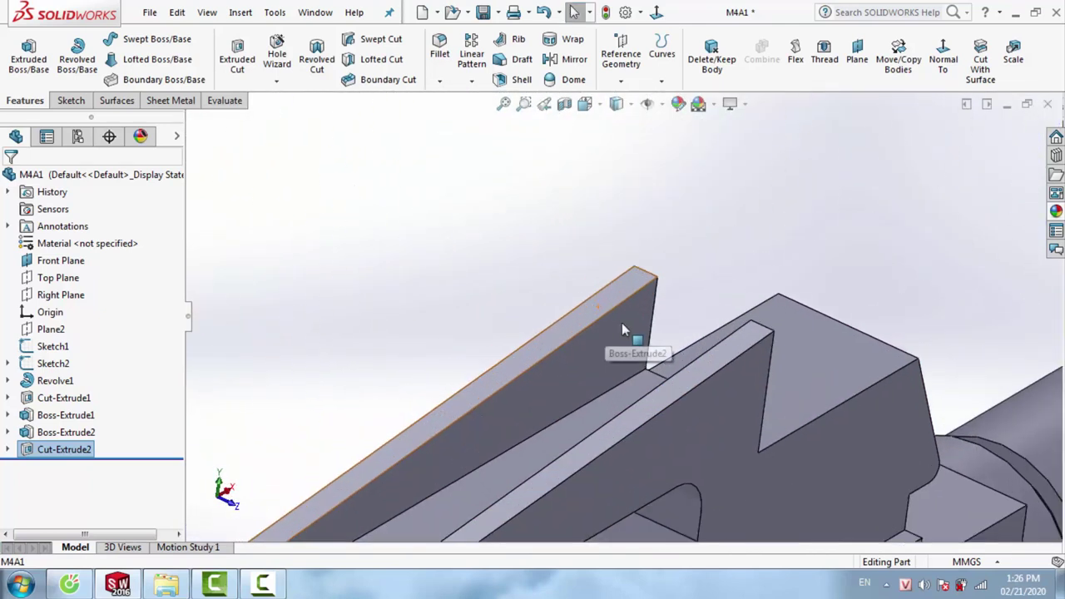
right_click(622, 322)
click(633, 131)
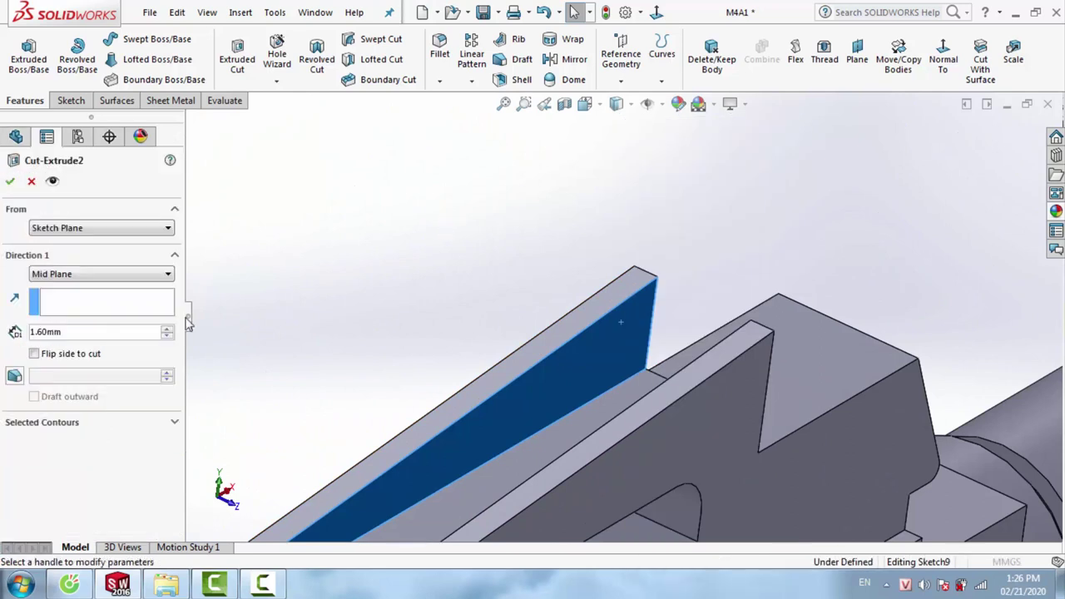
text(1)
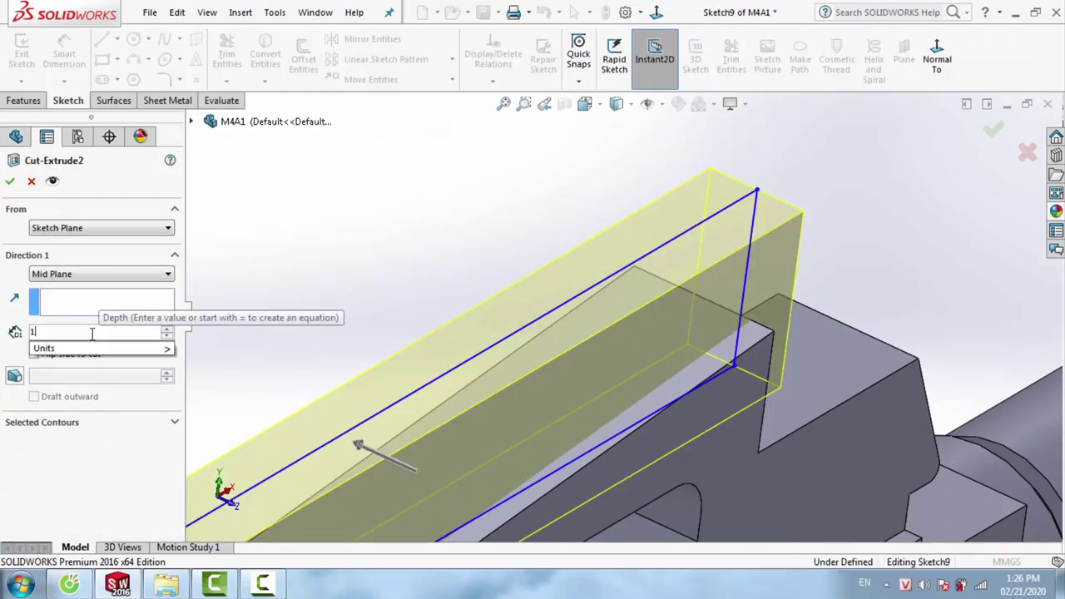
text(.)
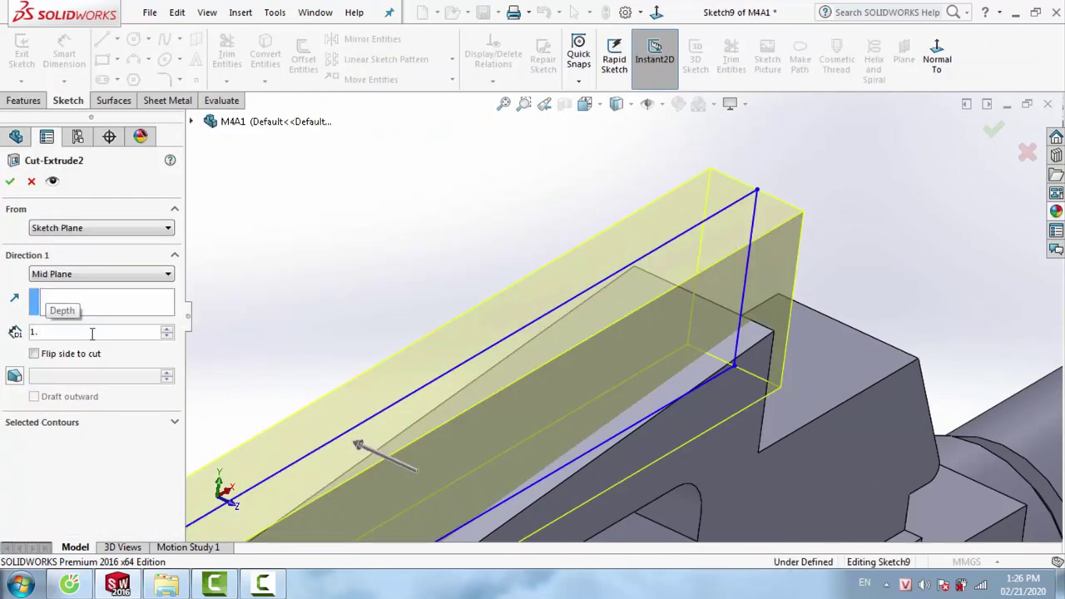
text(4)
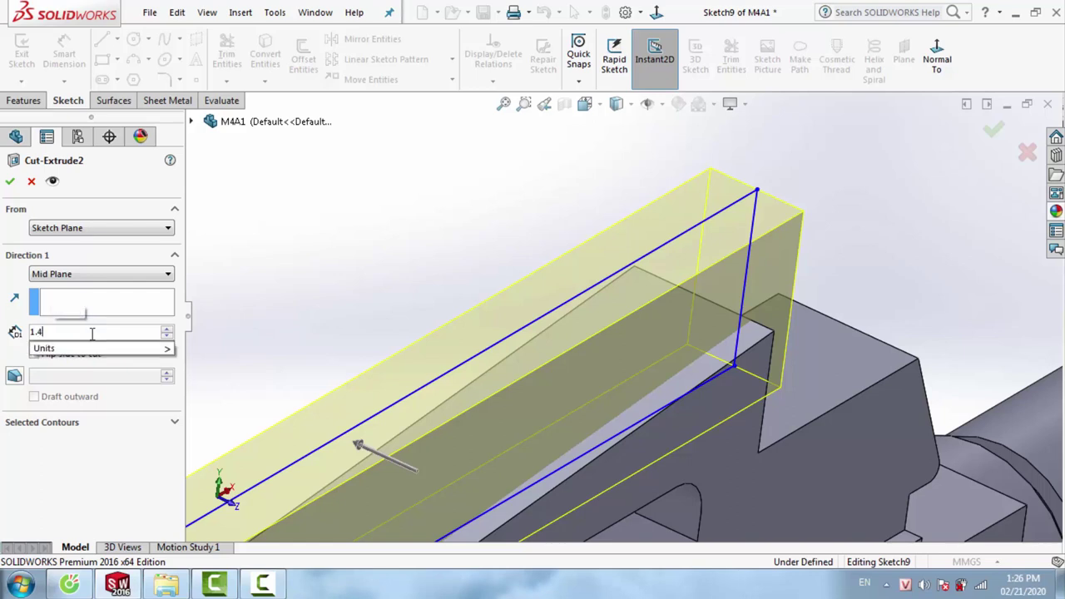
key(Return)
click(997, 129)
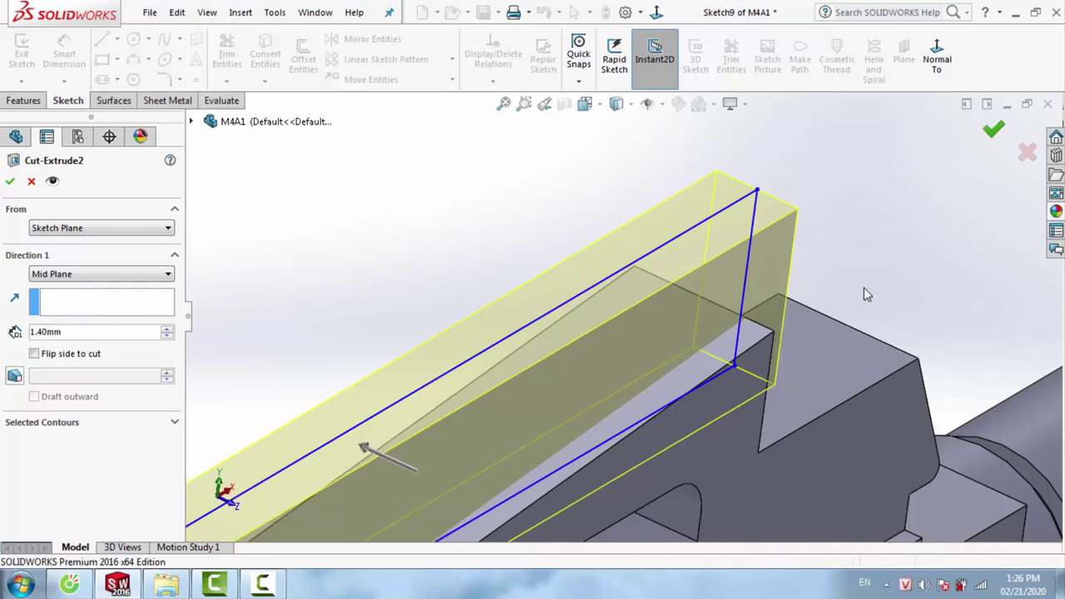
middle_drag(863, 294, 696, 262)
right_click(697, 254)
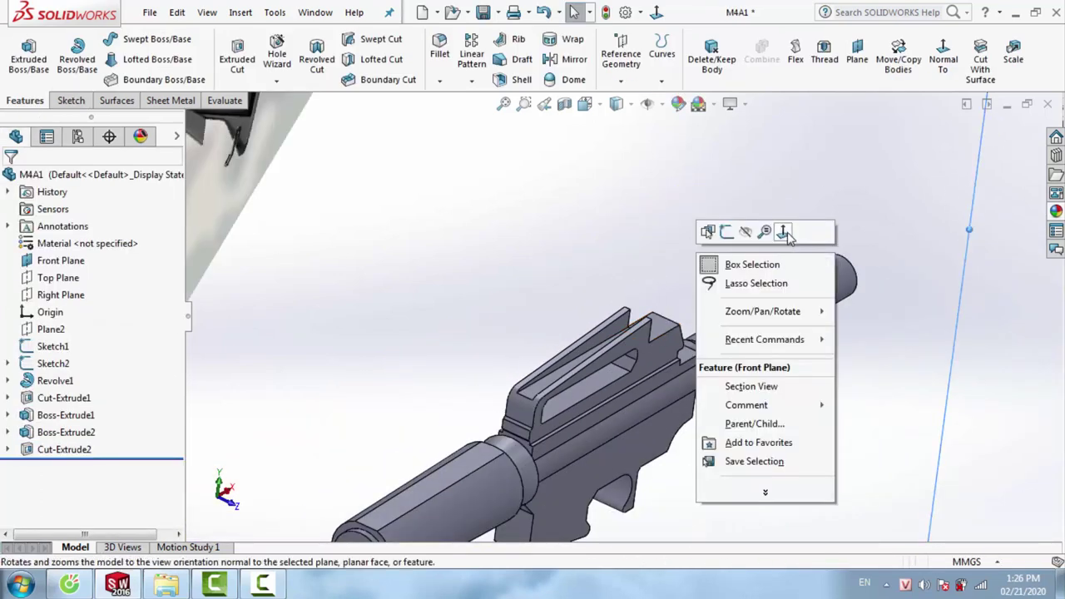
Face the Front Plane and start a new sketch on it
click(784, 232)
scroll(583, 283, down, 5)
scroll(554, 289, down, 3)
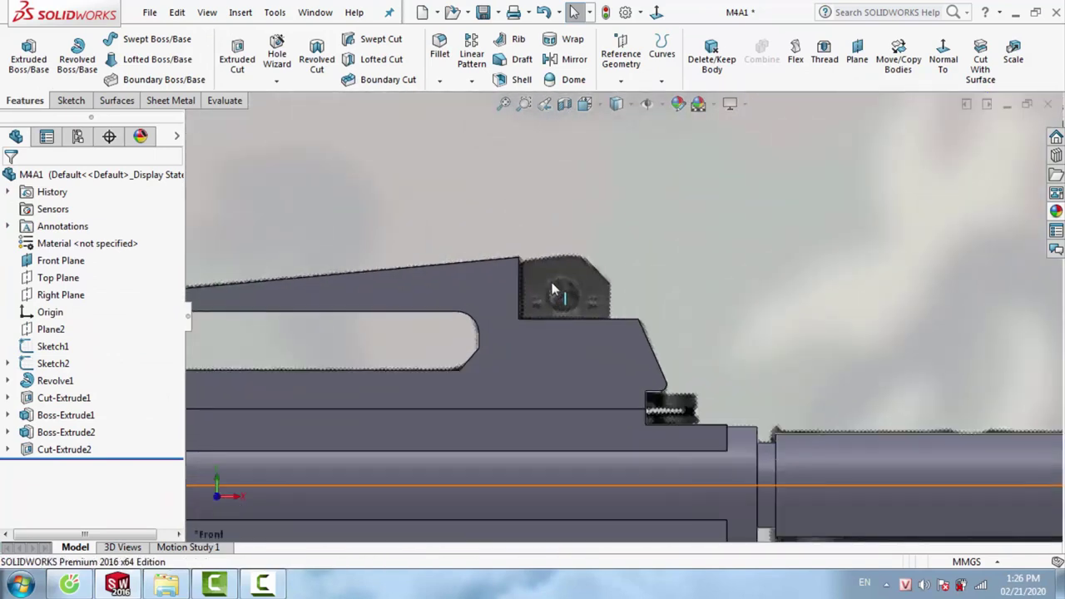
scroll(554, 289, down, 3)
scroll(458, 292, up, 4)
scroll(583, 304, up, 3)
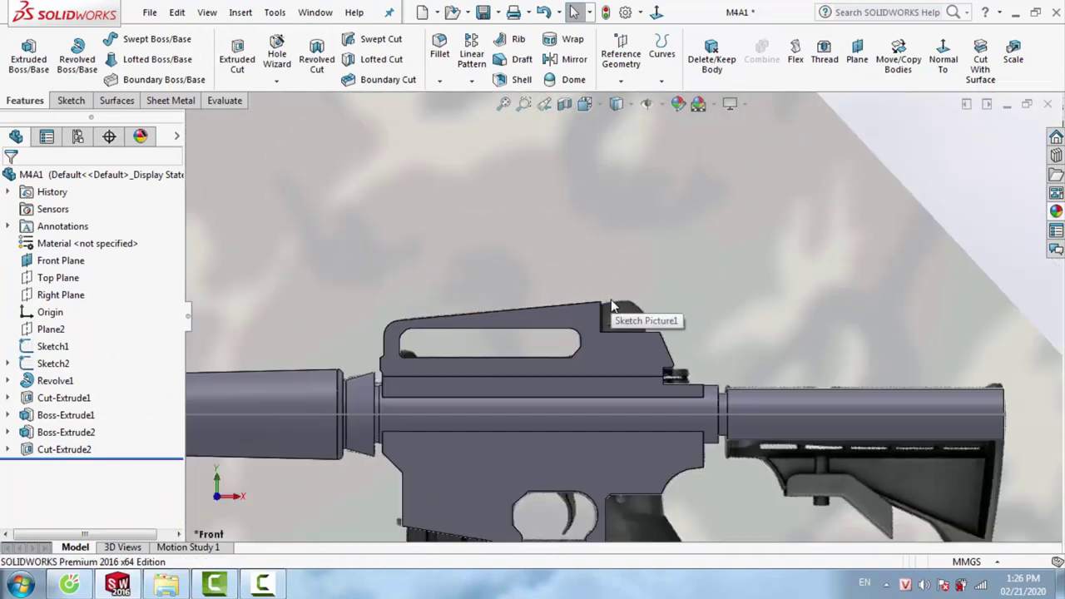
scroll(612, 307, up, 3)
right_click(868, 209)
click(882, 180)
scroll(495, 314, down, 5)
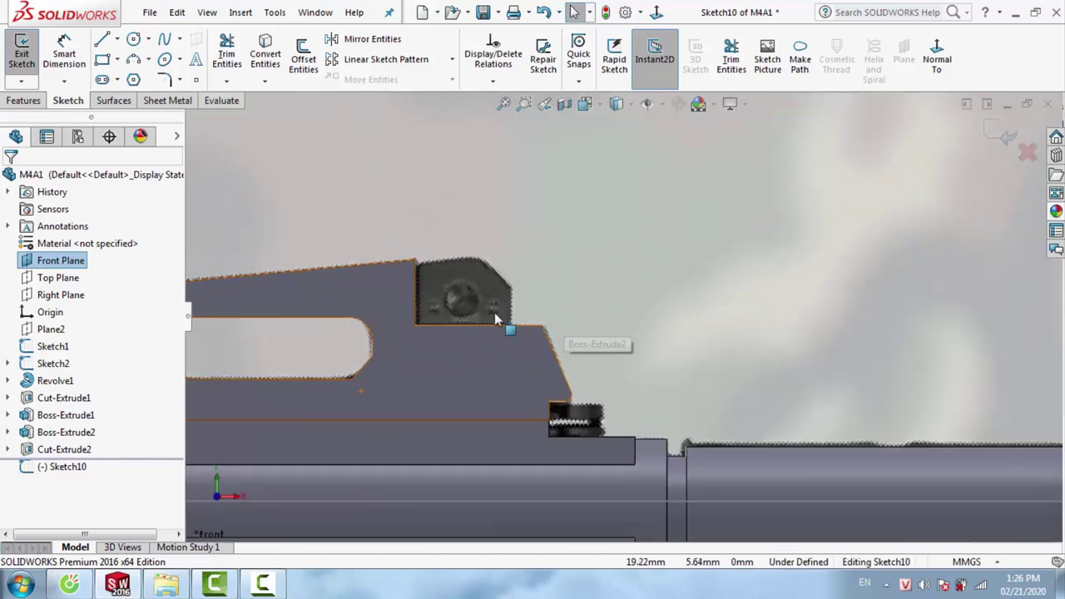
scroll(453, 312, down, 5)
Draw the sight's left vertical edge and base line over the picture, discarding a stray diagonal
click(102, 39)
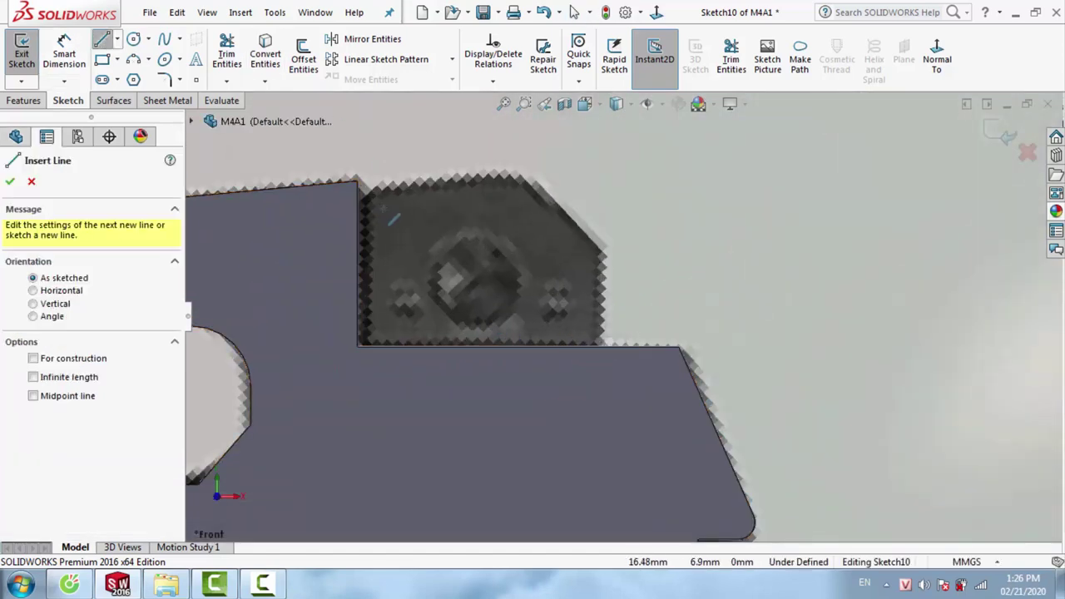
scroll(394, 218, down, 3)
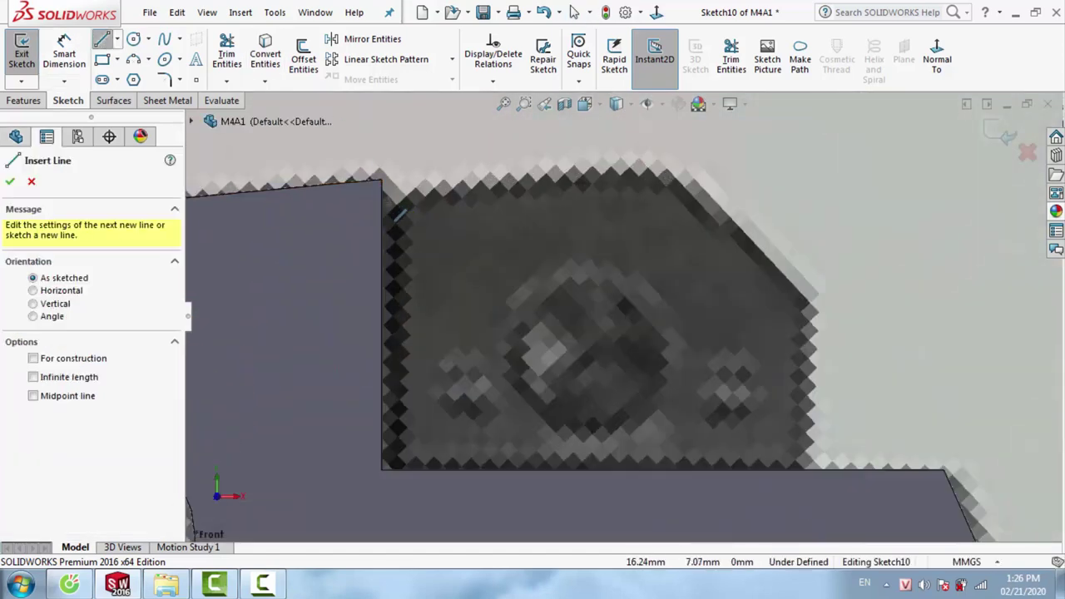
click(393, 215)
click(389, 471)
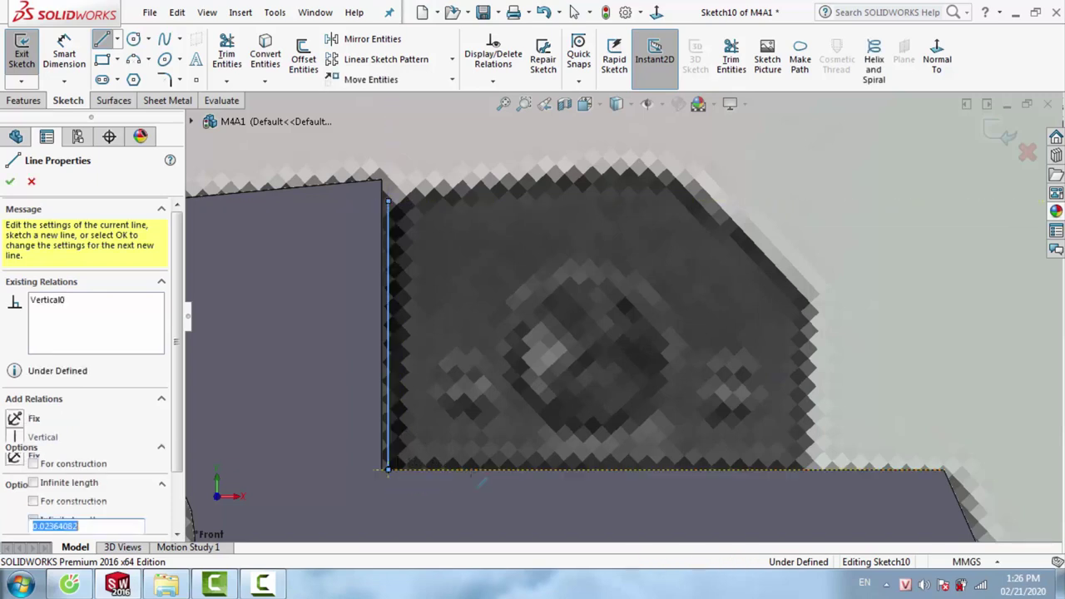
double_click(802, 471)
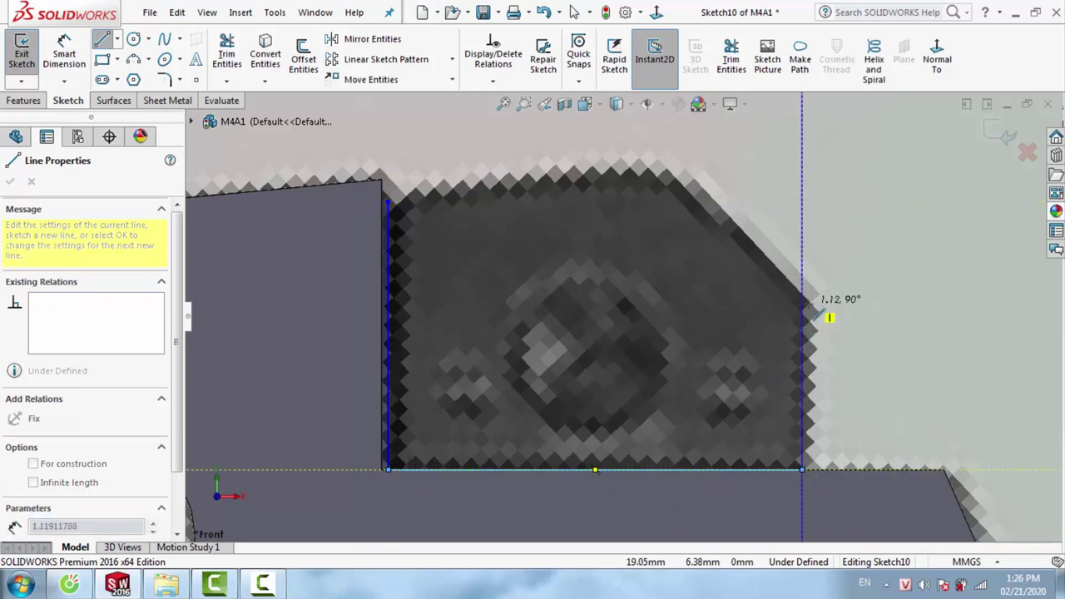
click(807, 310)
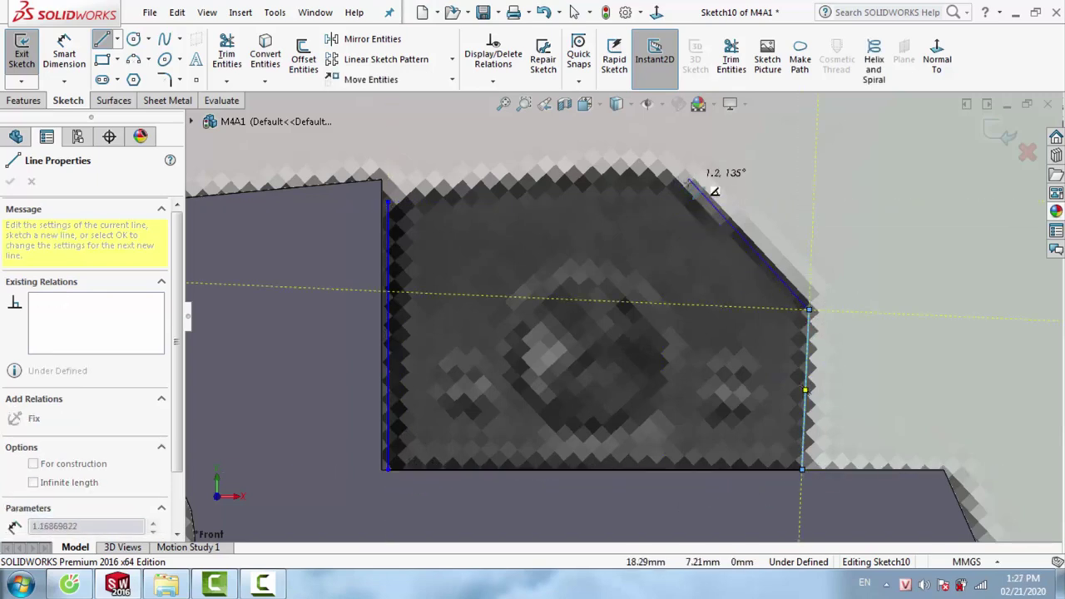
key(Escape)
Add the top line, stretch the right line up to meet it as a vertical, and align the top-left corner
click(103, 42)
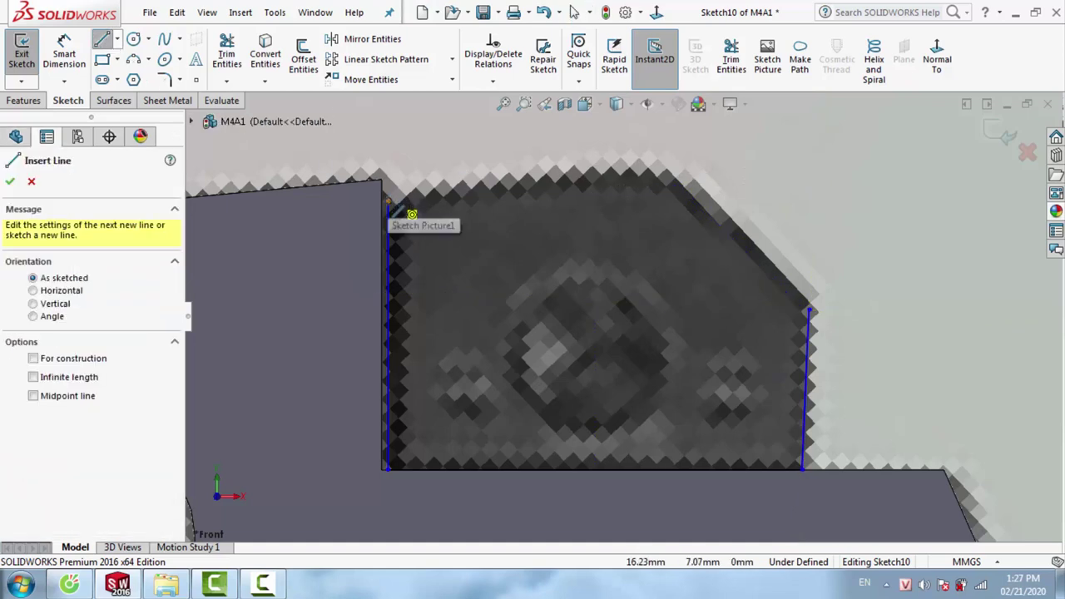
click(388, 201)
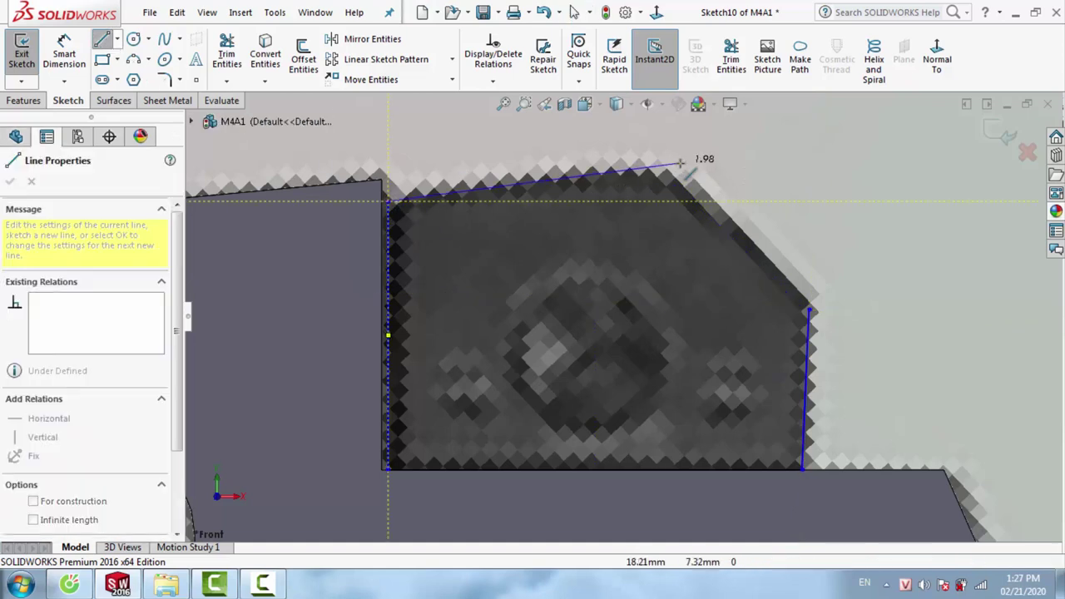
click(822, 133)
key(Escape)
drag(809, 310, 822, 133)
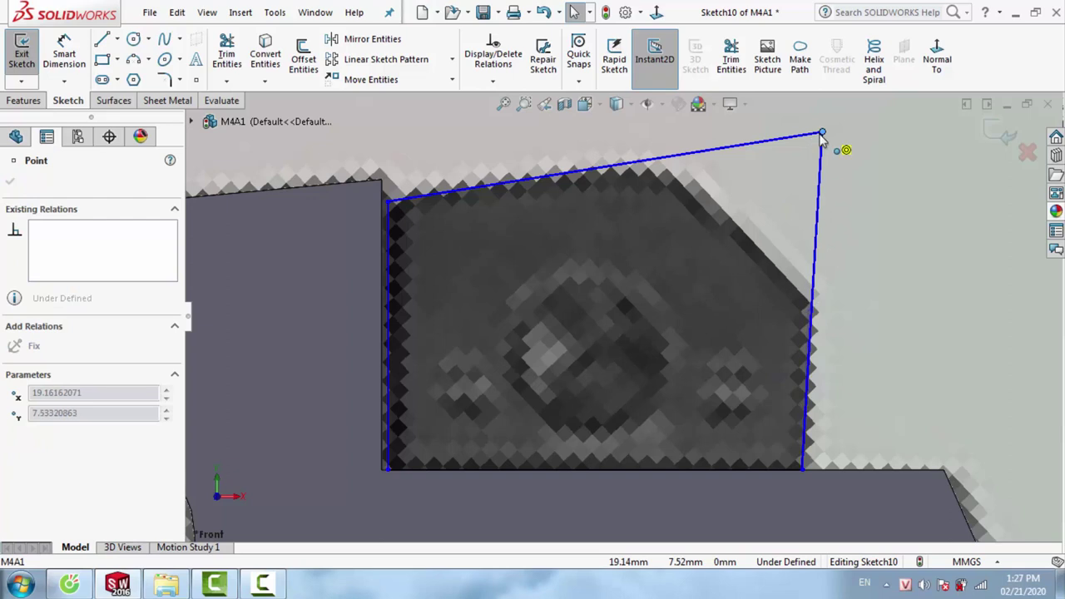
click(819, 192)
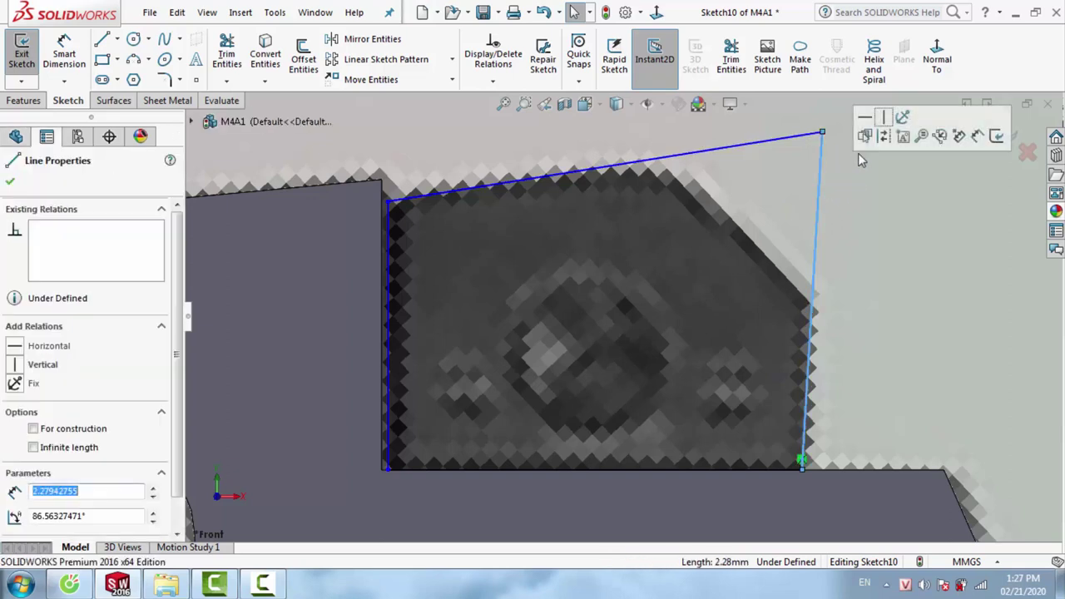
click(886, 119)
key(Escape)
mouse_move(388, 201)
mouse_down()
mouse_move(400, 200)
mouse_move(388, 193)
mouse_up()
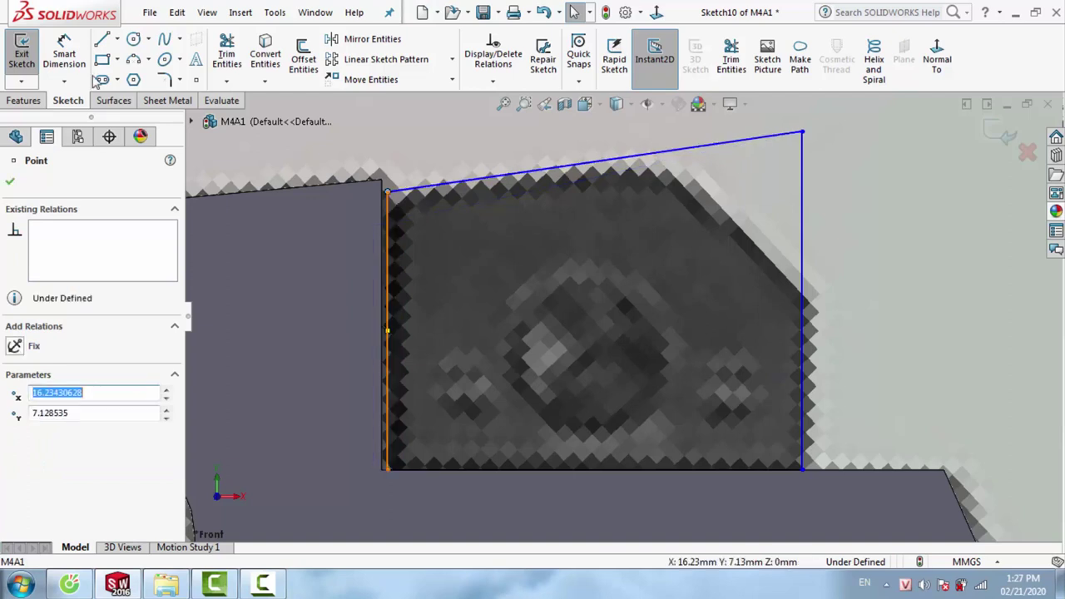
key(Escape)
Fillet the profile's top corner at 1.30 mm and drag the top line to match the picture
click(164, 79)
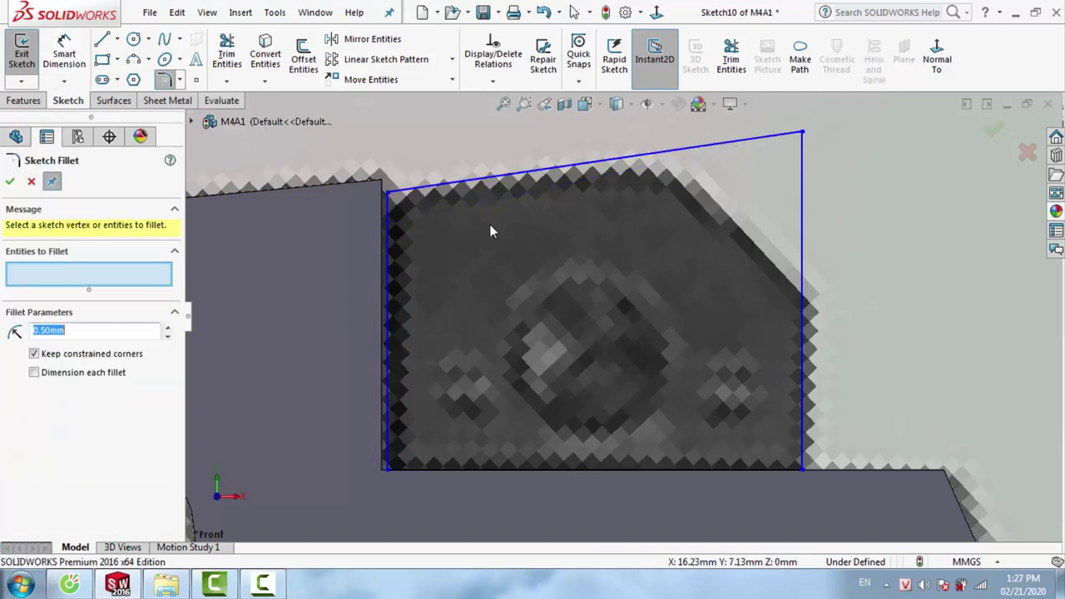
click(802, 135)
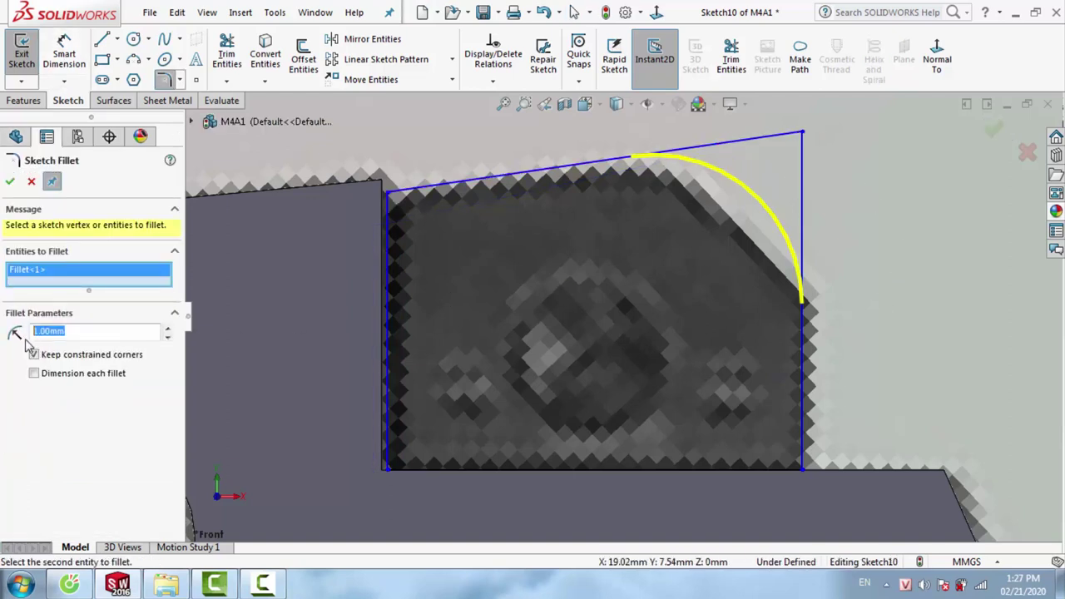
text(1.3)
key(Return)
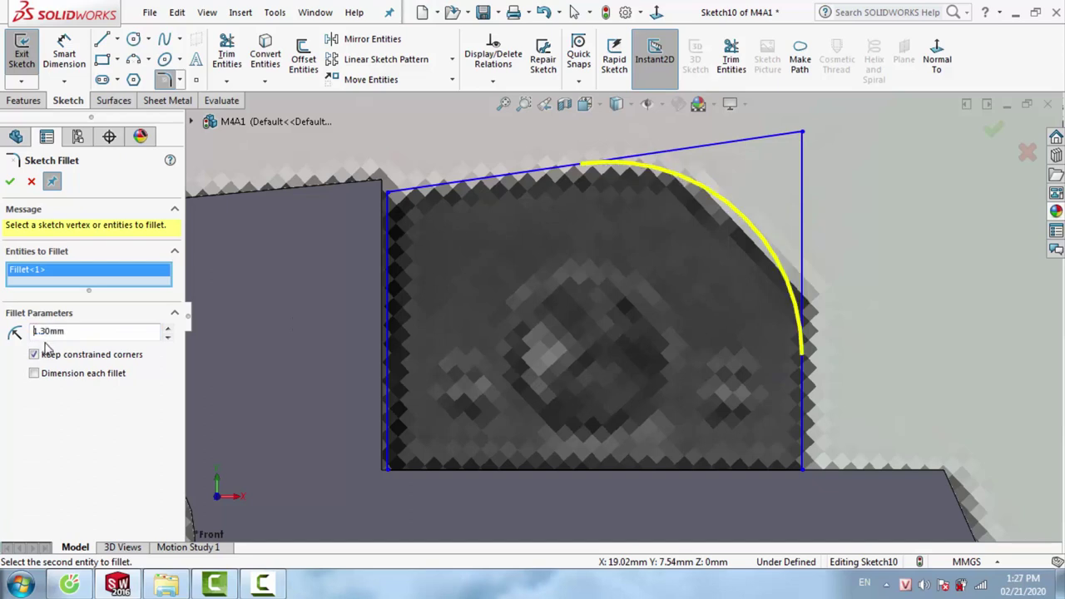
click(10, 181)
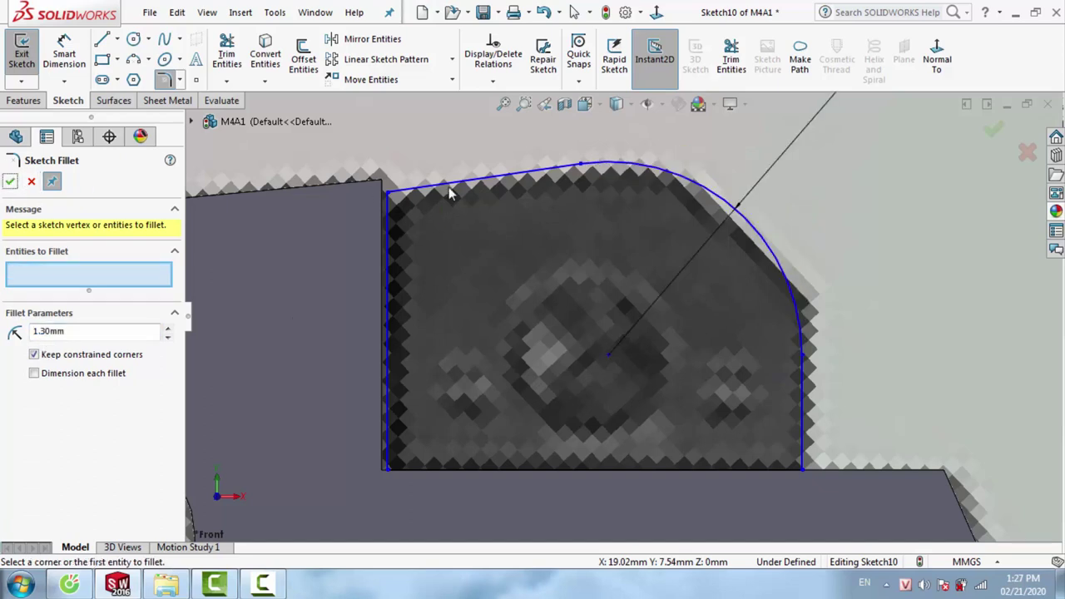
key(Escape)
drag(420, 188, 421, 194)
key(Escape)
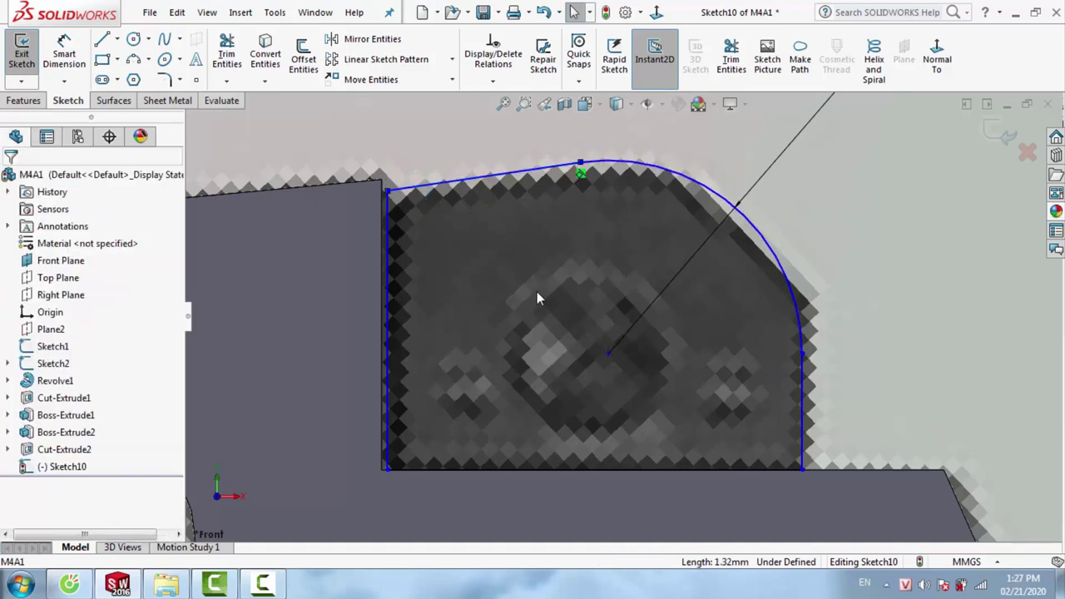
scroll(537, 298, up, 3)
click(25, 101)
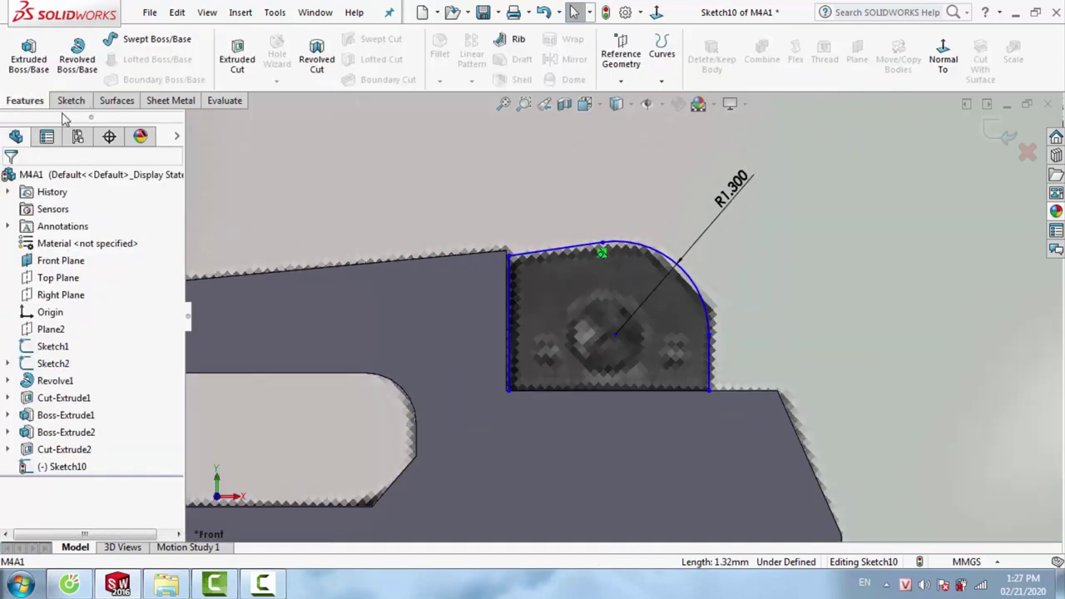
Boss-extrude the sight profile Mid Plane, correcting the depth from 2.50 to 2.30 mm
click(22, 73)
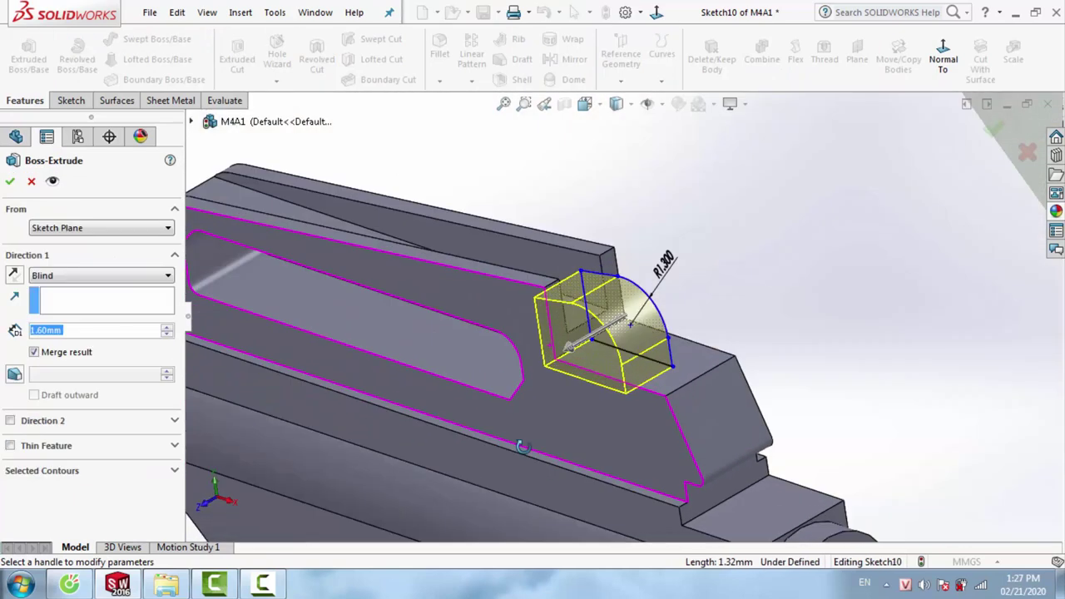
middle_drag(523, 447, 631, 337)
scroll(630, 336, down, 3)
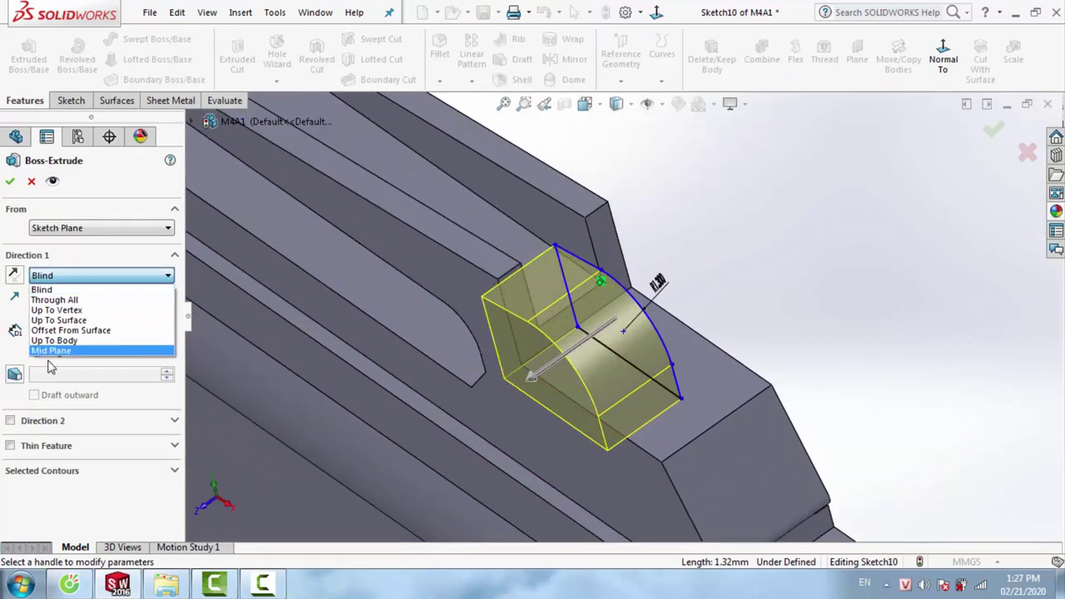
click(51, 350)
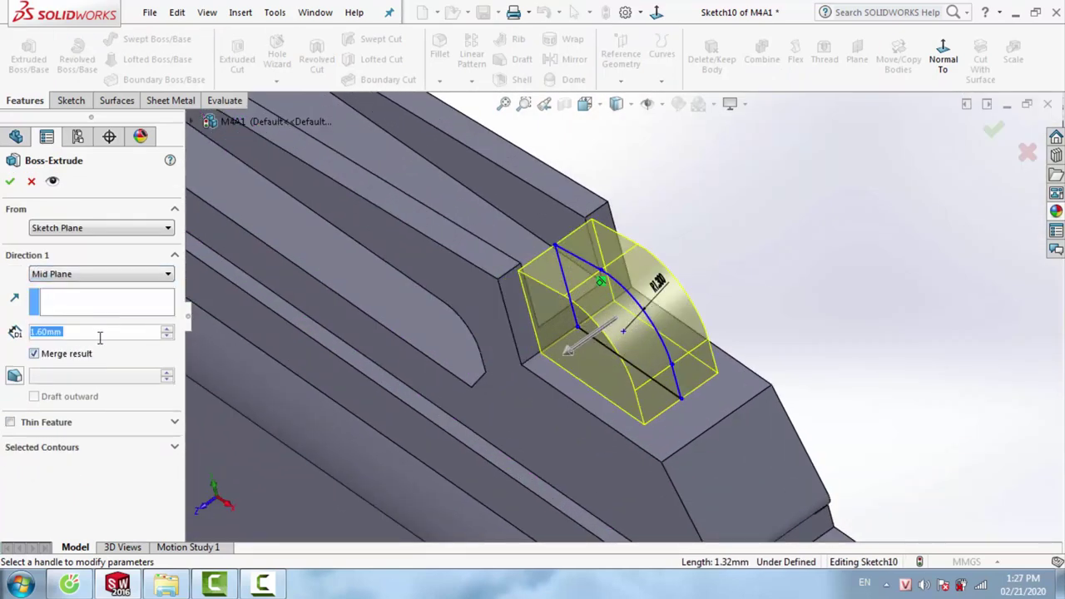
text(2.)
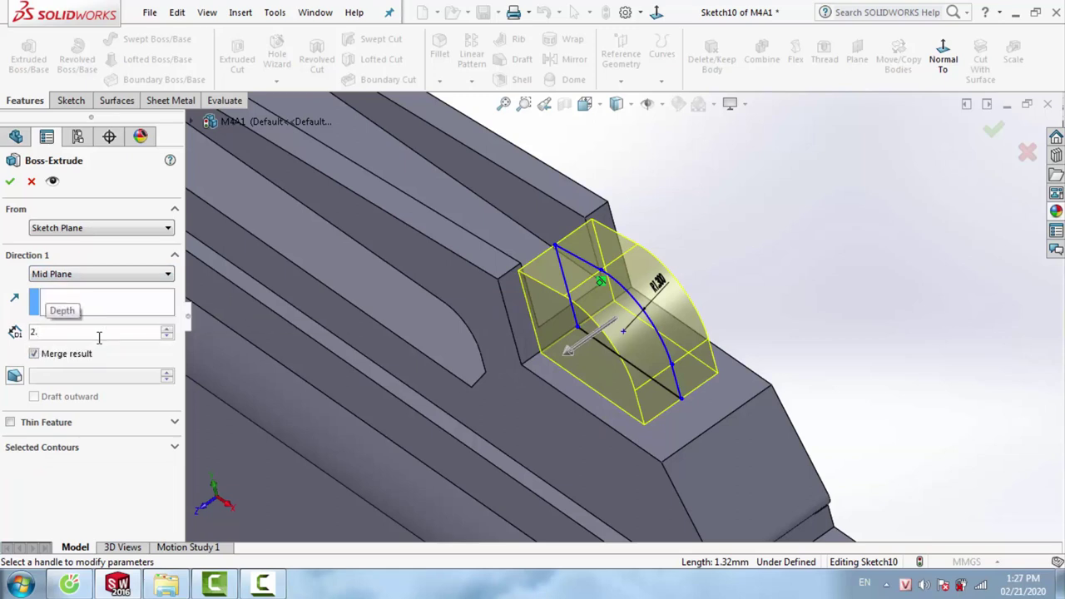
text(5)
key(Return)
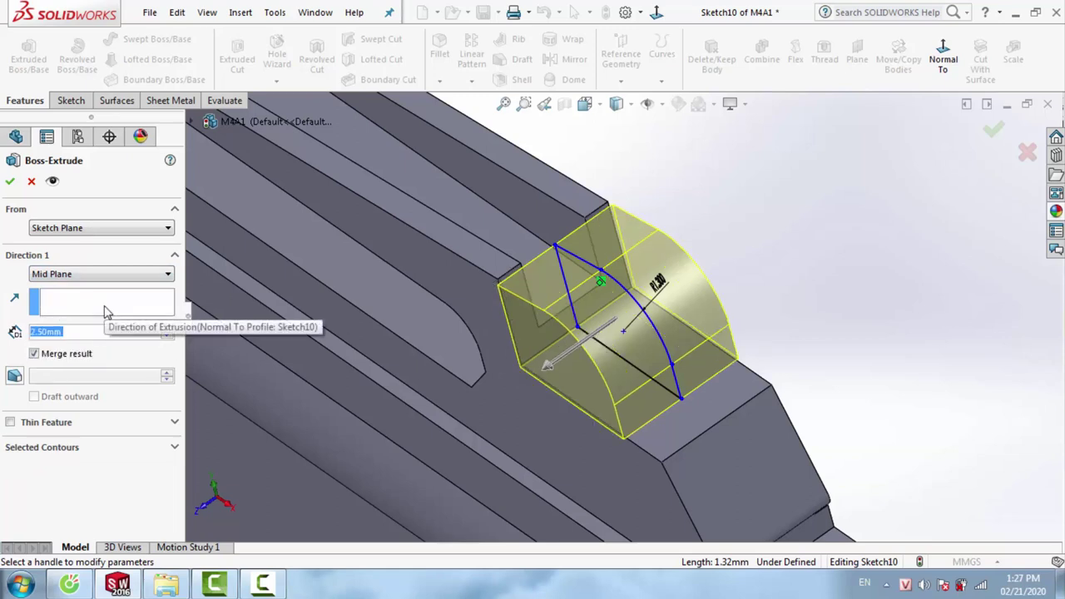
text(2.3)
key(Return)
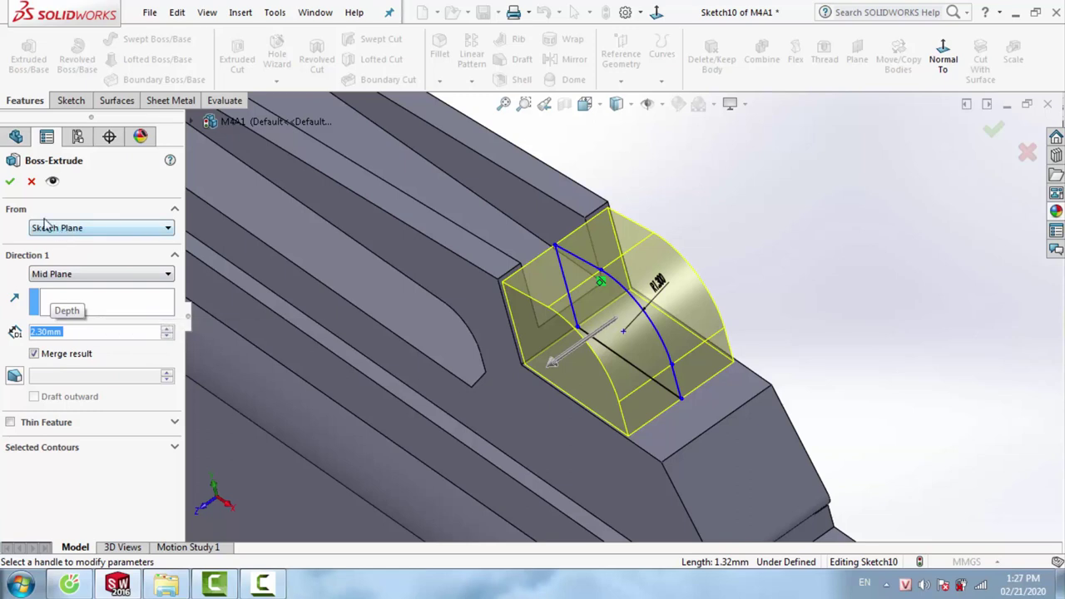
click(8, 184)
scroll(687, 250, up, 2)
scroll(683, 255, up, 2)
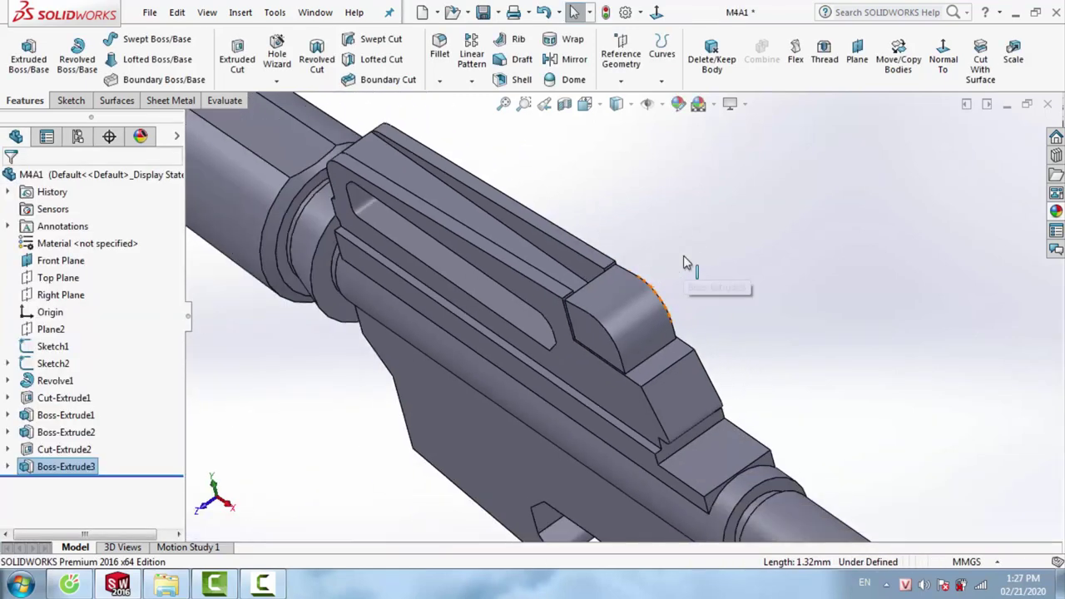
scroll(683, 255, up, 2)
Open a Normal To sketch on the Front Plane and show Sketch9 for reference
right_click(683, 255)
click(767, 232)
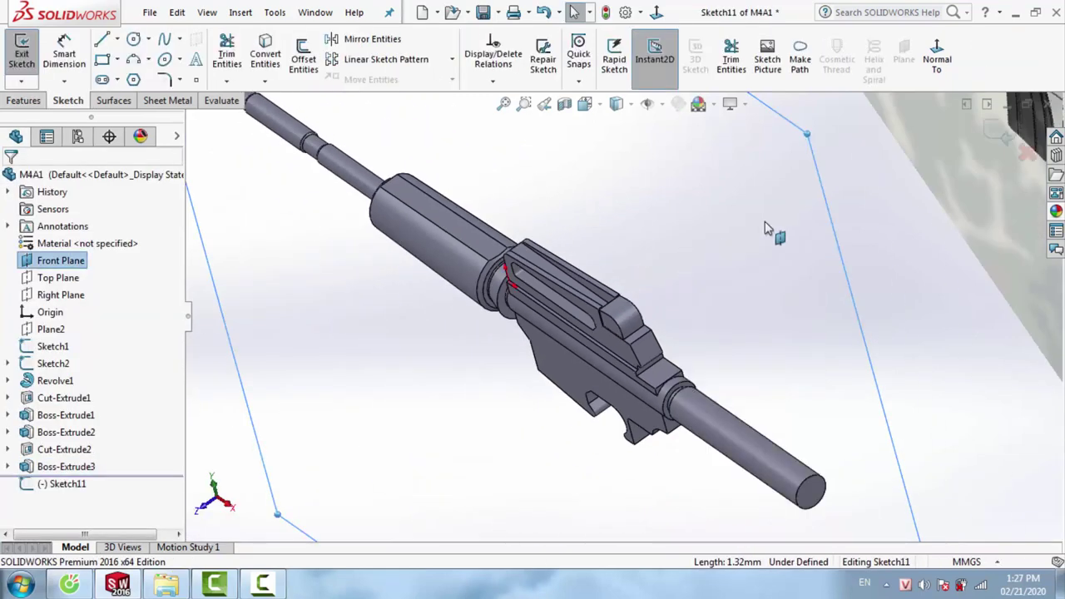
click(939, 60)
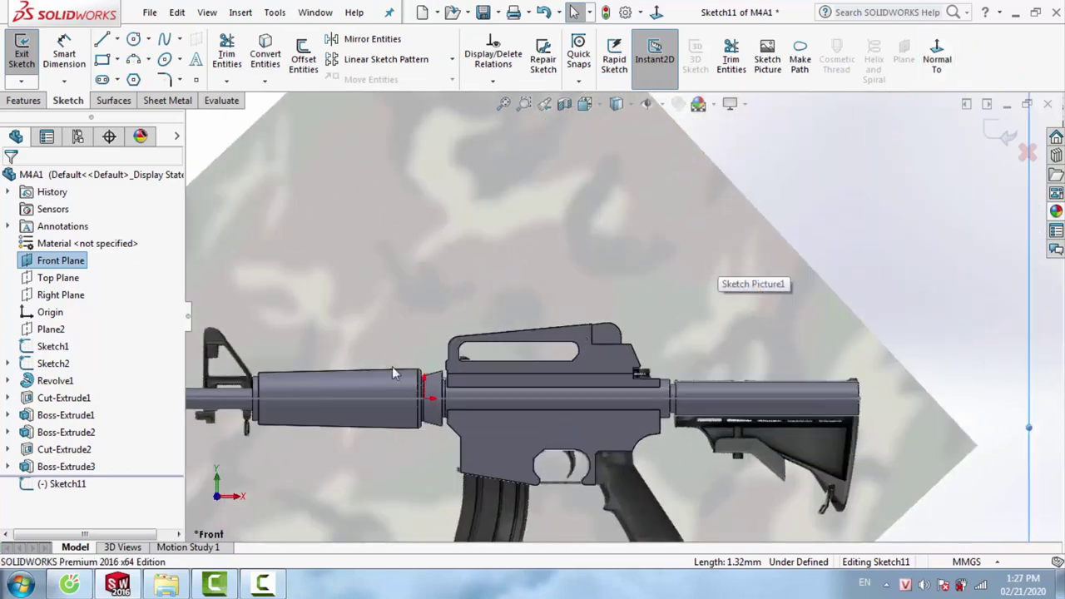
click(8, 467)
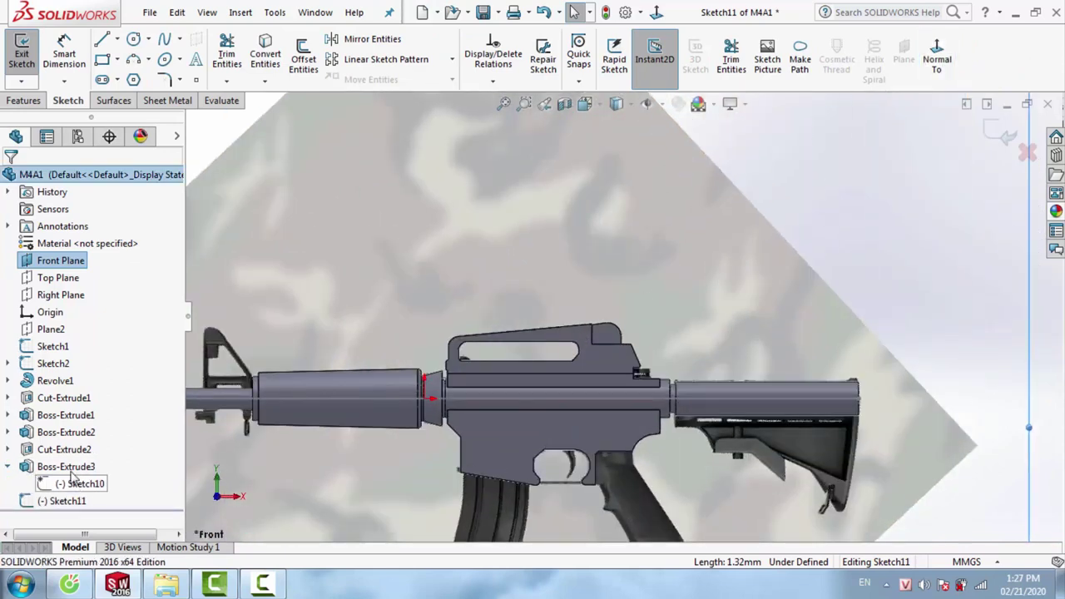
click(7, 449)
right_click(79, 466)
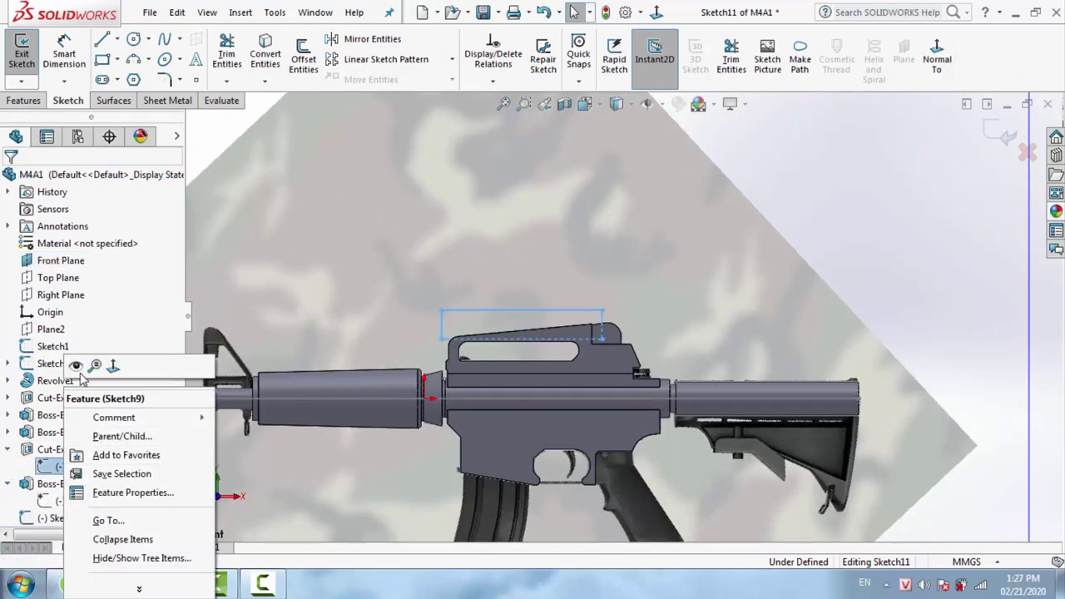
click(83, 363)
scroll(618, 350, up, 4)
Draw a corner rectangle over the top of the front sight
right_click(798, 263)
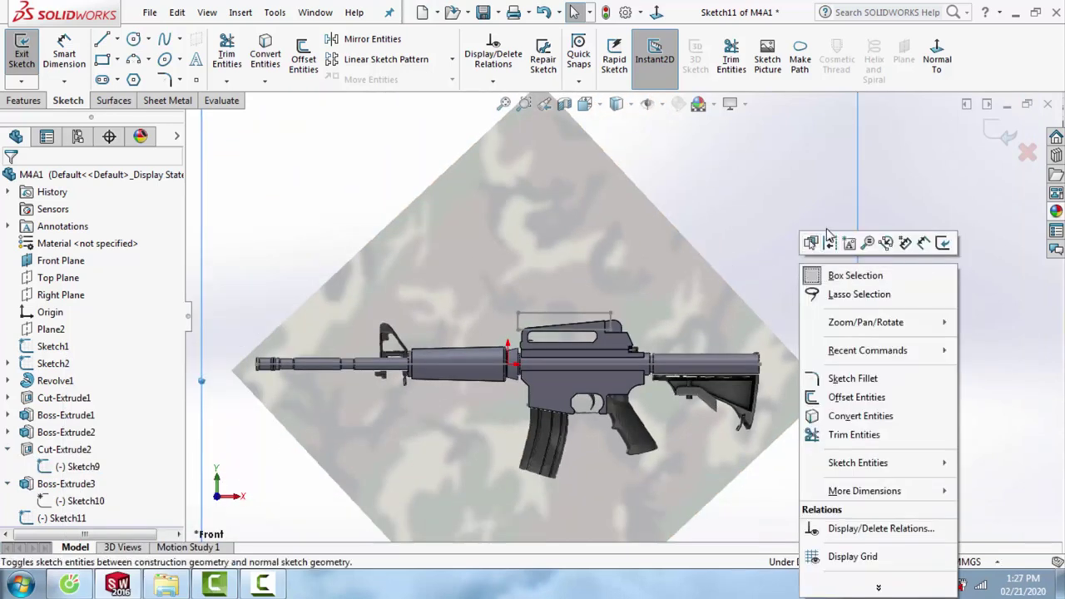
scroll(886, 206, down, 2)
scroll(463, 404, down, 2)
scroll(400, 324, down, 2)
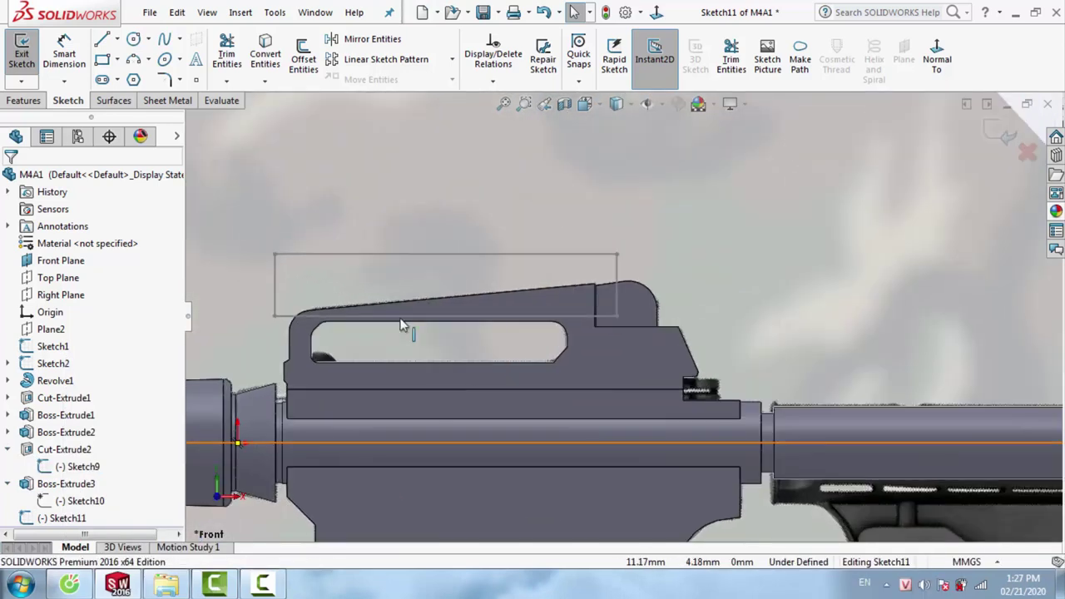
key(l)
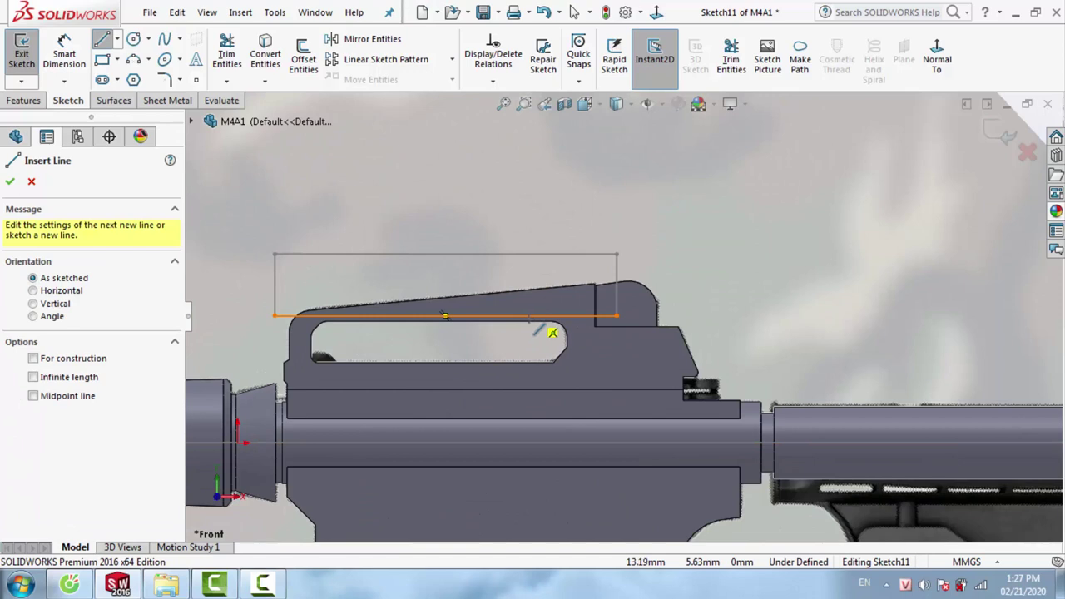
click(103, 60)
click(557, 254)
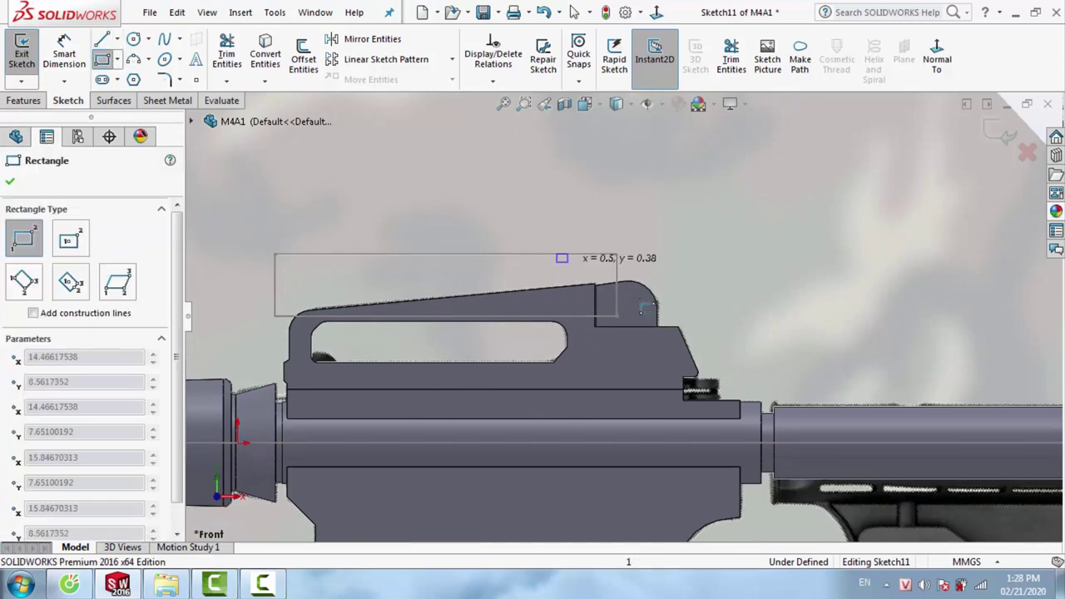
click(705, 315)
scroll(558, 325, down, 5)
key(Escape)
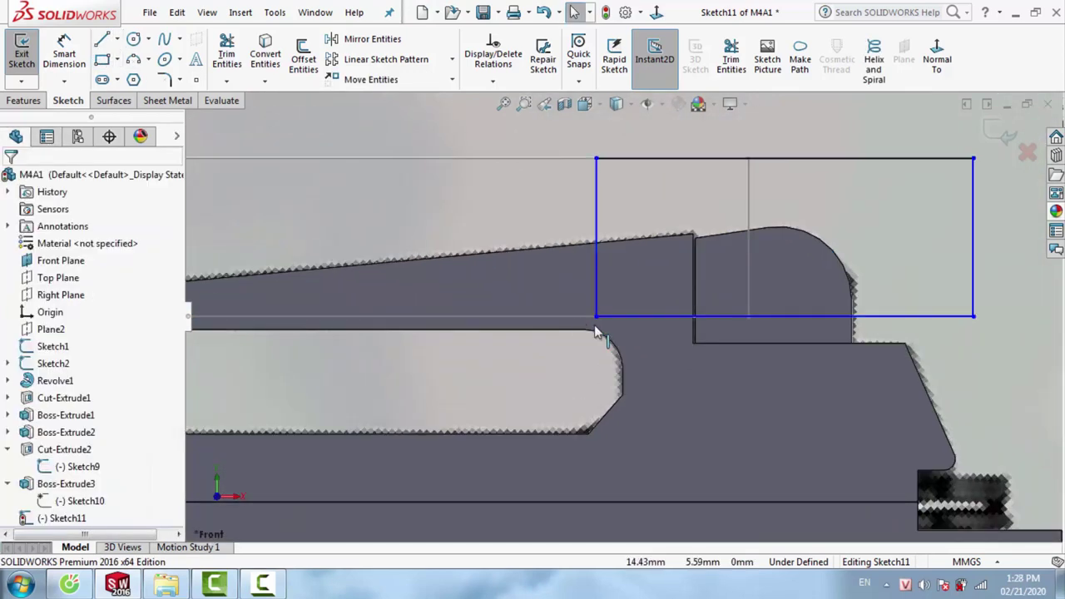
Make the rectangle's bottom edge collinear with Sketch9's horizontal line
click(573, 318)
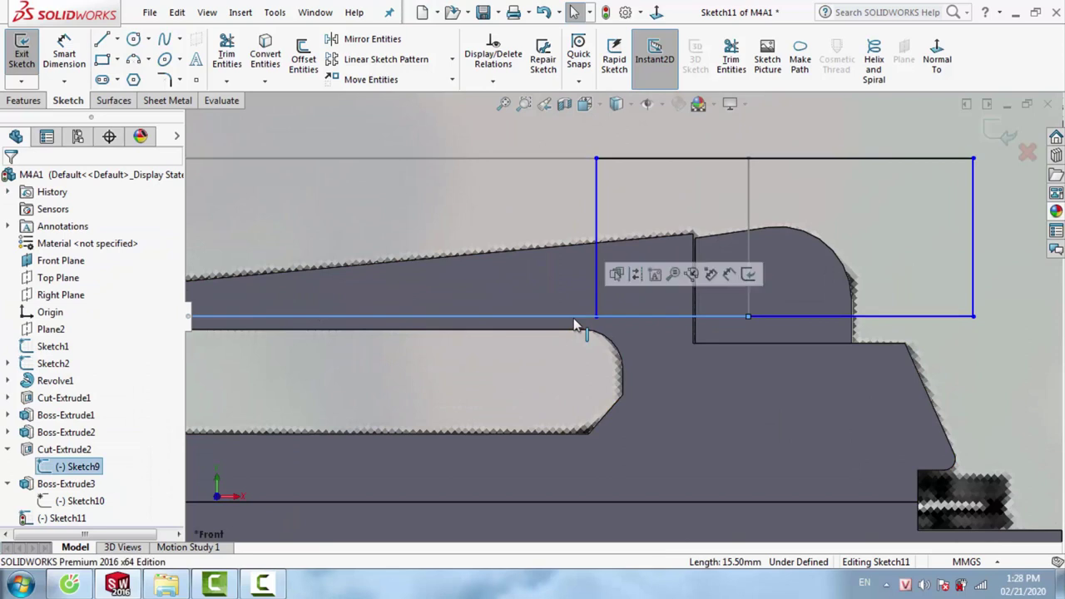
ctrl+click(765, 317)
click(19, 438)
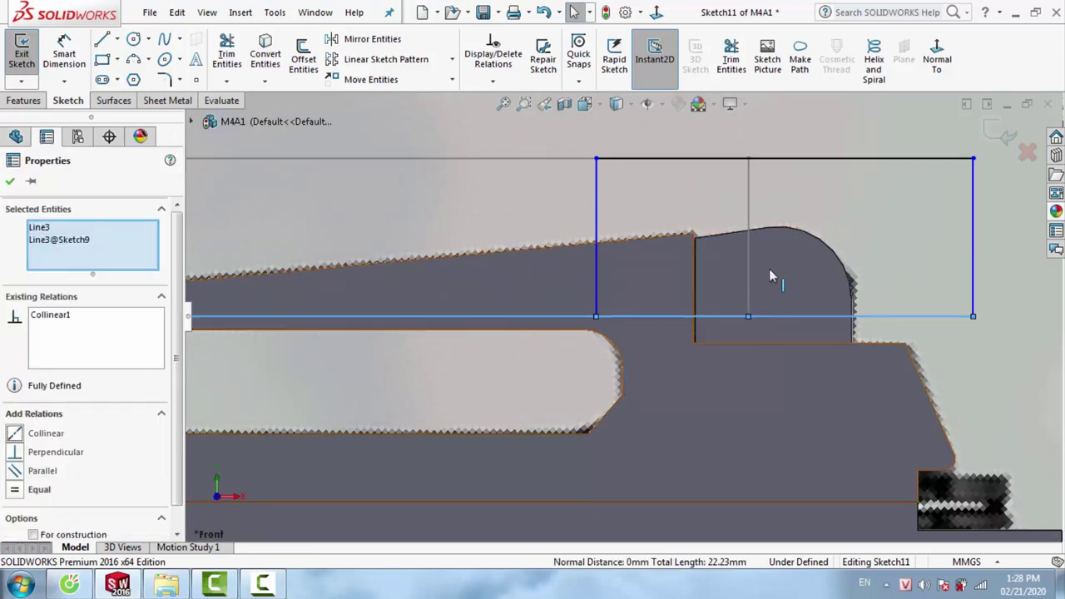
key(Escape)
scroll(743, 266, up, 5)
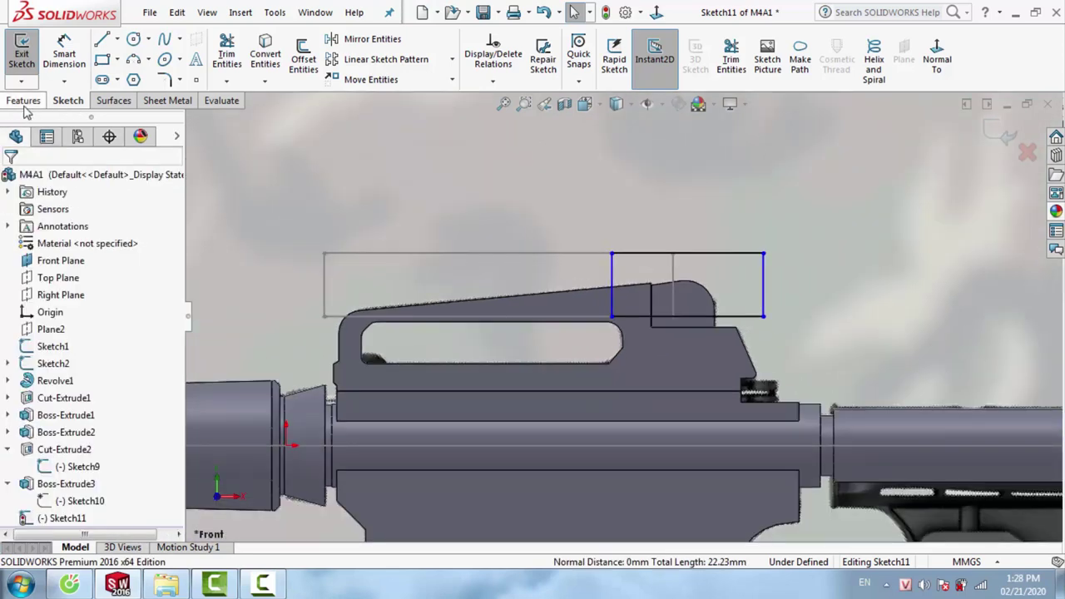
click(24, 103)
Extrude-cut the rectangle Mid Plane at 1.40 mm to notch the sight's top
click(253, 66)
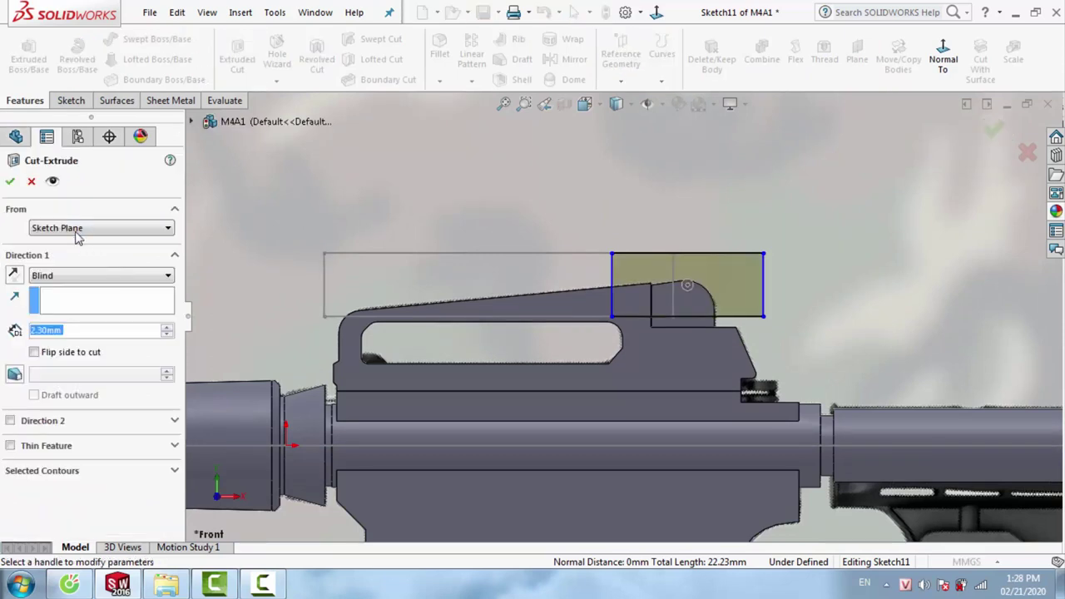
click(58, 275)
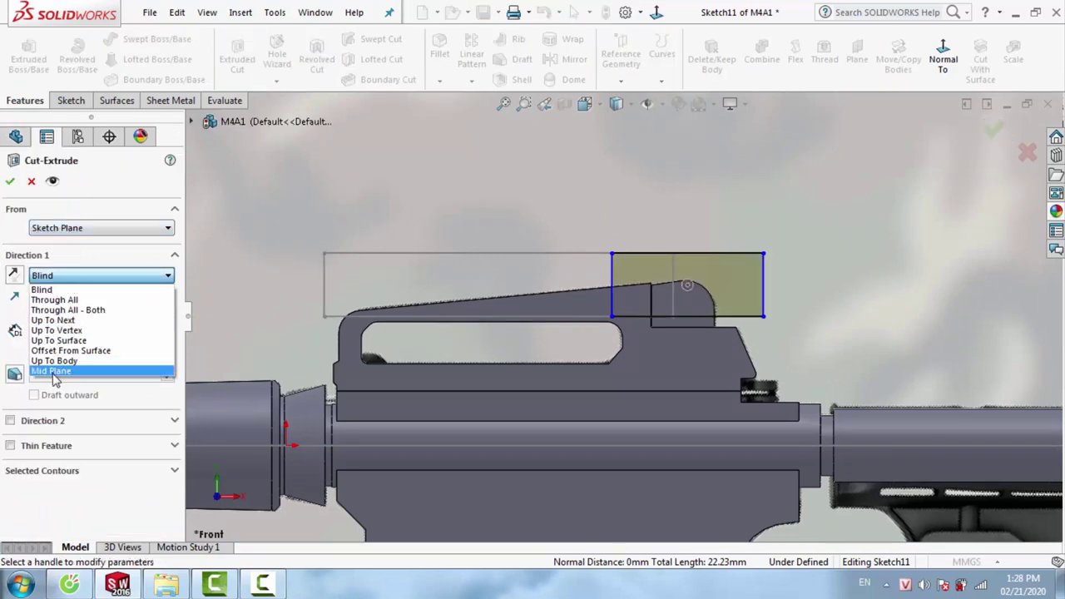
click(50, 371)
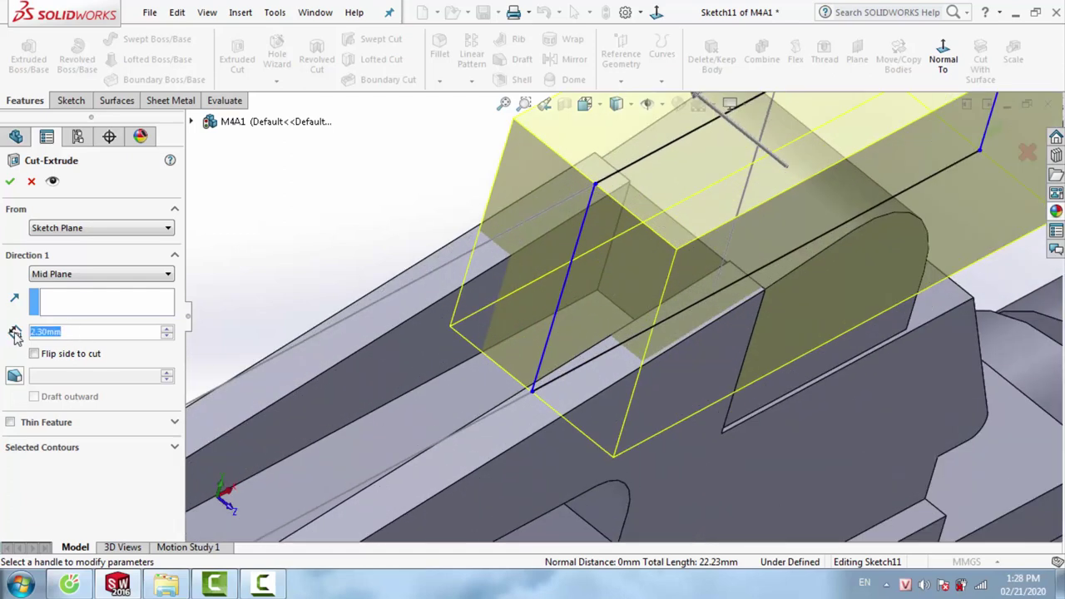
text(1.)
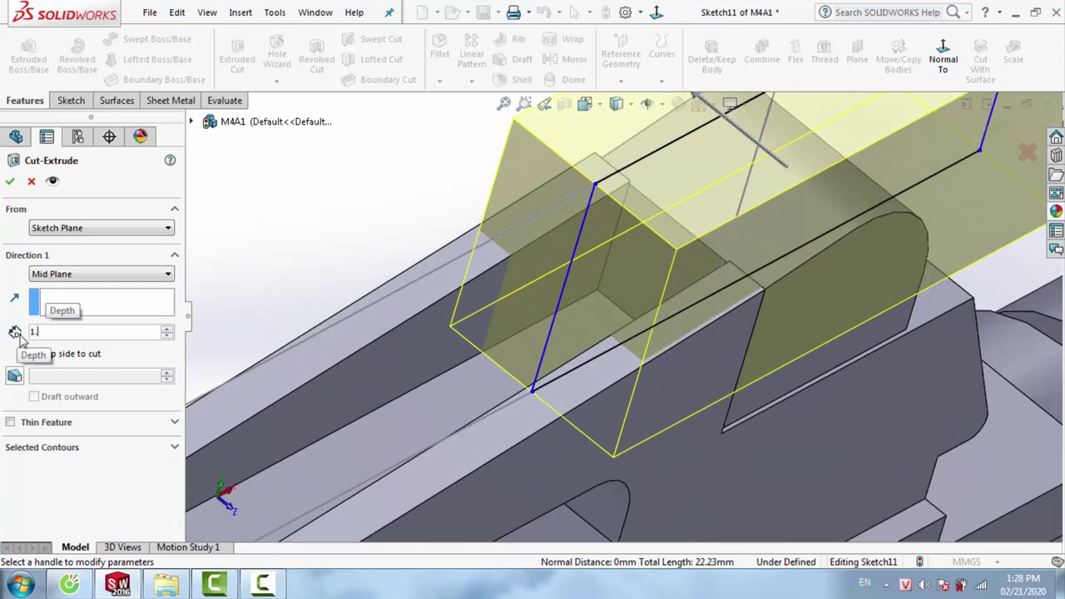
text(4)
key(Return)
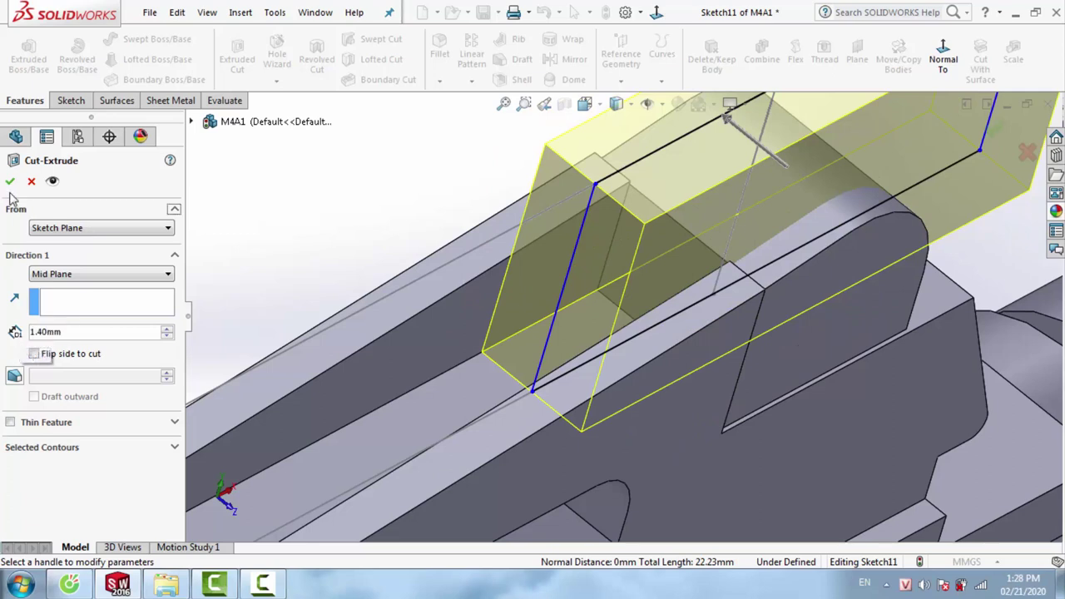
click(7, 183)
scroll(652, 258, up, 2)
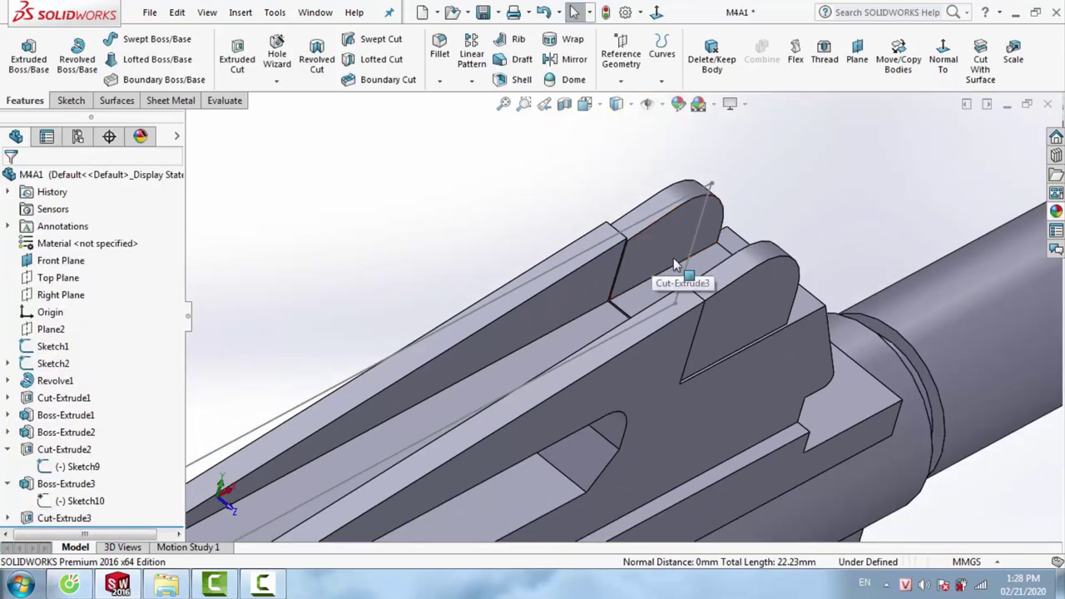
Set the view Normal To the Front Plane and open the empty Sketch20 there
right_click(692, 241)
click(704, 260)
scroll(682, 300, up, 5)
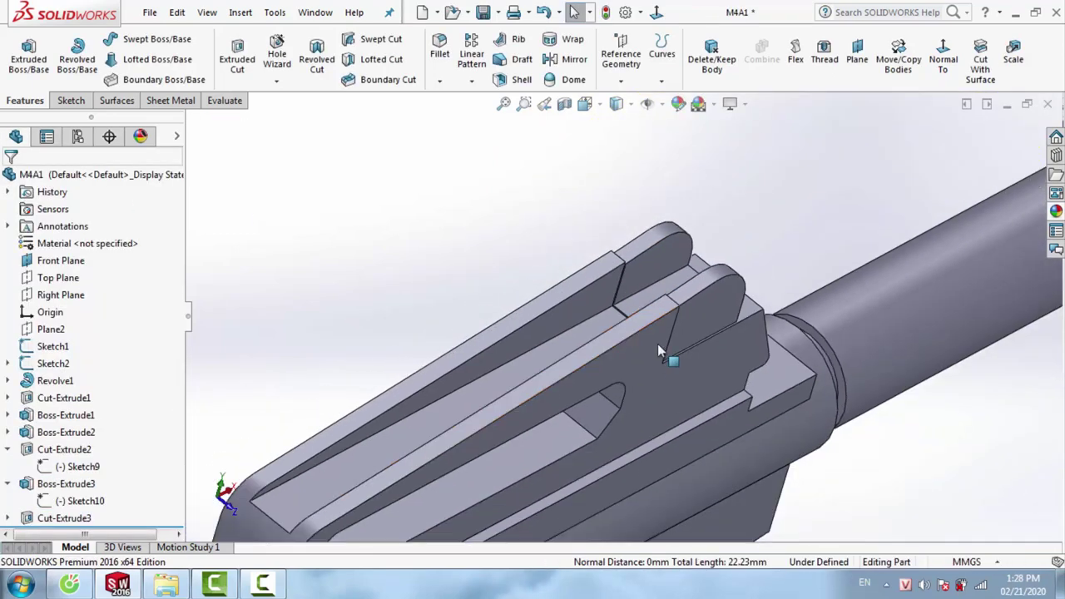
scroll(658, 343, up, 5)
mouse_move(658, 381)
middle_down()
mouse_move(625, 262)
mouse_move(693, 279)
middle_up()
right_click(692, 279)
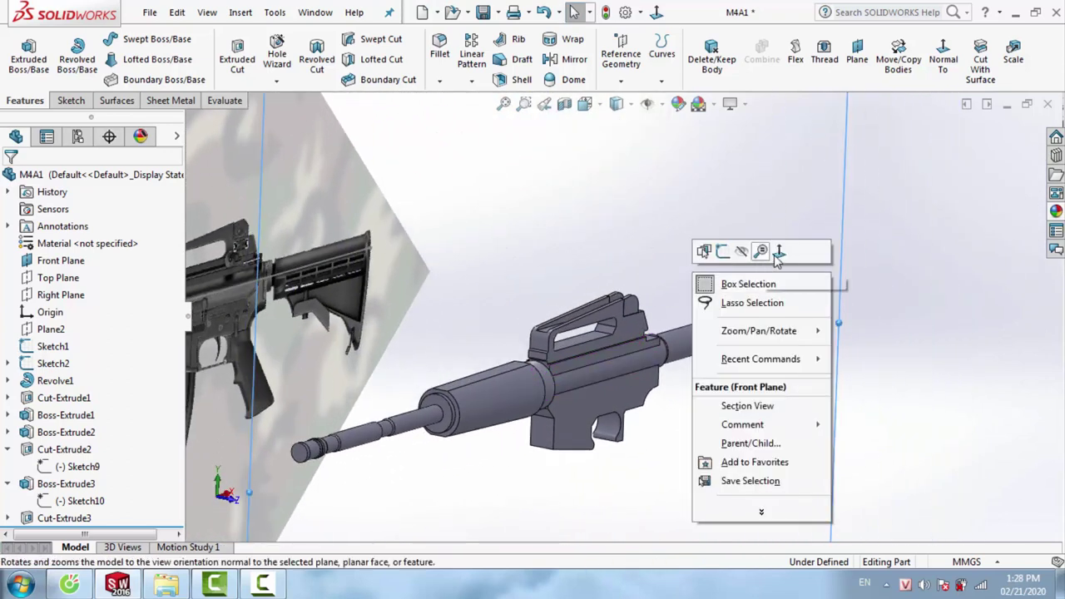
click(782, 247)
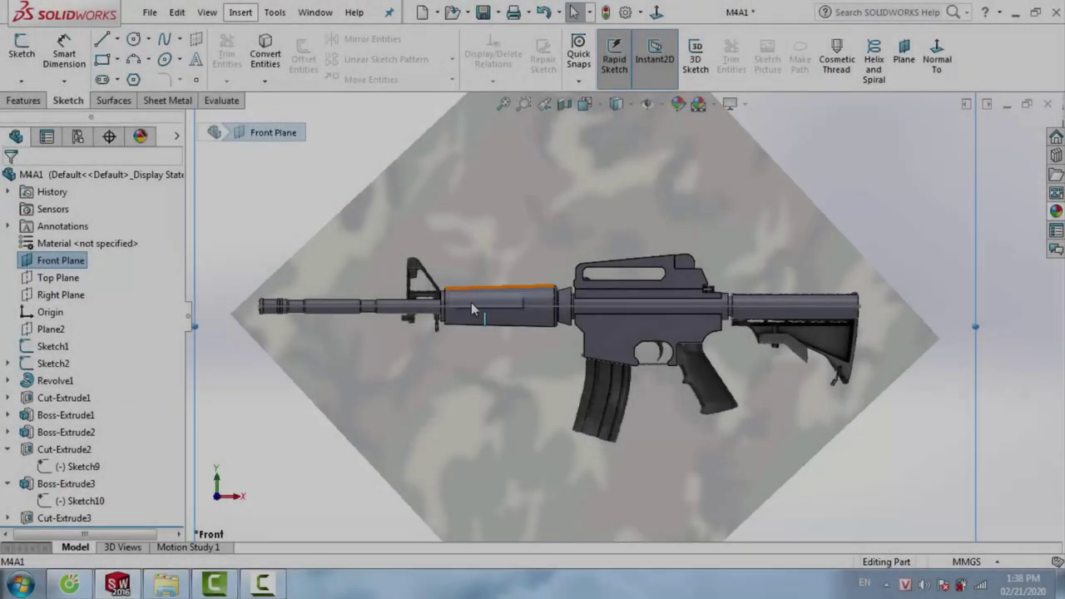
scroll(467, 305, down, 3)
right_click(79, 263)
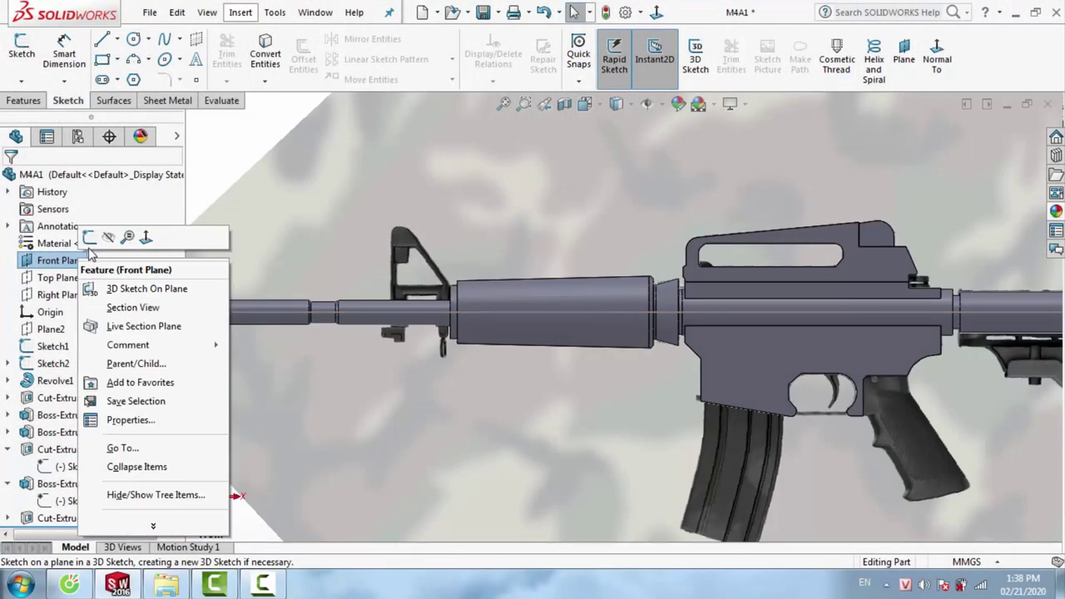
click(89, 238)
Change the model's display style from the heads-up toolbar
click(661, 105)
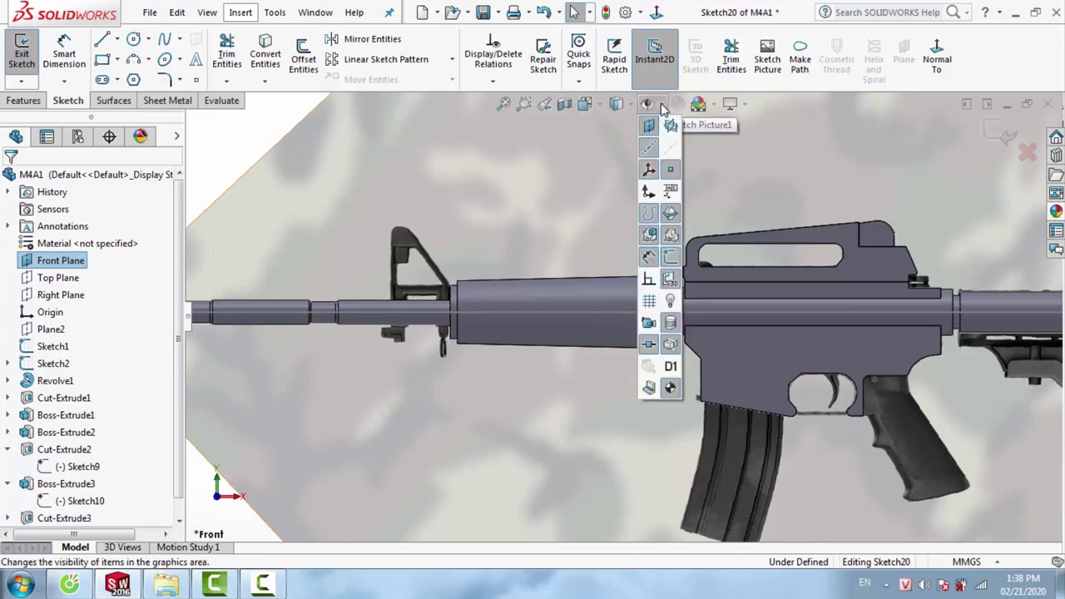
click(618, 104)
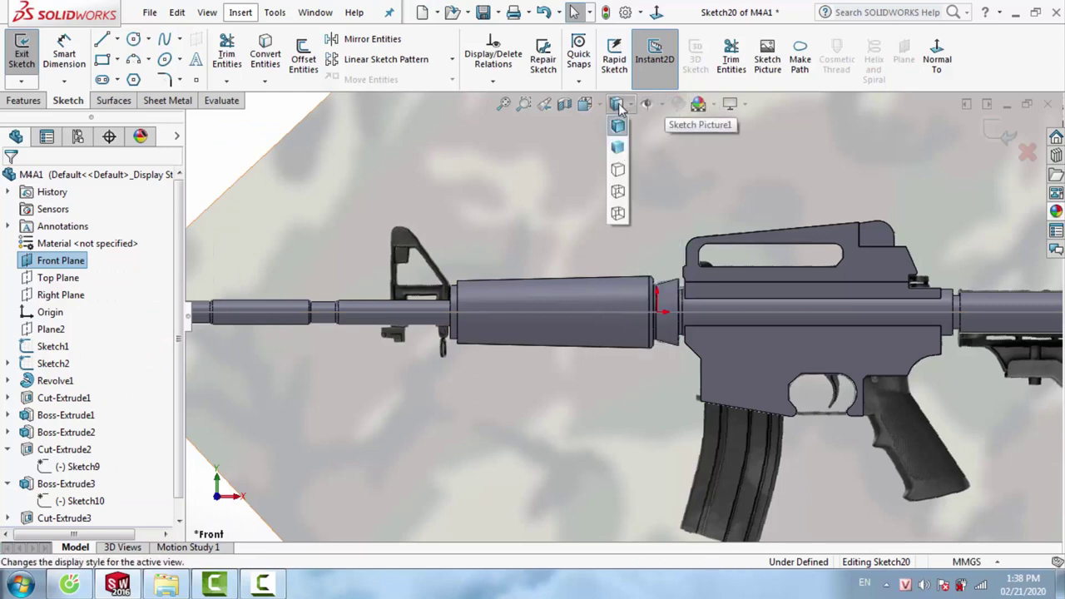
click(618, 213)
scroll(439, 305, down, 3)
scroll(473, 305, down, 2)
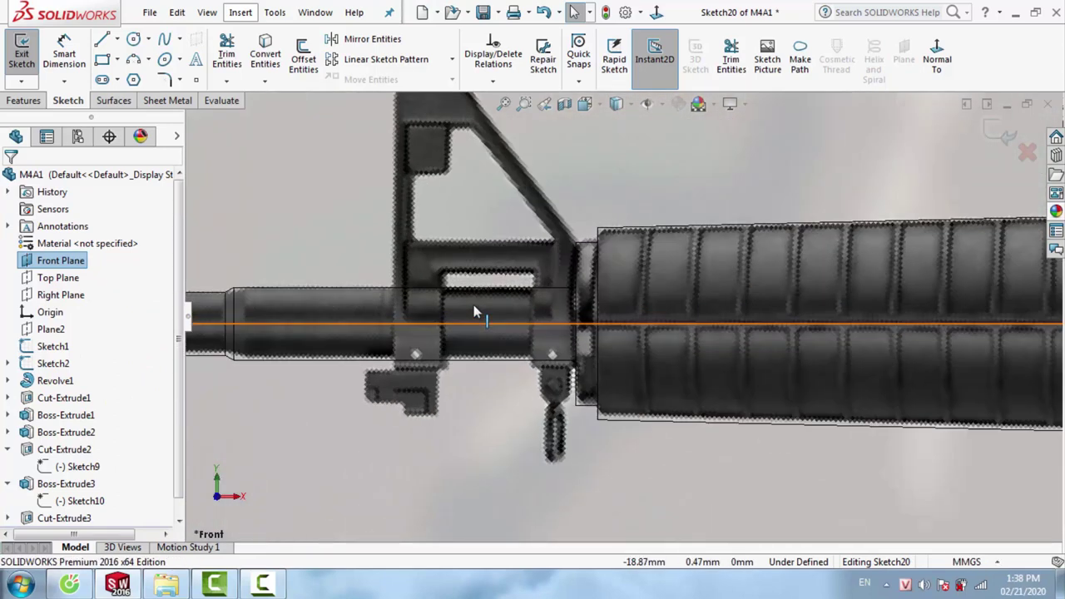
Trace the sight outline with lines: vertical edge, sloped top, bottom edge and the slot
click(100, 41)
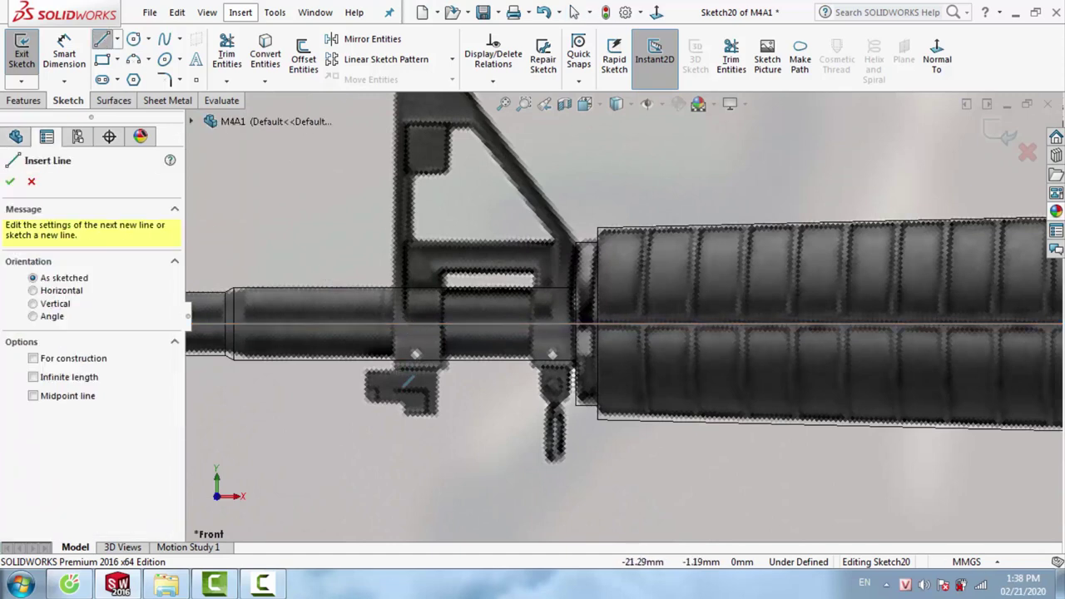
click(398, 375)
scroll(399, 379, up, 2)
scroll(433, 350, down, 1)
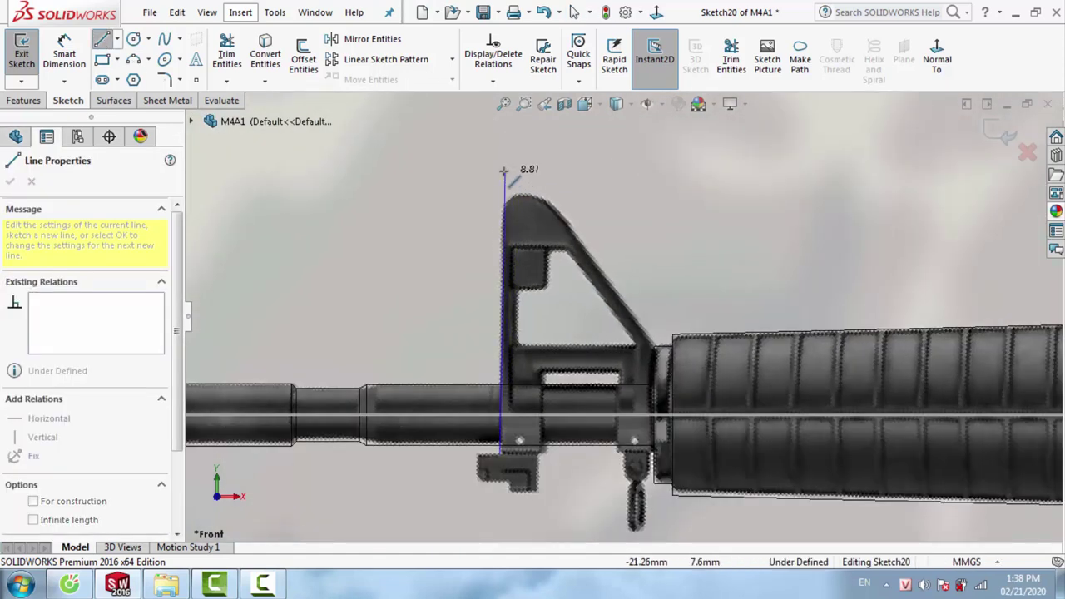
click(501, 164)
scroll(666, 321, down, 3)
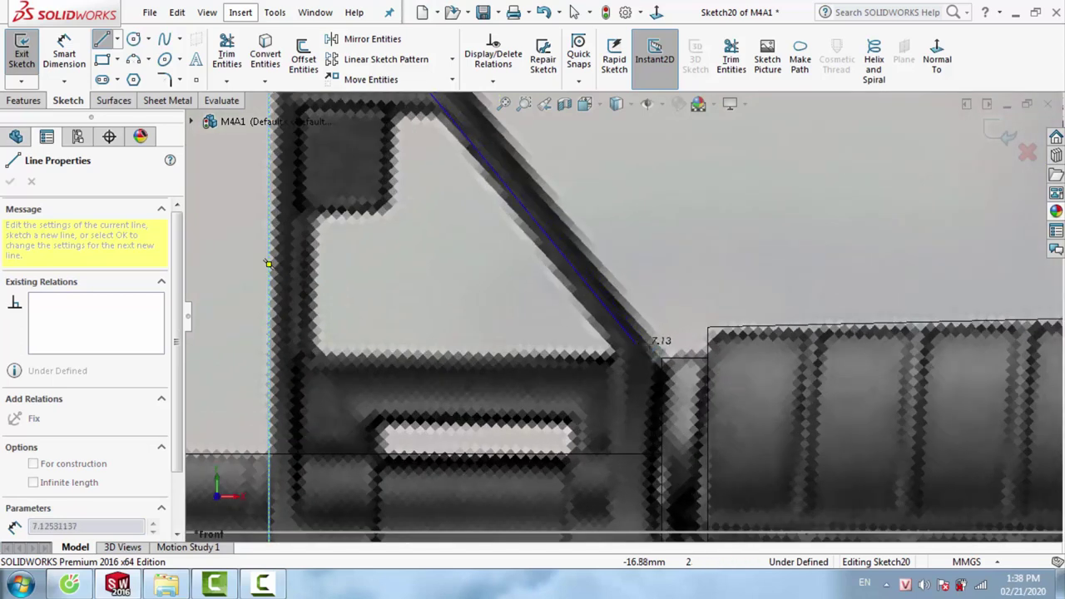
click(663, 360)
scroll(663, 366, up, 3)
scroll(662, 466, down, 3)
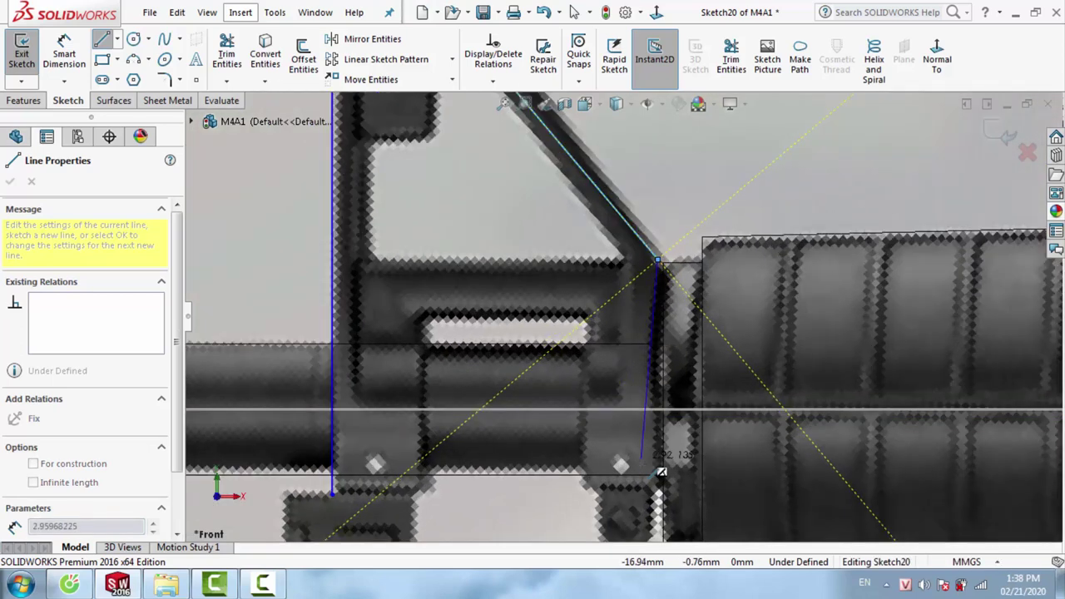
click(657, 496)
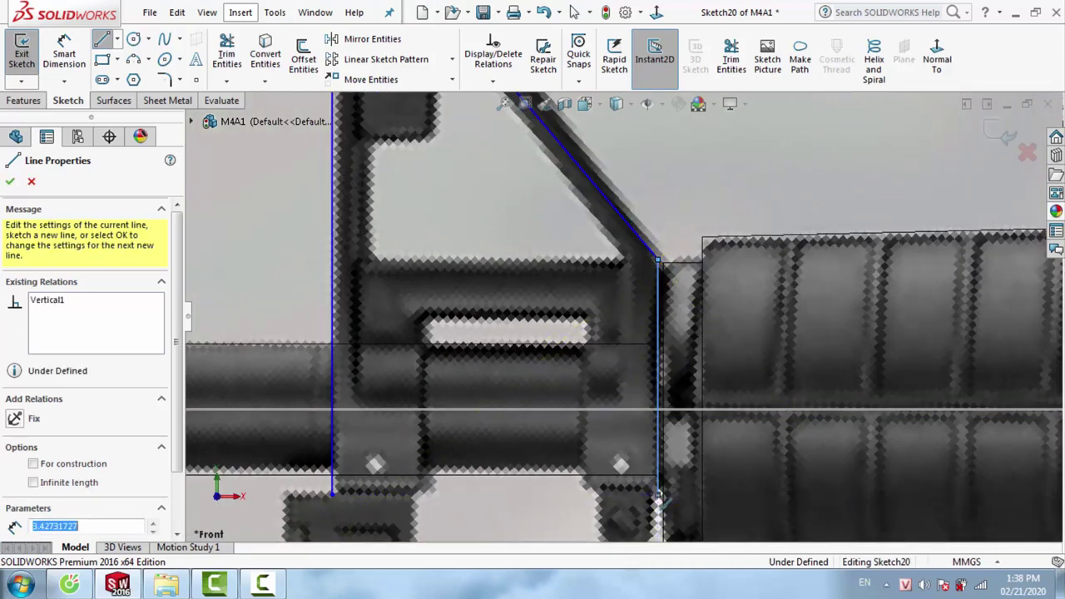
click(584, 494)
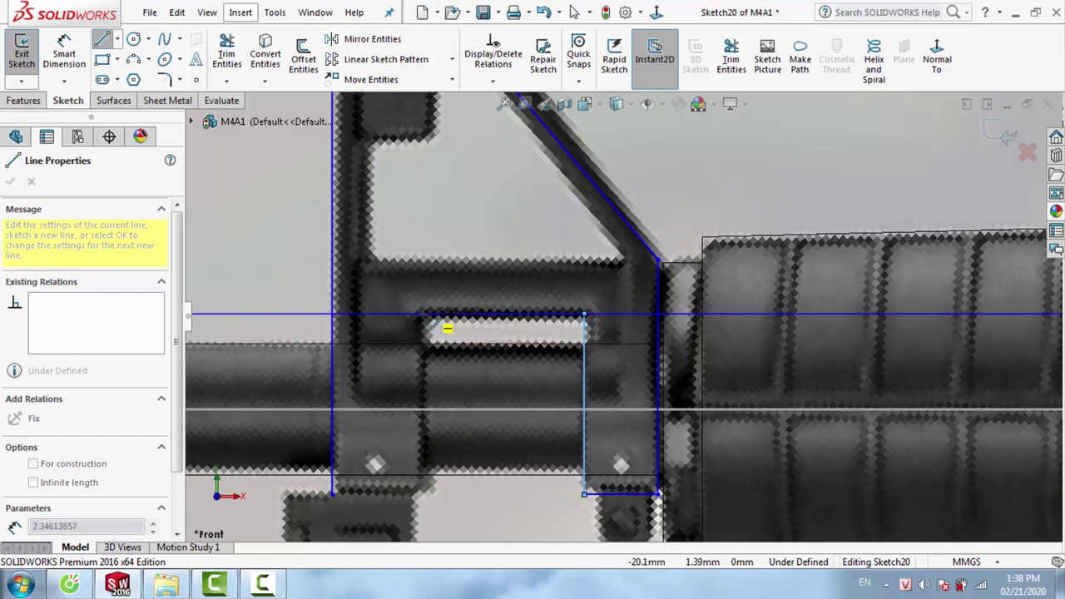
click(423, 315)
click(424, 495)
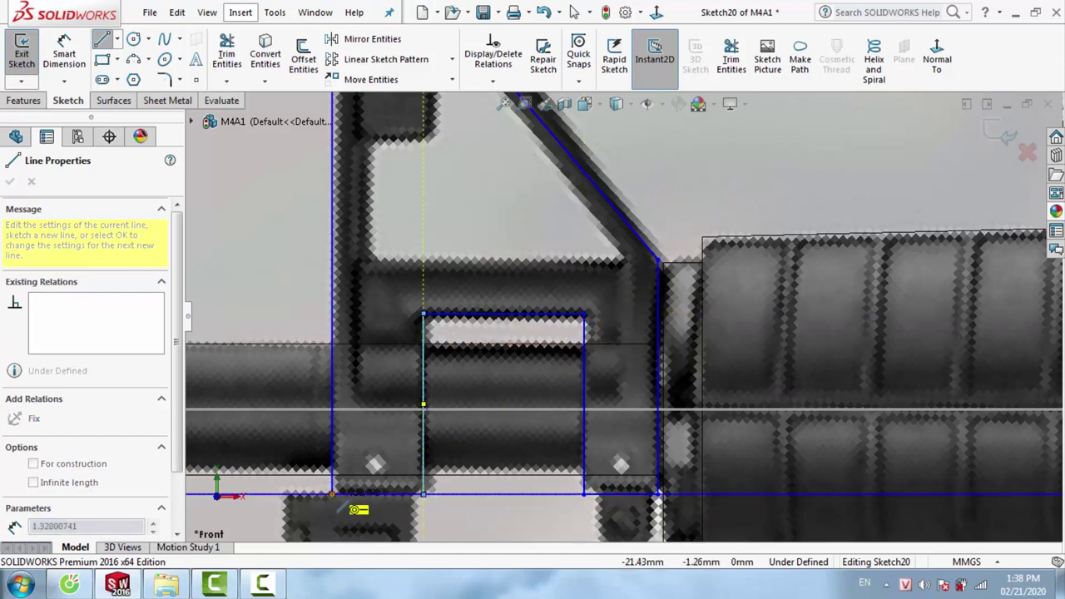
click(333, 495)
key(Escape)
Drag the sloped edge endpoints into place, fix its lower corner, and raise the top corner
click(337, 238)
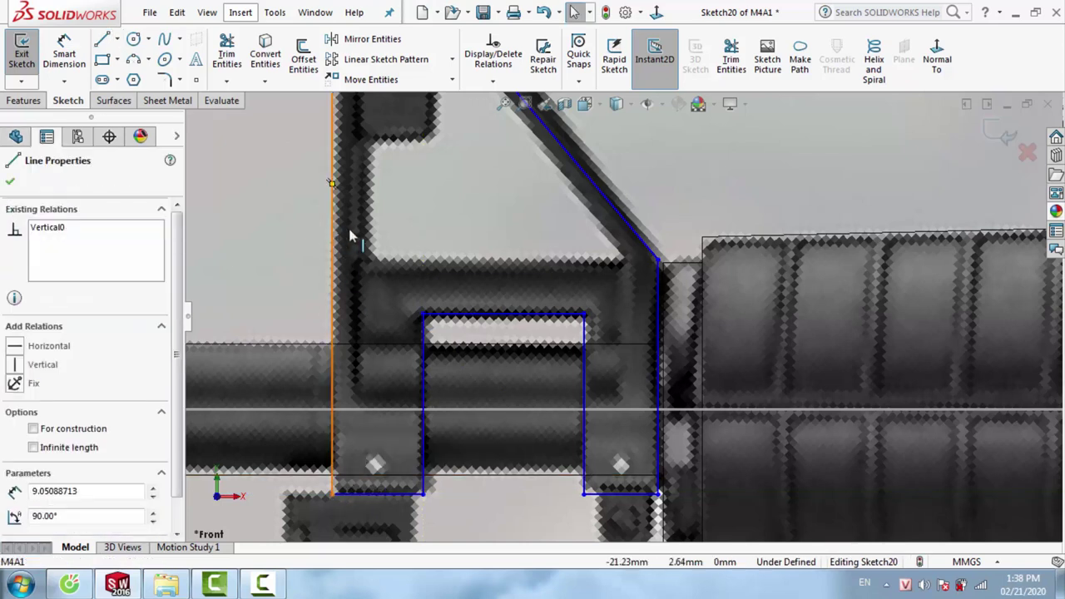
click(332, 183)
scroll(518, 178, down, 2)
scroll(528, 167, down, 2)
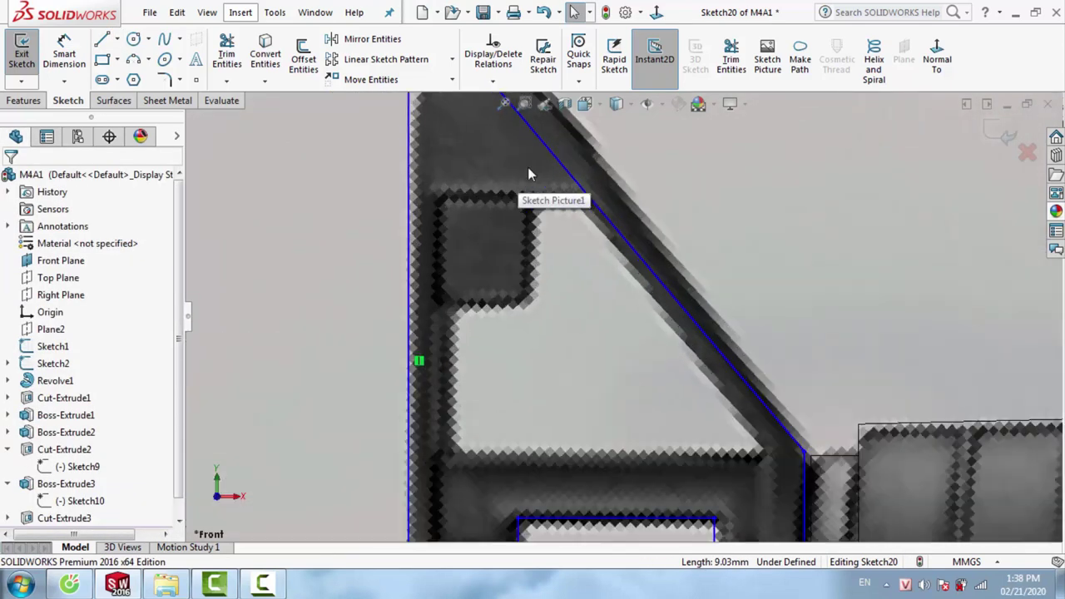
drag(589, 201, 608, 185)
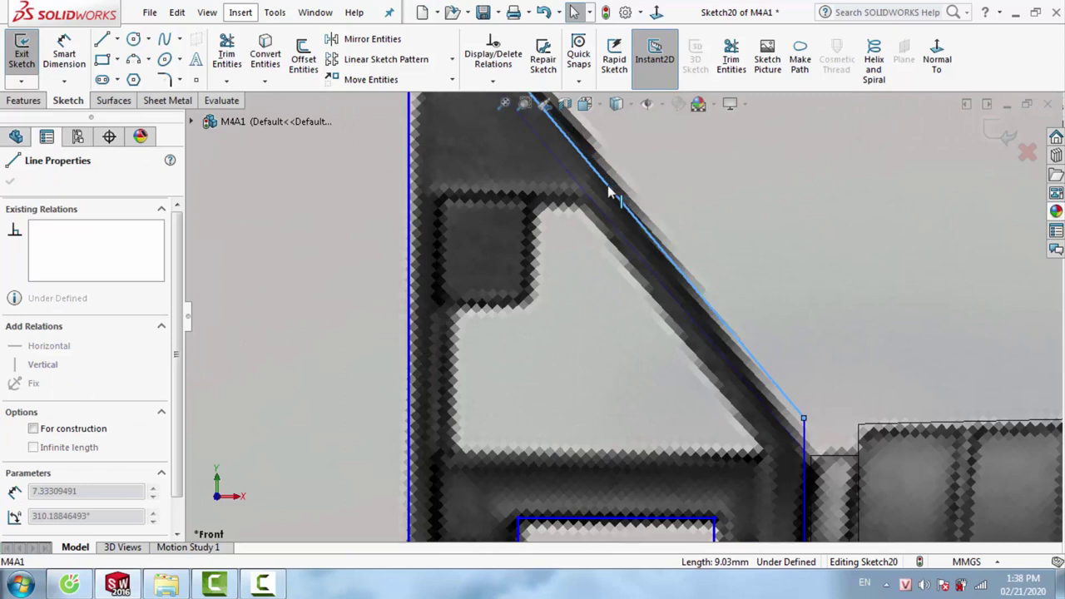
drag(804, 420, 799, 434)
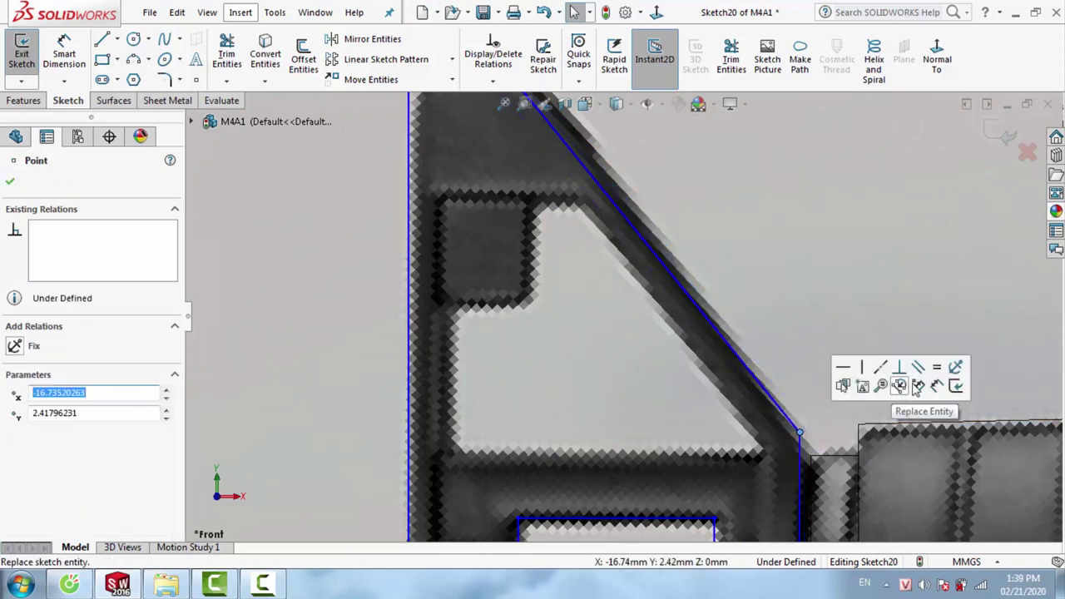
click(955, 367)
scroll(682, 266, up, 3)
scroll(500, 133, down, 3)
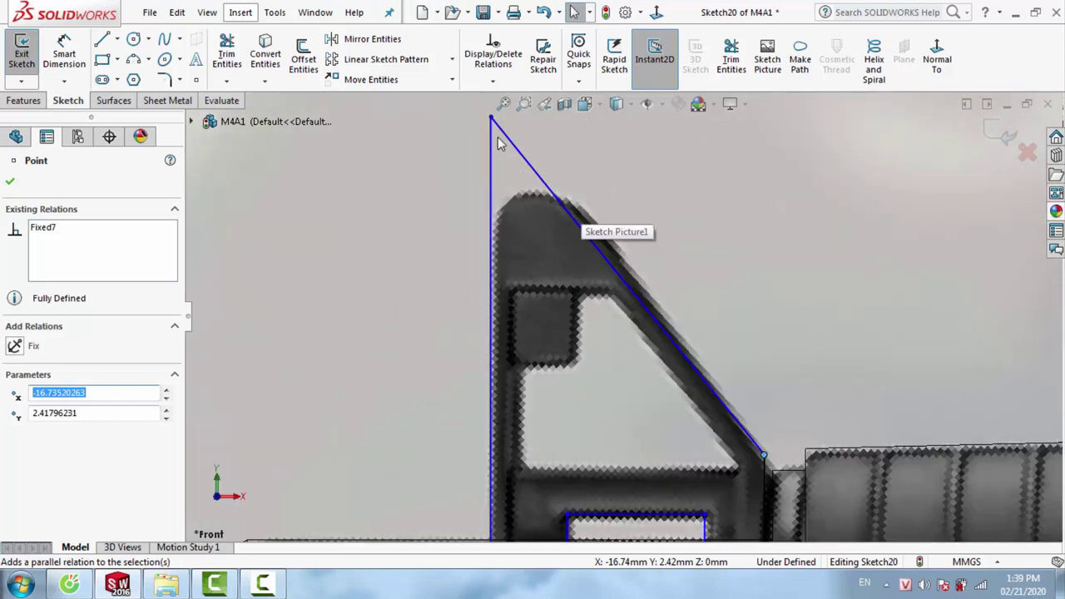
scroll(538, 172, down, 1)
drag(513, 171, 517, 153)
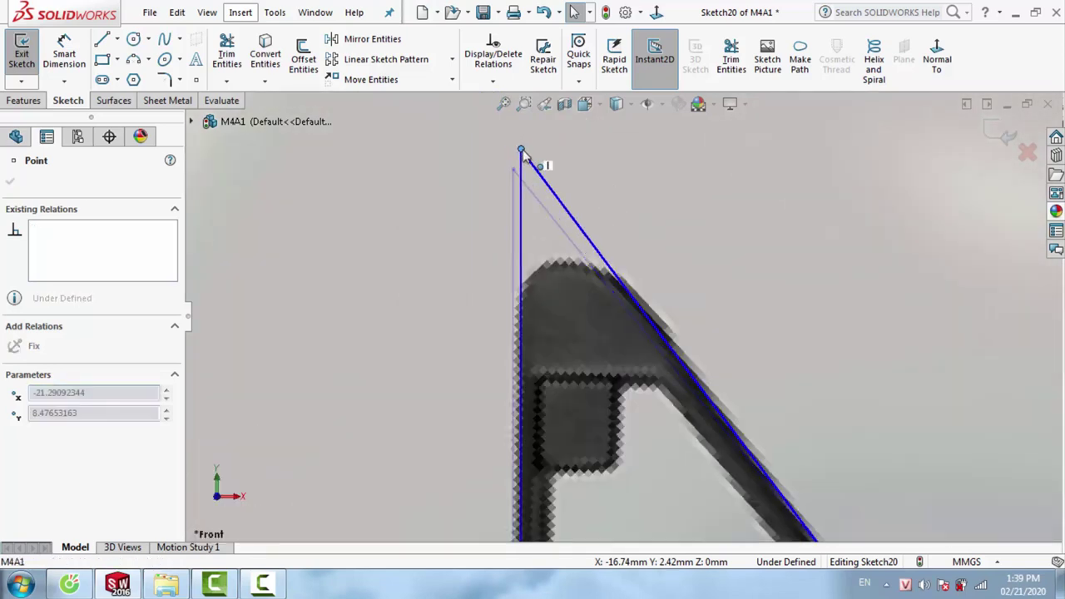
scroll(571, 464, up, 2)
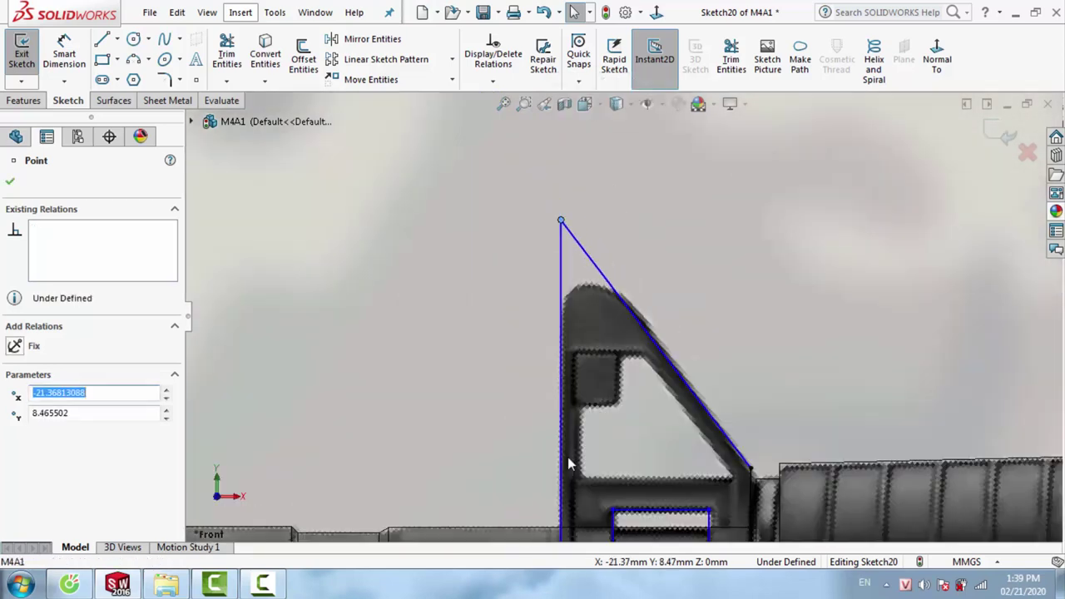
scroll(650, 423, down, 3)
click(606, 352)
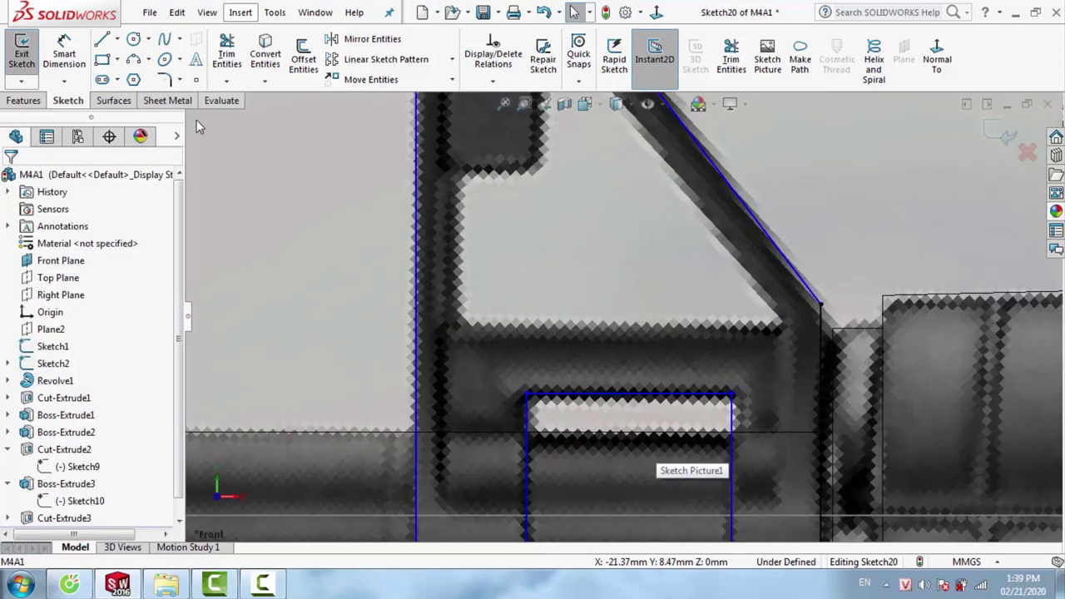
Trace the triangular window's bottom, left and sloped edges with sketch lines
click(102, 39)
scroll(537, 350, up, 1)
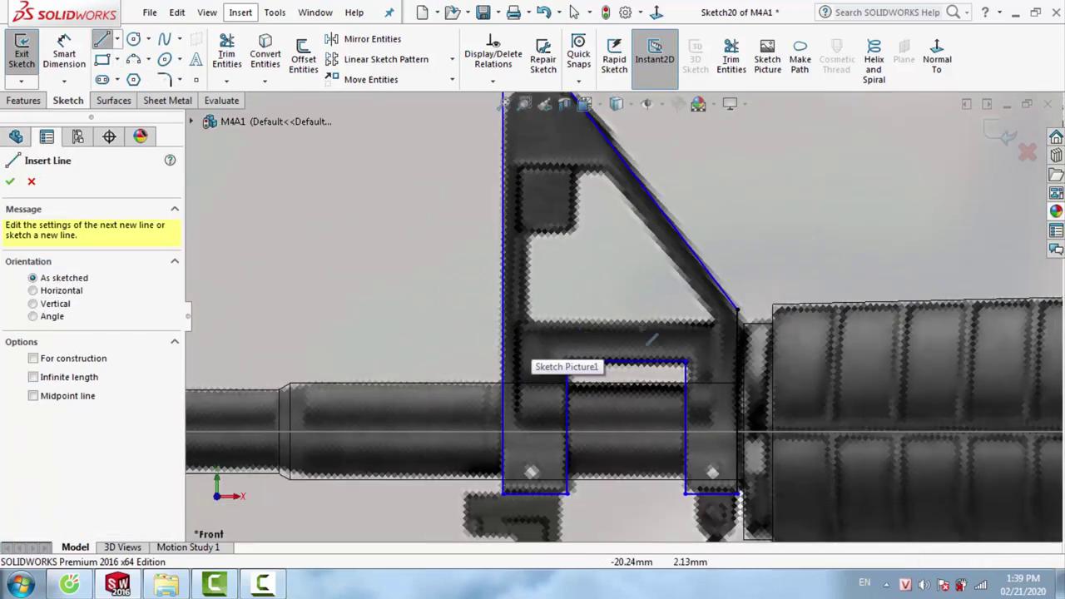
click(529, 327)
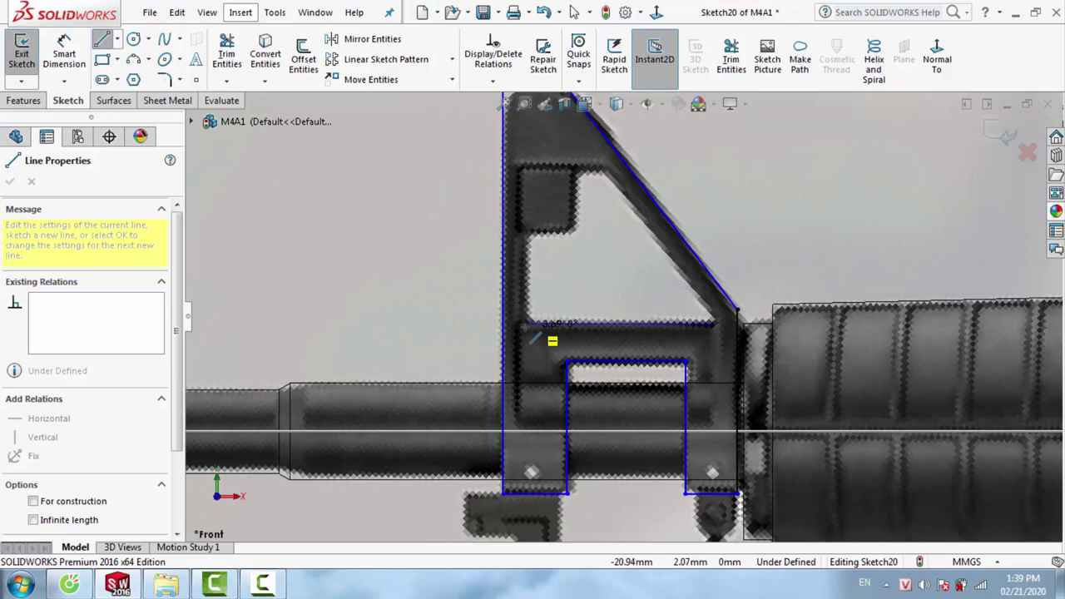
click(530, 323)
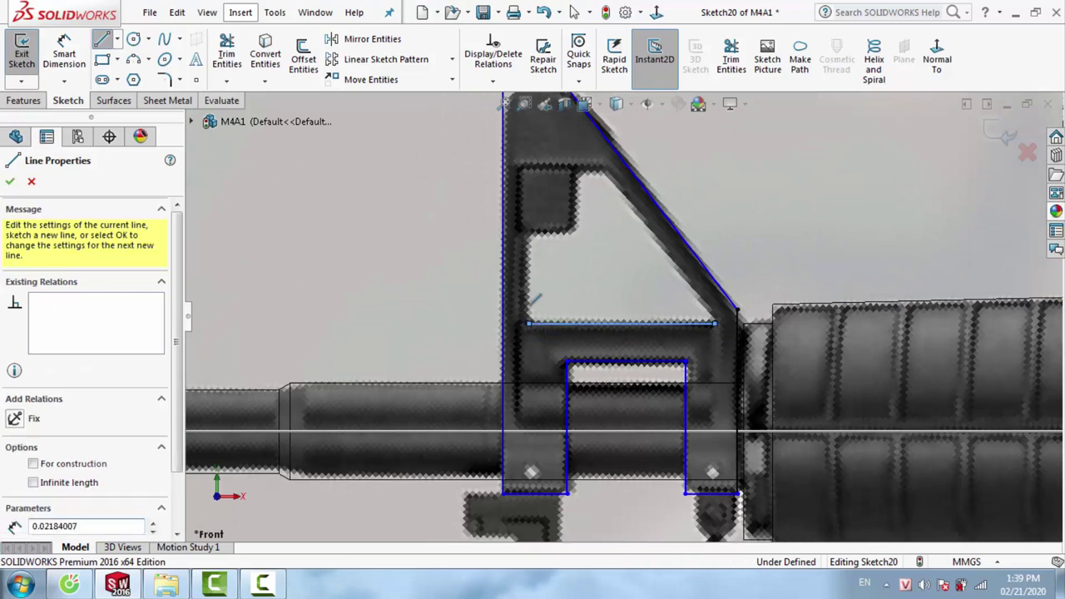
click(529, 128)
click(714, 323)
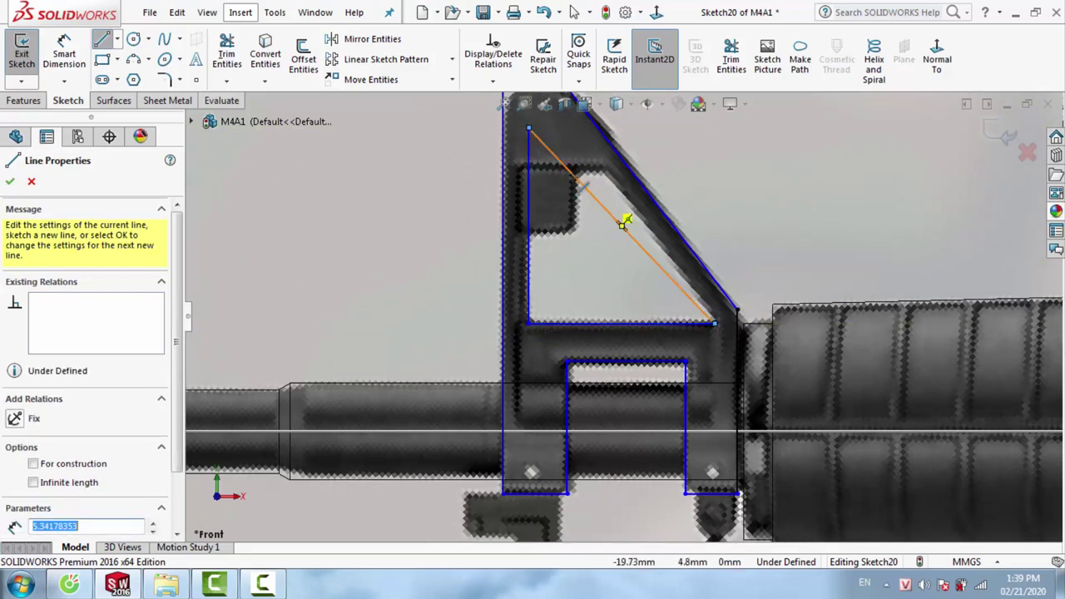
key(Escape)
scroll(592, 203, down, 2)
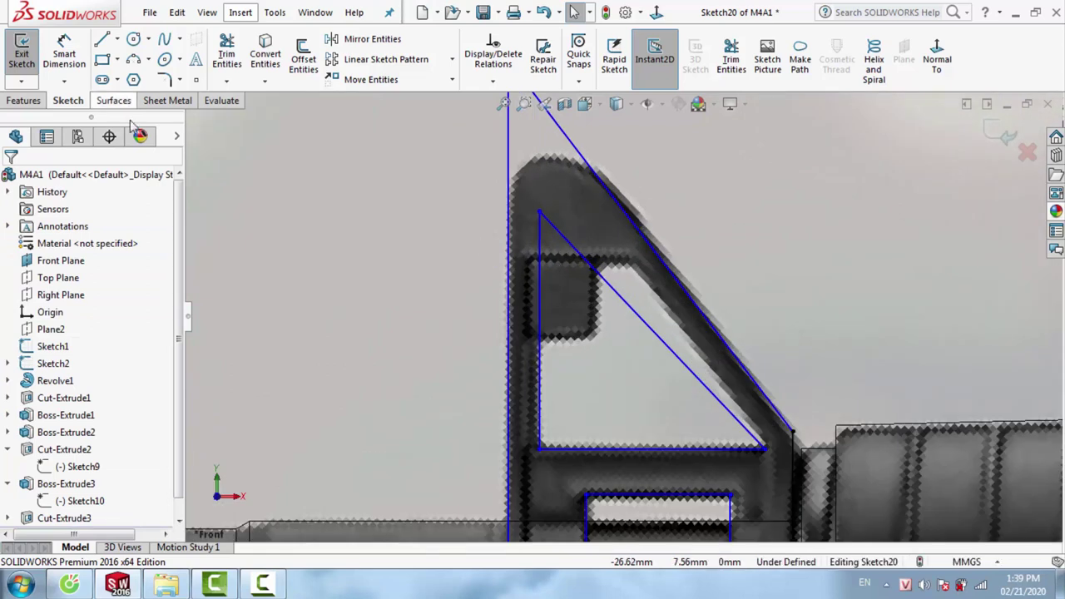
Tidy the window lines, pulling the stray line end onto the diagonal
click(101, 39)
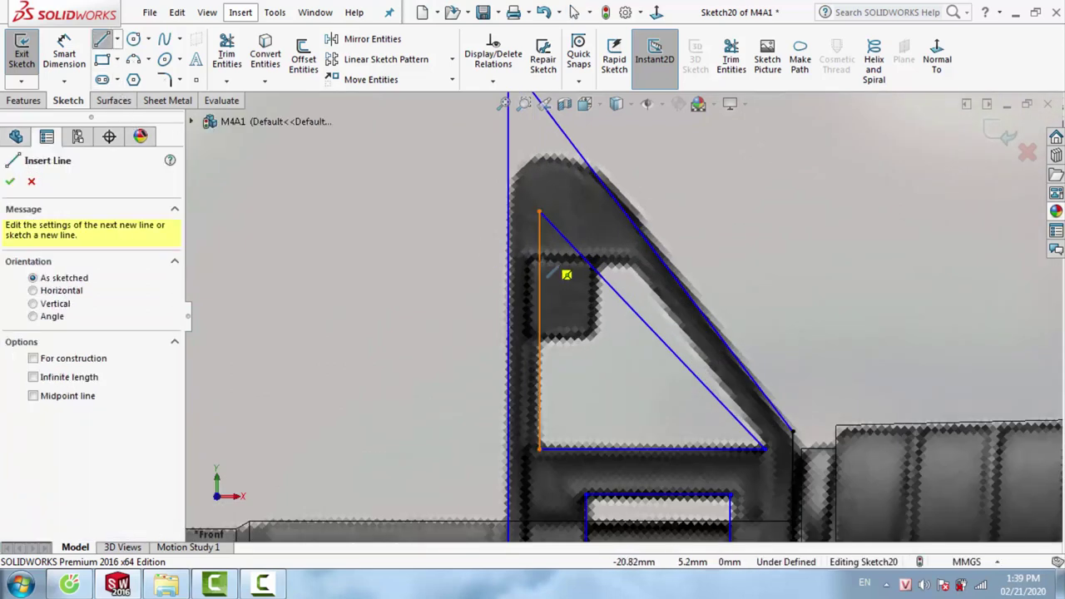
click(601, 268)
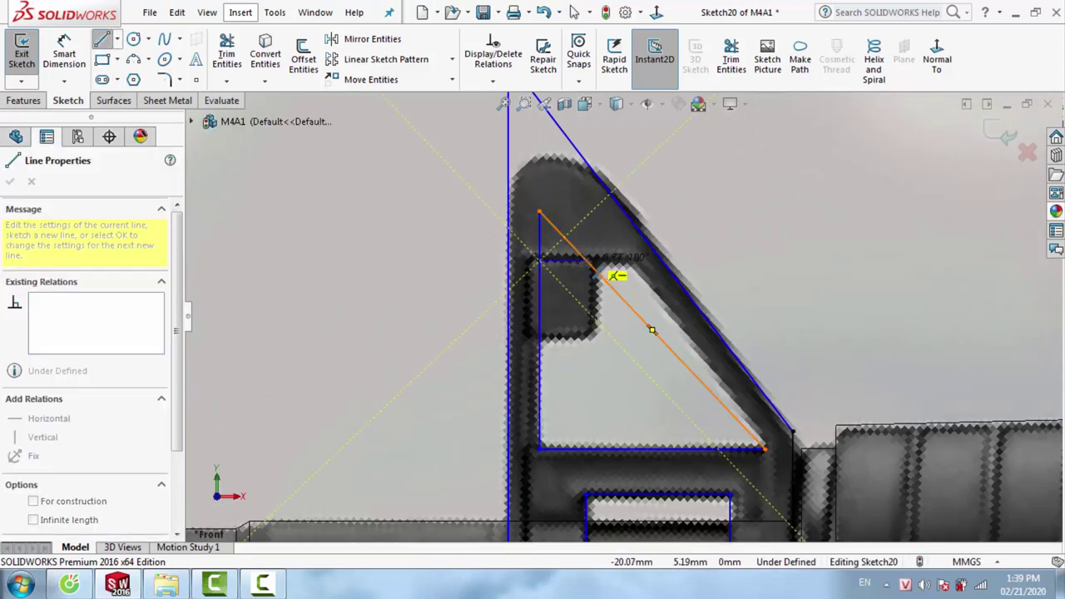
key(Escape)
click(227, 54)
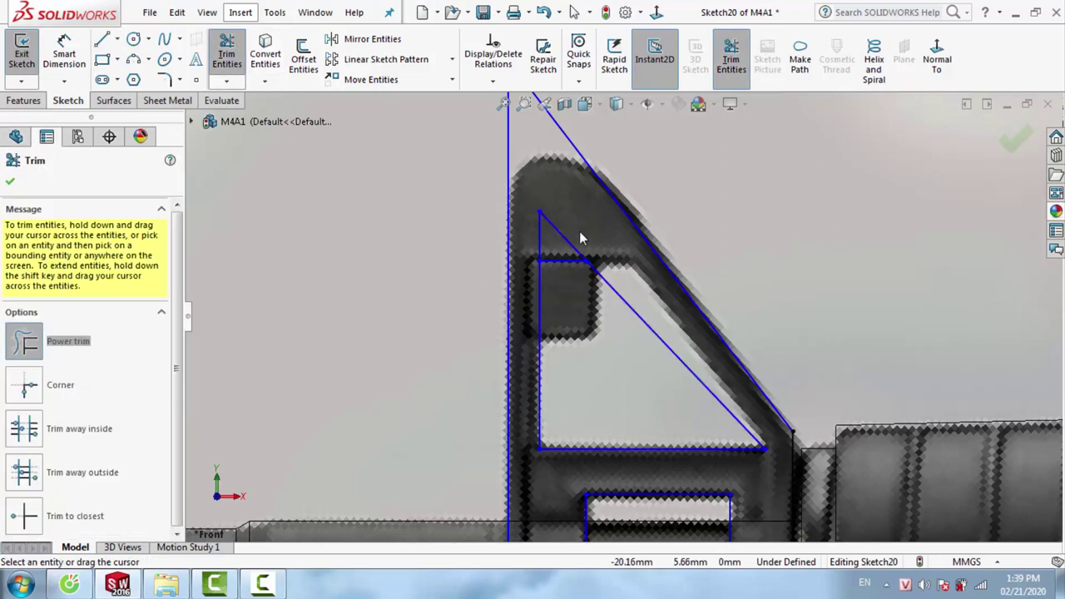
key(Escape)
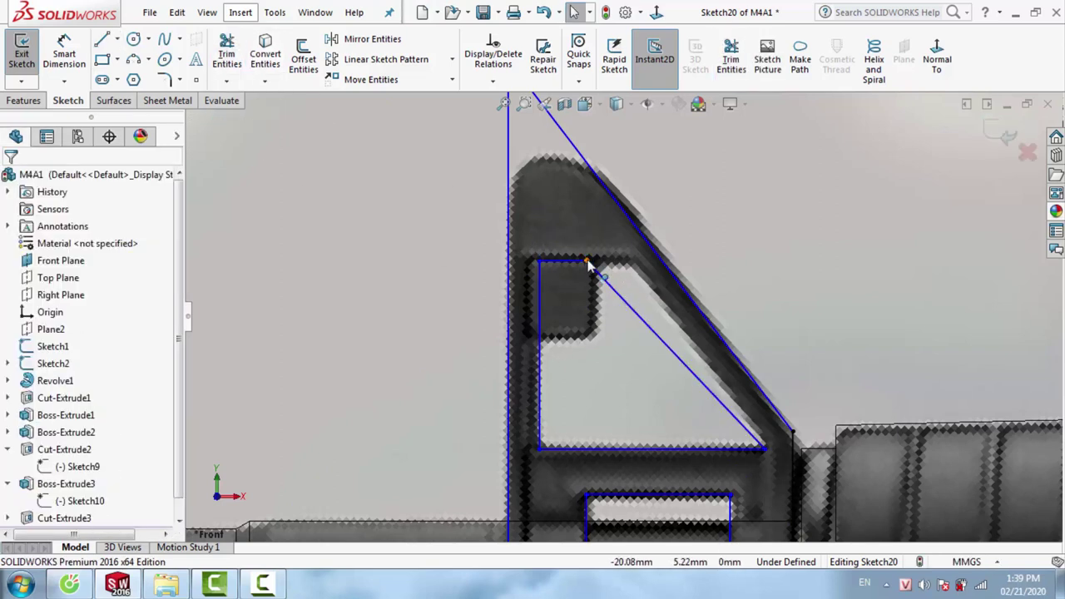
drag(589, 264, 627, 263)
scroll(728, 383, down, 2)
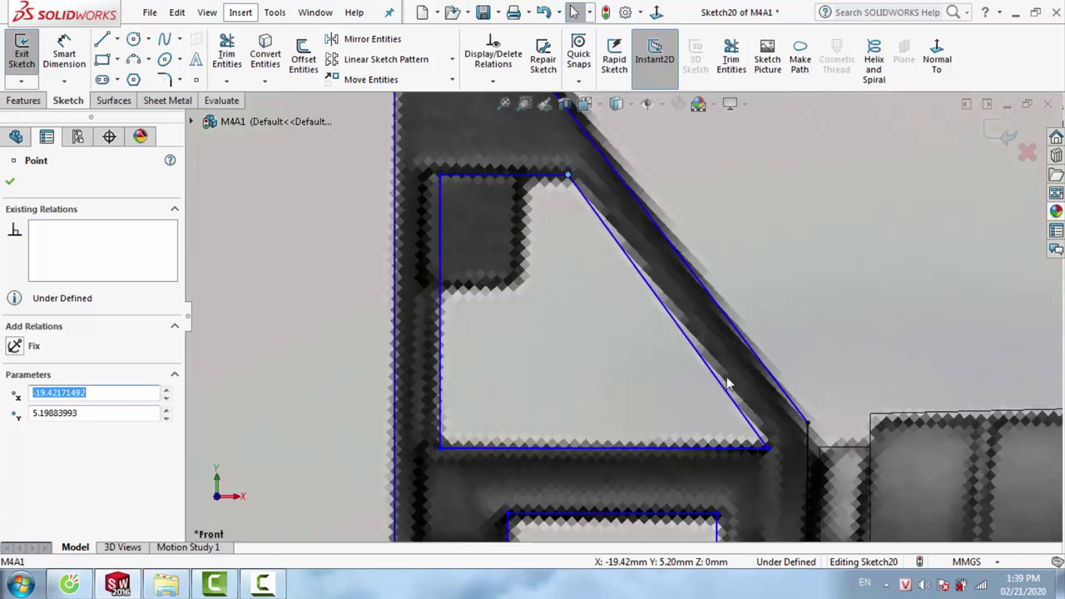
Fix the sight's outer slanted edge in place with a Fixed relation
click(729, 383)
click(749, 351)
ctrl+click(703, 366)
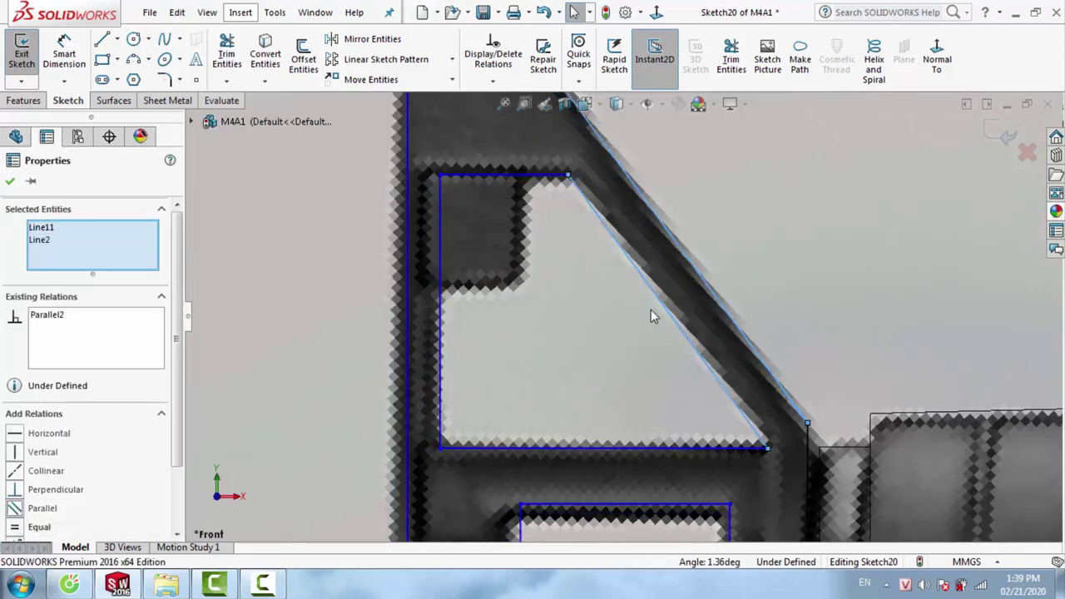
key(Escape)
scroll(639, 201, up, 2)
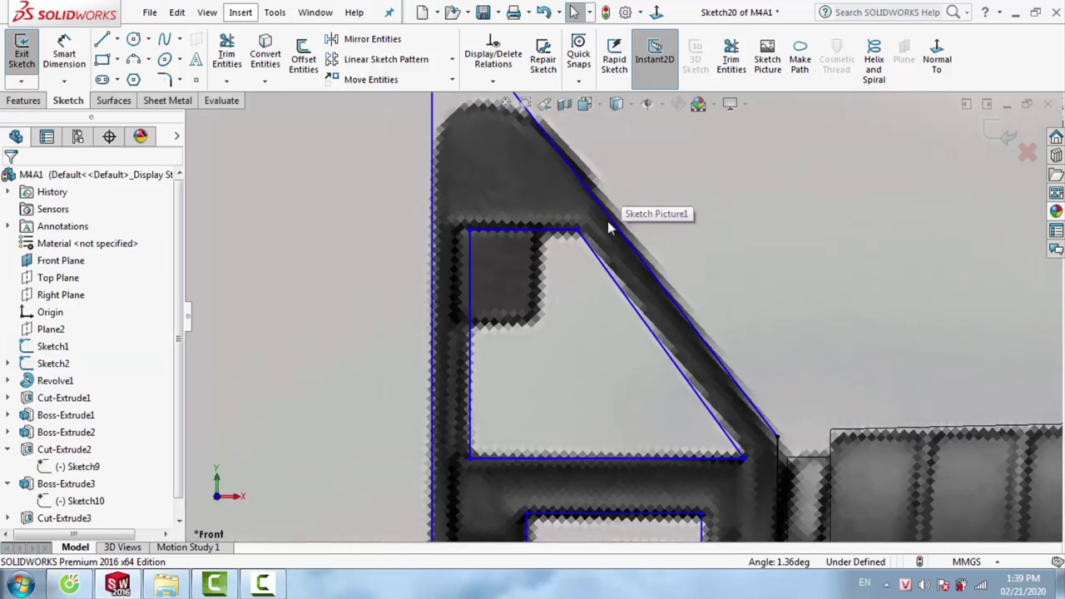
click(620, 230)
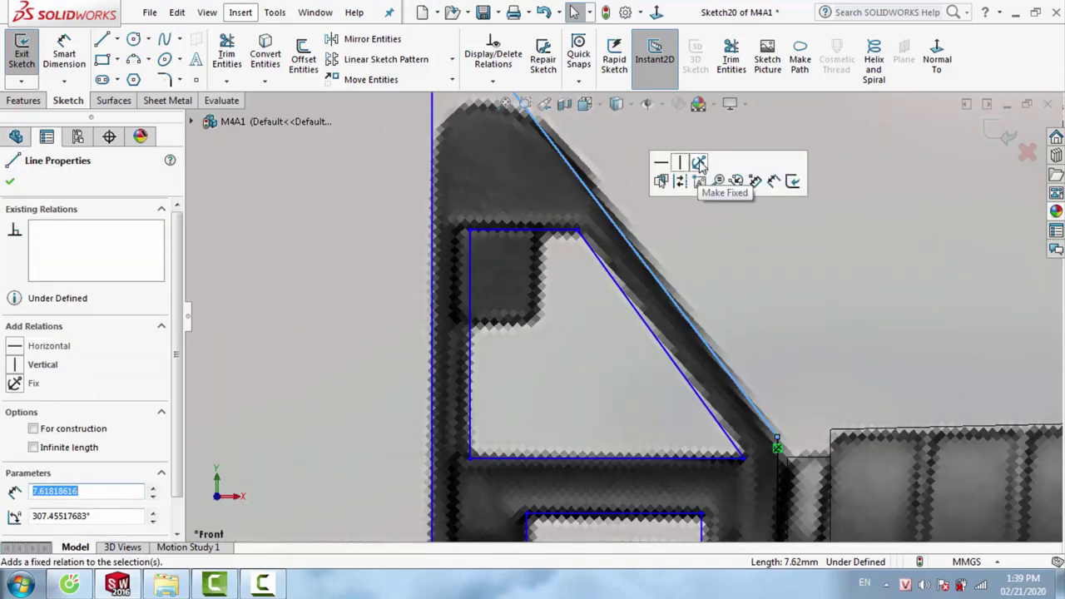
click(699, 164)
key(Escape)
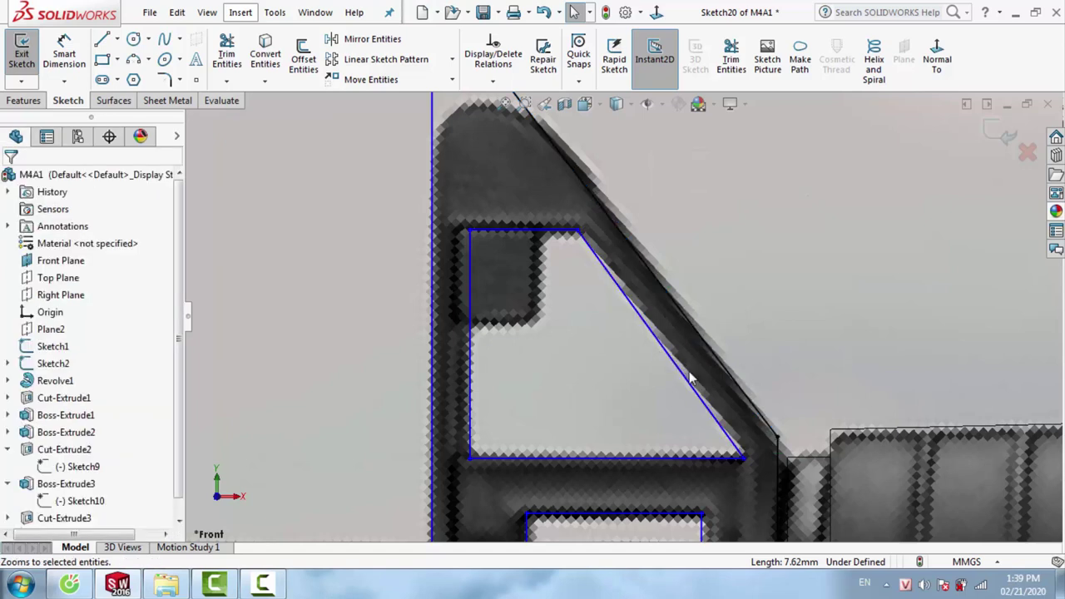
Make the inner diagonal parallel to the fixed outer edge and drag it onto the picture's edge
click(745, 458)
drag(744, 458, 746, 454)
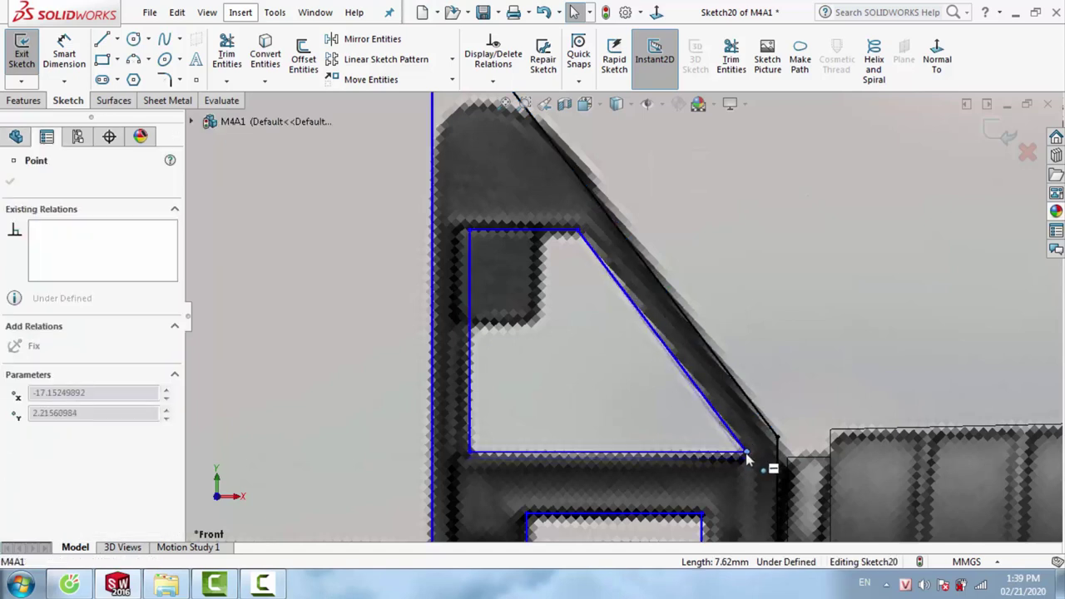
click(712, 416)
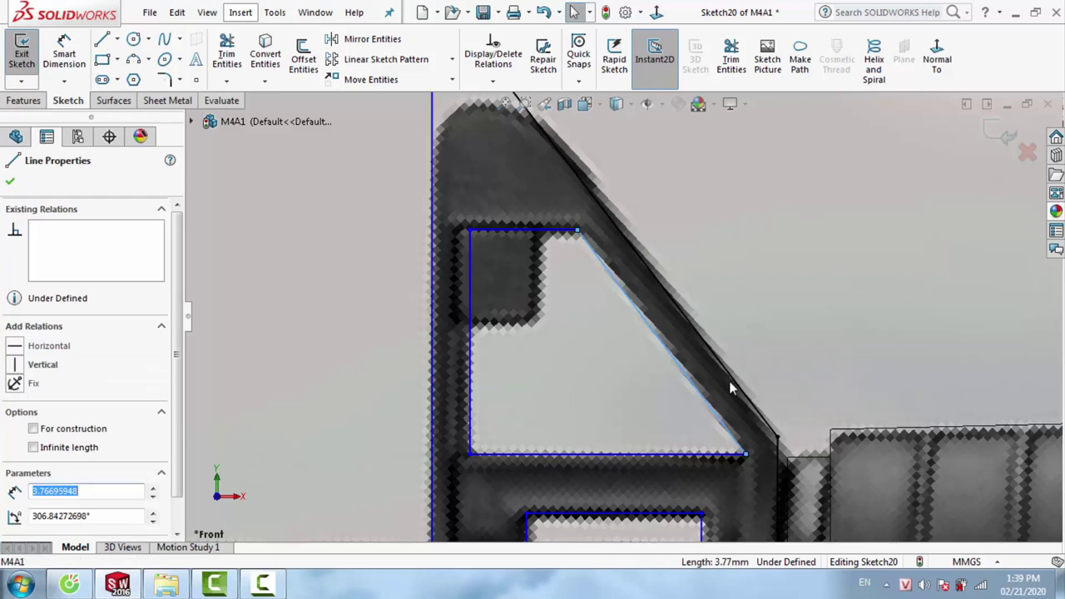
ctrl+click(724, 387)
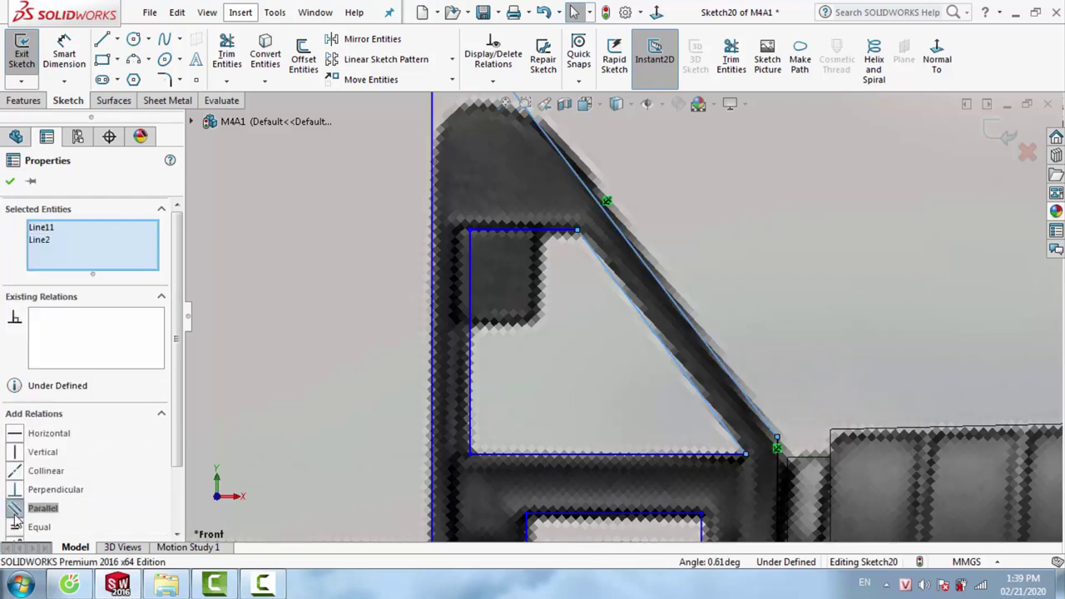
click(42, 508)
key(Escape)
scroll(661, 322, down, 2)
scroll(628, 350, down, 2)
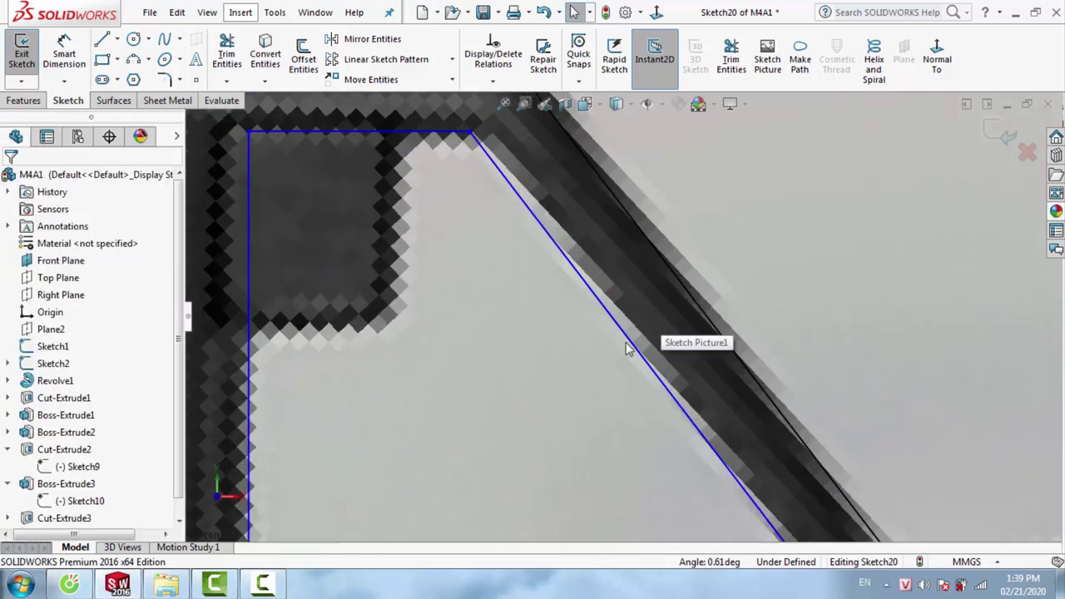
drag(648, 350, 652, 351)
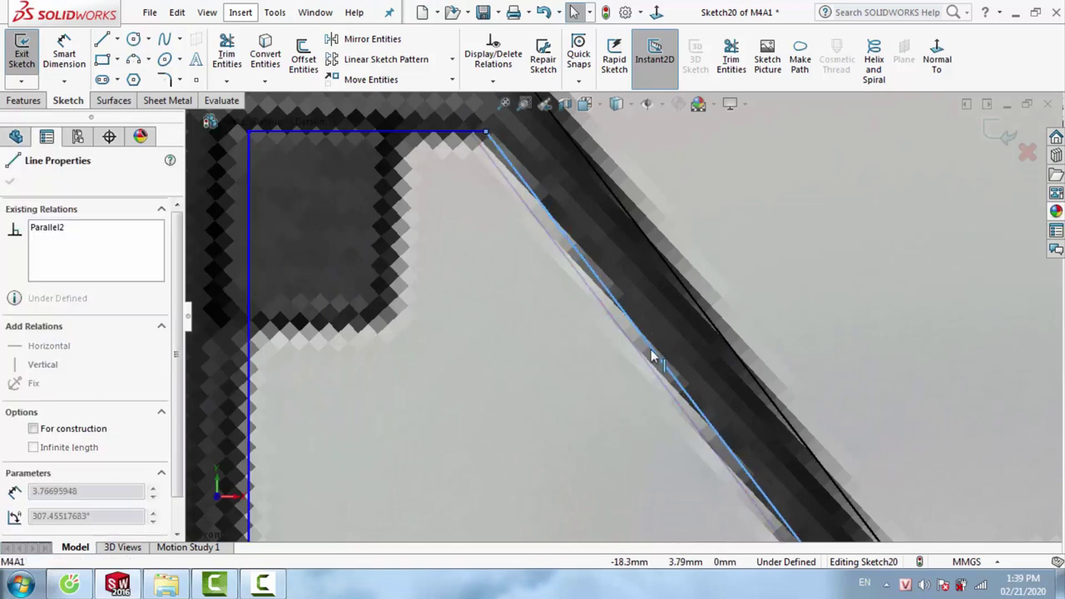
scroll(492, 341, up, 3)
key(Escape)
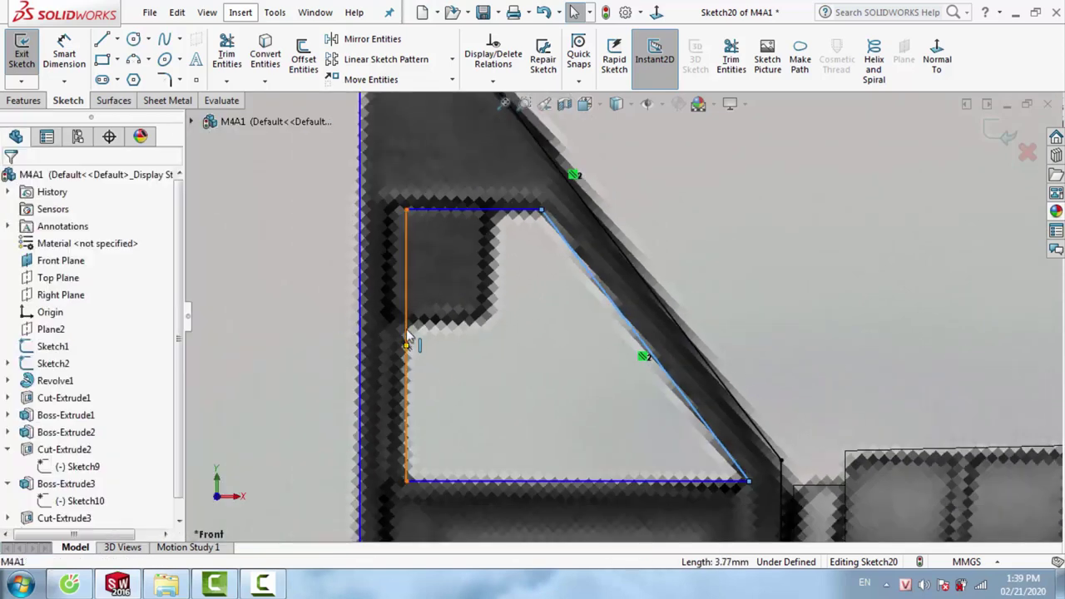
Round the opening's four corners with 0.20 mm sketch fillets
click(165, 80)
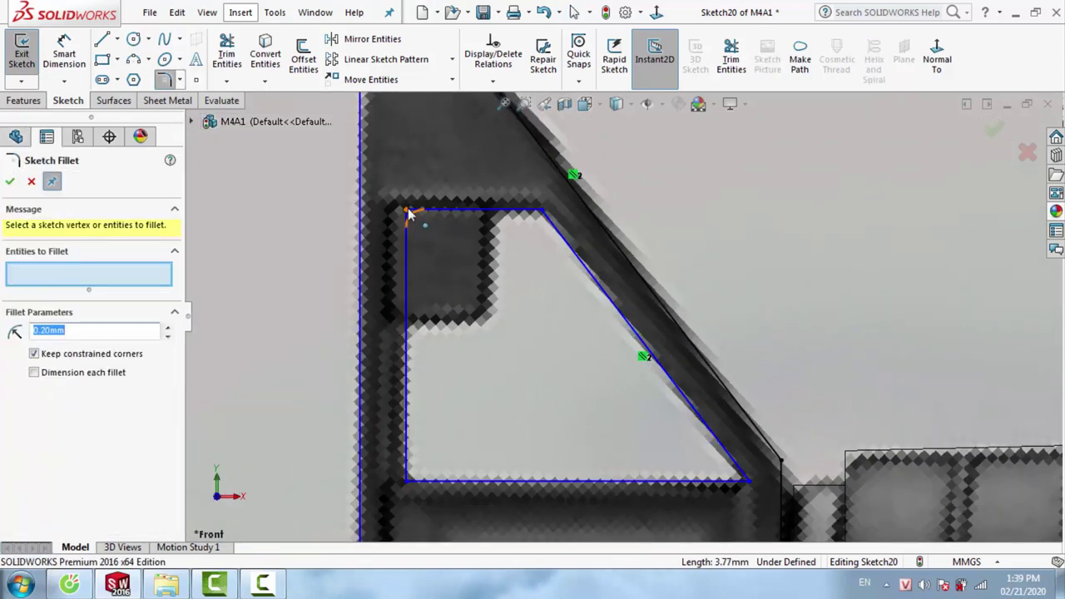
click(408, 210)
click(541, 213)
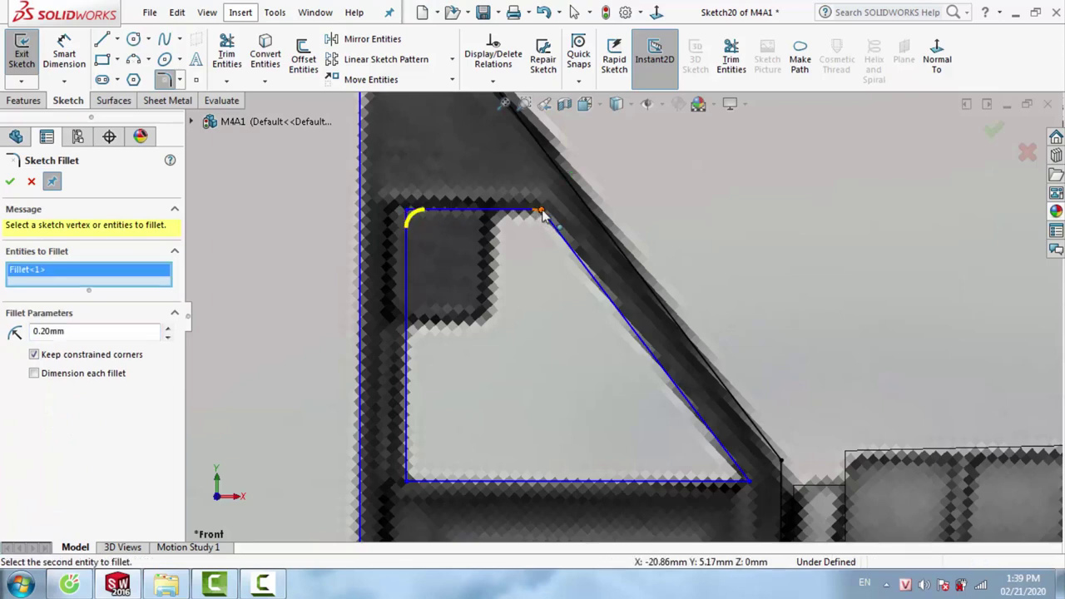
click(406, 482)
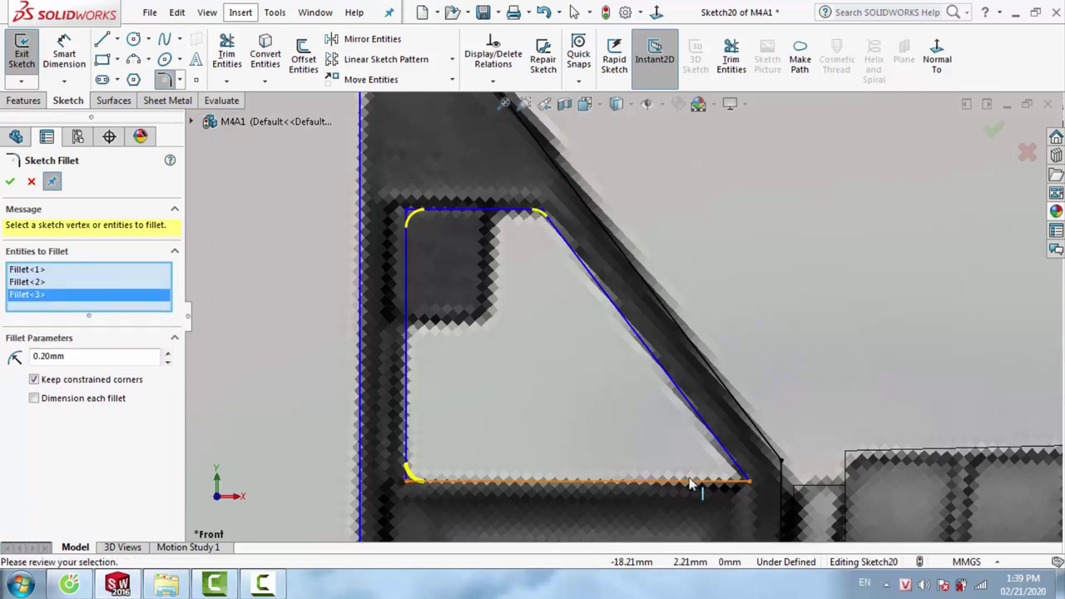
click(747, 488)
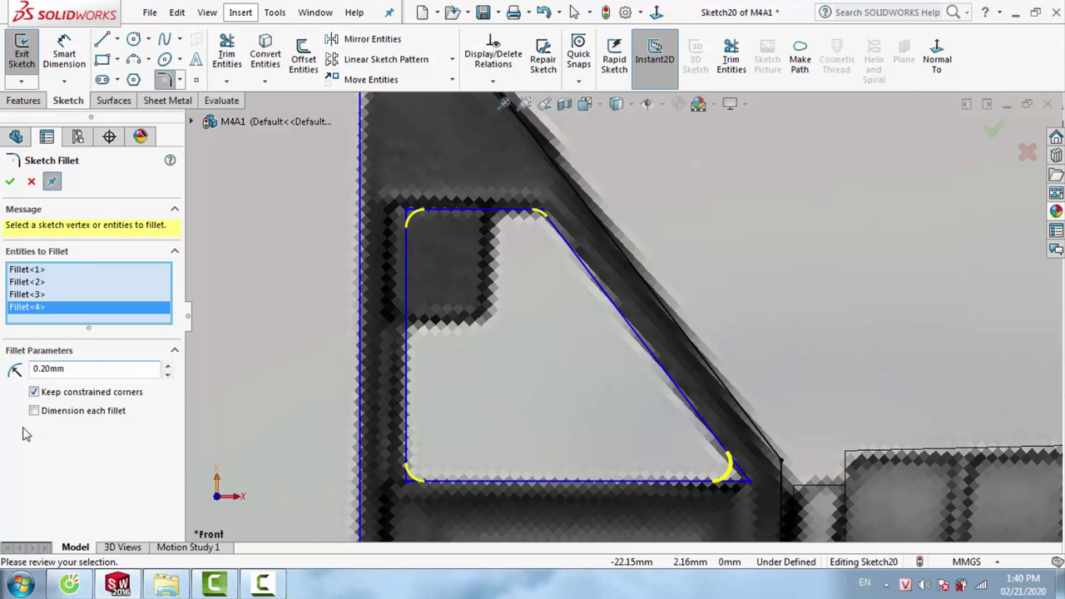
click(10, 182)
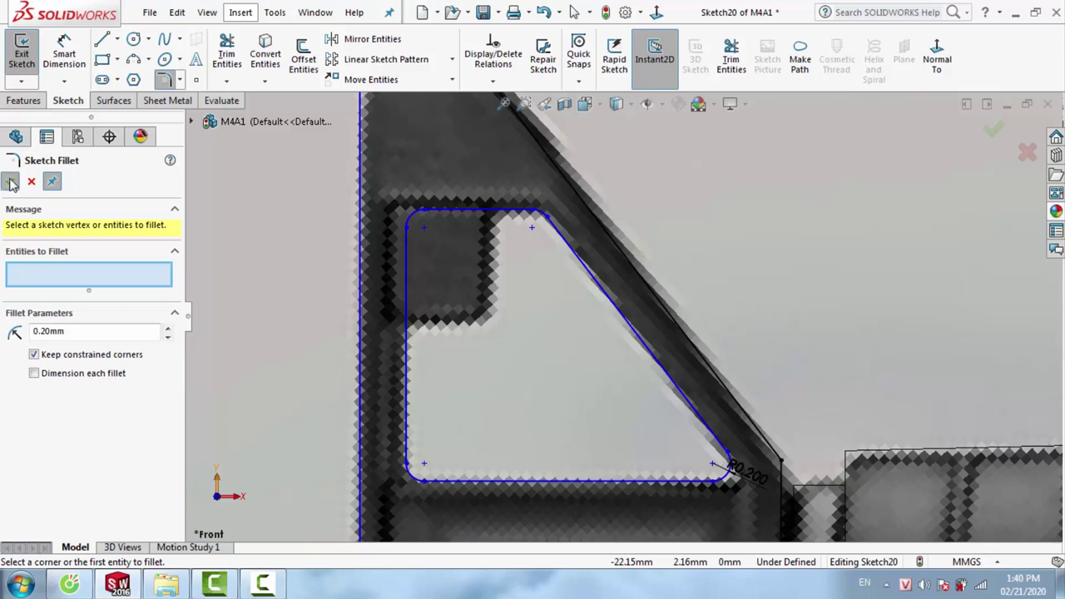
click(10, 181)
Round the sight's top tip with a 0.80 mm sketch fillet
scroll(516, 411, up, 3)
scroll(615, 462, down, 2)
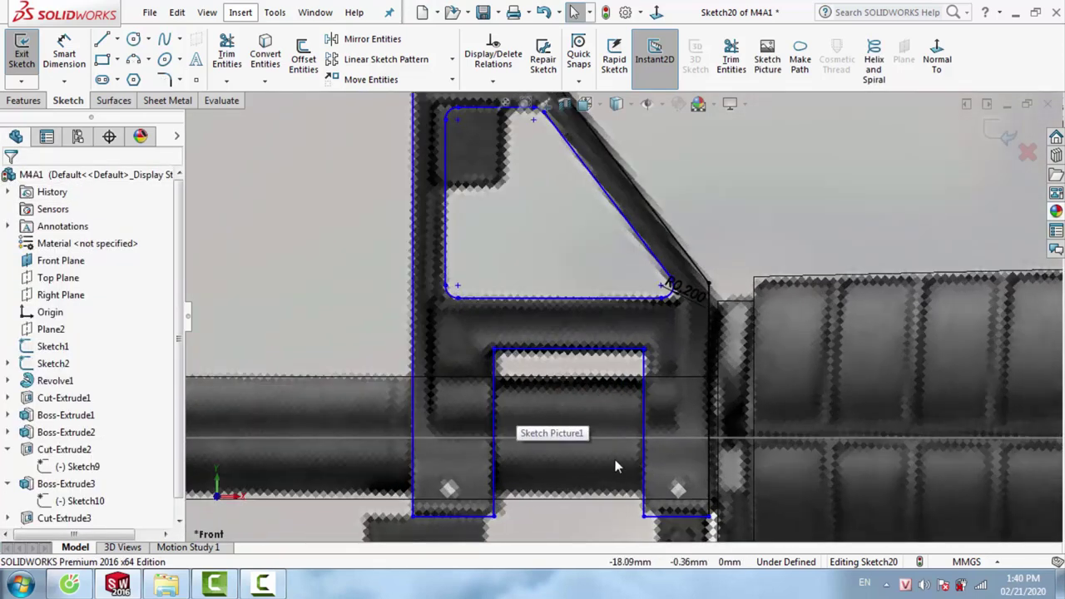
scroll(591, 439, up, 2)
scroll(585, 239, down, 1)
scroll(585, 239, down, 1)
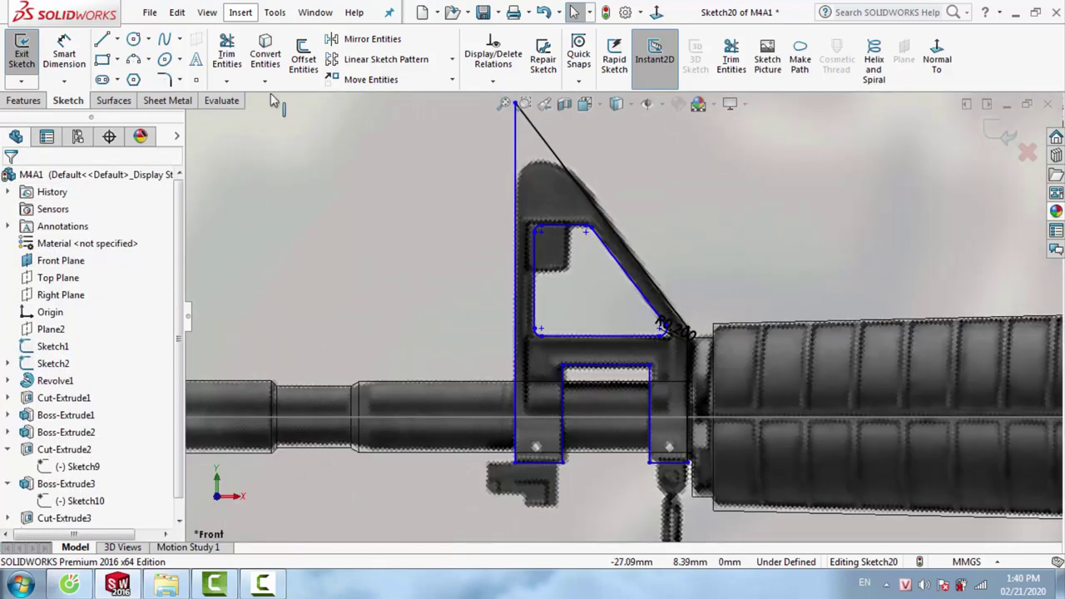
click(170, 79)
scroll(580, 194, up, 1)
click(537, 142)
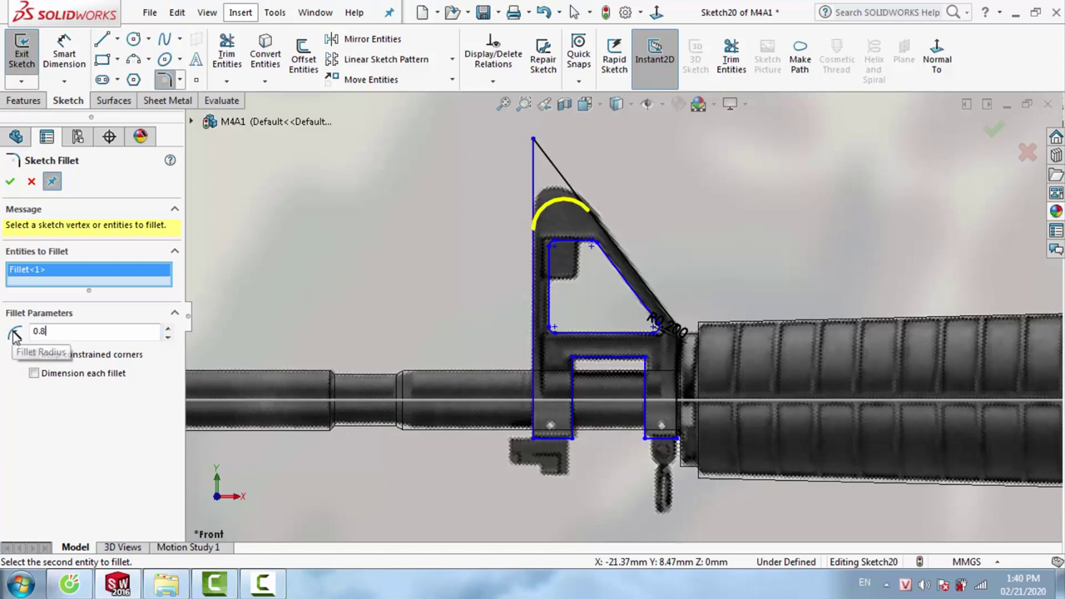
click(12, 182)
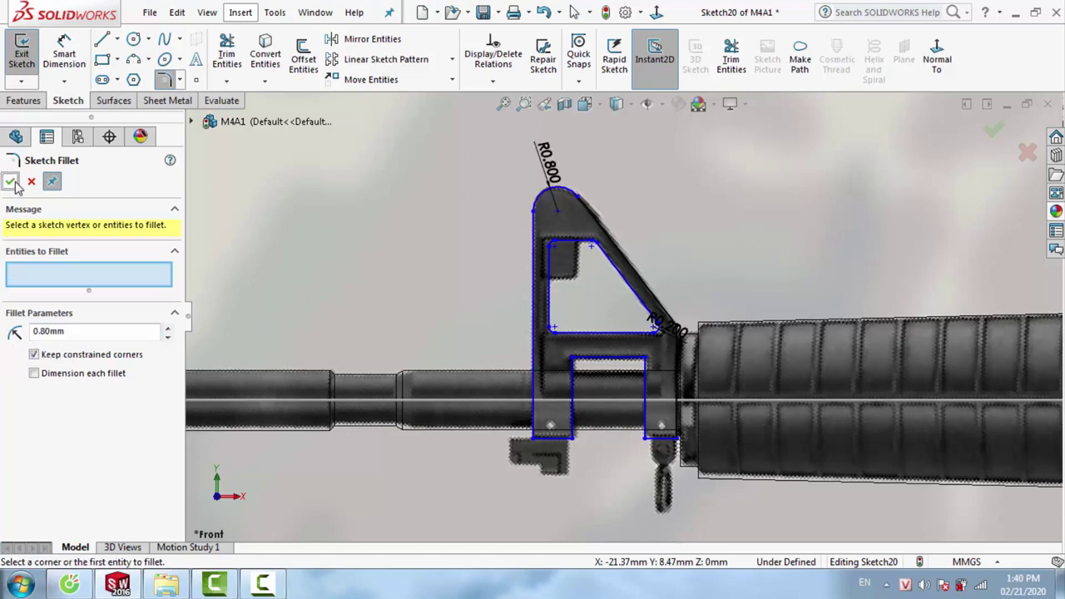
click(11, 182)
click(25, 101)
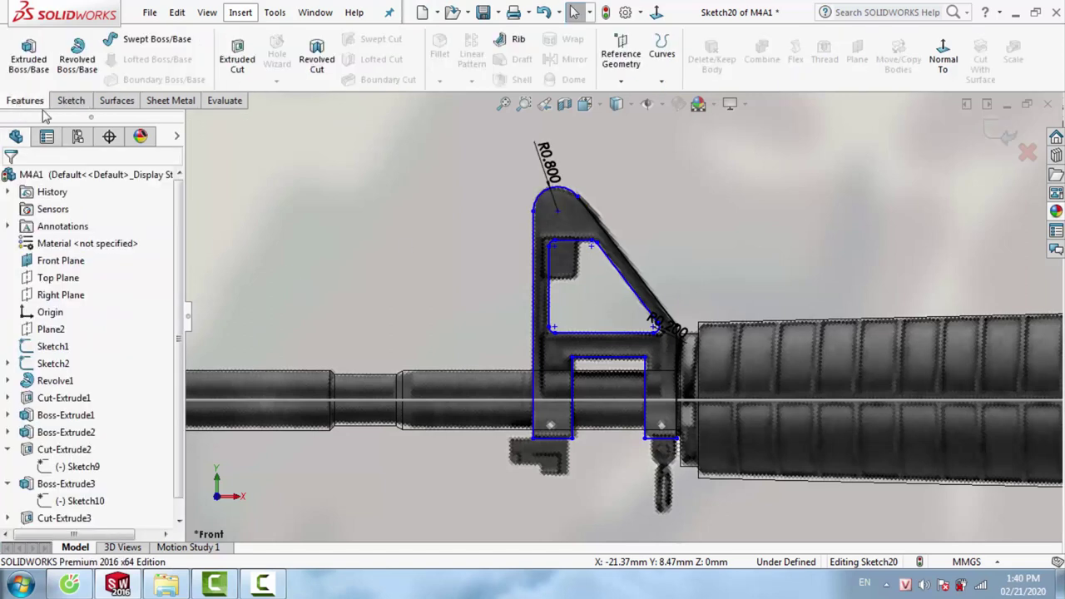
Preview a Blind 0.40 mm Boss-Extrude of Sketch20 with the model shown Shaded With Edges
click(29, 54)
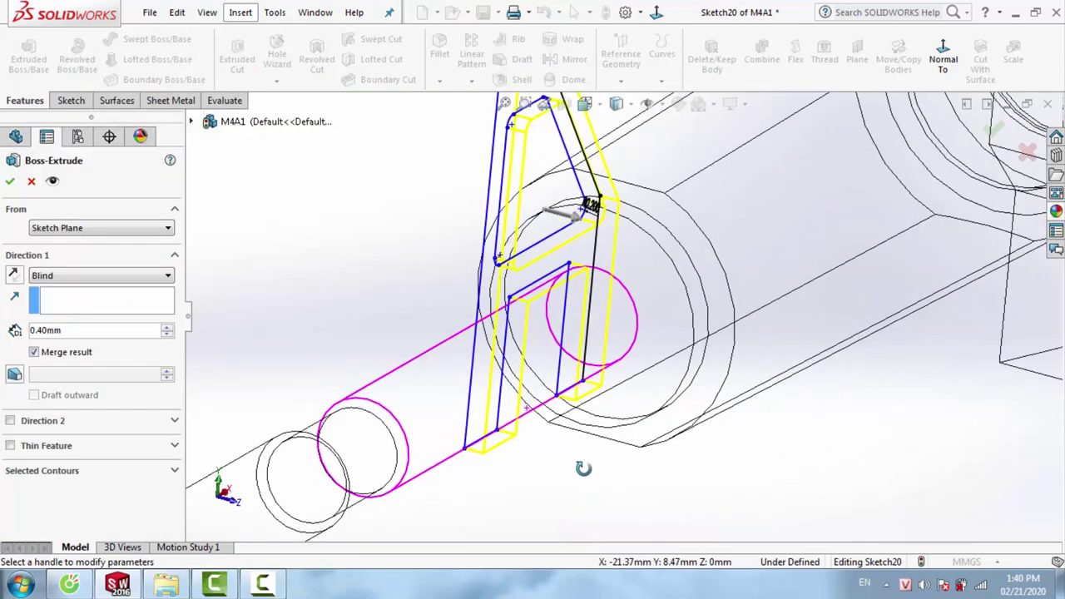
click(597, 109)
click(617, 103)
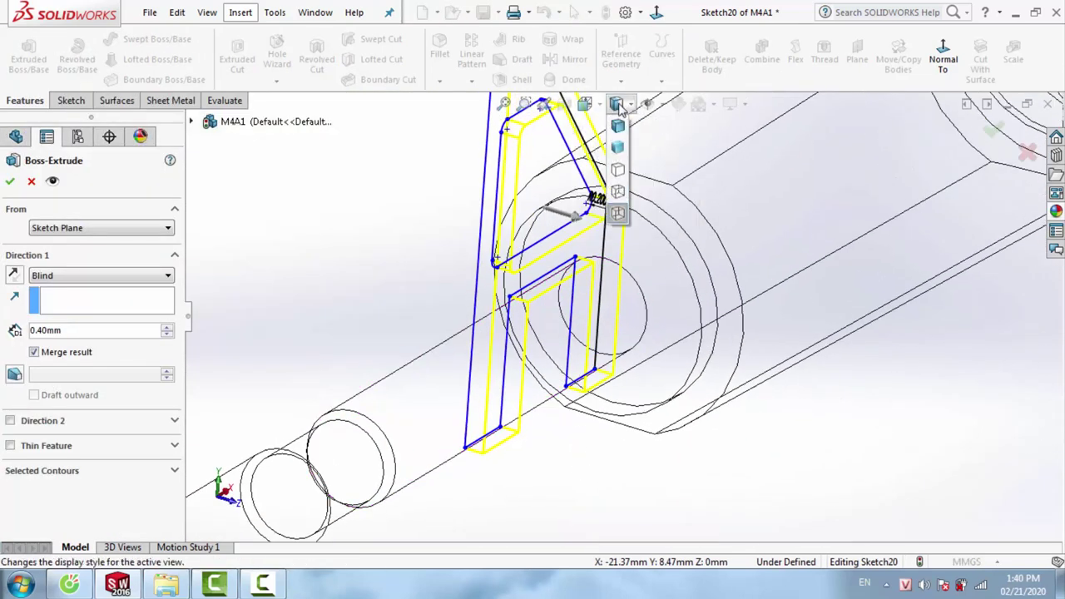
click(617, 125)
scroll(593, 337, down, 2)
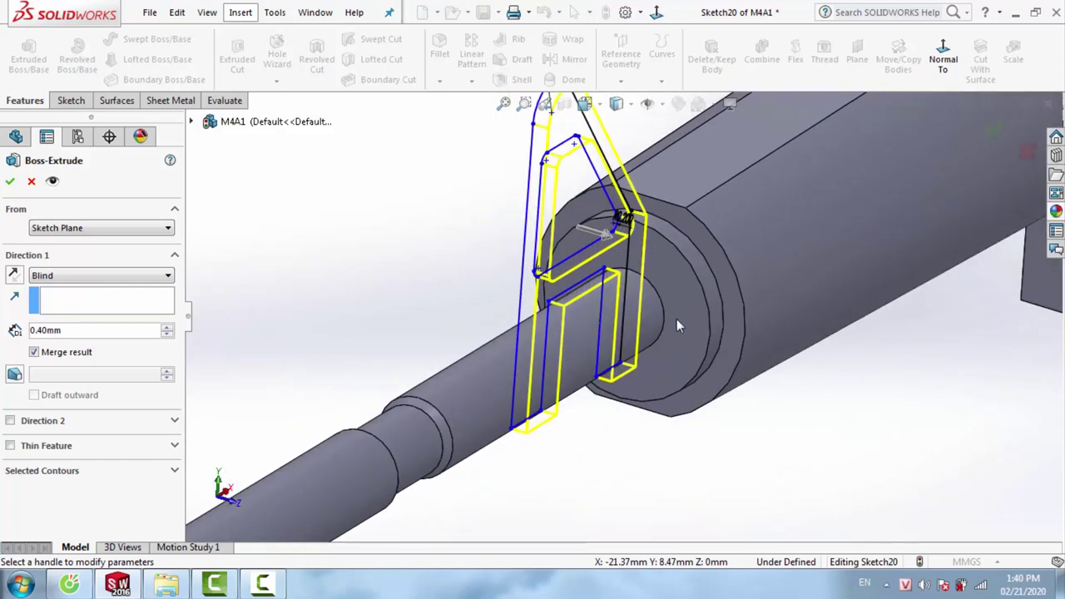
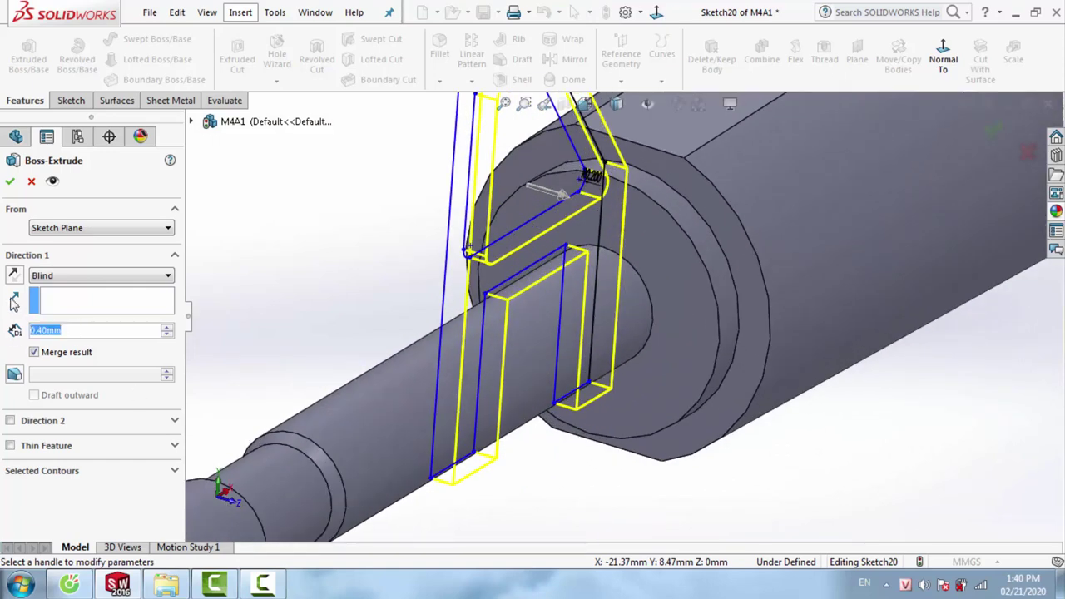
Extrude the front sight sketch 2.00 mm Mid Plane to form the sight post
scroll(496, 343, up, 3)
click(100, 275)
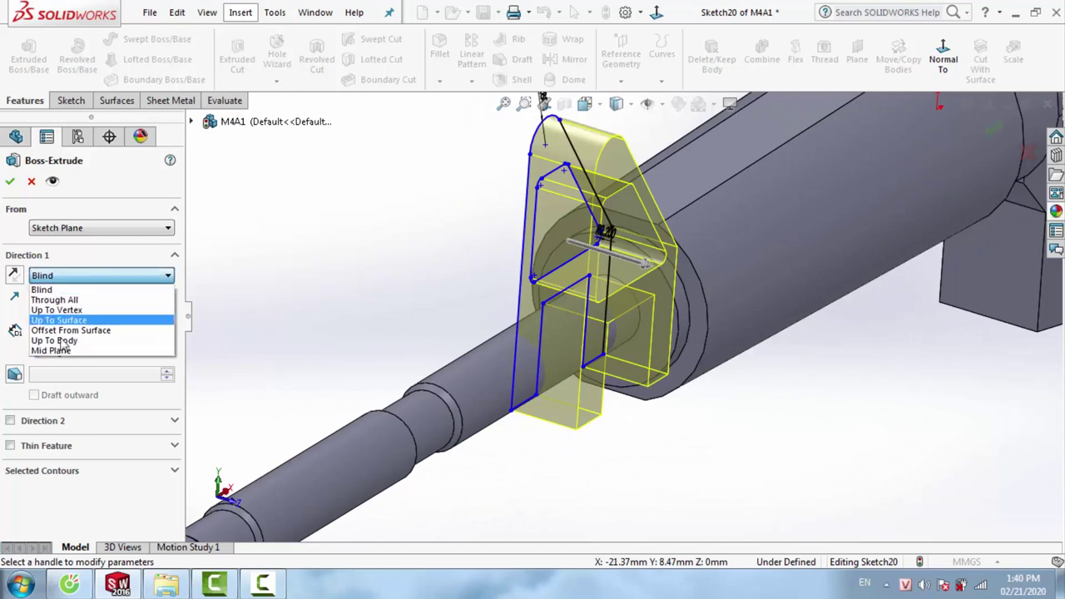
click(52, 351)
scroll(523, 391, down, 3)
scroll(522, 391, down, 2)
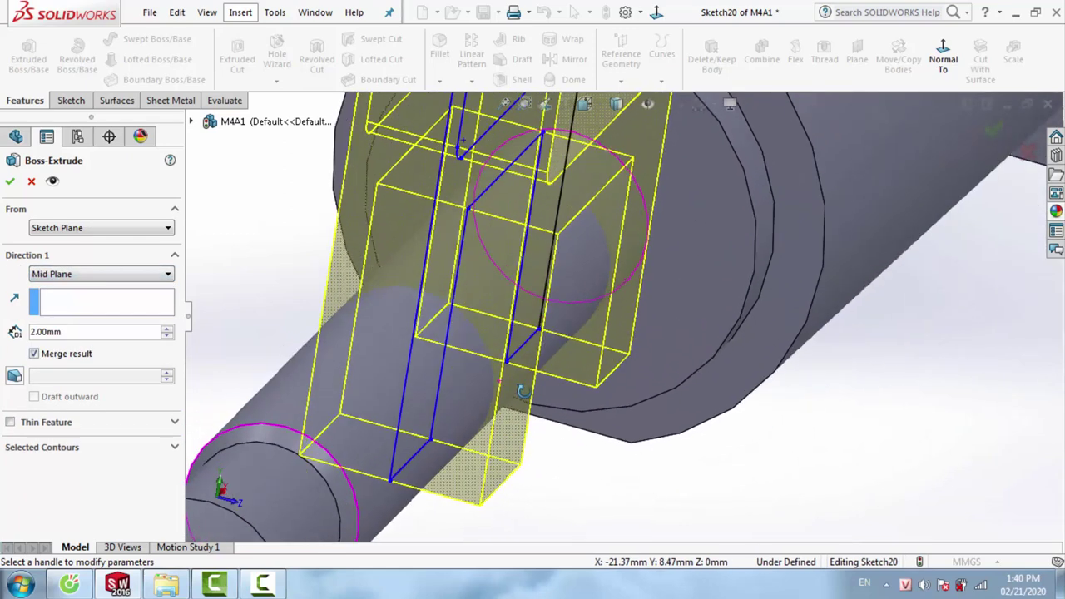
click(10, 185)
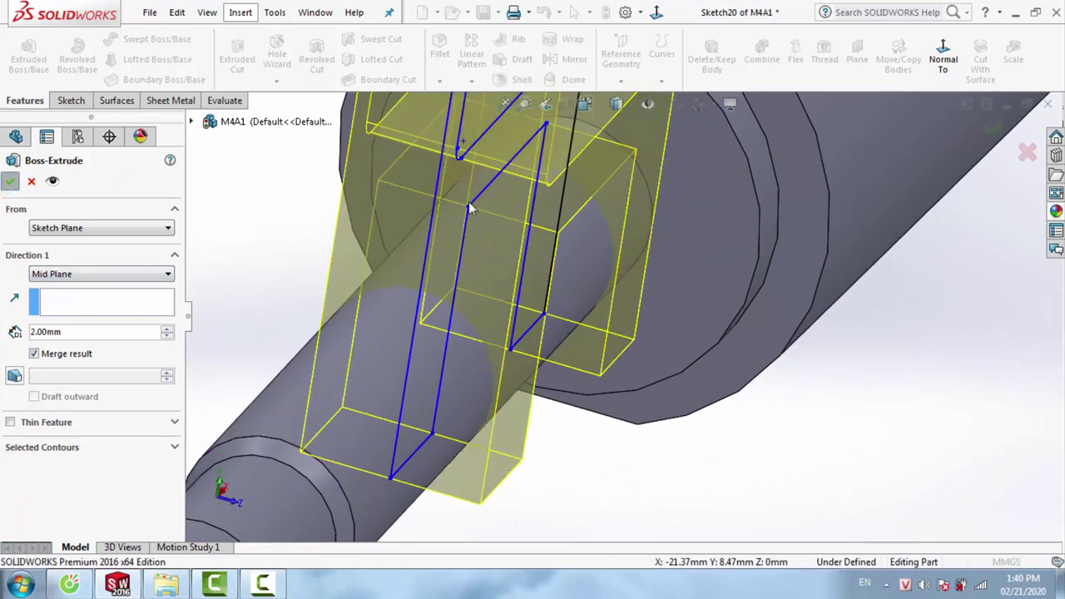
scroll(617, 249, up, 3)
scroll(568, 251, up, 3)
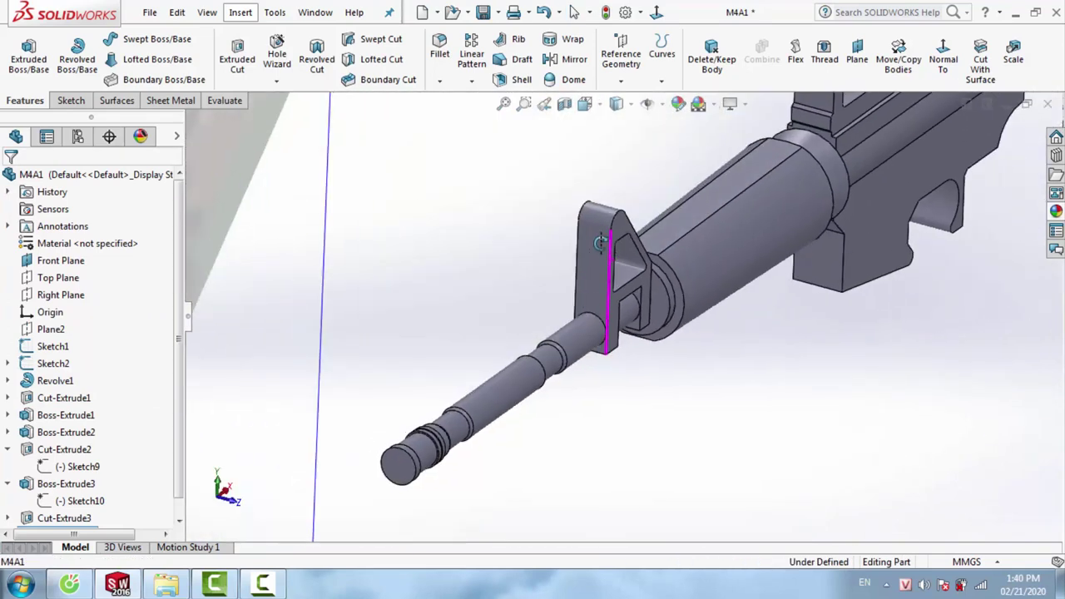
Start a sketch on the front sight face and draw a tapered line from the top edge to the barrel
scroll(567, 251, down, 2)
scroll(550, 282, down, 4)
right_click(543, 302)
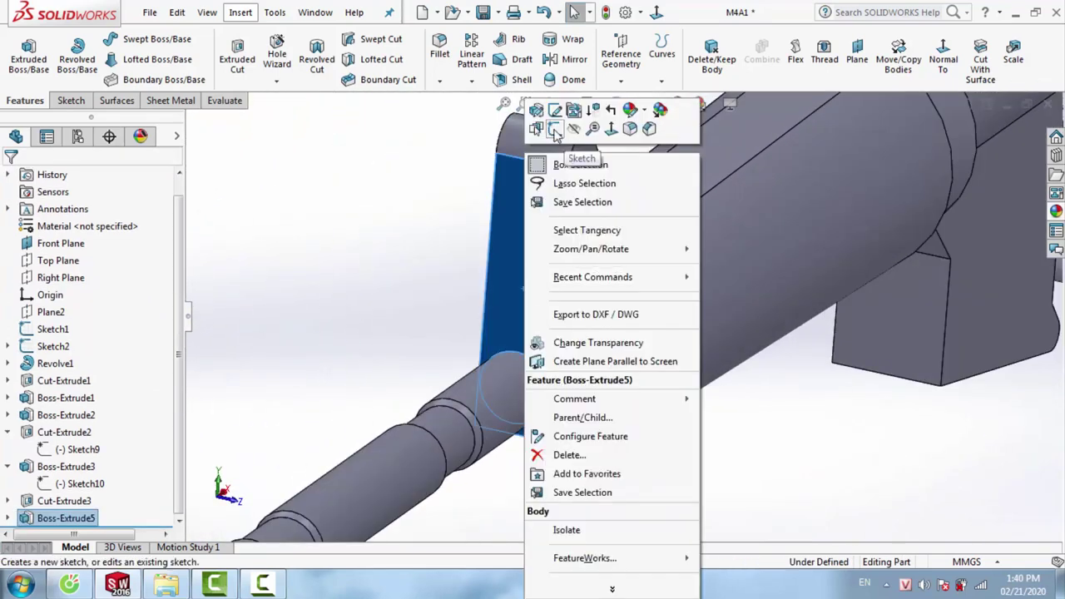
click(555, 131)
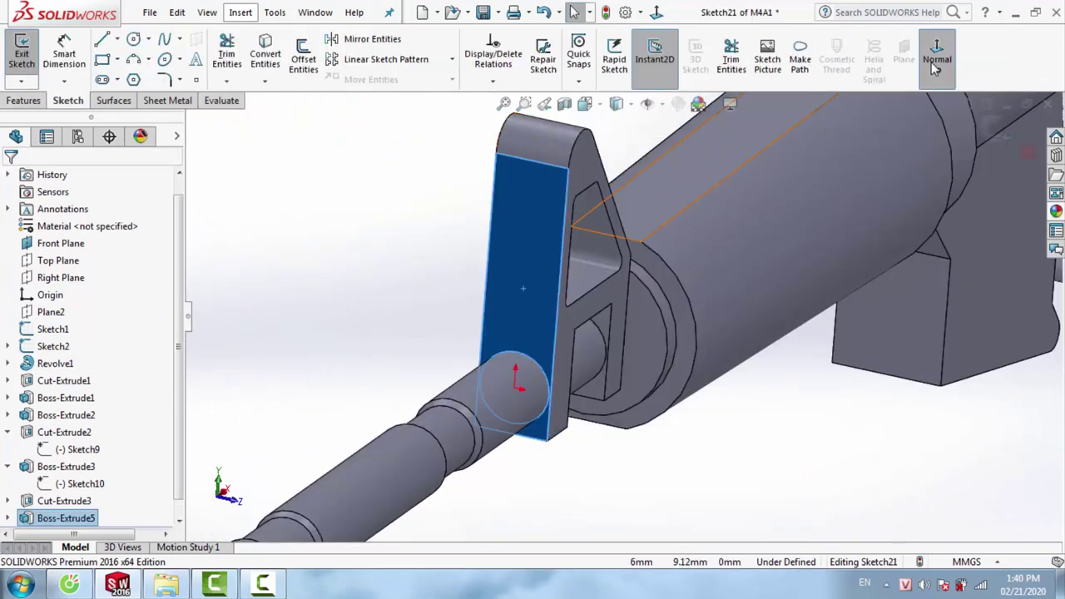
click(937, 54)
scroll(614, 279, down, 5)
scroll(613, 283, down, 3)
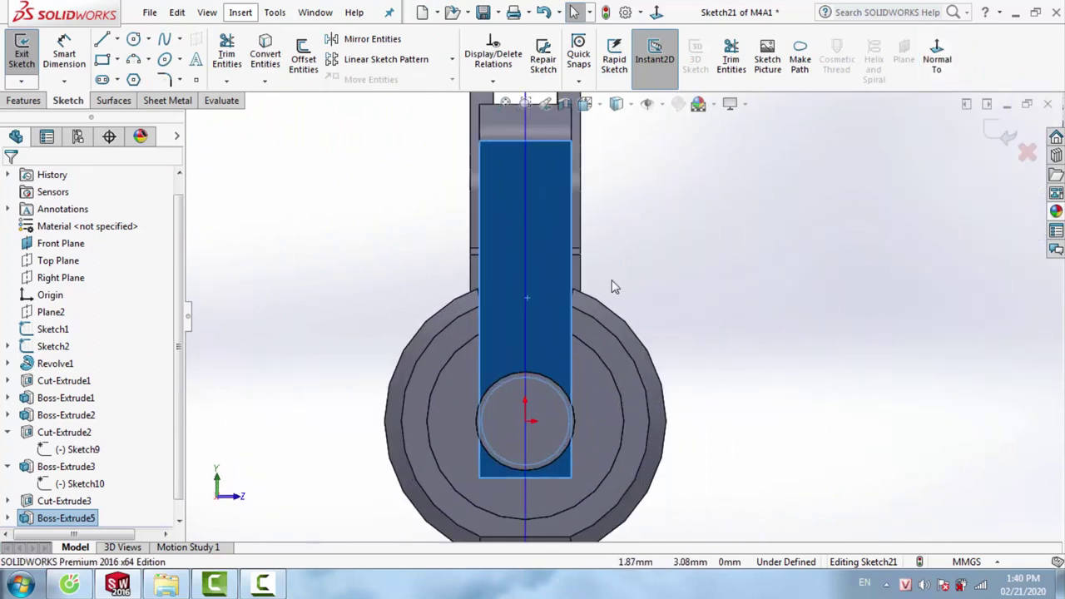
click(103, 42)
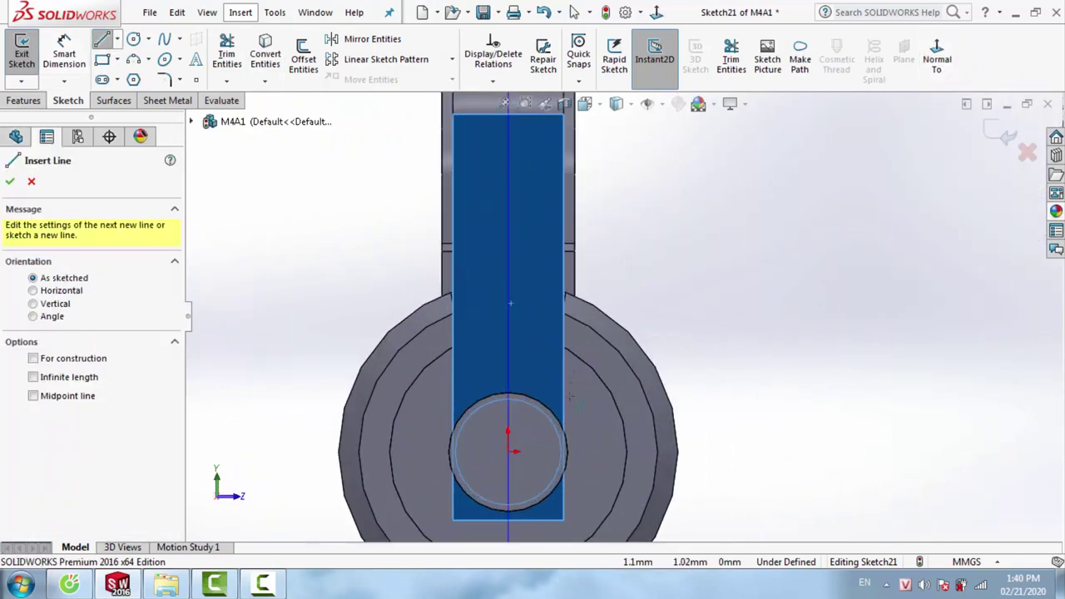
scroll(543, 193, down, 3)
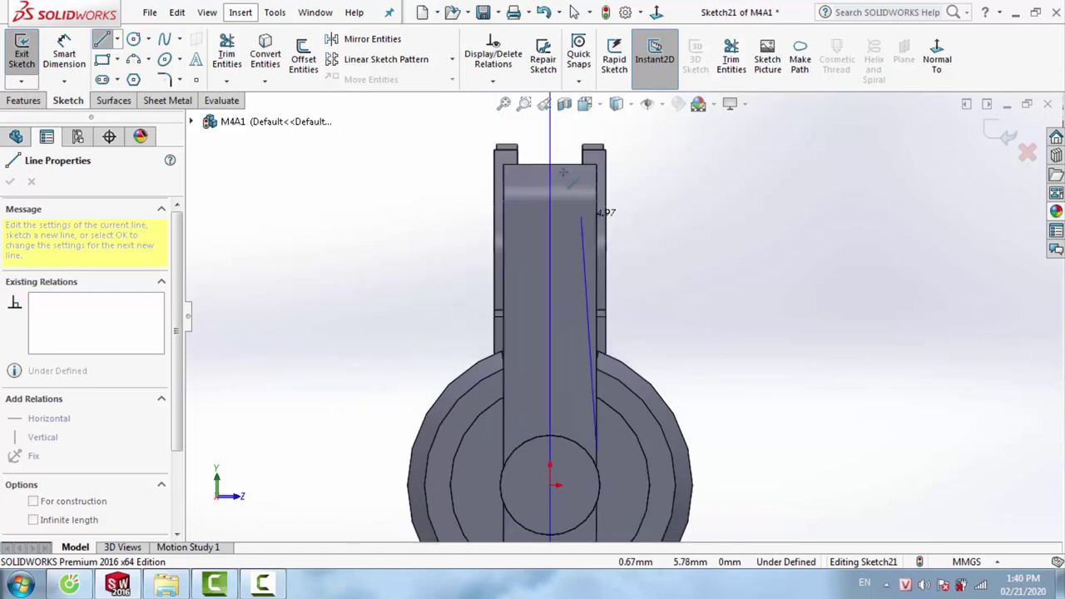
click(587, 177)
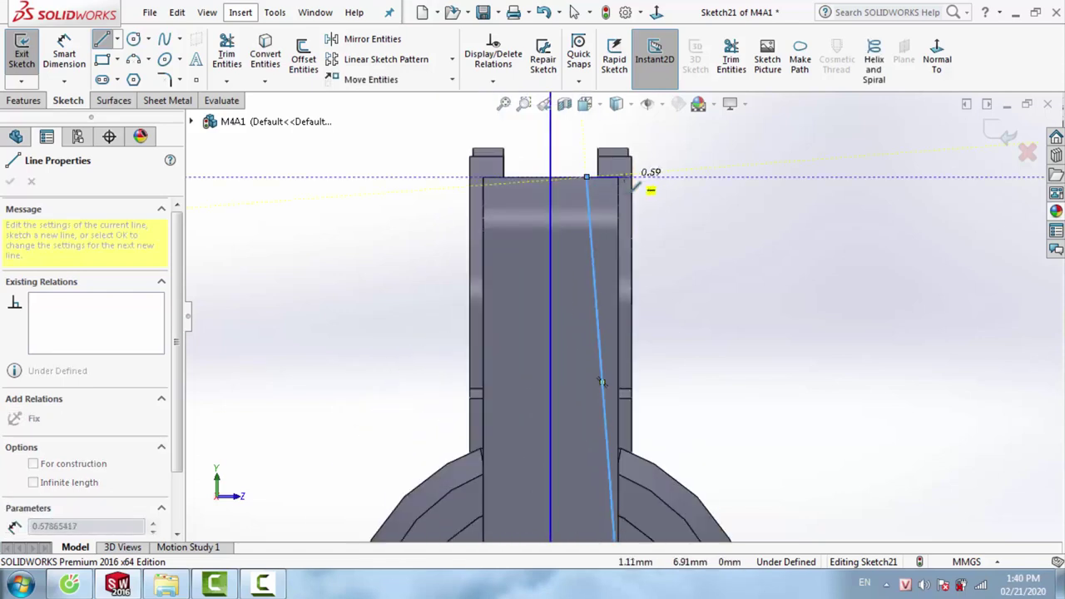
scroll(634, 400, up, 3)
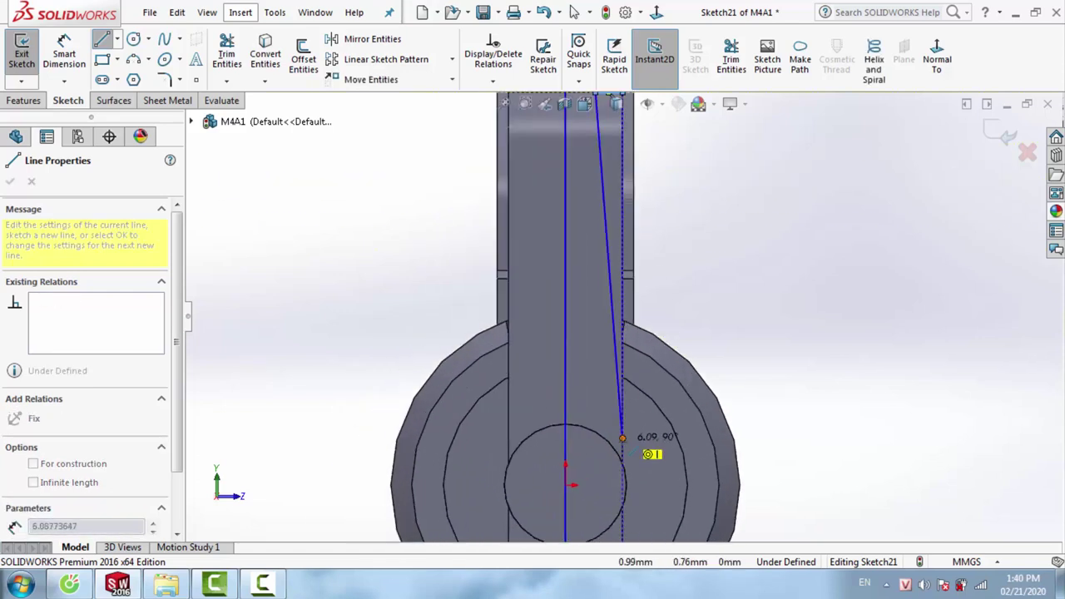
click(623, 438)
key(Escape)
Slide the tapered line's top end along the edge and add a short line across the post top
scroll(622, 250, up, 3)
scroll(592, 324, down, 5)
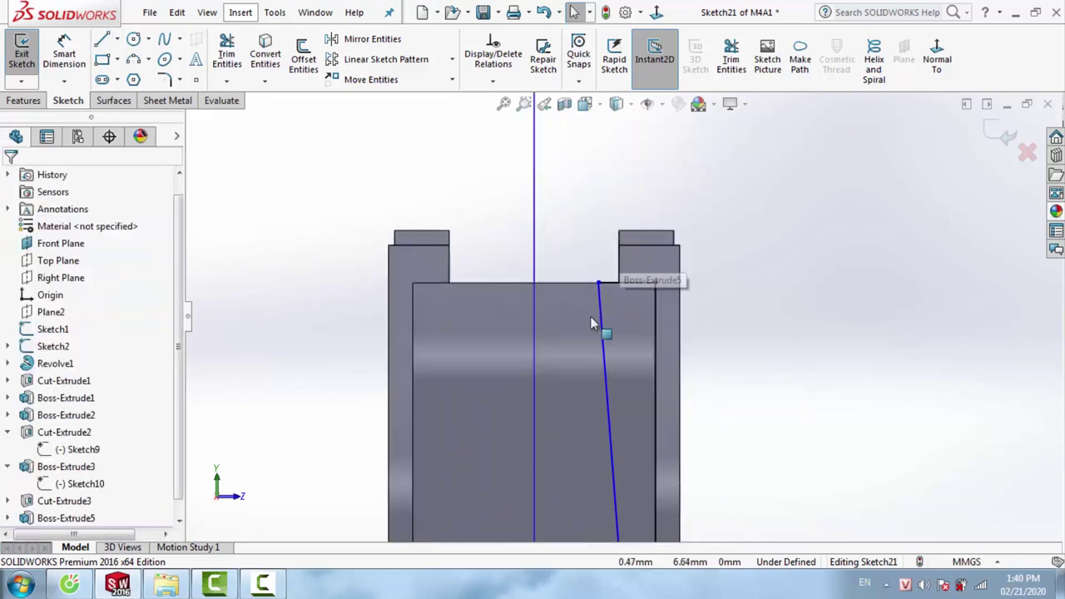
drag(599, 282, 641, 295)
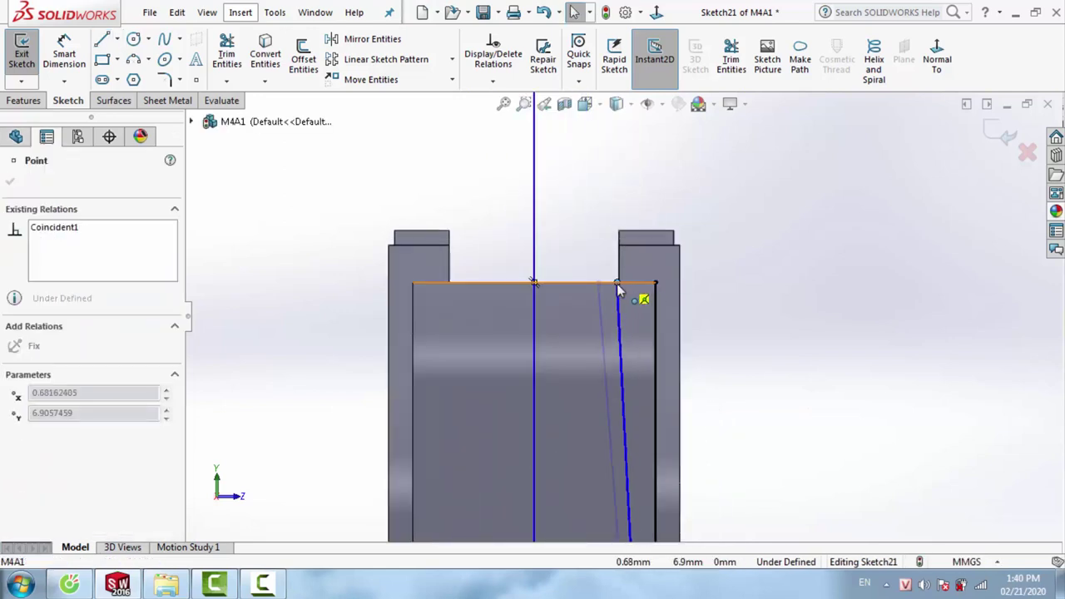
scroll(563, 408, up, 2)
scroll(574, 391, up, 3)
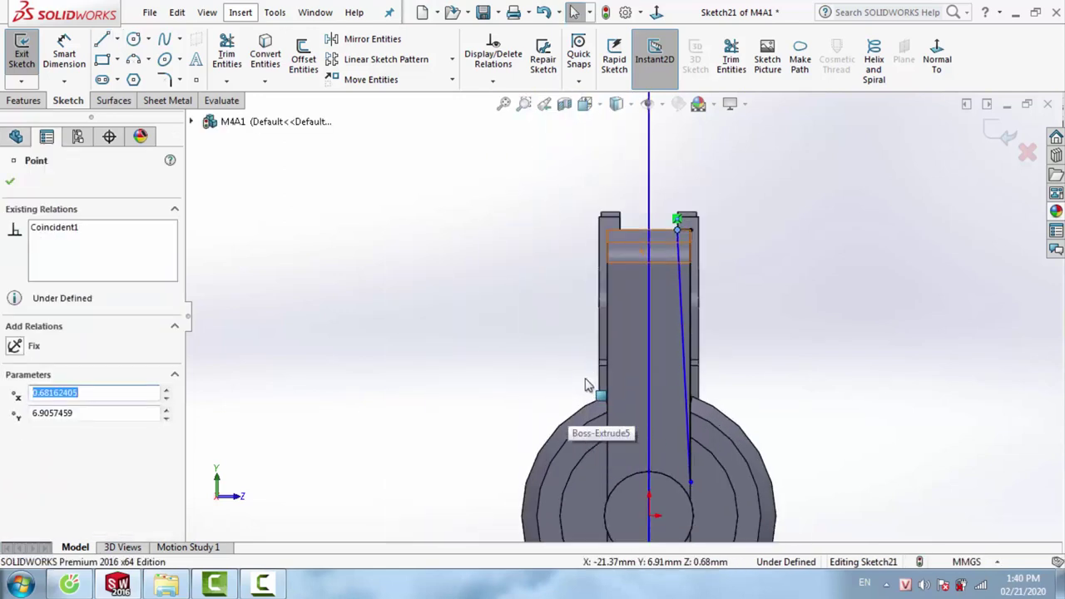
key(Escape)
key(l)
scroll(678, 218, down, 1)
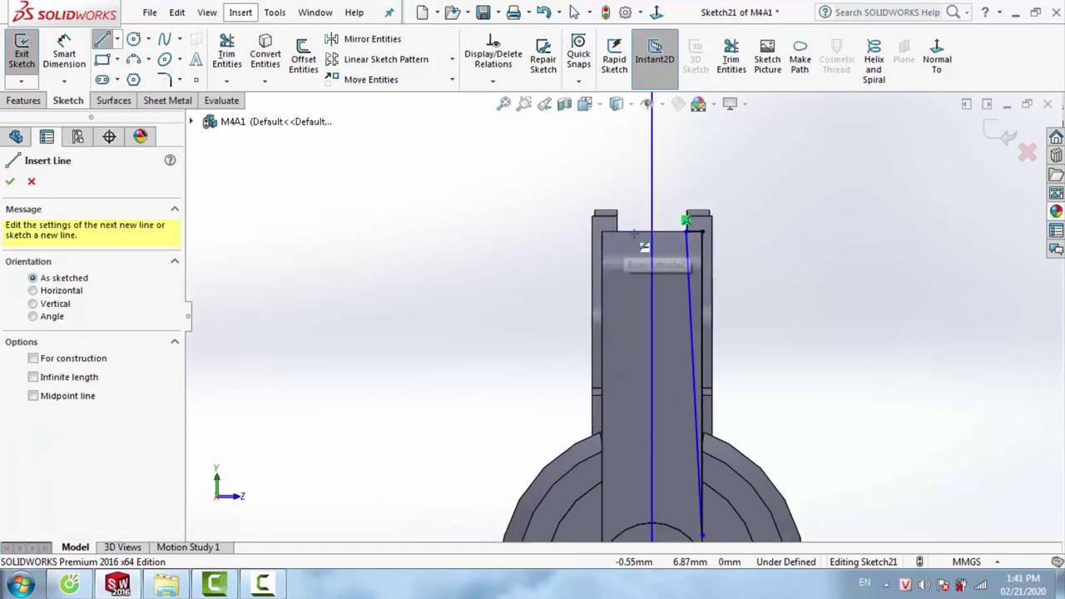
click(686, 232)
key(Escape)
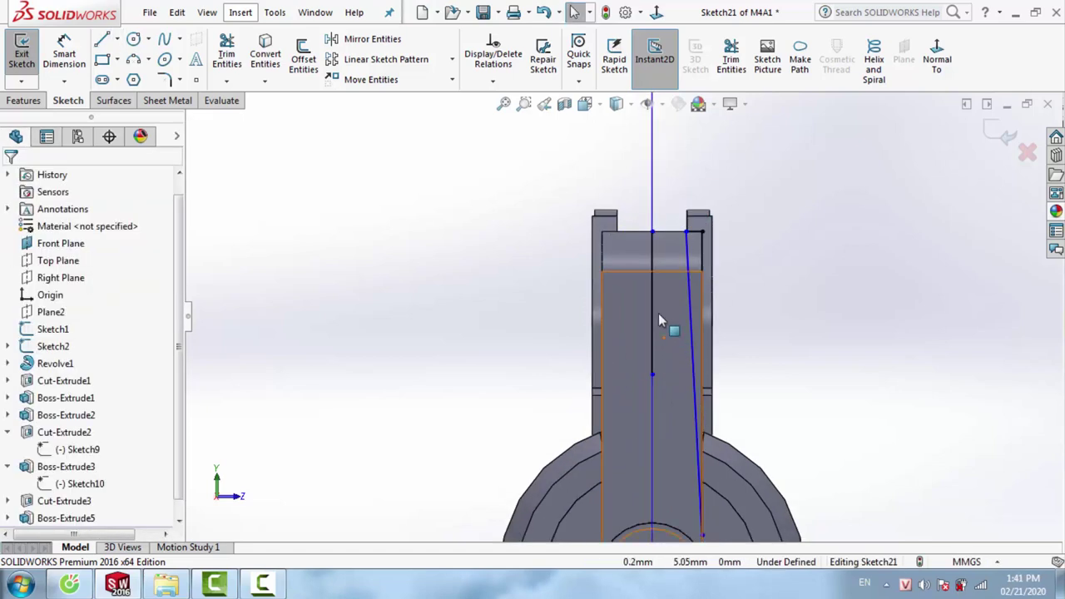
Mirror the tapered lines about the centreline to the other side of the post
click(652, 305)
click(718, 272)
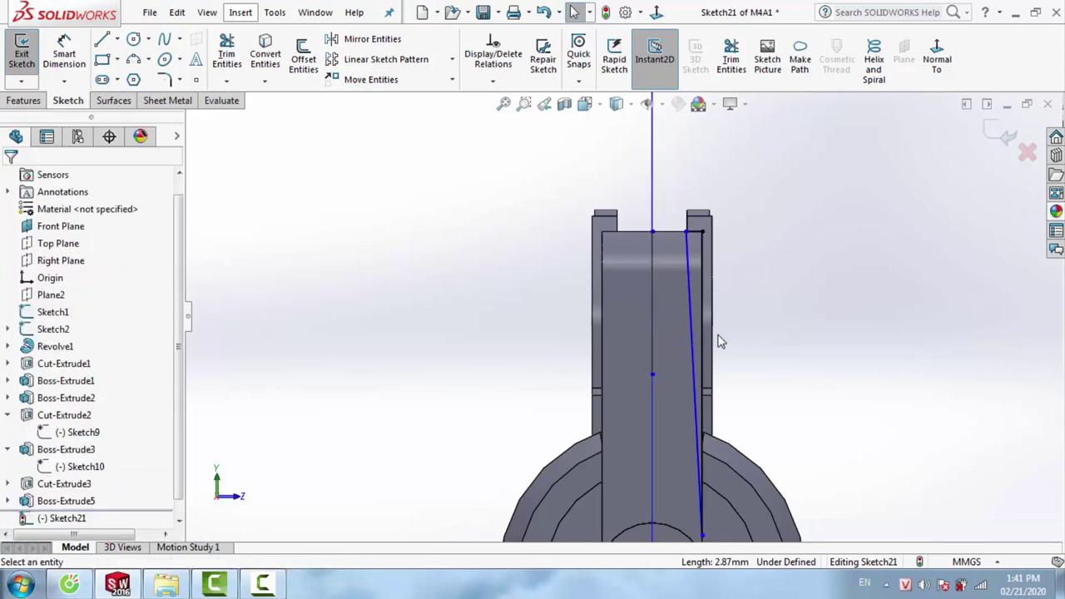
scroll(642, 239, up, 2)
drag(591, 218, 729, 521)
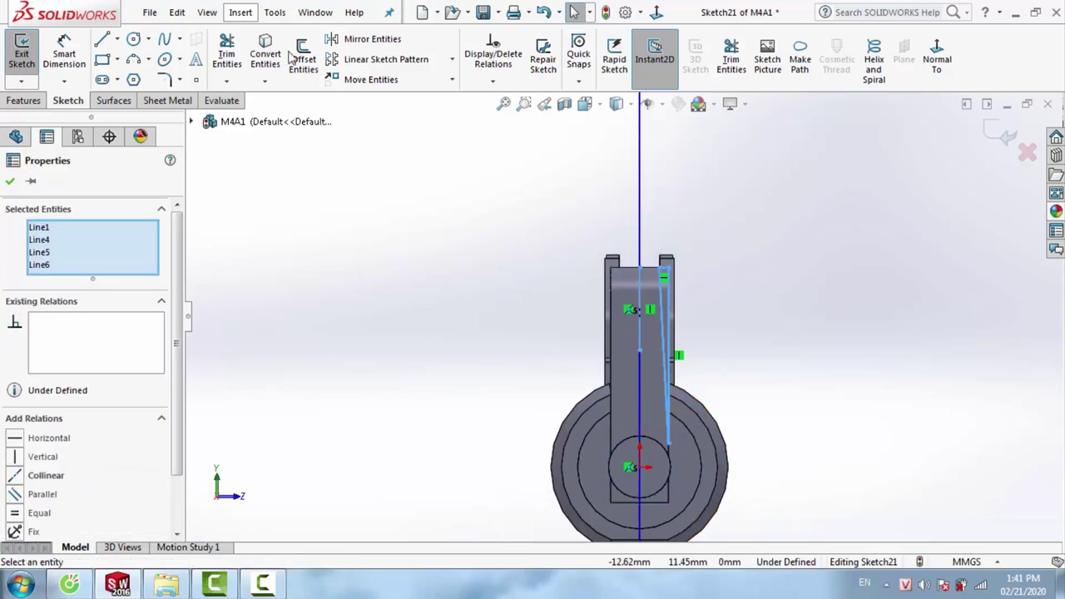
click(362, 41)
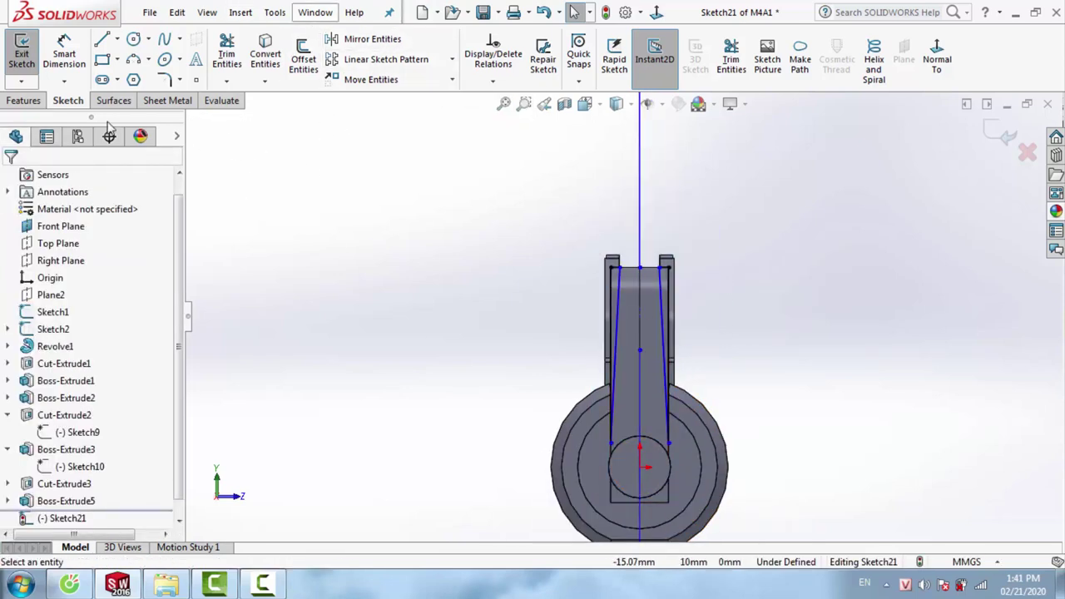
Cut-extrude the sketch Up To Vertex at the sight's base edge
click(25, 100)
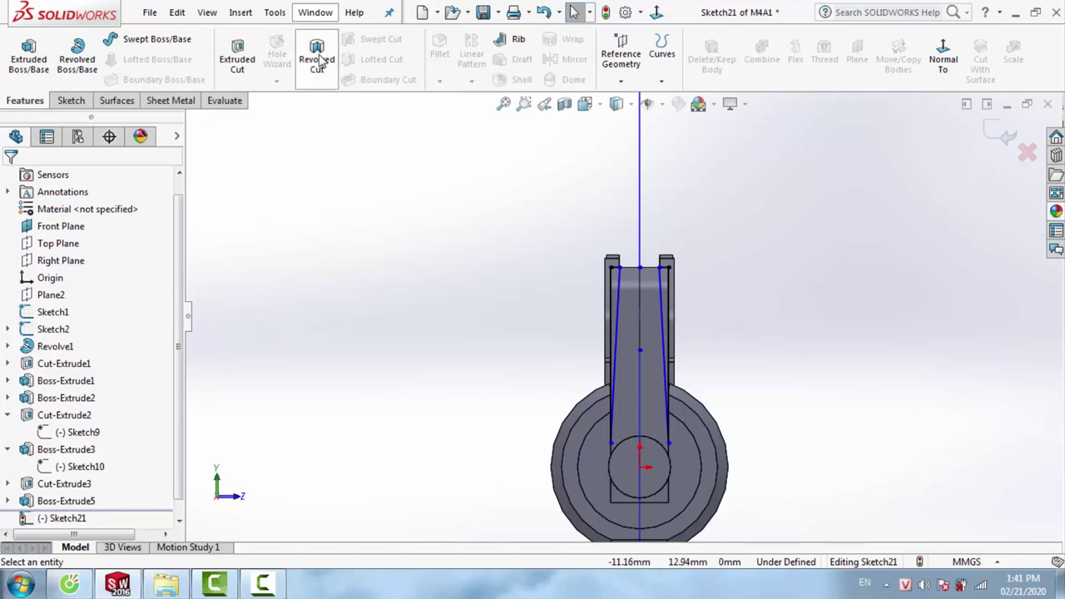
click(244, 68)
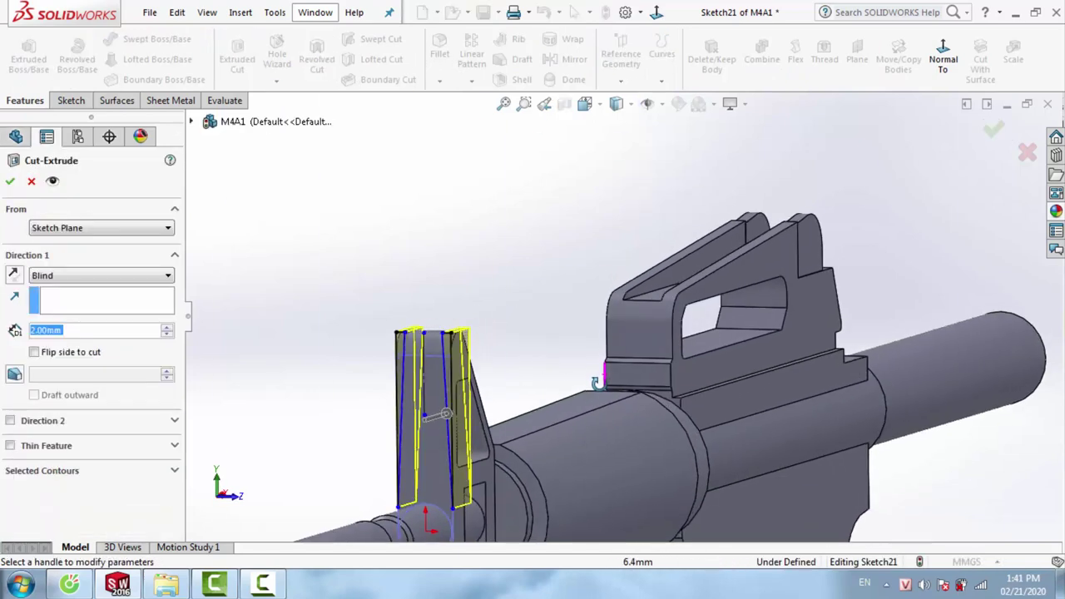
scroll(534, 380, down, 3)
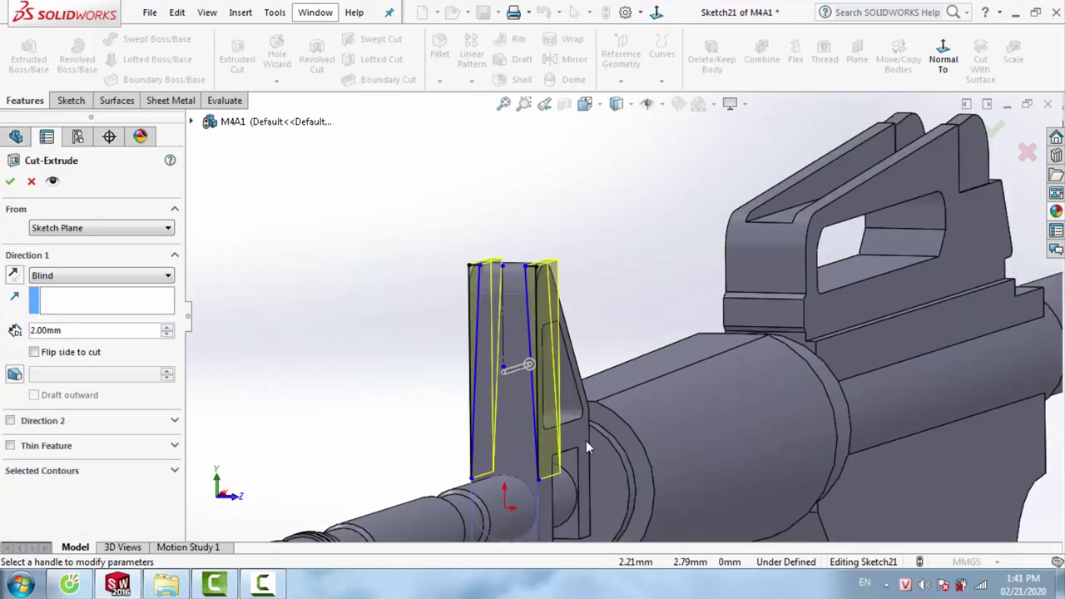
middle_drag(586, 441, 589, 452)
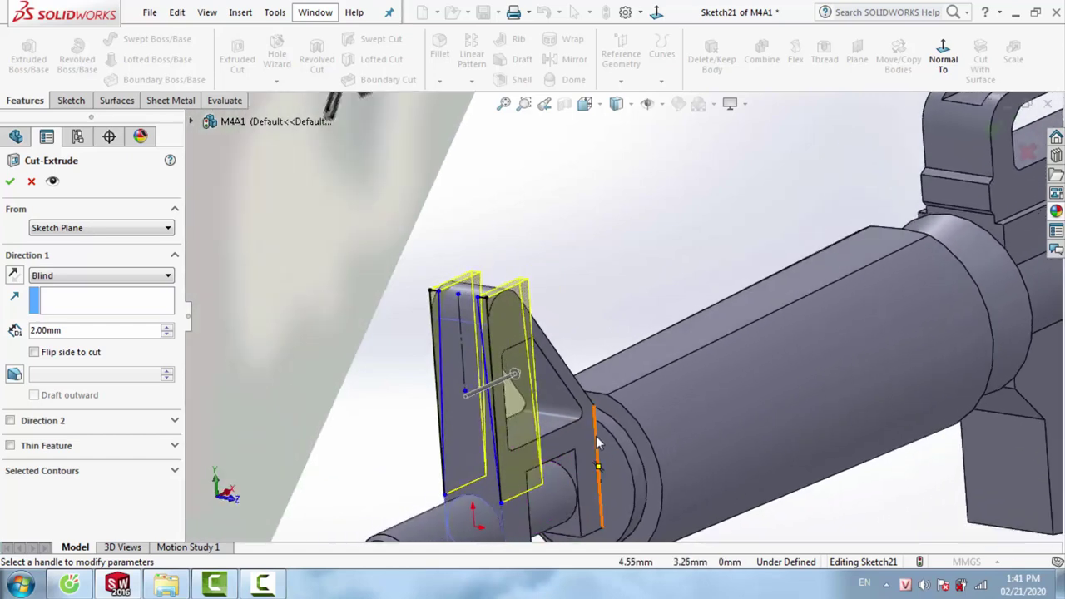
click(595, 436)
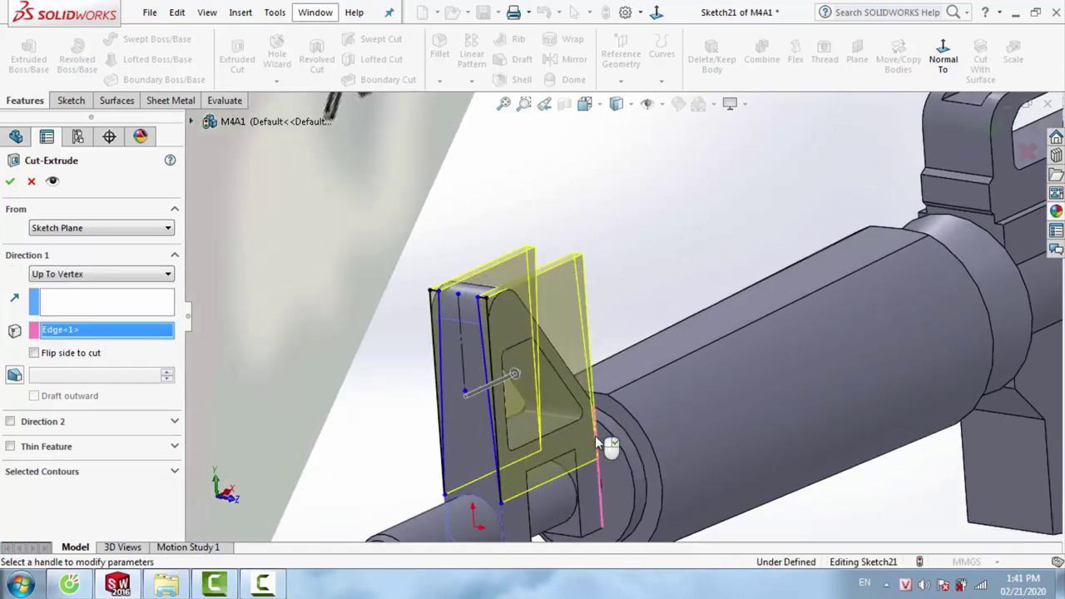
click(9, 181)
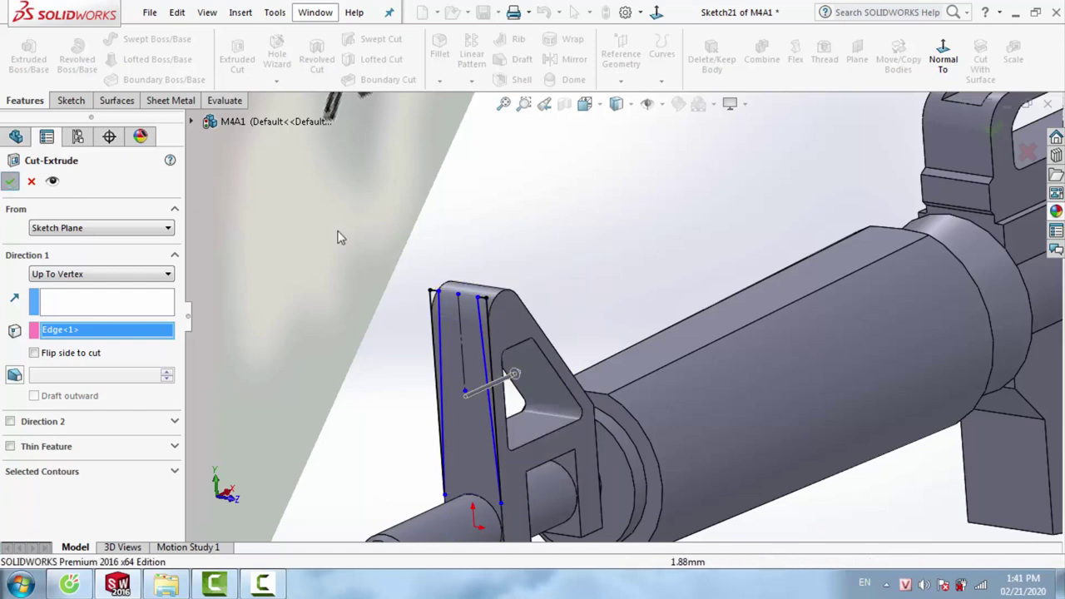
scroll(571, 291, up, 3)
scroll(642, 296, up, 2)
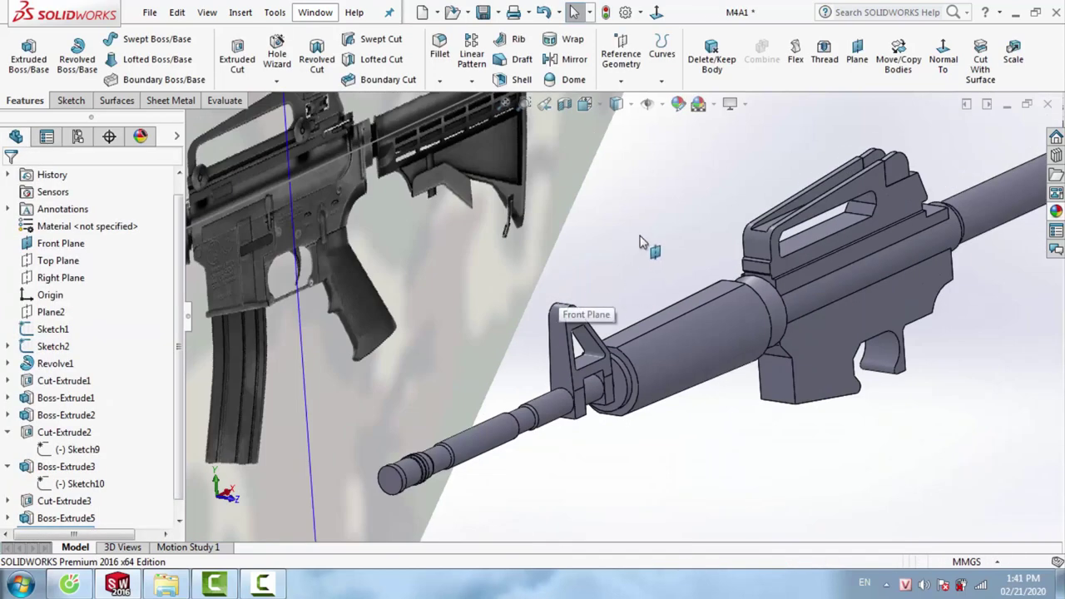
Sketch a rectangle on the Front Plane enclosing the front sight's top
right_click(640, 250)
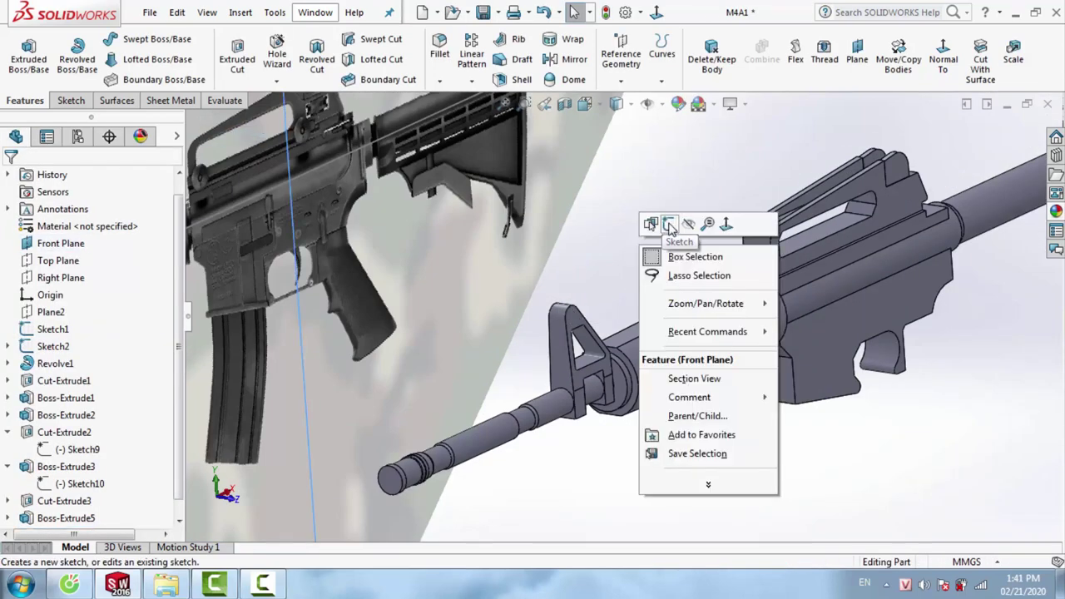
click(669, 226)
click(935, 58)
scroll(551, 283, down, 5)
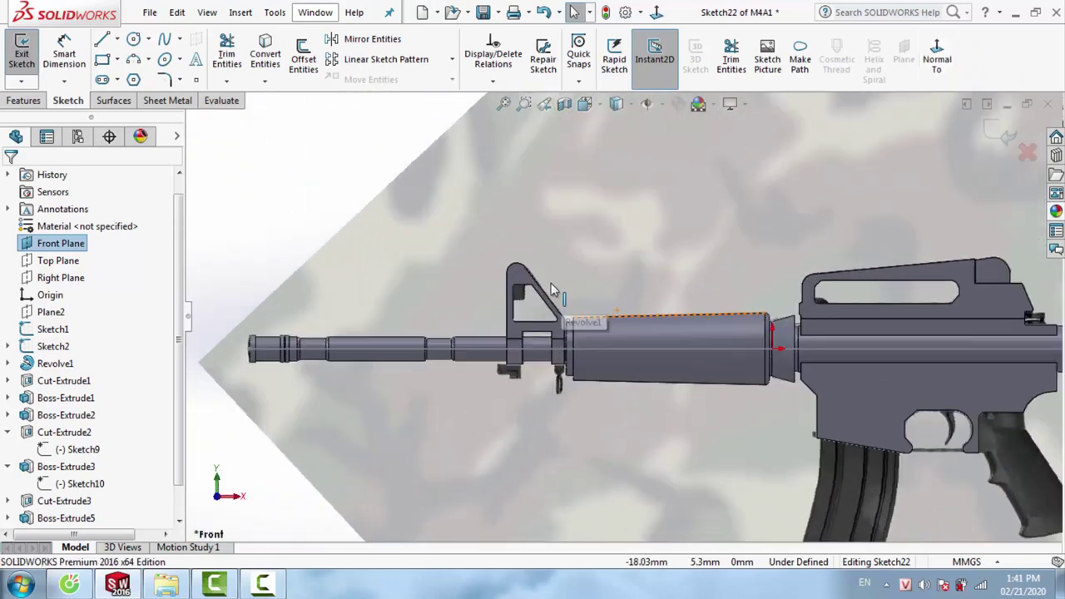
scroll(535, 283, down, 3)
click(101, 59)
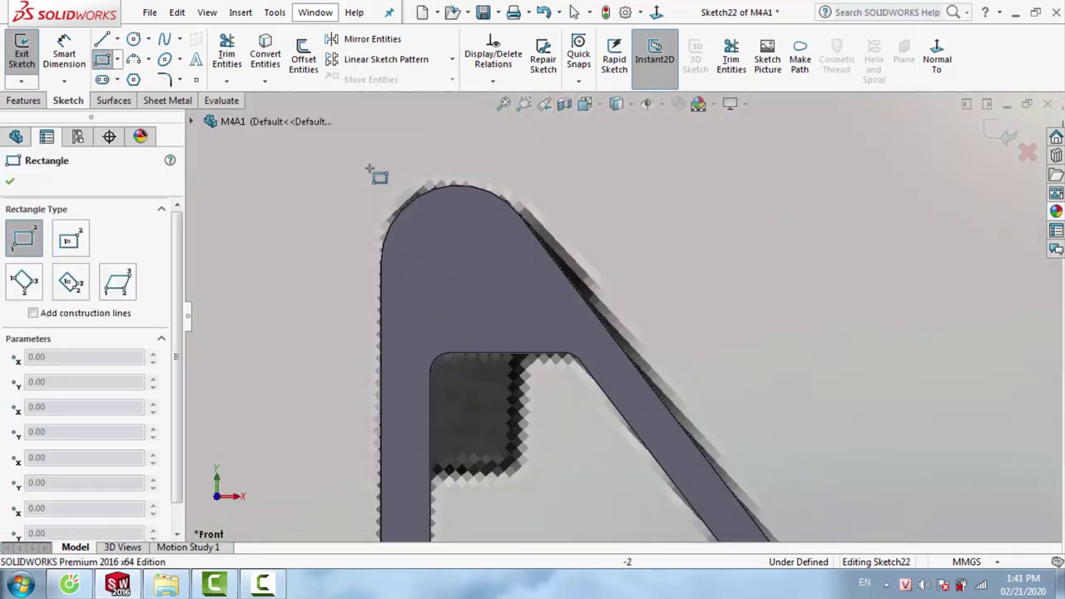
click(344, 159)
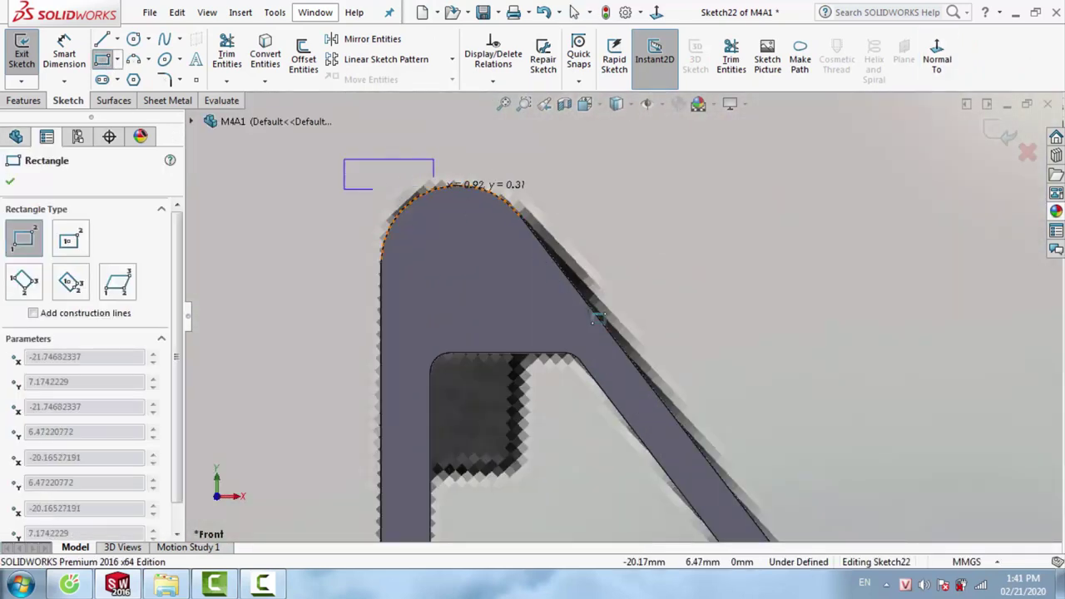
click(635, 319)
key(Escape)
Cut the rectangle through the sight top as a 0.7 mm Mid Plane extruded cut
click(23, 101)
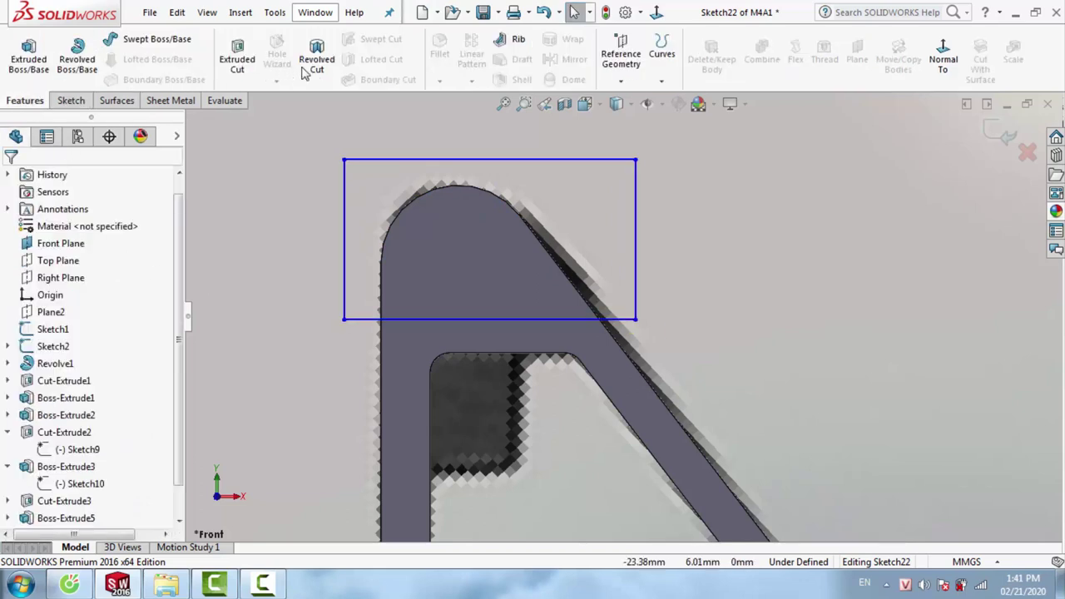
click(240, 67)
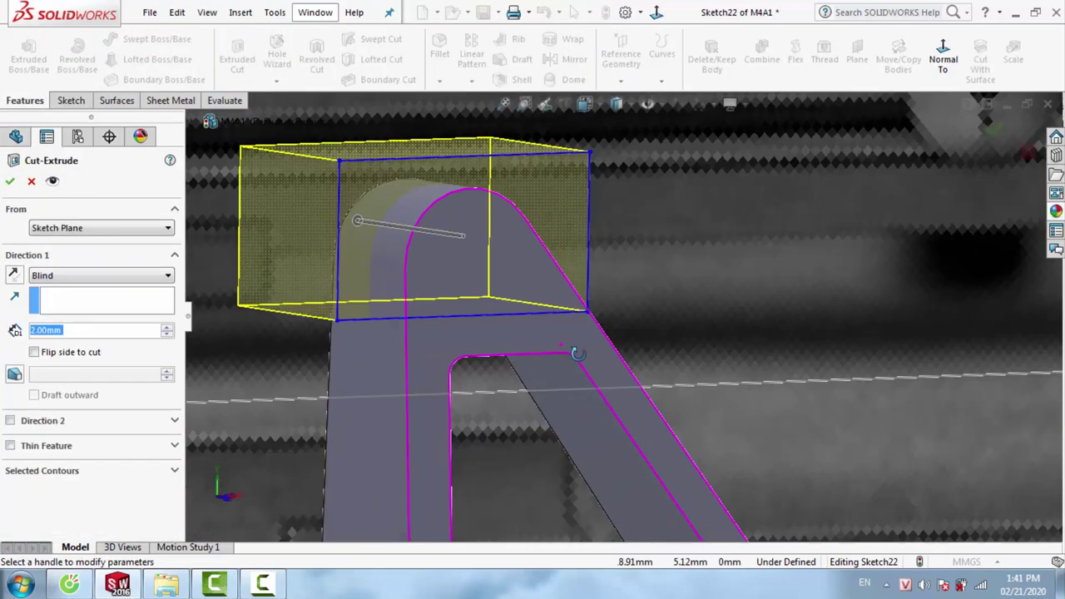
text(0.6)
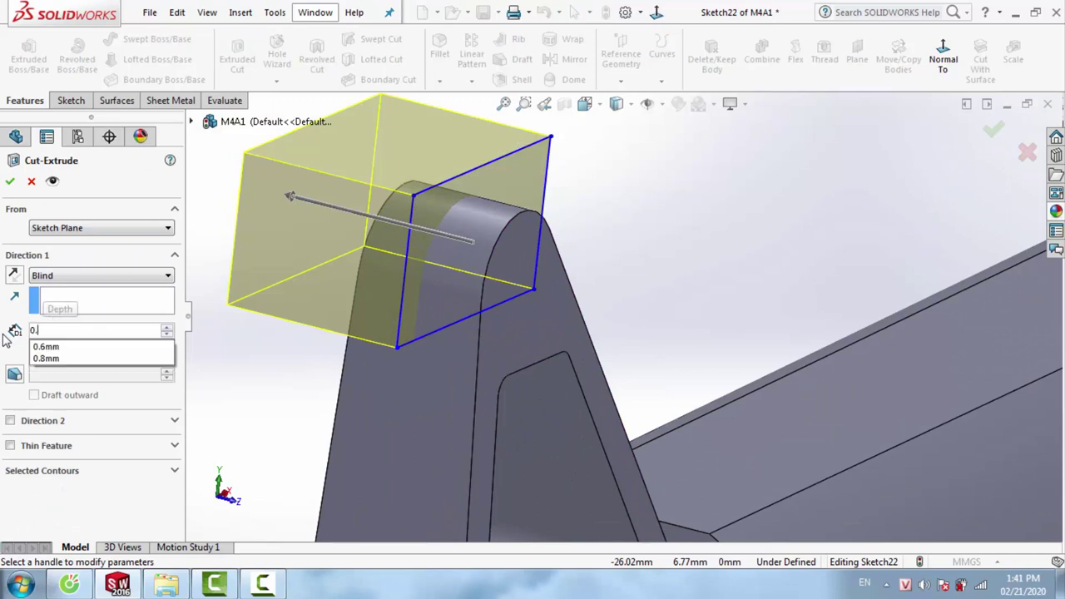
key(Return)
click(60, 281)
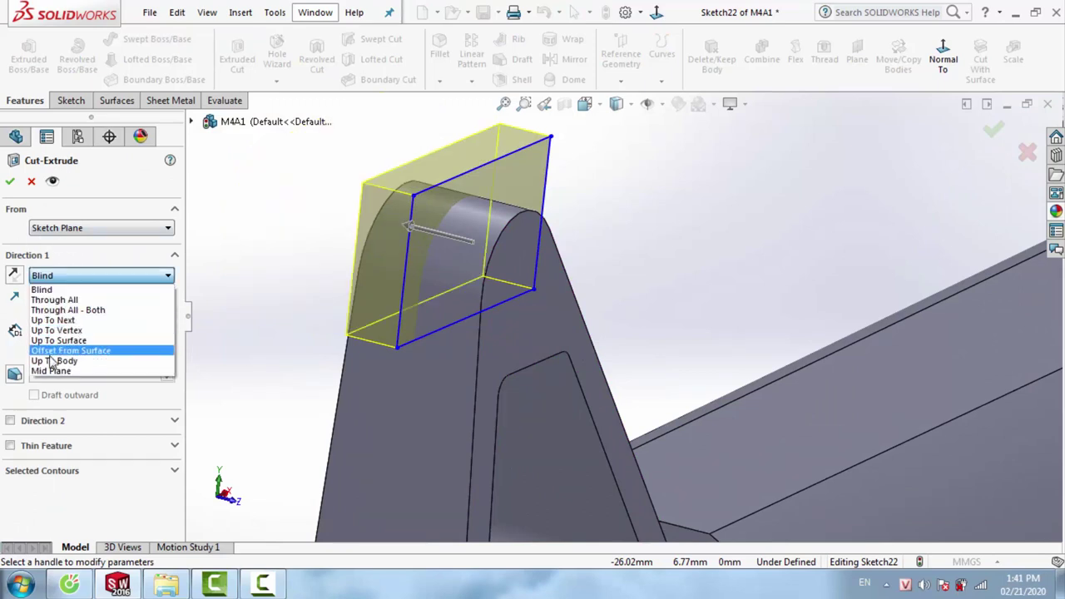
click(56, 373)
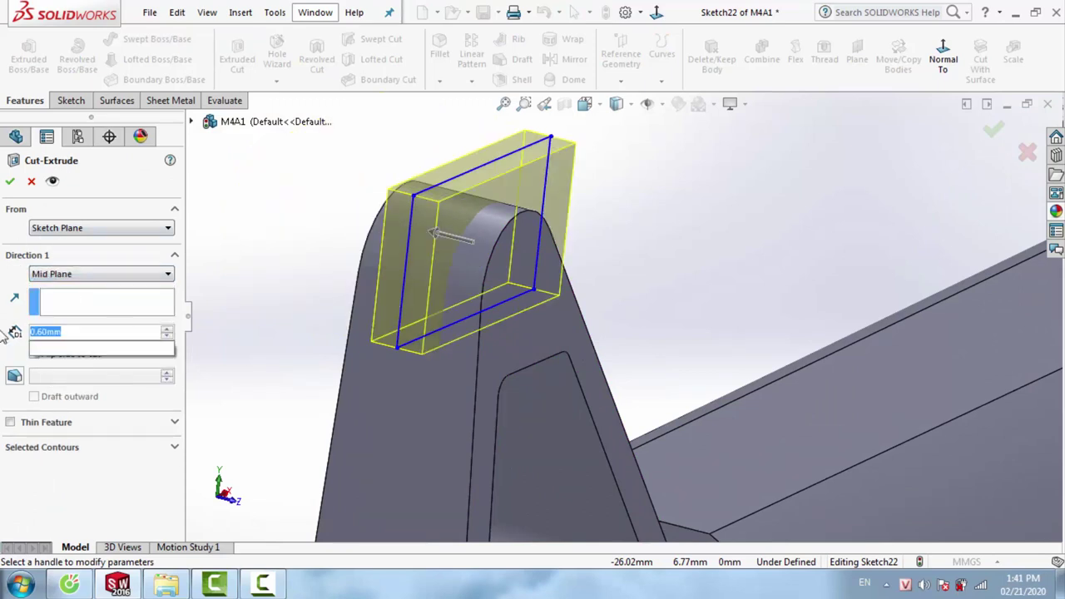
text(0.7)
key(Return)
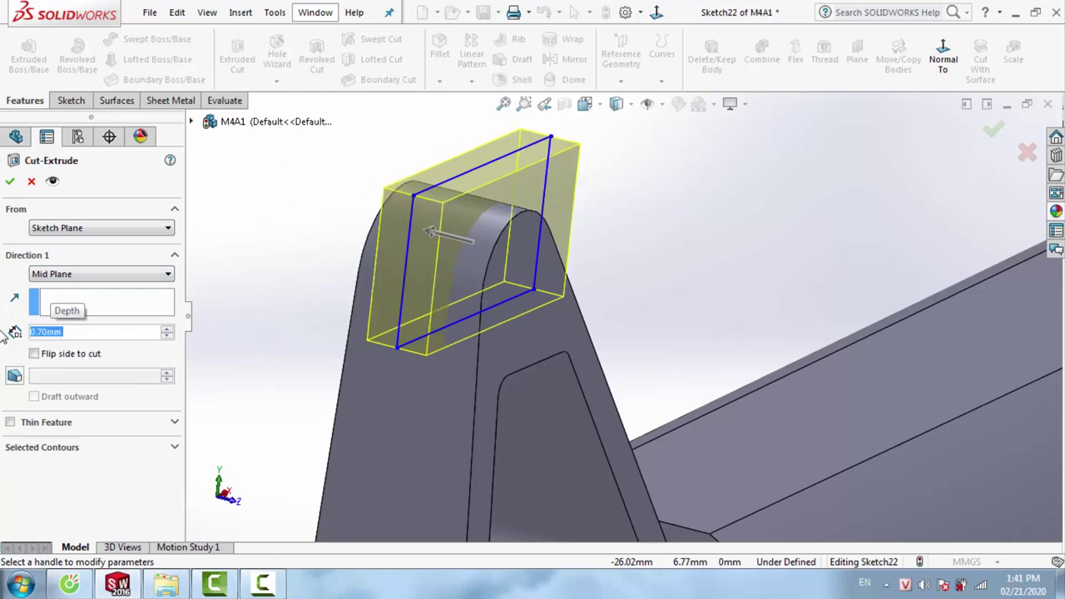
click(10, 185)
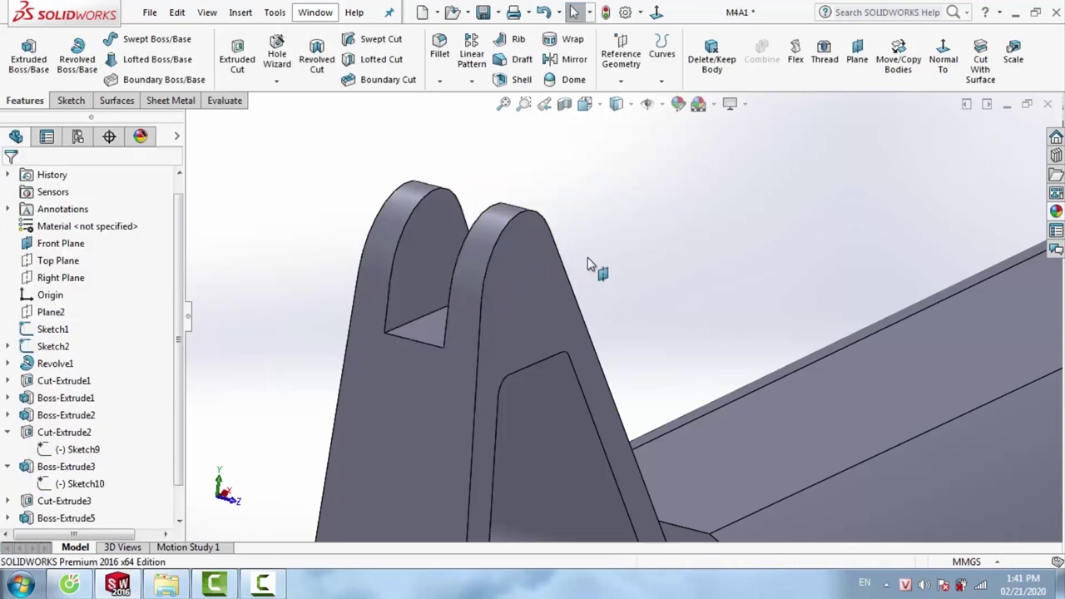
Edit Cut-Extrude8 to increase the slot depth to 0.8 mm
right_click(524, 283)
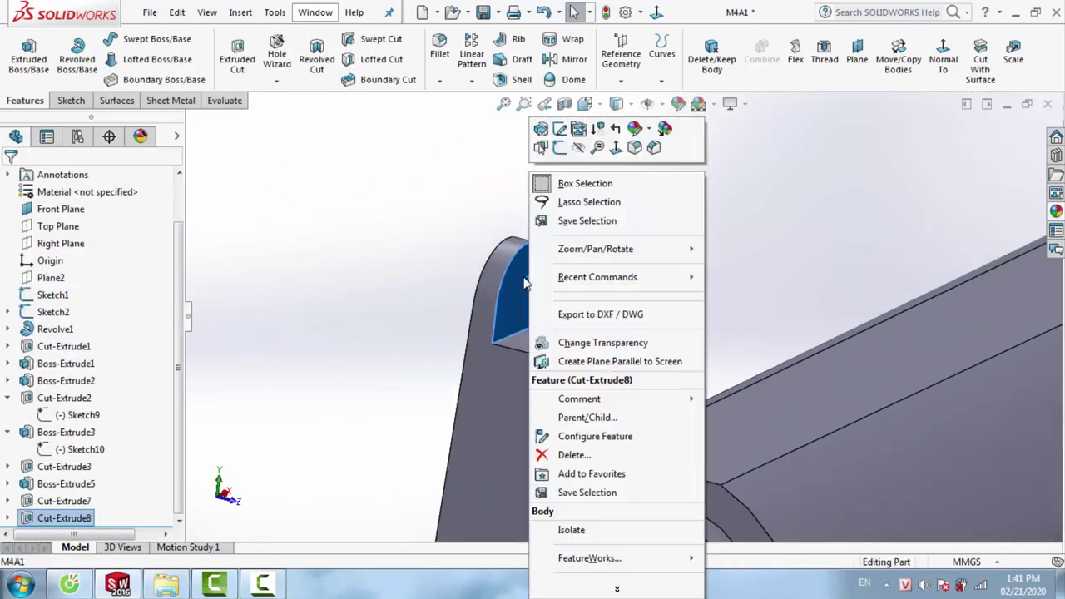
click(541, 131)
text(0.8)
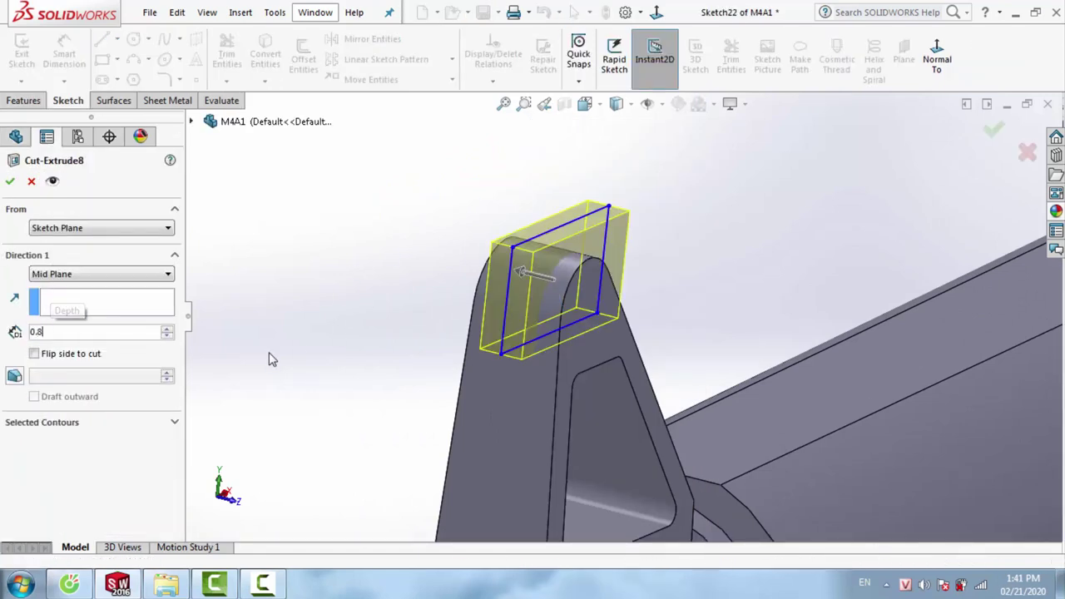
key(Return)
click(993, 128)
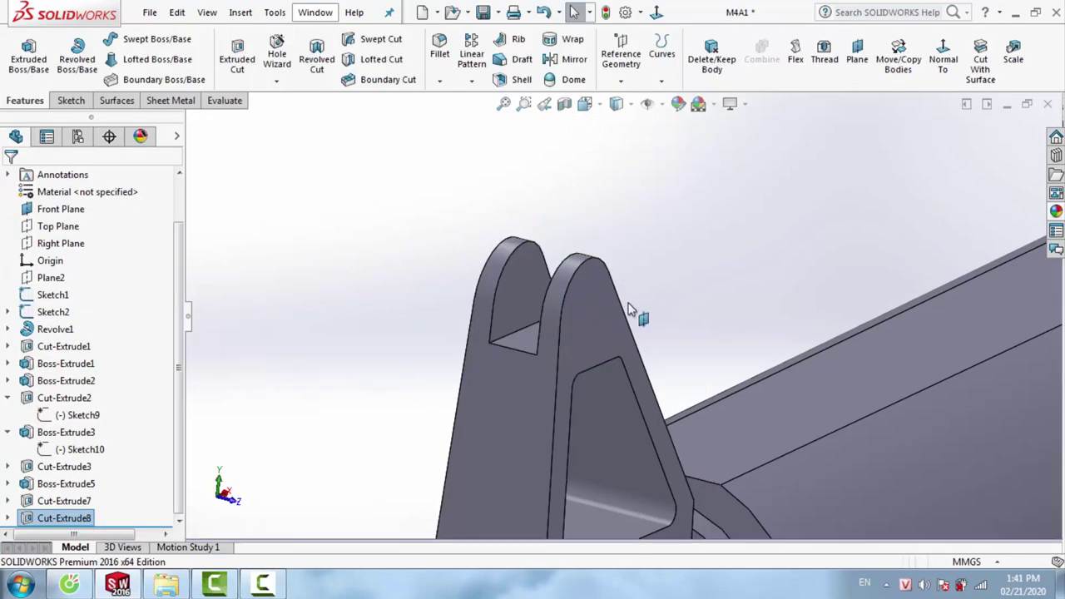
mouse_move(633, 308)
middle_down()
mouse_move(642, 340)
mouse_move(690, 344)
middle_up()
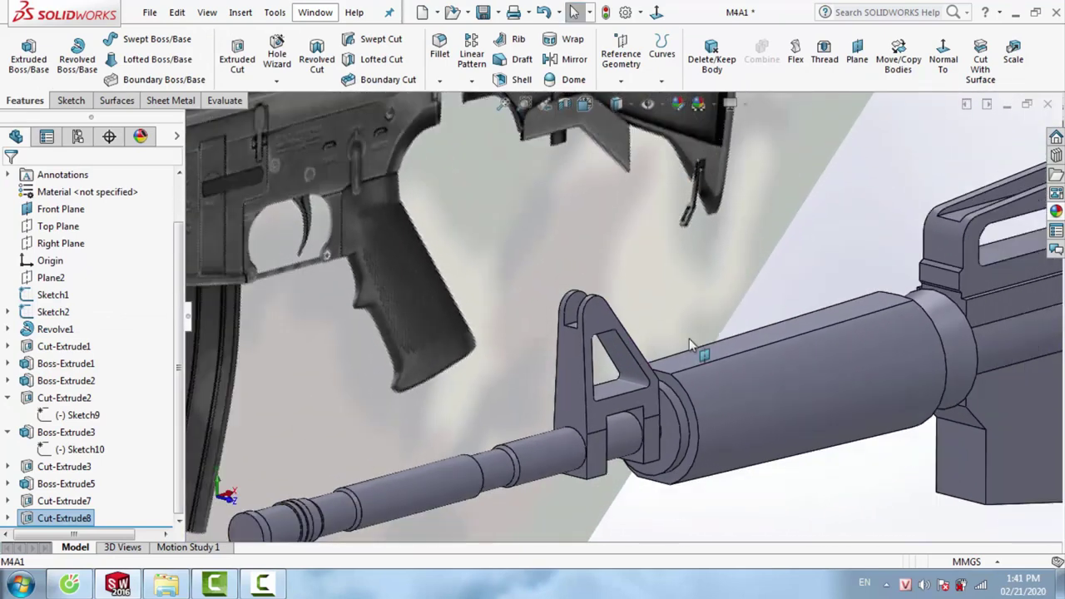
Sketch a rectangle on the Front Plane inside the front sight's window
scroll(690, 344, up, 5)
right_click(749, 241)
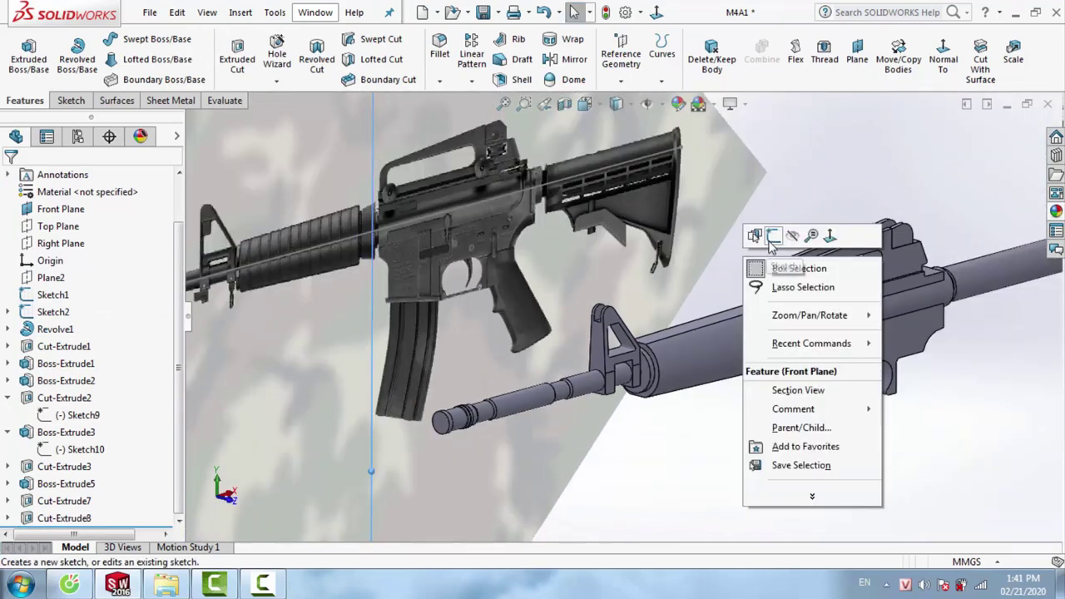
click(770, 242)
click(936, 57)
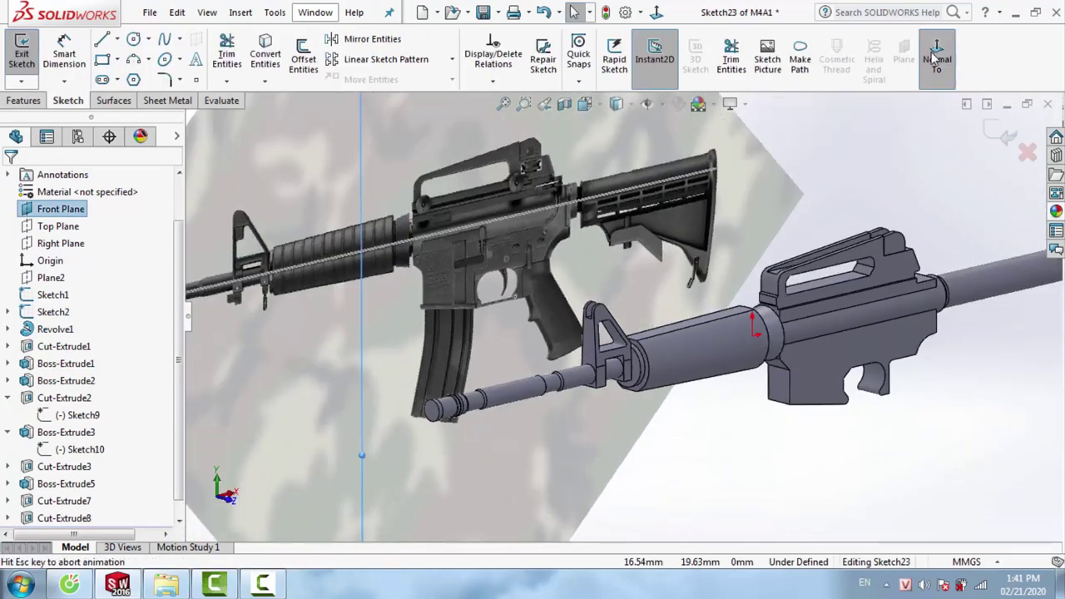
scroll(572, 317, down, 5)
scroll(573, 317, down, 4)
scroll(572, 317, down, 4)
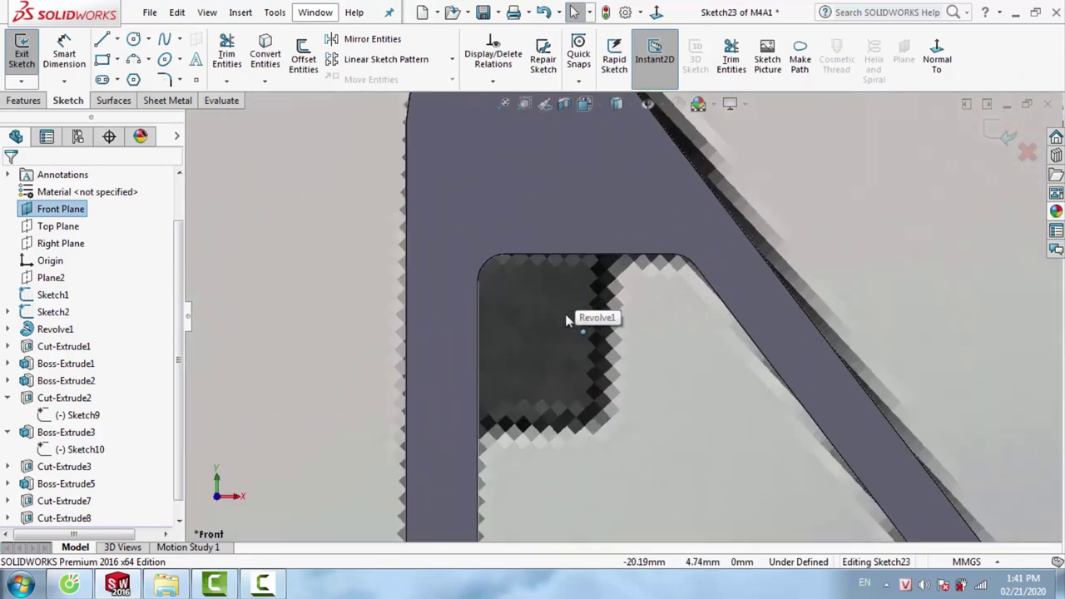
click(101, 60)
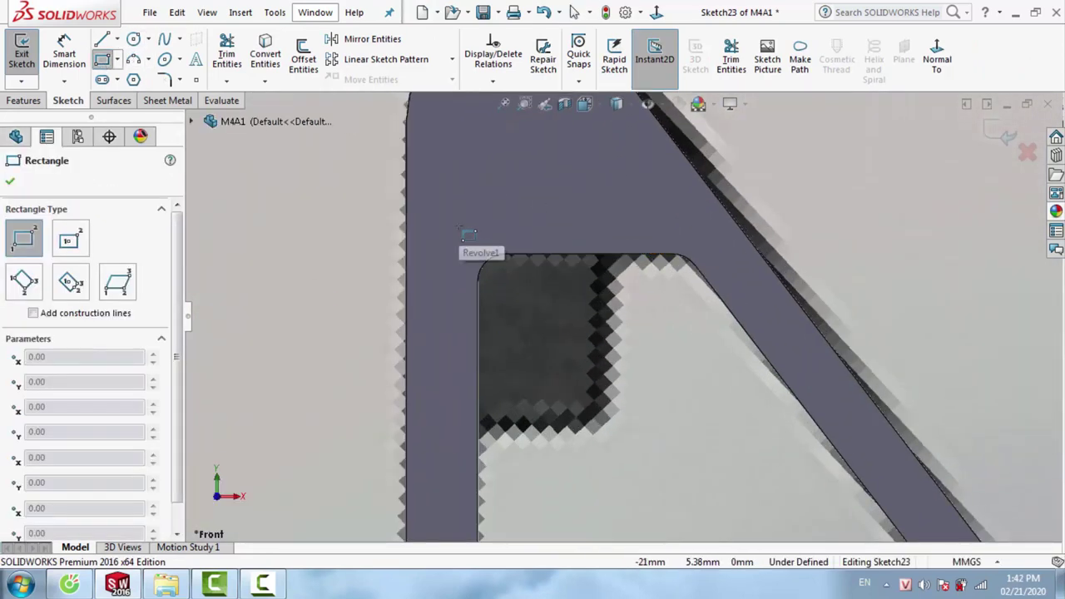
click(458, 225)
click(608, 427)
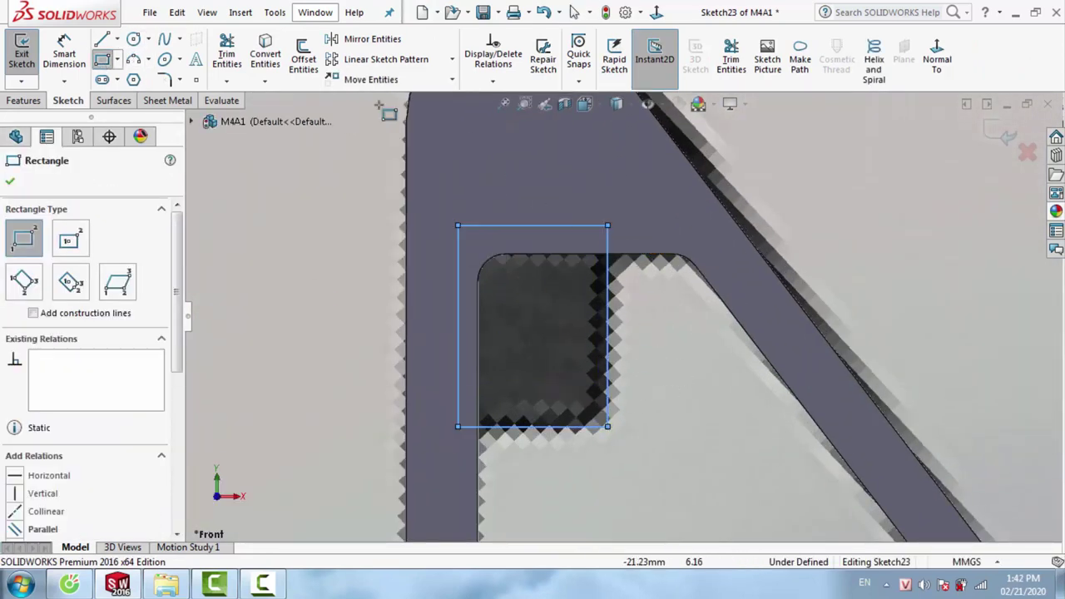
Round the rectangle's lower-right corner to 0.2 mm and start a boss-extrude
click(167, 77)
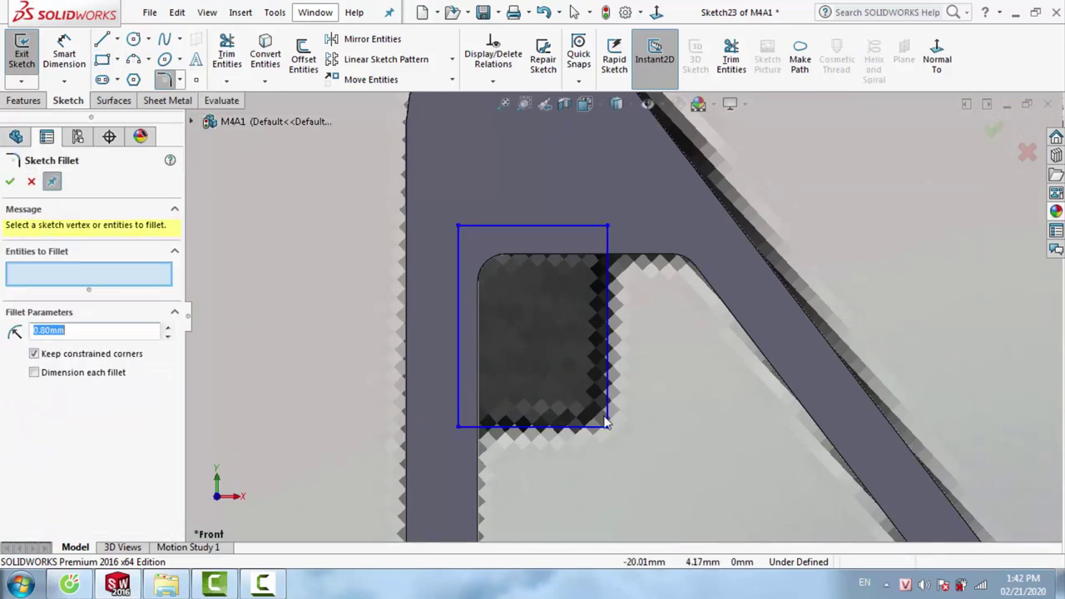
click(606, 426)
text(0.2)
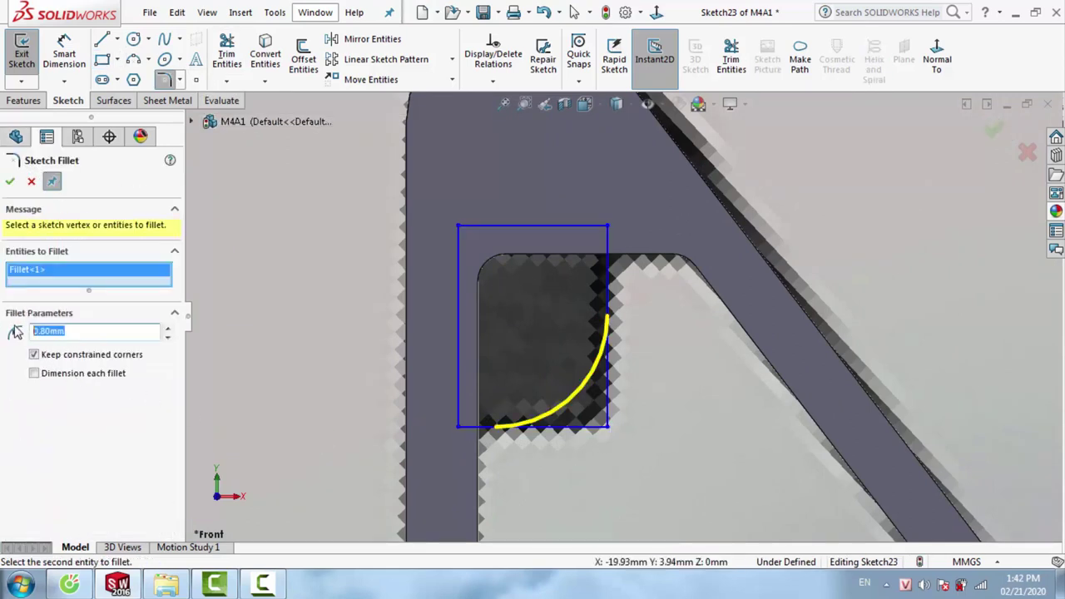
click(10, 182)
click(11, 182)
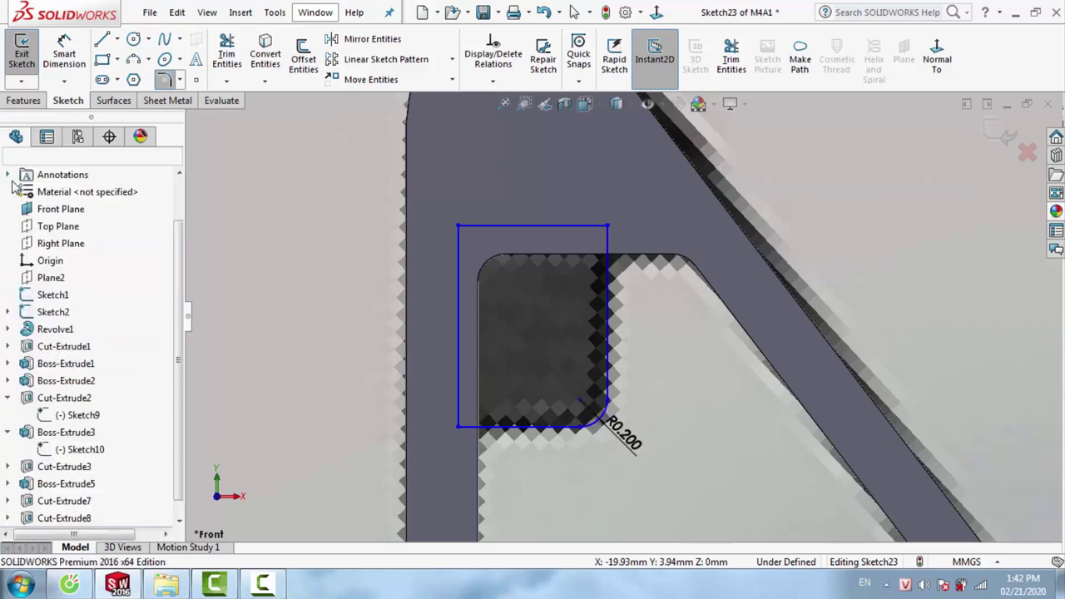
click(36, 101)
click(30, 59)
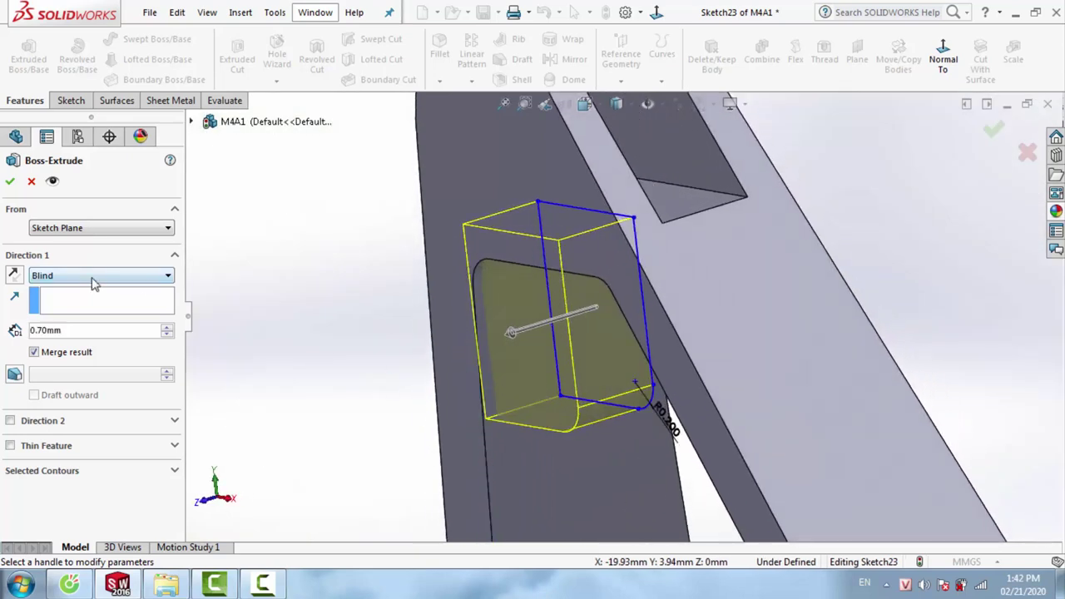
click(94, 283)
click(65, 353)
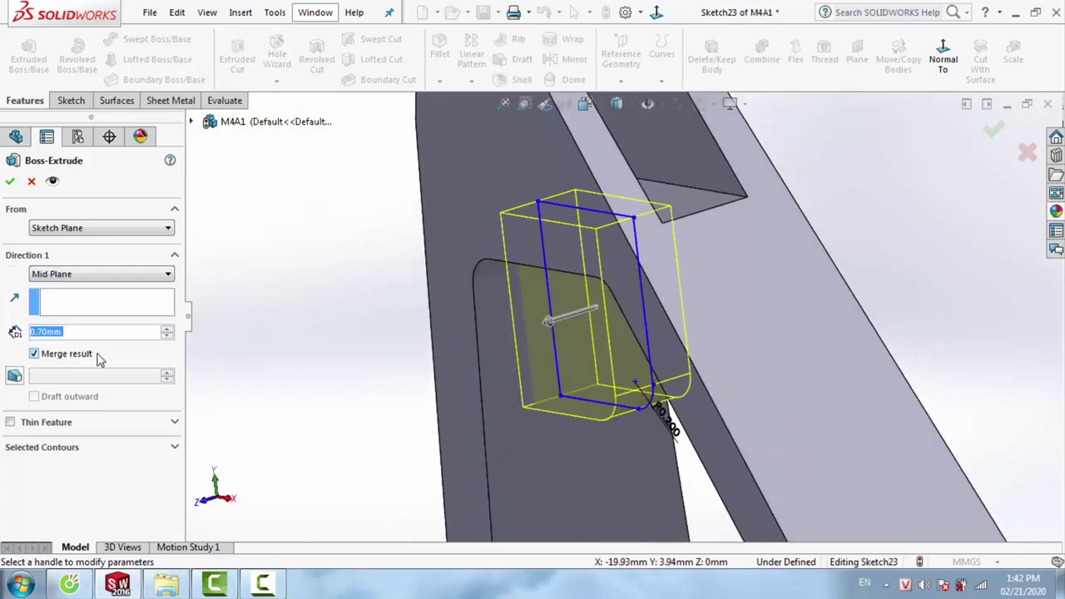
text(1)
key(Return)
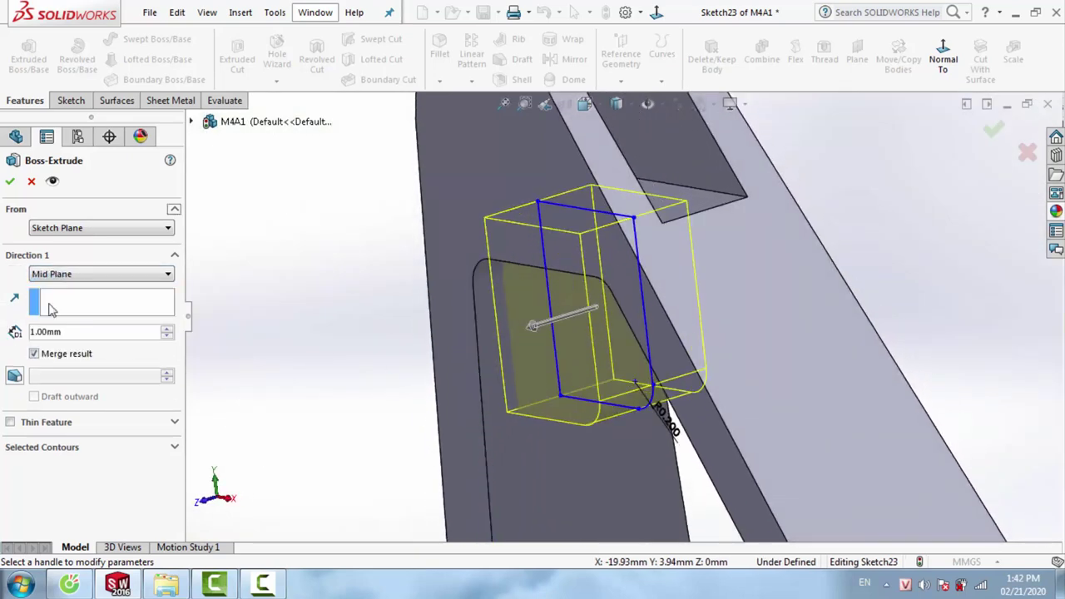
click(9, 181)
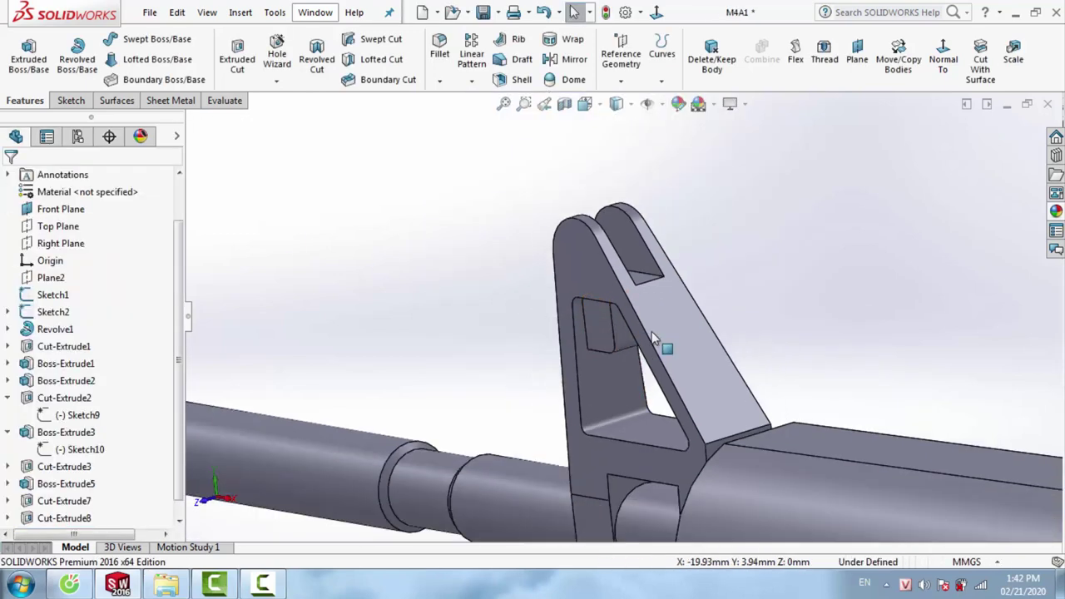
mouse_move(665, 345)
middle_down()
mouse_move(785, 319)
mouse_move(739, 356)
middle_up()
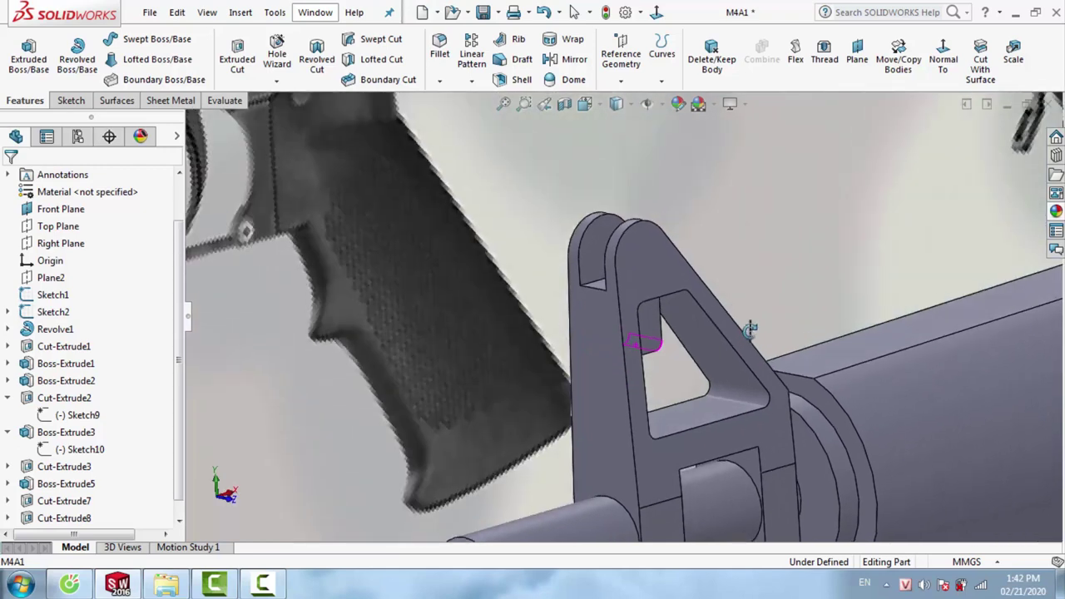
scroll(738, 356, down, 3)
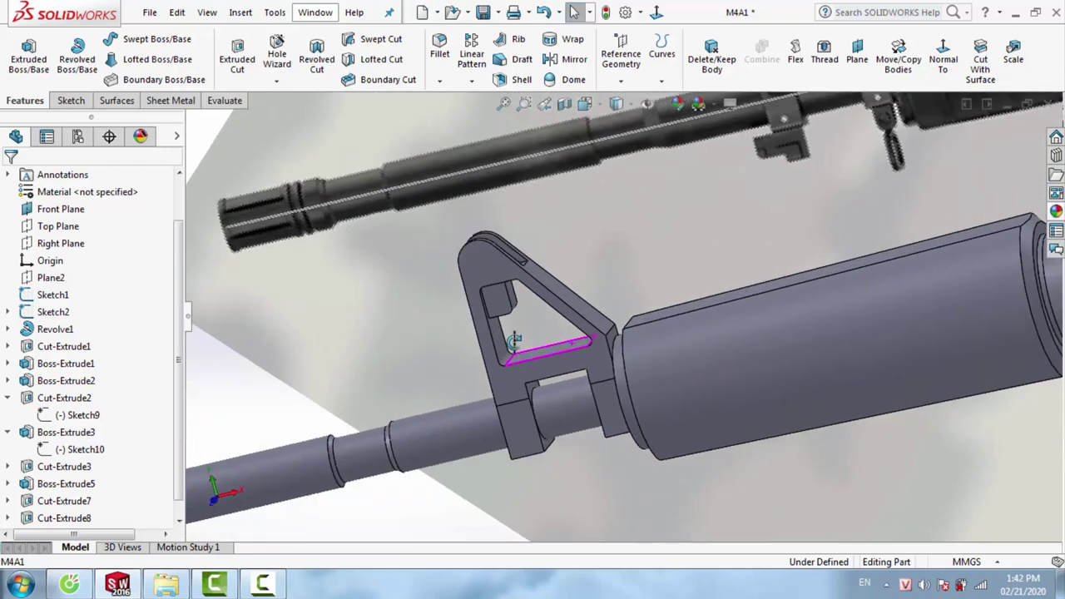
middle_drag(709, 352, 541, 321)
scroll(541, 321, up, 2)
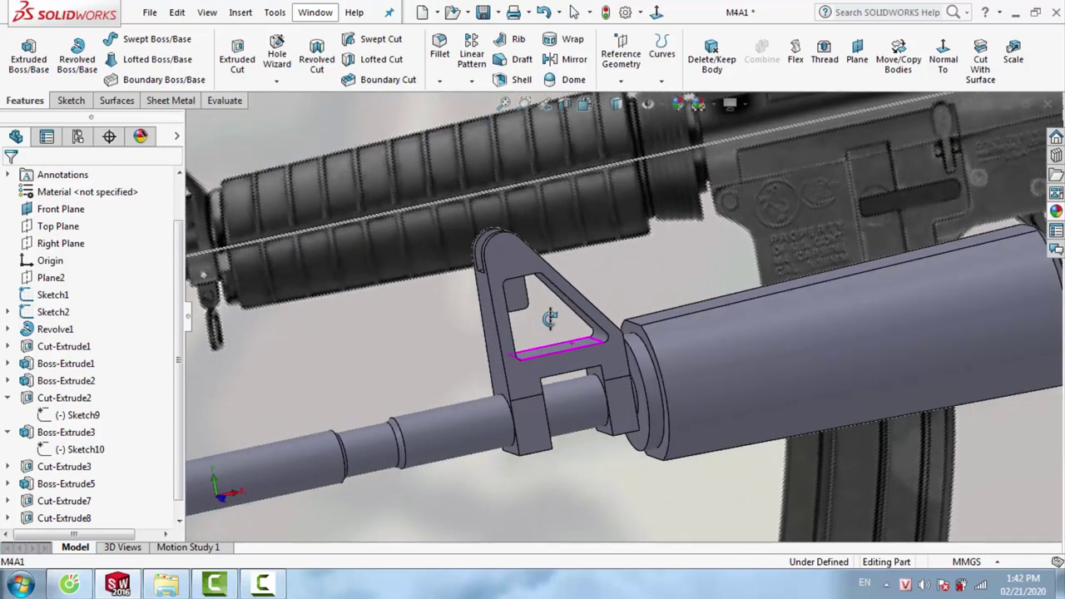
scroll(671, 348, up, 2)
scroll(620, 350, up, 2)
scroll(620, 350, down, 2)
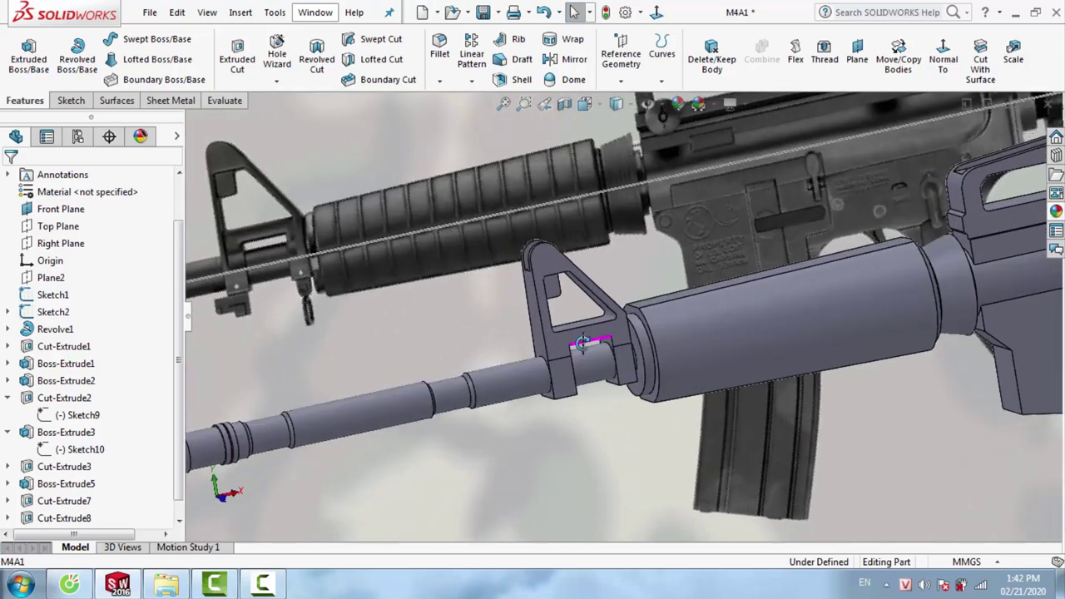
middle_drag(583, 362, 596, 356)
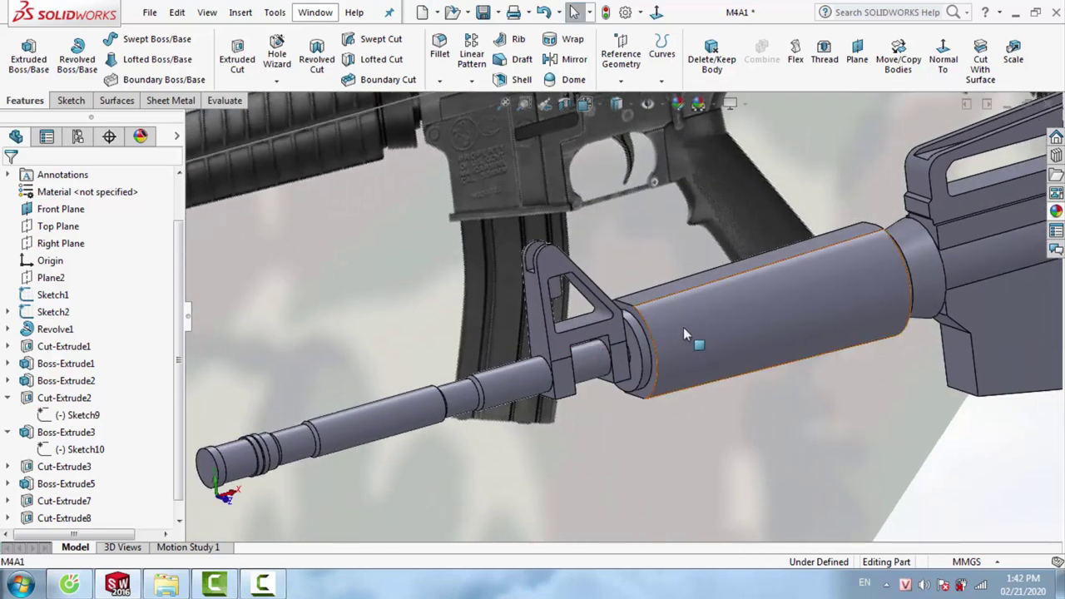
scroll(675, 335, up, 1)
scroll(701, 323, up, 2)
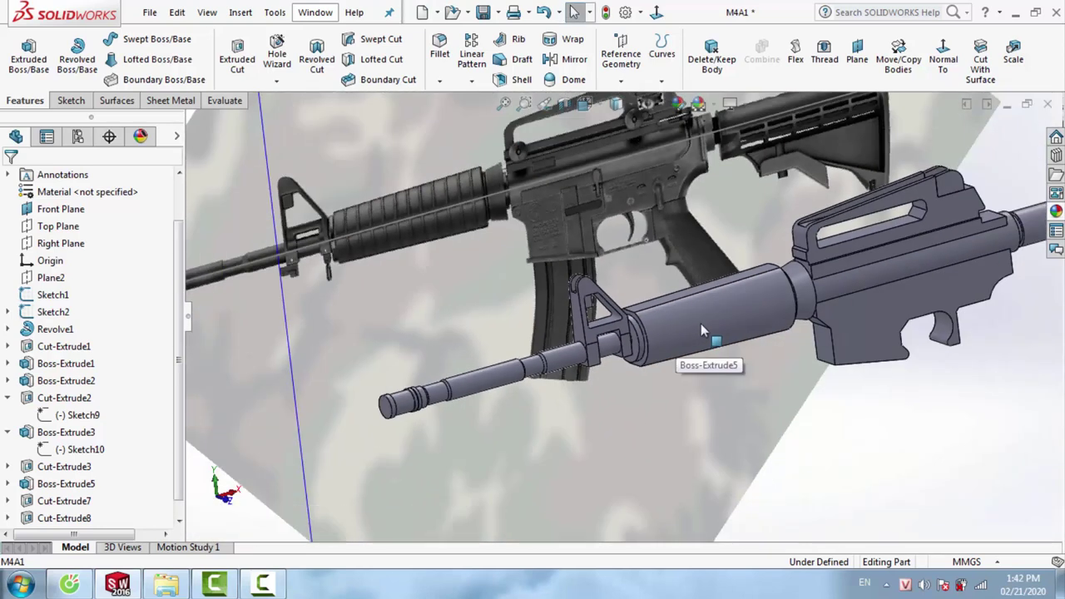
middle_drag(760, 329, 749, 295)
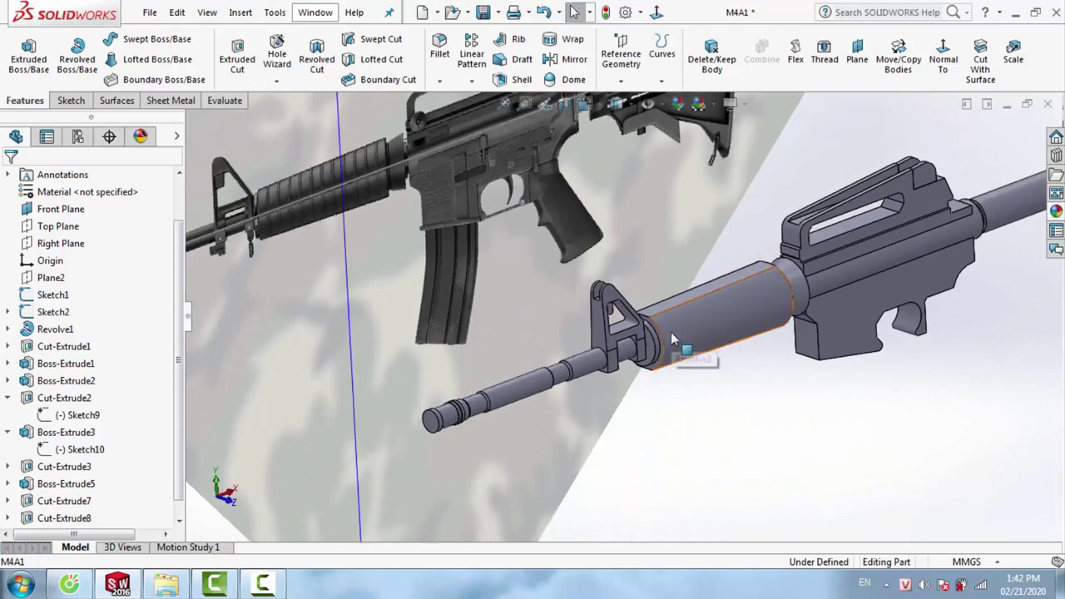
right_click(727, 323)
Face the Front Plane and zoom in on the area beneath the front sight base
click(808, 329)
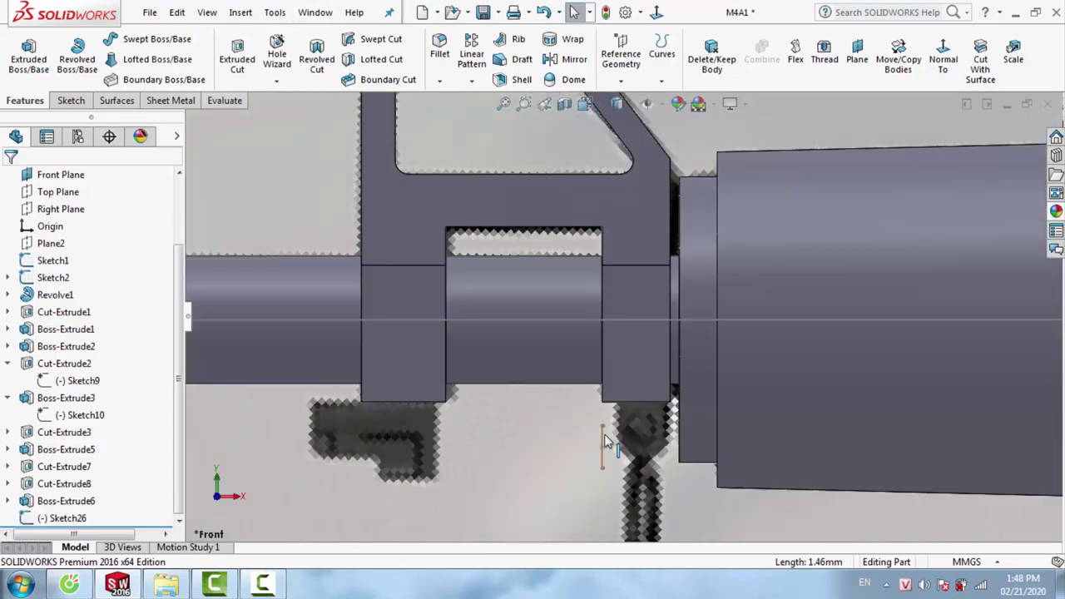
click(603, 434)
scroll(568, 400, up, 3)
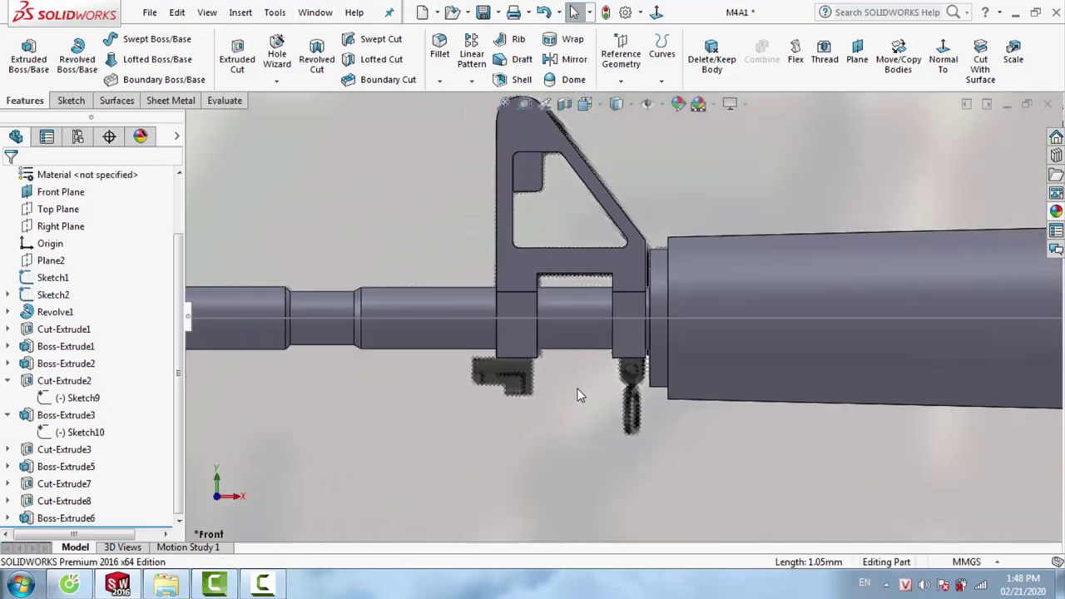
scroll(605, 369, up, 2)
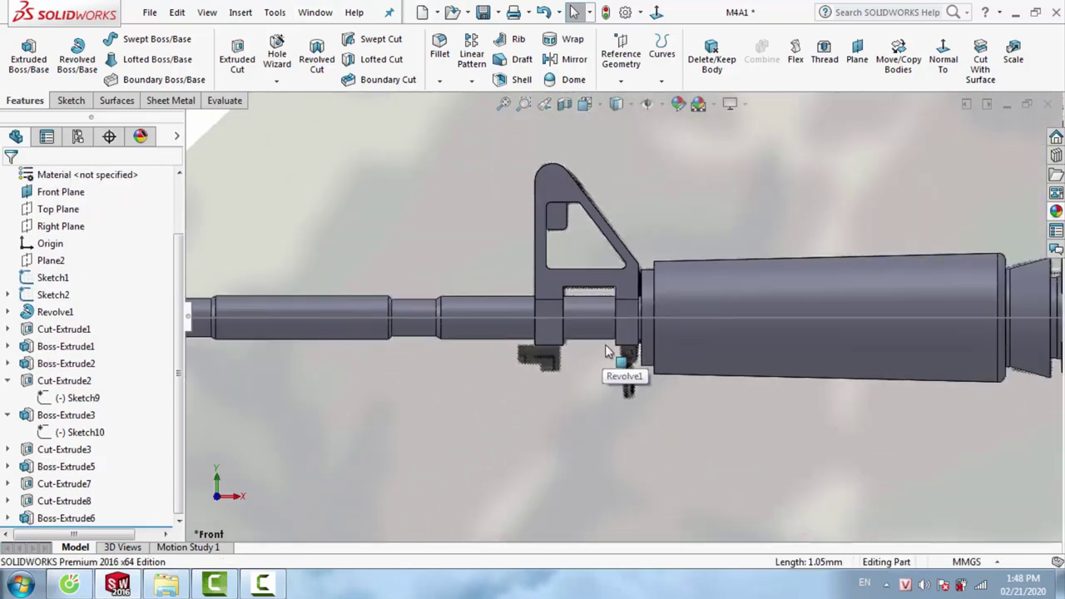
scroll(606, 352, up, 1)
scroll(606, 351, up, 2)
scroll(608, 347, down, 2)
scroll(609, 341, down, 2)
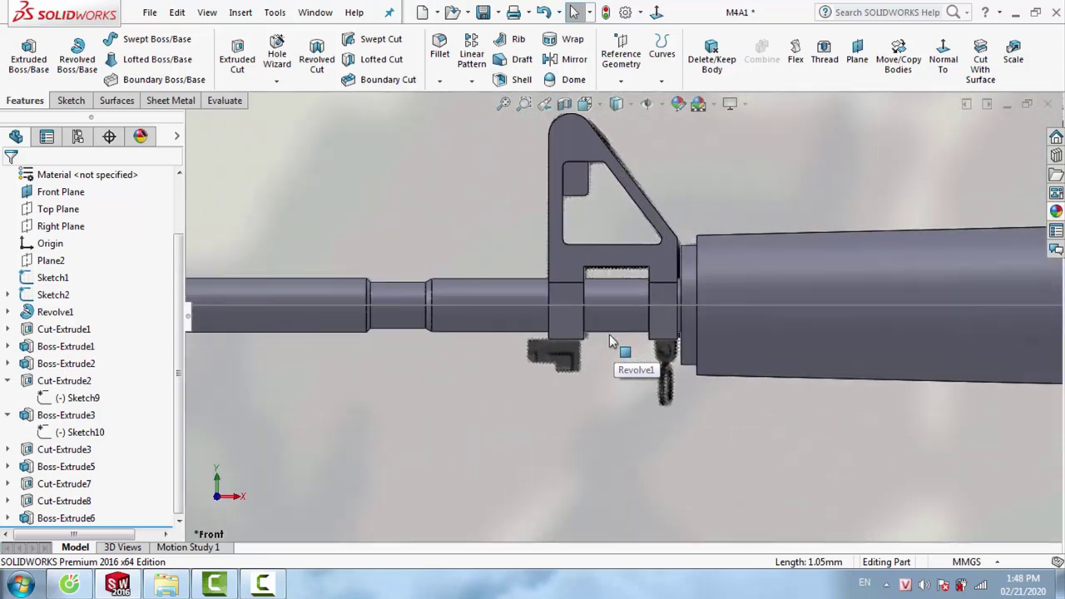
scroll(609, 333, up, 1)
scroll(609, 328, up, 2)
scroll(649, 325, up, 2)
scroll(688, 319, down, 4)
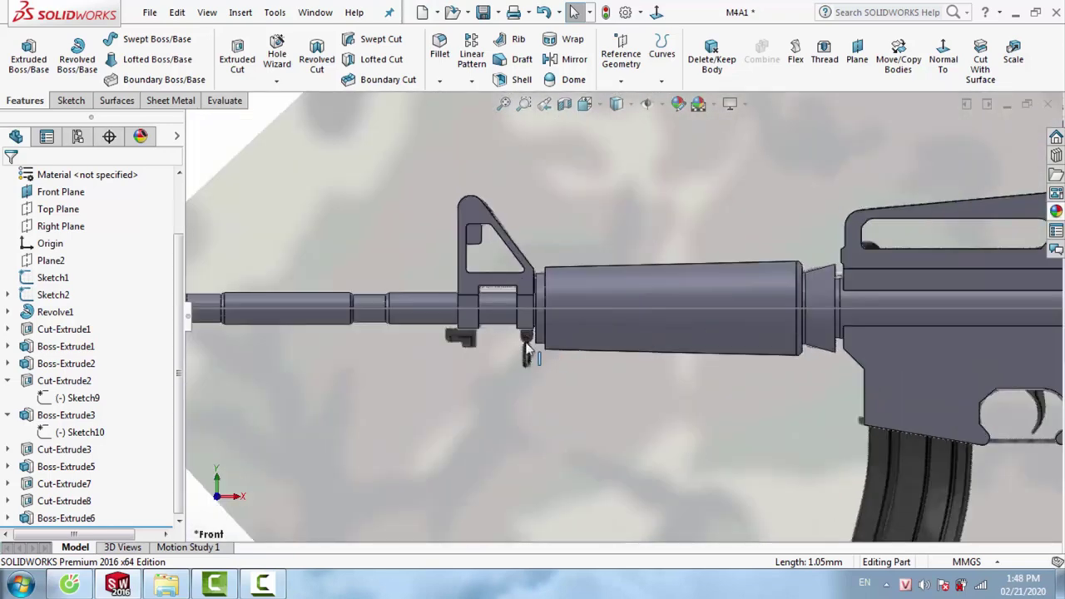
scroll(525, 344, down, 2)
scroll(75, 250, up, 2)
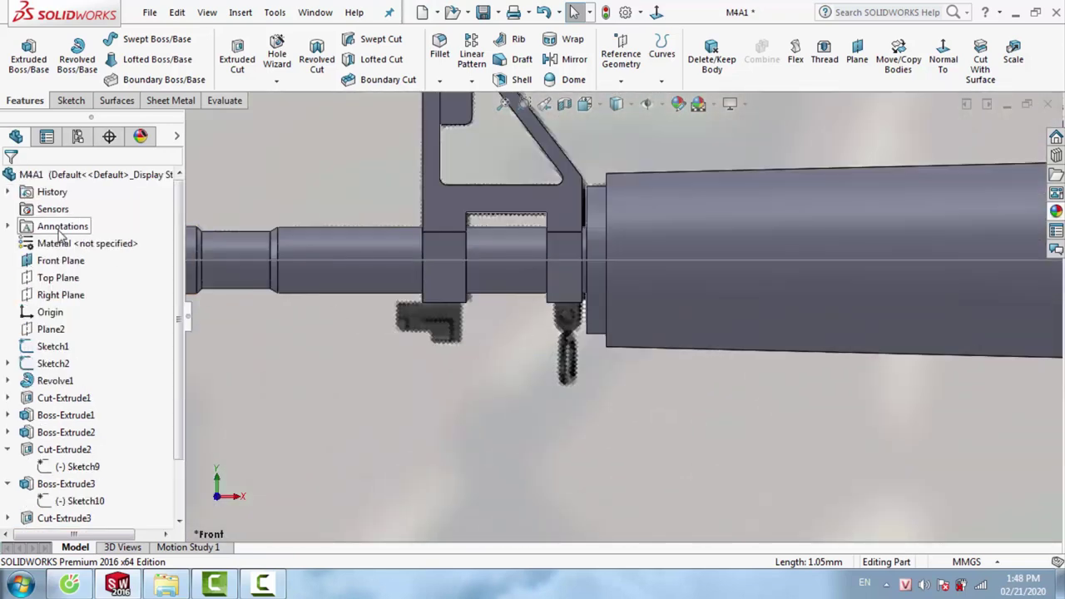
Sketch a vertical straight slot on the Front Plane under the sight base and start a boss-extrude
right_click(46, 264)
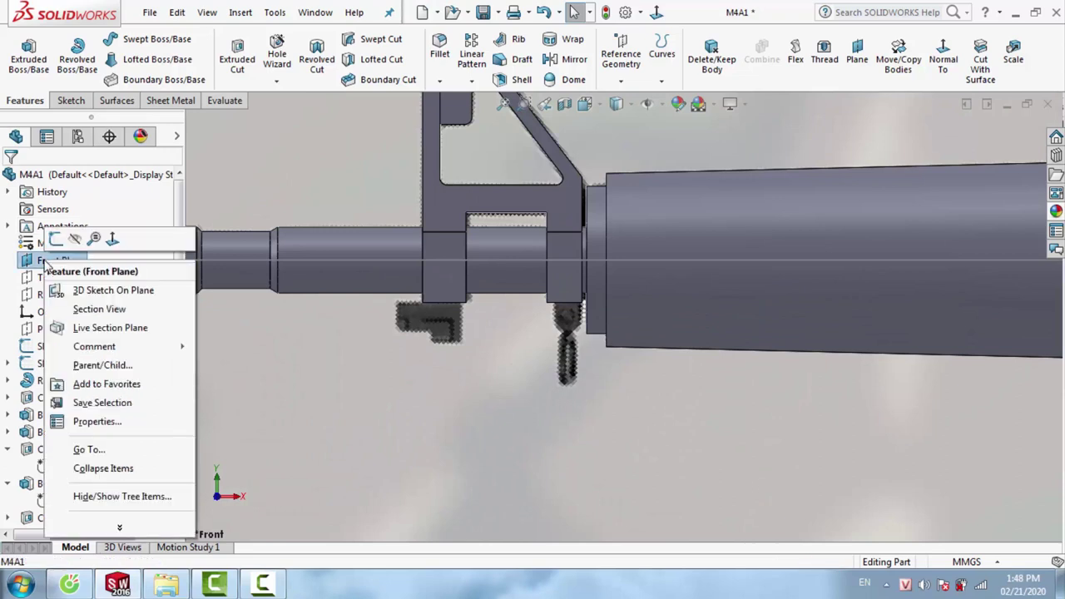
click(56, 239)
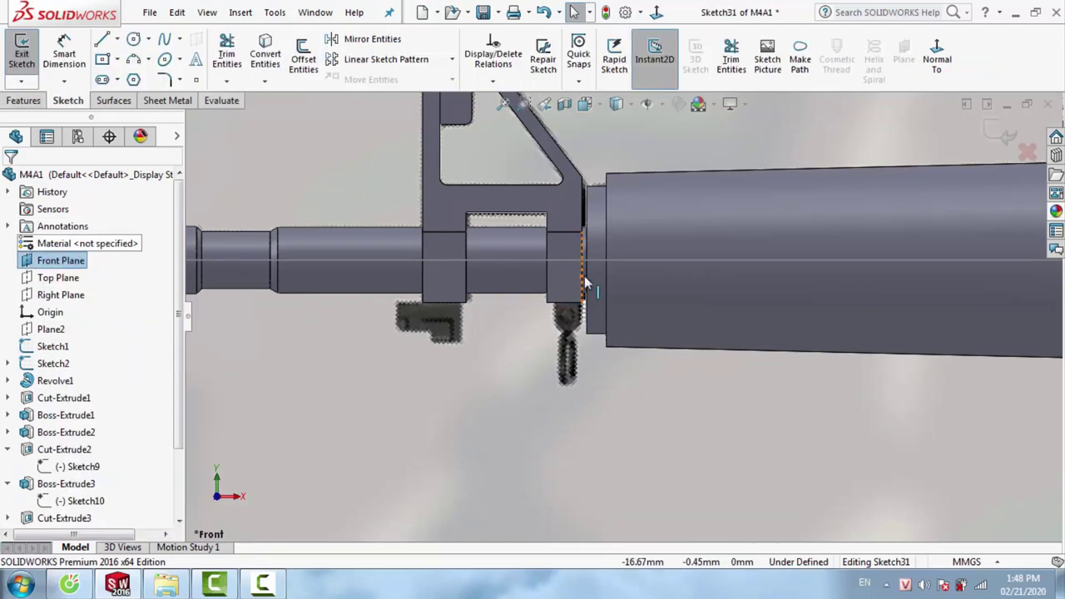
click(101, 80)
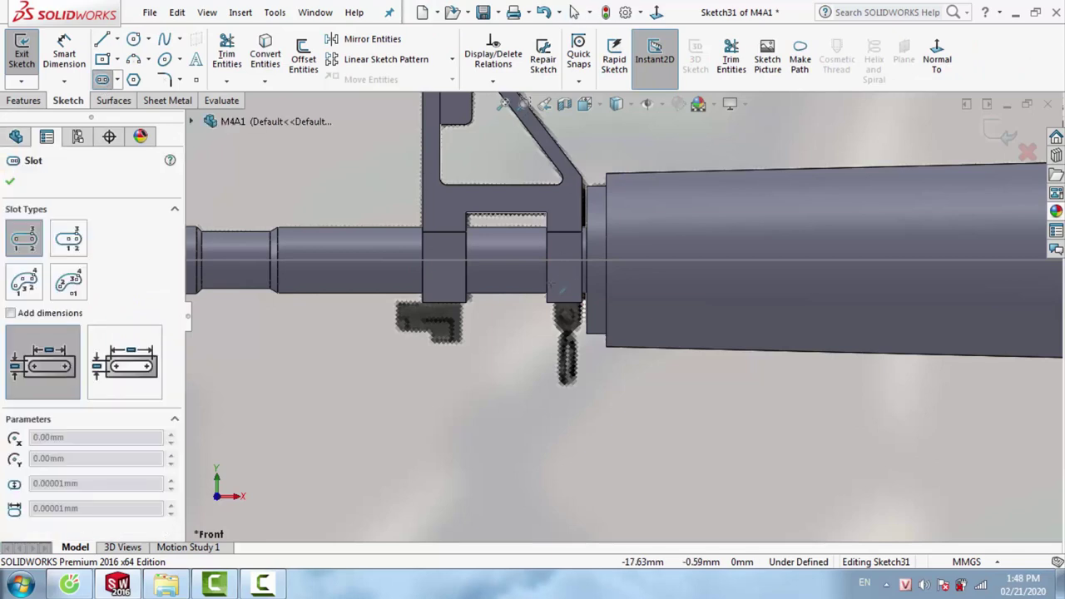
scroll(599, 341, down, 3)
scroll(599, 342, down, 3)
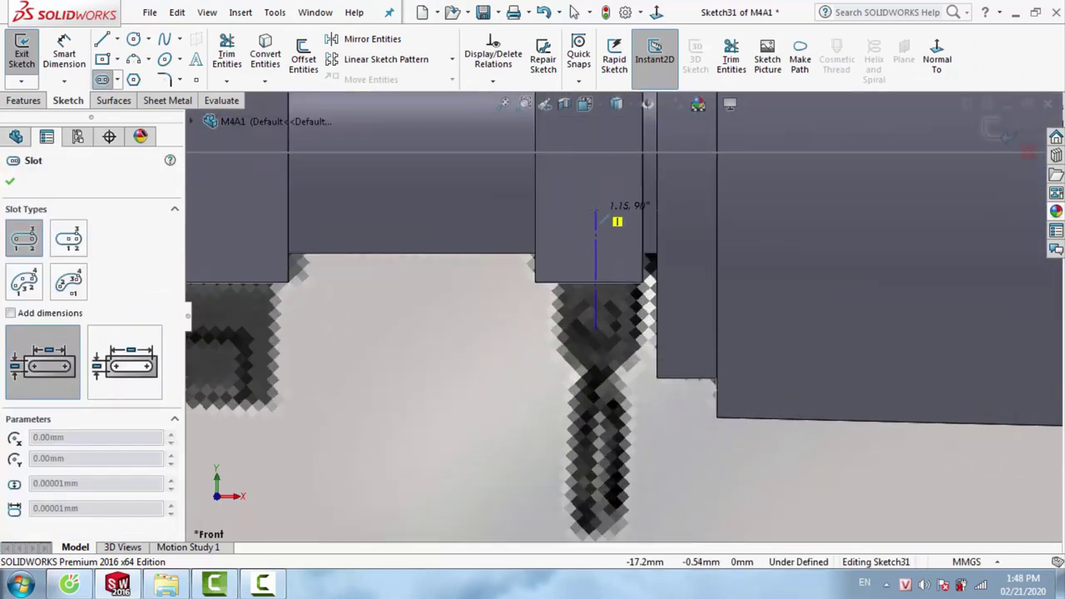
click(596, 210)
click(630, 210)
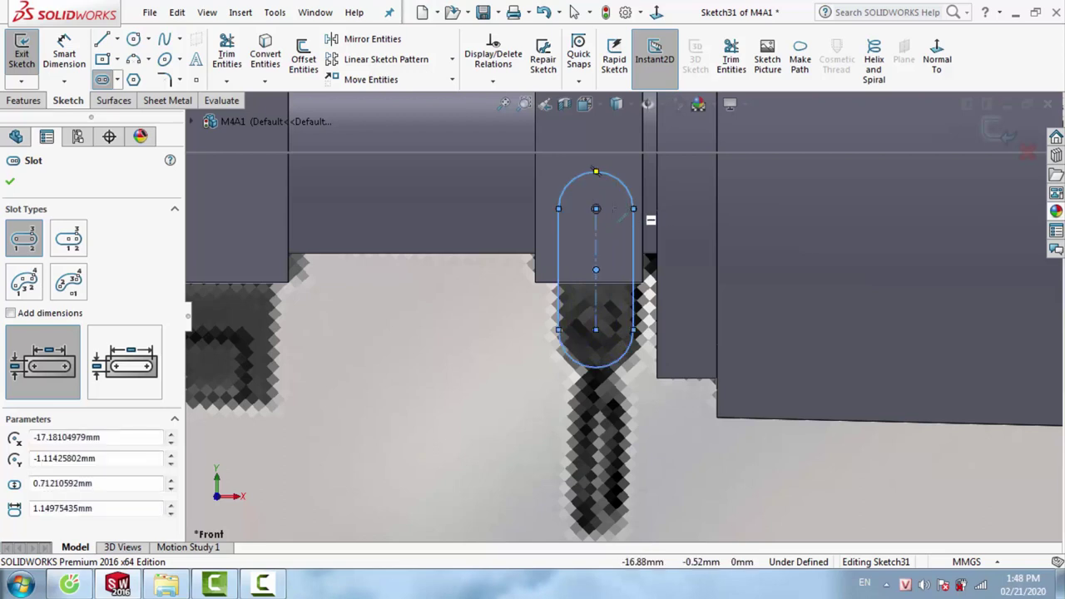
key(Escape)
click(23, 100)
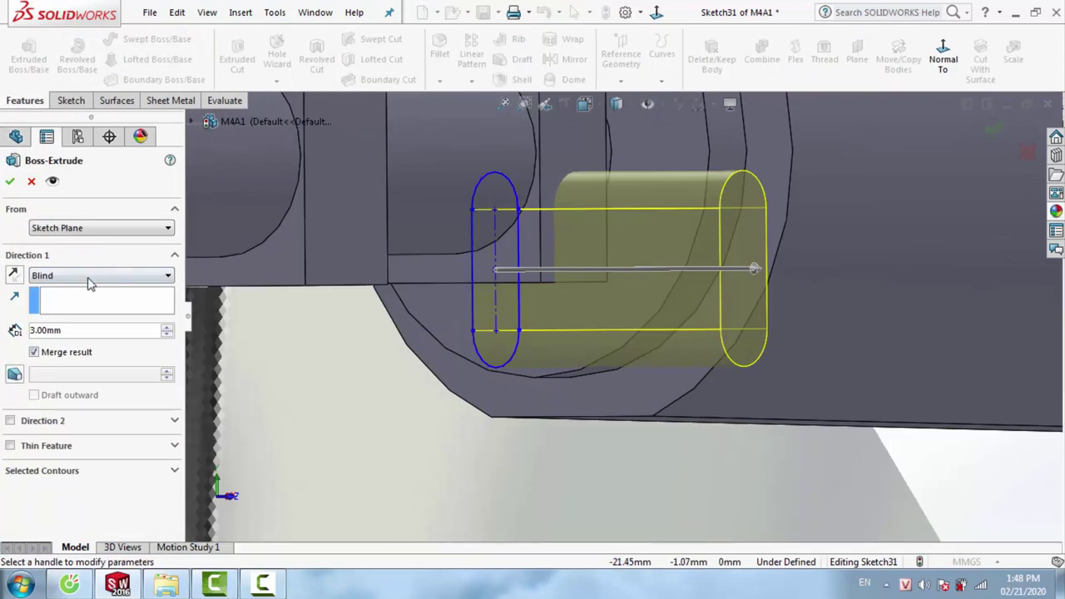
Extrude the slot sketch as a 1.20 mm Mid Plane boss
click(90, 276)
click(66, 349)
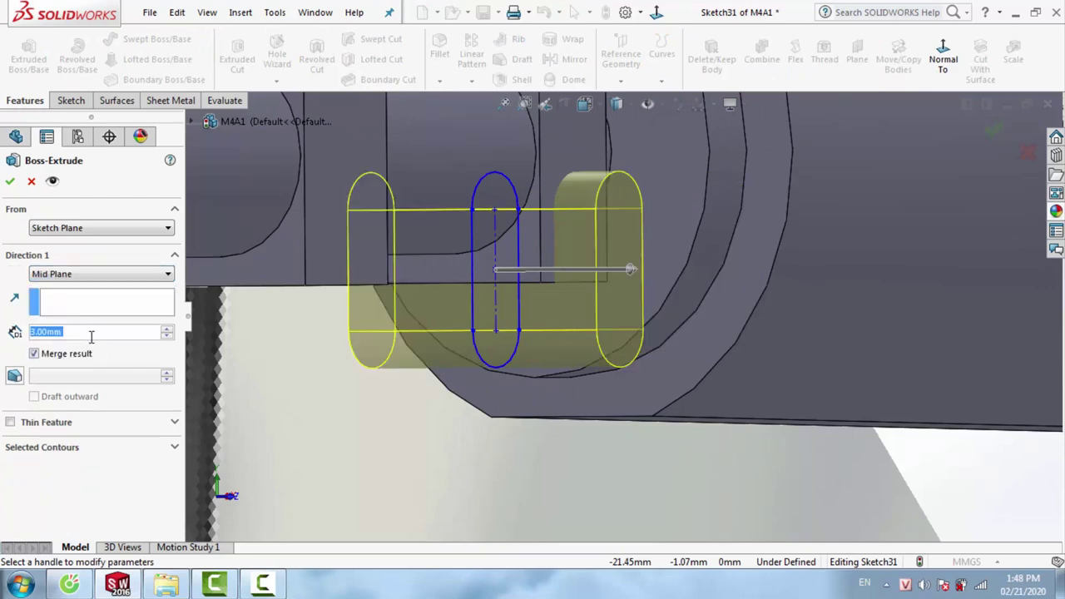
text(1)
key(Return)
scroll(528, 286, down, 5)
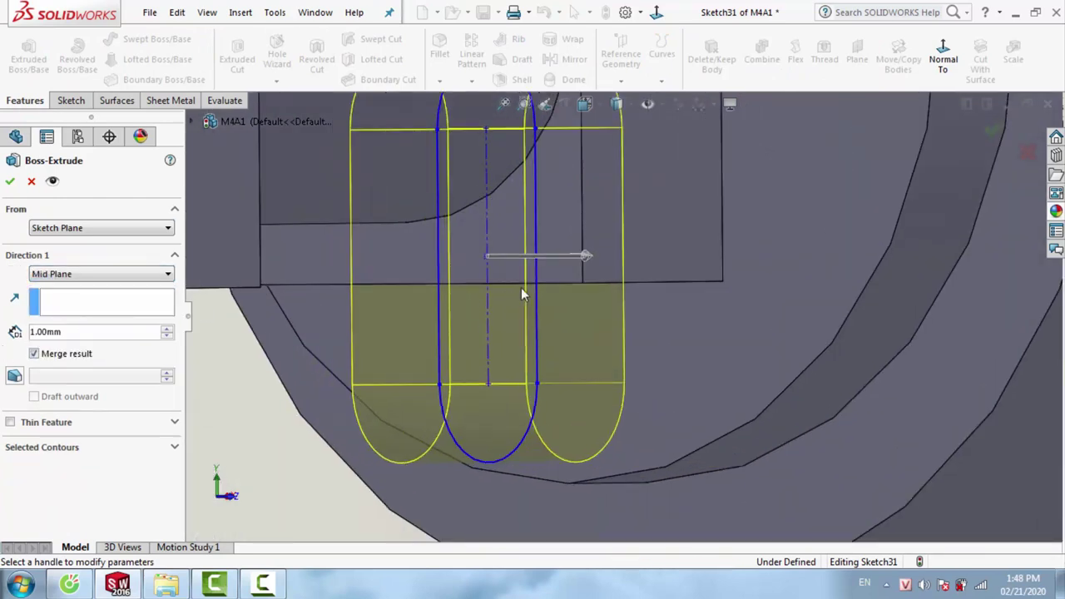
middle_drag(521, 287, 555, 247)
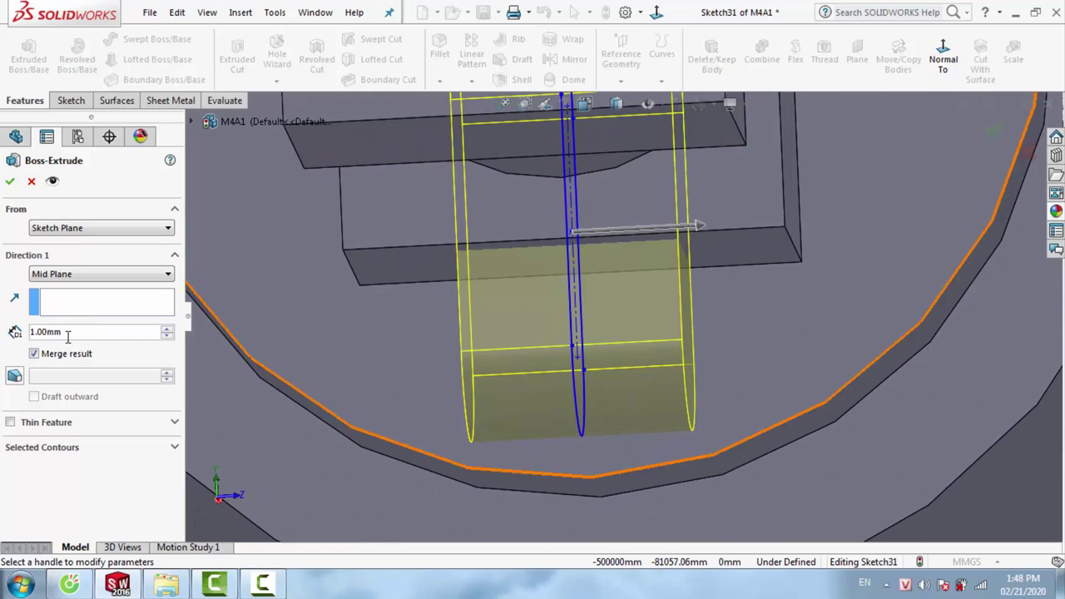
text(1.)
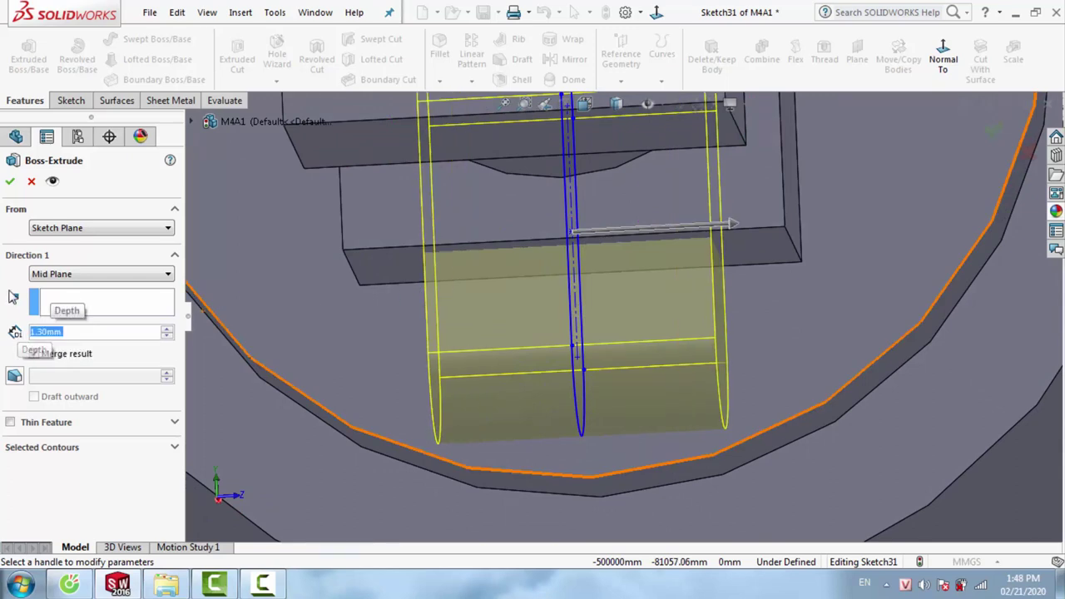
text(1.2)
key(Return)
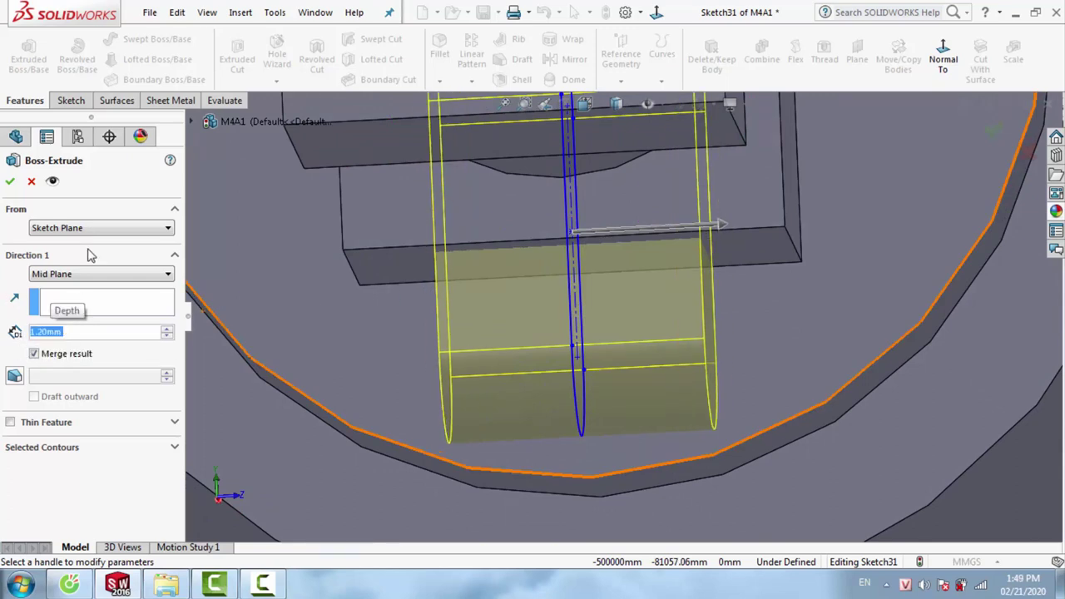
click(12, 182)
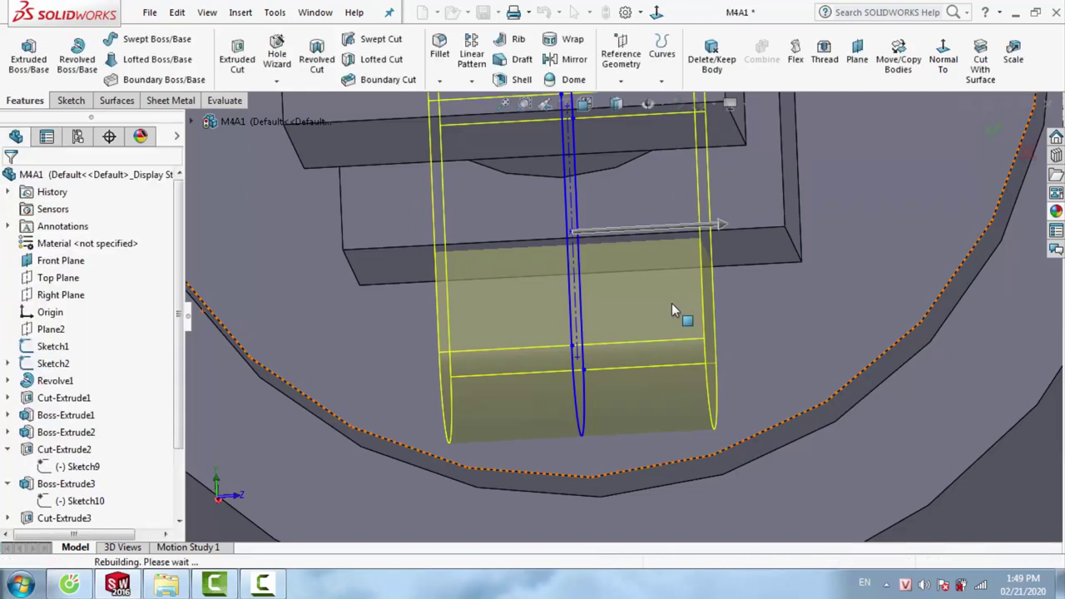
Draw a corner rectangle on the Front Plane around the new boss's rounded end
key(f)
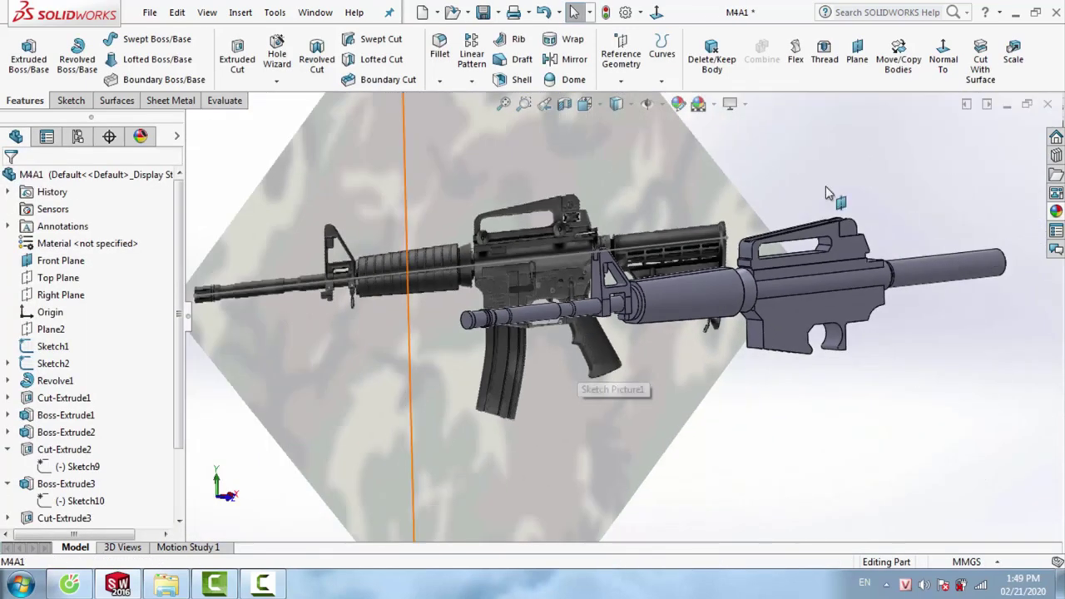
right_click(826, 192)
click(842, 163)
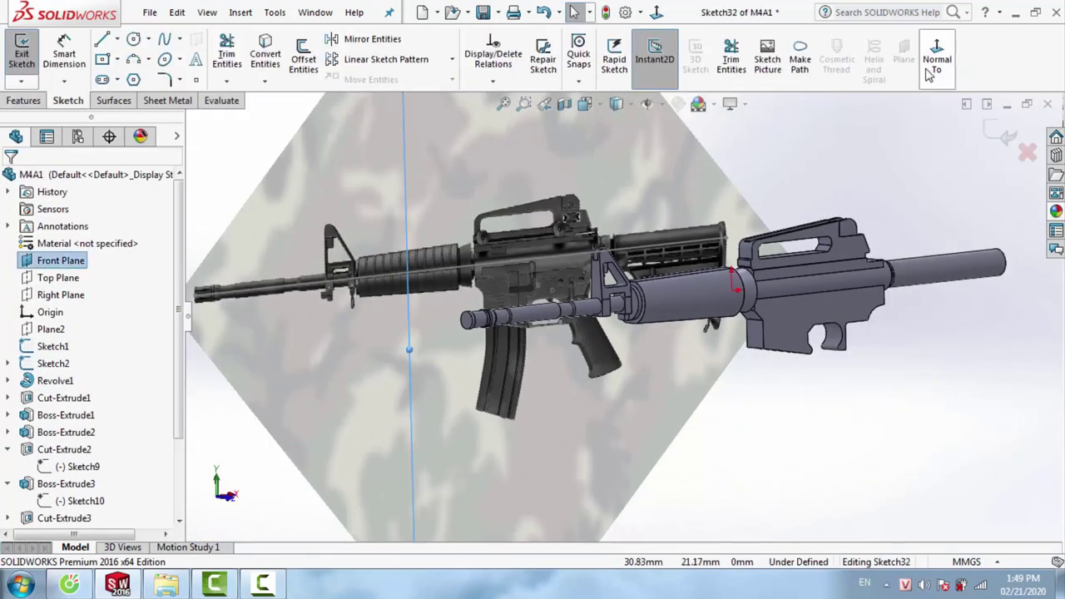
click(932, 73)
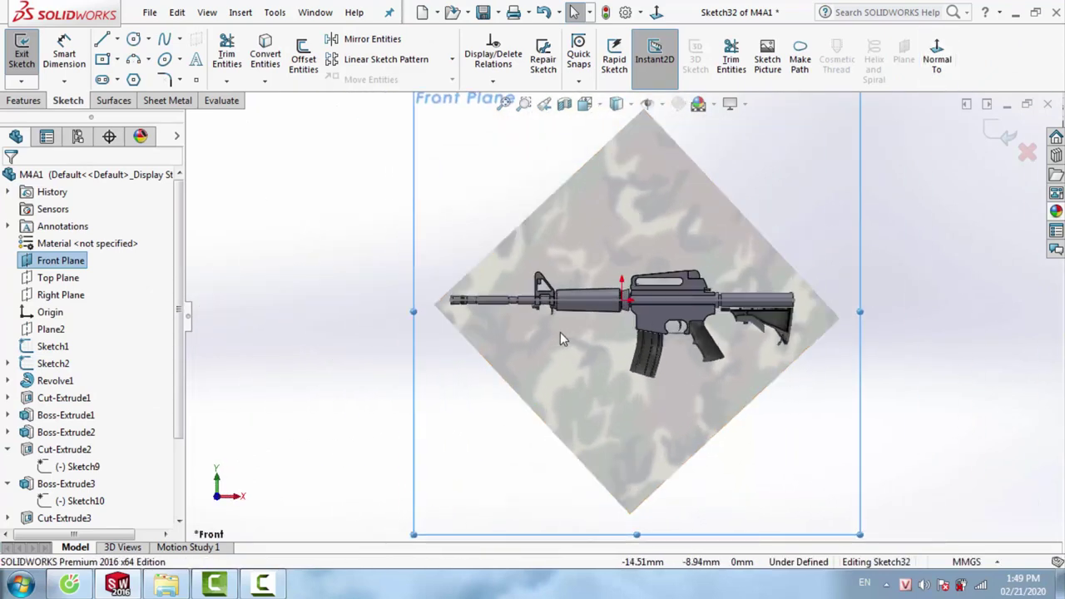
scroll(582, 320, down, 5)
scroll(597, 308, down, 5)
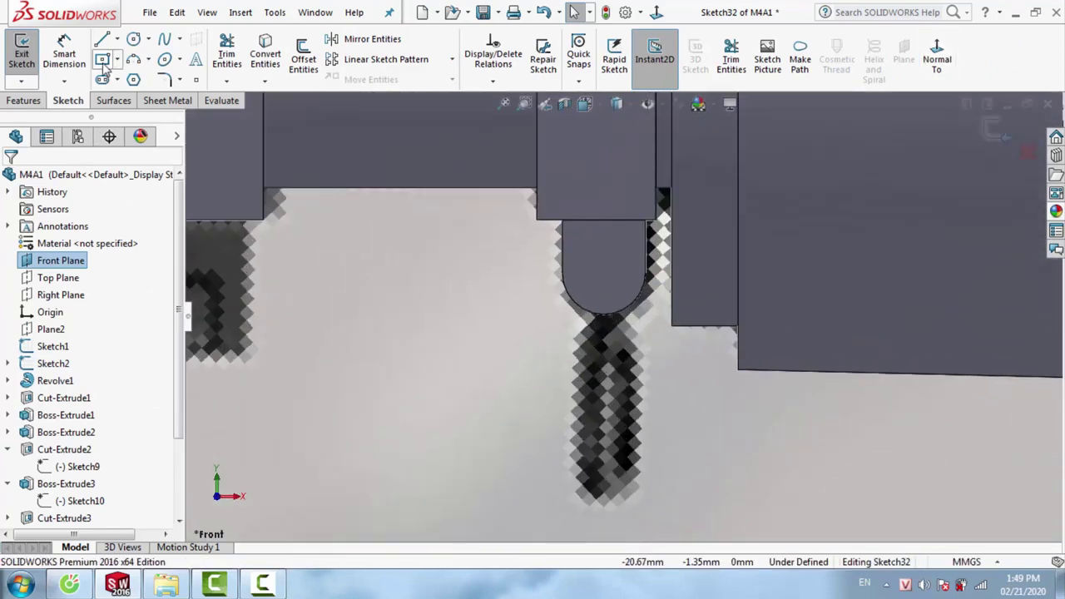
click(118, 59)
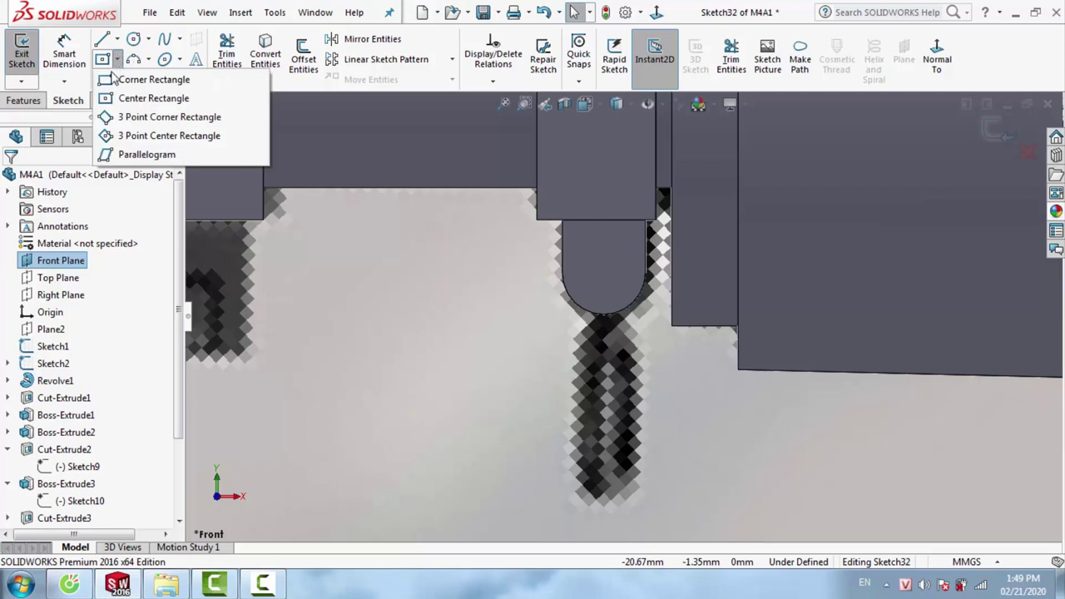
click(116, 78)
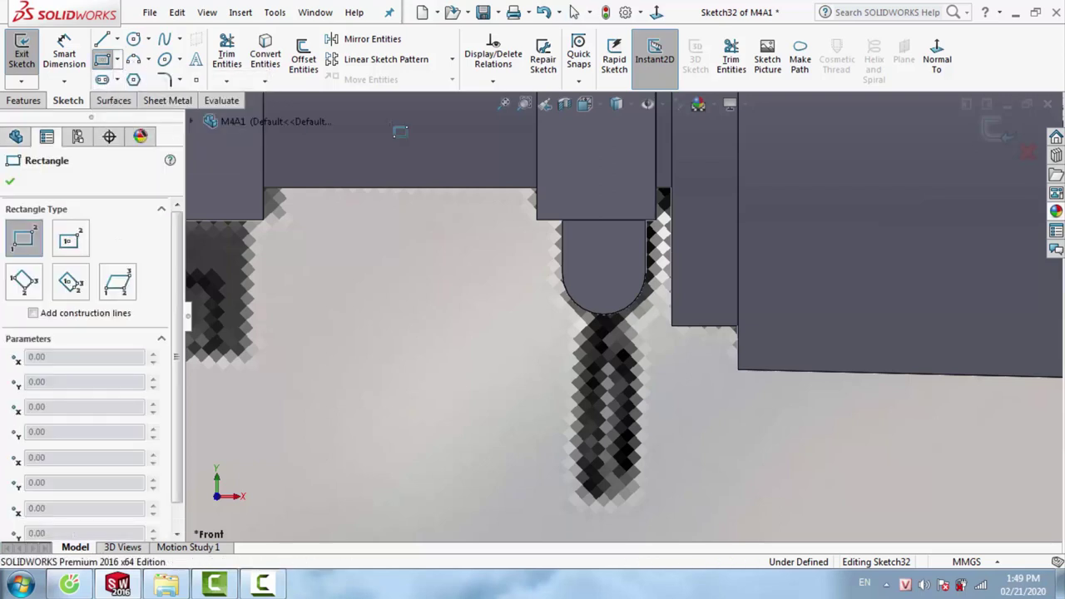
drag(548, 220, 654, 328)
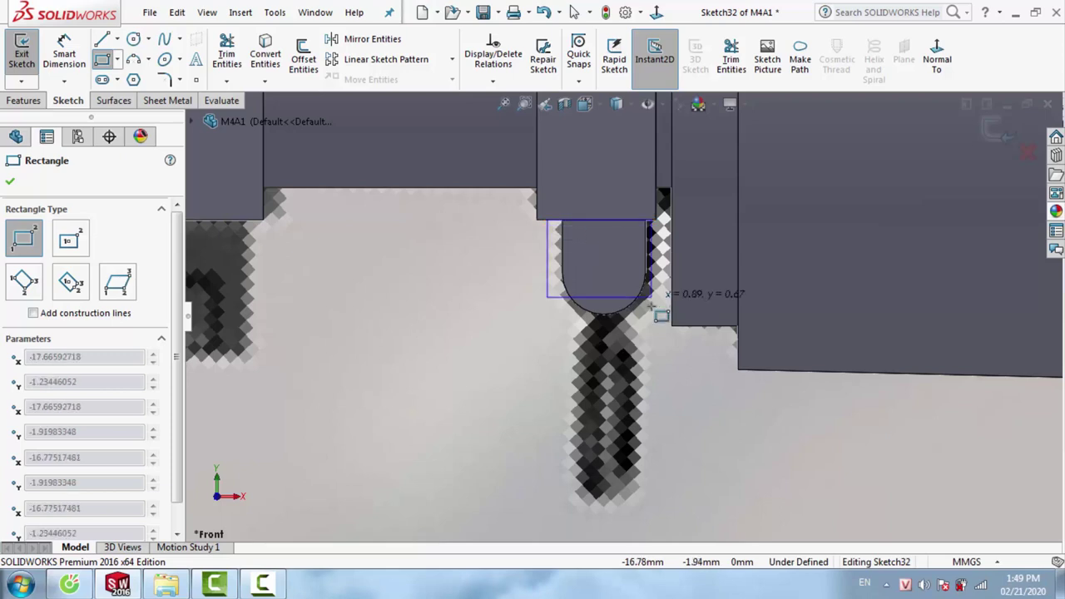
key(Escape)
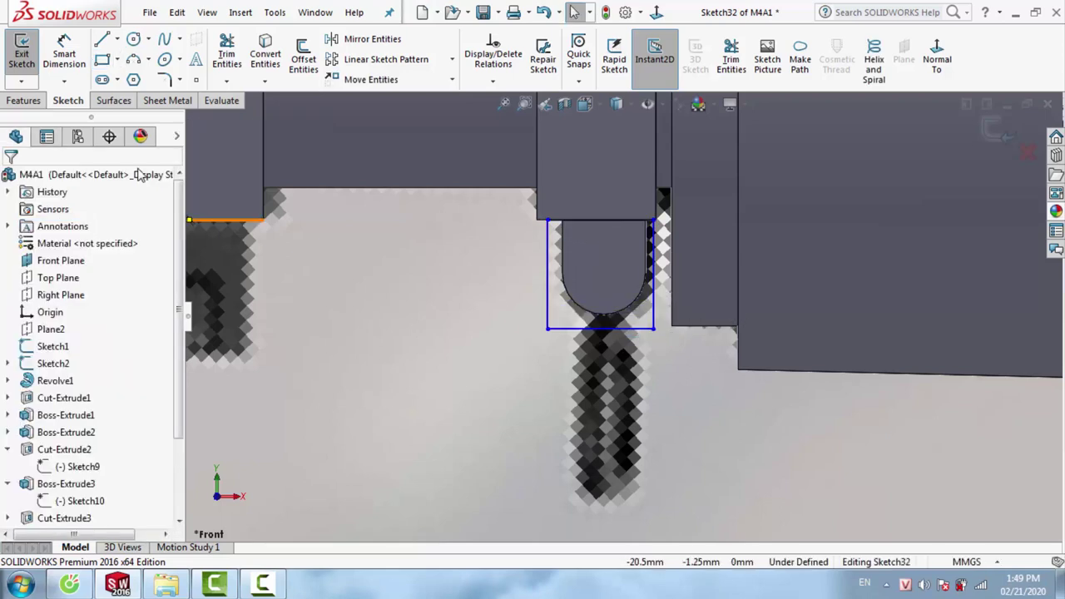
click(39, 105)
Cut-extrude the barrel-nut slot rectangle Mid Plane, 0.8 mm deep
click(238, 62)
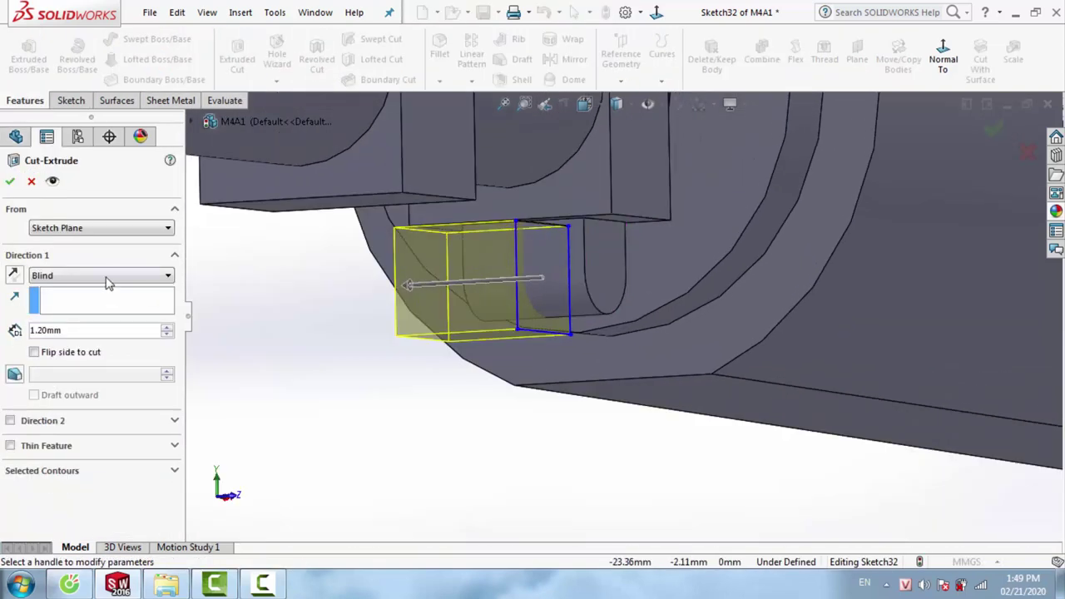
click(104, 276)
click(72, 371)
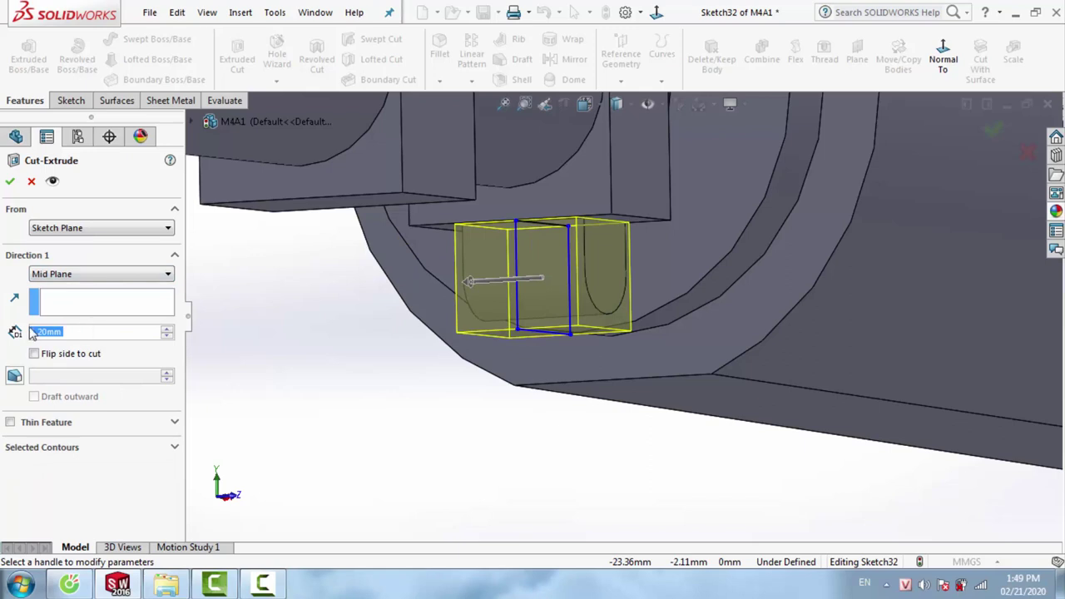
text(0.8)
key(Return)
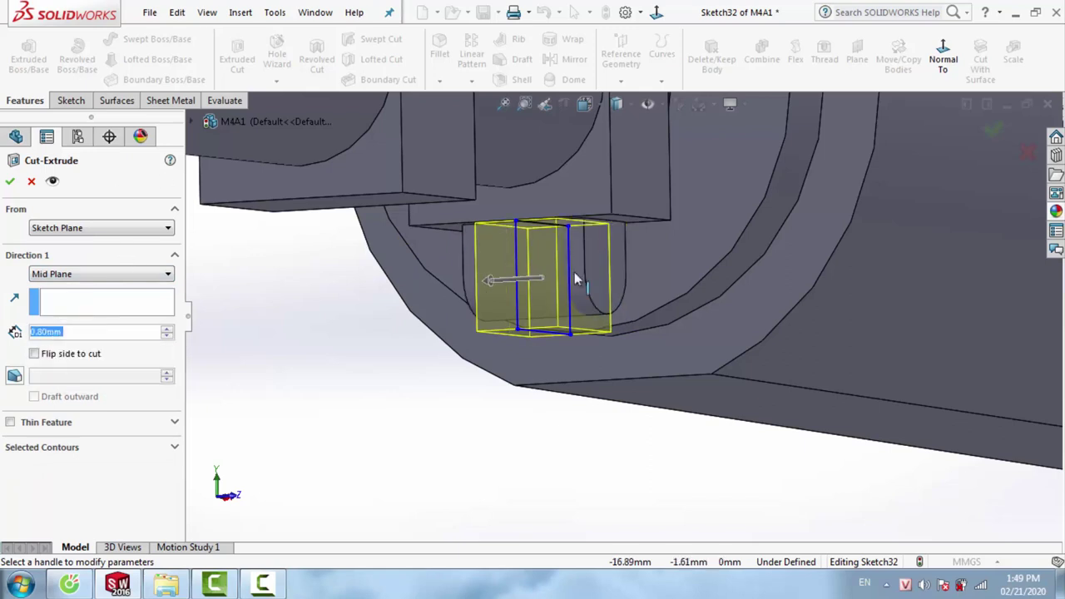
scroll(575, 272, down, 3)
middle_drag(574, 270, 586, 275)
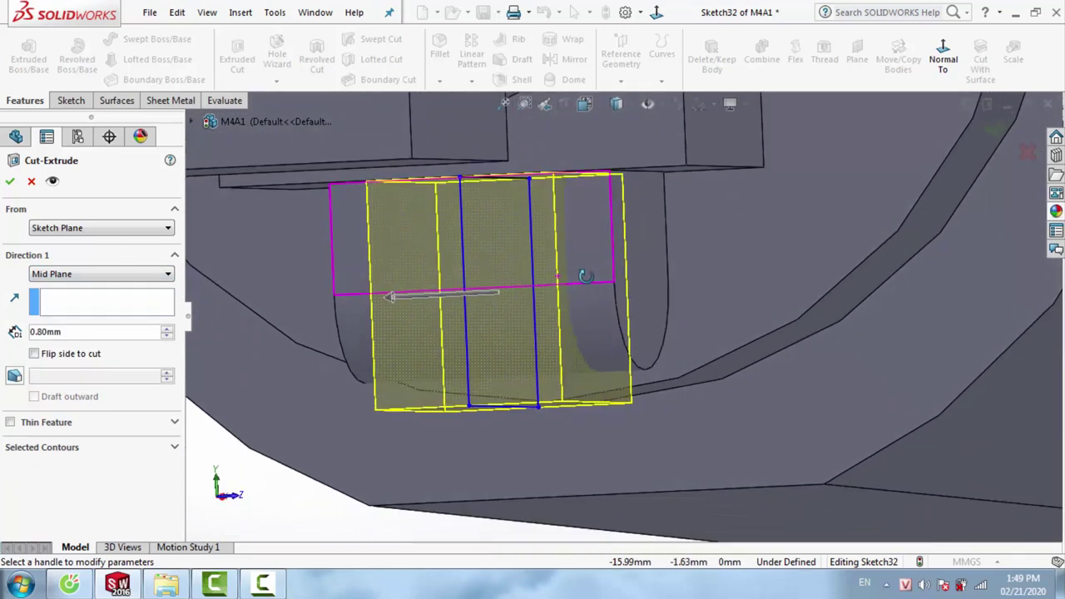
key(Return)
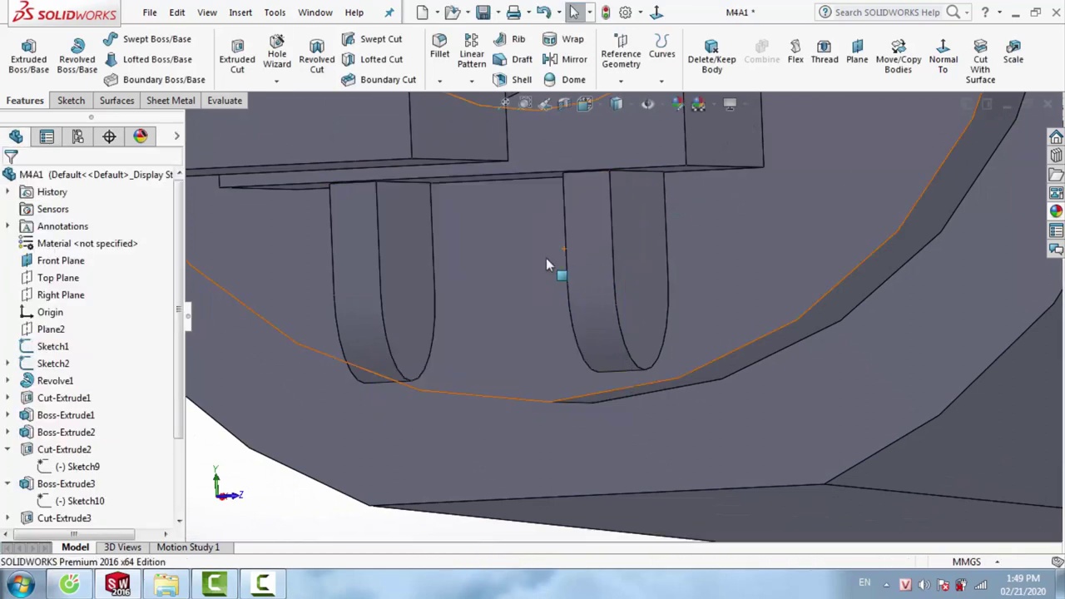
Edit Cut-Extrude10 to reduce its Mid Plane depth to 0.7 mm
scroll(546, 265, up, 3)
scroll(545, 283, up, 3)
scroll(544, 303, up, 3)
mouse_move(542, 308)
middle_down()
mouse_move(552, 330)
mouse_move(599, 292)
mouse_move(588, 303)
middle_up()
scroll(620, 272, down, 5)
scroll(566, 299, down, 4)
right_click(541, 298)
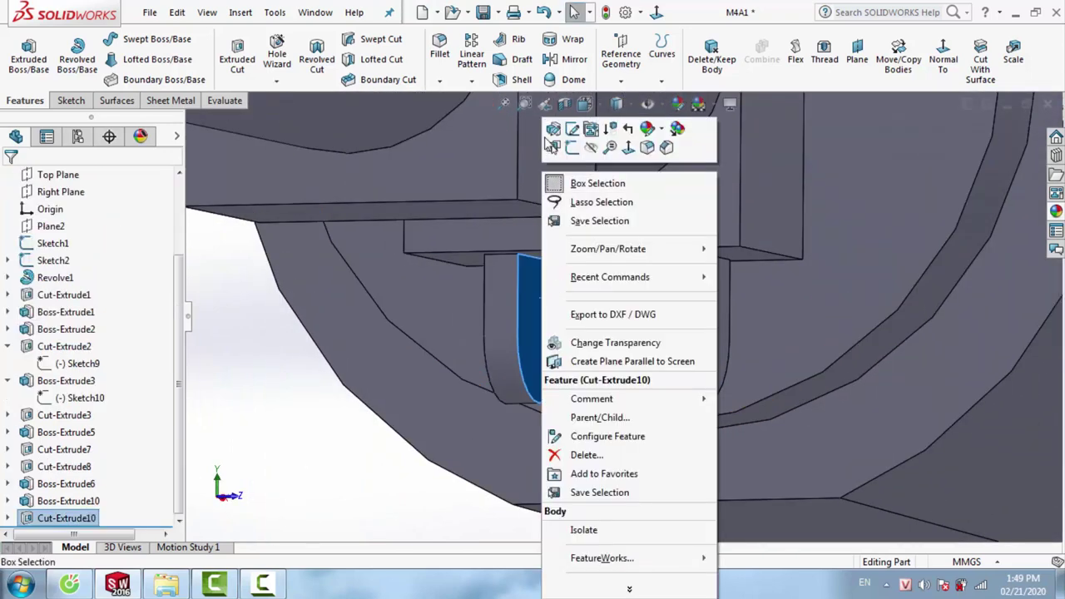
click(553, 146)
text(0)
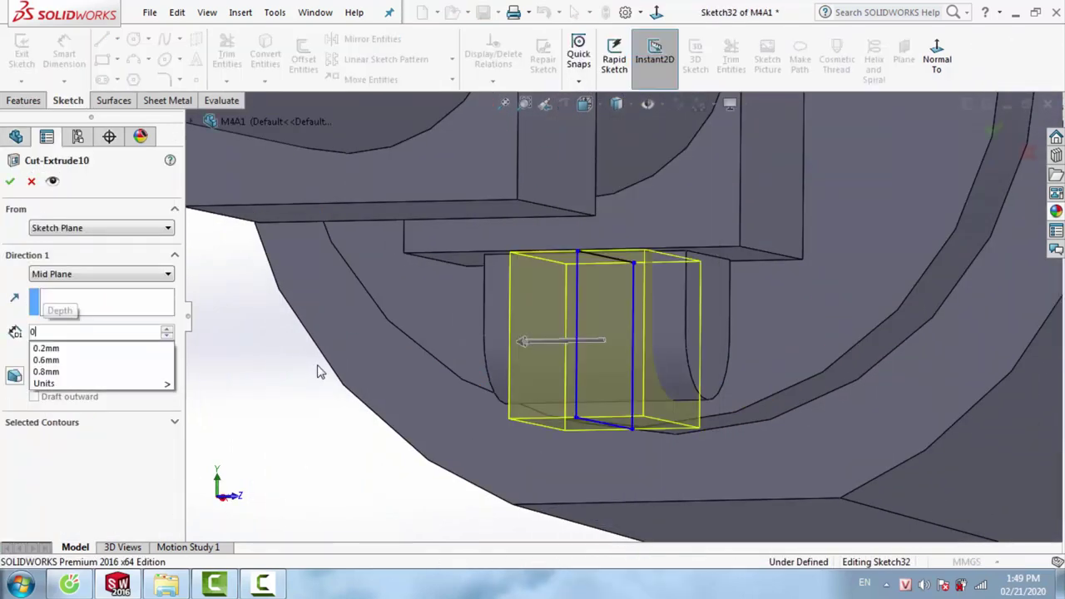
text(.6)
key(Return)
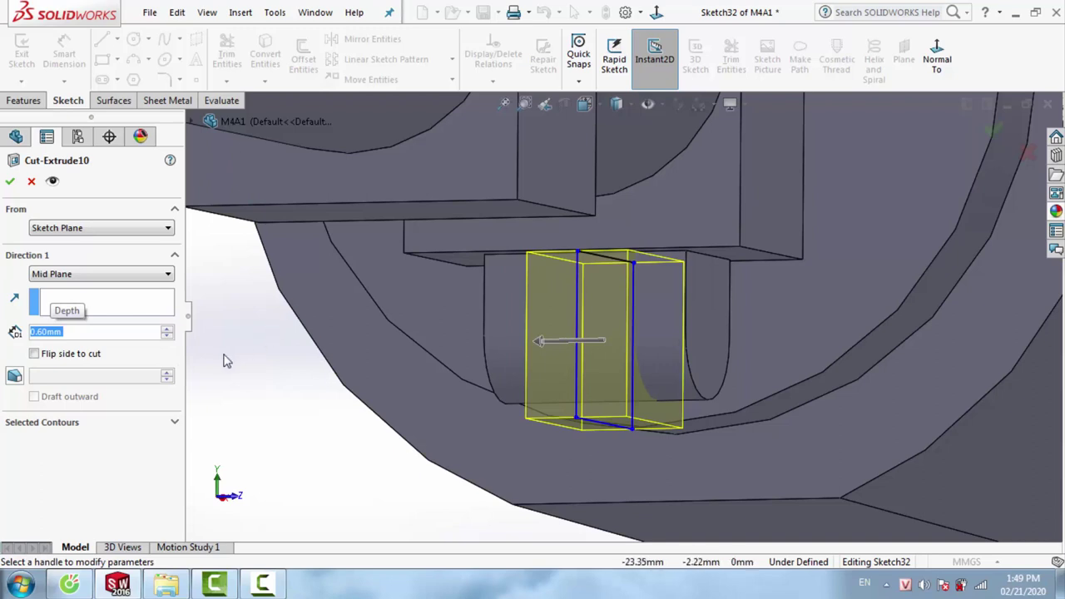
text(0.7)
key(Return)
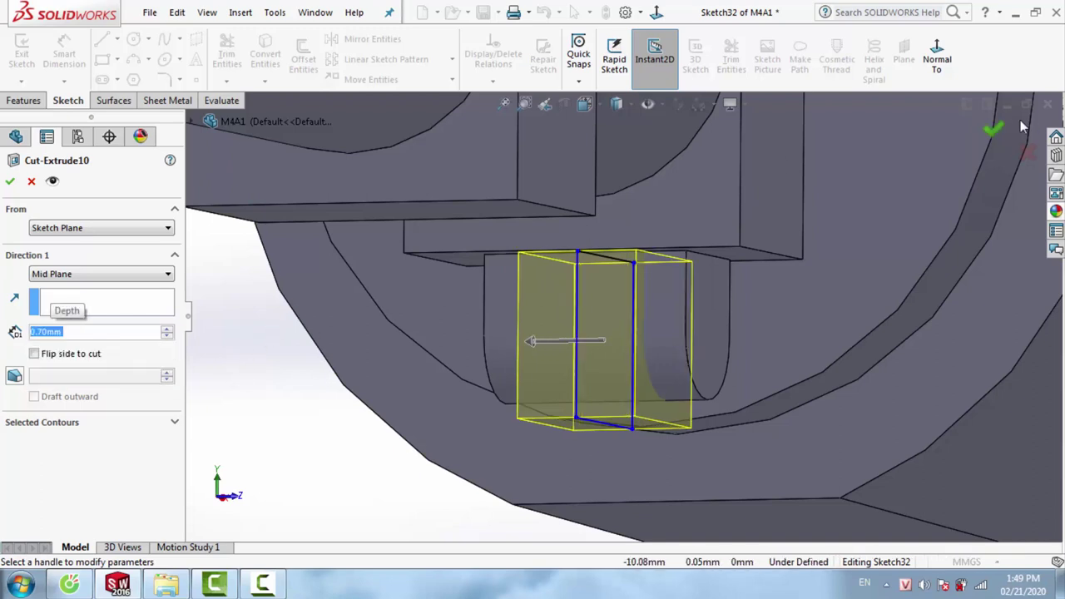
click(995, 130)
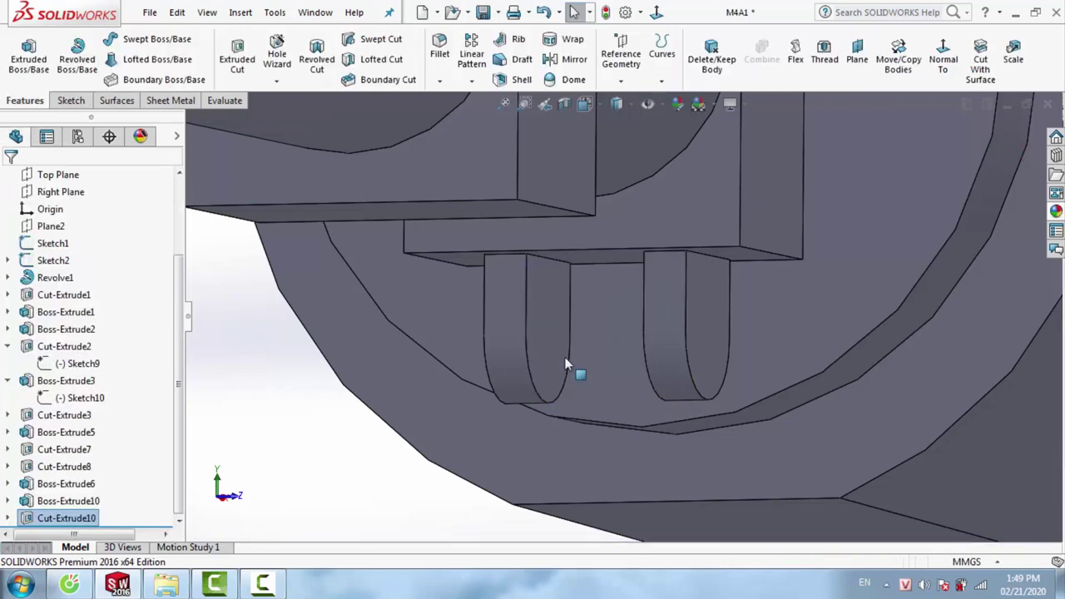
scroll(563, 376, up, 5)
scroll(541, 399, up, 5)
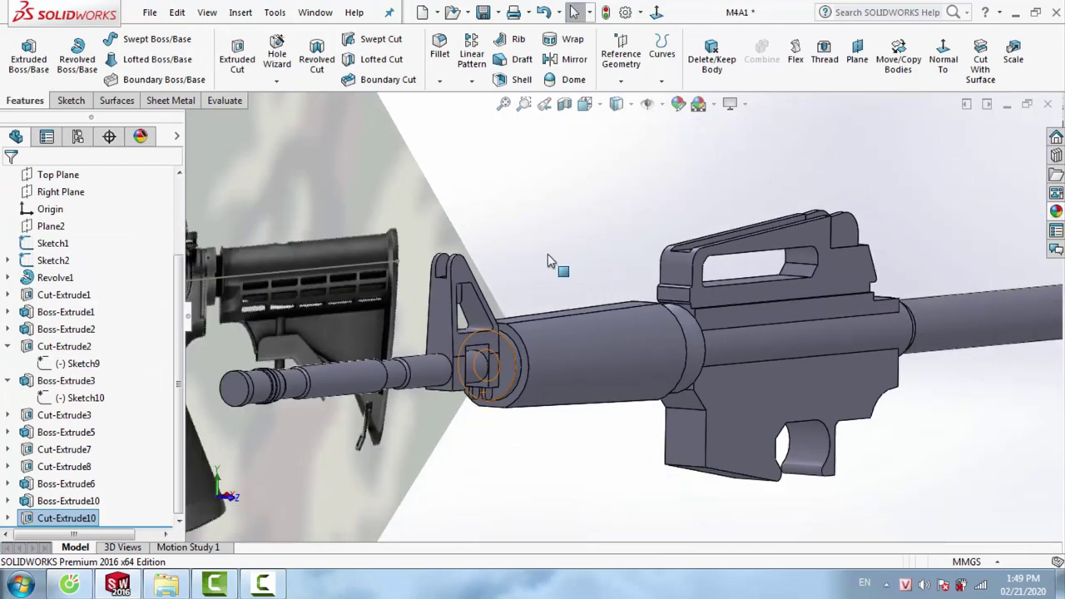
Sketch a vertical line down the middle of the rounded slot on the Front Plane
right_click(552, 260)
click(579, 236)
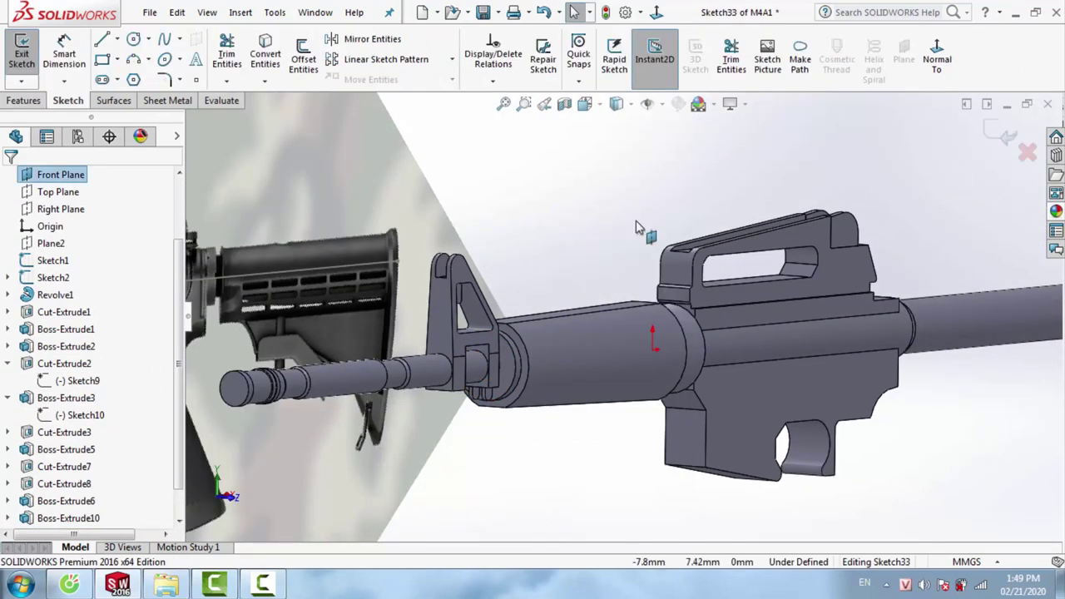
click(936, 62)
scroll(583, 283, down, 4)
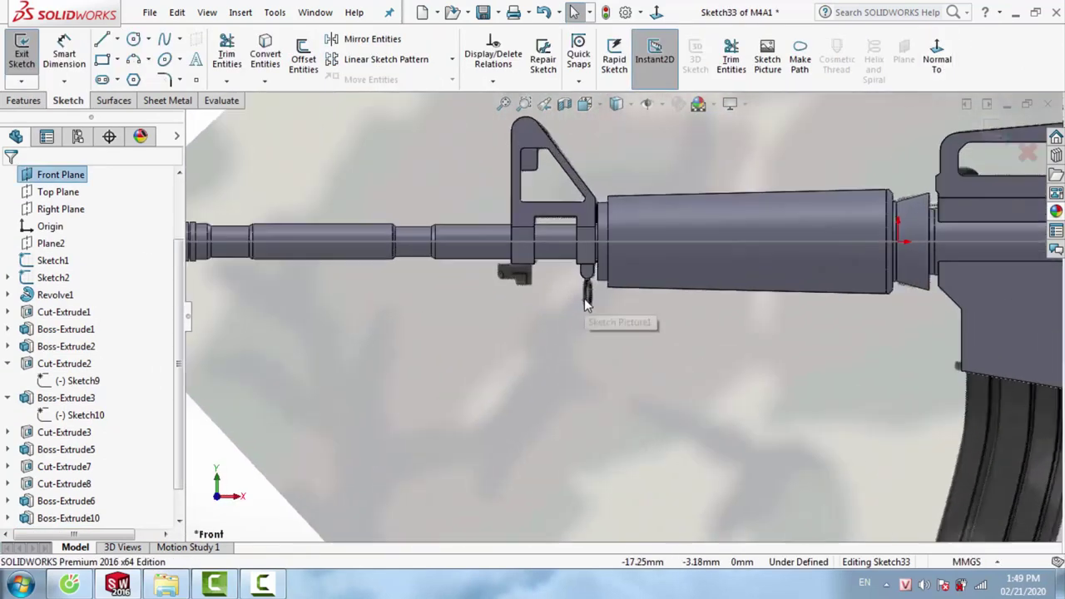
scroll(605, 263, down, 5)
click(102, 39)
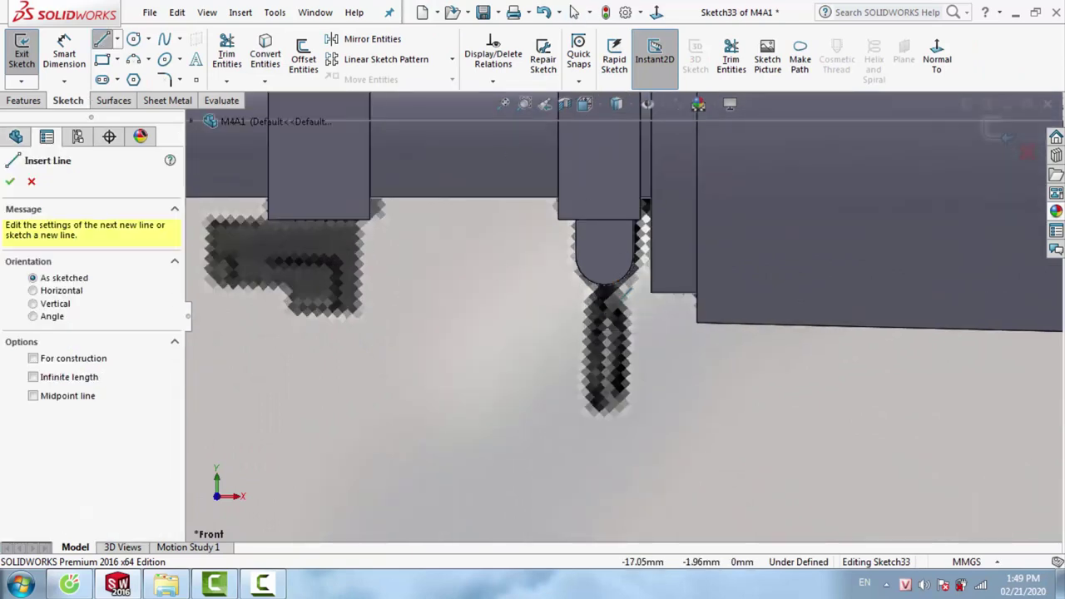
click(605, 258)
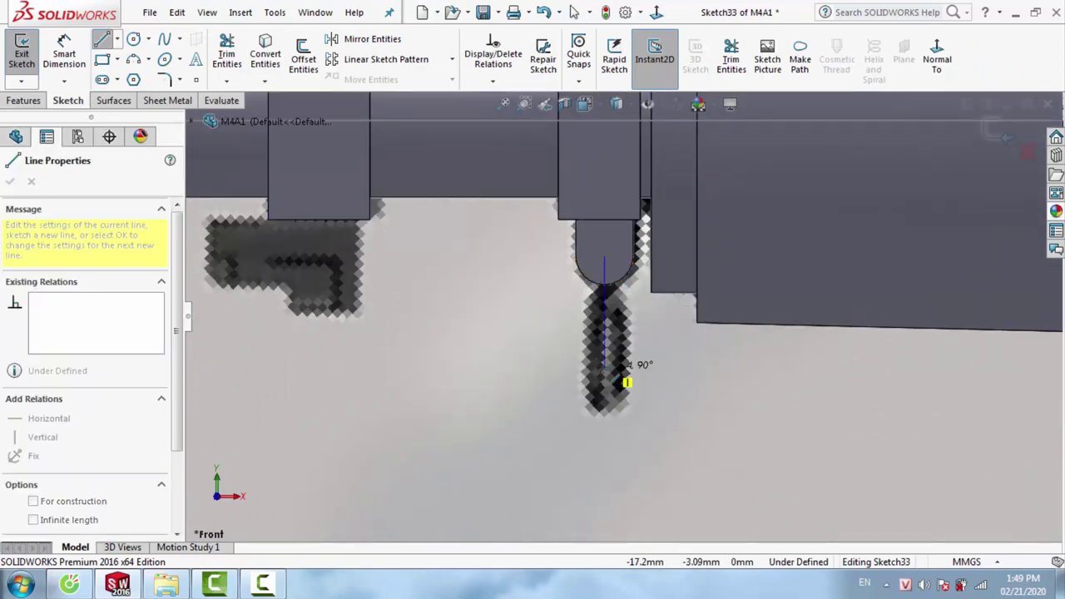
click(605, 372)
key(Escape)
drag(605, 374, 603, 406)
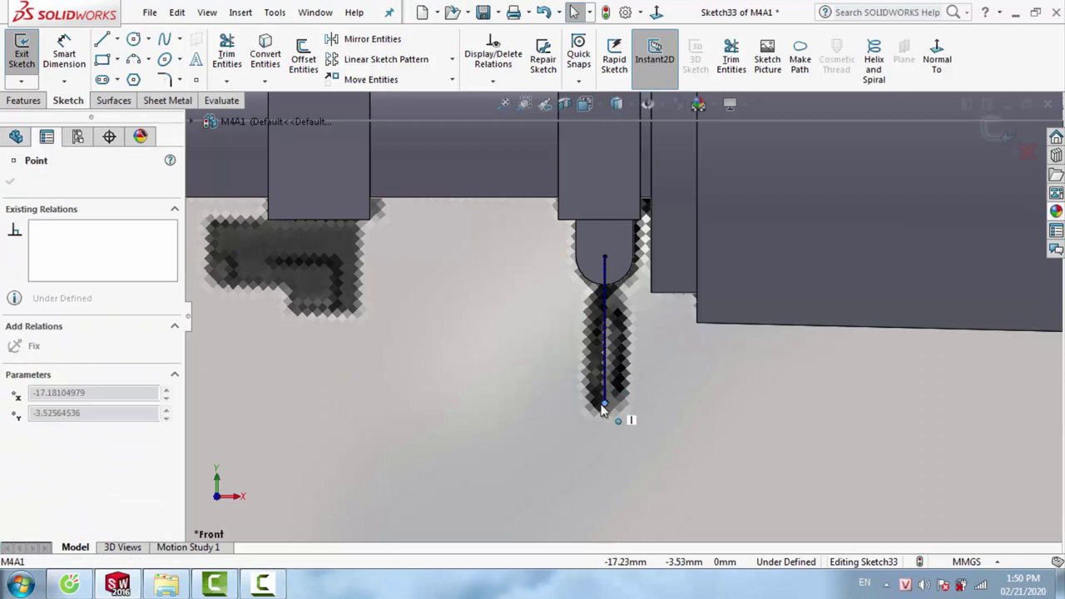
key(Escape)
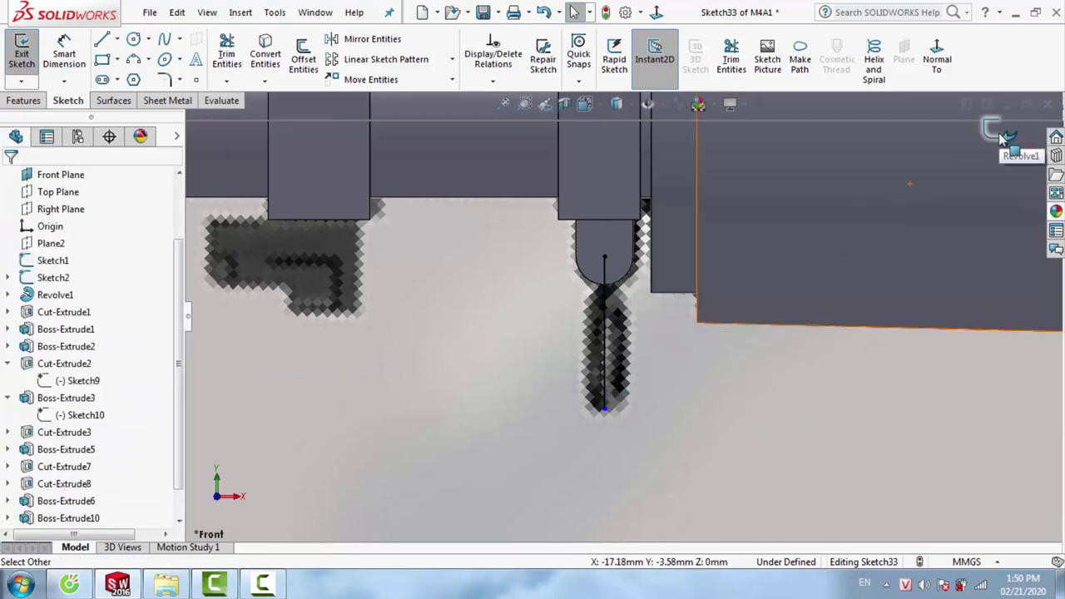
click(999, 132)
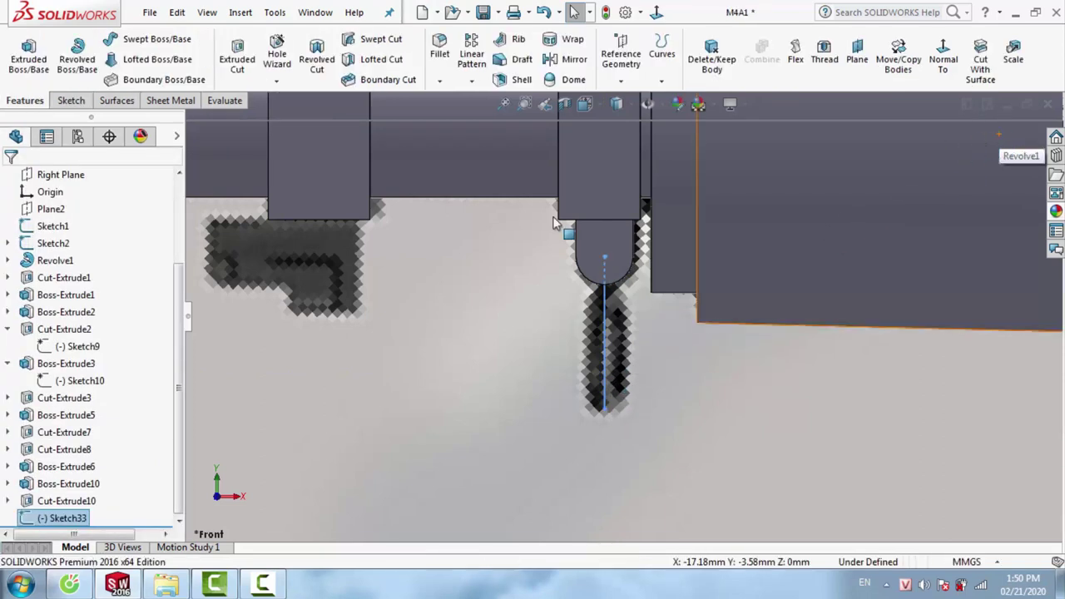
Create Plane4 from the Front Plane through the sketched vertical line
drag(175, 351, 174, 261)
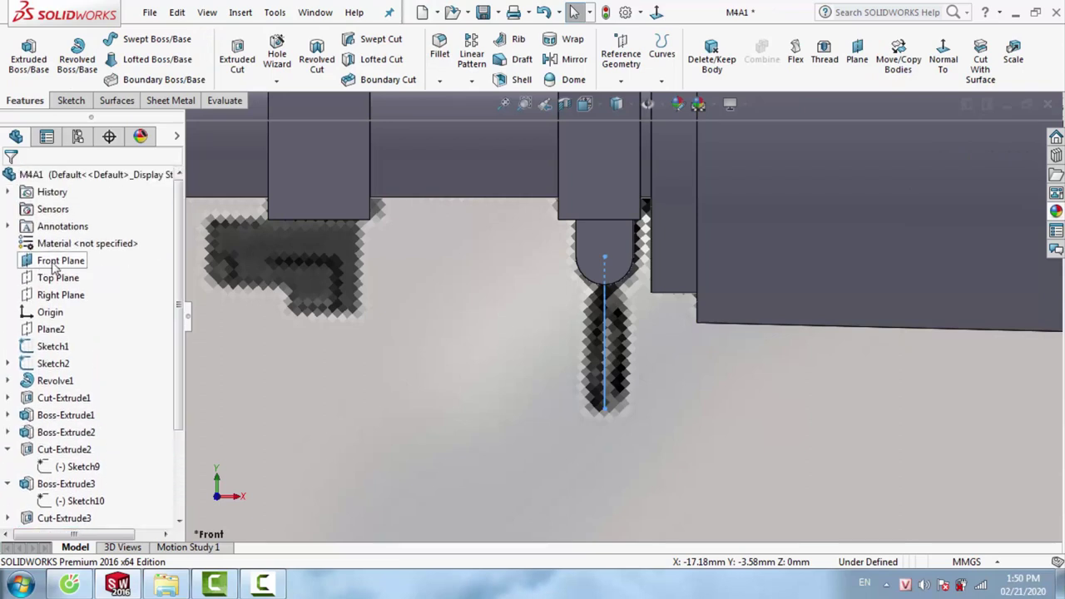
click(59, 261)
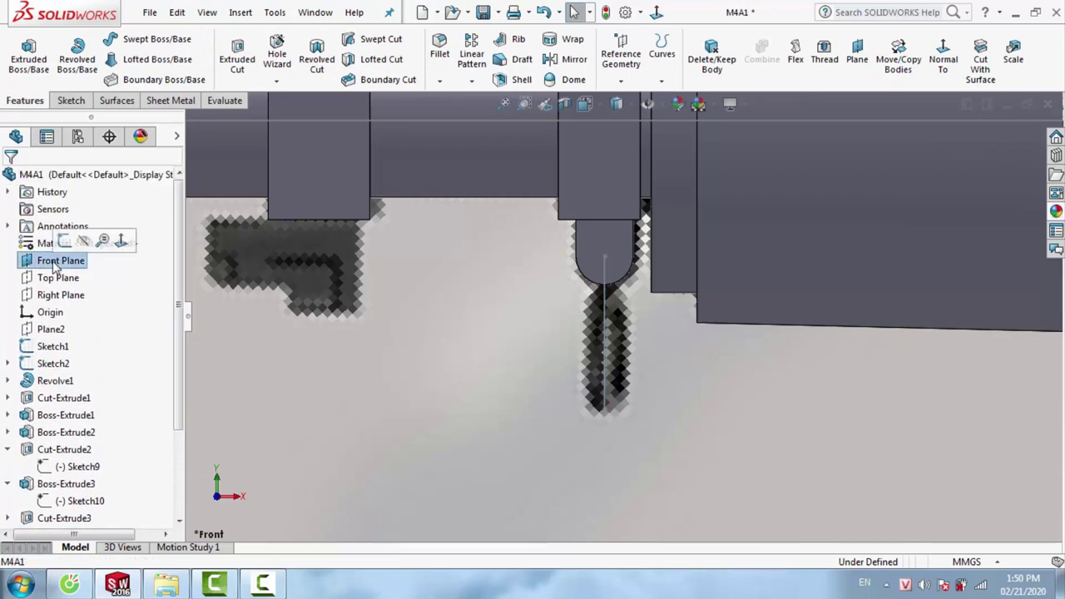
click(627, 79)
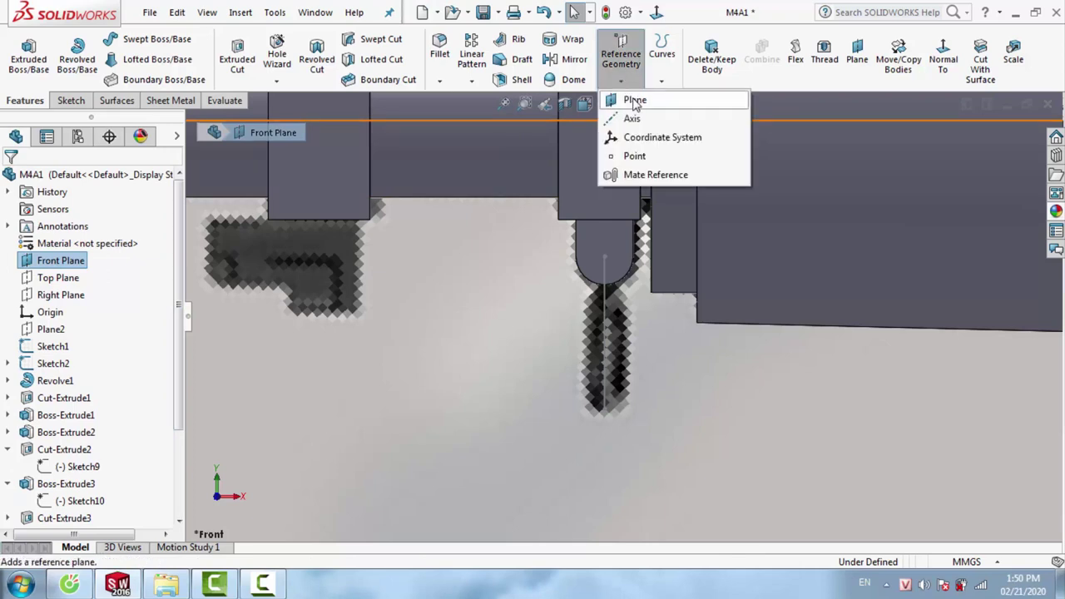
click(635, 100)
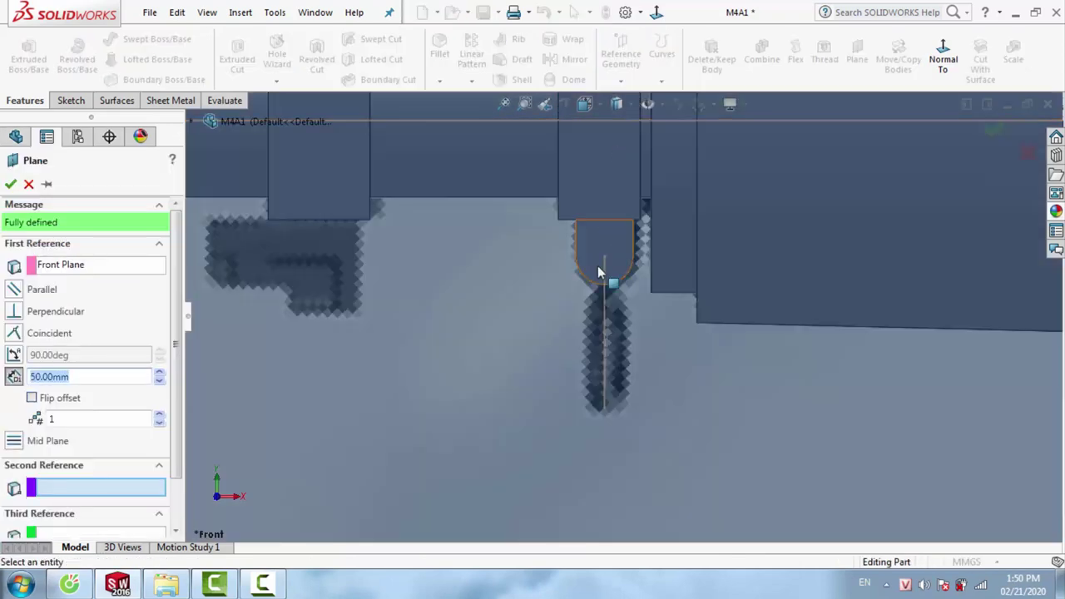
click(605, 290)
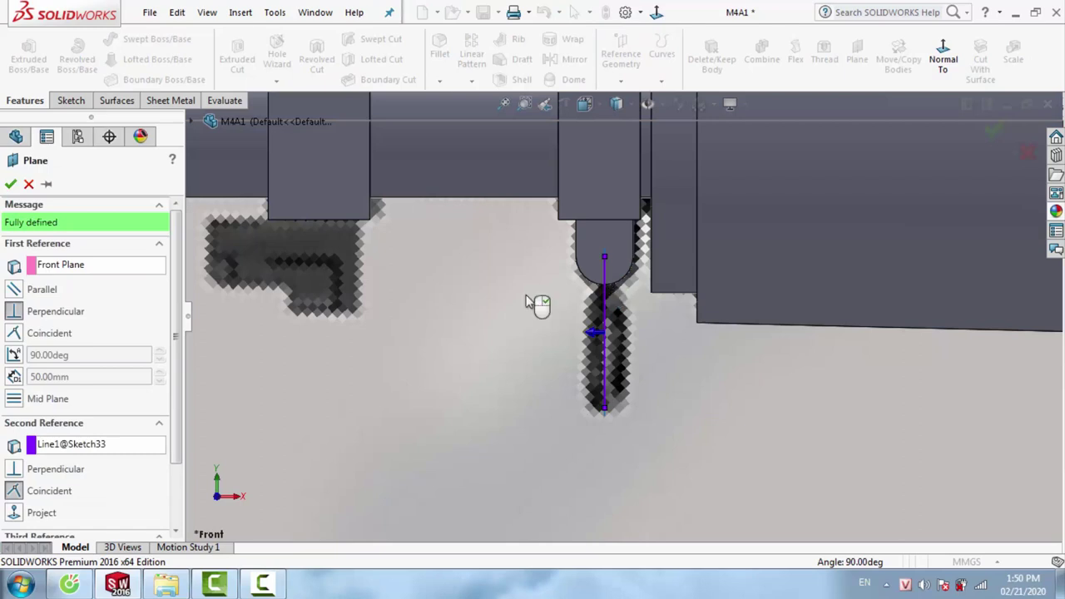
click(11, 183)
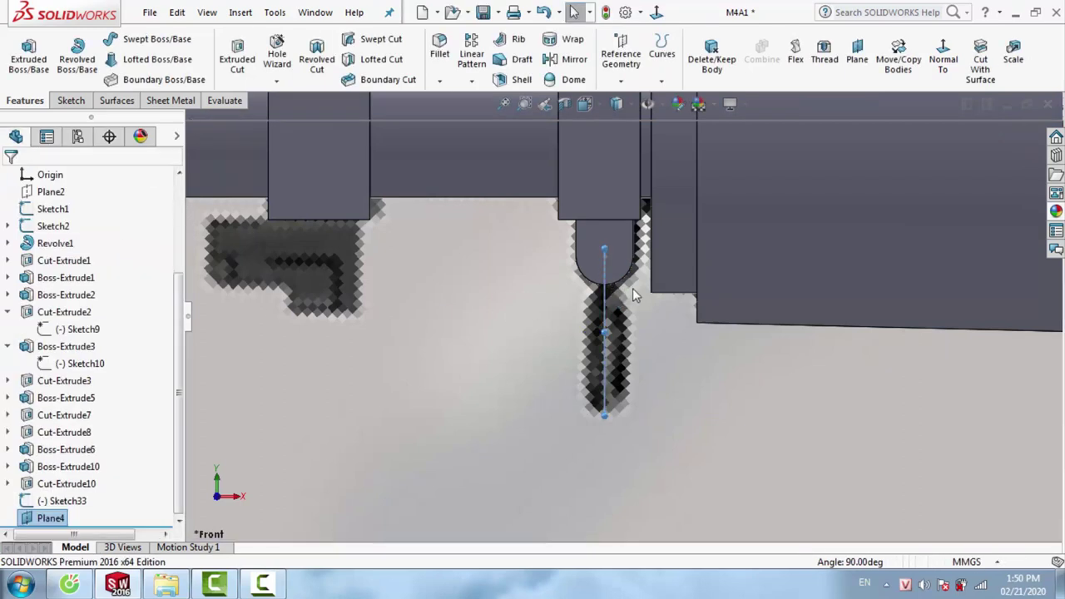
mouse_move(609, 309)
middle_down()
mouse_move(654, 317)
mouse_move(621, 314)
middle_up()
key(Escape)
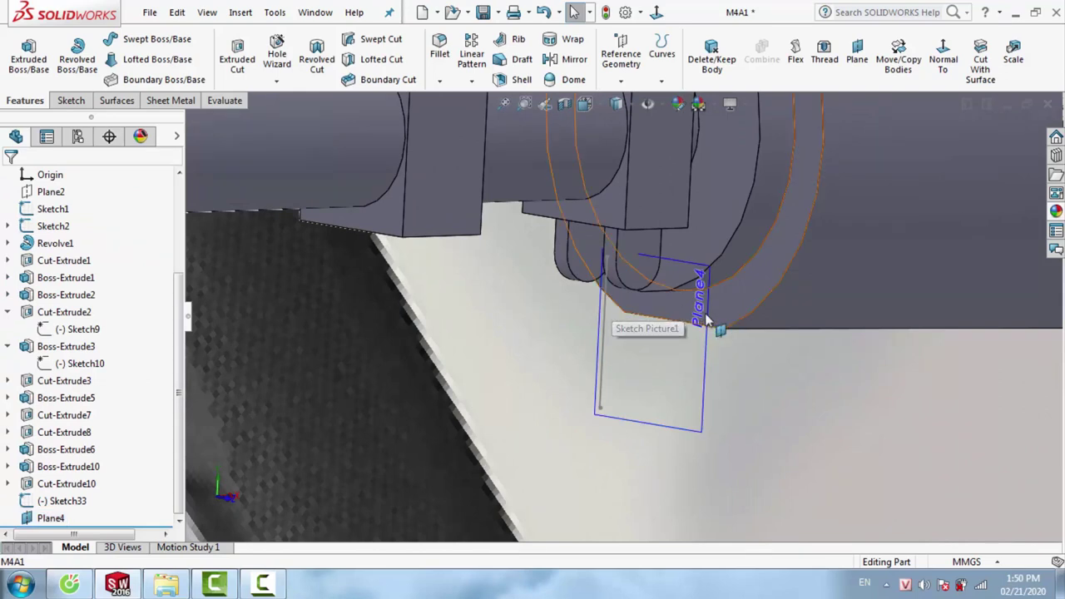
Start a new sketch on Plane4, viewed normal to it
click(705, 320)
right_click(709, 323)
click(743, 310)
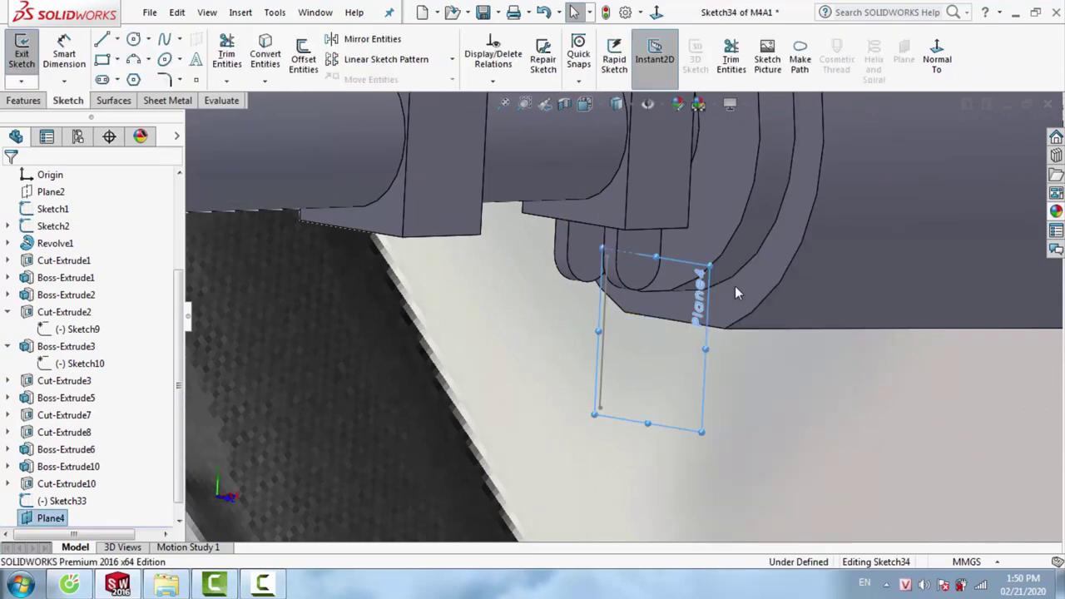
click(931, 65)
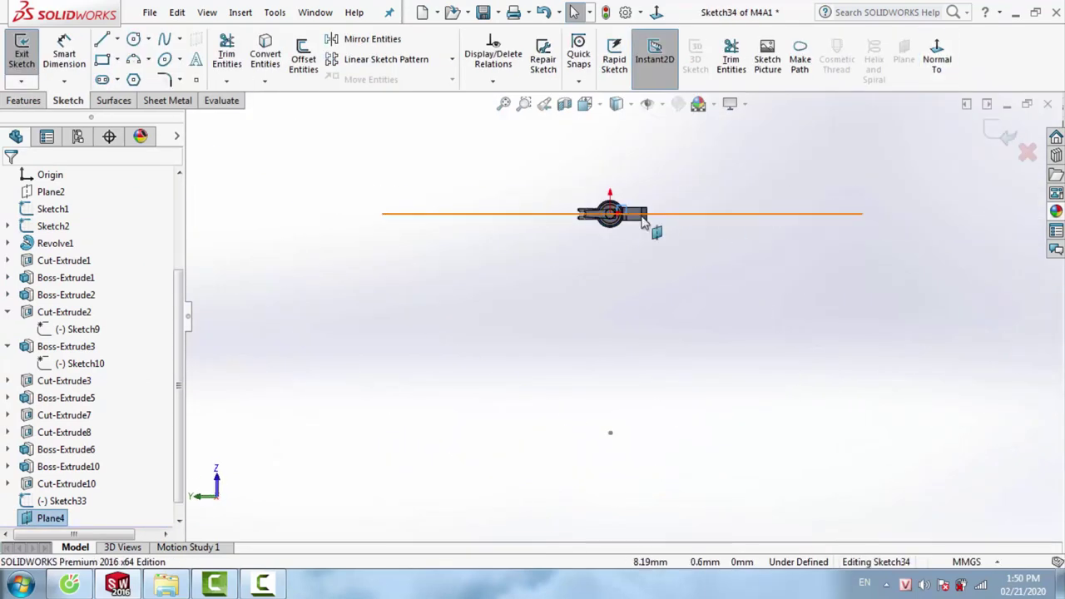
scroll(529, 291, down, 2)
scroll(566, 301, down, 3)
scroll(546, 306, down, 2)
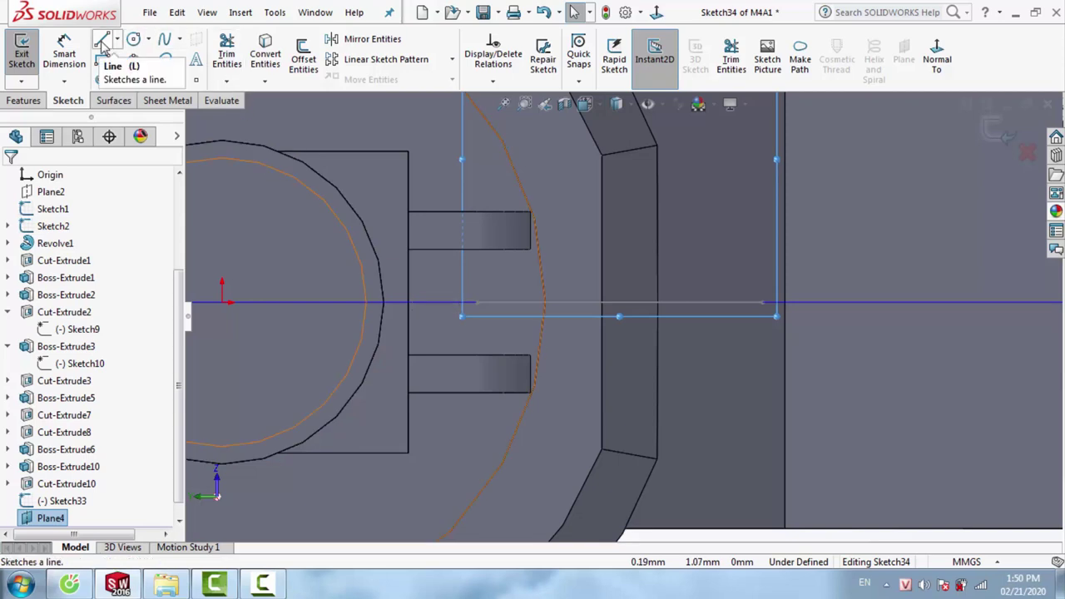
Draw the stepped line profile beside the prongs down to the centreline
click(102, 42)
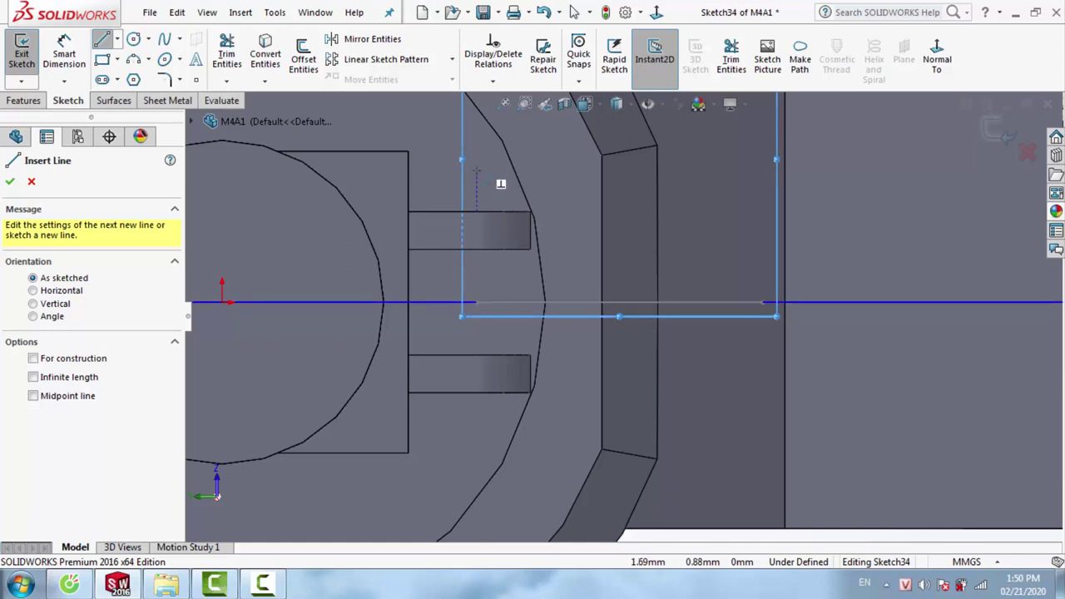
click(477, 208)
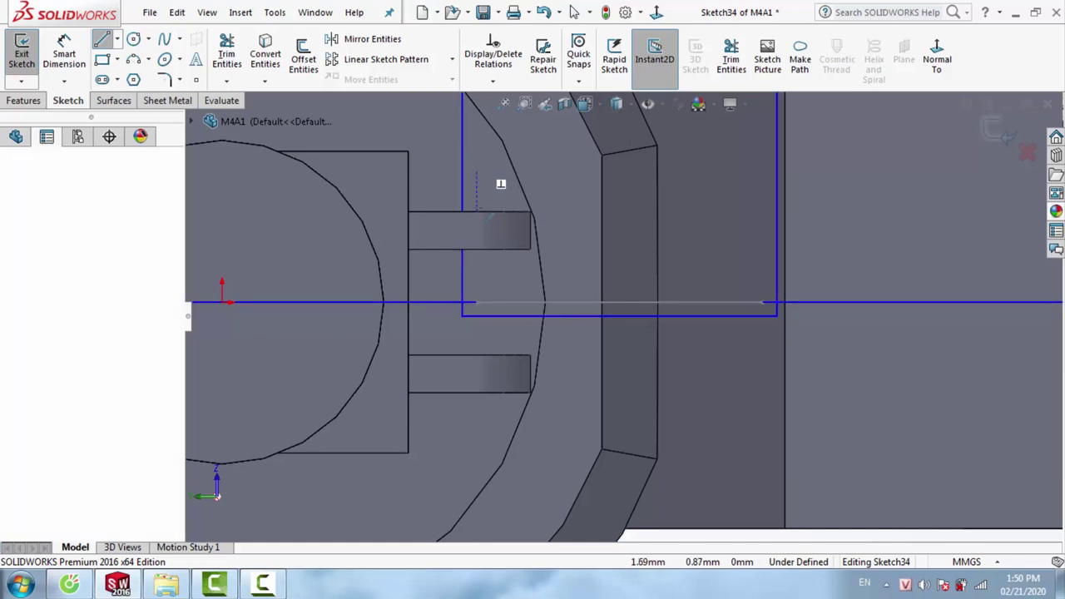
click(476, 267)
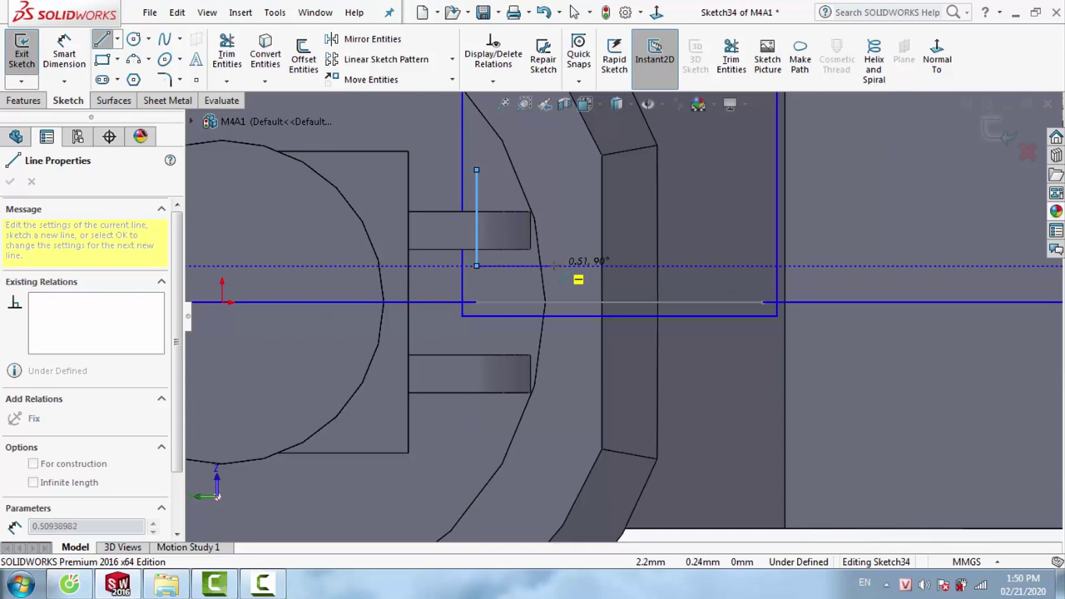
scroll(555, 266, up, 3)
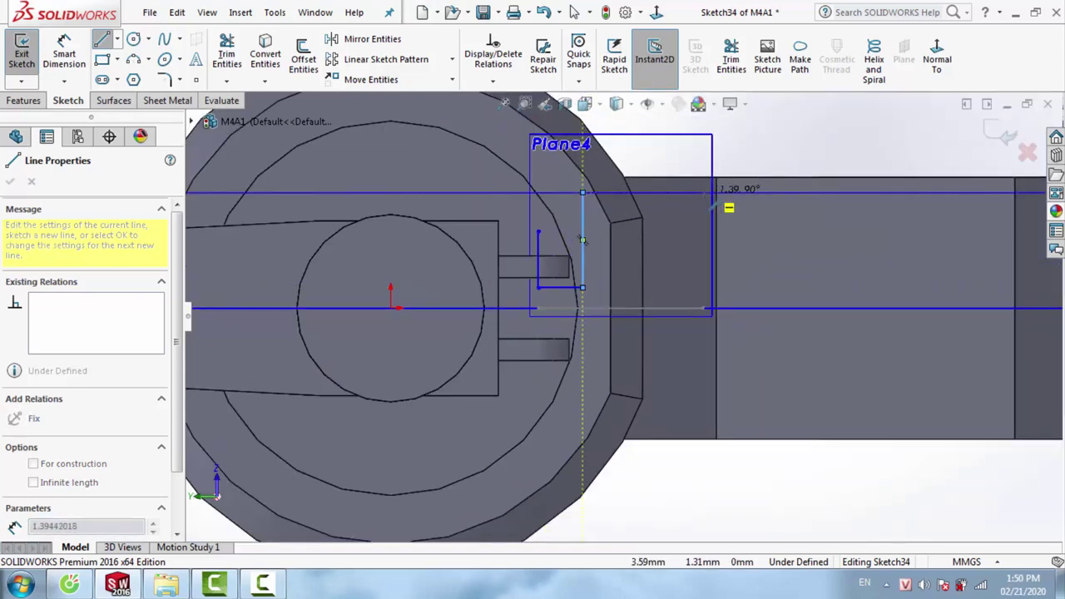
click(582, 193)
click(705, 193)
click(705, 310)
key(Escape)
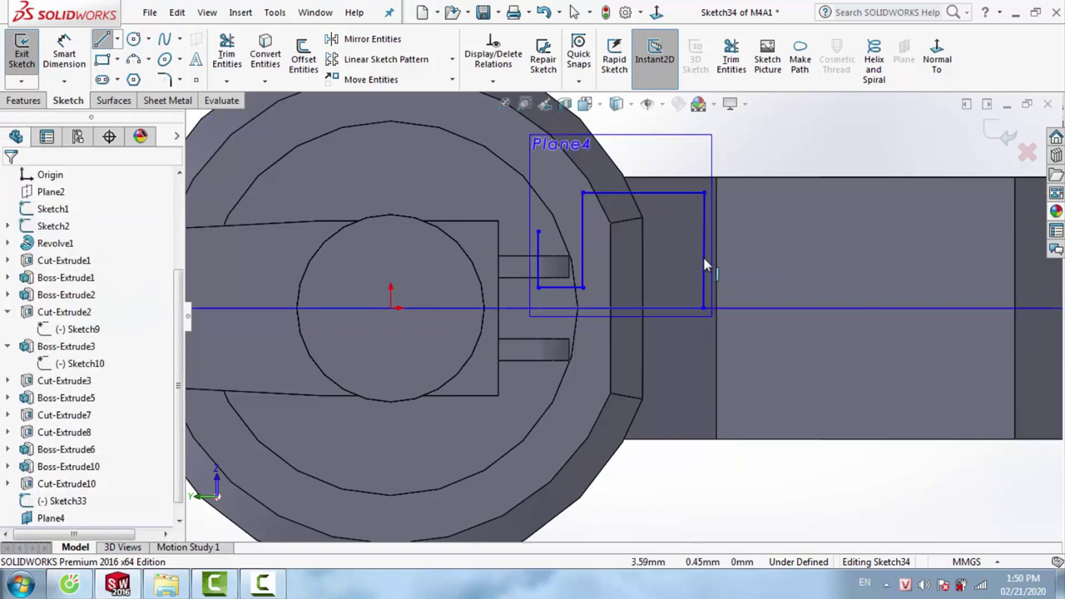
key(Escape)
click(705, 264)
scroll(575, 254, down, 1)
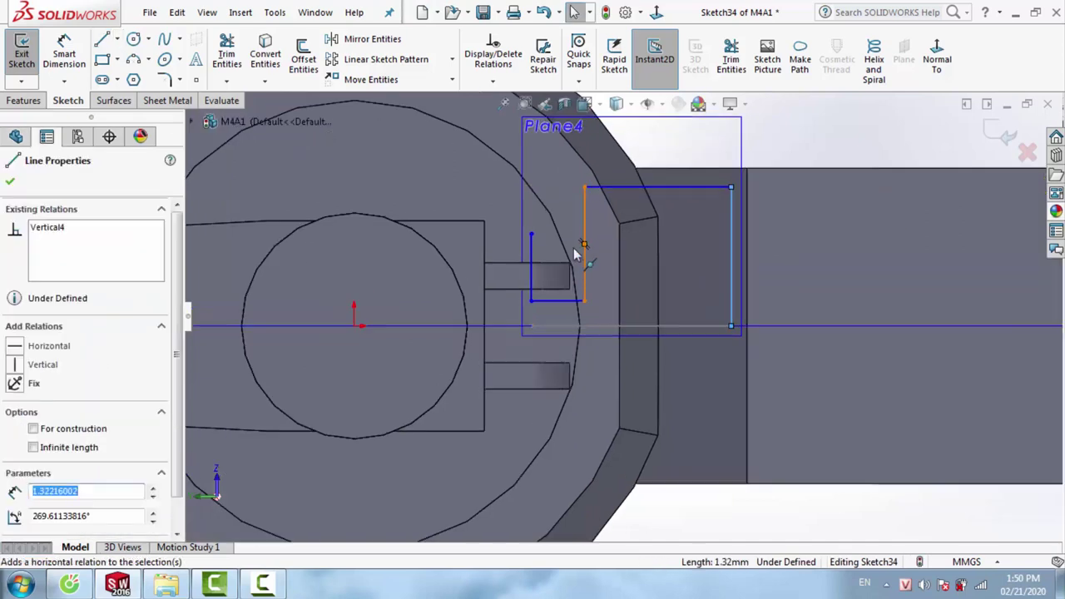
scroll(574, 254, down, 1)
drag(509, 239, 512, 265)
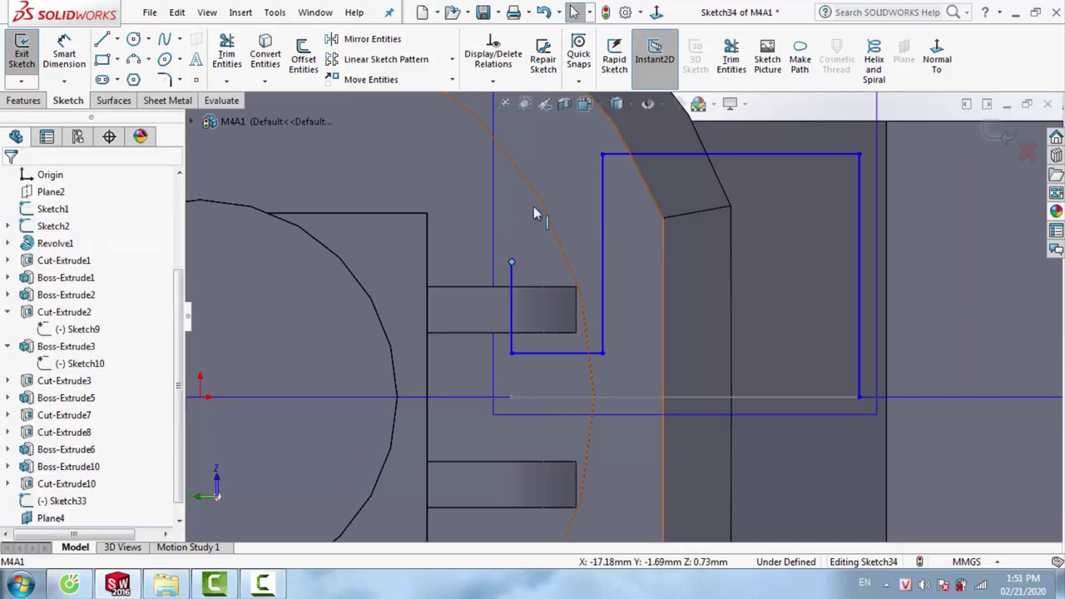
Dimension the profile's right vertical edge to 1.3 mm
click(860, 248)
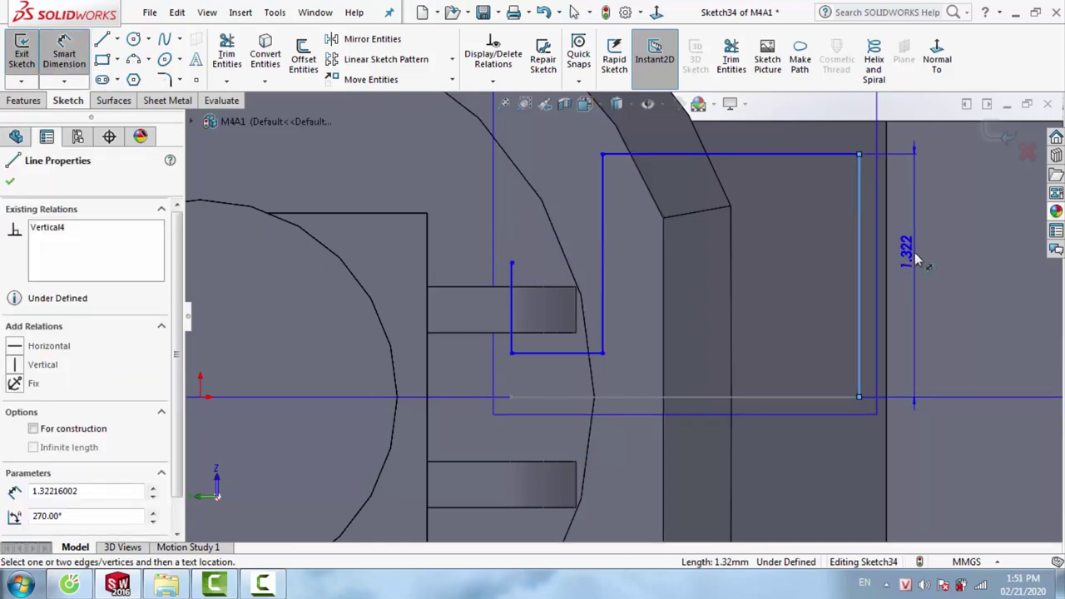
click(915, 260)
text(1.3)
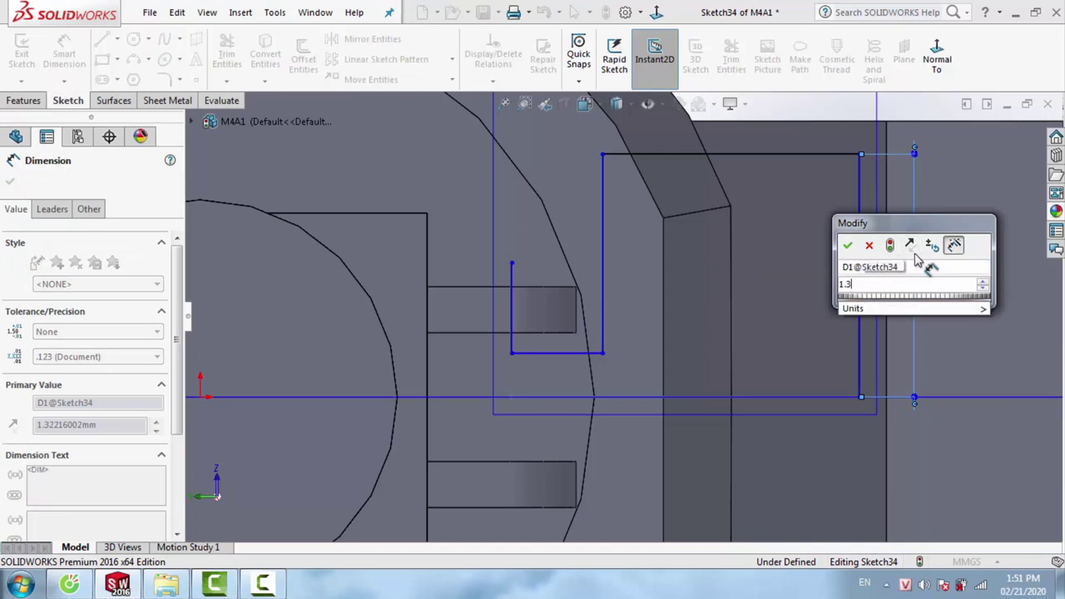
key(Return)
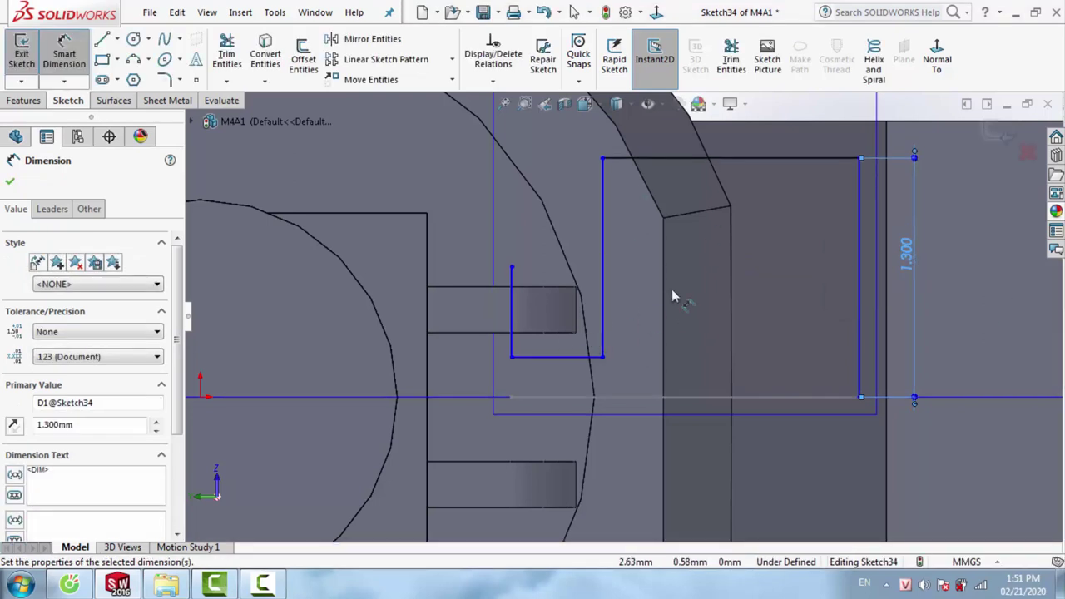
scroll(558, 341, down, 3)
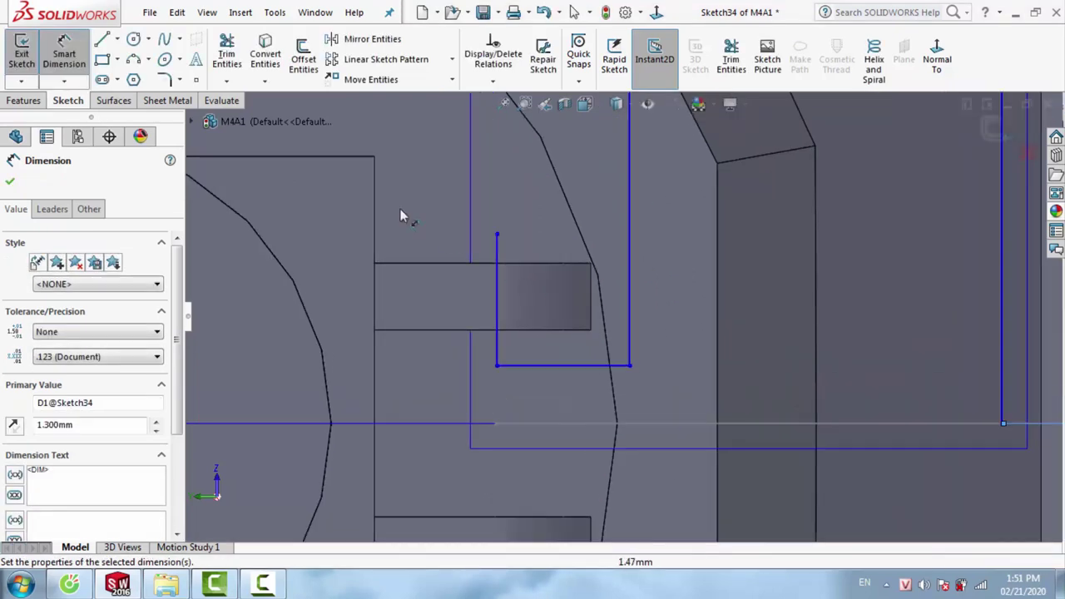
key(Escape)
scroll(666, 223, up, 3)
Fillet the profile's two outer top corners at R0.3 mm
click(165, 79)
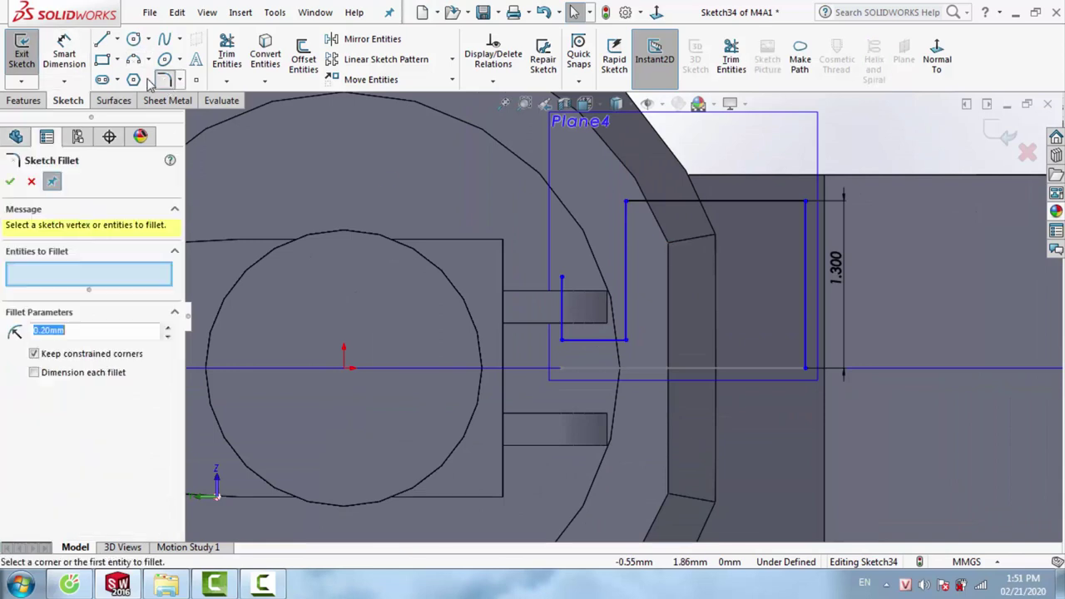
click(564, 342)
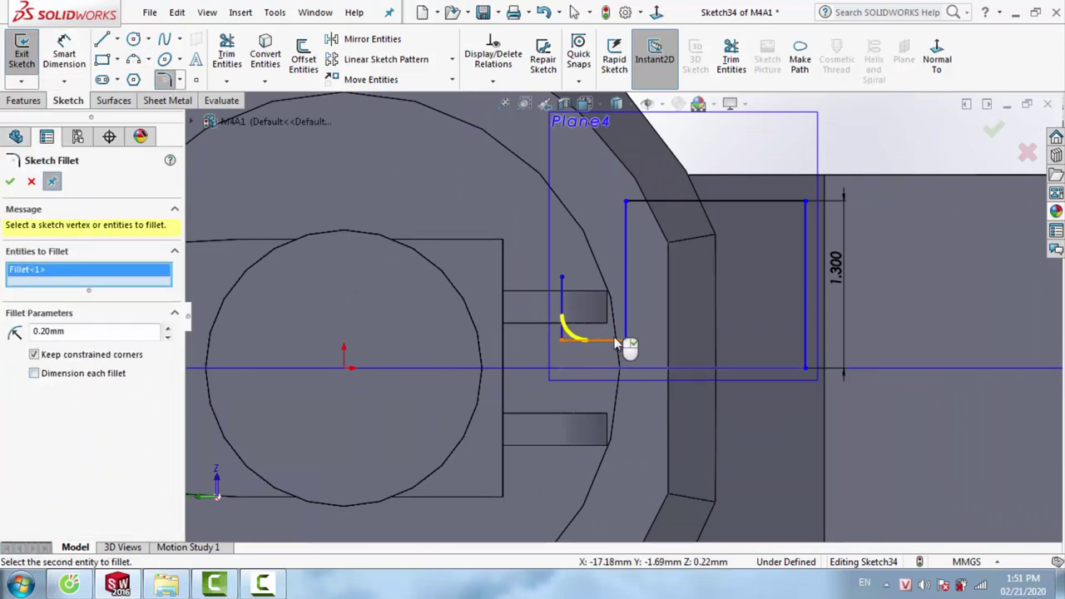
click(626, 341)
click(627, 204)
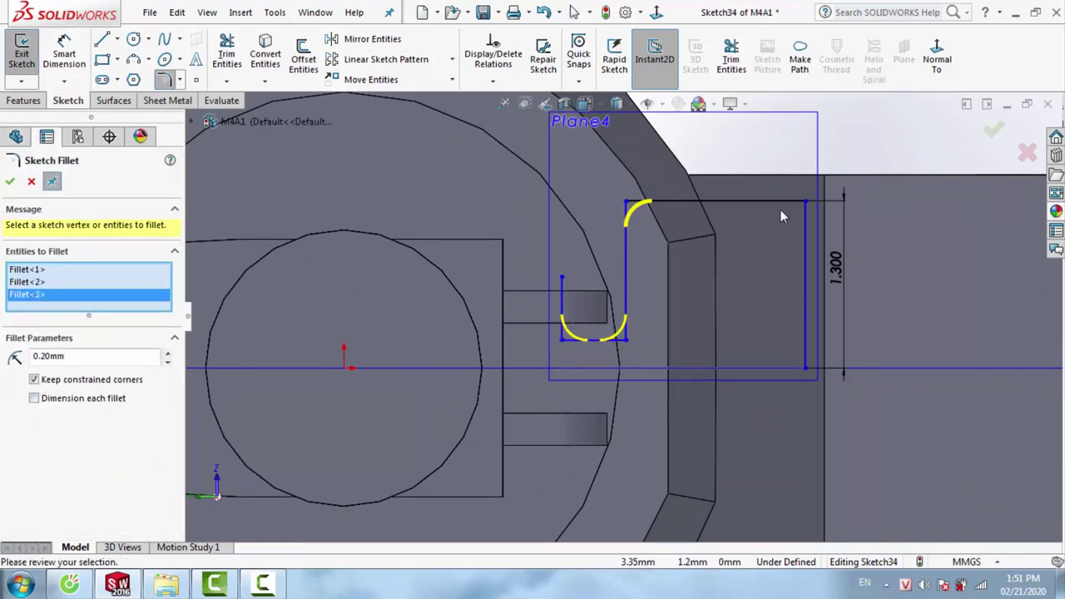
click(805, 203)
scroll(656, 332, down, 1)
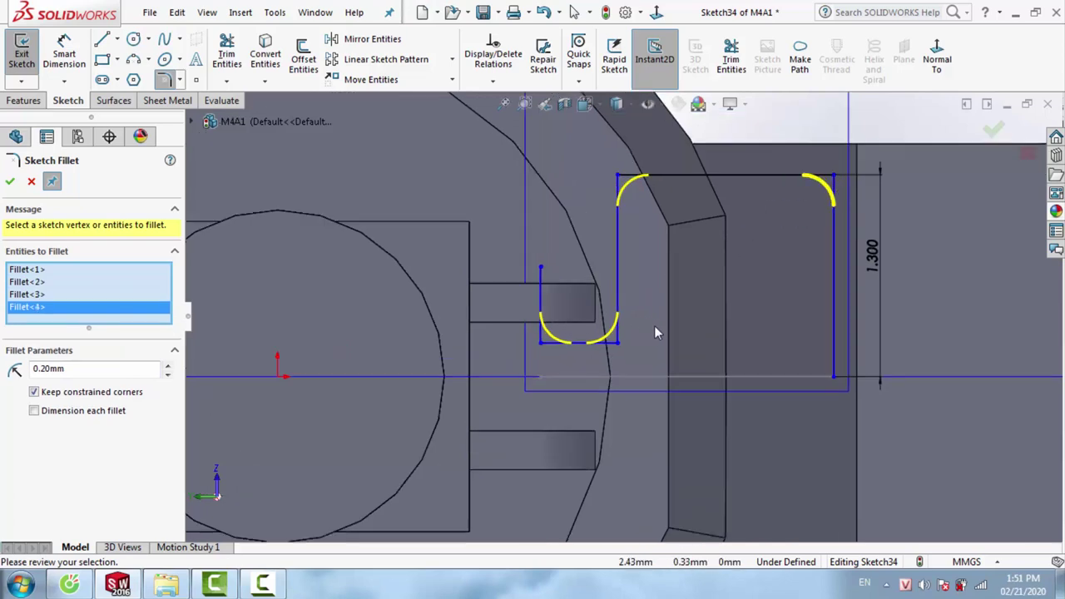
click(616, 343)
click(542, 348)
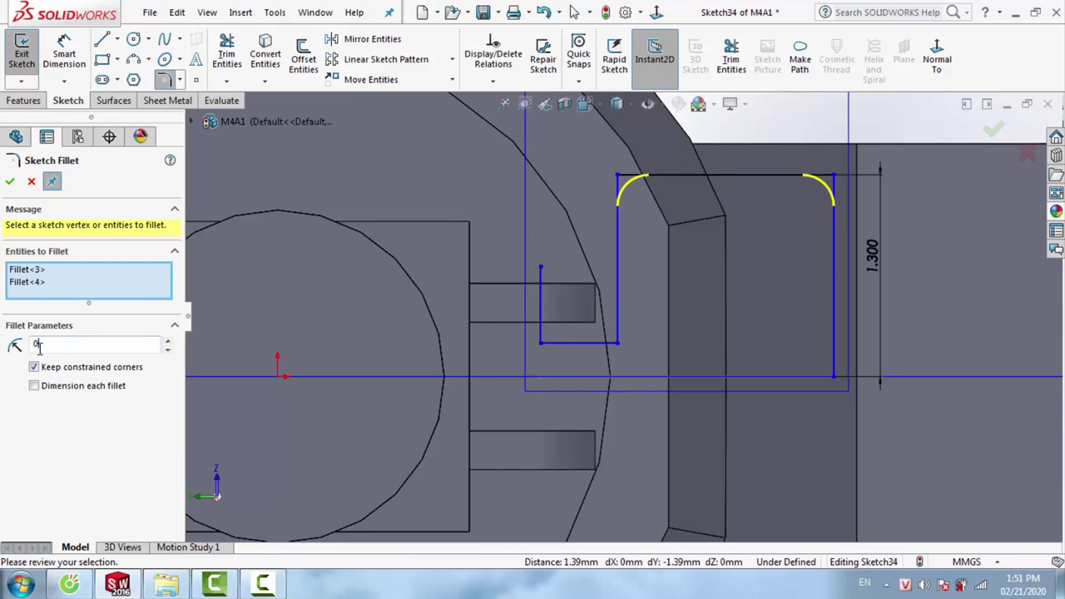
click(10, 183)
text(0.15)
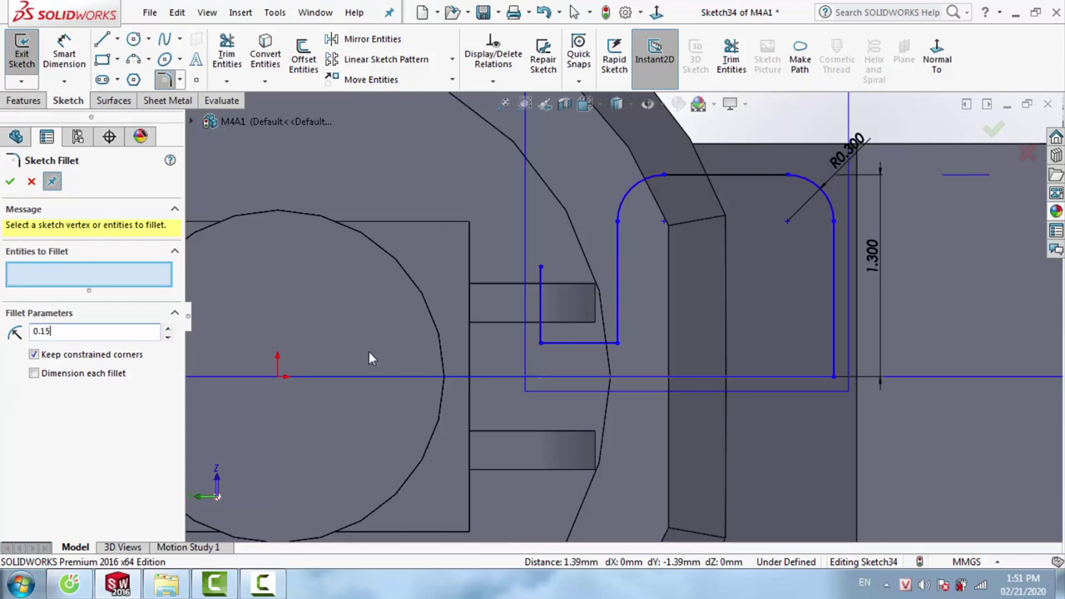
Fillet the slot's two bottom corners at R0.15 mm
click(542, 345)
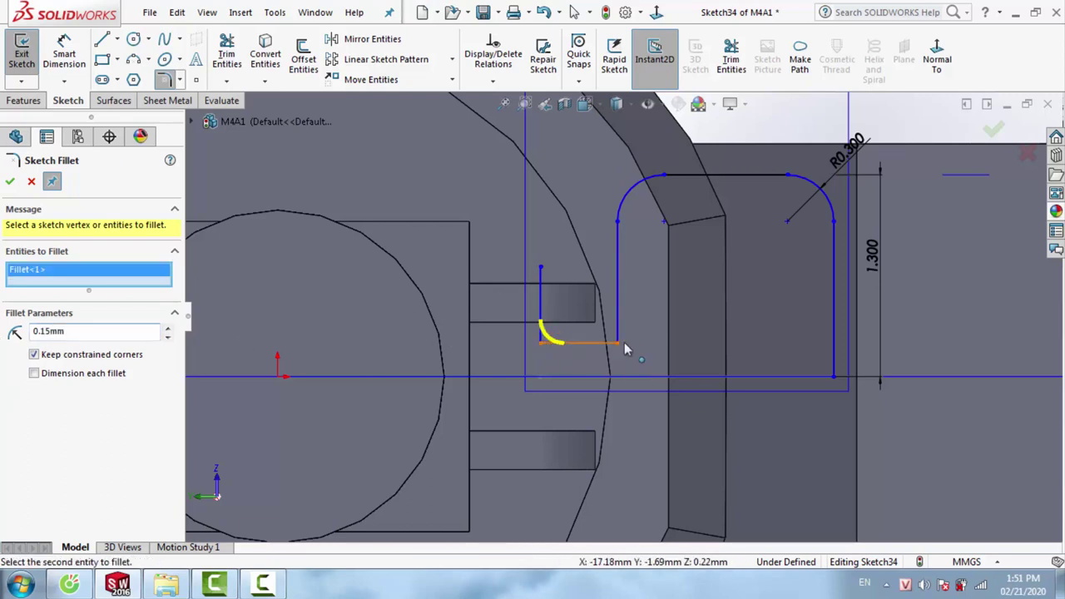
click(617, 342)
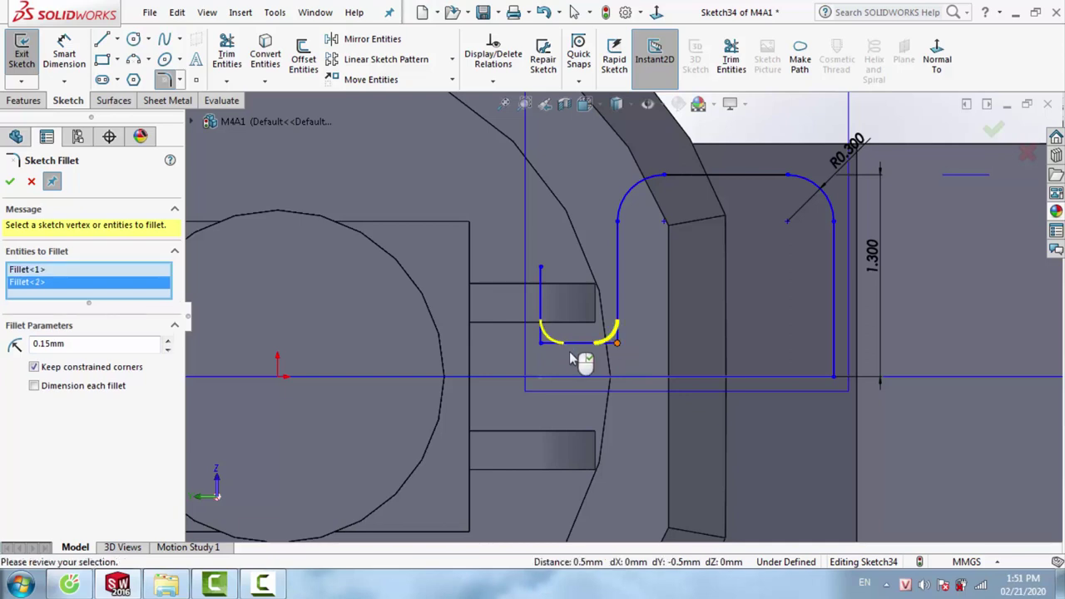
click(12, 183)
click(10, 181)
Drag the slot's left endpoint left and lower its bottom line slightly
scroll(558, 282, down, 2)
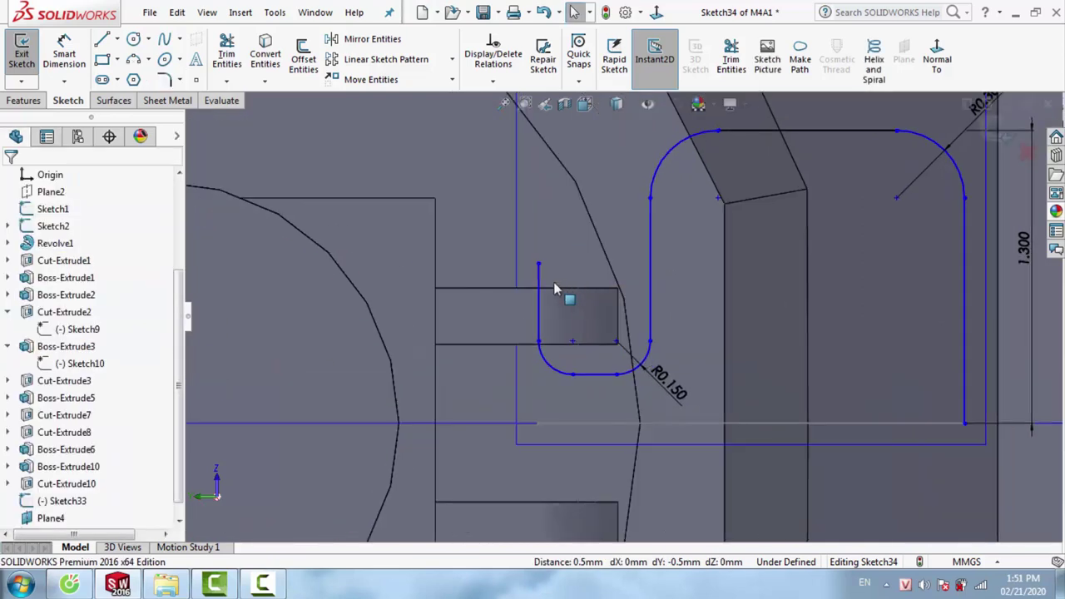
scroll(554, 282, down, 2)
click(546, 274)
drag(550, 278, 536, 278)
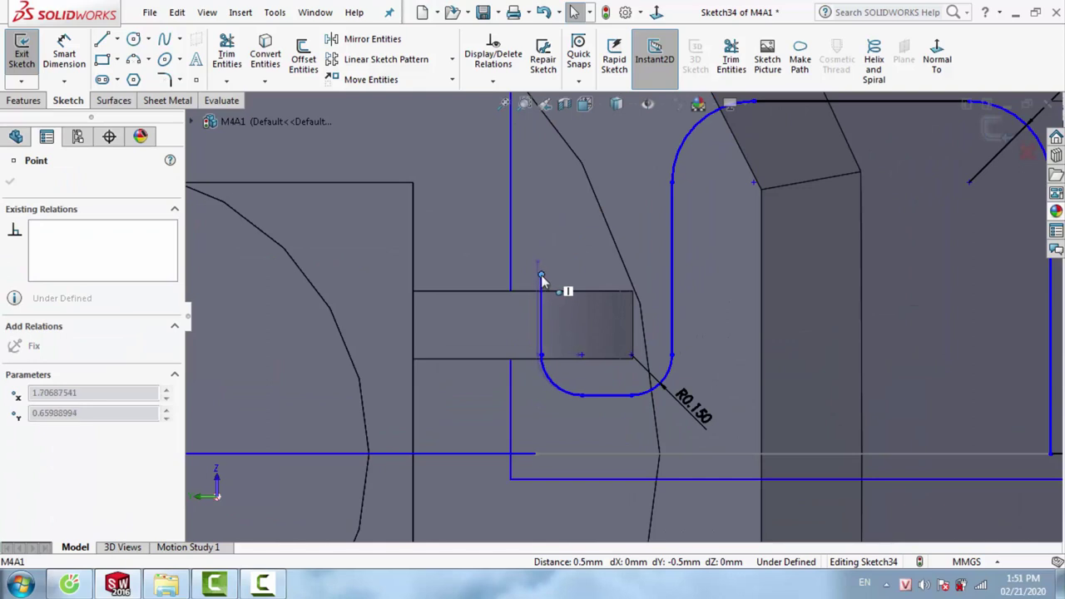
key(Escape)
click(594, 403)
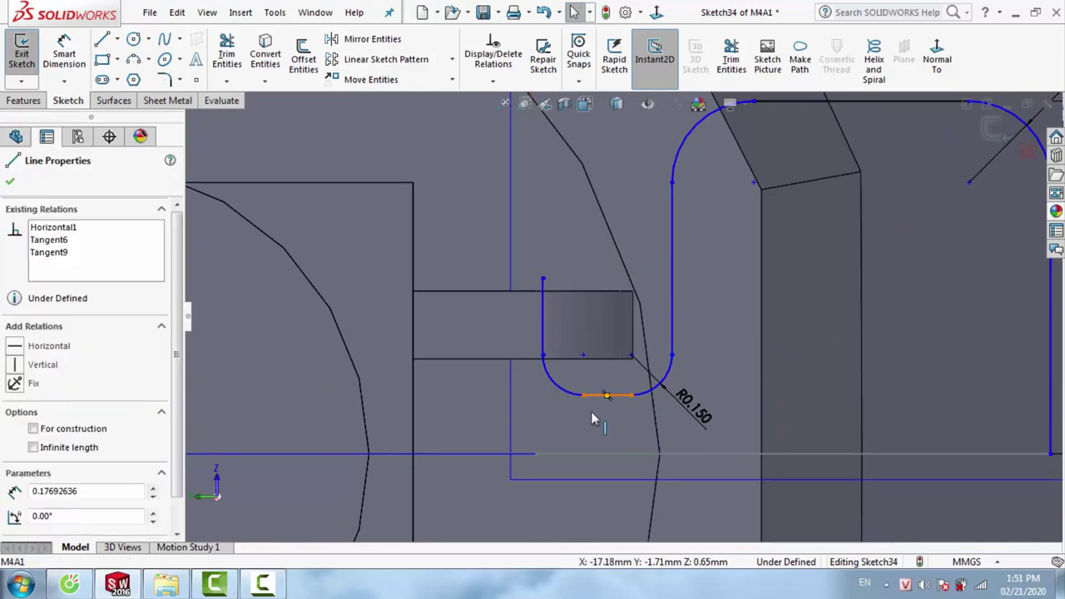
drag(592, 411, 591, 412)
scroll(595, 406, down, 4)
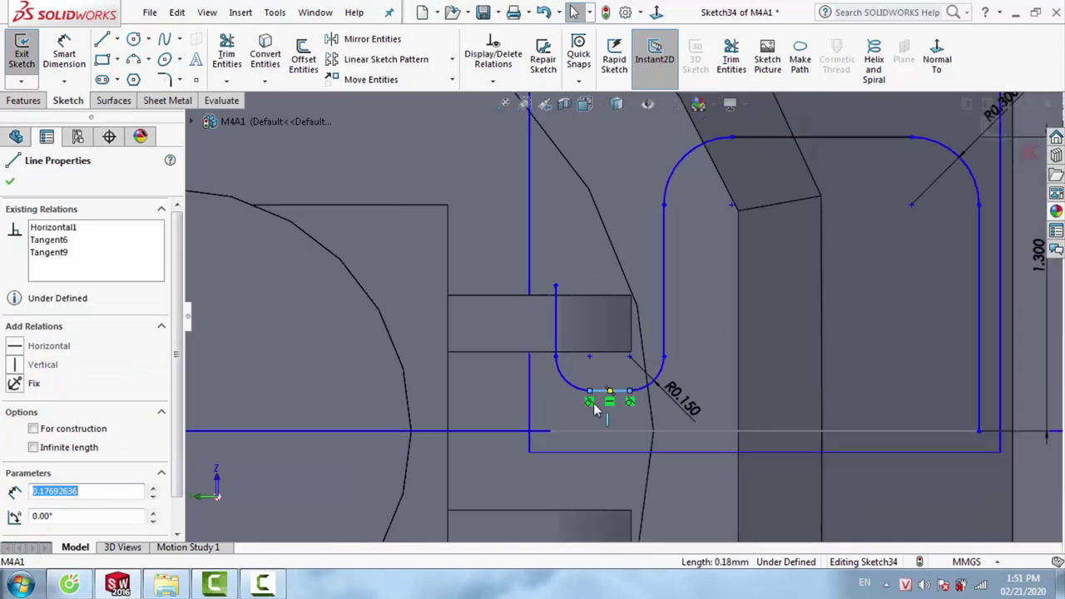
key(Escape)
Draw the profile's bottom line along the centreline
click(103, 39)
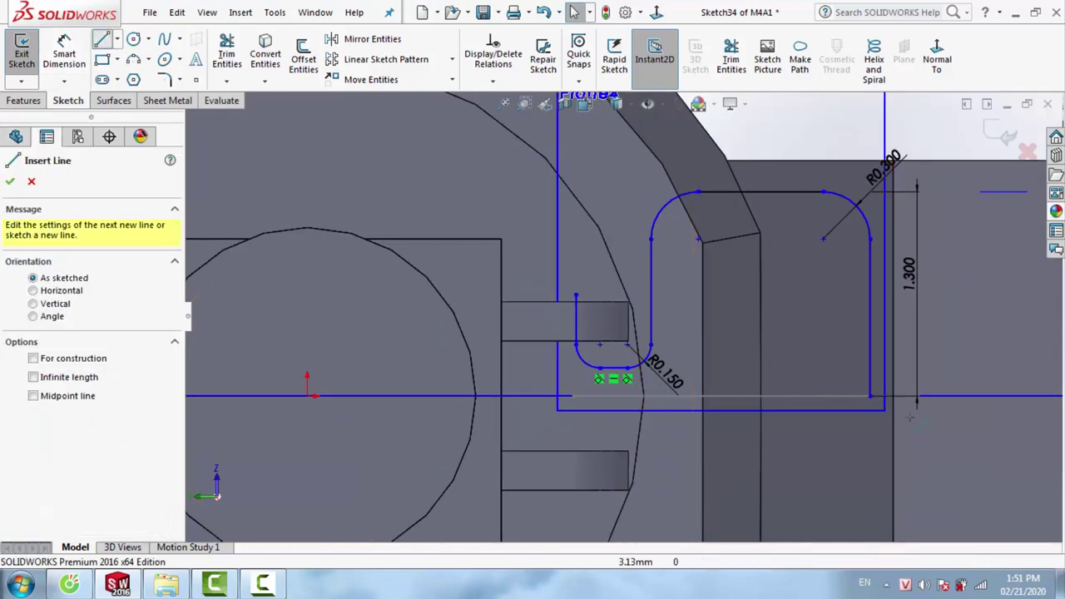
click(872, 397)
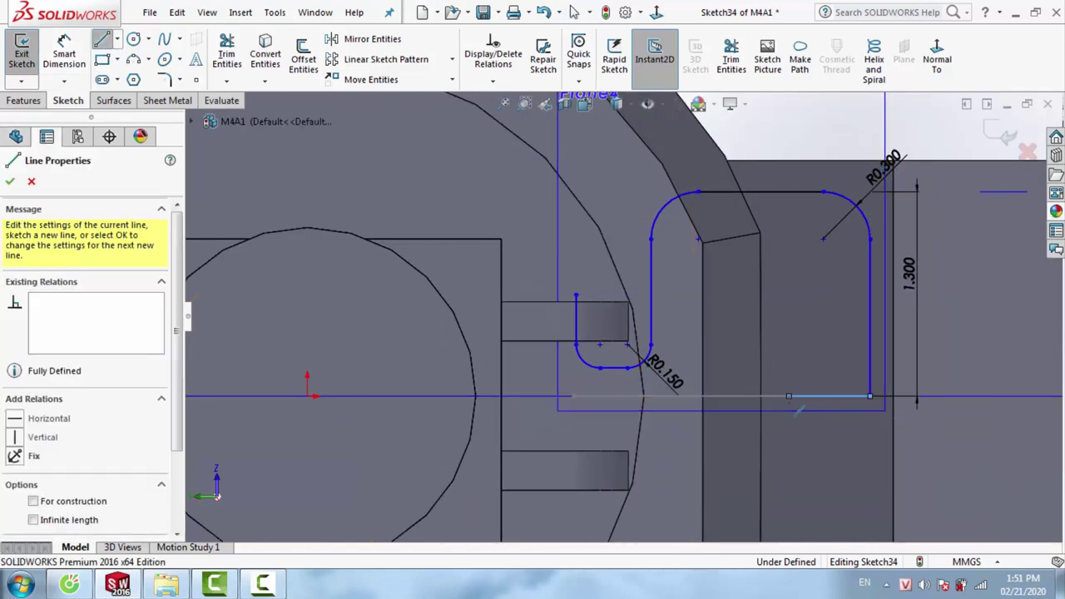
key(Escape)
click(815, 404)
key(Escape)
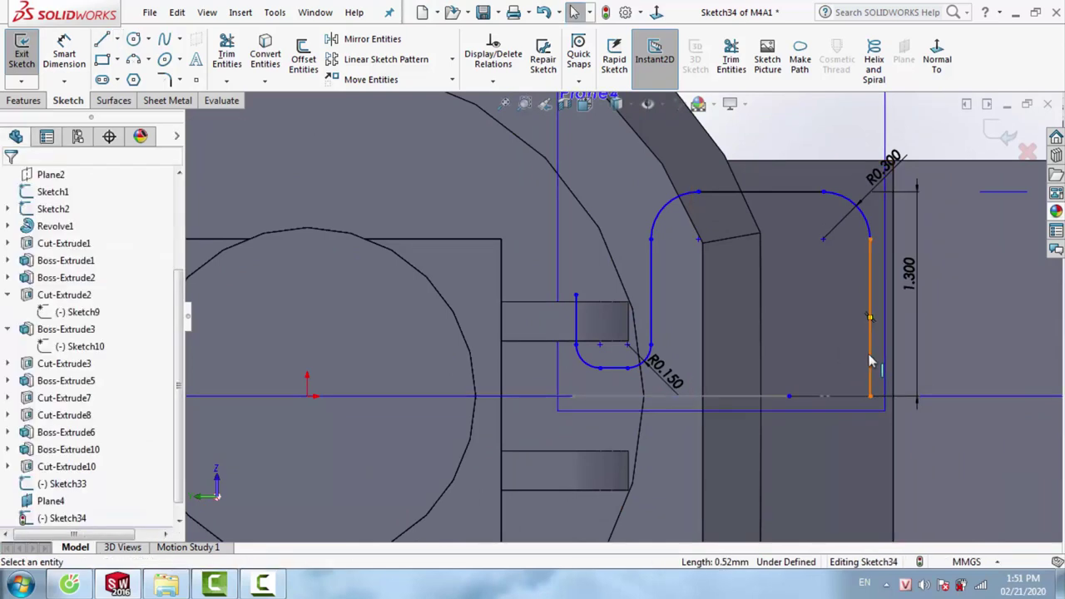
scroll(622, 314, up, 2)
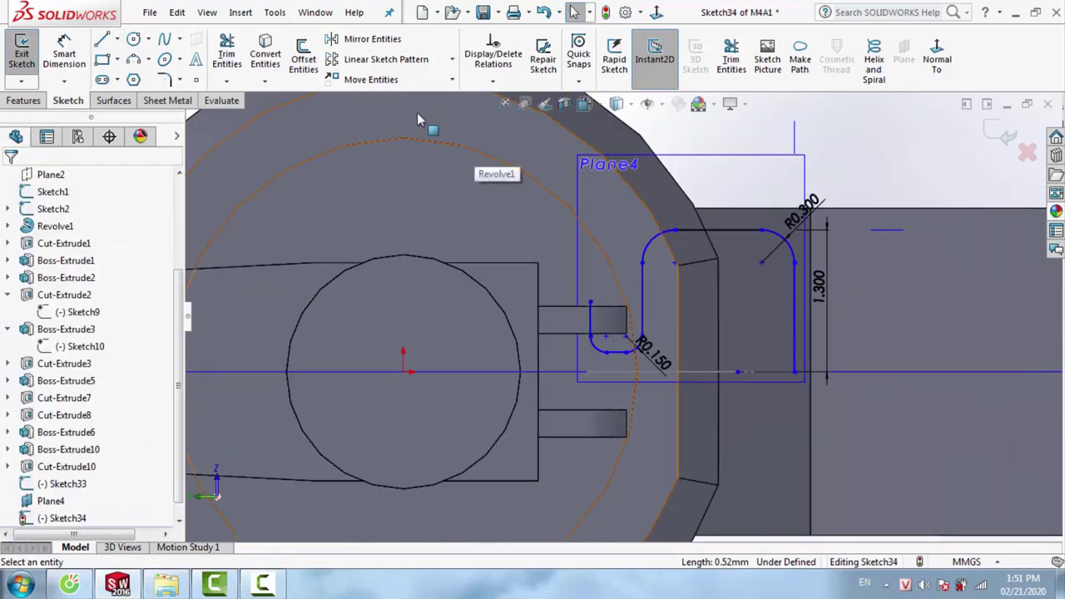
Mirror the whole rounded profile across the centreline into a closed loop
mouse_move(523, 144)
mouse_down()
mouse_move(841, 374)
mouse_move(865, 424)
mouse_up()
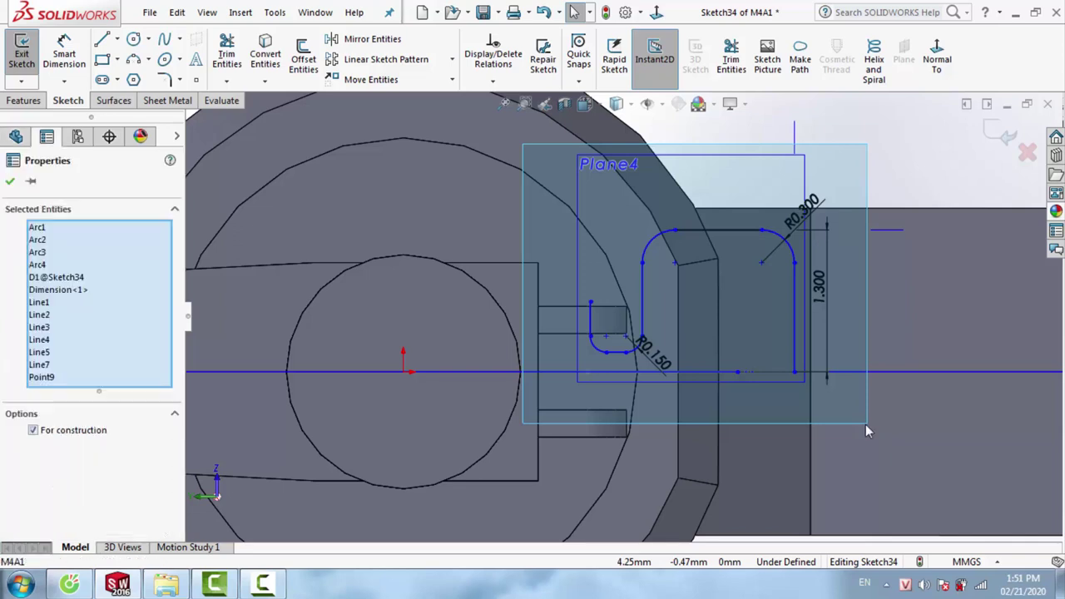
click(367, 41)
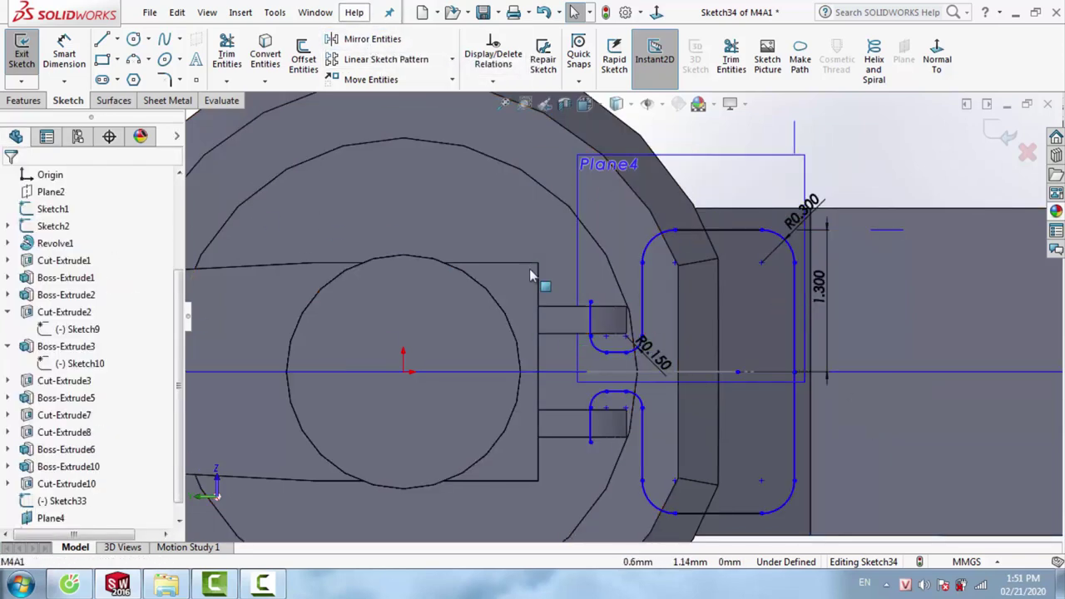
scroll(674, 346, down, 2)
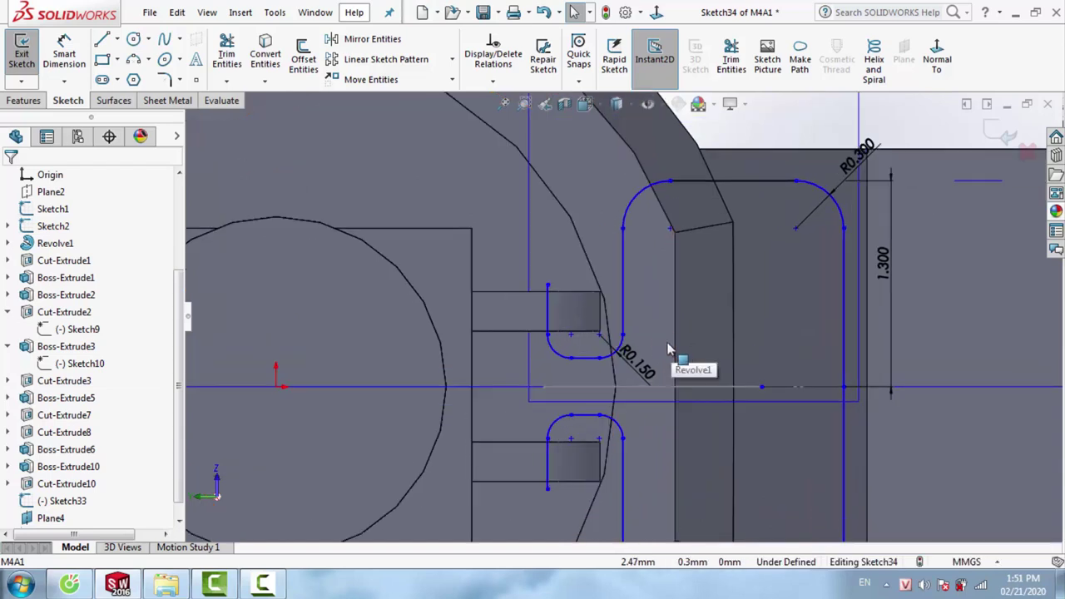
scroll(666, 369, down, 1)
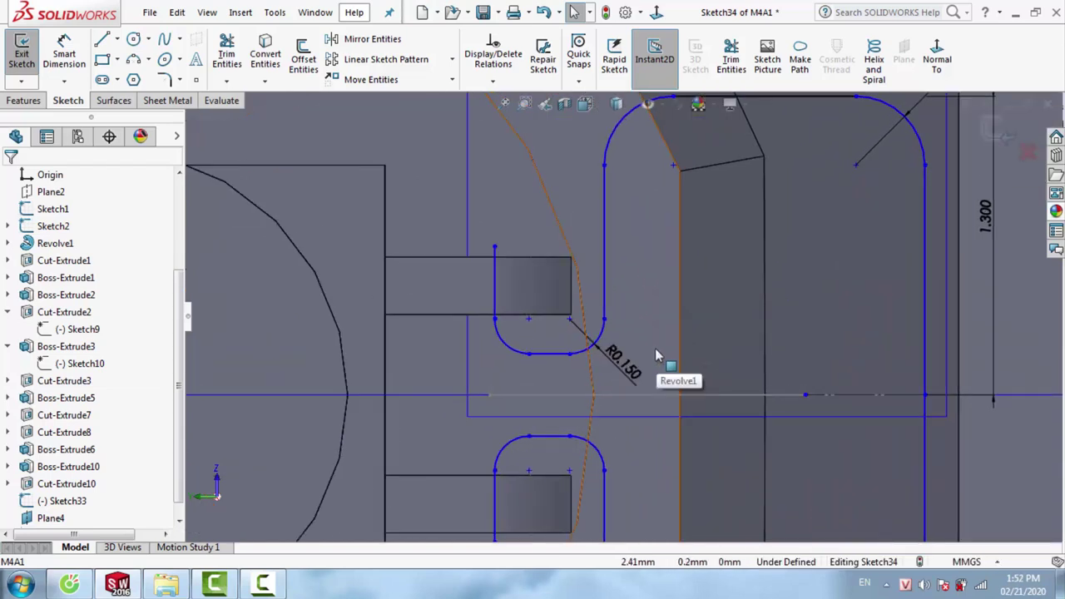
scroll(652, 350, up, 1)
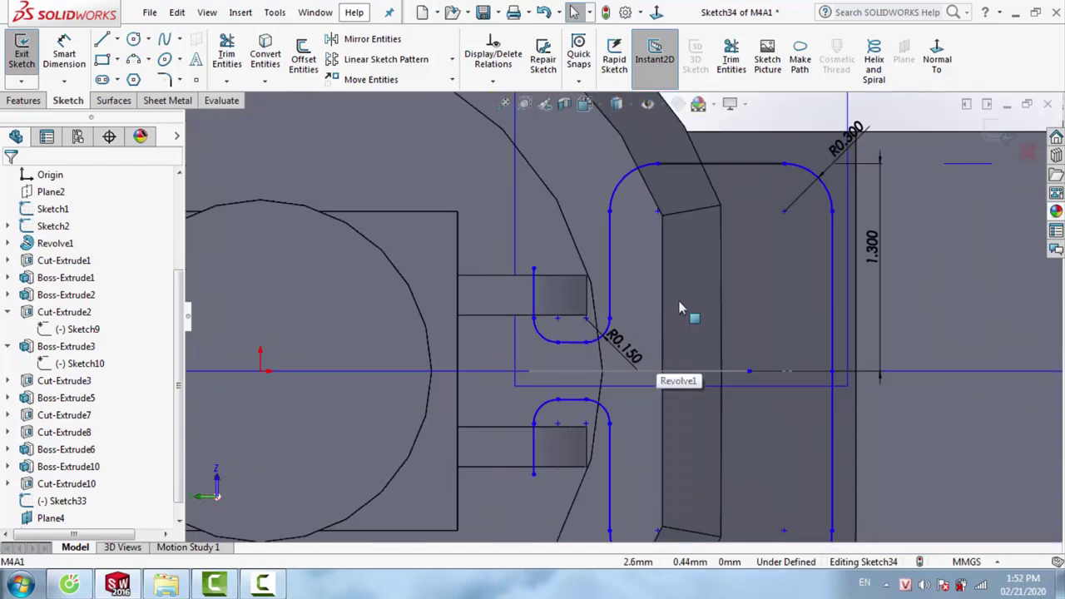
scroll(680, 307, up, 2)
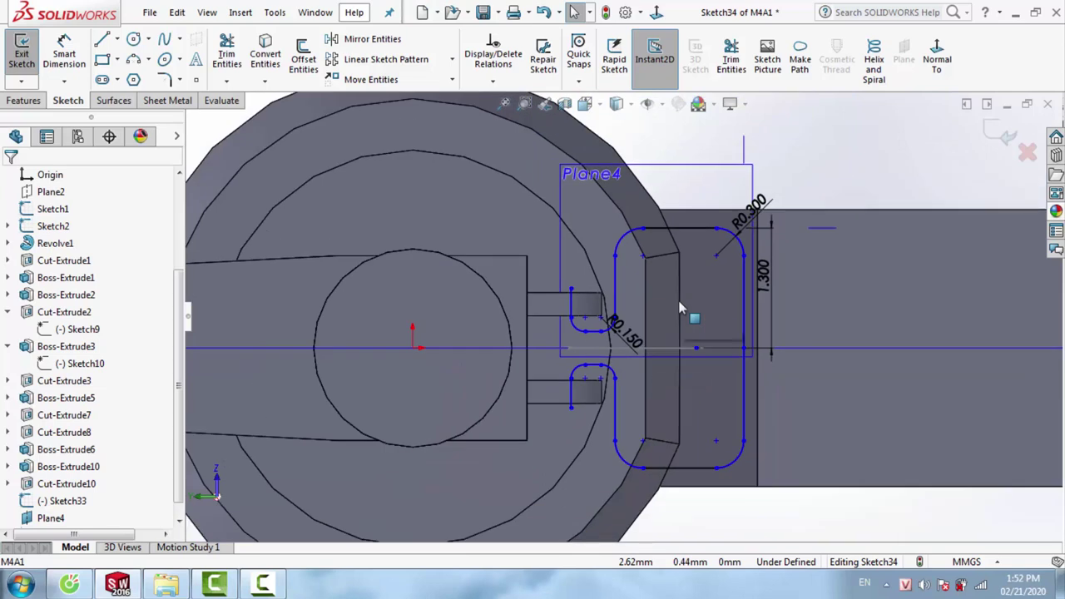
Close the loop path sketch, hide Plane4 and turn the view to the sight lug face
click(996, 136)
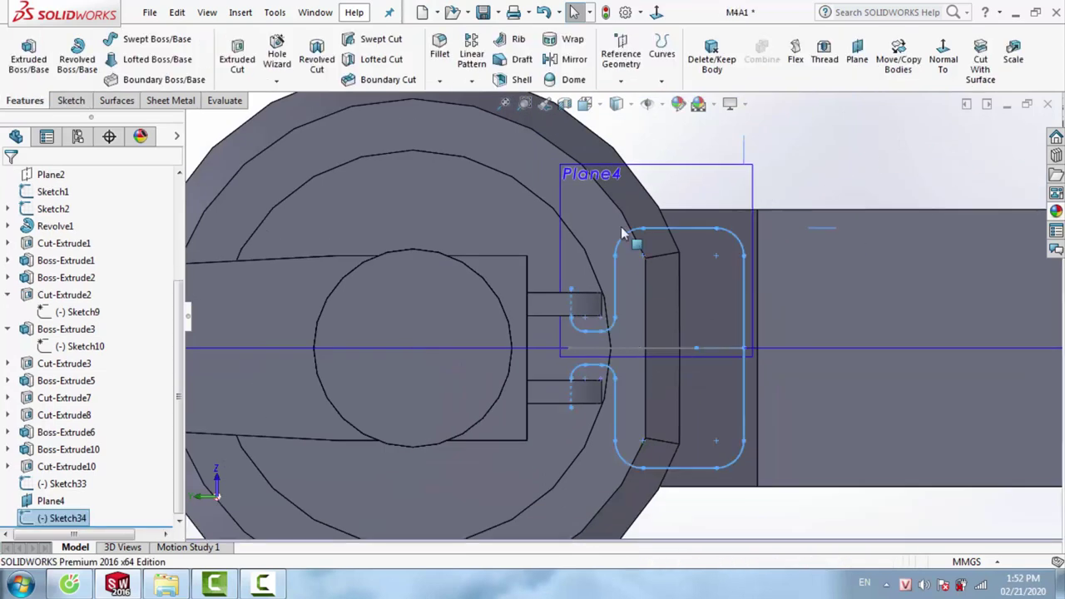
right_click(712, 173)
click(744, 140)
middle_drag(702, 230, 632, 315)
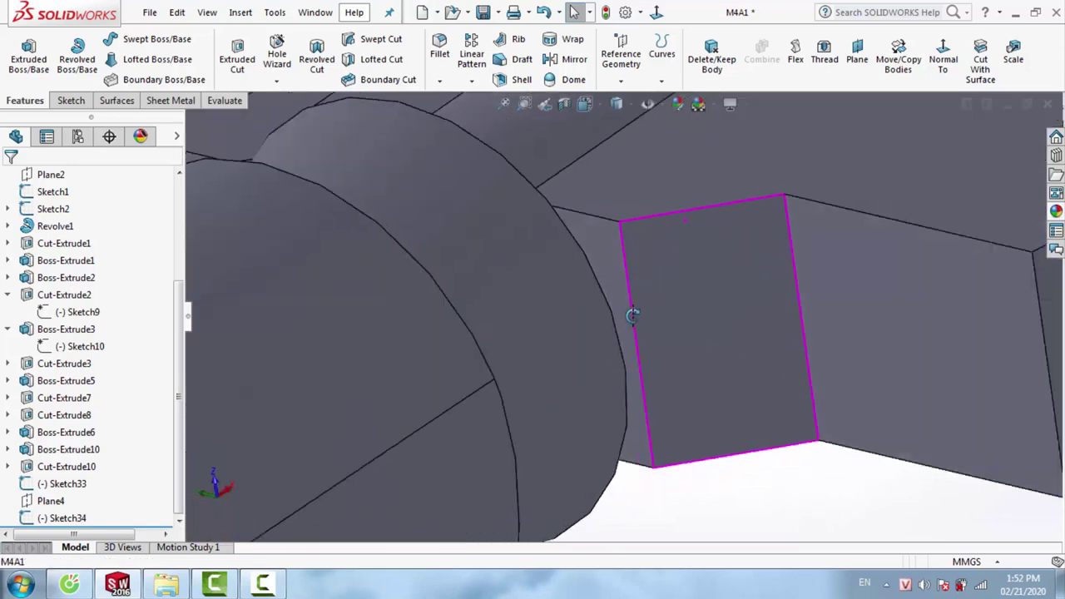
scroll(632, 315, up, 5)
middle_drag(534, 403, 513, 433)
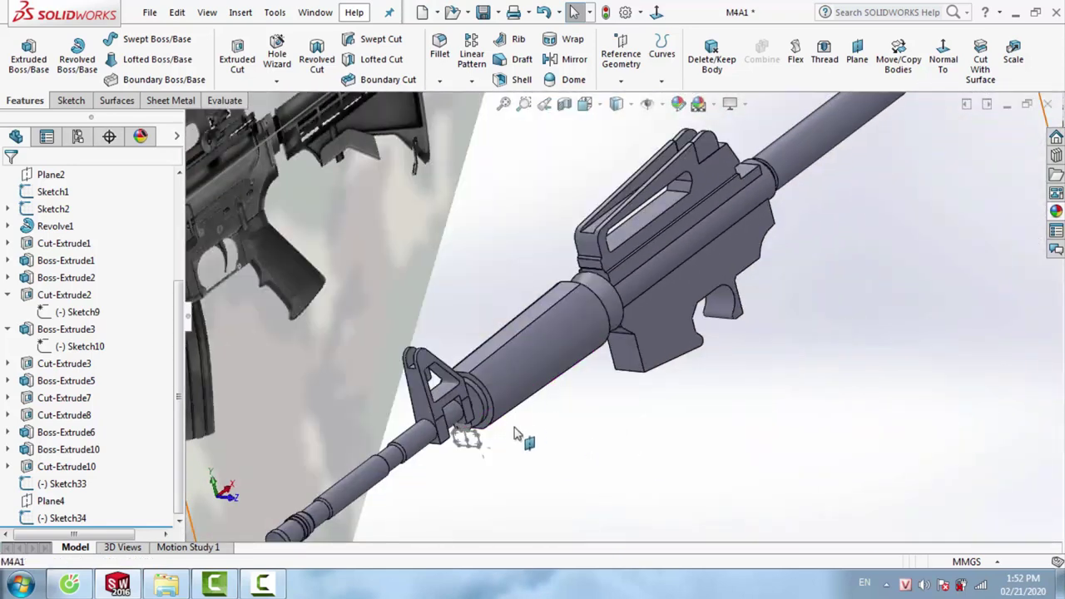
scroll(514, 433, down, 5)
scroll(513, 400, down, 5)
mouse_move(513, 341)
middle_down()
mouse_move(508, 358)
mouse_move(638, 305)
mouse_move(590, 316)
mouse_move(580, 263)
mouse_move(593, 285)
middle_up()
Create Plane5 from the lug face and the loop path's end point
click(576, 275)
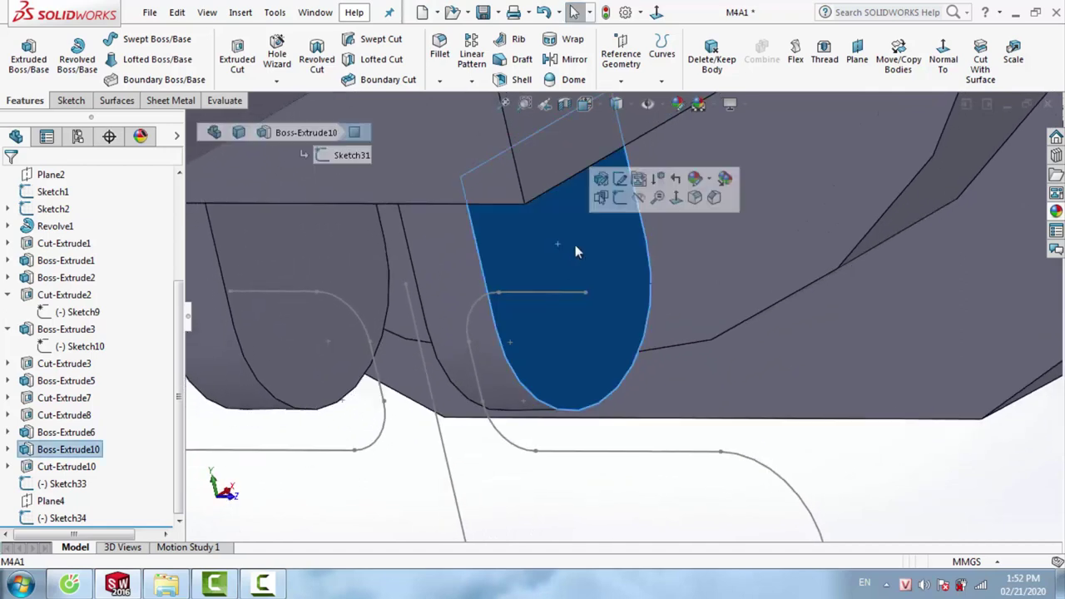
click(620, 57)
click(633, 101)
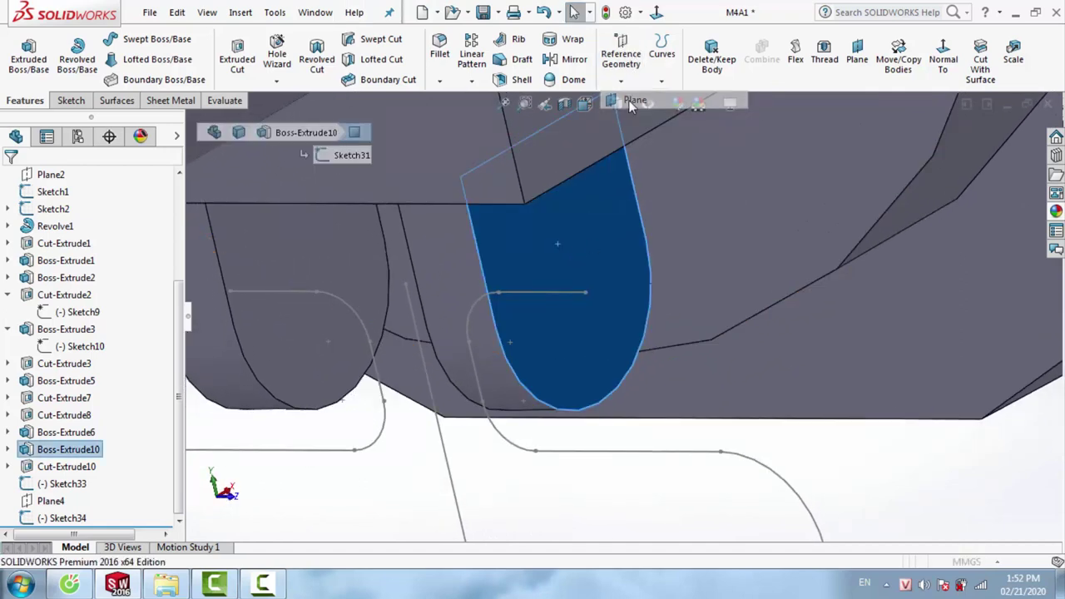
click(586, 293)
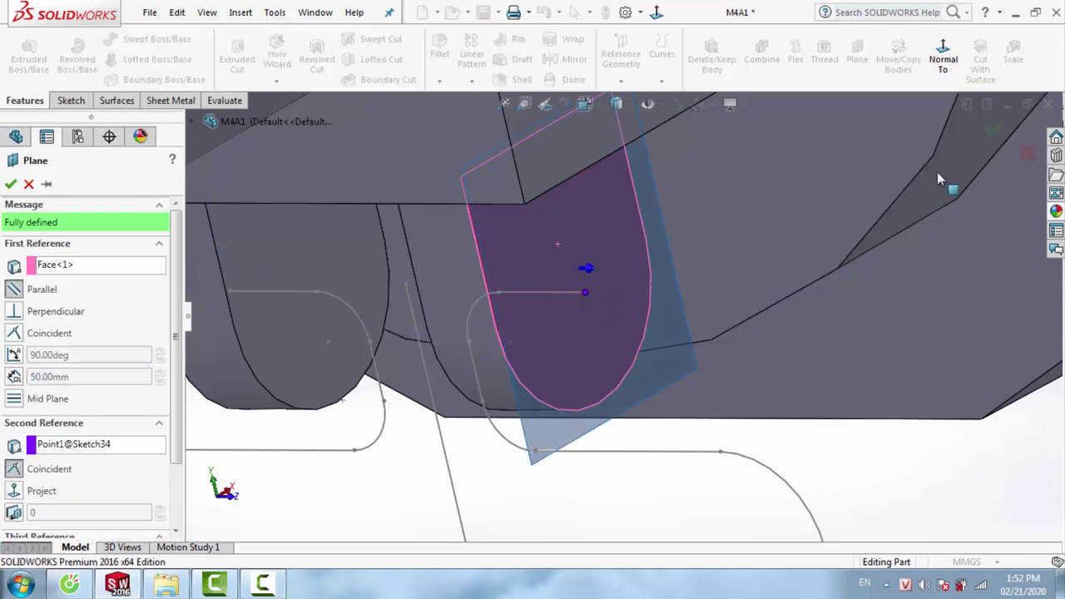
click(993, 129)
Sketch a 0.20 mm circle on Plane5 at the path's end as the sweep profile
click(71, 100)
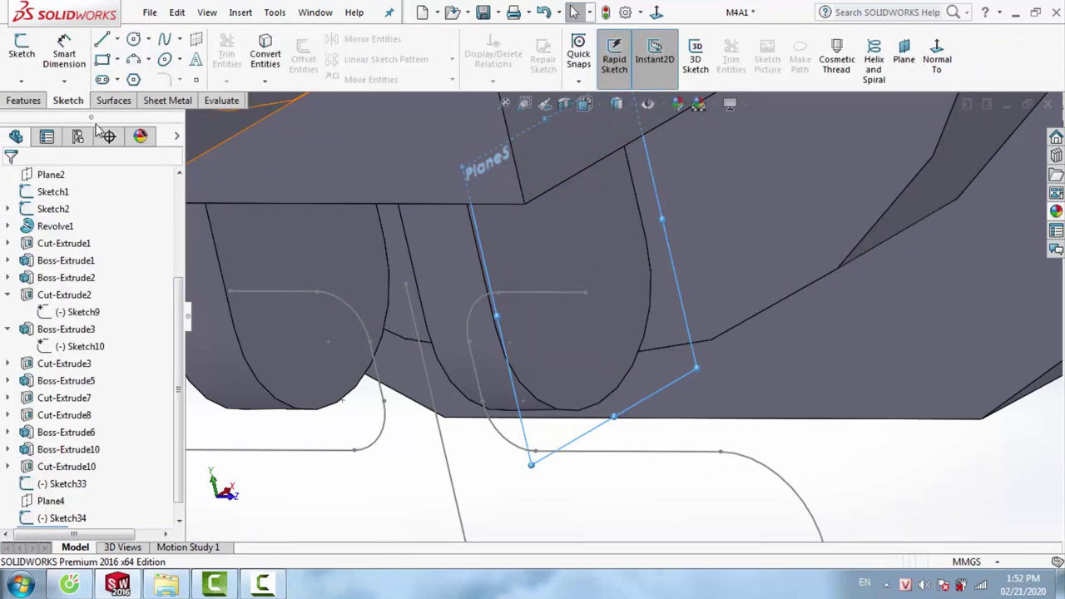
click(134, 40)
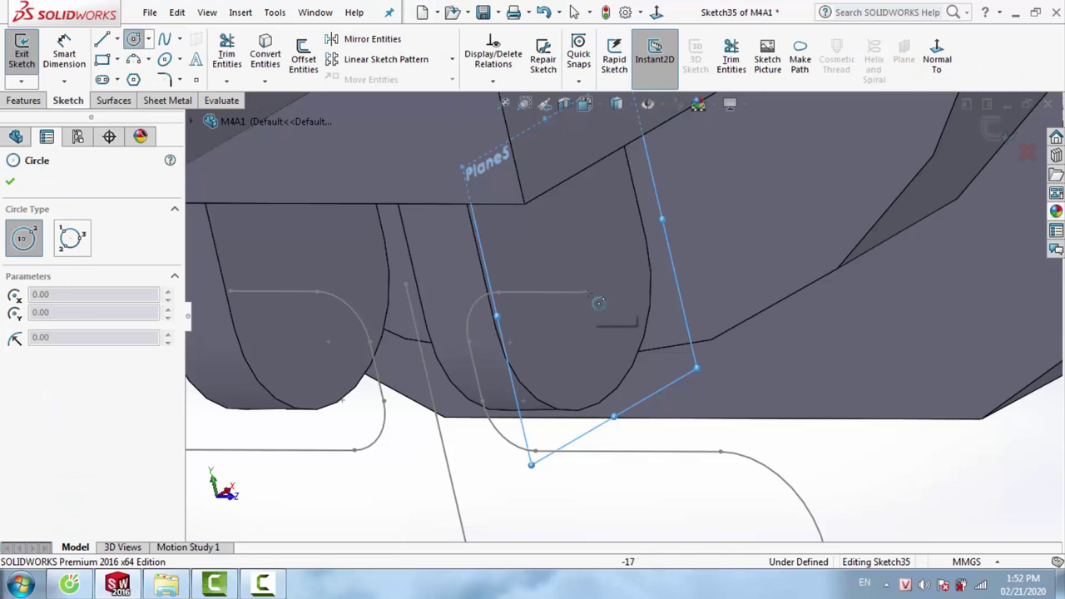
drag(585, 292, 608, 290)
key(Escape)
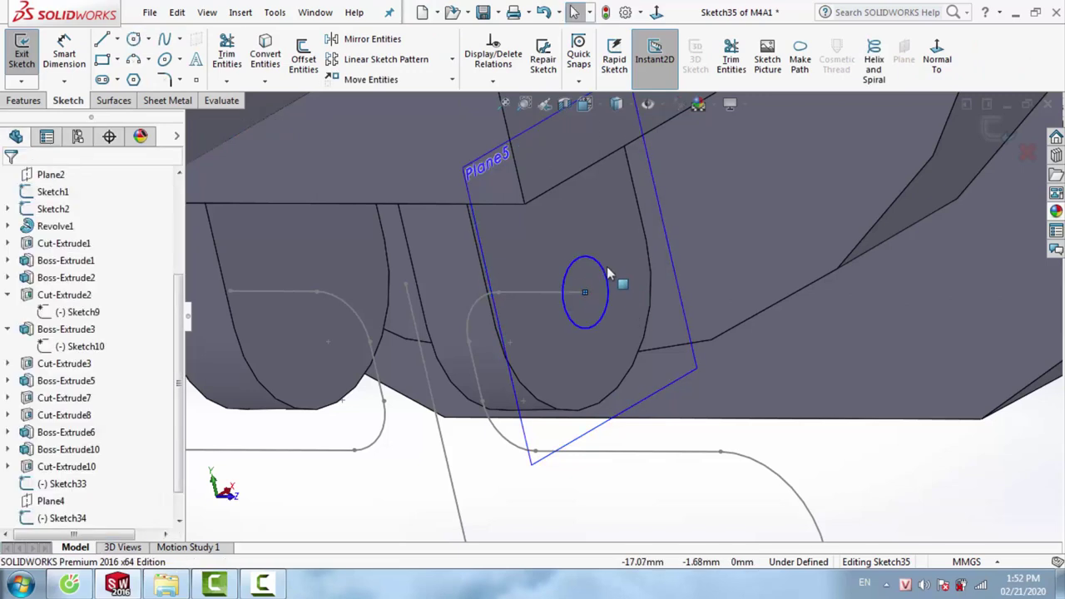
click(606, 270)
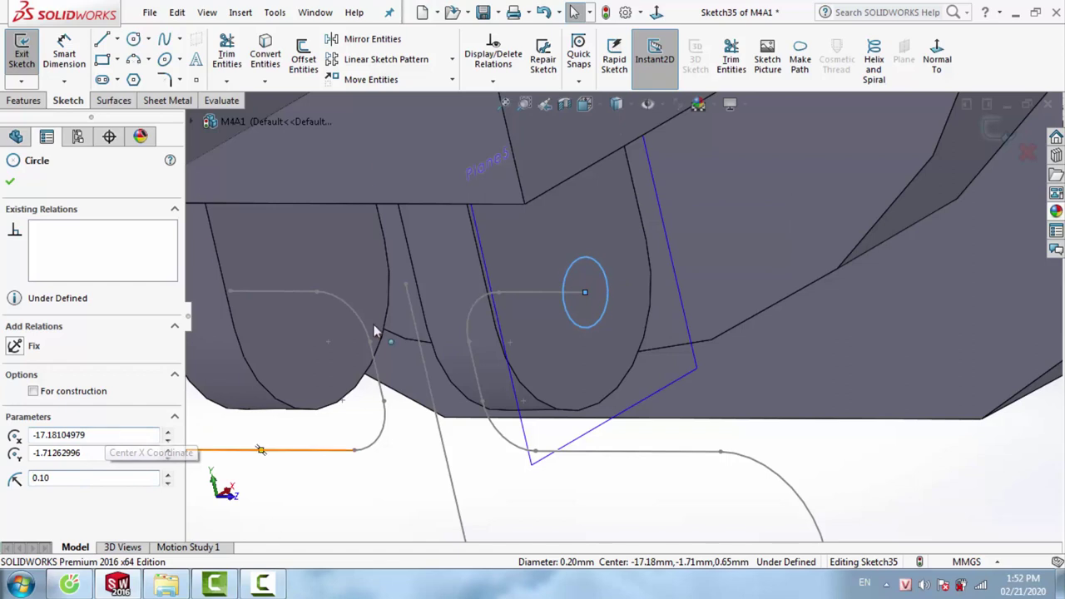
click(991, 135)
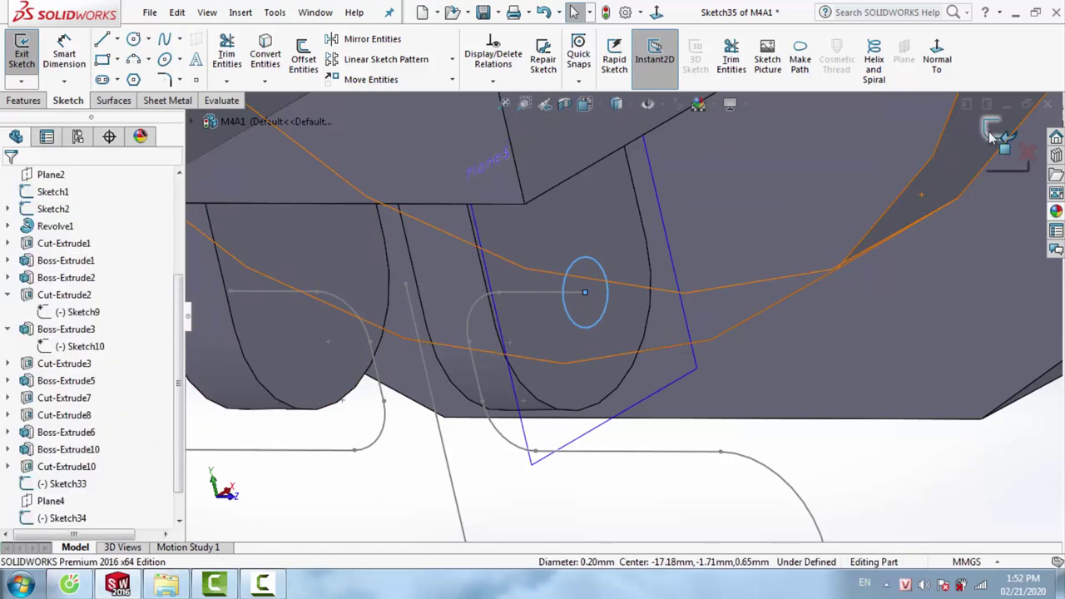
click(35, 104)
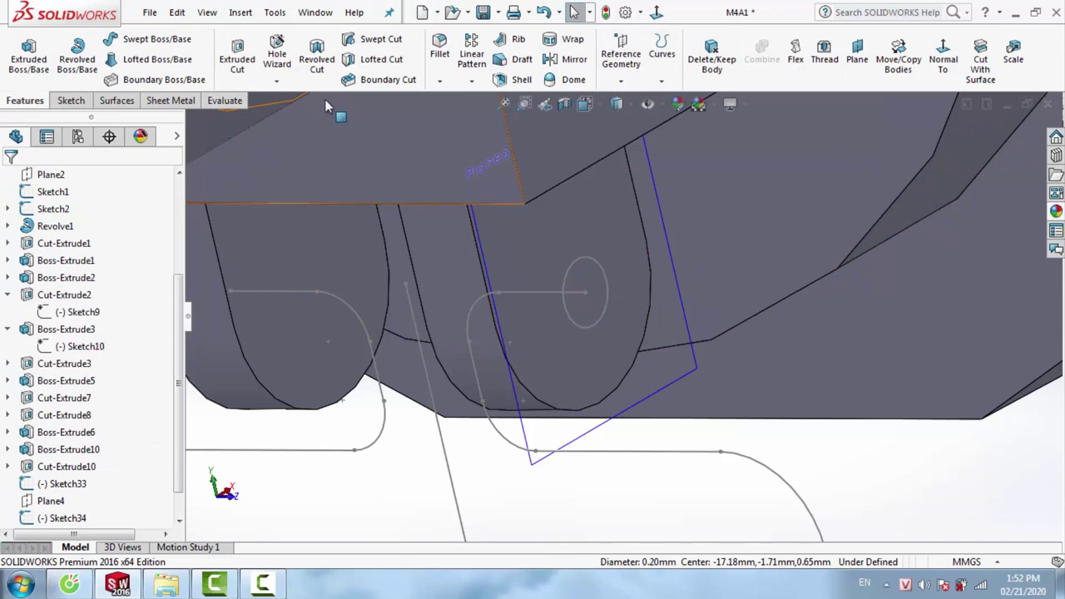
Sweep the Sketch35 circle along the Sketch34 loop path into a solid sling ring
click(142, 42)
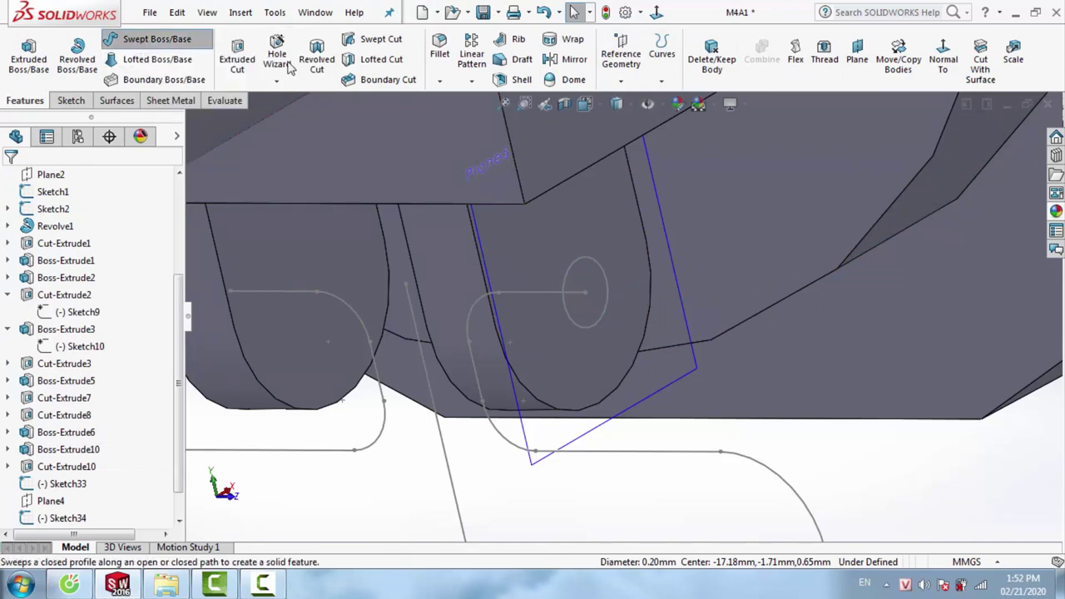
click(586, 264)
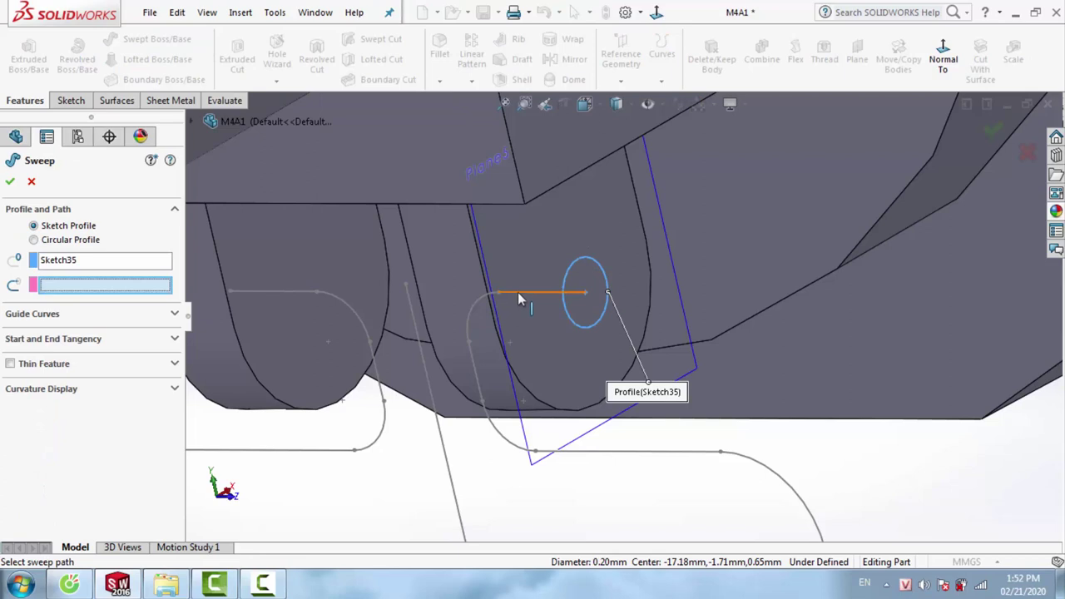
click(519, 293)
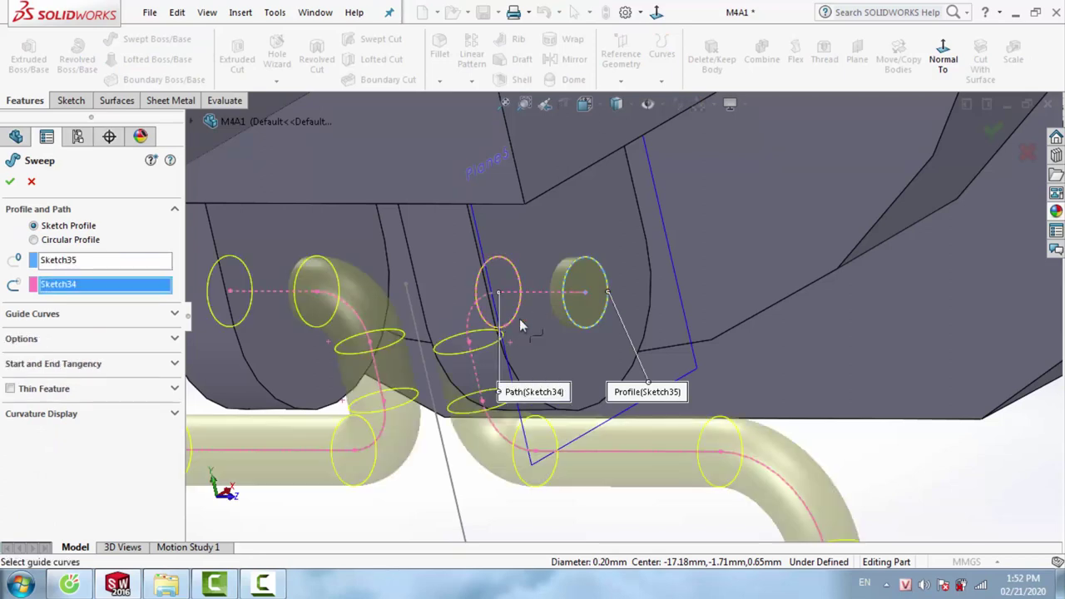
mouse_move(542, 314)
middle_down()
mouse_move(503, 343)
mouse_move(626, 364)
middle_up()
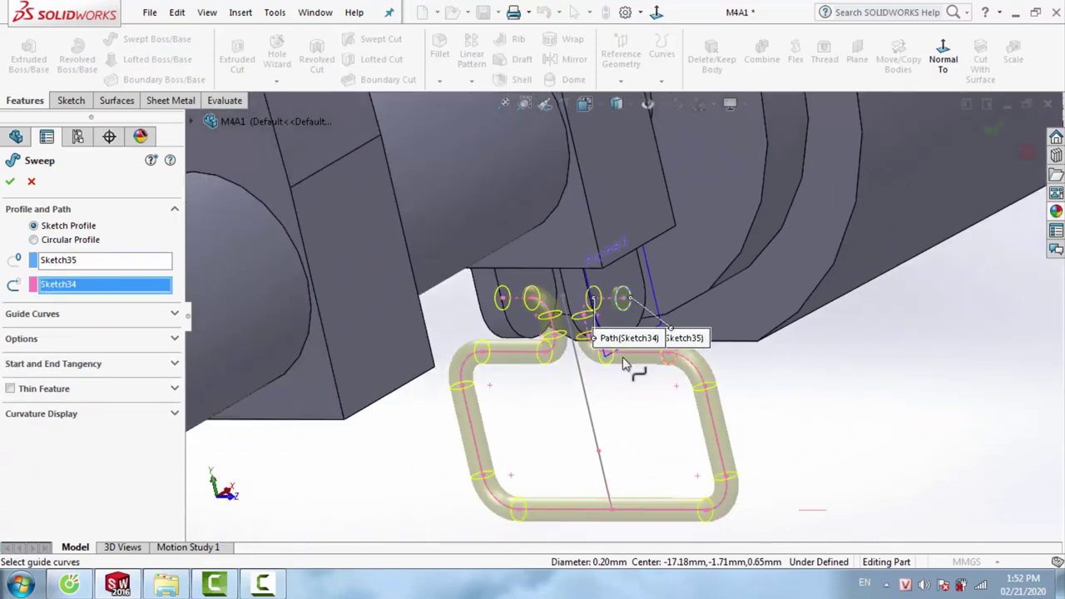
key(Return)
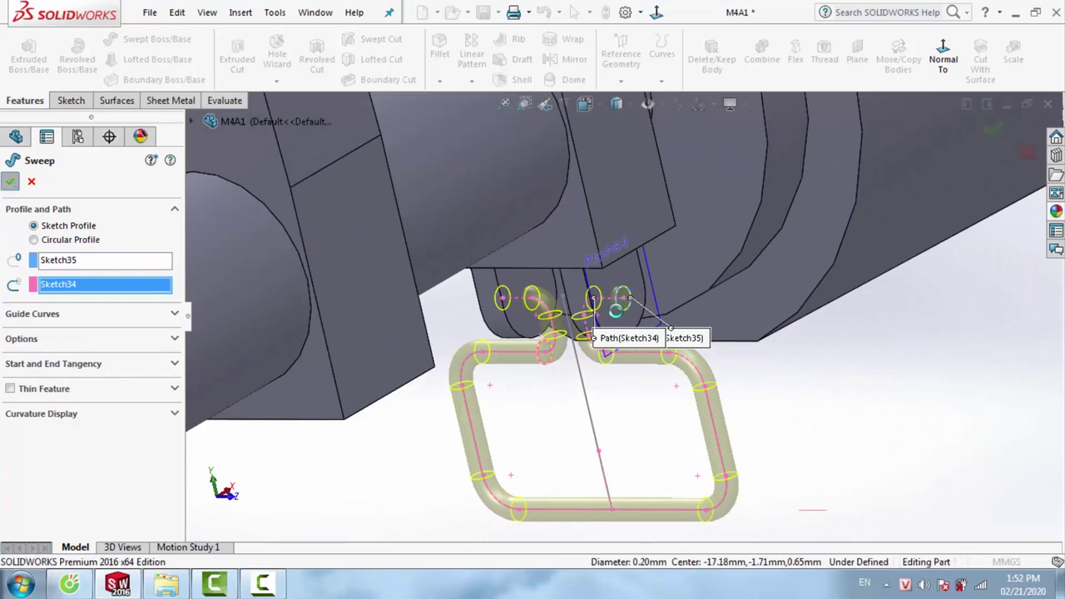
Hide Plane5, then select Sketch33 and the Front Plane in the feature tree
right_click(656, 317)
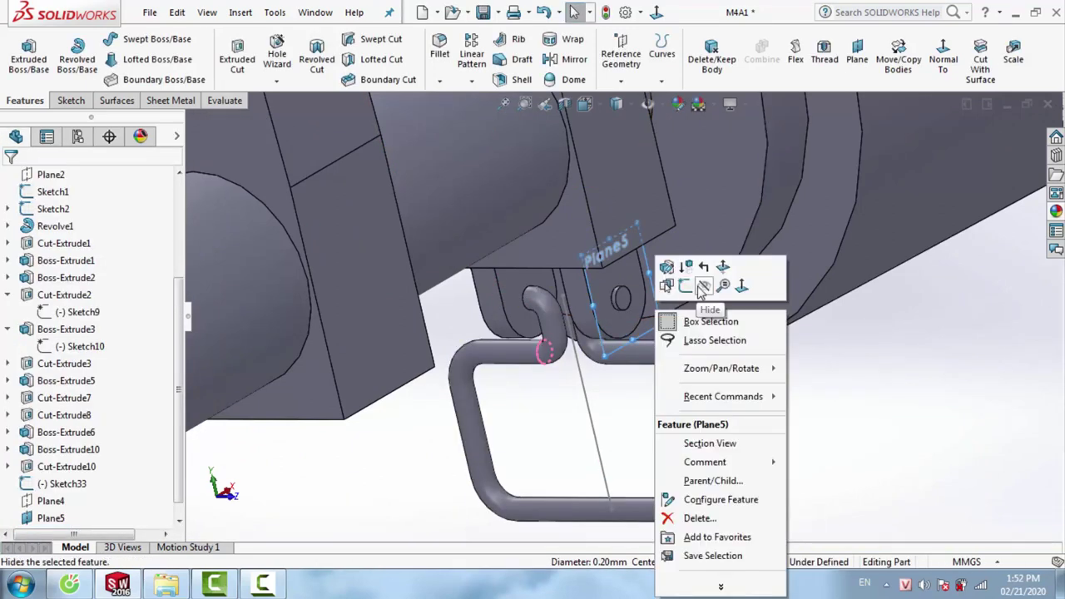
click(704, 286)
click(589, 383)
right_click(589, 383)
click(631, 283)
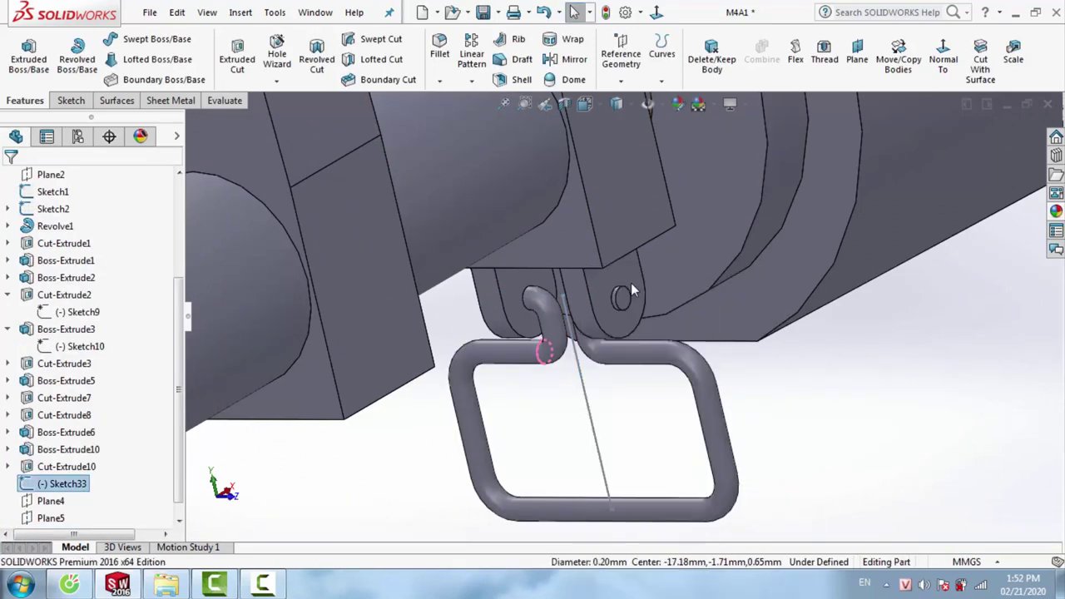
Reorient the rifle view and bring up the Front Plane's options for a new sketch
scroll(630, 374, up, 5)
scroll(765, 350, up, 3)
middle_drag(673, 360, 628, 330)
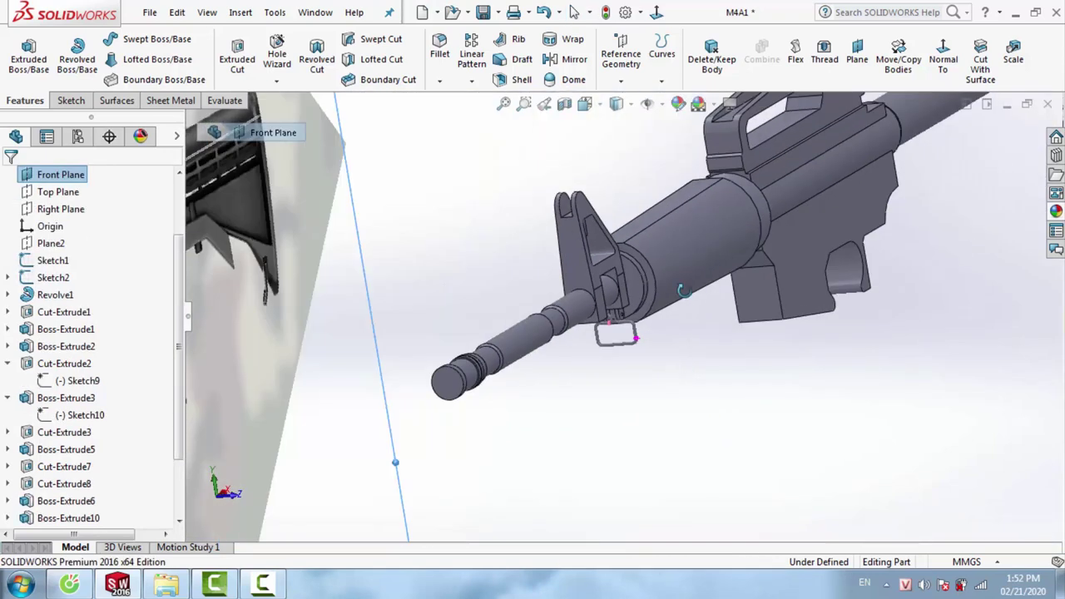
scroll(628, 330, down, 5)
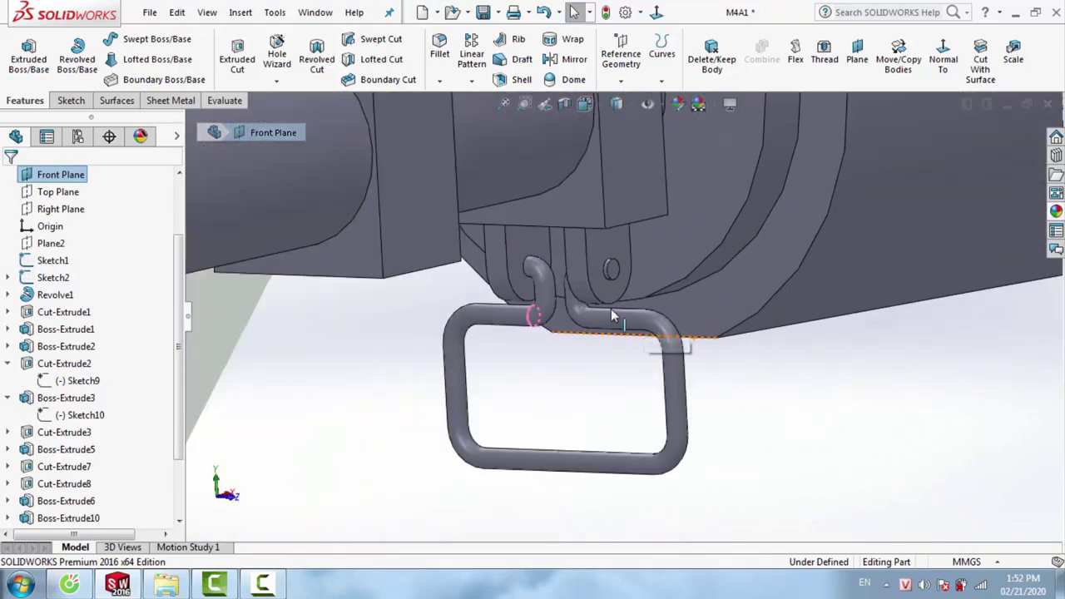
scroll(630, 348, down, 2)
scroll(630, 348, up, 3)
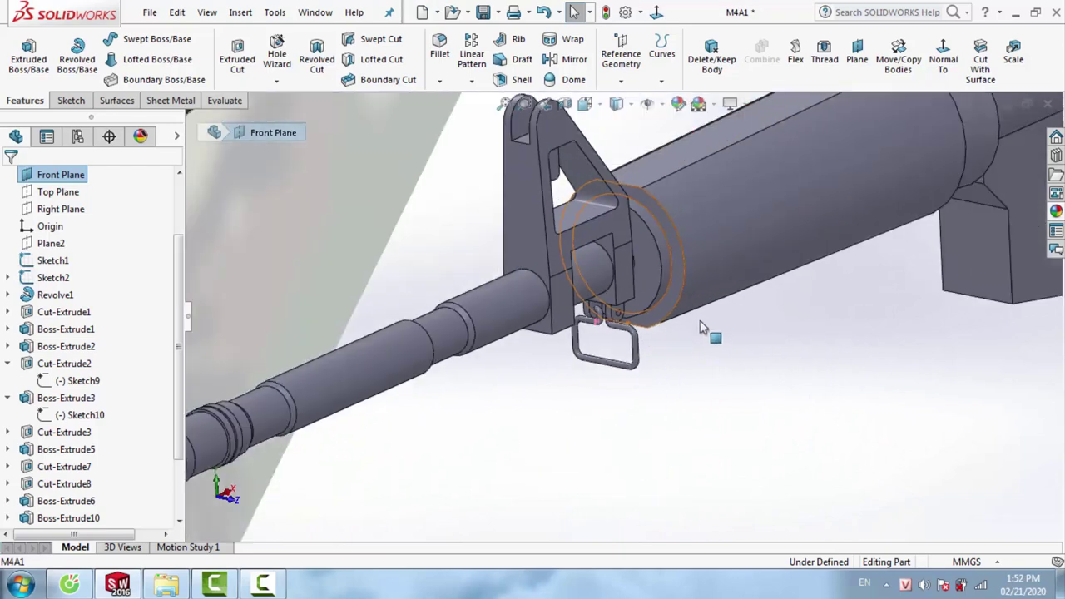
scroll(641, 324, up, 2)
scroll(635, 295, down, 2)
scroll(637, 295, down, 2)
middle_drag(637, 294, 684, 318)
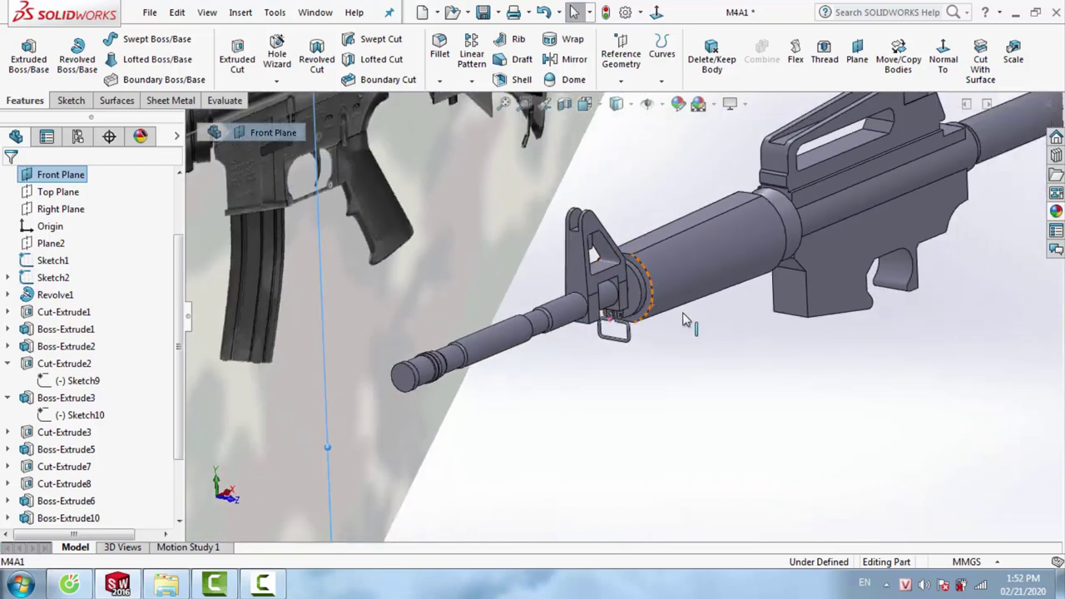
right_click(697, 351)
On a new Front Plane sketch, draw a closed six-line stepped profile under the barrel
click(727, 325)
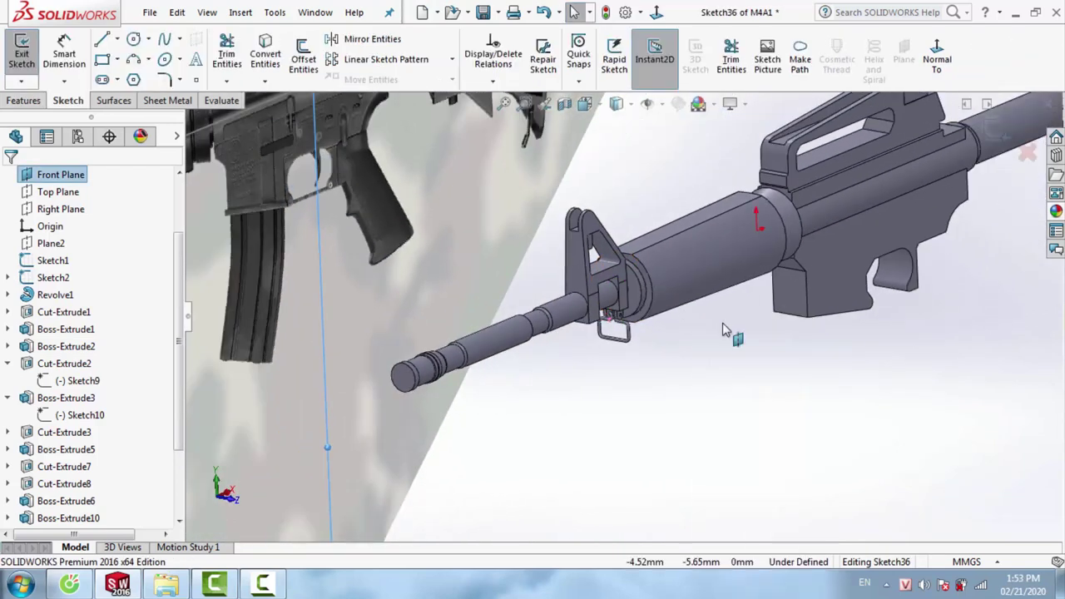
scroll(548, 321, down, 5)
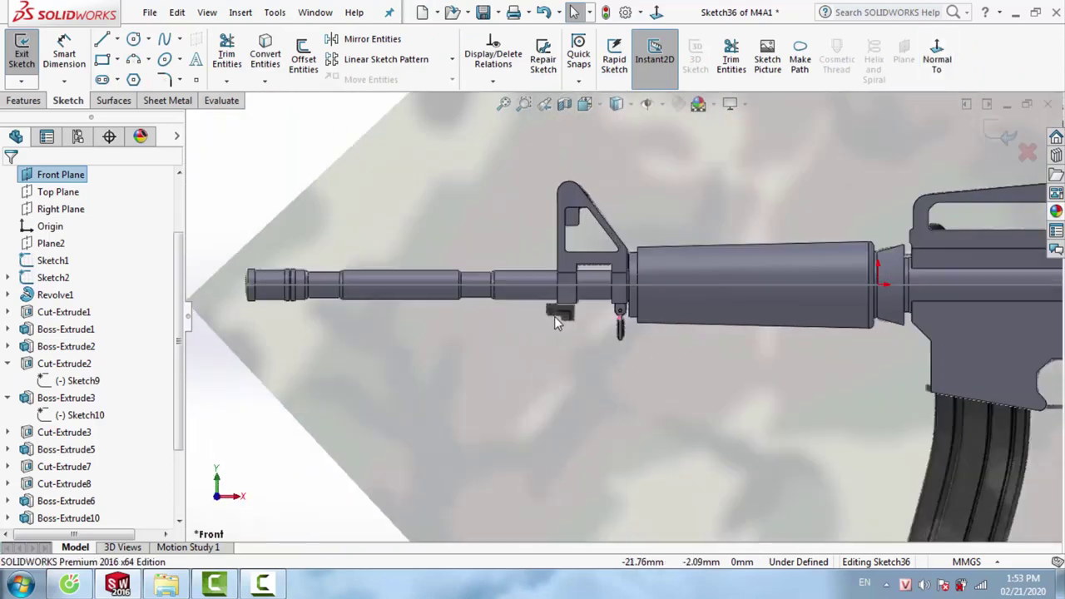
scroll(554, 317, down, 5)
scroll(593, 299, down, 3)
click(101, 40)
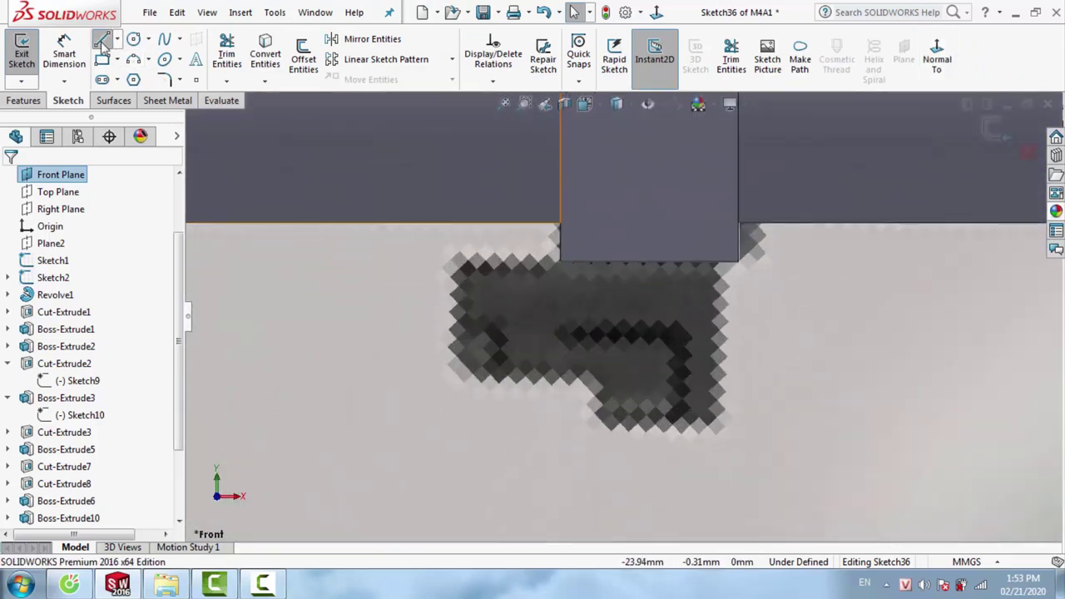
click(719, 262)
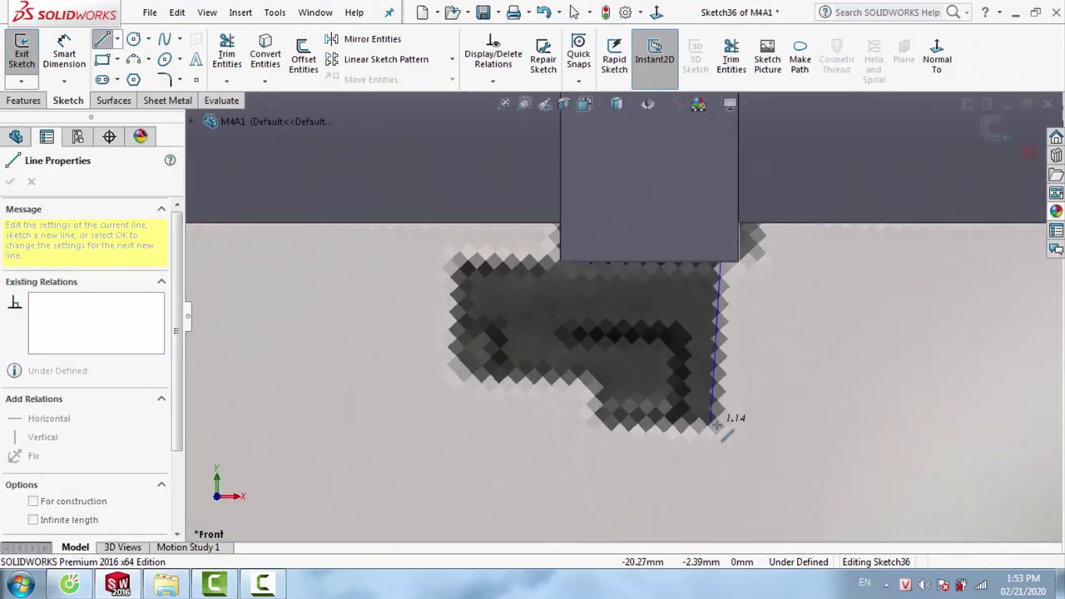
click(720, 428)
click(598, 428)
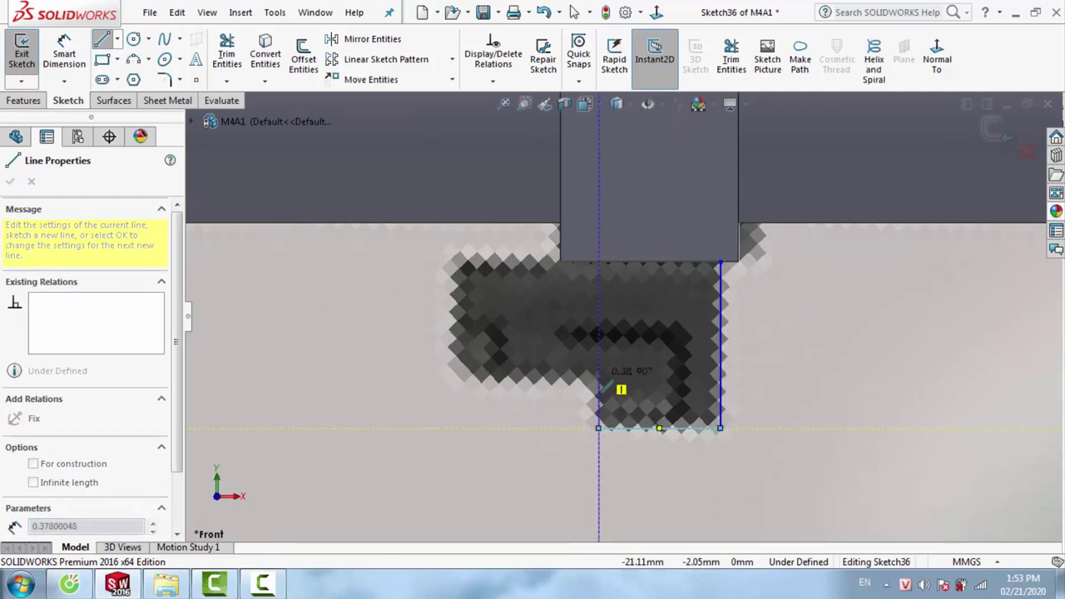
click(598, 376)
click(456, 376)
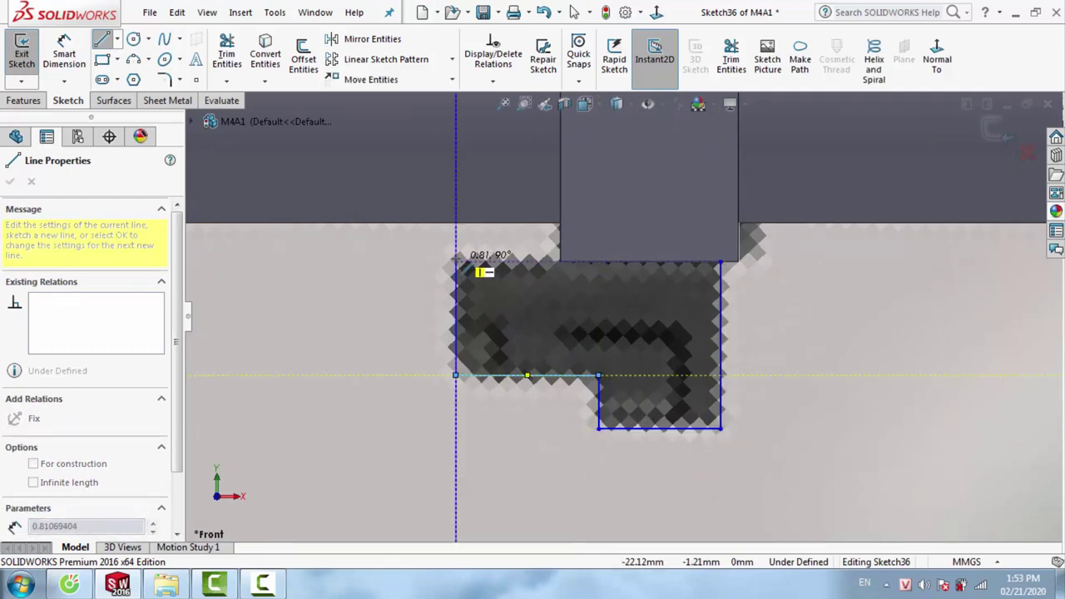
click(456, 262)
key(Escape)
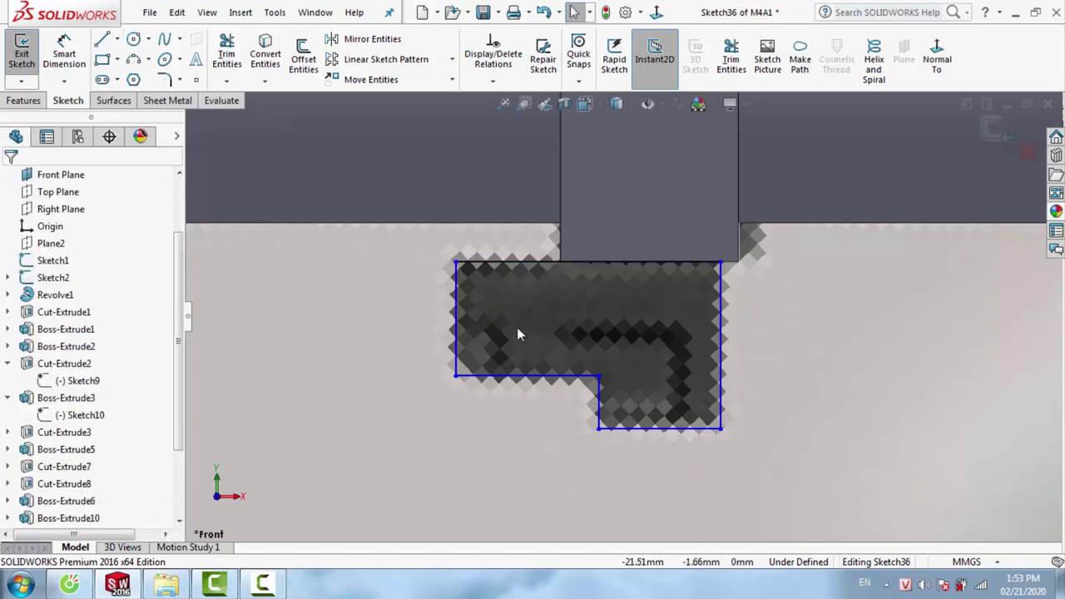
Extrude the stepped profile 0.80 mm Mid Plane into a block beneath the front sight
click(66, 276)
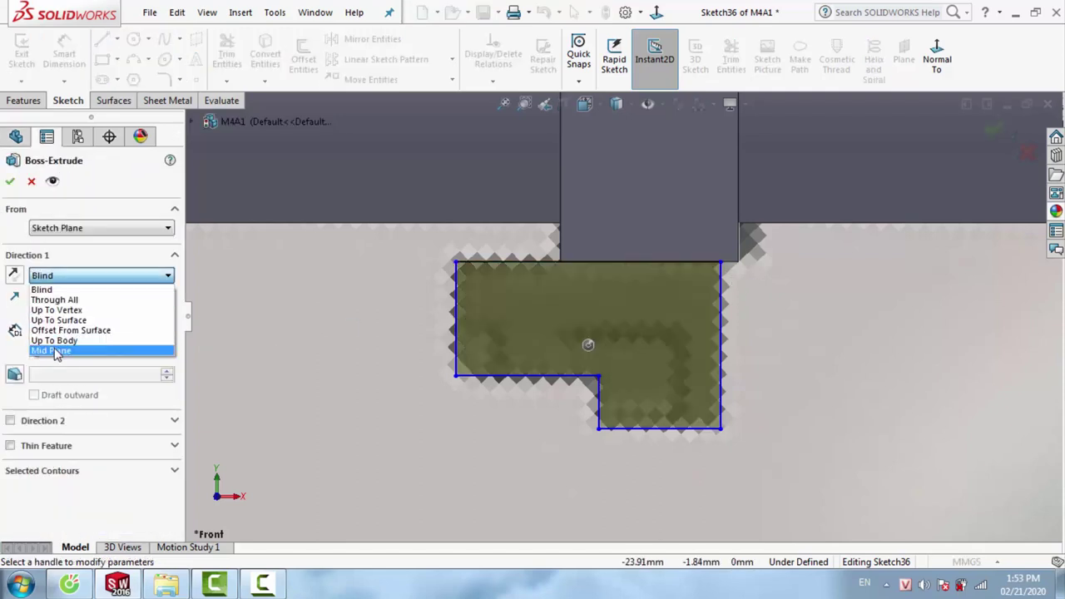
click(50, 350)
scroll(907, 337, up, 3)
scroll(907, 337, up, 3)
scroll(908, 331, down, 2)
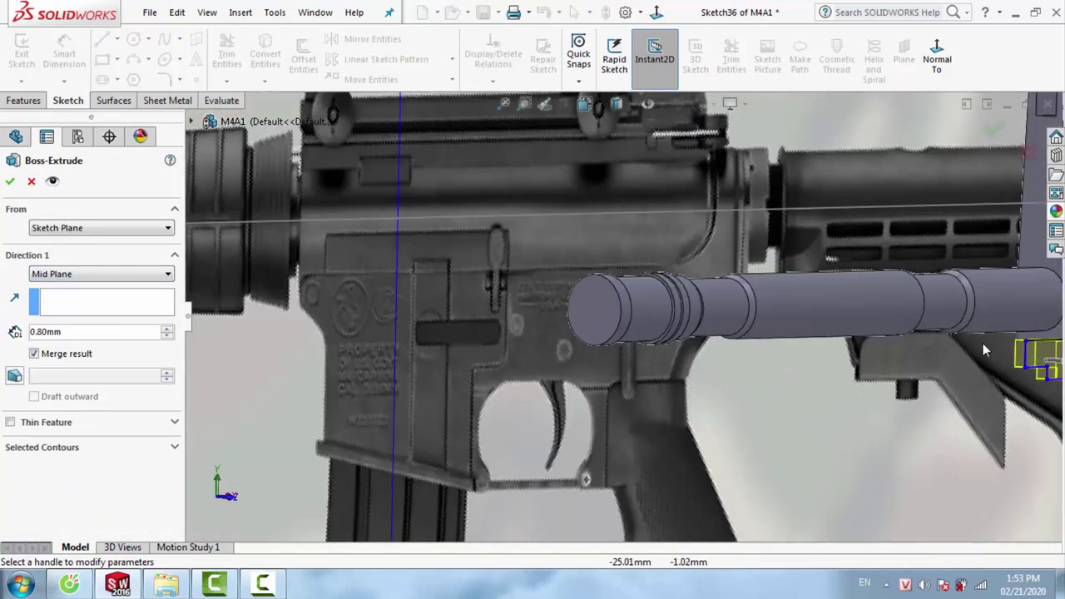
scroll(983, 343, down, 3)
scroll(449, 305, down, 3)
scroll(440, 283, down, 2)
scroll(440, 283, up, 3)
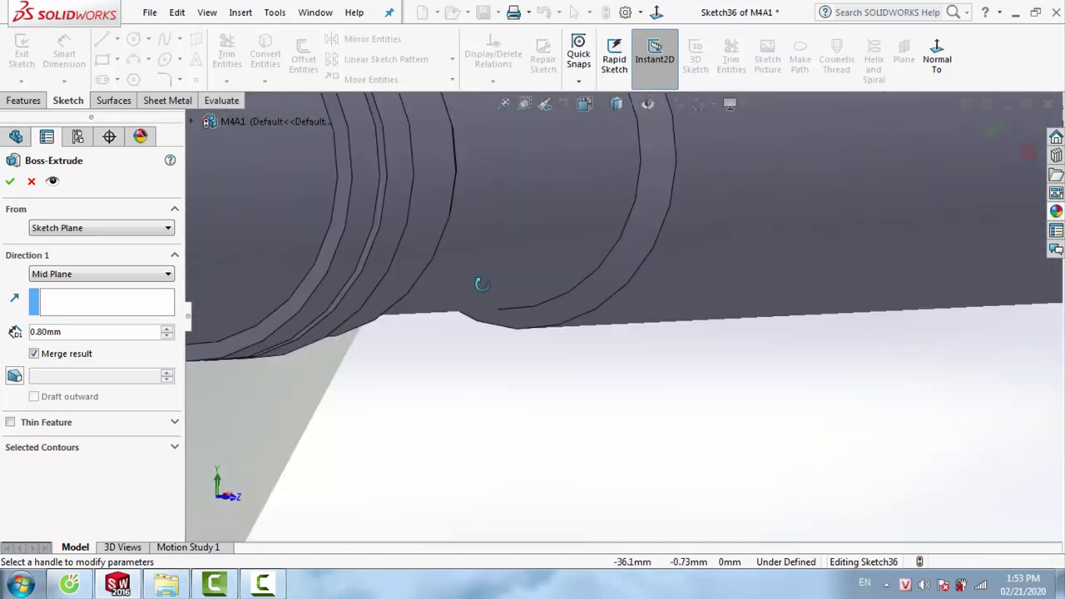
scroll(927, 288, up, 2)
scroll(924, 290, down, 3)
scroll(699, 305, down, 3)
mouse_move(699, 306)
middle_down()
mouse_move(657, 296)
mouse_move(628, 358)
middle_up()
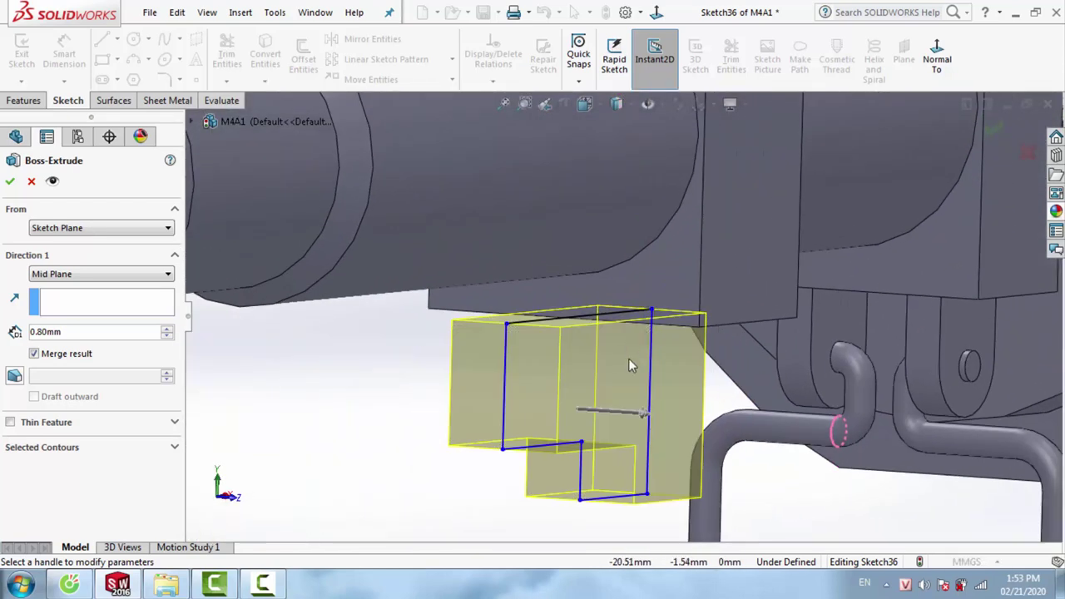
click(10, 185)
scroll(640, 329, up, 5)
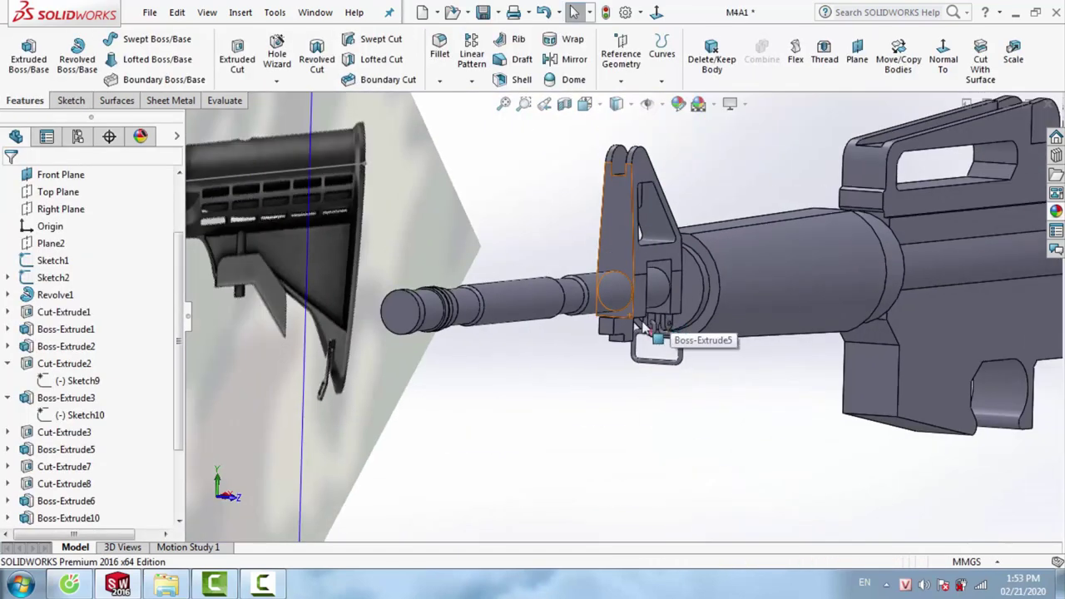
middle_drag(640, 326, 683, 304)
scroll(698, 296, up, 3)
scroll(785, 264, up, 2)
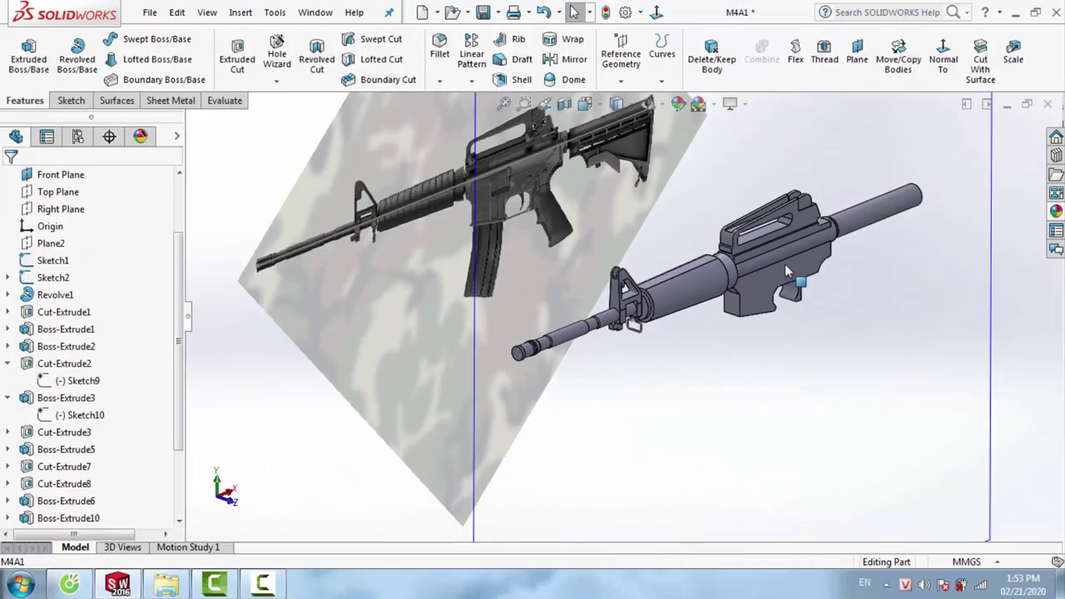
middle_drag(785, 264, 742, 287)
Fit the whole rifle in view and turn it normal to the Front Plane
scroll(741, 286, down, 3)
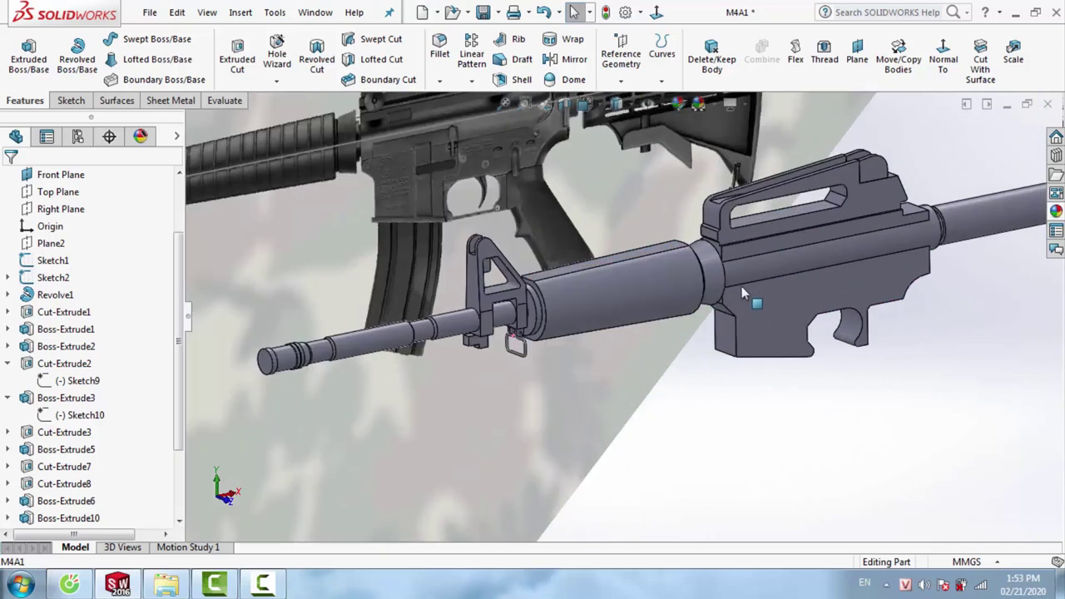
scroll(740, 285, up, 2)
scroll(676, 290, up, 2)
scroll(592, 284, down, 6)
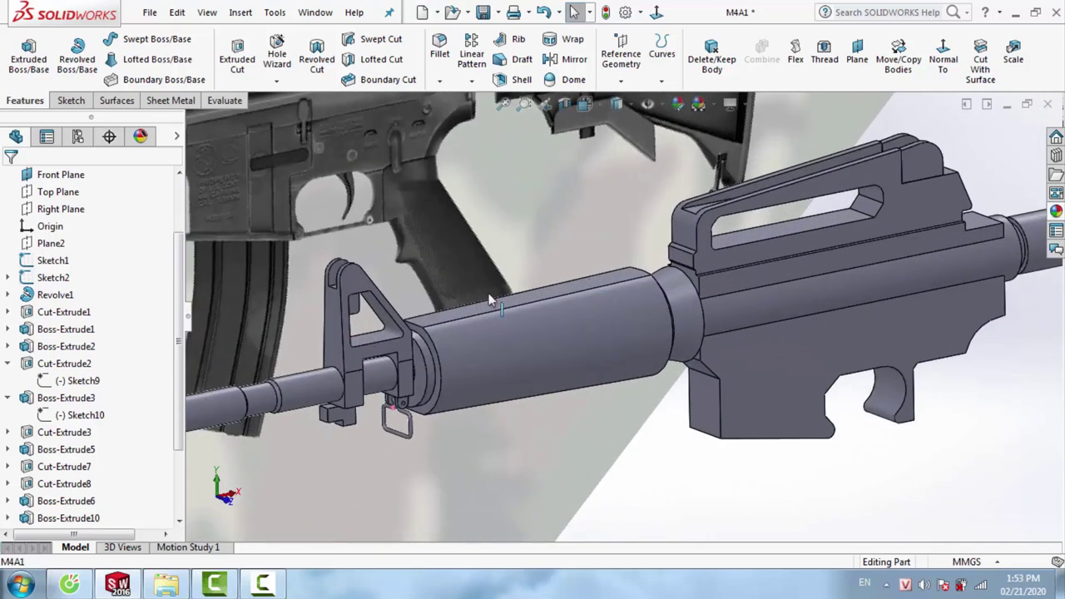
key(f)
right_click(798, 326)
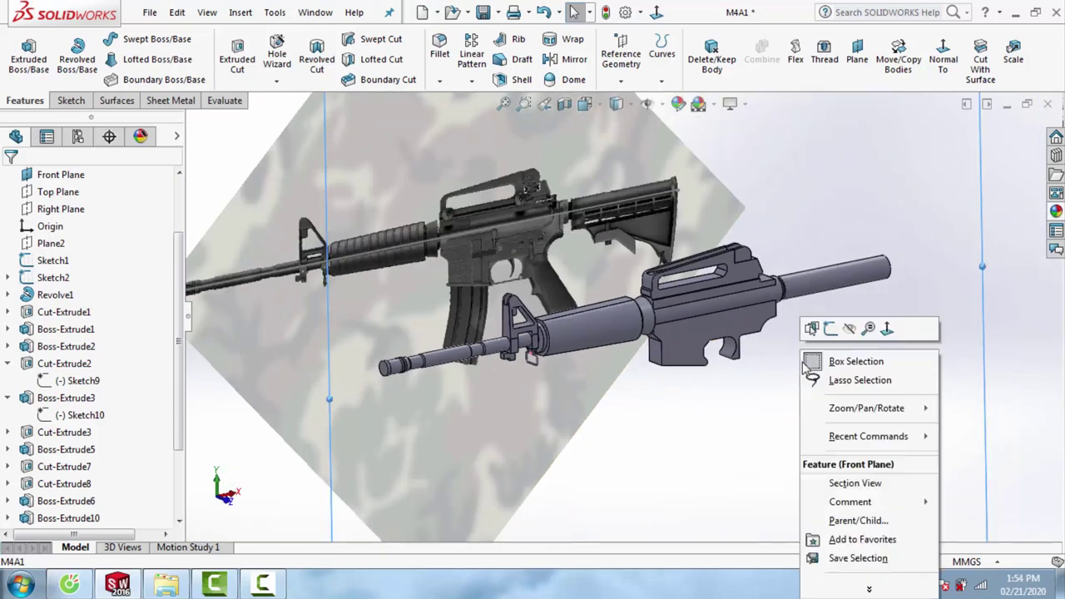
click(888, 327)
Start a new sketch on the Front Plane at the barrel nut
scroll(611, 286, down, 5)
scroll(565, 285, down, 3)
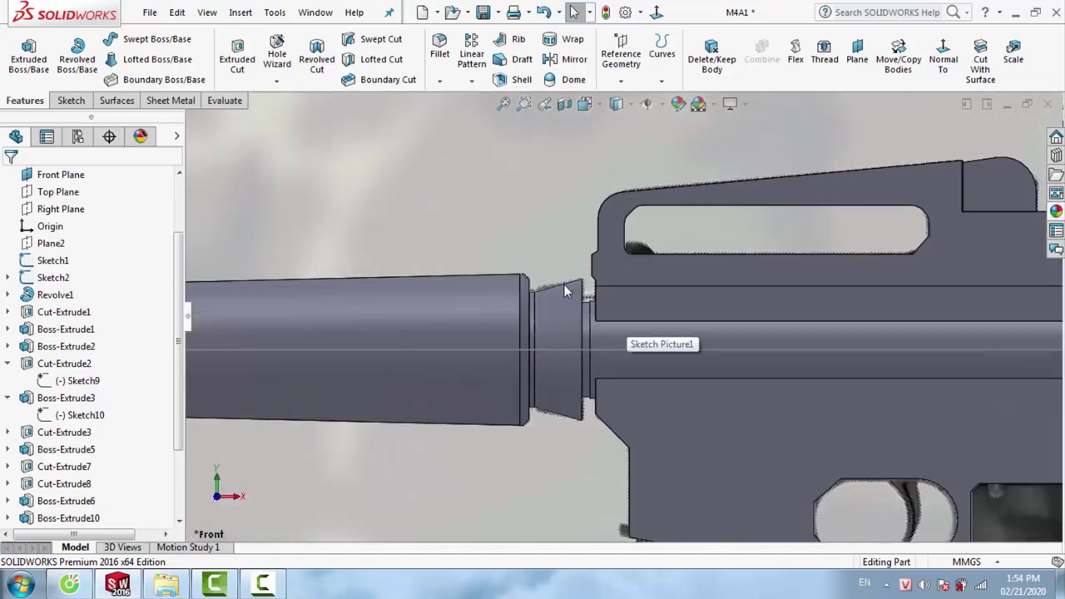
scroll(558, 307, down, 2)
scroll(552, 308, up, 3)
scroll(549, 307, up, 2)
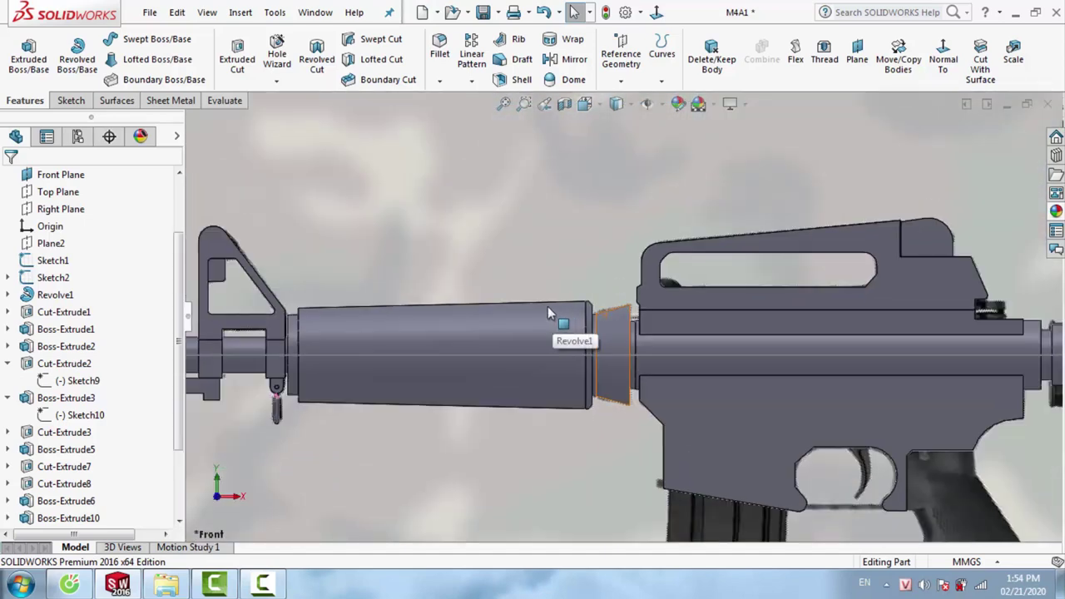
scroll(50, 260, up, 1)
scroll(49, 260, up, 1)
right_click(60, 260)
click(65, 244)
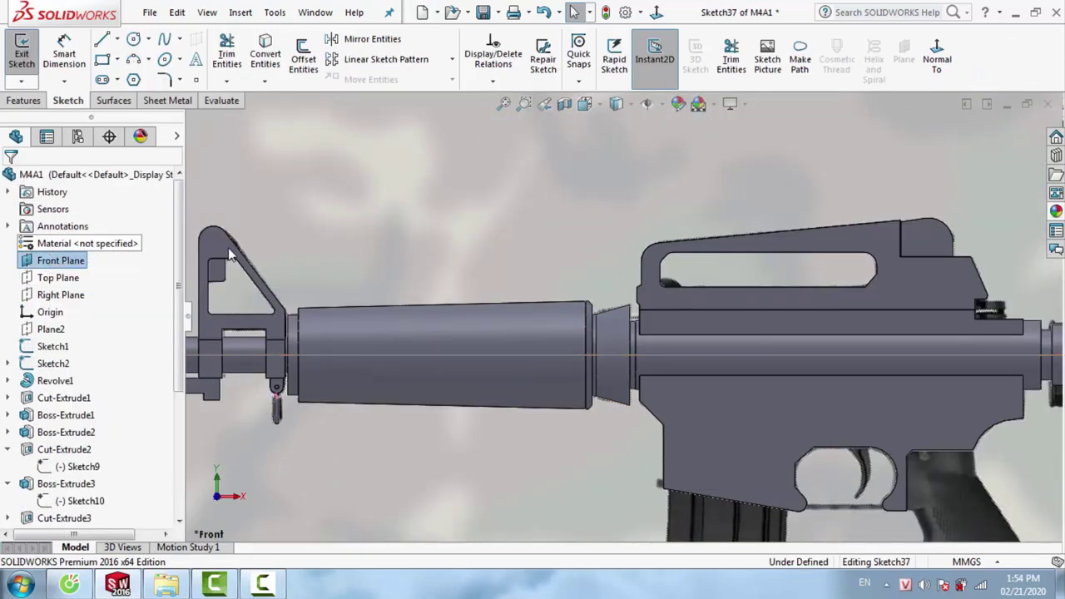
scroll(606, 333, down, 3)
scroll(603, 325, down, 3)
scroll(603, 326, down, 1)
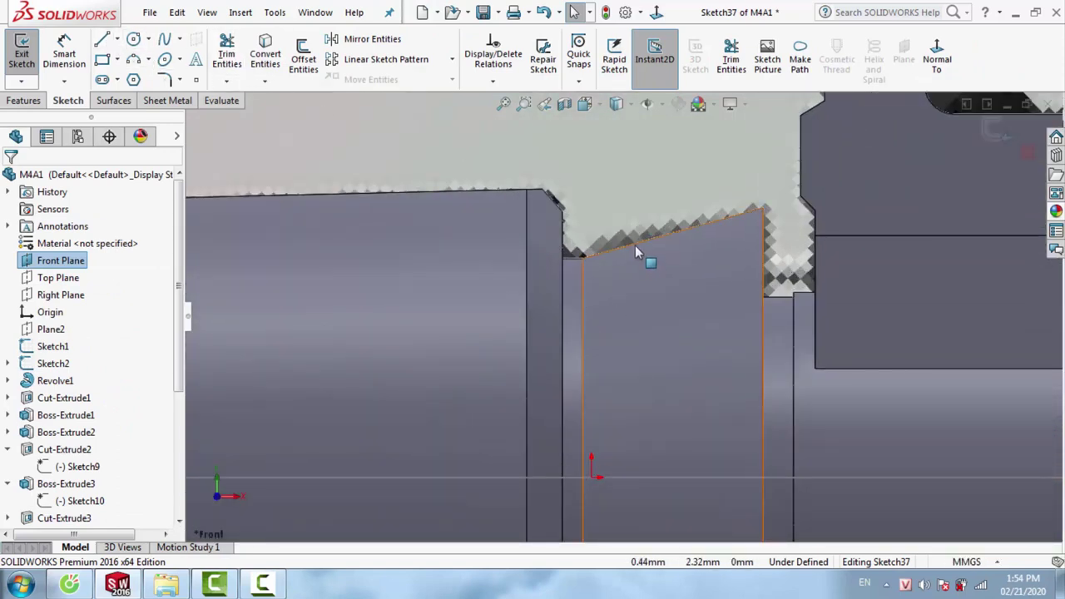
Draw a narrow rectangle rising from the barrel axis with lines
click(101, 42)
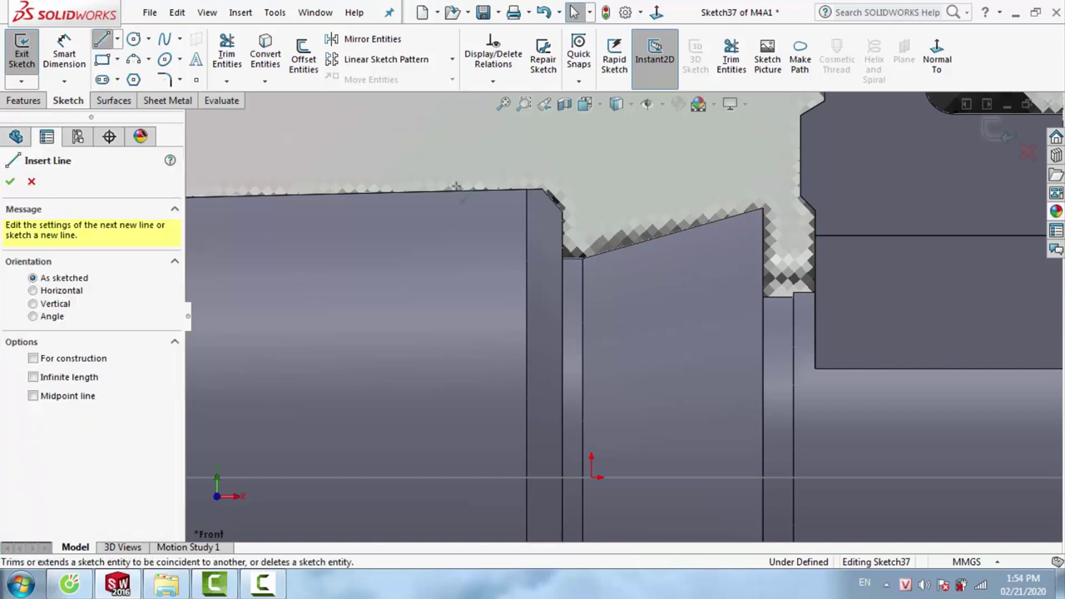
click(588, 476)
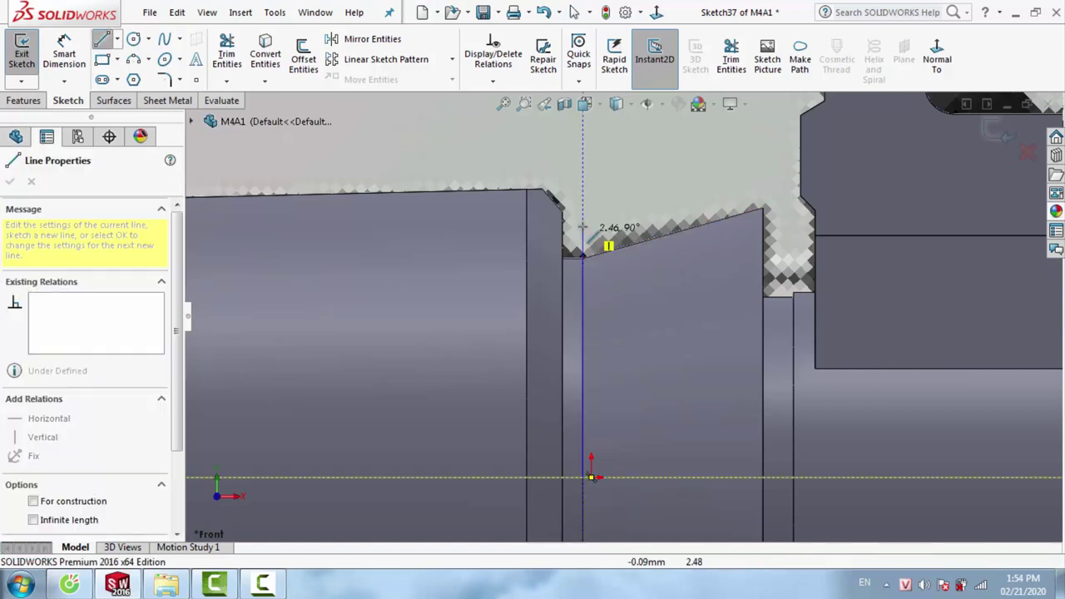
click(601, 156)
click(607, 156)
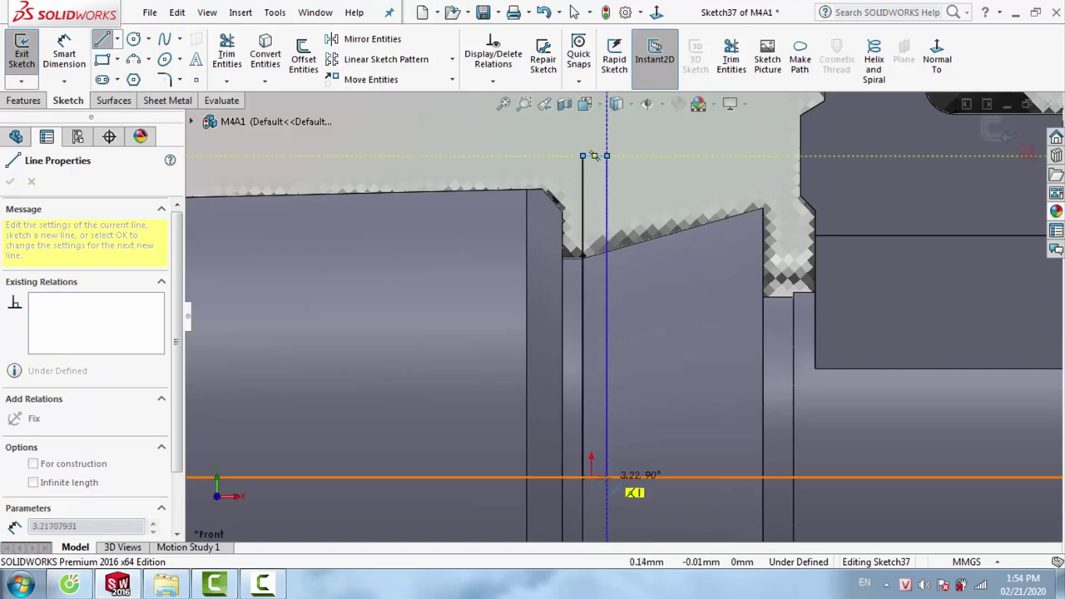
click(607, 476)
key(Escape)
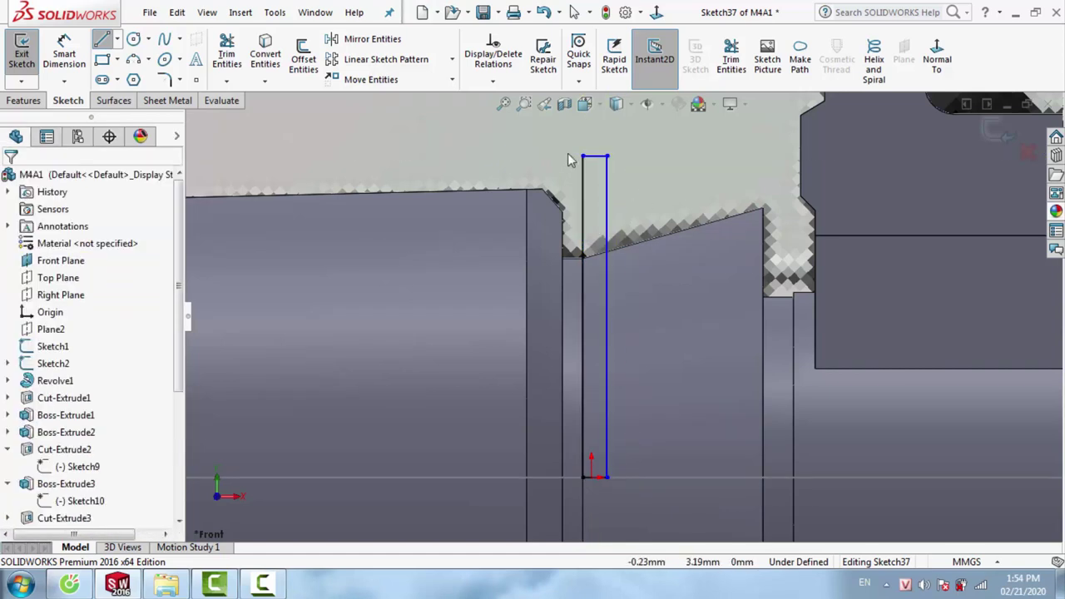
scroll(599, 116, down, 4)
Dimension the rectangle's top edge to a width of 0.2 mm
click(64, 54)
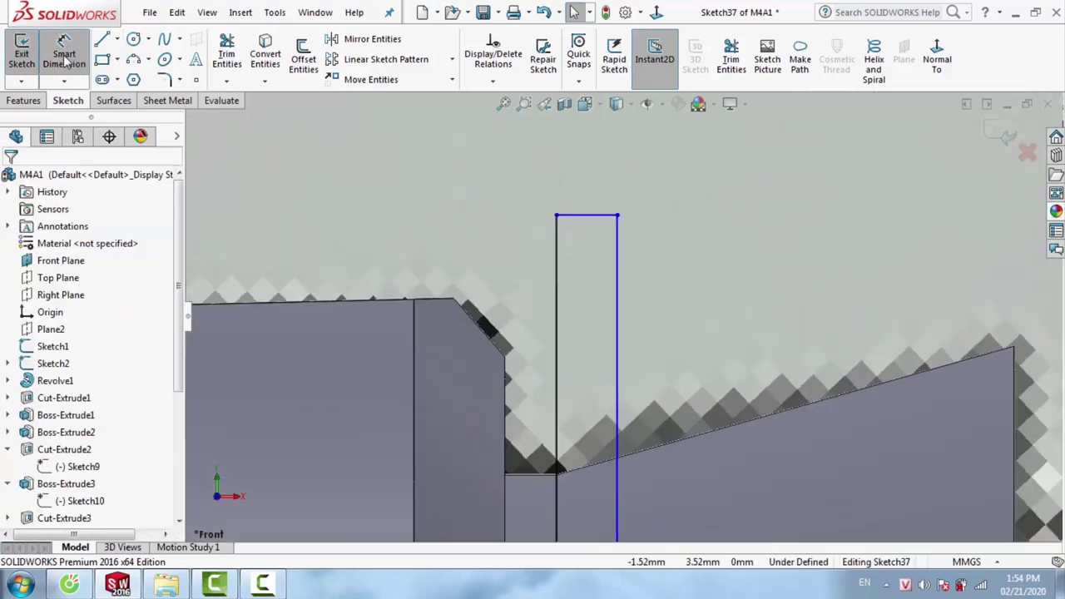
click(611, 220)
click(614, 190)
text(0.)
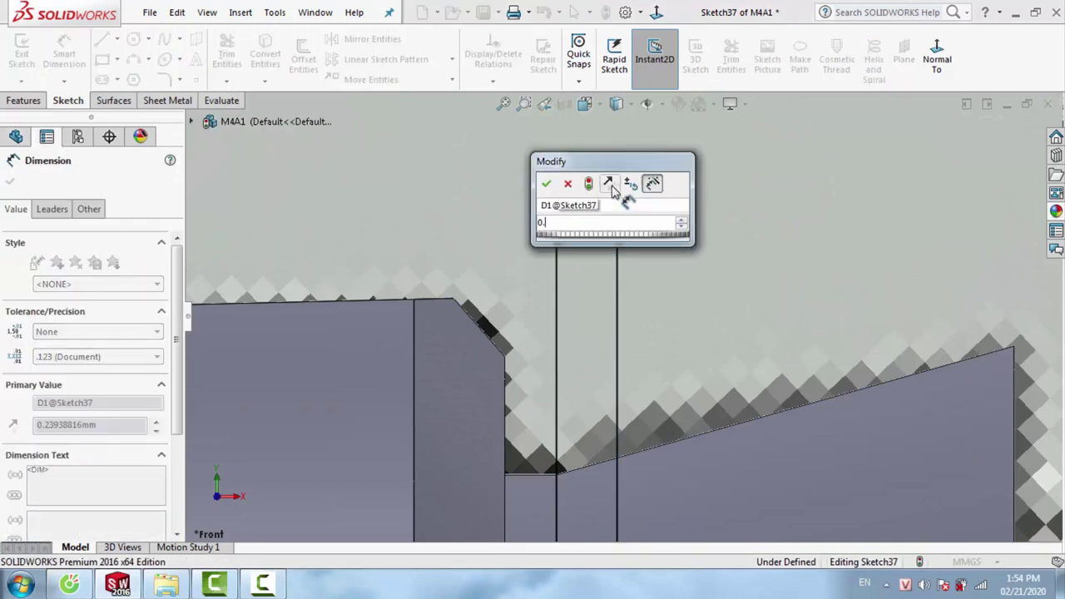
text(2)
key(Return)
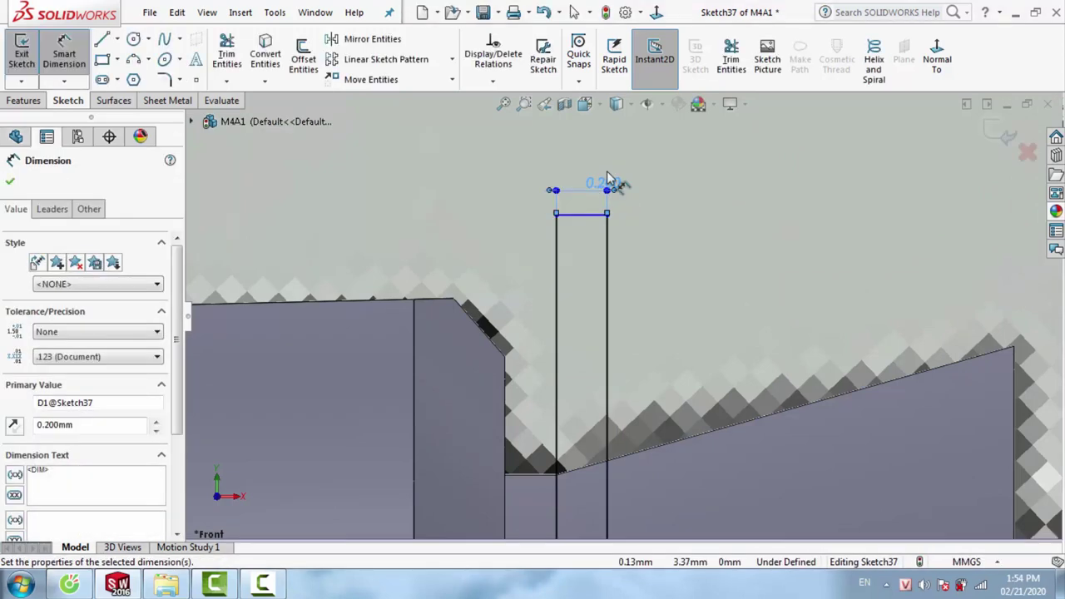
scroll(621, 305, up, 2)
key(Escape)
scroll(633, 392, up, 2)
scroll(653, 436, up, 1)
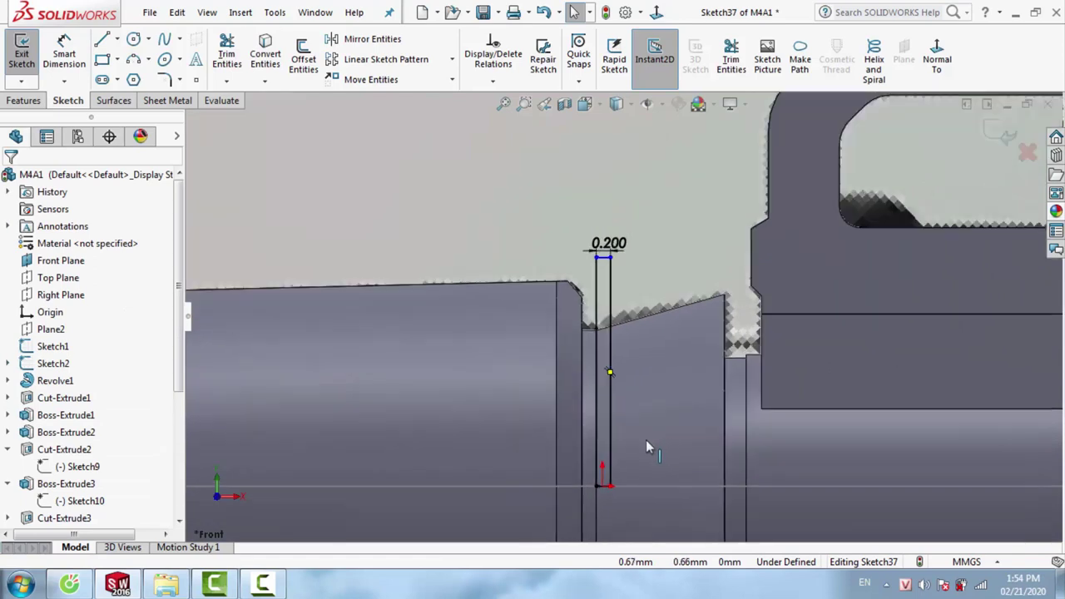
scroll(641, 439, up, 1)
click(23, 101)
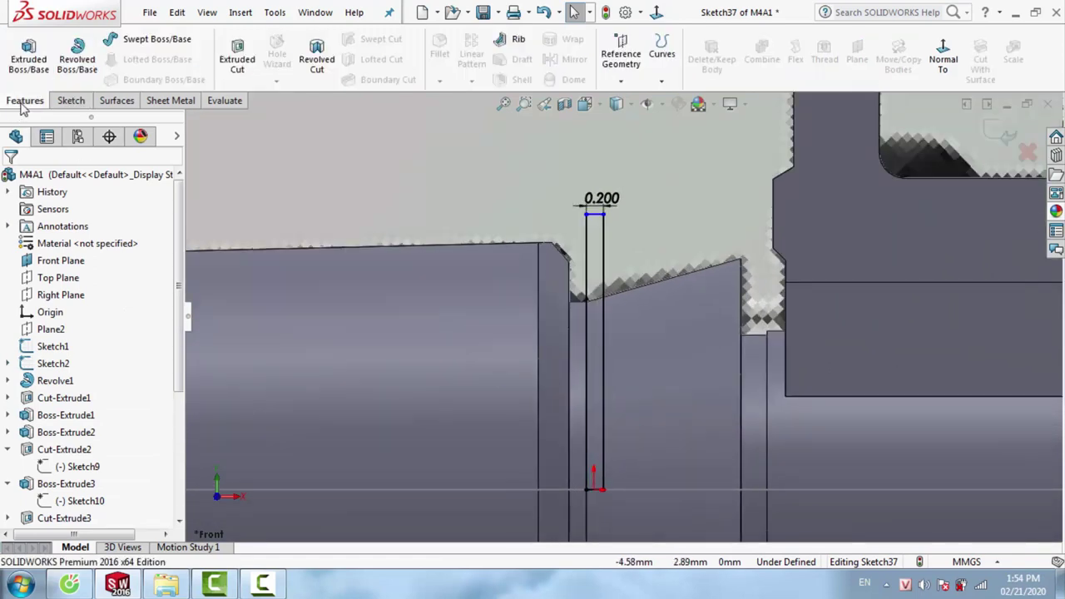
Revolve the thin rectangle around the barrel centreline into a thin ring
click(74, 66)
scroll(640, 437, up, 1)
scroll(580, 373, down, 3)
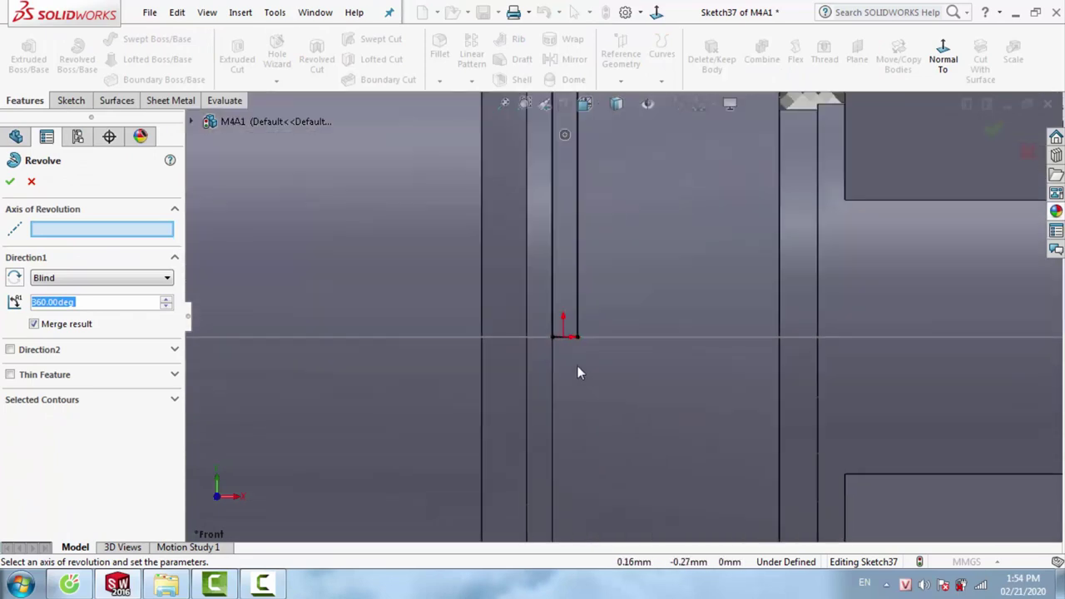
scroll(566, 338, down, 2)
click(568, 323)
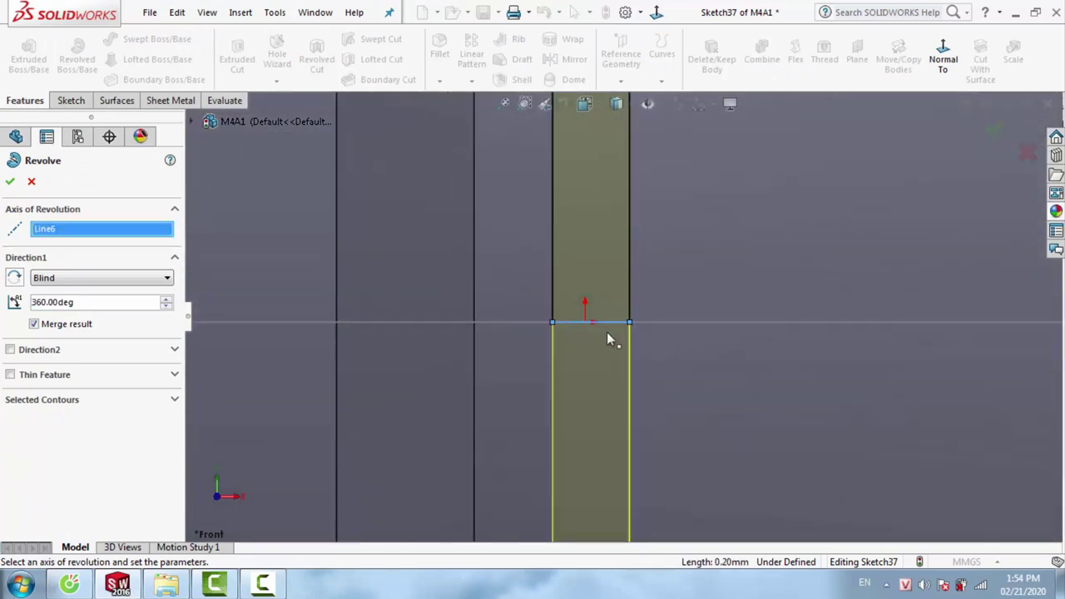
scroll(620, 334, down, 1)
scroll(631, 339, up, 2)
click(11, 183)
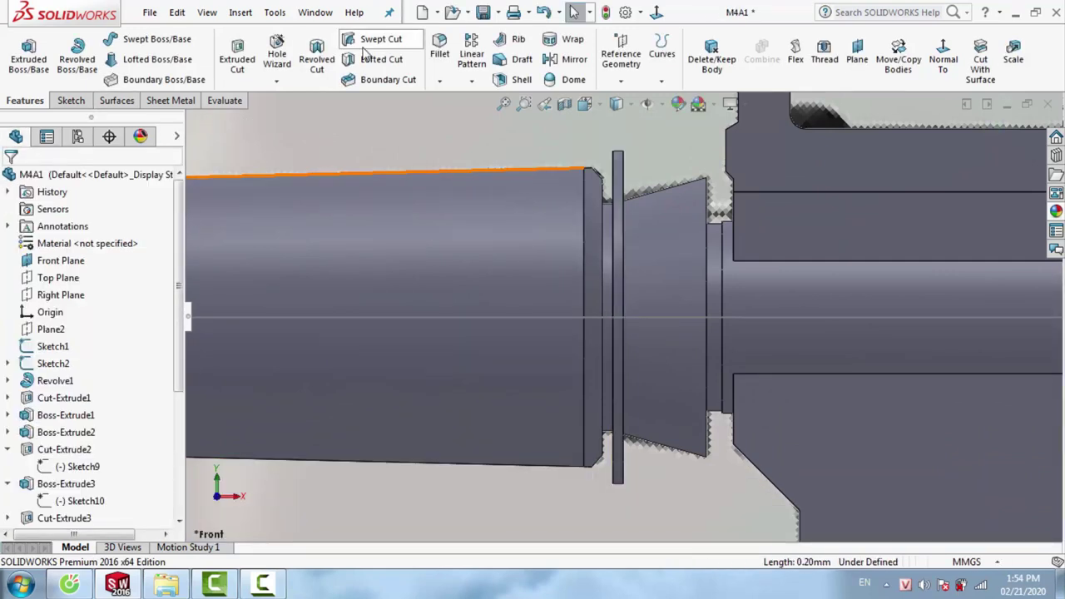
Linear-pattern the ring along the reversed barrel axis line: 0.4 mm spacing, 5 instances
click(472, 59)
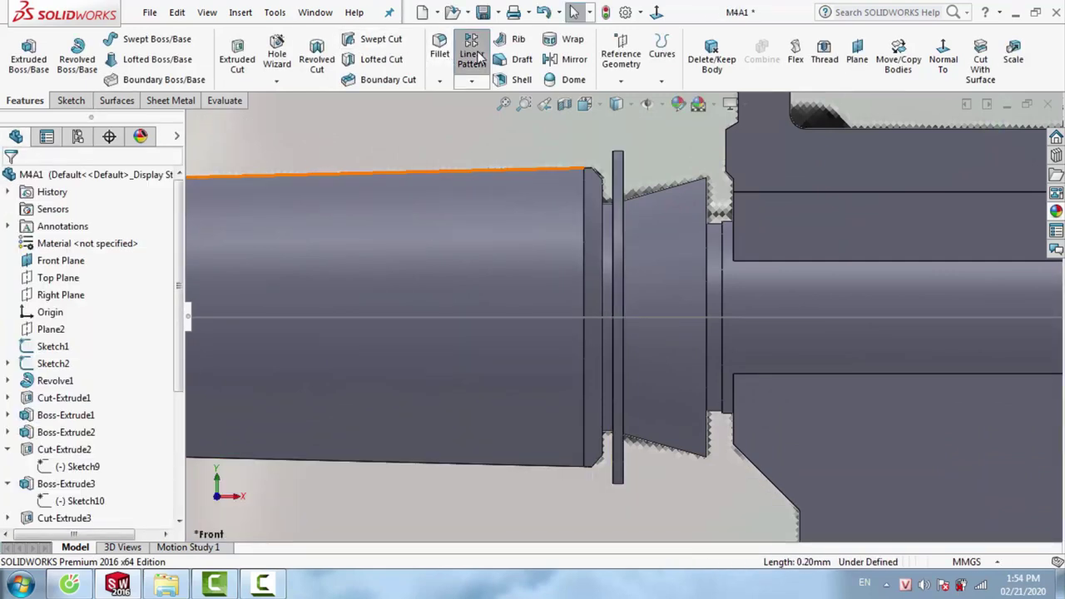
click(641, 317)
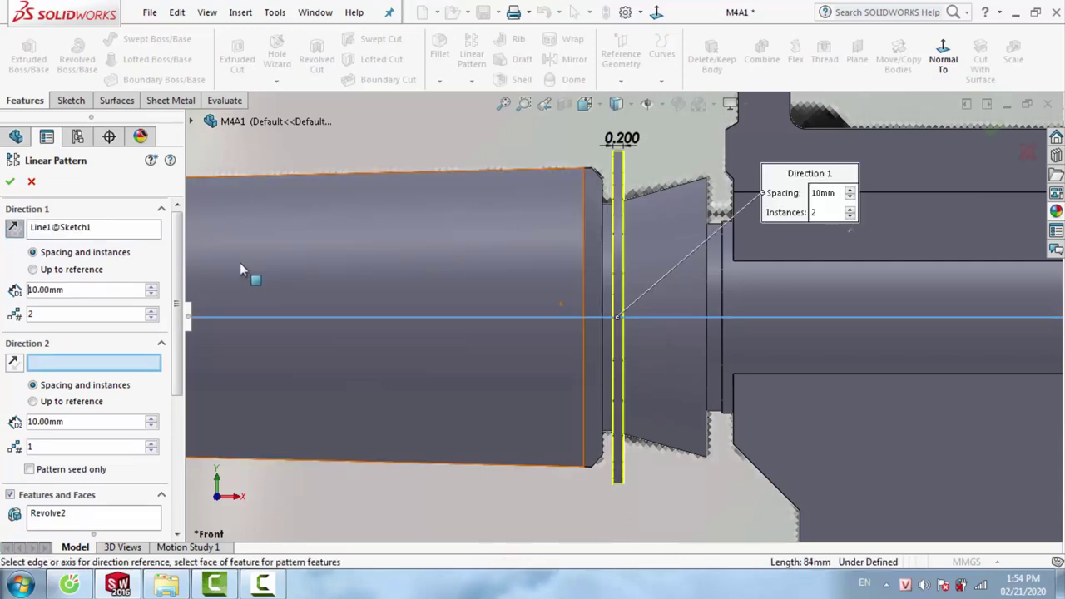
scroll(650, 257, down, 2)
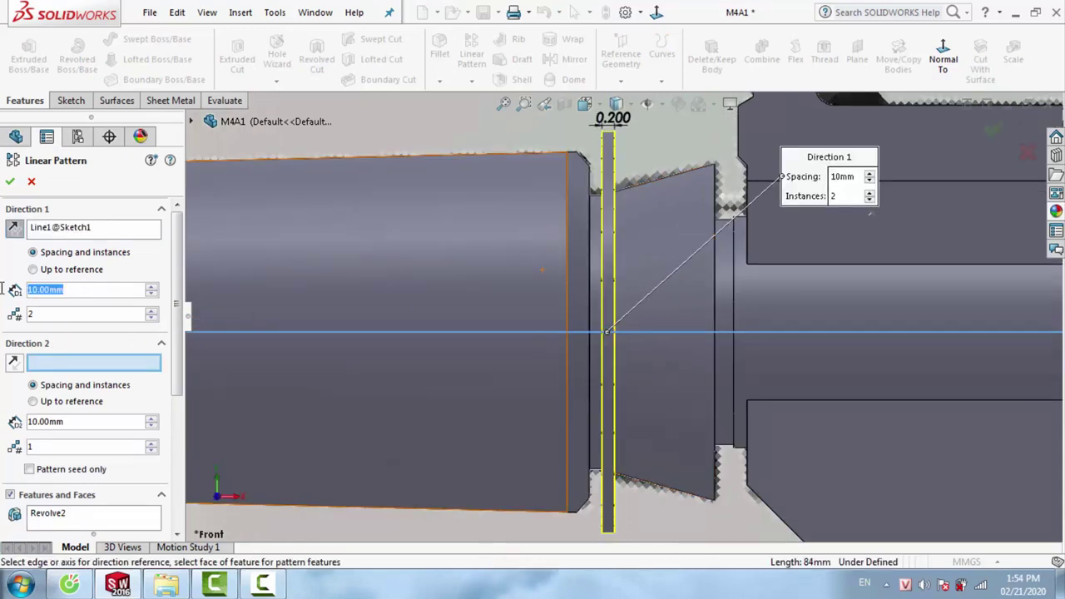
click(151, 312)
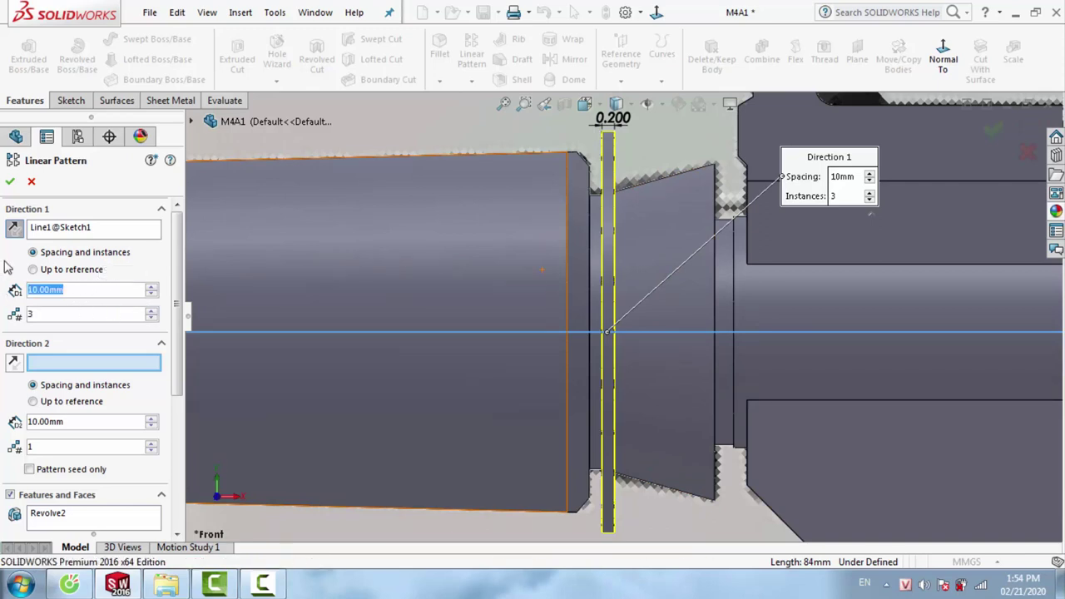
text(2)
key(Return)
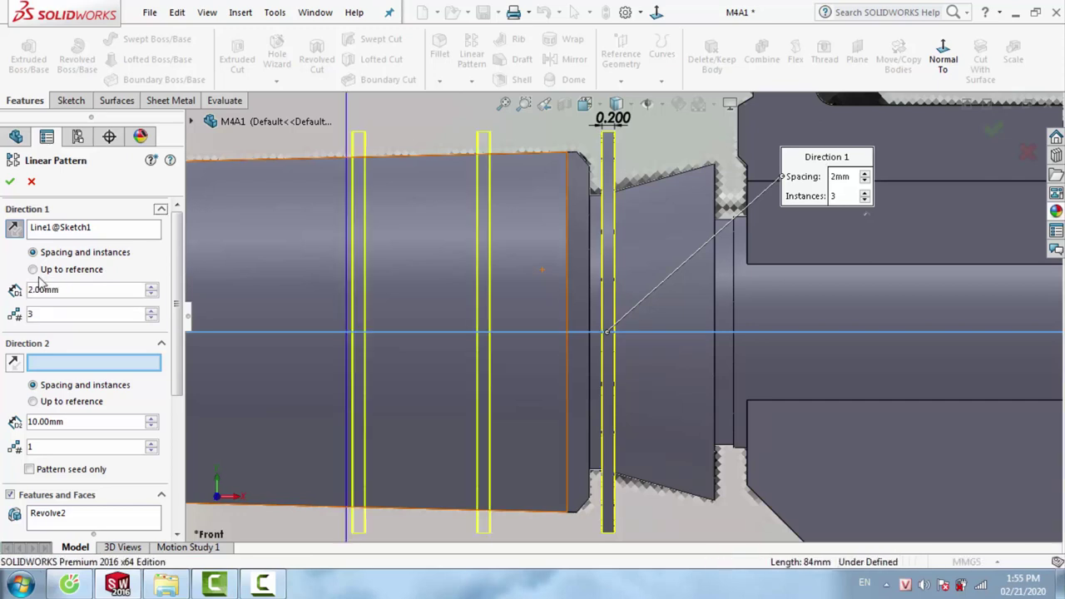
click(20, 233)
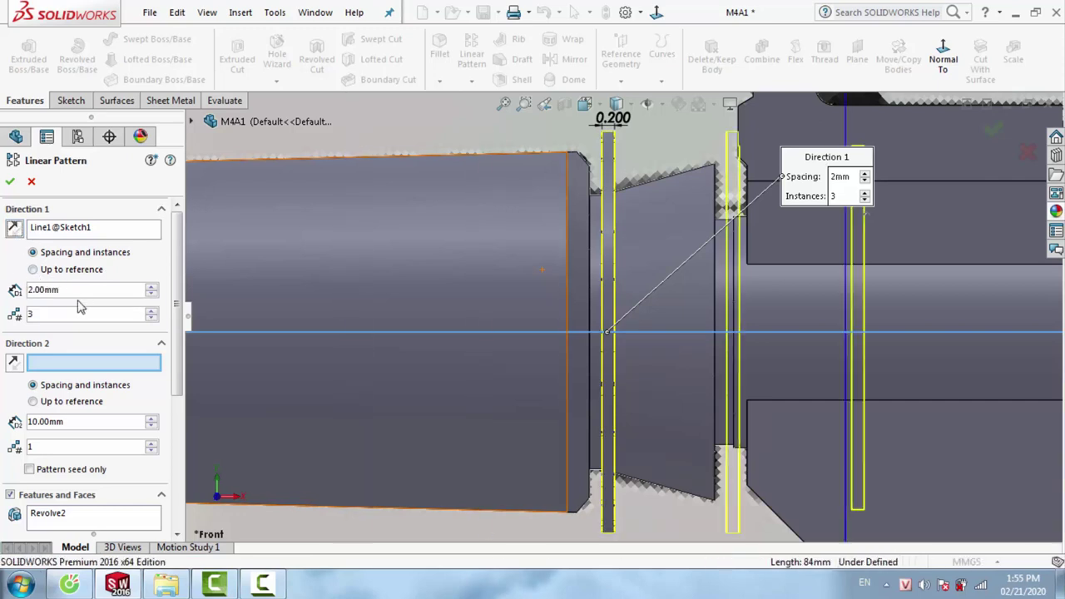
text(0.4)
key(Return)
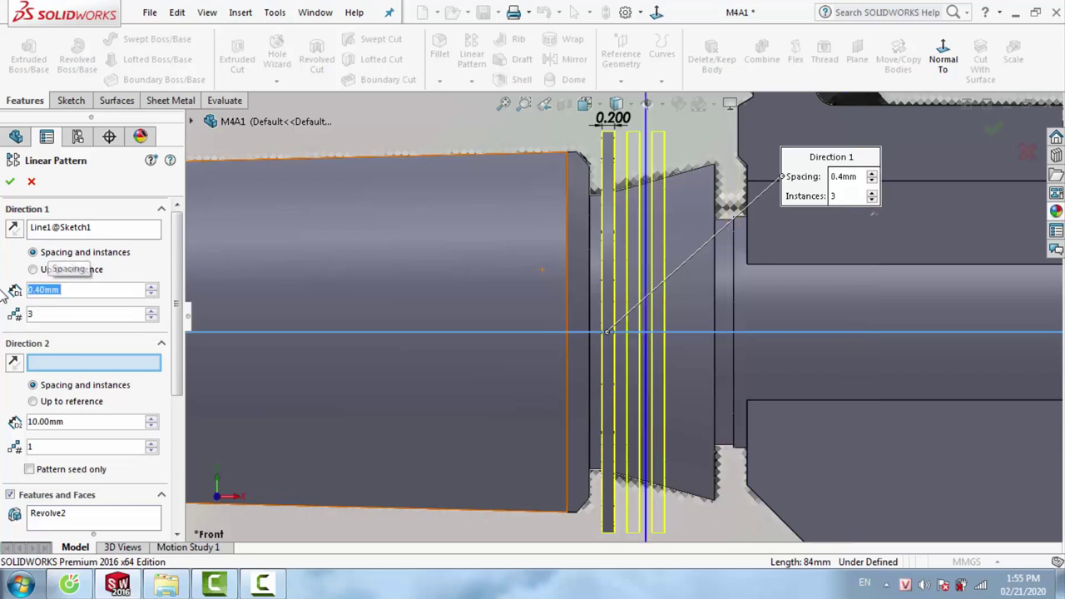
click(152, 311)
click(153, 312)
scroll(709, 188, down, 5)
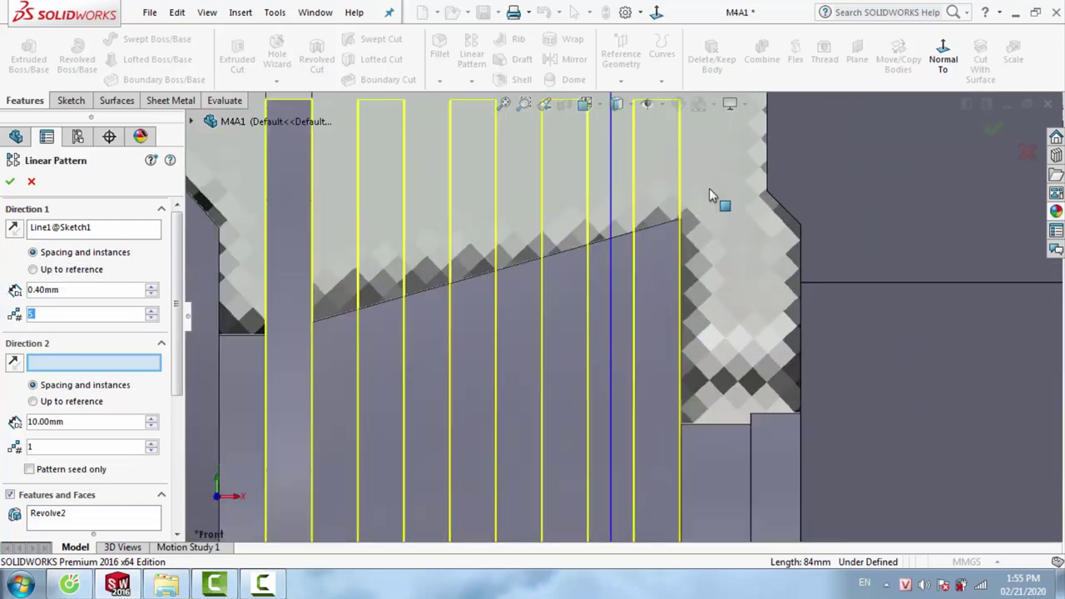
scroll(686, 233, down, 3)
scroll(619, 254, up, 3)
scroll(546, 305, up, 3)
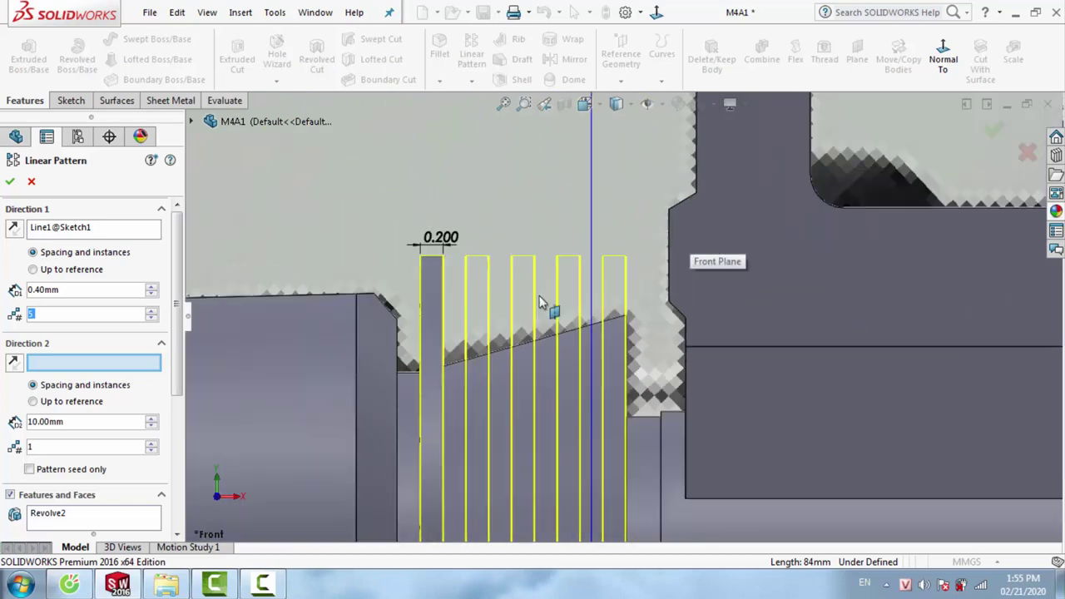
scroll(570, 414, up, 2)
scroll(570, 413, down, 2)
click(10, 182)
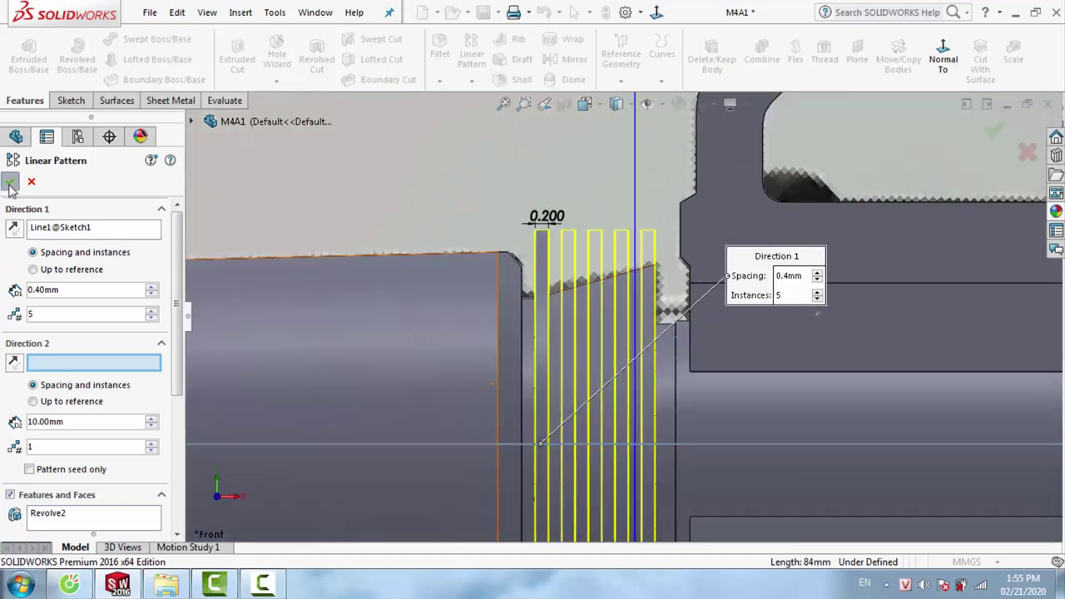
scroll(634, 298, up, 3)
Start a new sketch on the Front Plane, zoomed in on the barrel-nut rings
scroll(612, 328, up, 3)
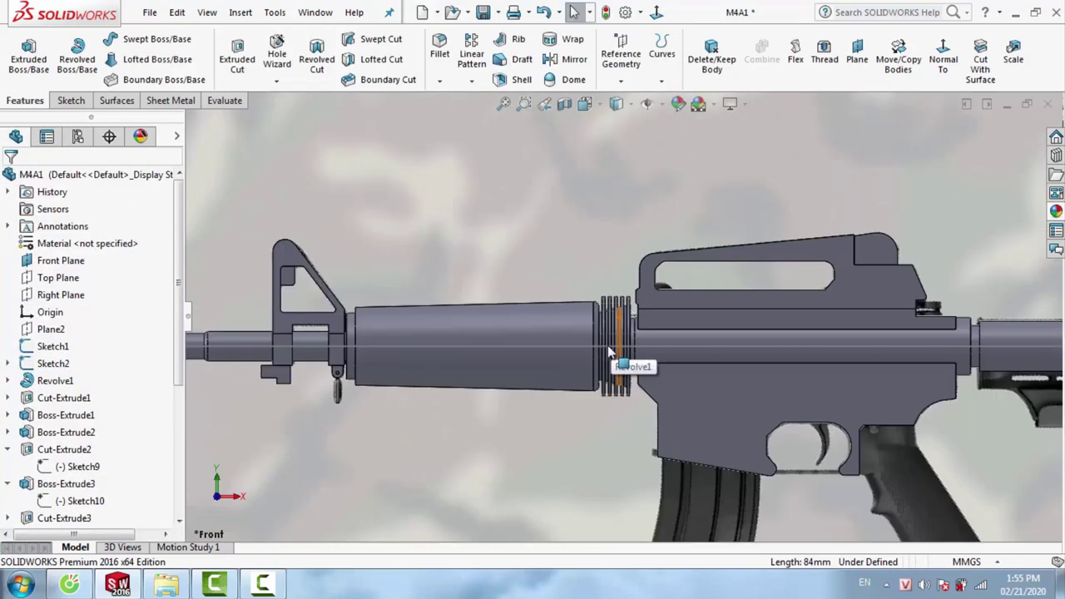
scroll(616, 349, up, 3)
right_click(344, 179)
click(358, 165)
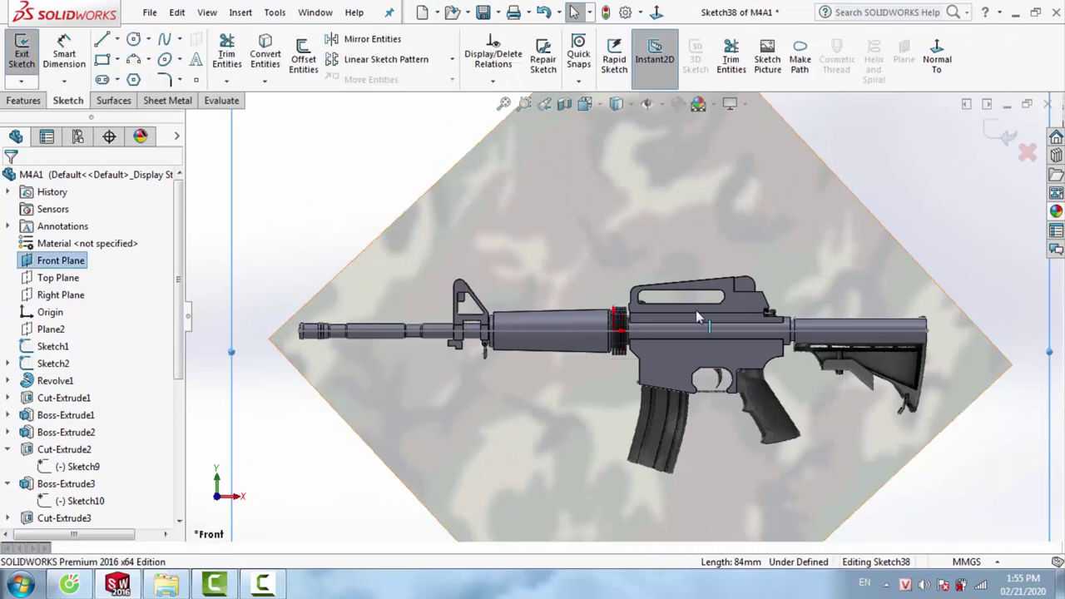
scroll(696, 309, down, 3)
scroll(582, 299, down, 3)
scroll(553, 304, down, 2)
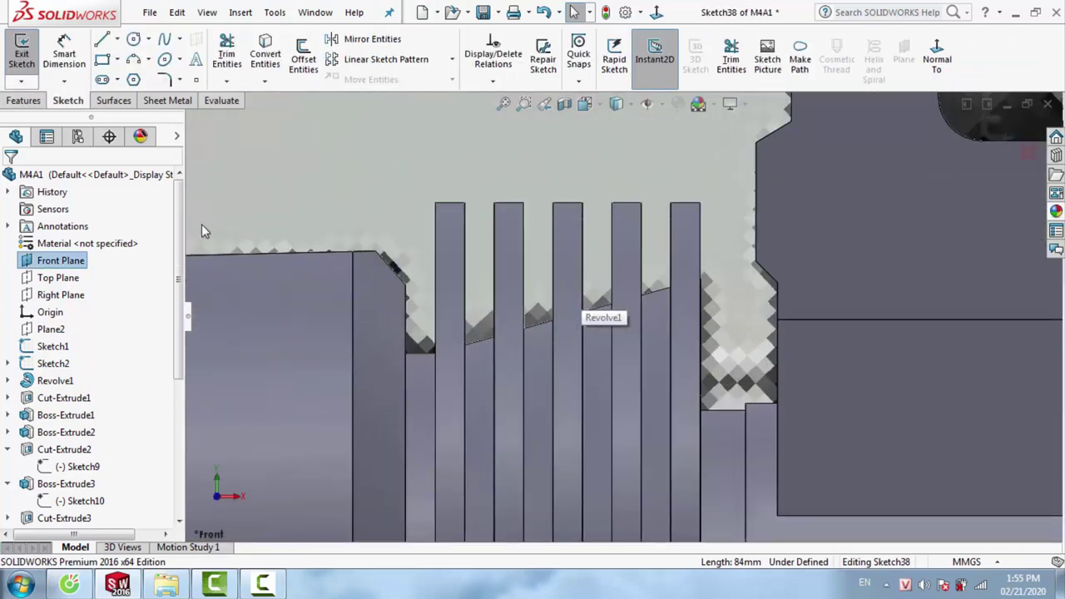
Draw a closed four-line profile over the rings with a sloped bottom edge
click(420, 338)
click(725, 256)
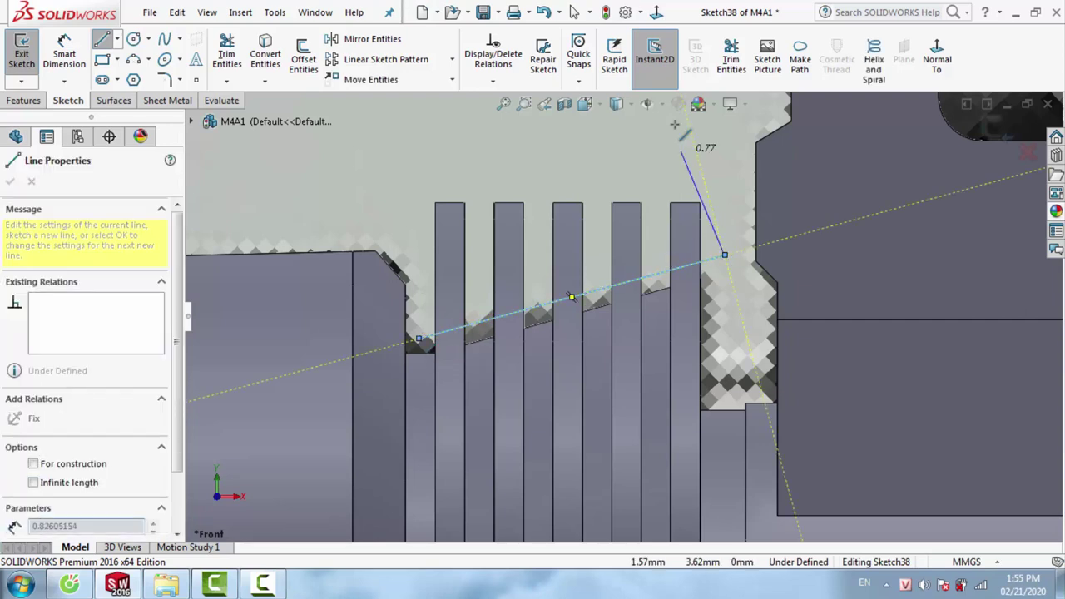
click(725, 133)
click(419, 133)
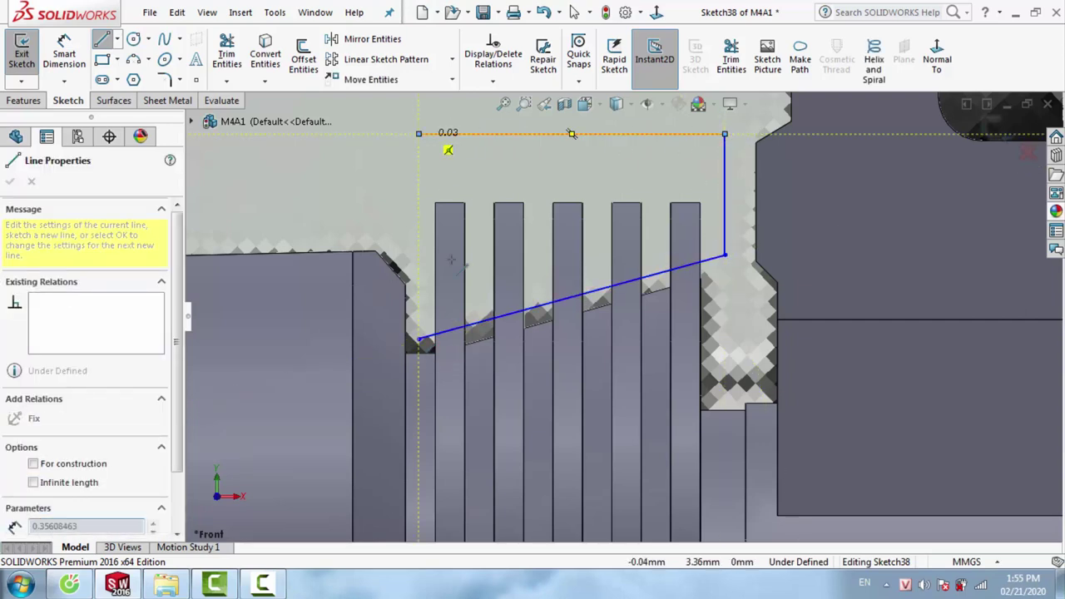
click(418, 338)
key(Escape)
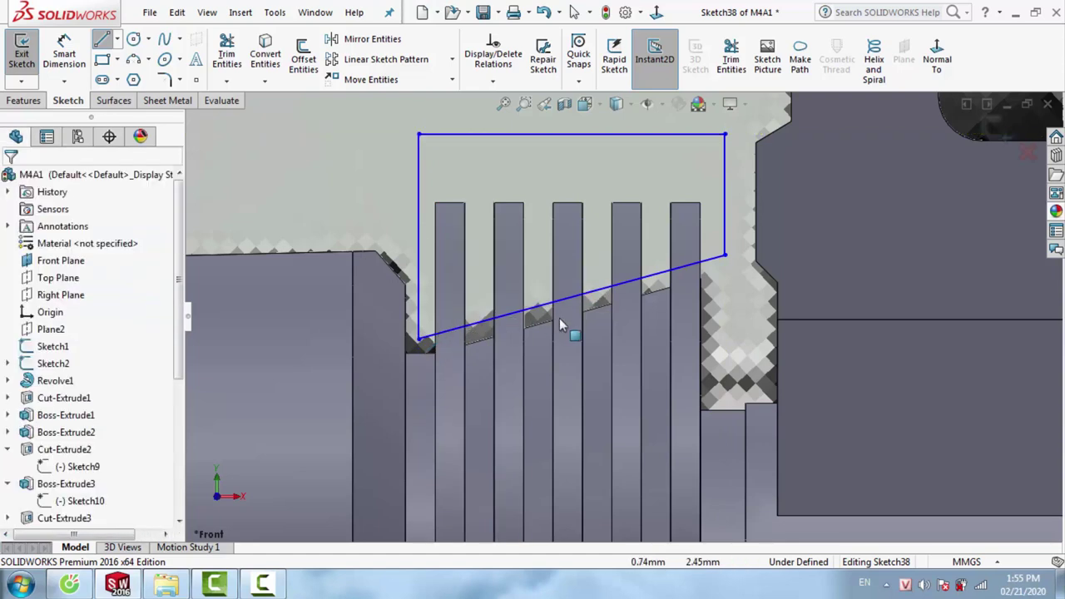
Make the sloped line parallel to the taper edge and drag it just below
click(536, 319)
ctrl+click(407, 366)
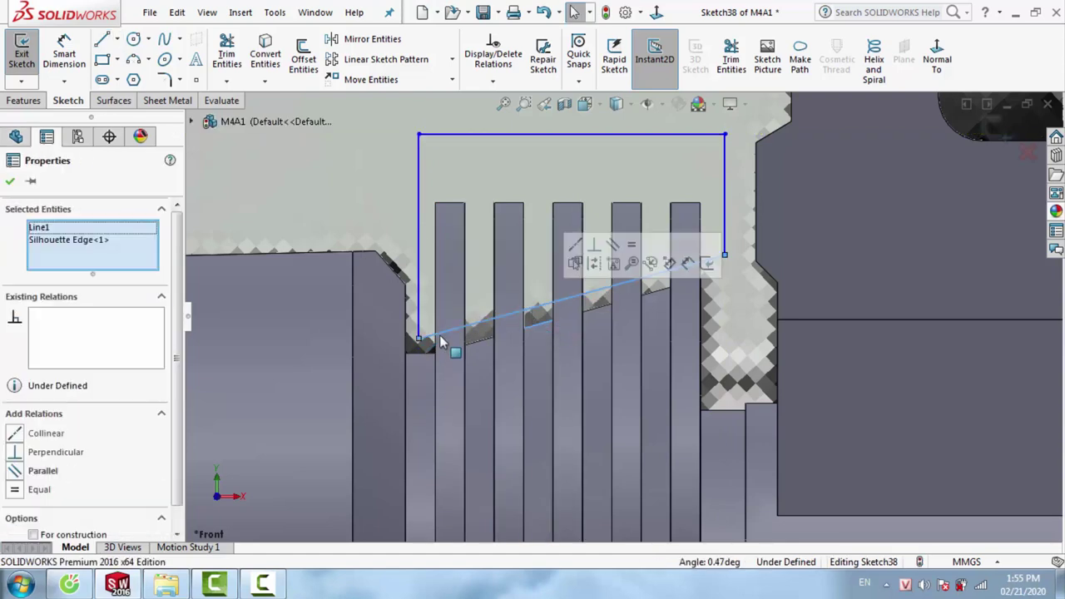
click(14, 471)
key(Escape)
scroll(566, 317, down, 5)
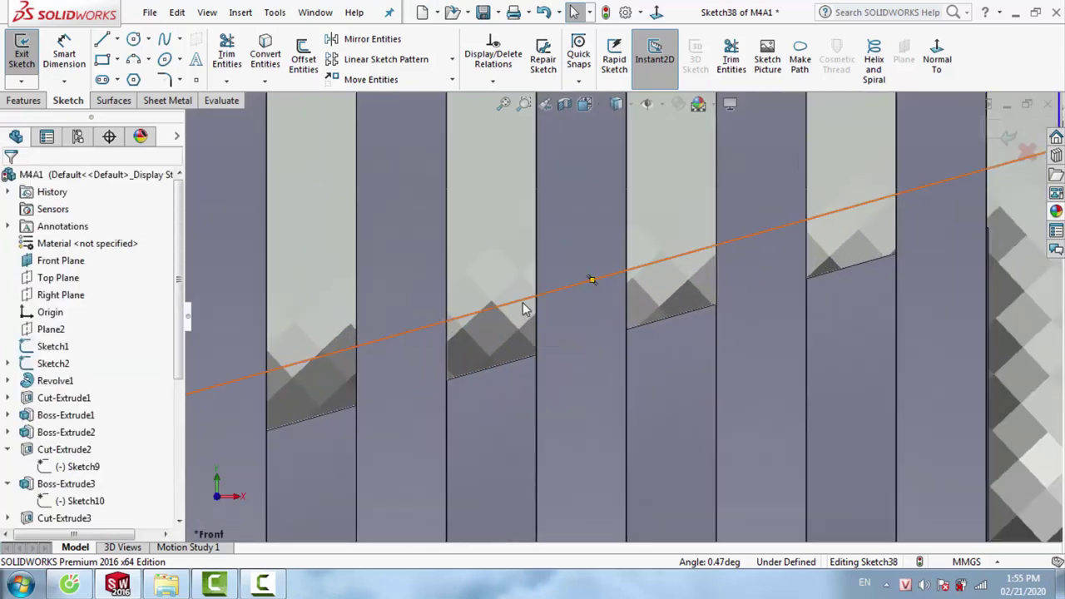
drag(523, 304, 529, 339)
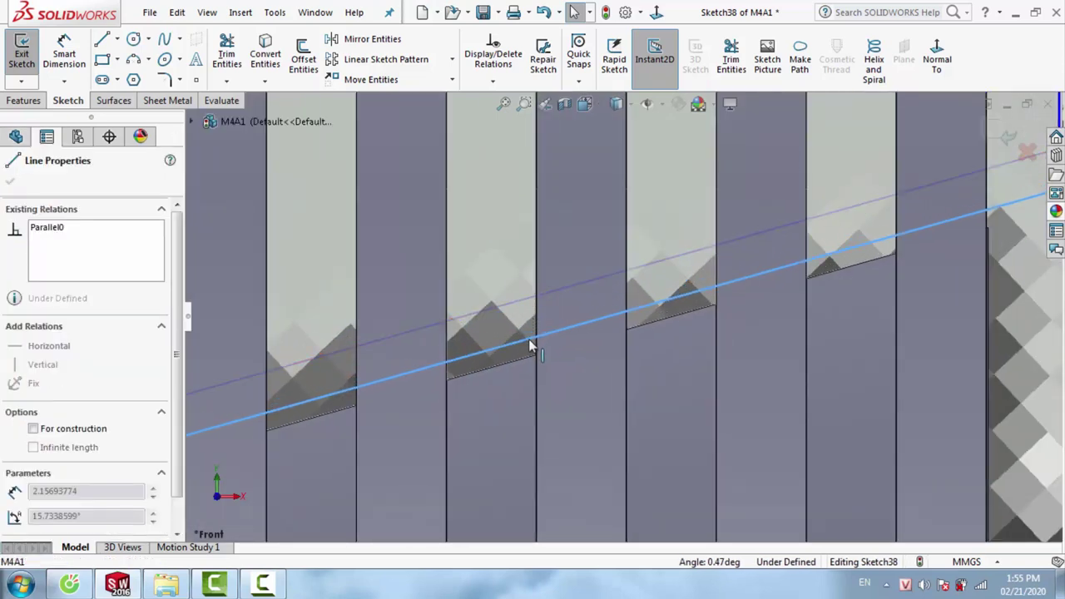
scroll(583, 339, up, 5)
scroll(633, 349, up, 3)
key(Escape)
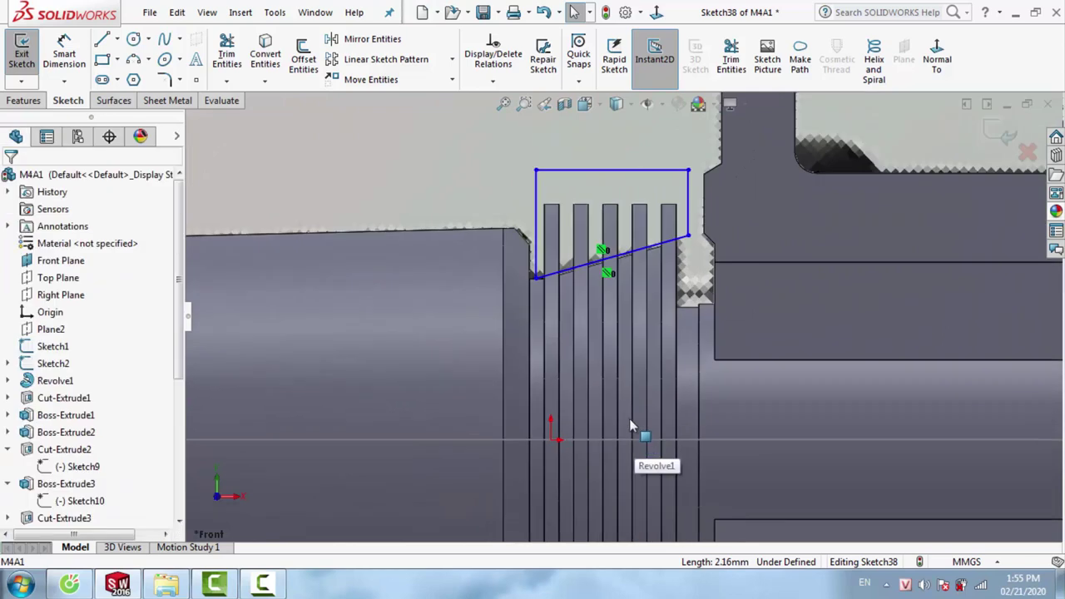
Add a construction centerline on the barrel axis and preview a 360° Blind revolved cut about it
click(102, 39)
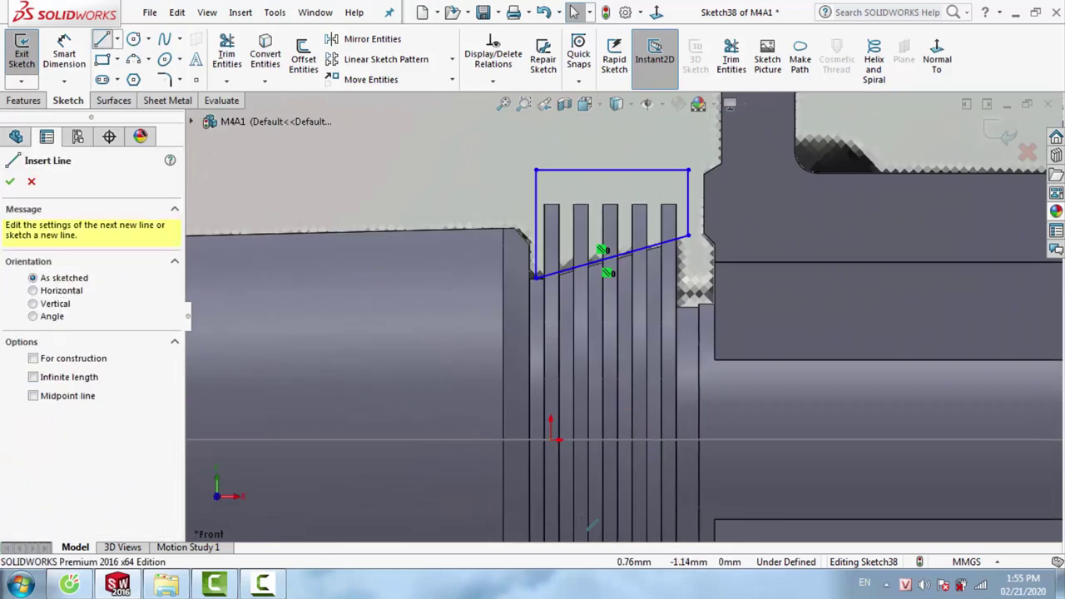
click(502, 440)
click(748, 440)
key(Escape)
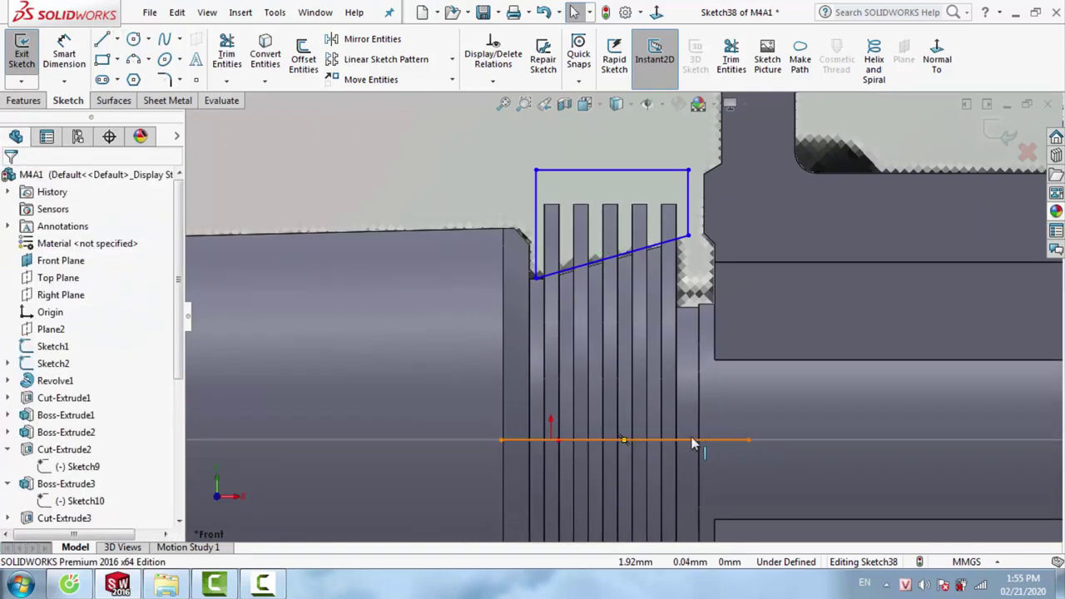
click(693, 441)
click(753, 391)
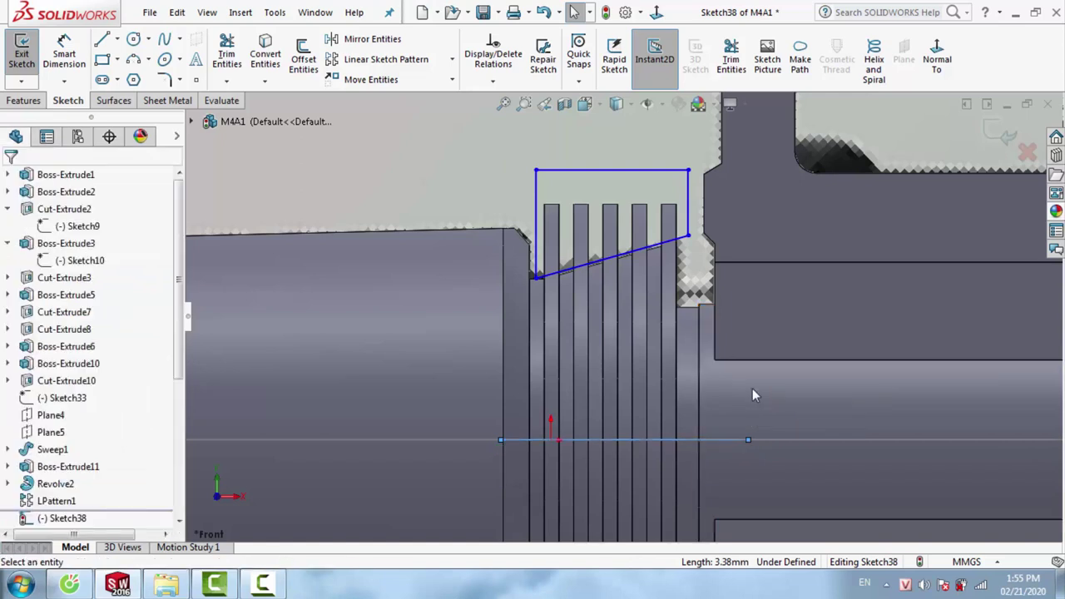
click(24, 100)
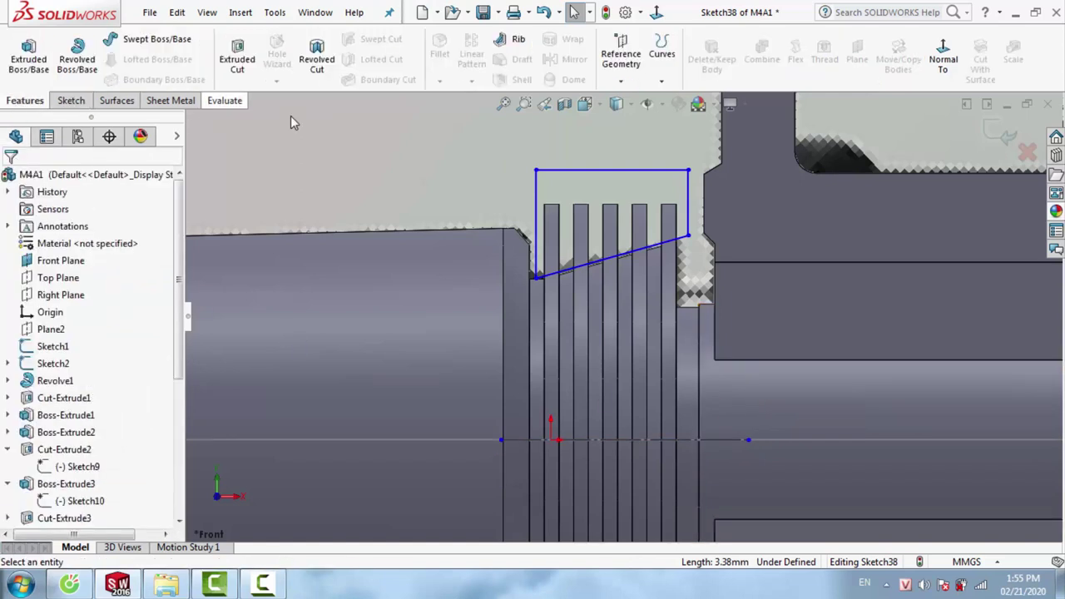
click(319, 70)
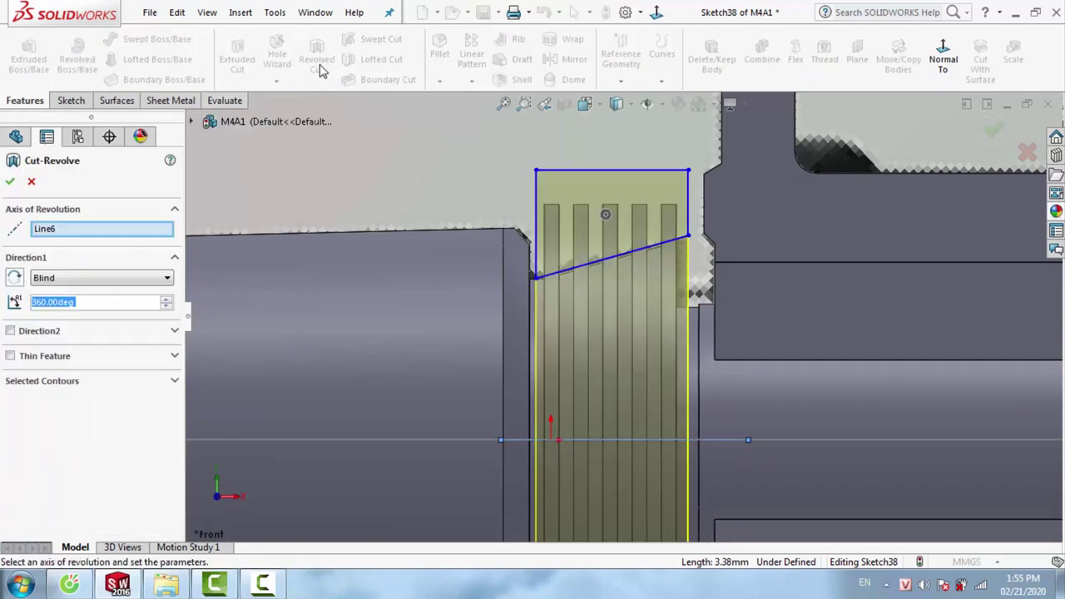
Accept the 360° Cut-Revolve grooving the barrel nut, then zoom out and orbit to see the whole rifle
click(993, 134)
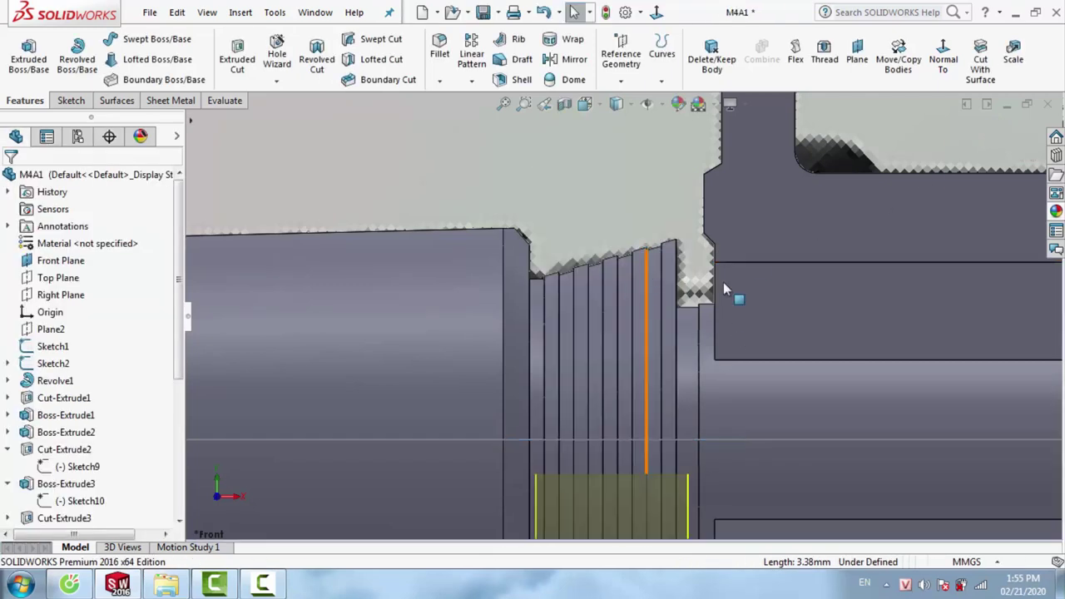
scroll(584, 372, up, 3)
scroll(610, 392, up, 5)
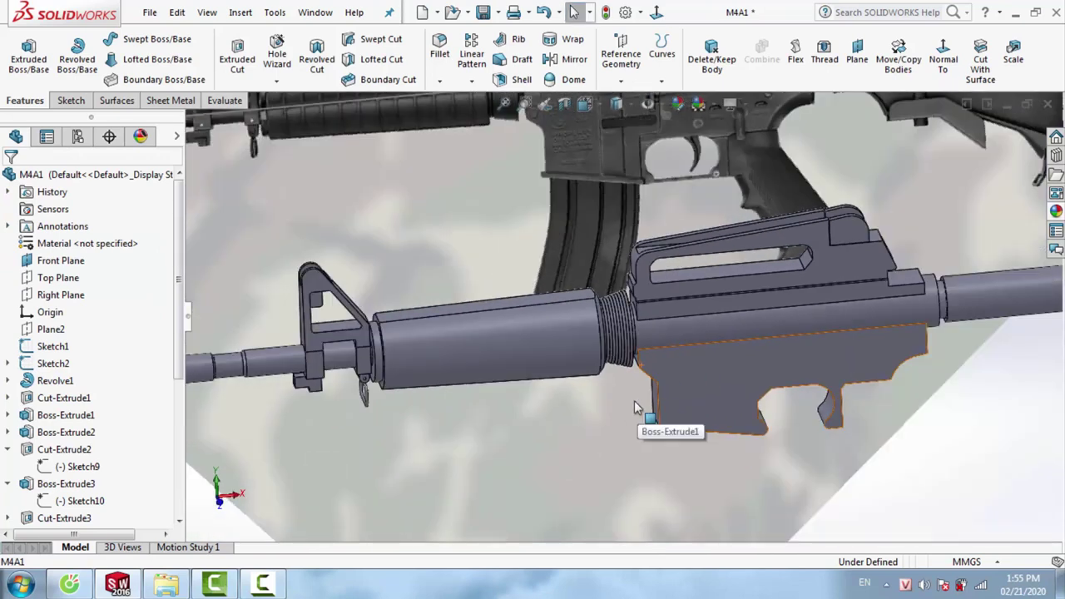
mouse_move(642, 427)
middle_down()
mouse_move(682, 346)
mouse_move(742, 386)
middle_up()
scroll(682, 346, up, 3)
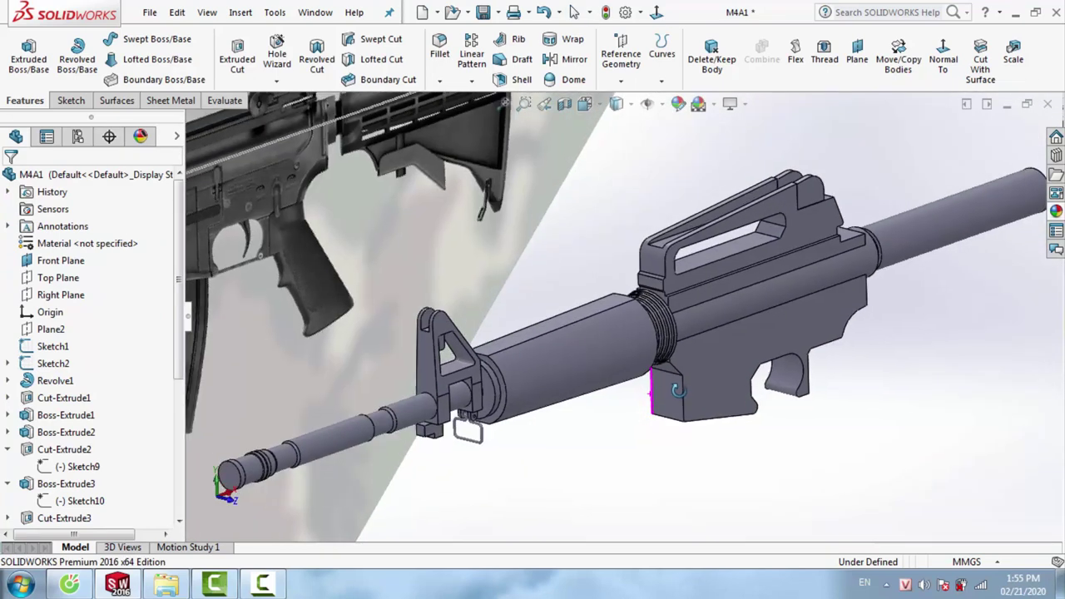
scroll(755, 383, down, 2)
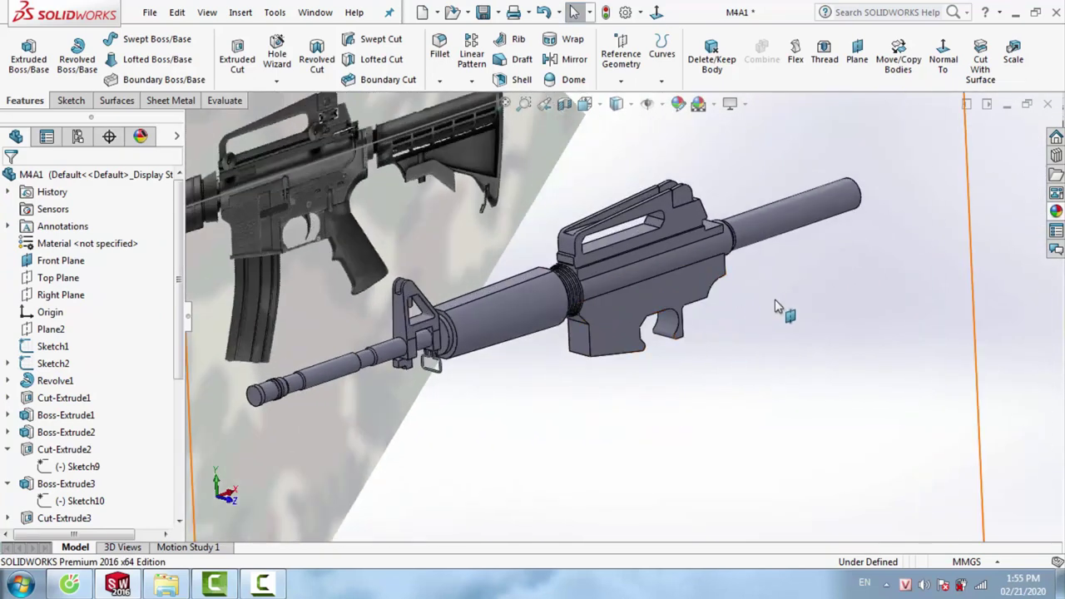
right_click(775, 300)
Start a sketch on the Front Plane, view it Normal To, and change the display style
click(805, 280)
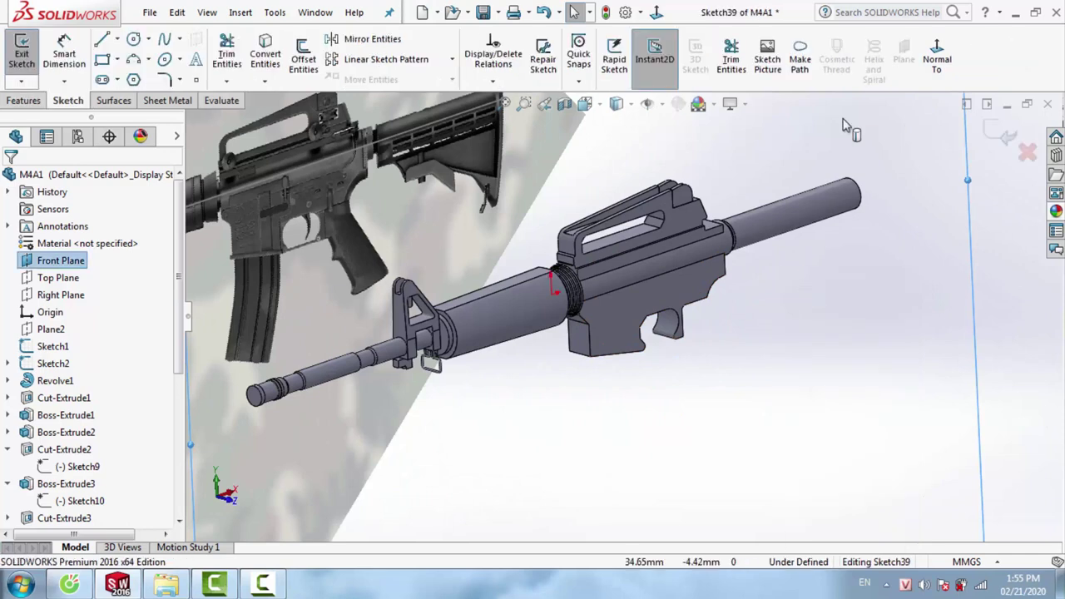
click(938, 52)
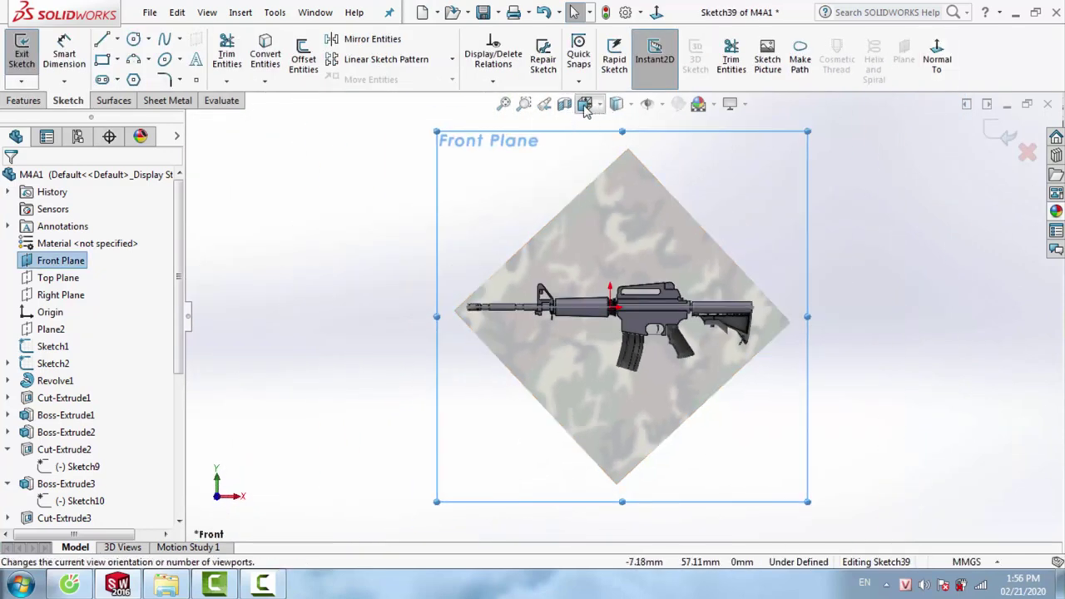
click(616, 103)
click(620, 218)
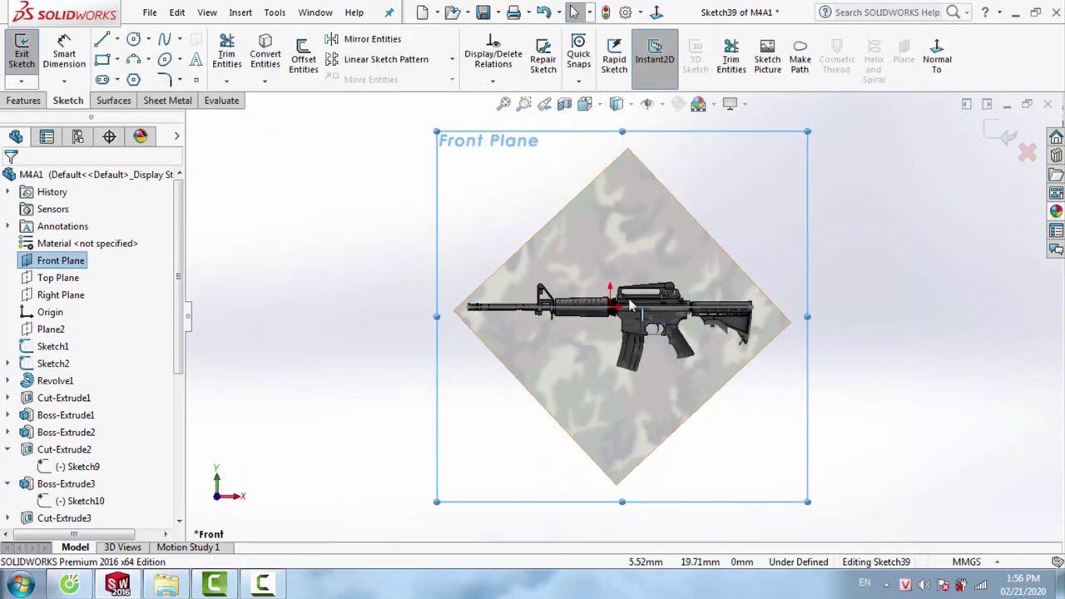
scroll(560, 278, down, 3)
scroll(581, 247, down, 2)
scroll(590, 252, down, 2)
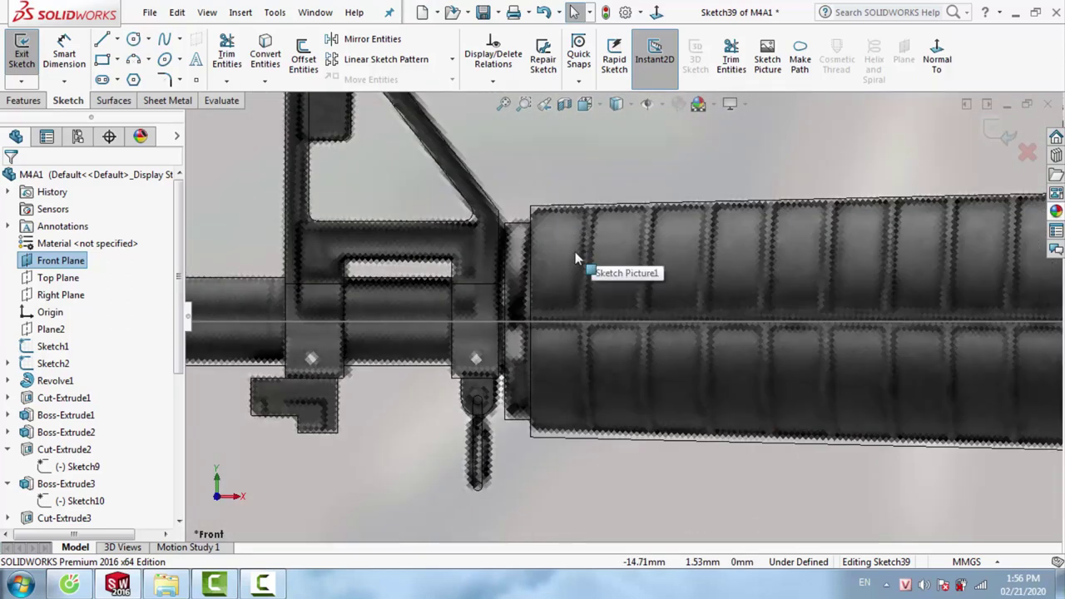
Draw a narrow corner rectangle rising from the barrel centreline at the handguard's front
click(101, 59)
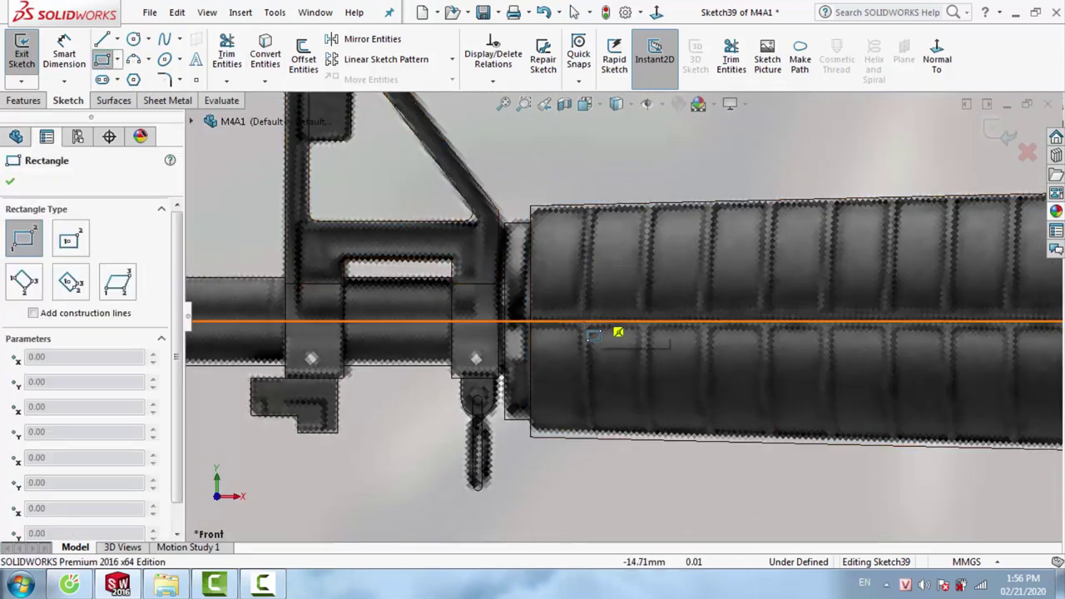
click(583, 322)
scroll(616, 212, down, 3)
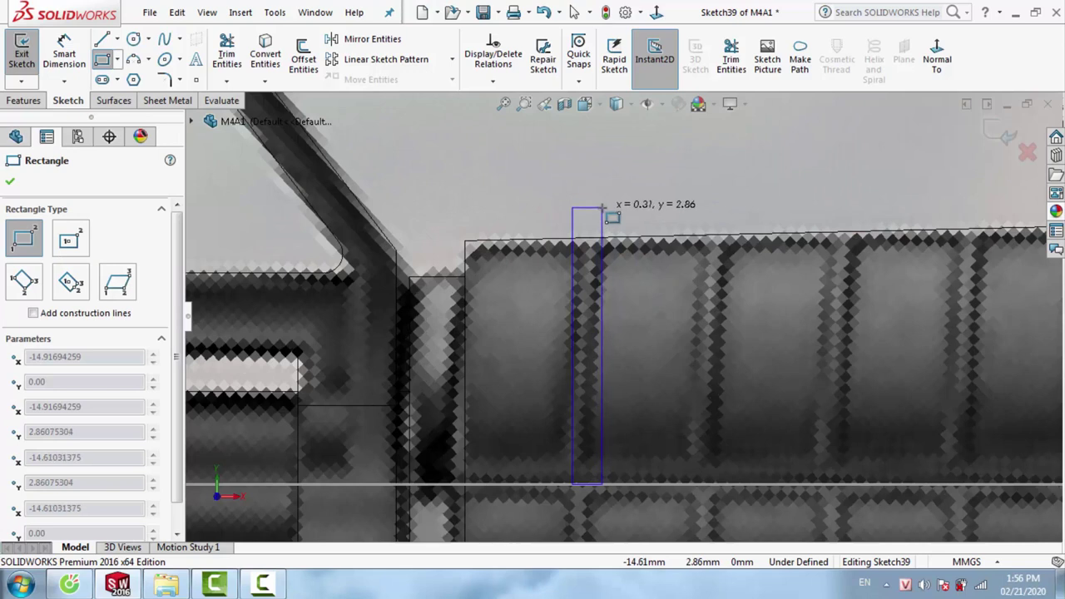
scroll(596, 171, up, 1)
click(598, 170)
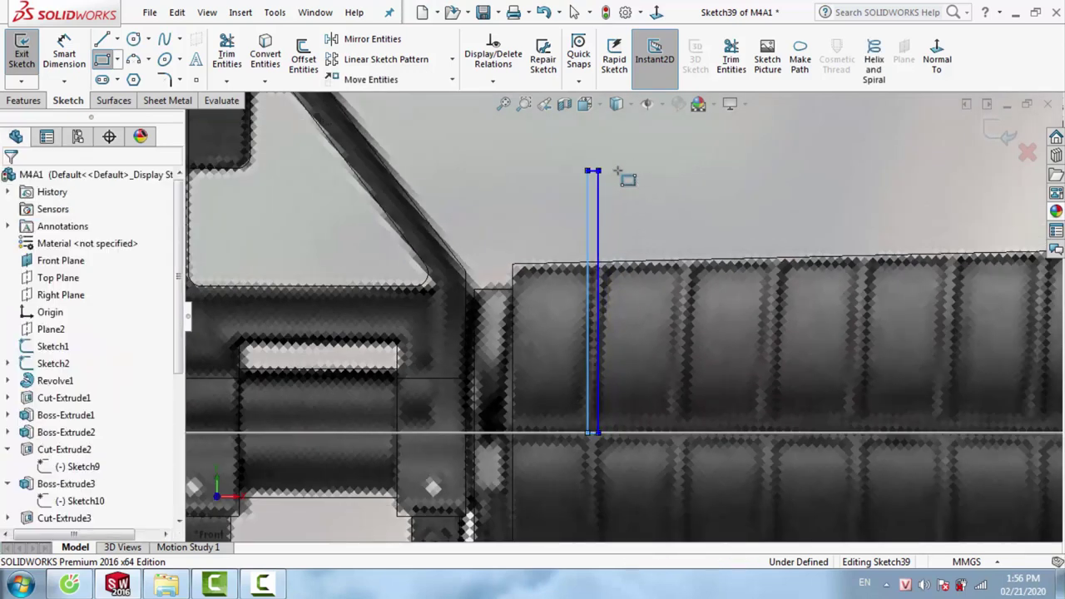
key(Escape)
scroll(607, 187, down, 2)
scroll(606, 187, down, 2)
scroll(640, 460, up, 3)
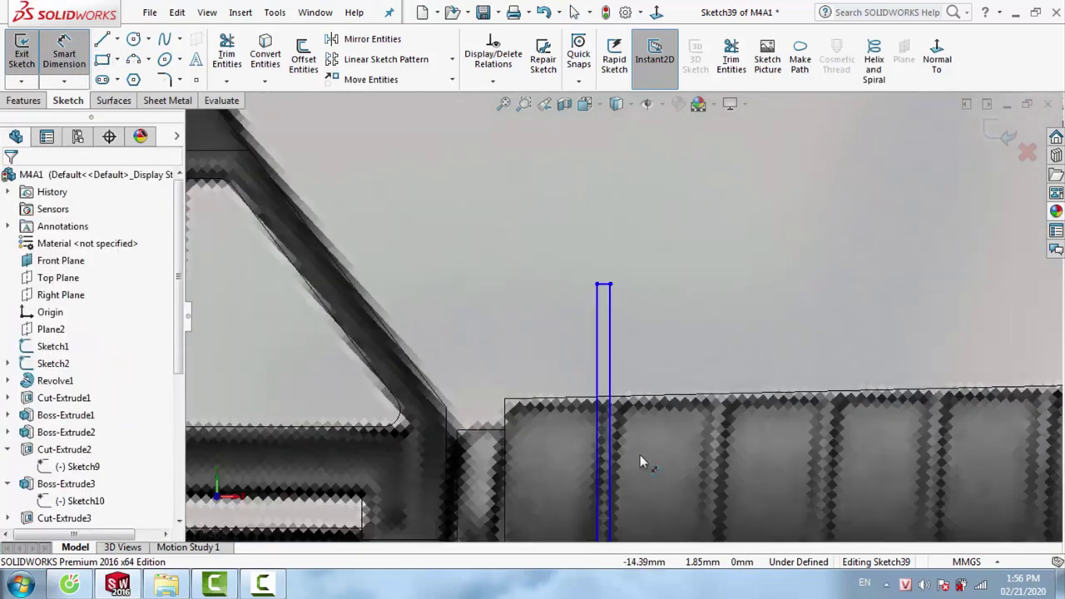
scroll(618, 410, down, 2)
Dimension the rectangle's width to 0.2
click(595, 181)
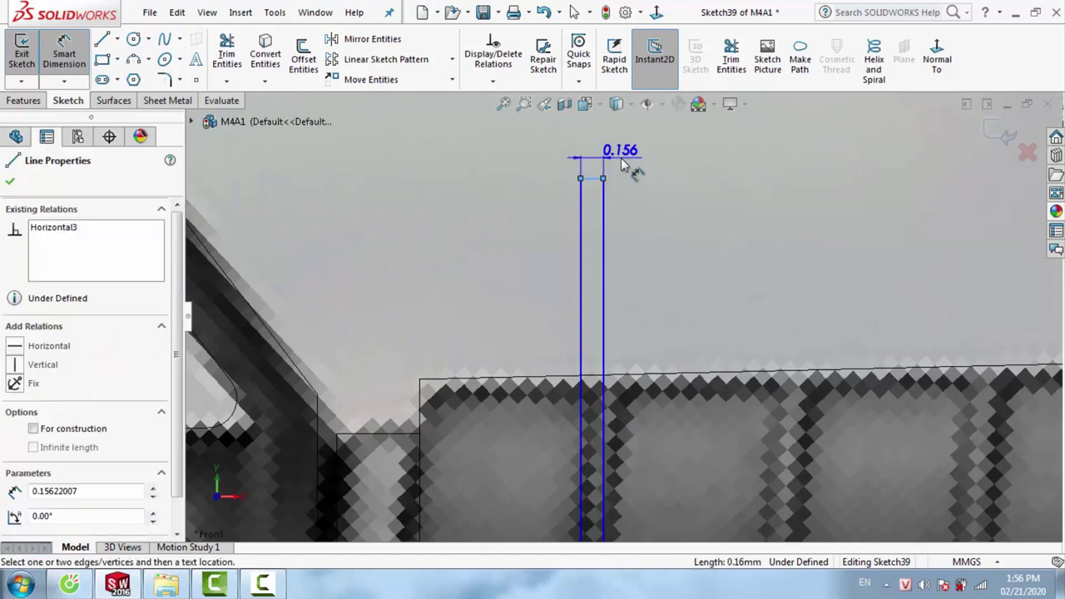
click(620, 162)
text(0.2)
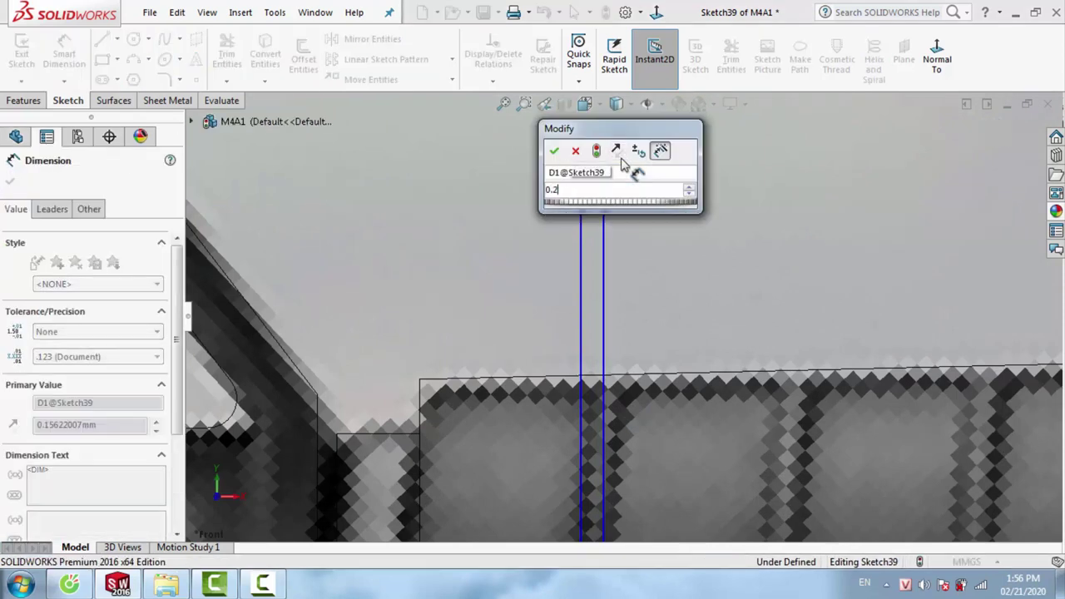
key(Return)
key(Escape)
scroll(668, 329, up, 2)
scroll(669, 329, up, 1)
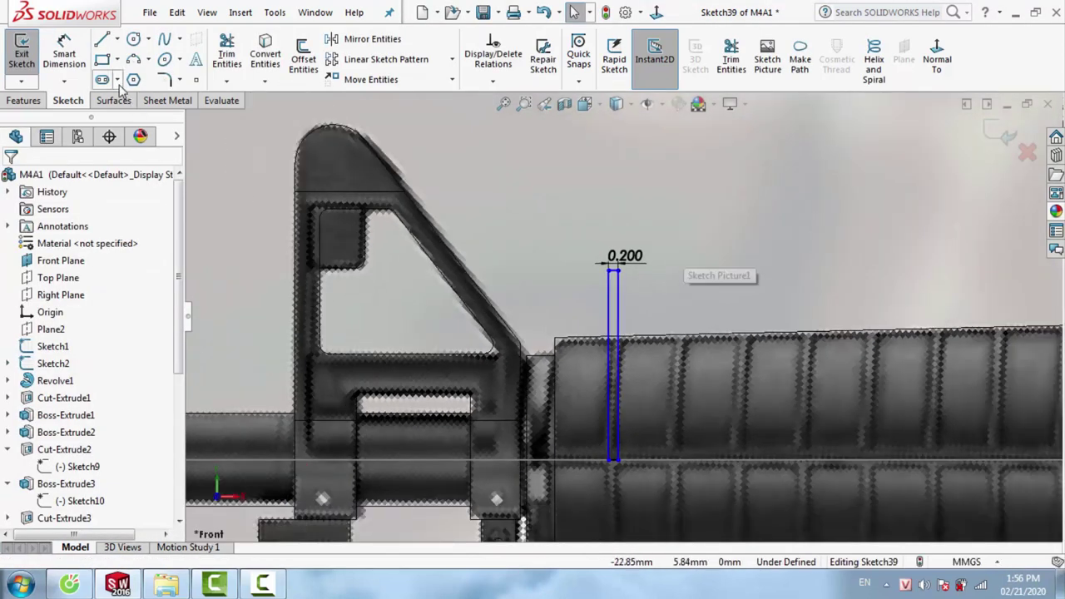
click(25, 100)
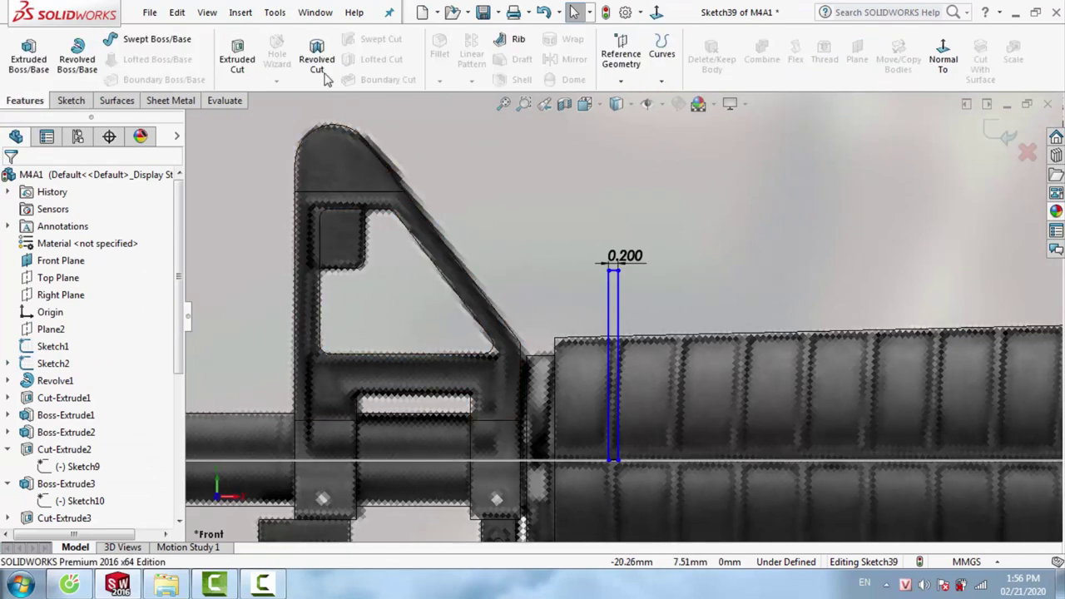
Revolve the rectangle 360° about its bottom line into a thin ring around the barrel
click(75, 58)
scroll(632, 474, down, 5)
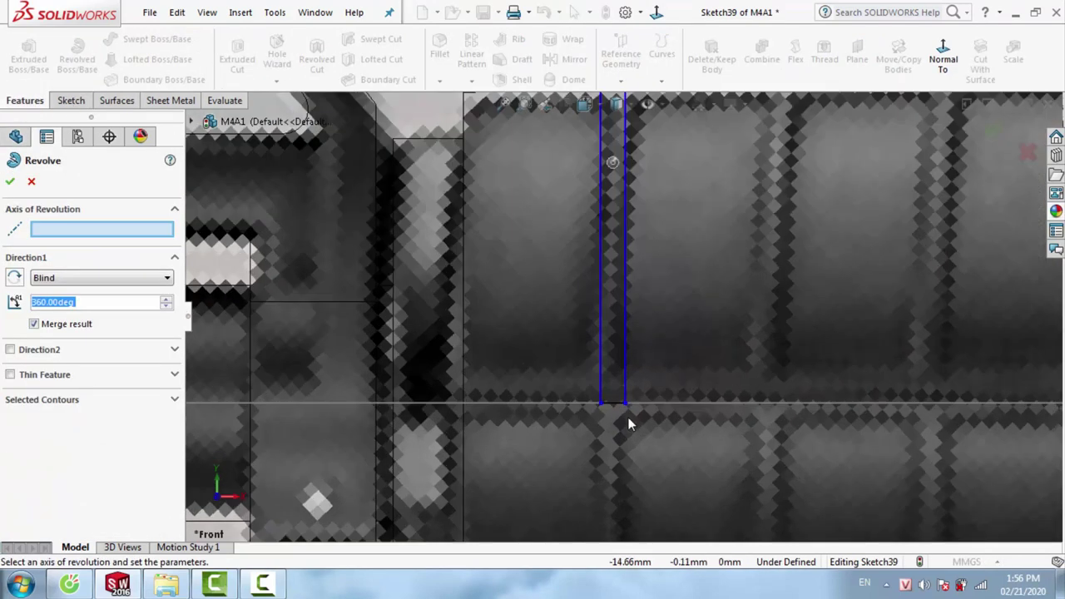
click(610, 404)
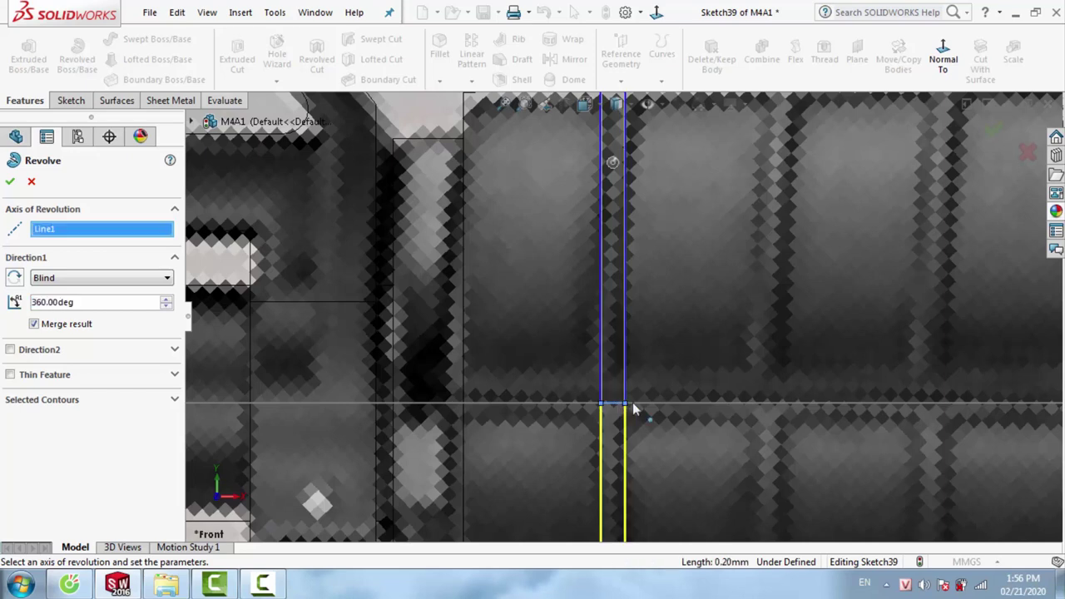
scroll(633, 402, up, 3)
click(996, 129)
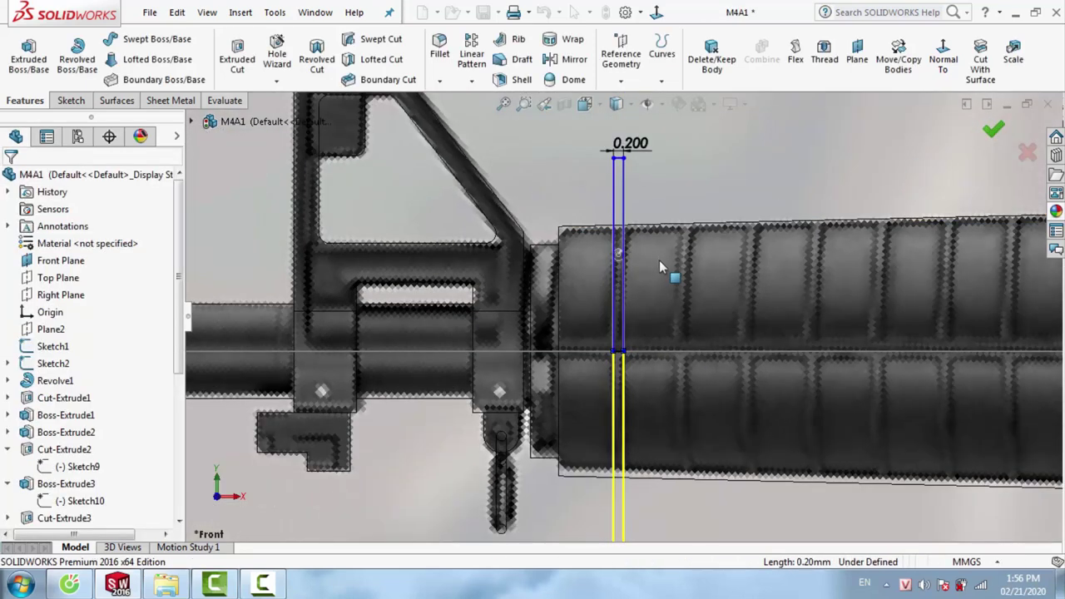
Switch the display style to Shaded With Edges
scroll(659, 260, up, 5)
scroll(664, 273, down, 6)
click(617, 103)
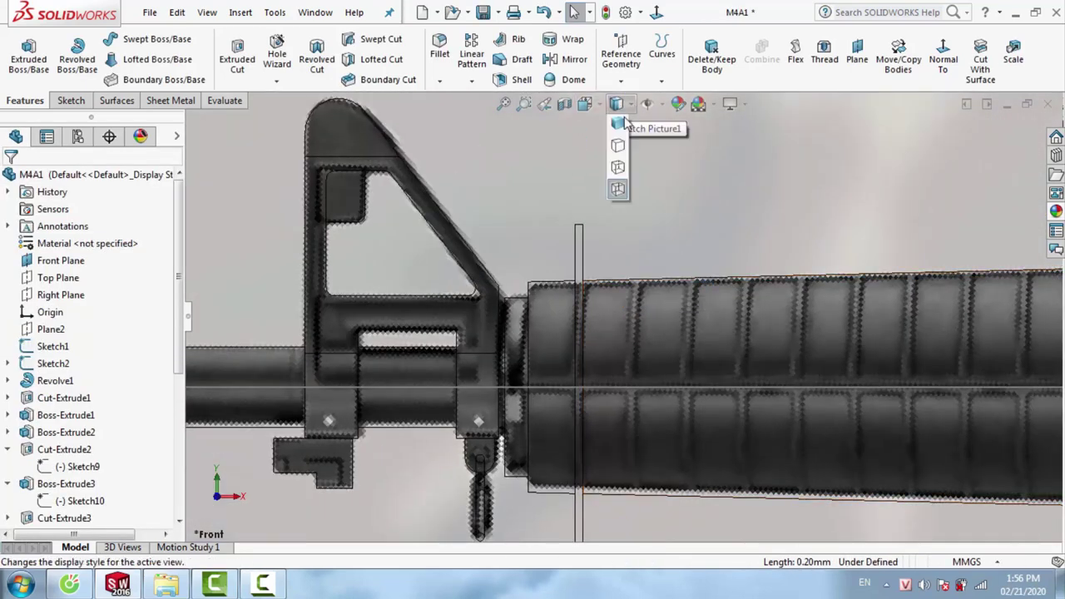
click(618, 129)
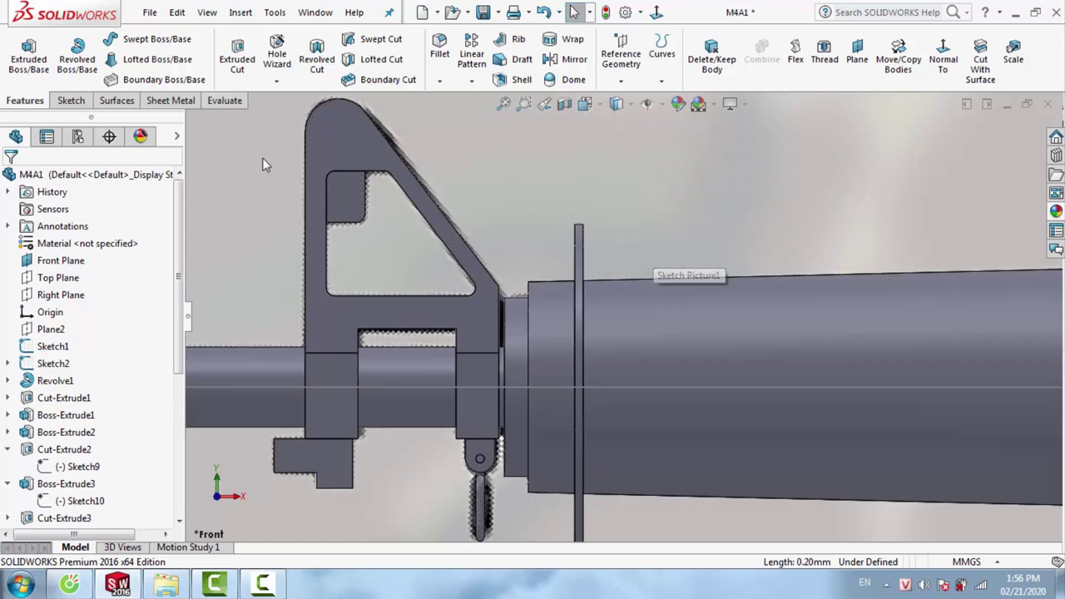
Start a linear pattern of the ring along the centreline and change the display to show the reference picture
click(471, 54)
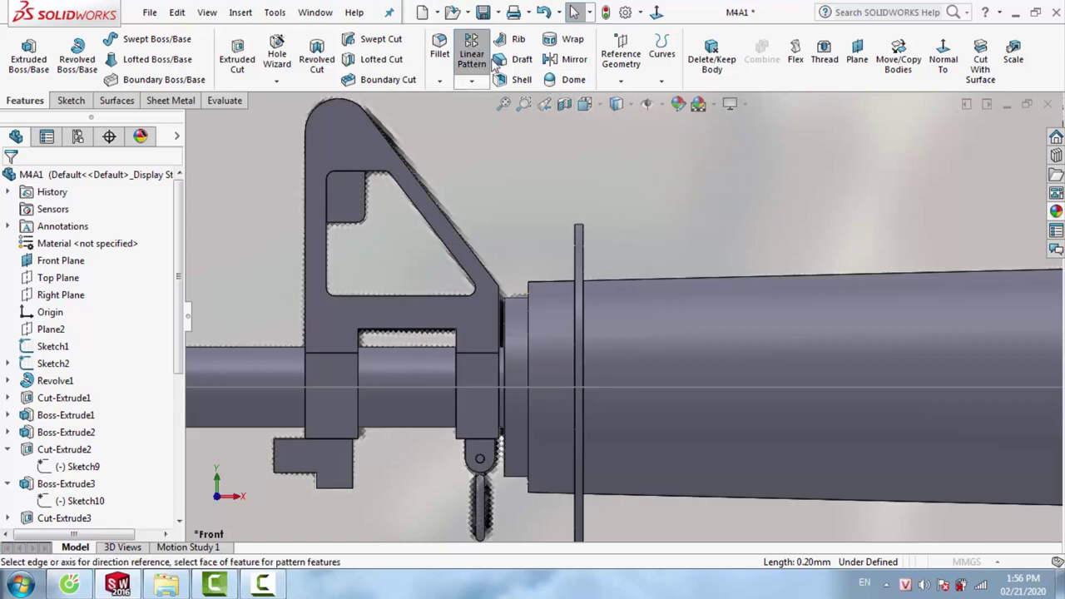
click(598, 387)
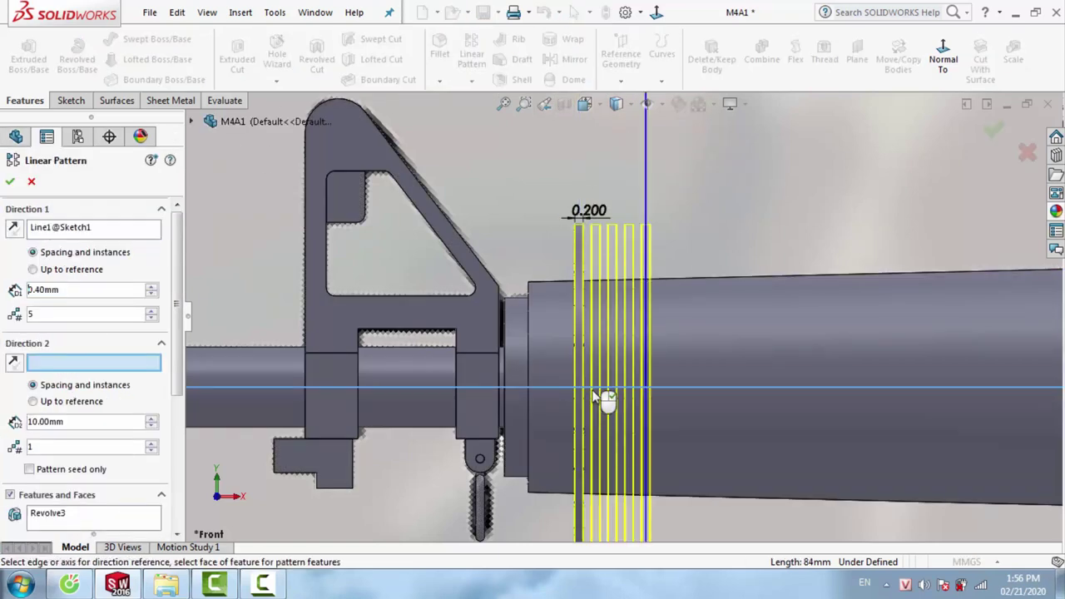
click(621, 104)
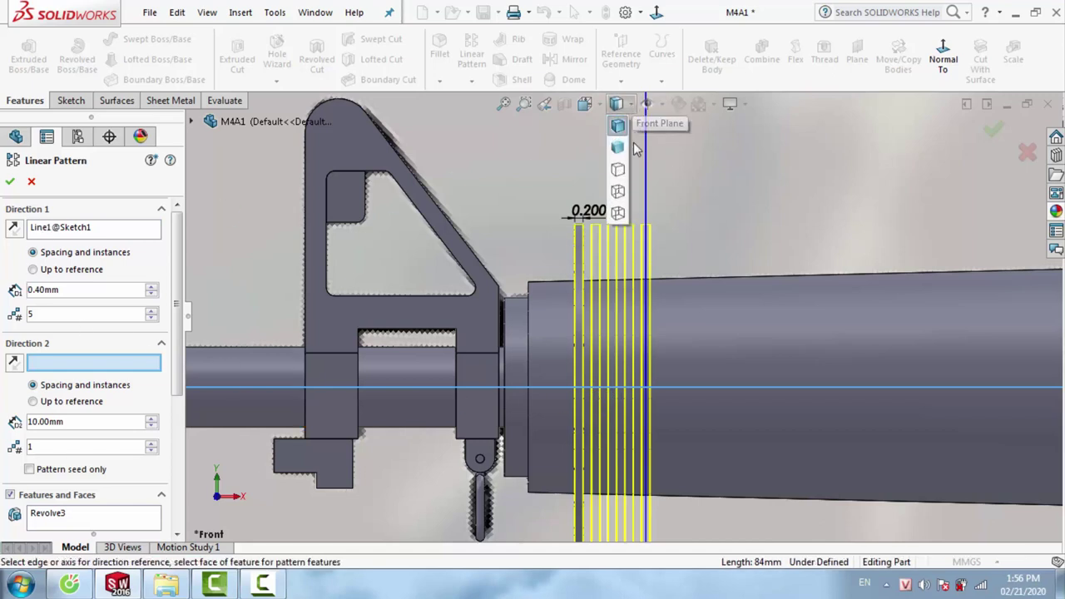
click(620, 214)
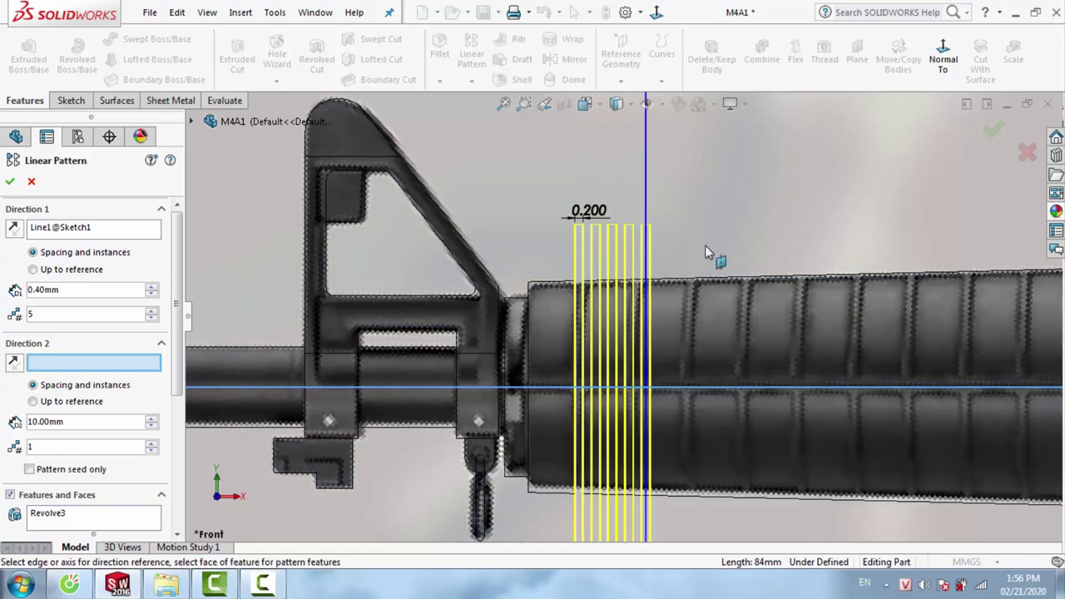
Try pattern spacings of 3, 2, 1 and 1.4 mm while raising the instance count to 8
click(151, 287)
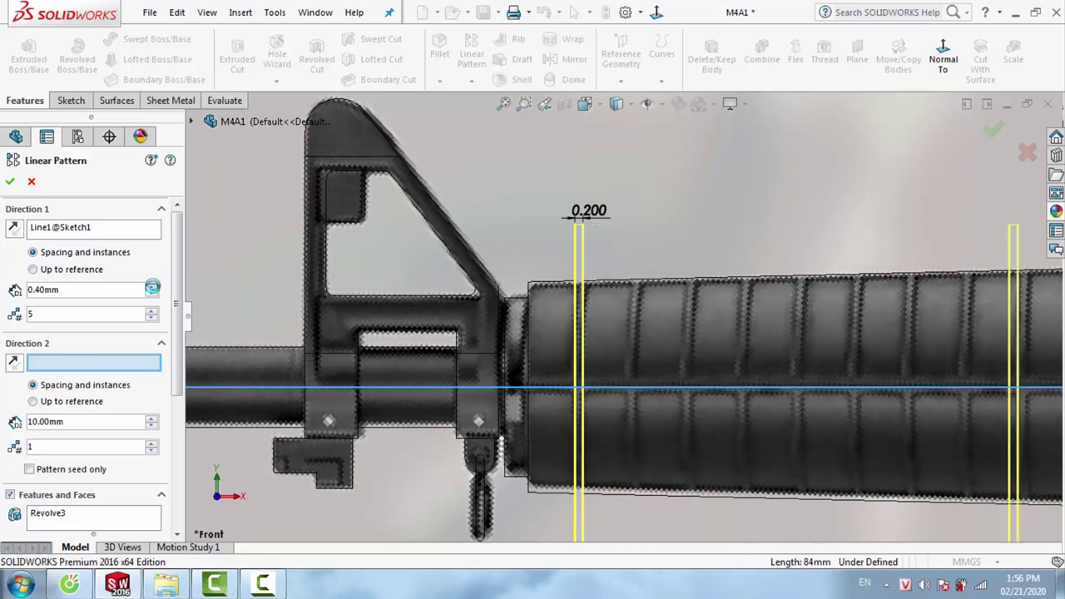
text(3)
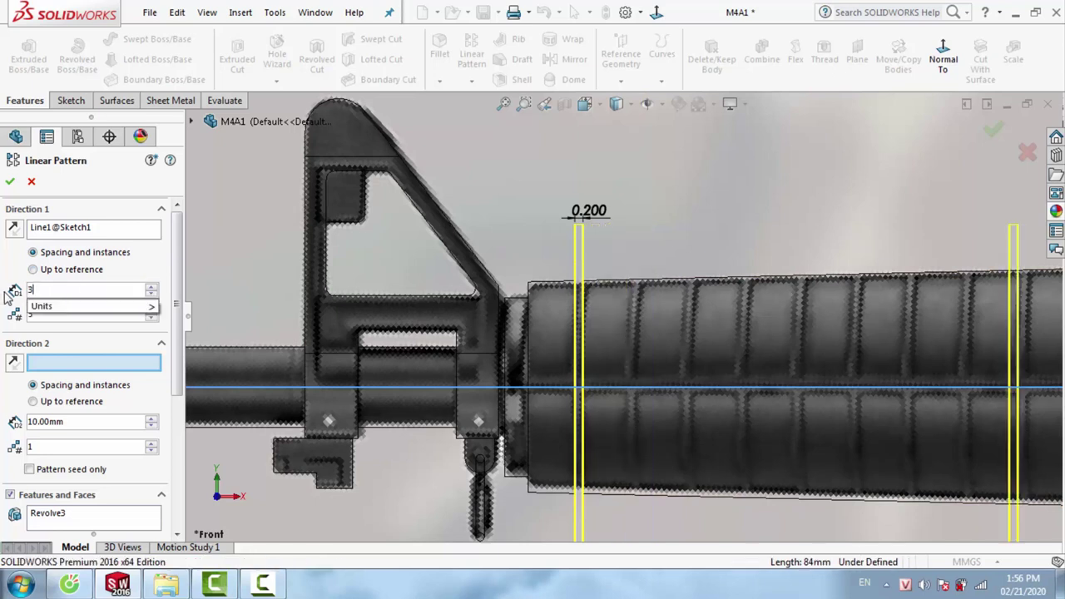
key(Return)
text(2)
key(Return)
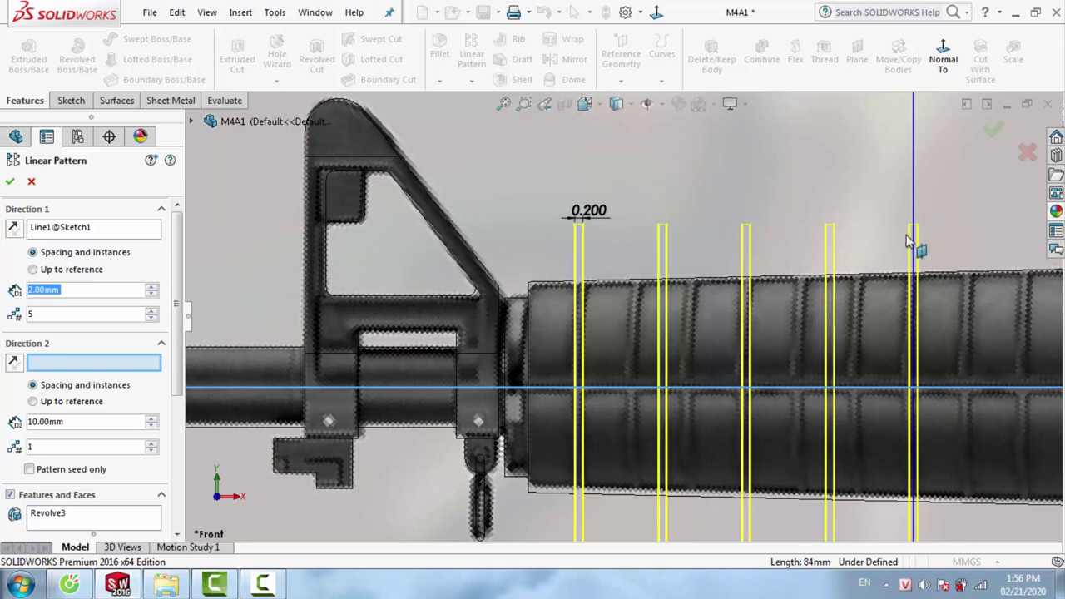
ctrl+middle_drag(910, 238, 804, 283)
scroll(805, 283, up, 1)
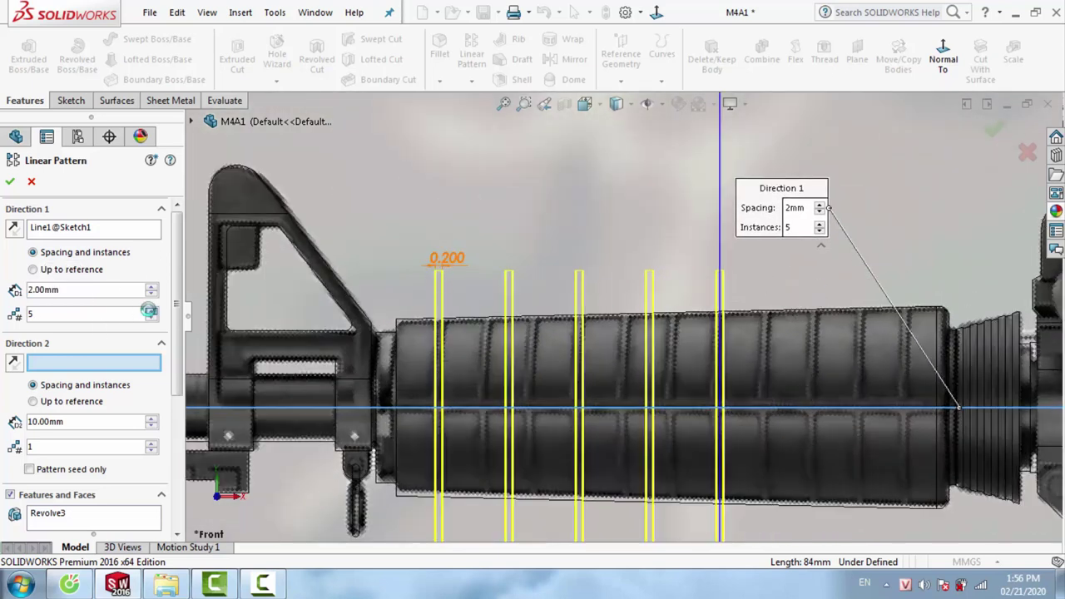
click(150, 309)
click(150, 310)
click(150, 309)
text(1)
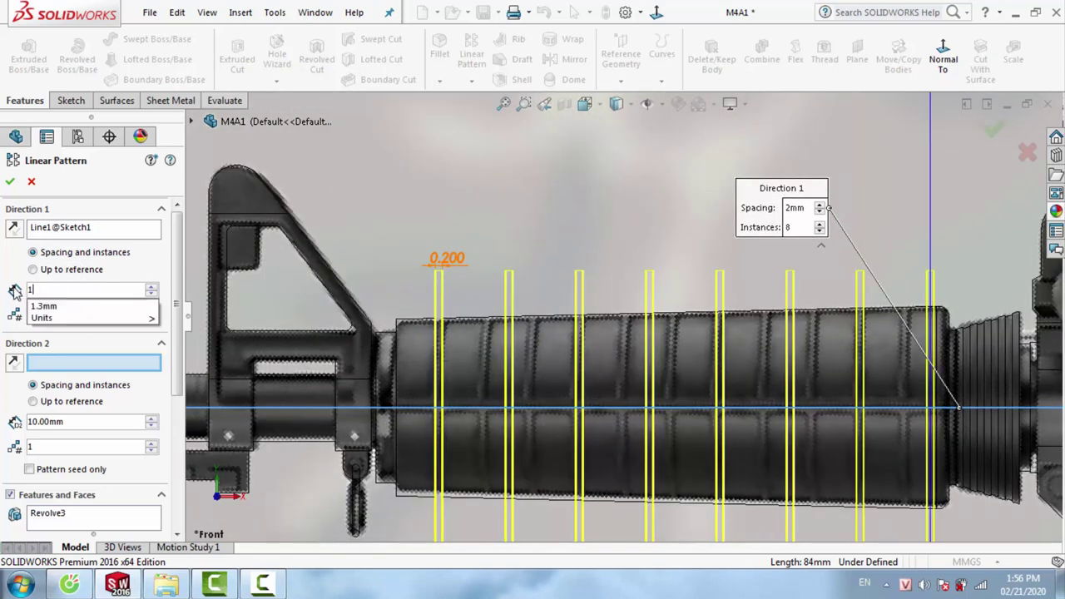
key(Return)
text(1.)
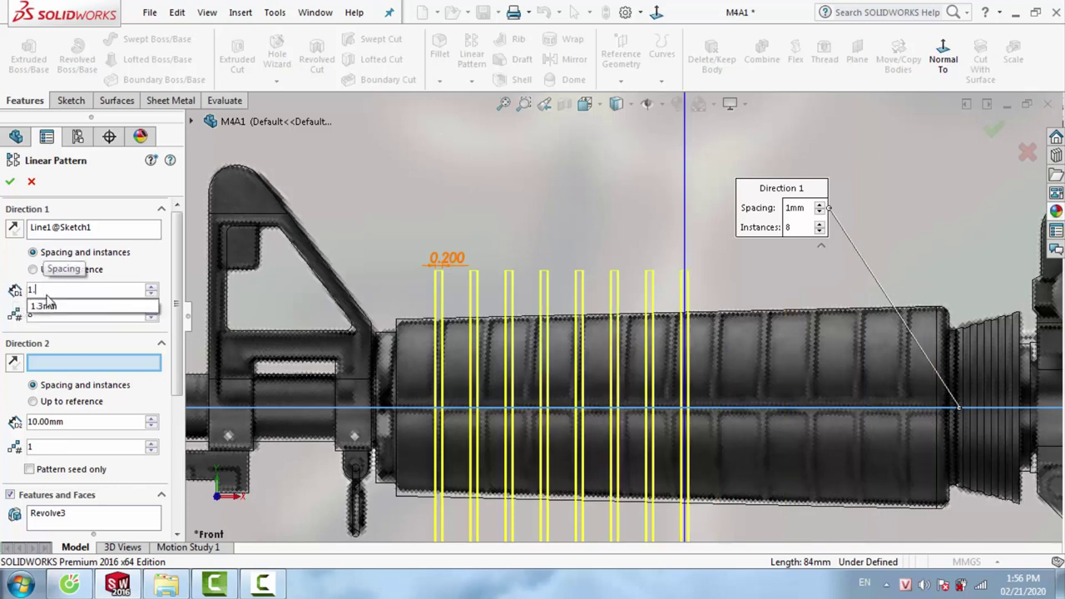
text(4)
key(Return)
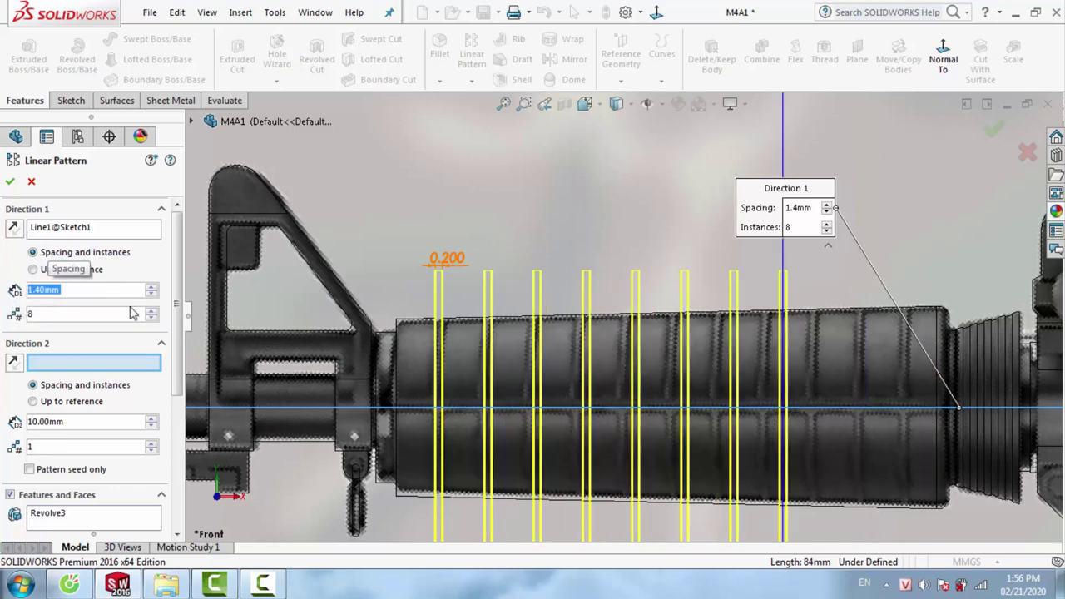
Set the pattern to 10 instances spaced 1.45 mm and confirm it
click(153, 310)
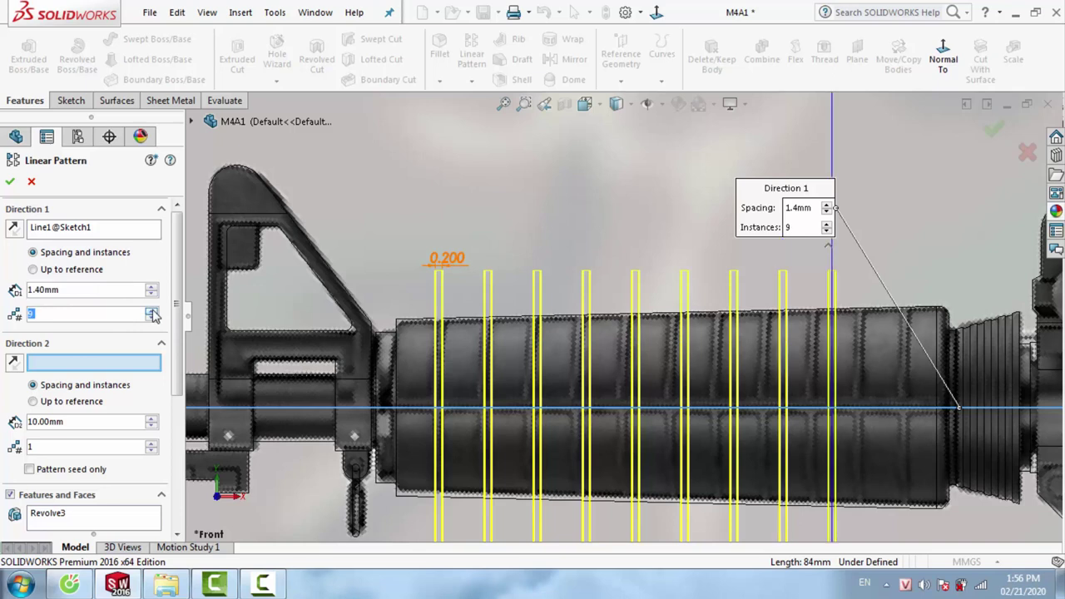
click(152, 311)
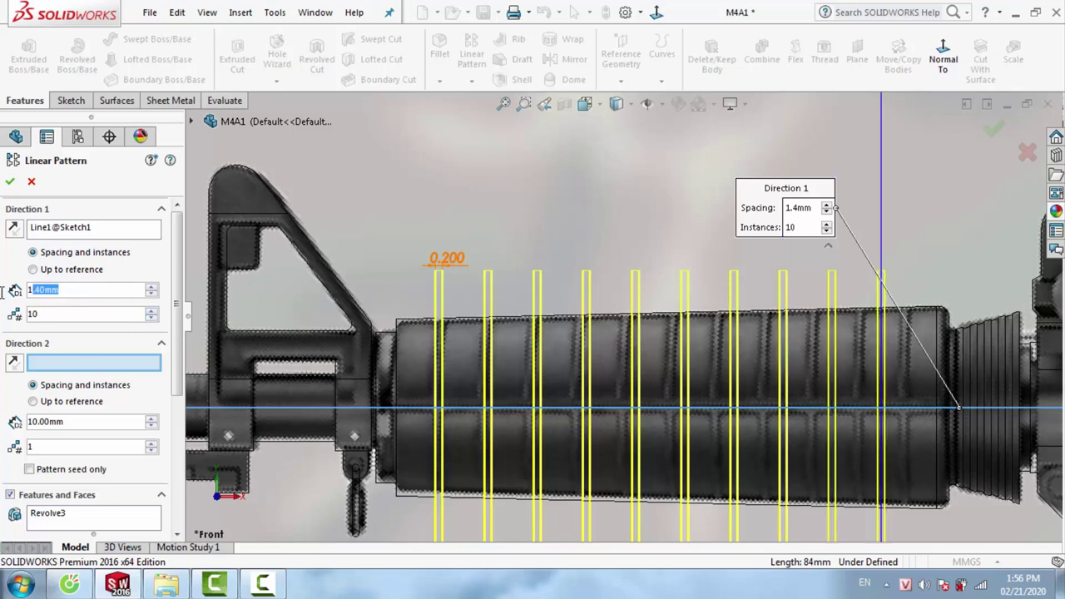
text(1.5)
key(Return)
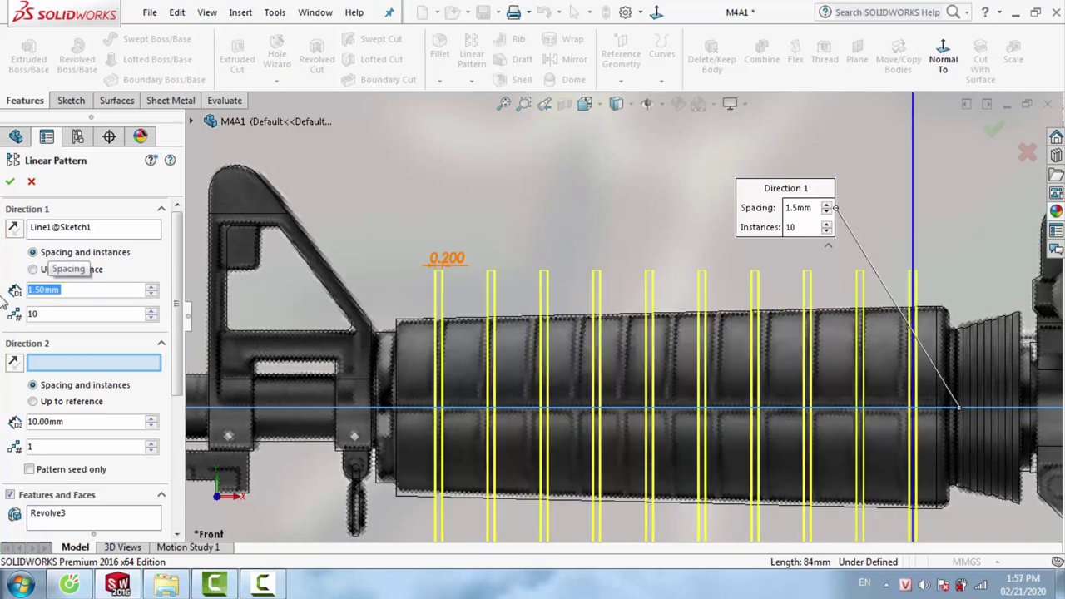
text(1.45)
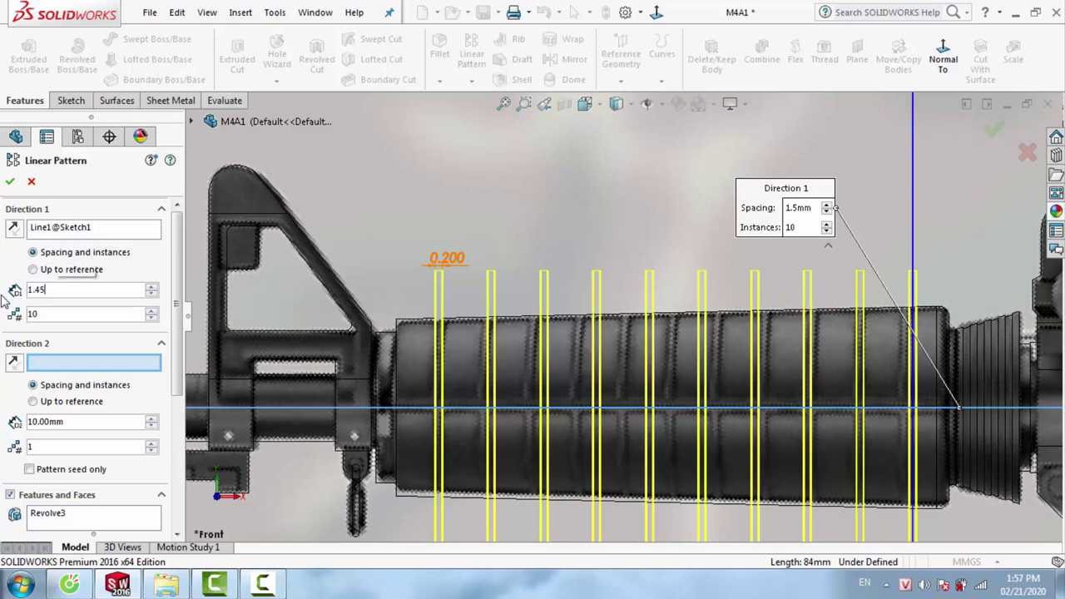
key(Return)
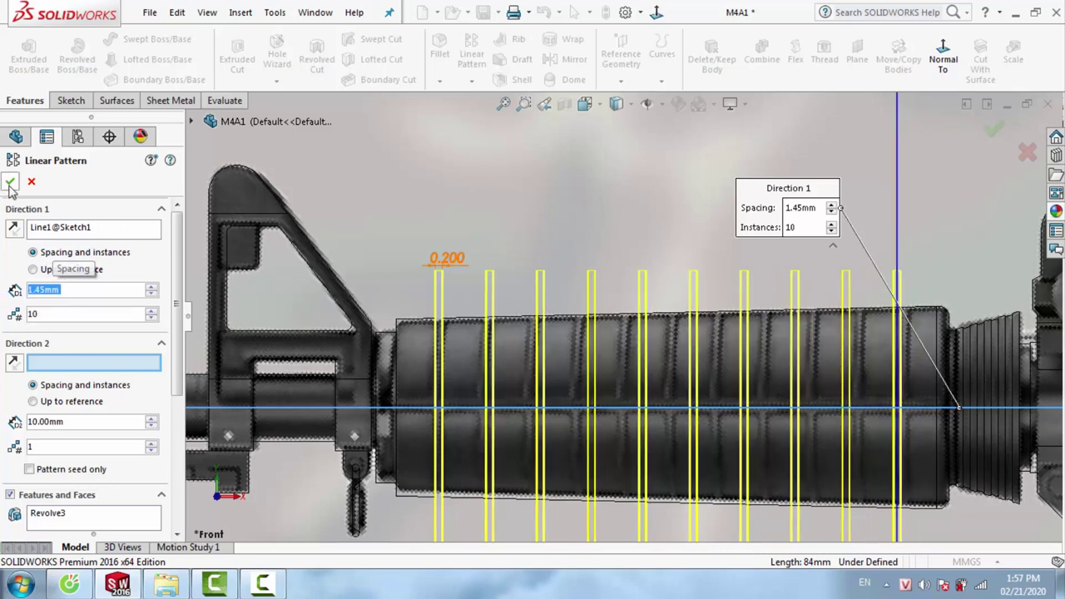
click(10, 182)
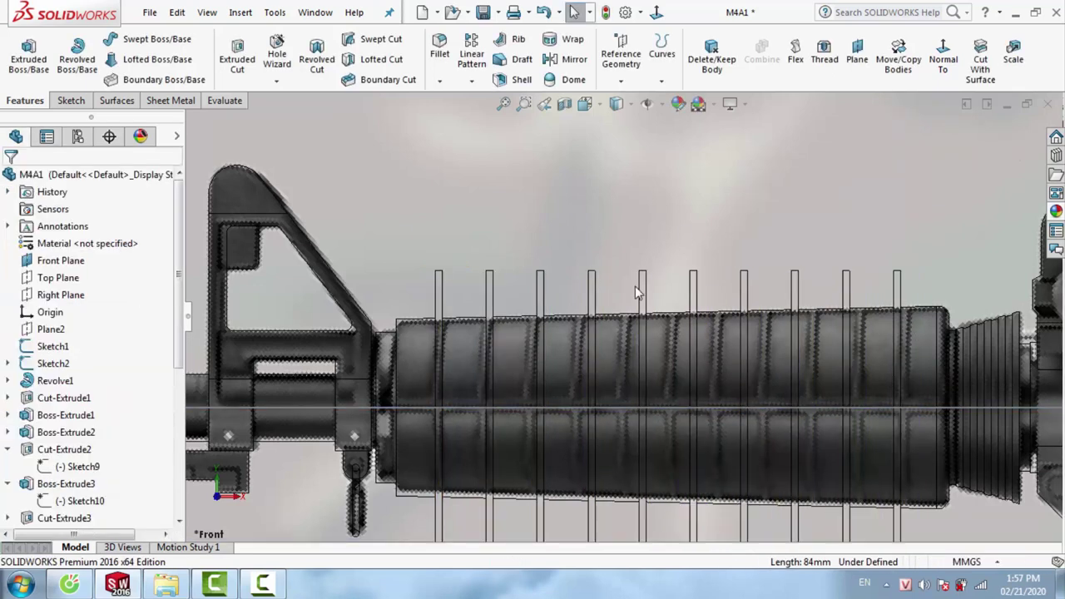
Start a Front Plane sketch and draw a construction line along the handguard's central axis
click(615, 104)
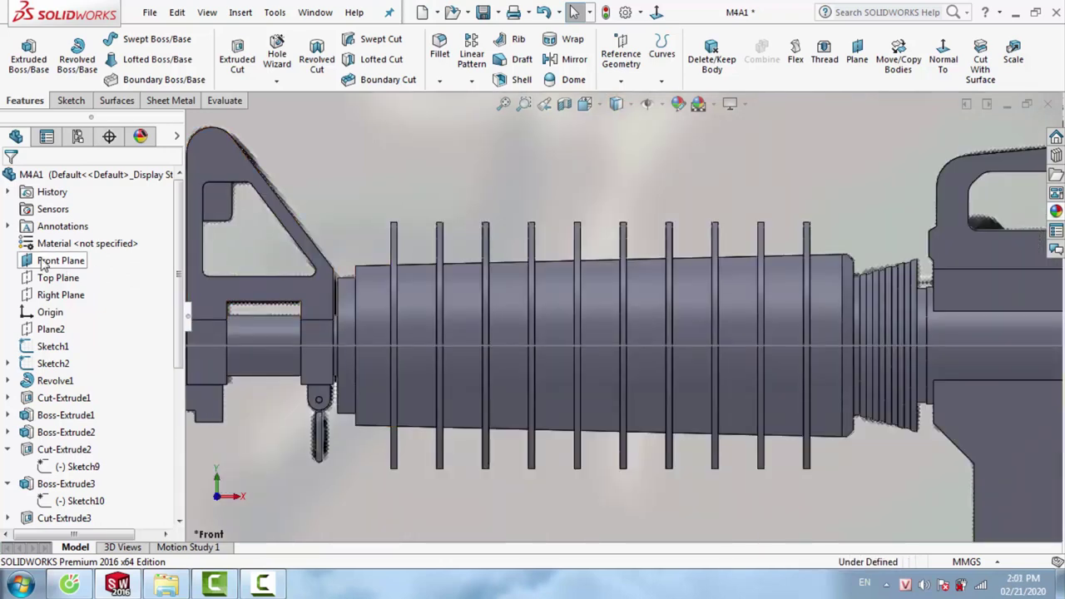
right_click(41, 265)
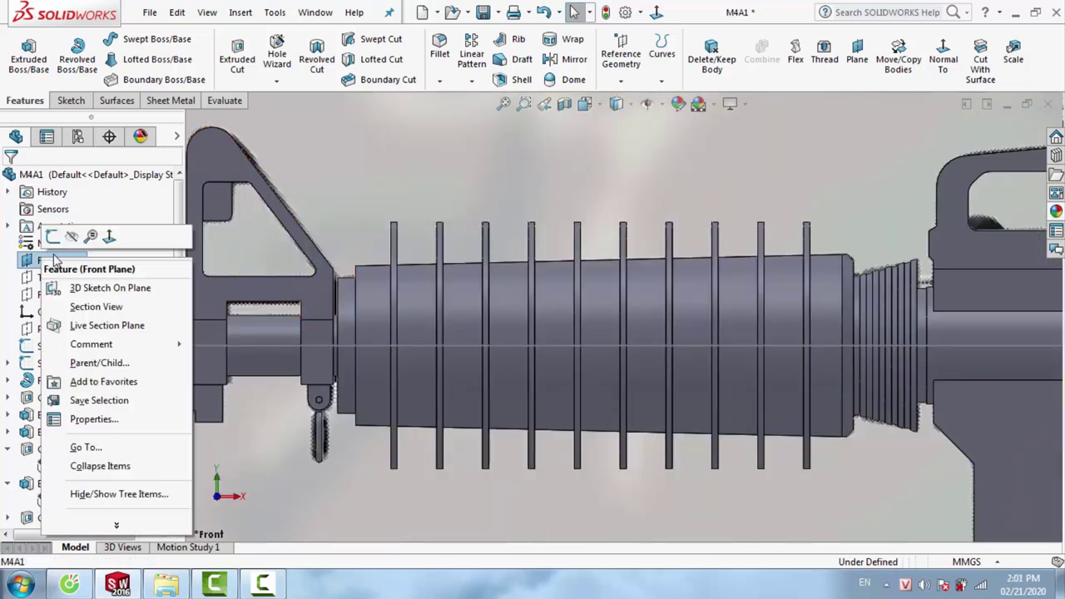
click(97, 232)
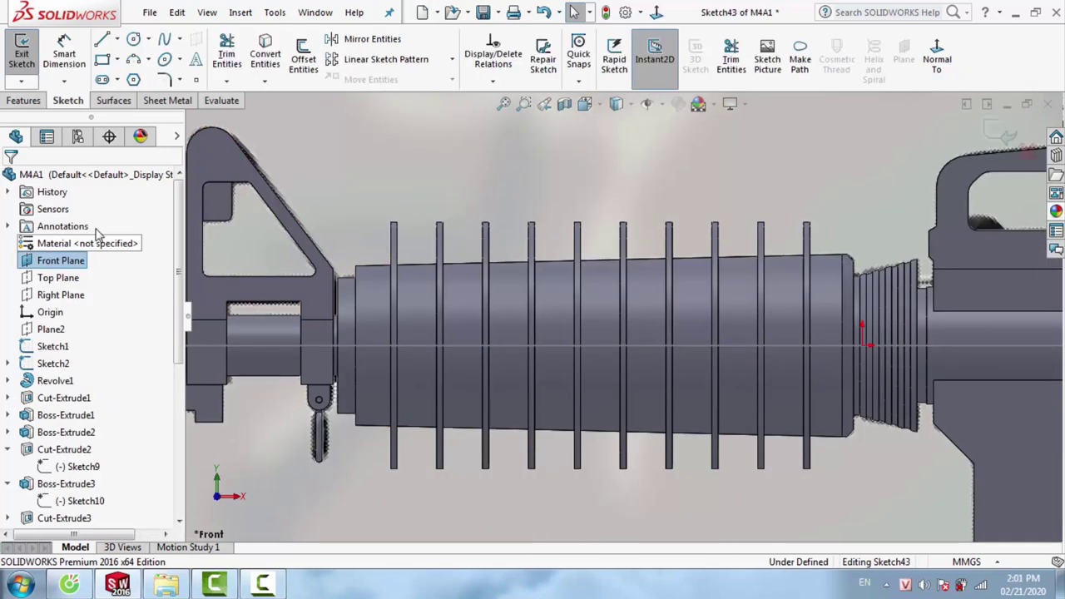
click(100, 42)
click(374, 345)
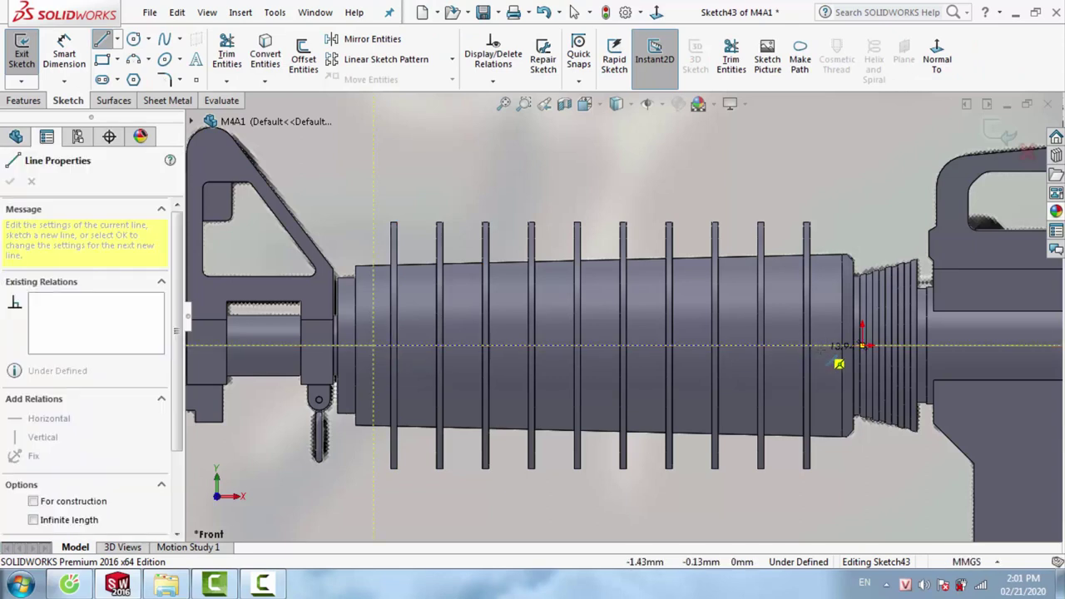
click(830, 345)
key(Escape)
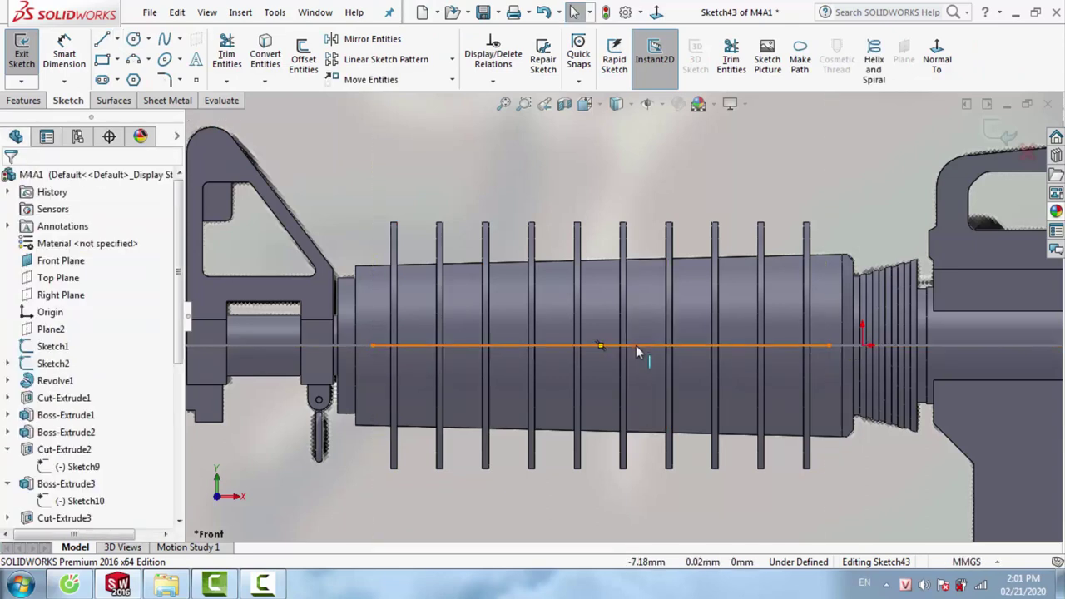
click(635, 346)
click(703, 299)
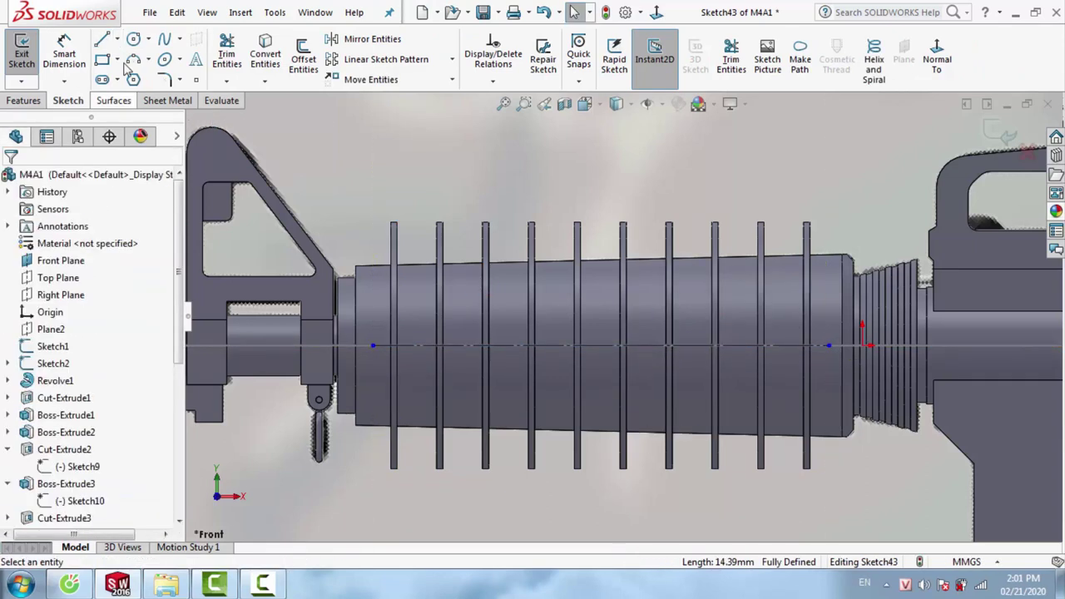
Draw a closed four-sided line profile just above the handguard
click(102, 40)
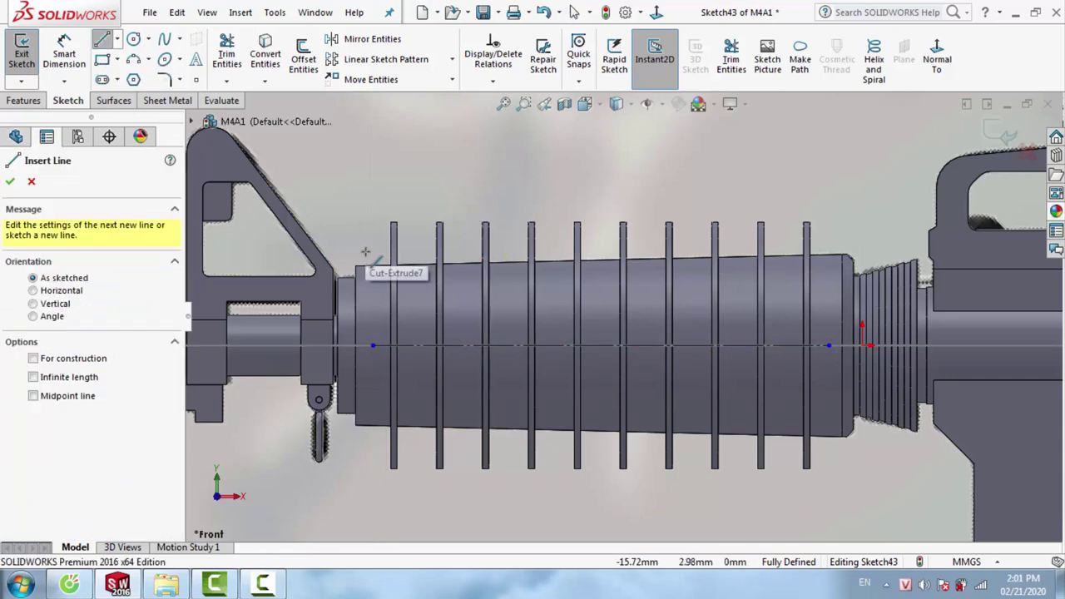
click(373, 253)
click(837, 234)
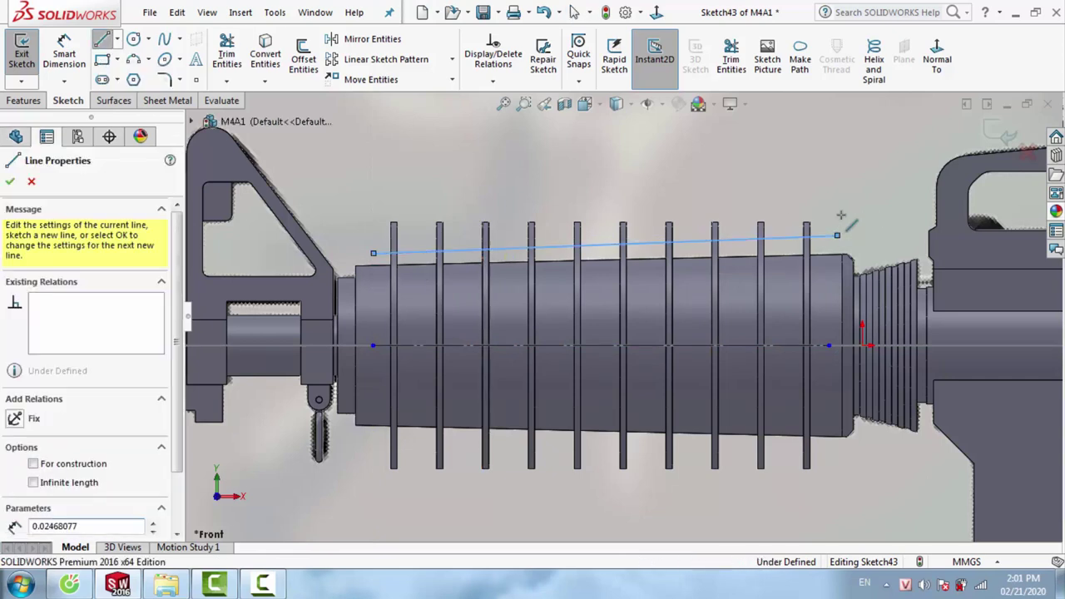
click(838, 152)
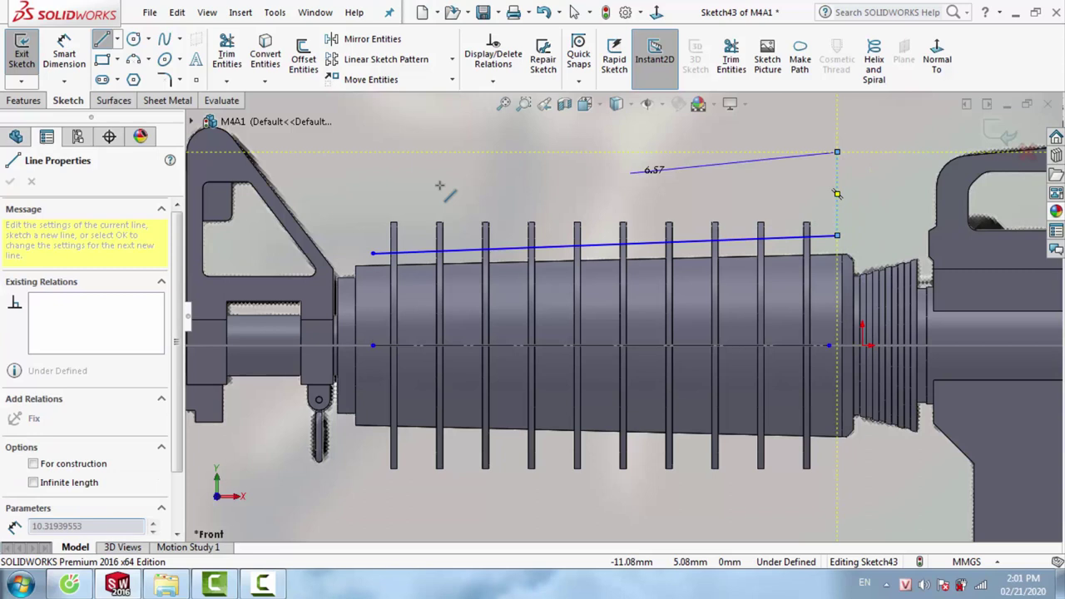
click(356, 162)
click(372, 253)
key(Escape)
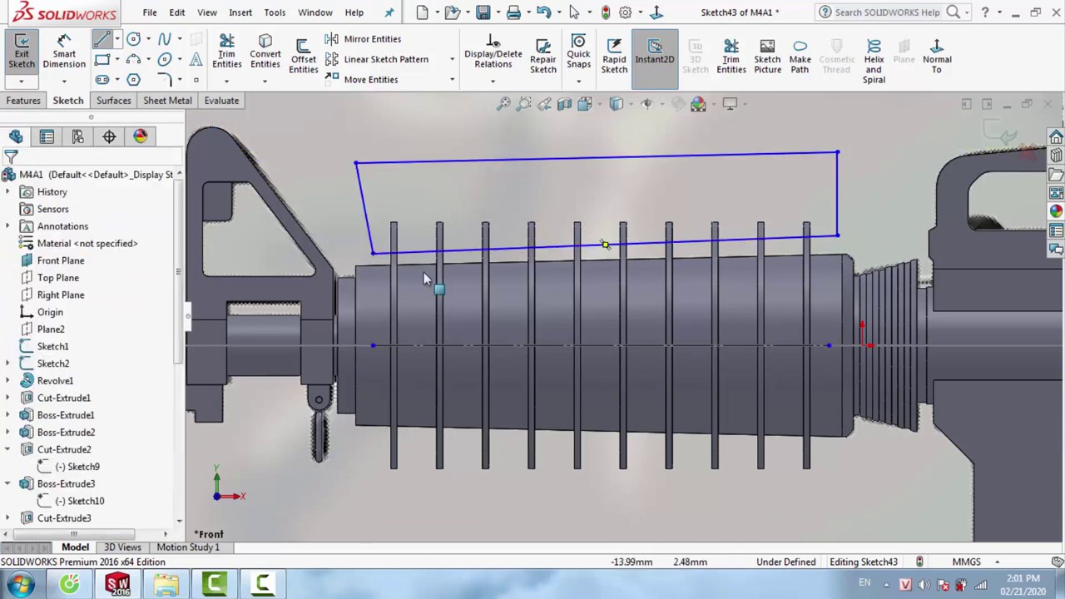
Make the profile's bottom line parallel to the handguard's top edge
click(71, 65)
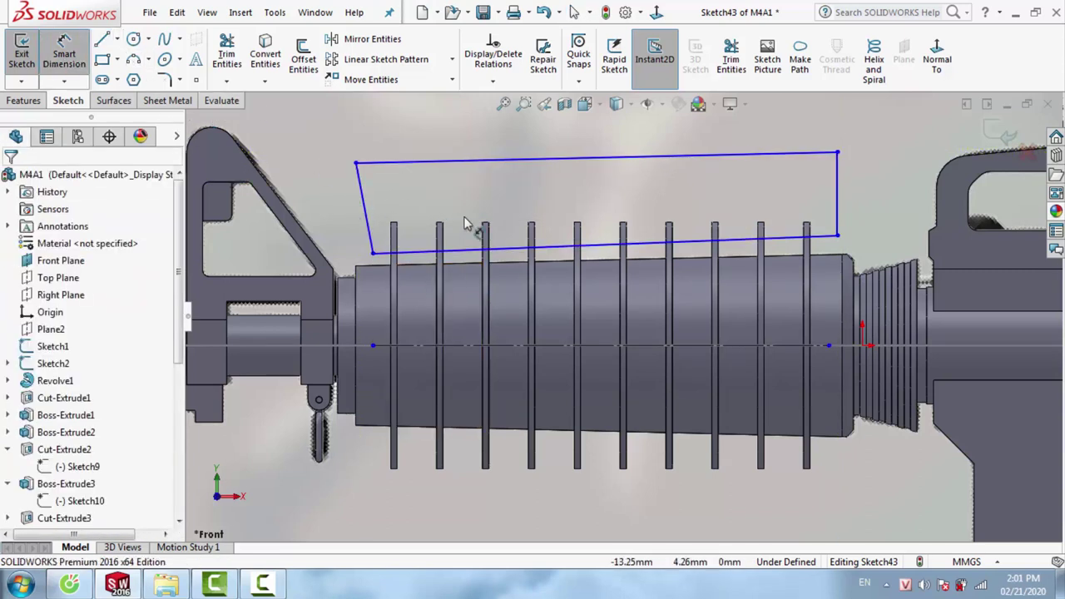
click(425, 254)
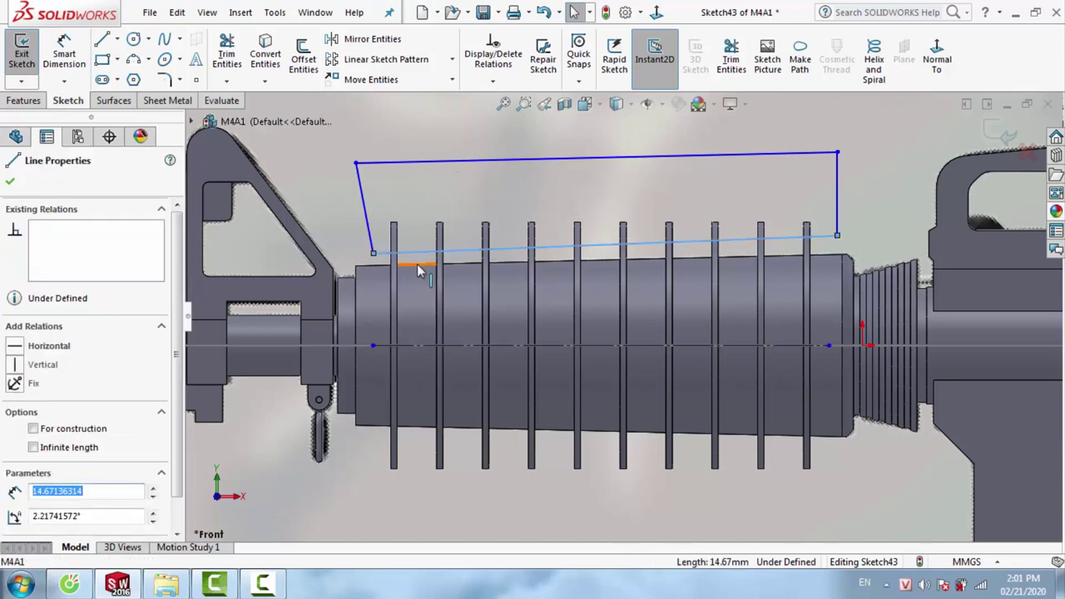
ctrl+click(417, 264)
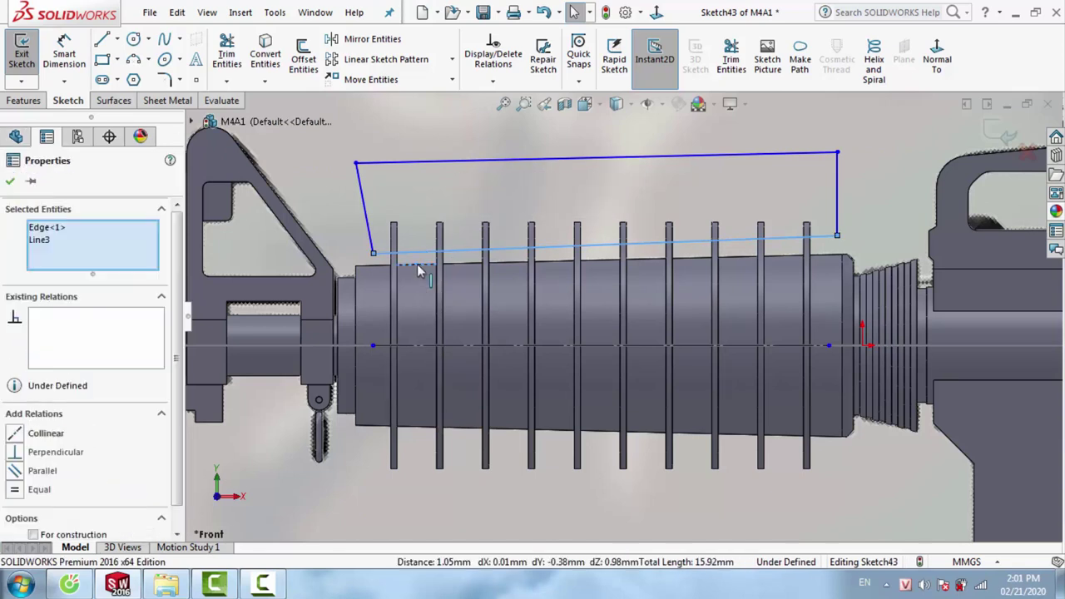
click(15, 471)
key(Escape)
scroll(450, 249, down, 2)
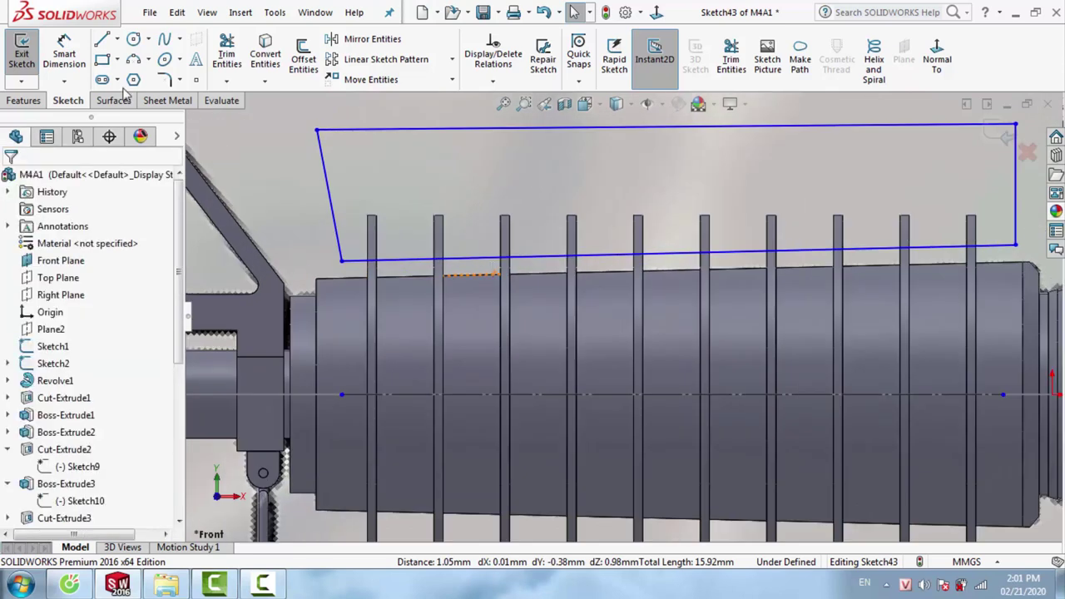
scroll(397, 266, down, 4)
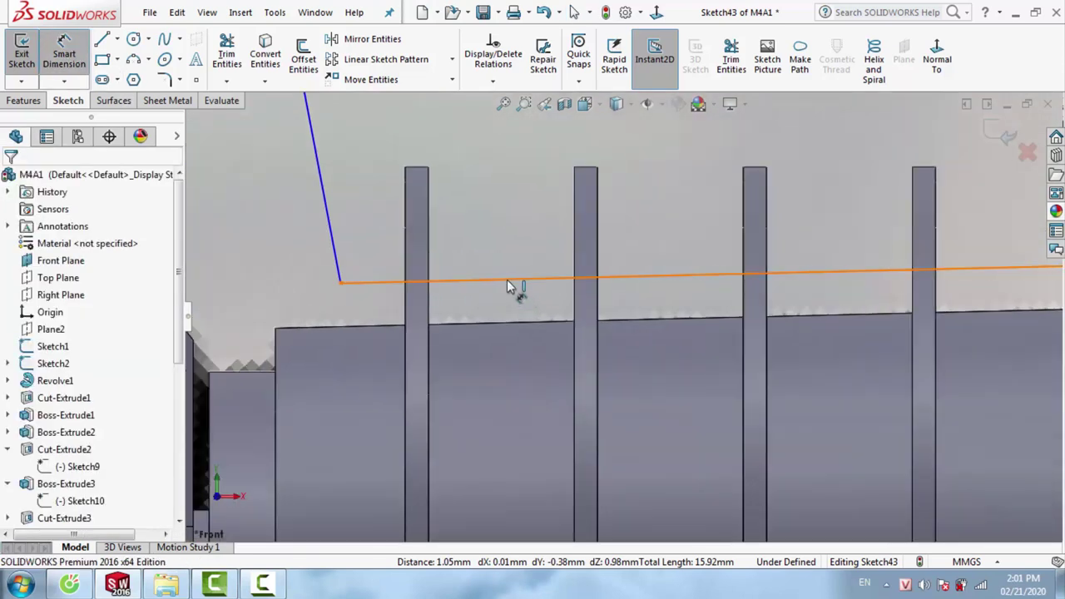
Dimension the gap between the profile's bottom line and the handguard's top edge to 0.23 mm
click(507, 280)
click(493, 327)
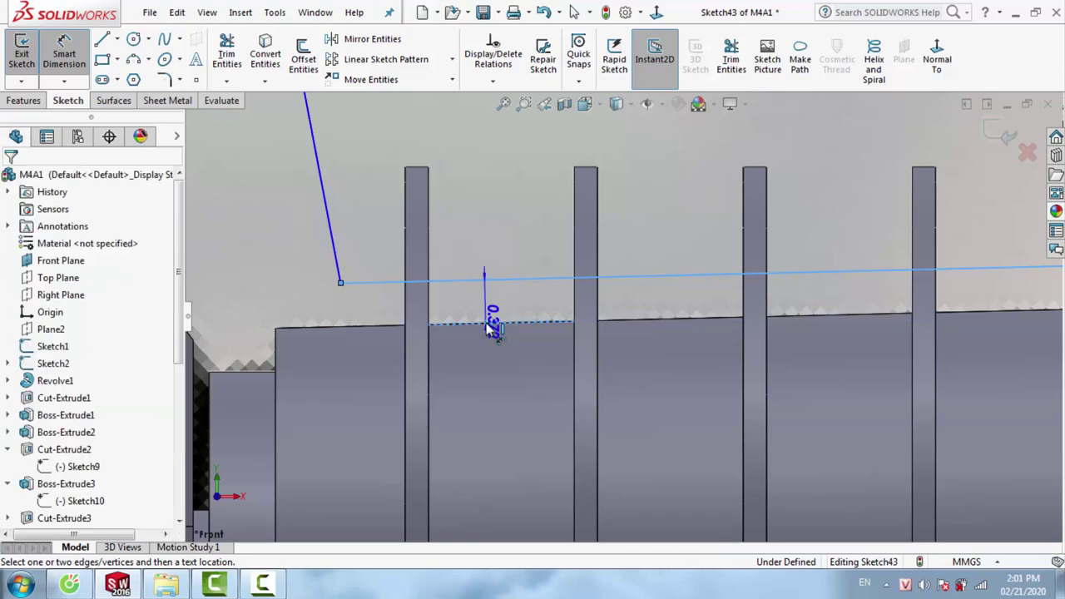
click(500, 311)
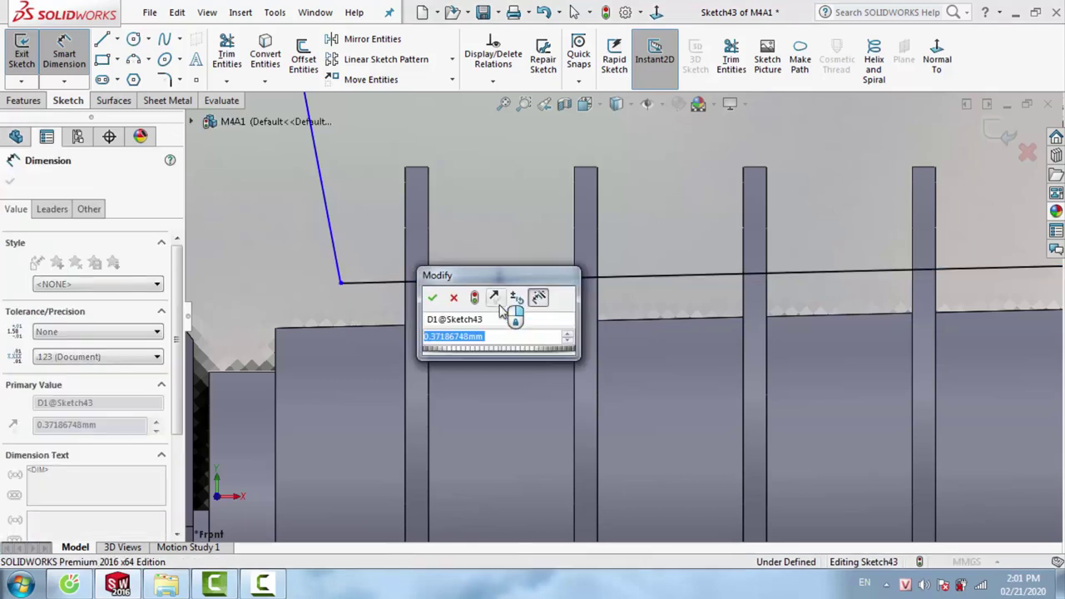
text(0.23)
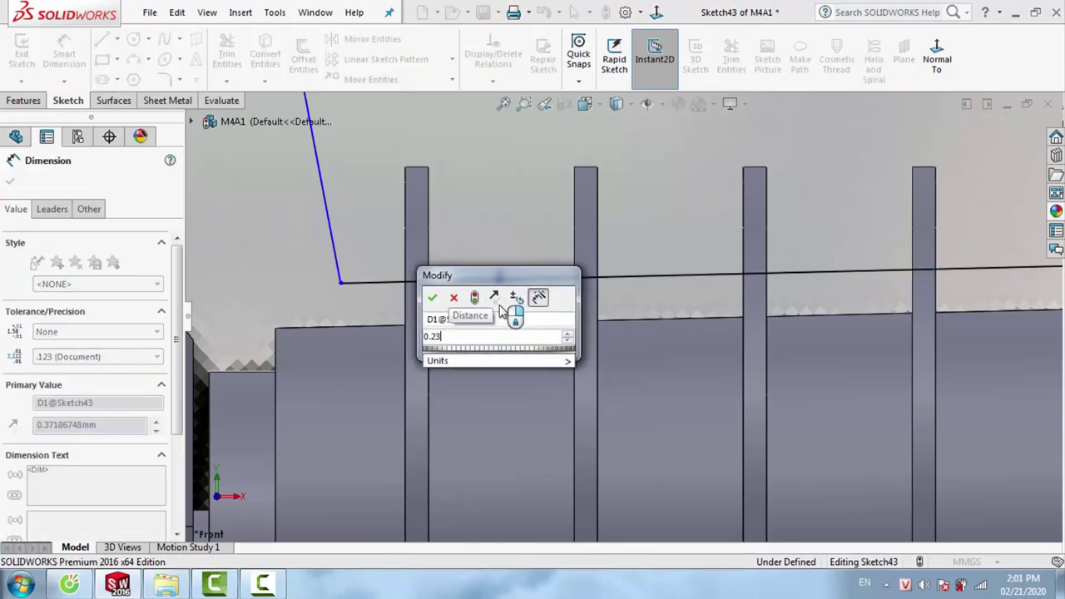
key(Return)
scroll(650, 223, up, 3)
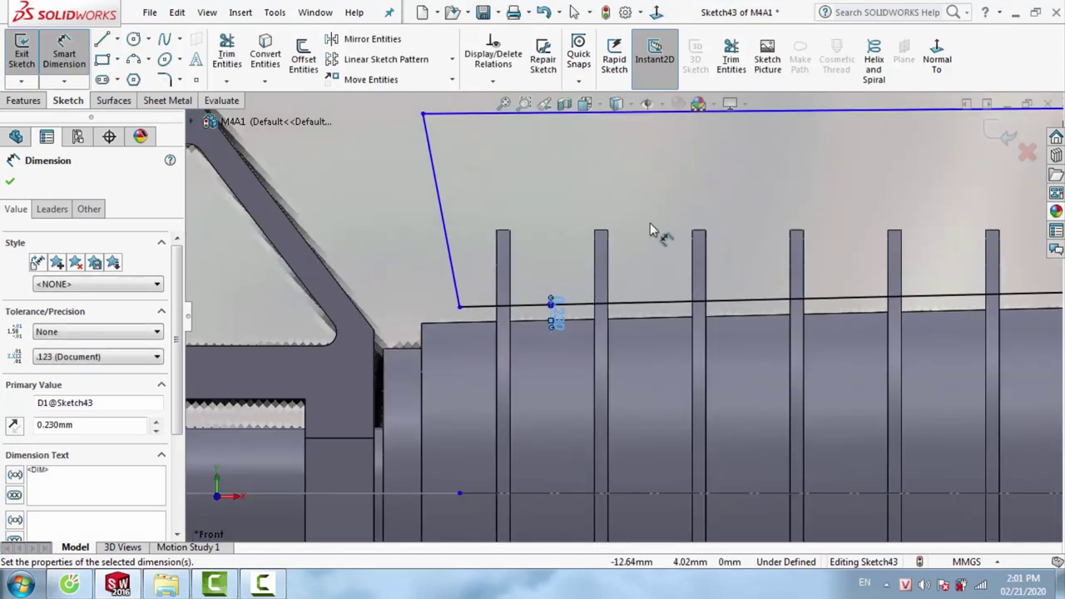
click(9, 182)
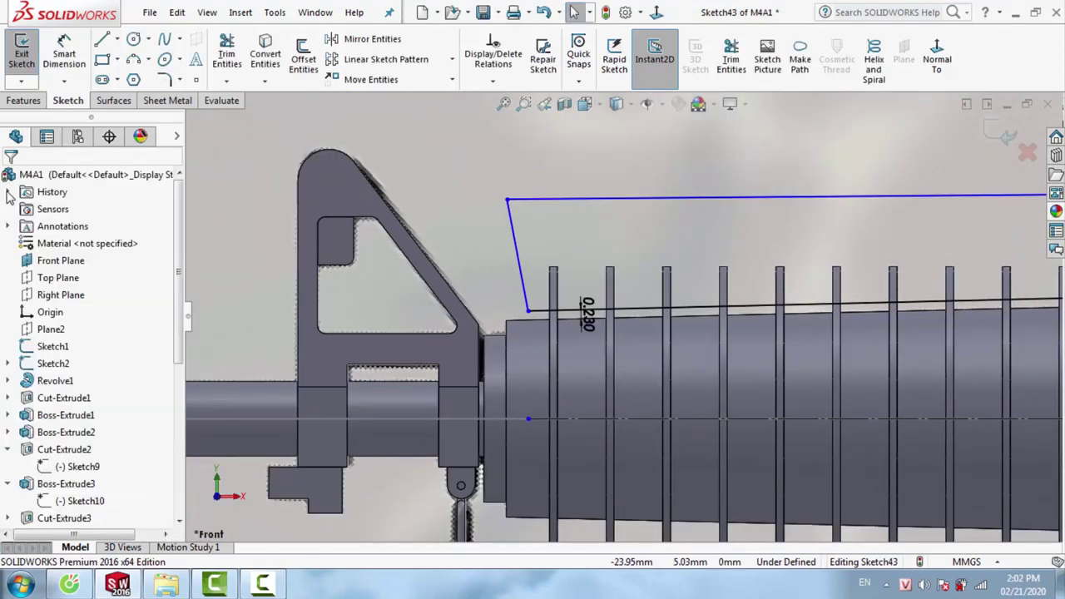
click(22, 102)
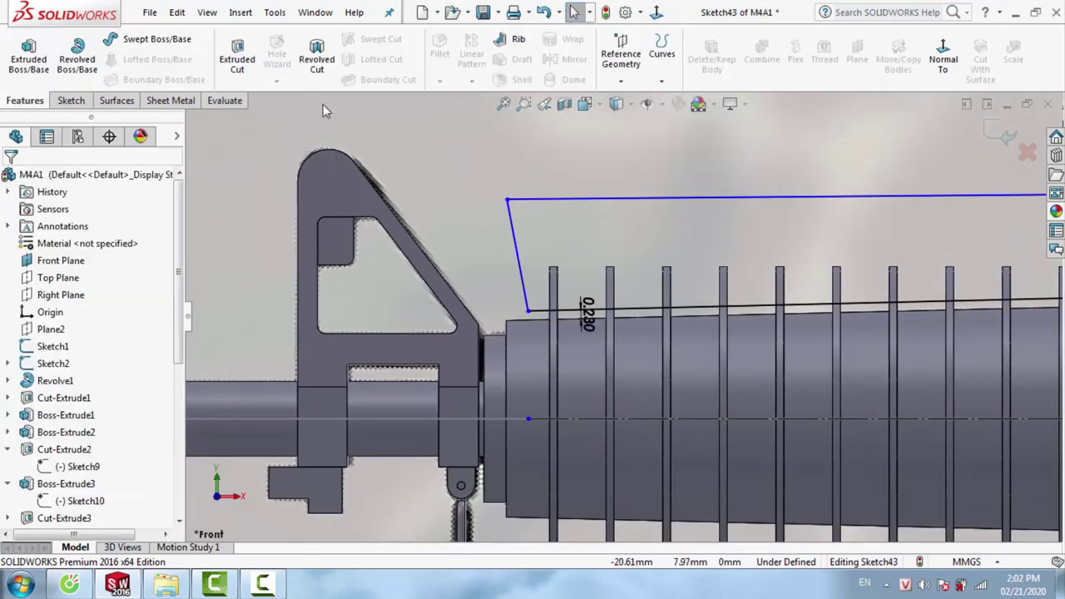
Revolve-cut Sketch43 360° to trim the handguard rings, then orbit to an angled view
click(318, 60)
scroll(611, 325, up, 2)
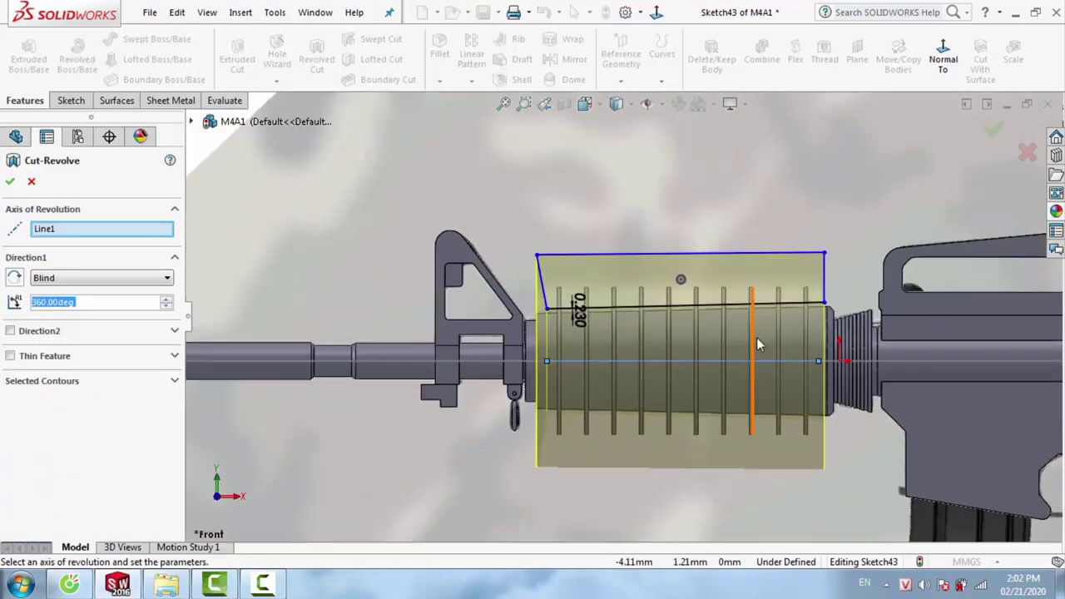
scroll(757, 337, down, 3)
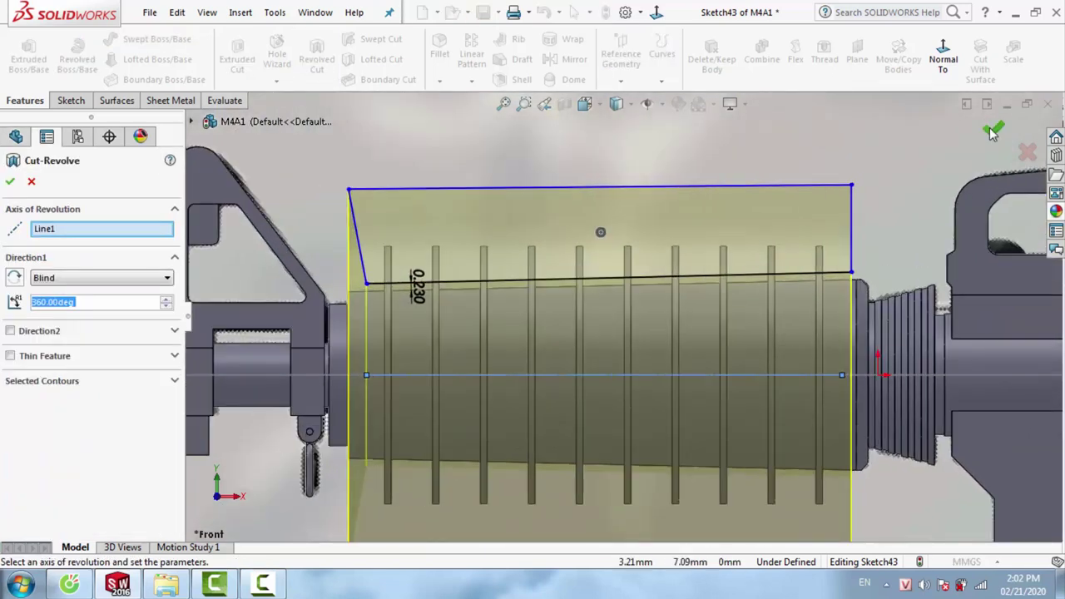
click(993, 133)
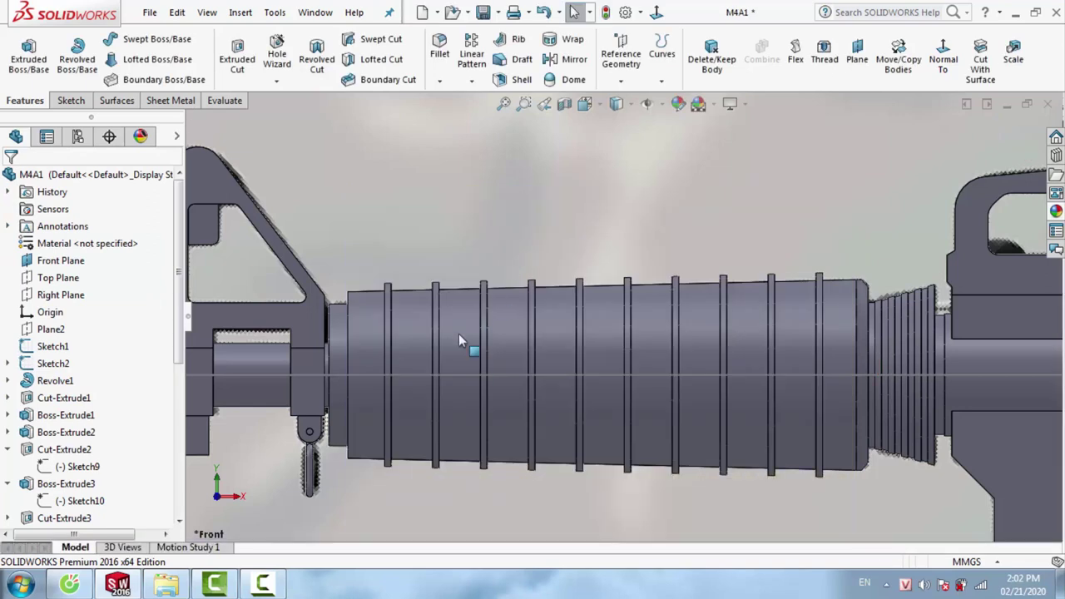
scroll(540, 345, up, 2)
middle_drag(567, 339, 541, 239)
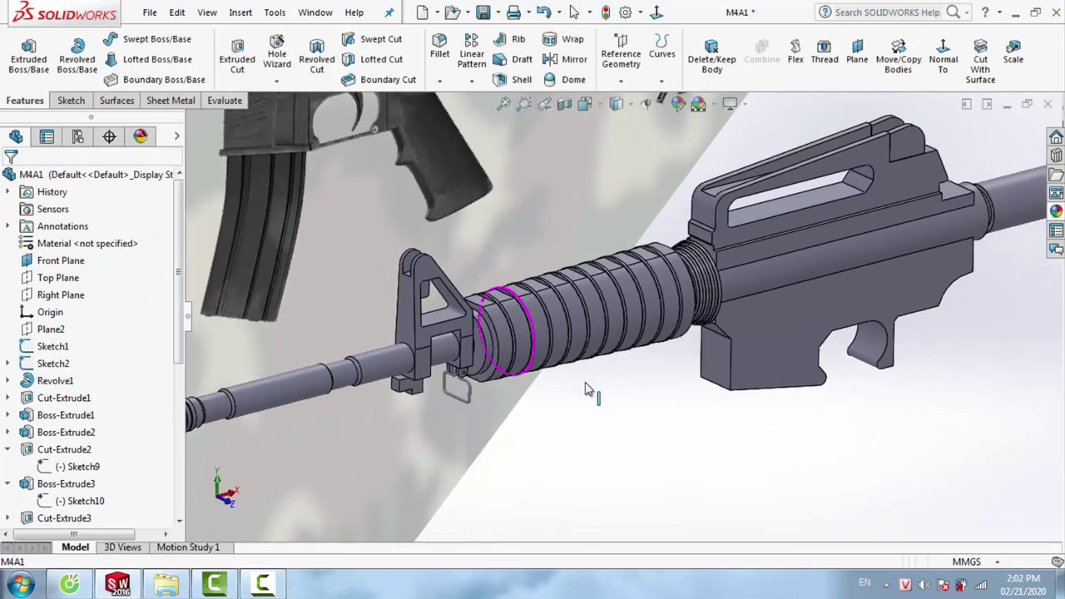
scroll(541, 239, down, 2)
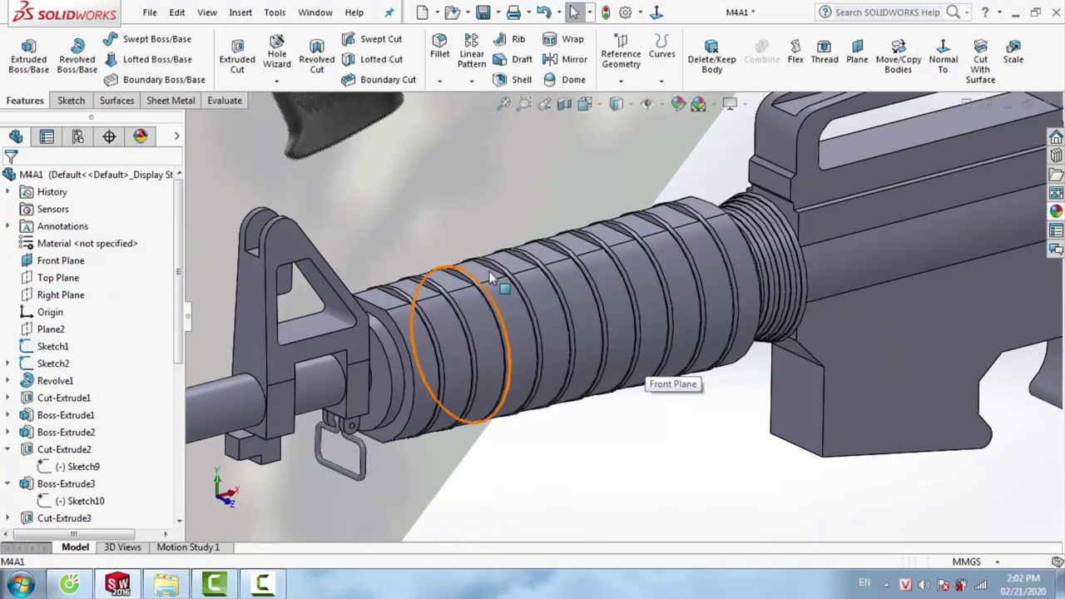
scroll(635, 394, up, 3)
right_click(633, 421)
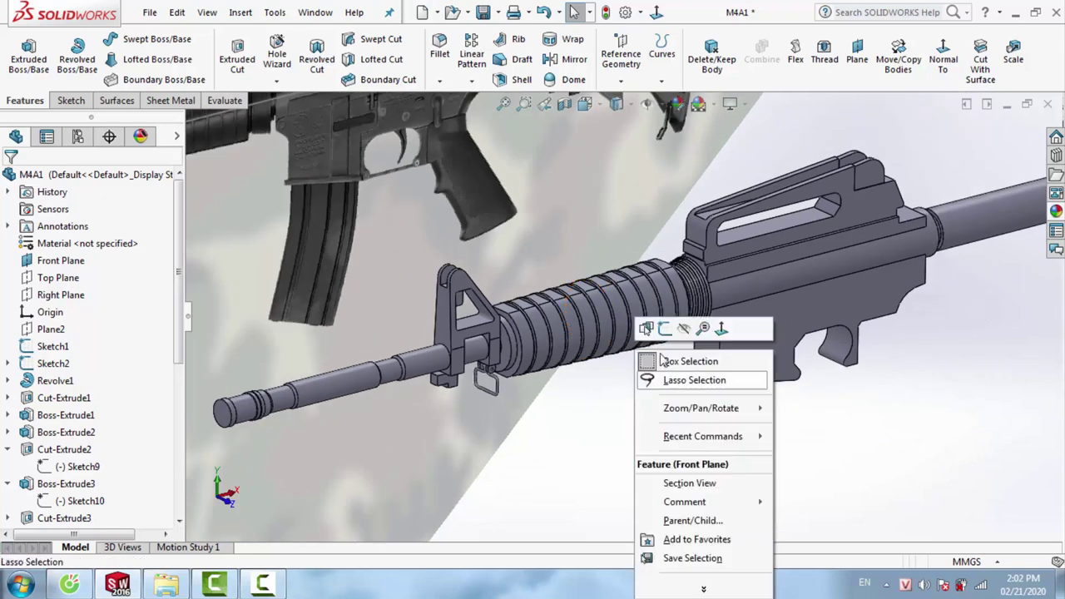
On the Front Plane, sketch a closed slanted four-sided outline above the handguard
click(666, 330)
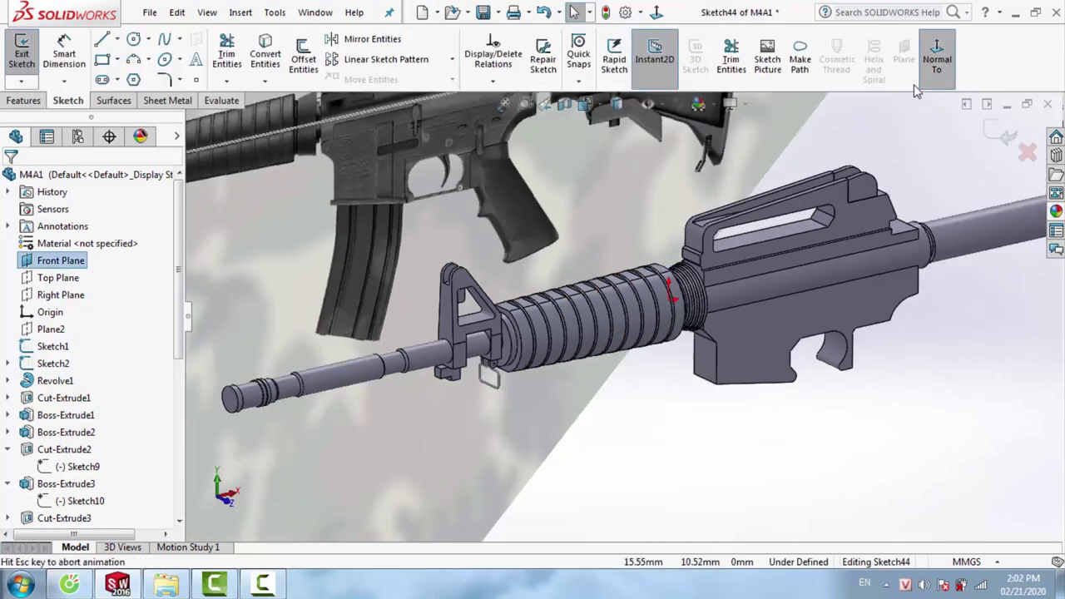
scroll(535, 325, down, 3)
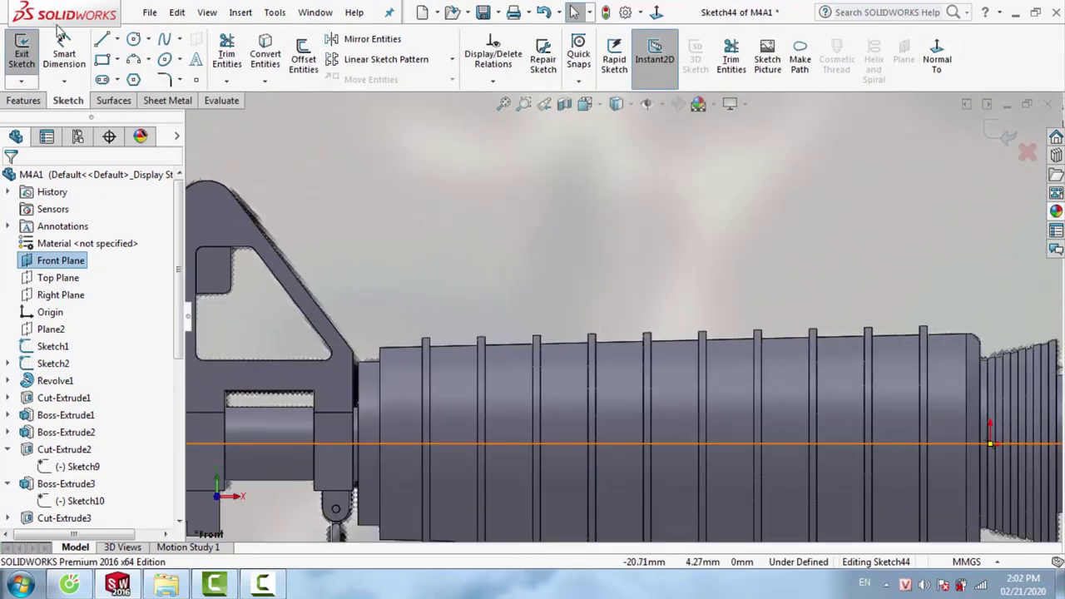
click(100, 40)
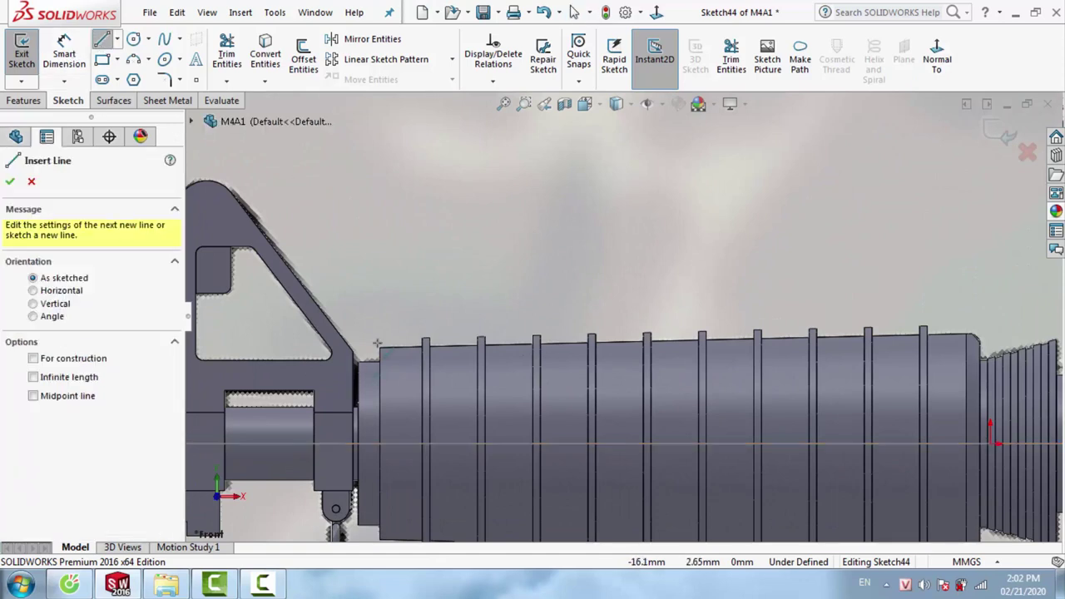
click(381, 348)
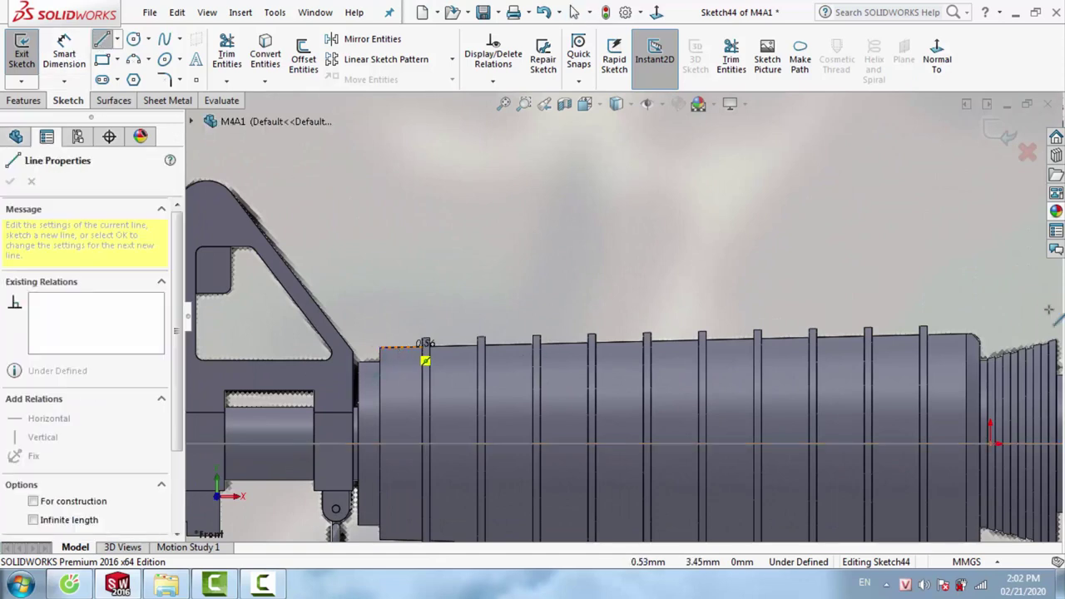
click(967, 333)
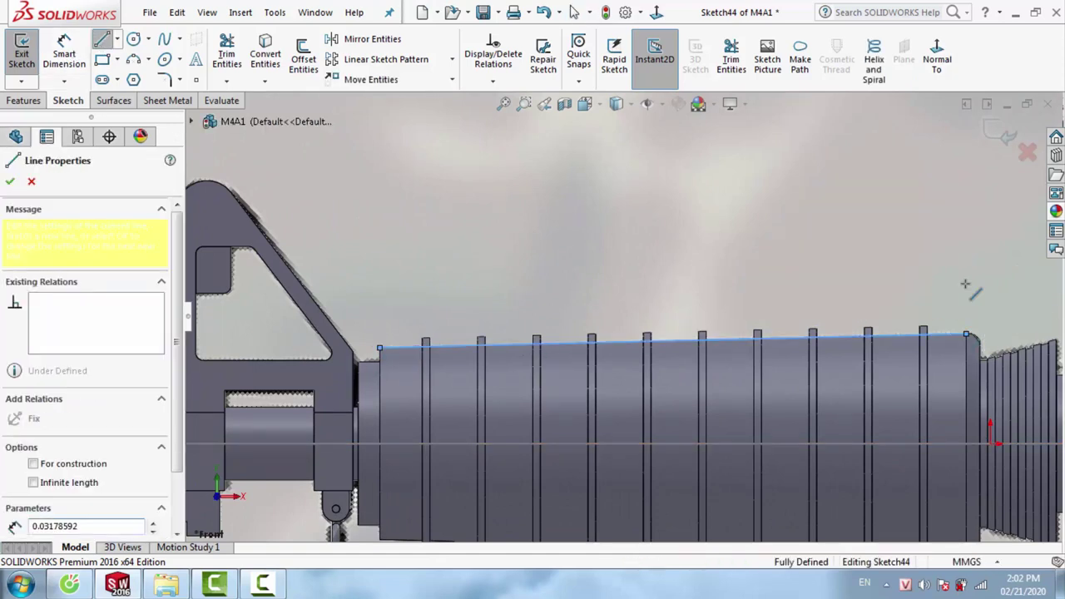
click(966, 240)
click(372, 277)
click(380, 348)
right_click(416, 340)
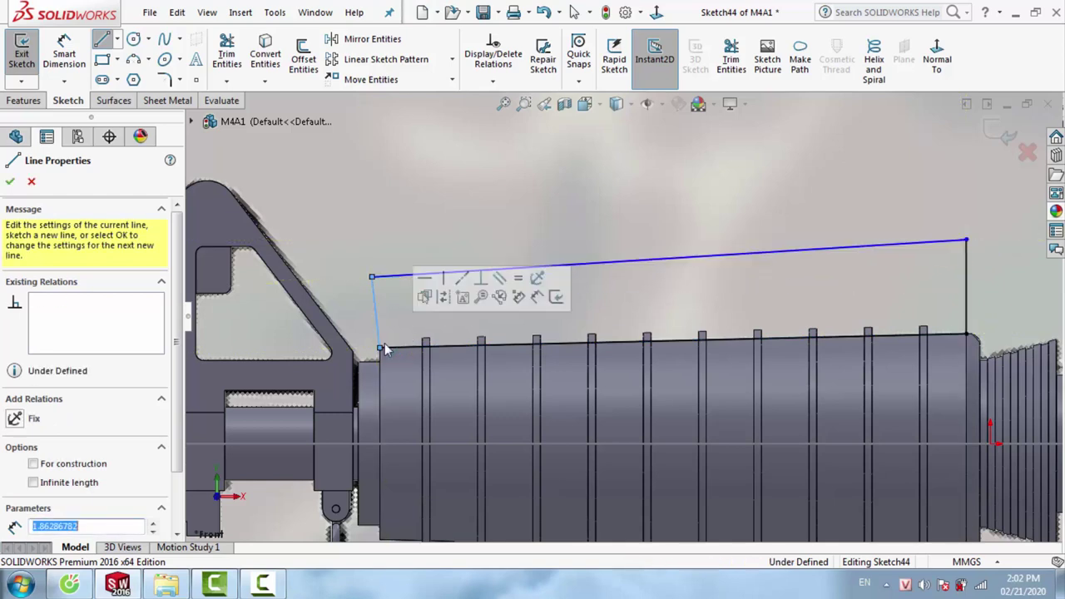
key(Escape)
Draw a short 3 mm horizontal line on the barrel axis
click(102, 39)
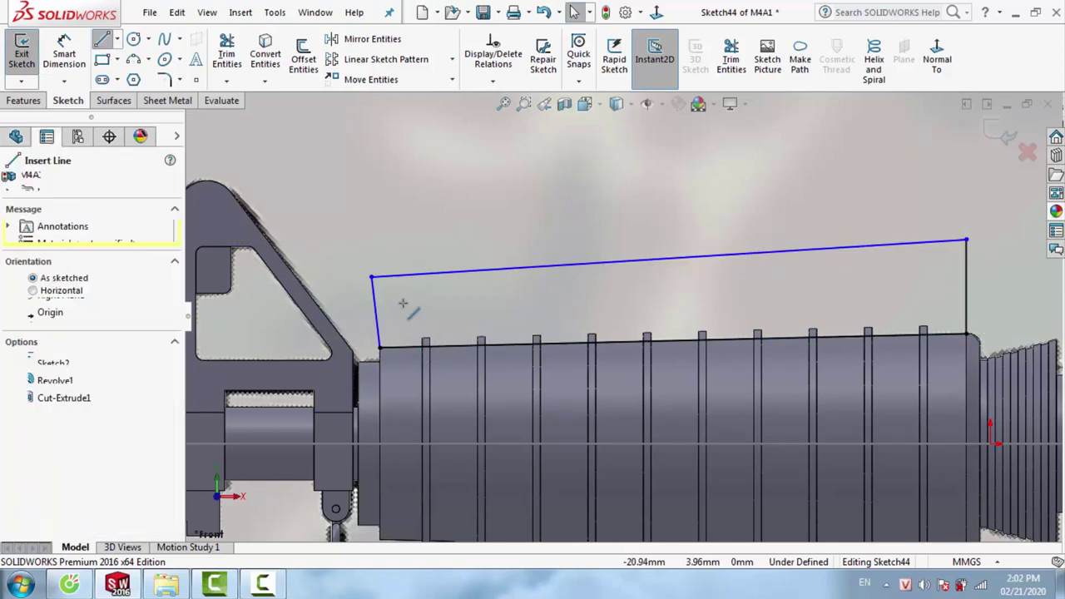
ctrl+middle_drag(498, 472, 528, 443)
scroll(528, 443, down, 1)
click(485, 407)
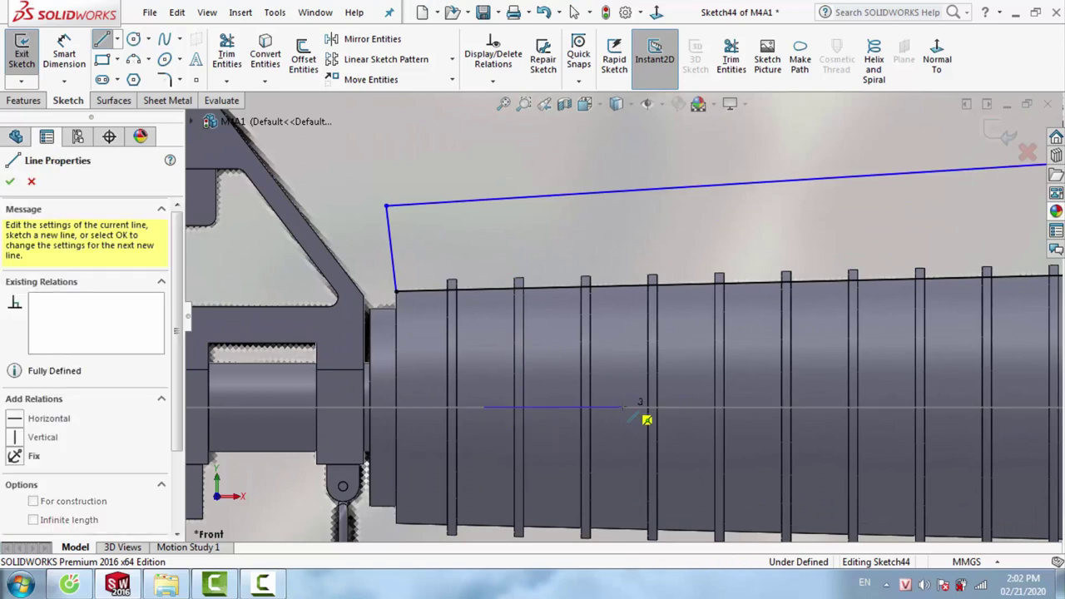
click(622, 407)
key(Escape)
click(593, 408)
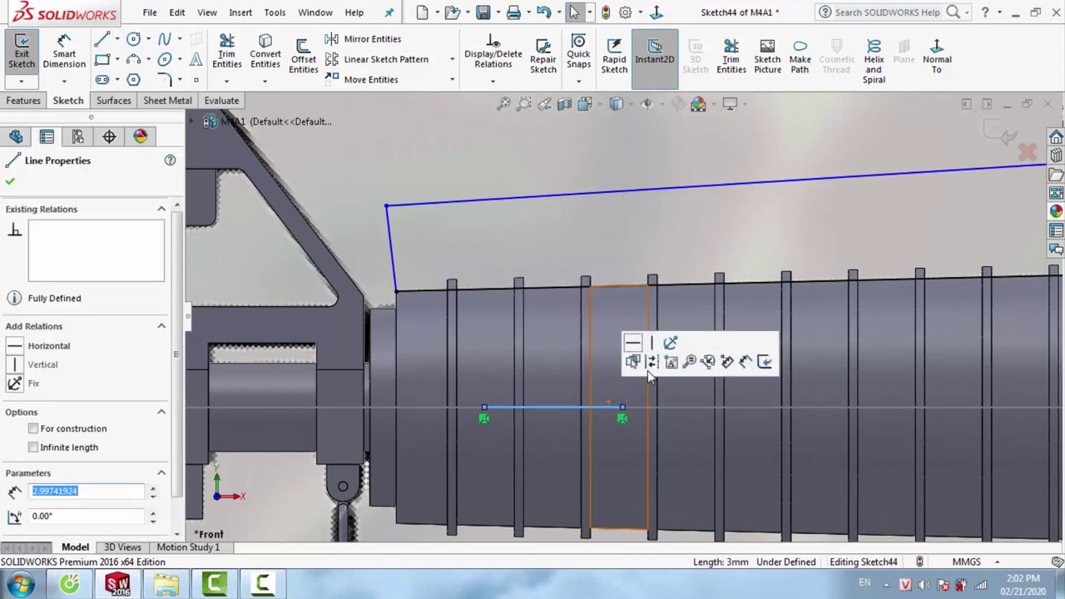
key(Escape)
Select all the sketched lines and mirror the outline below the barrel axis
scroll(633, 366, up, 4)
scroll(605, 397, up, 3)
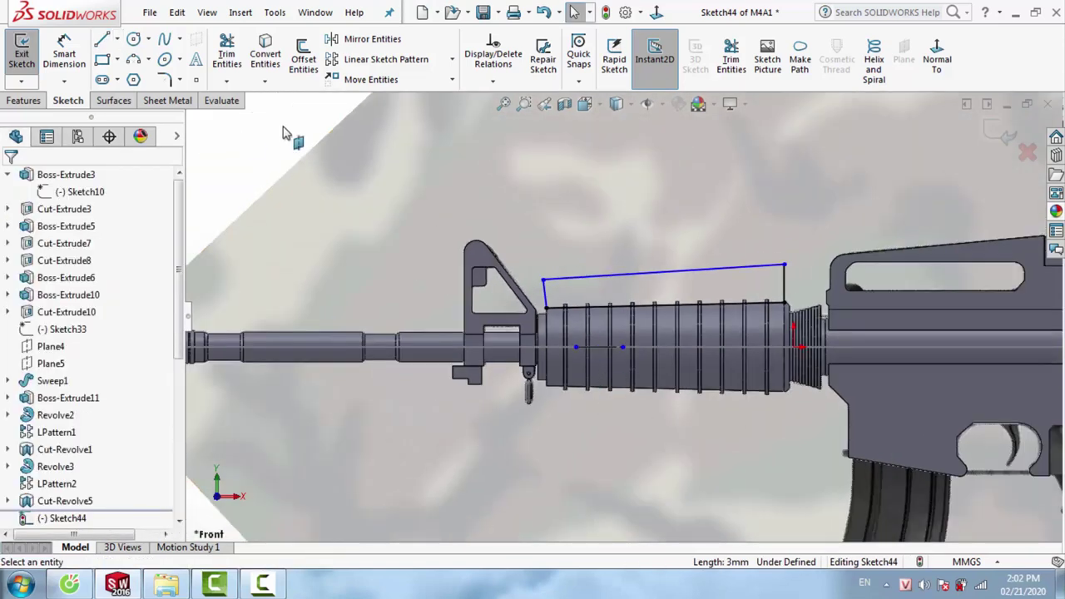
drag(282, 125, 827, 374)
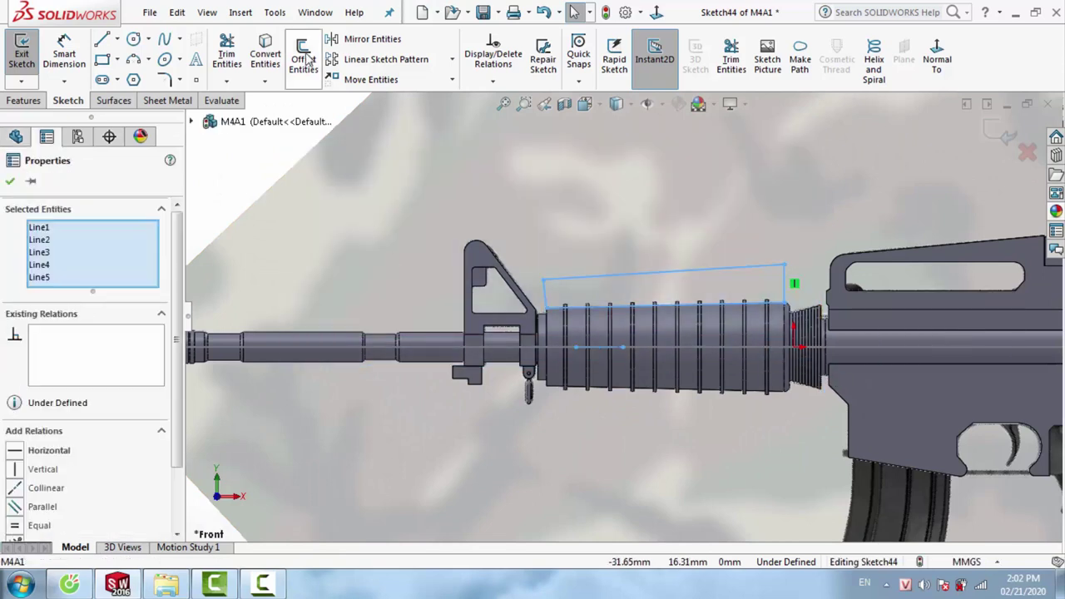
click(353, 43)
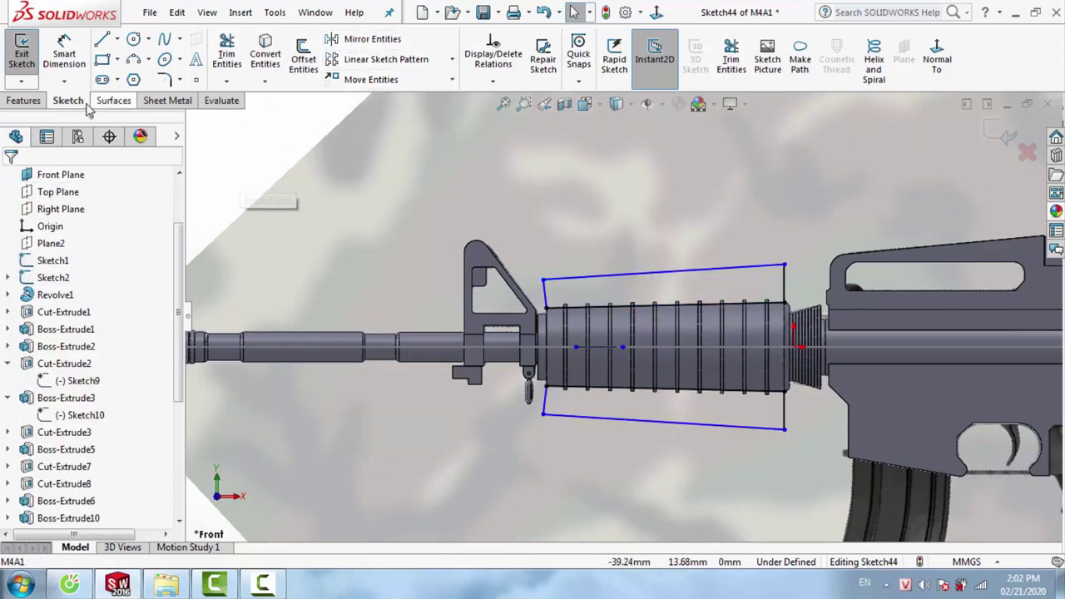
click(37, 106)
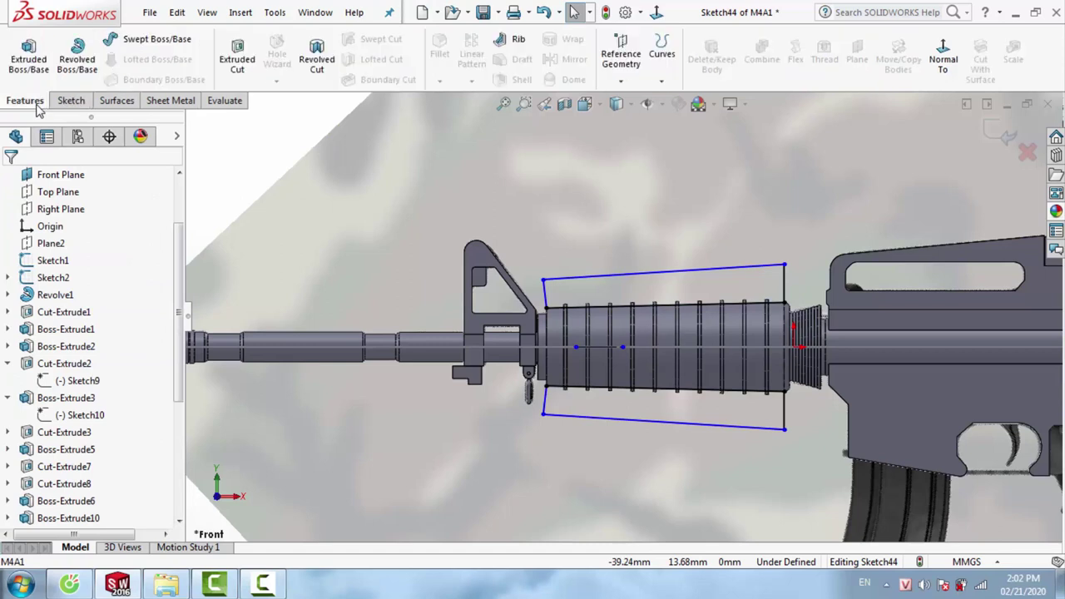
Extrude-cut Sketch44 Mid Plane, 10.80 mm deep, flattening the handguard rings' top and bottom
click(240, 60)
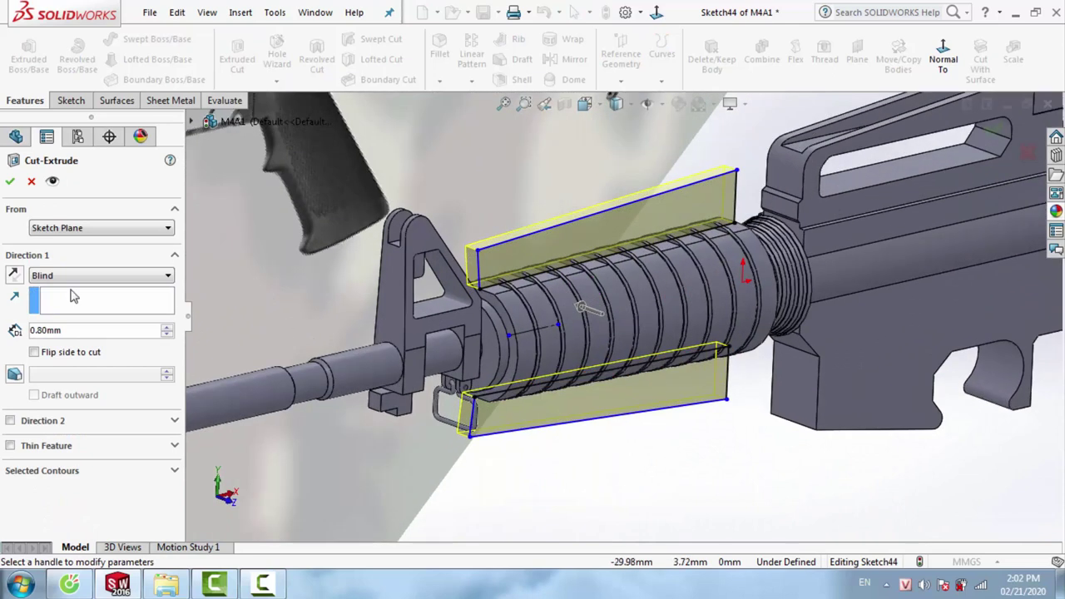
click(79, 276)
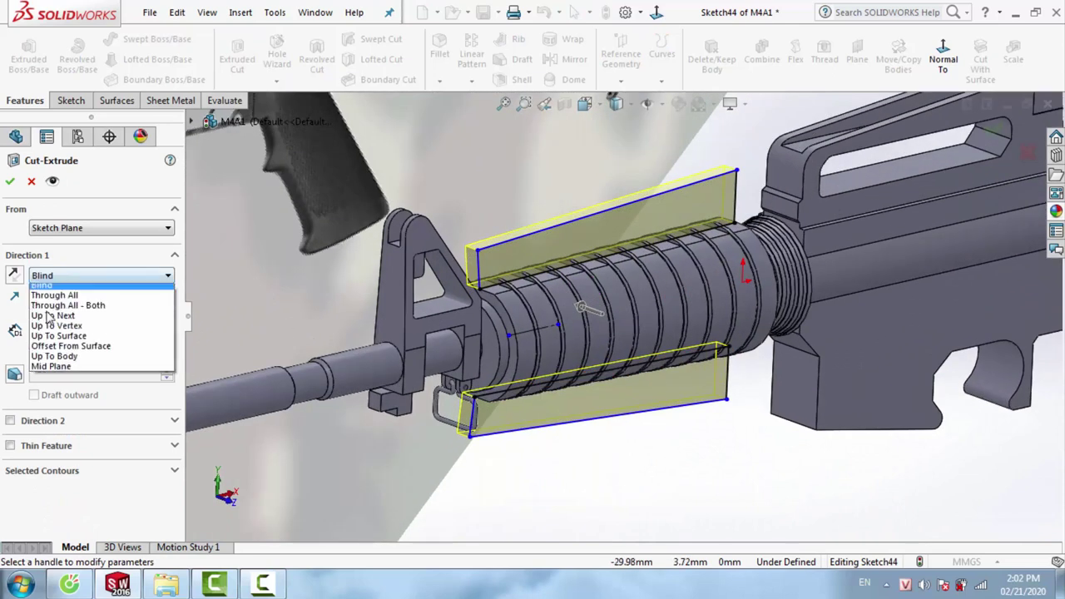
click(50, 371)
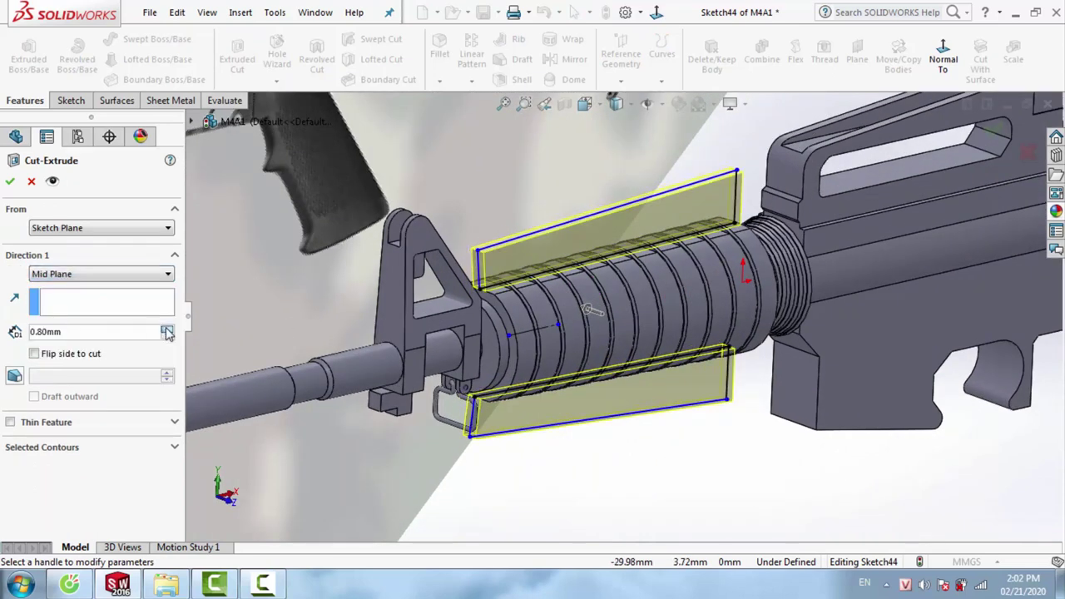
click(168, 329)
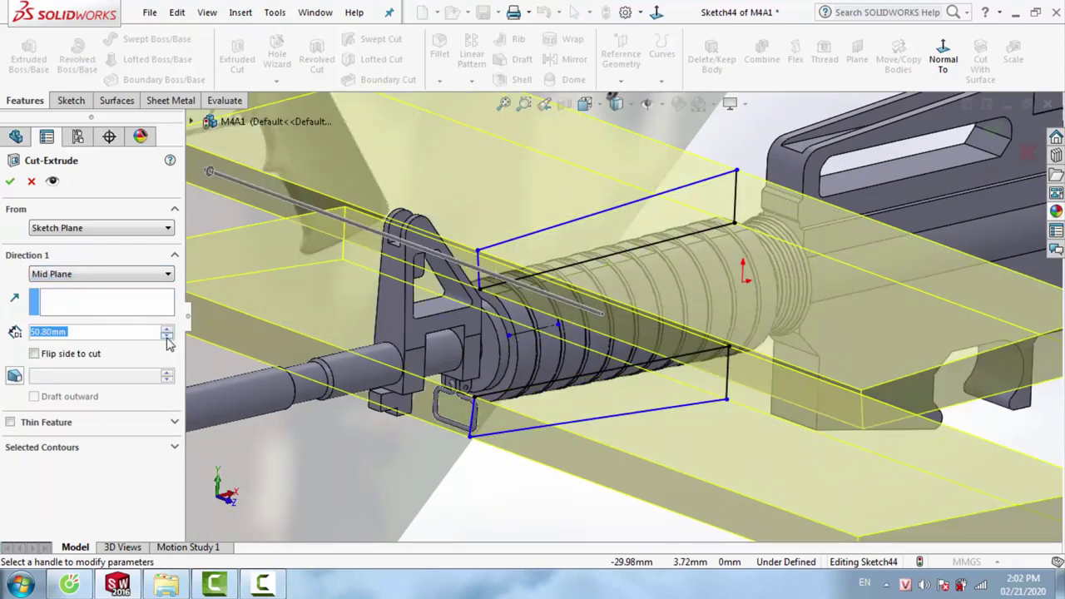
click(168, 336)
click(168, 336)
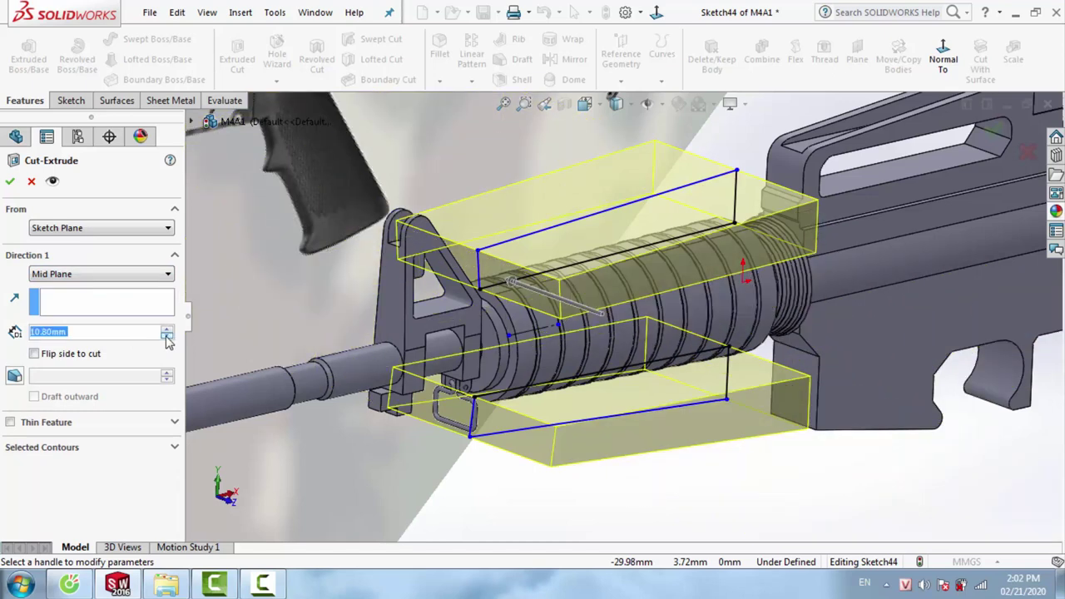
click(167, 336)
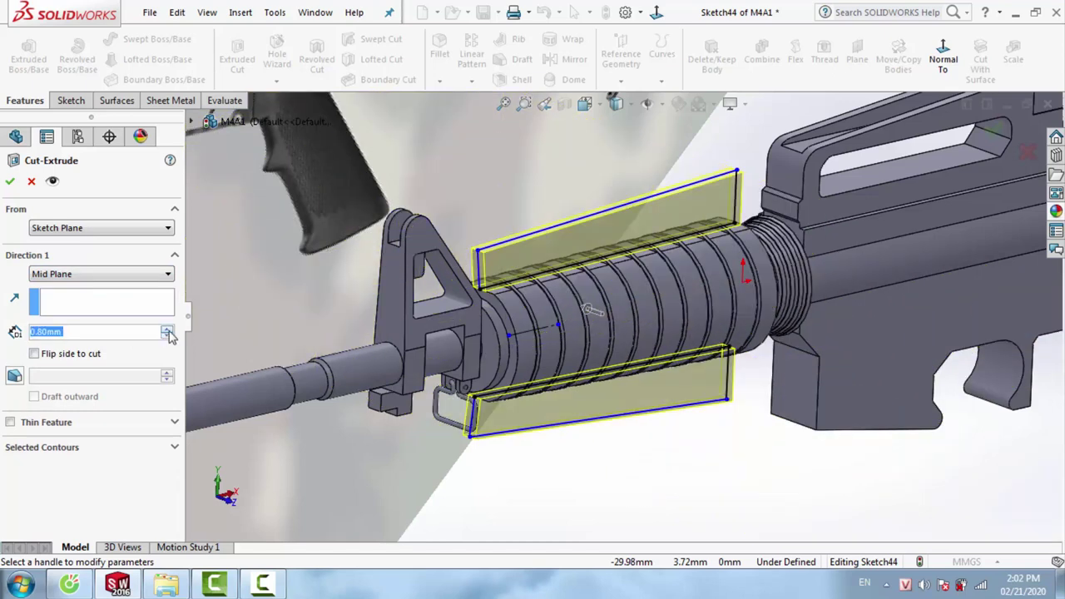
click(167, 329)
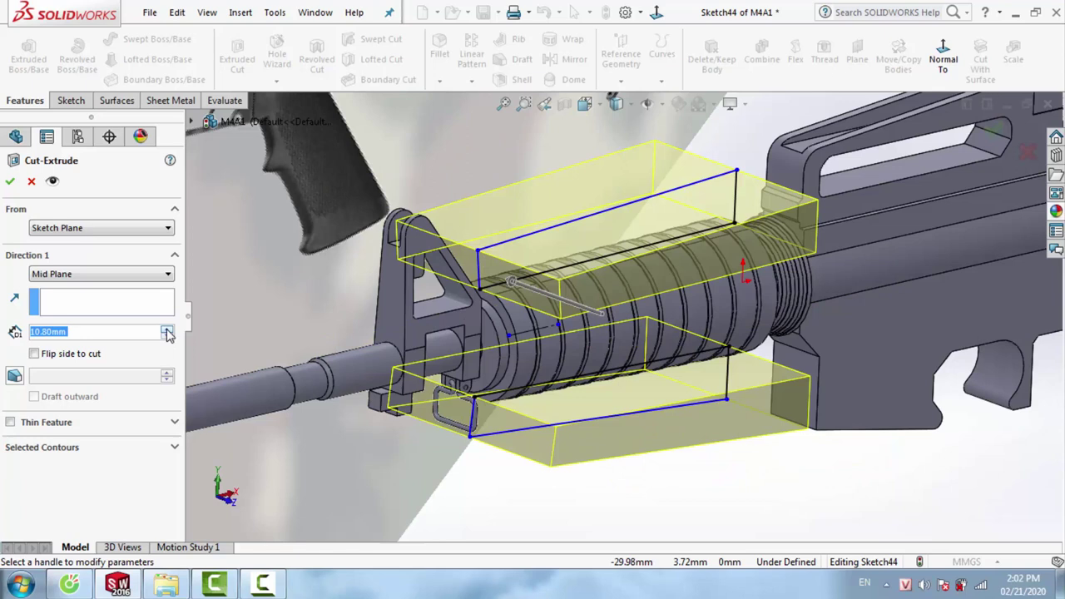
click(10, 182)
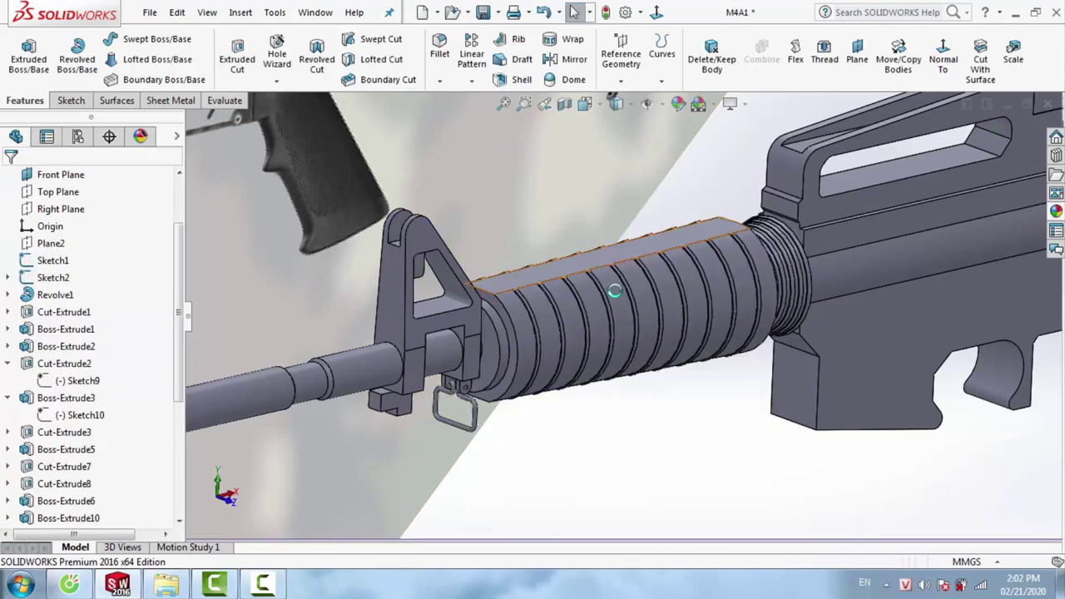
Start a new sketch on the handguard's flat top face, viewed straight on
mouse_move(607, 291)
middle_down()
mouse_move(621, 293)
mouse_move(626, 320)
mouse_move(646, 299)
mouse_move(625, 285)
middle_up()
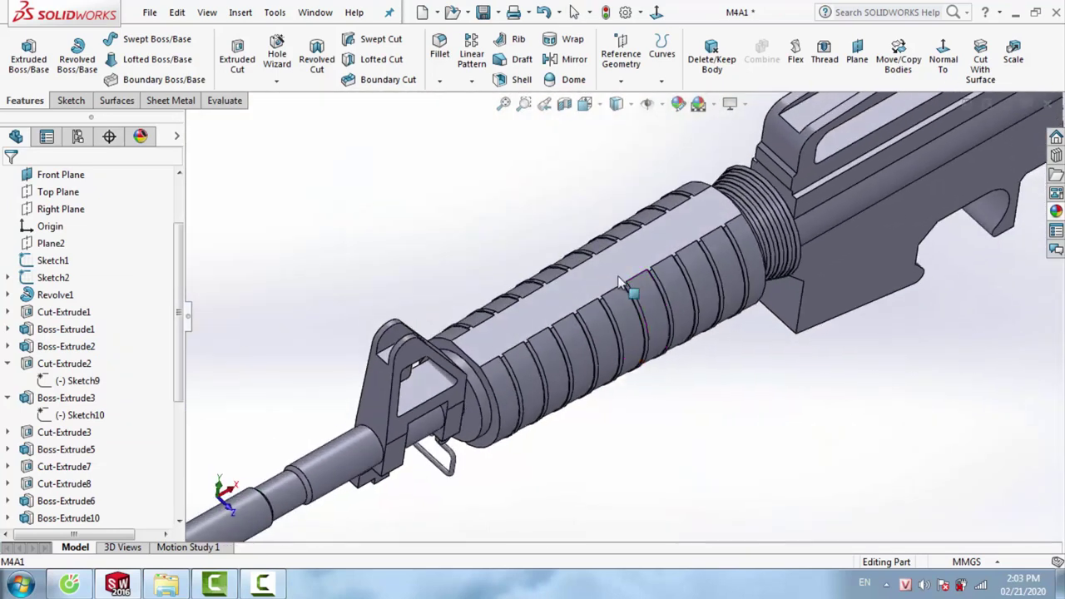
click(616, 280)
right_click(616, 280)
click(647, 153)
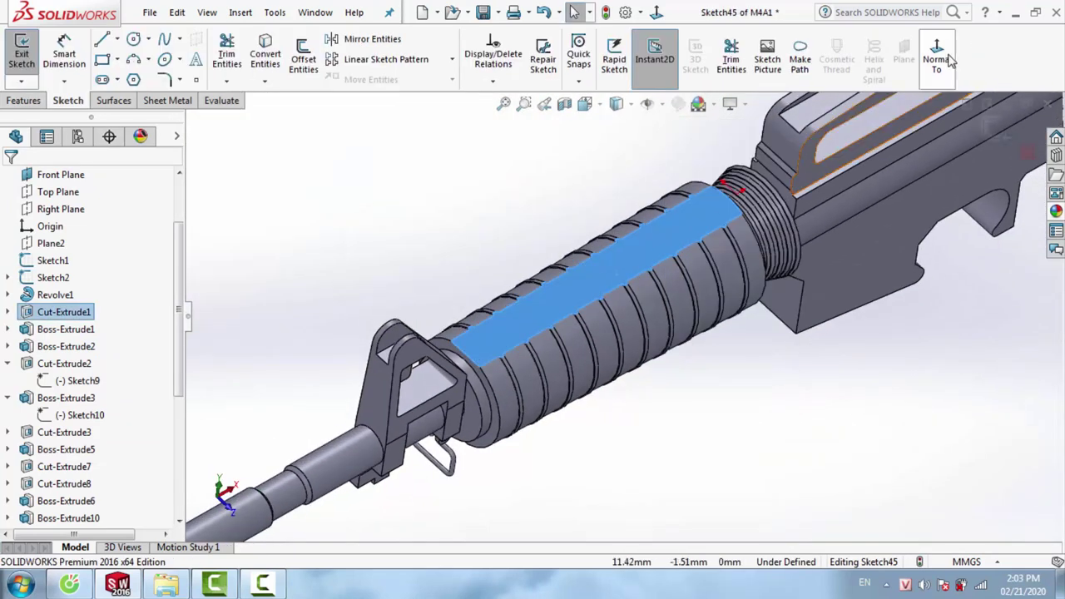
click(939, 60)
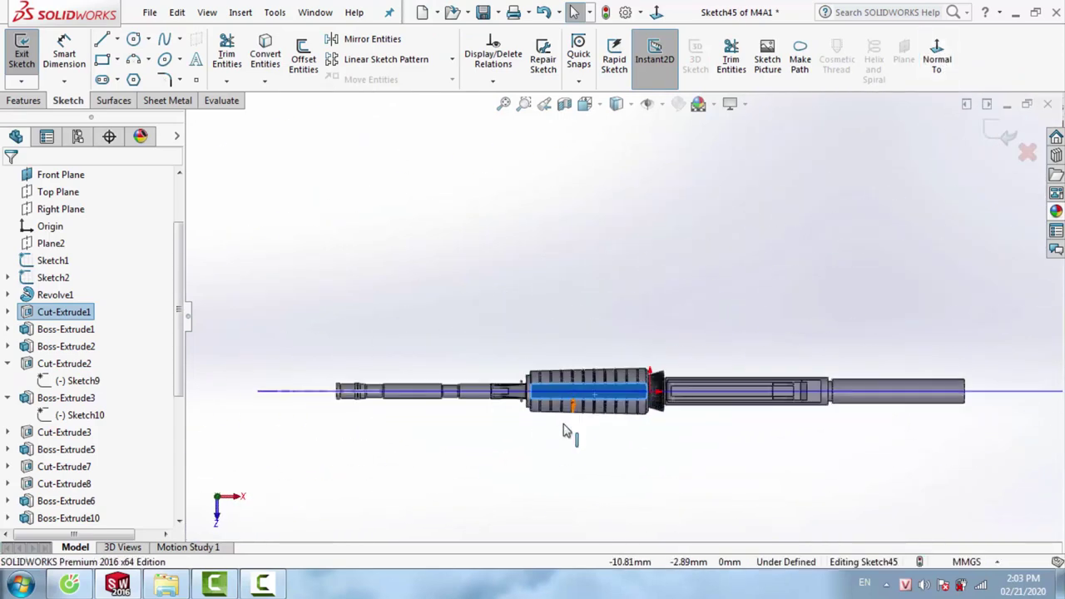
scroll(568, 337, down, 3)
scroll(568, 333, down, 4)
scroll(568, 333, down, 2)
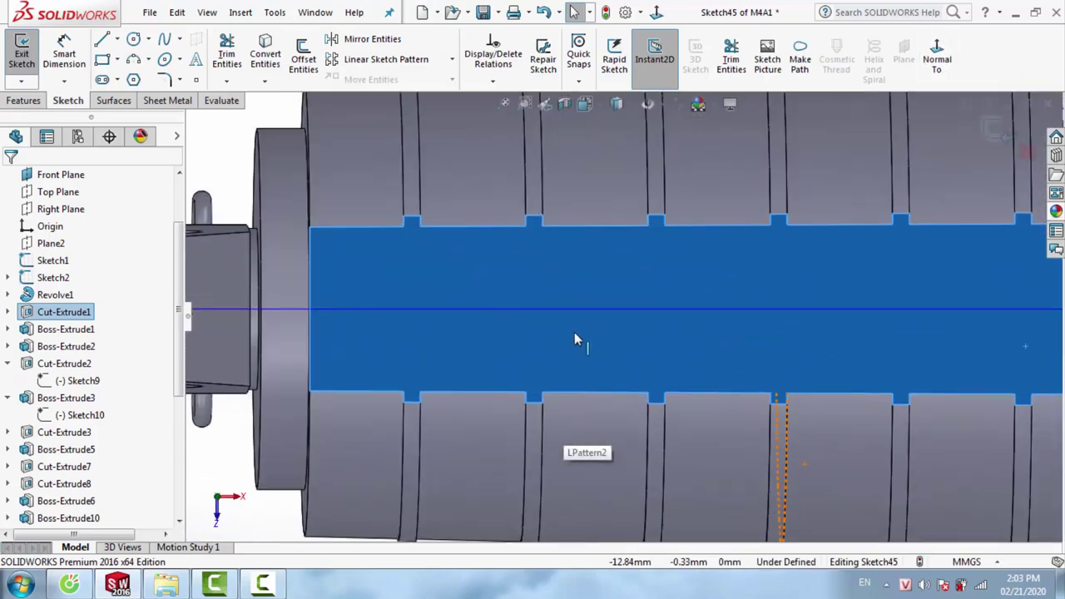
Draw a straight slot on the handguard centreline, 0.60 mm wide and 0.70 mm long
click(101, 79)
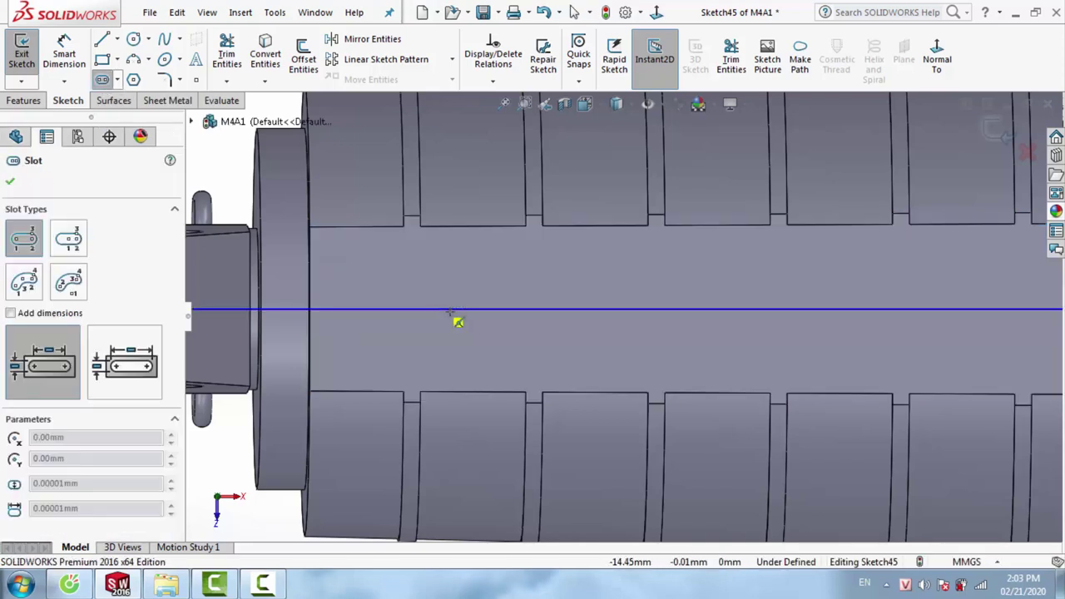
click(509, 309)
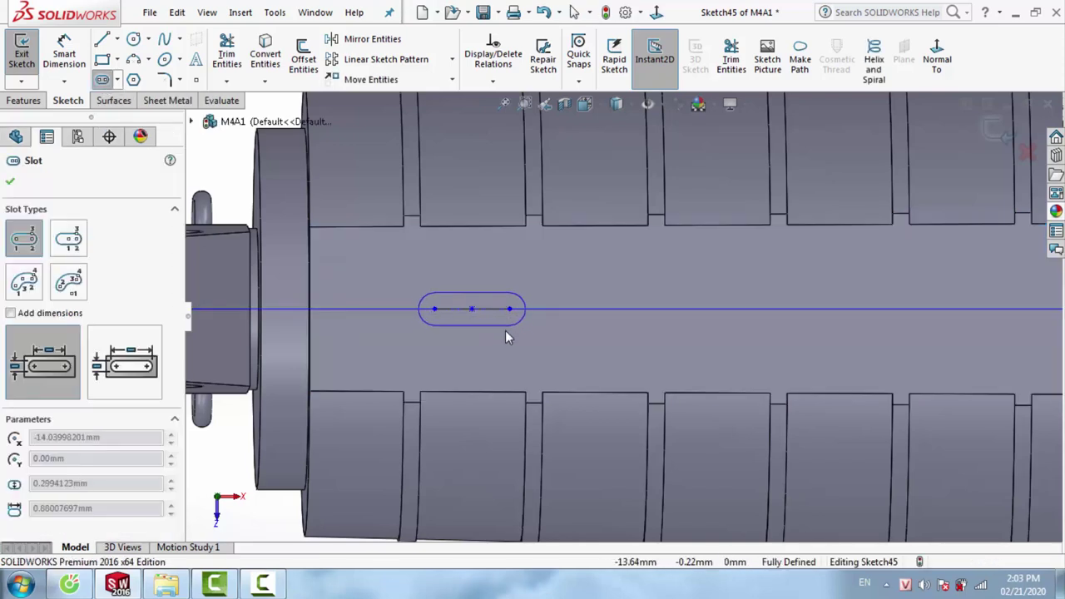
click(504, 336)
key(Escape)
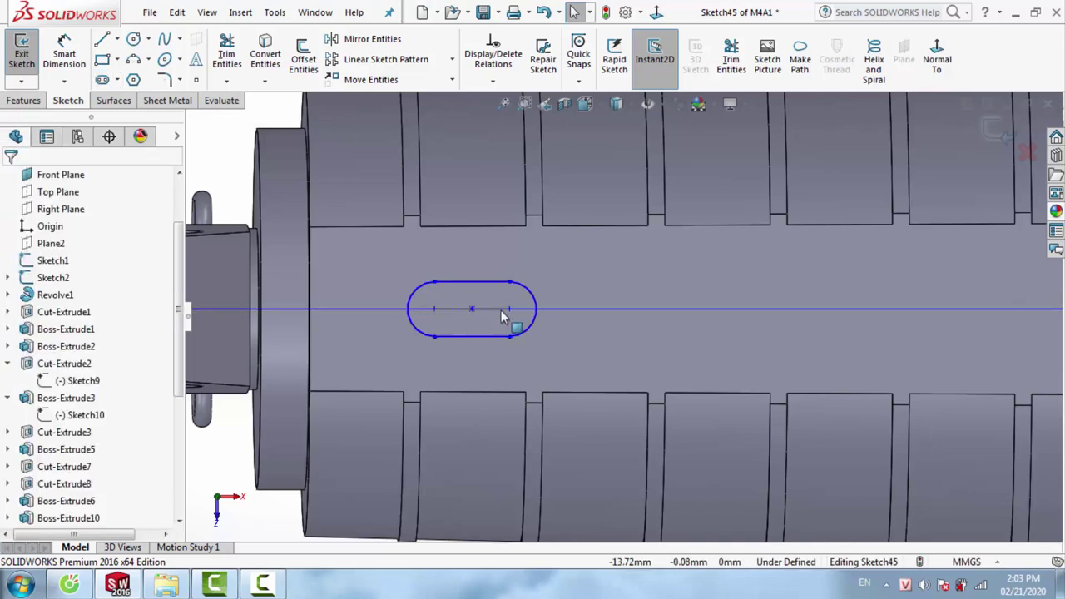
click(471, 282)
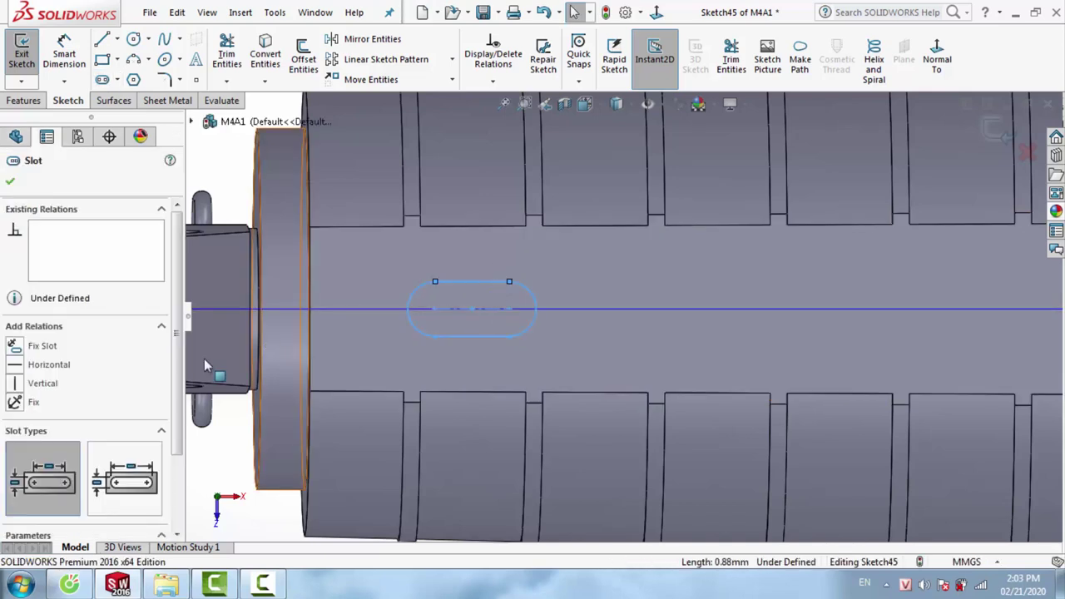
scroll(178, 372, down, 3)
drag(93, 498, 5, 499)
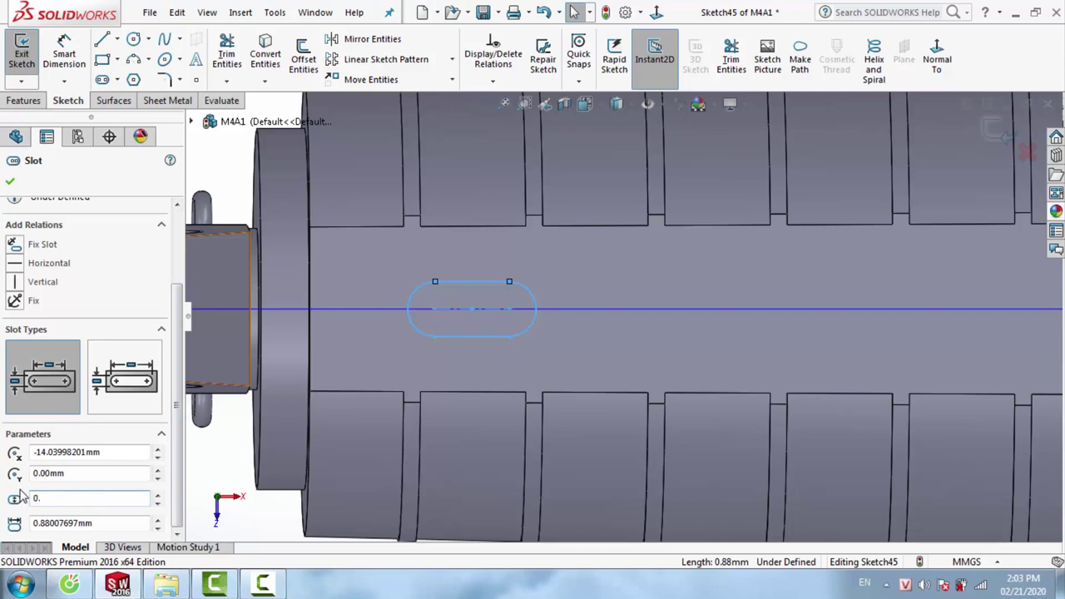
drag(94, 522, 12, 519)
text(0.7)
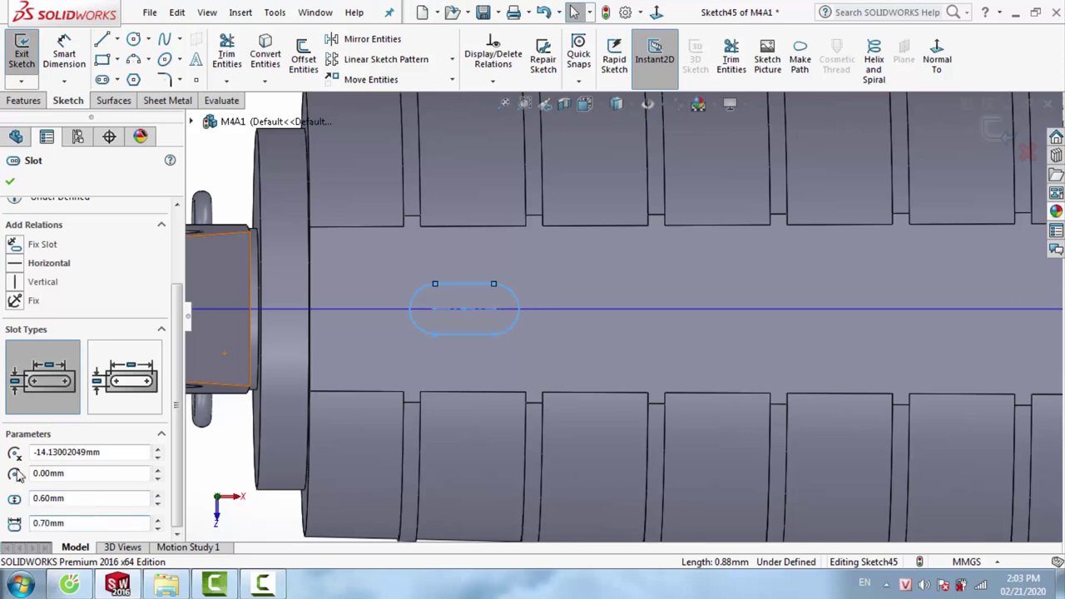
click(10, 183)
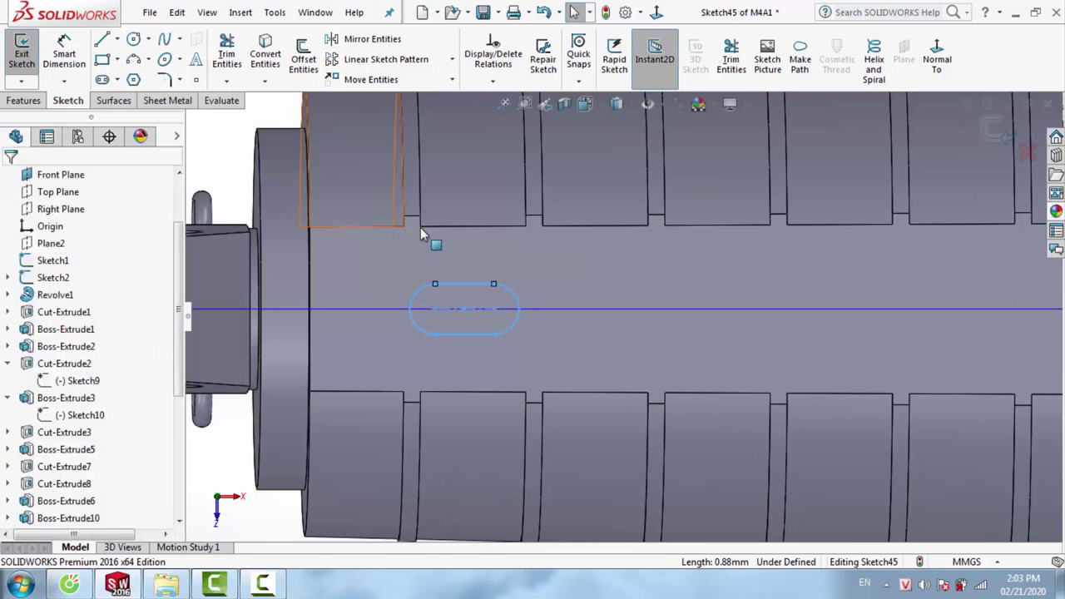
Zoom in on the handguard and select the new slot
scroll(597, 345, up, 3)
scroll(712, 293, up, 2)
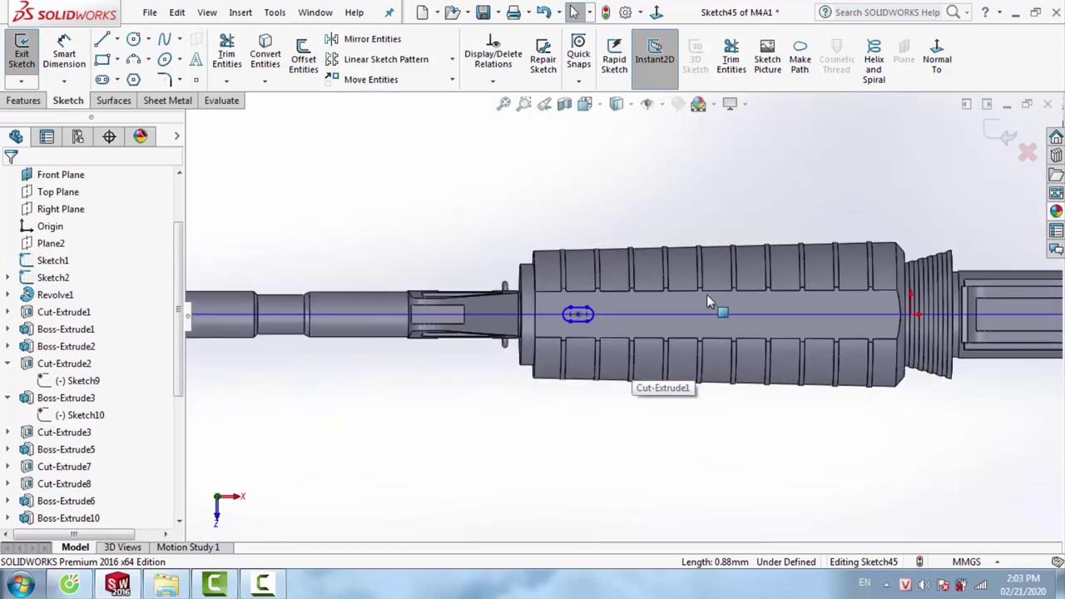
scroll(471, 319, down, 2)
scroll(549, 331, down, 2)
click(522, 326)
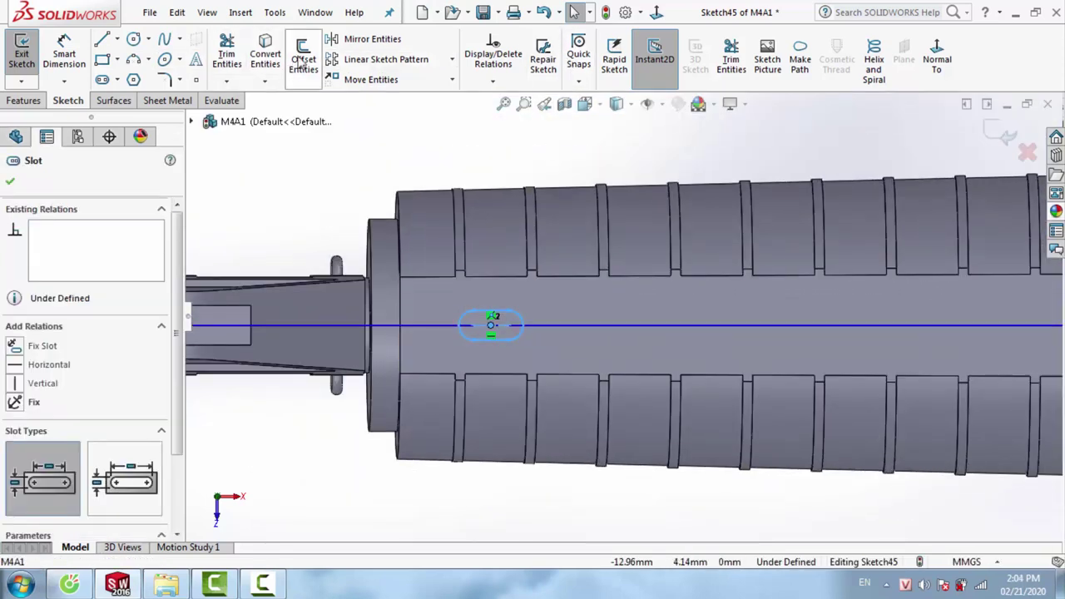
Linear-pattern the slot along the X-axis into 7 instances spaced 2 mm apart
click(360, 60)
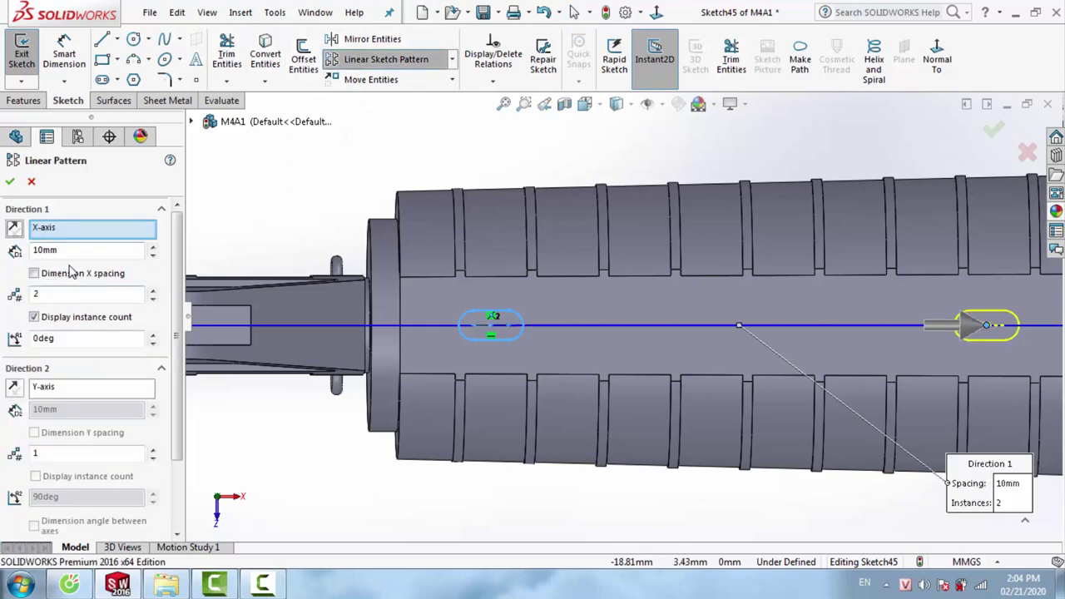
click(38, 293)
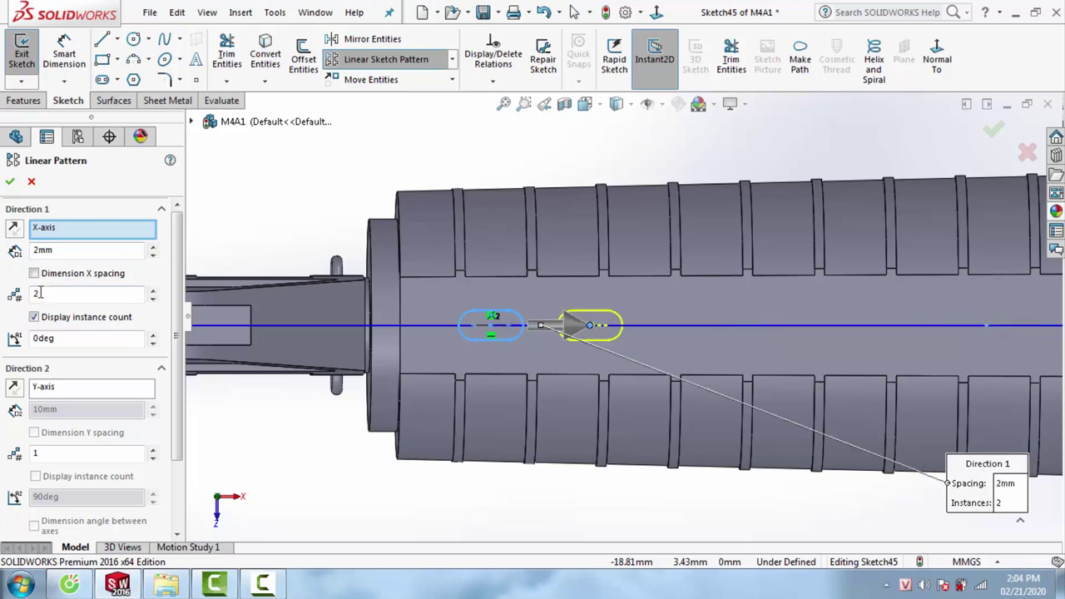
key(Return)
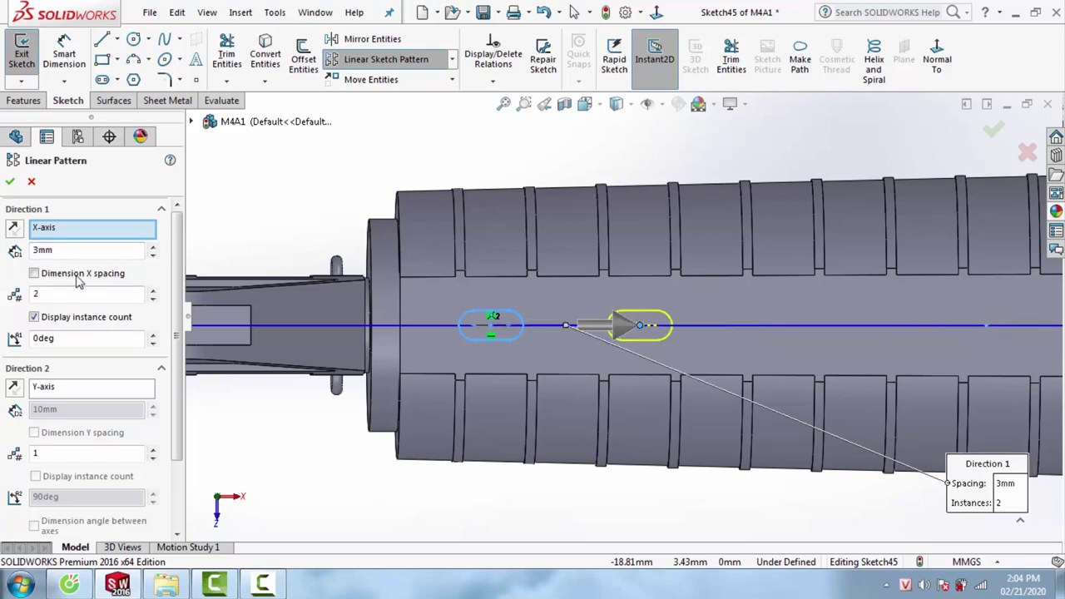
click(153, 293)
click(153, 293)
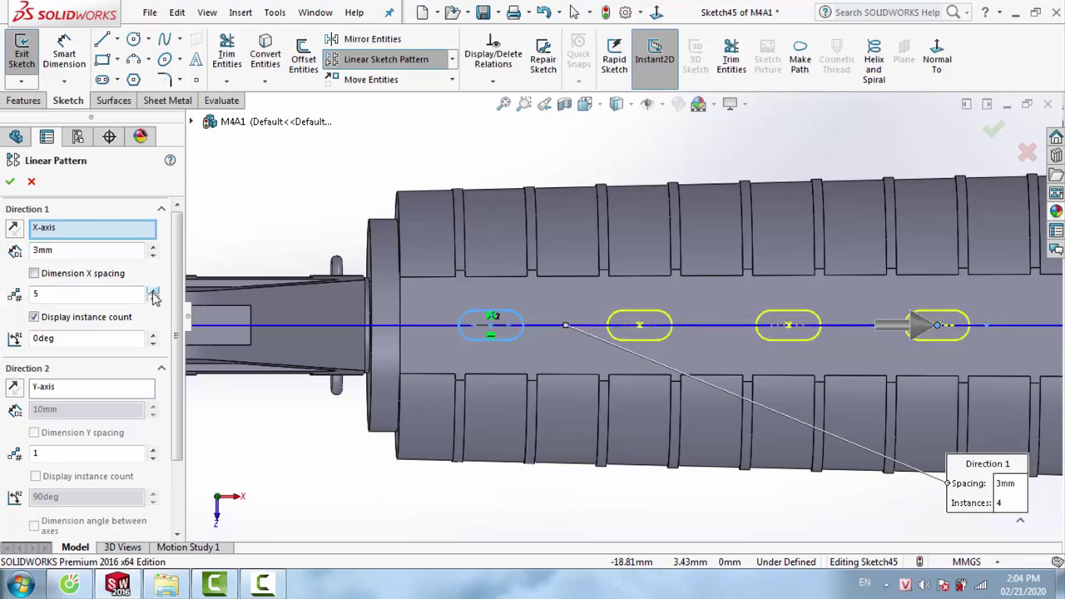
click(153, 294)
scroll(616, 299, up, 1)
scroll(516, 291, up, 1)
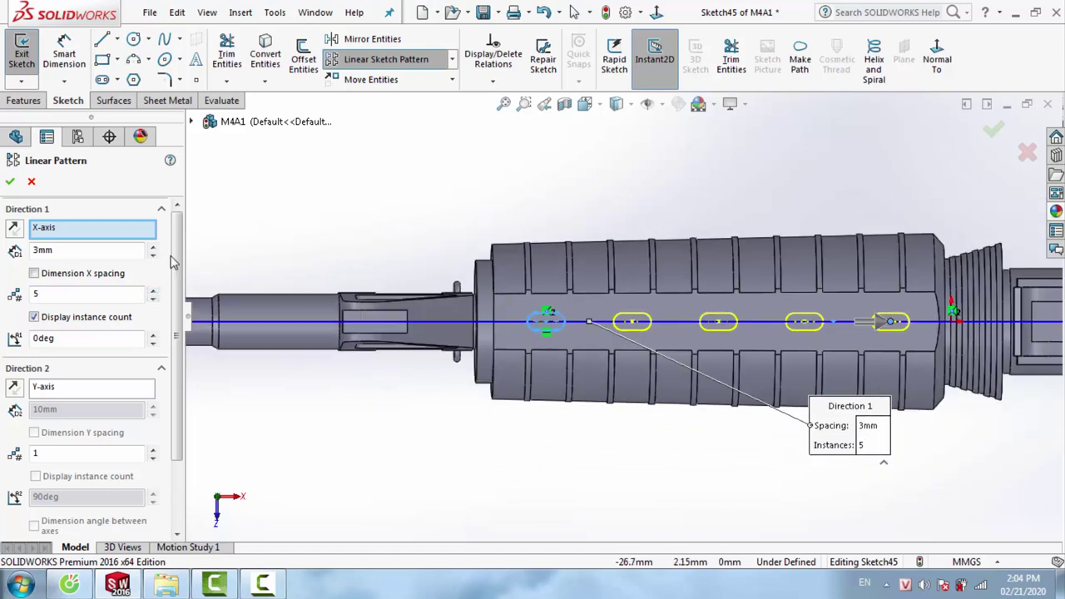
text(2)
key(Return)
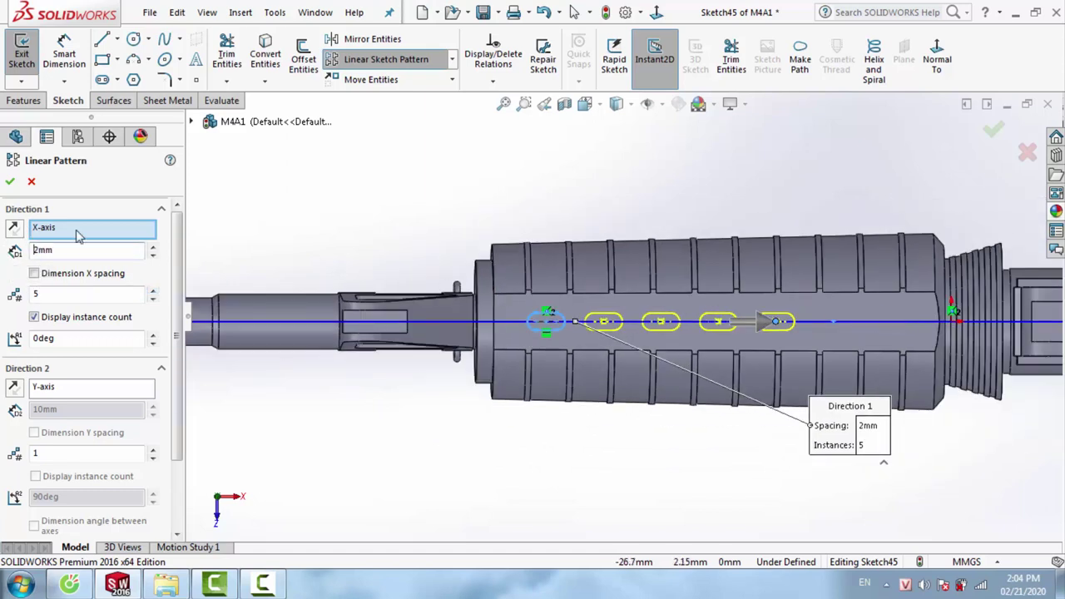
click(154, 291)
text(2.2)
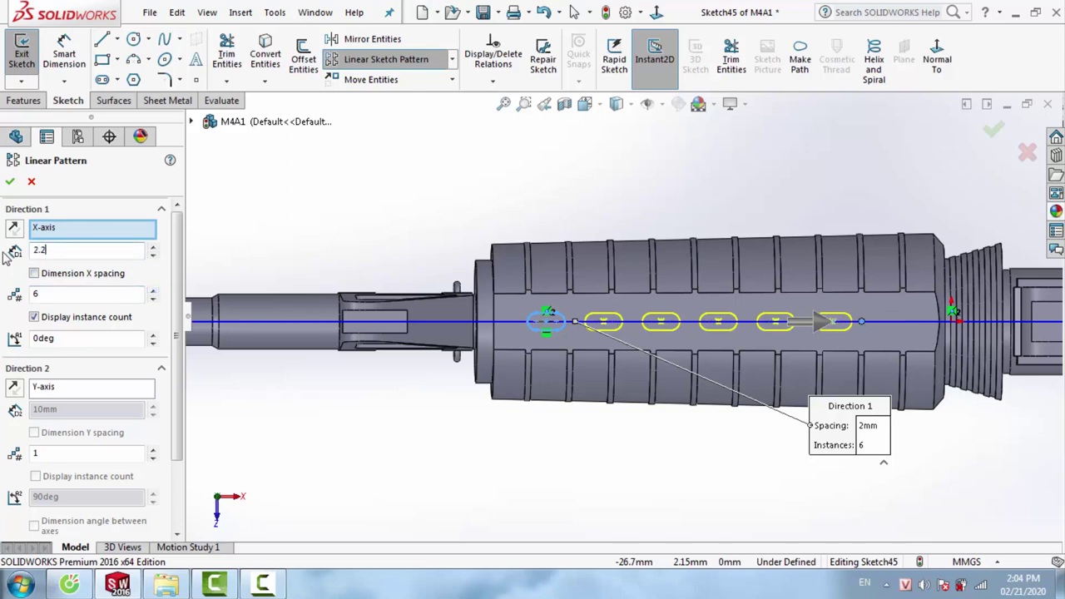
key(Return)
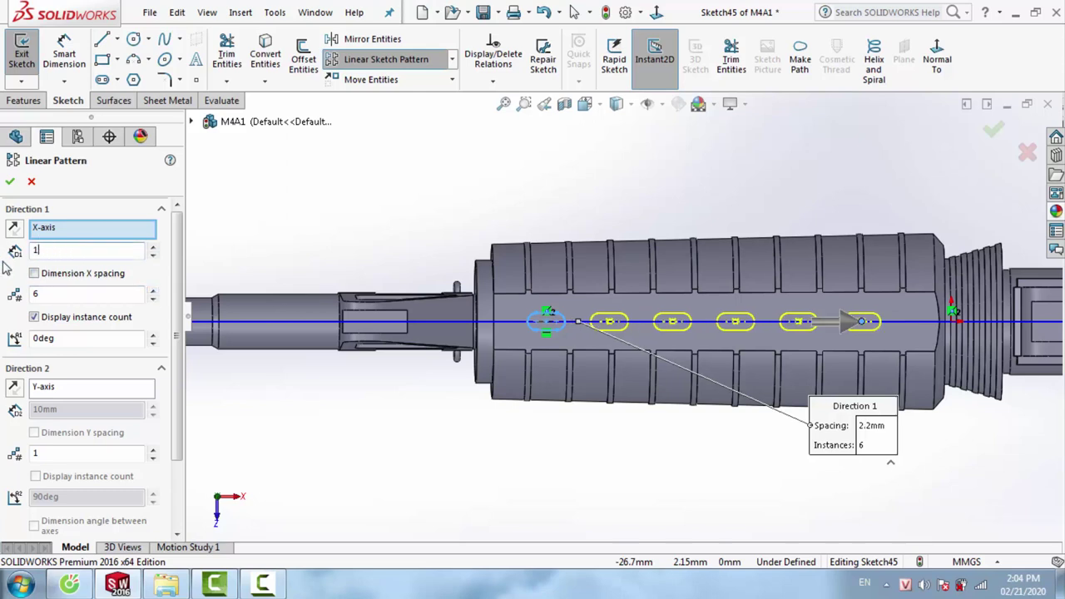
key(Return)
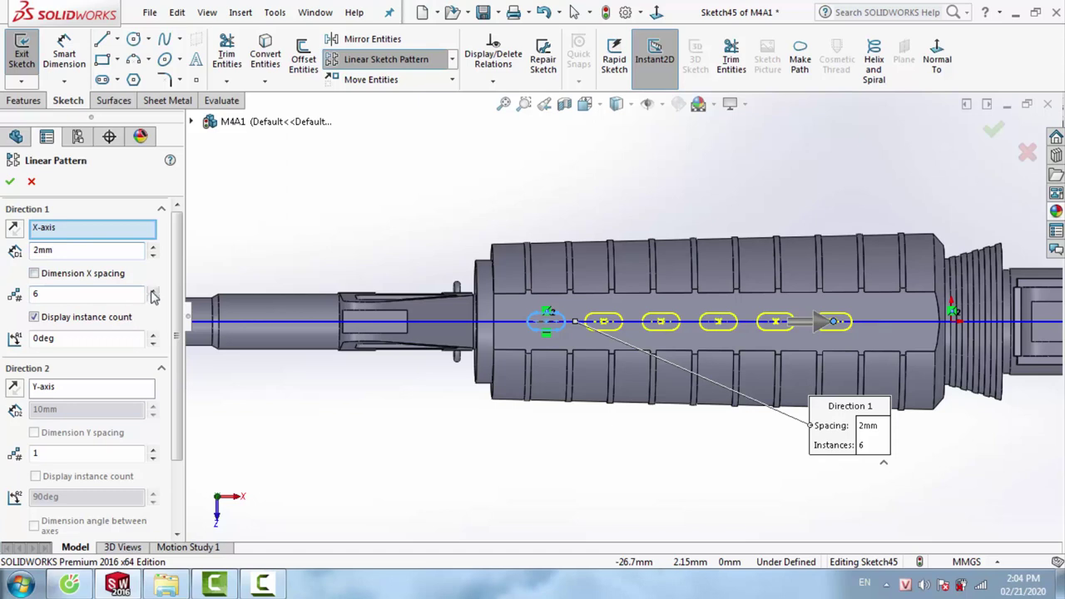
click(153, 290)
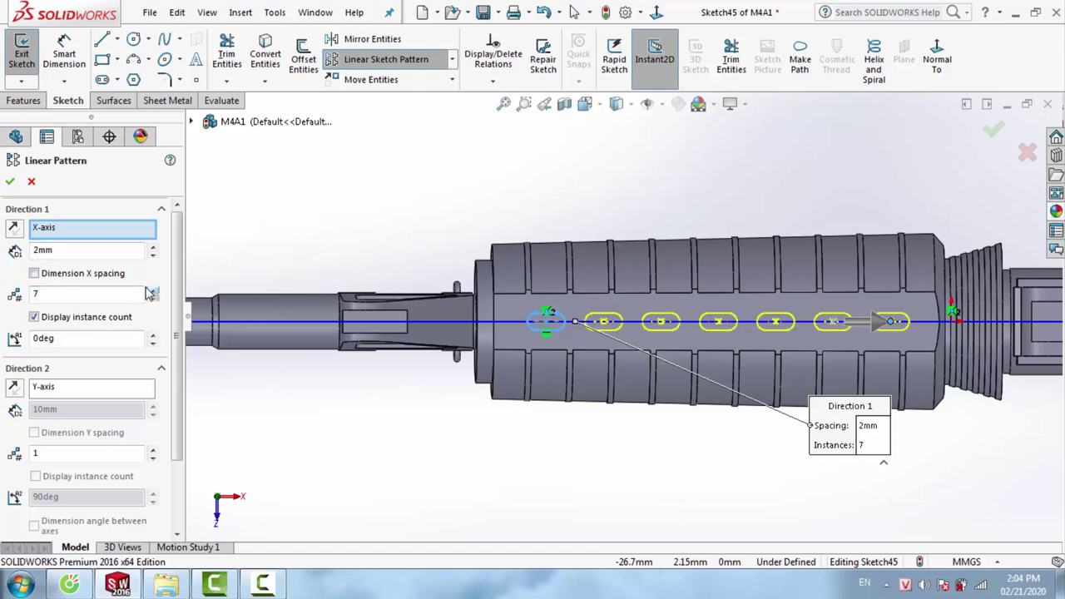
click(12, 183)
Extruded-cut the seven slots Blind at 10.80 mm, then inspect the vents from the side
click(15, 103)
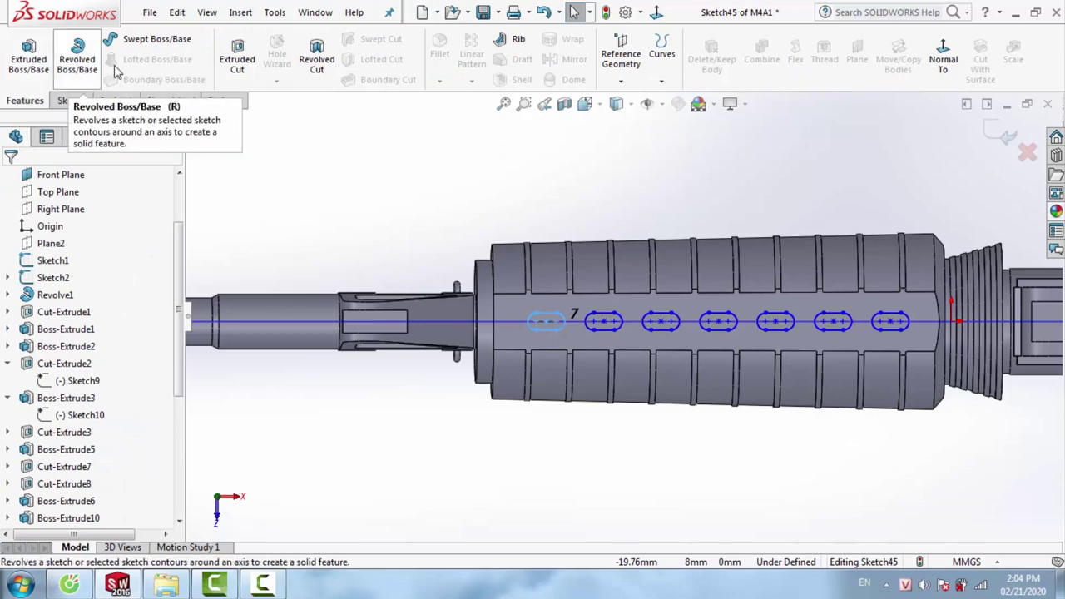
click(236, 58)
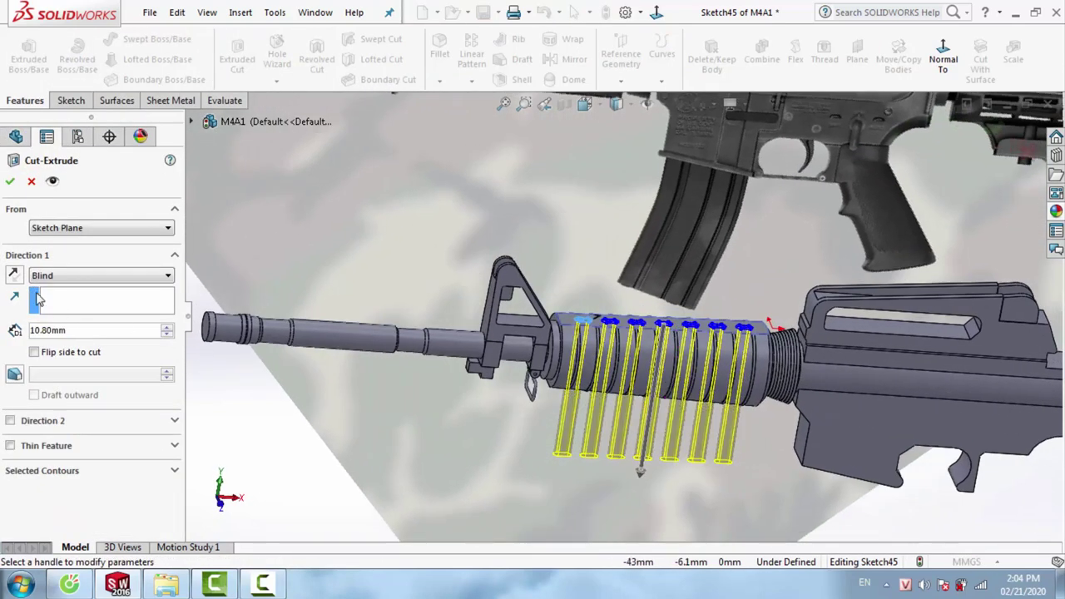
click(10, 183)
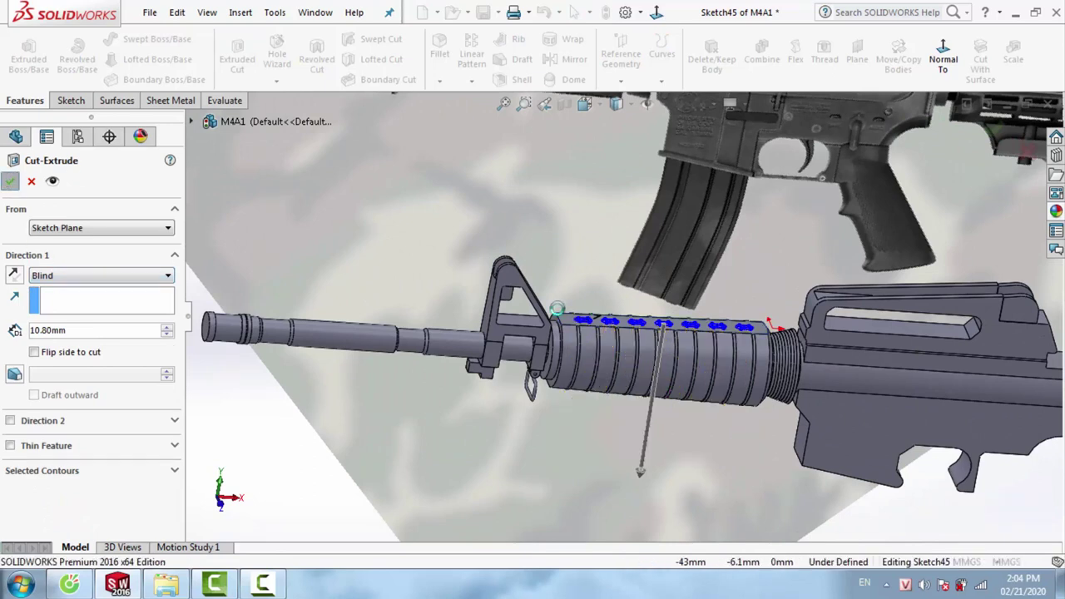
mouse_move(668, 345)
middle_down()
mouse_move(706, 314)
mouse_move(704, 351)
middle_up()
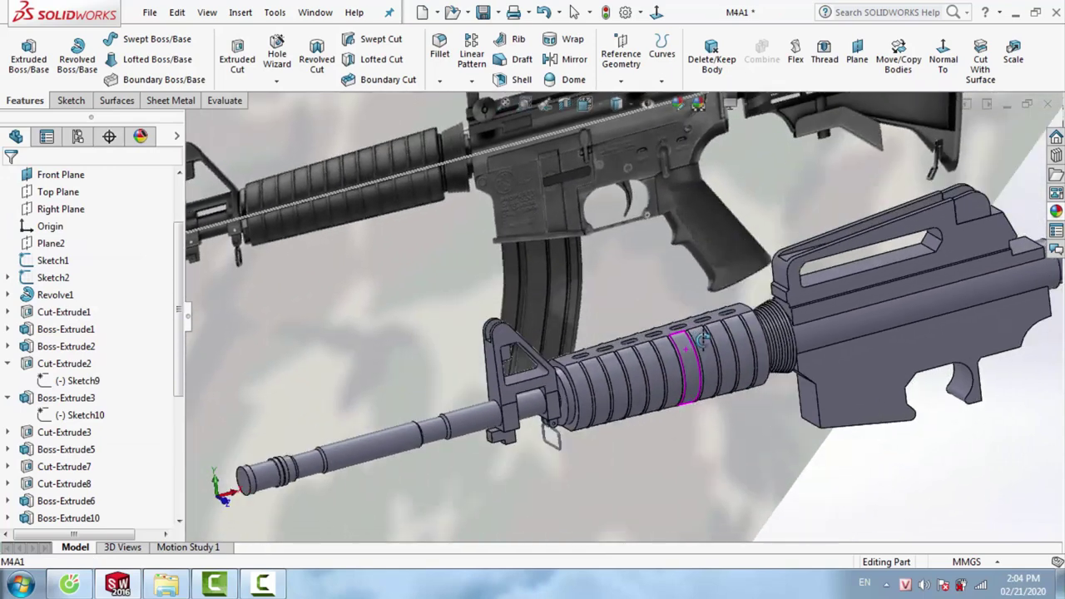
scroll(704, 351, down, 1)
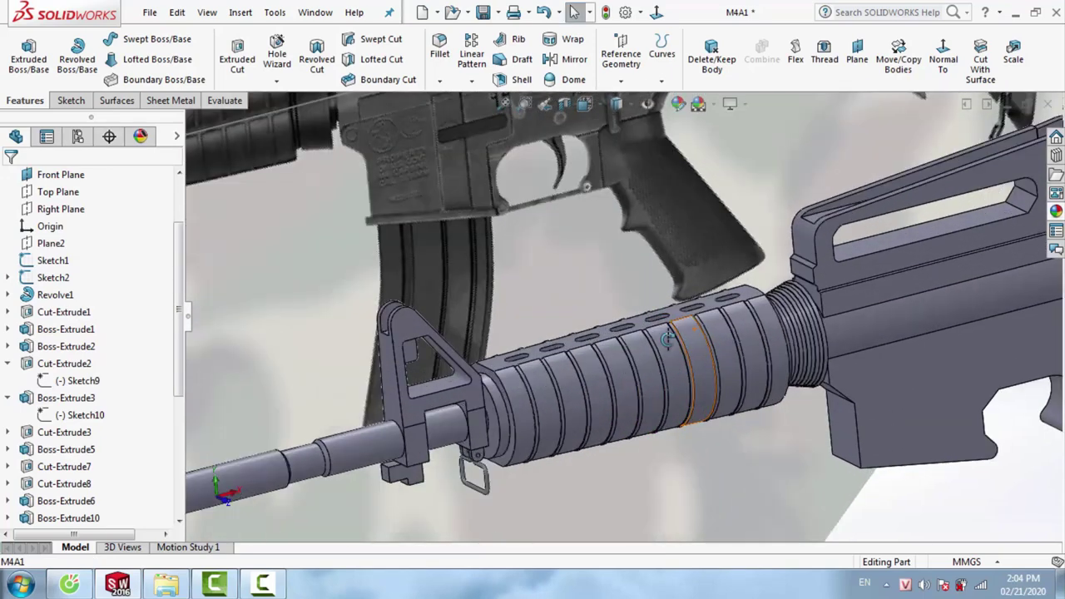
scroll(695, 341, down, 2)
scroll(686, 332, down, 1)
scroll(678, 327, down, 1)
scroll(679, 327, up, 5)
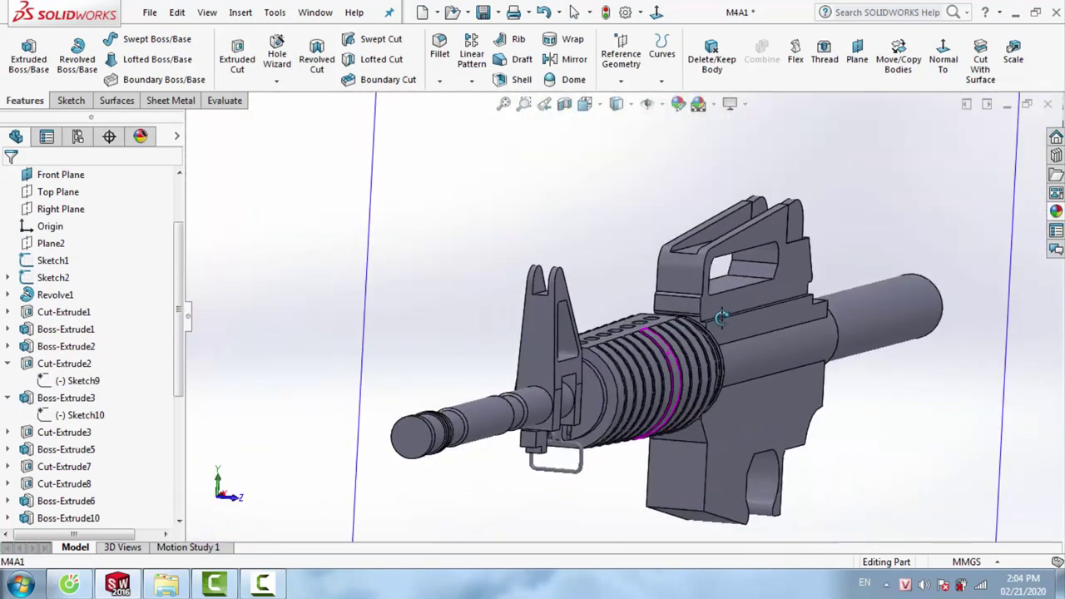
mouse_move(678, 327)
middle_down()
mouse_move(717, 327)
mouse_move(841, 242)
middle_up()
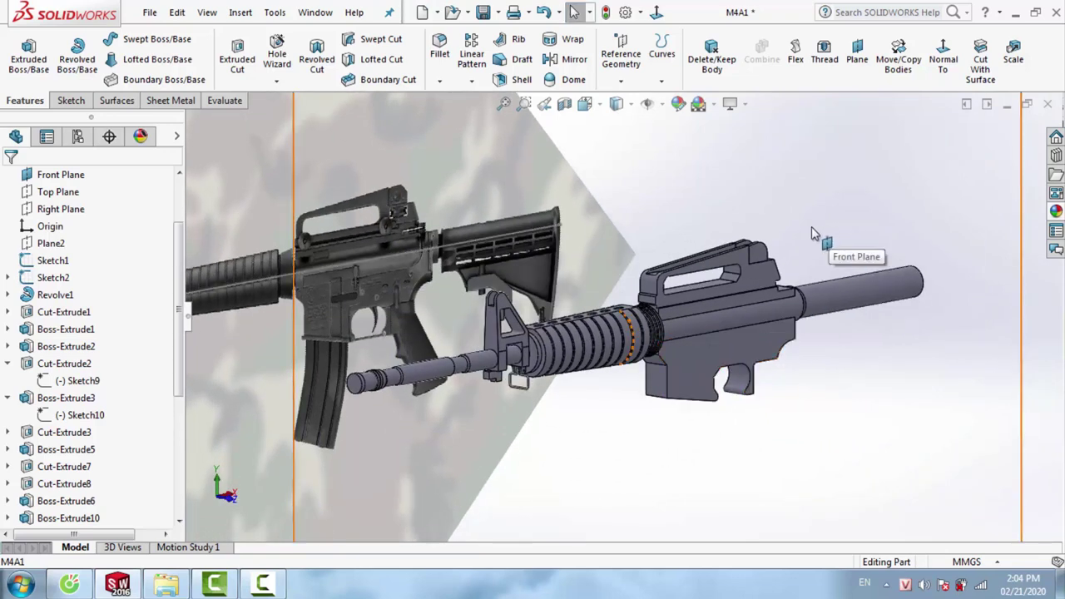
scroll(784, 258, down, 2)
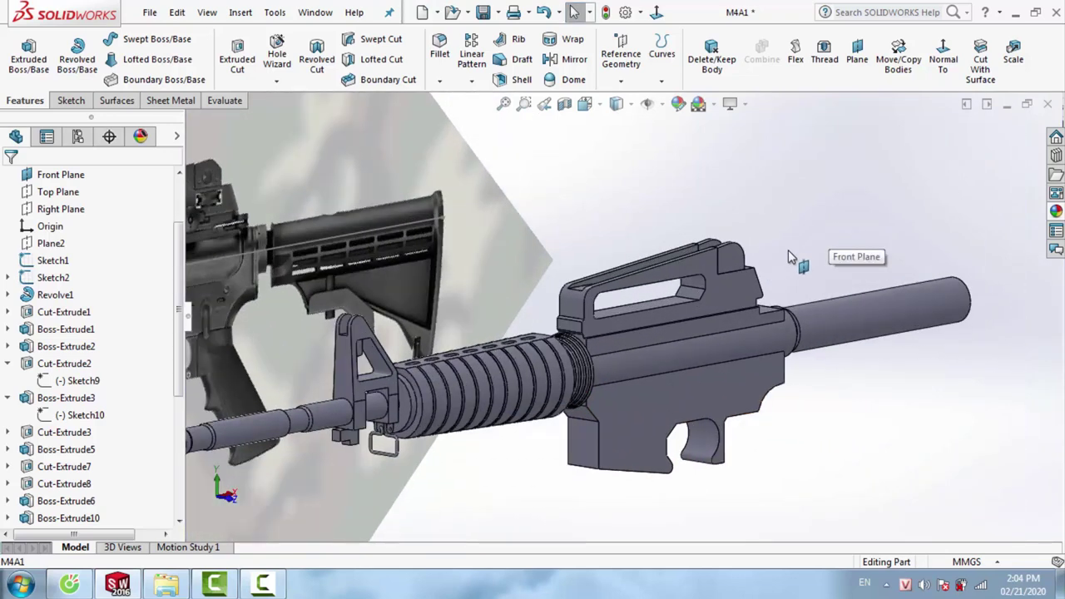
right_click(788, 250)
Start a sketch on the Front Plane, facing it straight on over the magazine
click(813, 227)
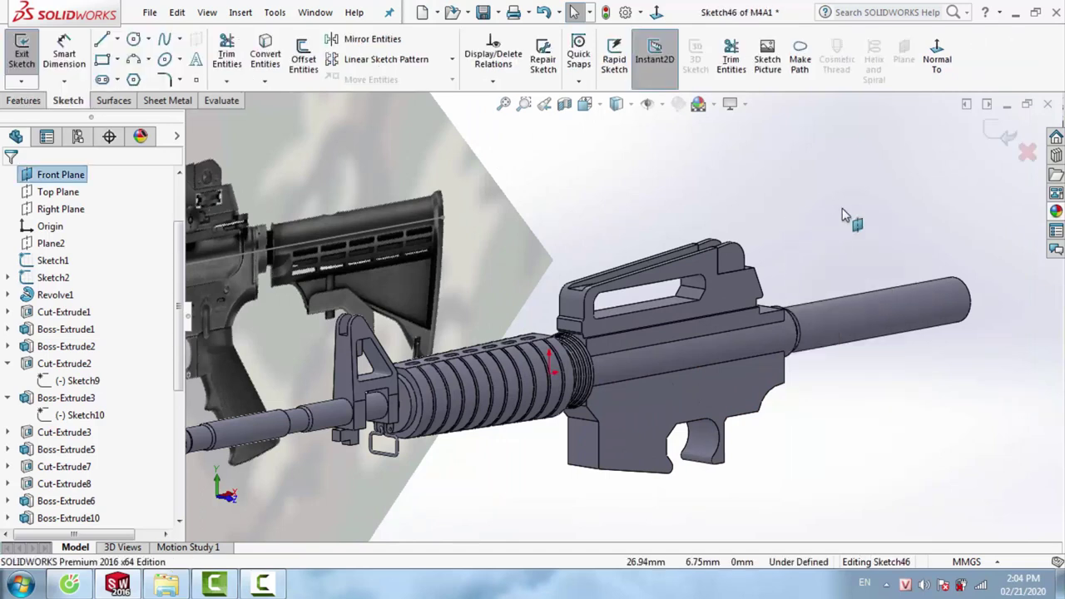
click(926, 61)
scroll(583, 319, down, 1)
scroll(583, 319, down, 3)
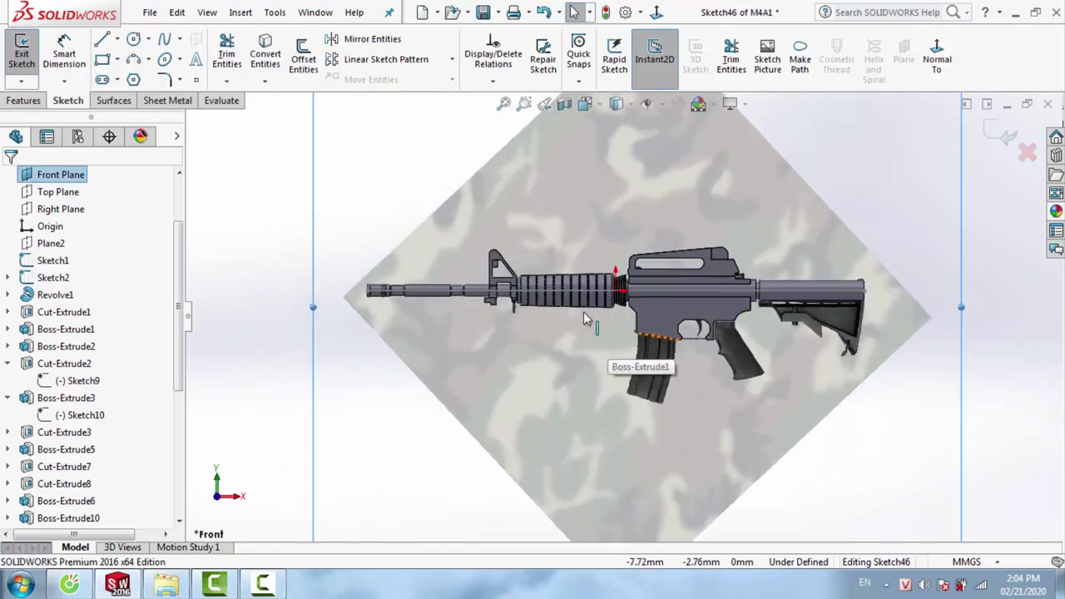
scroll(696, 392, down, 1)
scroll(671, 385, down, 2)
scroll(656, 389, down, 2)
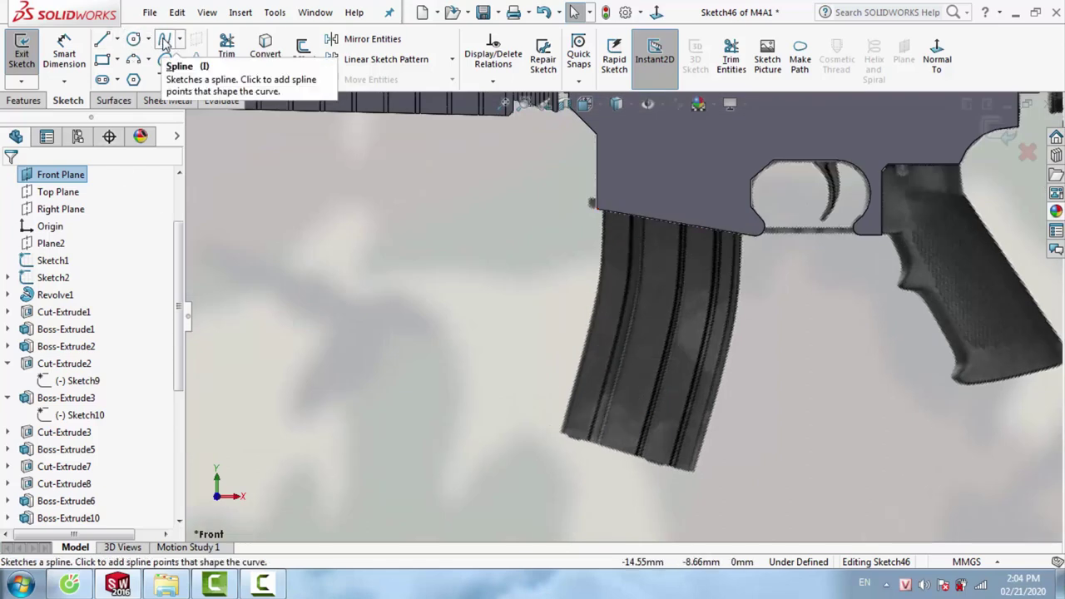
Trace the magazine's curved front edge with a spline and its bottom edge with a line
click(165, 43)
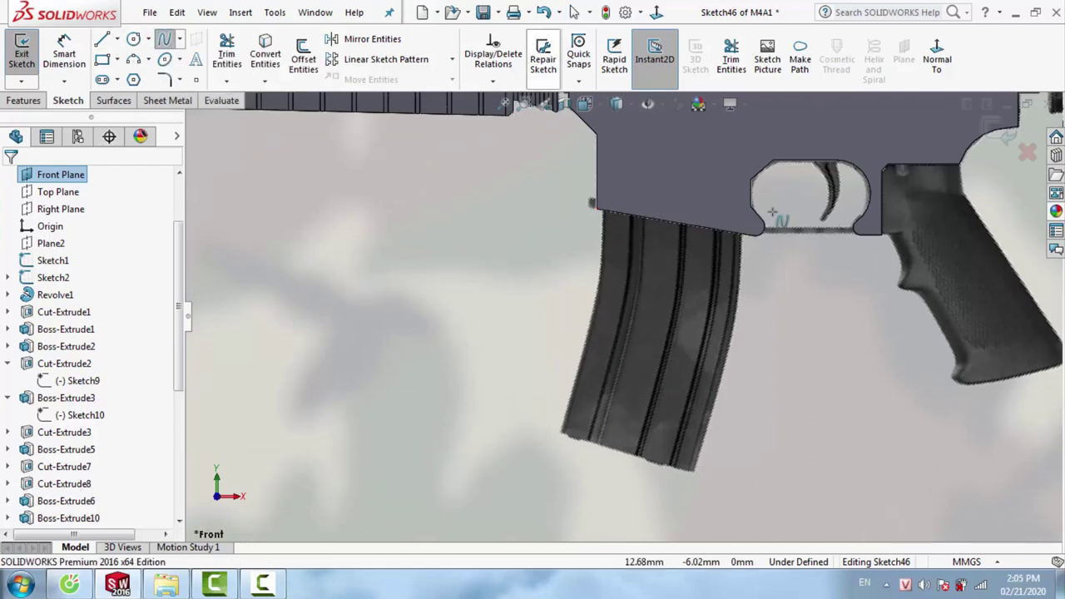
click(605, 192)
click(560, 432)
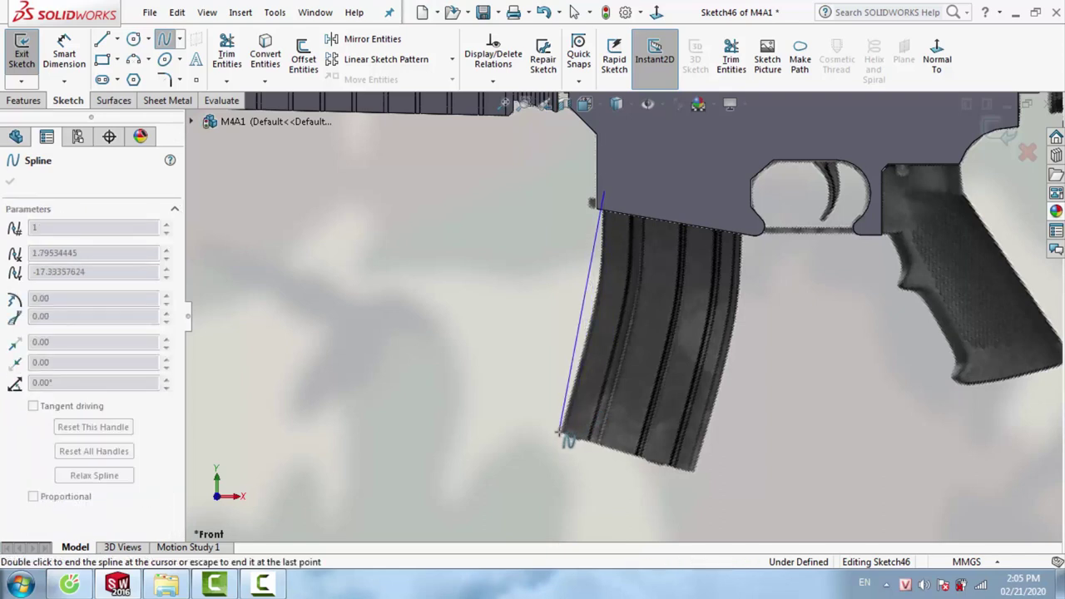
key(Escape)
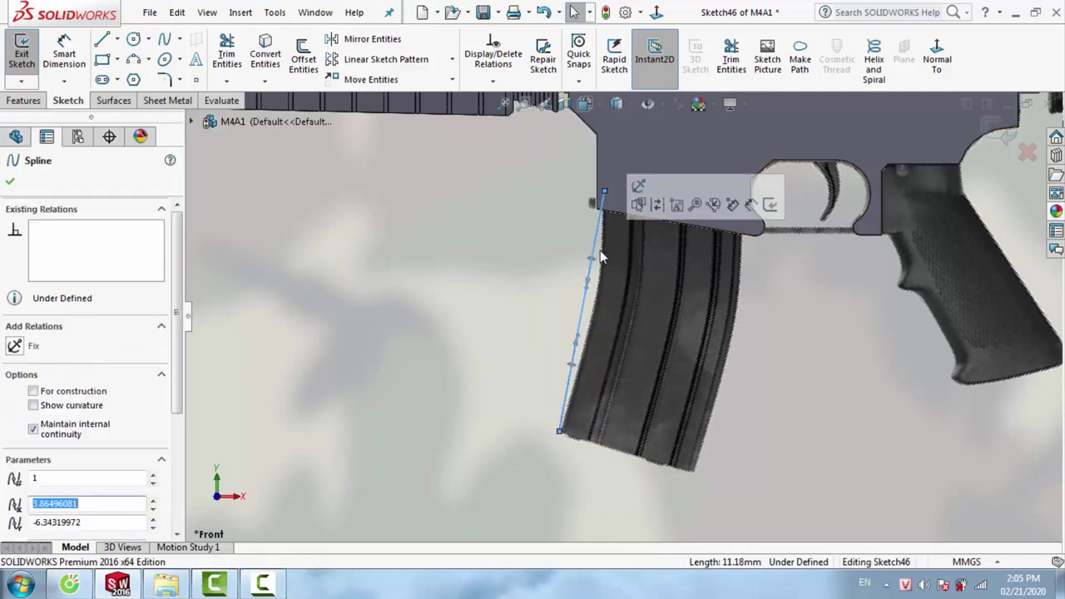
drag(588, 288, 603, 293)
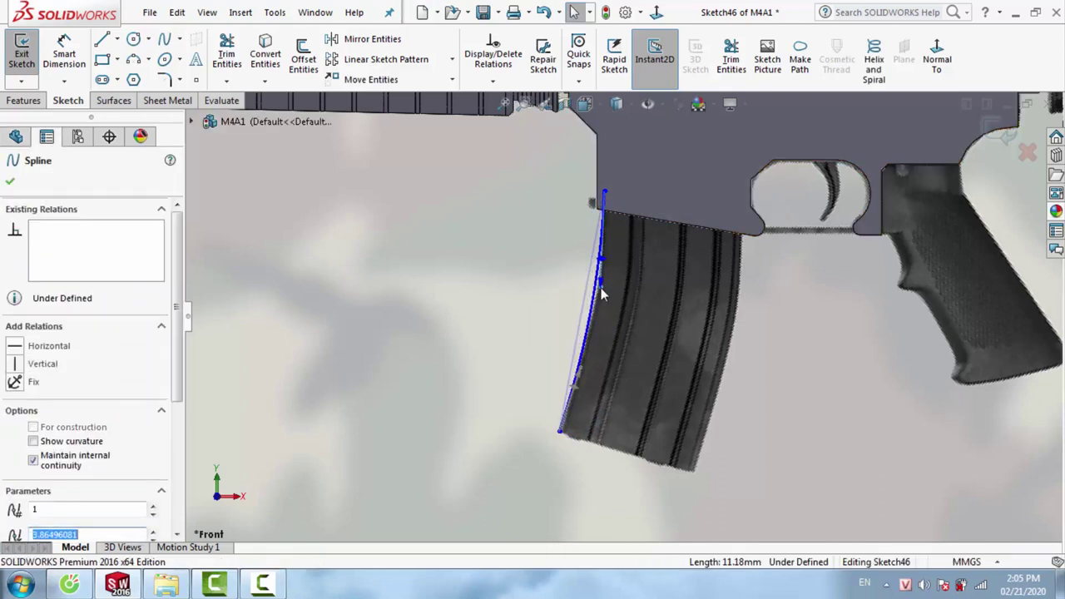
key(Escape)
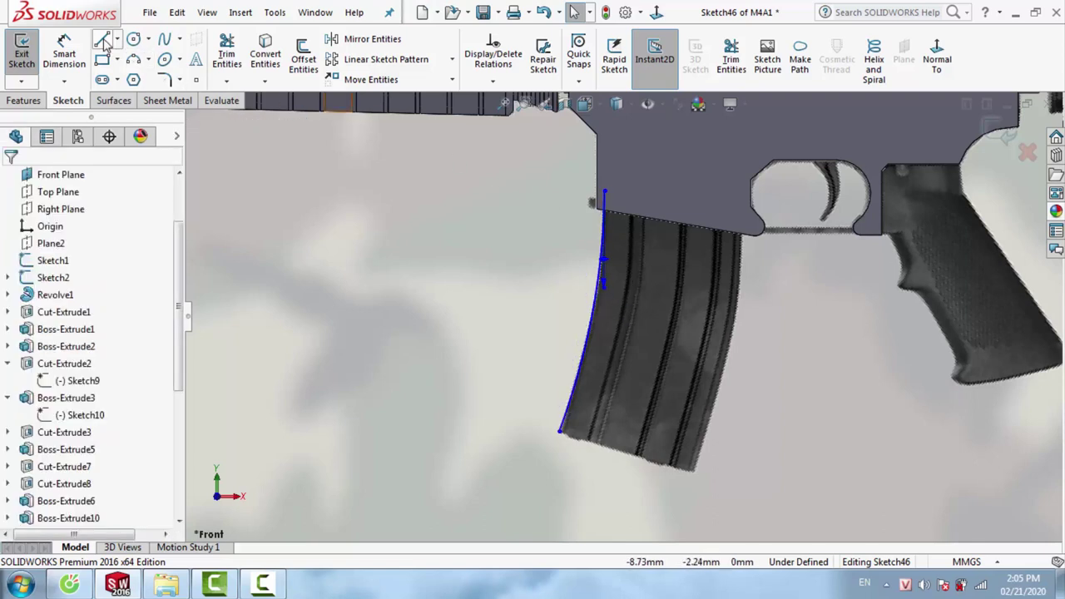
click(102, 41)
click(560, 432)
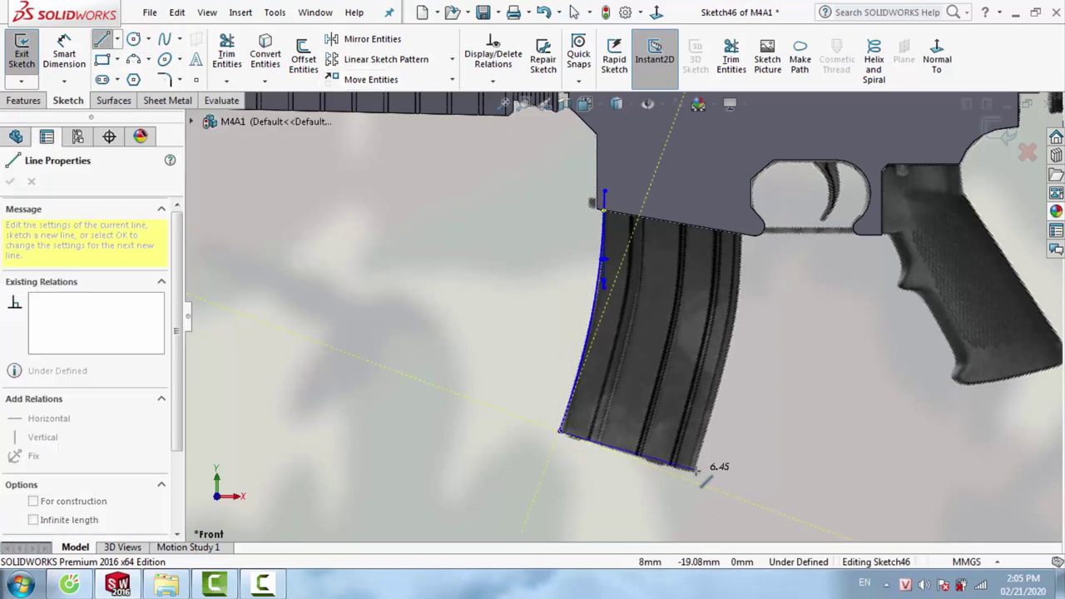
click(695, 472)
key(Escape)
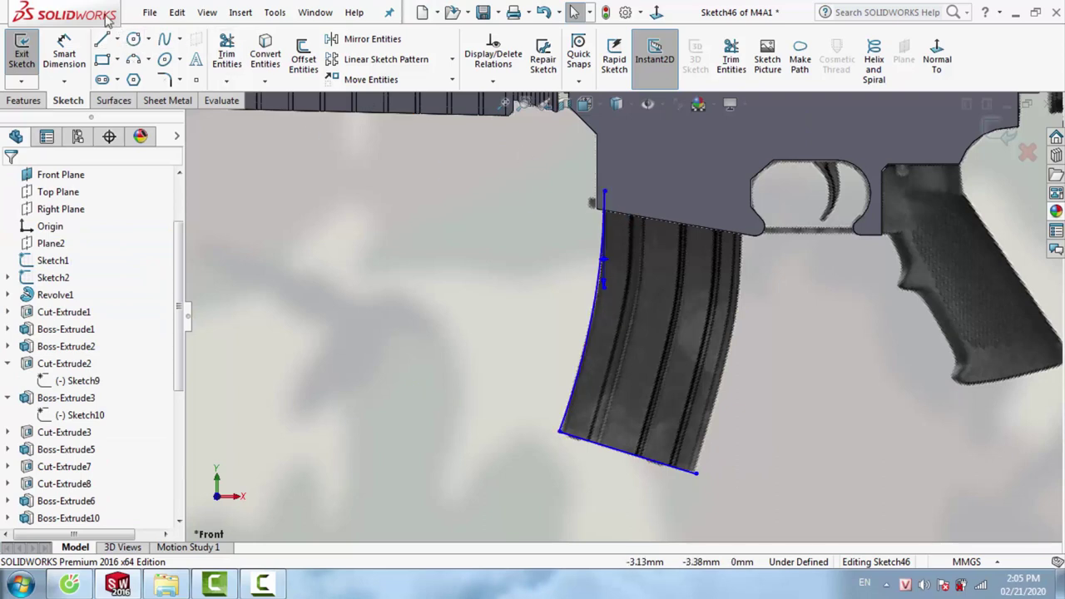
Draw the magazine's straight top edge, deleting and redrawing the first slanted attempt
click(101, 40)
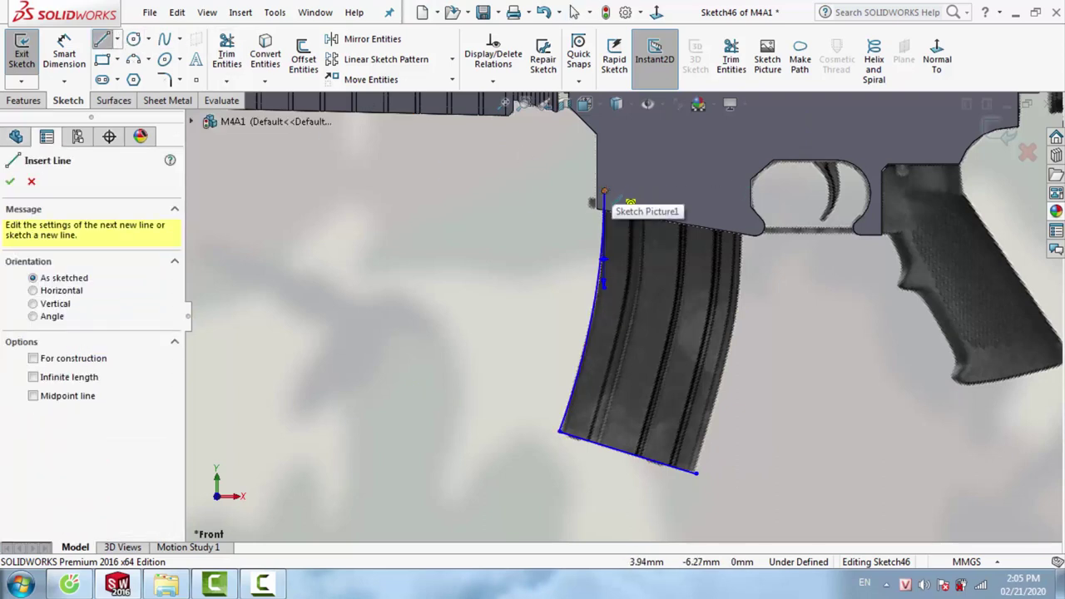
click(604, 192)
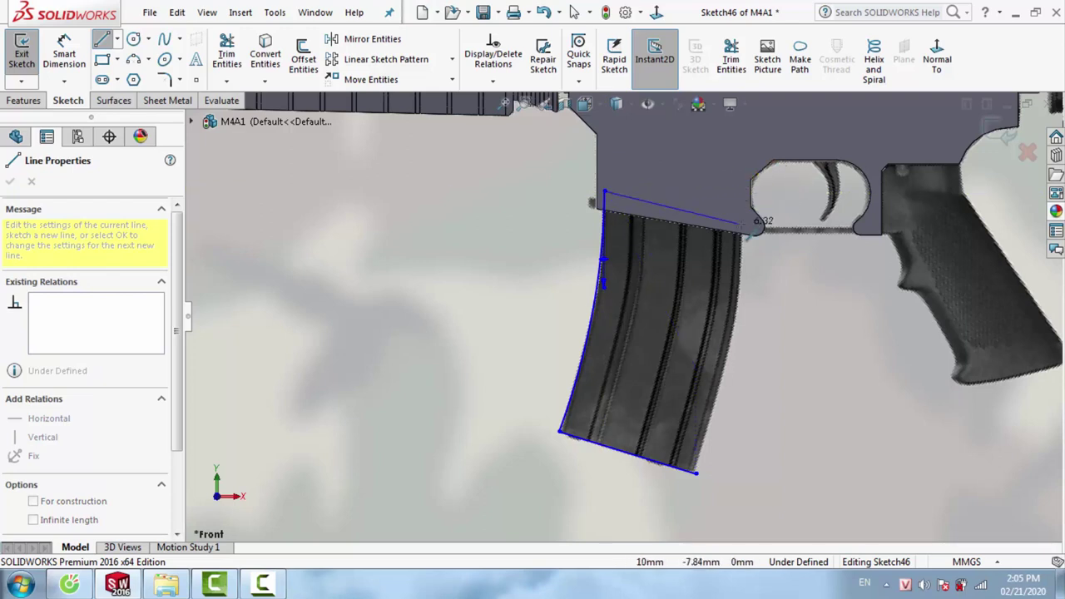
click(745, 223)
key(Escape)
click(683, 209)
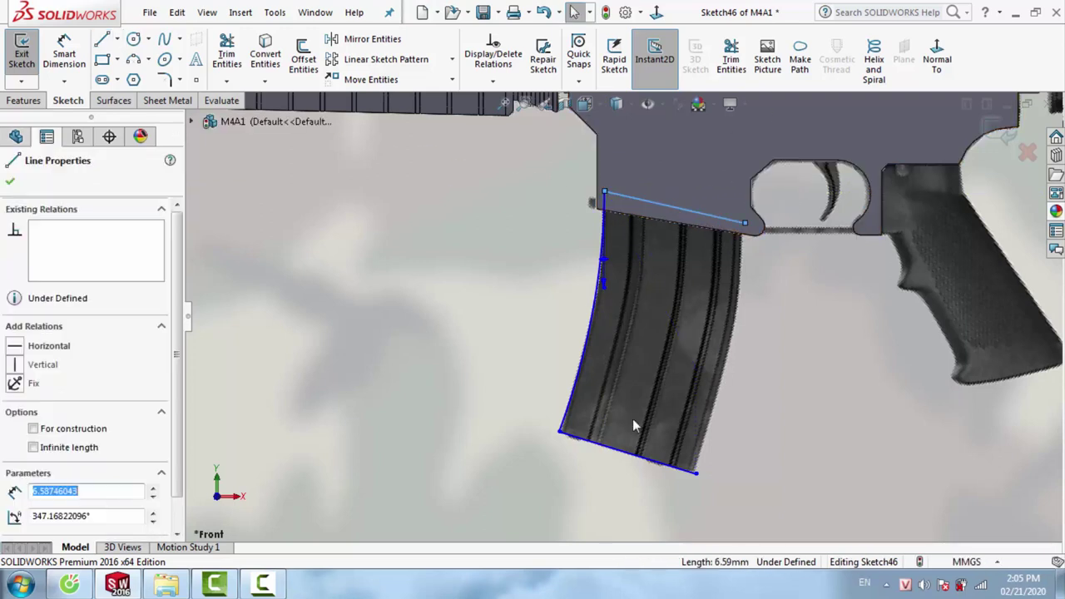
ctrl+click(603, 454)
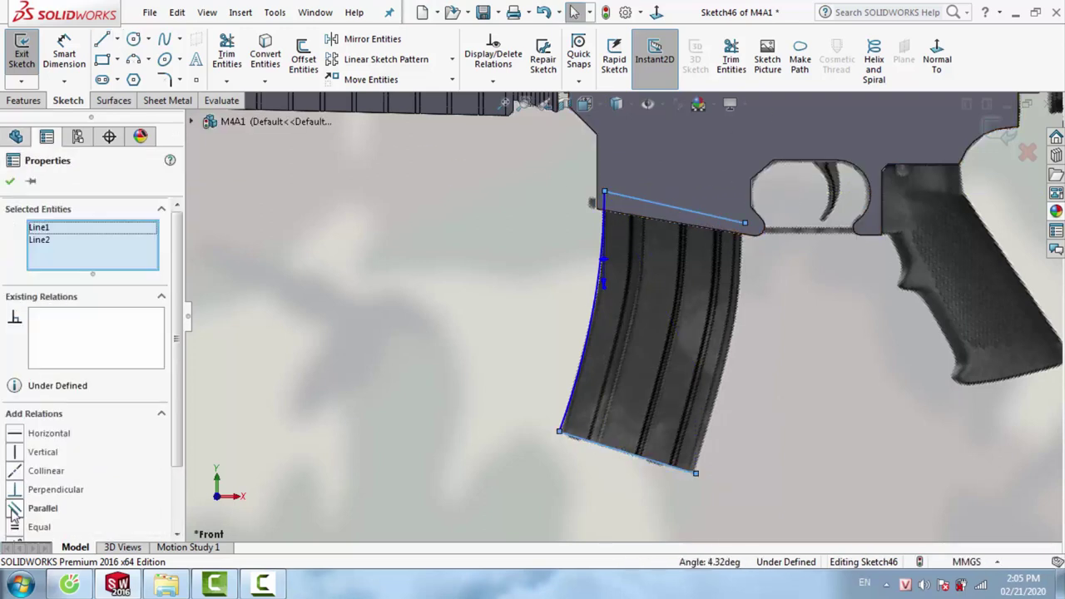
click(766, 233)
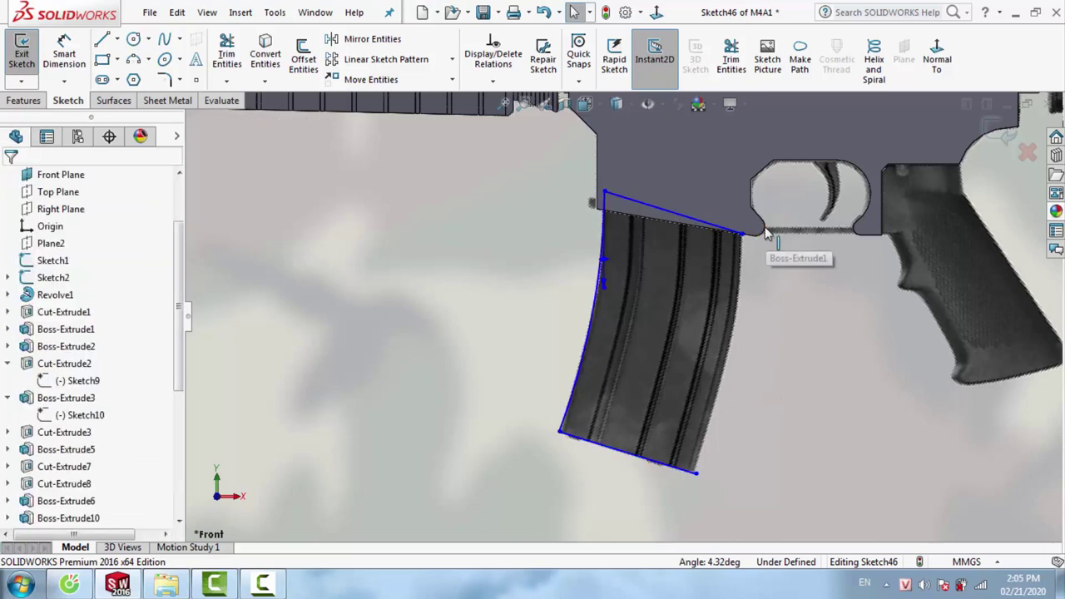
click(753, 228)
key(Escape)
click(663, 214)
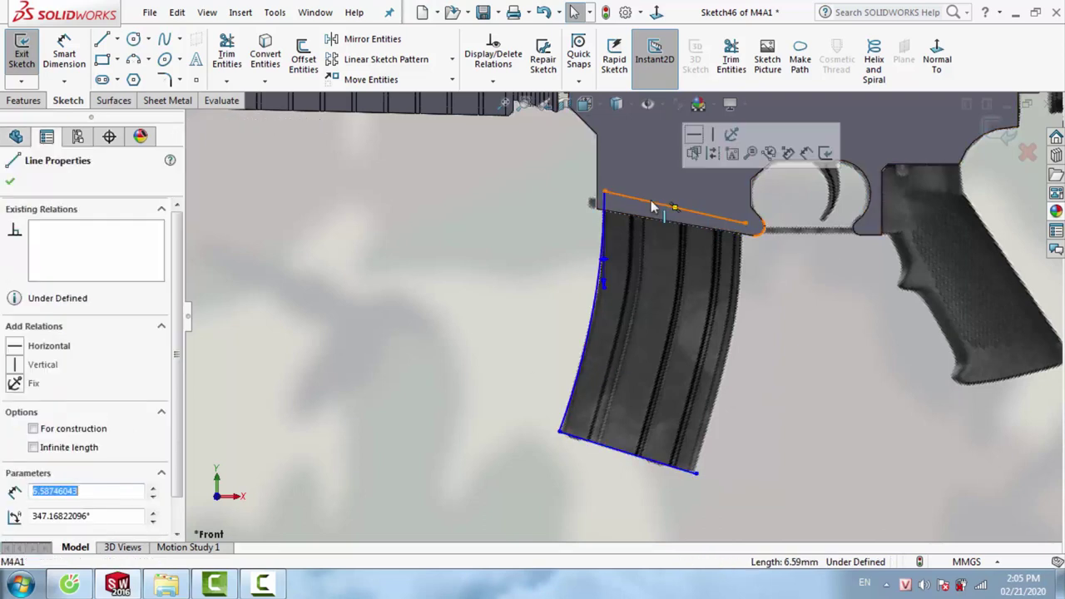
key(Delete)
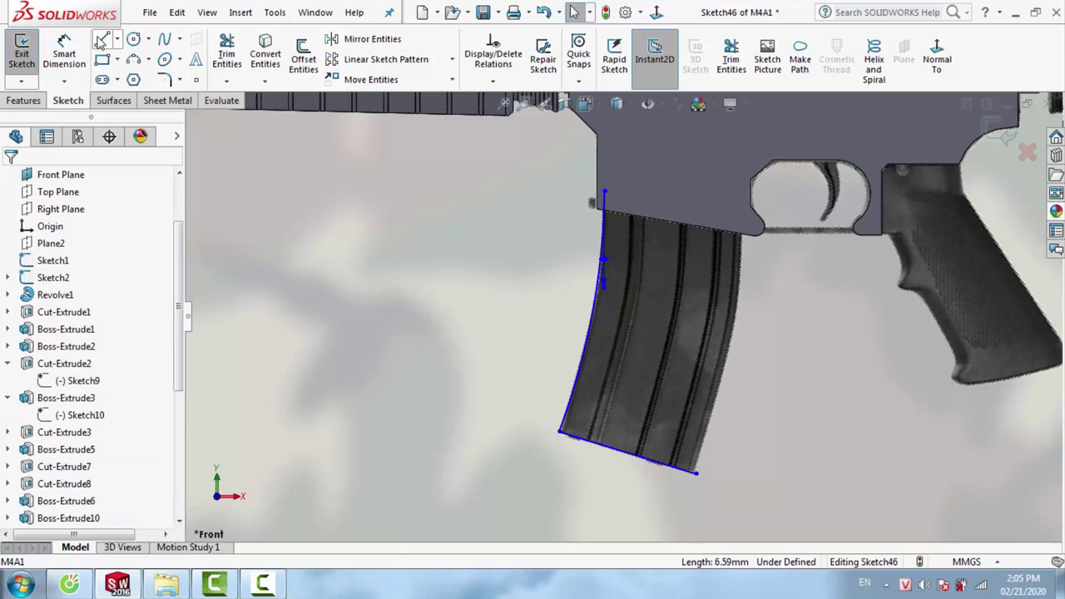
click(101, 40)
click(605, 191)
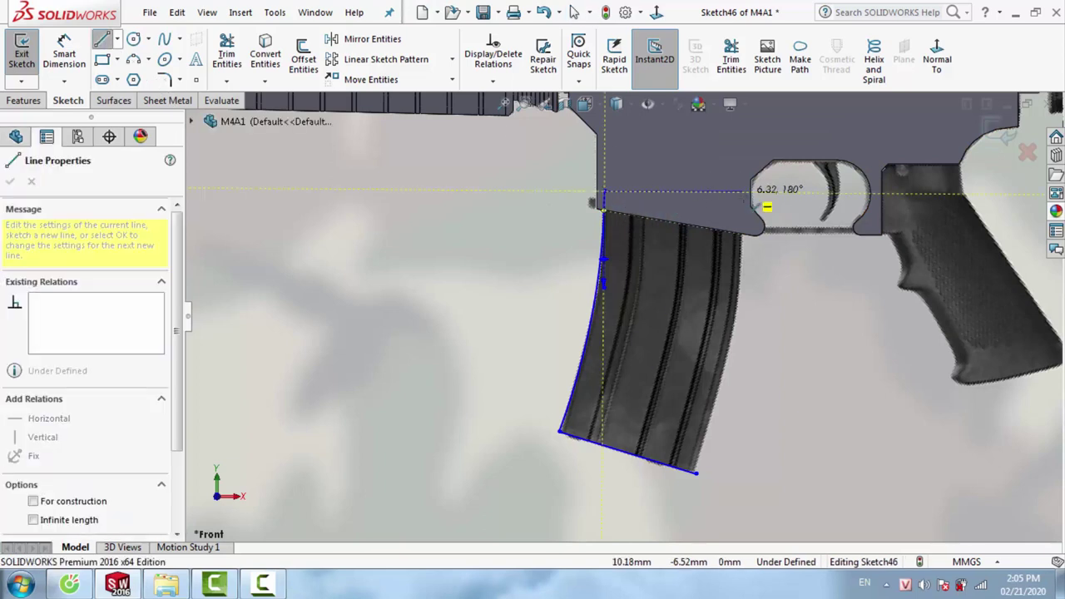
click(746, 209)
key(Escape)
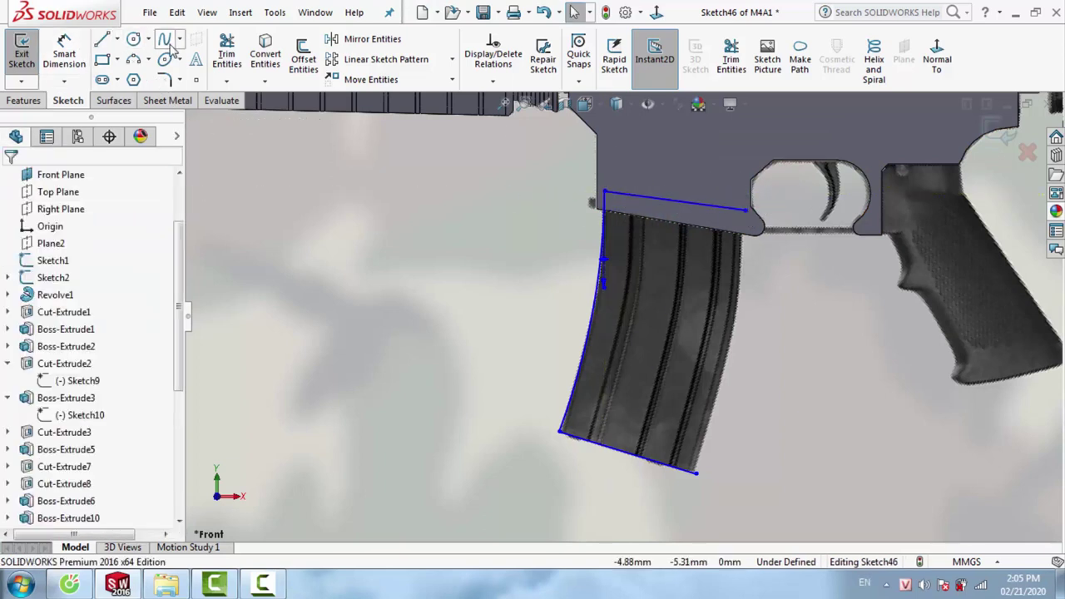
Spline the curved right edge up to the top edge and nudge the bottom-left corner to fit
click(166, 42)
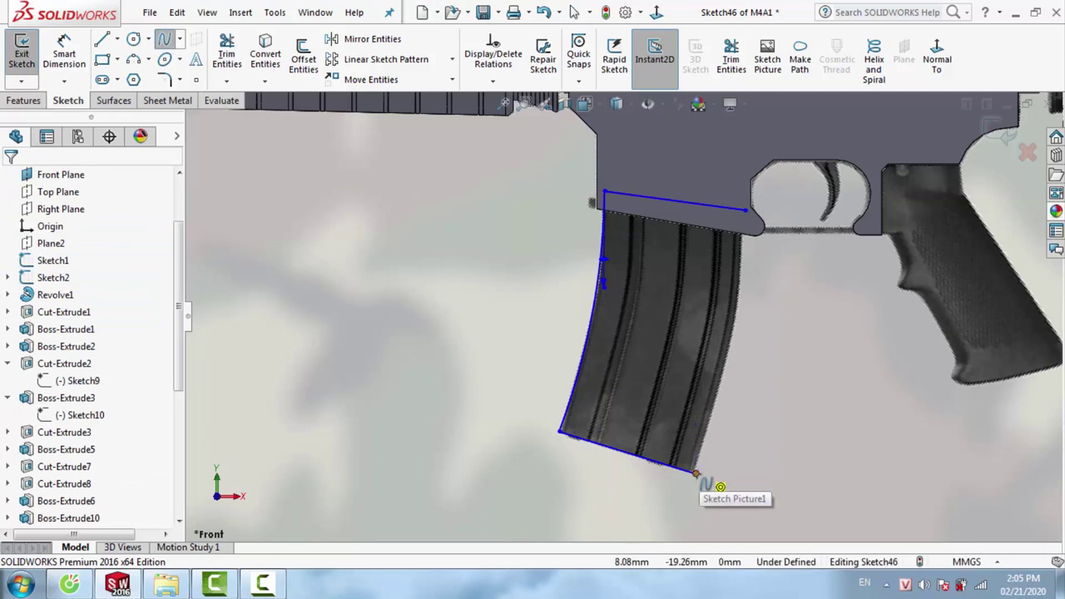
click(695, 473)
click(745, 211)
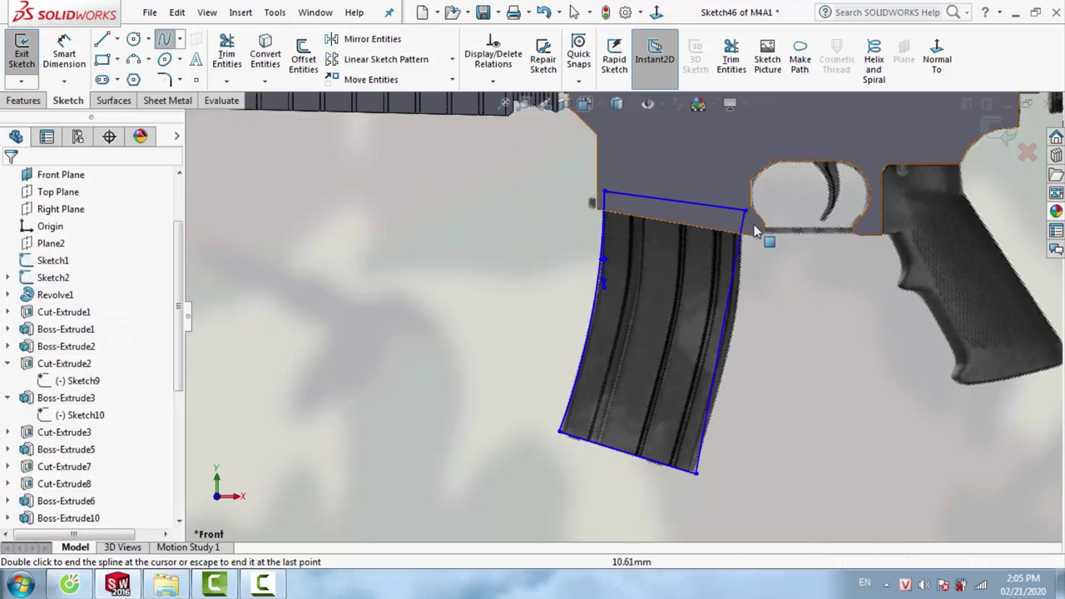
key(Escape)
click(735, 337)
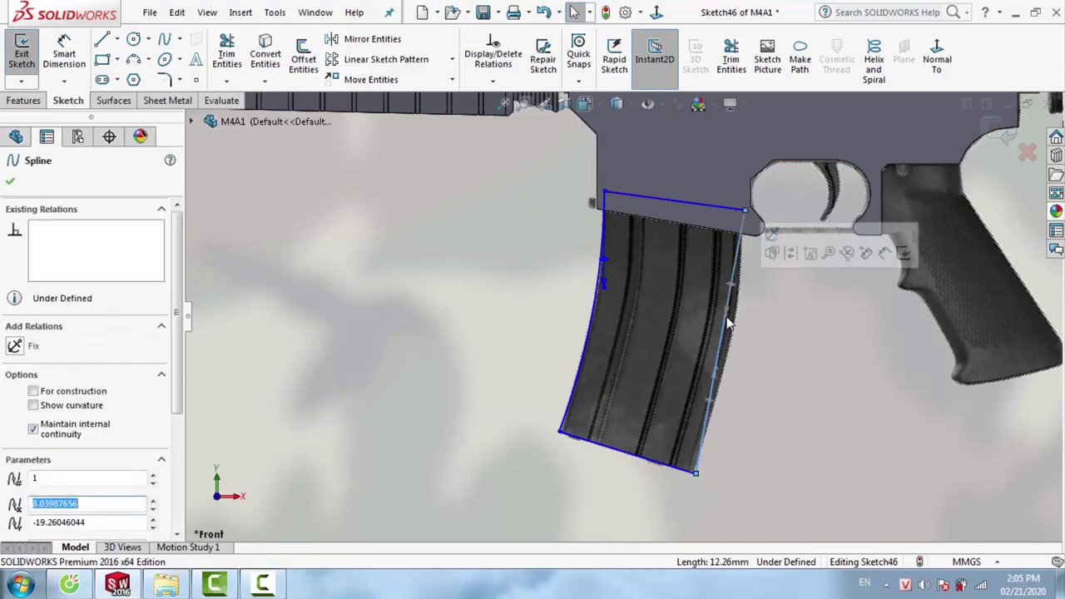
click(739, 316)
scroll(696, 471, down, 2)
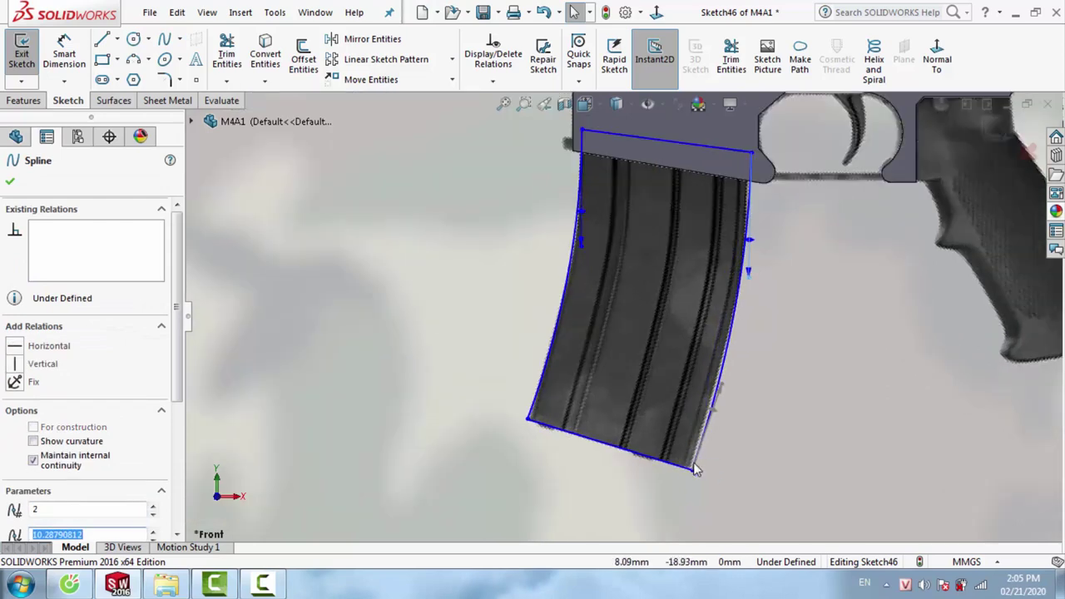
click(687, 468)
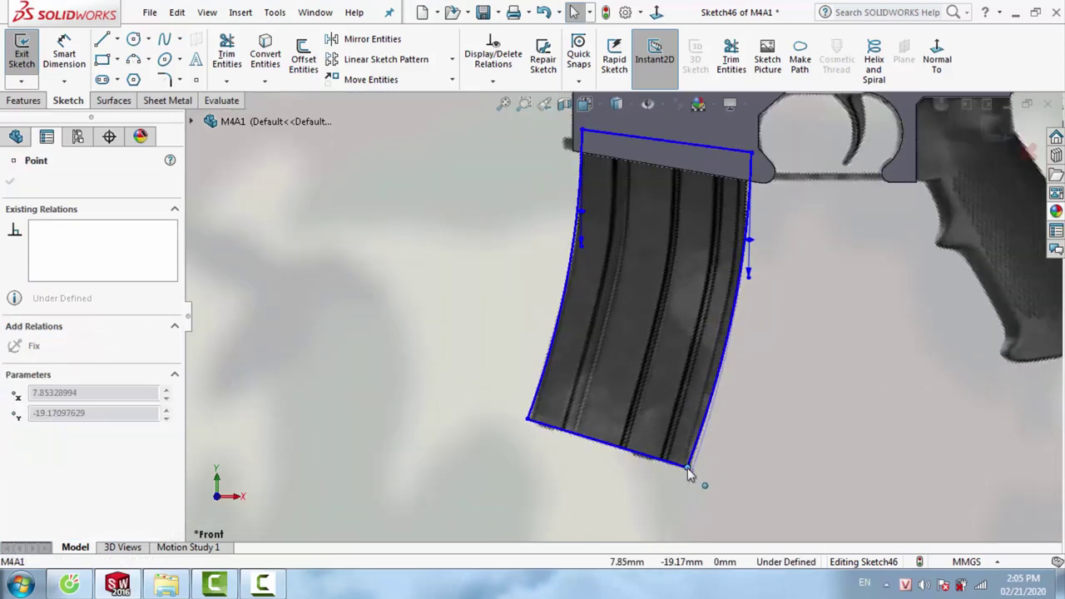
key(Escape)
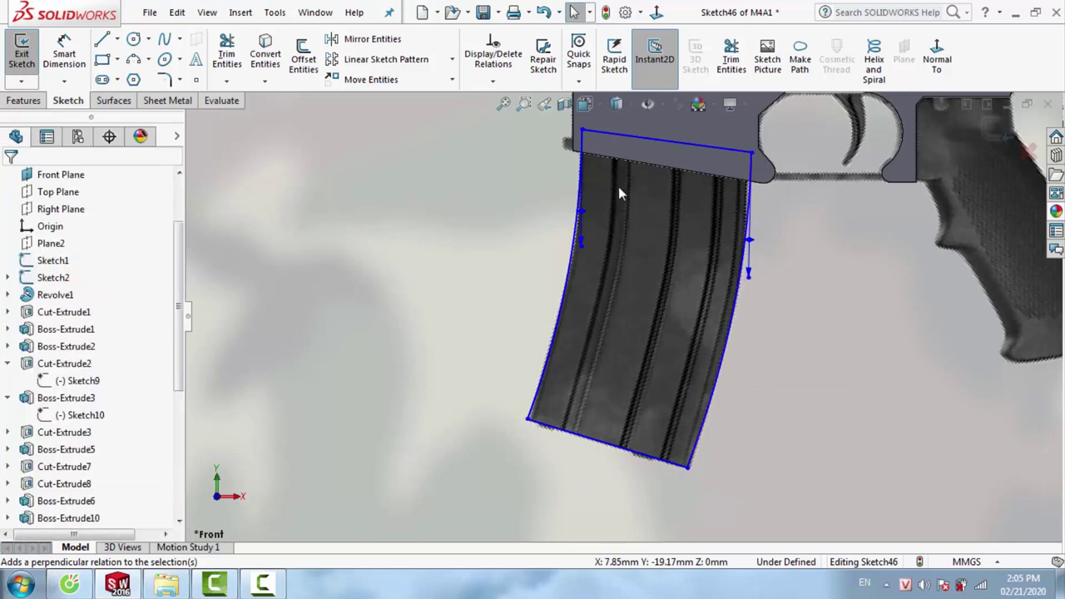
click(526, 423)
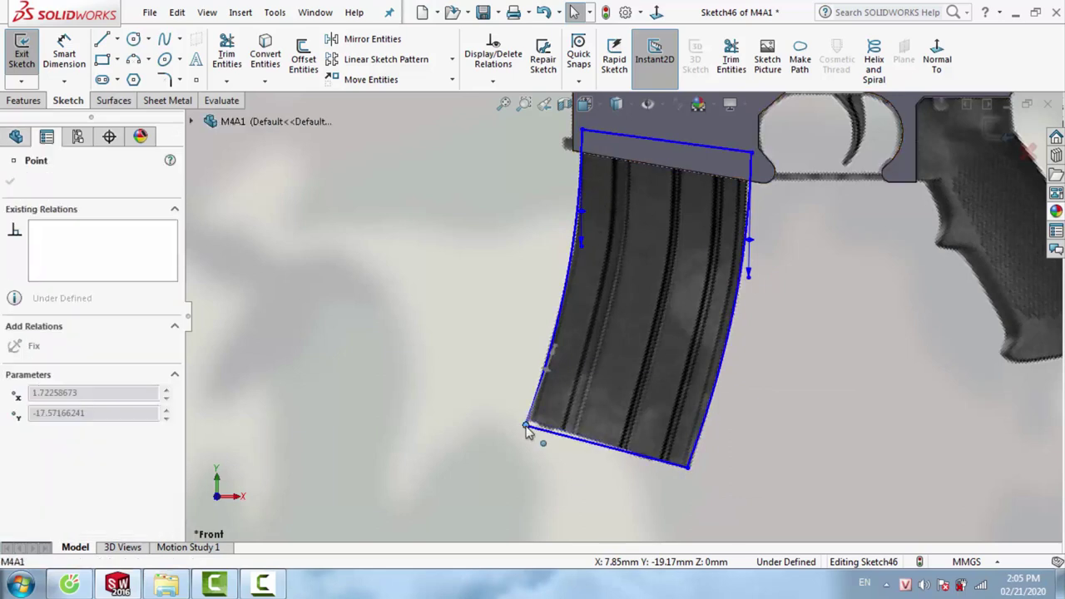
drag(526, 423, 530, 425)
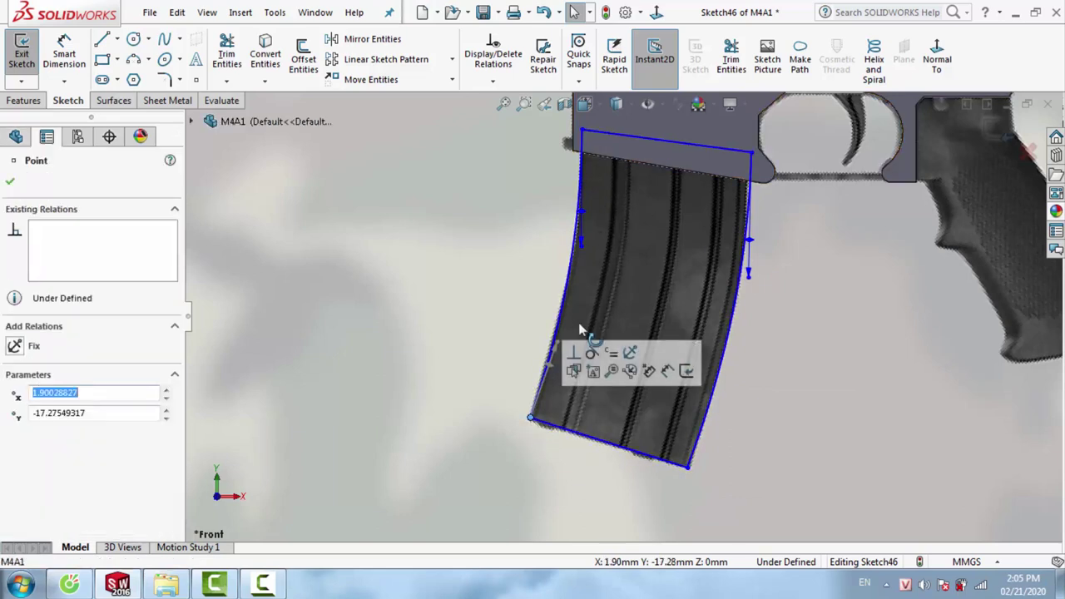
click(575, 242)
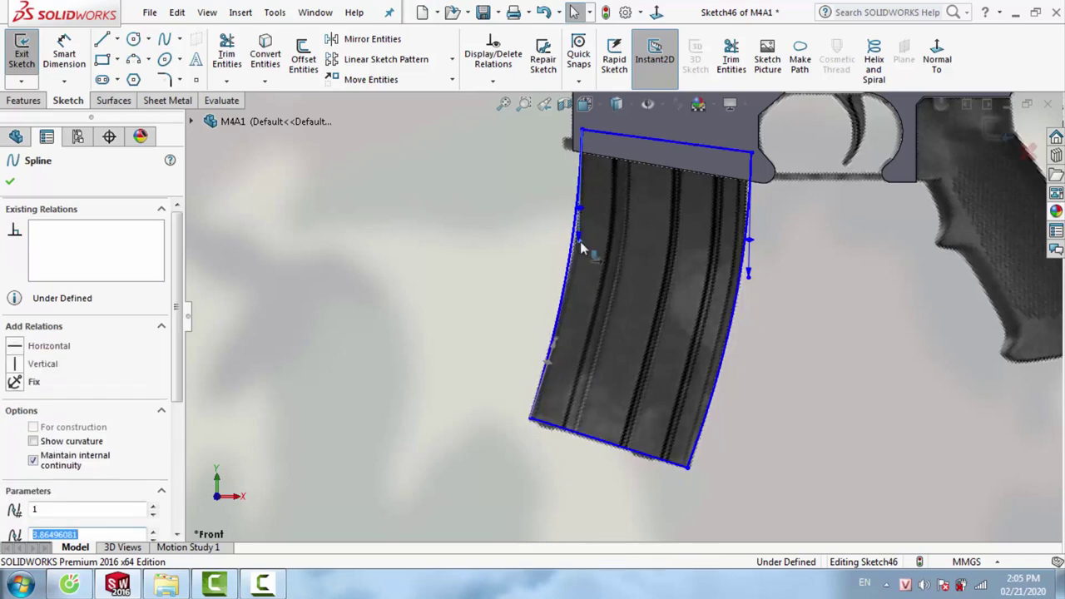
click(655, 256)
Extrude the magazine outline Mid Plane to a 2.50 mm thickness
click(20, 102)
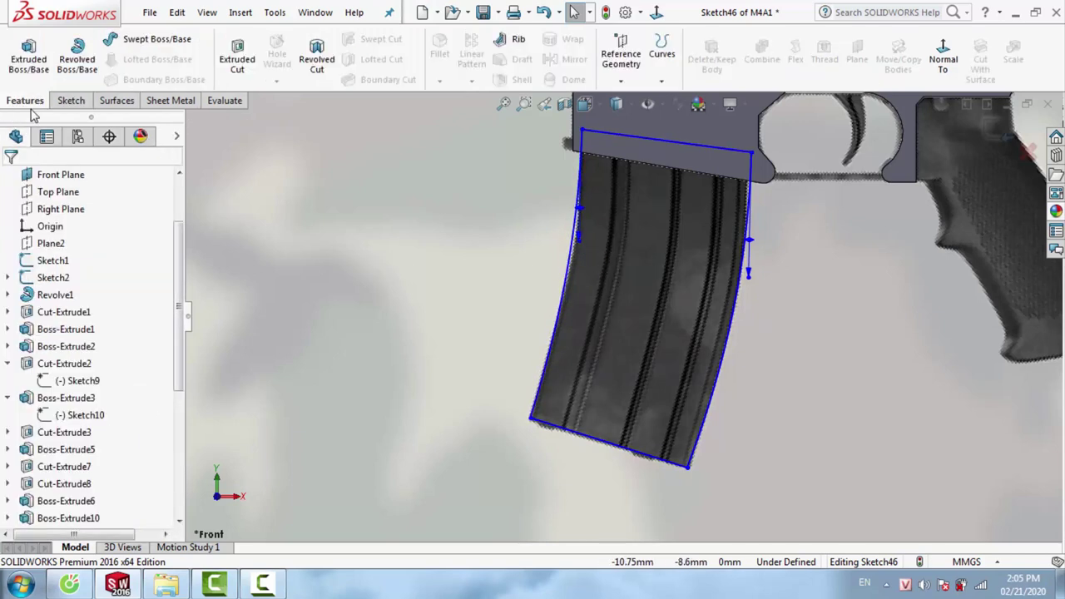
click(40, 65)
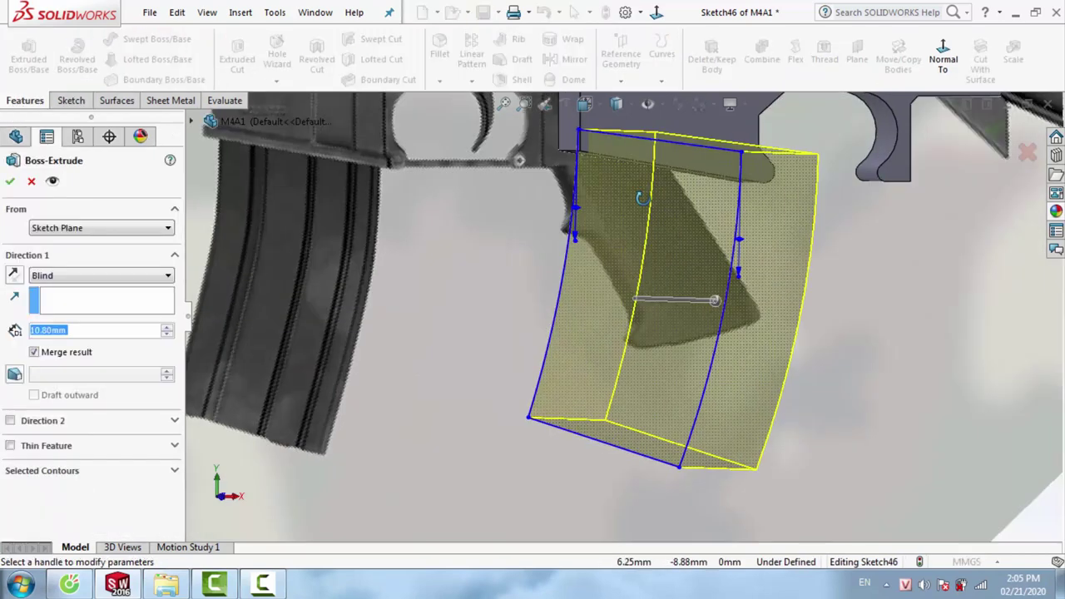
scroll(575, 297, down, 5)
scroll(580, 297, down, 3)
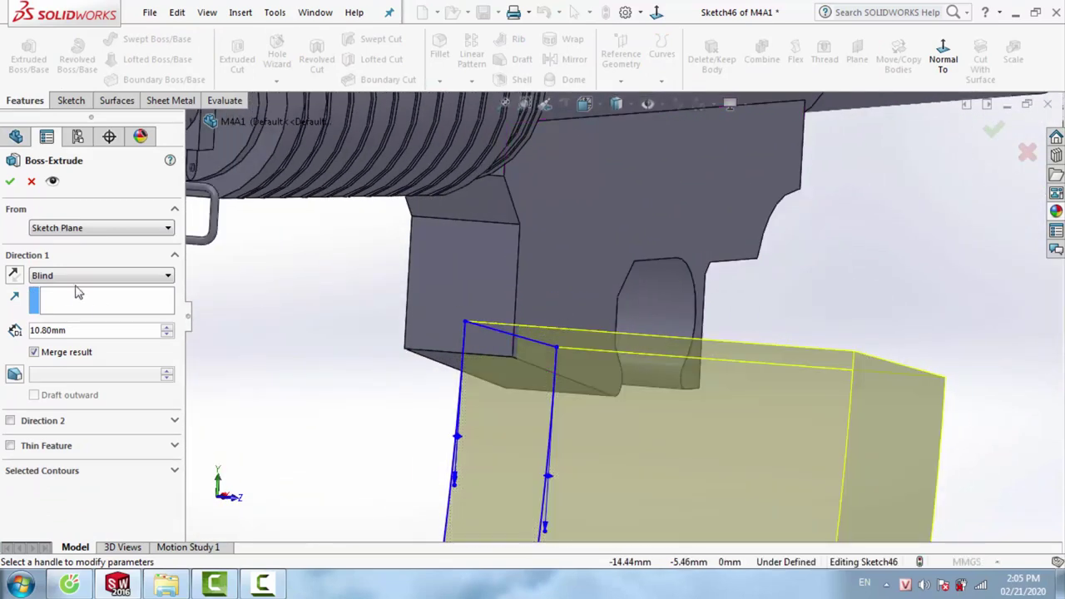
click(100, 275)
click(59, 350)
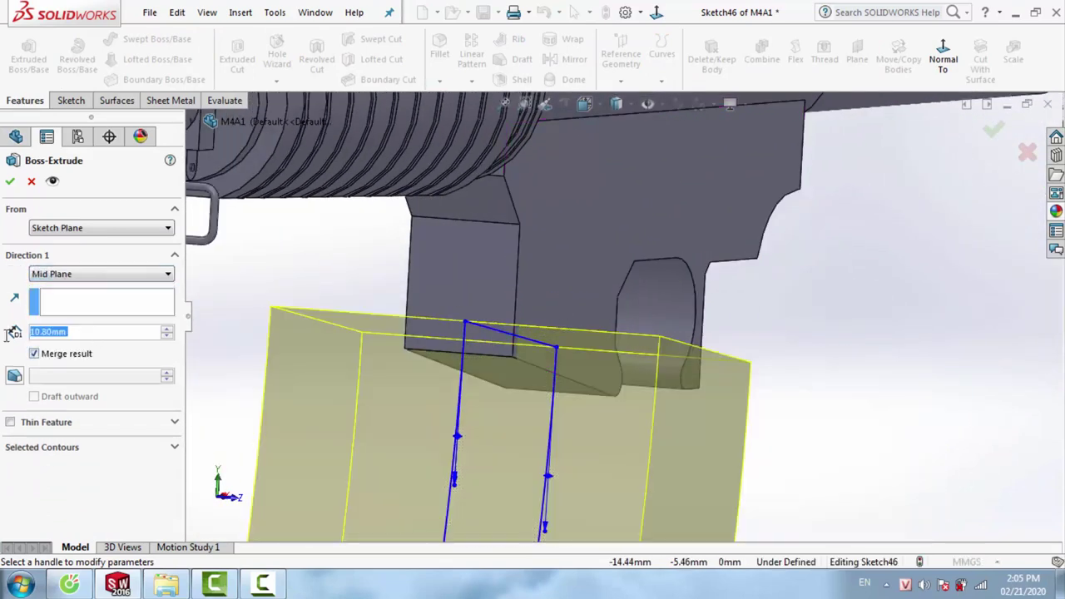
text(1)
key(Return)
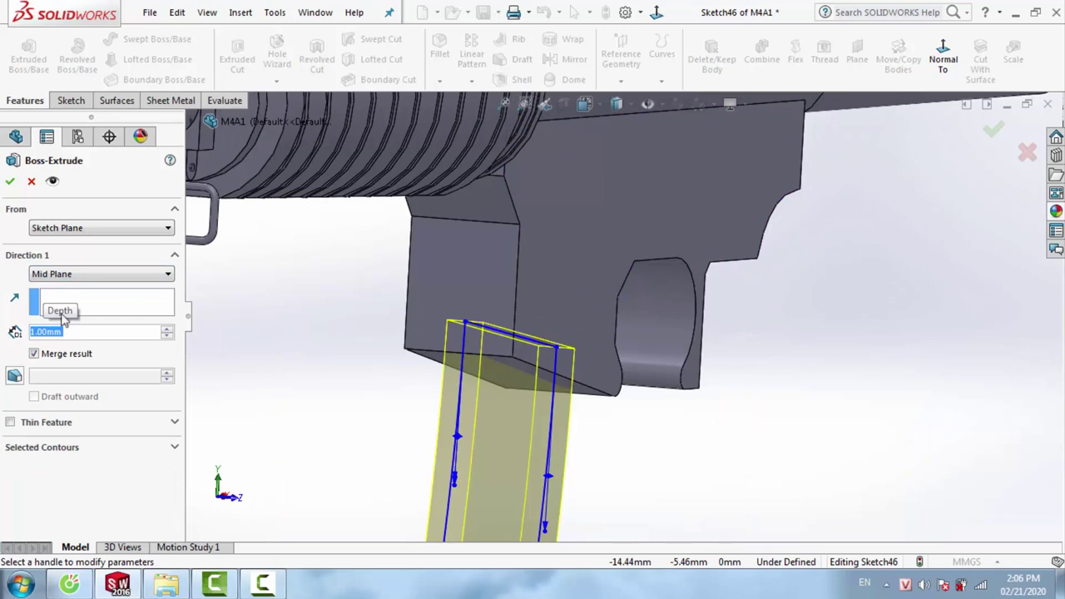
text(2)
key(Return)
mouse_move(483, 349)
middle_down()
mouse_move(496, 310)
mouse_move(466, 341)
middle_up()
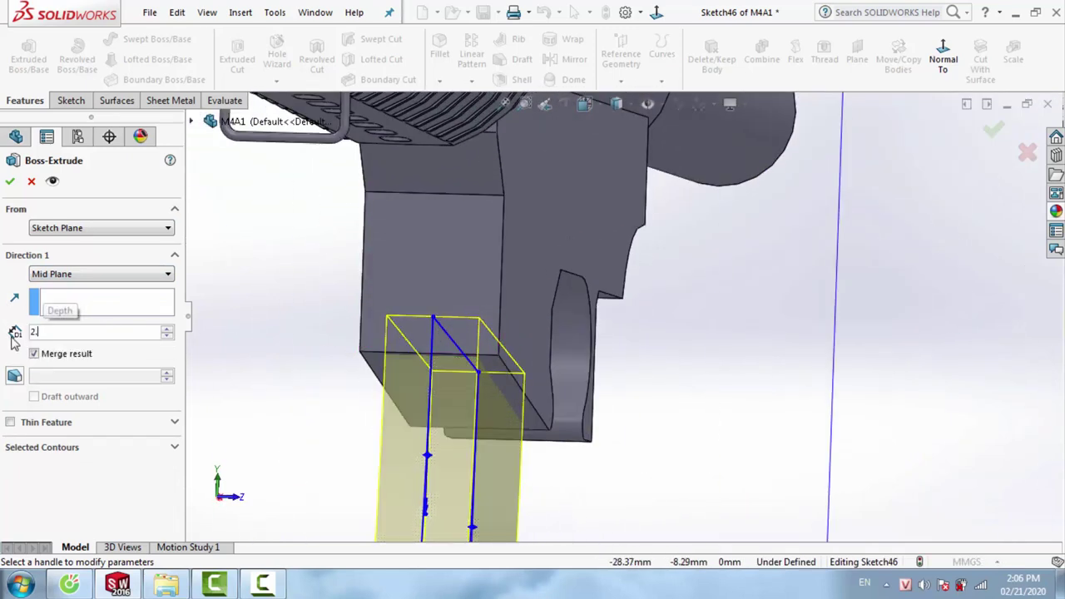
click(18, 183)
mouse_move(516, 358)
middle_down()
mouse_move(561, 380)
mouse_move(422, 340)
mouse_move(401, 263)
mouse_move(574, 345)
mouse_move(662, 331)
mouse_move(590, 330)
mouse_move(583, 190)
mouse_move(552, 333)
middle_up()
scroll(591, 330, down, 5)
Edit the receiver's Boss-Extrude1 and raise its Mid Plane depth from 3.00 mm to 3.40 mm
scroll(551, 333, up, 5)
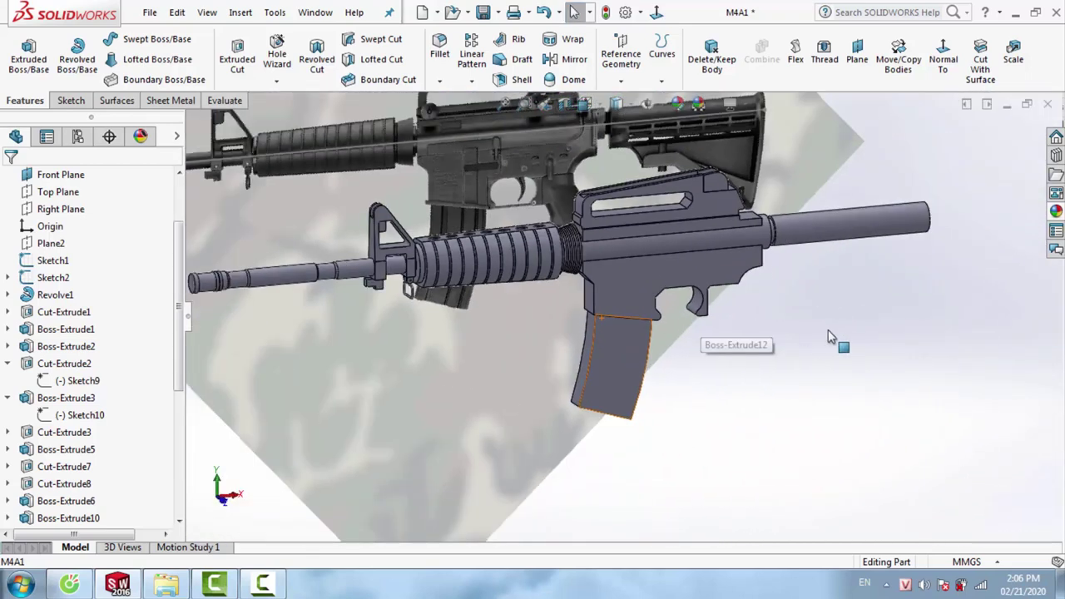
right_click(833, 337)
click(915, 310)
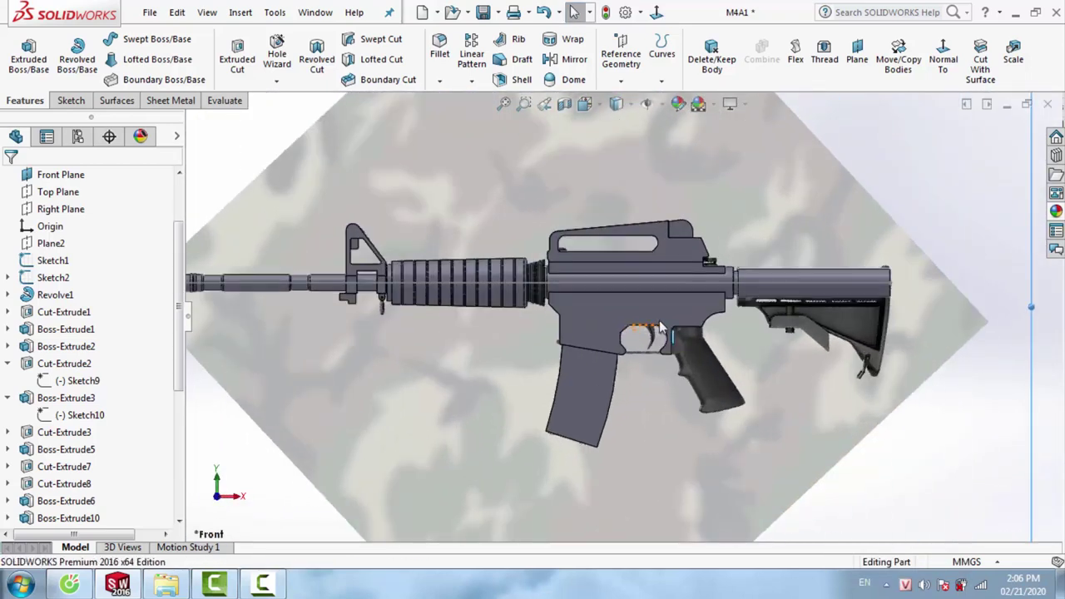
scroll(666, 333, down, 3)
mouse_move(690, 352)
middle_down()
mouse_move(571, 286)
mouse_move(571, 298)
middle_up()
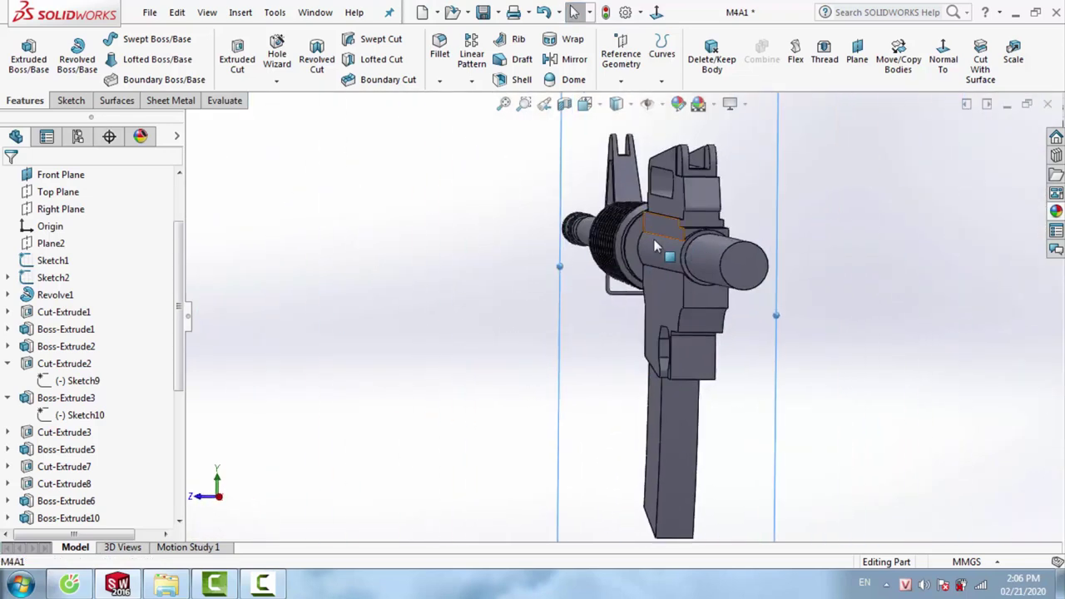
scroll(625, 269, down, 3)
scroll(627, 266, down, 3)
scroll(628, 263, down, 2)
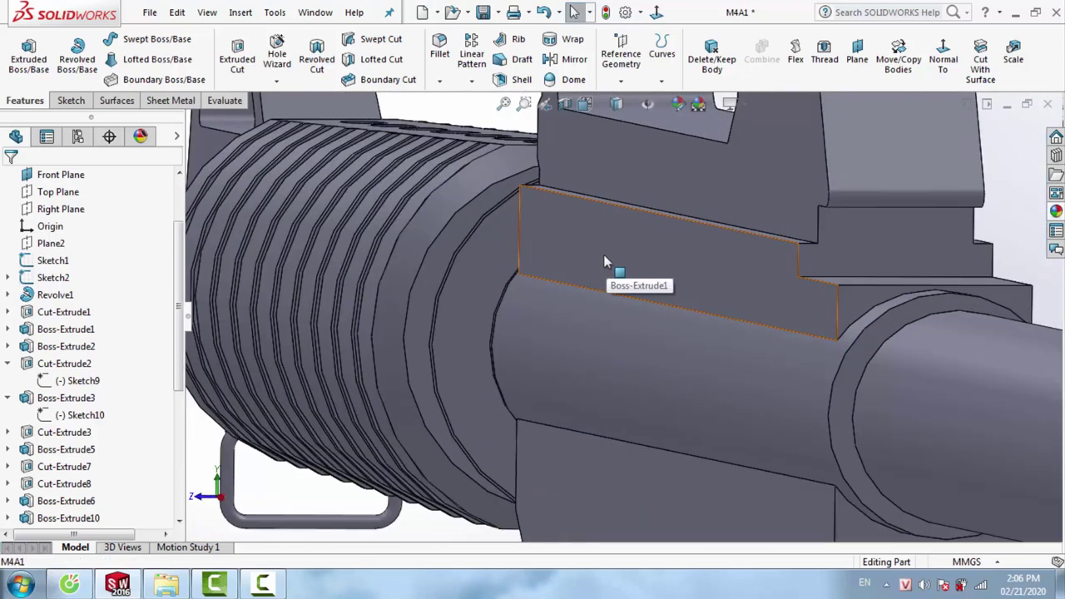
right_click(606, 262)
click(610, 132)
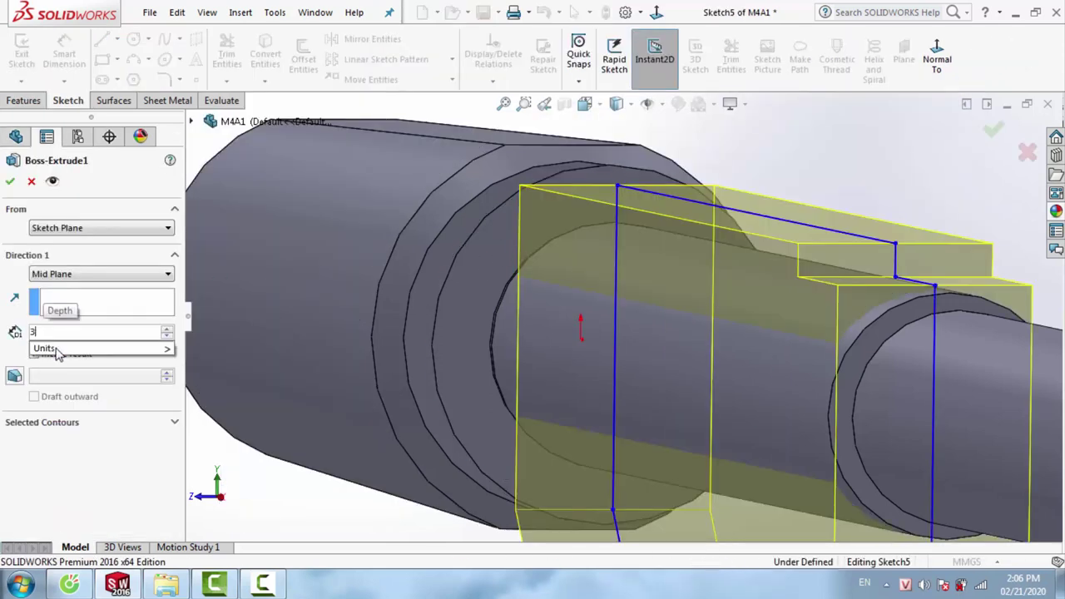
text(3.50mm)
key(Return)
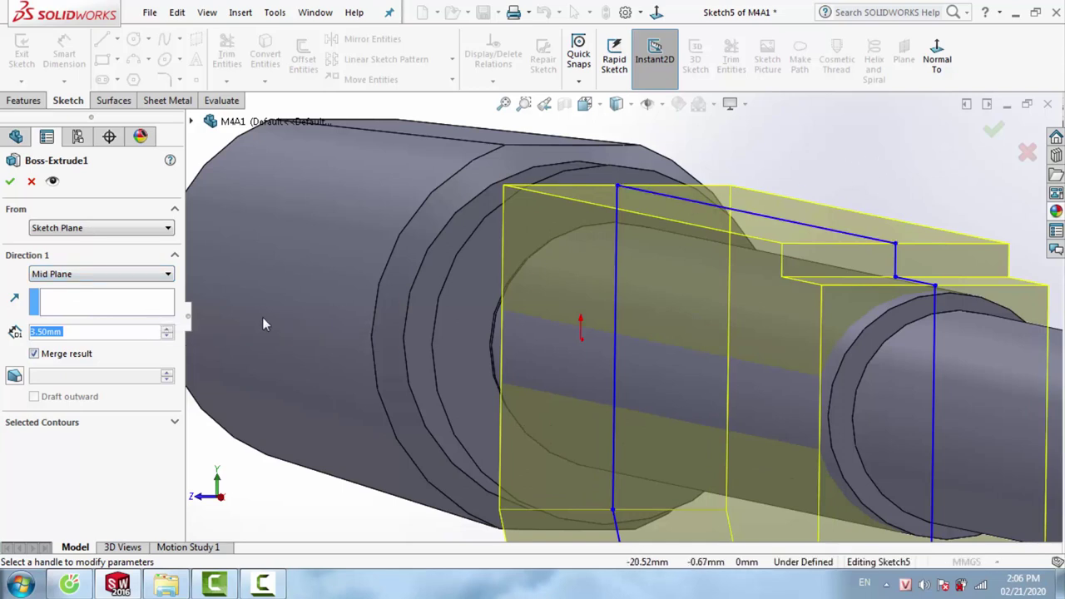
text(3.4)
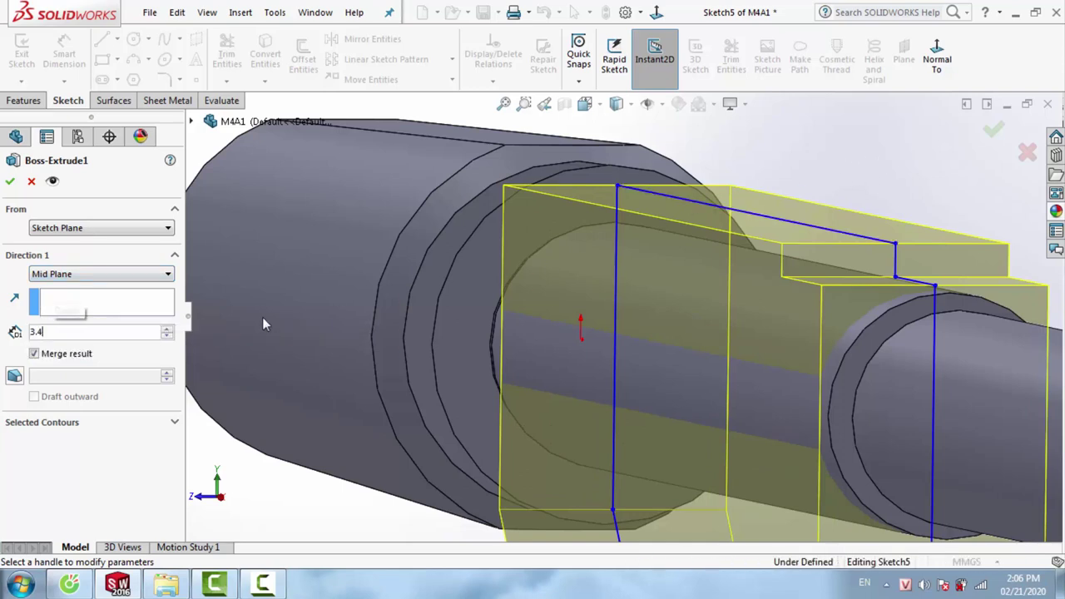
key(Return)
click(993, 132)
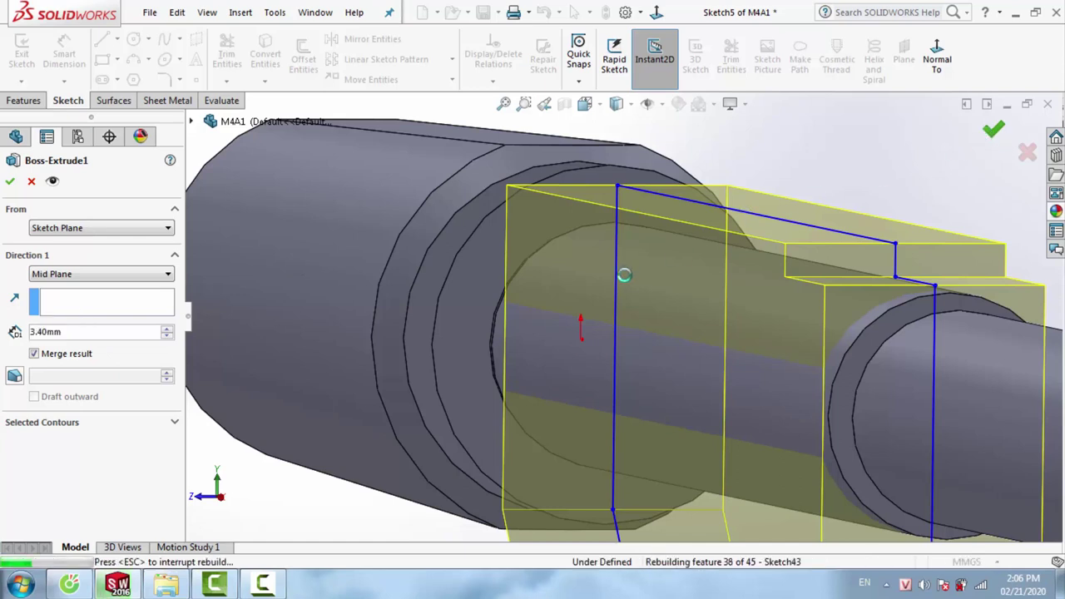
scroll(594, 337, up, 3)
Edit Boss-Extrude12 and set its Mid Plane depth to 2.80 mm
scroll(632, 366, up, 3)
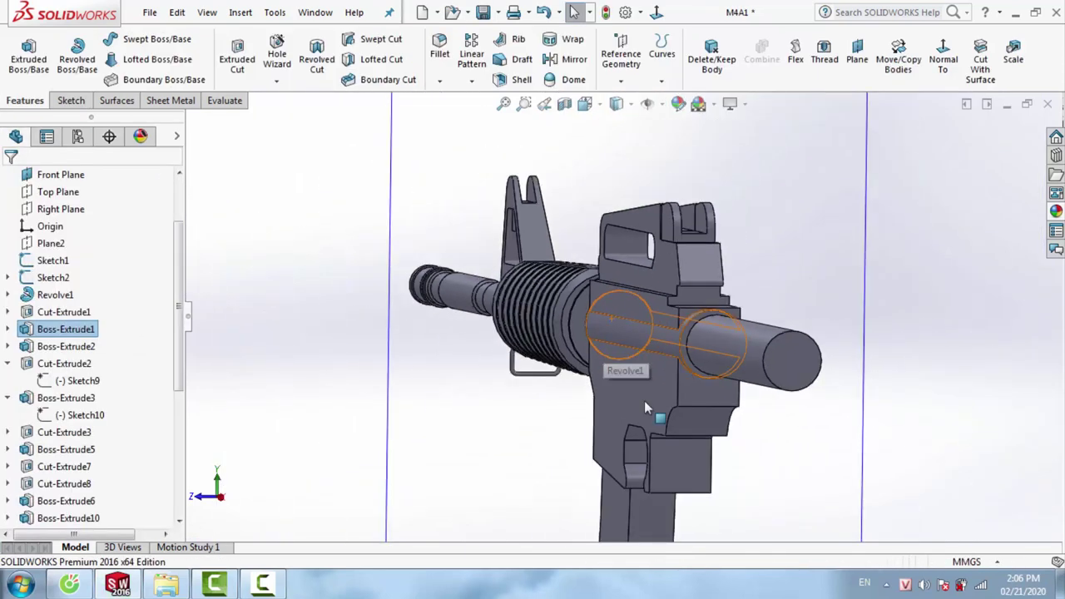
scroll(645, 403, down, 5)
mouse_move(645, 402)
middle_down()
mouse_move(680, 366)
mouse_move(754, 352)
middle_up()
scroll(700, 372, down, 5)
right_click(701, 370)
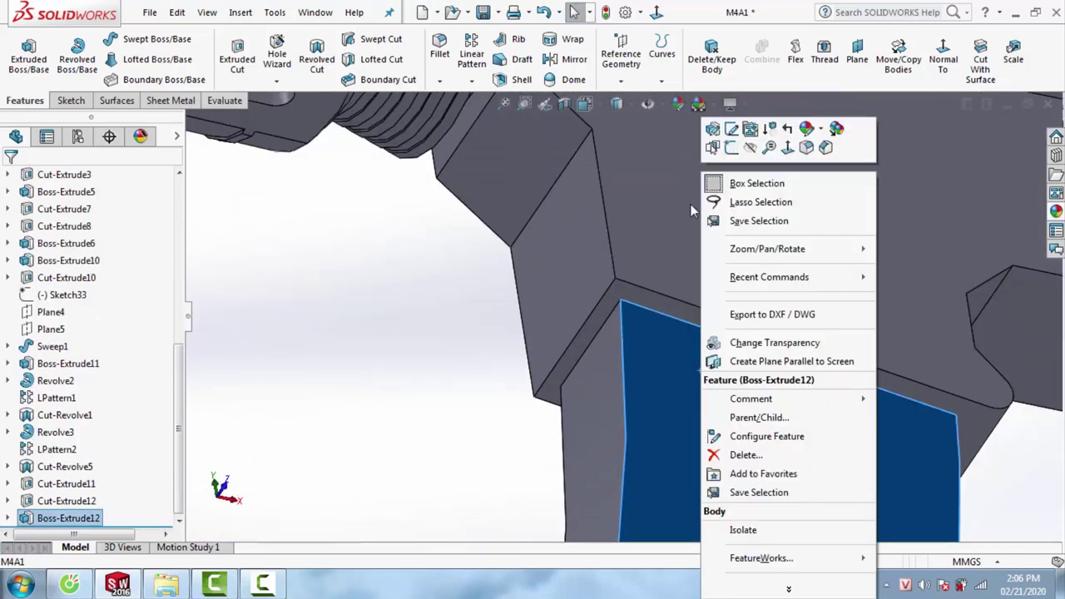
click(712, 133)
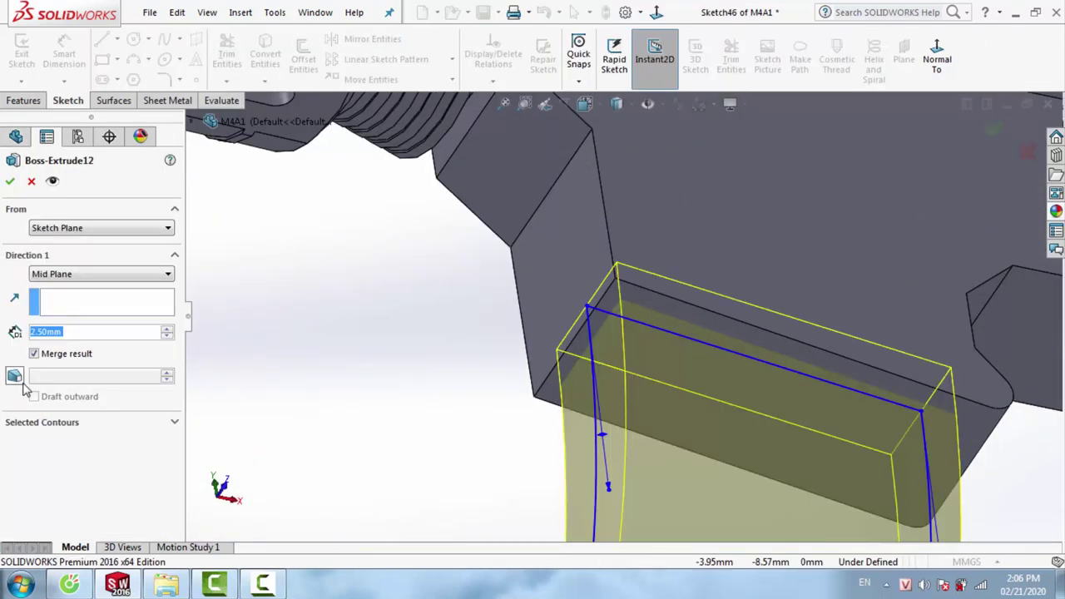
text(2.7)
key(Return)
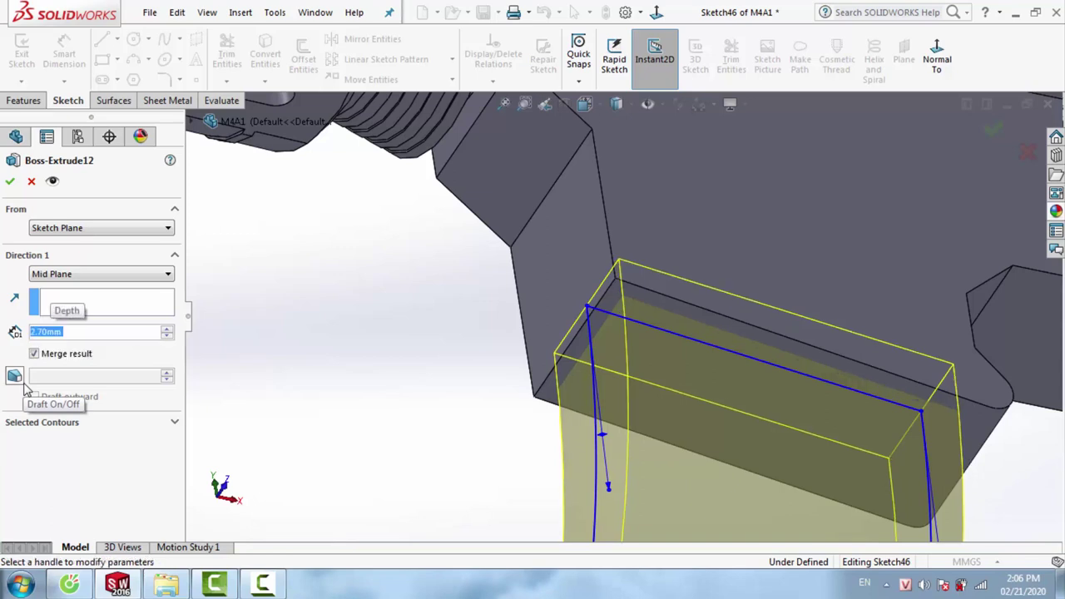
text(2.)
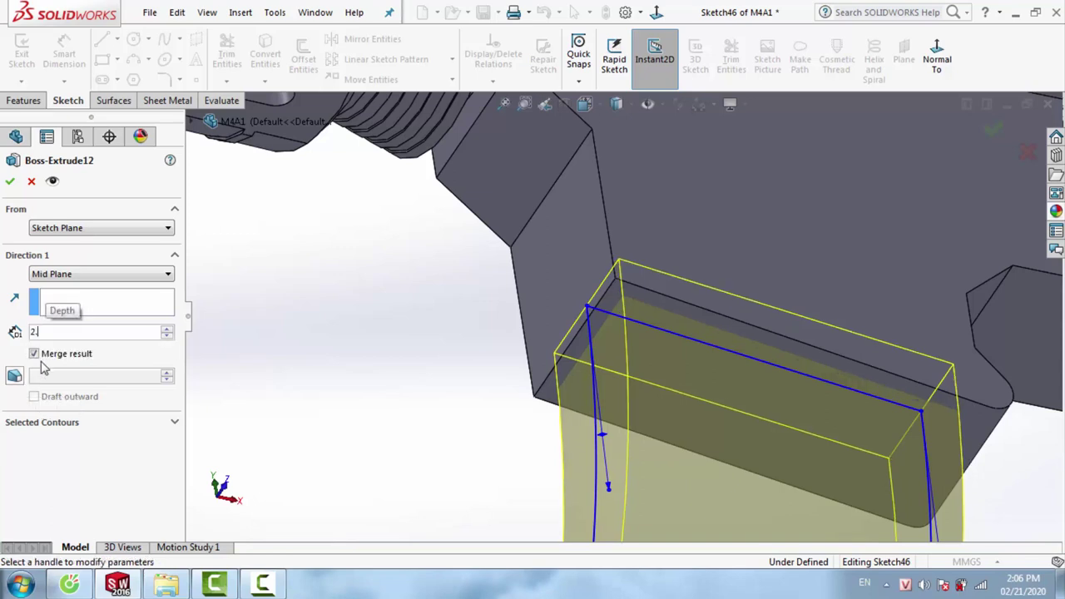
text(8)
key(Return)
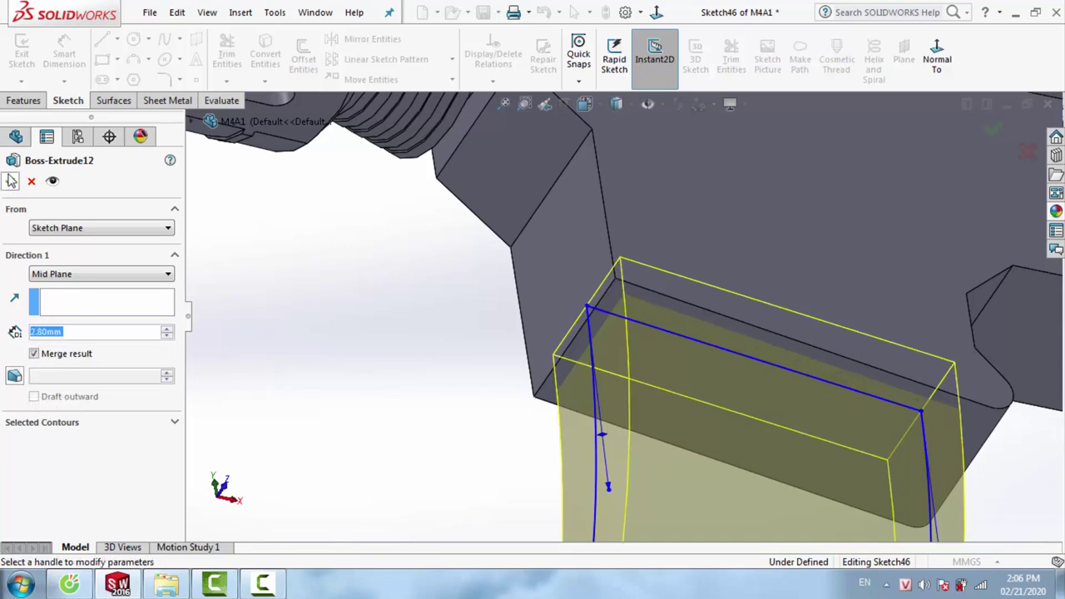
click(12, 181)
Orbit and zoom the rifle to inspect the thicker magazine from new angles
scroll(633, 276, up, 3)
scroll(668, 285, up, 3)
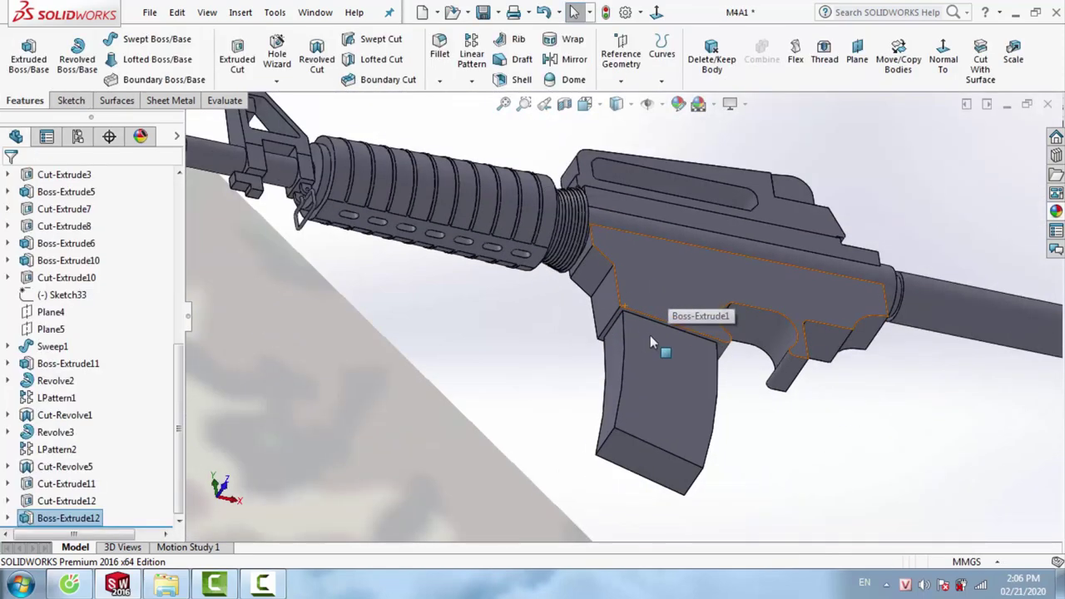
mouse_move(650, 335)
middle_down()
mouse_move(740, 156)
mouse_move(765, 218)
middle_up()
scroll(852, 177, down, 4)
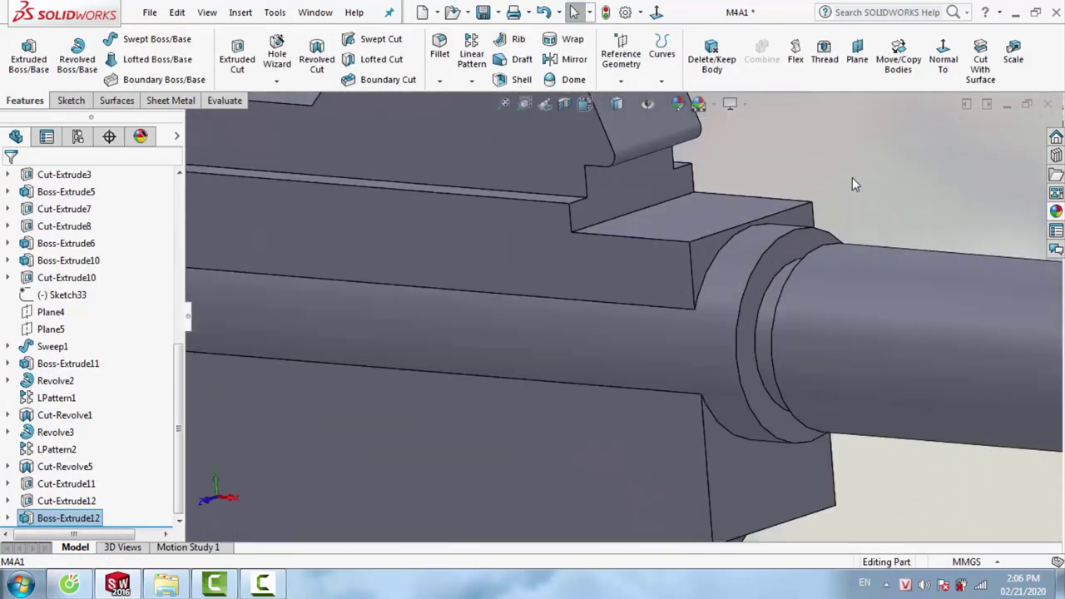
scroll(732, 258, up, 5)
middle_drag(433, 296, 606, 237)
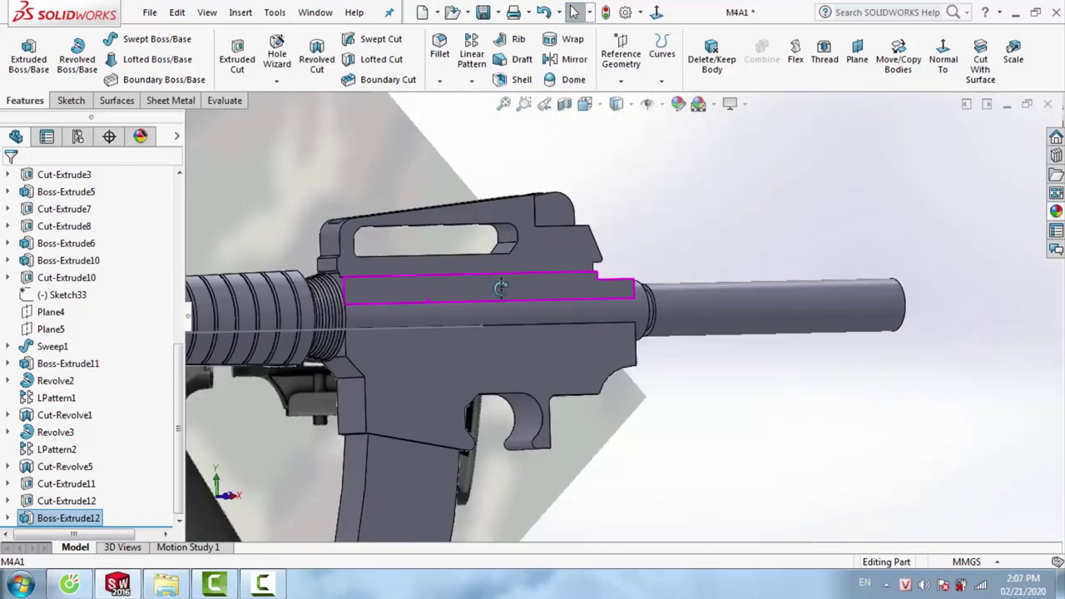
Start a sketch on the Front Plane, view it face-on, and switch to Wireframe display
right_click(606, 238)
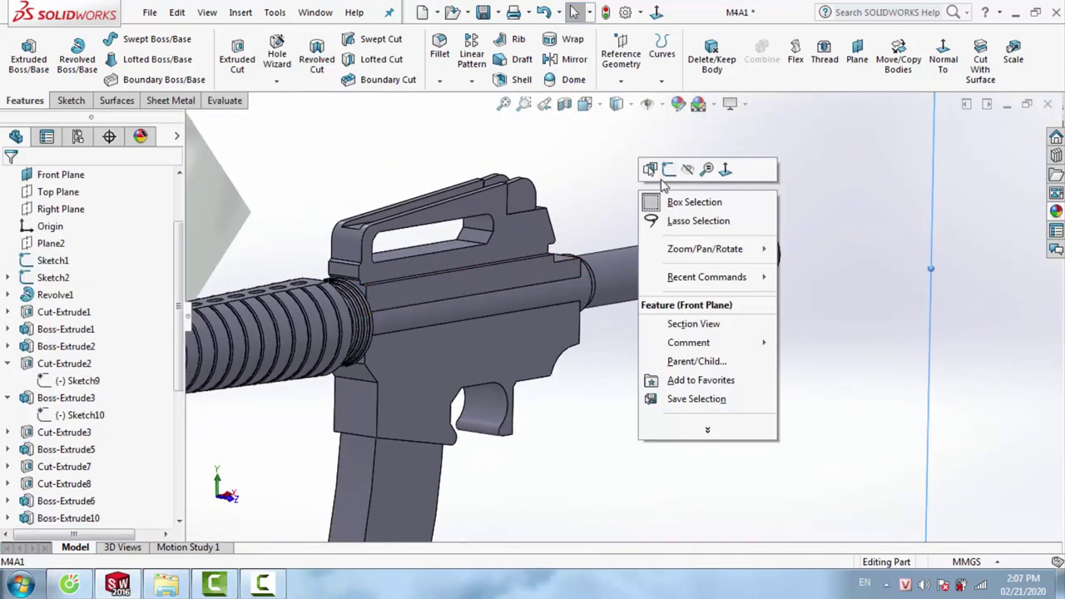
click(754, 170)
click(937, 58)
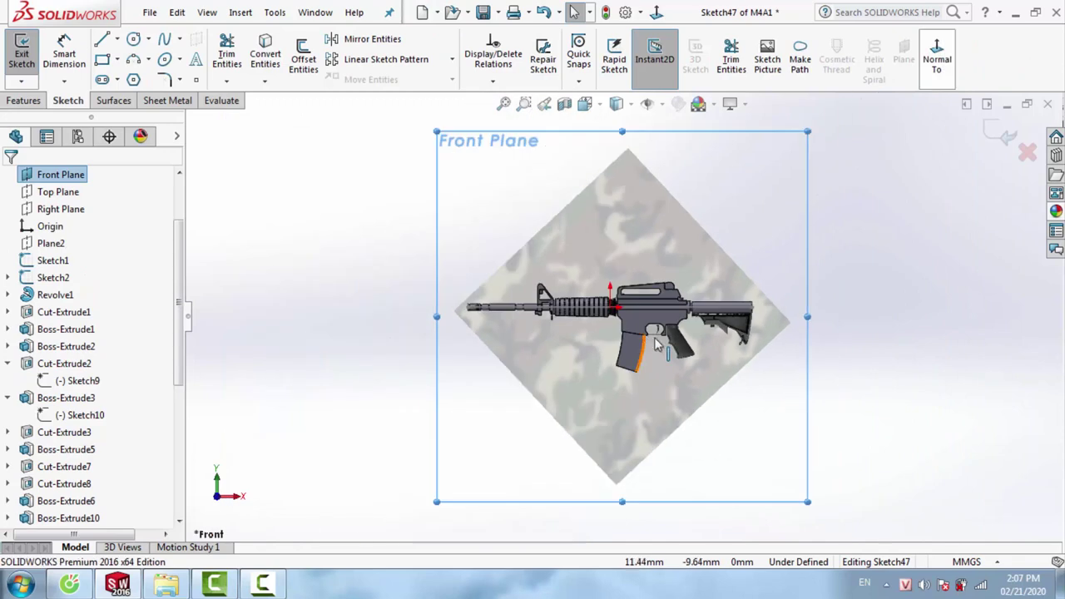
scroll(680, 325, down, 3)
scroll(680, 325, down, 3)
scroll(657, 321, down, 2)
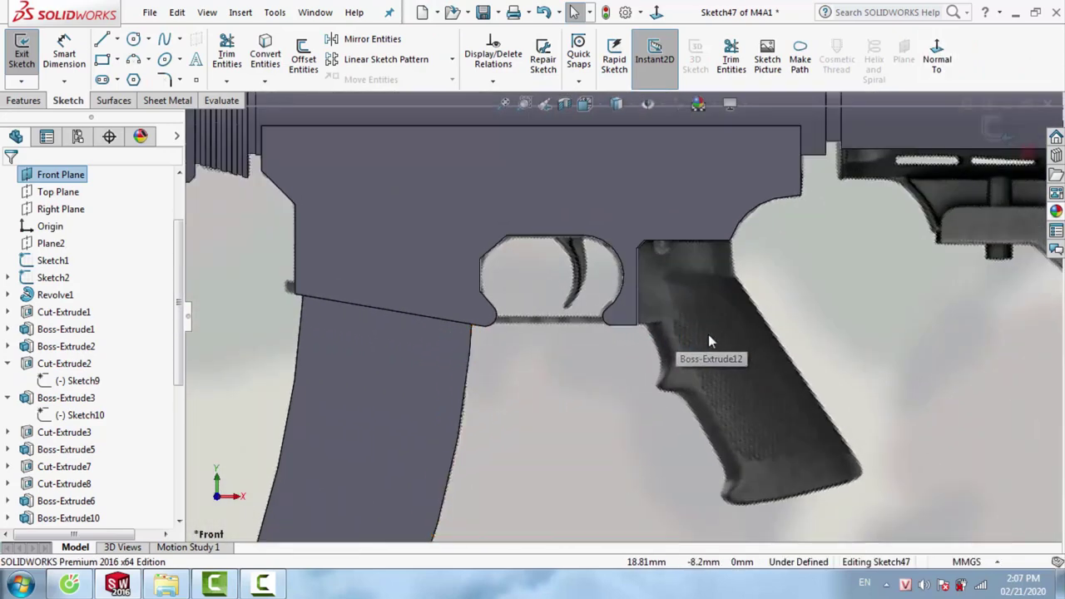
scroll(377, 291, down, 2)
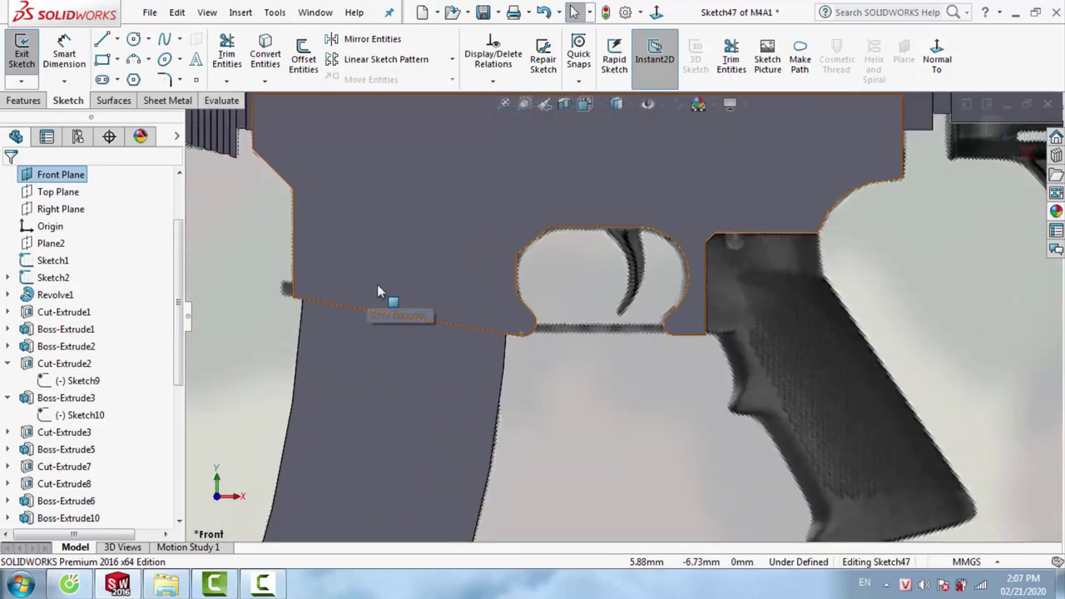
click(584, 104)
click(617, 104)
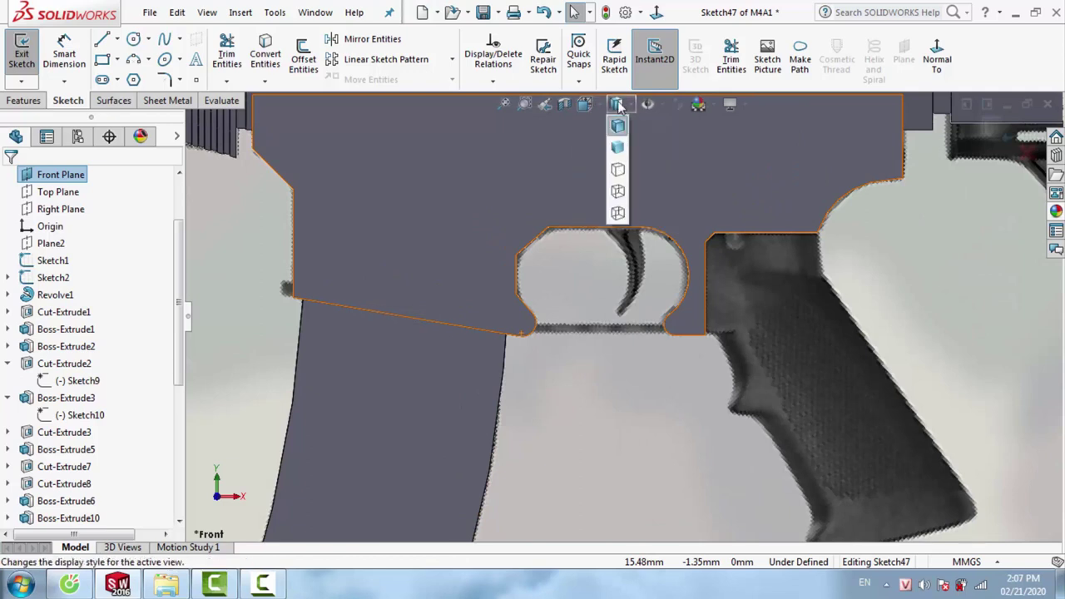
click(617, 192)
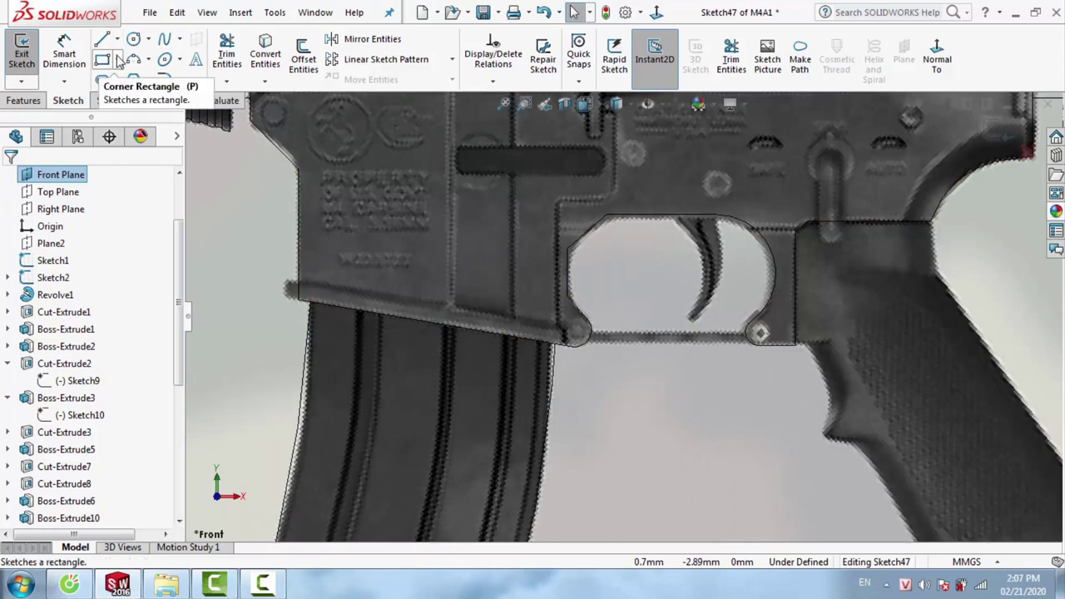
Draw a thin slanted 3 Point Corner Rectangle from the trigger guard to the magazine well
click(117, 59)
click(108, 112)
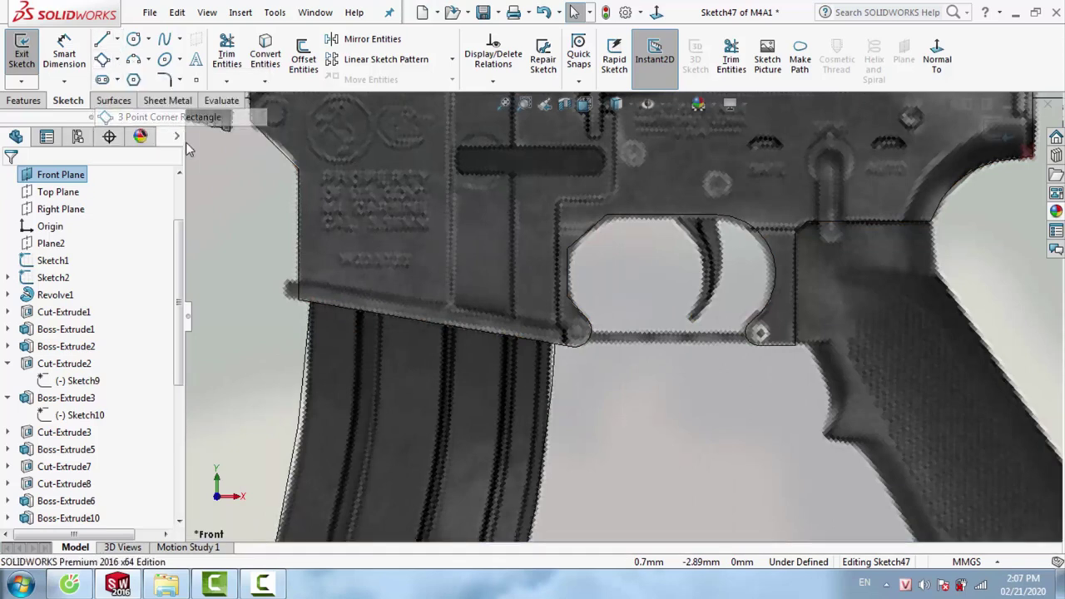
click(569, 346)
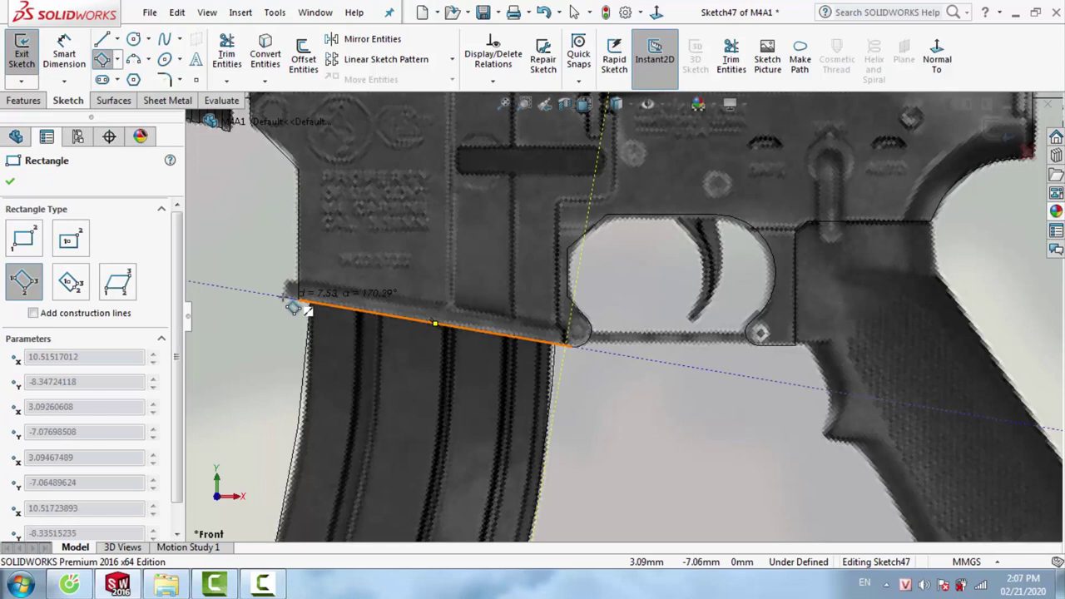
click(297, 298)
click(299, 290)
key(Escape)
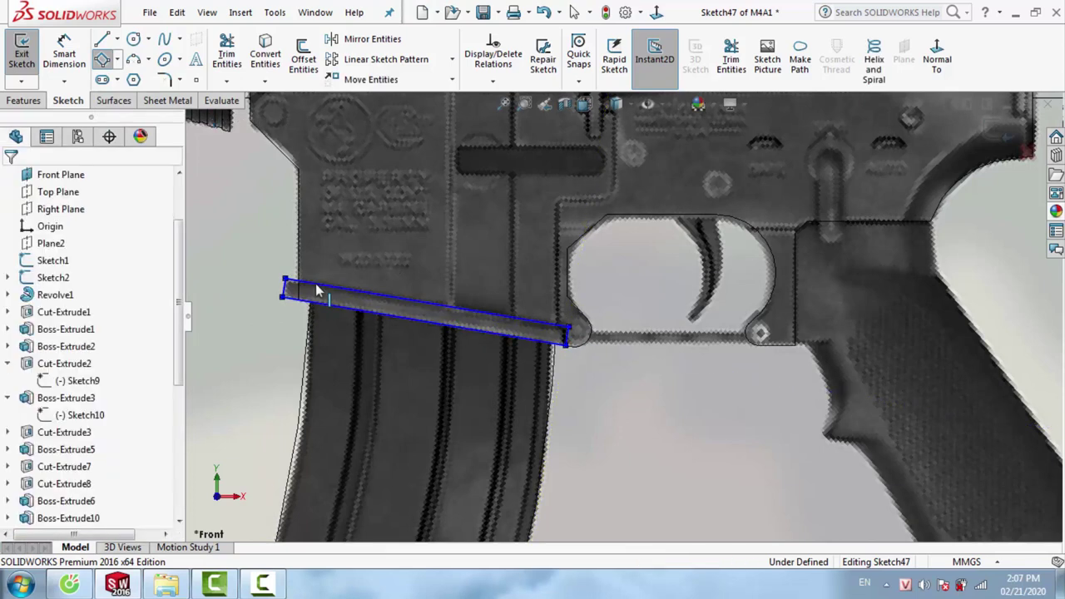
click(42, 101)
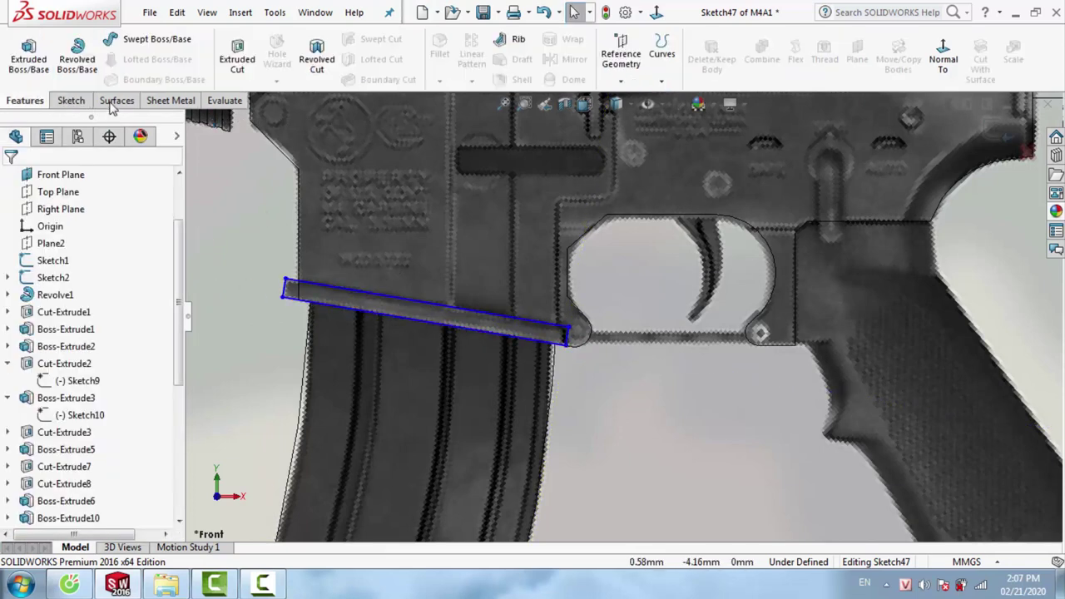
Start an Extruded Boss/Base on the rectangle and return to Shaded With Edges display
click(42, 64)
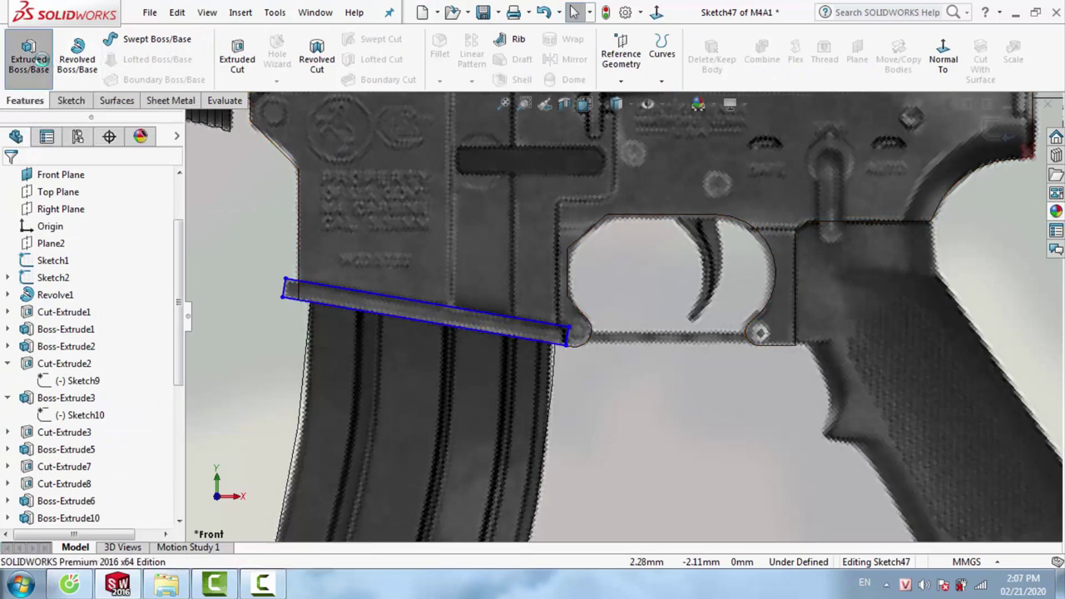
click(592, 109)
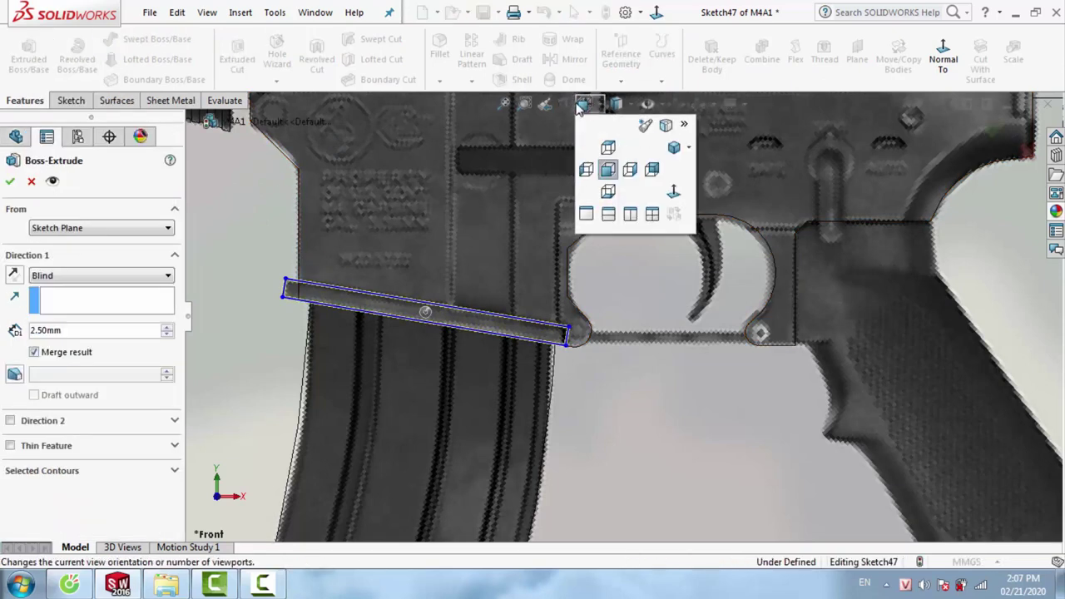
click(616, 104)
click(618, 125)
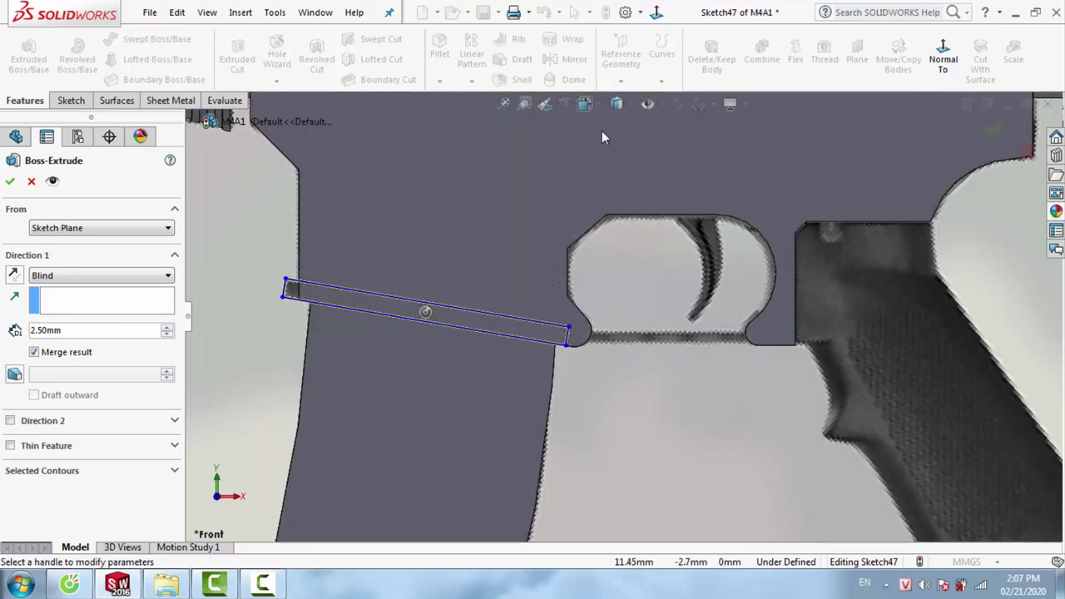
mouse_move(383, 290)
middle_down()
mouse_move(247, 507)
mouse_move(304, 291)
middle_up()
scroll(303, 292, down, 2)
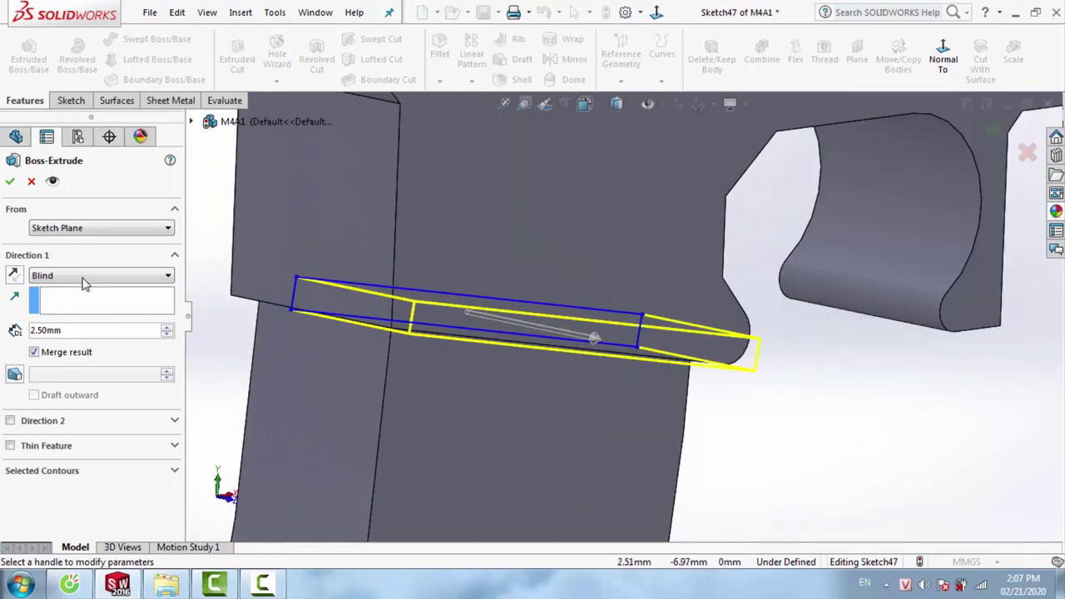
Extrude the bar Mid Plane, trying 4 mm before settling on 3.80 mm depth
click(99, 275)
click(50, 340)
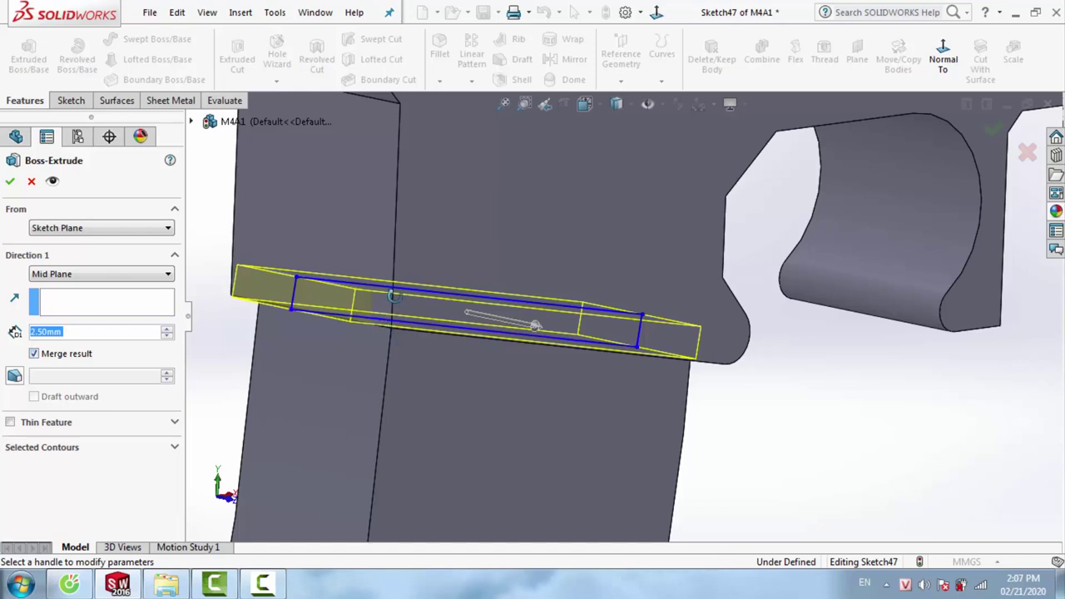
middle_drag(467, 335, 76, 331)
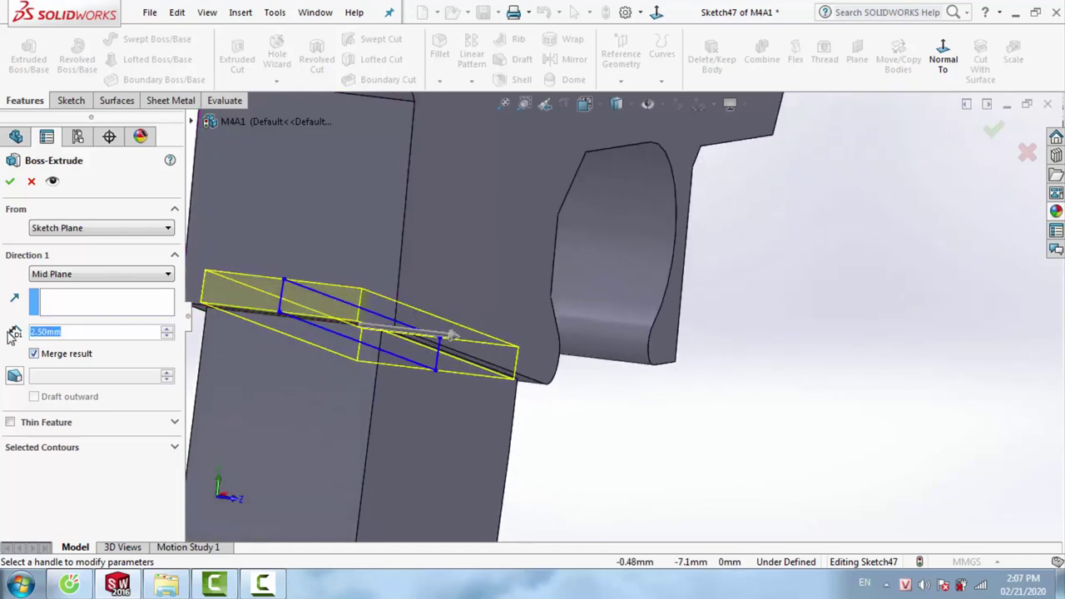
text(4)
key(Return)
middle_drag(448, 258, 722, 225)
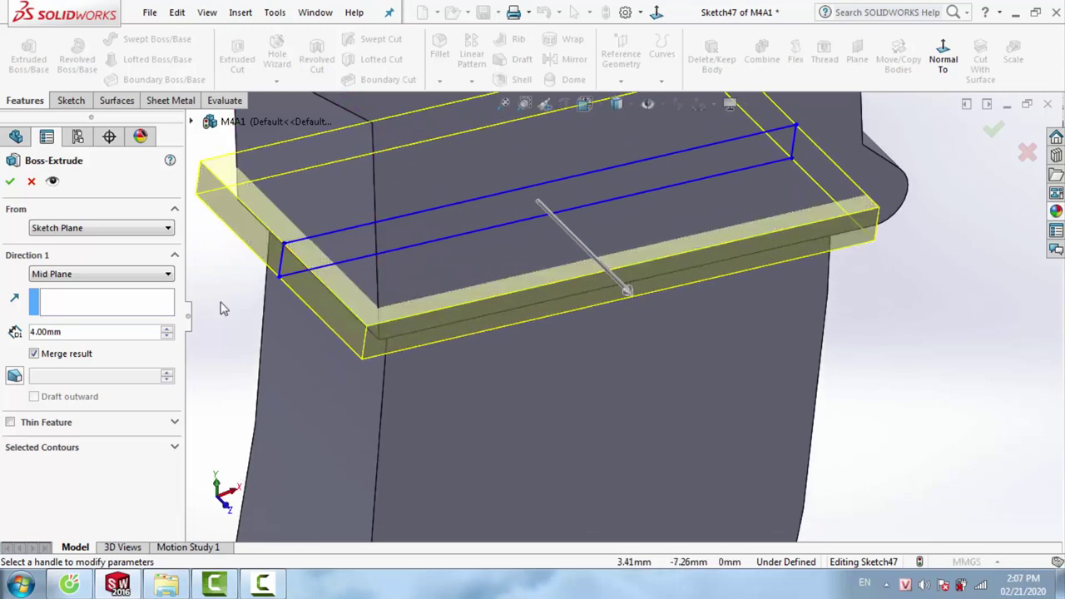
text(3)
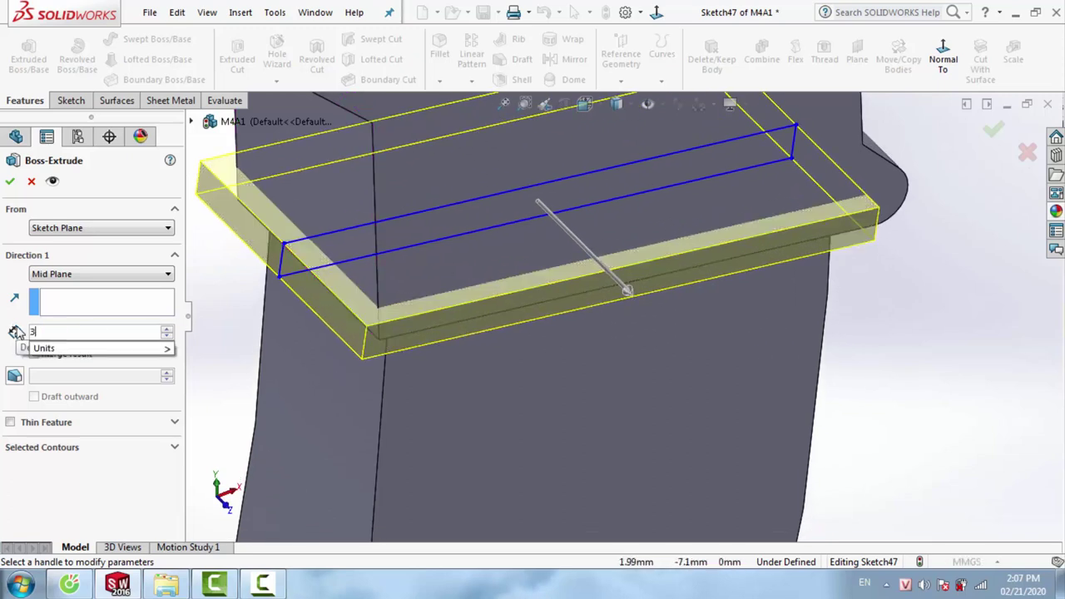
text(.8)
key(Return)
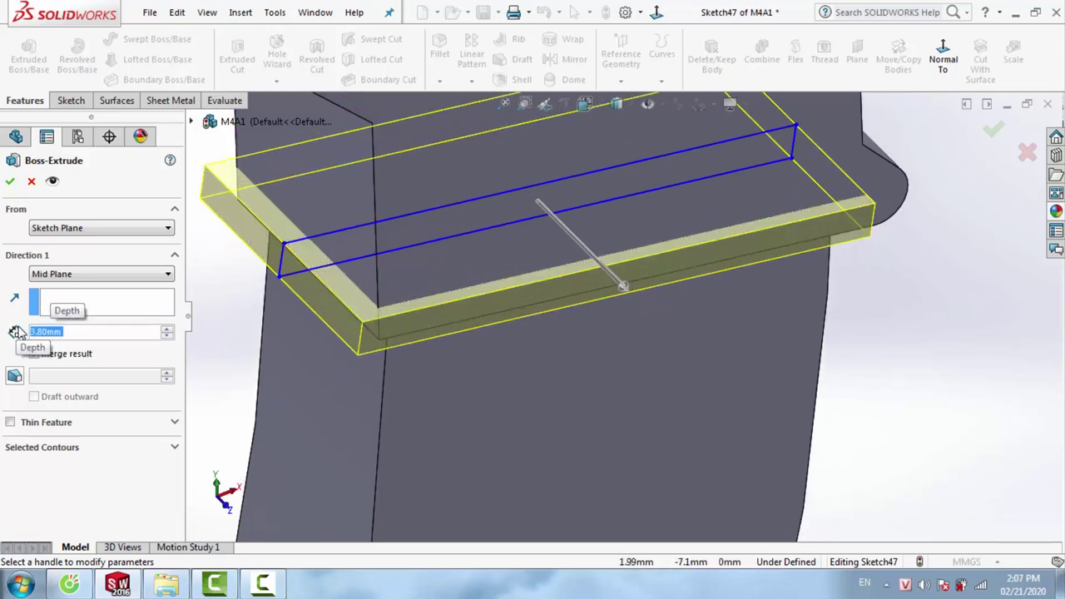
click(10, 183)
Fillet the two short corner edges of the lip above the magazine at 0.4 mm
middle_drag(435, 304, 458, 265)
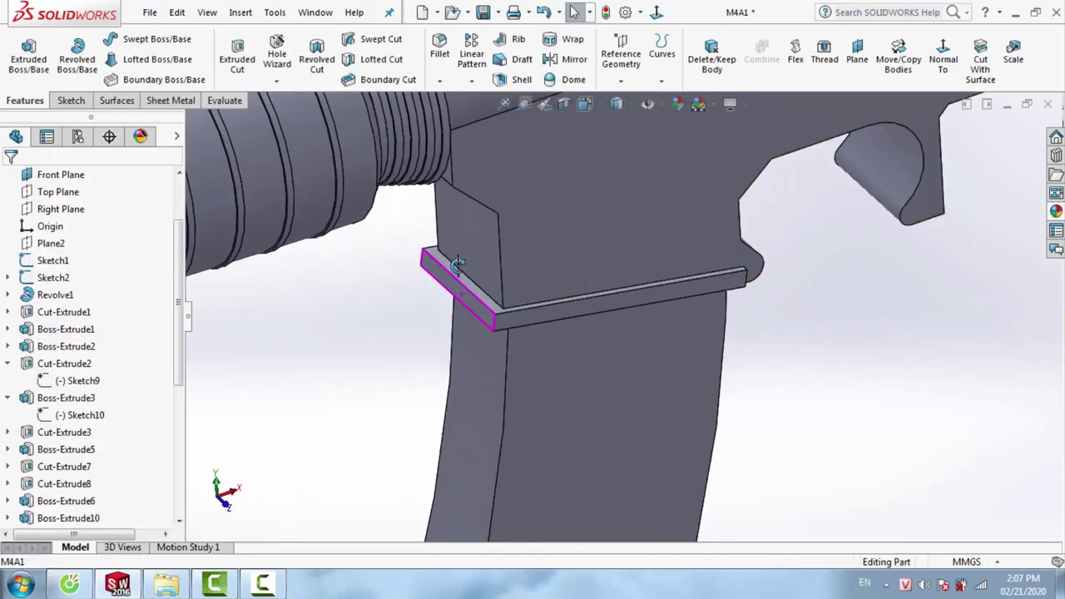
scroll(532, 301, down, 3)
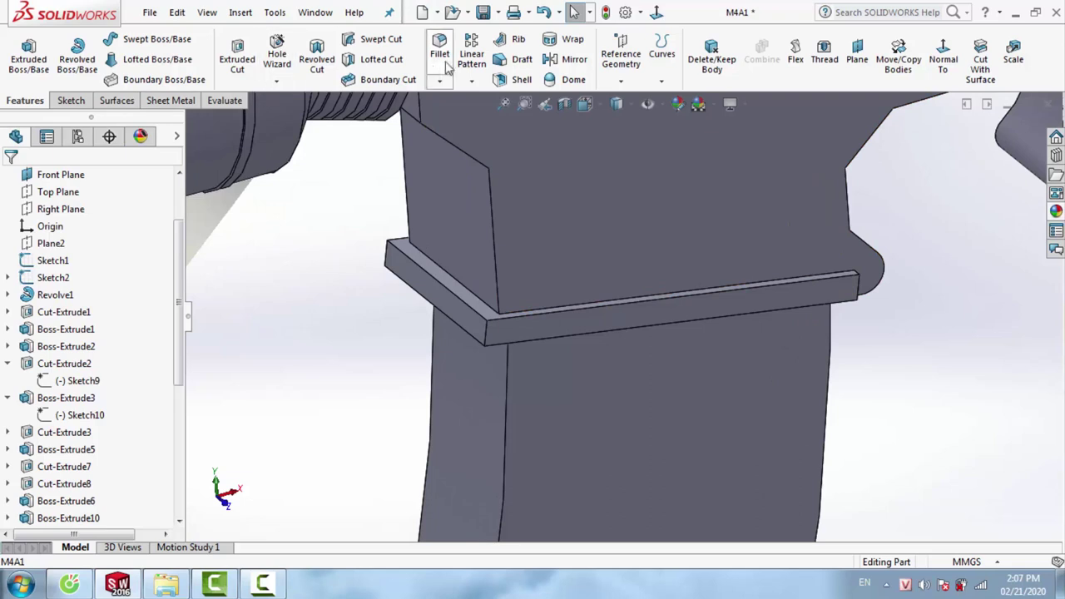
click(445, 65)
text(1)
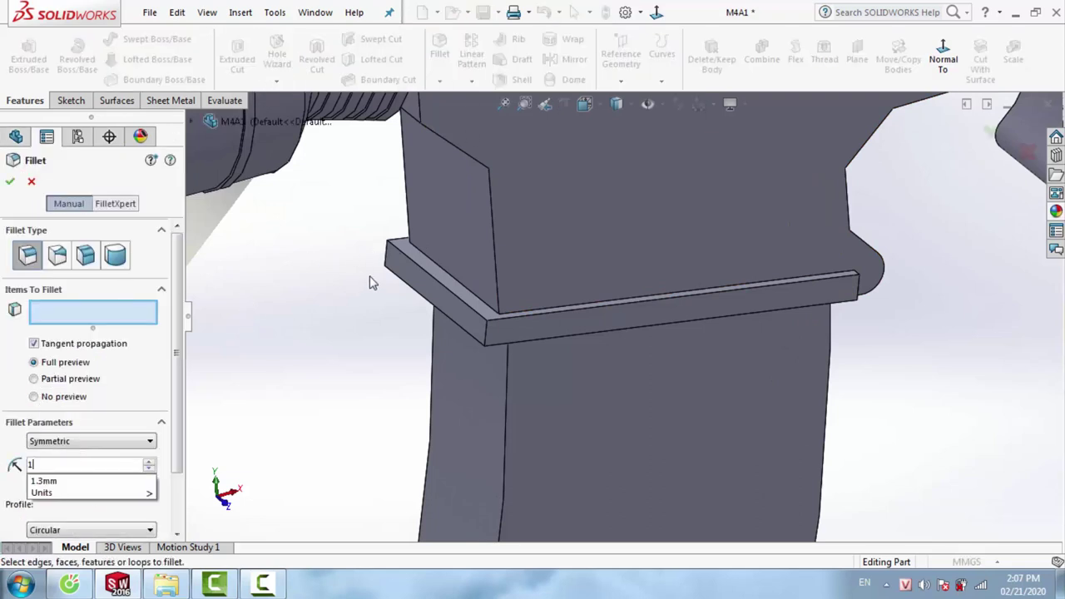
key(Return)
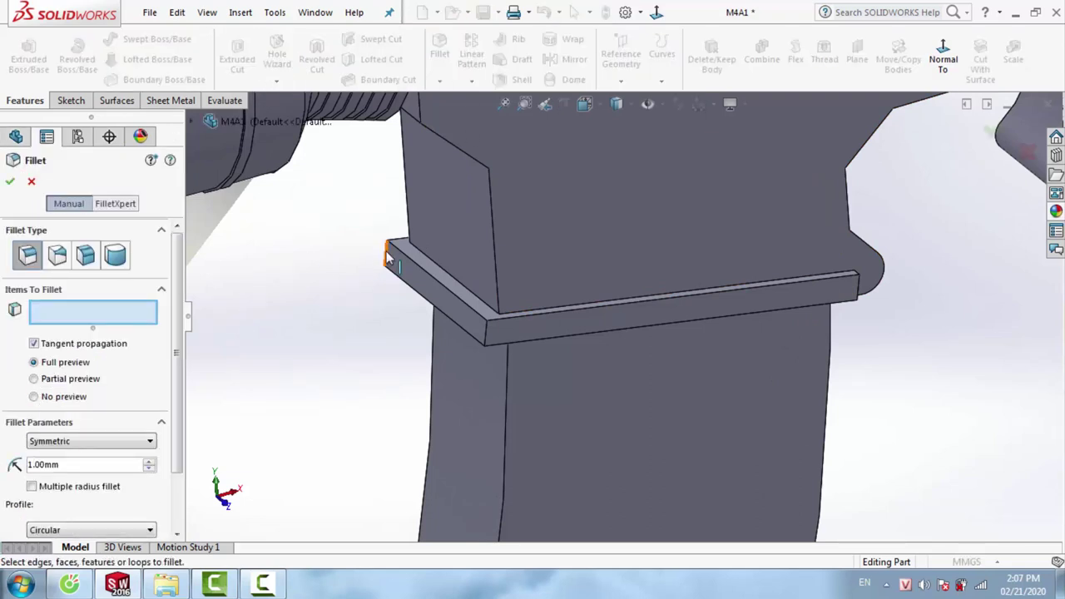
click(388, 258)
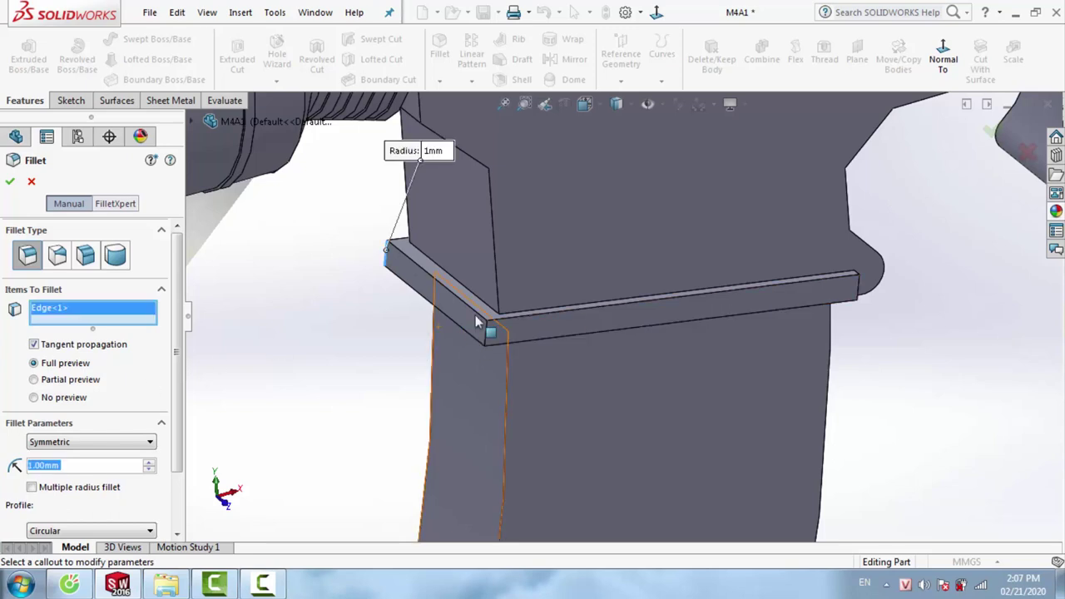
click(485, 332)
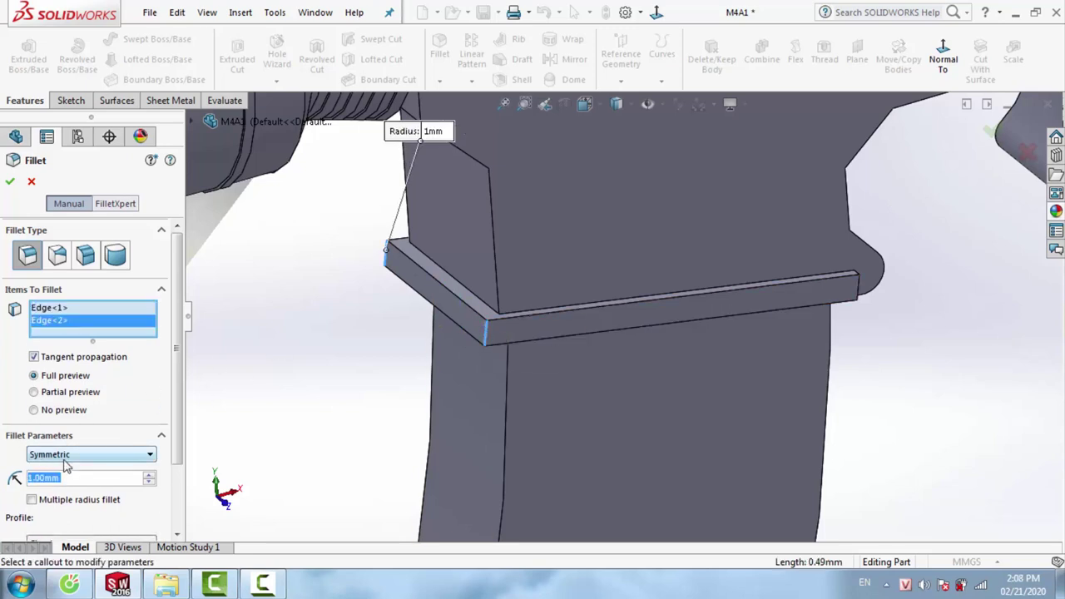
text(0.4)
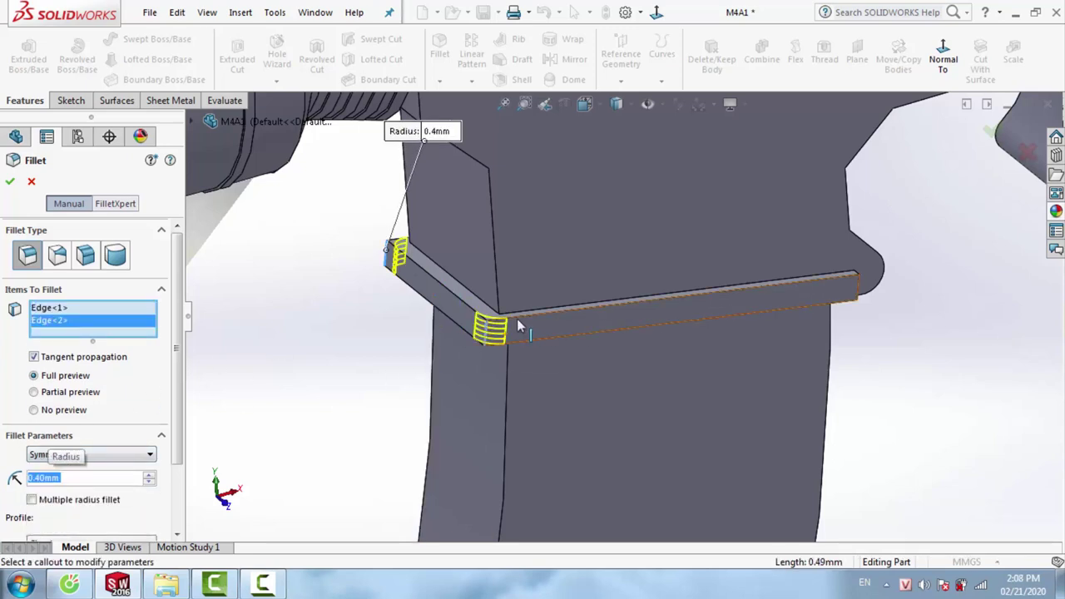
scroll(517, 319, down, 5)
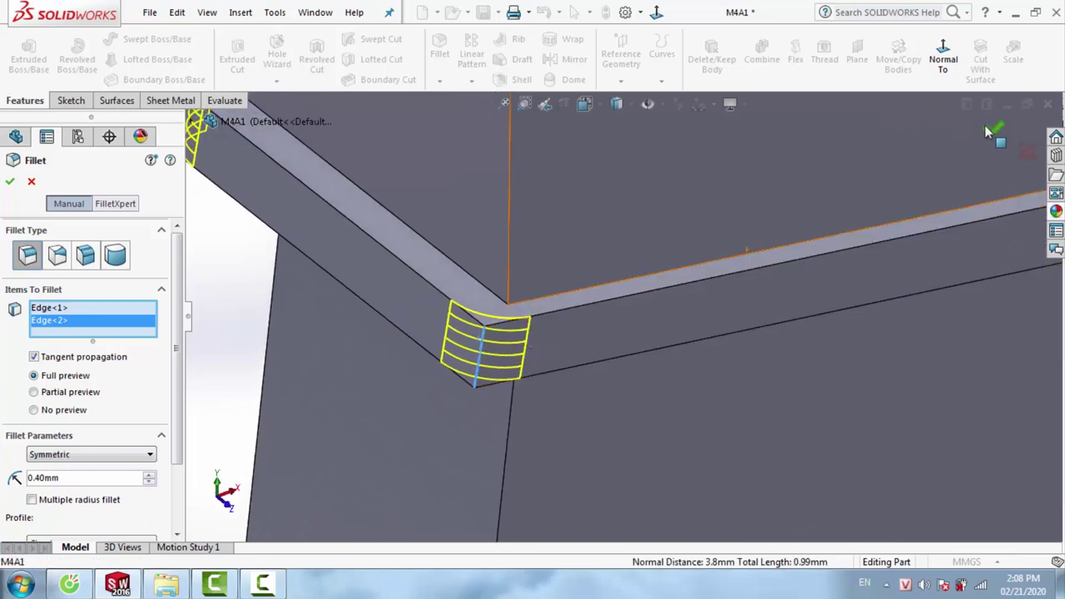
key(Return)
Select the four long magazine edges for a second 0.4 mm fillet
scroll(559, 342, up, 8)
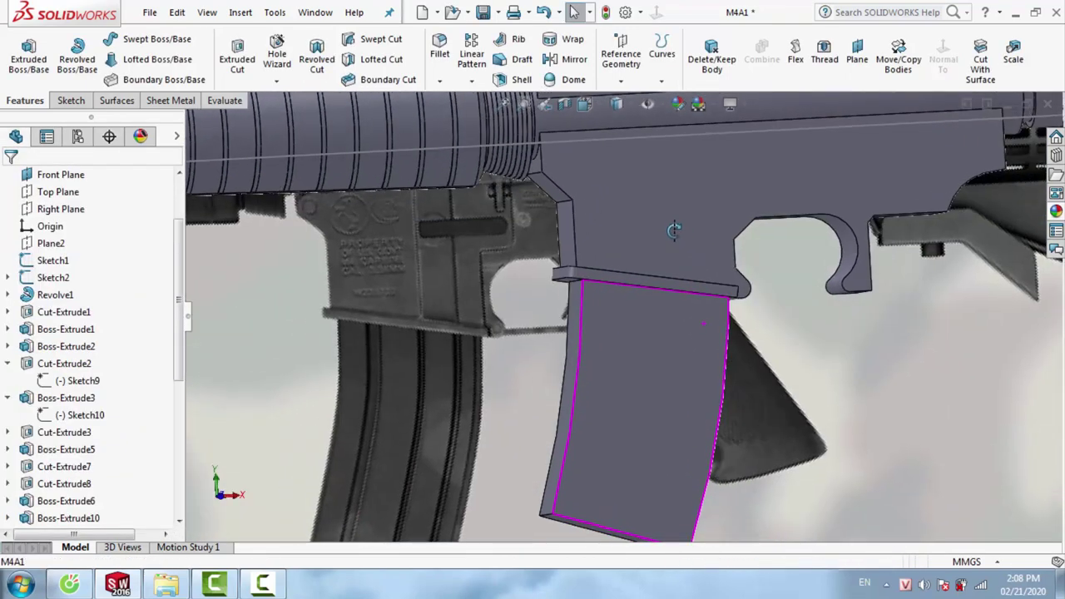
middle_drag(674, 230, 688, 245)
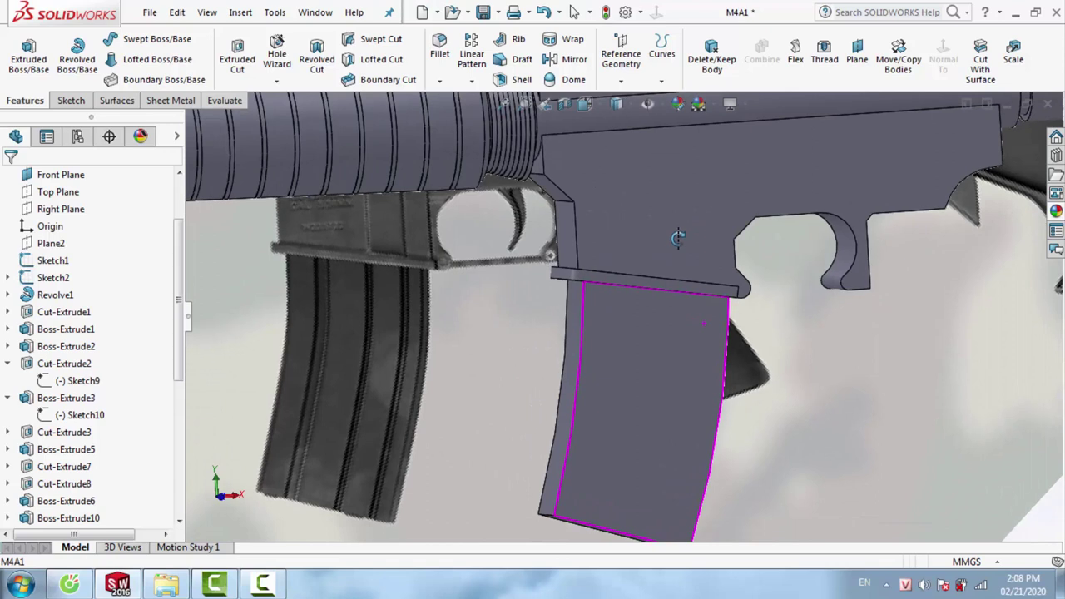
scroll(688, 245, up, 4)
scroll(502, 343, down, 7)
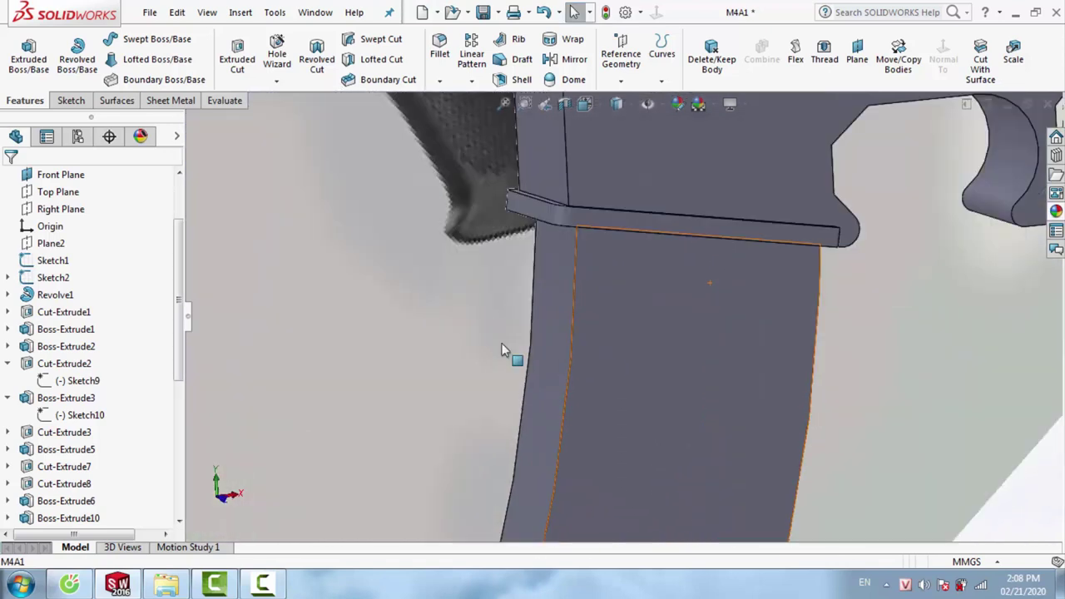
click(575, 300)
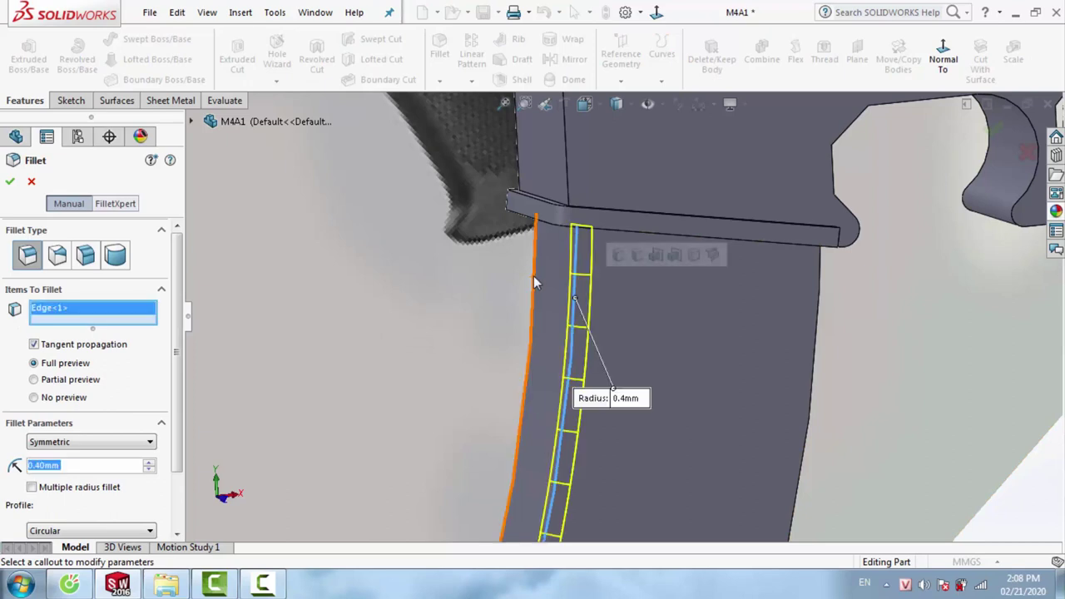
click(533, 279)
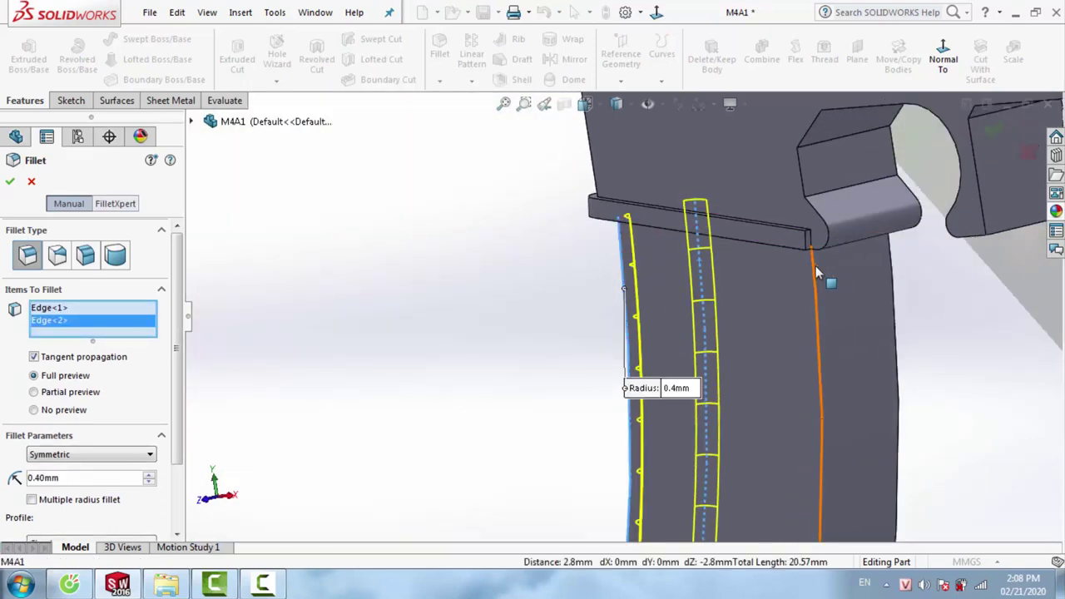
click(816, 266)
click(893, 262)
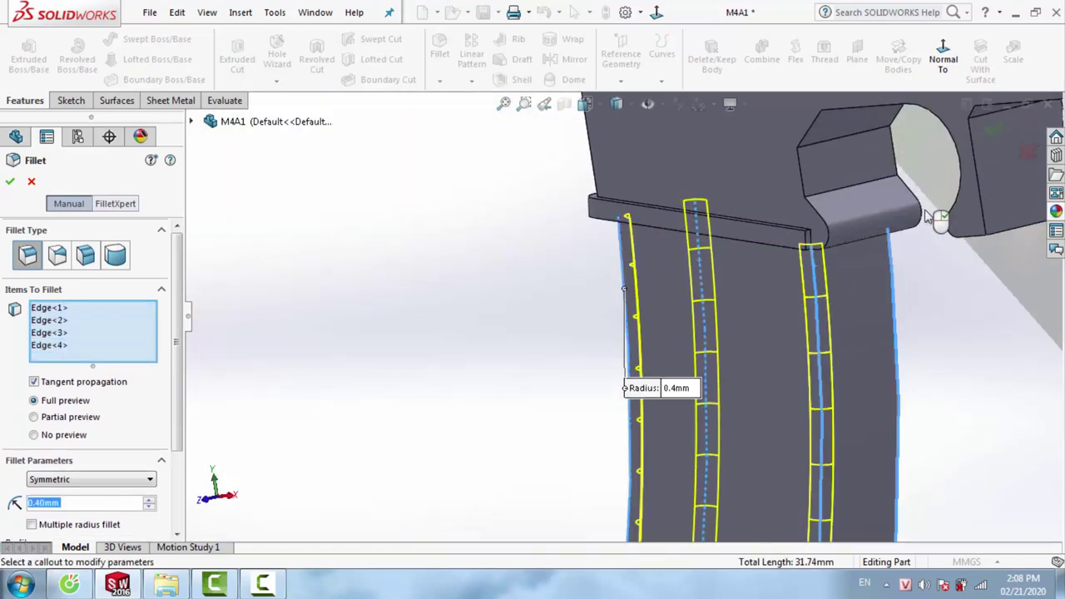
Apply the 0.4 mm fillet to the four magazine edges
key(Return)
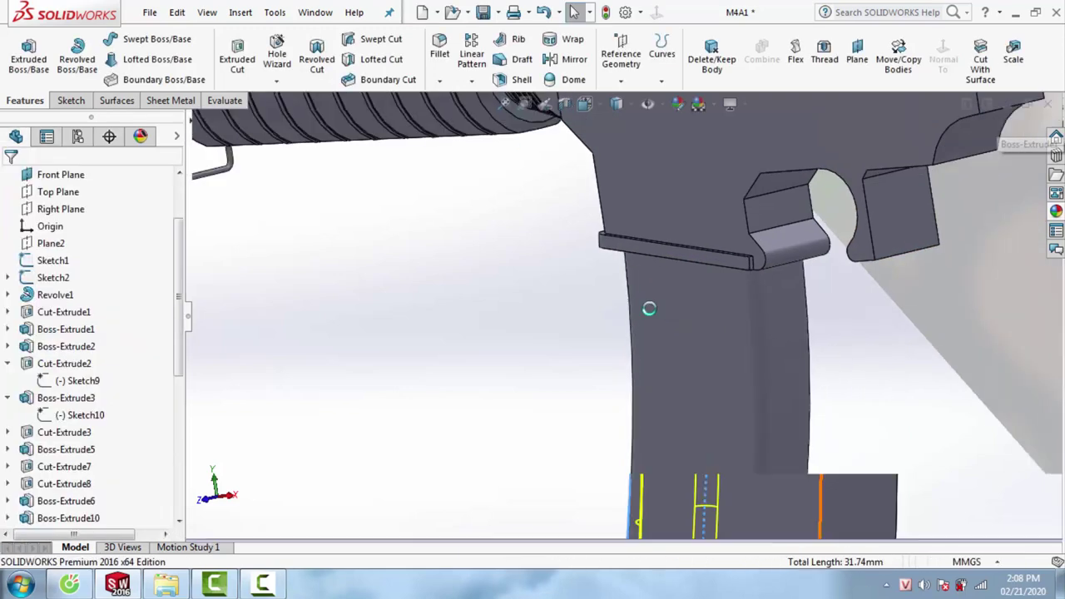
scroll(649, 316, up, 5)
mouse_move(628, 333)
middle_down()
mouse_move(740, 323)
mouse_move(685, 302)
middle_up()
scroll(625, 333, up, 5)
mouse_move(626, 336)
middle_down()
mouse_move(614, 262)
mouse_move(594, 341)
middle_up()
Edit Boss-Extrude12 and set its Mid Plane depth to 3.00 mm
right_click(594, 340)
click(602, 112)
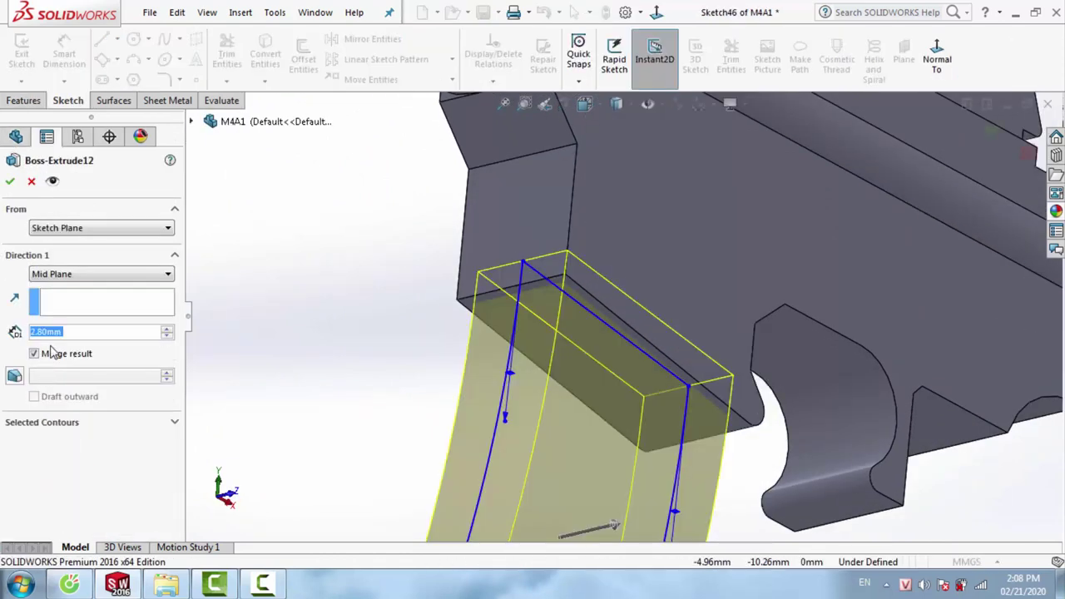
text(3)
key(Return)
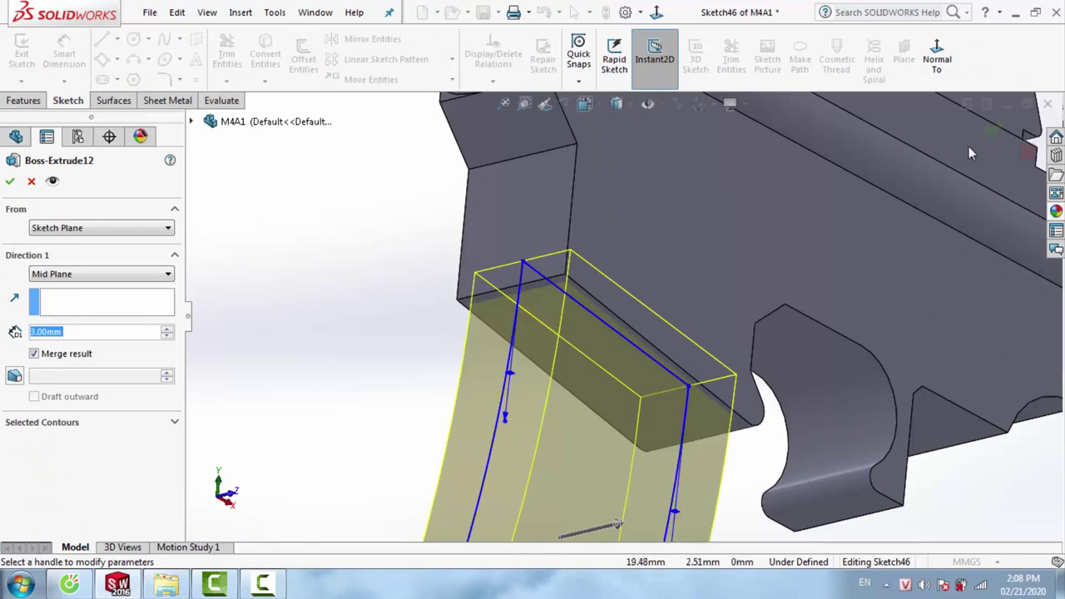
click(991, 129)
Start a fillet on two long rail edges of the receiver with a 2 mm radius
scroll(620, 312, up, 3)
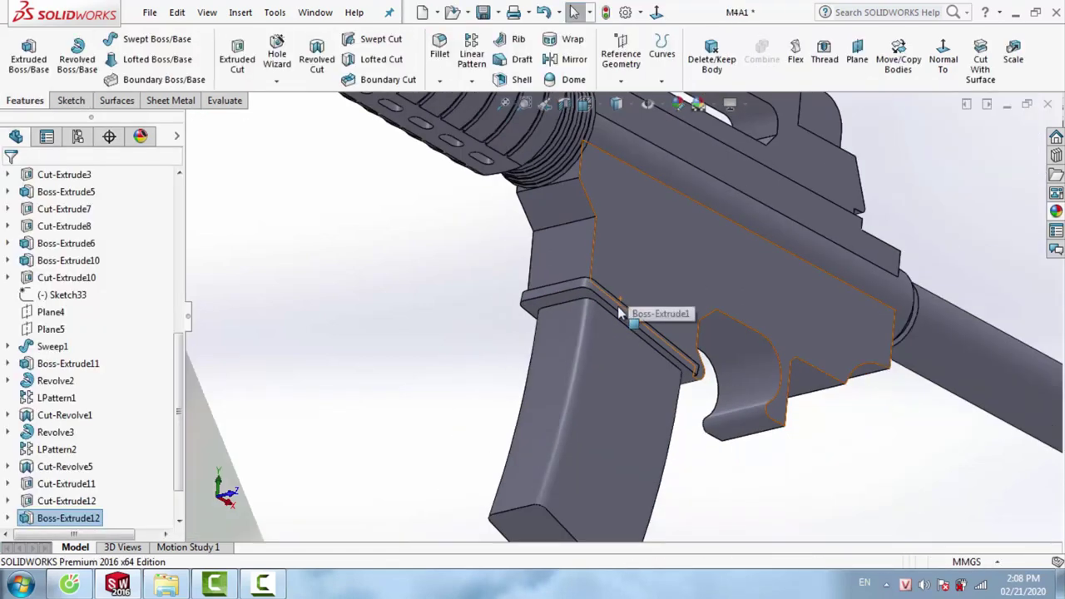
middle_drag(620, 312, 663, 242)
scroll(663, 242, down, 2)
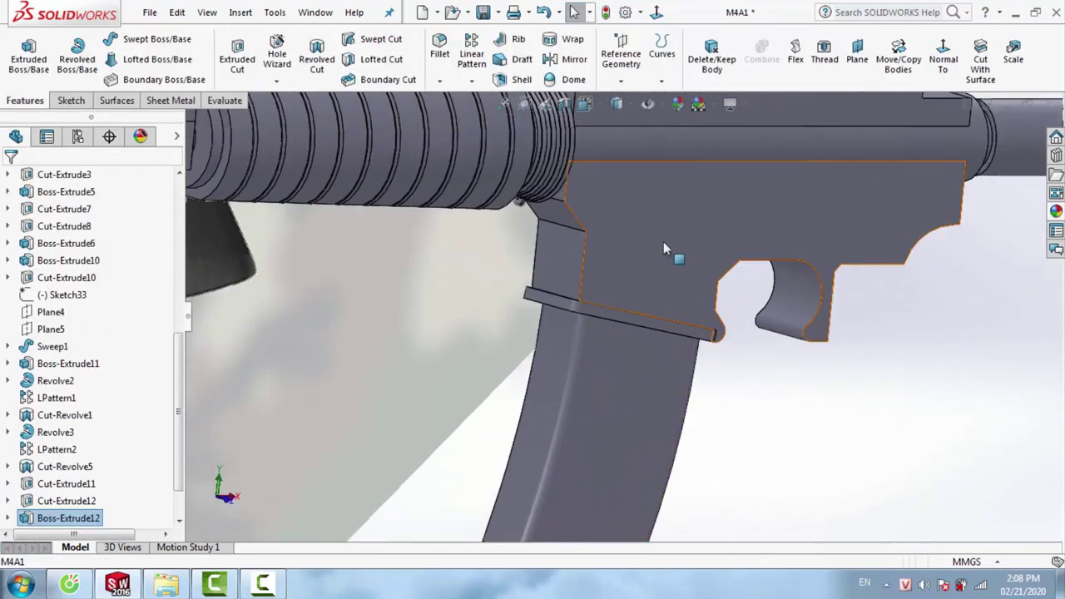
scroll(663, 241, up, 5)
middle_drag(674, 300, 671, 264)
scroll(658, 240, down, 2)
scroll(697, 284, down, 2)
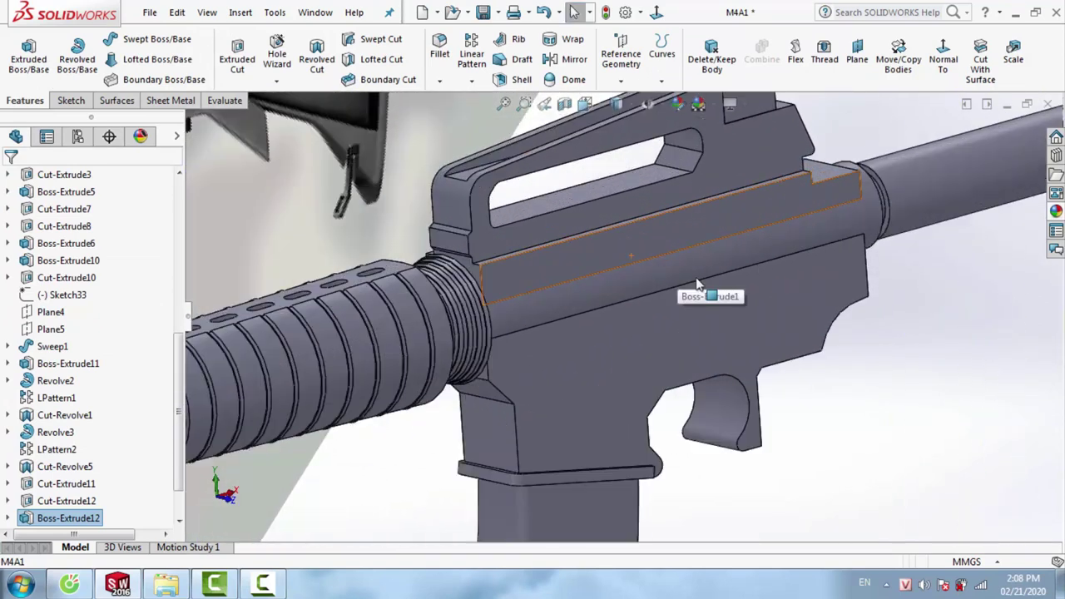
click(439, 46)
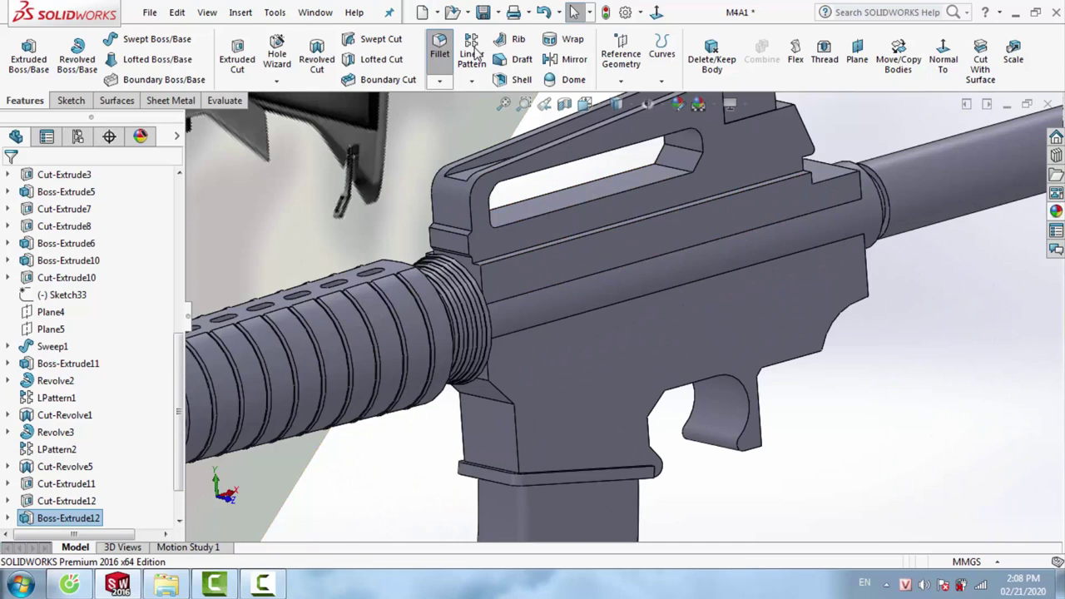
click(618, 270)
click(639, 297)
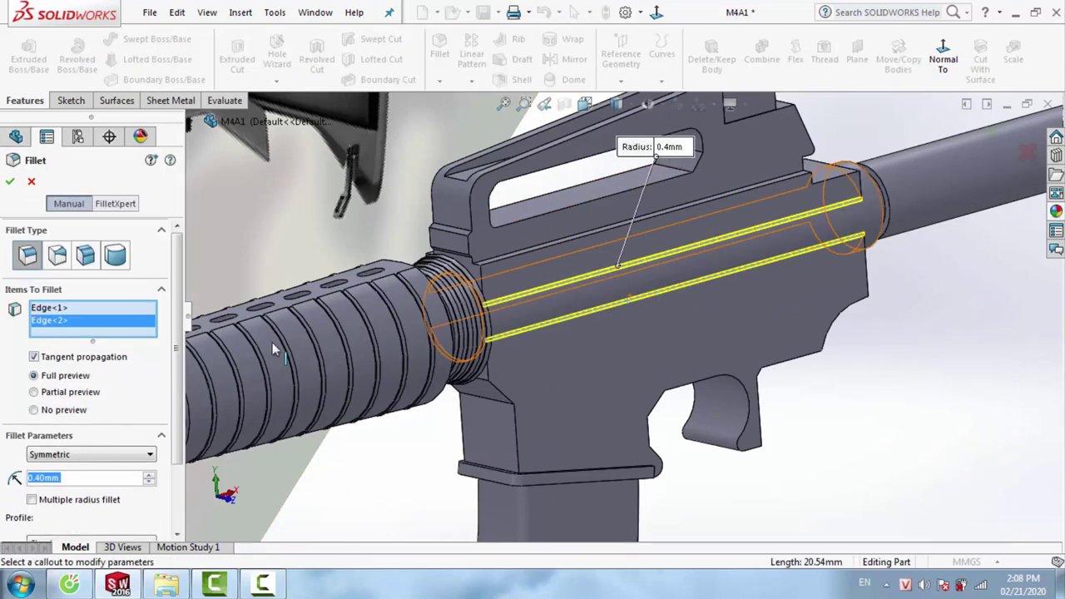
text(2)
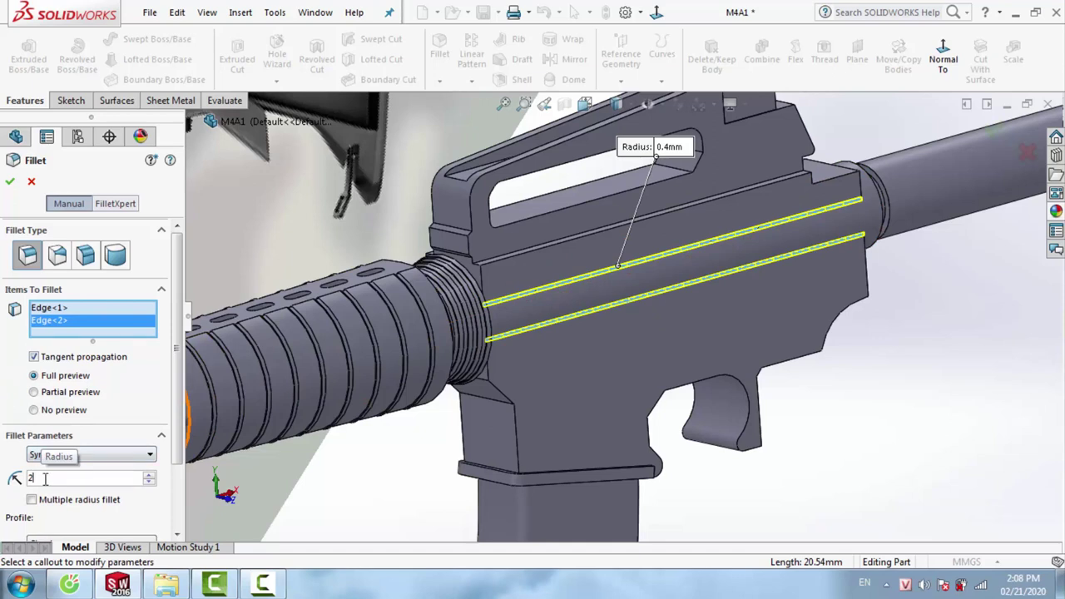
middle_drag(449, 416, 461, 414)
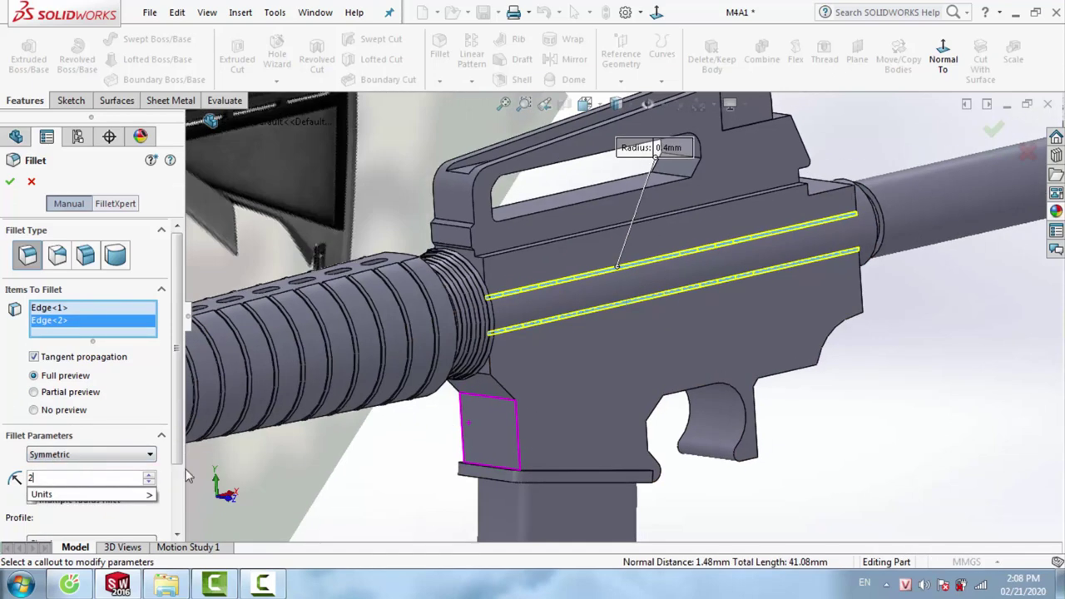
key(Return)
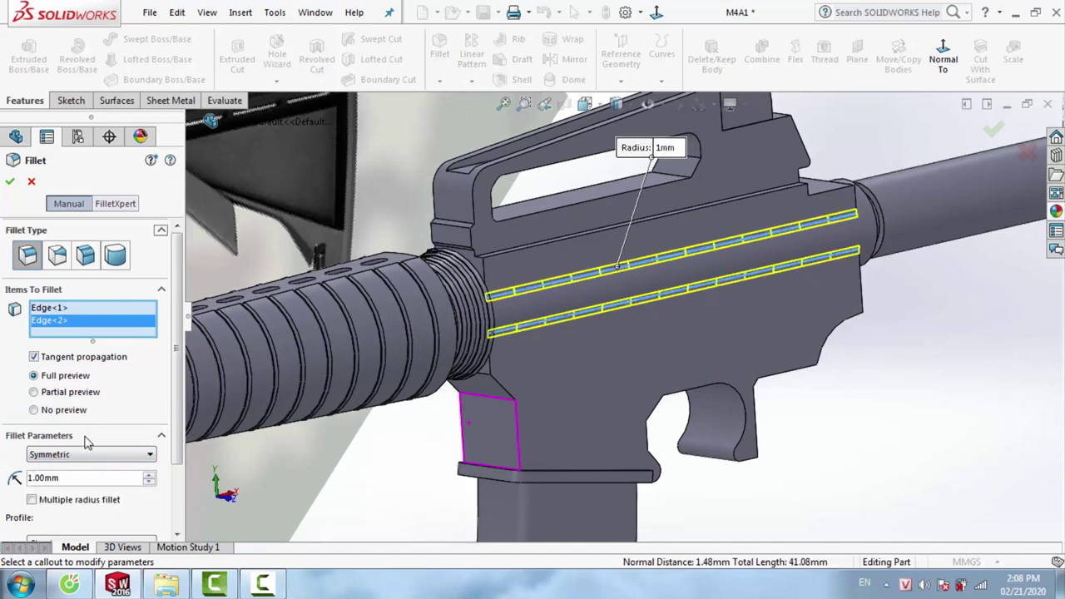
double_click(72, 479)
text(2)
key(Return)
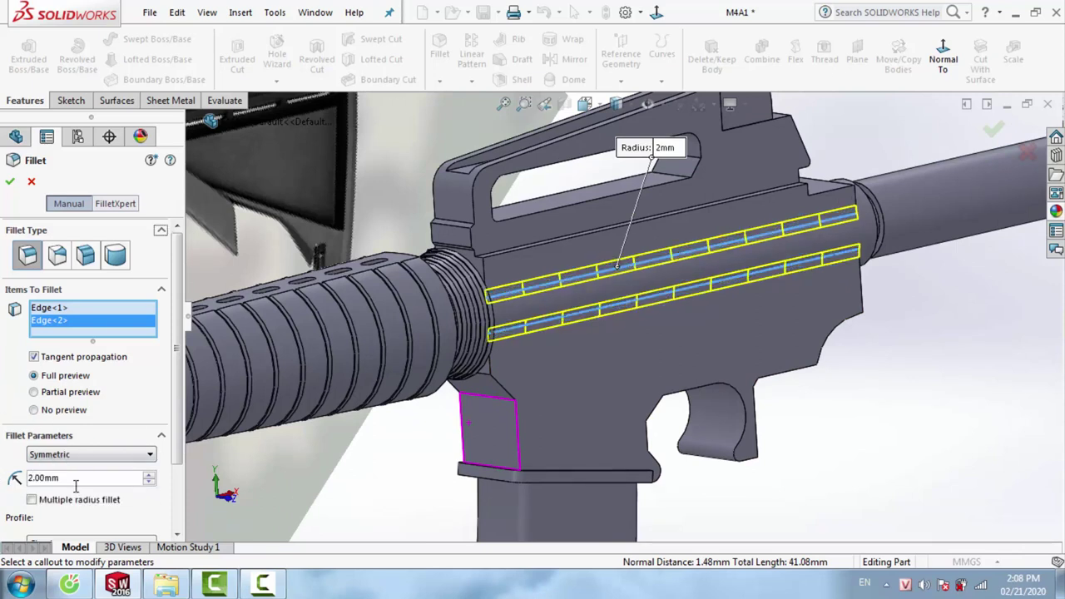
Change the radius to 4 mm and add the two rail edges on the other side
text(4)
key(Return)
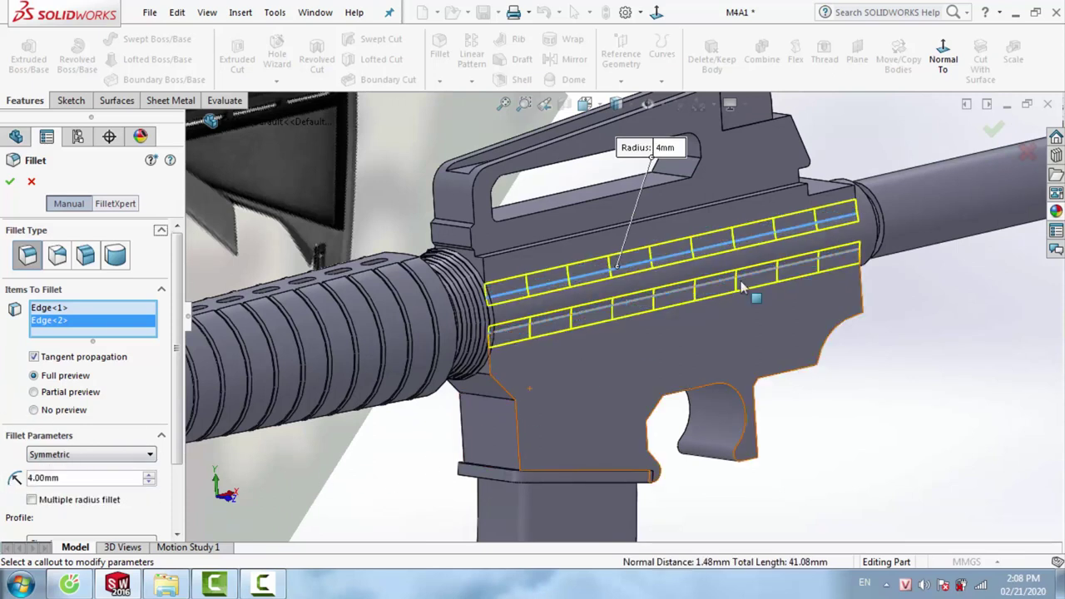
mouse_move(590, 305)
middle_down()
mouse_move(668, 308)
mouse_move(378, 221)
middle_up()
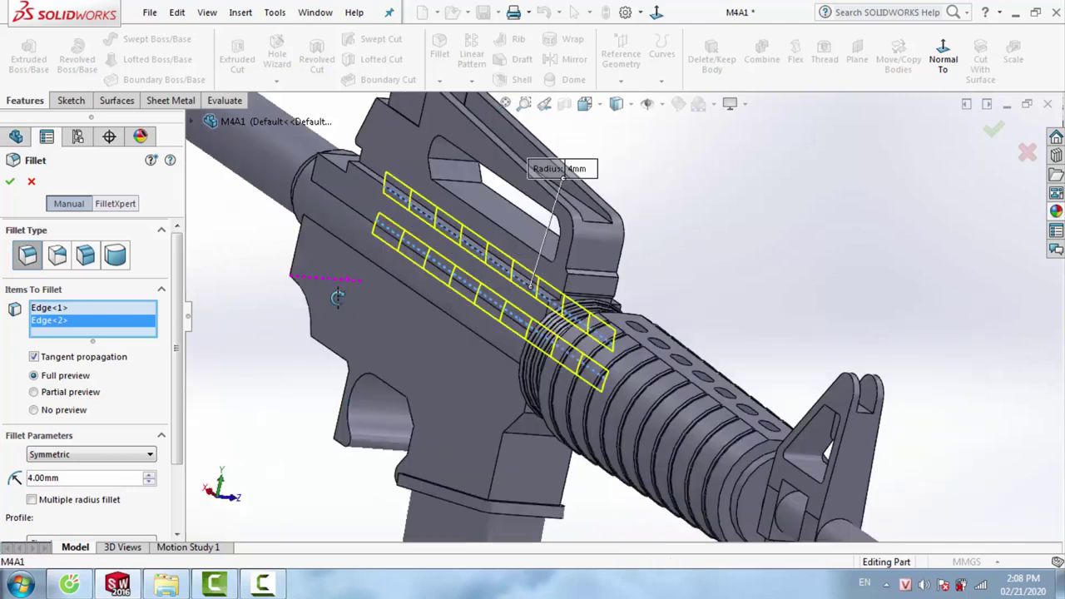
click(379, 221)
click(342, 241)
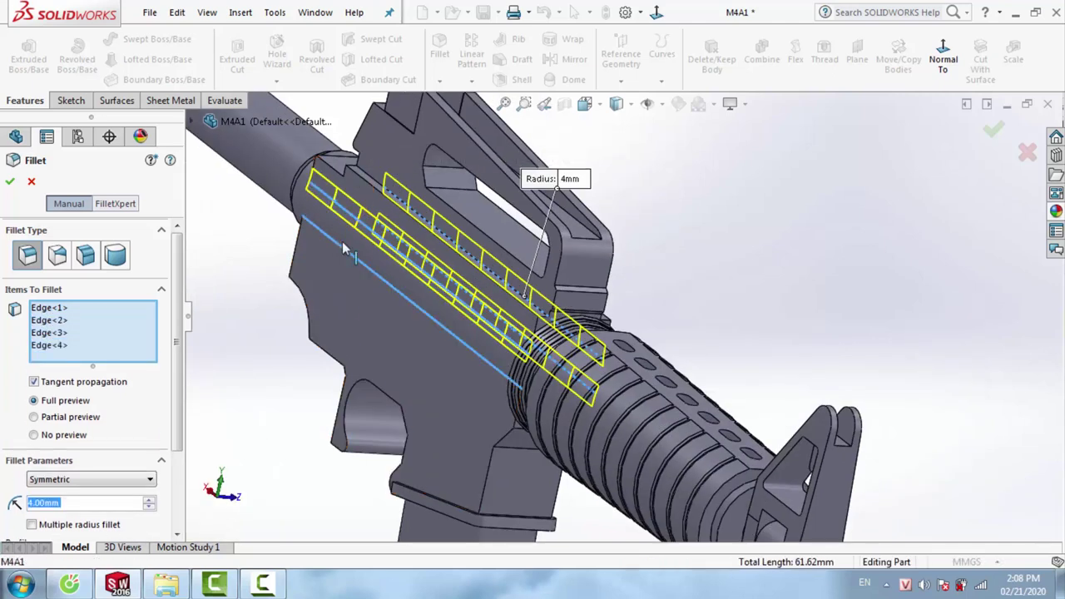
click(996, 133)
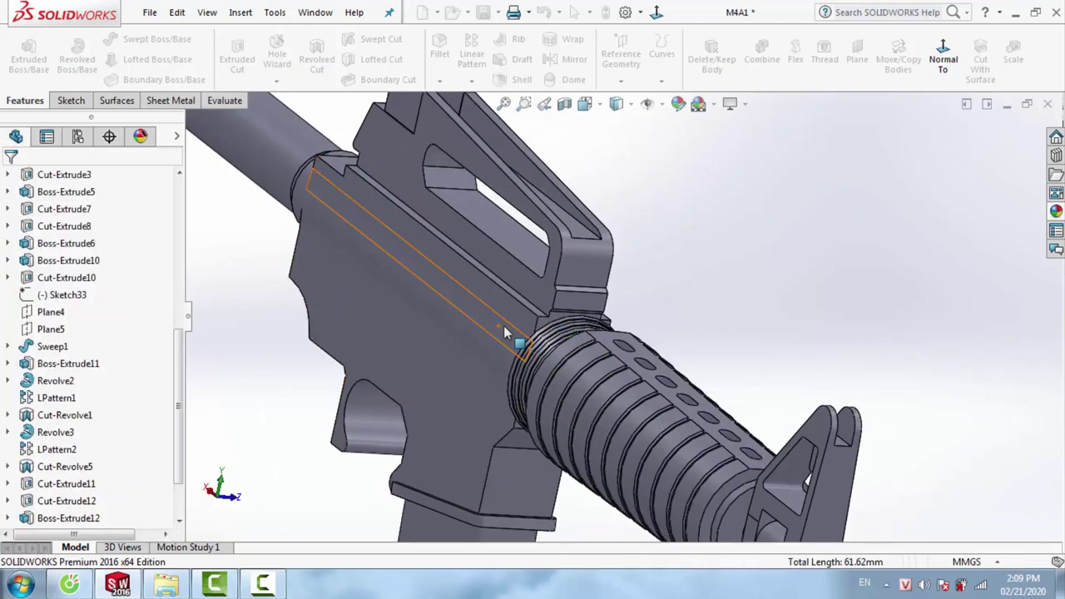
Edit Fillet3 and reduce its radius to 2 mm
mouse_move(387, 340)
middle_down()
mouse_move(432, 283)
mouse_move(689, 296)
middle_up()
scroll(688, 326, down, 3)
scroll(619, 317, down, 3)
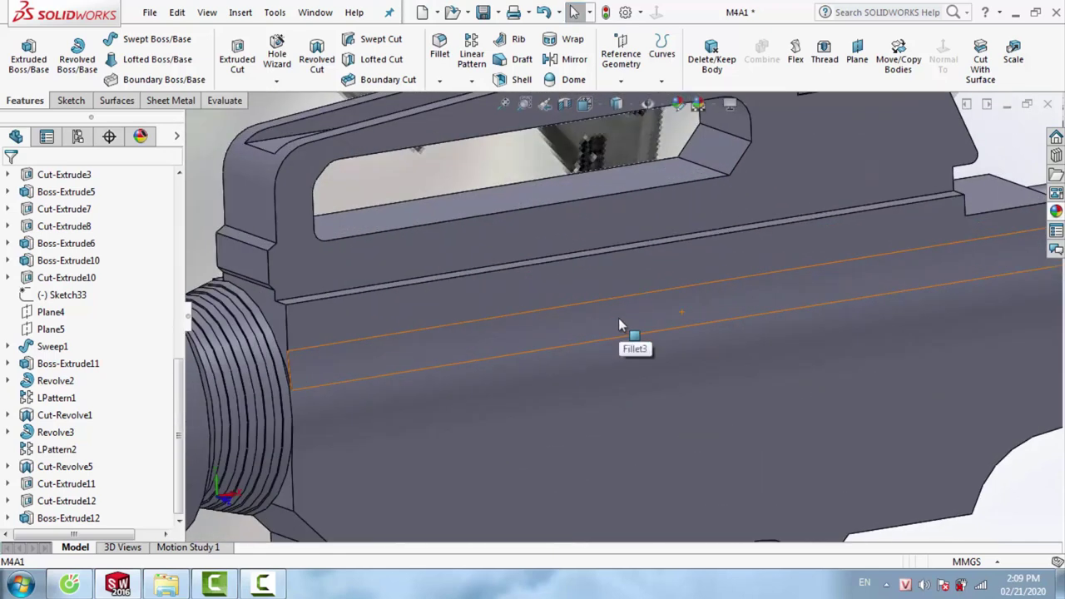
right_click(618, 318)
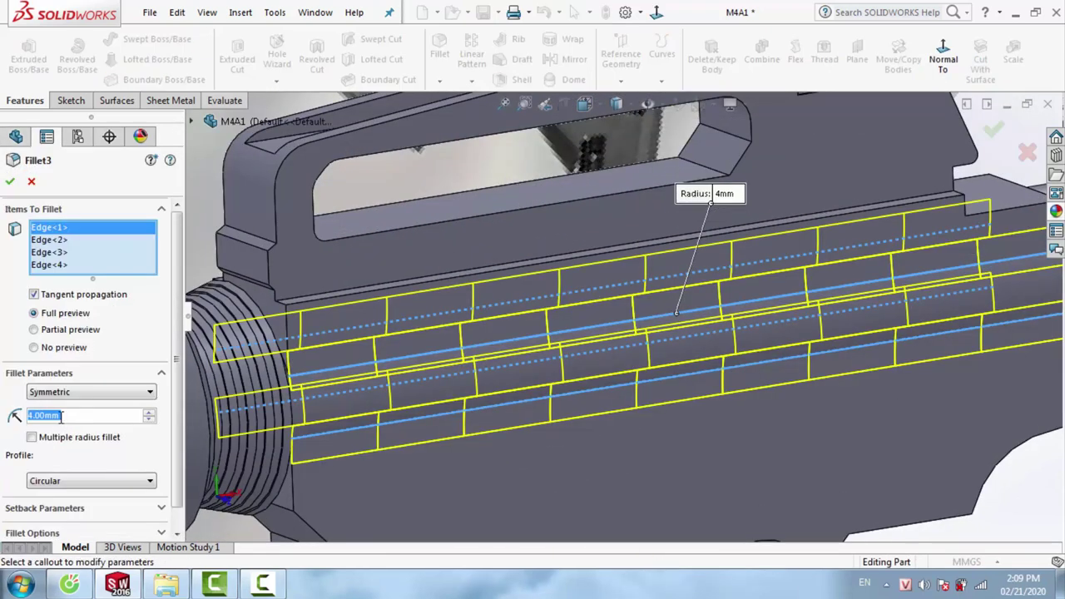
text(2)
key(Return)
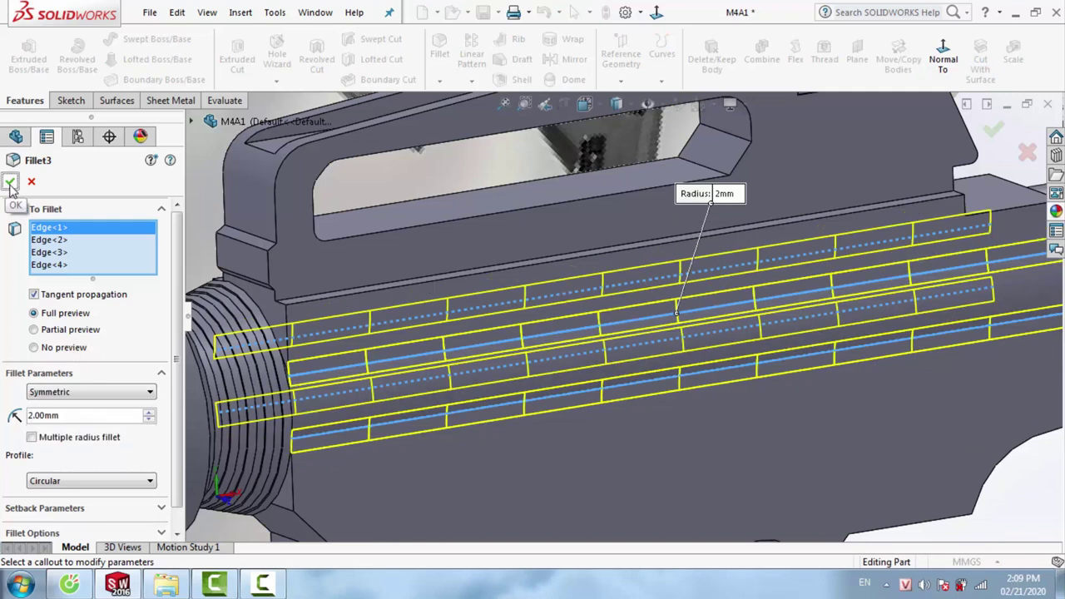
click(10, 183)
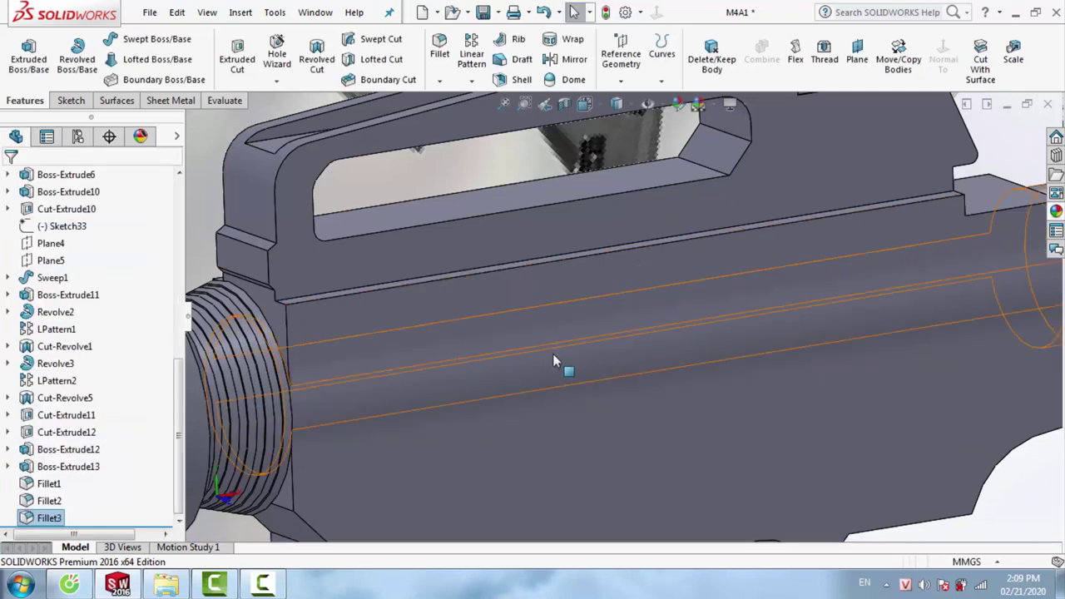
middle_drag(553, 353, 637, 357)
Start a new sketch on the Front Plane, zoomed in on the trigger guard
scroll(700, 328, up, 3)
scroll(735, 209, down, 2)
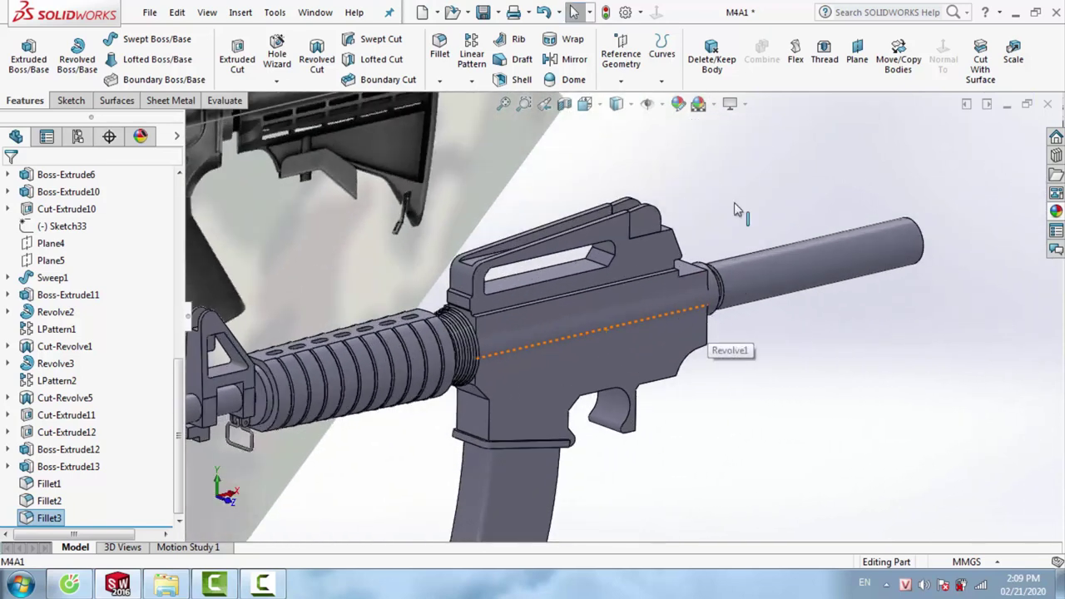
right_click(747, 223)
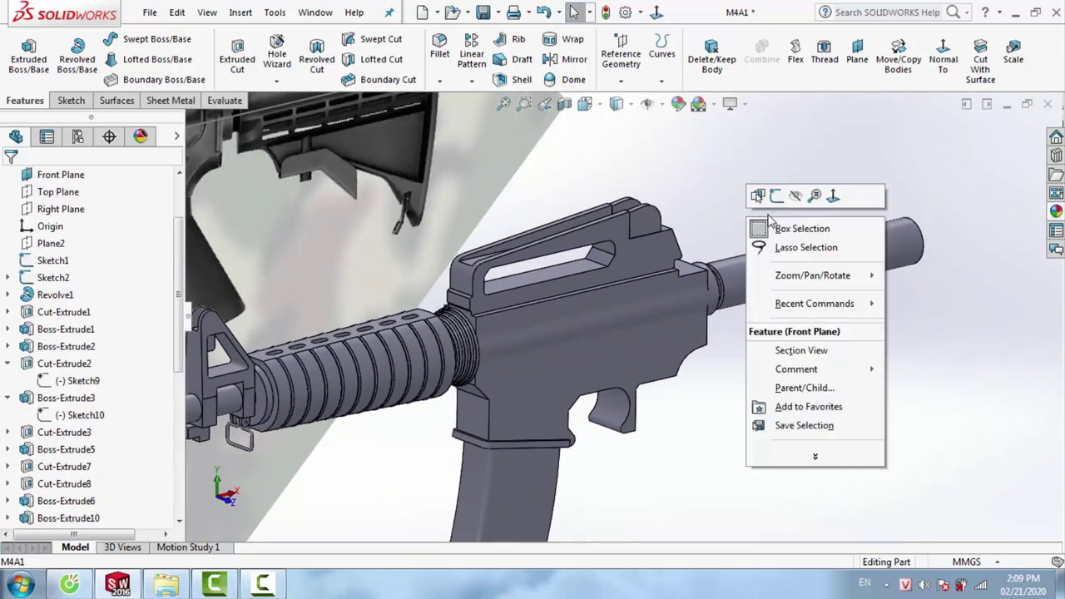
click(775, 199)
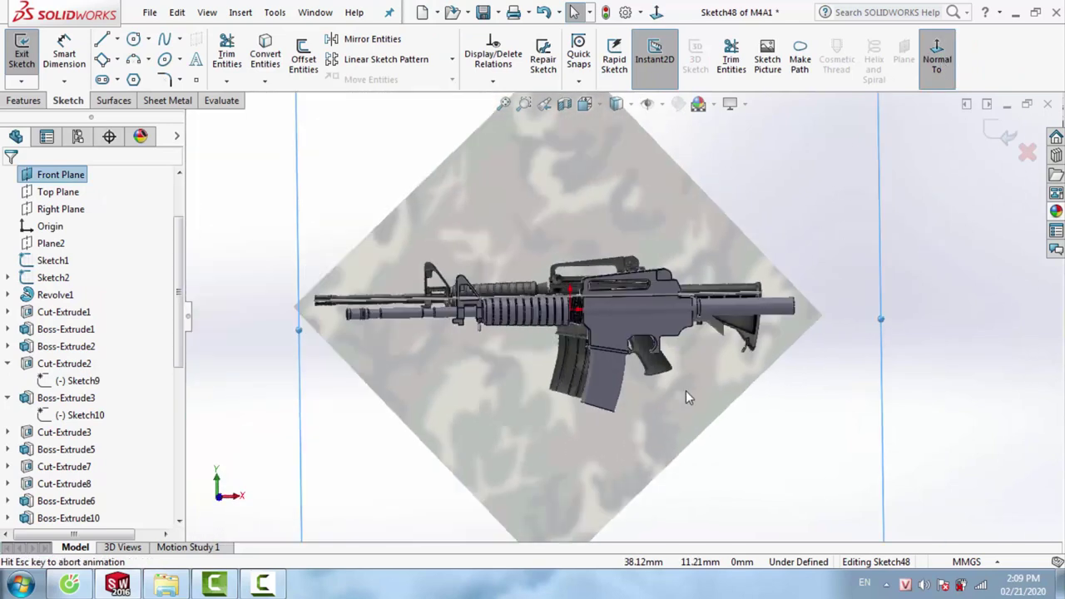
scroll(683, 313, down, 3)
scroll(590, 357, down, 3)
scroll(578, 357, down, 2)
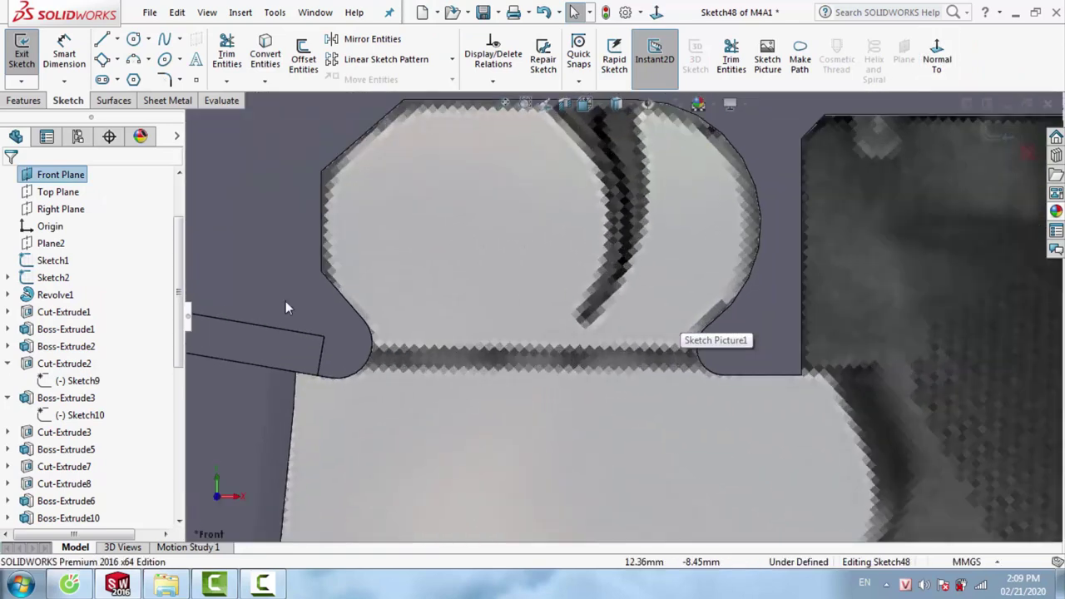
Draw a thin corner rectangle across the bottom of the trigger guard
click(118, 60)
click(154, 79)
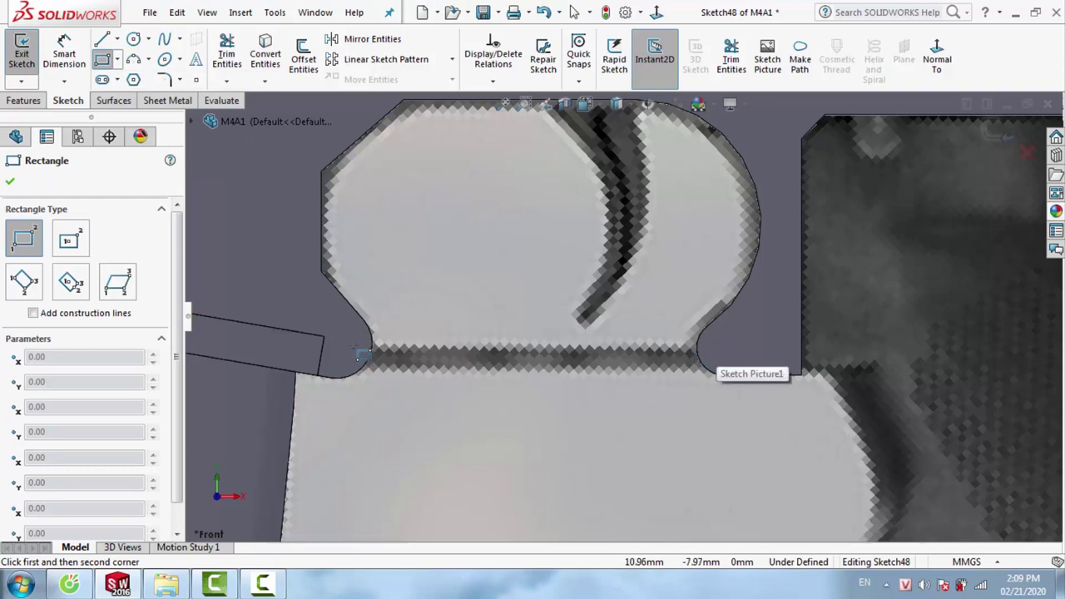
click(354, 346)
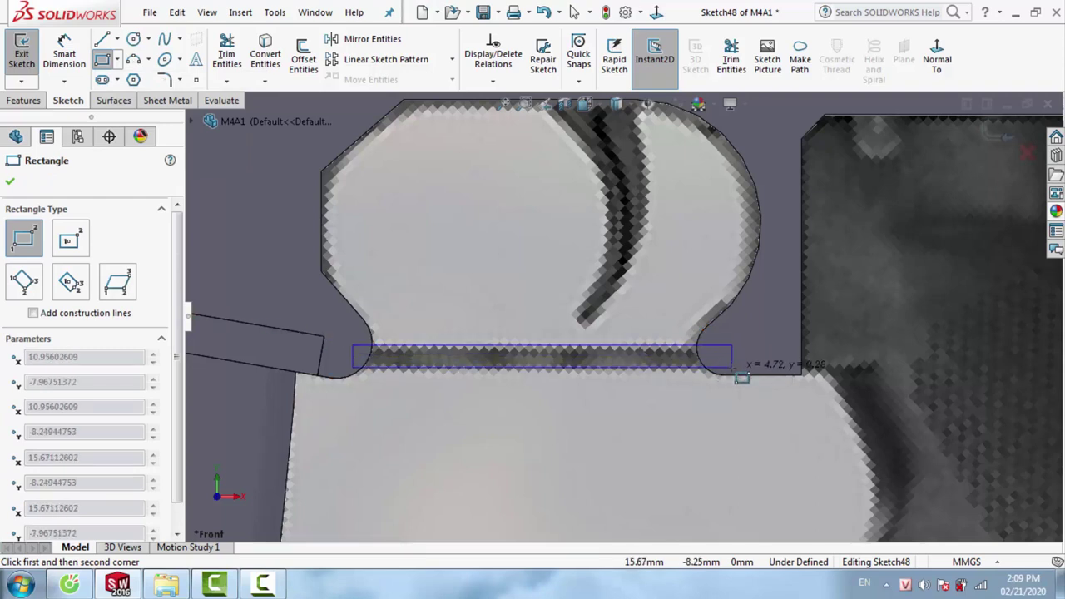
click(732, 367)
key(Escape)
click(29, 101)
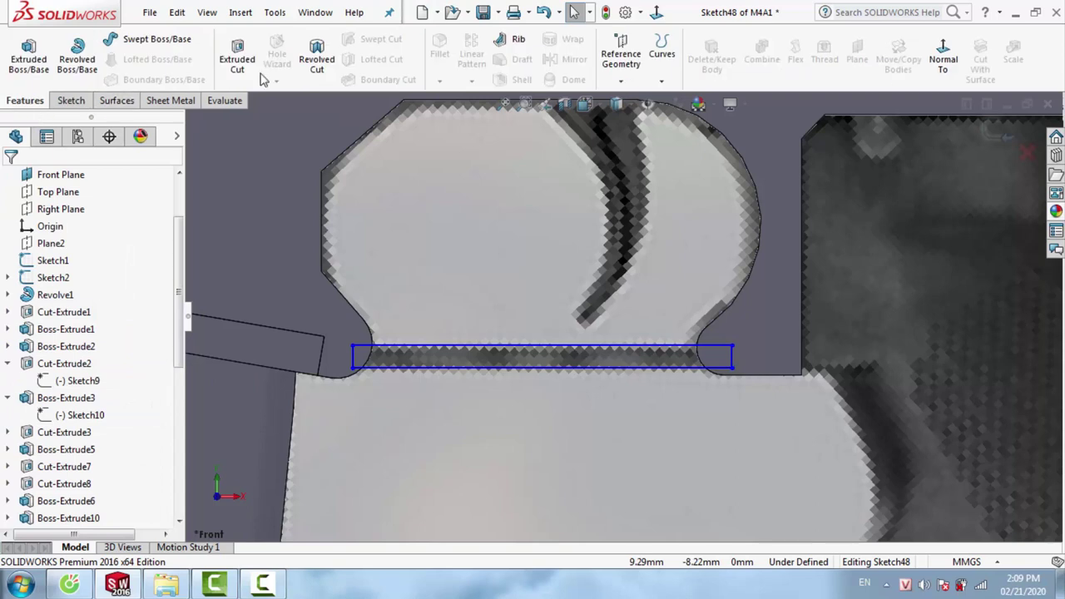
Extrude the rectangle Mid Plane to a 3 mm depth
click(30, 65)
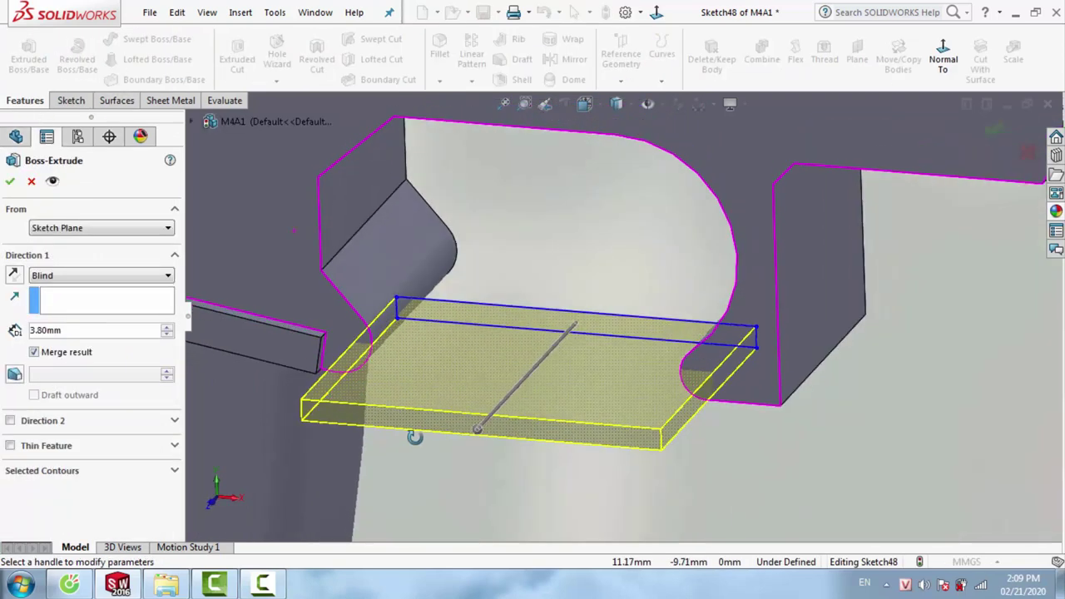
click(87, 275)
click(69, 353)
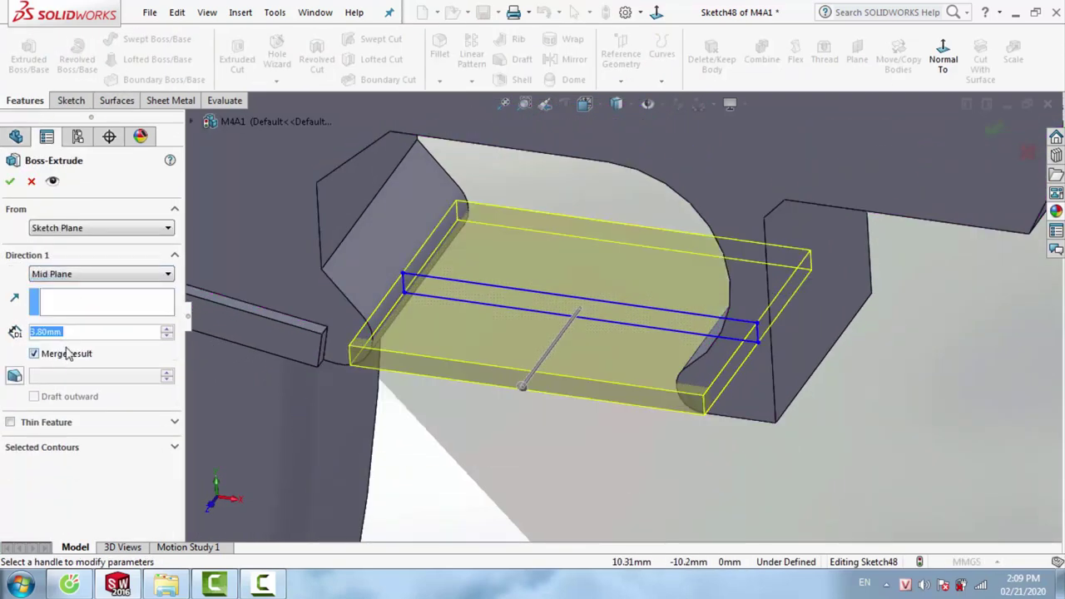
text(3)
key(Return)
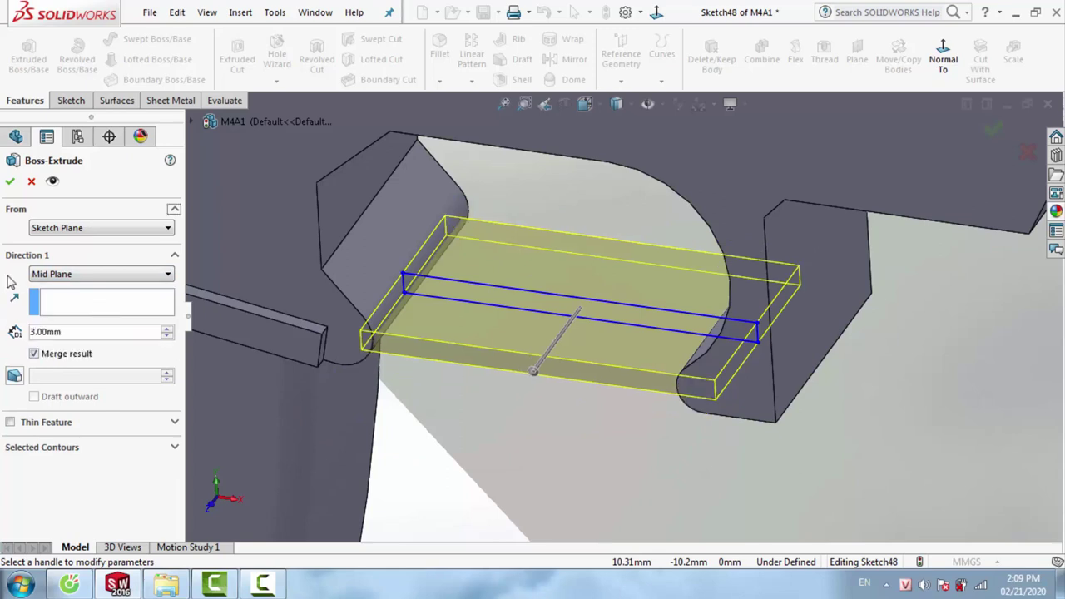
middle_drag(657, 370, 926, 260)
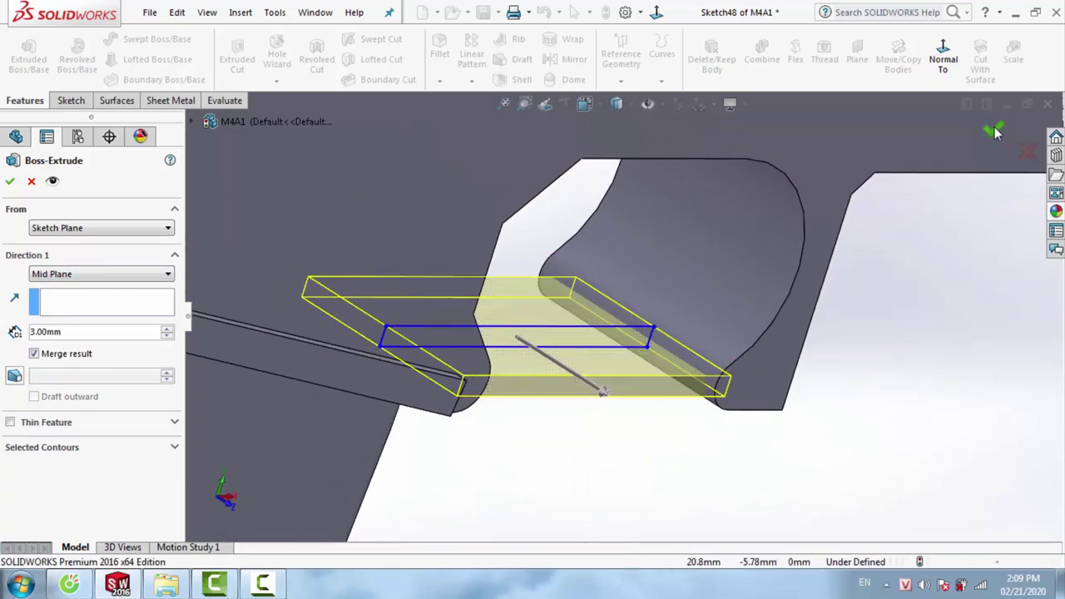
key(Return)
Edit Boss-Extrude14 and reduce its depth to 2.5 mm
mouse_move(657, 371)
middle_down()
mouse_move(542, 291)
mouse_move(582, 308)
middle_up()
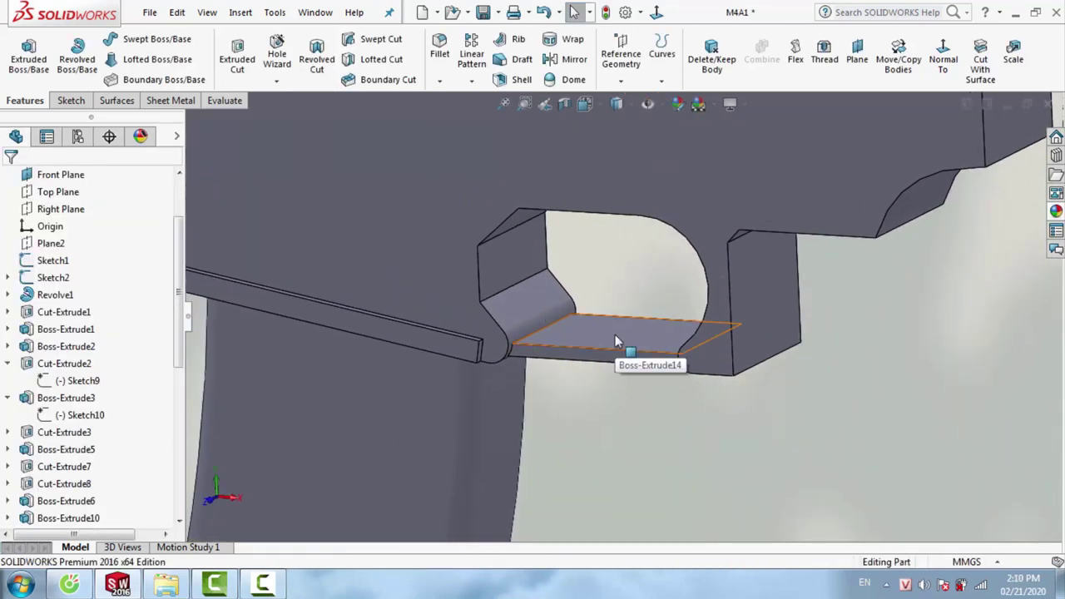
right_click(615, 334)
click(627, 129)
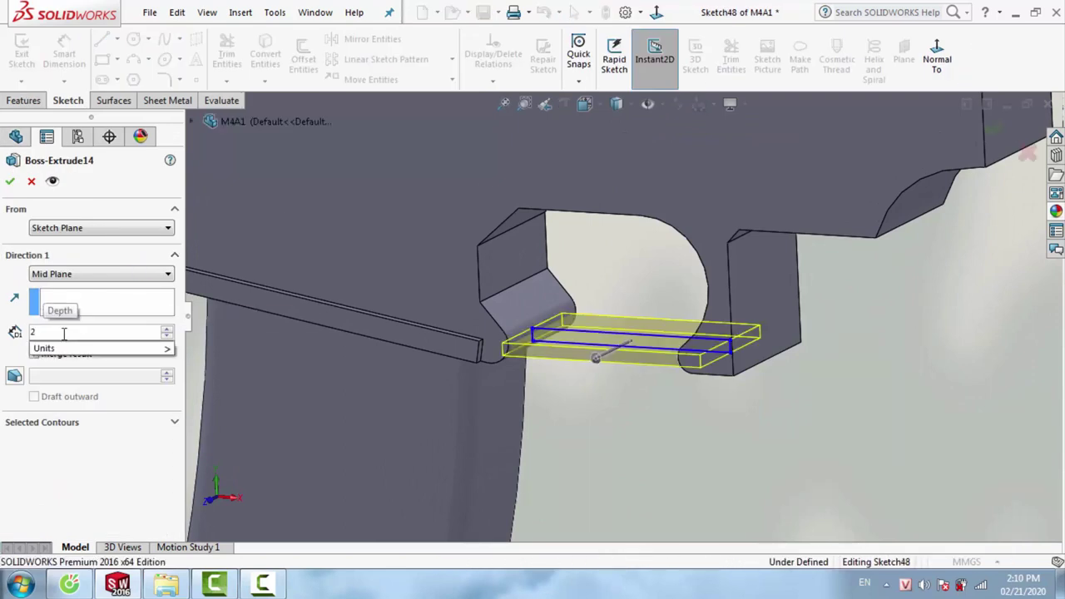
text(2.5)
key(Return)
click(8, 183)
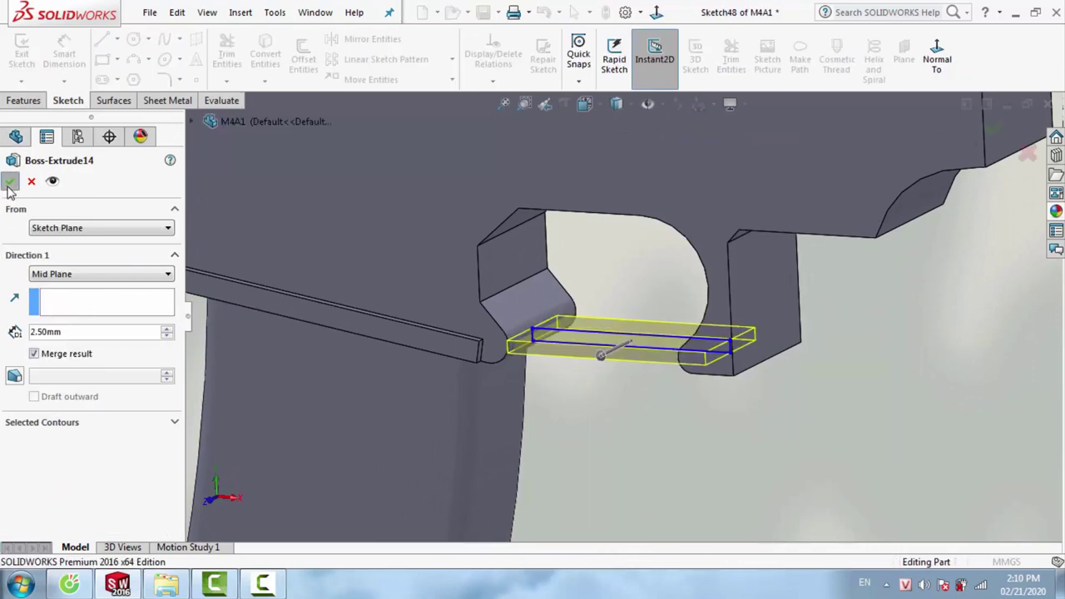
scroll(590, 323, up, 5)
mouse_move(661, 361)
middle_down()
mouse_move(697, 357)
mouse_move(652, 304)
mouse_move(663, 335)
mouse_move(765, 331)
middle_up()
scroll(663, 336, up, 5)
Start a new sketch on the Front Plane and view it face-on
right_click(765, 331)
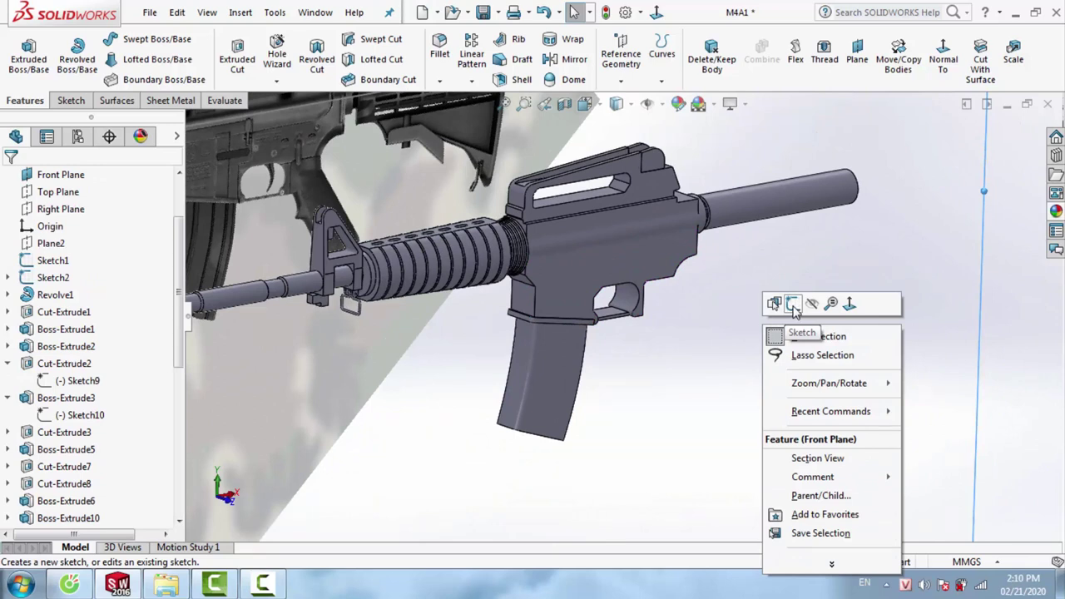
click(793, 305)
click(937, 67)
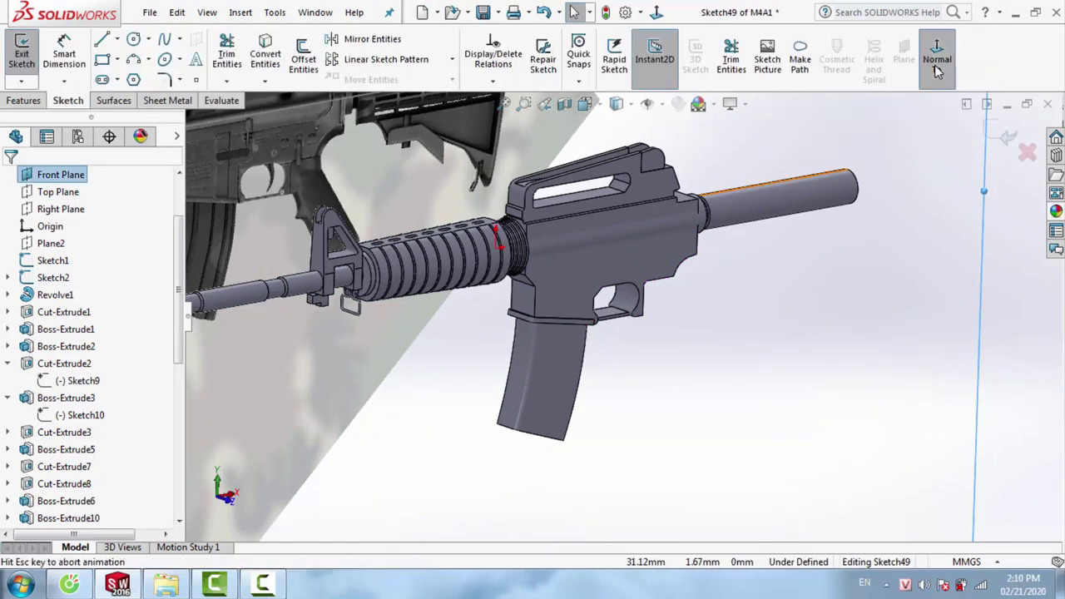
scroll(638, 357, down, 3)
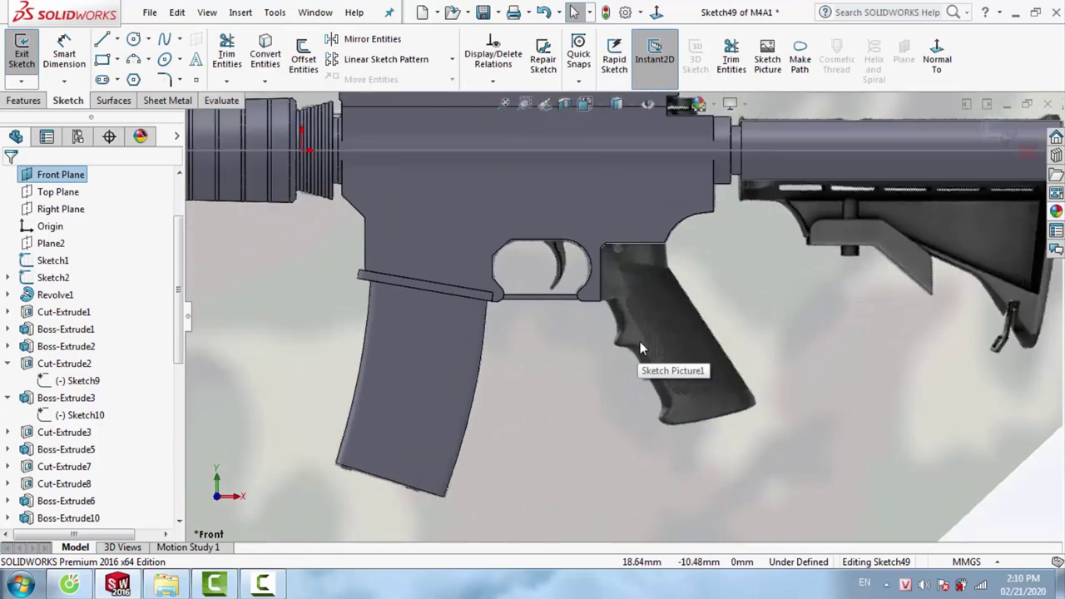
scroll(640, 341, down, 3)
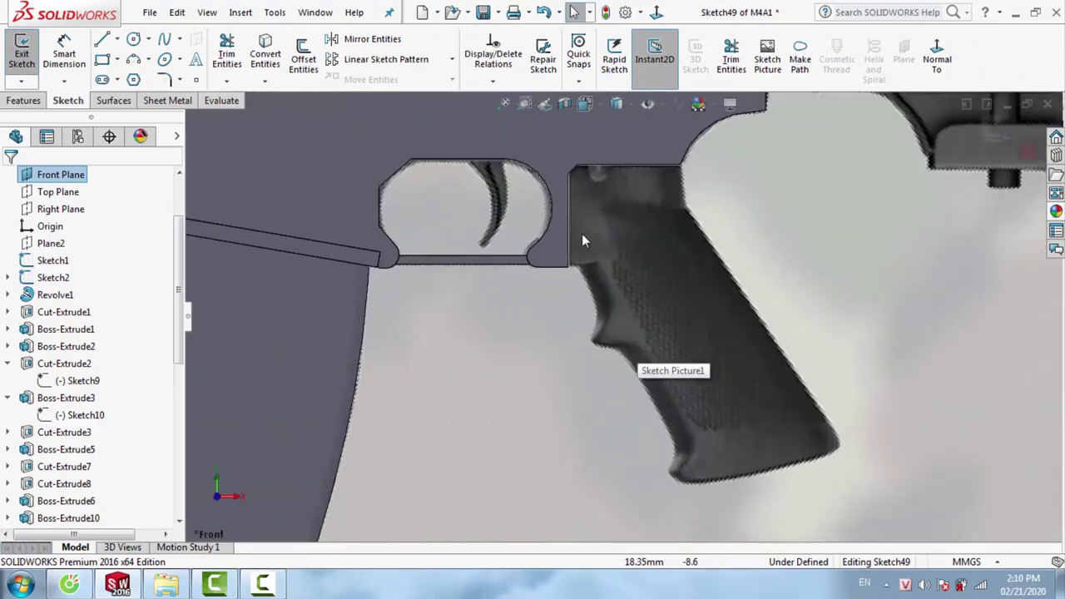
Trace the pistol grip outline with connected straight lines from the trigger guard's rear corner
click(102, 39)
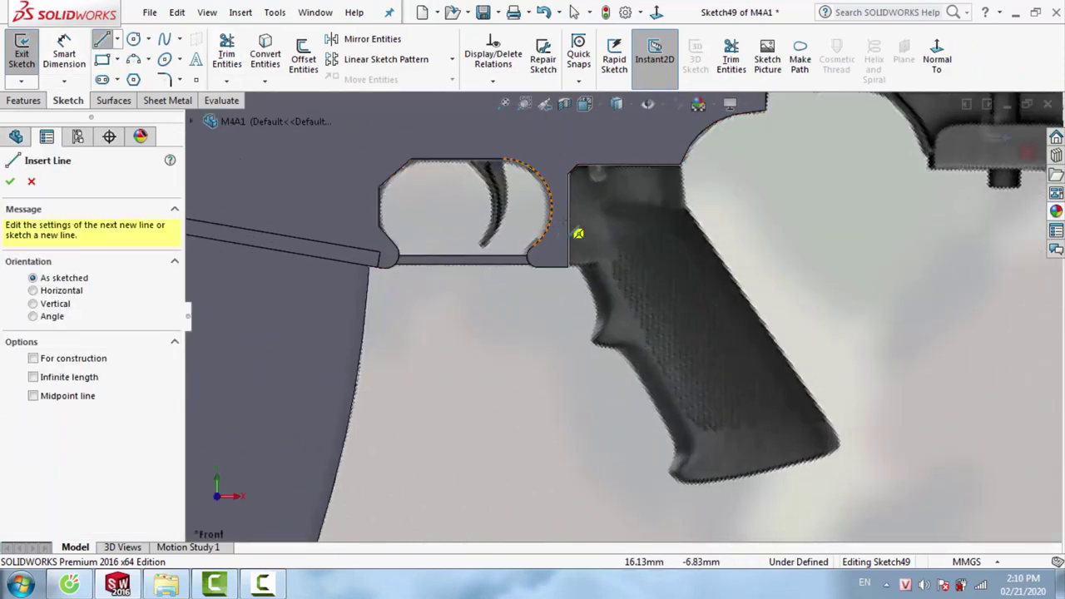
click(568, 267)
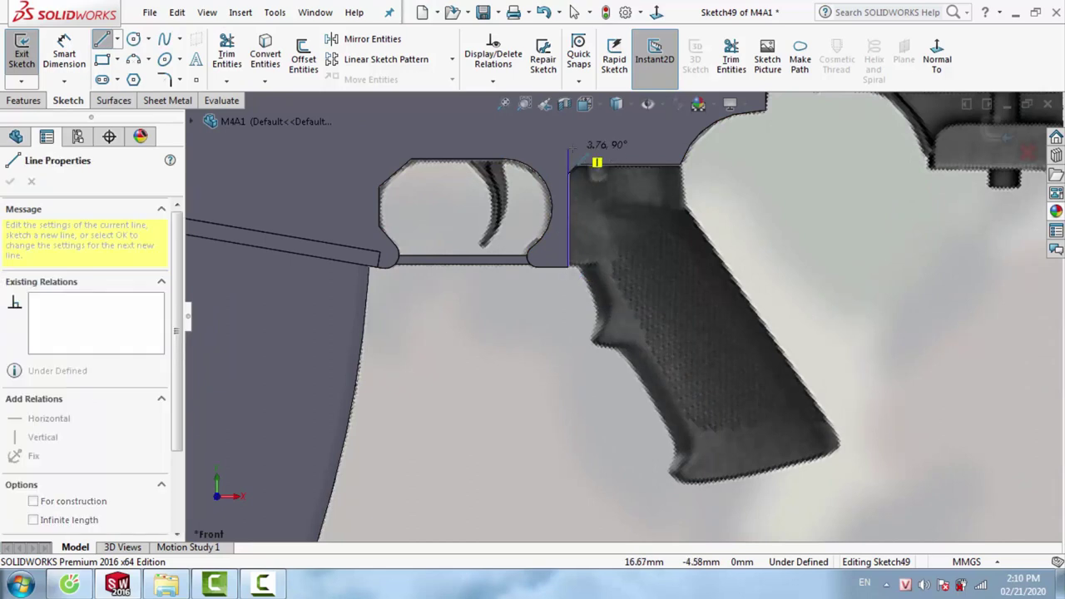
click(591, 159)
scroll(710, 125, down, 3)
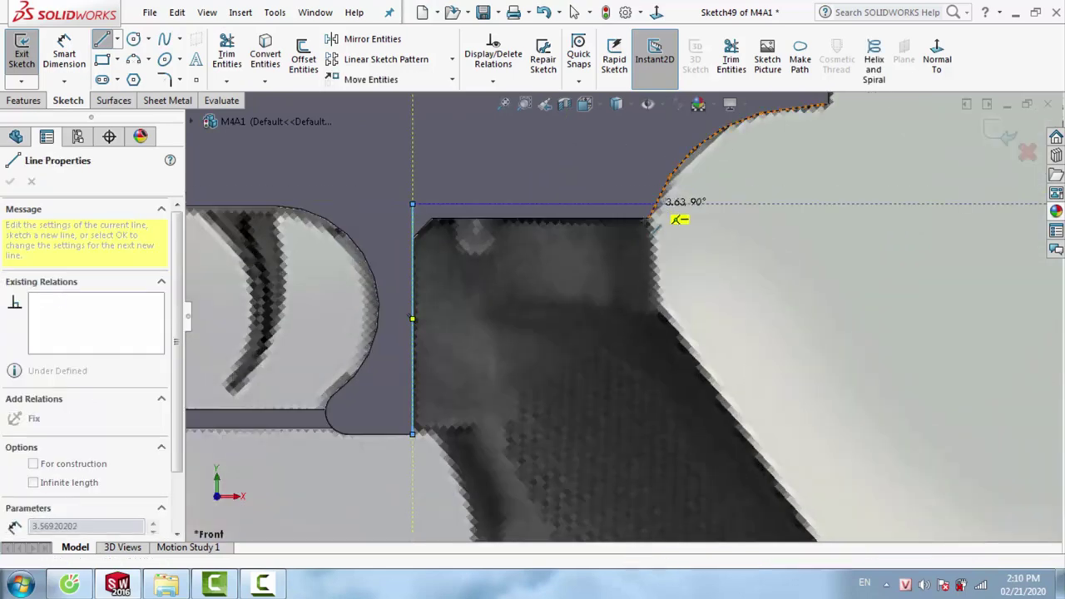
click(649, 218)
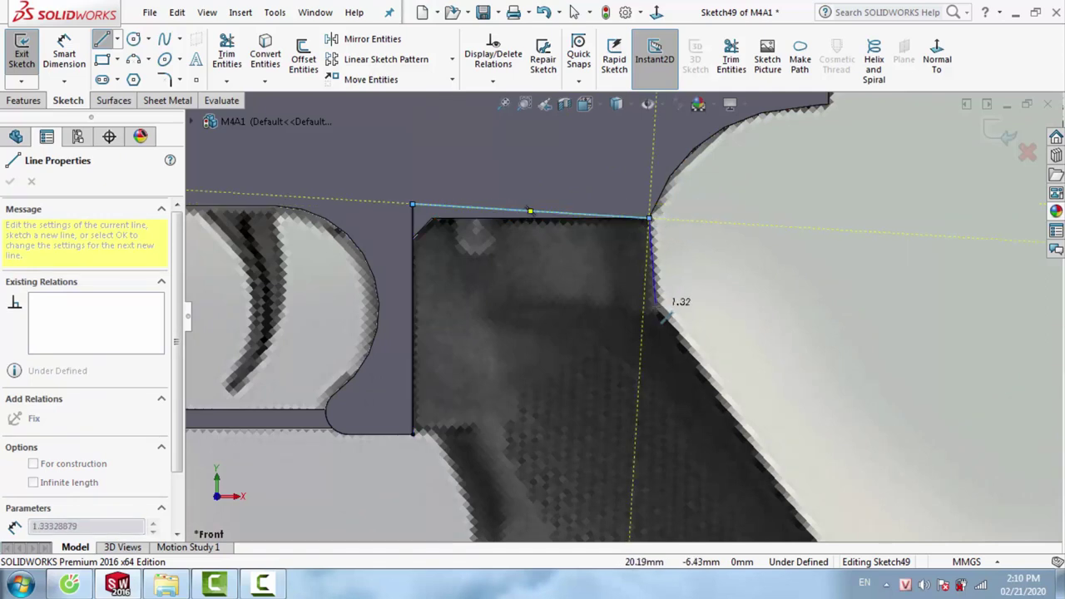
click(665, 313)
scroll(670, 378, up, 3)
scroll(699, 424, down, 2)
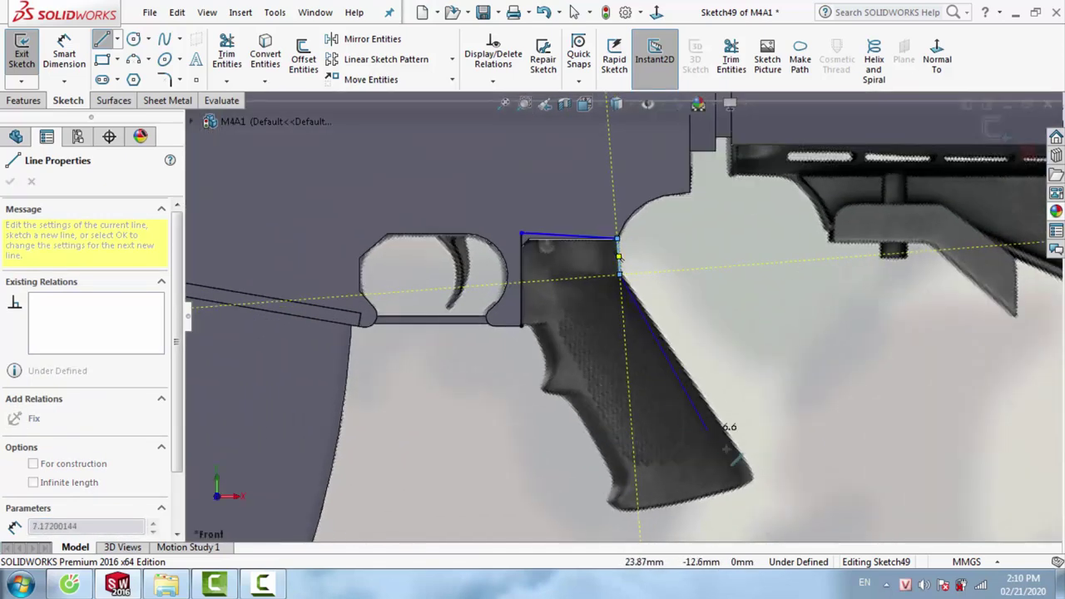
click(762, 484)
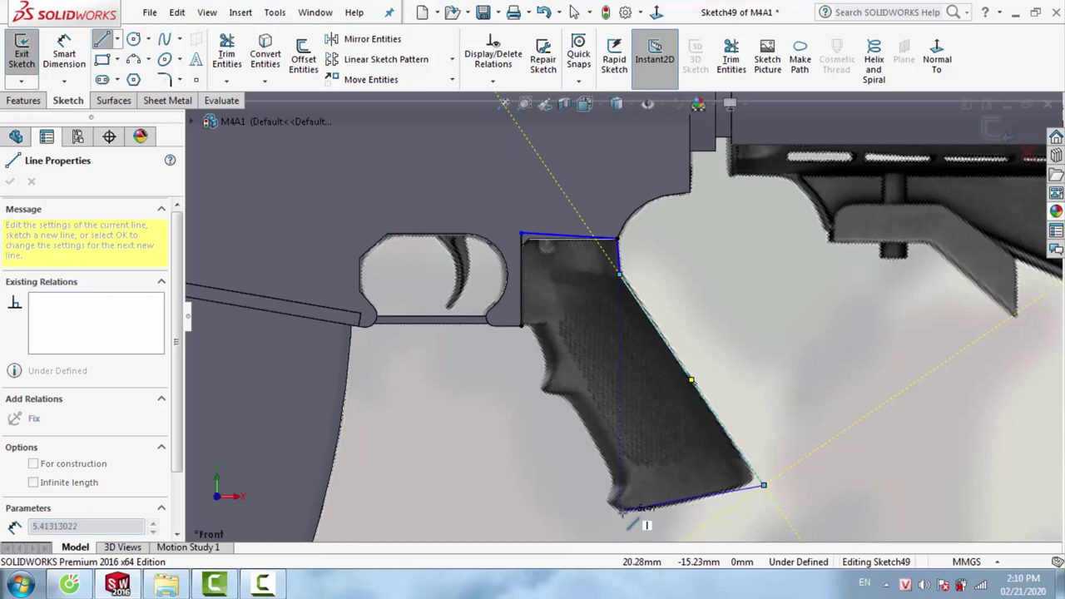
click(623, 510)
key(Escape)
Nudge the grip's bottom corner point and round the lower-right corner with a 0.8 mm fillet
scroll(759, 500, down, 3)
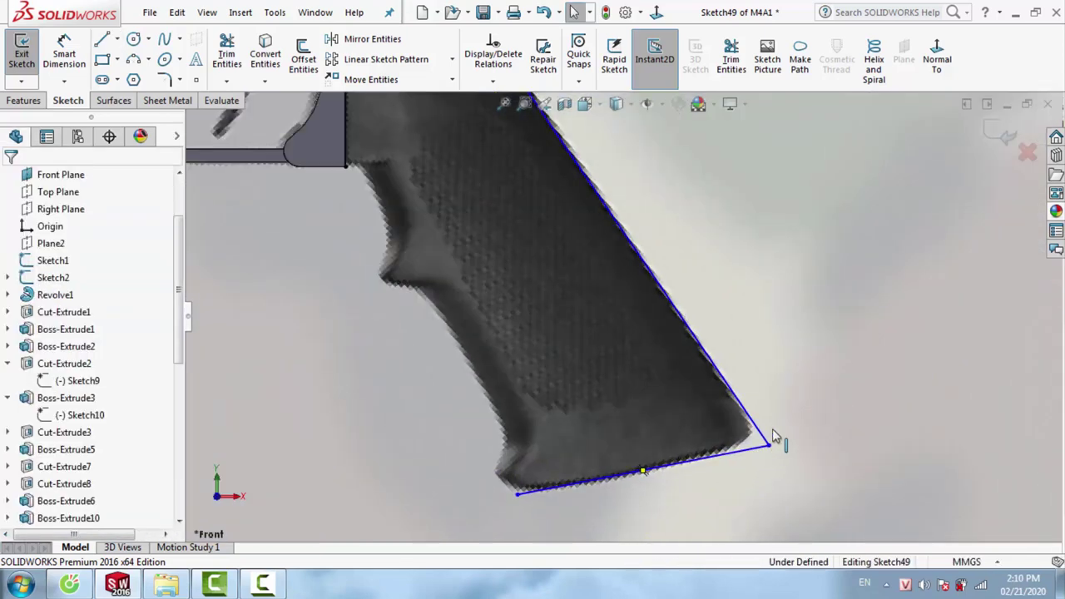
drag(773, 436, 770, 440)
key(Escape)
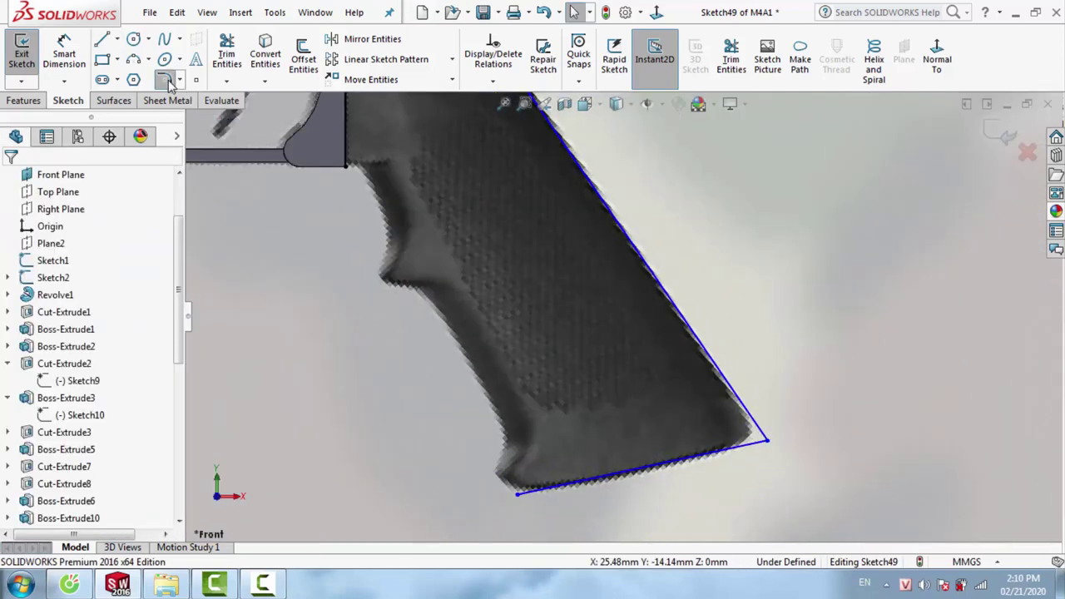
click(166, 80)
text(1)
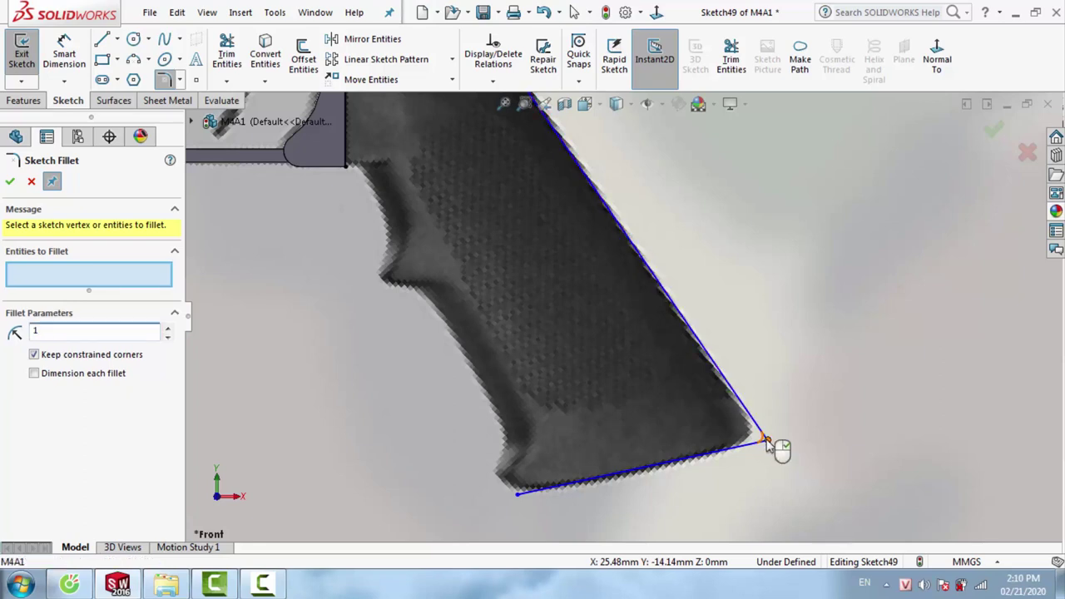
click(767, 441)
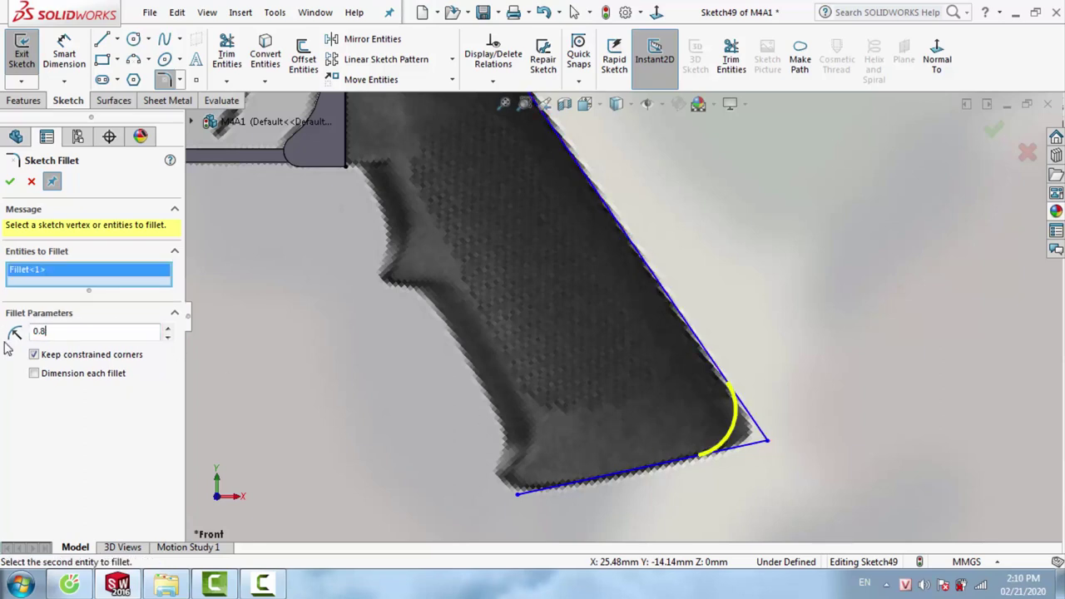
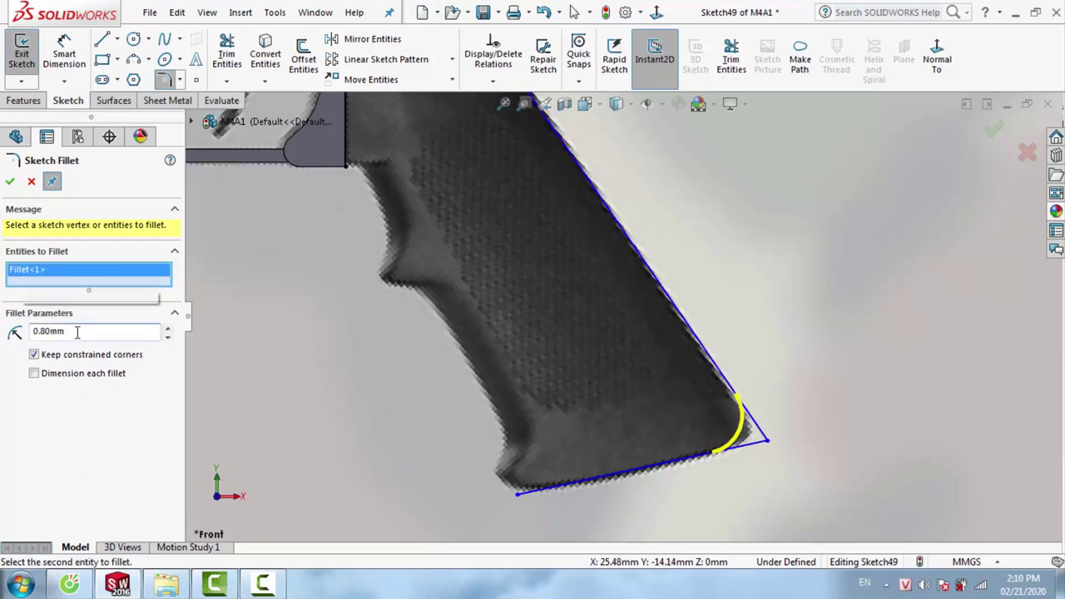
Accept the R0.700 corner fillet and draw a short horizontal line where grip meets receiver
click(8, 183)
scroll(561, 297, up, 3)
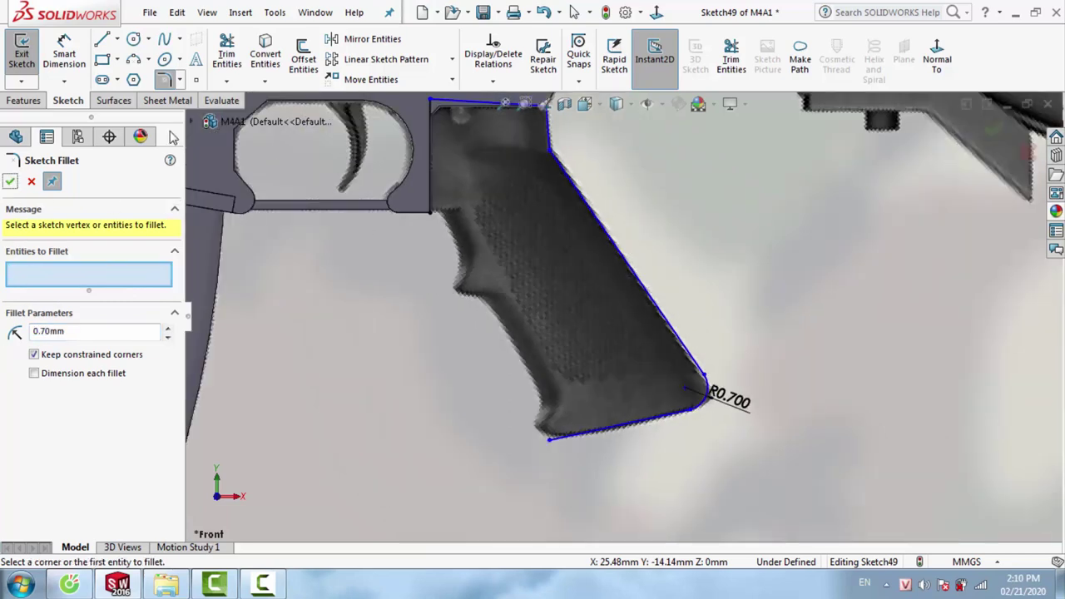
click(103, 40)
scroll(481, 231, down, 5)
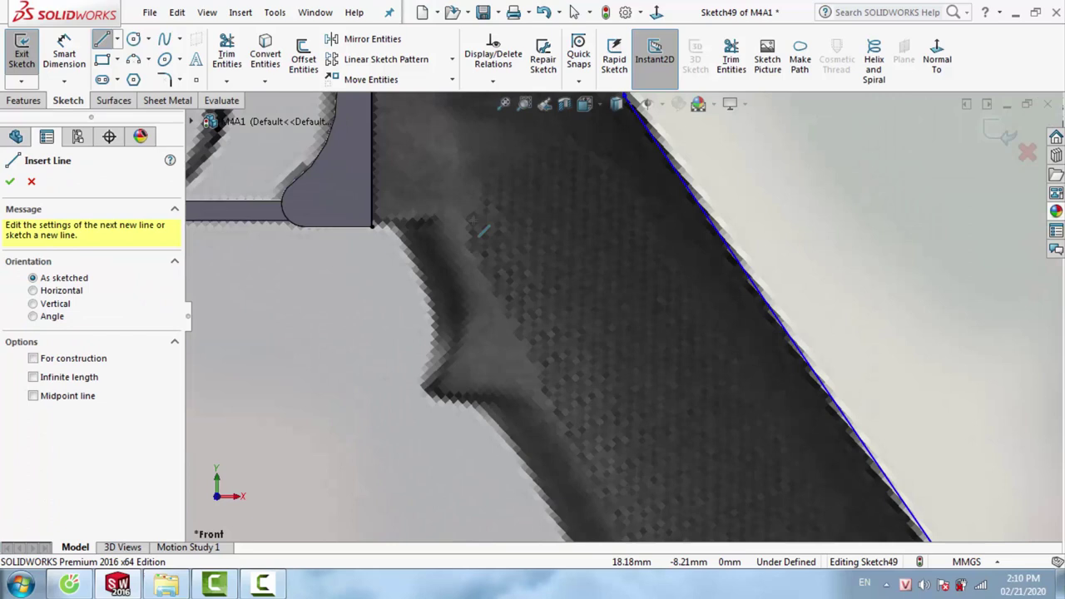
click(372, 226)
click(404, 226)
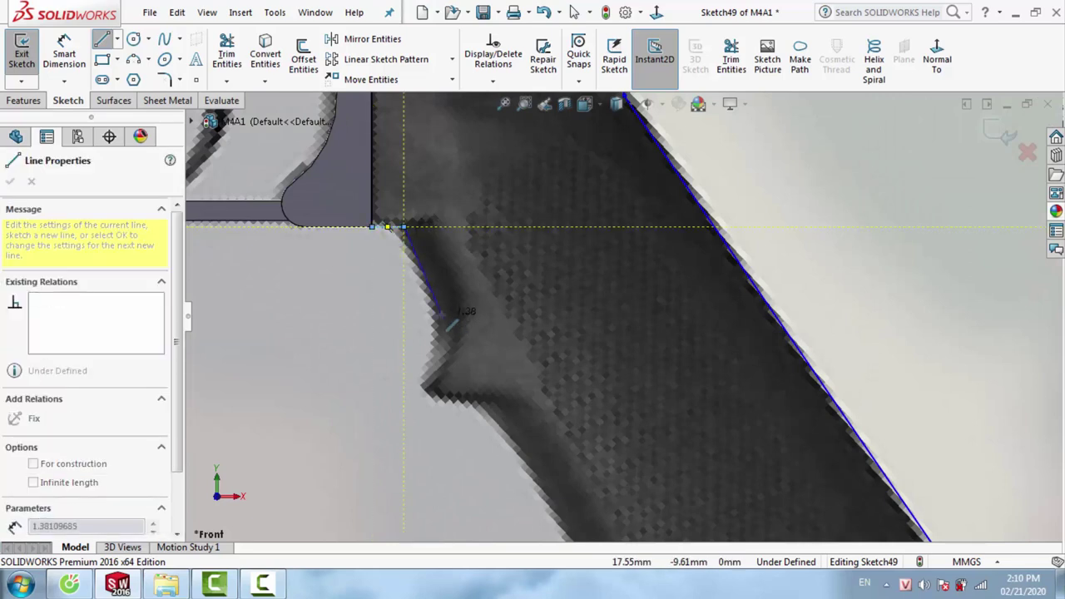
key(Escape)
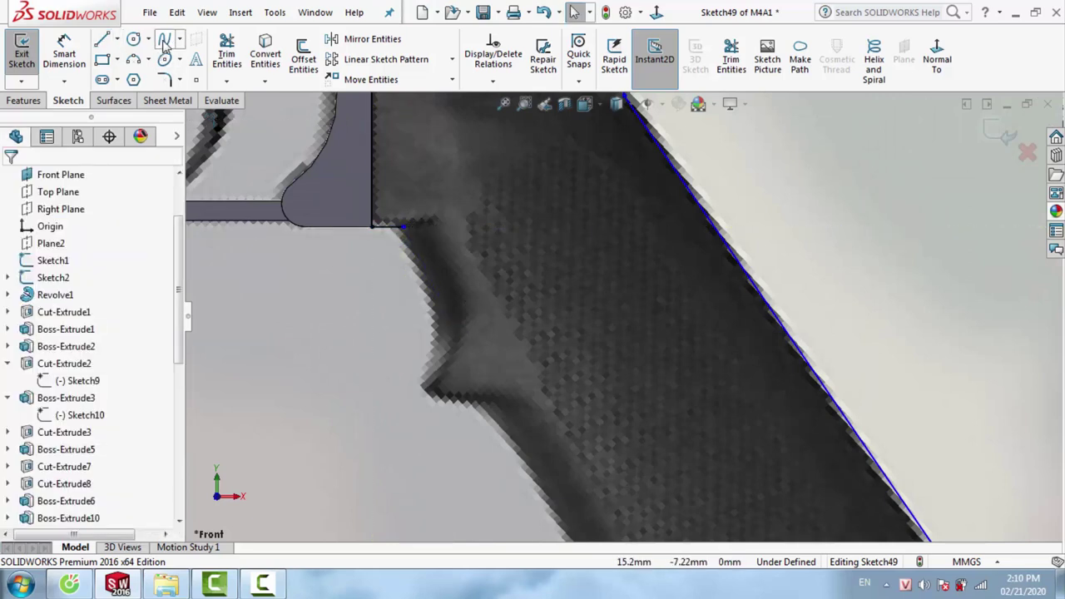
Add a spline down to the finger-groove tip and drag its points and handles to fit the grip's front curve
click(165, 41)
click(403, 226)
click(426, 387)
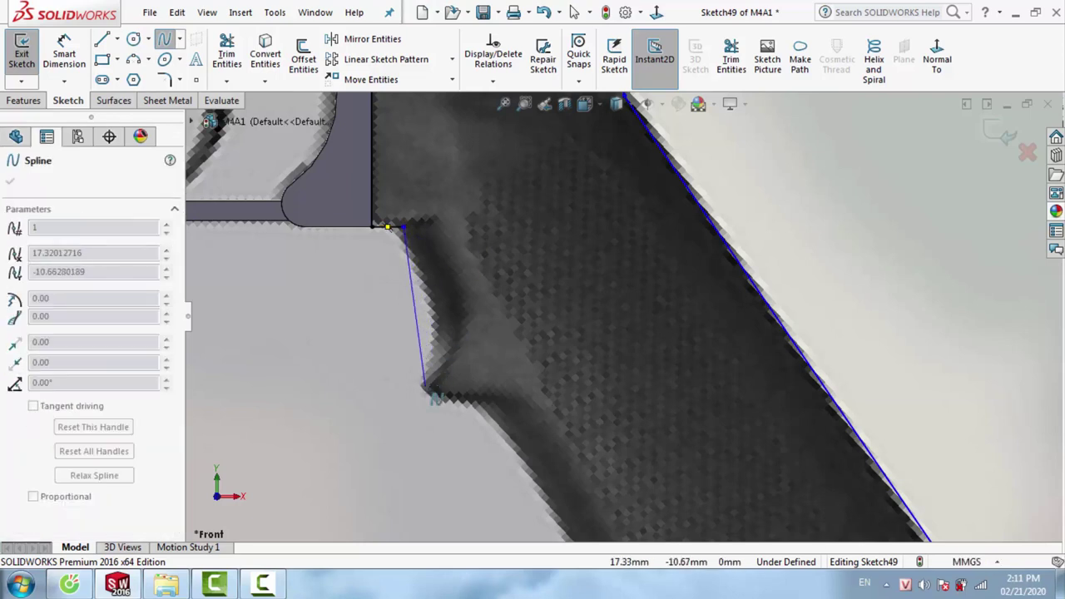
key(Escape)
click(414, 311)
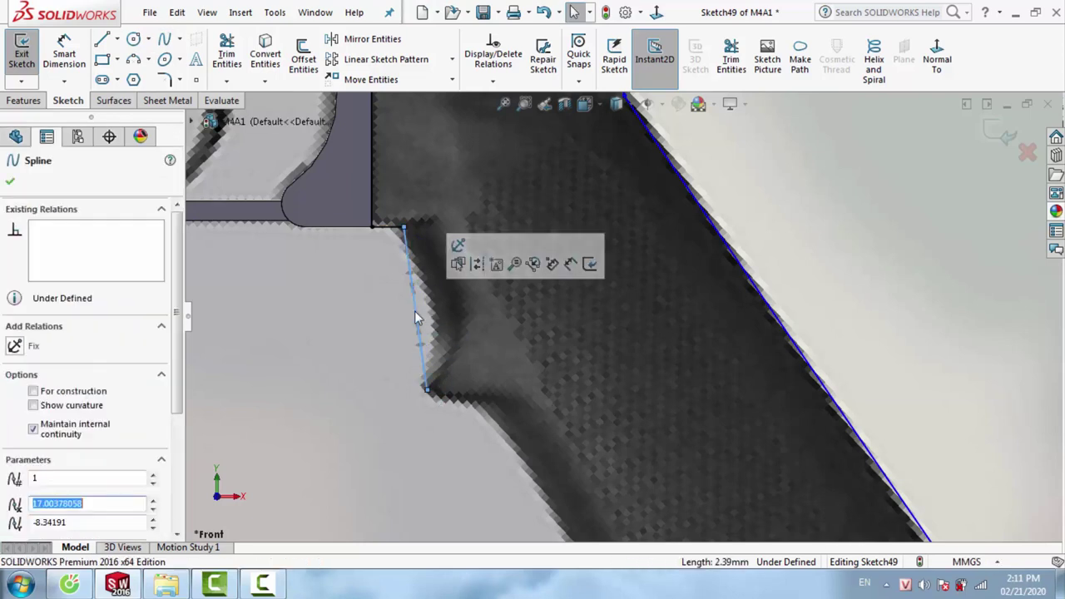
drag(415, 310, 445, 322)
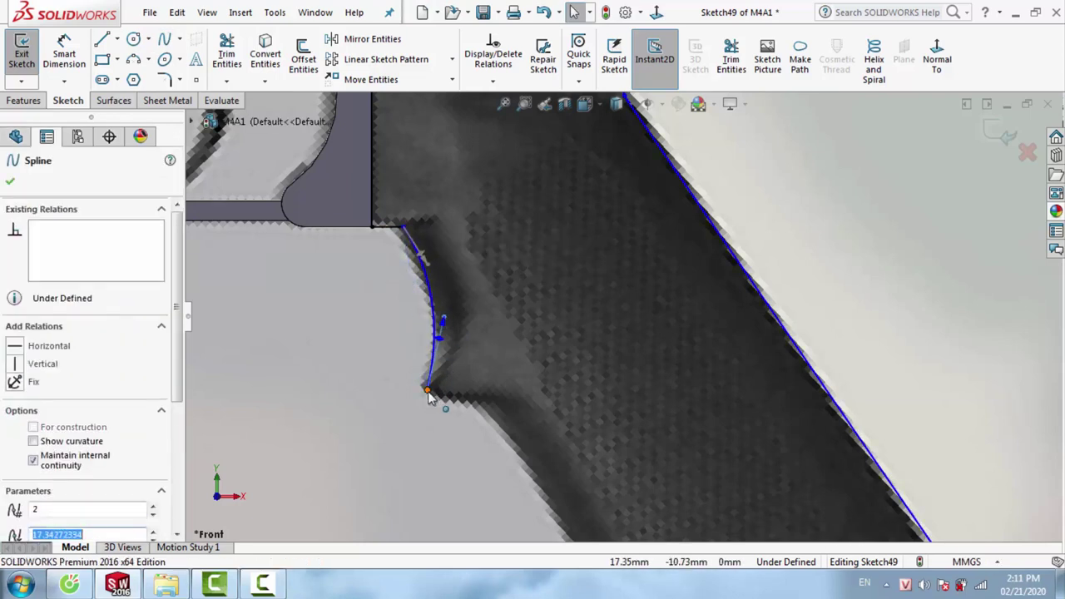
drag(427, 389, 414, 394)
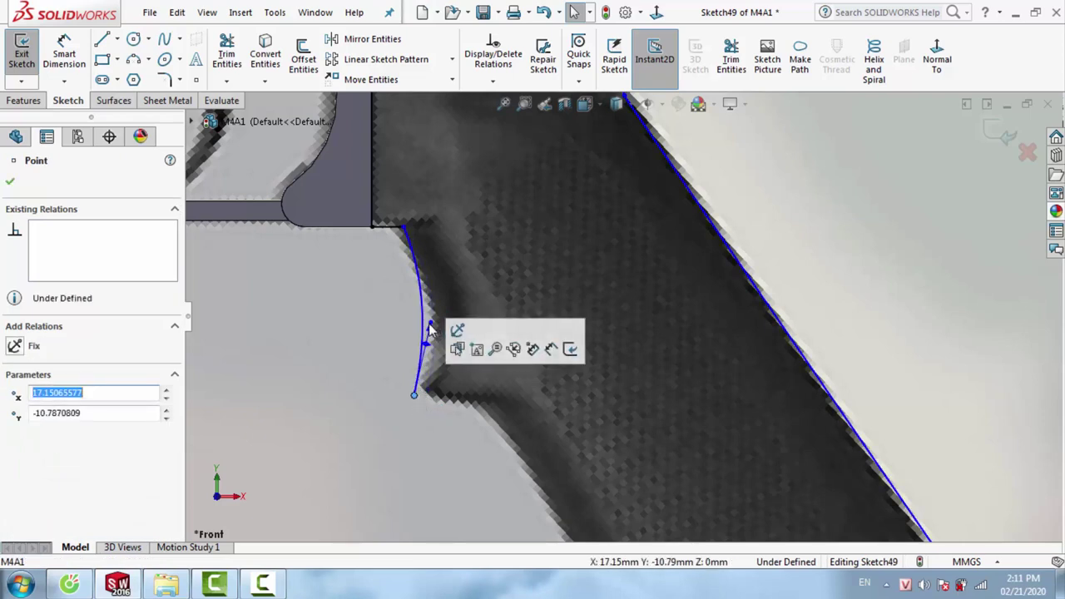
drag(429, 328, 439, 329)
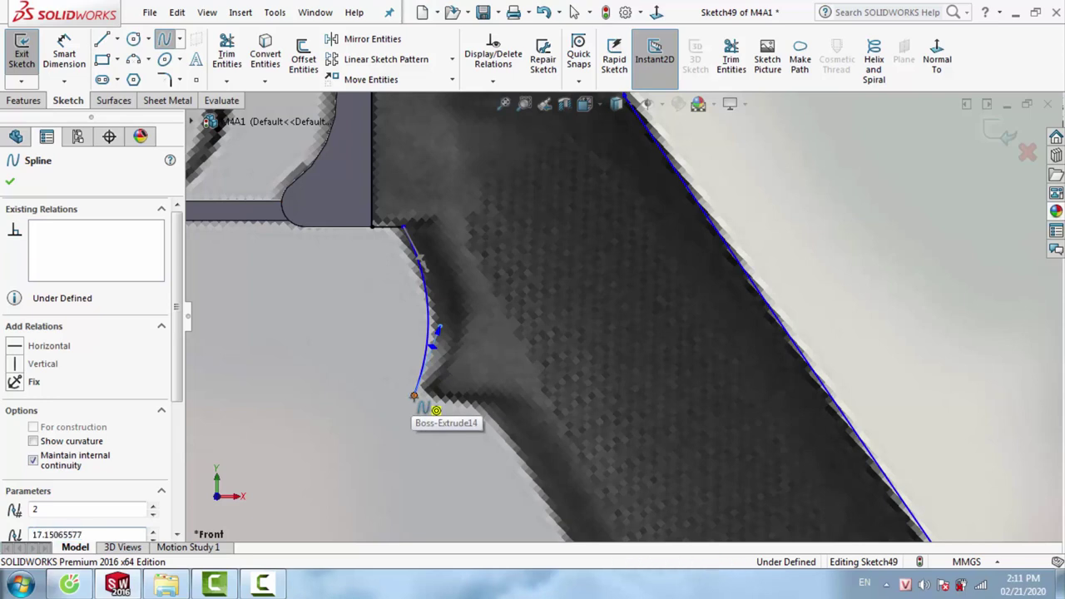
drag(415, 397, 469, 412)
ctrl+middle_drag(468, 411, 554, 367)
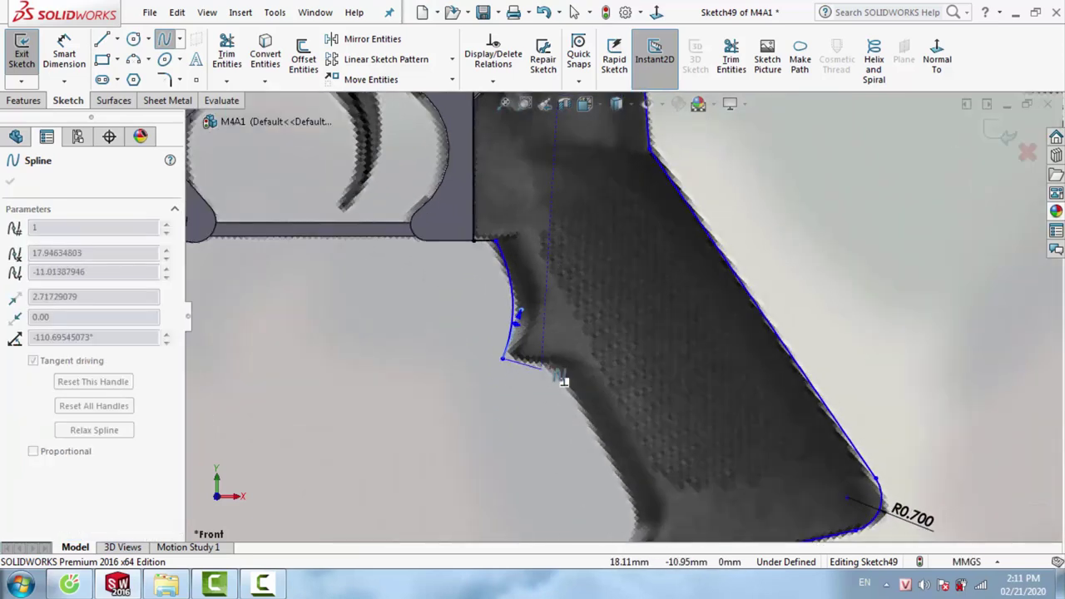
scroll(573, 372, up, 3)
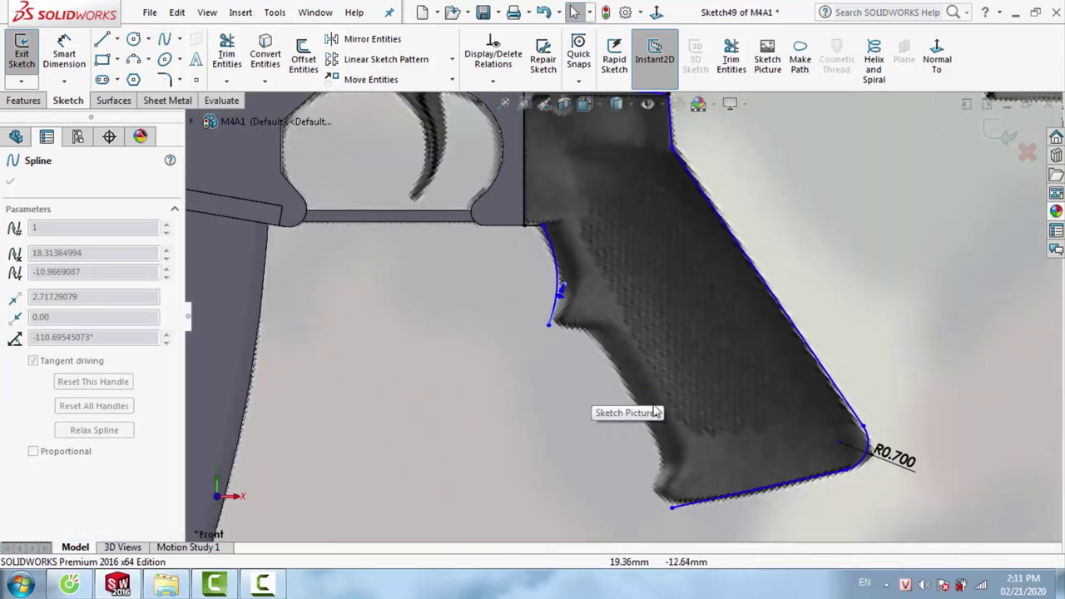
scroll(643, 402, down, 2)
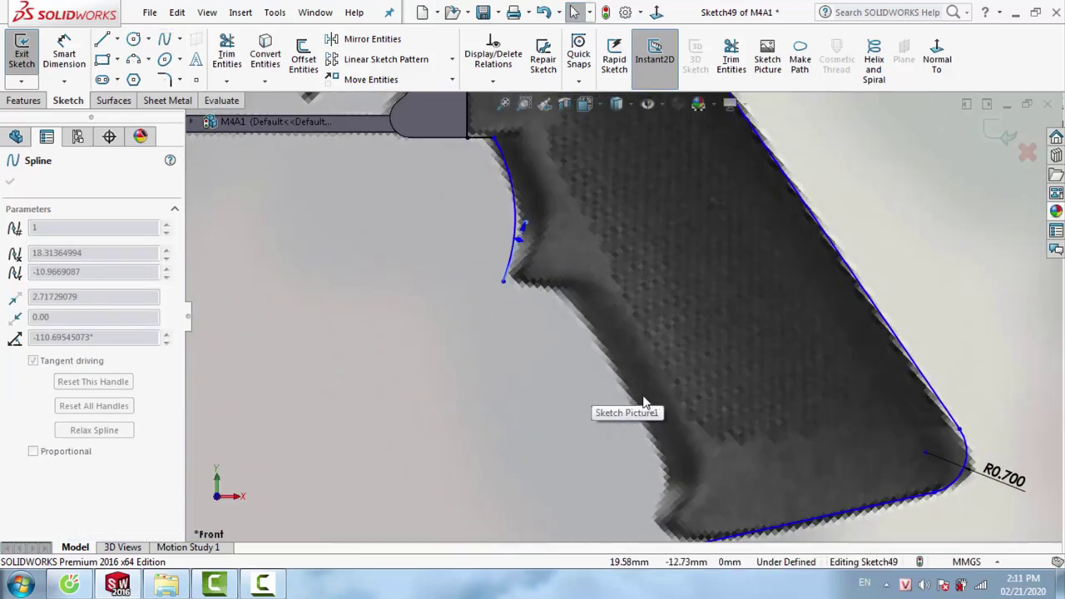
Draw a line down the grip front from below the finger groove to the lower front corner
click(104, 40)
click(574, 303)
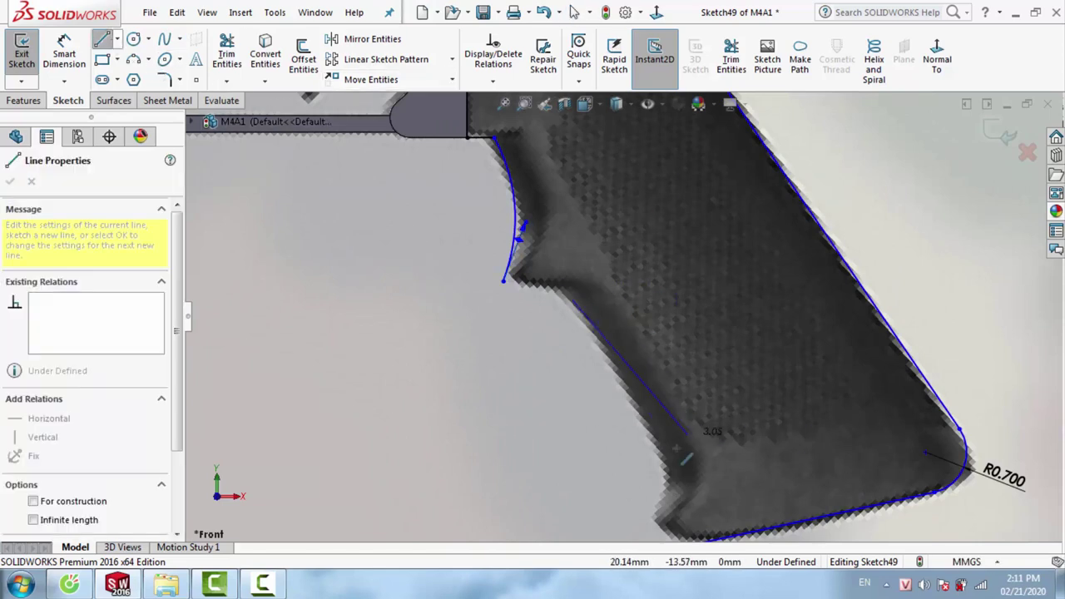
click(666, 453)
scroll(627, 427, up, 1)
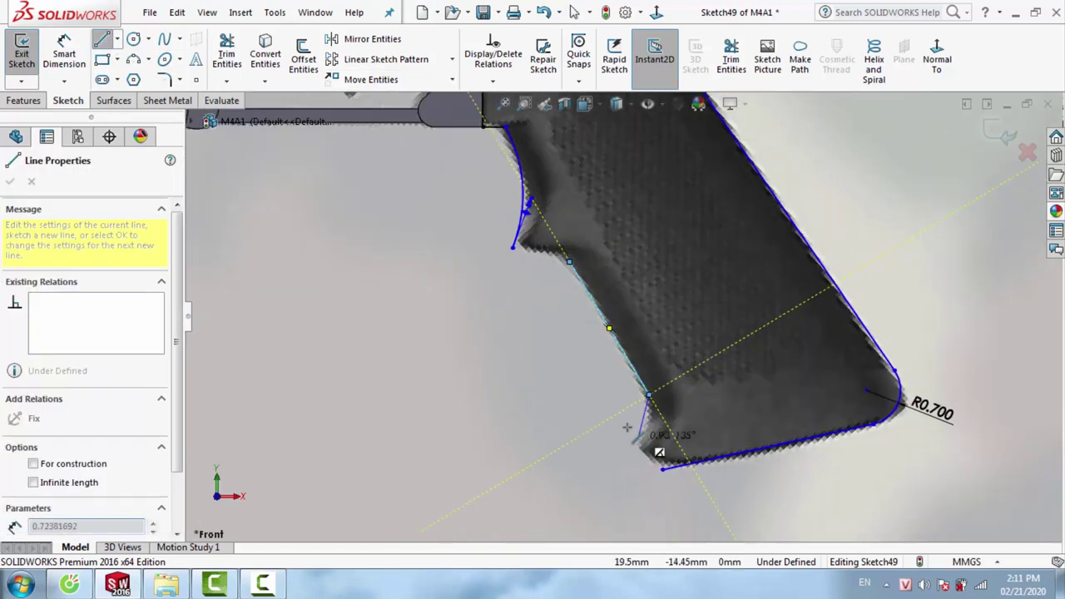
key(Escape)
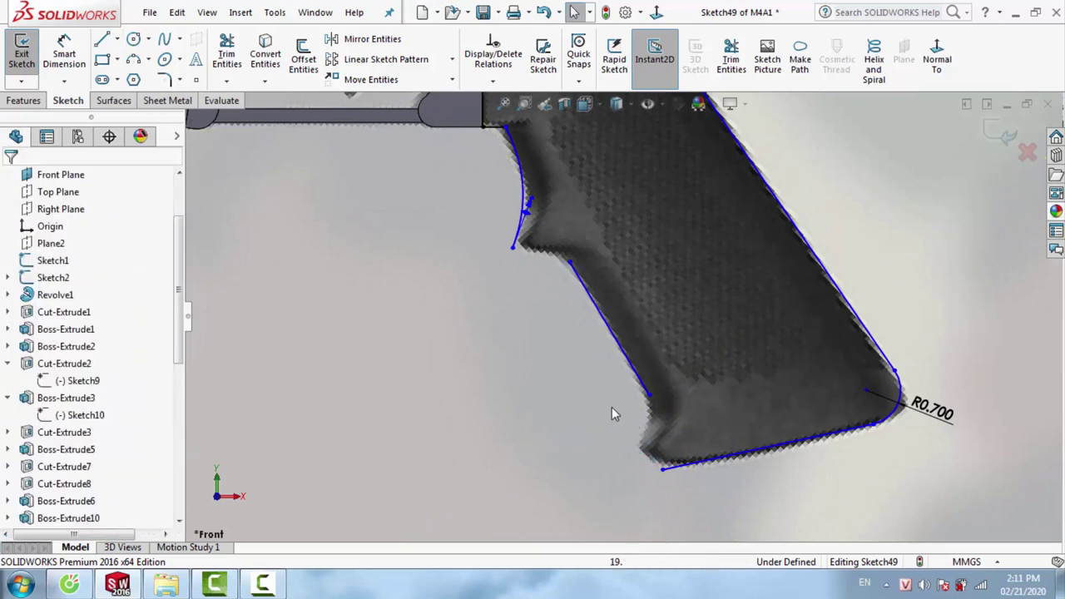
Add a spline at the grip's lower front corner and bow it to match the outline
click(164, 39)
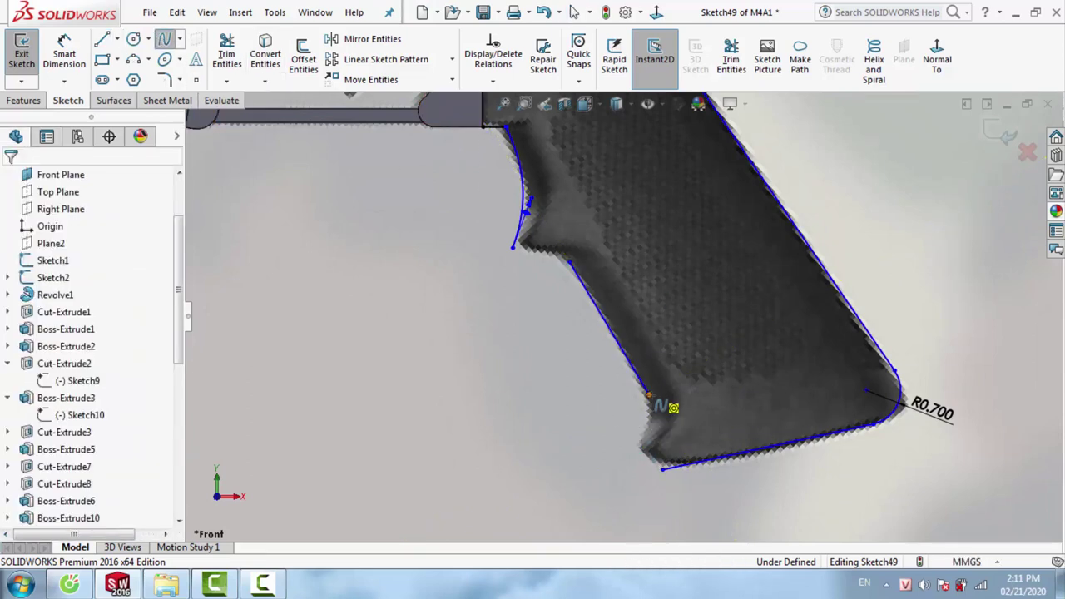
click(649, 393)
scroll(665, 444, up, 3)
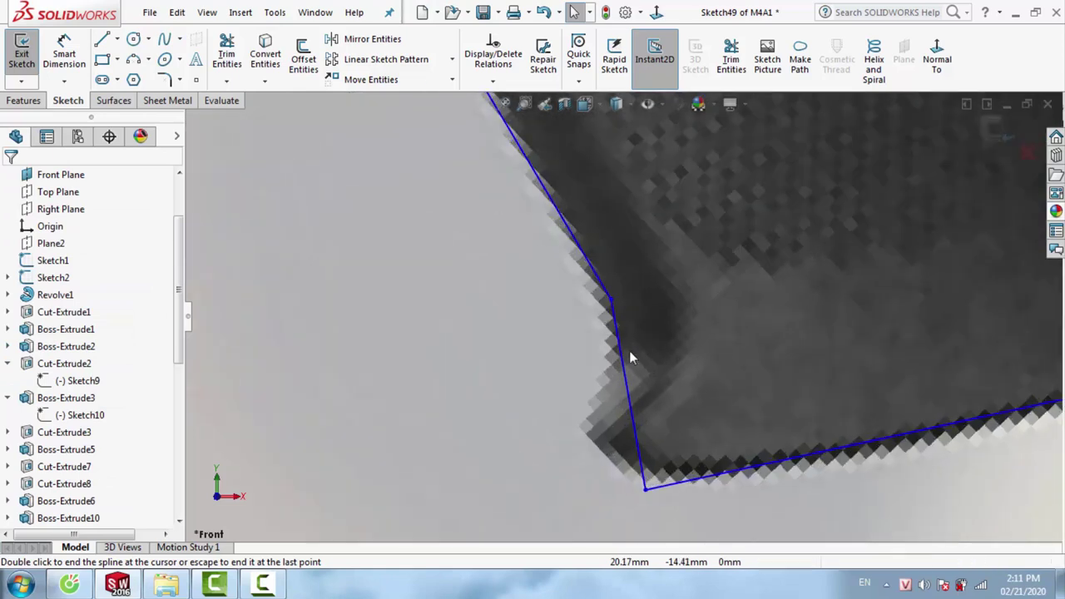
double_click(625, 329)
ctrl+click(620, 341)
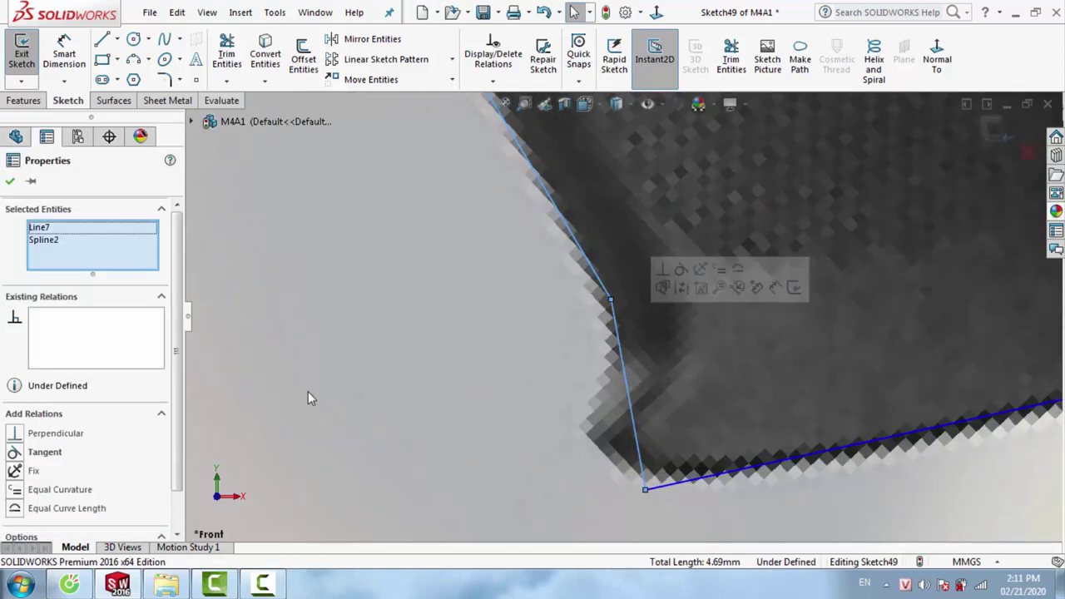
key(Escape)
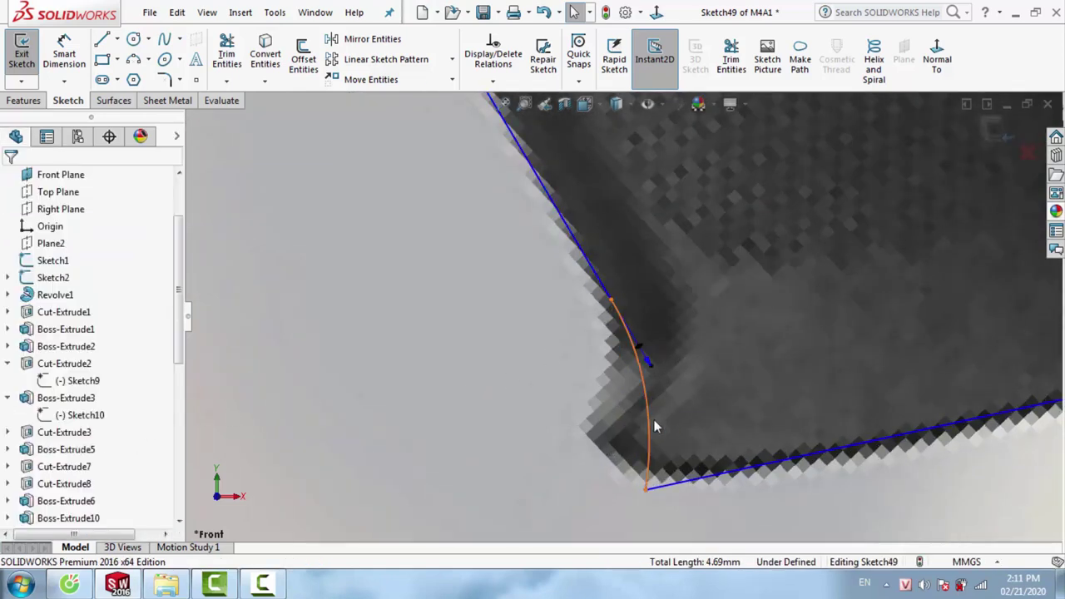
click(646, 424)
drag(653, 441, 567, 439)
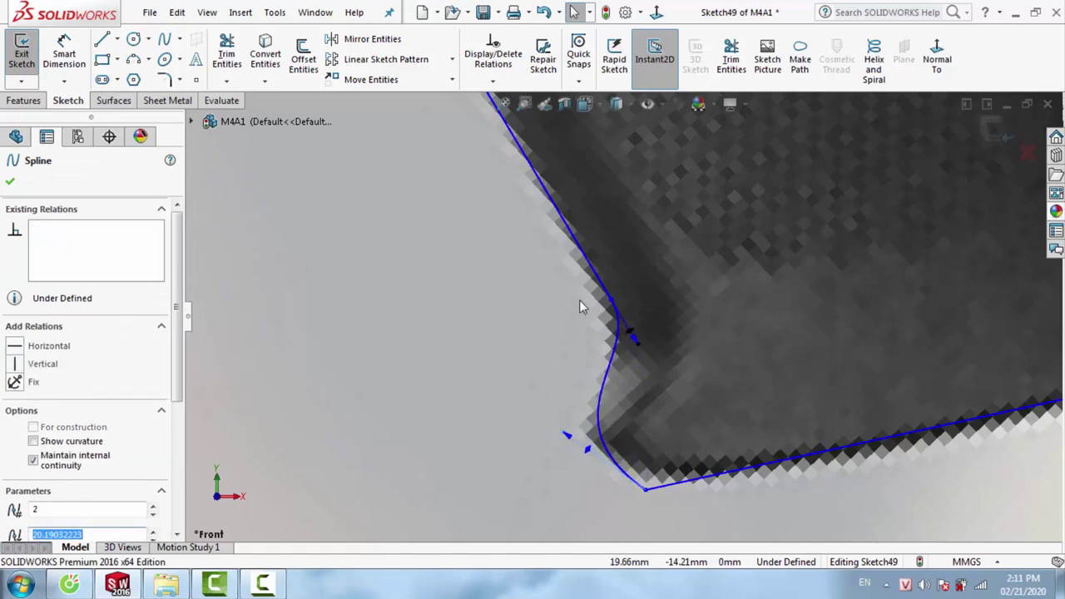
scroll(581, 307, up, 3)
scroll(521, 179, down, 4)
key(Escape)
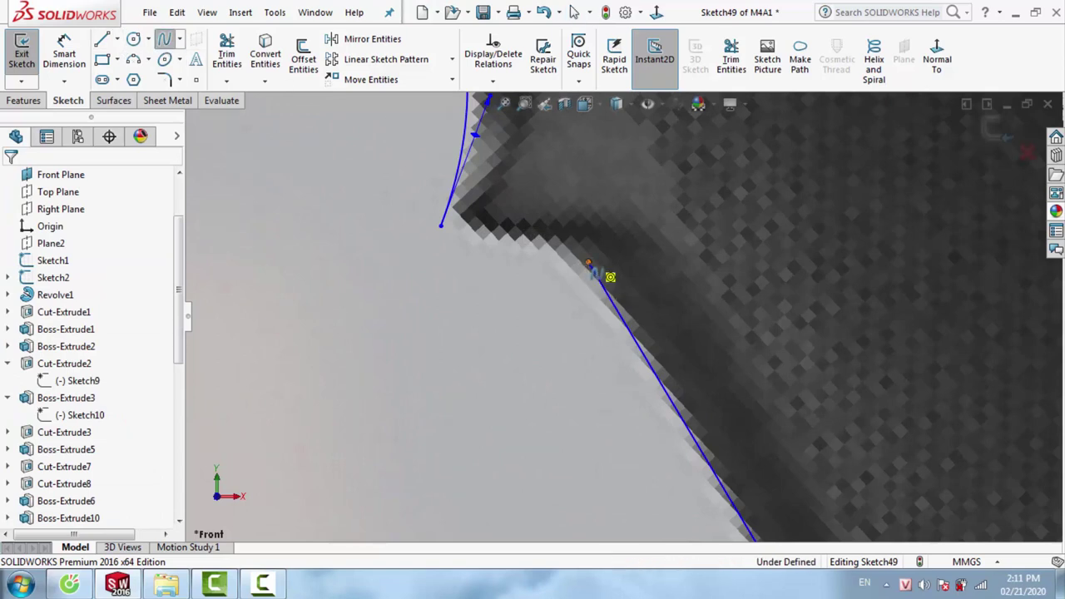
Span the finger-groove notch with a spline and move its junction with the line to smooth the curve
click(588, 264)
double_click(441, 224)
key(Escape)
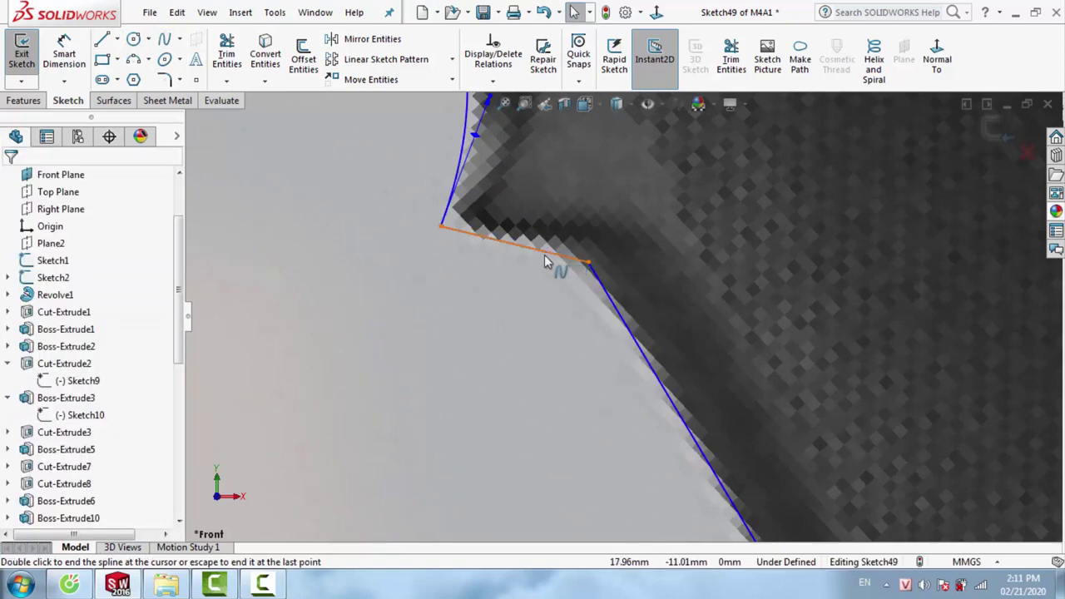
click(574, 260)
ctrl+click(601, 286)
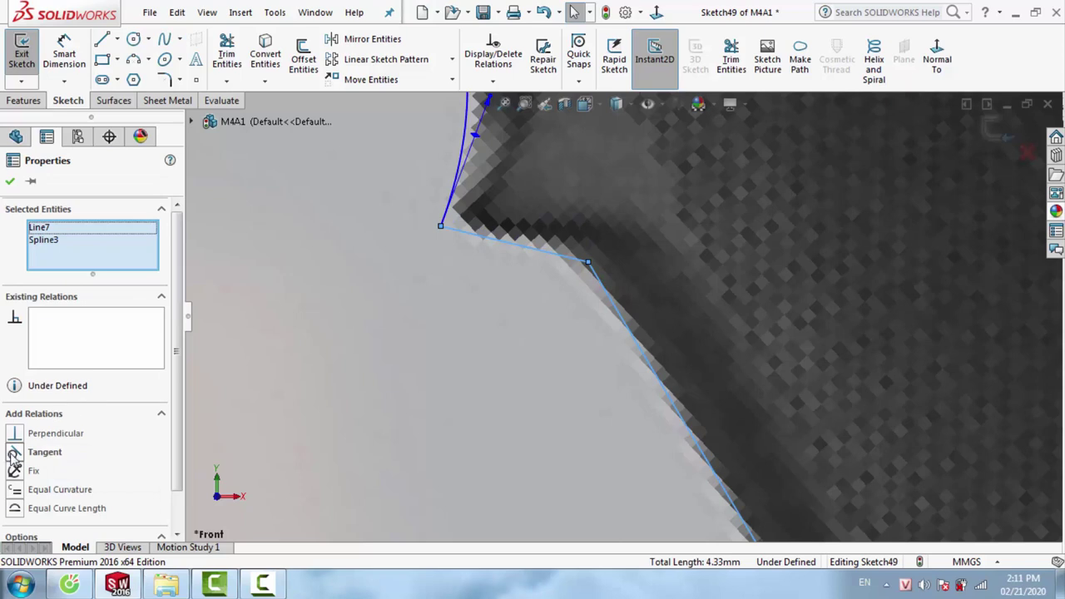
key(Escape)
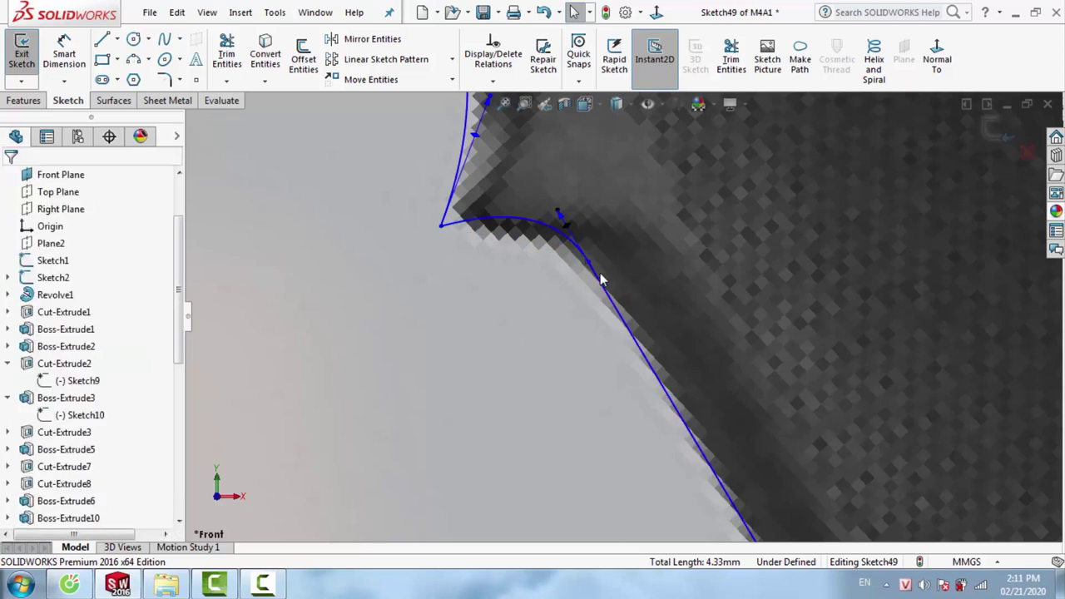
scroll(602, 281, down, 1)
click(610, 296)
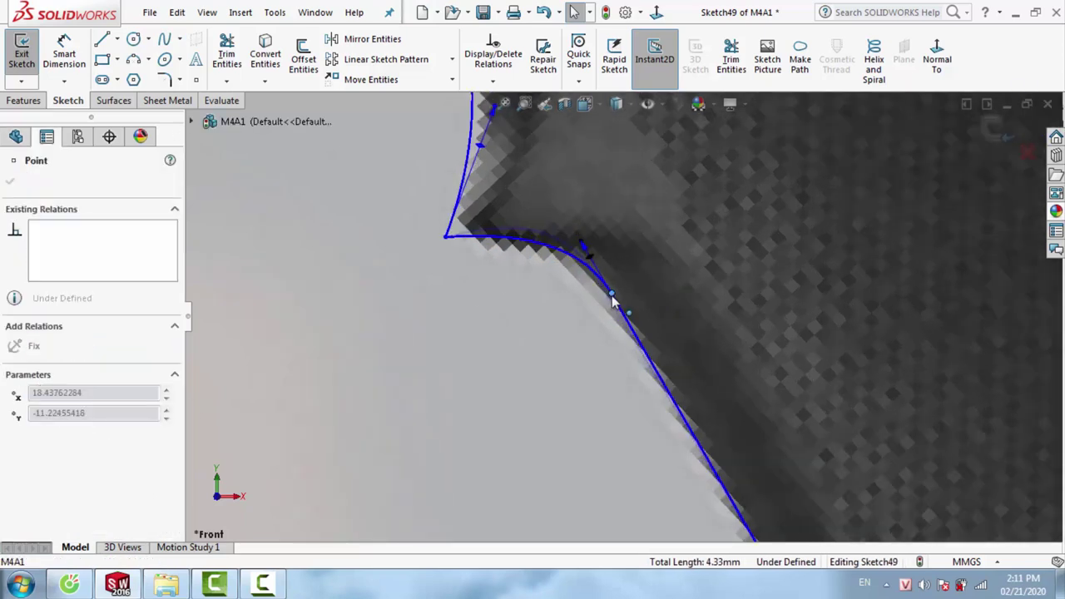
drag(612, 298, 609, 305)
scroll(510, 285, up, 2)
key(Escape)
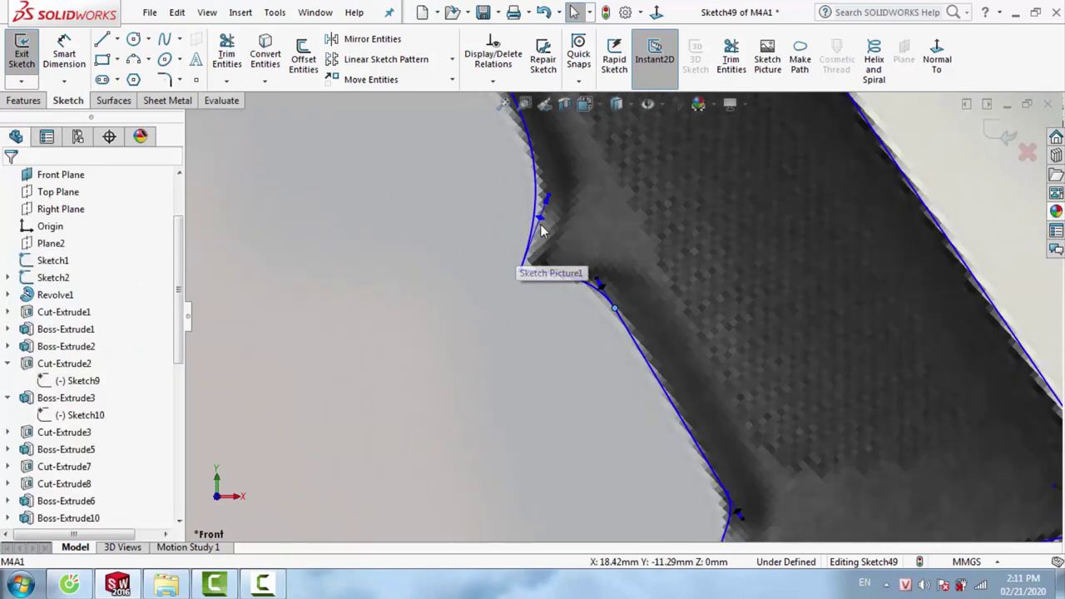
scroll(511, 261, up, 1)
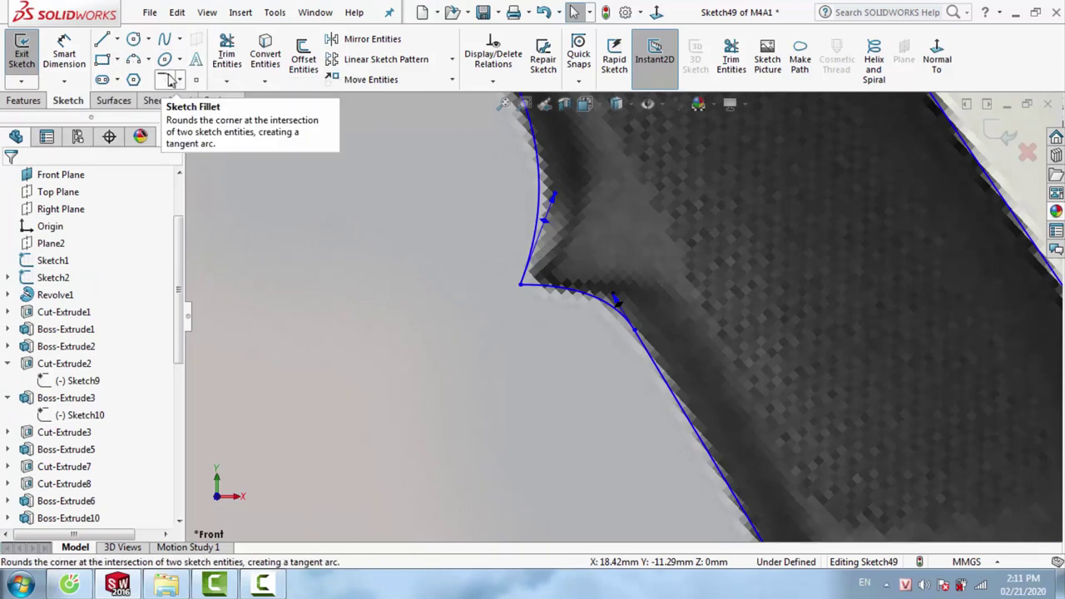
Round the notch's inner corner with an R0.3 sketch fillet, trying 0.4 then undoing back to 0.3
click(169, 79)
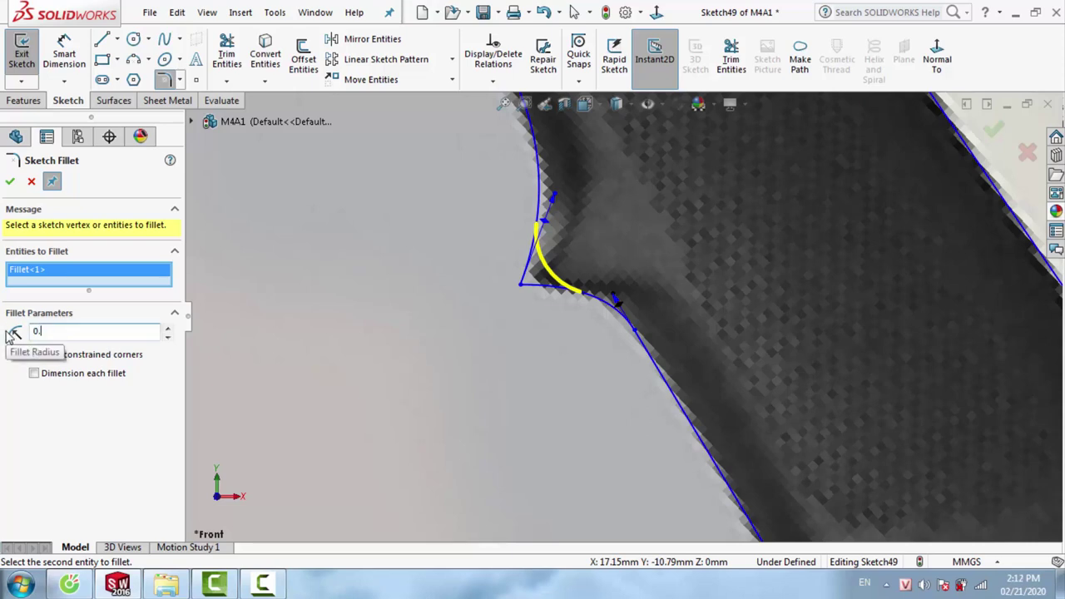
click(10, 182)
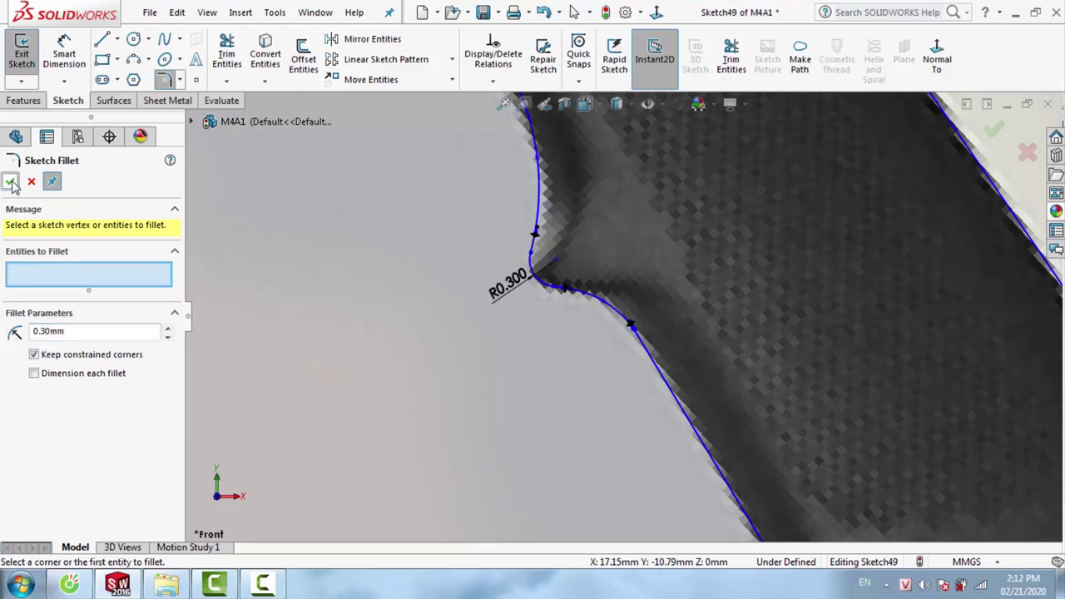
click(10, 182)
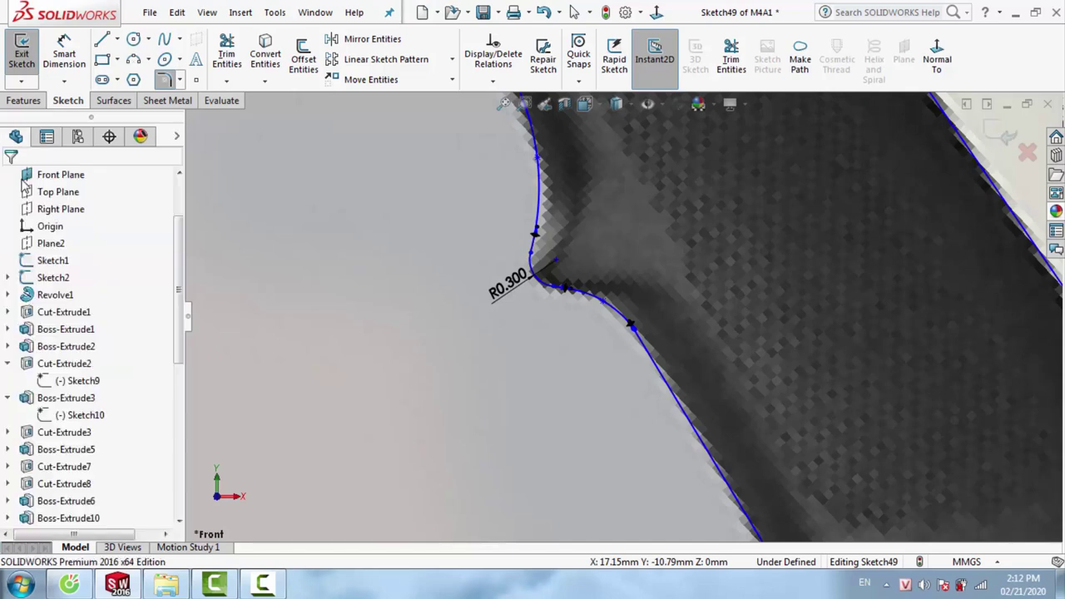
double_click(515, 289)
text(0.4)
key(Return)
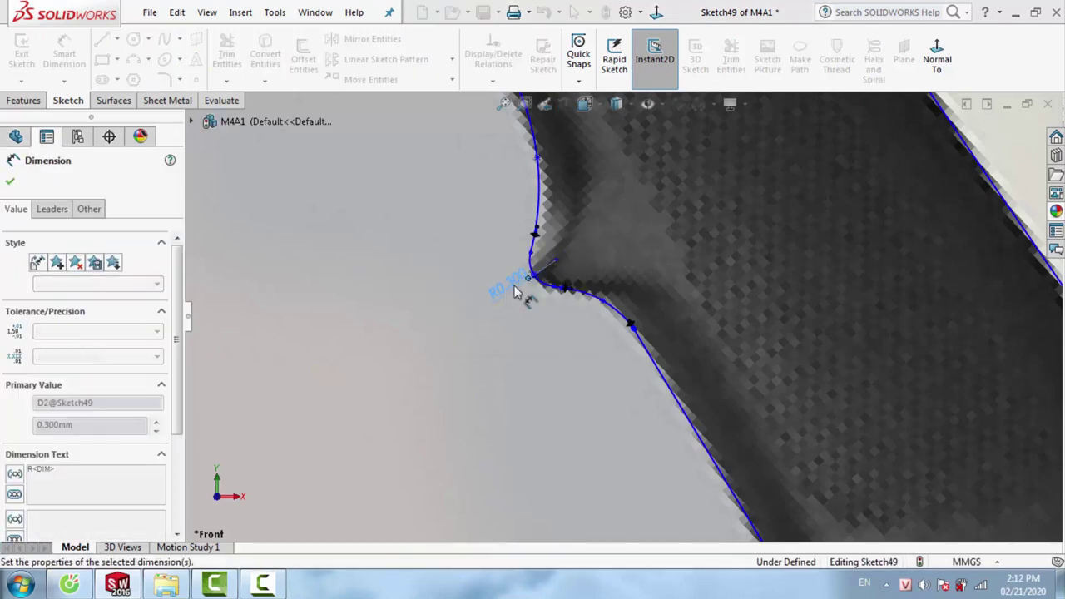
key(ctrl+z)
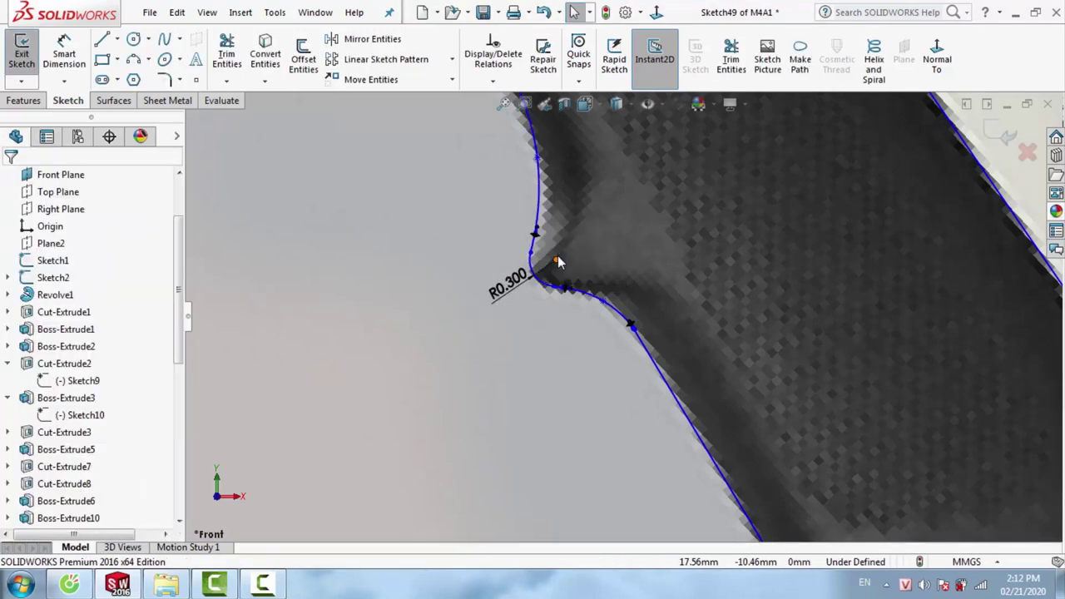
Make the grip outline's top line horizontal
scroll(589, 242, up, 2)
scroll(587, 241, up, 2)
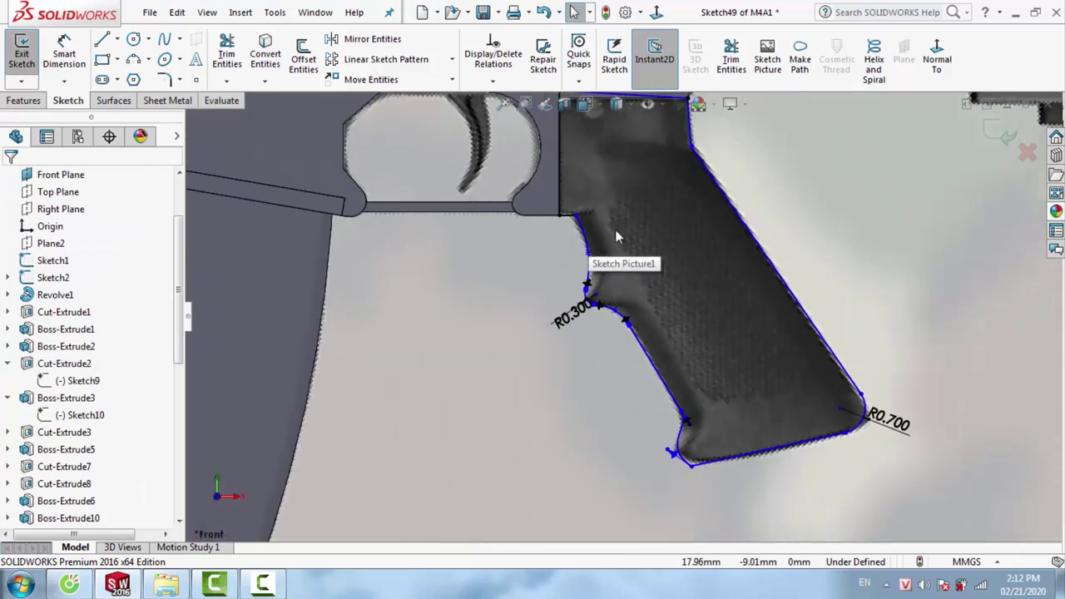
scroll(583, 237, up, 1)
scroll(585, 169, down, 3)
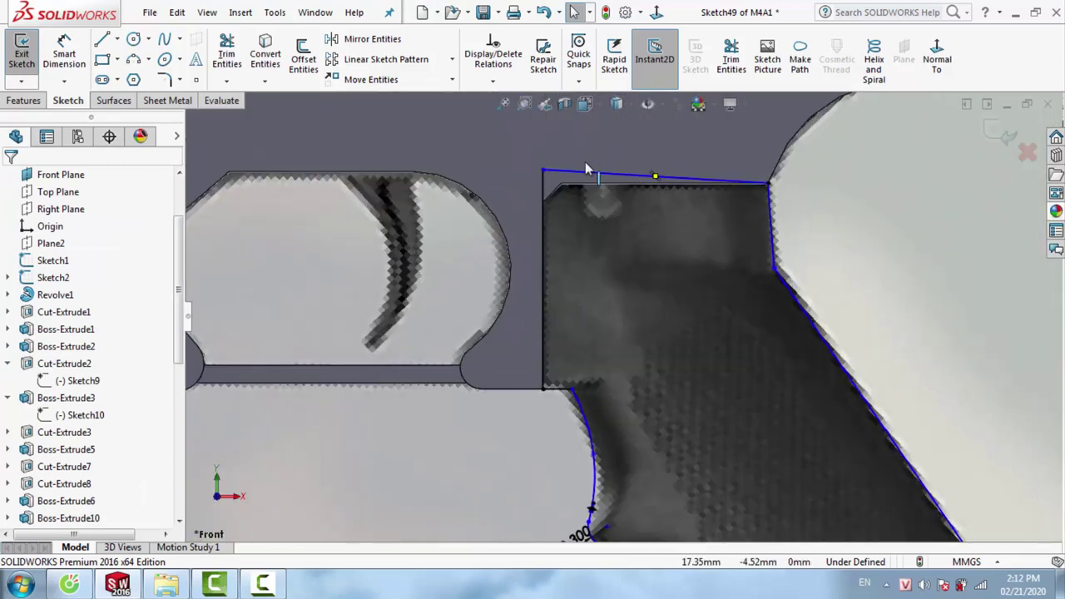
click(567, 175)
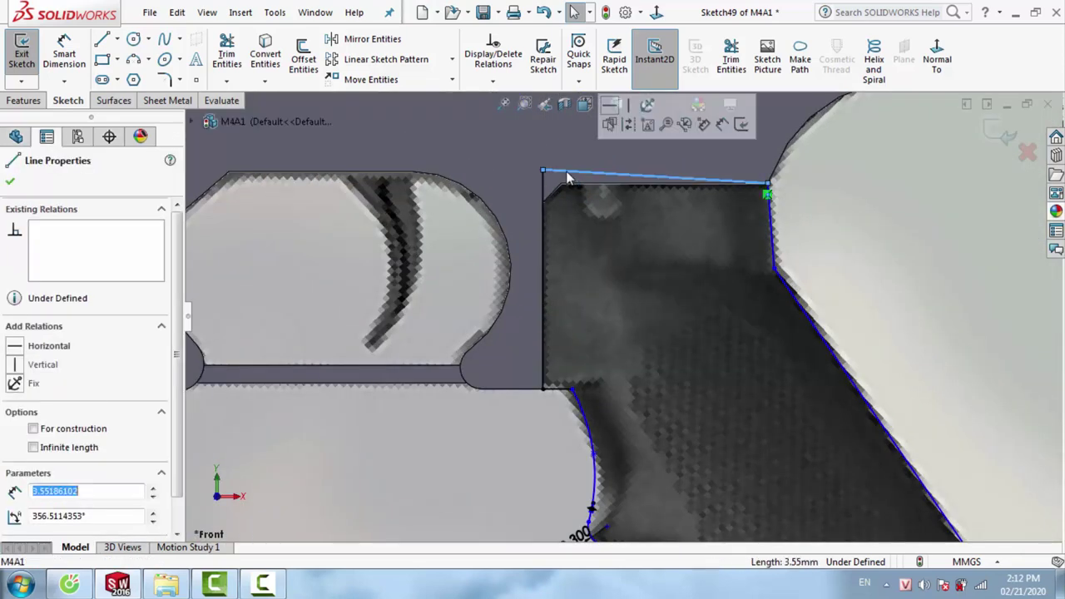
click(610, 110)
key(Escape)
scroll(583, 275, up, 2)
scroll(645, 375, up, 2)
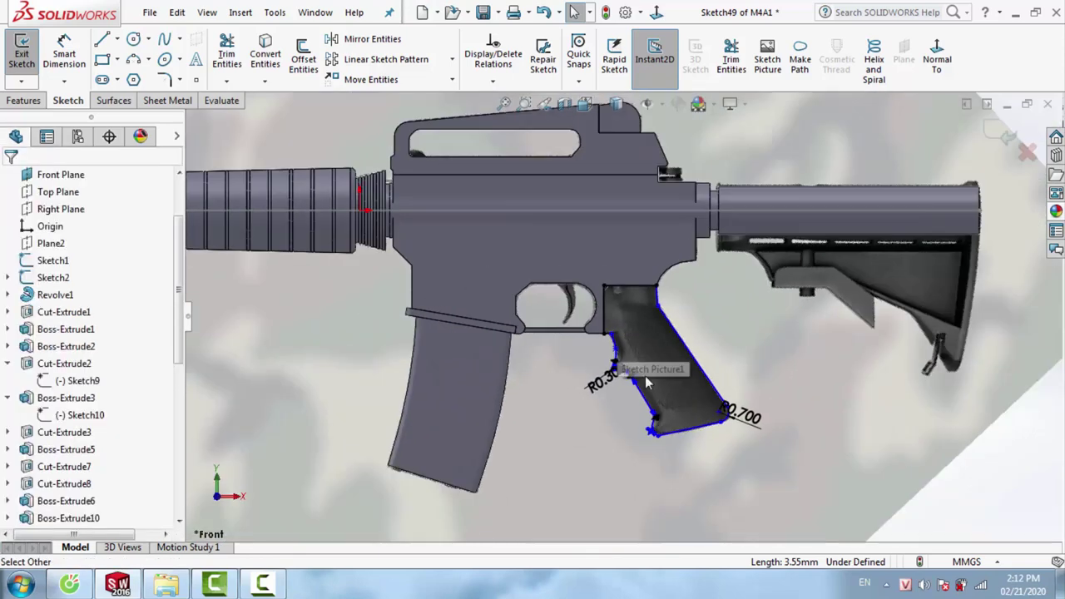
scroll(645, 376, down, 2)
click(25, 101)
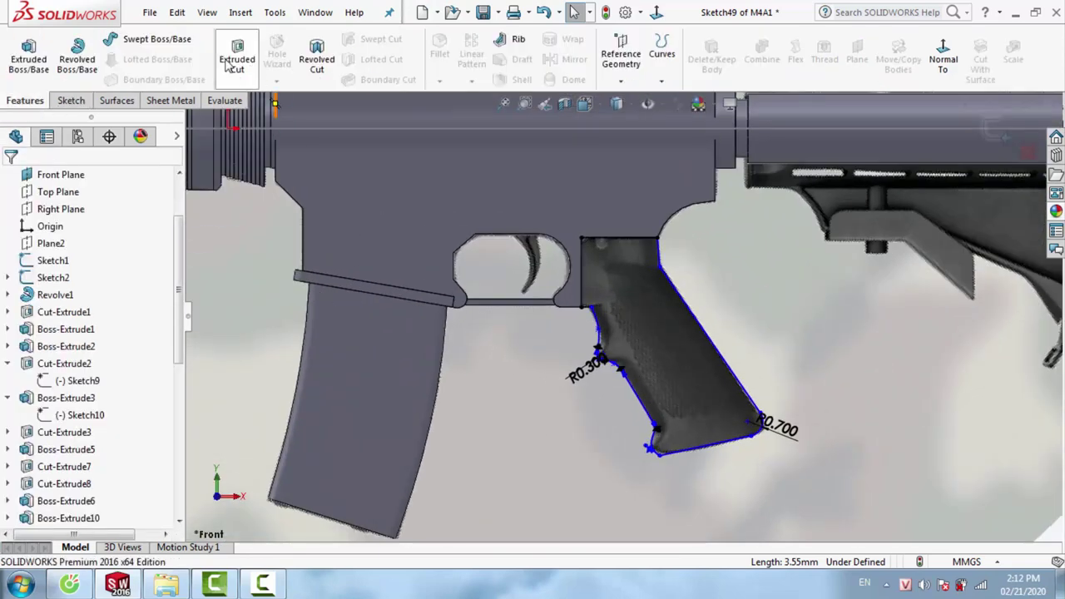
Extrude the grip sketch Mid Plane to 3.00 mm and orbit to inspect the new solid
click(33, 71)
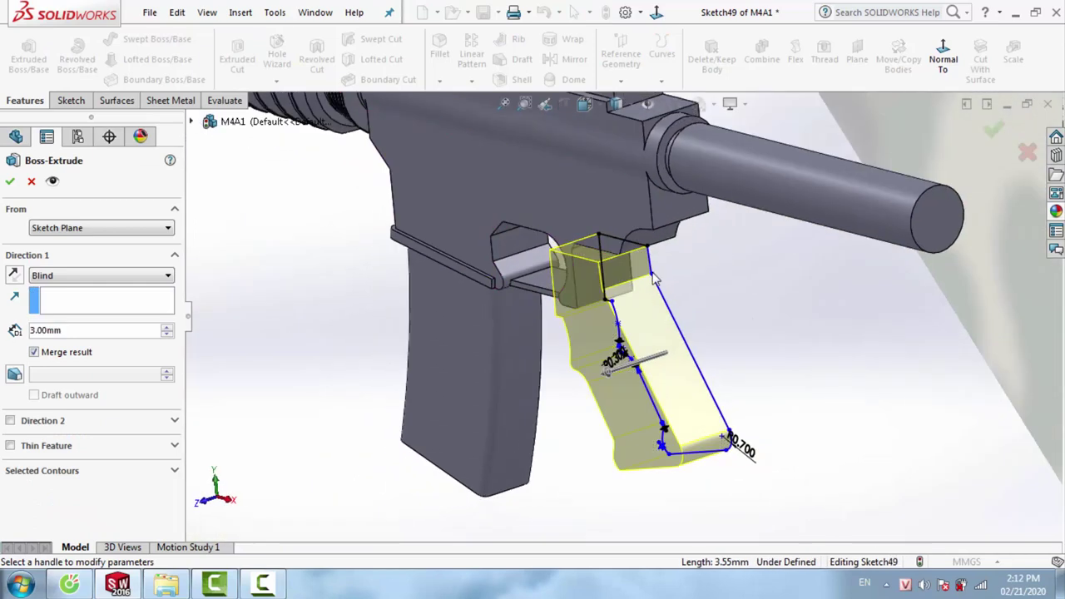
scroll(654, 280, down, 3)
click(100, 274)
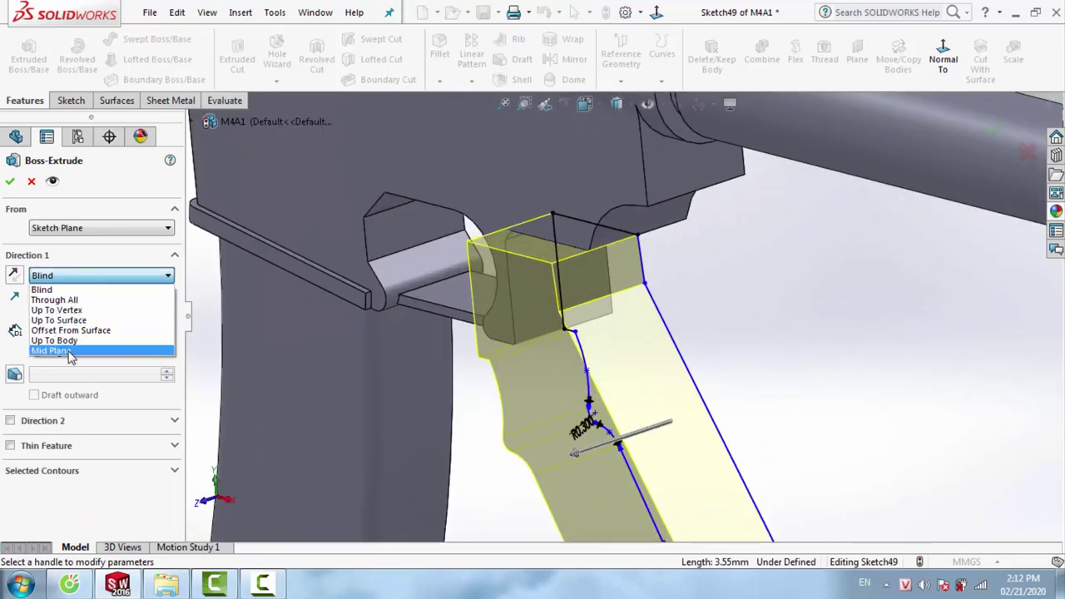
click(63, 348)
mouse_move(503, 286)
middle_down()
mouse_move(604, 123)
mouse_move(671, 245)
middle_up()
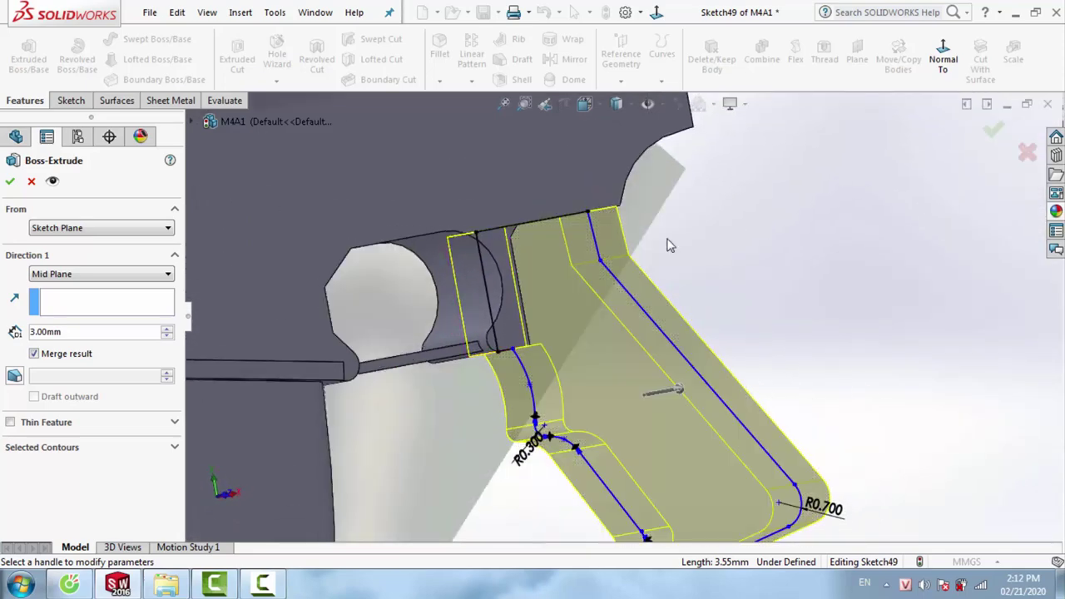
click(995, 130)
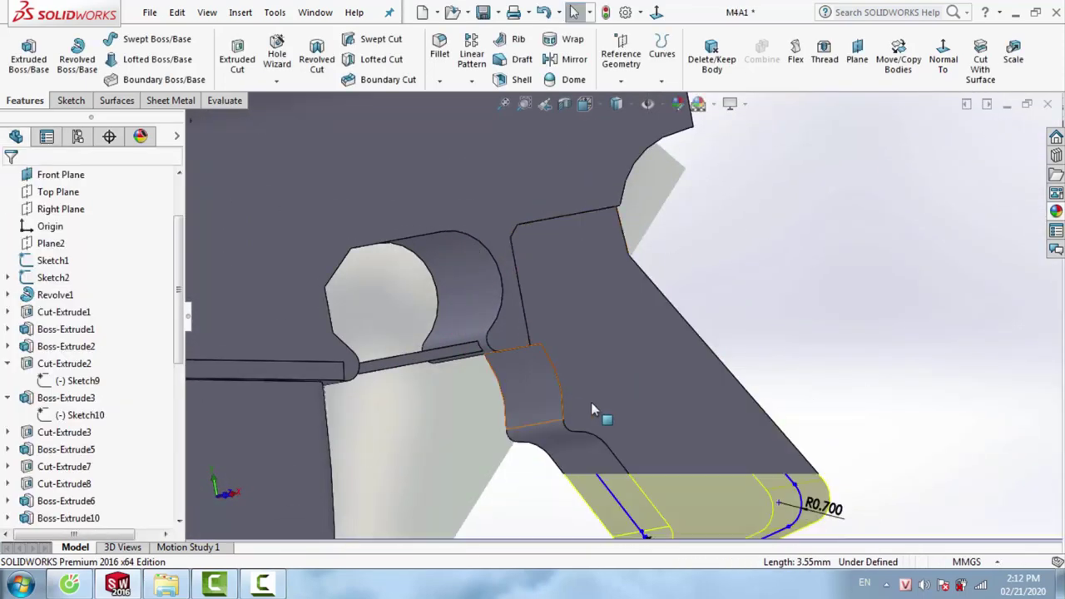
scroll(708, 378, up, 3)
mouse_move(709, 381)
middle_down()
mouse_move(572, 457)
mouse_move(645, 332)
mouse_move(477, 357)
middle_up()
scroll(572, 457, up, 5)
scroll(644, 332, down, 5)
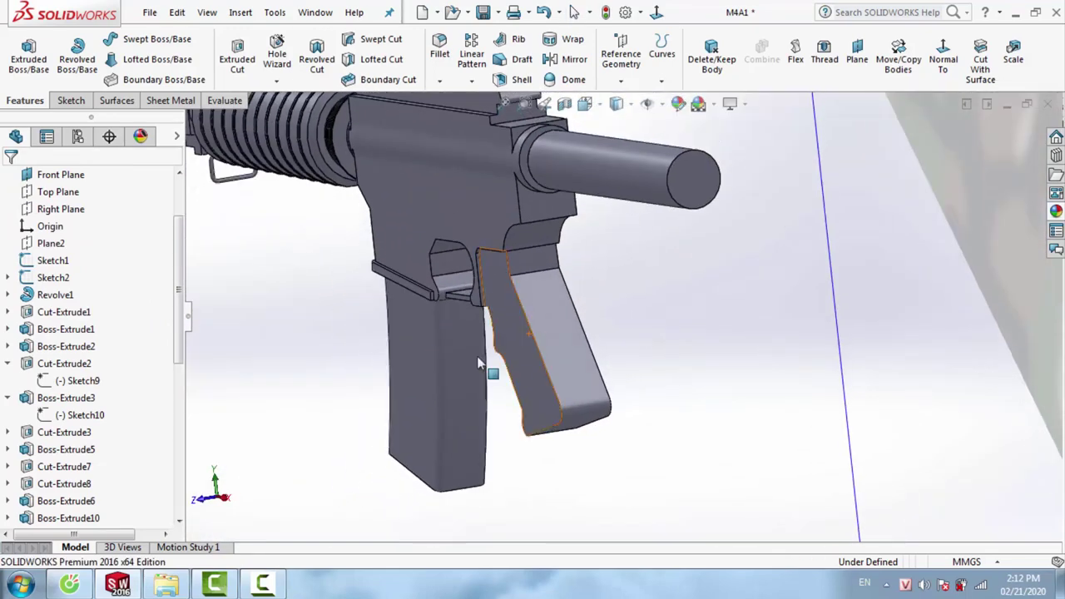
scroll(527, 353, down, 2)
Fillet two side edges of the grip at 1 mm
key(f)
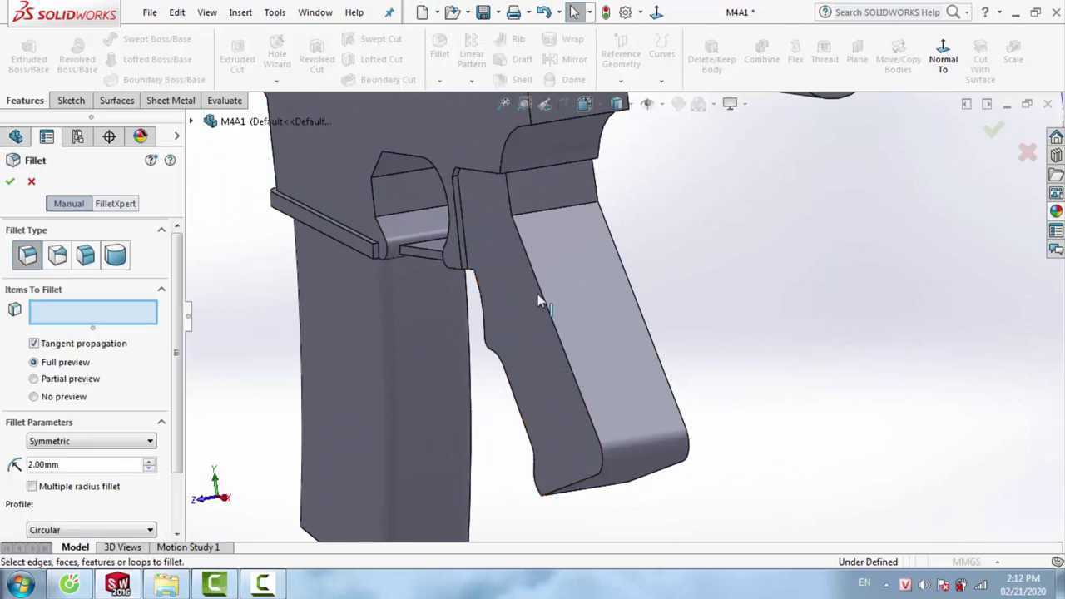
text(1)
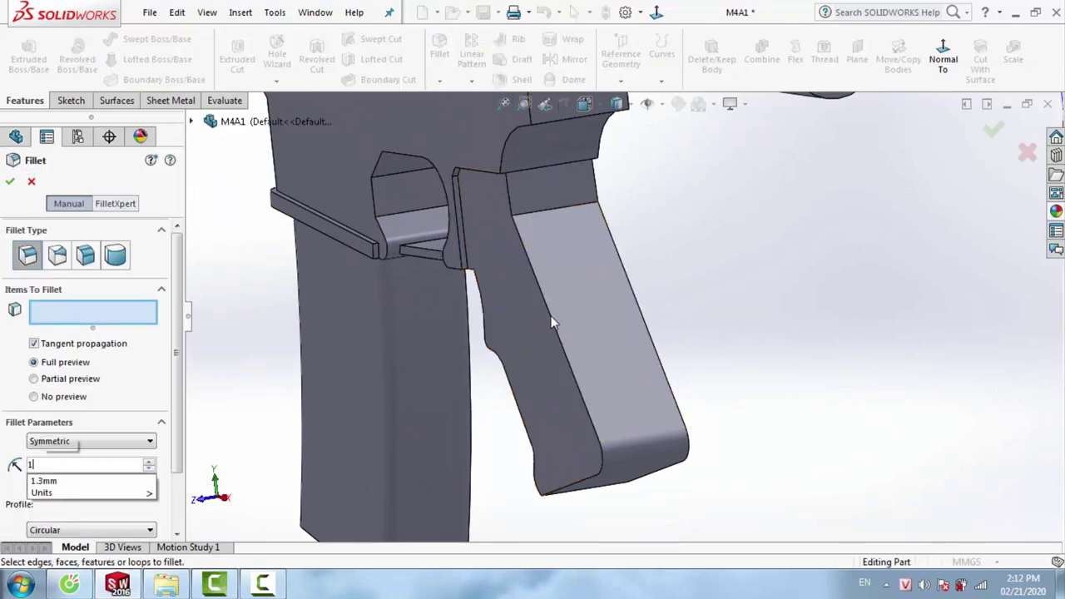
key(Return)
click(551, 319)
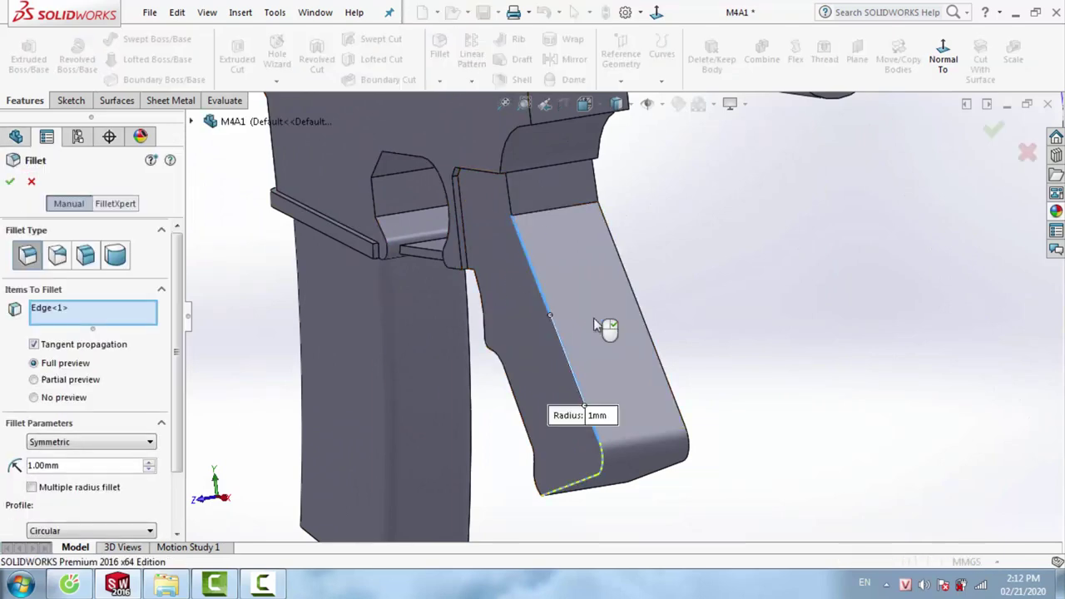
click(647, 326)
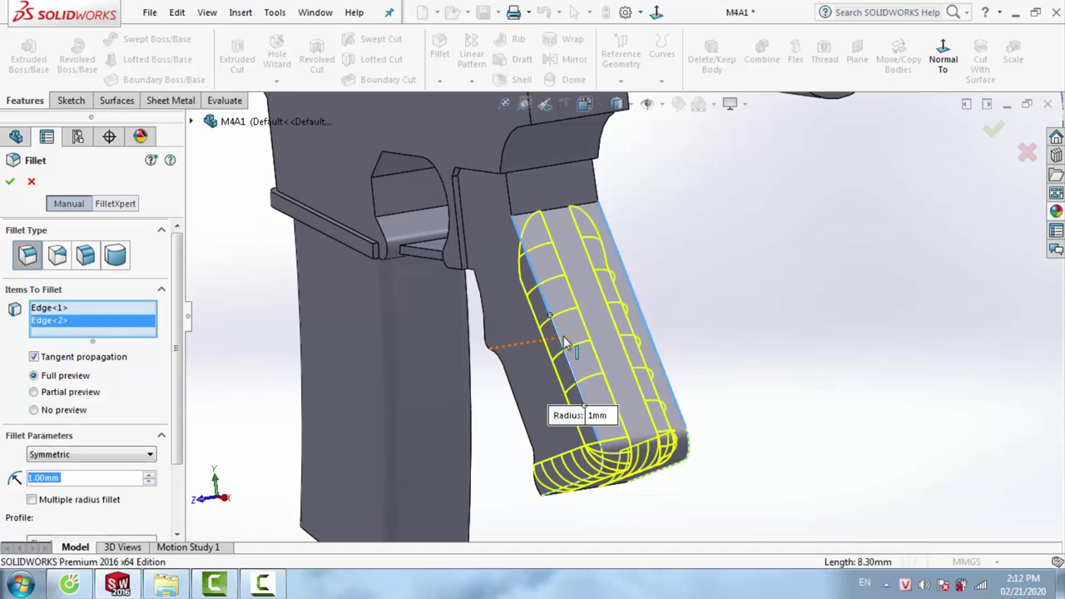
middle_drag(643, 318, 660, 247)
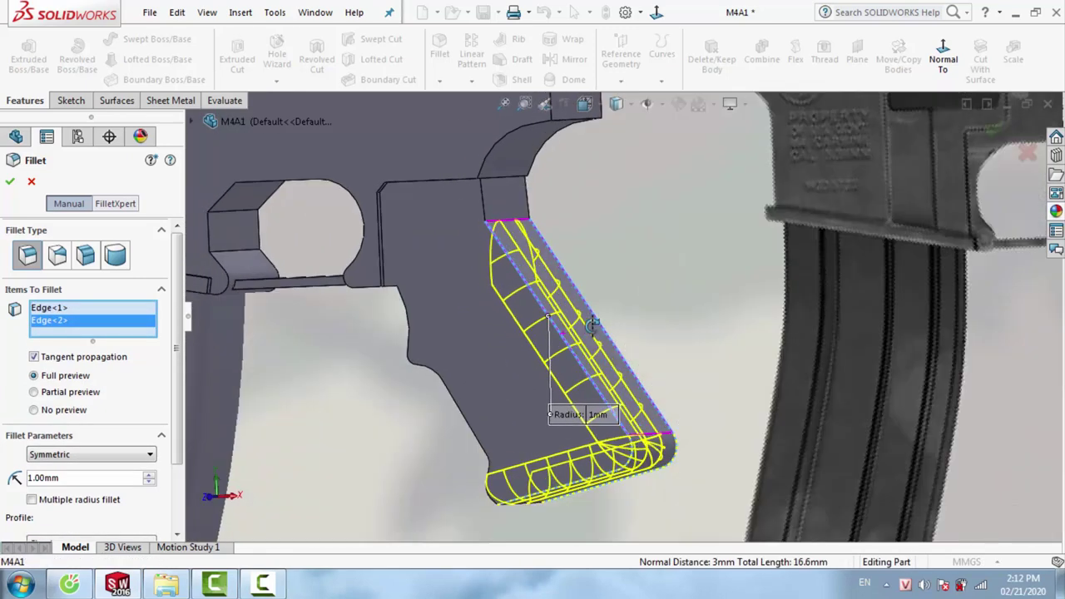
click(993, 129)
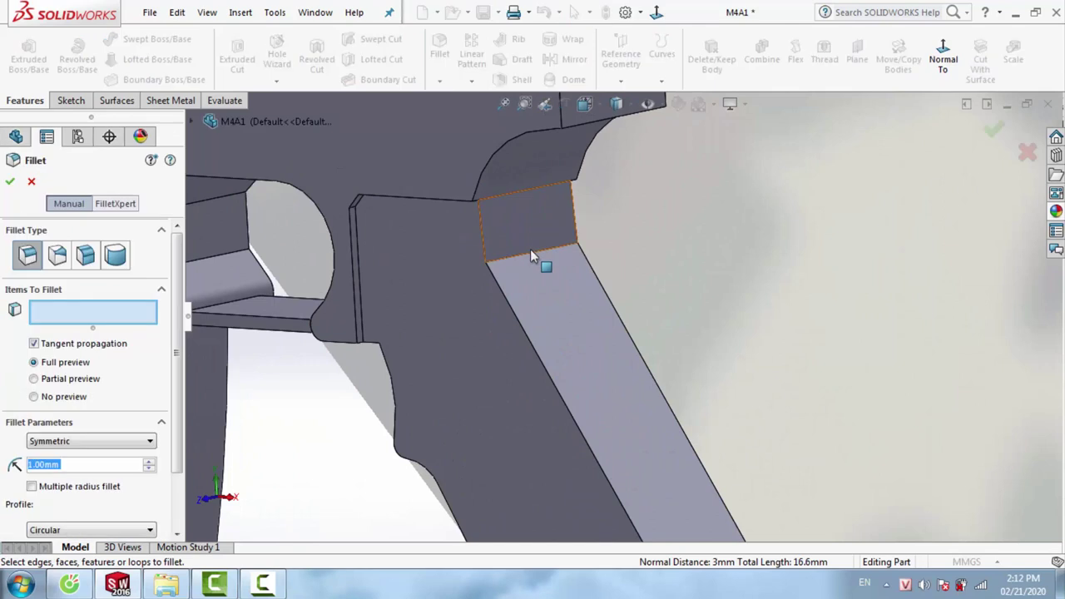
Round the grip's top edge at the receiver with a 2 mm fillet
click(530, 253)
text(2)
key(Return)
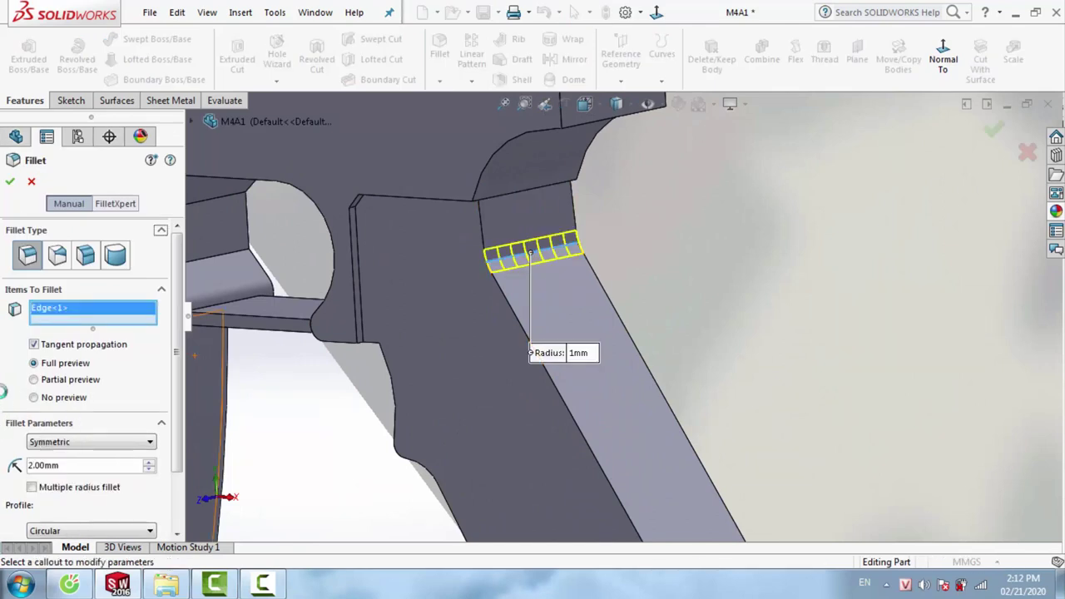
click(10, 182)
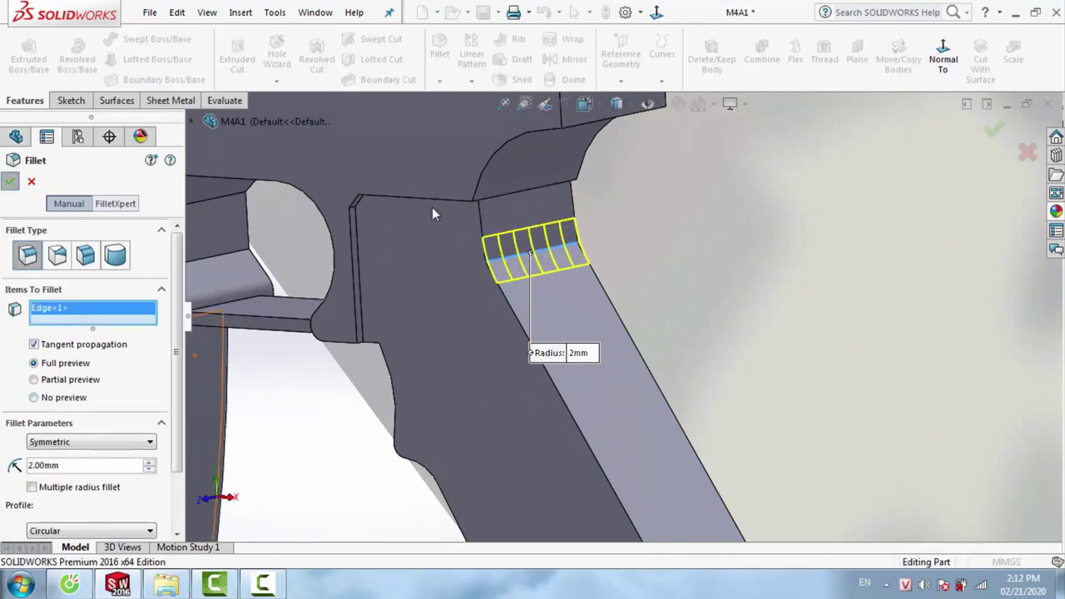
Fillet two more opposite grip edges at 1 mm
click(439, 48)
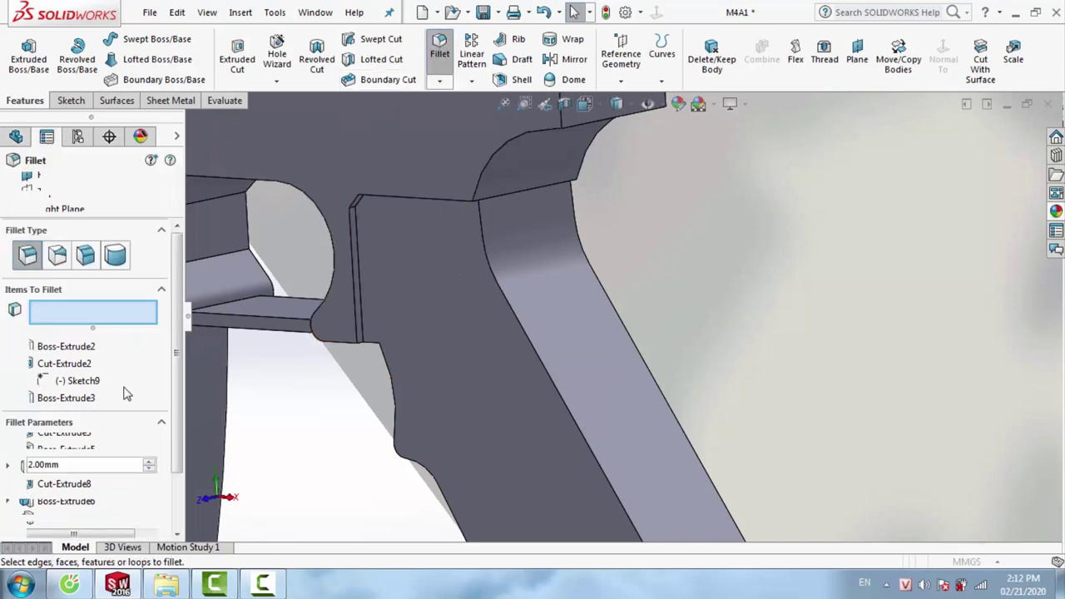
text(1)
scroll(596, 340, up, 2)
scroll(613, 409, up, 2)
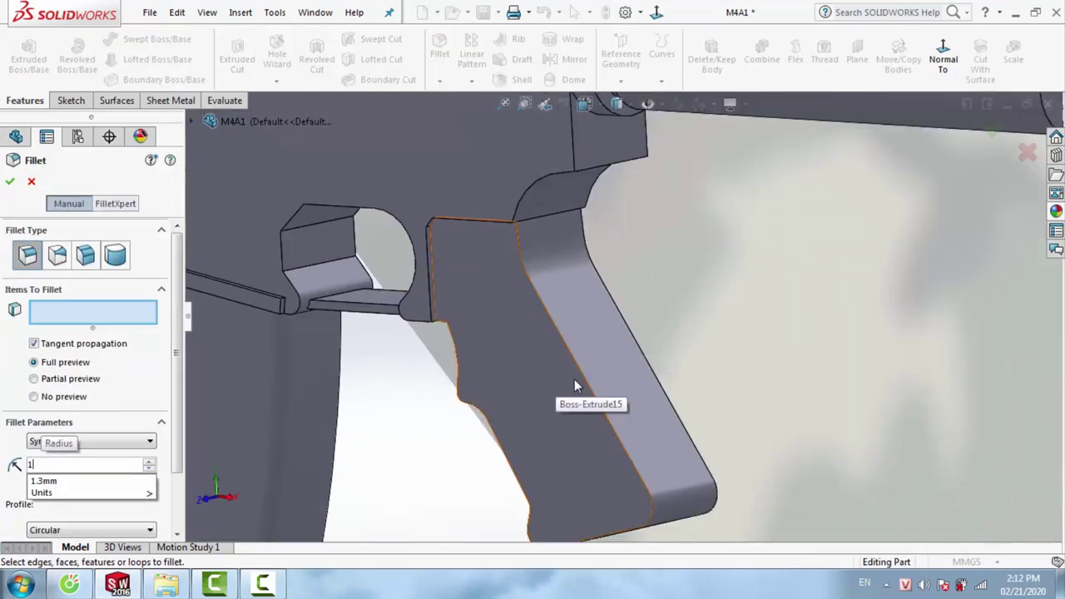
click(588, 388)
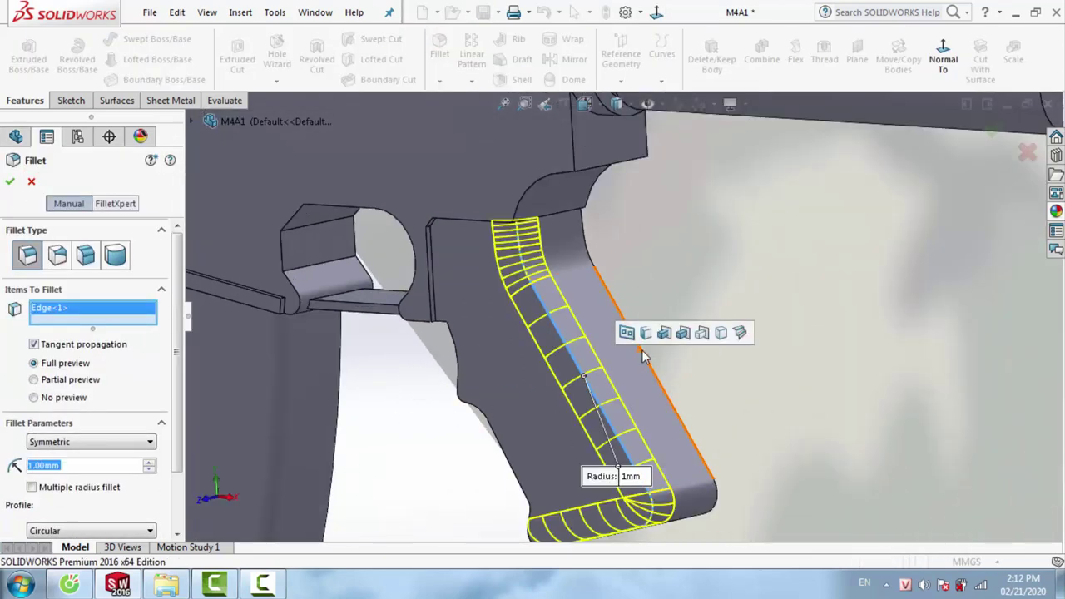
click(643, 356)
mouse_move(642, 360)
middle_down()
mouse_move(613, 345)
mouse_move(637, 374)
mouse_move(619, 392)
mouse_move(570, 404)
mouse_move(583, 396)
middle_up()
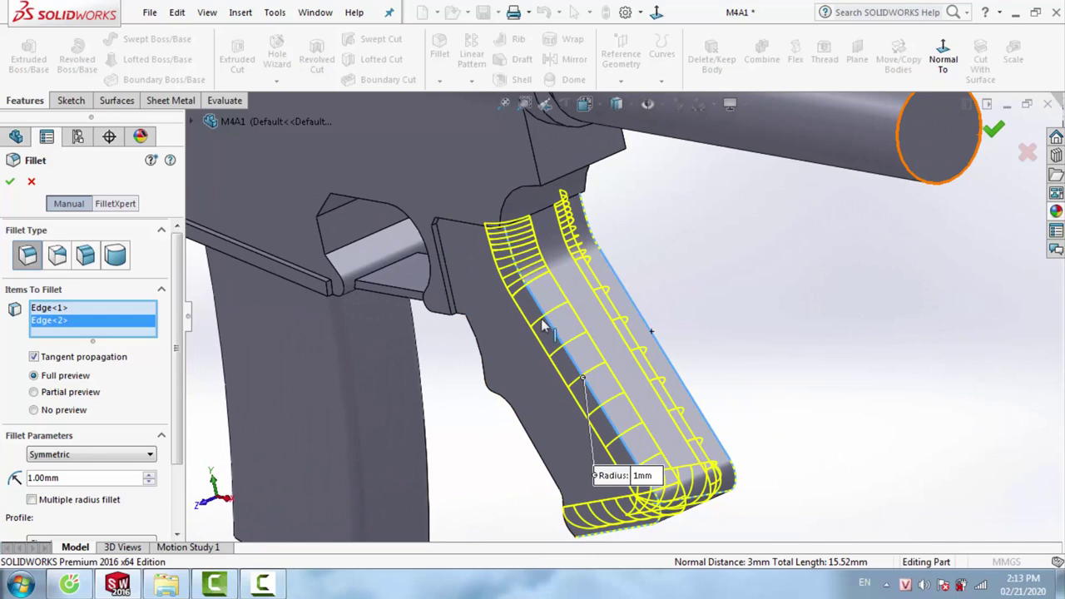
key(Return)
scroll(545, 324, up, 5)
Fillet the curved grip edge below the receiver at 0.6 mm, then zoom out and rotate the rifle
scroll(577, 327, down, 3)
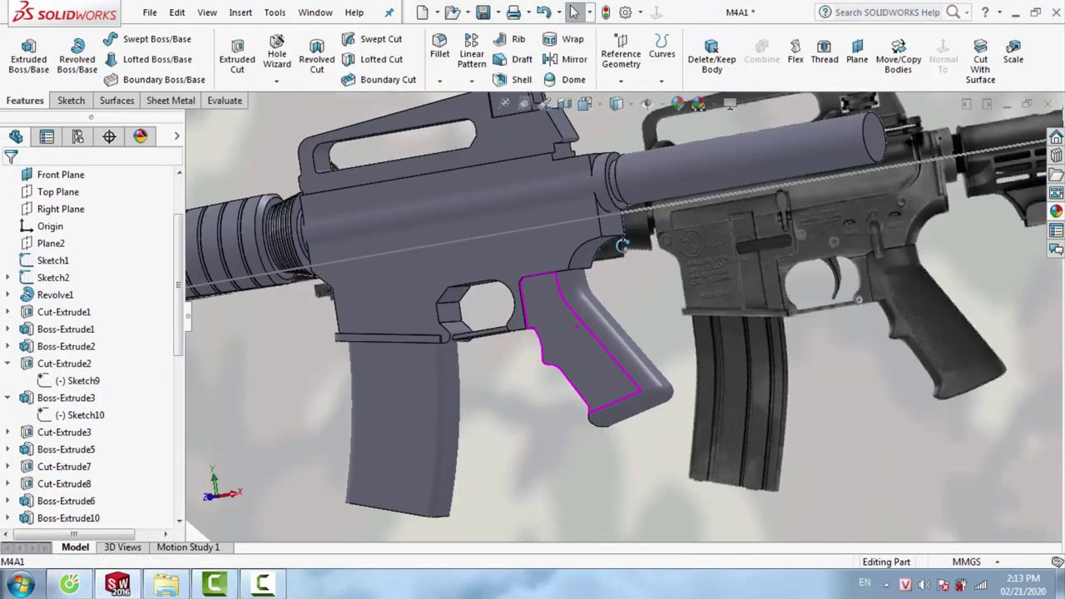
middle_drag(576, 327, 584, 390)
scroll(583, 389, up, 3)
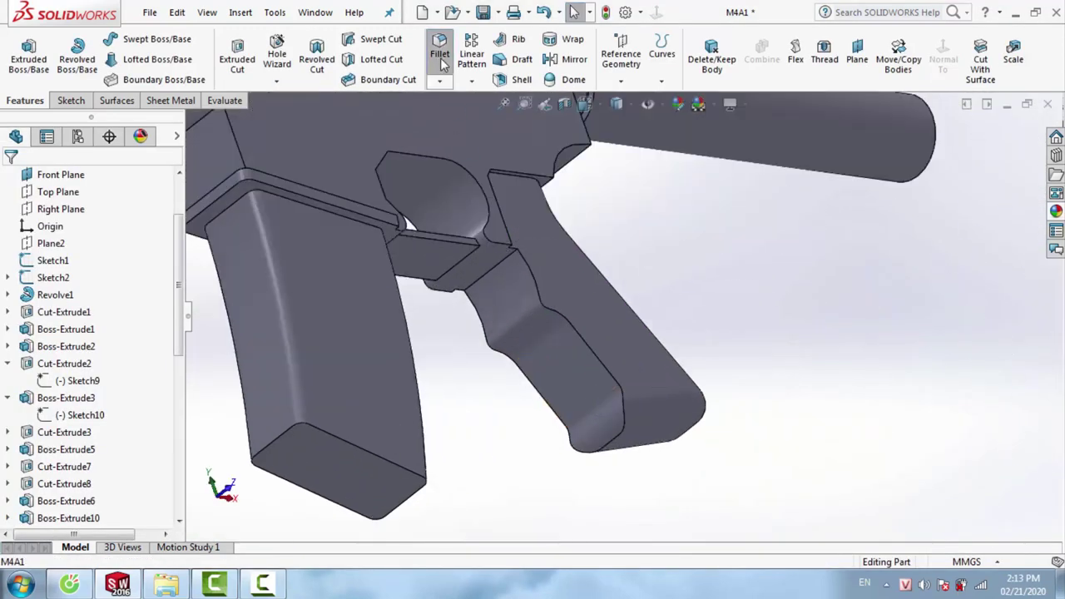
click(441, 58)
scroll(545, 283, down, 3)
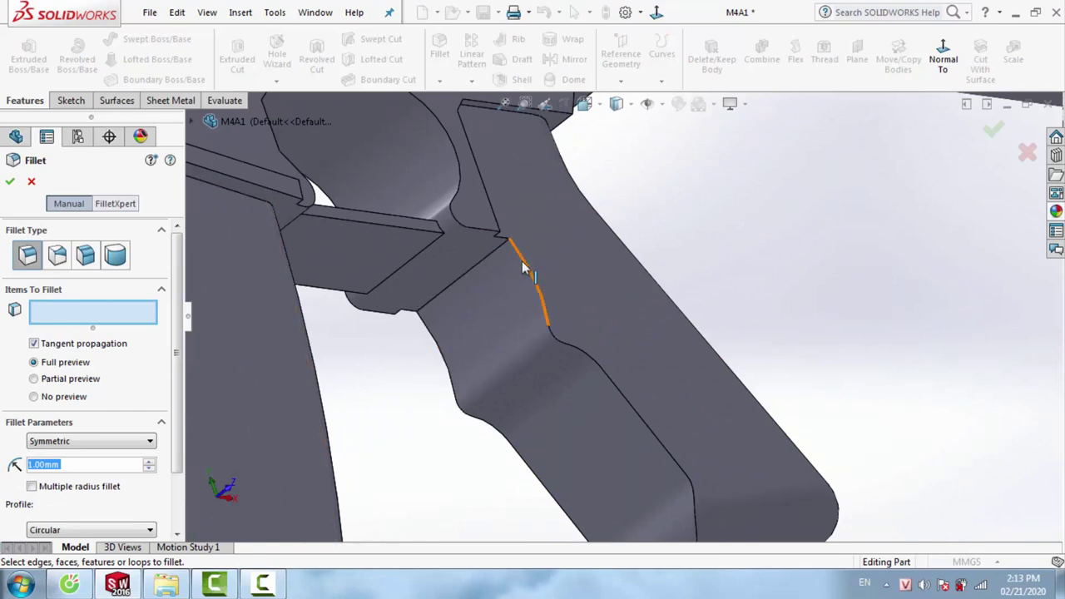
click(524, 266)
scroll(527, 357, up, 2)
scroll(657, 429, up, 2)
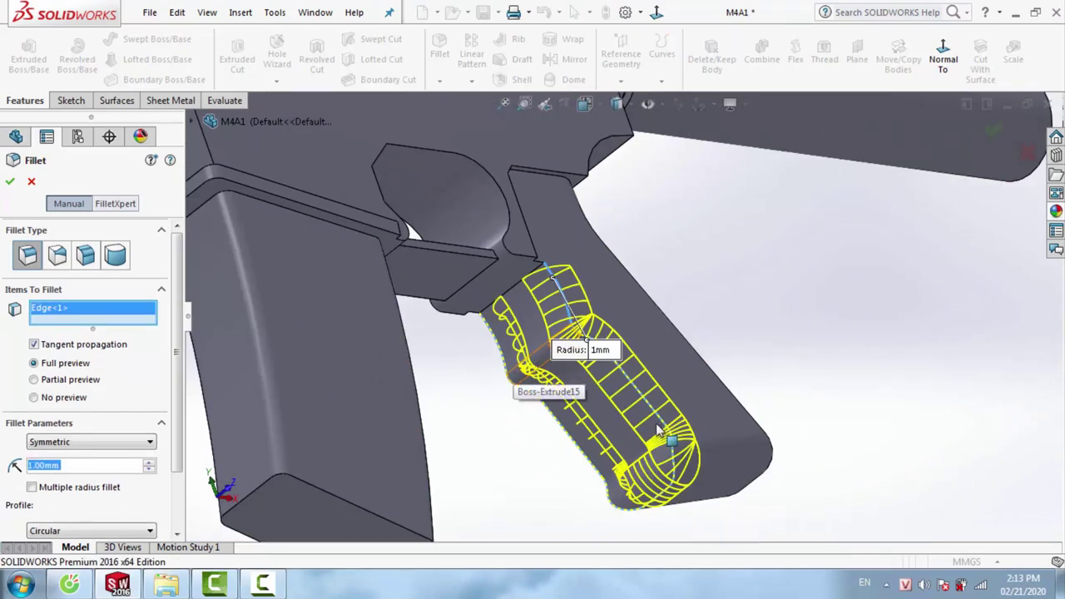
middle_drag(657, 429, 137, 451)
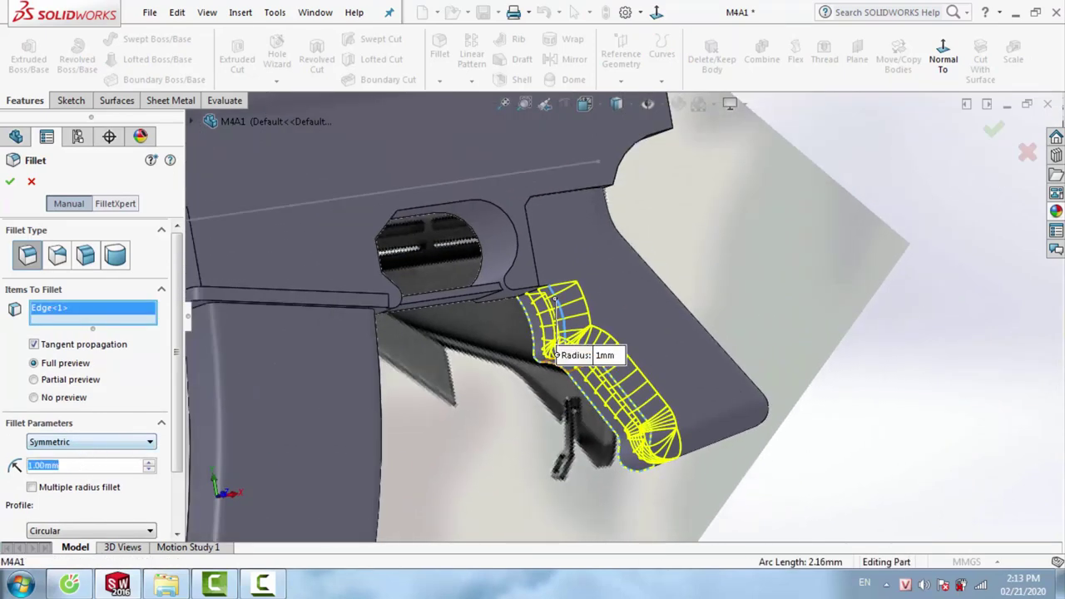
text(0.6)
key(Return)
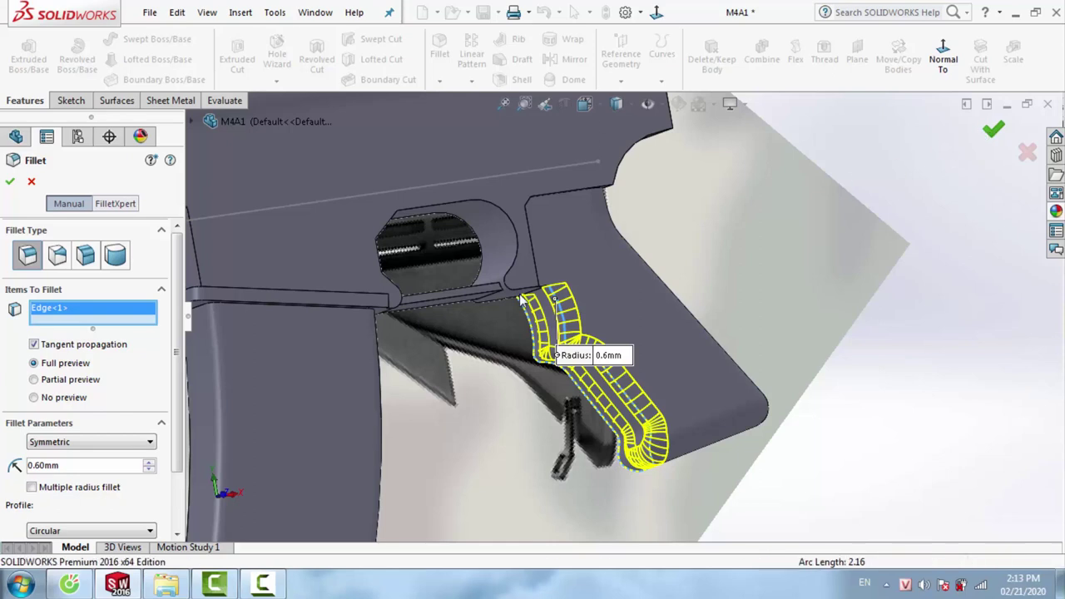
click(993, 133)
scroll(609, 309, up, 3)
scroll(632, 375, up, 2)
mouse_move(632, 375)
middle_down()
mouse_move(541, 277)
mouse_move(674, 266)
middle_up()
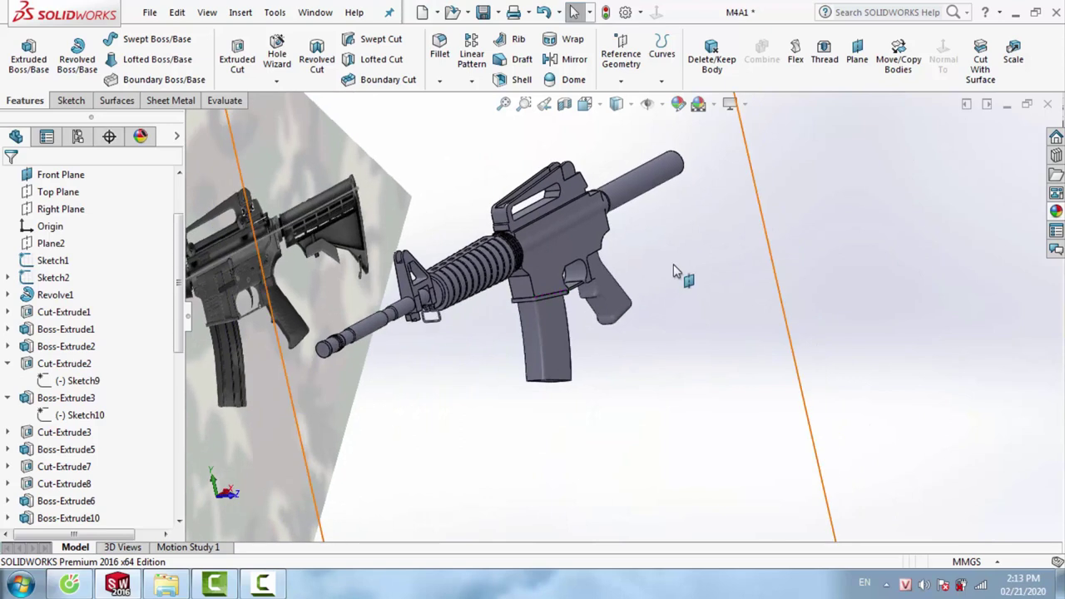
Start a sketch on Front Plane, view it Normal To and zoom onto the receiver and buttstock
right_click(673, 264)
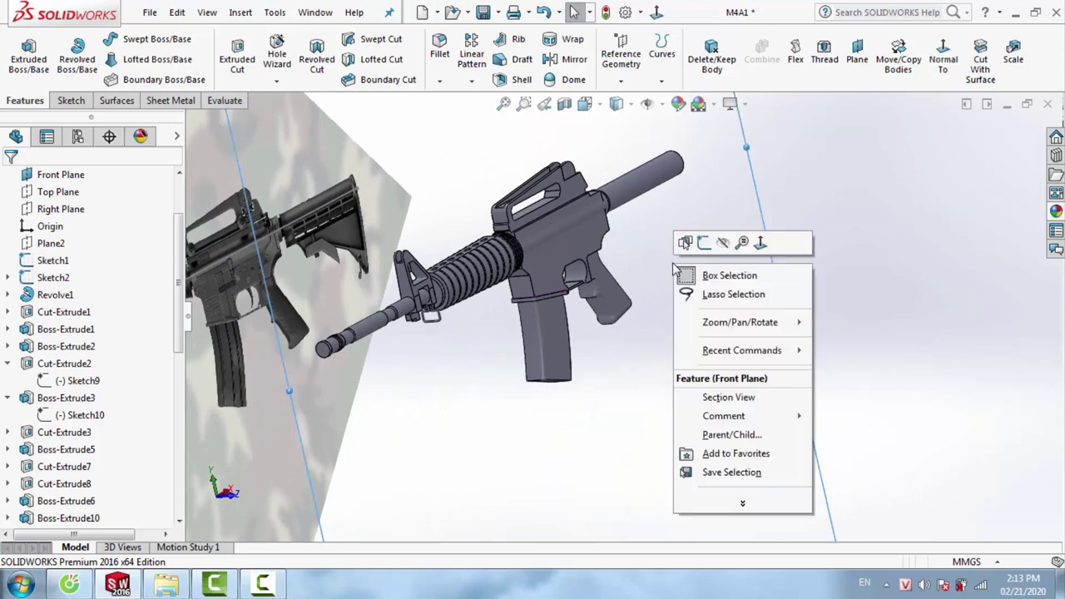
click(705, 244)
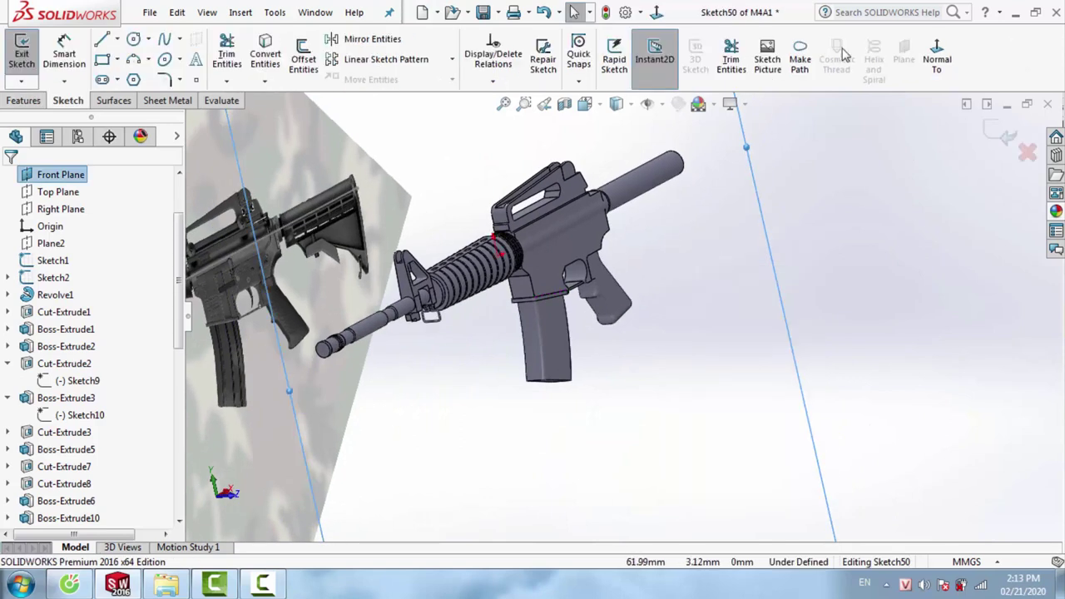
click(935, 71)
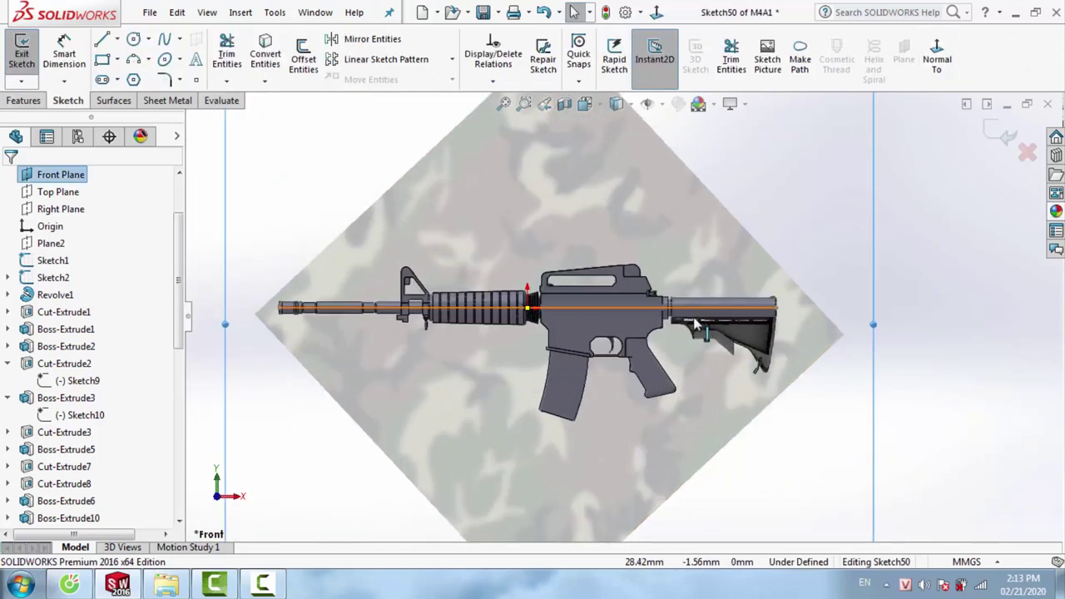
scroll(724, 323, down, 3)
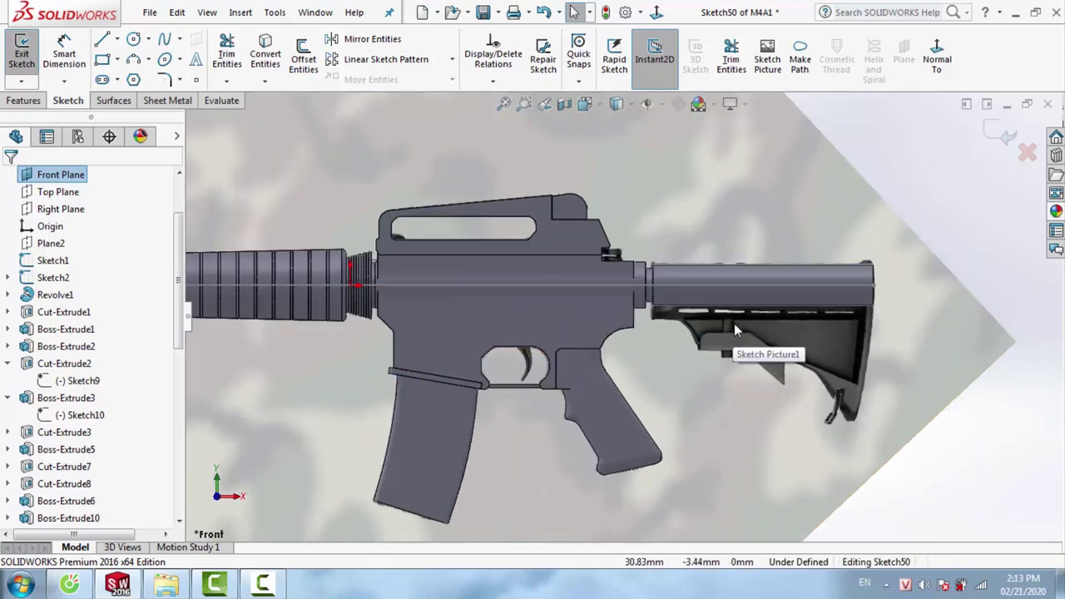
scroll(699, 323, down, 1)
scroll(732, 309, down, 1)
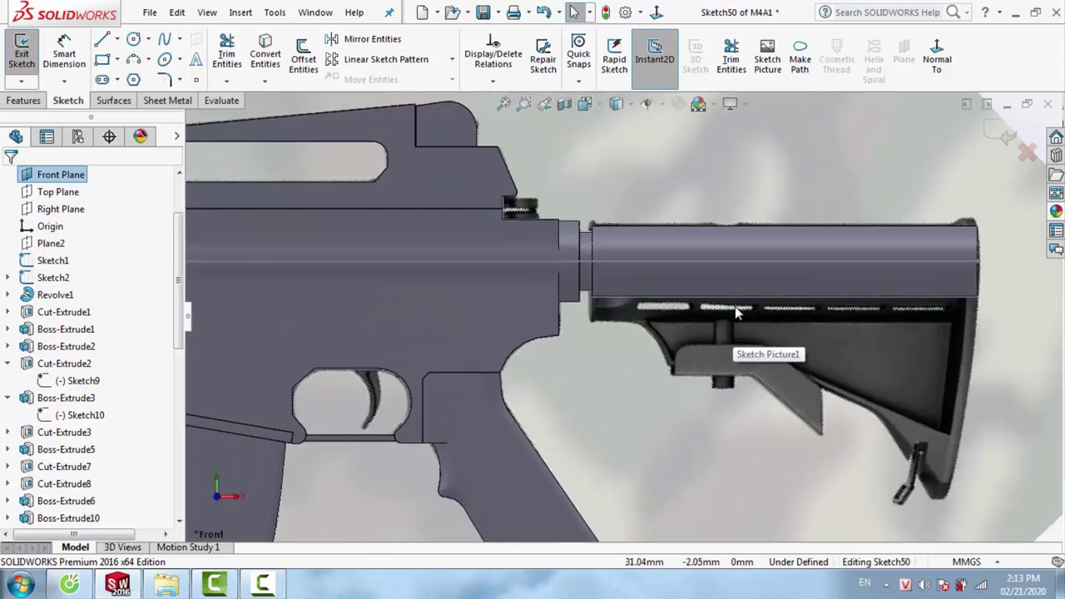
scroll(733, 314, down, 1)
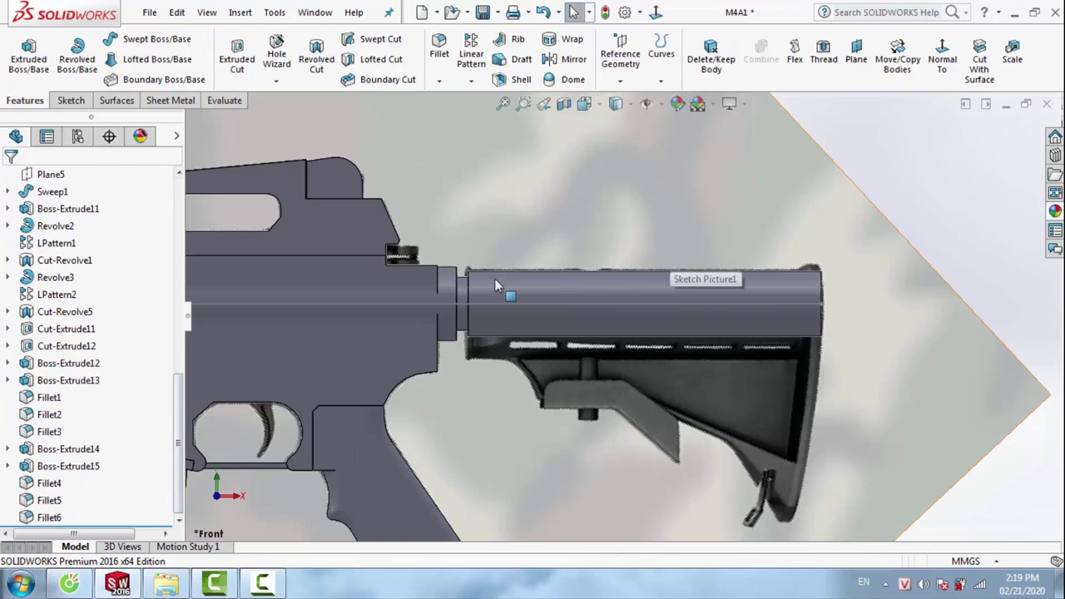
drag(175, 391, 166, 217)
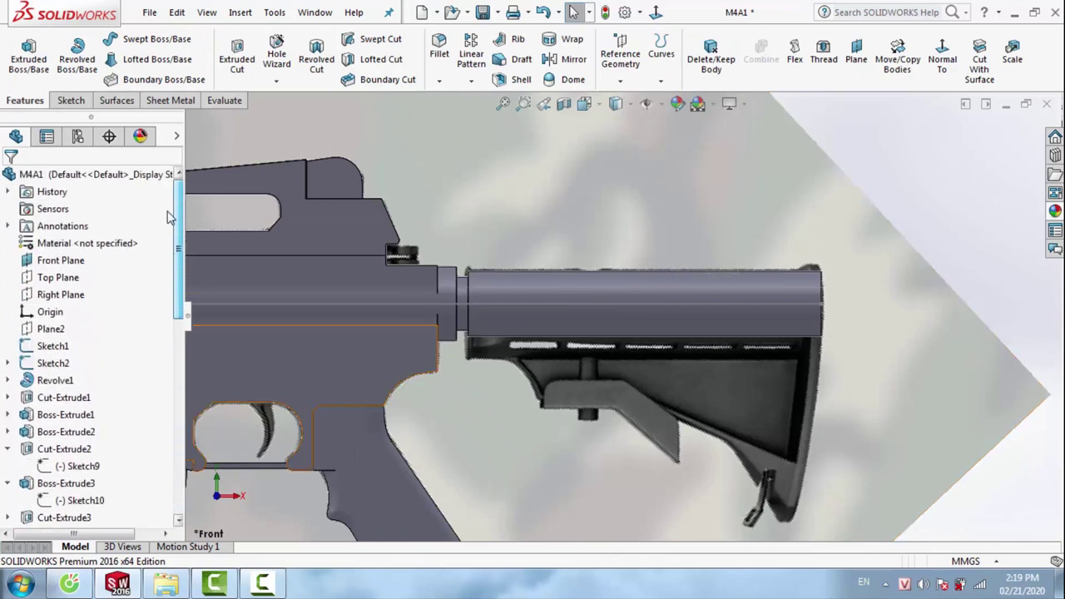
right_click(46, 261)
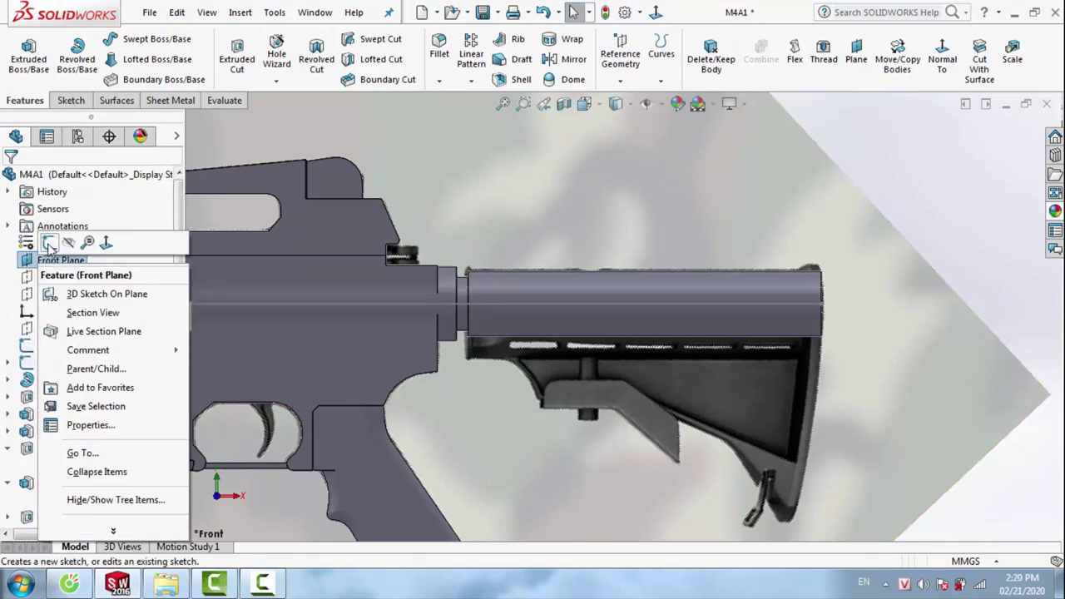
On Front Plane, sketch a corner rectangle along the stock tube with its short edge dimensioned 2.1 mm
click(49, 243)
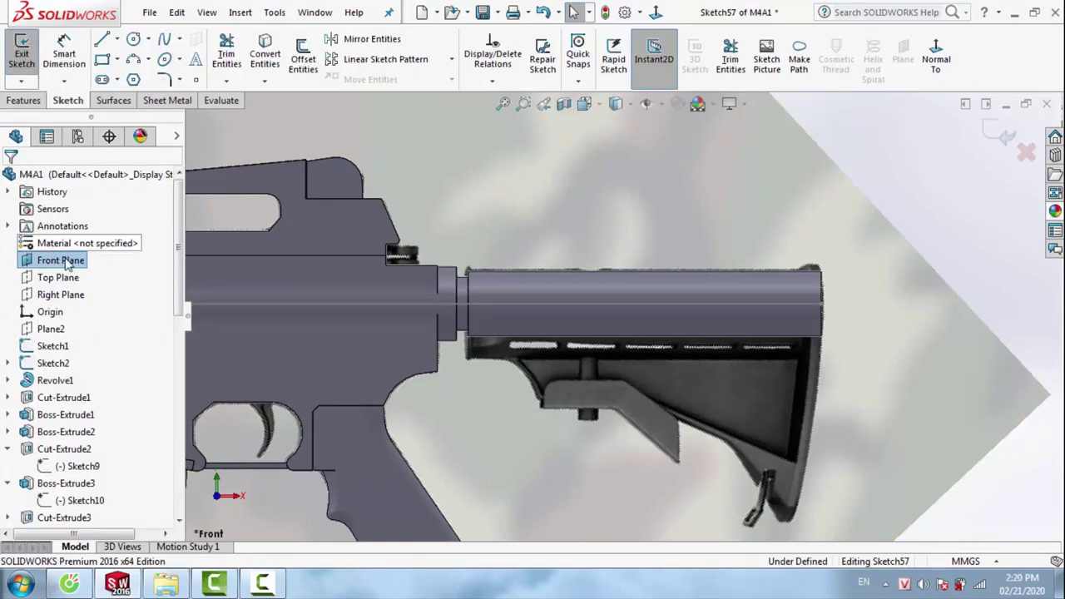
click(102, 60)
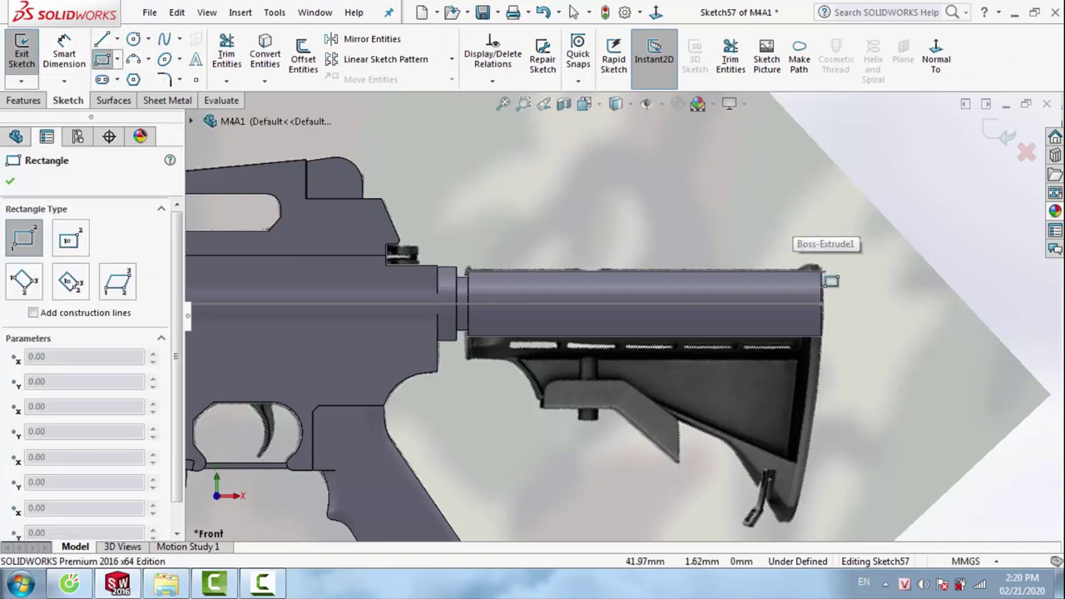
click(822, 270)
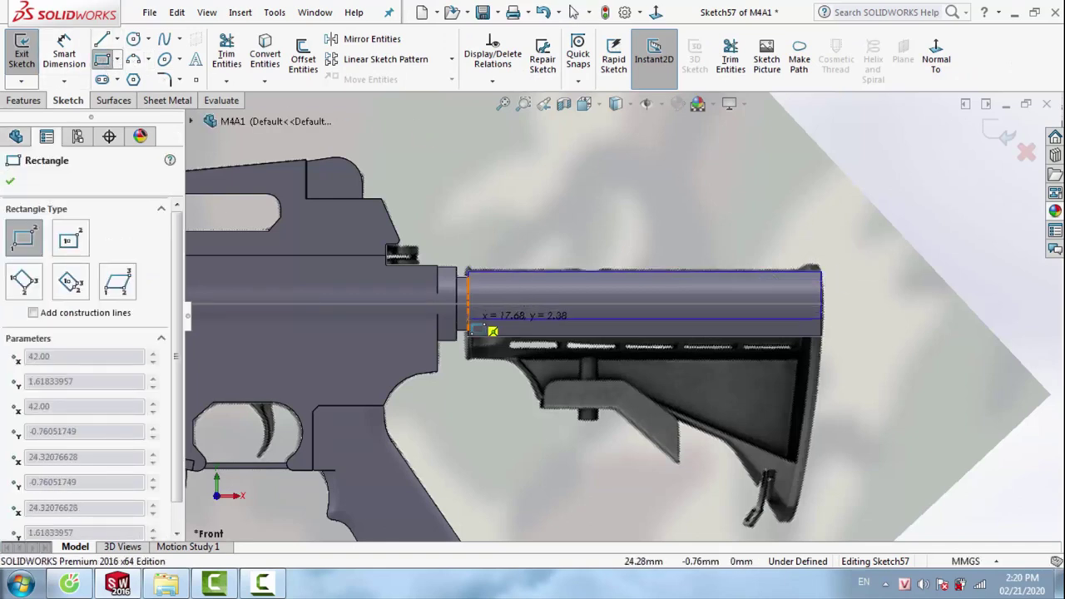
click(470, 329)
key(Escape)
scroll(479, 323, up, 3)
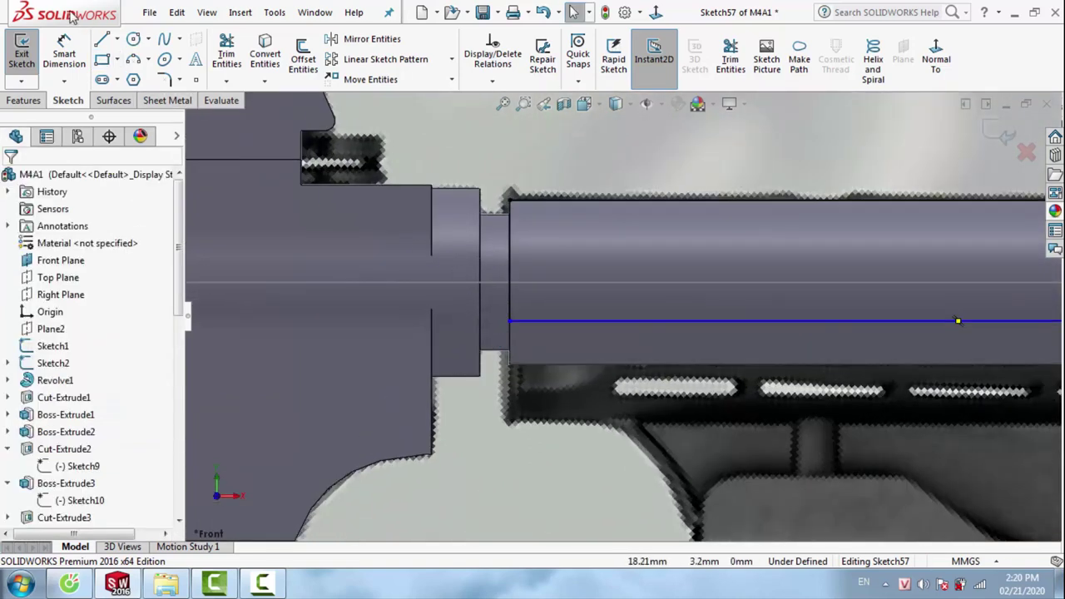
click(64, 54)
click(509, 237)
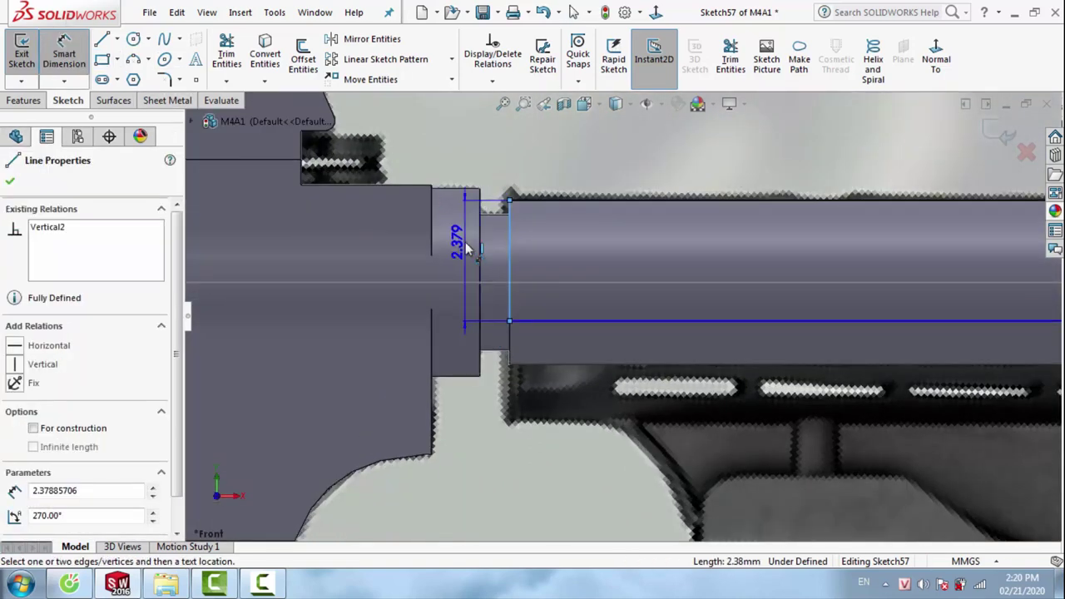
click(467, 249)
text(2.1)
key(Return)
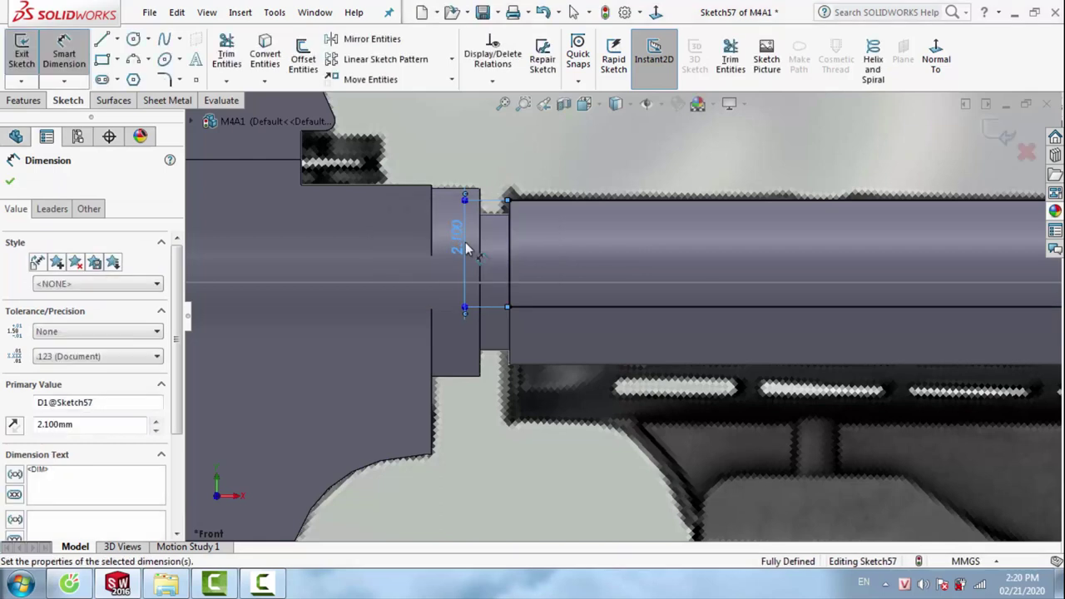
key(Escape)
Revolve the rectangle about its bottom line into a solid tube
click(25, 101)
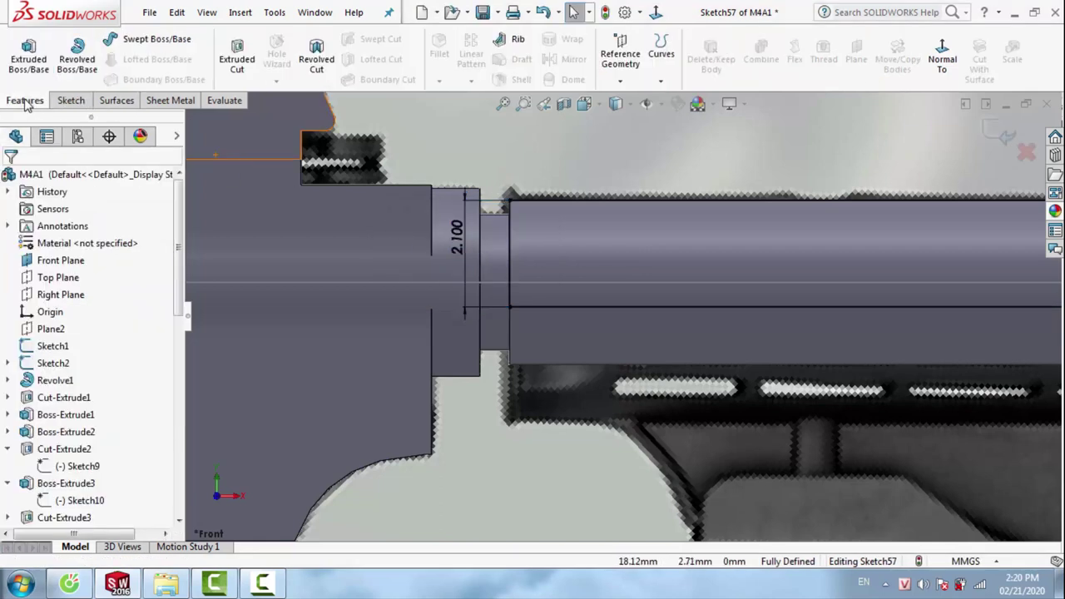
click(76, 69)
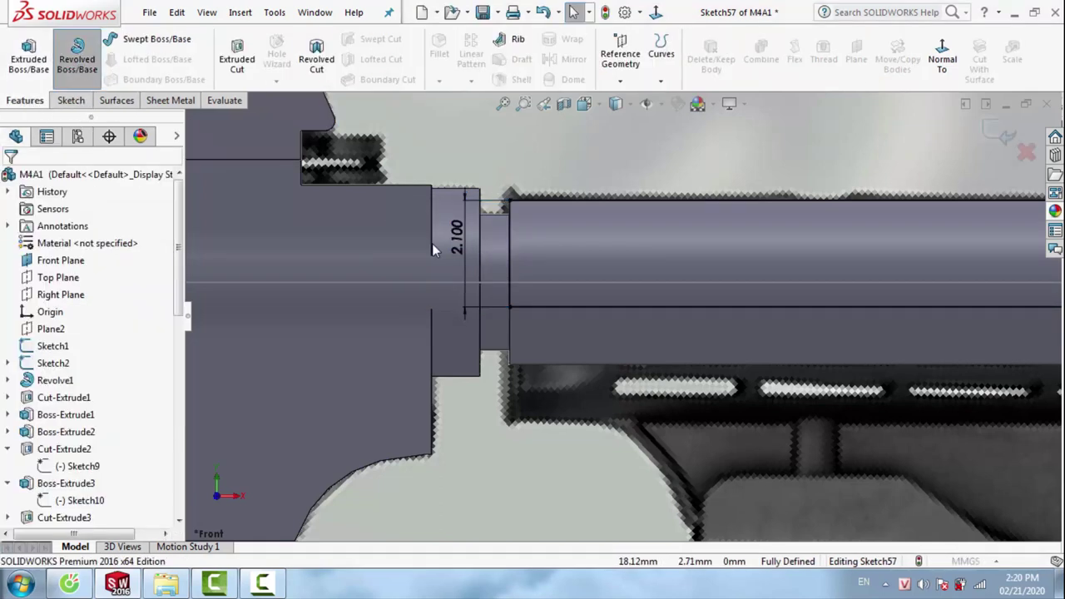
click(544, 308)
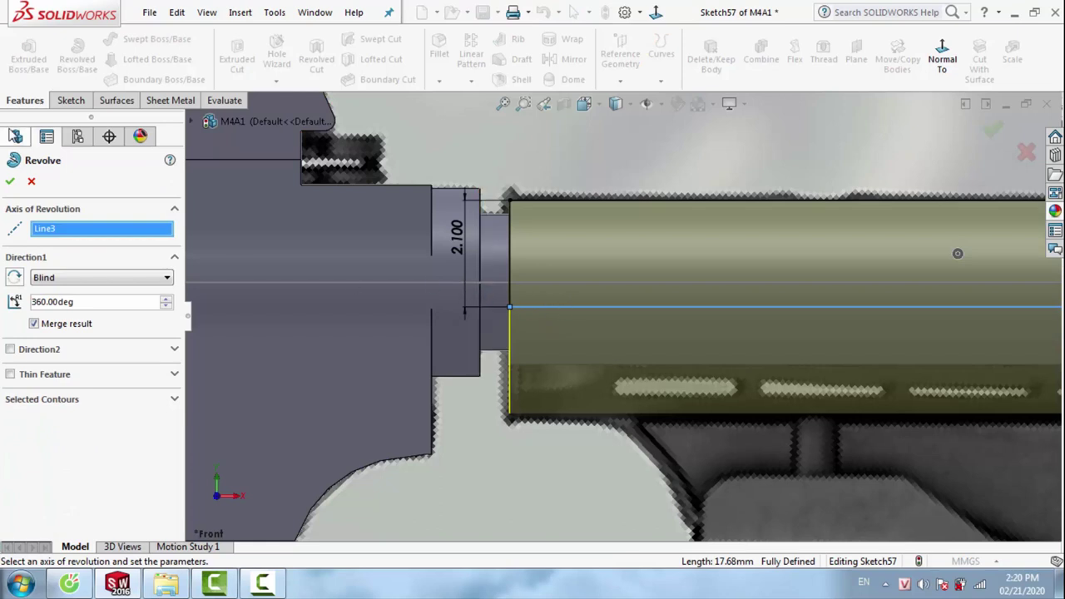
click(12, 183)
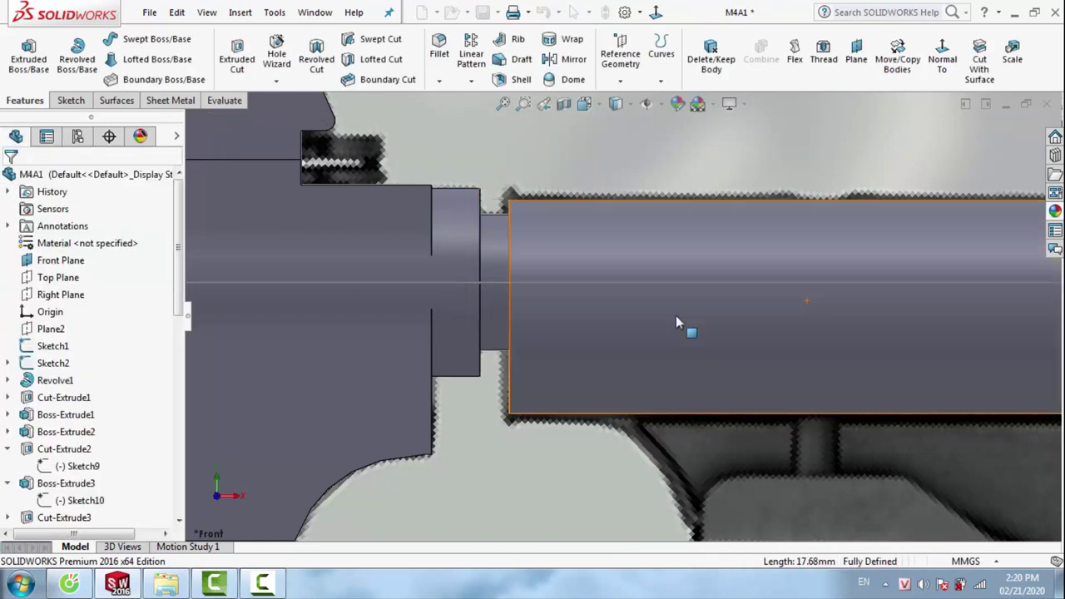
scroll(739, 343, up, 5)
scroll(739, 344, up, 2)
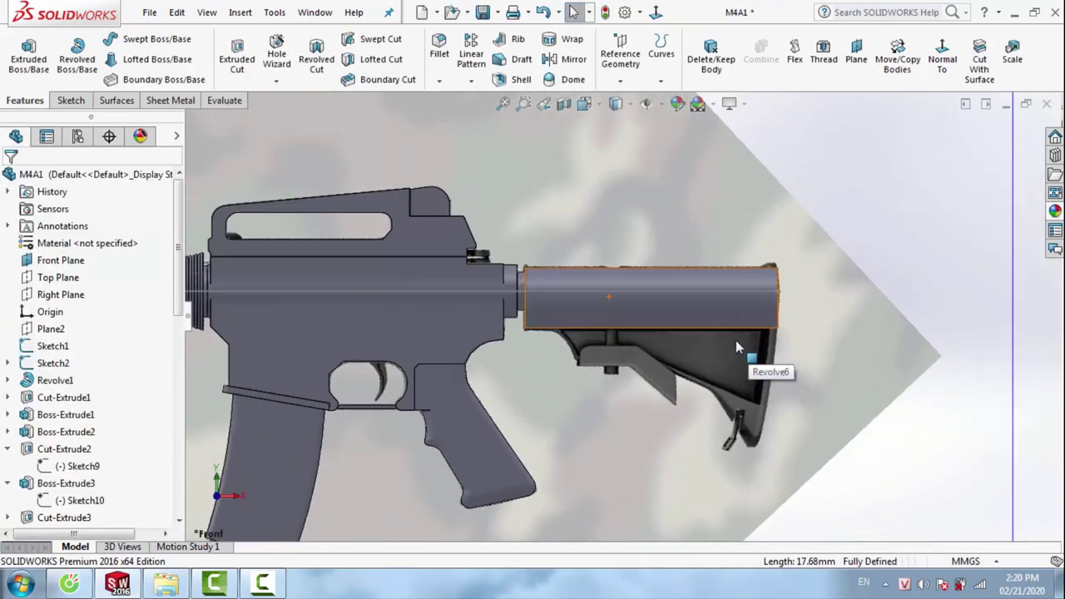
Start a new sketch on the Front Plane and switch the display to textured shading
right_click(888, 200)
click(913, 179)
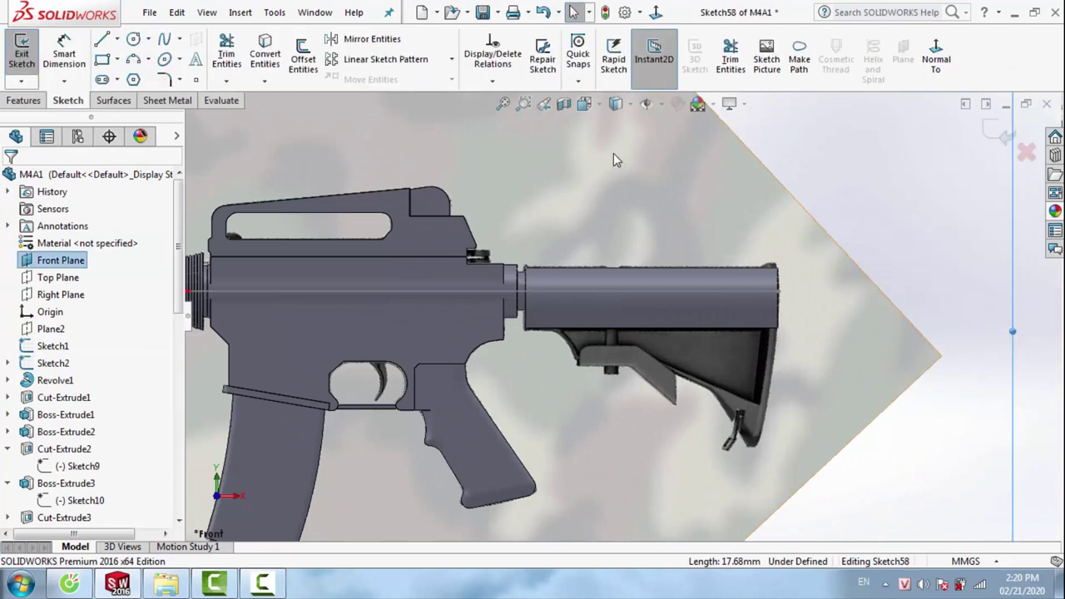
click(616, 104)
click(616, 214)
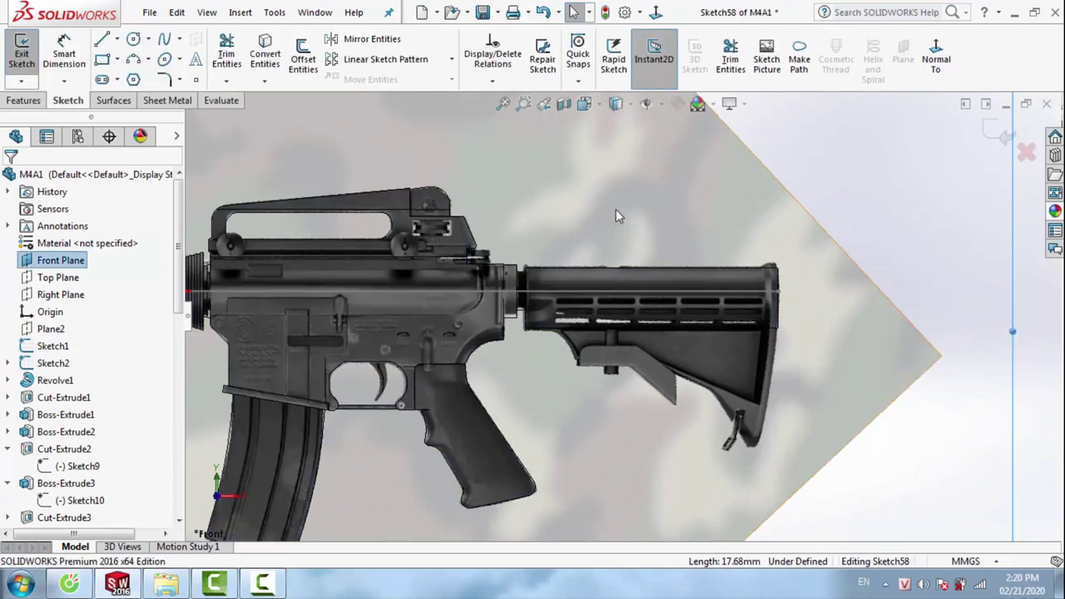
scroll(622, 336, down, 2)
scroll(503, 333, down, 3)
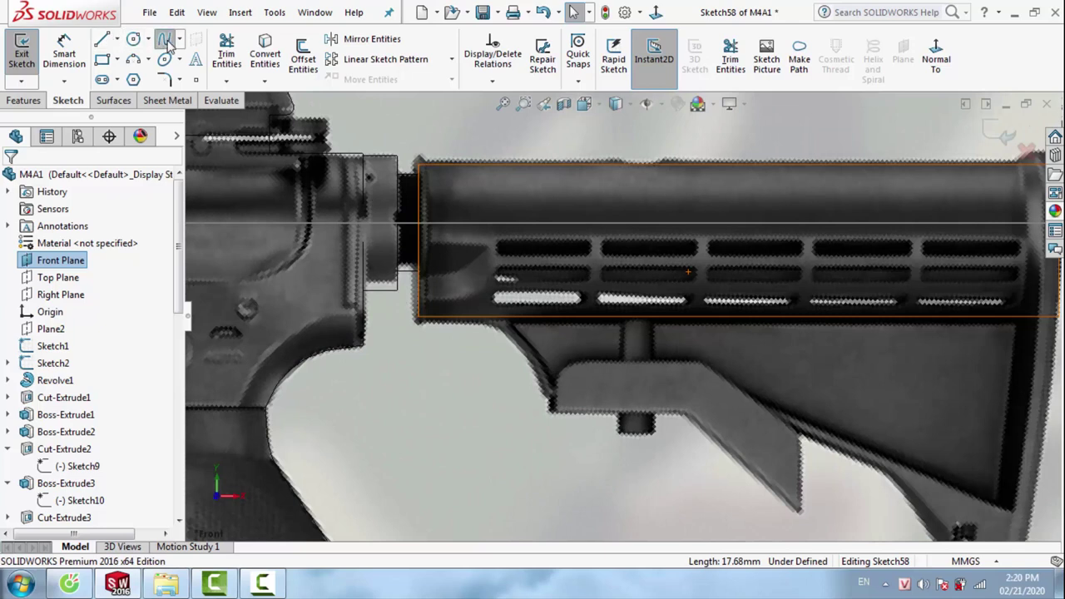
Draw a spline along the slanted edge and drag its upper end onto the stock's edge
click(165, 41)
click(549, 406)
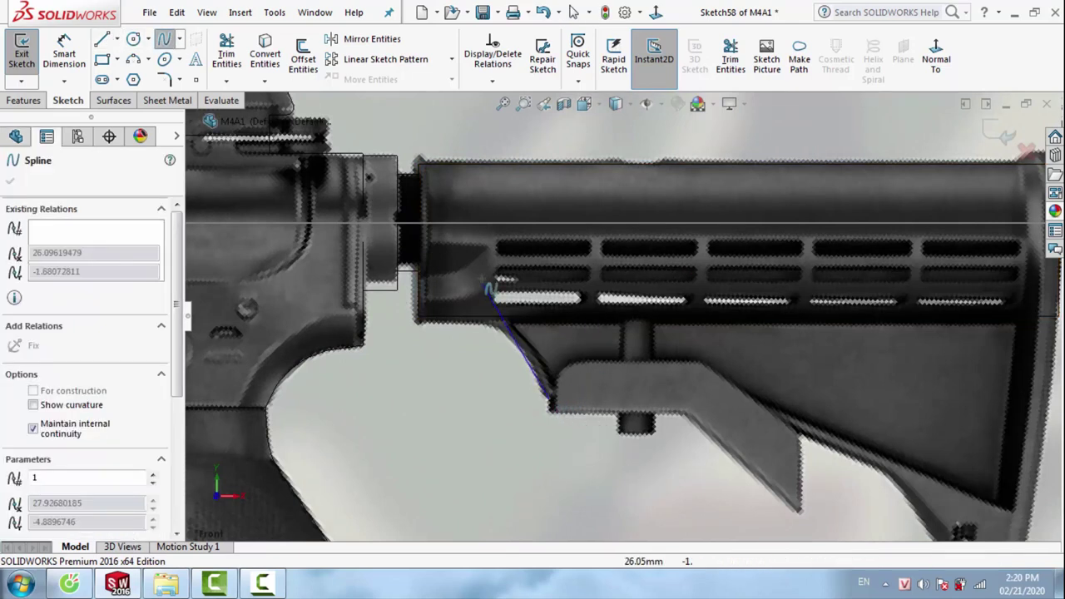
double_click(481, 274)
key(Escape)
click(524, 346)
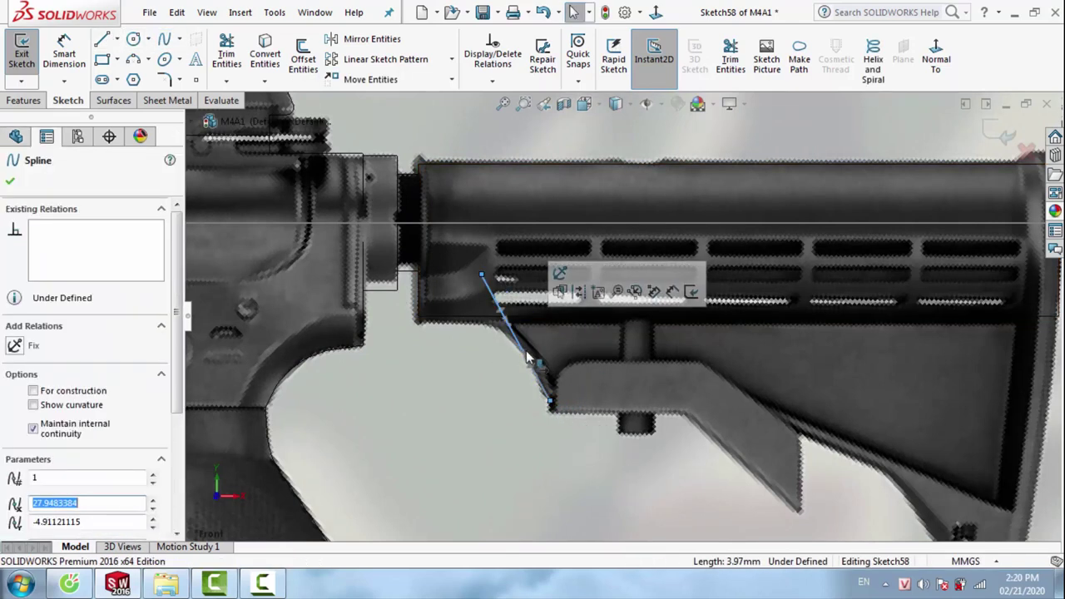
drag(472, 273, 460, 271)
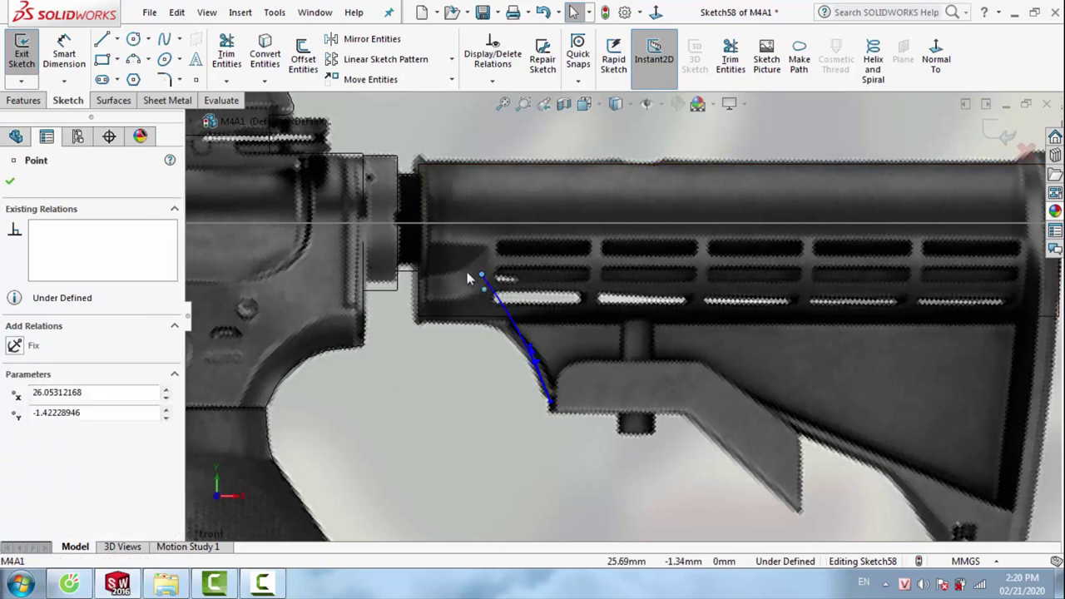
key(Escape)
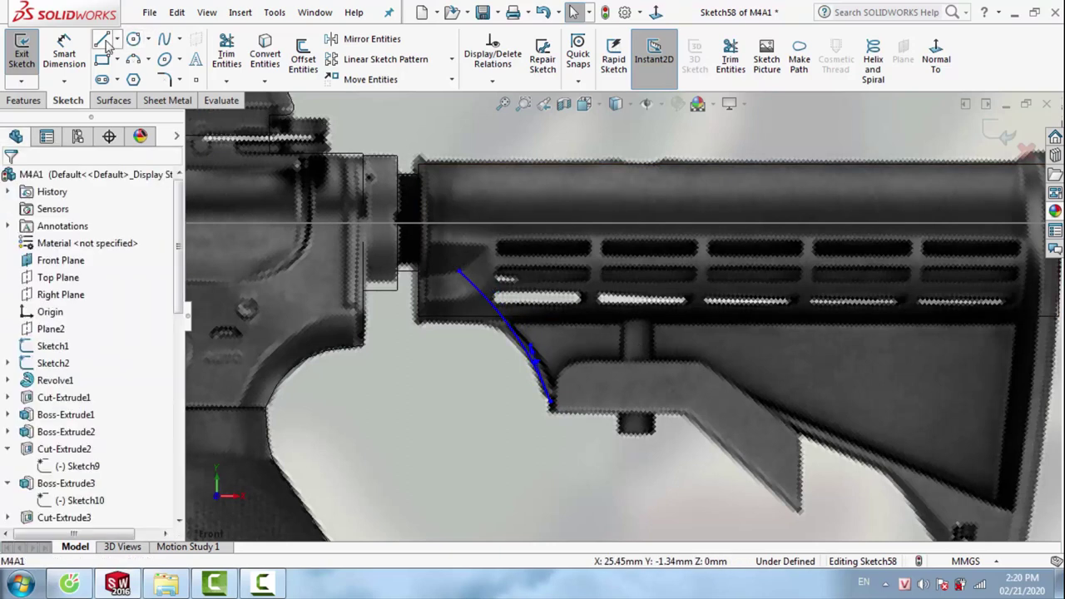
Draw straight lines along the stock underside, the sloped lower edge, and down to the butt's bottom corner
click(104, 42)
click(549, 401)
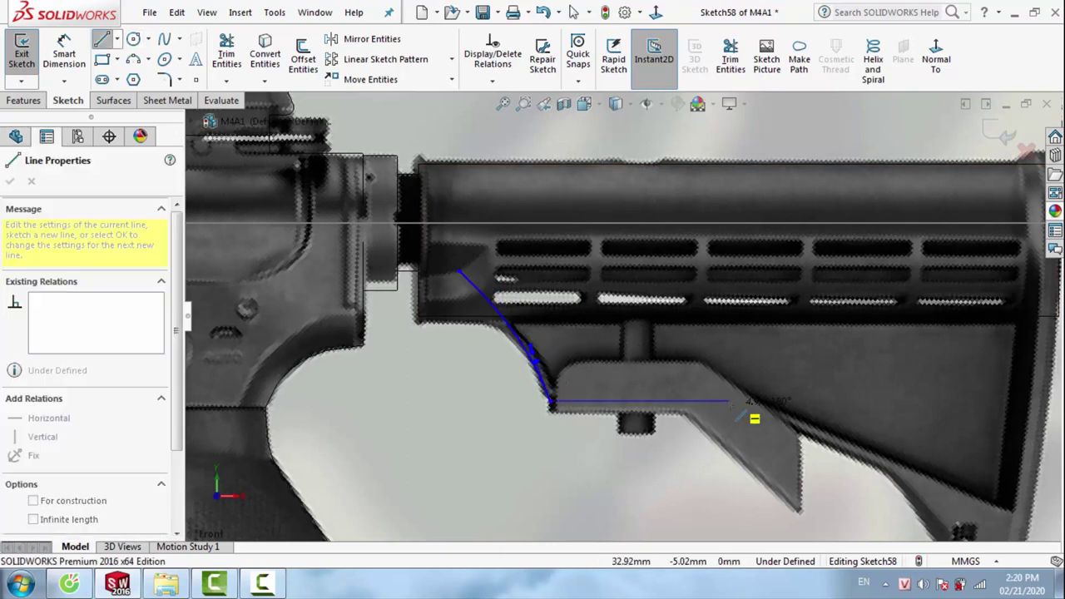
click(724, 402)
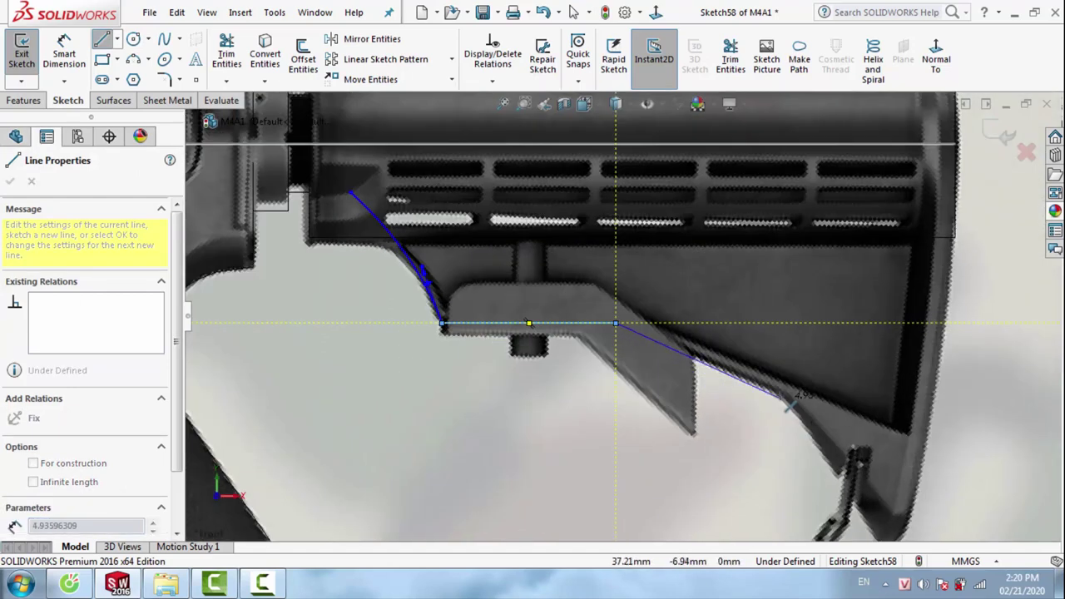
click(786, 399)
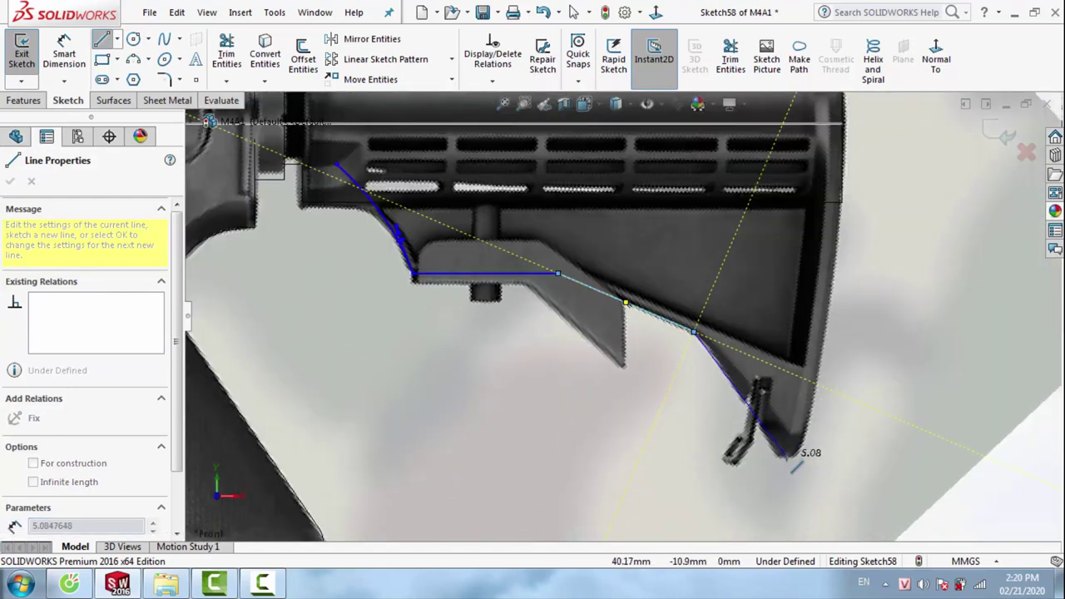
click(789, 458)
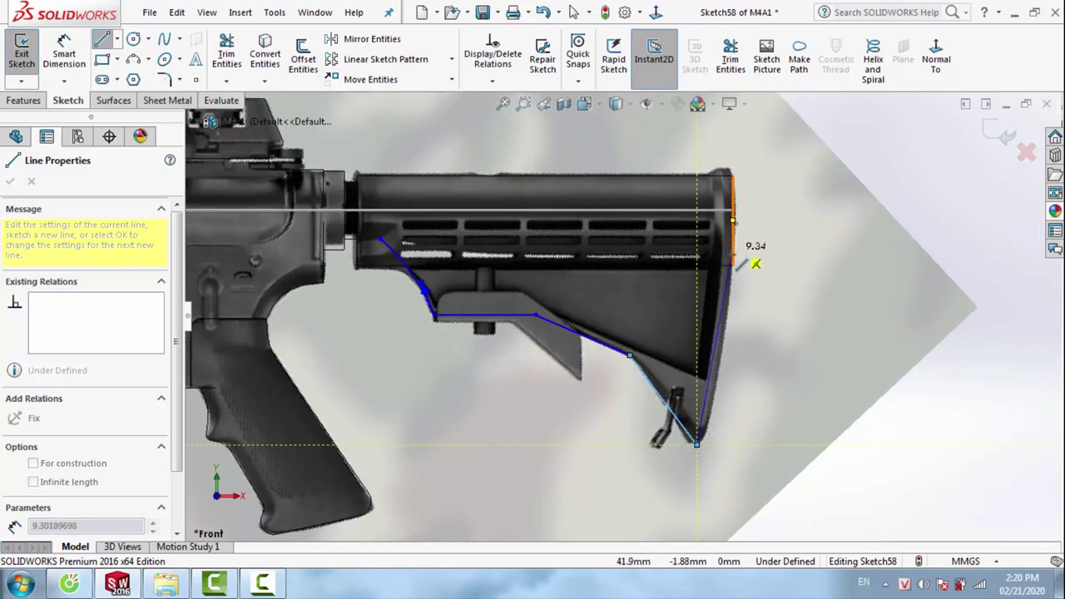
Run the line up the stock's rear edge and close the outline at its start point
scroll(737, 267, down, 3)
click(676, 287)
scroll(832, 316, up, 3)
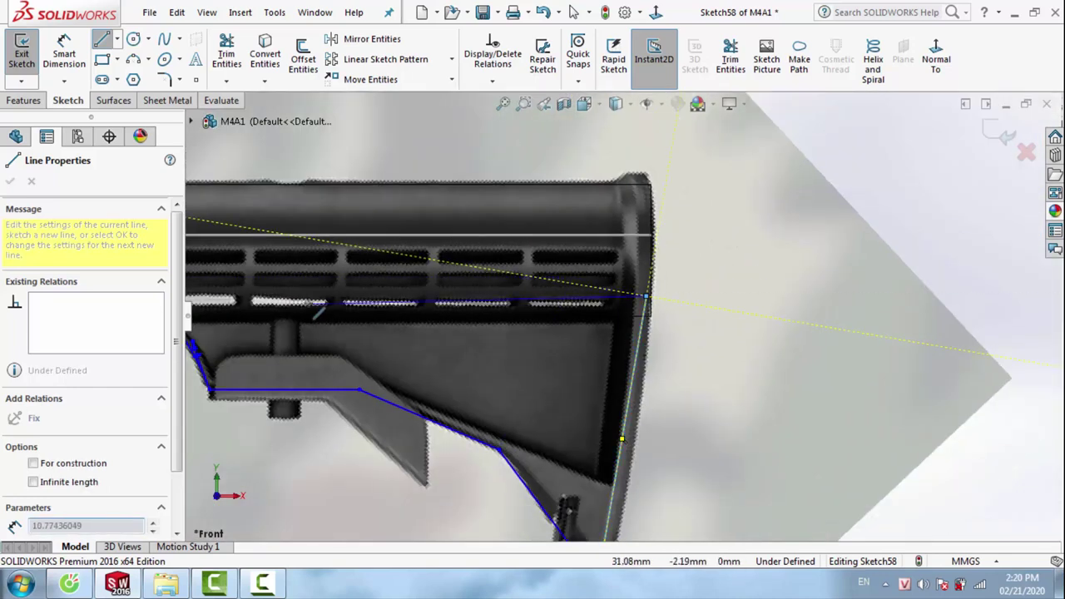
scroll(832, 316, up, 2)
scroll(464, 326, down, 2)
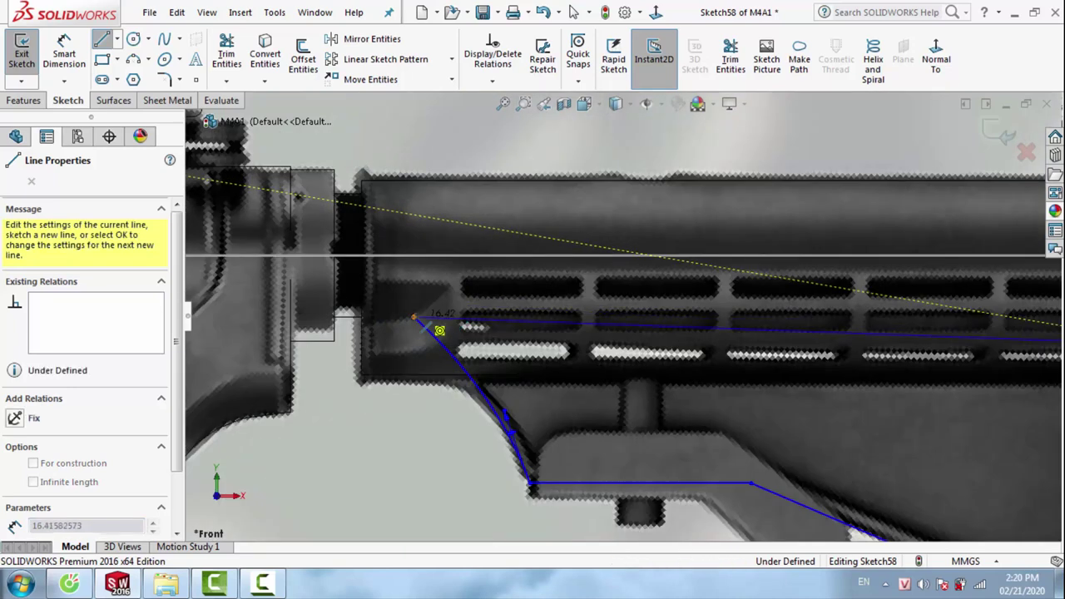
click(419, 317)
scroll(711, 398, up, 2)
scroll(712, 397, down, 1)
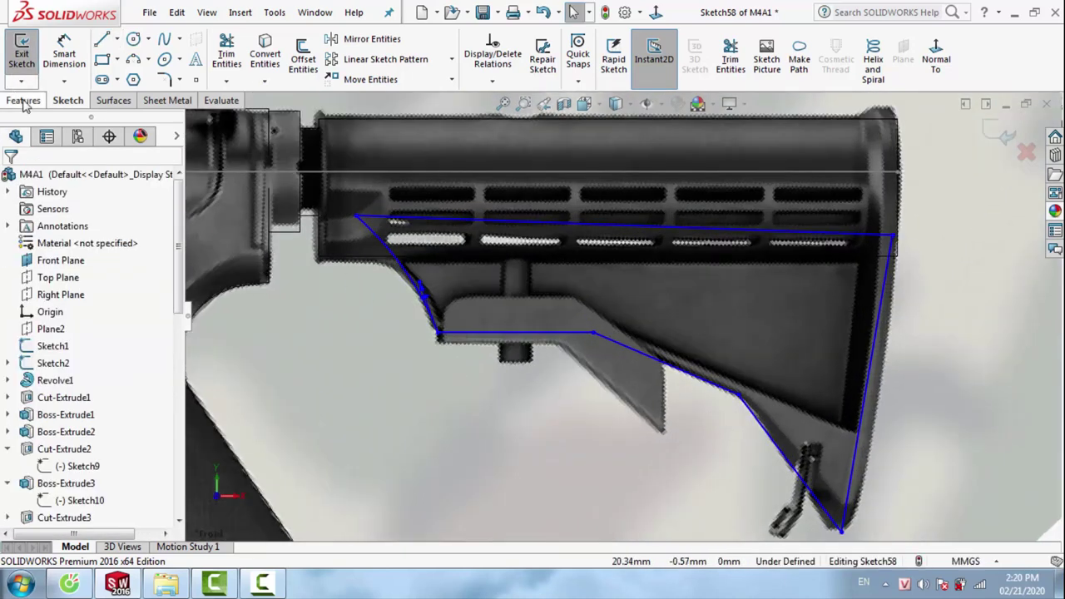
click(23, 100)
Start a boss extrude of the traced outline in shaded grey and set it to Mid Plane
click(28, 58)
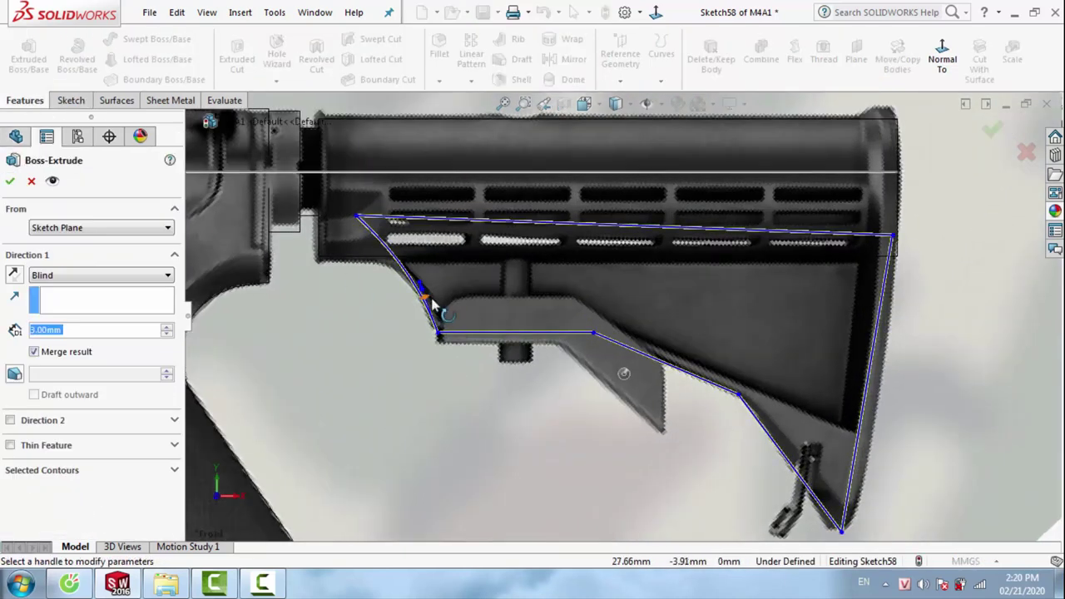
click(617, 103)
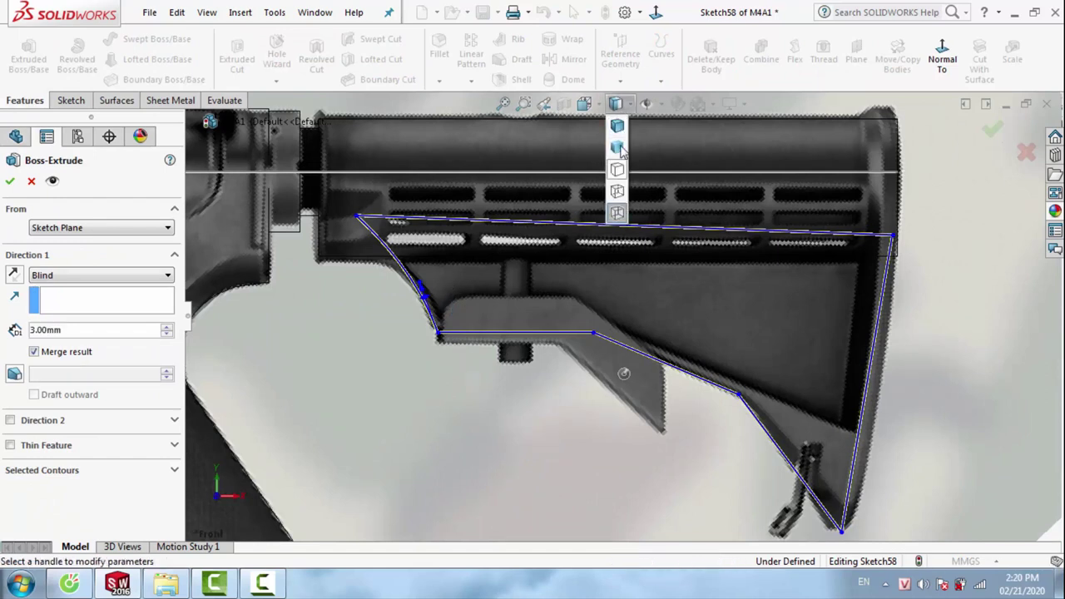
click(622, 153)
mouse_move(621, 147)
middle_down()
mouse_move(600, 258)
mouse_move(582, 265)
middle_up()
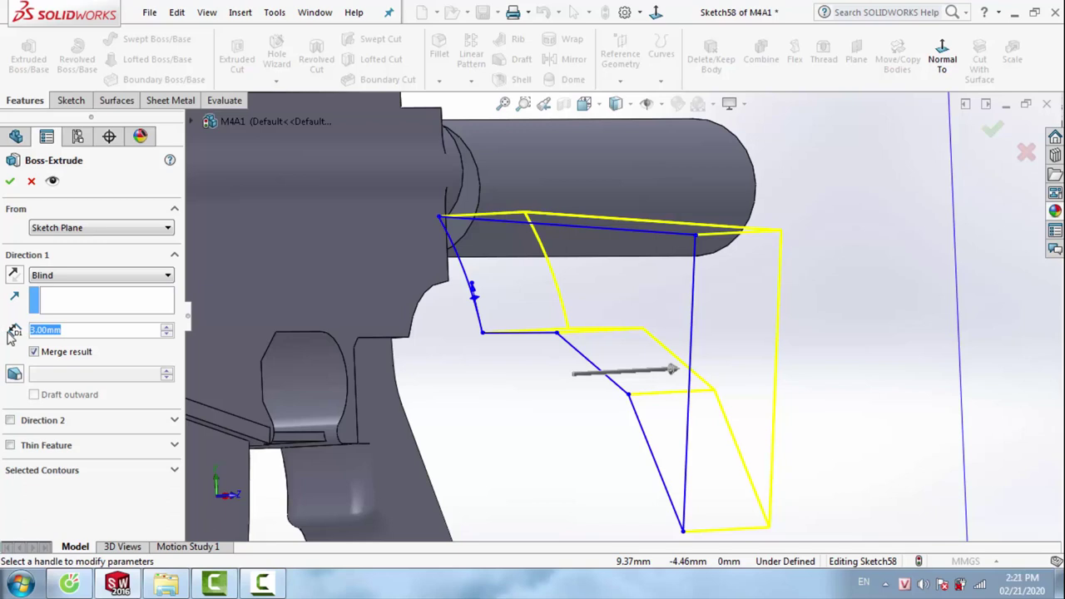
text(2.5)
key(Return)
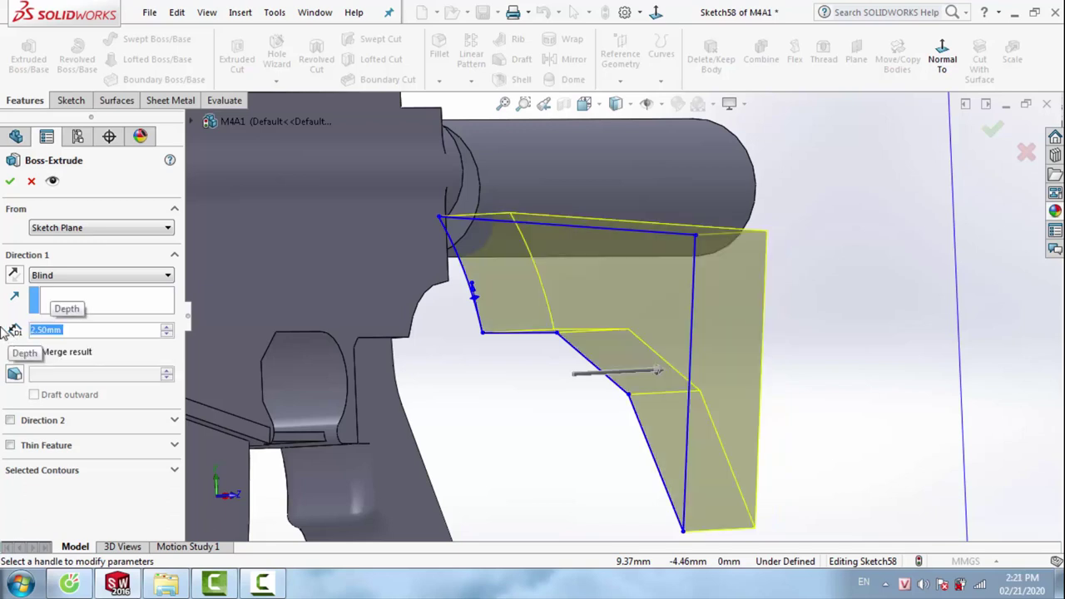
click(100, 275)
click(109, 349)
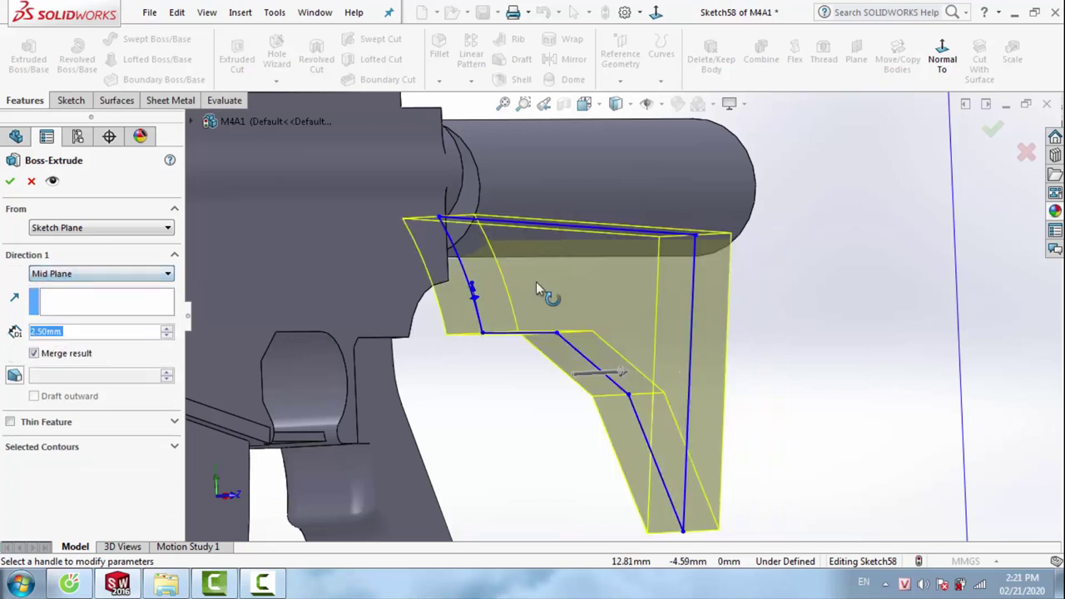
Set the extrusion depth to 1.70 mm and confirm the new stock piece
text(2)
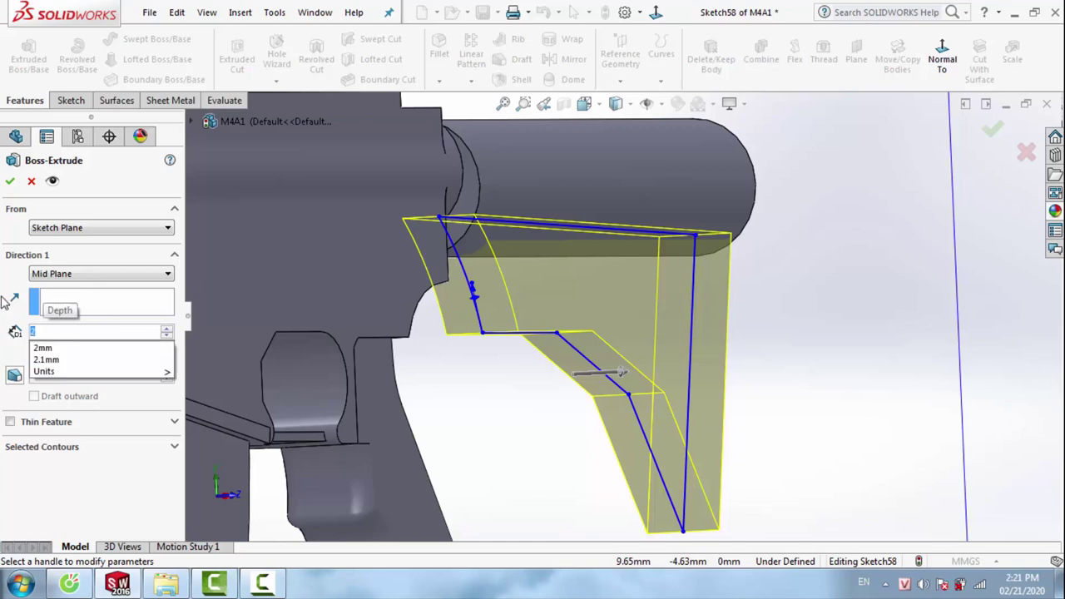
key(Return)
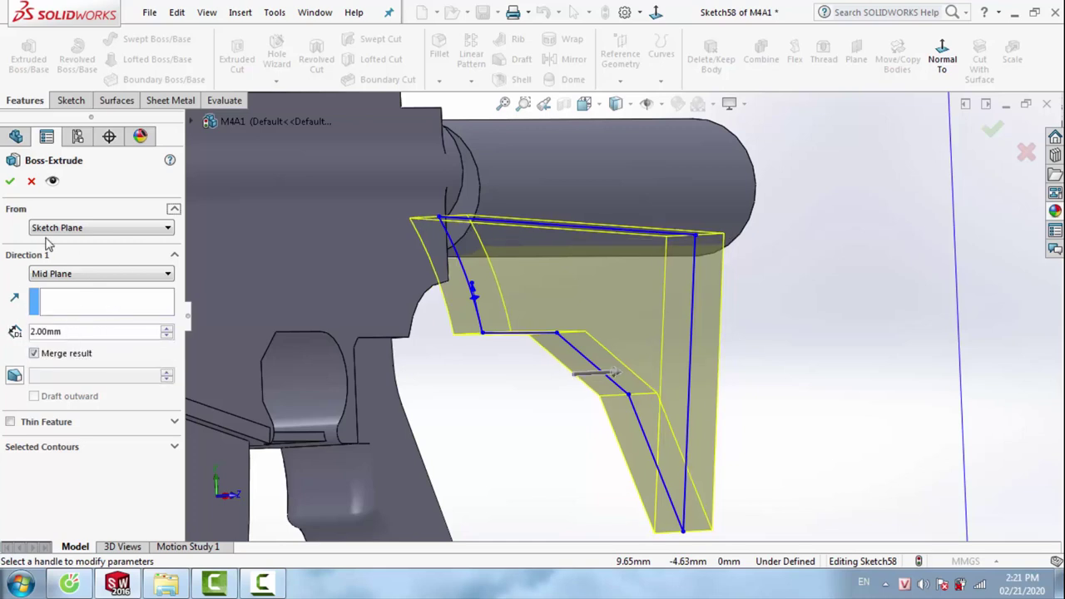
click(73, 239)
click(37, 331)
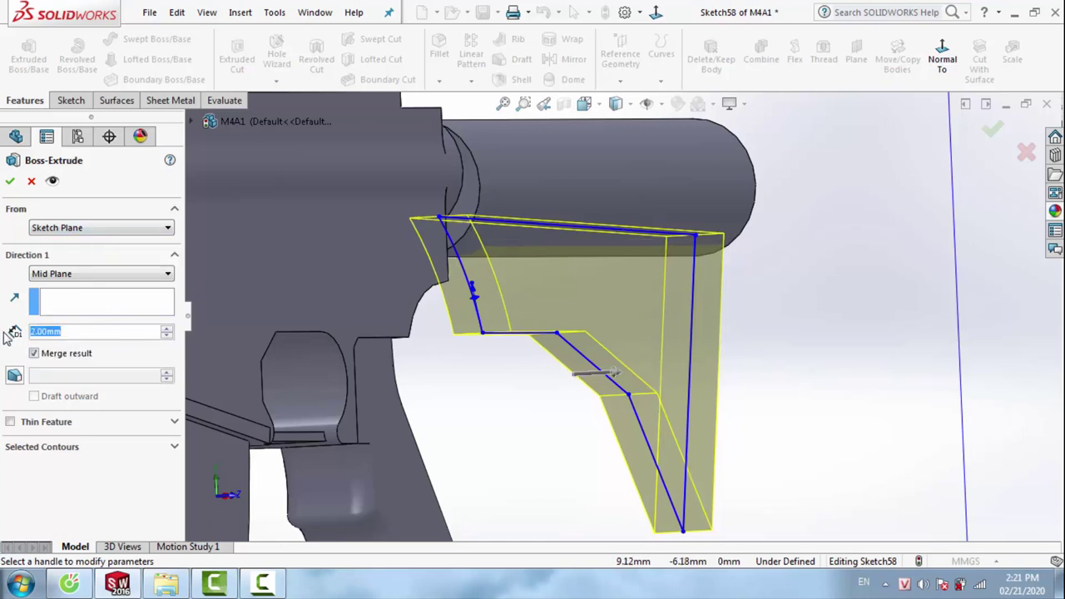
text(17)
key(Return)
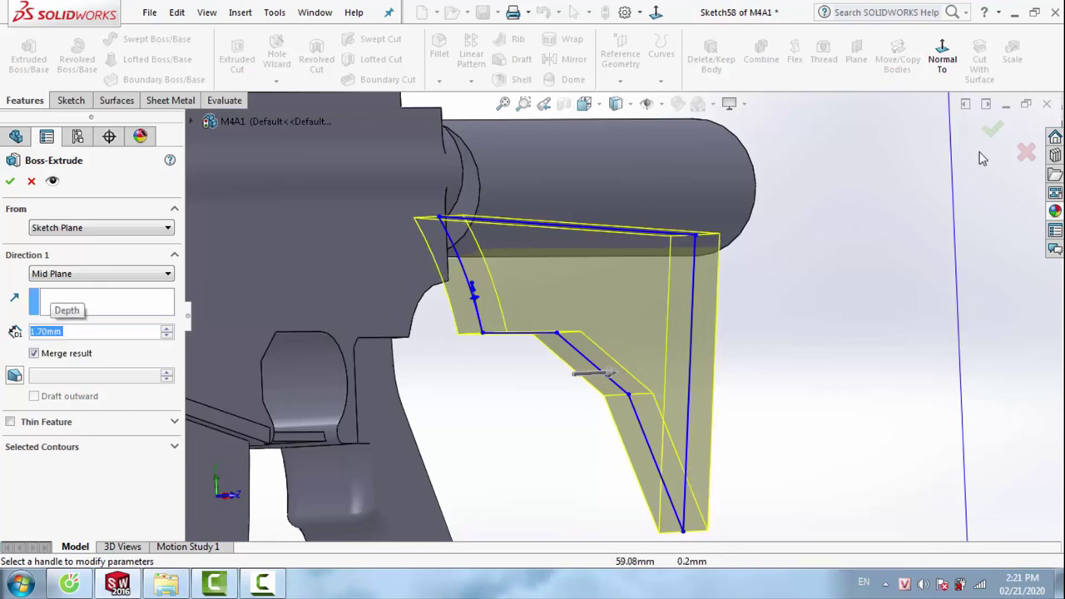
click(994, 133)
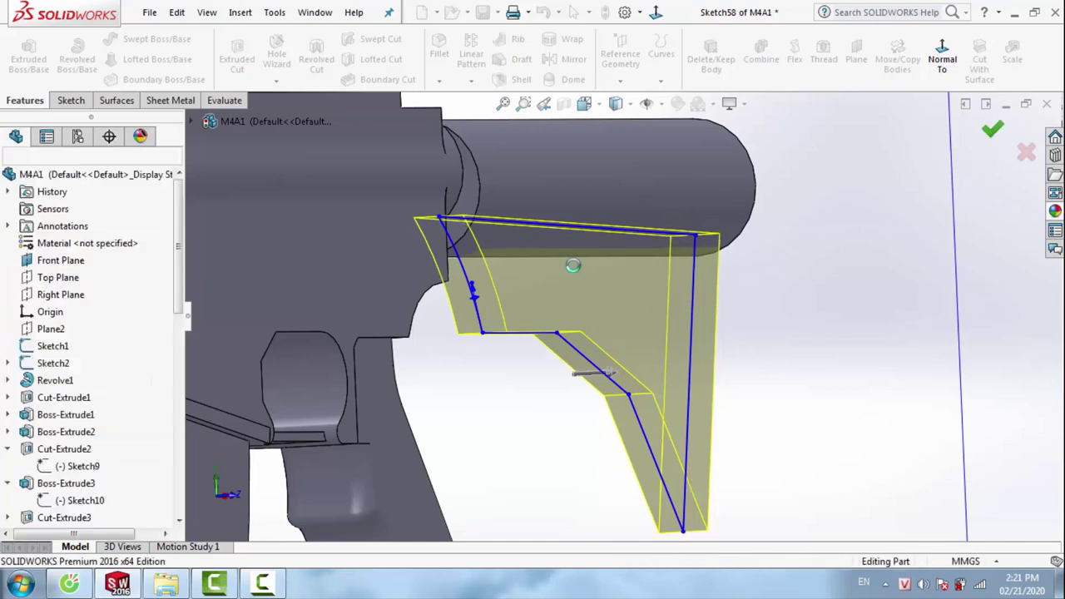
mouse_move(574, 279)
middle_down()
mouse_move(568, 265)
mouse_move(547, 287)
mouse_move(660, 282)
middle_up()
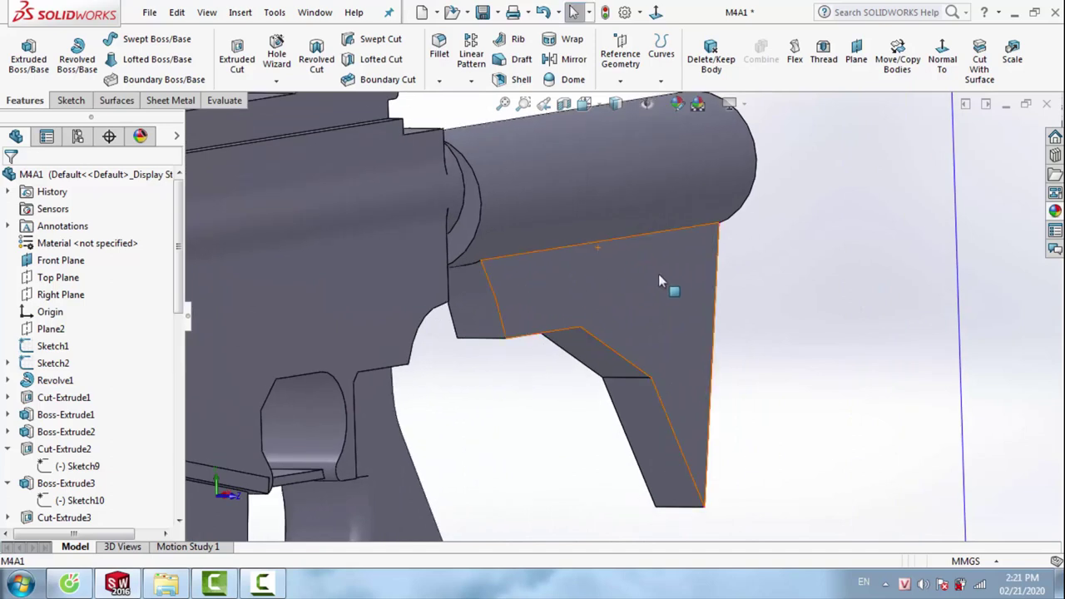
Open a sketch on the new stock face, view it Normal To, and restore shaded display
right_click(648, 276)
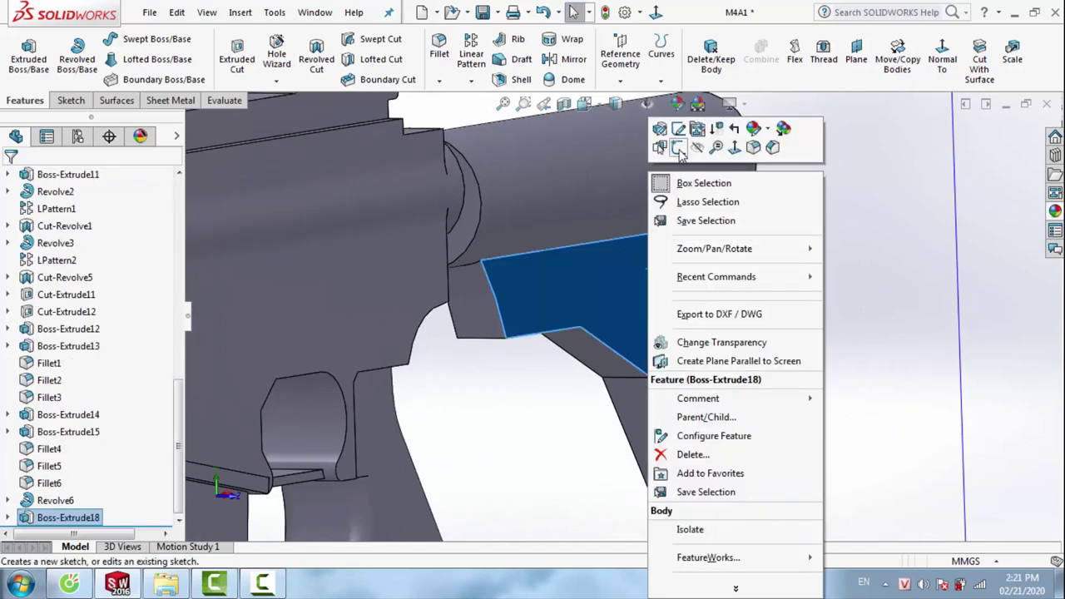
click(684, 149)
click(936, 70)
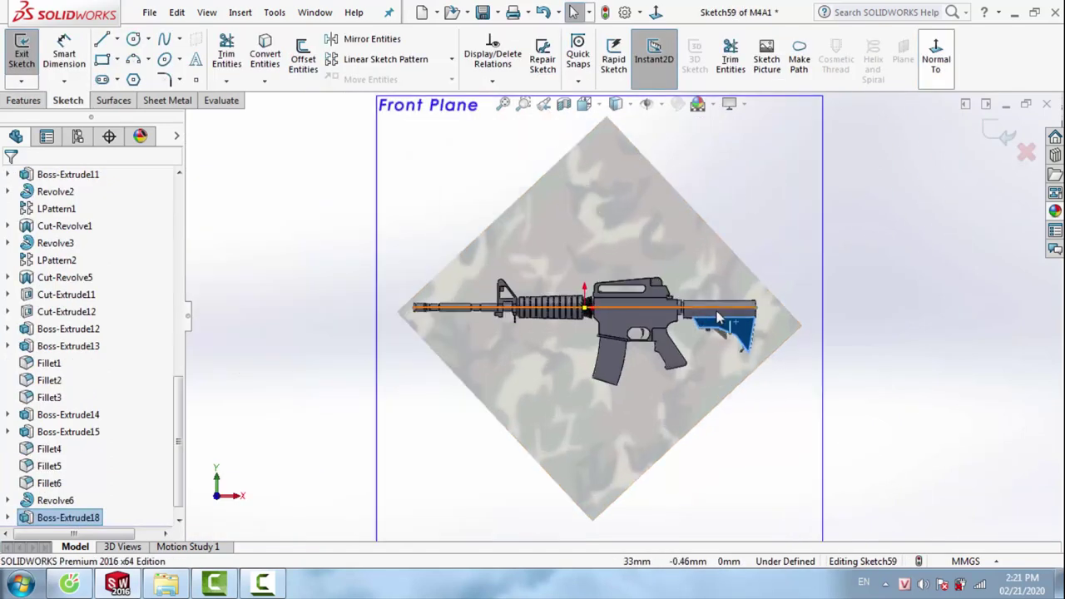
scroll(736, 358, down, 5)
scroll(728, 354, down, 3)
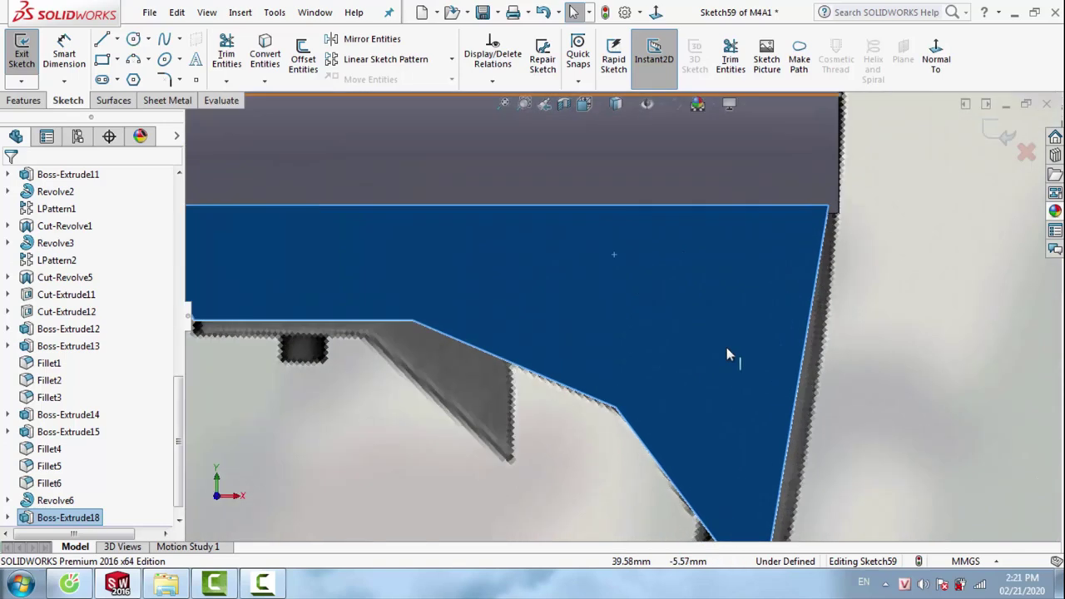
click(624, 104)
click(620, 213)
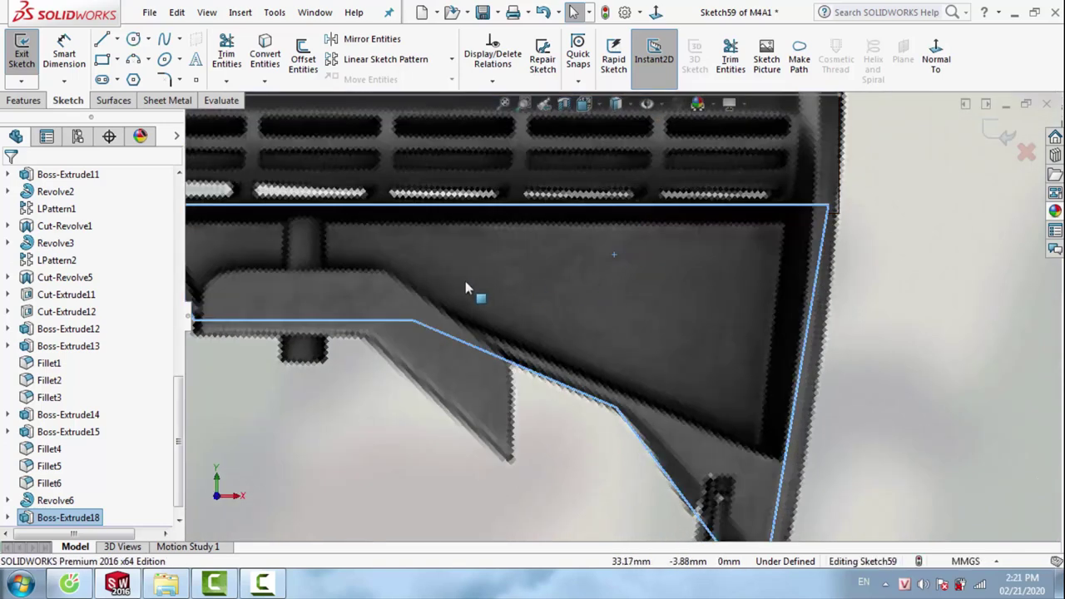
scroll(465, 282, up, 3)
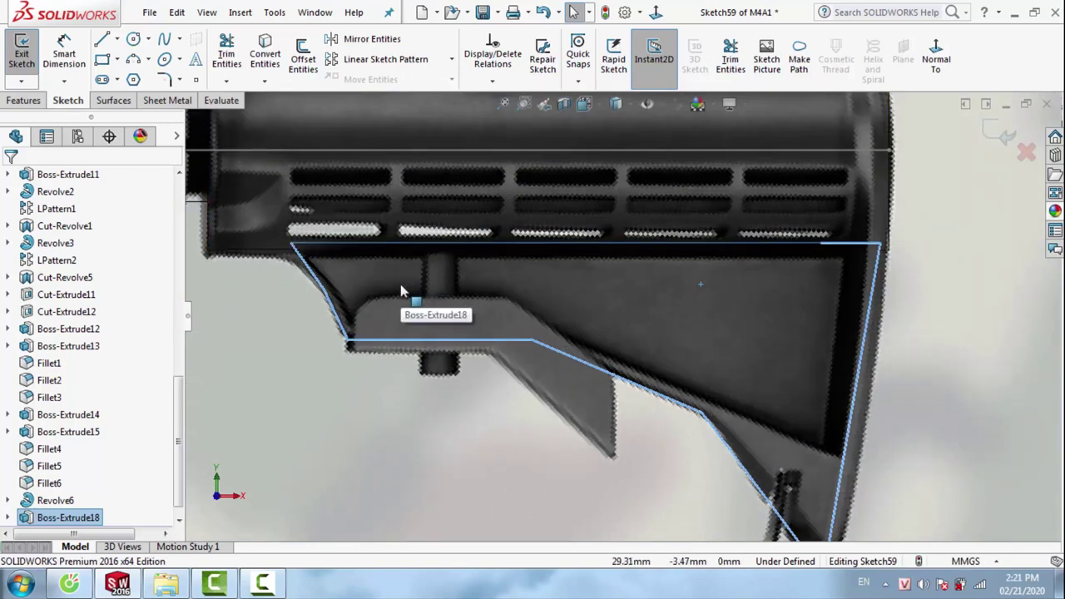
click(623, 111)
click(619, 125)
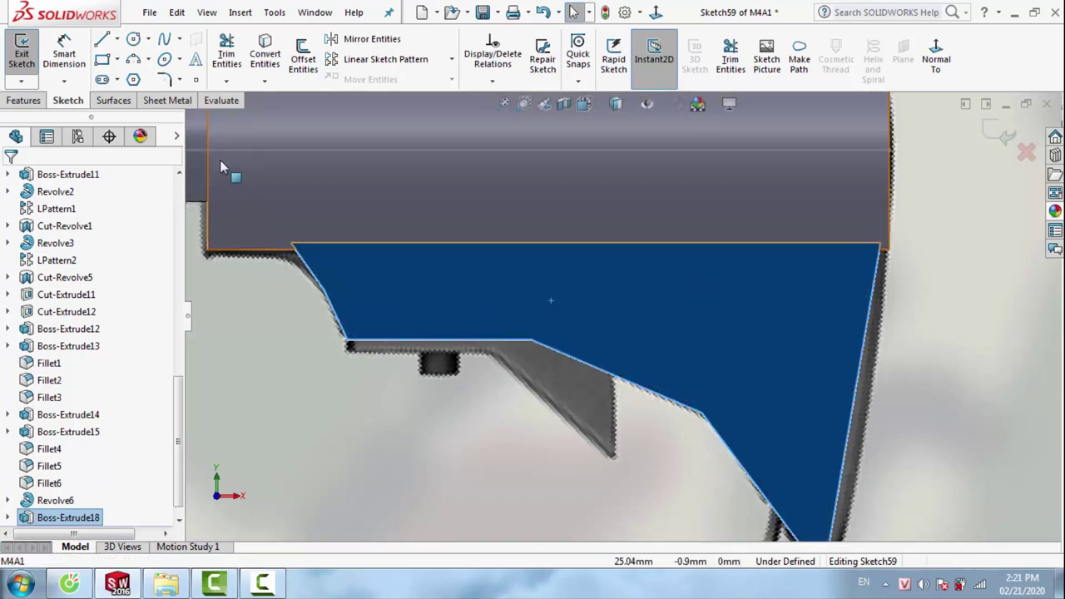
Offset the face's edges 0.40 mm inward with Reverse checked
click(303, 56)
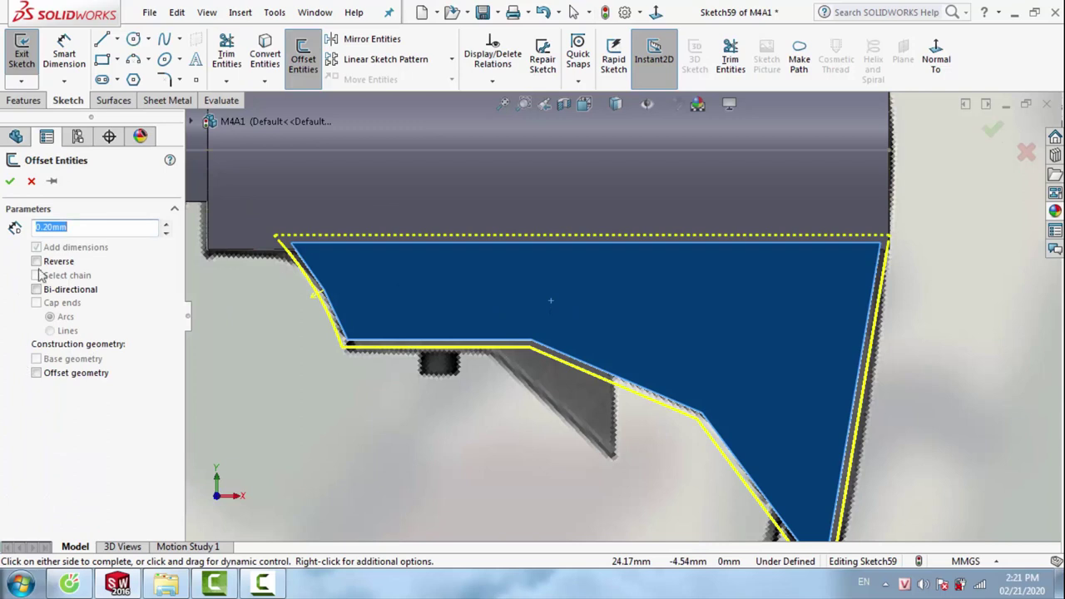
click(37, 262)
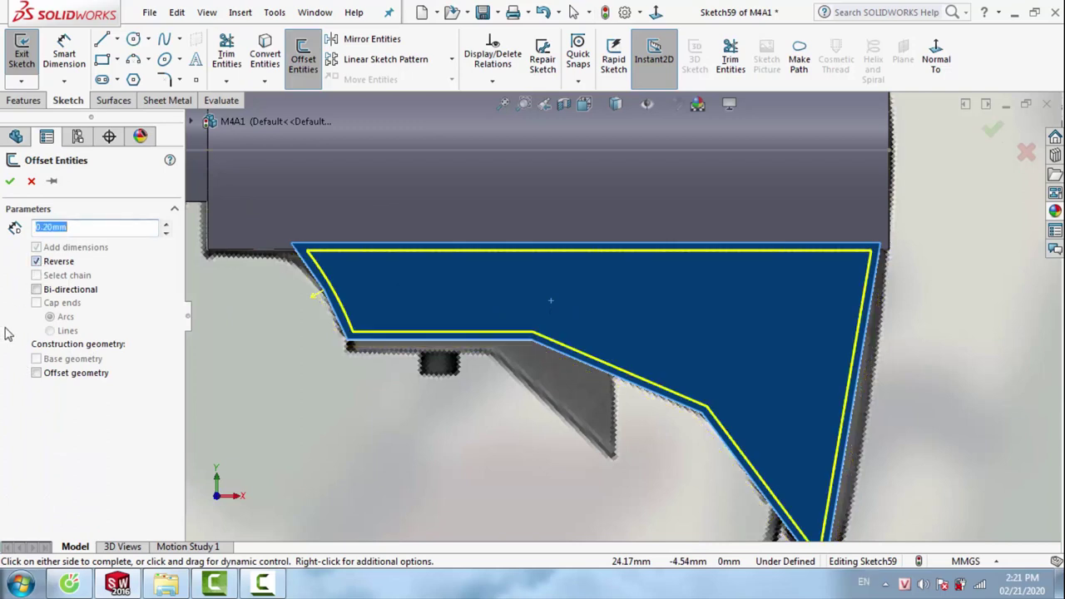
text(0.4)
key(Return)
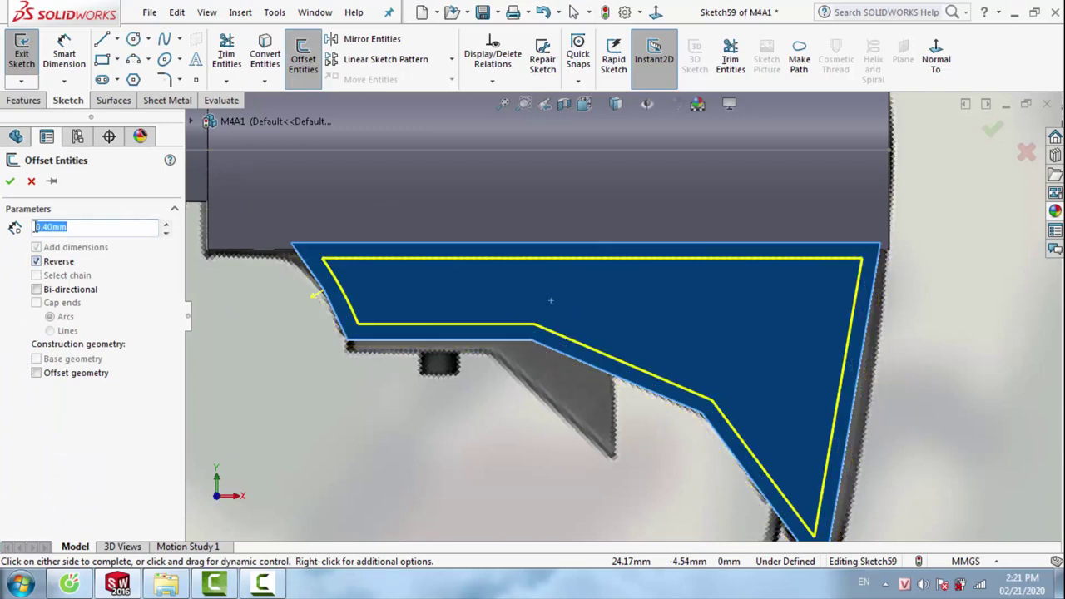
Confirm the 0.40 mm inward offset and inspect its lines and endpoints under different shading
click(10, 182)
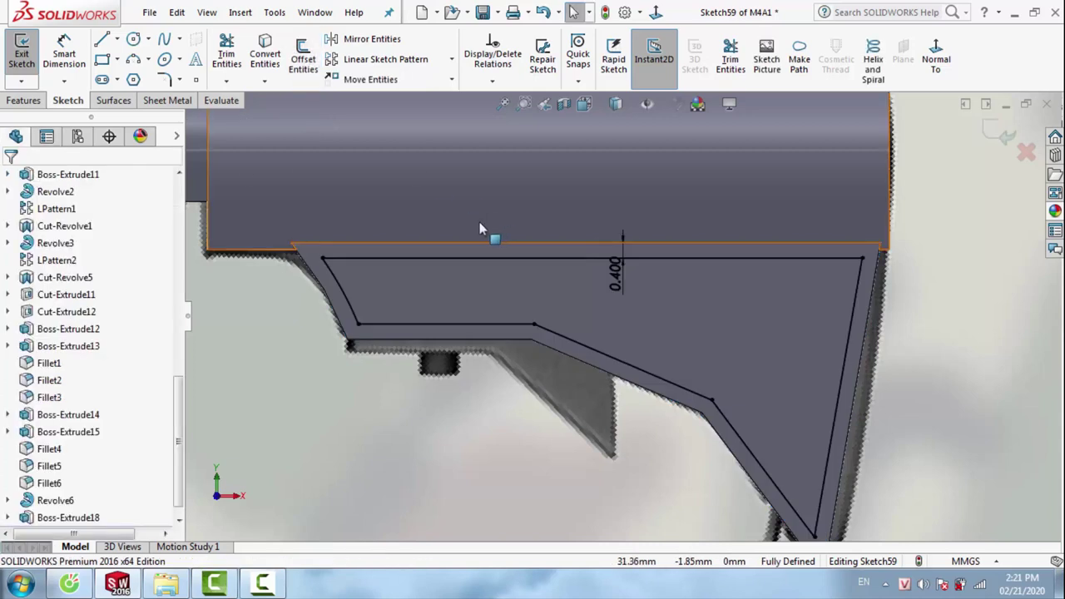
click(616, 104)
click(621, 219)
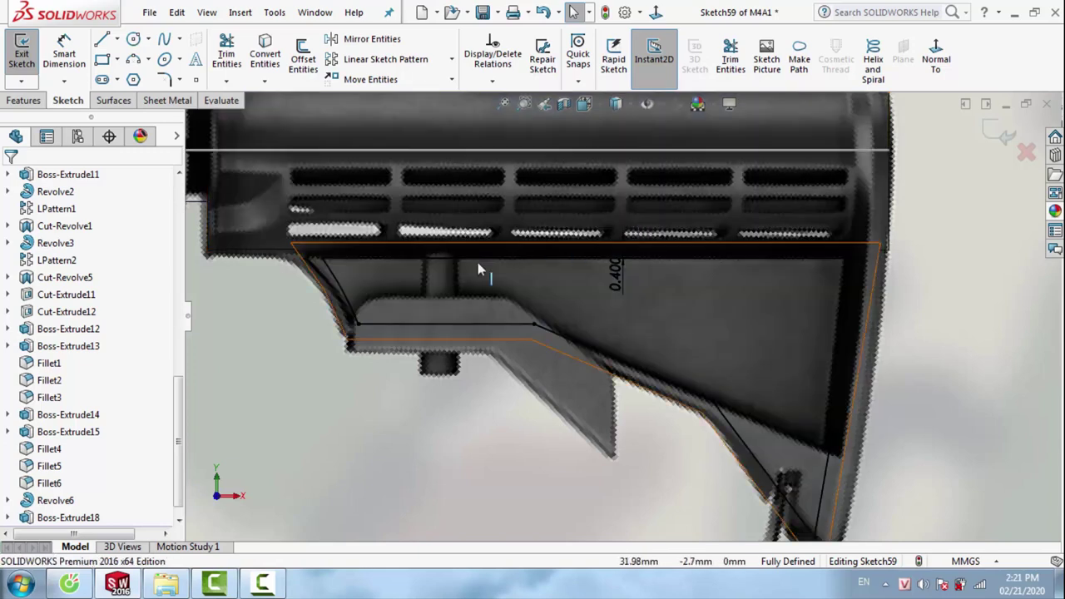
click(357, 259)
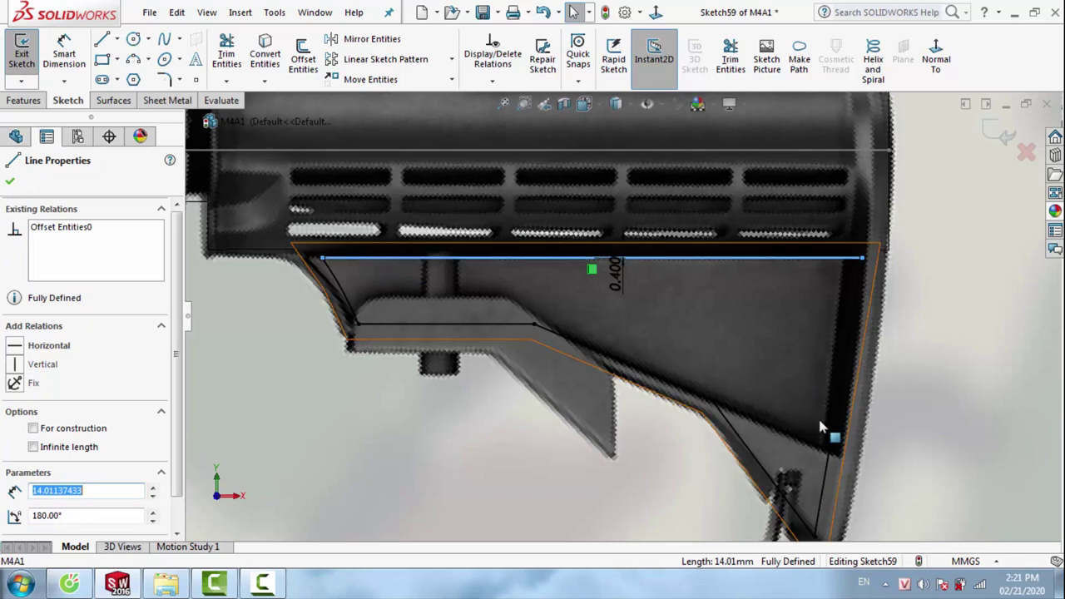
key(Escape)
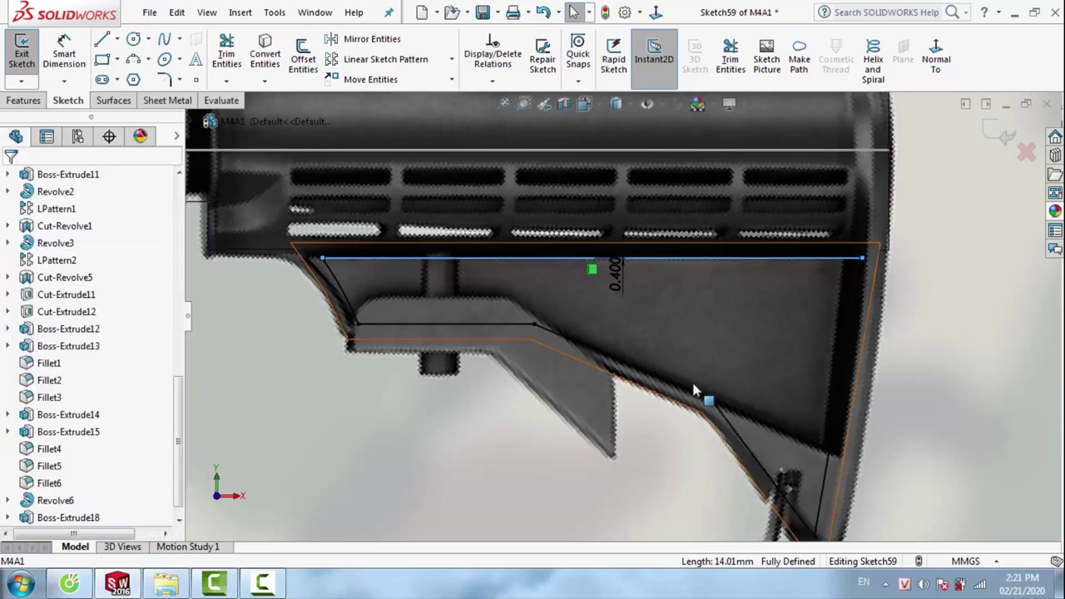
click(720, 410)
key(Escape)
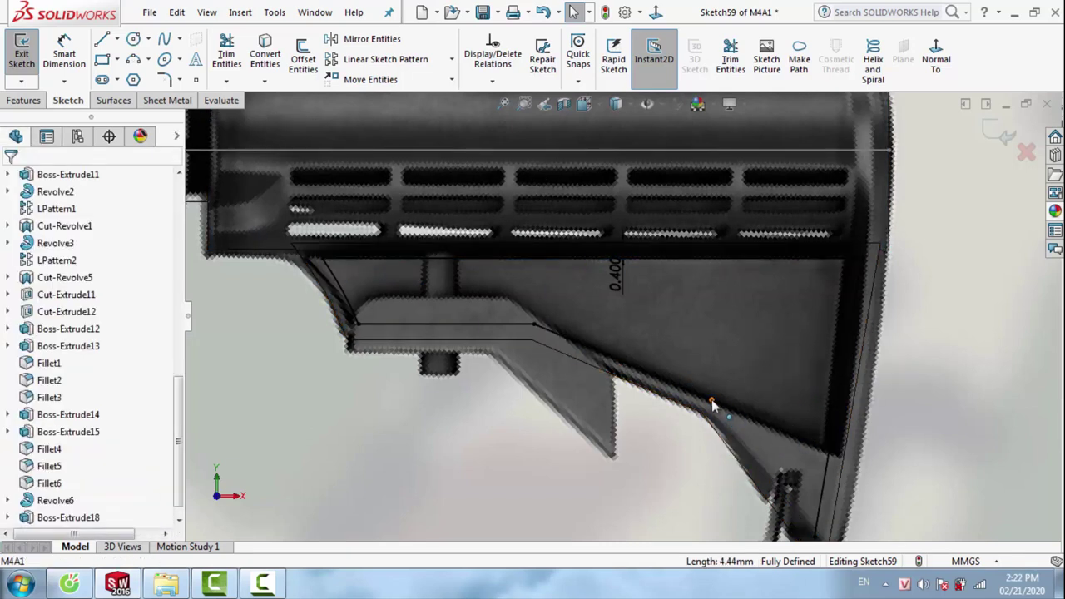
click(763, 422)
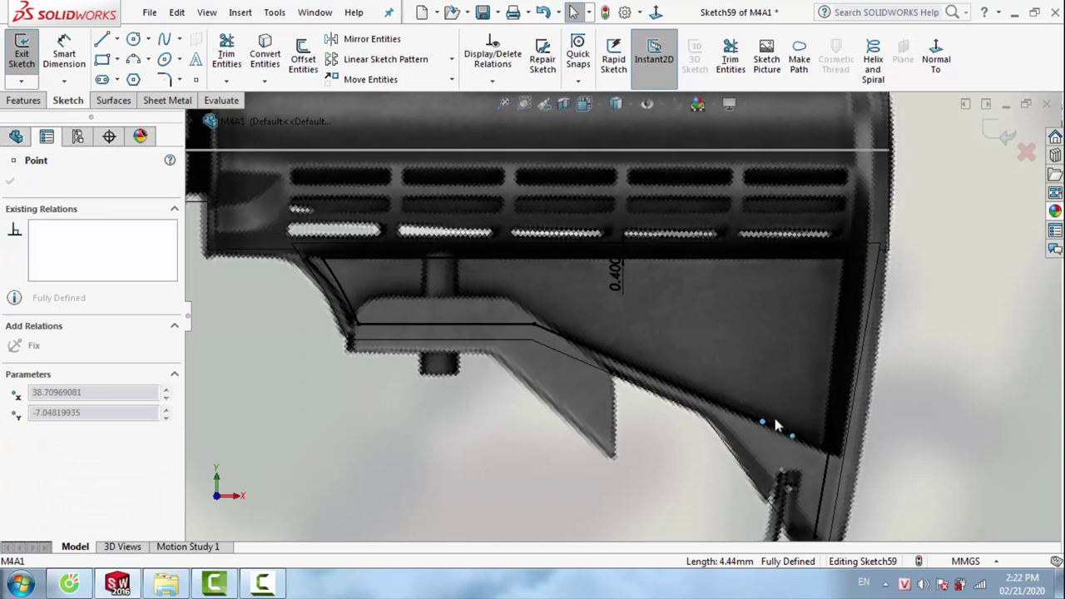
click(876, 467)
key(Escape)
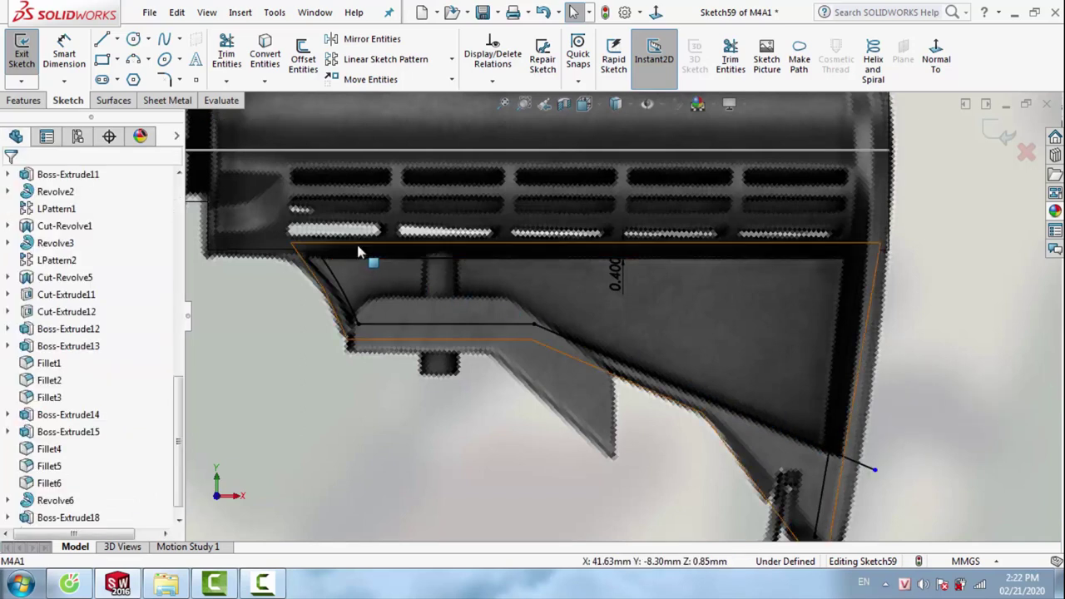
click(616, 104)
click(616, 130)
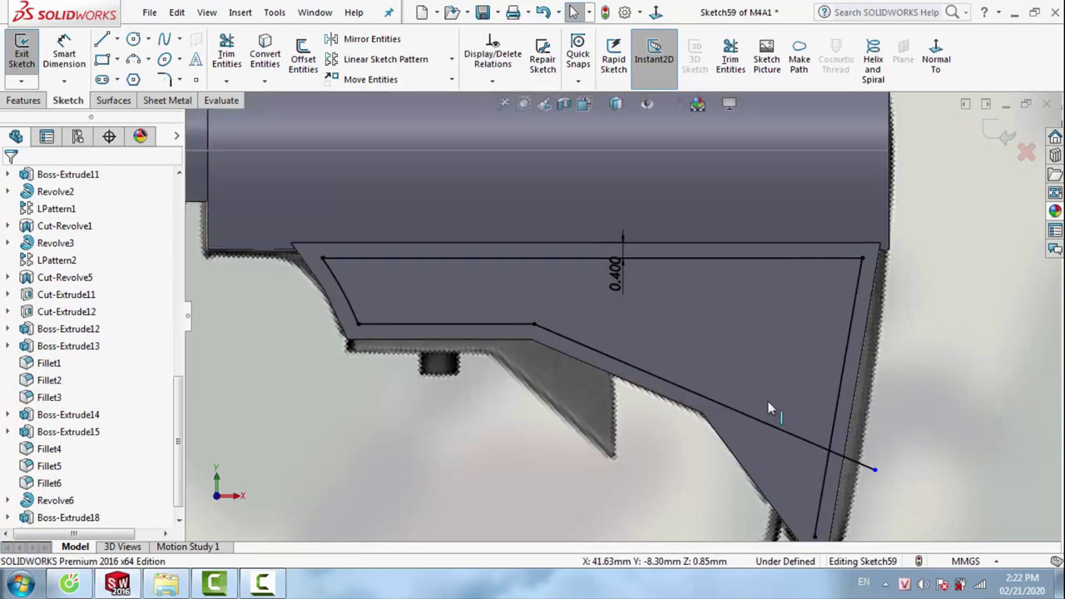
Delete the top offset line and drag both side line ends above the stock edge
key(t)
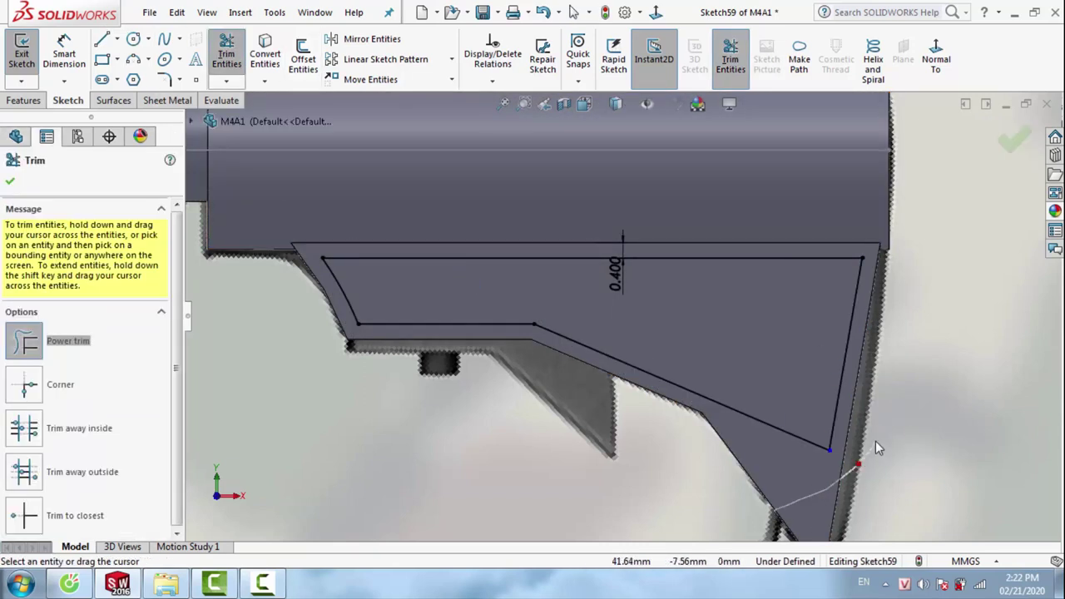
key(Escape)
click(373, 259)
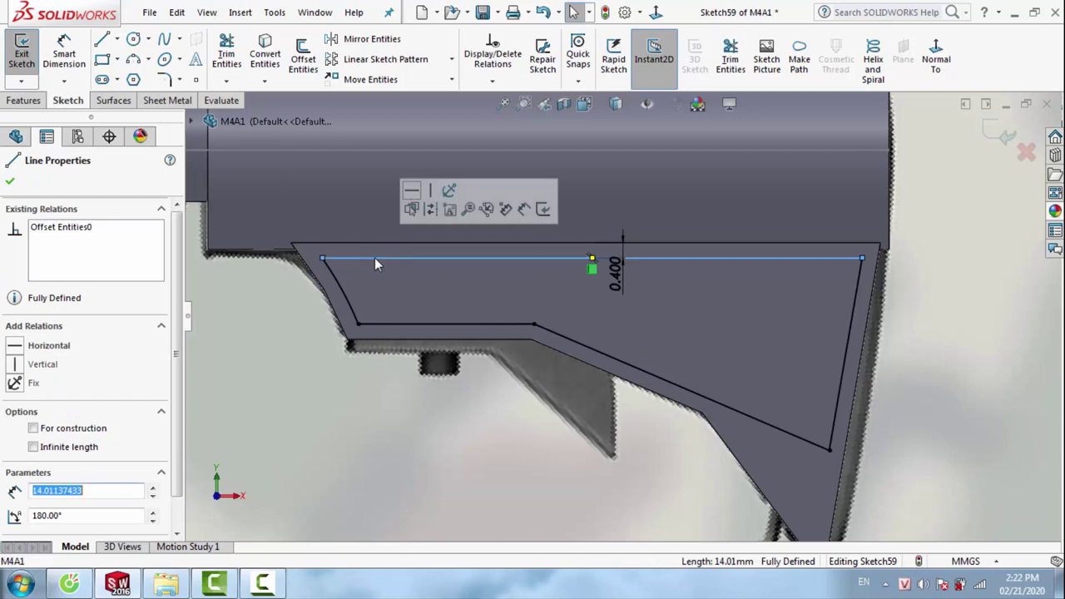
key(Delete)
click(306, 240)
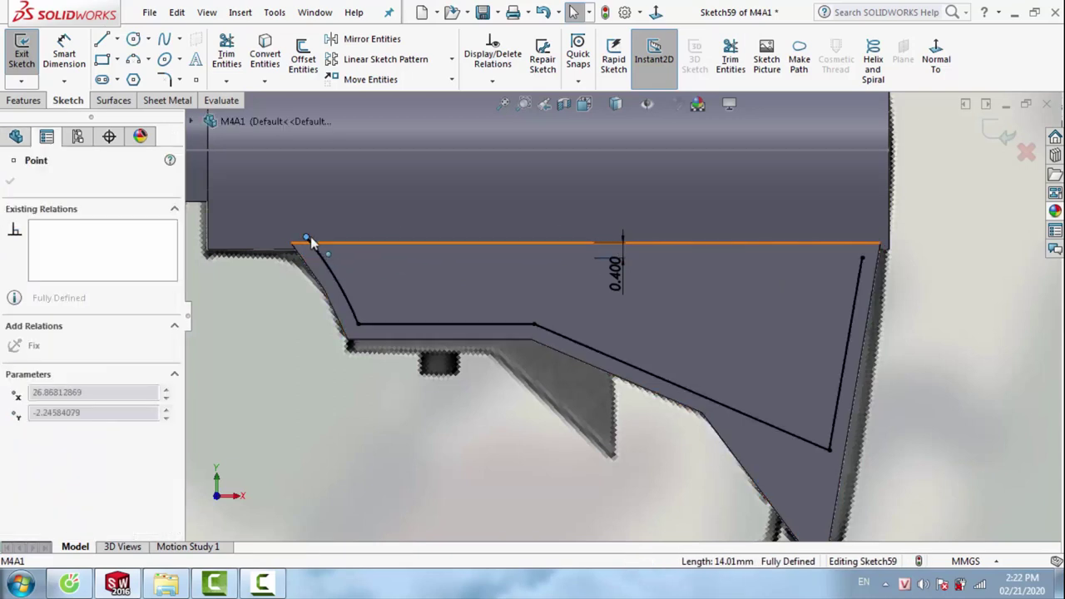
drag(308, 242, 298, 228)
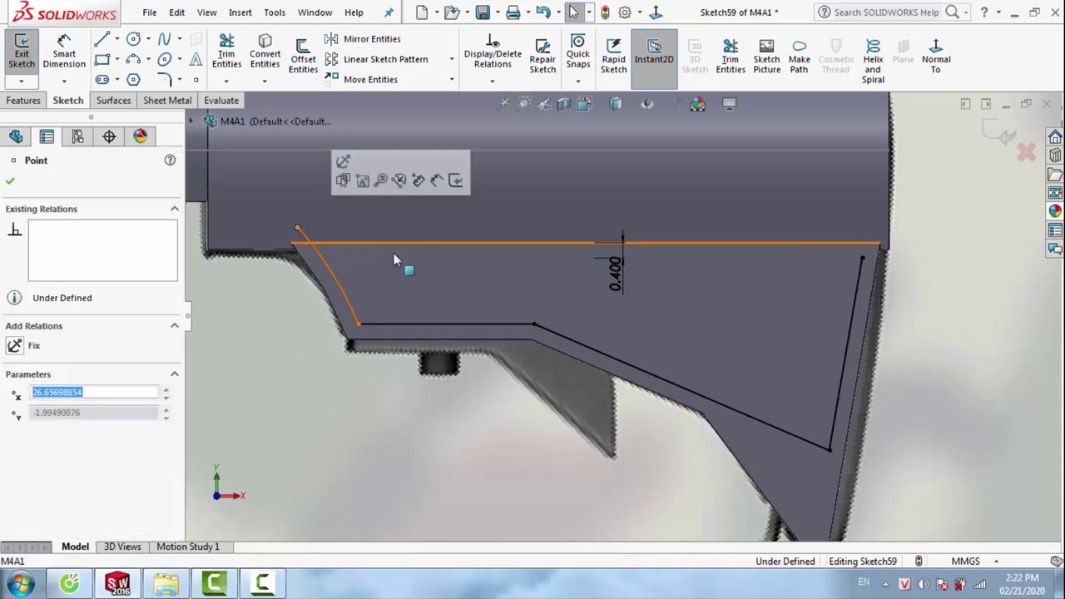
drag(863, 258, 869, 222)
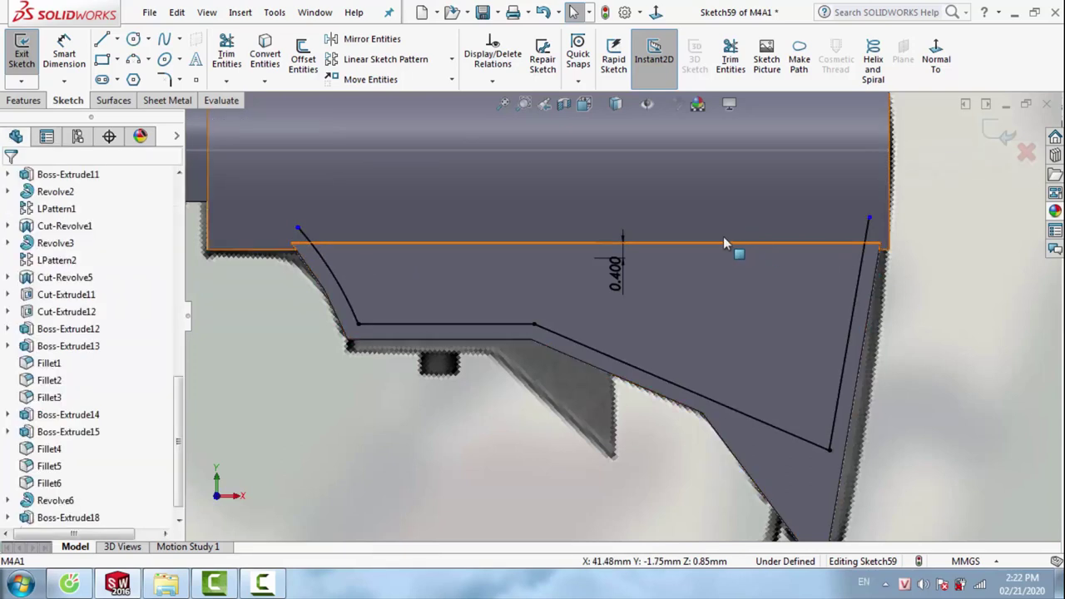
Convert the stock's top edge into a sketch line
click(507, 276)
click(478, 242)
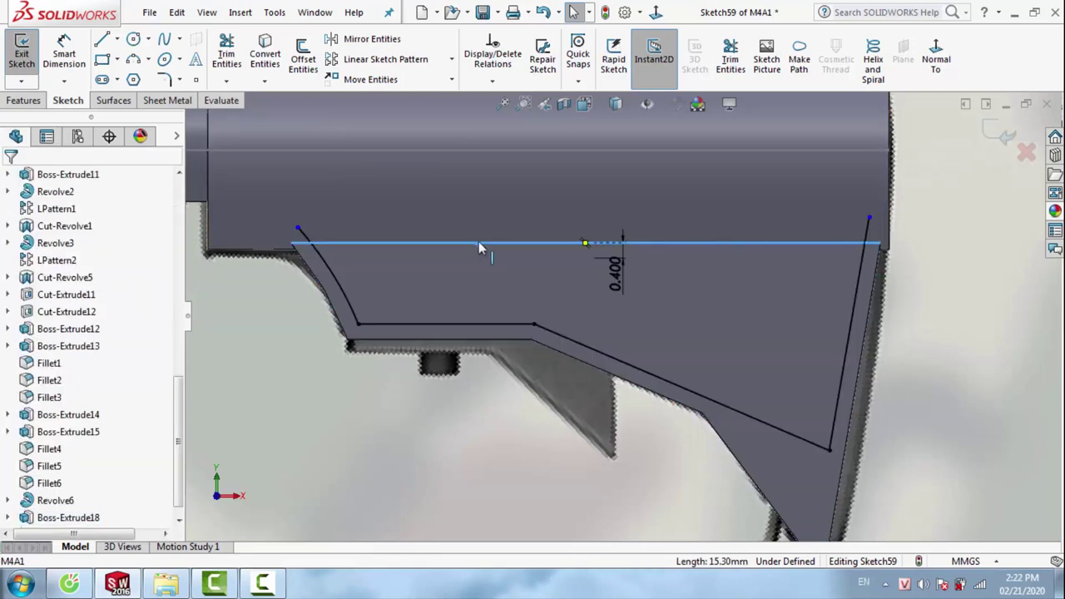
click(479, 242)
key(Escape)
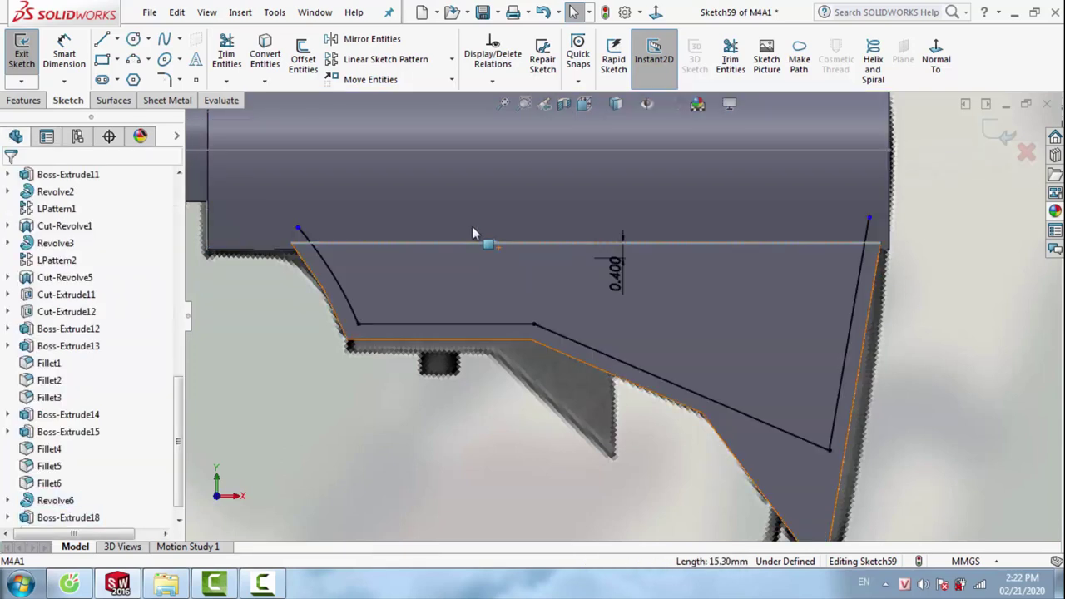
click(22, 100)
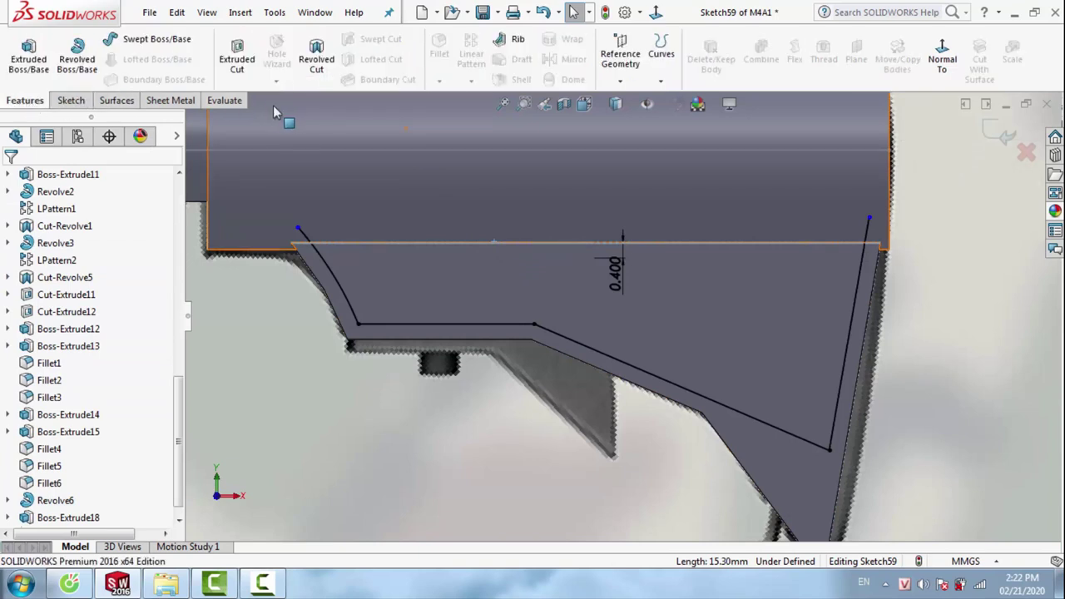
click(90, 100)
click(264, 60)
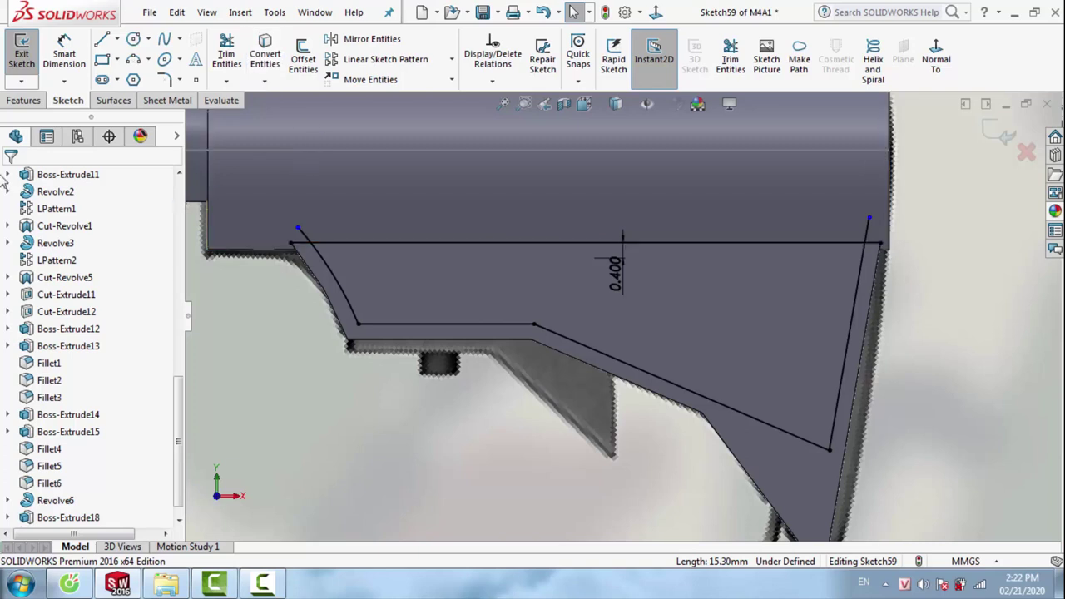
Trim away the left and right corner overhangs to close the profile
click(227, 51)
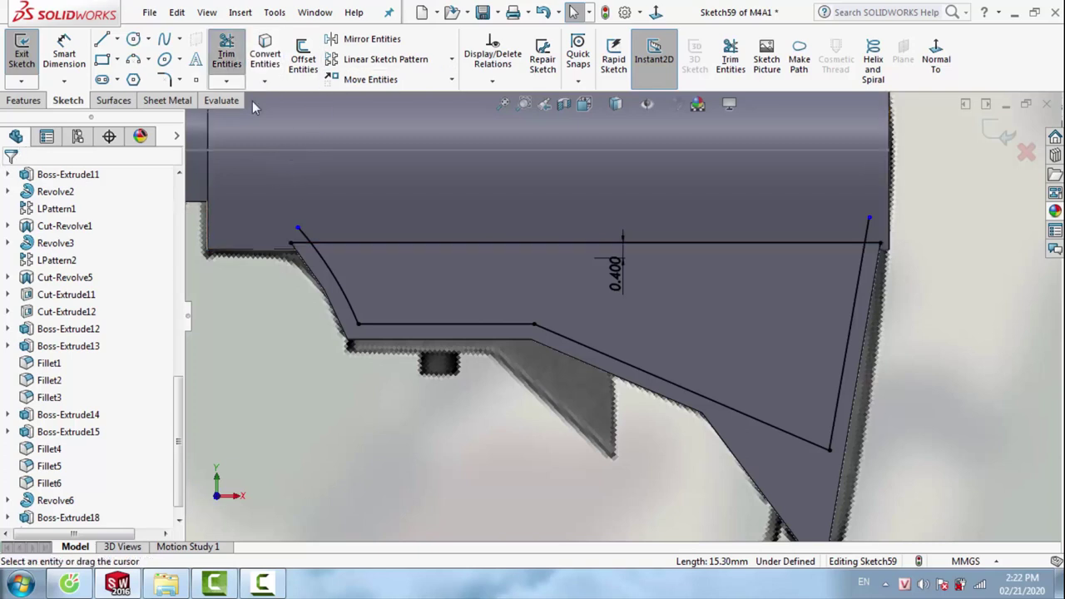
drag(309, 237, 297, 238)
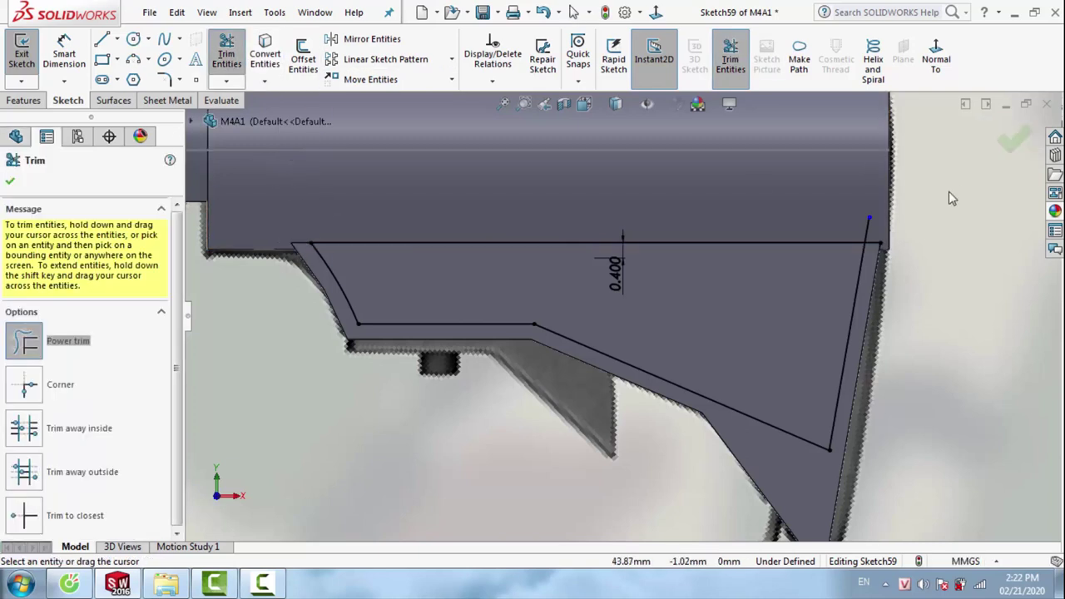
drag(881, 256, 882, 258)
key(Escape)
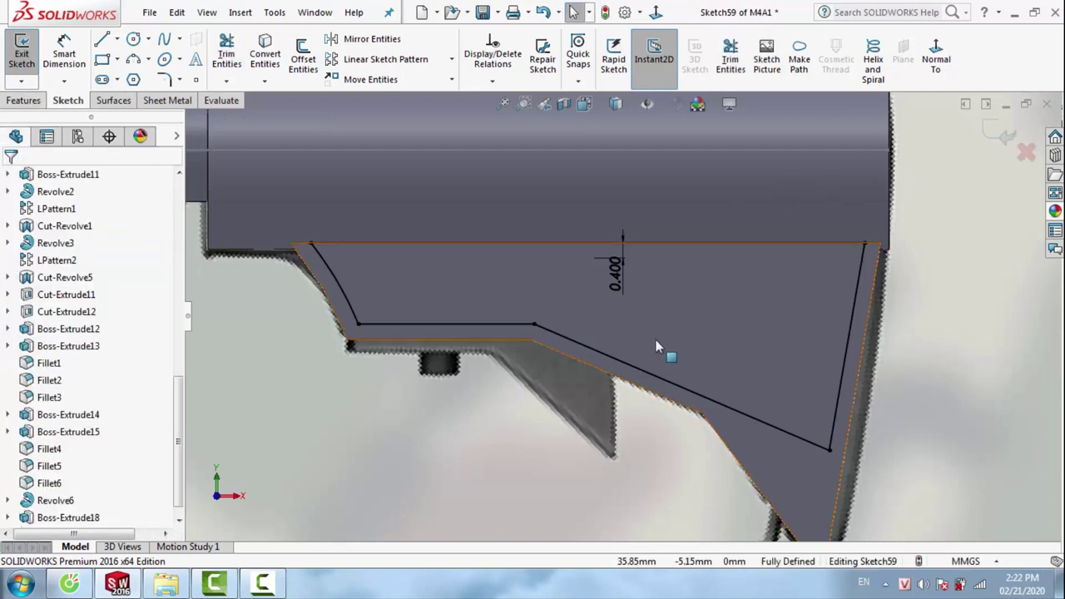
Extruded-cut the stock plate outline Blind to a depth of 0.40 mm
click(24, 100)
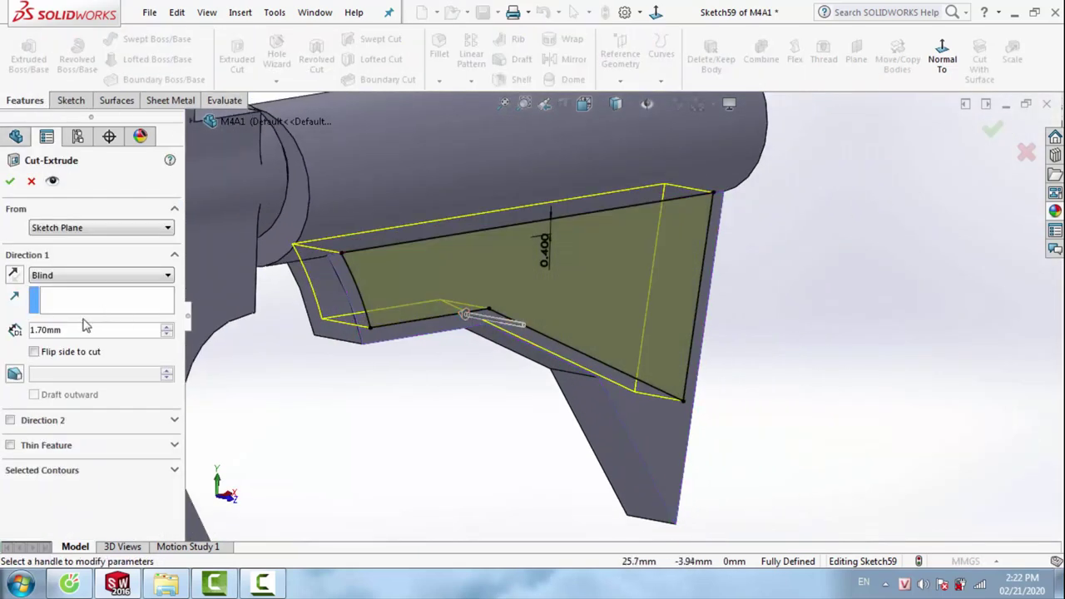
text(0.5)
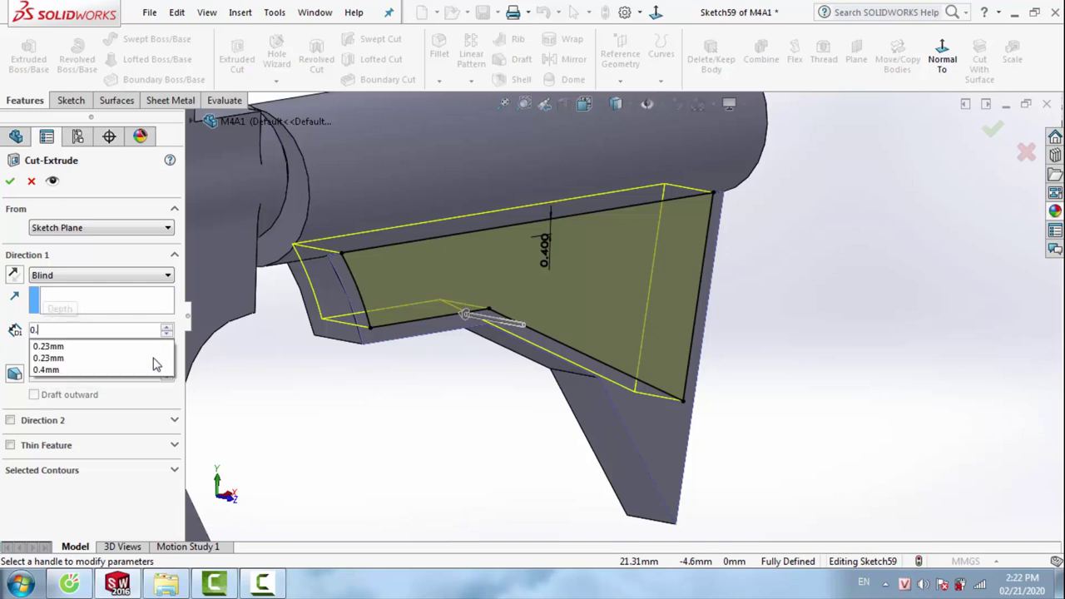
key(Return)
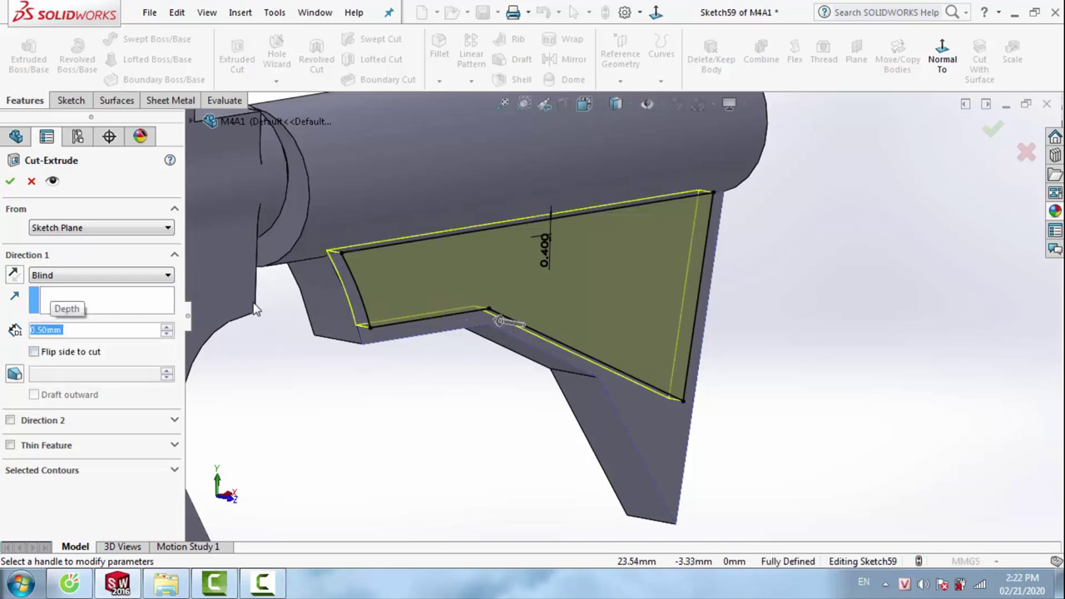
text(0.4)
key(Return)
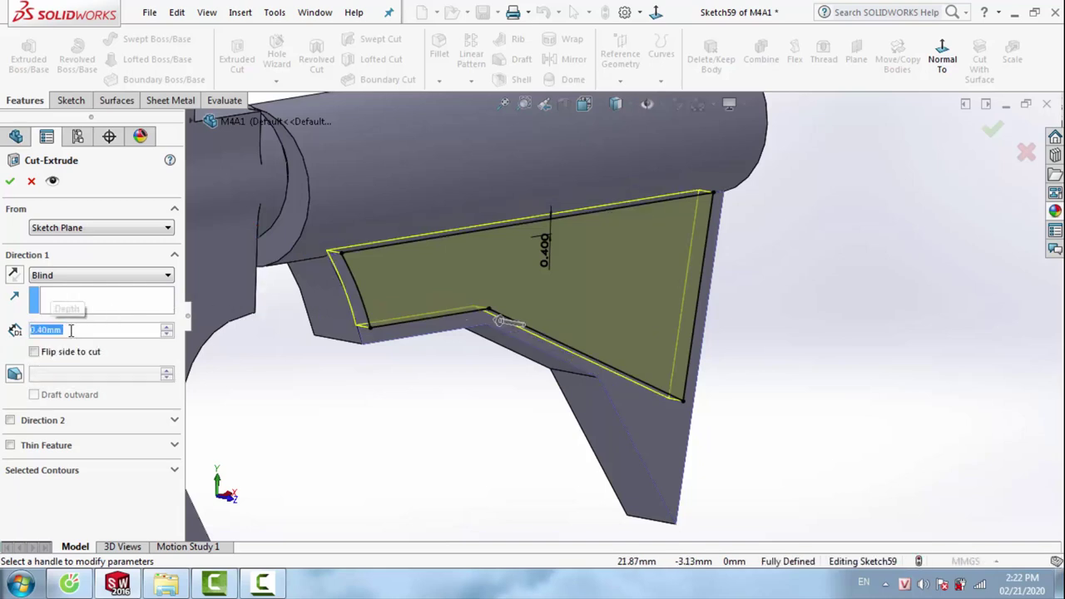
click(990, 132)
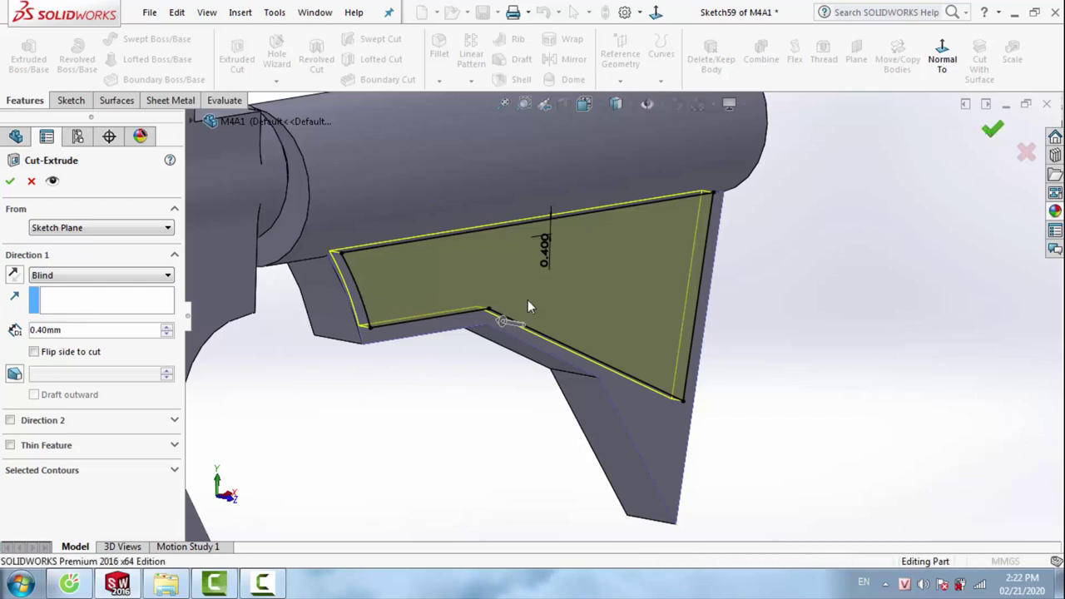
Orbit the view to the stock's top, select the Front Plane, and zoom out
scroll(569, 305, up, 5)
scroll(569, 305, down, 5)
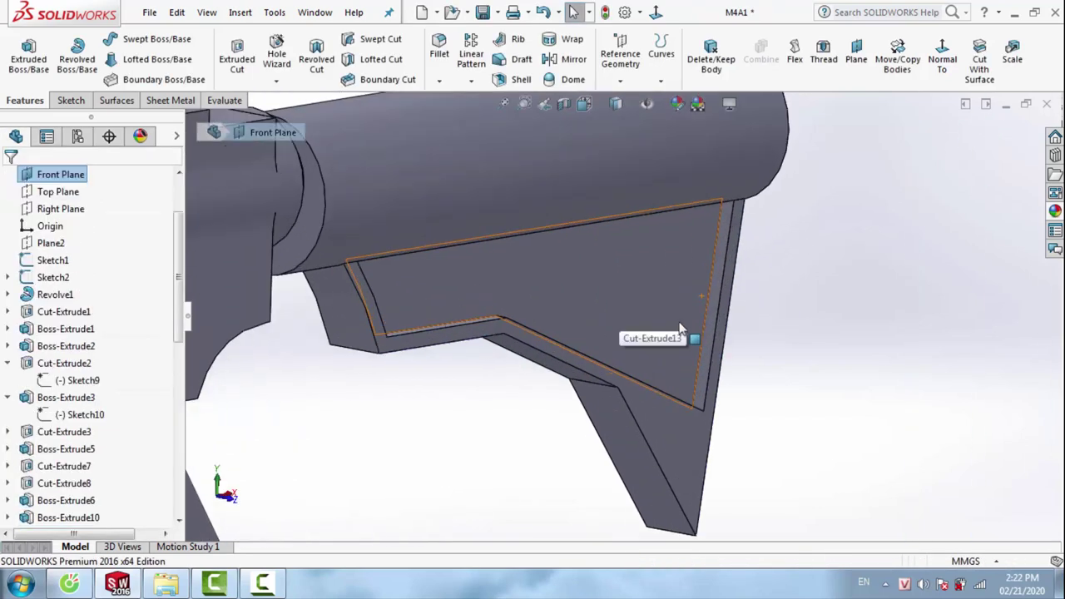
middle_drag(681, 328, 698, 343)
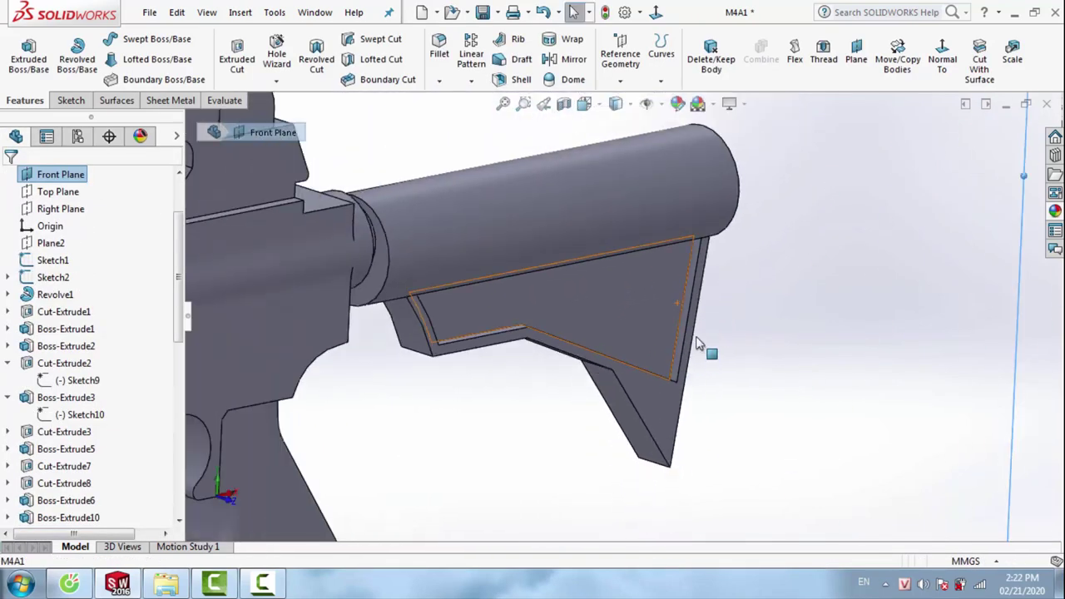
click(788, 326)
scroll(749, 326, up, 3)
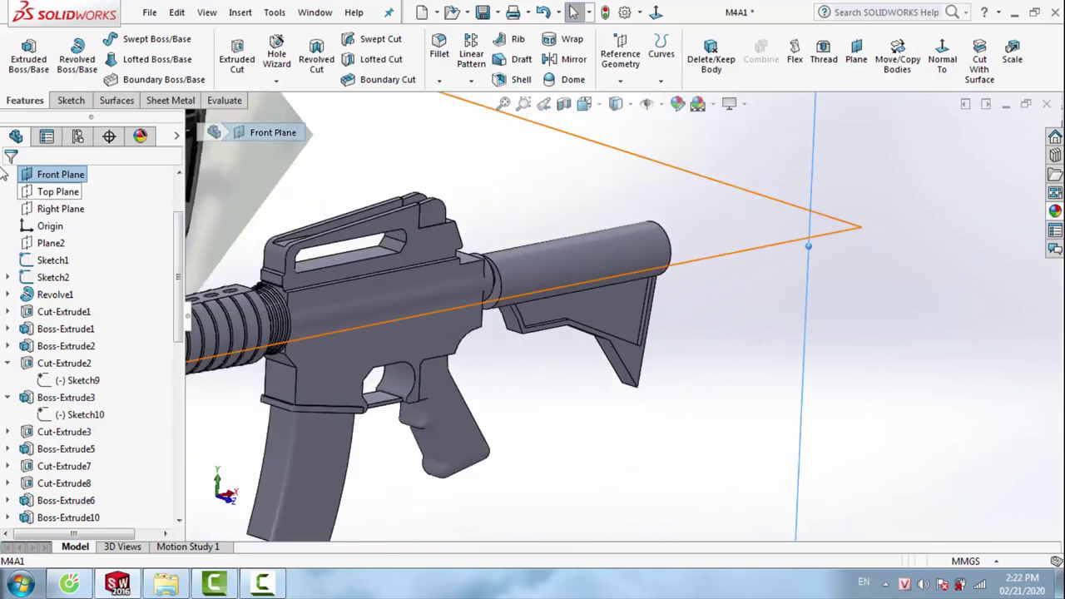
scroll(119, 229, up, 3)
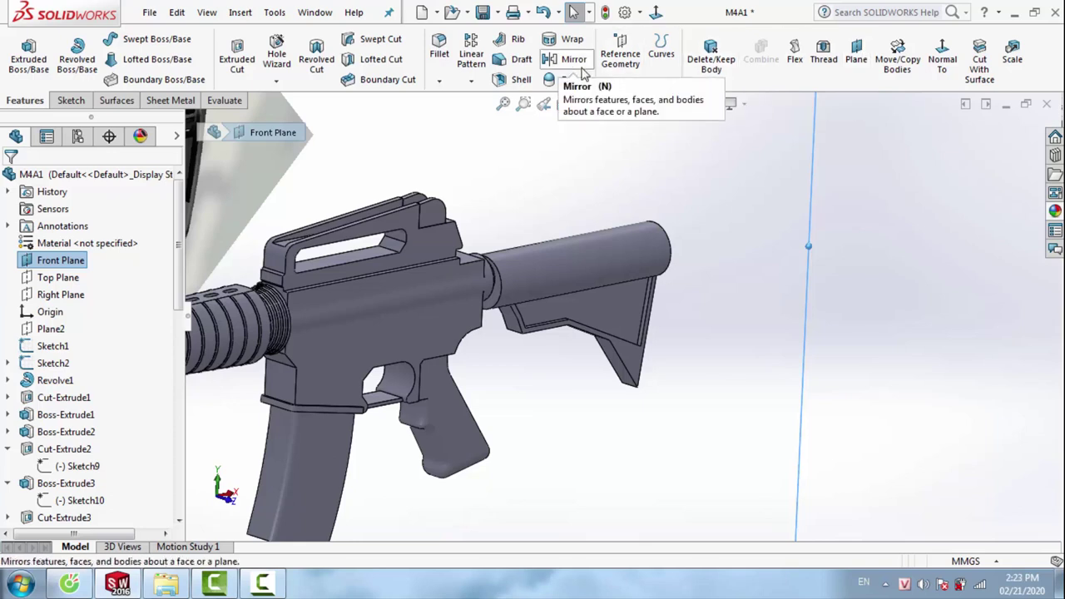
Mirror Cut-Extrude13 about the Front Plane, then bring up the Front Plane's options for sketching
click(566, 67)
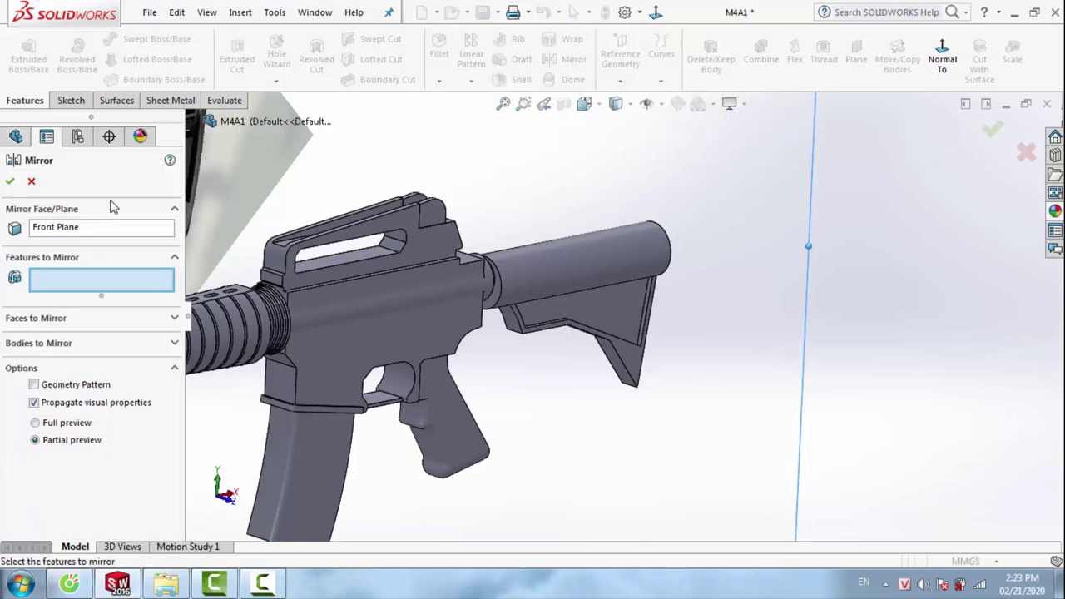
click(69, 225)
scroll(599, 187, up, 3)
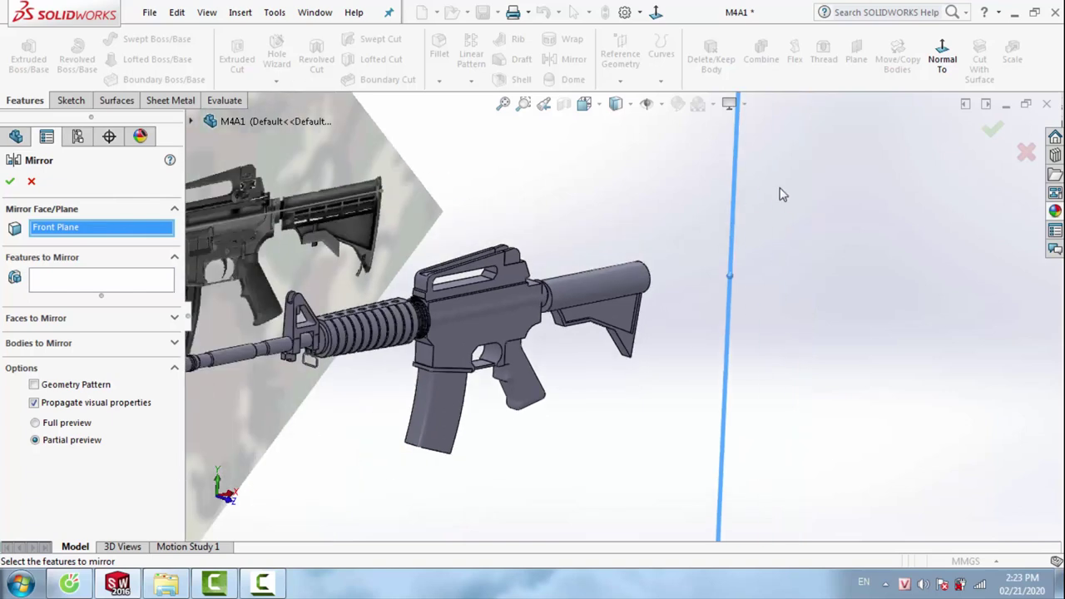
click(729, 196)
scroll(610, 308, down, 2)
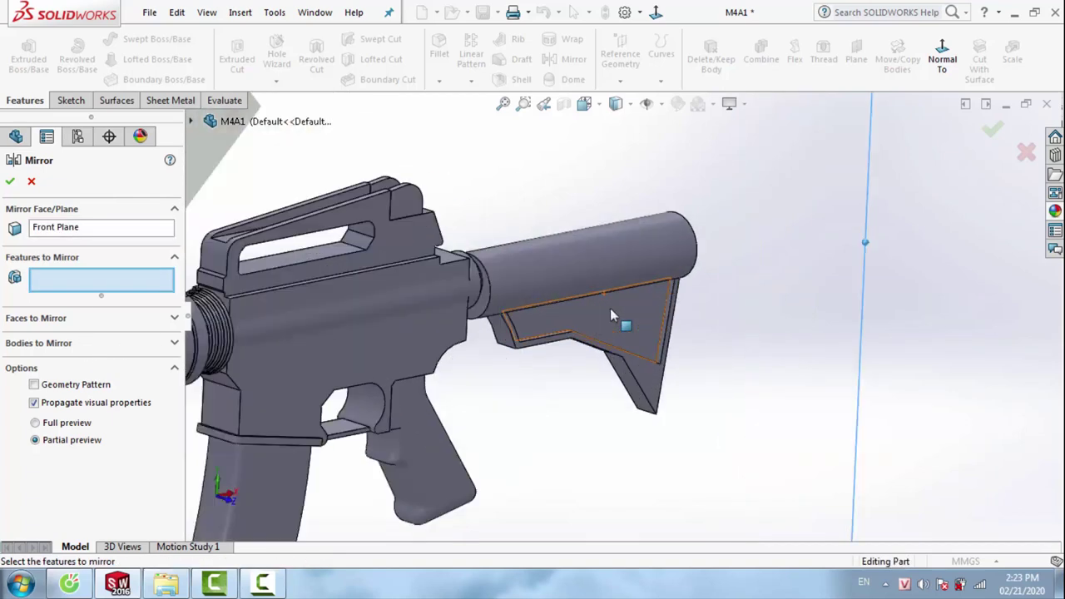
scroll(599, 307, down, 2)
click(589, 306)
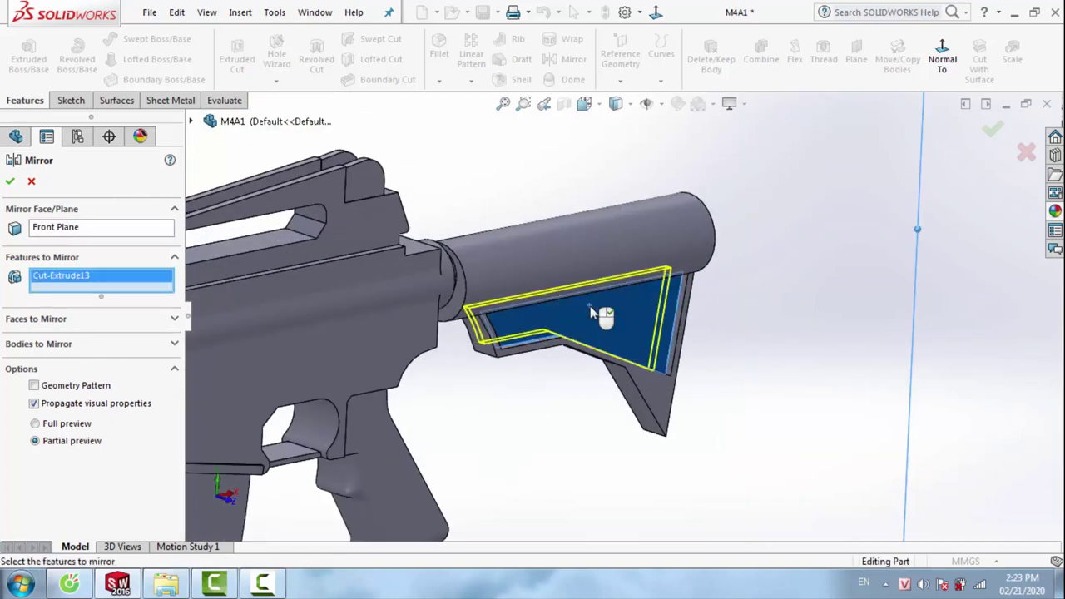
click(992, 133)
mouse_move(642, 309)
middle_down()
mouse_move(442, 332)
mouse_move(587, 295)
mouse_move(774, 287)
middle_up()
scroll(774, 287, up, 3)
right_click(730, 282)
Start a sketch on the Front Plane and view it face-on
click(753, 244)
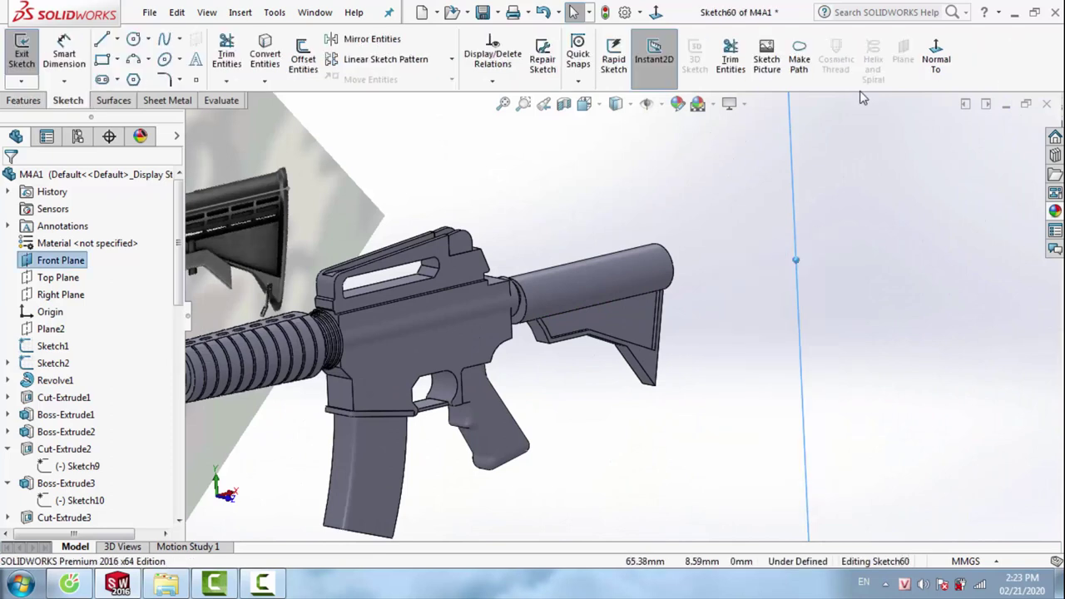
click(937, 59)
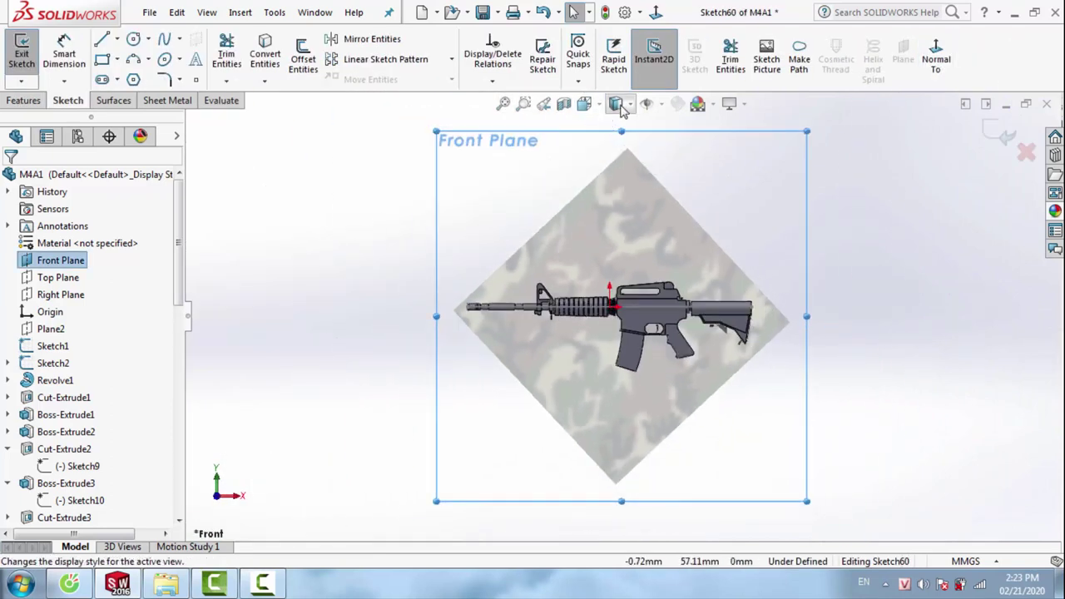
click(622, 111)
scroll(703, 308, down, 10)
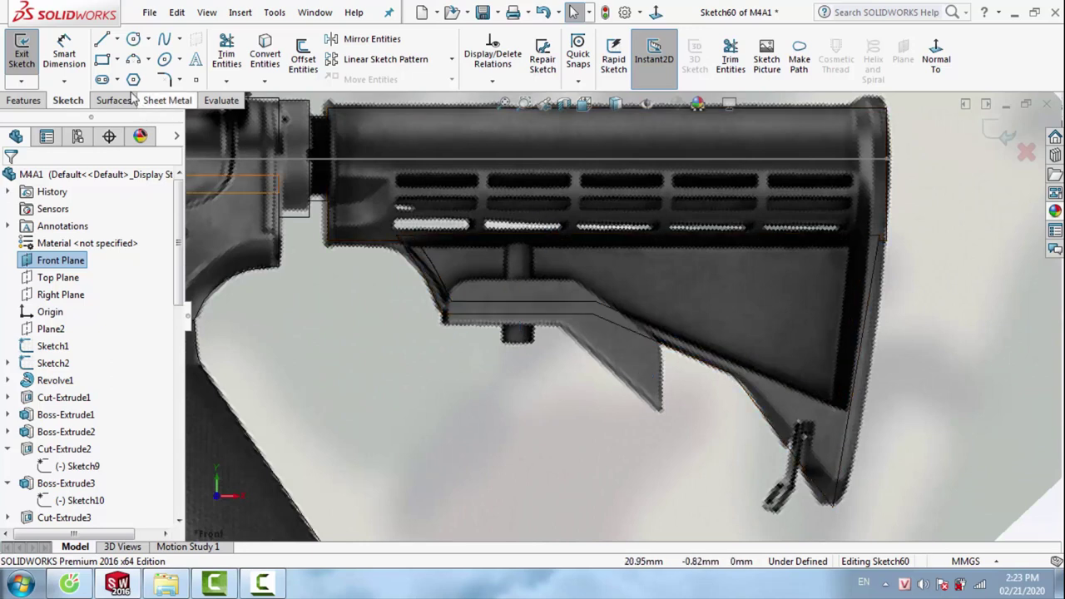
Trace the lower fin's outline with connected straight lines, closing it at the start point
click(103, 43)
scroll(500, 312, down, 5)
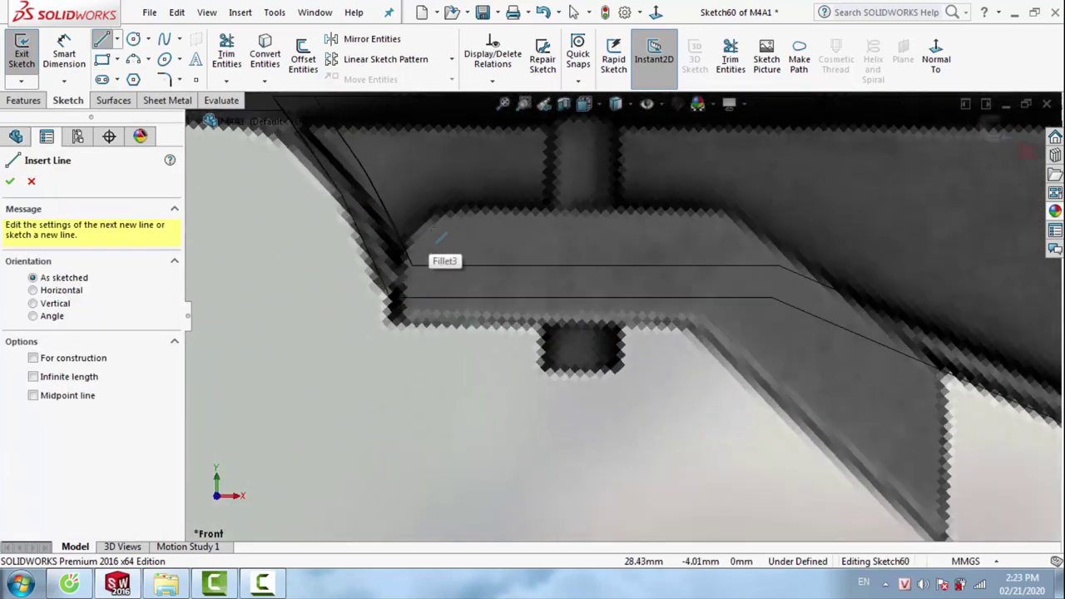
drag(428, 228, 437, 313)
click(428, 324)
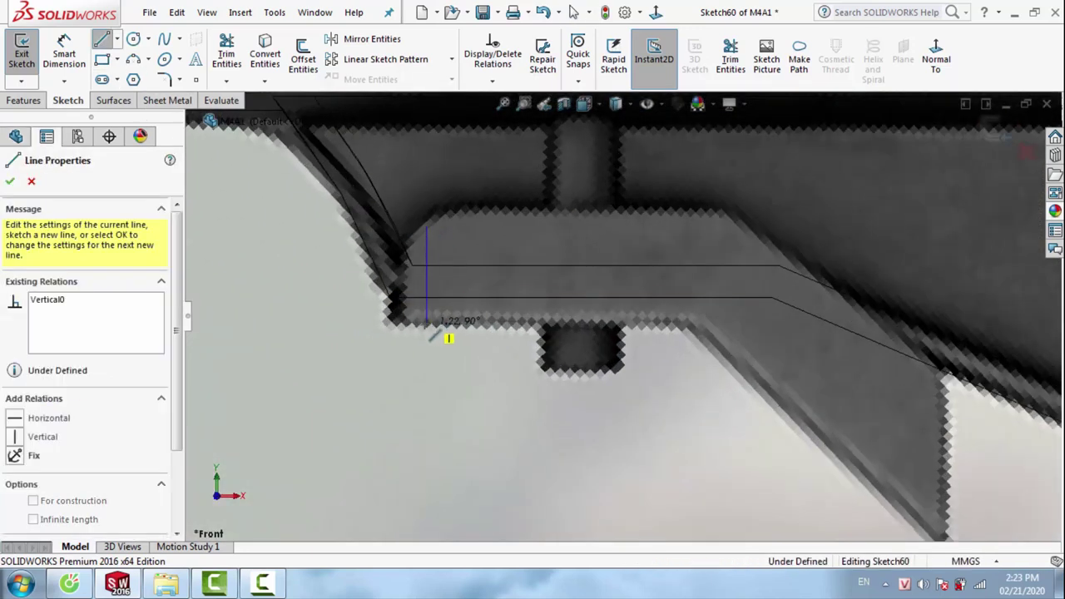
click(689, 324)
scroll(689, 326, up, 2)
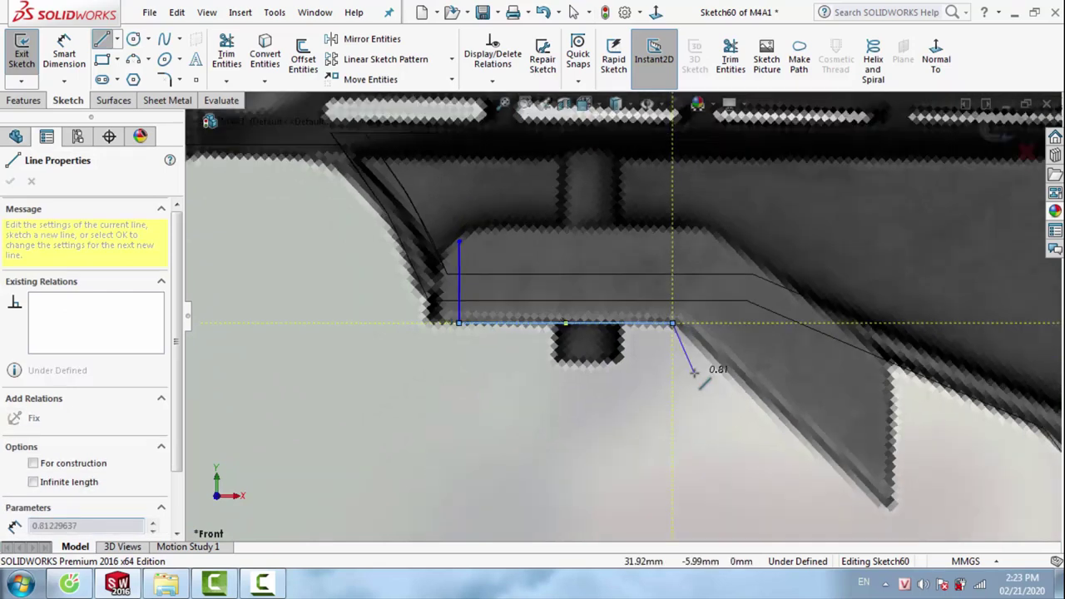
scroll(707, 350, up, 2)
click(806, 449)
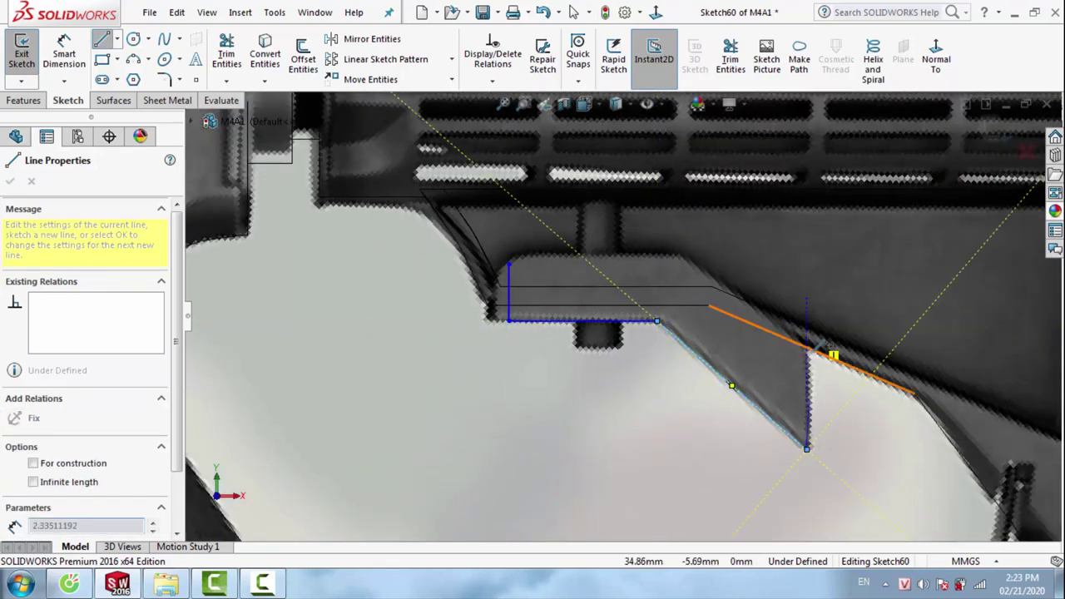
click(807, 355)
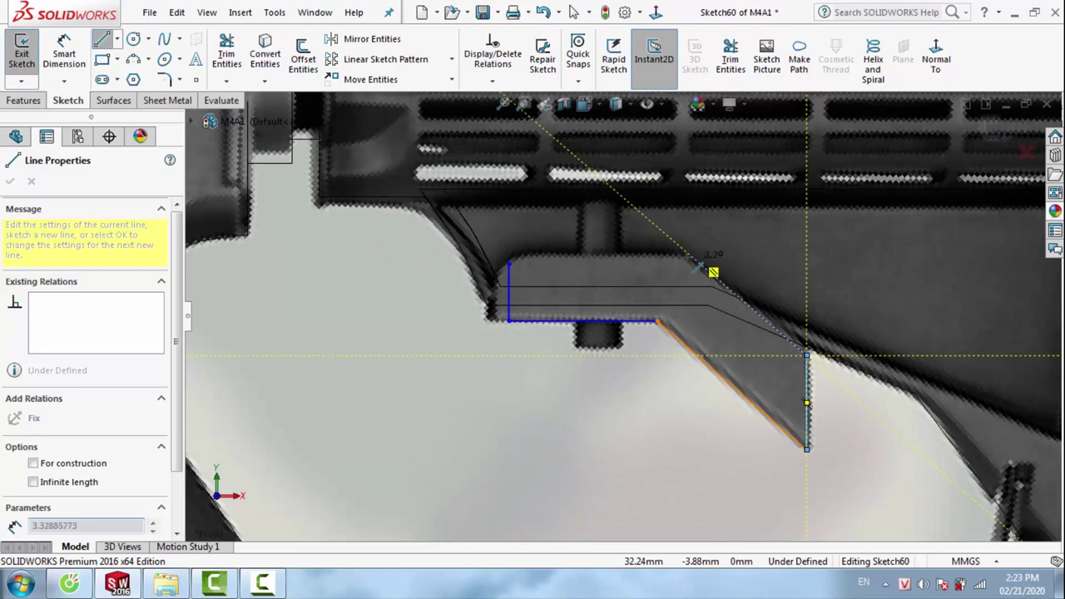
click(530, 254)
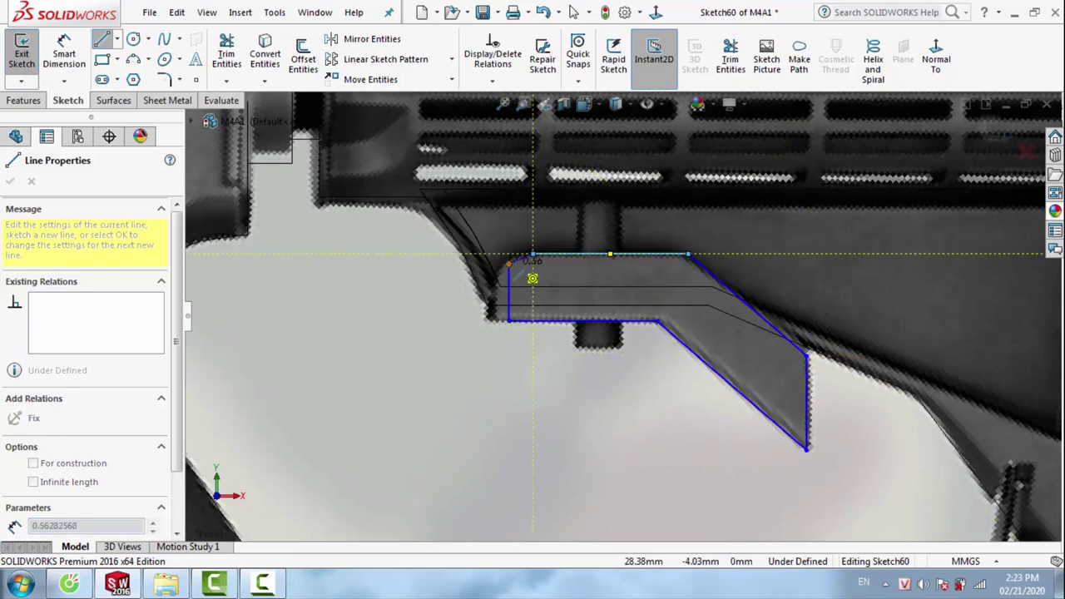
click(509, 265)
key(Escape)
Replace the front vertical edge with a slanted line from the upper front corner down
scroll(504, 266, up, 2)
scroll(522, 303, up, 2)
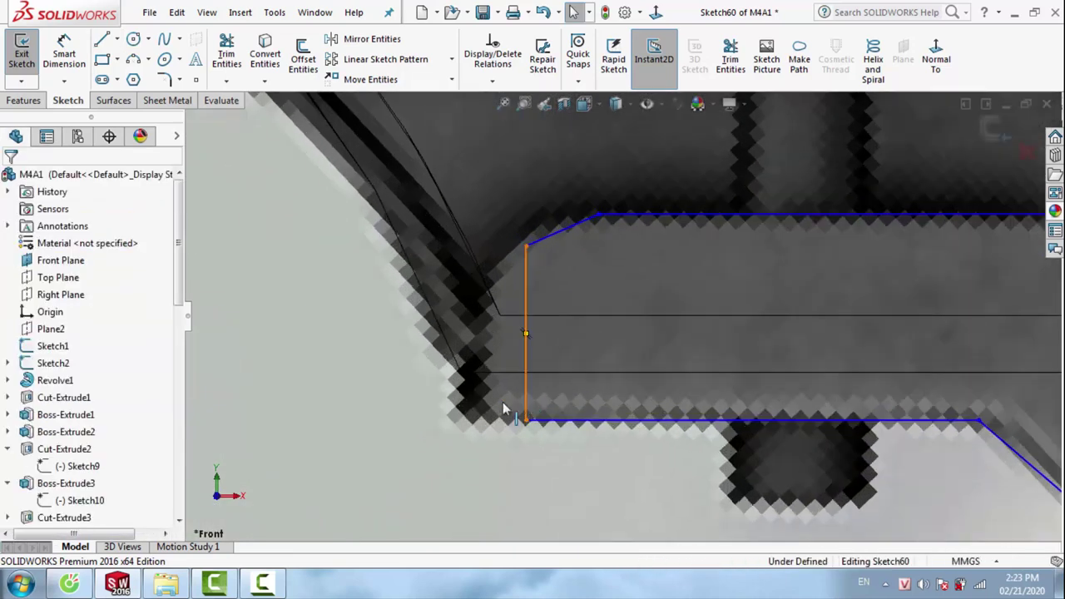
drag(504, 408, 506, 369)
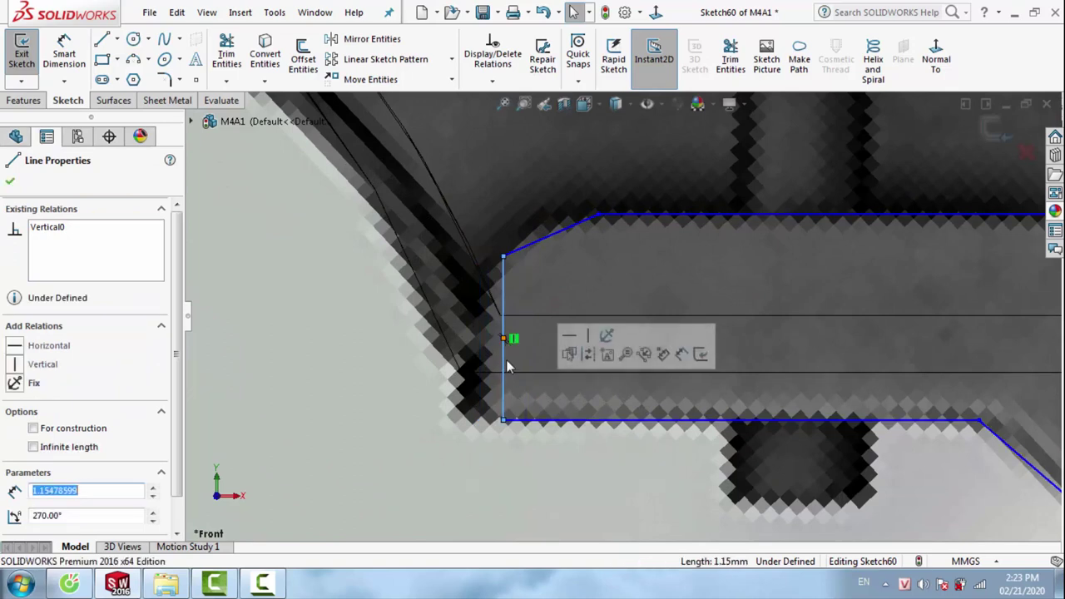
key(Delete)
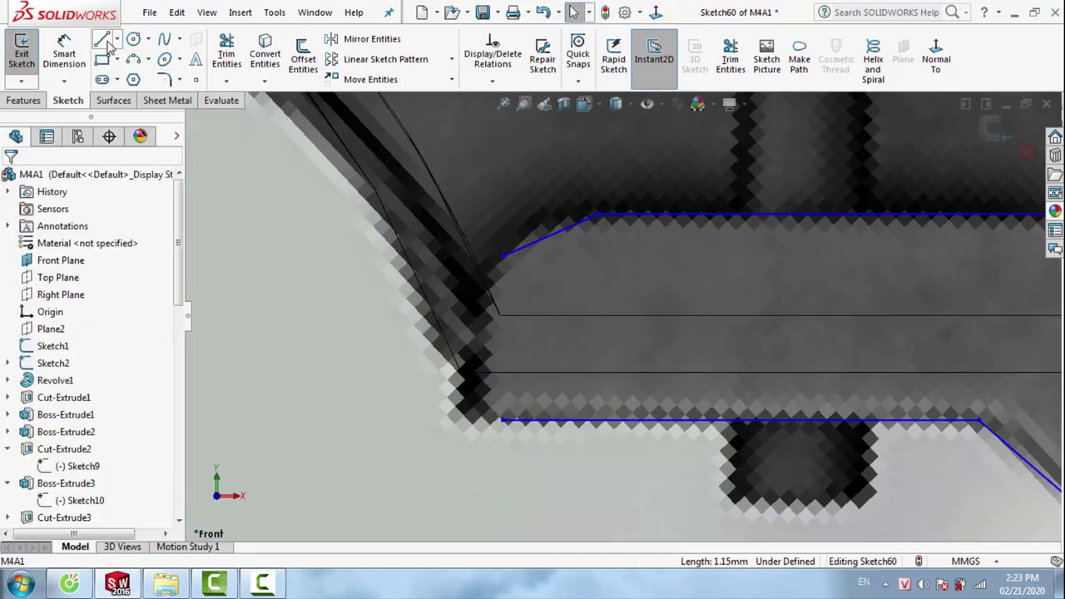
click(102, 40)
click(503, 256)
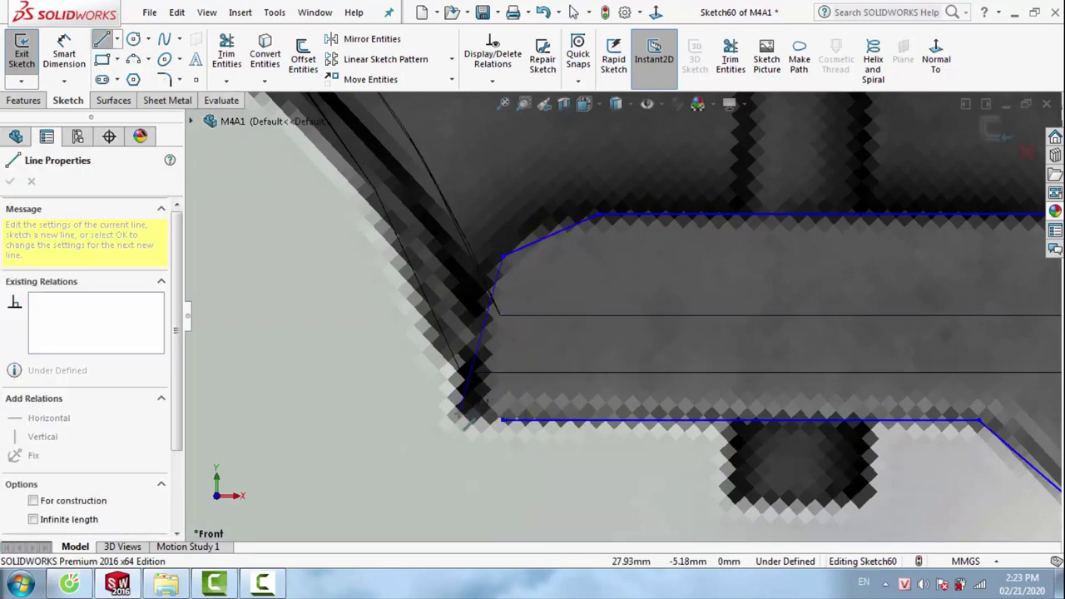
click(458, 421)
key(Escape)
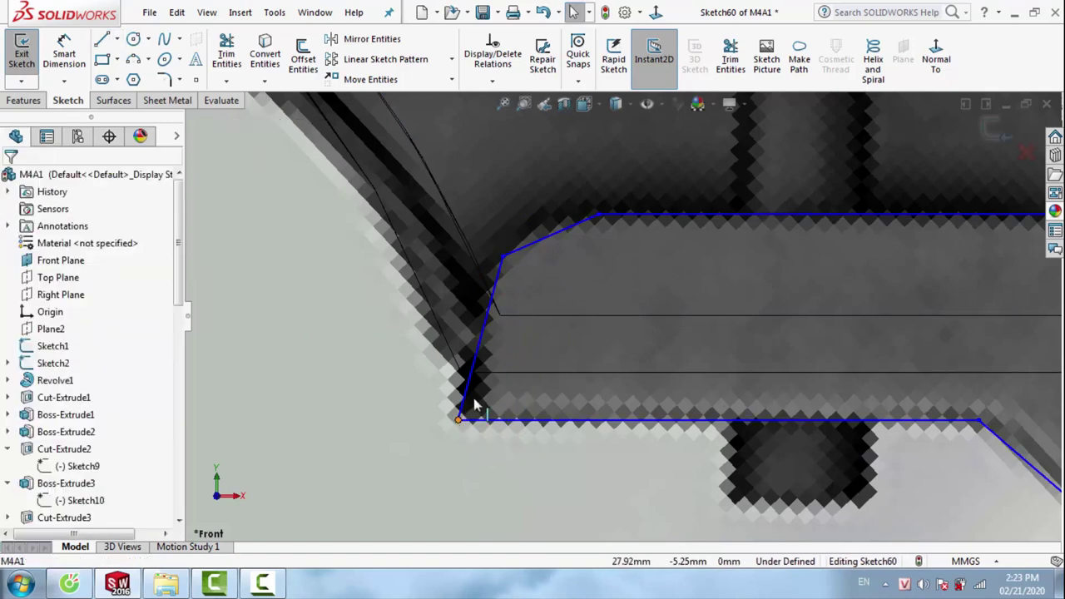
Check the outline's upper corner point and bottom edge, then clear the selection
click(597, 216)
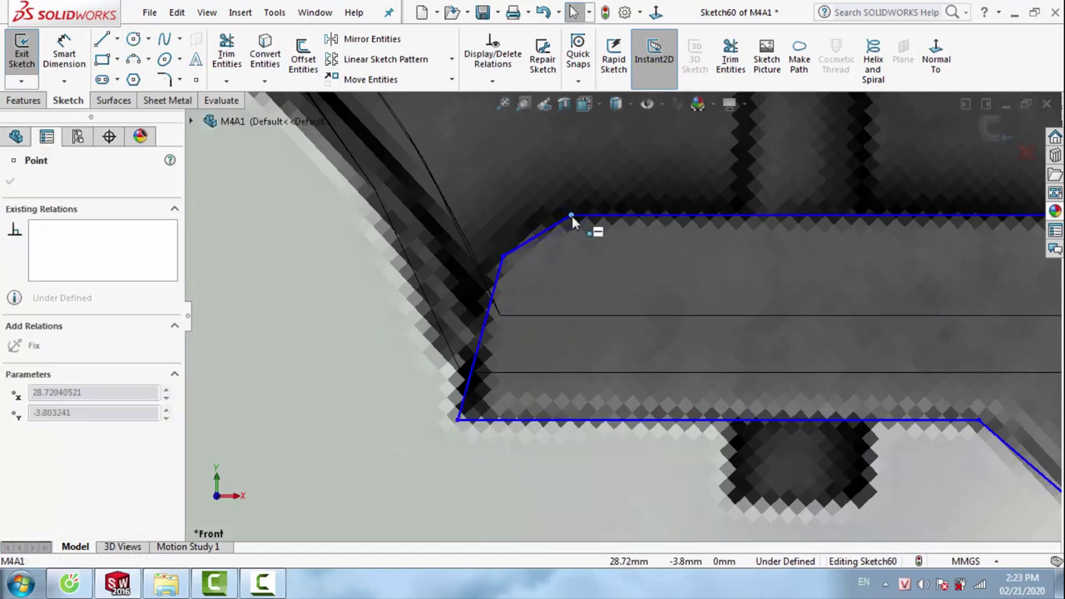
scroll(616, 317, up, 3)
scroll(829, 381, down, 2)
click(786, 372)
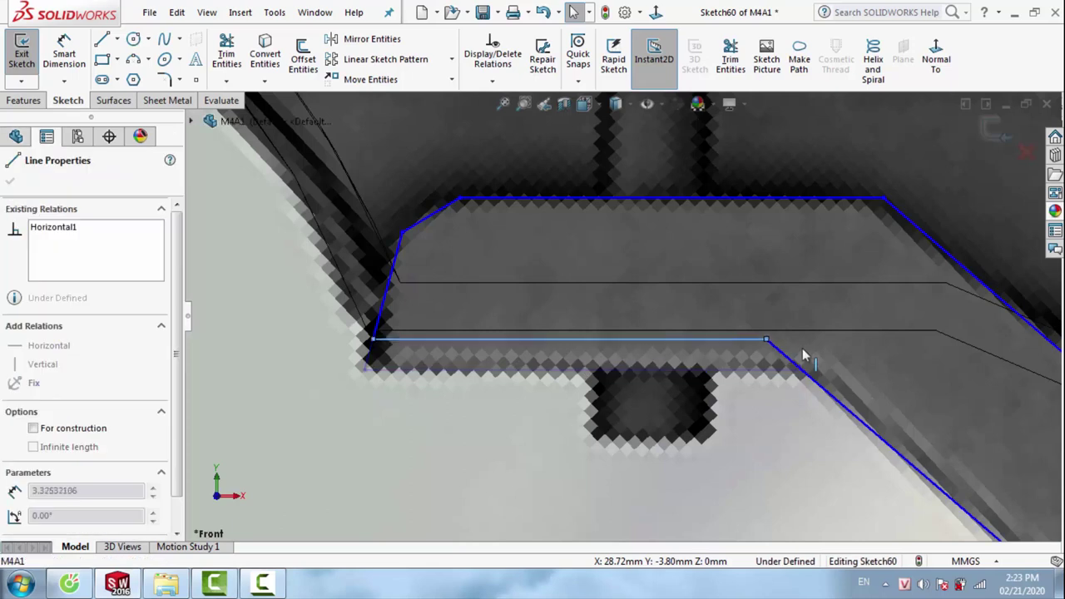
scroll(801, 360, up, 3)
scroll(774, 370, down, 1)
scroll(778, 357, up, 1)
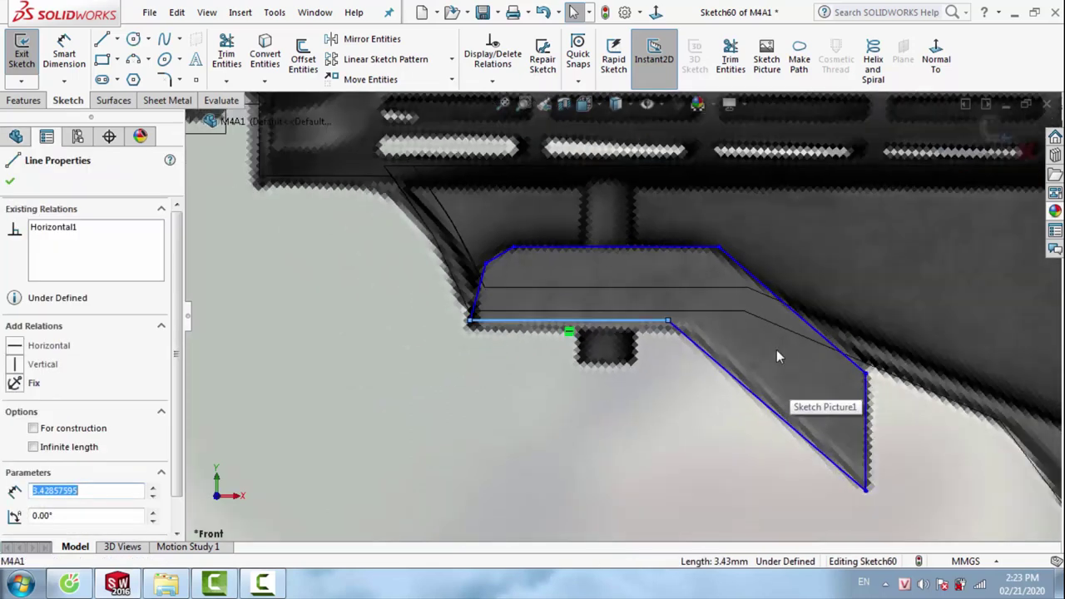
key(Escape)
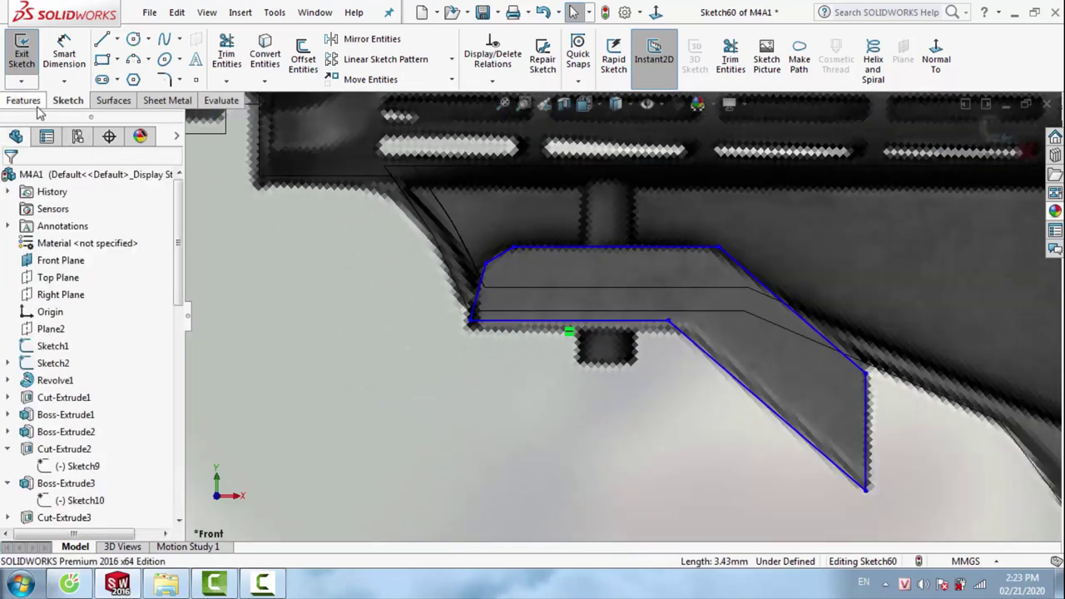
click(34, 101)
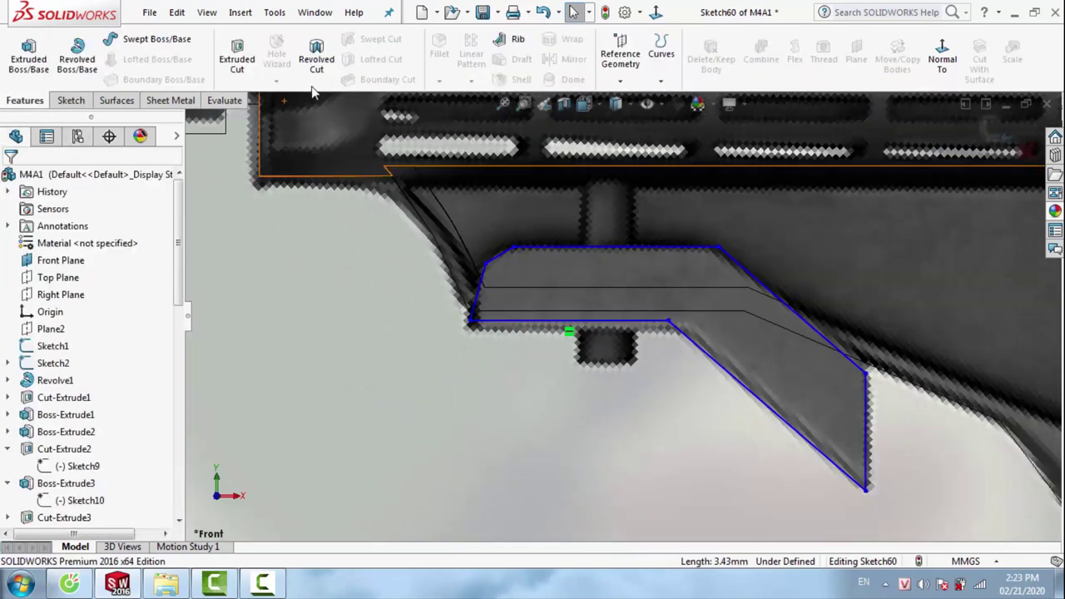
Show shaded with edges and extrude the fin outline Mid Plane to 2.50 mm
click(617, 103)
click(617, 125)
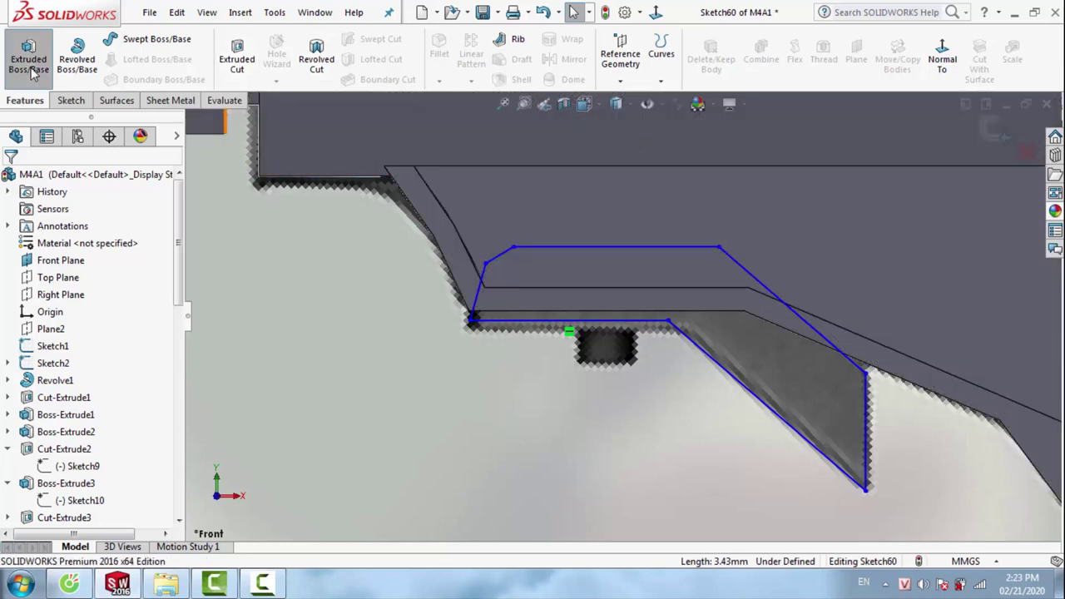
click(28, 55)
click(83, 304)
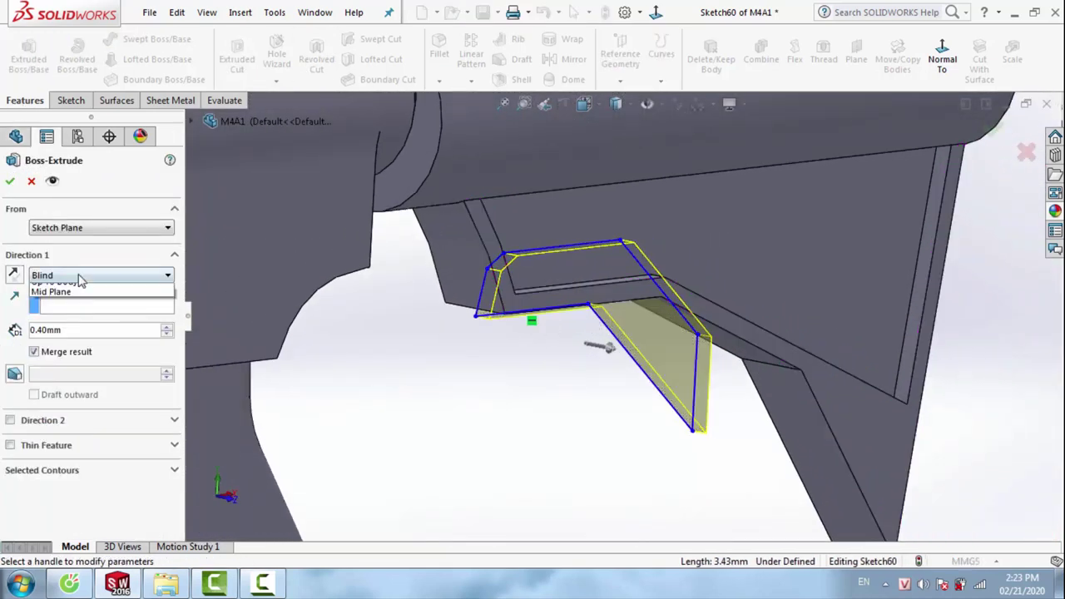
click(82, 349)
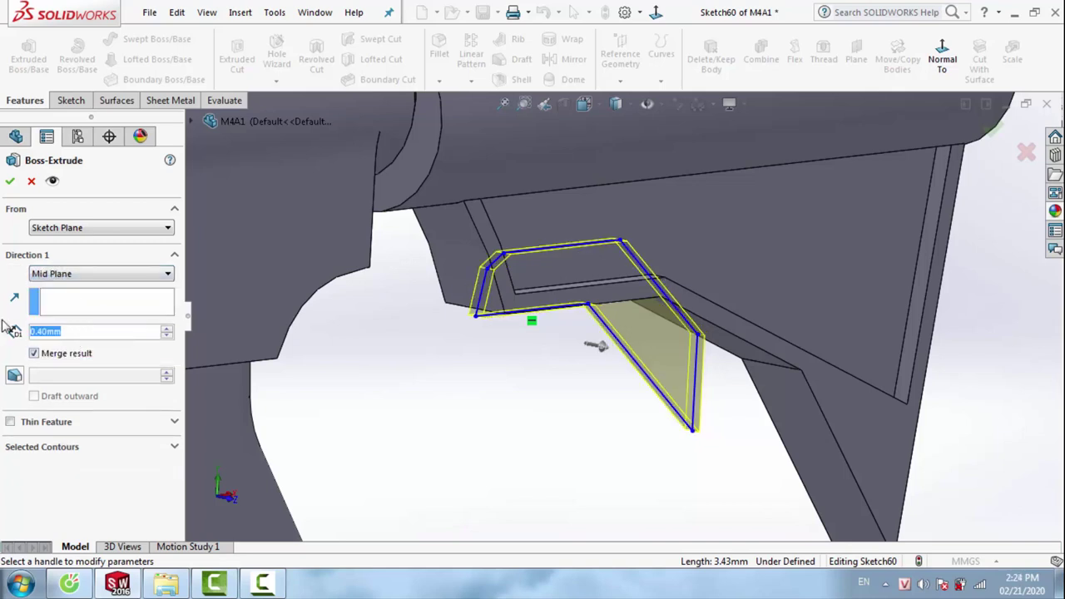
text(3)
key(Return)
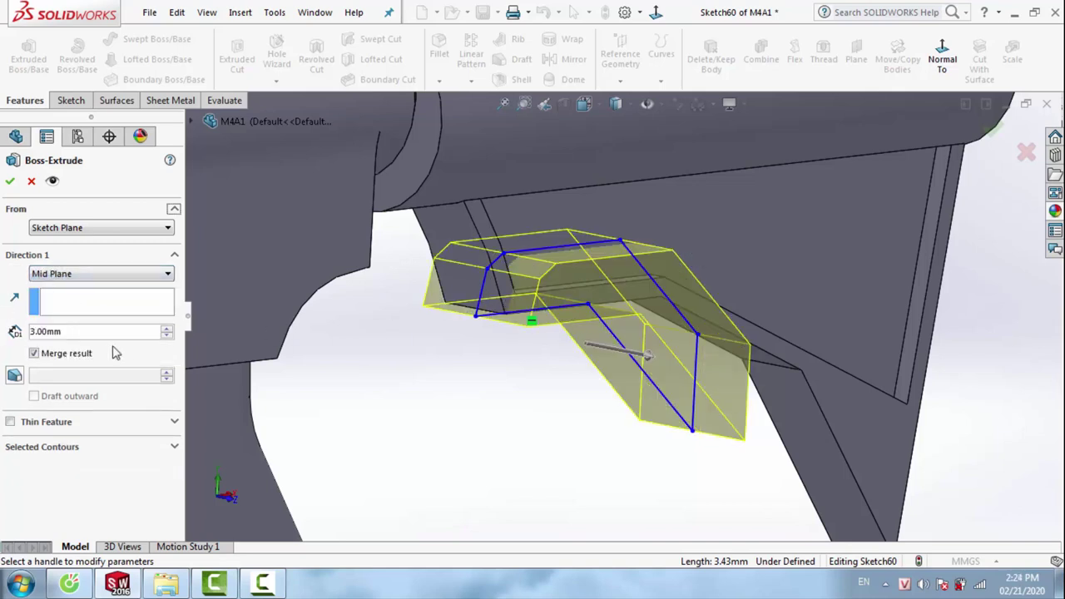
text(2.8)
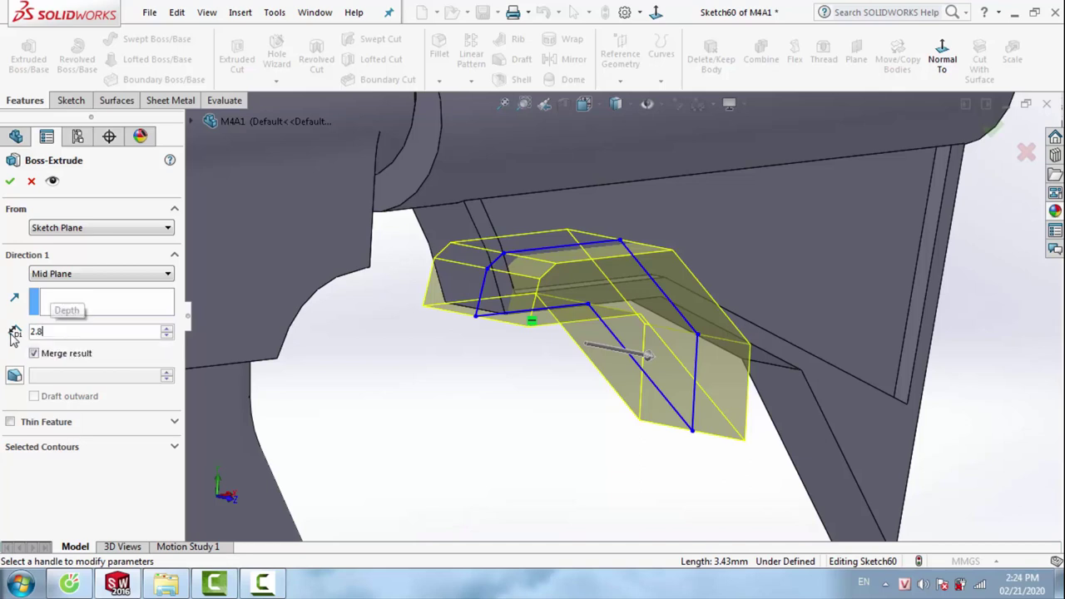
key(Return)
text(2)
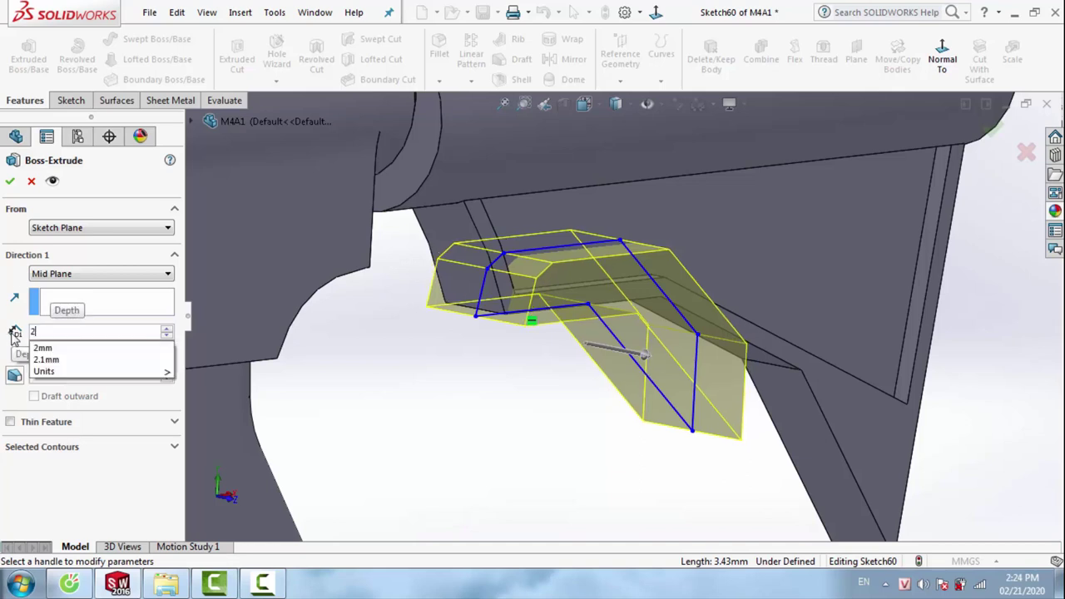
text(.5)
key(Return)
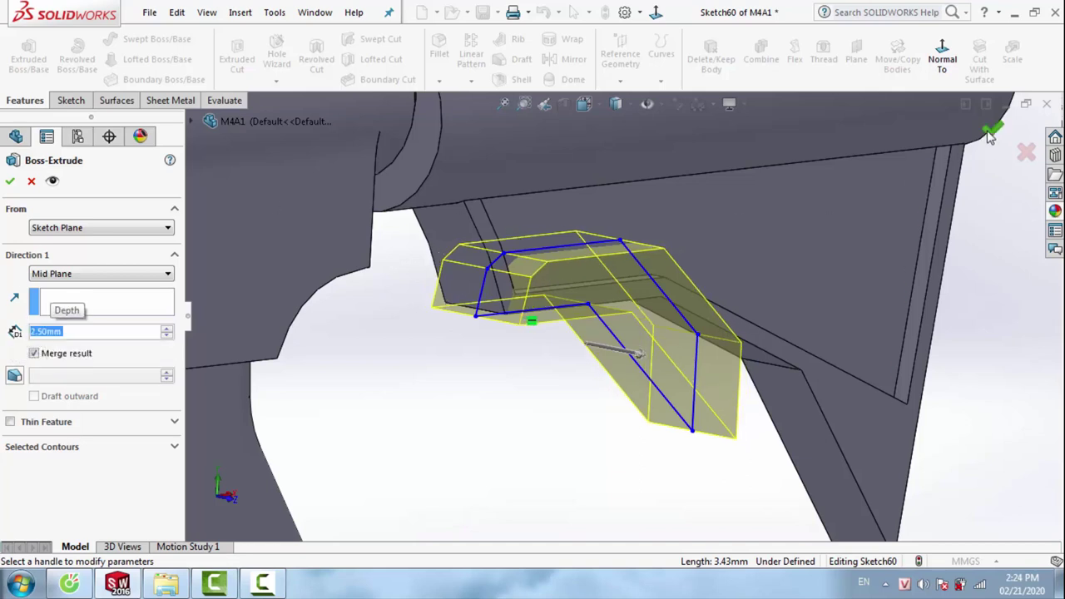
click(990, 133)
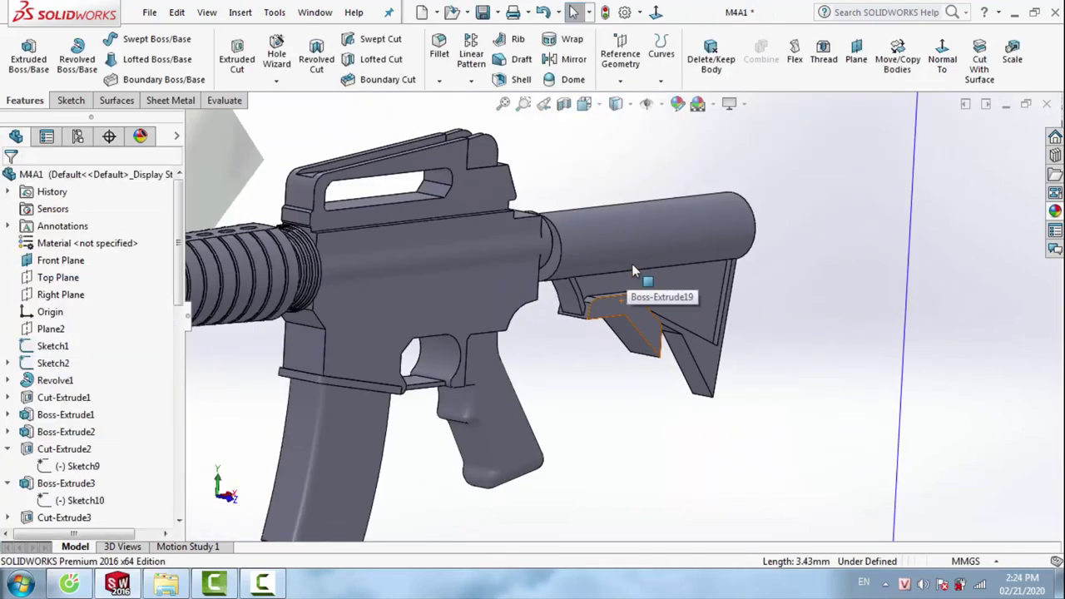
Orbit to inspect the new fin, then set the view Normal To the Front Plane
mouse_move(563, 270)
middle_down()
mouse_move(598, 243)
mouse_move(654, 240)
middle_up()
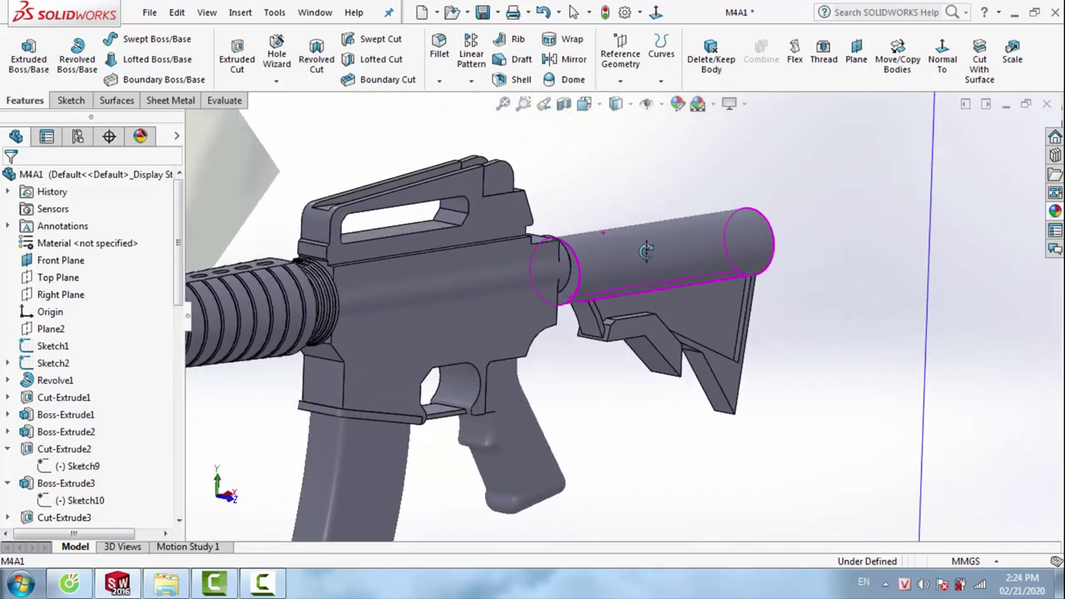
scroll(716, 279, up, 3)
mouse_move(687, 281)
middle_down()
mouse_move(681, 309)
mouse_move(635, 302)
mouse_move(630, 392)
mouse_move(714, 344)
middle_up()
scroll(681, 308, down, 5)
scroll(713, 338, down, 5)
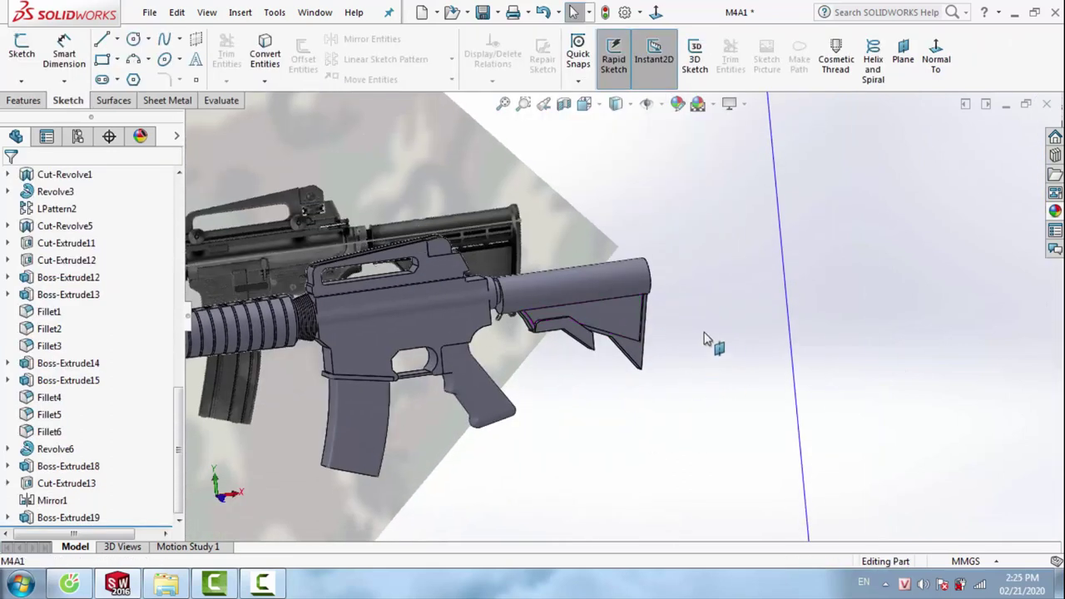
right_click(709, 340)
click(791, 312)
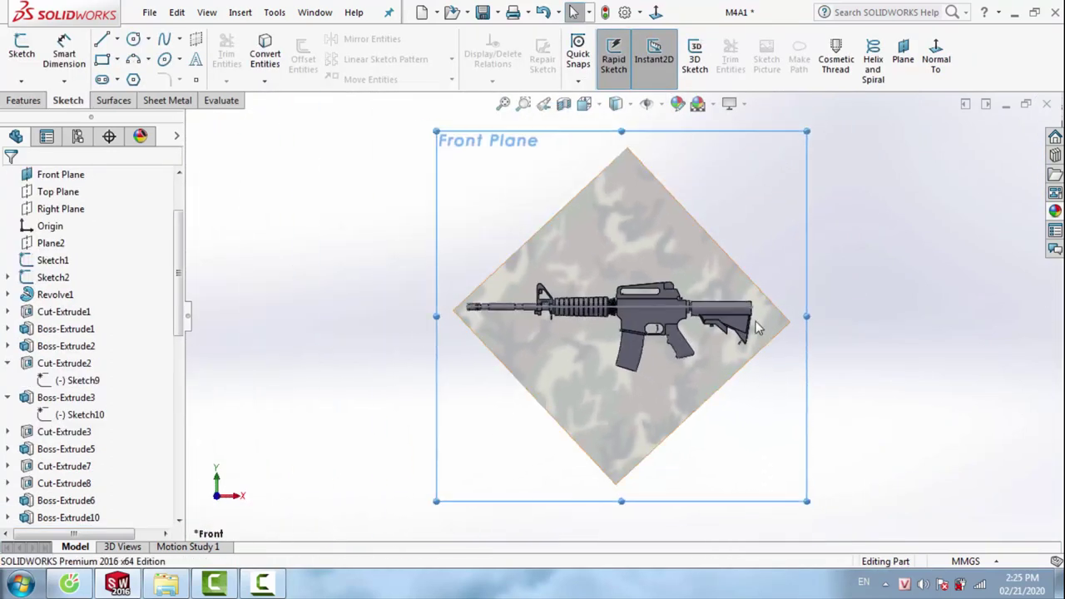
Start a sketch on the Front Plane with the reference picture showing through
scroll(704, 315, down, 5)
scroll(641, 308, down, 3)
scroll(641, 309, down, 2)
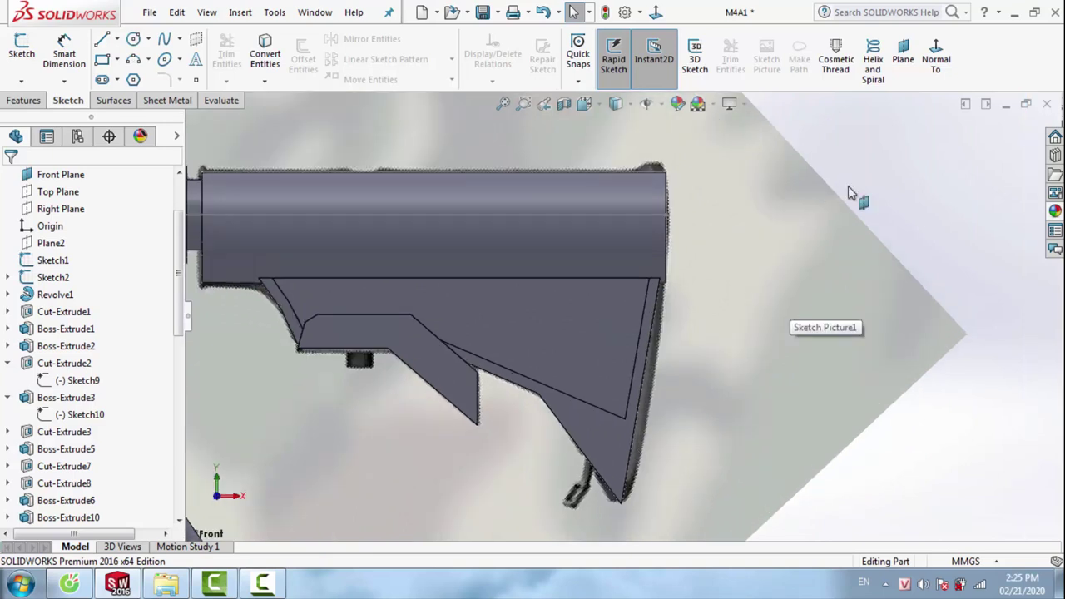
right_click(884, 161)
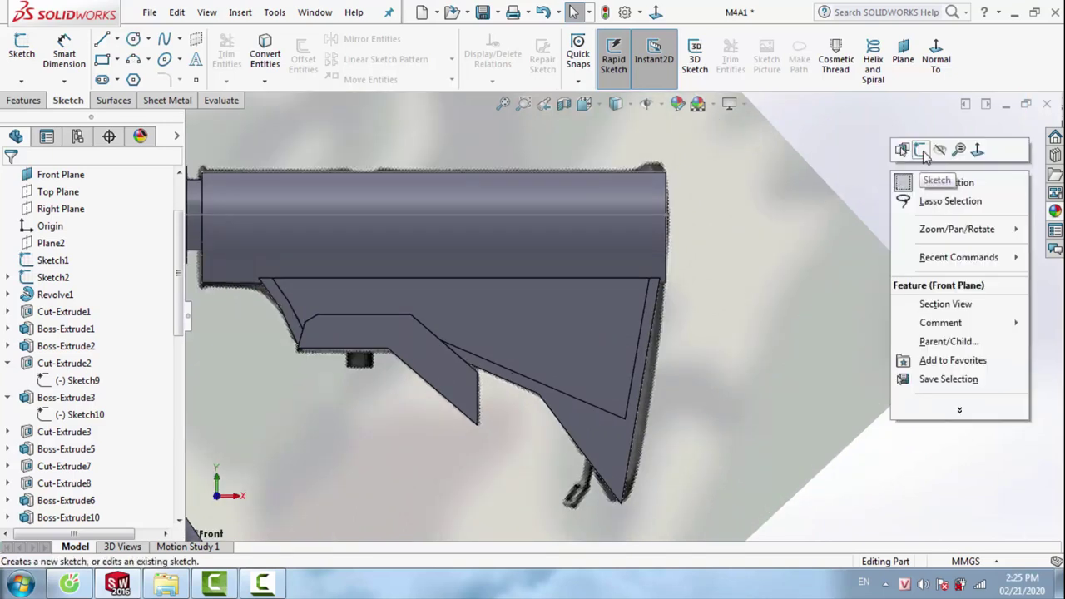
click(920, 149)
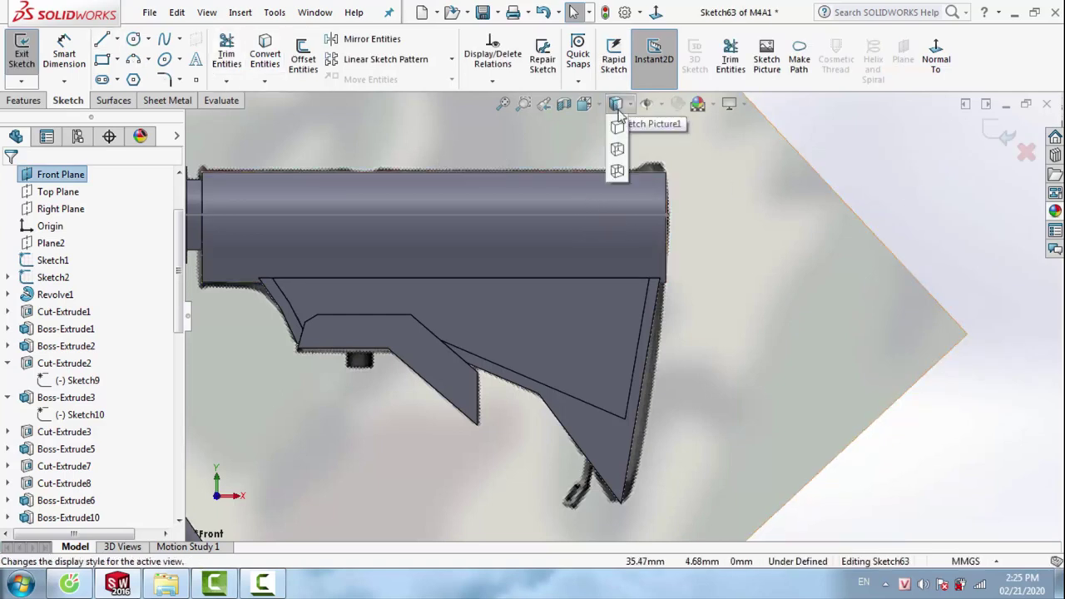
click(617, 166)
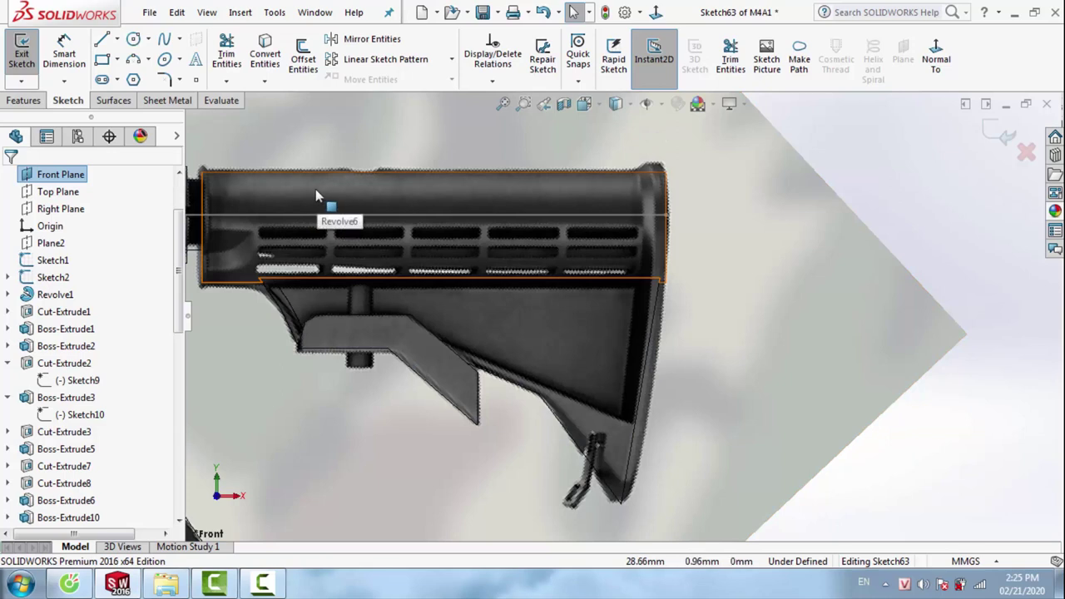
Trace a spline along the buttstock's rear edge and select it for offsetting
click(164, 40)
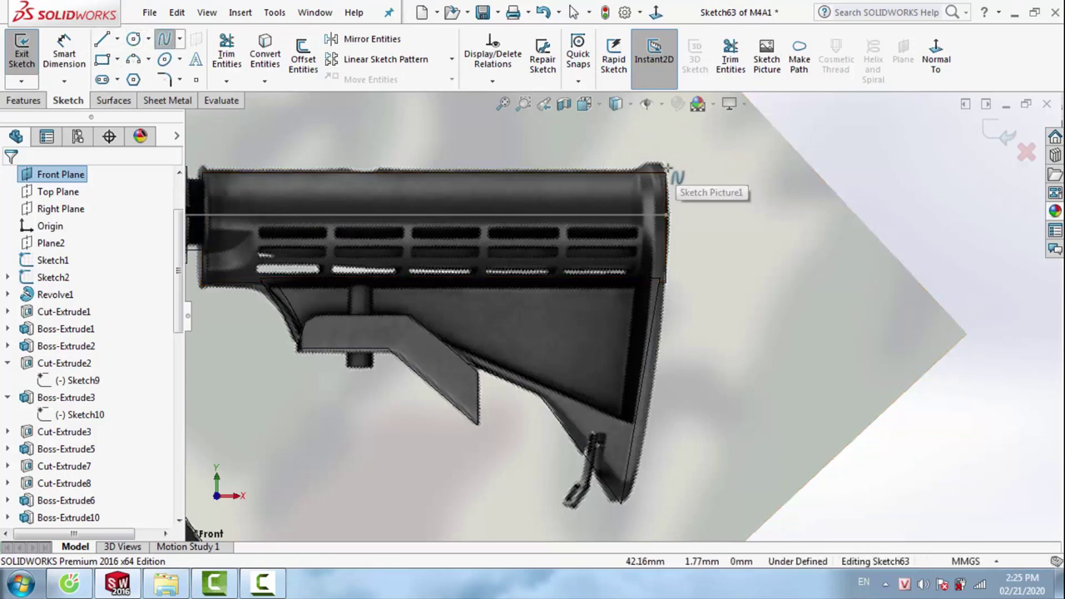
click(615, 513)
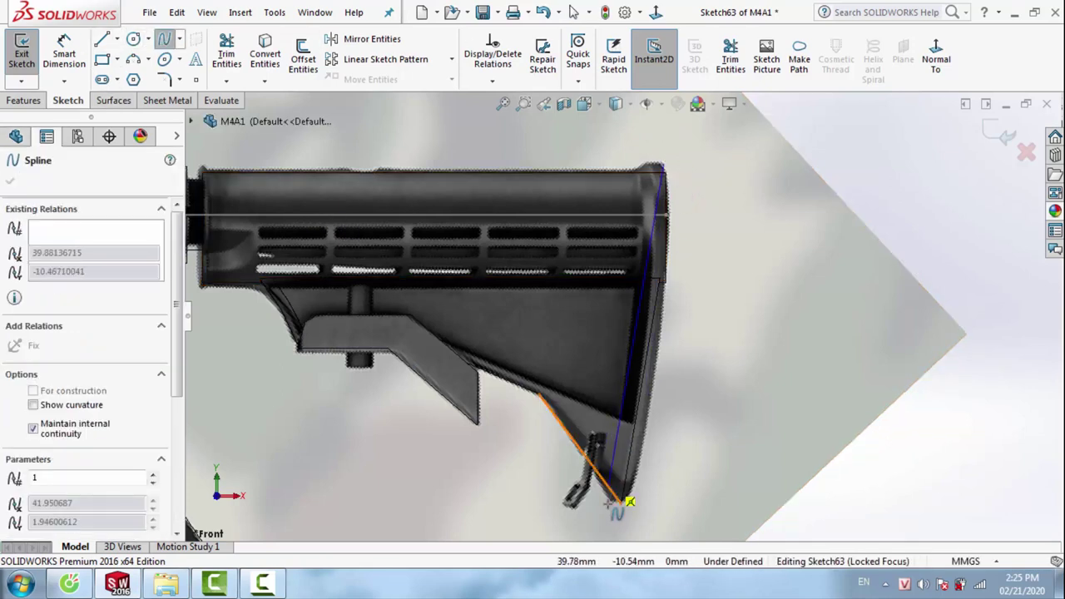
click(664, 166)
double_click(640, 336)
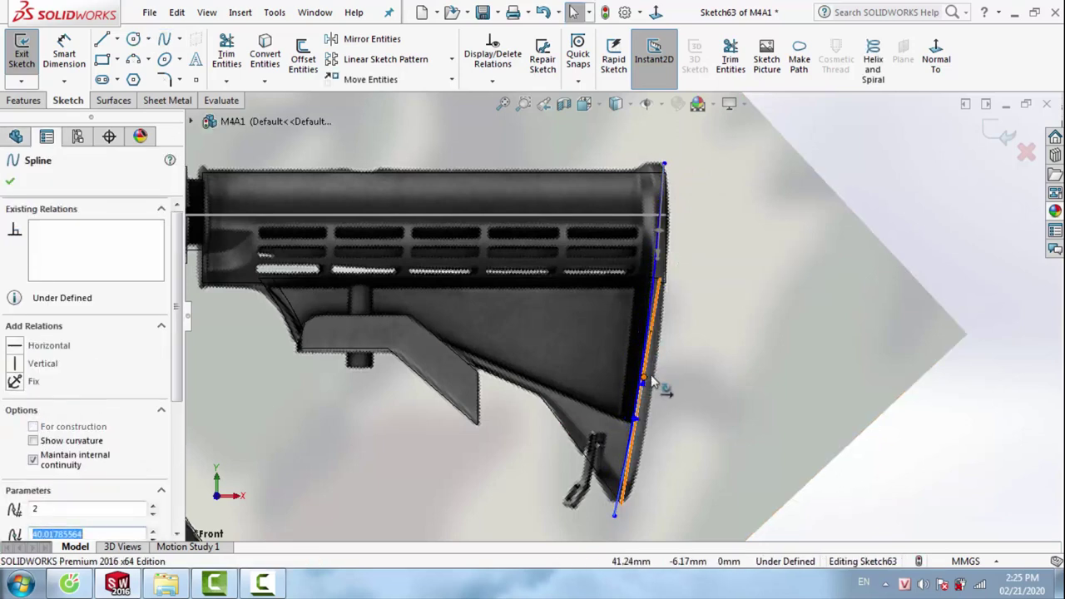
key(Escape)
click(661, 204)
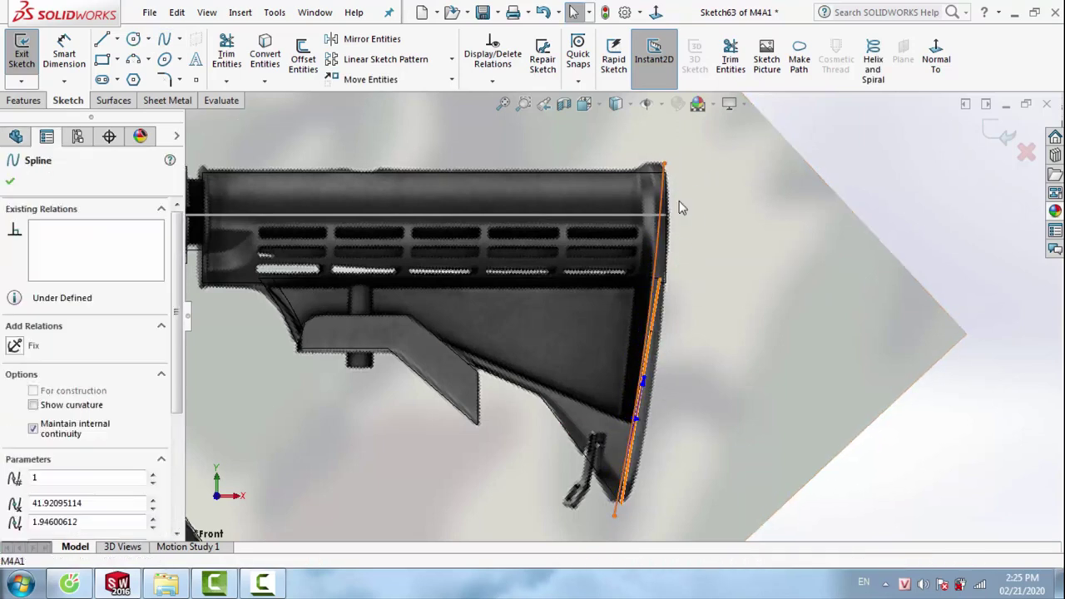
click(302, 66)
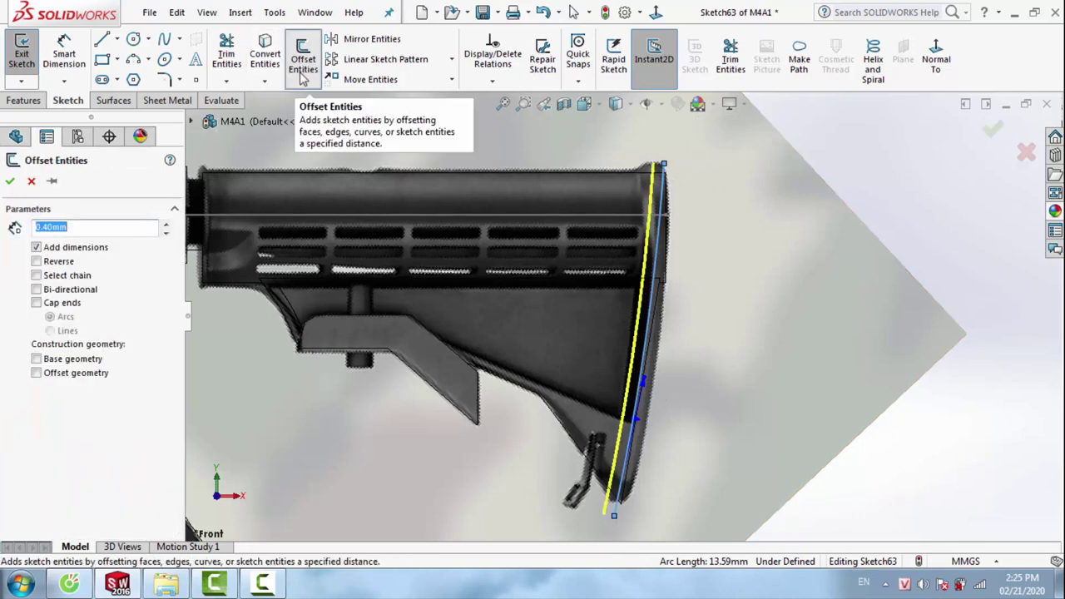
Offset the spline 0.60 mm with the direction reversed
click(36, 261)
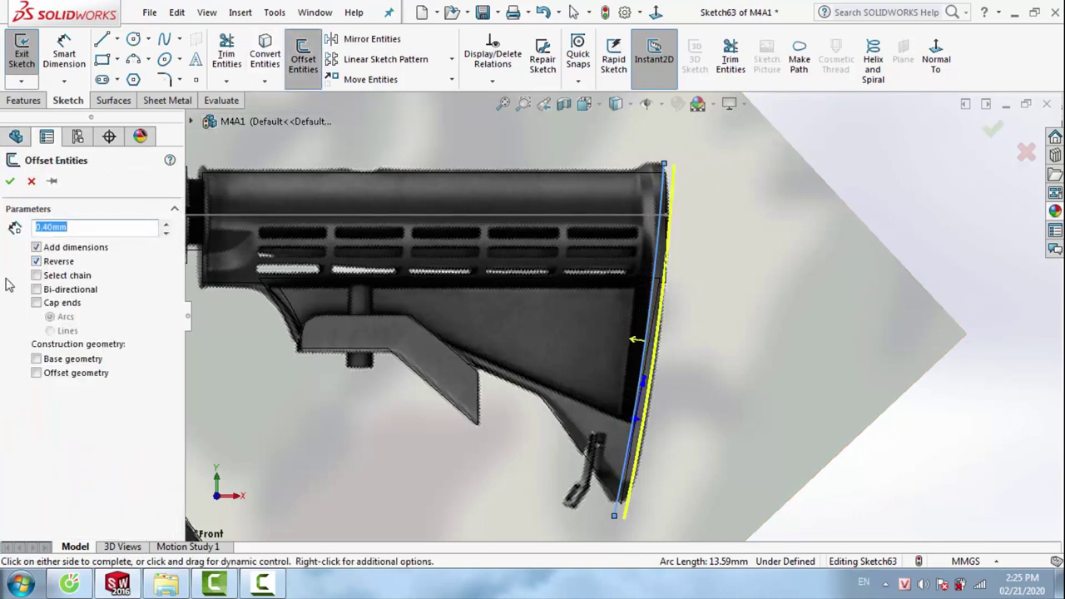
text(0.6)
key(Return)
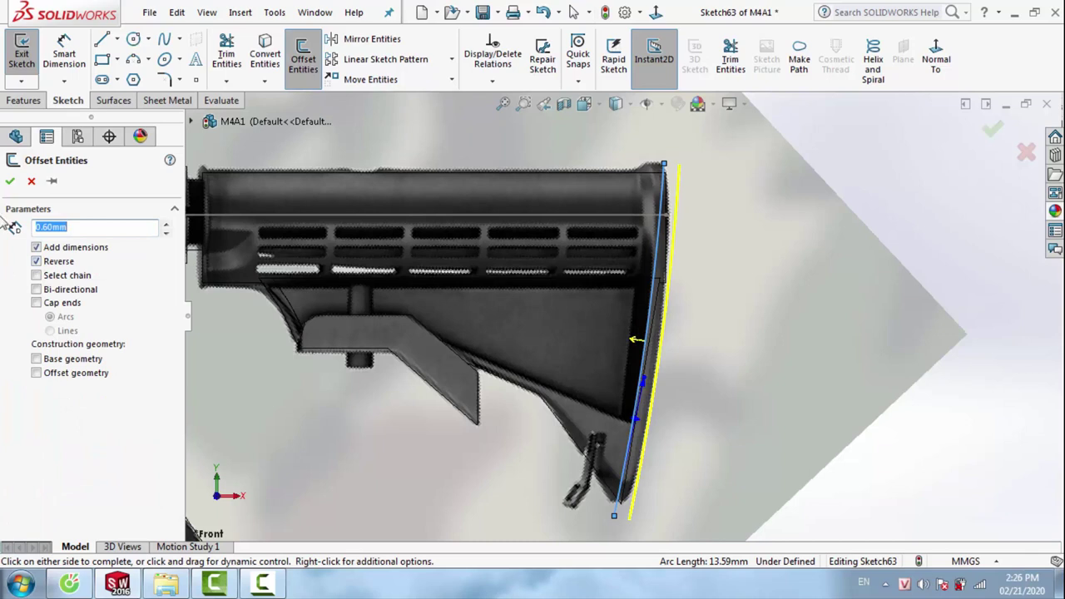
click(10, 181)
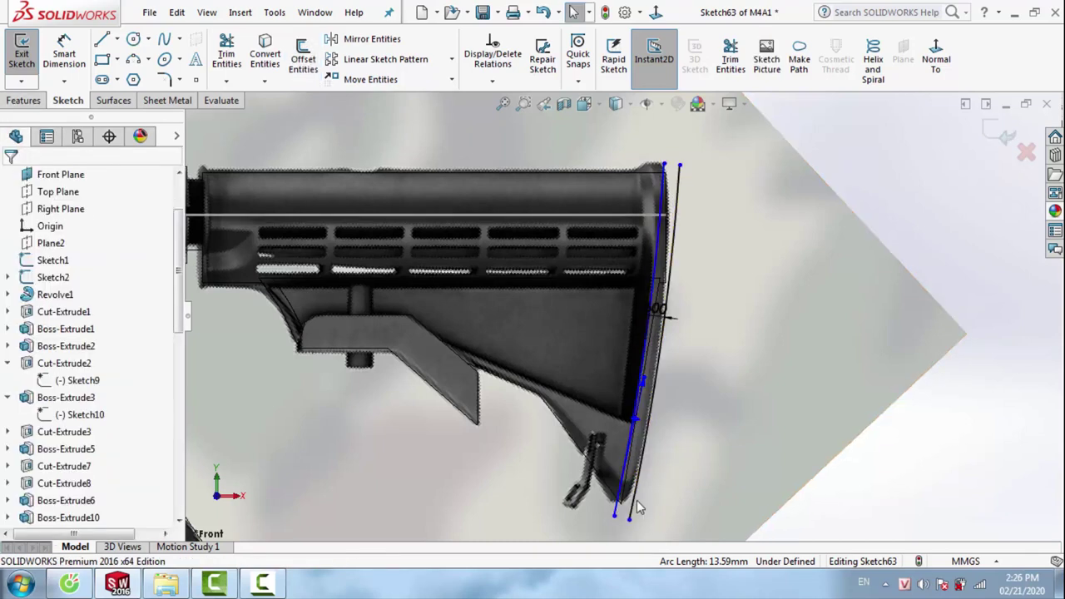
scroll(637, 500, down, 3)
scroll(616, 487, down, 3)
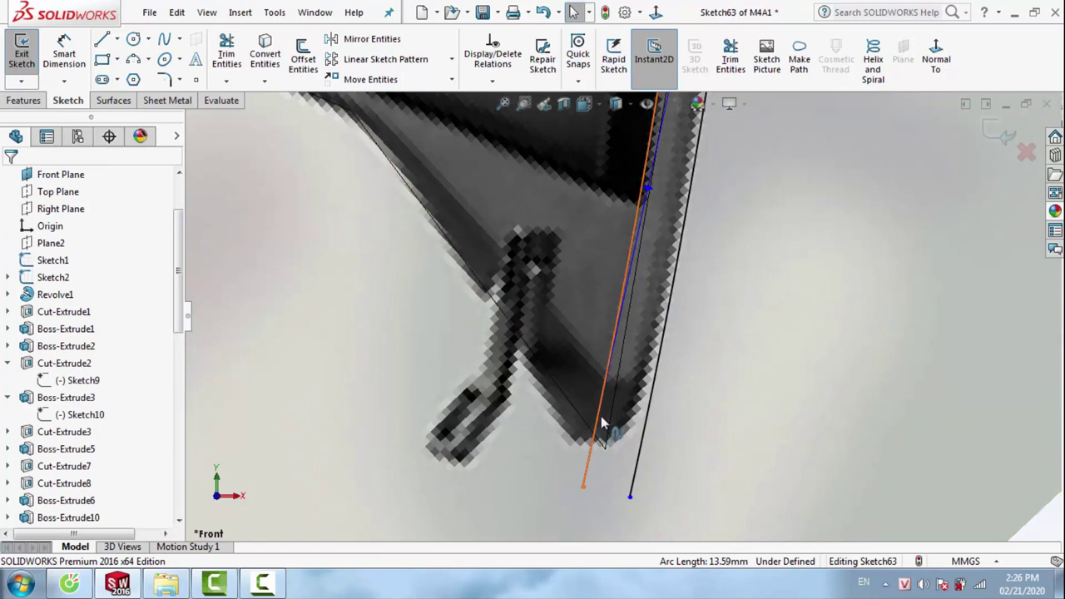
scroll(630, 356, up, 2)
scroll(619, 435, up, 2)
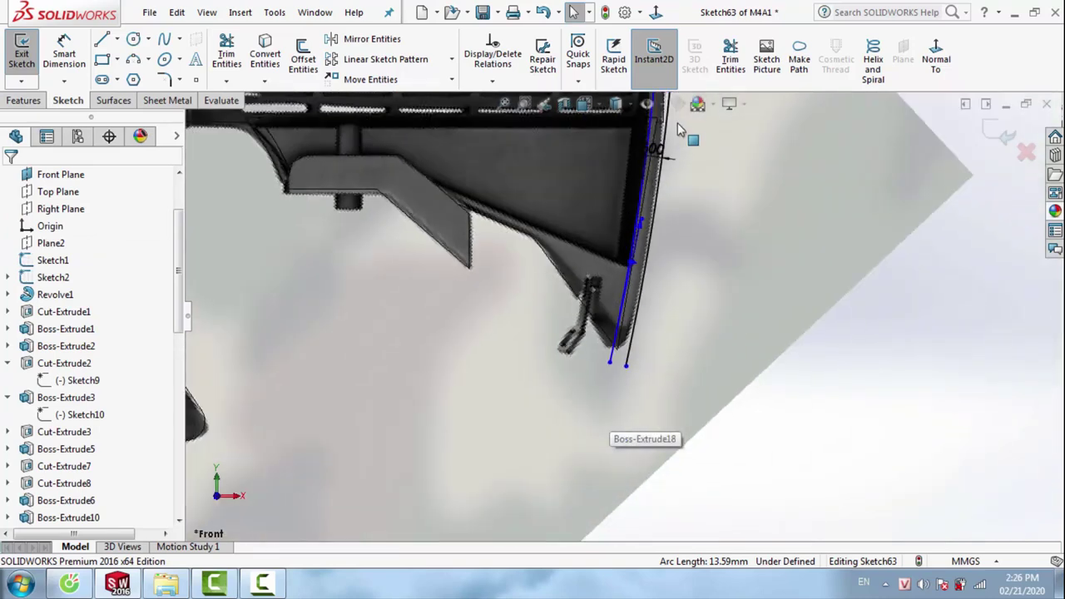
scroll(616, 438, up, 2)
scroll(626, 192, down, 6)
Join the top and bottom ends of the spline and its offset with short lines
key(l)
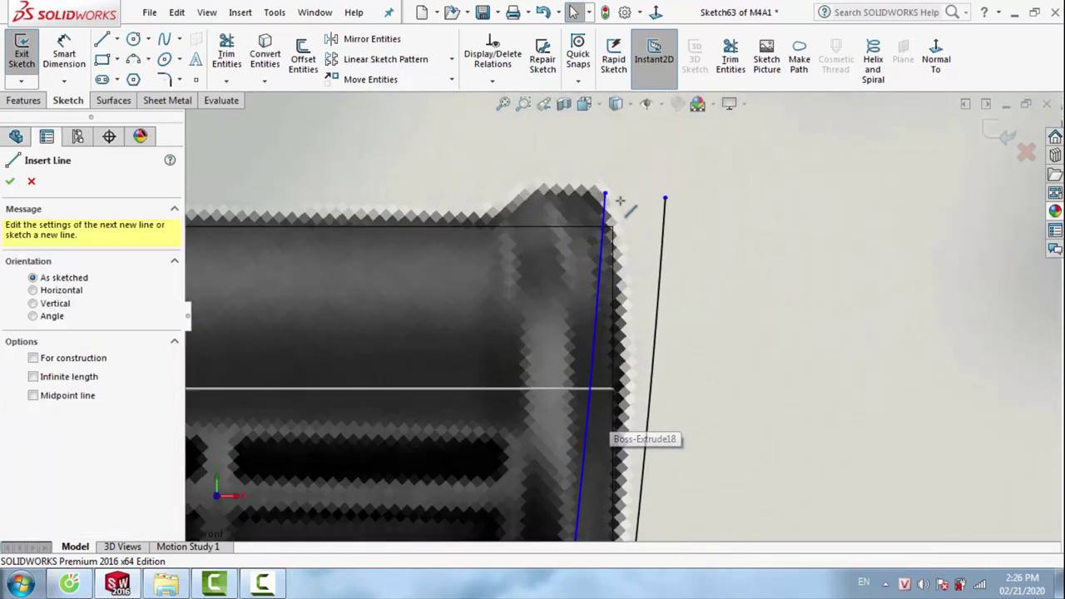
click(606, 194)
key(Escape)
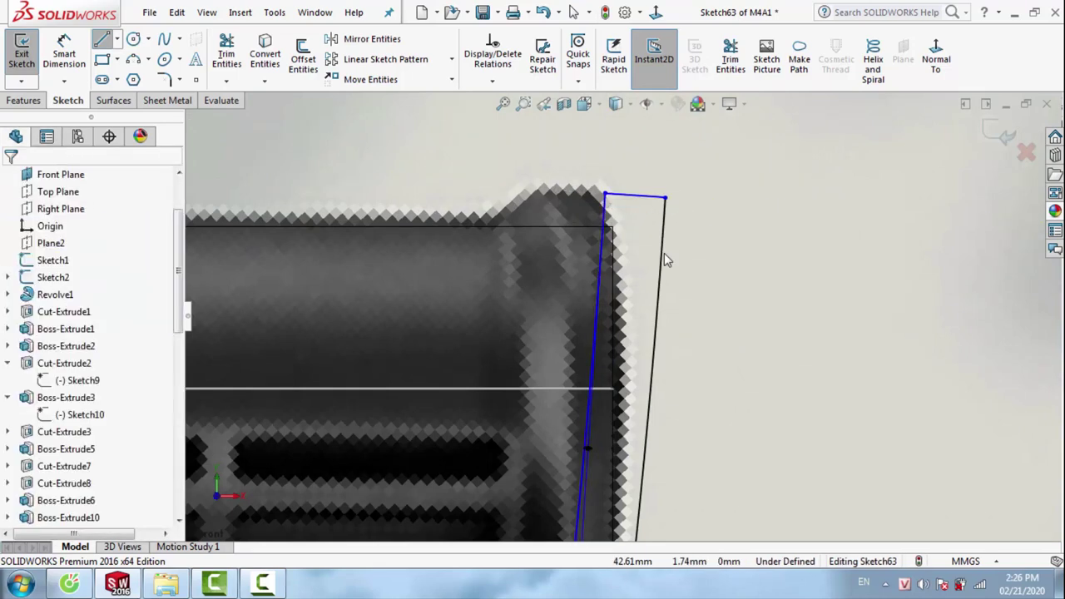
scroll(579, 432, up, 2)
scroll(594, 472, up, 2)
scroll(596, 472, down, 2)
scroll(594, 467, down, 2)
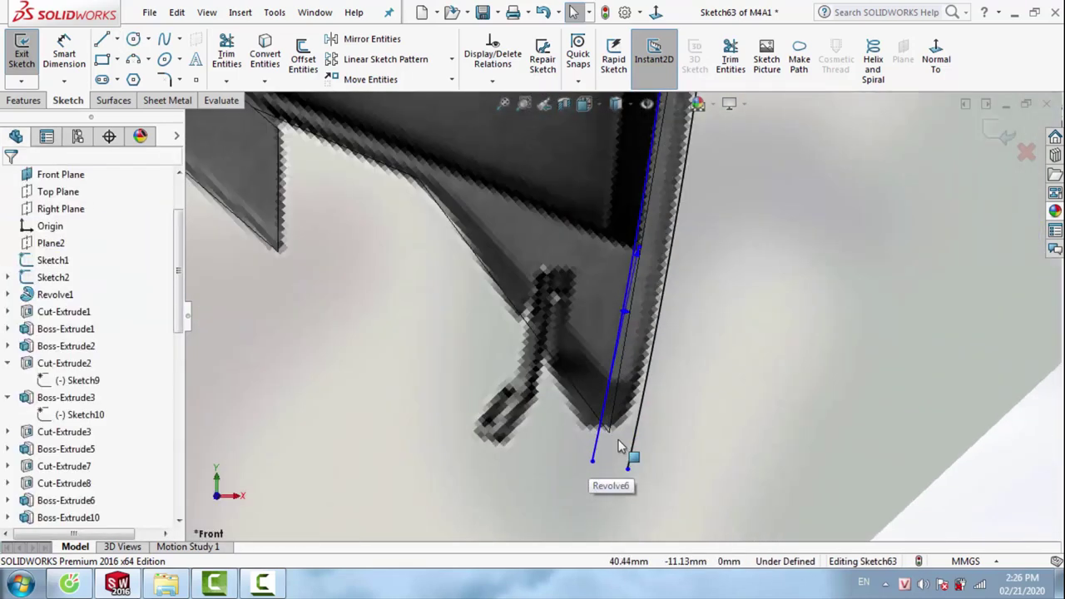
key(l)
click(592, 461)
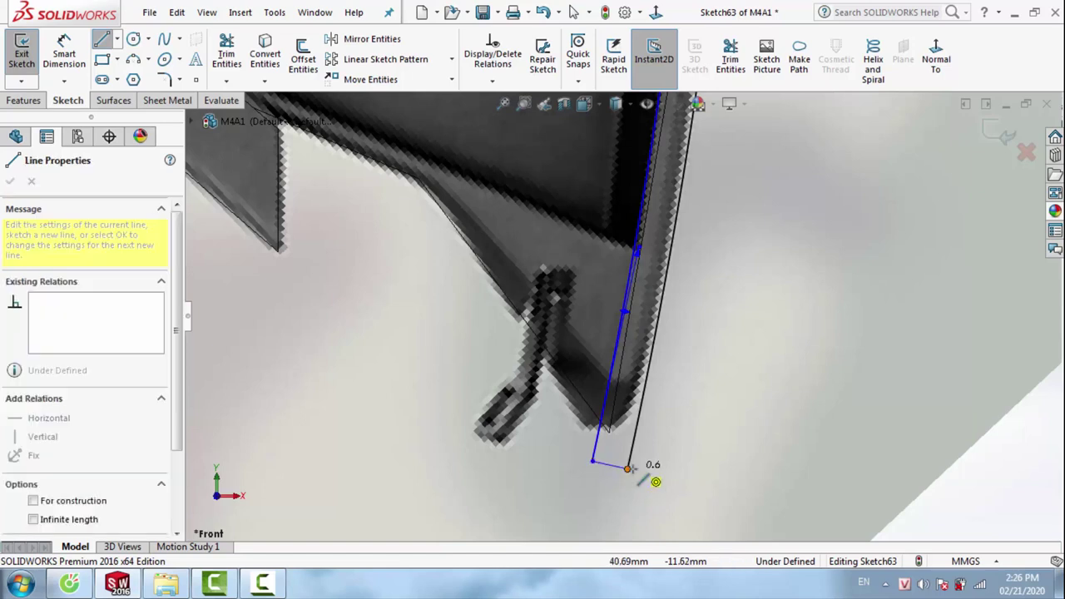
click(628, 469)
key(Escape)
scroll(616, 449, up, 3)
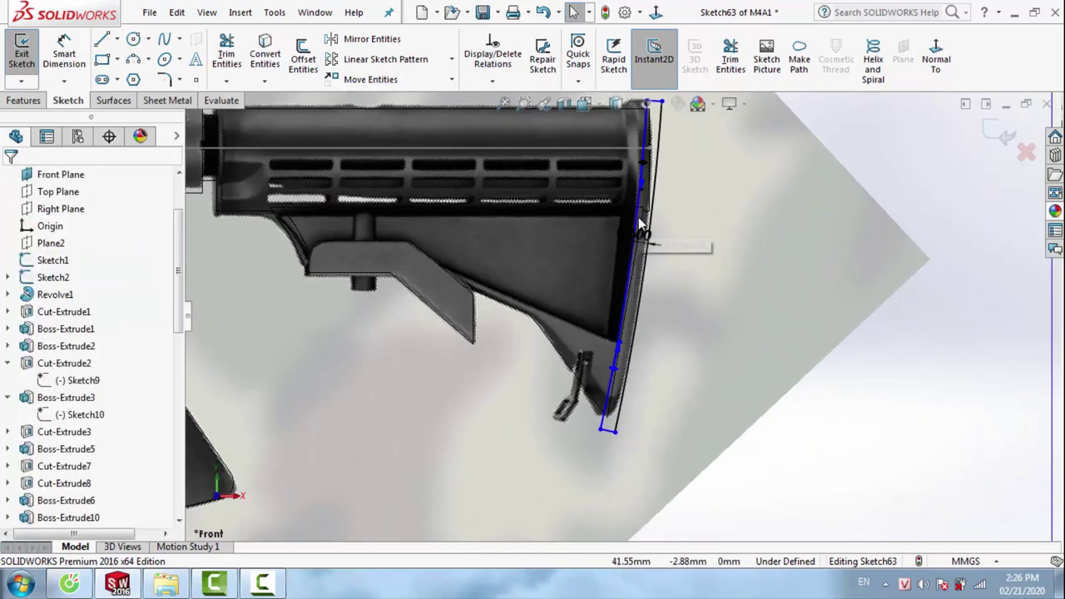
scroll(641, 226, down, 1)
scroll(641, 226, up, 1)
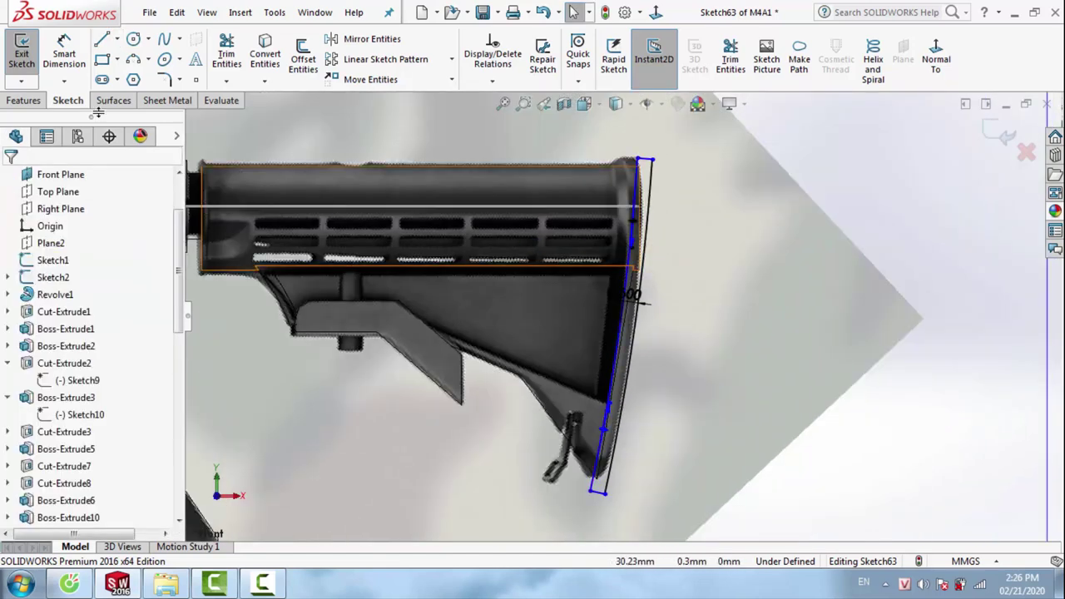
click(23, 101)
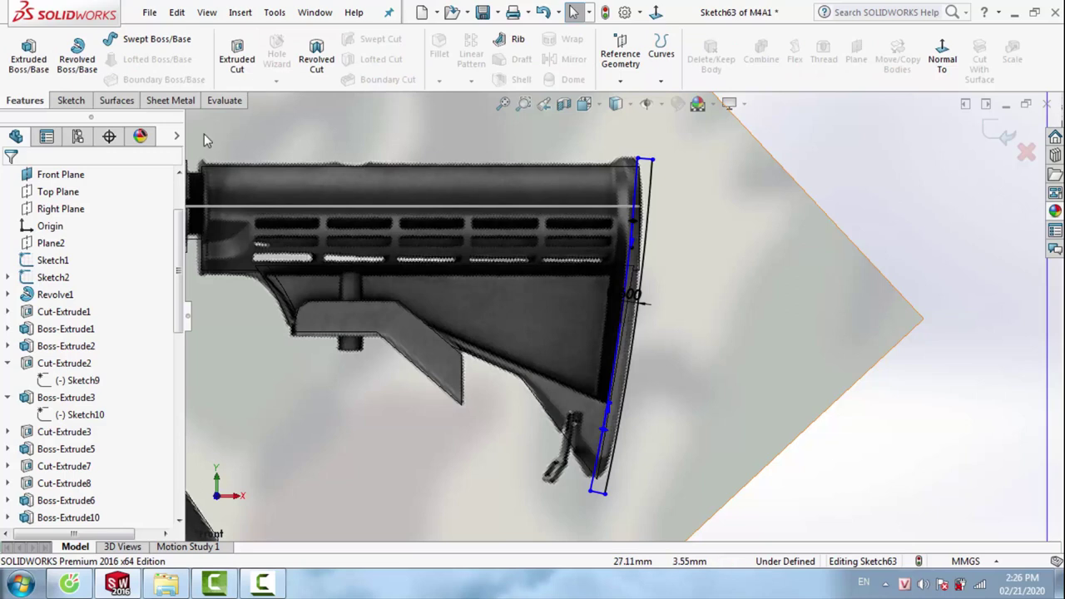
Extrude the thin butt-plate profile Mid Plane to 6.00 mm depth
click(30, 58)
mouse_move(616, 103)
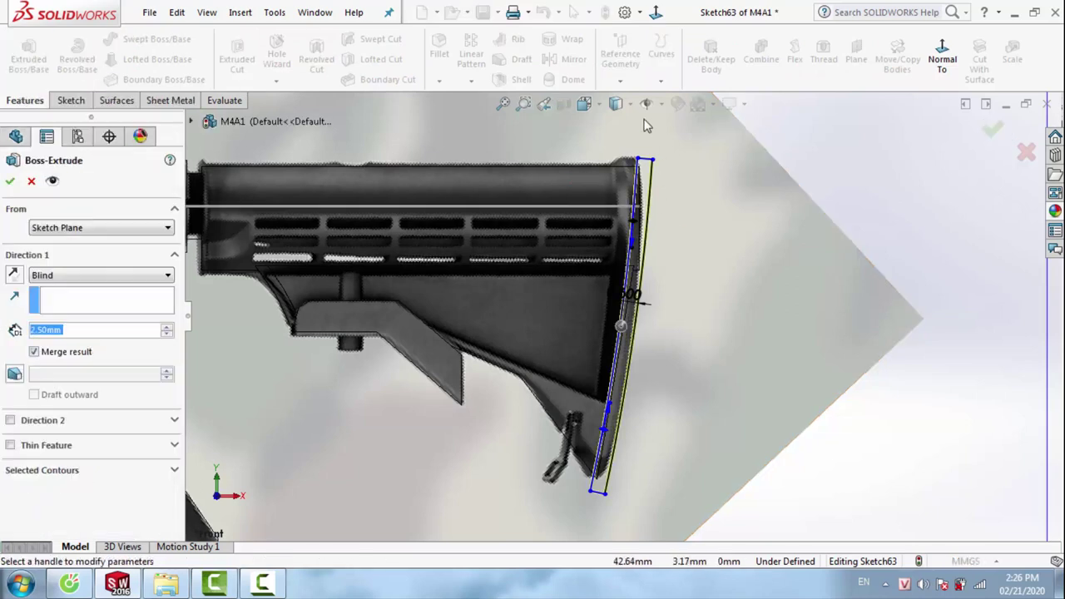
click(617, 125)
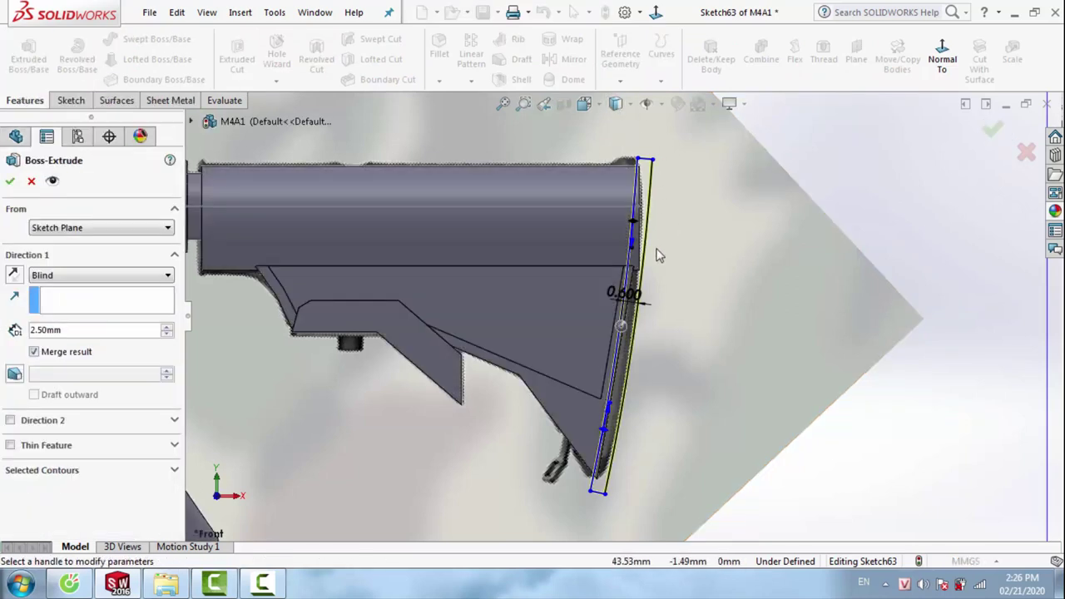
mouse_move(634, 275)
middle_down()
mouse_move(623, 302)
mouse_move(641, 326)
mouse_move(654, 302)
mouse_move(641, 312)
middle_up()
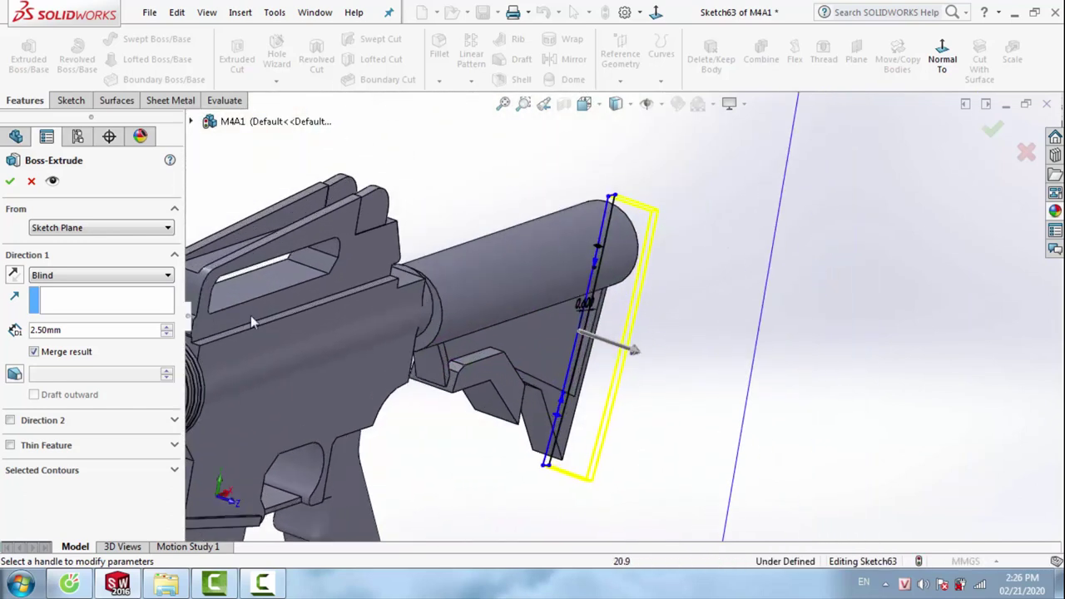
click(100, 275)
click(59, 351)
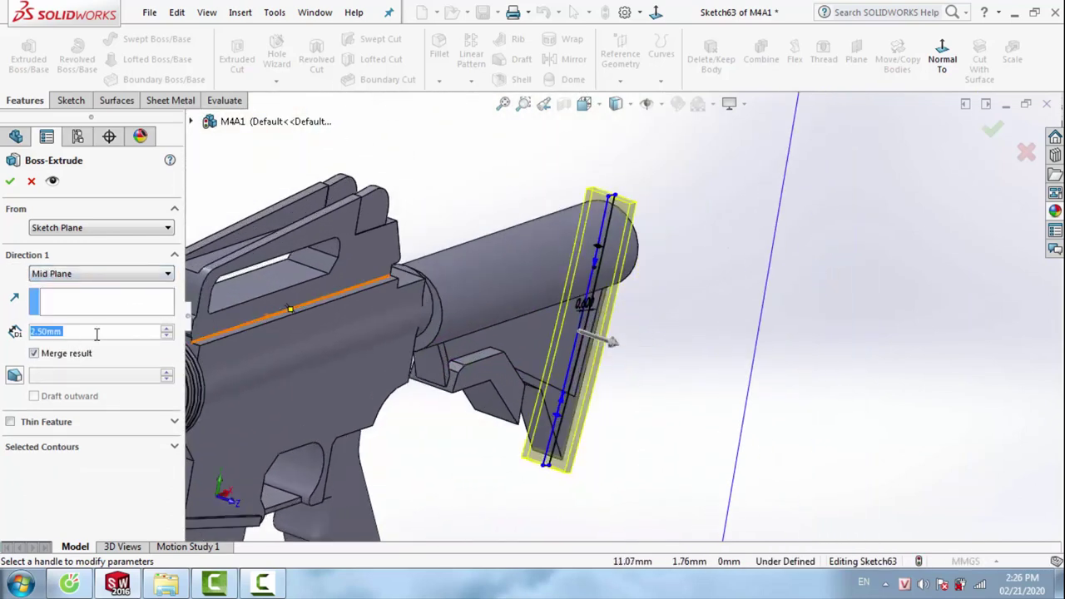
text(6)
key(Return)
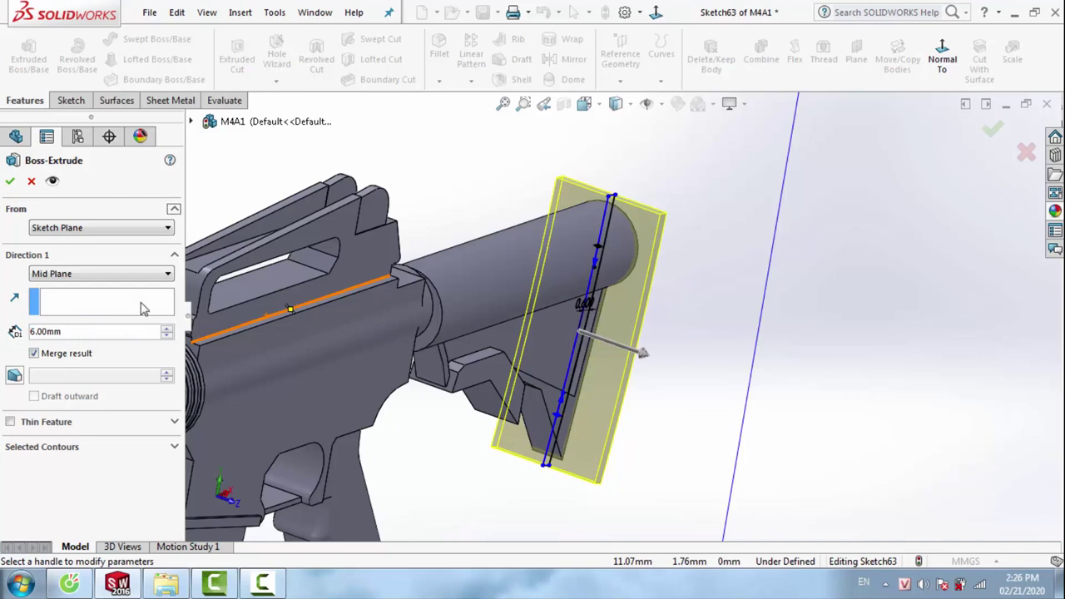
click(11, 183)
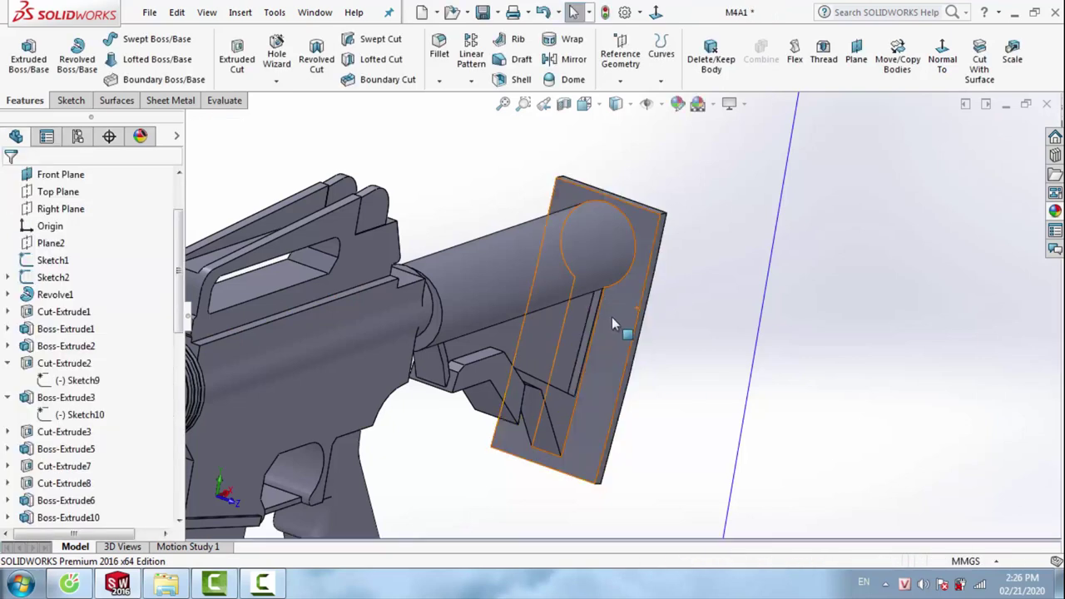
Orbit around the stock and call up options on the receiver face below the buffer tube
mouse_move(612, 317)
middle_down()
mouse_move(827, 312)
mouse_move(645, 321)
mouse_move(492, 291)
mouse_move(566, 305)
mouse_move(507, 324)
middle_up()
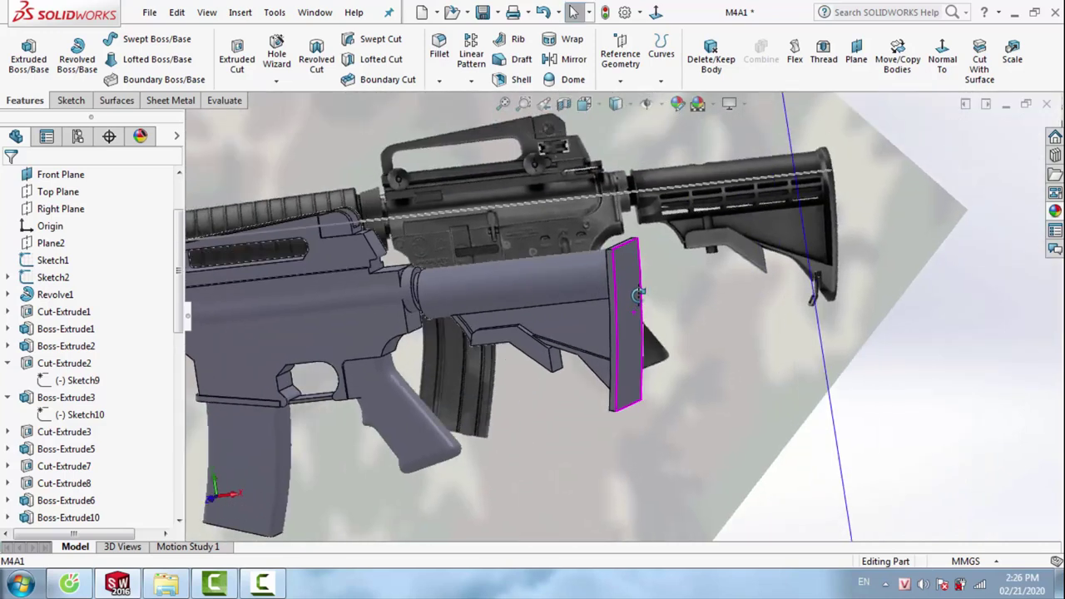
mouse_move(598, 313)
middle_down()
mouse_move(466, 308)
mouse_move(450, 319)
middle_up()
scroll(433, 289, down, 3)
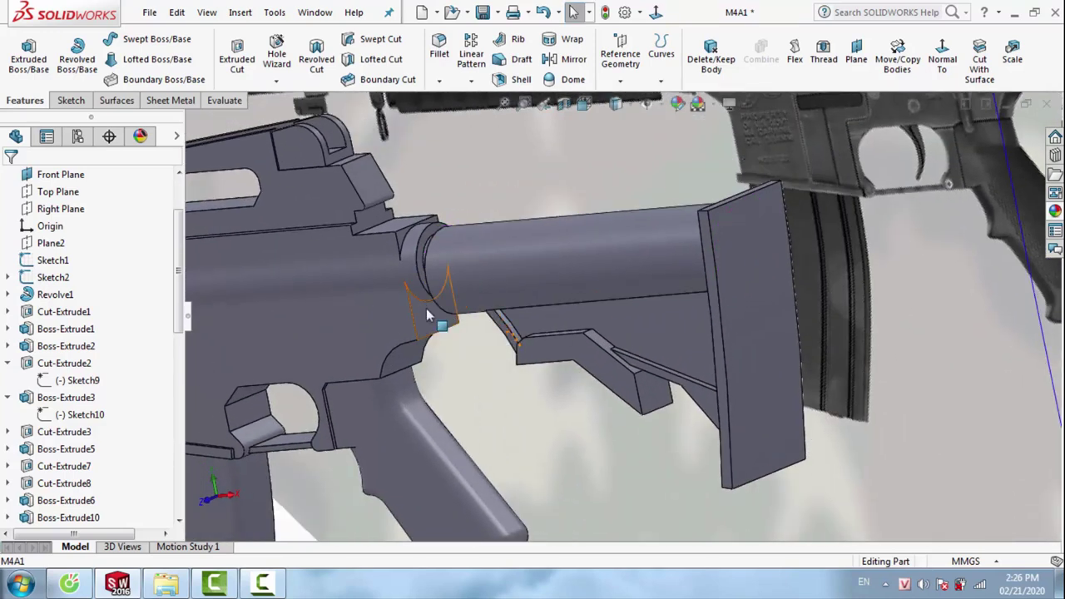
right_click(427, 307)
Start a sketch on that receiver face and turn the view normal to it
click(457, 148)
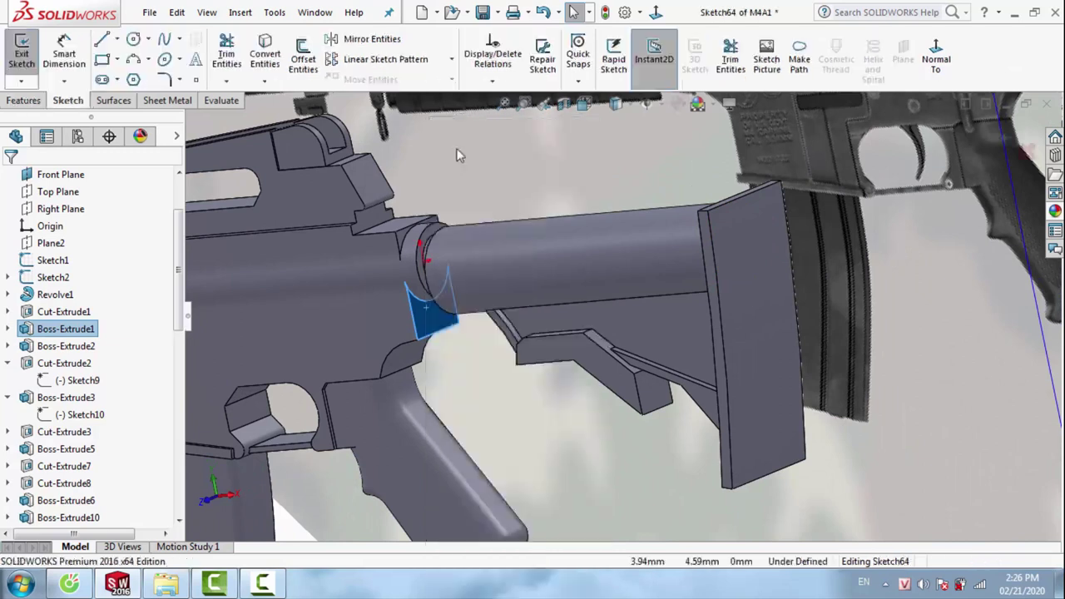
mouse_move(465, 320)
middle_down()
mouse_move(550, 268)
mouse_move(571, 280)
middle_up()
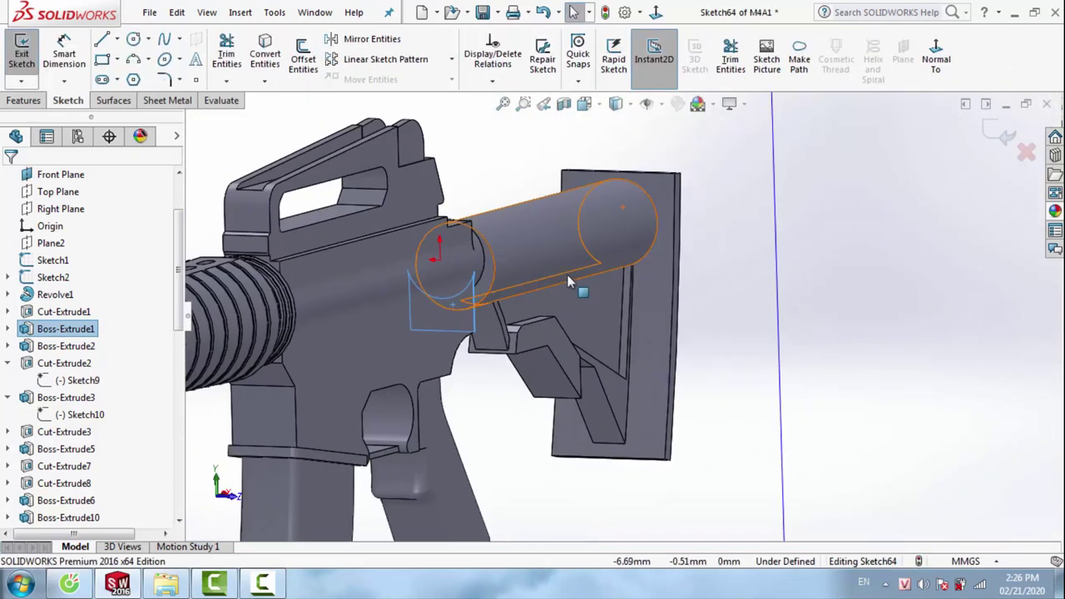
click(939, 66)
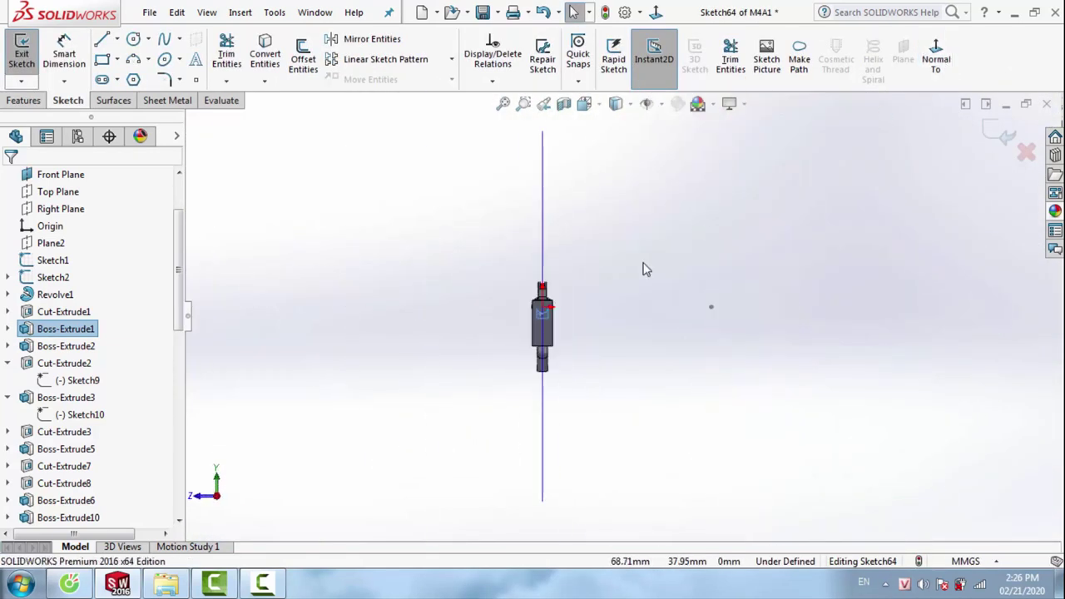
Apply a flipped section view hiding the receiver, then orbit to a side view
scroll(547, 322, down, 5)
scroll(569, 319, down, 3)
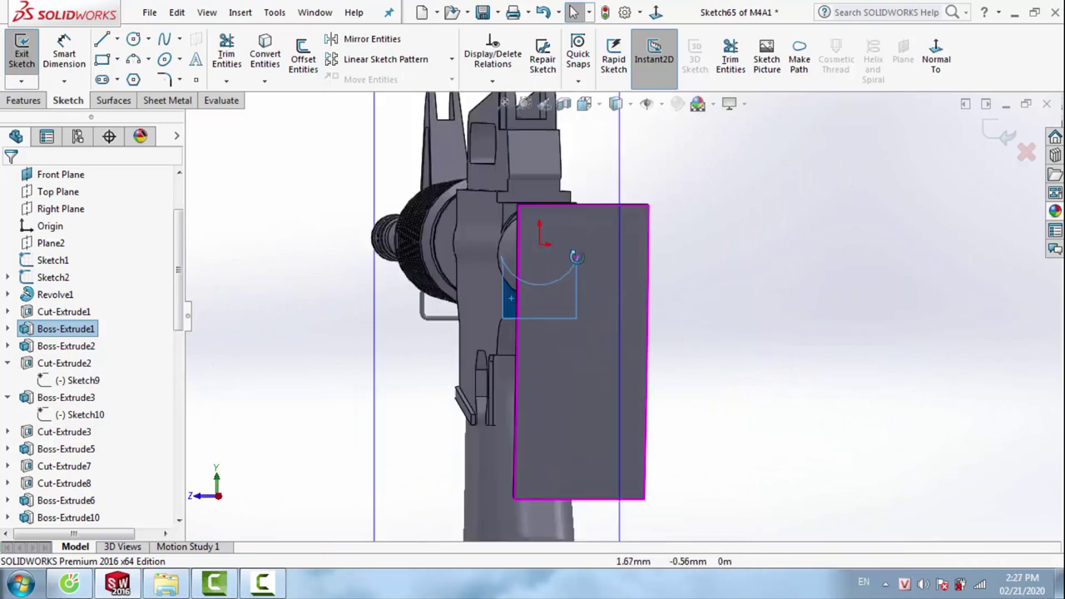
middle_drag(630, 153, 591, 273)
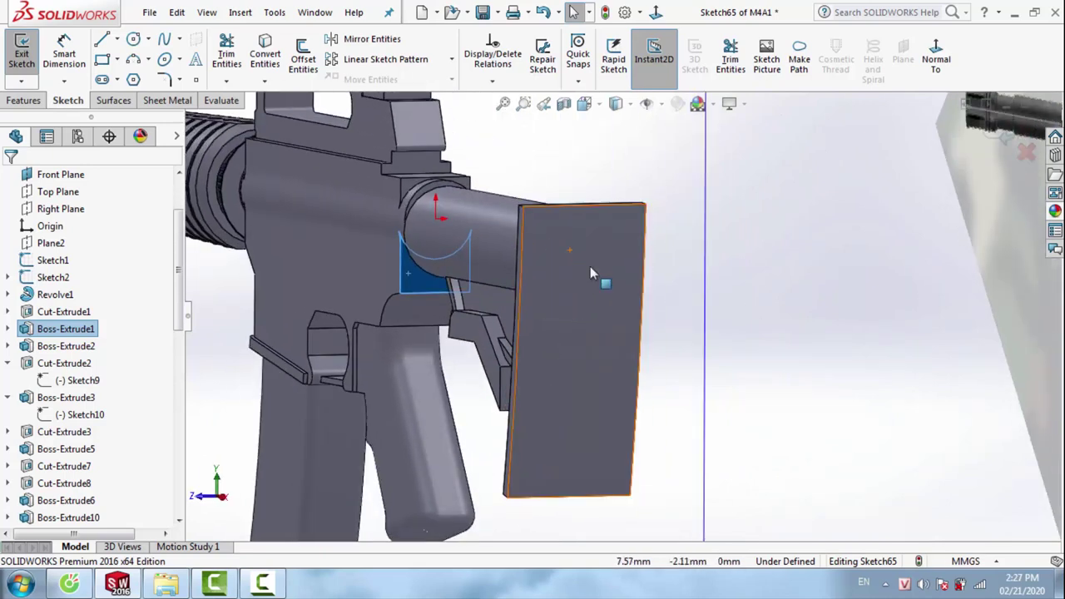
click(564, 104)
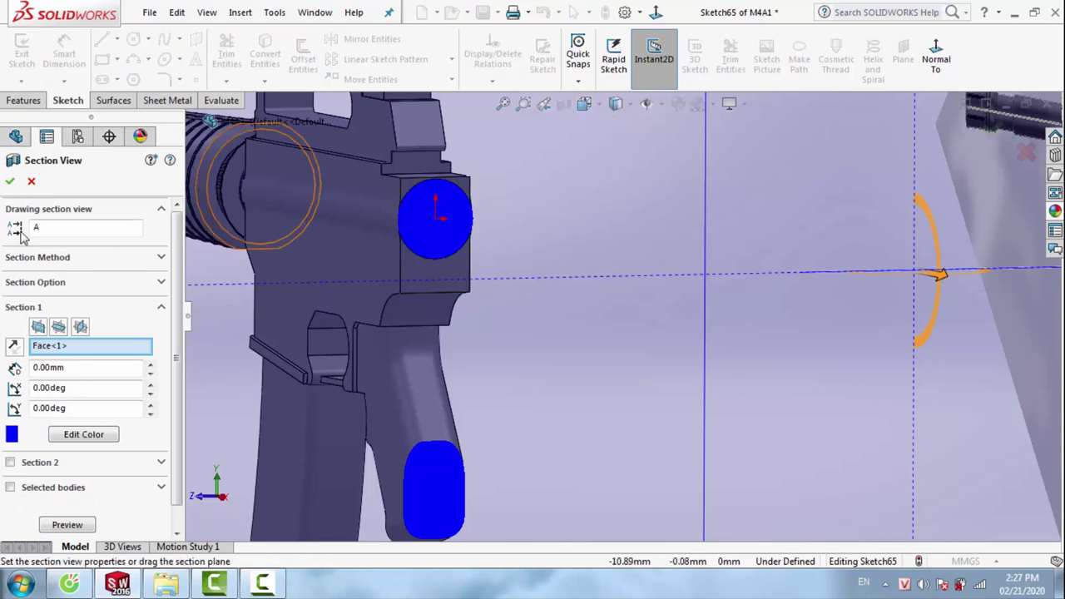
click(13, 348)
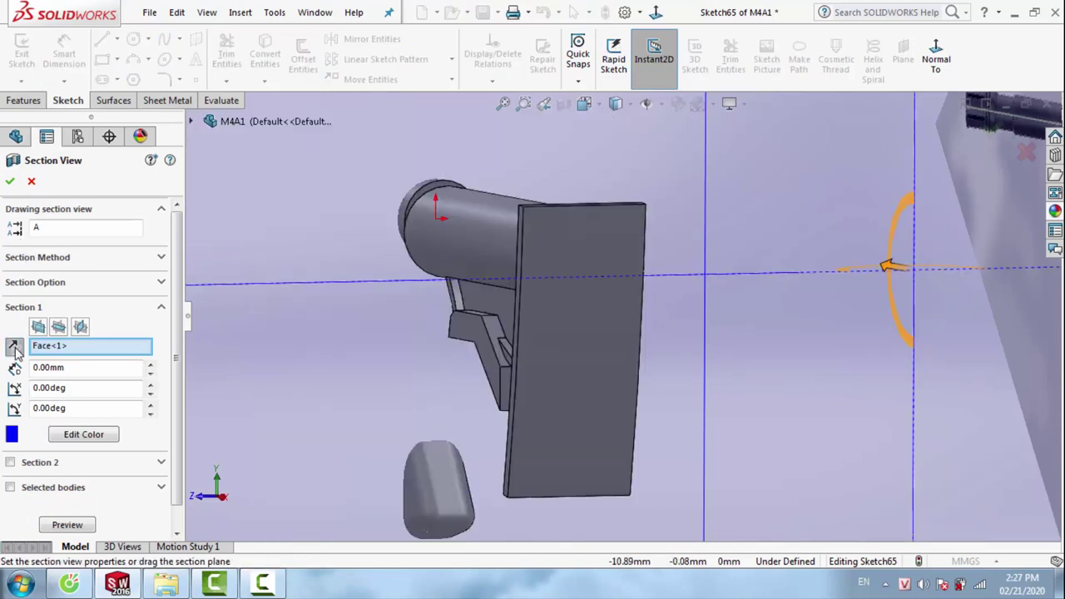
click(11, 177)
mouse_move(512, 316)
middle_down()
mouse_move(648, 302)
mouse_move(676, 333)
middle_up()
Draw a large circle centred on the vertical centreline around the tube end
click(934, 73)
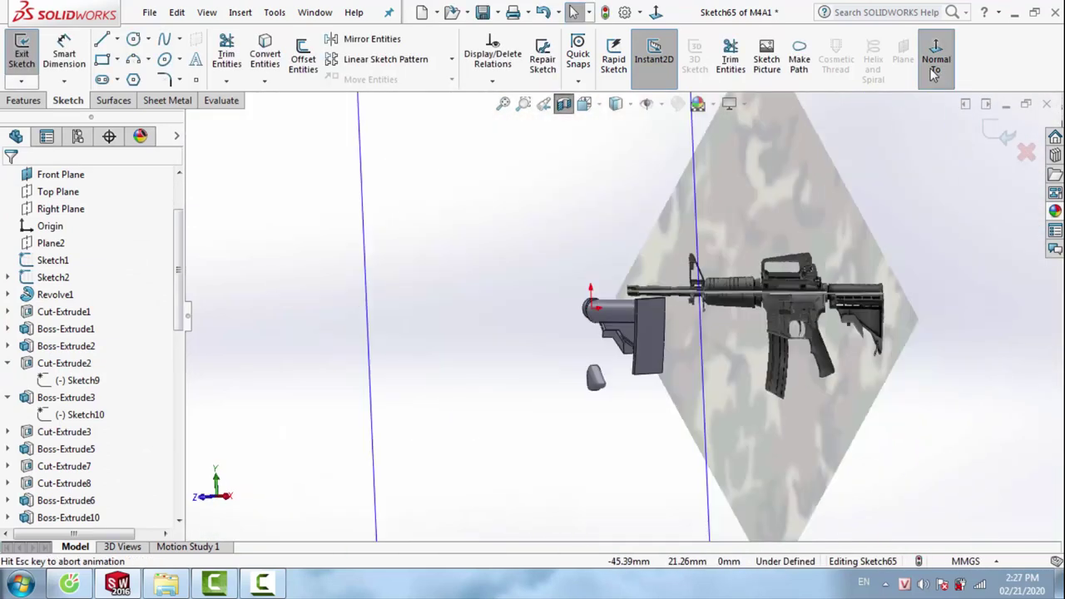
click(934, 74)
scroll(734, 289, down, 10)
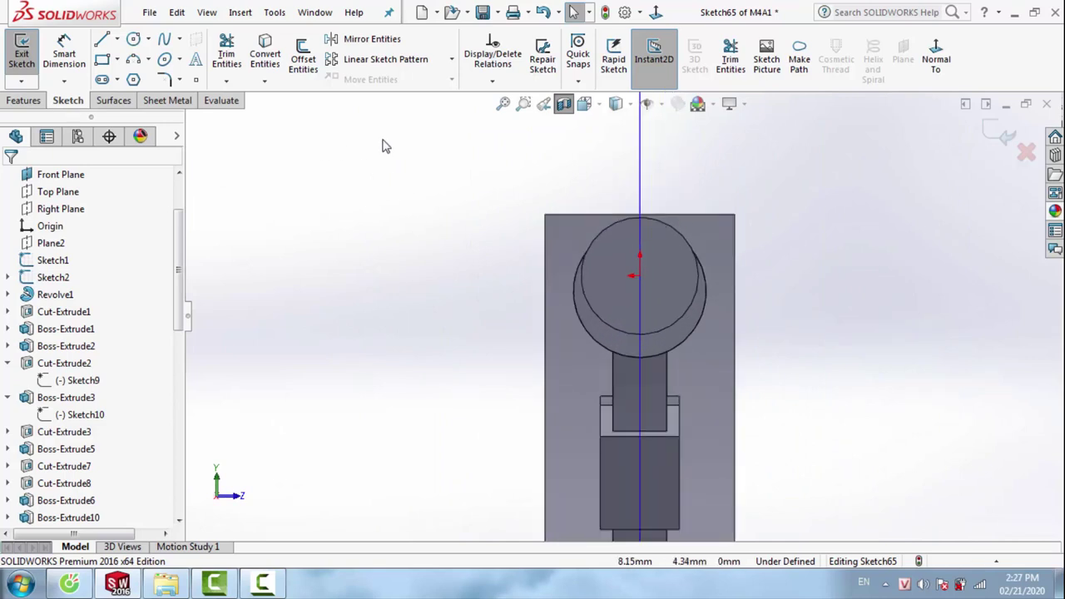
click(133, 40)
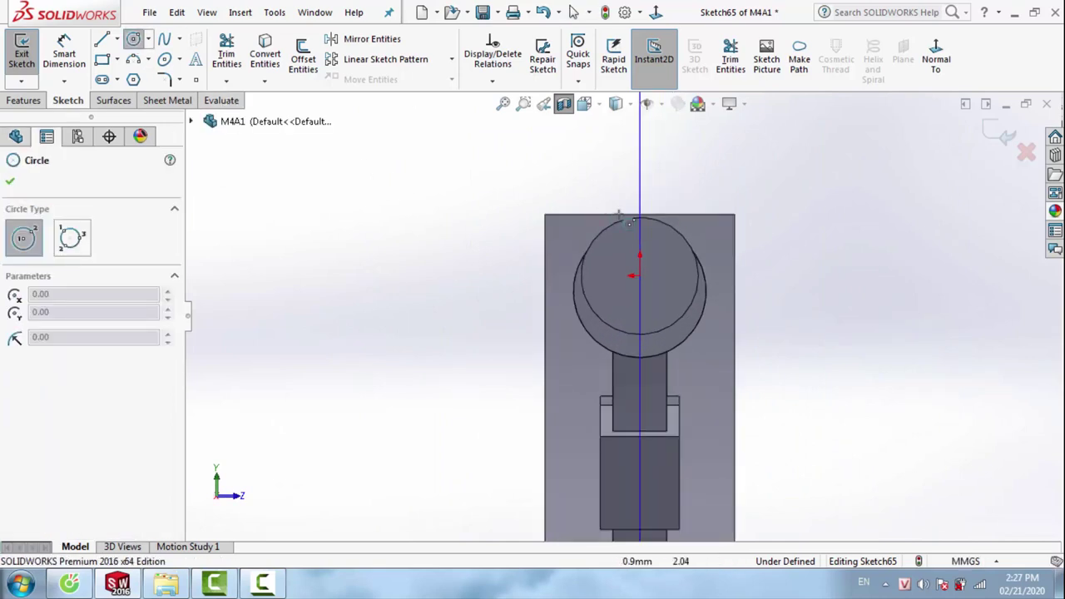
click(639, 291)
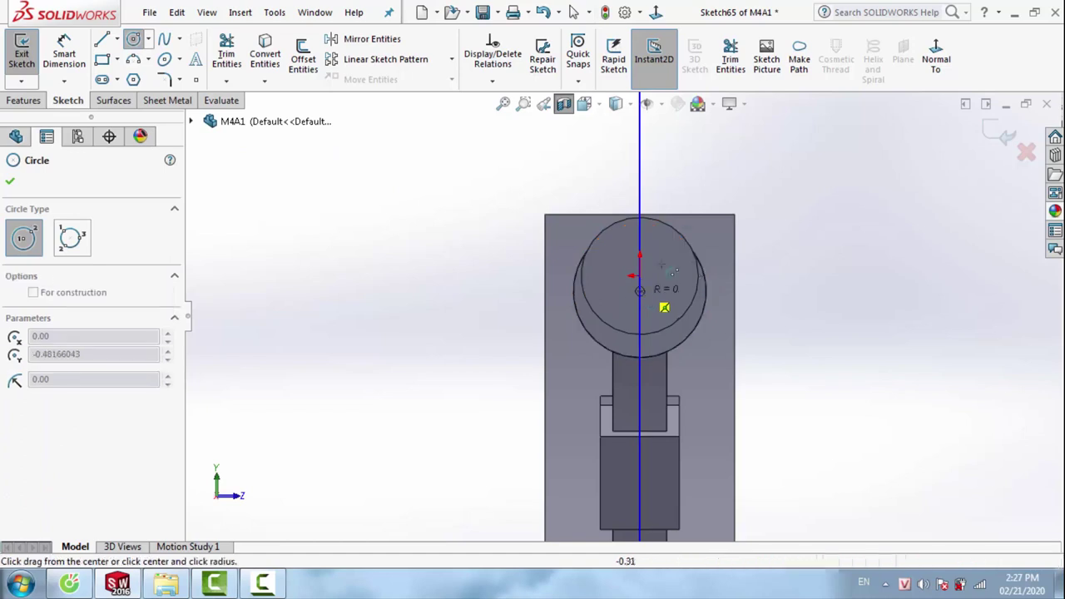
click(655, 218)
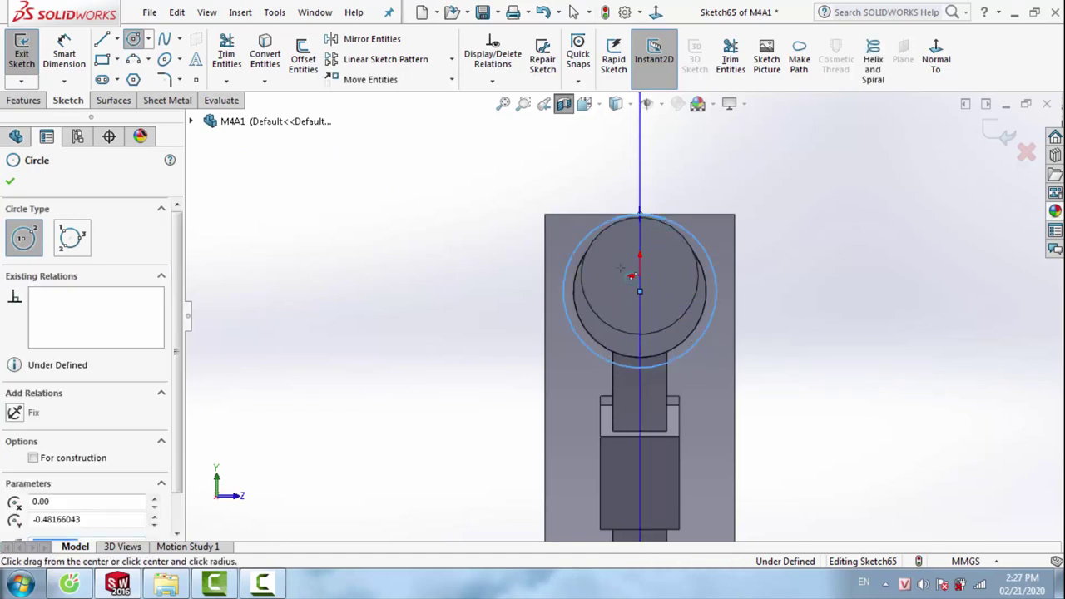
scroll(643, 447, up, 3)
key(Escape)
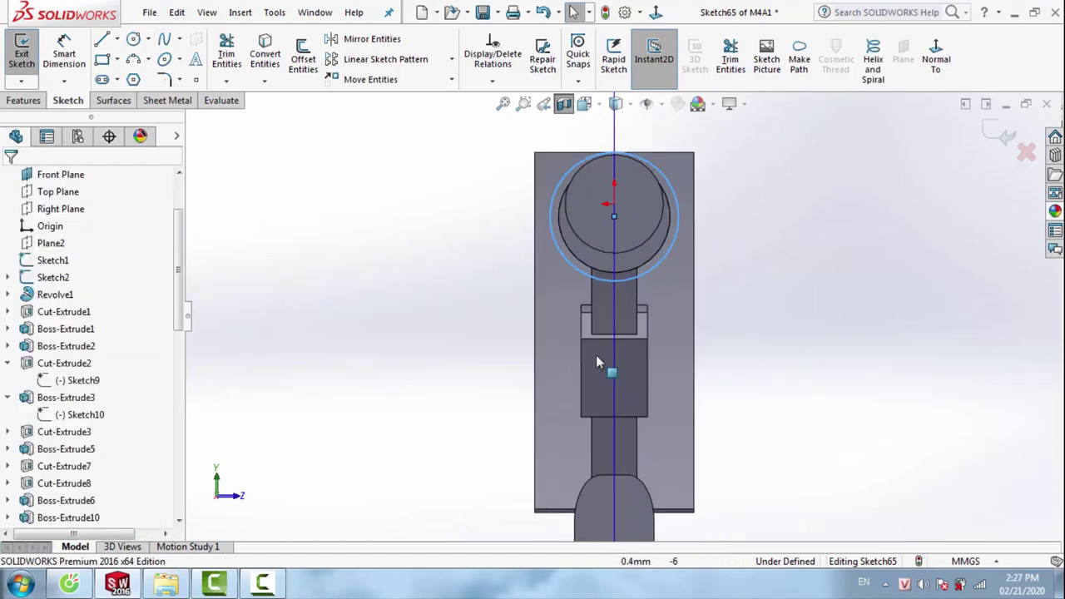
Resize the large circle slightly so it matches the tube end
scroll(603, 175, down, 3)
scroll(632, 217, down, 5)
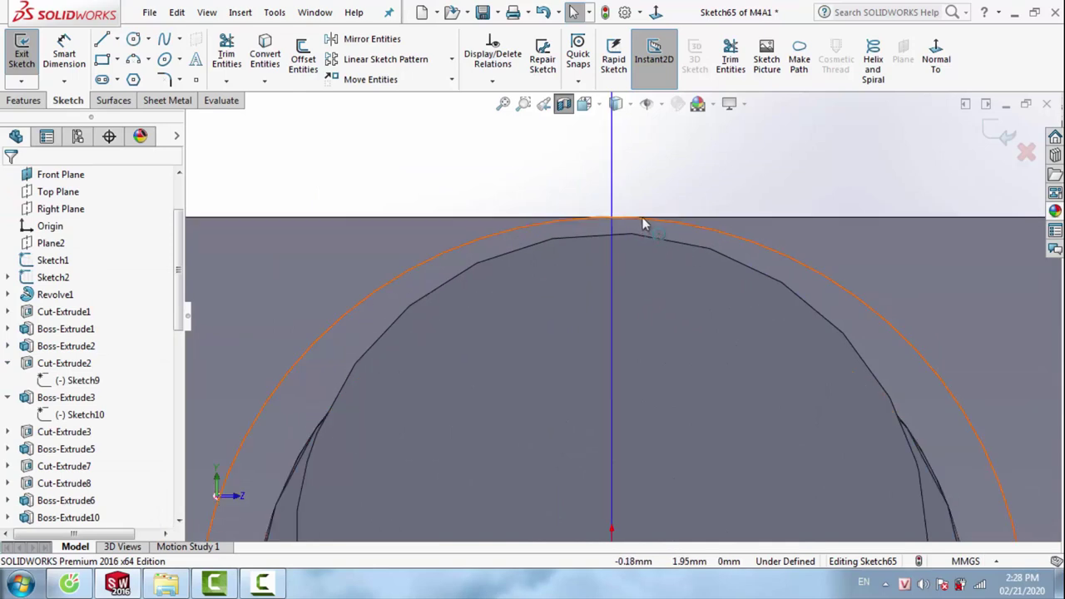
click(736, 236)
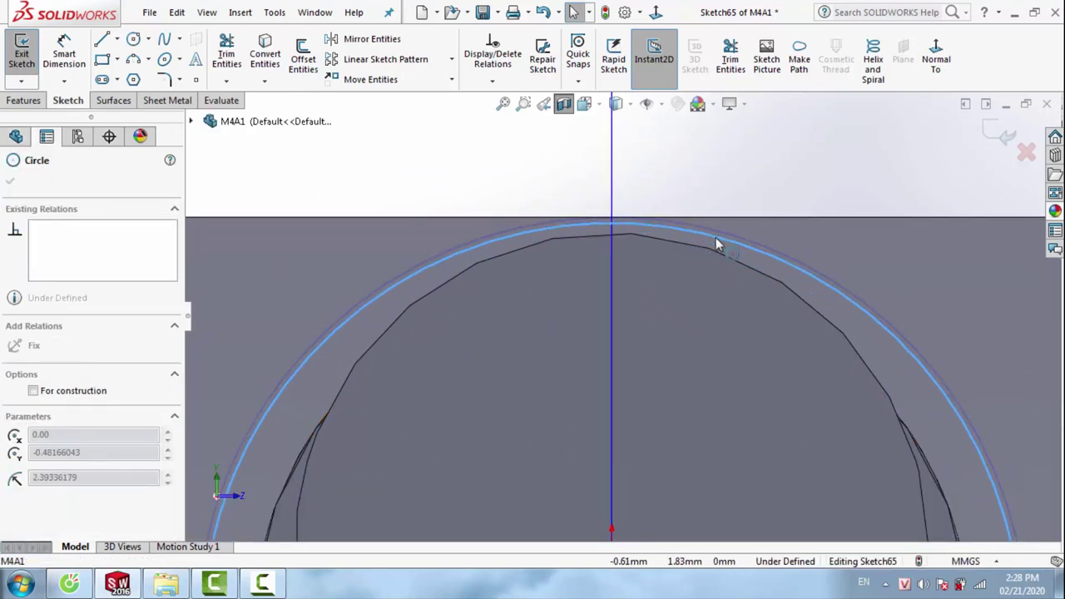
drag(717, 244, 714, 248)
scroll(590, 345, up, 5)
scroll(618, 440, up, 4)
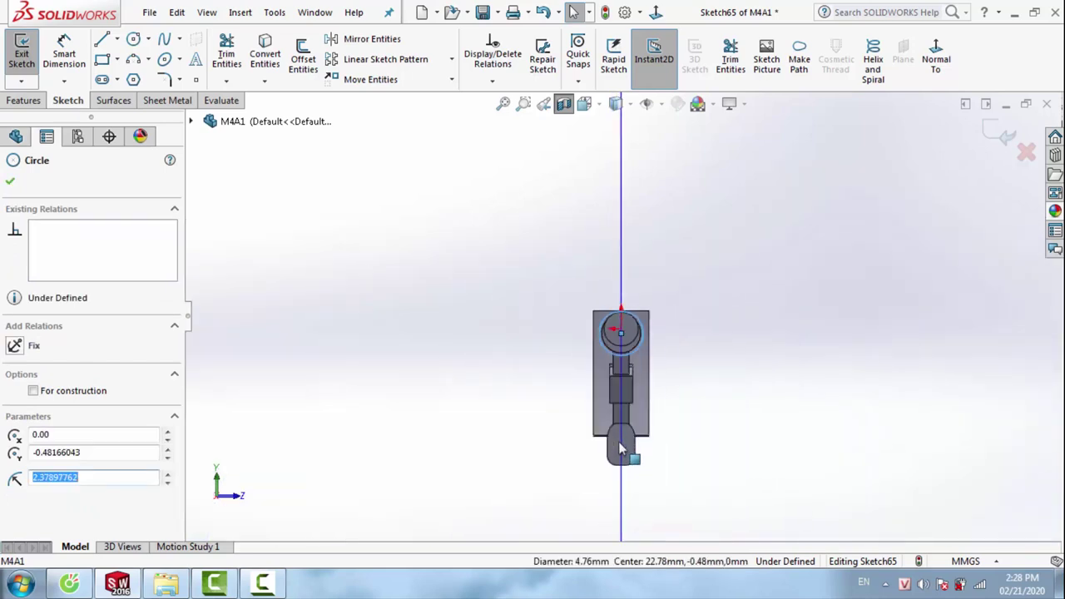
click(791, 188)
Draw a small second circle on the centreline and move it lower down
click(936, 54)
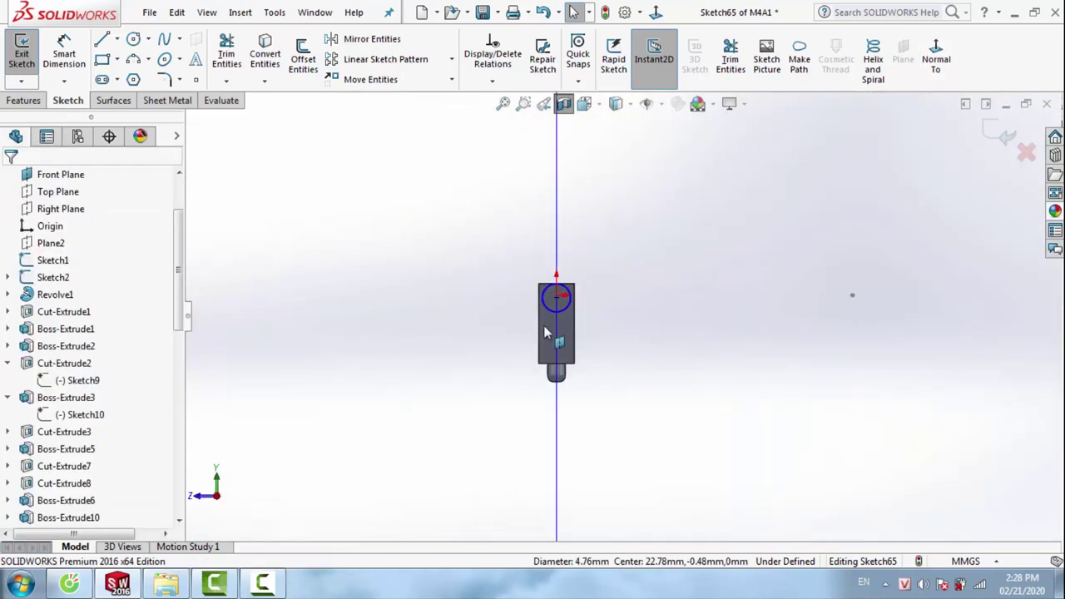
scroll(583, 331, down, 2)
scroll(615, 341, up, 1)
scroll(595, 349, down, 3)
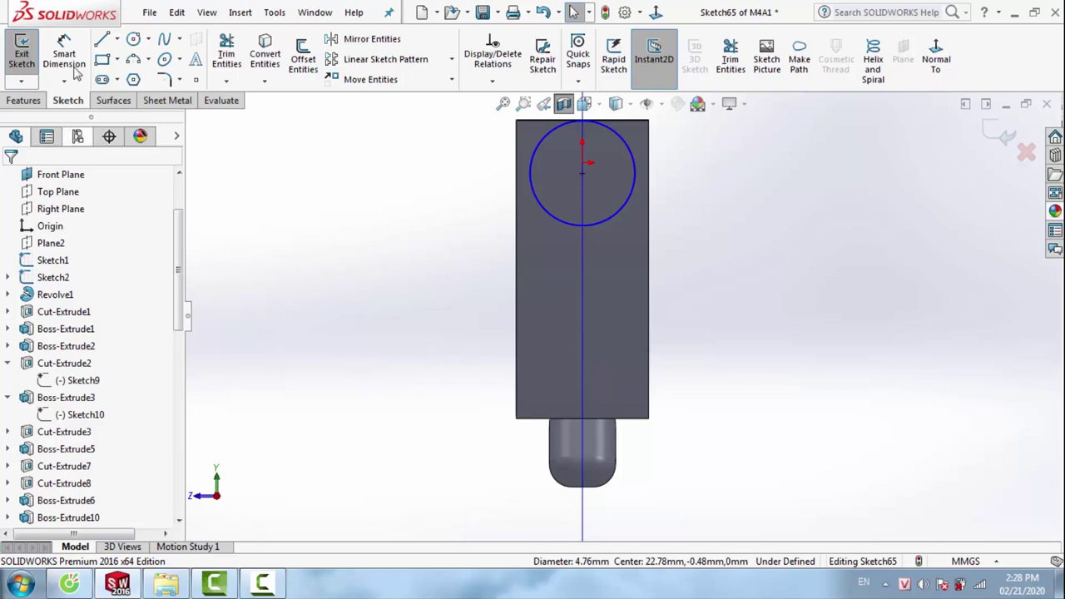
click(134, 40)
scroll(575, 311, up, 3)
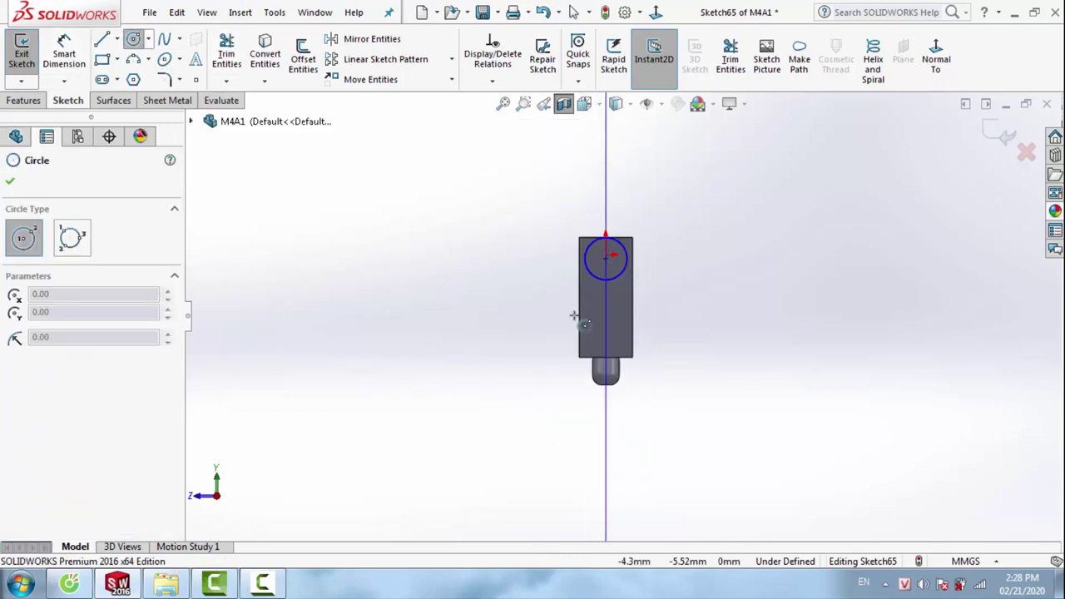
scroll(666, 366, down, 3)
scroll(658, 365, down, 2)
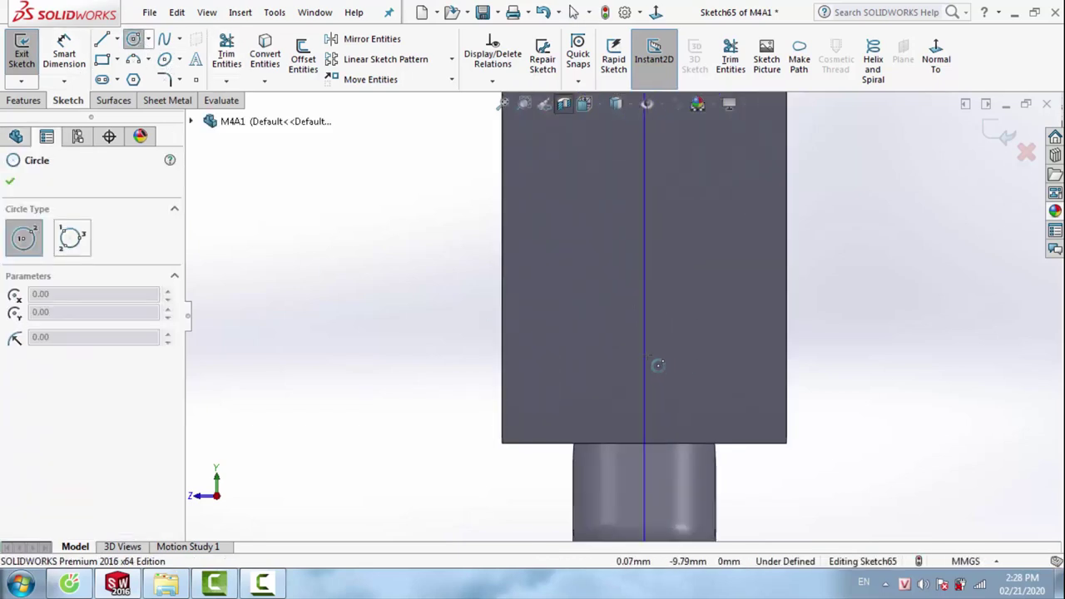
click(644, 324)
click(690, 371)
key(Escape)
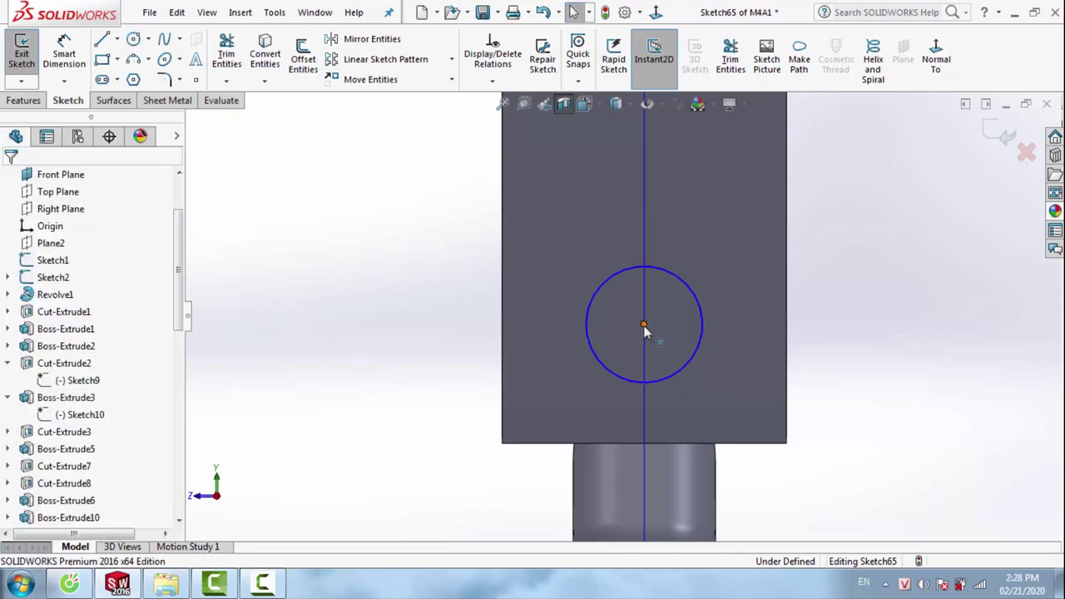
drag(644, 324, 644, 380)
click(592, 363)
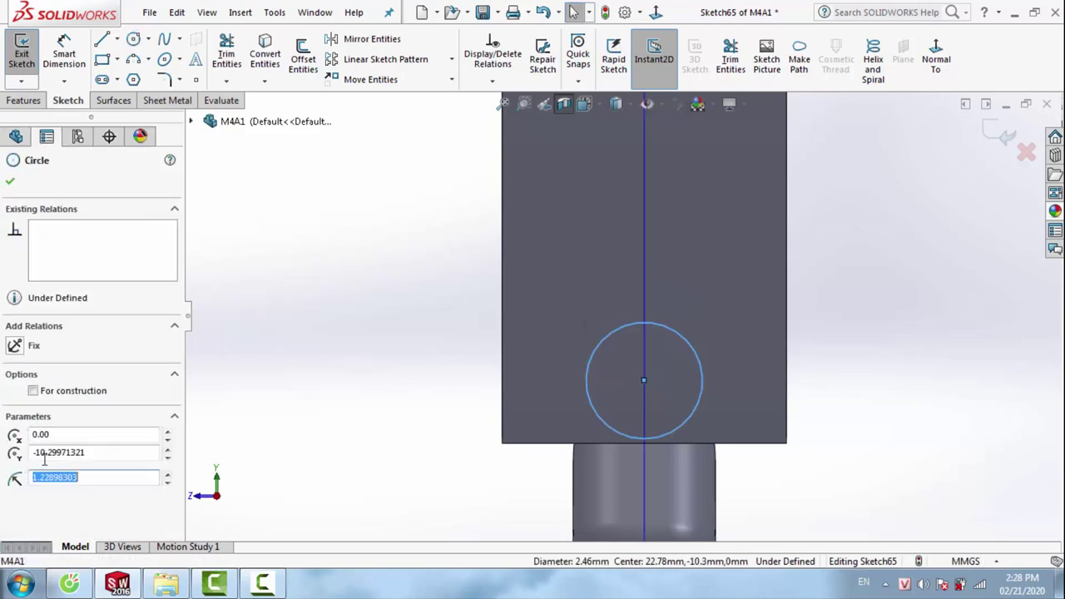
key(Escape)
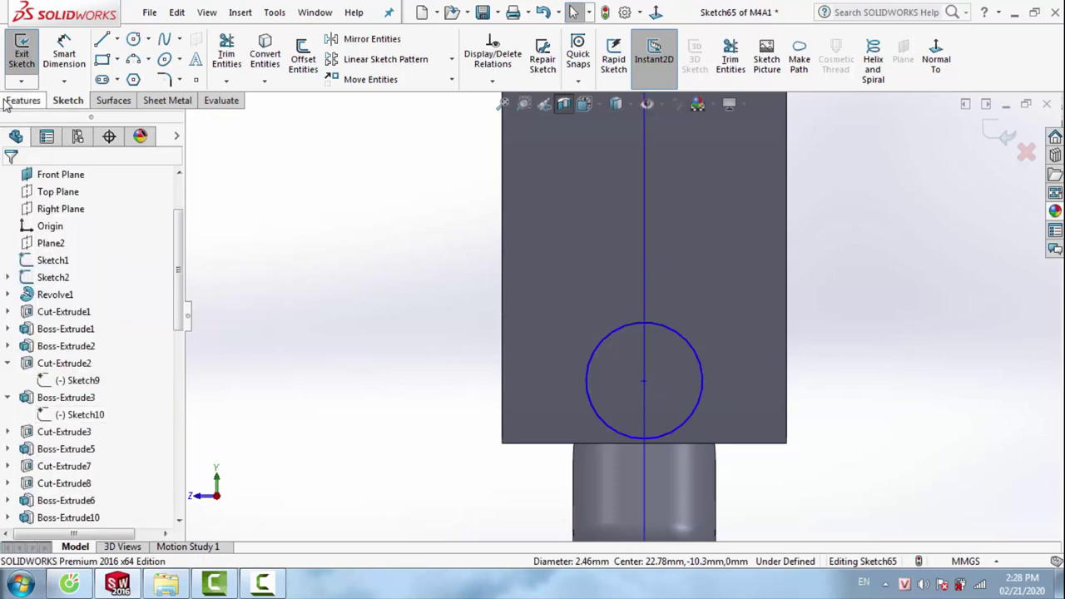
Dimension the small circle's diameter at 2.5 mm, placed to its left
click(64, 54)
click(585, 374)
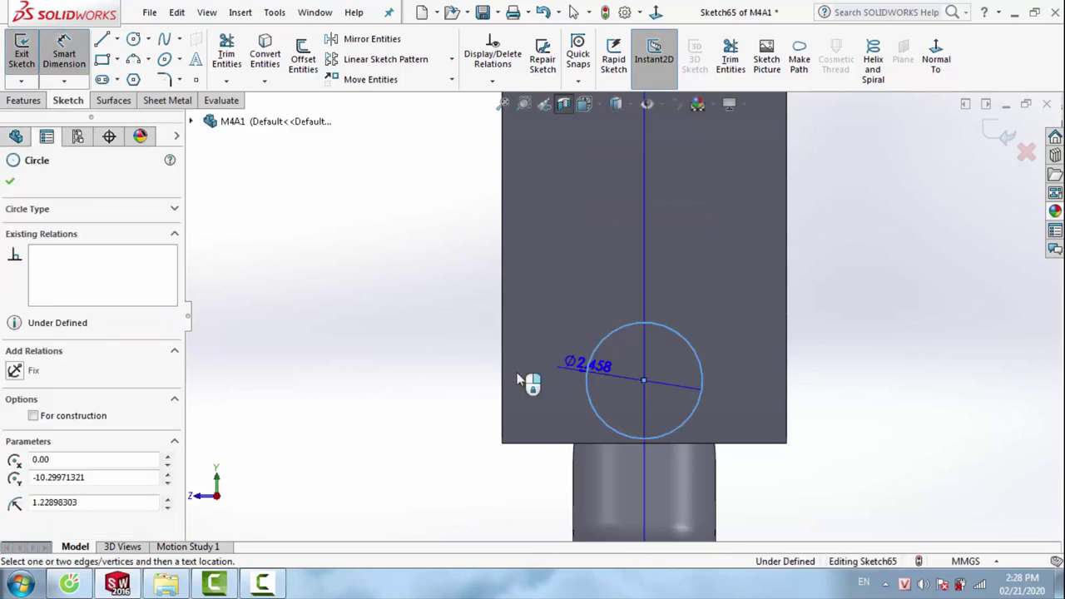
click(464, 378)
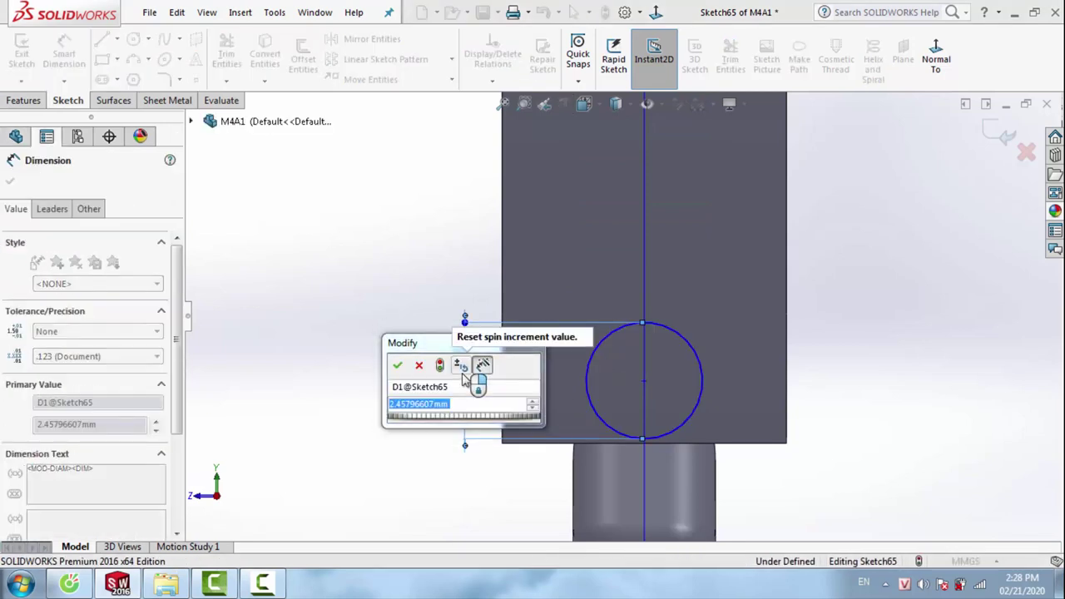
text(2.5)
key(Return)
key(Escape)
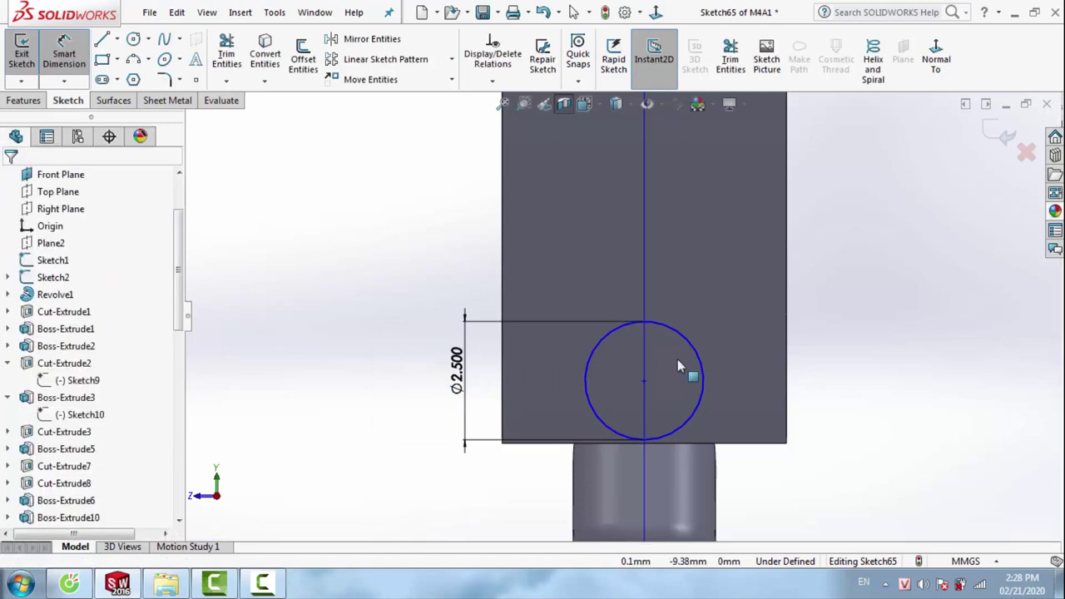
click(644, 376)
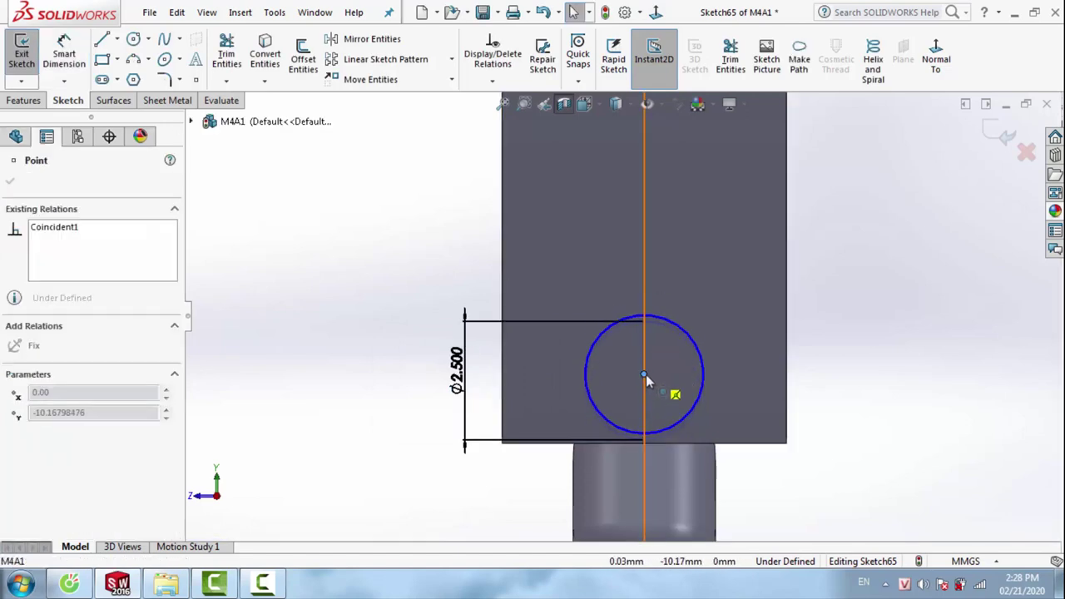
key(Escape)
scroll(653, 325, up, 4)
scroll(673, 249, down, 2)
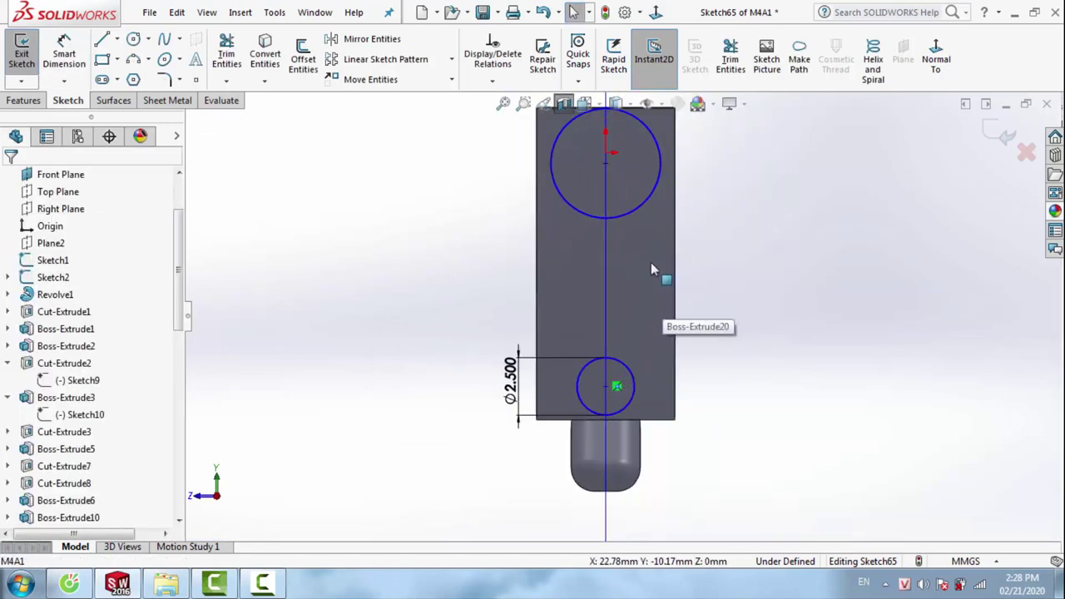
Change the small circle's diameter dimension from 2.5 to 2.8 mm
double_click(509, 383)
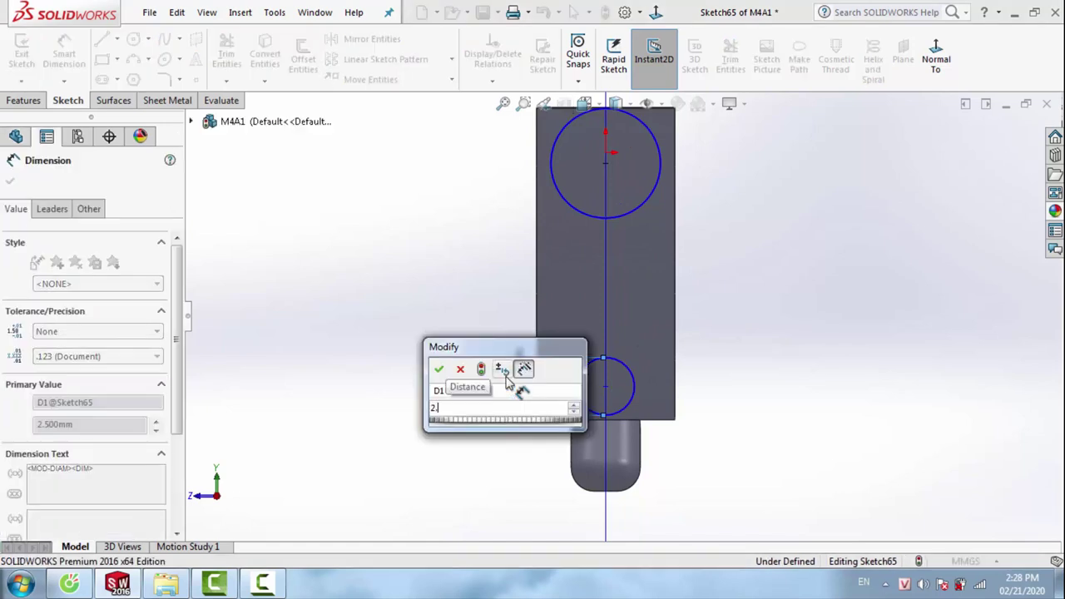
text(2.8)
key(Return)
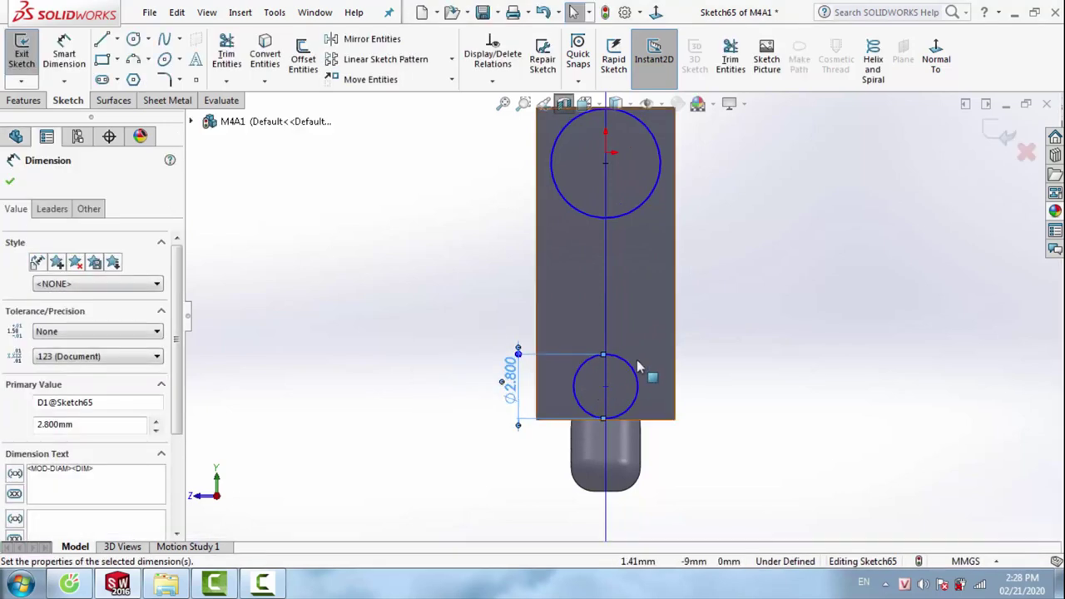
scroll(637, 366, down, 2)
click(594, 388)
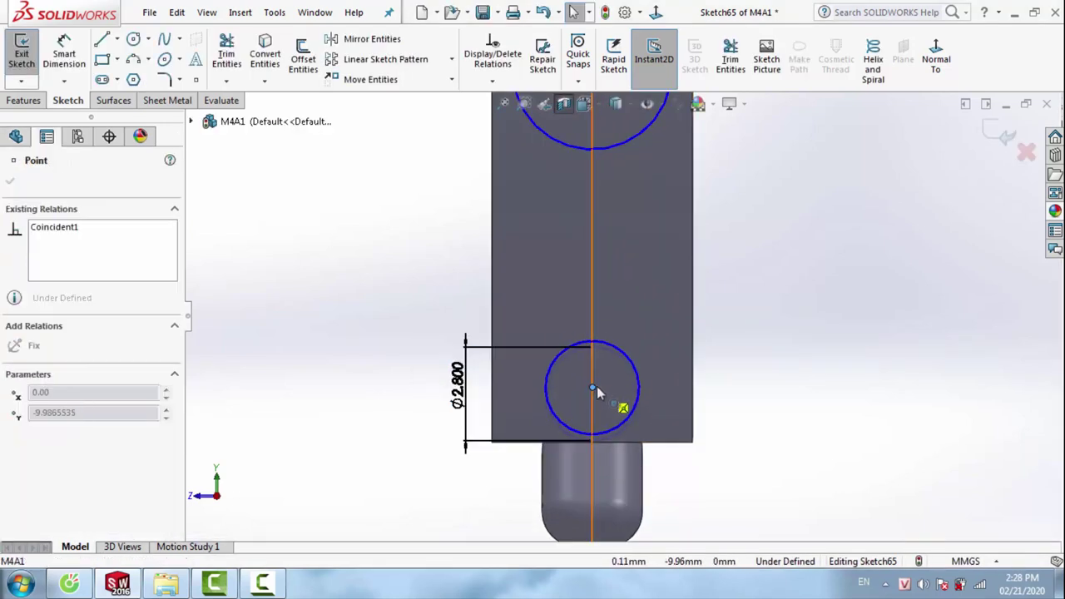
click(862, 335)
scroll(642, 296, up, 2)
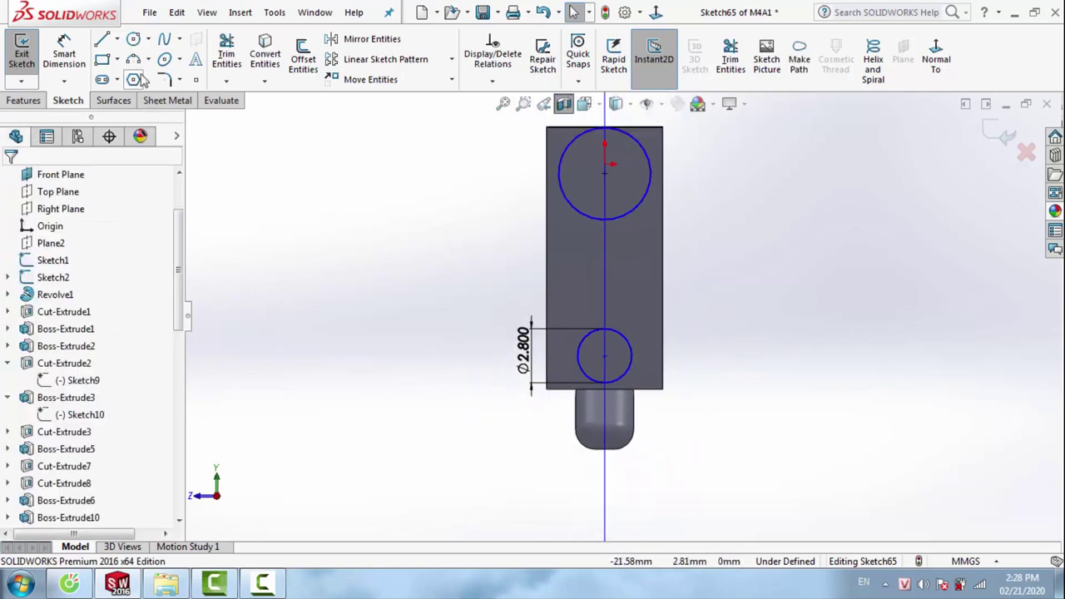
Draw a slanted line from the part's top-right corner to below the small circle
click(100, 42)
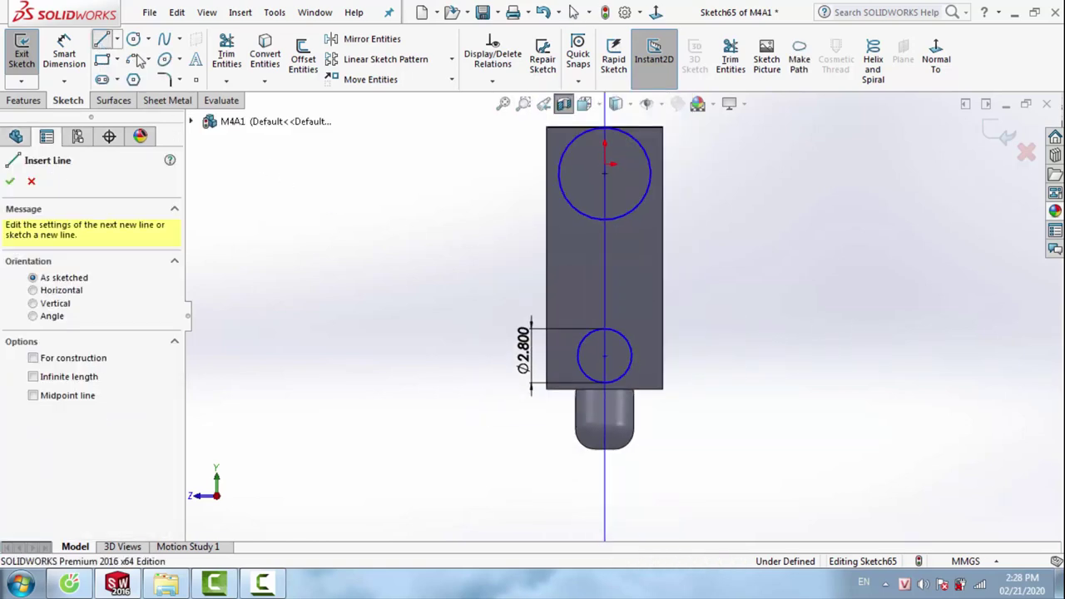
click(662, 123)
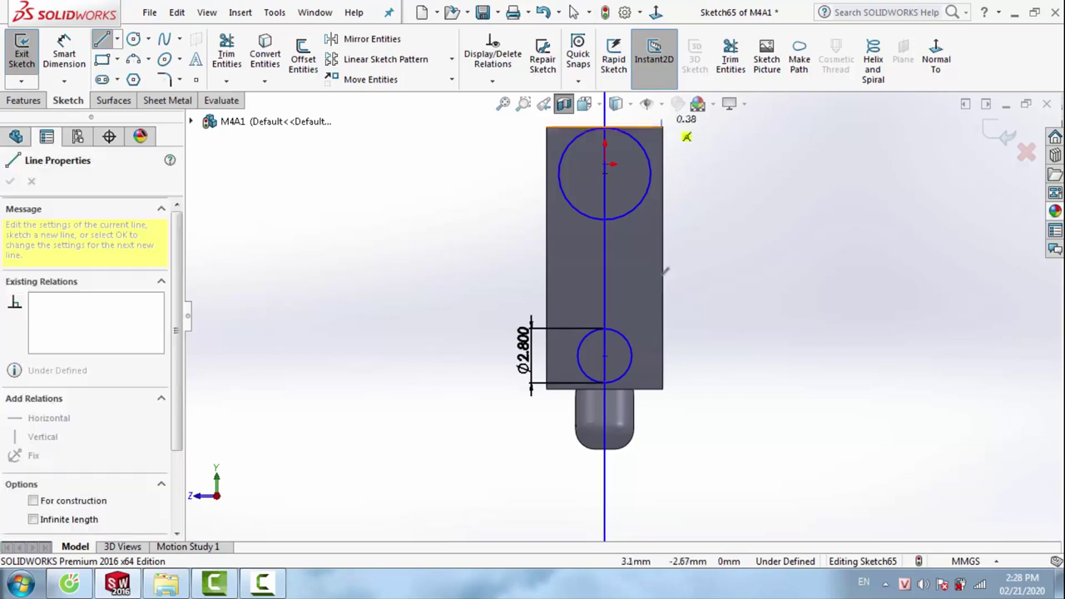
click(625, 415)
key(Escape)
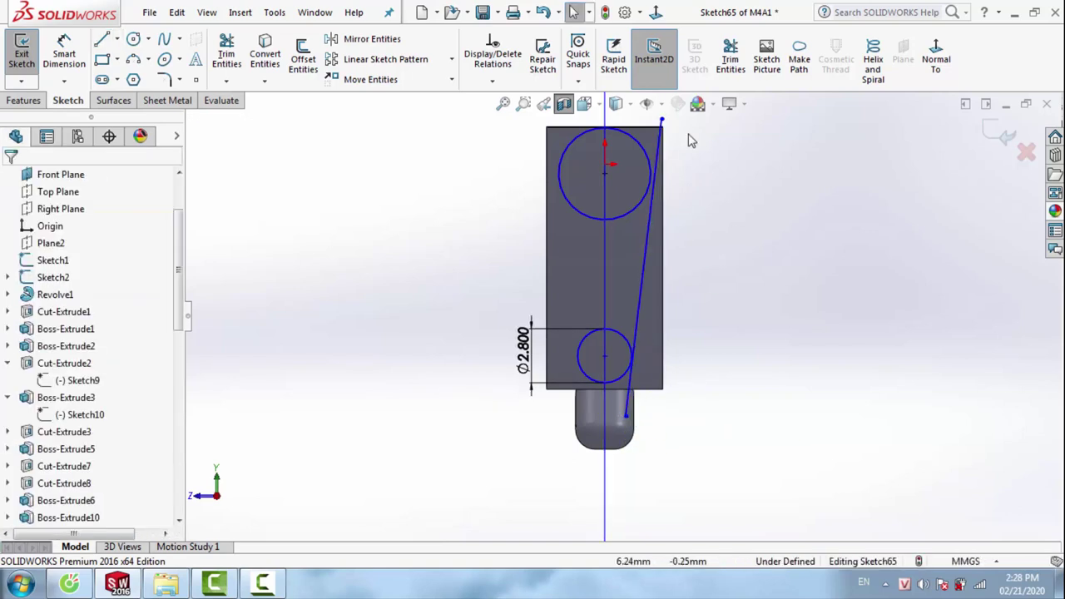
Fix the large top circle and the small circle's centre point in place
click(640, 143)
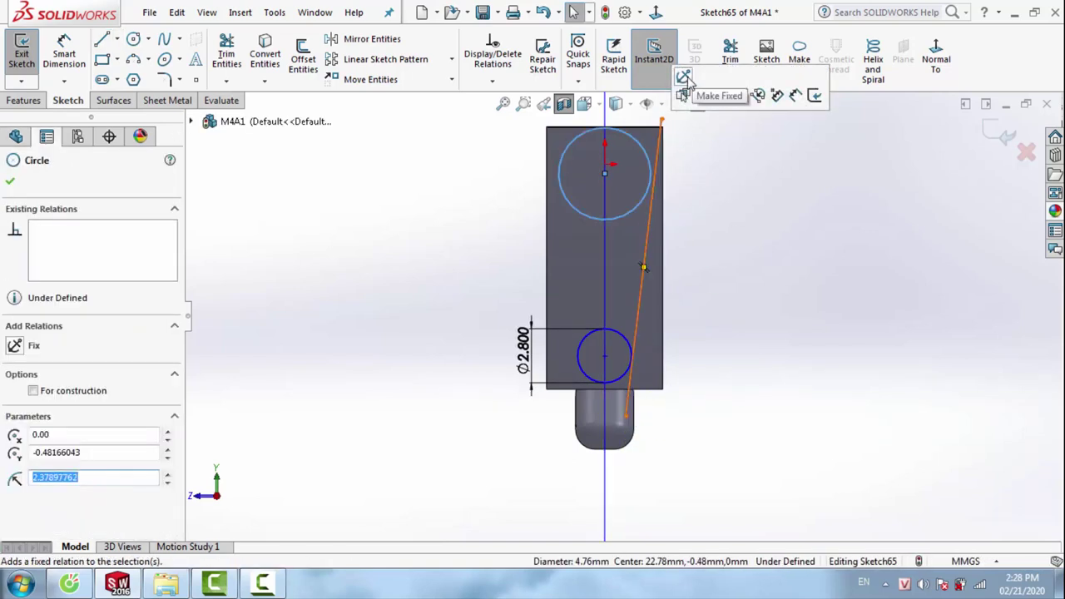
click(684, 77)
key(Escape)
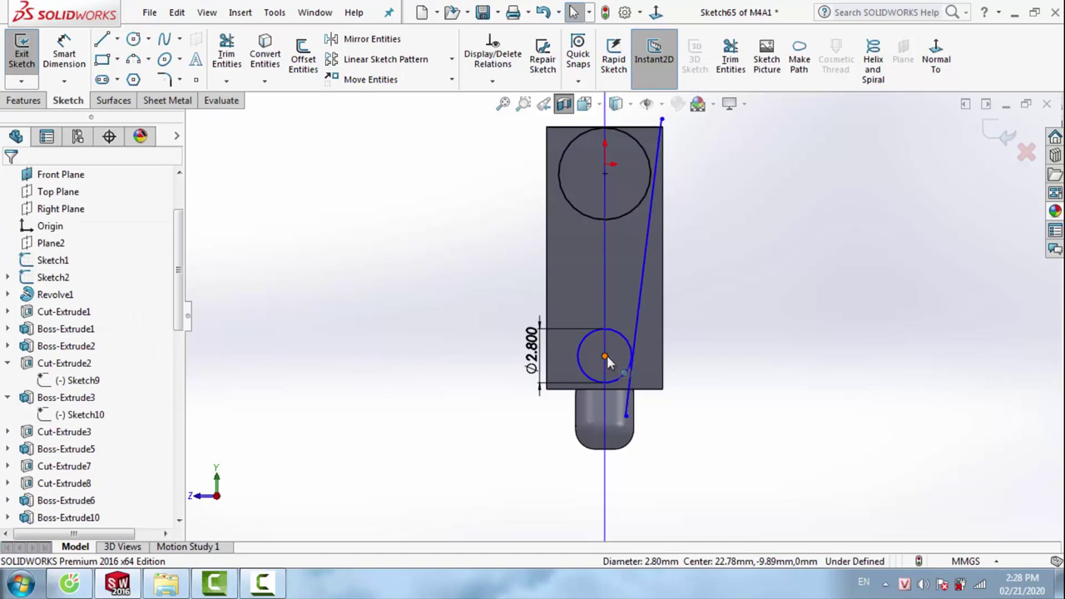
click(605, 357)
click(650, 290)
click(819, 254)
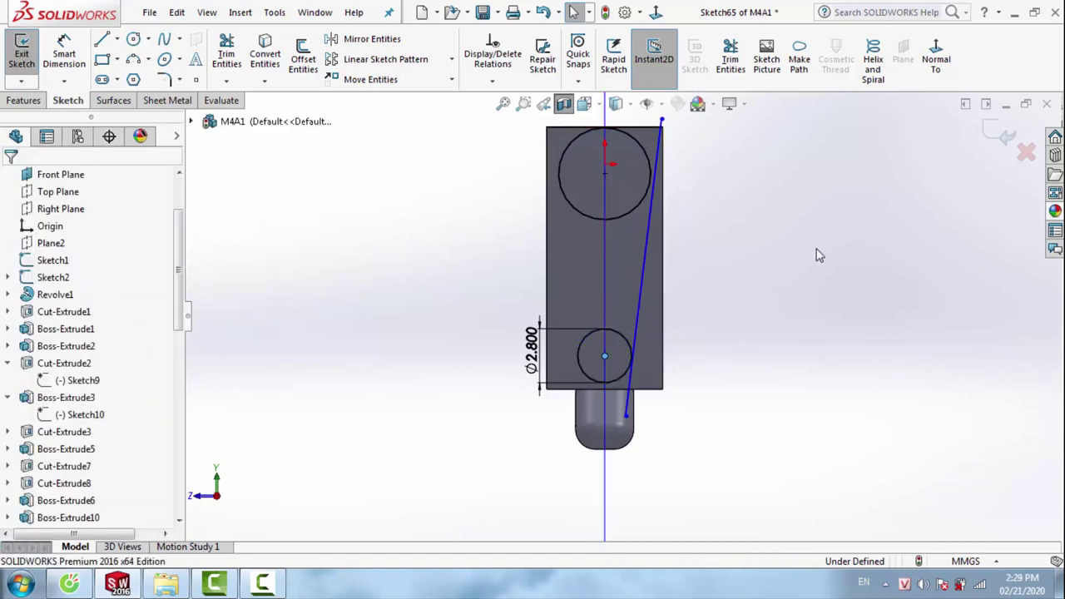
Make the slanted line tangent to both the large top circle and the small circle
click(649, 164)
ctrl+click(651, 208)
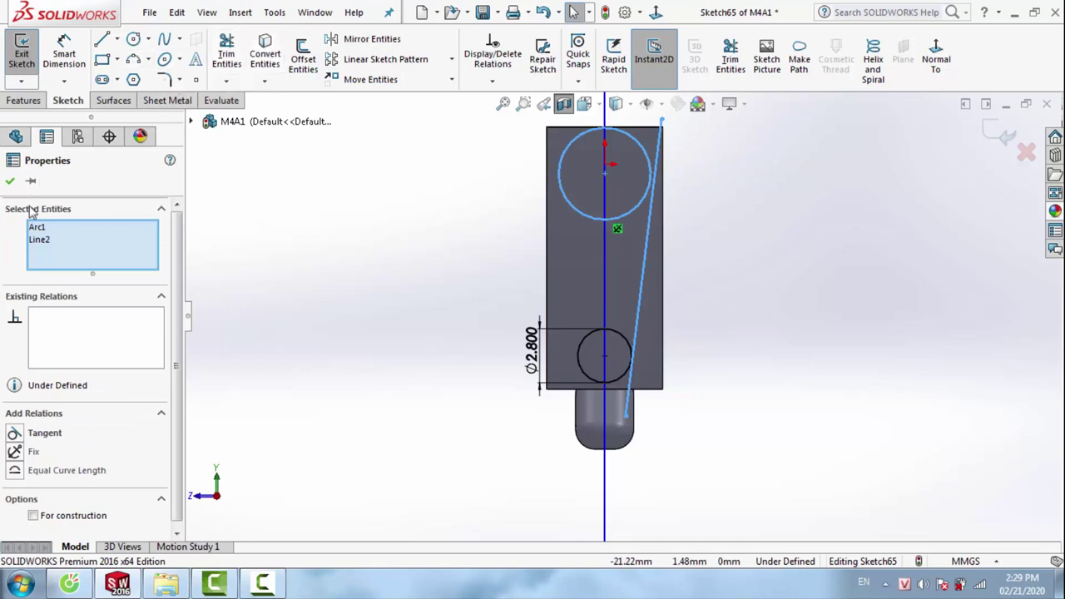
click(14, 435)
click(11, 182)
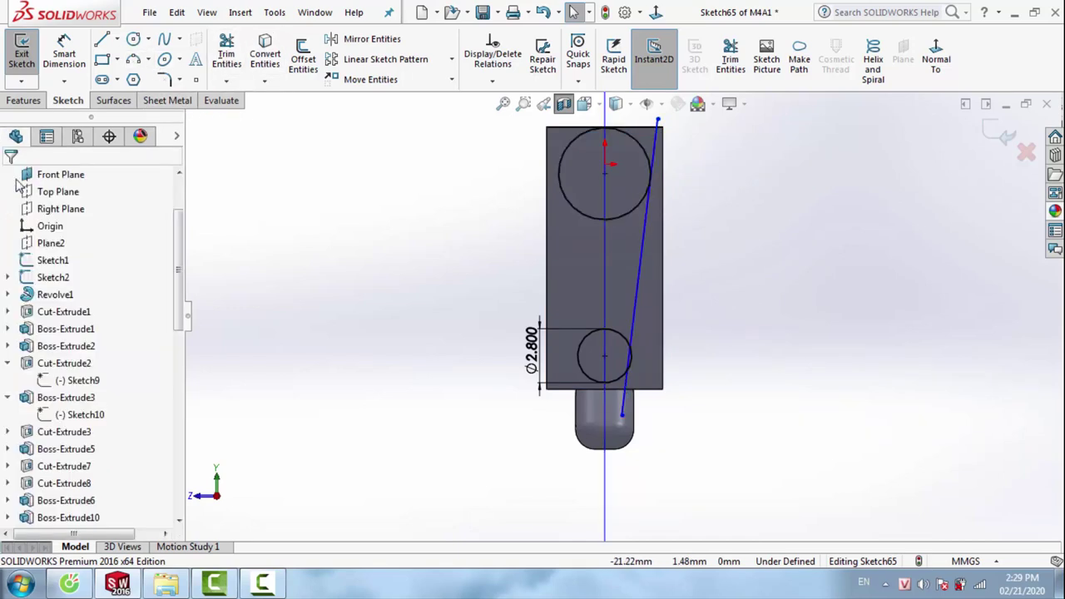
click(620, 376)
ctrl+click(624, 383)
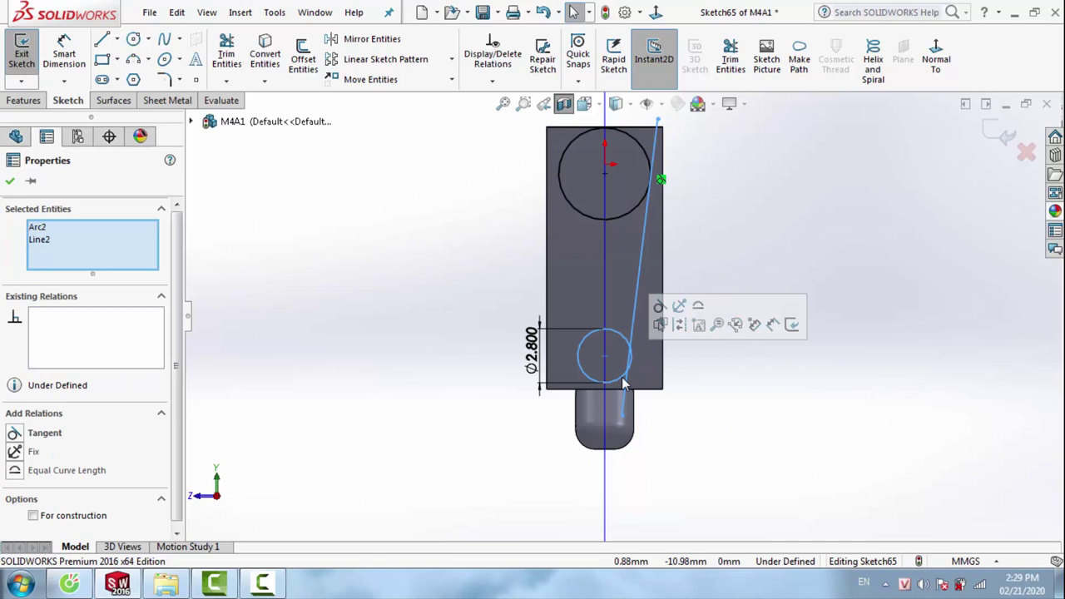
click(14, 434)
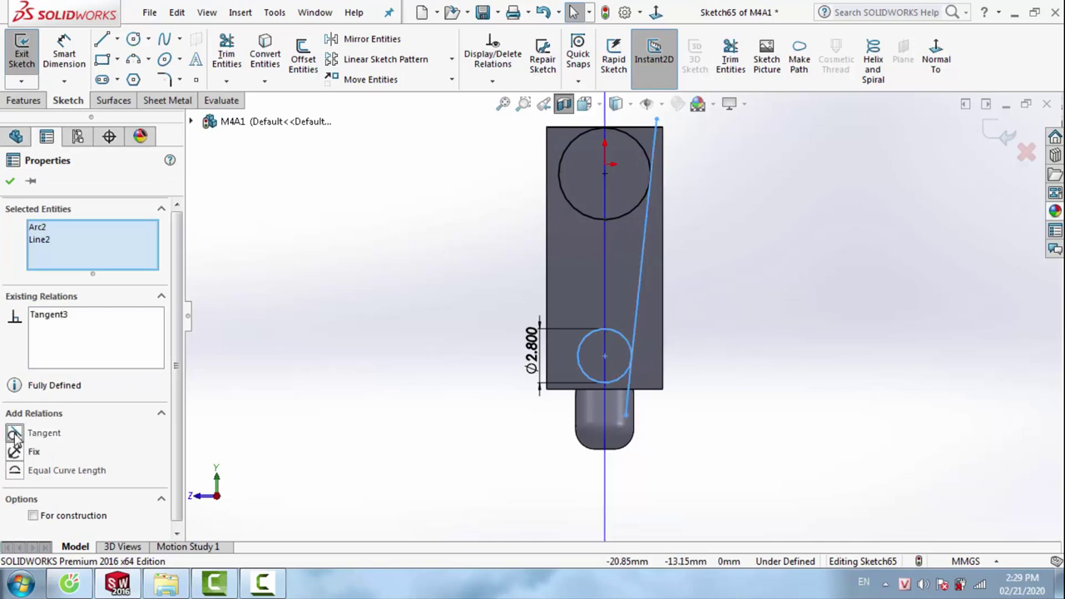
click(12, 182)
Trim off the slanted line's excess below the small circle
click(226, 54)
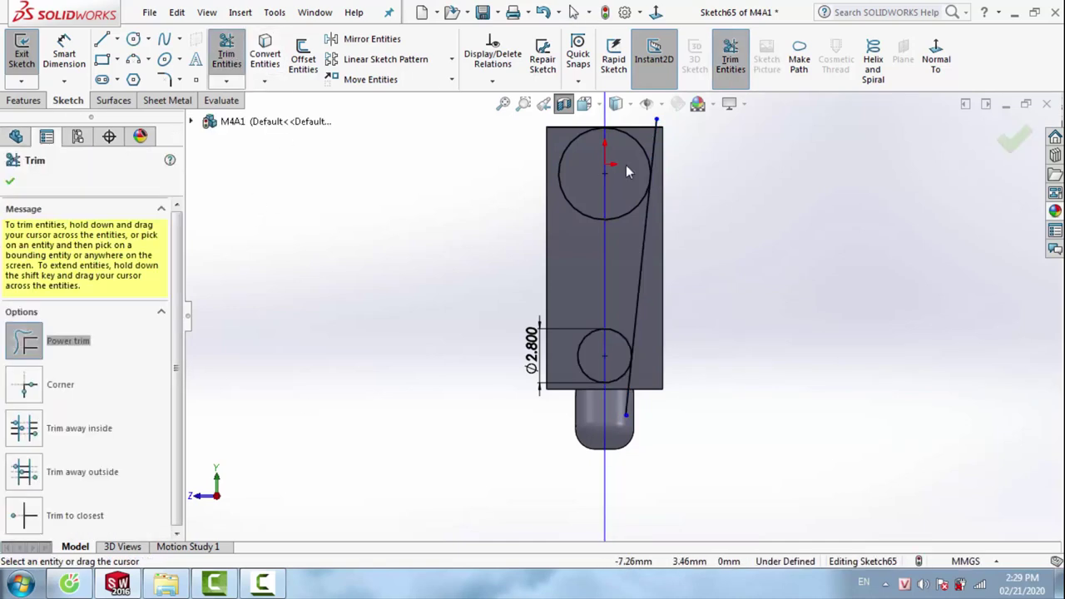
drag(699, 389, 626, 401)
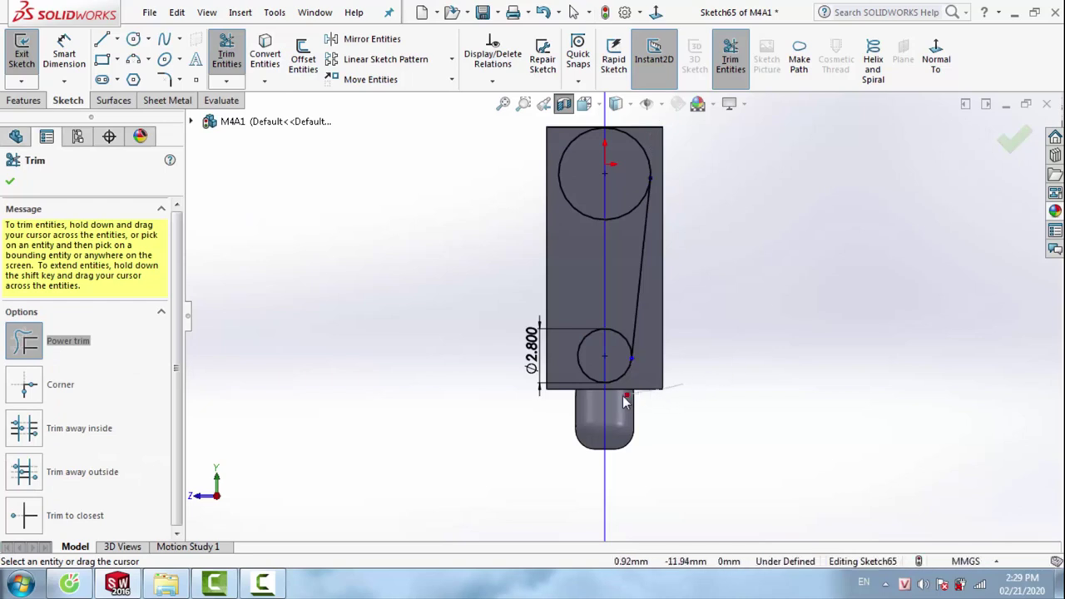
key(Escape)
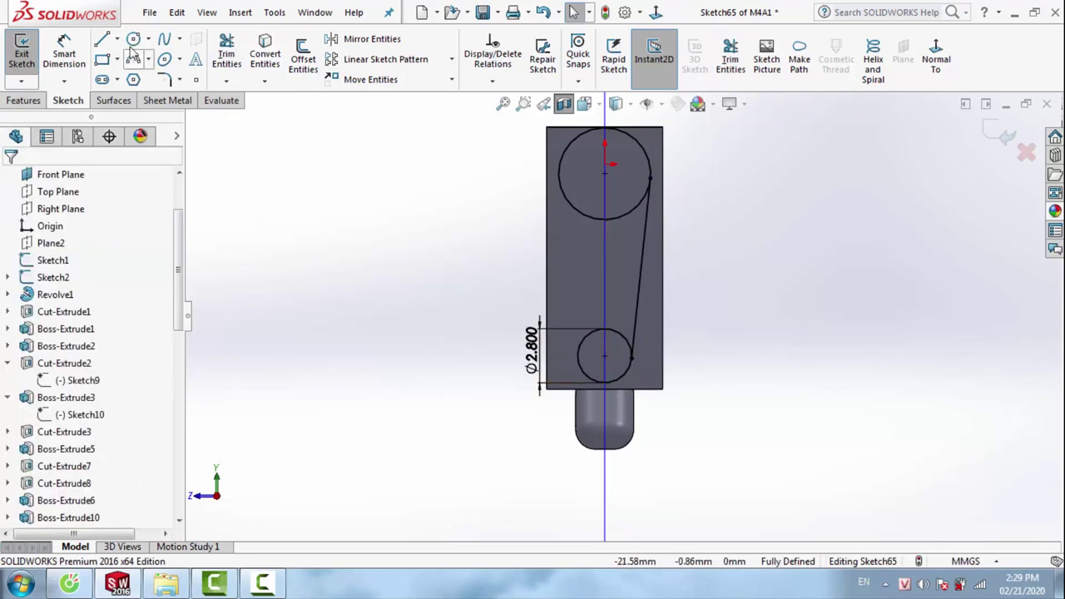
Draw a vertical line between the two circles and convert it to a centreline
click(101, 45)
click(630, 250)
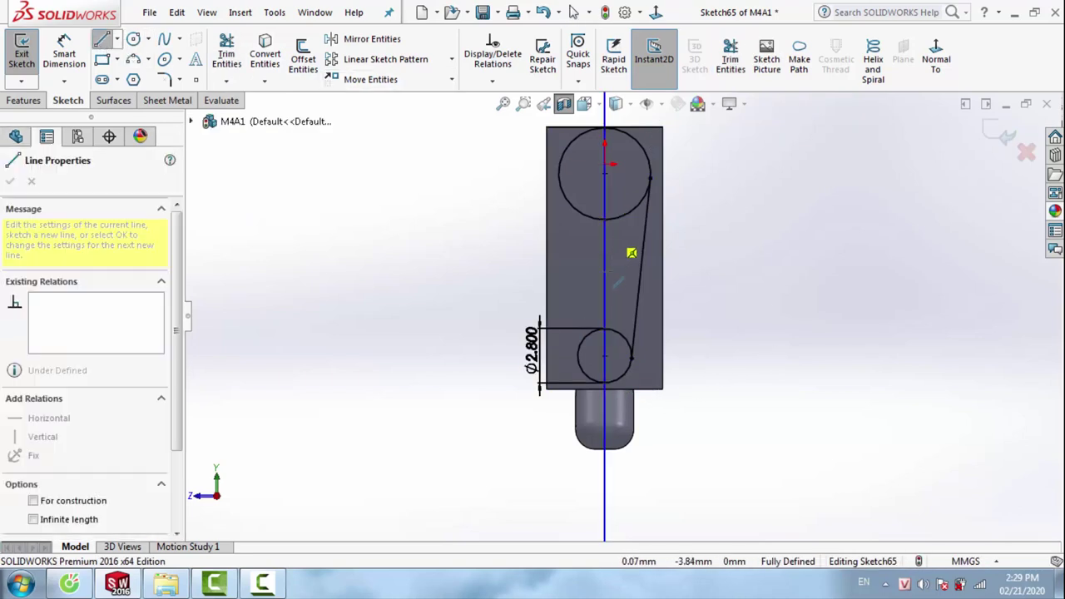
click(605, 299)
key(Escape)
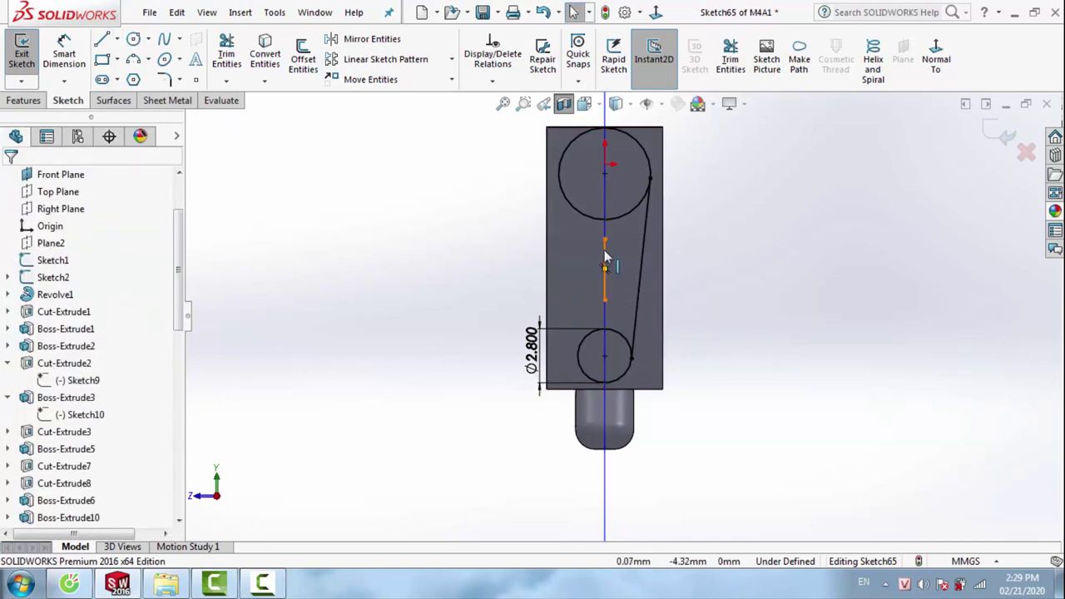
click(605, 262)
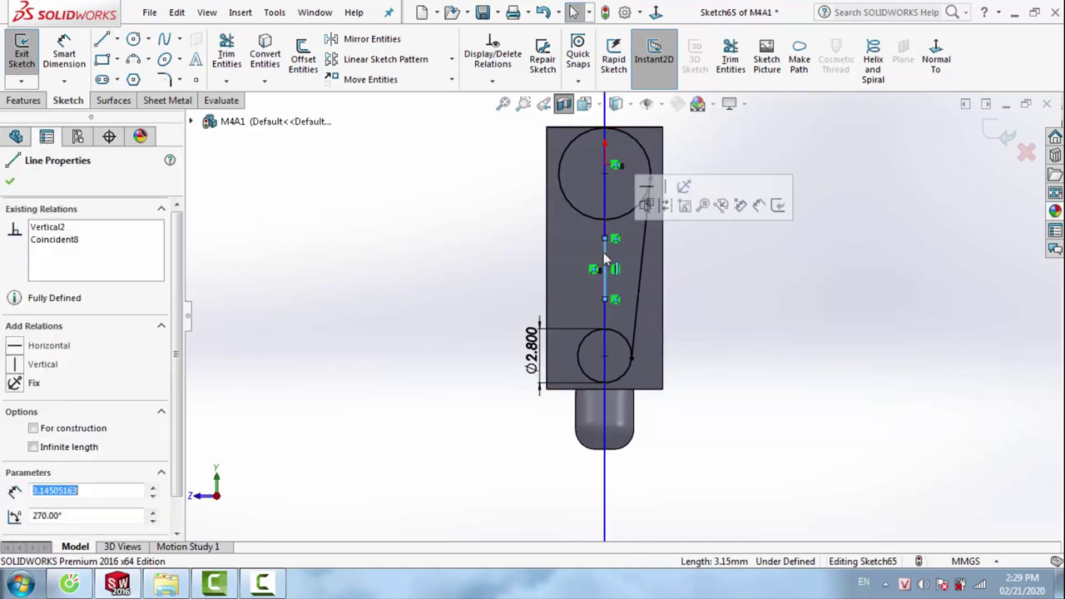
click(666, 206)
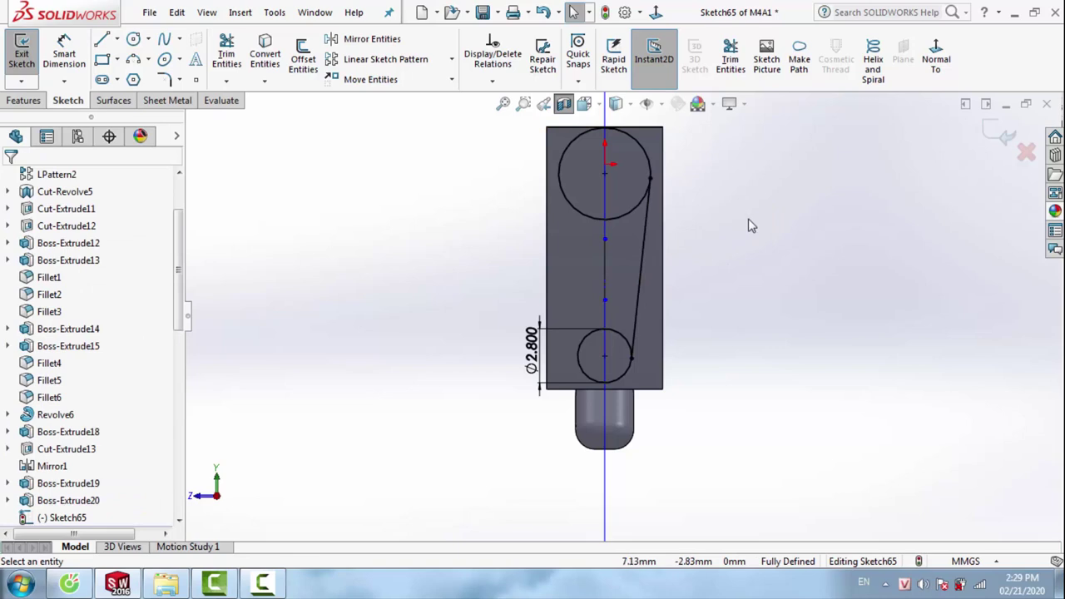
Mirror the slanted line across the centreline and trim the inner circle arcs
drag(748, 225, 675, 268)
drag(588, 281, 579, 278)
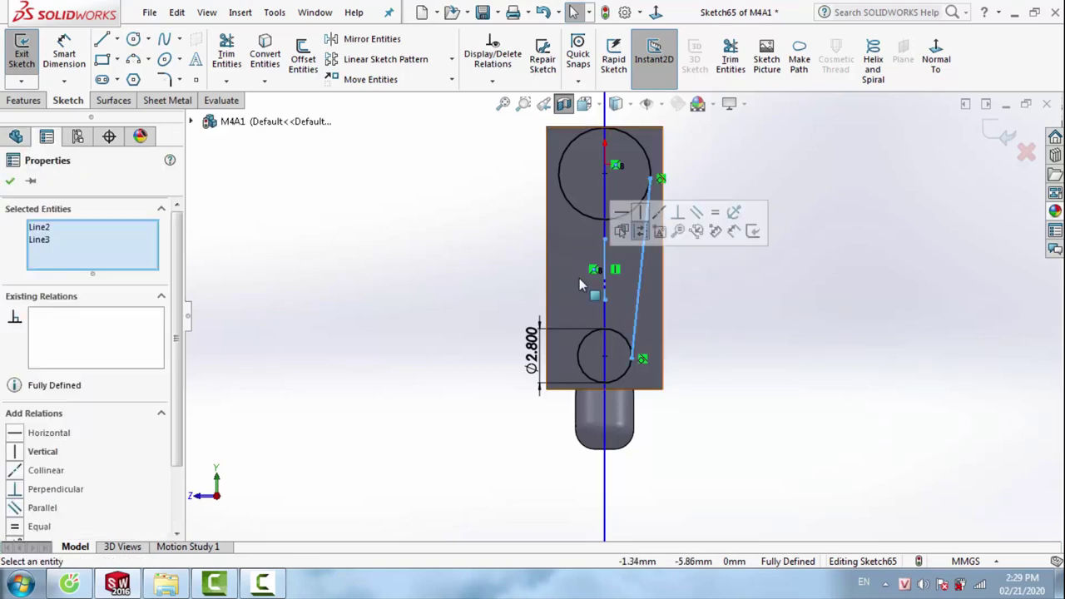
click(361, 42)
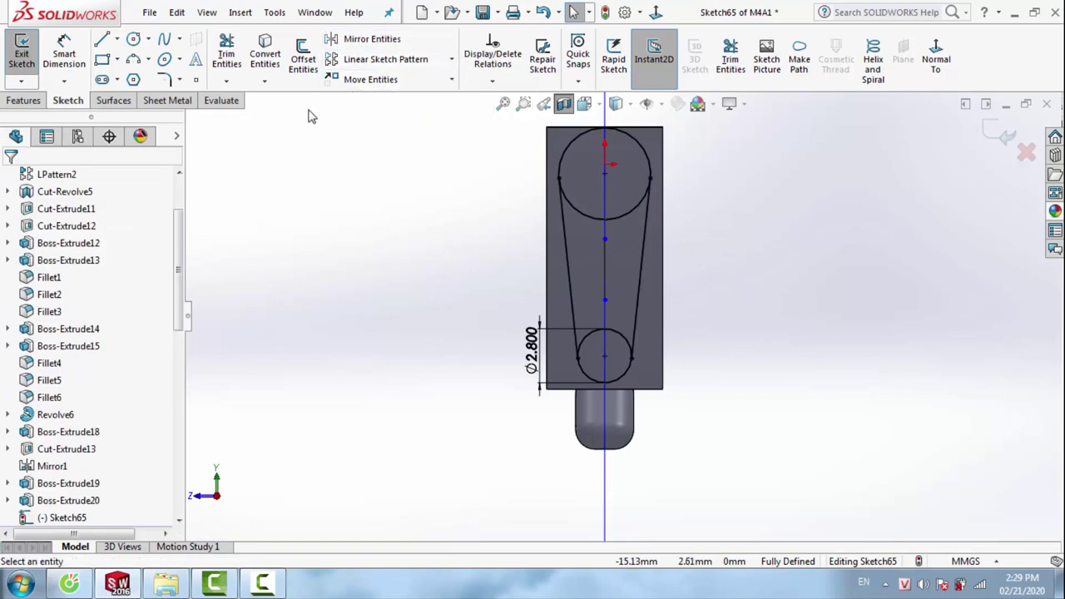
click(227, 54)
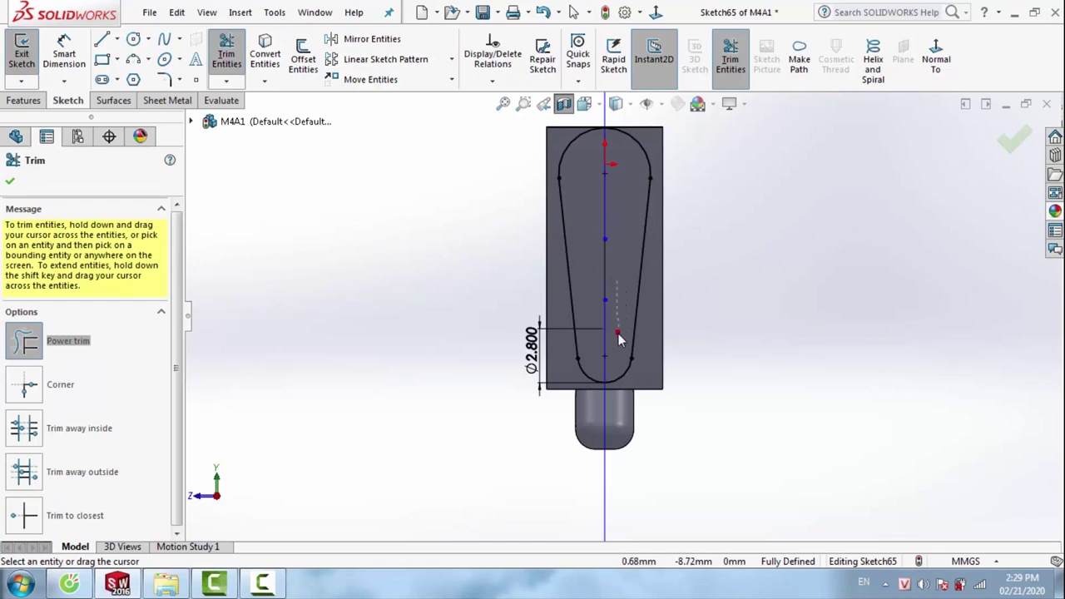
key(Escape)
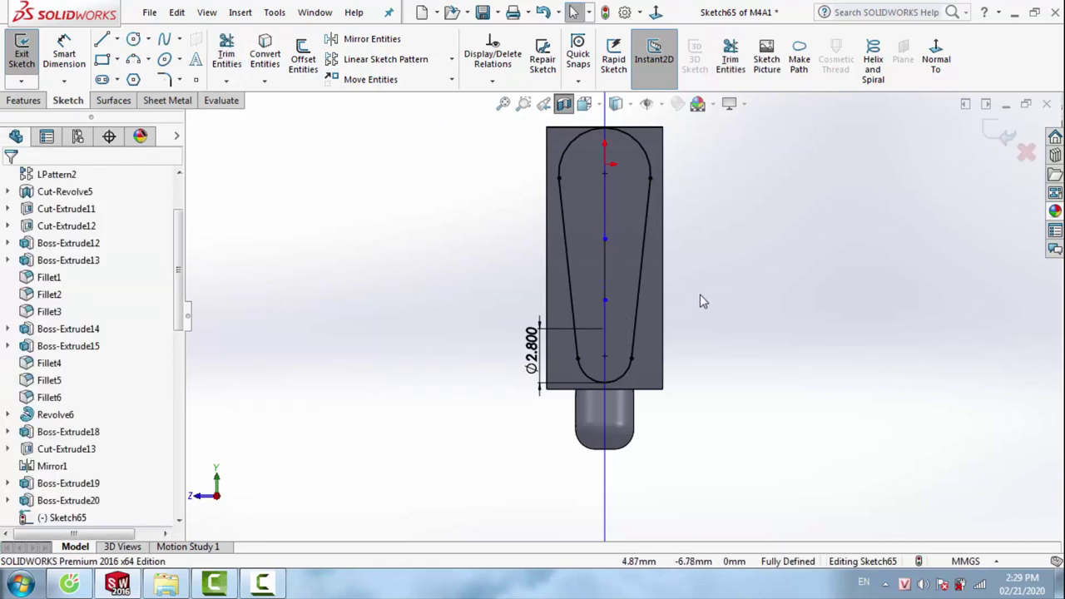
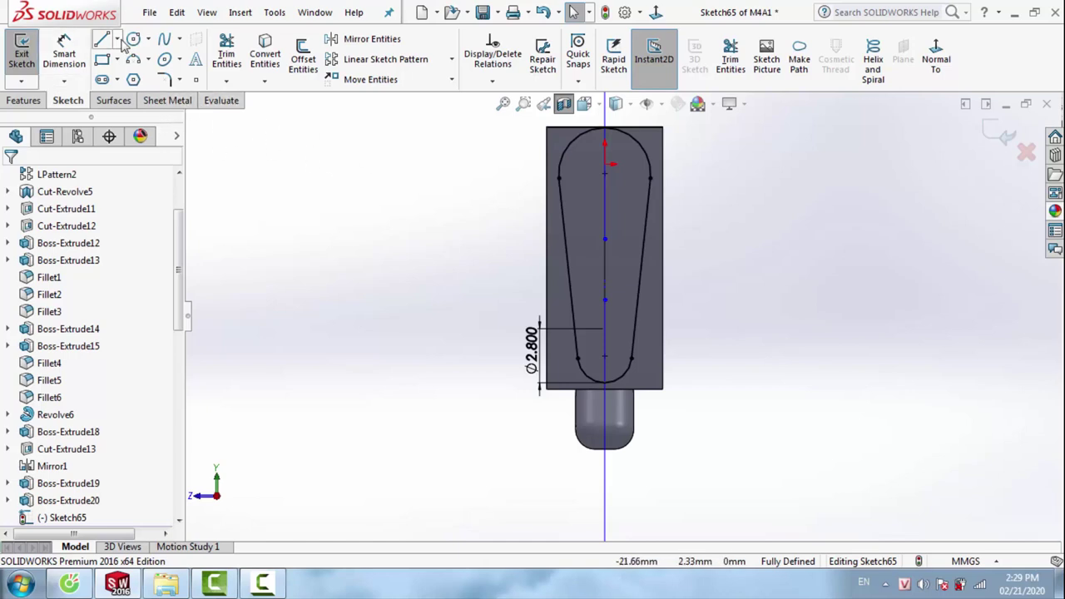
Draw a corner rectangle enclosing the stock's slot outline
click(101, 65)
scroll(624, 319, up, 1)
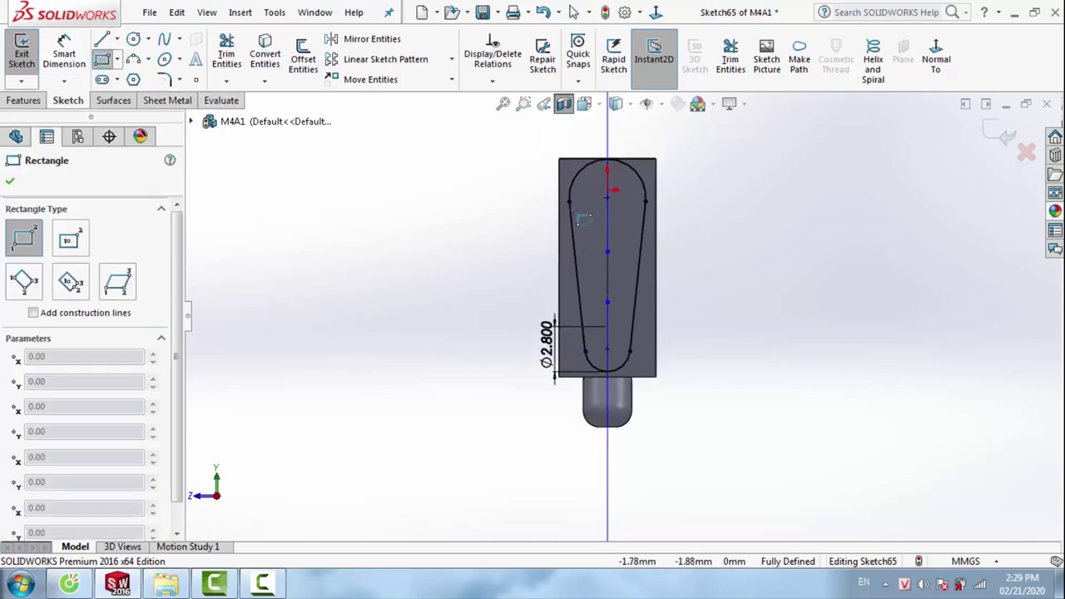
click(535, 146)
click(675, 384)
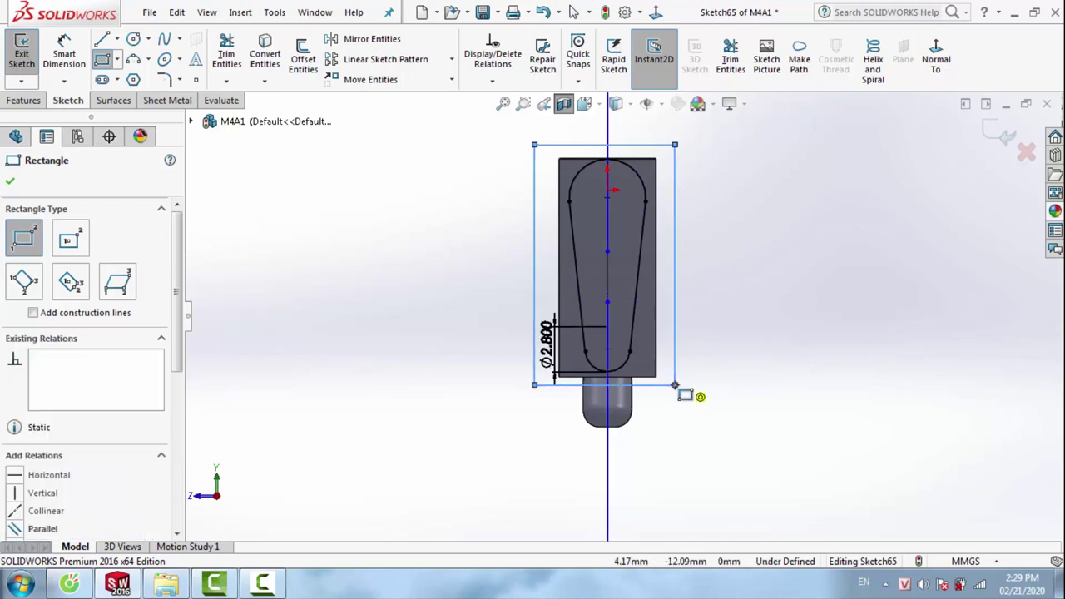
key(Escape)
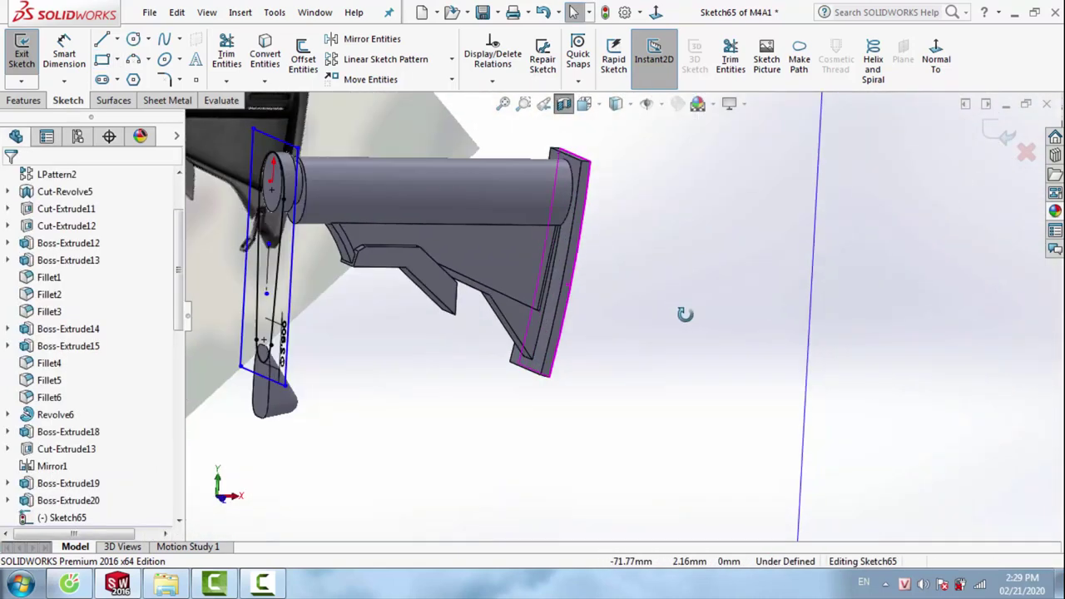
middle_drag(552, 287, 690, 321)
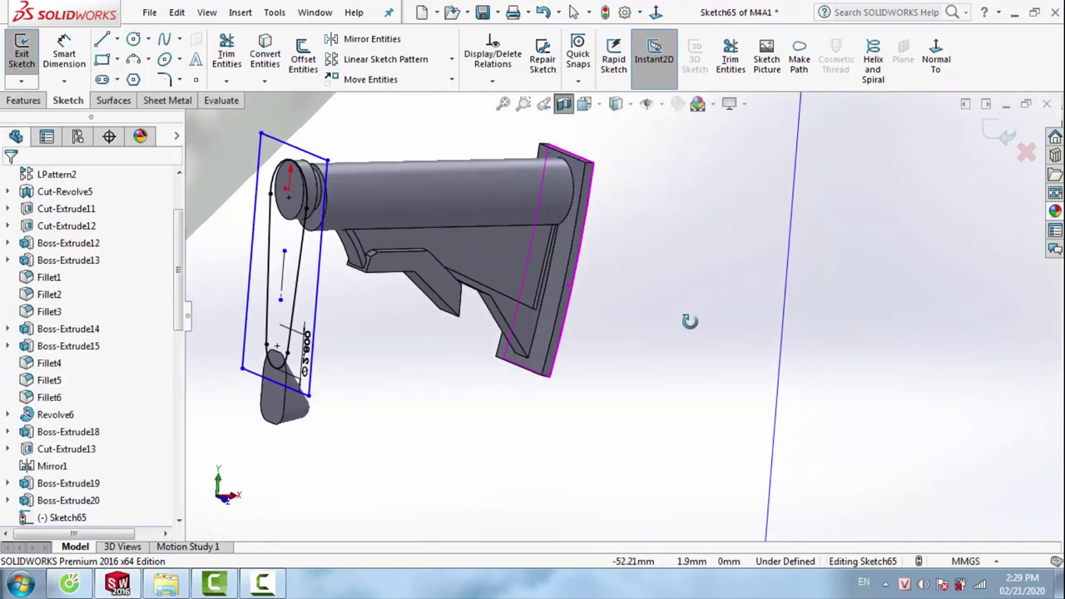
Set up an extruded cut starting at a 20.00mm offset with 6.00mm blind depth
click(25, 101)
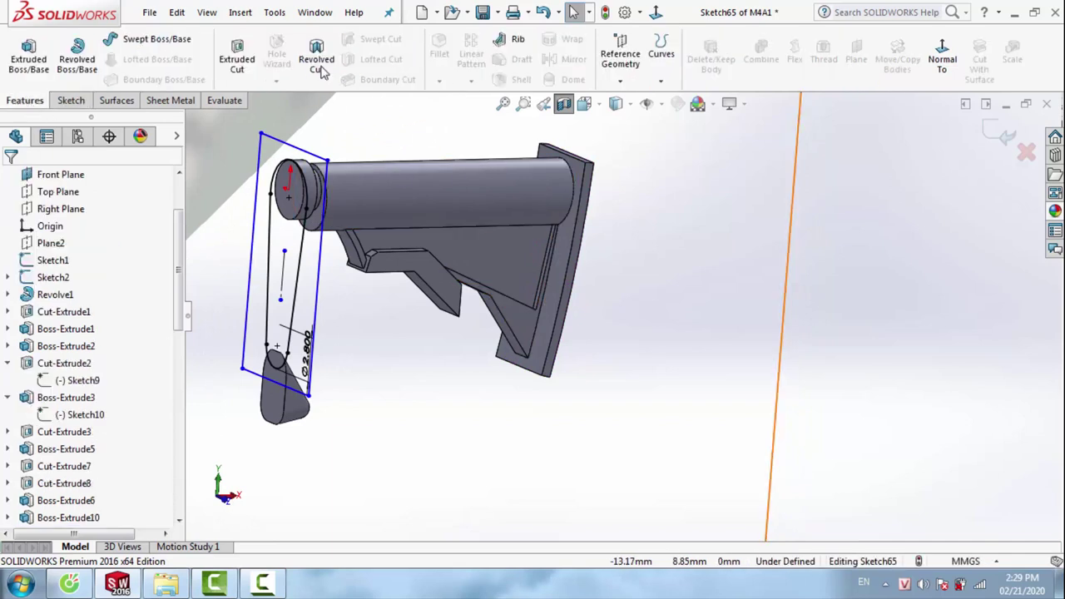
click(249, 61)
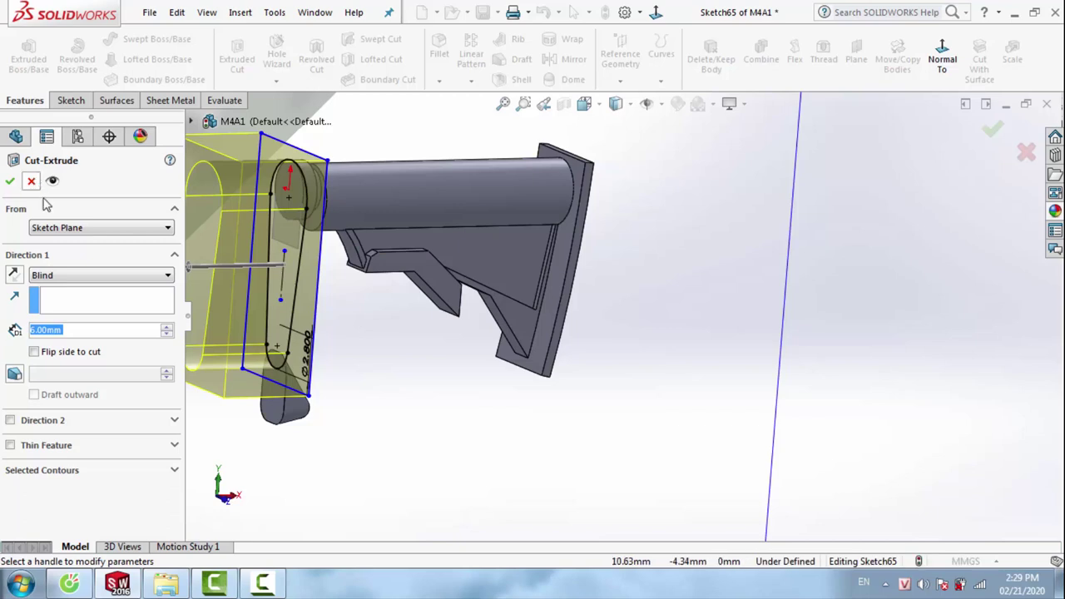
click(68, 229)
click(55, 275)
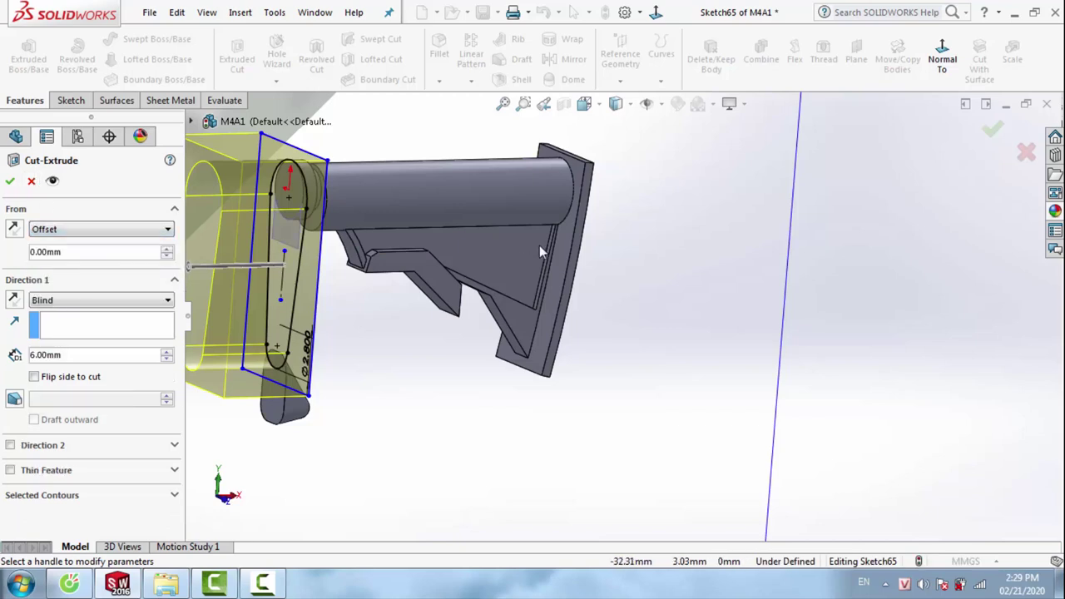
scroll(545, 248, up, 2)
click(167, 249)
click(167, 250)
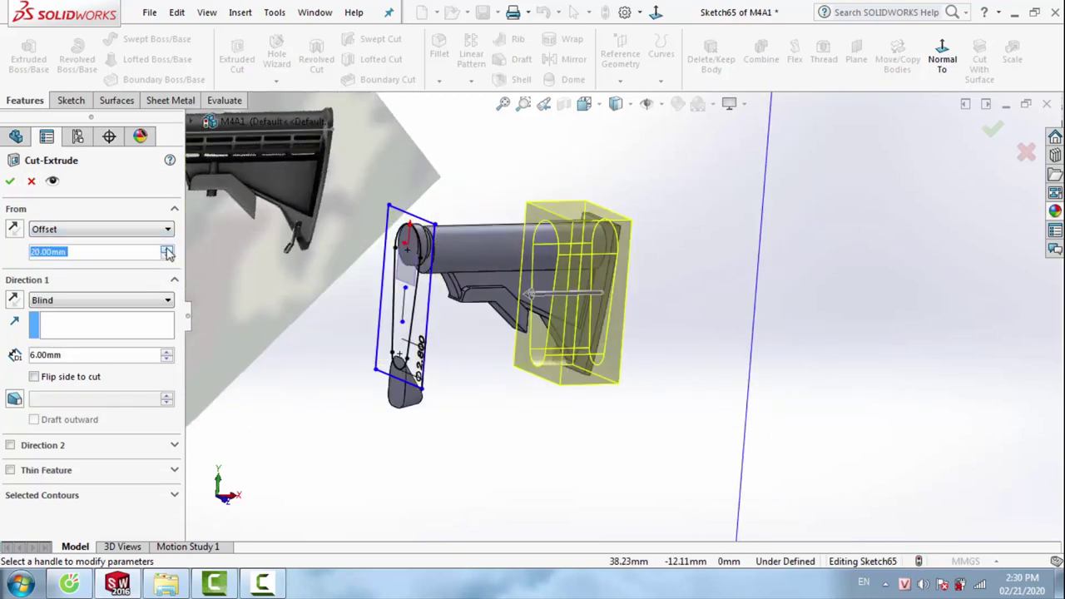
scroll(620, 260, down, 2)
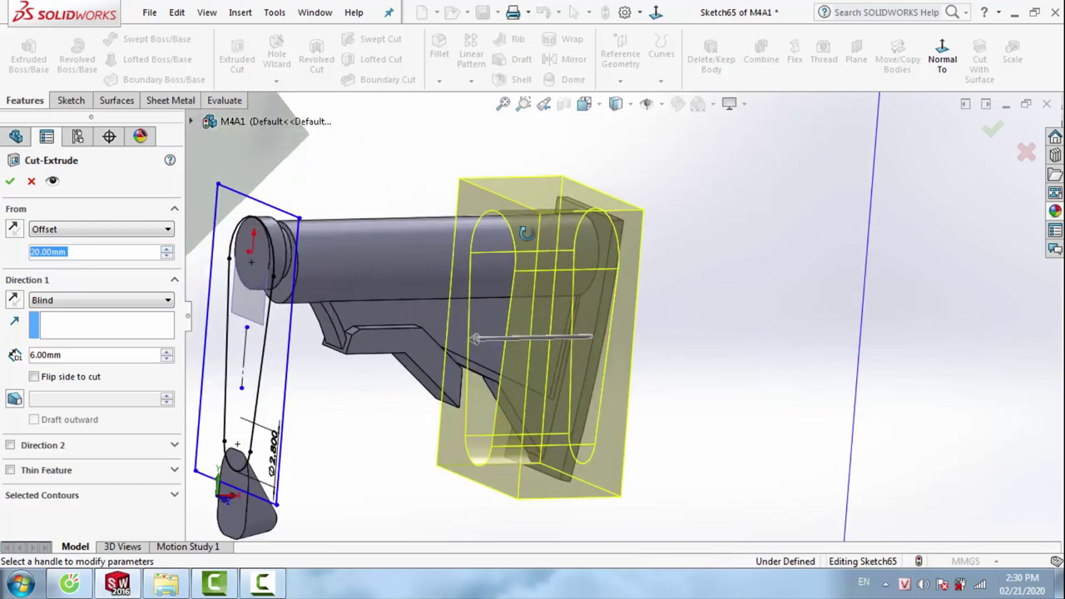
middle_drag(620, 261, 542, 268)
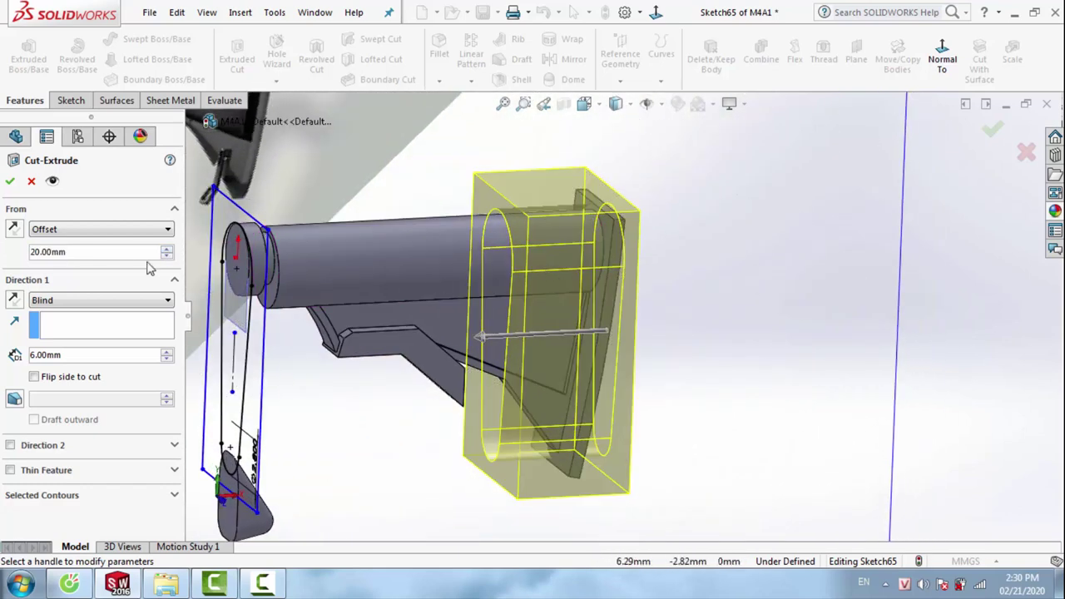
middle_drag(573, 302, 951, 165)
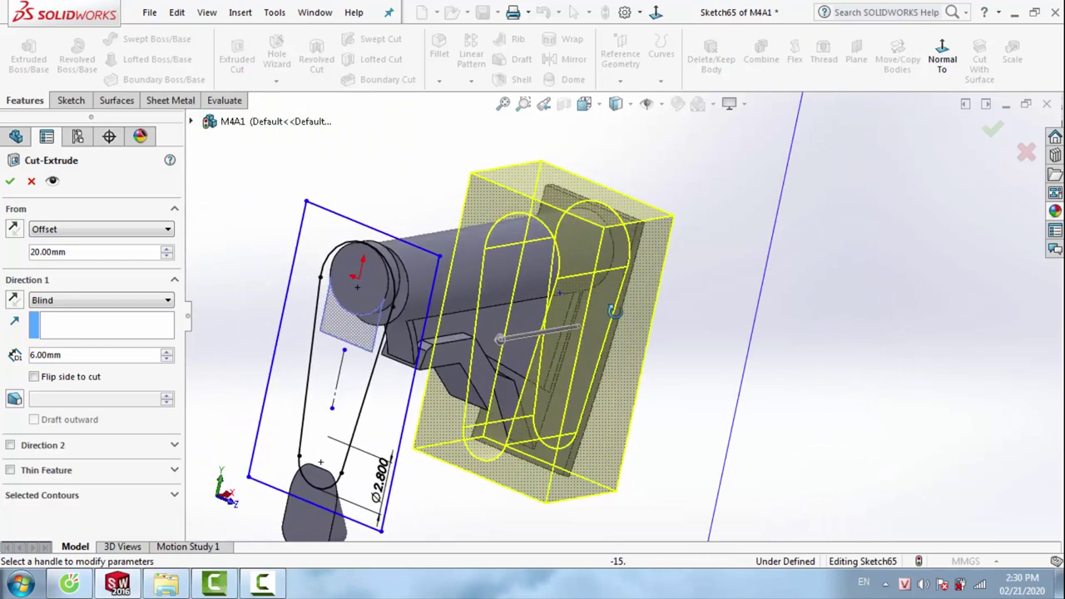
Accept the offset cut and orbit to inspect the trimmed, tapered stock butt
click(993, 131)
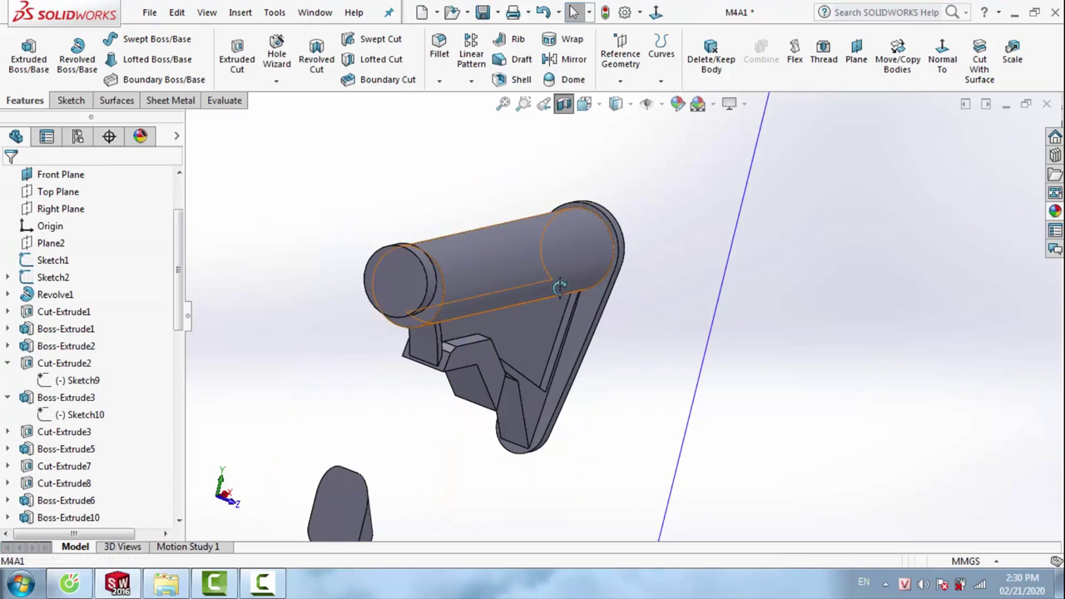
mouse_move(616, 283)
middle_down()
mouse_move(608, 271)
mouse_move(436, 251)
mouse_move(524, 260)
mouse_move(574, 307)
middle_up()
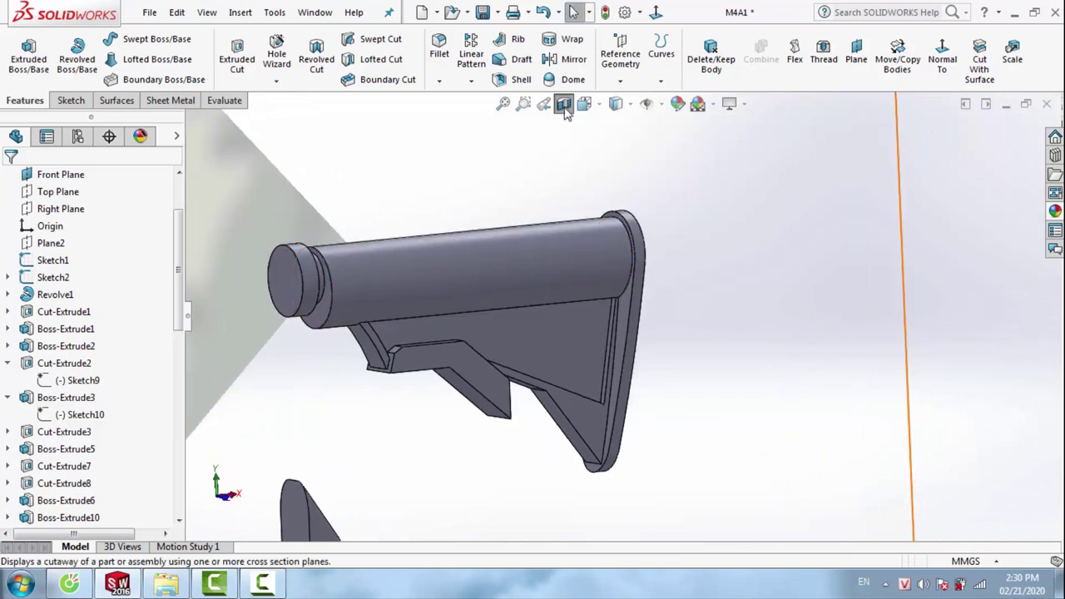
scroll(520, 320, down, 1)
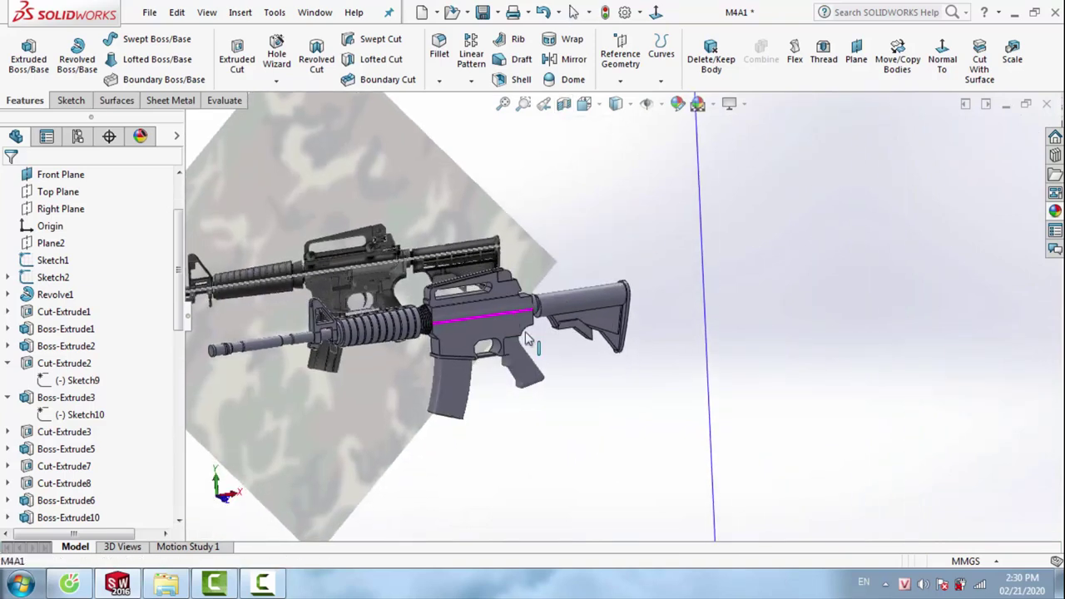
scroll(541, 325, down, 3)
scroll(570, 326, down, 2)
scroll(628, 289, down, 1)
mouse_move(628, 288)
middle_down()
mouse_move(620, 295)
mouse_move(706, 225)
middle_up()
scroll(708, 222, down, 3)
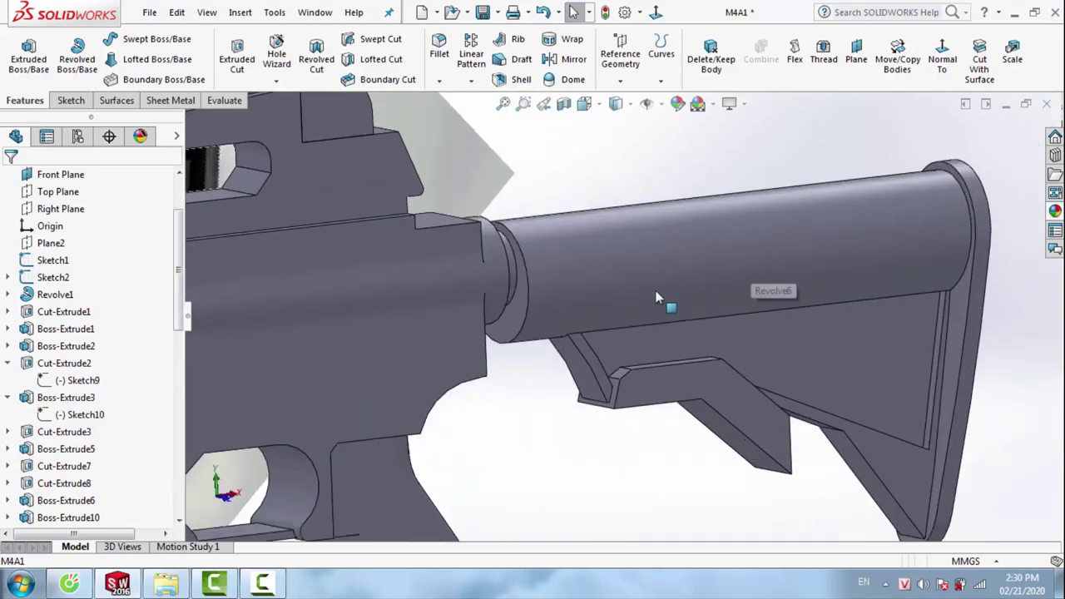
mouse_move(658, 297)
middle_down()
mouse_move(610, 222)
mouse_move(716, 305)
mouse_move(698, 323)
middle_up()
Fillet the stock's upper ridge edge and its mirrored edge with a 1mm radius
right_drag(698, 323, 660, 229)
scroll(566, 341, down, 3)
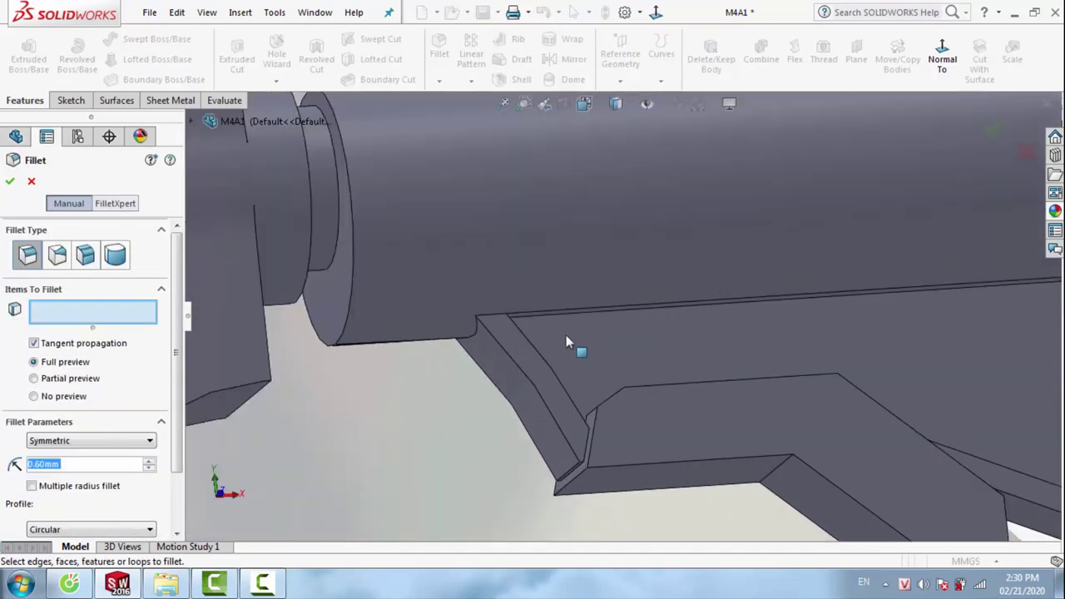
click(535, 316)
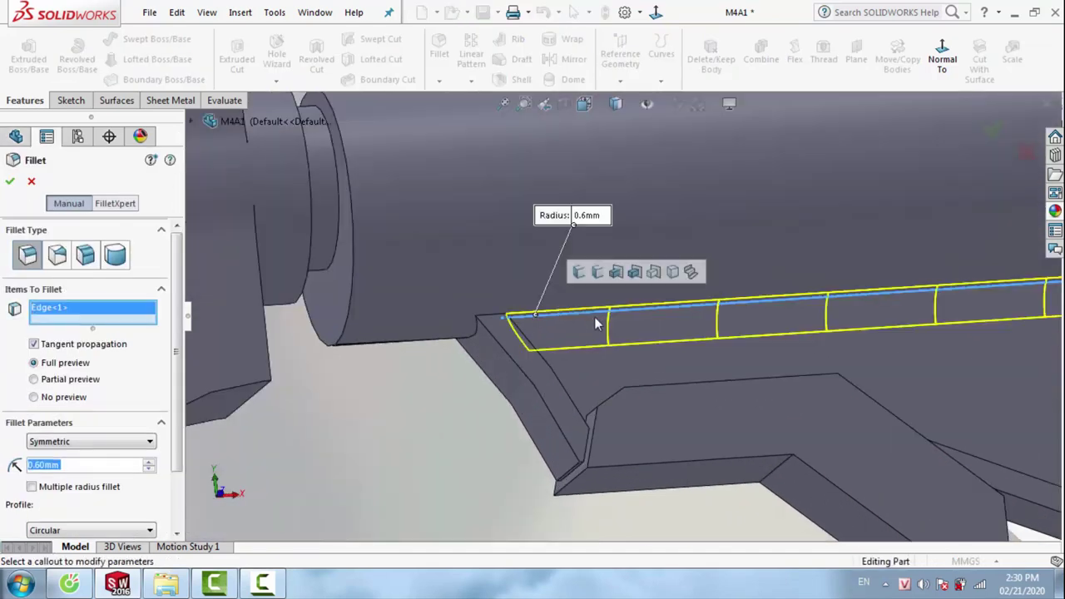
text(1)
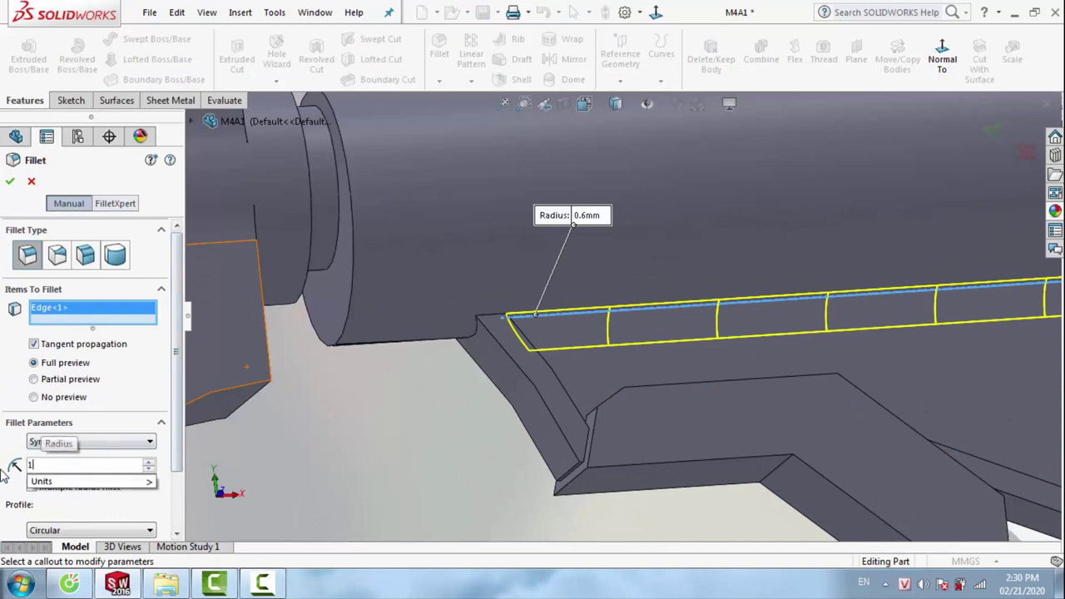
key(Return)
scroll(771, 316, up, 3)
mouse_move(771, 316)
middle_down()
mouse_move(630, 335)
mouse_move(563, 299)
middle_up()
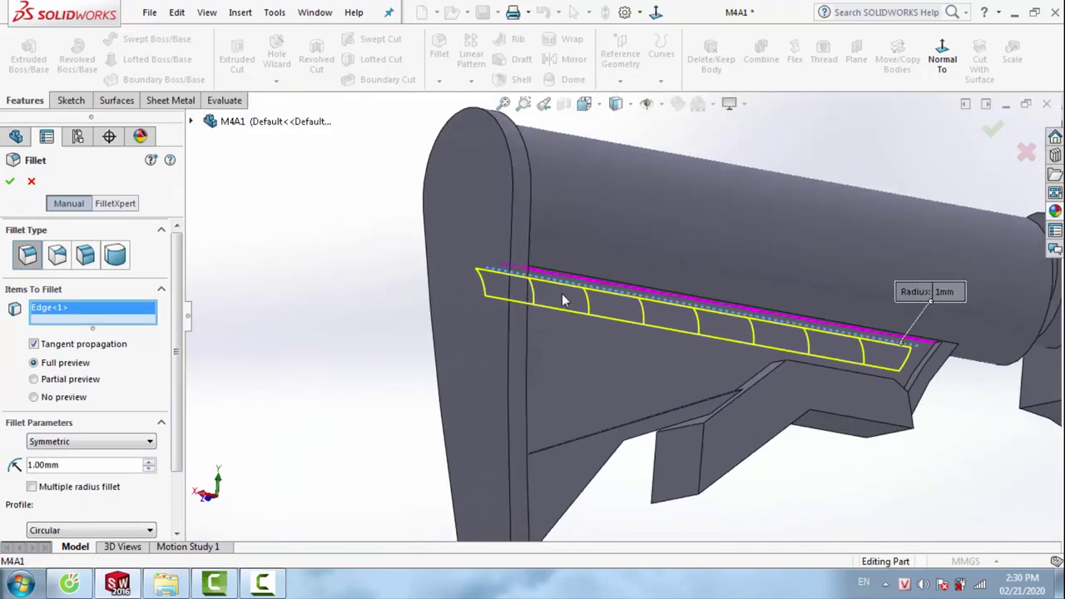
scroll(571, 278, down, 2)
scroll(563, 272, down, 2)
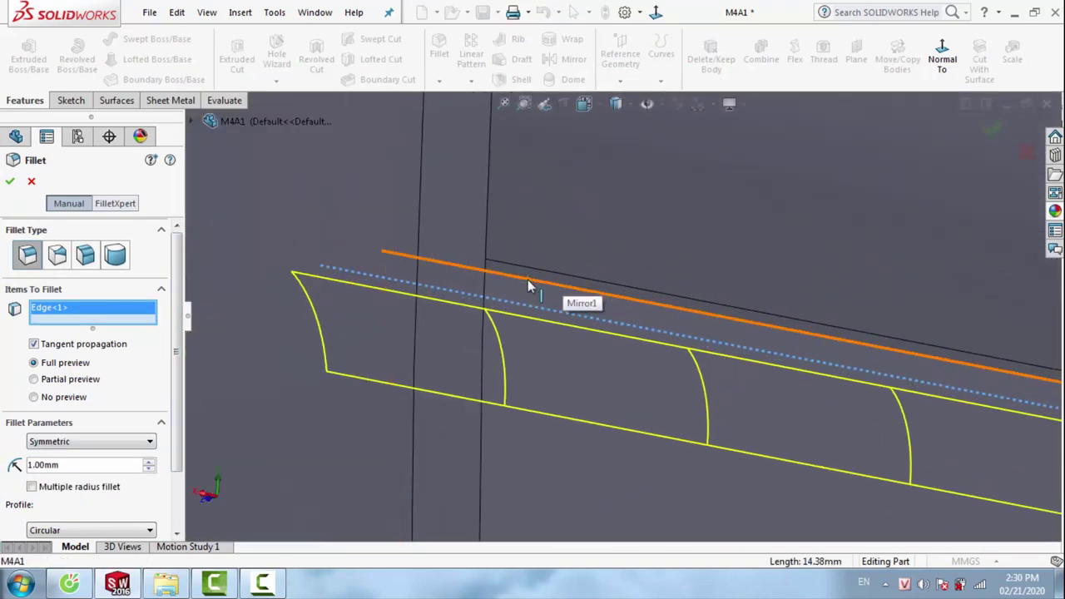
click(528, 280)
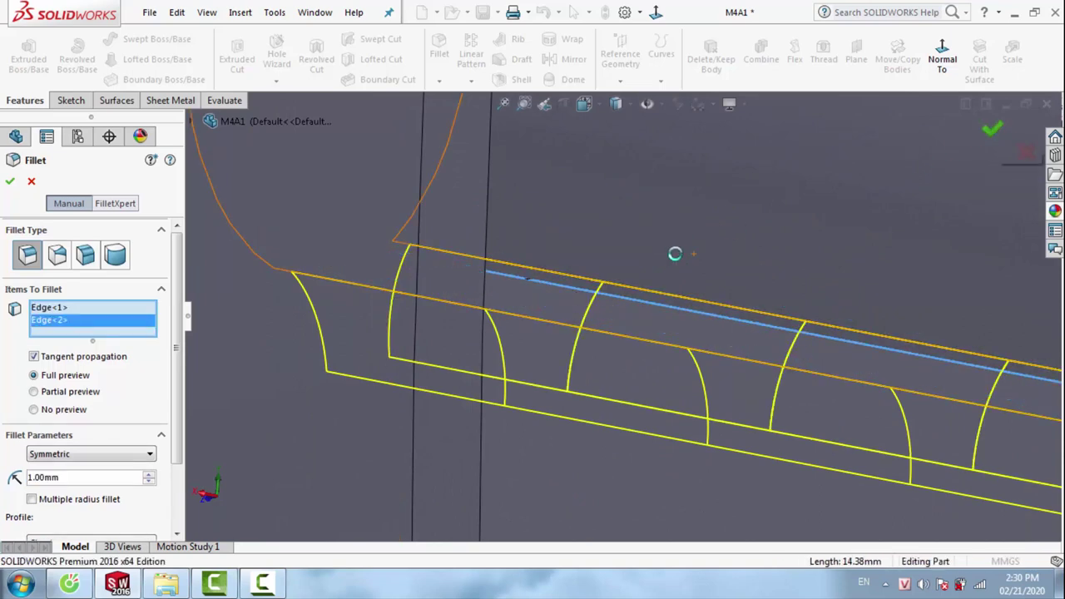
key(Return)
Orbit and zoom around the model to inspect the new stock fillets
mouse_move(599, 296)
middle_down()
mouse_move(805, 322)
mouse_move(859, 300)
middle_up()
scroll(625, 383, down, 3)
scroll(686, 329, up, 1)
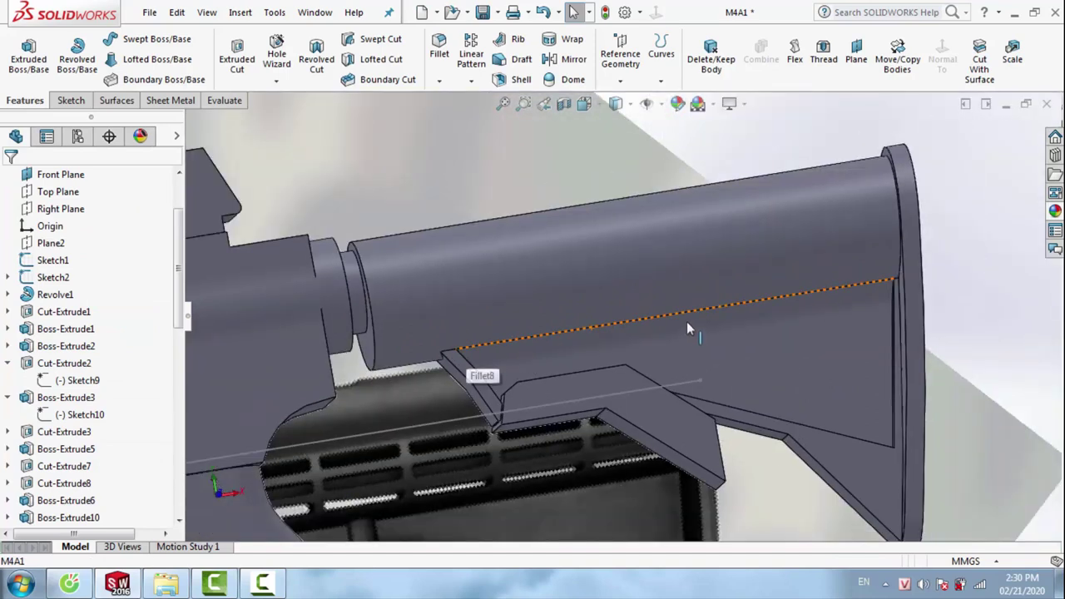
scroll(686, 329, up, 2)
scroll(686, 329, up, 2)
scroll(686, 329, up, 2)
scroll(686, 328, up, 1)
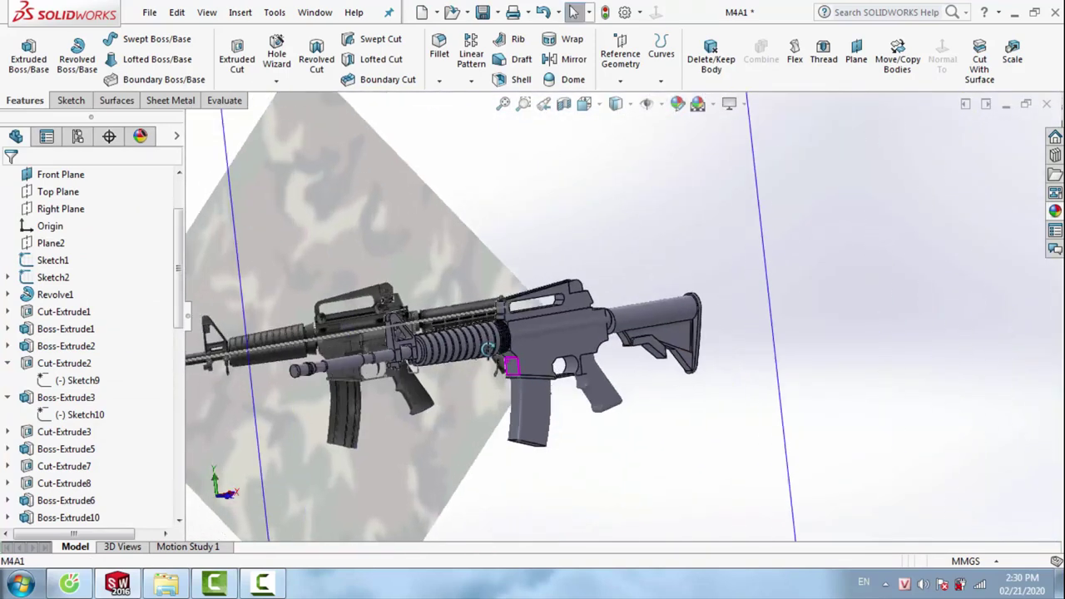
scroll(623, 300, down, 2)
scroll(623, 300, down, 1)
scroll(622, 299, down, 2)
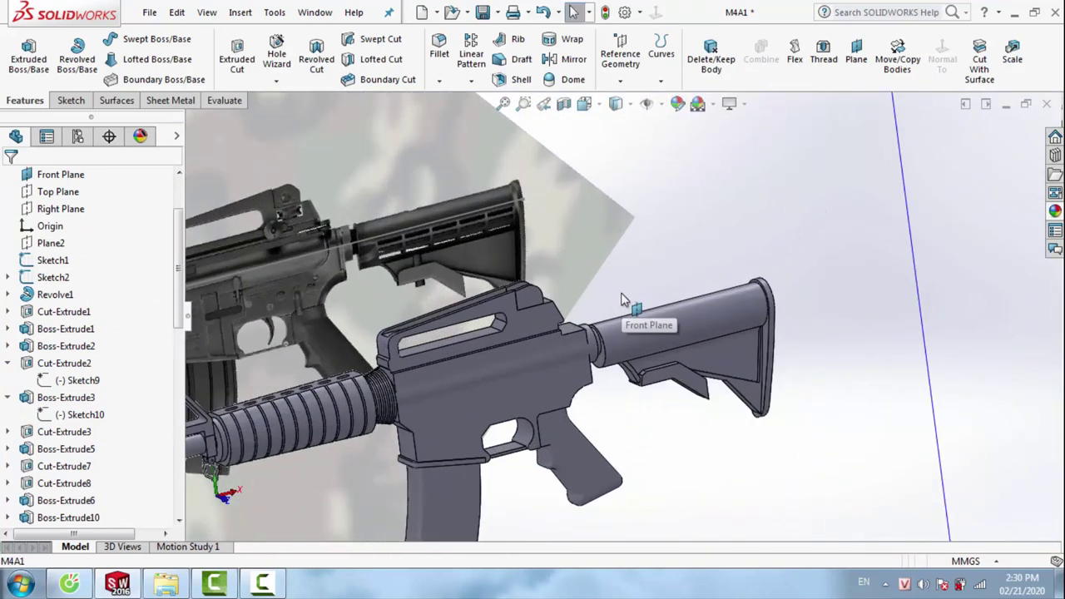
scroll(623, 299, down, 1)
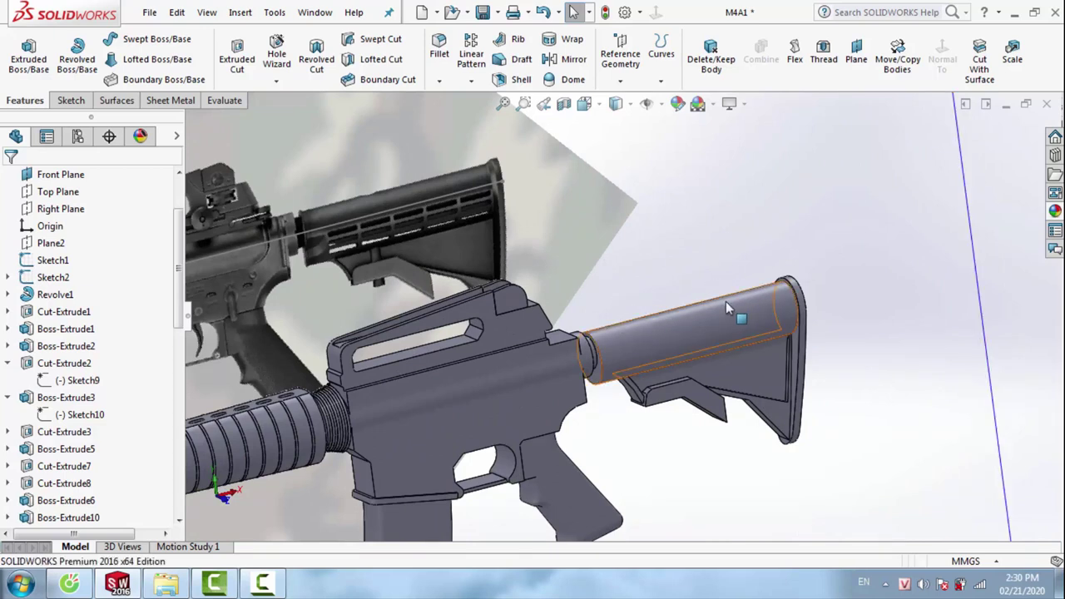
scroll(726, 301, down, 1)
Start a Front Plane sketch, viewed straight on with a darker shaded display
right_click(757, 218)
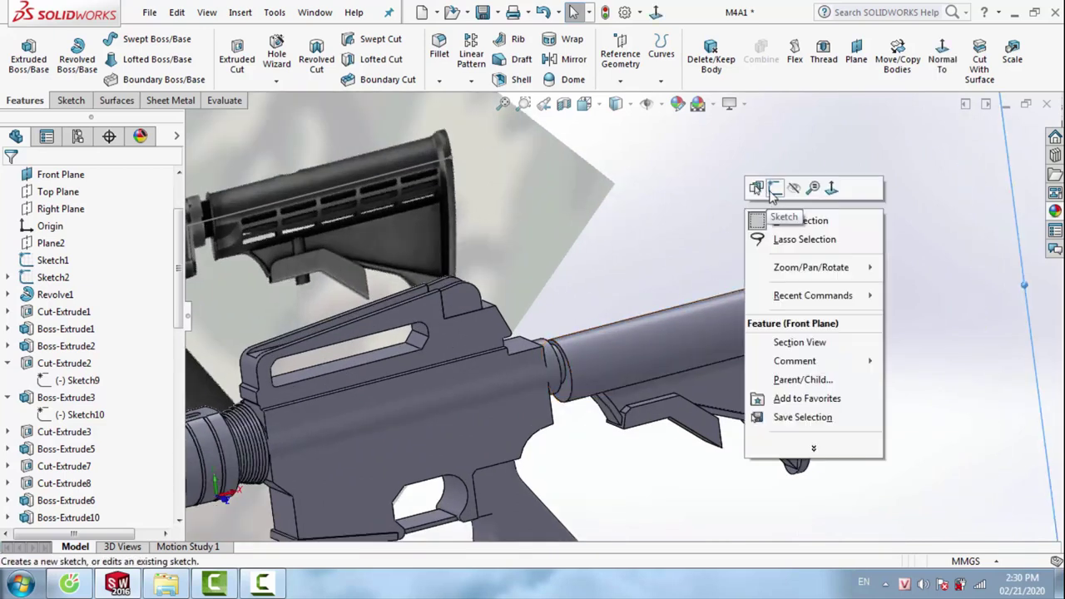
click(776, 218)
click(938, 65)
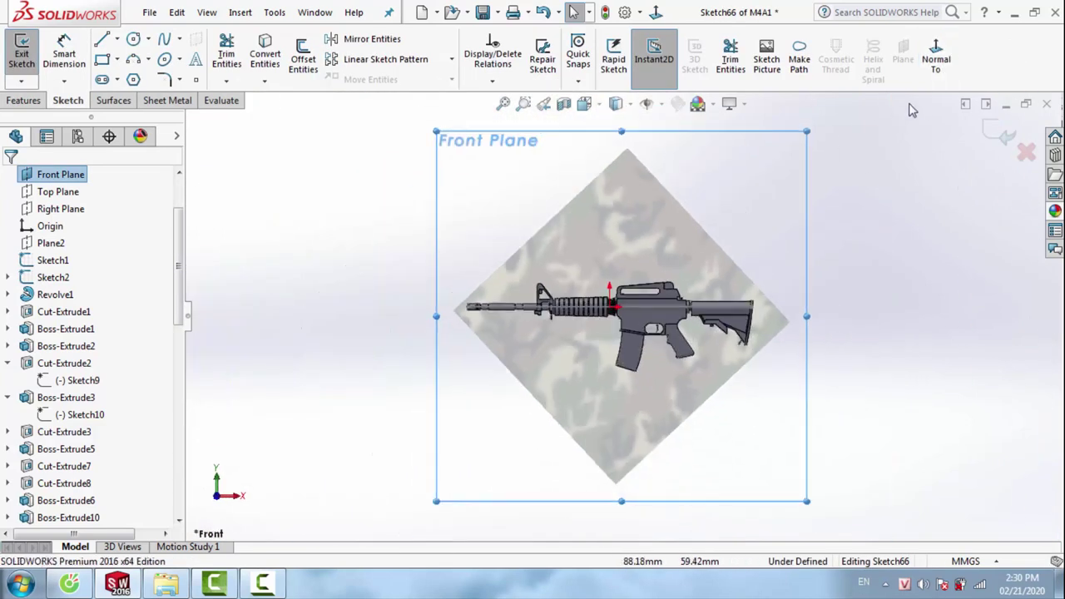
click(936, 63)
click(934, 65)
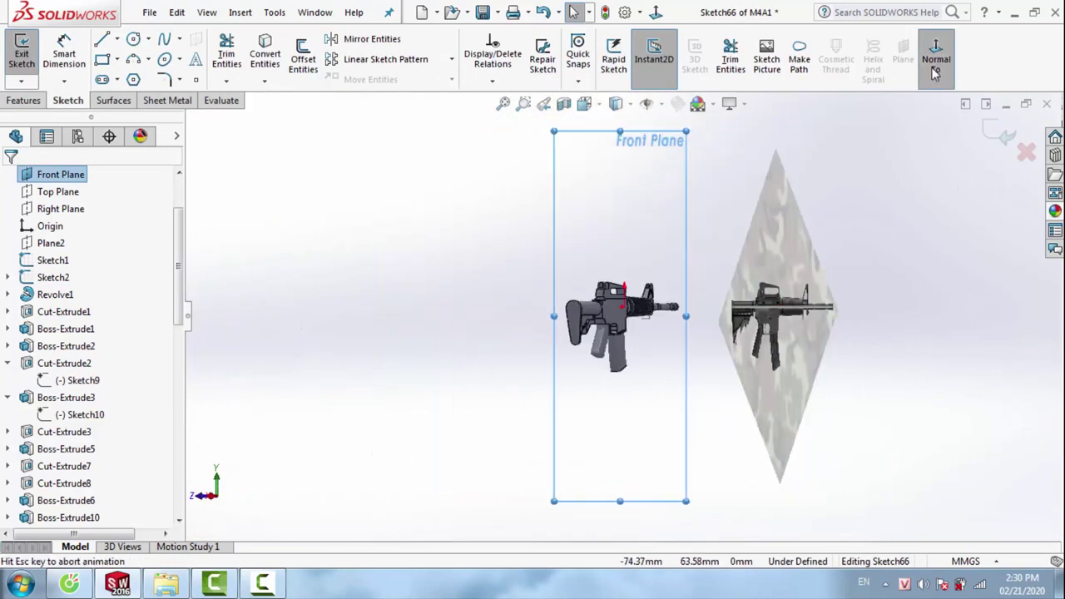
scroll(716, 316, down, 3)
scroll(701, 302, down, 4)
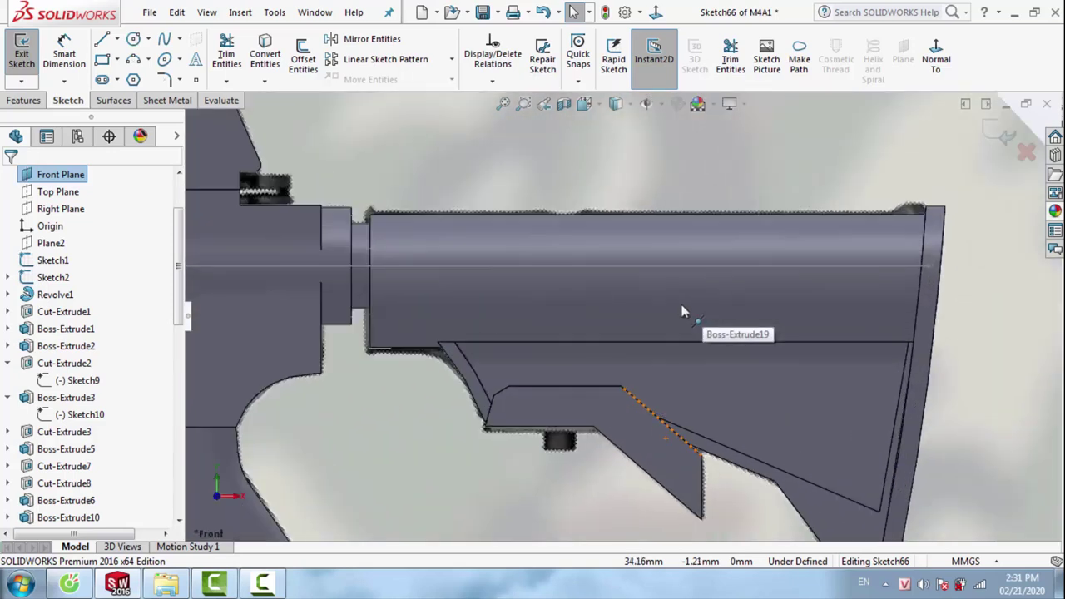
click(620, 105)
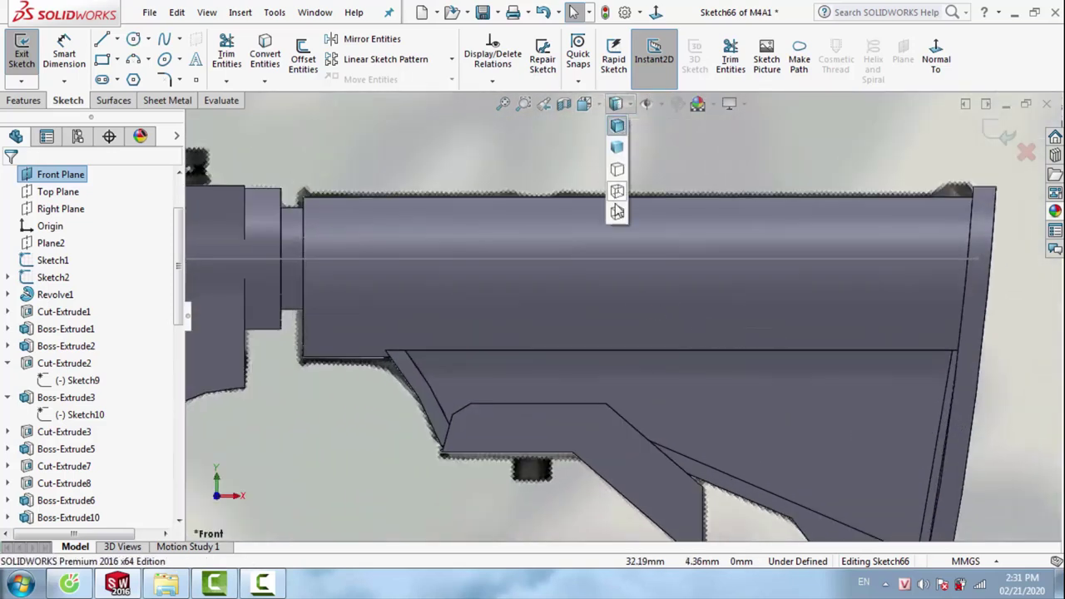
click(616, 125)
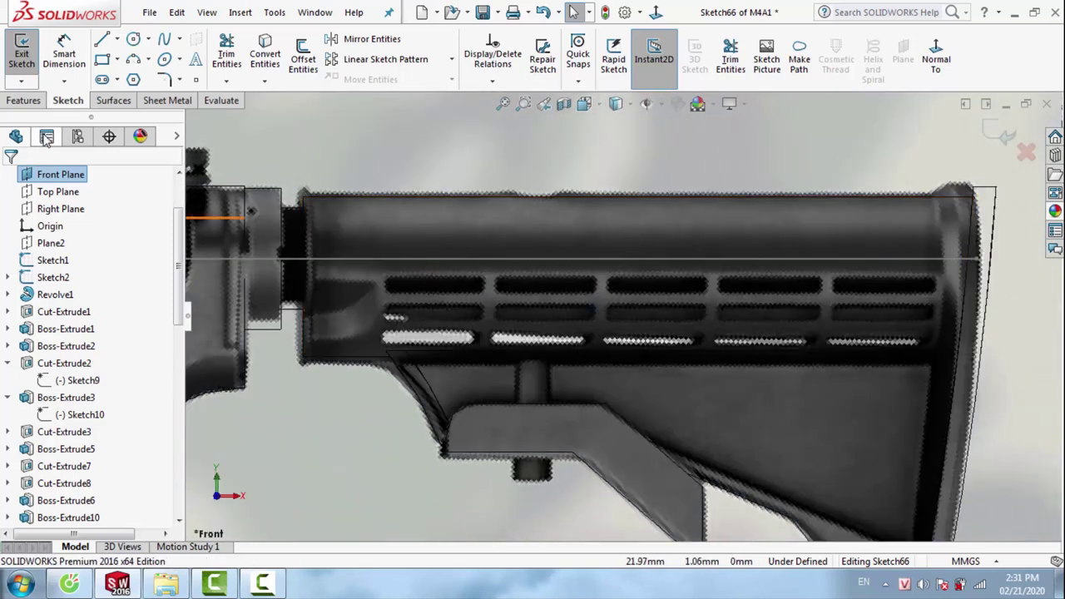
Draw a straight slot spanning the top stock vent
click(102, 80)
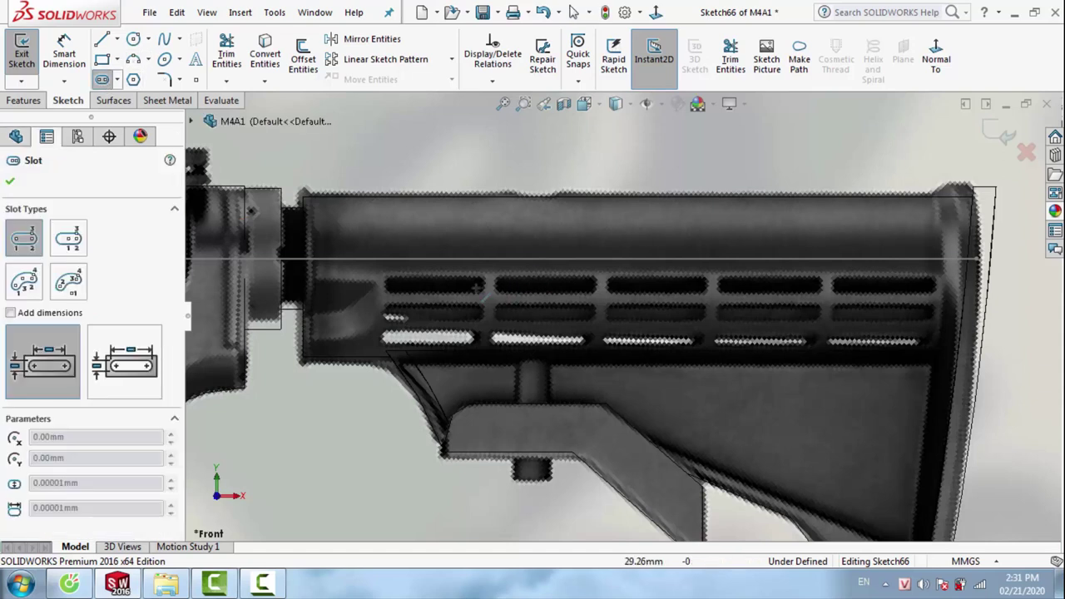
scroll(419, 287, down, 2)
scroll(394, 291, down, 2)
click(391, 293)
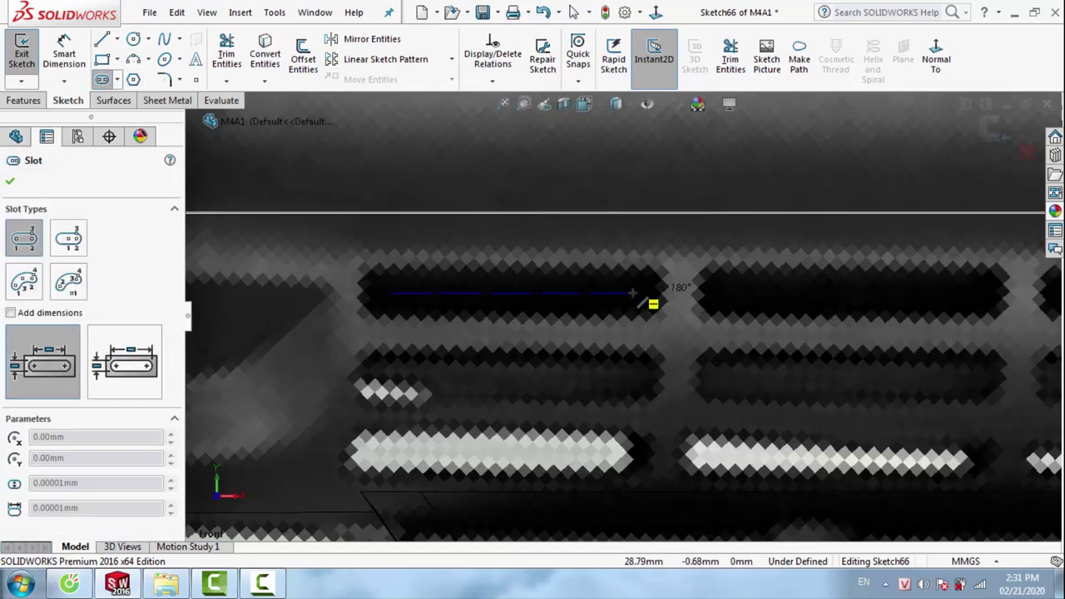
click(638, 293)
click(637, 321)
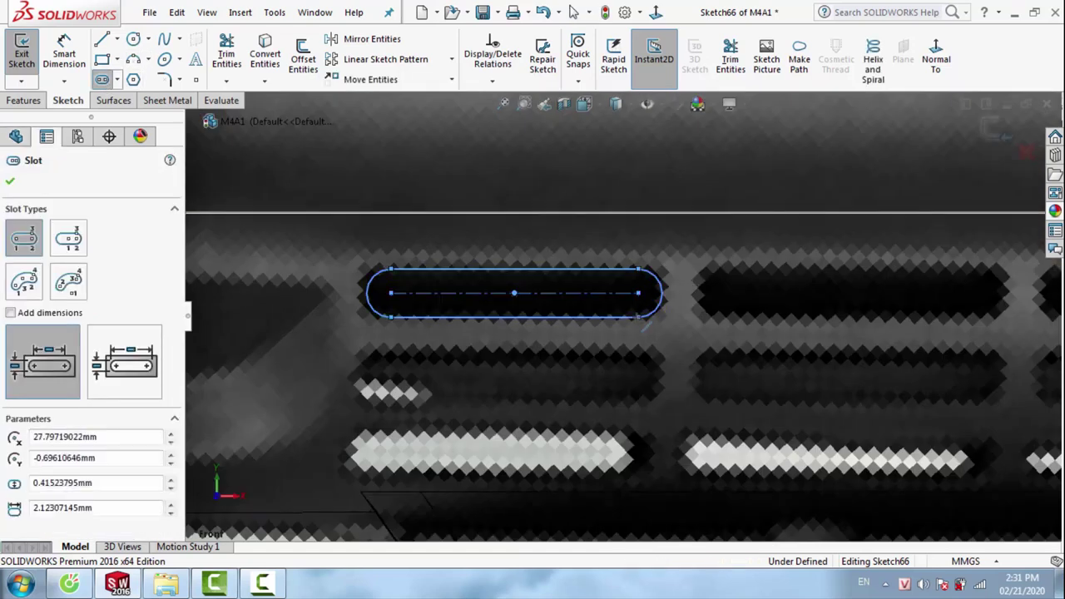
key(Escape)
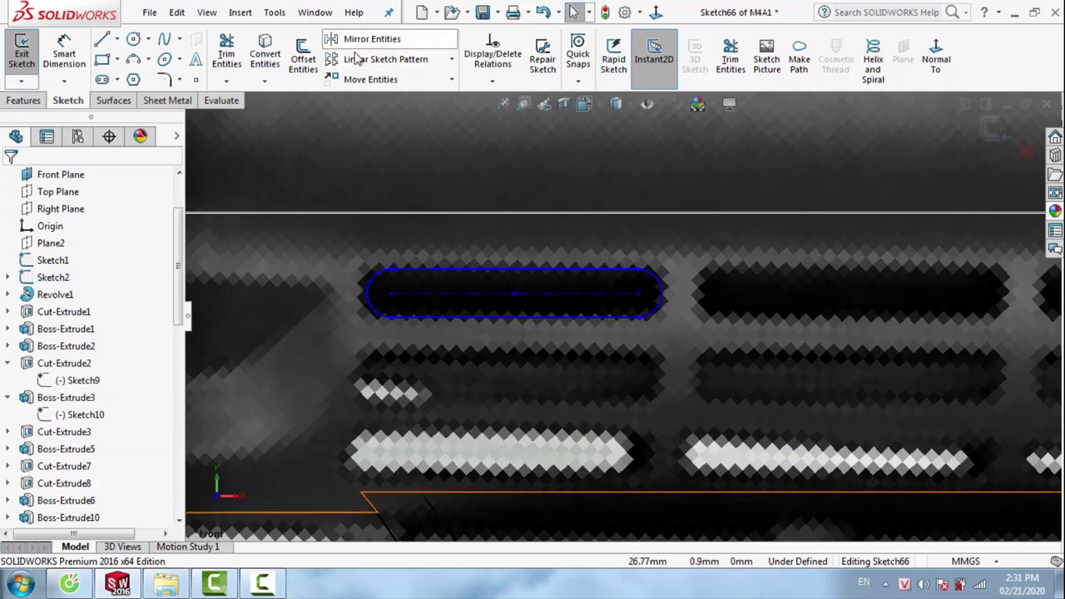
Linearly pattern the slot into 5 instances spaced 2.9mm along Direction 1
click(355, 59)
click(618, 267)
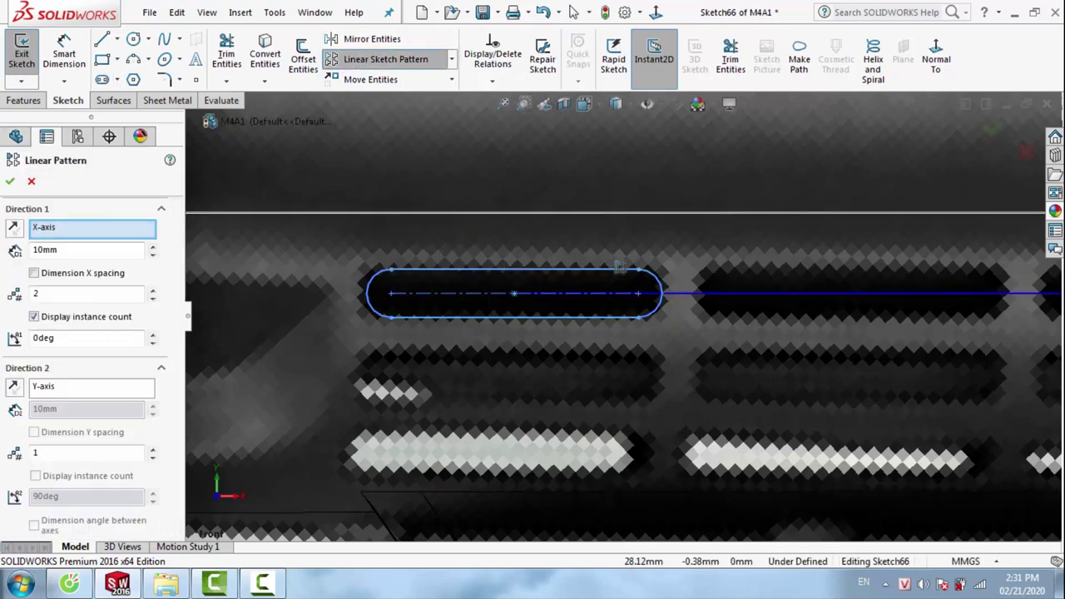
scroll(618, 266, up, 3)
scroll(708, 302, up, 3)
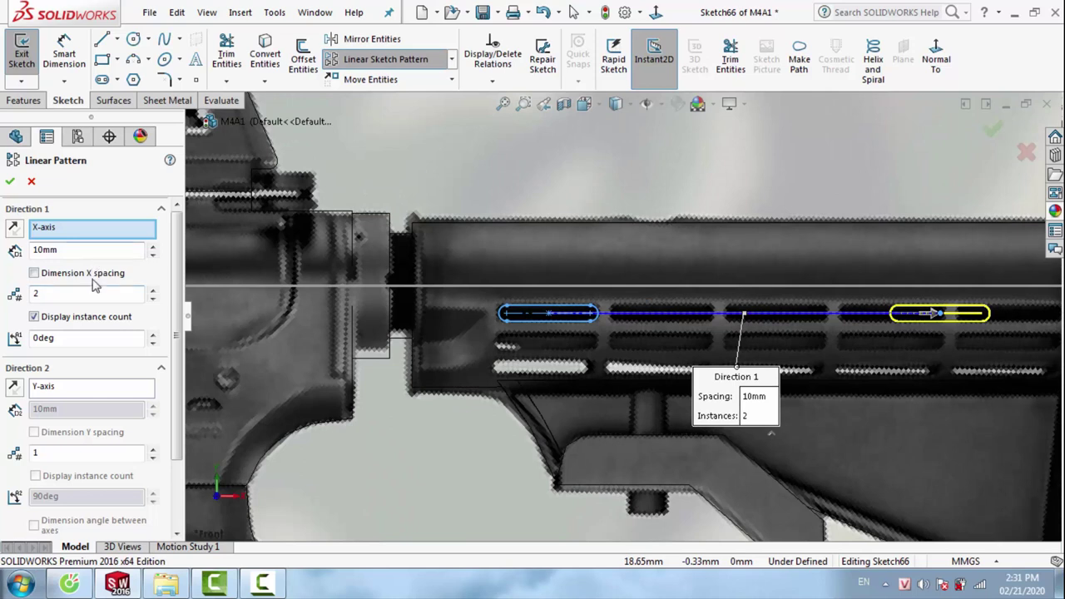
text(2)
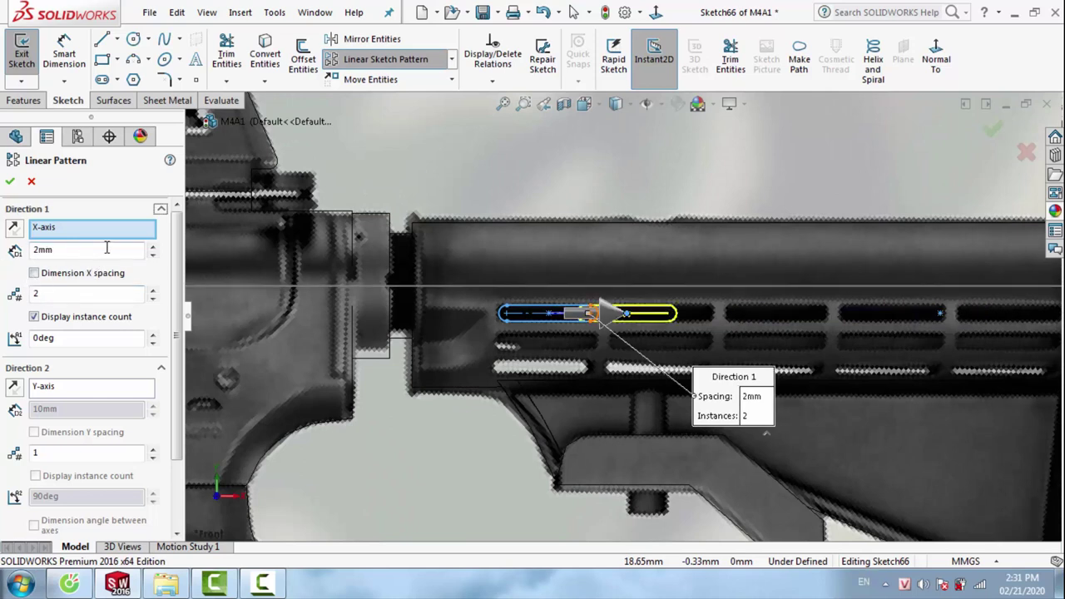
scroll(628, 341, down, 3)
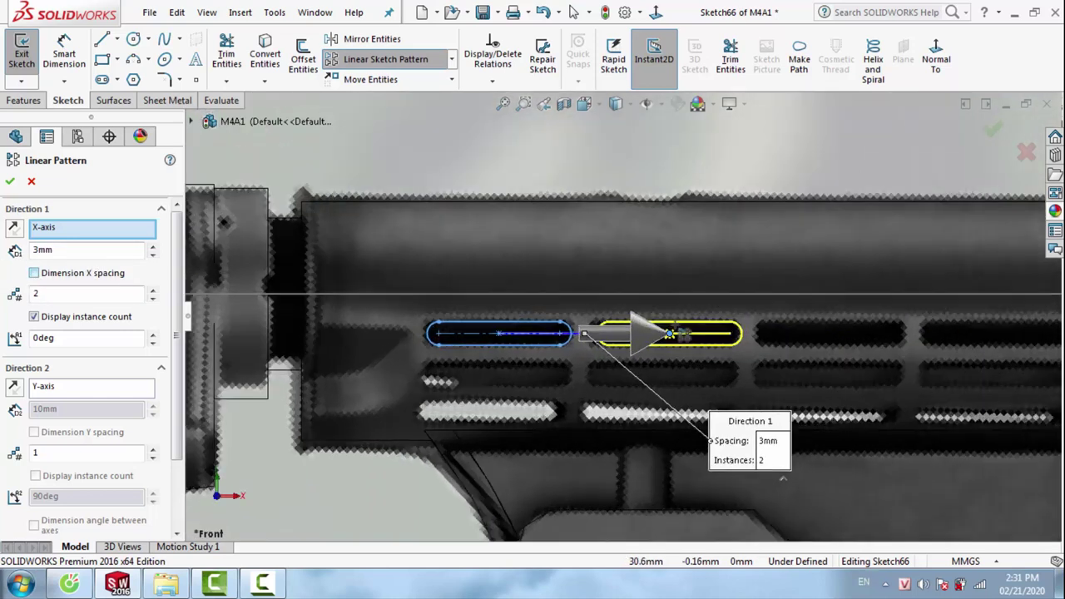
scroll(628, 341, up, 3)
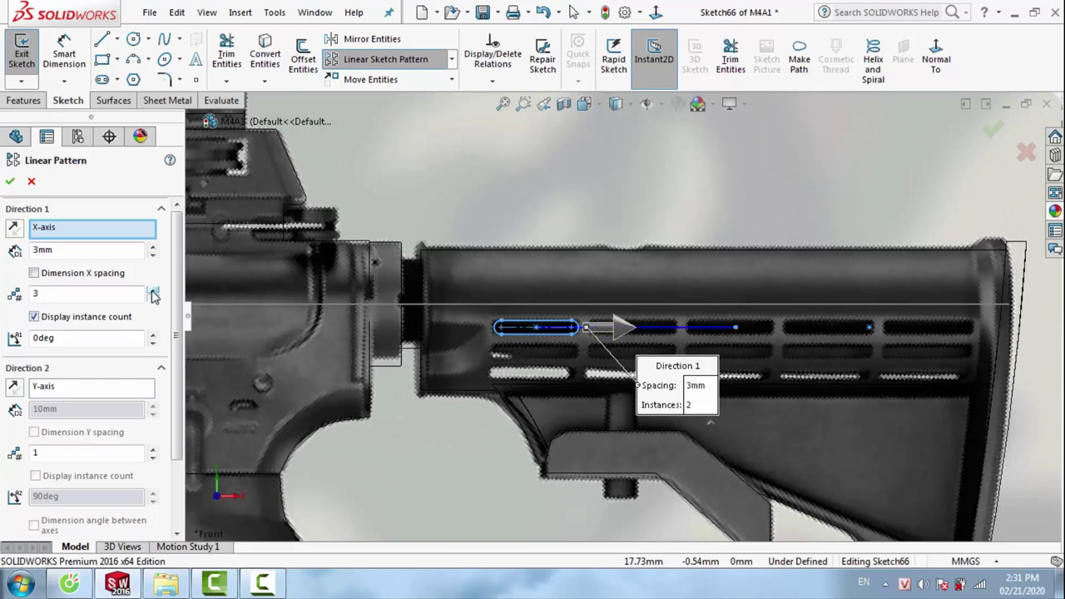
click(153, 291)
click(153, 292)
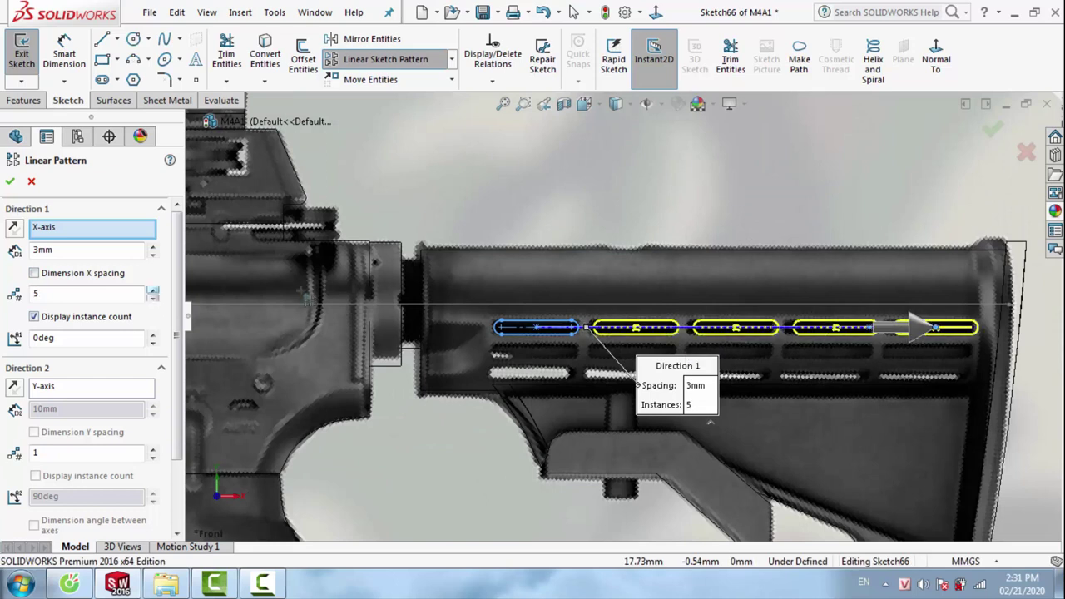
scroll(637, 321, down, 4)
text(2.8)
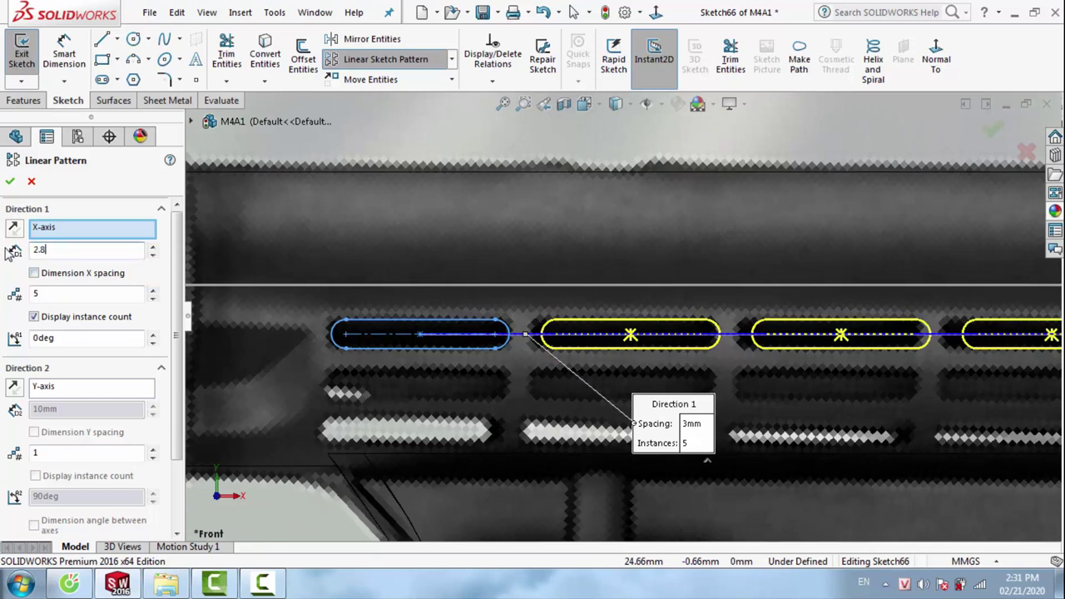
key(Return)
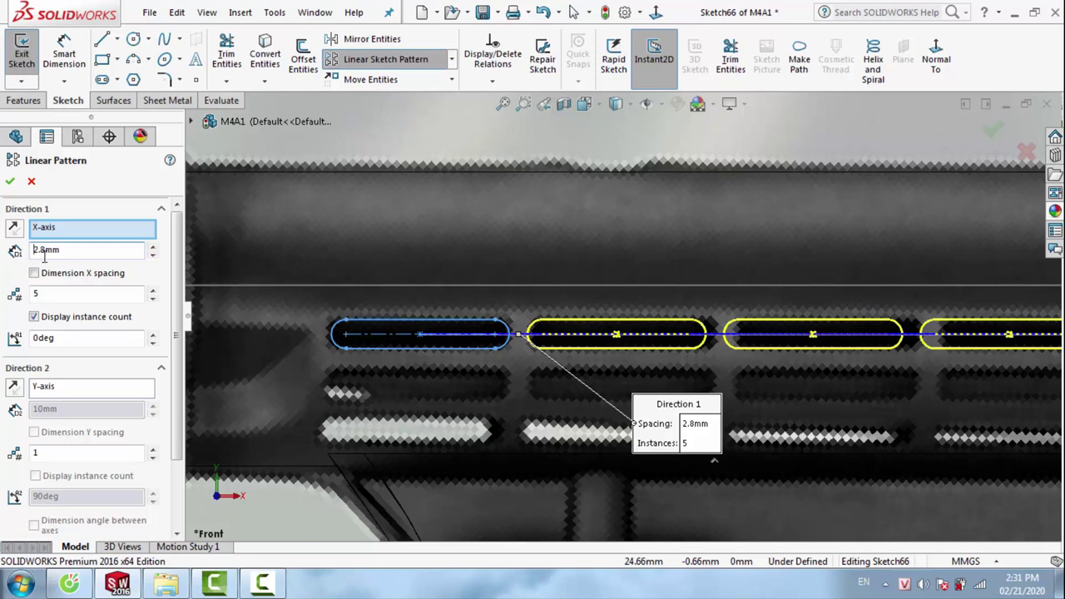
text(9)
key(Return)
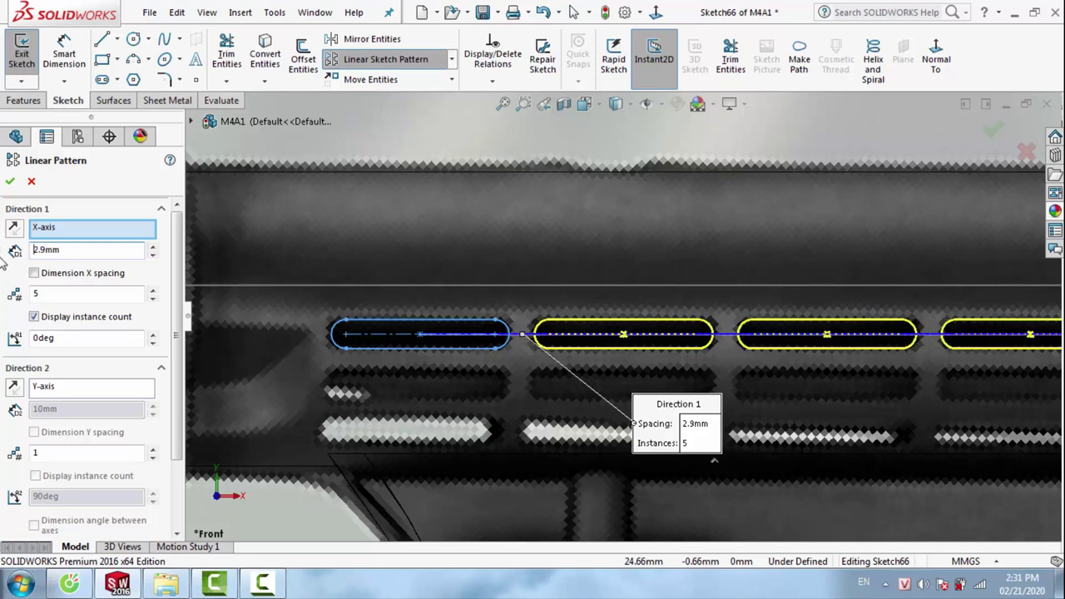
Add Direction 2 with 3 downward rows at 0.7mm spacing and accept
scroll(648, 343, up, 1)
scroll(641, 337, up, 1)
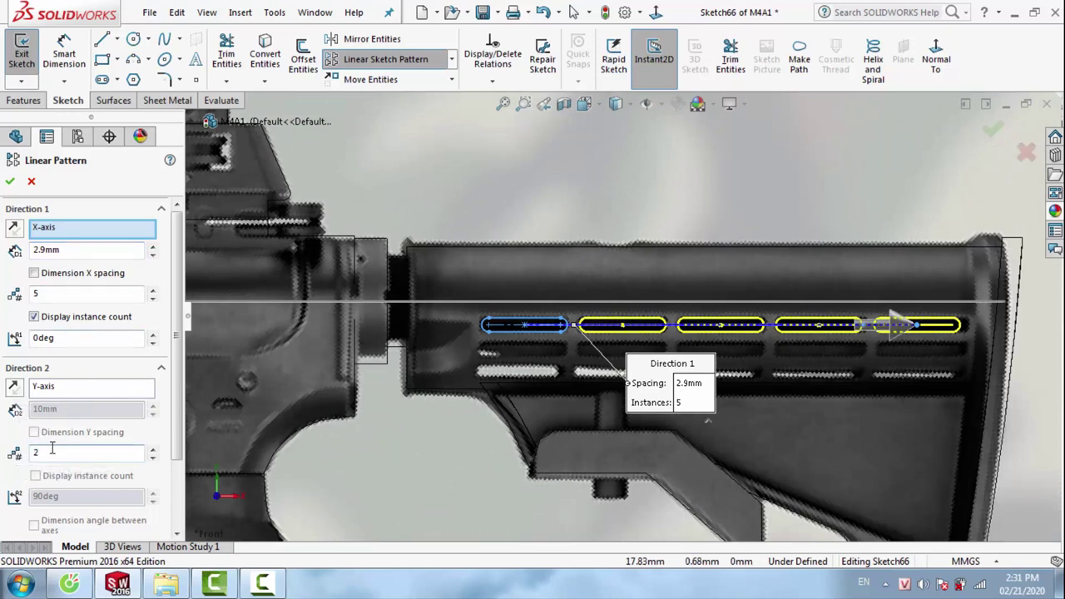
text(3)
key(Return)
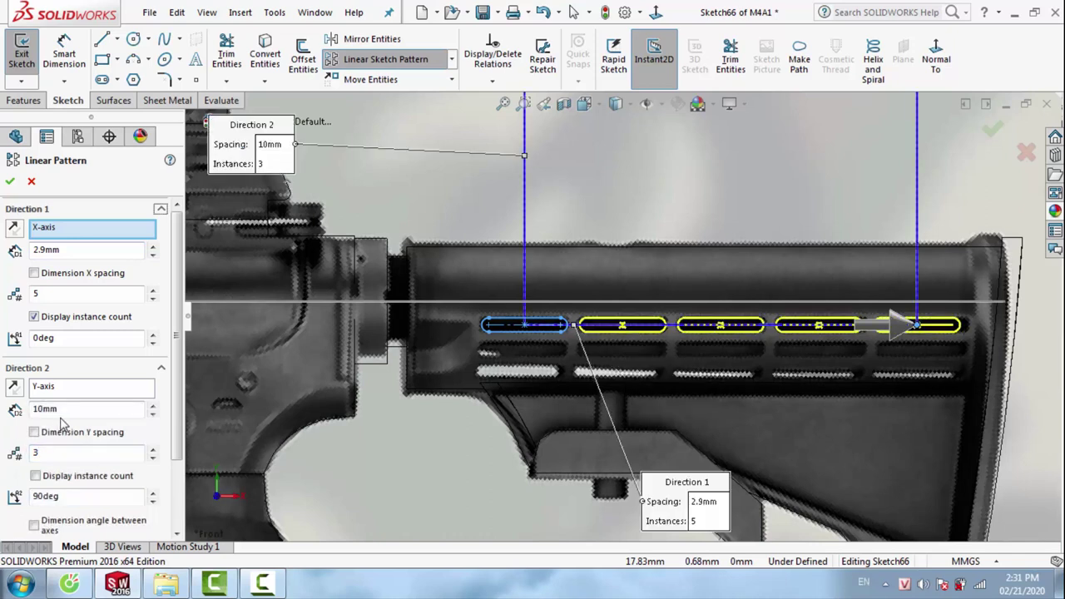
click(17, 407)
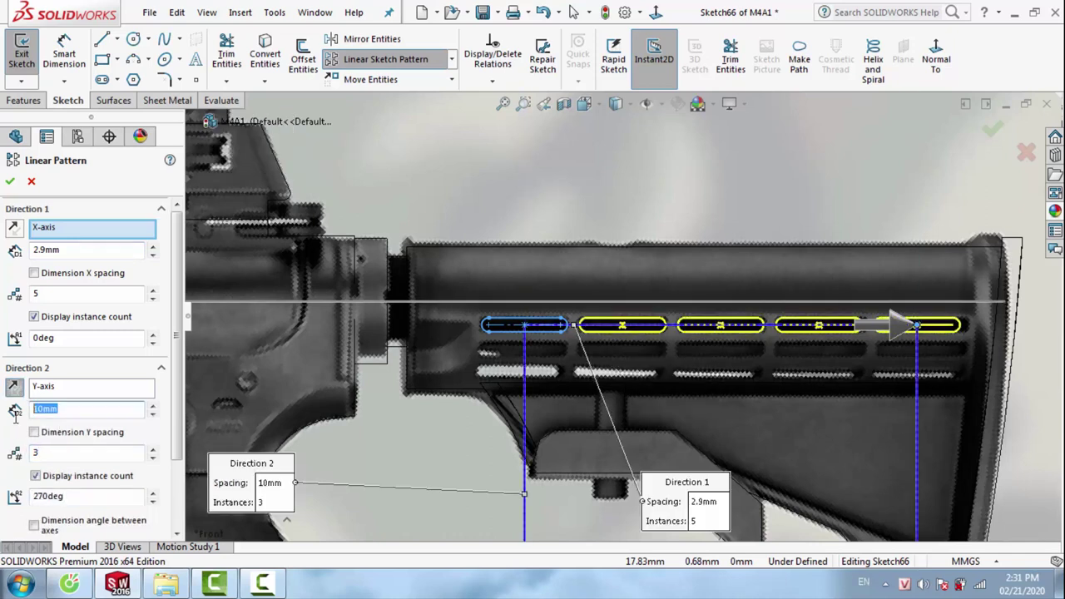
text(2)
key(Return)
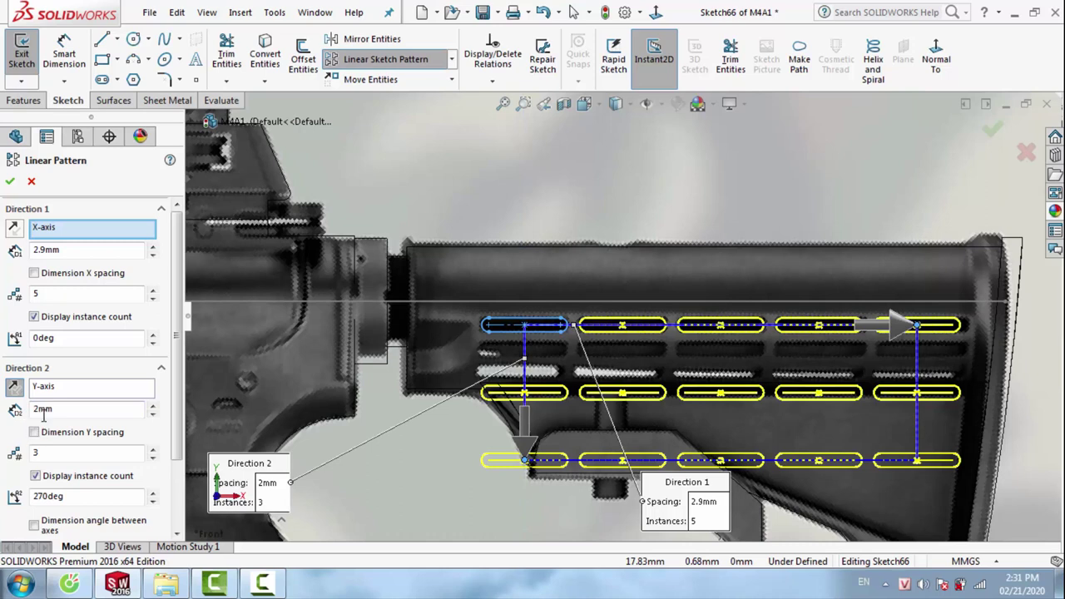
key(Return)
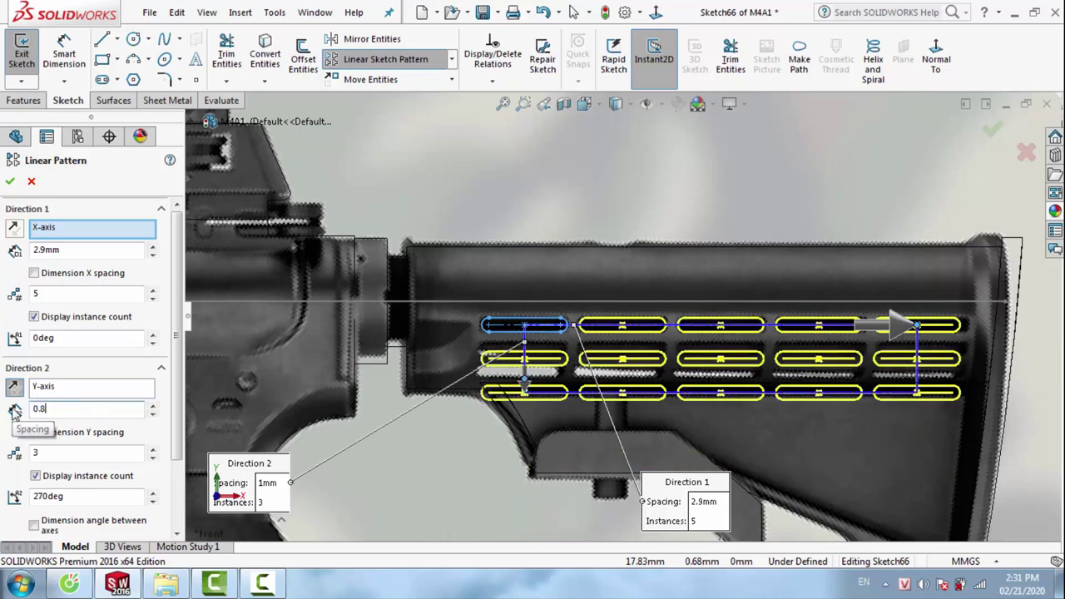
key(Return)
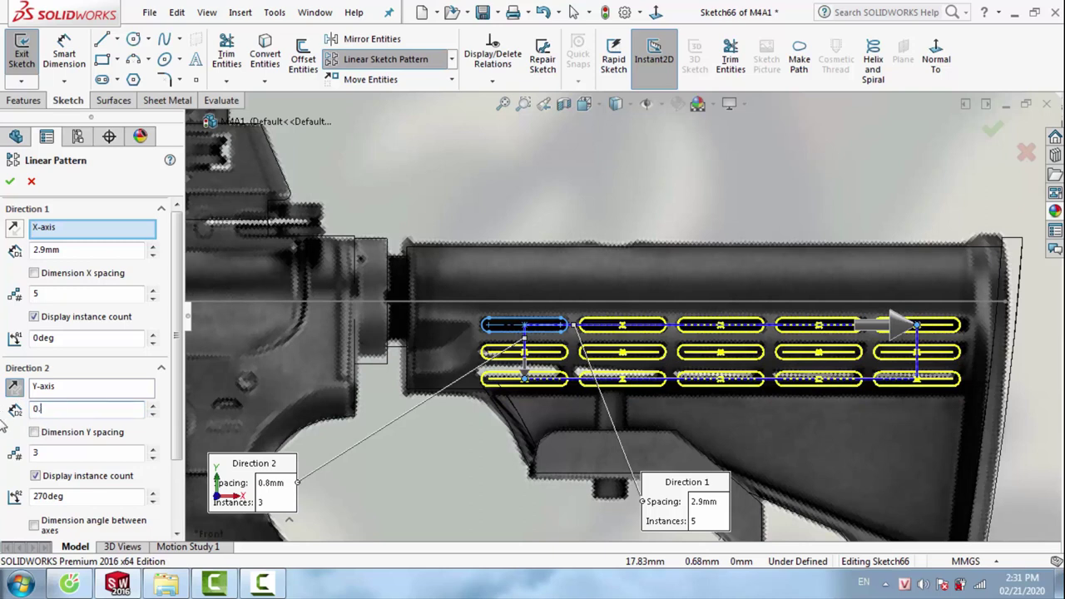
text(7)
key(Return)
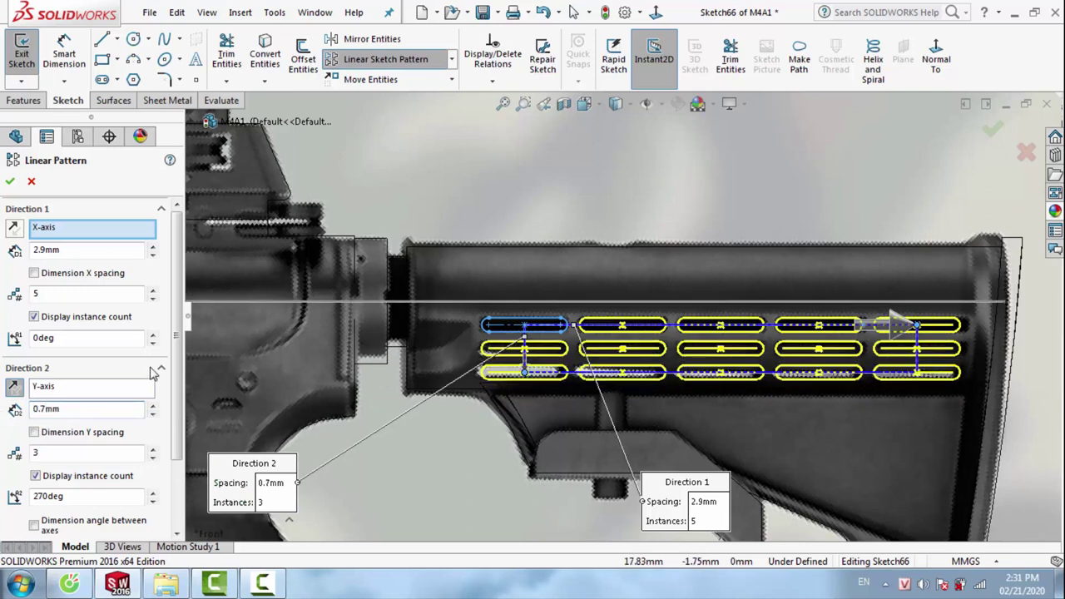
click(9, 183)
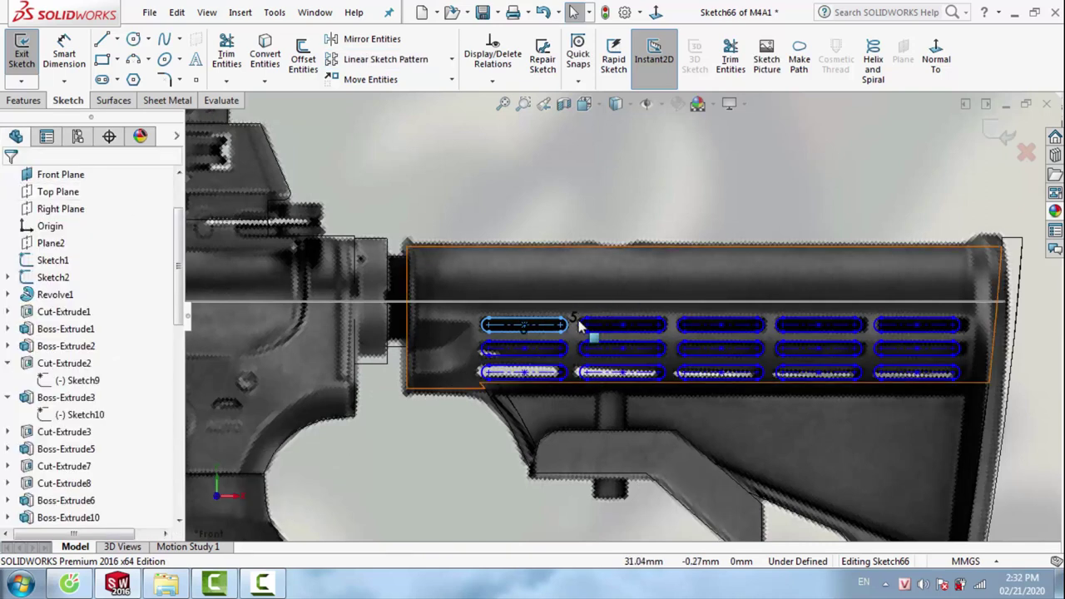
Extrude-cut the slot grid Mid Plane 6.00mm through the stock tube
click(46, 101)
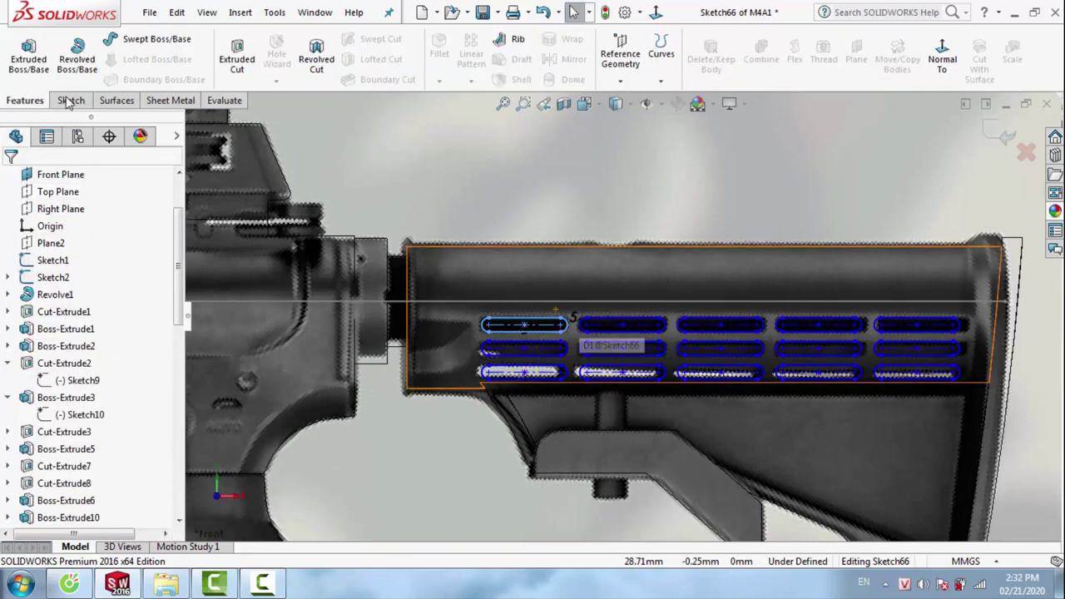
click(237, 60)
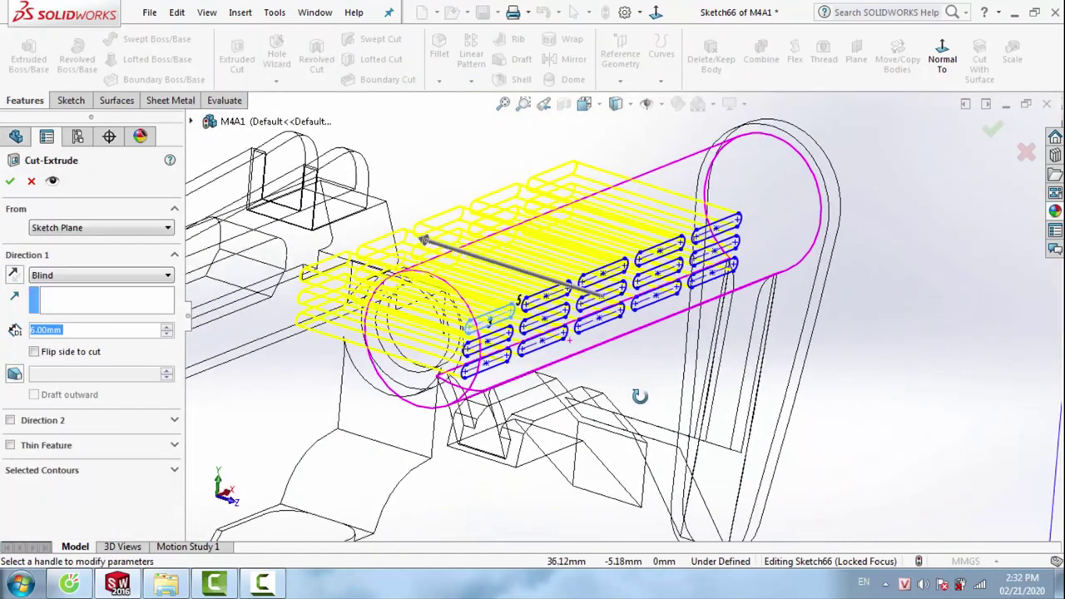
click(616, 103)
click(624, 125)
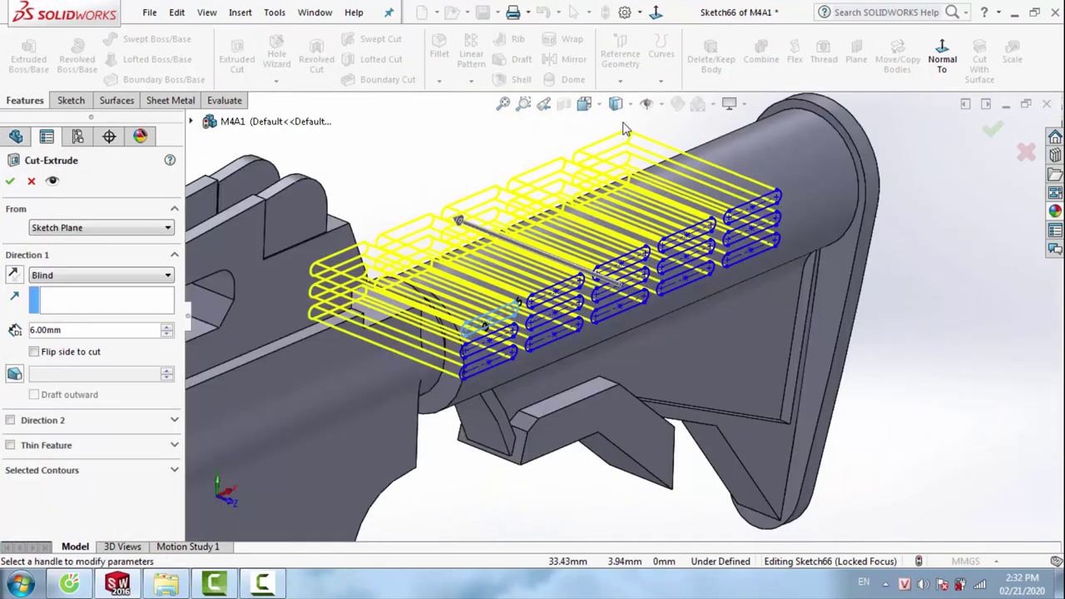
click(101, 275)
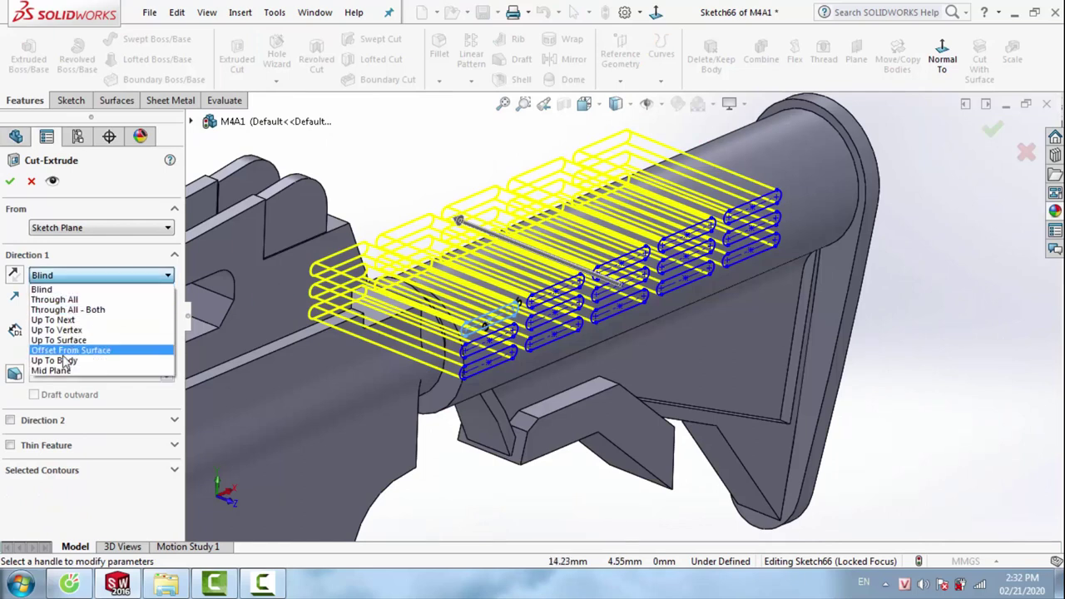
click(58, 369)
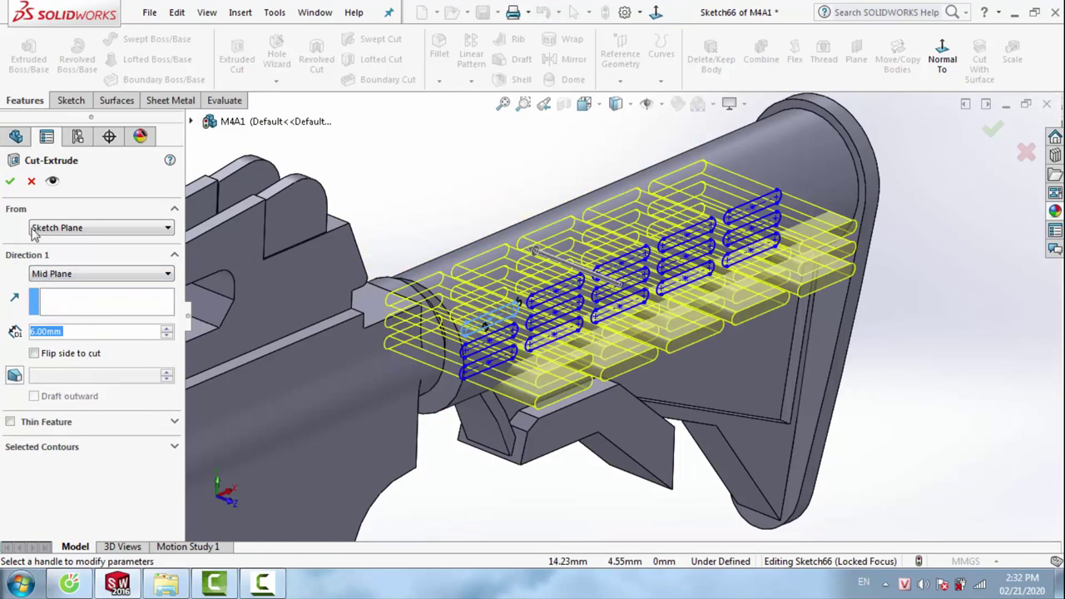
click(11, 183)
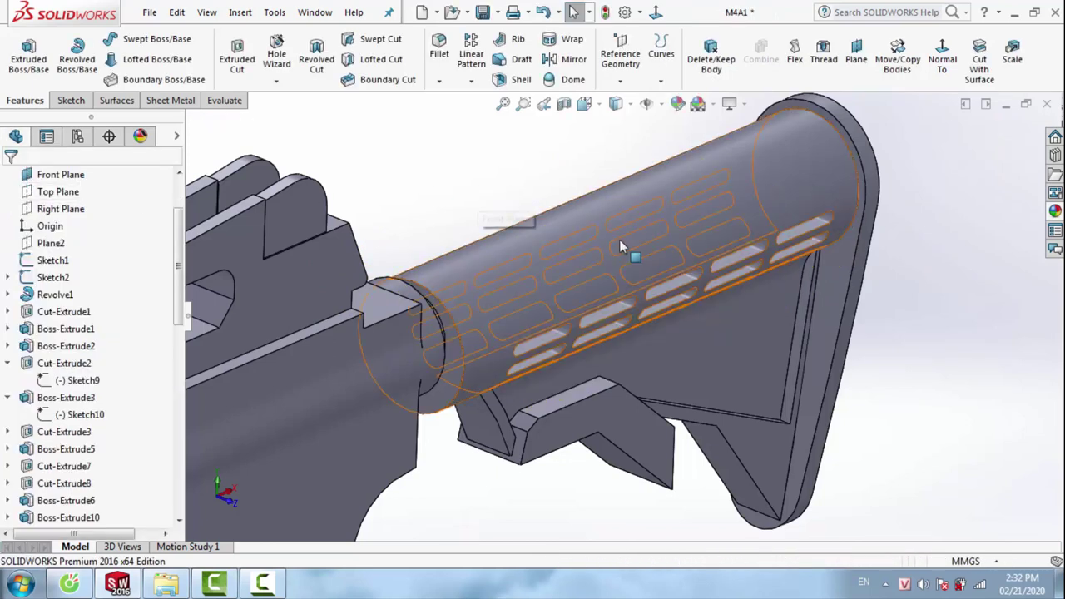
scroll(632, 258, up, 3)
mouse_move(643, 274)
middle_down()
mouse_move(545, 211)
mouse_move(603, 232)
mouse_move(623, 352)
mouse_move(670, 364)
mouse_move(655, 344)
mouse_move(865, 238)
middle_up()
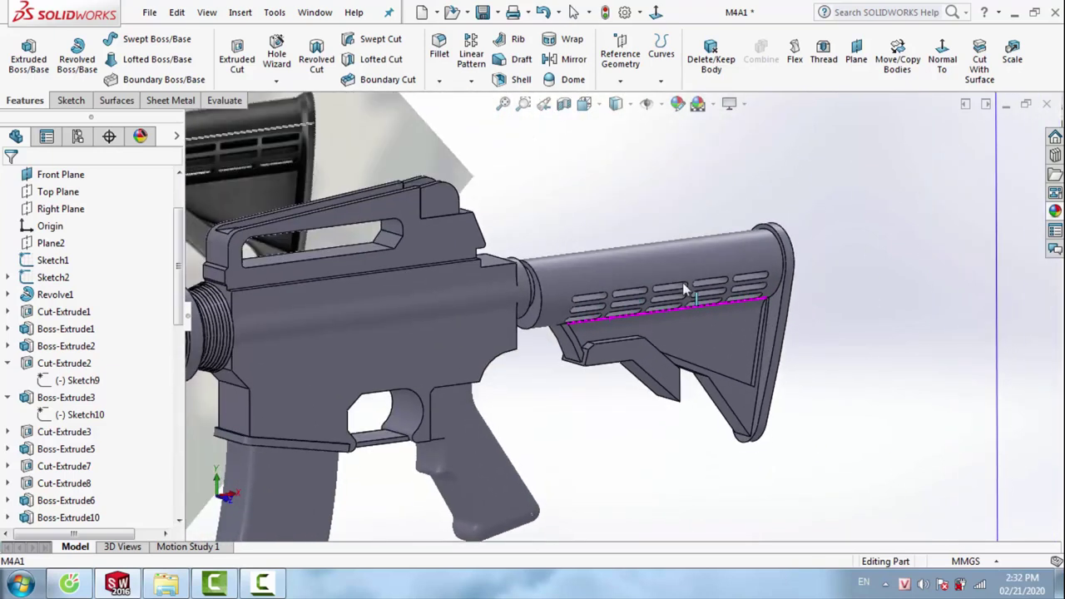
Sketch a rectangle along the stock tube on the Front Plane
right_click(849, 204)
click(864, 173)
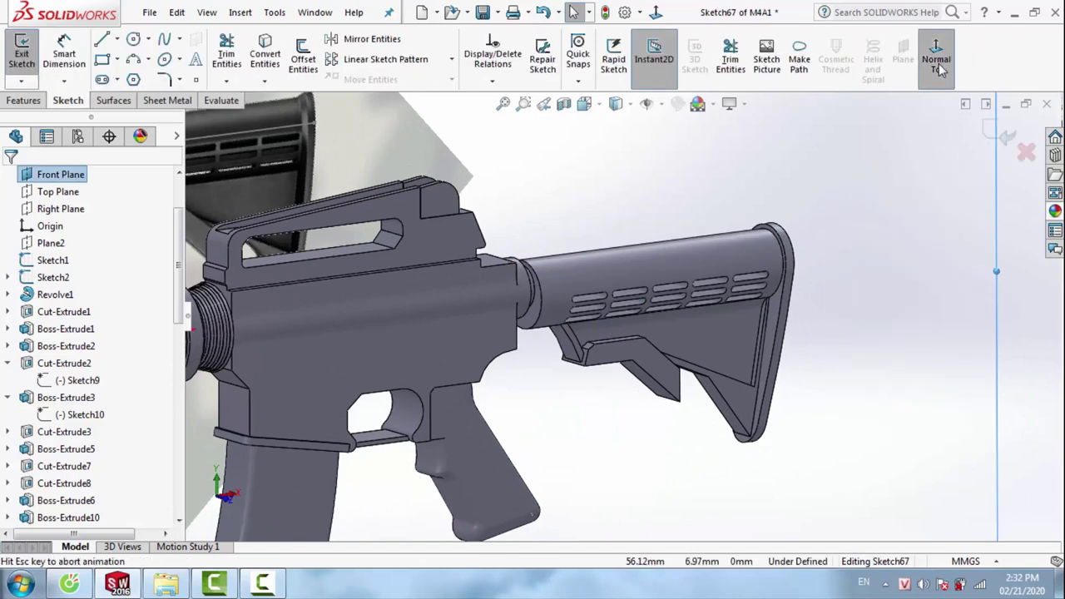
scroll(674, 300, down, 3)
scroll(674, 300, down, 4)
scroll(674, 300, down, 3)
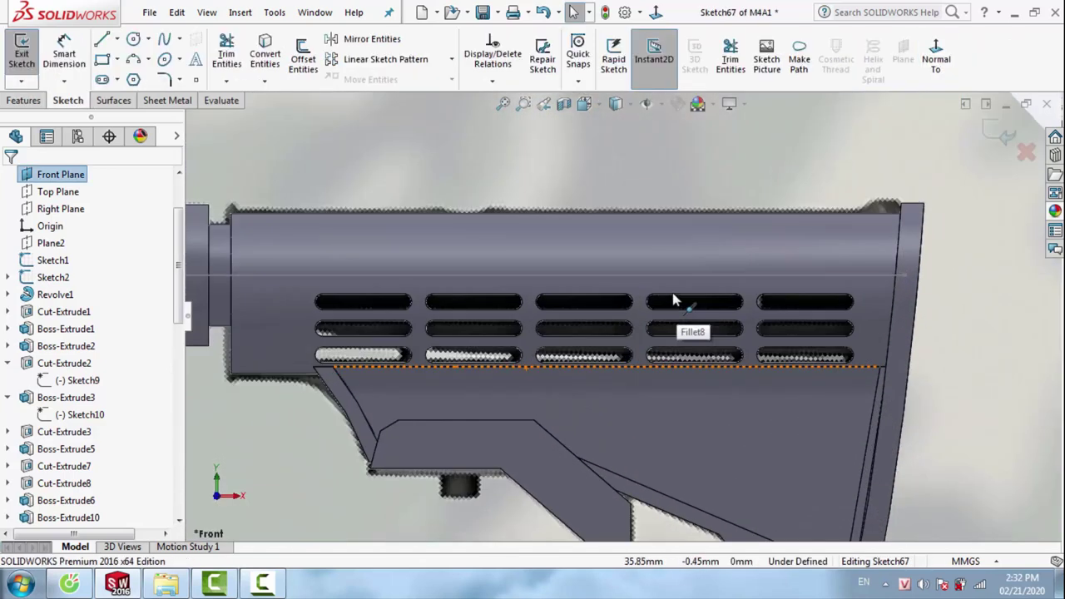
scroll(674, 301, up, 2)
click(102, 62)
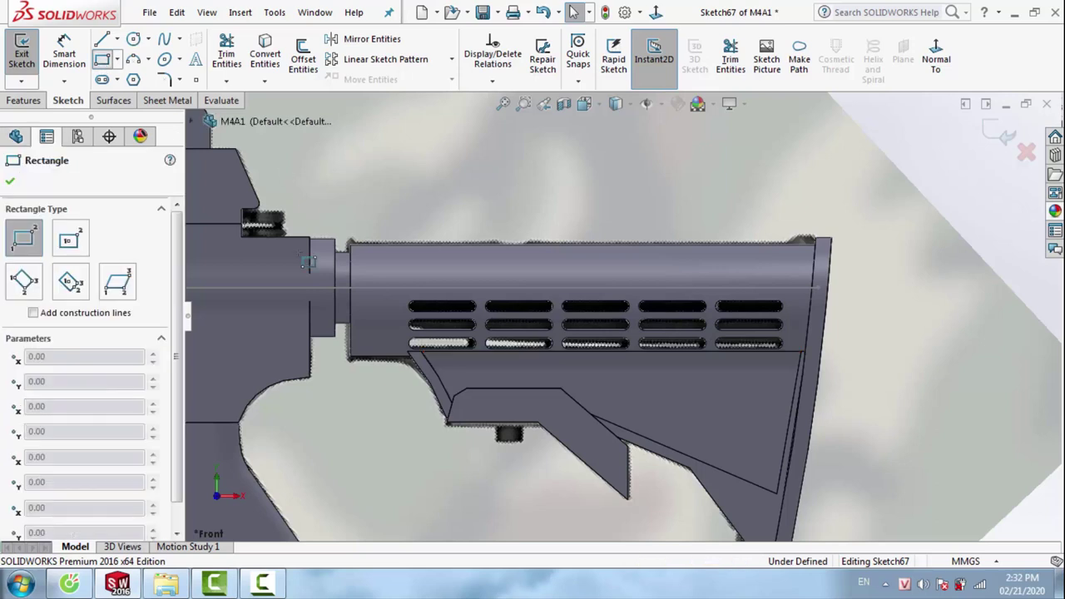
click(350, 301)
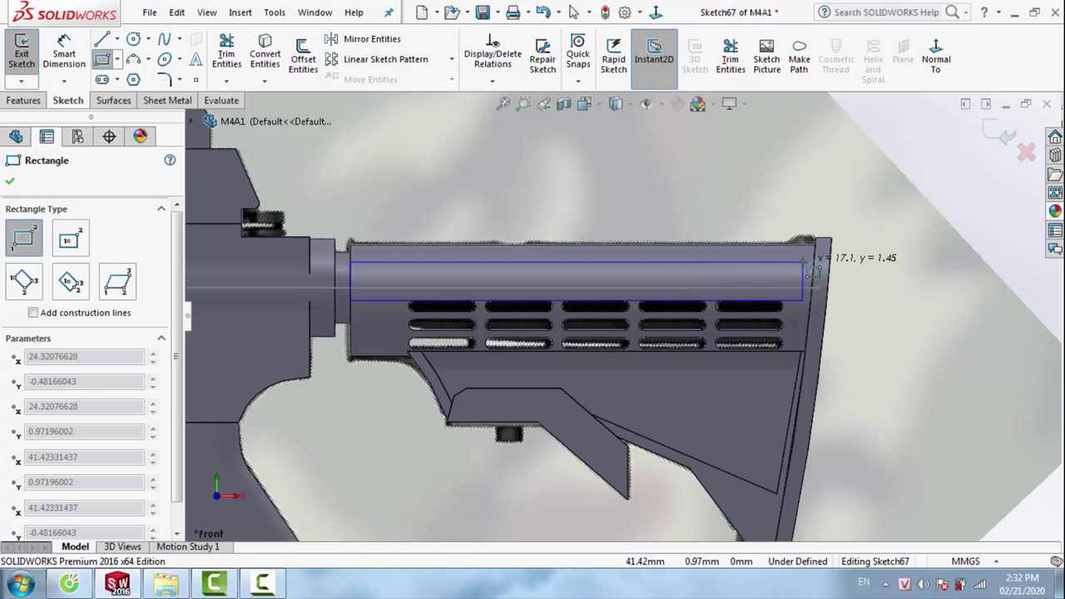
click(802, 260)
key(Escape)
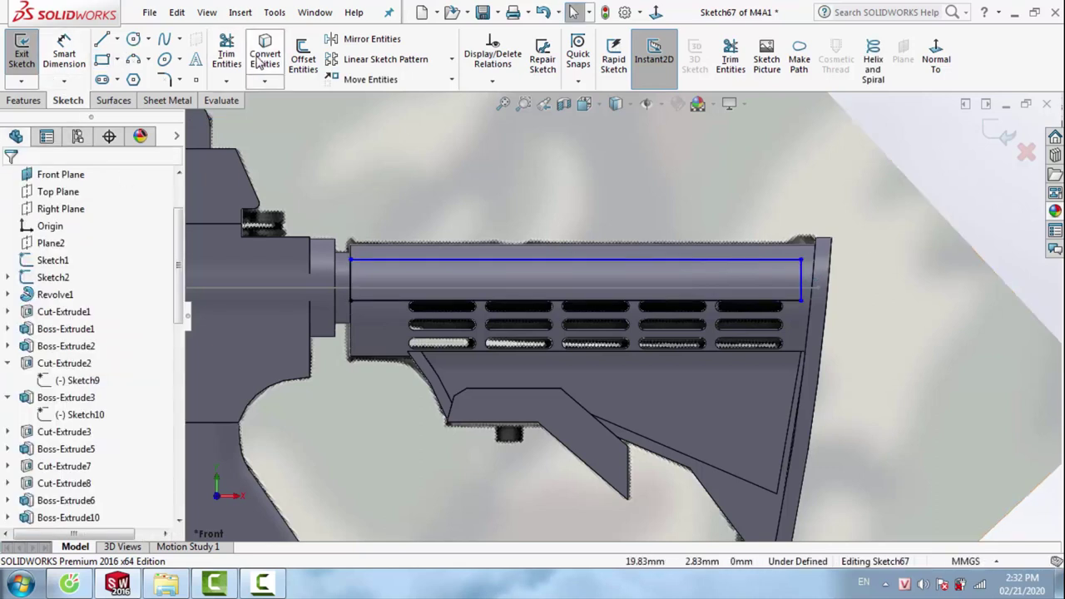
Revolve the rectangle 360° about its bottom line, Line1
click(25, 101)
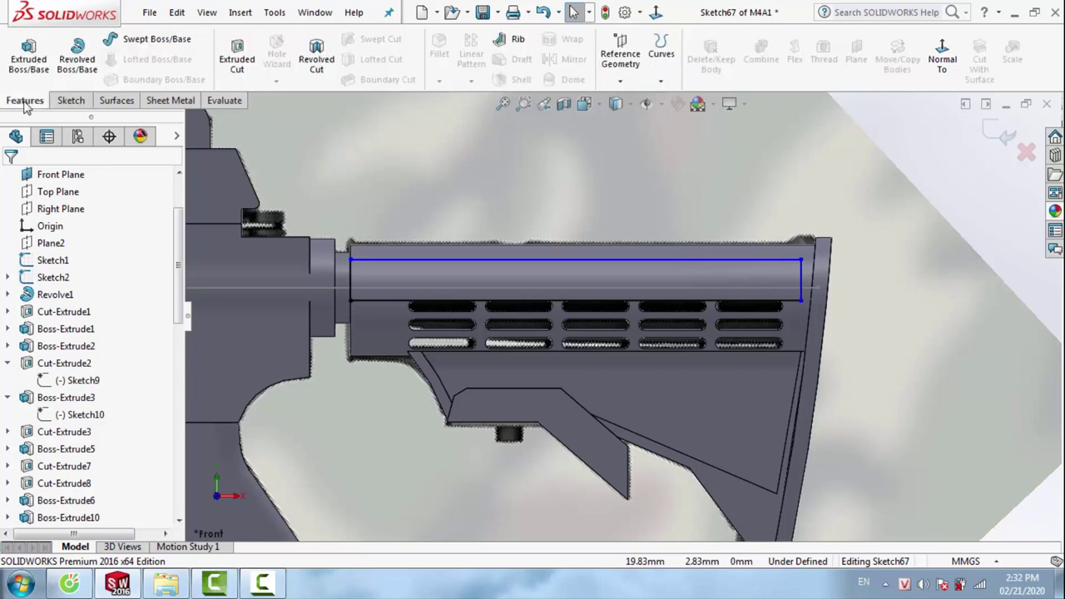
click(75, 60)
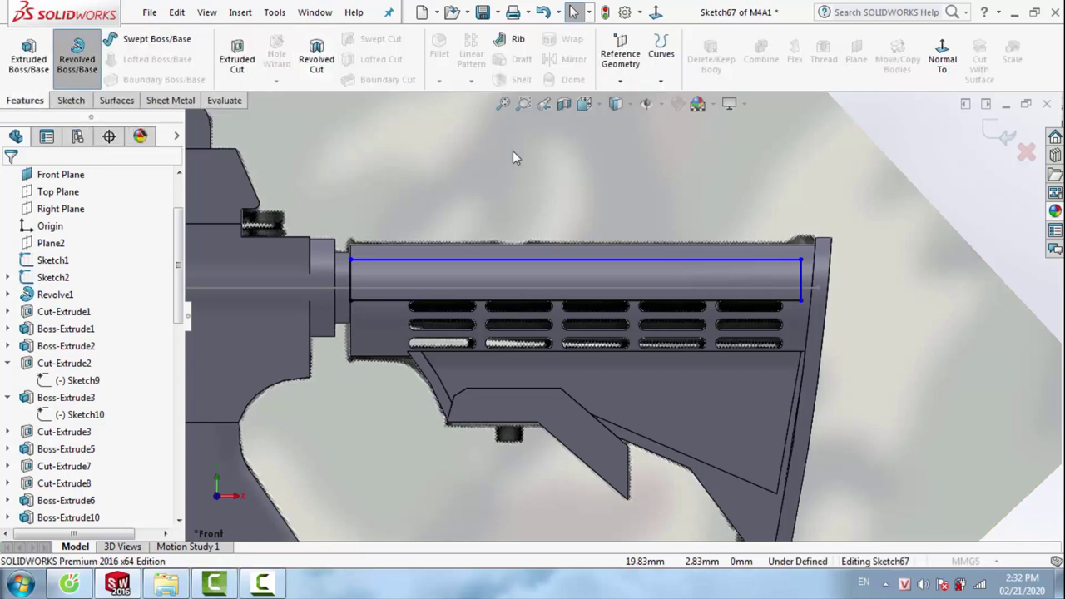
click(383, 303)
click(1002, 130)
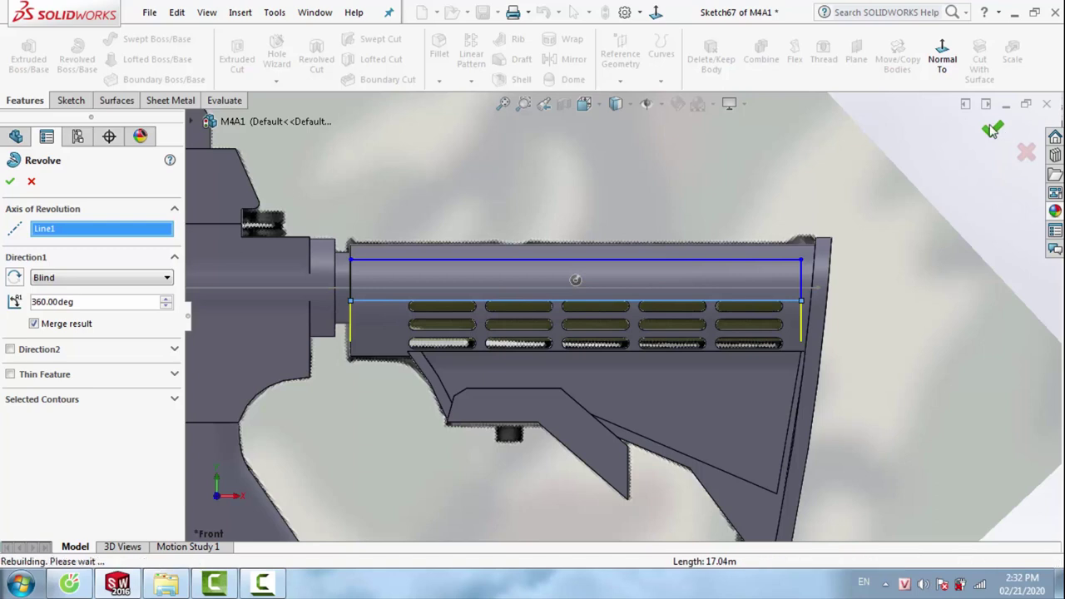
Fillet the two receiver edges at the stock joint with a 1mm radius
scroll(644, 320, up, 3)
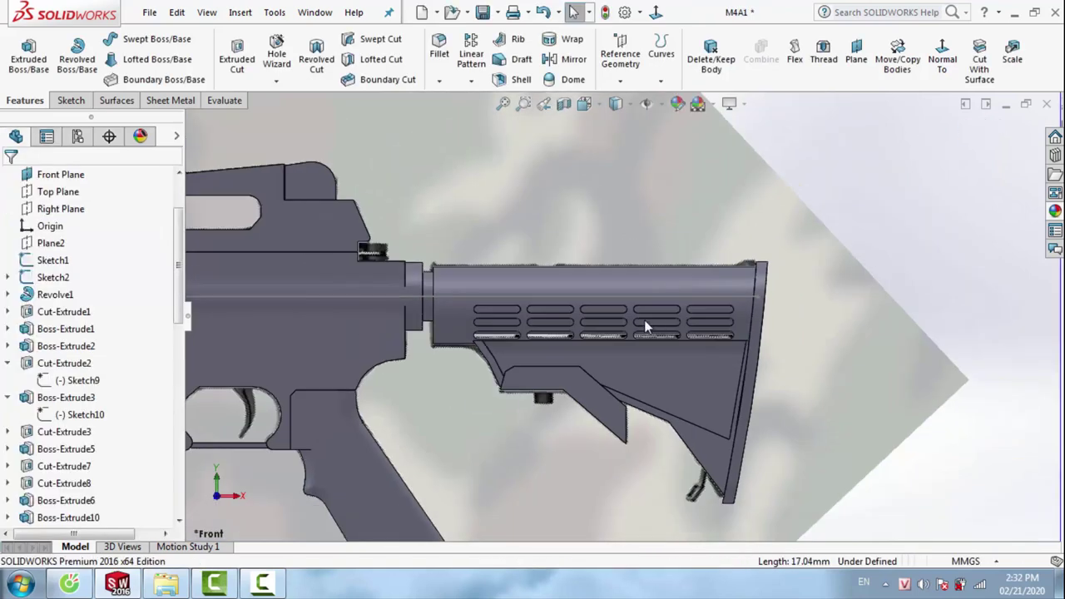
mouse_move(645, 320)
middle_down()
mouse_move(706, 341)
mouse_move(535, 359)
middle_up()
scroll(706, 341, up, 5)
scroll(535, 359, down, 3)
scroll(423, 353, down, 3)
middle_drag(423, 353, 565, 293)
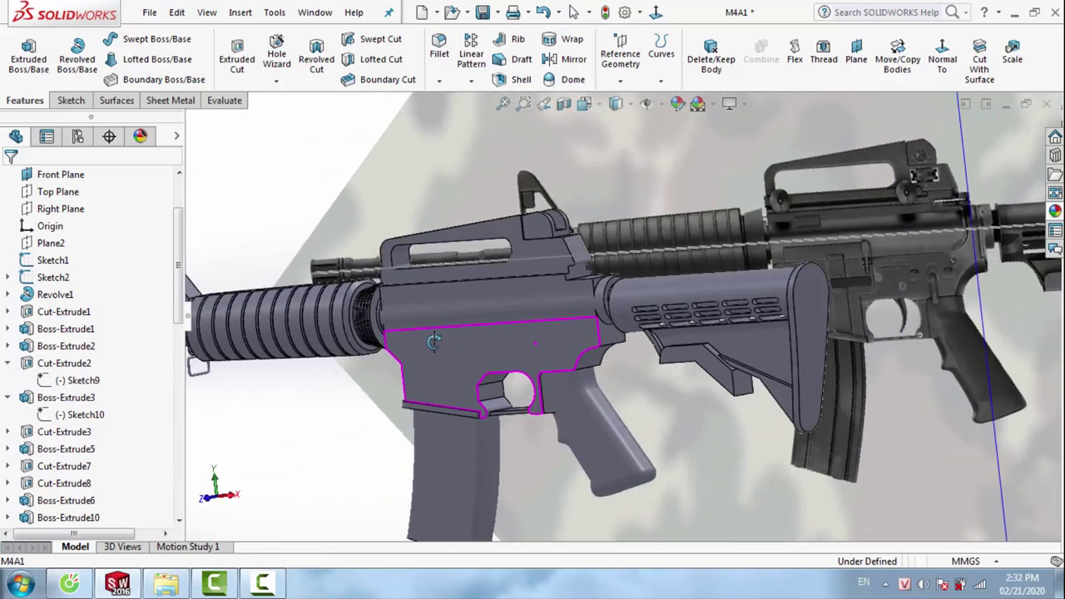
scroll(565, 293, down, 5)
scroll(565, 293, down, 3)
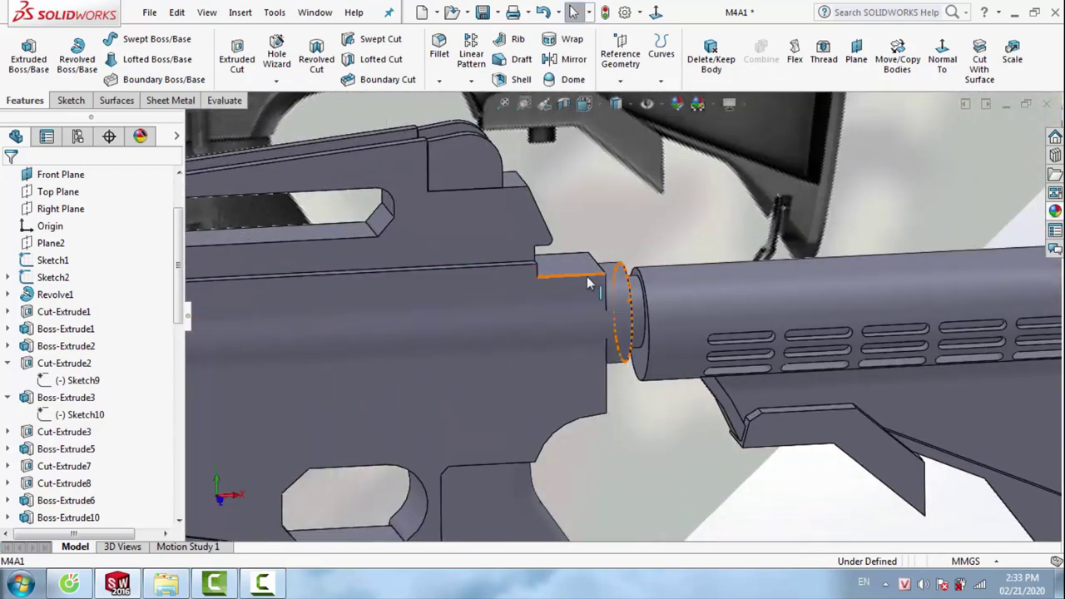
scroll(575, 303, down, 3)
click(583, 289)
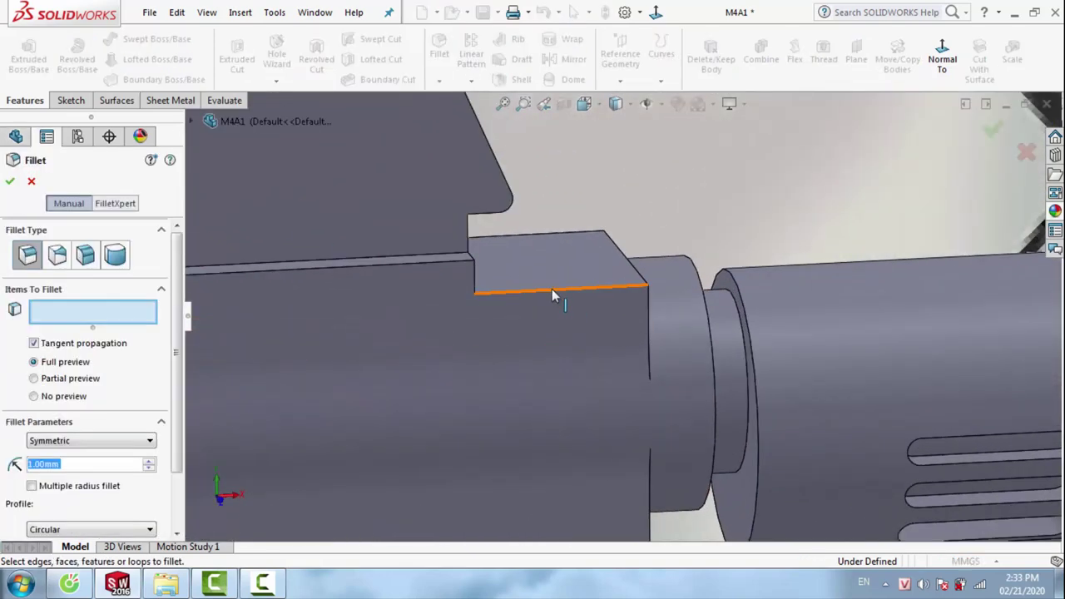
click(552, 289)
middle_drag(552, 289, 469, 327)
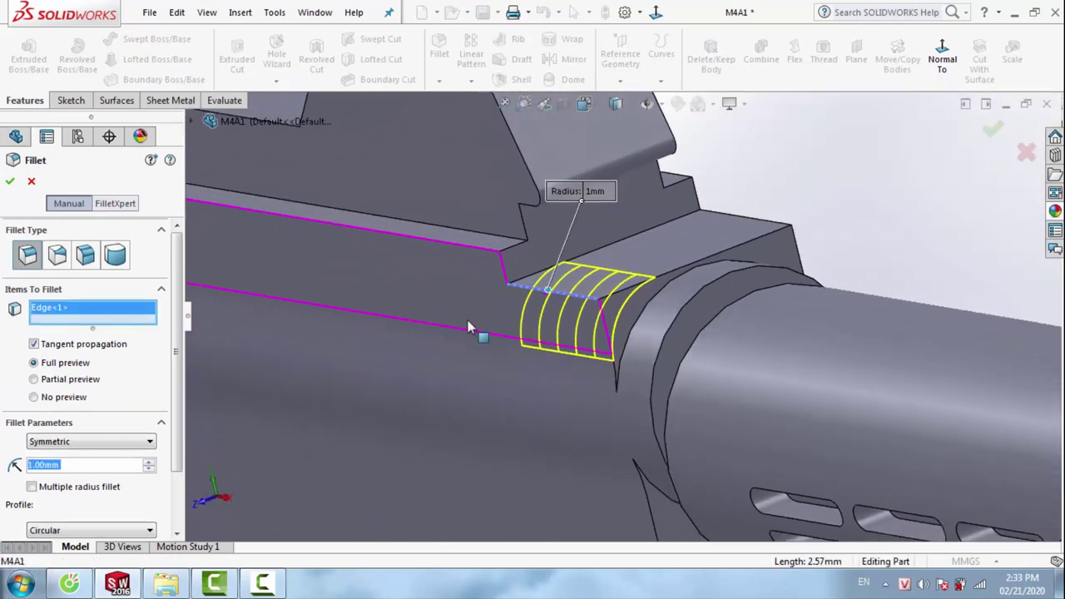
click(758, 223)
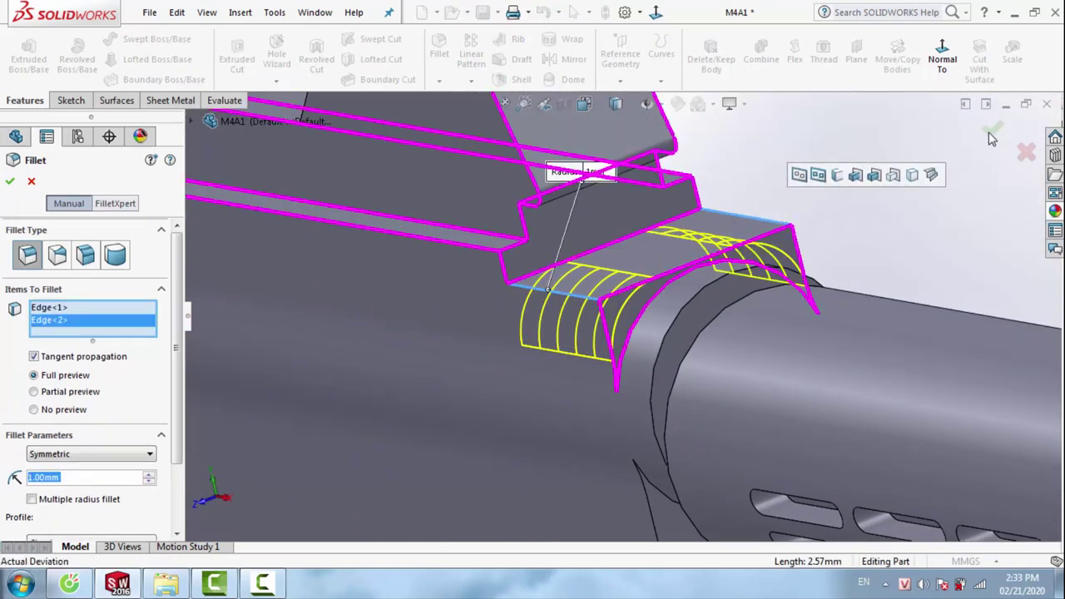
Fillet the two curved edges near the trigger guard with a 1mm radius
scroll(598, 281, up, 5)
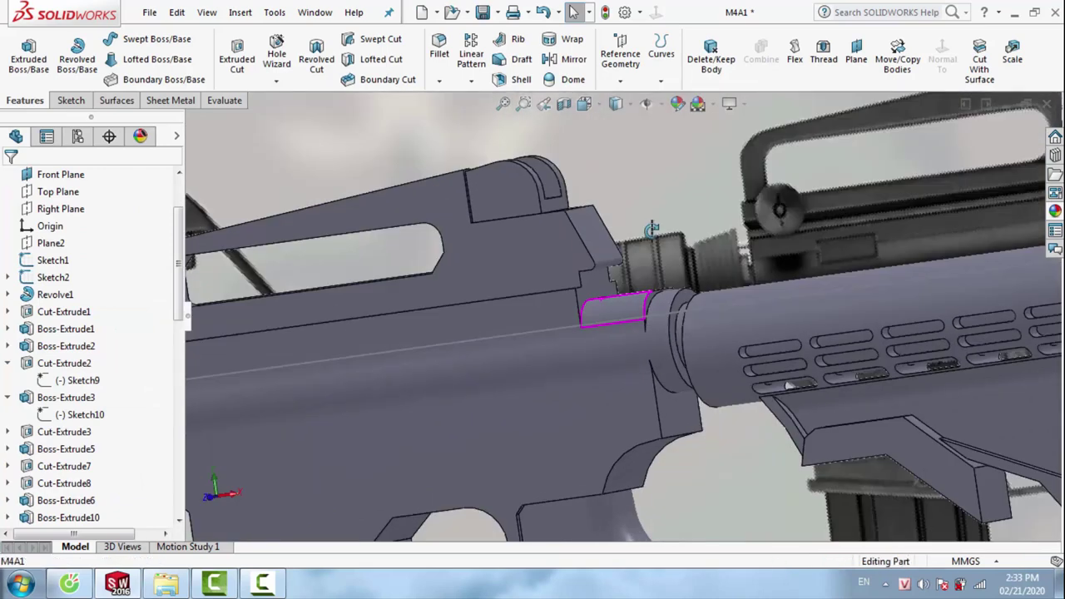
mouse_move(597, 281)
middle_down()
mouse_move(698, 287)
mouse_move(691, 280)
middle_up()
scroll(690, 279, down, 3)
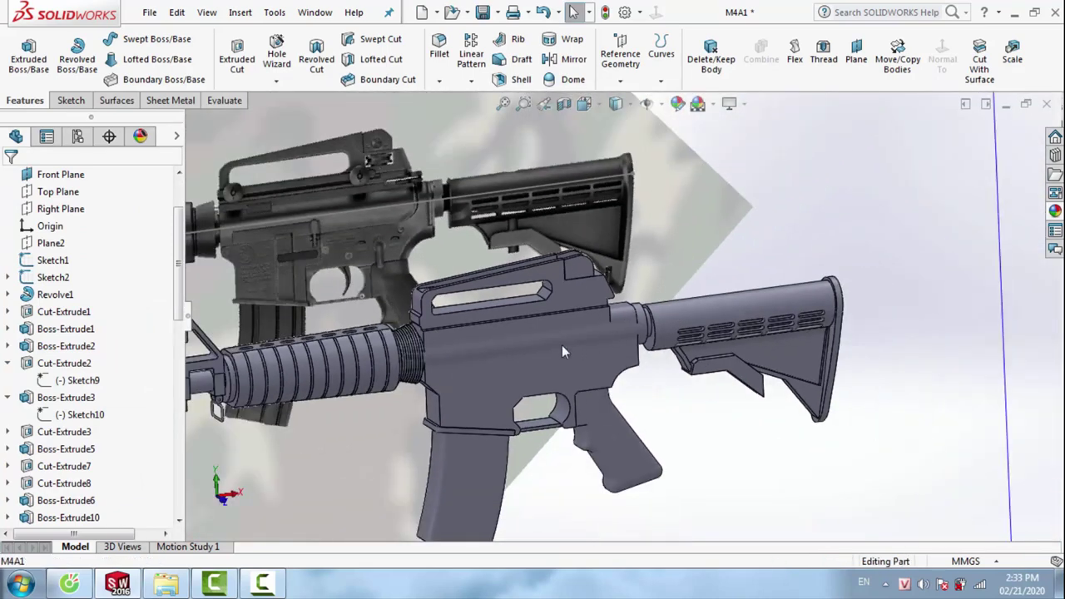
scroll(585, 350, up, 3)
mouse_move(584, 356)
middle_down()
mouse_move(542, 303)
mouse_move(604, 357)
mouse_move(632, 333)
middle_up()
click(439, 50)
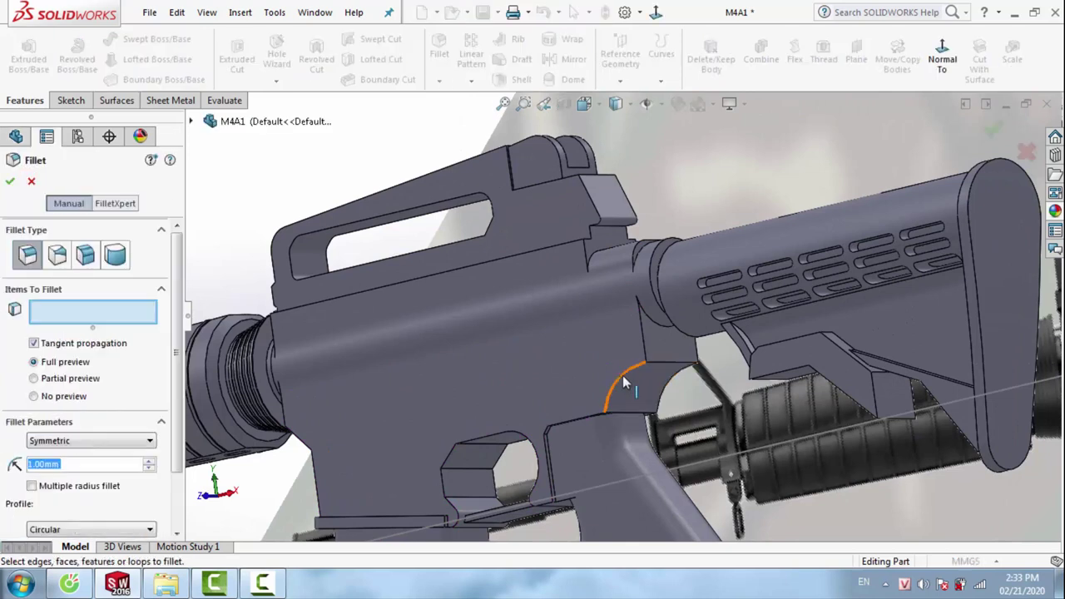
click(626, 383)
click(628, 391)
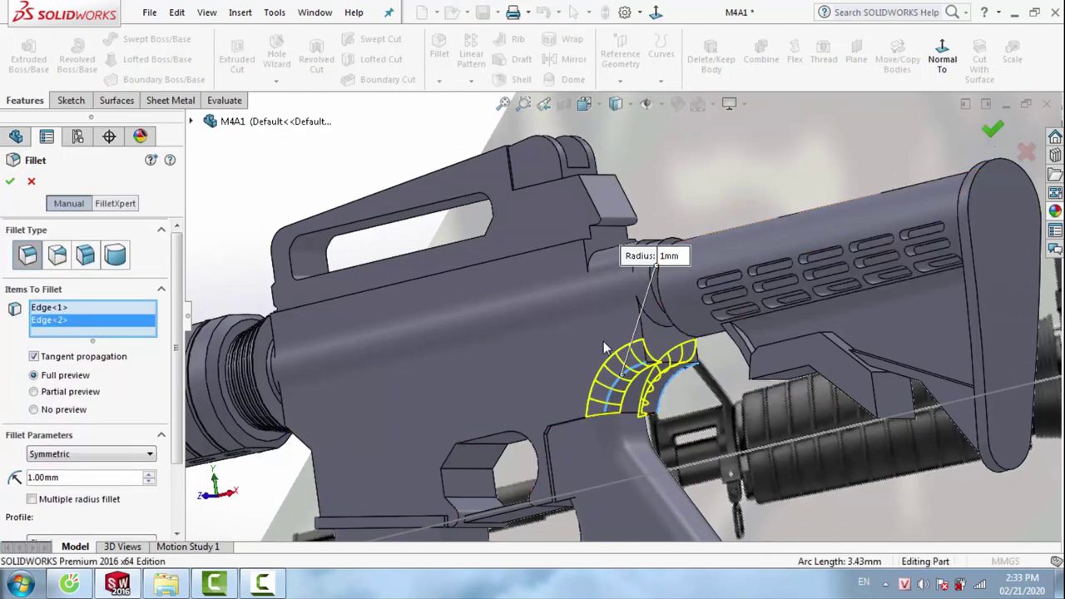
key(Return)
scroll(633, 345, up, 5)
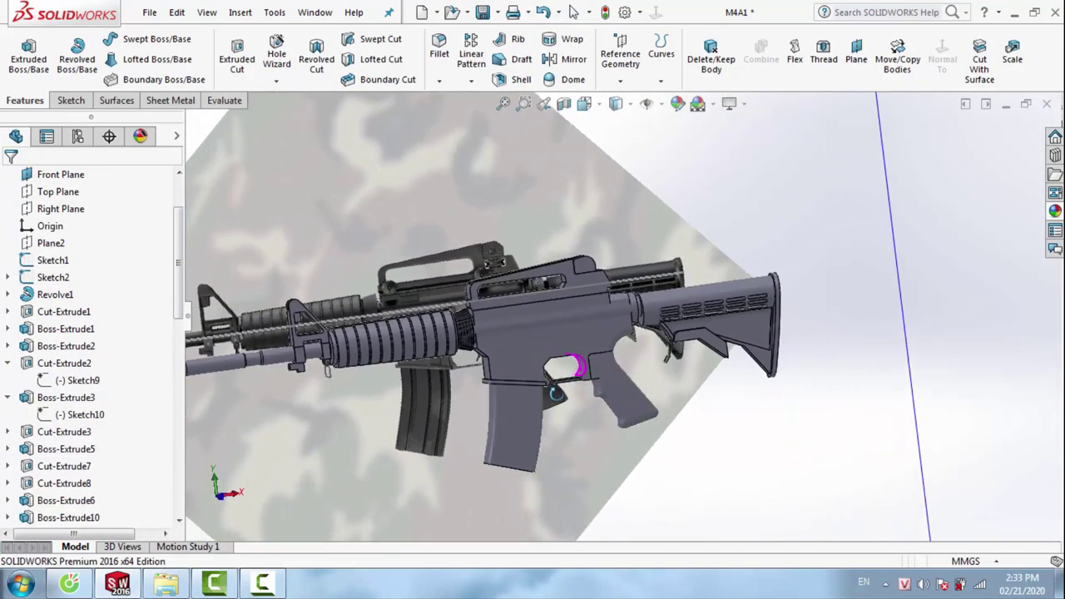
Turn the view normal to the Front Plane and zoom in on the trigger guard
right_click(692, 233)
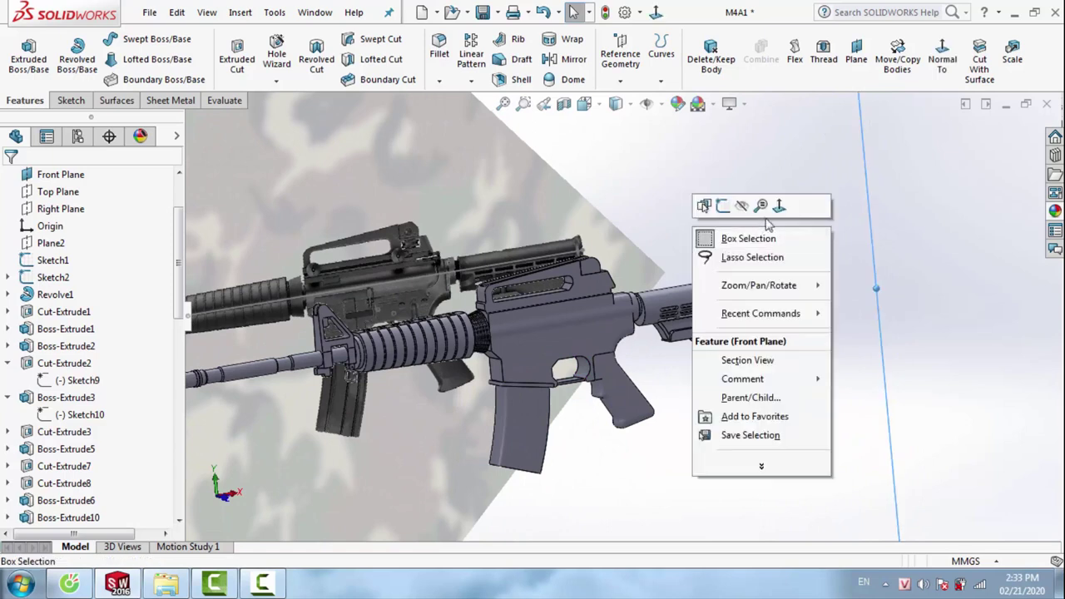
click(781, 214)
scroll(651, 317, down, 2)
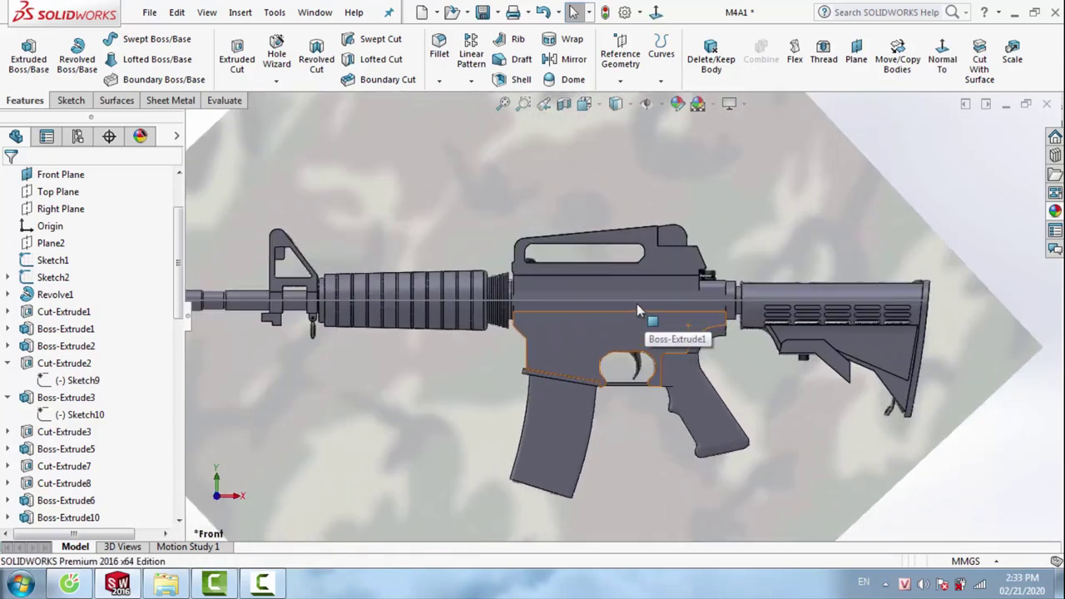
scroll(647, 309, down, 2)
scroll(644, 342, down, 2)
scroll(649, 353, down, 2)
scroll(651, 362, down, 2)
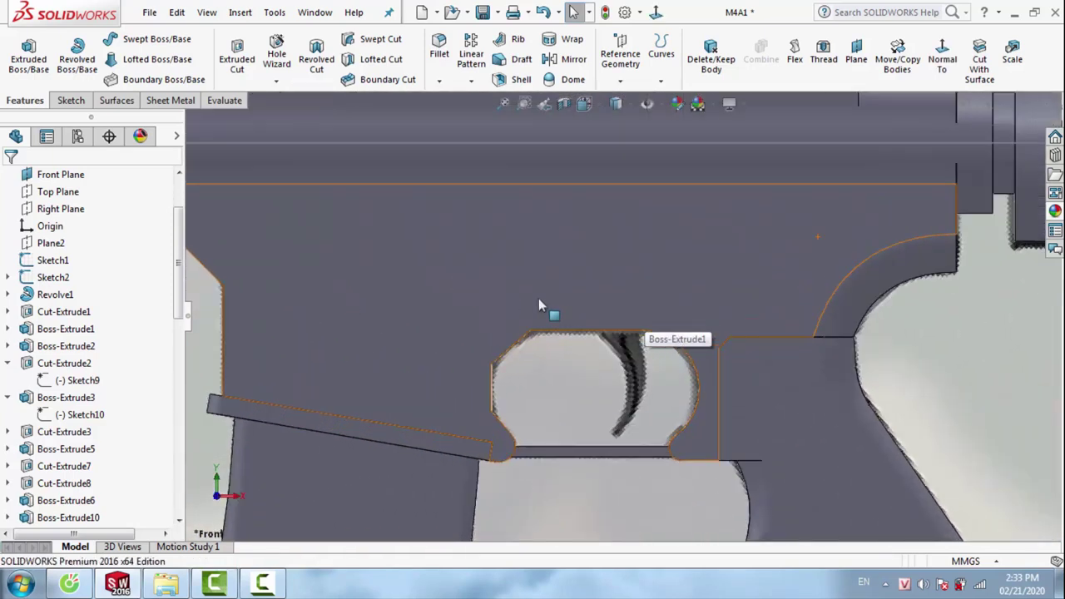
scroll(539, 298, down, 2)
Draw a spline down the trigger's front and bend it to follow the curve
click(69, 100)
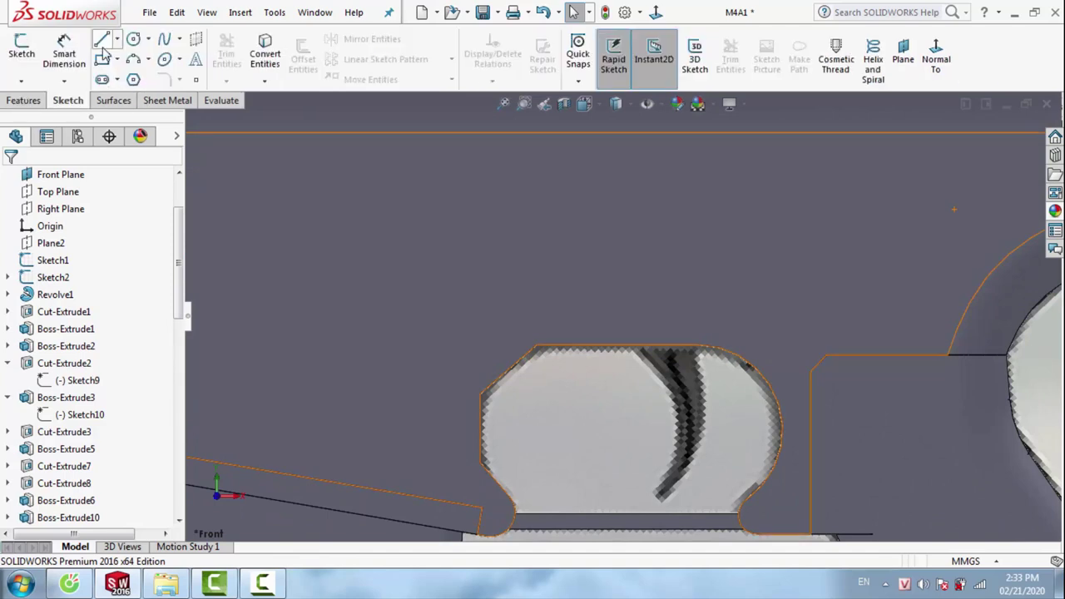
click(165, 44)
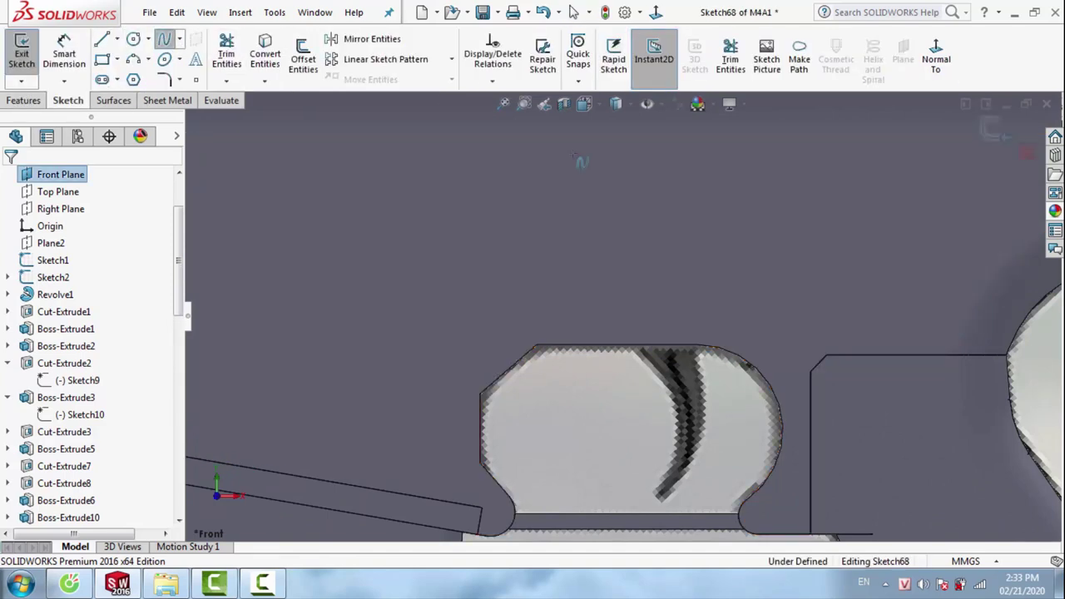
click(611, 320)
click(655, 492)
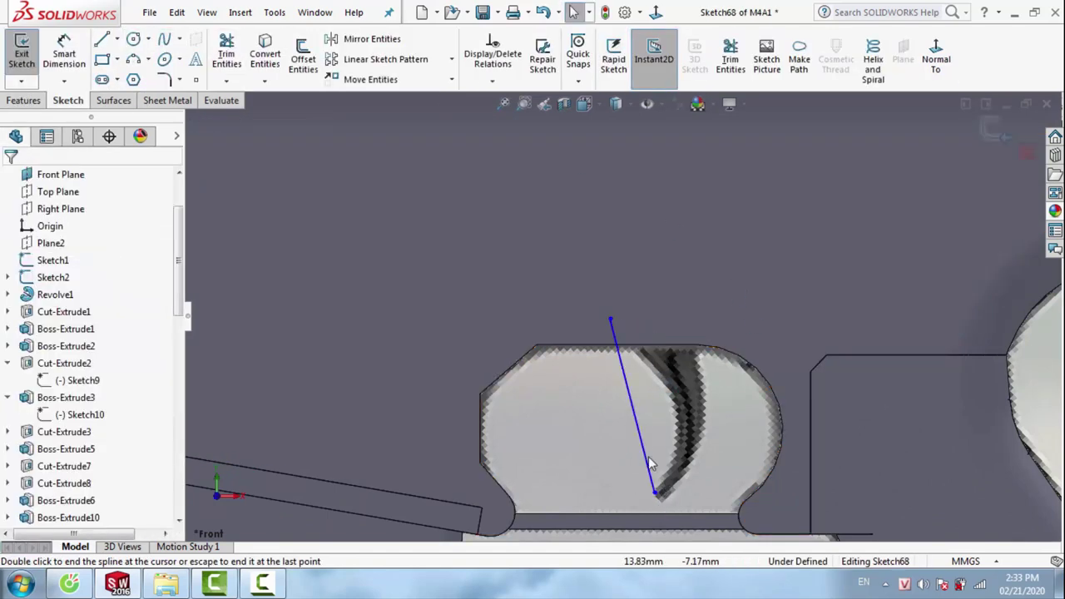
key(Escape)
drag(630, 390, 694, 392)
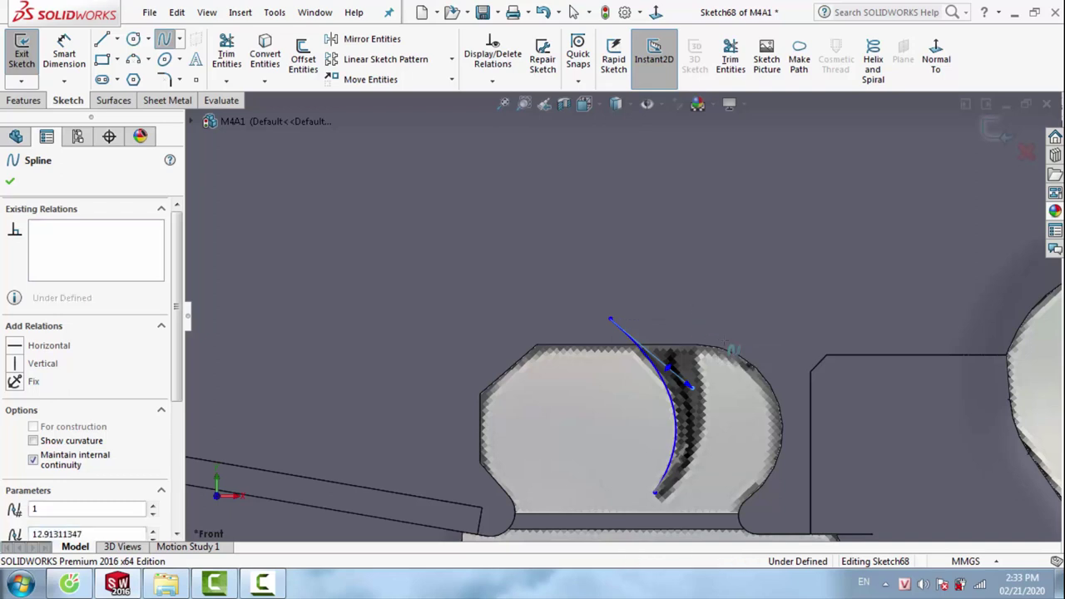
Draw a second spline along the trigger's back, bowing it right to match the reference
click(675, 375)
scroll(630, 466, down, 2)
scroll(607, 437, down, 3)
scroll(603, 422, up, 2)
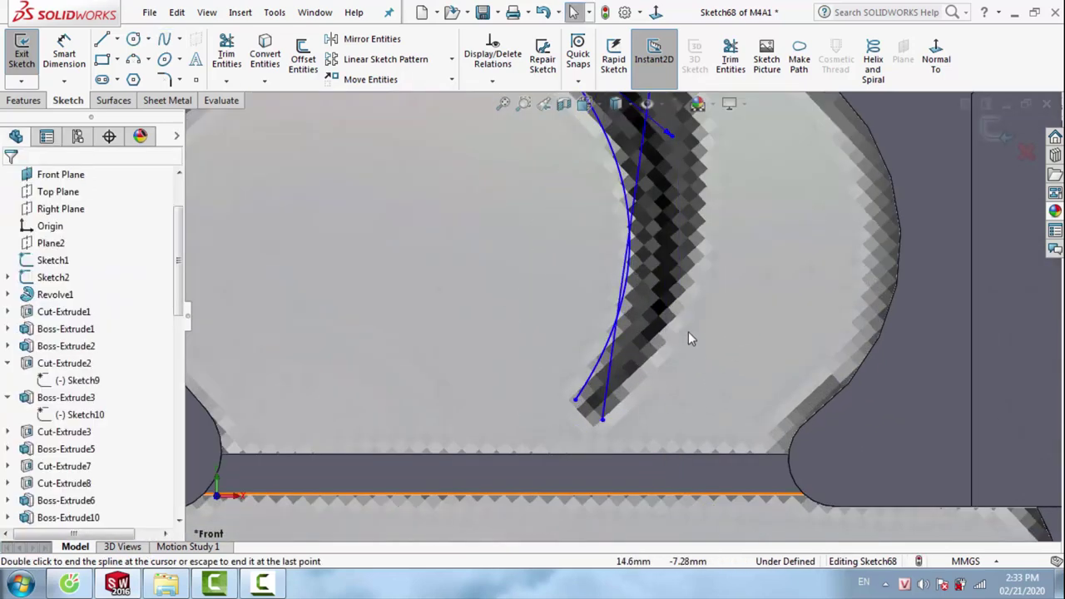
scroll(688, 331, up, 1)
double_click(632, 214)
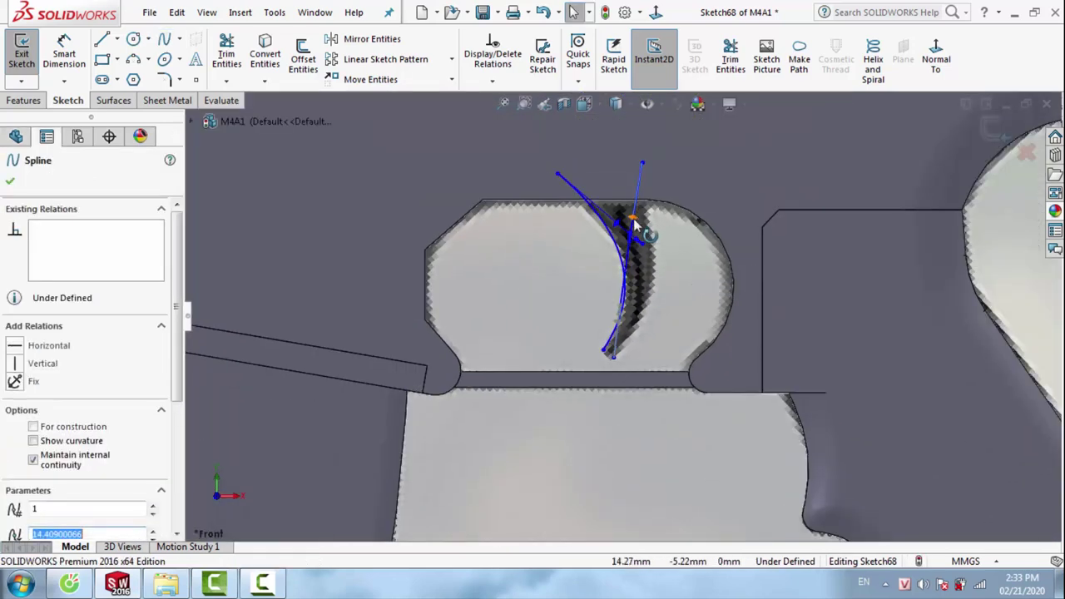
scroll(633, 285, down, 2)
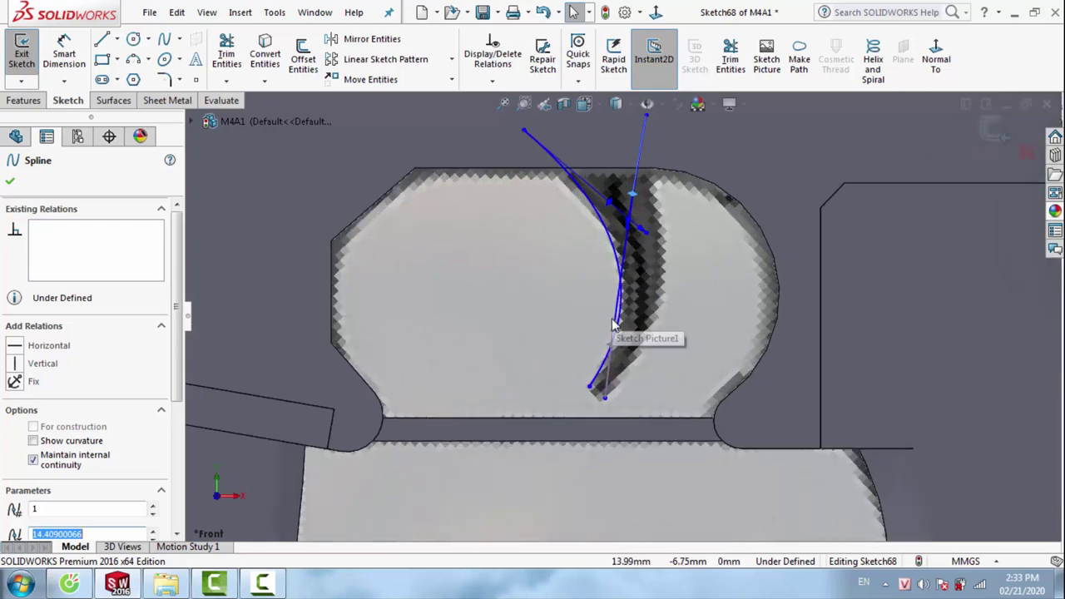
drag(616, 326, 690, 315)
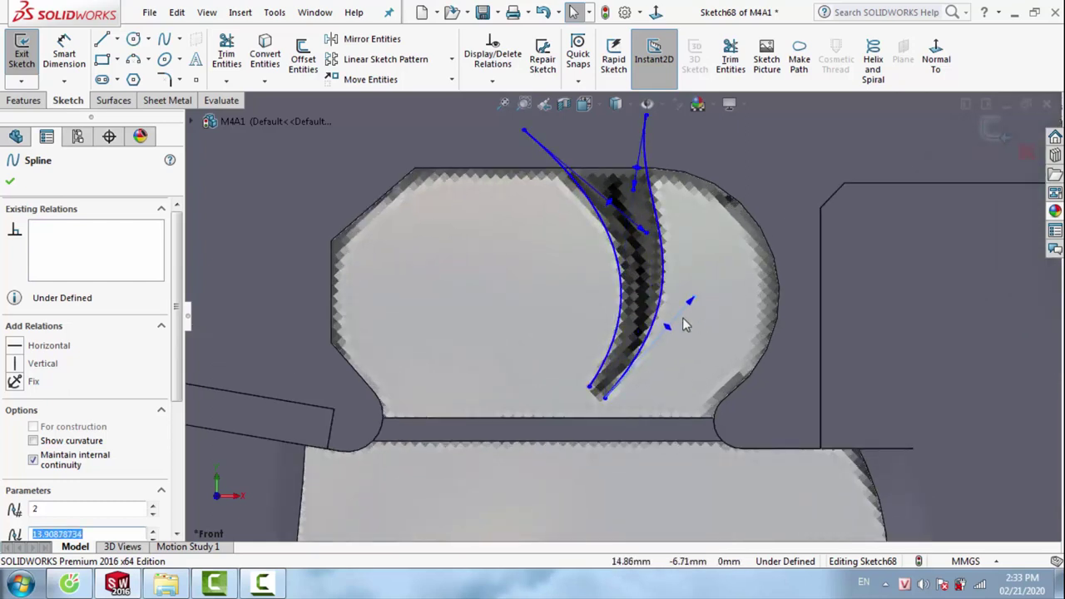
click(684, 324)
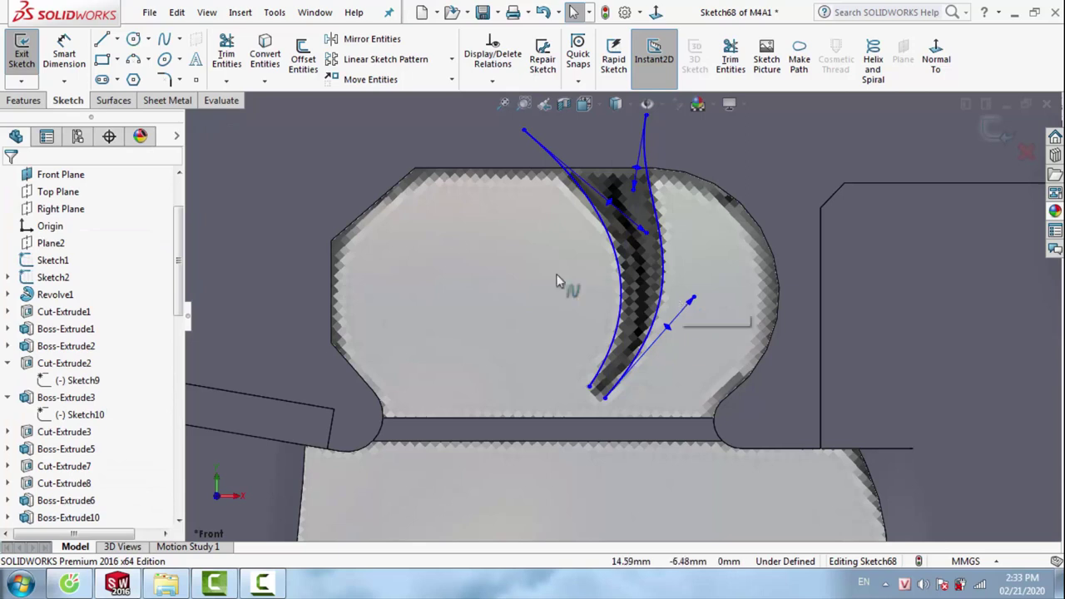
Close the outline with straight lines joining the two splines' bottom and top ends
click(102, 40)
scroll(640, 404, down, 2)
click(564, 377)
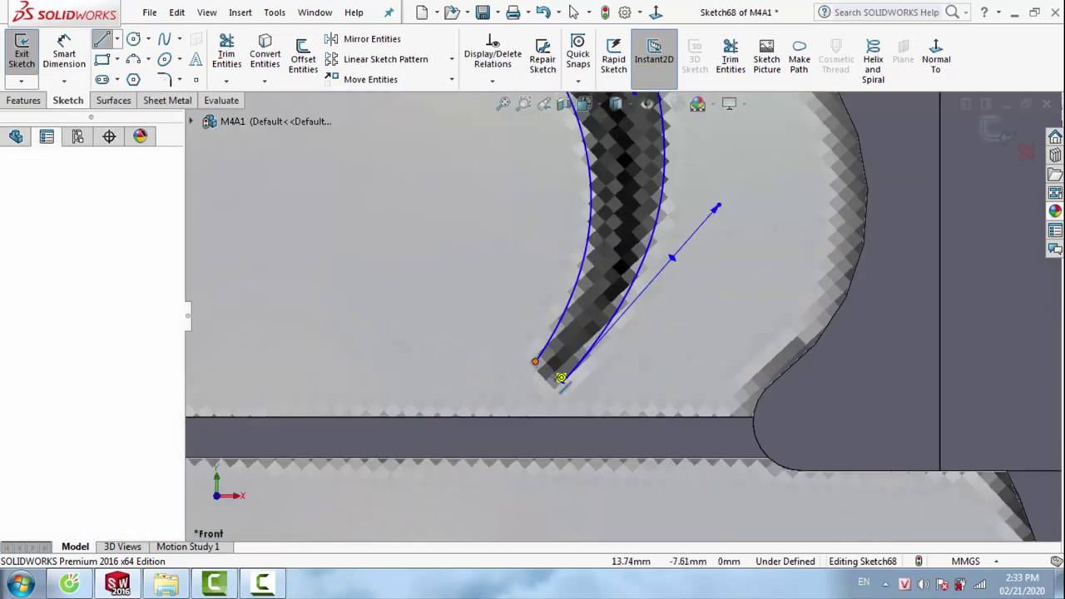
key(Escape)
scroll(606, 190, up, 1)
scroll(606, 189, up, 2)
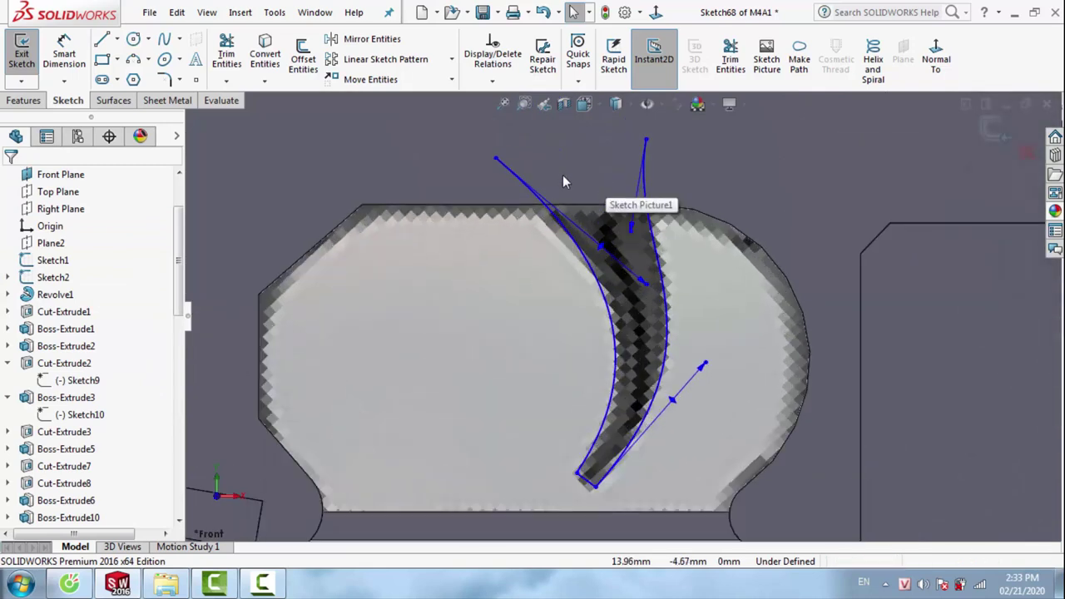
click(101, 40)
click(495, 158)
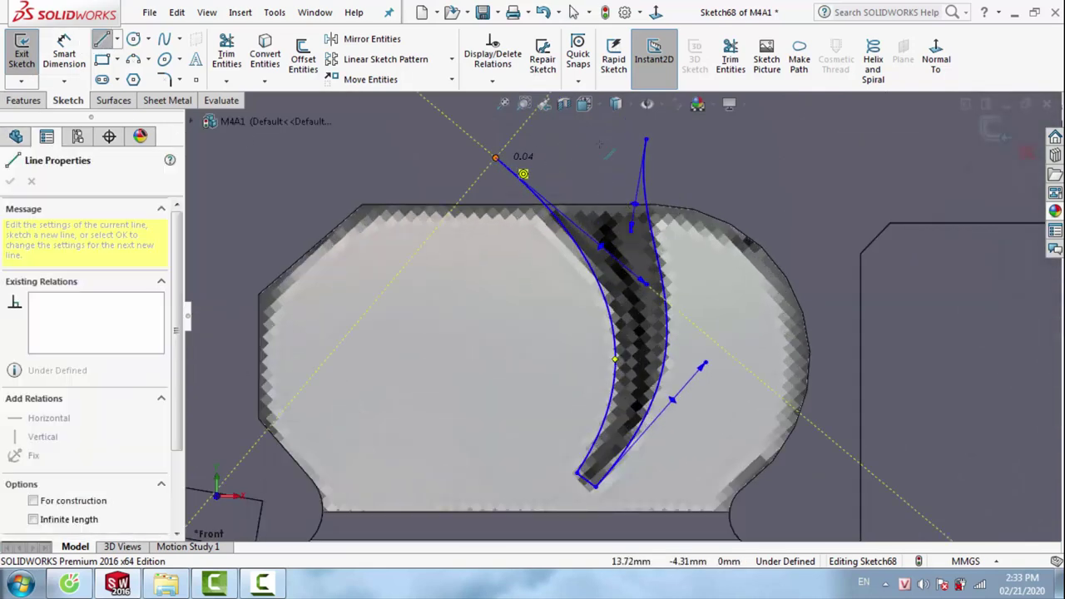
click(646, 139)
key(Escape)
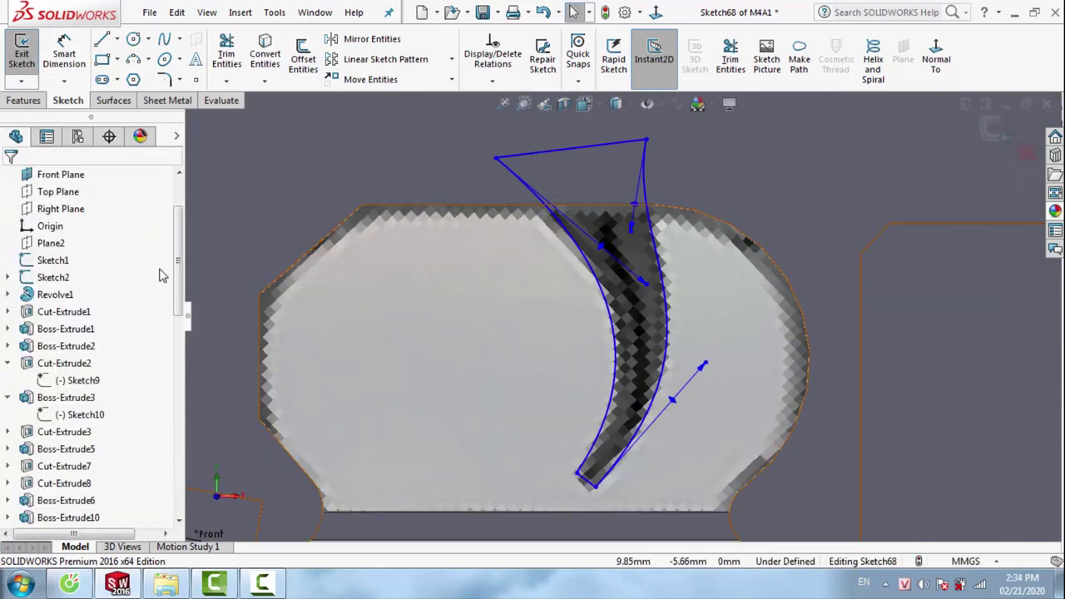
click(23, 100)
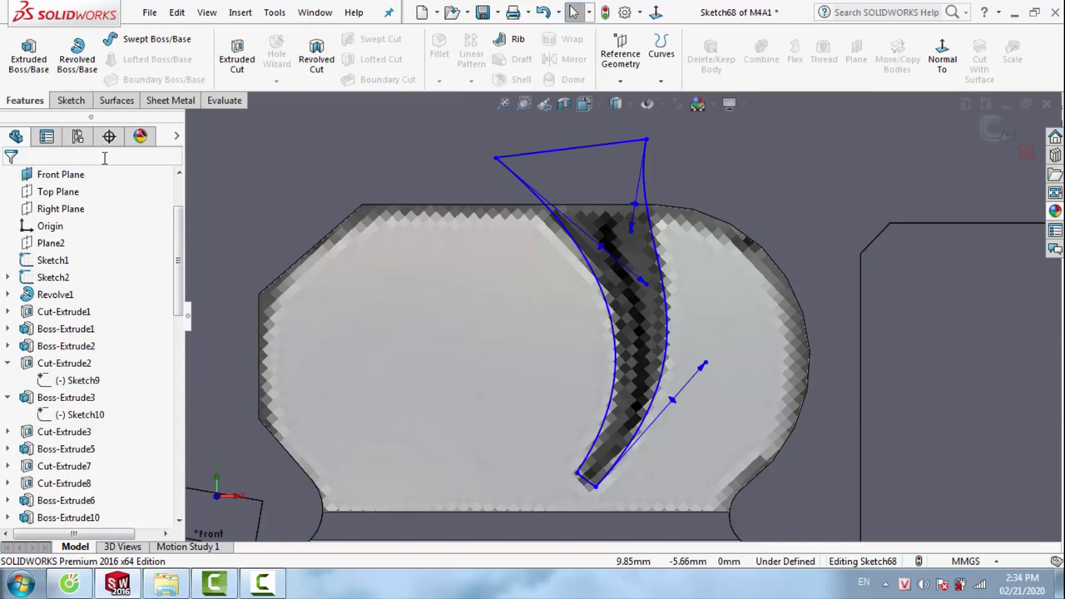
Boss-extrude the trigger sketch Mid Plane with a 1 mm depth
click(29, 58)
click(63, 277)
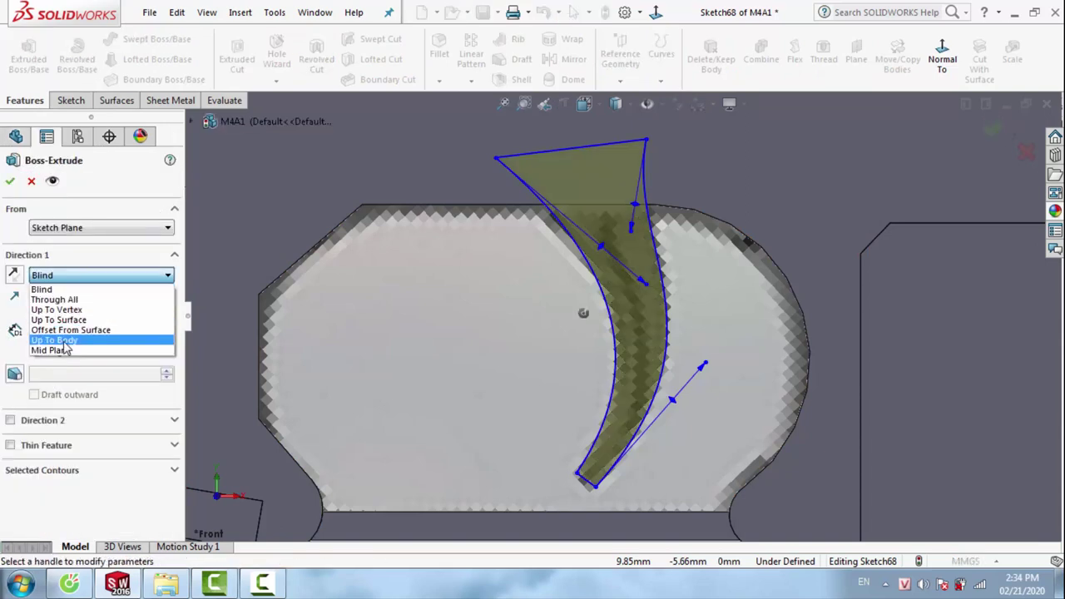
click(67, 352)
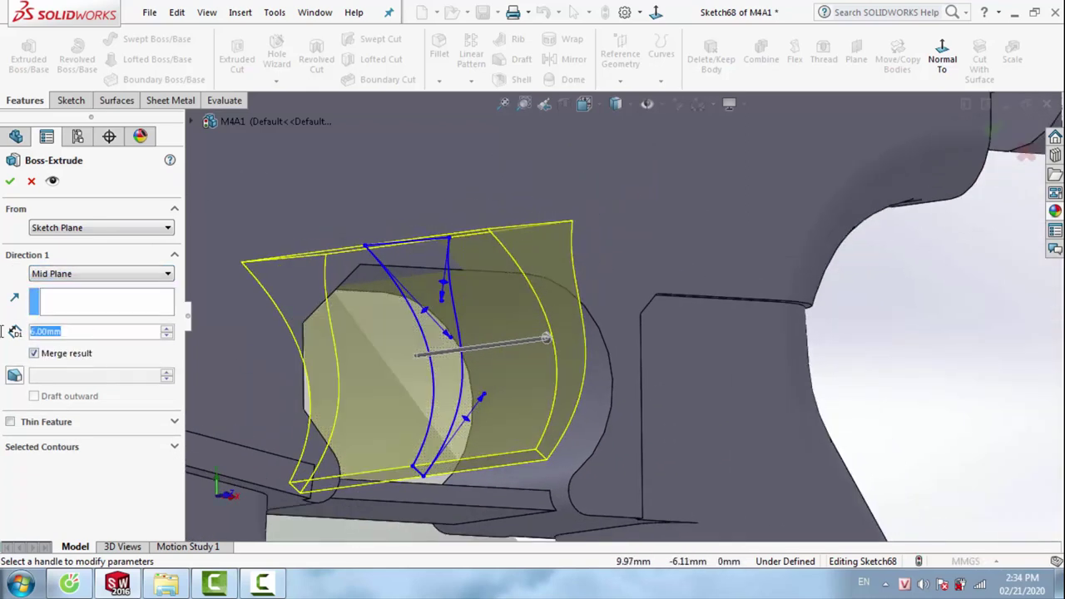
text(1)
key(Return)
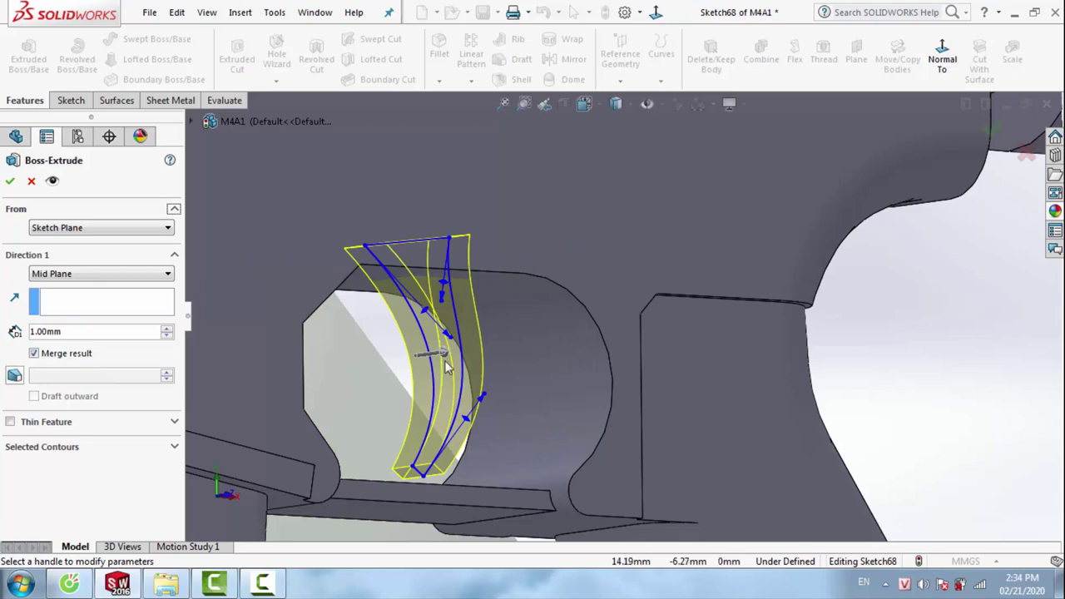
click(8, 185)
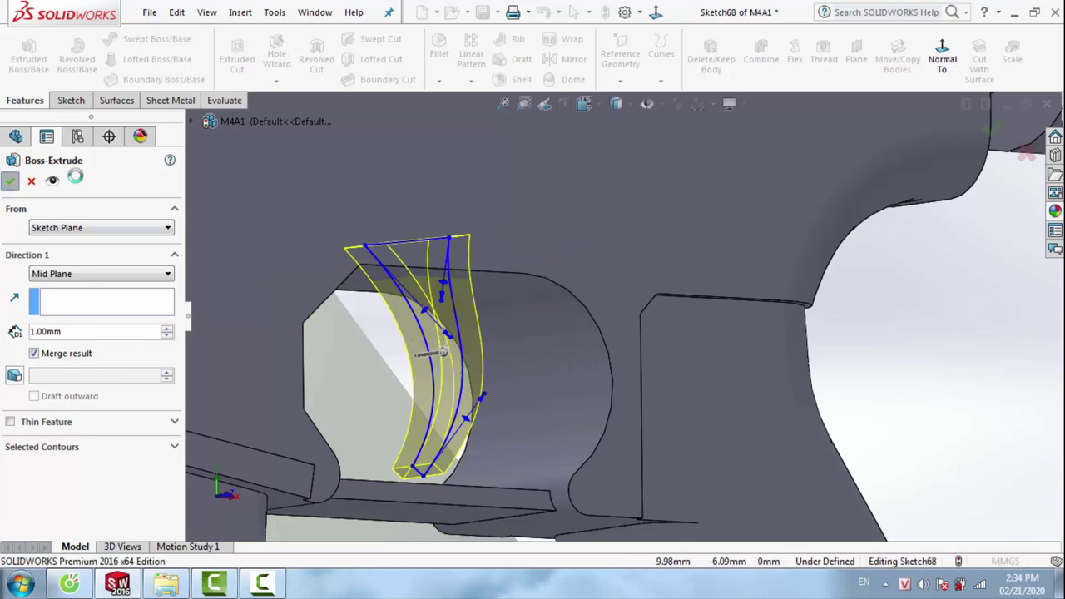
scroll(526, 363, down, 3)
Fillet the trigger's two bottom edges with a 0.4 mm radius
middle_drag(526, 362, 475, 178)
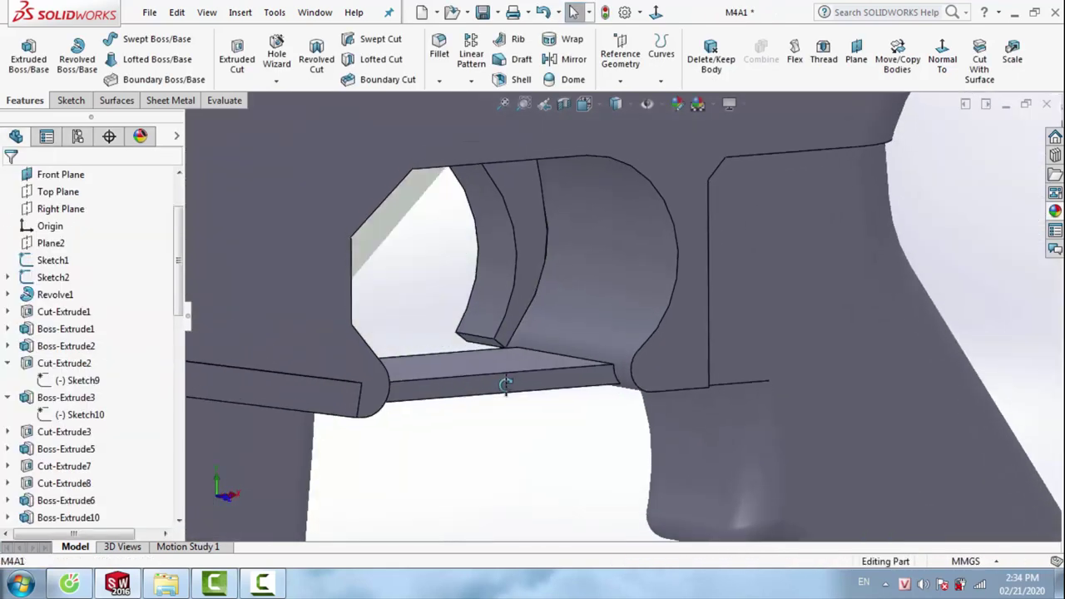
click(438, 48)
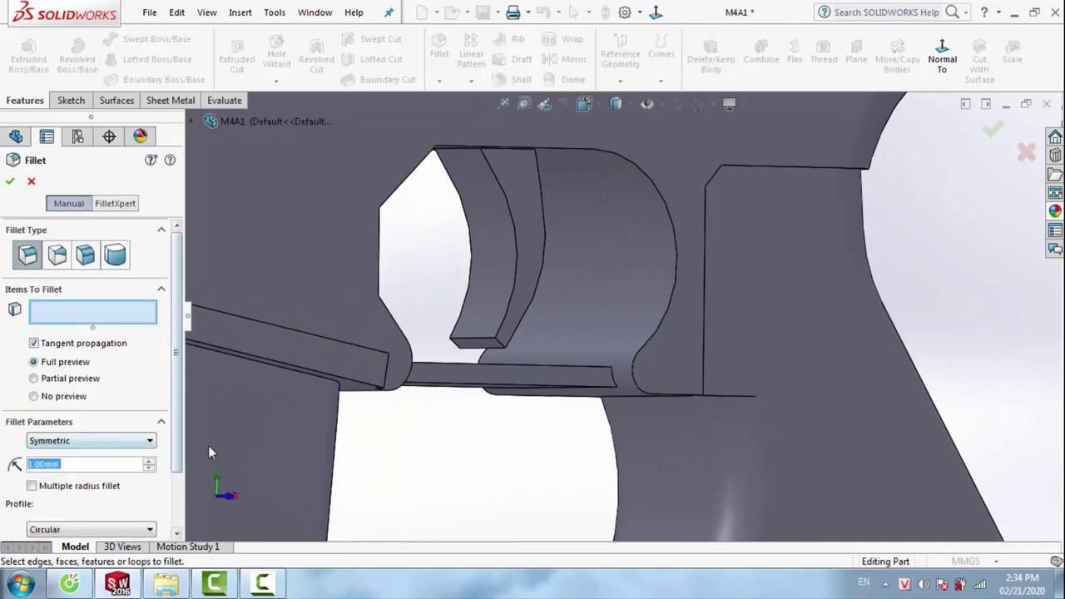
text(0.3)
key(Return)
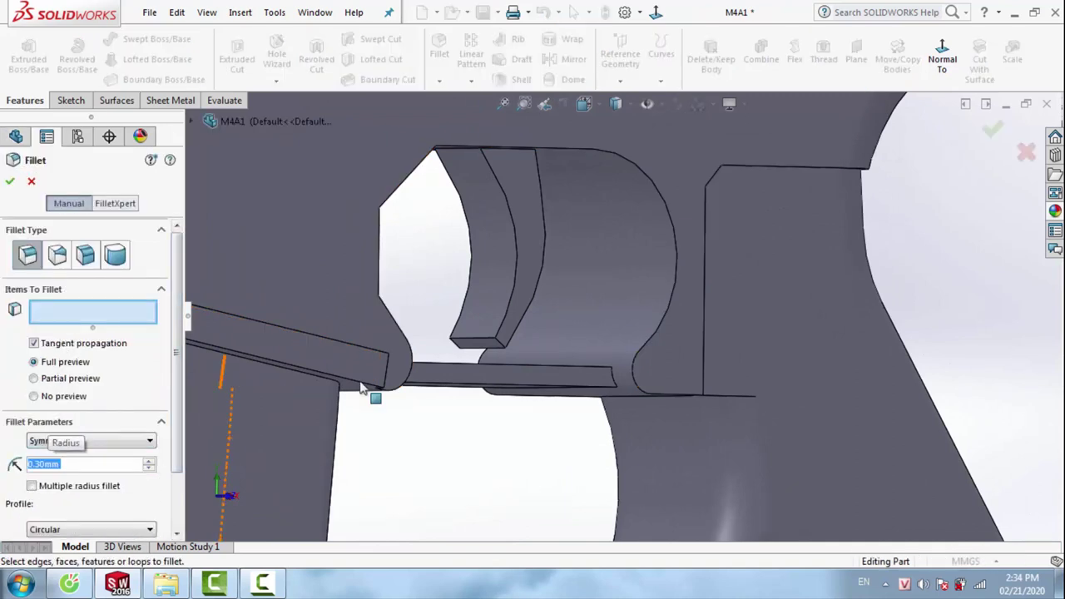
scroll(362, 388, down, 4)
click(503, 342)
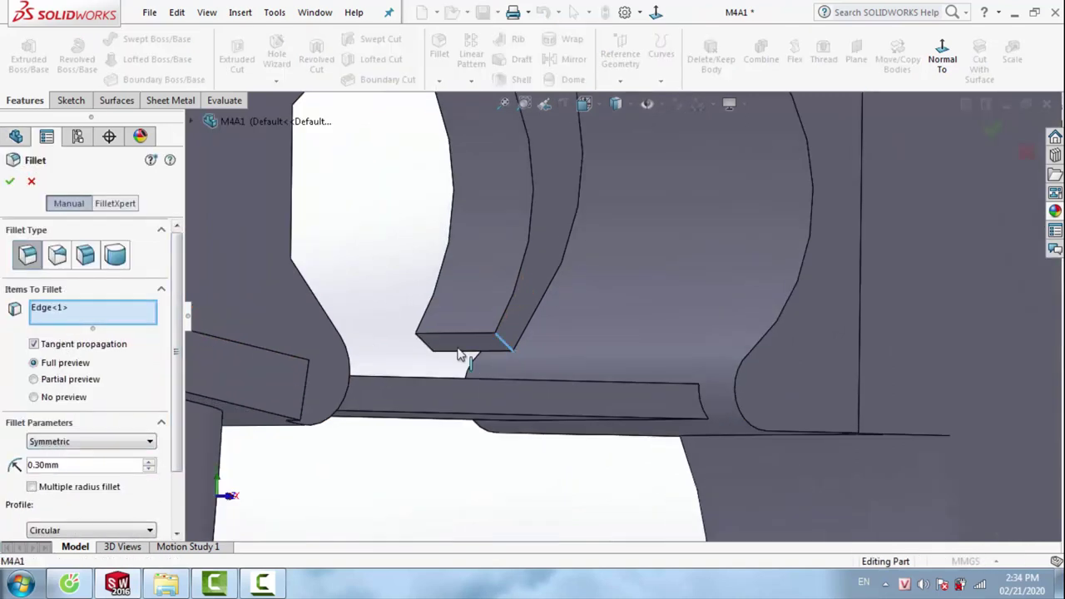
click(422, 345)
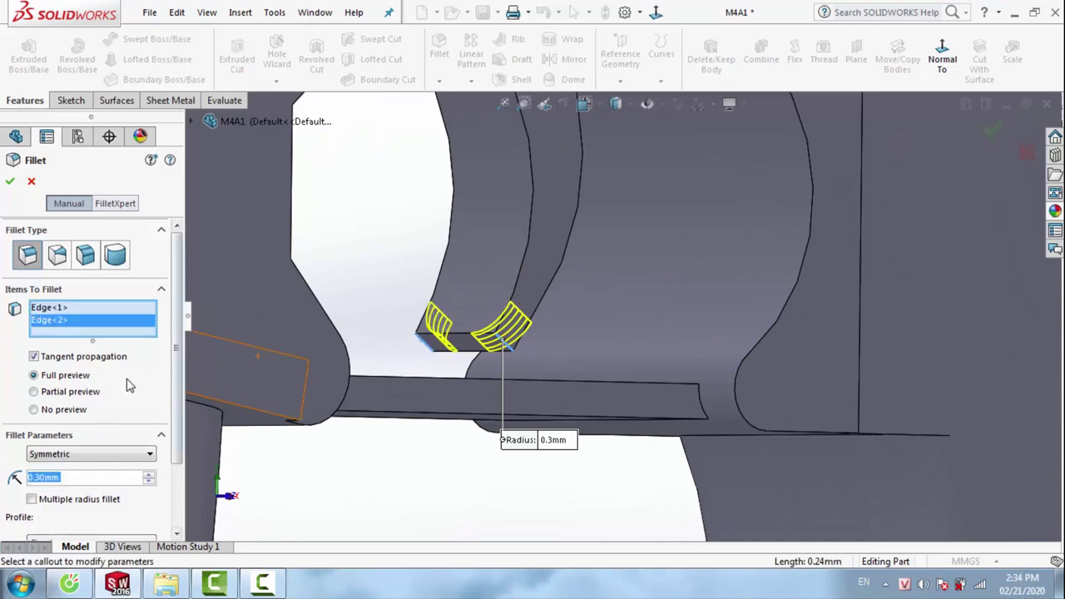
text(0.4)
key(Return)
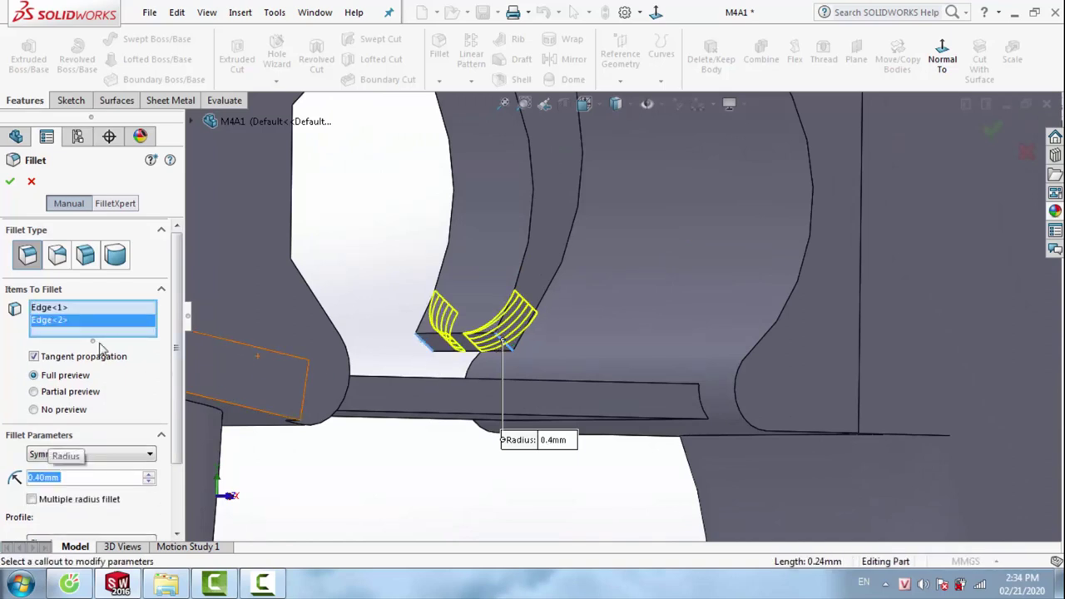
click(10, 182)
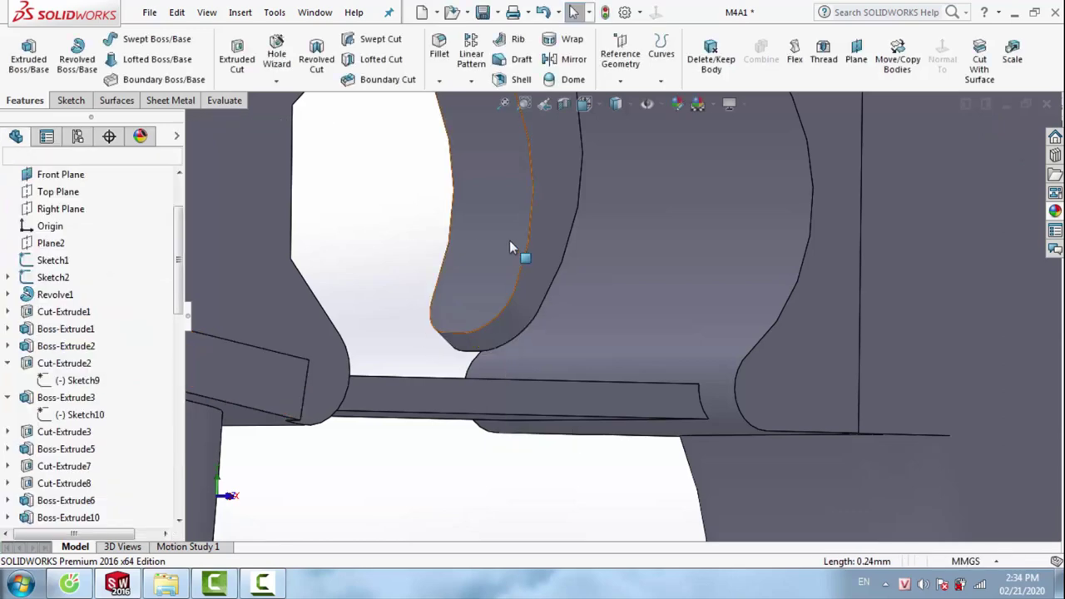
Orbit and zoom around the rifle, then bring up the context menu for the carry handle (Boss-Extrude2)
mouse_move(510, 240)
middle_down()
mouse_move(555, 226)
mouse_move(542, 280)
mouse_move(585, 267)
mouse_move(622, 275)
mouse_move(612, 300)
middle_up()
scroll(555, 227, up, 5)
scroll(542, 281, down, 5)
scroll(585, 267, up, 4)
scroll(580, 246, down, 4)
scroll(580, 243, up, 4)
scroll(621, 274, up, 2)
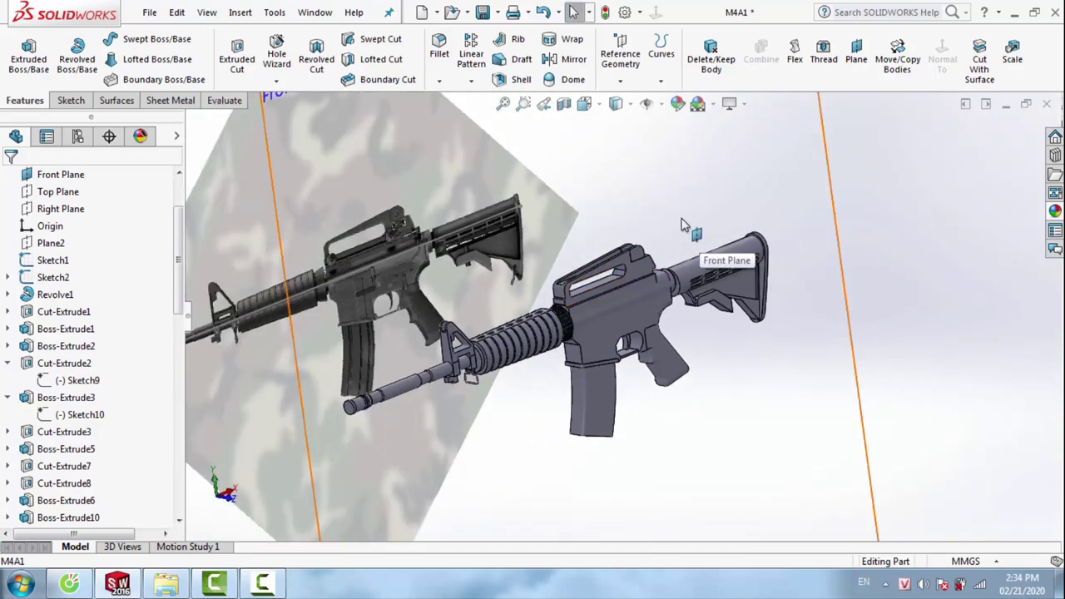
right_click(675, 228)
scroll(612, 277, down, 3)
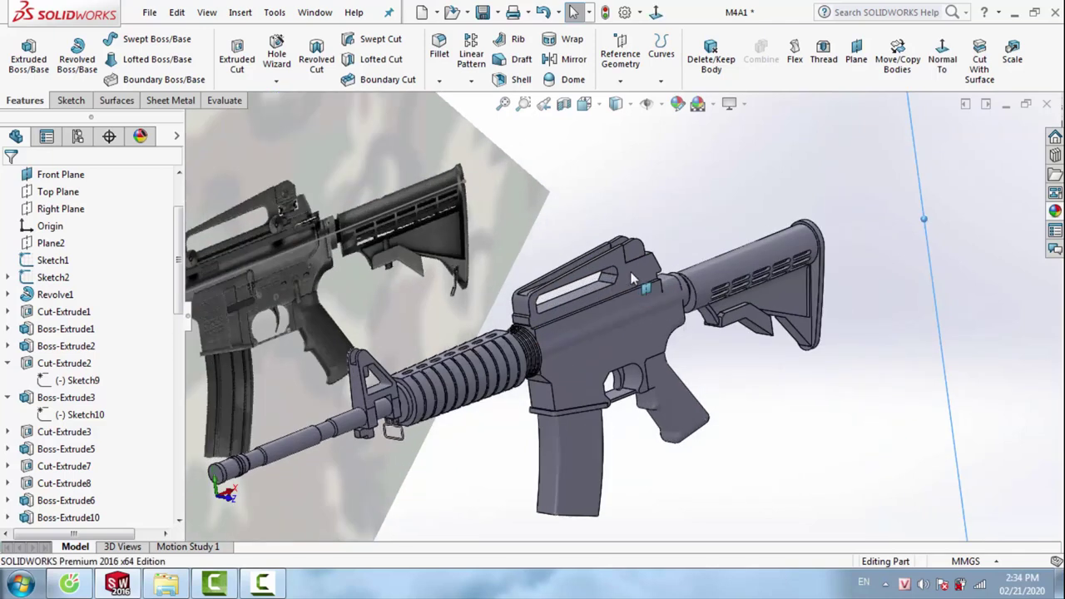
scroll(611, 278, down, 2)
scroll(612, 279, down, 2)
right_click(611, 279)
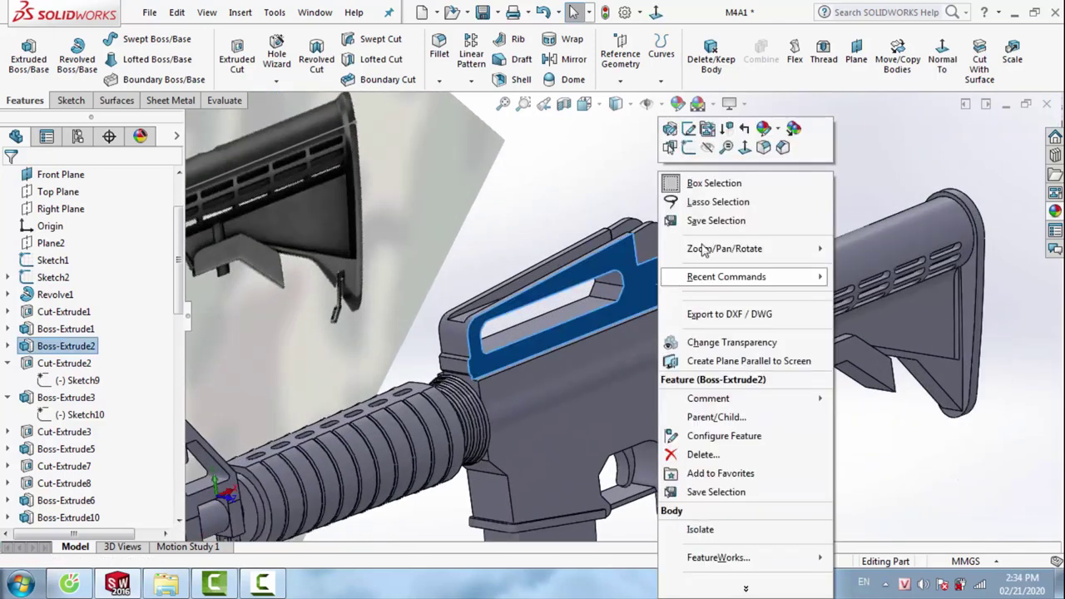
Start a sketch on the Front Plane with a display style showing the reference picture
click(690, 147)
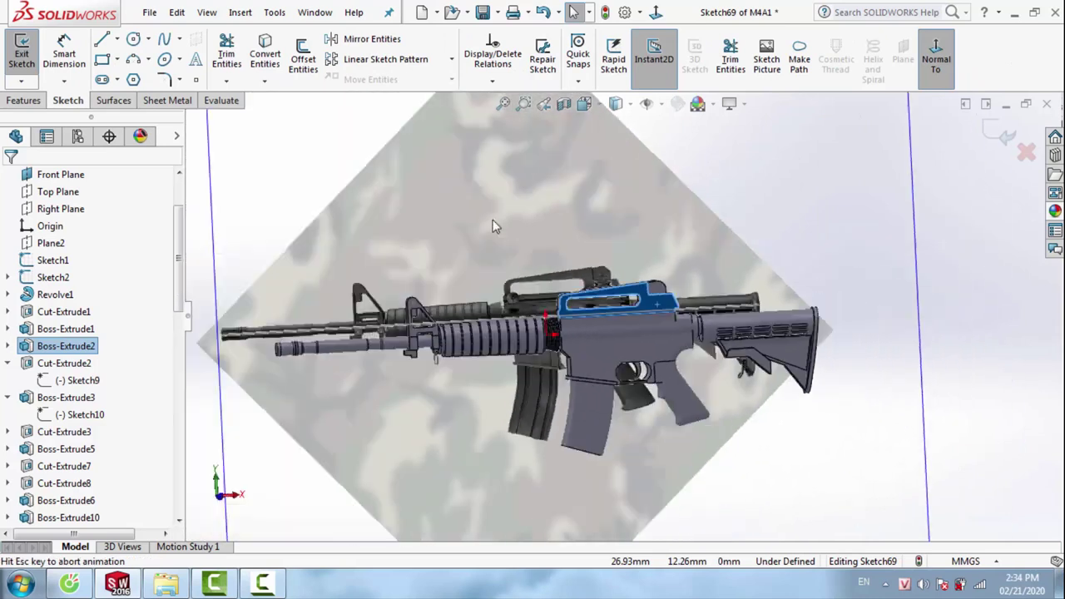
click(619, 104)
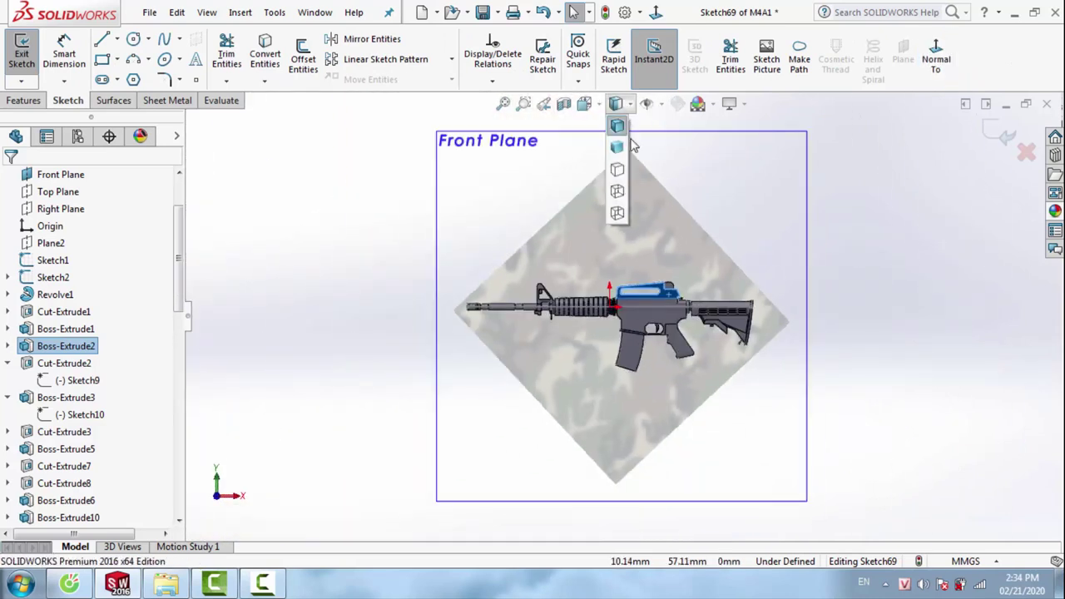
click(617, 215)
scroll(576, 292, down, 3)
scroll(521, 297, down, 3)
scroll(518, 295, down, 3)
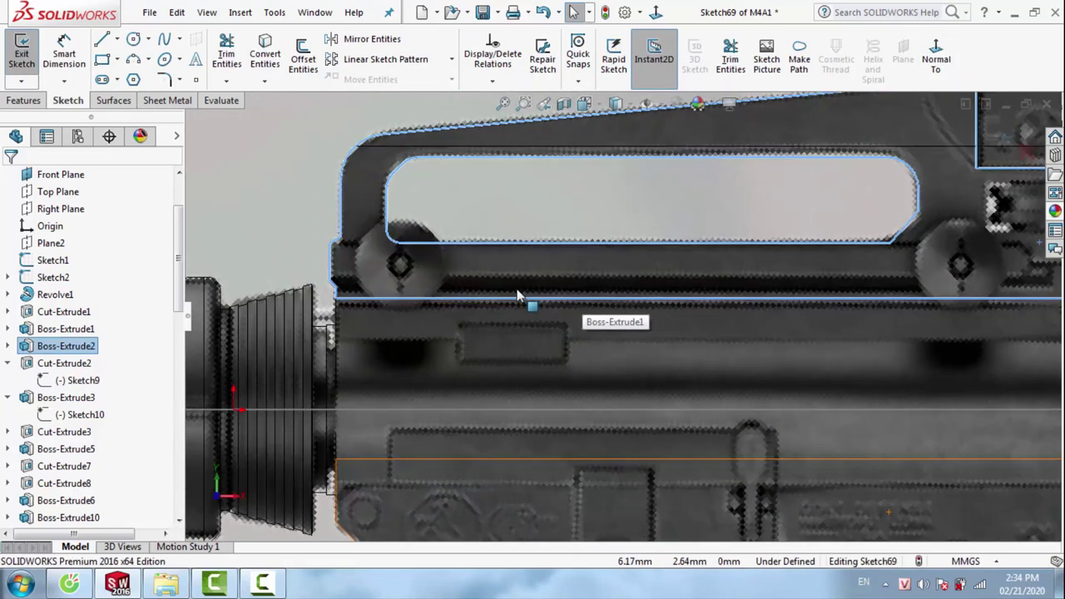
Draw a rectangle along the carry handle's lower rail, then restore solid shading
click(102, 60)
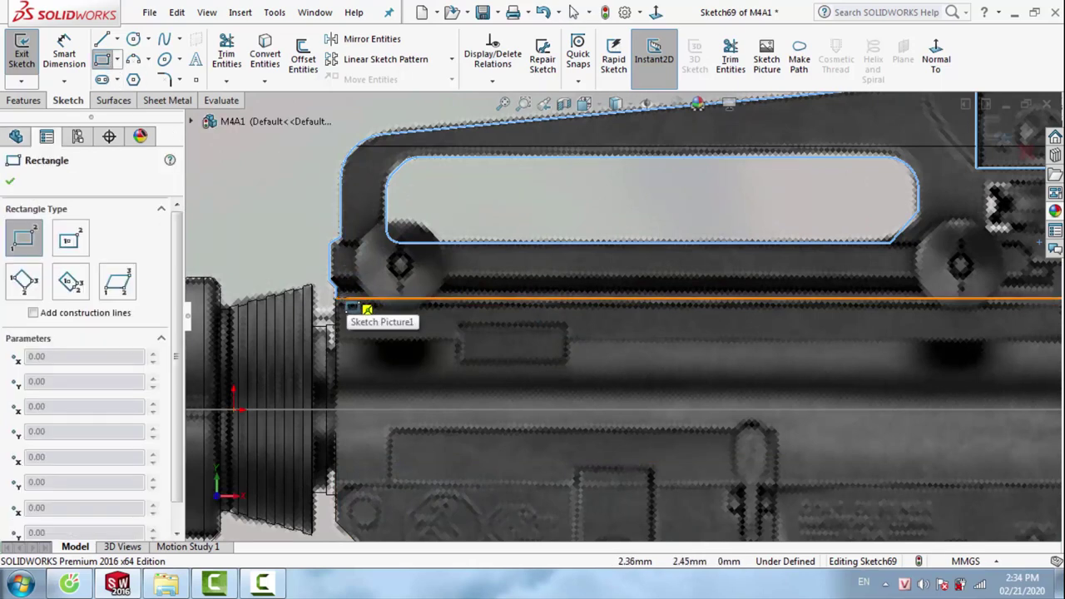
click(350, 305)
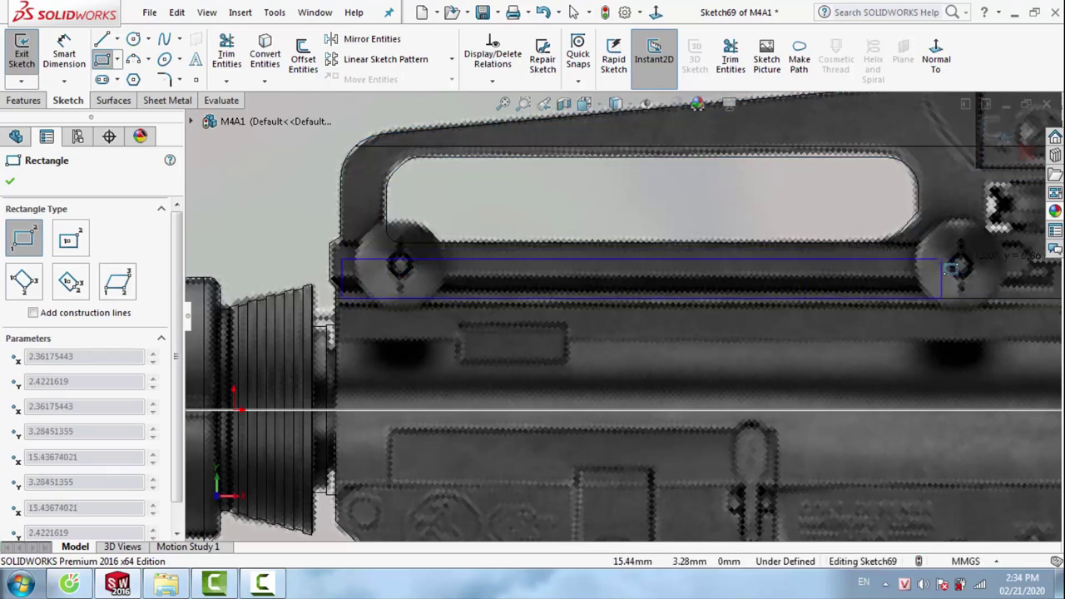
scroll(924, 266, down, 2)
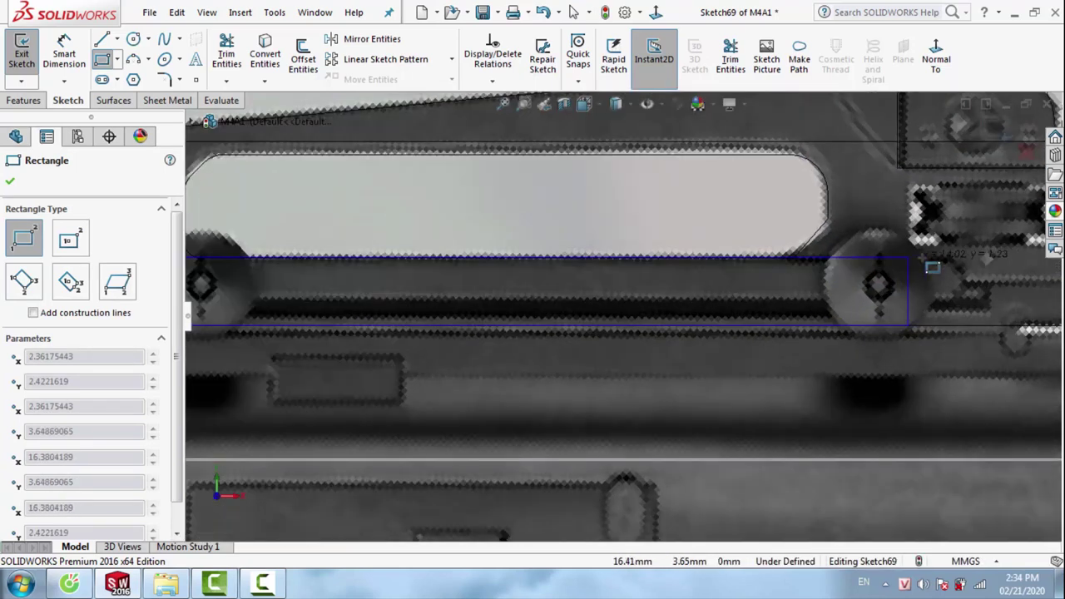
click(988, 263)
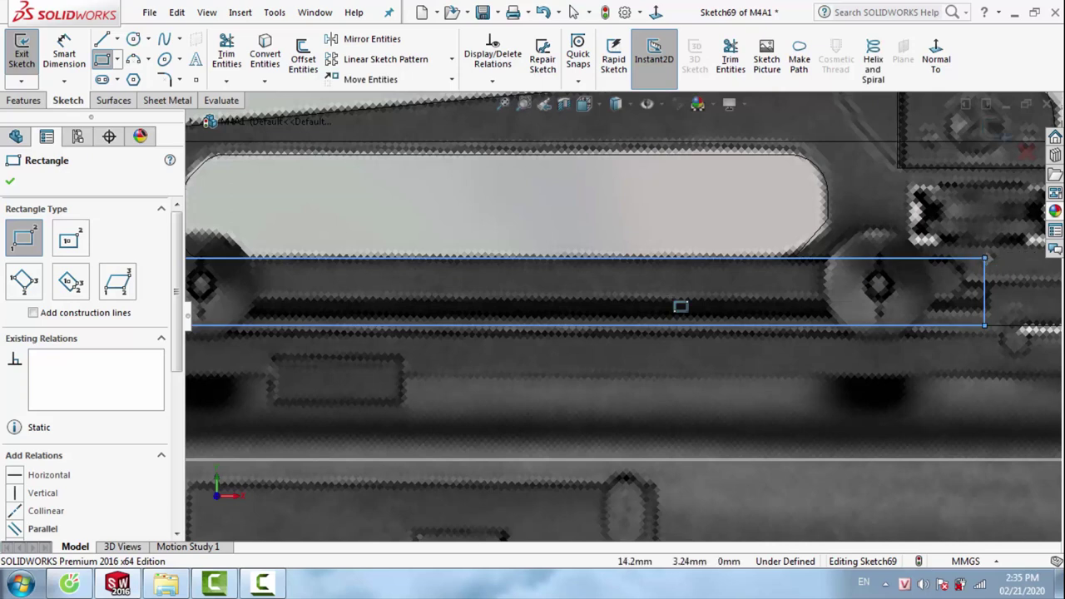
key(Escape)
scroll(338, 303, up, 1)
scroll(537, 301, down, 2)
scroll(537, 302, down, 2)
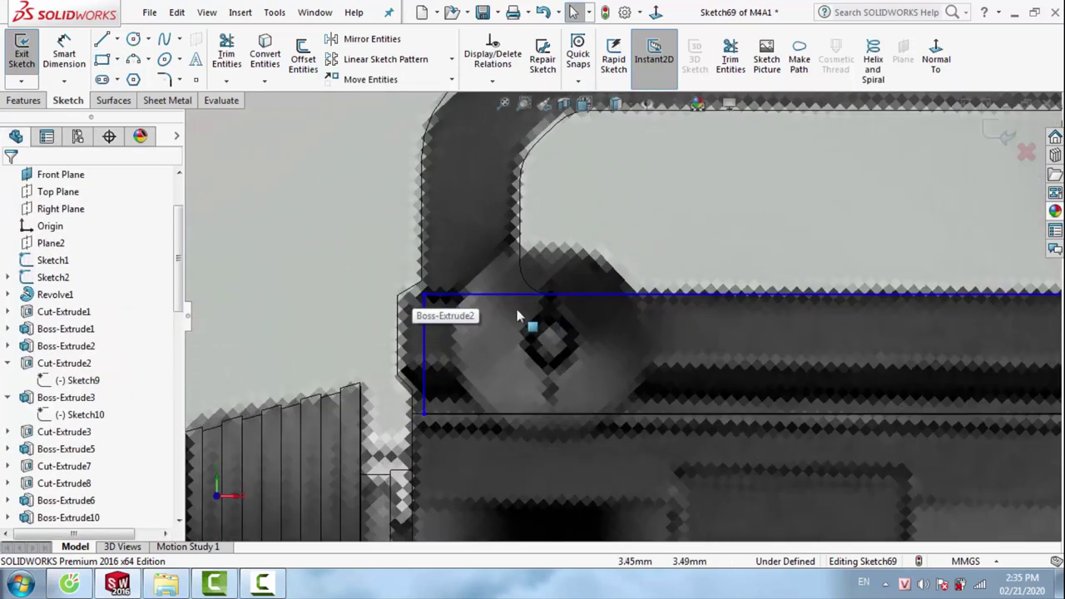
click(427, 333)
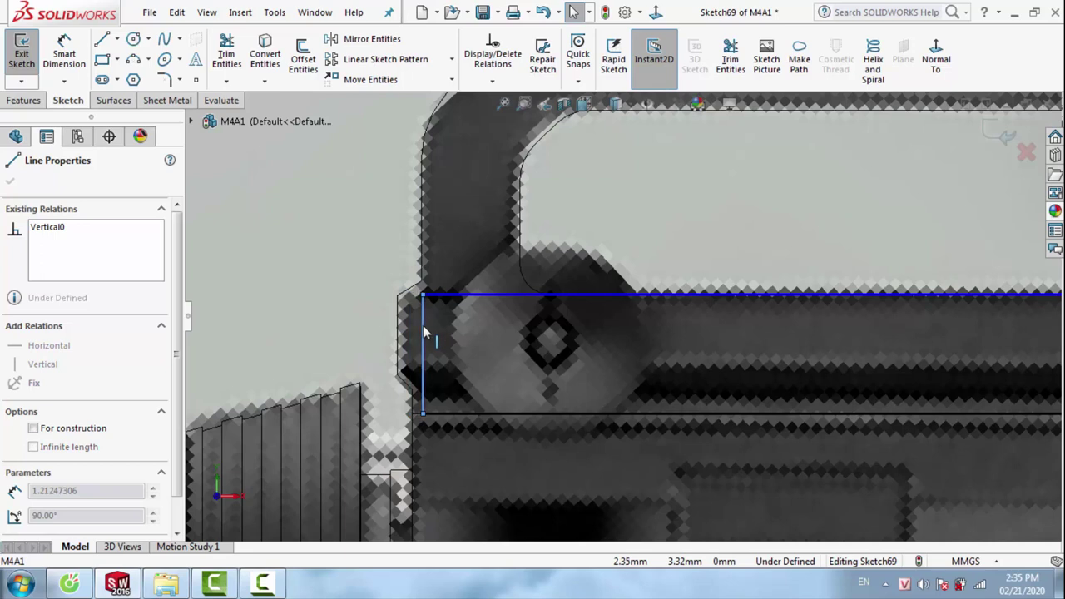
key(Escape)
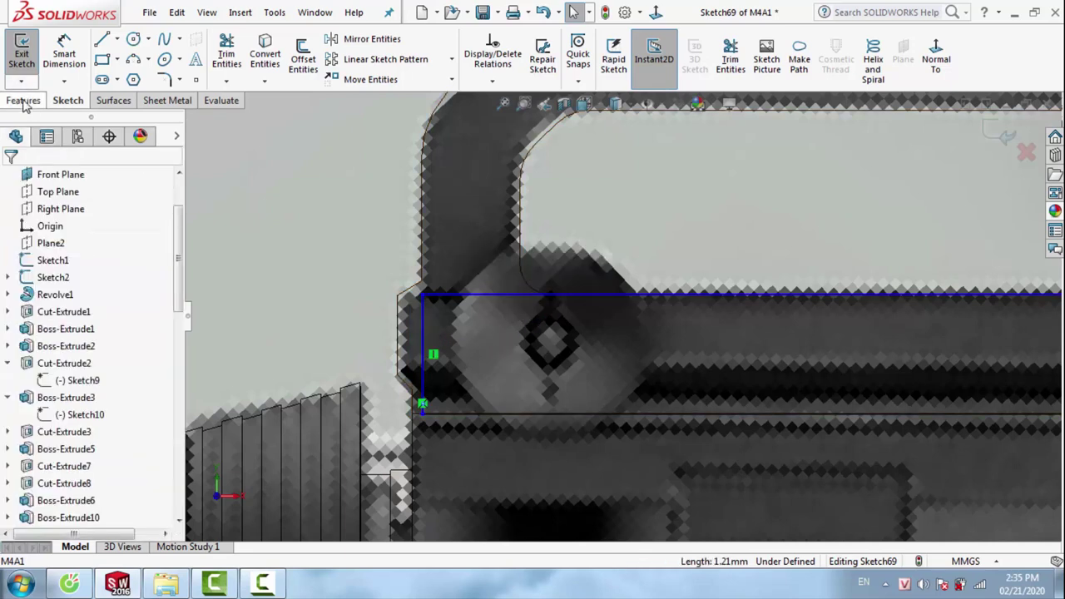
click(25, 102)
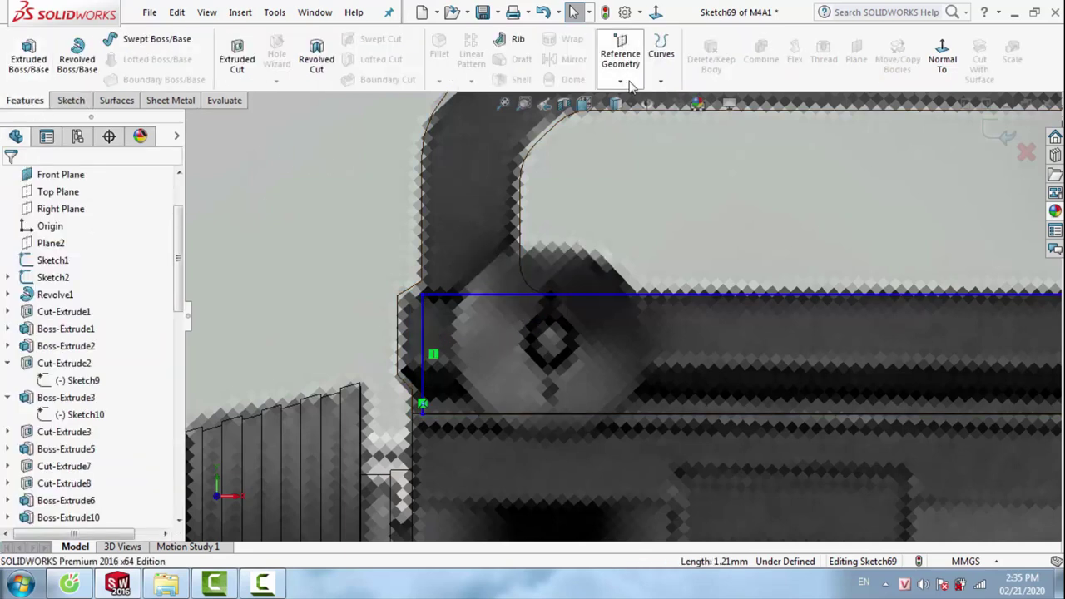
click(615, 103)
click(630, 136)
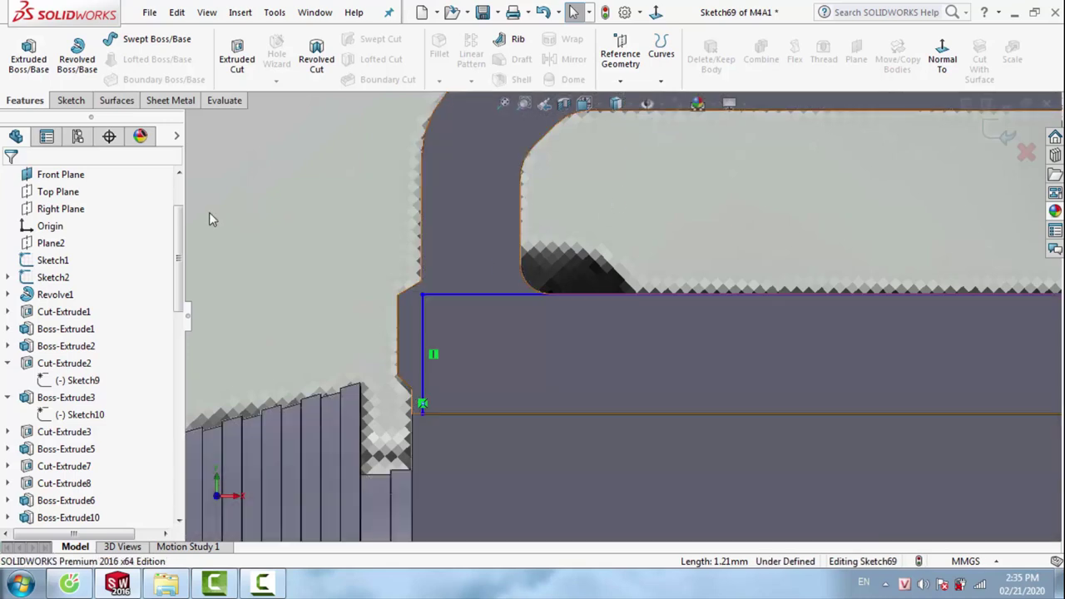
Extrude the rail rectangle 0.4 mm deep and zoom in on the new strip
click(29, 54)
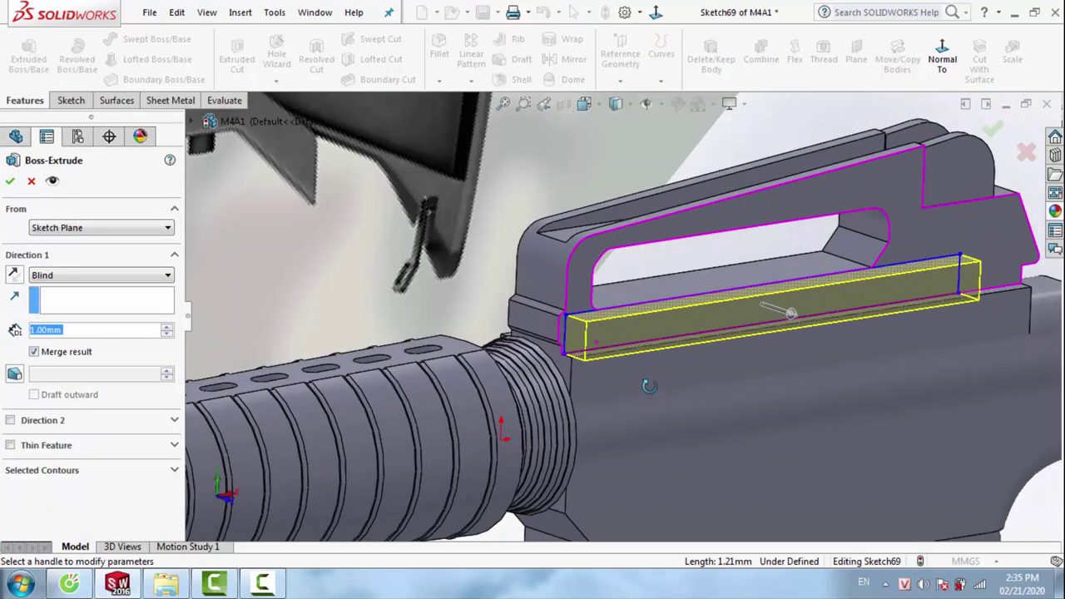
scroll(762, 292, down, 4)
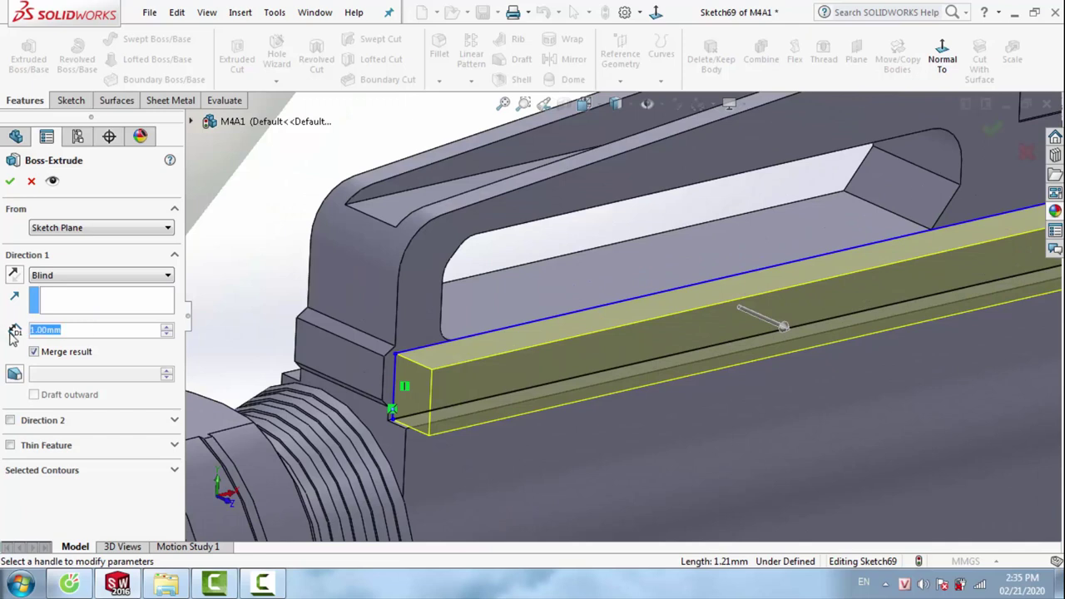
text(0.5)
key(Return)
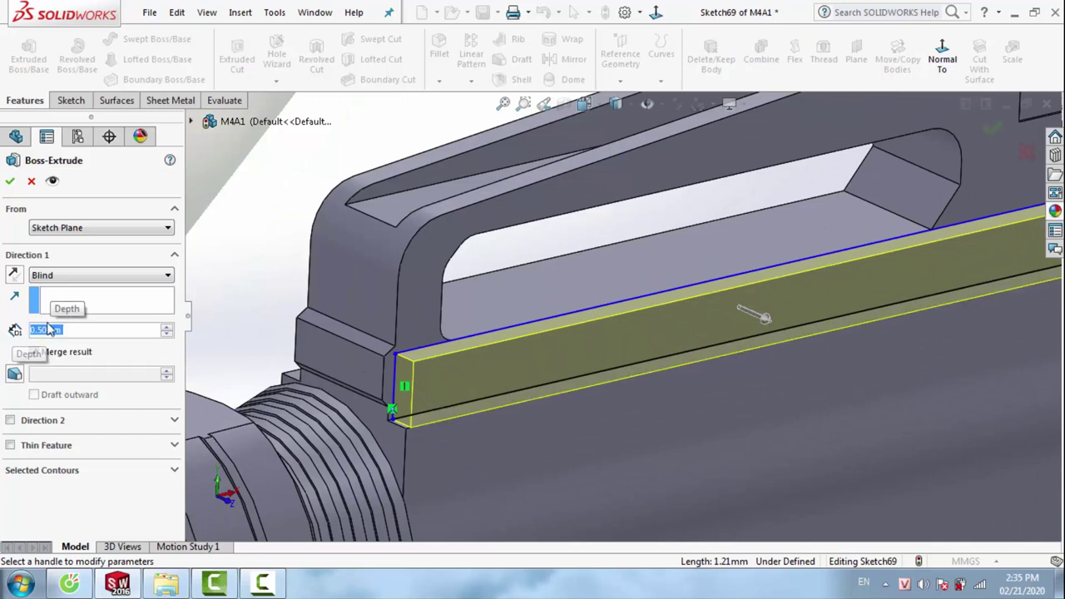
text(0.4)
key(Return)
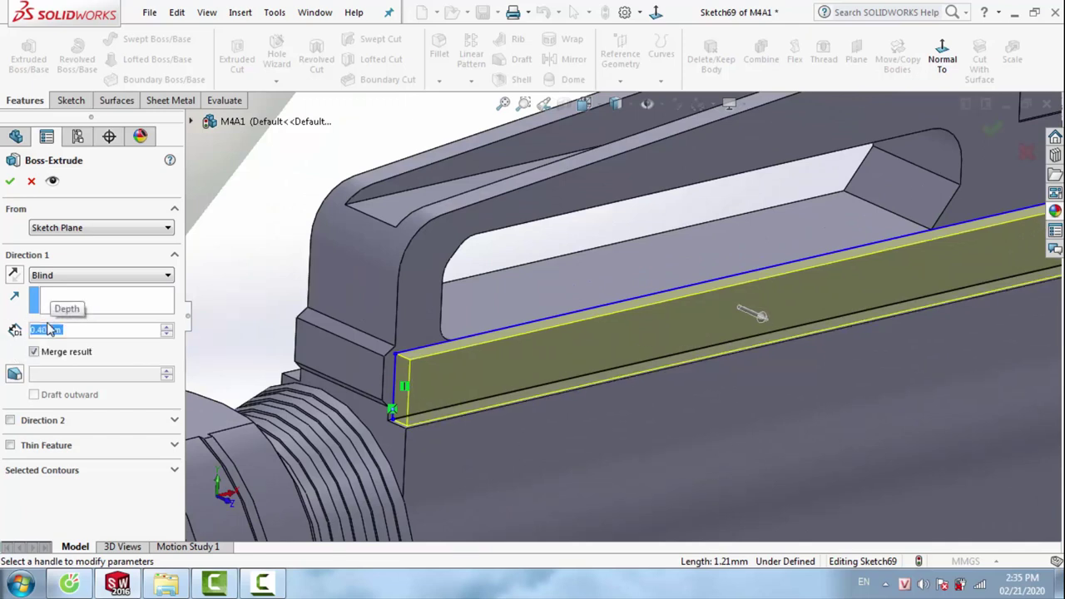
scroll(919, 281, up, 5)
scroll(857, 269, up, 2)
middle_drag(857, 269, 865, 281)
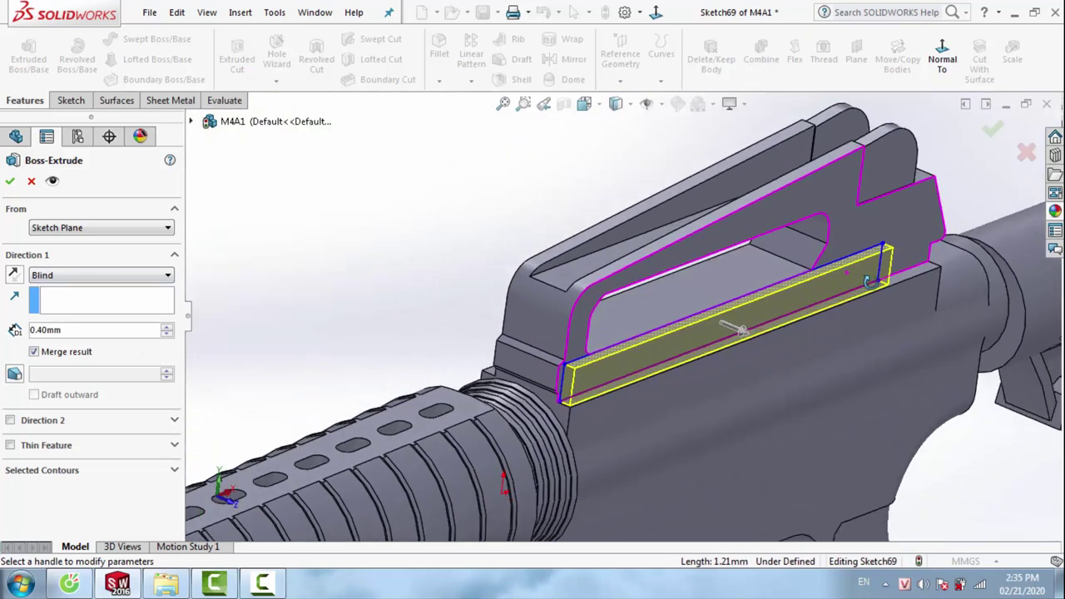
click(993, 129)
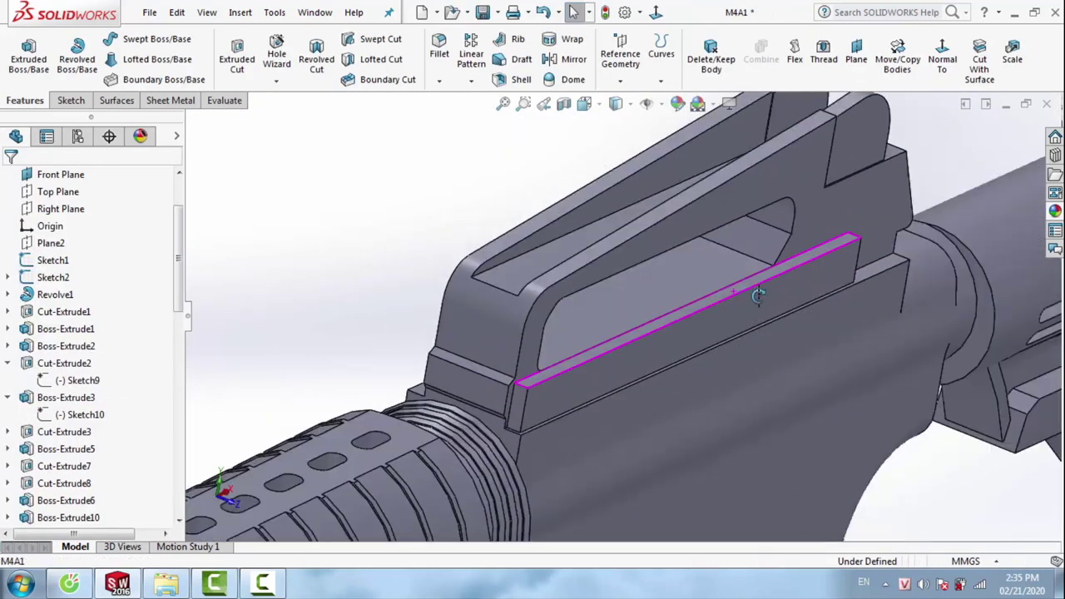
mouse_move(840, 305)
middle_down()
mouse_move(733, 311)
mouse_move(681, 277)
middle_up()
scroll(681, 277, down, 5)
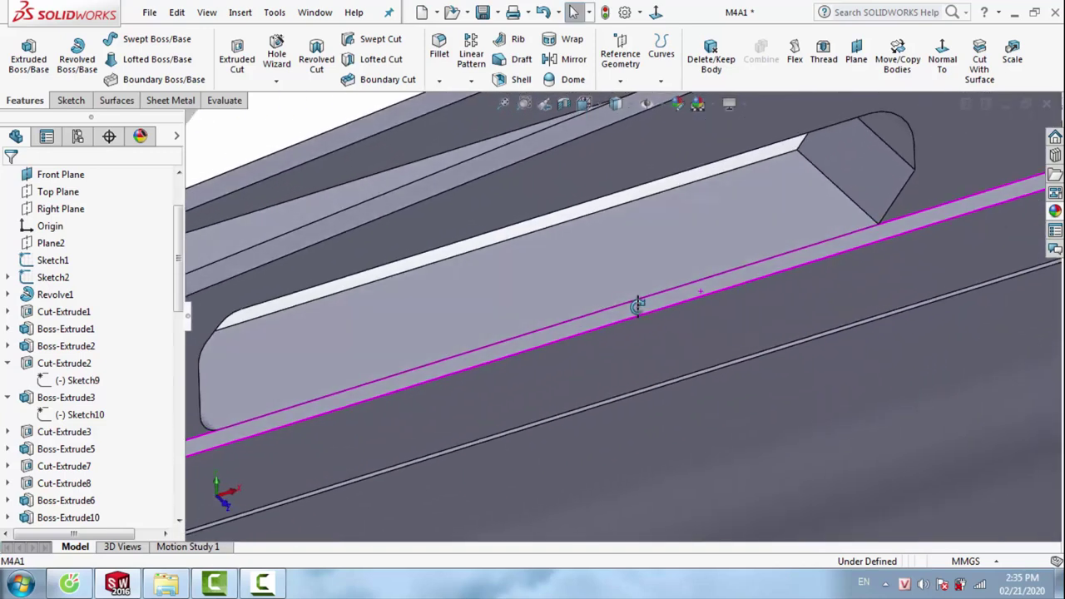
Edit Sketch69, make its rail line collinear with the body edge, and exit the sketch
right_click(664, 337)
click(701, 146)
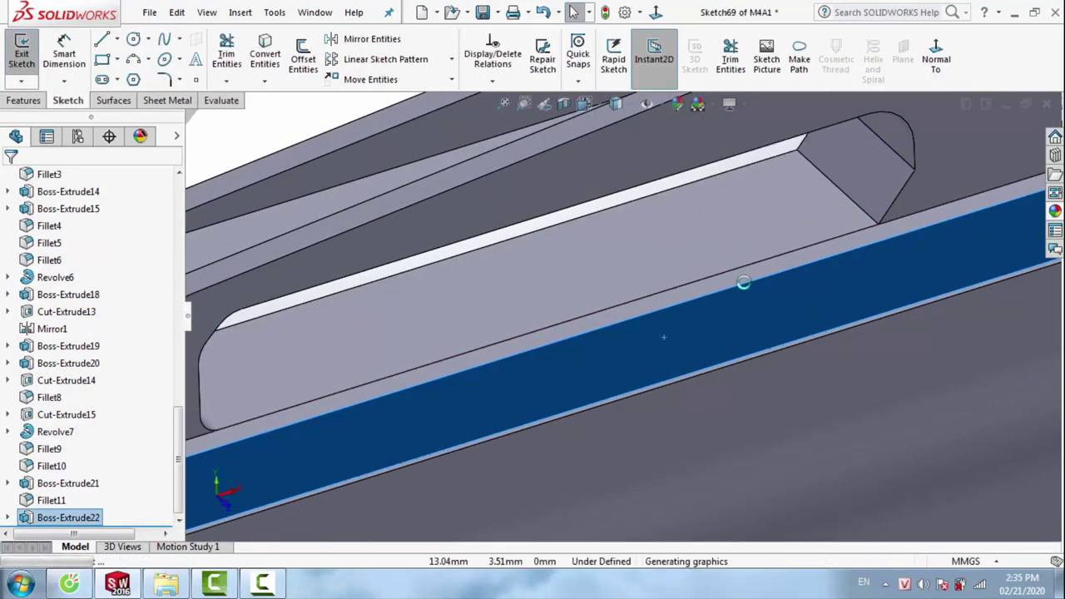
scroll(868, 244, down, 3)
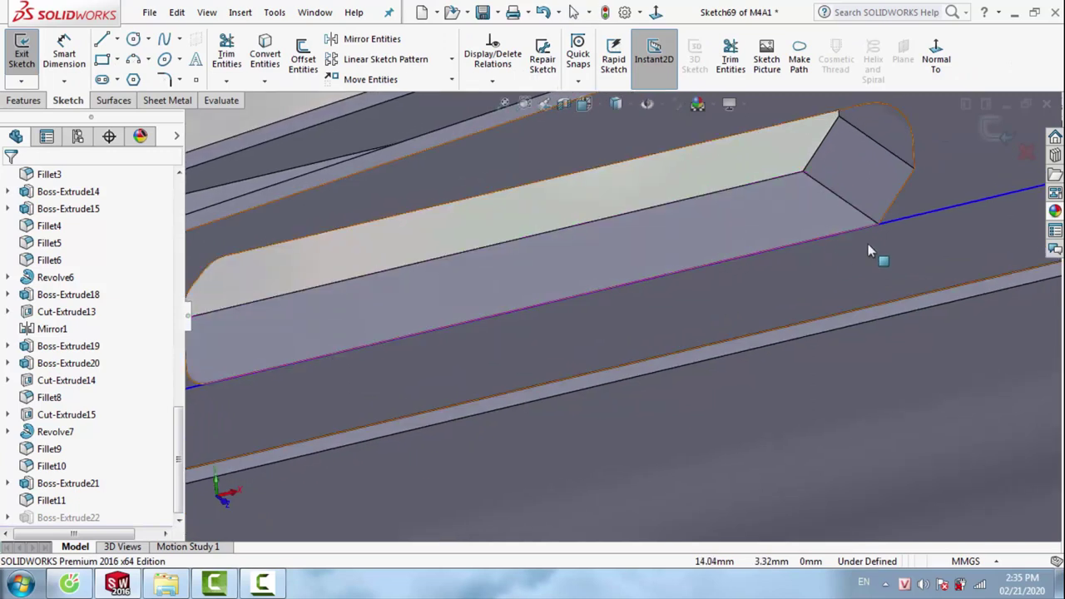
scroll(868, 244, down, 3)
click(857, 206)
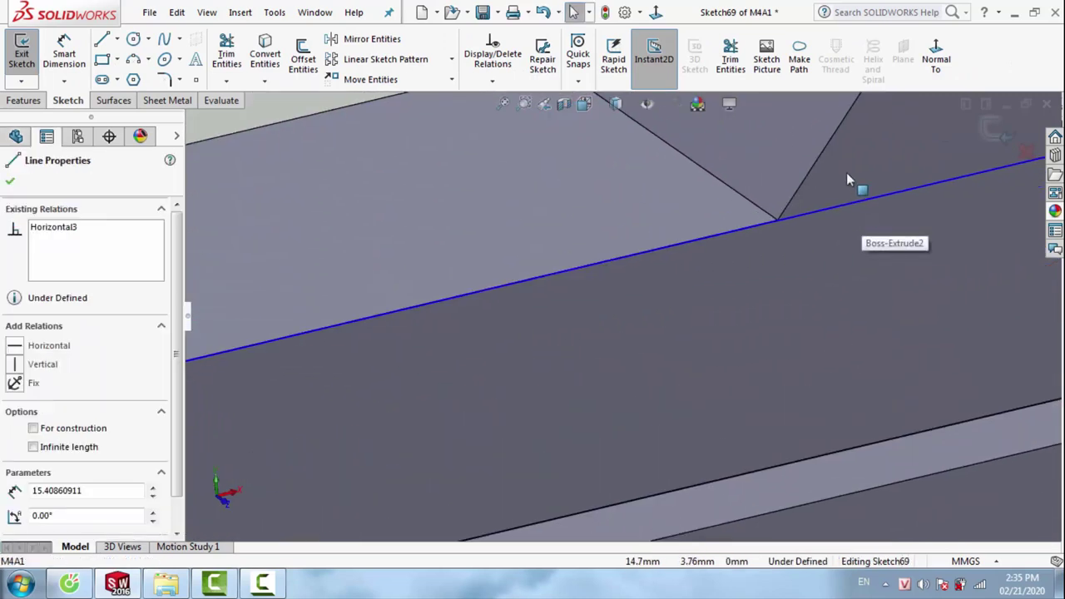
click(755, 226)
ctrl+click(715, 194)
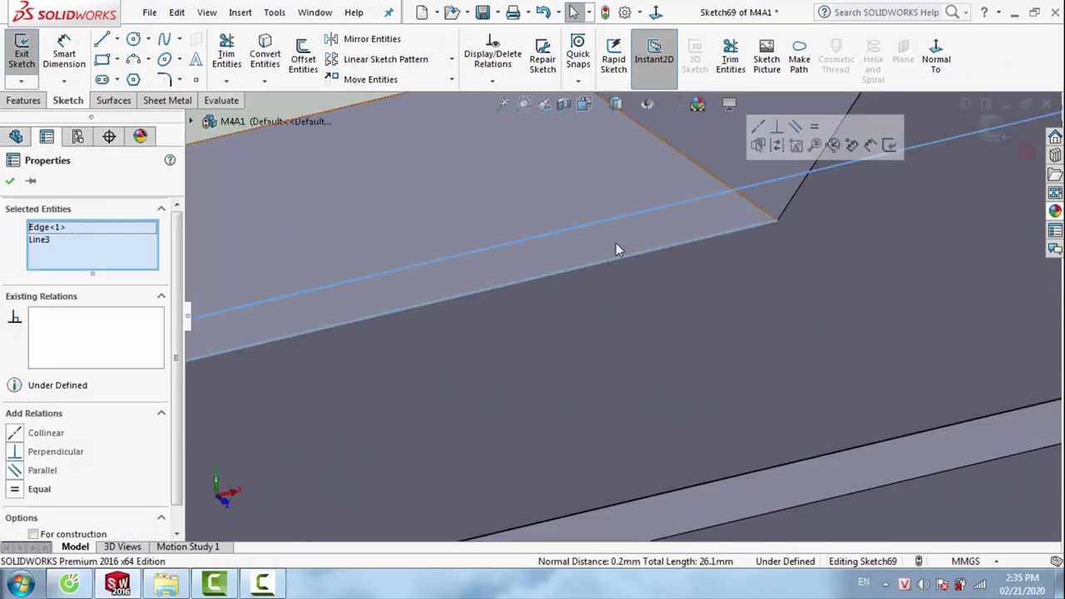
click(11, 439)
scroll(820, 283, up, 5)
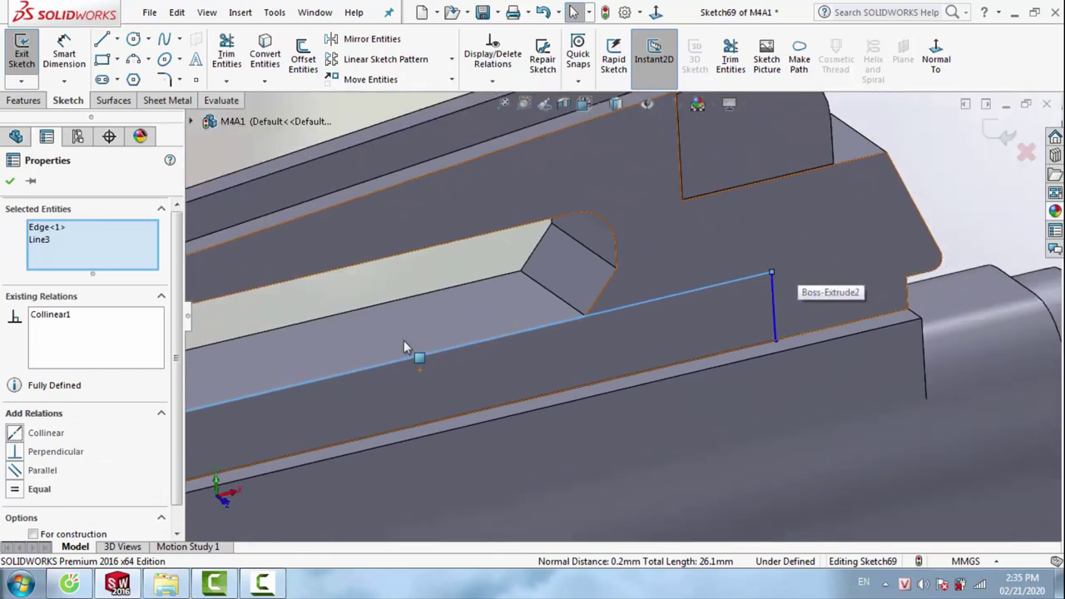
scroll(370, 374, down, 2)
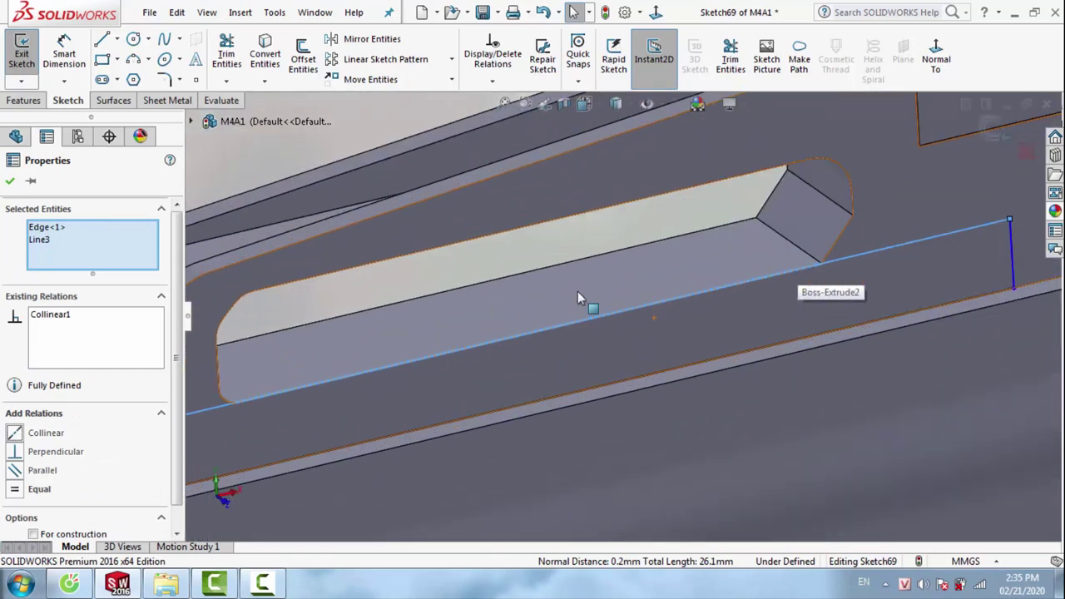
click(989, 129)
scroll(713, 293, up, 5)
mouse_move(554, 375)
middle_down()
mouse_move(573, 349)
mouse_move(560, 357)
mouse_move(727, 330)
middle_up()
scroll(717, 321, up, 3)
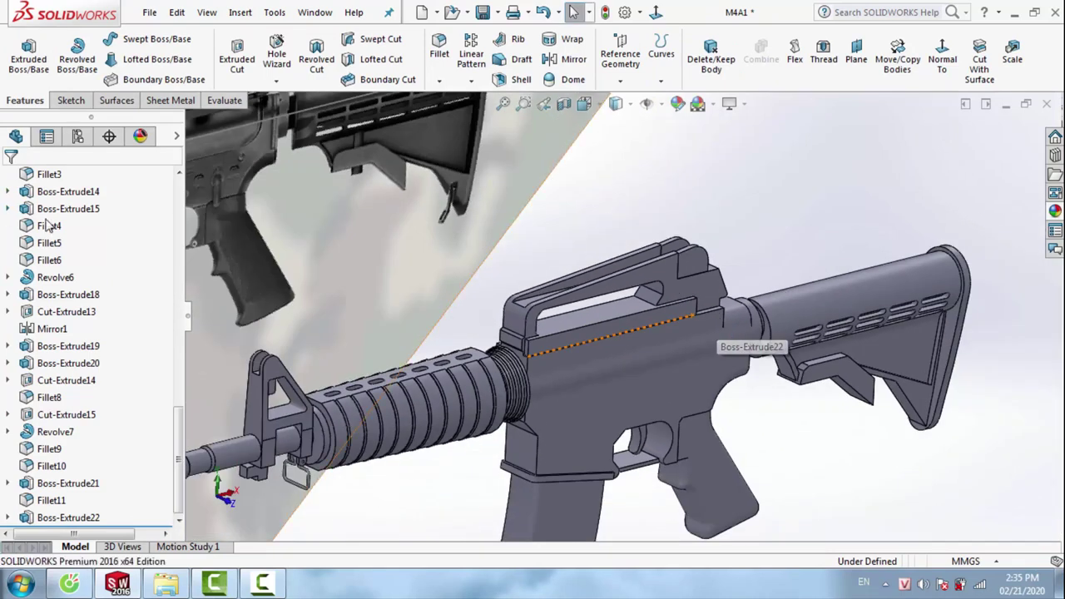
Group Revolve1 through Boss-Extrude22 into a new folder, Folder2
drag(179, 458, 179, 178)
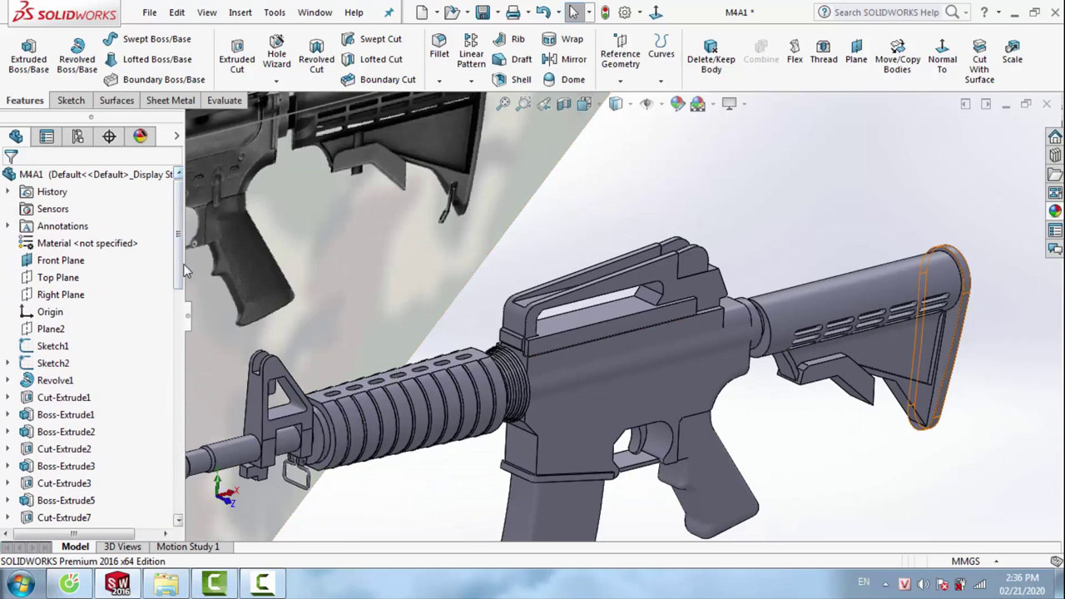
click(54, 380)
drag(178, 275, 181, 499)
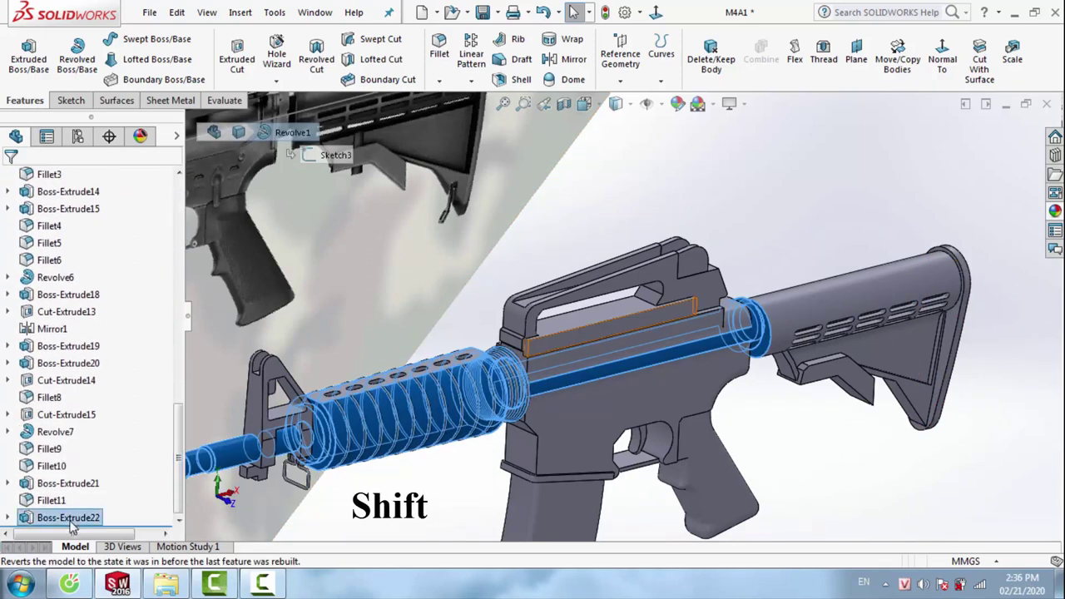
shift+click(70, 518)
right_click(72, 368)
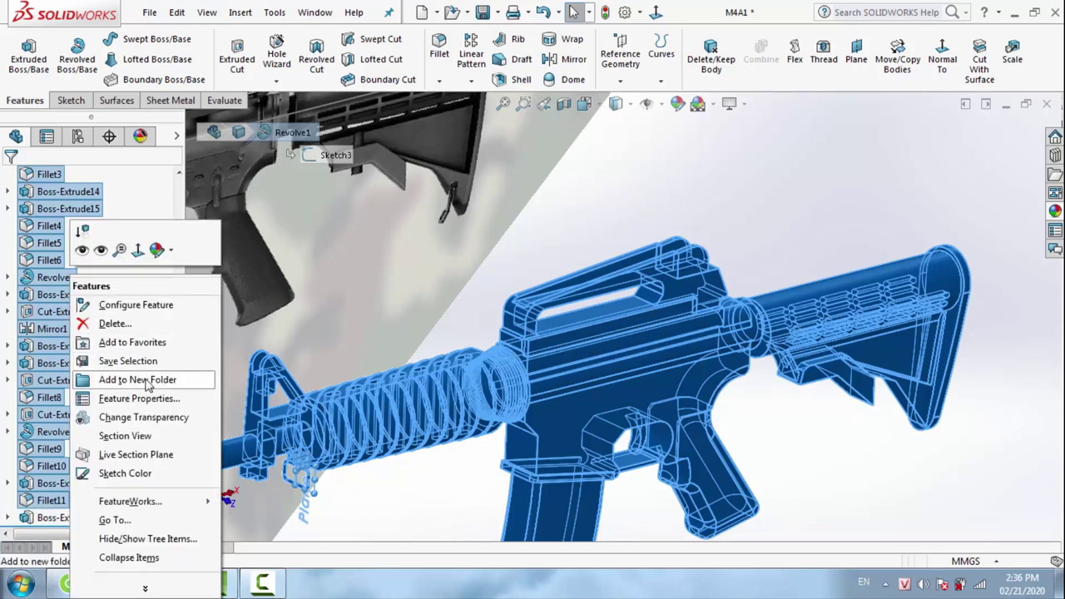
click(148, 381)
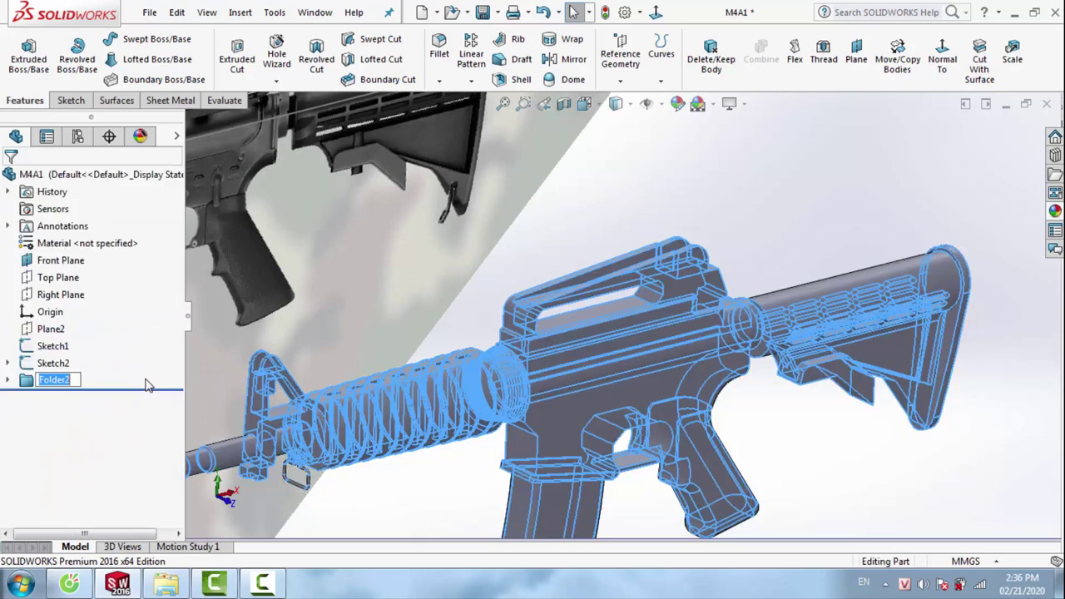
Select the Front Plane as the mirror plane
click(639, 216)
scroll(616, 325, up, 2)
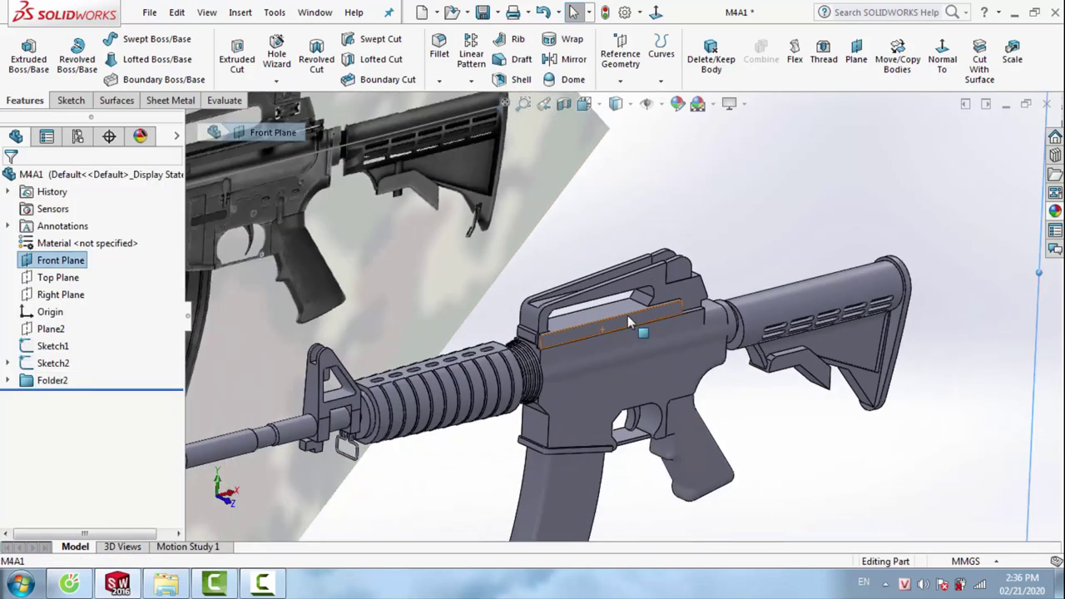
scroll(628, 316, up, 2)
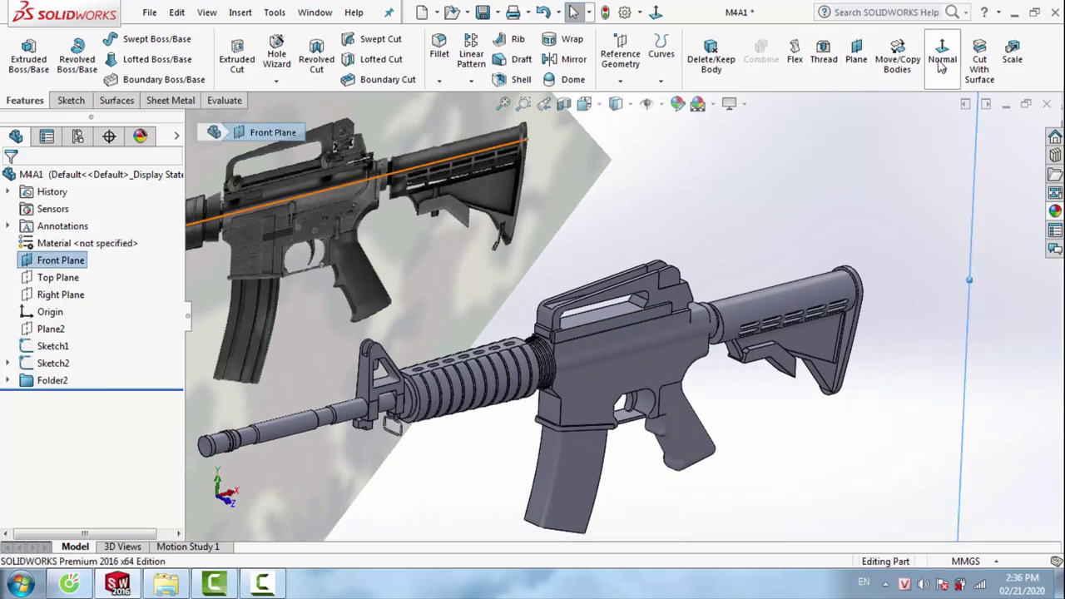
Mirror Boss-Extrude22 about the Front Plane and confirm, creating Mirror2
click(555, 66)
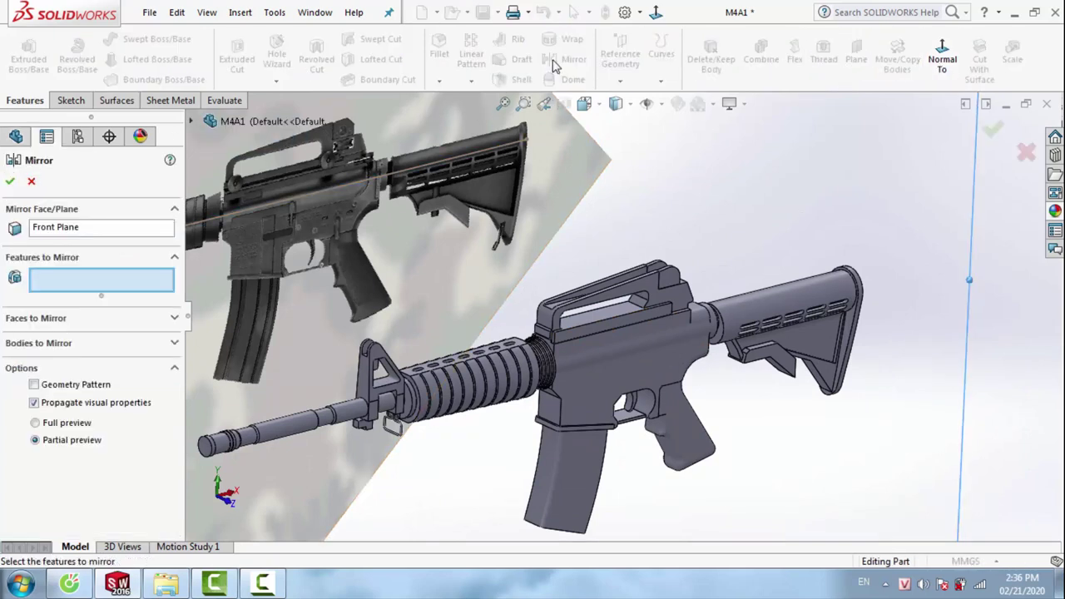
scroll(649, 311, down, 2)
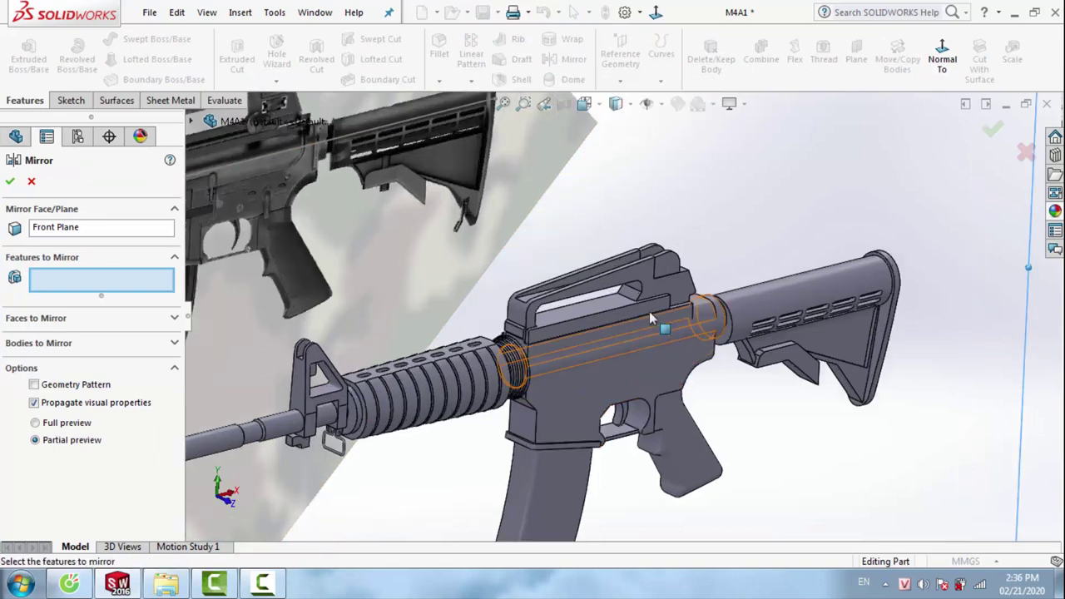
scroll(637, 311, down, 2)
scroll(635, 314, down, 2)
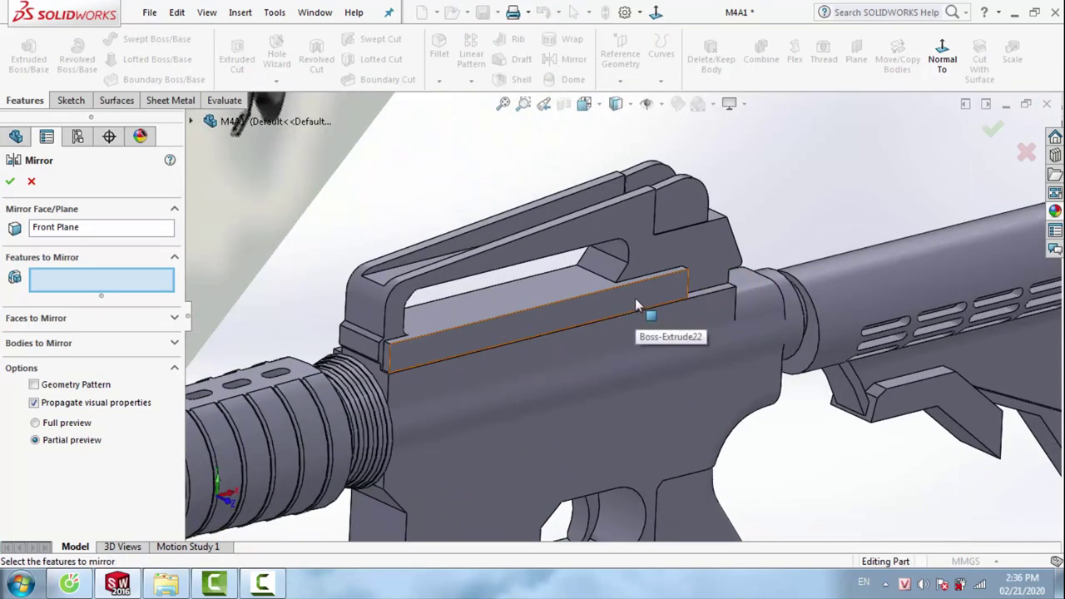
click(635, 301)
click(10, 181)
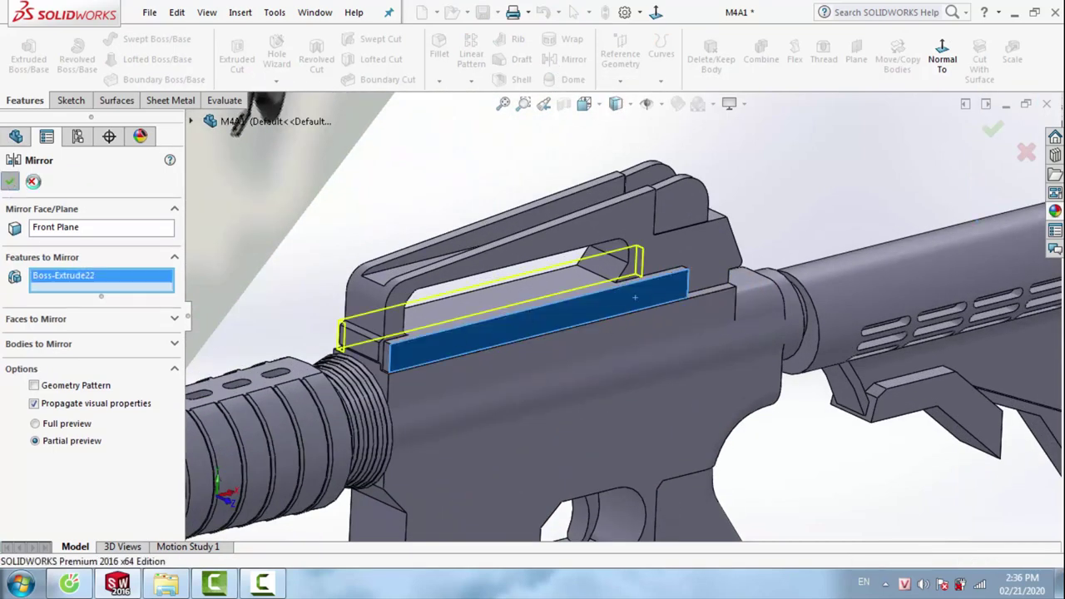
scroll(550, 296, up, 3)
scroll(611, 291, up, 2)
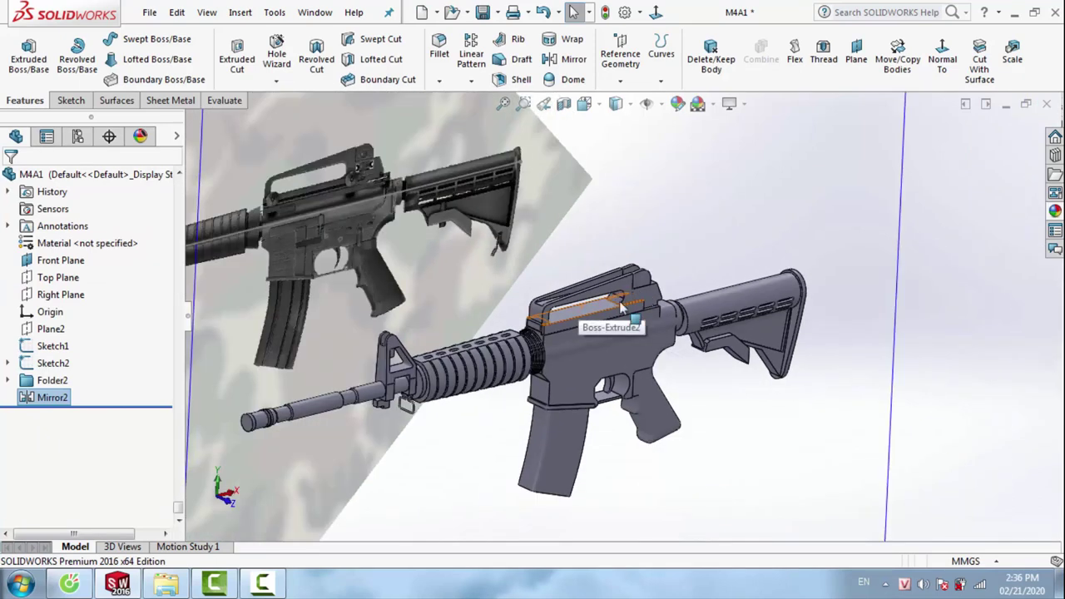
scroll(591, 325, down, 4)
Start a sketch on the rail's front face, viewed normal, with see-through display over the reference
right_click(580, 337)
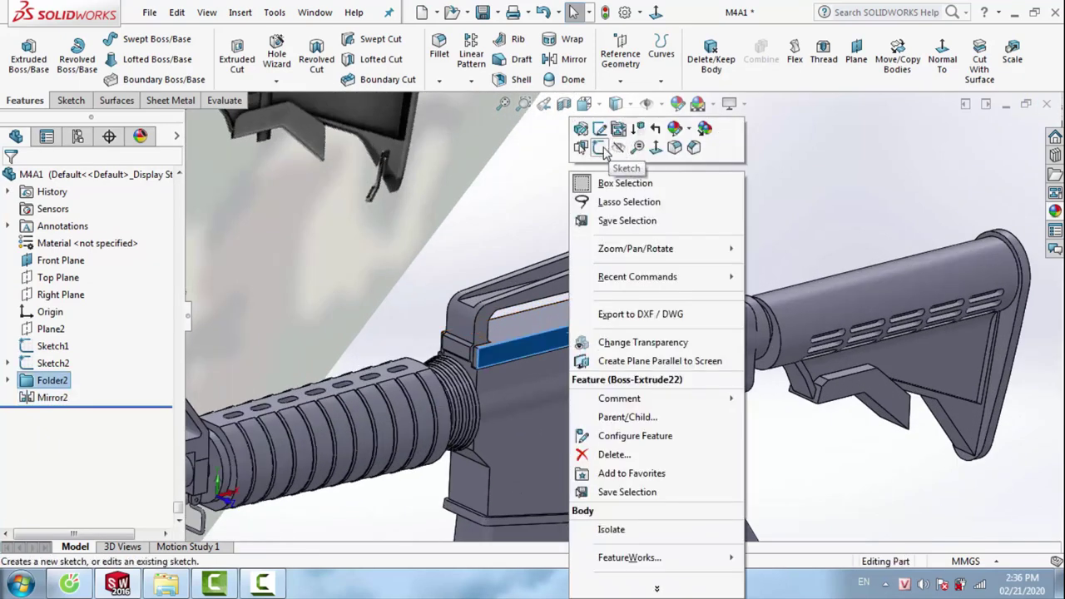
click(616, 147)
click(930, 66)
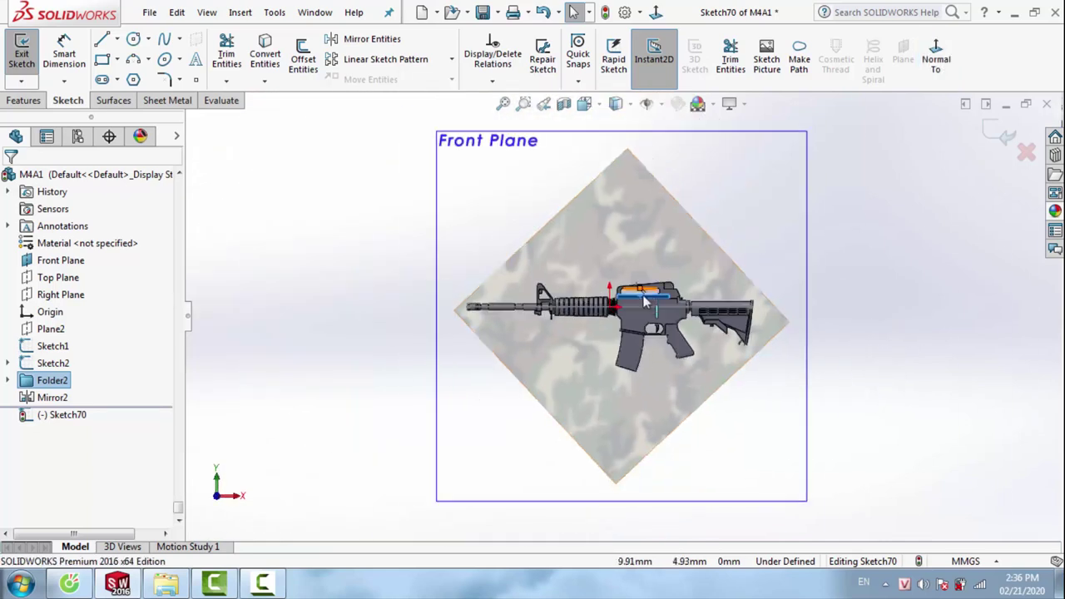
scroll(611, 309, down, 3)
scroll(608, 311, down, 2)
scroll(600, 292, down, 3)
scroll(600, 283, down, 2)
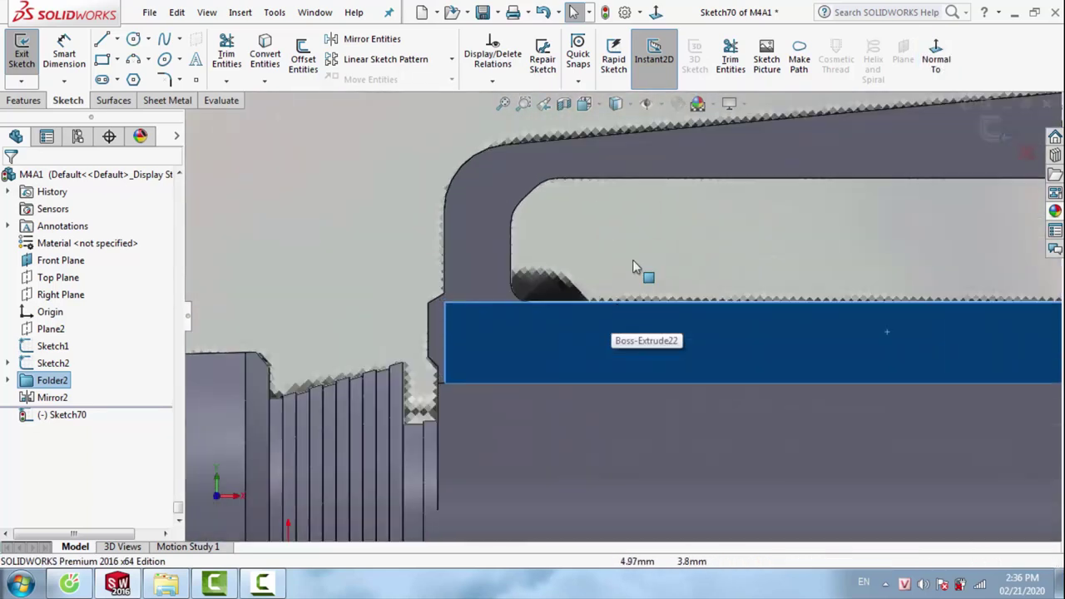
click(631, 108)
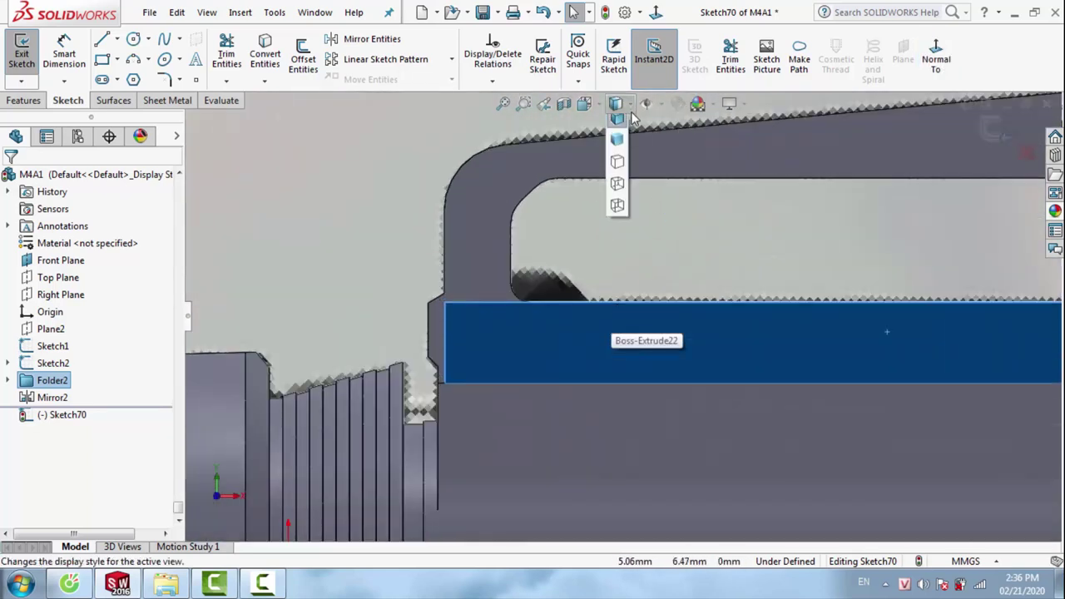
click(620, 213)
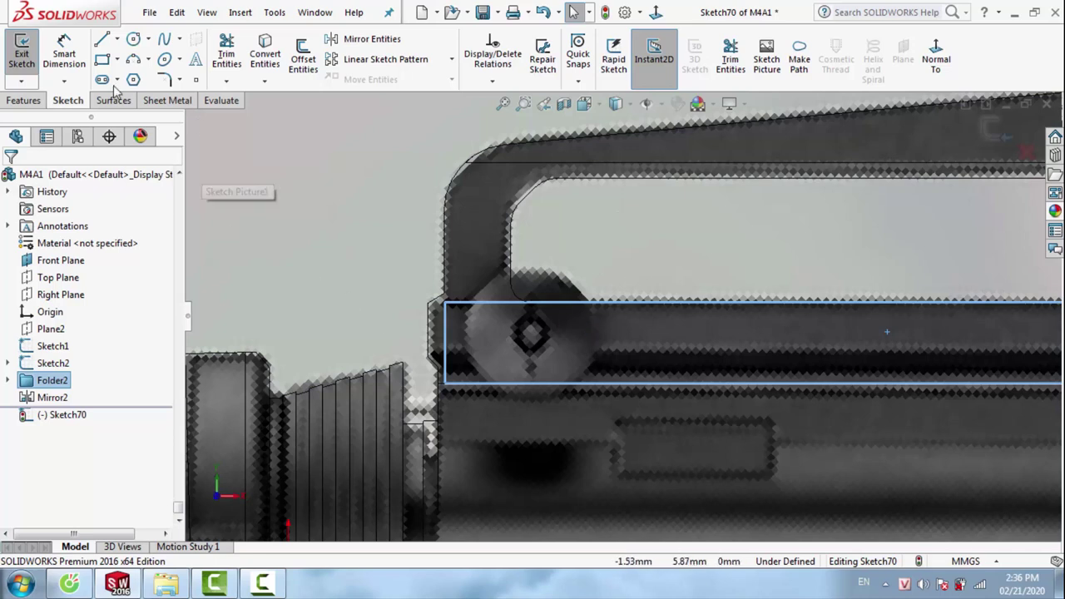
Draw a circle over the knob and size it to about 1.84 mm diameter
click(133, 40)
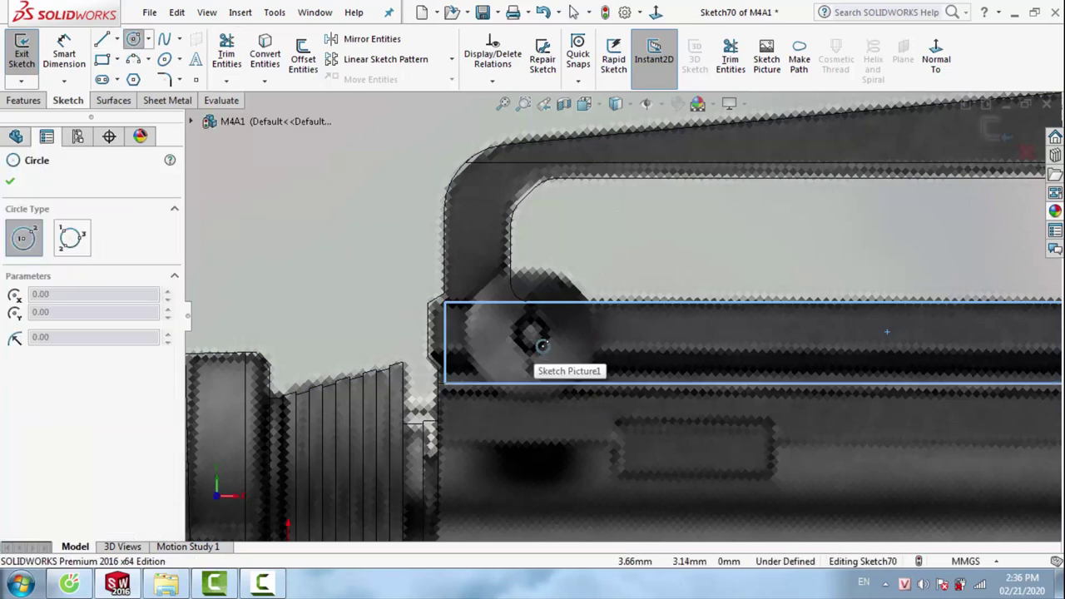
click(531, 333)
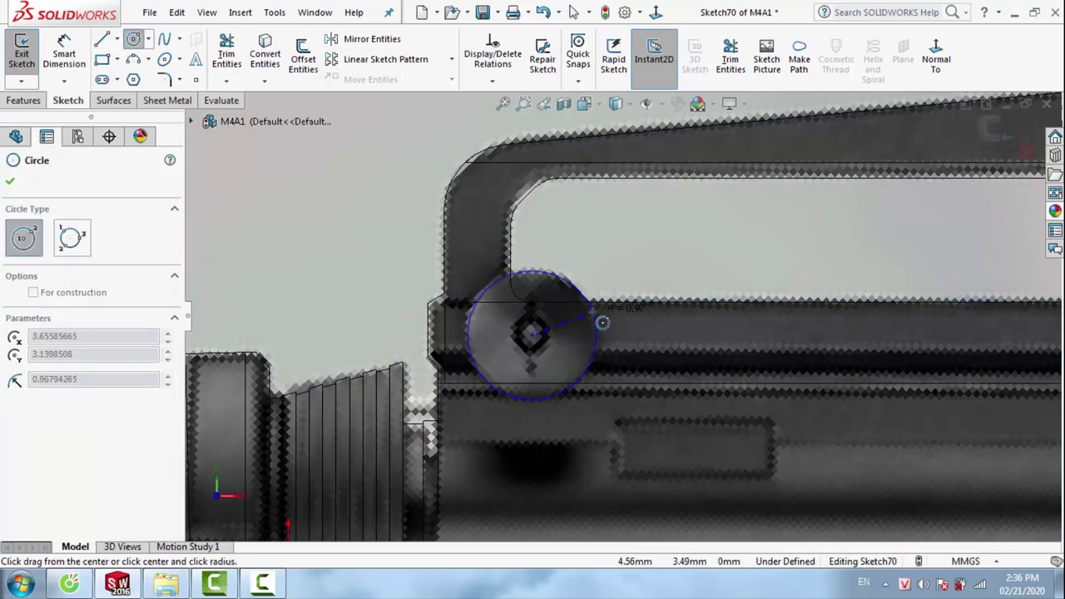
click(603, 323)
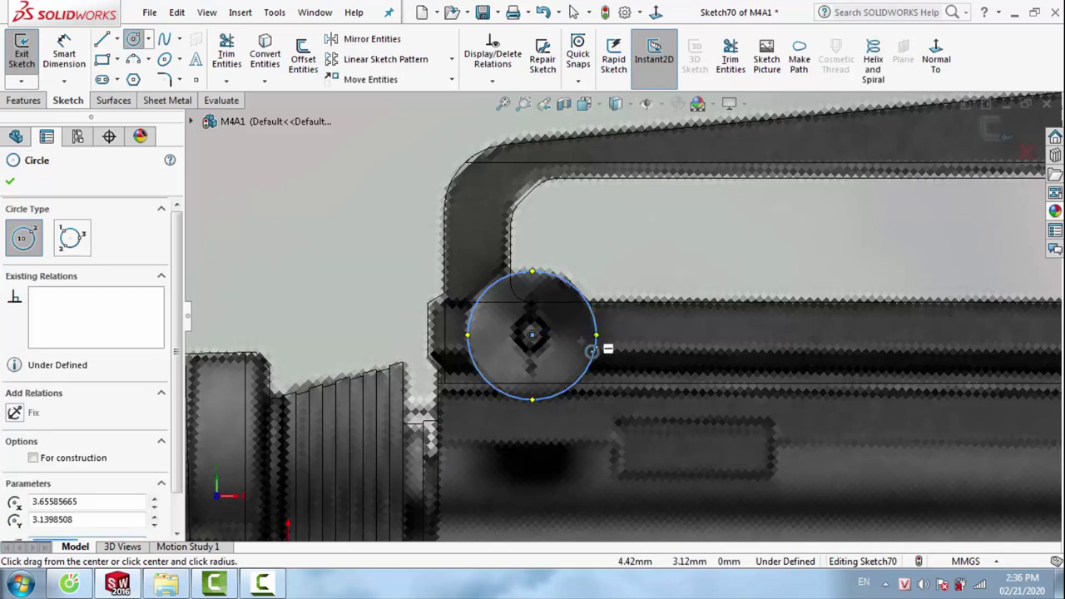
scroll(589, 353, down, 2)
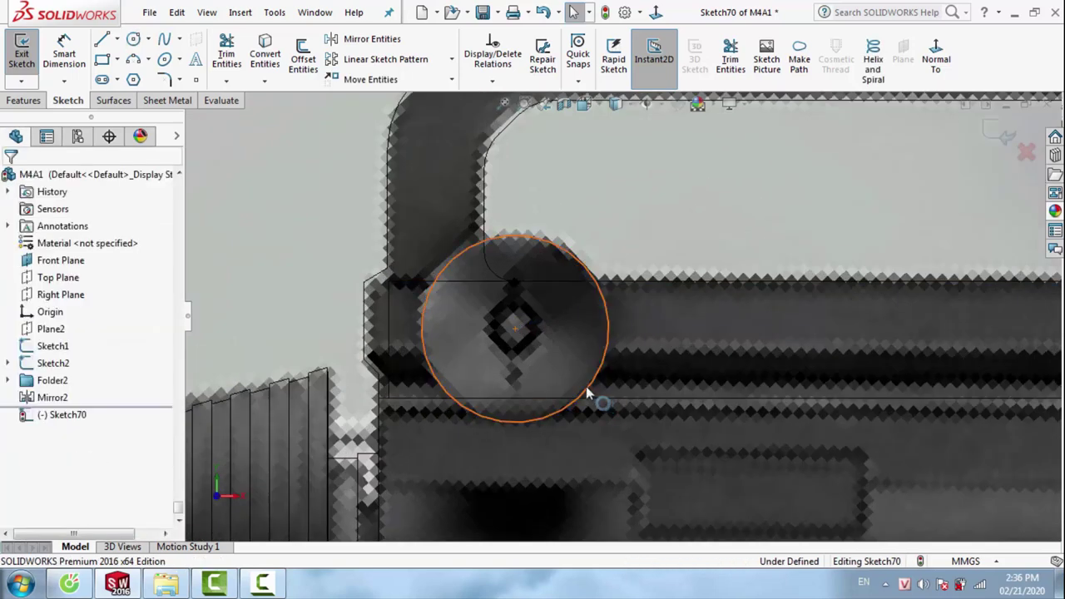
key(Escape)
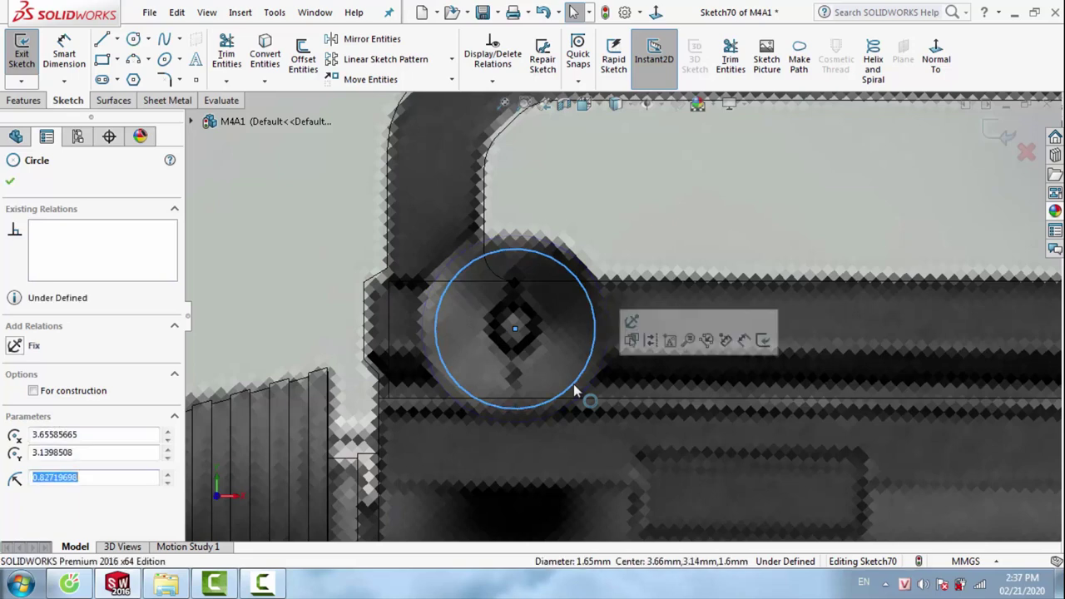
key(Escape)
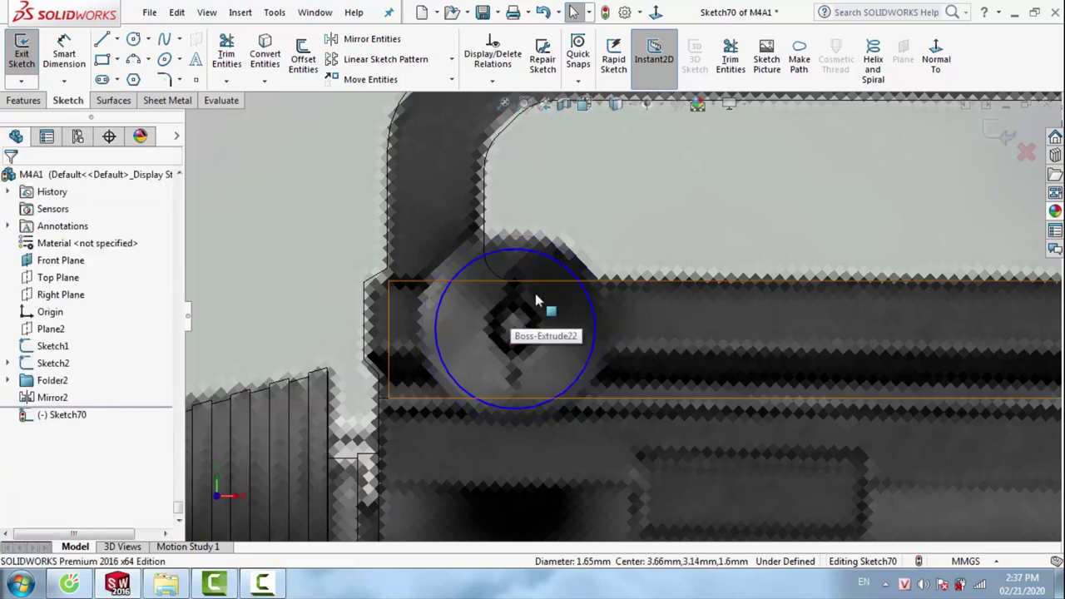
drag(574, 279, 581, 274)
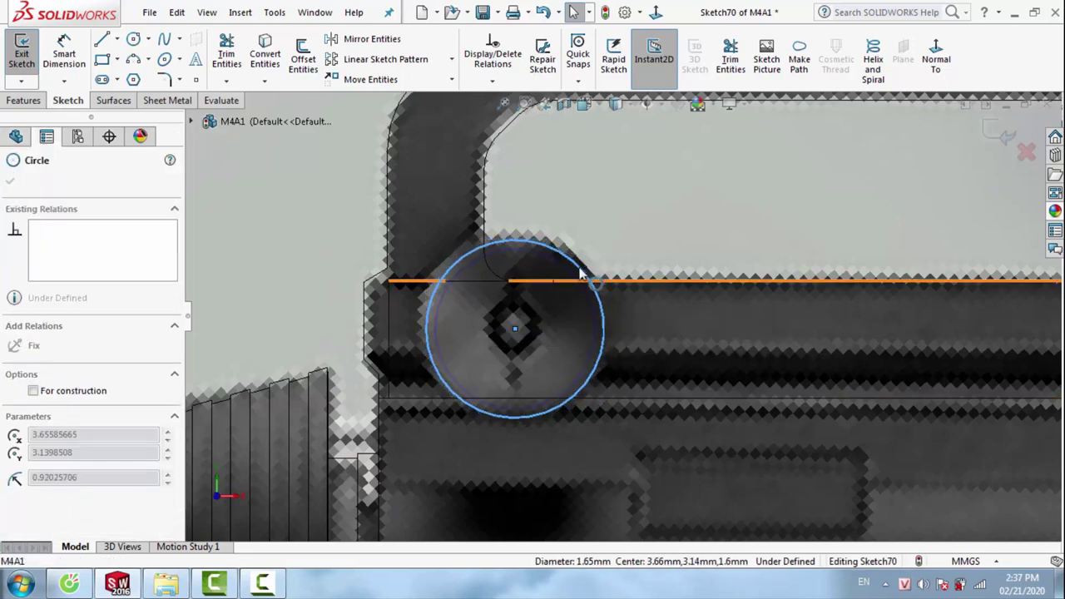
click(276, 277)
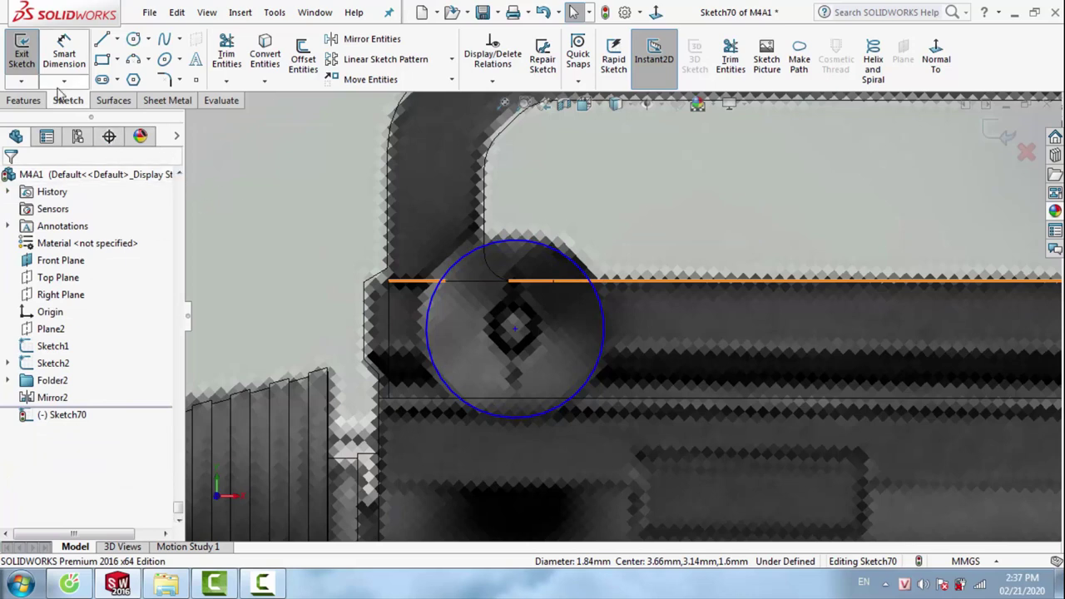
Bring up the Features tools and return the model to shaded display
click(25, 101)
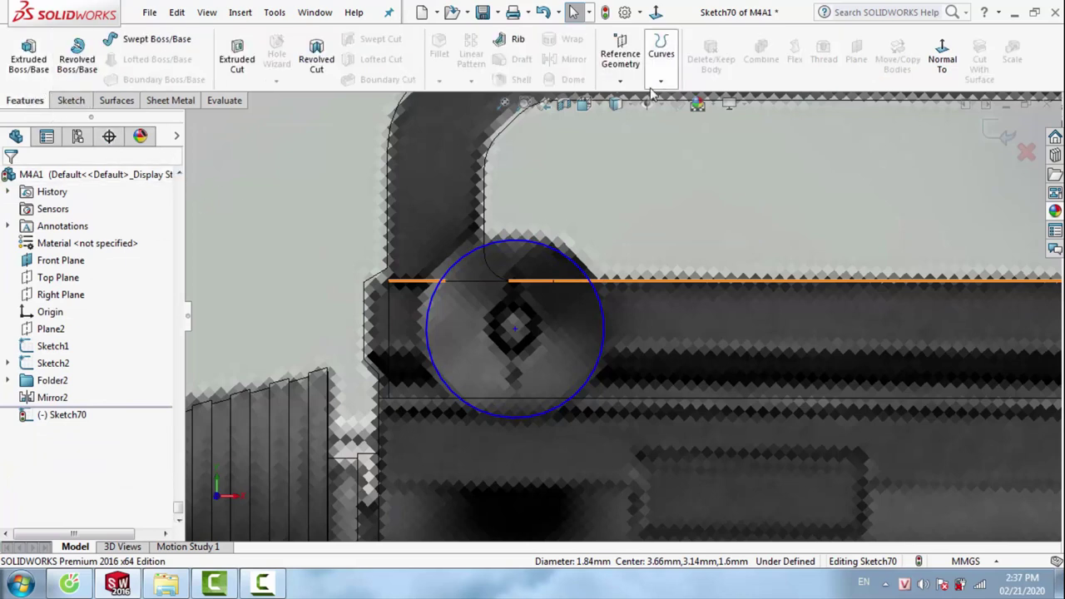
click(615, 104)
click(616, 123)
Extrude the circle 0.5 mm Blind into a raised knob
mouse_move(616, 245)
middle_down()
mouse_move(591, 330)
mouse_move(601, 370)
middle_up()
click(29, 58)
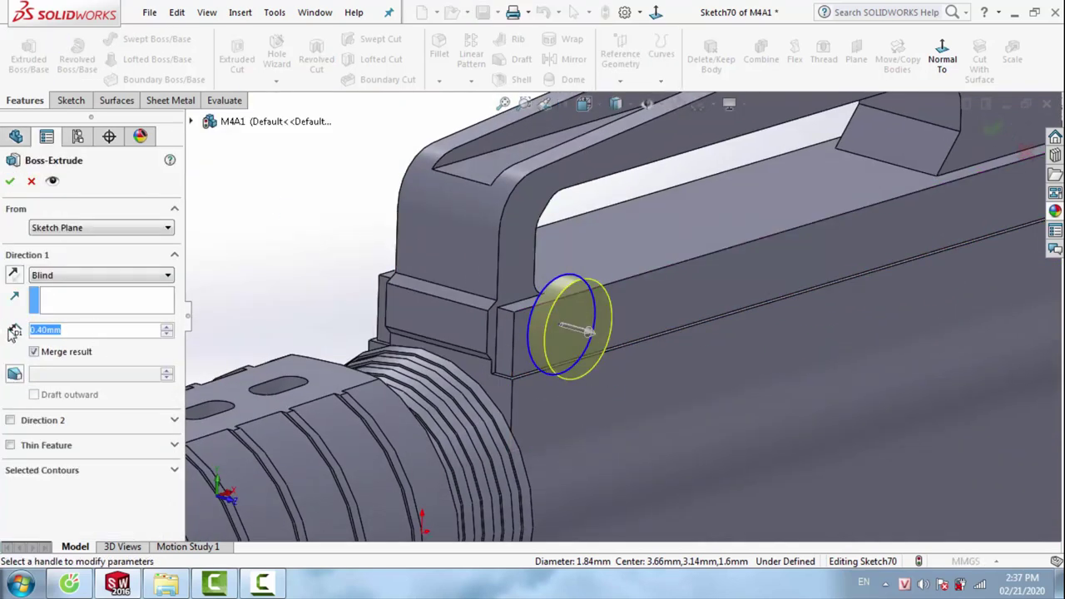
text(0.5)
key(Return)
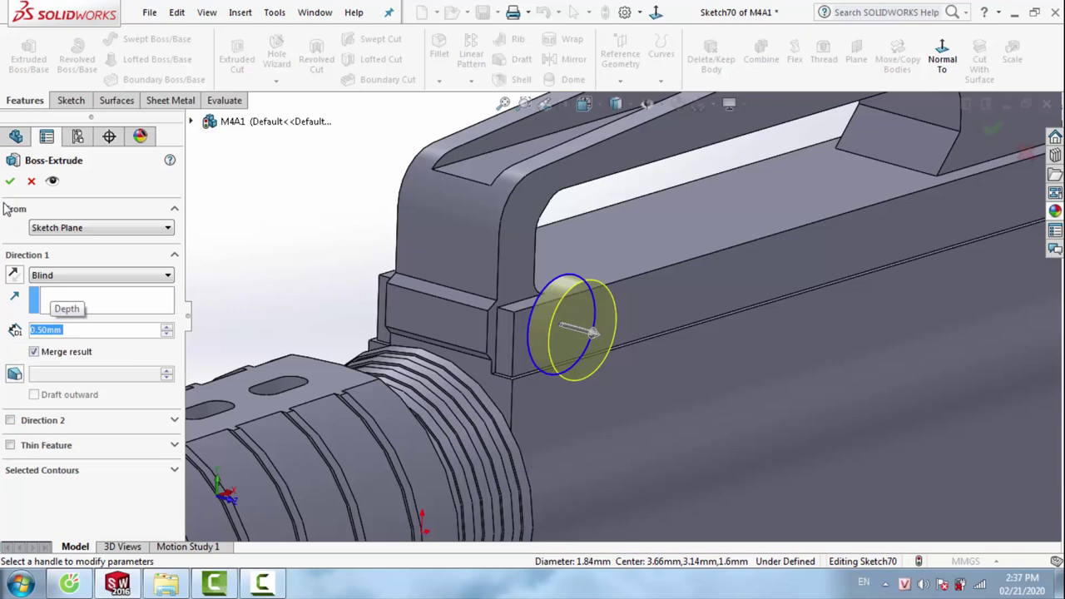
click(10, 183)
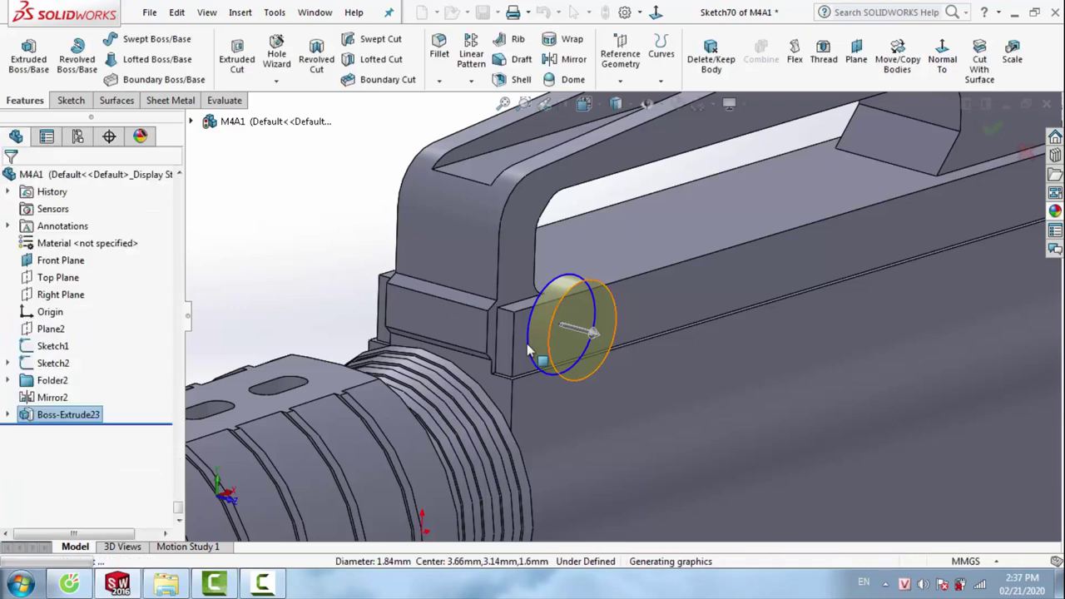
Round the knob's outer circular edge with a 0.3 mm fillet
click(440, 50)
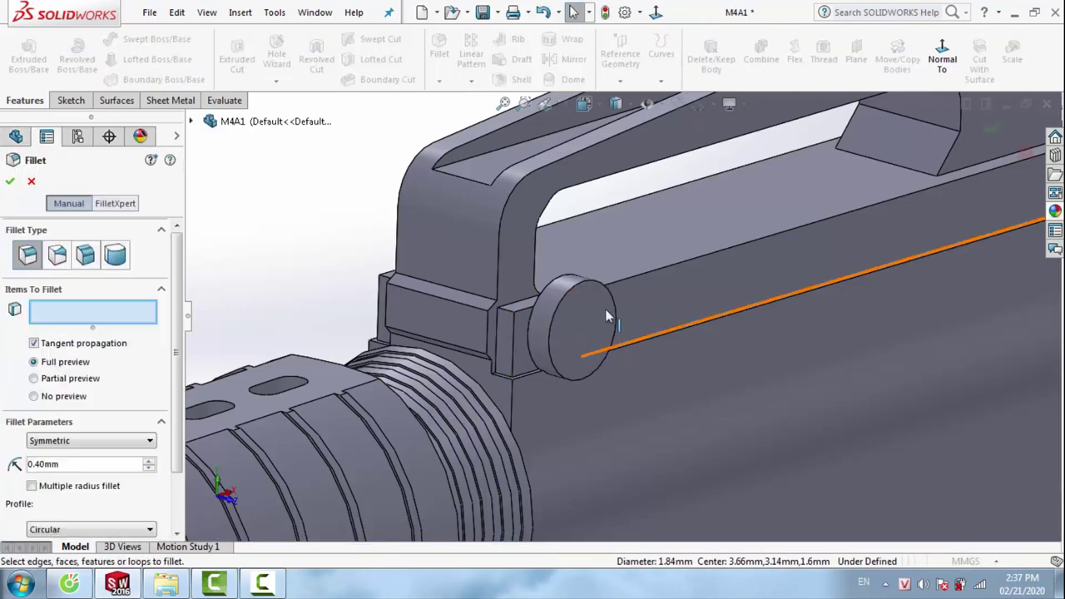
click(598, 289)
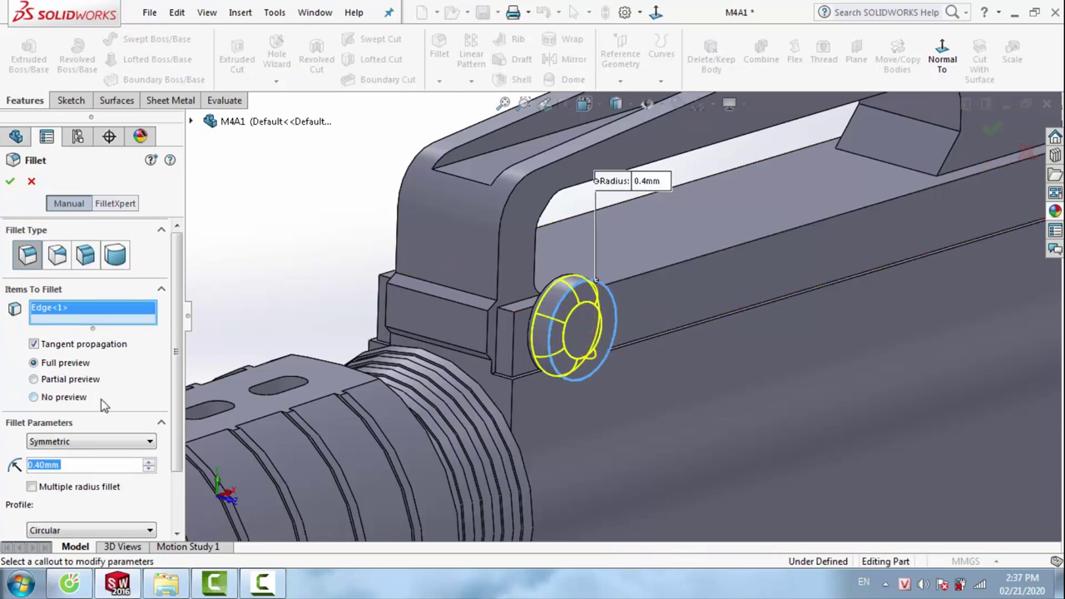
text(0.4)
key(Return)
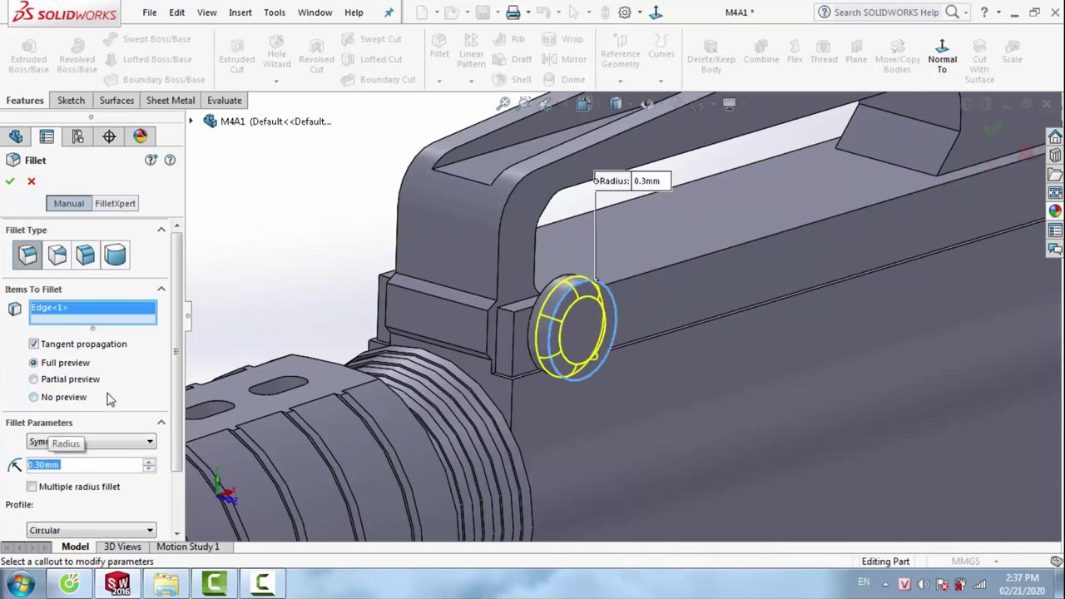
key(Return)
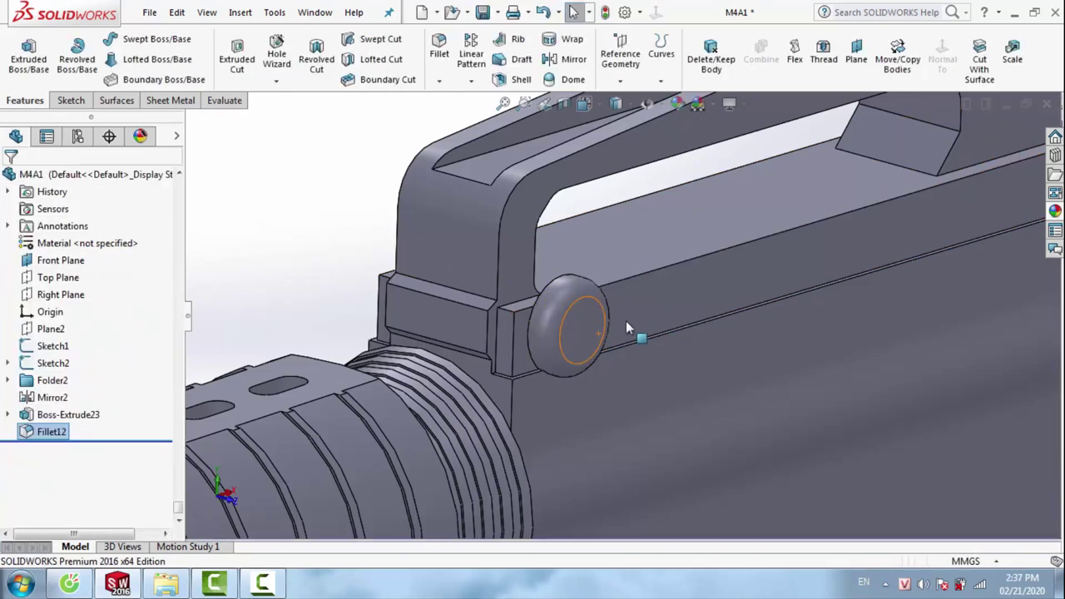
right_click(586, 333)
Sketch a circle of about 0.28 mm radius at the centre of the knob face
click(632, 109)
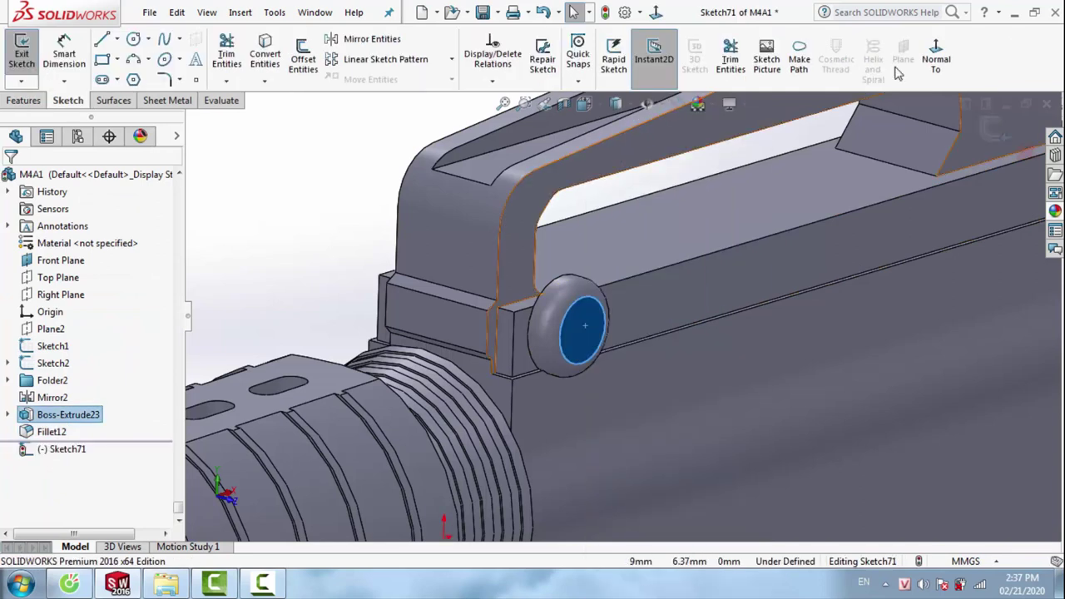
click(133, 40)
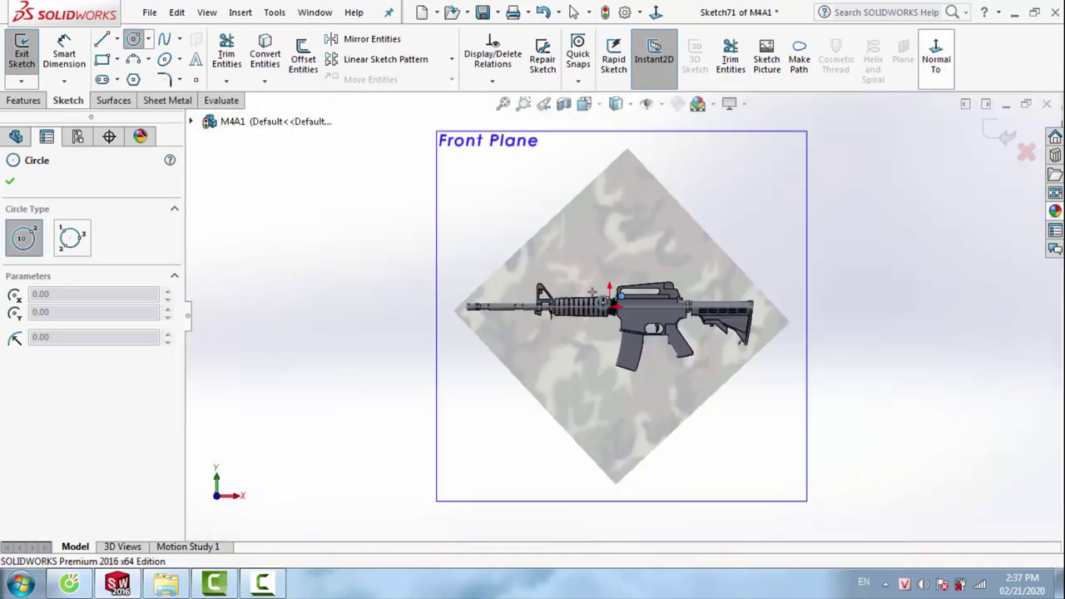
scroll(665, 316, down, 2)
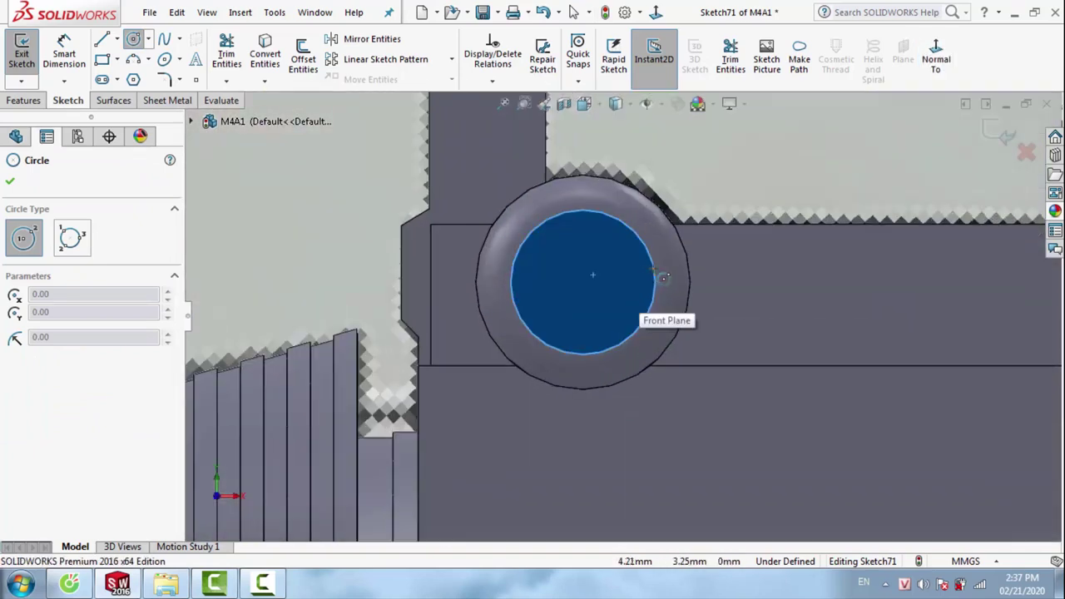
click(582, 281)
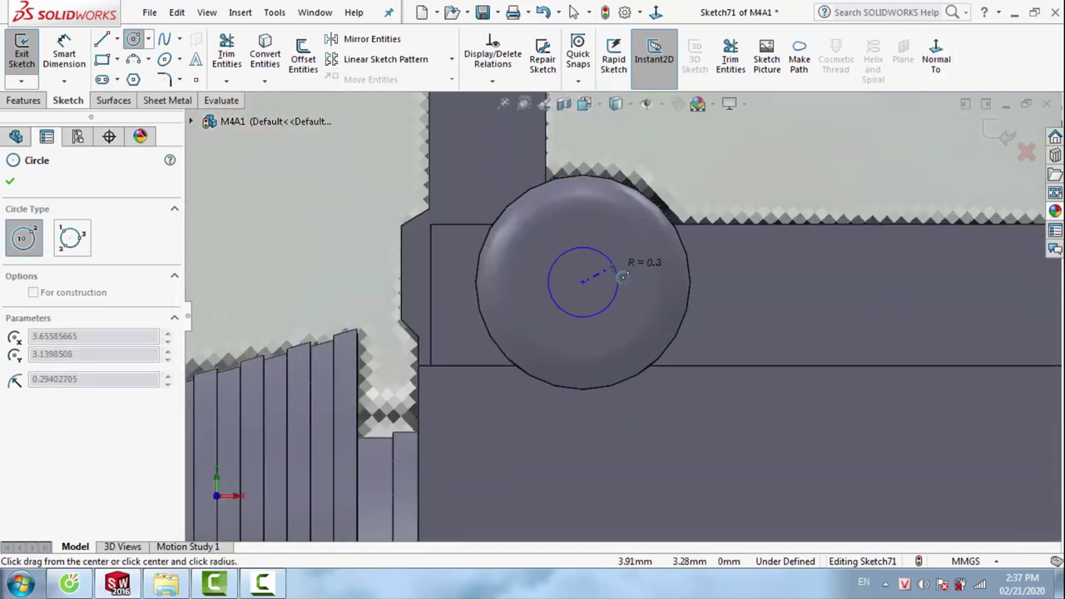
click(623, 278)
key(Escape)
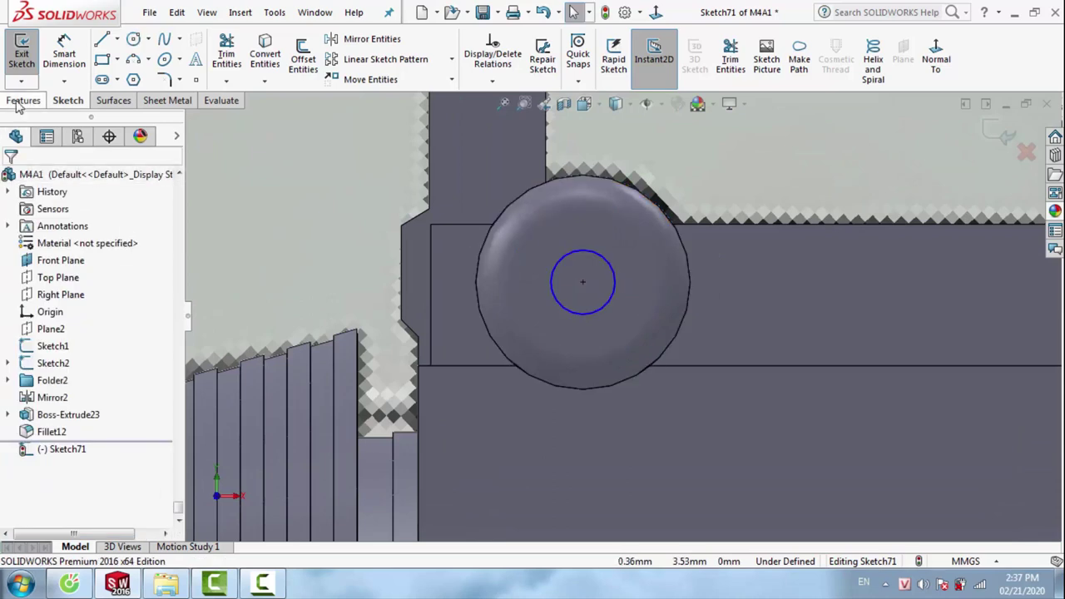
Cut the small circle 0.2 mm deep into the knob
click(25, 100)
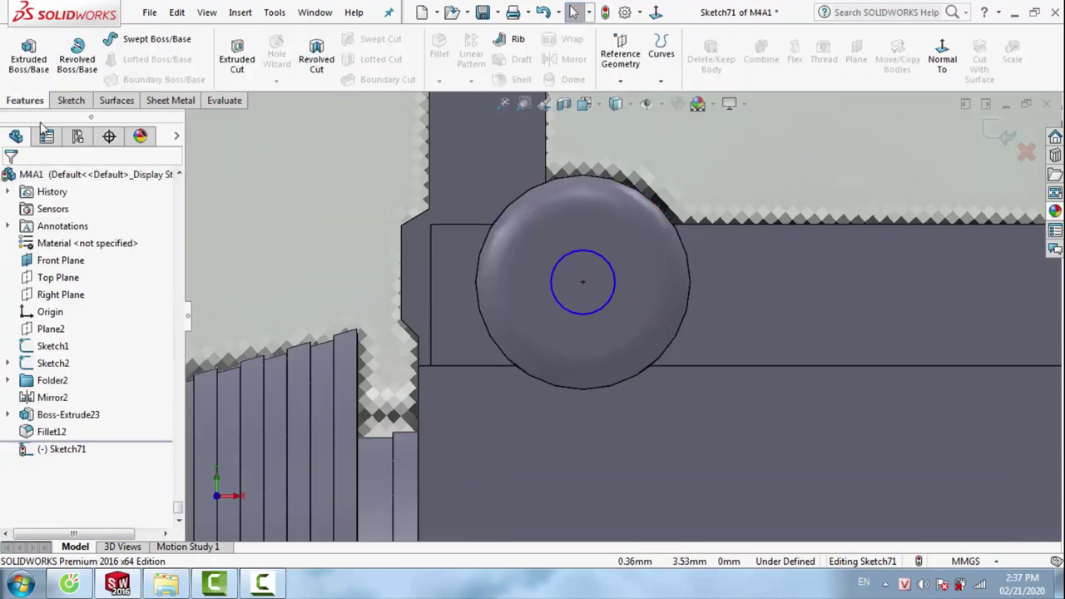
click(235, 73)
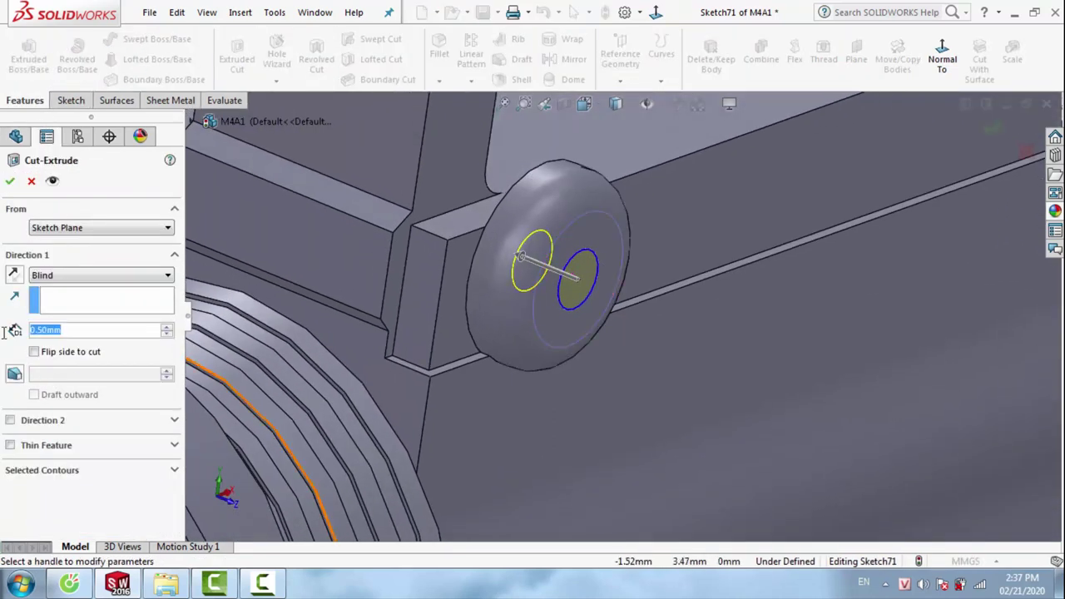
text(0.2)
key(Return)
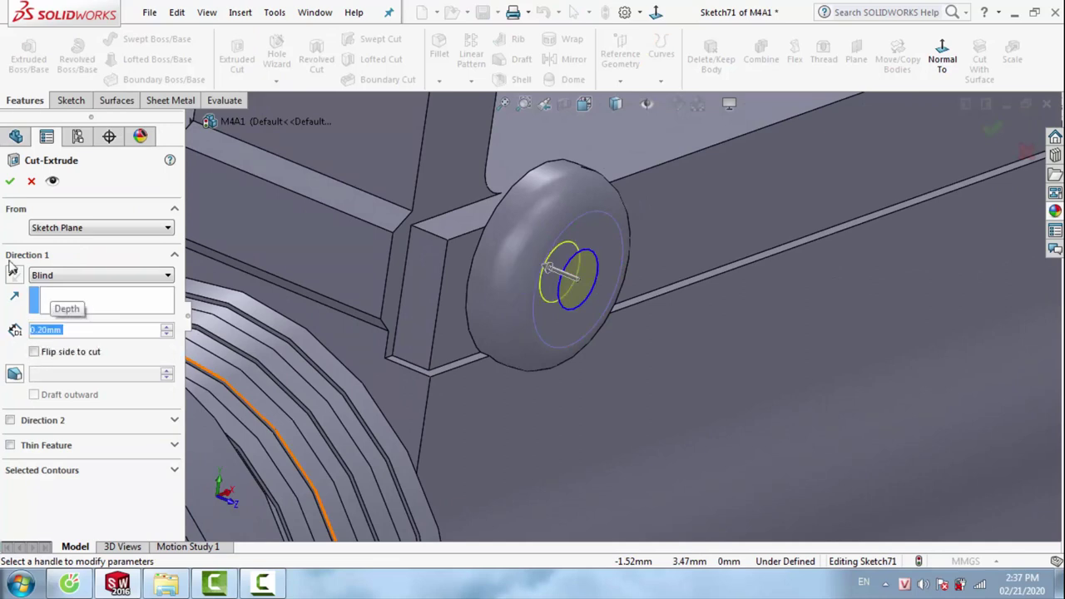
click(10, 182)
Edit Fillet12 to reduce the knob's edge radius to 0.2 mm
scroll(649, 251, up, 5)
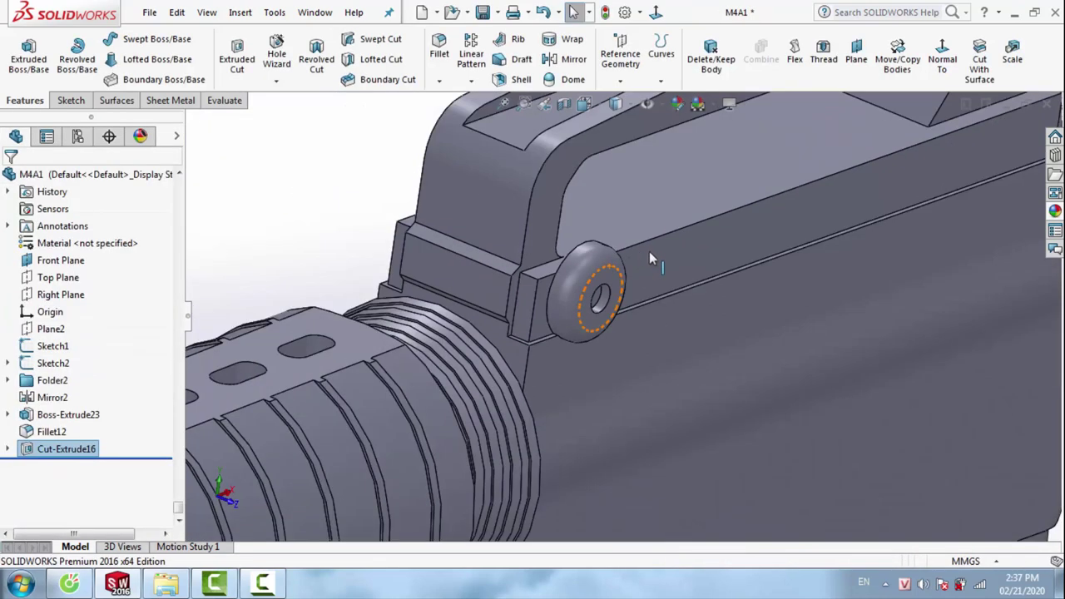
scroll(683, 270, up, 5)
scroll(616, 310, down, 3)
scroll(599, 307, down, 3)
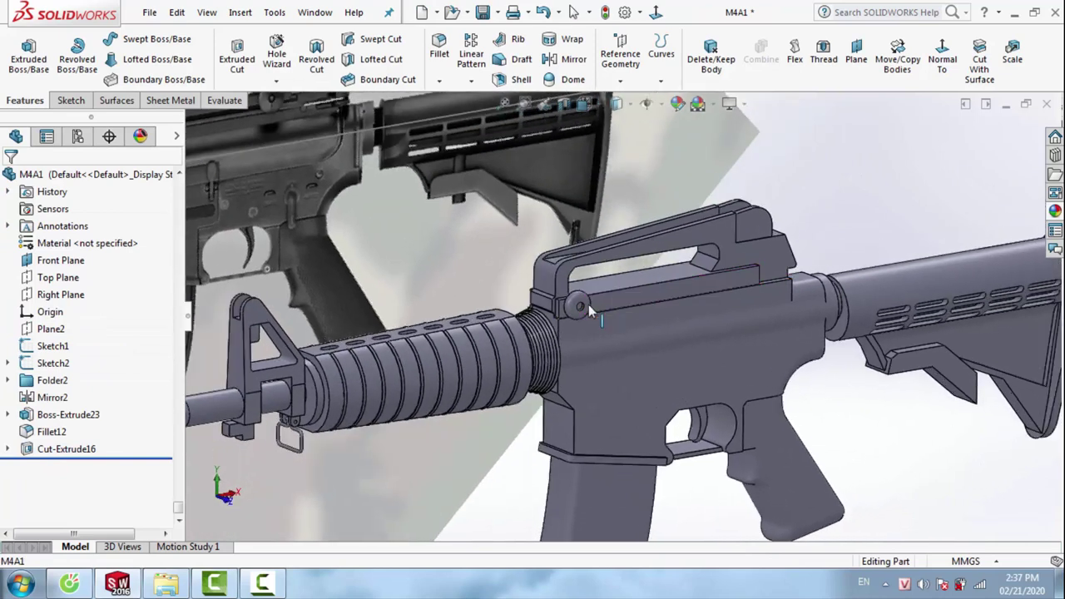
scroll(590, 305, down, 3)
right_click(591, 304)
click(610, 135)
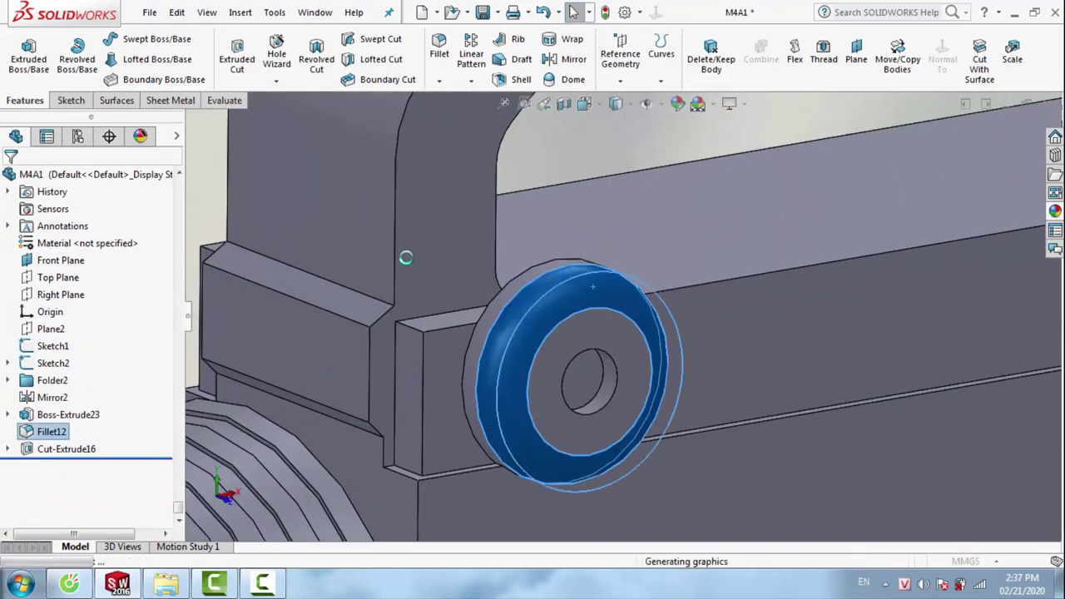
text(0)
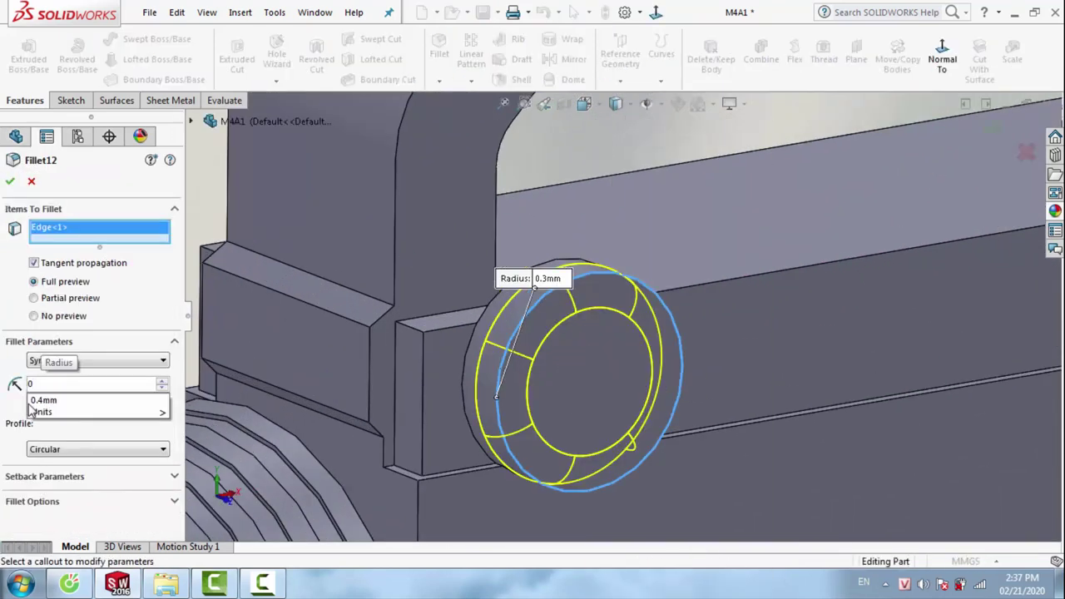
text(.2)
key(Return)
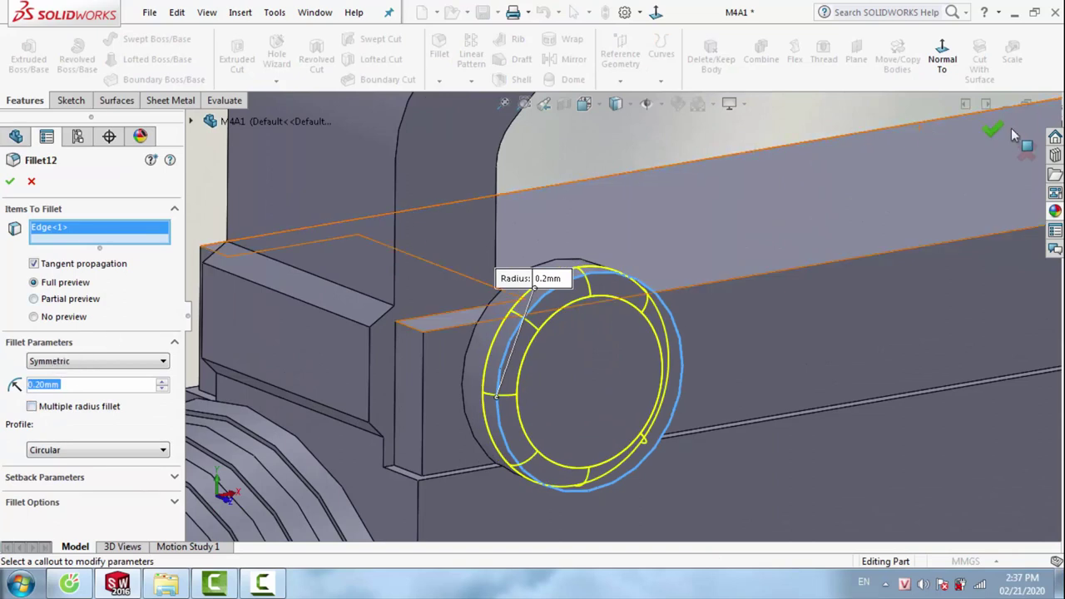
click(994, 130)
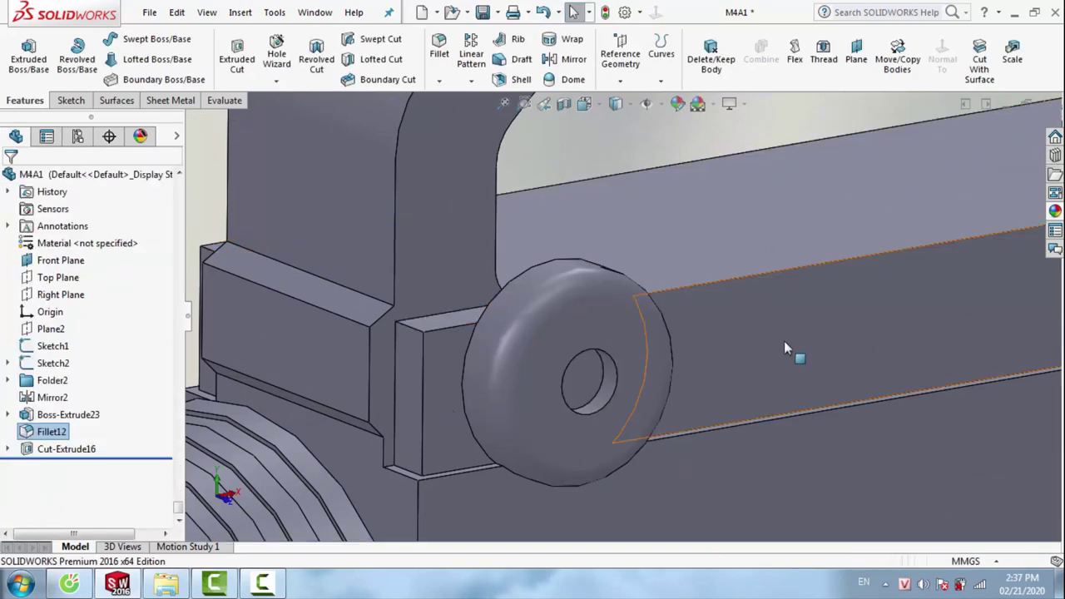
scroll(784, 341, up, 3)
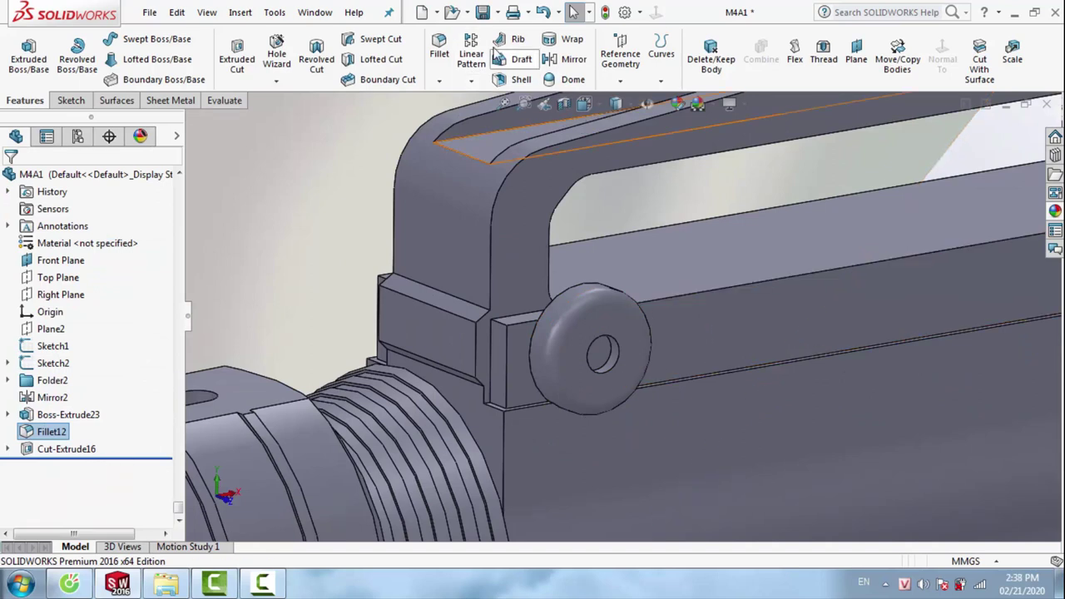
Start a linear pattern along the receiver edge including the knob, Fillet12 and Cut-Extrude16
click(471, 50)
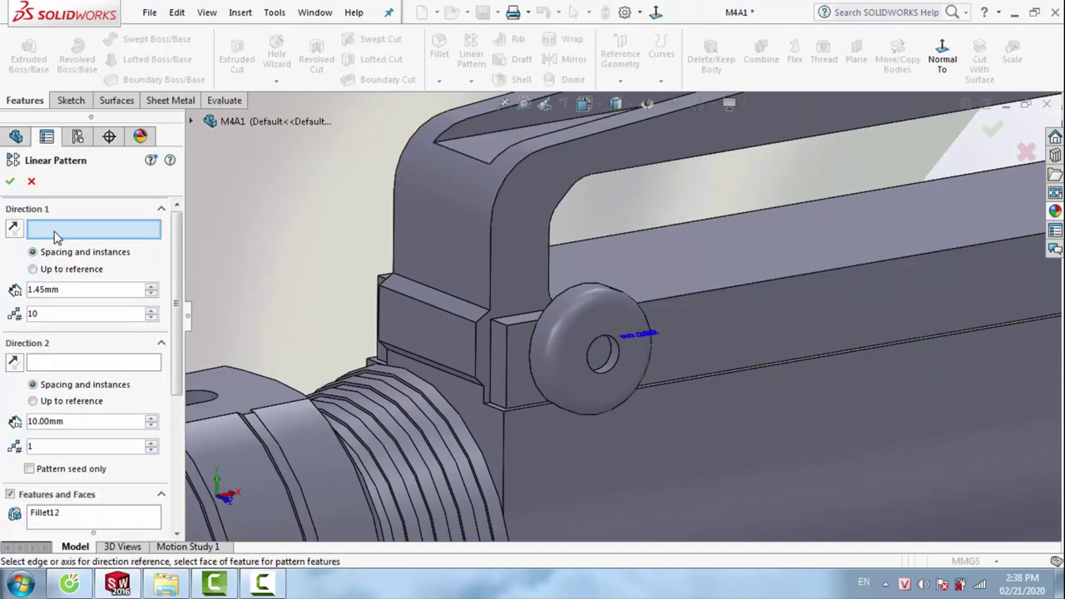
click(726, 294)
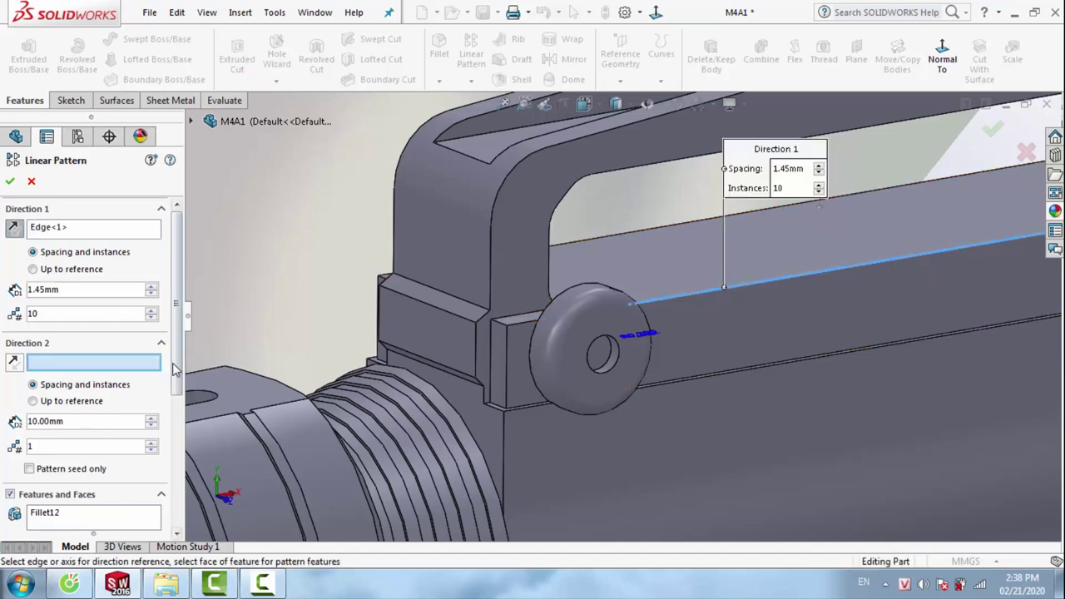
scroll(175, 369, down, 1)
click(47, 471)
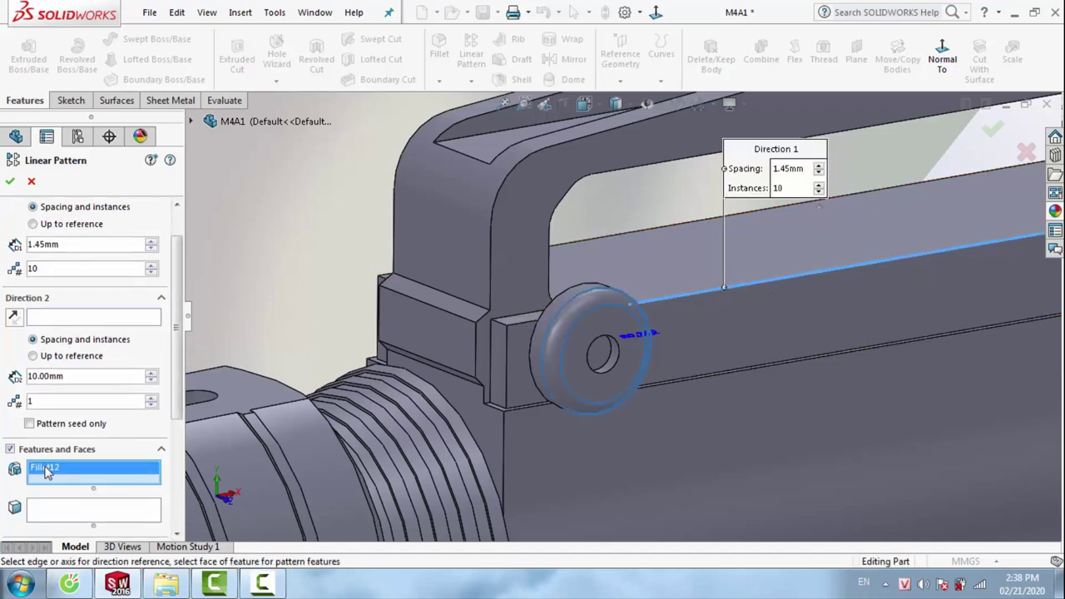
key(Delete)
scroll(576, 287, down, 1)
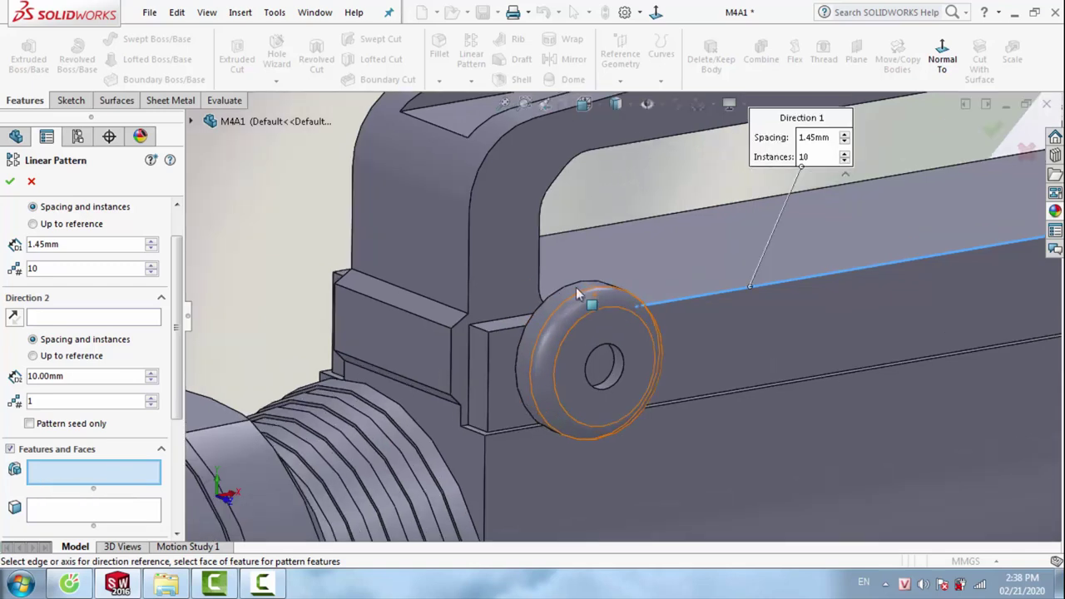
click(190, 121)
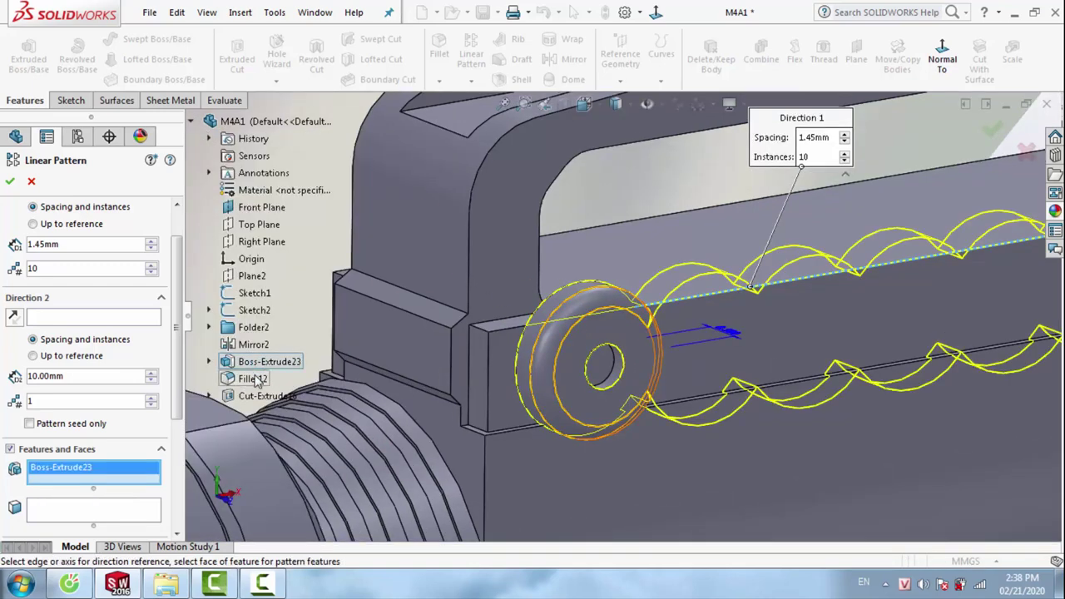
click(255, 380)
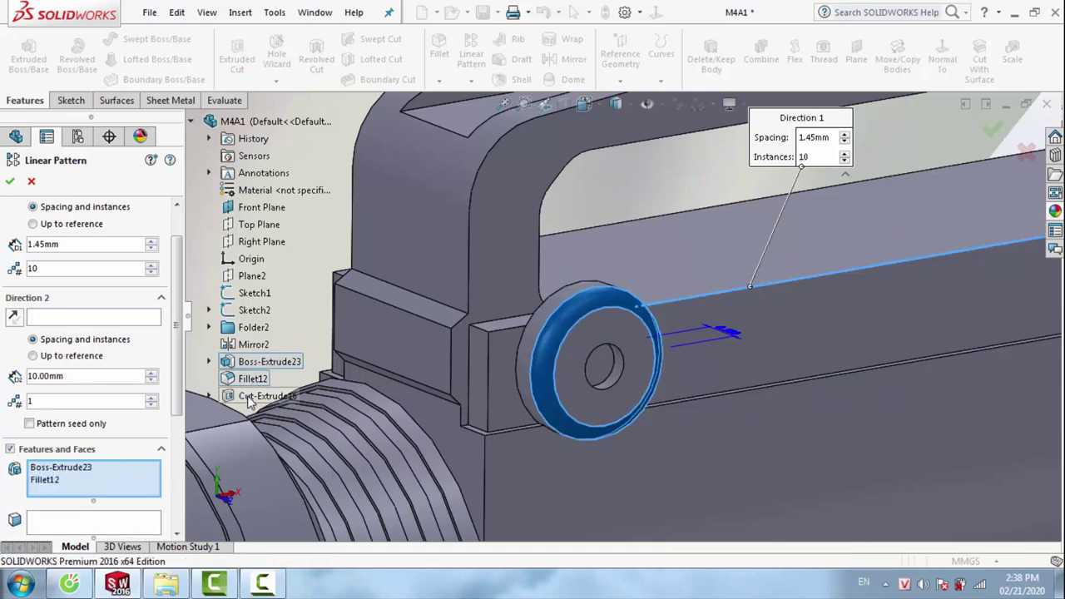
click(248, 398)
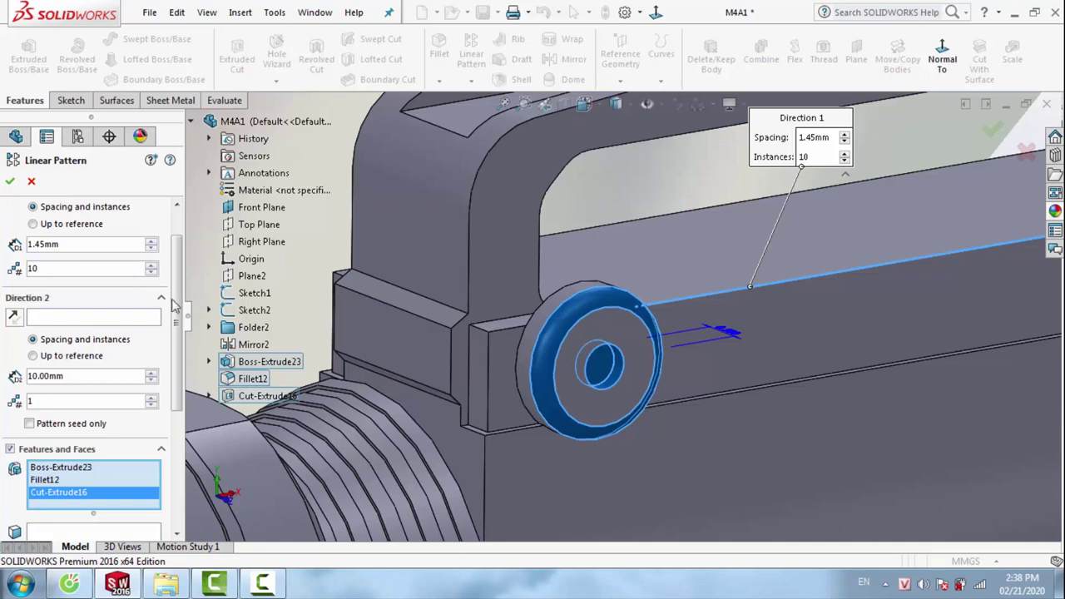
Try an initial spacing and check the pattern preview from the side in wireframe
scroll(174, 305, up, 2)
drag(70, 313, 4, 312)
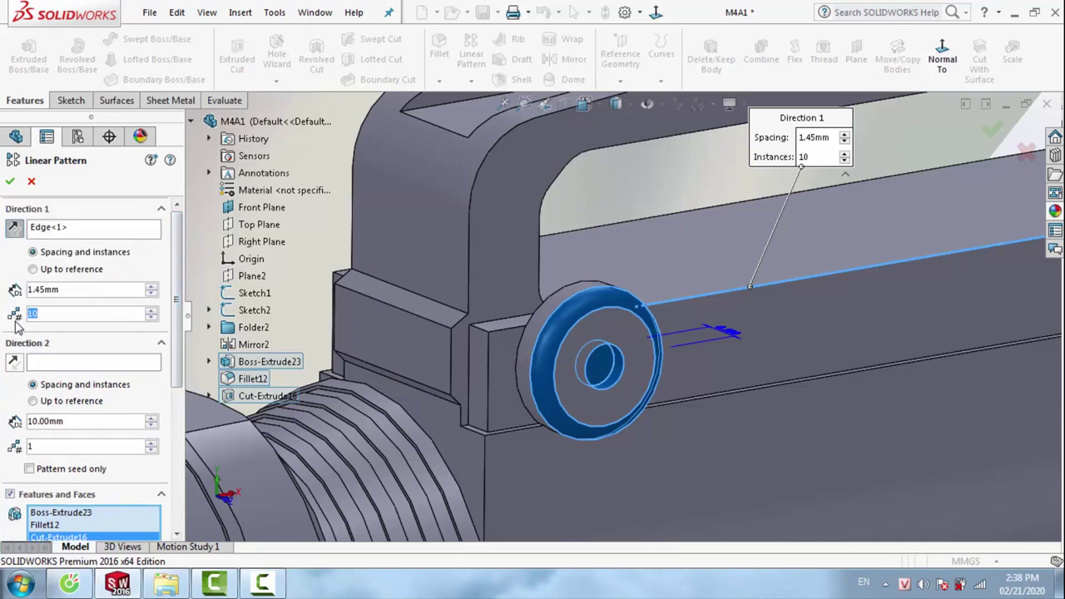
text(2)
text(2)
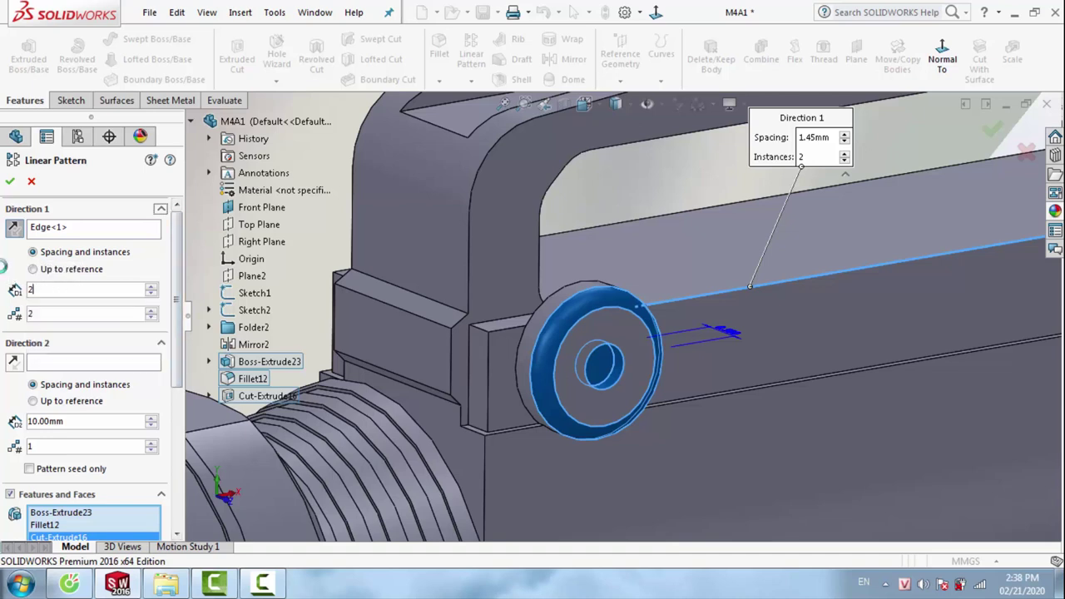
key(Return)
mouse_move(699, 333)
middle_down()
mouse_move(684, 299)
mouse_move(901, 289)
middle_up()
scroll(902, 289, up, 3)
click(944, 56)
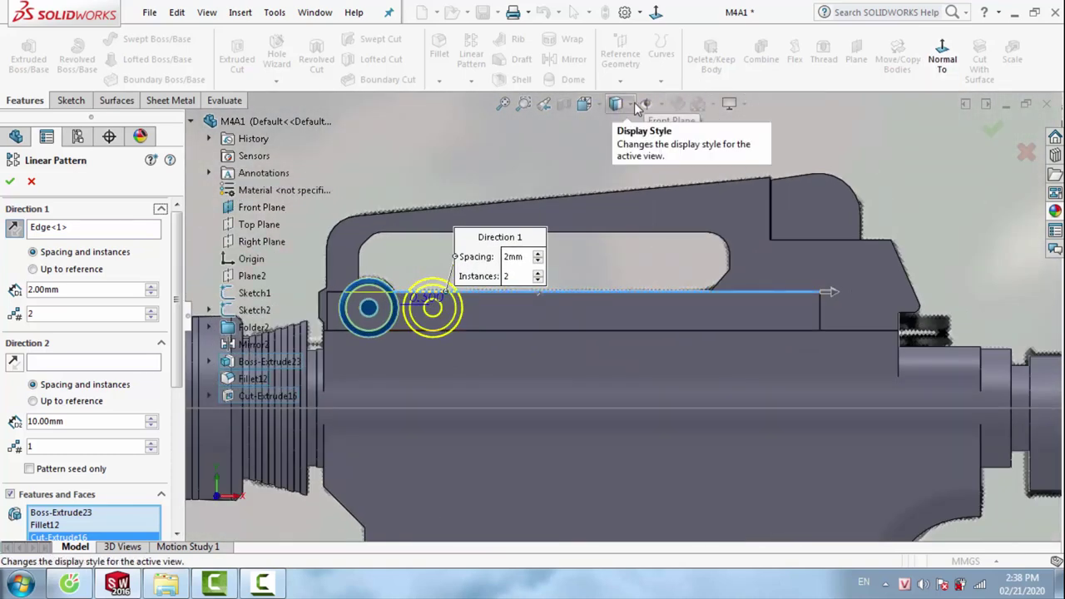
click(632, 105)
click(618, 214)
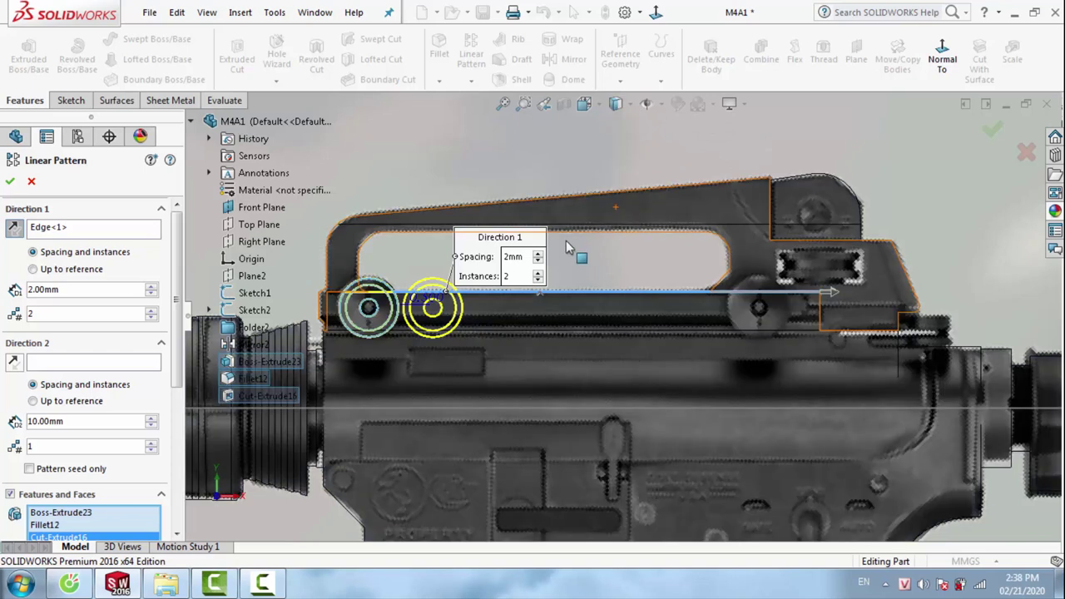
Refine the spacing through 13 and 12.3 to 12.20 mm with 2 instances and confirm
click(151, 287)
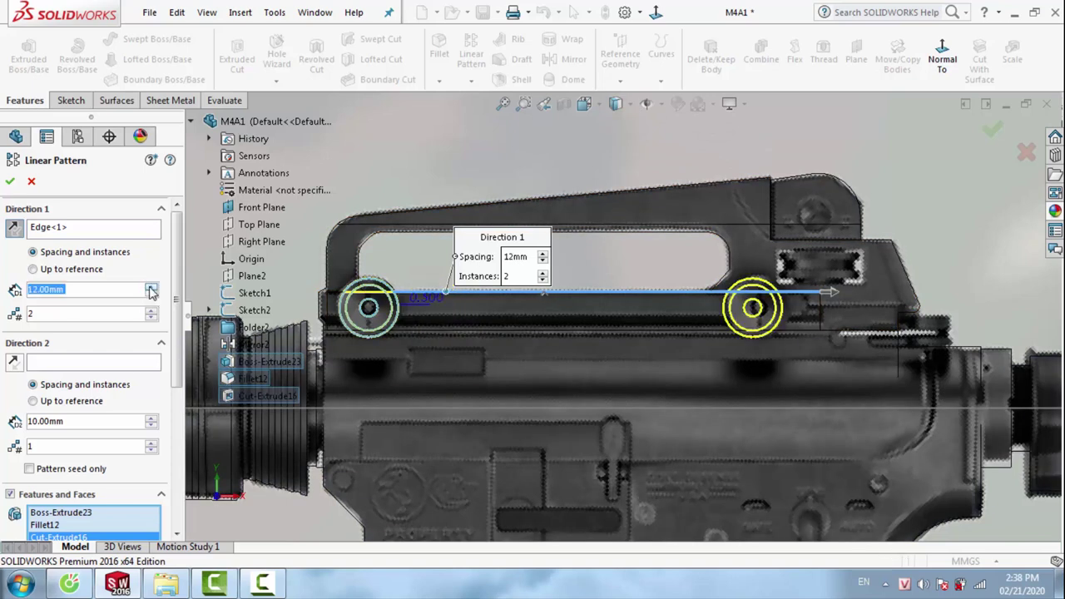
scroll(824, 309, down, 3)
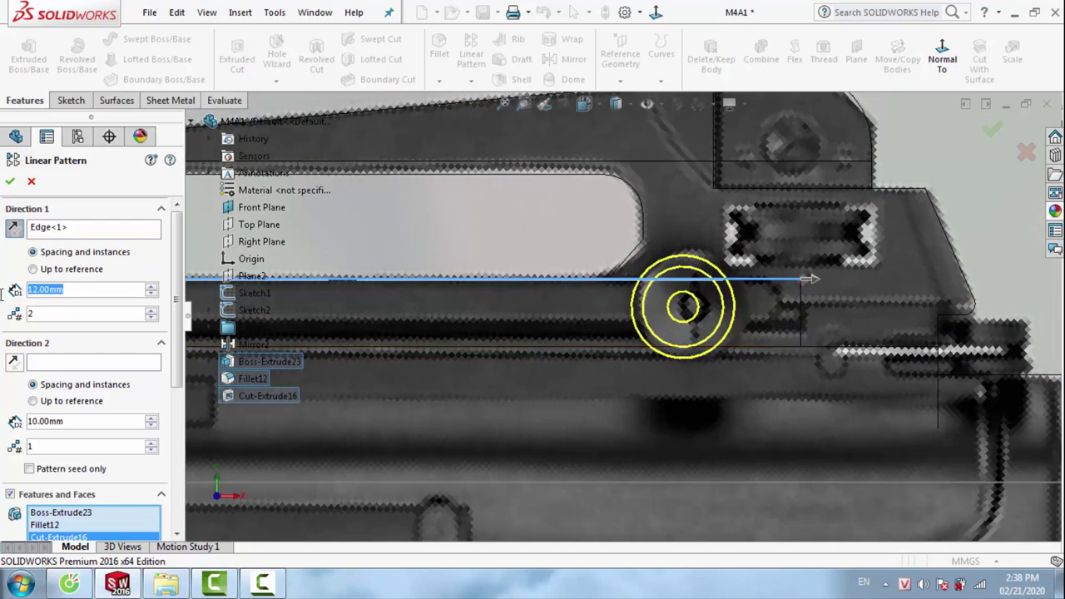
text(13)
key(Return)
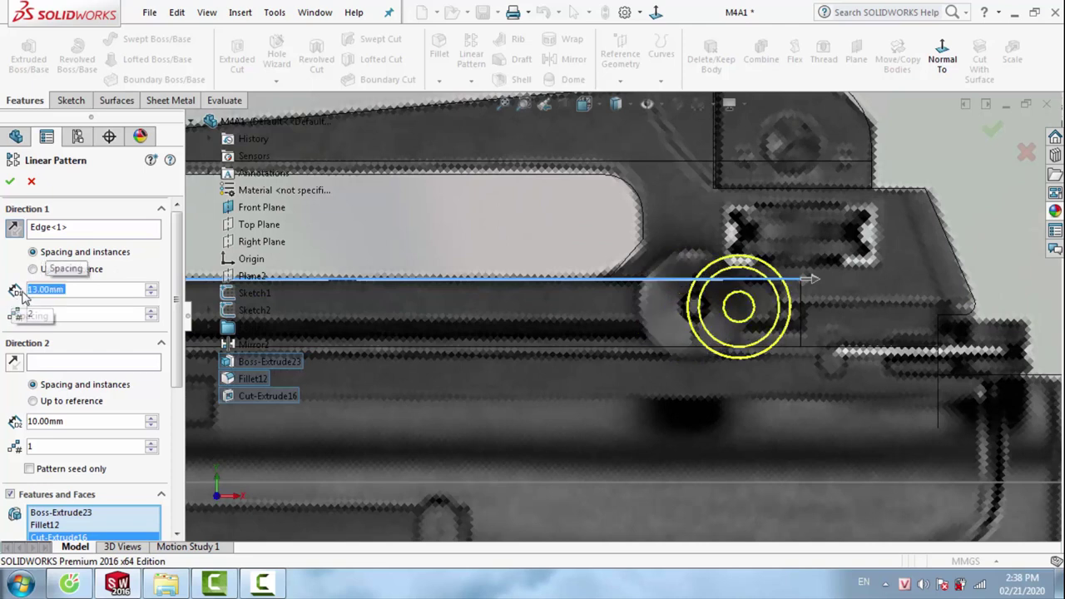
text(12)
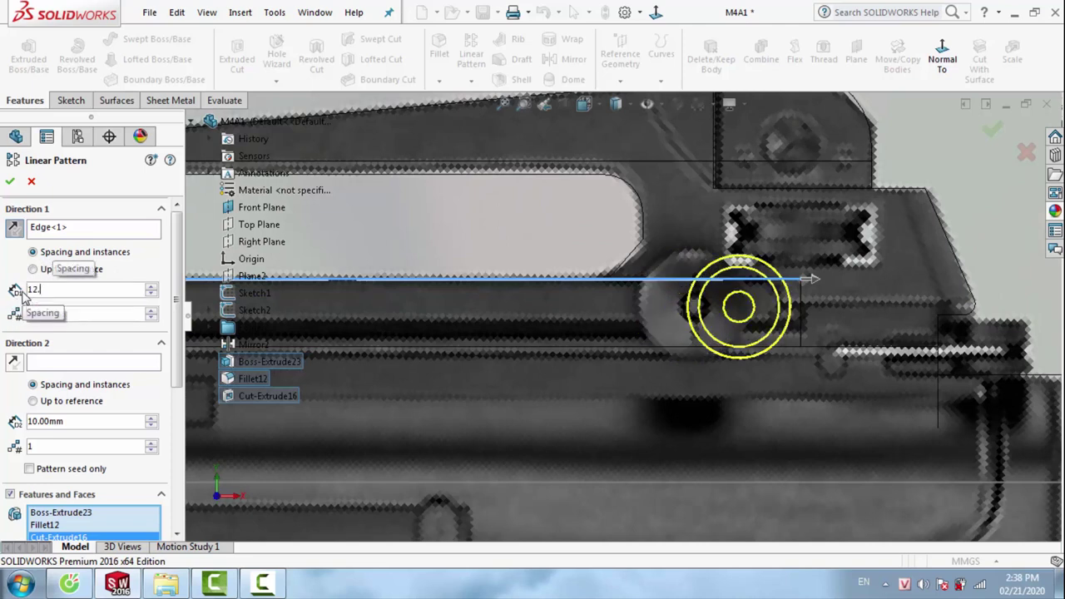
text(.3)
key(Return)
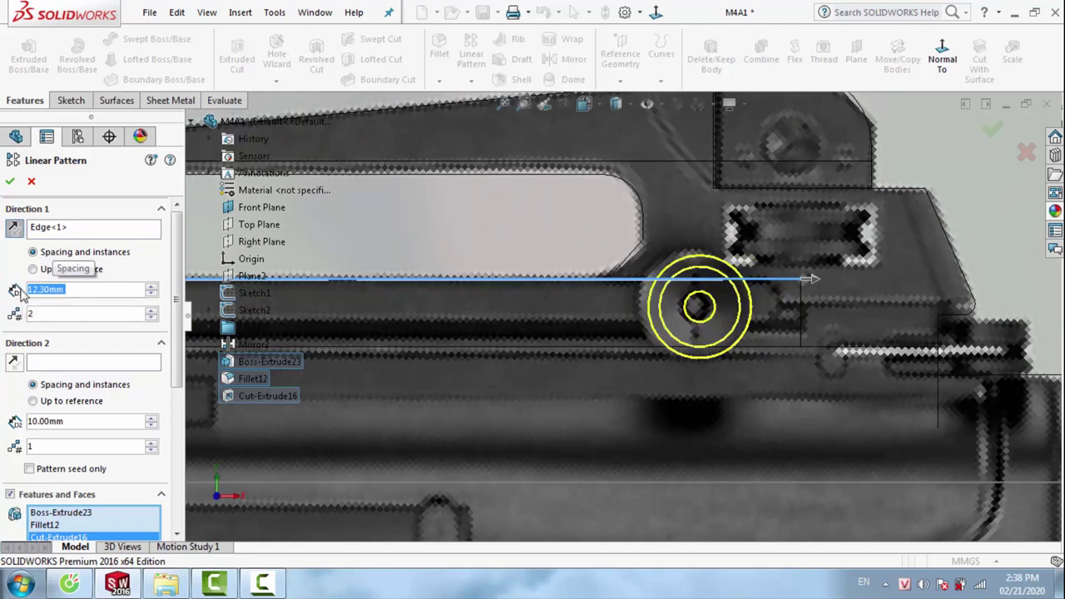
text(12.2)
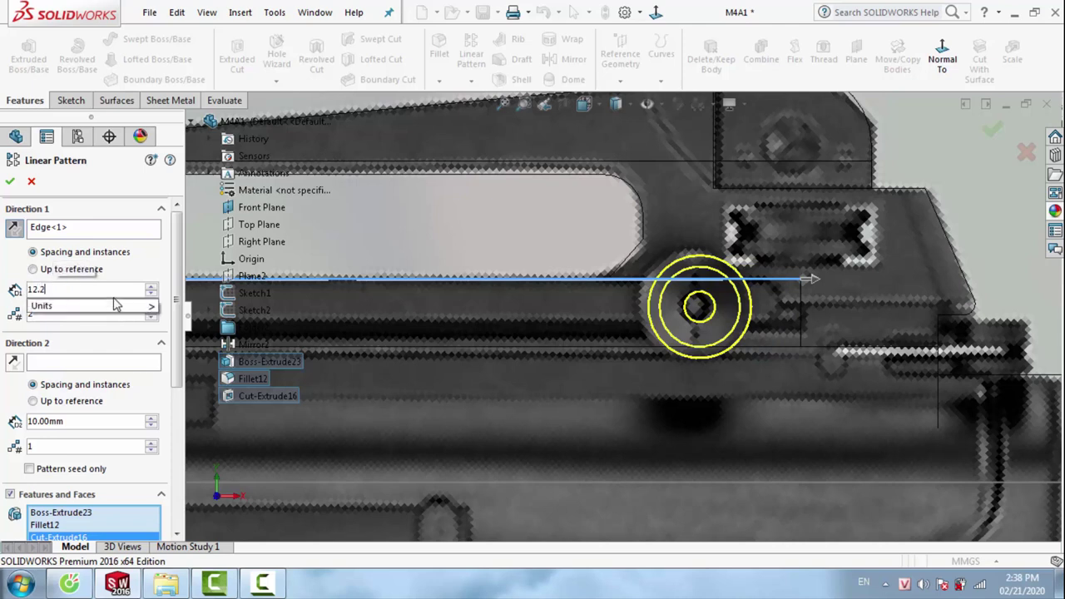
key(Return)
click(10, 181)
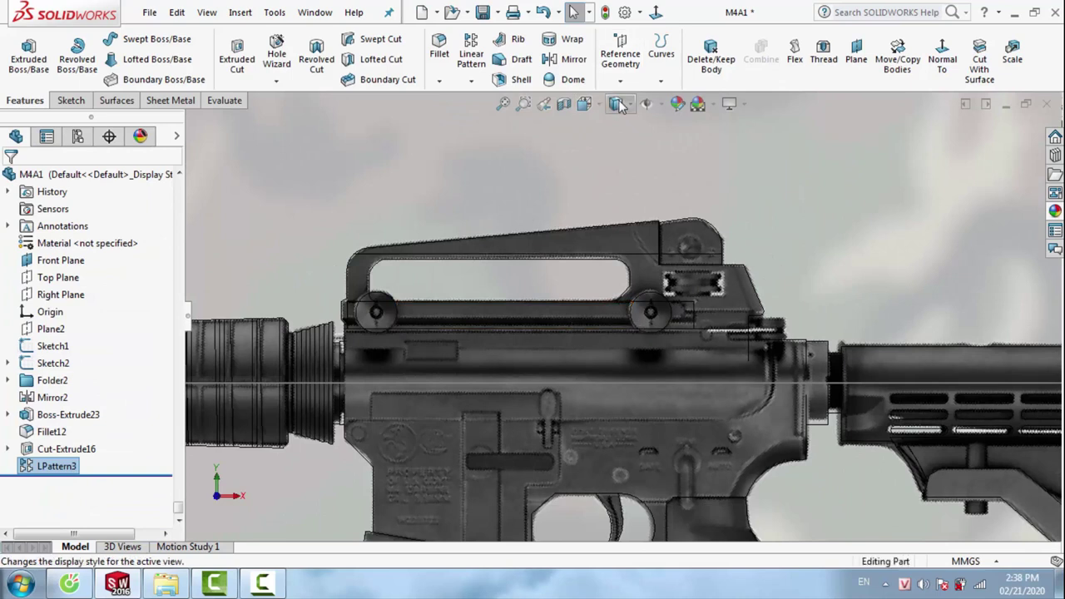
Switch to Shaded display, inspect both knobs in 3D, and select the Front Plane
click(616, 103)
click(619, 136)
middle_drag(496, 328, 428, 328)
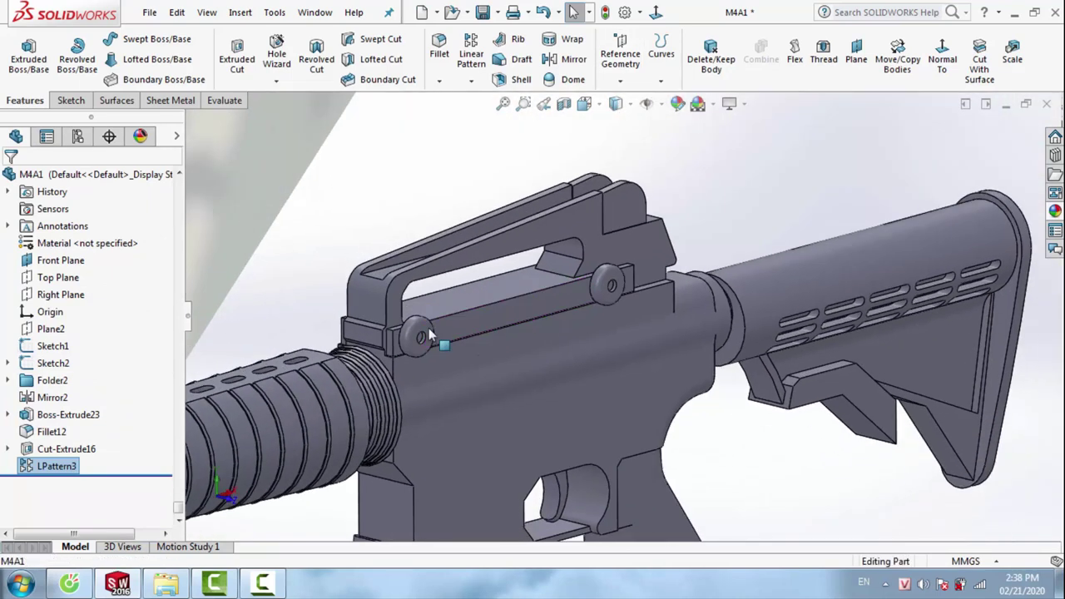
scroll(489, 331, up, 5)
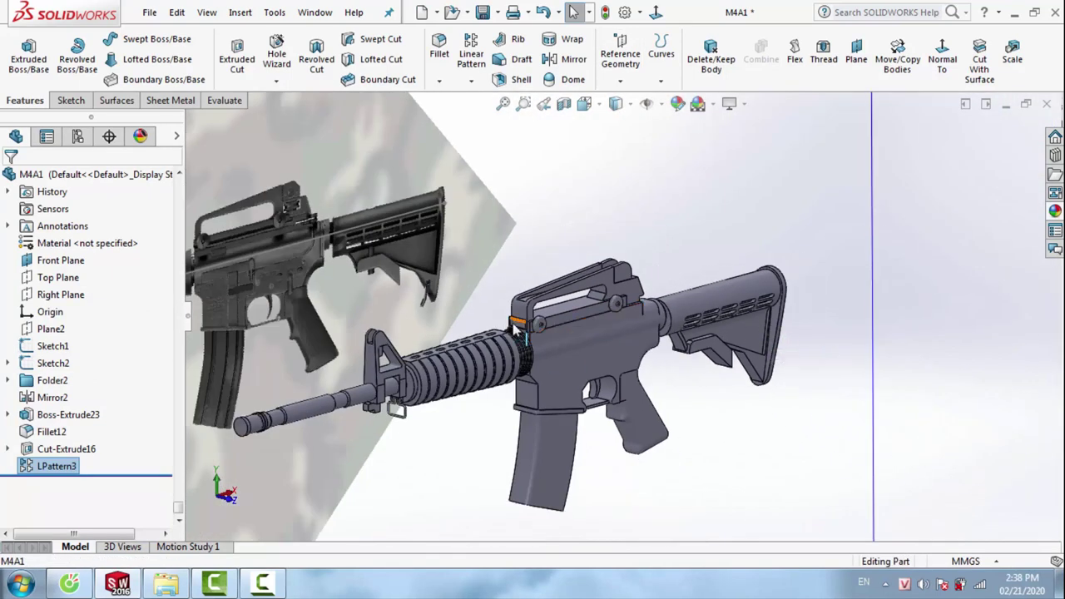
scroll(596, 327, down, 4)
scroll(594, 318, up, 2)
scroll(655, 321, up, 2)
scroll(651, 367, down, 2)
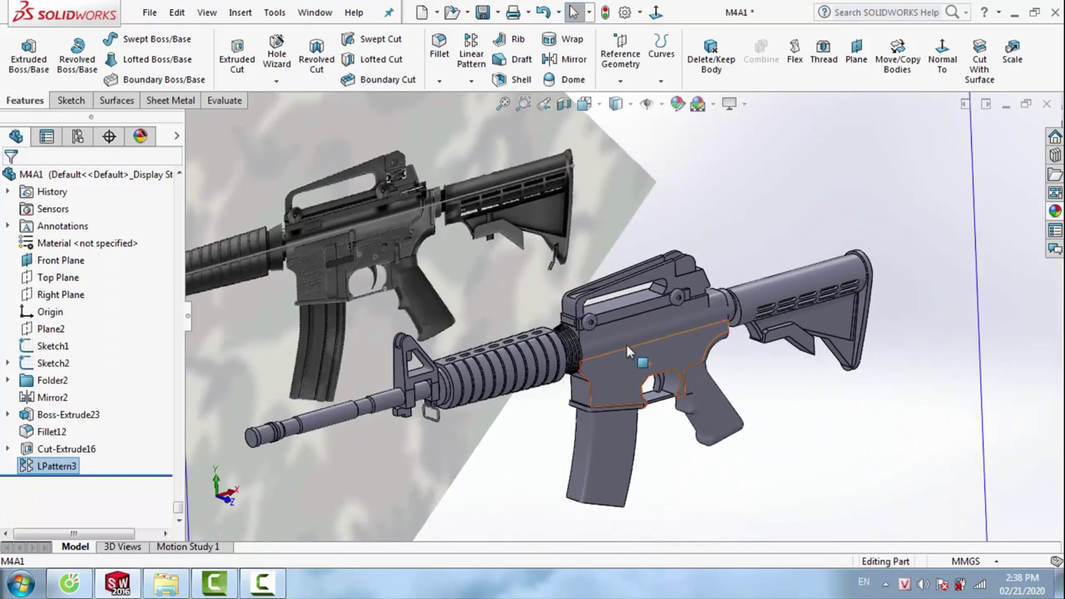
scroll(627, 344, down, 3)
scroll(630, 341, up, 2)
scroll(620, 345, down, 2)
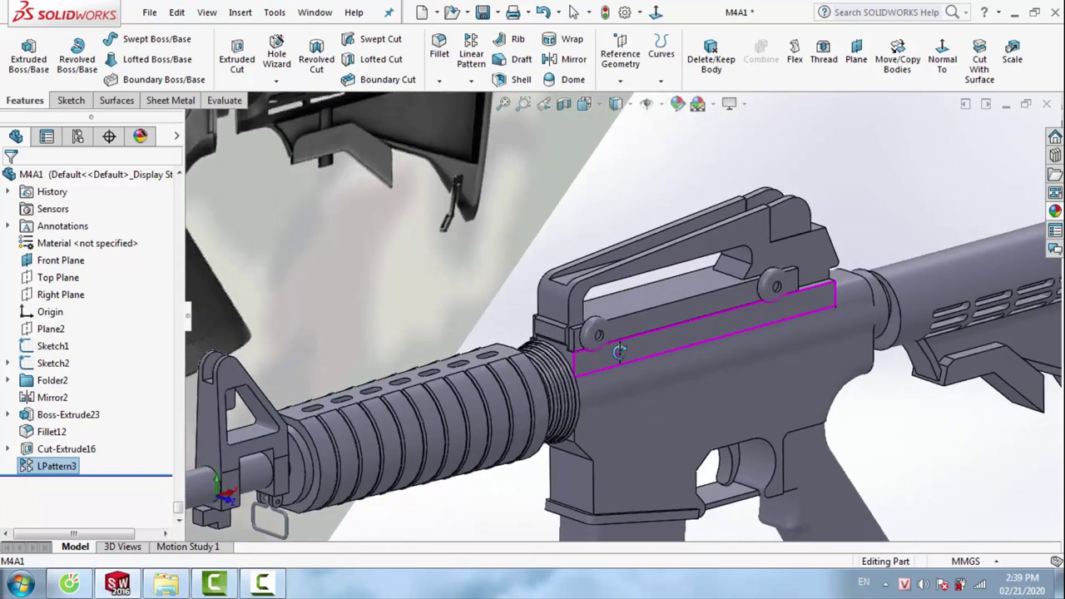
scroll(615, 348, down, 1)
scroll(615, 347, up, 3)
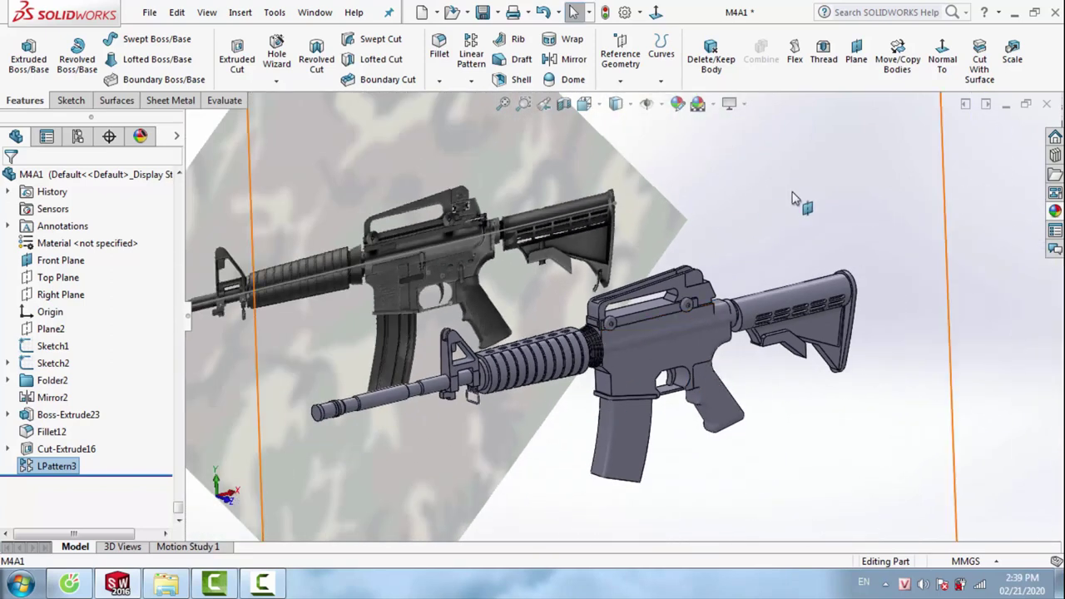
click(971, 255)
click(63, 261)
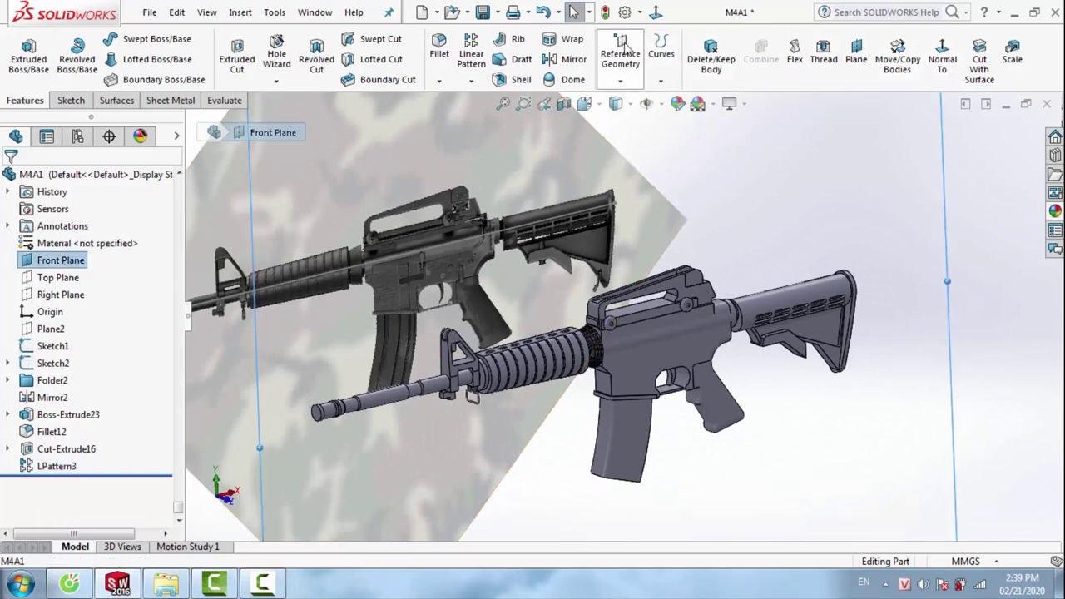
Mirror Boss-Extrude23, Fillet12, Cut-Extrude16 and LPattern3 across the Front Plane
click(568, 60)
scroll(616, 335, down, 3)
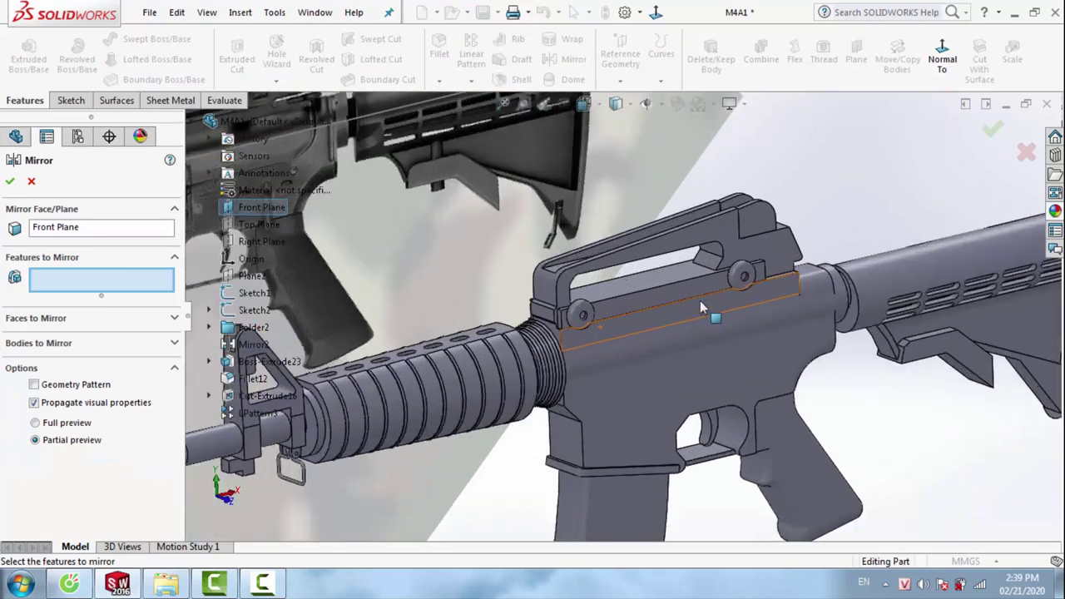
scroll(695, 301, down, 3)
scroll(732, 250, down, 3)
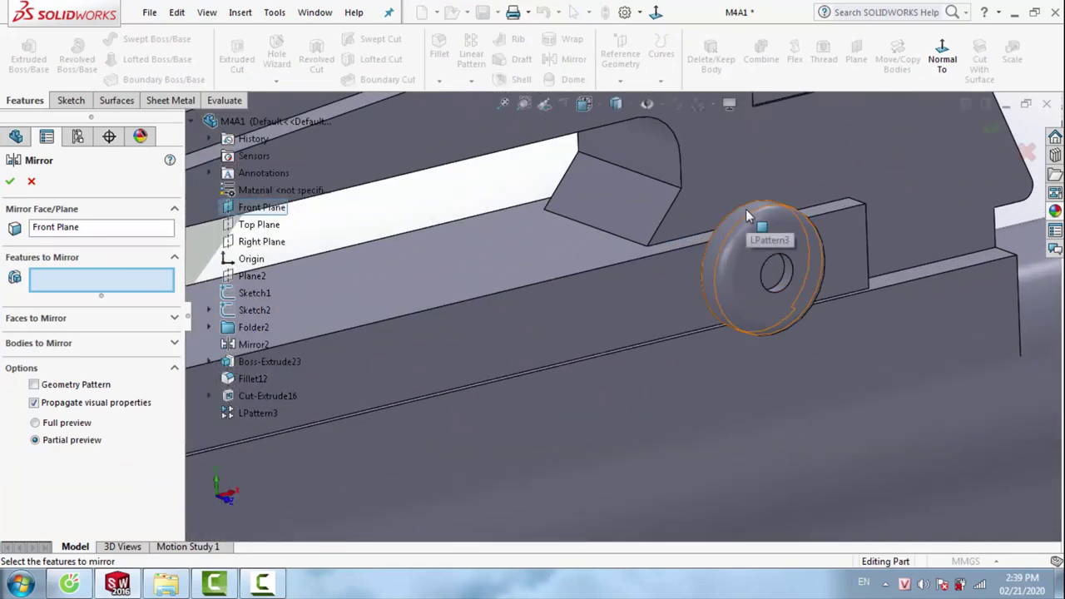
click(260, 363)
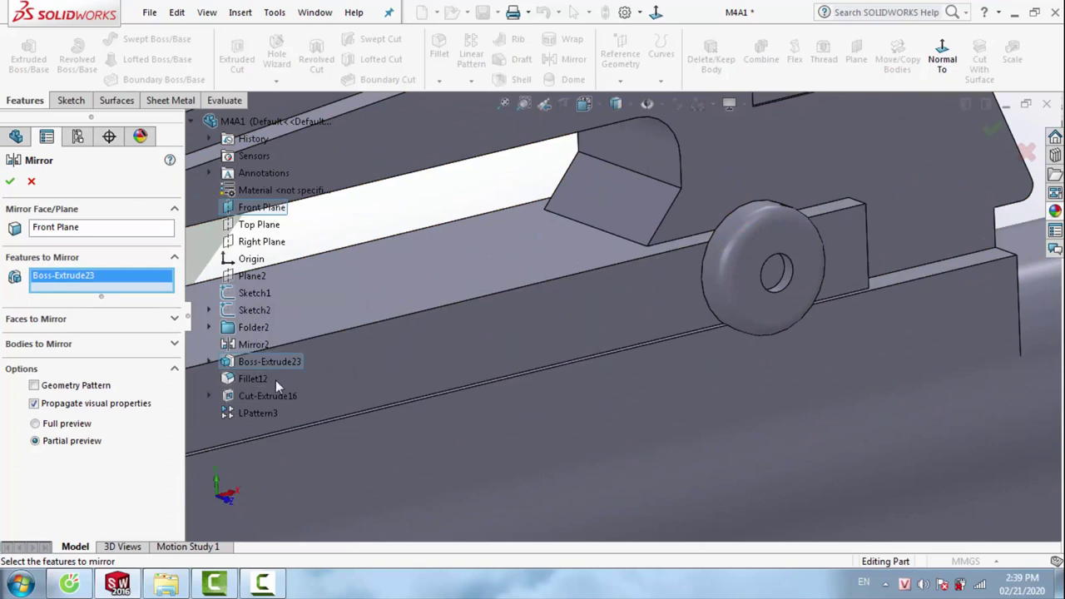
click(253, 379)
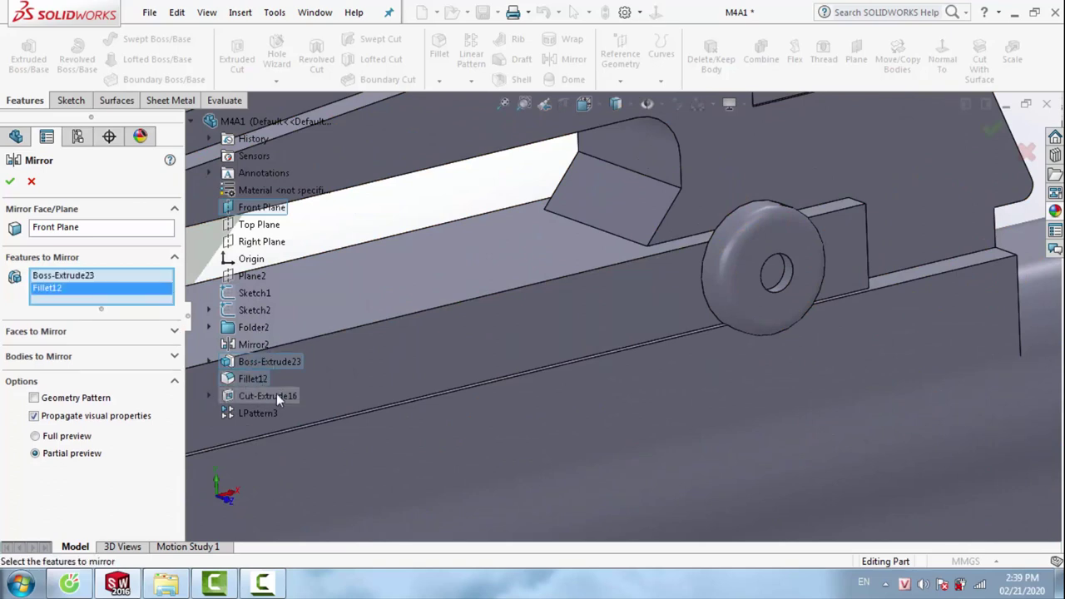
click(265, 396)
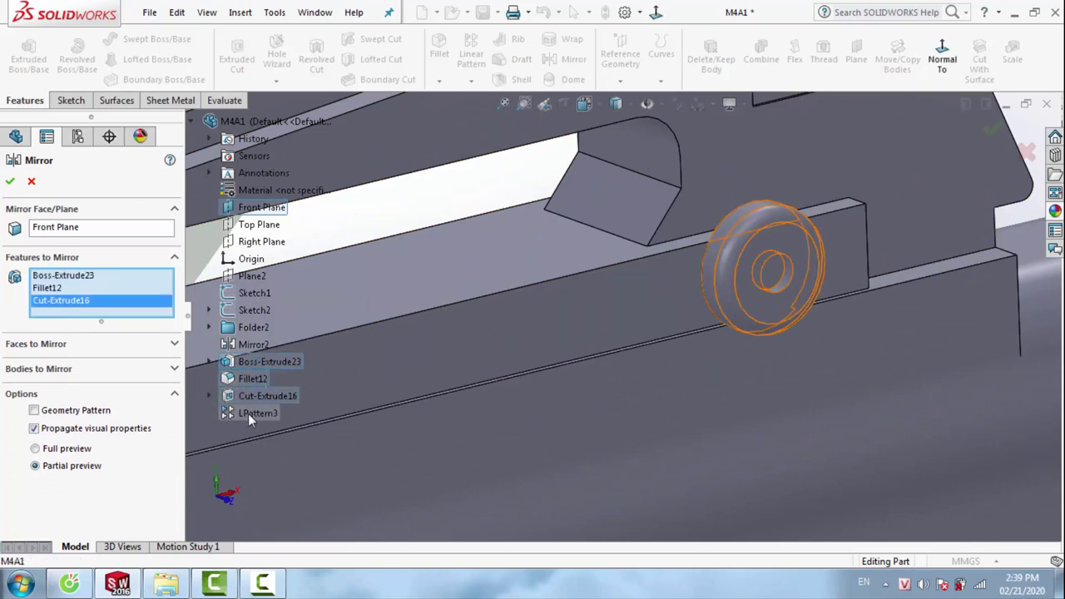
click(248, 413)
scroll(534, 332, up, 5)
mouse_move(527, 323)
middle_down()
mouse_move(492, 344)
mouse_move(537, 320)
mouse_move(521, 317)
middle_up()
click(993, 139)
Save the part with Ctrl+S
scroll(549, 333, up, 3)
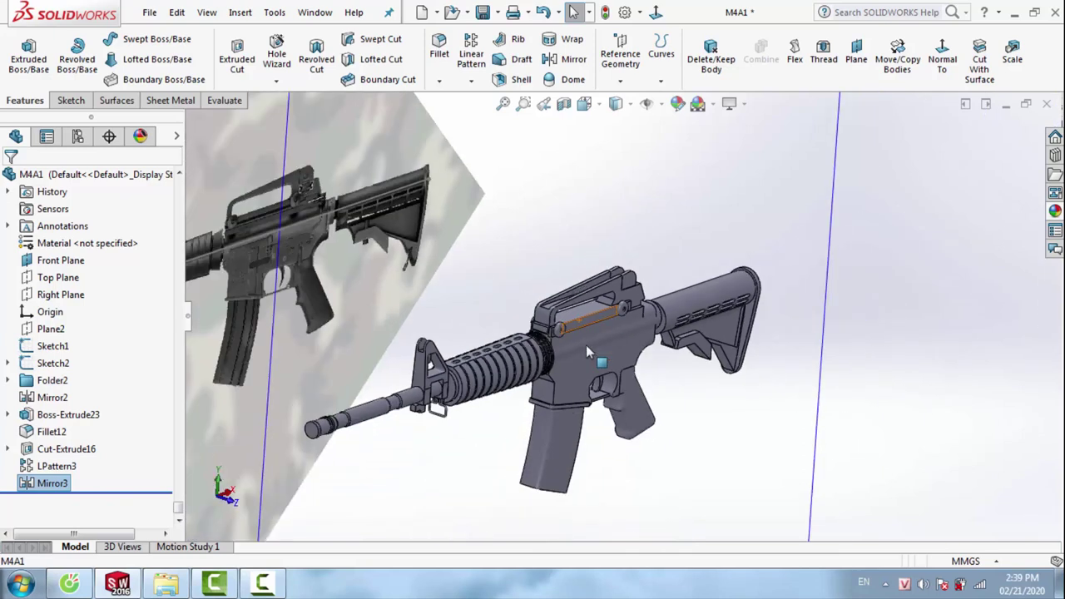
middle_drag(586, 345, 590, 343)
scroll(591, 350, down, 2)
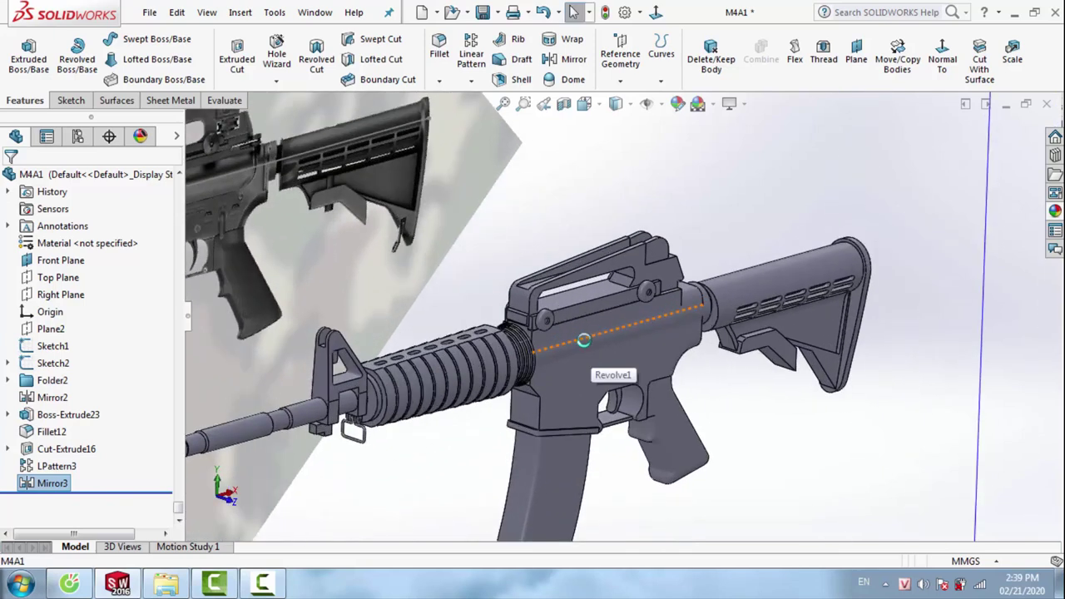
key(ctrl+s)
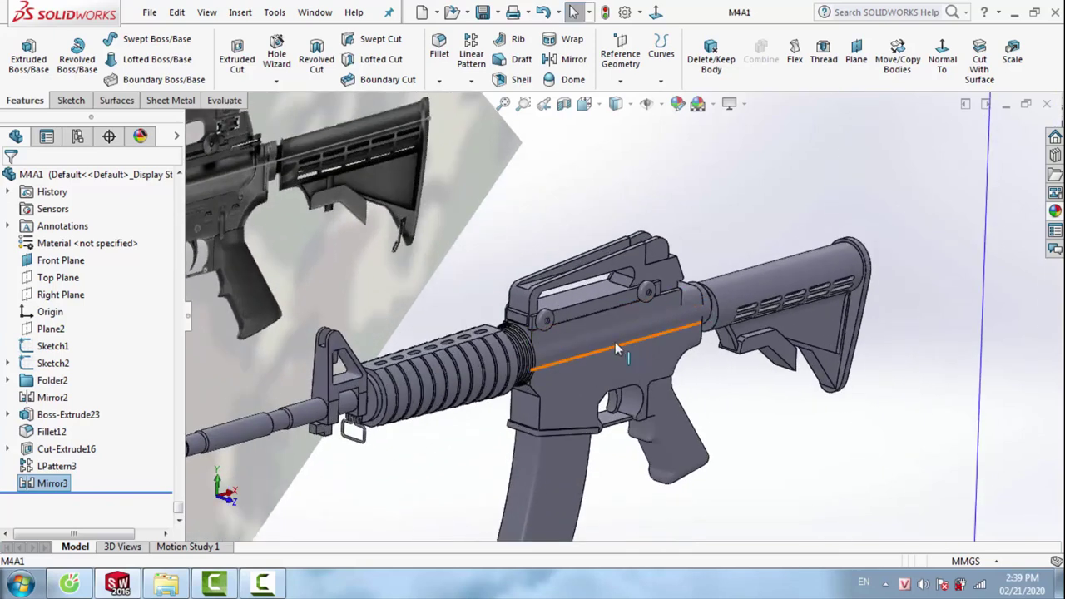
Start a new sketch on the Front Plane
mouse_move(620, 331)
middle_down()
mouse_move(604, 321)
mouse_move(630, 317)
middle_up()
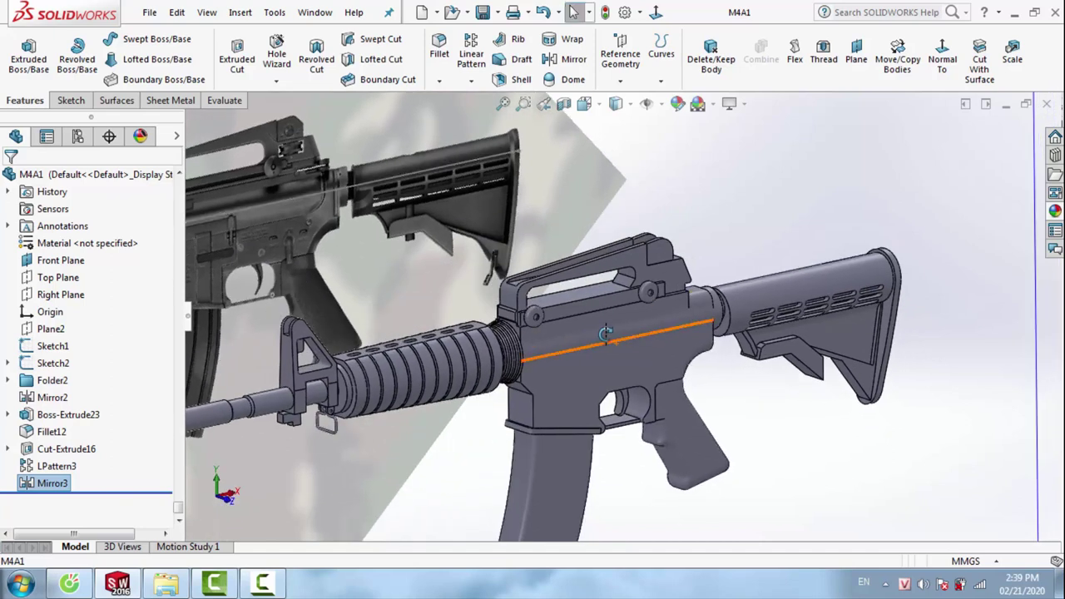
scroll(631, 317, up, 2)
scroll(637, 263, down, 1)
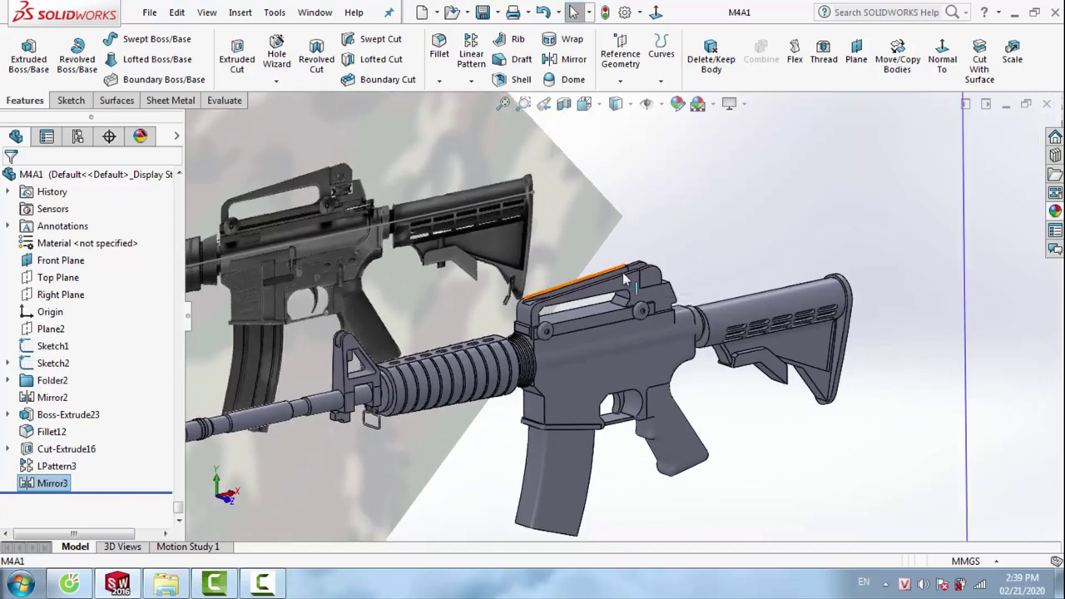
scroll(636, 275, down, 1)
right_click(779, 211)
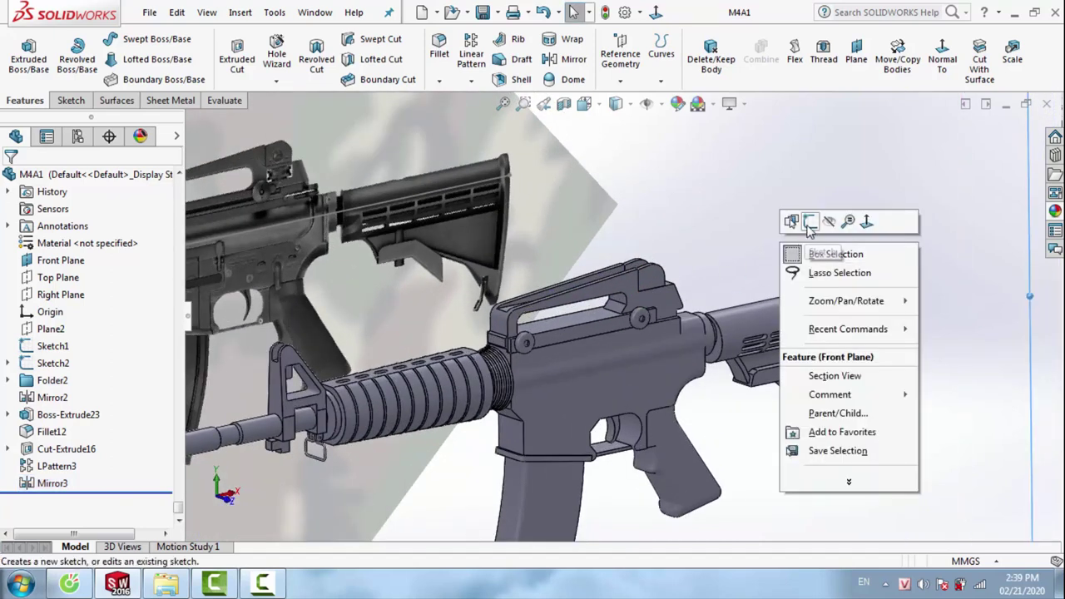
click(791, 217)
Undo the unused sketch and start a fresh Front Plane sketch in wireframe display
scroll(534, 303, down, 3)
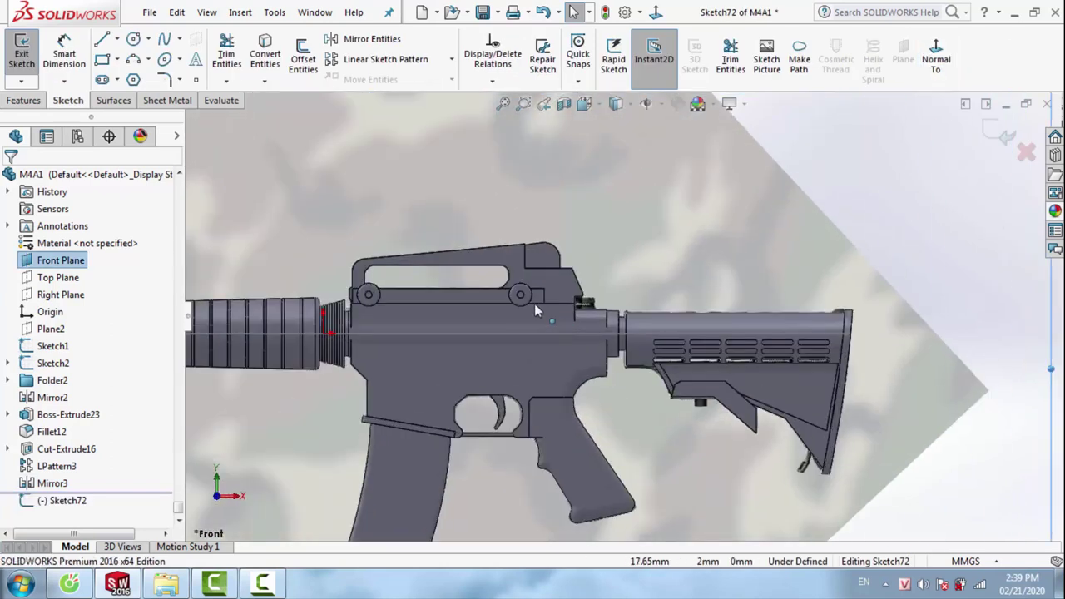
key(ctrl+z)
scroll(534, 304, down, 3)
right_click(54, 265)
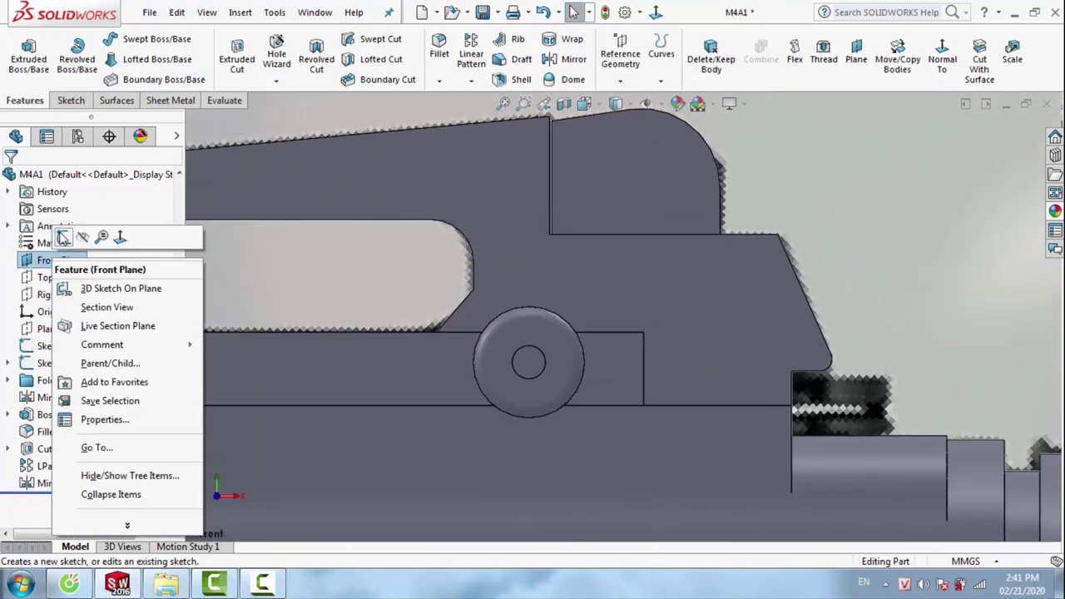
click(64, 237)
click(614, 106)
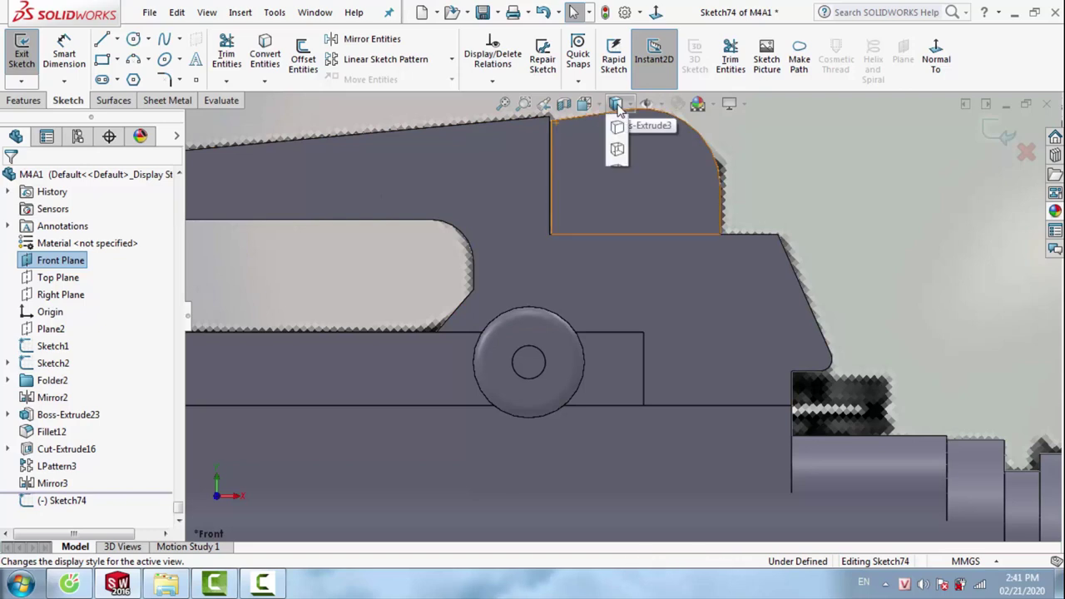
click(612, 217)
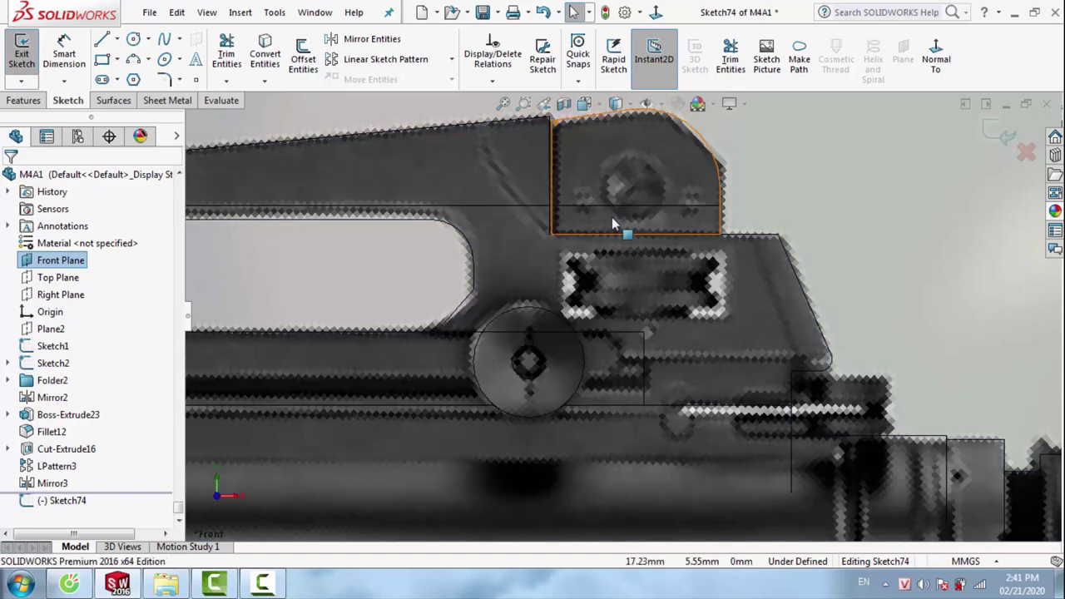
Draw a rectangle around the carry handle window, align its left edge, and start an Extruded Cut
click(101, 60)
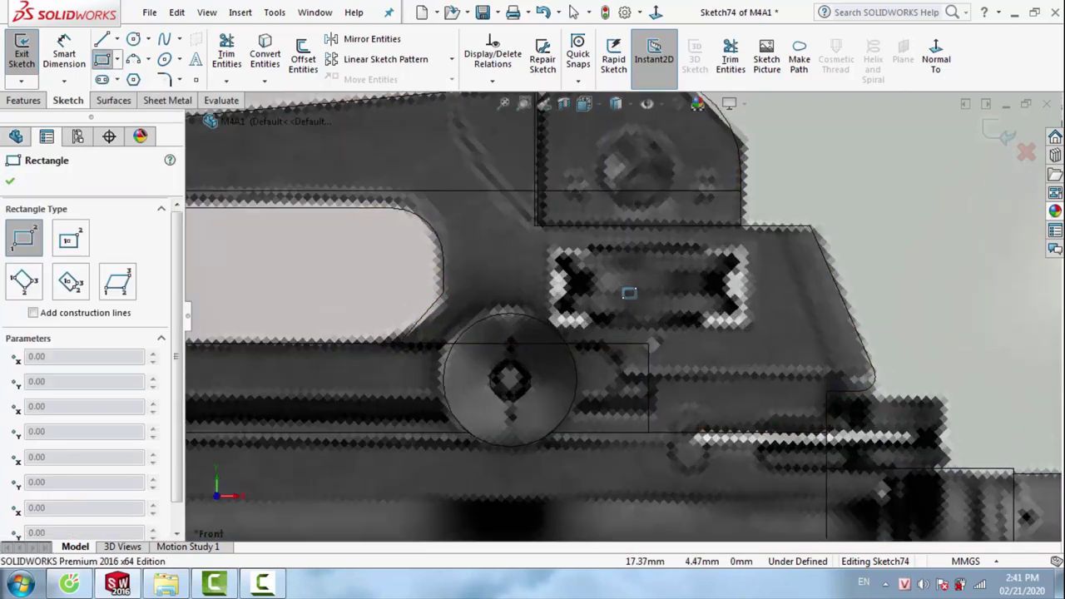
scroll(620, 283, down, 3)
click(524, 239)
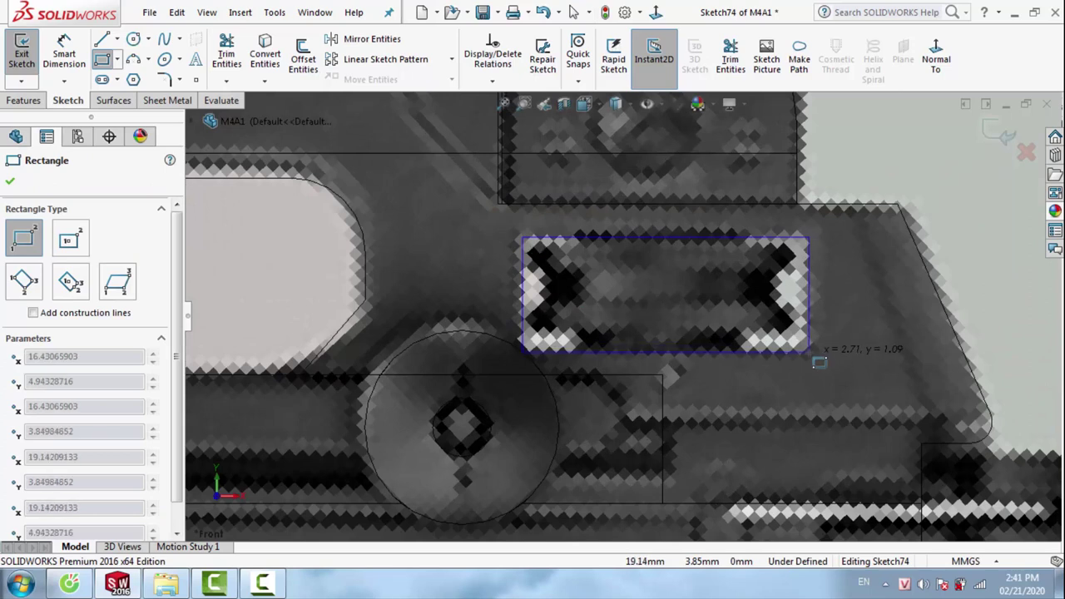
click(809, 353)
key(Escape)
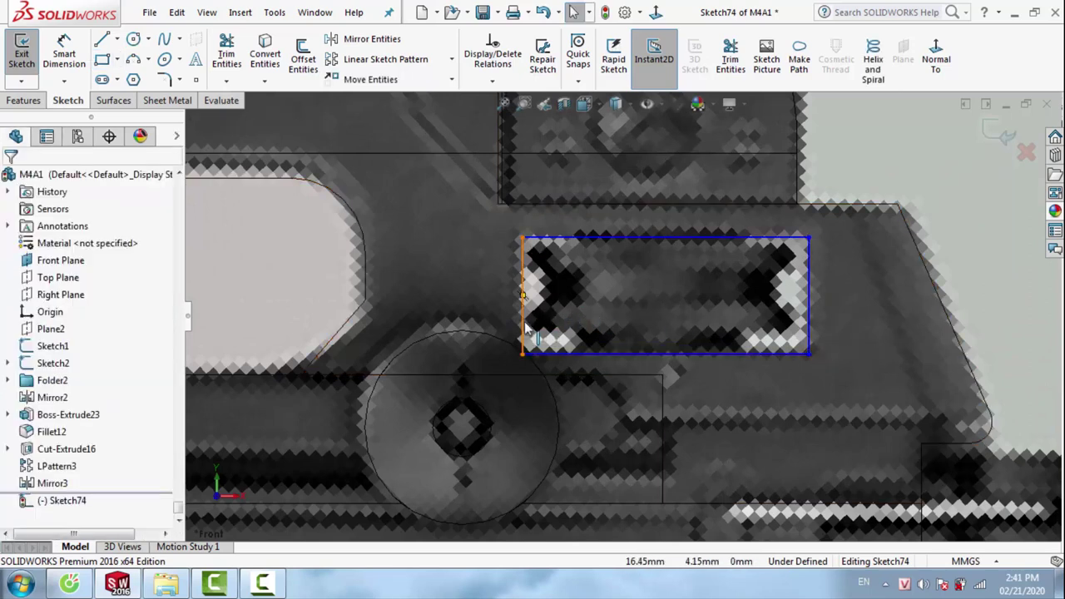
click(537, 331)
drag(537, 331, 533, 331)
key(Escape)
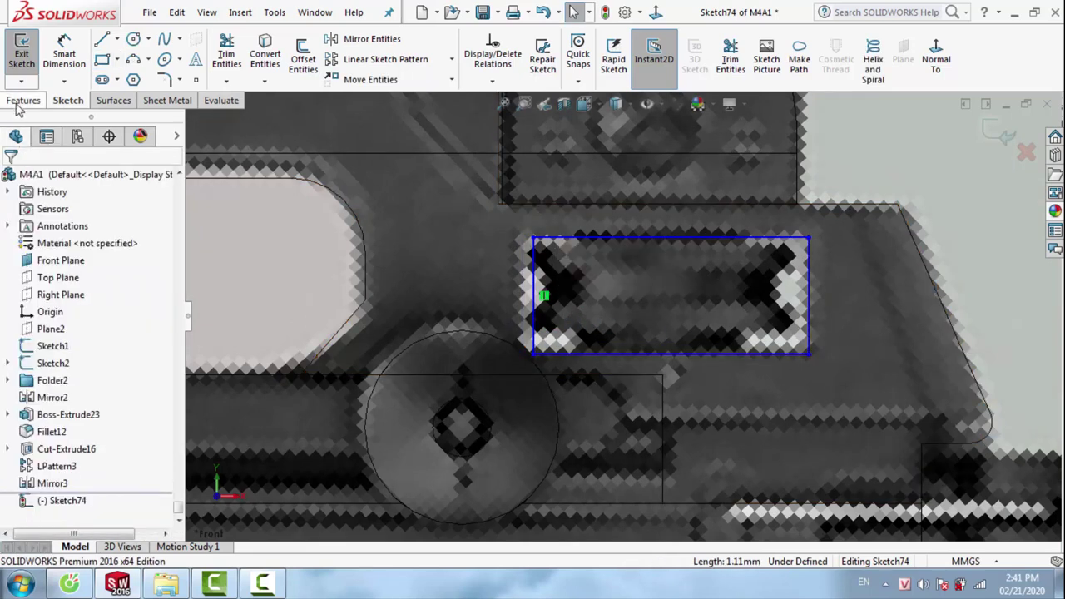
click(23, 100)
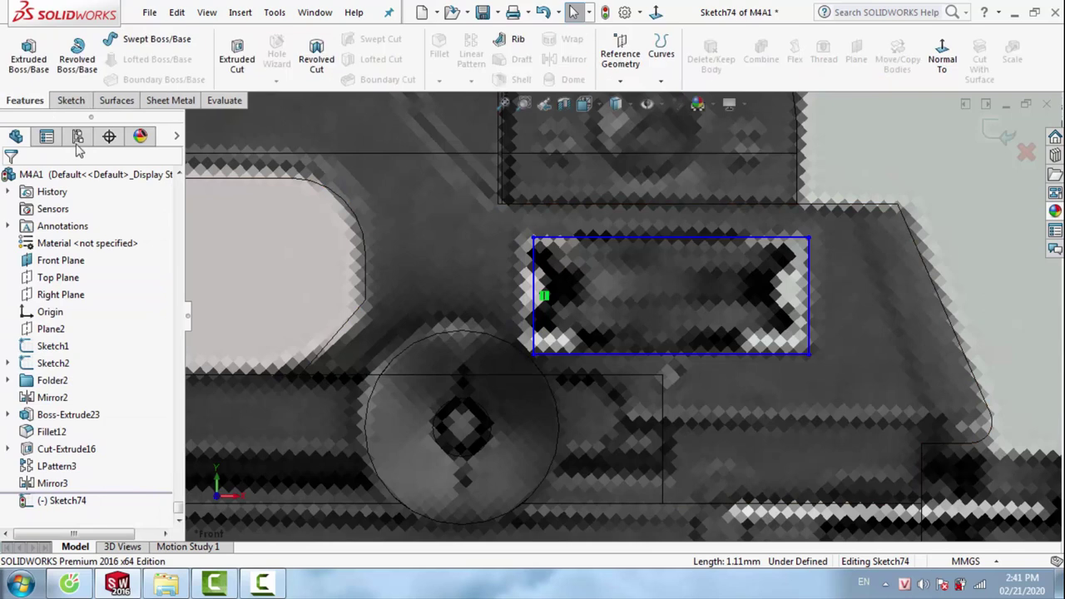
click(238, 54)
Set the window cut's end condition to Through All - Both and confirm Cut-Extrude18
click(52, 284)
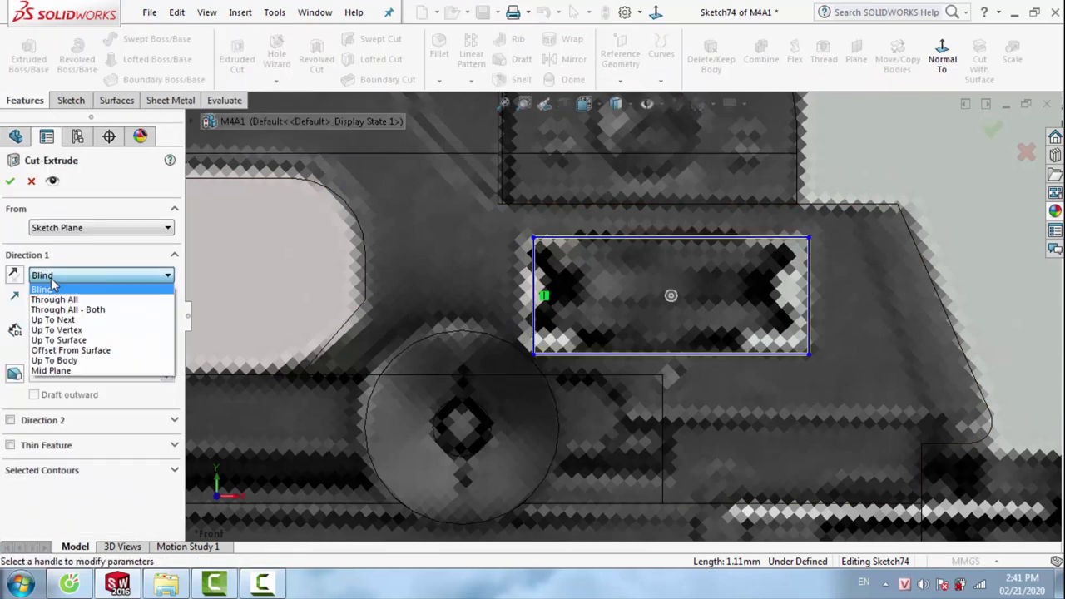
click(91, 310)
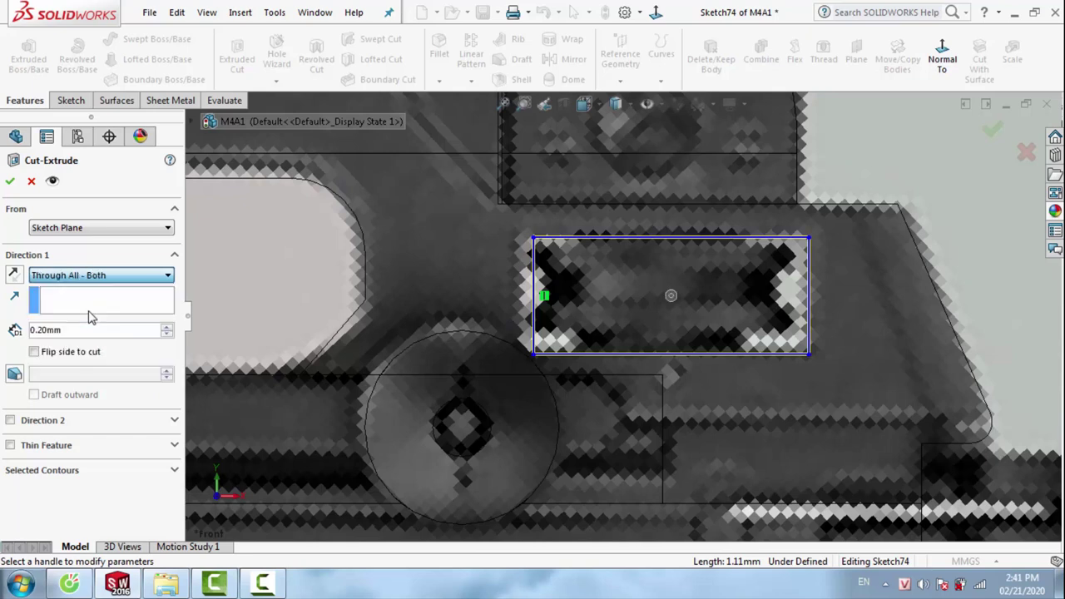
click(11, 183)
Orbit to inspect the new window cut, then switch the display style to Shaded With Edges
scroll(649, 285, up, 5)
middle_drag(628, 290, 673, 364)
click(617, 103)
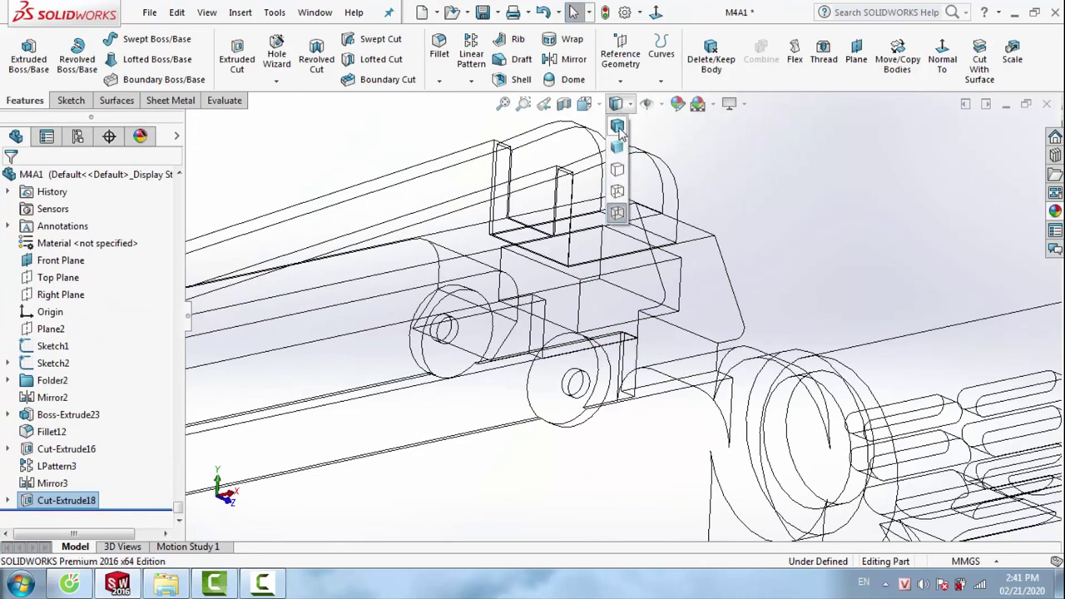
click(616, 126)
scroll(739, 259, up, 3)
scroll(665, 283, down, 3)
Start a new sketch on the Front Plane and zoom in on the rear sight area
scroll(639, 300, down, 3)
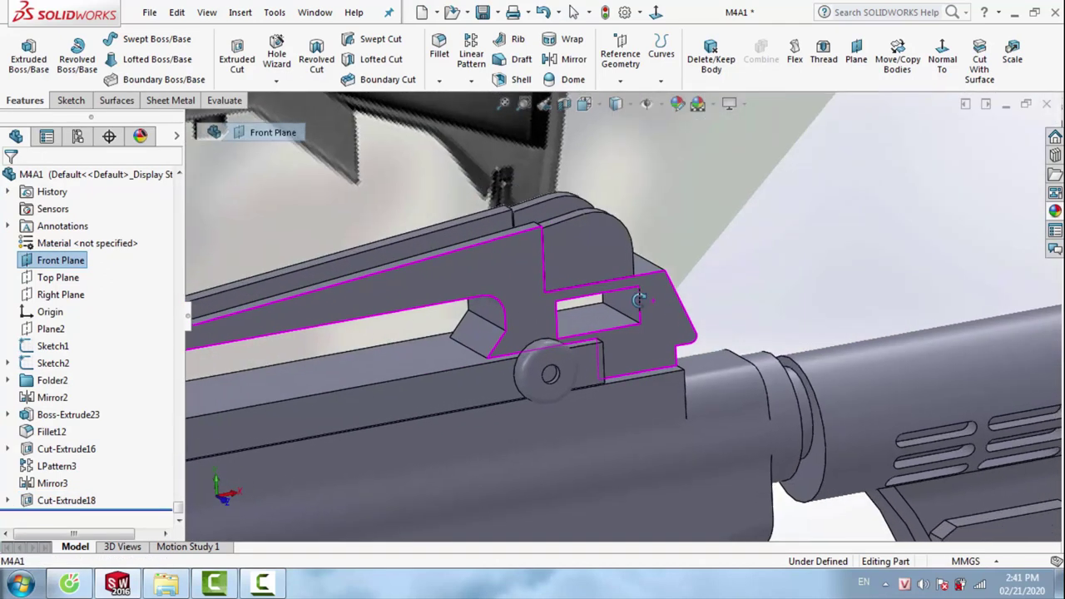
middle_drag(639, 300, 671, 298)
right_click(753, 247)
click(774, 226)
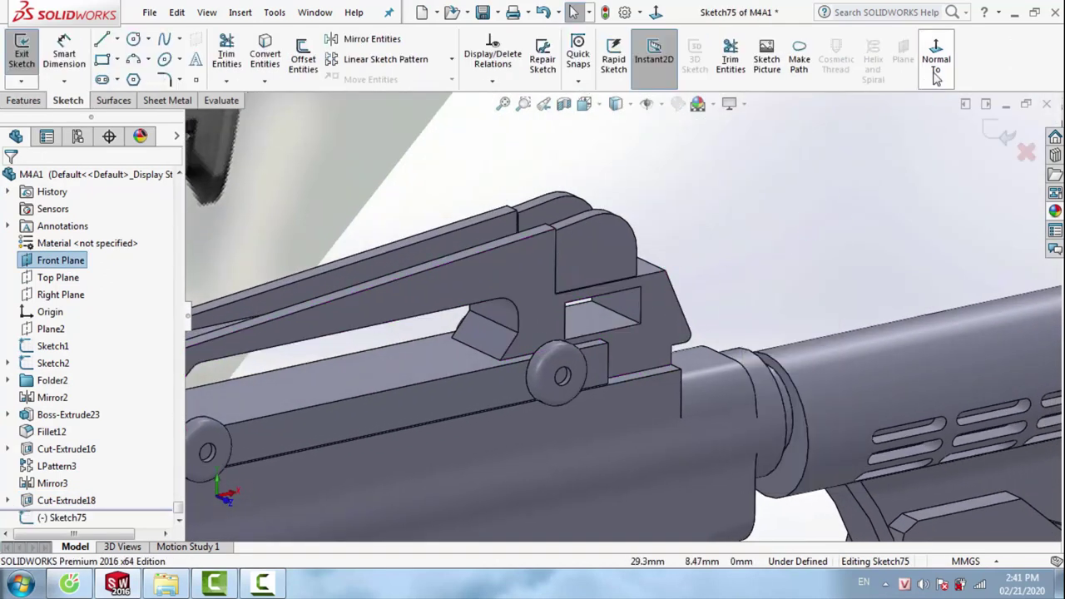
scroll(630, 313, down, 3)
scroll(633, 307, down, 4)
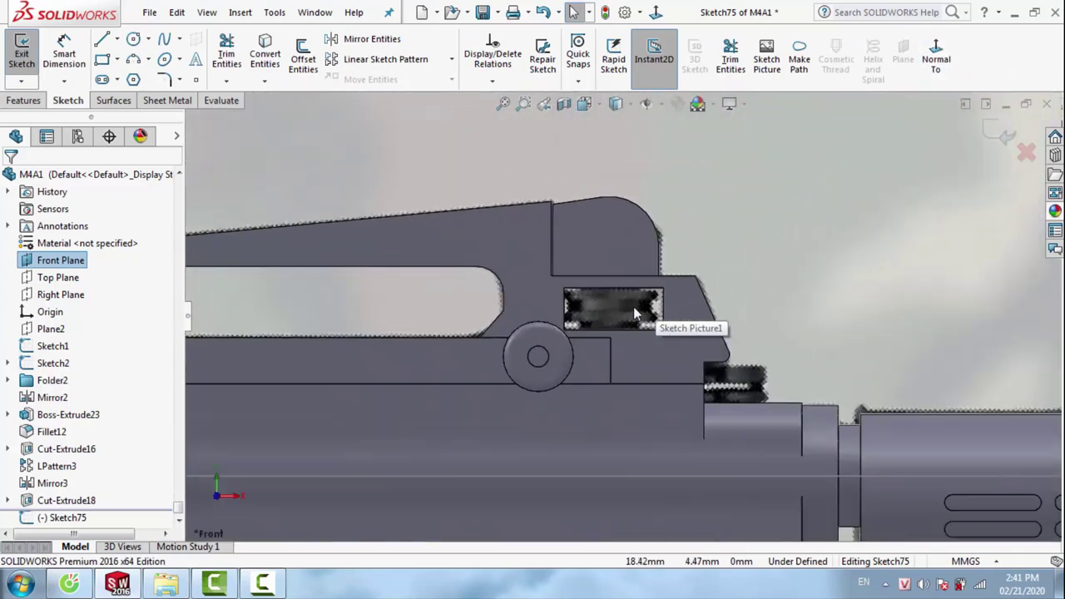
scroll(620, 313, down, 3)
Trace a stepped chain of lines from the picture's top edge down, across and back up
click(102, 39)
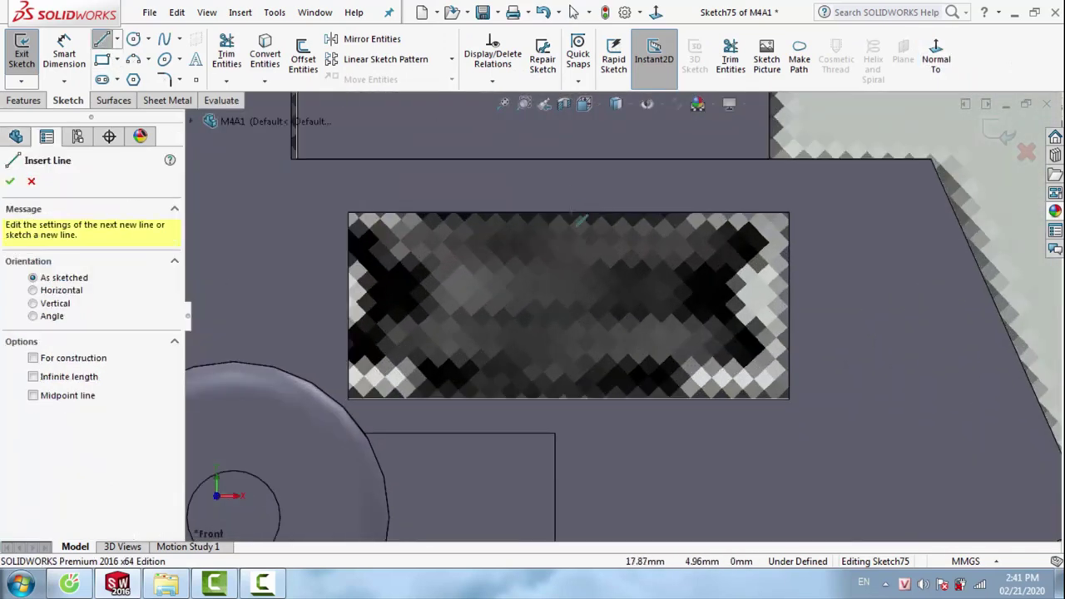
click(568, 213)
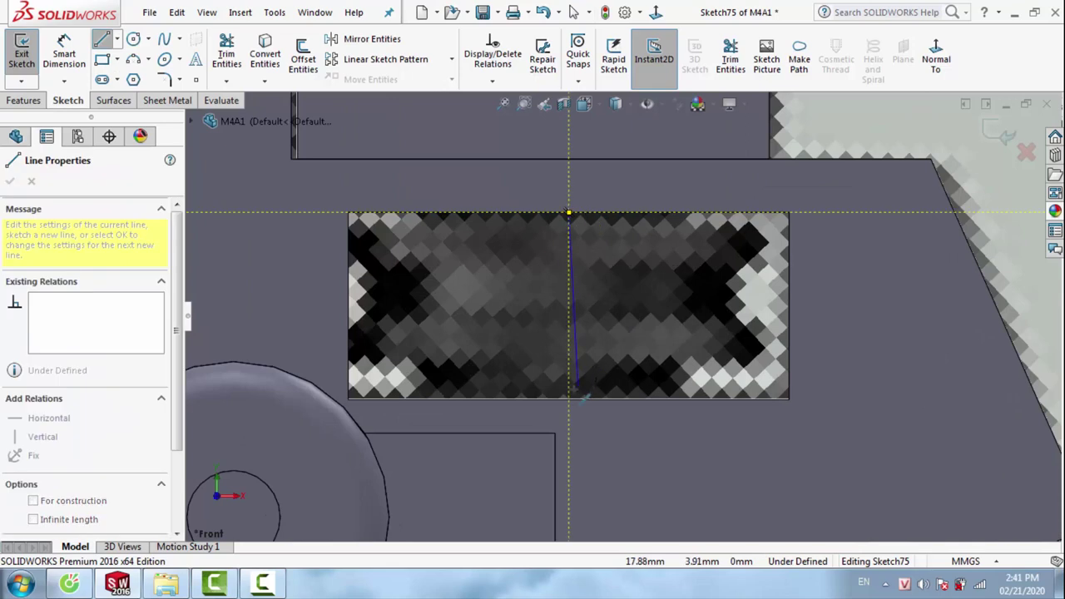
click(568, 399)
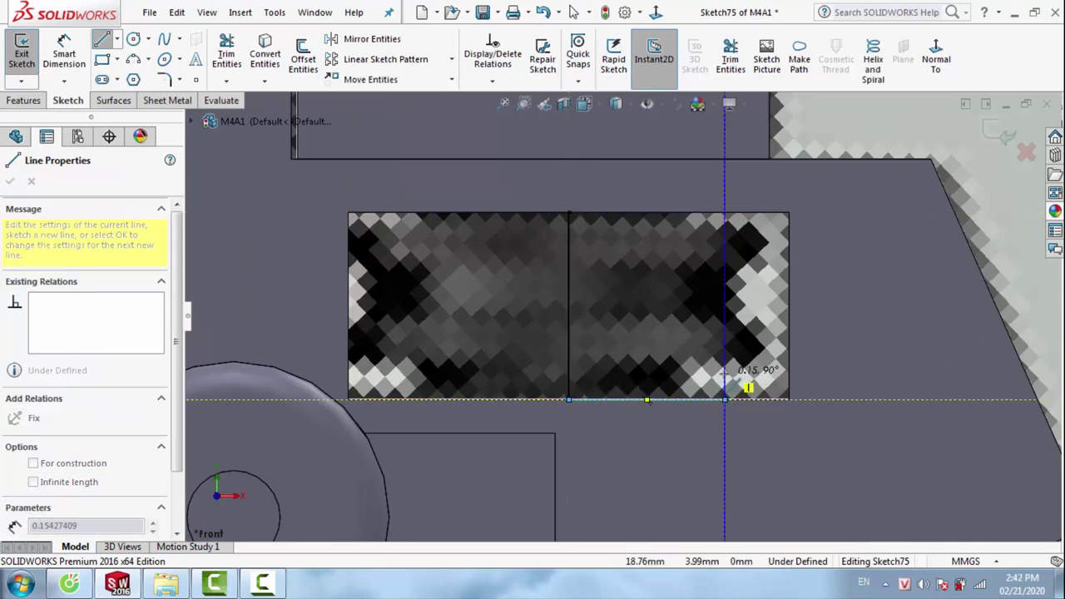
click(725, 399)
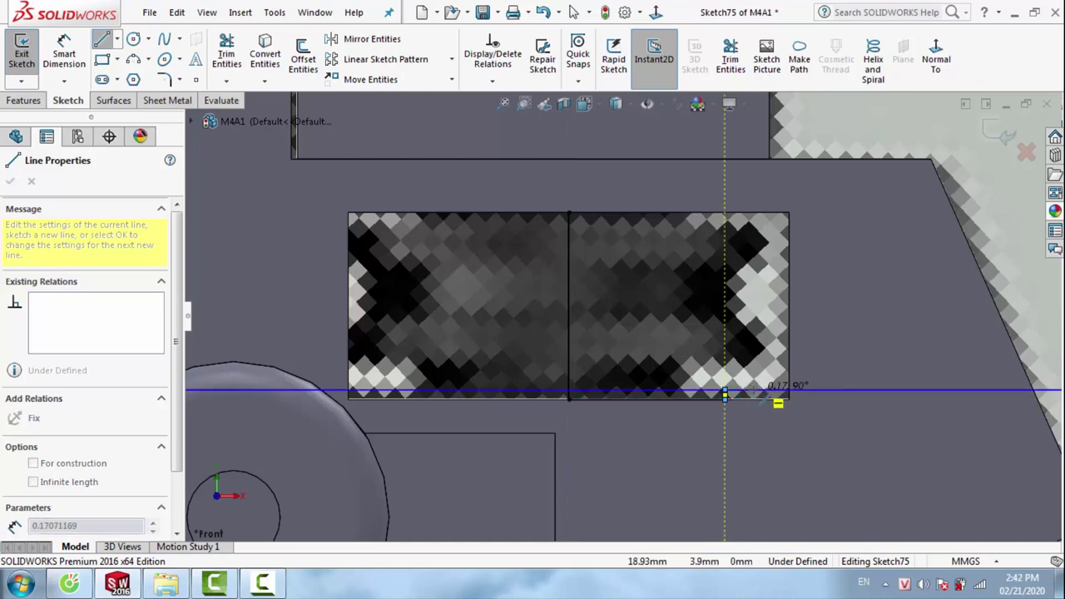
click(754, 350)
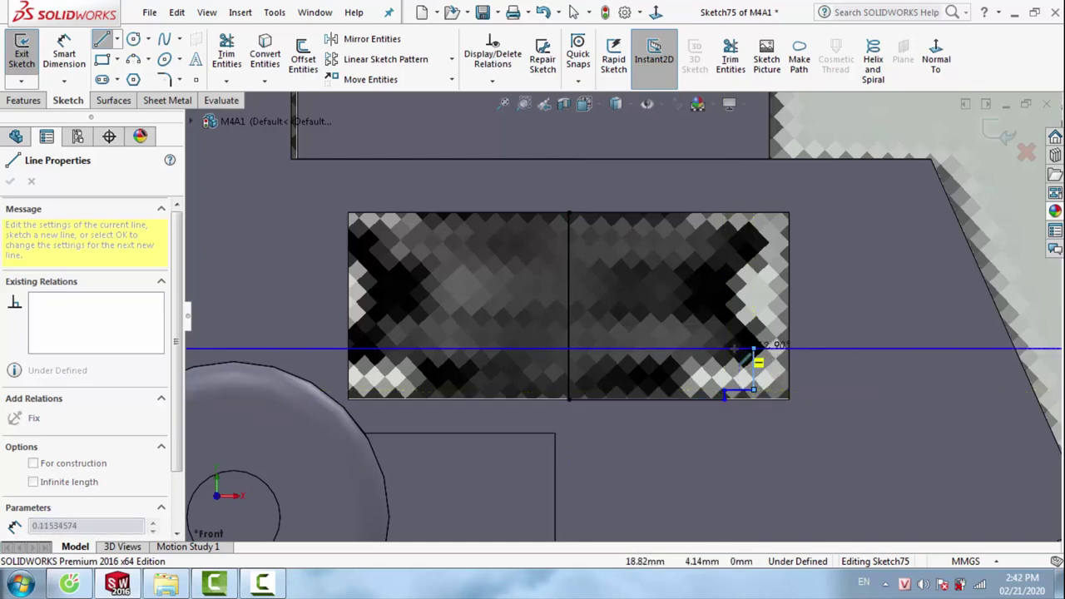
click(739, 349)
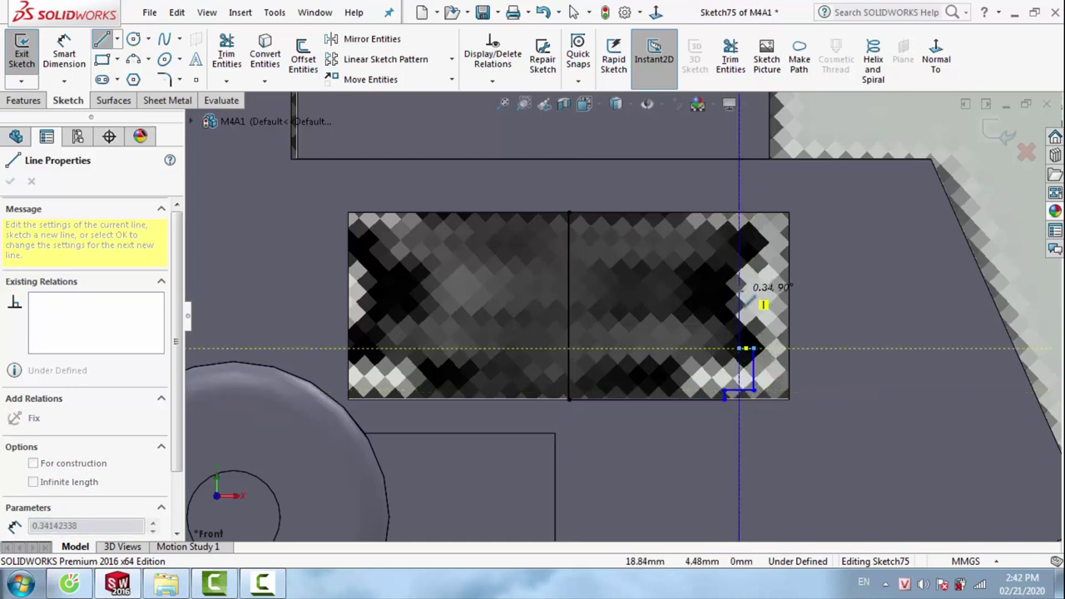
click(739, 283)
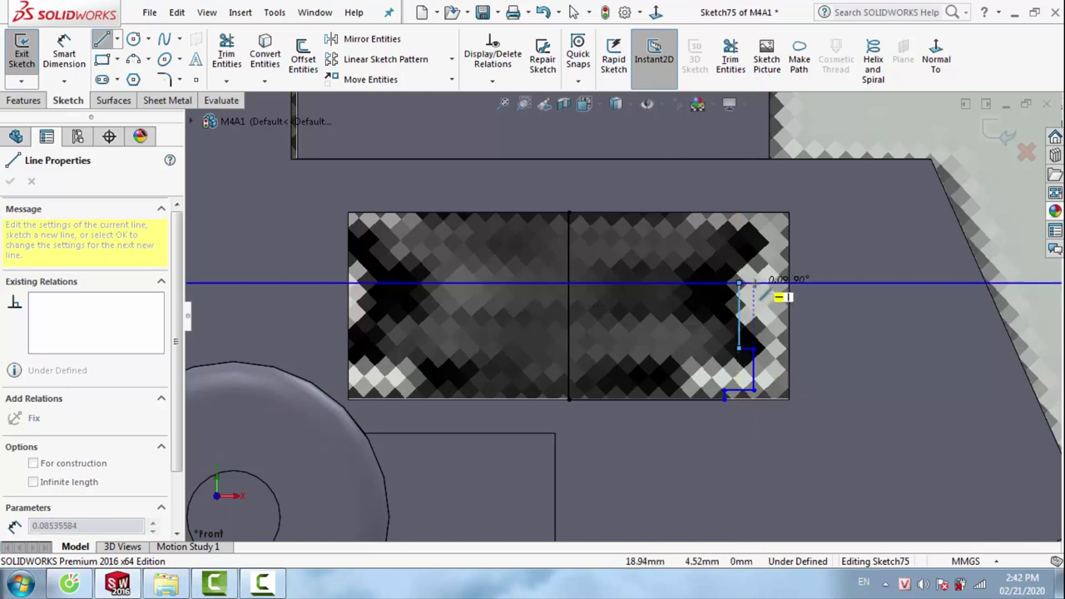
click(753, 283)
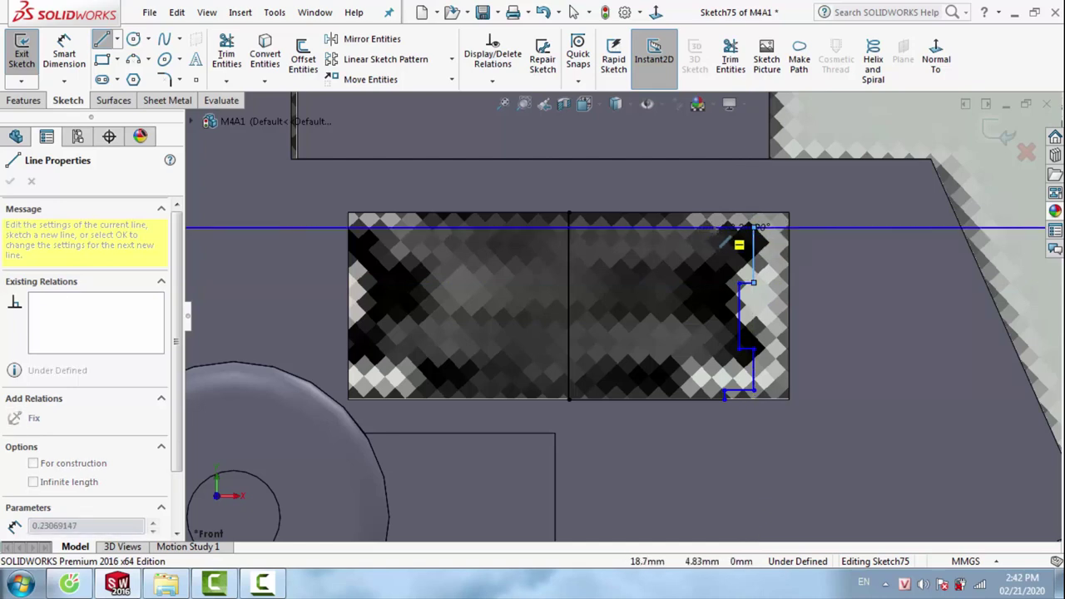
click(699, 227)
click(699, 213)
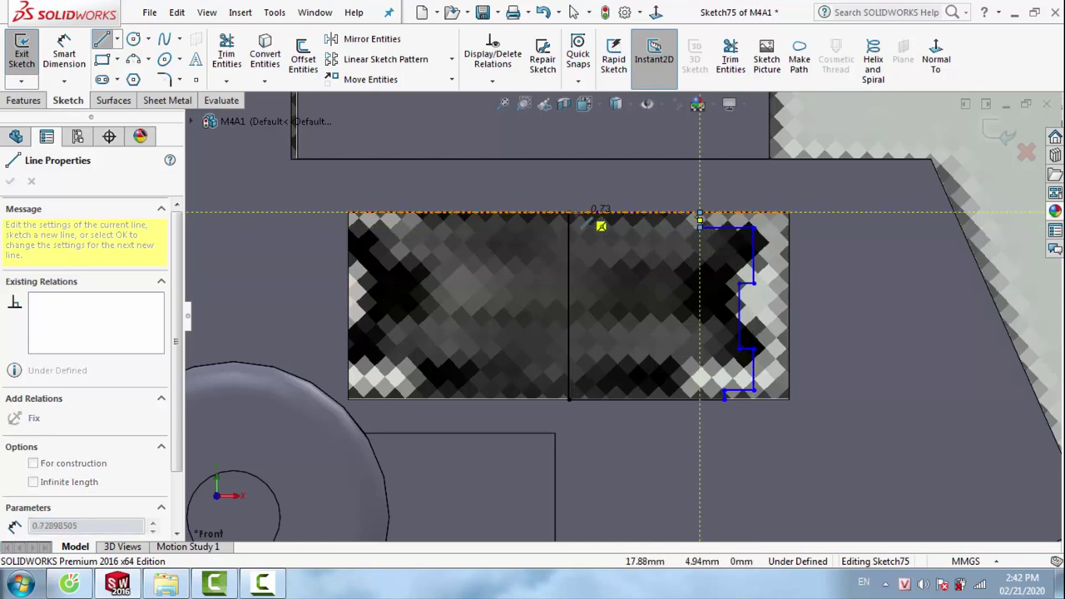
key(Escape)
Draw a closing line along the lower edge from the outline's bottom end
scroll(721, 395, down, 3)
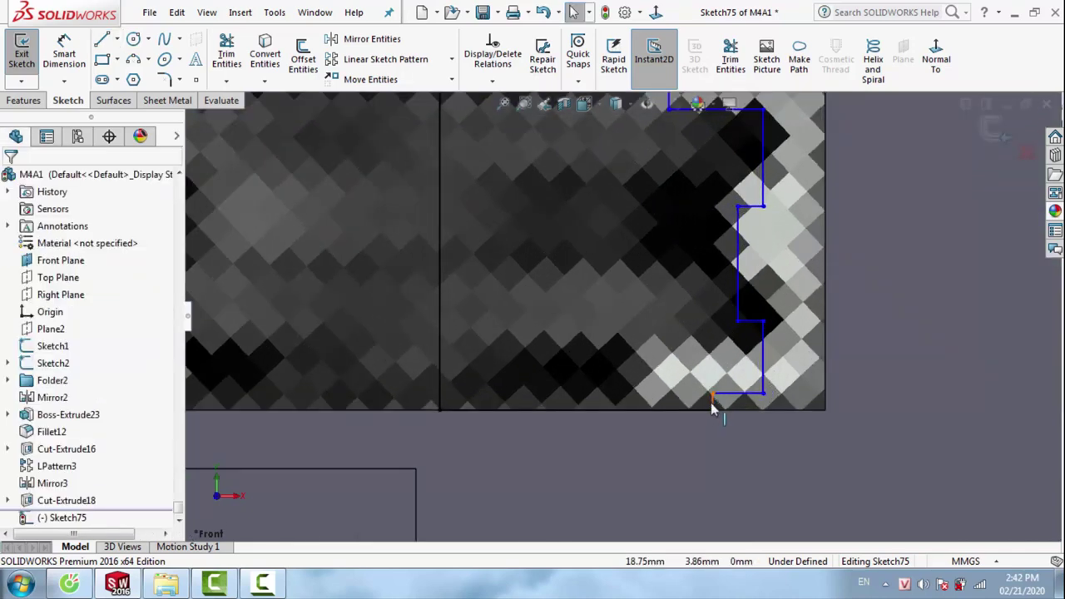
click(713, 398)
click(658, 395)
scroll(659, 392, up, 3)
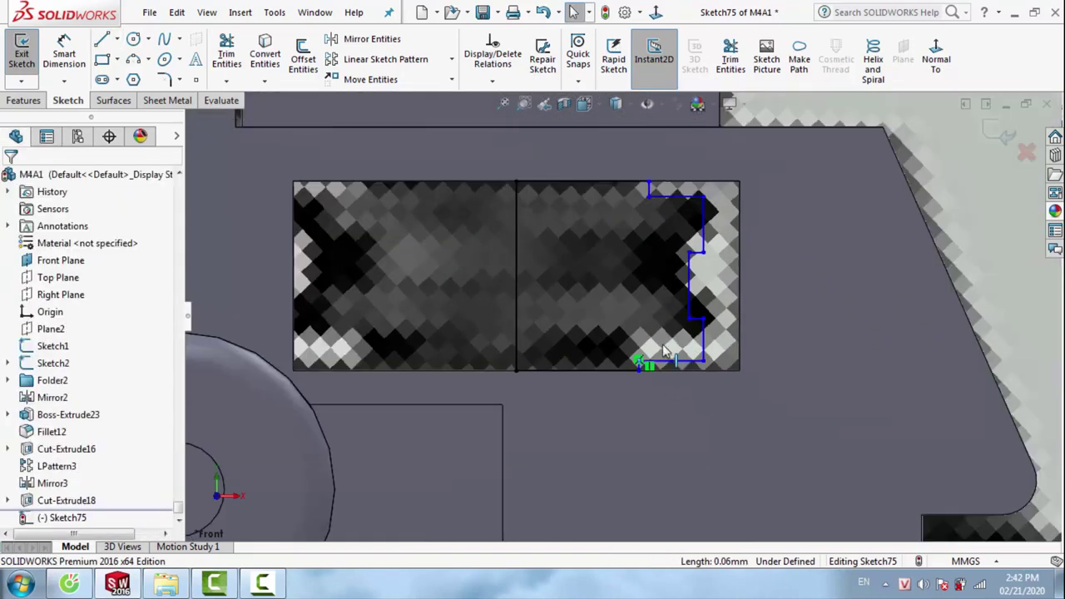
scroll(641, 366, down, 3)
scroll(640, 363, up, 1)
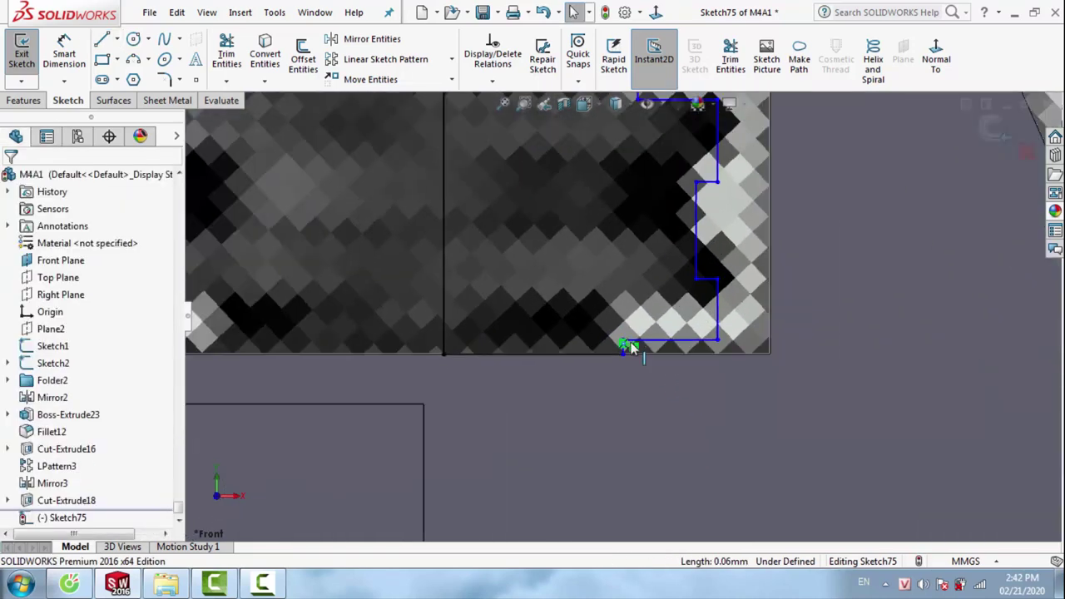
click(681, 346)
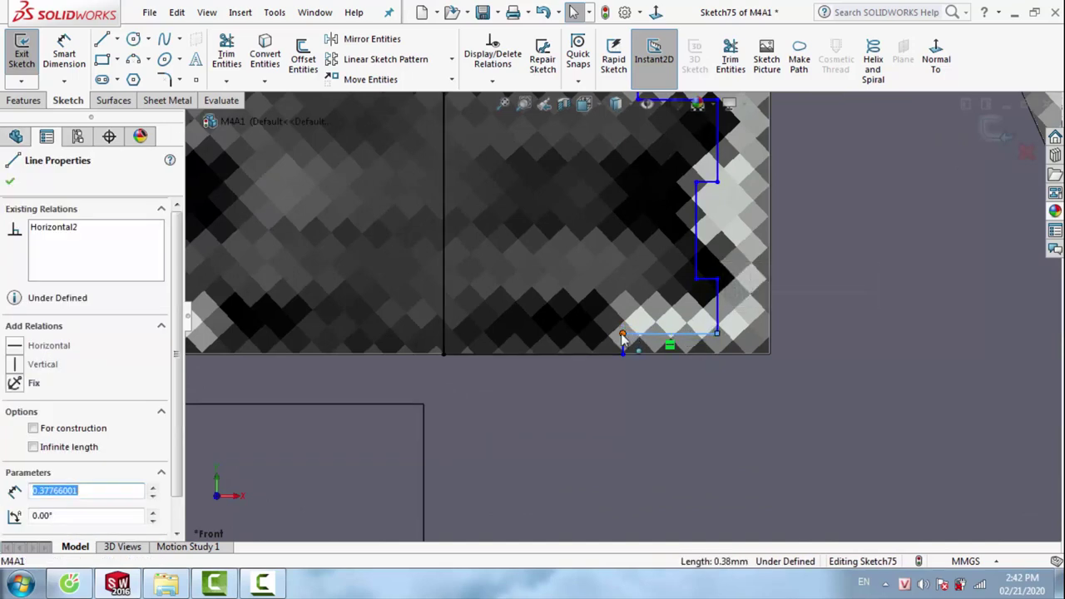
Drag the bottom line's left endpoint rightward, then select the short top and bottom lines for a relation
drag(623, 334, 649, 331)
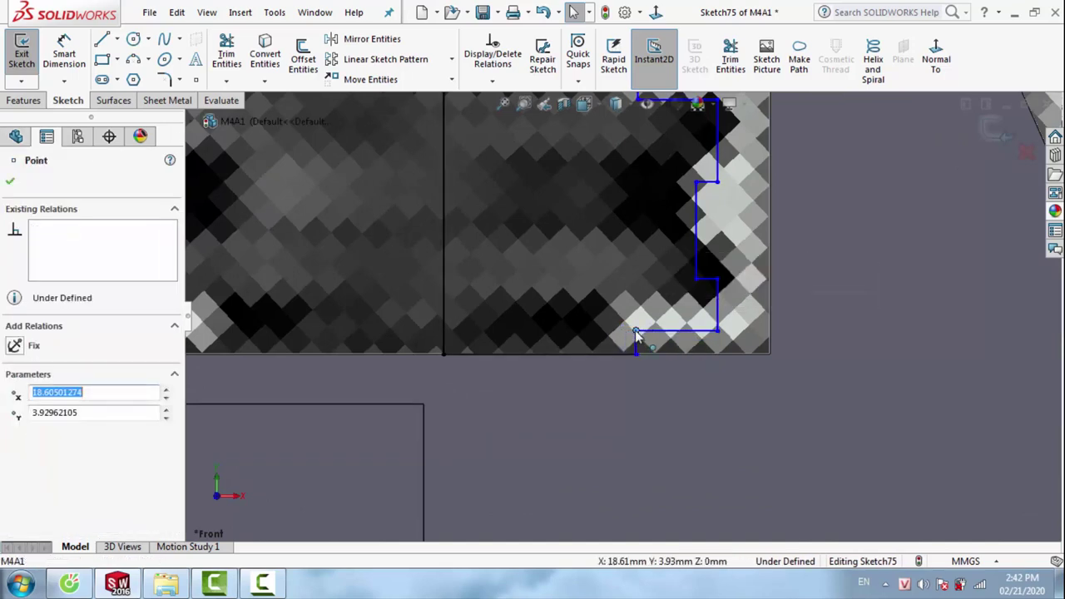
scroll(636, 332, up, 2)
scroll(649, 206, down, 2)
click(648, 187)
click(625, 146)
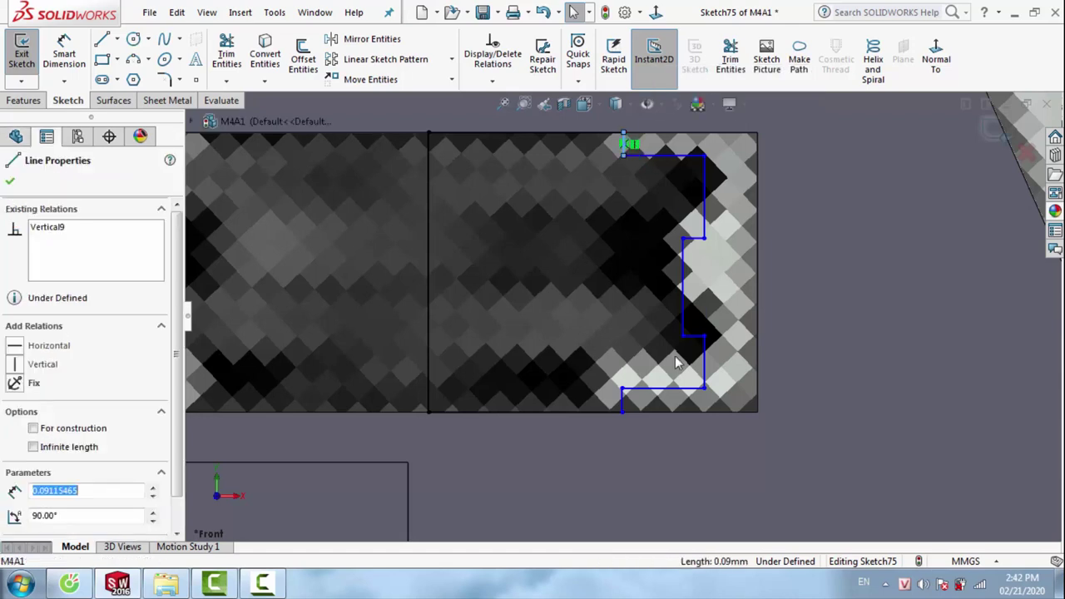
ctrl+click(624, 401)
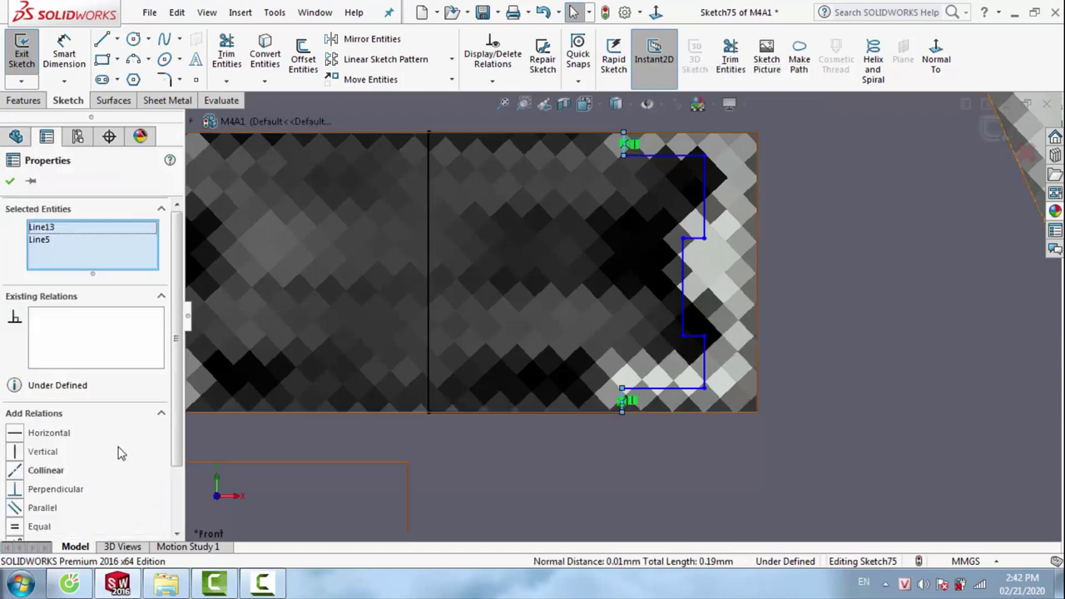
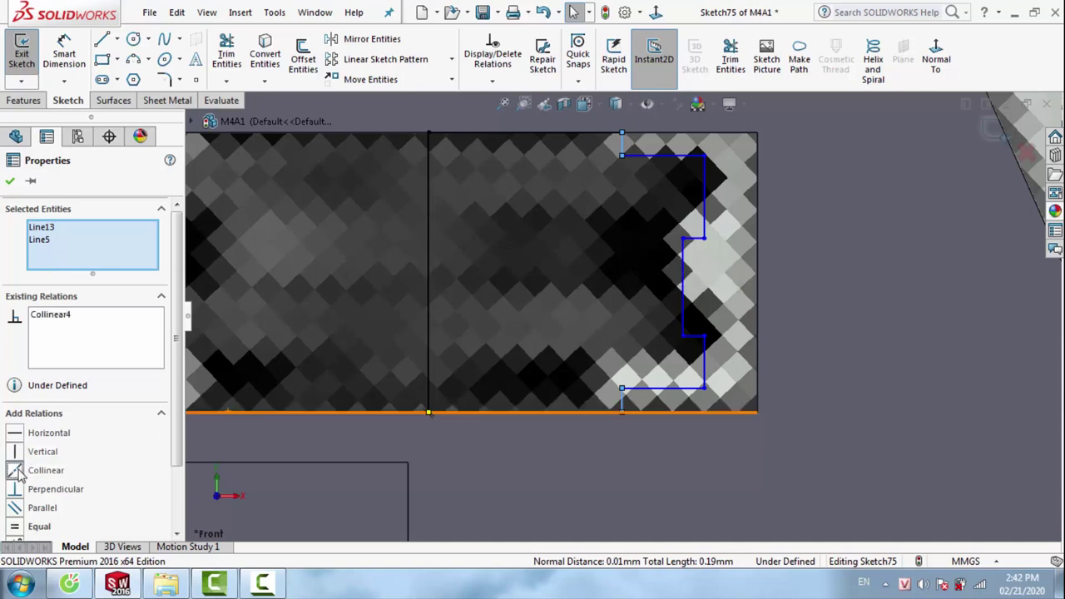
Drag the lower horizontal step of the pin profile upward
click(15, 470)
scroll(699, 246, down, 1)
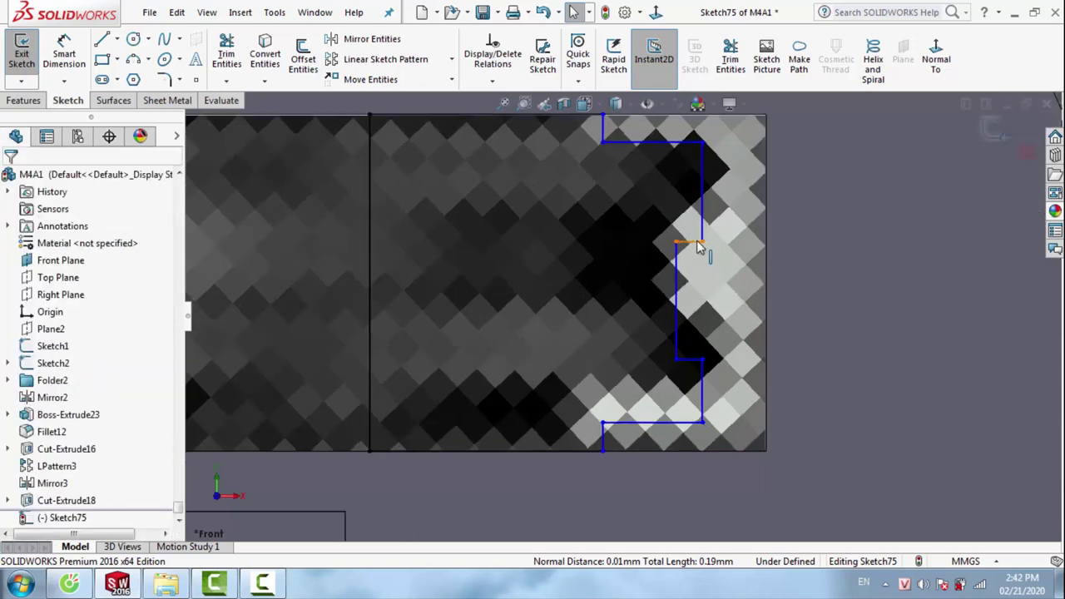
drag(687, 362, 689, 341)
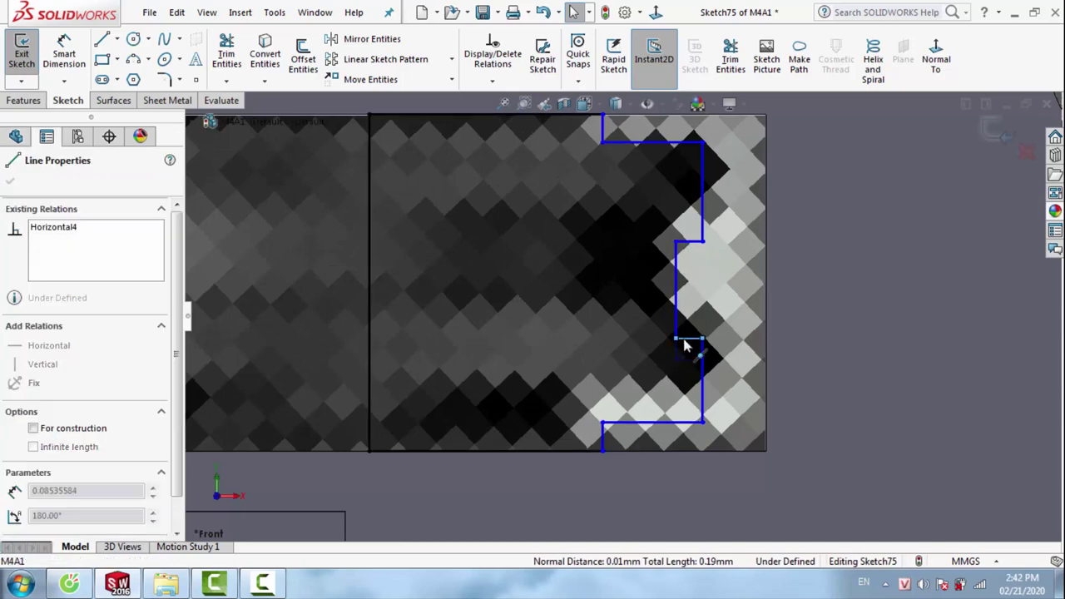
ctrl+click(690, 341)
click(666, 266)
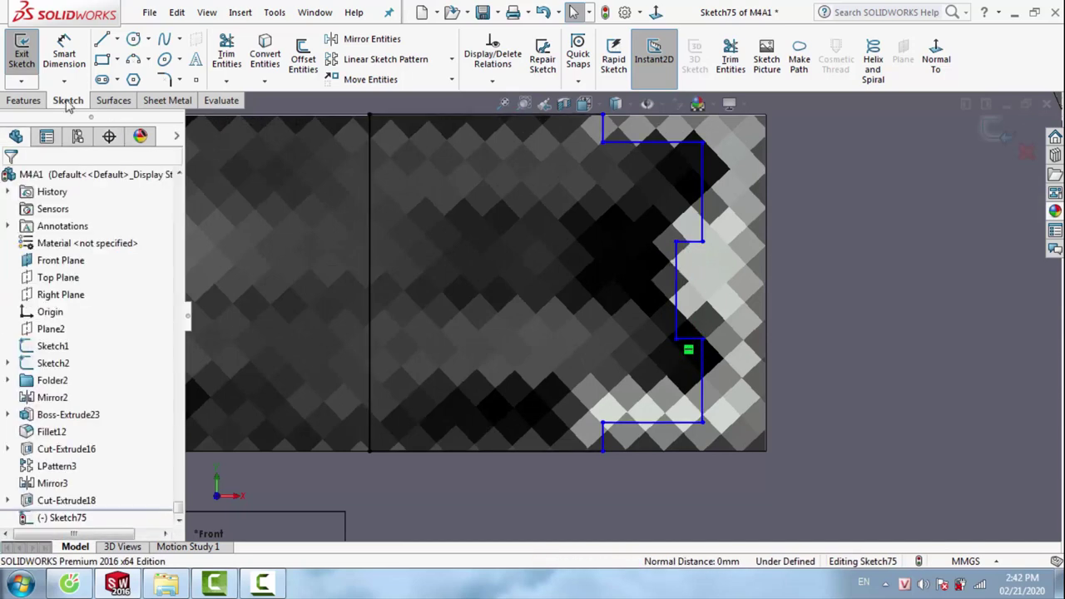
Revolve the profile 360° about the vertical centre line Line1 to form the round pin
click(18, 103)
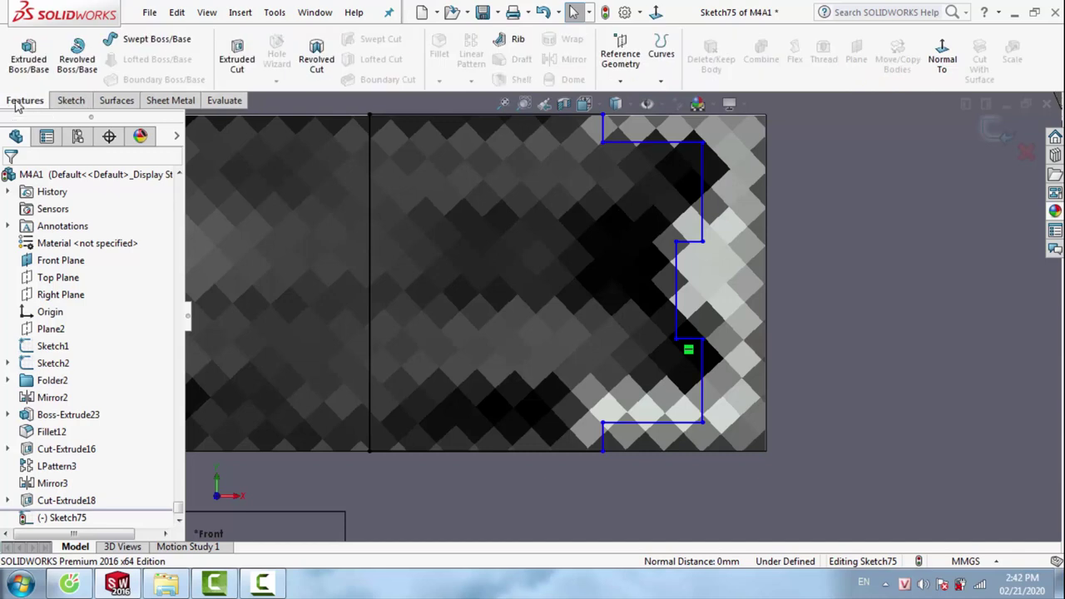
click(83, 54)
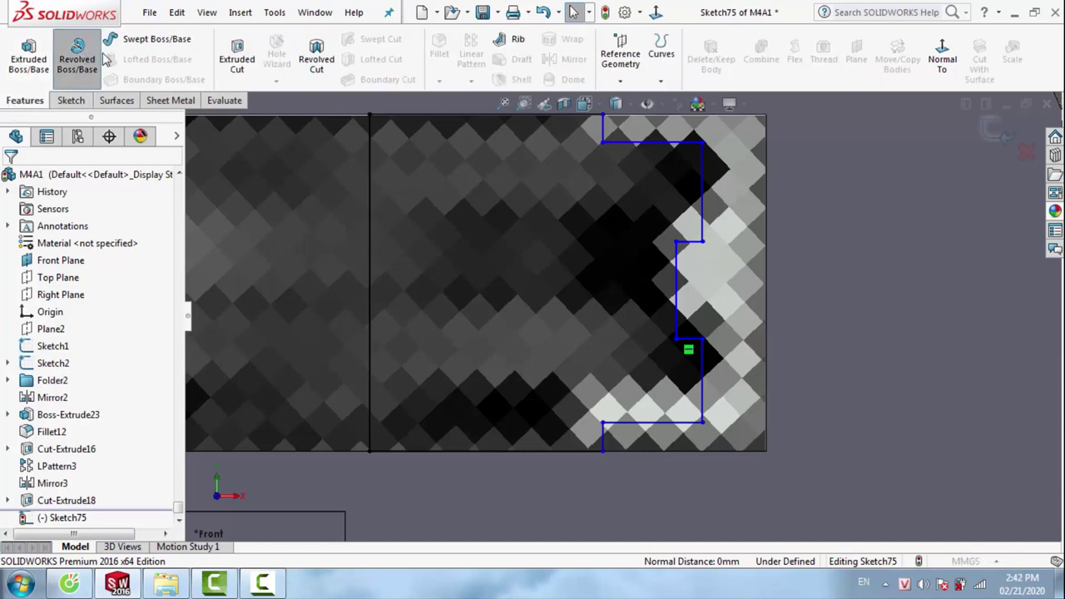
click(372, 197)
key(z)
key(z)
key(z)
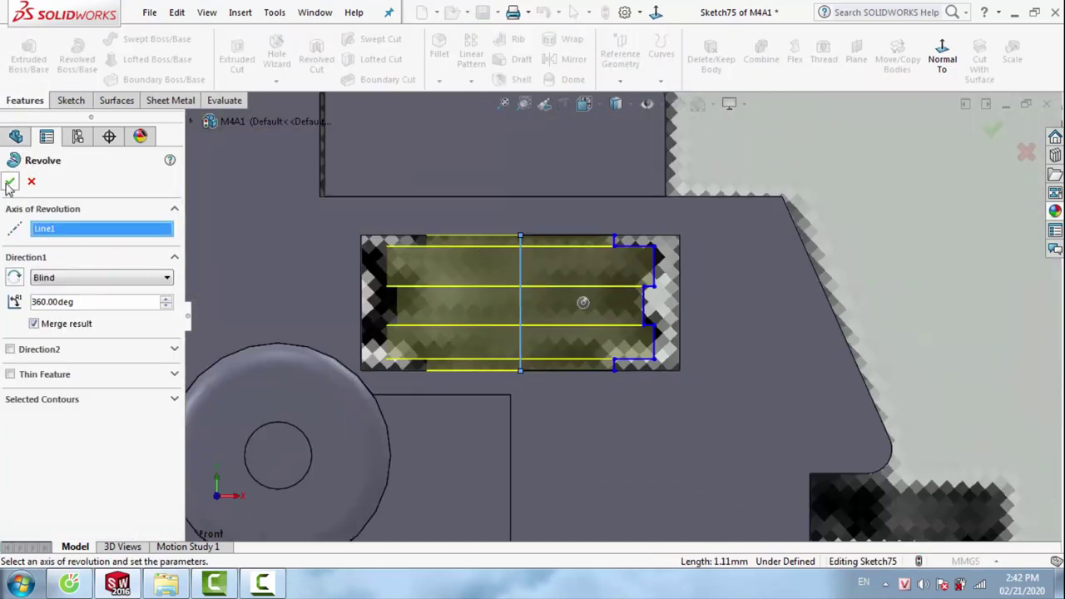
click(10, 182)
scroll(620, 303, up, 2)
mouse_move(595, 322)
middle_down()
mouse_move(624, 348)
mouse_move(595, 402)
mouse_move(619, 356)
mouse_move(690, 333)
middle_up()
scroll(618, 356, up, 3)
scroll(691, 333, down, 3)
scroll(690, 333, down, 2)
scroll(807, 302, up, 5)
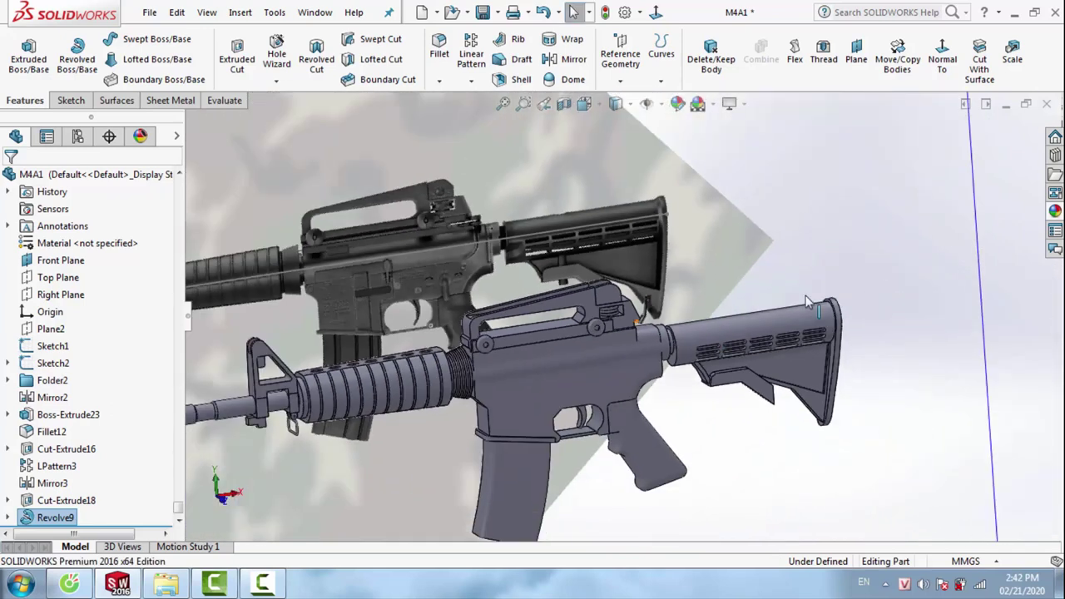
On the Front Plane, sketch a corner rectangle from the receiver step to just above the buffer tube
right_click(978, 243)
click(882, 231)
click(937, 58)
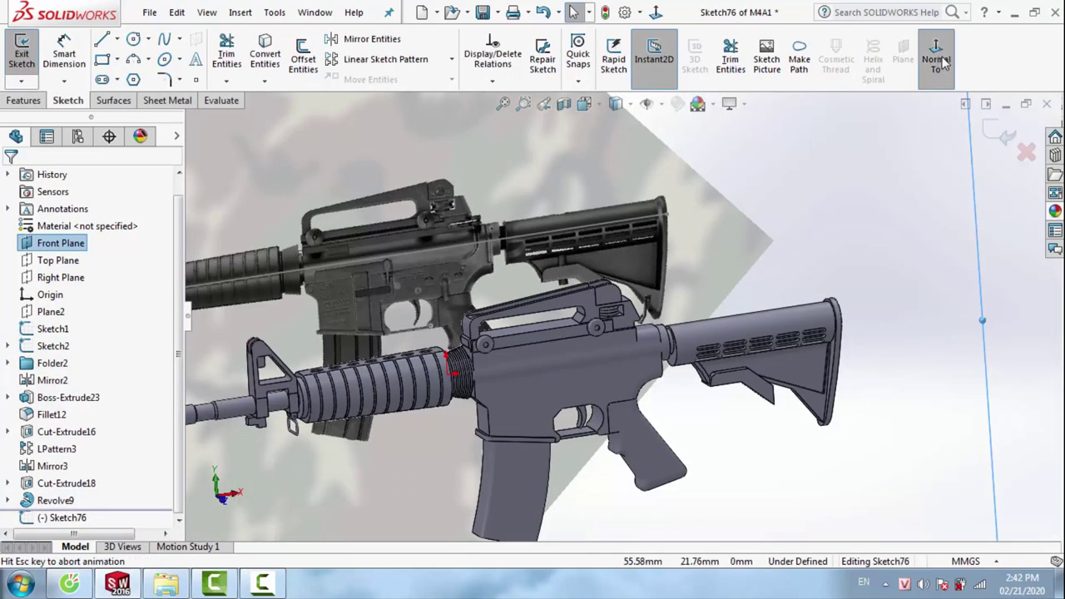
scroll(583, 300, down, 5)
scroll(582, 299, down, 3)
scroll(587, 291, down, 1)
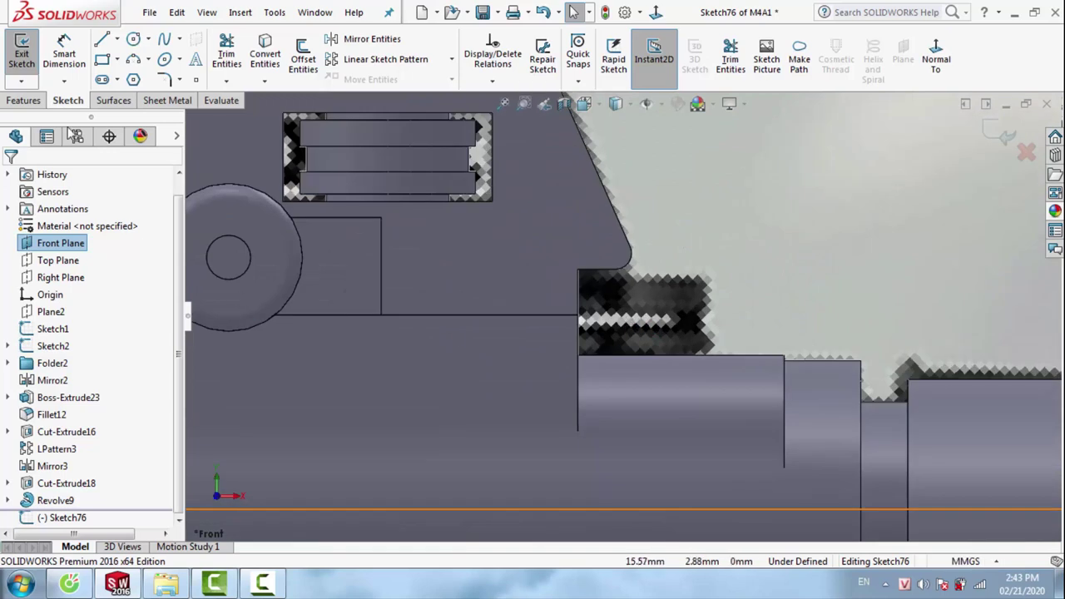
click(104, 61)
scroll(612, 302, down, 1)
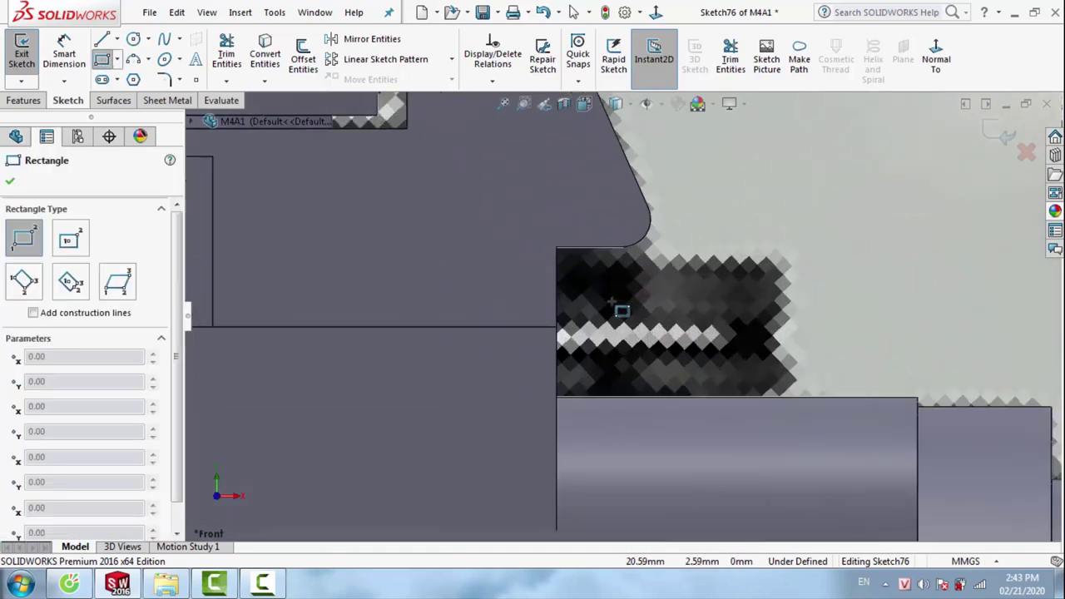
click(557, 257)
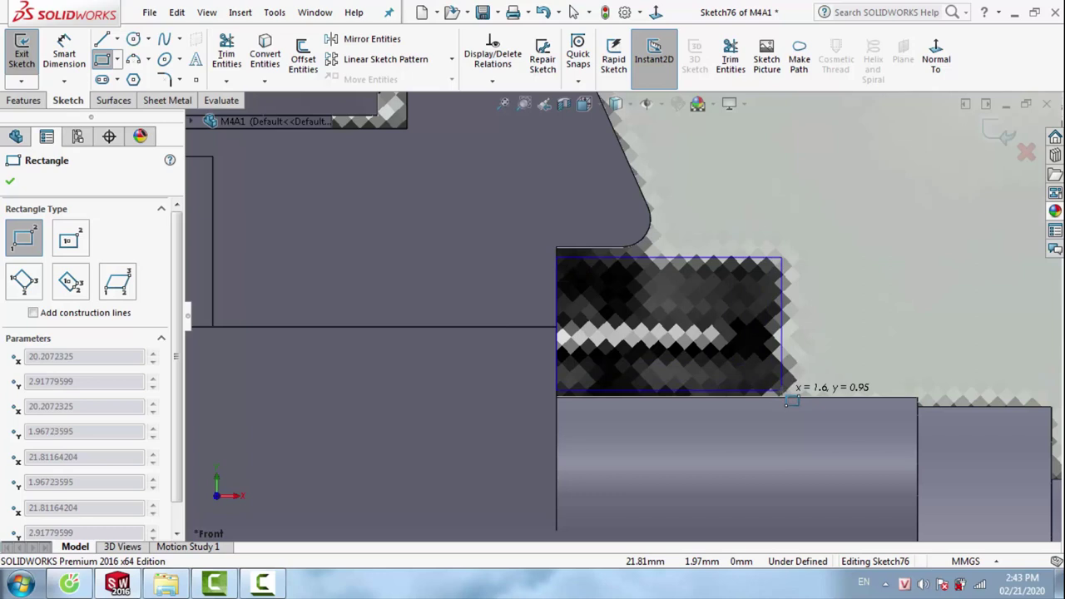
click(783, 391)
key(Escape)
Extrude the rectangle with a Mid Plane end condition at 7 mm depth
scroll(583, 263, down, 2)
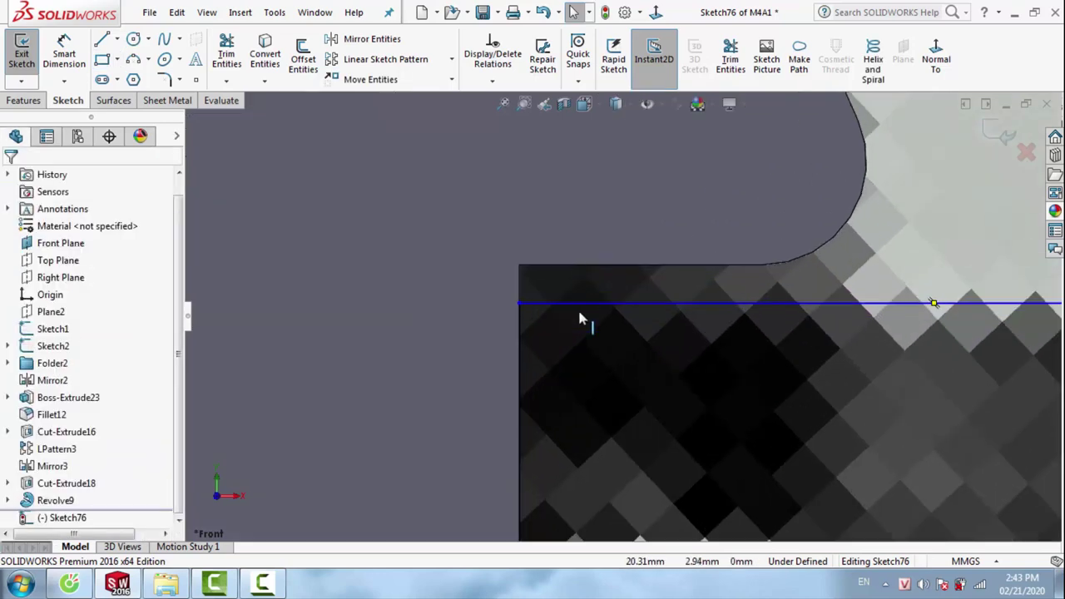
scroll(582, 316, up, 4)
mouse_move(701, 389)
middle_down()
mouse_move(630, 358)
mouse_move(604, 401)
middle_up()
scroll(605, 401, up, 2)
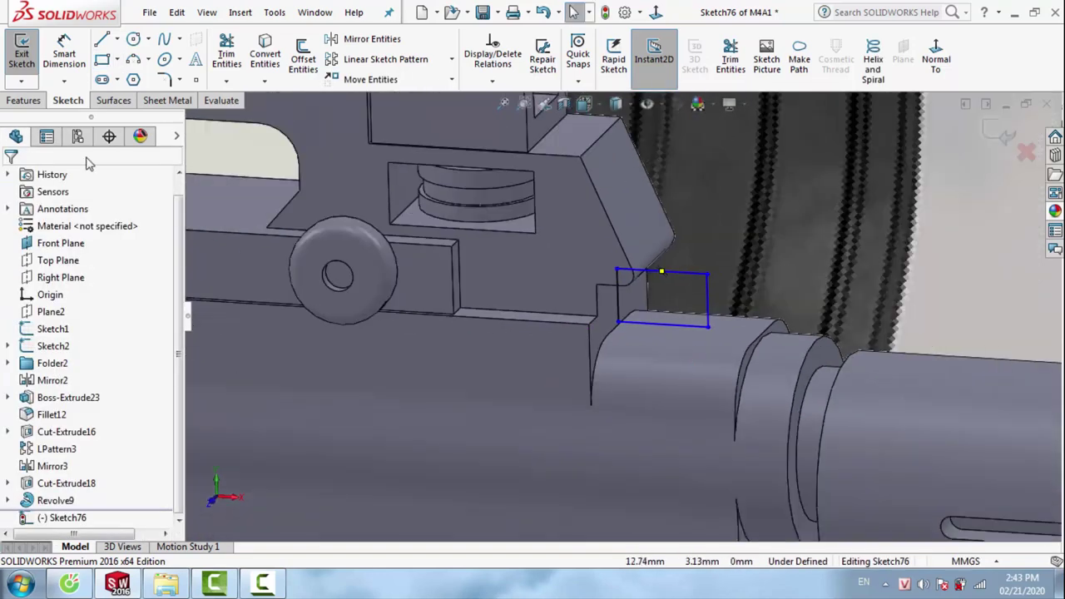
click(25, 101)
click(28, 57)
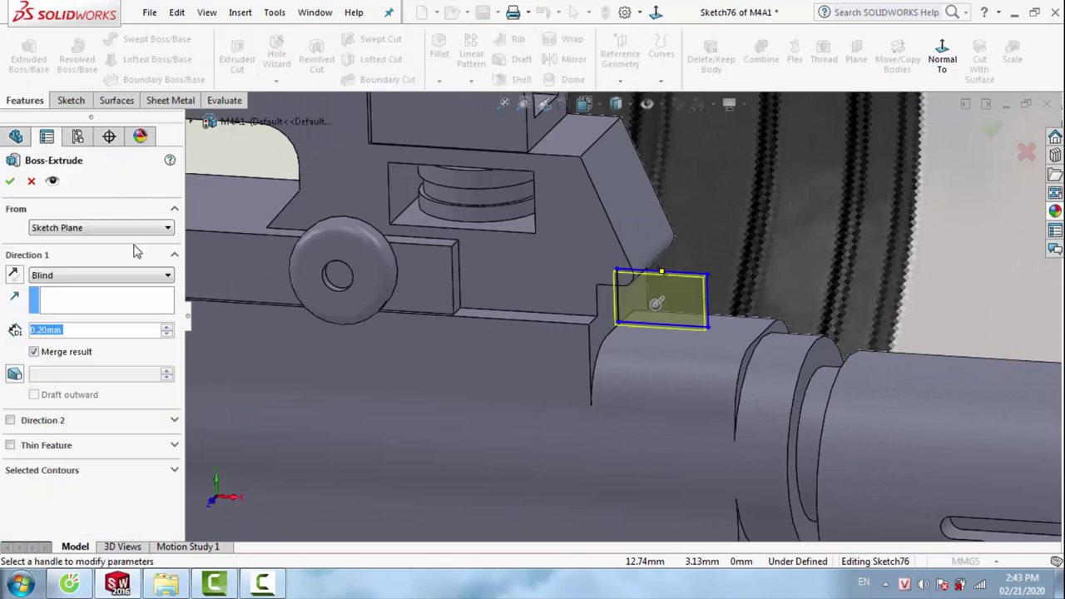
click(75, 276)
click(111, 350)
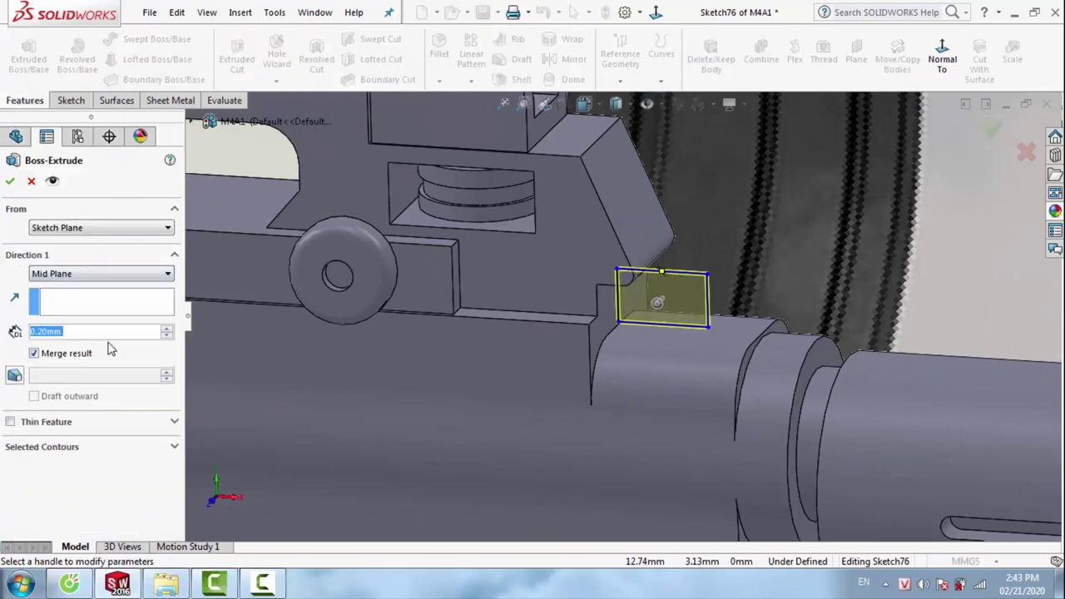
click(167, 330)
middle_drag(423, 323, 161, 391)
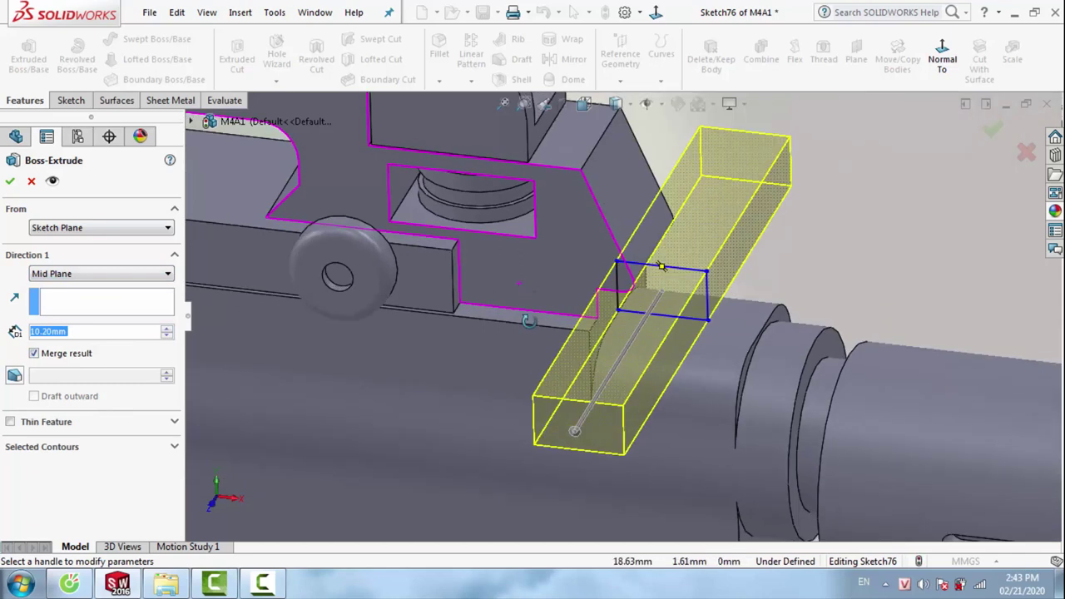
text(7)
key(Return)
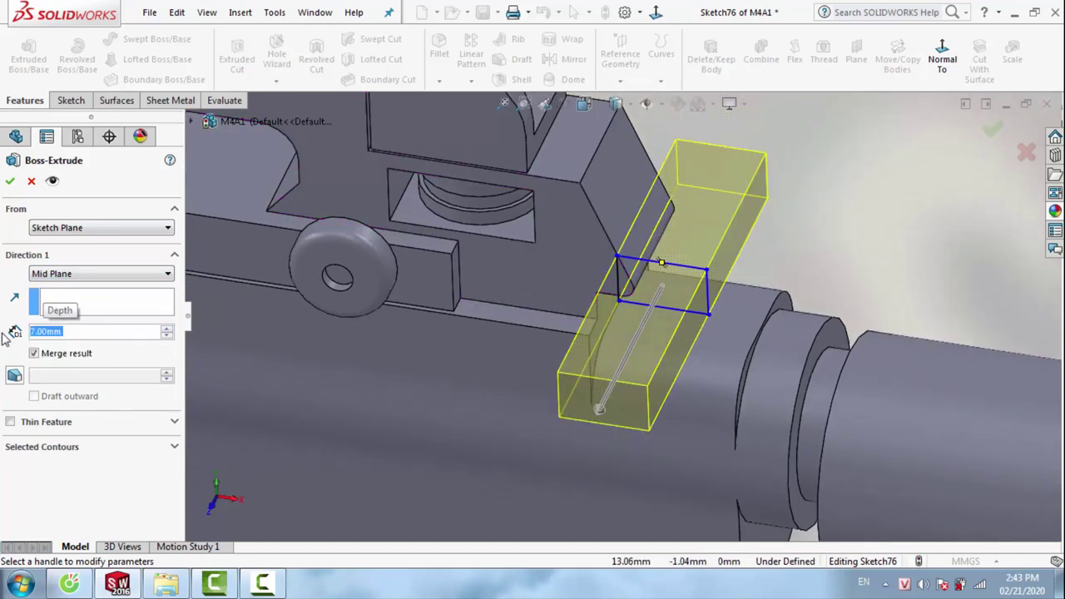
Reduce the mid-plane extrusion depth to 5 mm and accept the block
mouse_move(662, 295)
middle_down()
mouse_move(630, 344)
mouse_move(459, 393)
middle_up()
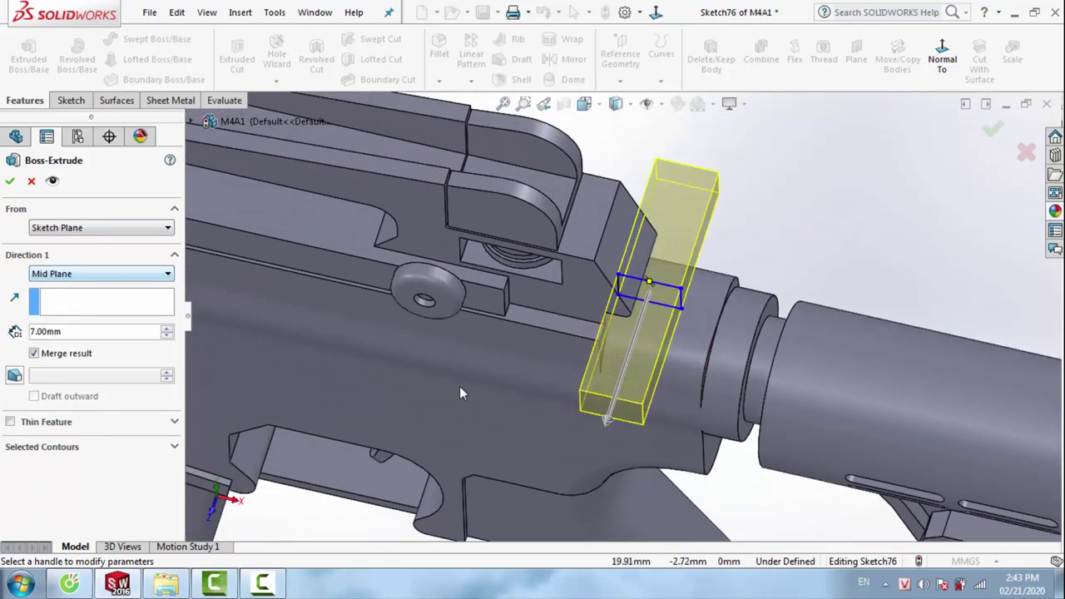
double_click(70, 331)
text(5)
key(Return)
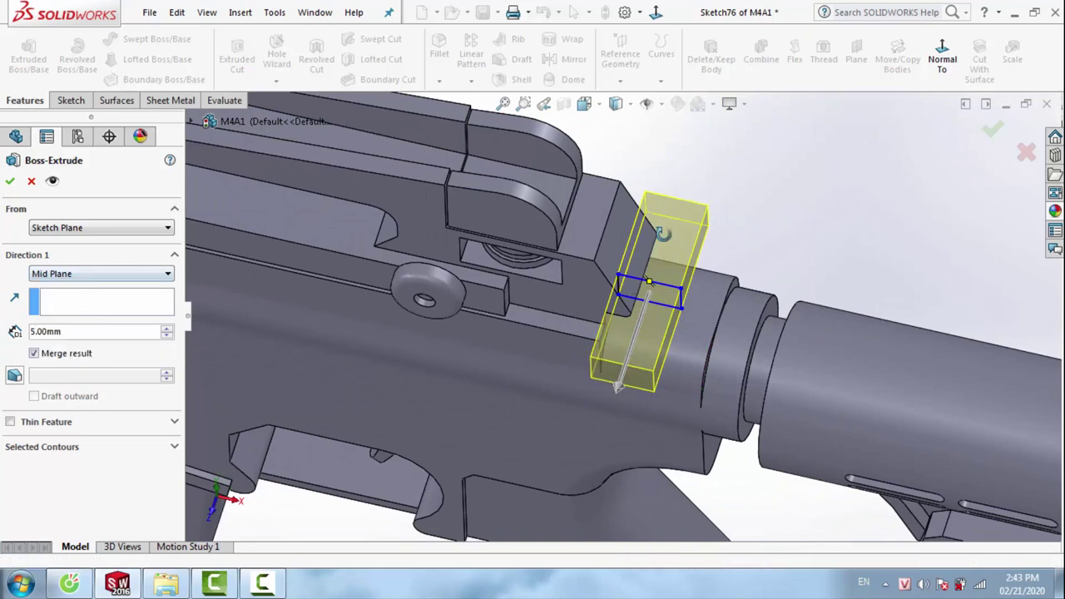
mouse_move(583, 349)
middle_down()
mouse_move(744, 276)
mouse_move(725, 250)
mouse_move(632, 317)
middle_up()
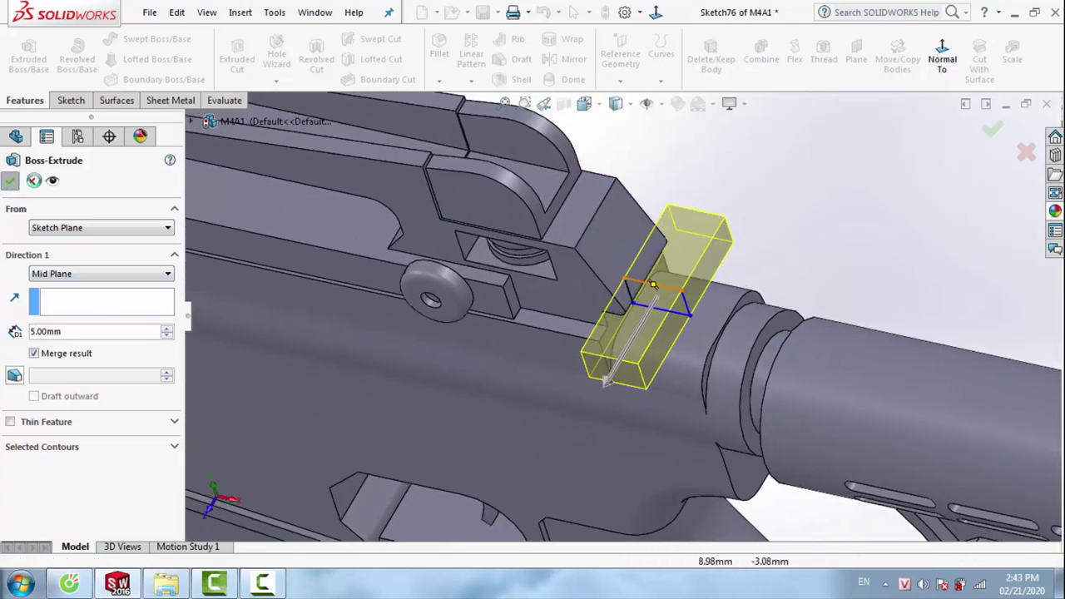
click(10, 180)
mouse_move(666, 282)
middle_down()
mouse_move(708, 253)
mouse_move(683, 249)
middle_up()
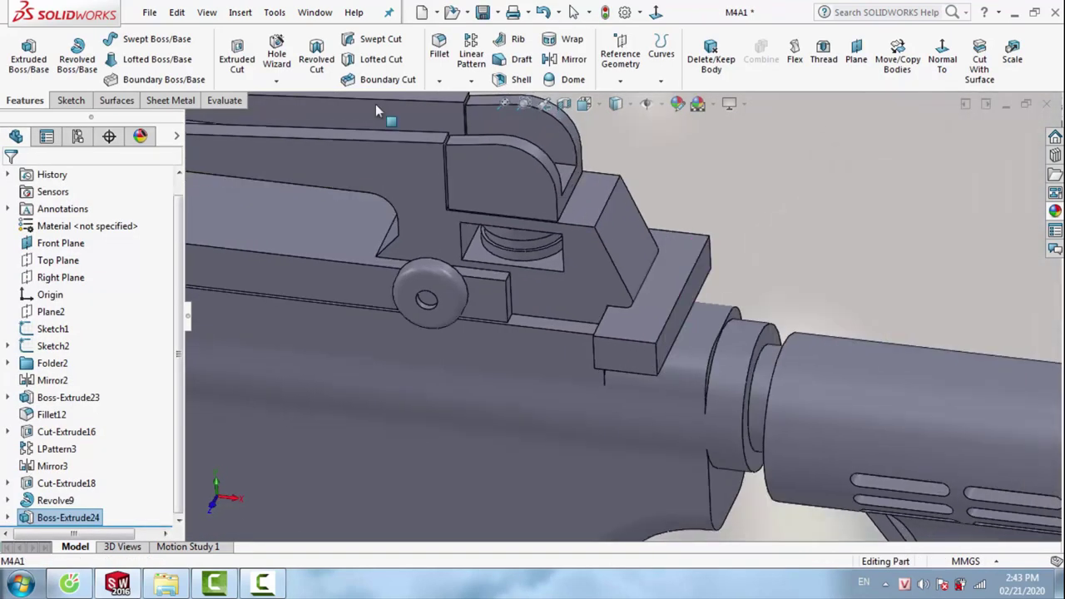
Fillet the block's four short corner edges with a 0.6 mm radius
click(439, 48)
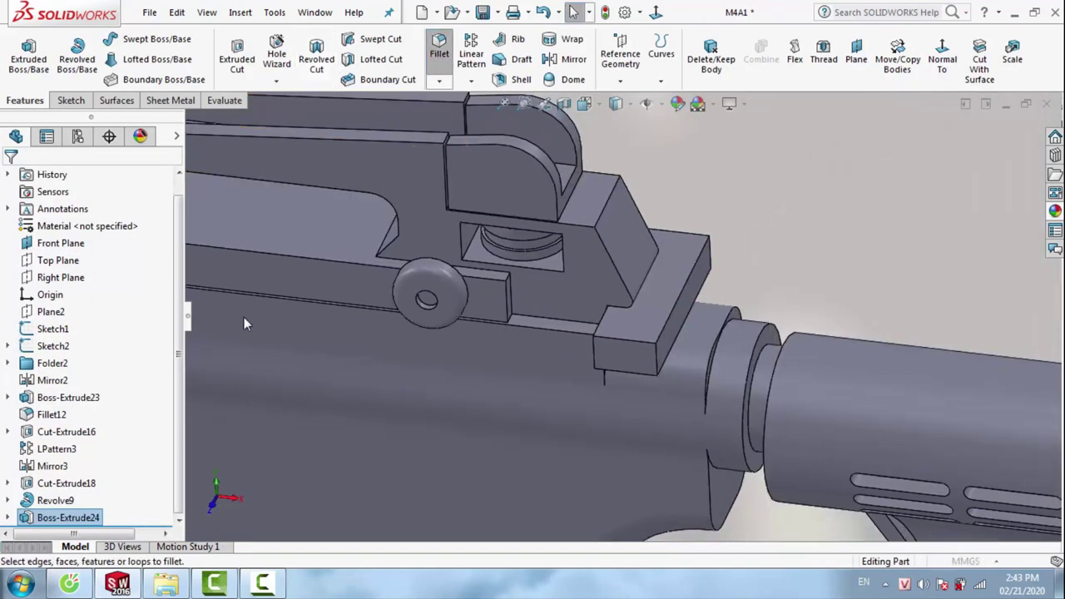
click(593, 353)
click(654, 356)
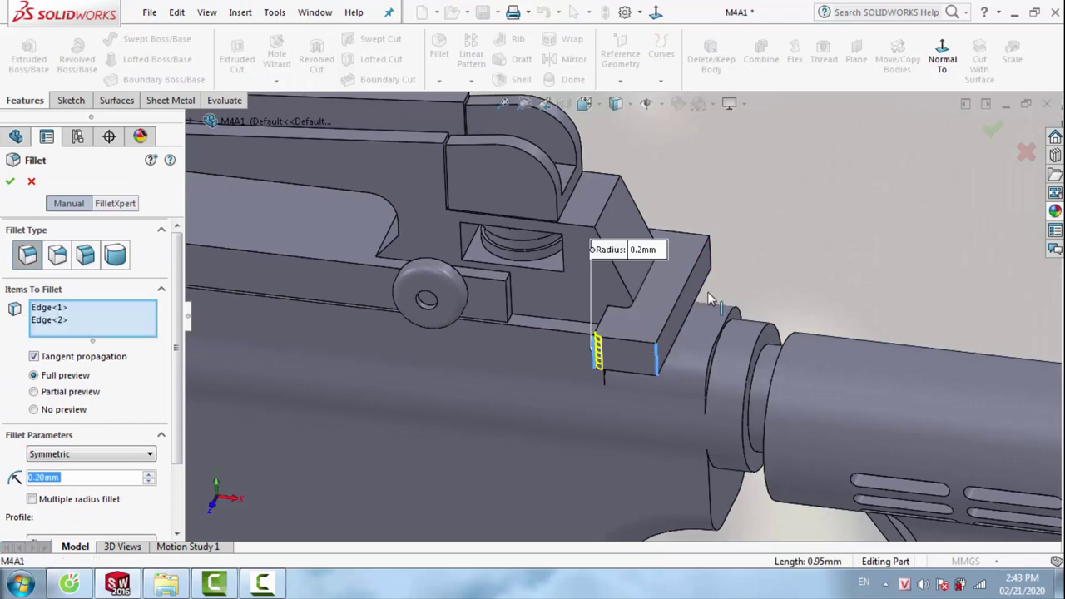
click(711, 249)
middle_drag(674, 269, 655, 267)
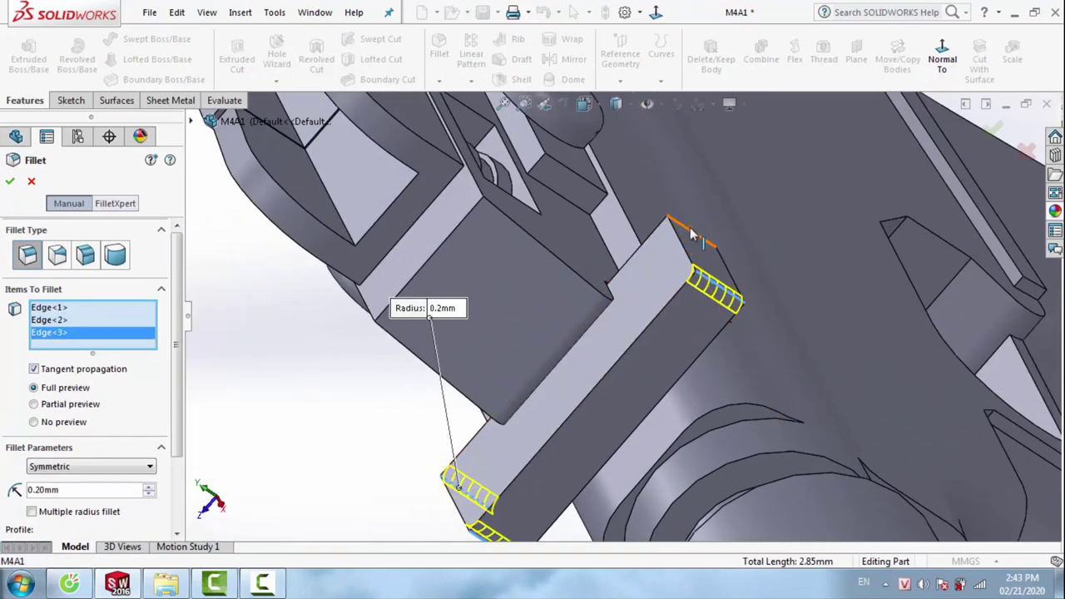
click(690, 235)
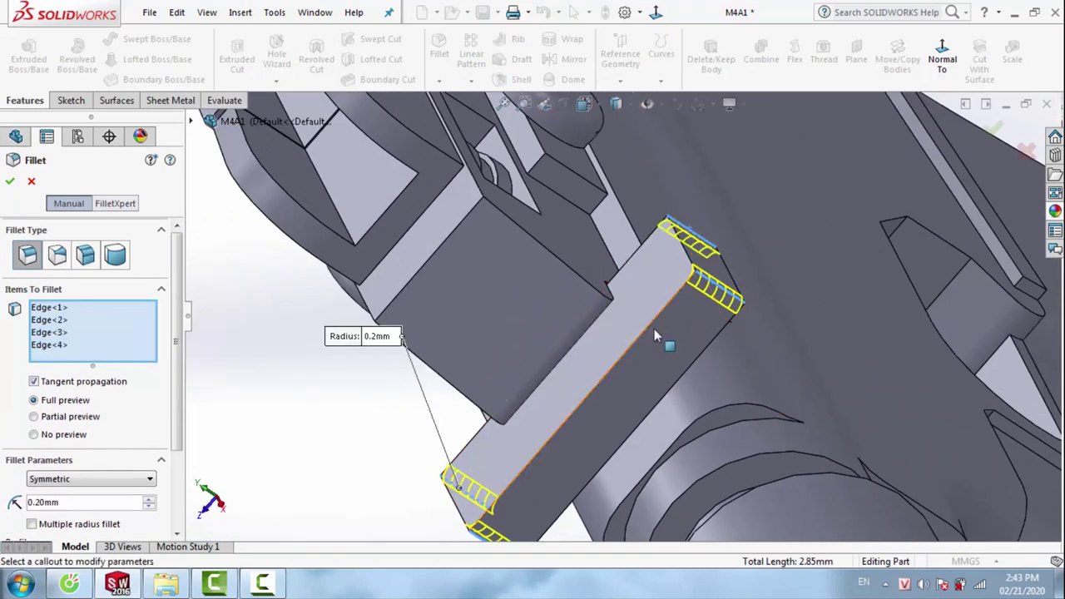
middle_drag(654, 329, 677, 352)
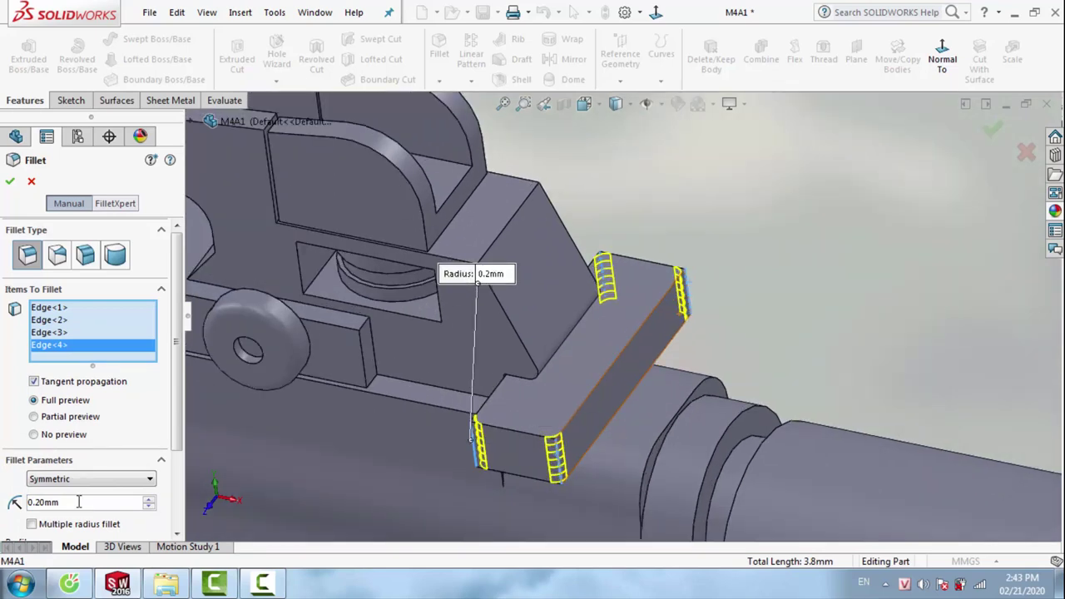
text(1.)
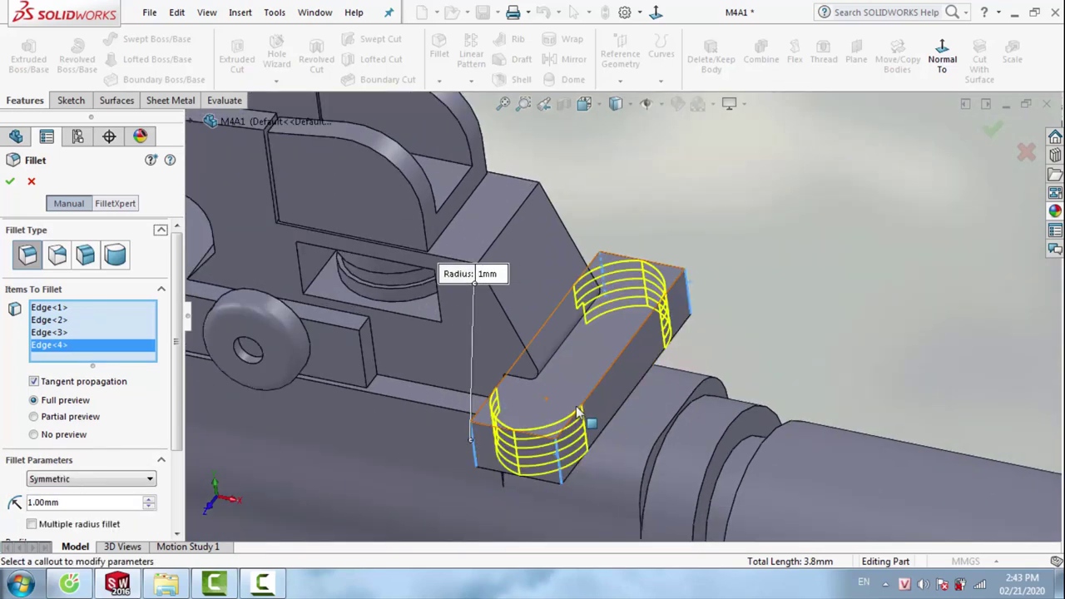
text(0)
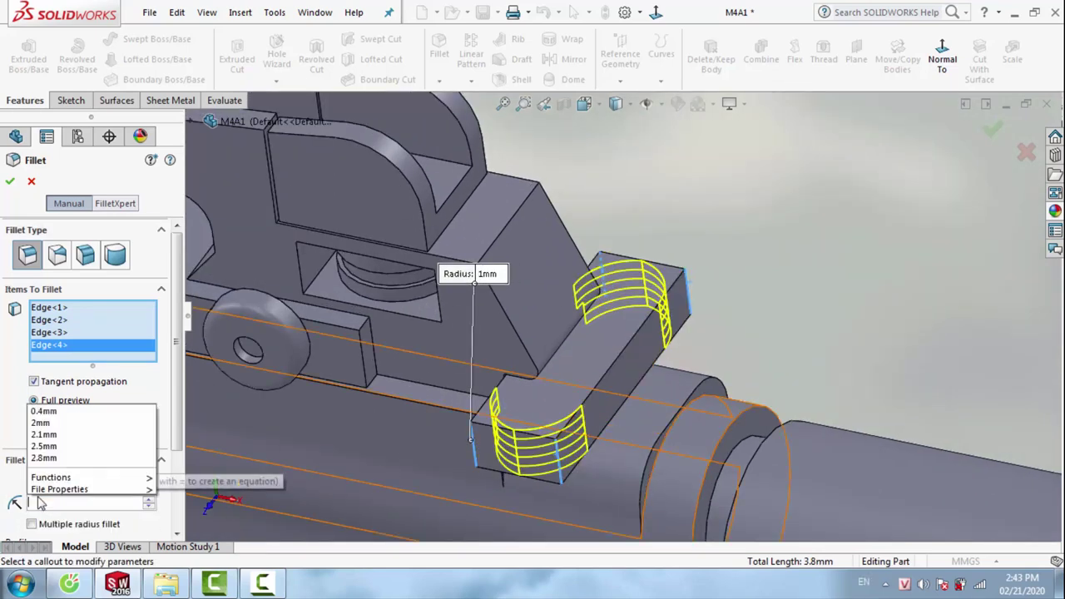
text(.1)
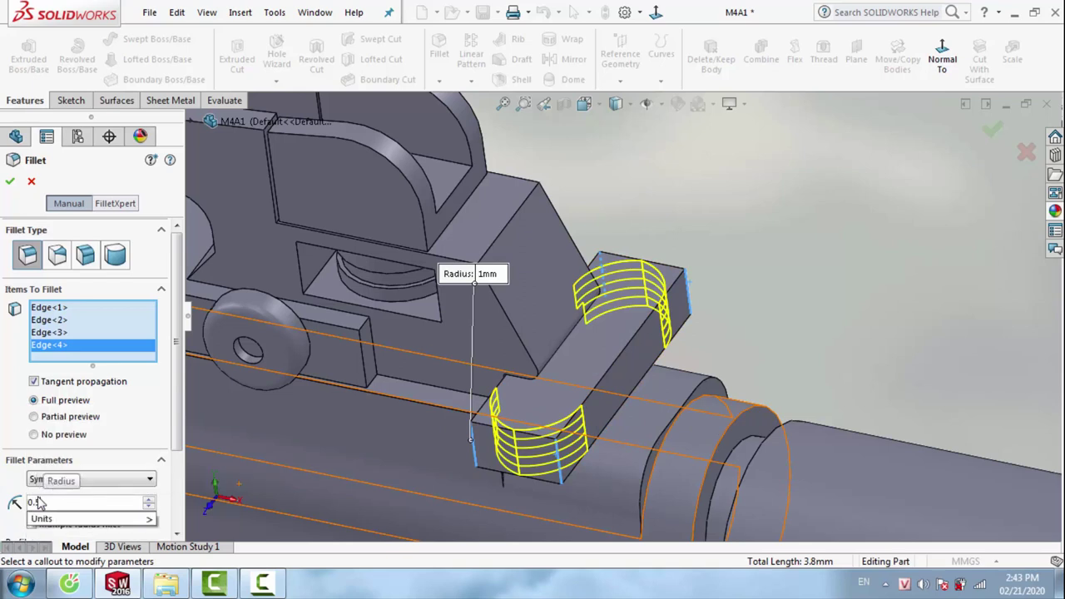
key(Return)
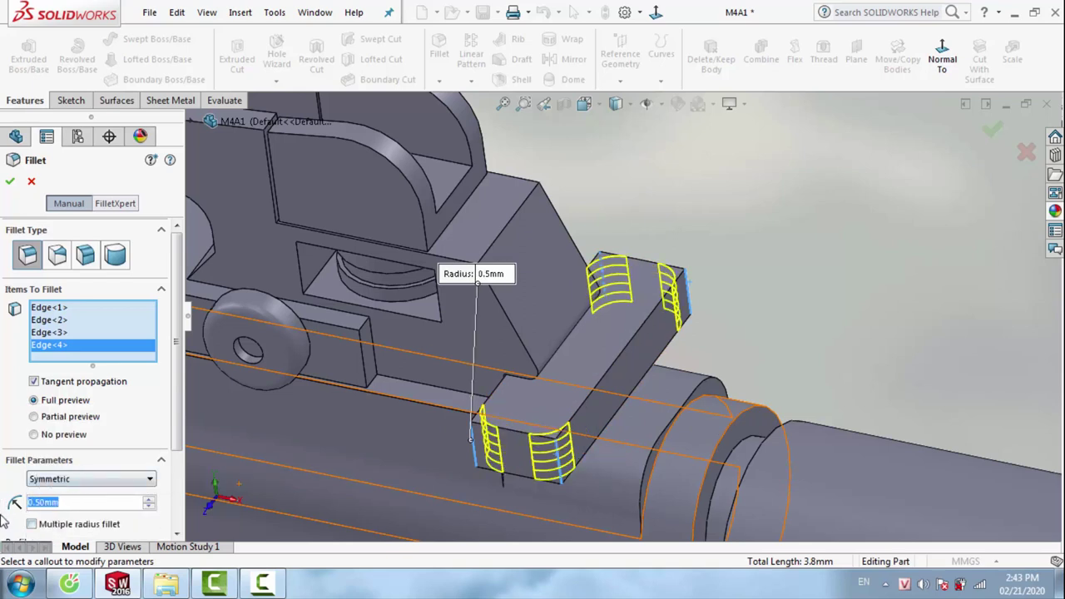
text(.6)
key(Return)
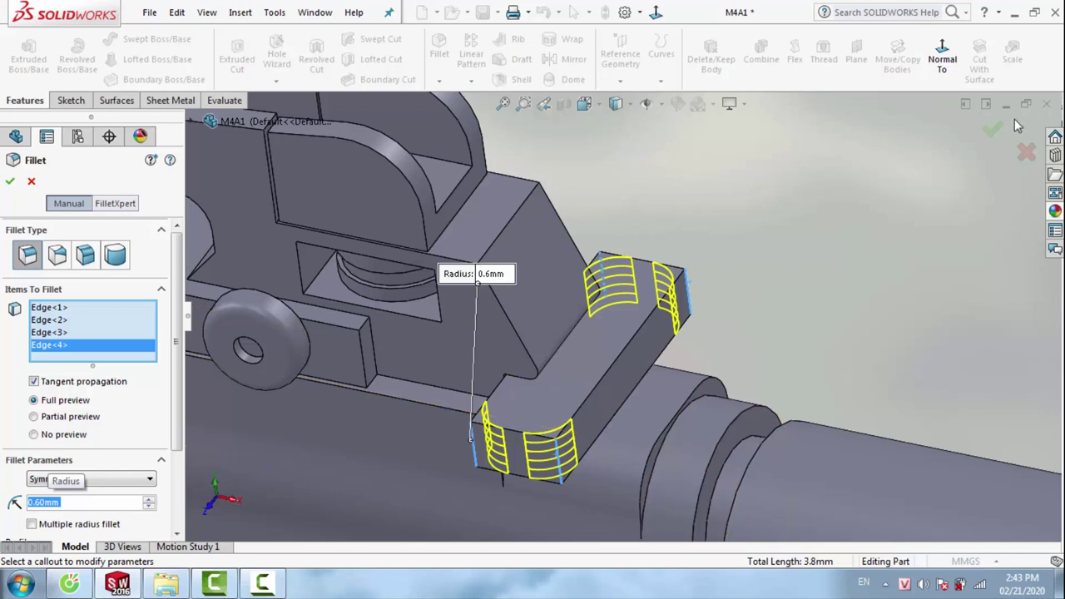
click(991, 131)
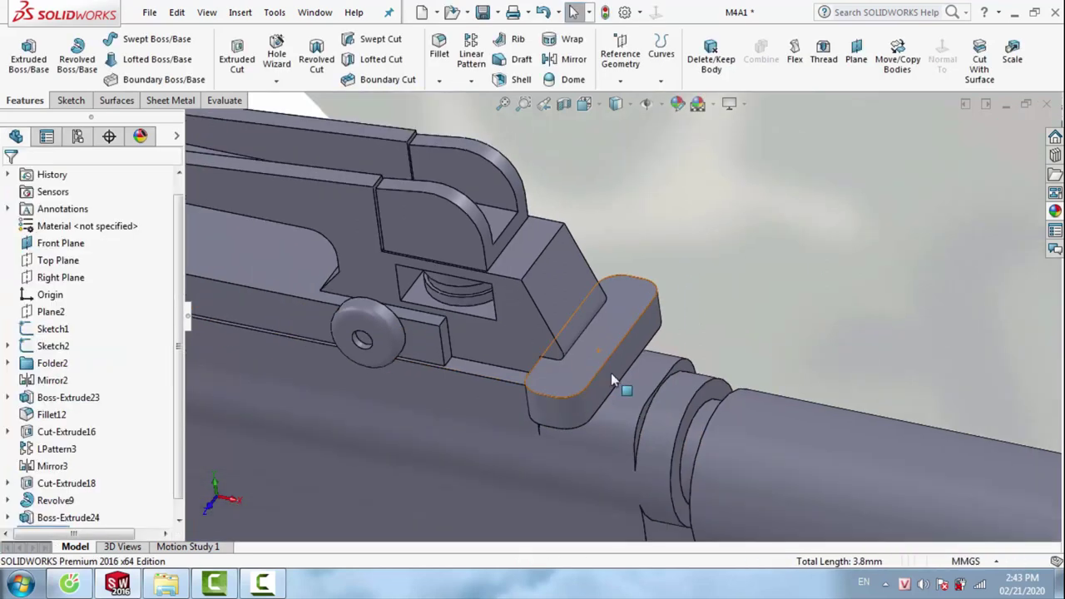
Round the rear tab's upper and lower edges with a 0.2 mm fillet
middle_drag(611, 373, 650, 353)
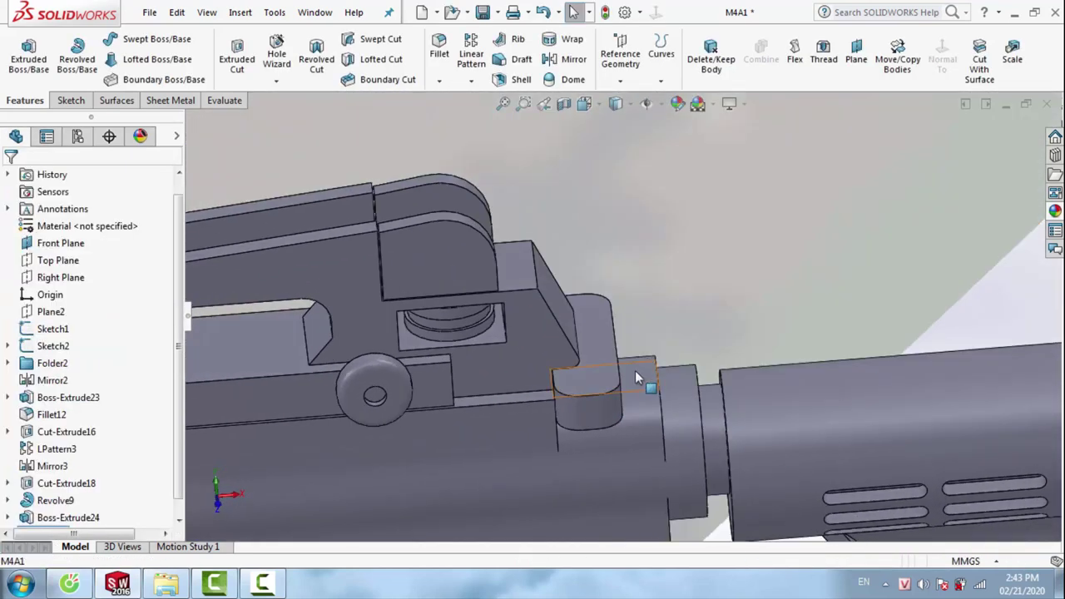
scroll(618, 375, down, 2)
scroll(603, 368, down, 2)
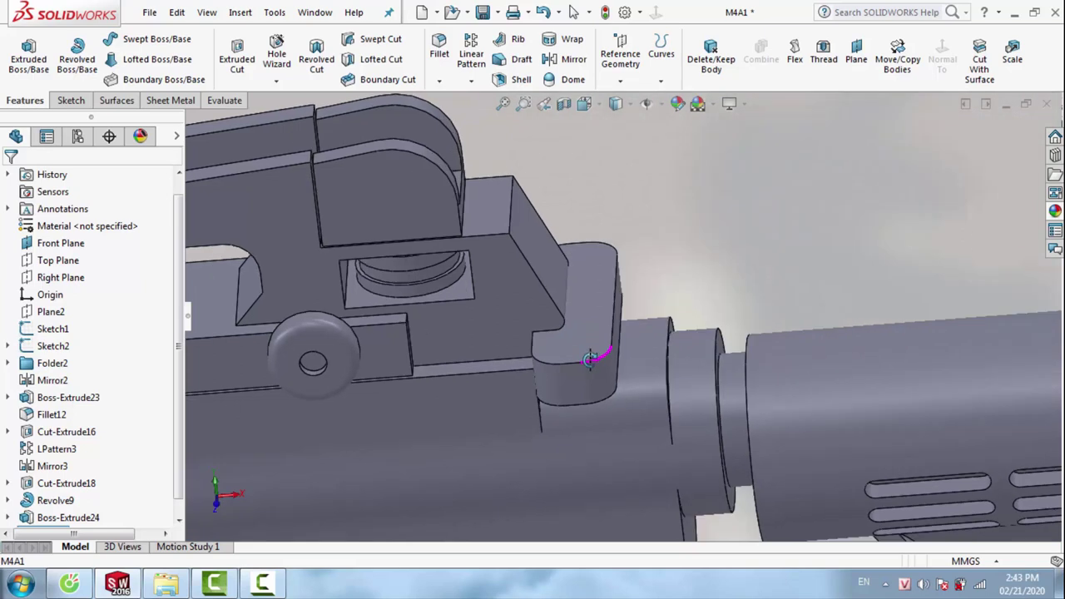
click(439, 46)
text(0.2)
key(Return)
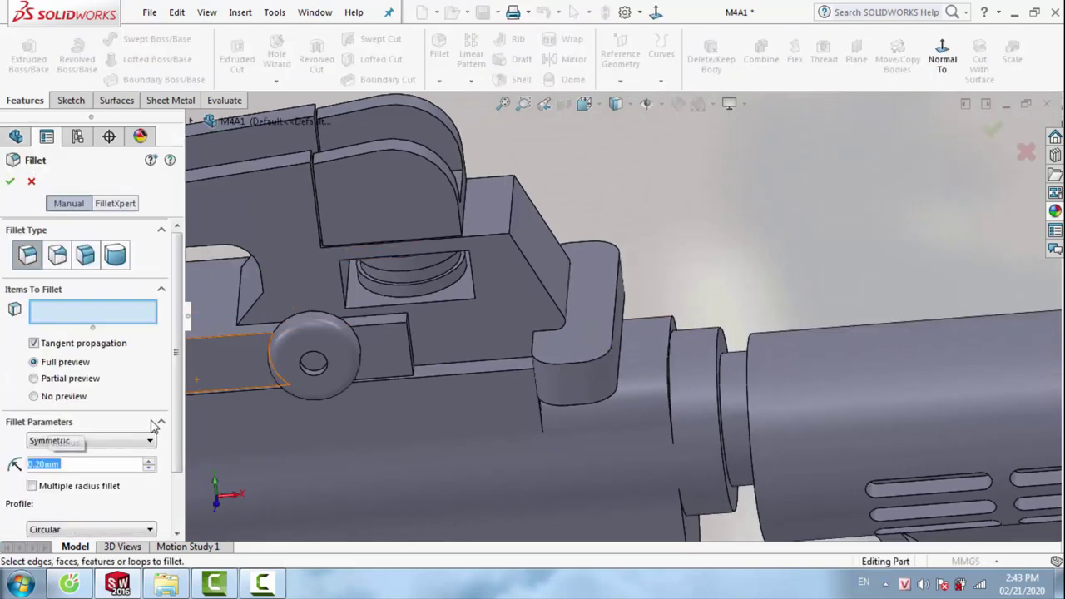
click(555, 367)
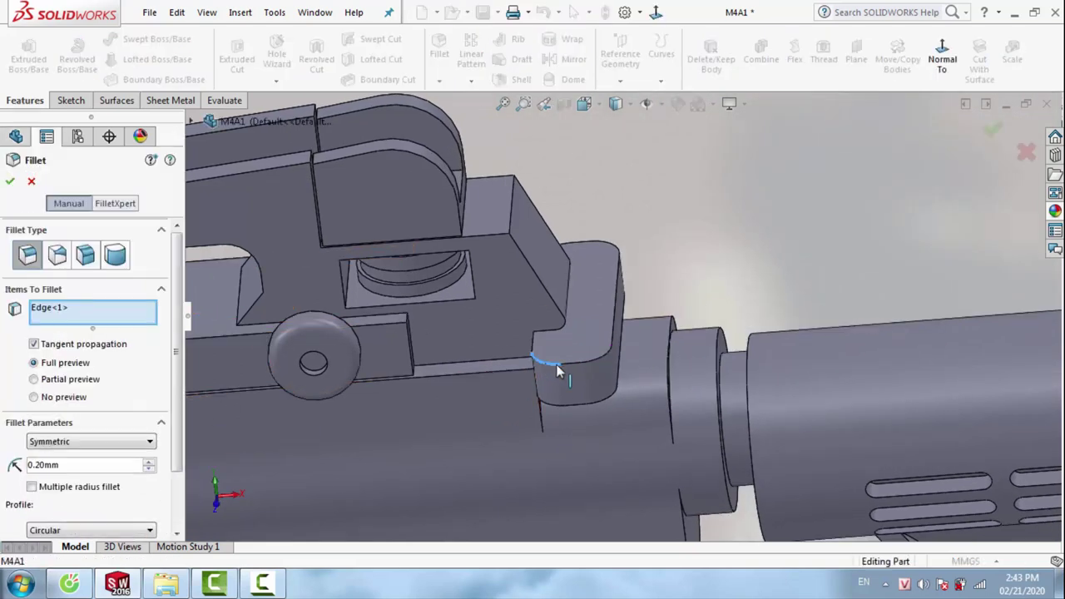
click(573, 406)
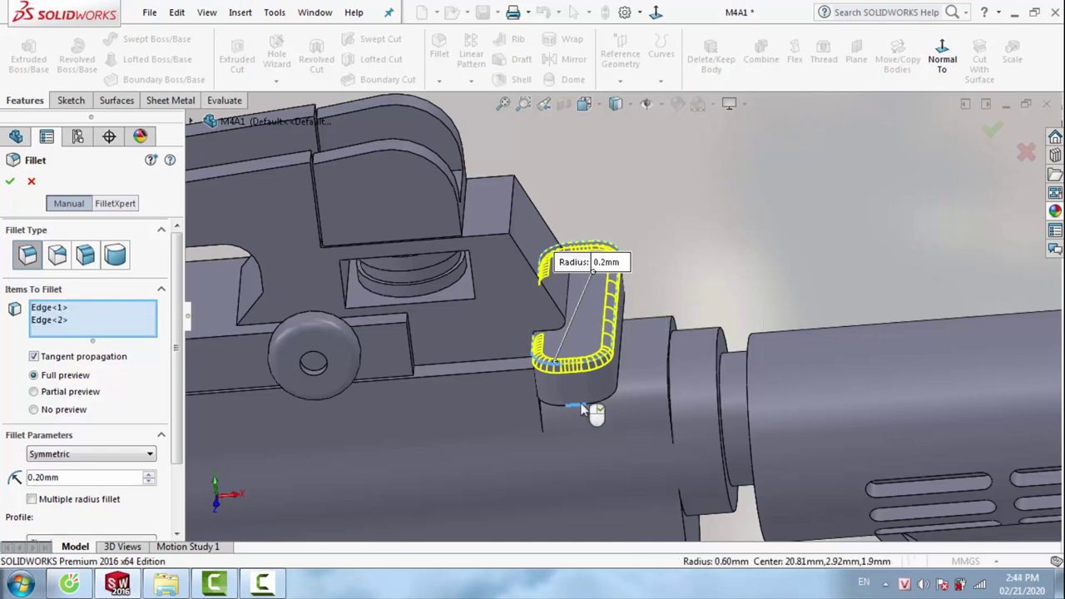
click(992, 129)
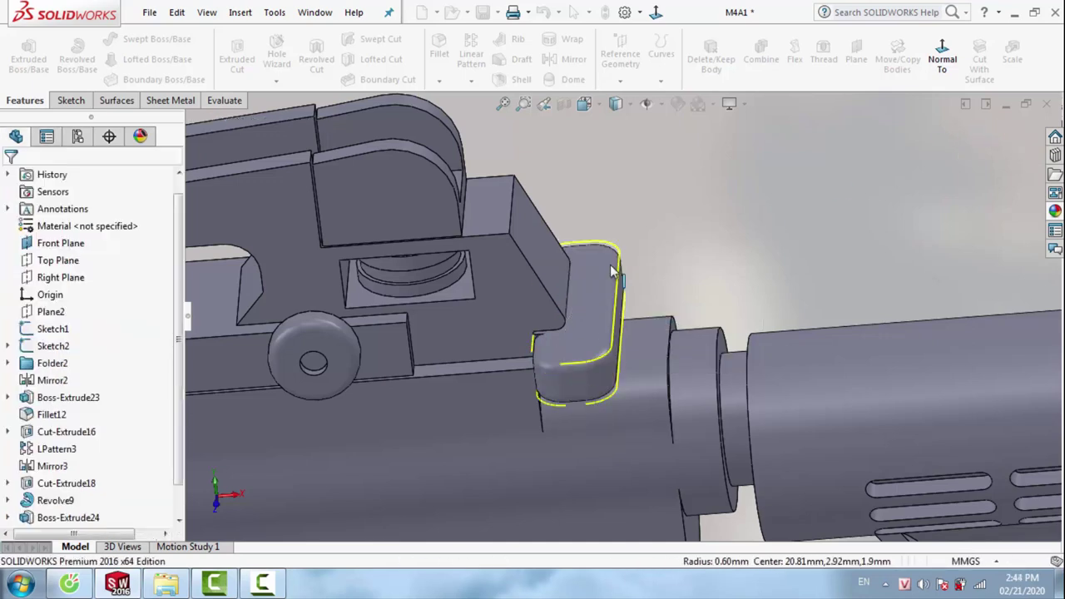
Start a new sketch on the rear-sight face of the receiver
scroll(622, 277, up, 4)
scroll(623, 281, up, 3)
middle_drag(623, 281, 658, 304)
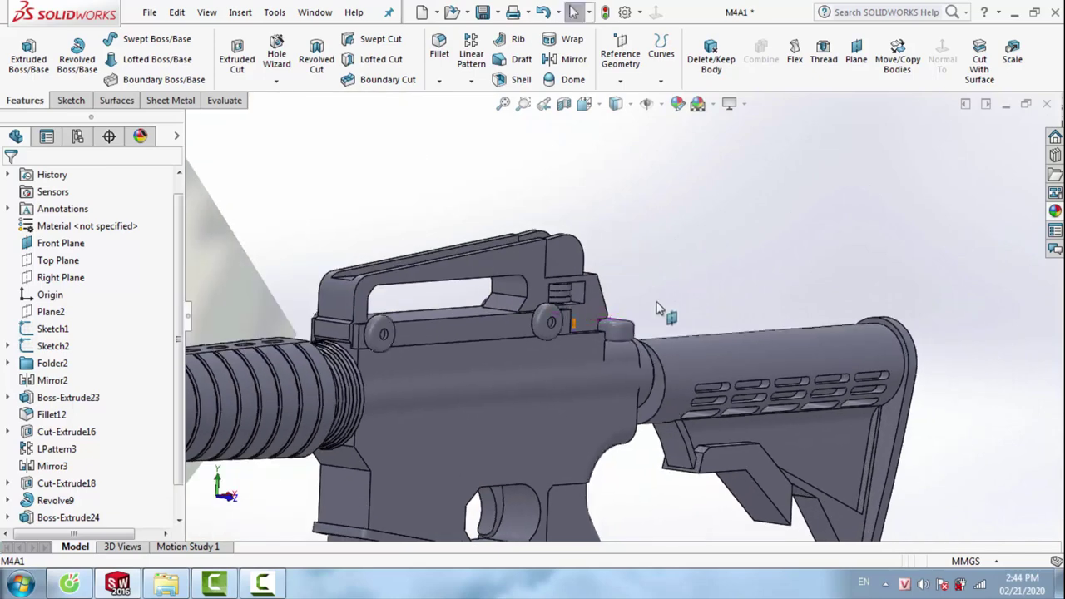
scroll(613, 361, up, 3)
mouse_move(620, 379)
middle_down()
mouse_move(501, 348)
mouse_move(637, 293)
middle_up()
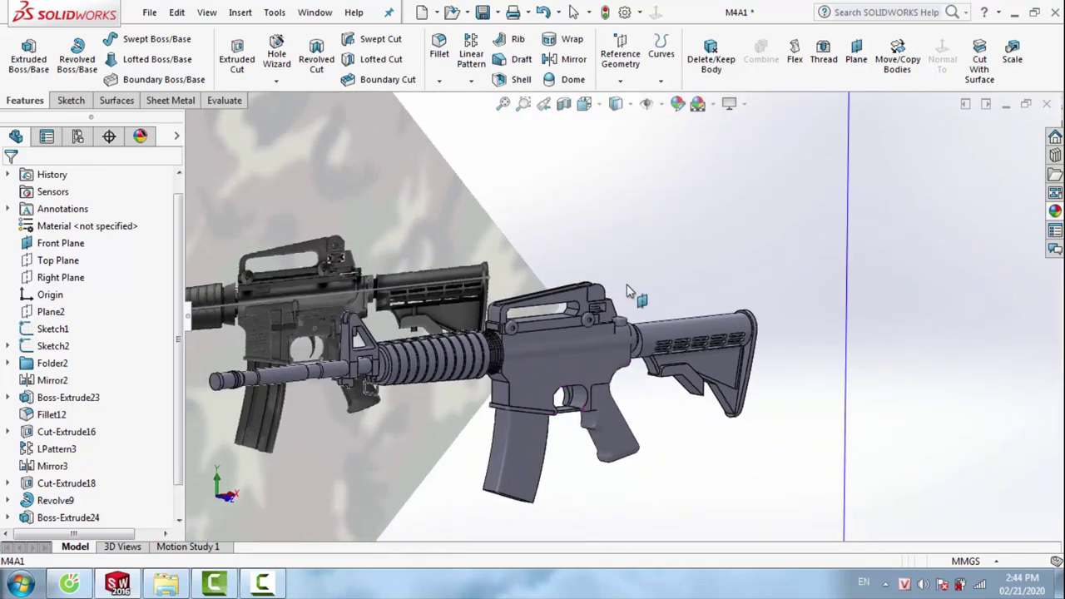
scroll(551, 311, down, 5)
scroll(549, 309, down, 2)
right_click(547, 309)
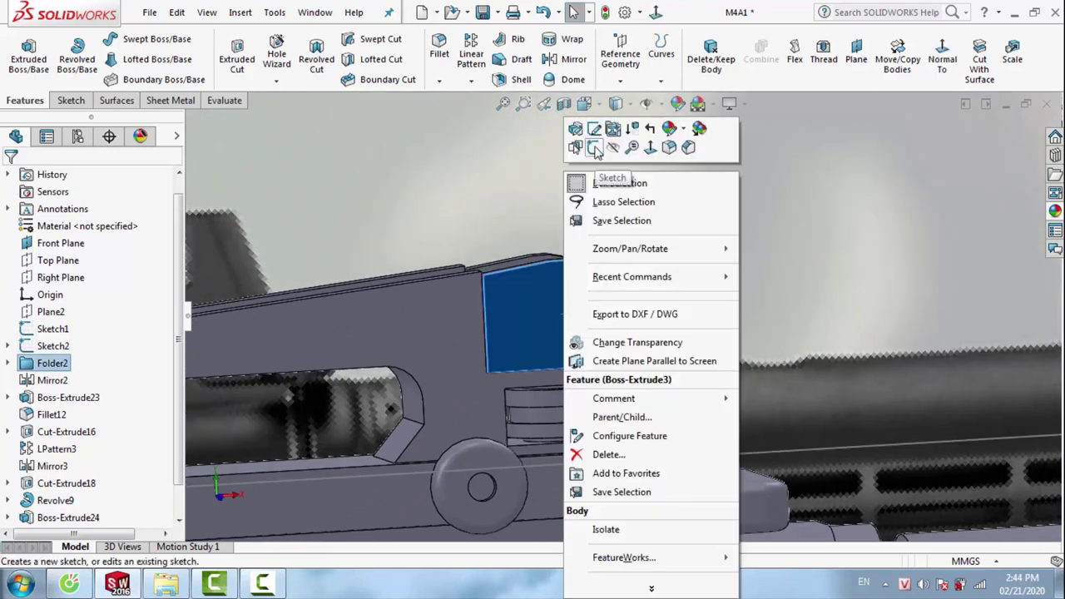
click(628, 148)
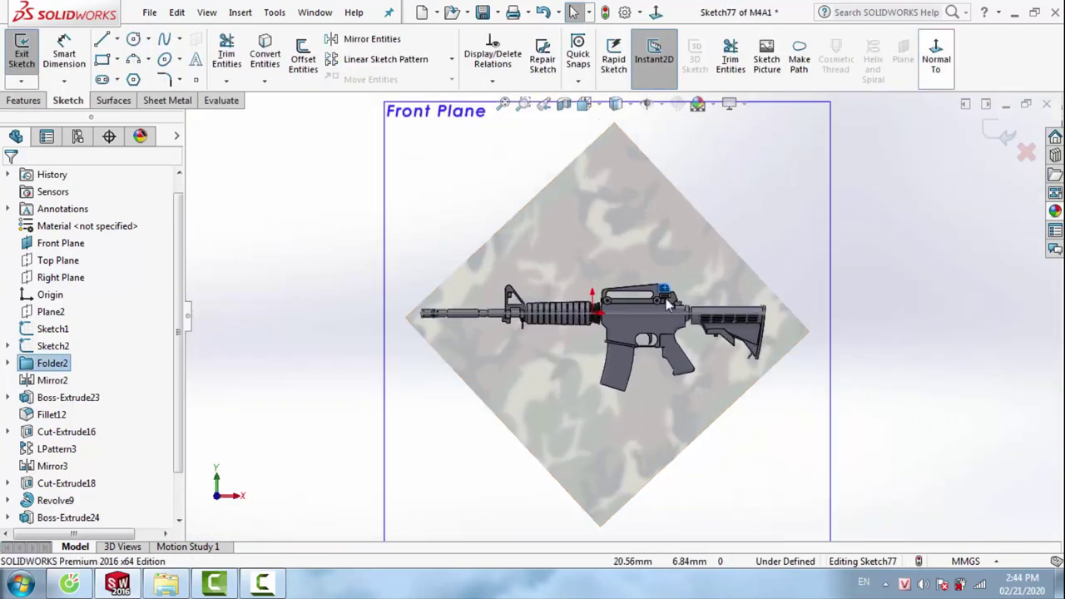
Draw a circle on the face and extrude it 0.2 mm into a disc
scroll(632, 275, down, 5)
scroll(602, 297, down, 4)
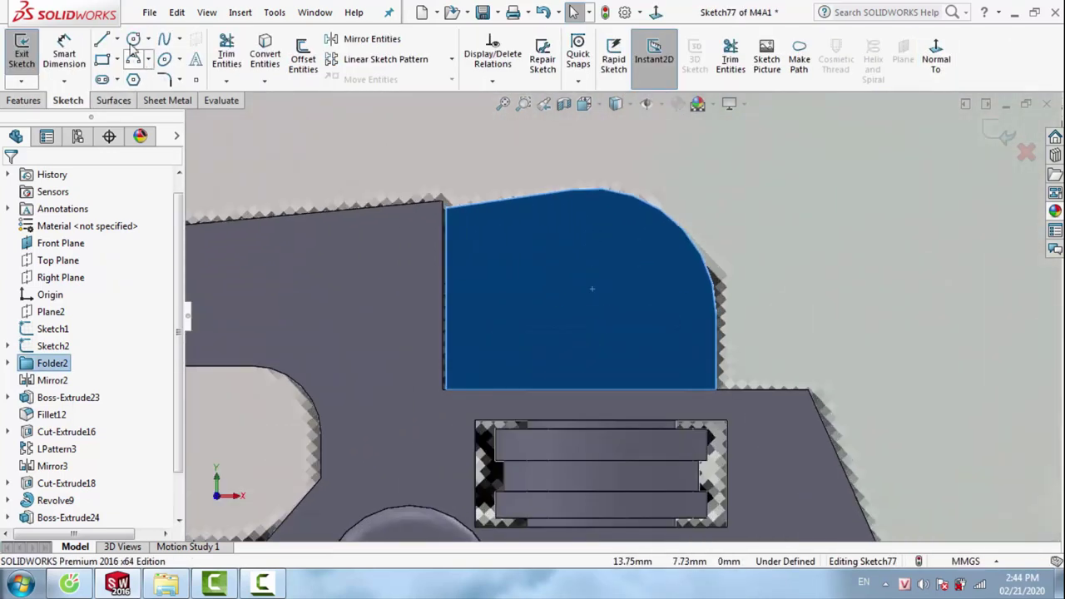
key(c)
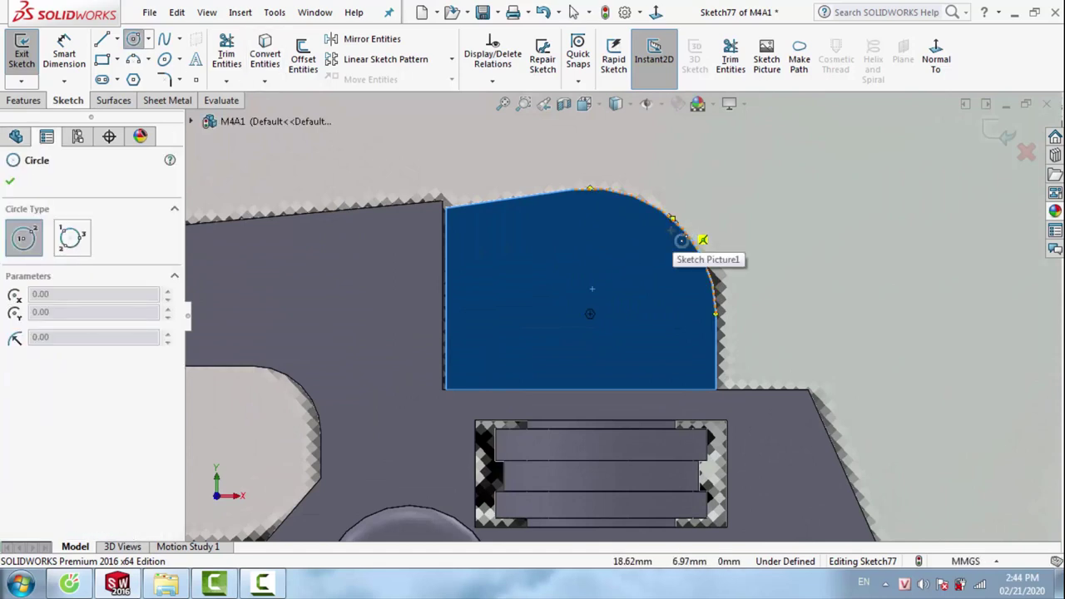
click(589, 314)
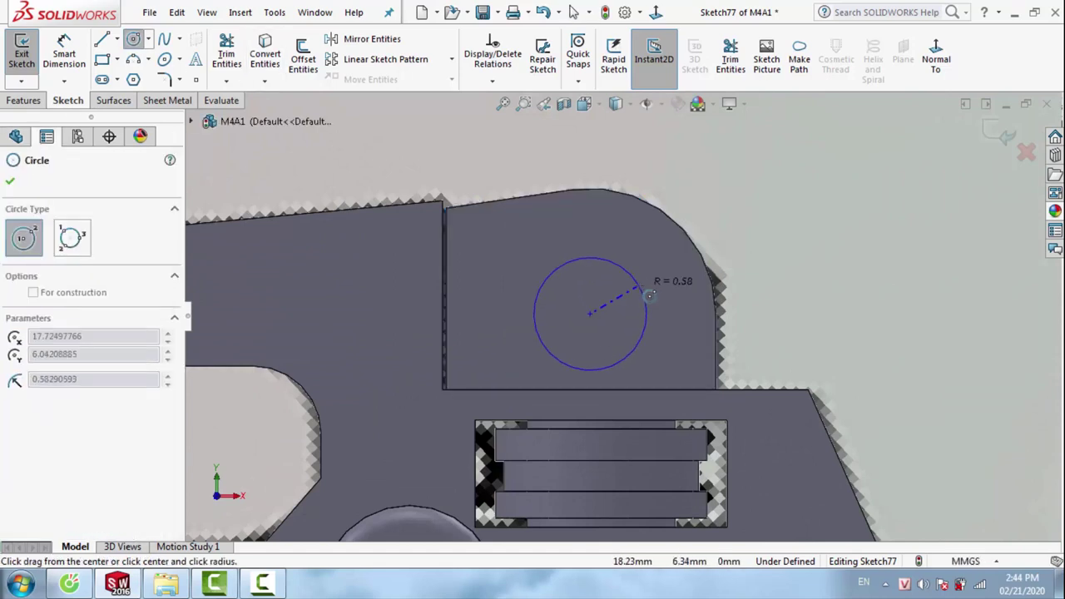
click(646, 297)
key(Escape)
click(24, 100)
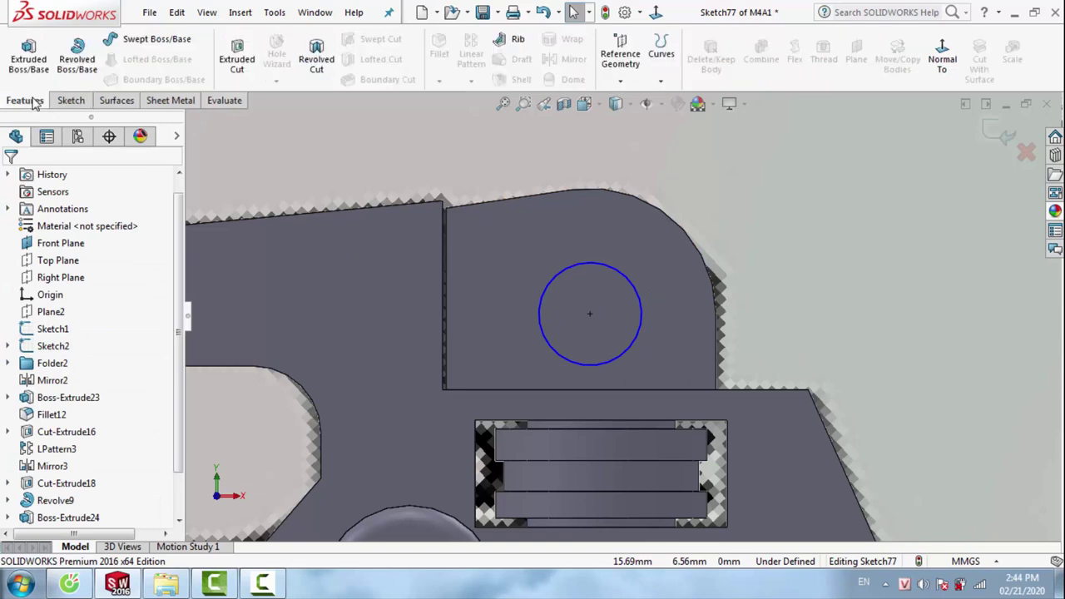
click(28, 62)
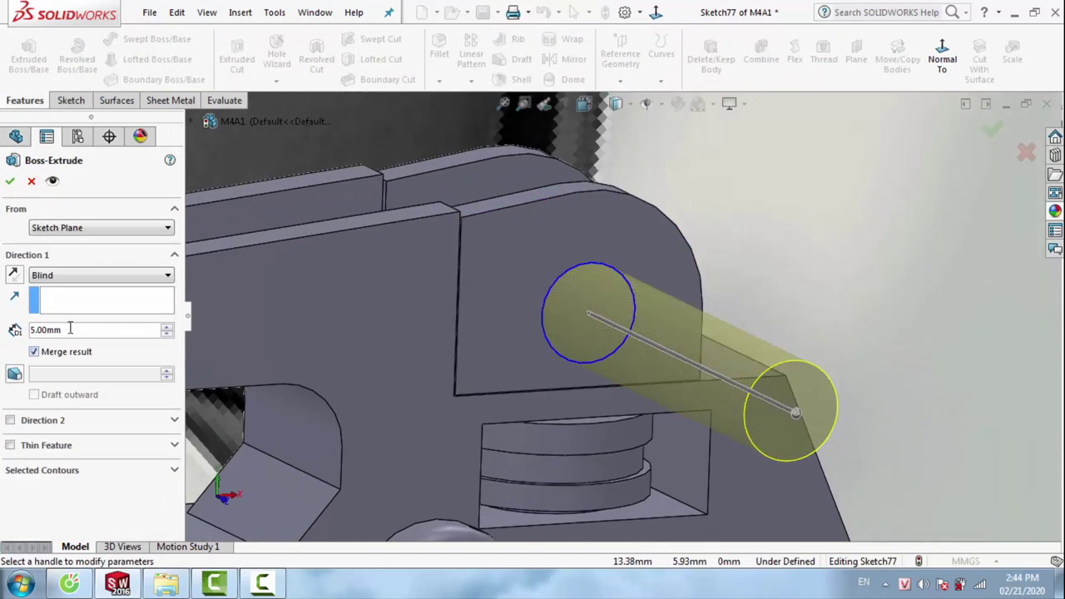
text(0.2)
key(Return)
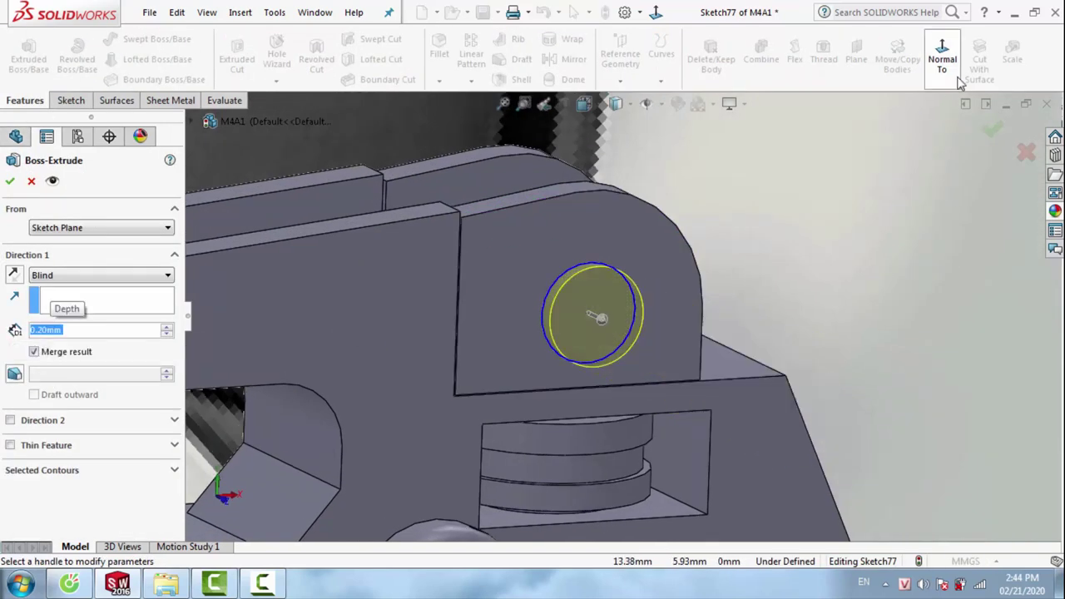
click(993, 127)
Sketch a smaller concentric circle on the disc face and extrude it 0.1 mm
right_click(618, 314)
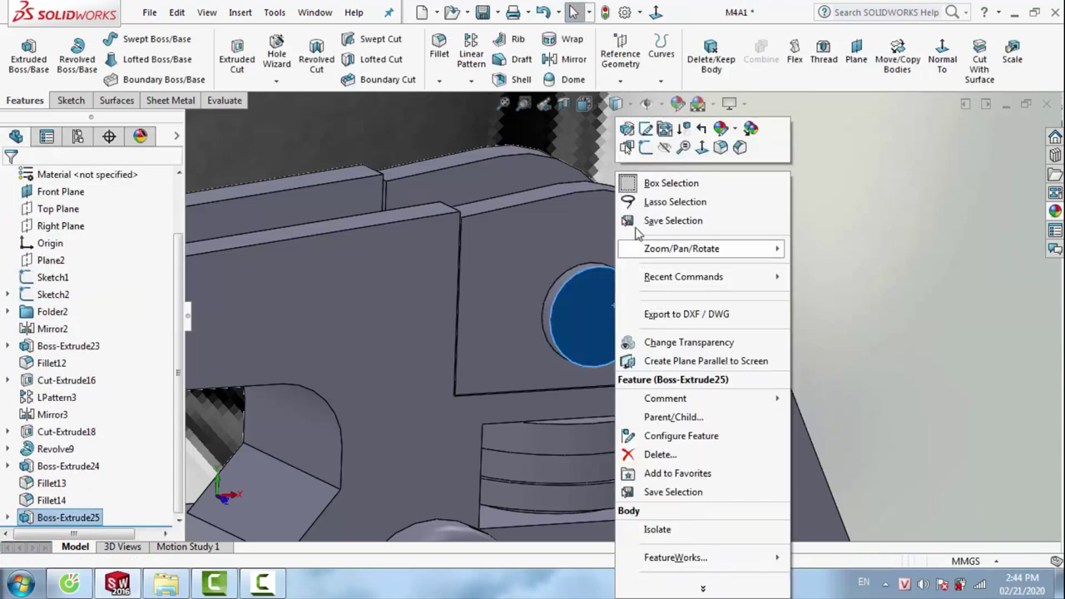
click(646, 150)
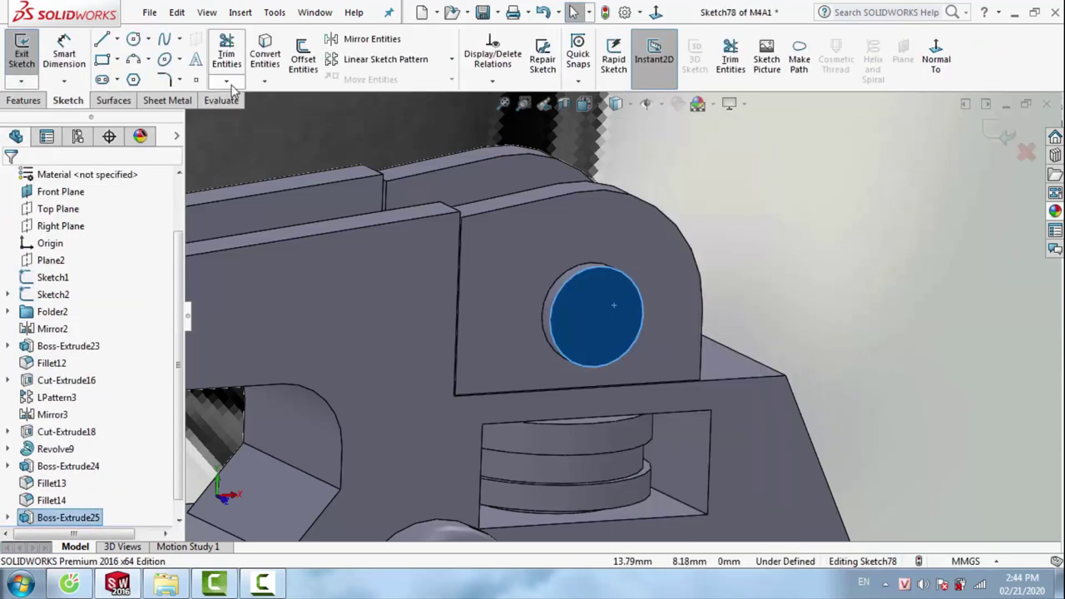
click(135, 40)
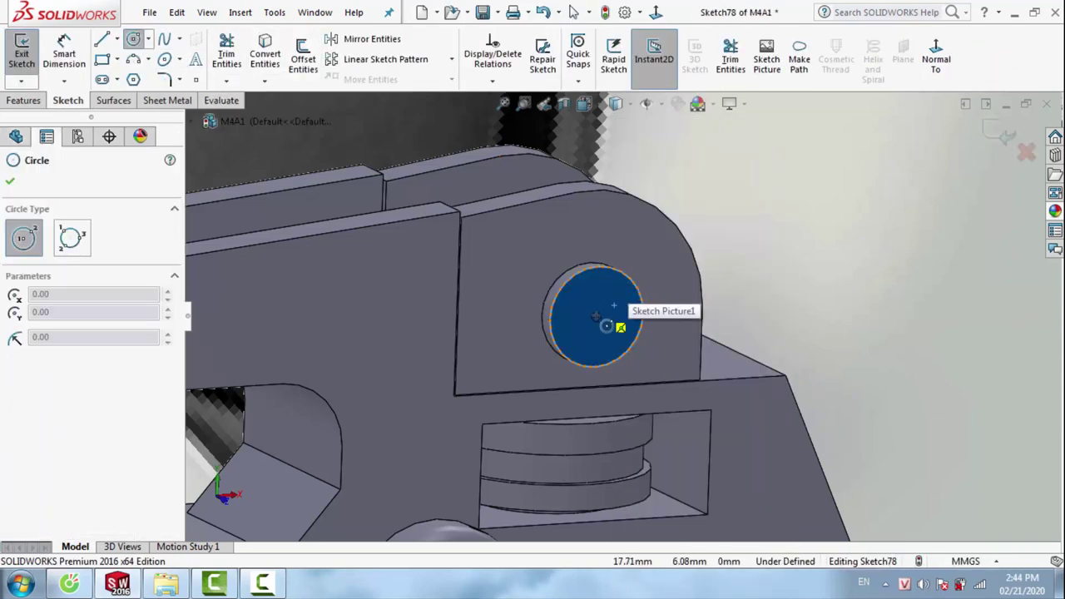
click(597, 317)
click(626, 312)
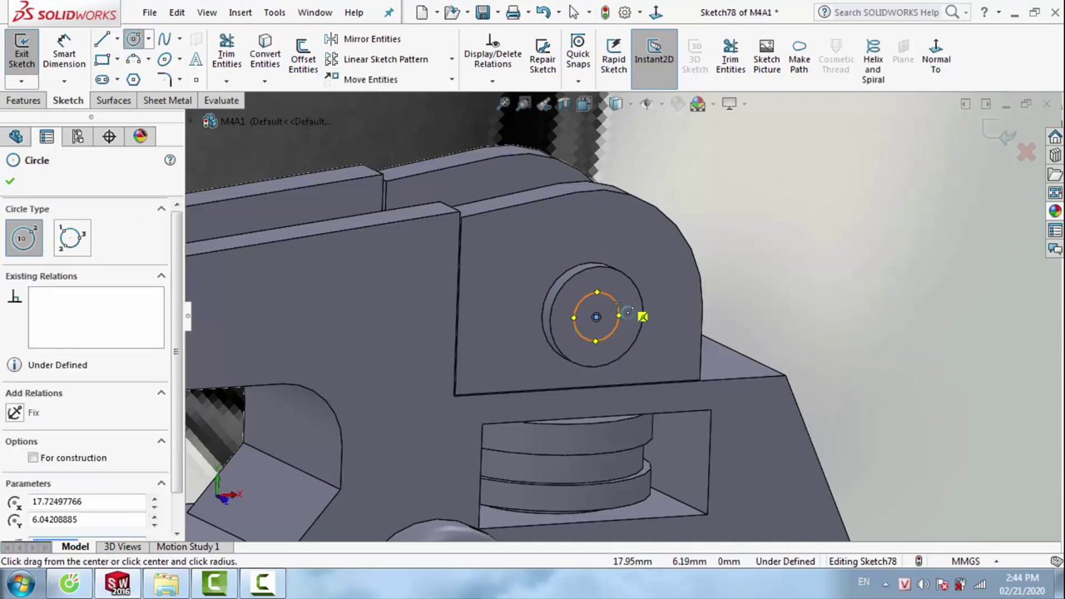
key(Escape)
click(23, 100)
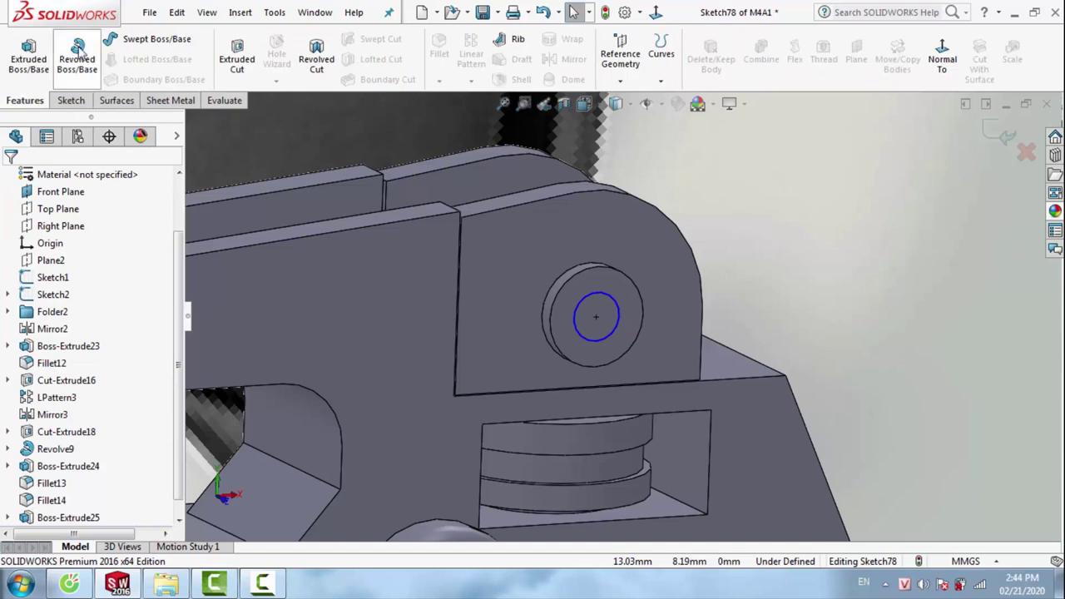
click(28, 54)
text(0)
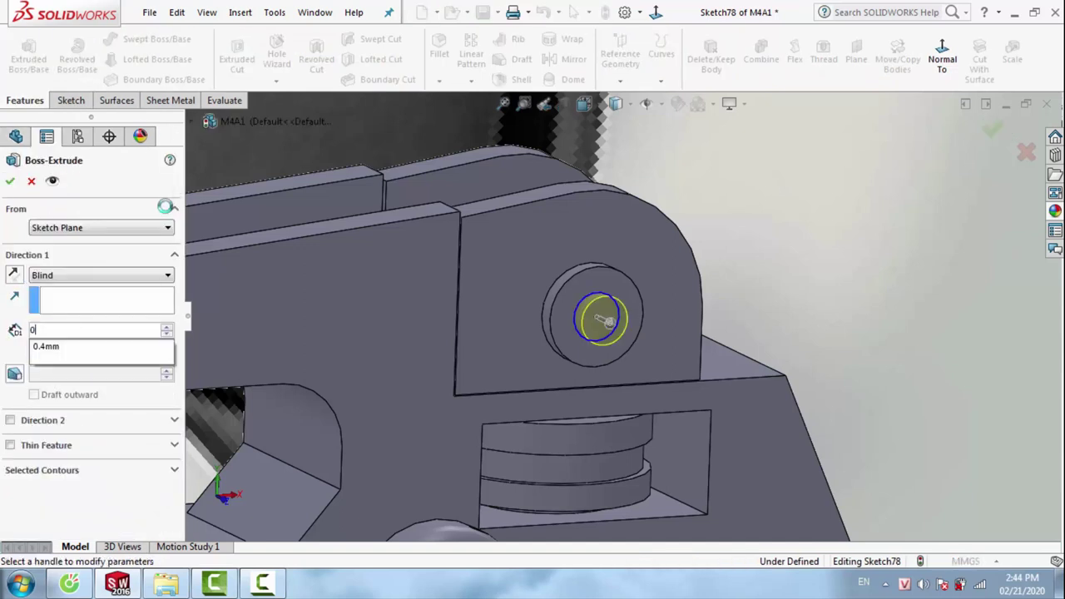
text(.1)
key(Return)
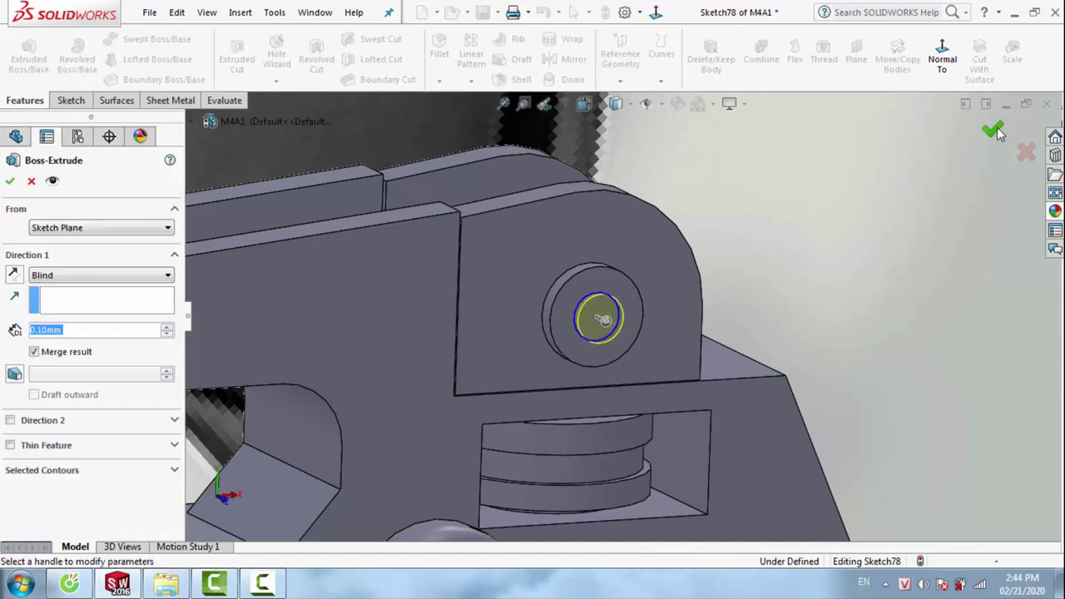
click(992, 128)
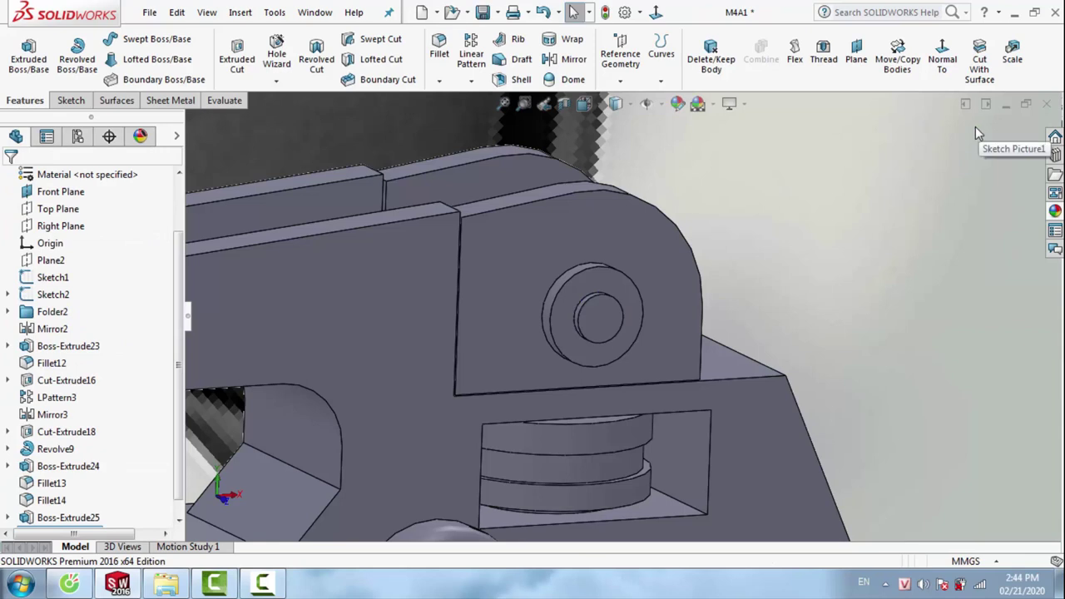
Open the revolved pin's sketch for editing
middle_drag(731, 351, 594, 358)
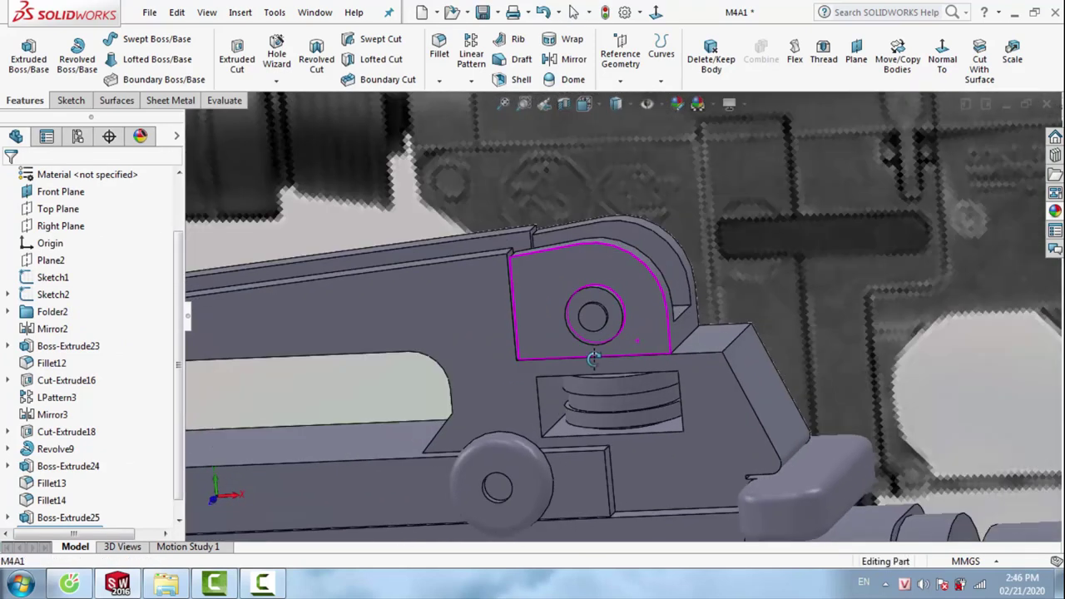
scroll(593, 358, down, 3)
scroll(652, 372, down, 3)
right_click(604, 373)
click(630, 148)
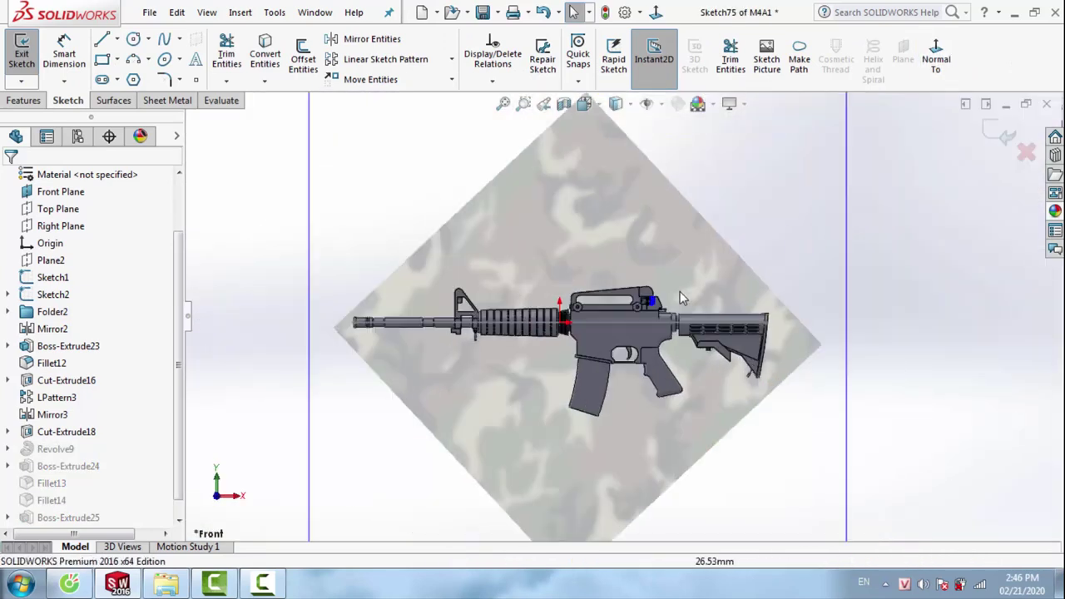
Shift the right vertical line to lengthen the bottom line, then make the two right lines collinear
scroll(680, 291, down, 3)
scroll(657, 301, down, 3)
scroll(651, 304, down, 2)
scroll(652, 305, down, 2)
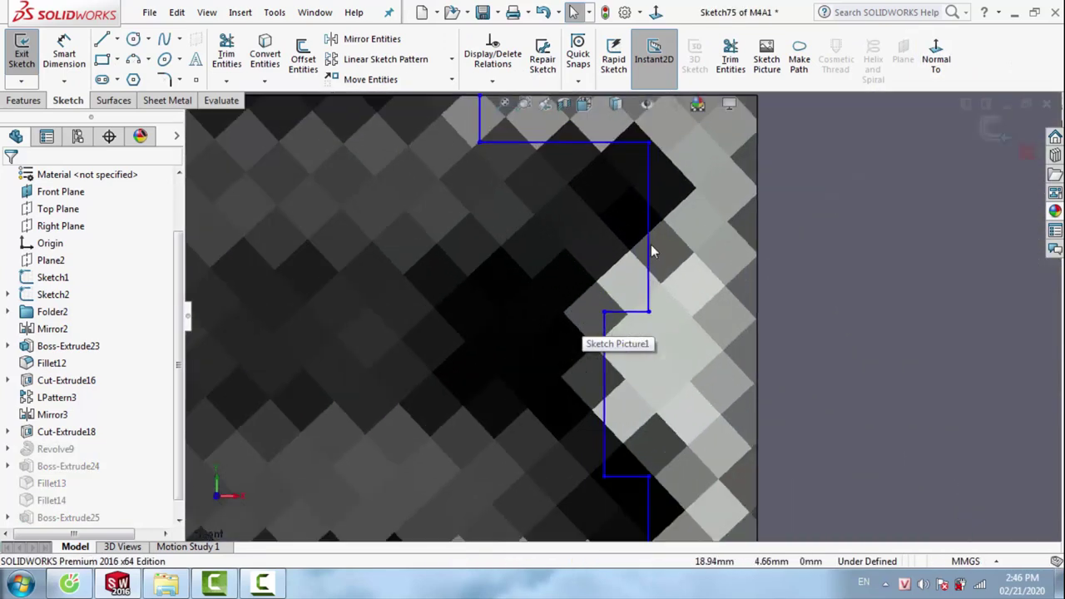
click(728, 256)
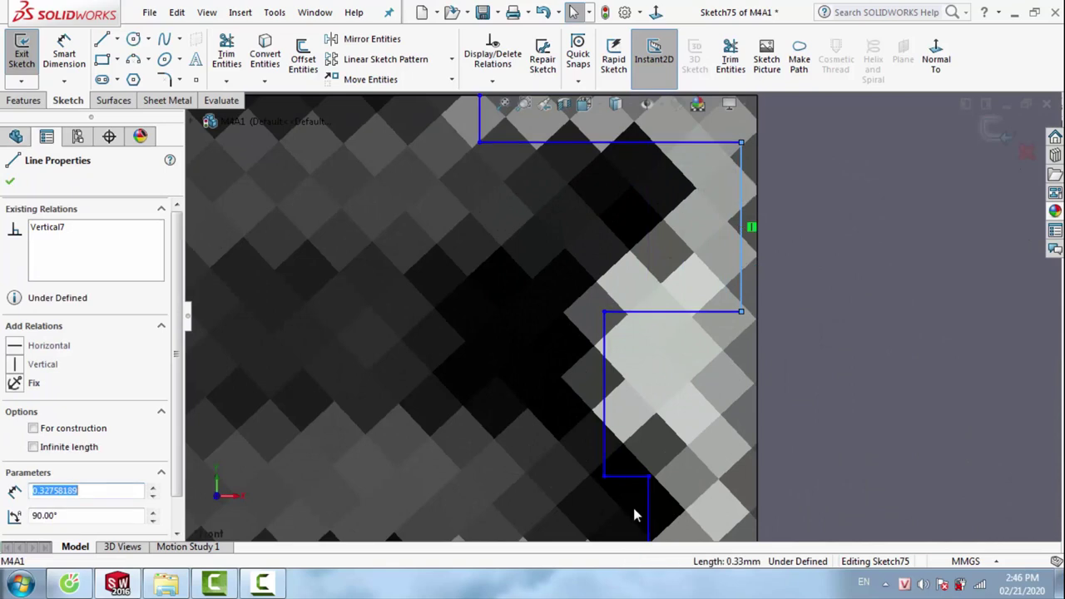
drag(651, 508, 728, 501)
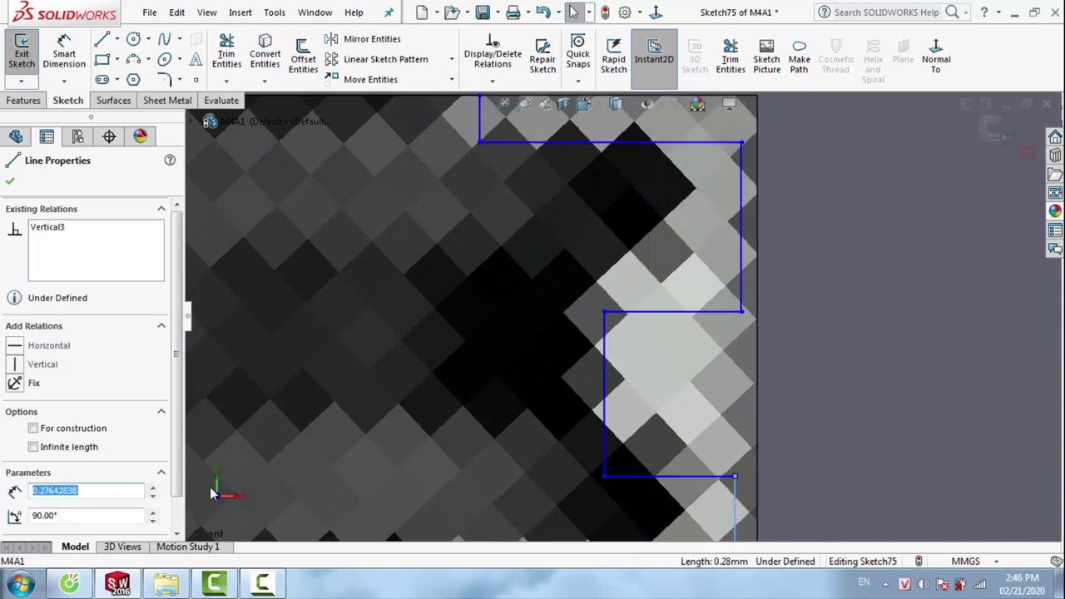
click(396, 443)
click(741, 286)
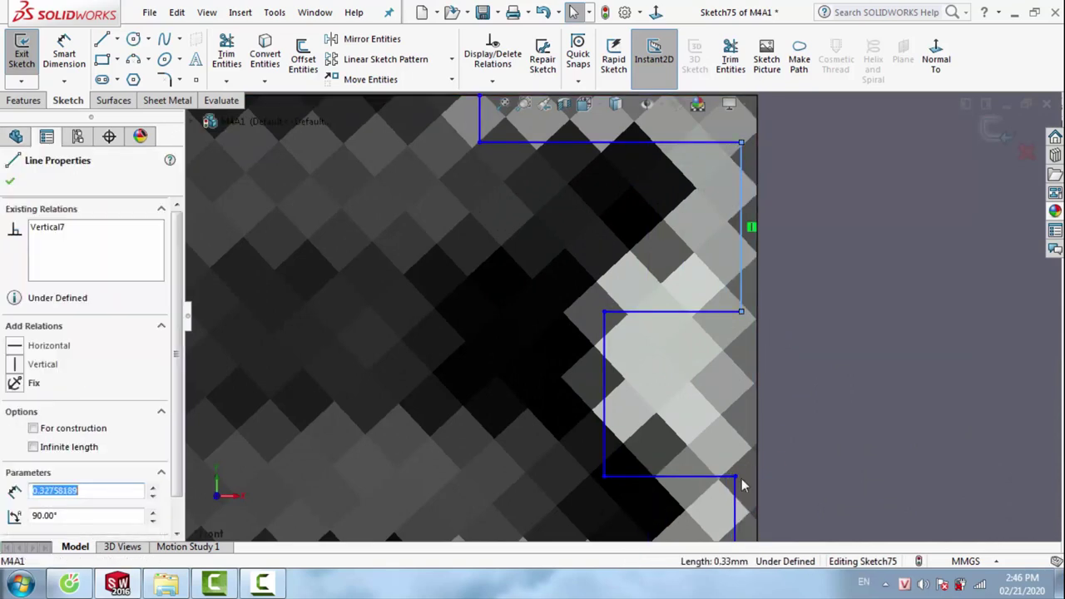
ctrl+click(736, 503)
click(15, 471)
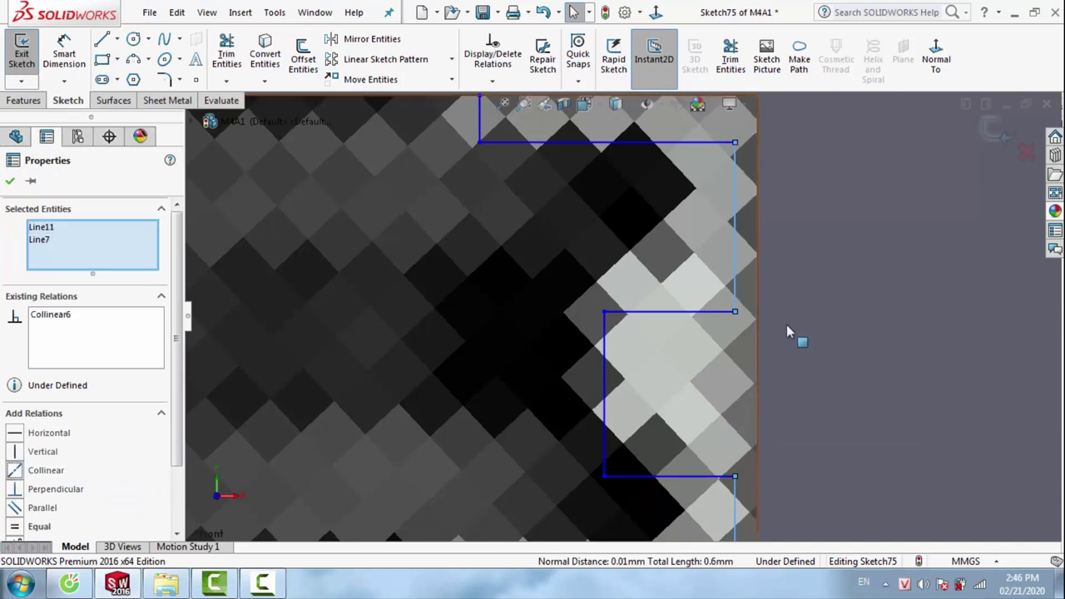
click(799, 338)
Nudge the upper right vertical line slightly left and exit the sketch
drag(607, 348, 691, 351)
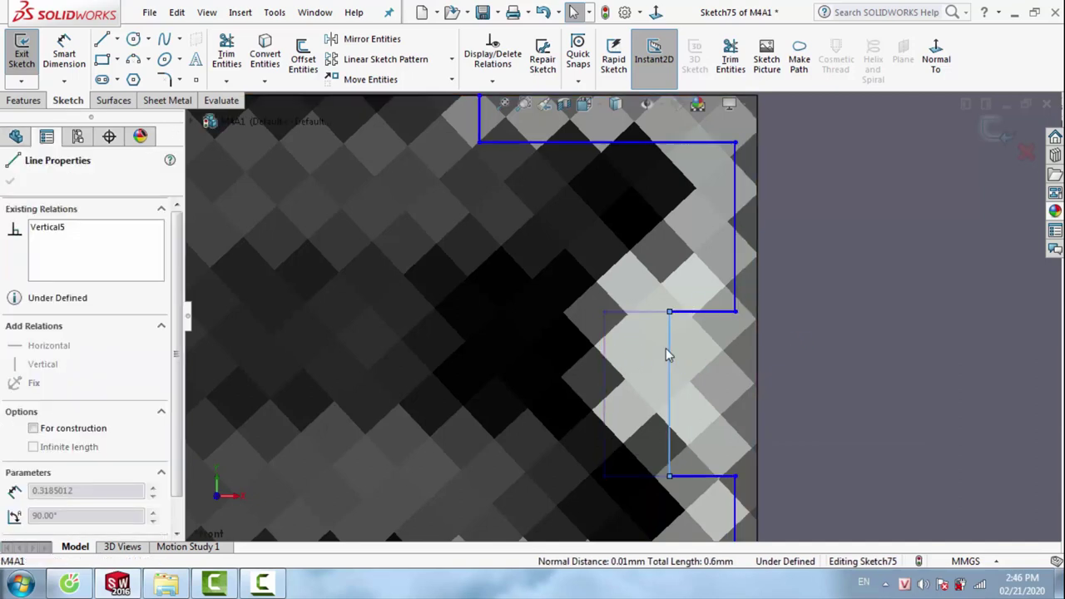
scroll(668, 356, up, 3)
scroll(676, 296, down, 3)
click(639, 283)
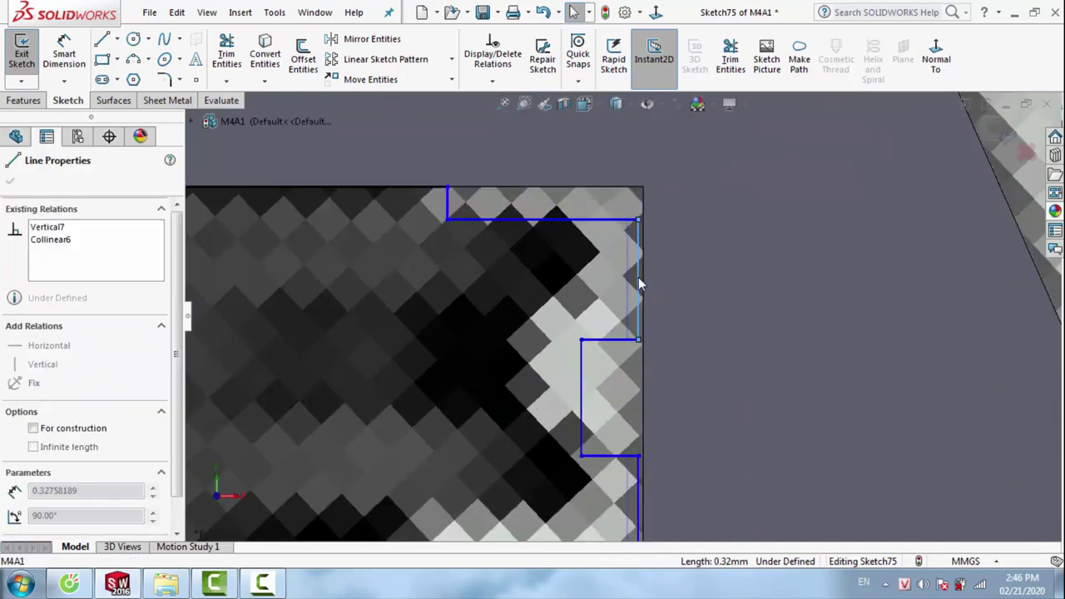
drag(639, 283, 628, 282)
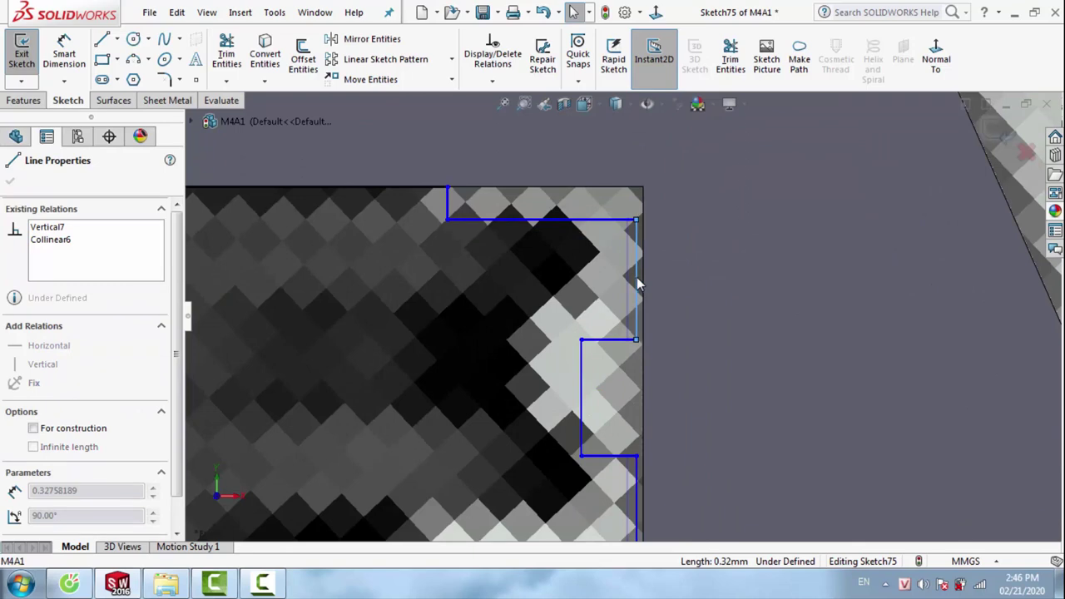
click(1001, 133)
scroll(540, 339, up, 3)
middle_drag(540, 338, 505, 404)
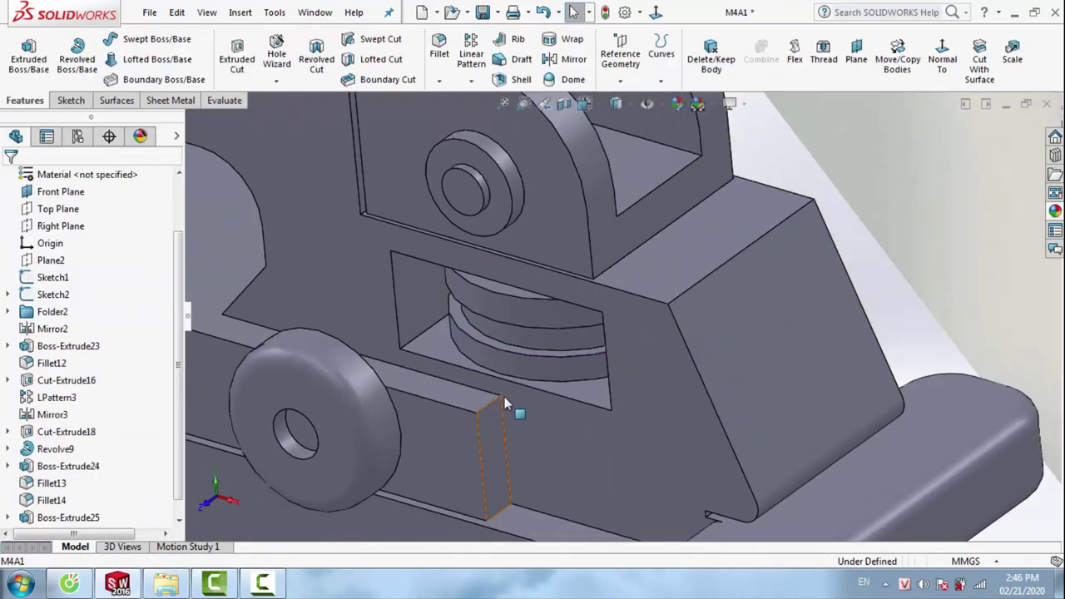
Orbit the view to the magazine and briefly open, then close, a sketch on its face
scroll(506, 404, up, 3)
middle_drag(535, 344, 617, 312)
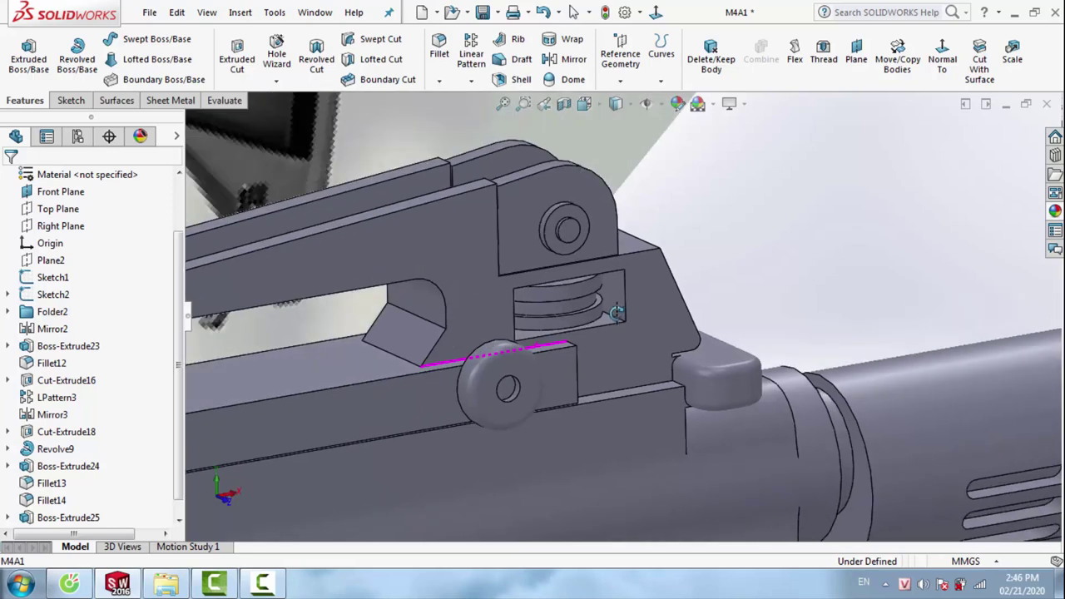
scroll(617, 312, up, 5)
middle_drag(620, 354, 628, 302)
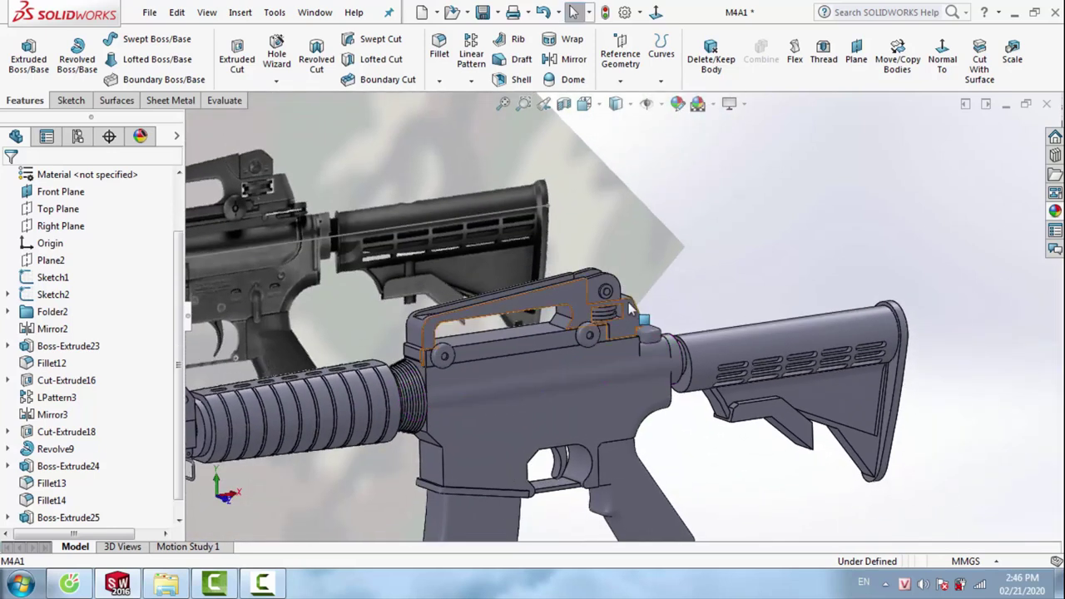
scroll(526, 431, up, 3)
scroll(566, 432, down, 2)
scroll(594, 413, down, 2)
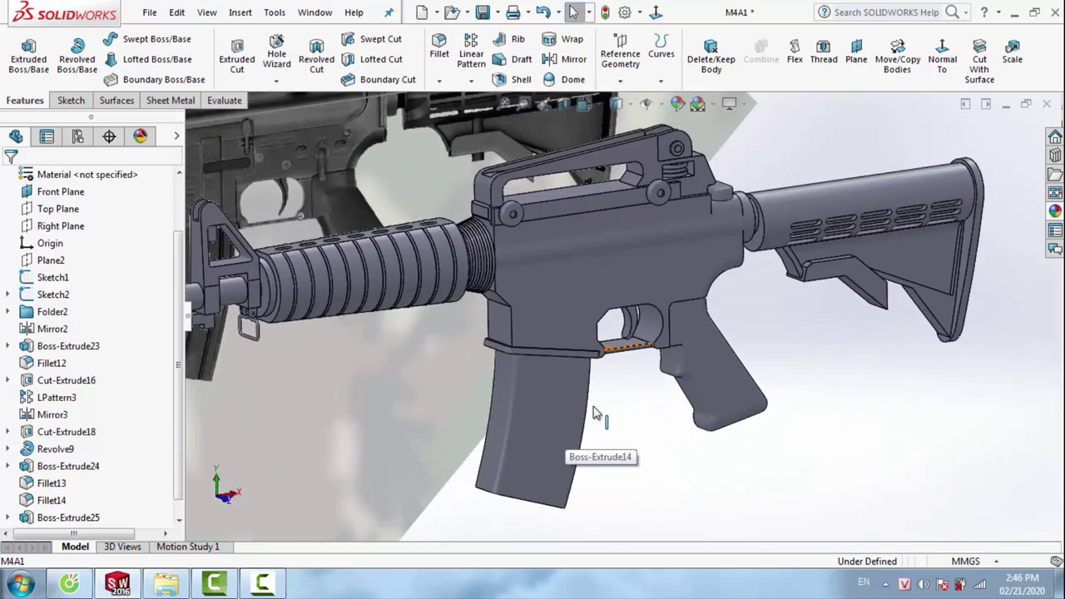
right_click(555, 387)
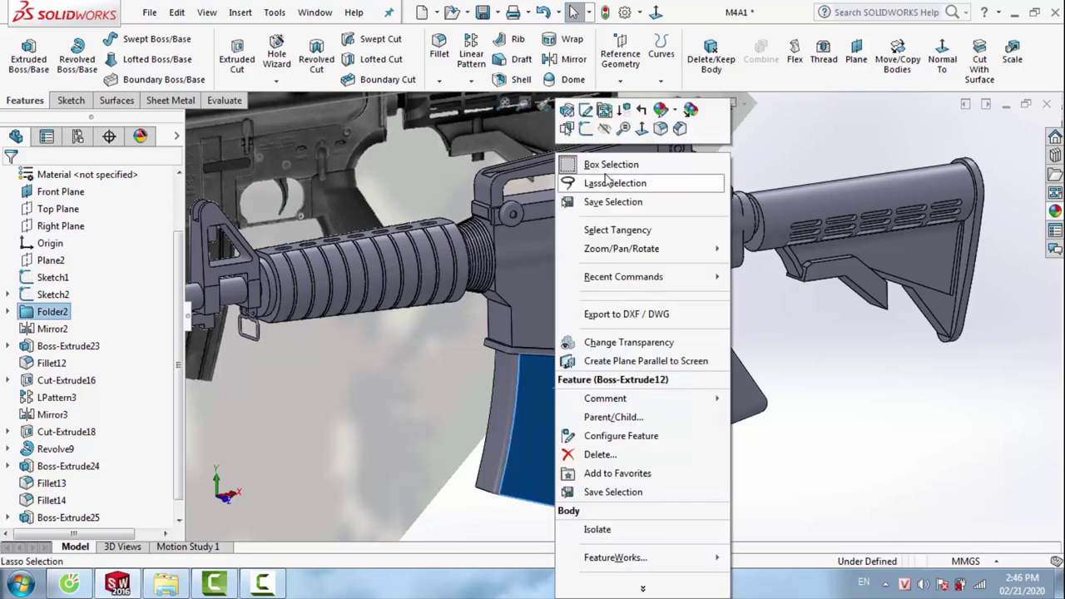
click(585, 133)
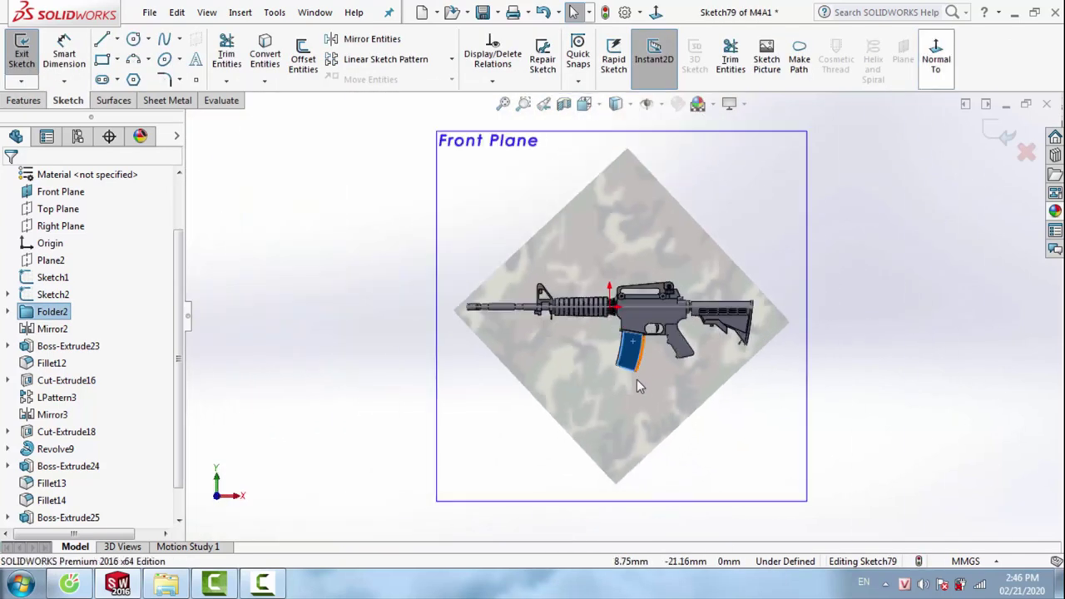
click(1003, 132)
Start a sketch on the magazine's side face with the Realistic display style
scroll(575, 375, down, 3)
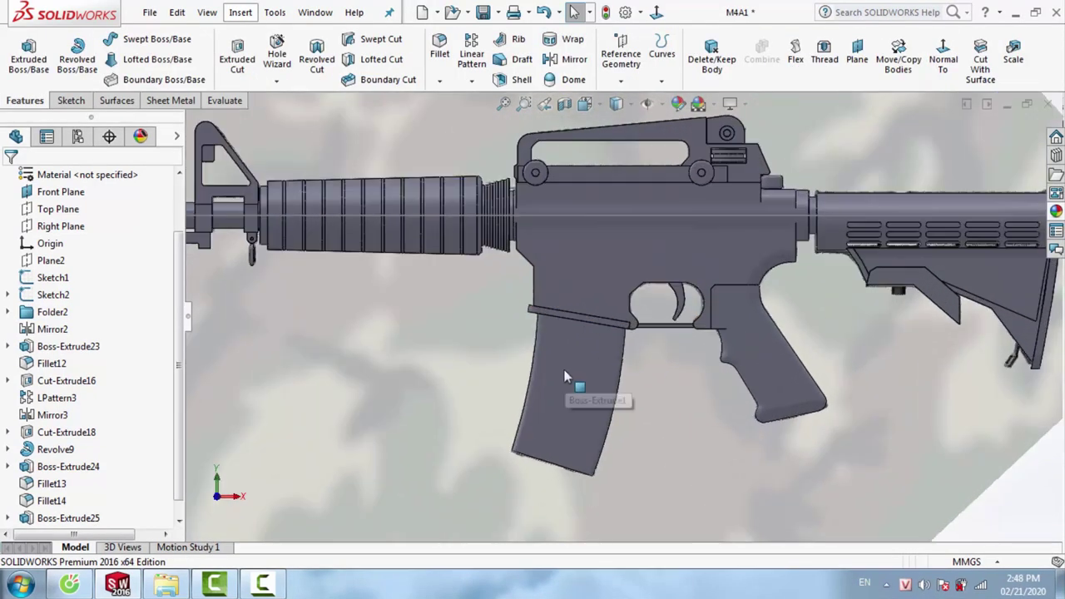
scroll(575, 362, down, 2)
right_click(575, 361)
click(605, 129)
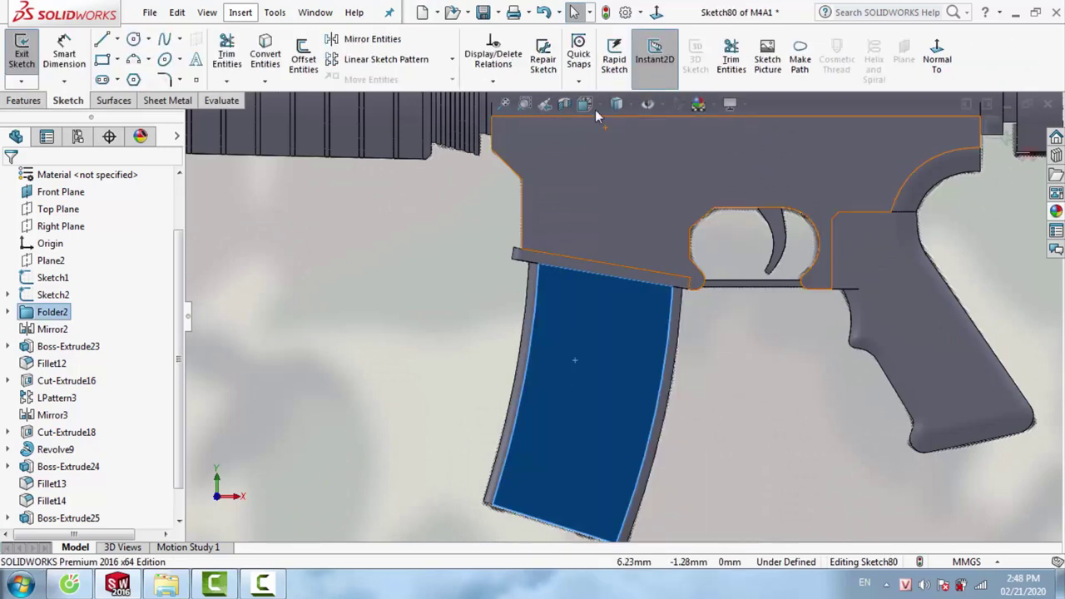
click(648, 103)
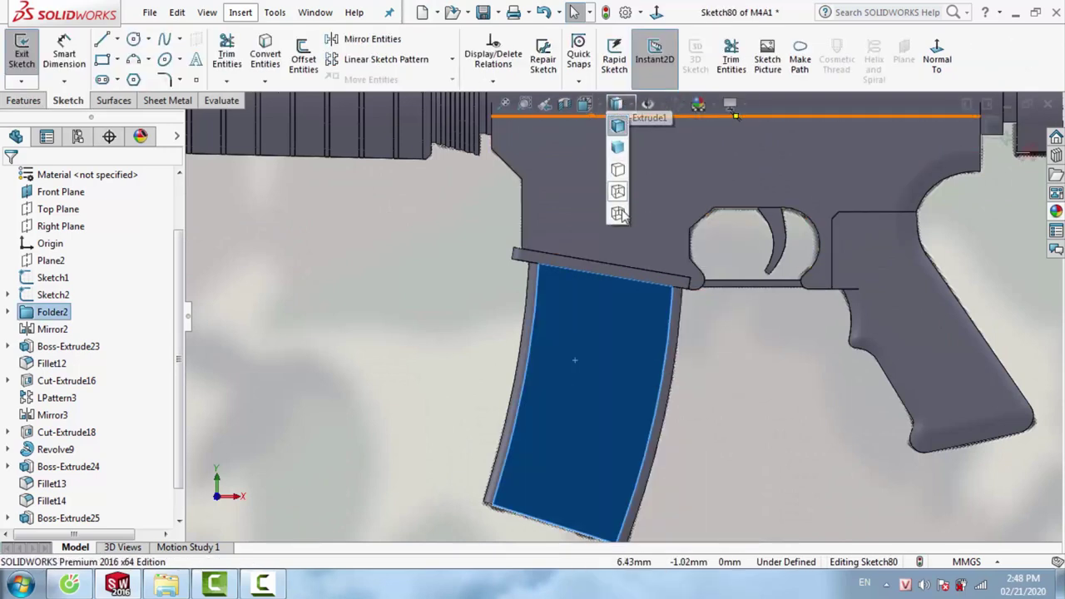
click(618, 122)
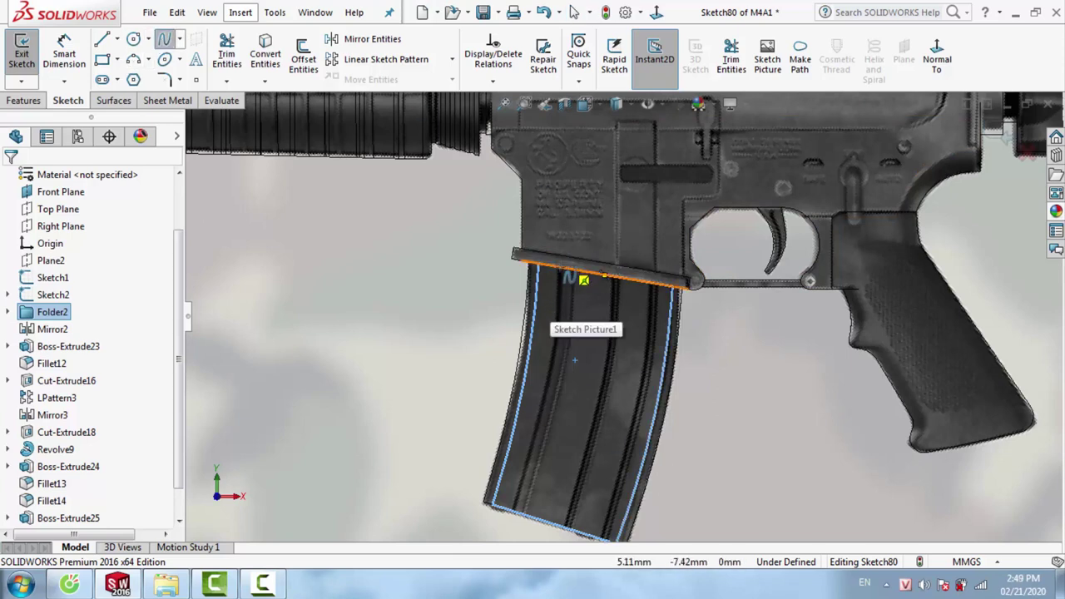
Trace a first spline from the magazine's top edge to its bottom edge along a rib
click(560, 261)
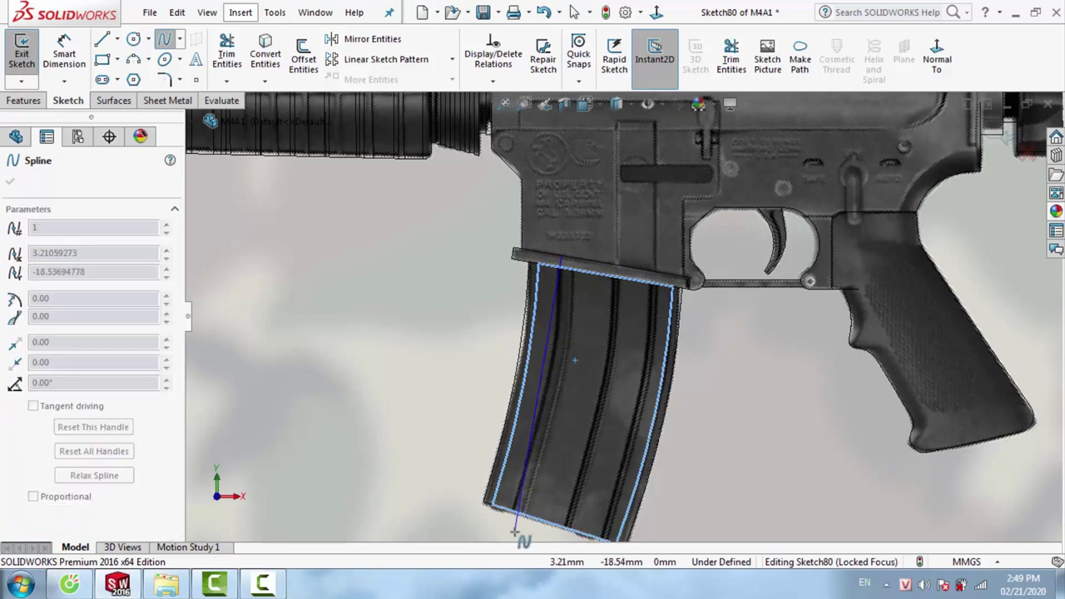
double_click(516, 531)
click(535, 404)
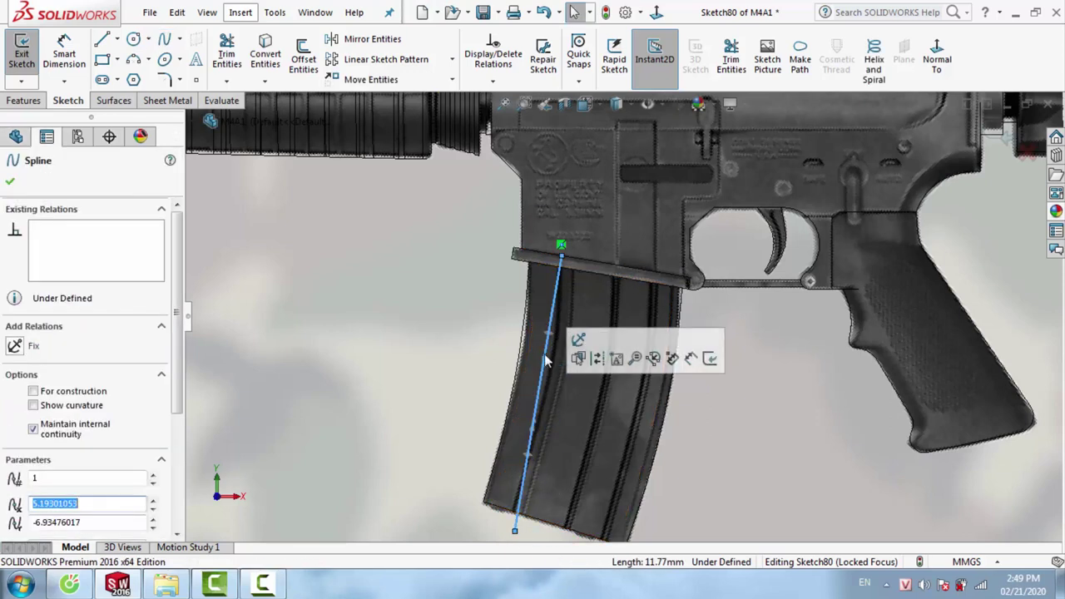
drag(513, 538, 510, 531)
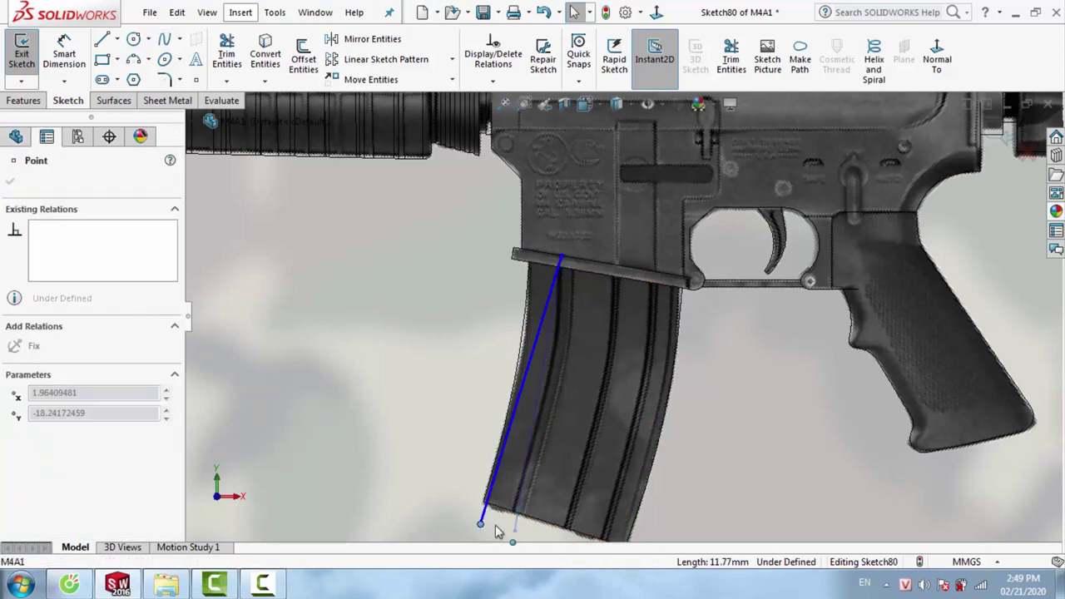
drag(533, 426, 551, 421)
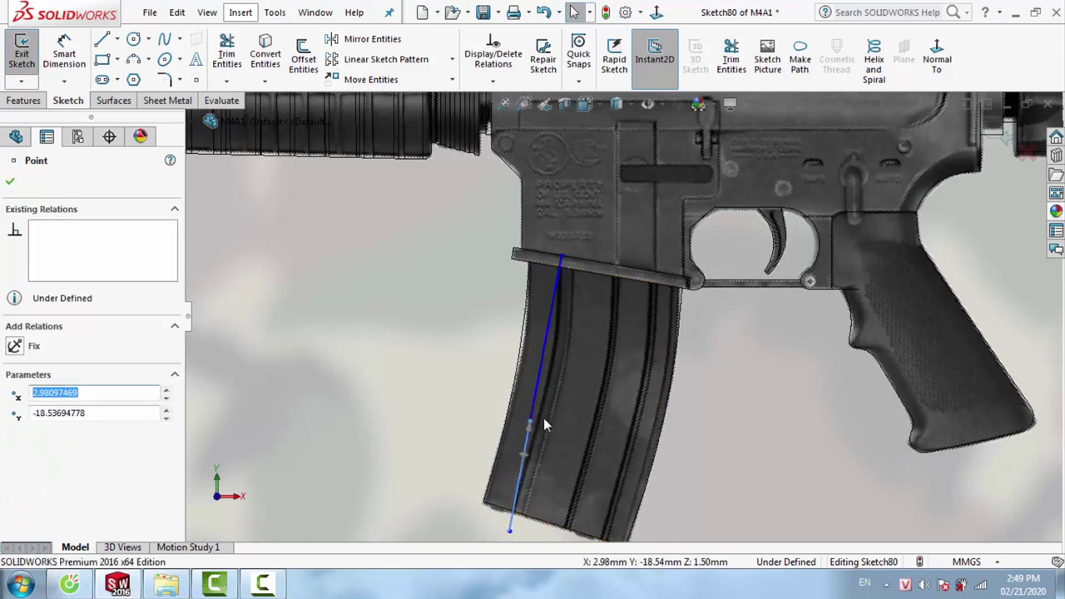
click(422, 238)
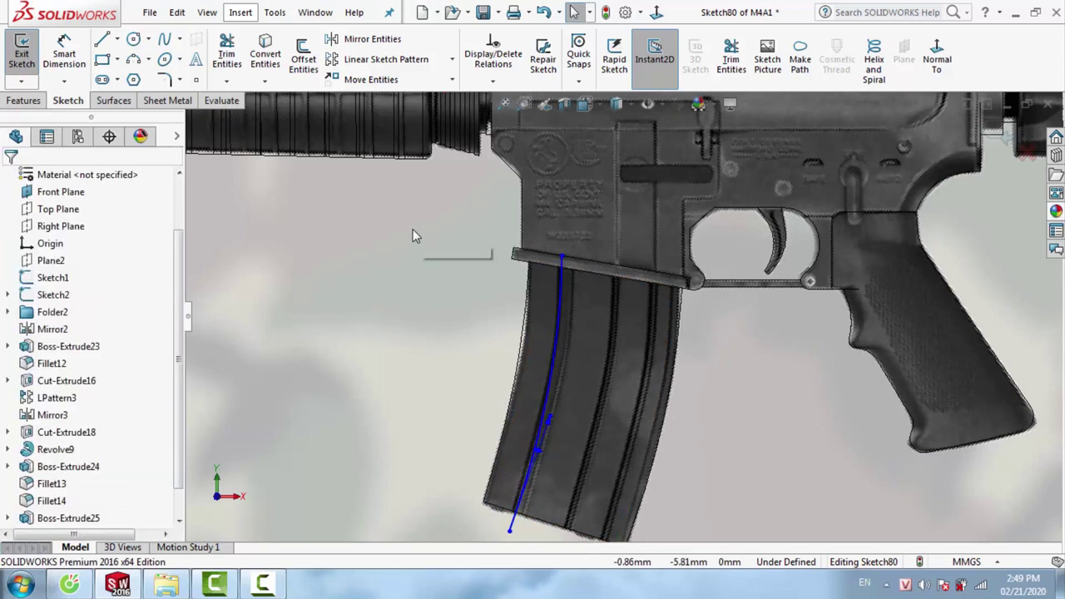
Draw a second curved spline from the magazine top down to its bottom edge
click(165, 42)
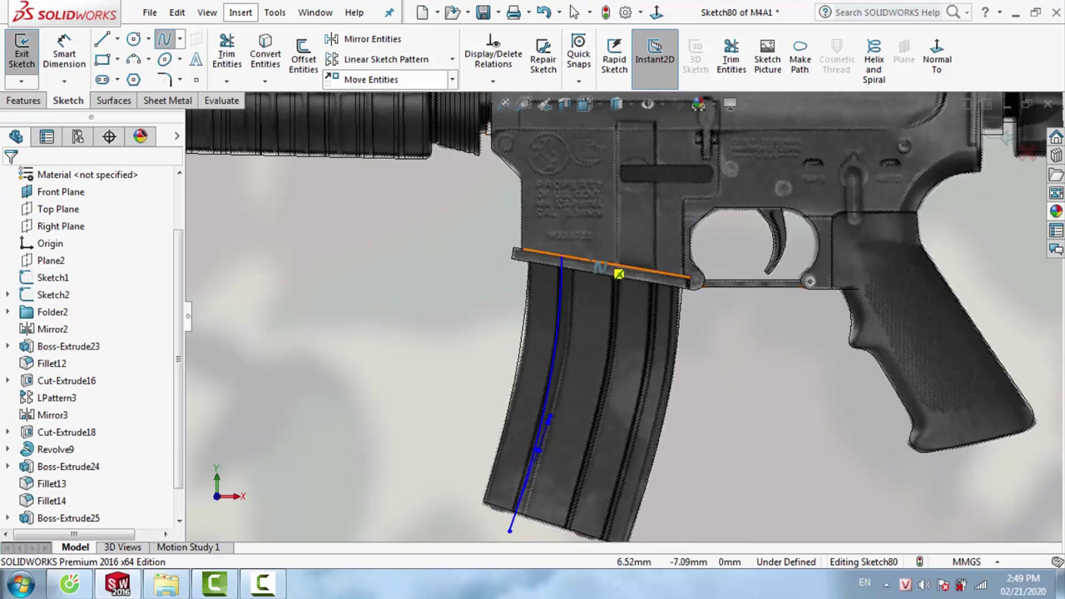
click(612, 258)
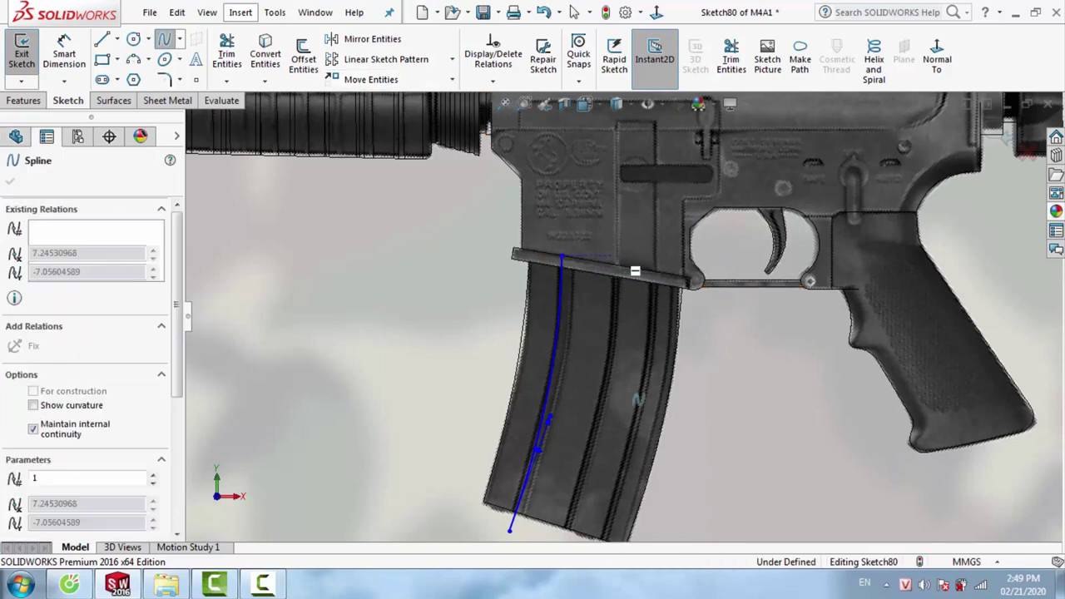
click(563, 538)
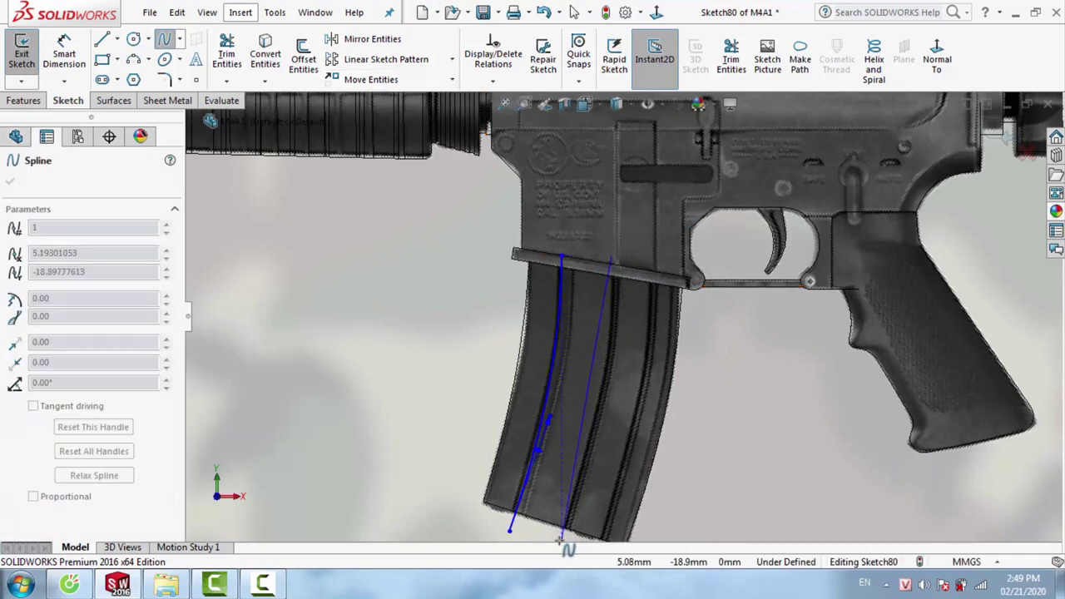
double_click(596, 423)
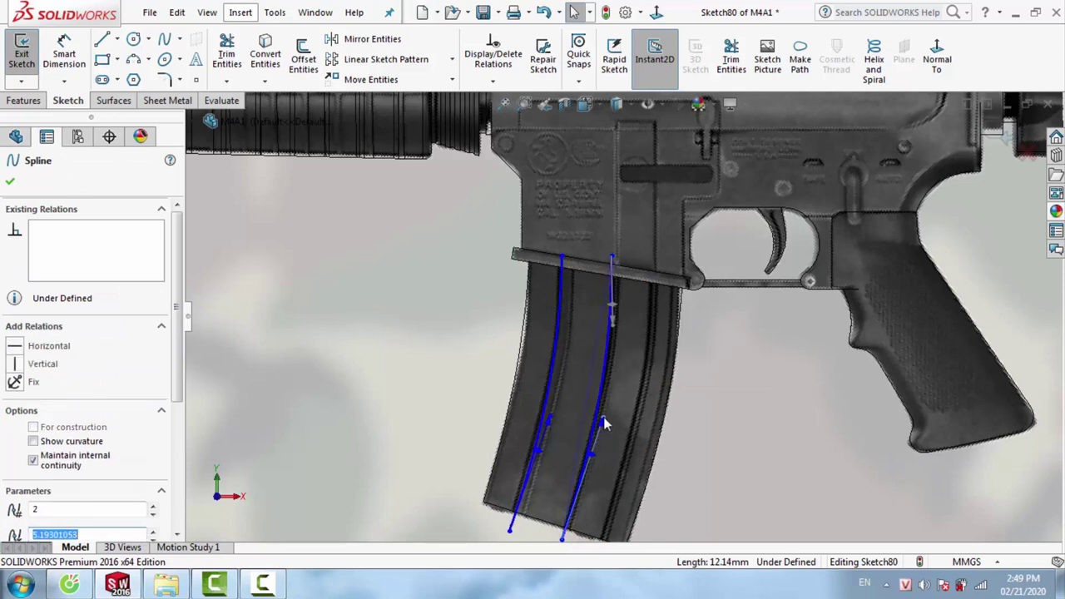
scroll(571, 494, down, 2)
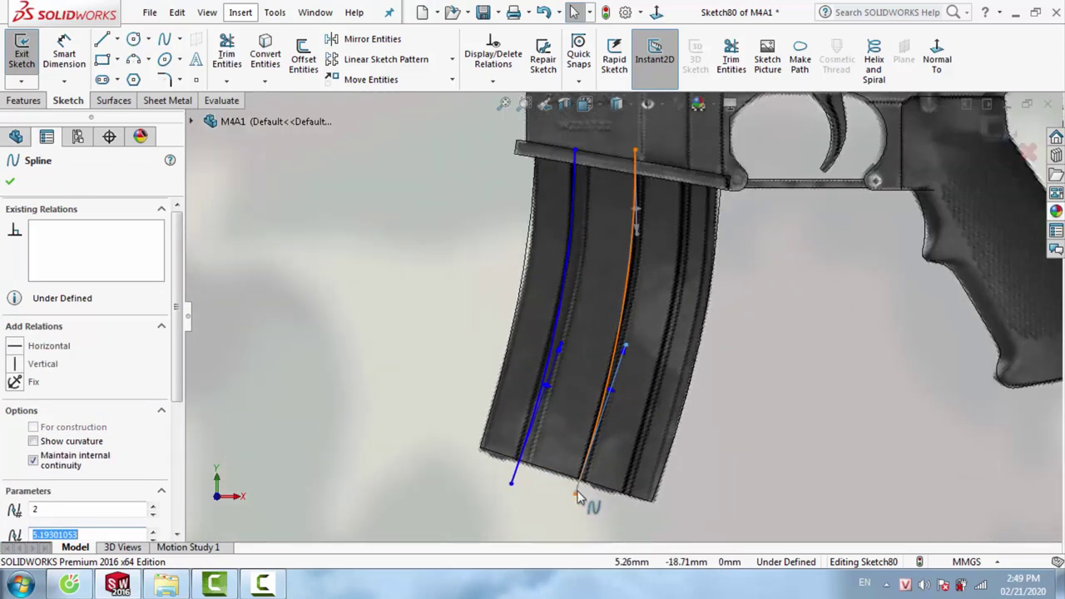
double_click(568, 499)
drag(568, 499, 575, 502)
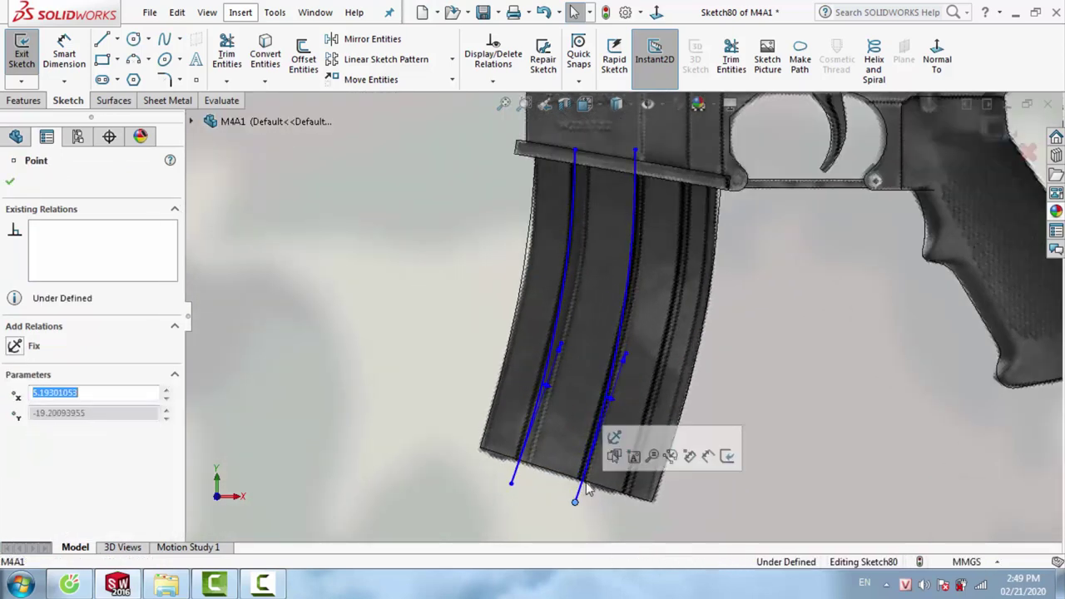
key(Escape)
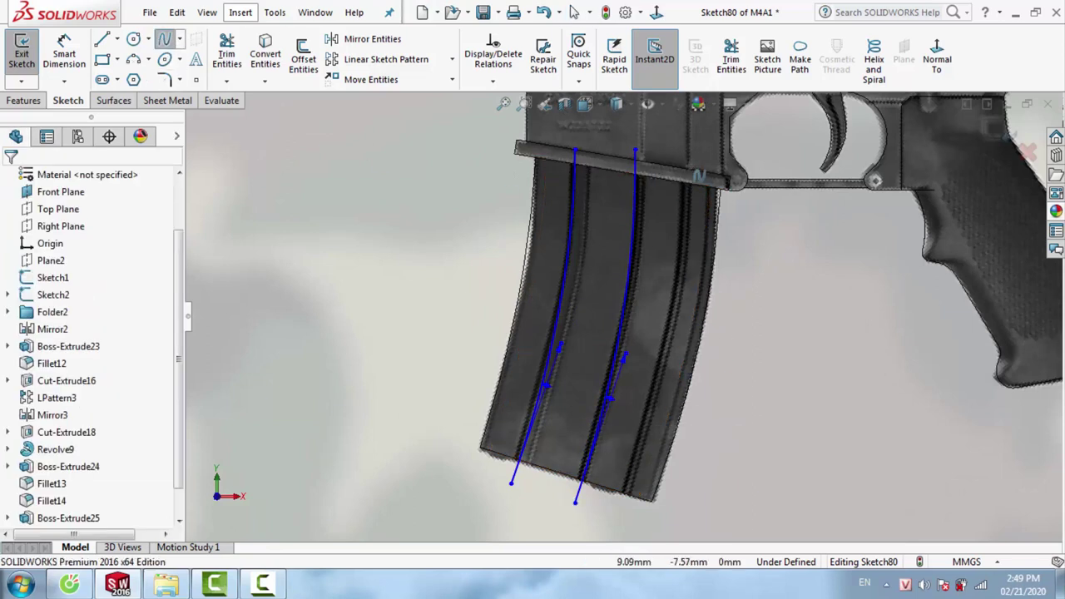
Trace a third spline along the right rib, then select the middle and left splines
click(685, 159)
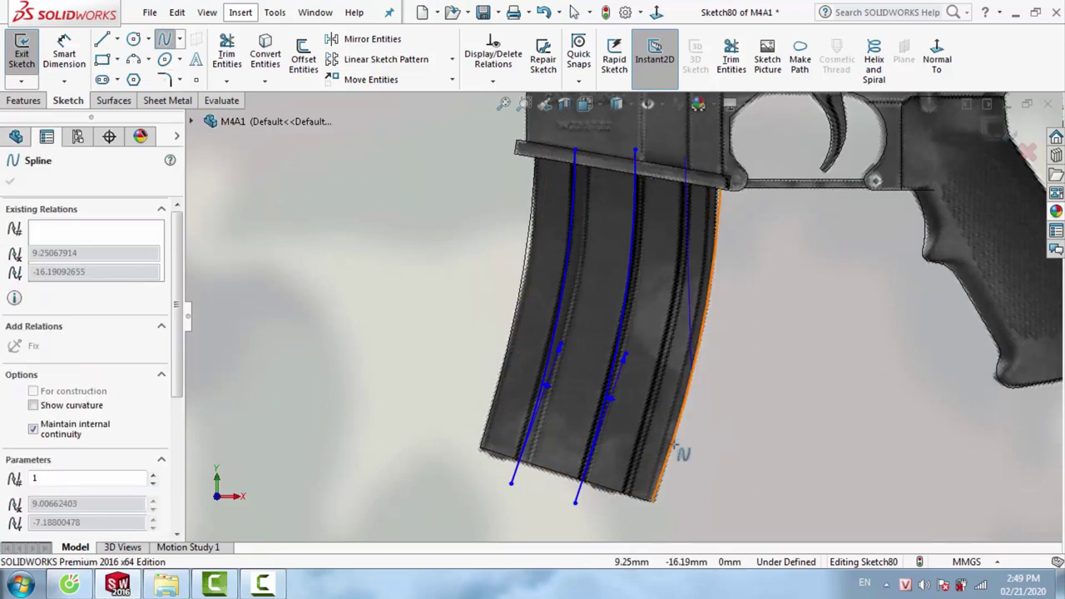
double_click(618, 520)
click(663, 284)
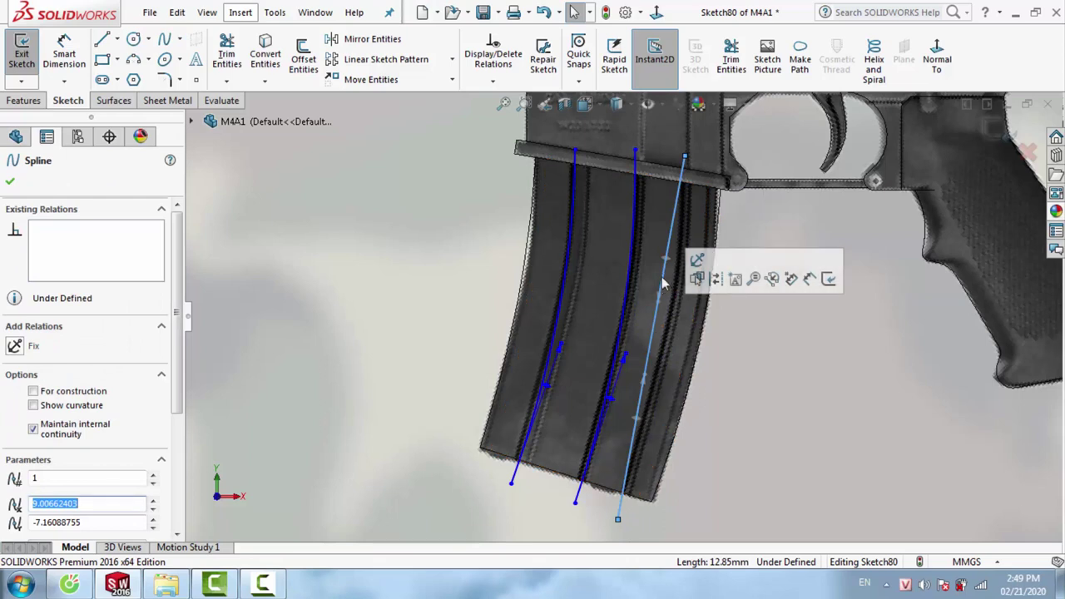
drag(660, 308, 684, 299)
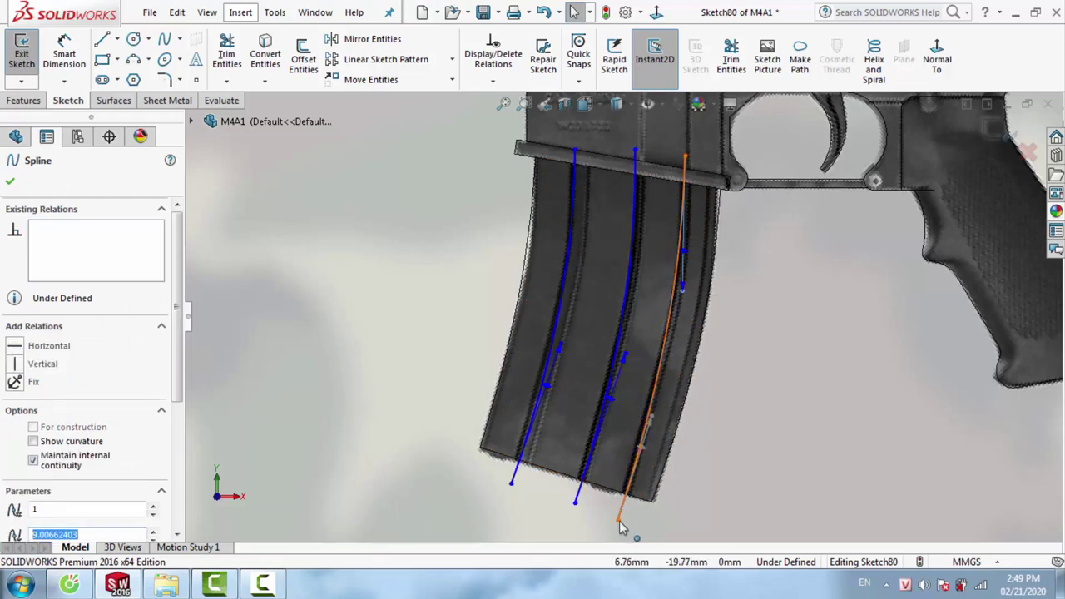
drag(617, 520, 567, 509)
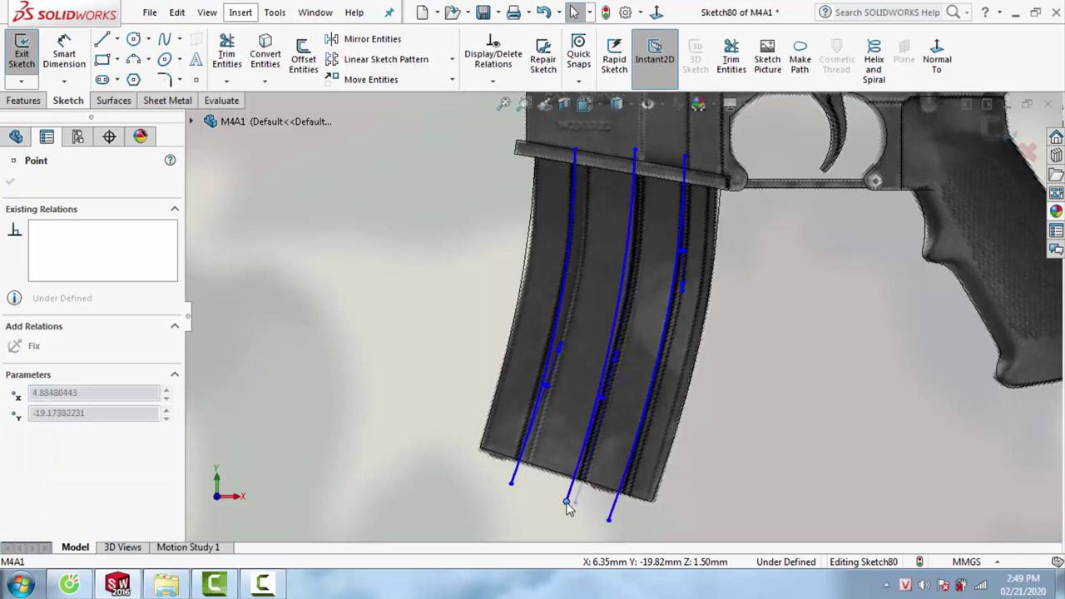
click(621, 359)
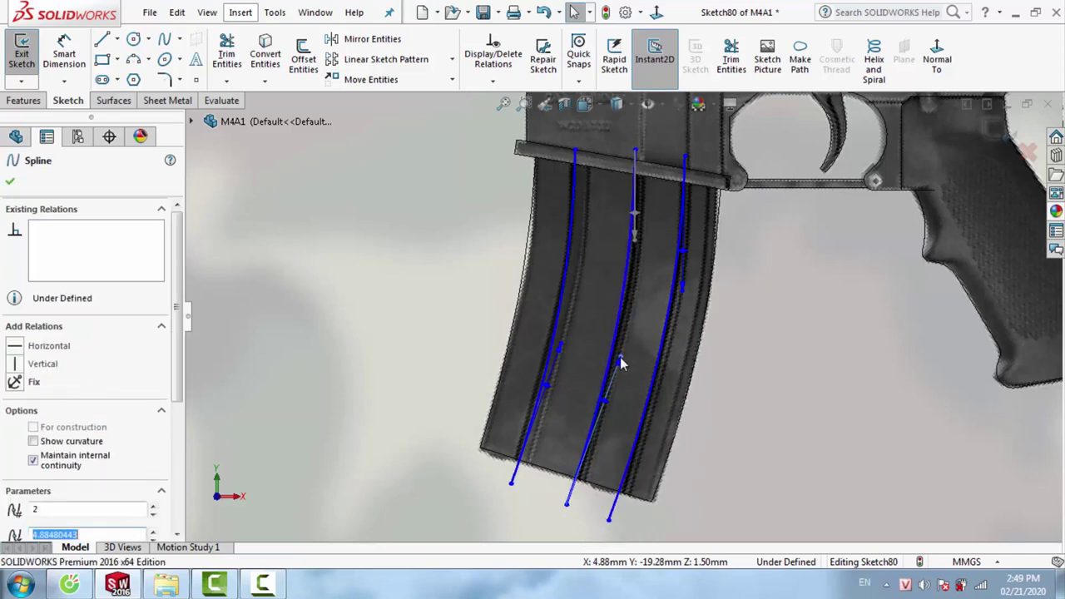
click(574, 170)
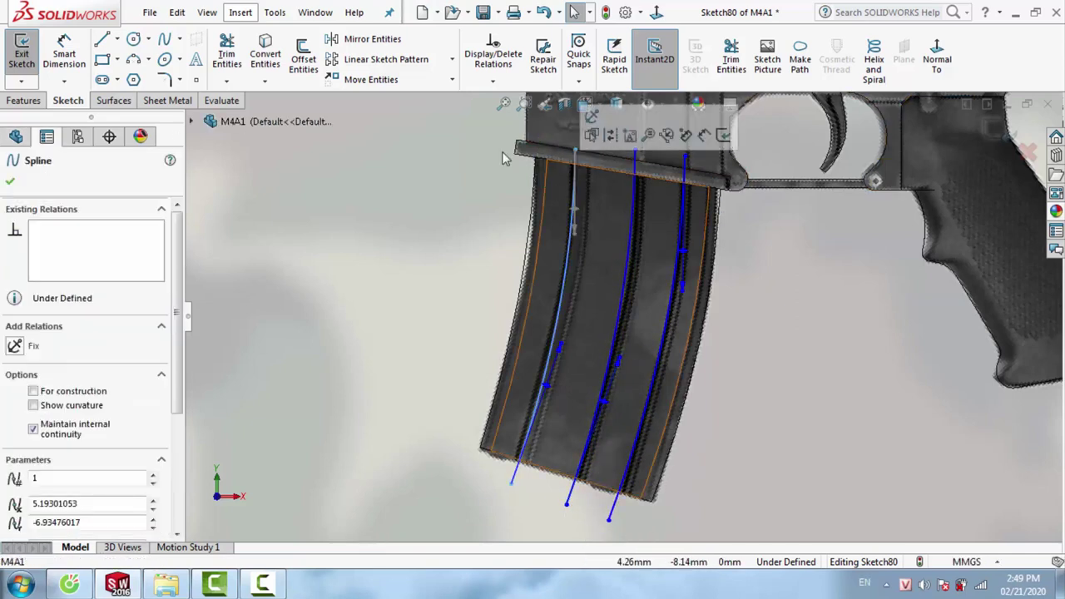
Offset the left spline by 0.50 mm to the reversed side
click(303, 58)
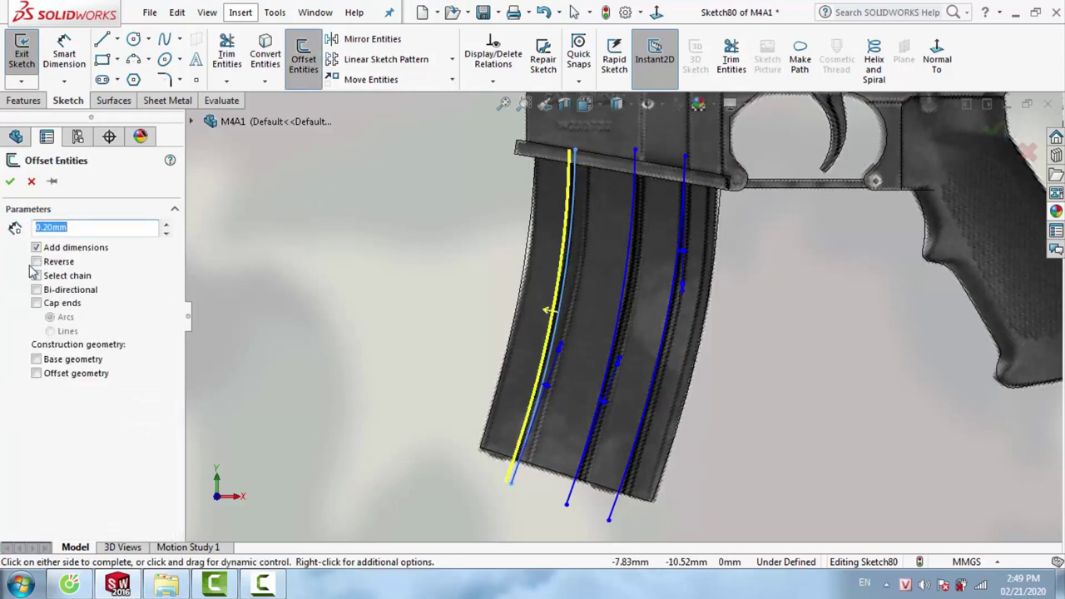
text(0.5)
key(Return)
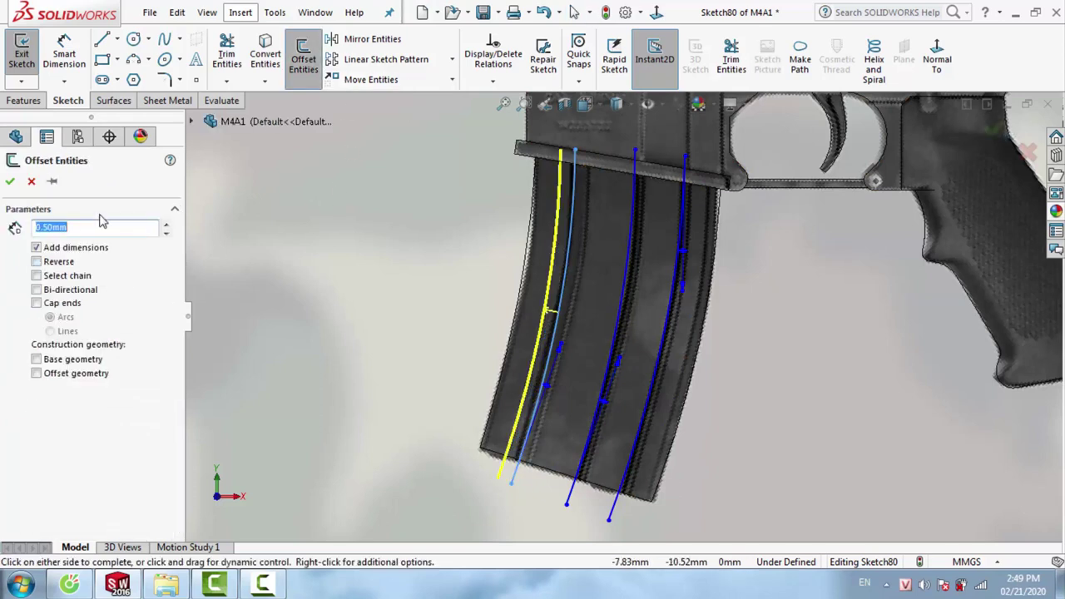
click(38, 261)
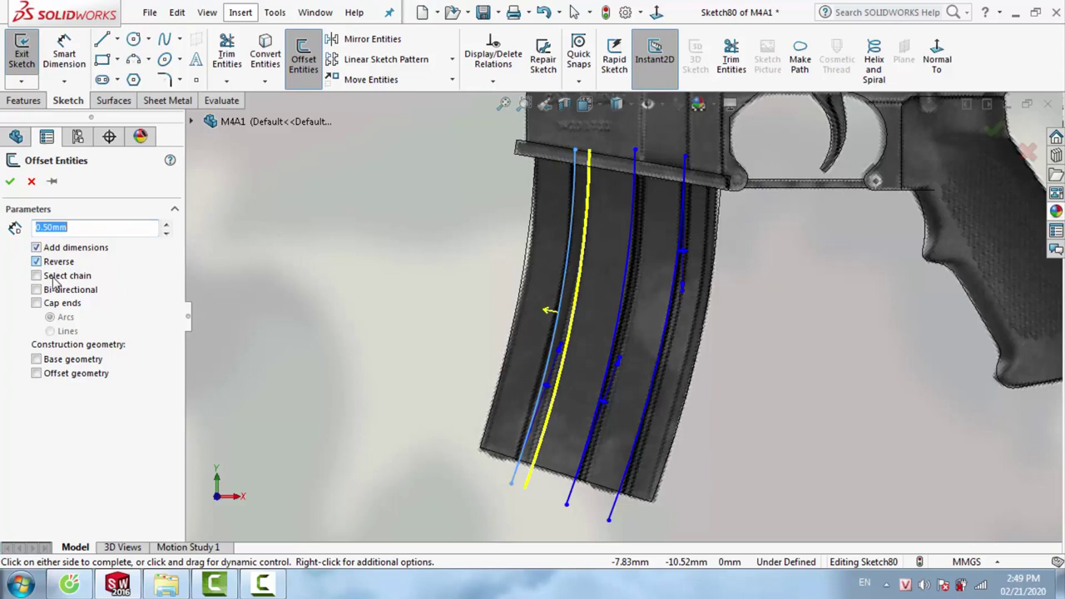
click(9, 183)
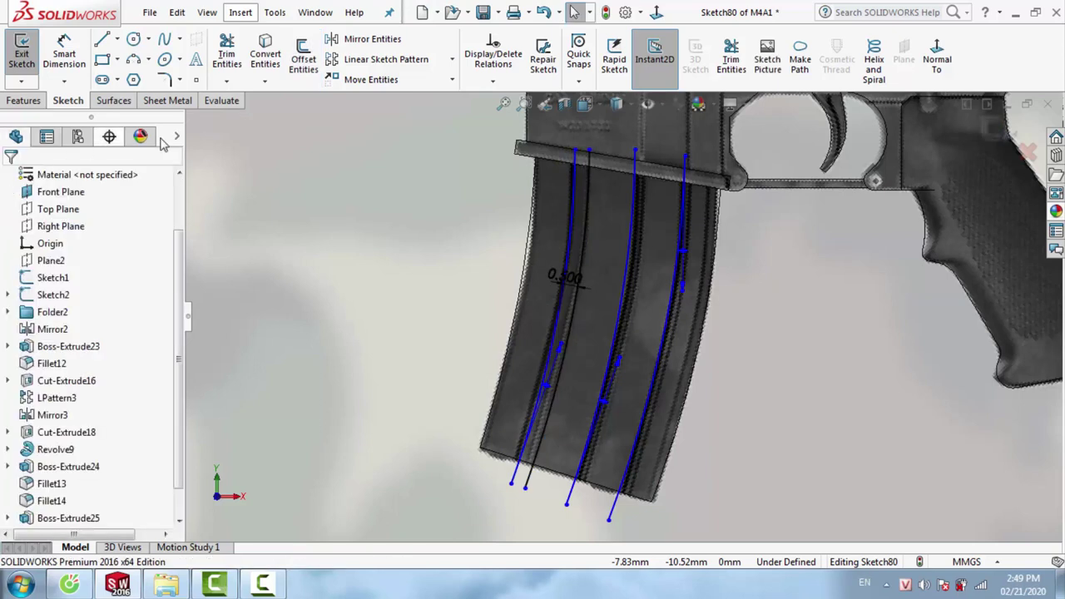
Offset the two right splines by 0.20 mm reversed, then switch the display to Shaded
click(647, 175)
ctrl+click(680, 183)
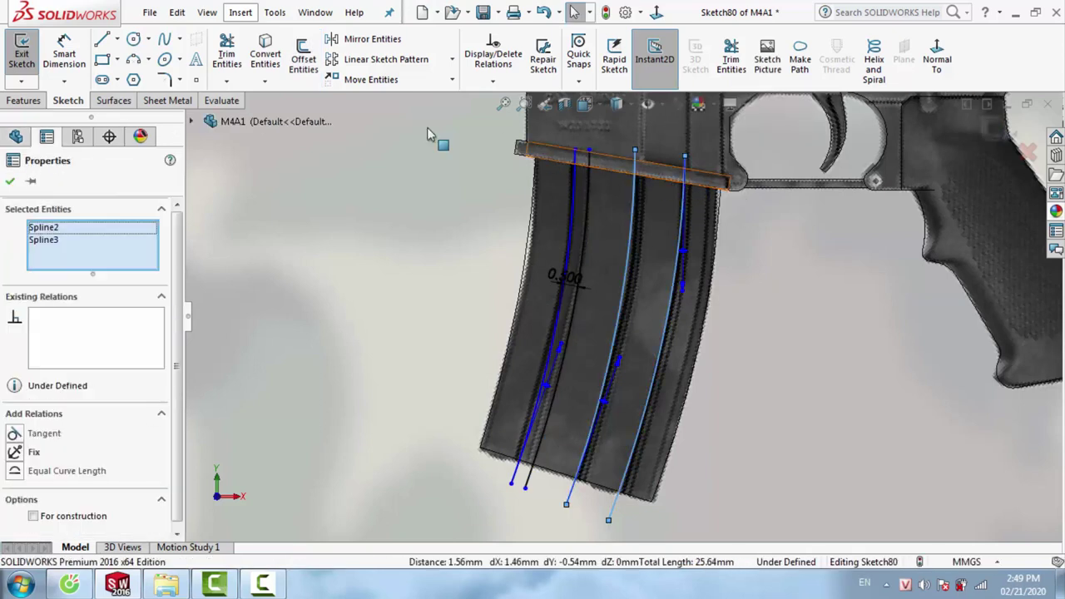
click(304, 58)
click(36, 262)
text(0.2)
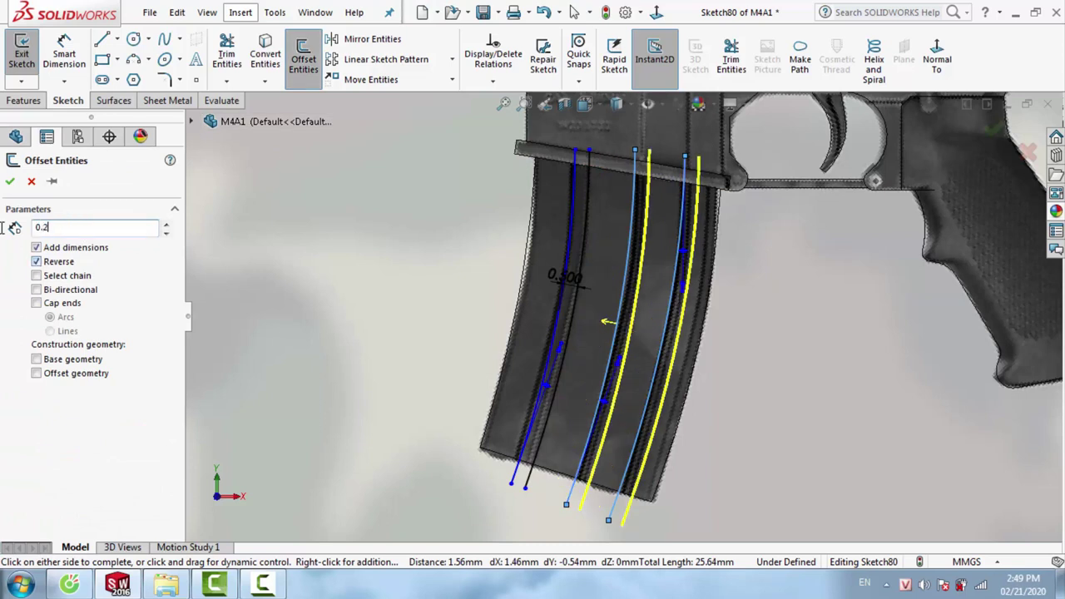
key(Return)
click(10, 183)
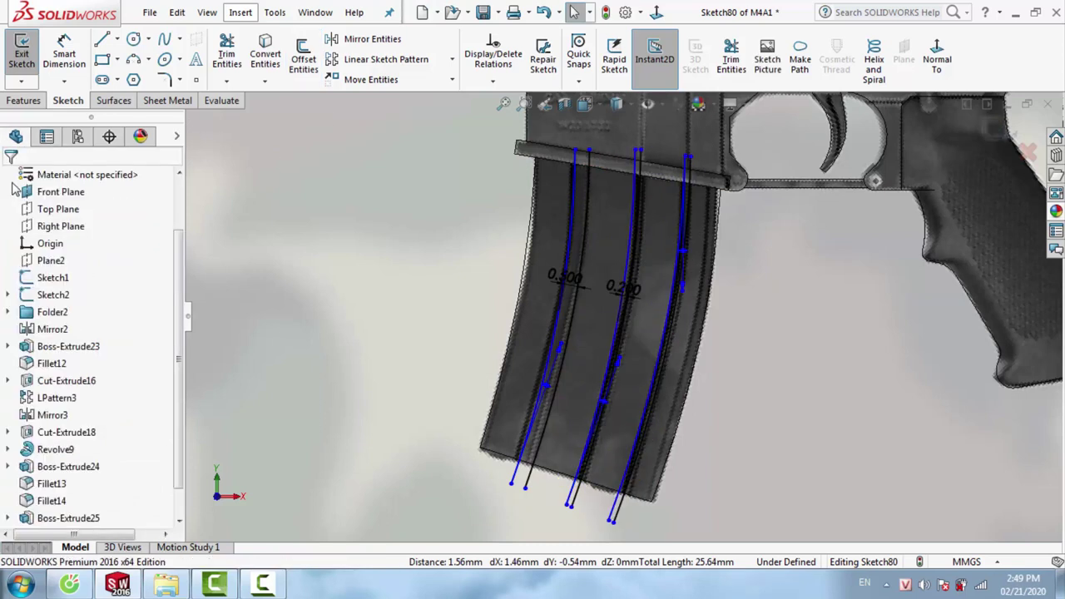
click(617, 103)
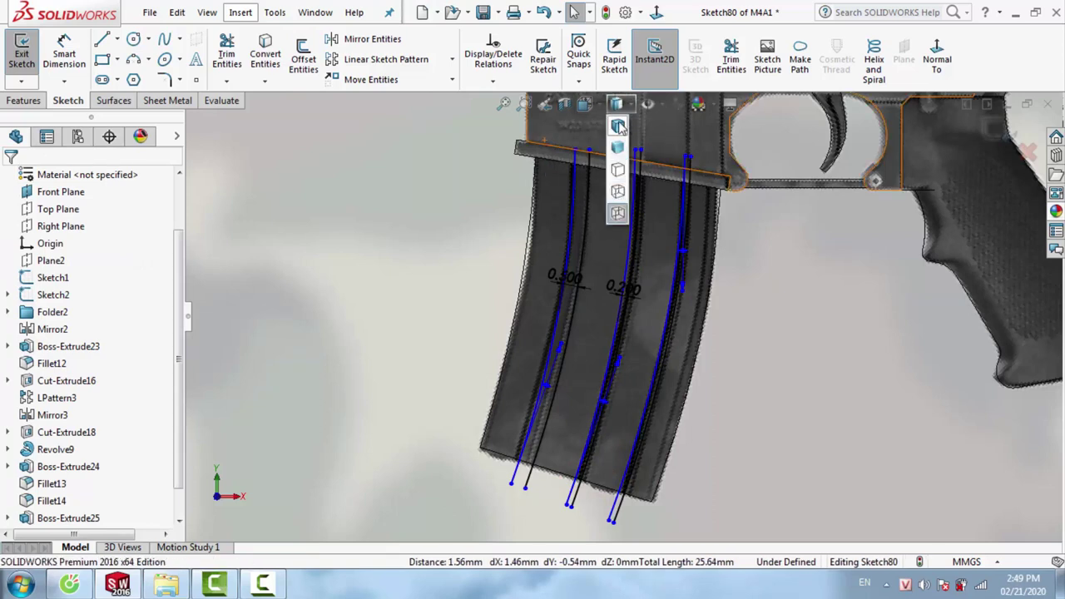
click(617, 133)
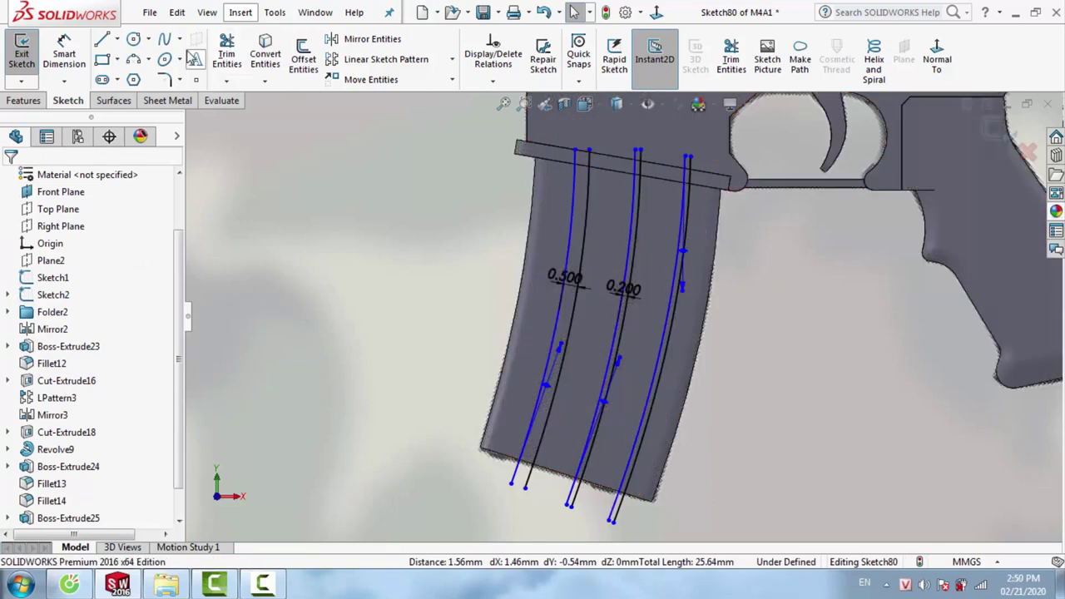
Draw straight lines across the magazine's top and bottom edges, joining the splines to their offsets
click(101, 40)
click(586, 179)
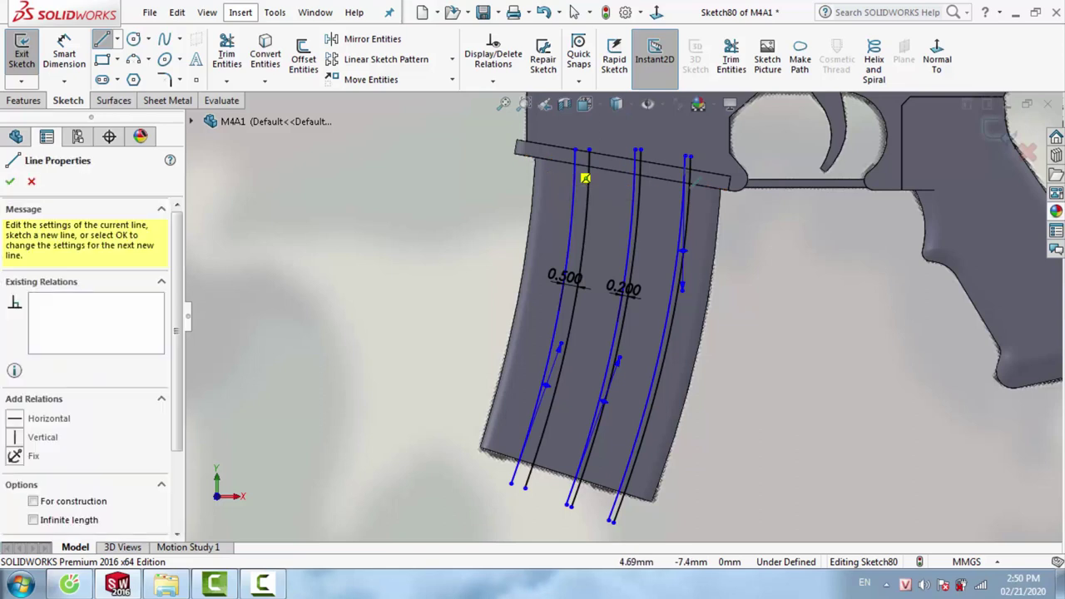
click(713, 180)
key(Escape)
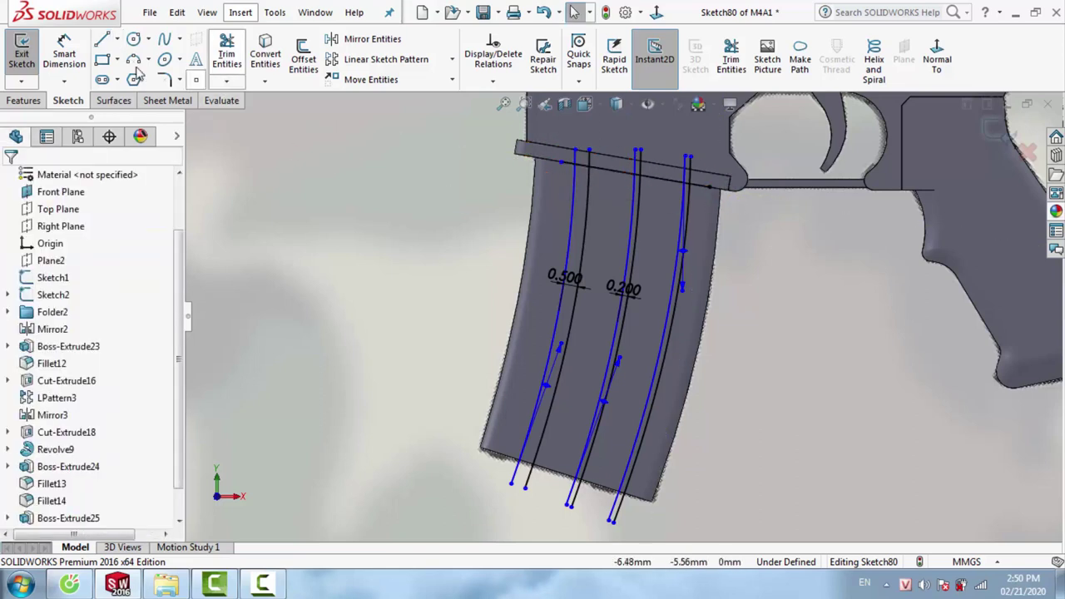
click(99, 42)
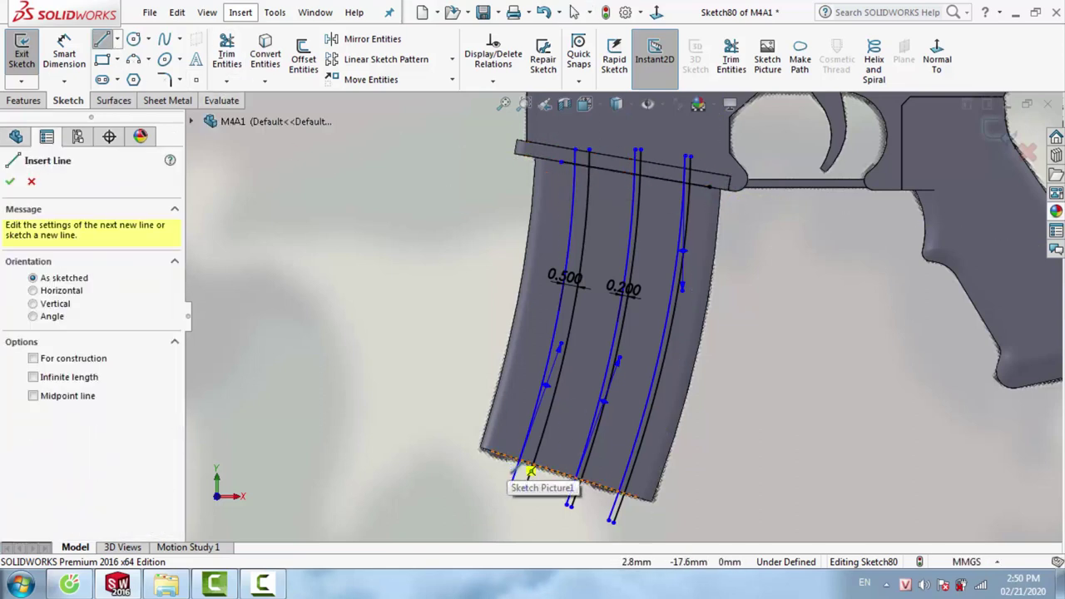
click(526, 486)
click(641, 499)
key(Escape)
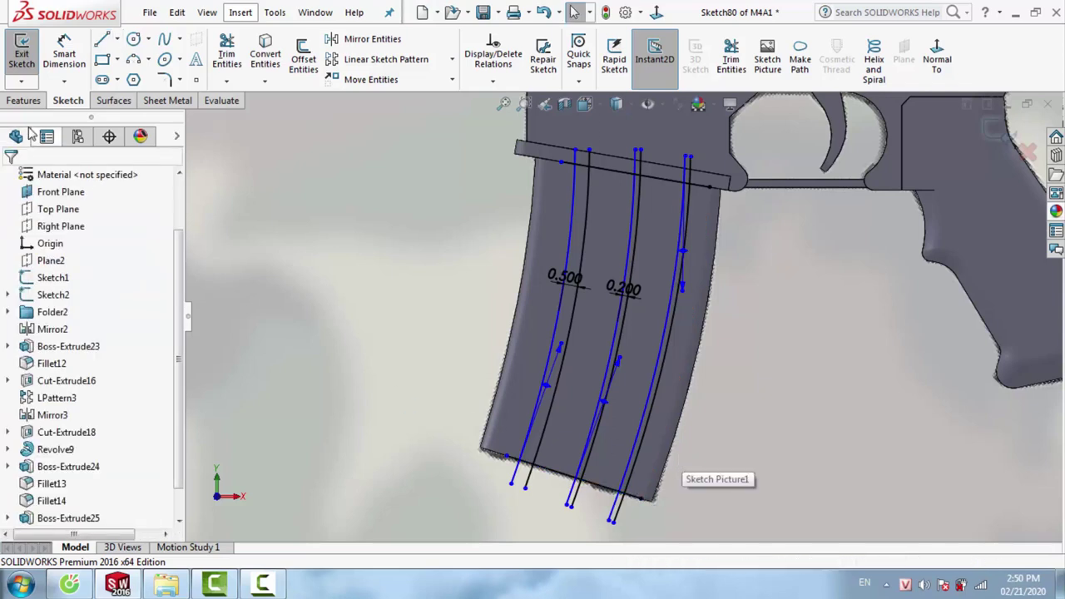
click(21, 102)
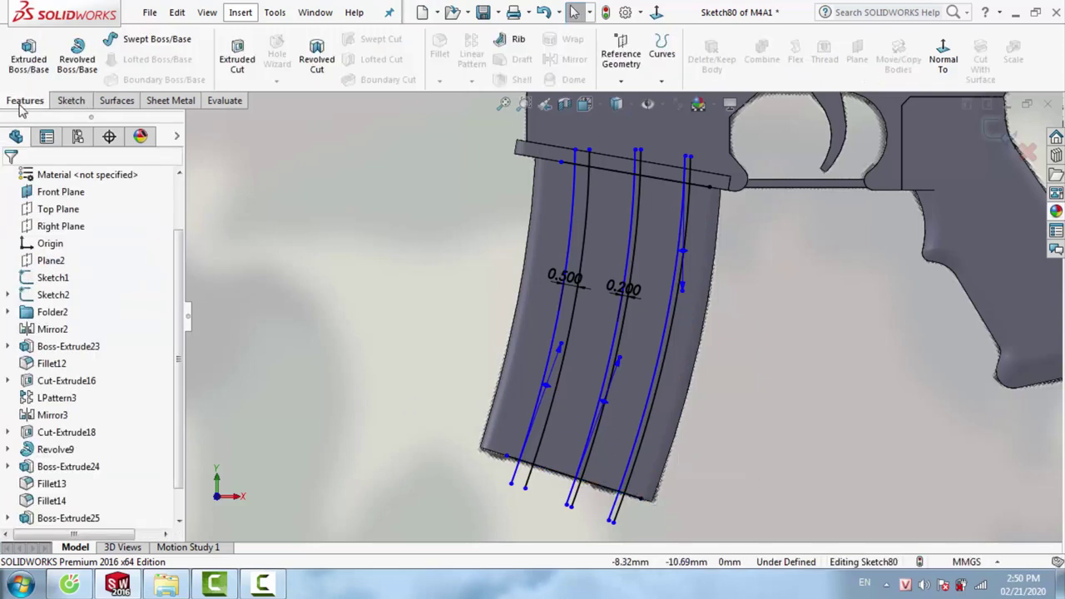
Set up a blind 0.10 mm Extruded Cut from Sketch80 with Thin Feature turned off
click(242, 68)
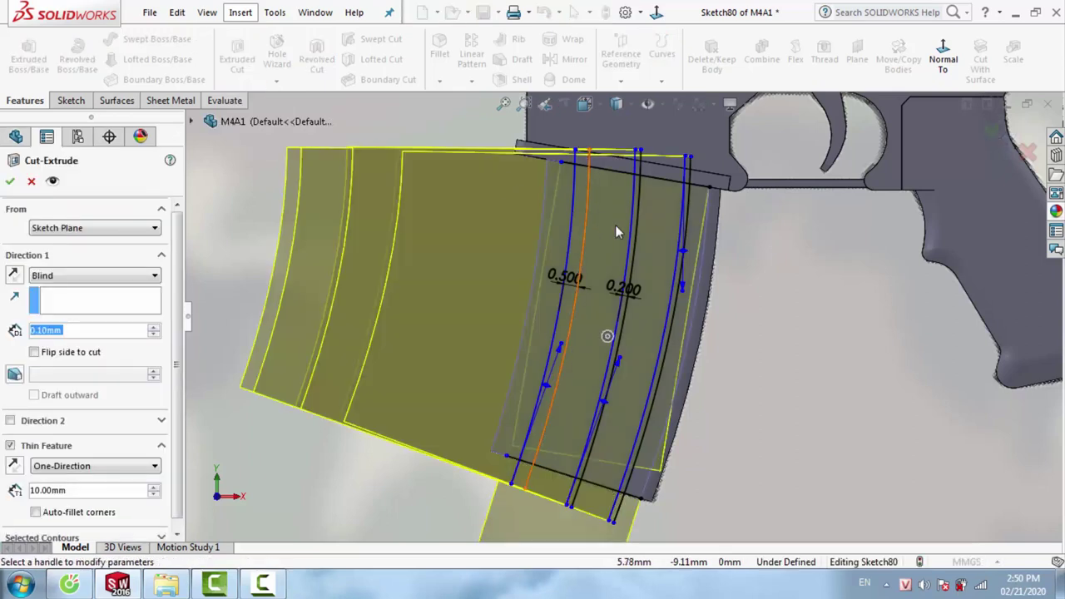
click(583, 244)
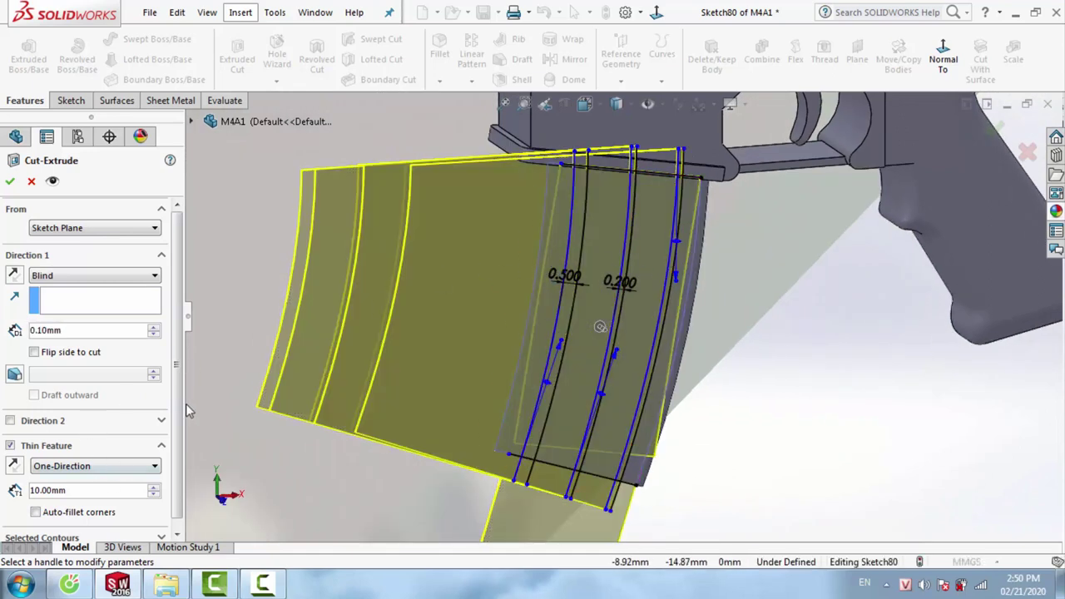
scroll(158, 441, down, 1)
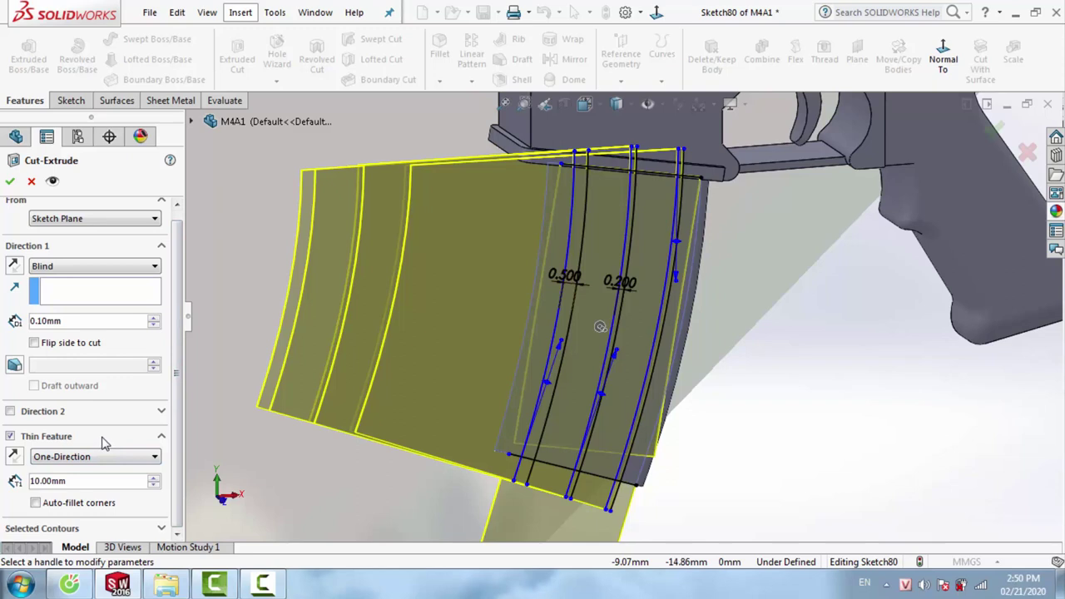
click(45, 531)
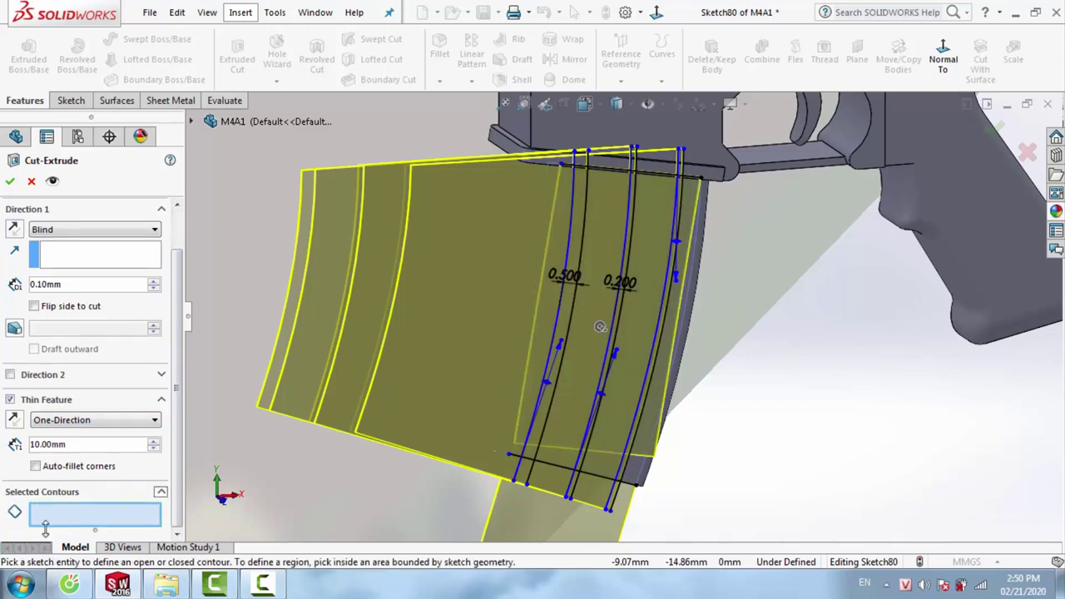
click(10, 400)
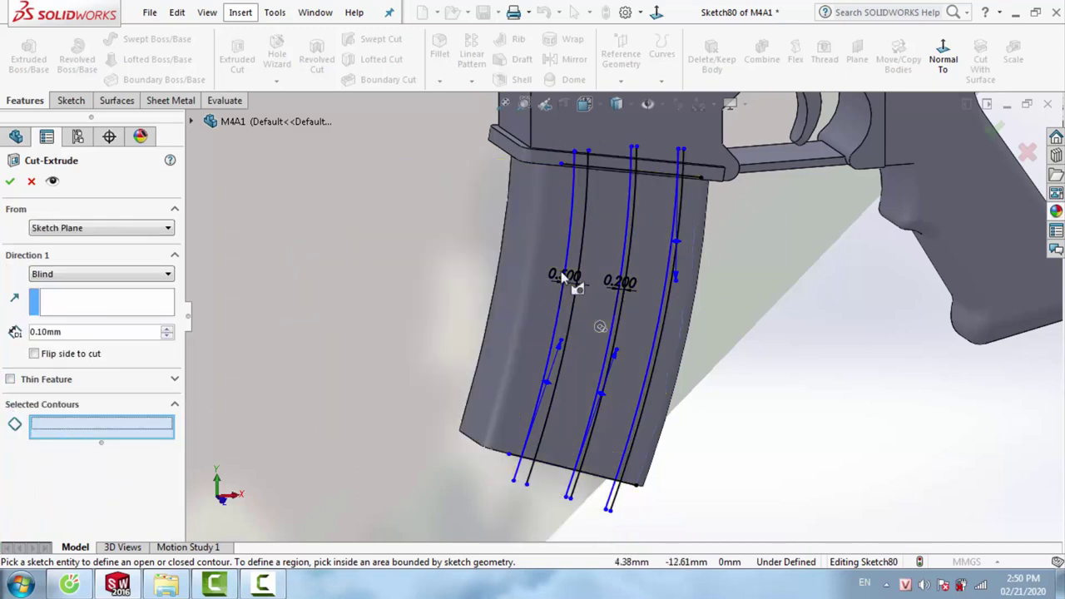
scroll(583, 216, down, 3)
scroll(593, 219, down, 2)
Choose the three narrow strips as selected contours and confirm the cut
click(593, 219)
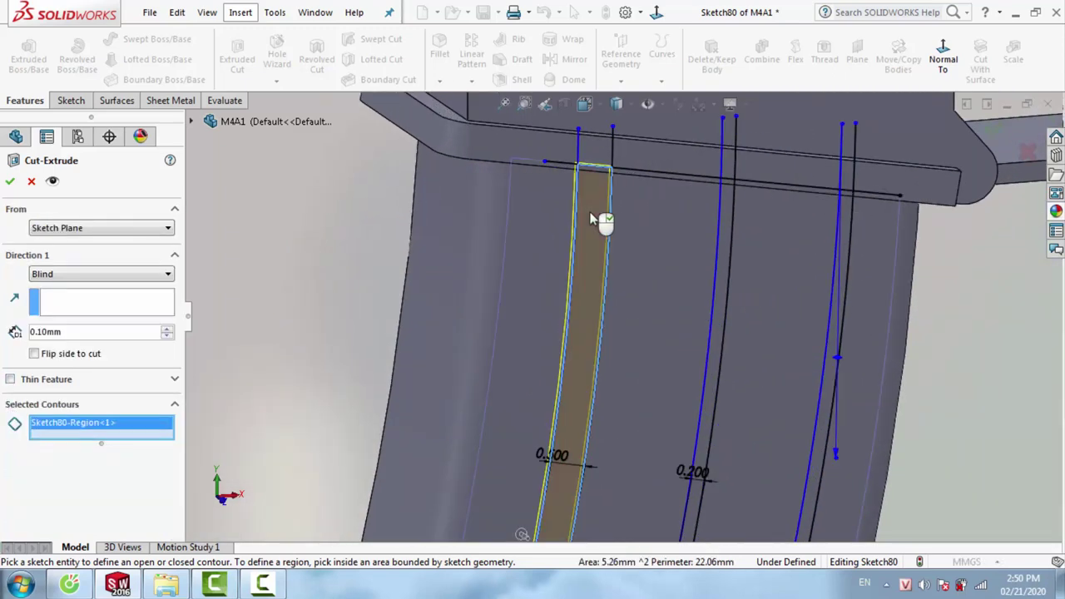
click(725, 224)
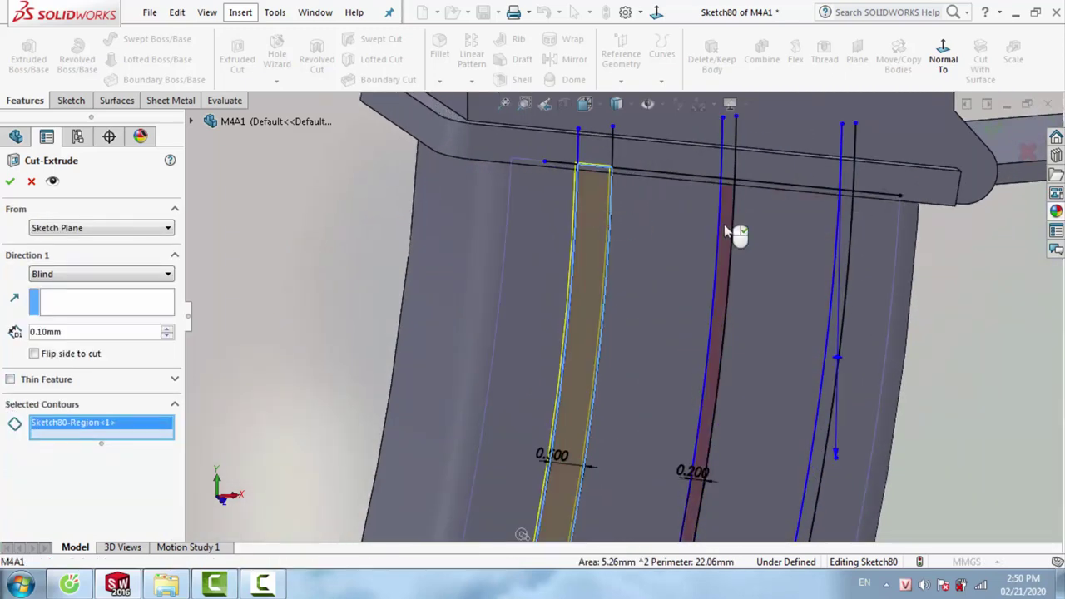
click(845, 217)
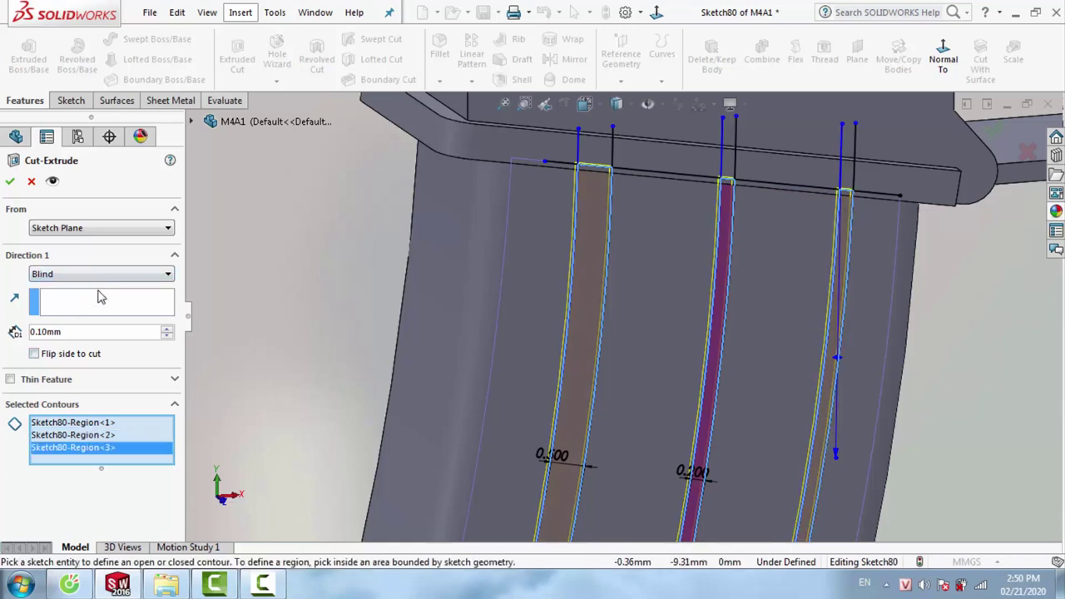
scroll(715, 358, up, 3)
middle_drag(746, 395, 660, 426)
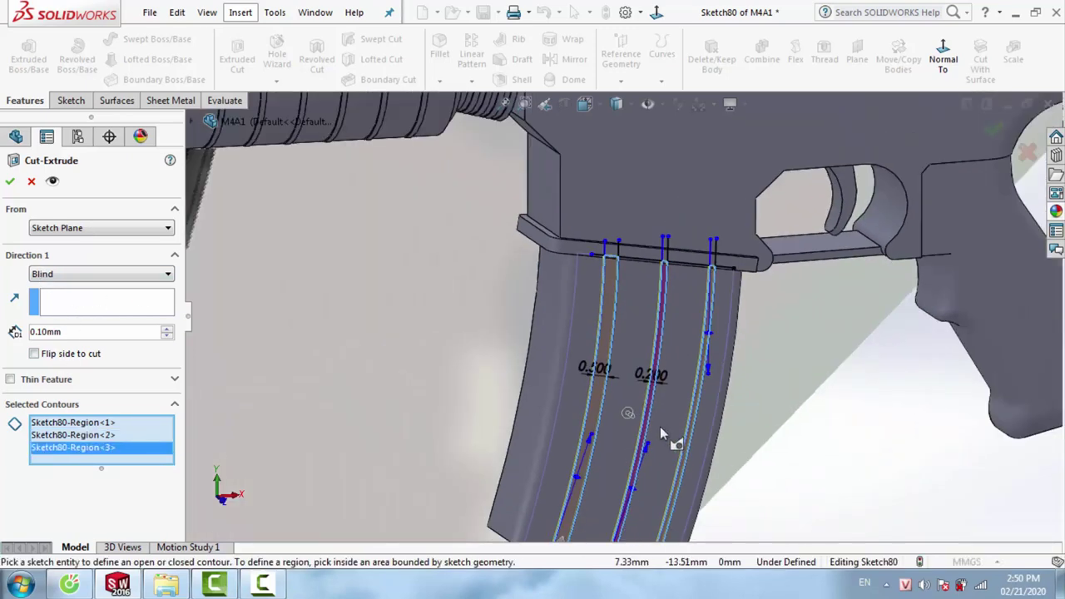
scroll(633, 412, down, 3)
click(11, 181)
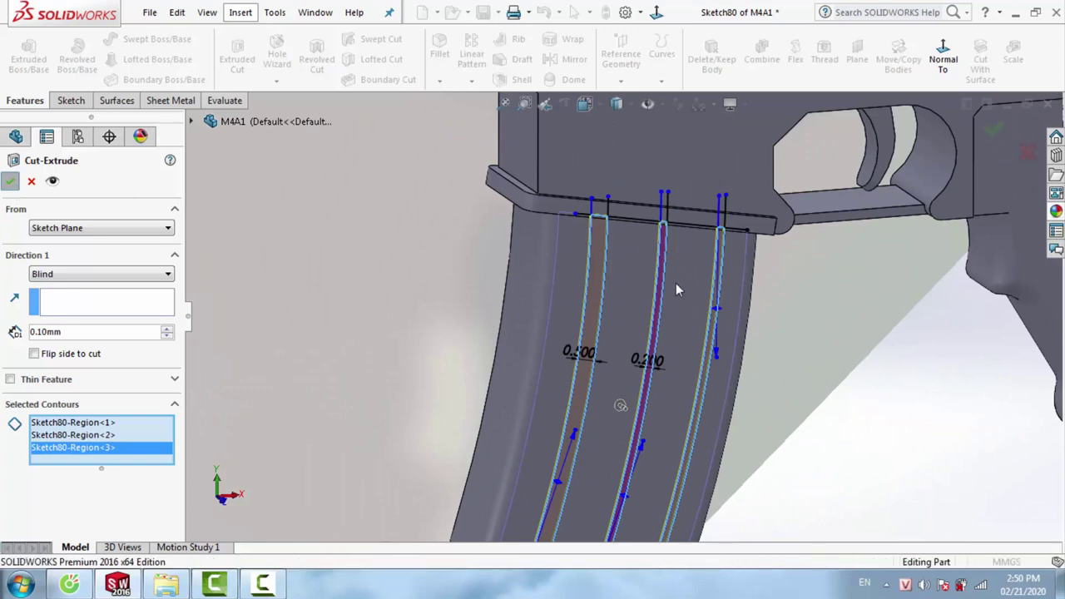
scroll(589, 307, up, 5)
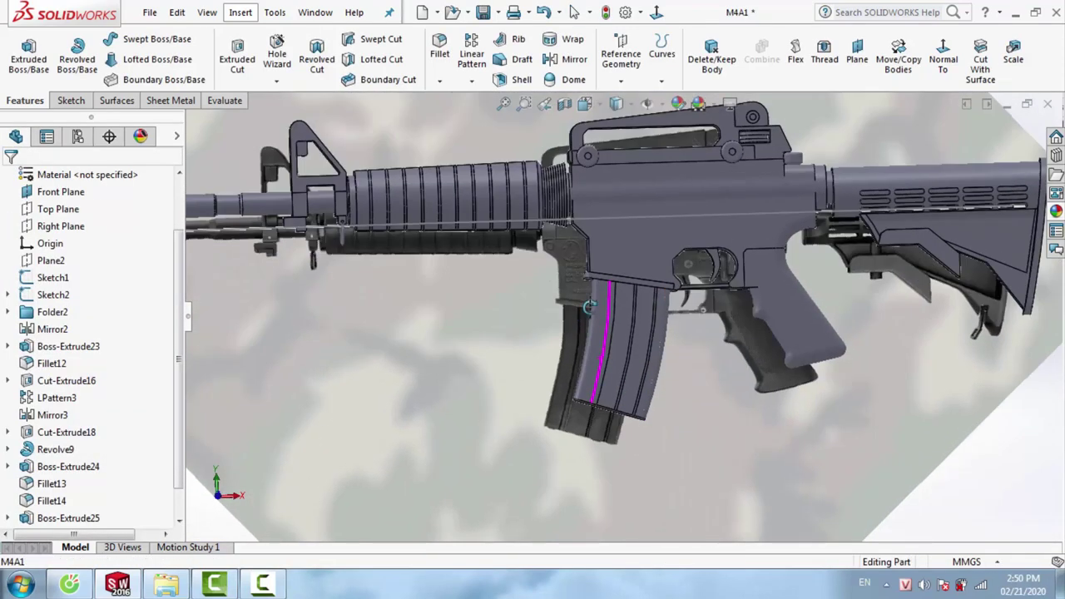
mouse_move(590, 307)
middle_down()
mouse_move(625, 279)
mouse_move(634, 234)
middle_up()
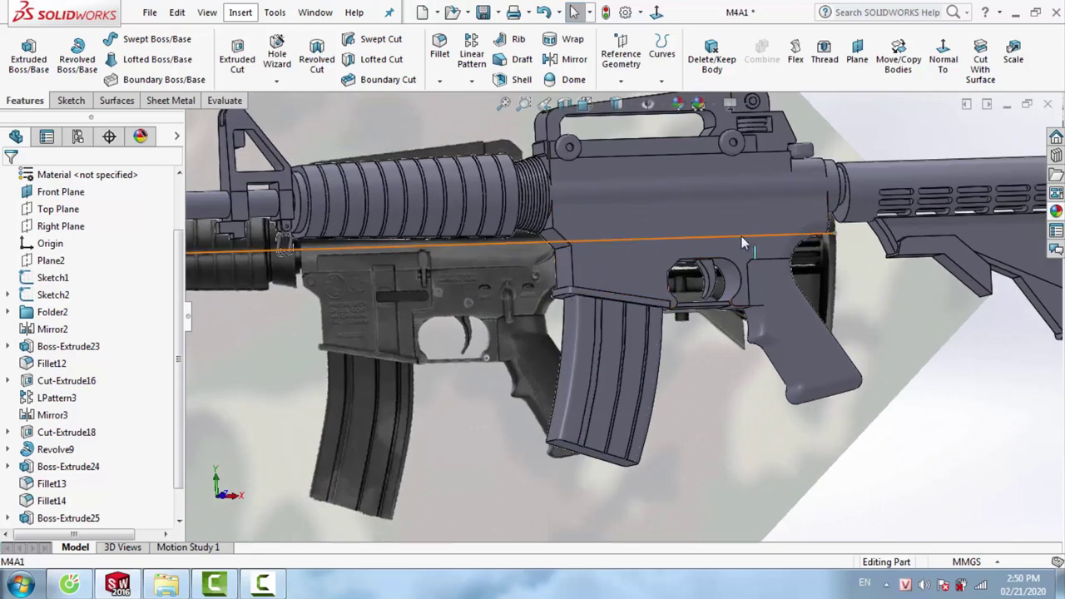
mouse_move(739, 243)
middle_down()
mouse_move(773, 232)
mouse_move(712, 186)
middle_up()
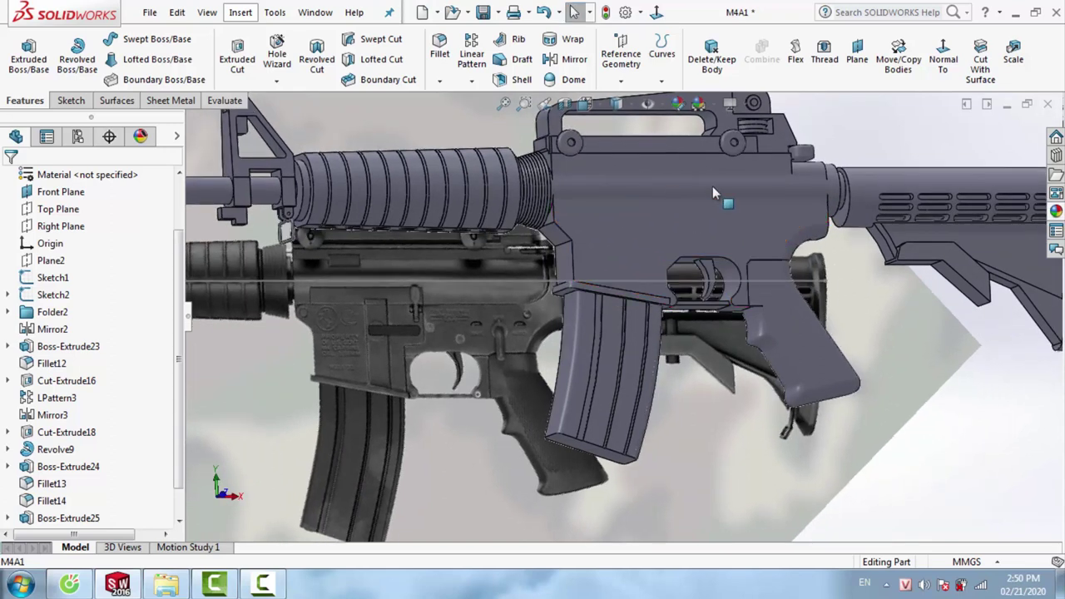
scroll(675, 279, up, 3)
scroll(757, 270, up, 3)
scroll(758, 269, down, 4)
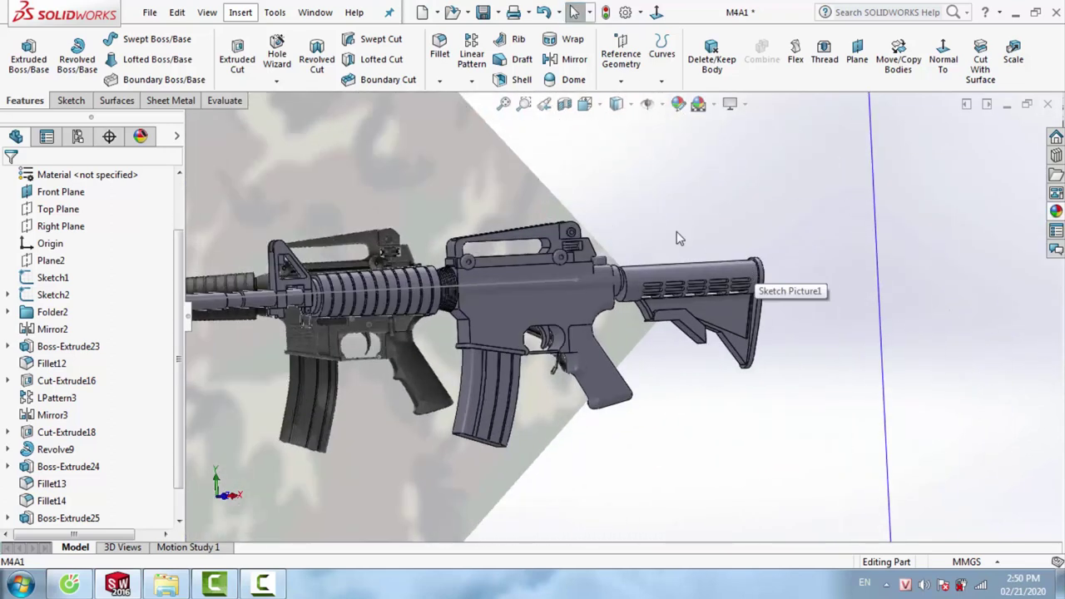
scroll(58, 283, up, 2)
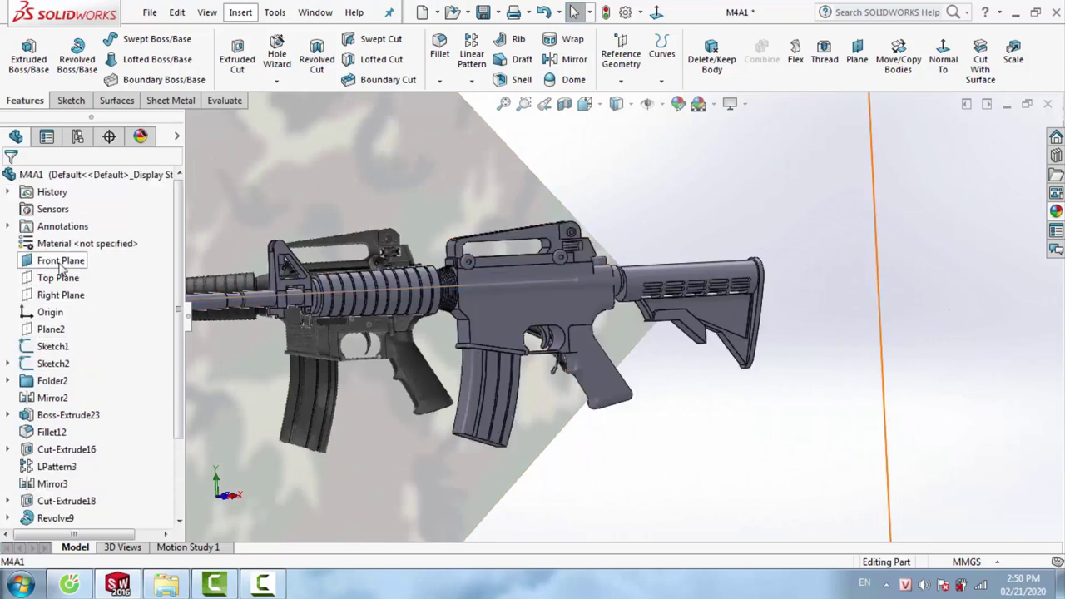
click(59, 263)
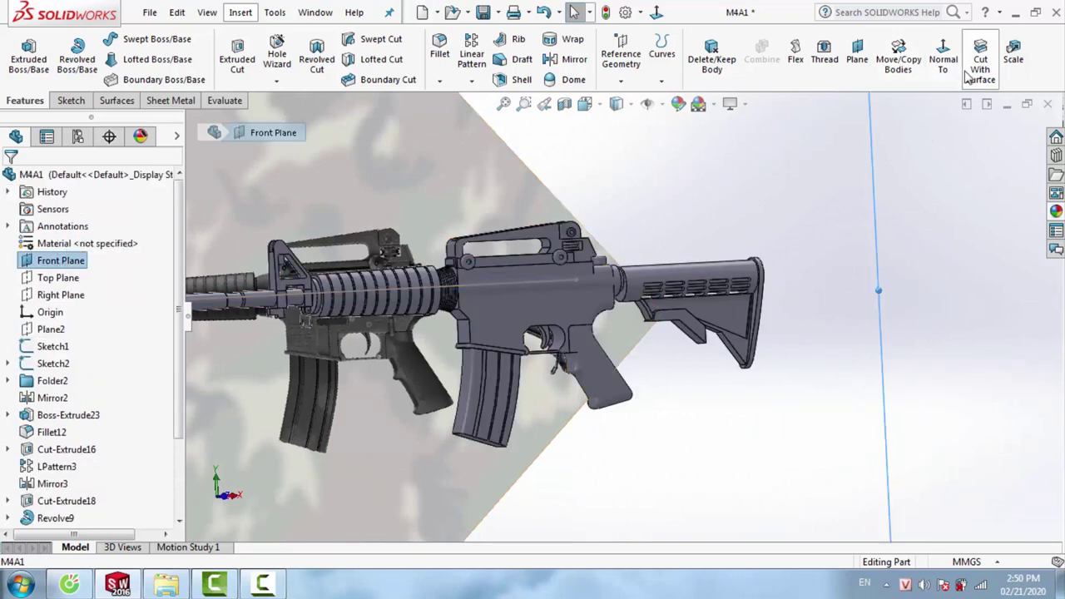
Select Cut-Extrude19, Boss-Extrude25 and Boss-Extrude26 as mirror features about the Front Plane and accept
click(574, 61)
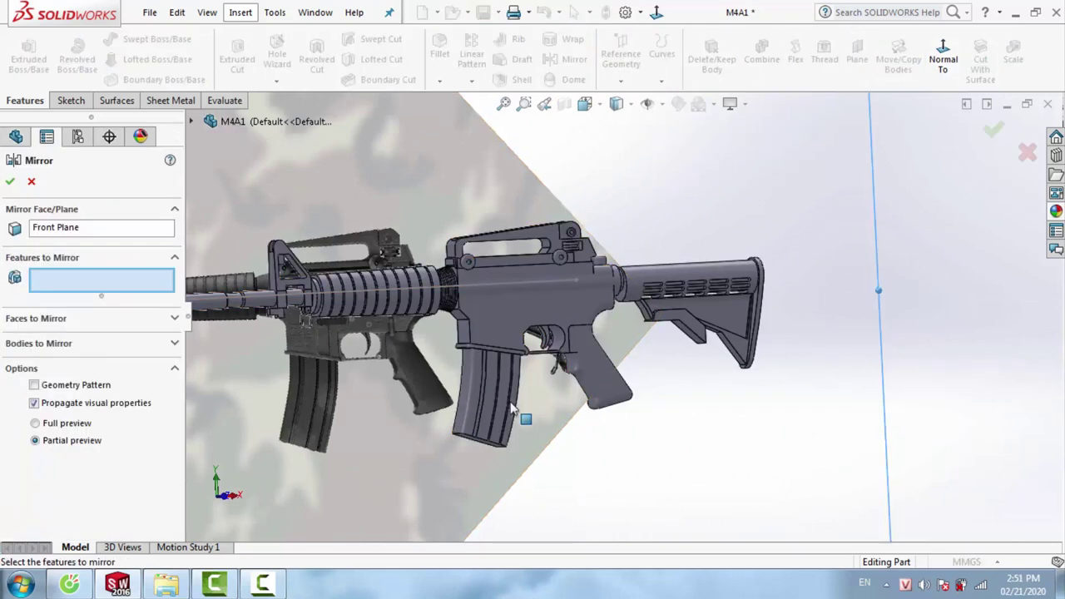
scroll(512, 404, down, 5)
scroll(506, 362, down, 4)
click(563, 319)
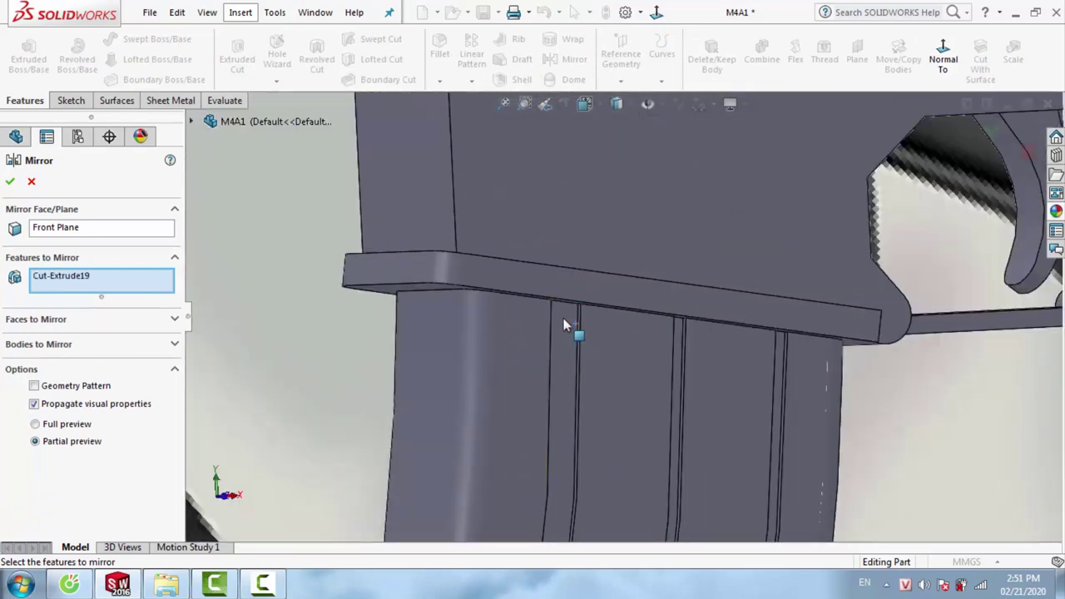
scroll(673, 338, up, 5)
scroll(720, 214, down, 5)
scroll(625, 348, down, 2)
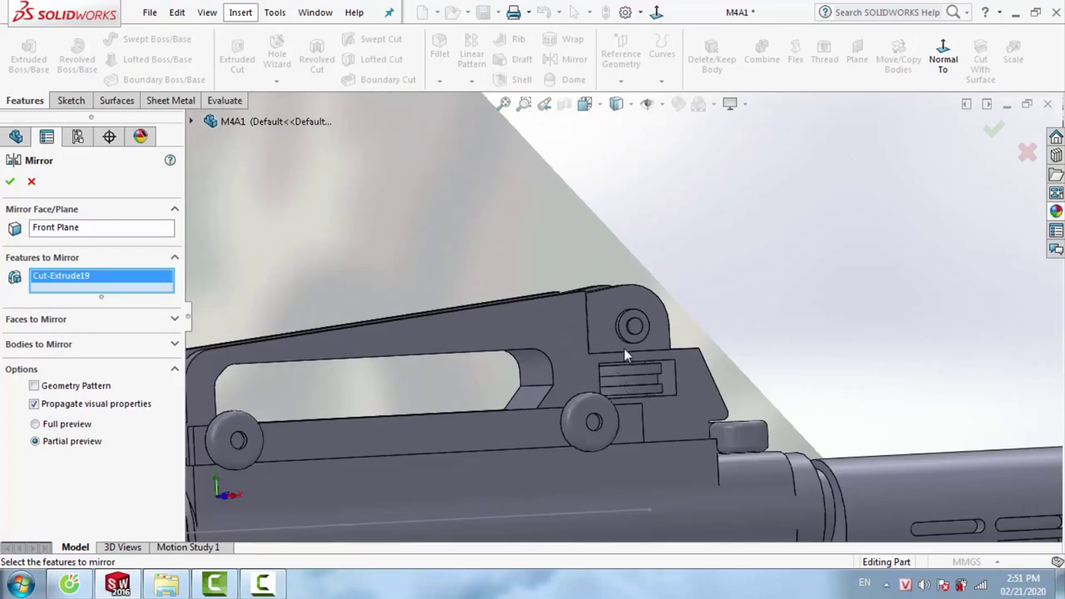
scroll(624, 349, down, 2)
click(645, 283)
click(657, 288)
scroll(658, 287, up, 1)
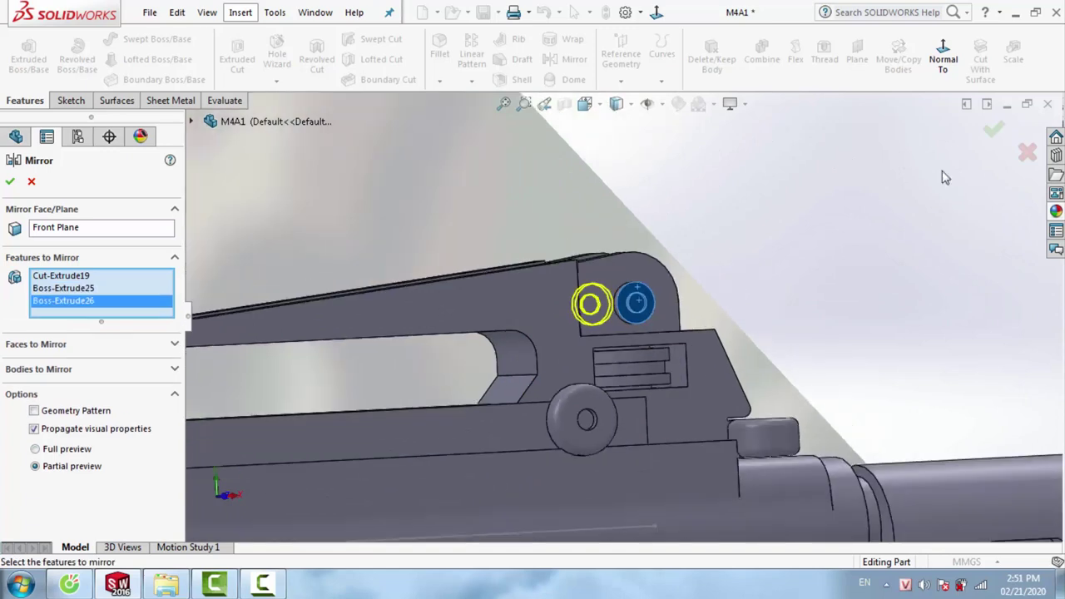
click(993, 131)
scroll(541, 373, up, 5)
Open a sketch on the carry handle's rear notch face, viewed Normal To
scroll(545, 373, up, 3)
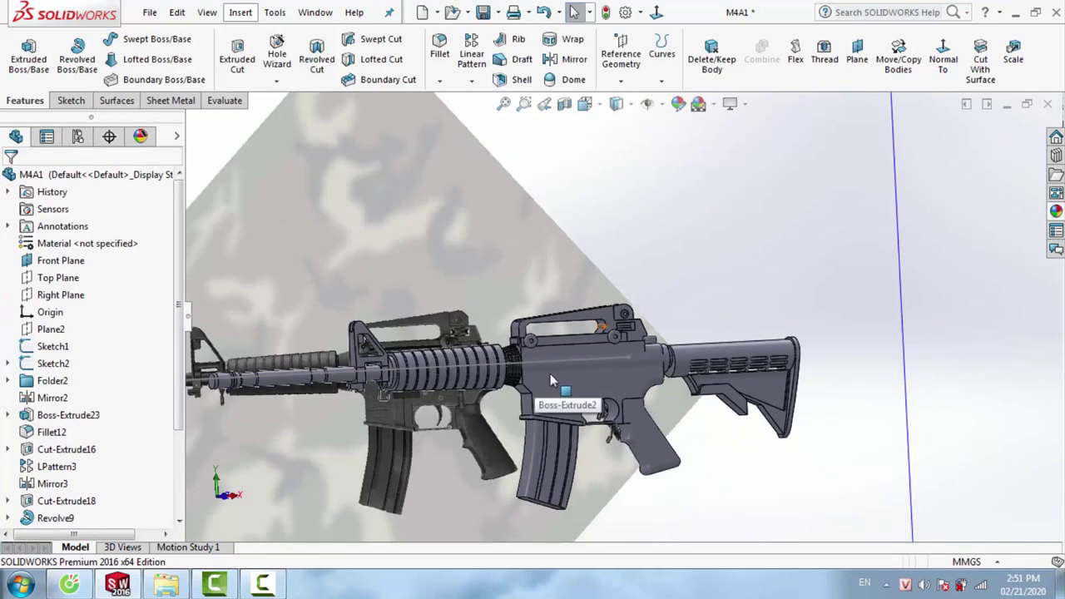
mouse_move(550, 374)
middle_down()
mouse_move(568, 425)
mouse_move(677, 423)
mouse_move(621, 418)
mouse_move(546, 366)
mouse_move(500, 443)
mouse_move(533, 391)
mouse_move(622, 314)
mouse_move(637, 321)
middle_up()
scroll(532, 391, down, 5)
click(642, 315)
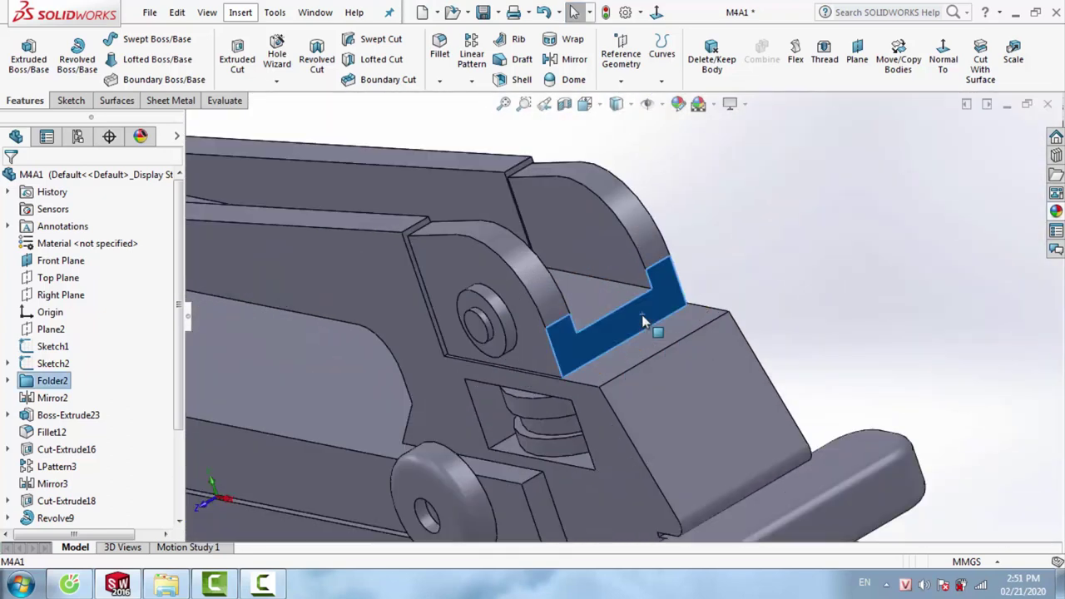
right_click(642, 314)
click(673, 109)
click(939, 58)
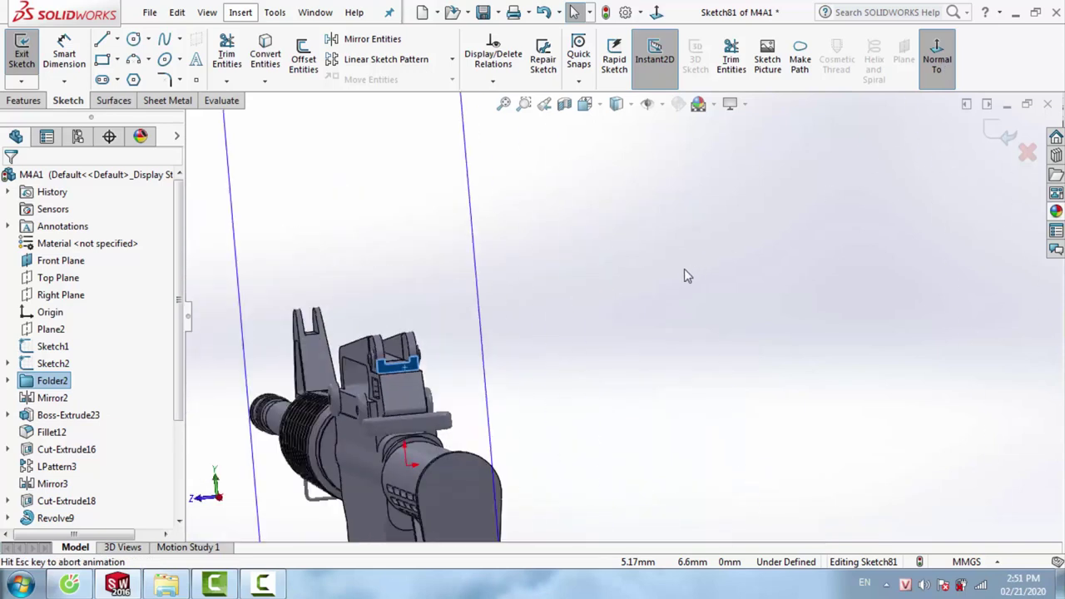
scroll(556, 313, down, 2)
scroll(566, 309, down, 2)
scroll(575, 306, down, 2)
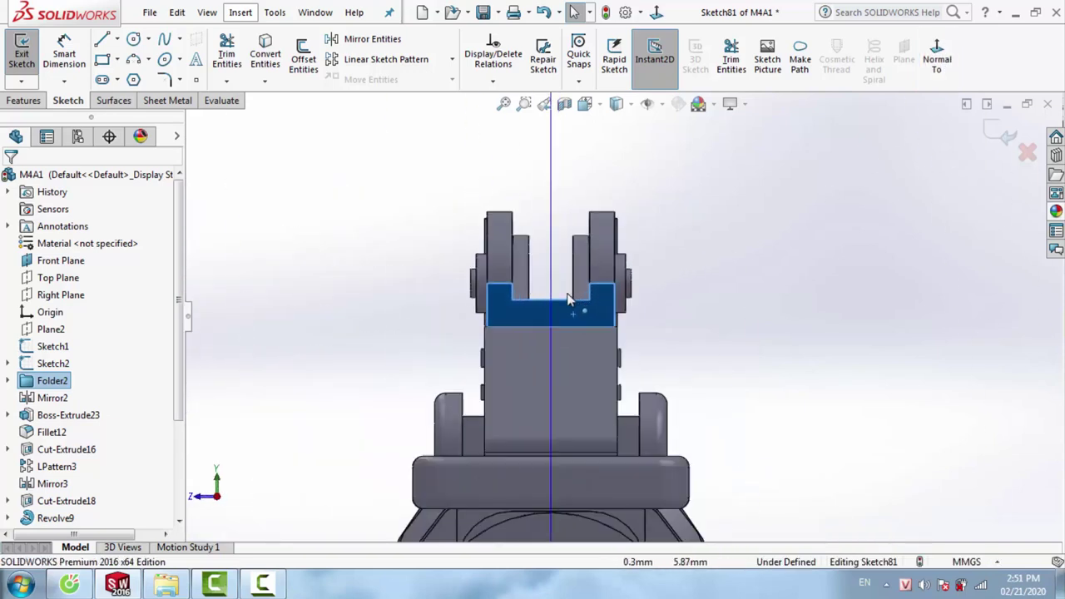
scroll(580, 304, down, 2)
Draw a small circle centred on the centreline and shrink it to size
key(c)
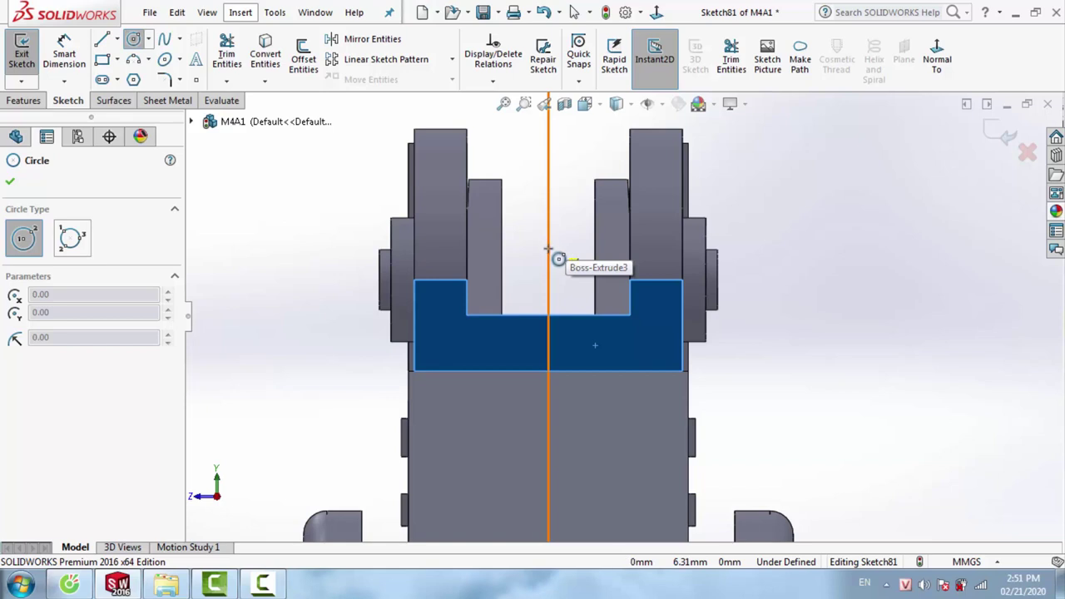
click(548, 247)
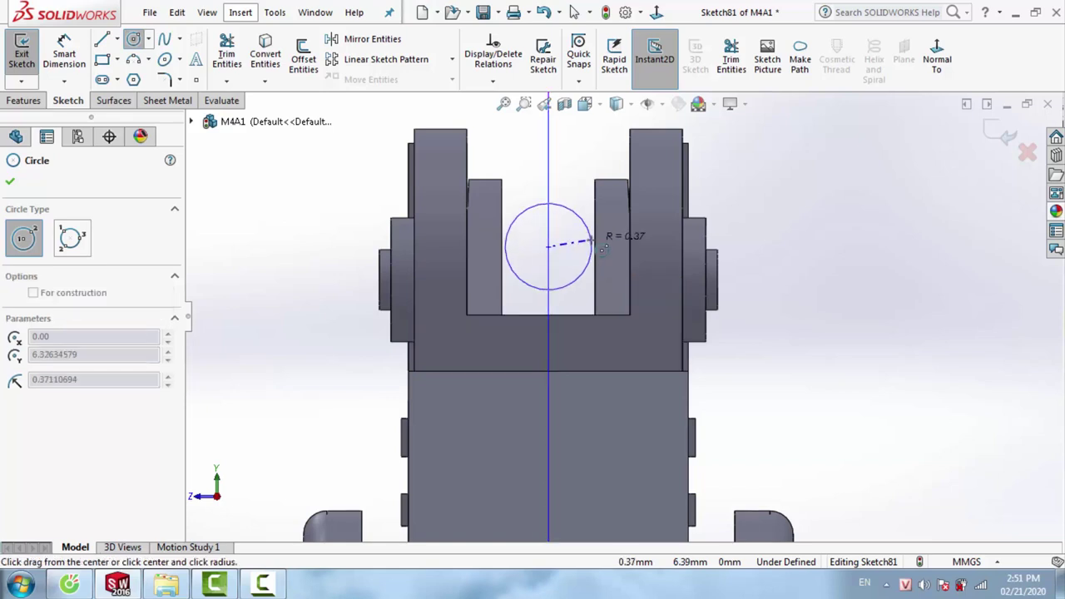
click(595, 246)
scroll(552, 250, down, 2)
scroll(552, 253, down, 1)
key(Escape)
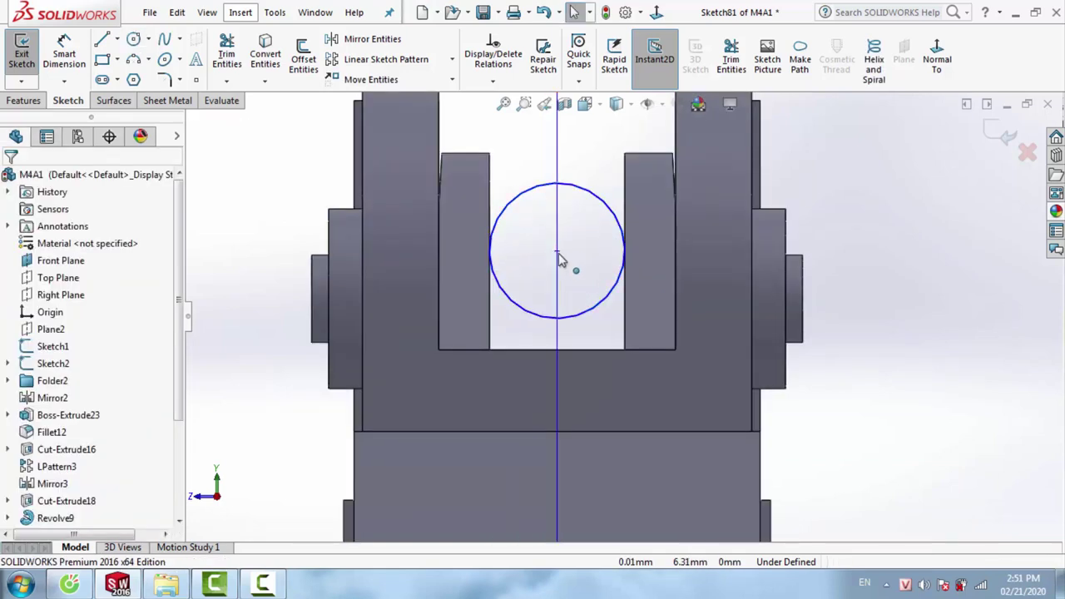
click(556, 264)
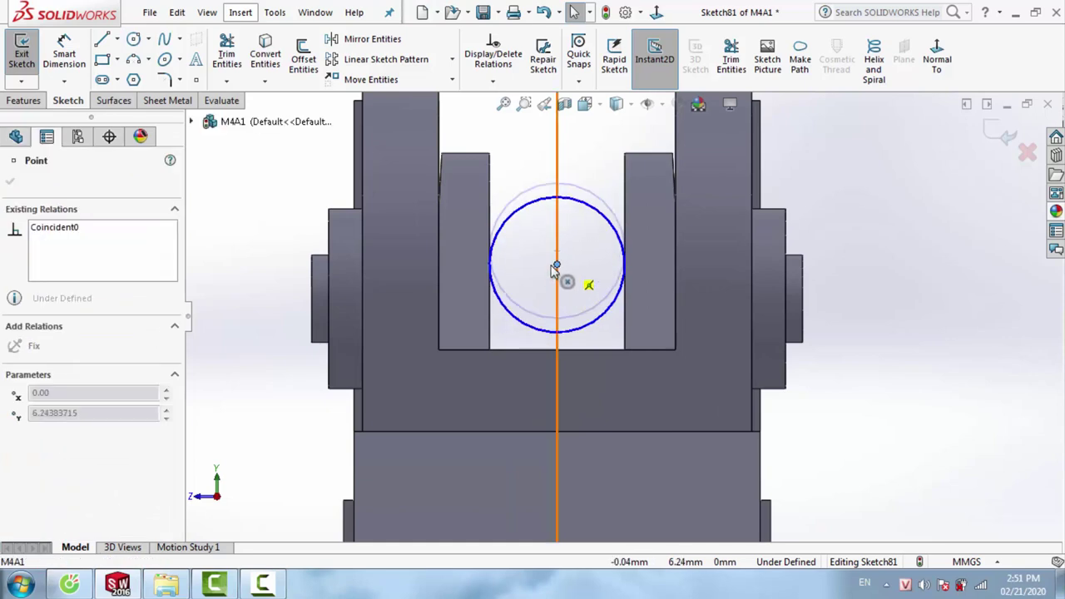
key(Escape)
drag(613, 228, 579, 252)
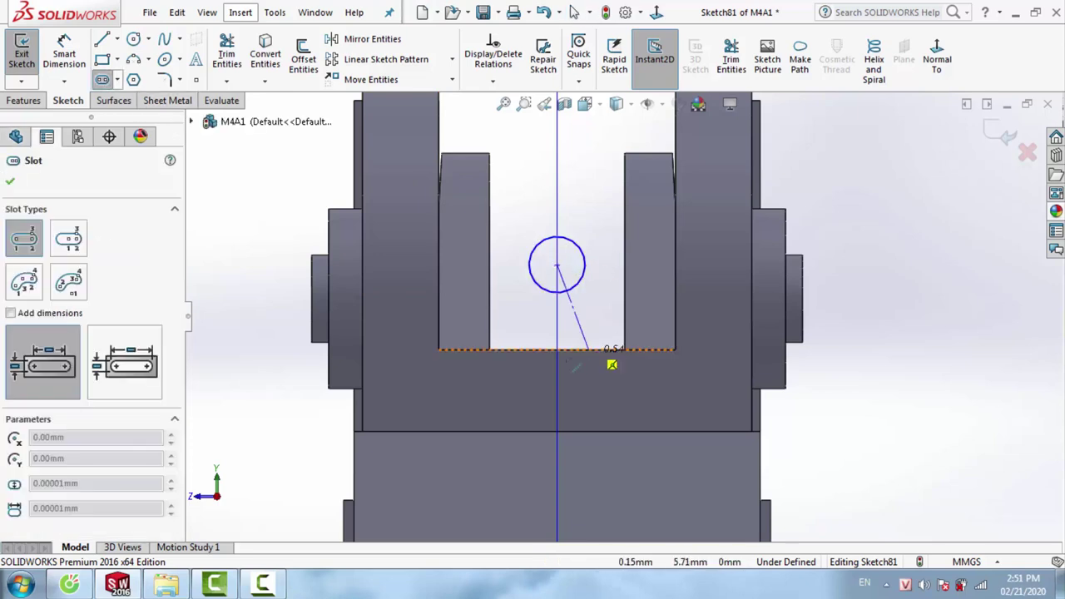
Add a vertical straight slot down the centreline and a circle shifted up inside it
click(557, 375)
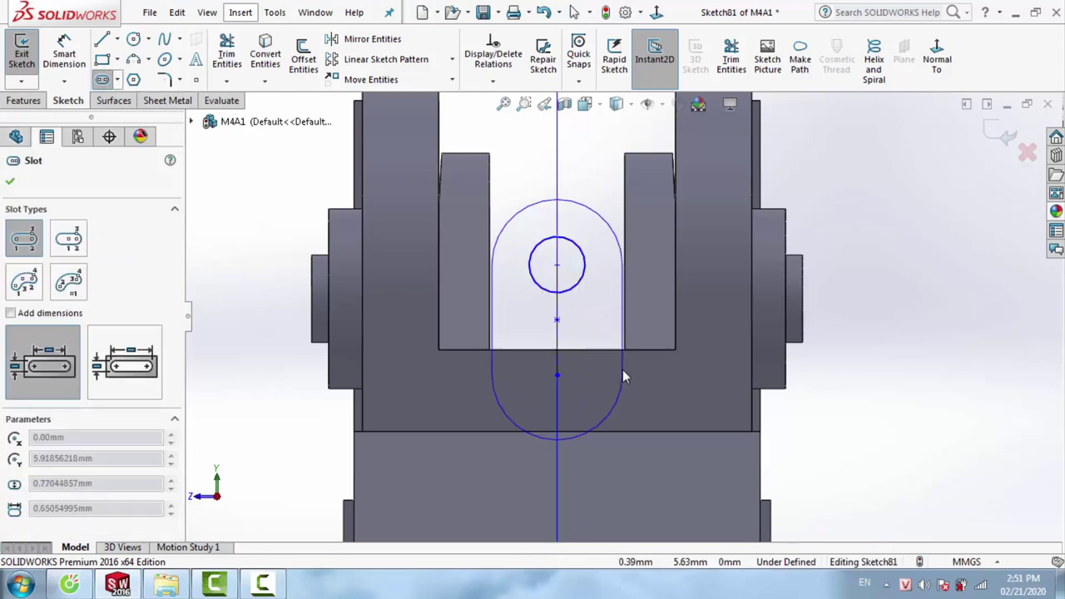
click(628, 369)
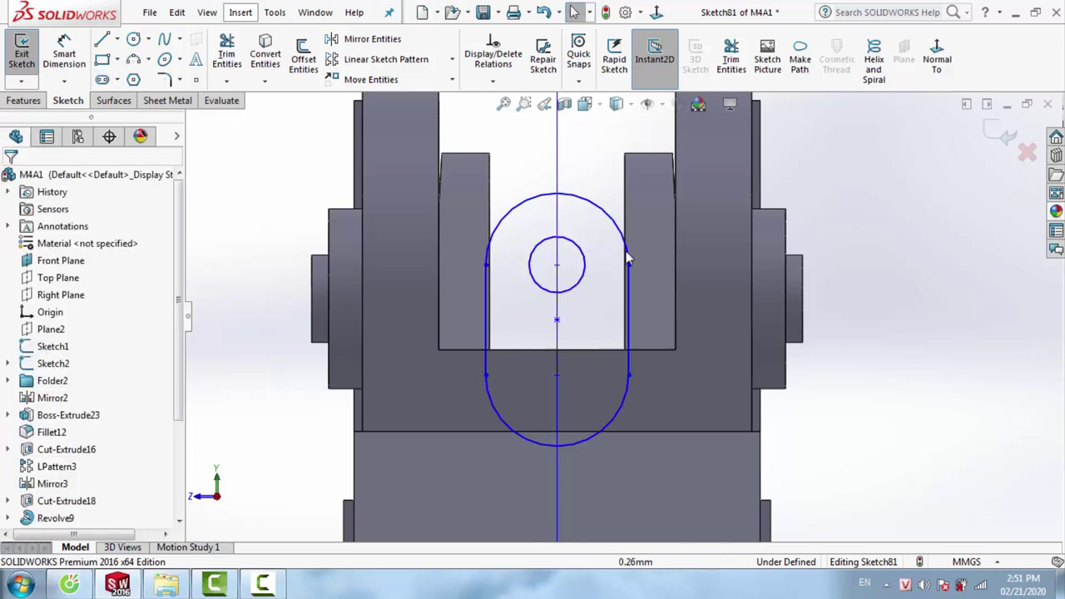
drag(629, 265, 647, 262)
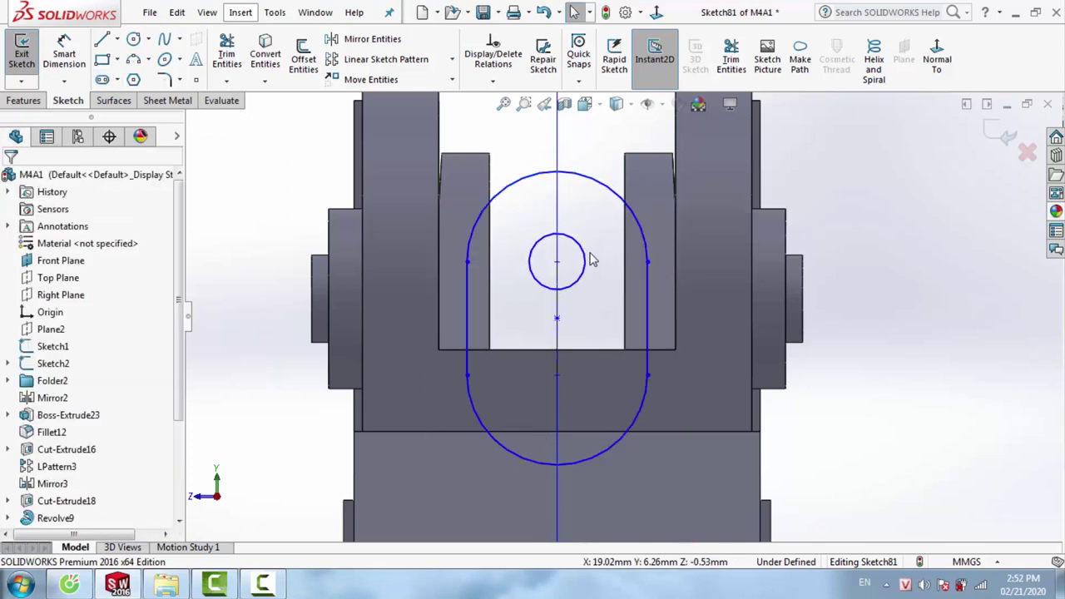
click(557, 261)
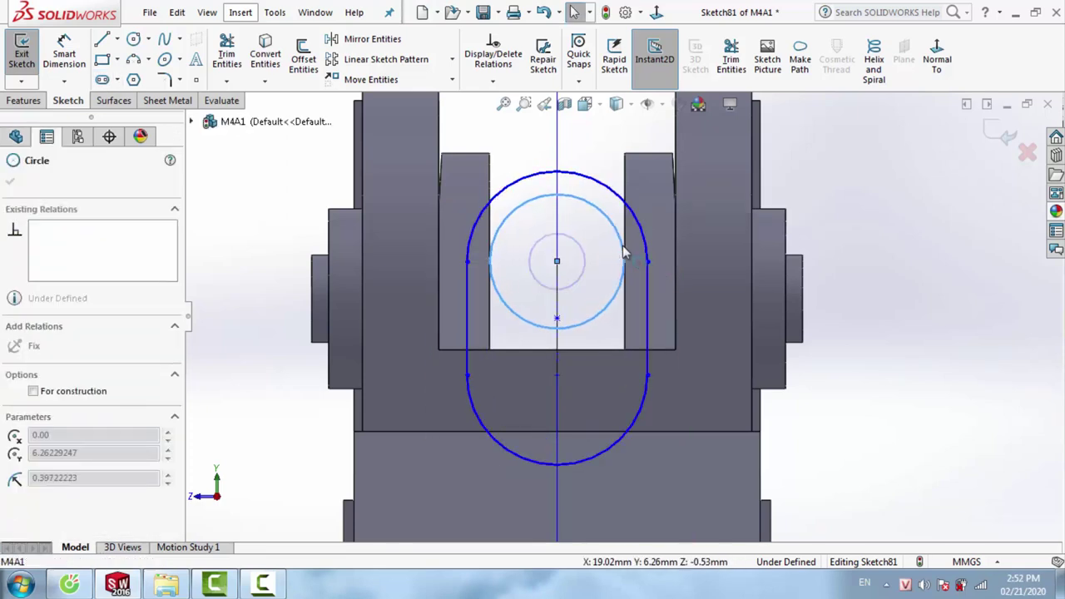
click(617, 260)
key(Escape)
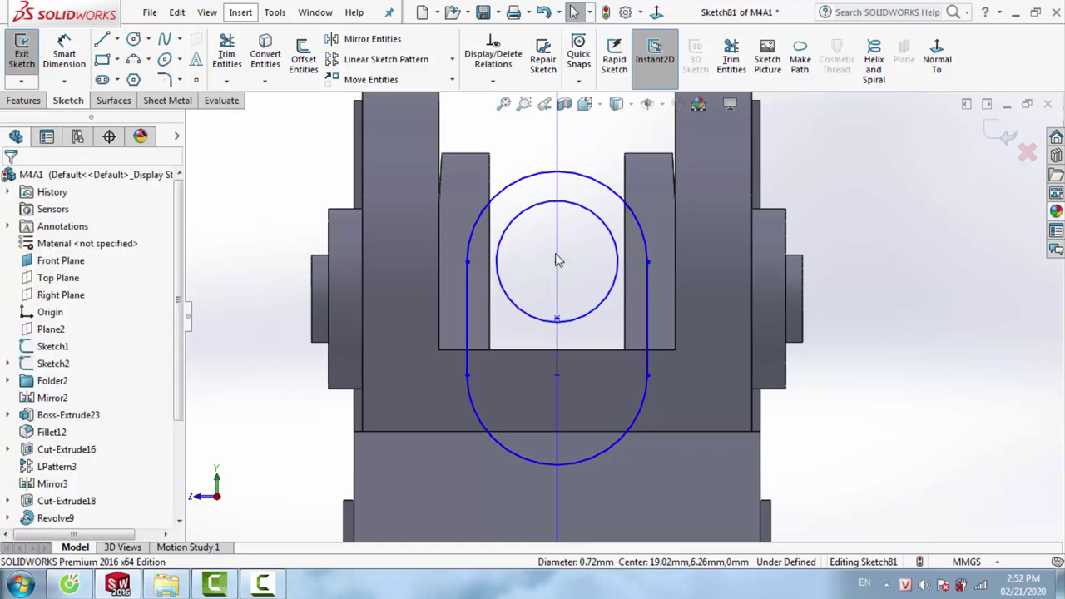
drag(557, 265, 557, 230)
scroll(436, 295, up, 3)
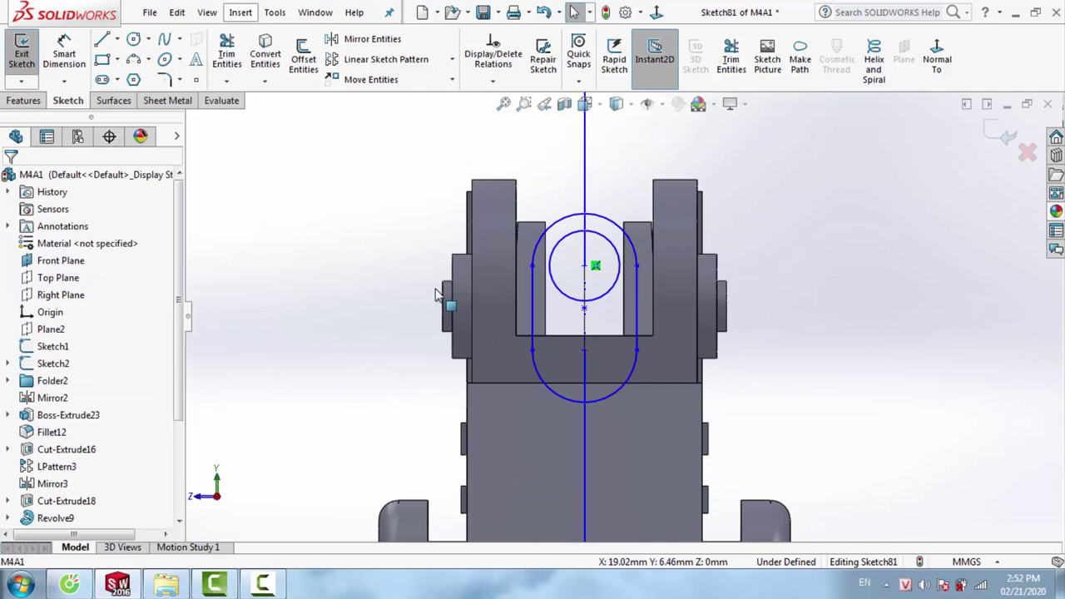
click(23, 101)
Extrude Sketch81 as a boss with a 0.30 mm depth
click(15, 63)
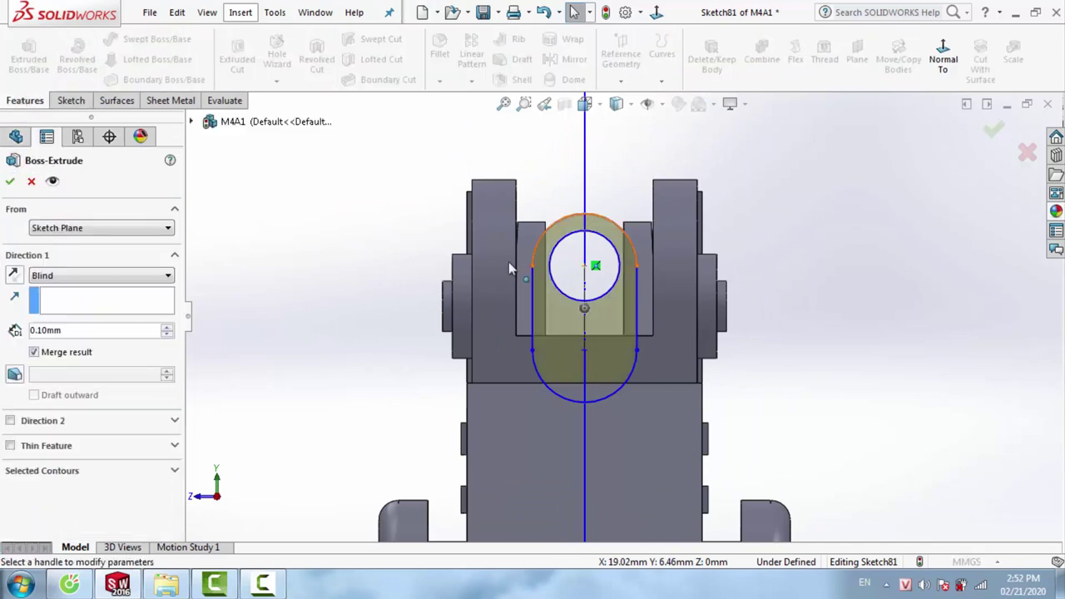
scroll(812, 382, down, 3)
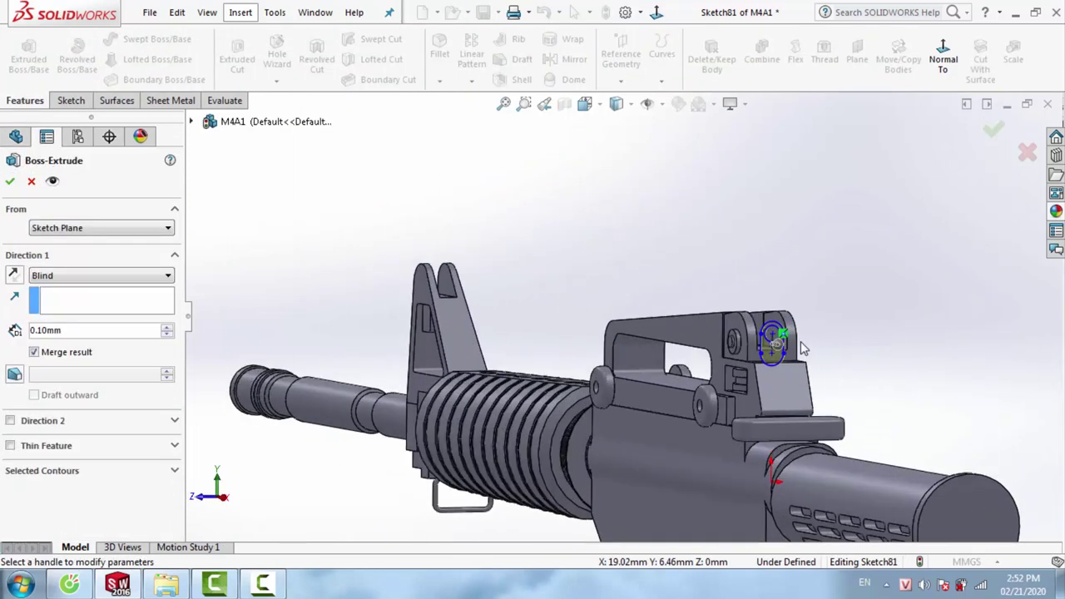
scroll(635, 331, down, 5)
scroll(665, 324, down, 2)
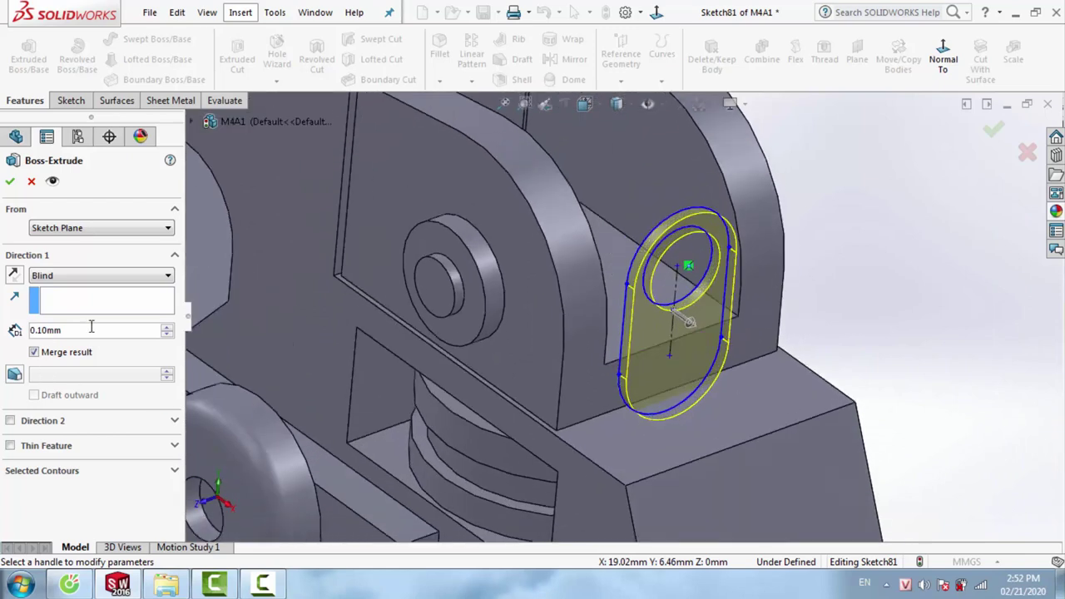
text(0.3)
key(Return)
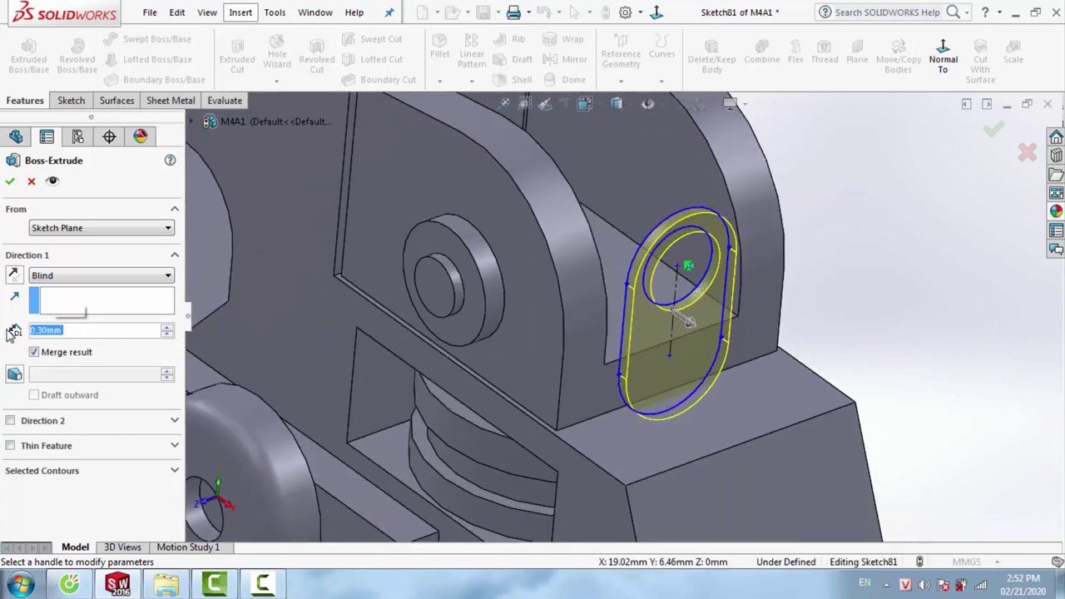
Start the extrusion from a reversed 1.50 mm offset and accept the boss
click(50, 228)
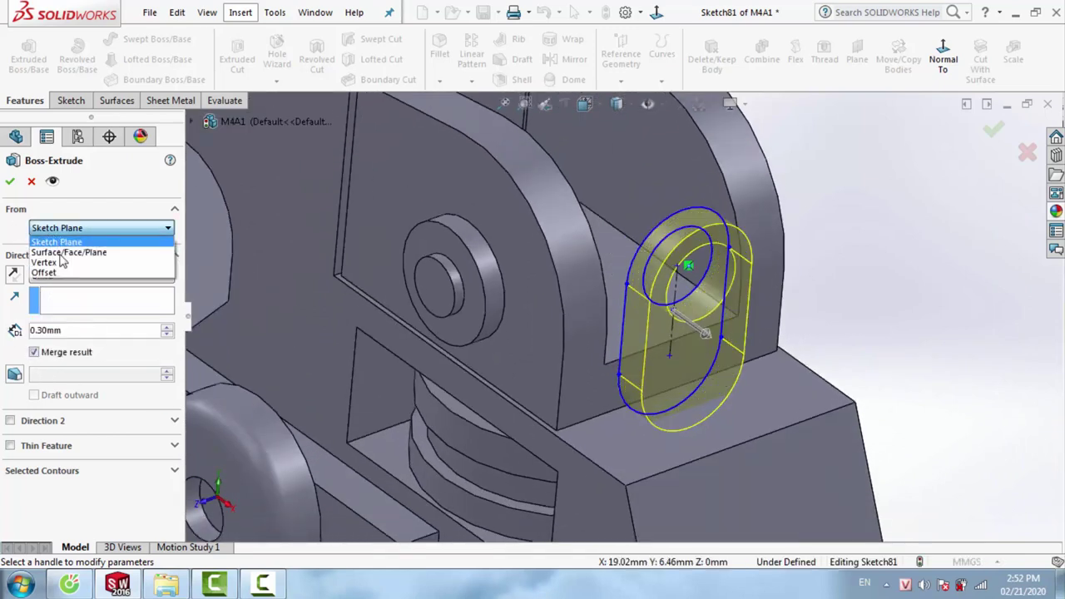
click(50, 270)
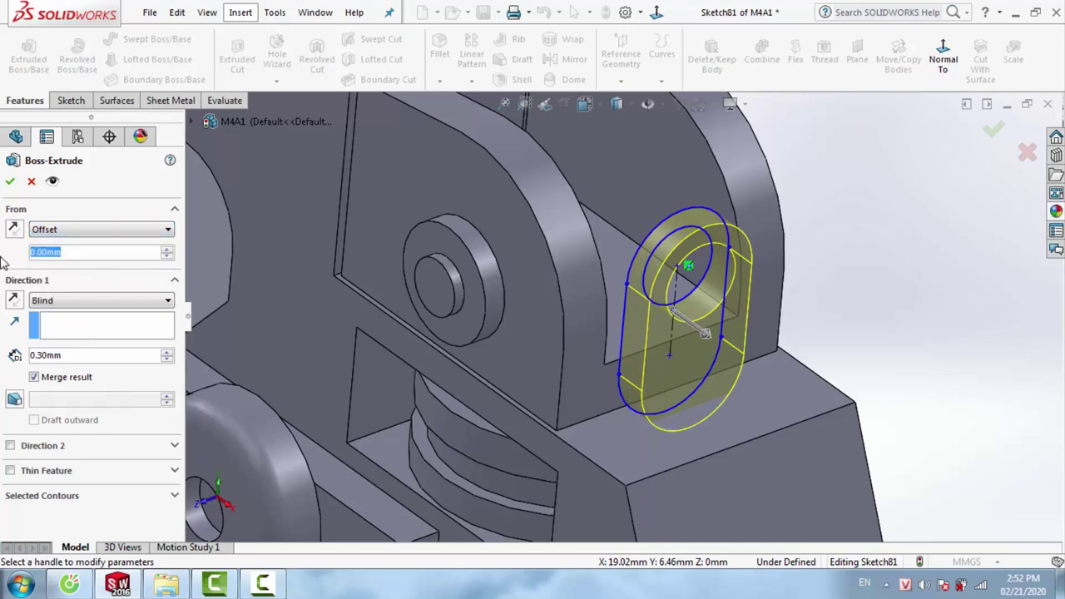
text(2)
key(Return)
click(14, 233)
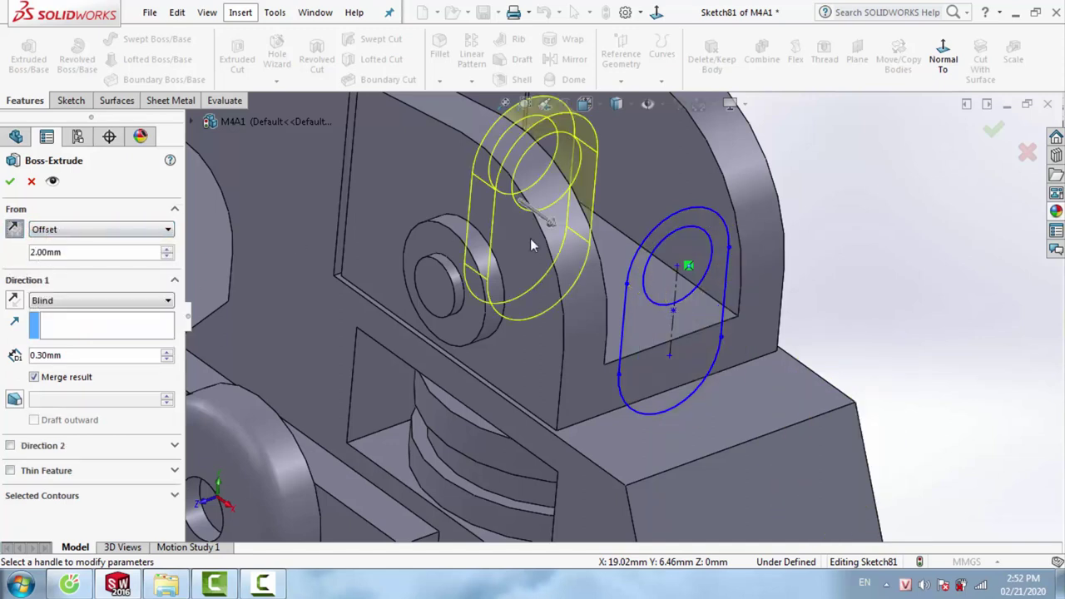
middle_drag(530, 238, 583, 275)
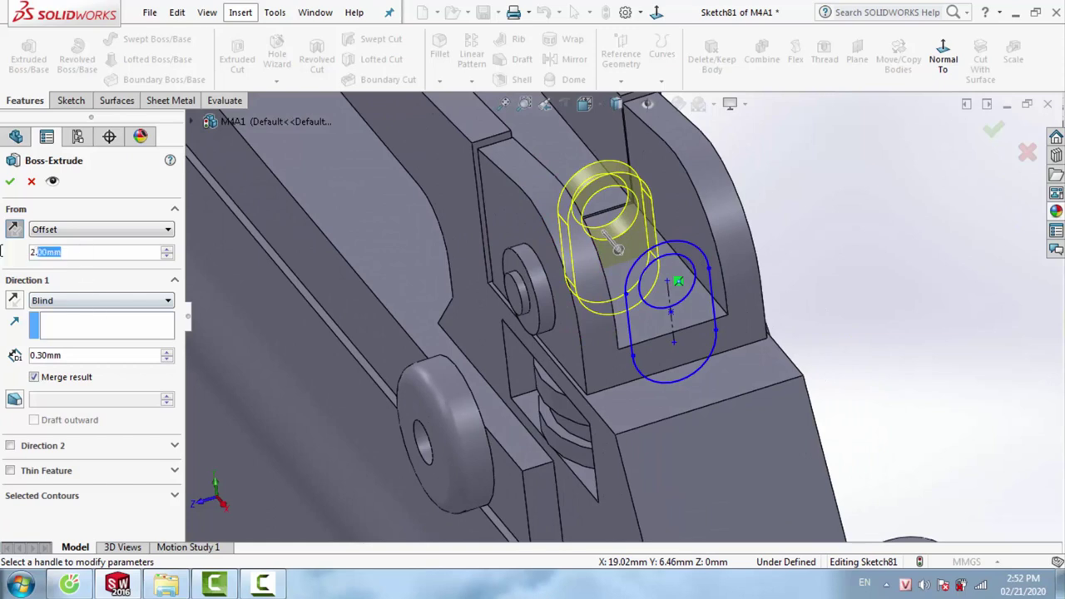
text(1.5)
key(Return)
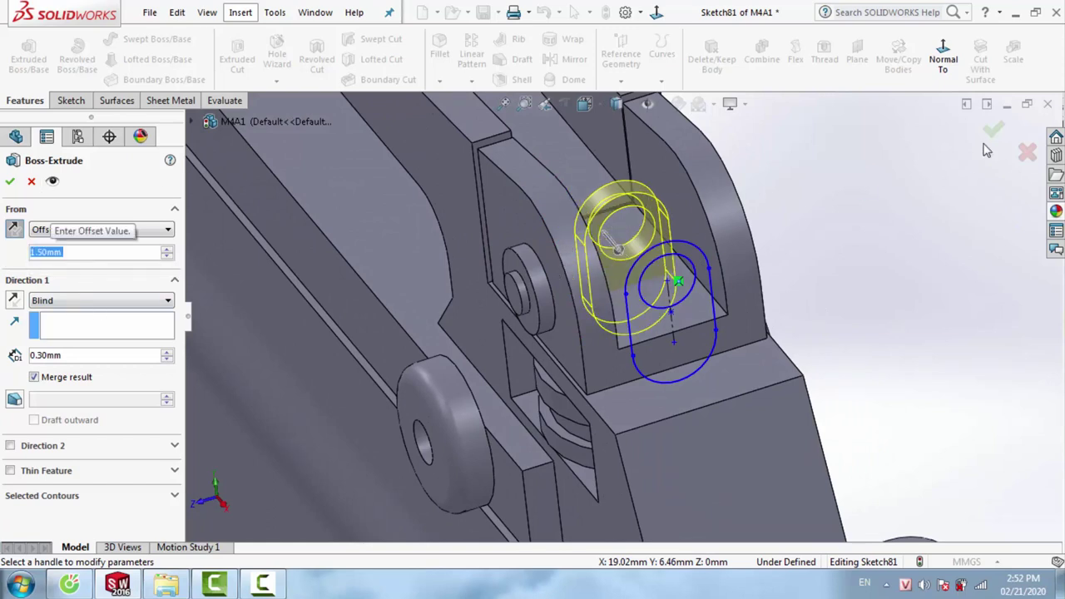
click(993, 130)
Start a new sketch on the Front Plane and view it face-on
middle_drag(990, 137, 683, 264)
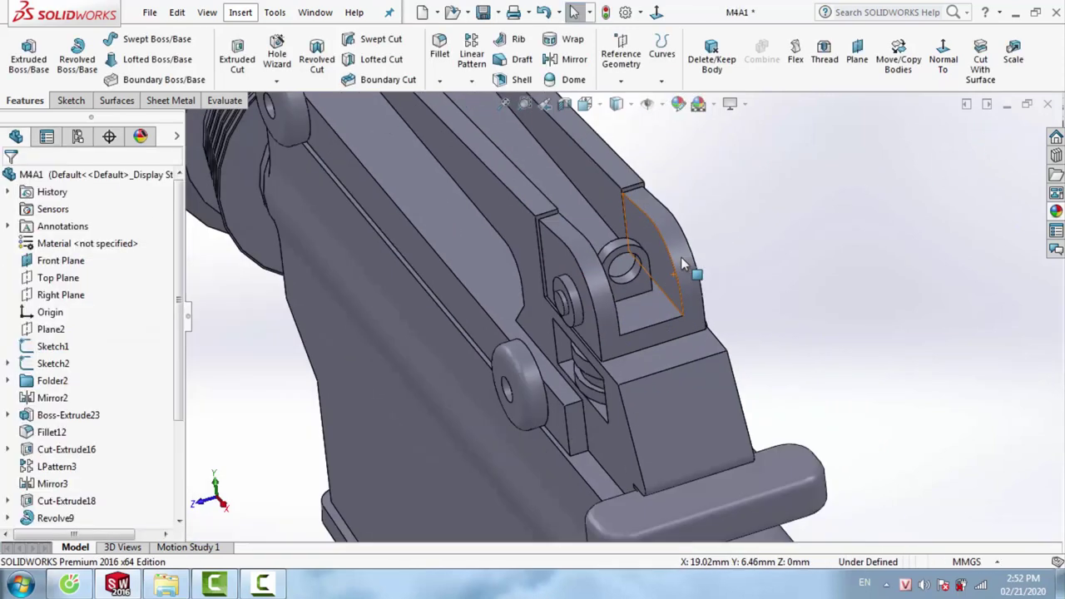
scroll(614, 281, up, 2)
scroll(622, 280, up, 2)
middle_drag(641, 297, 653, 215)
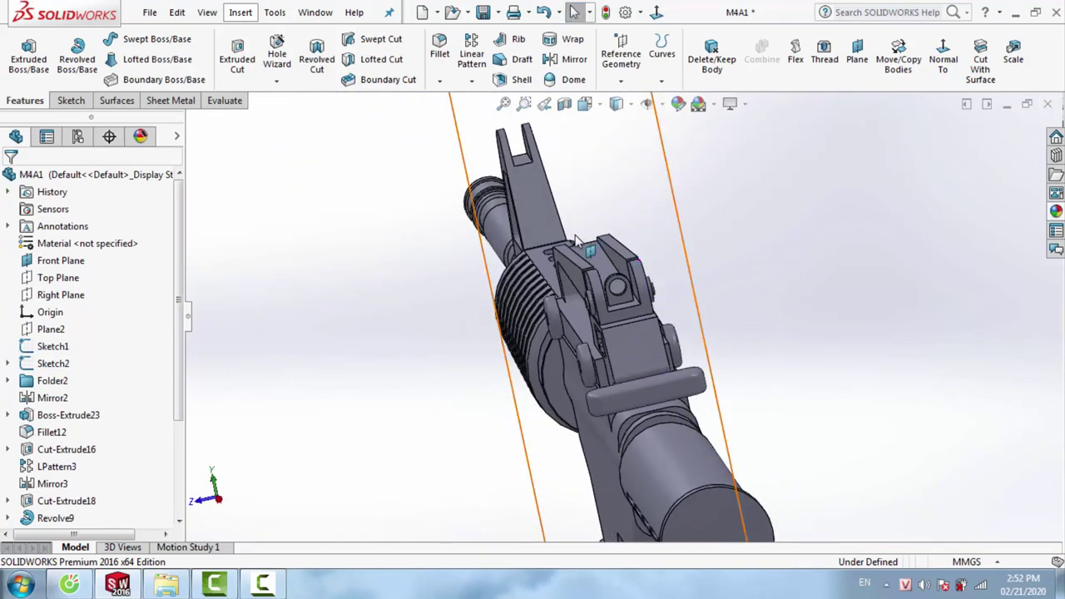
middle_drag(599, 277, 791, 285)
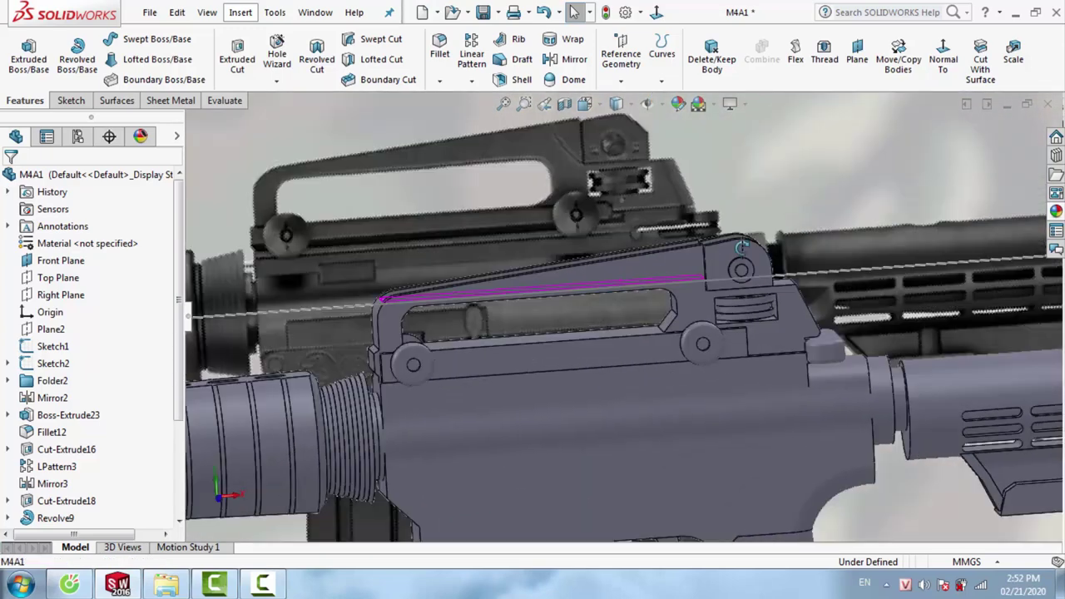
scroll(791, 285, up, 5)
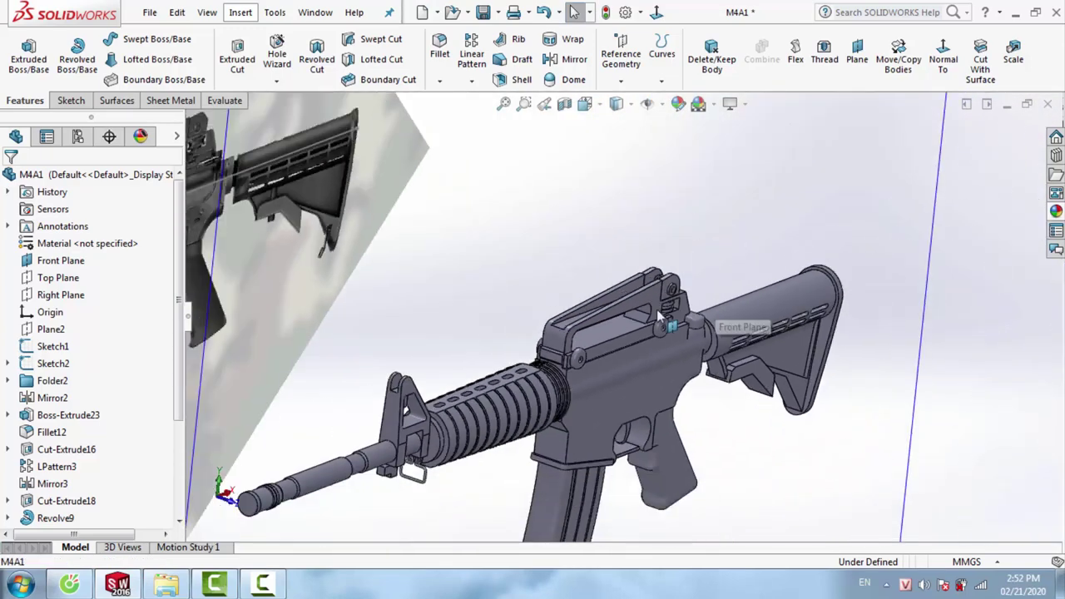
scroll(660, 317, down, 3)
middle_drag(660, 317, 518, 379)
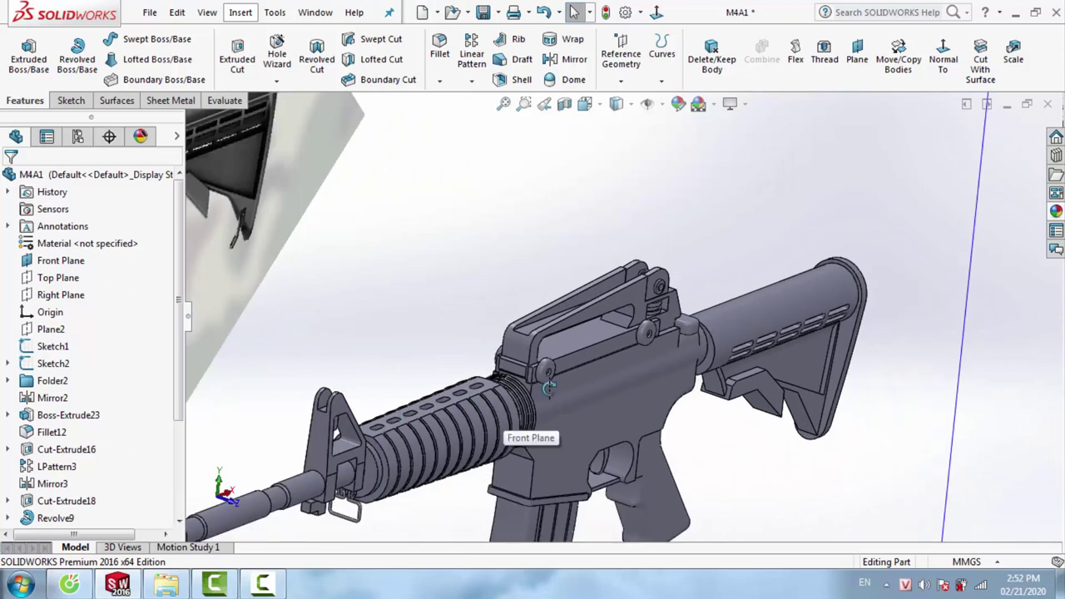
scroll(625, 344, up, 3)
right_click(759, 236)
click(795, 246)
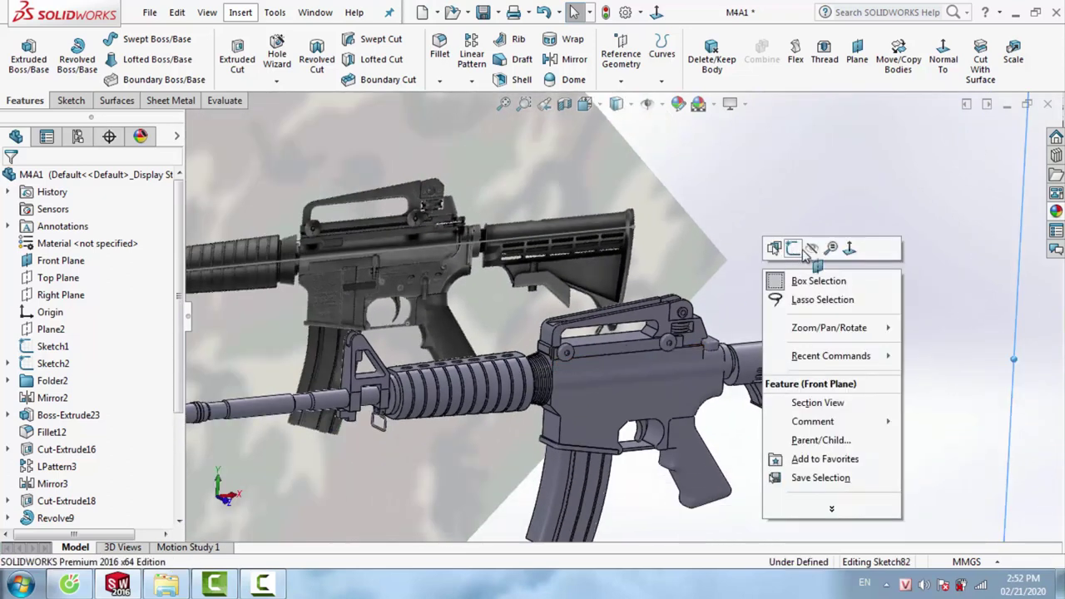
click(946, 48)
scroll(570, 296, down, 5)
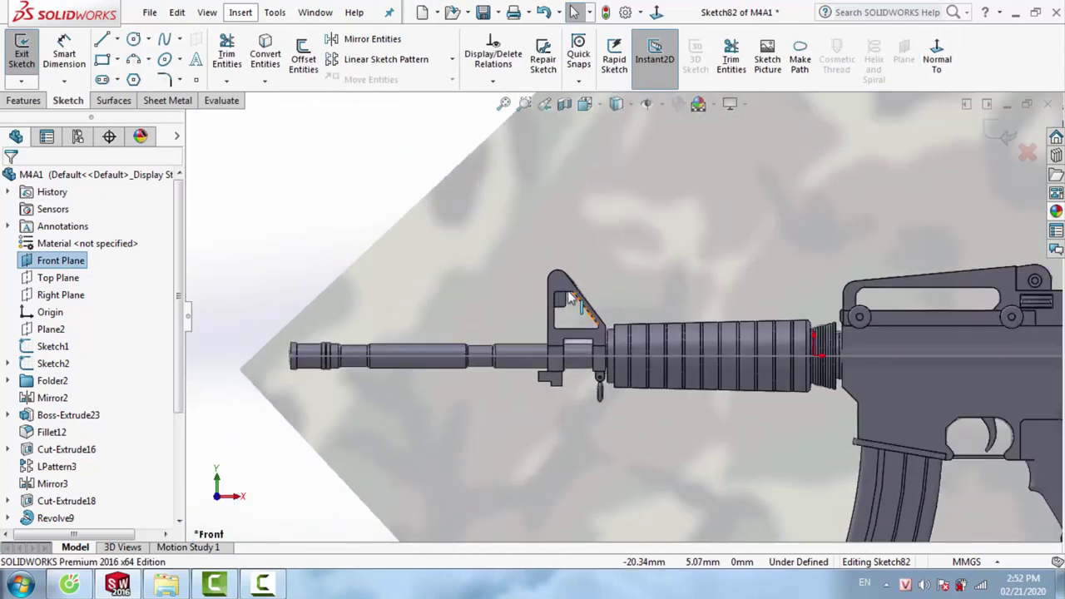
scroll(570, 296, down, 4)
scroll(569, 293, down, 2)
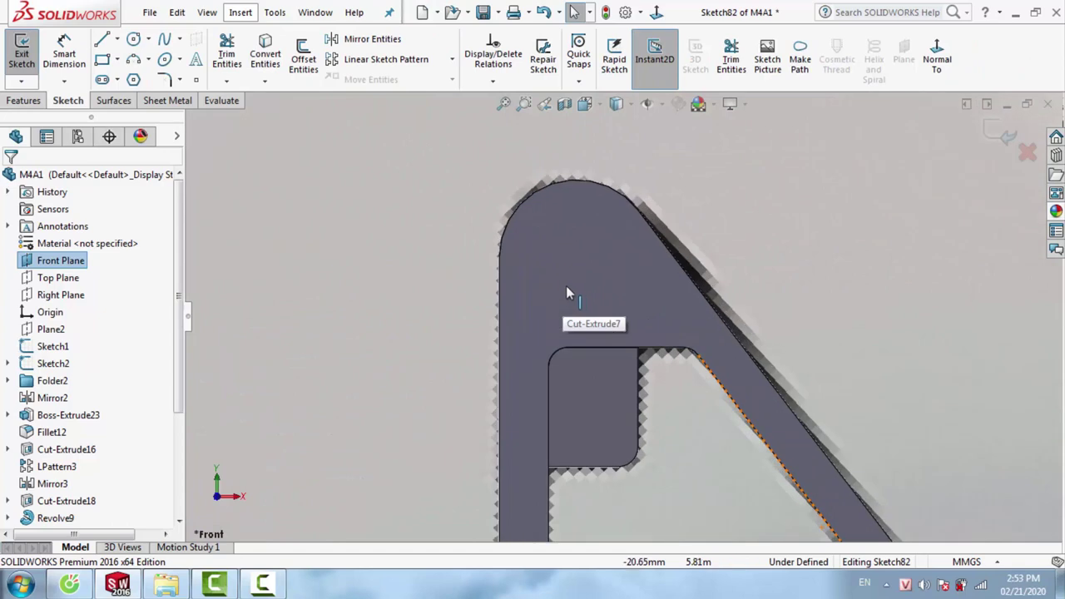
Draw a narrow corner rectangle from near the front sight's rounded top to the inner notch
click(102, 60)
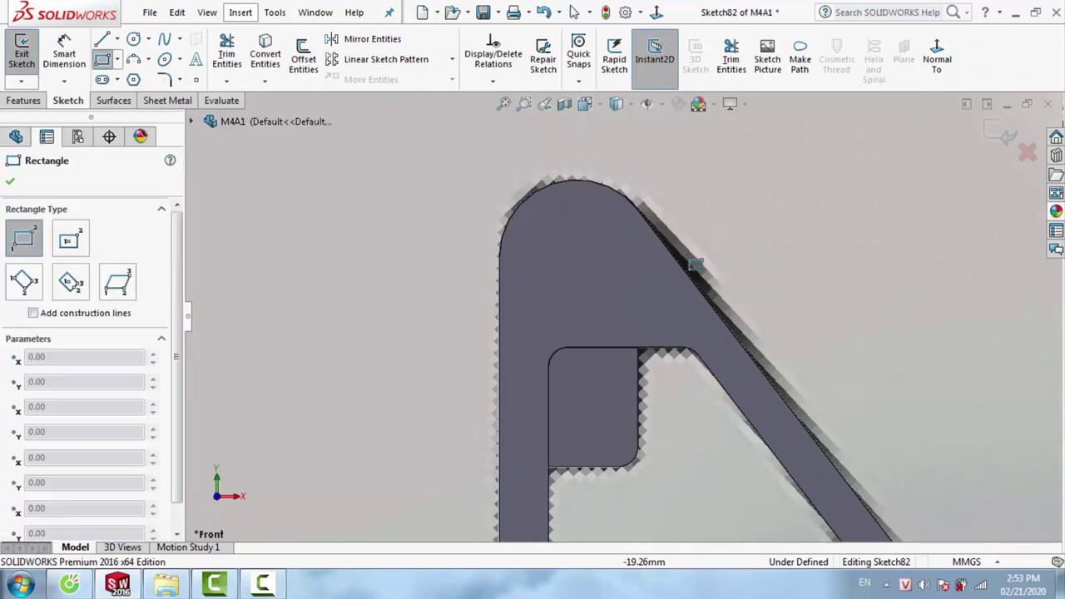
click(579, 209)
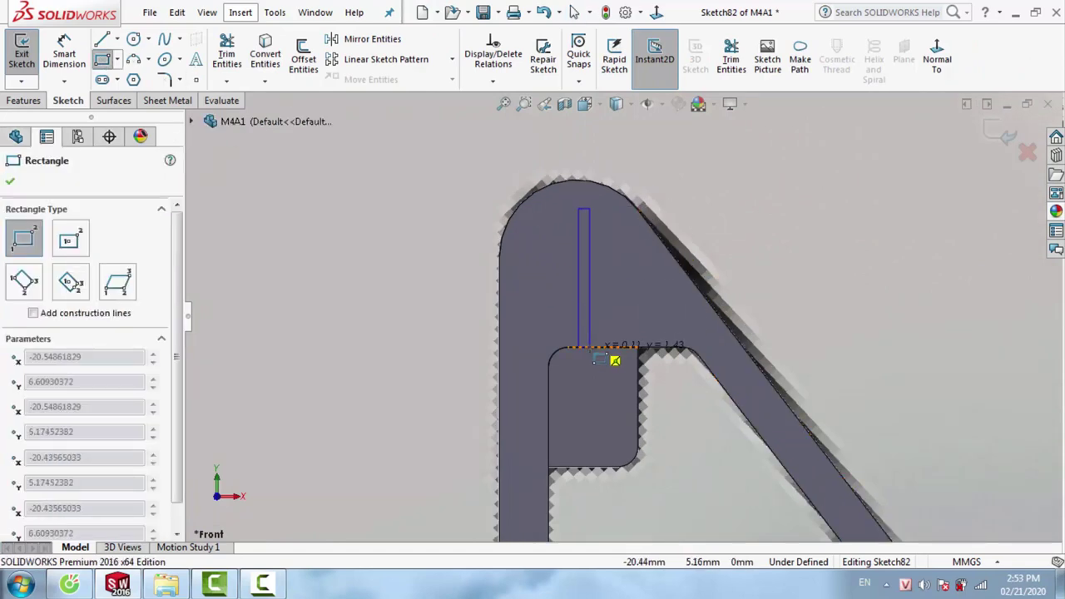
click(590, 347)
key(Escape)
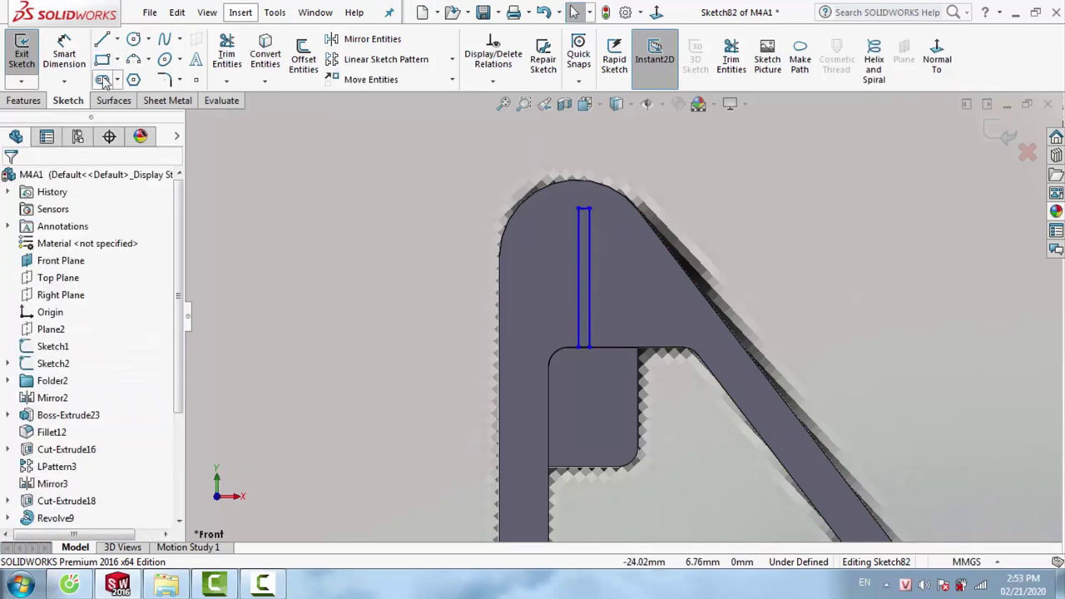
click(32, 100)
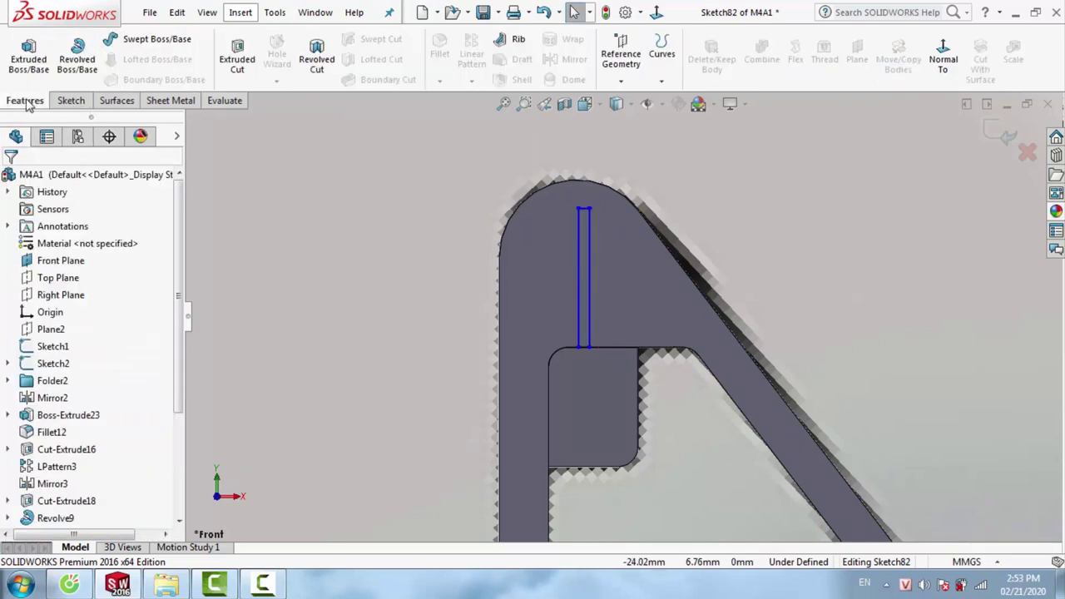
Revolve Sketch82 360° about Line2 into a round pin through the front sight post
click(73, 58)
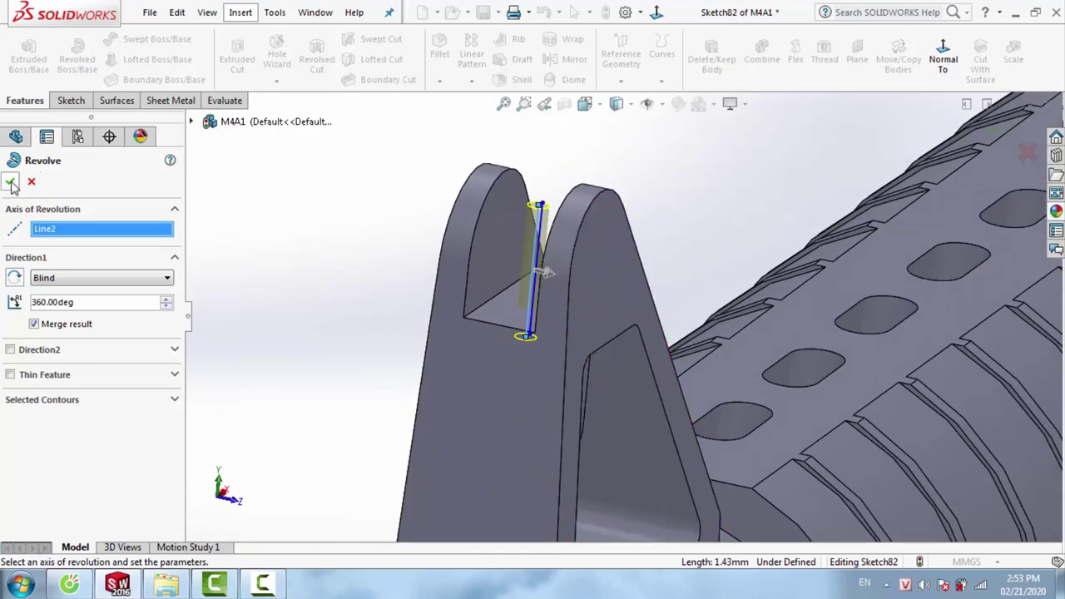
click(10, 183)
scroll(674, 283, up, 5)
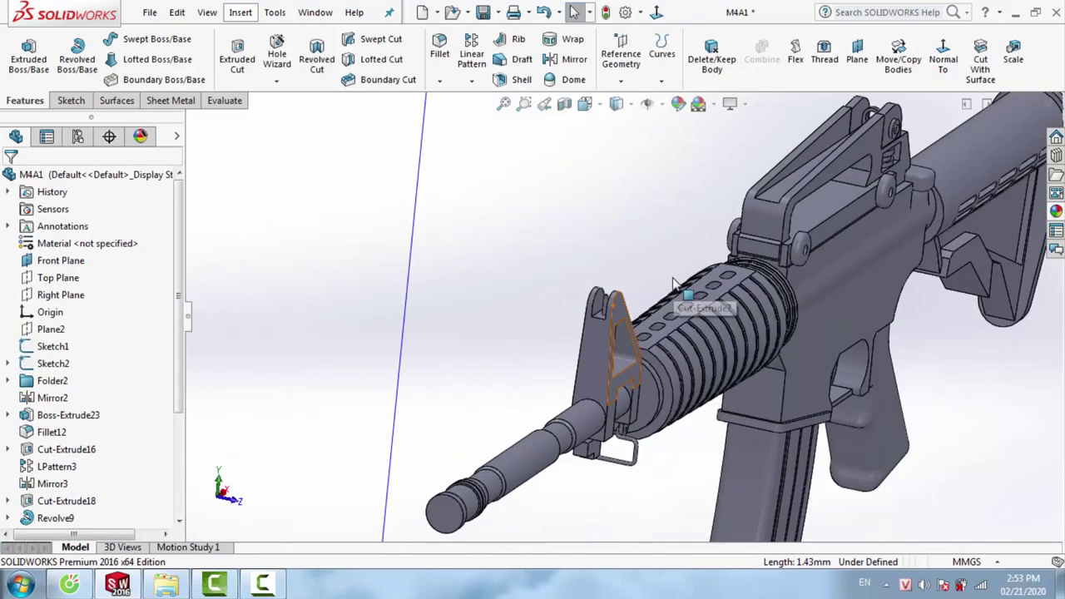
mouse_move(674, 283)
middle_down()
mouse_move(531, 265)
mouse_move(693, 296)
middle_up()
middle_drag(790, 292, 770, 279)
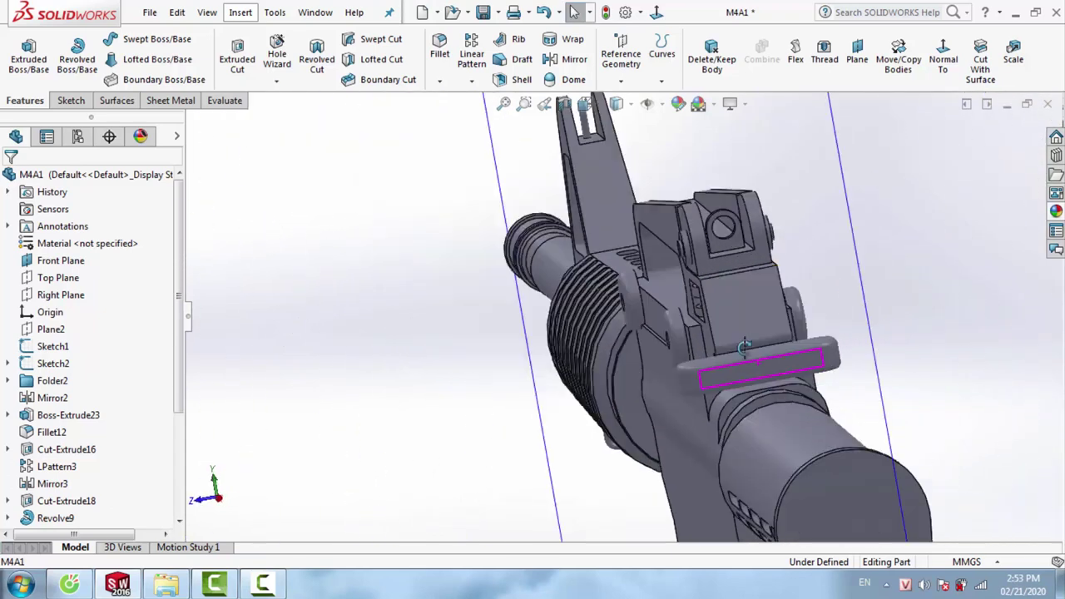
scroll(758, 268, up, 3)
right_click(732, 241)
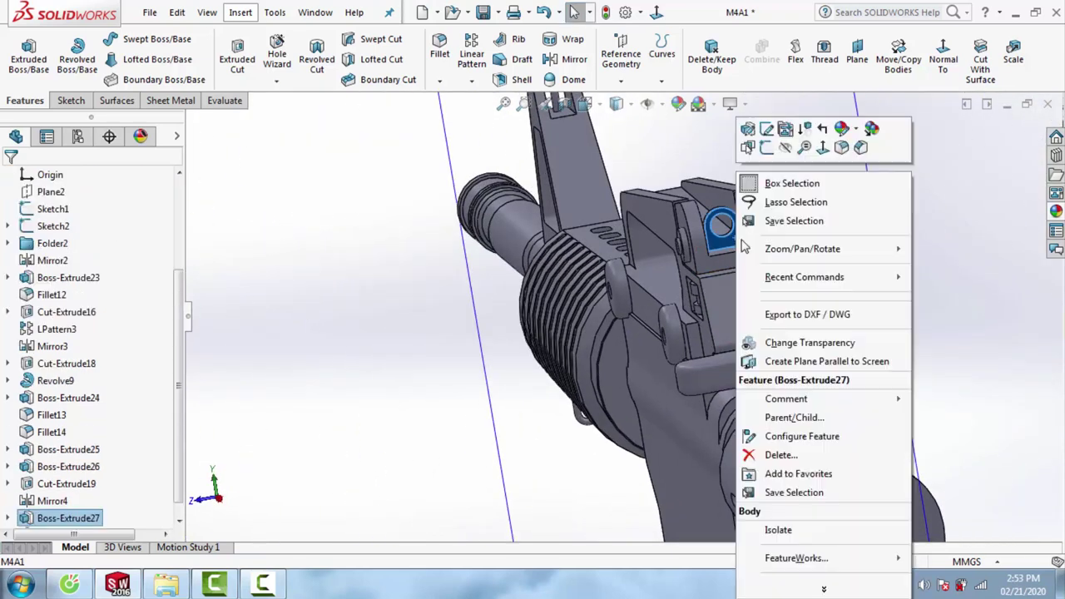
click(844, 147)
scroll(563, 317, down, 2)
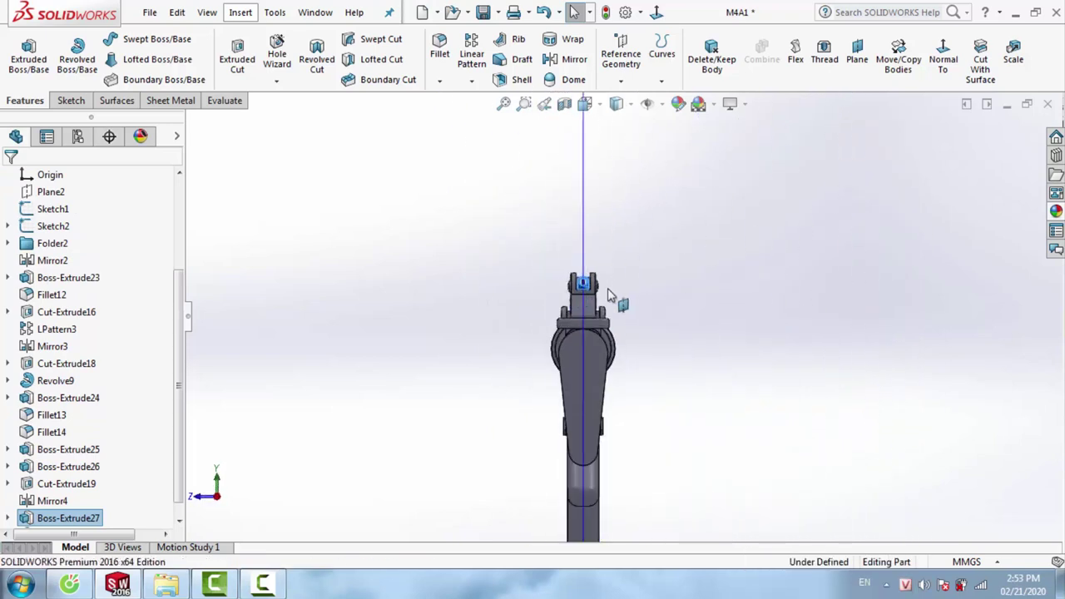
scroll(608, 304, down, 3)
scroll(605, 317, down, 3)
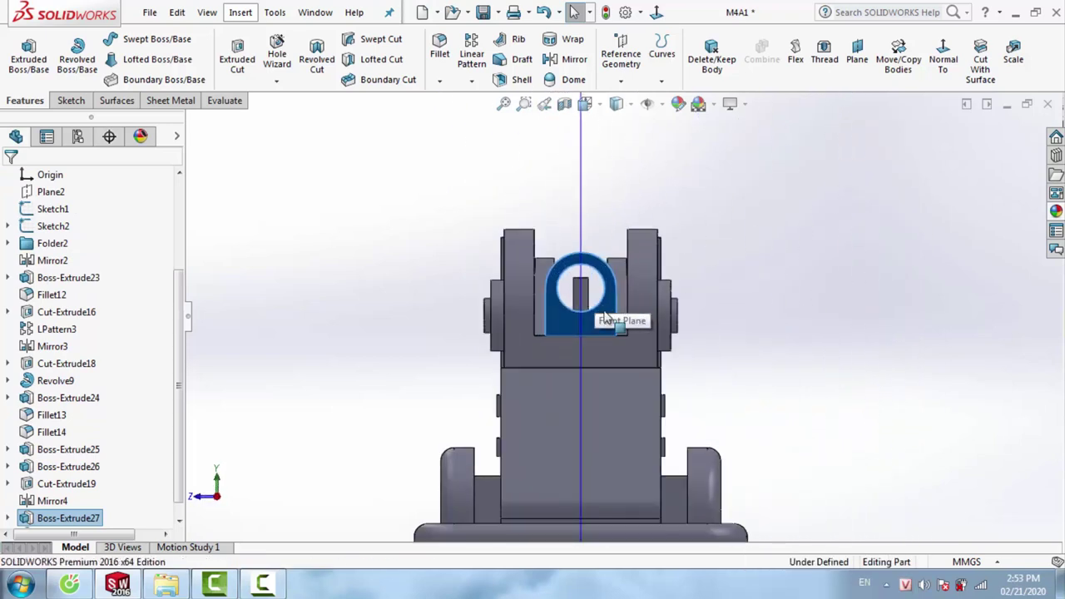
click(443, 335)
scroll(447, 334, up, 2)
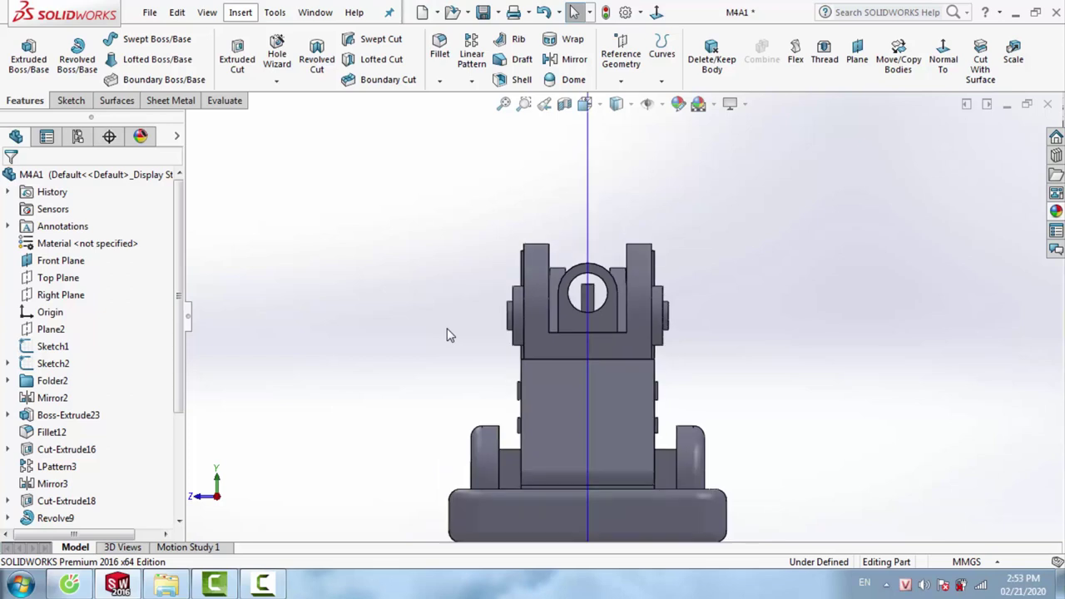
scroll(563, 356, down, 3)
middle_drag(564, 356, 591, 372)
scroll(591, 372, up, 5)
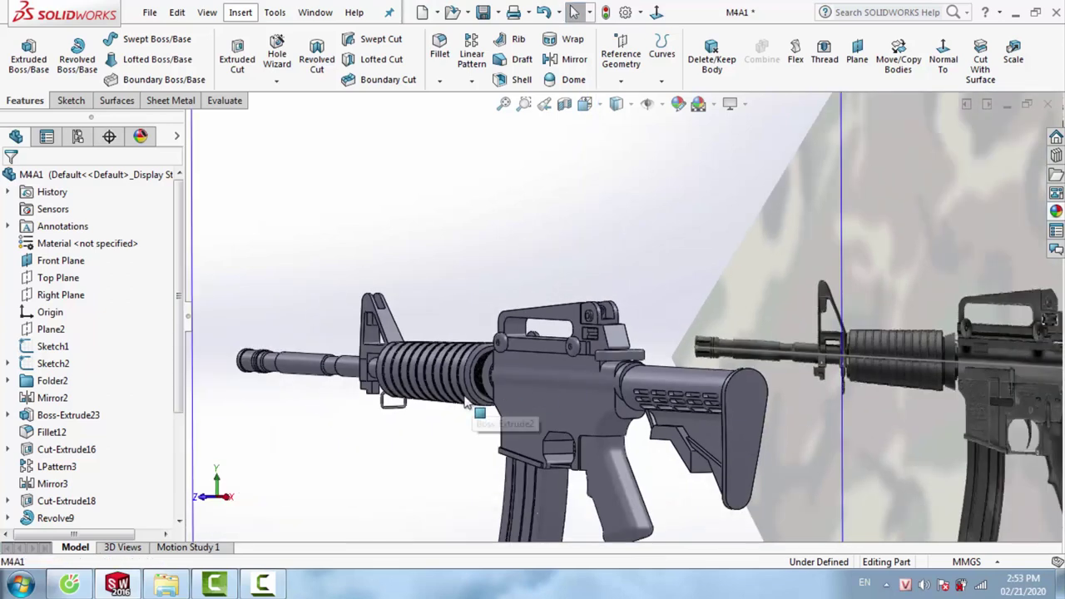
scroll(478, 395, up, 2)
scroll(499, 405, down, 2)
mouse_move(549, 398)
middle_down()
mouse_move(582, 425)
mouse_move(747, 372)
middle_up()
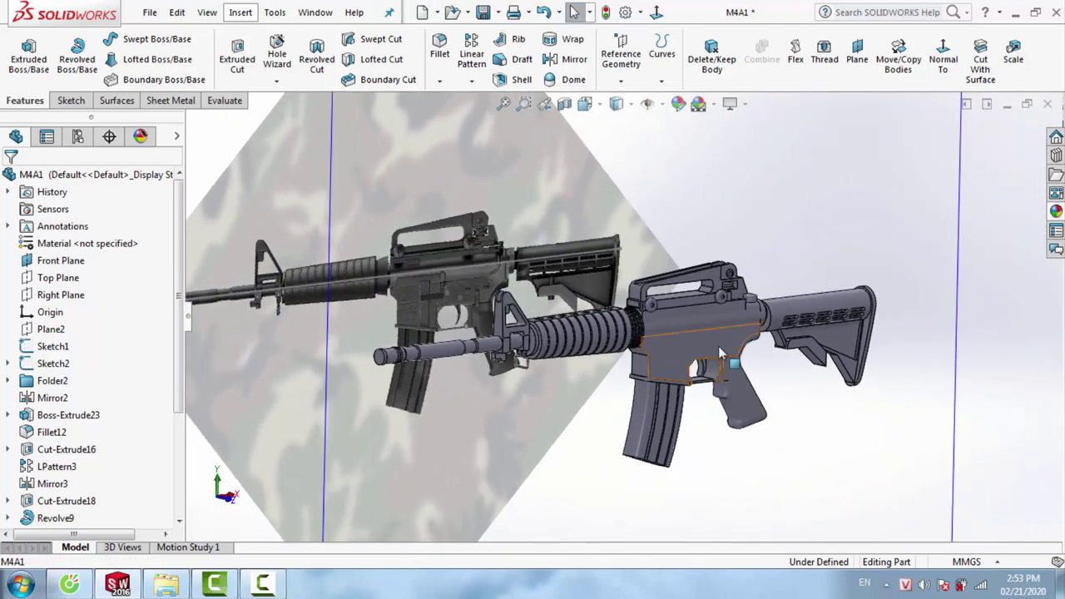
scroll(707, 340, down, 2)
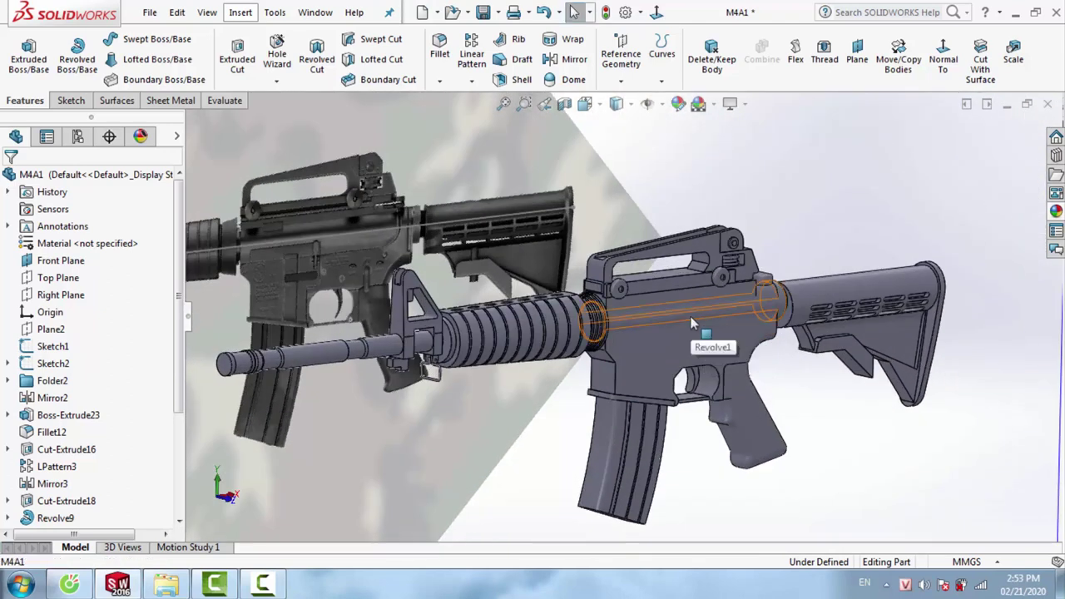
scroll(690, 316, down, 1)
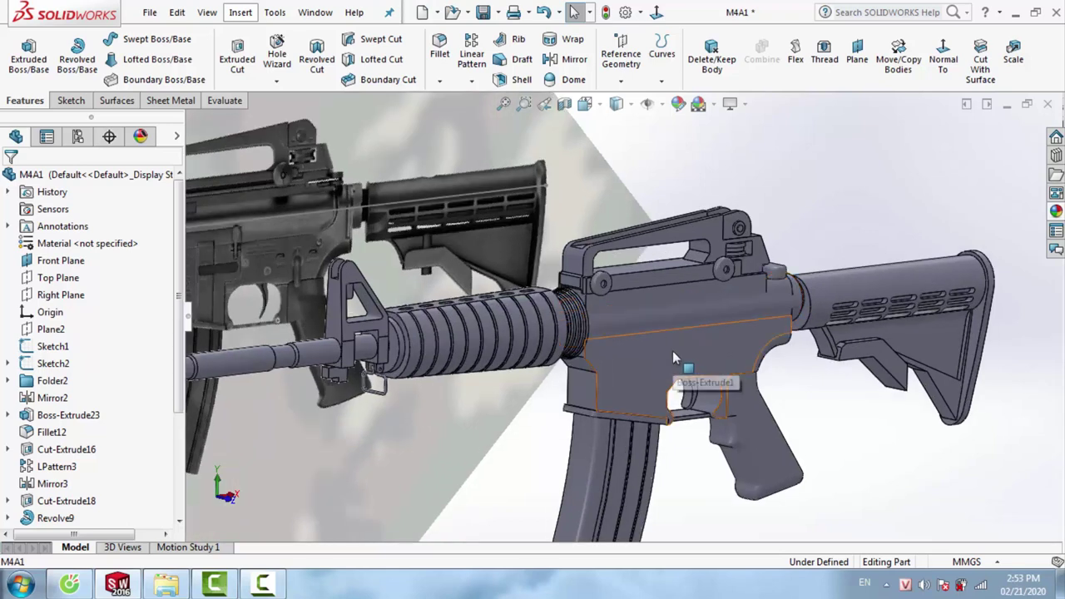
right_click(673, 354)
Start a sketch on the lower receiver side, view it face-on and change the display style
click(703, 131)
click(936, 67)
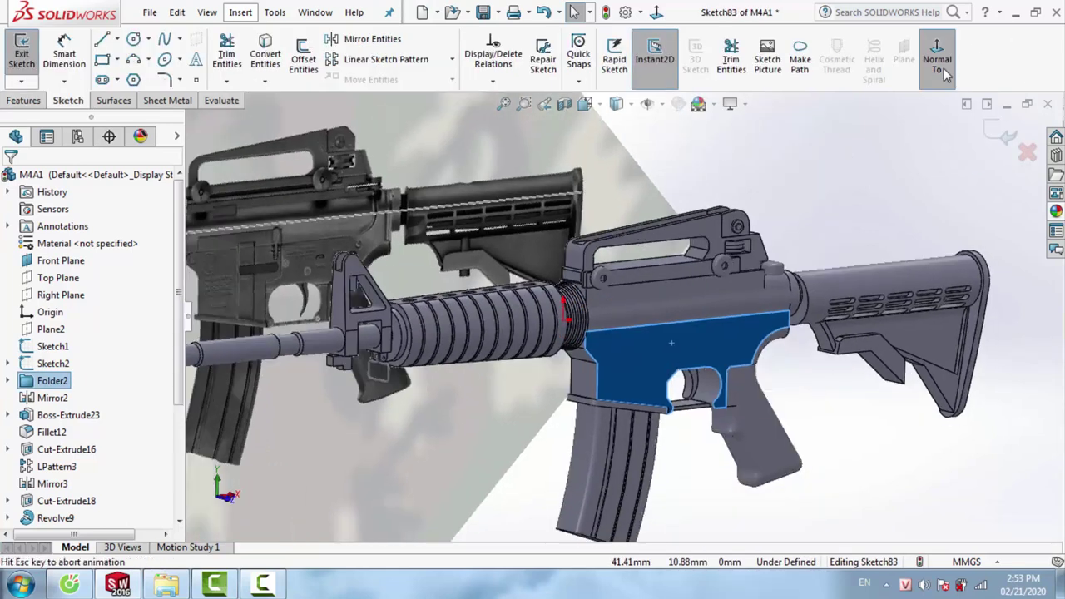
click(630, 104)
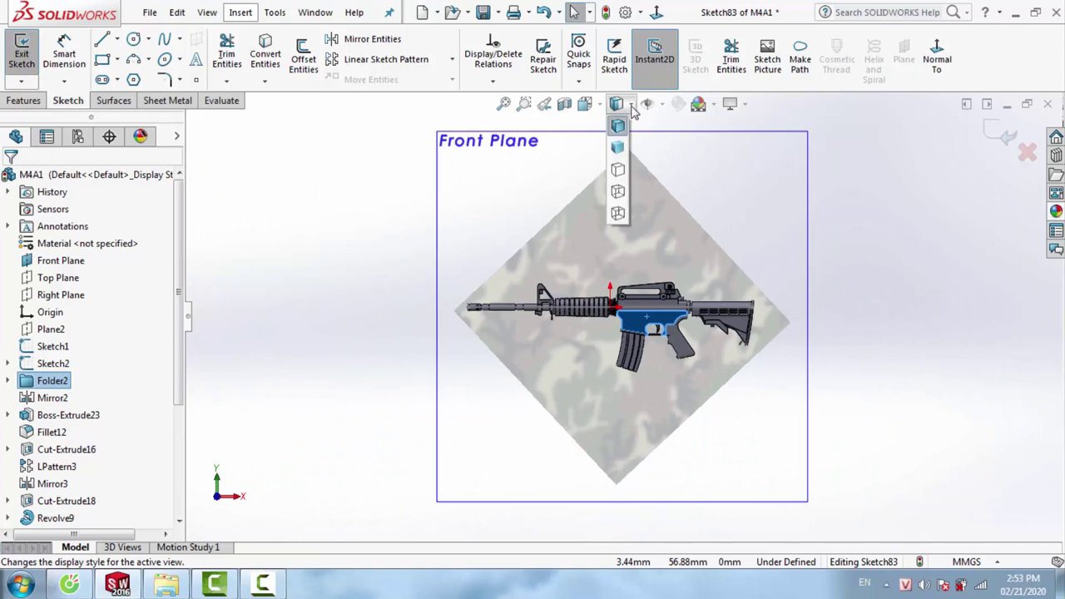
click(622, 203)
scroll(603, 309, down, 3)
scroll(602, 308, down, 2)
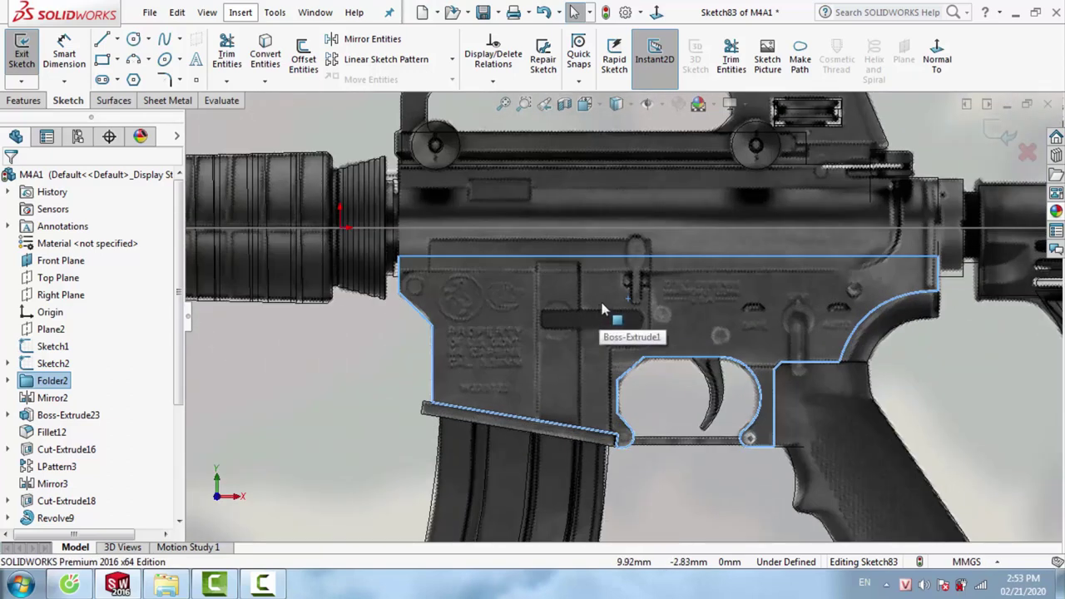
Sketch a slot over the dark bar on the lower receiver
click(102, 79)
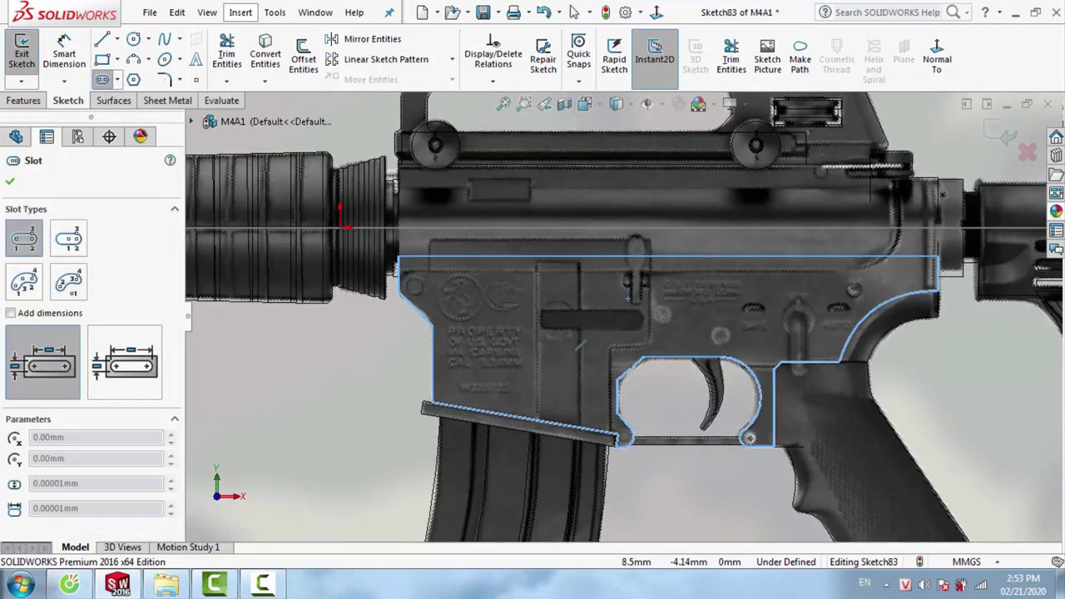
scroll(574, 346, down, 2)
click(537, 297)
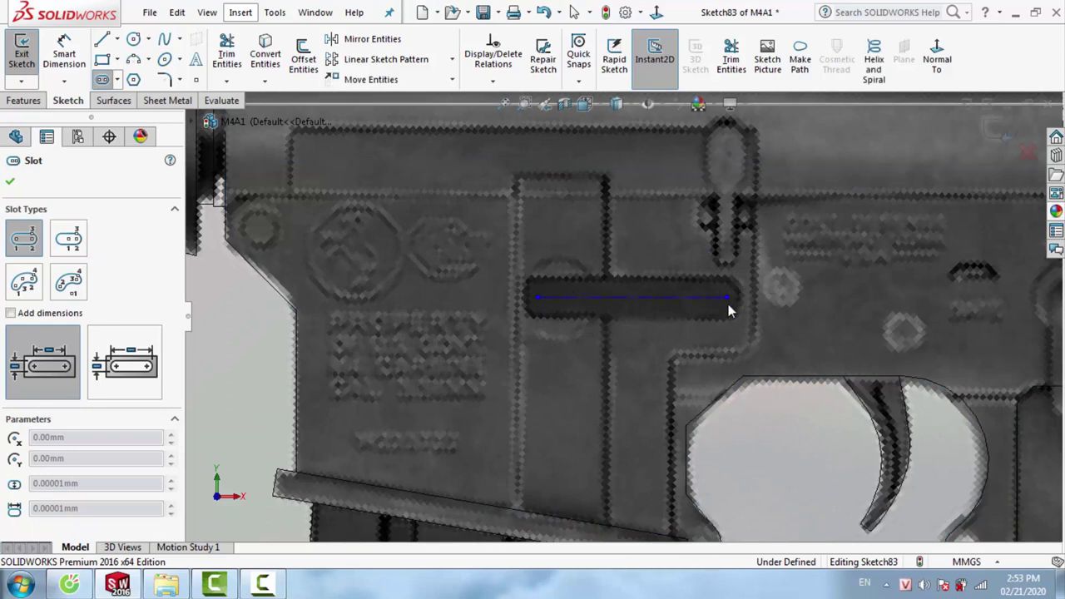
click(728, 317)
key(Escape)
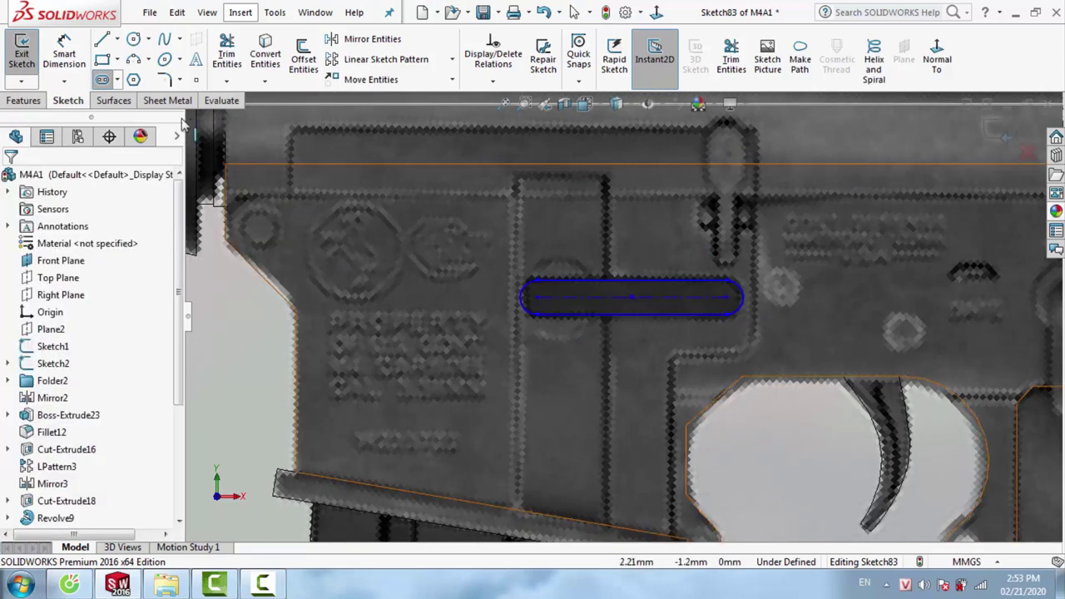
Trace circles over the left logo, right of the slot, and on the round selector mark
click(165, 59)
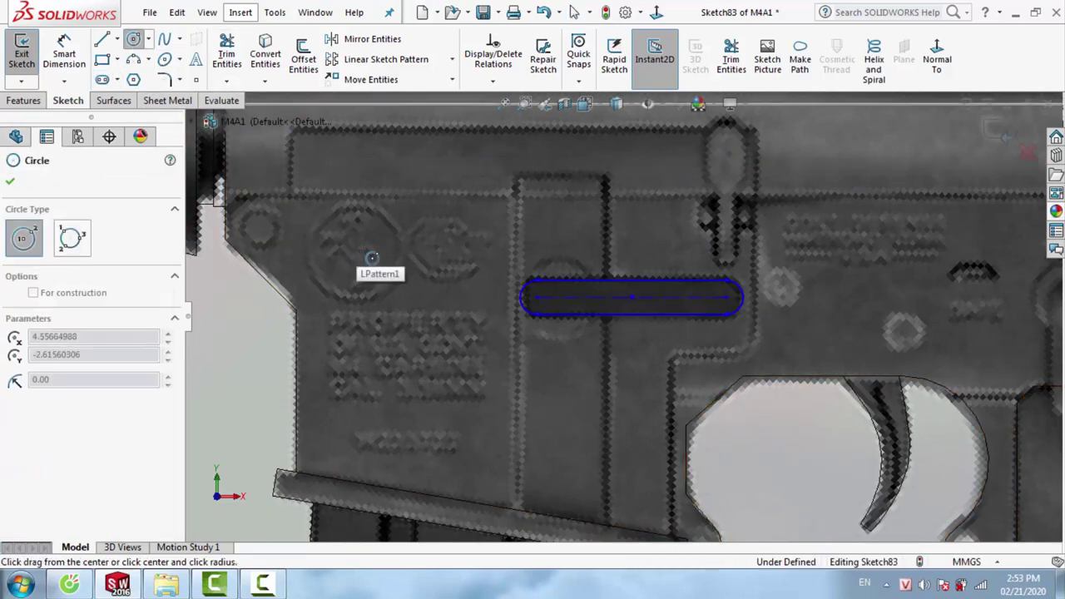
click(353, 248)
click(396, 231)
scroll(608, 309, up, 3)
scroll(912, 294, down, 3)
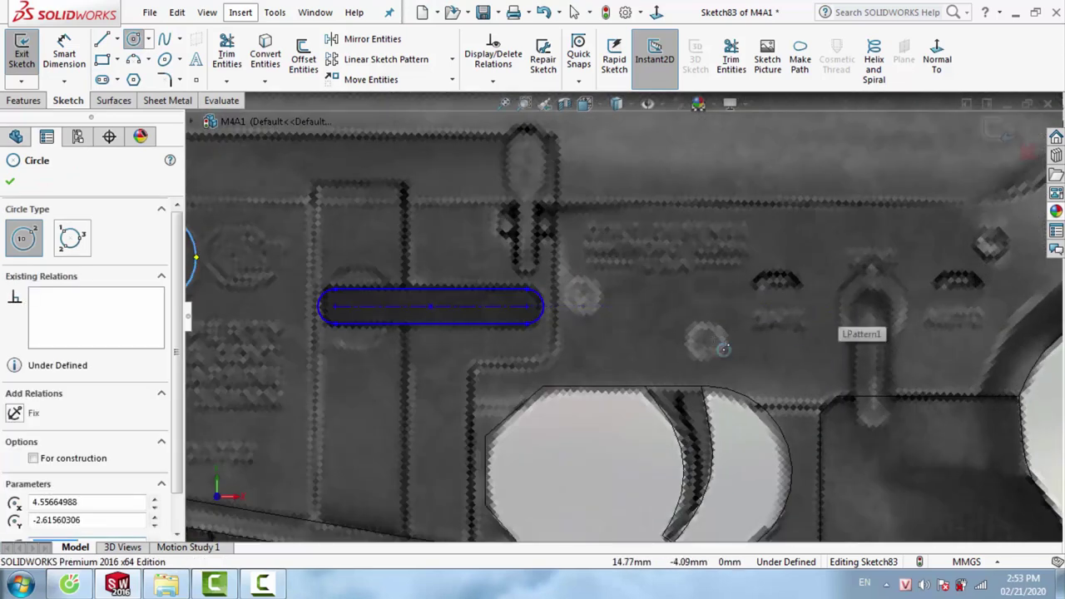
click(706, 339)
click(736, 340)
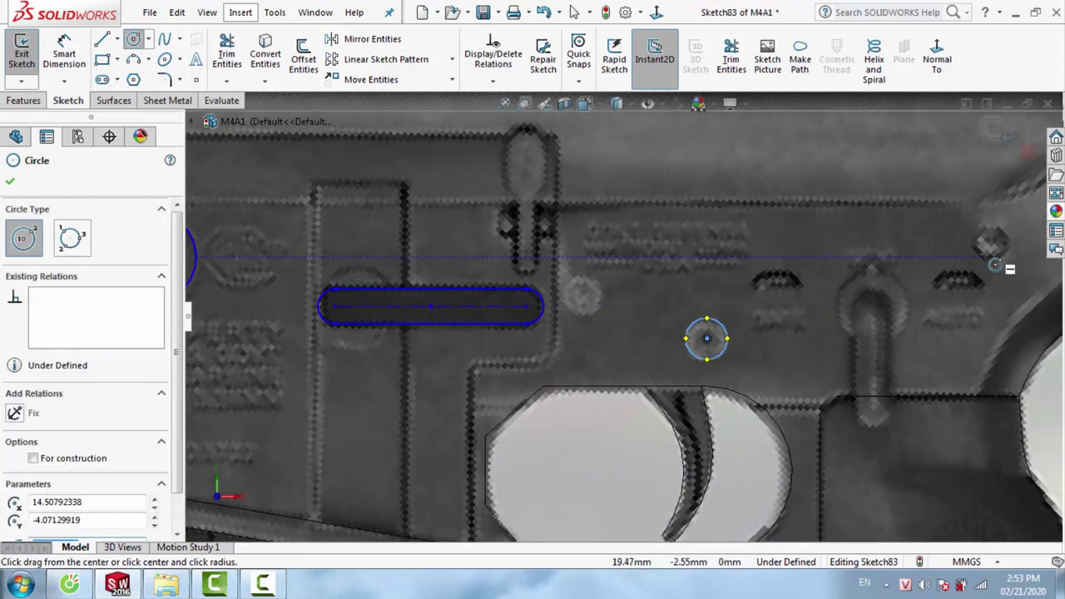
click(872, 306)
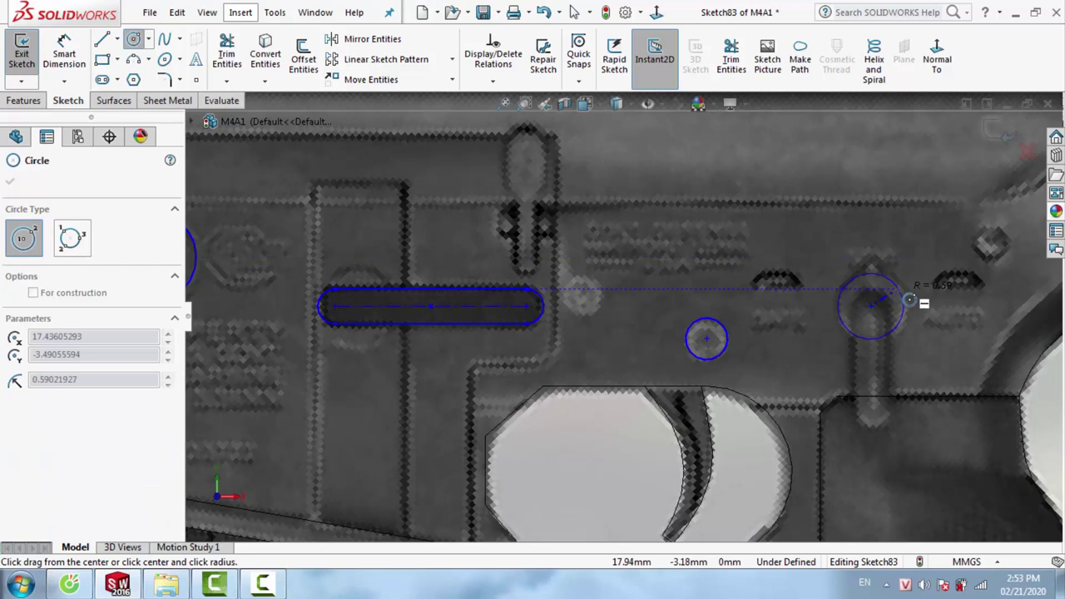
click(909, 302)
Add small pin circles beside the slot end, on the receiver, and at its front corner
click(589, 304)
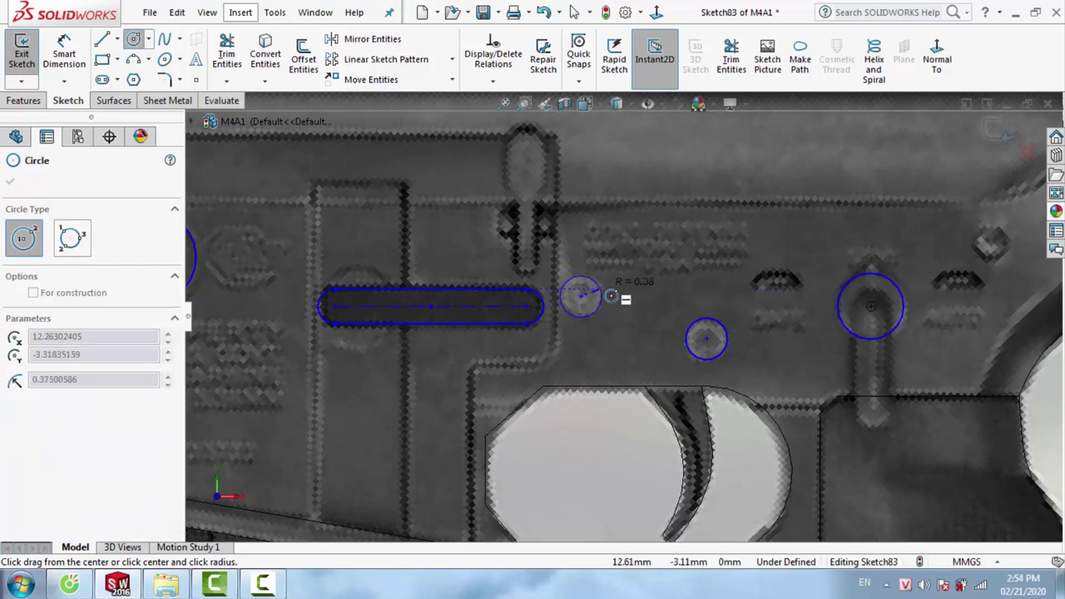
click(611, 295)
scroll(599, 299, up, 3)
scroll(855, 300, down, 2)
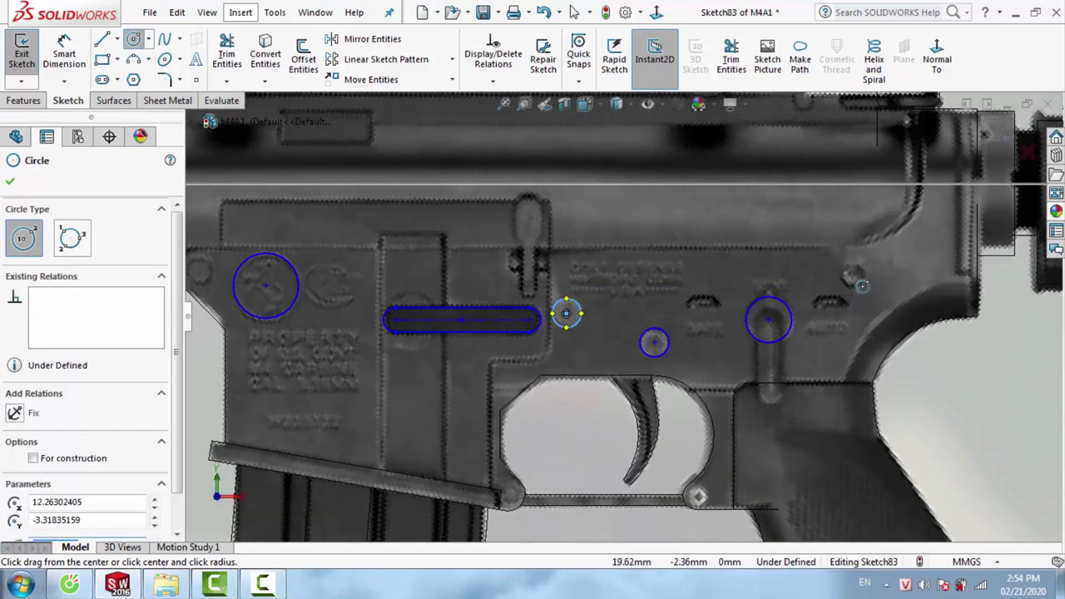
click(862, 285)
click(882, 290)
scroll(782, 290, up, 1)
scroll(396, 308, down, 3)
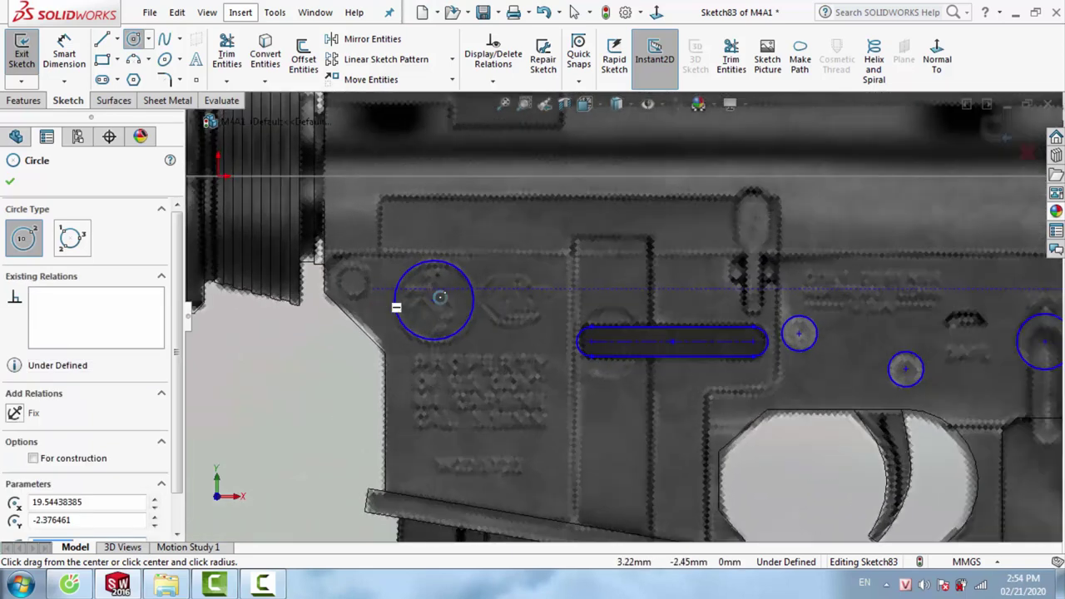
scroll(399, 304, down, 2)
click(339, 278)
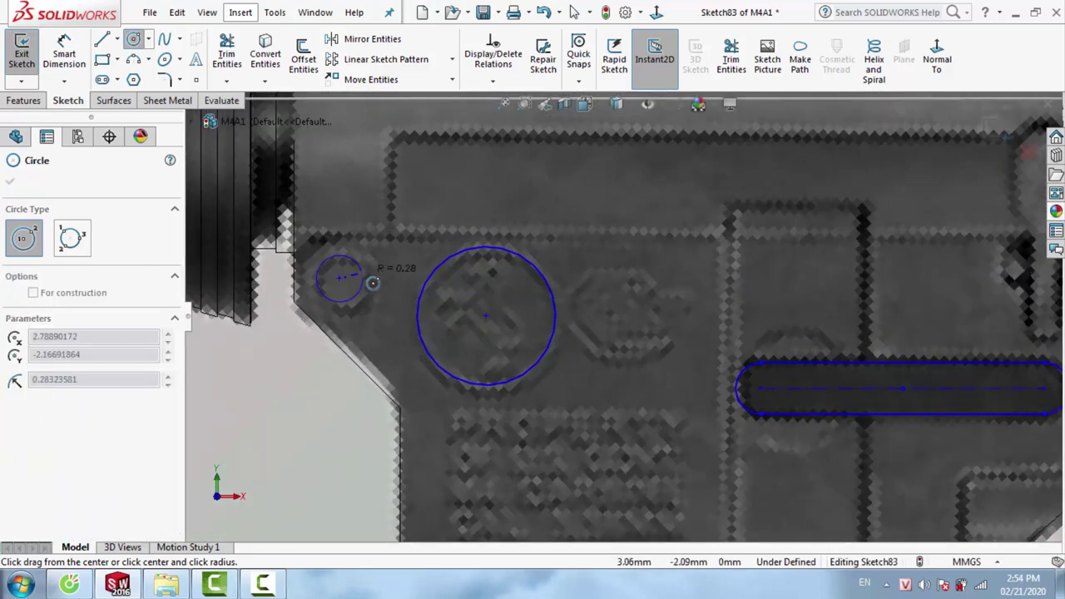
click(372, 283)
scroll(565, 307, up, 3)
ctrl+middle_drag(533, 250, 516, 321)
key(Escape)
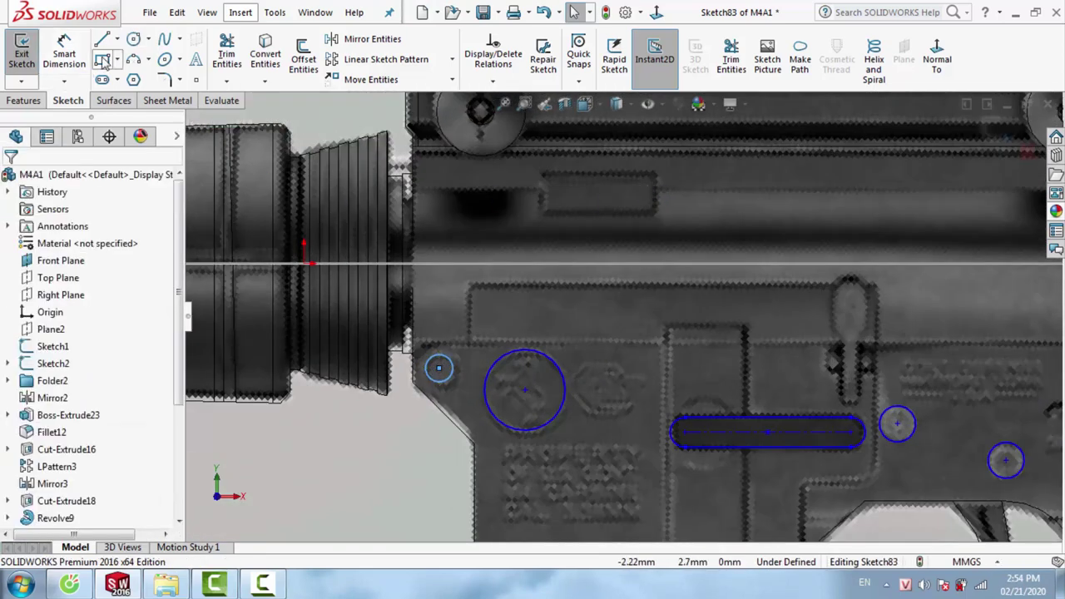
Outline the recess on the upper receiver with a rectangle
click(102, 62)
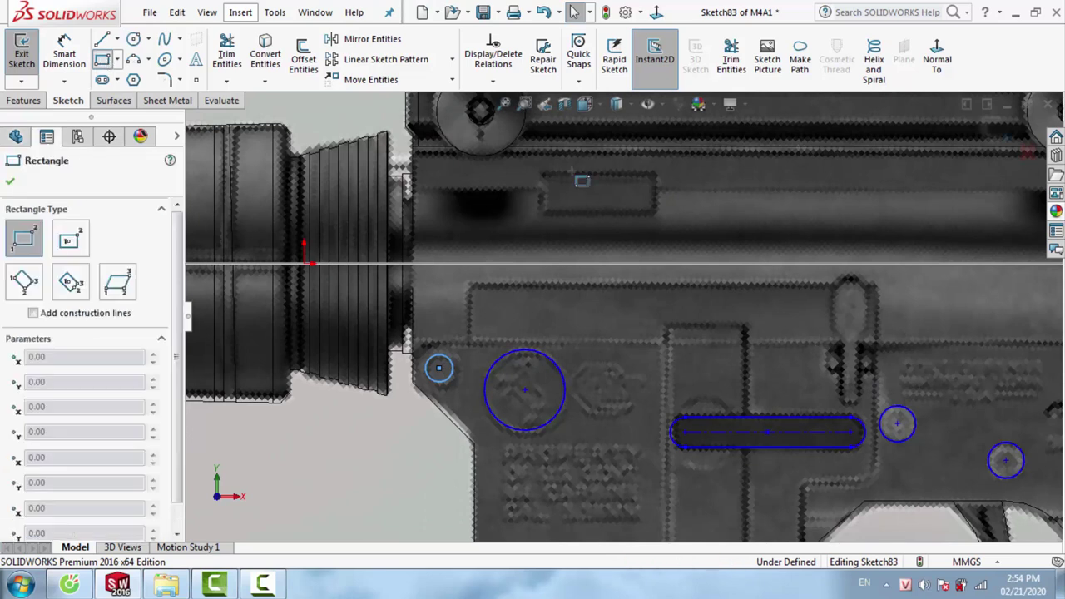
click(665, 198)
ctrl+middle_drag(666, 198, 391, 179)
key(Escape)
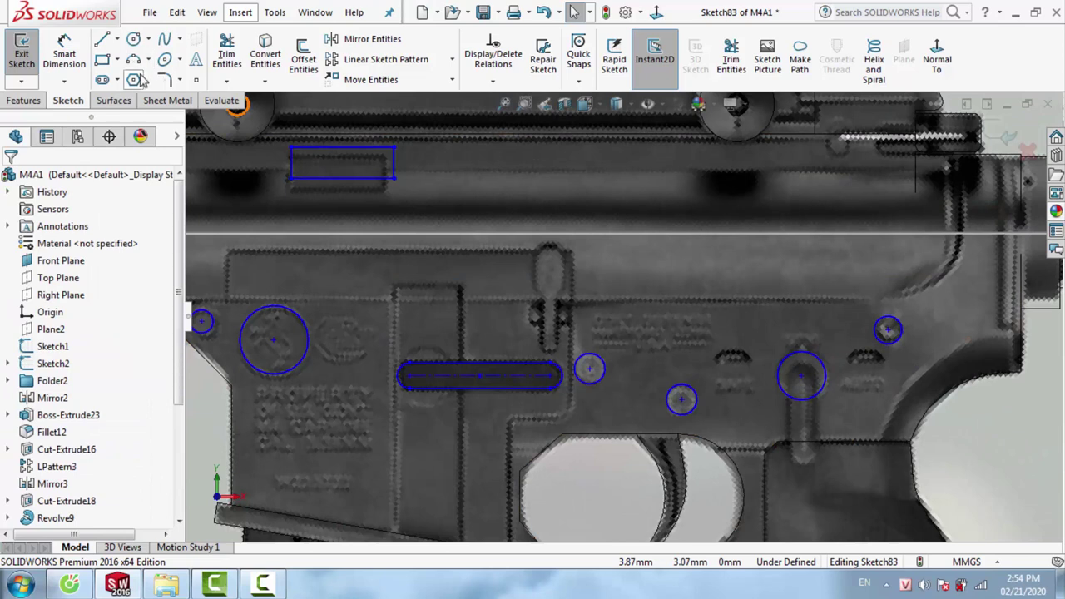
scroll(709, 328, up, 2)
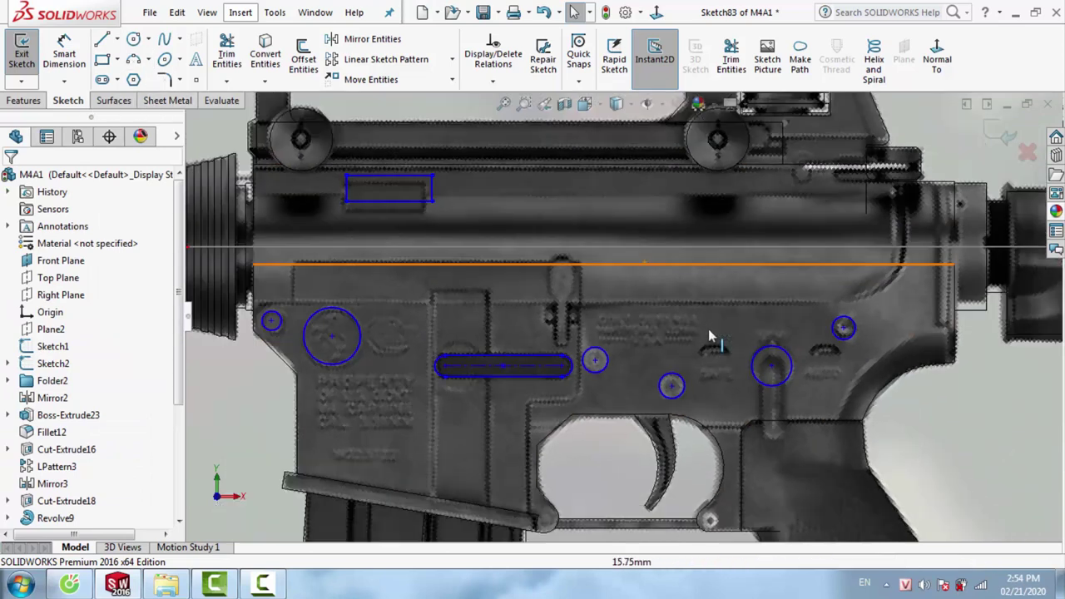
scroll(682, 364, down, 2)
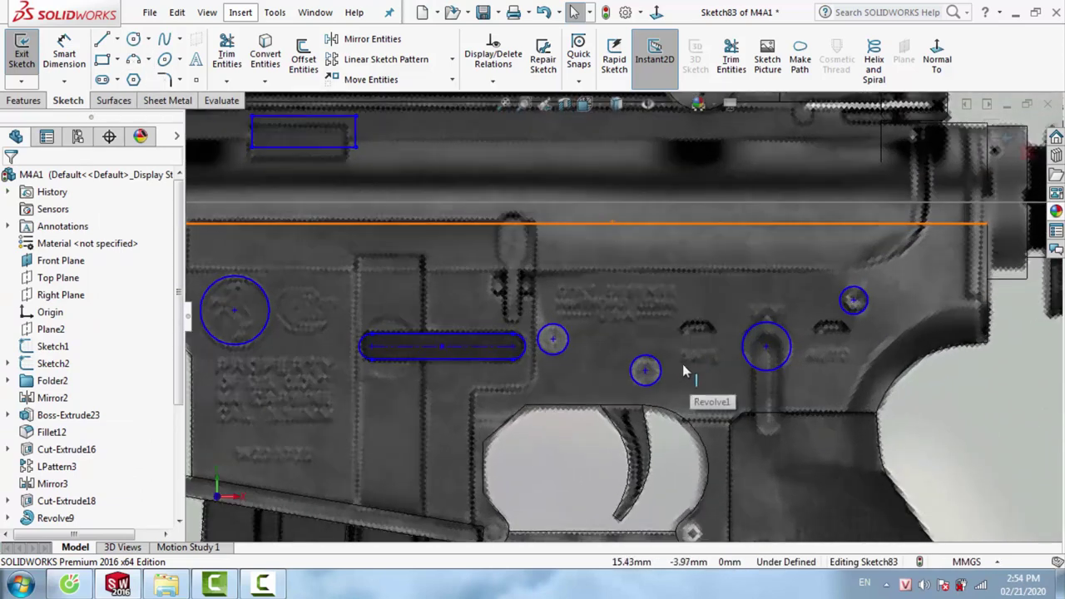
Extrude the sketched details 0.10 mm and hide the reference photo
click(35, 101)
click(36, 71)
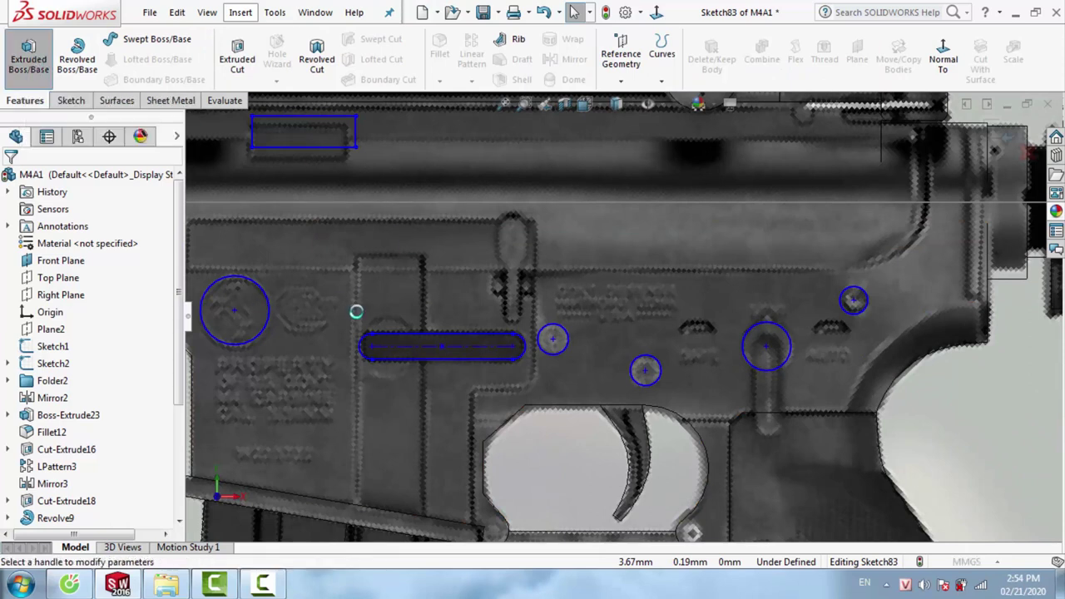
text(0.)
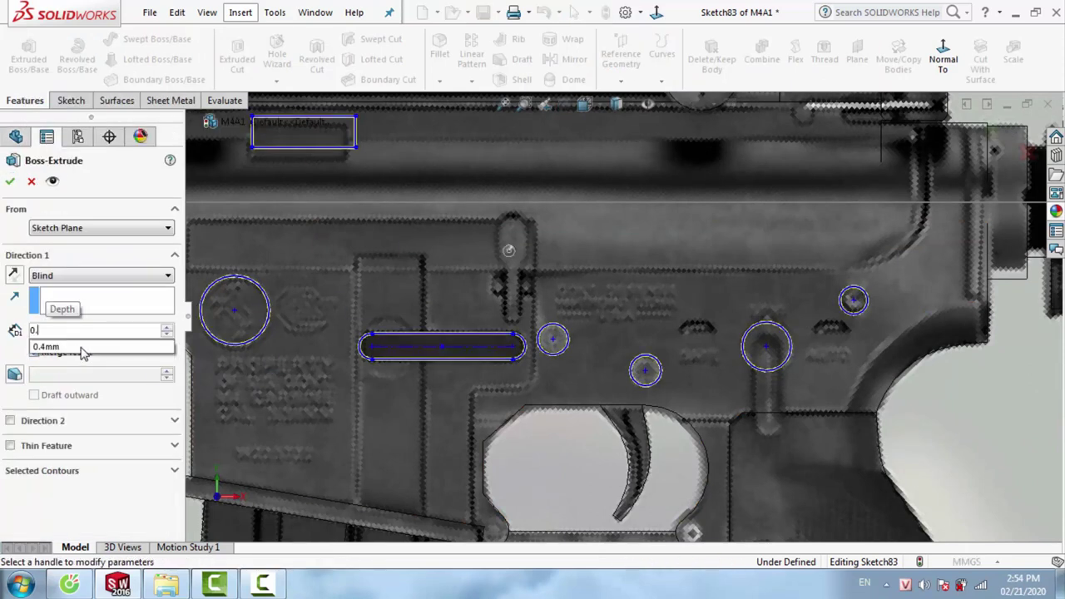
text(1)
key(Return)
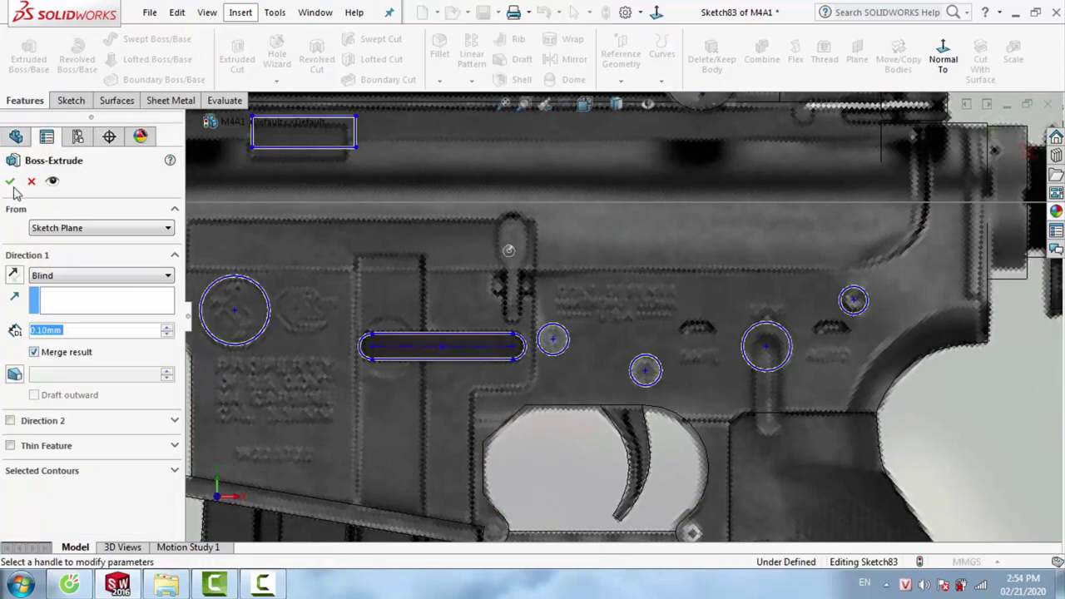
click(11, 183)
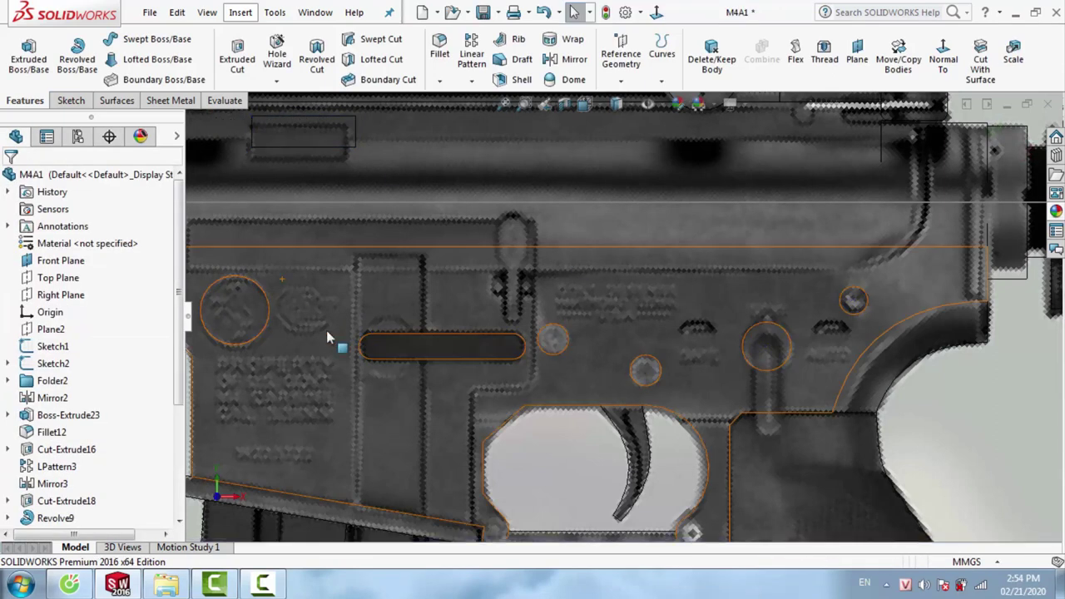
click(622, 126)
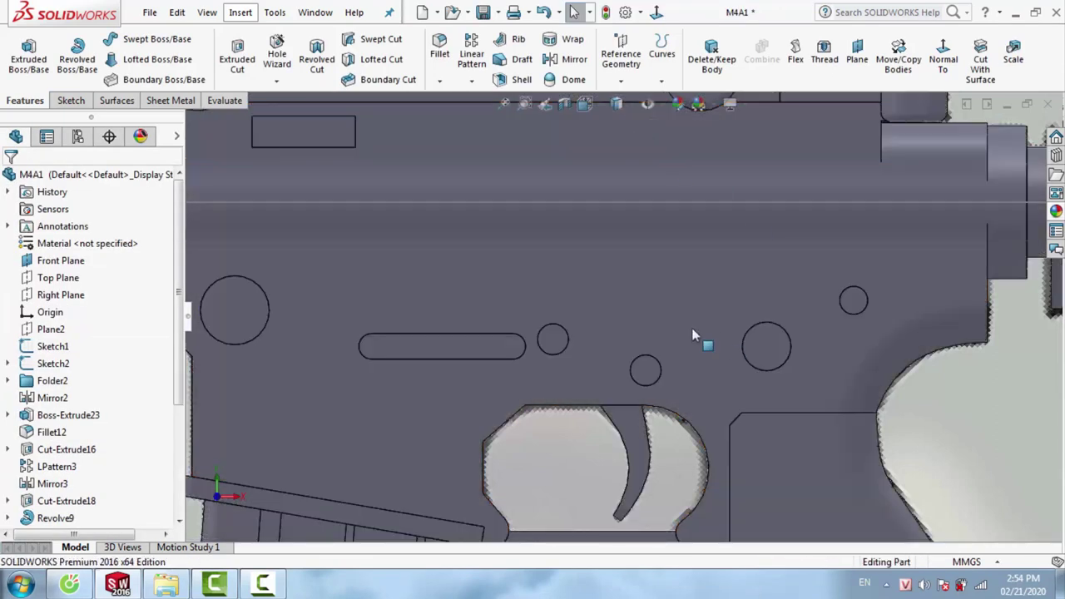
Start a sketch on the receiver side face in wireframe, viewed face-on
right_click(636, 308)
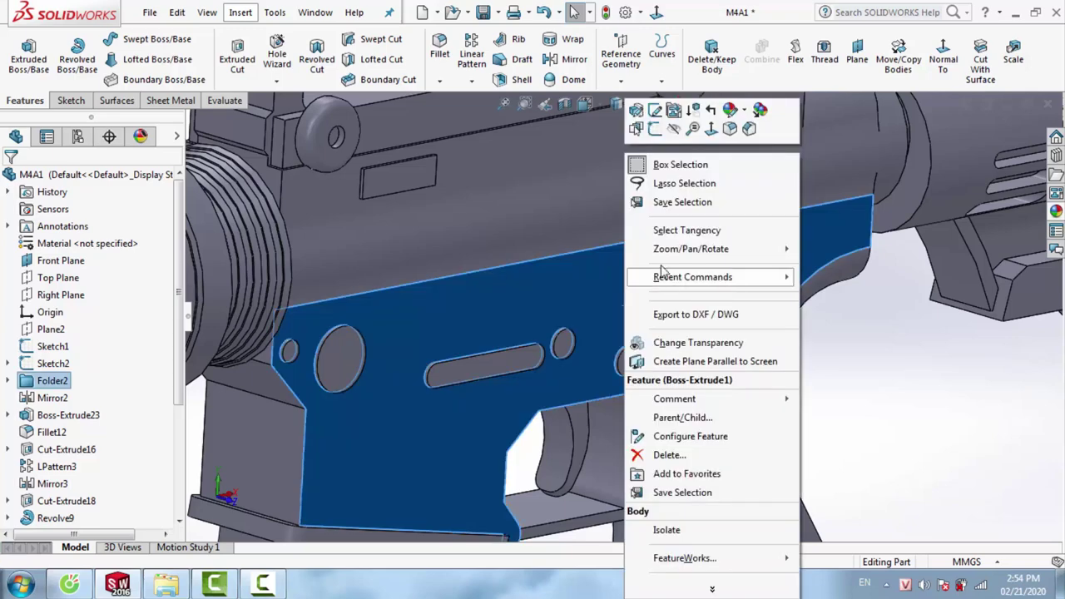
click(652, 131)
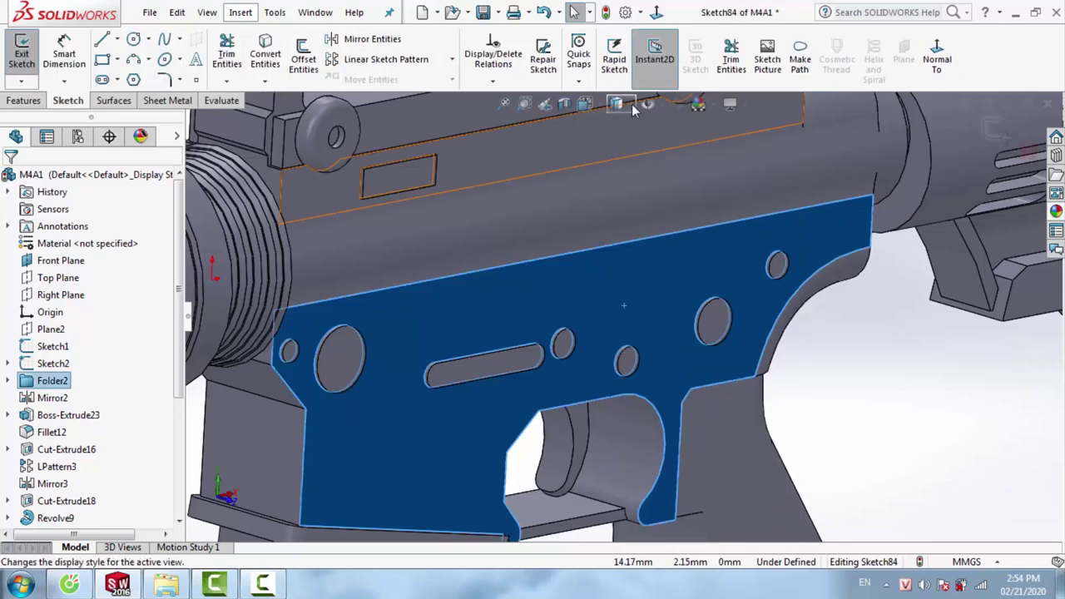
click(632, 104)
click(617, 214)
click(937, 58)
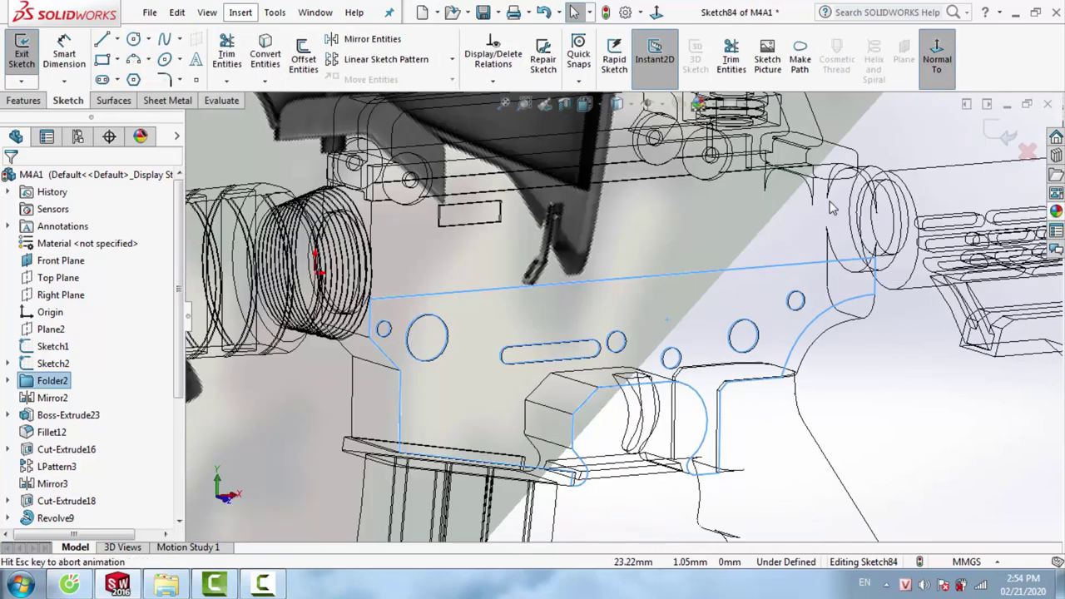
scroll(653, 324, down, 4)
scroll(633, 316, down, 4)
scroll(622, 308, down, 3)
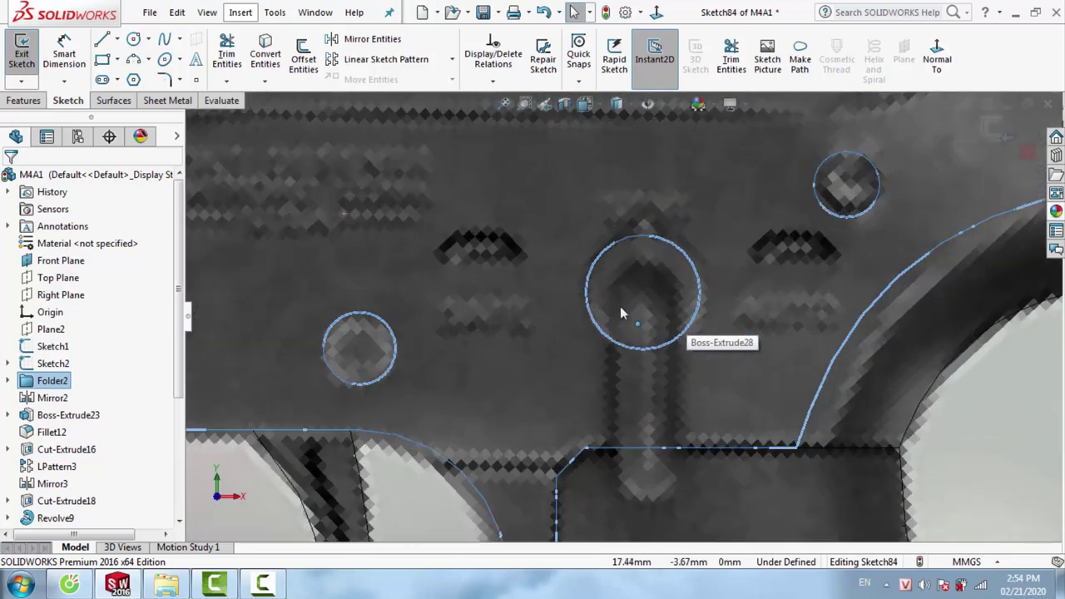
Sketch a vertical slot from the large circle's centre down toward the bottom edge
click(102, 80)
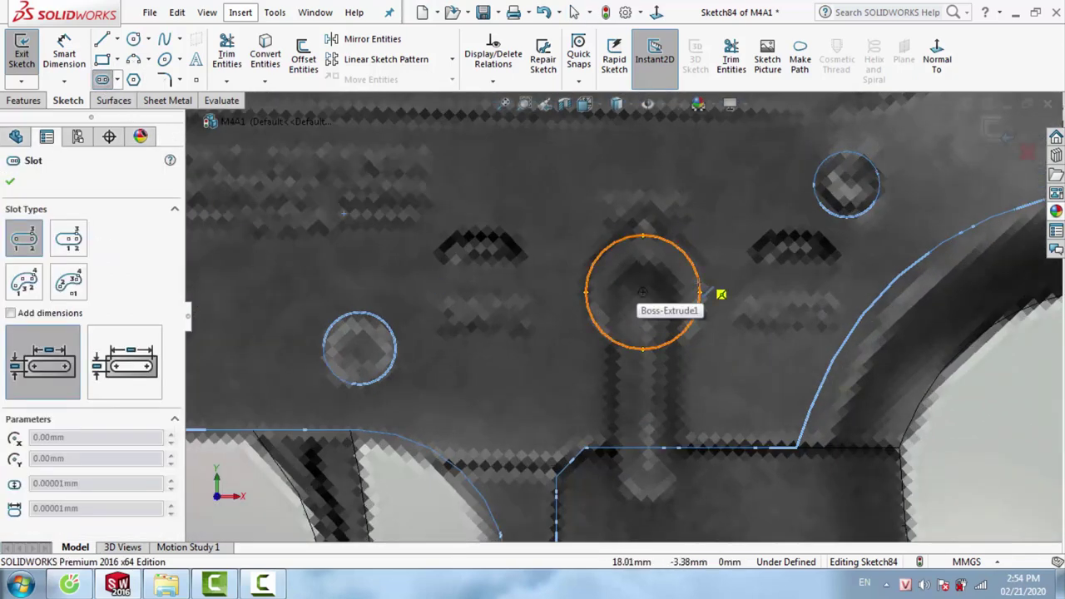
click(642, 292)
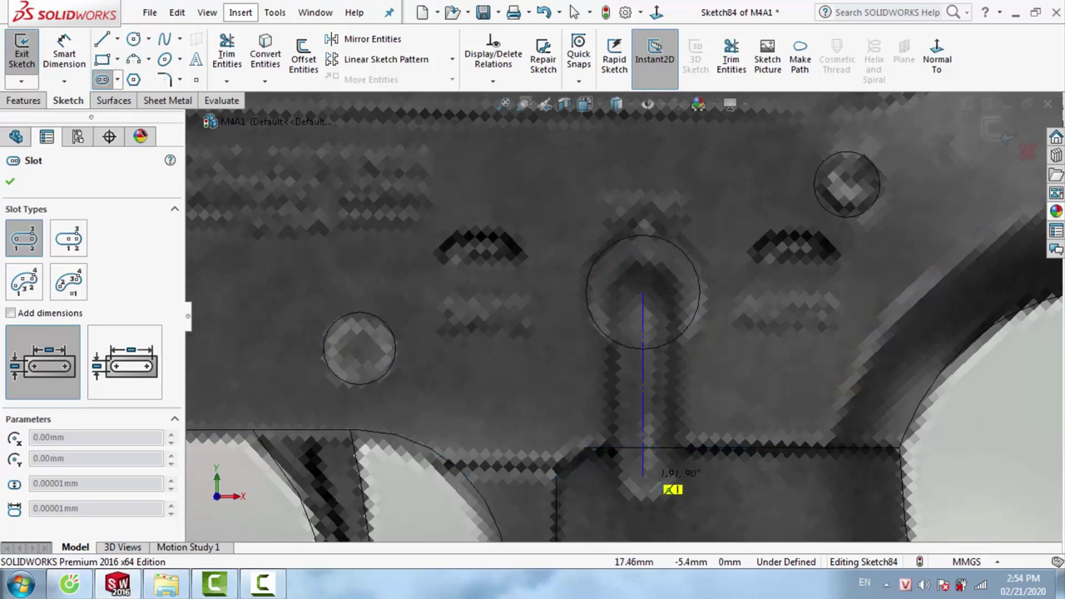
click(654, 483)
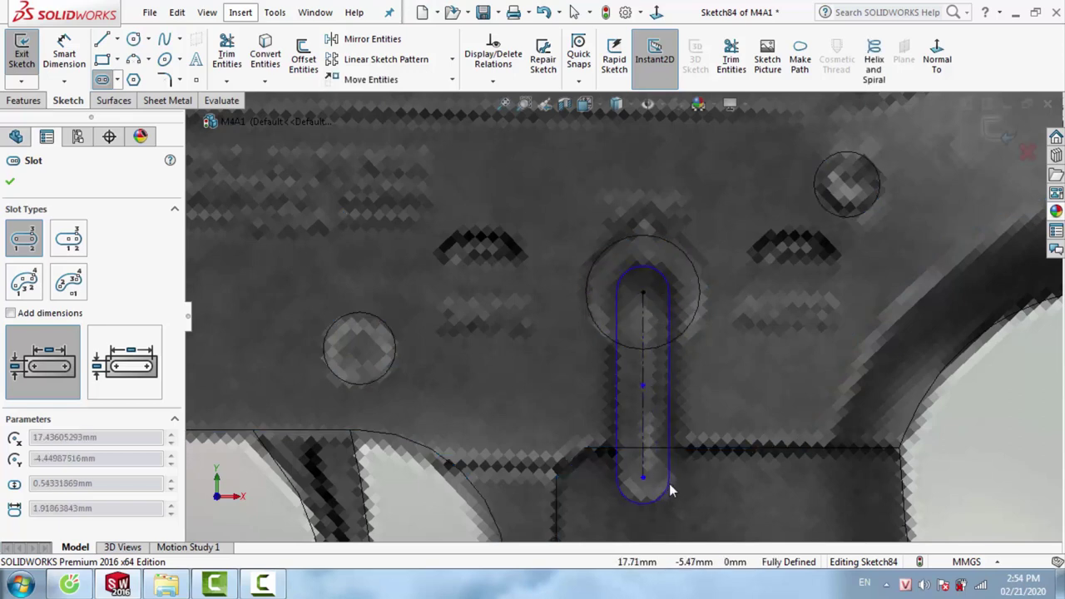
click(673, 491)
key(Escape)
Extrude the slot sketch 0.20 mm with the model shaded with edges
click(33, 101)
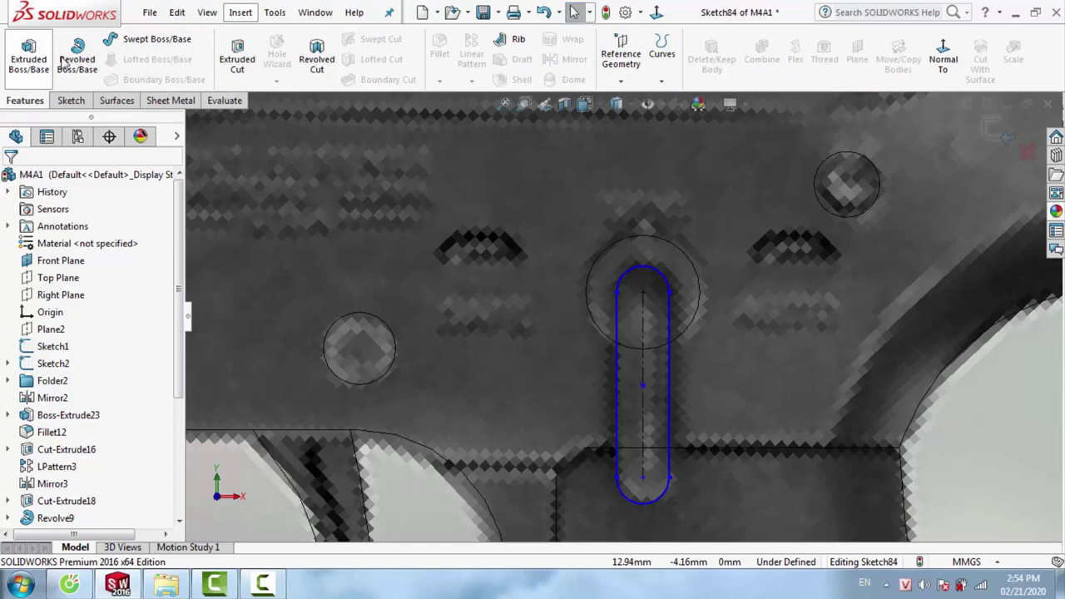
click(34, 67)
text(0.20mm)
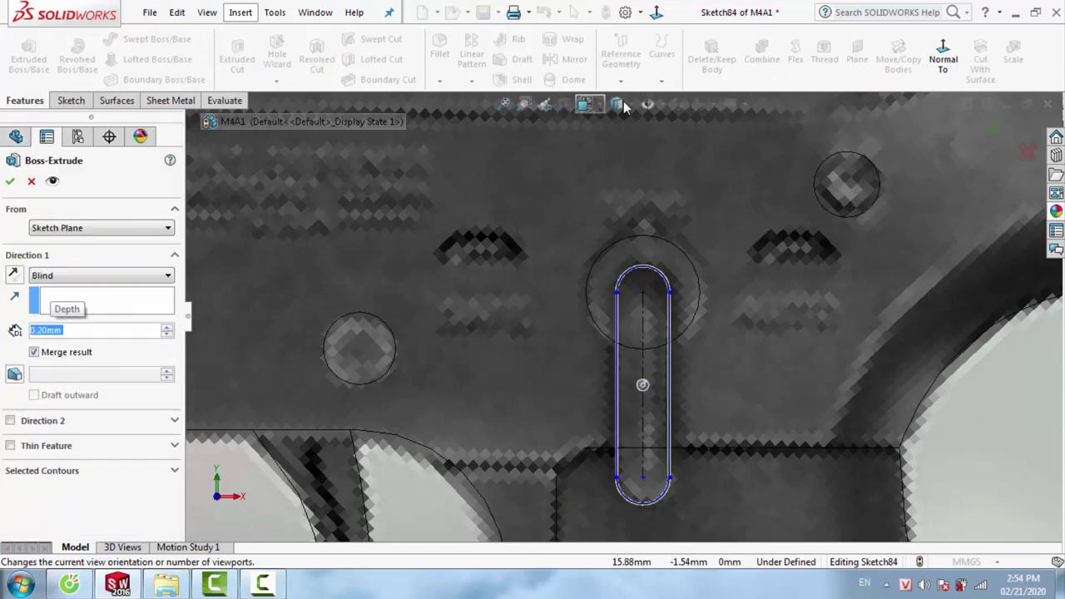
click(617, 104)
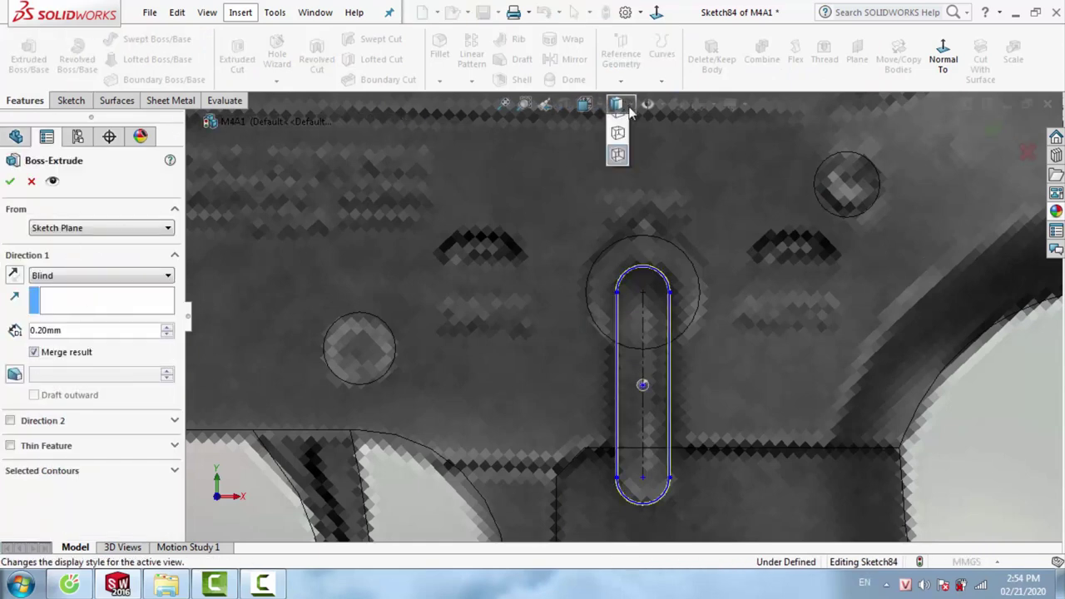
click(618, 126)
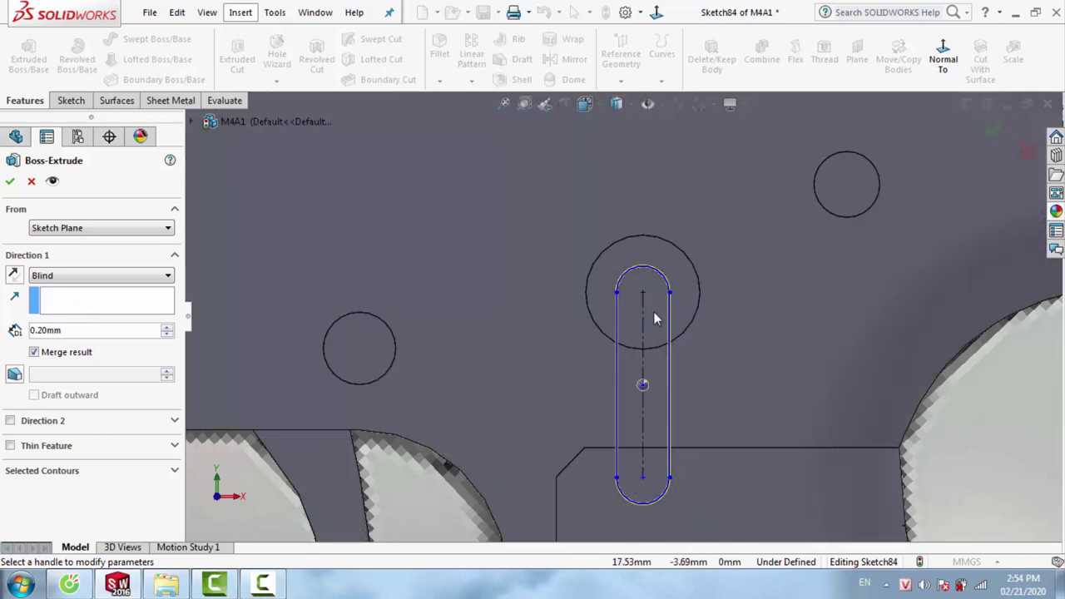
middle_drag(654, 319, 12, 241)
click(9, 182)
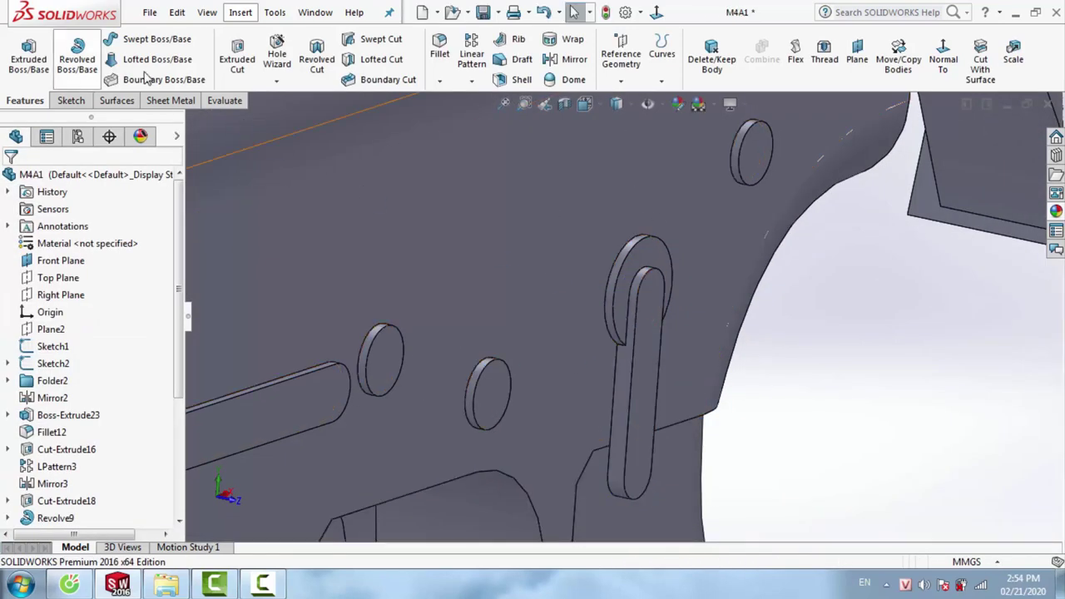
Fillet the slot's edge with a 0.10 mm radius
click(454, 55)
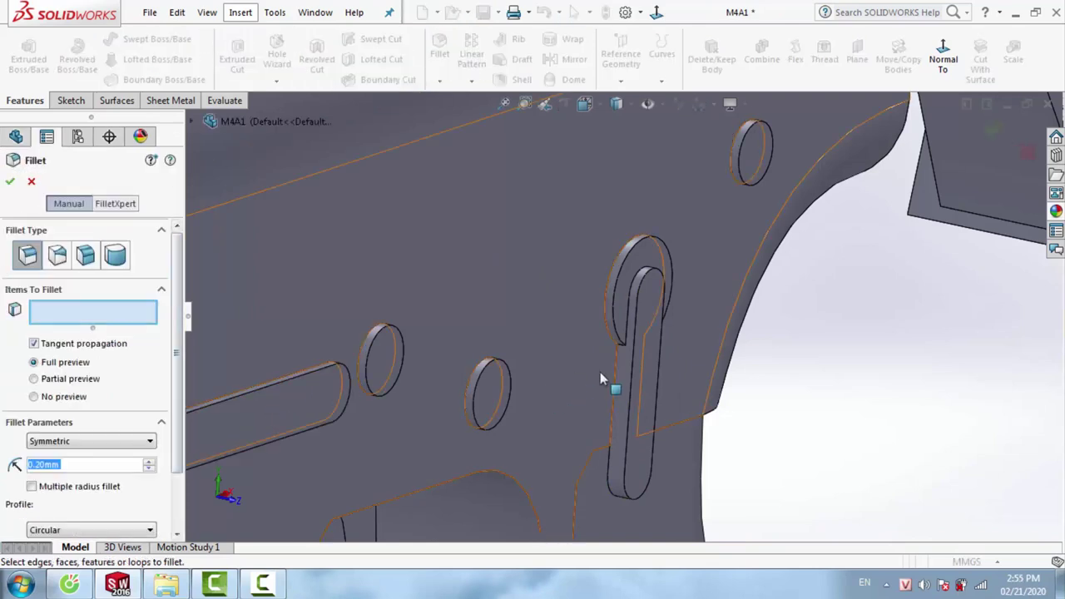
click(631, 373)
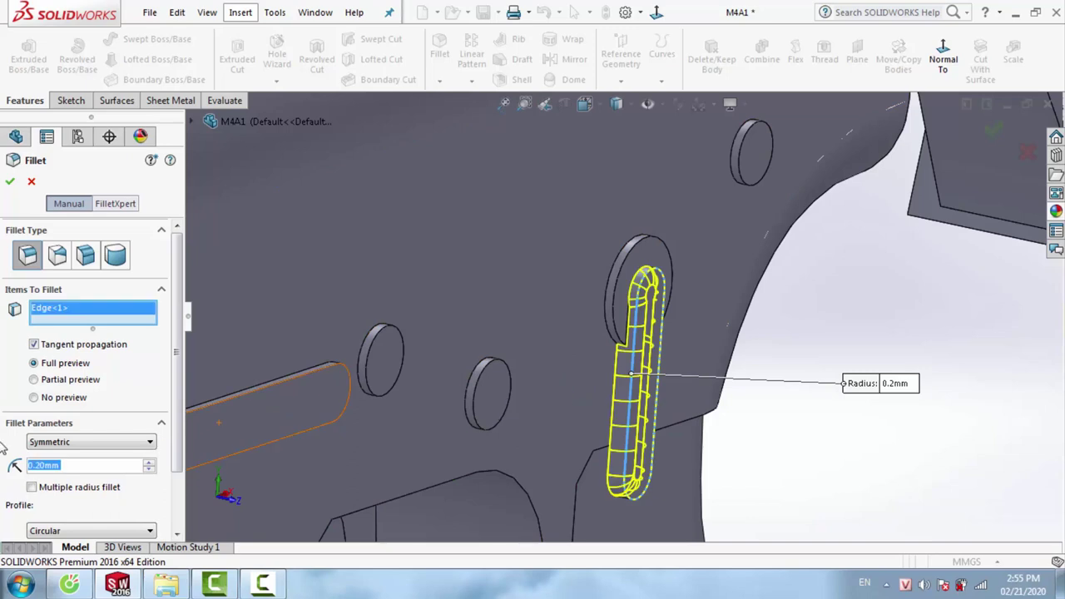
text(0.1)
key(Return)
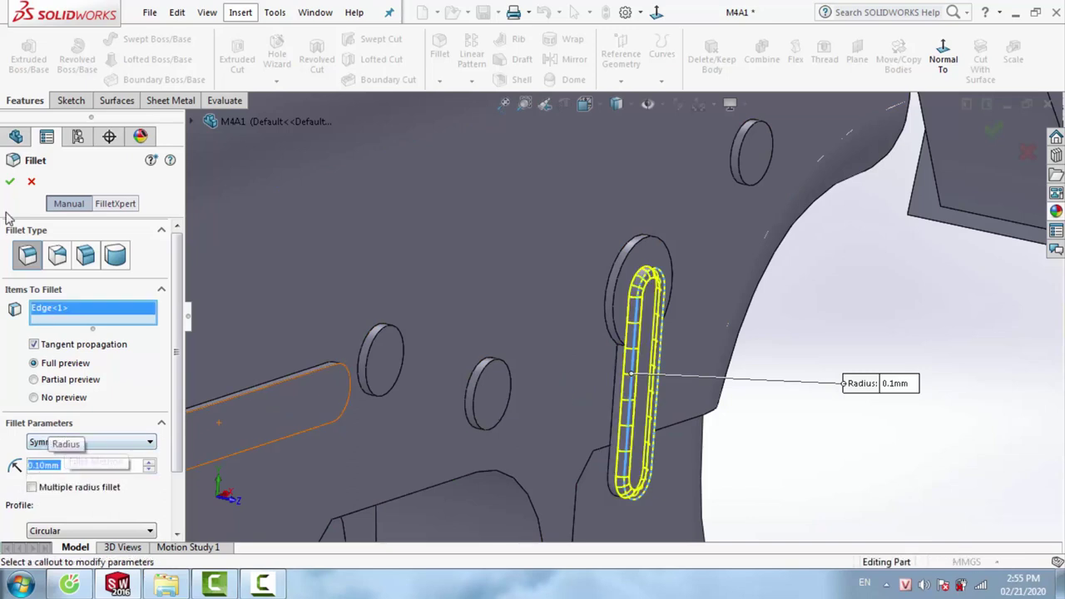
click(10, 183)
scroll(625, 295, up, 5)
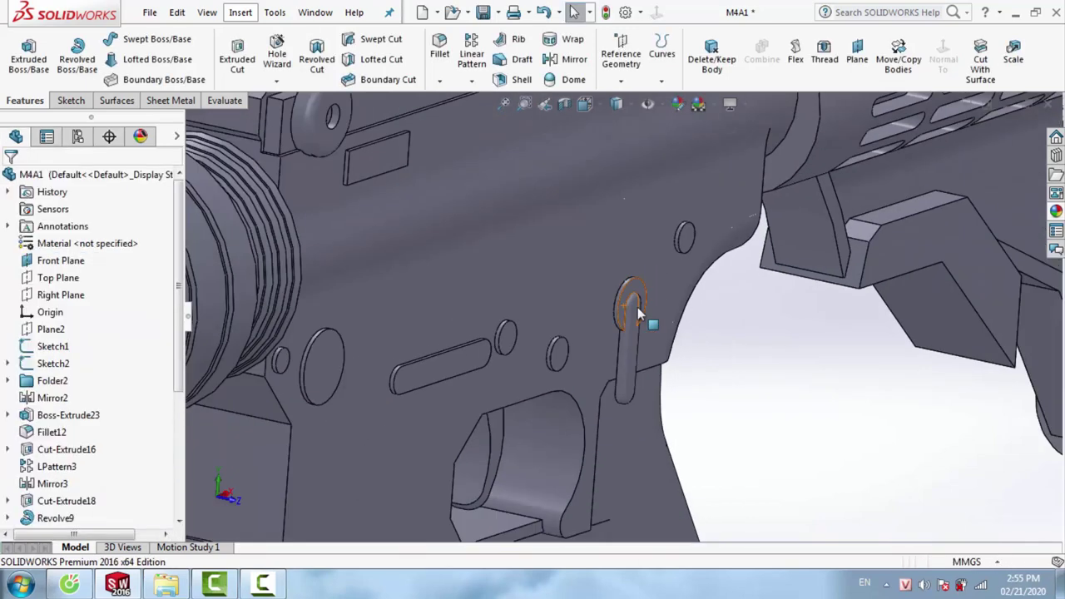
scroll(533, 332, up, 4)
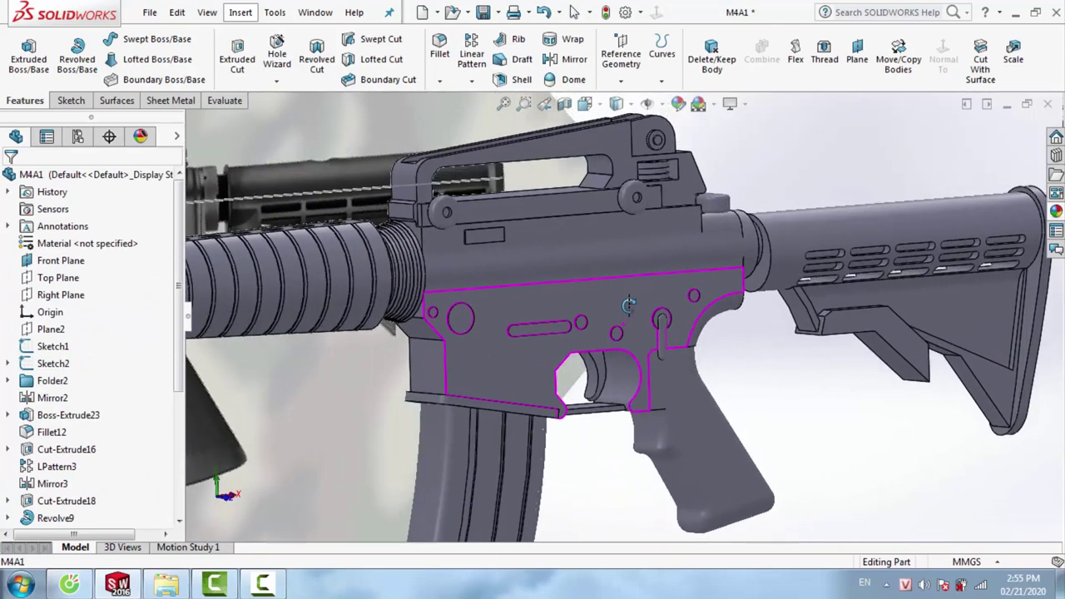
View the receiver side face normal and bring up Sketch2's options
click(638, 335)
key(ctrl+8)
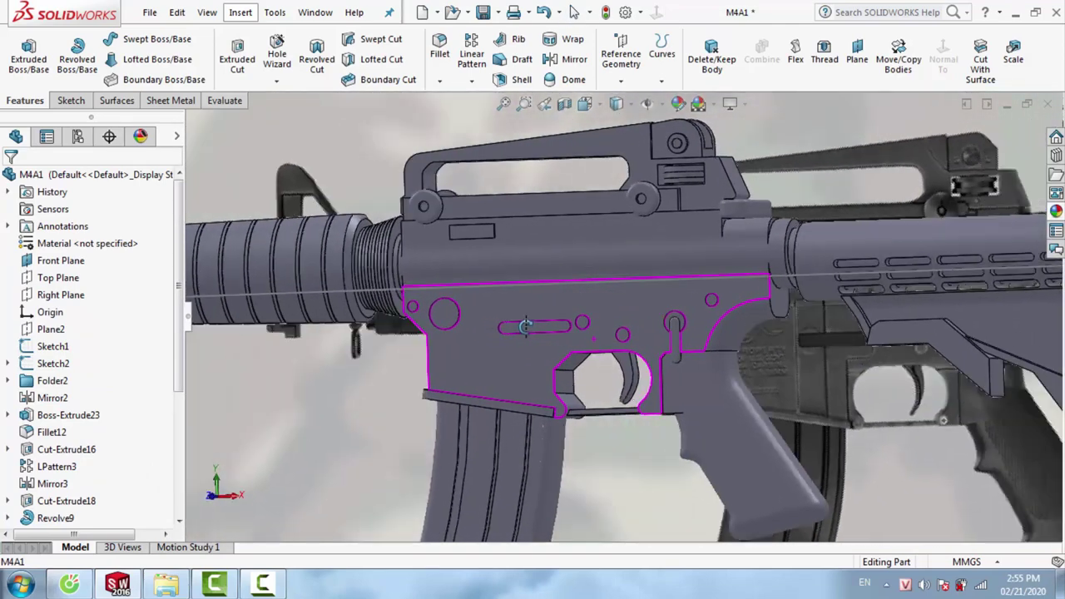
middle_drag(526, 326, 581, 357)
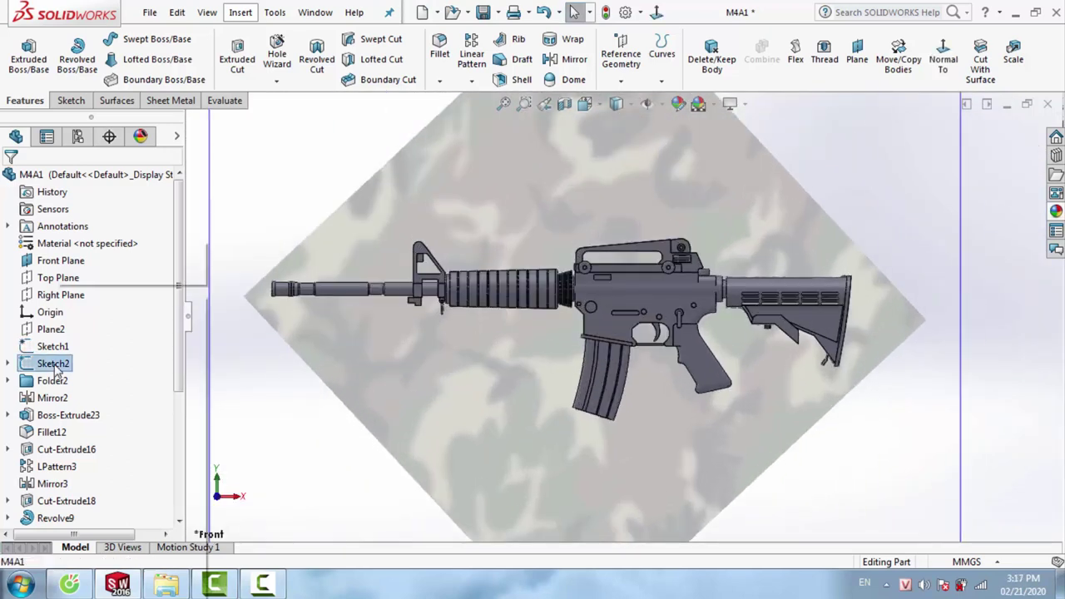
right_click(55, 366)
Hide the camouflage background image and start a new sketch on the Front Plane
click(69, 273)
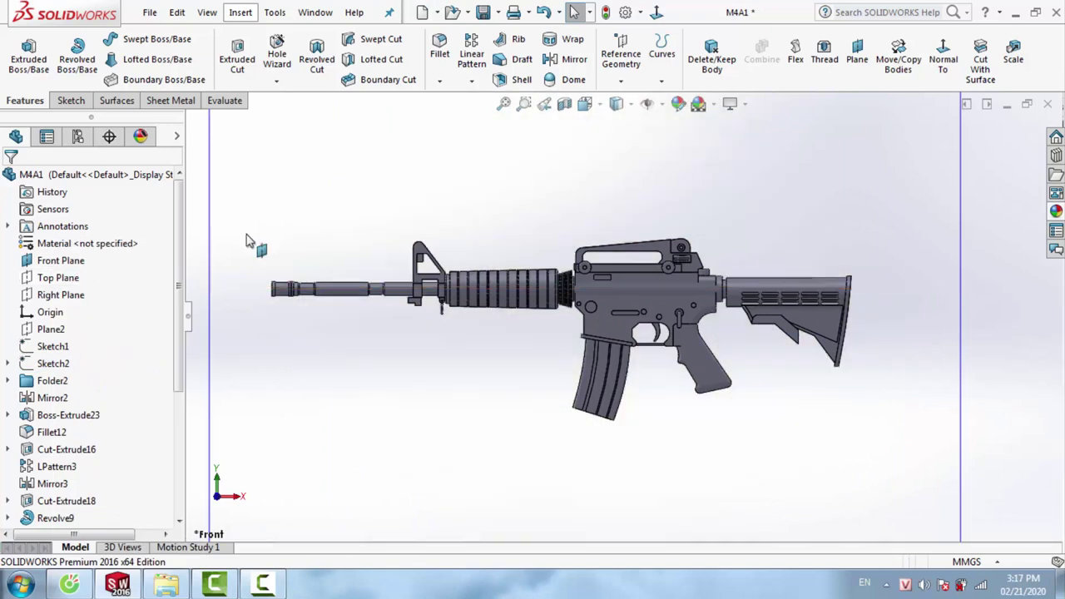
right_click(752, 193)
click(787, 233)
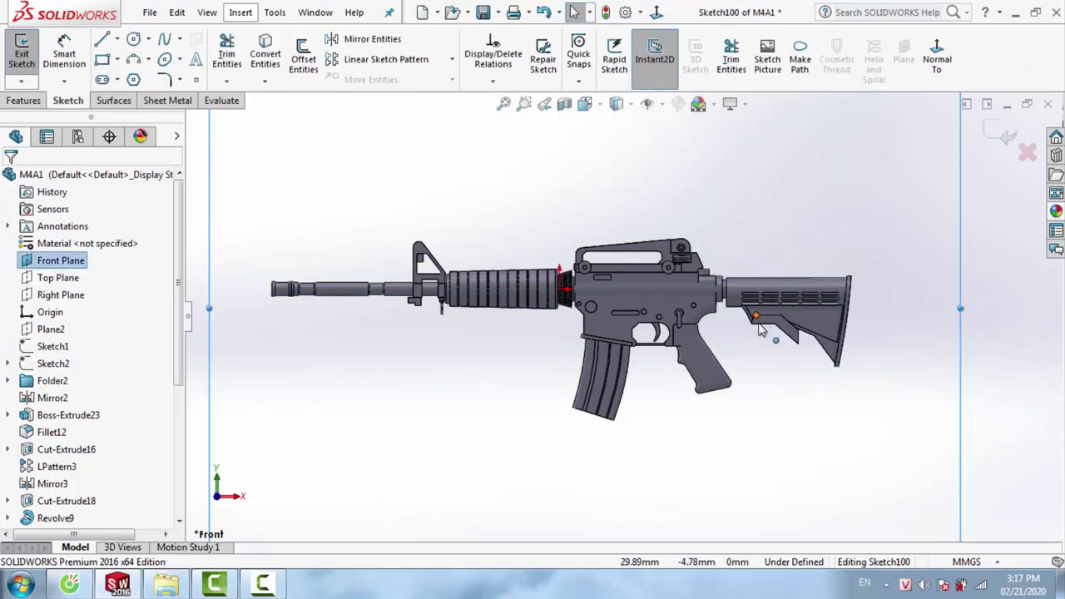
scroll(728, 337, down, 5)
scroll(728, 337, down, 5)
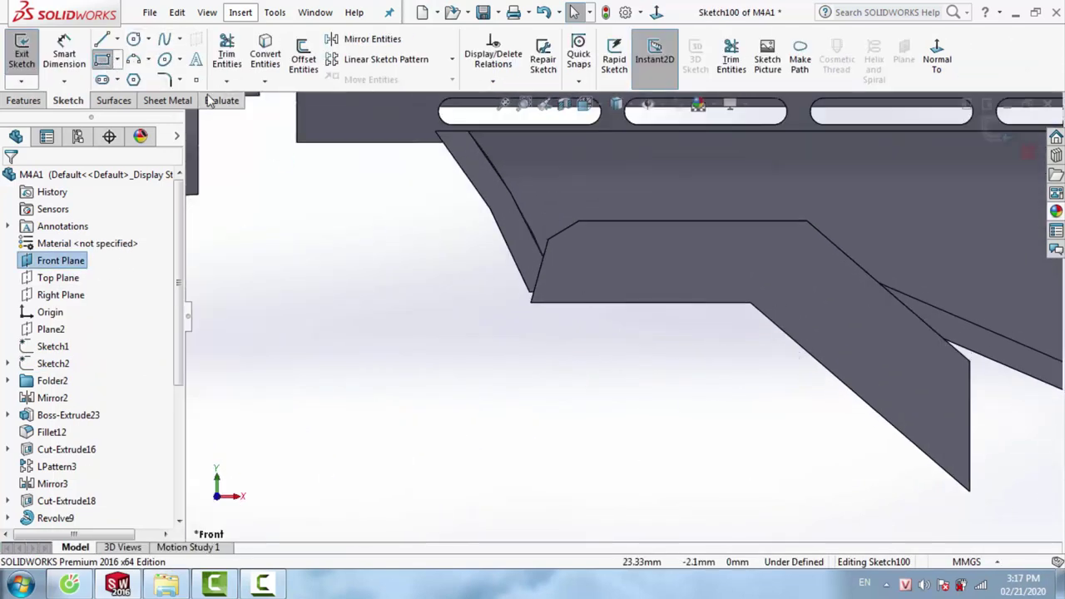
Draw a small rectangle below the stock's lower edge and dimension its width 0.300
click(655, 210)
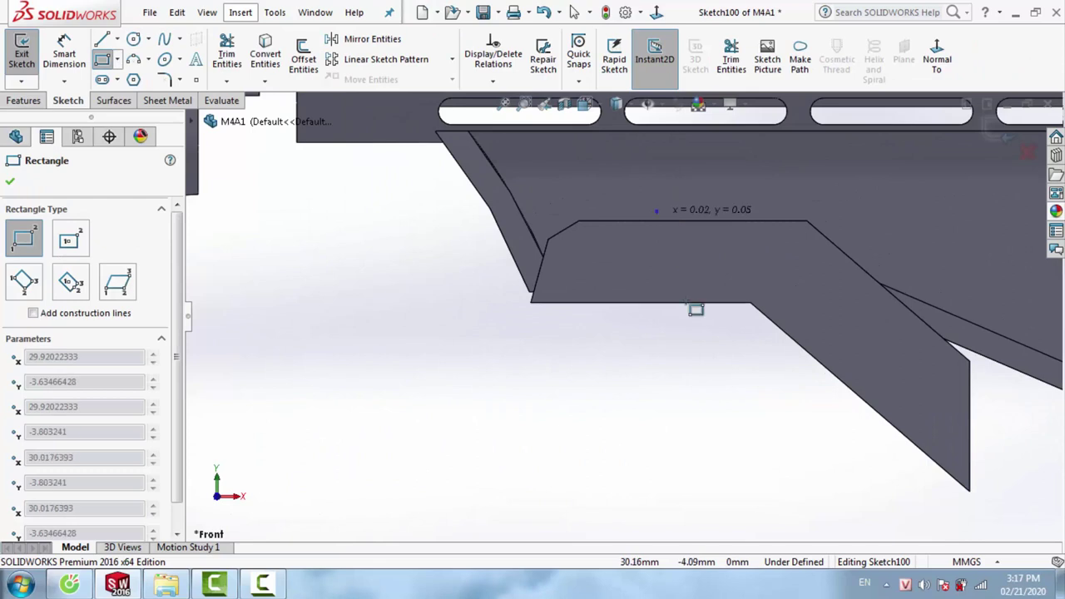
click(696, 358)
key(Escape)
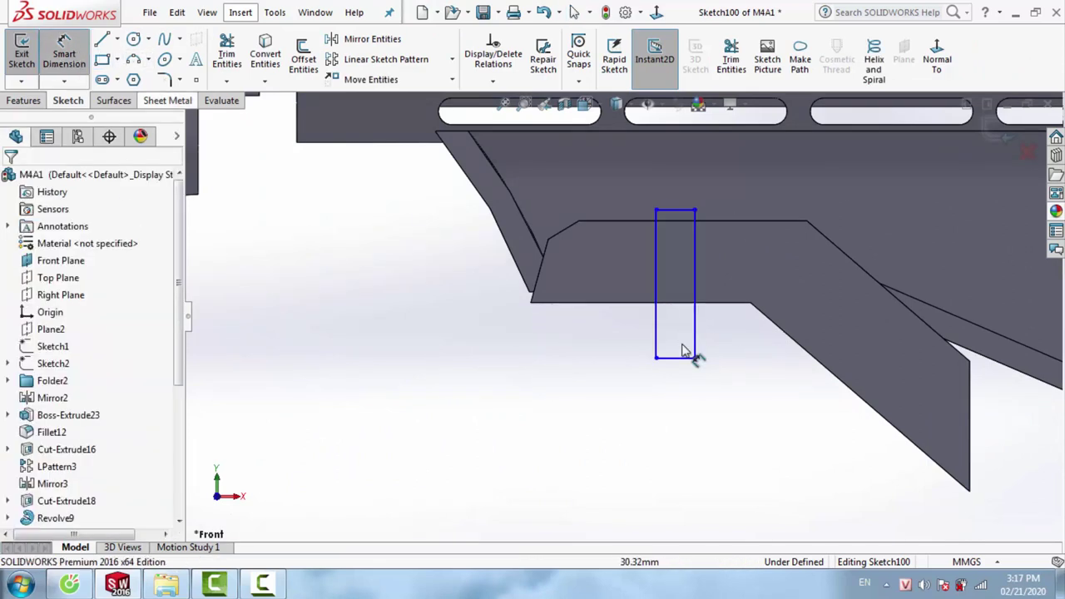
click(674, 358)
click(729, 398)
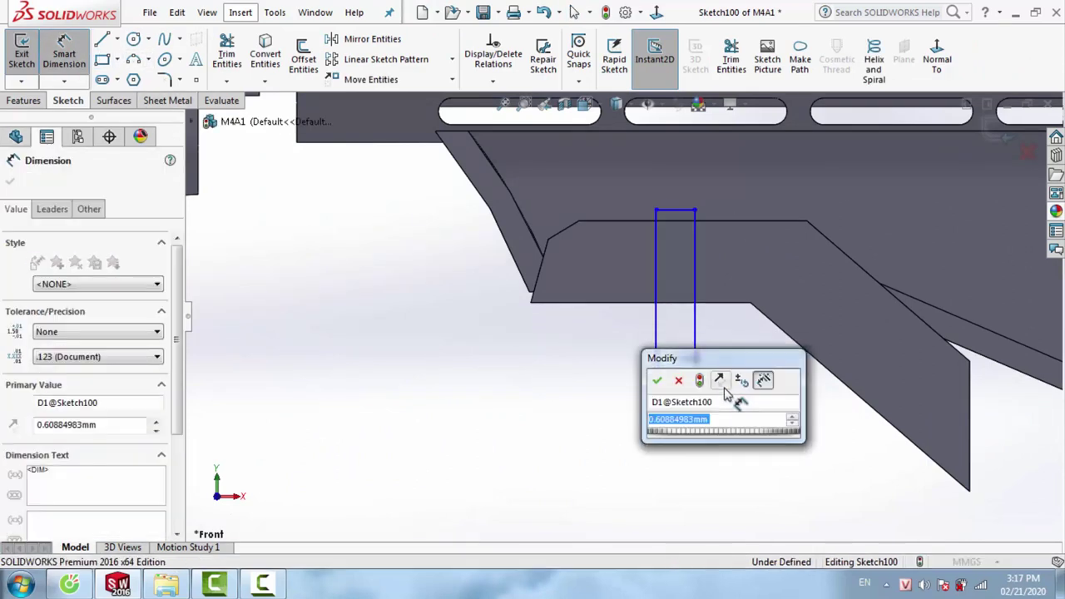
text(0.3)
key(Return)
key(Escape)
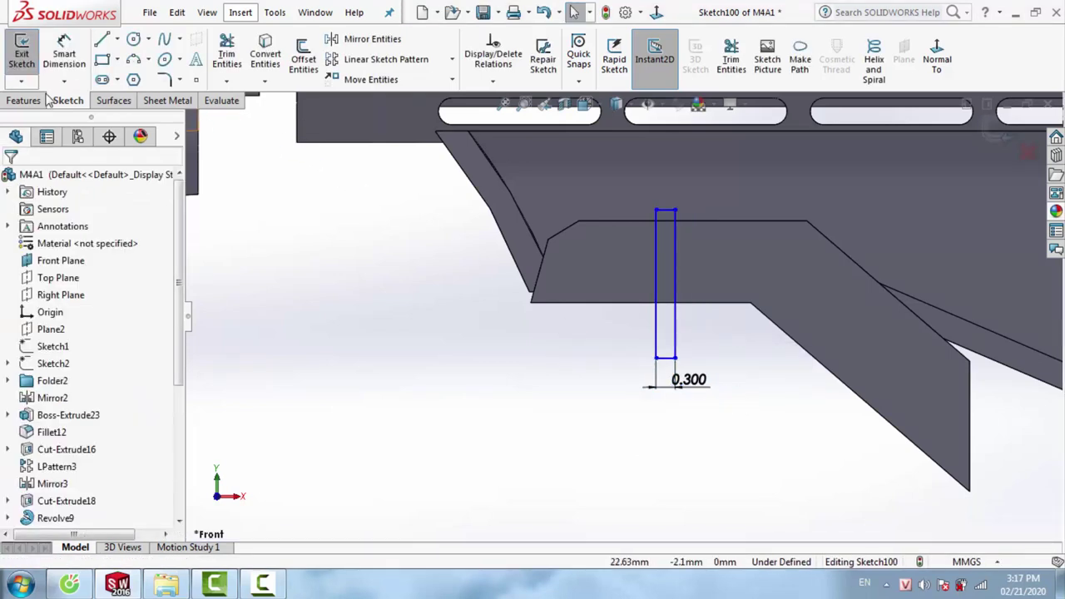
Revolve the rectangle 360° about its left edge into a round pin
click(25, 101)
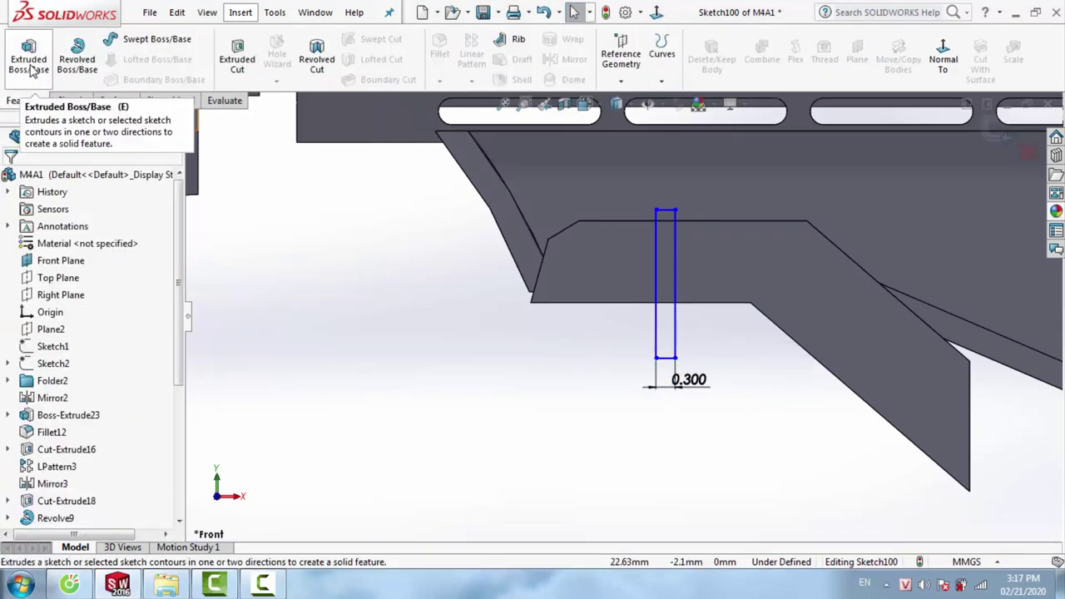
click(77, 58)
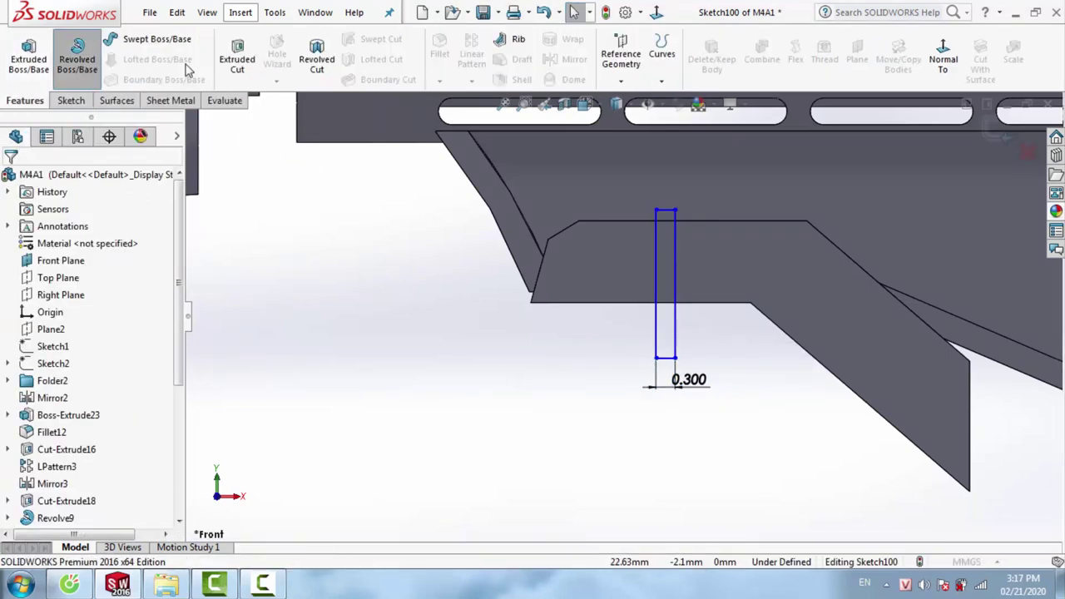
click(658, 324)
click(11, 185)
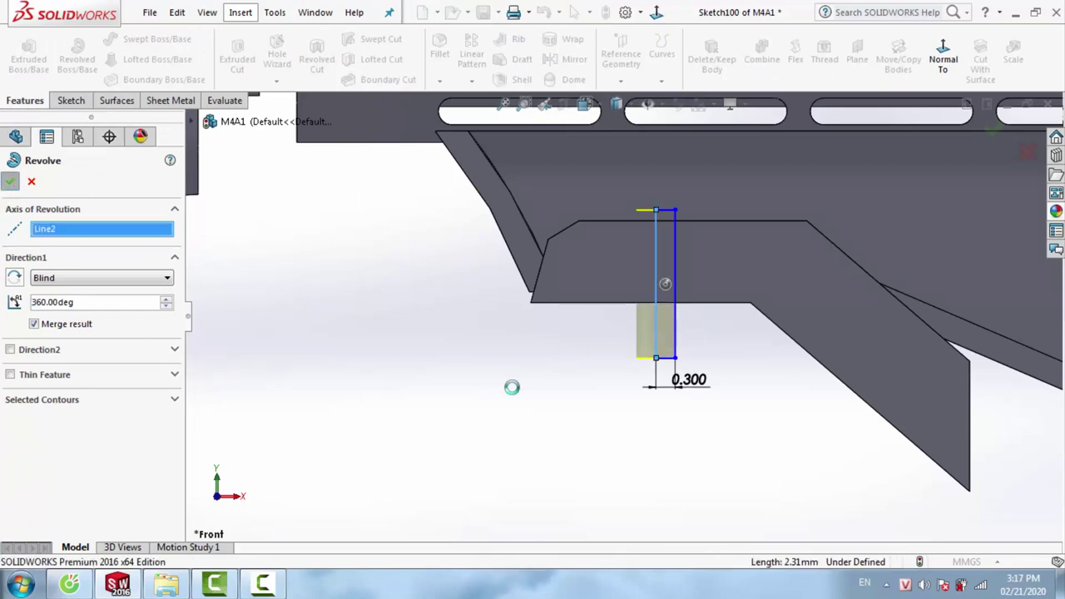
scroll(608, 343, down, 5)
scroll(550, 339, down, 2)
scroll(550, 340, down, 3)
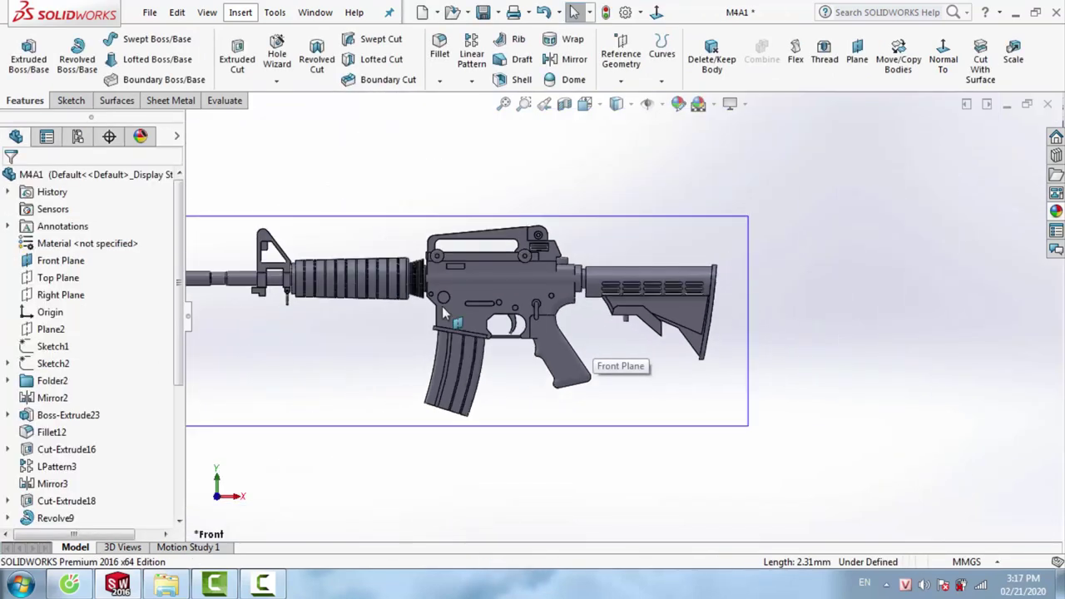
scroll(530, 298, up, 4)
mouse_move(549, 333)
middle_down()
mouse_move(583, 343)
mouse_move(549, 366)
middle_up()
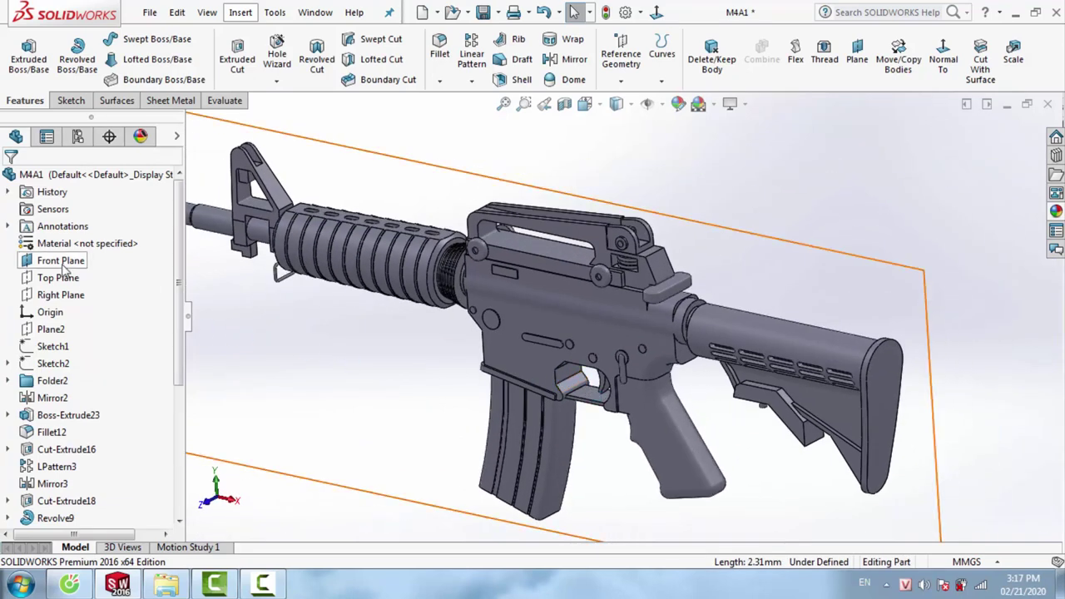
Mirror Boss-Extrude28's raised pin and slot details across the Front Plane
click(63, 263)
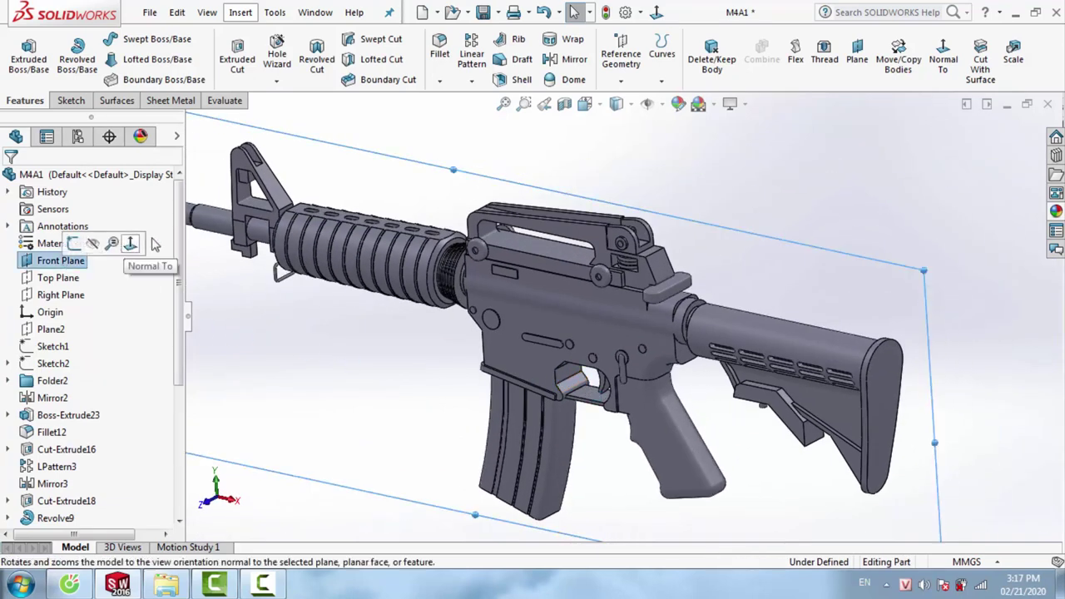
click(575, 60)
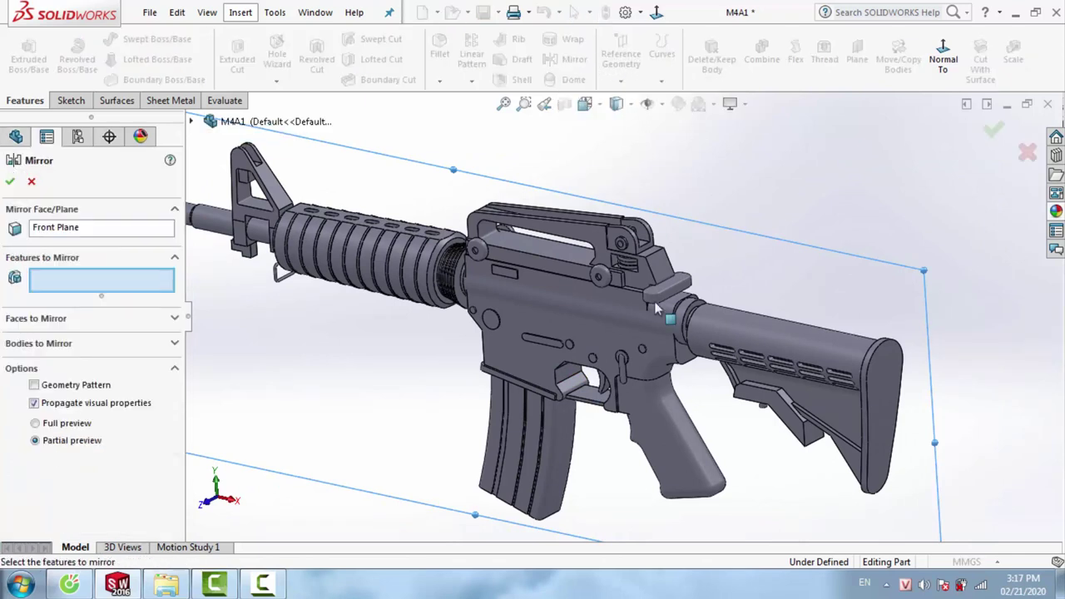
click(491, 321)
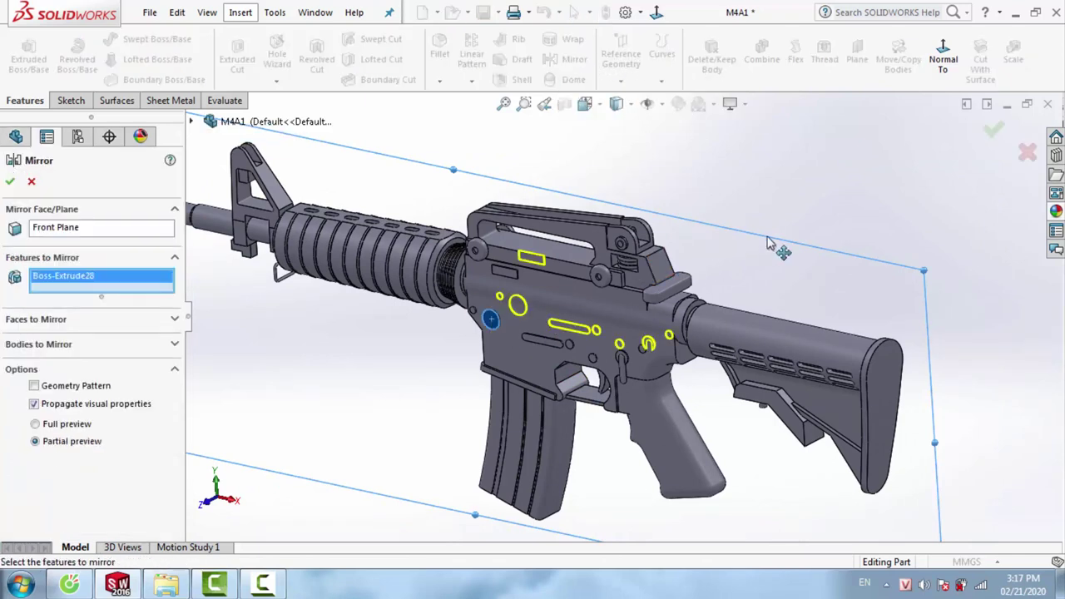
middle_drag(978, 152, 678, 322)
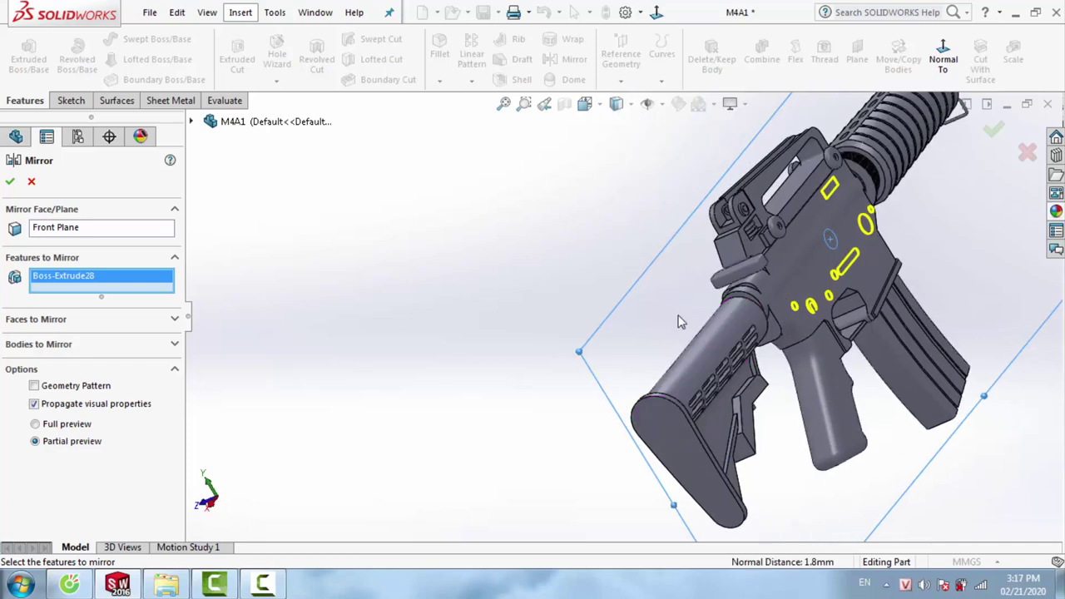
click(995, 130)
mouse_move(994, 133)
middle_down()
mouse_move(753, 316)
mouse_move(725, 322)
mouse_move(793, 197)
middle_up()
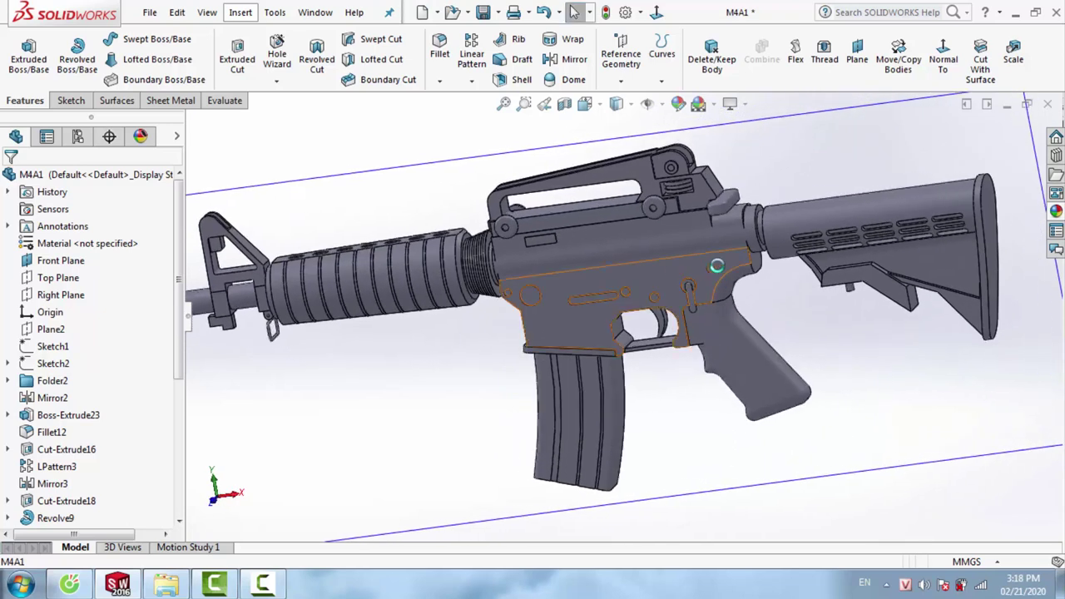
Hide the Front Plane
right_click(793, 197)
click(841, 171)
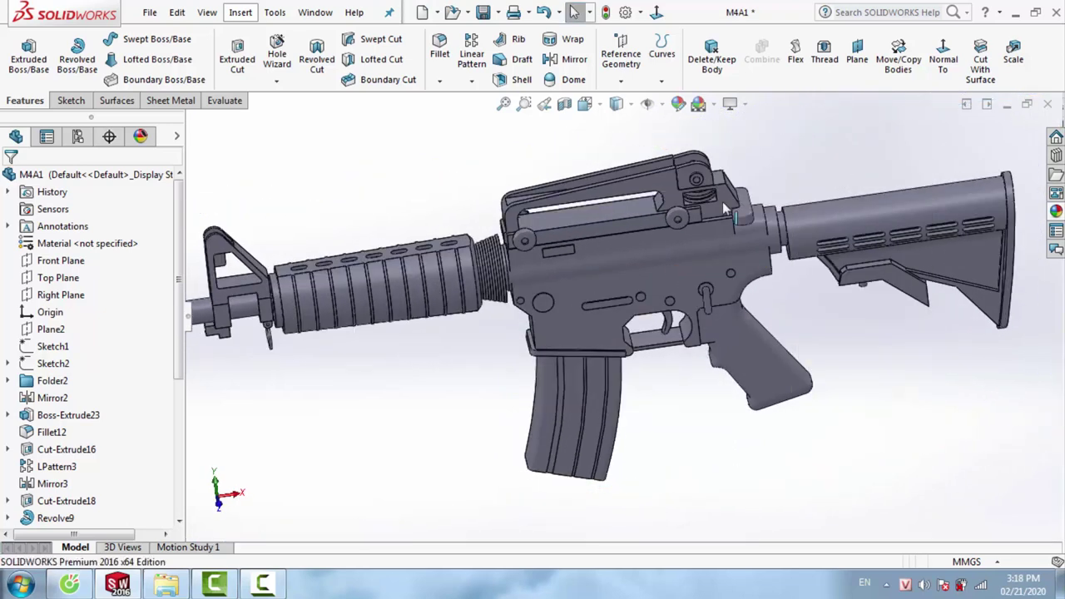
scroll(582, 279, up, 3)
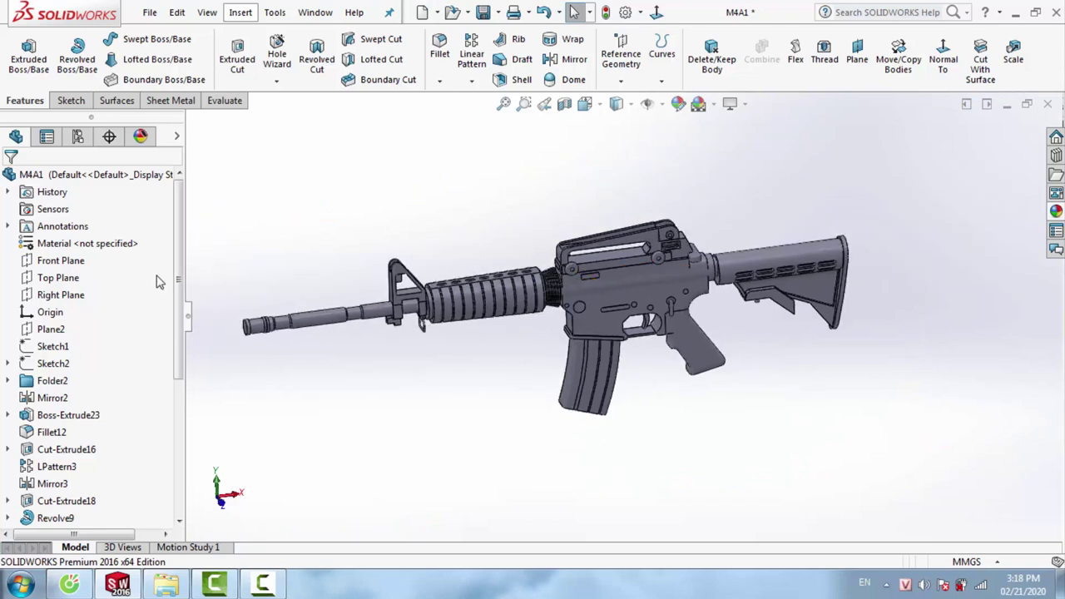
Section the rifle on the Top Plane, flip it back to the lower half, then close it and bring up the Top Plane's options
click(57, 279)
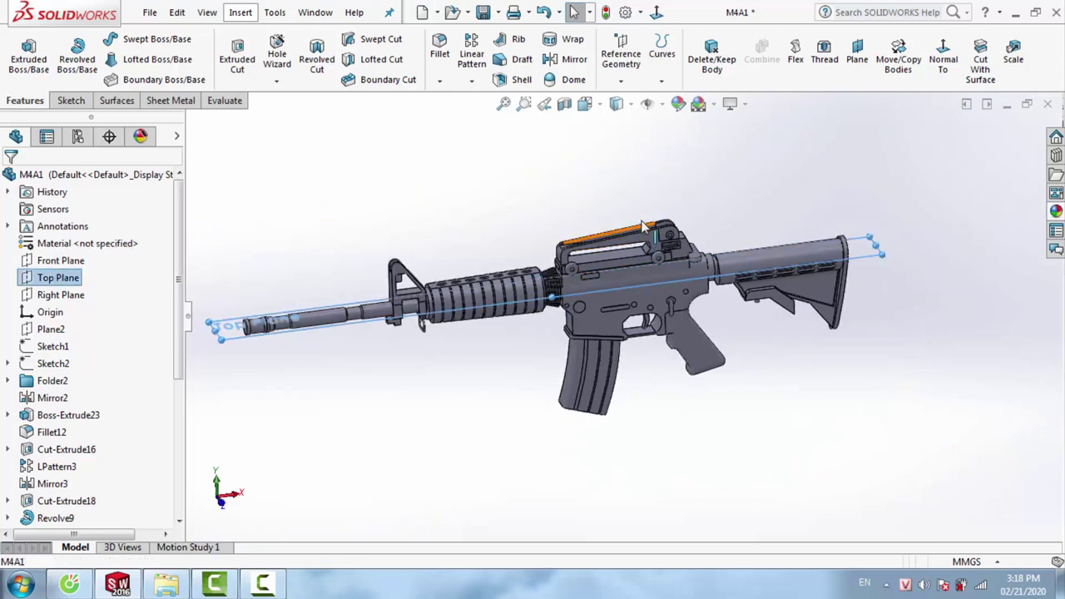
middle_drag(653, 233, 655, 220)
scroll(645, 199, down, 2)
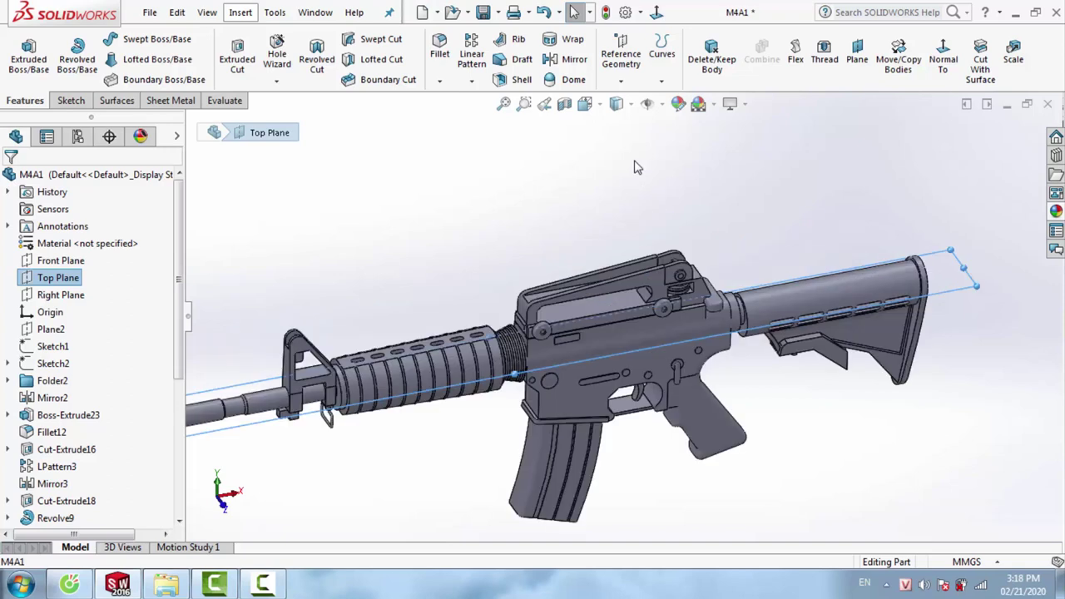
click(616, 103)
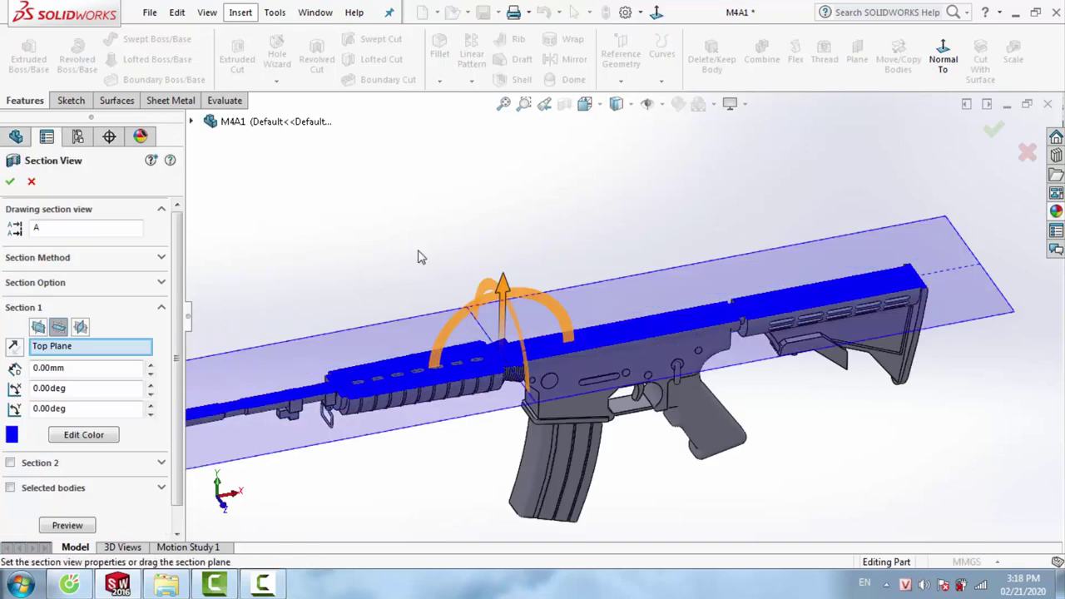
click(13, 347)
click(13, 348)
click(10, 183)
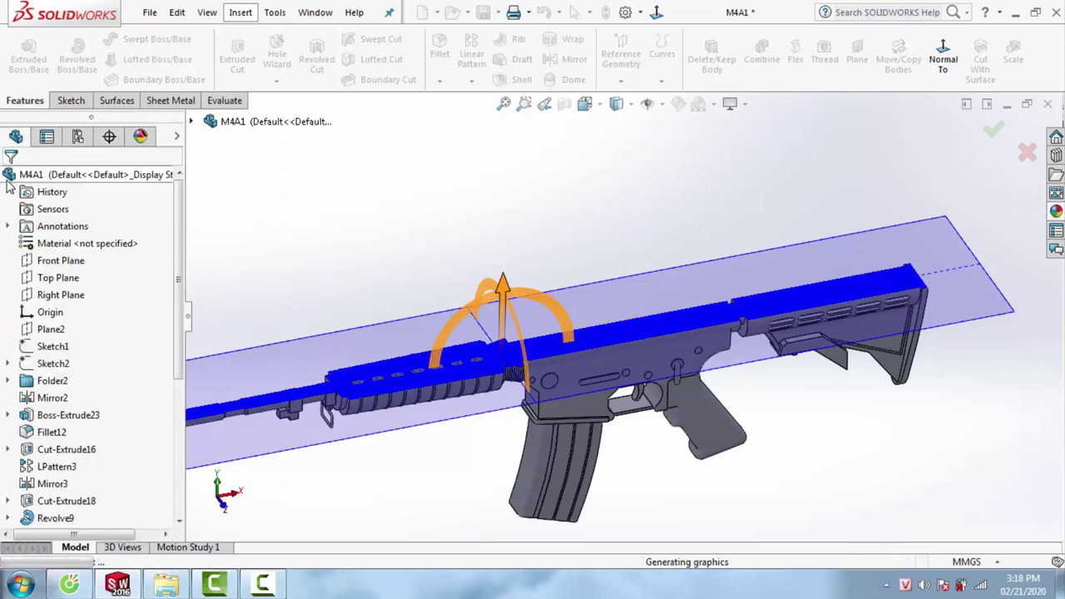
right_click(55, 279)
Start Sketch101 on the Top Plane, viewed normal to the plane and zoomed in
click(61, 259)
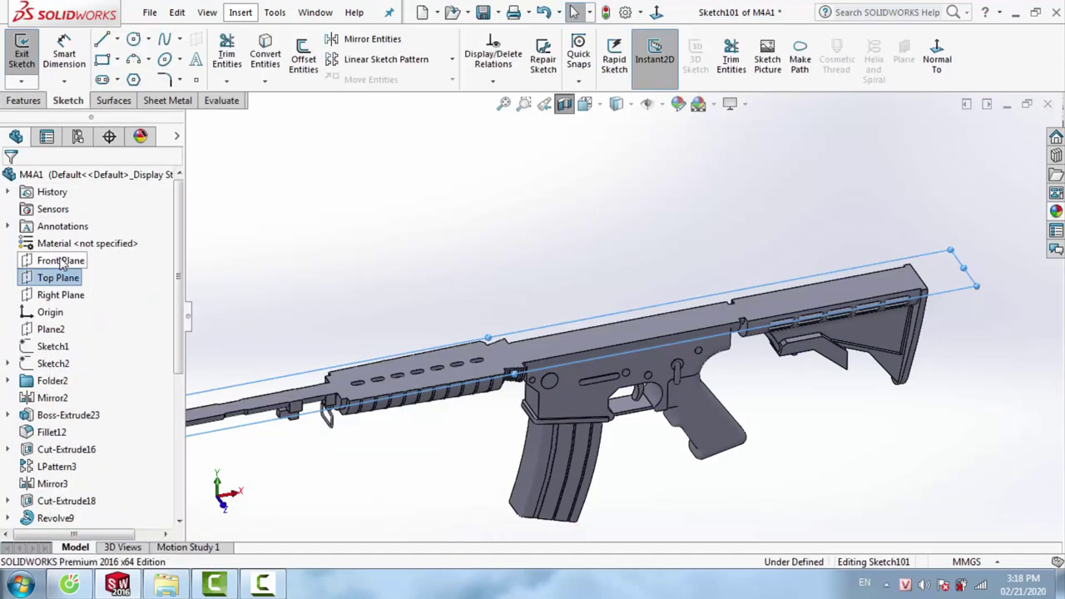
click(940, 67)
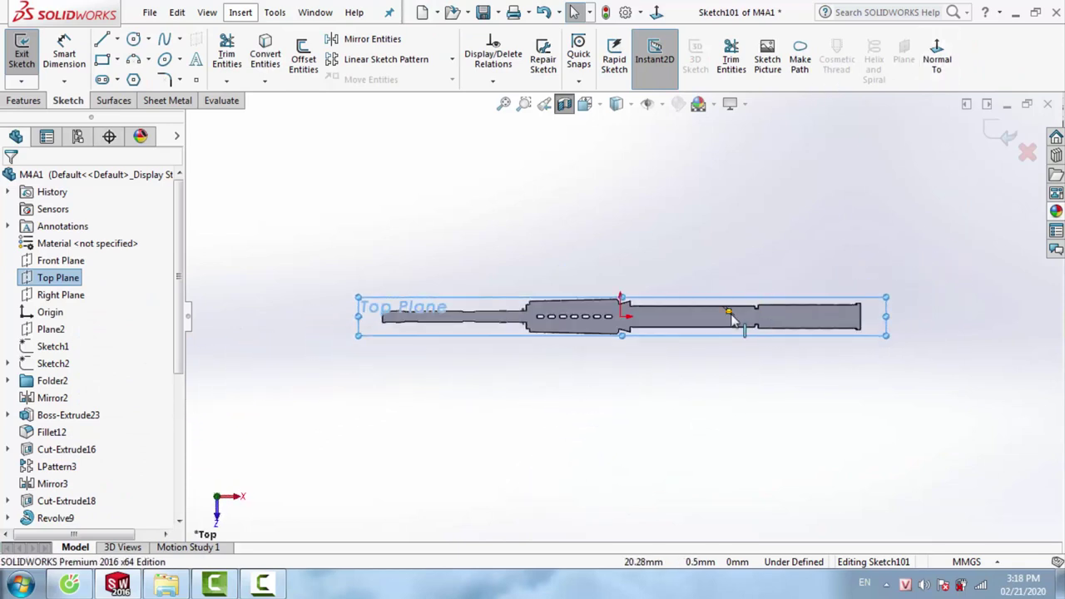
scroll(716, 311, down, 5)
scroll(712, 308, down, 4)
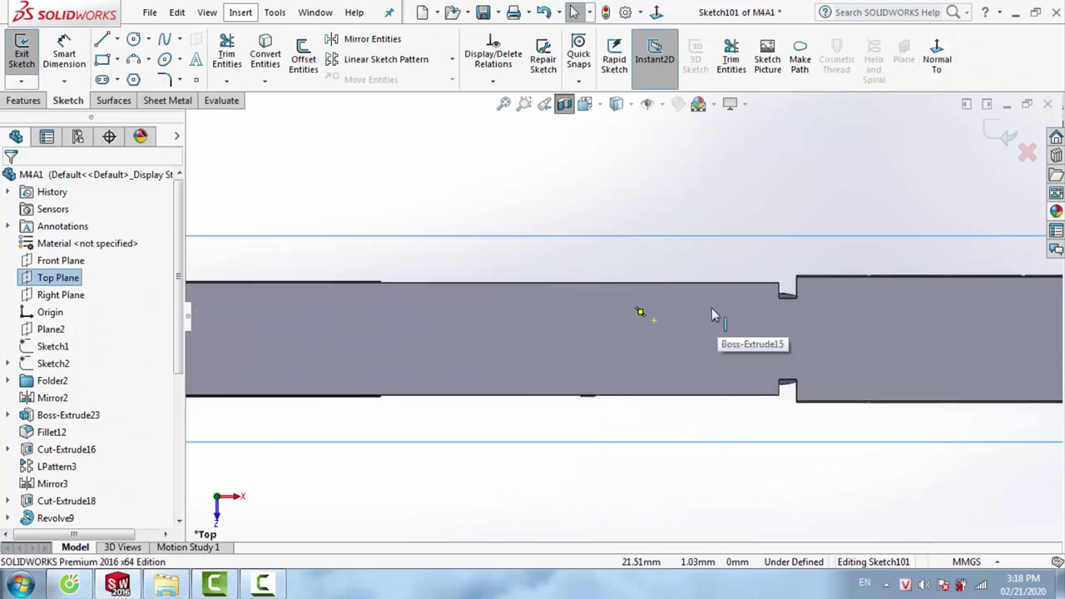
Draw a slanted line above the barrel with a short perpendicular segment down to the body edge
click(99, 42)
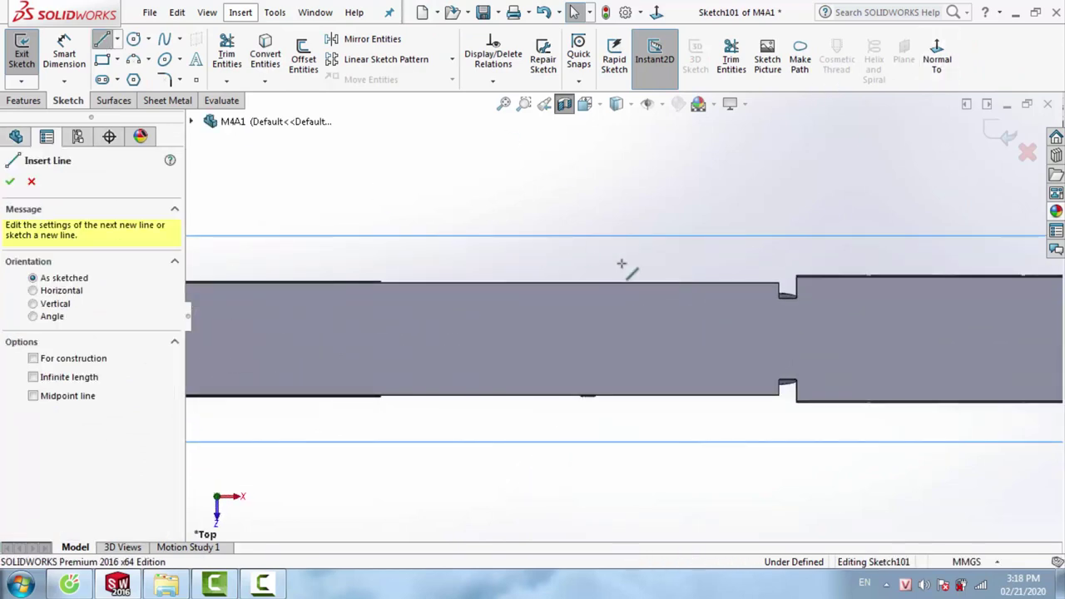
click(533, 292)
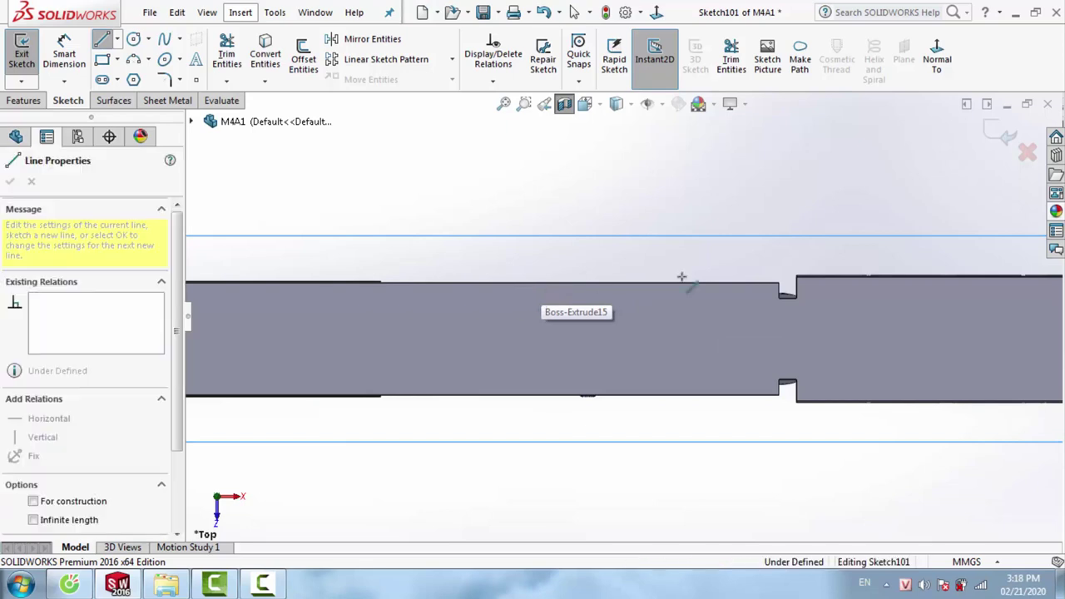
click(738, 248)
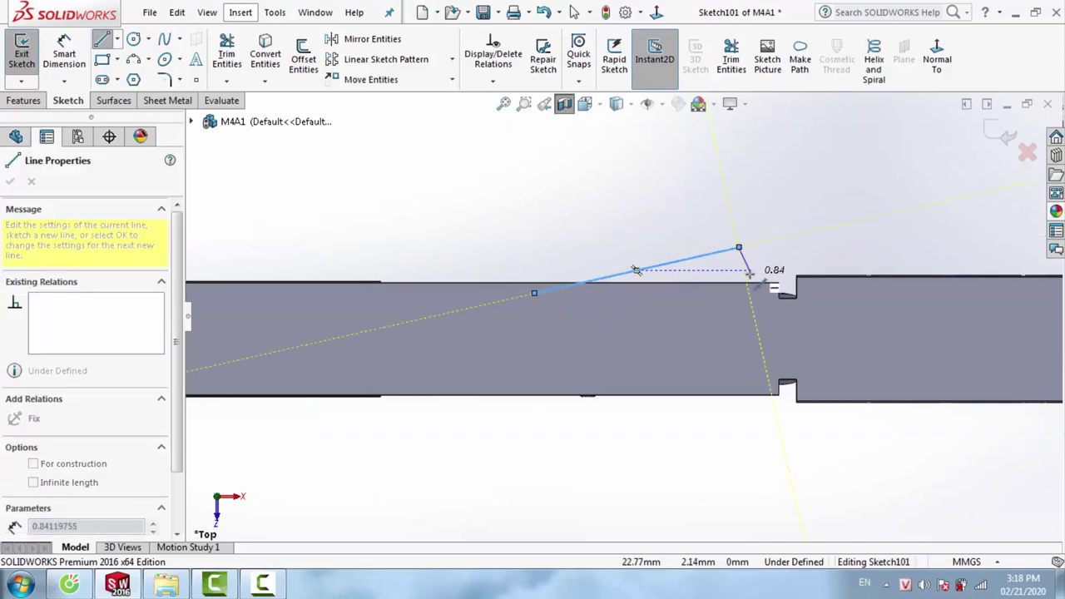
click(745, 280)
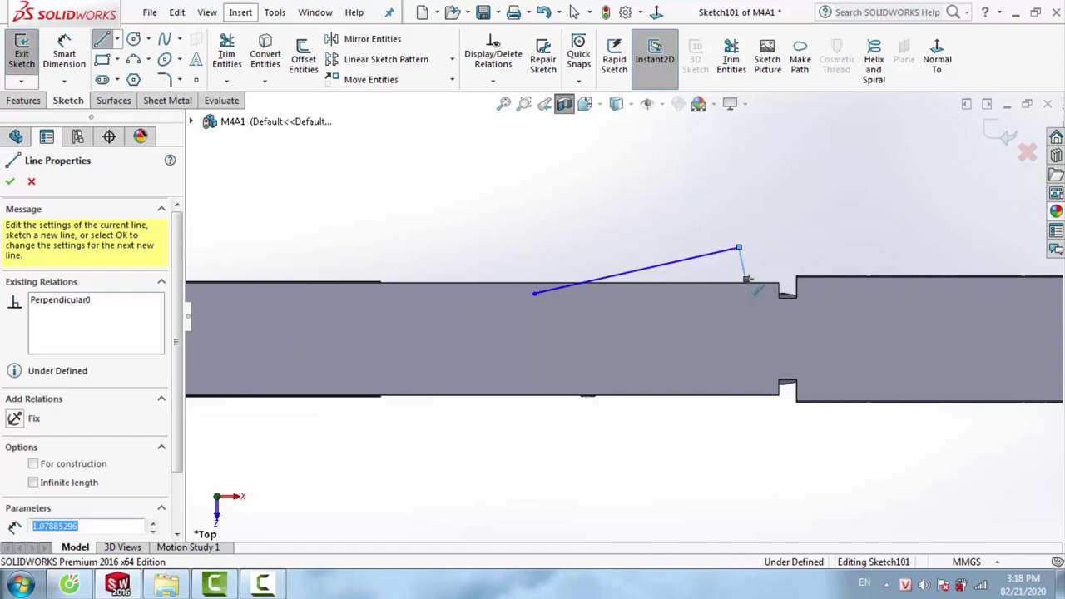
Draw the last line to close the slanted four-sided outline back at its start
click(545, 313)
click(535, 294)
key(Escape)
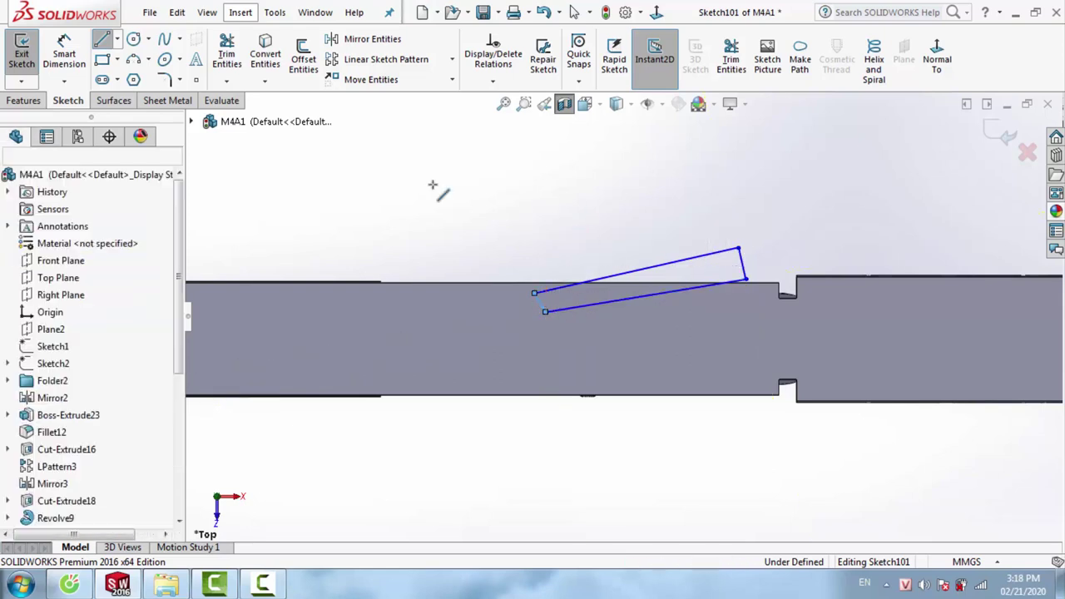
Dimension the sketch corners 9 mm and 3 mm from the step edge
click(64, 52)
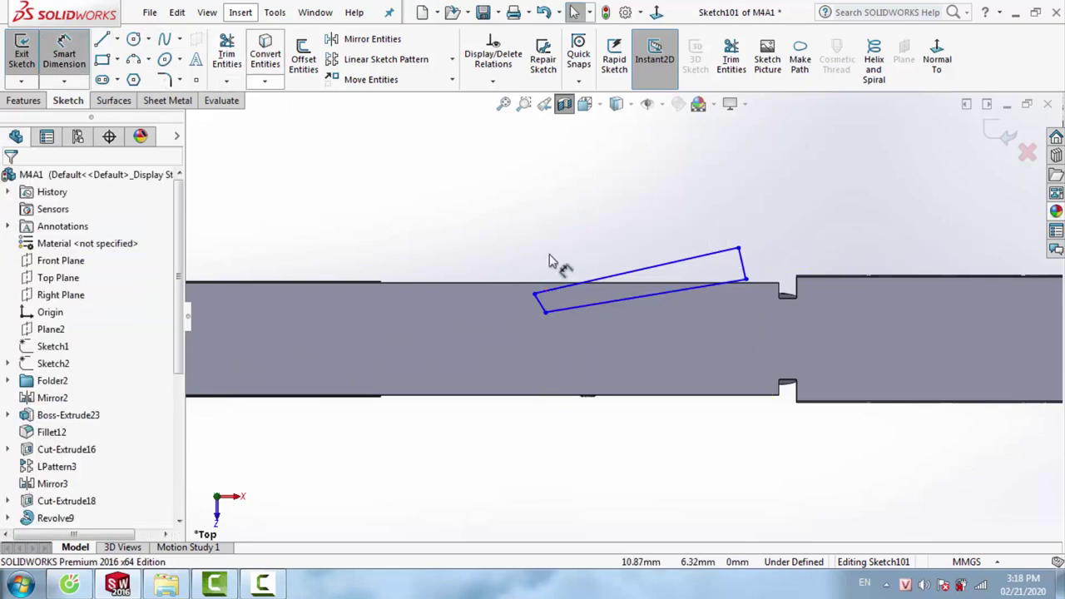
click(535, 295)
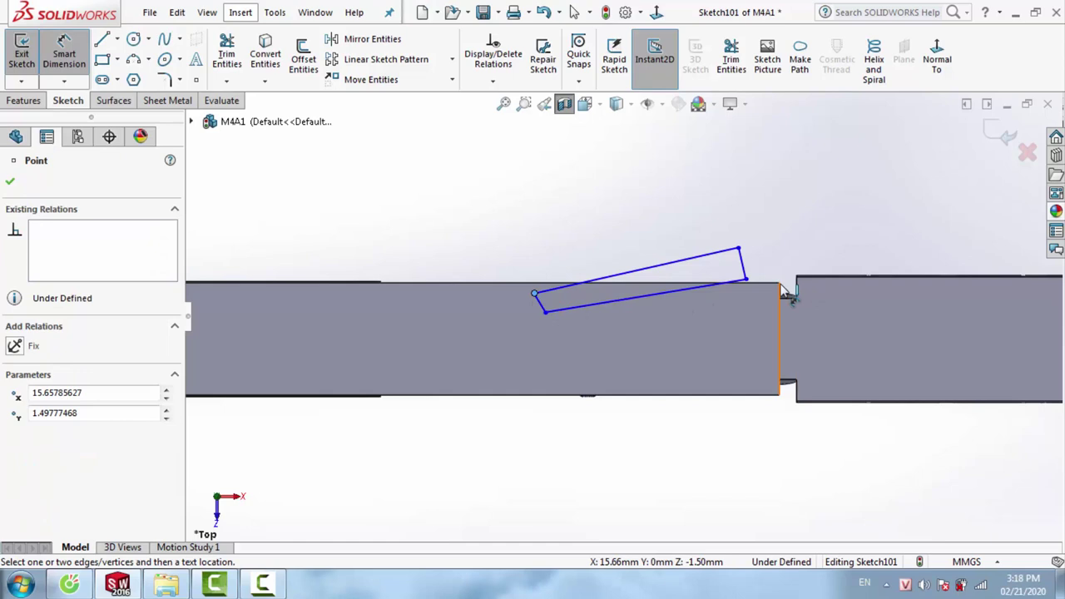
click(782, 290)
click(778, 219)
text(9)
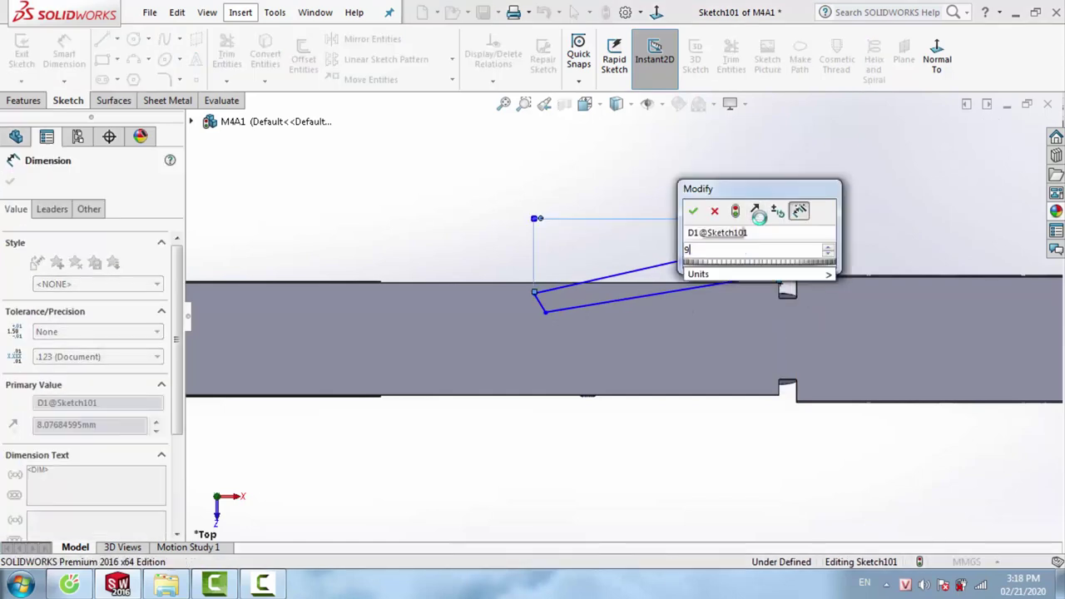
key(Return)
scroll(742, 284, down, 4)
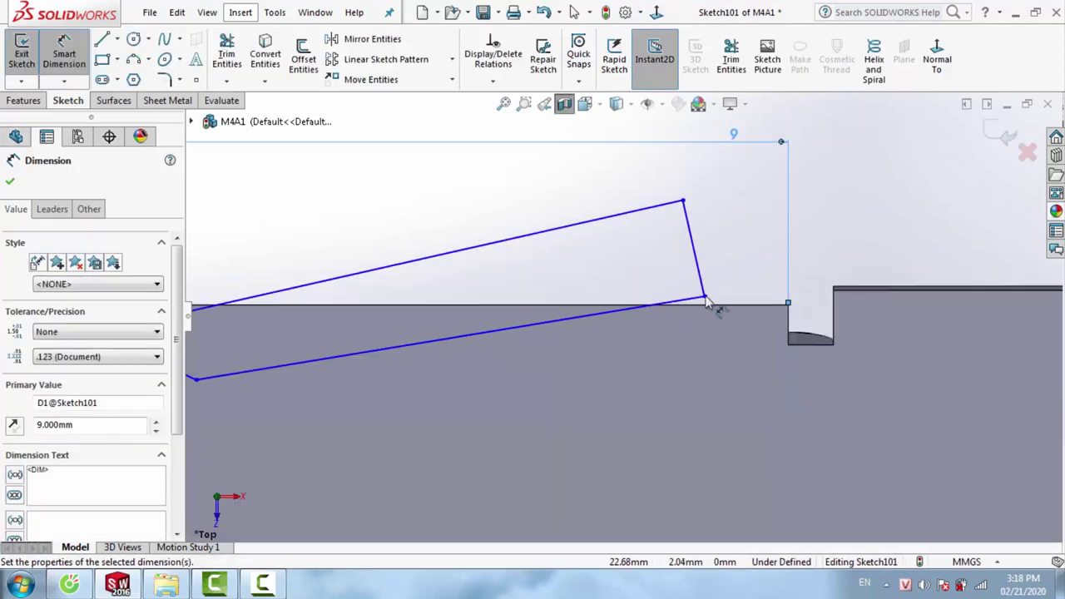
click(705, 298)
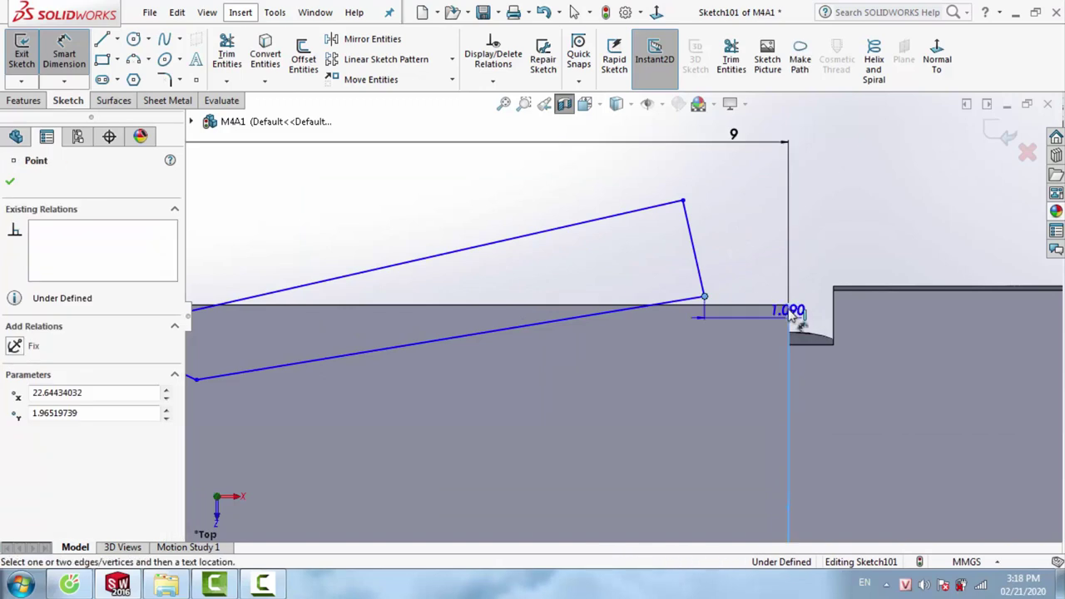
click(770, 257)
text(3)
key(Return)
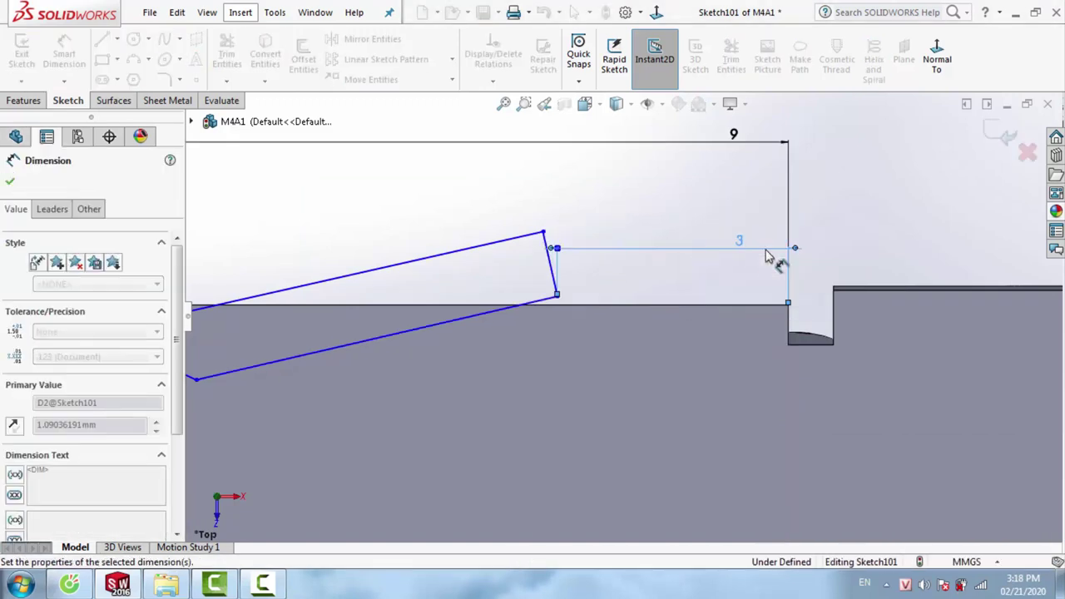
scroll(690, 278, up, 3)
scroll(523, 316, down, 1)
scroll(676, 289, down, 2)
key(Escape)
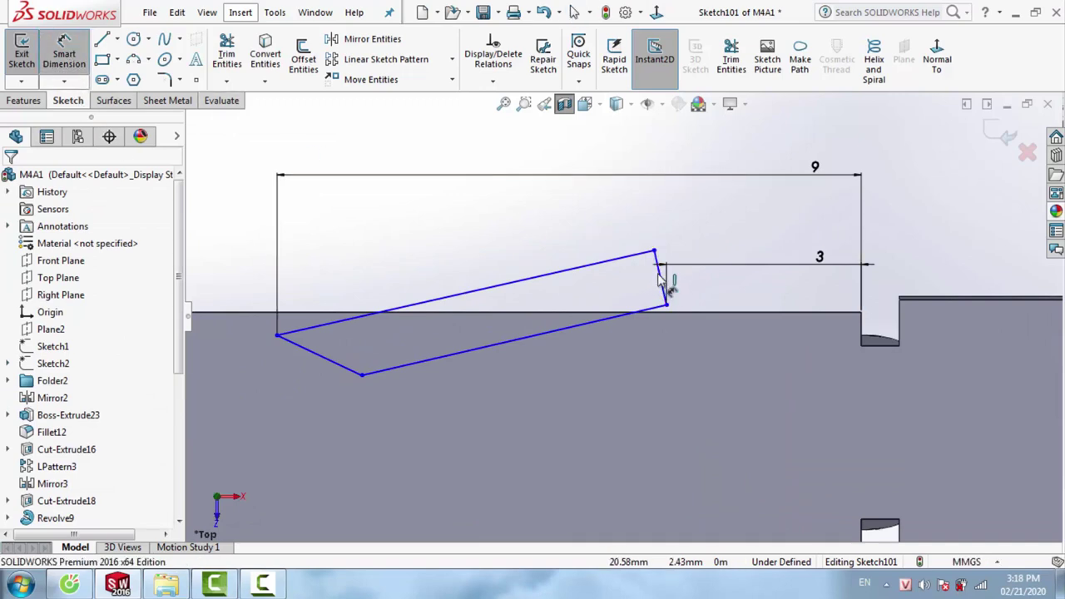
Give the short end line a 0.7 mm length dimension
click(658, 266)
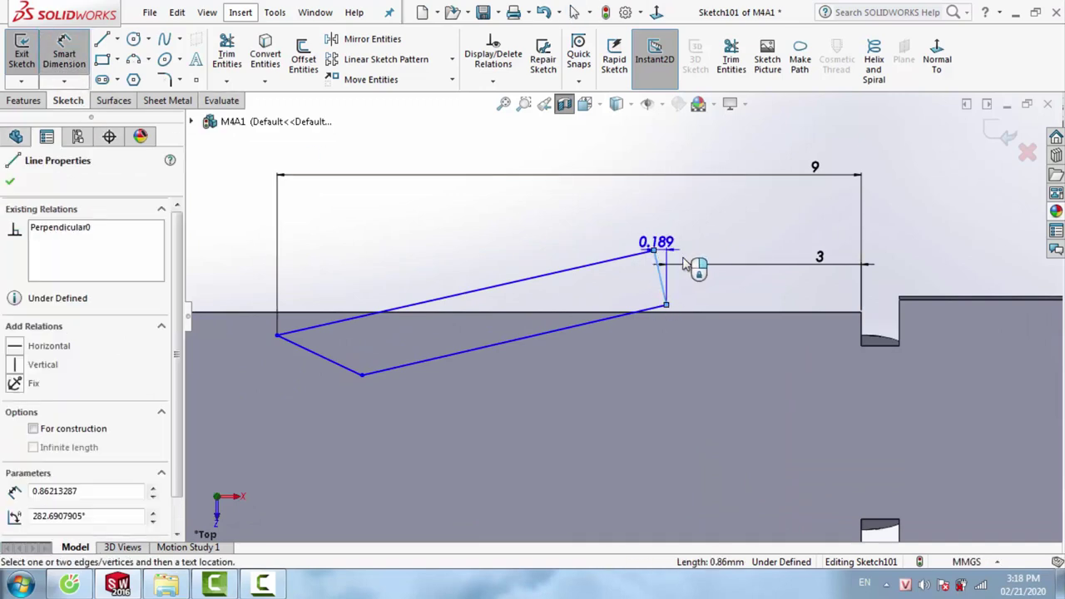
scroll(707, 279, down, 2)
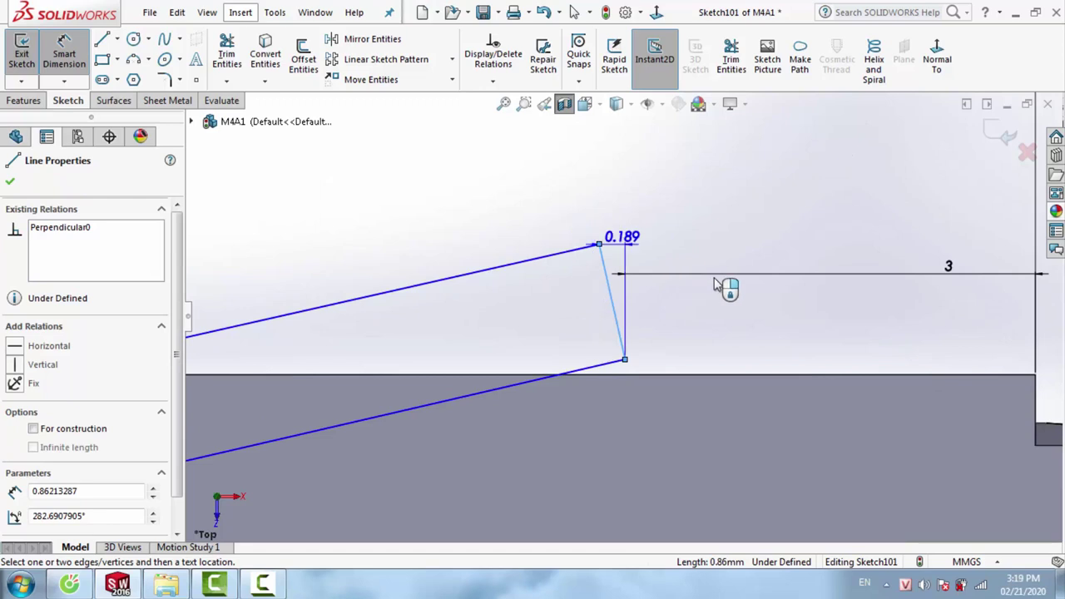
key(Escape)
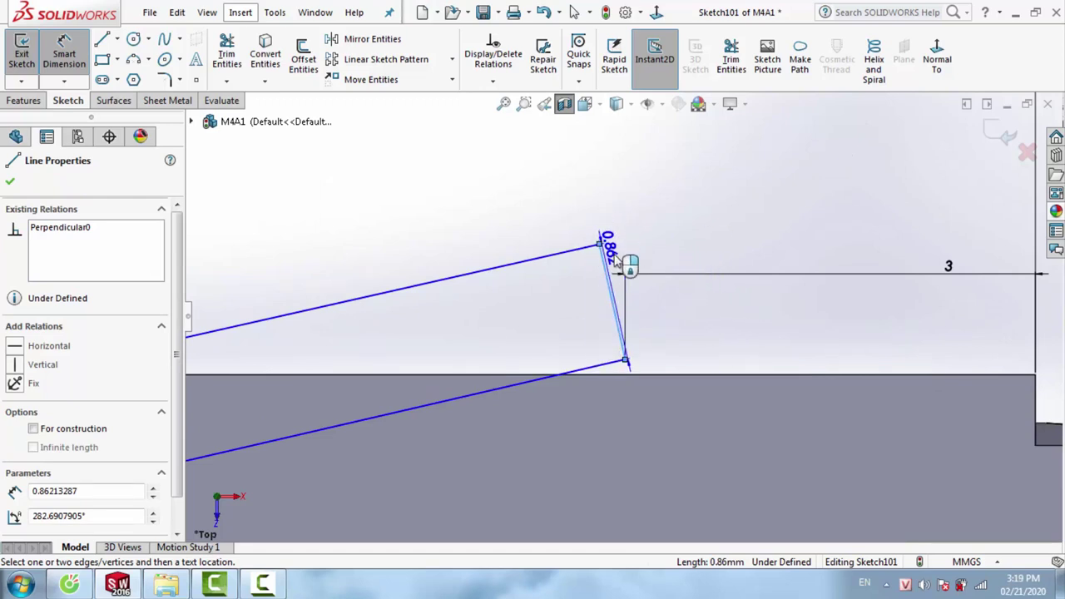
click(615, 258)
text(0)
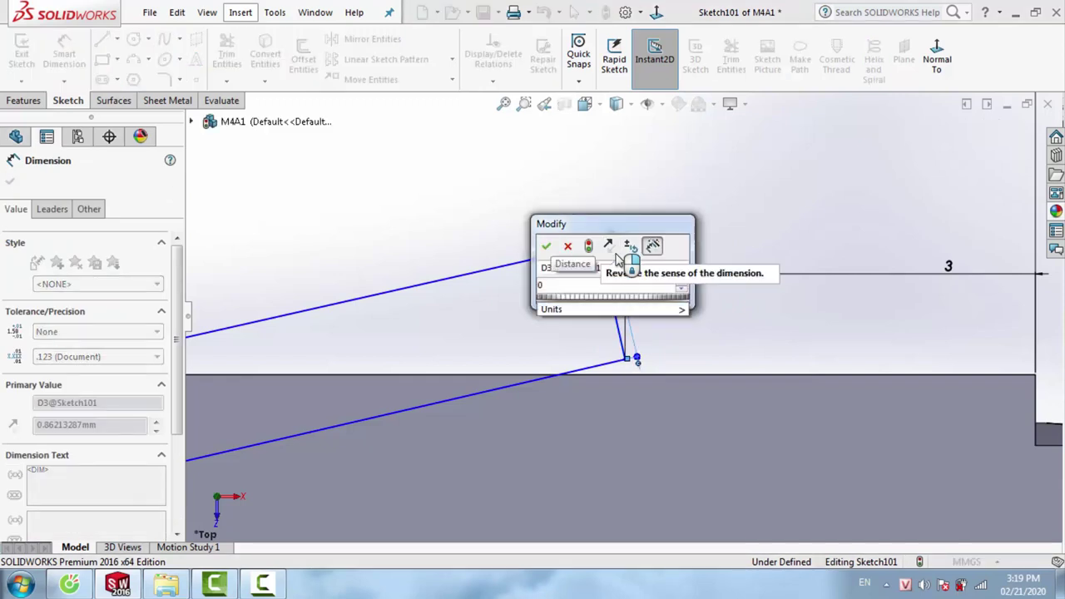
text(.7)
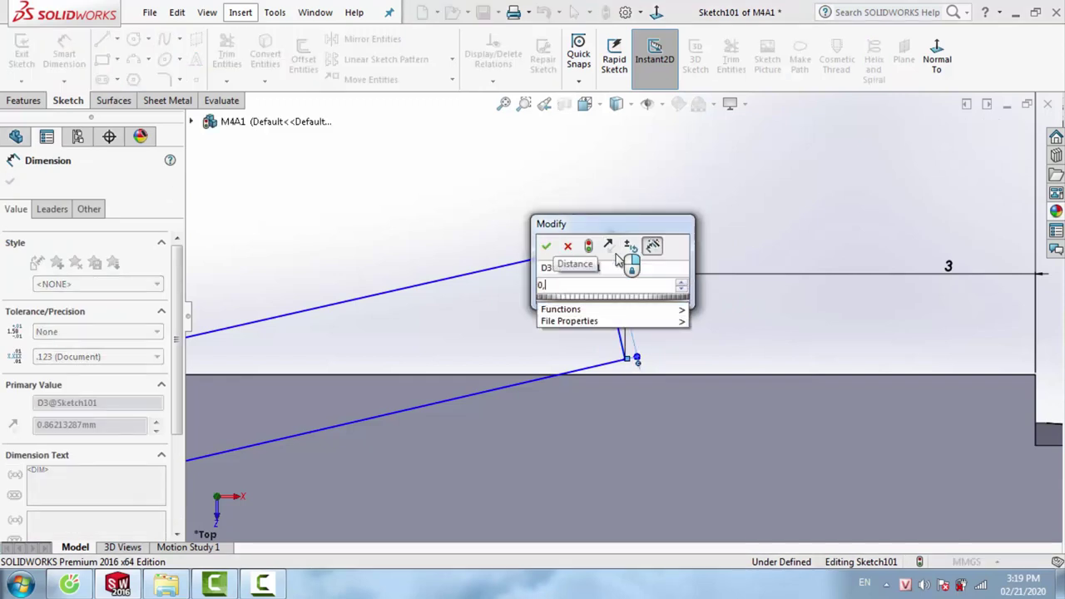
key(Return)
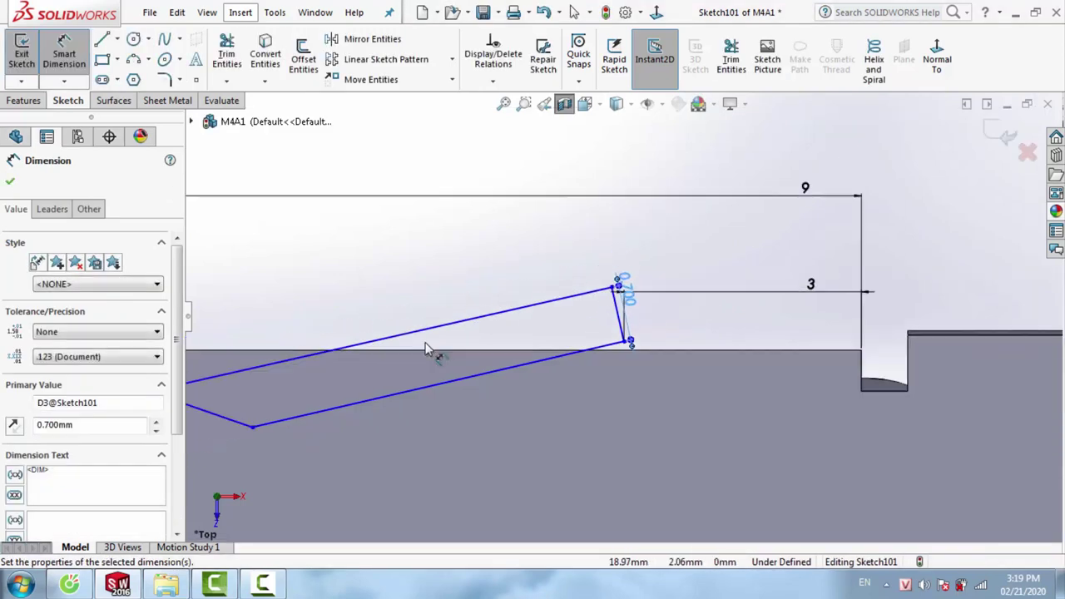
scroll(435, 353, up, 3)
click(353, 372)
Snap the sketch's left corner onto the receiver edge and pull the right corner down
key(Escape)
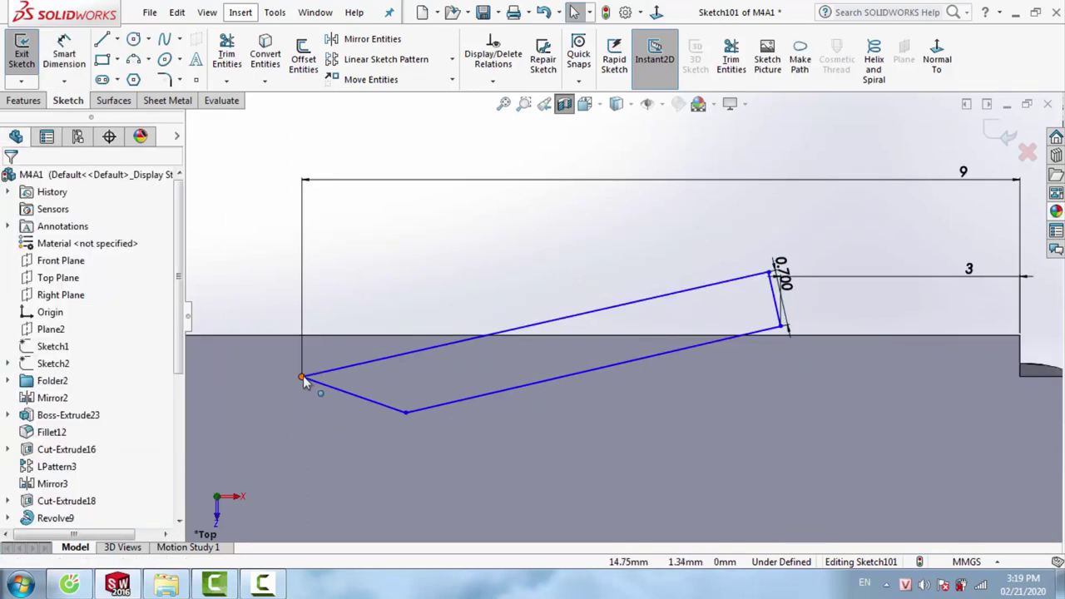
drag(302, 376, 298, 354)
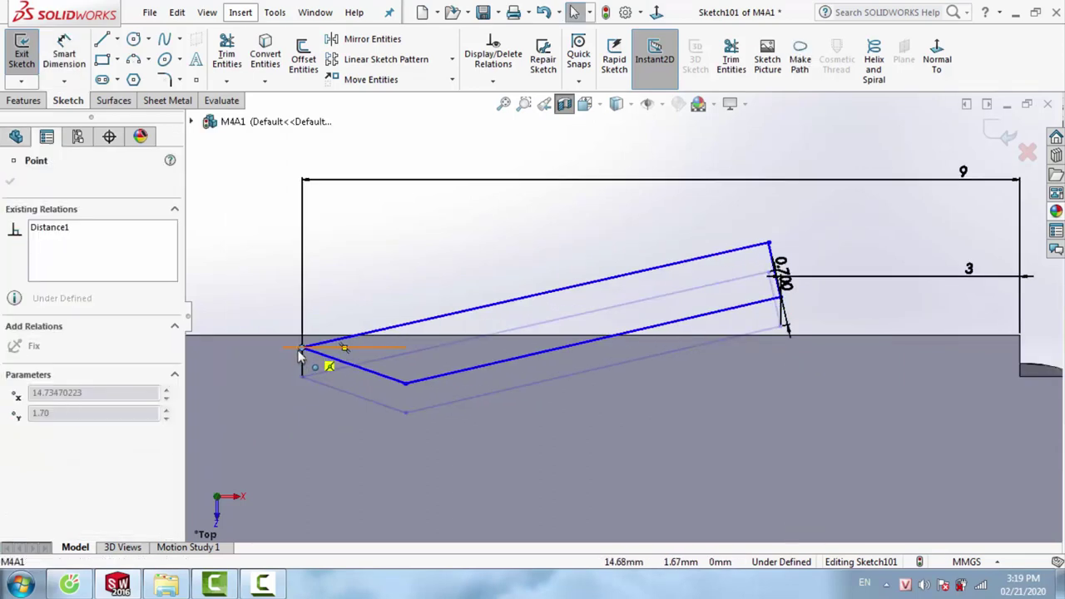
drag(292, 358, 303, 348)
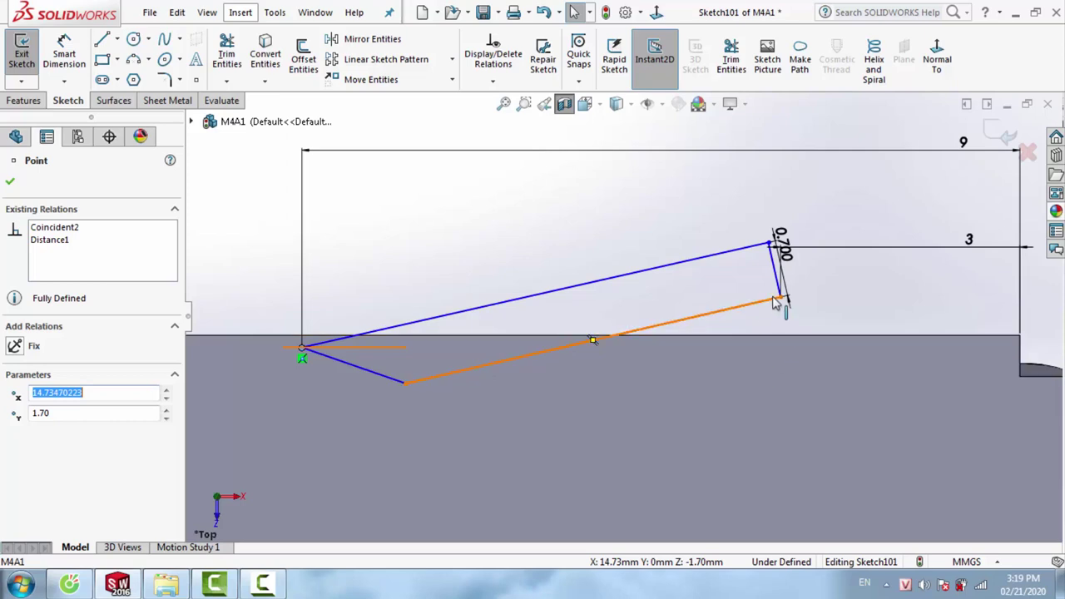
key(Escape)
drag(781, 301, 783, 327)
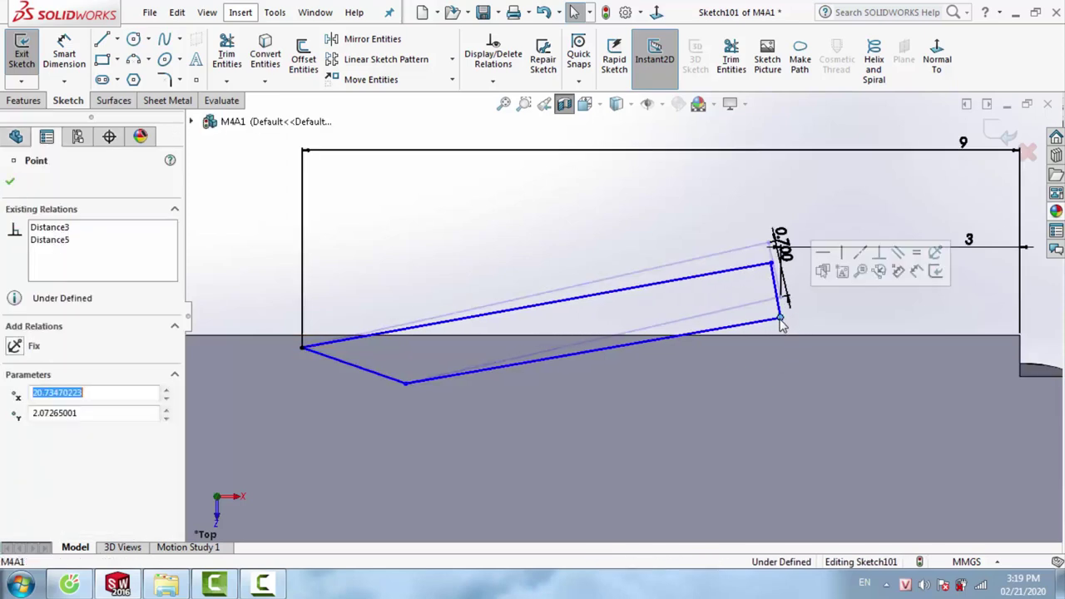
key(Escape)
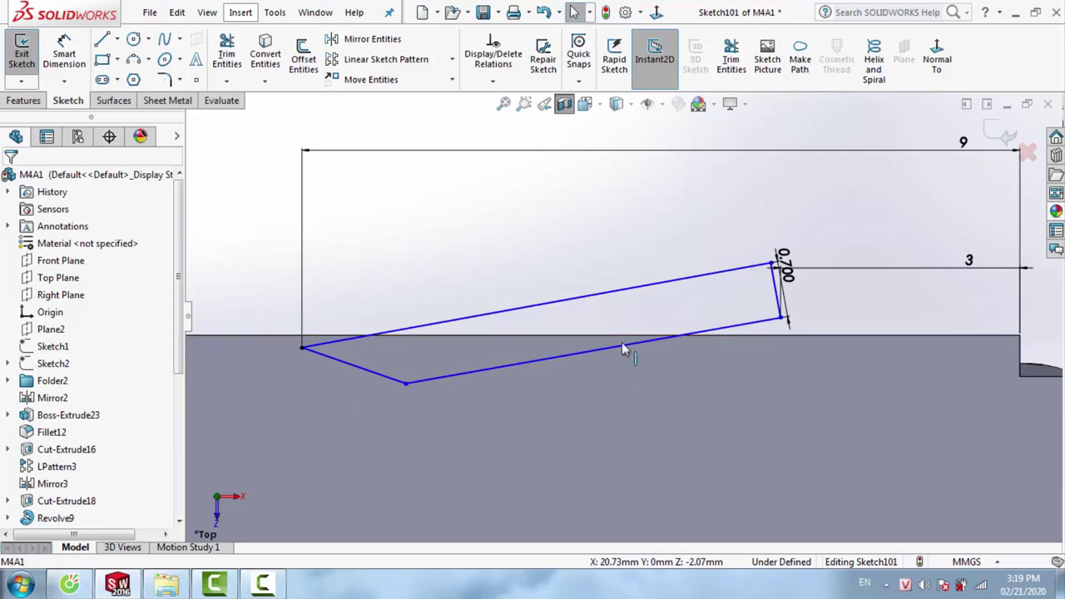
Move the 0.700 dimension label upward, clear of the sketch
scroll(592, 333, up, 2)
scroll(562, 323, down, 3)
scroll(632, 321, down, 1)
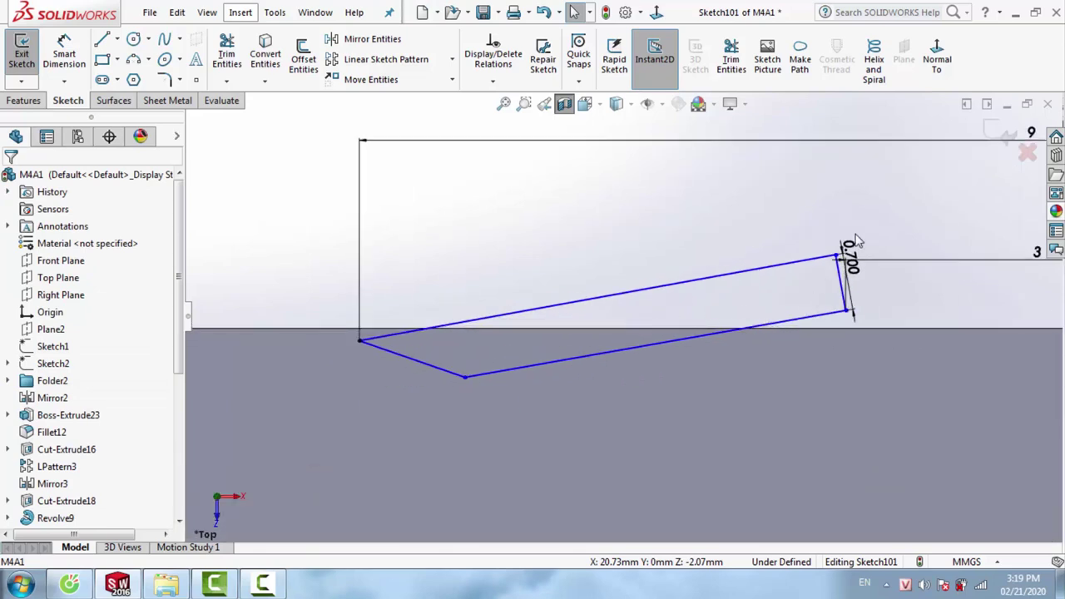
drag(857, 243, 858, 209)
key(Escape)
scroll(656, 228, up, 1)
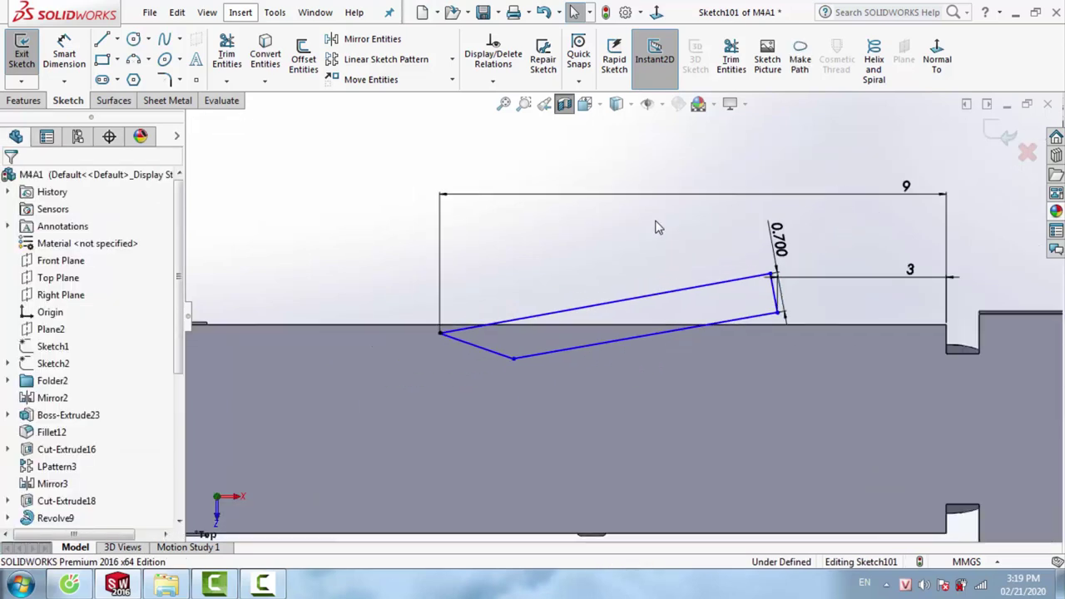
scroll(746, 242, down, 2)
scroll(749, 405, up, 2)
scroll(723, 409, down, 3)
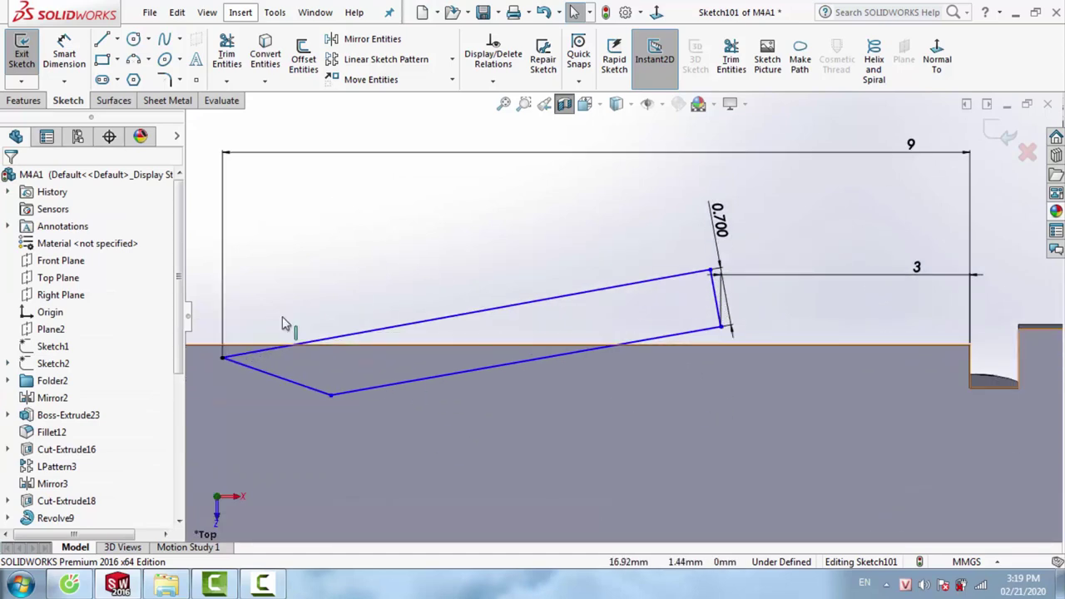
Revolve the profile 360° around its bottom line and orbit to view the result
click(23, 99)
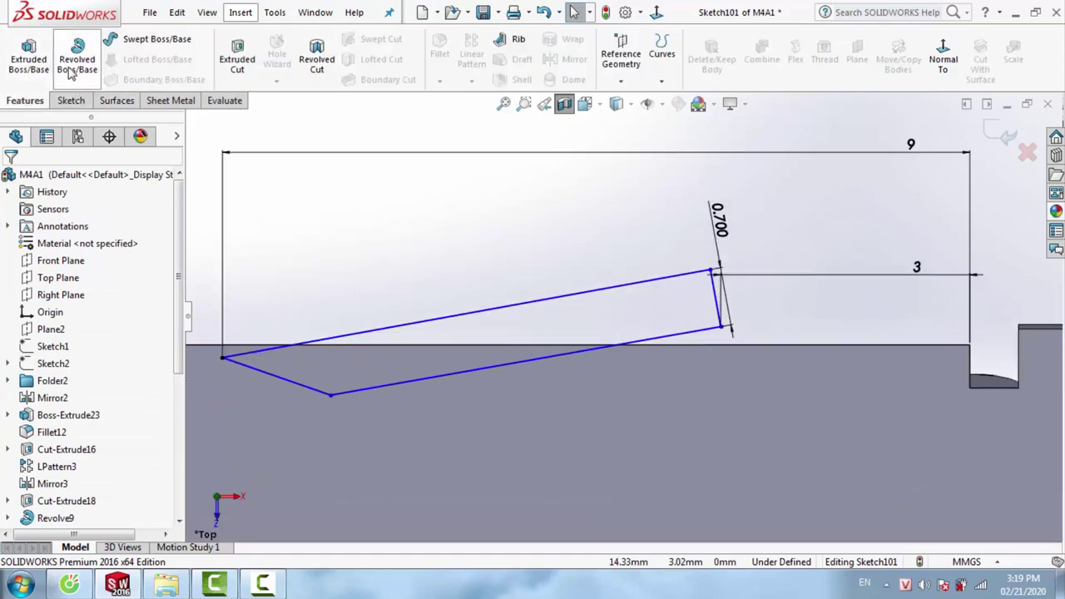
click(71, 73)
click(373, 388)
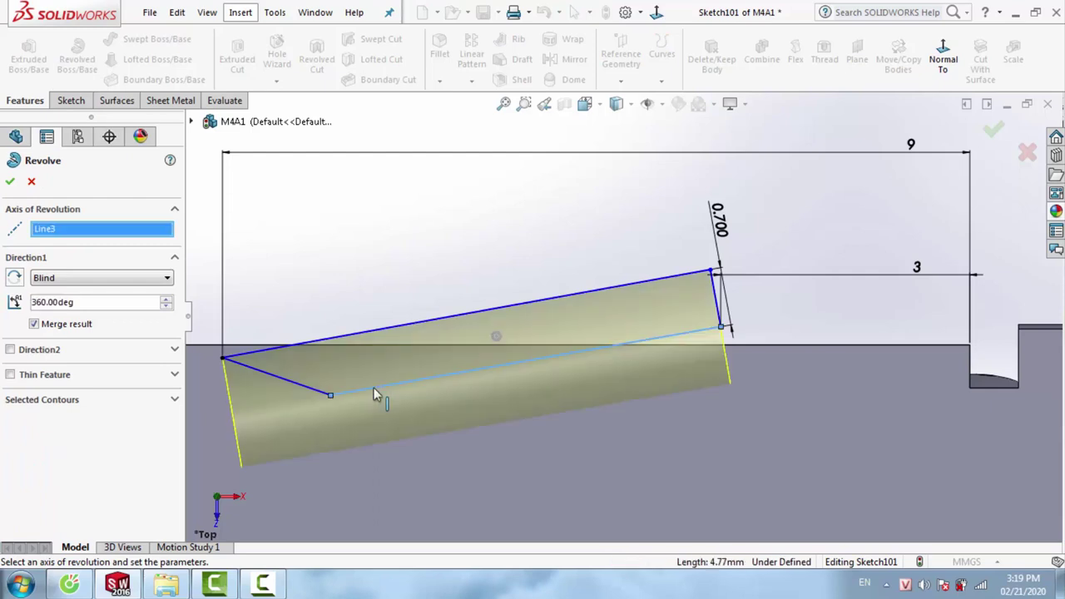
click(9, 183)
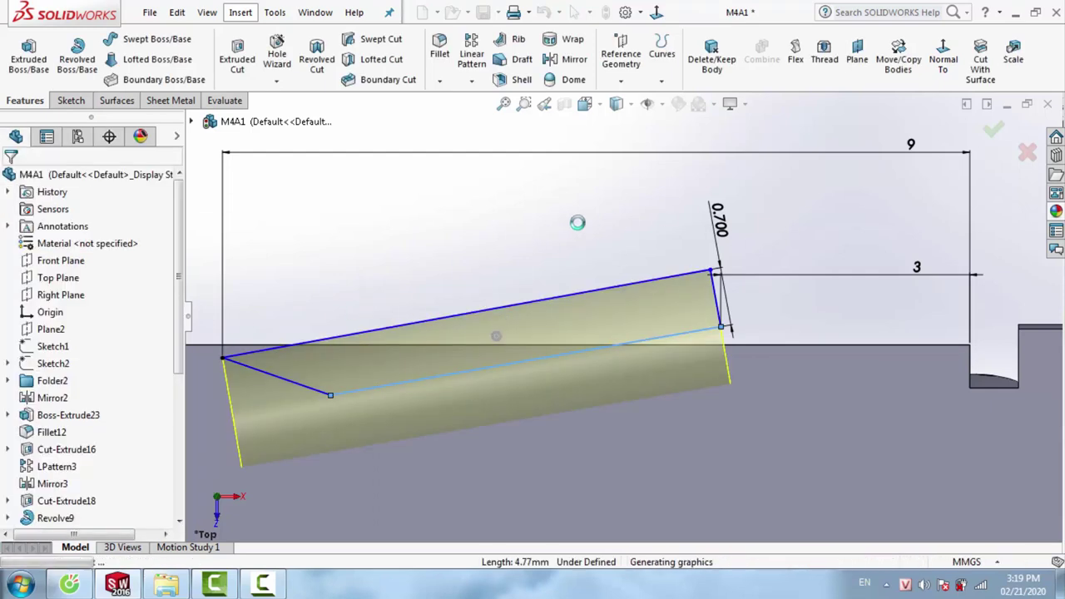
mouse_move(609, 250)
middle_down()
mouse_move(491, 310)
mouse_move(663, 441)
mouse_move(698, 377)
middle_up()
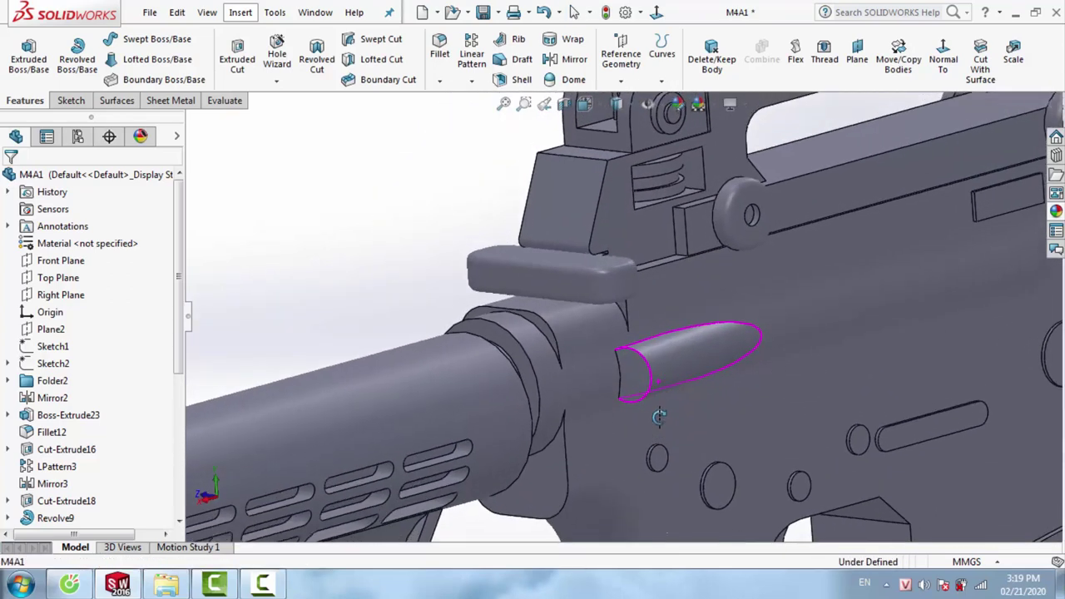
Reopen the revolve's Sketch101, view it normal-to, and section the model at the Top Plane
right_click(701, 373)
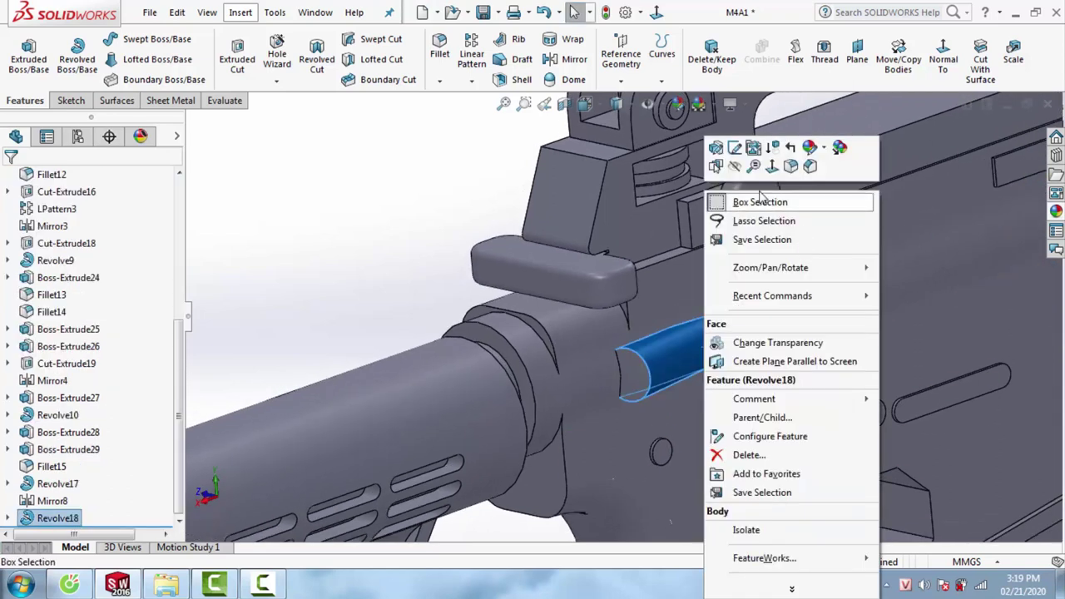
click(752, 147)
click(937, 51)
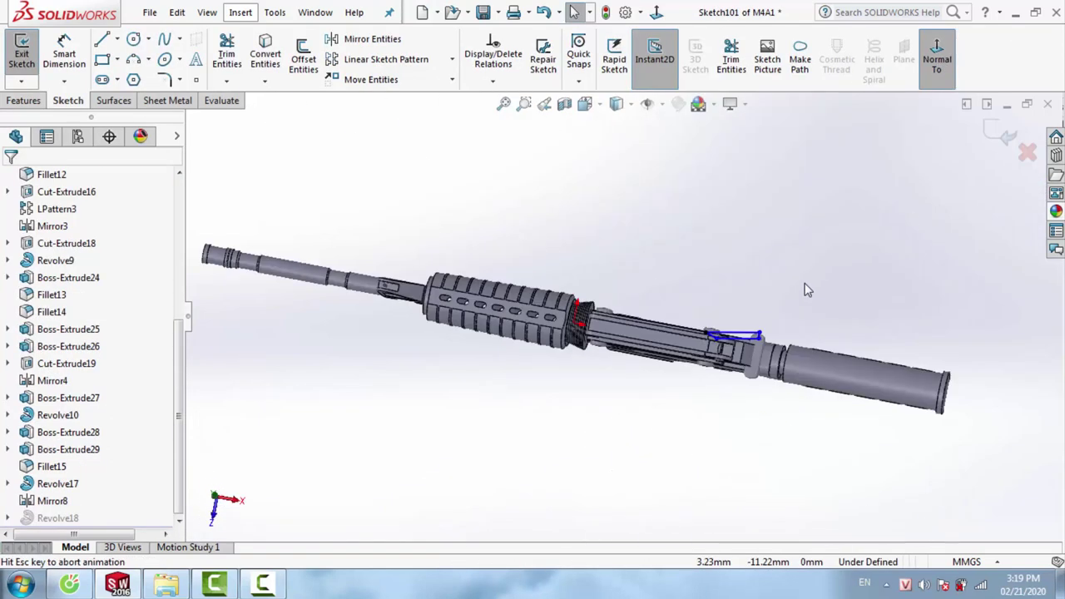
scroll(739, 312, down, 3)
scroll(739, 312, down, 5)
scroll(739, 312, down, 2)
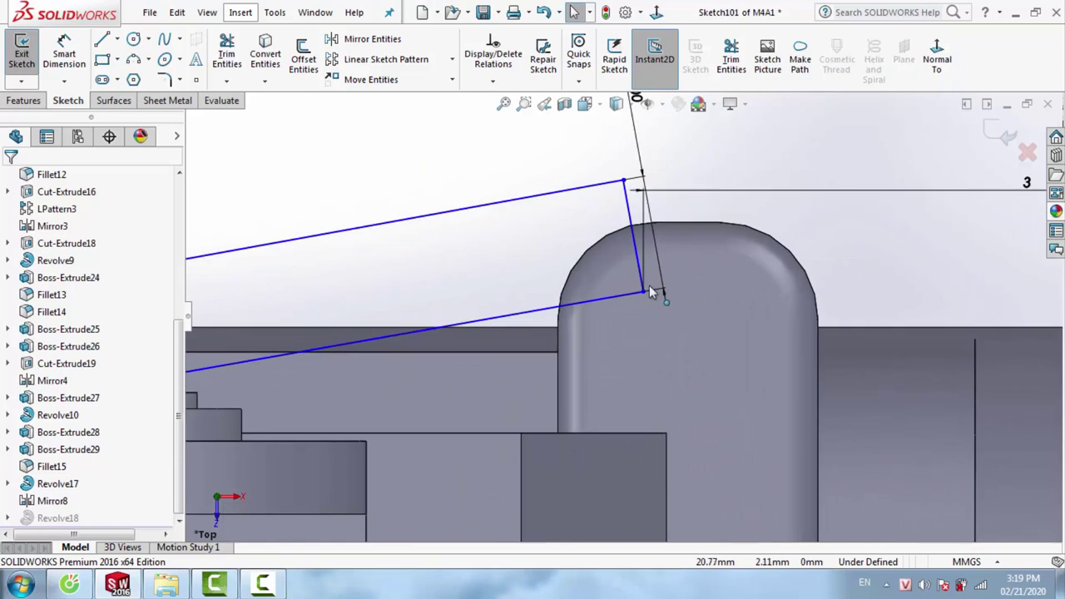
click(564, 103)
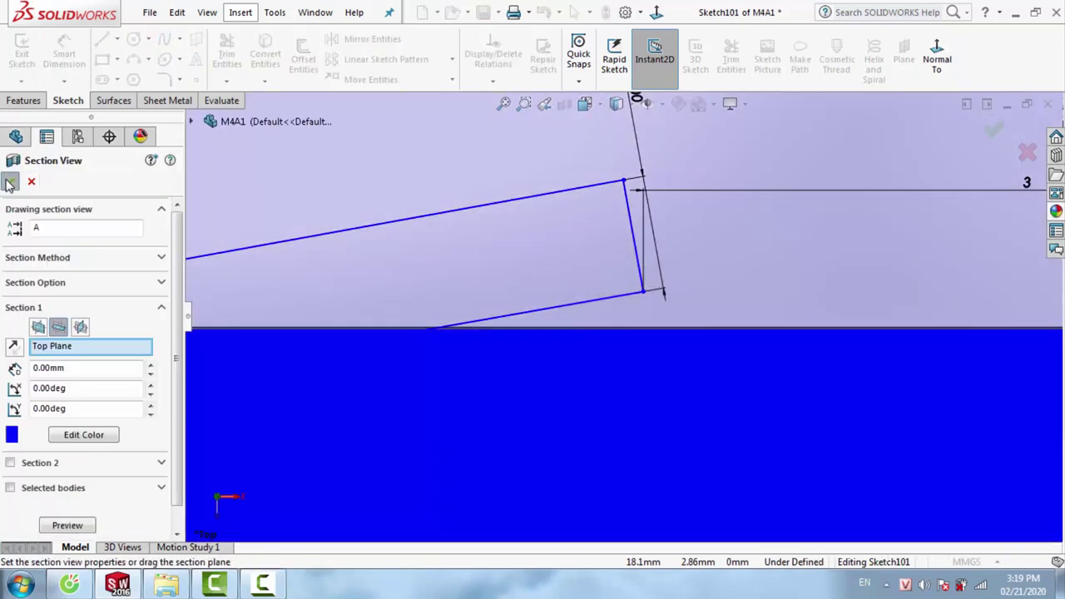
click(8, 183)
Drag the profile's lower-right corner point upward in a few small moves
drag(642, 291, 642, 268)
scroll(745, 291, up, 2)
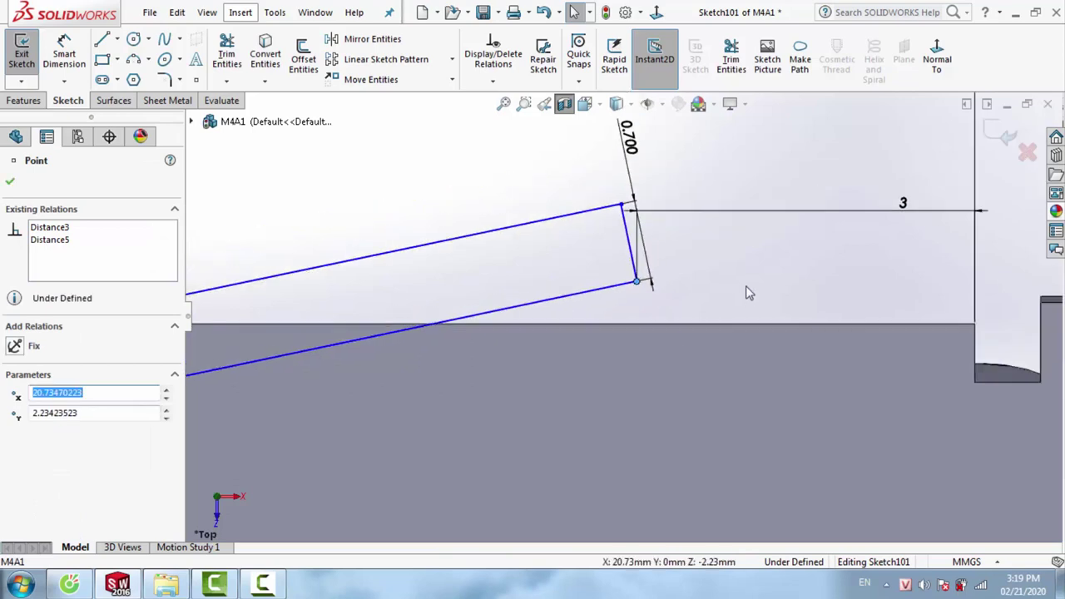
scroll(745, 291, up, 2)
drag(634, 293, 634, 288)
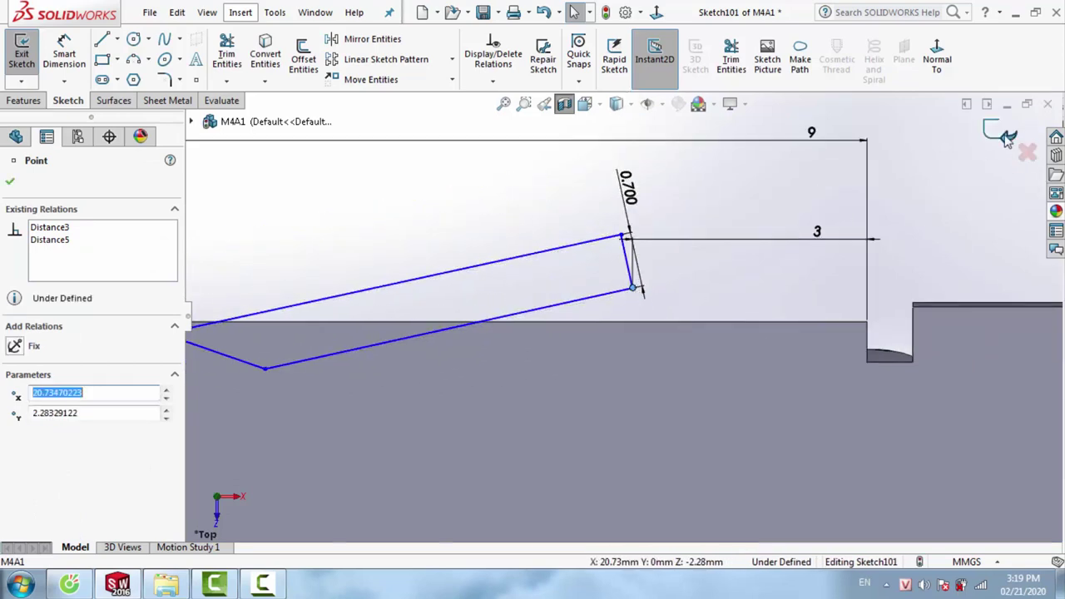
drag(635, 288, 632, 279)
click(976, 149)
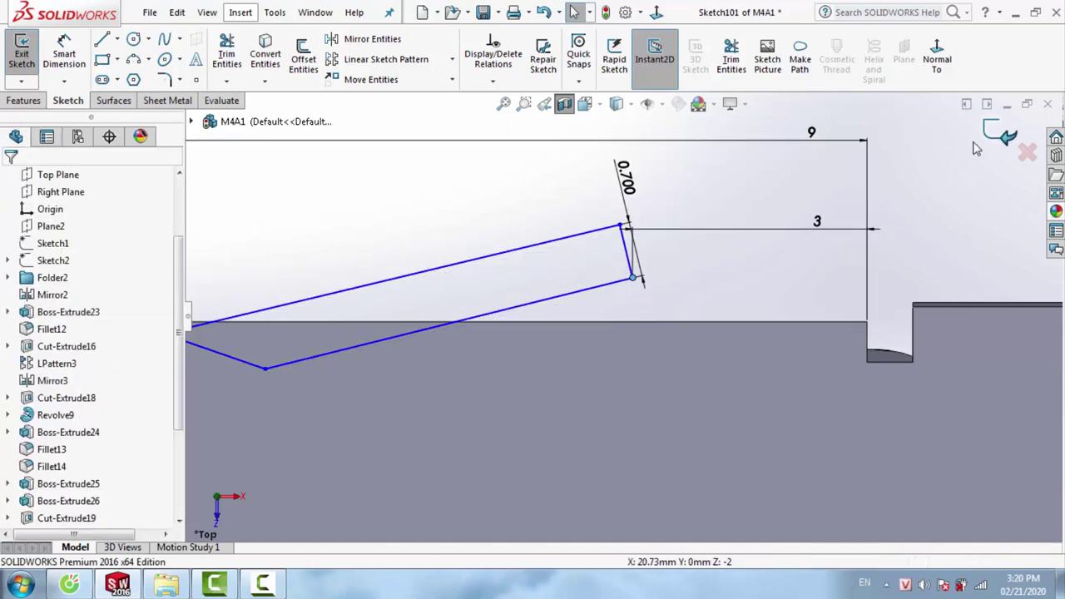
Exit the sketch to rebuild the bump and orbit to an angled view of the receiver
click(568, 105)
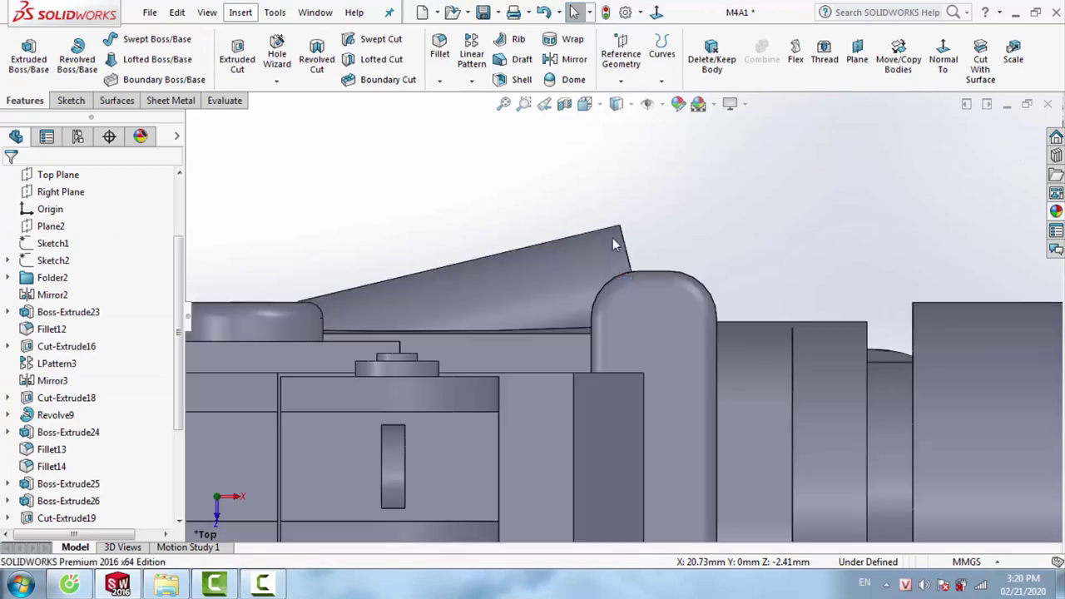
scroll(613, 243, up, 3)
mouse_move(613, 244)
middle_down()
mouse_move(637, 260)
mouse_move(691, 230)
mouse_move(668, 255)
middle_up()
scroll(677, 258, up, 3)
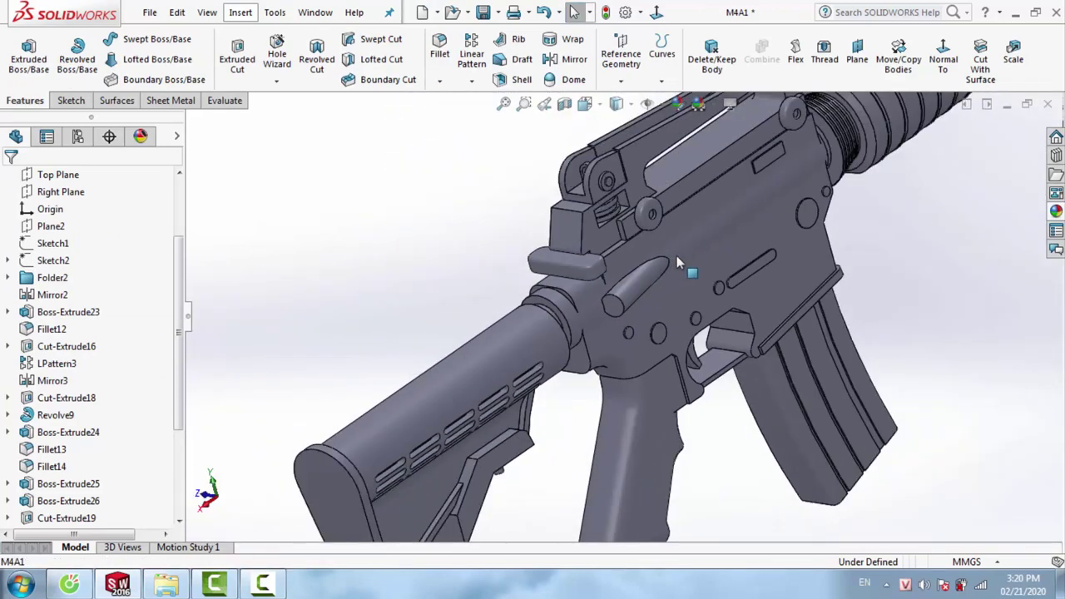
scroll(666, 266, up, 2)
scroll(626, 294, up, 2)
Edit the Revolve18 sketch normal-to, pull the corner point down, and rebuild with Ctrl+B
right_click(637, 287)
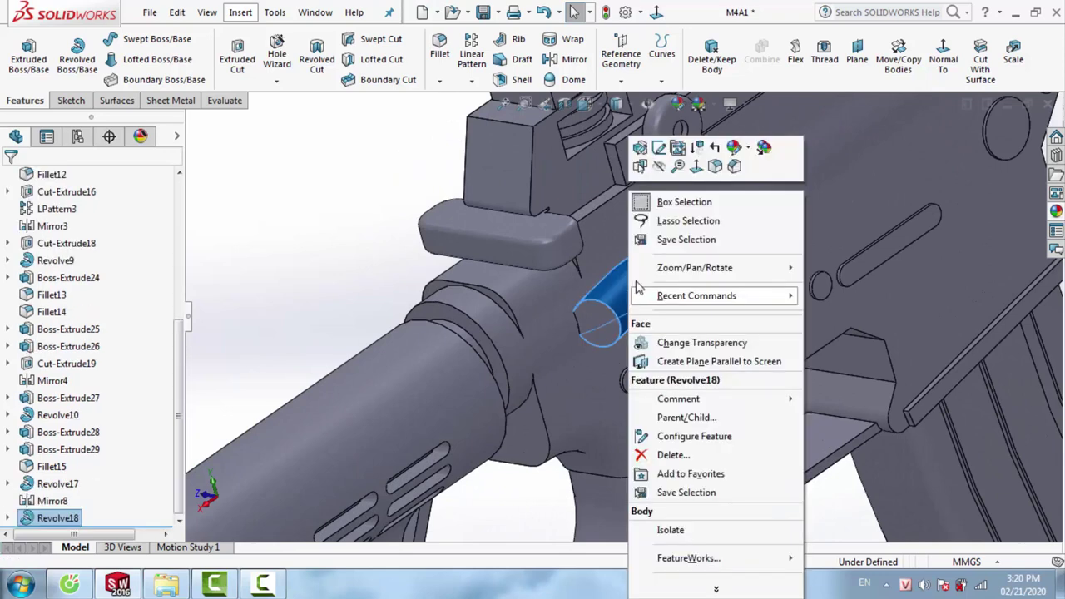
click(659, 147)
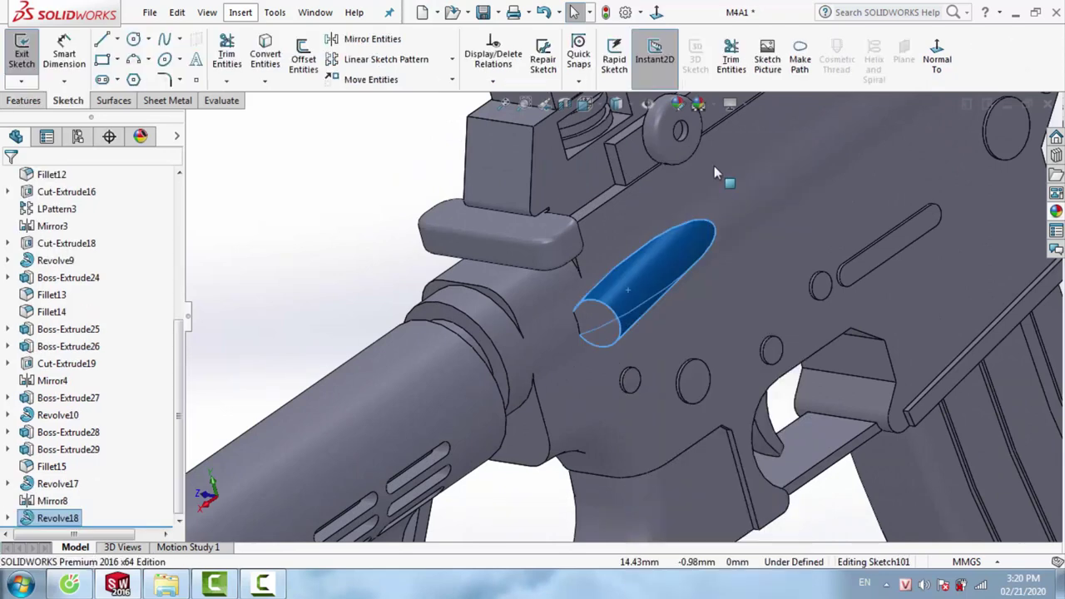
click(937, 58)
scroll(689, 293, up, 5)
scroll(689, 293, up, 3)
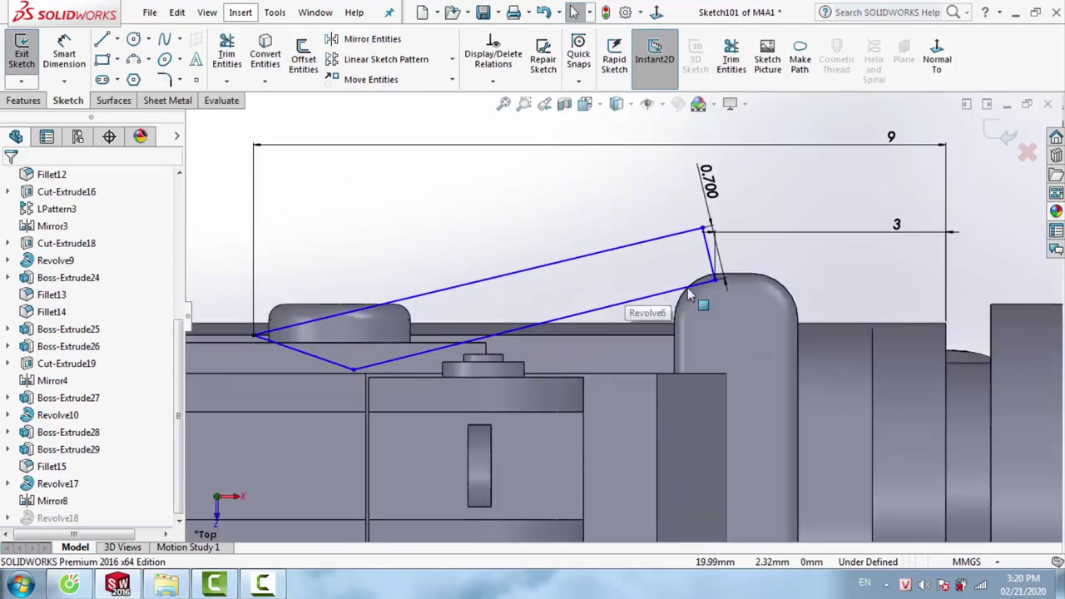
scroll(708, 287, up, 2)
drag(721, 287, 723, 304)
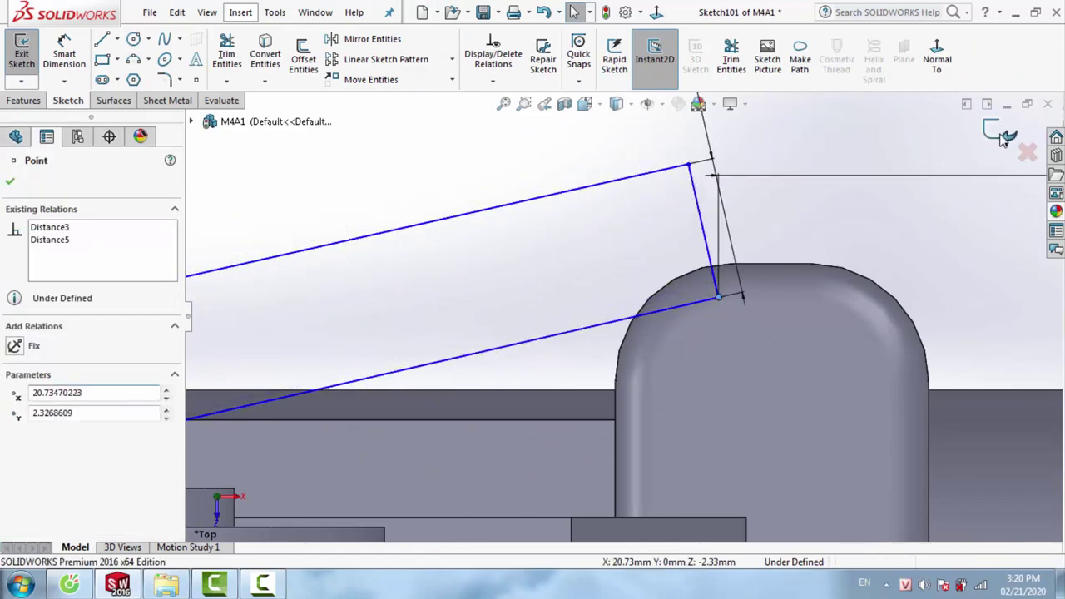
key(ctrl+b)
mouse_move(654, 306)
middle_down()
mouse_move(767, 397)
mouse_move(711, 342)
middle_up()
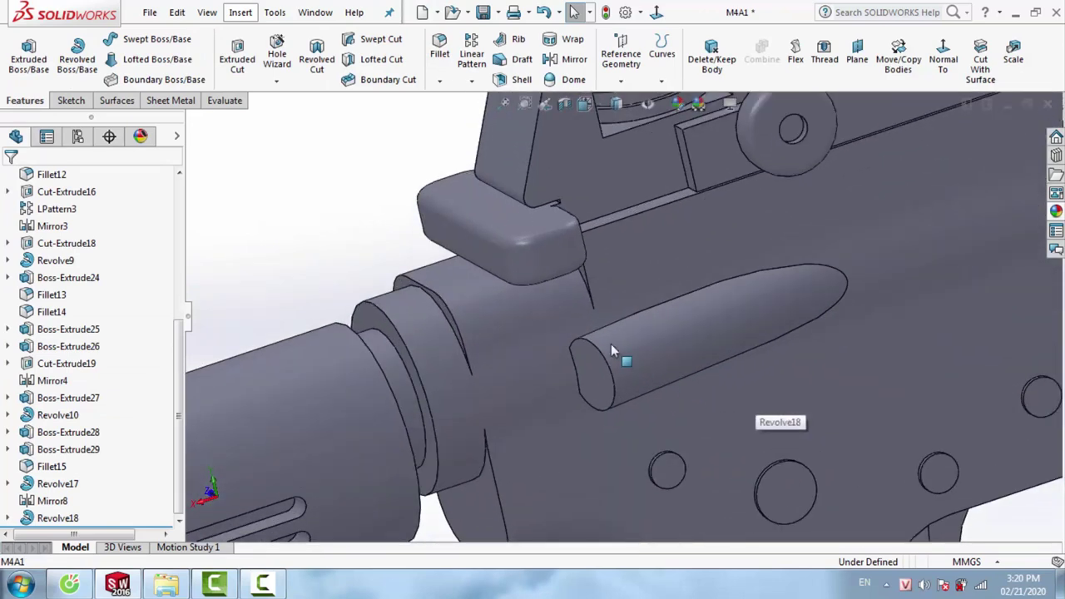
Start a fillet and select the base edge where the bump meets the receiver
scroll(711, 342, down, 3)
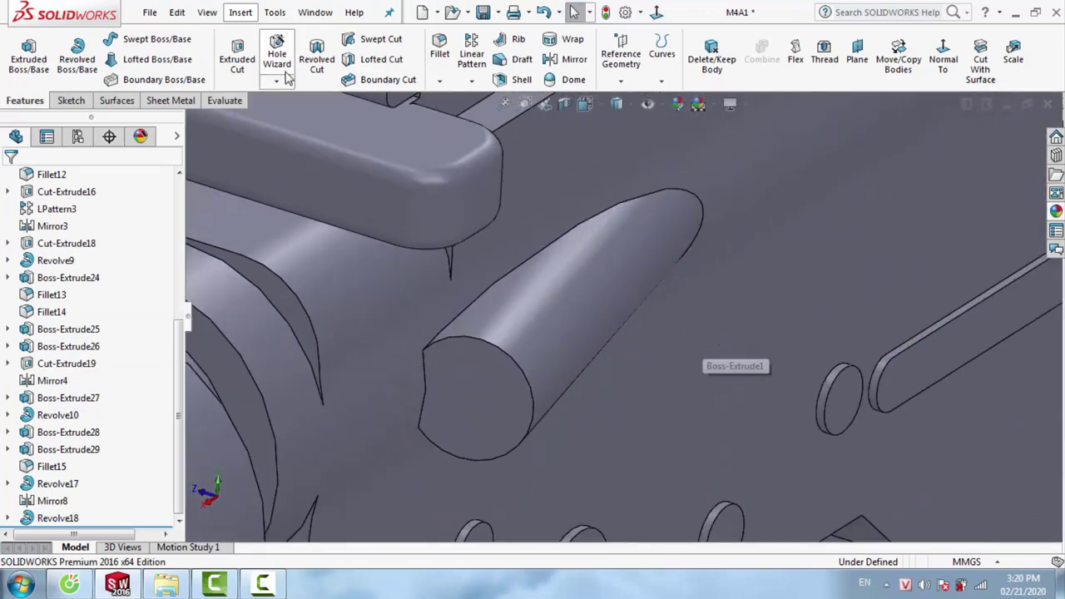
click(439, 47)
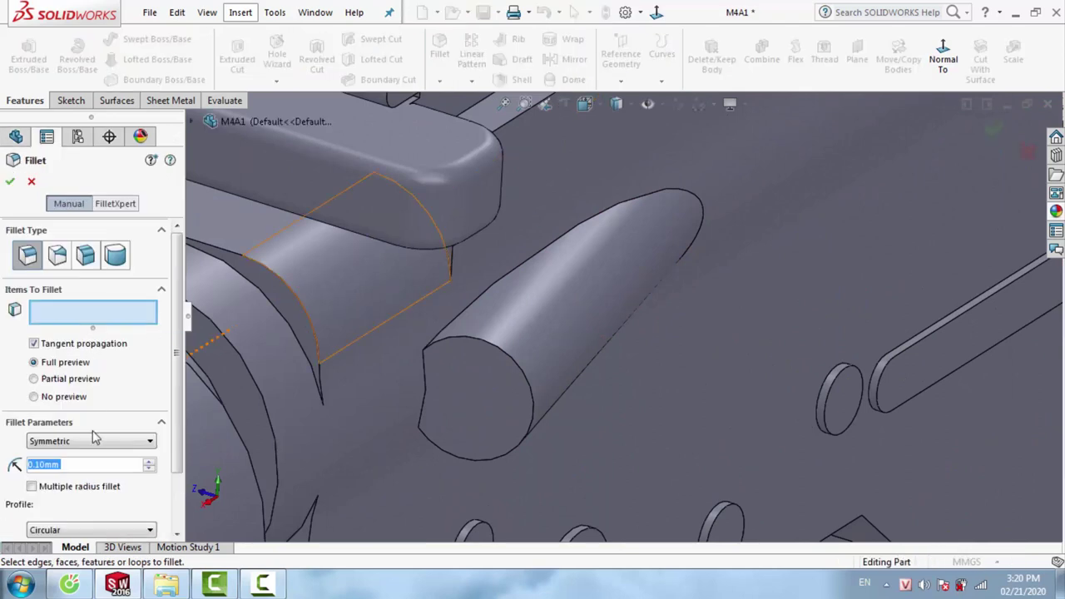
text(0.1)
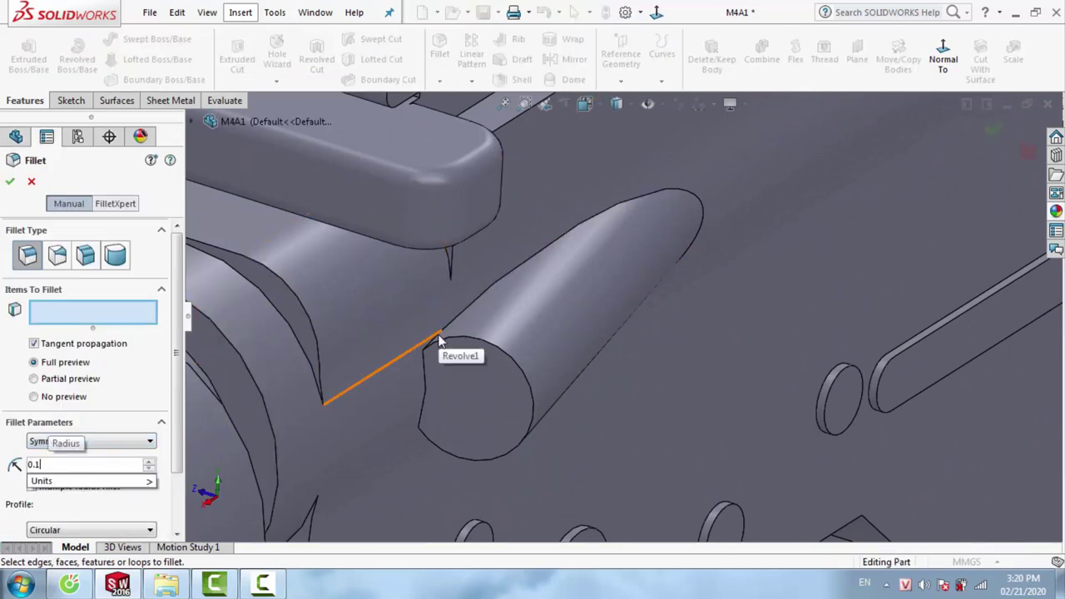
scroll(438, 344, down, 5)
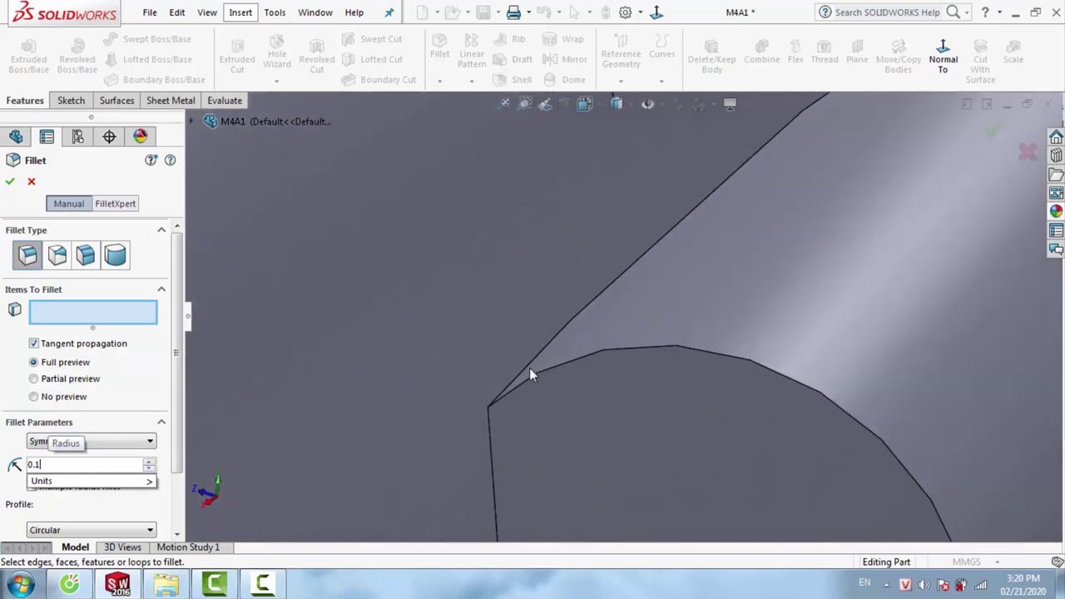
click(530, 372)
scroll(604, 302, up, 5)
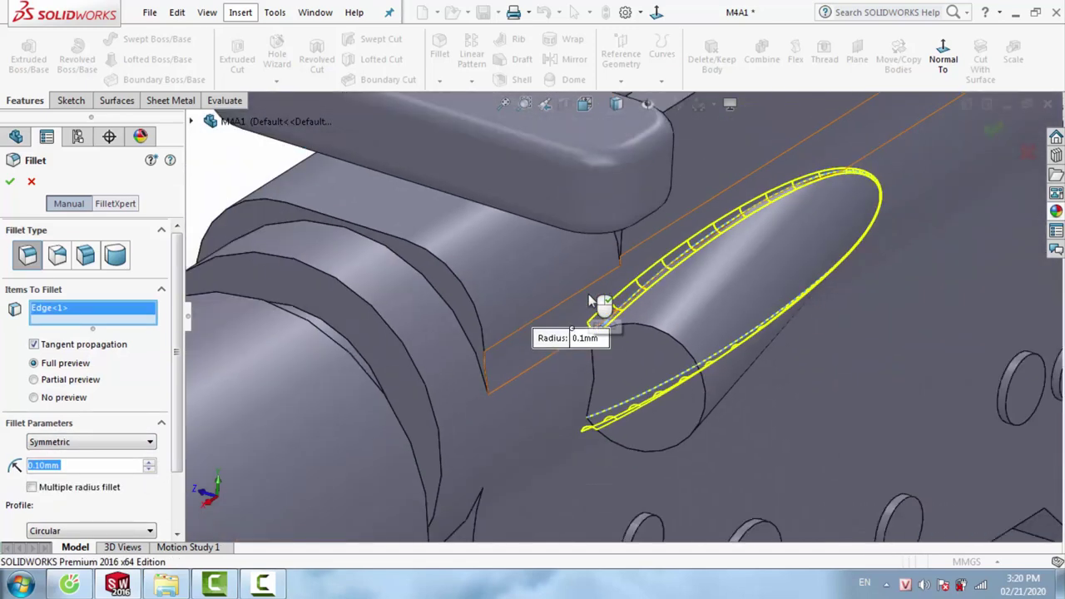
scroll(657, 287, up, 3)
scroll(667, 306, down, 3)
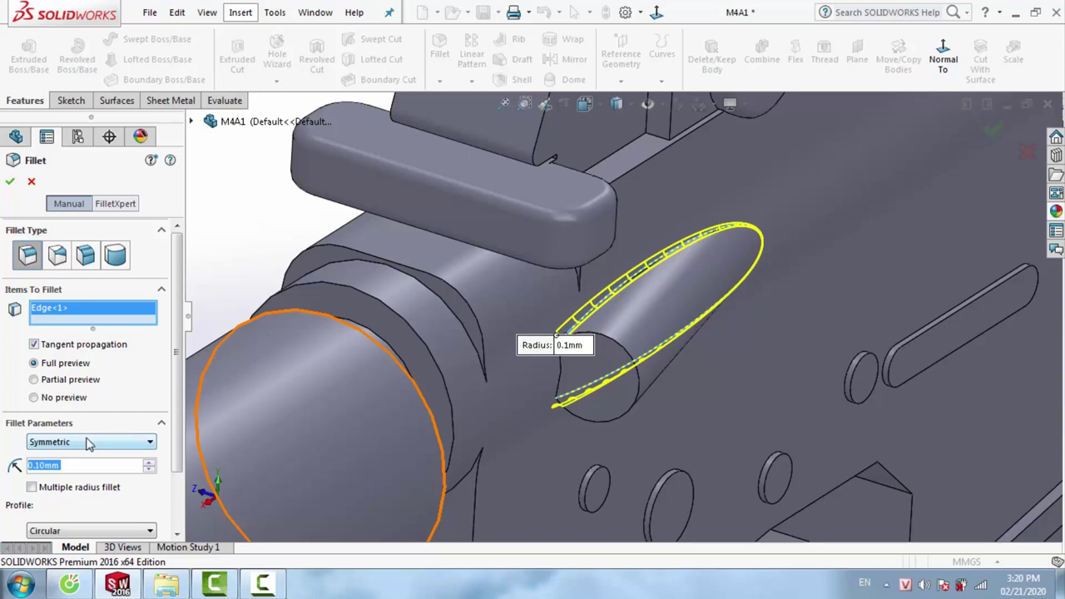
Set the fillet radius to 0.2 mm, accept it, and orbit to inspect
text(9)
key(BackSpace)
text(0.2)
key(Return)
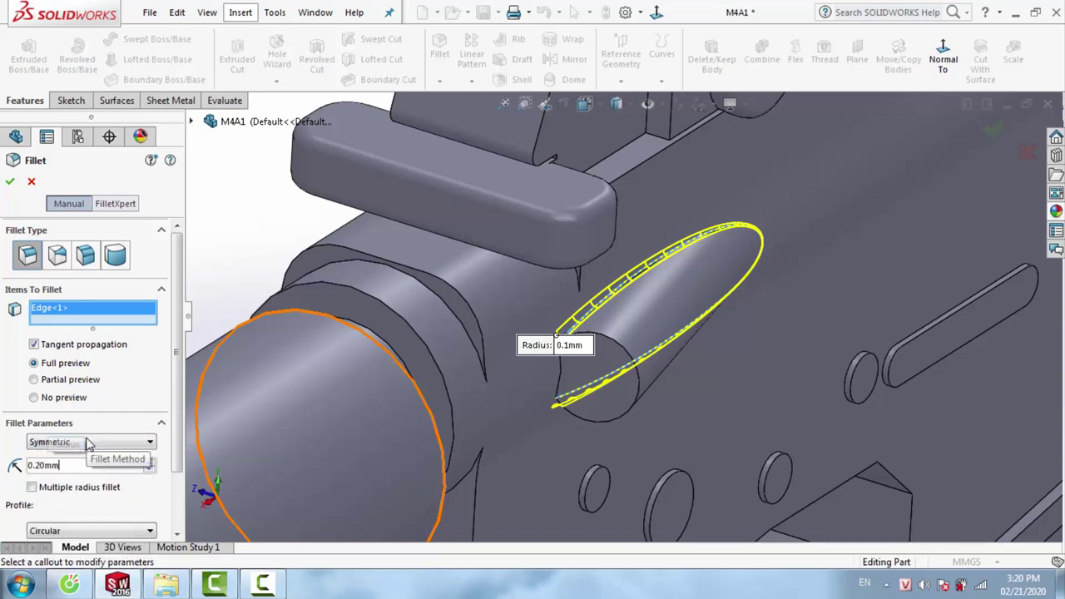
text(0.3)
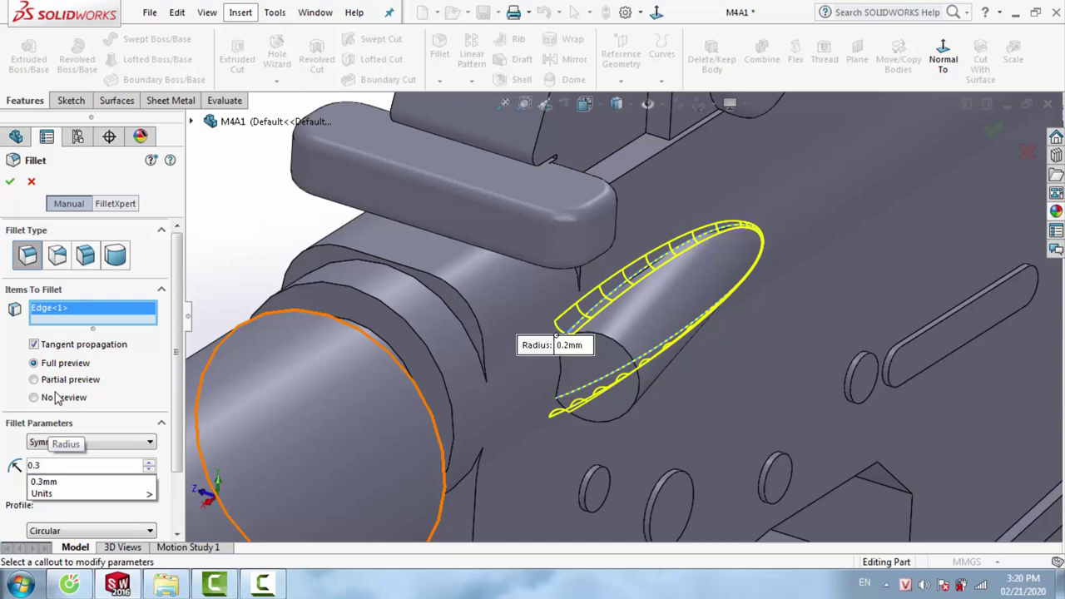
key(Return)
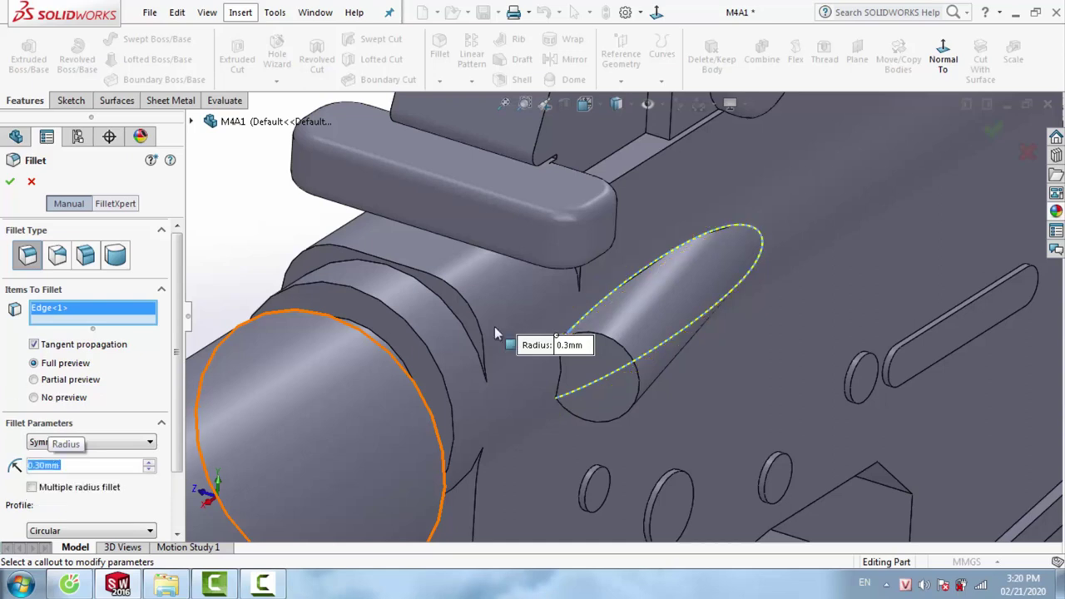
text(0.)
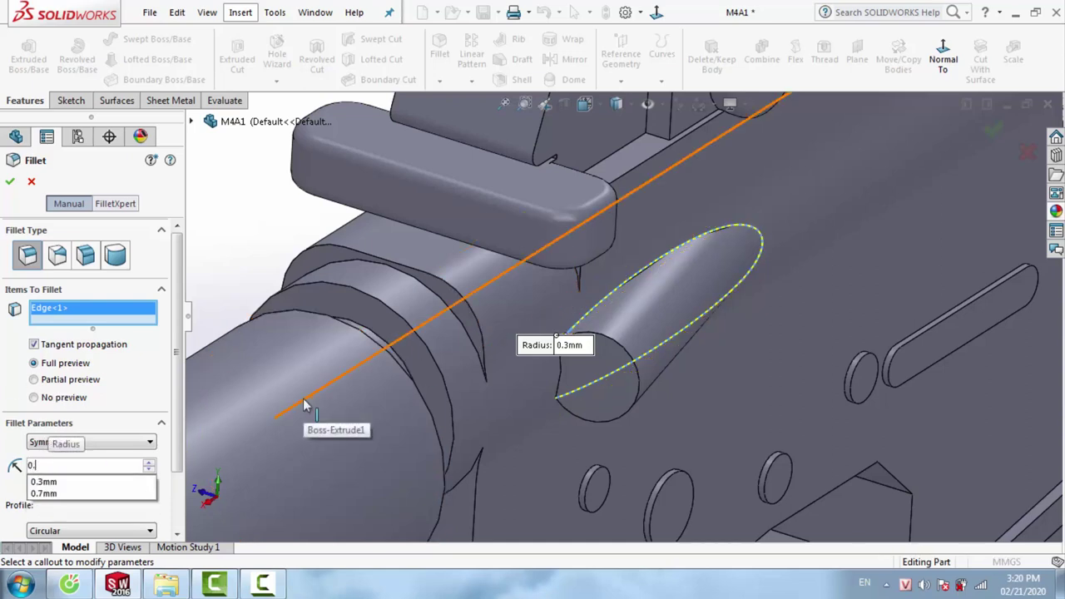
text(32)
key(Return)
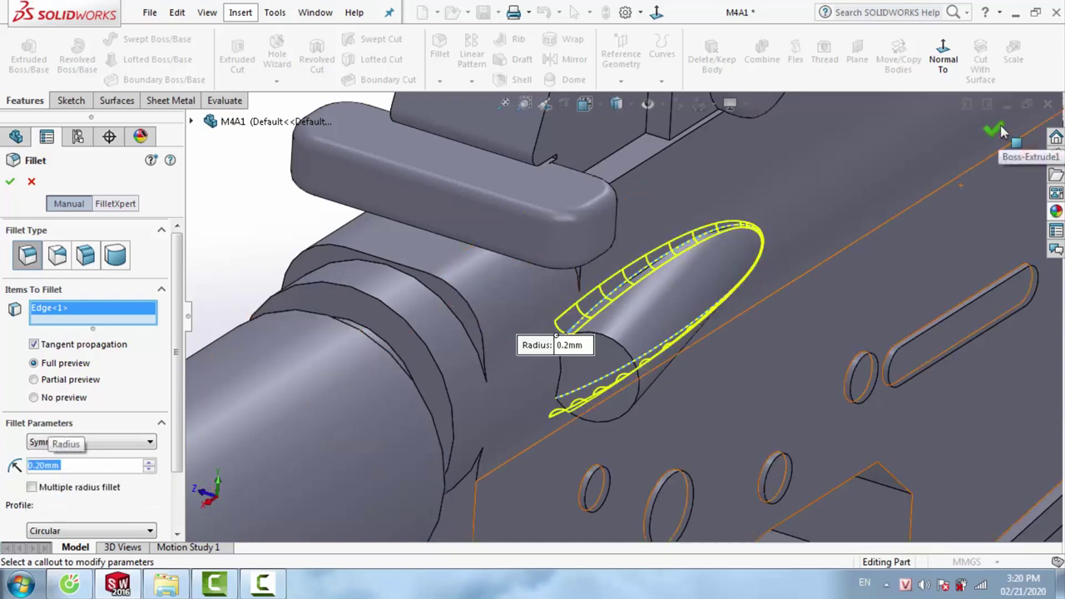
key(Return)
middle_drag(650, 298, 665, 293)
scroll(607, 326, down, 2)
Orbit around the filleted bump and clear the face selection
scroll(594, 306, down, 2)
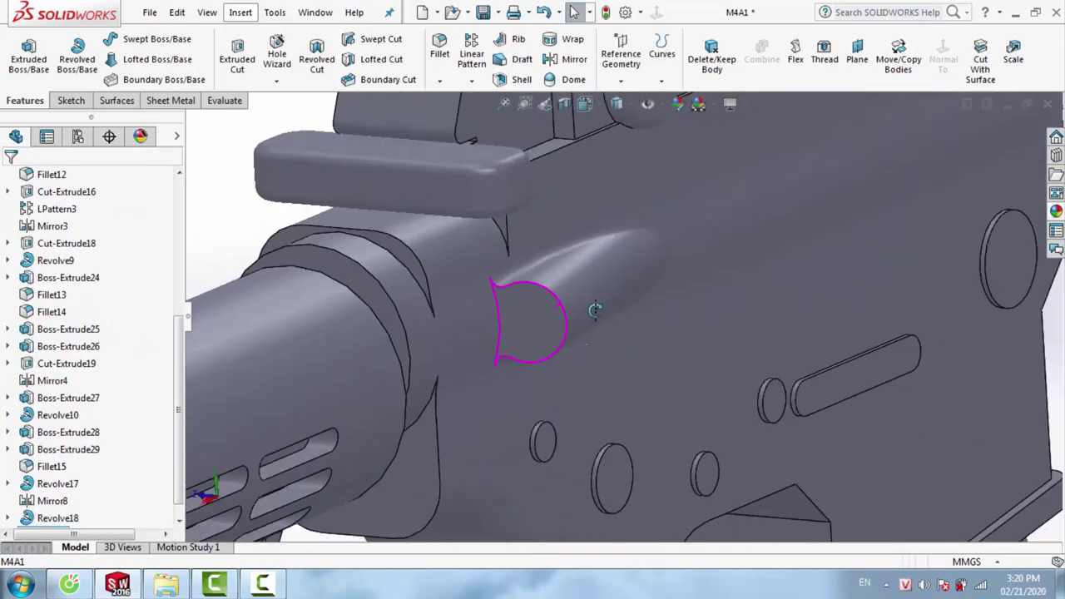
scroll(556, 322, down, 2)
scroll(556, 322, down, 3)
right_click(551, 321)
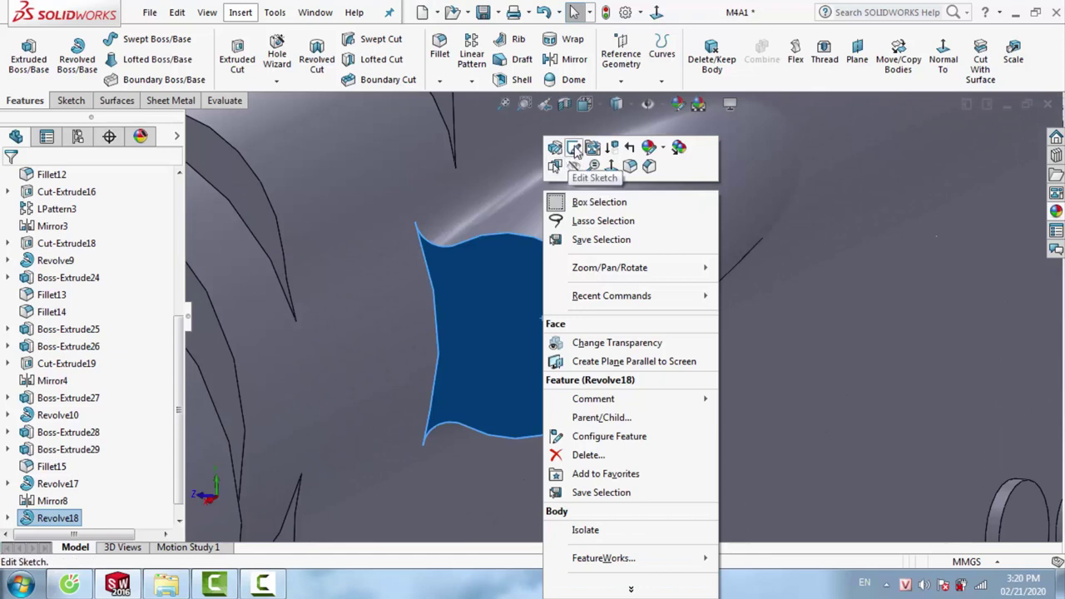
scroll(725, 309, up, 3)
mouse_move(725, 309)
middle_down()
mouse_move(711, 358)
mouse_move(733, 312)
middle_up()
click(732, 312)
scroll(60, 268, up, 5)
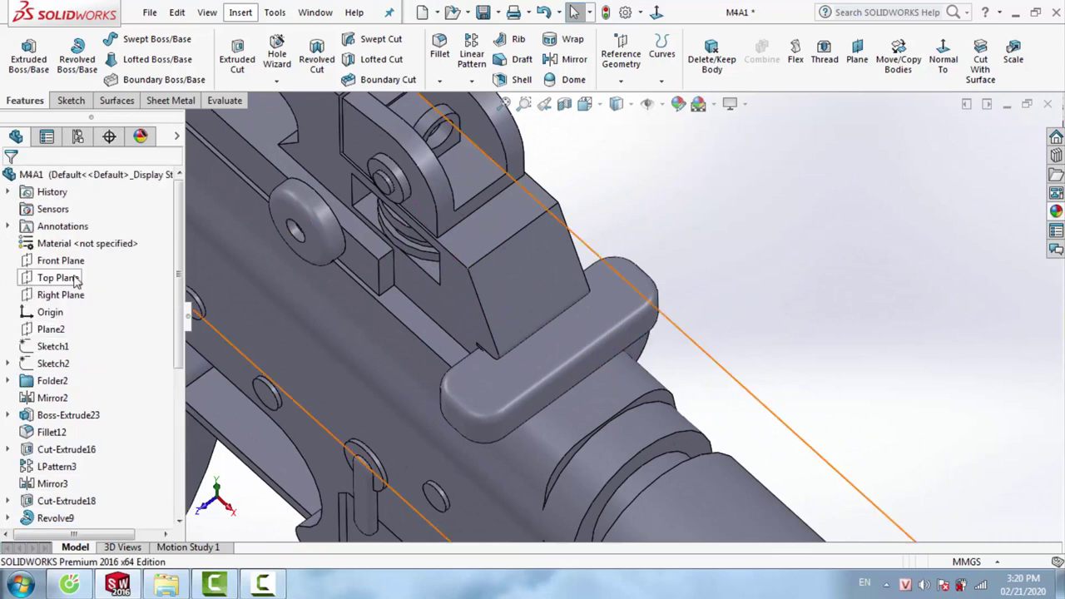
Start a new sketch on the Top Plane and turn the Top Plane section view off
right_click(58, 280)
click(76, 259)
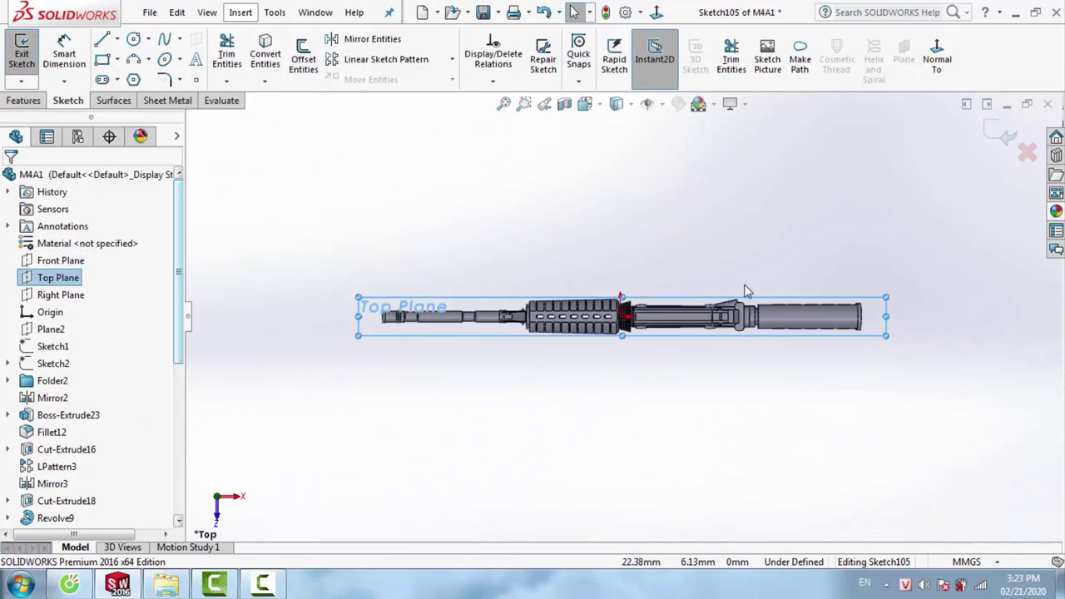
scroll(709, 312, down, 2)
scroll(699, 310, down, 3)
scroll(682, 306, down, 3)
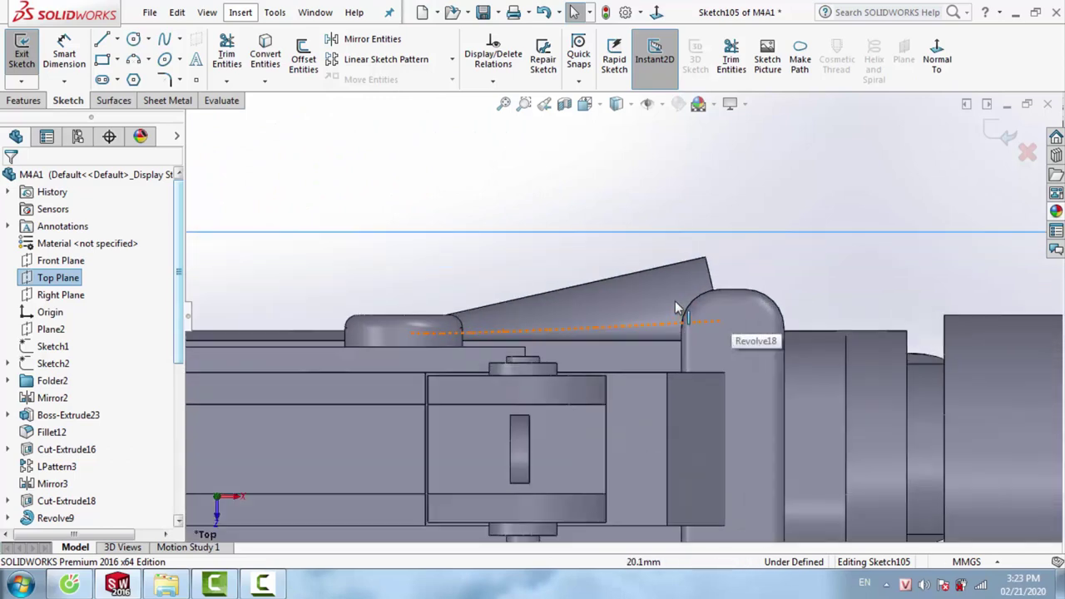
scroll(670, 303, down, 2)
click(584, 104)
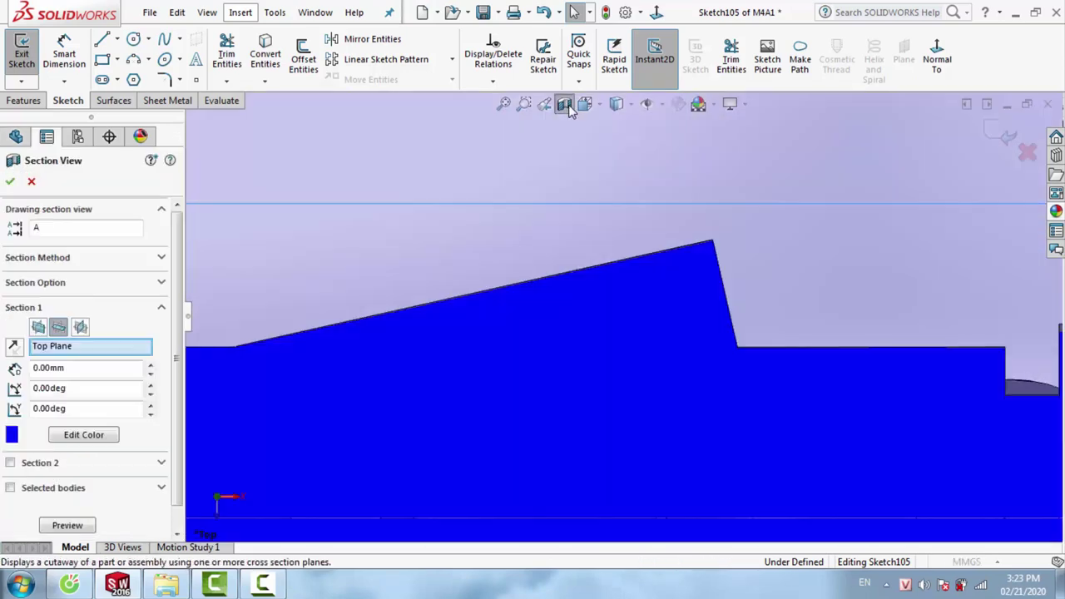
click(10, 182)
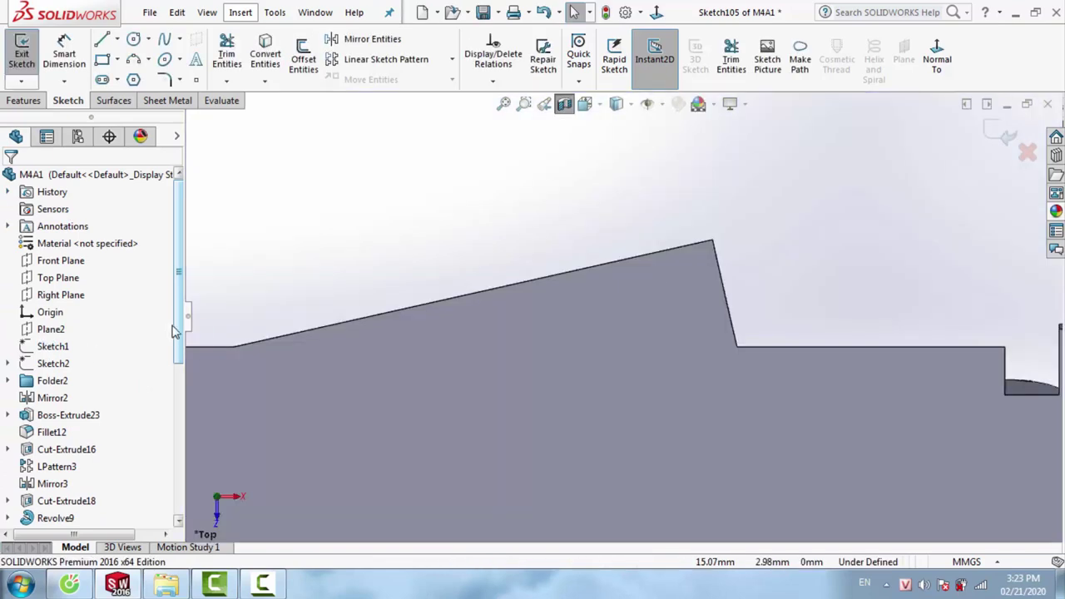
Expand Revolve18 and show Sketch101's lines as a reference
drag(177, 331, 173, 486)
click(8, 483)
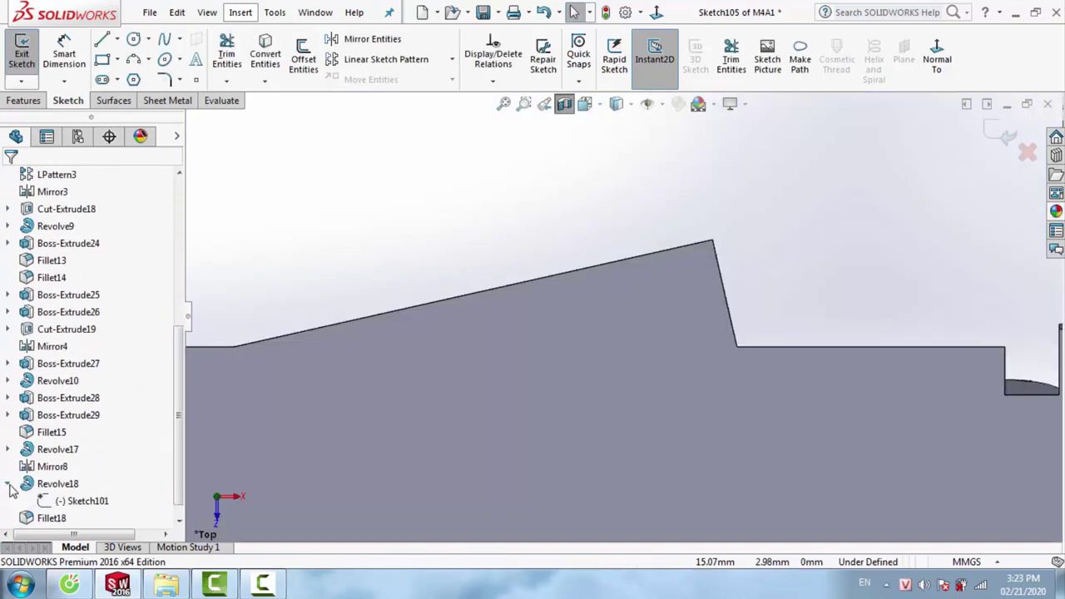
right_click(76, 501)
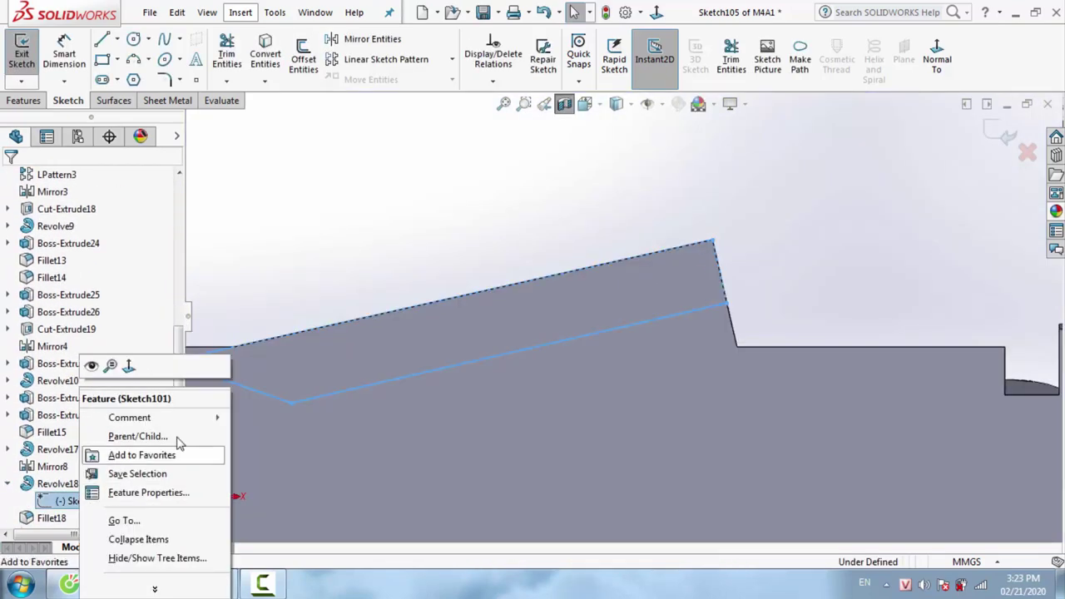
click(92, 367)
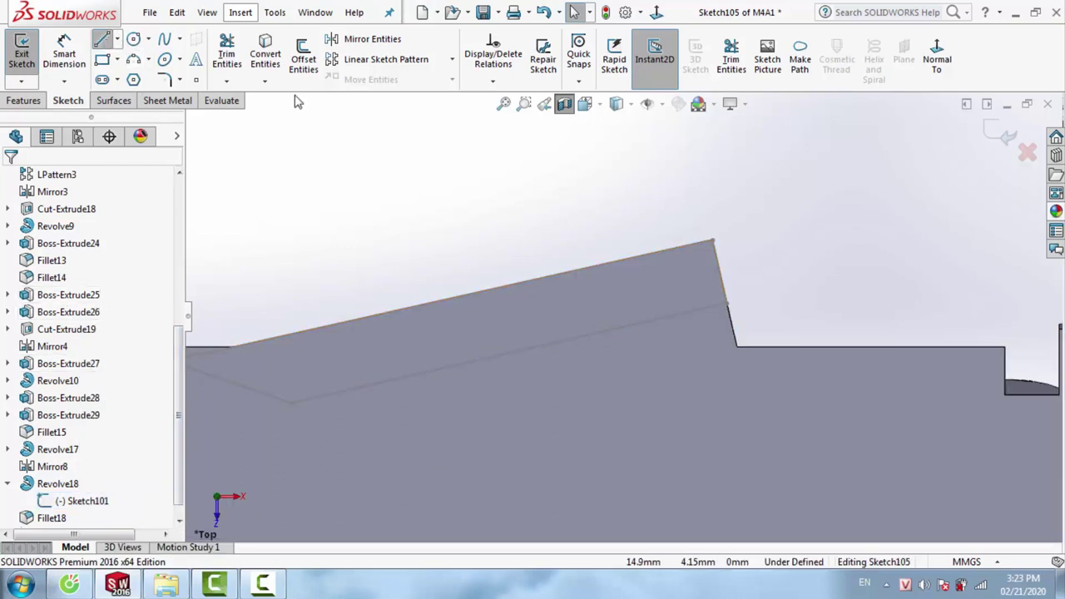
Draw a short line from the receiver edge point and make it collinear with Sketch101's line
click(726, 305)
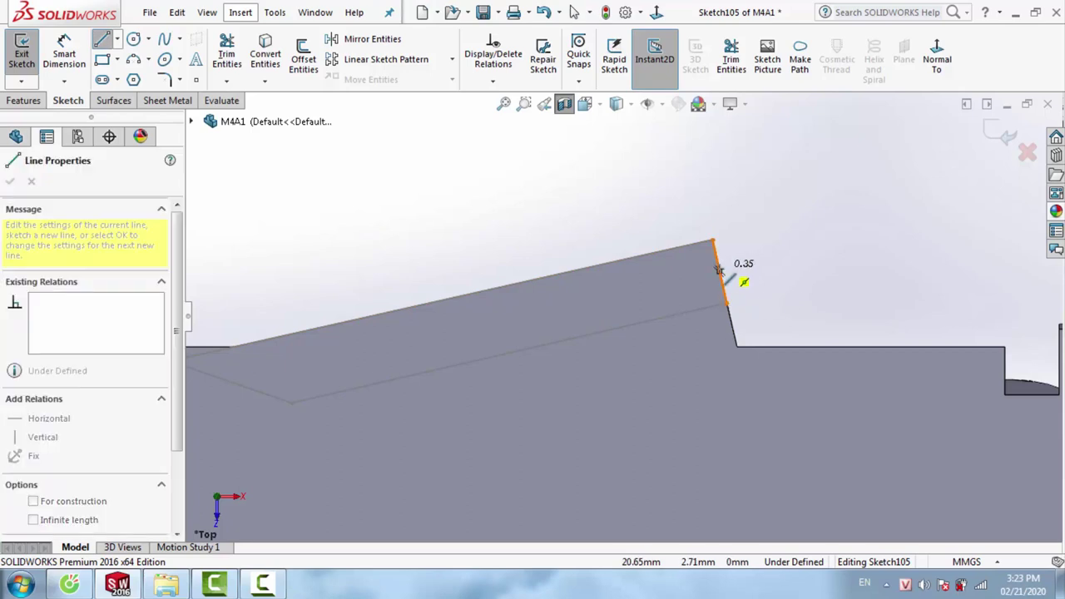
click(843, 281)
key(Escape)
click(745, 303)
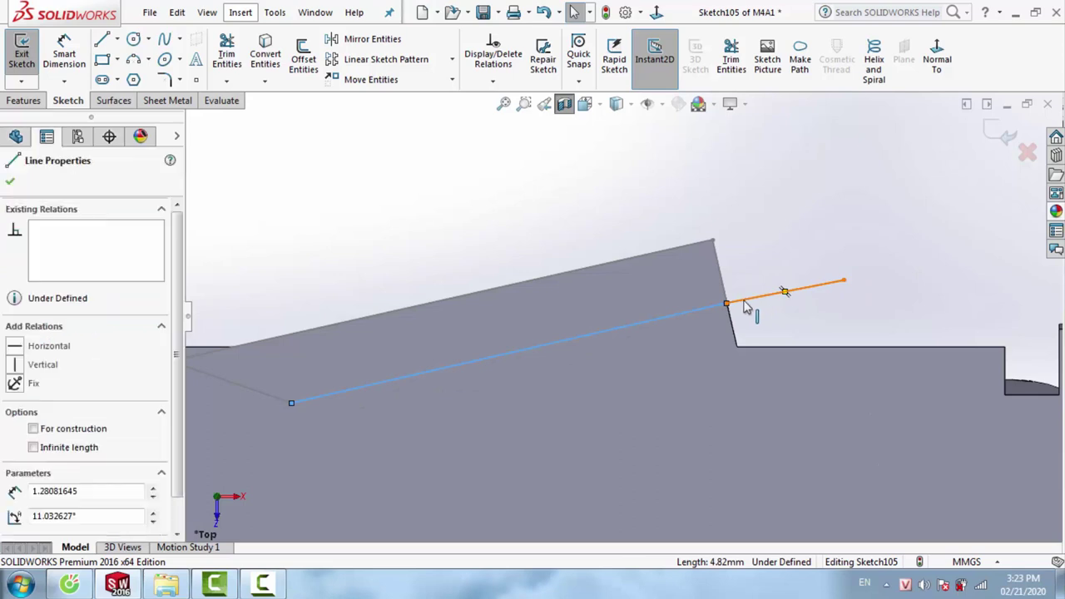
ctrl+click(731, 325)
click(12, 433)
click(772, 315)
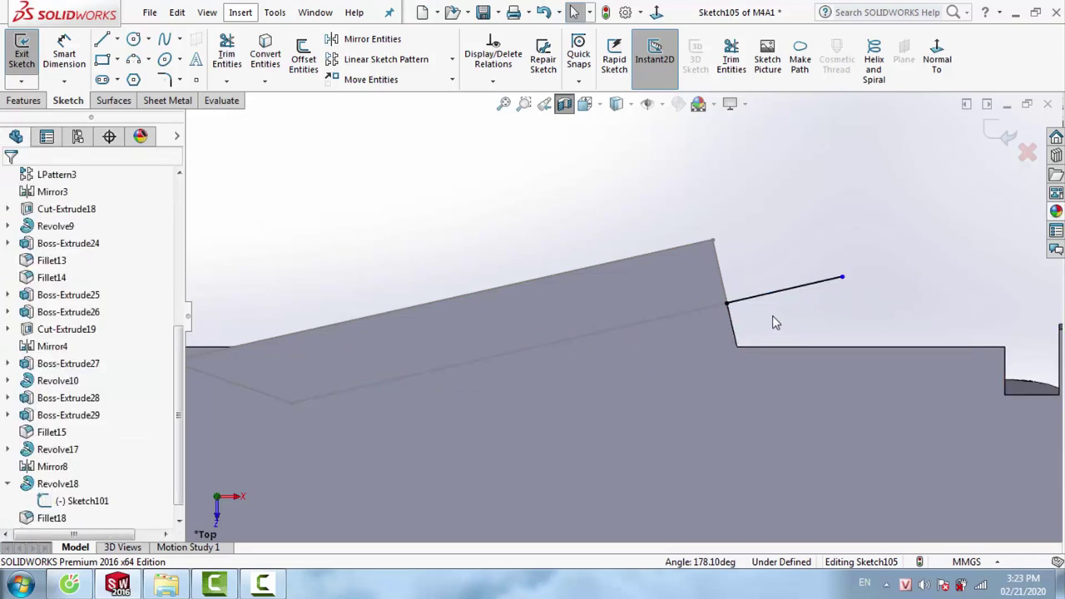
scroll(772, 318, down, 2)
Draw the stepped closed outline down along the receiver edge and back to the top line
key(l)
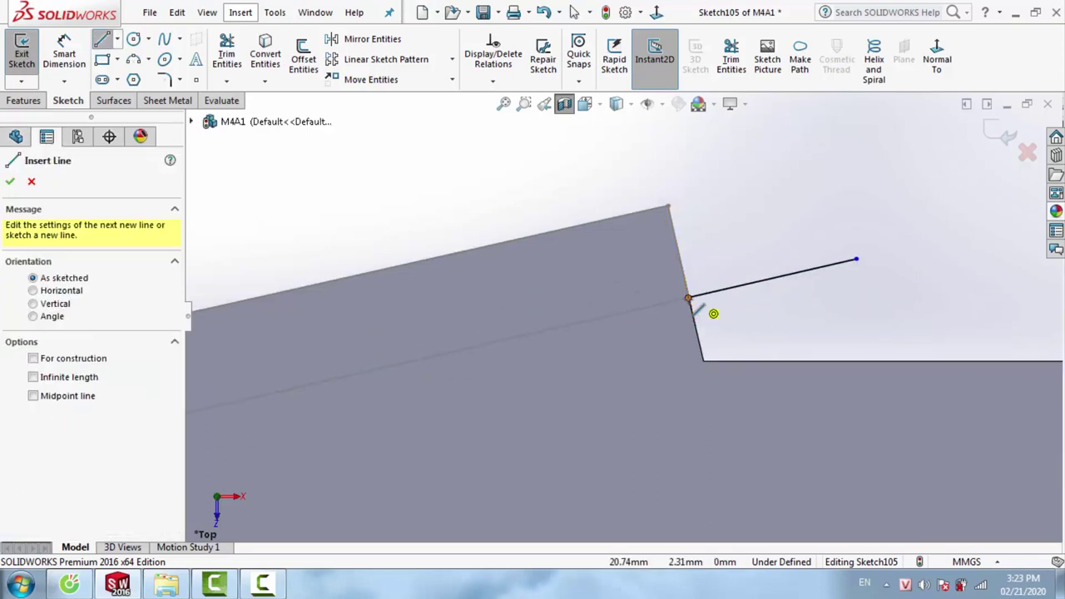
click(688, 298)
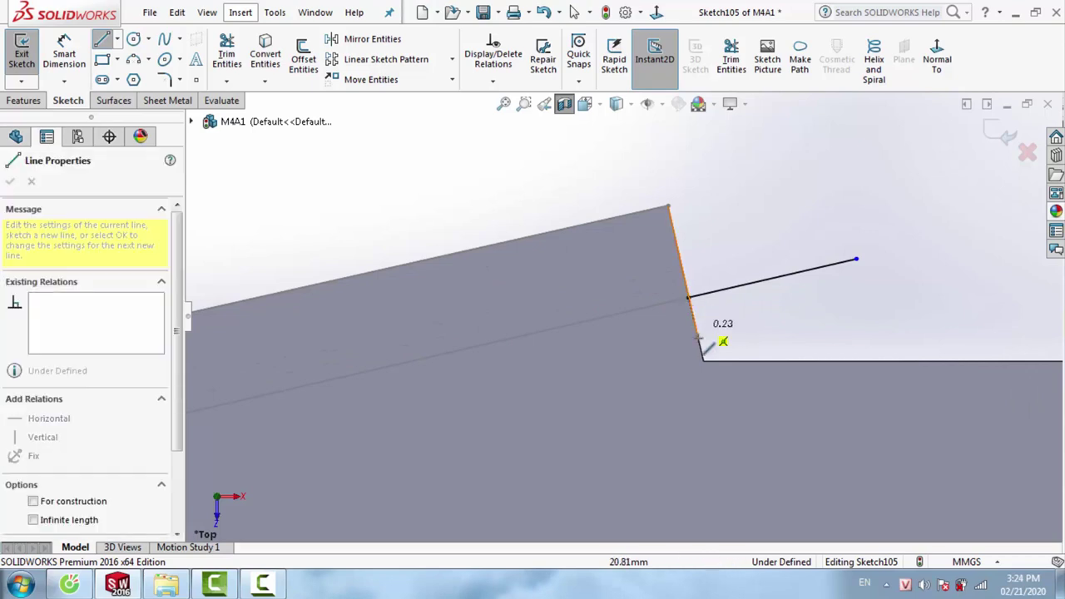
click(701, 347)
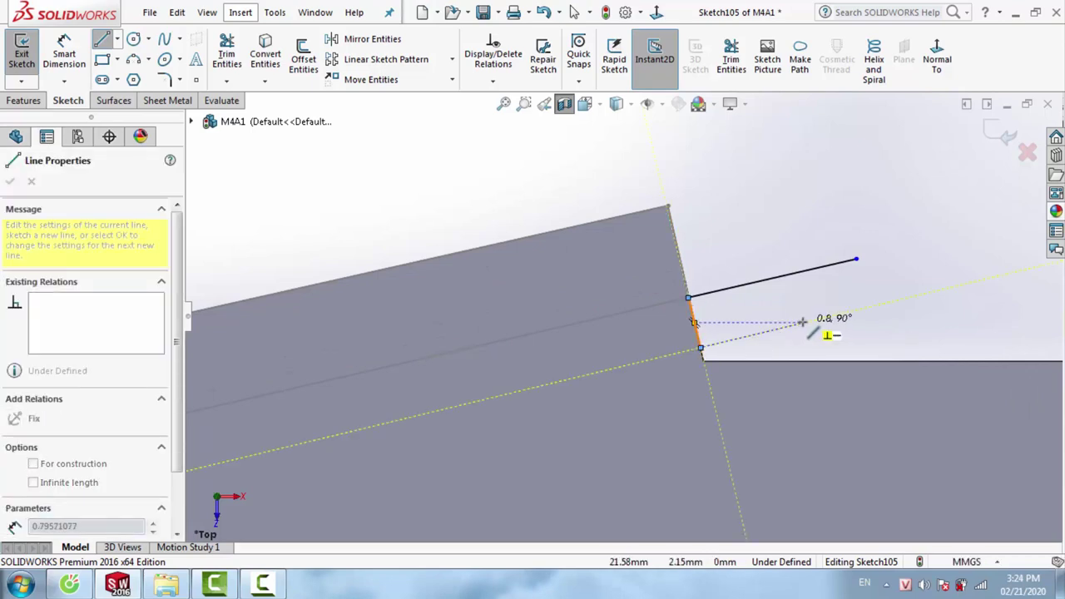
click(804, 323)
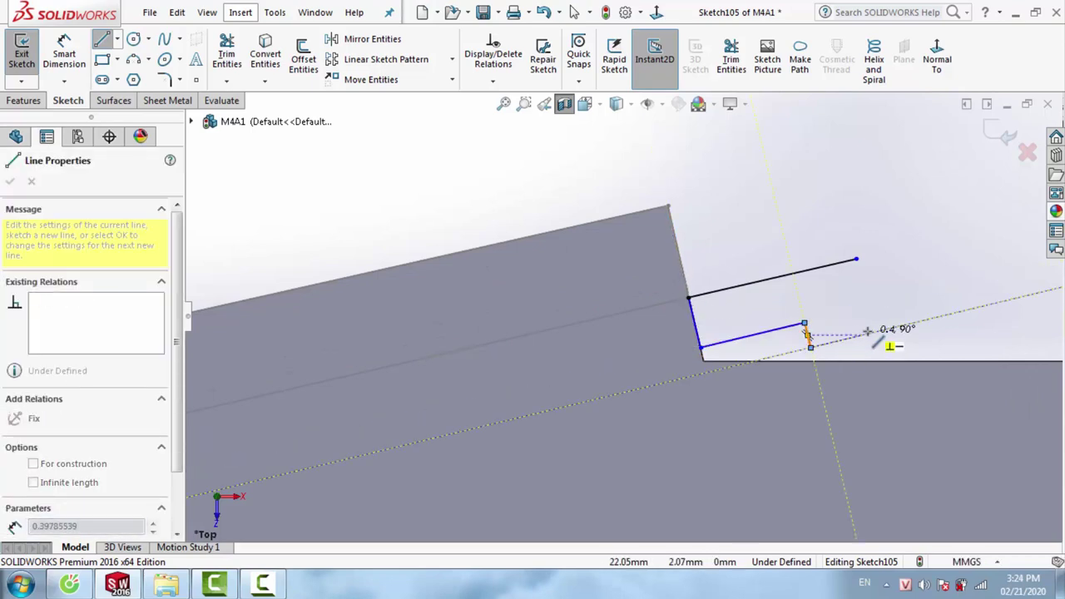
click(872, 333)
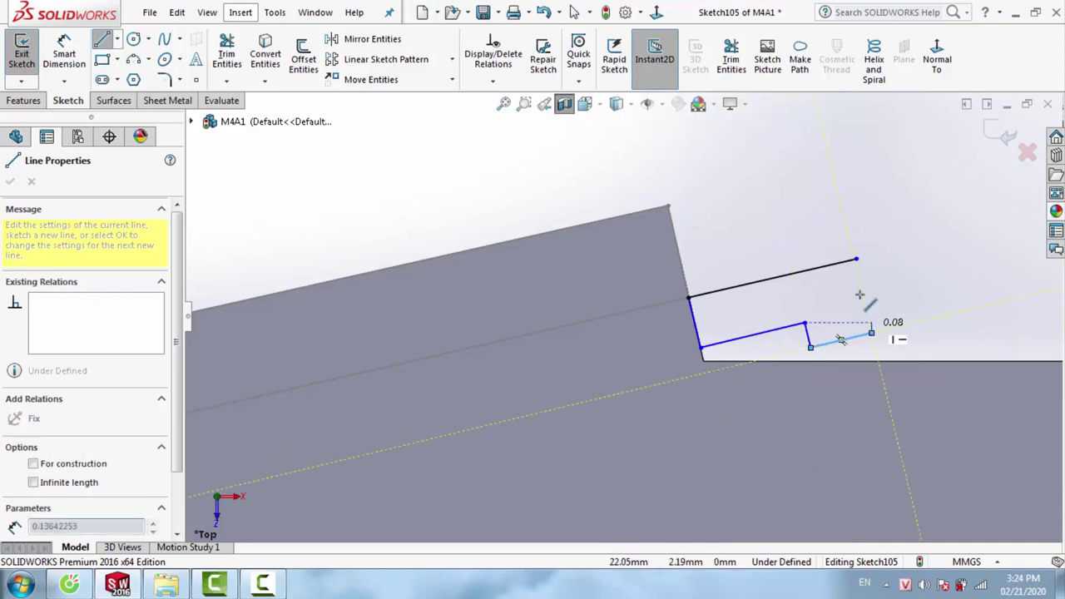
scroll(849, 261, down, 5)
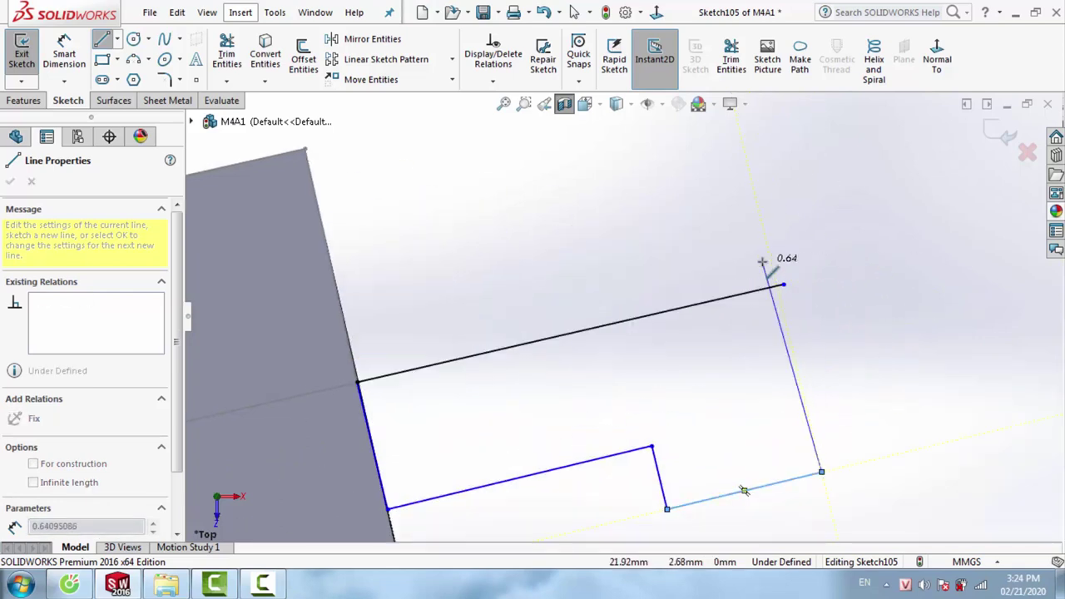
click(780, 288)
key(Escape)
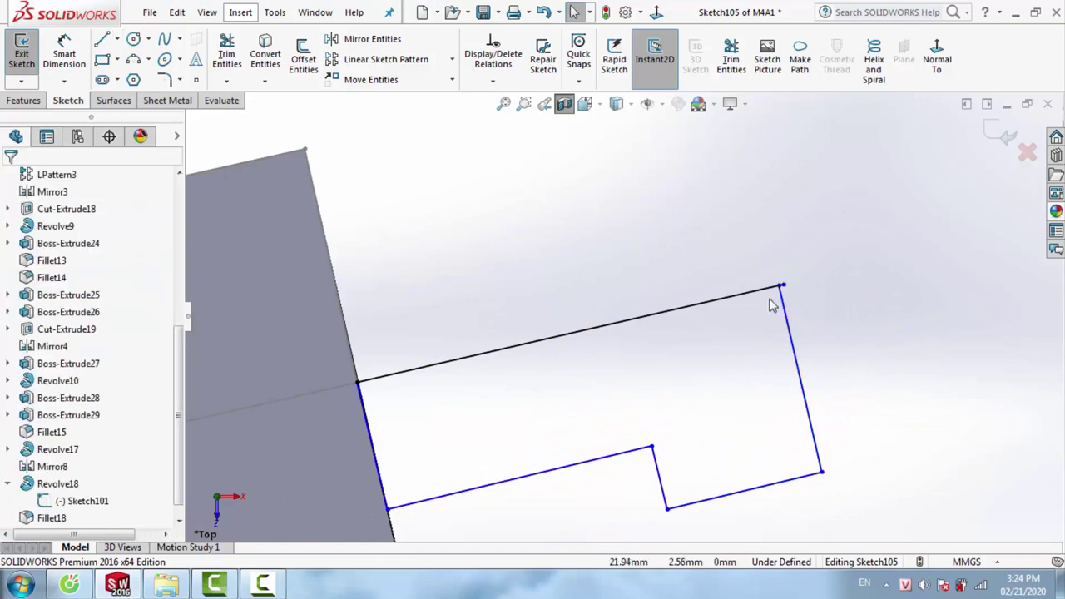
scroll(749, 283, down, 3)
click(728, 273)
key(Escape)
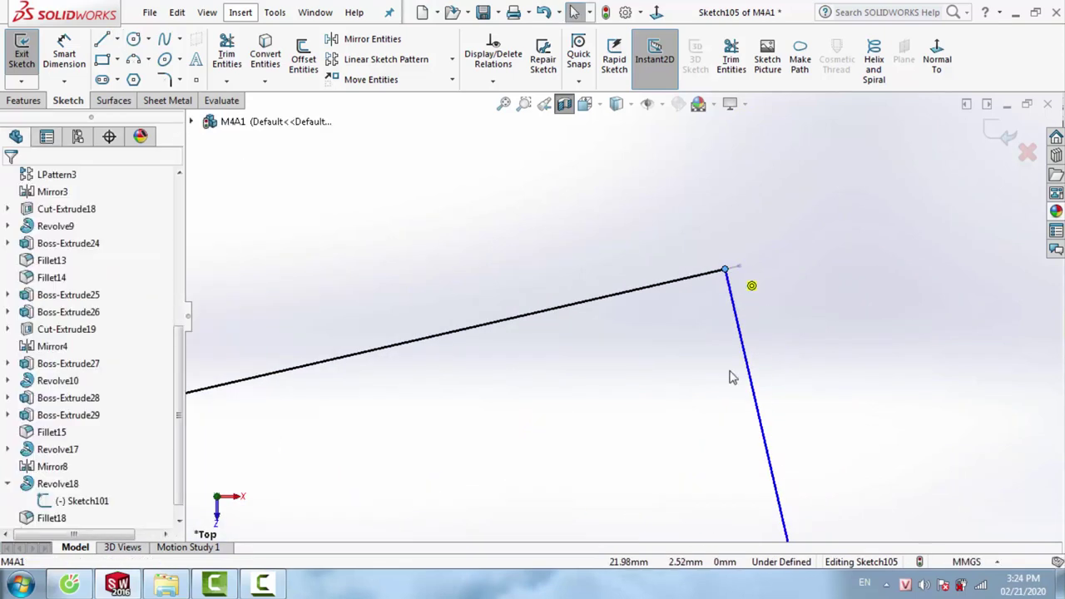
scroll(573, 447, up, 3)
scroll(583, 433, down, 1)
Pull the lower right segment down and move the lower left corner onto the receiver's corner
drag(631, 409, 630, 439)
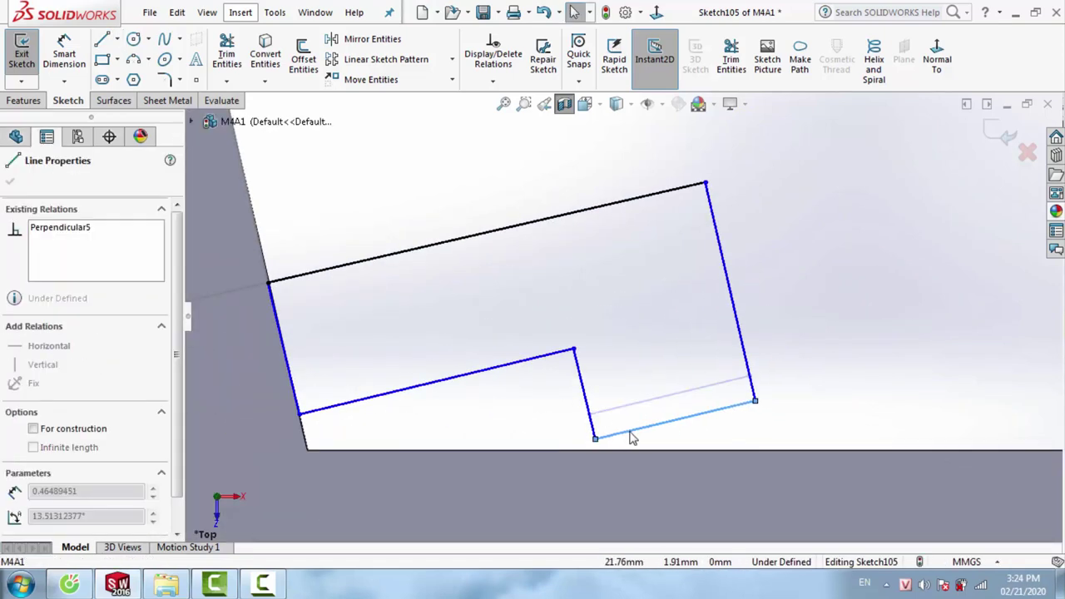
key(Escape)
click(435, 380)
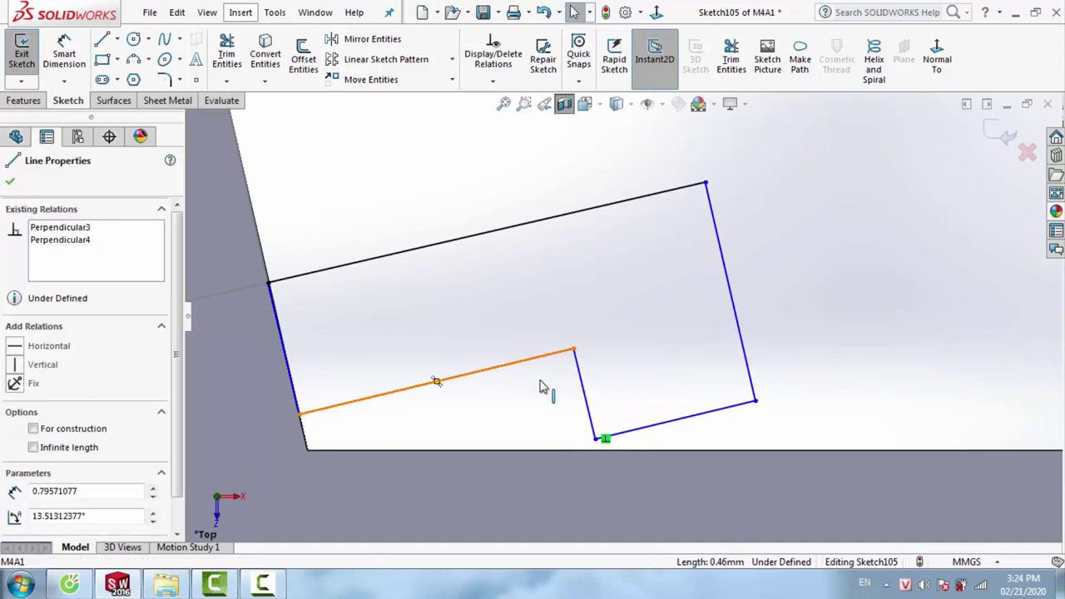
key(Escape)
drag(302, 418, 305, 439)
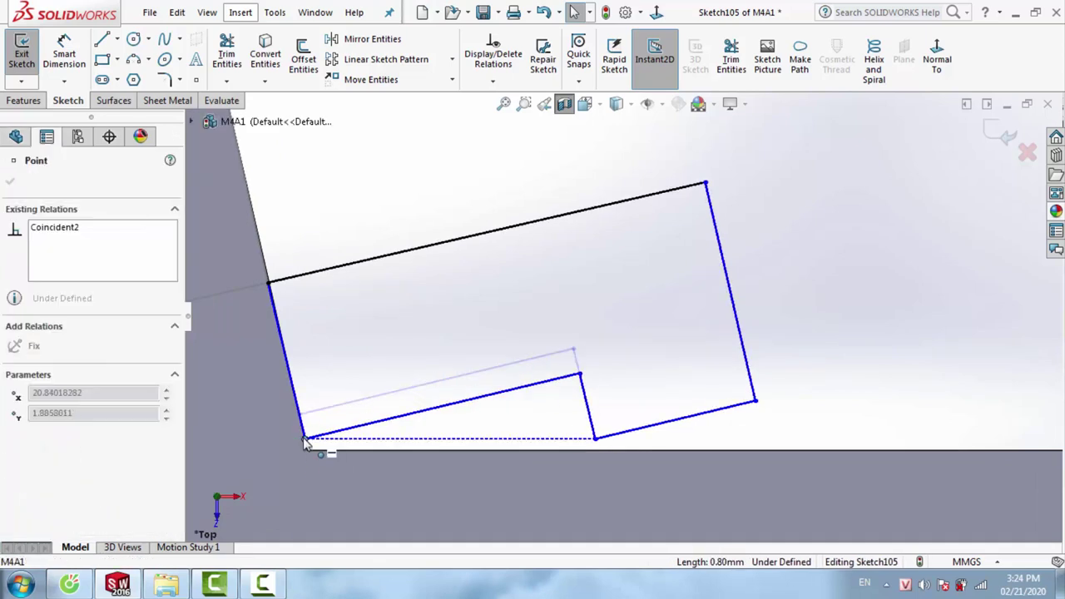
key(Escape)
Dimension the outline's top line to 1.4
key(d)
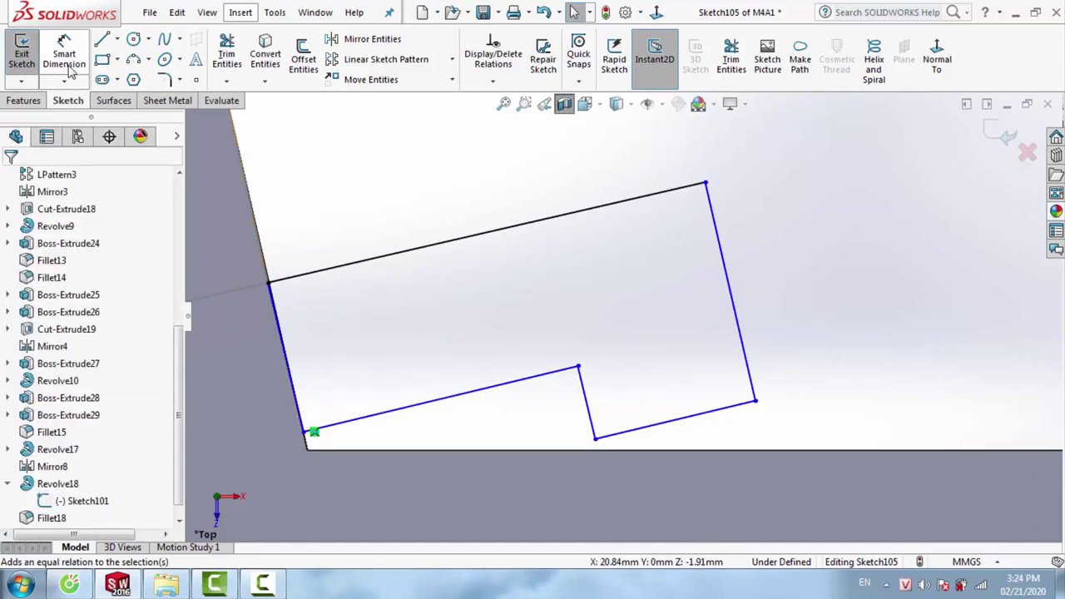
click(464, 239)
click(471, 221)
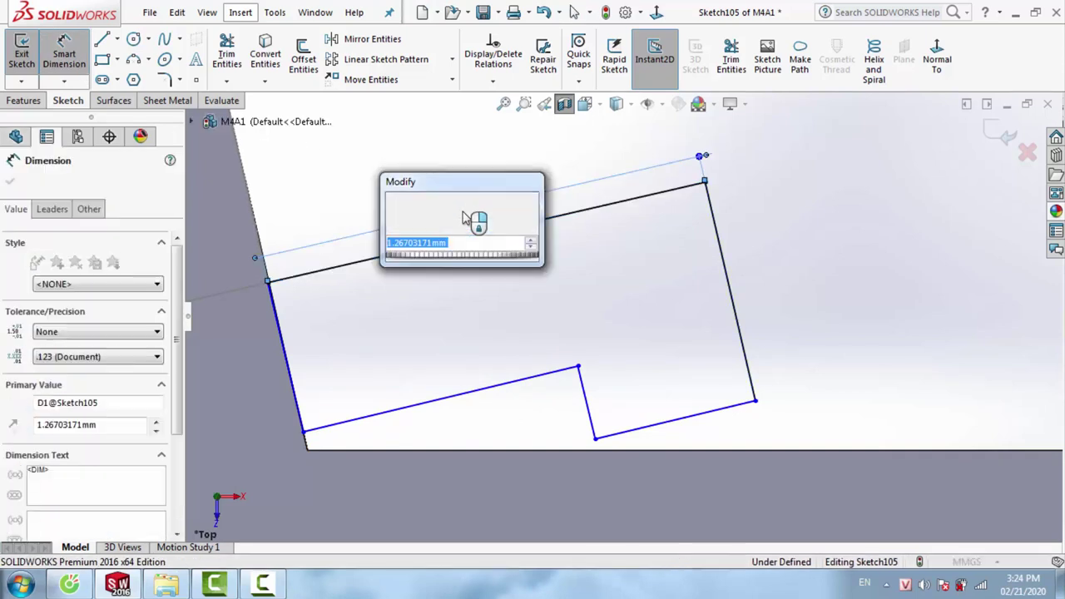
text(1.4)
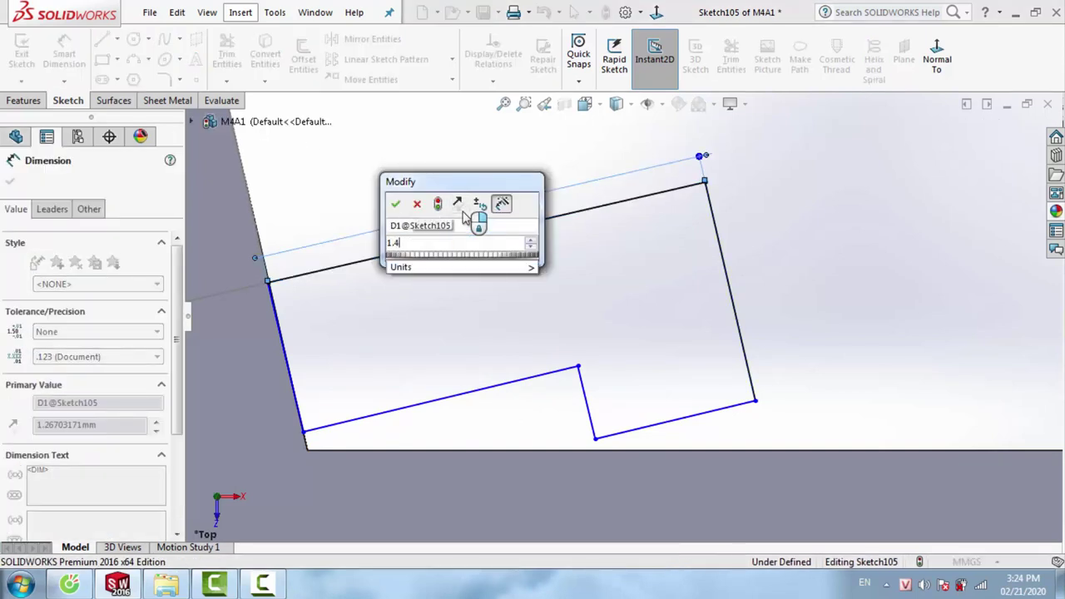
key(Return)
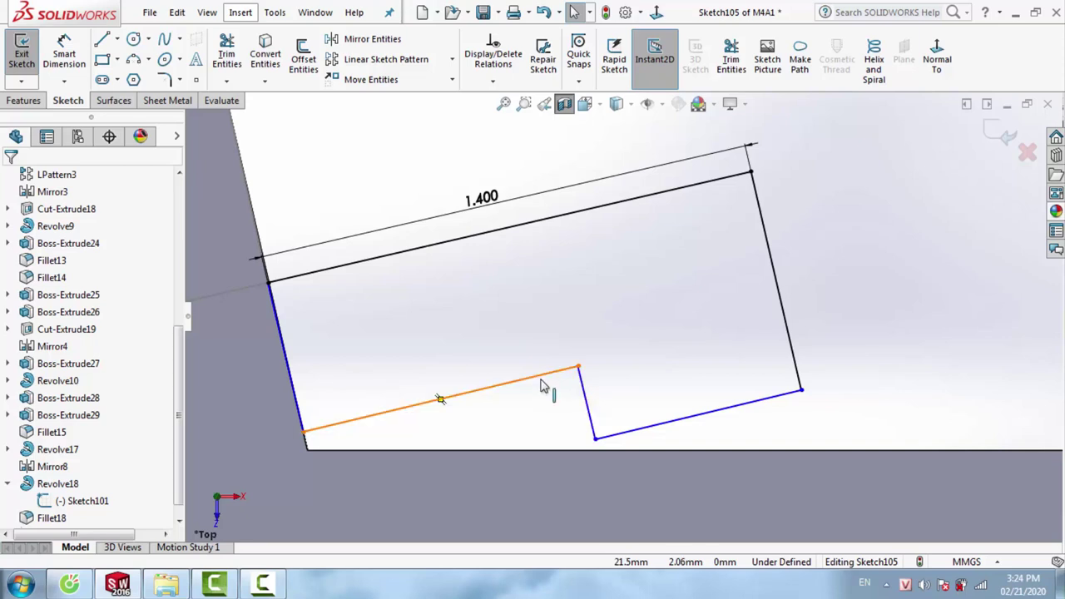
click(541, 385)
click(541, 408)
click(545, 376)
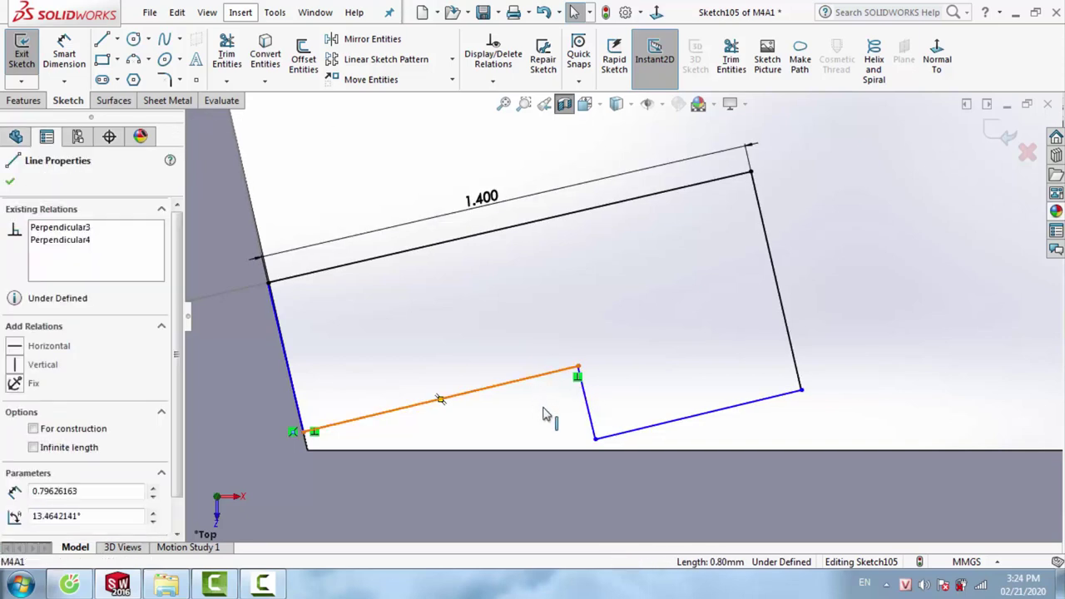
click(547, 404)
scroll(634, 339, up, 3)
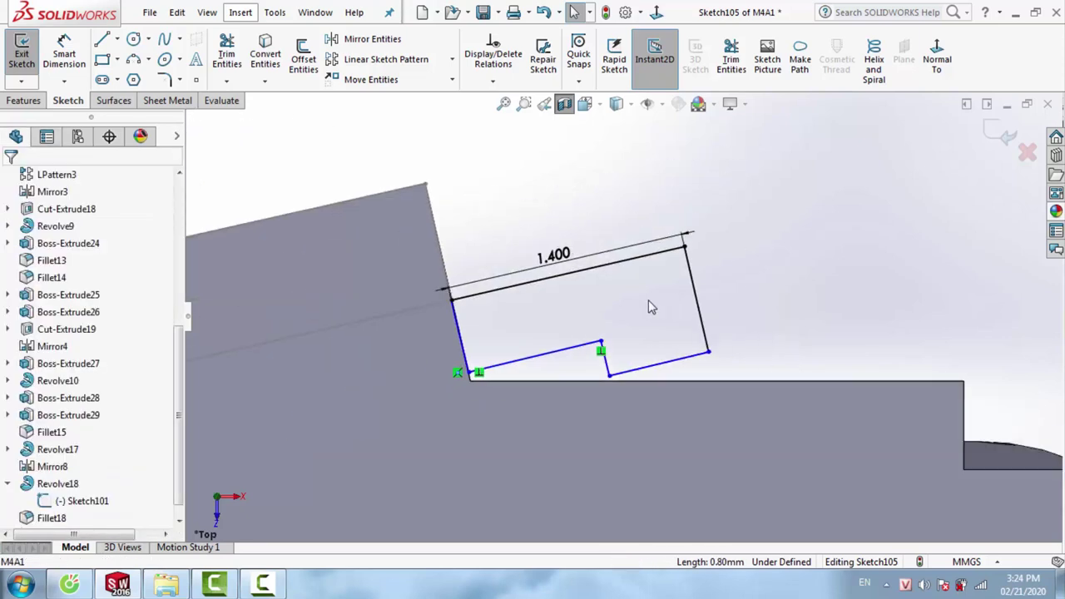
Revolve the sketch around its top line into a round stub, Revolve20
click(23, 102)
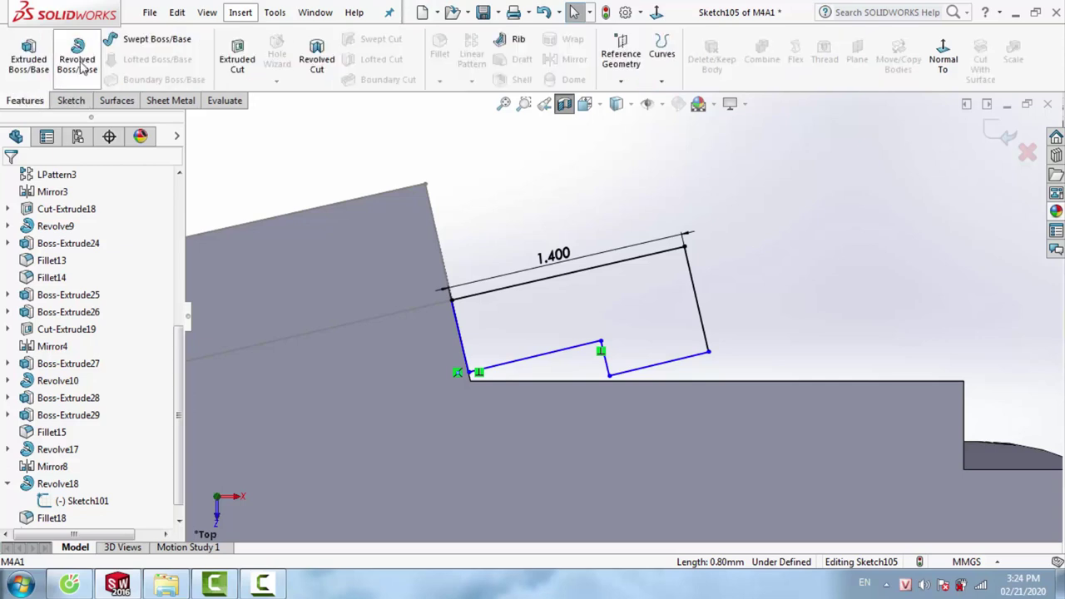
click(505, 288)
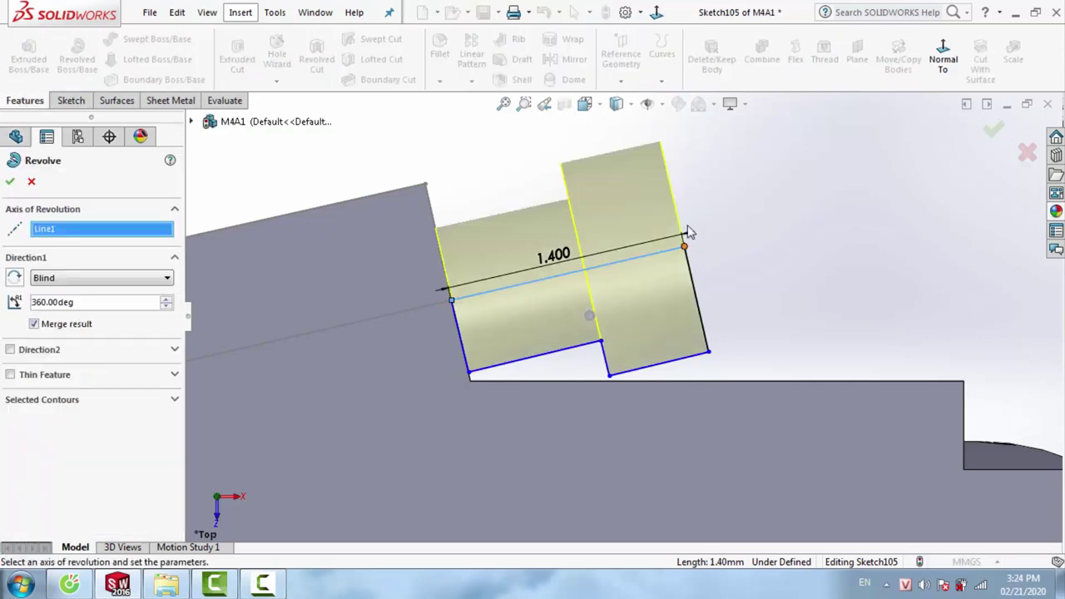
key(Return)
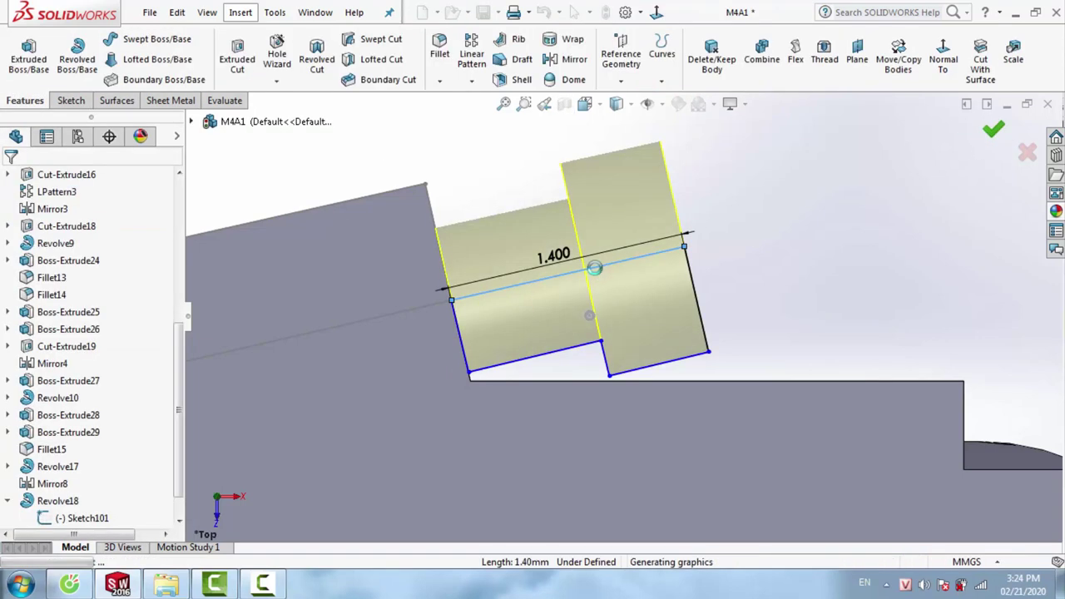
middle_drag(638, 278, 668, 295)
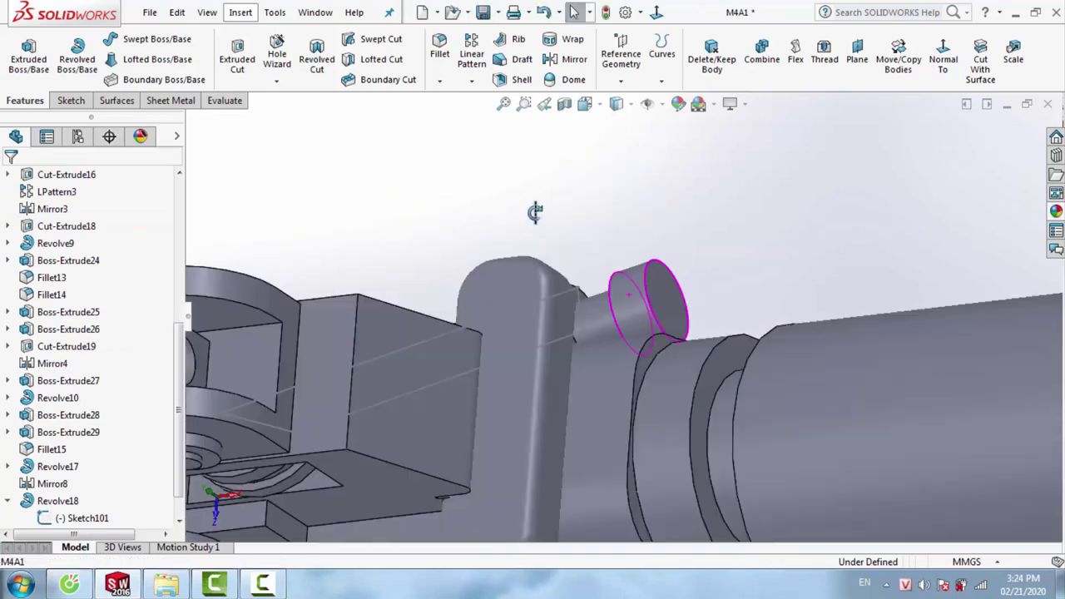
scroll(668, 296, down, 3)
scroll(687, 346, down, 2)
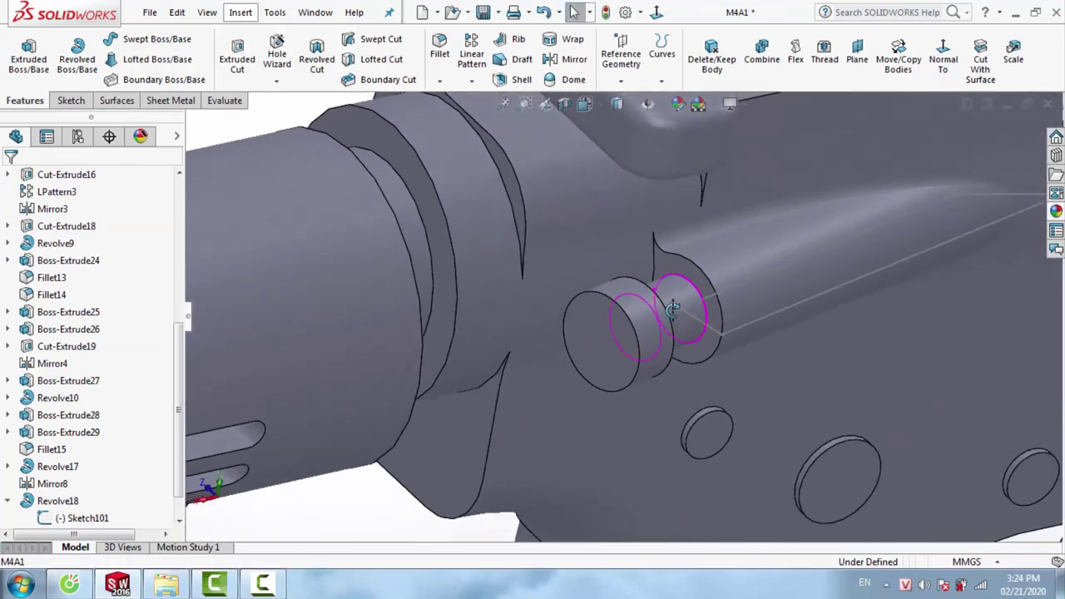
scroll(666, 328, down, 3)
scroll(649, 275, down, 3)
Edit the stub's sketch, change the 1.400 length to 1.200 mm, and exit to rebuild
right_click(620, 196)
click(651, 148)
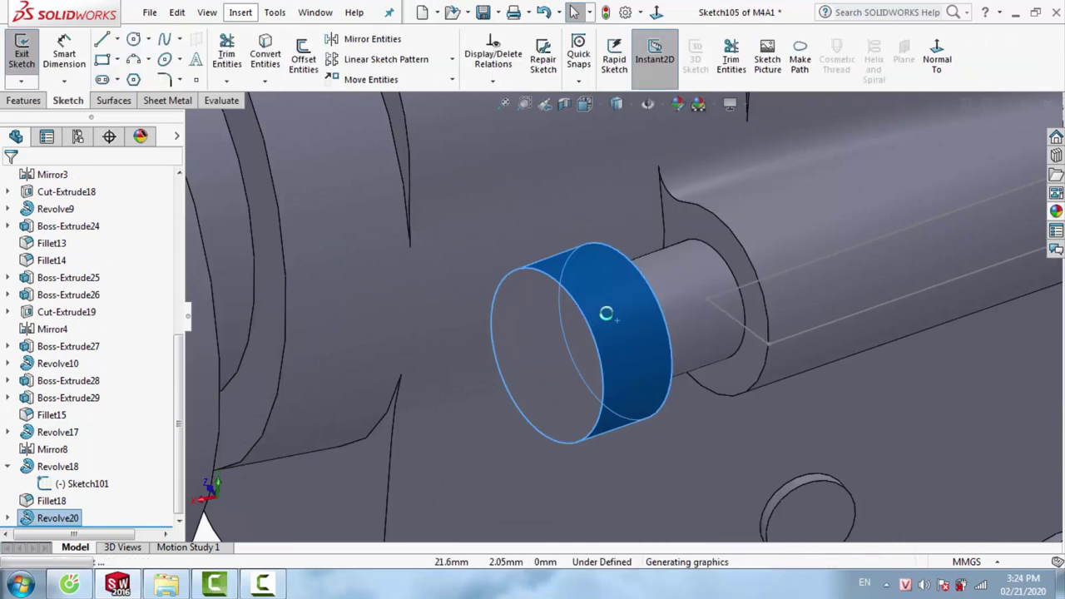
scroll(540, 327, down, 3)
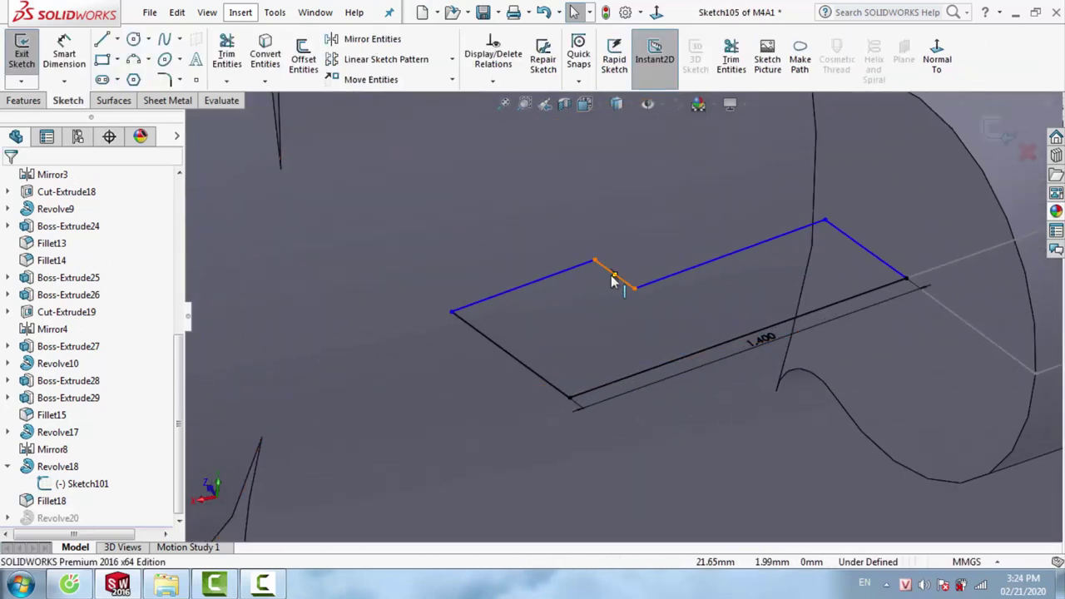
double_click(762, 341)
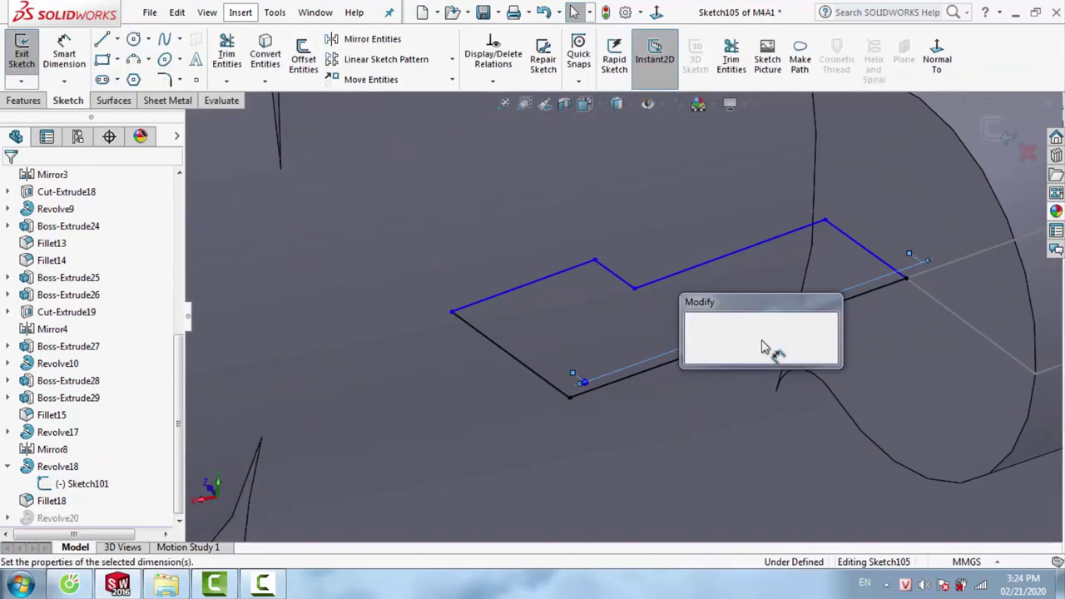
key(Escape)
key(Return)
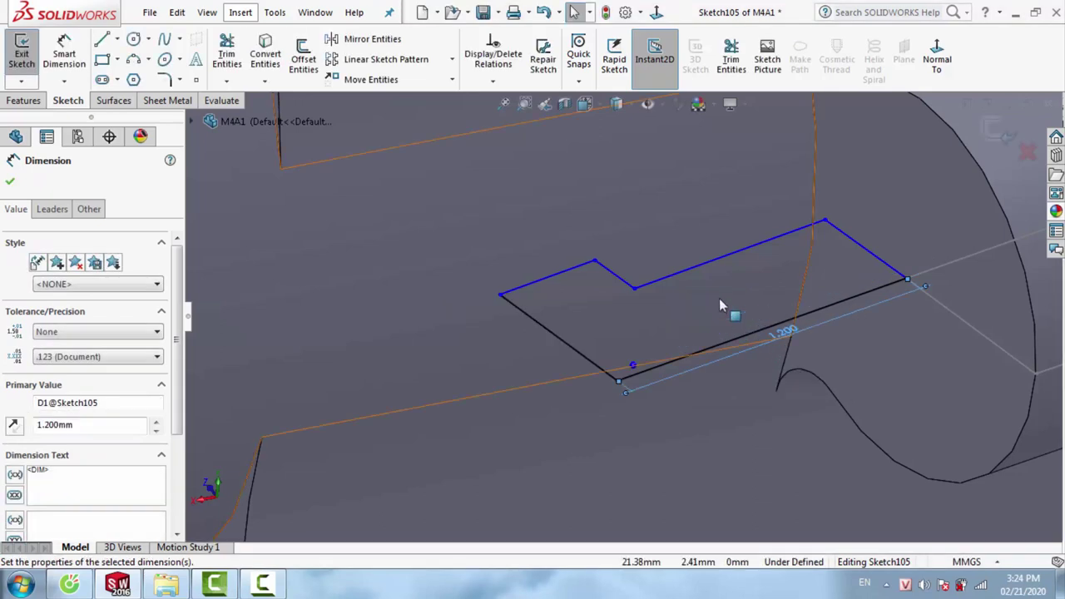
click(997, 131)
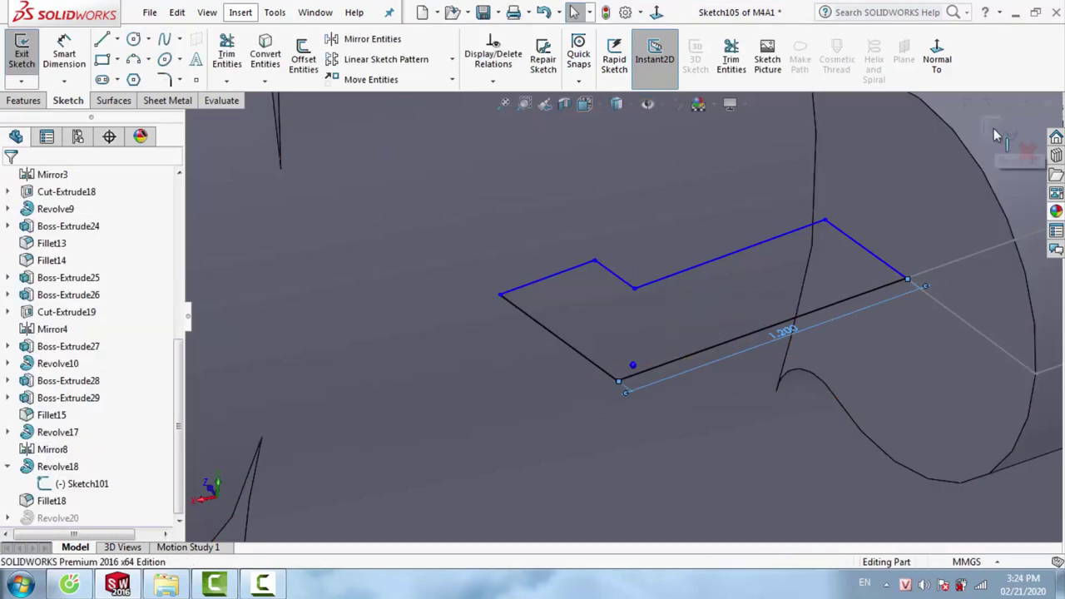
scroll(778, 258, up, 3)
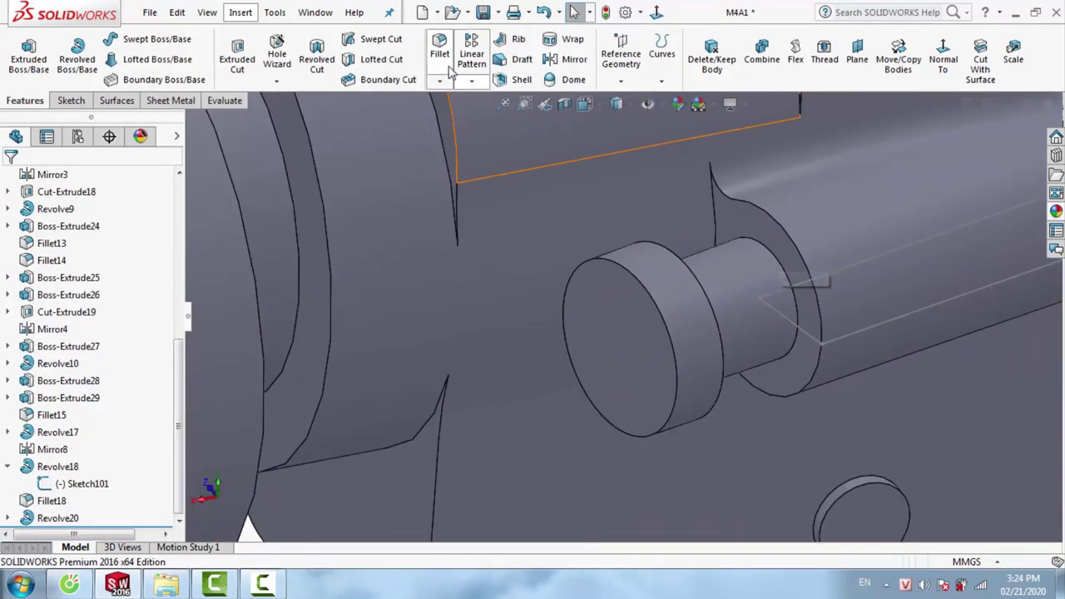
Fillet the pin's outer end edge with a 0.15 mm radius
click(655, 307)
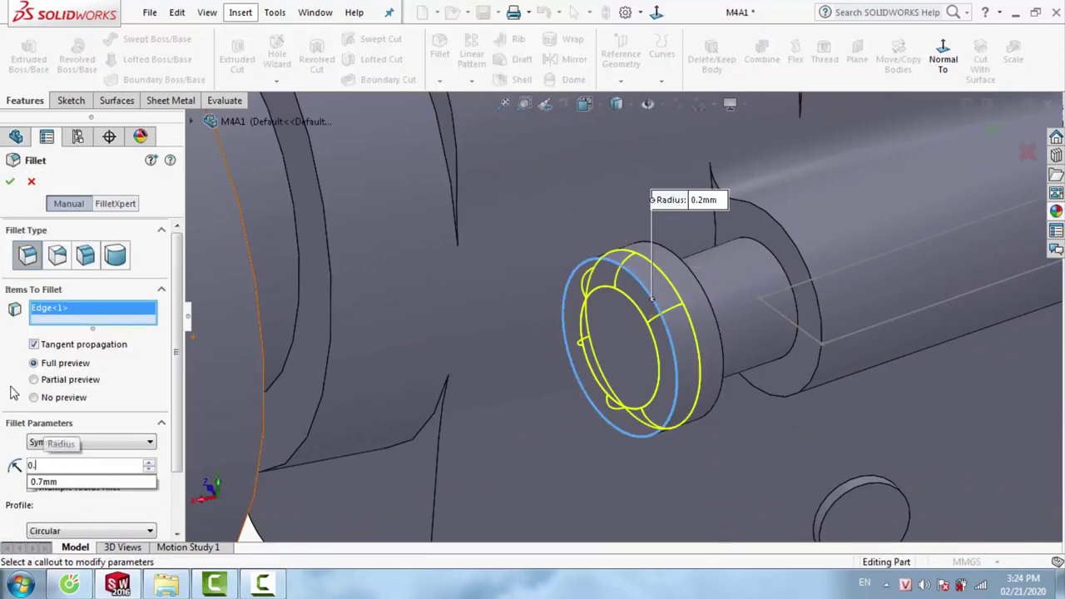
key(Return)
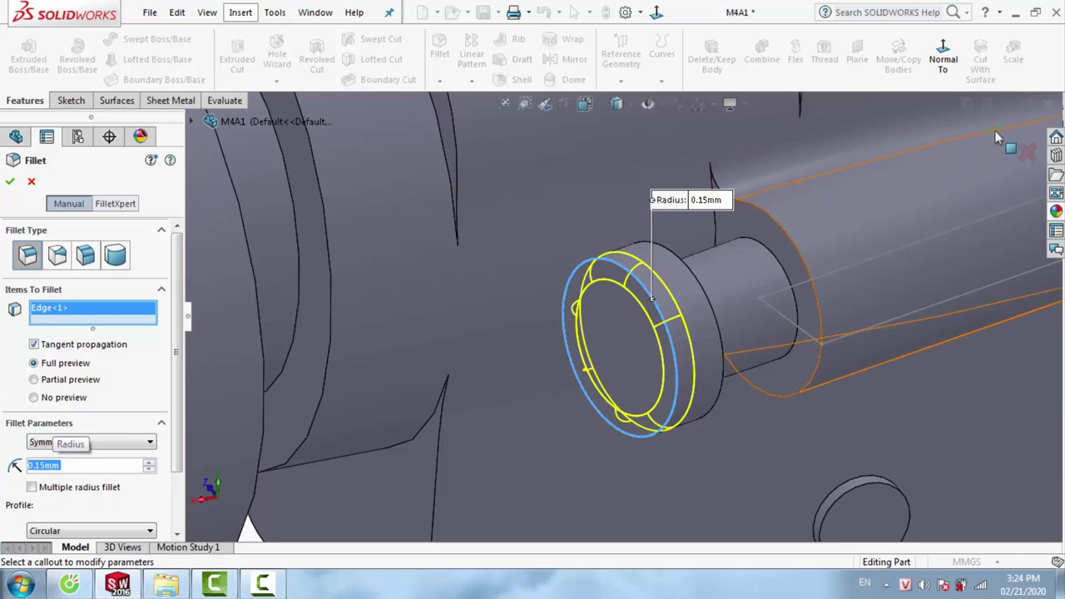
key(Return)
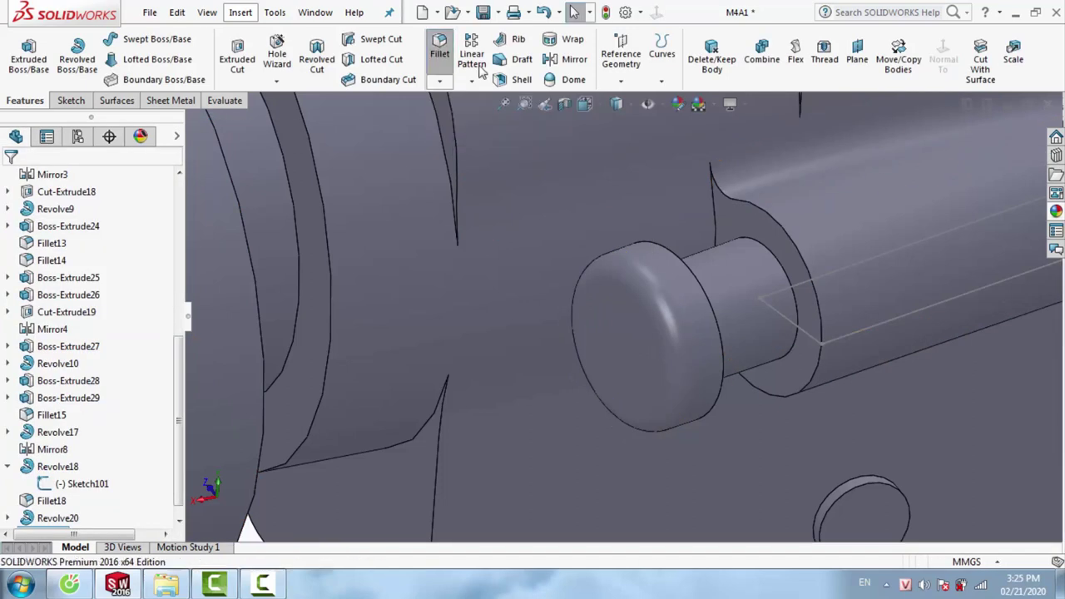
Add a 0.15 mm fillet to the circular edge where the pin meets the receiver
click(782, 231)
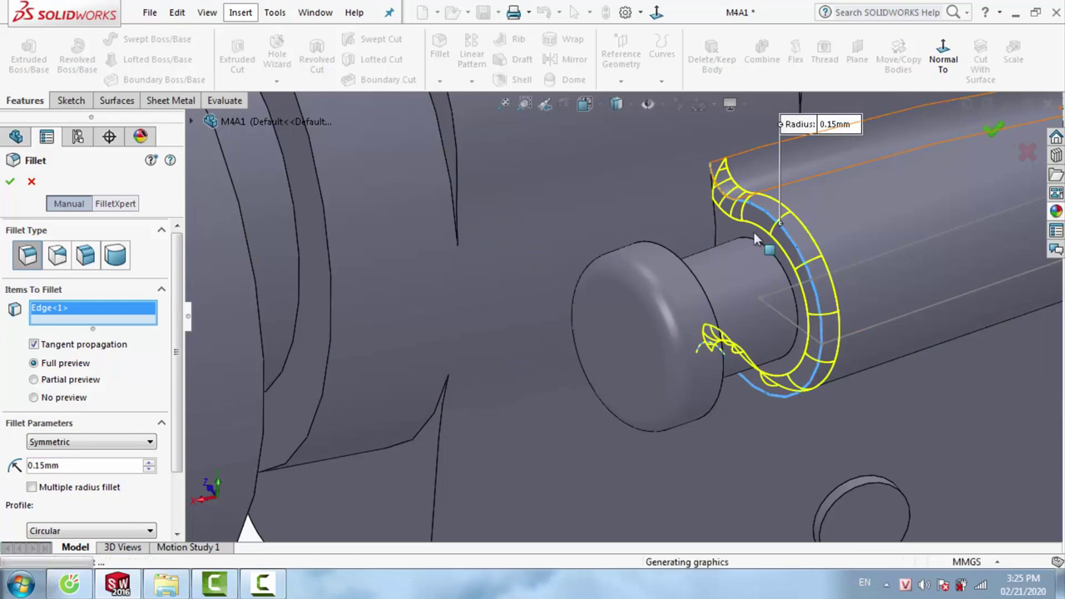
key(Return)
scroll(766, 233, up, 5)
scroll(732, 266, up, 2)
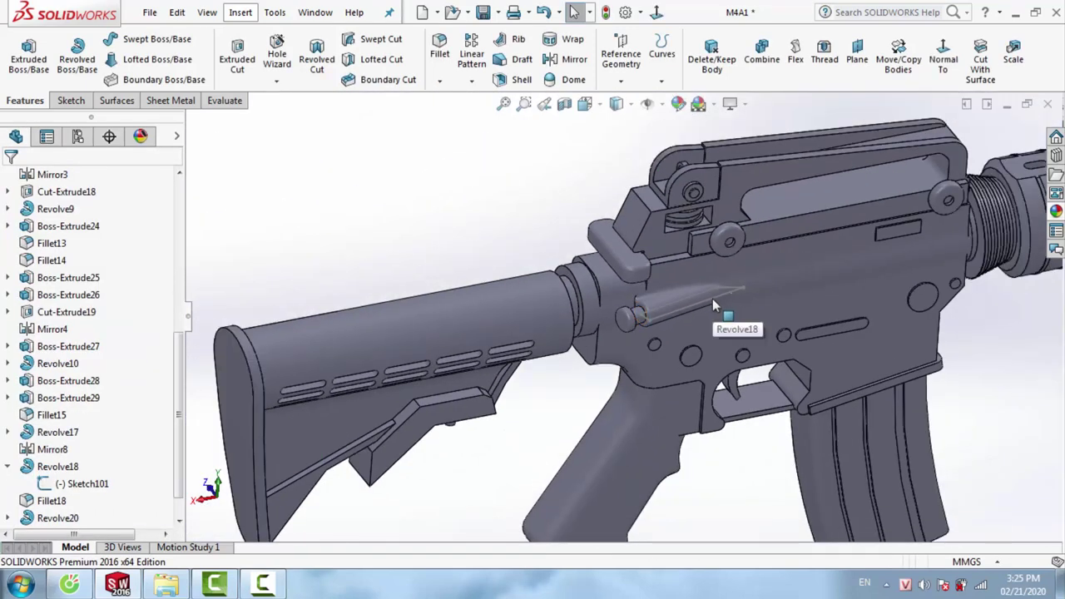
right_click(713, 298)
Orbit to the rifle's side and open a sketch on the lower receiver's side face
click(736, 275)
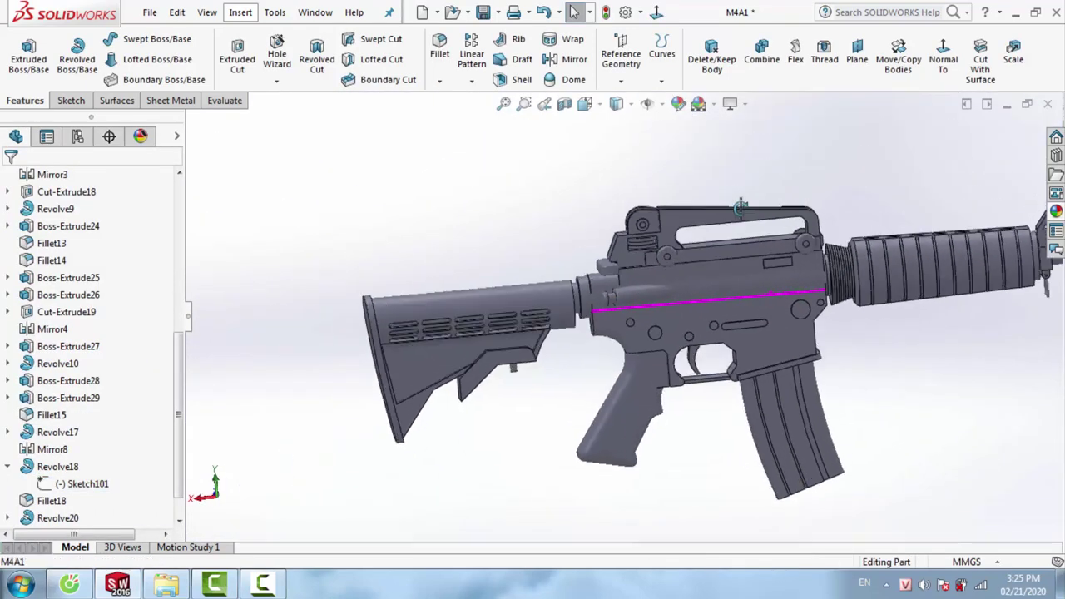
middle_drag(741, 207, 749, 249)
scroll(749, 283, down, 3)
scroll(680, 322, down, 3)
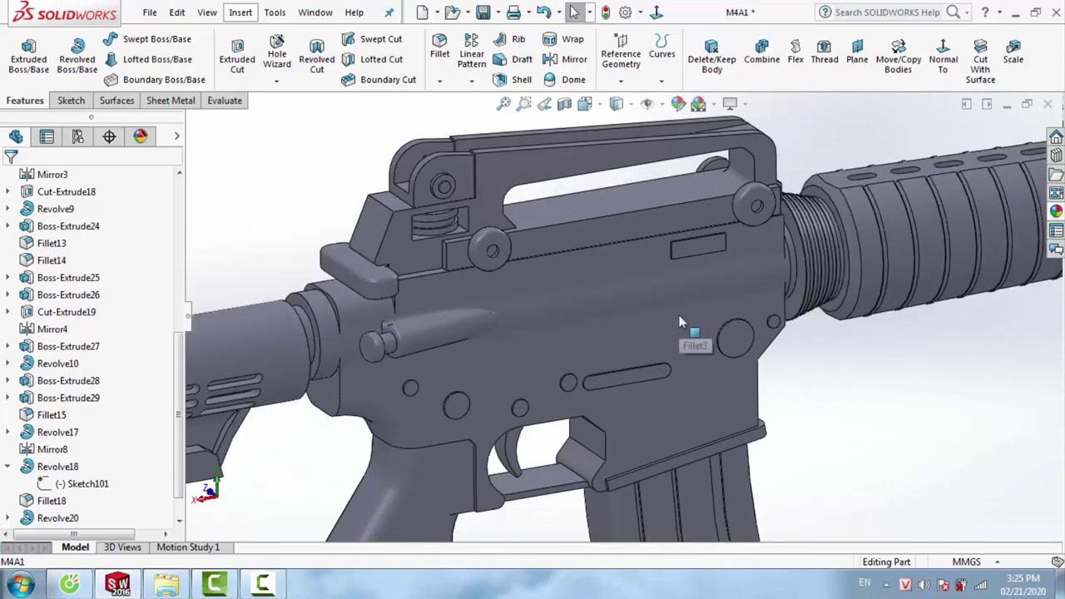
mouse_move(680, 322)
middle_down()
mouse_move(690, 278)
mouse_move(706, 352)
mouse_move(636, 320)
mouse_move(649, 331)
middle_up()
scroll(707, 352, up, 3)
click(648, 331)
right_click(648, 331)
click(684, 138)
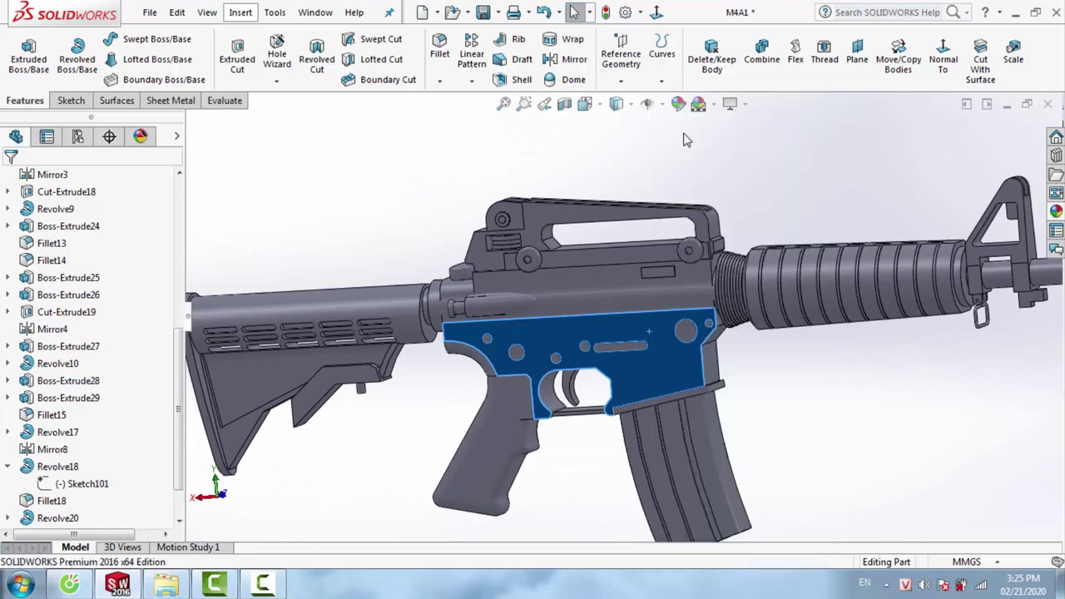
Draw a corner rectangle on the receiver above the slot and drag its bottom edge lower
scroll(587, 300, down, 1)
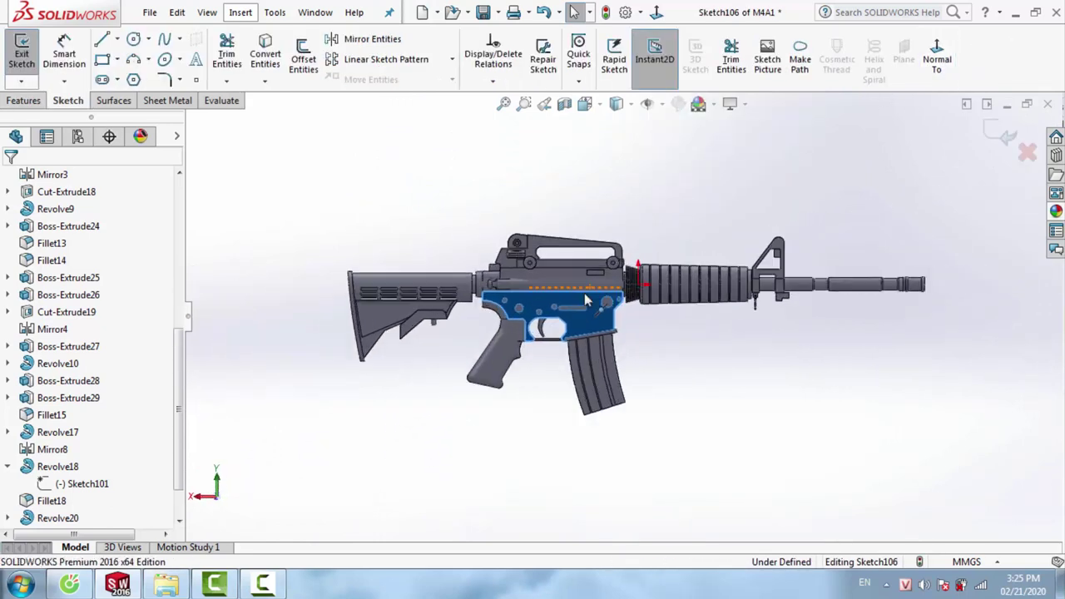
scroll(587, 300, down, 5)
scroll(589, 305, down, 5)
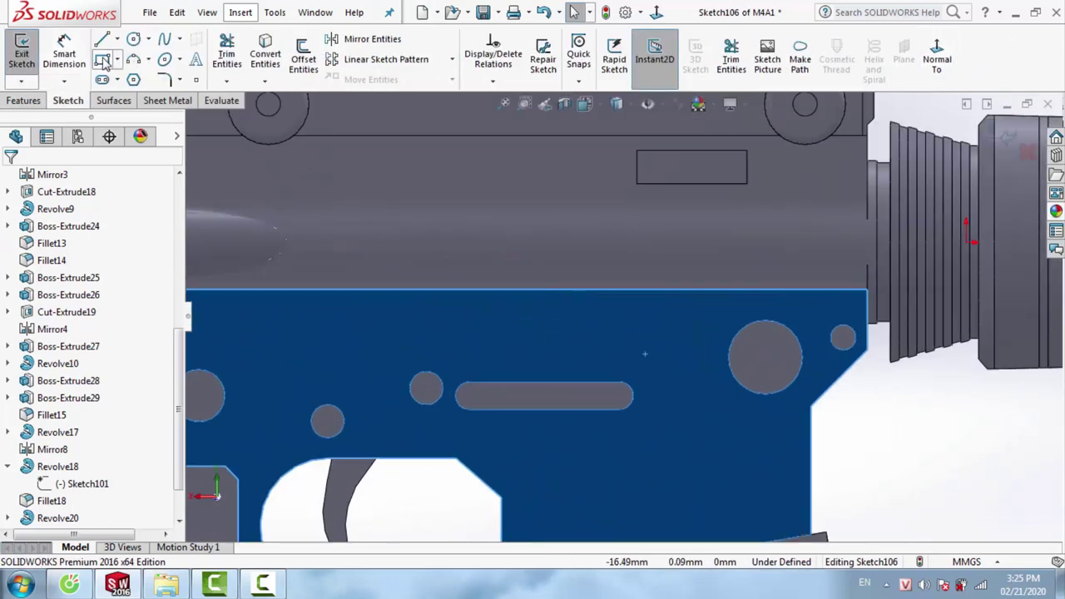
click(102, 59)
click(476, 187)
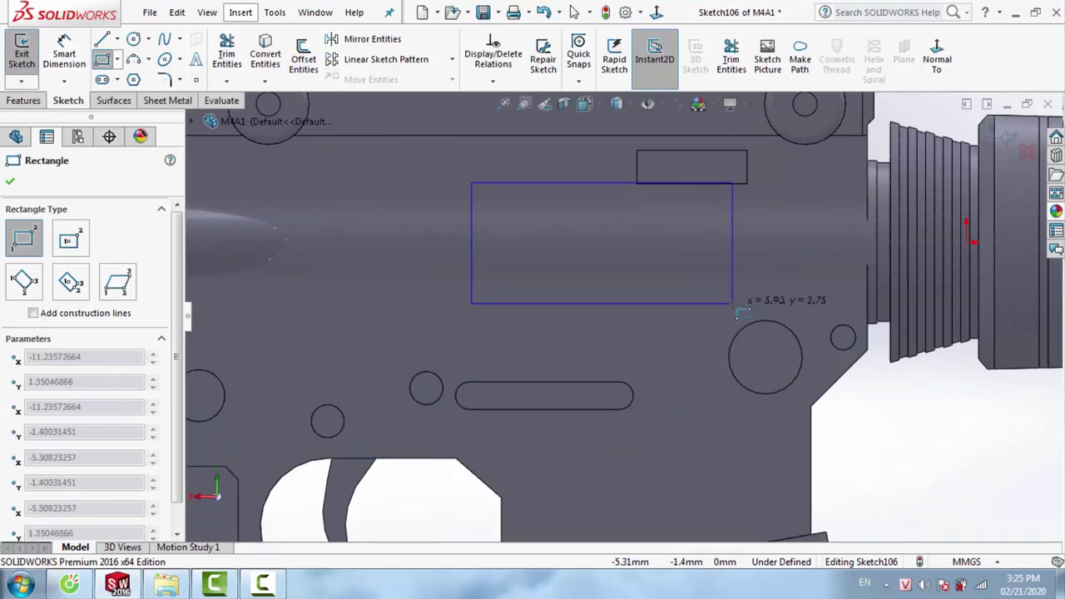
click(732, 303)
key(Escape)
click(730, 196)
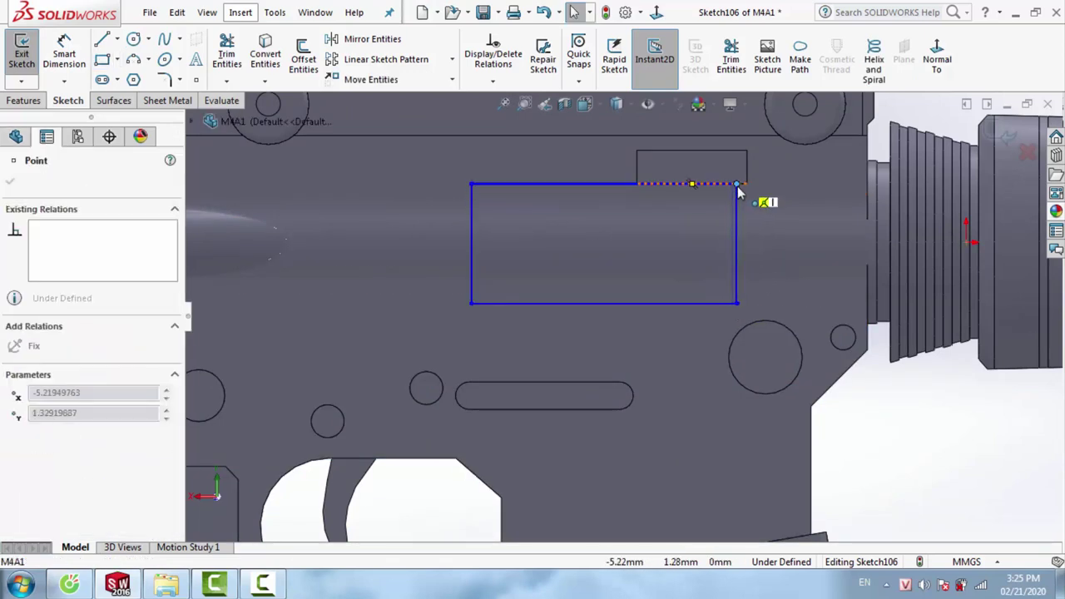
click(524, 304)
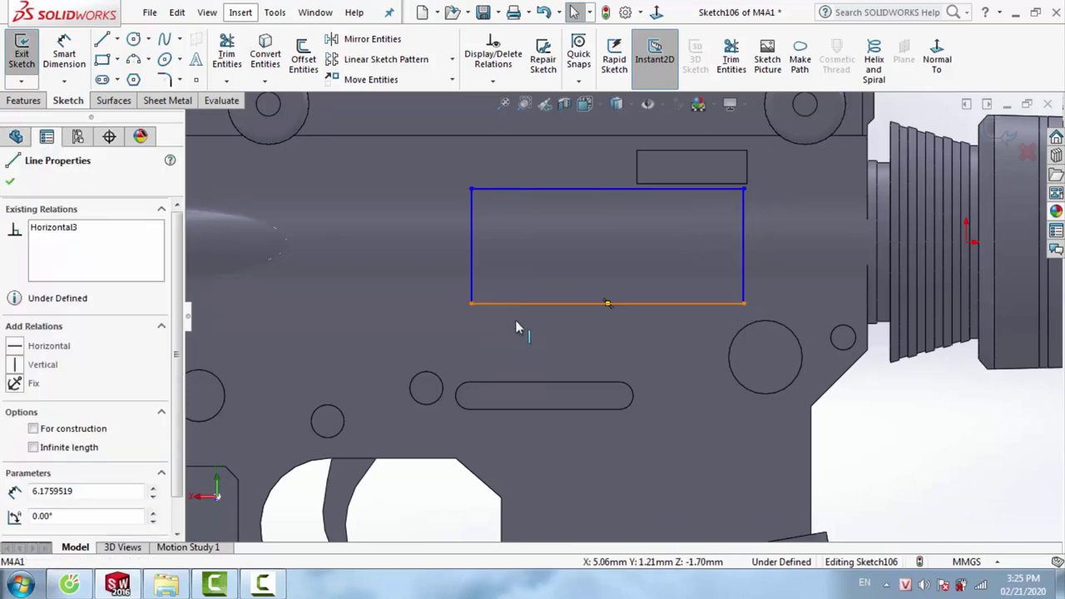
drag(520, 304, 515, 315)
Extruded-cut the rectangle Blind to 2.15 mm deep
key(c)
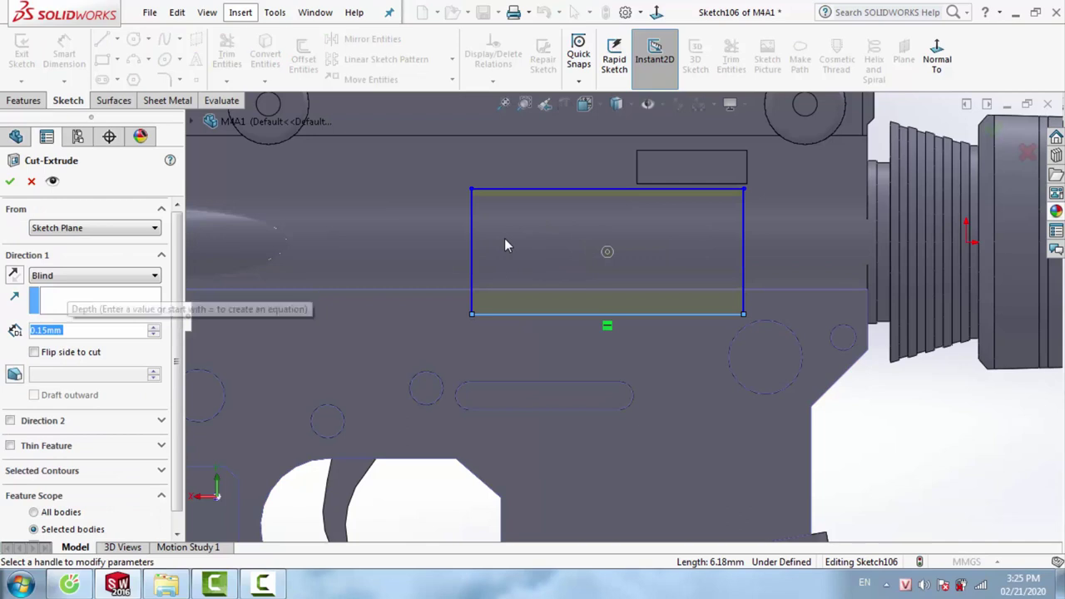
click(31, 181)
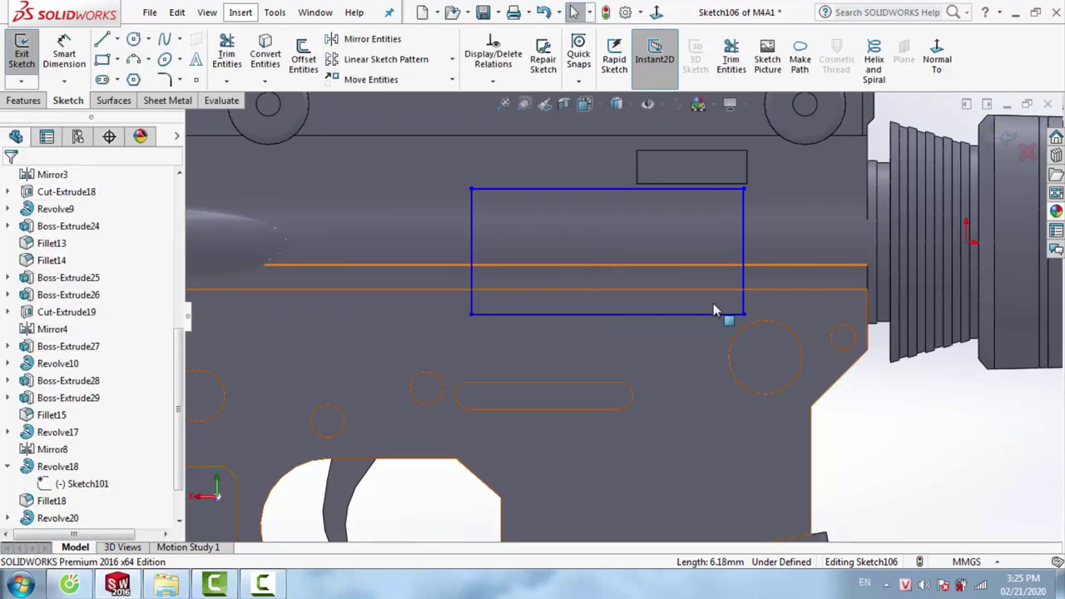
click(25, 101)
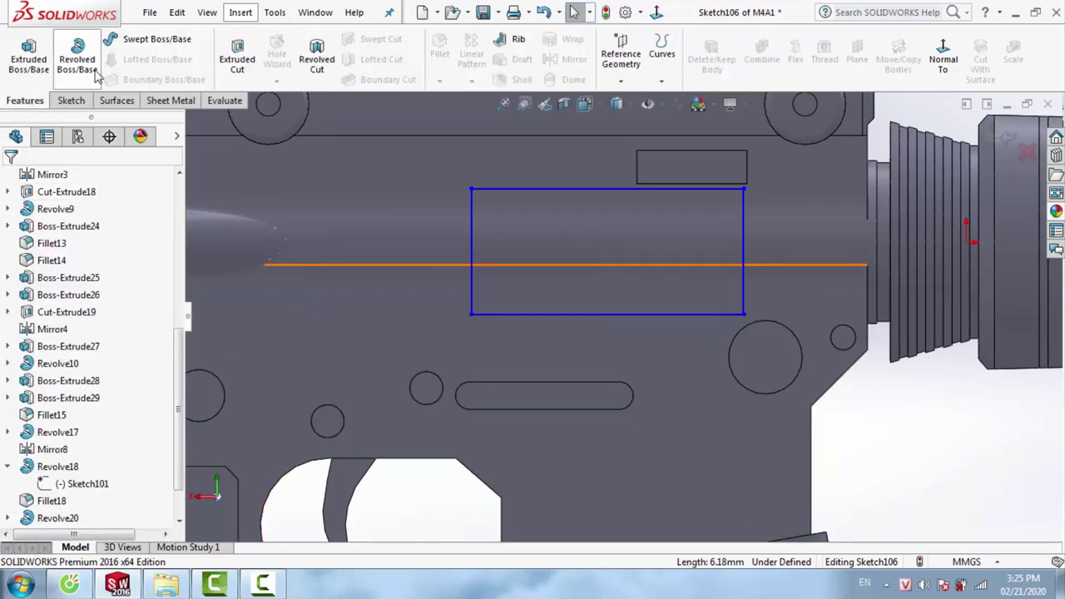
click(238, 62)
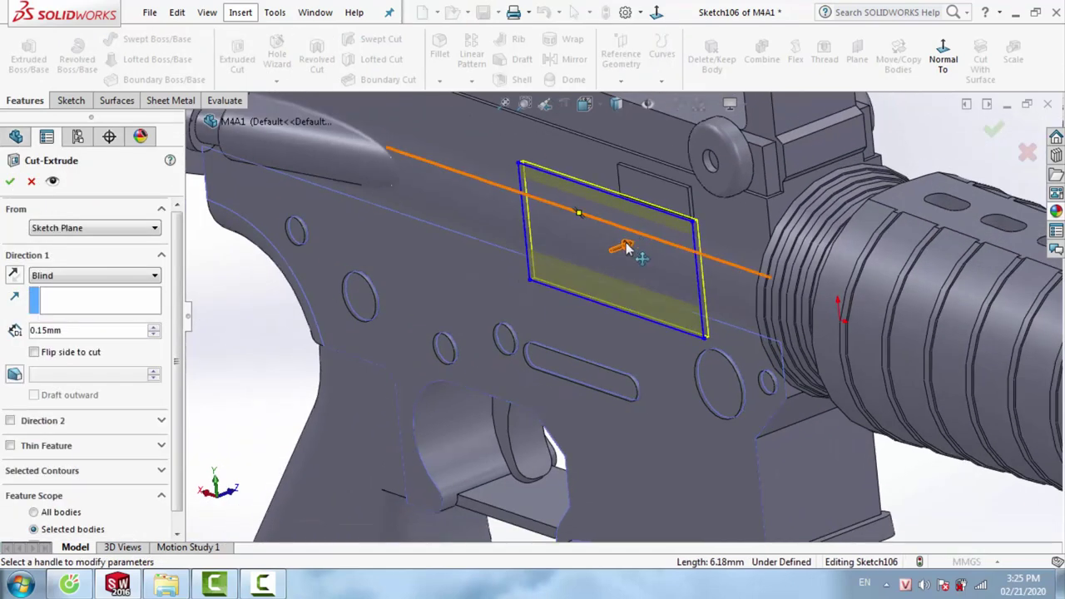
drag(626, 247, 516, 283)
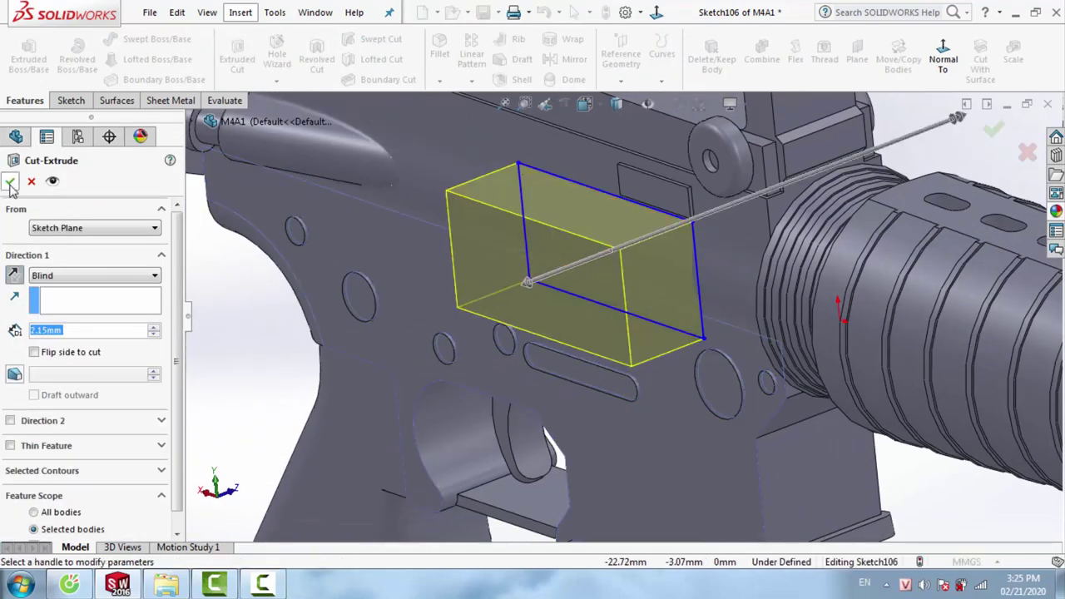
key(Return)
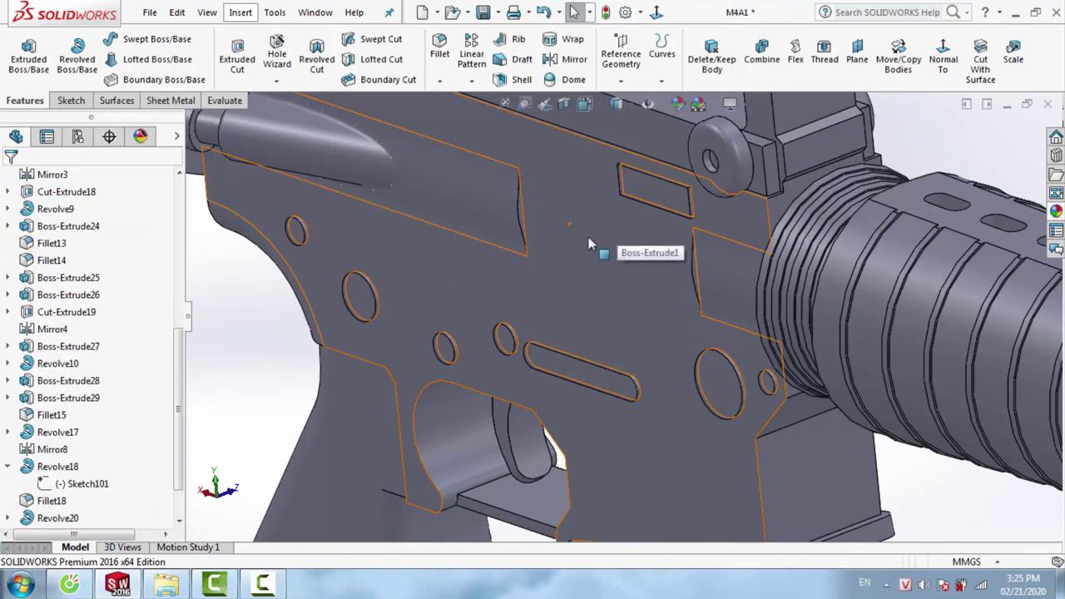
Start a sketch on the receiver face, view it normal, and draw a rectangle across the upper receiver
scroll(594, 238, down, 5)
scroll(656, 209, down, 3)
right_click(608, 231)
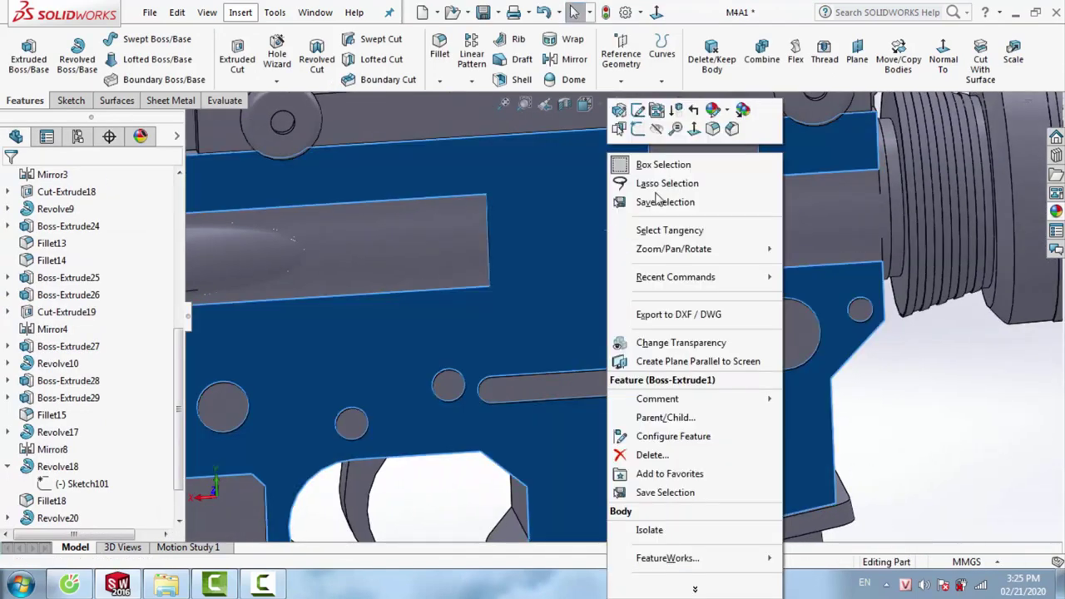
click(639, 132)
click(930, 64)
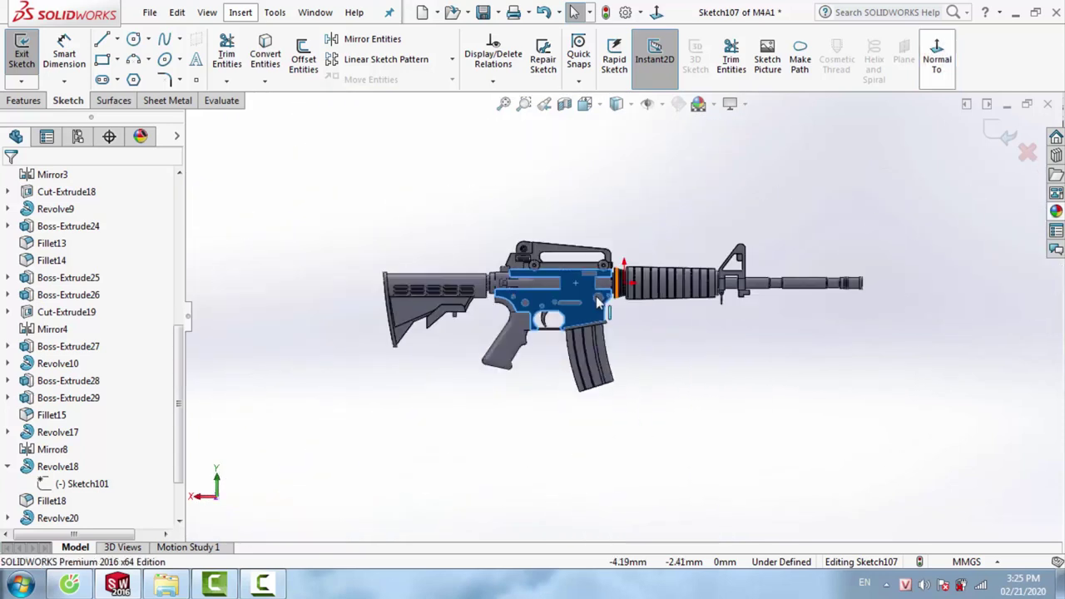
scroll(571, 280, down, 5)
scroll(566, 287, down, 3)
scroll(563, 293, down, 2)
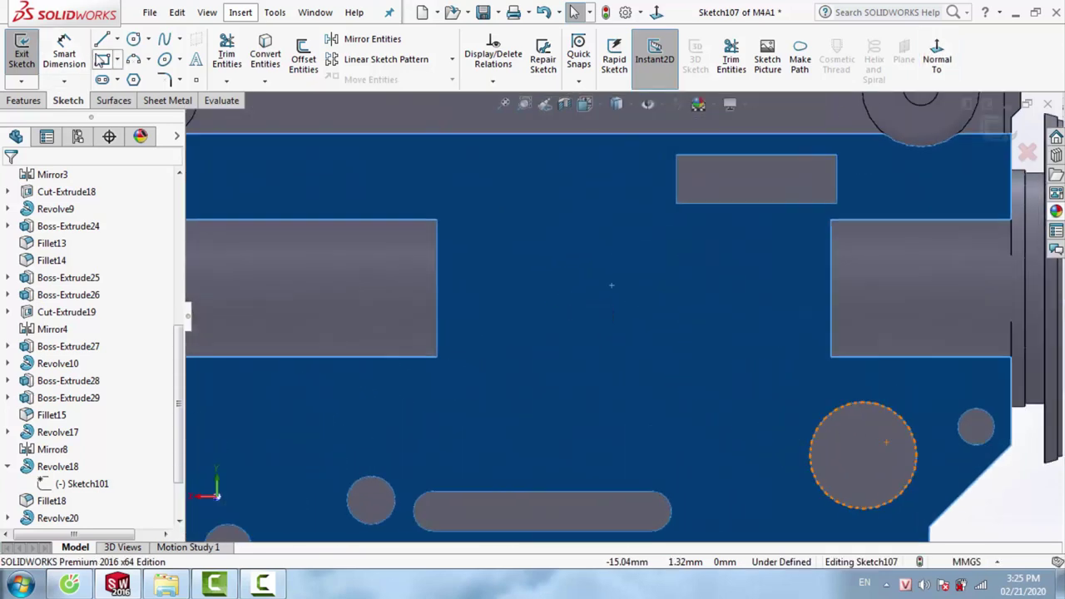
click(101, 59)
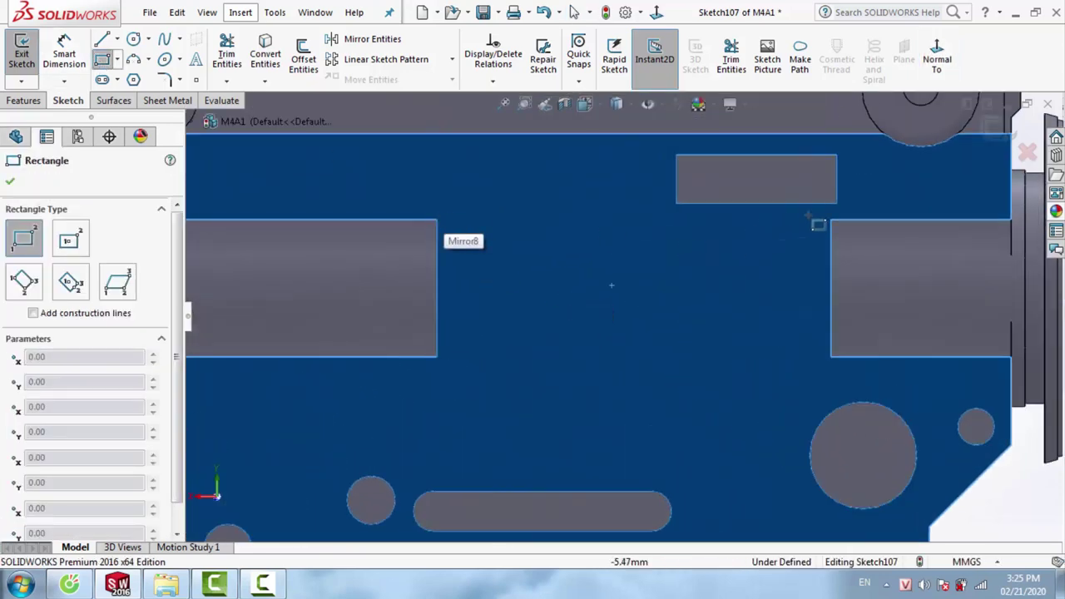
drag(611, 285, 485, 366)
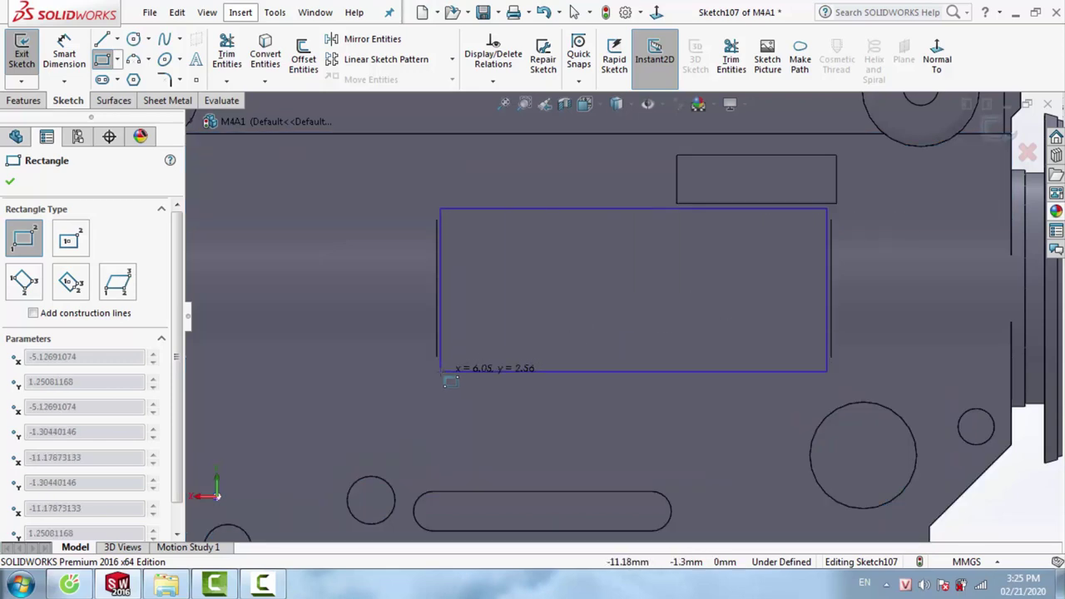
key(Escape)
Round the rectangle's two top corners with 0.80 mm sketch fillets
click(165, 80)
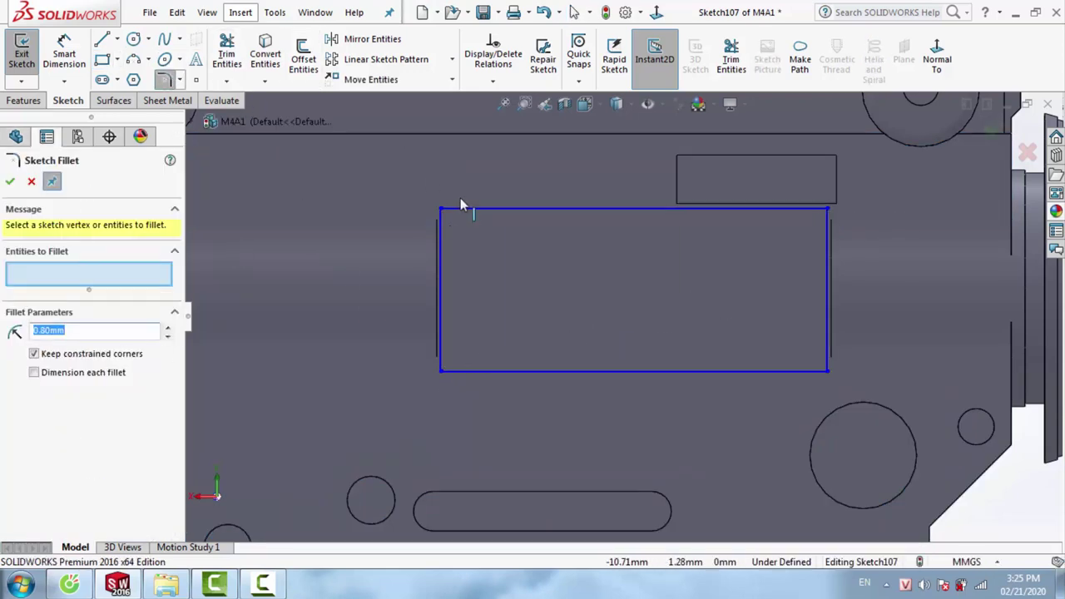
click(442, 210)
click(828, 213)
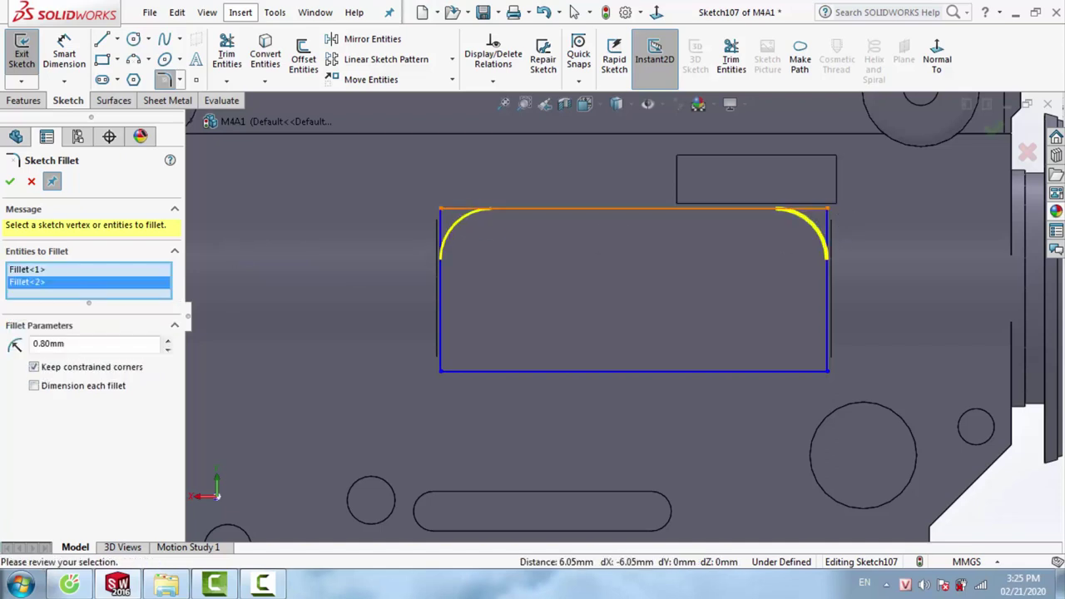
click(10, 182)
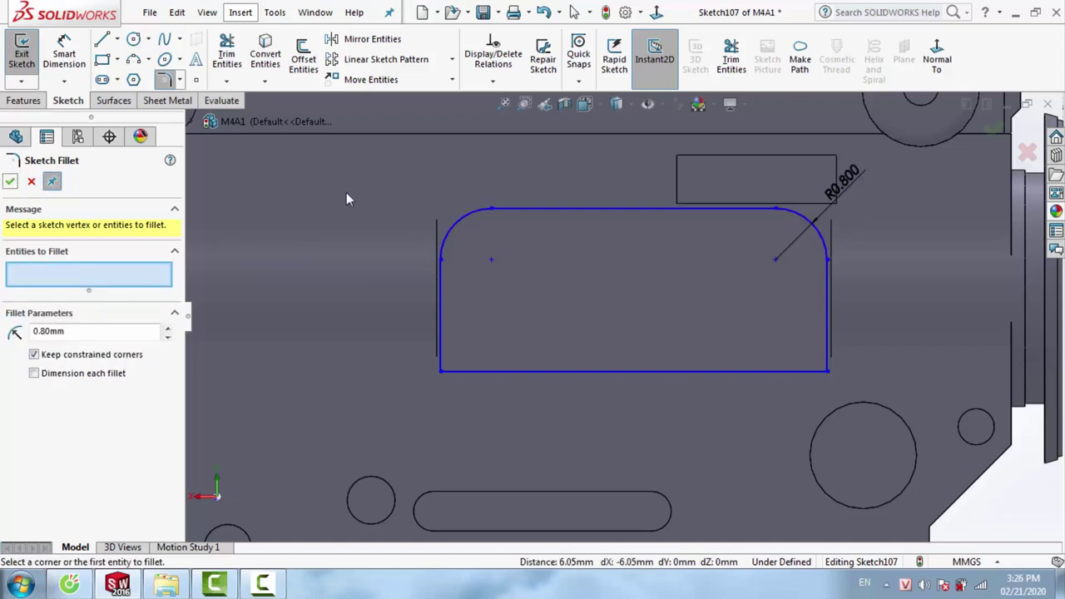
click(9, 182)
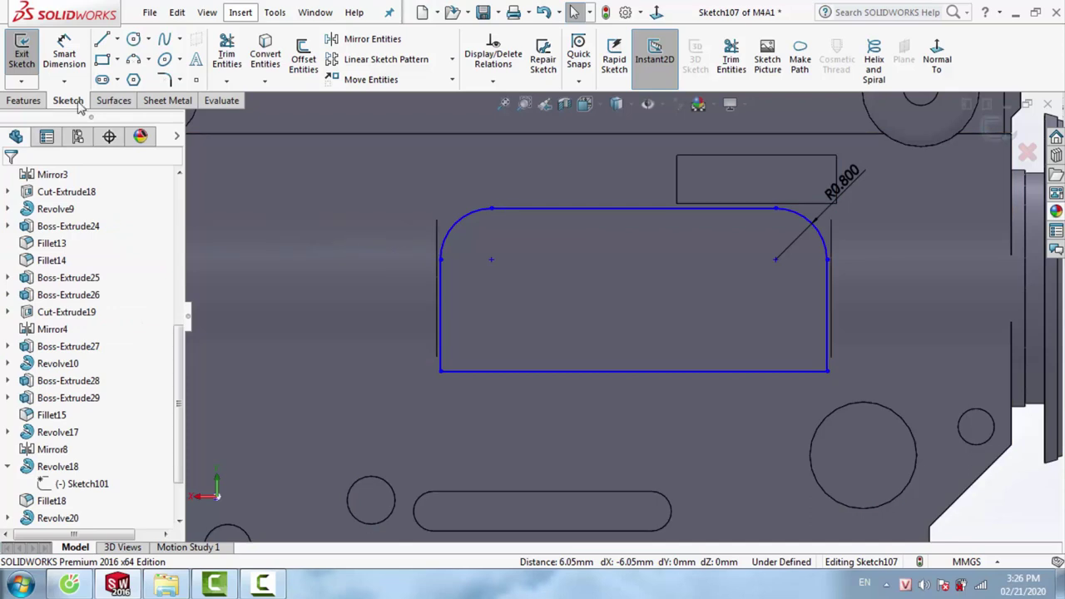
Extrude the rounded rectangle 0.20 mm Blind as a raised boss
click(29, 103)
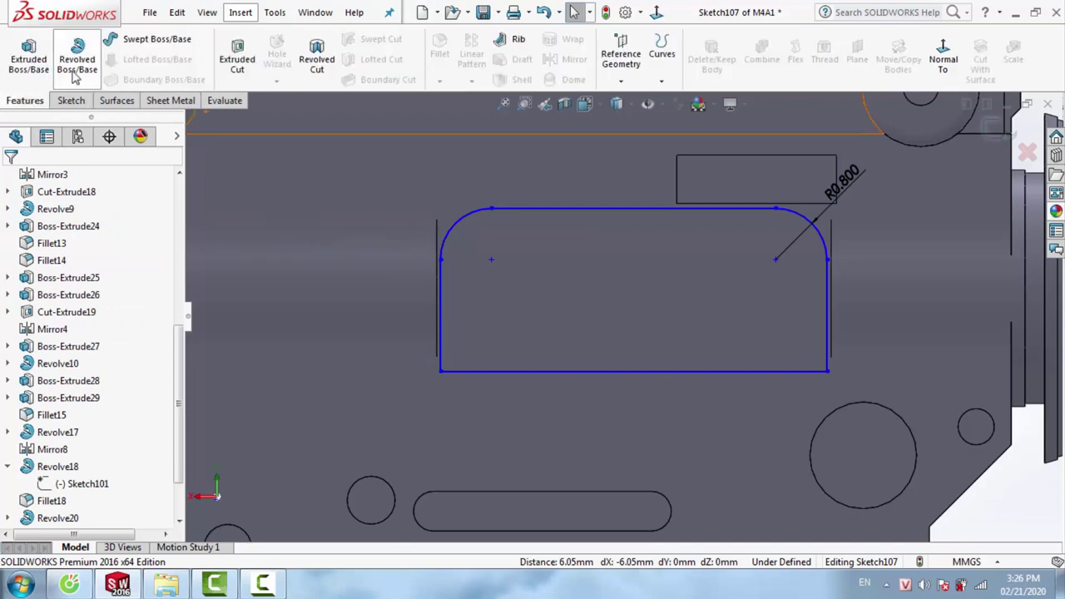
click(31, 66)
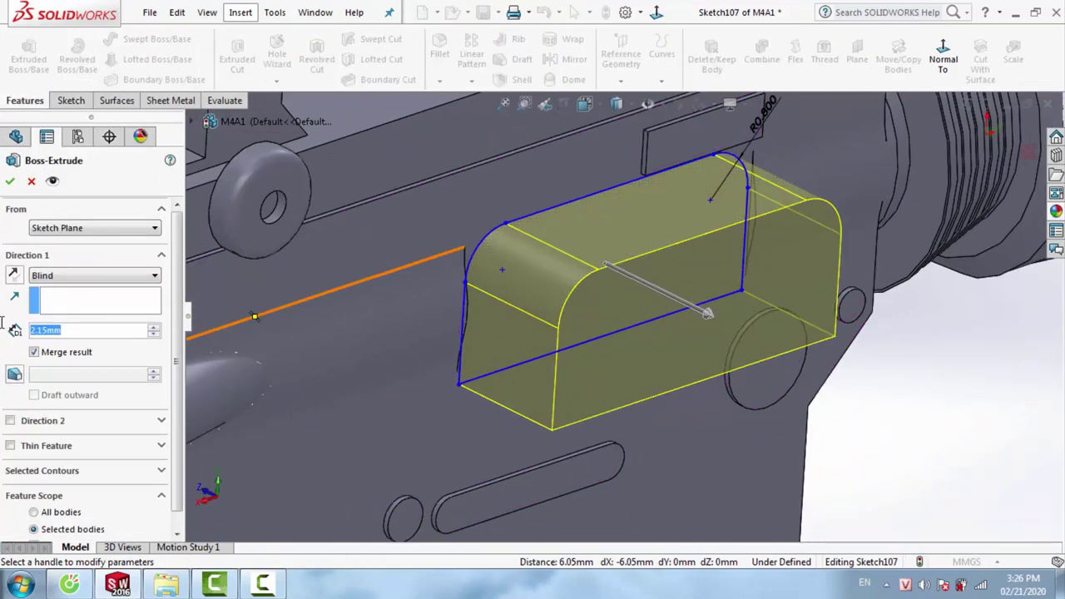
text(0.2)
key(Return)
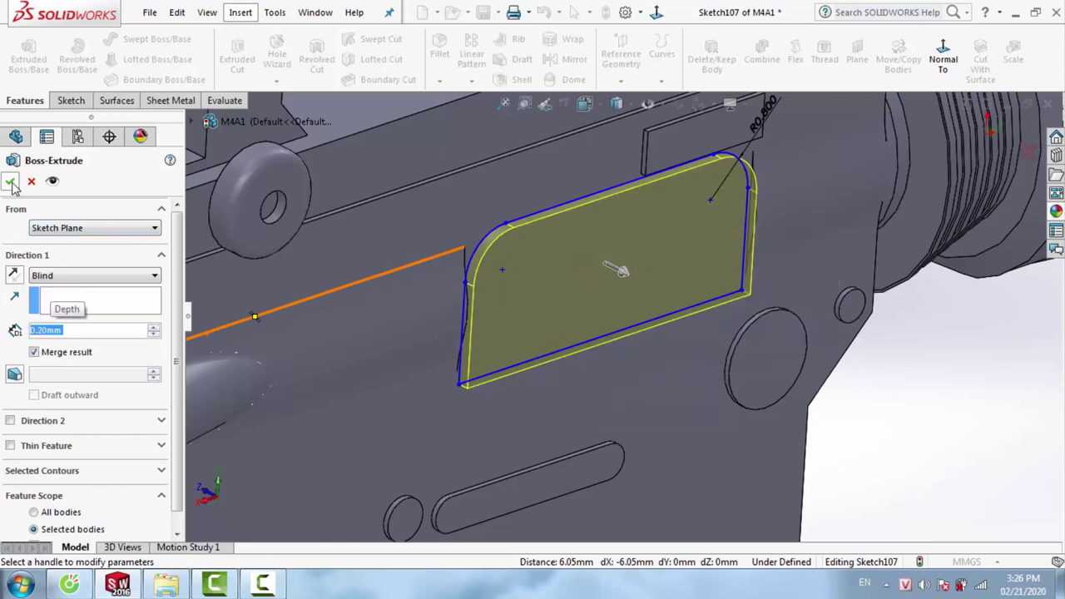
right_click(586, 268)
Hide the FeatureManager tree and orbit the whole rifle to an elevated three-quarter view
scroll(596, 263, up, 5)
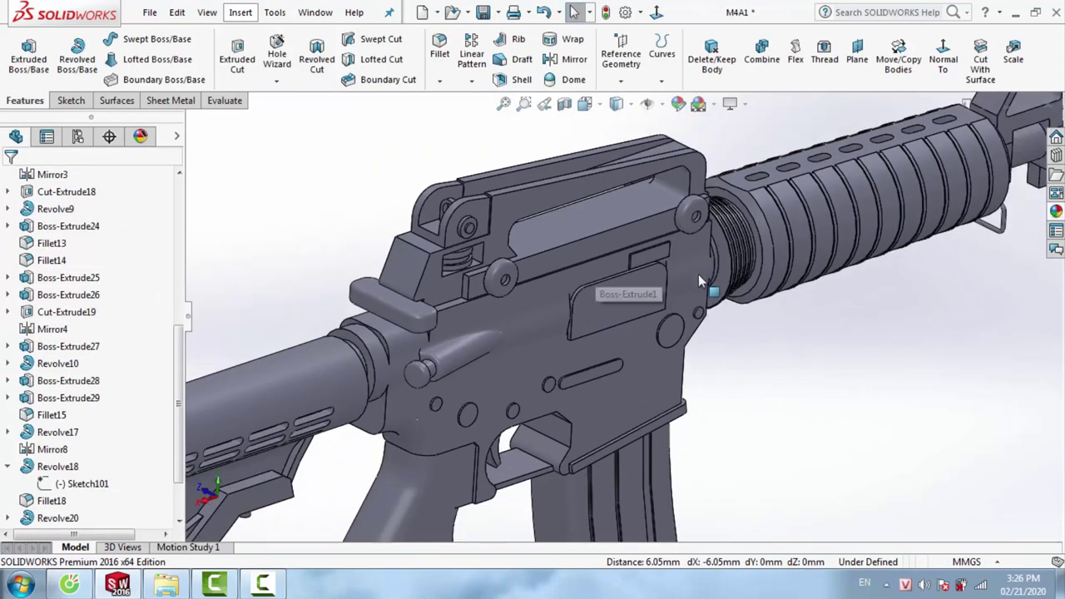
middle_drag(622, 292, 519, 257)
scroll(645, 316, up, 5)
mouse_move(646, 315)
middle_down()
mouse_move(709, 326)
mouse_move(883, 283)
mouse_move(816, 329)
mouse_move(758, 301)
middle_up()
scroll(815, 330, up, 2)
scroll(814, 326, down, 2)
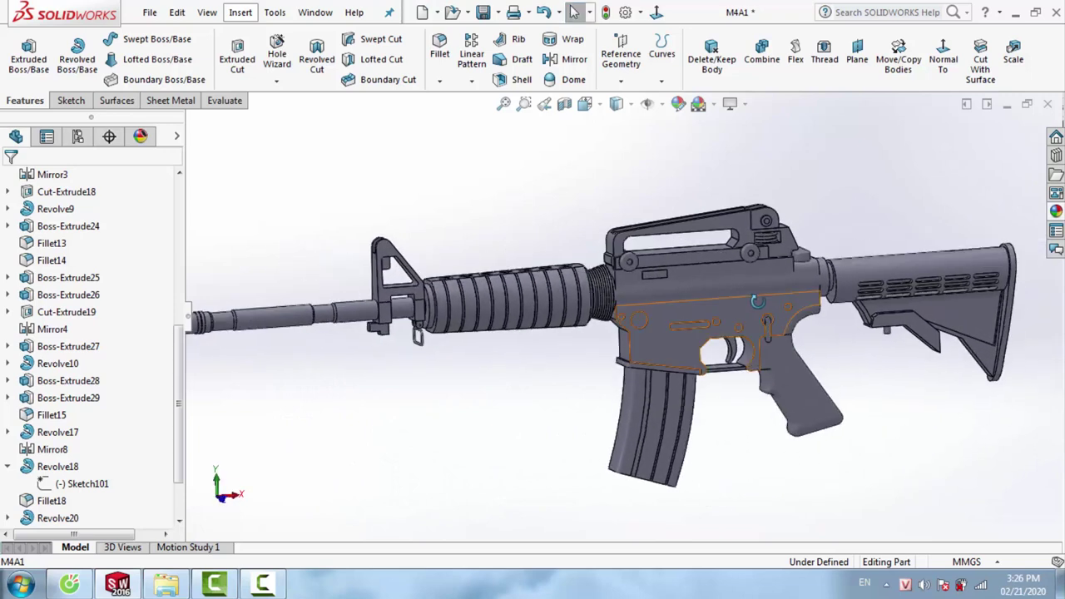
scroll(754, 302, up, 2)
click(190, 320)
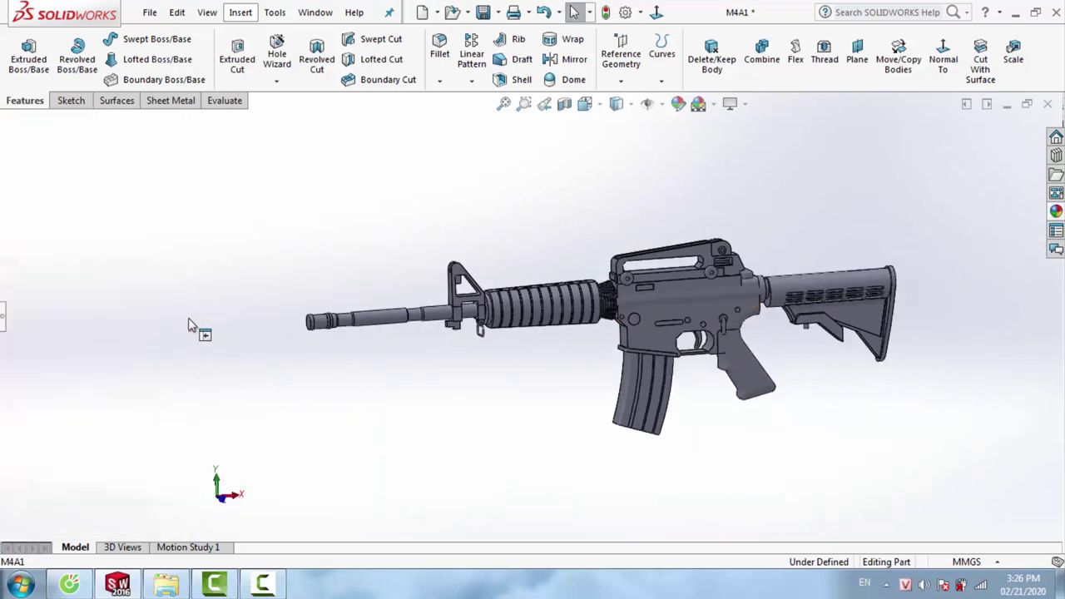
scroll(724, 356, down, 2)
mouse_move(617, 325)
middle_down()
mouse_move(805, 332)
mouse_move(615, 338)
mouse_move(618, 457)
mouse_move(625, 242)
mouse_move(649, 294)
mouse_move(684, 293)
middle_up()
key(ctrl+1)
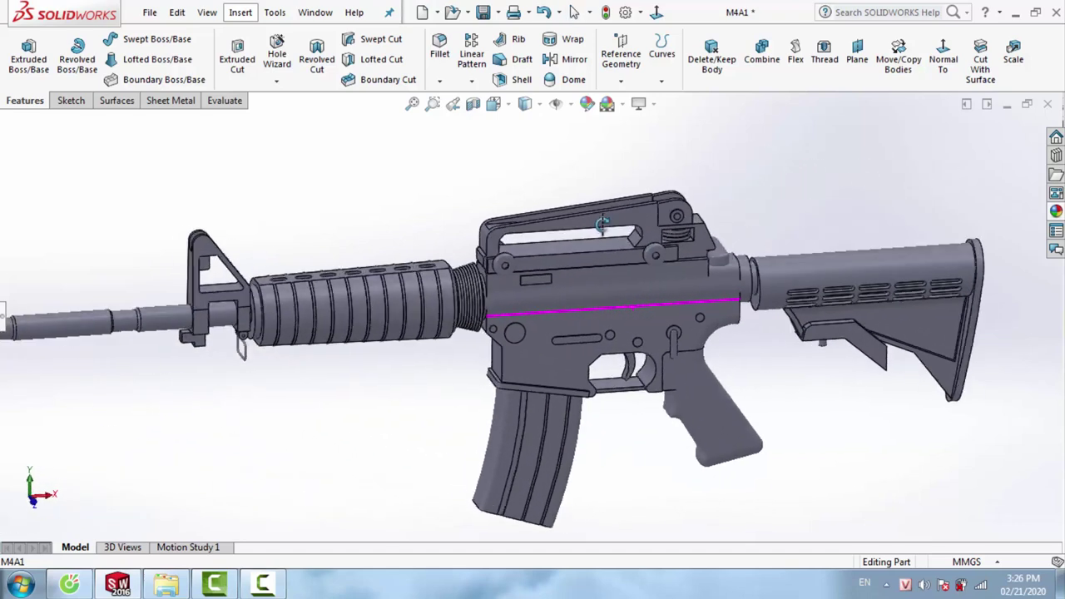
mouse_move(633, 357)
middle_down()
mouse_move(678, 304)
mouse_move(676, 314)
middle_up()
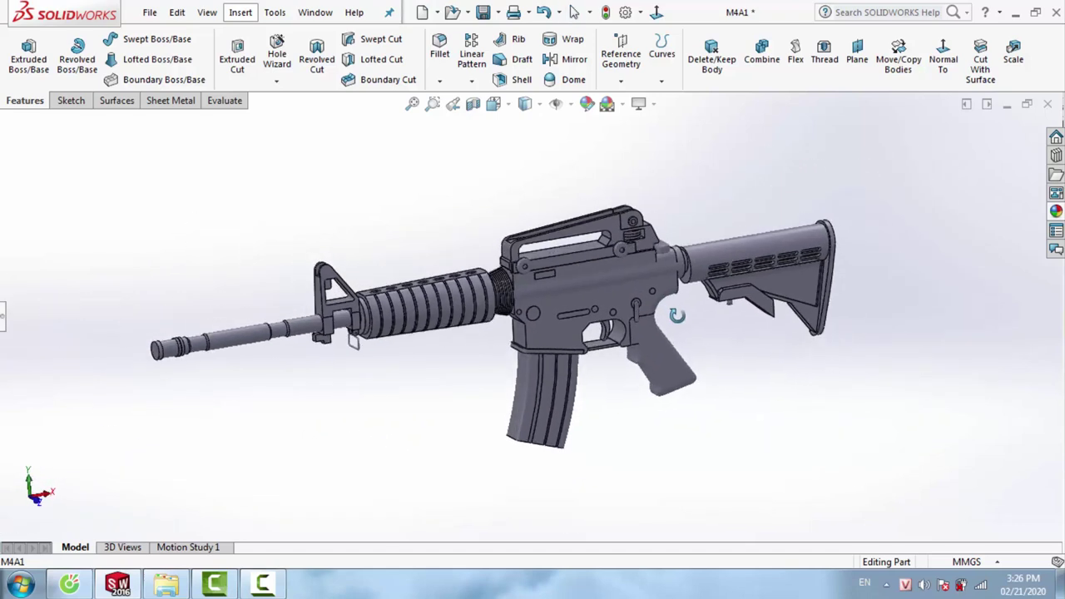
Turn on Shadows In Shaded Mode from View Settings
click(650, 106)
click(653, 145)
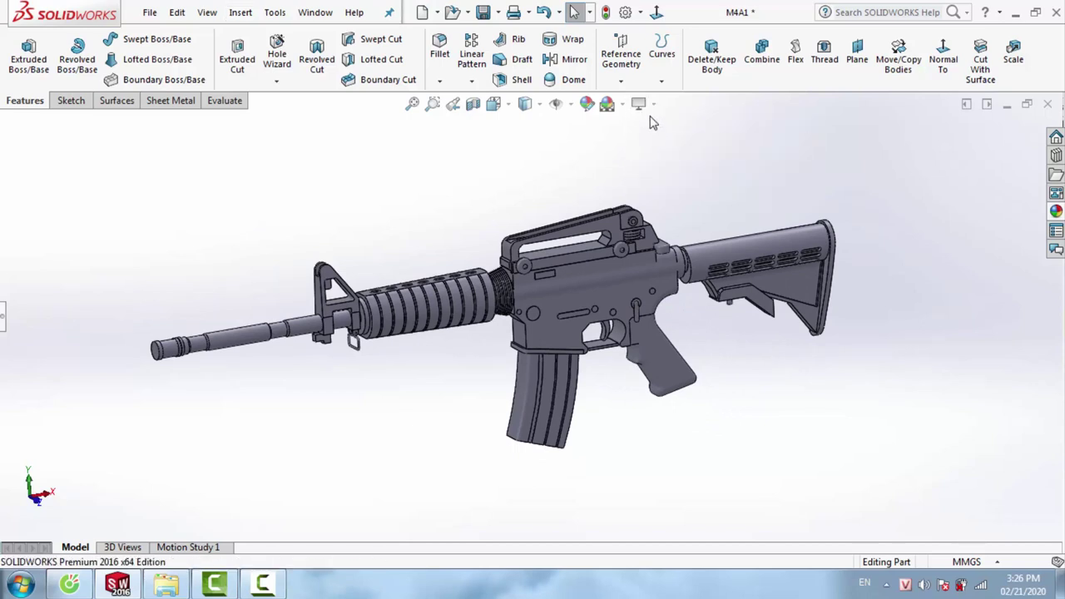
click(650, 106)
click(656, 130)
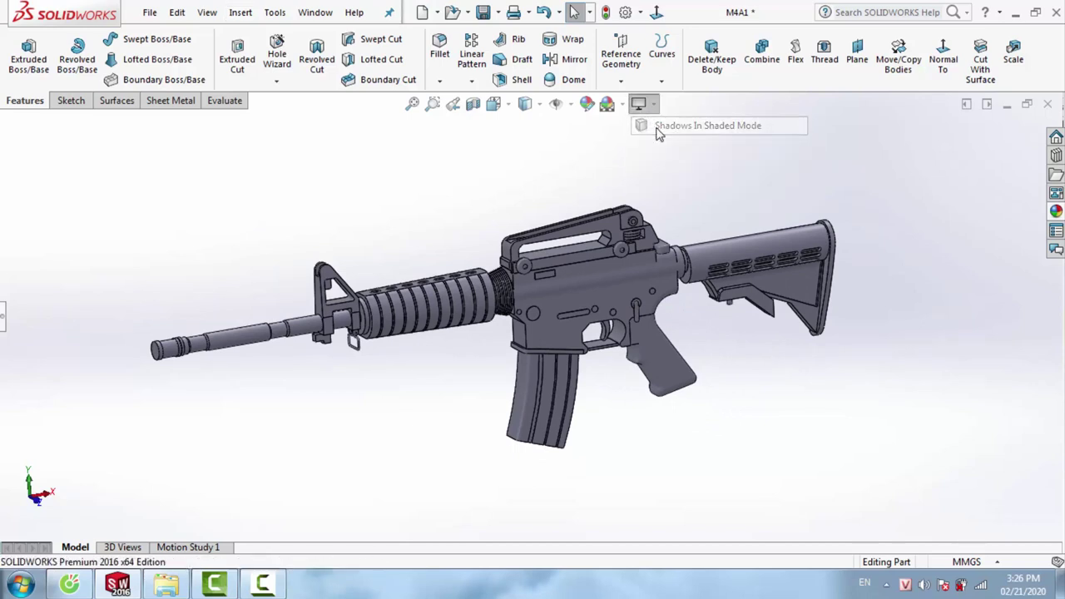
middle_drag(529, 364, 510, 370)
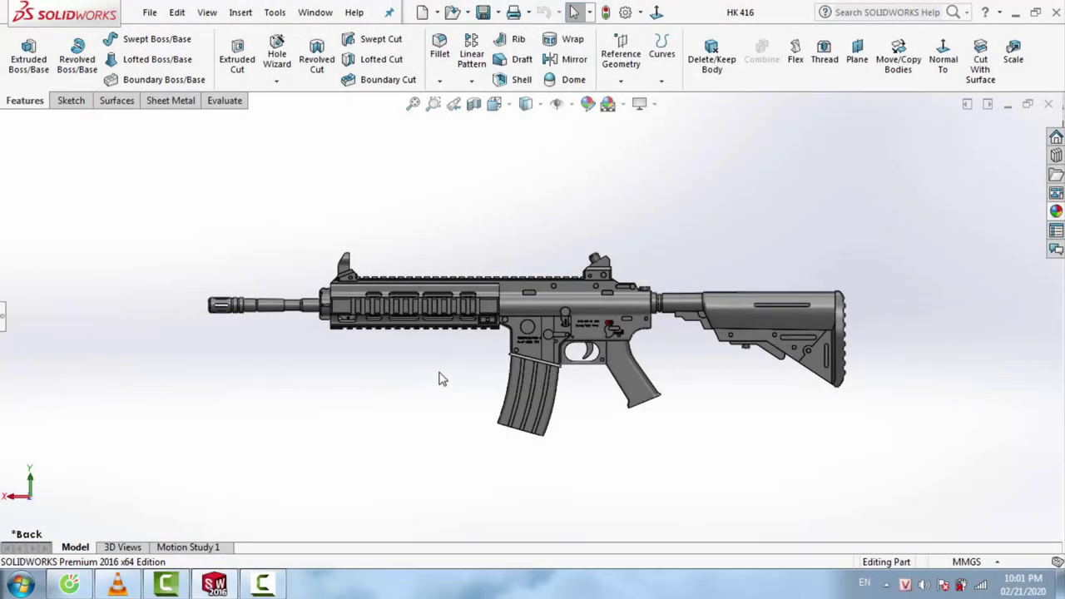
Inspect the HK 416 from a rear angle, isometric (Ctrl+7) and both side views
mouse_move(442, 379)
middle_down()
mouse_move(452, 376)
mouse_move(469, 435)
mouse_move(452, 368)
mouse_move(587, 390)
mouse_move(635, 363)
mouse_move(666, 235)
mouse_move(639, 315)
mouse_move(446, 227)
middle_up()
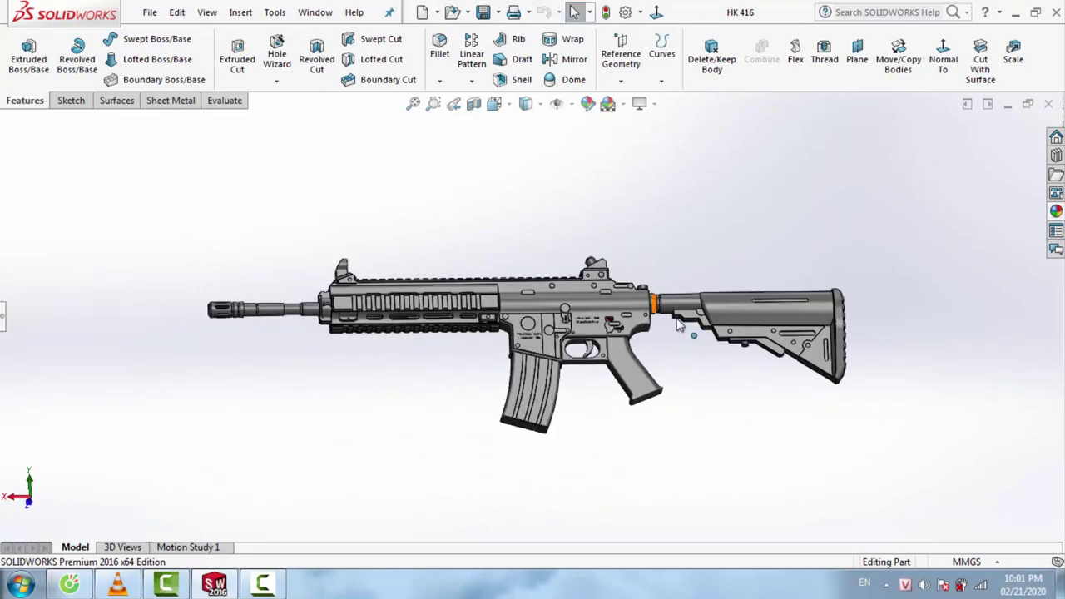
key(ctrl+7)
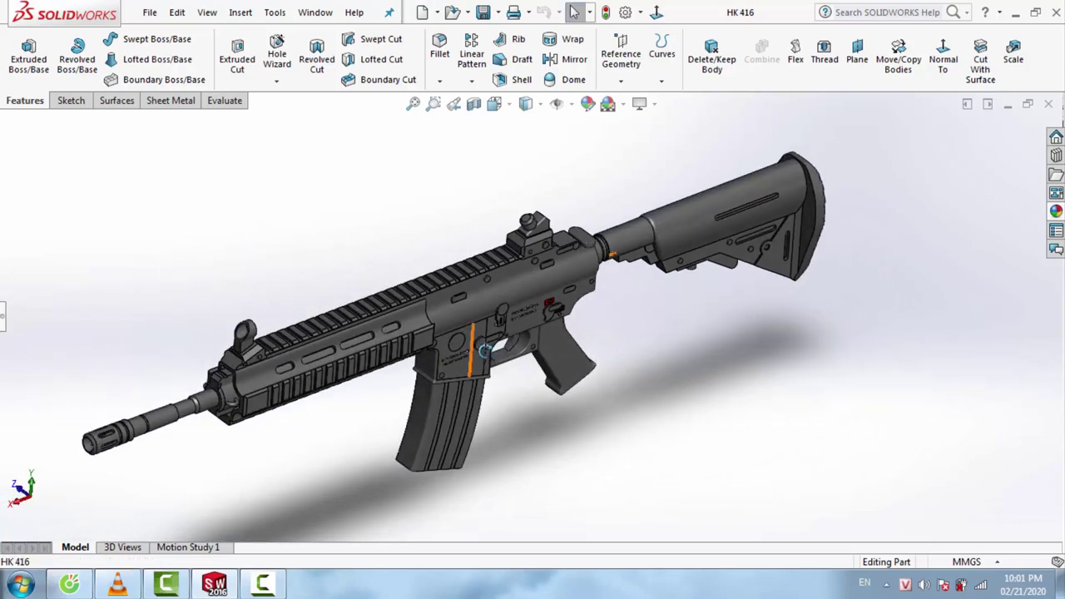
mouse_move(485, 350)
middle_down()
mouse_move(518, 340)
mouse_move(414, 299)
middle_up()
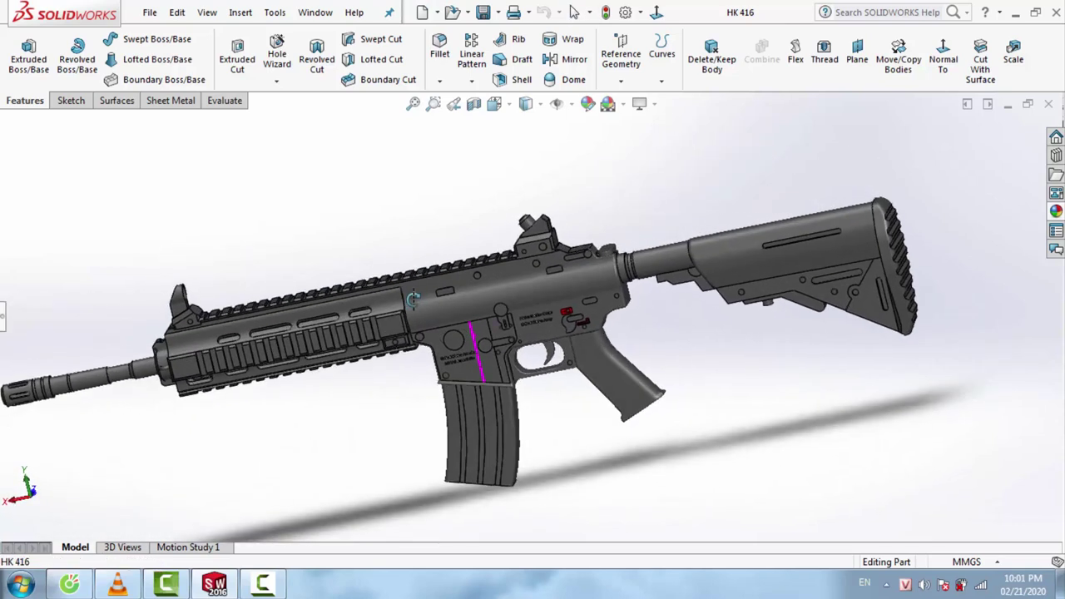
scroll(413, 299, down, 2)
scroll(399, 361, down, 2)
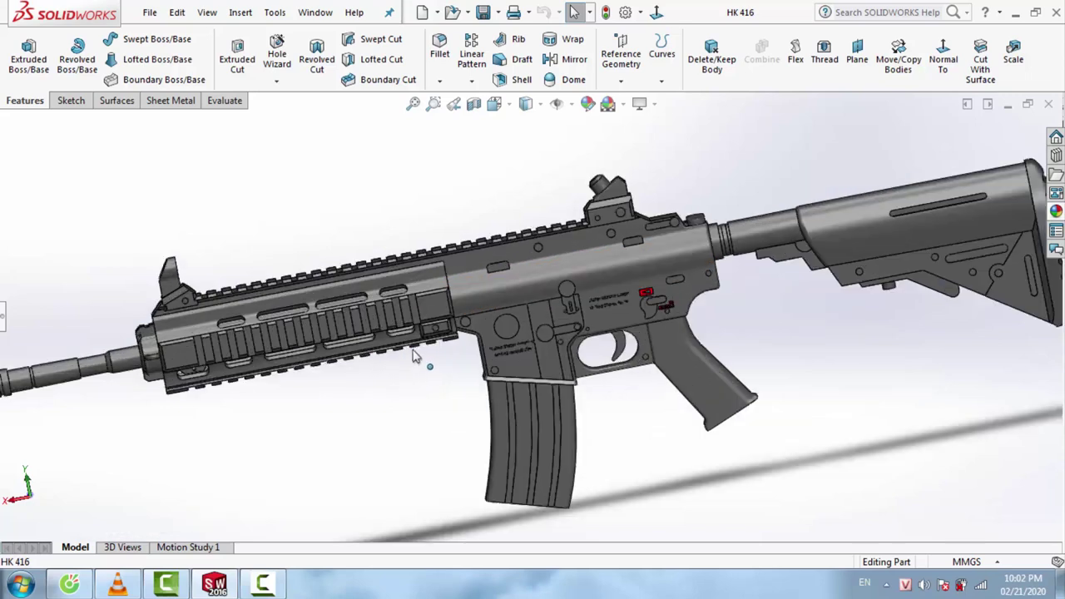
scroll(426, 349, up, 3)
mouse_move(435, 369)
middle_down()
mouse_move(649, 233)
mouse_move(652, 217)
mouse_move(591, 283)
mouse_move(570, 331)
middle_up()
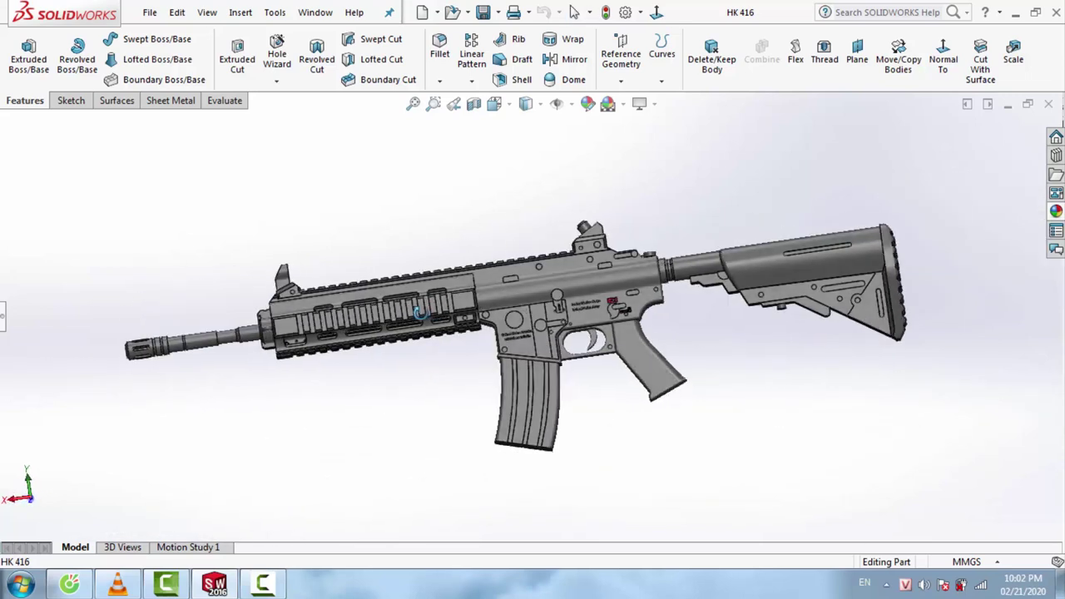
scroll(570, 331, down, 3)
mouse_move(479, 344)
middle_down()
mouse_move(524, 351)
mouse_move(509, 374)
mouse_move(476, 333)
middle_up()
scroll(478, 345, down, 2)
scroll(489, 356, up, 3)
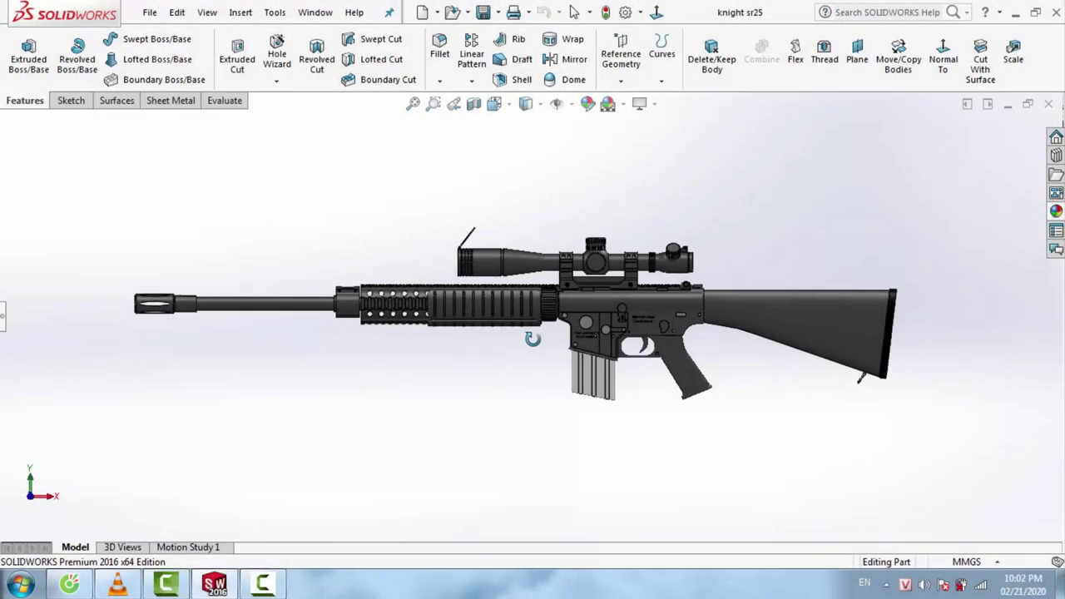
Orbit the knight sr25 to a three-quarter view, zoom on the receiver, then turn the scope lens left
mouse_move(535, 348)
middle_down()
mouse_move(563, 369)
mouse_move(561, 392)
mouse_move(584, 395)
mouse_move(533, 338)
mouse_move(511, 232)
mouse_move(678, 390)
mouse_move(727, 375)
mouse_move(656, 421)
mouse_move(492, 400)
mouse_move(561, 385)
middle_up()
scroll(574, 341, down, 3)
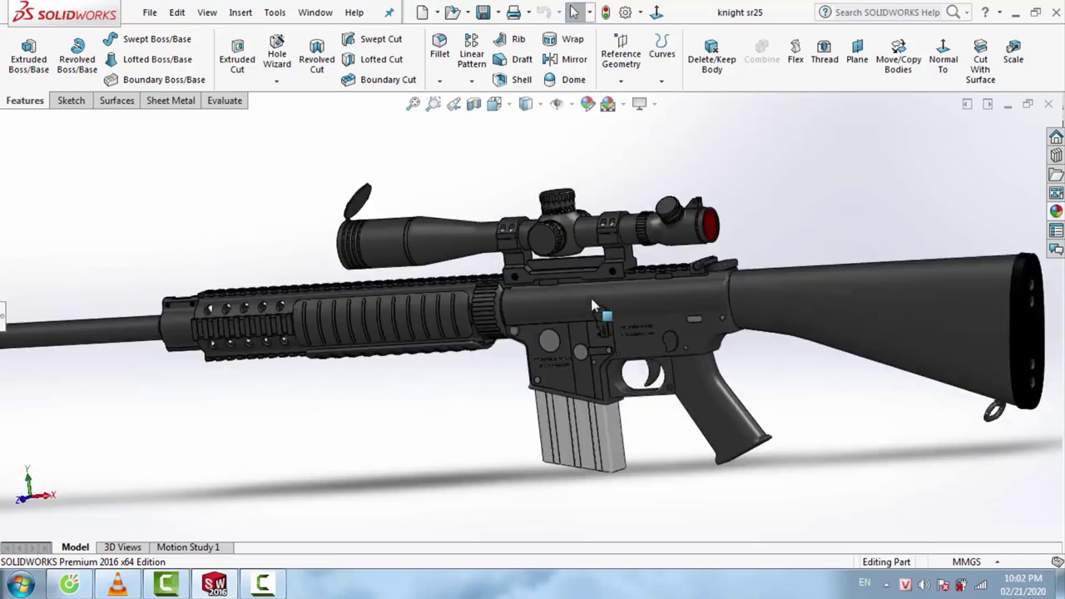
scroll(592, 297, down, 3)
scroll(592, 297, up, 3)
scroll(592, 297, up, 2)
mouse_move(591, 297)
middle_down()
mouse_move(497, 364)
mouse_move(510, 354)
mouse_move(514, 289)
mouse_move(690, 266)
mouse_move(671, 316)
mouse_move(791, 304)
middle_up()
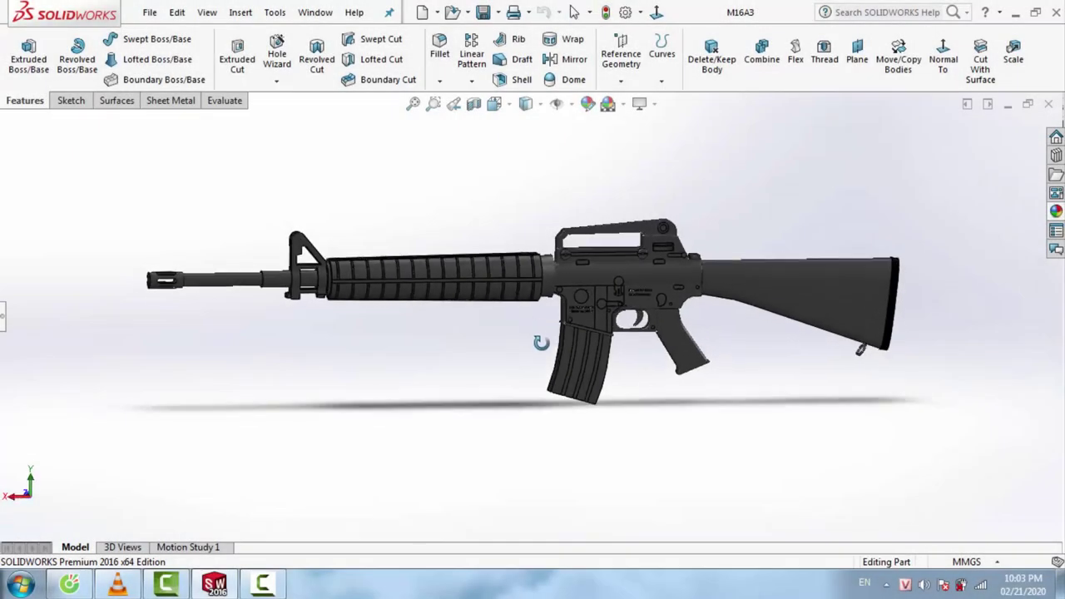
Orbit the M16A3 rifle to an angled view, back to side view, then tilt to show its top
mouse_move(542, 342)
middle_down()
mouse_move(721, 388)
mouse_move(500, 264)
mouse_move(546, 389)
middle_up()
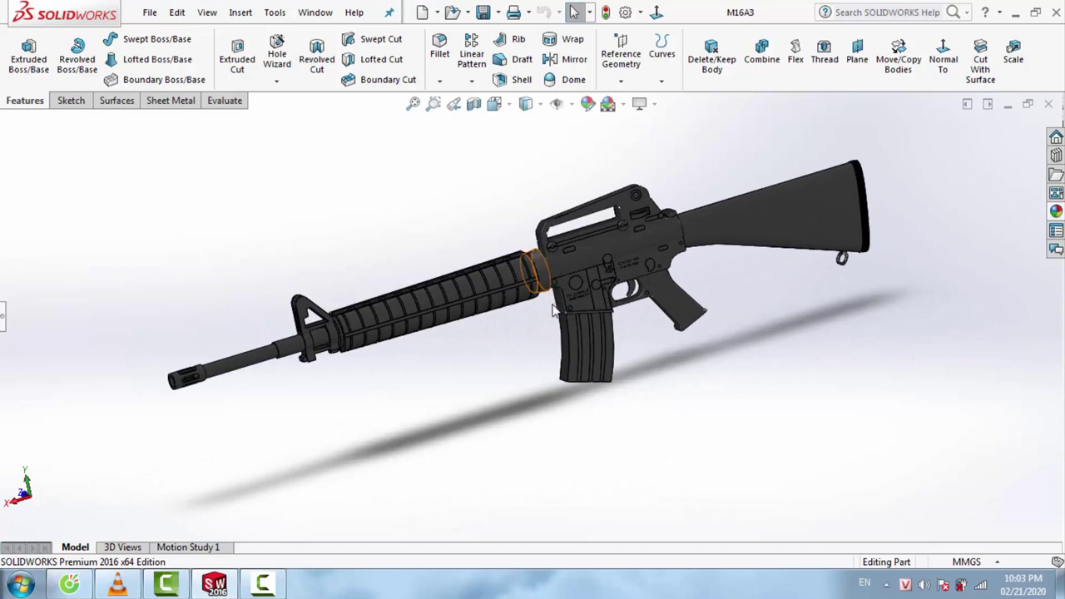
mouse_move(555, 310)
middle_down()
mouse_move(511, 359)
mouse_move(516, 397)
mouse_move(519, 207)
mouse_move(523, 275)
mouse_move(501, 199)
mouse_move(526, 274)
mouse_move(521, 300)
mouse_move(504, 208)
mouse_move(477, 204)
middle_up()
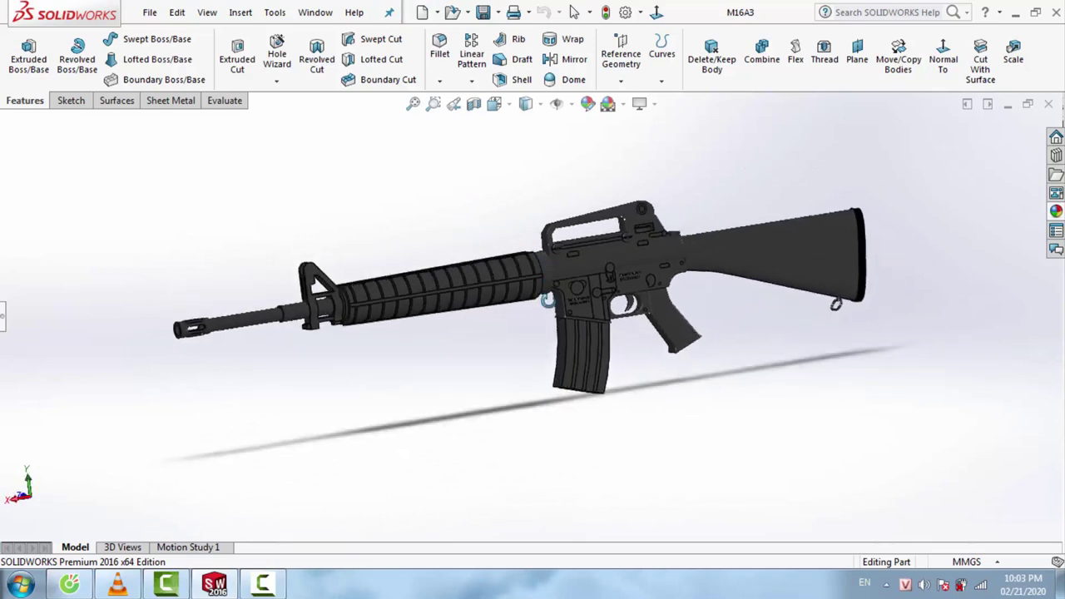
middle_drag(548, 300, 547, 323)
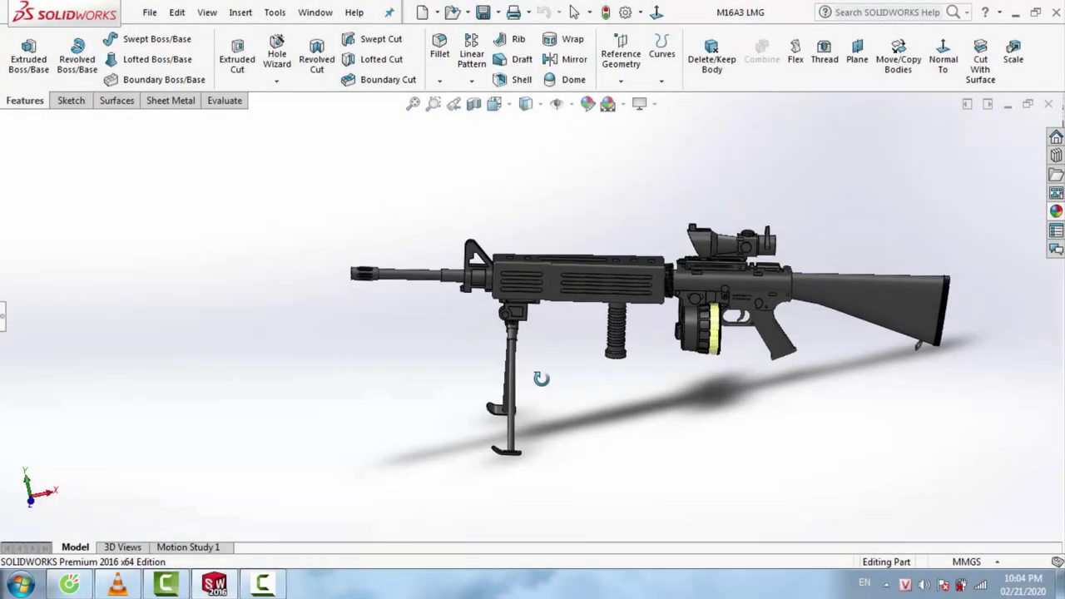
Orbit the M16A3 LMG to a higher front-left view, zooming out and back in
mouse_move(542, 375)
middle_down()
mouse_move(635, 340)
mouse_move(589, 401)
mouse_move(547, 419)
middle_up()
scroll(665, 242, down, 2)
scroll(665, 242, down, 2)
mouse_move(666, 242)
middle_down()
mouse_move(645, 361)
mouse_move(682, 347)
mouse_move(580, 232)
mouse_move(660, 295)
mouse_move(630, 314)
mouse_move(592, 263)
middle_up()
scroll(628, 323, up, 3)
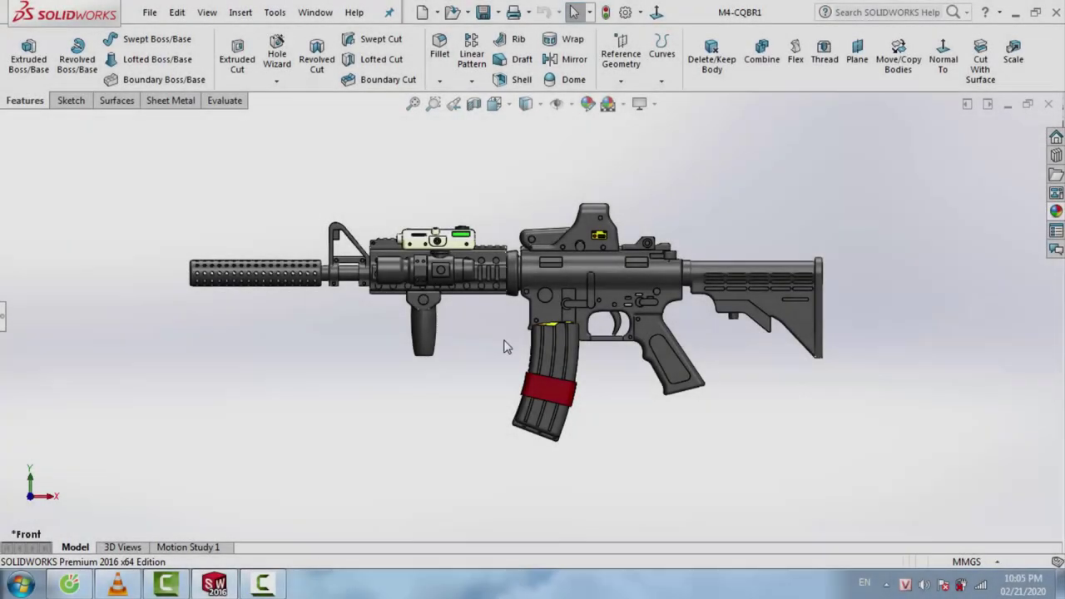
Turn the M4-CQBR1 carbine so the barrel points right, then orbit to a higher top-down view
middle_drag(505, 346, 517, 348)
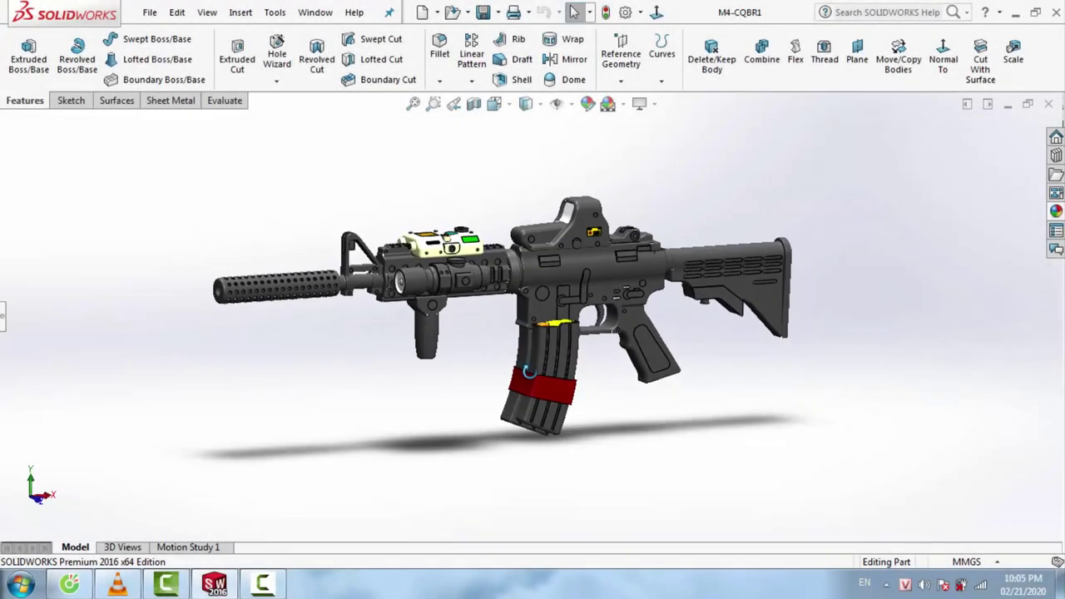
mouse_move(557, 389)
middle_down()
mouse_move(718, 402)
mouse_move(528, 420)
mouse_move(528, 438)
mouse_move(602, 345)
mouse_move(571, 221)
middle_up()
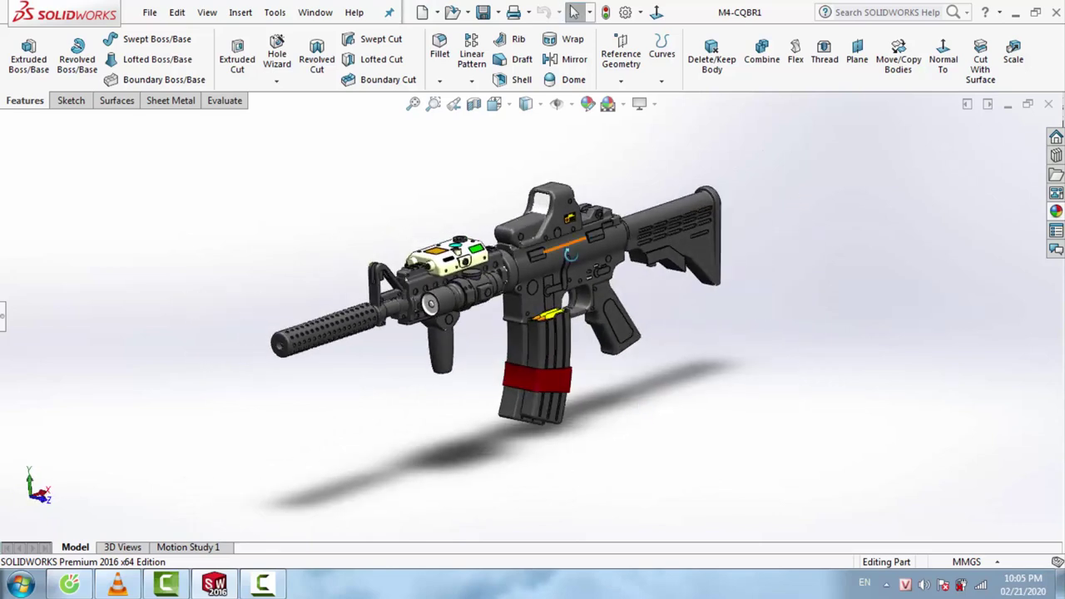
mouse_move(571, 254)
middle_down()
mouse_move(498, 265)
mouse_move(508, 217)
mouse_move(495, 174)
middle_up()
scroll(498, 265, down, 2)
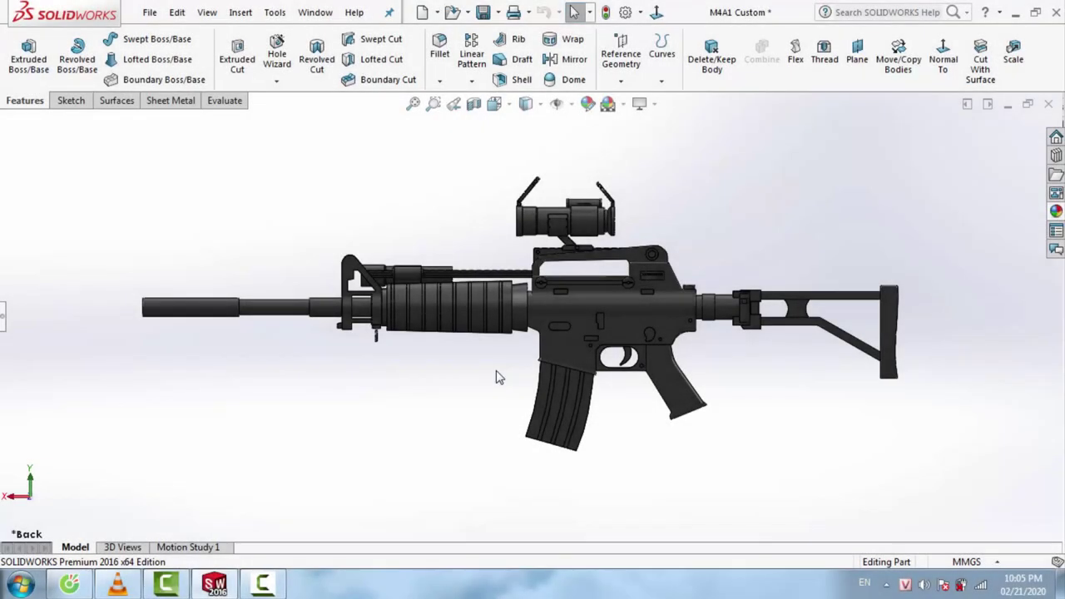
Orbit the M4A1 Custom rifle from its side view to a three-quarter view
mouse_move(517, 379)
middle_down()
mouse_move(549, 362)
mouse_move(483, 388)
mouse_move(457, 507)
mouse_move(459, 435)
mouse_move(608, 401)
mouse_move(625, 336)
mouse_move(647, 395)
mouse_move(578, 397)
mouse_move(482, 338)
mouse_move(472, 430)
middle_up()
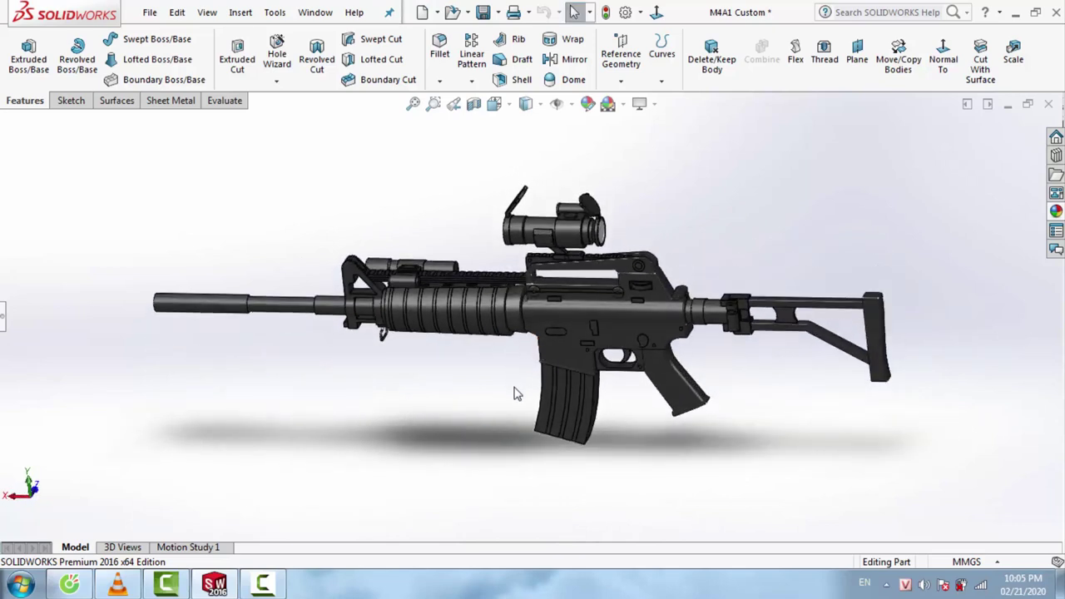
mouse_move(510, 344)
middle_down()
mouse_move(533, 315)
mouse_move(578, 291)
mouse_move(513, 422)
mouse_move(518, 298)
mouse_move(483, 388)
mouse_move(541, 293)
middle_up()
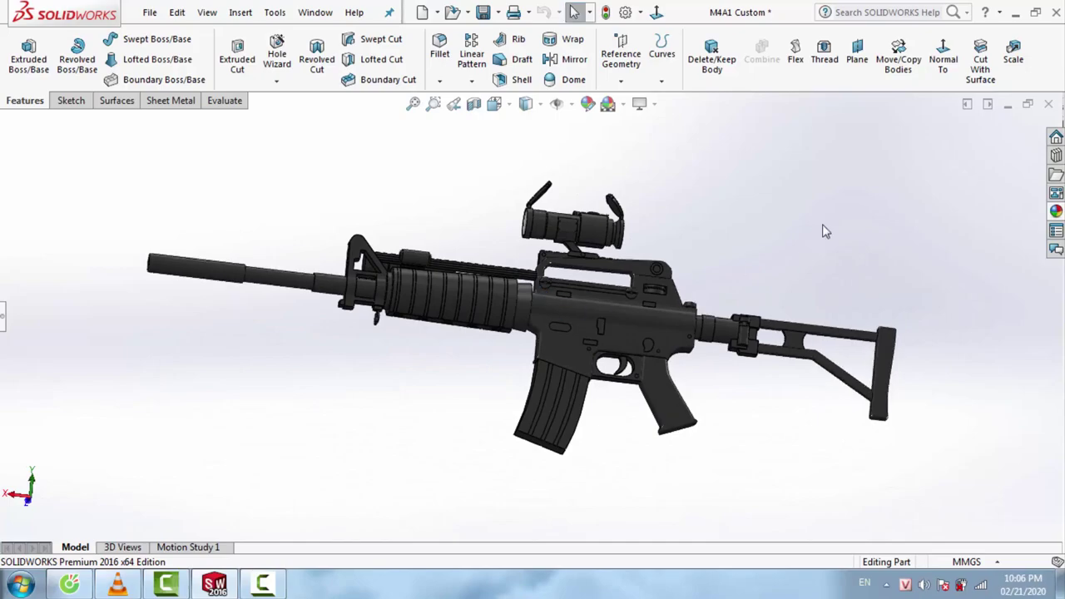